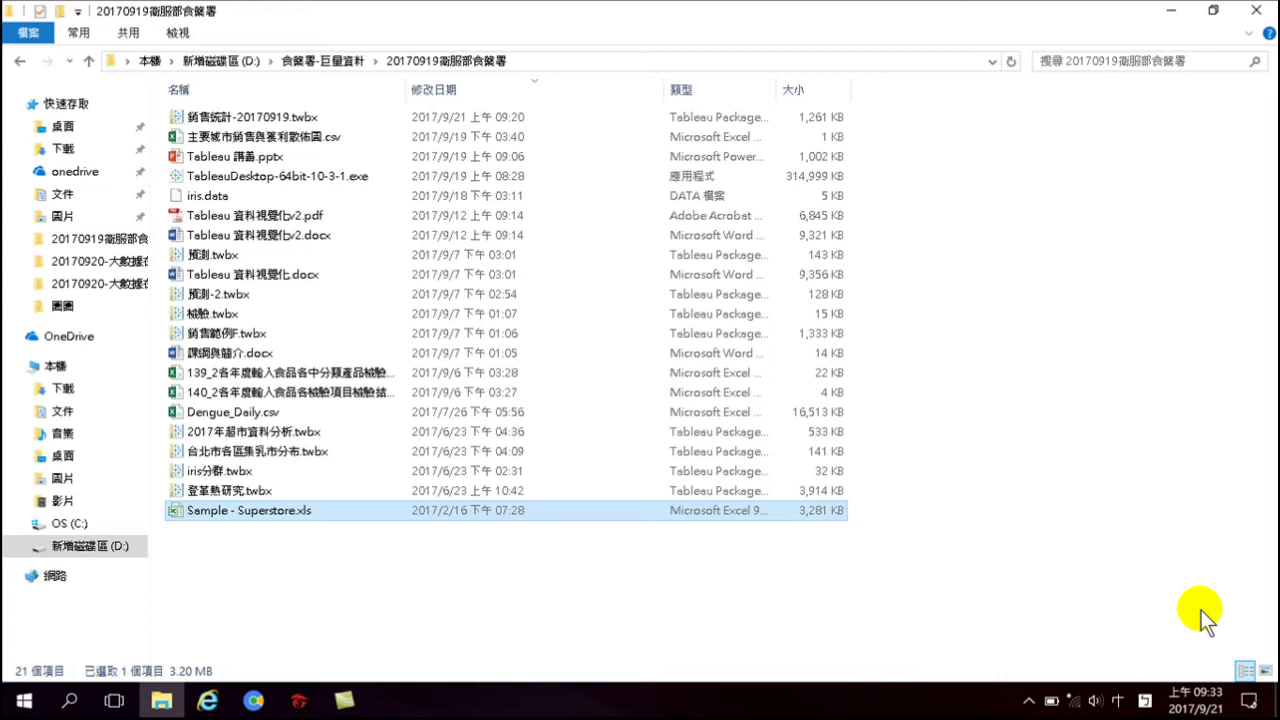
Switch to Chrome, search YouTube for the instructor's name, and open the instructor's channel
click(255, 701)
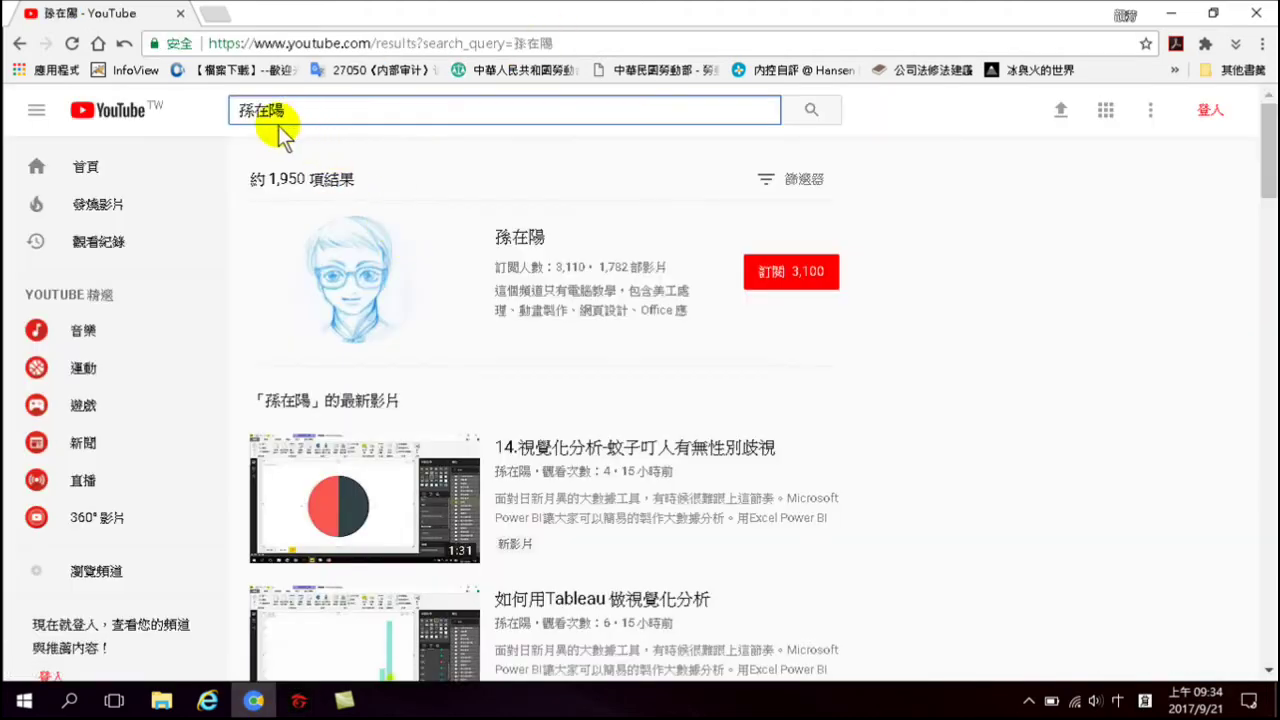
key(Return)
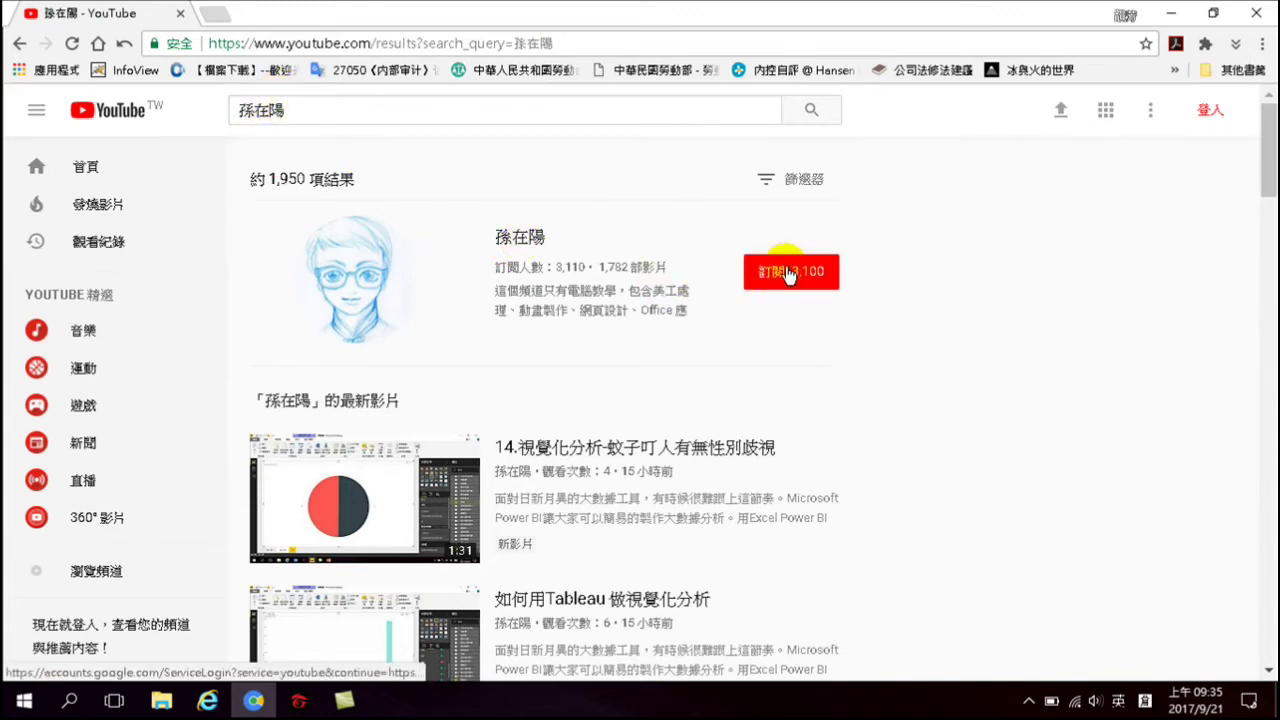
click(530, 240)
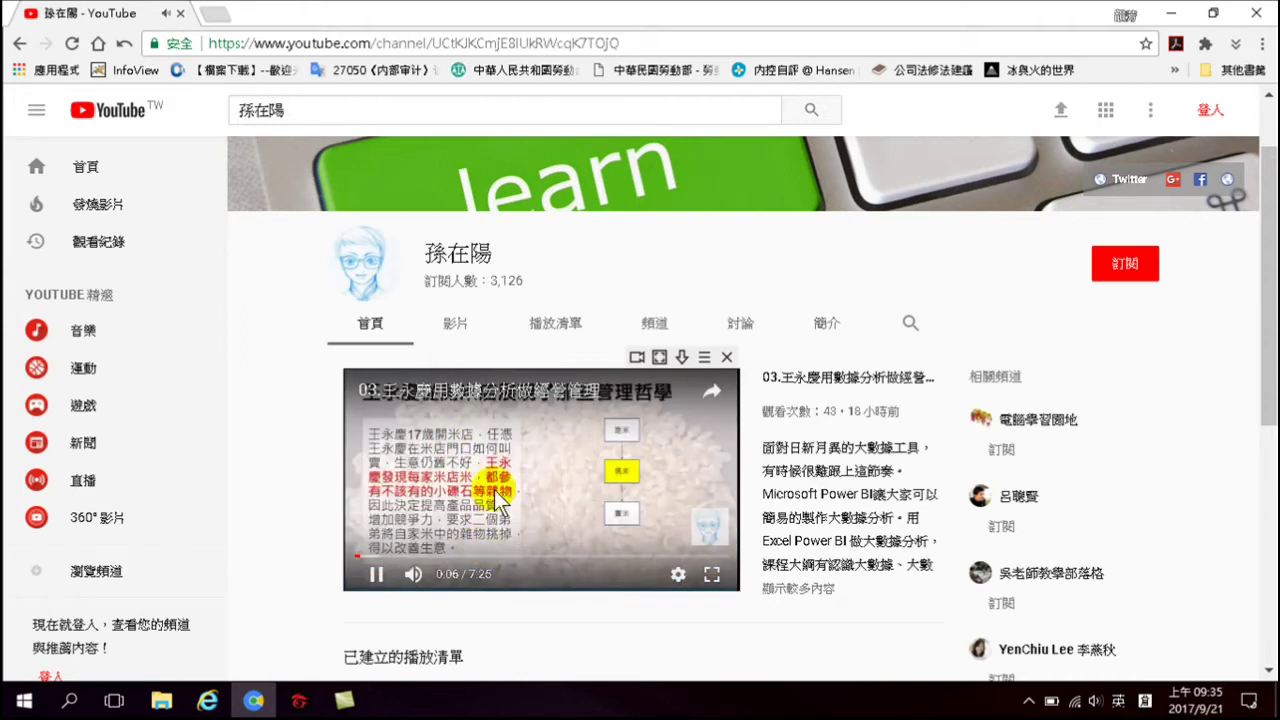
Pause the channel's featured video, look over the channel home page and its playlists, and return to File Explorer
click(443, 405)
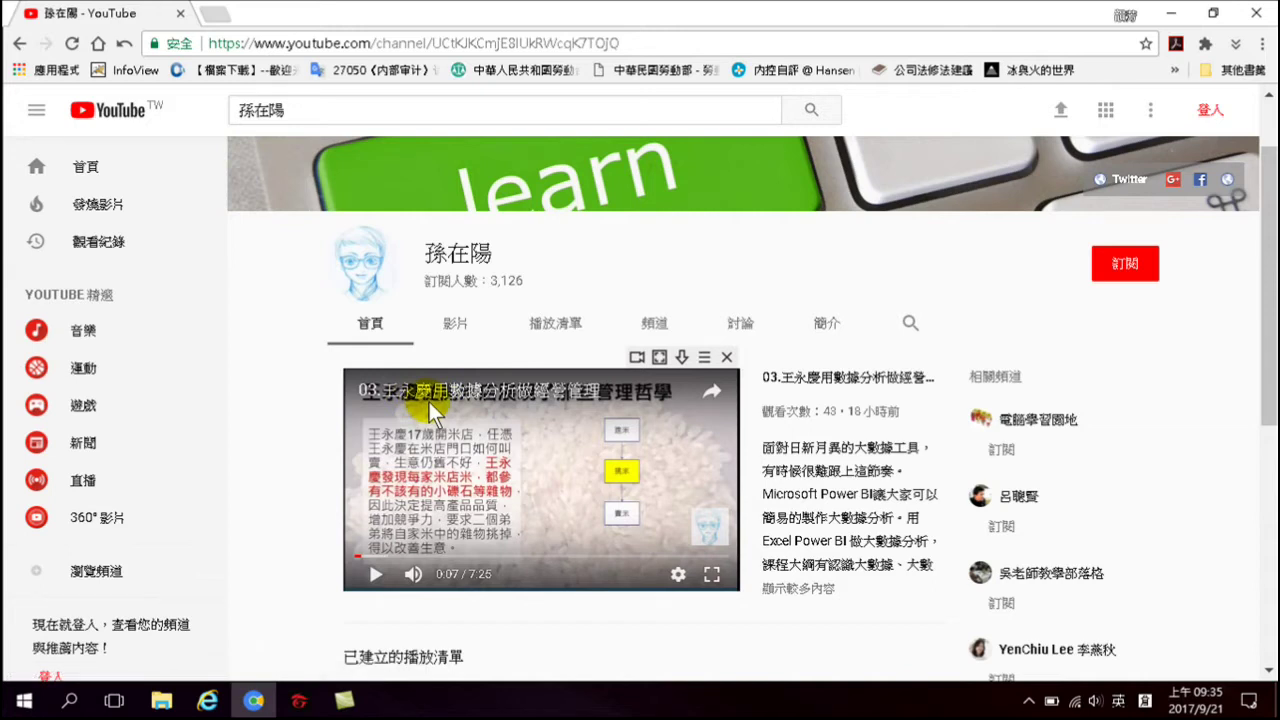
scroll(509, 416, down, 2)
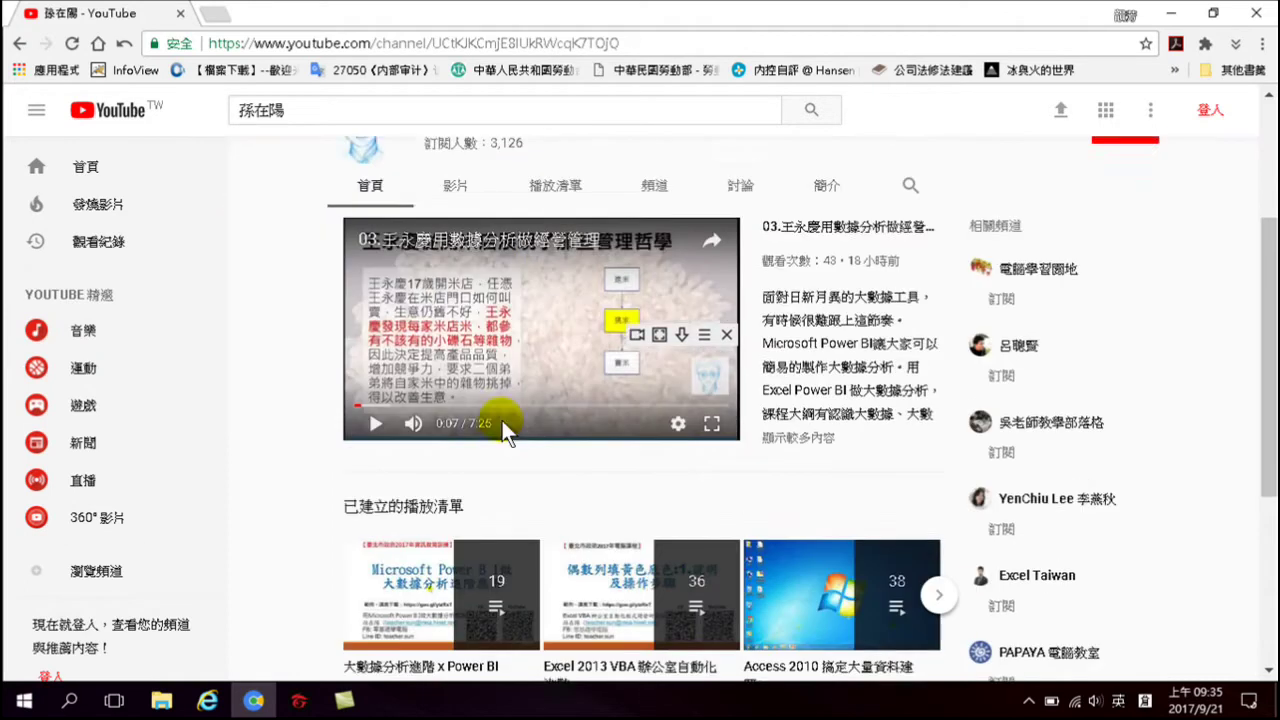
scroll(694, 230, up, 3)
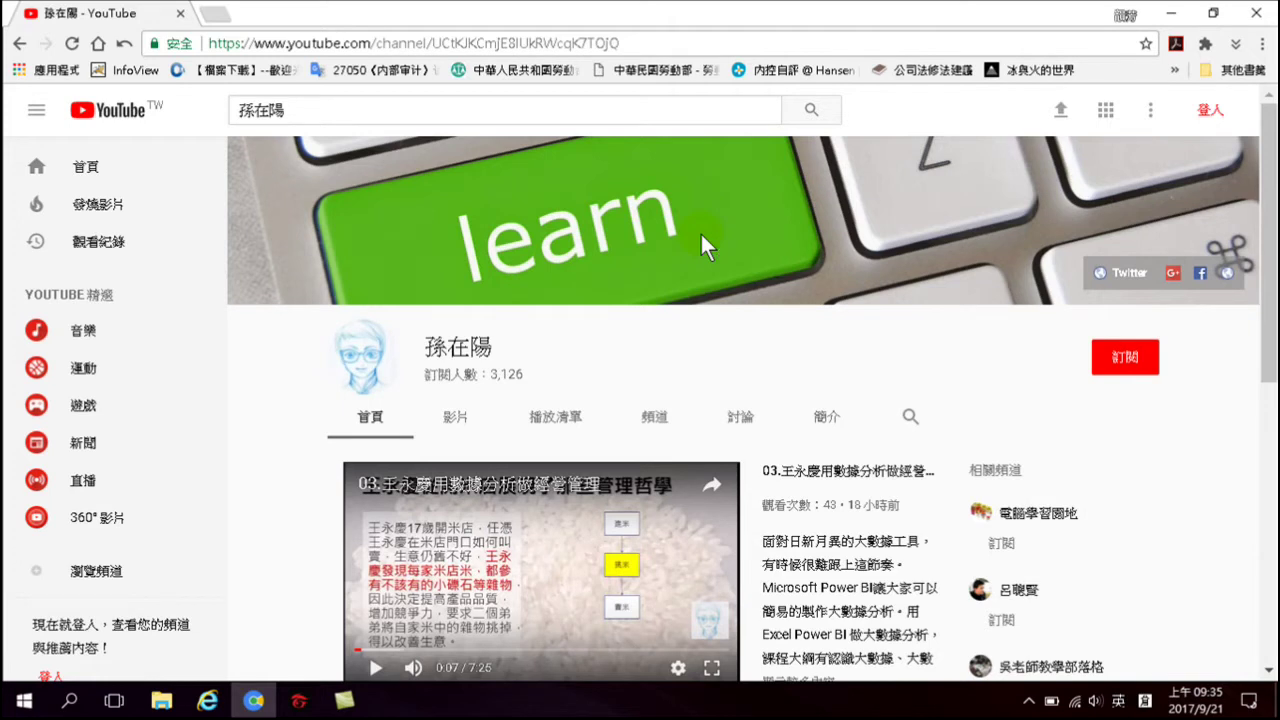
click(714, 140)
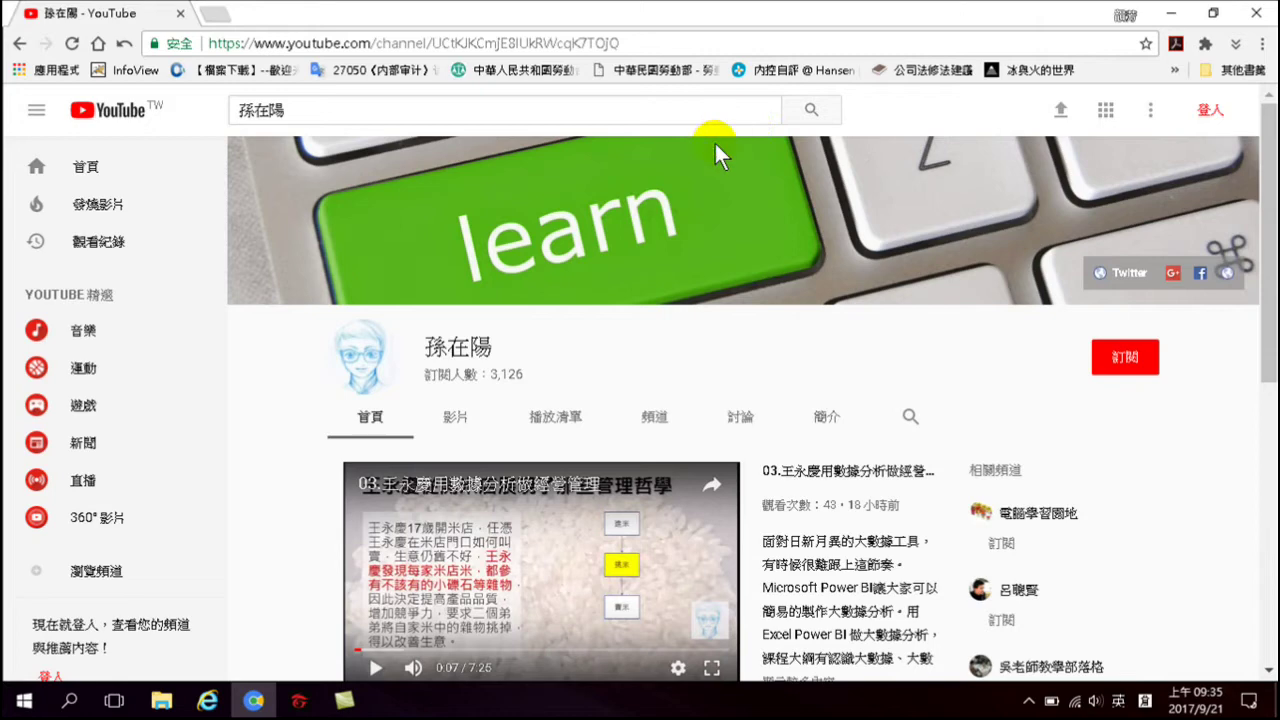
click(1171, 12)
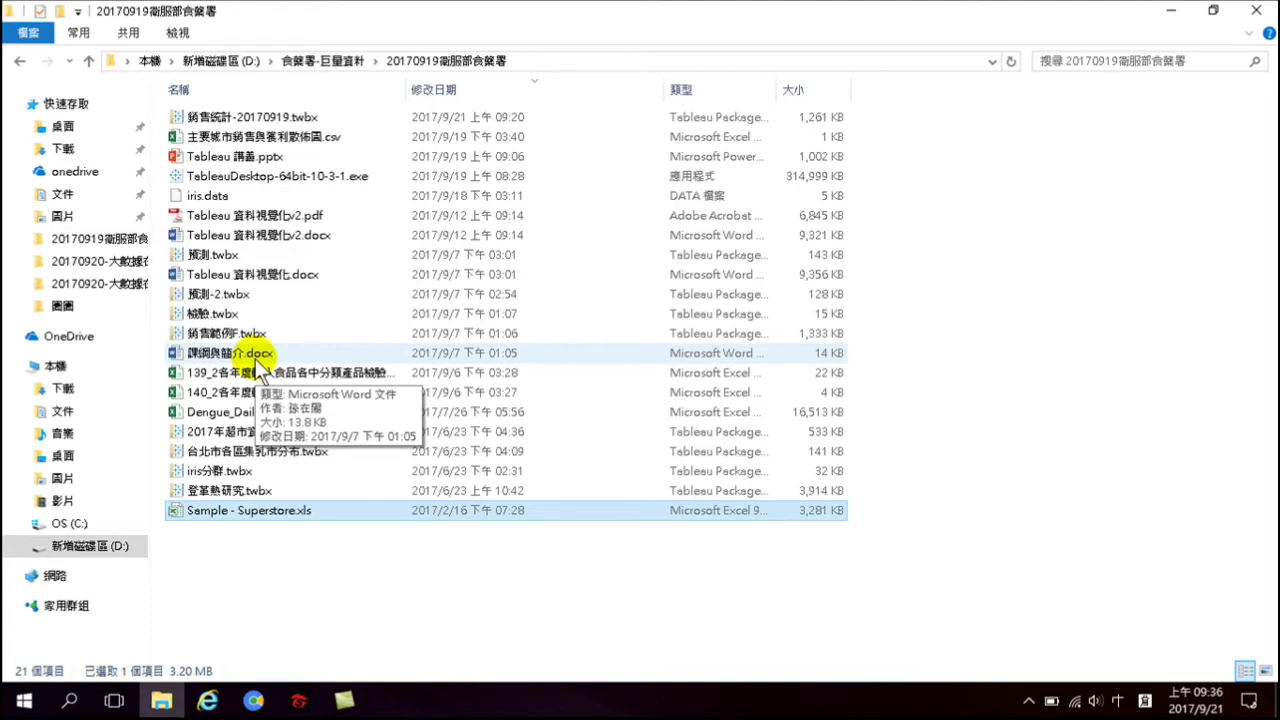
Open 銷售統計-20170919.twbx in Tableau, hide the chart type suggestions, and display the sales dashboard
click(228, 115)
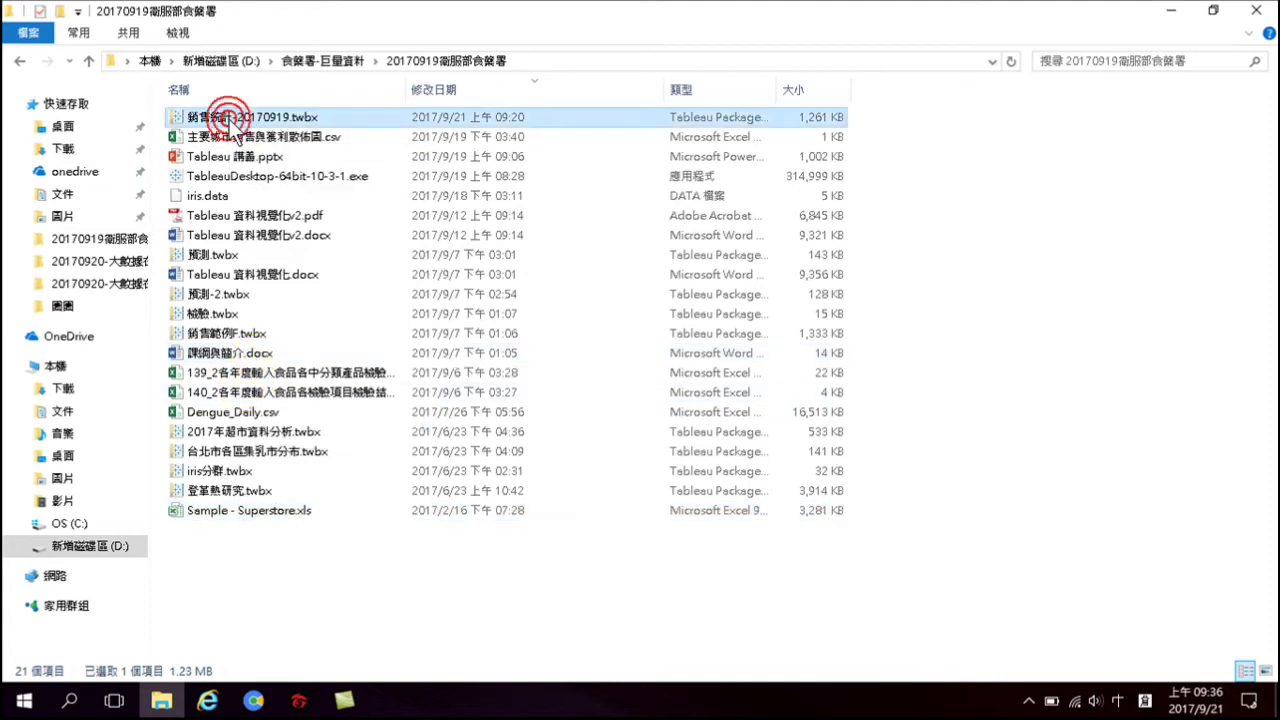
double_click(228, 115)
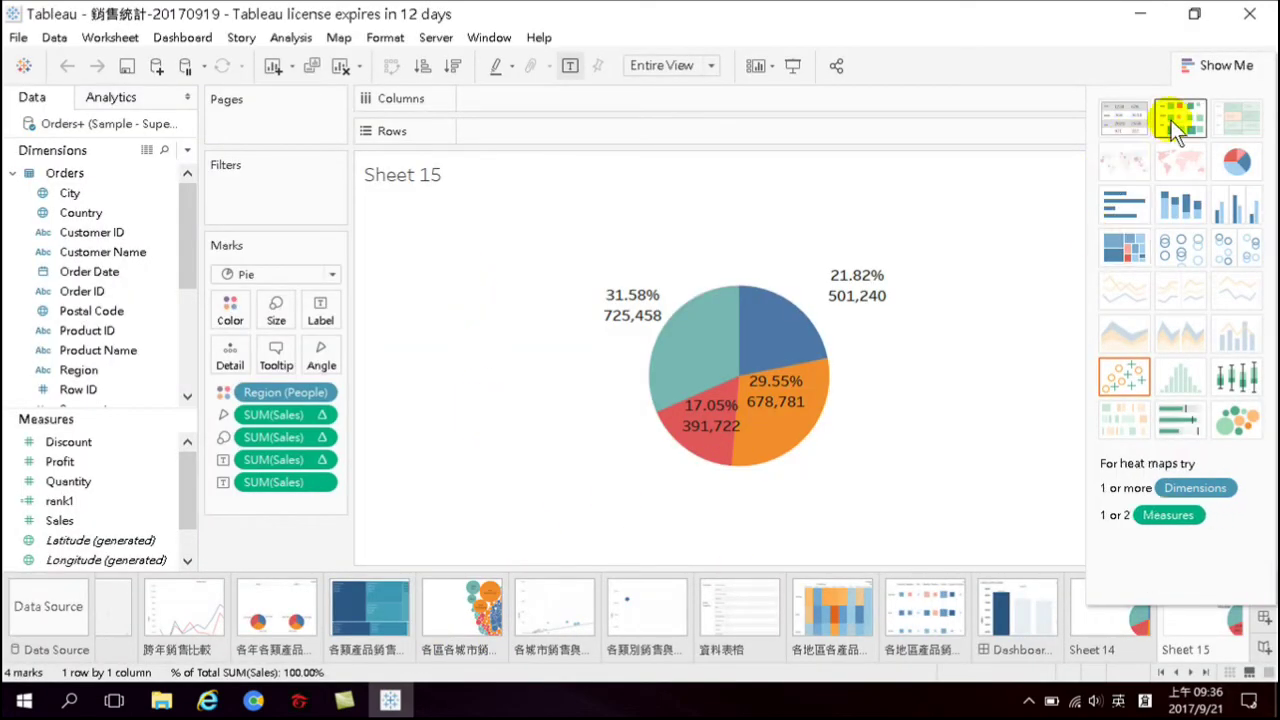
click(1215, 65)
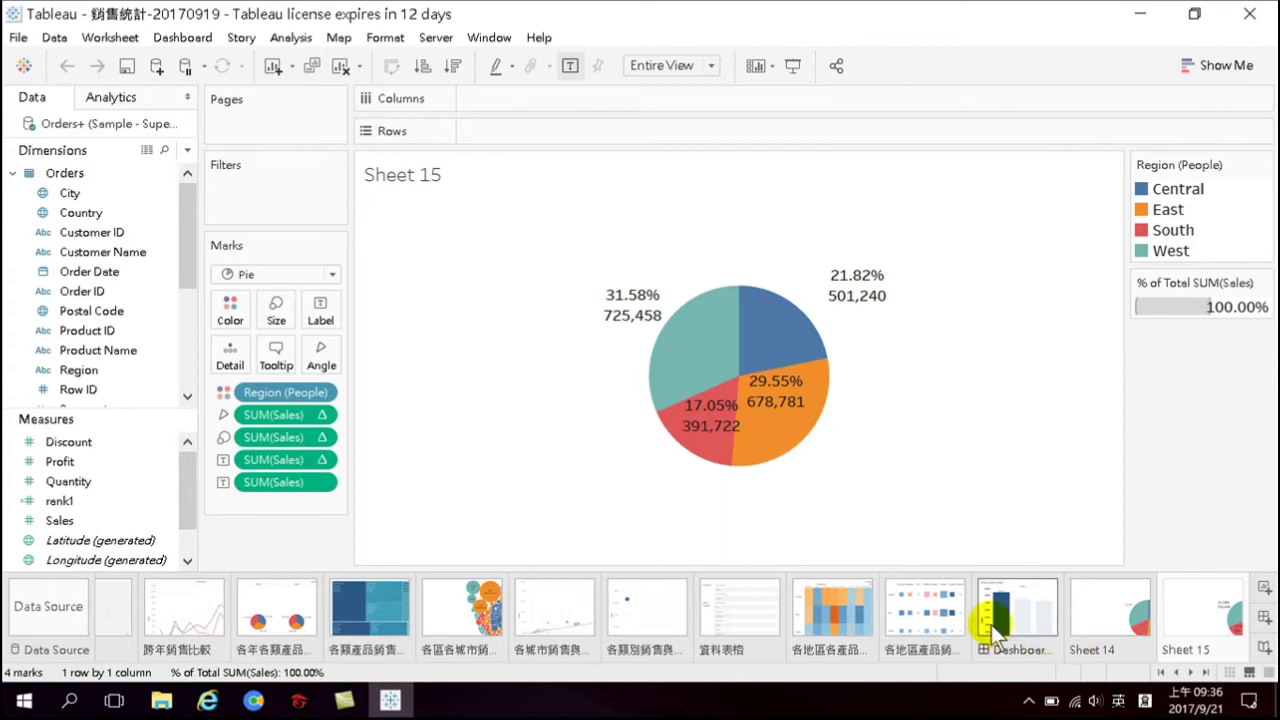
click(1024, 604)
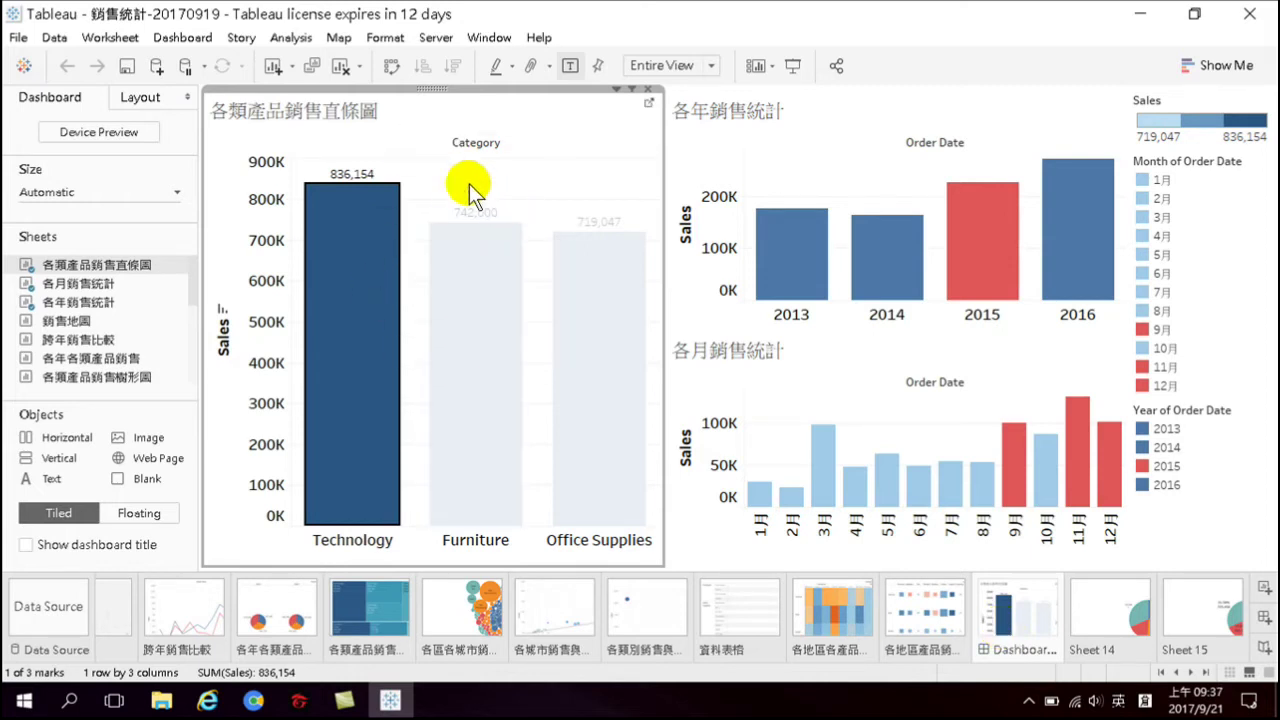
Clear the dashboard, place the 各類產品銷售直條圖 sheet on it, and undo these changes to restore the three-chart layout
click(339, 64)
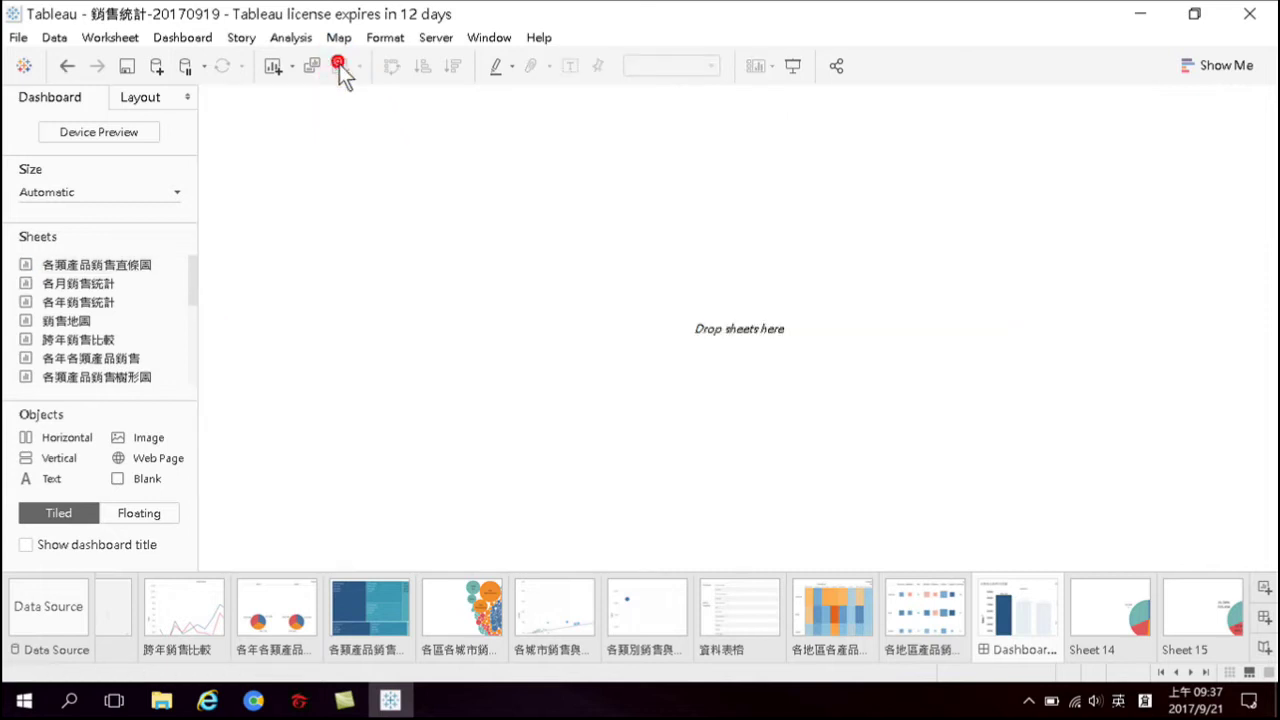
mouse_move(48, 265)
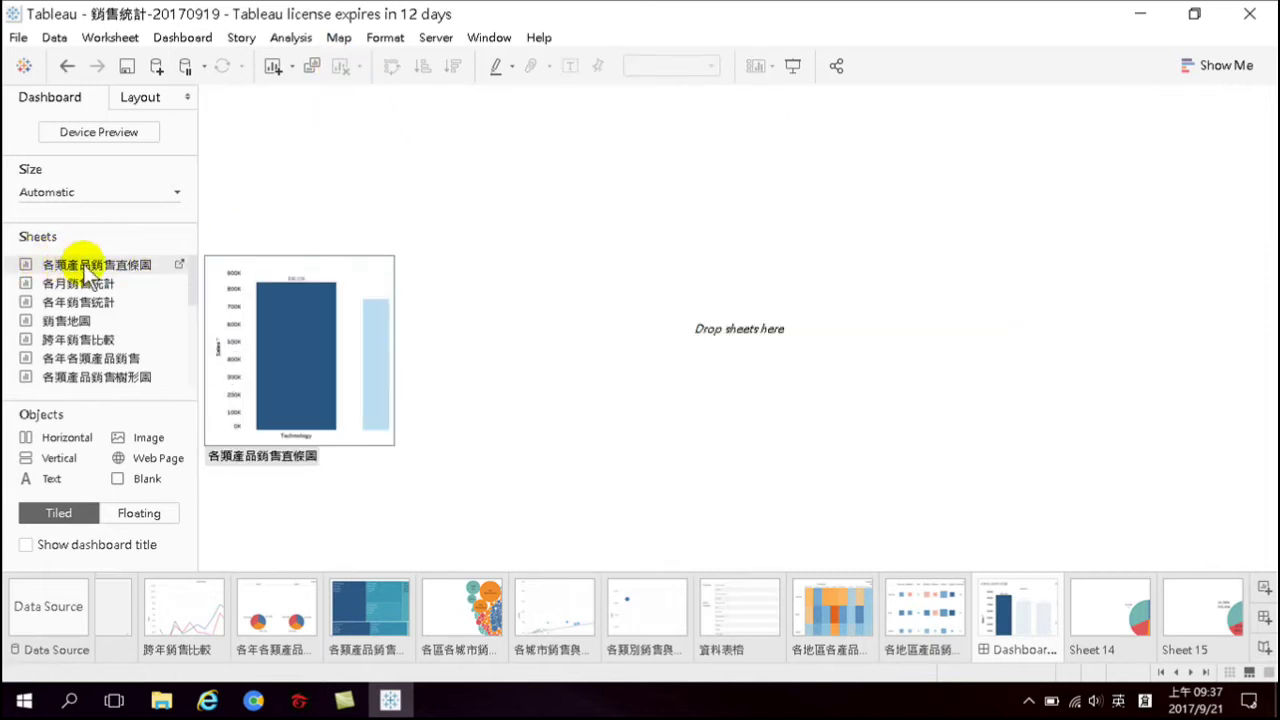
drag(91, 265, 343, 284)
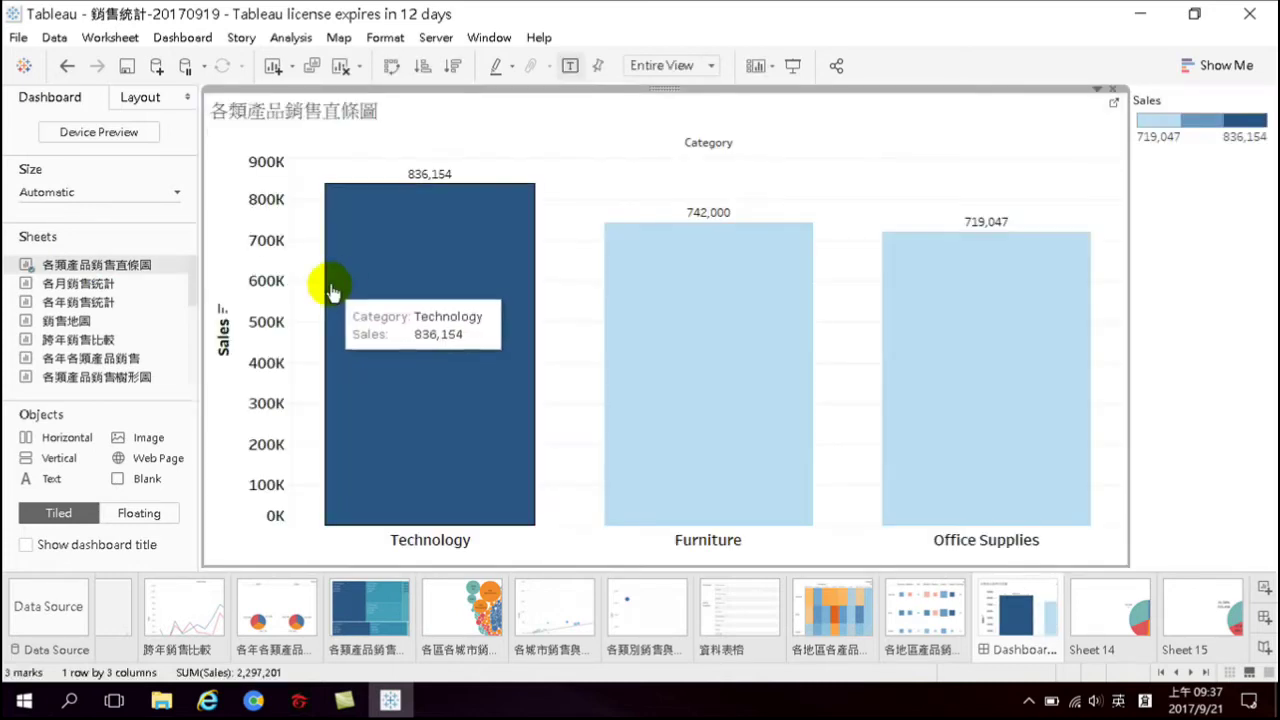
mouse_move(167, 306)
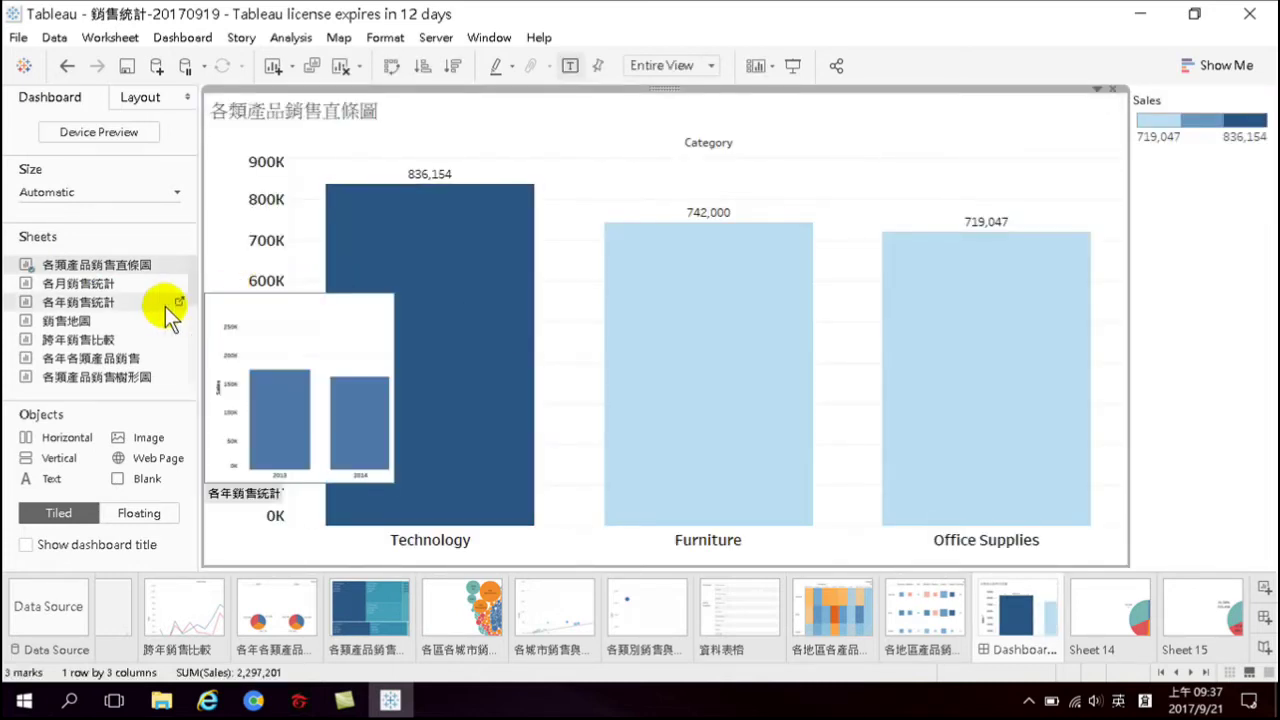
key(ctrl+z)
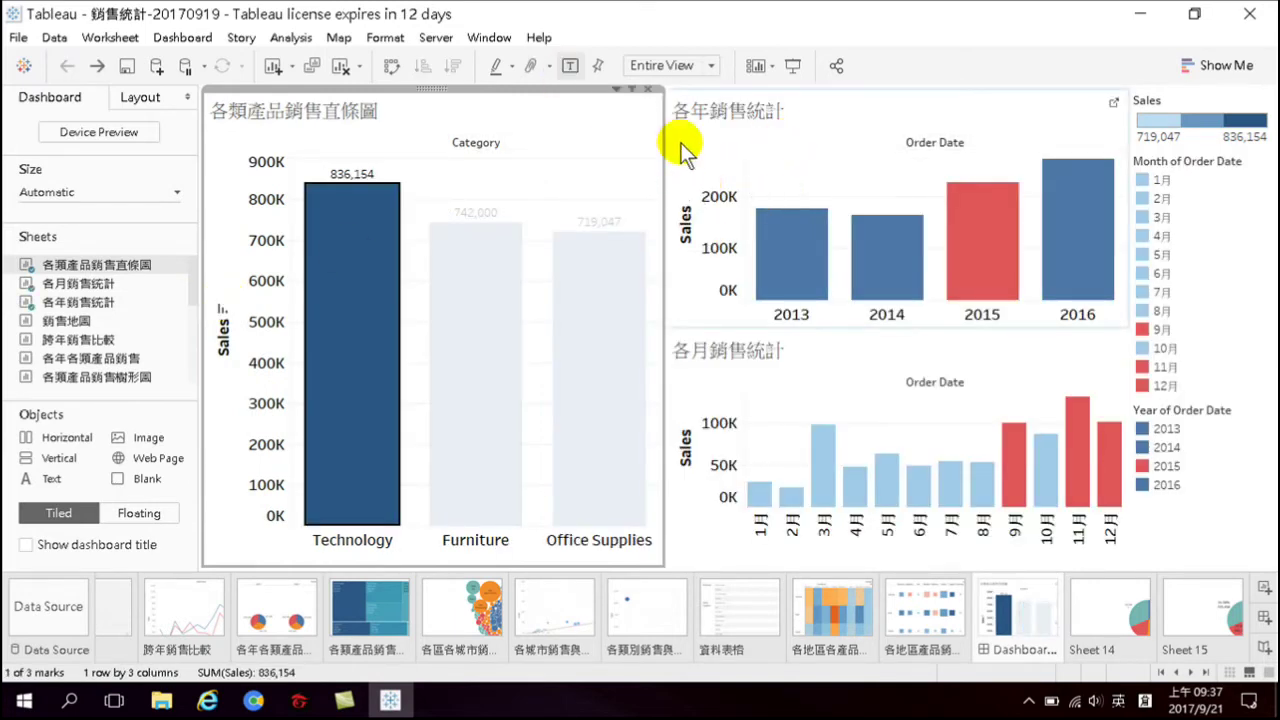
Switch the 各類產品銷售直條圖 chart's use as a filter off and on twice, leaving it enabled
mouse_move(818, 262)
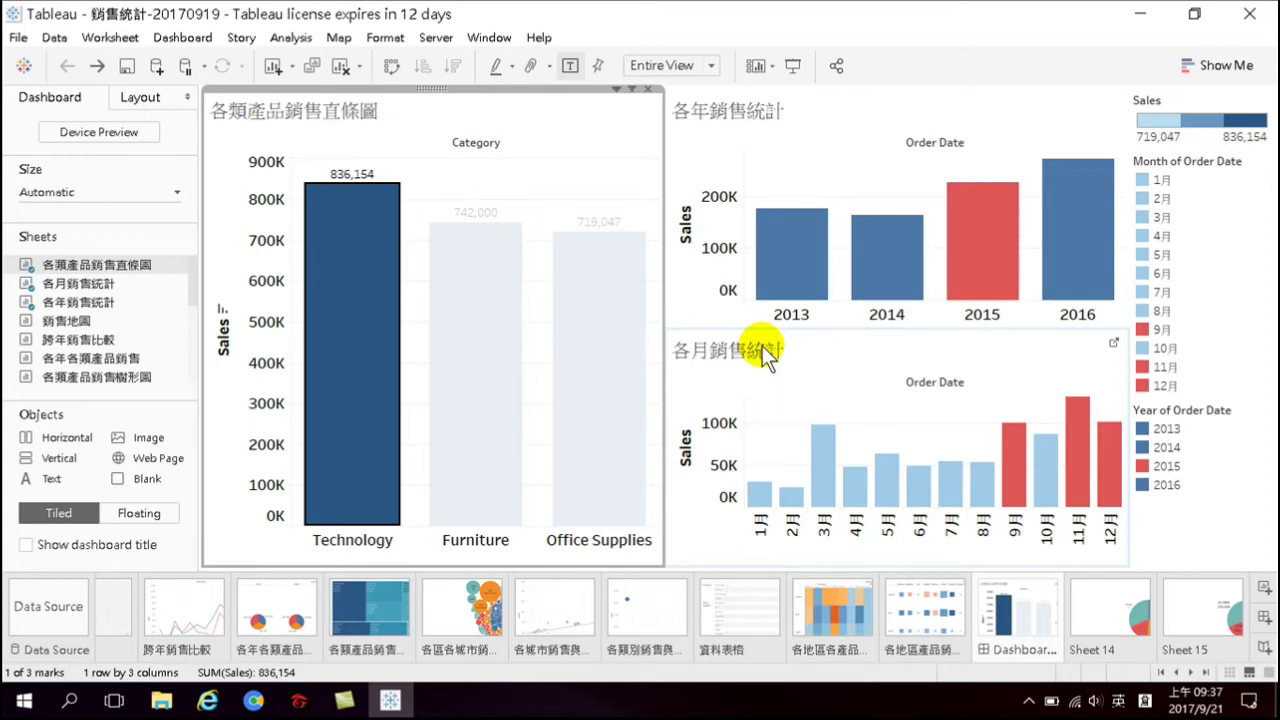
click(632, 87)
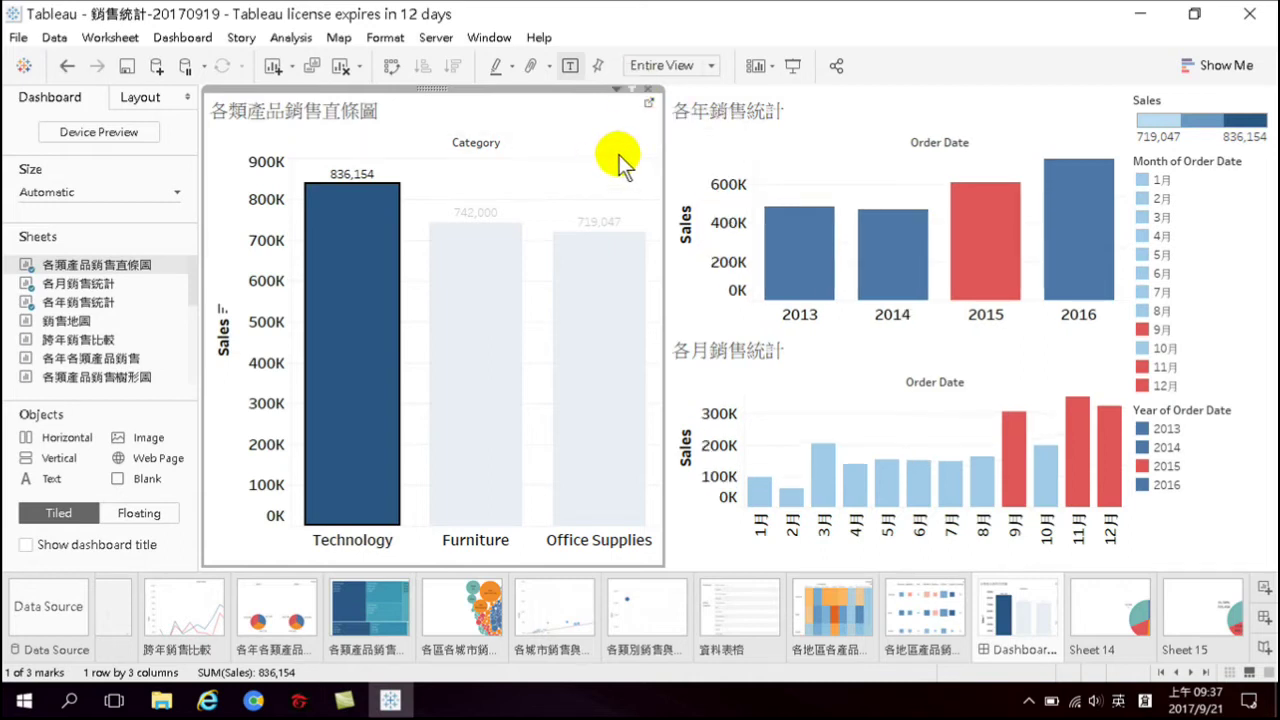
click(632, 88)
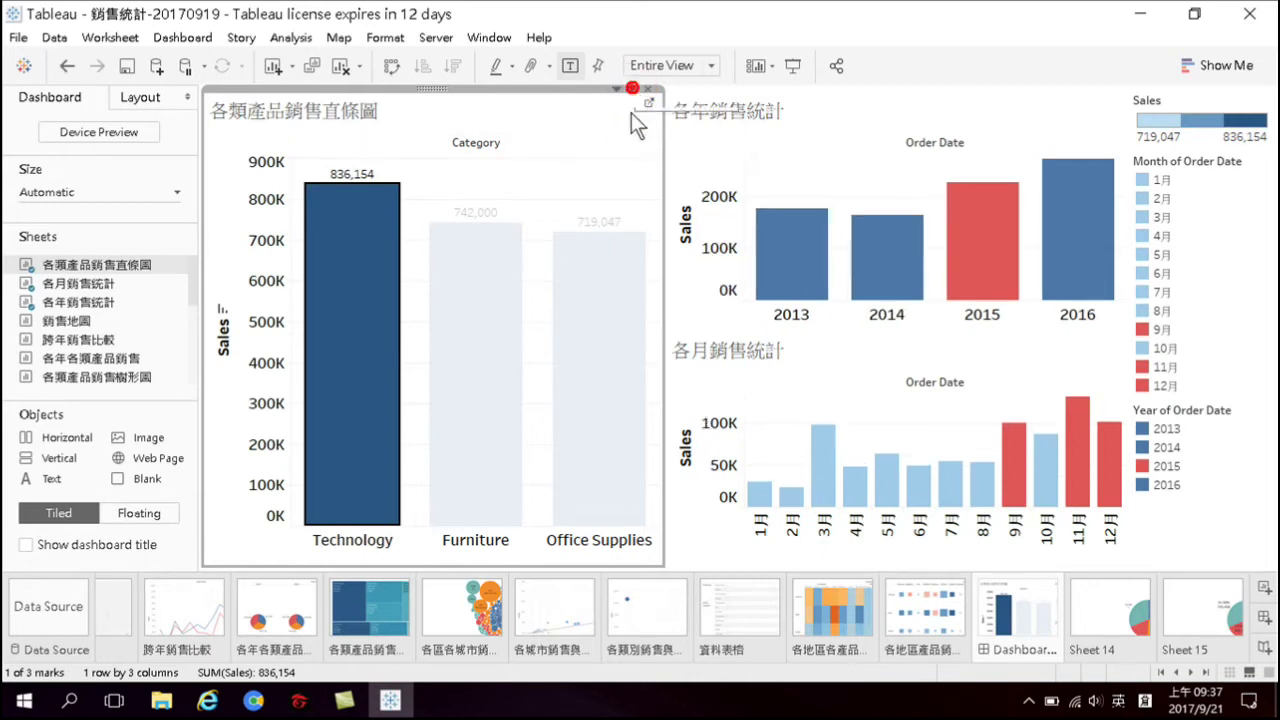
click(633, 88)
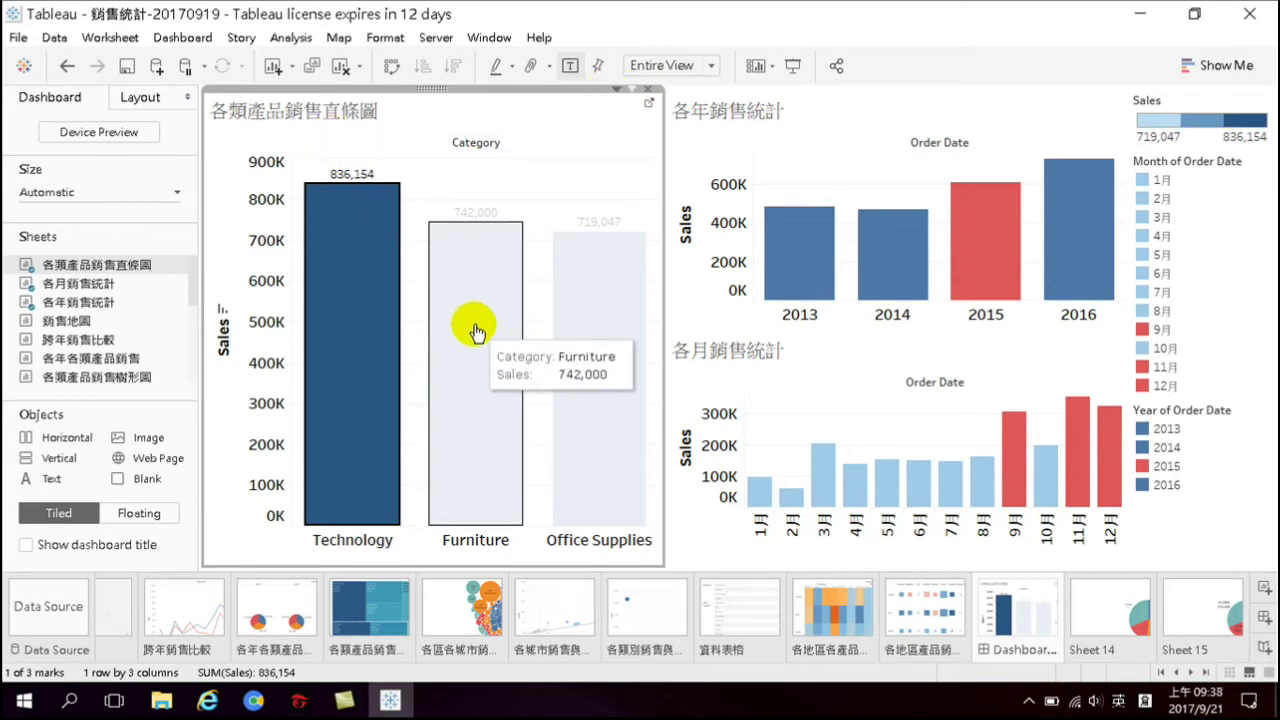
click(632, 89)
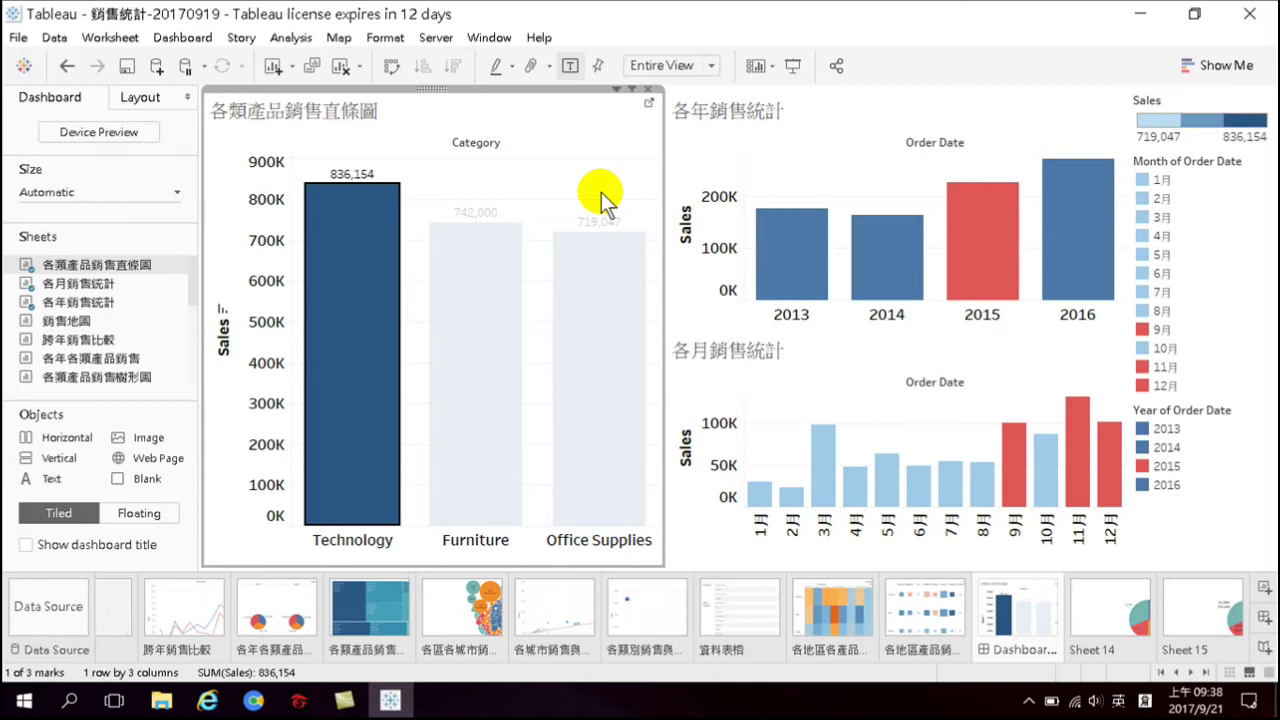
Toggle the Technology bar's selection to compare the yearly and monthly charts filtered and unfiltered, ending with Technology selected
mouse_move(389, 256)
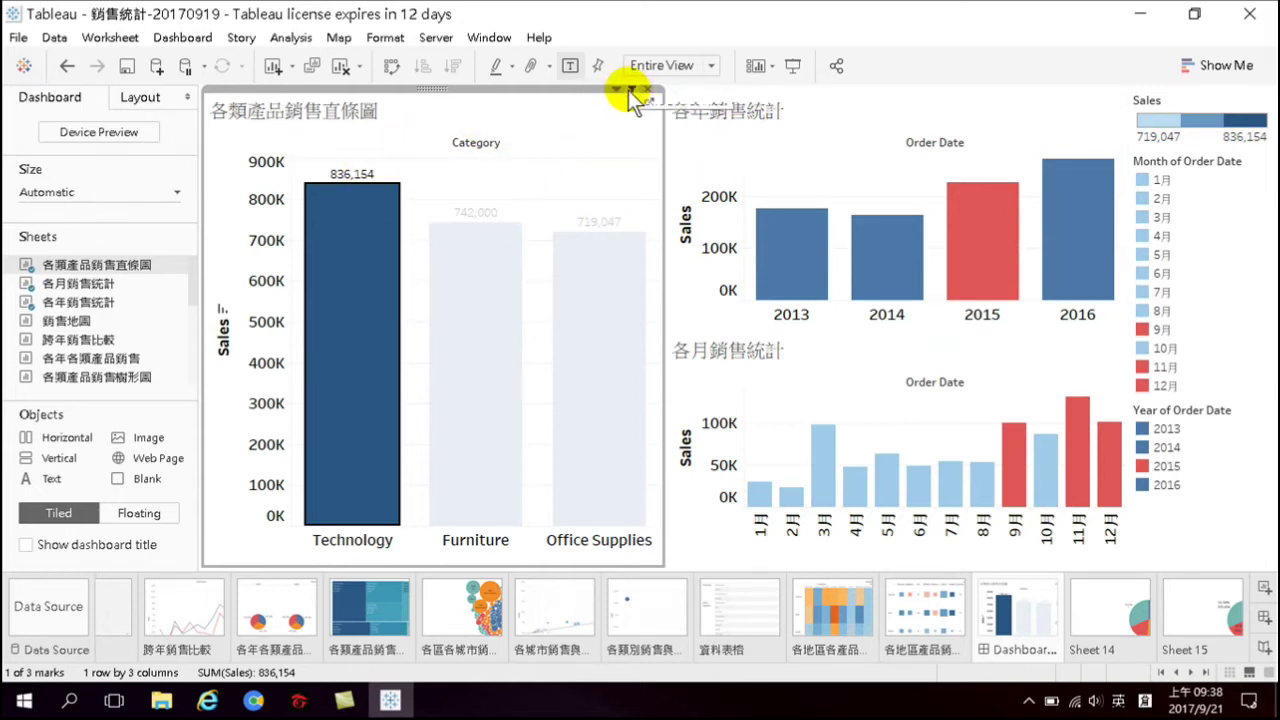
mouse_move(315, 204)
click(348, 401)
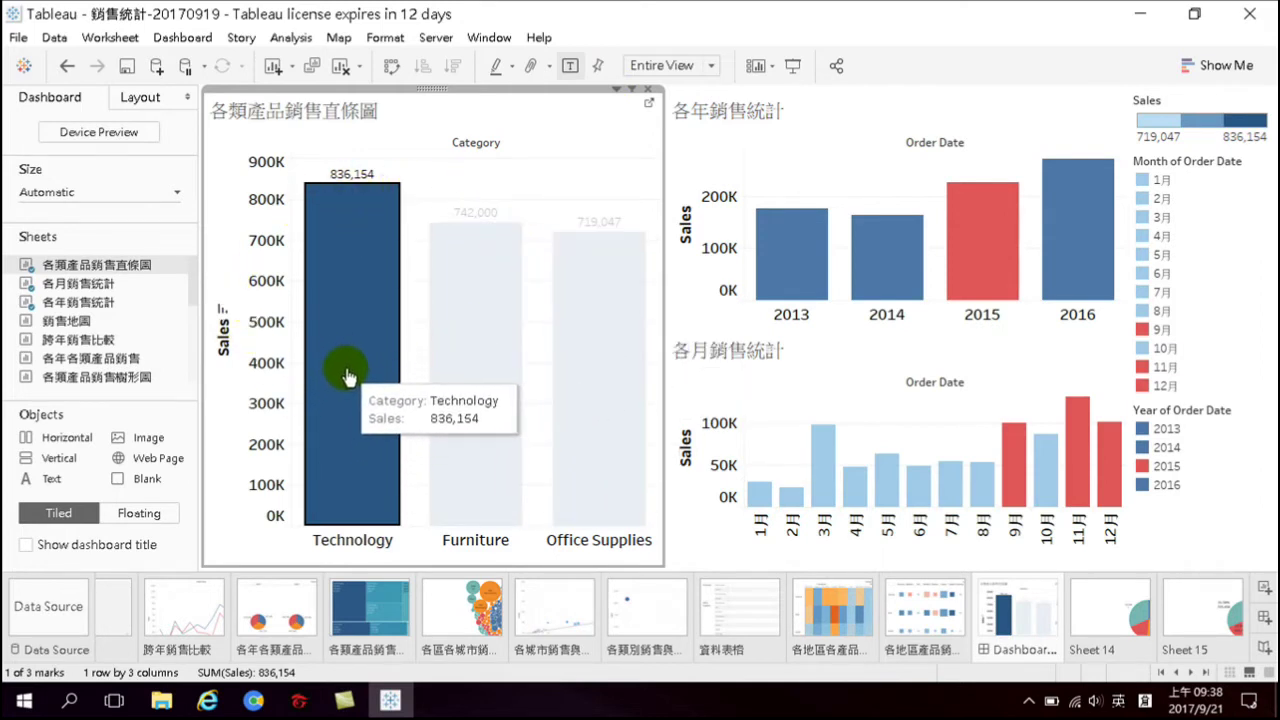
click(347, 376)
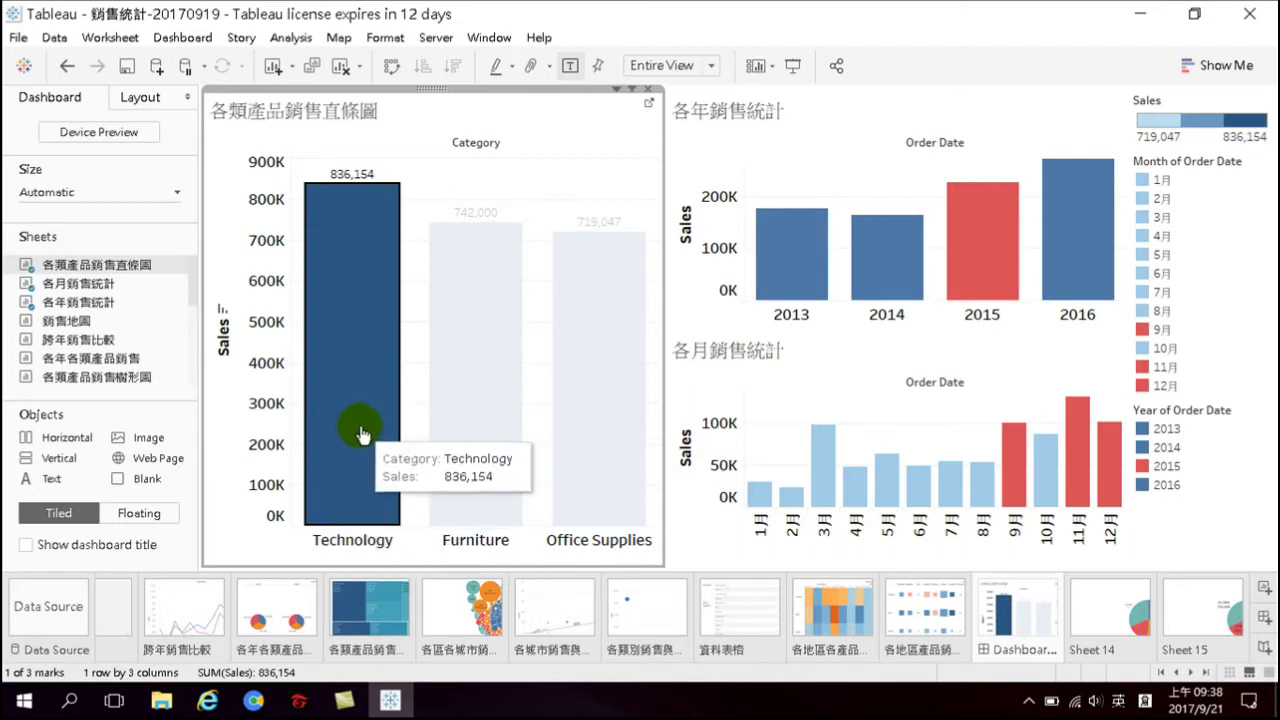
click(366, 325)
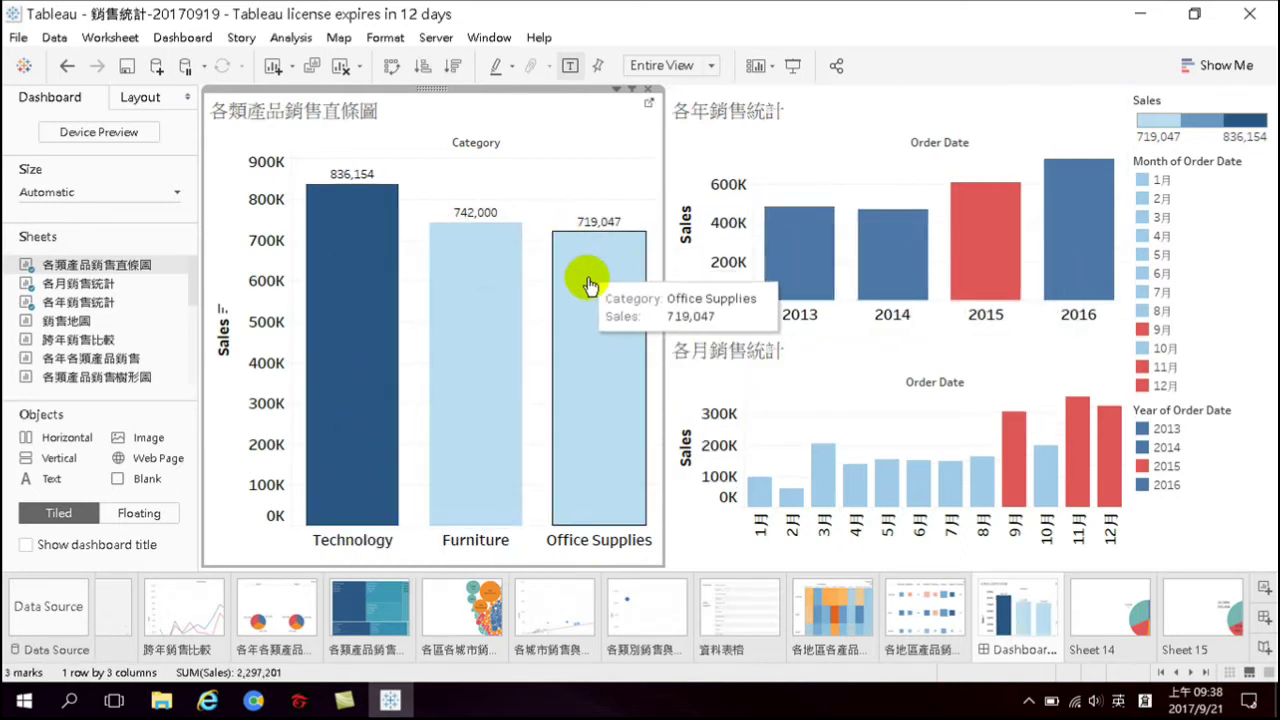
click(353, 345)
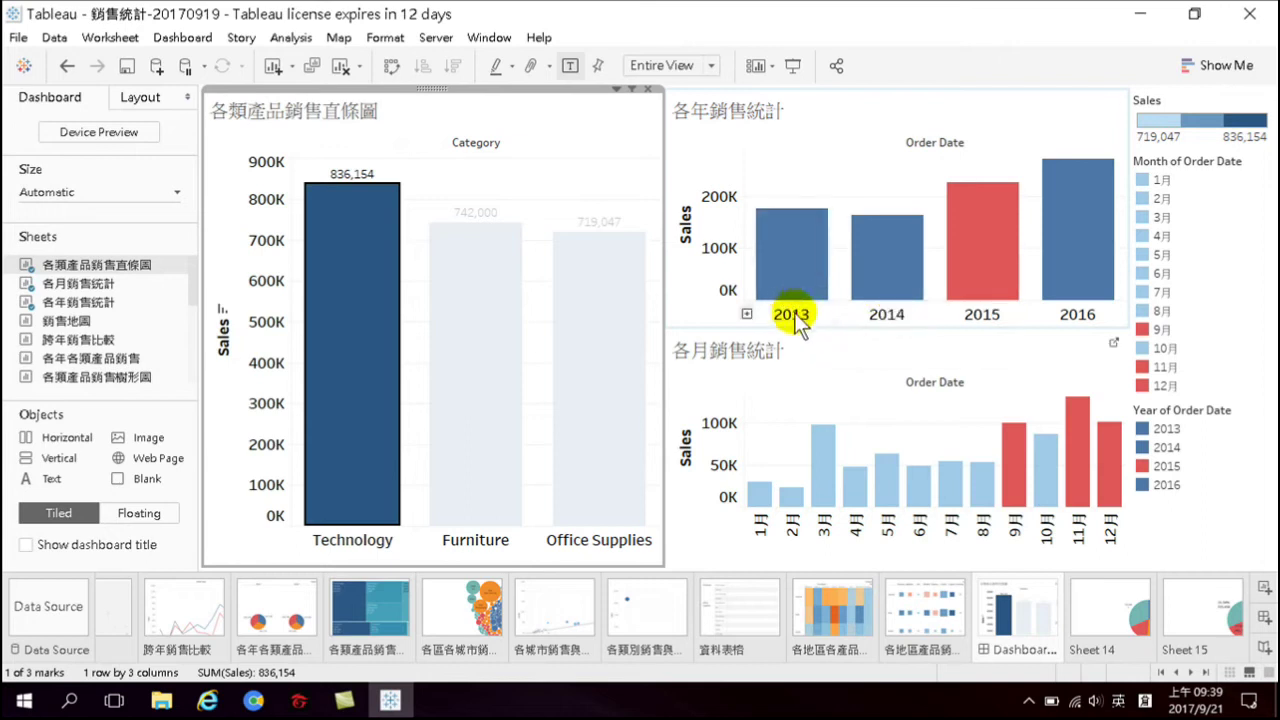
Filter the yearly and monthly charts by Furniture, Office Supplies, Technology and again Office Supplies, comparing the yearly sales for each category
mouse_move(808, 277)
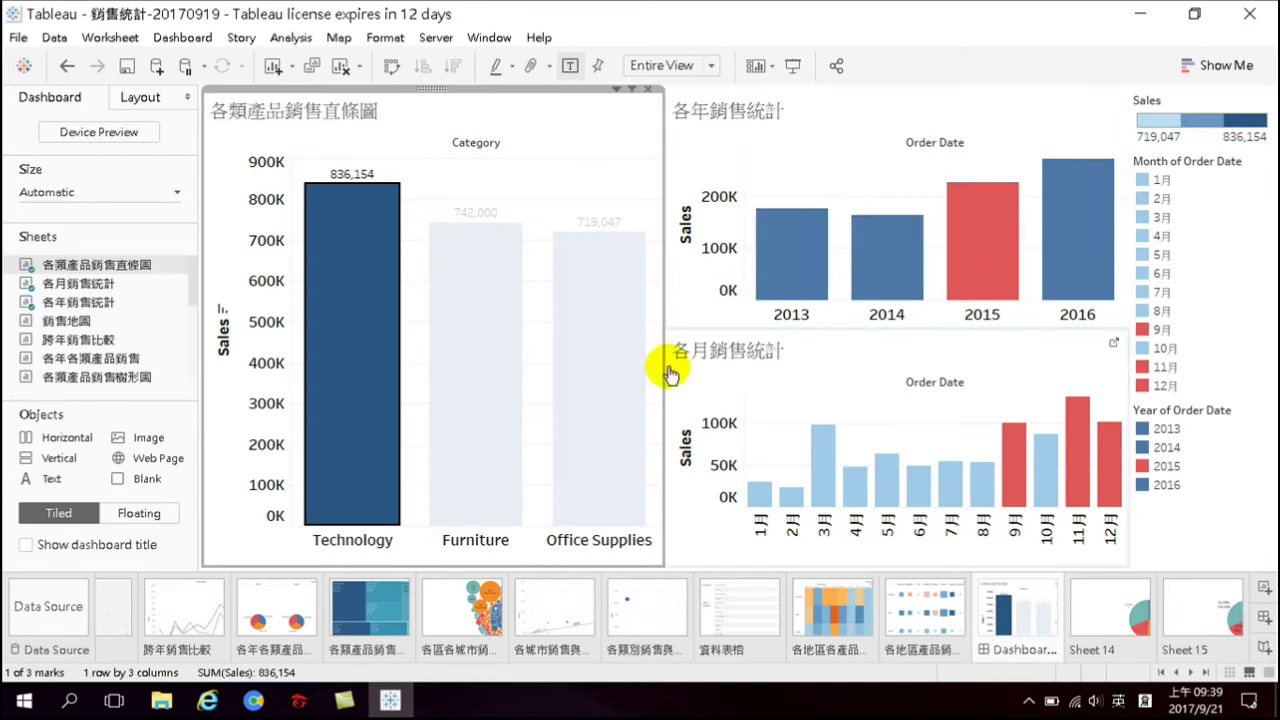
click(473, 388)
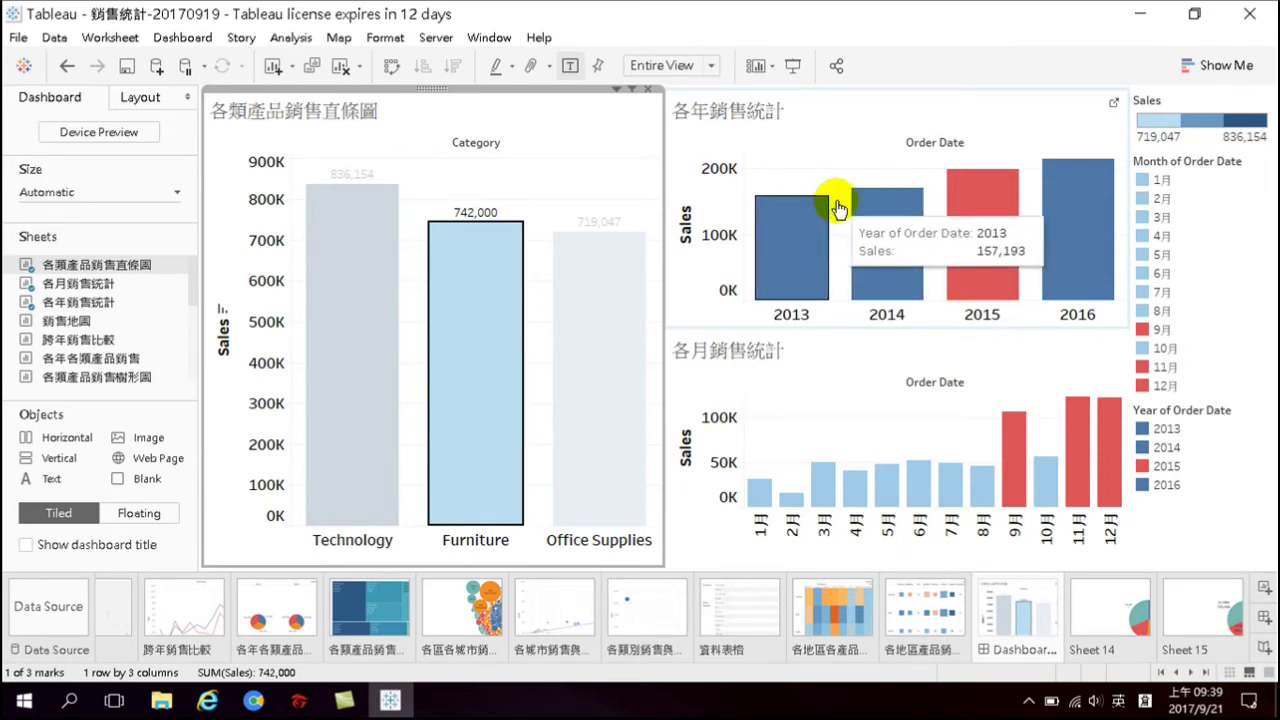
click(612, 380)
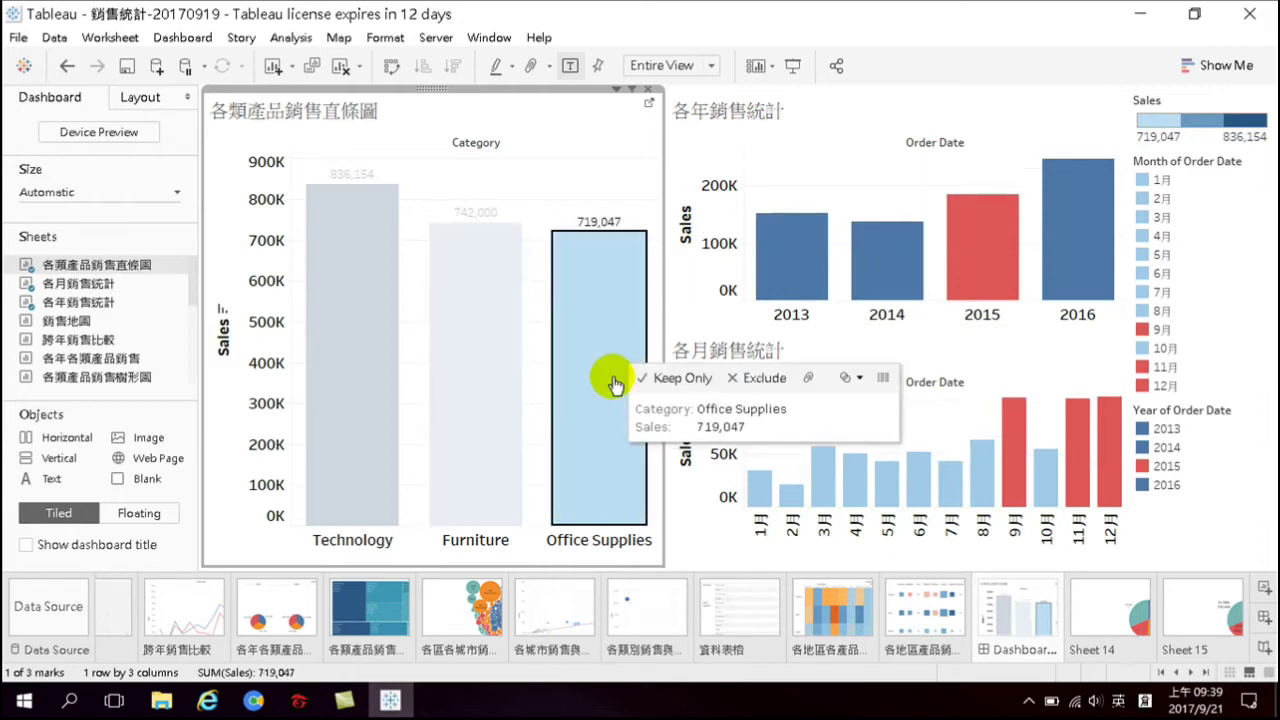
click(791, 283)
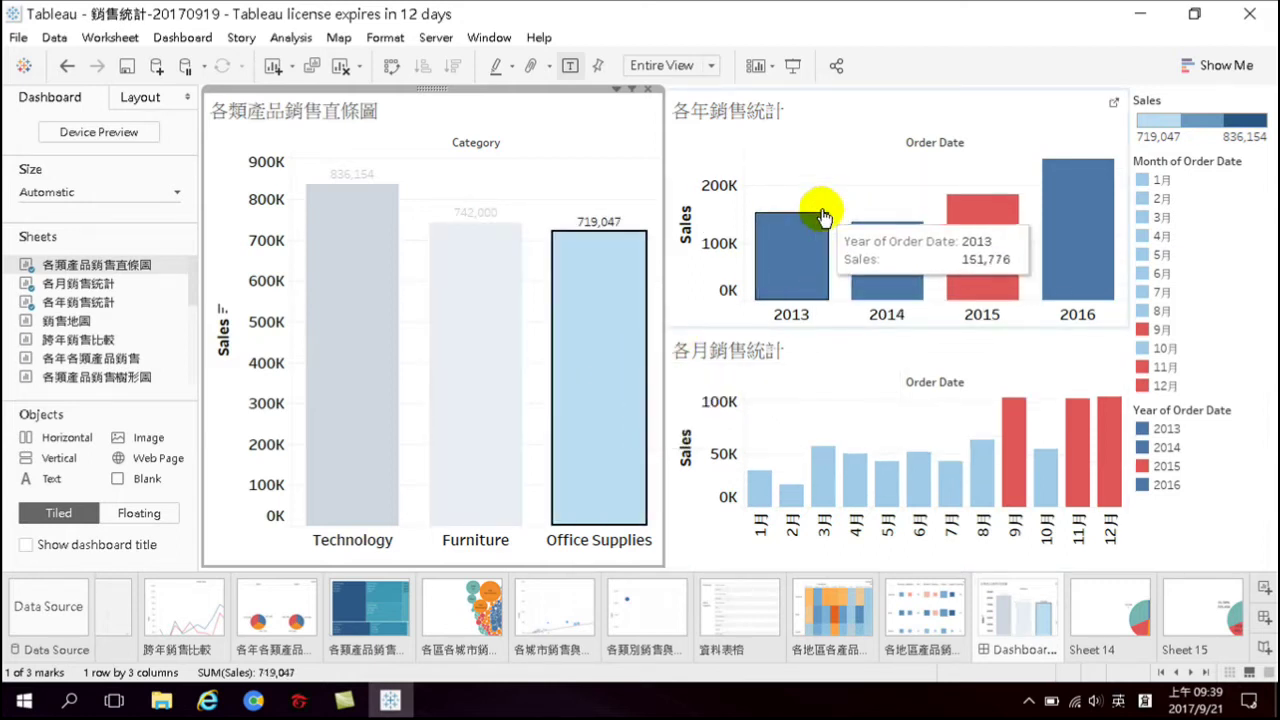
click(714, 243)
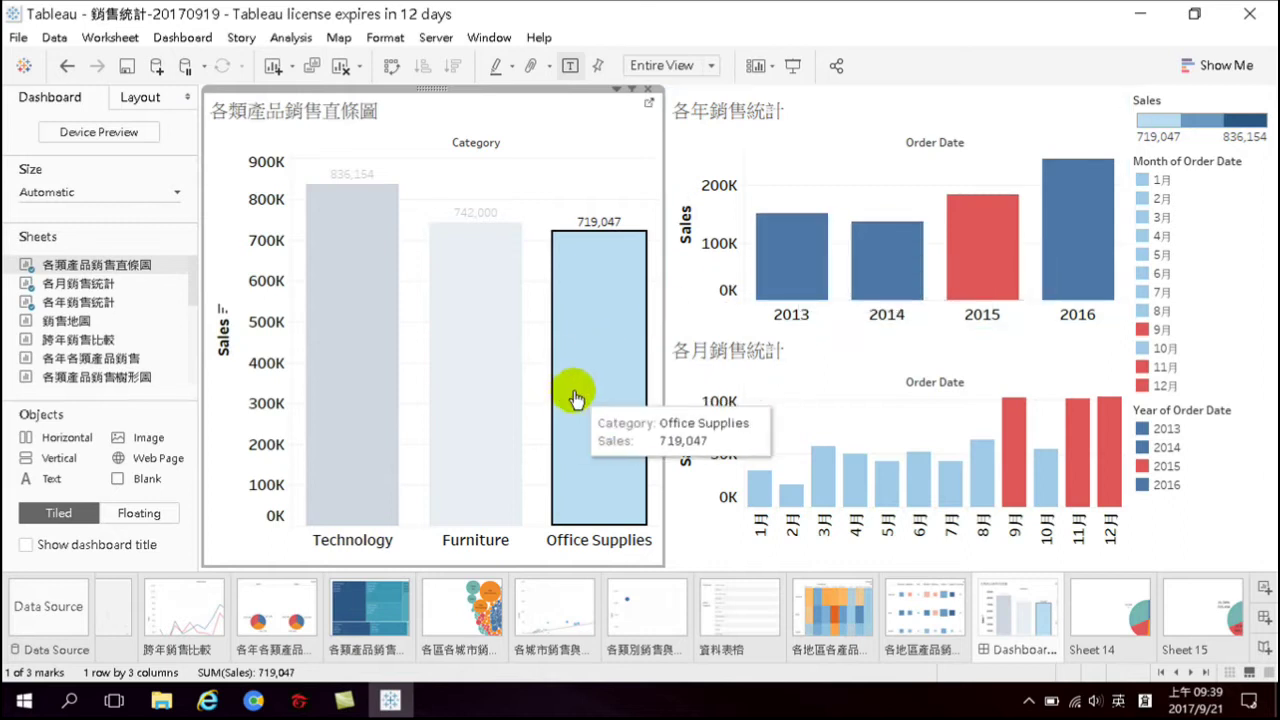
click(812, 236)
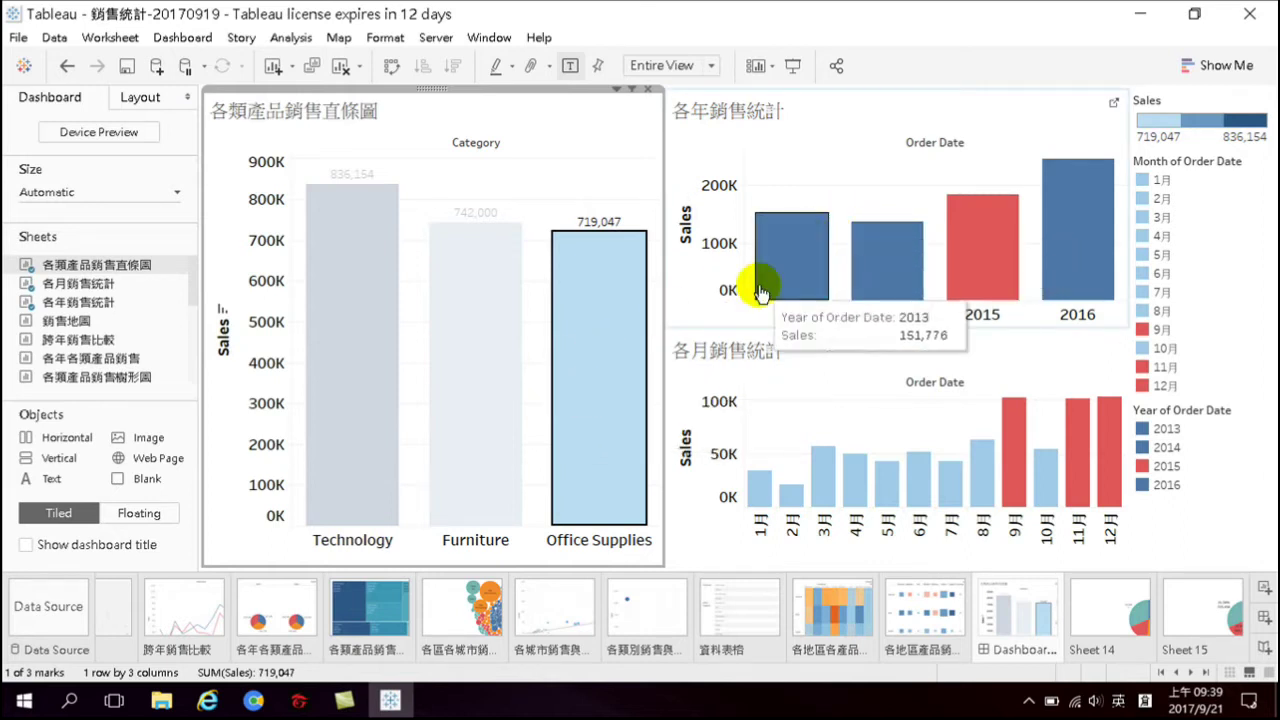
click(350, 394)
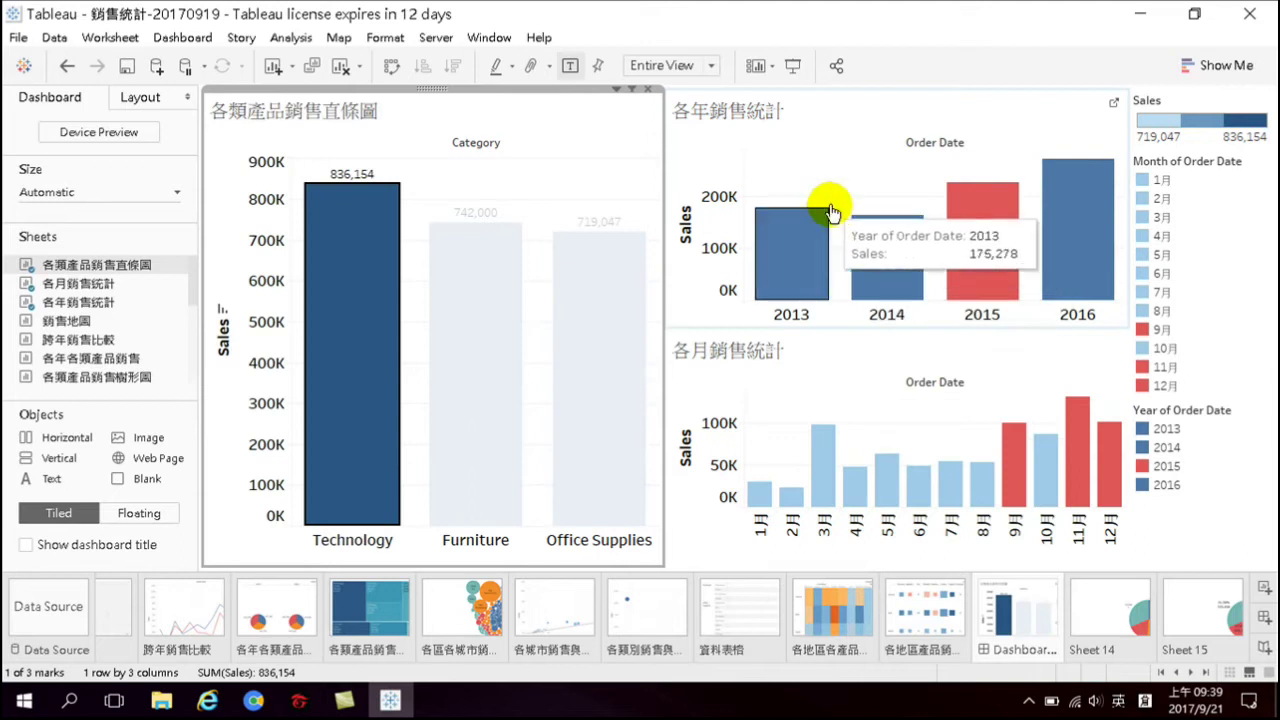
click(602, 437)
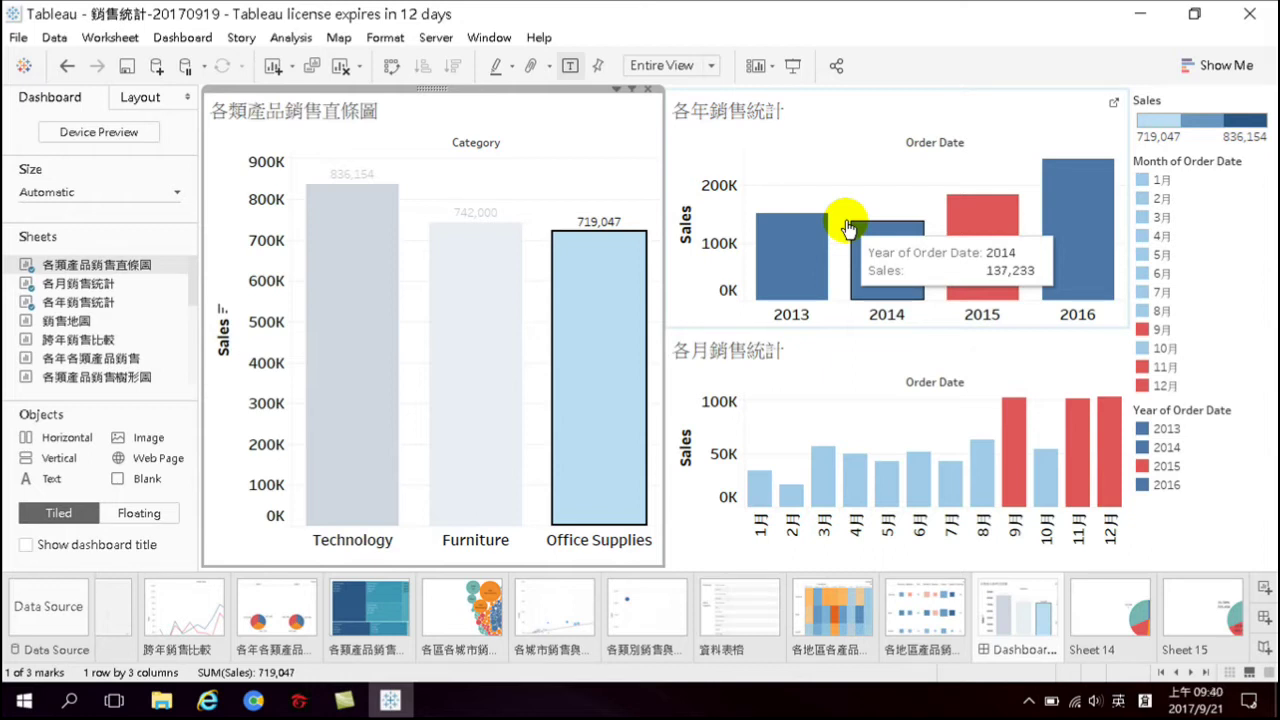
Filter the yearly and monthly charts by Technology, Furniture, Office Supplies and again Technology, comparing the monthly sales for each category
click(368, 302)
click(349, 280)
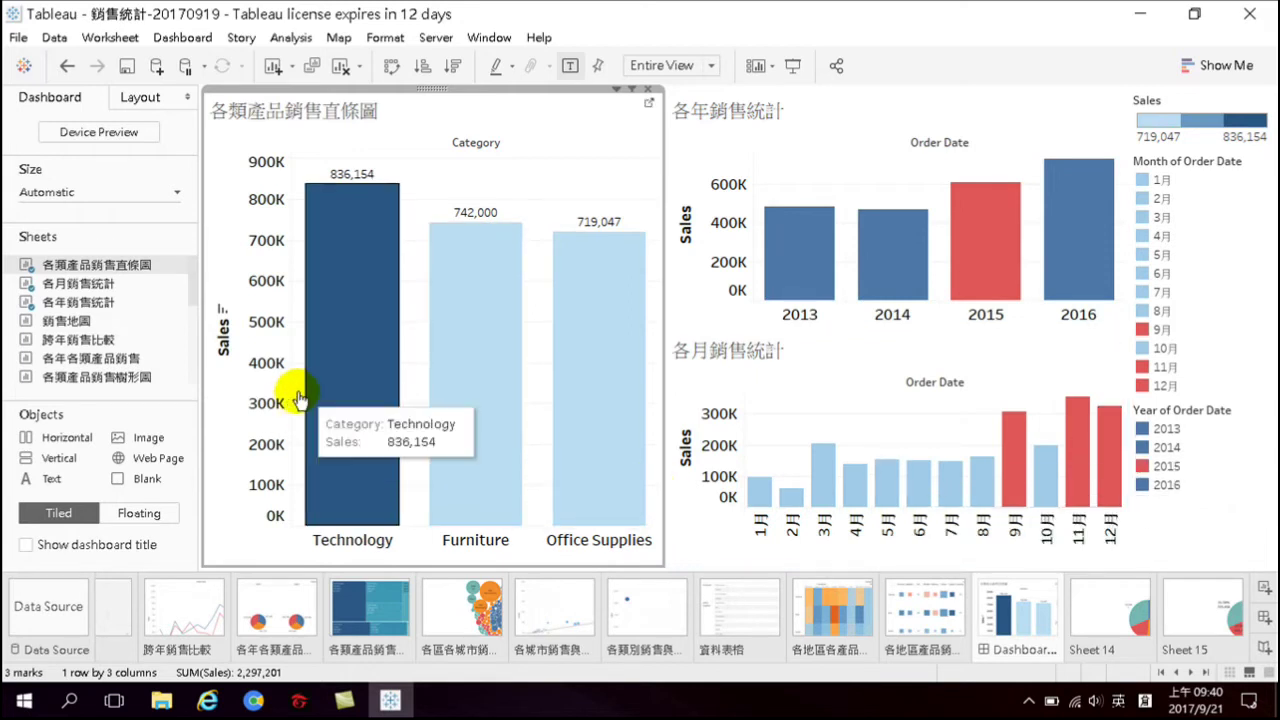
click(361, 390)
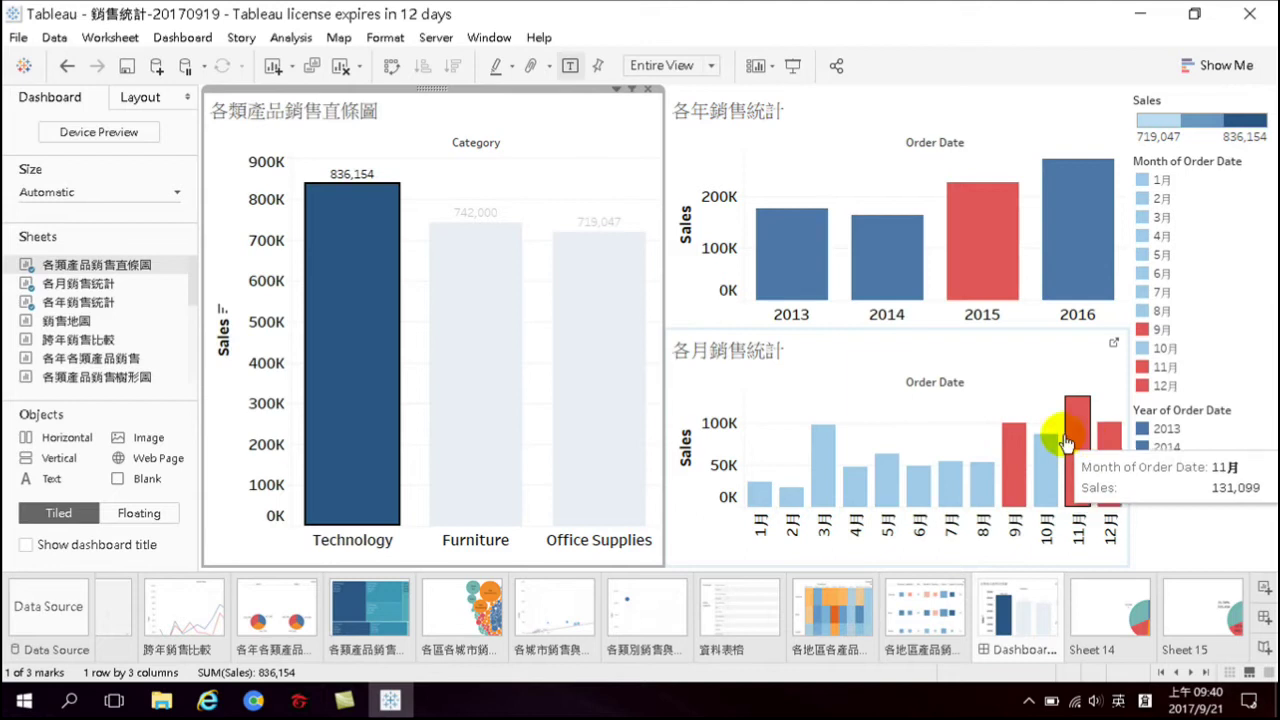
click(497, 400)
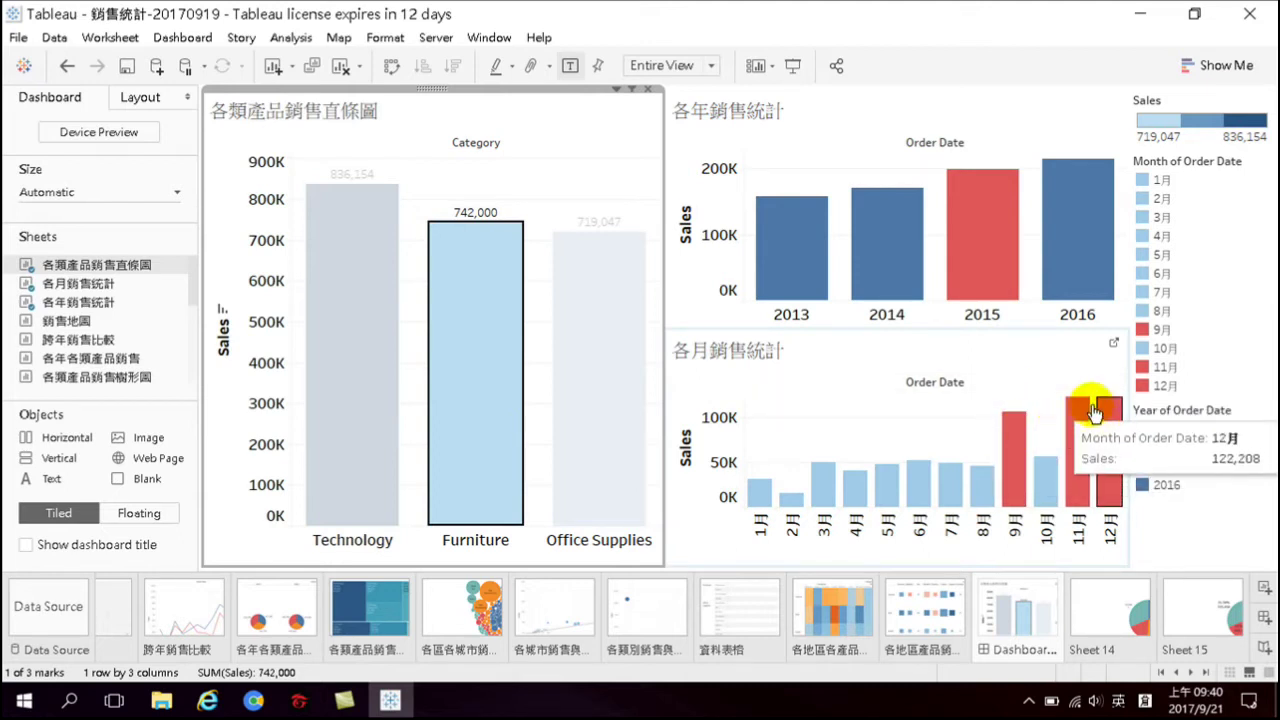
click(591, 401)
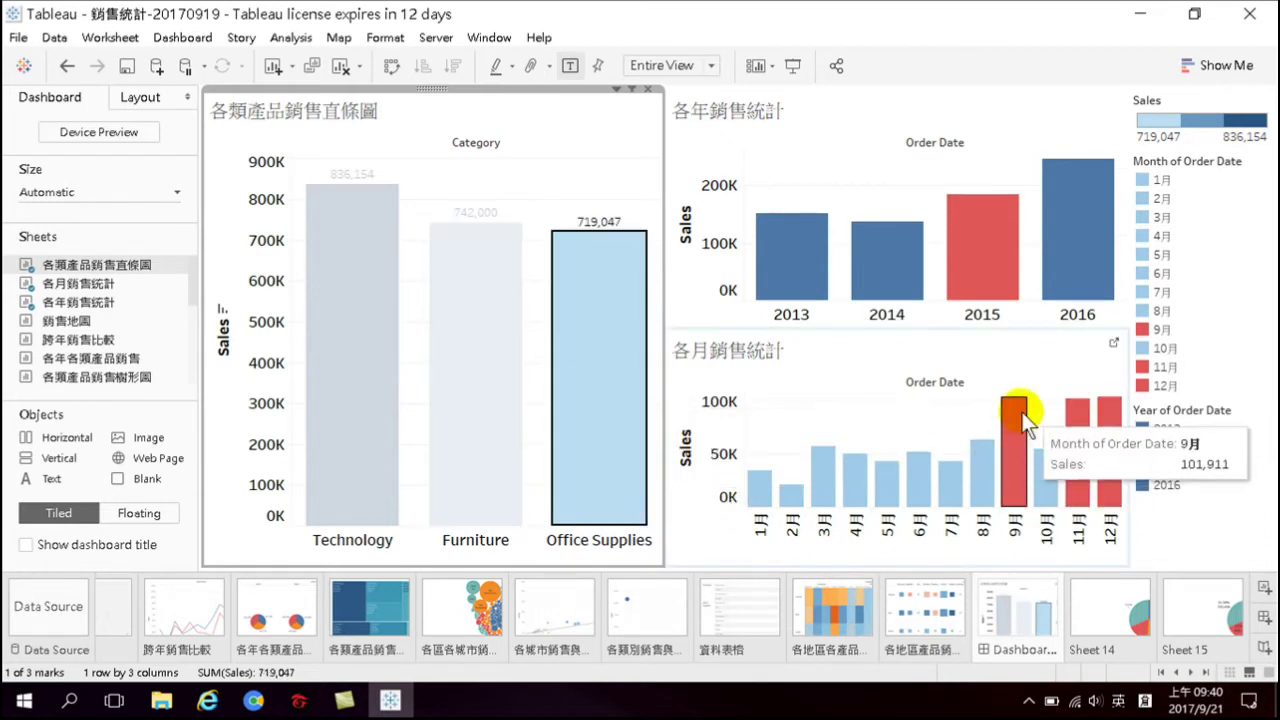
click(360, 385)
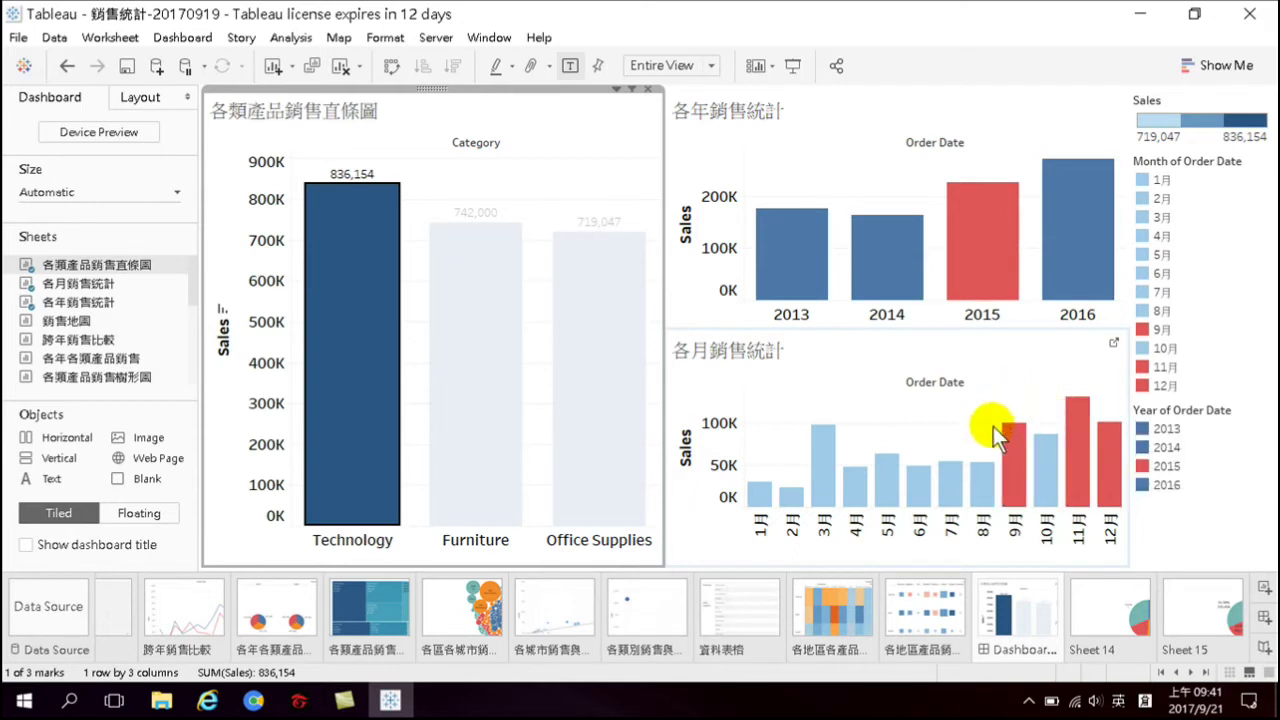
mouse_move(1100, 443)
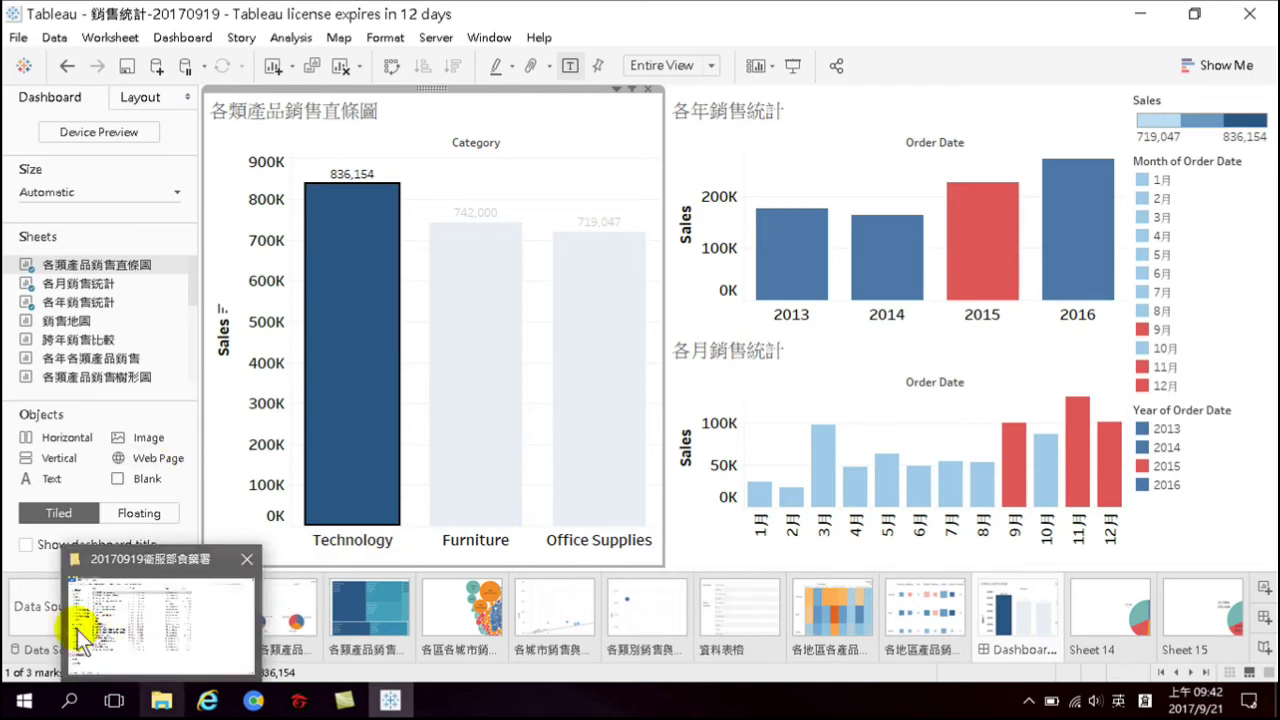
Open the Orders+ data source, switch its preview to the field list, and review the fields through Region (People)
click(36, 606)
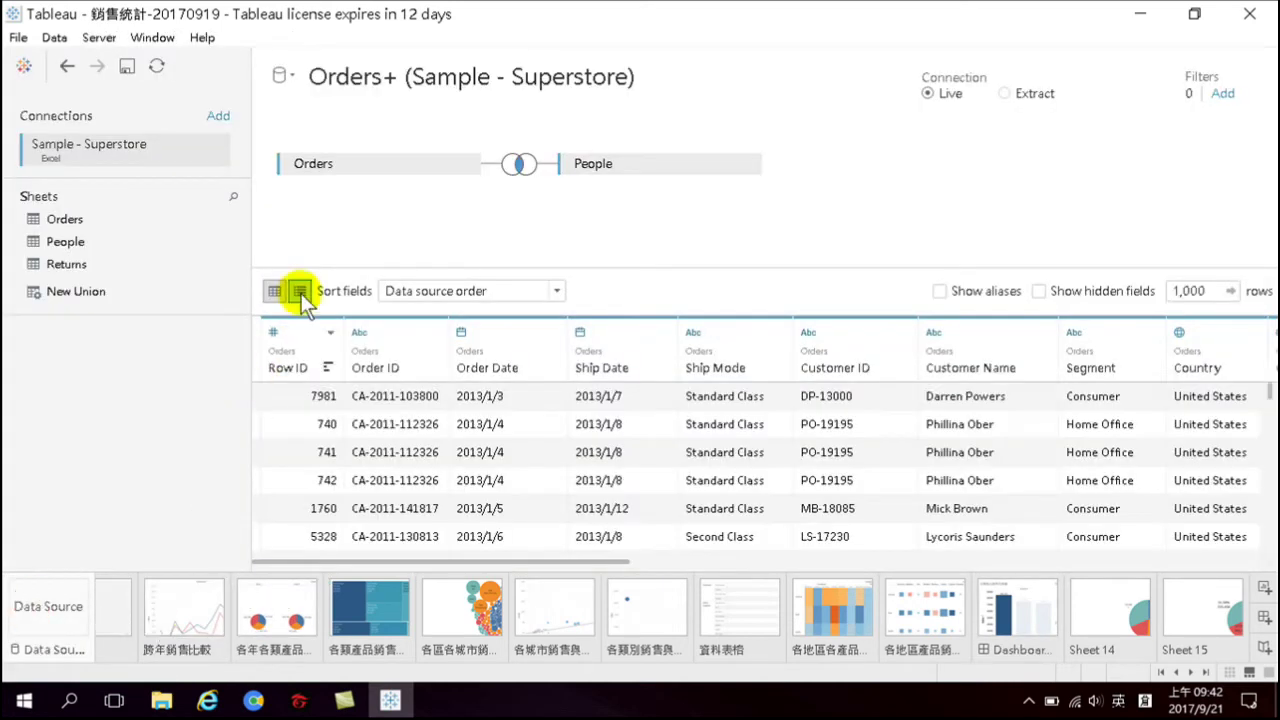
click(299, 291)
scroll(414, 434, down, 1)
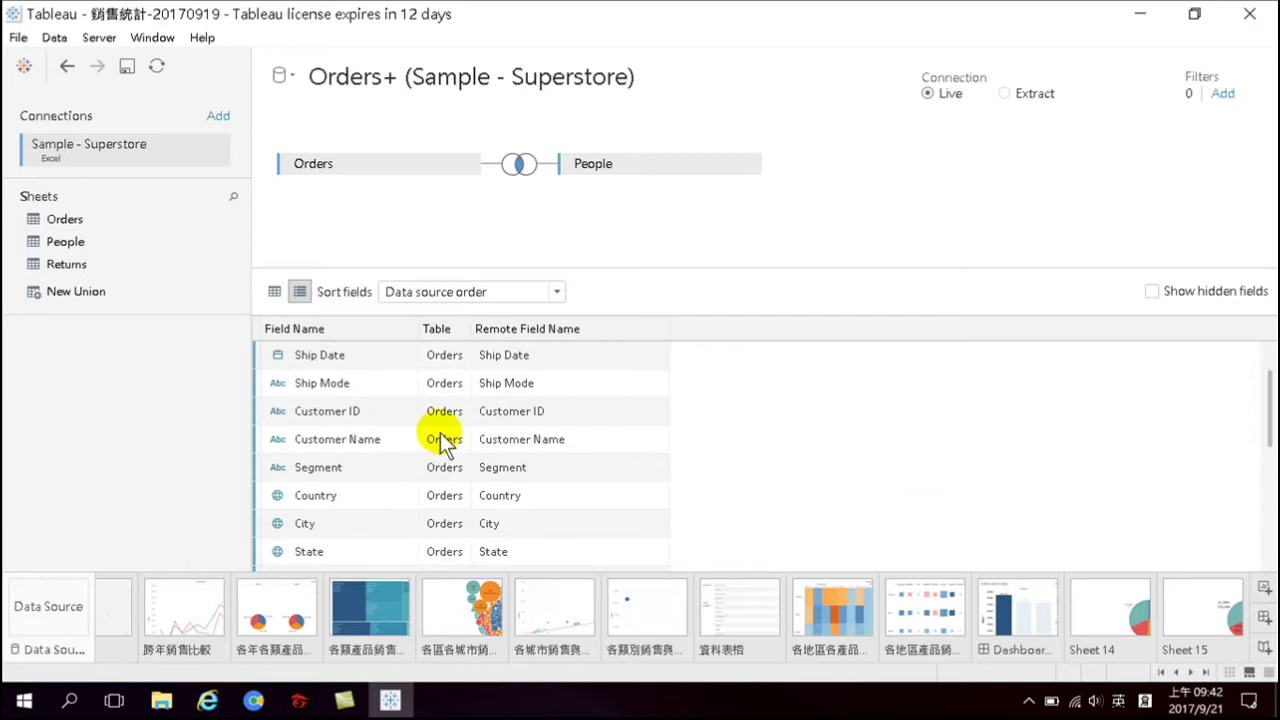
scroll(443, 434, up, 1)
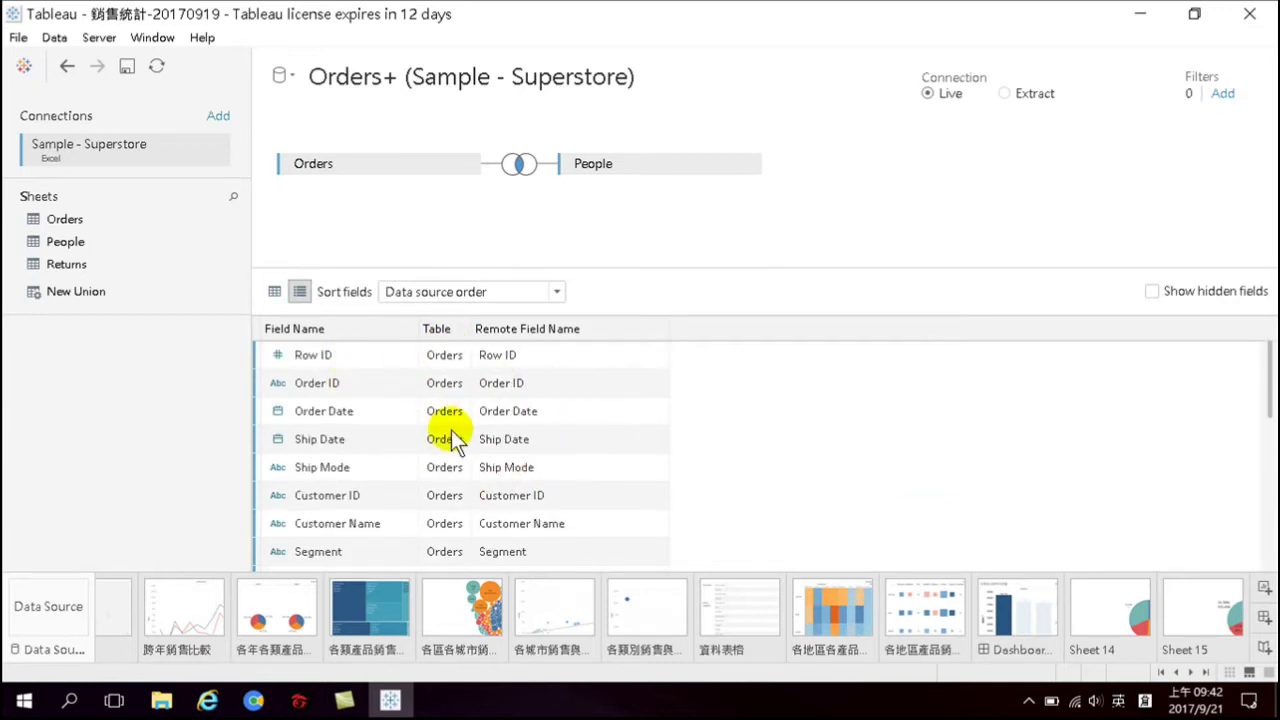
scroll(448, 440, down, 5)
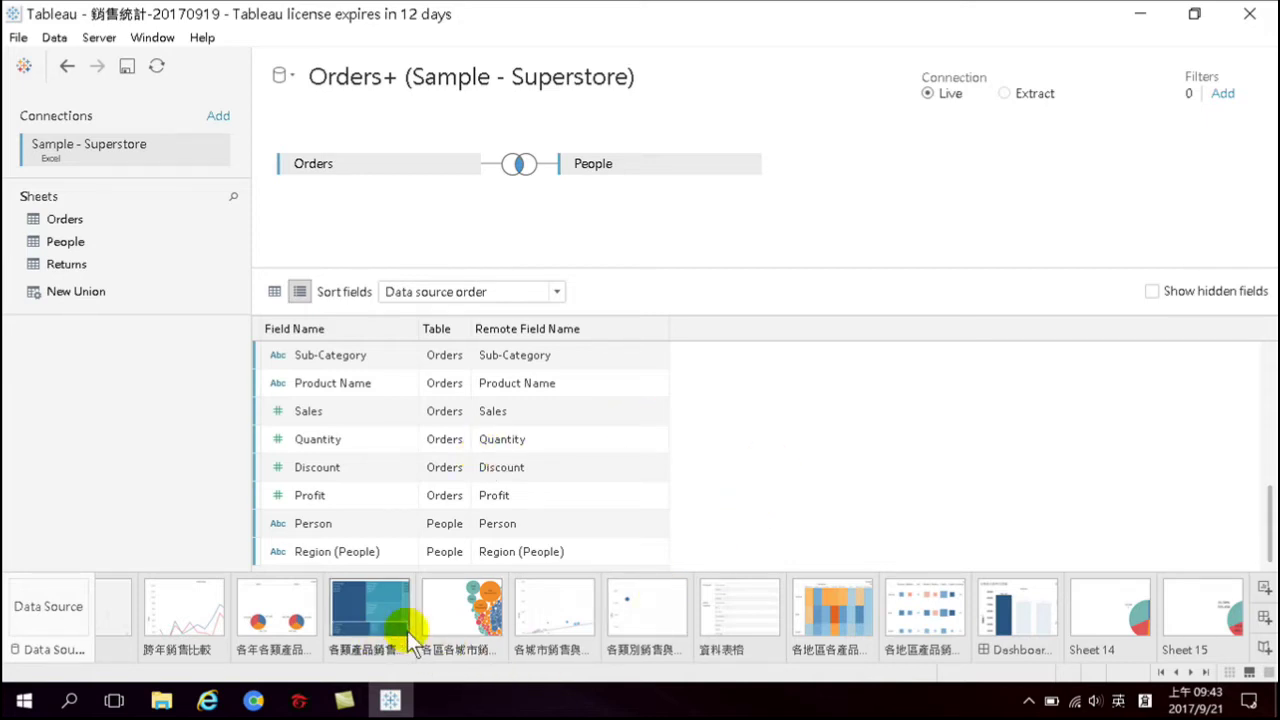
View the 跨年銷售比較 worksheet and Sheet 15, and return to the sales dashboard
click(170, 608)
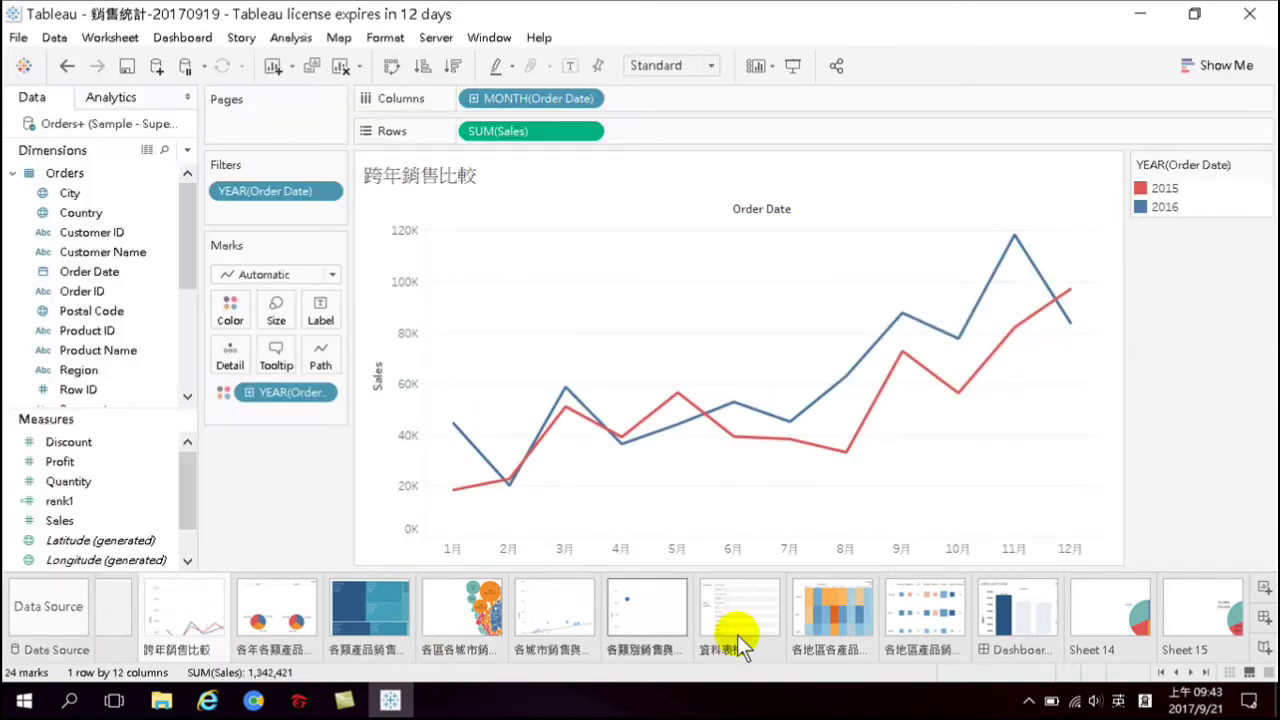
click(1200, 608)
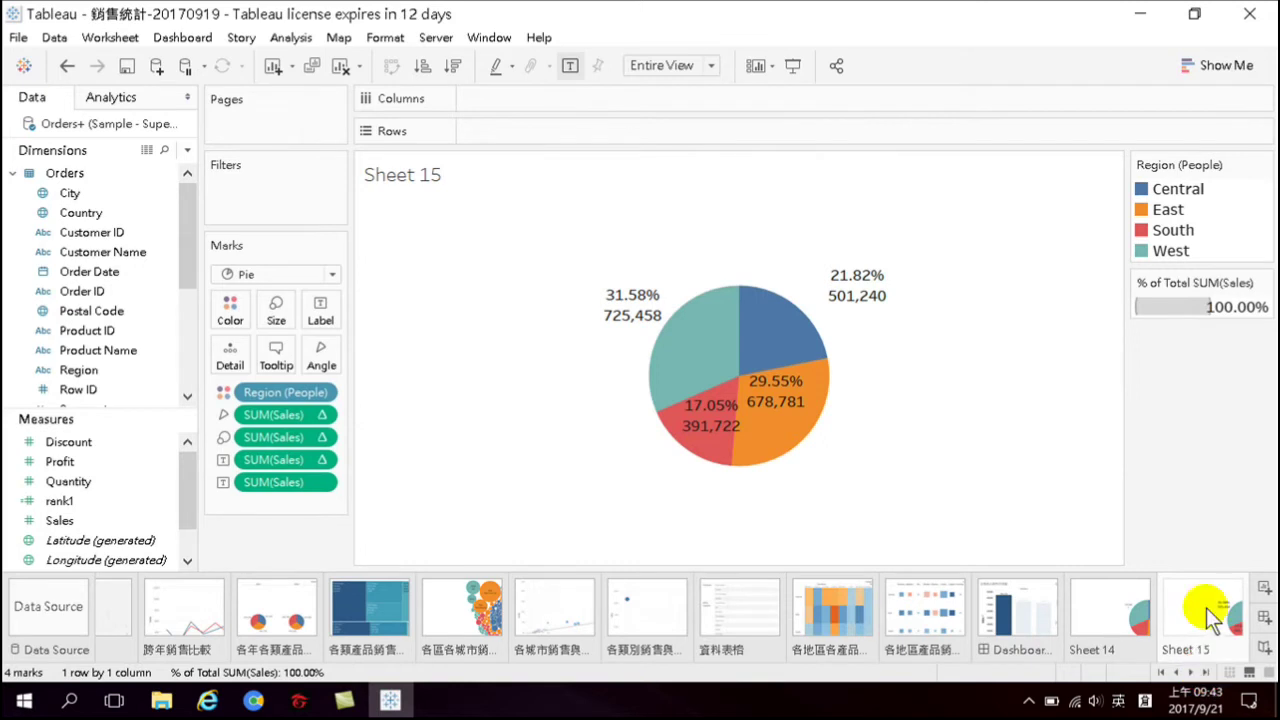
click(1017, 608)
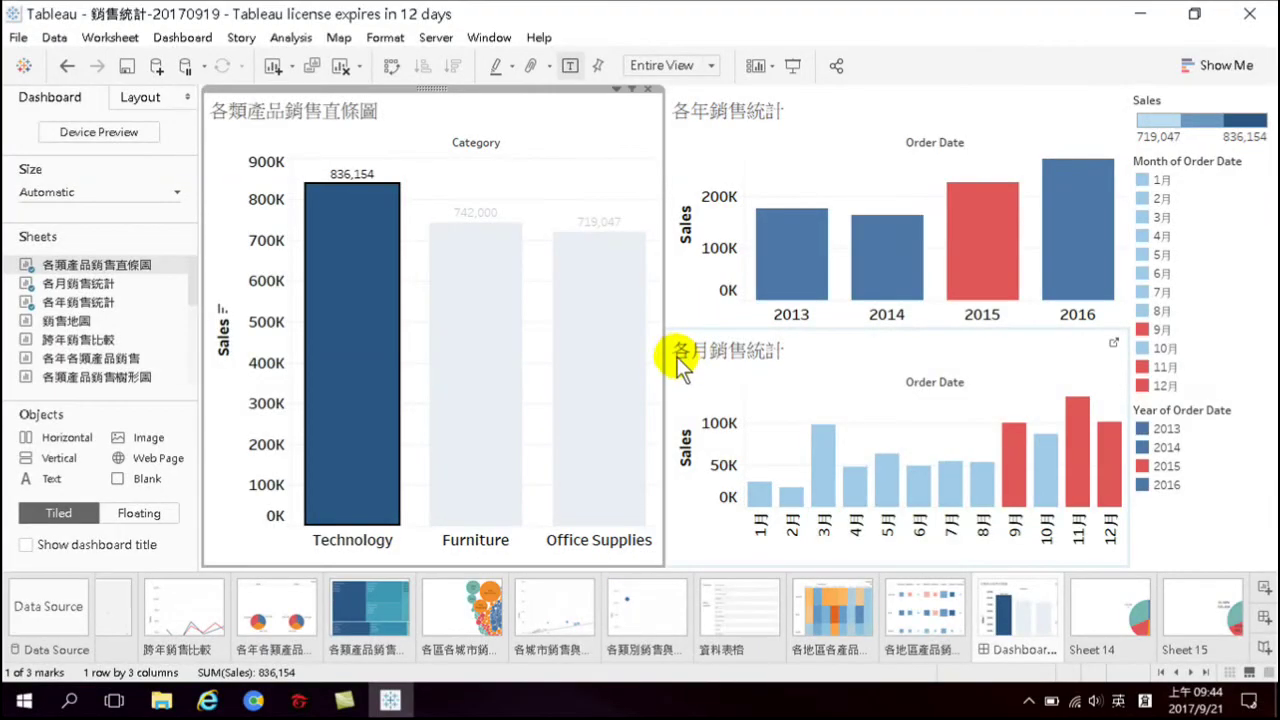
Enable the 各年銷售統計 chart as a filter for the dashboard
mouse_move(640, 323)
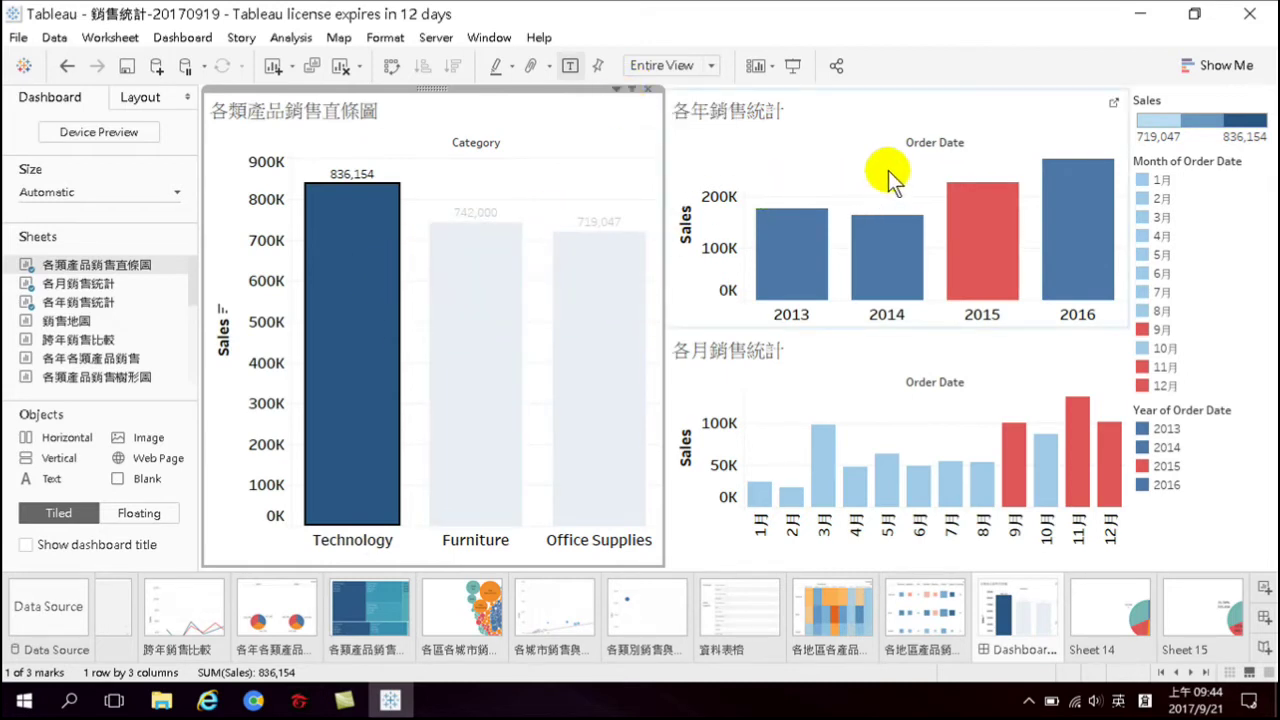
click(1042, 124)
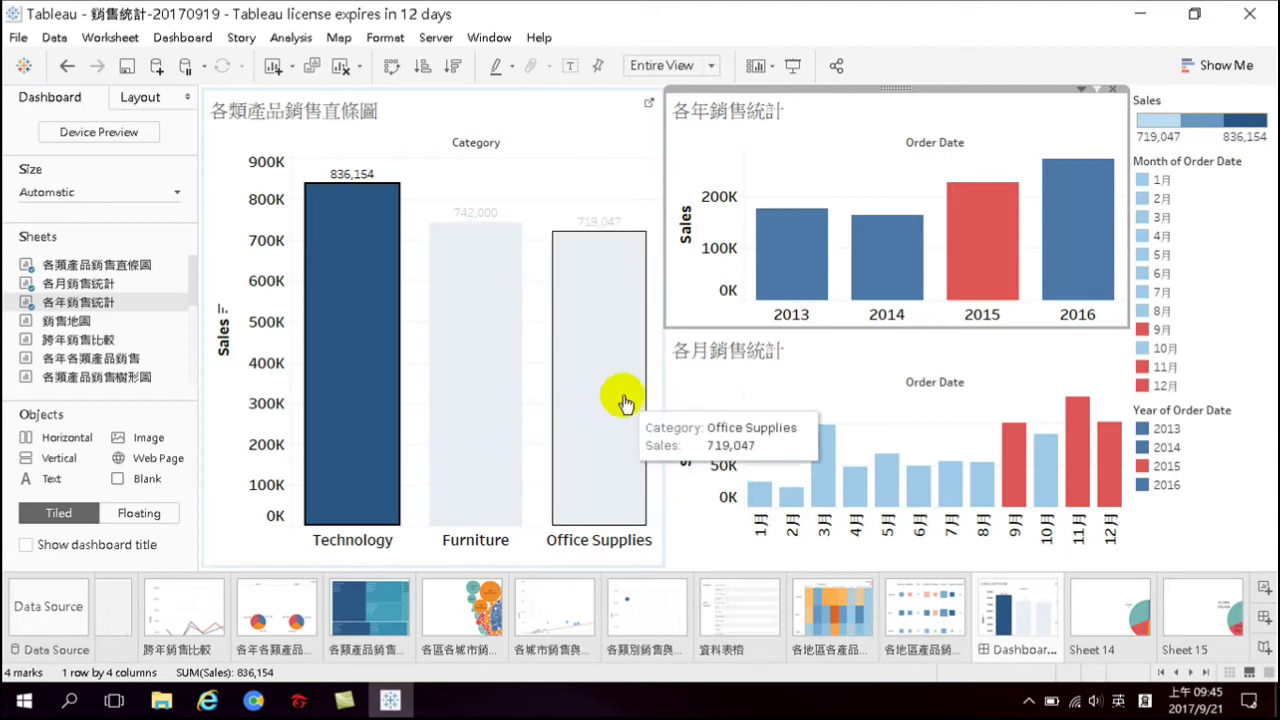
click(1099, 90)
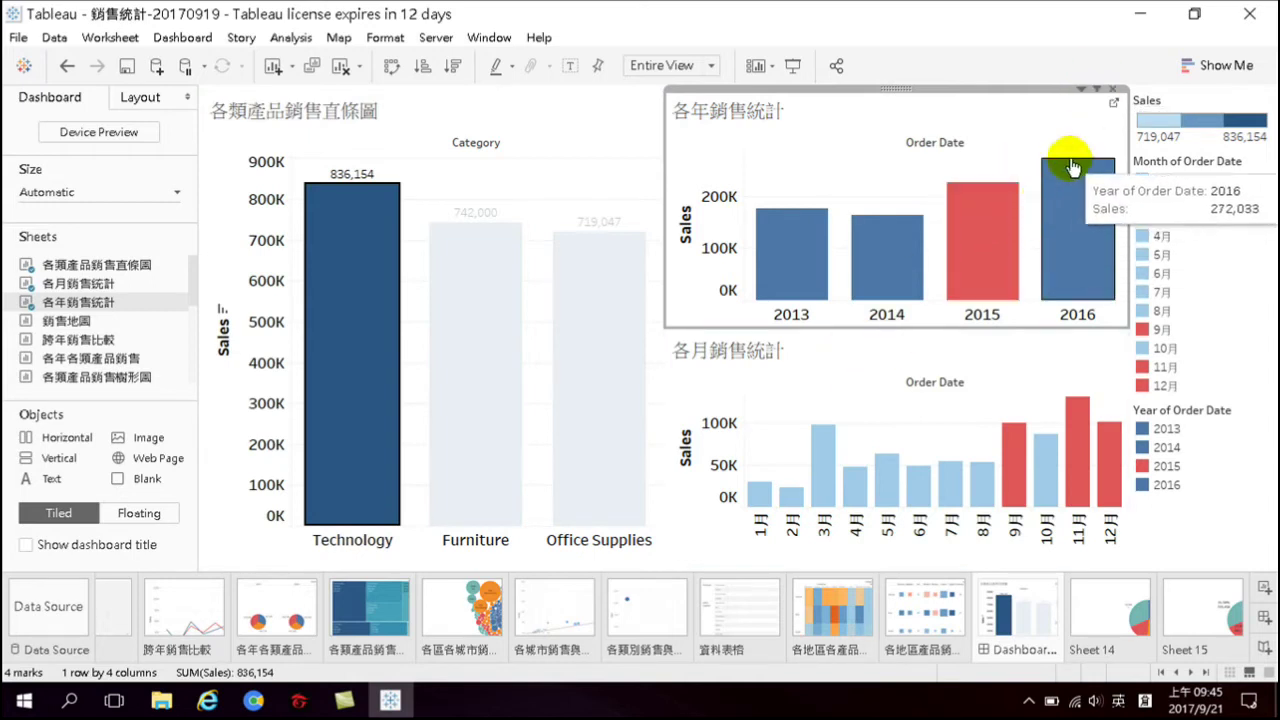
Toggle the 2013 bar's selection in 各年銷售統計 to compare the category and monthly charts filtered and unfiltered
mouse_move(940, 210)
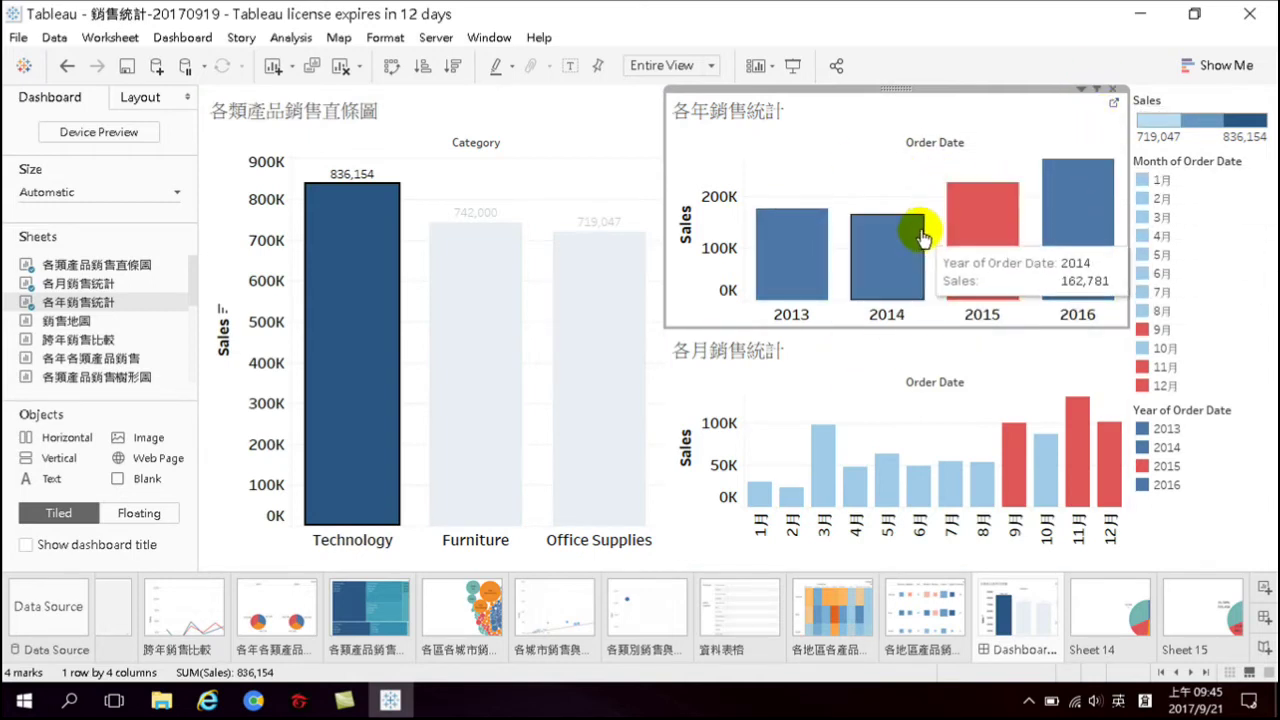
click(786, 237)
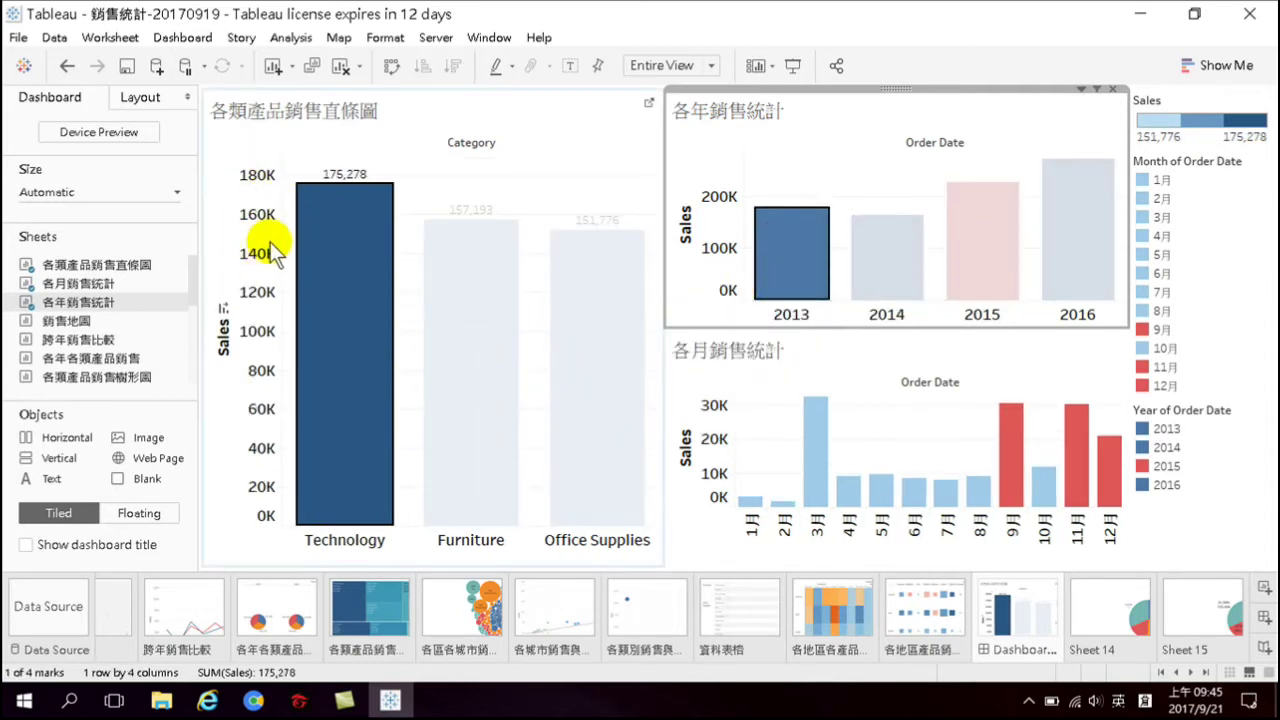
click(805, 232)
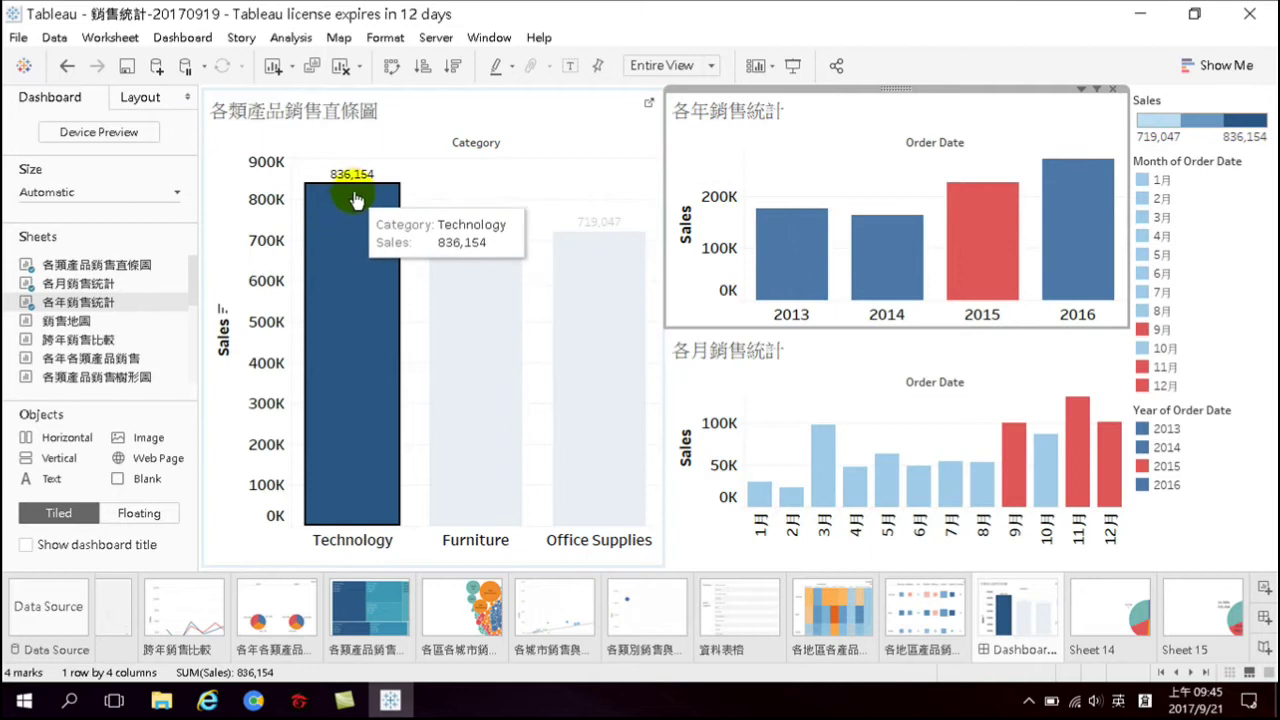
click(776, 246)
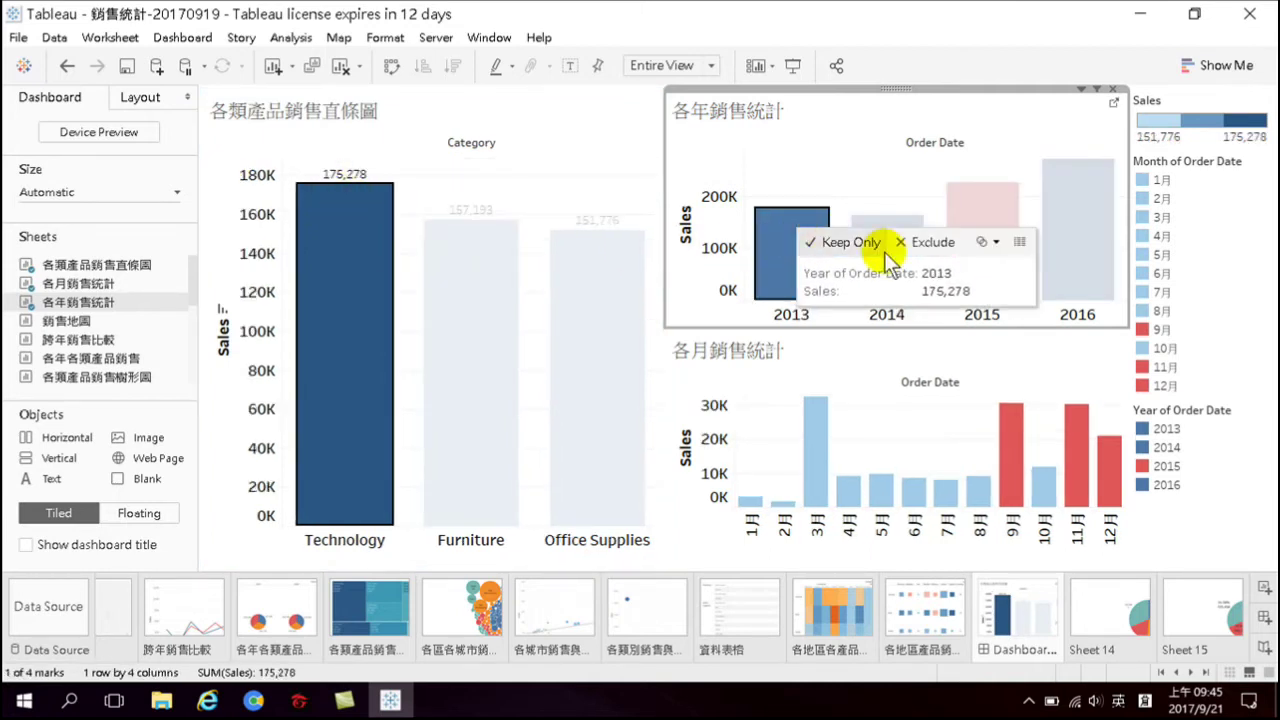
click(786, 250)
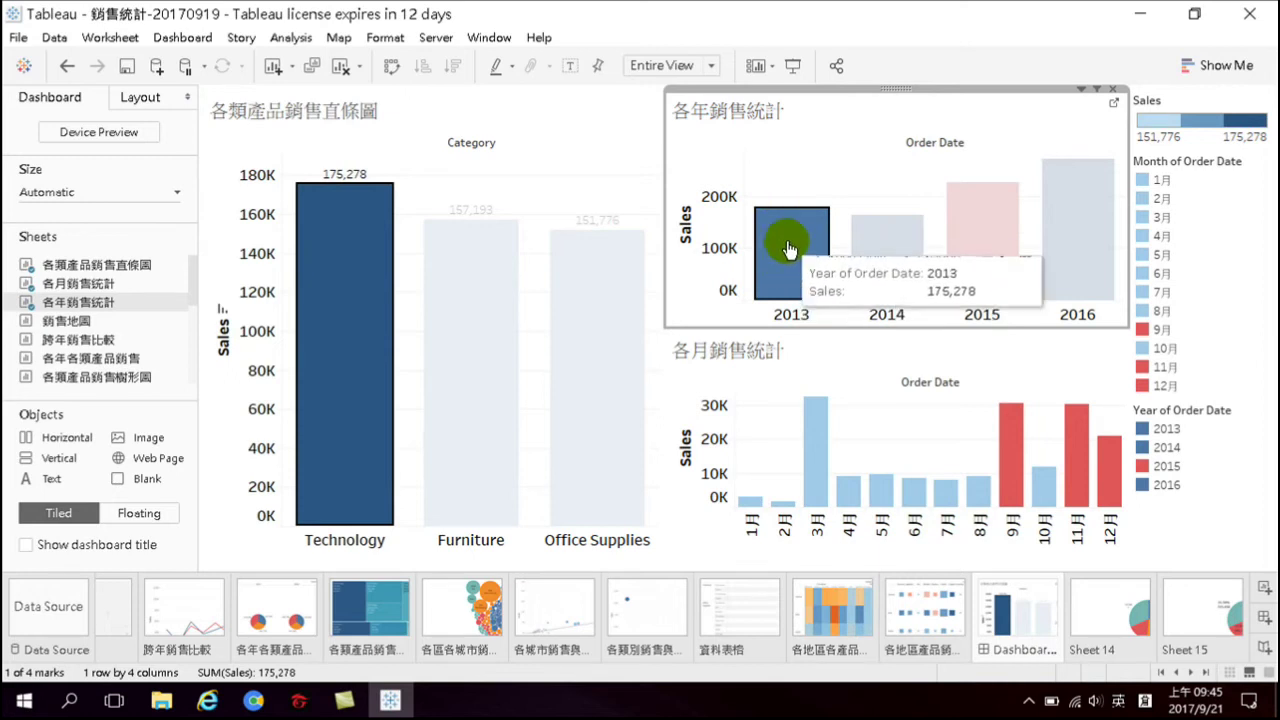
mouse_move(371, 263)
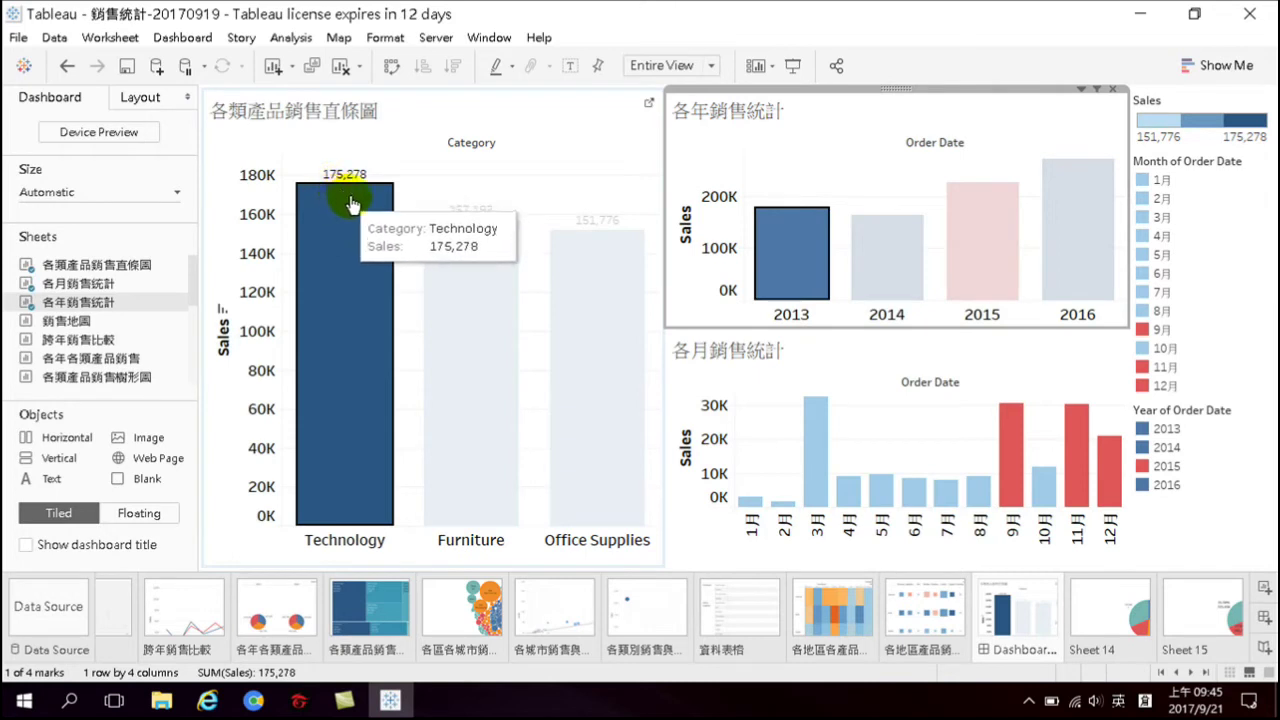
mouse_move(792, 245)
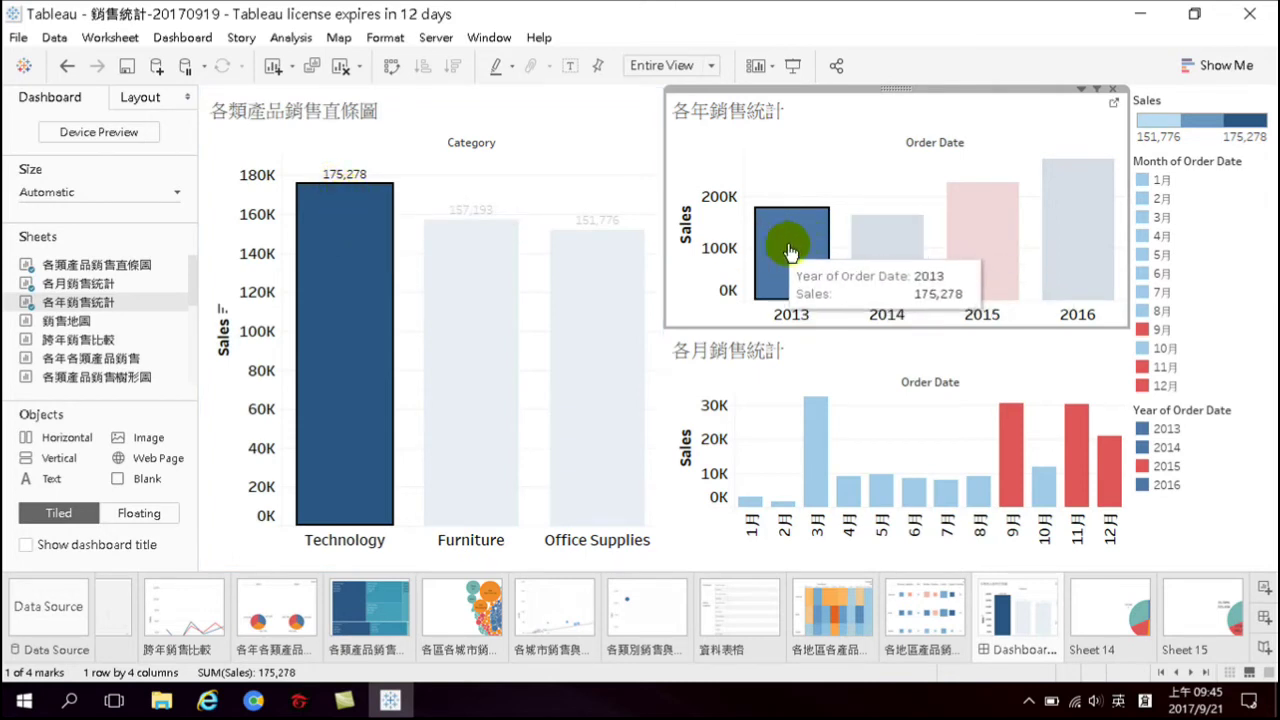
Filter the category and monthly charts by 2014, 2015 and 2016 in turn, comparing the category sales for each year
click(888, 245)
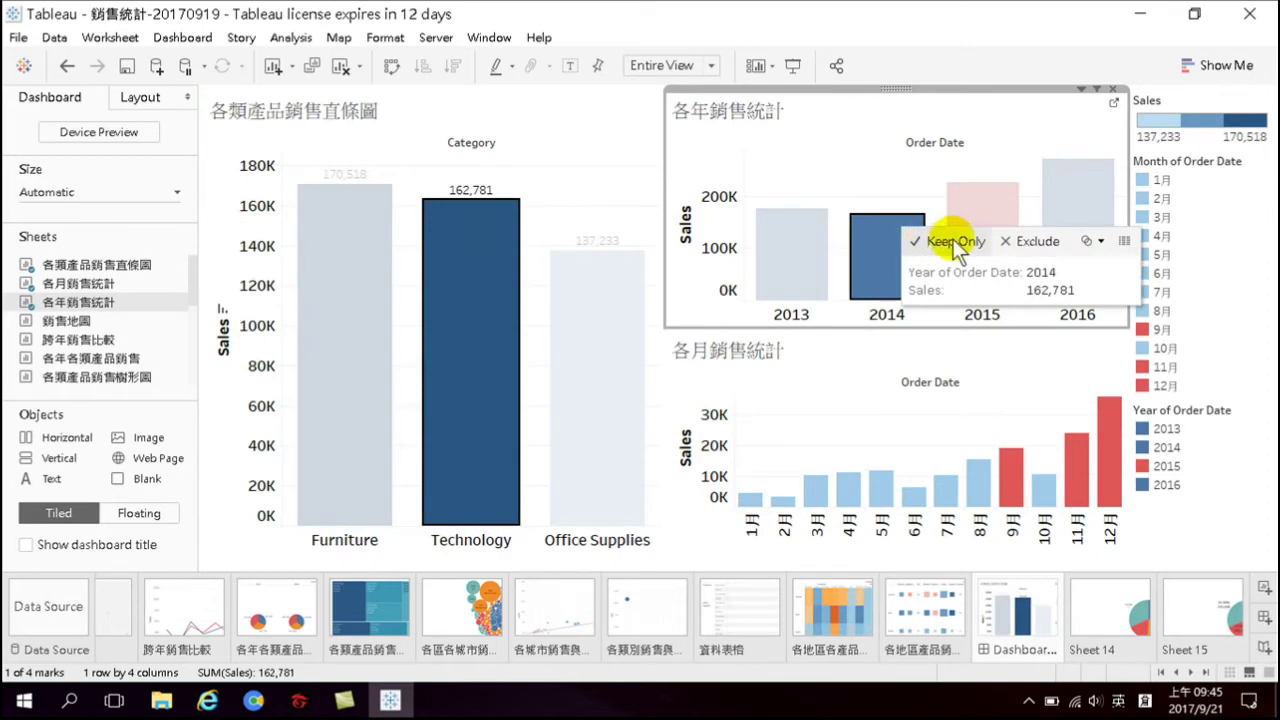
click(972, 215)
click(1082, 190)
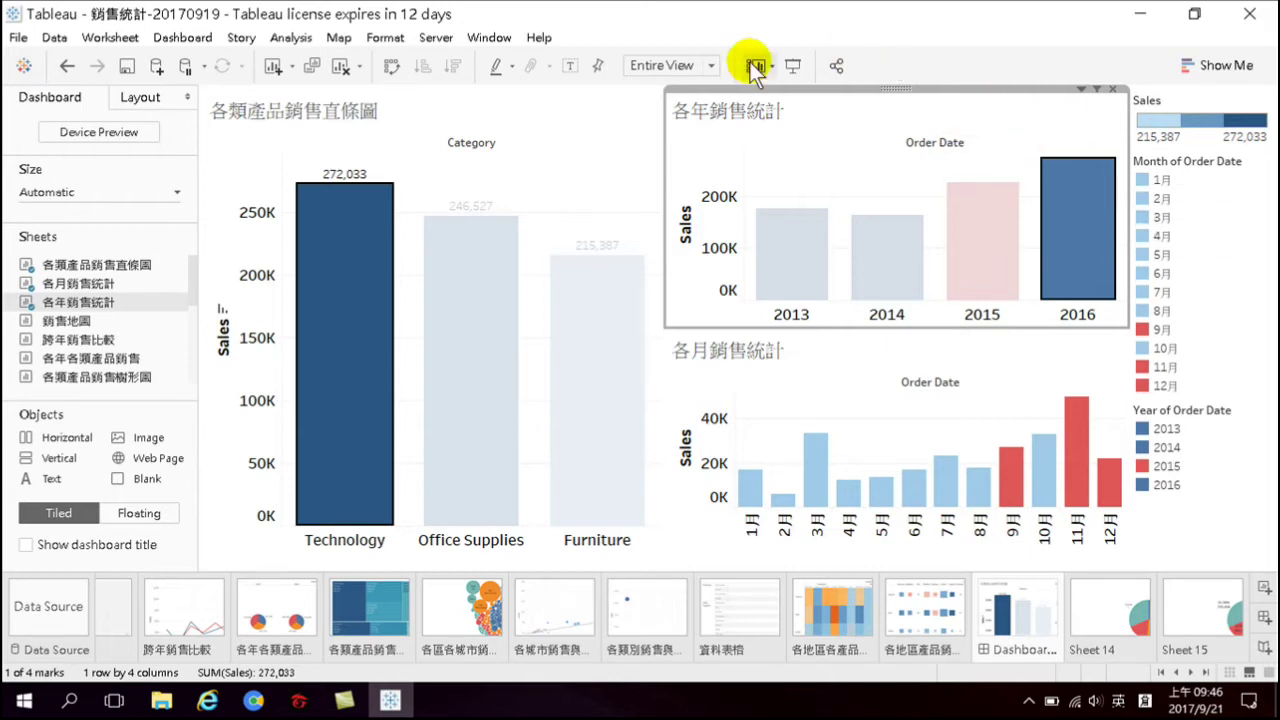
mouse_move(950, 262)
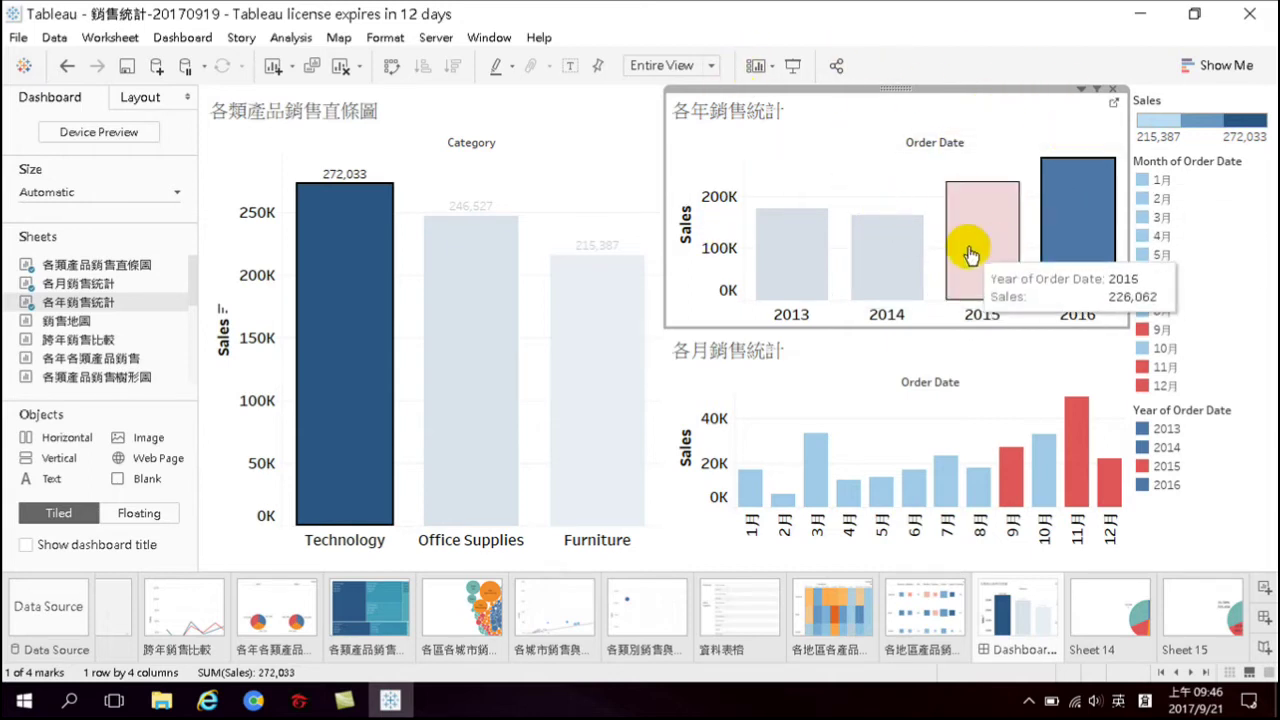
mouse_move(903, 238)
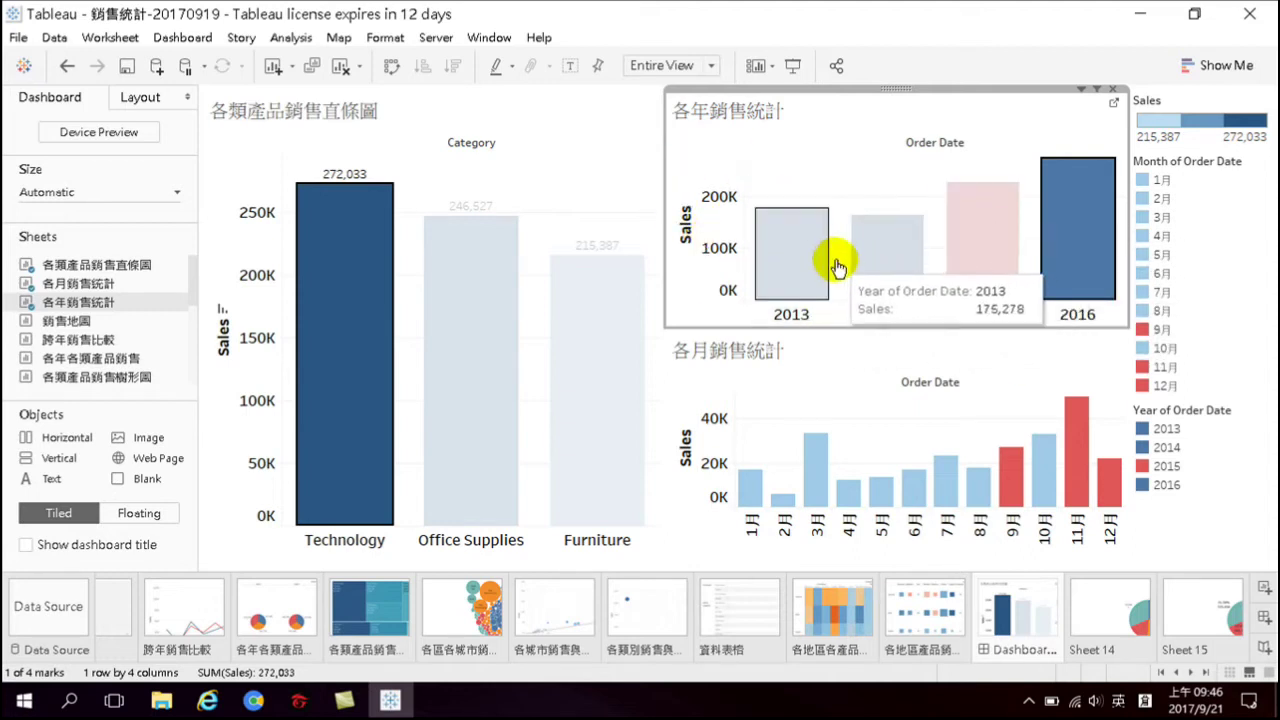
Filter the dashboard by 2013 and 2014, and clear the year selection to compare with Technology's sales over all years
click(785, 243)
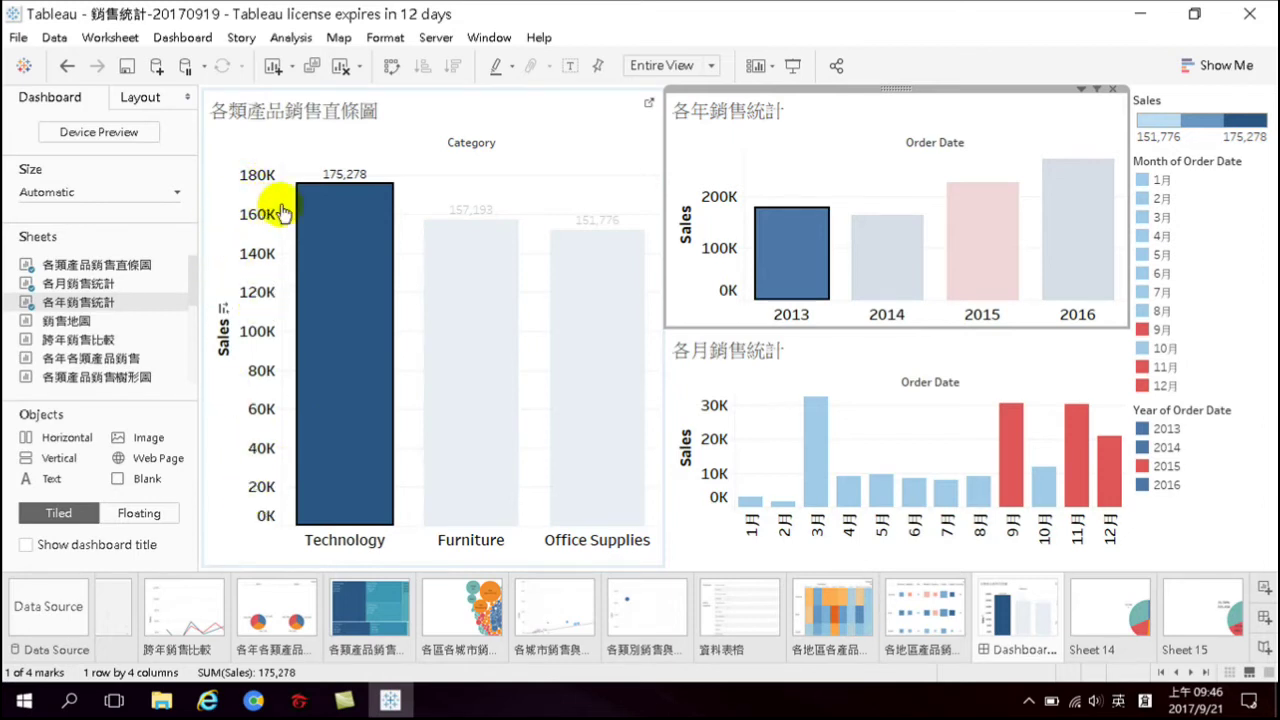
mouse_move(815, 245)
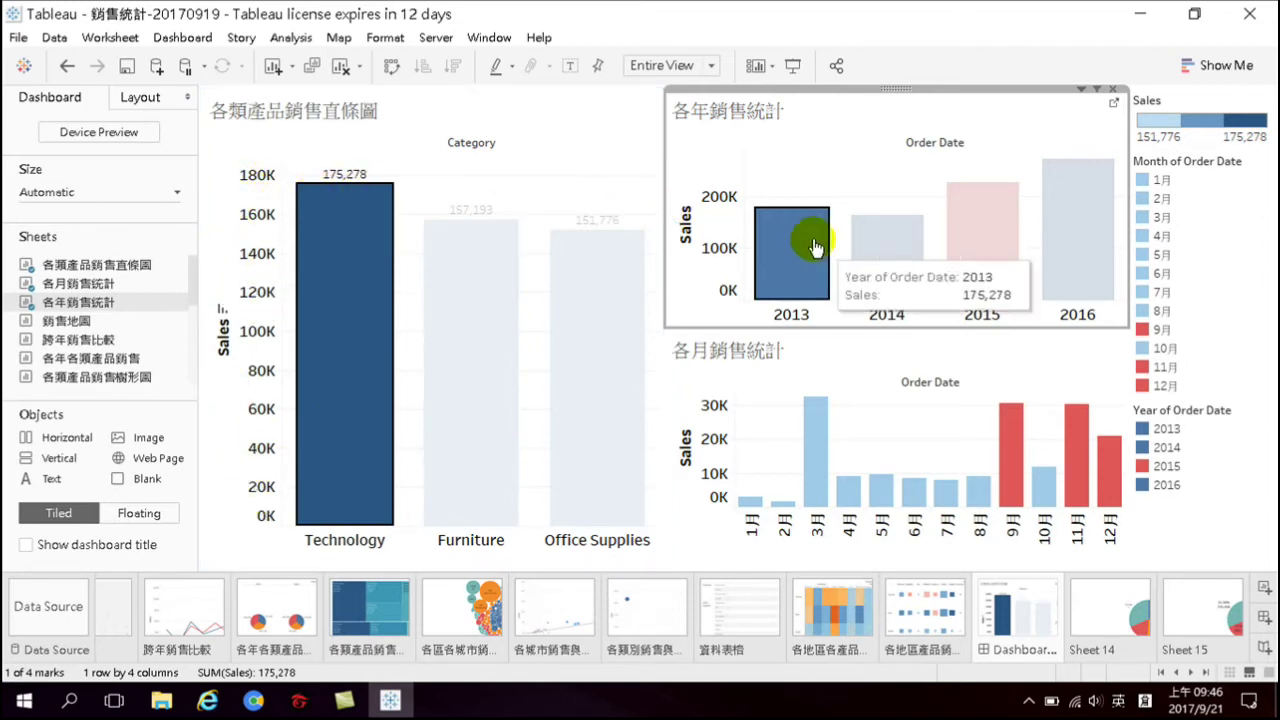
click(876, 241)
click(876, 241)
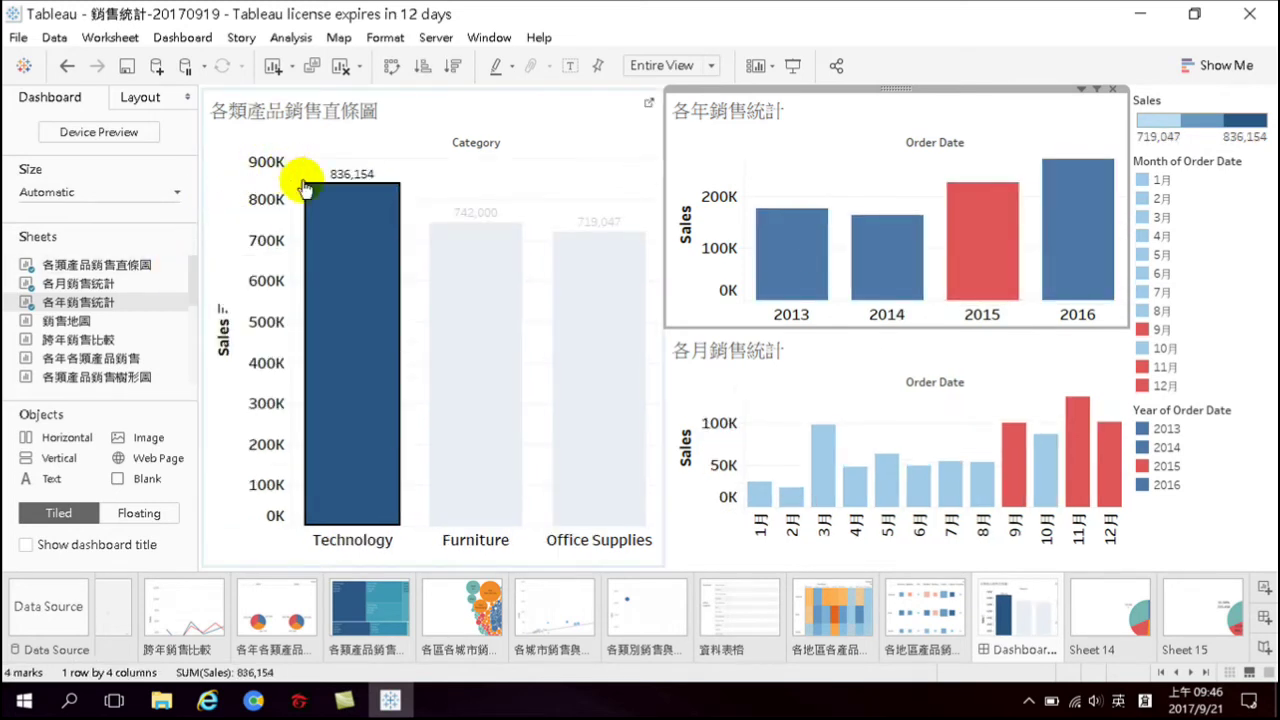
mouse_move(426, 247)
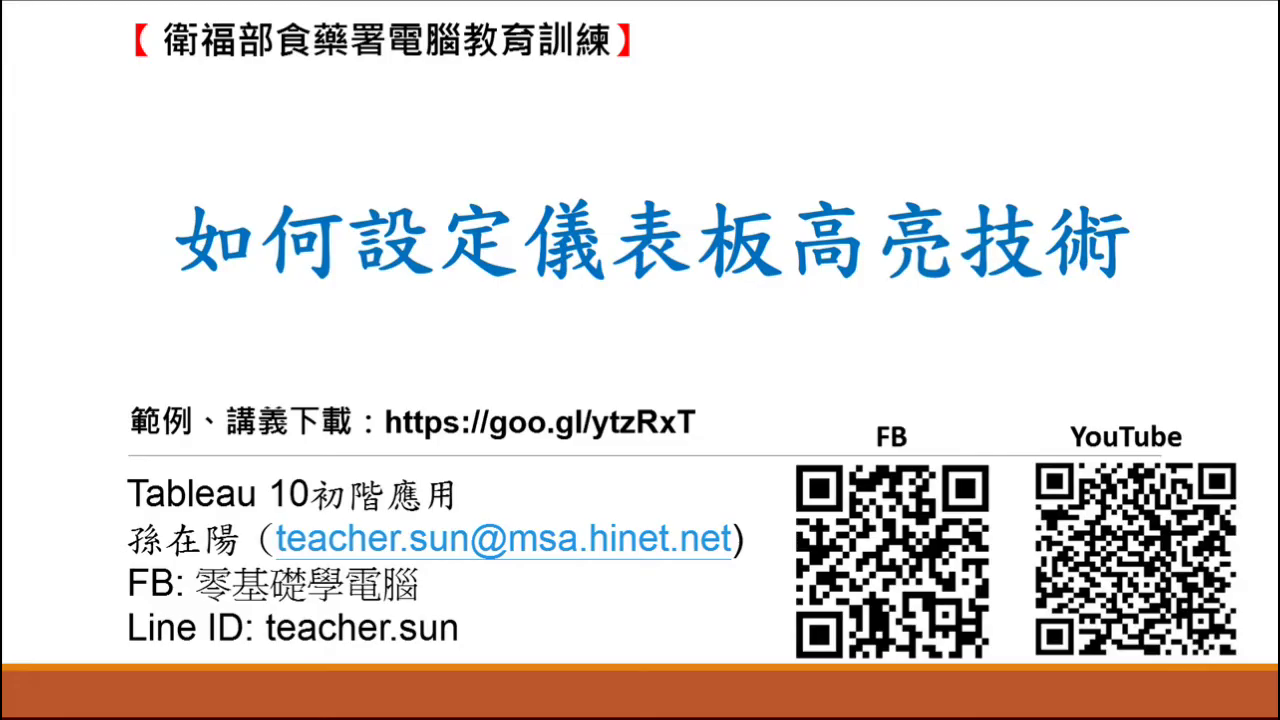
Filter the dashboard by 2013 and examine the Technology bar's sales for that year
click(370, 500)
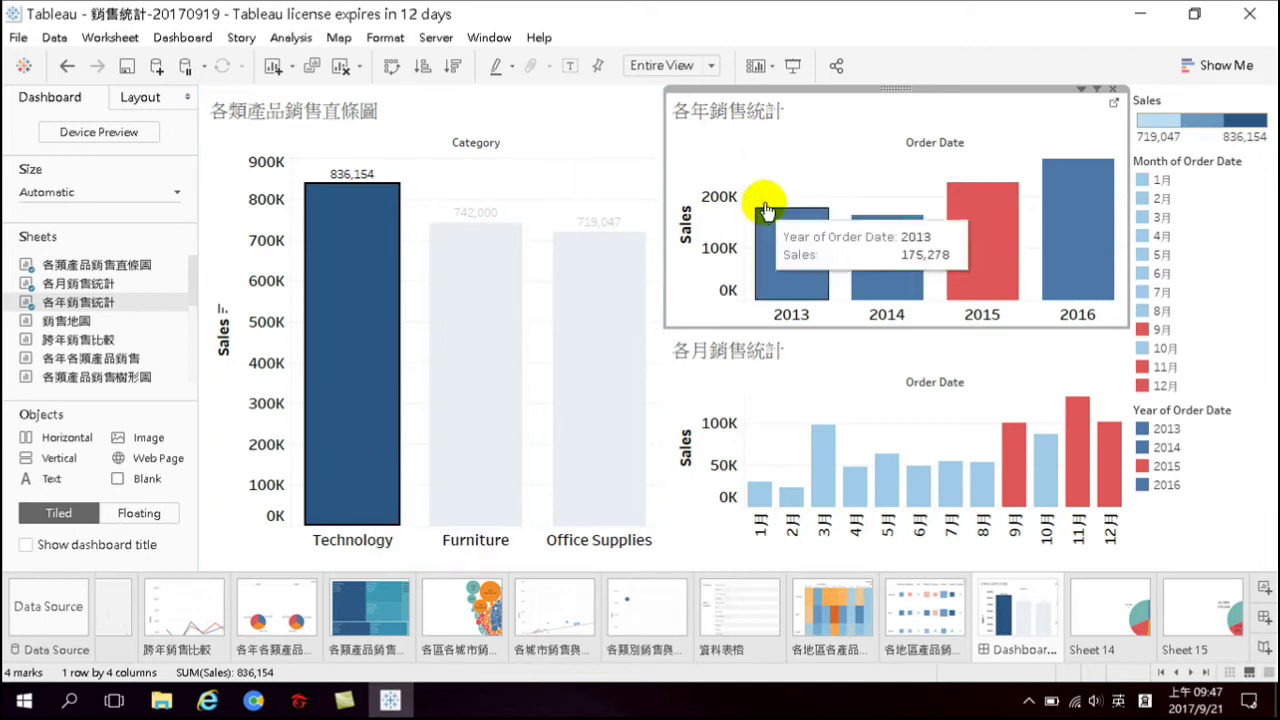
click(790, 240)
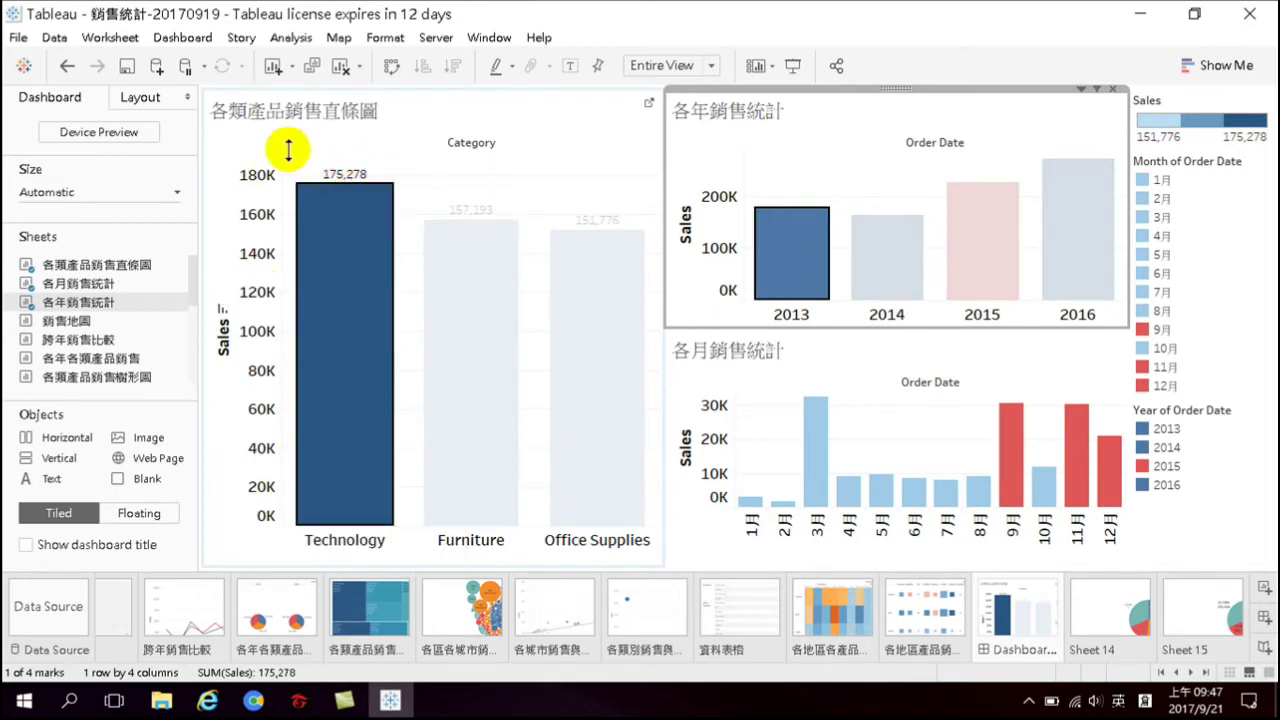
mouse_move(321, 490)
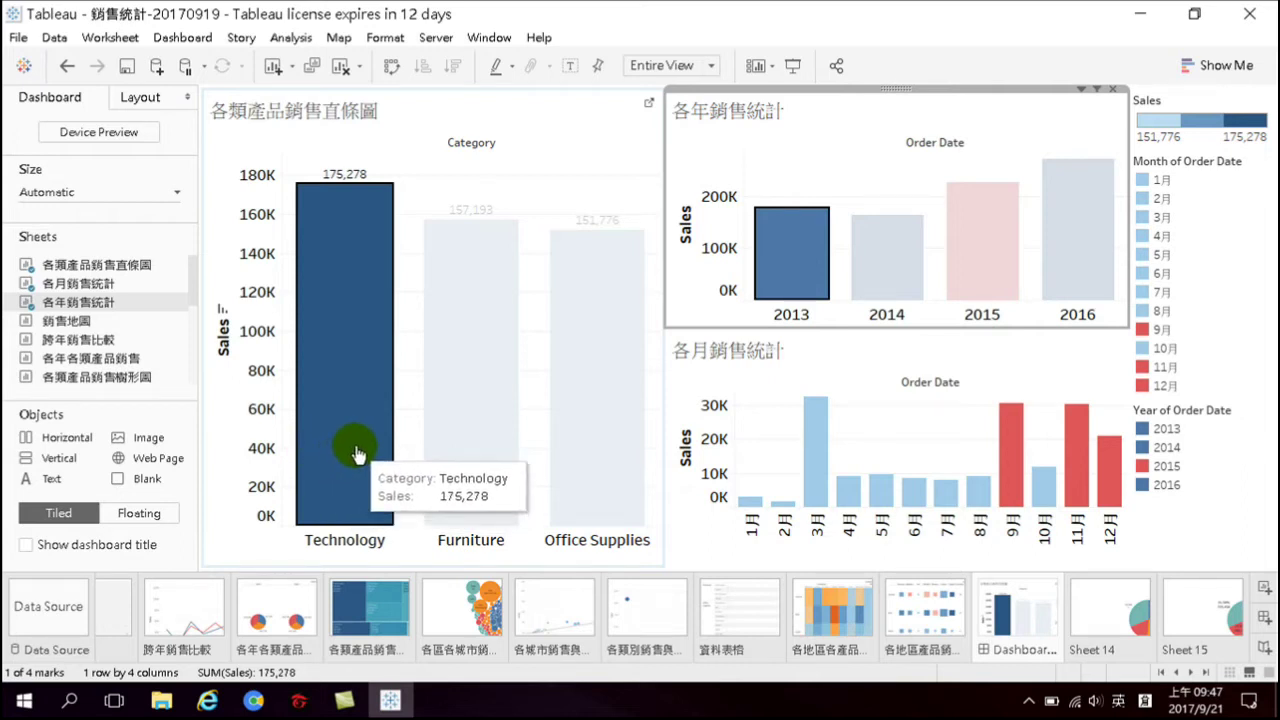
mouse_move(357, 455)
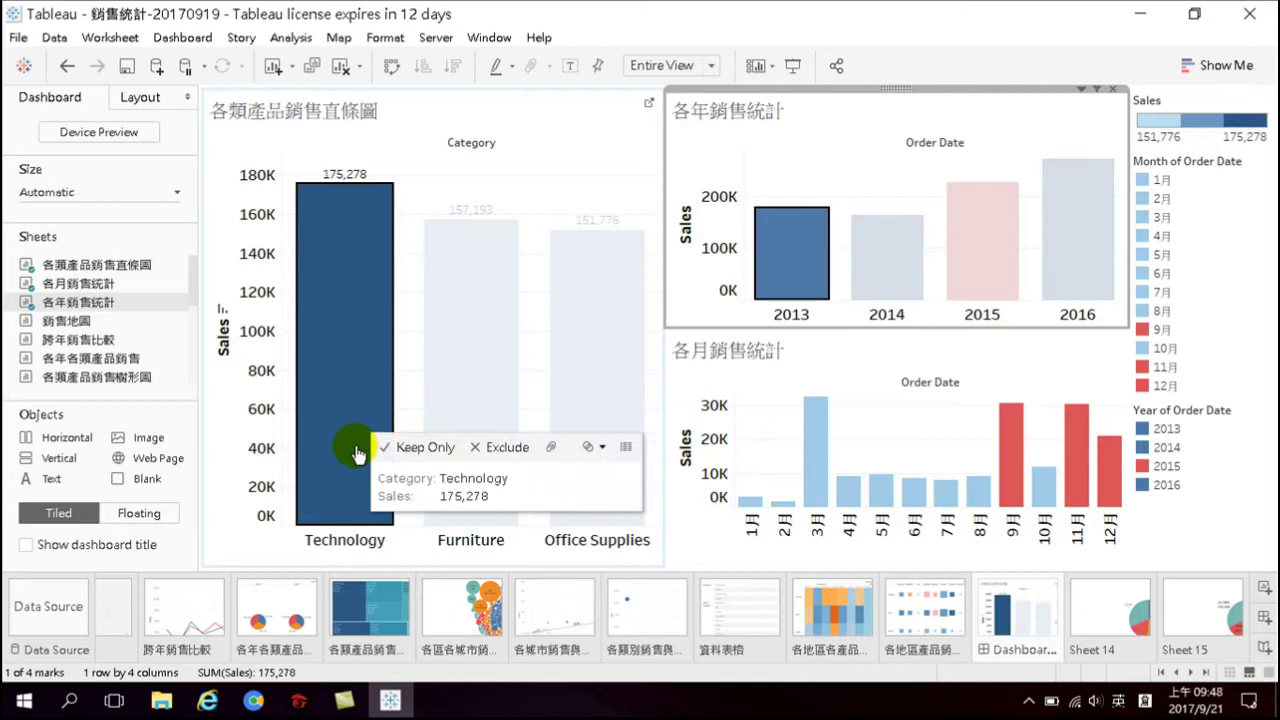
Clear the 2013 selection in 各年銷售統計 and stop using that chart as a filter for the dashboard
click(853, 178)
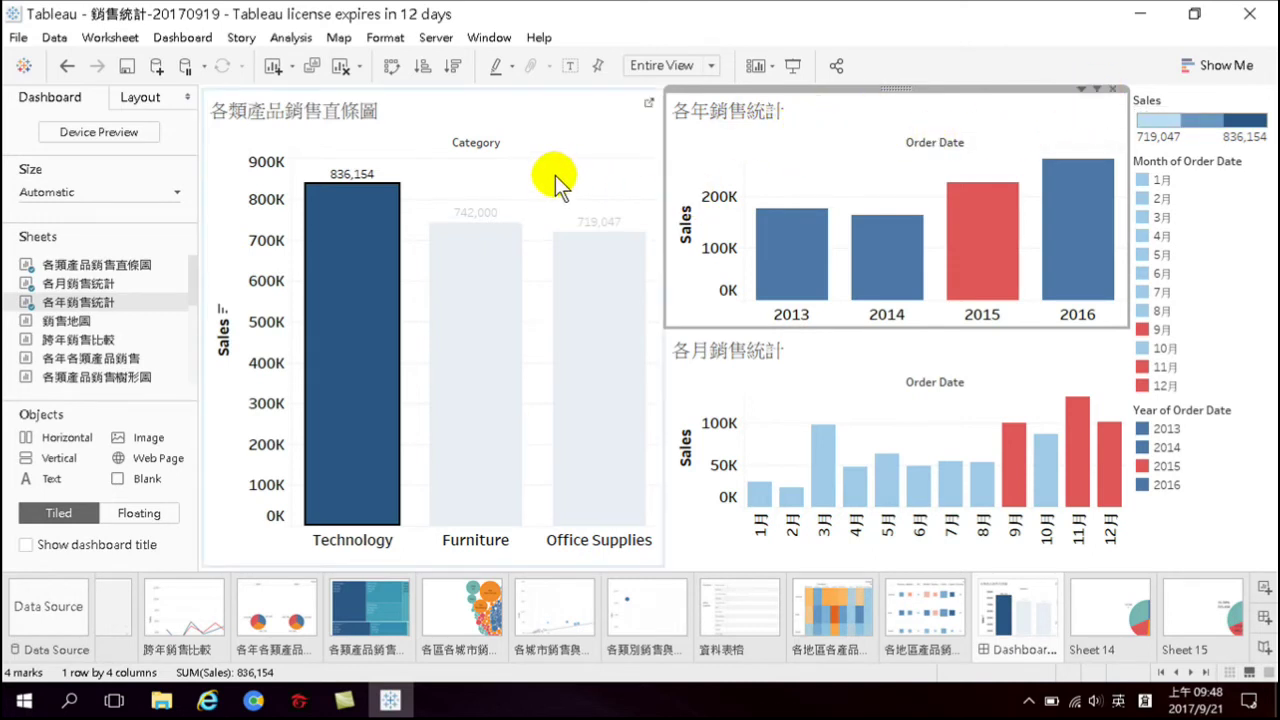
click(1097, 88)
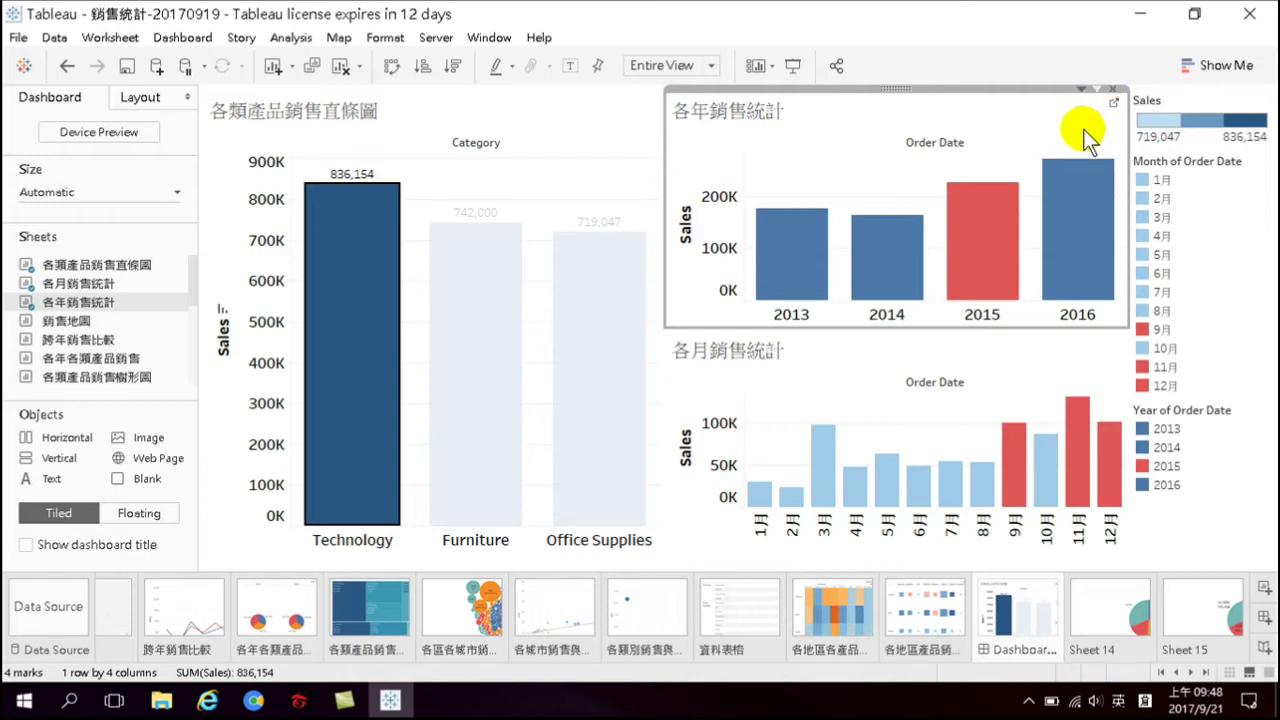
Switch the use-as-filter setting of 各類產品銷售直條圖 off and on again to compare the yearly and monthly charts
click(588, 136)
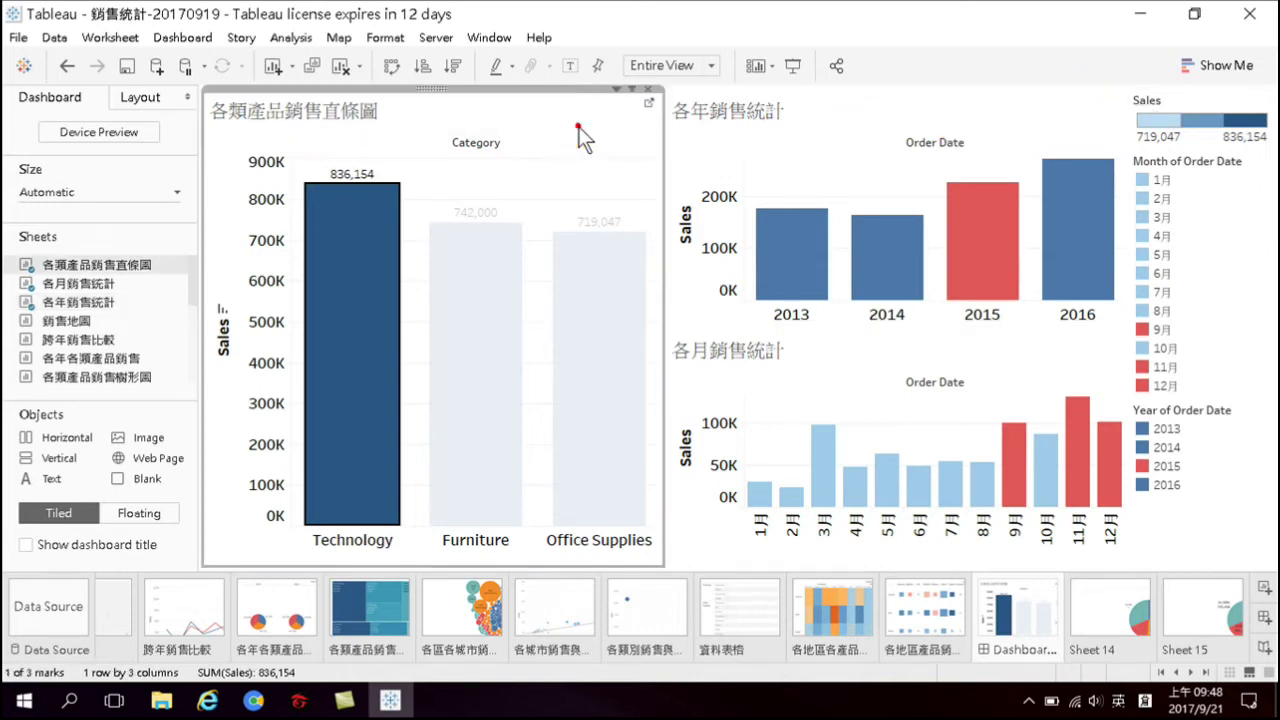
click(634, 88)
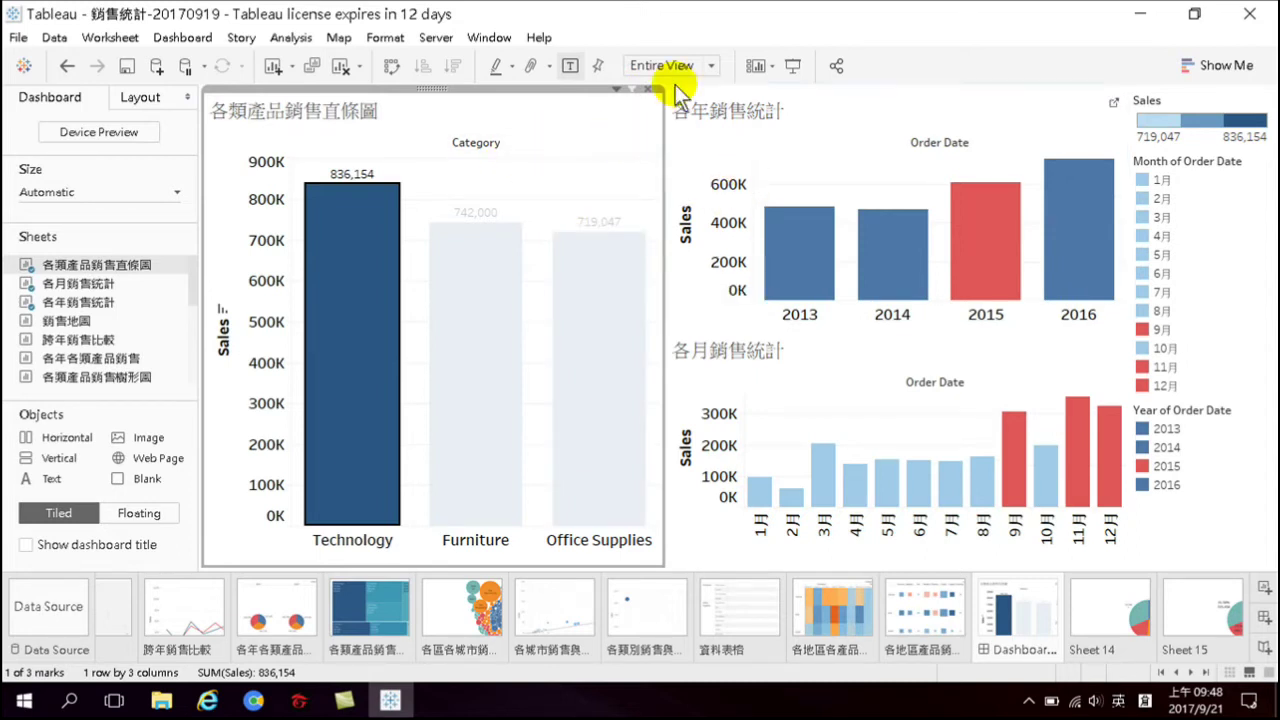
click(631, 88)
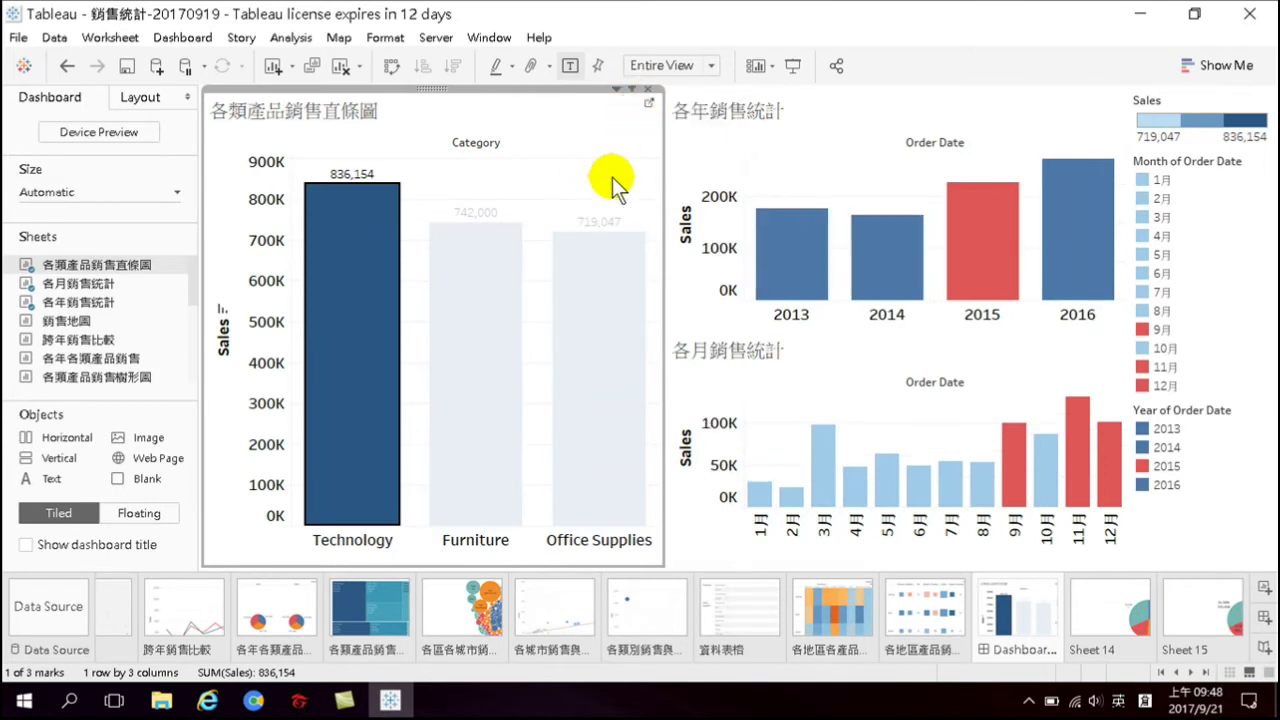
mouse_move(517, 278)
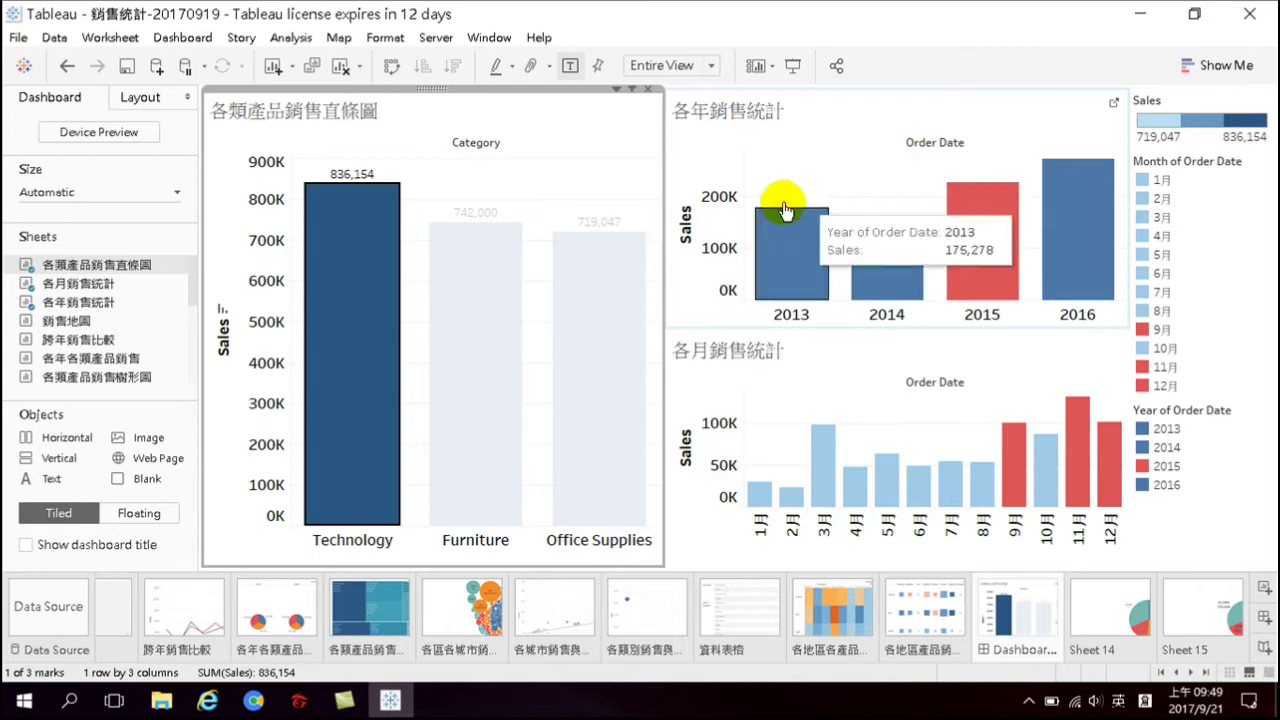
Remove the generated action Filter 1 from the dashboard's actions
click(186, 42)
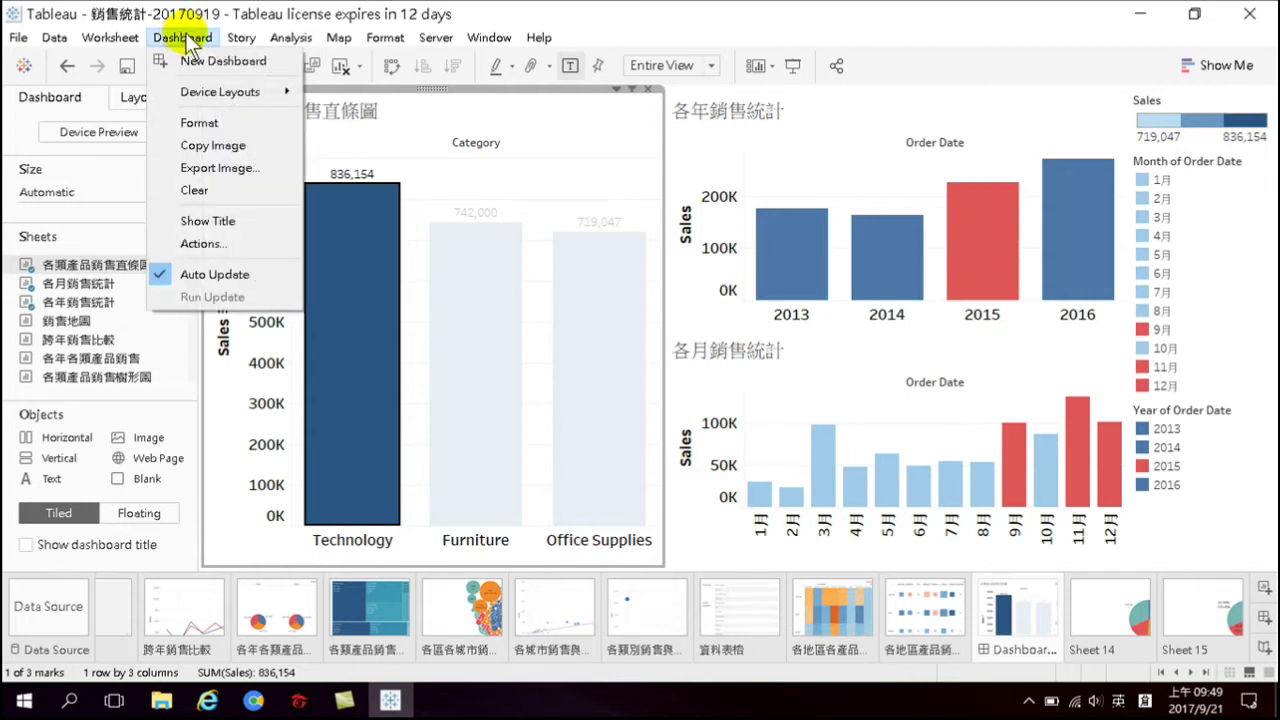
click(199, 245)
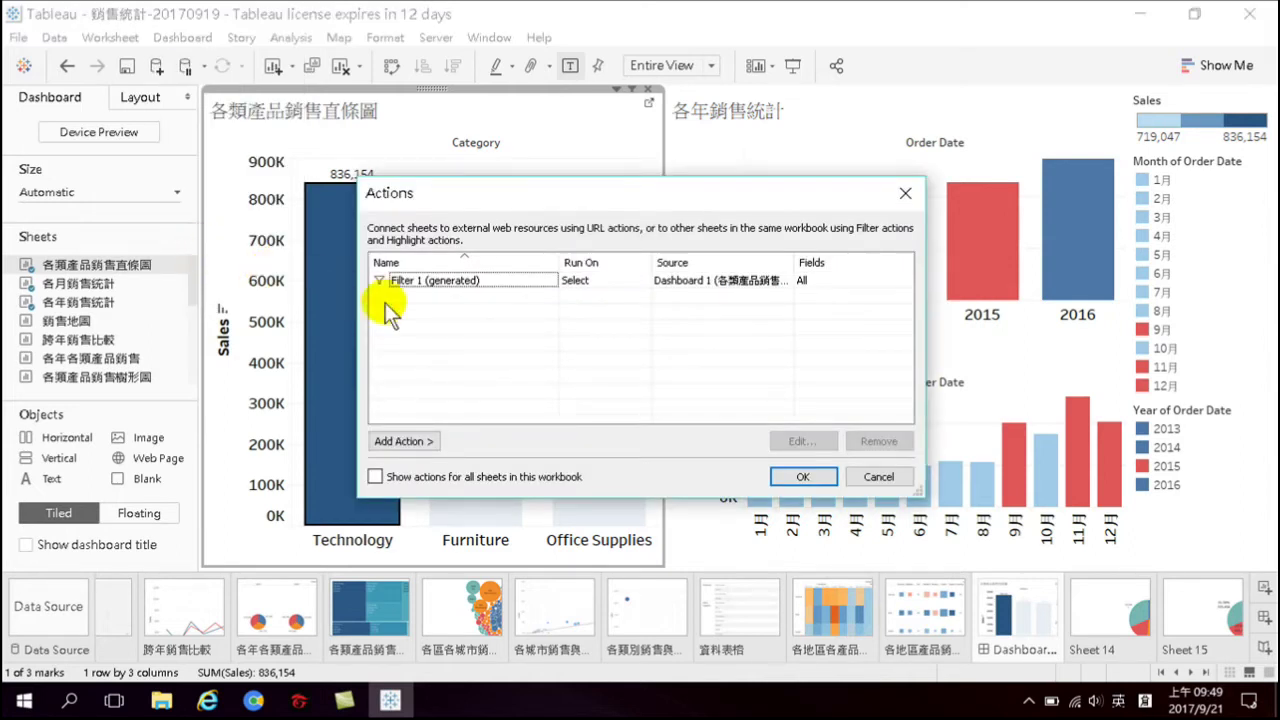
click(452, 280)
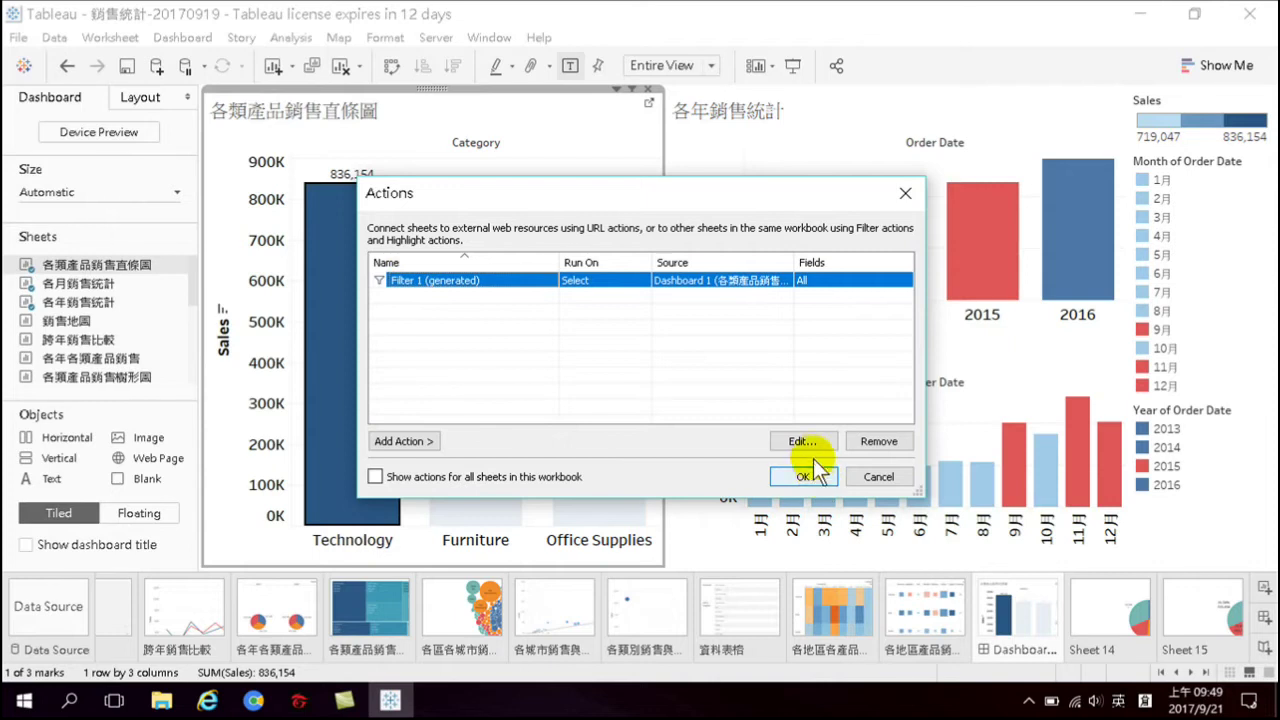
click(879, 441)
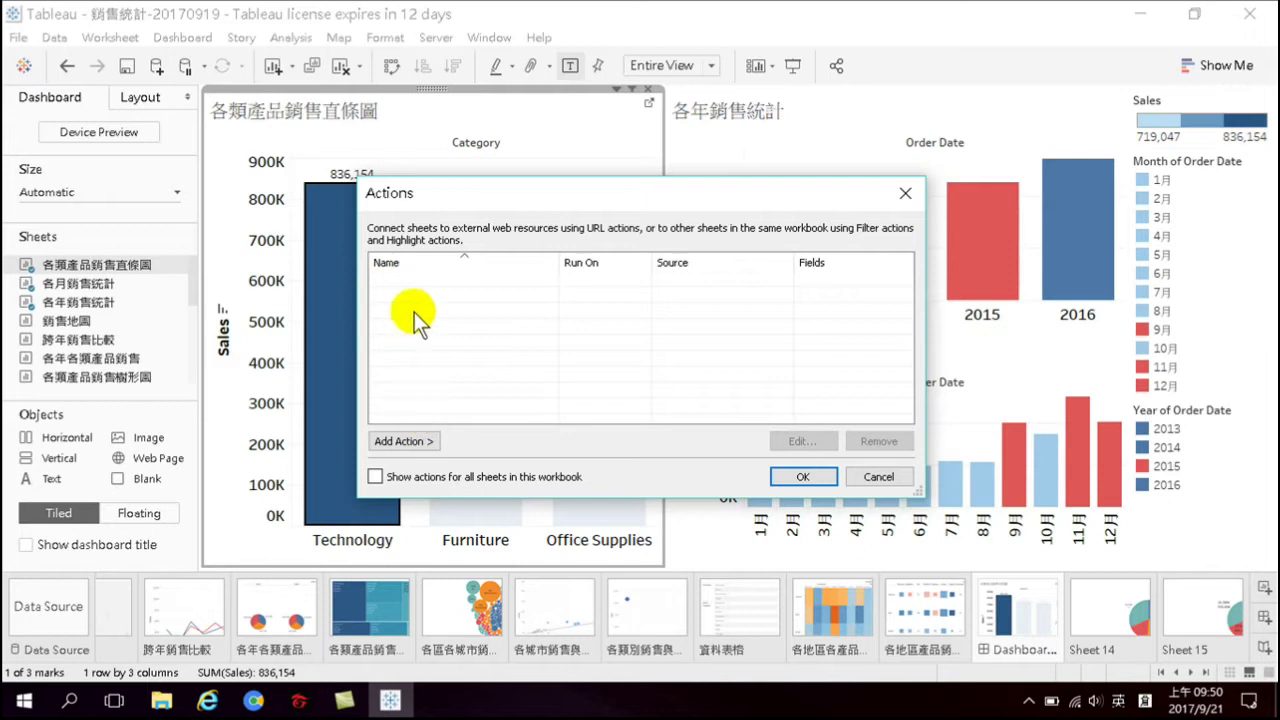
Add a highlight action named 各類產品Highlight1 that runs on Select across all three Dashboard 1 sheets, targeting All Fields
click(399, 442)
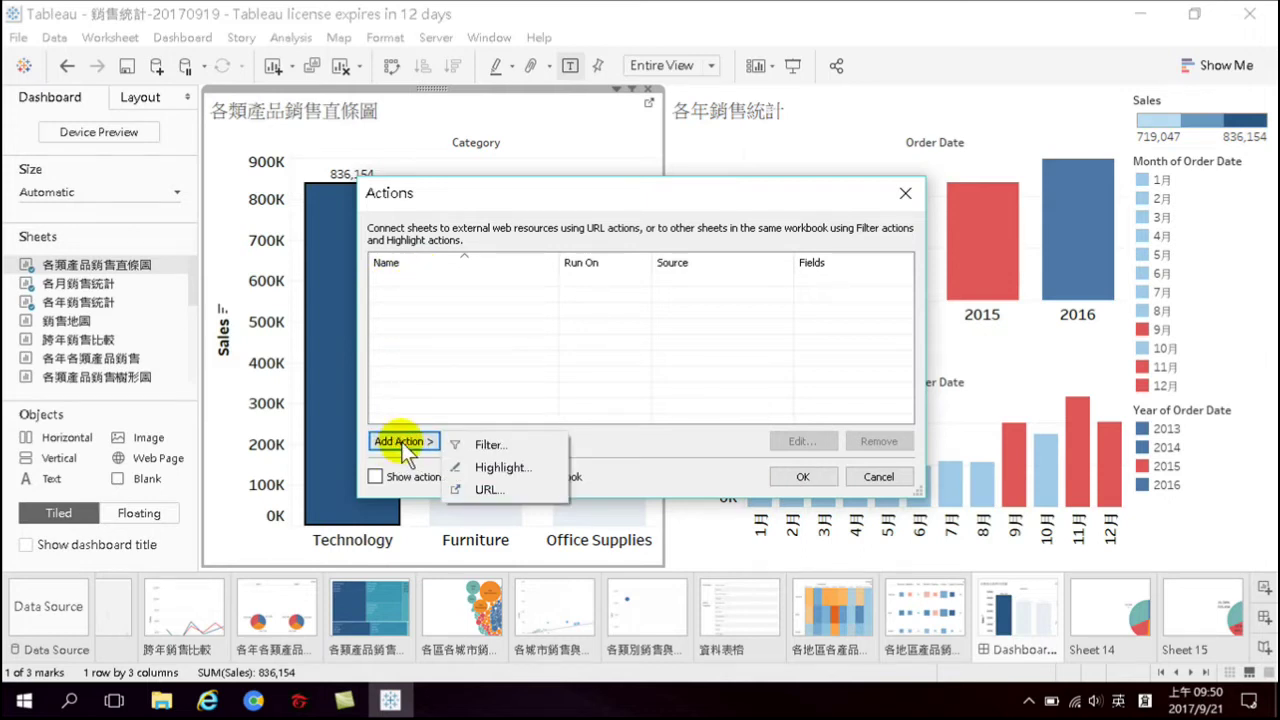
click(494, 468)
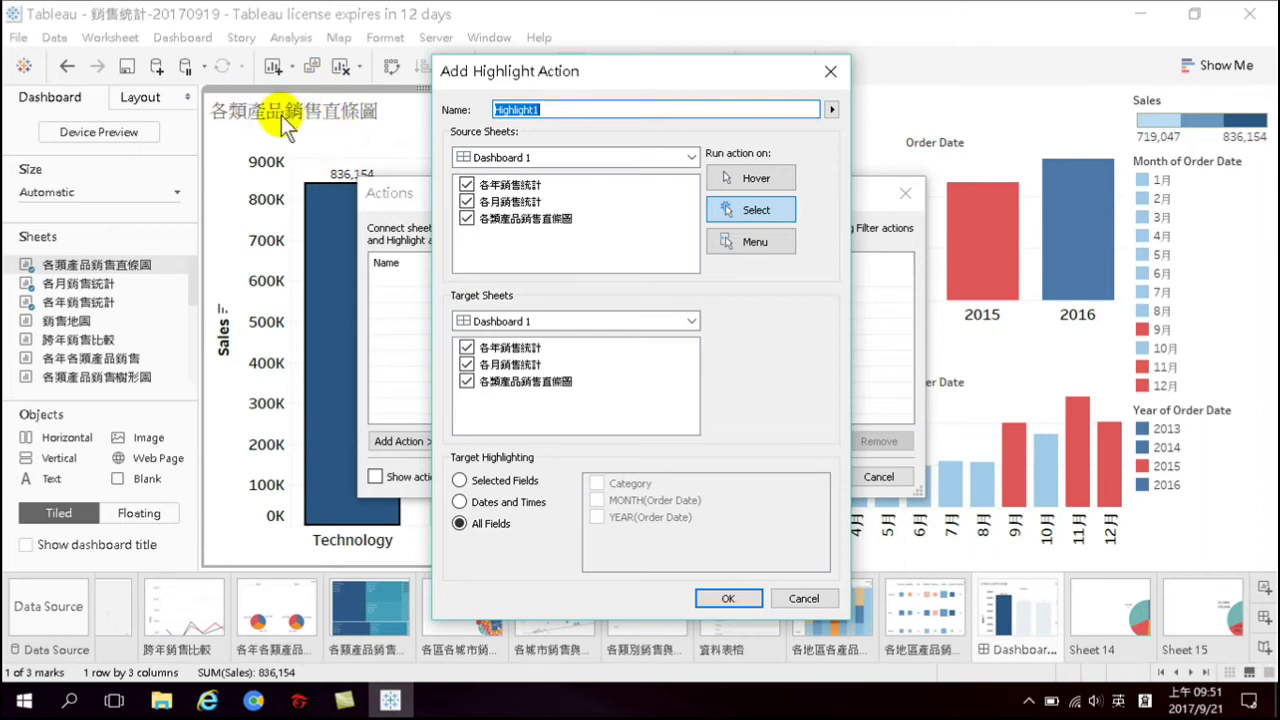
click(502, 110)
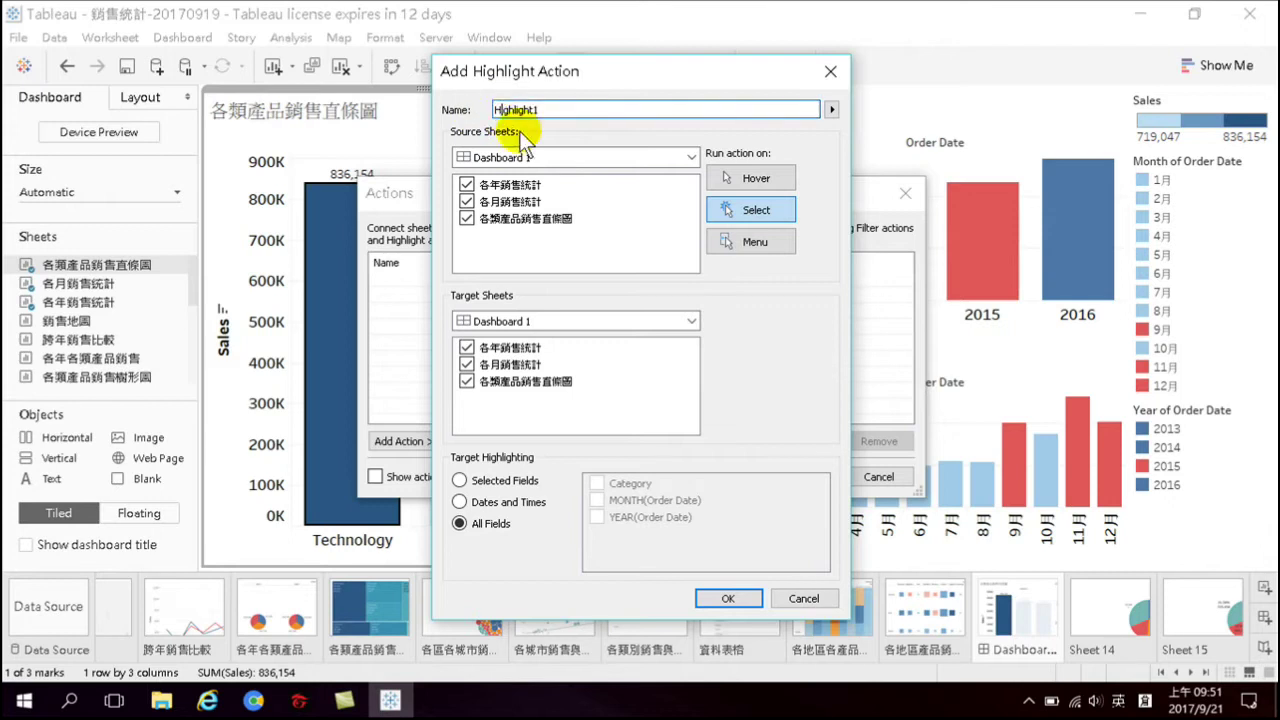
double_click(514, 110)
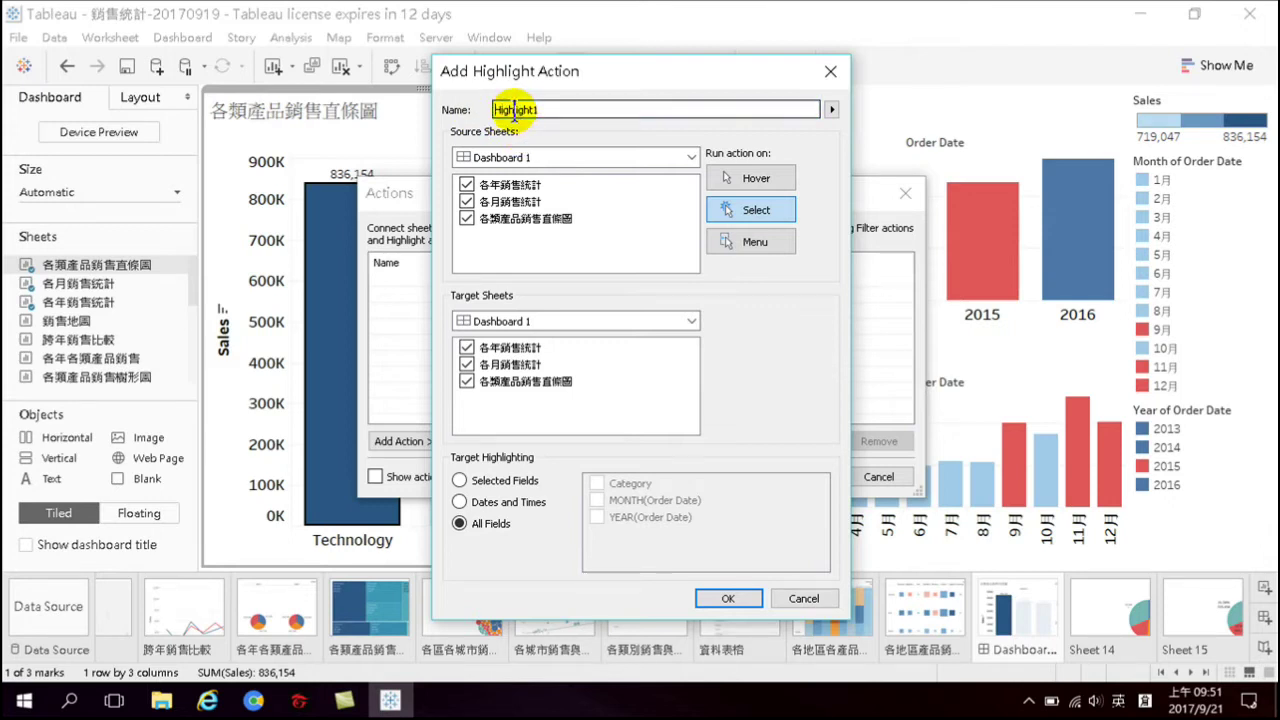
click(514, 110)
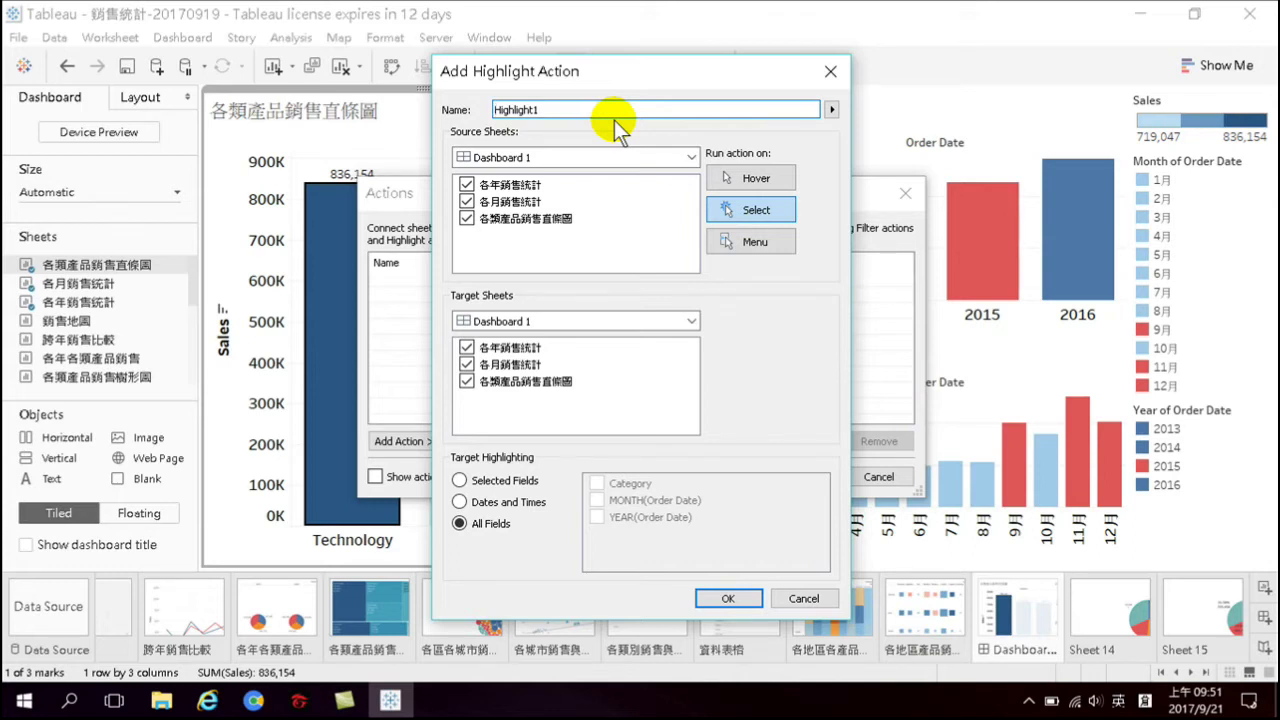
text(各類產品)
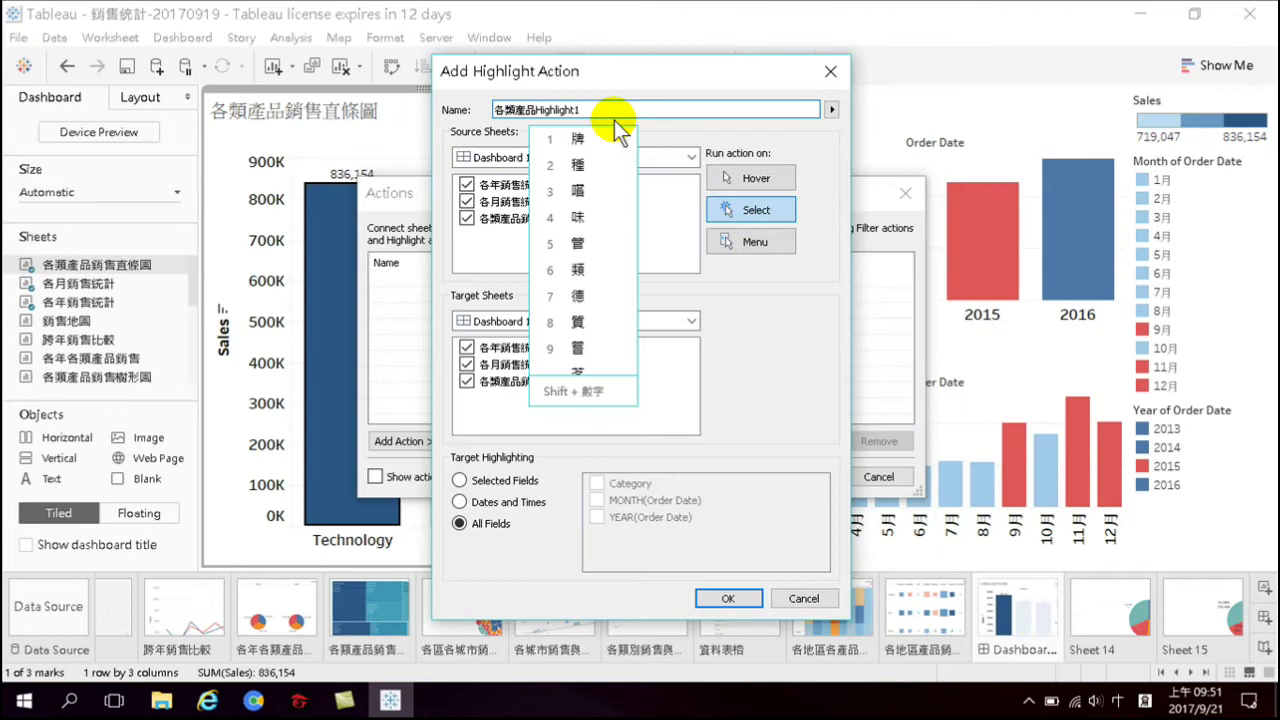
key(Escape)
key(shift)
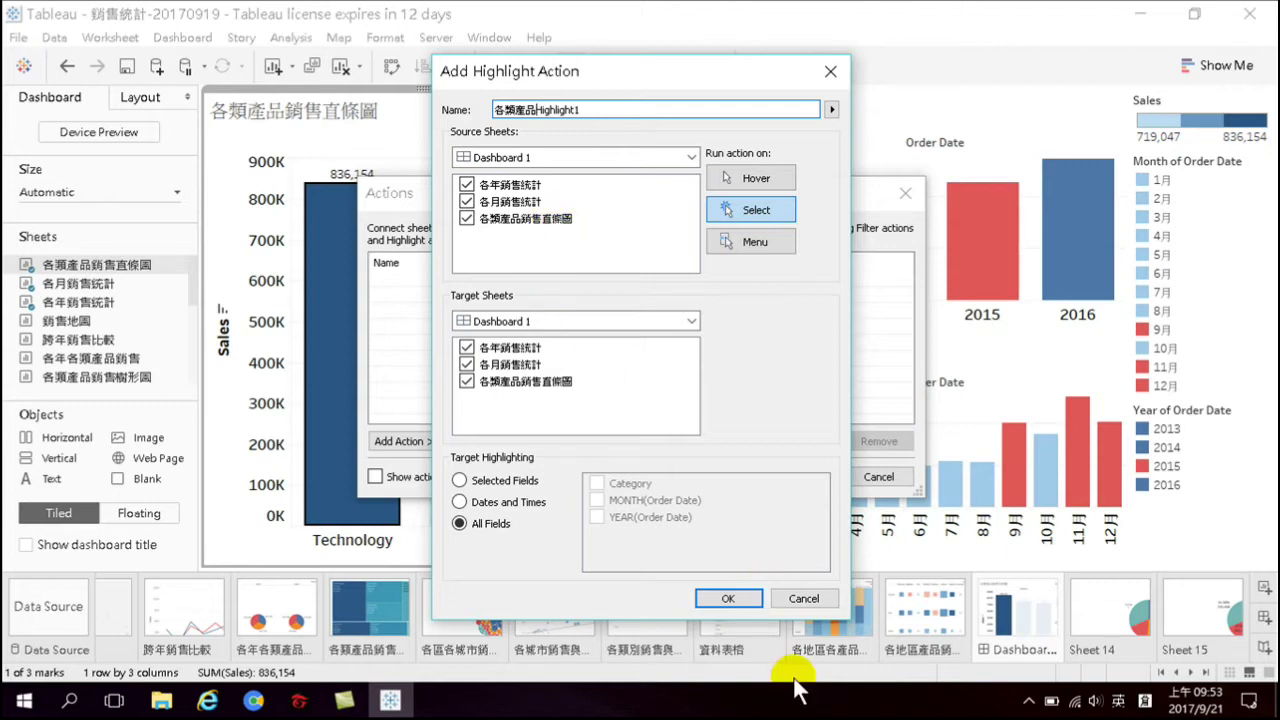
click(722, 598)
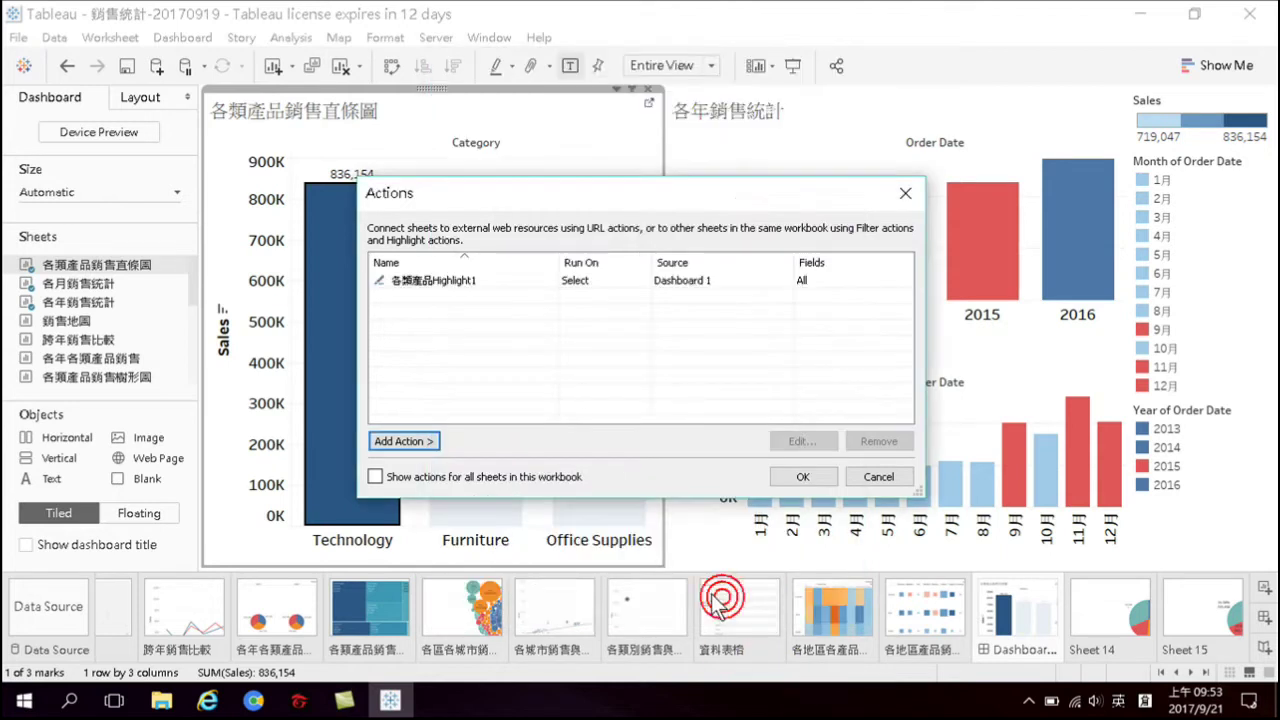
click(801, 476)
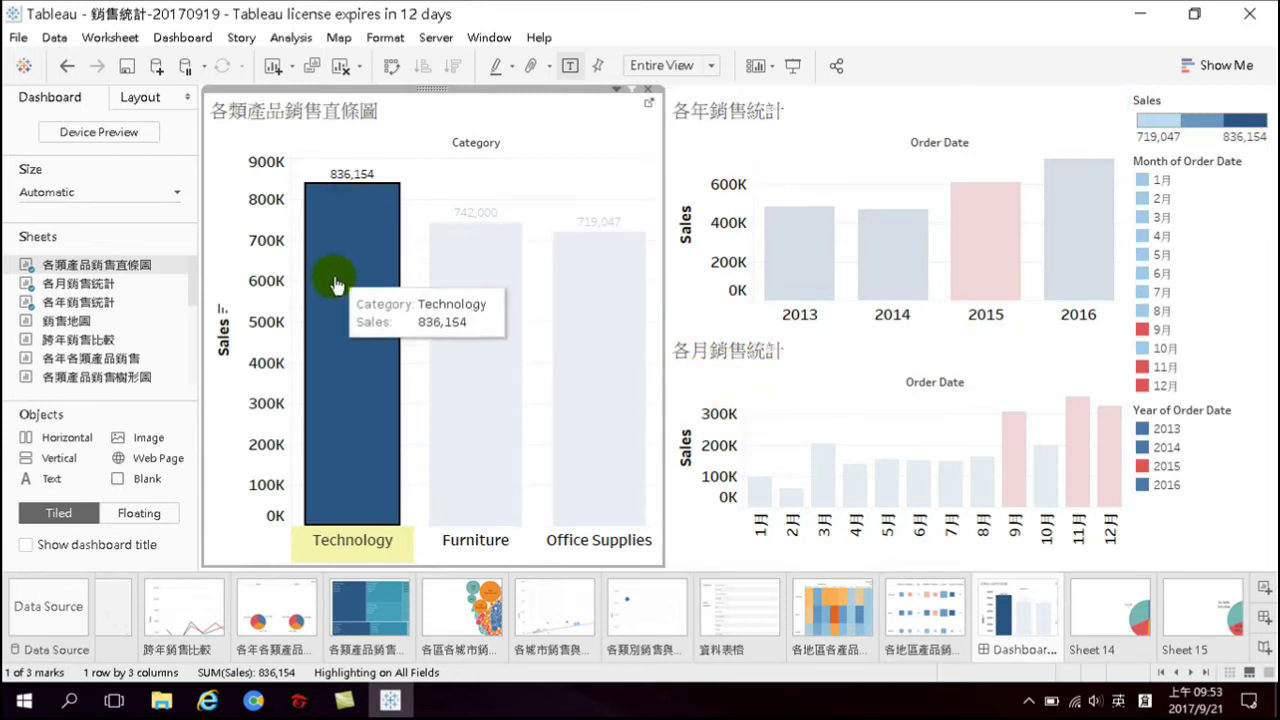
Toggle the Technology bar and select Technology, Furniture and Office Supplies in turn to examine the highlighting in the yearly and monthly charts
click(356, 374)
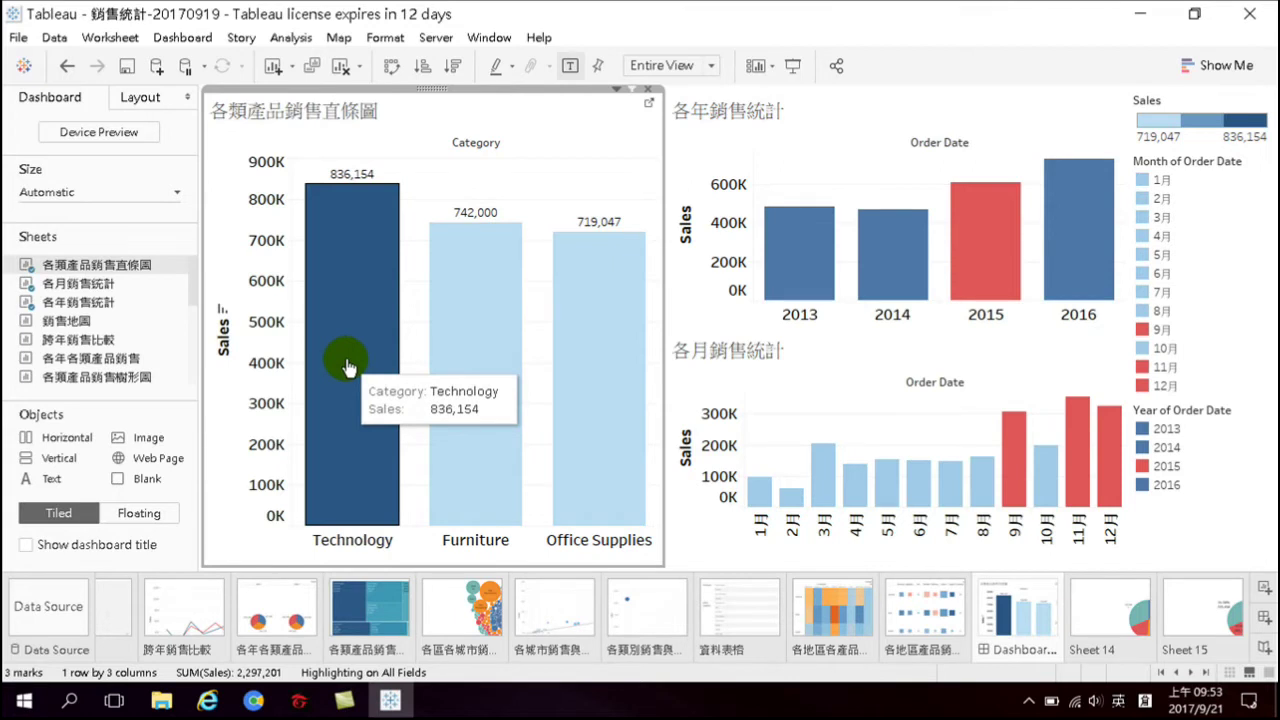
click(348, 367)
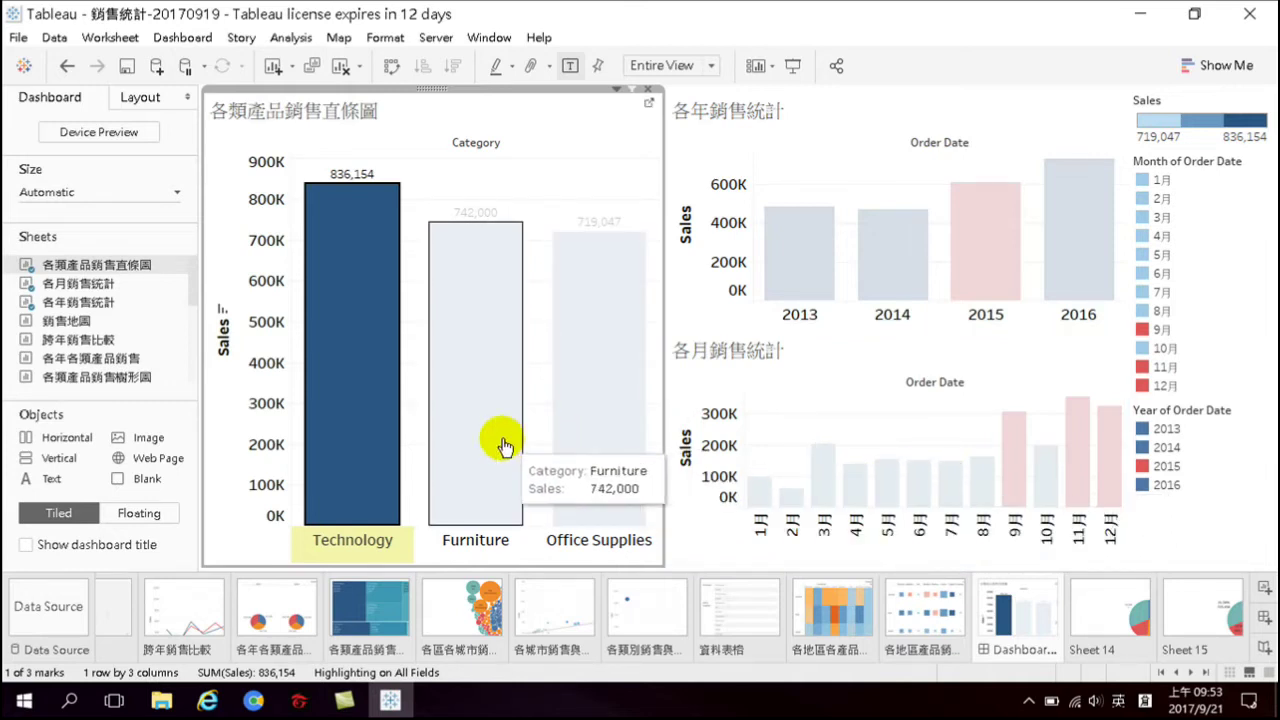
click(478, 414)
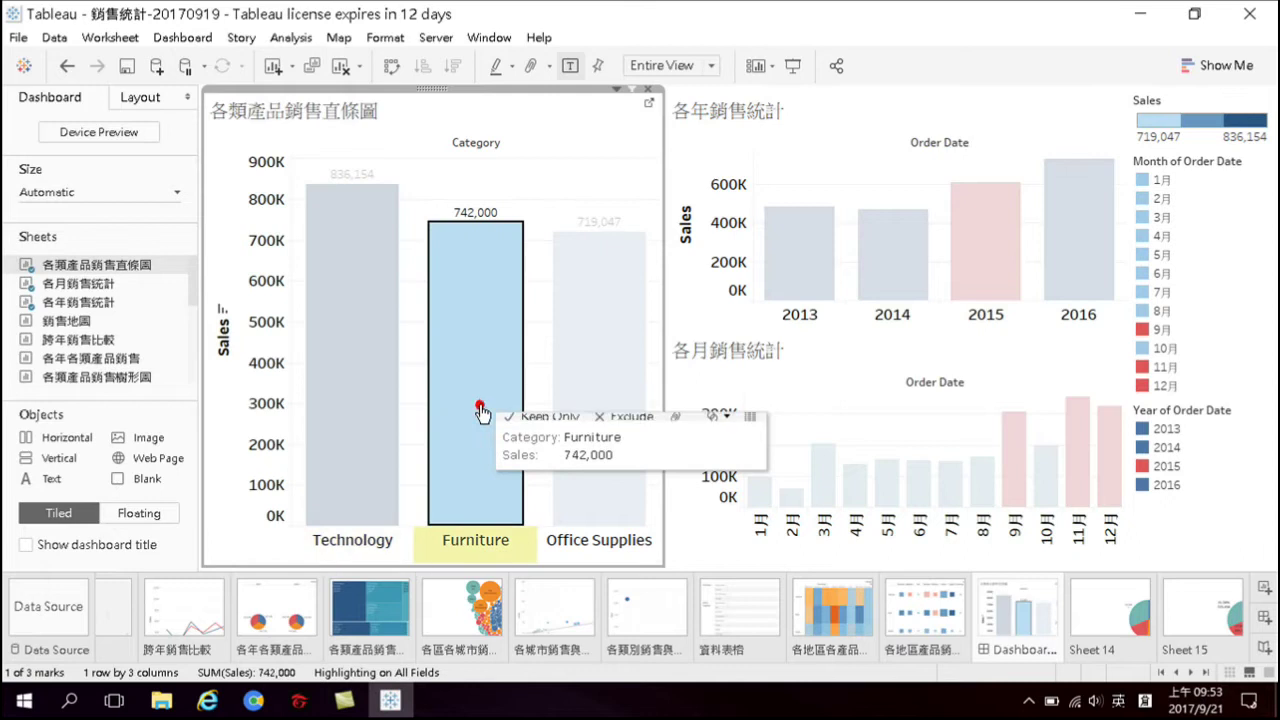
click(595, 368)
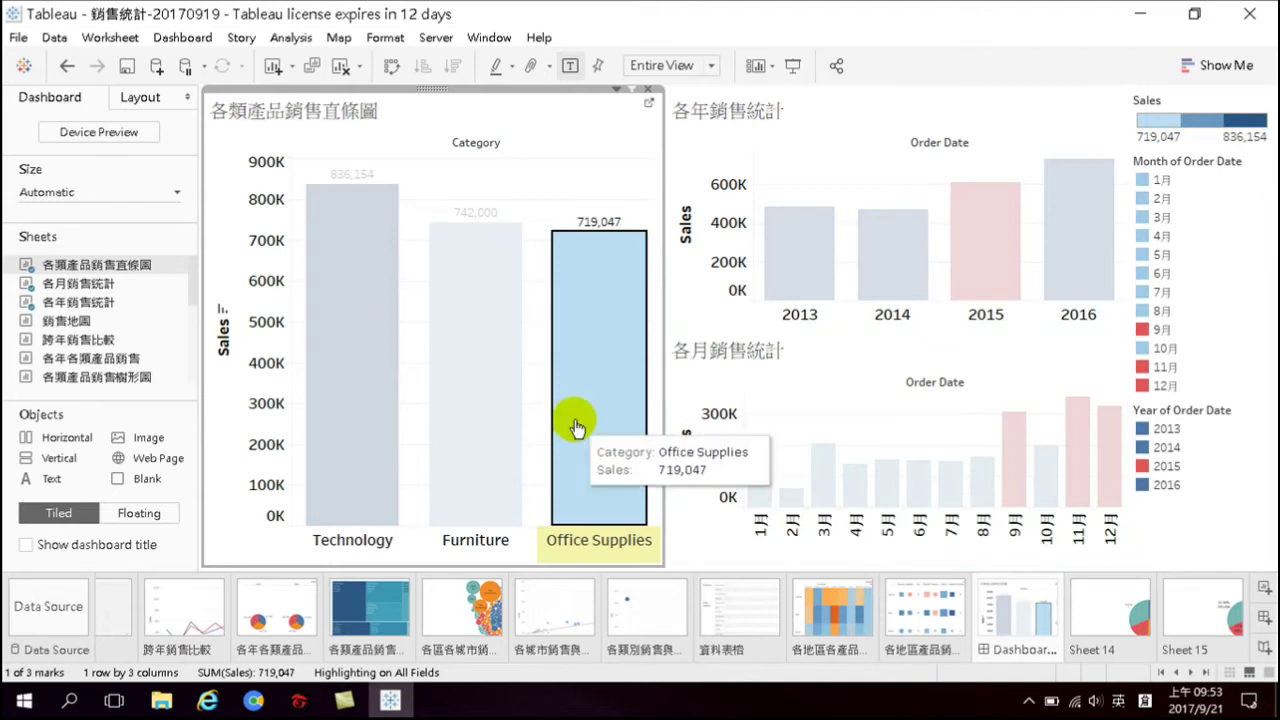
click(364, 370)
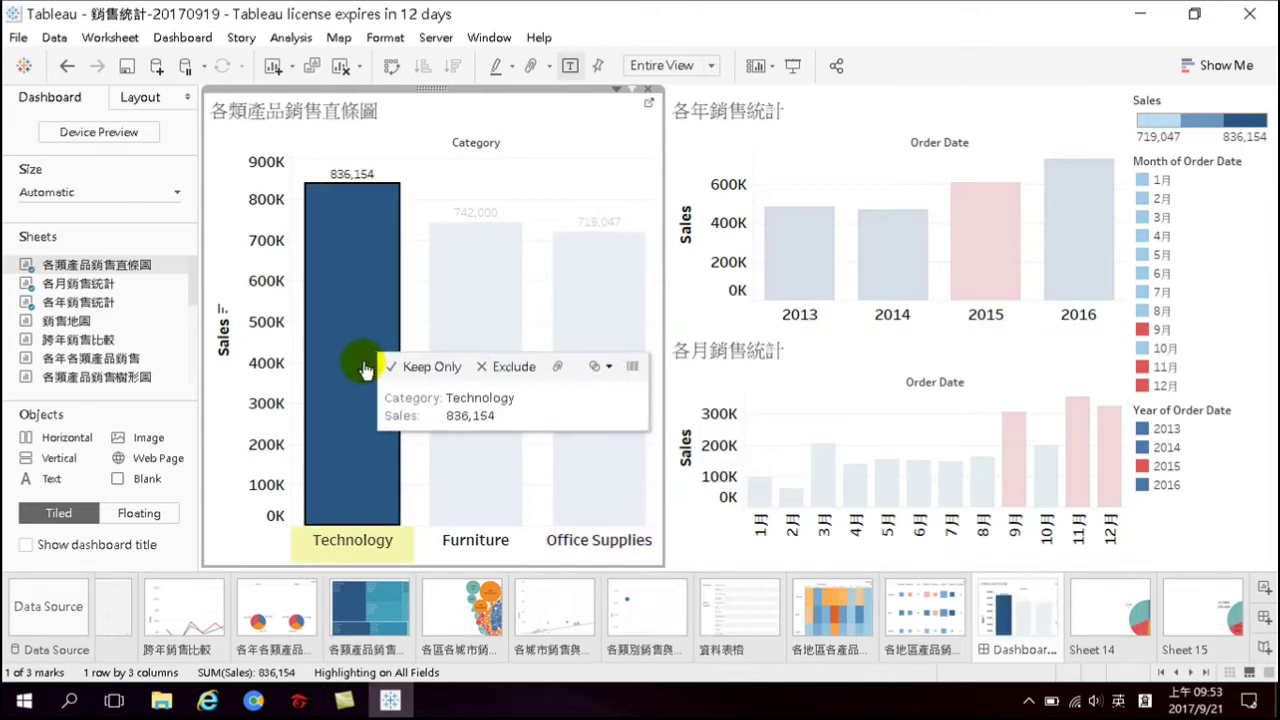
click(500, 263)
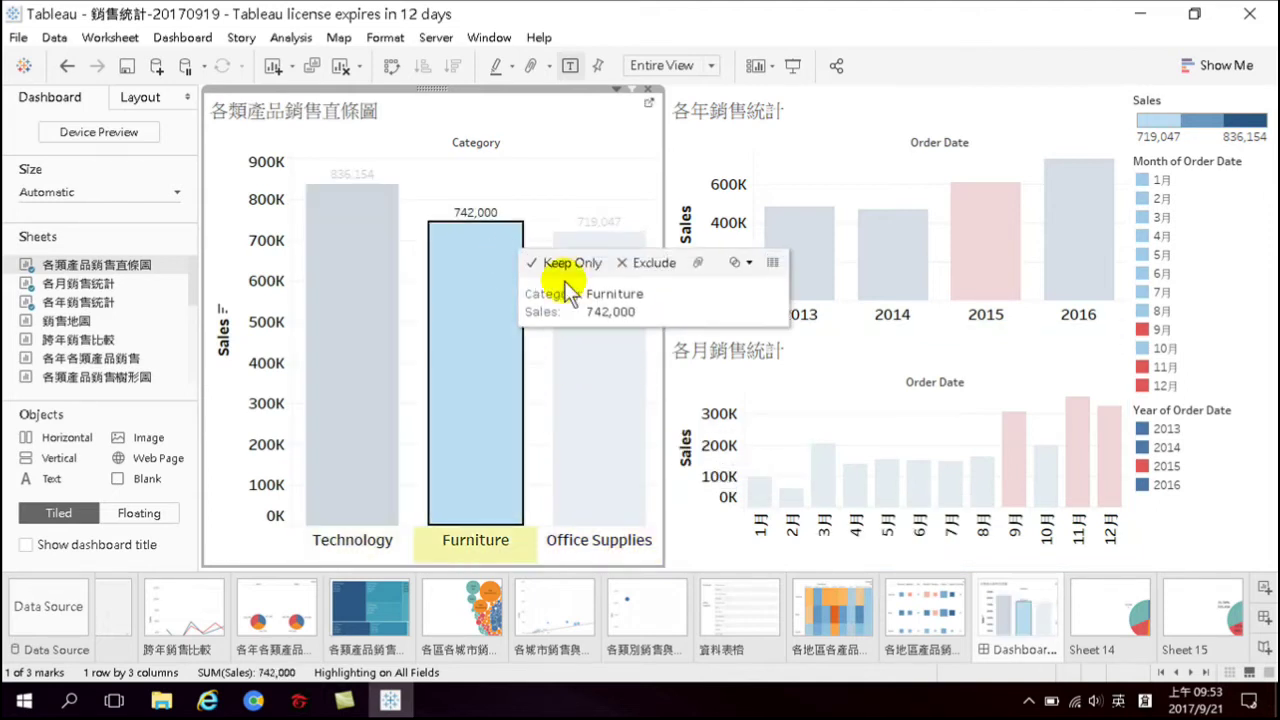
click(594, 397)
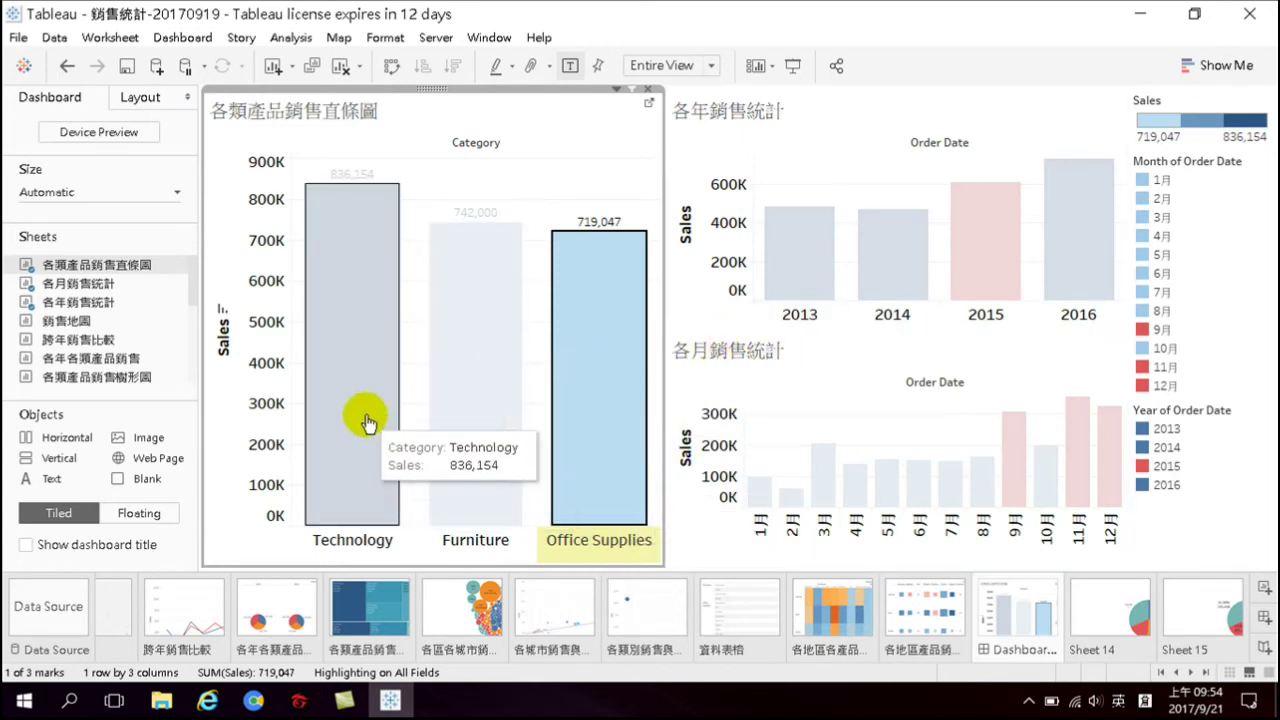
click(343, 365)
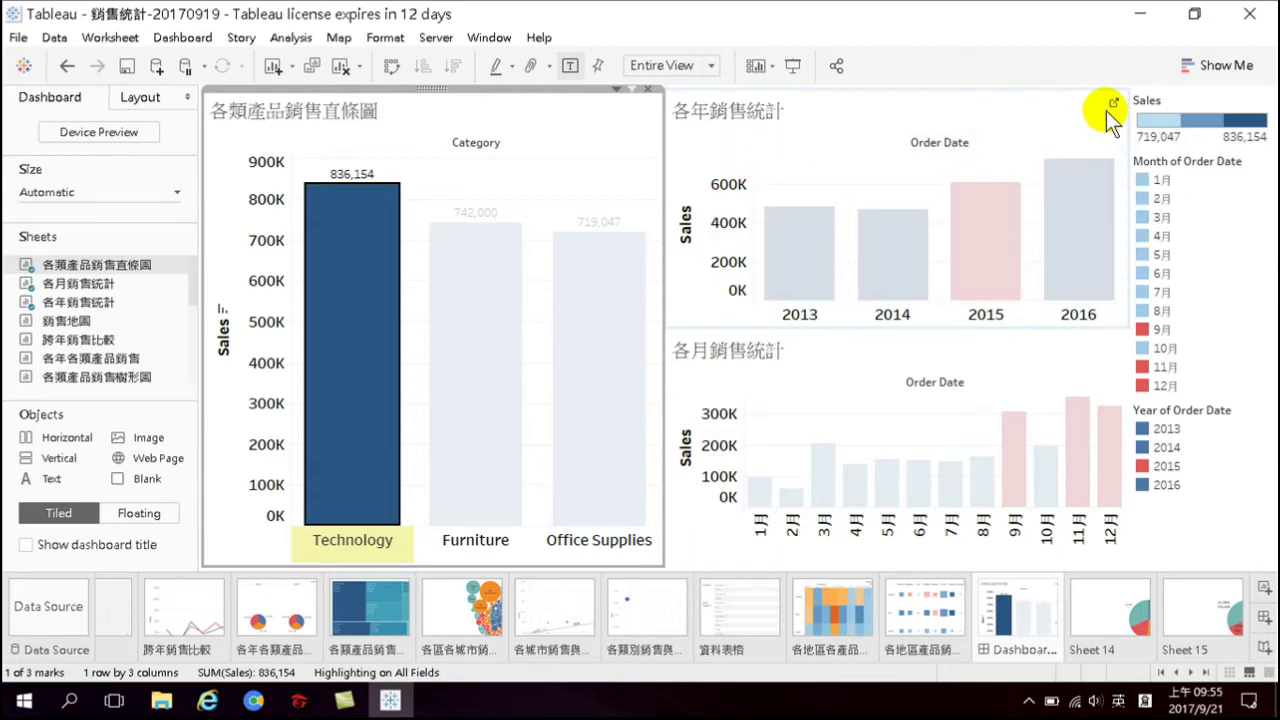
Go to the 各年銷售統計 worksheet and add the Category dimension to its marks as detail
click(1114, 103)
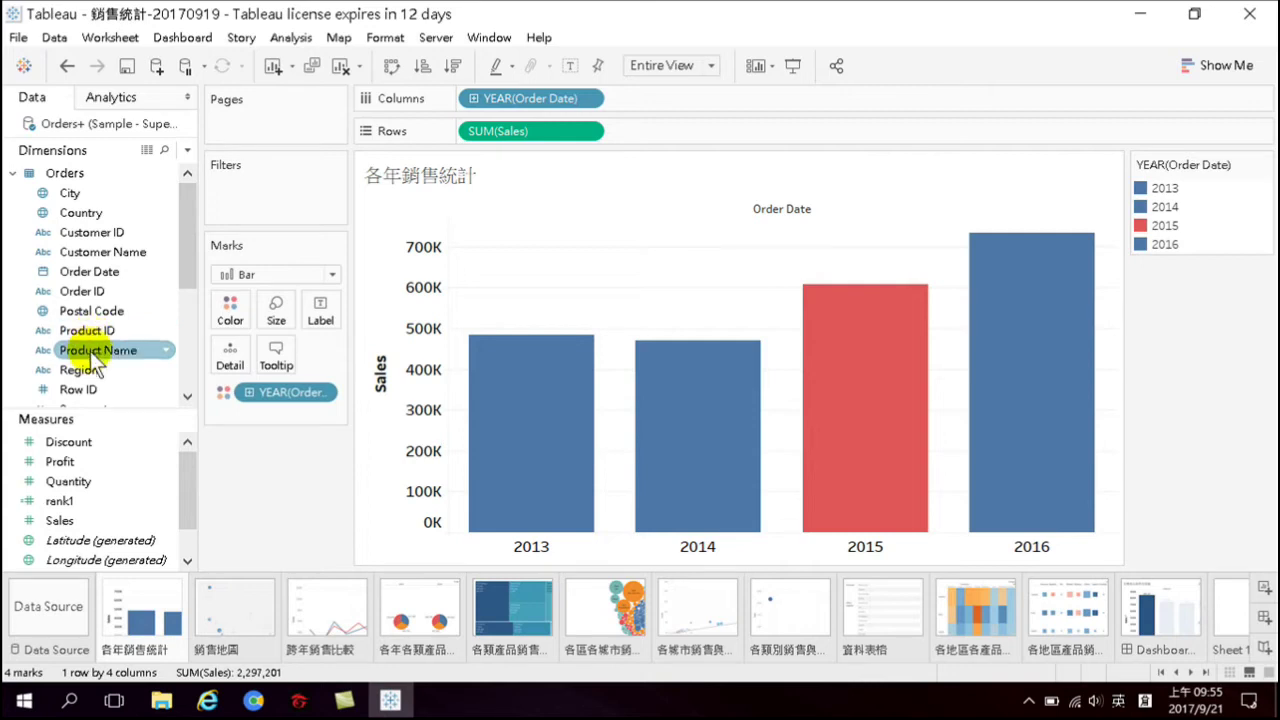
drag(191, 276, 183, 372)
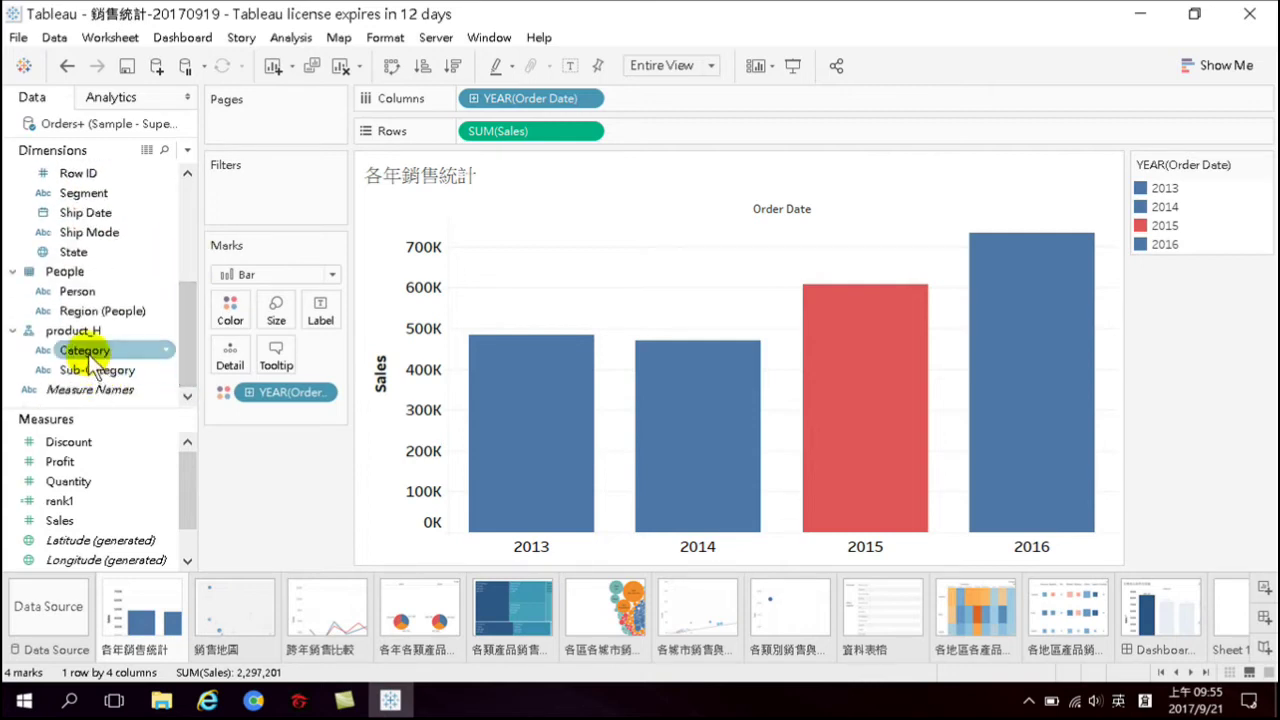
drag(88, 352, 268, 420)
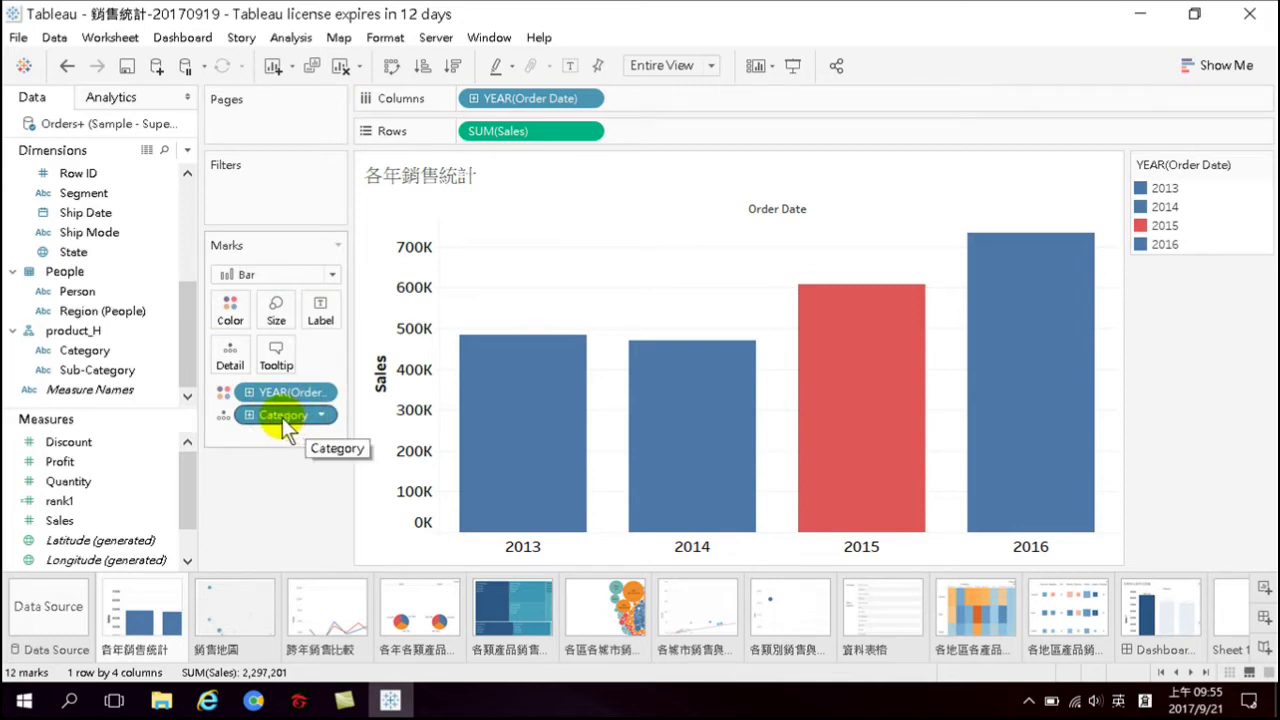
Try Category as the bars' color, undo it, try Category as their size, and remove Category from the marks
drag(293, 418, 242, 316)
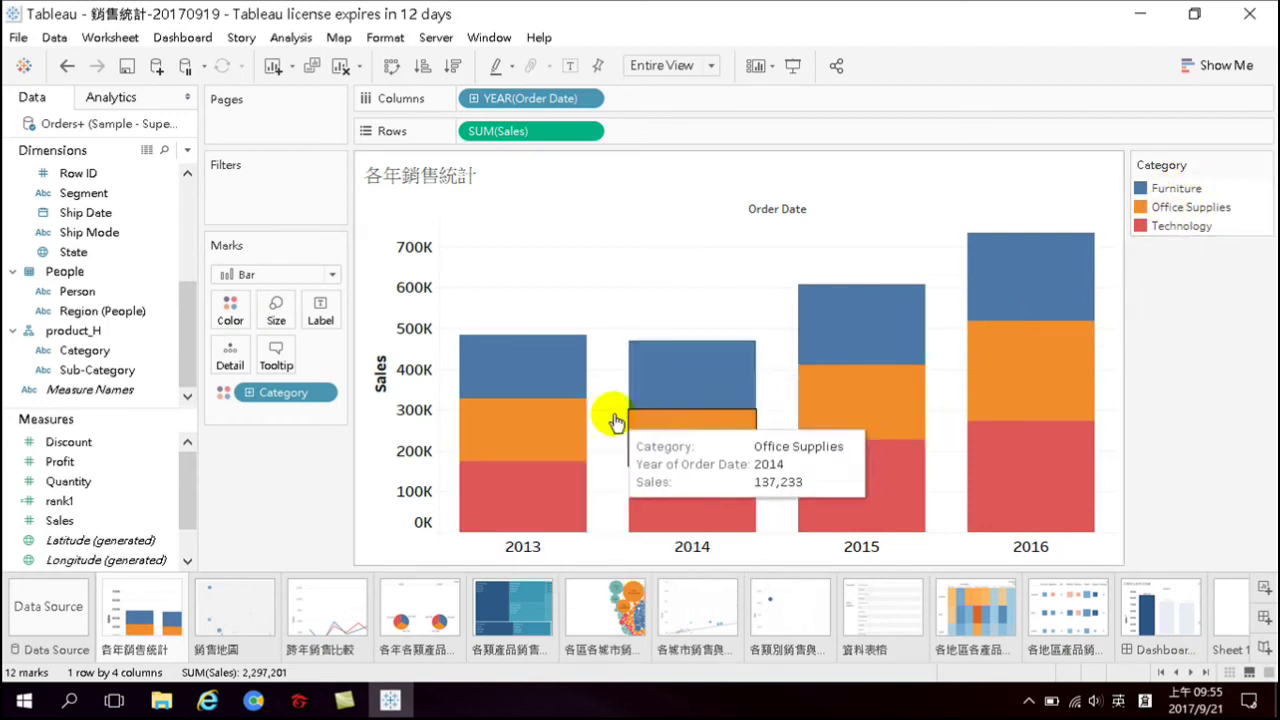
click(66, 66)
drag(284, 414, 275, 309)
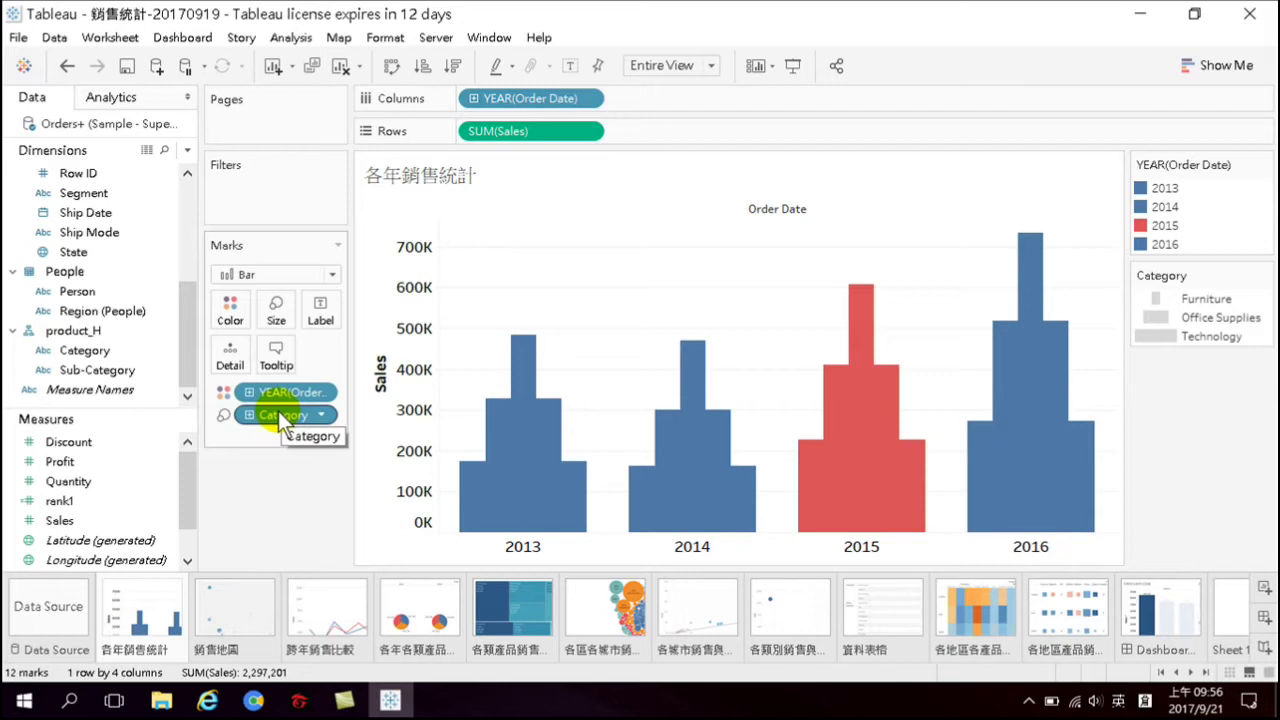
drag(279, 417, 137, 390)
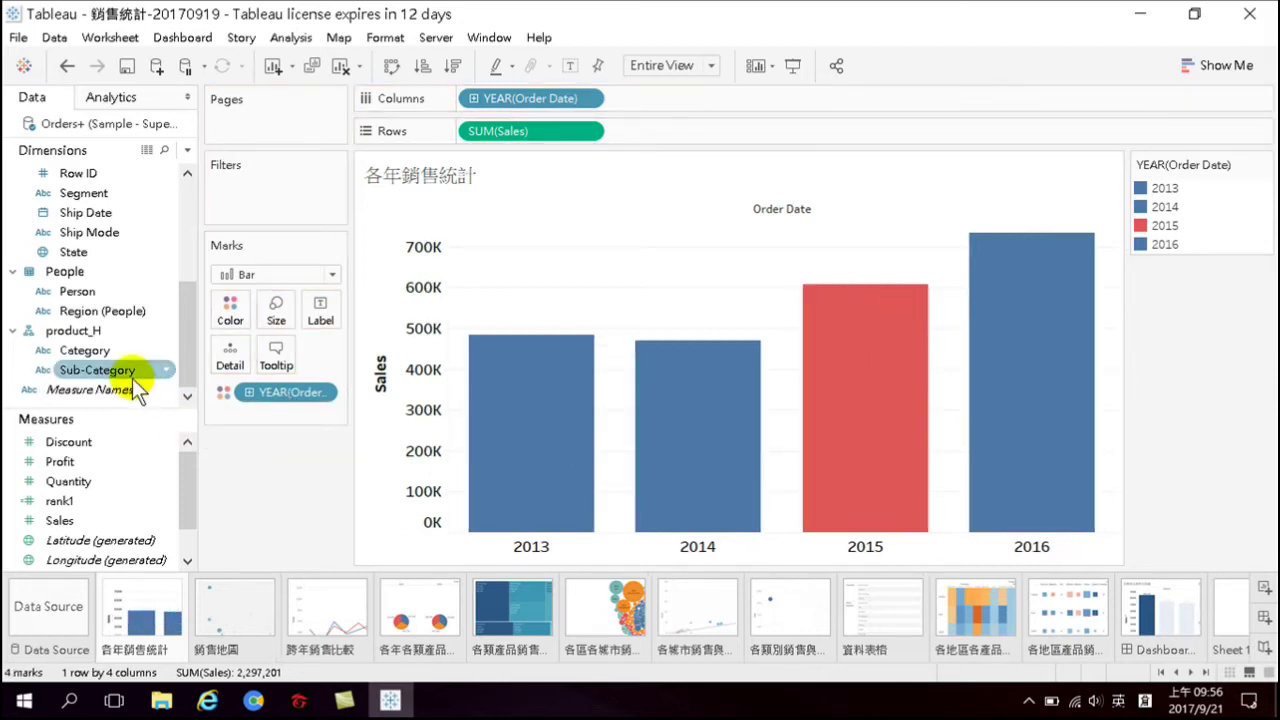
Add Category as detail to the bars of 各年銷售統計 and return to the dashboard
click(66, 354)
drag(86, 352, 256, 413)
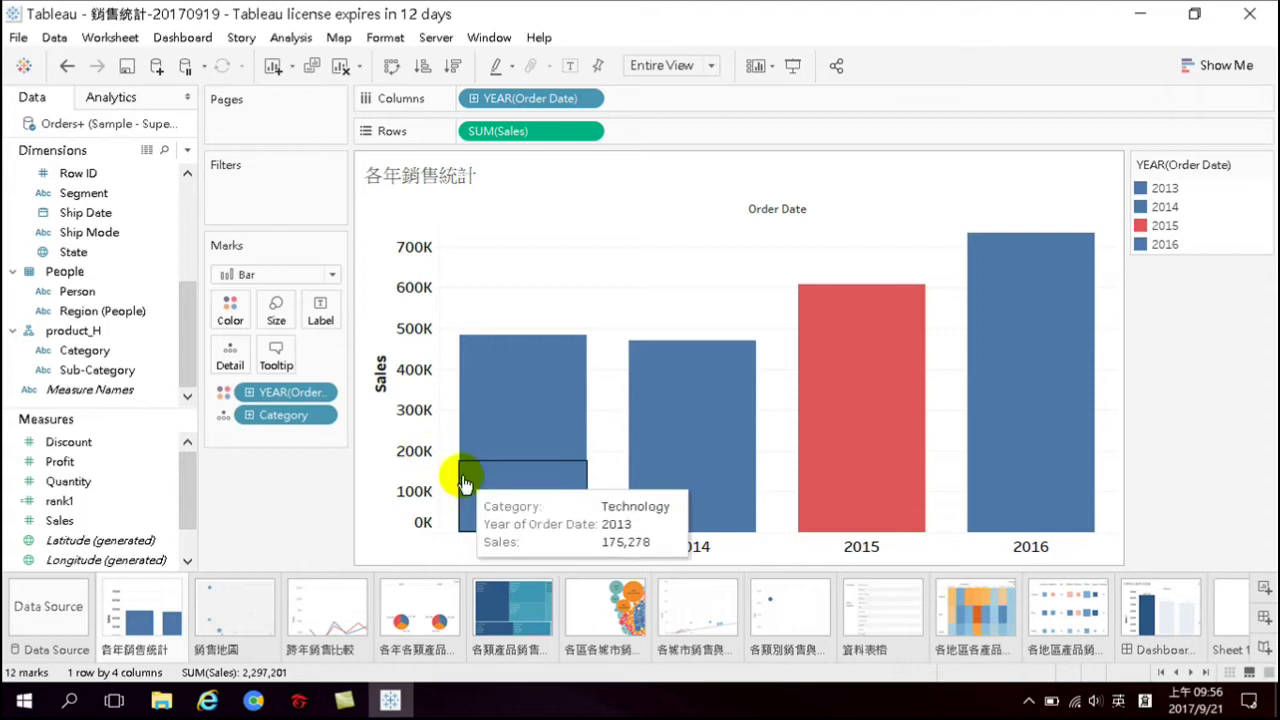
click(1190, 612)
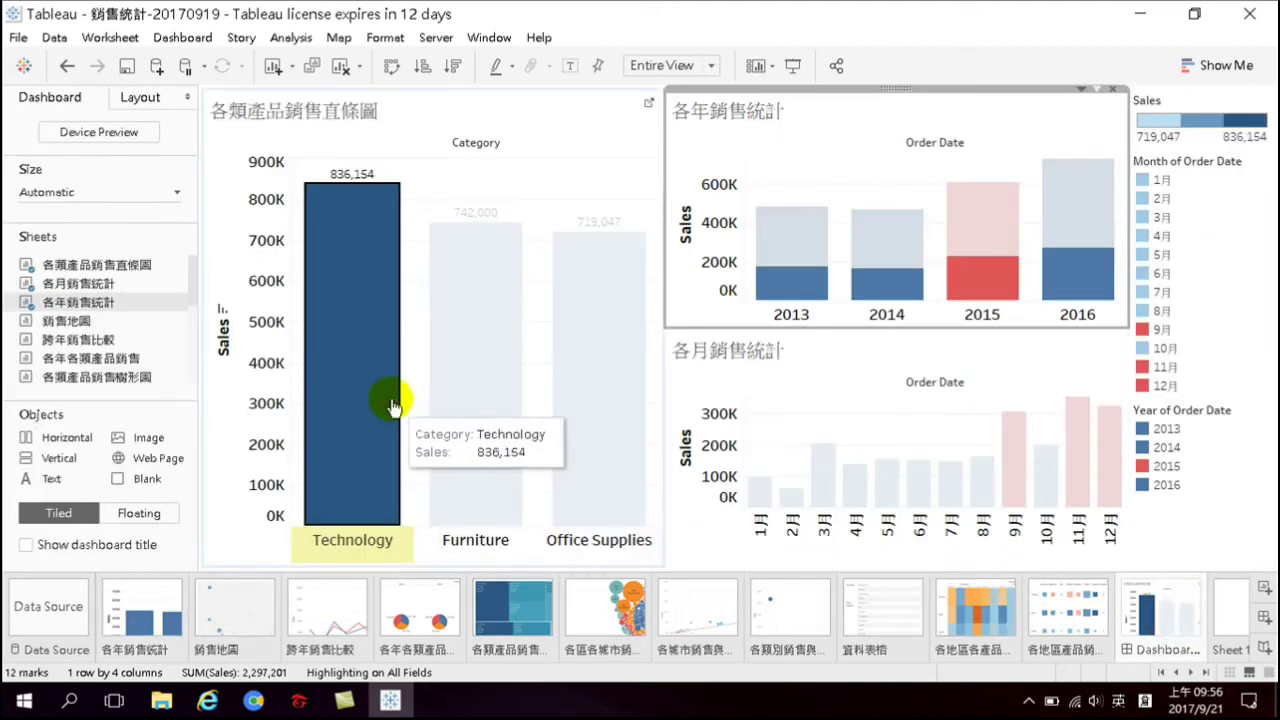
Select Furniture and Technology in the category chart, toggling Technology off and on, to examine its highlighted share in the yearly bars
click(480, 326)
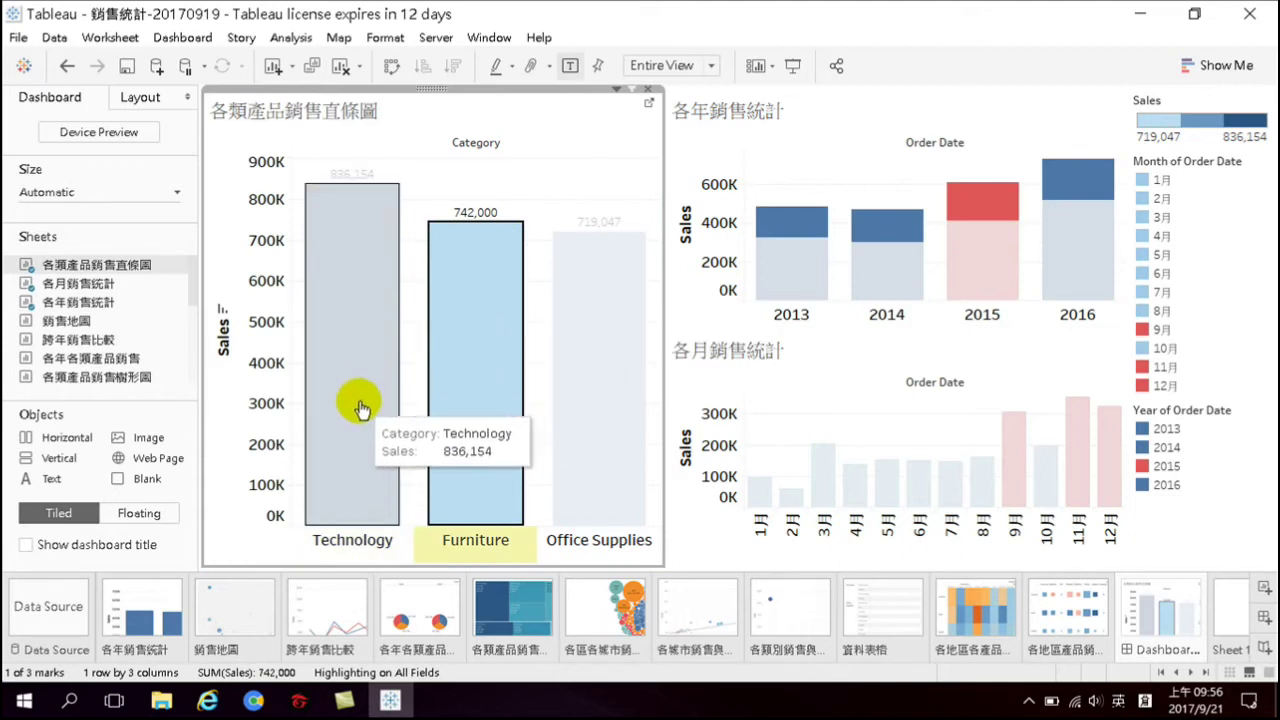
click(343, 360)
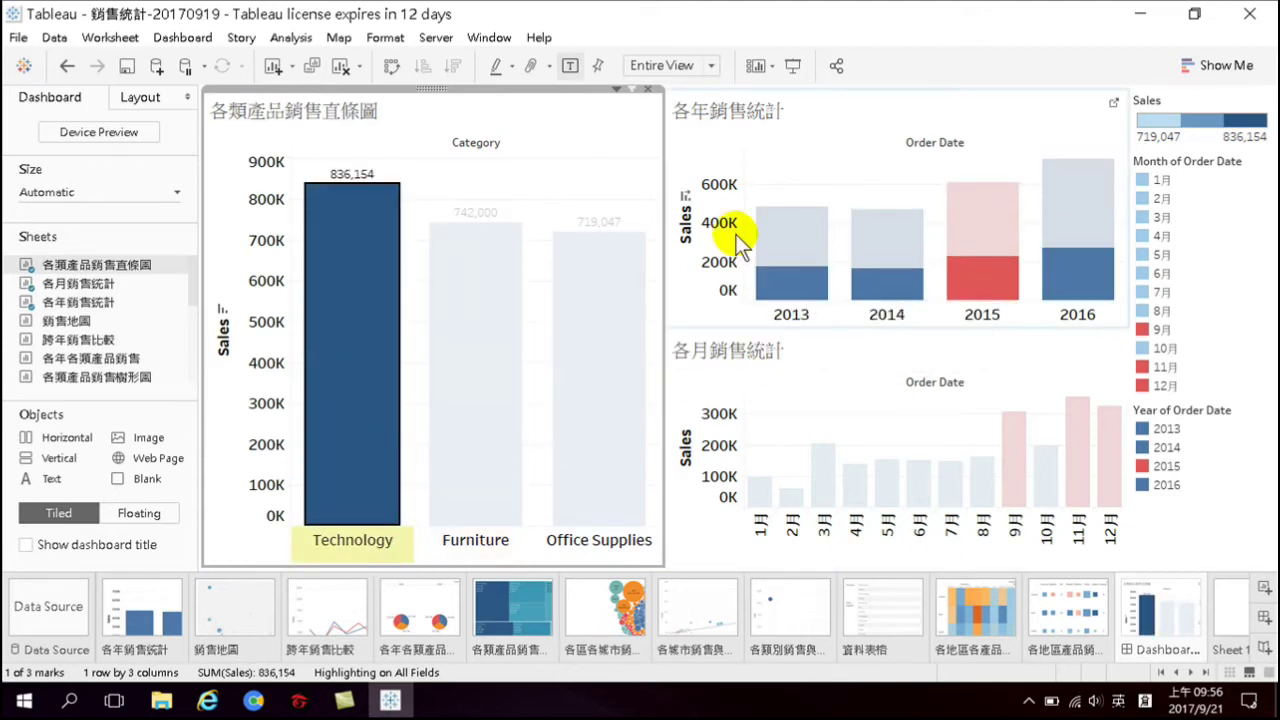
click(380, 296)
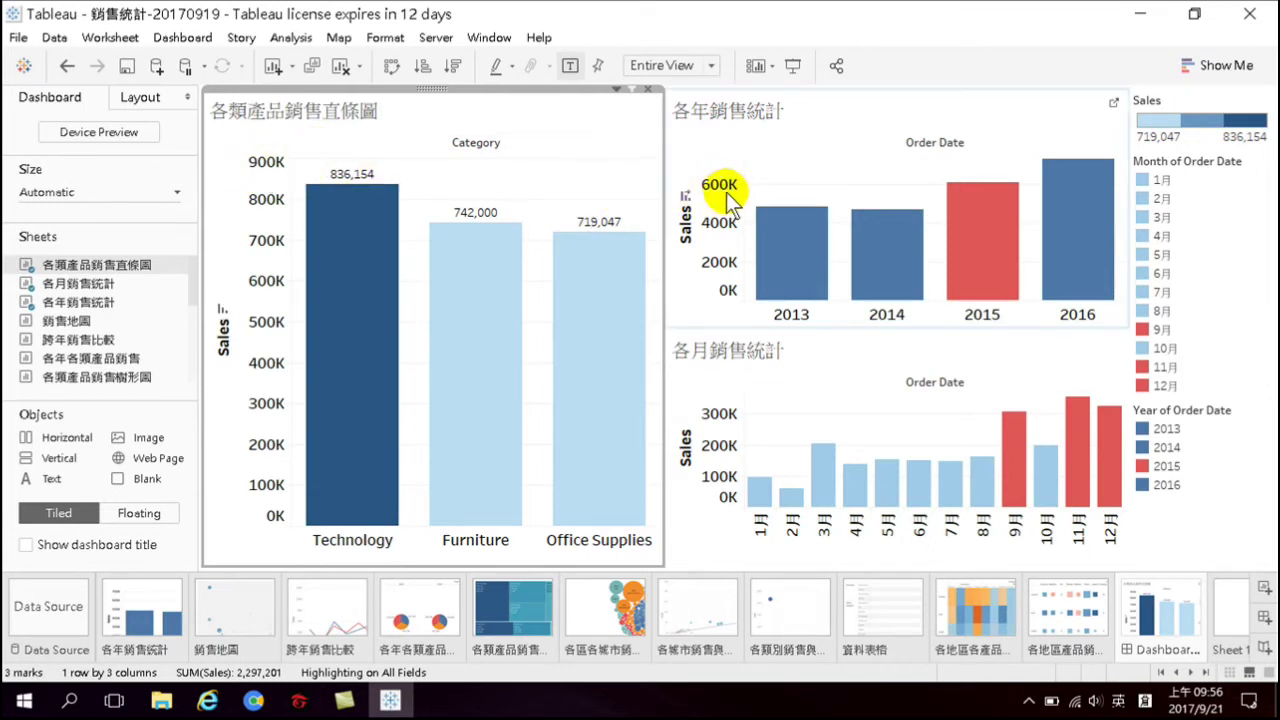
mouse_move(368, 270)
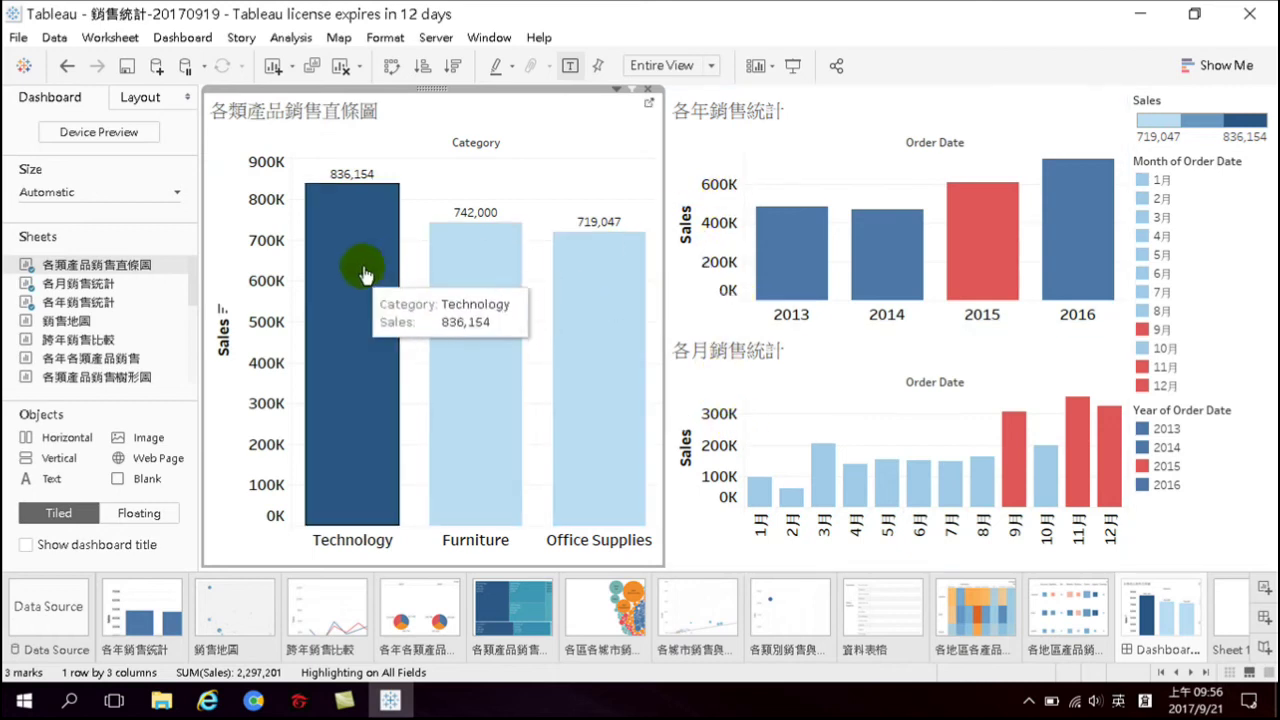
click(355, 362)
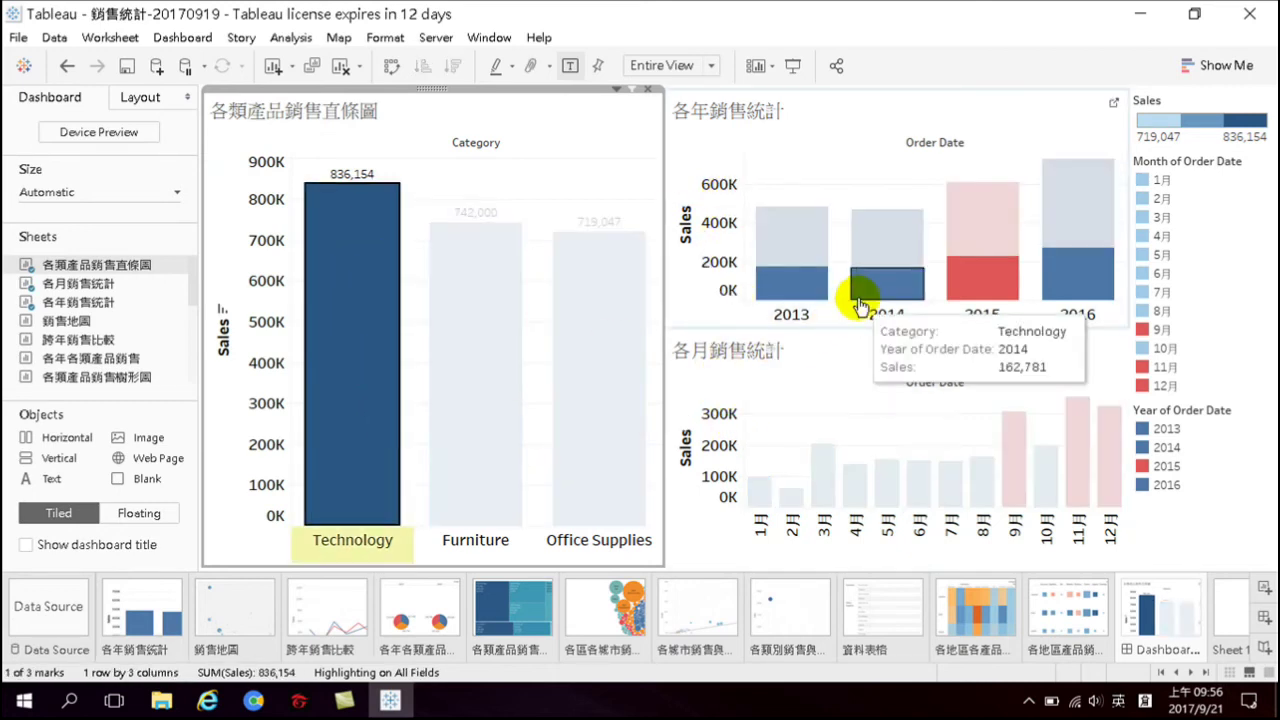
mouse_move(1036, 244)
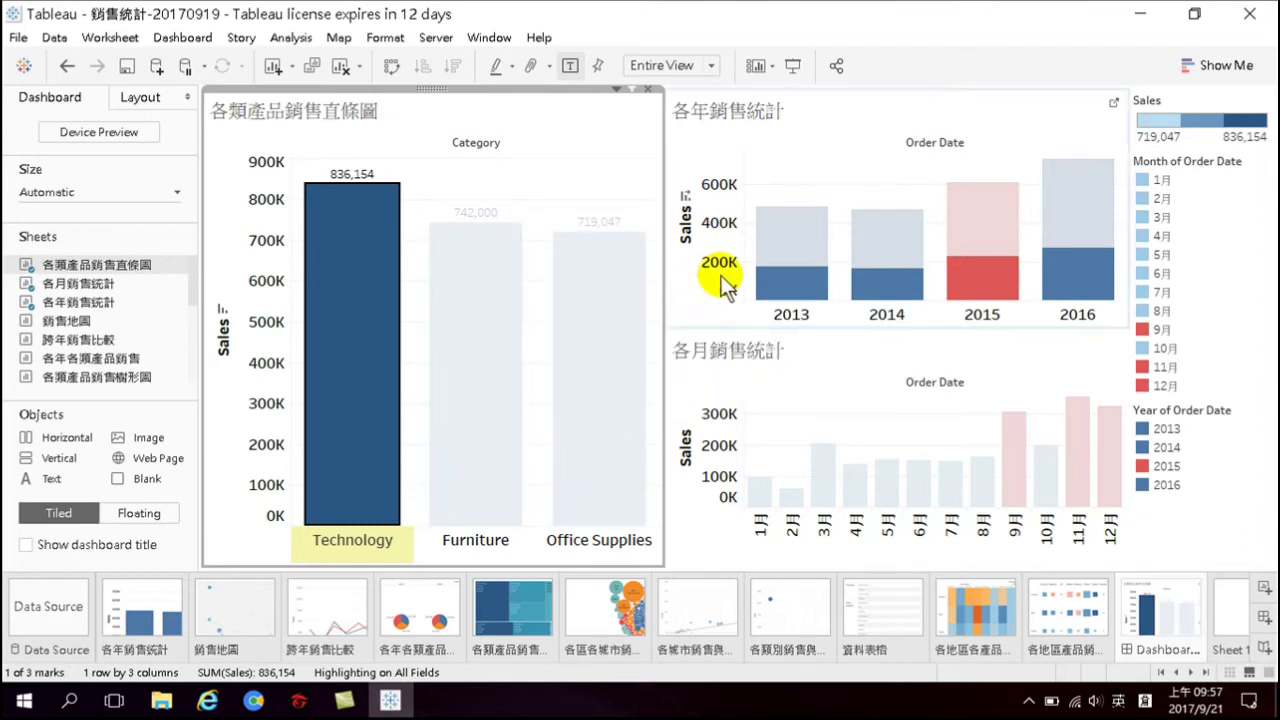
mouse_move(784, 284)
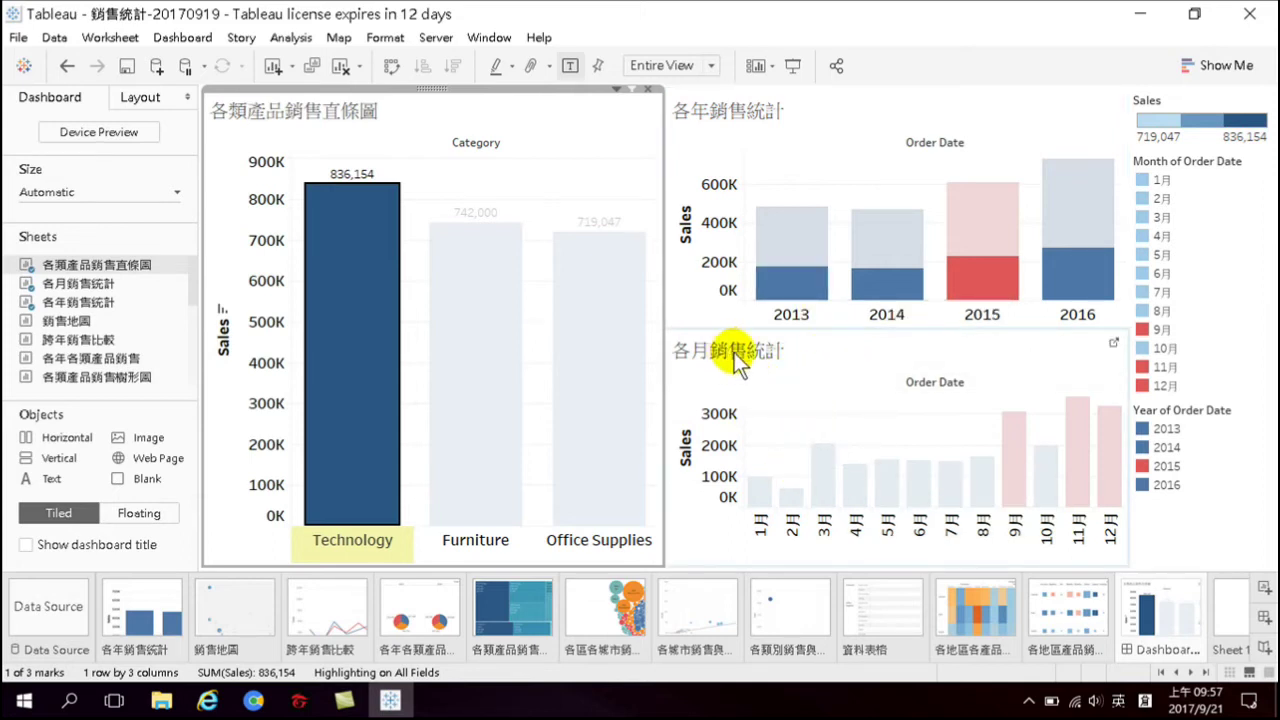
Add Category as detail to the bars of the 各月銷售統計 worksheet and return to the dashboard
click(1113, 344)
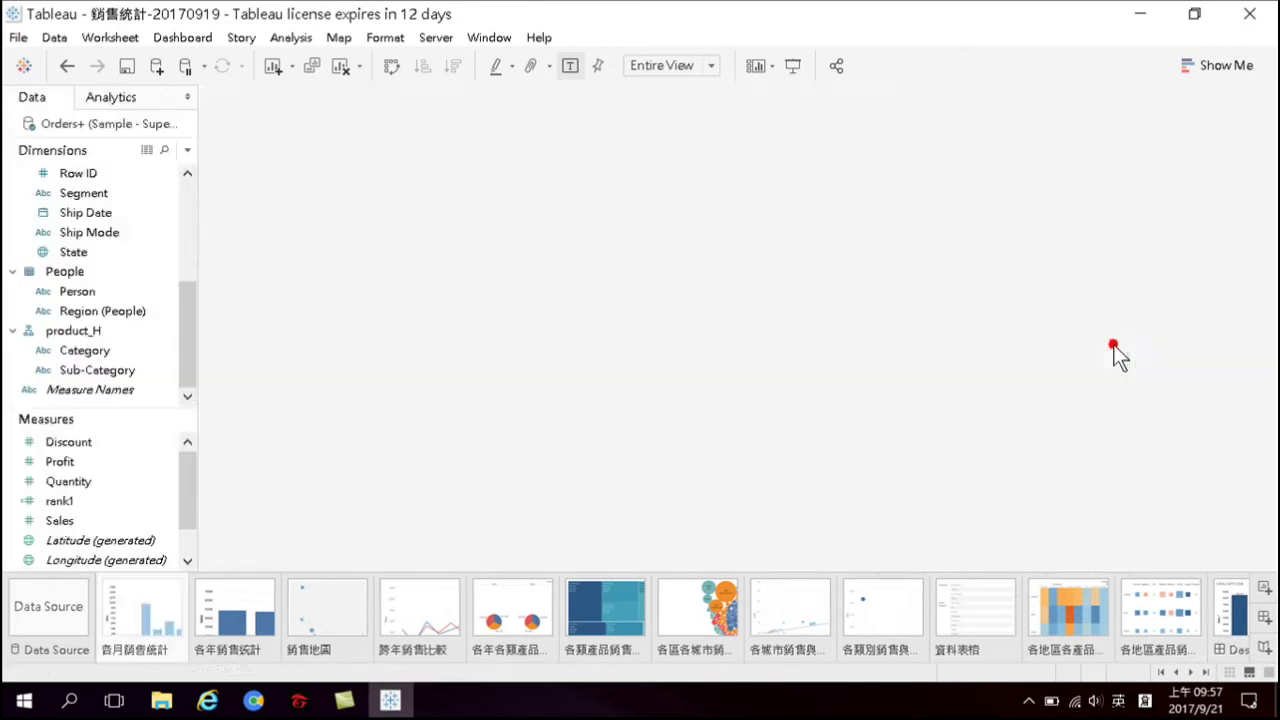
drag(85, 352, 250, 411)
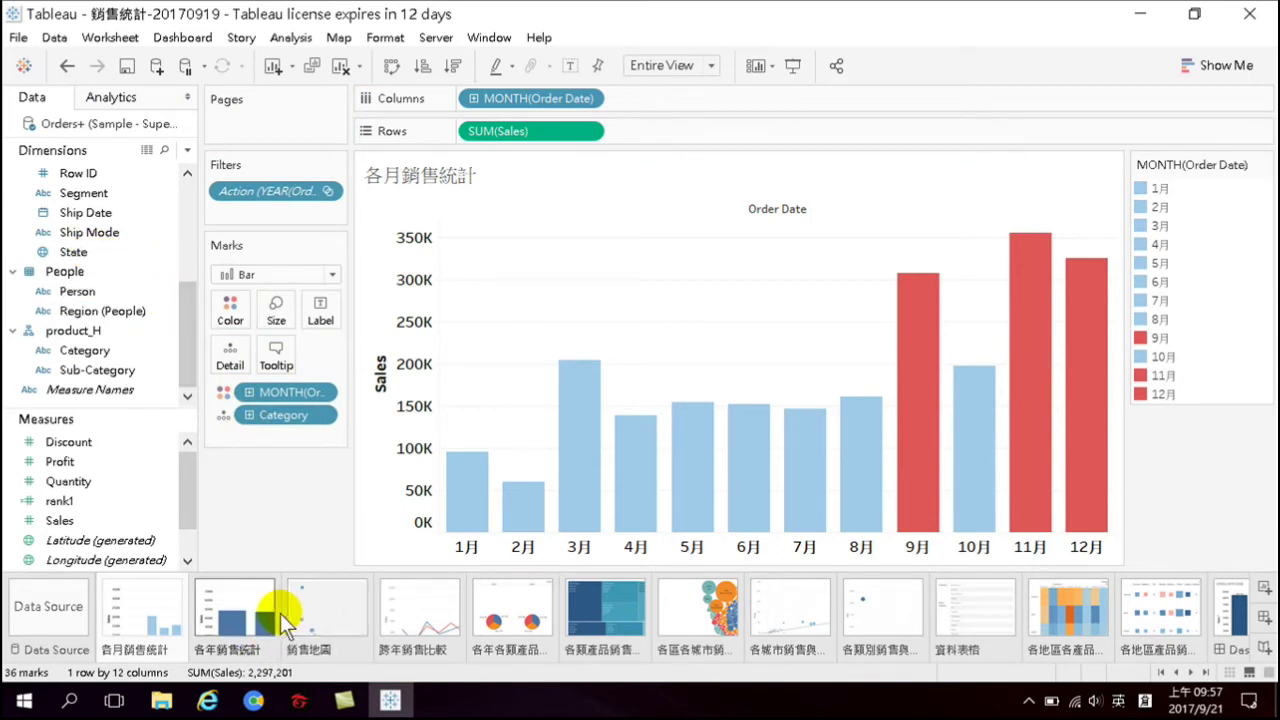
click(1230, 620)
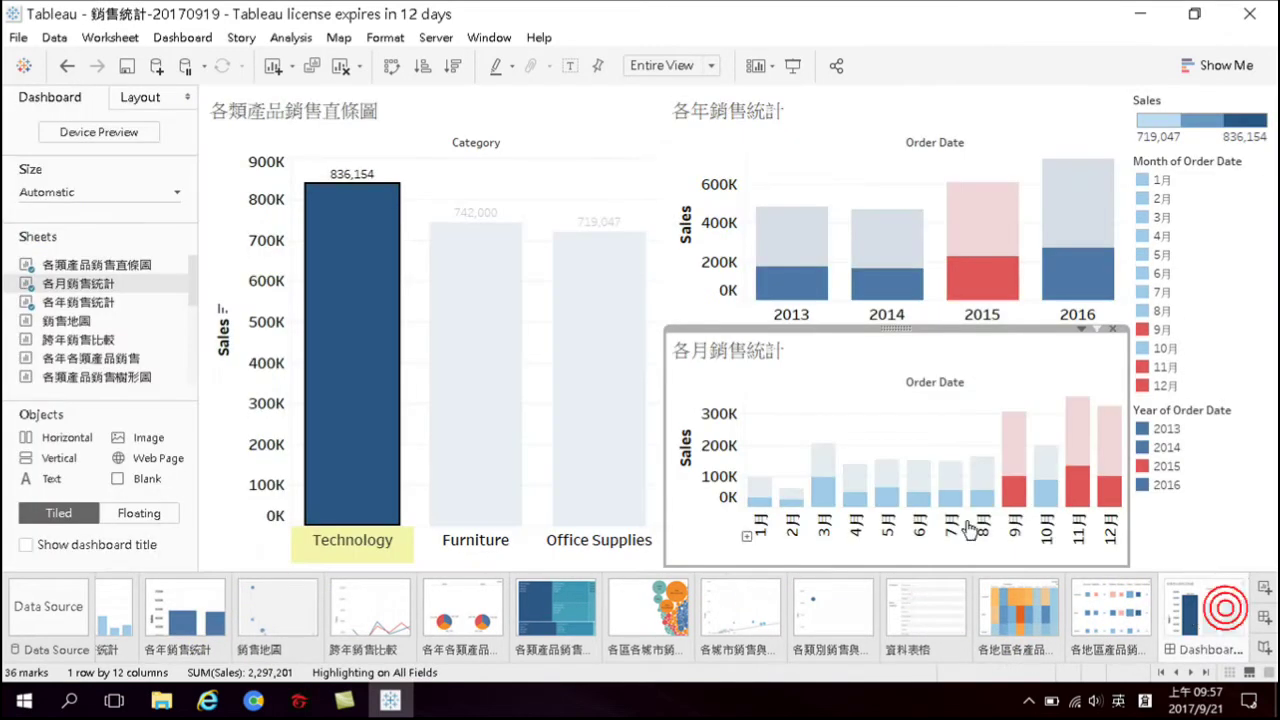
Clear the Technology selection, then select Technology, Furniture, Office Supplies and Technology again to examine their shares in the monthly and yearly charts
click(382, 305)
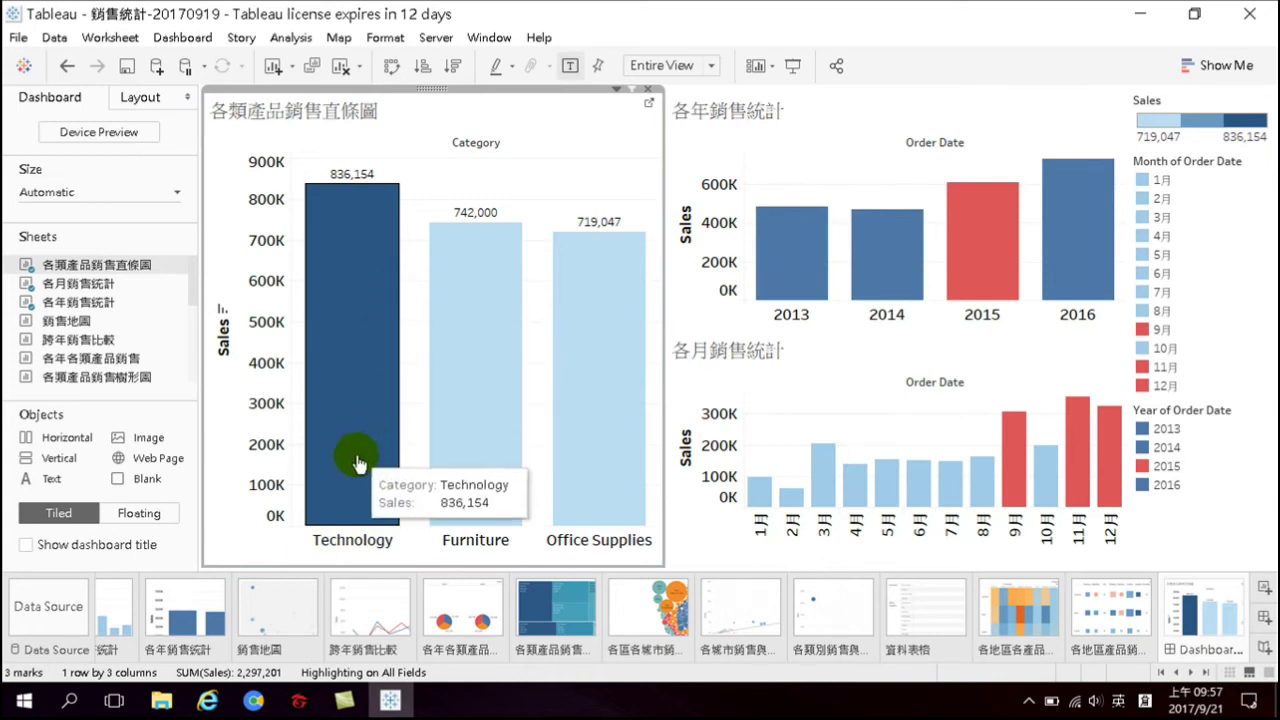
click(355, 372)
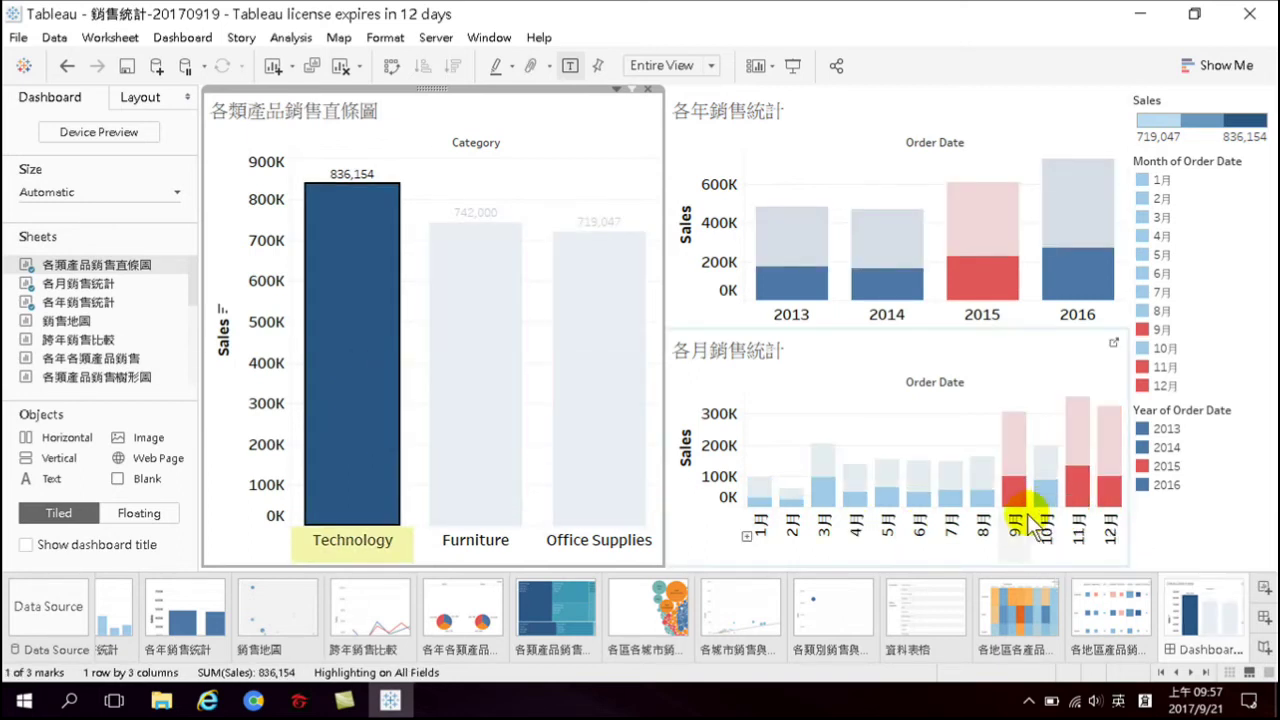
mouse_move(1081, 497)
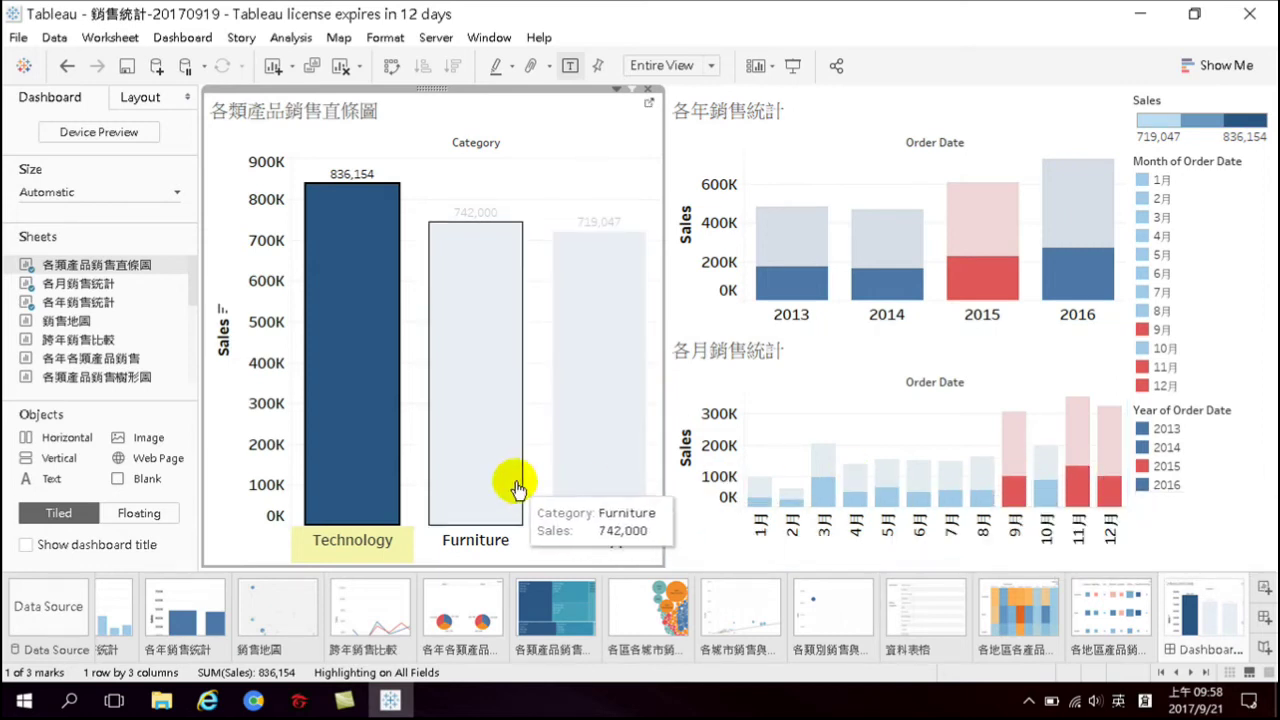
click(484, 450)
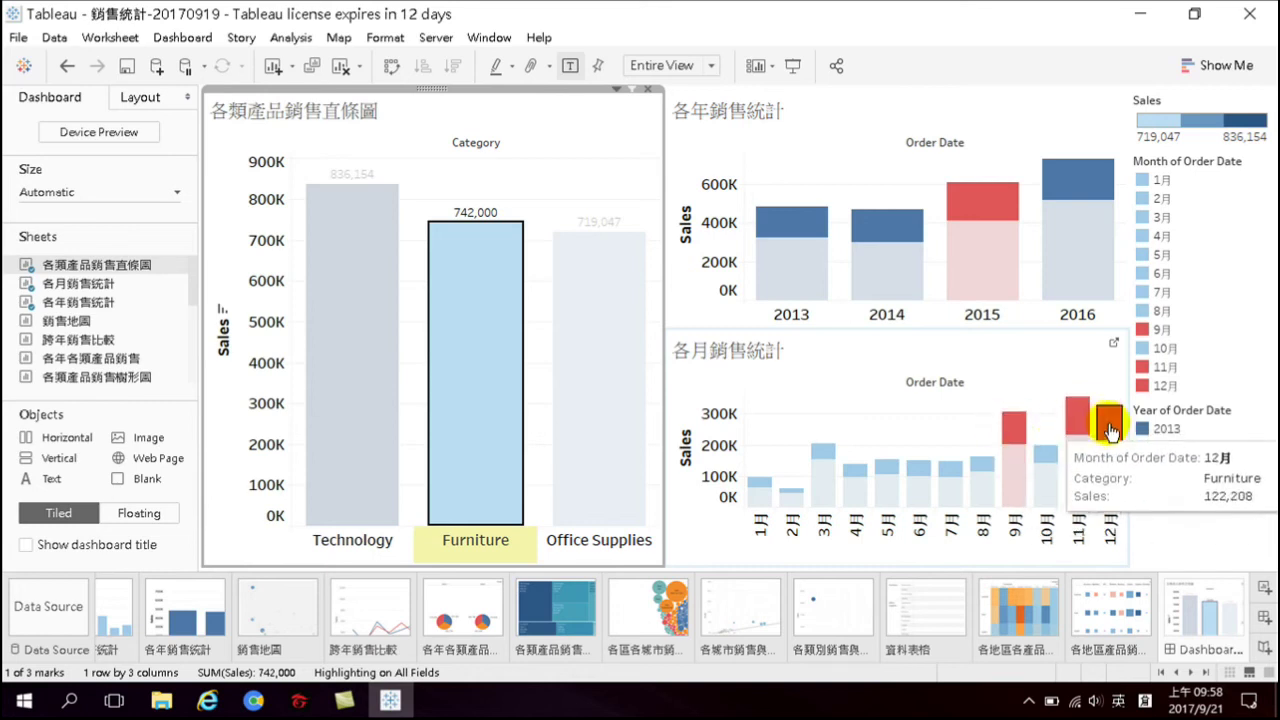
click(593, 435)
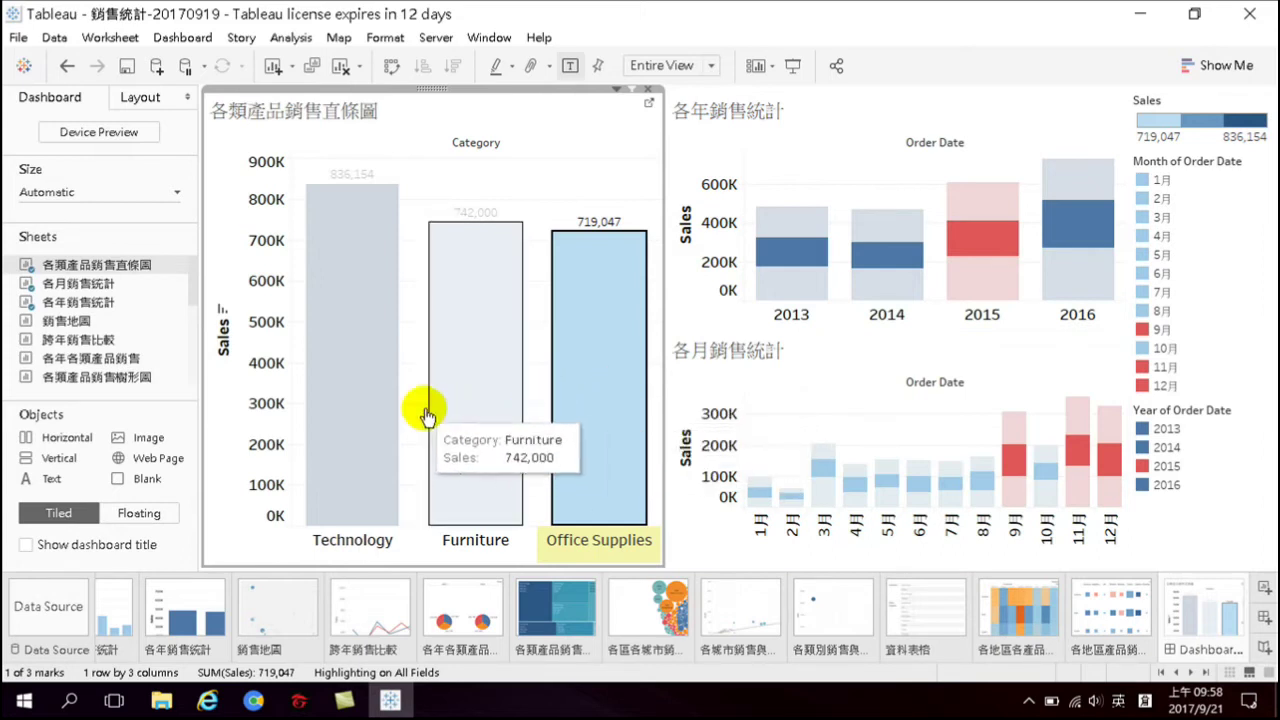
click(358, 390)
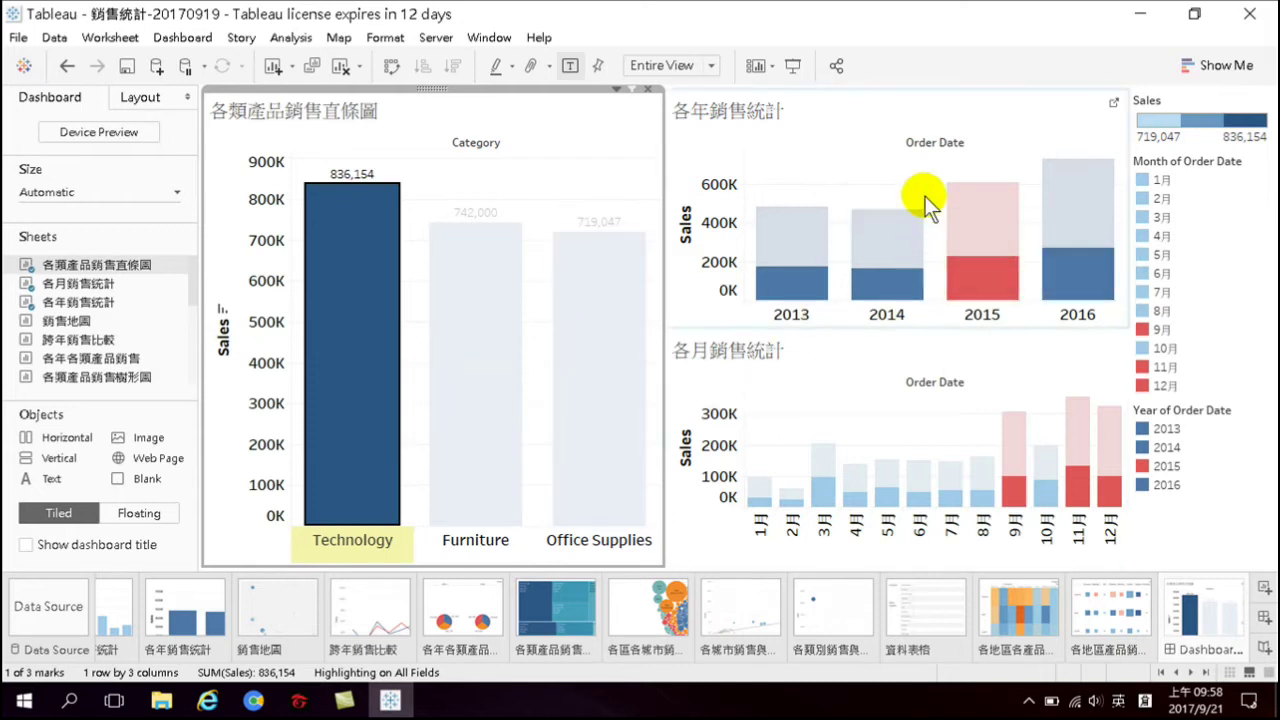
Select each of the three dashboard charts and review the source sheets, target sheets and highlighted fields of the 各類產品Highlight1 action
click(997, 117)
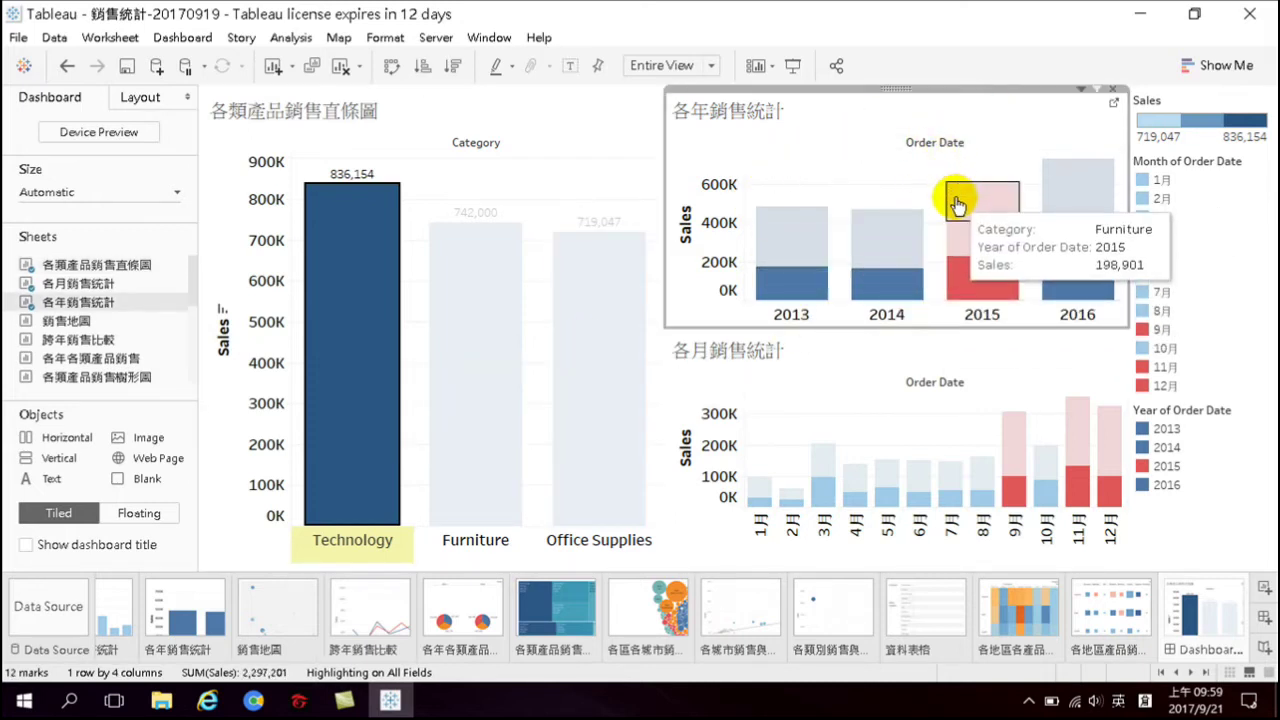
click(878, 375)
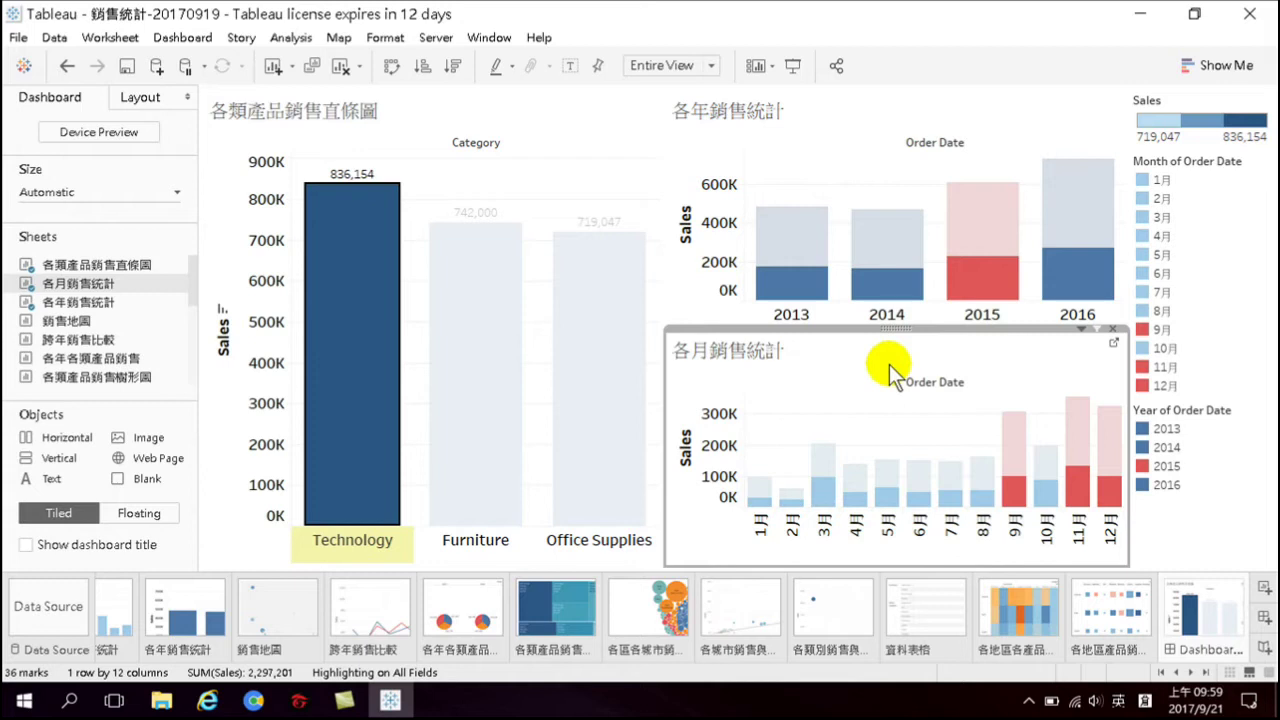
click(530, 112)
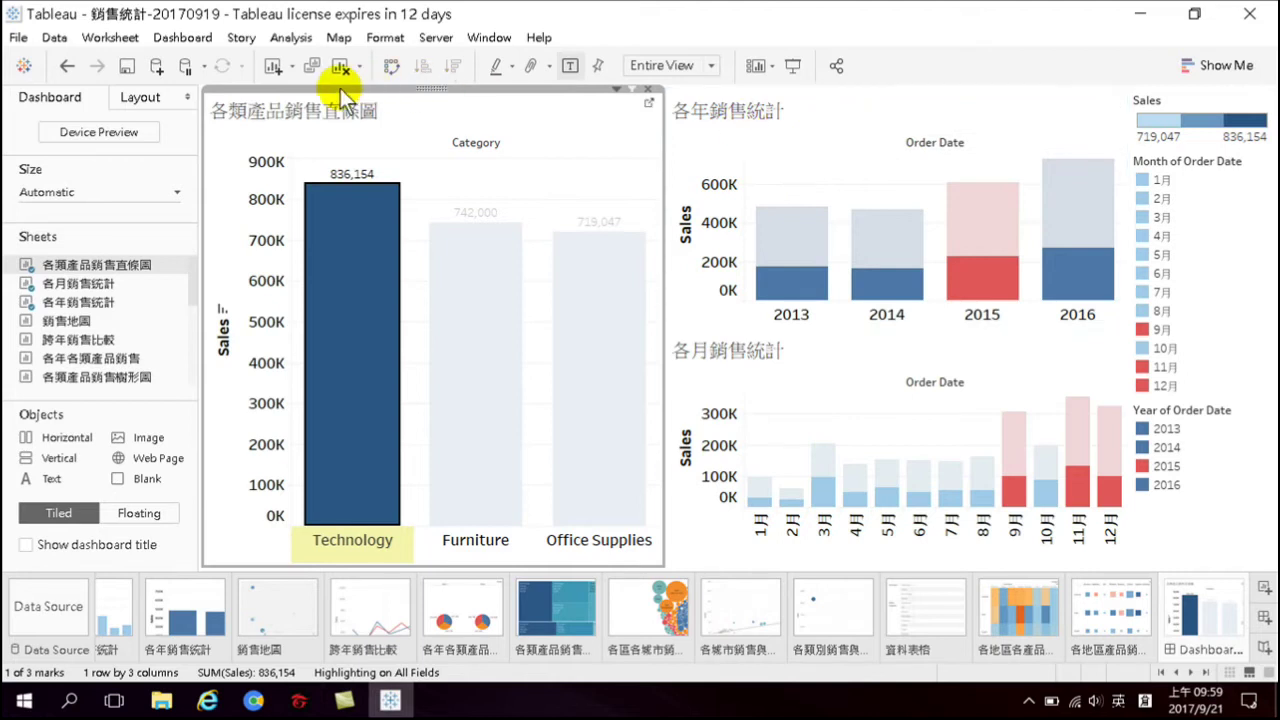
click(190, 38)
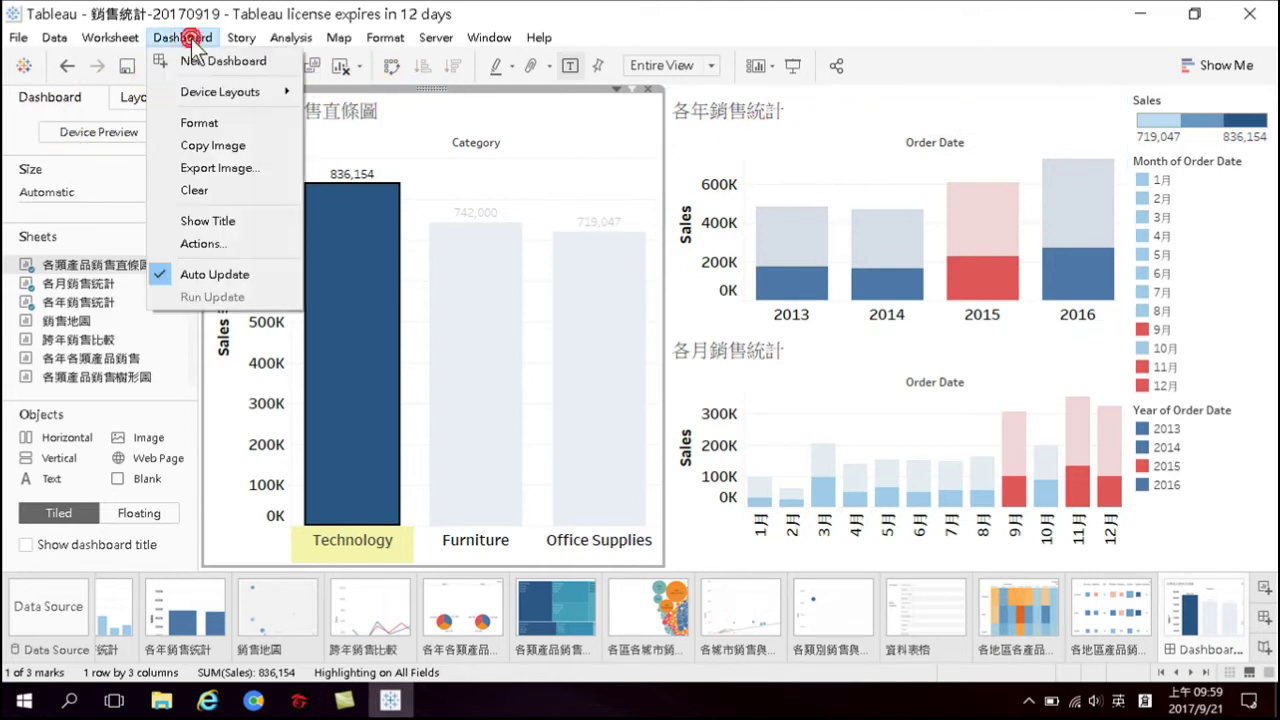
click(205, 246)
click(390, 281)
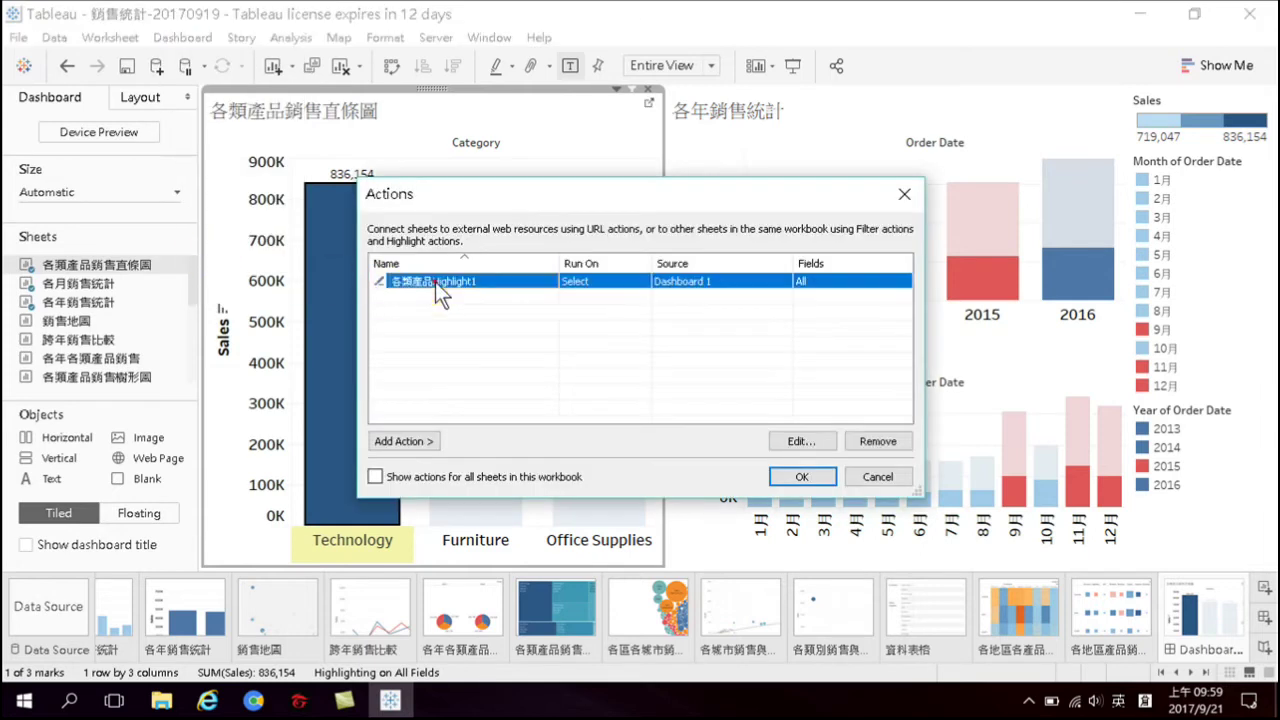
click(801, 441)
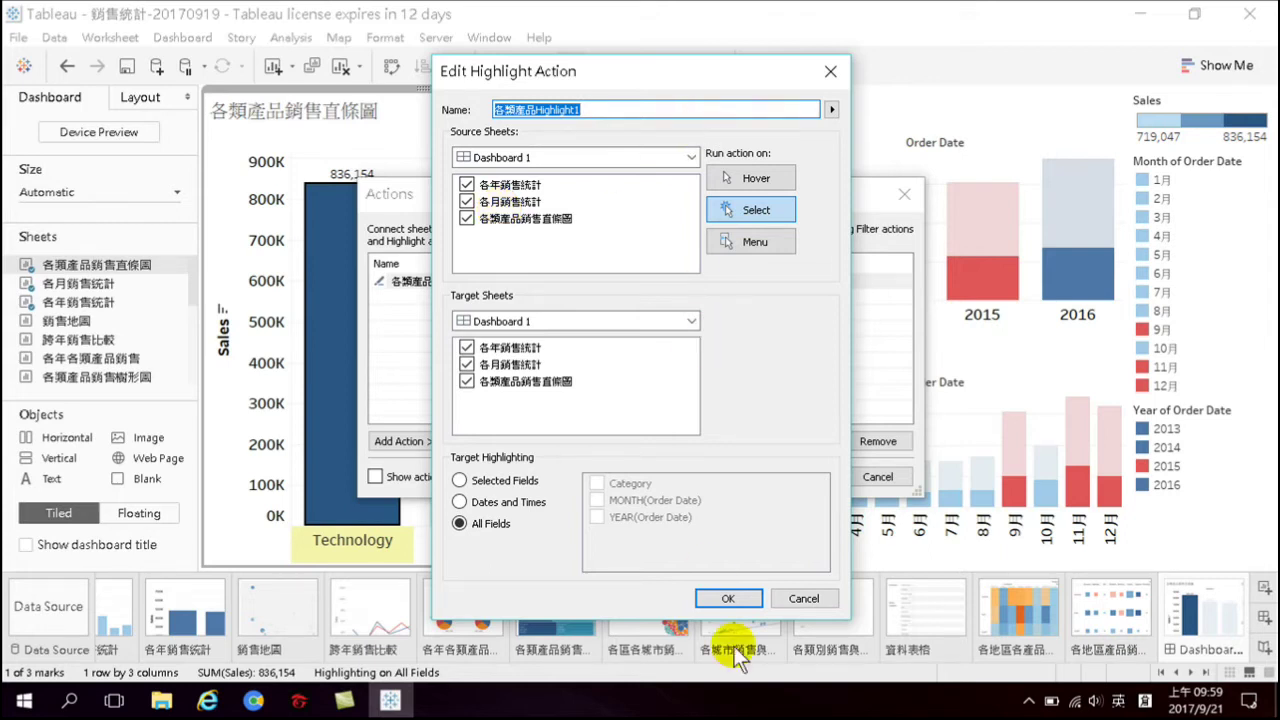
click(798, 597)
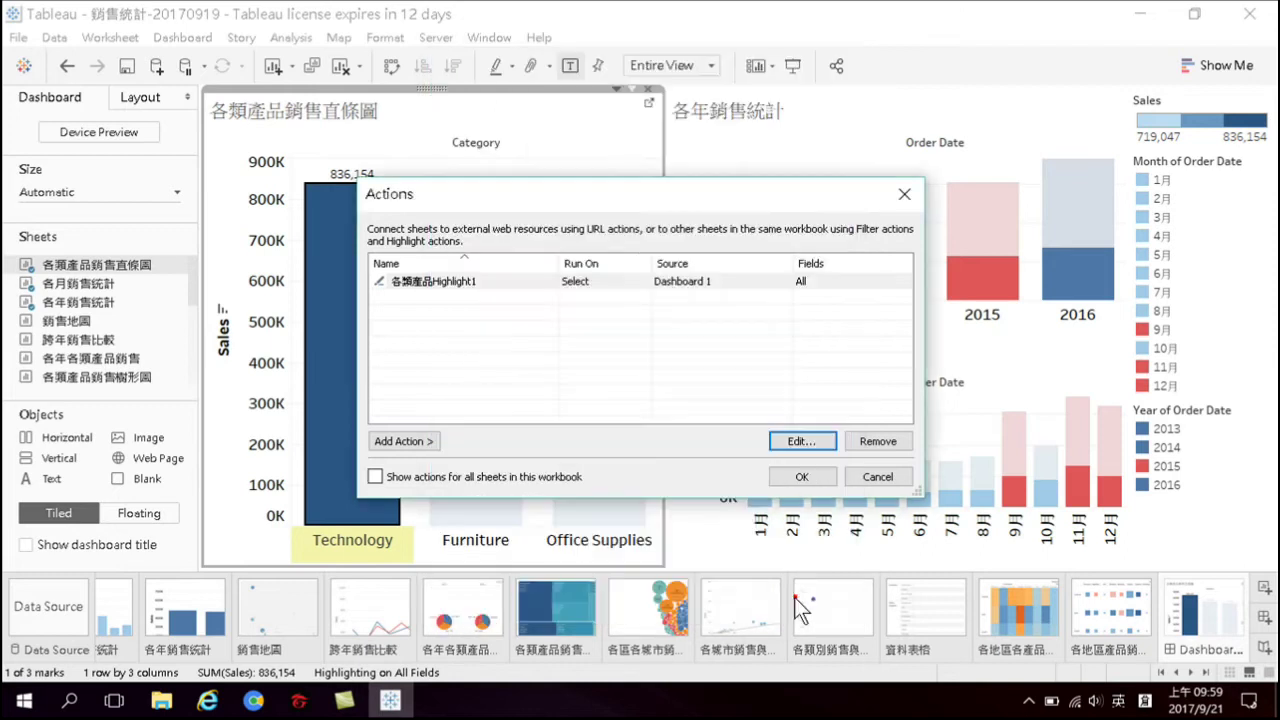
click(879, 478)
Toggle the Technology segment of the 2013 bar in the yearly chart and examine the resulting highlighting in the category and monthly charts
click(843, 123)
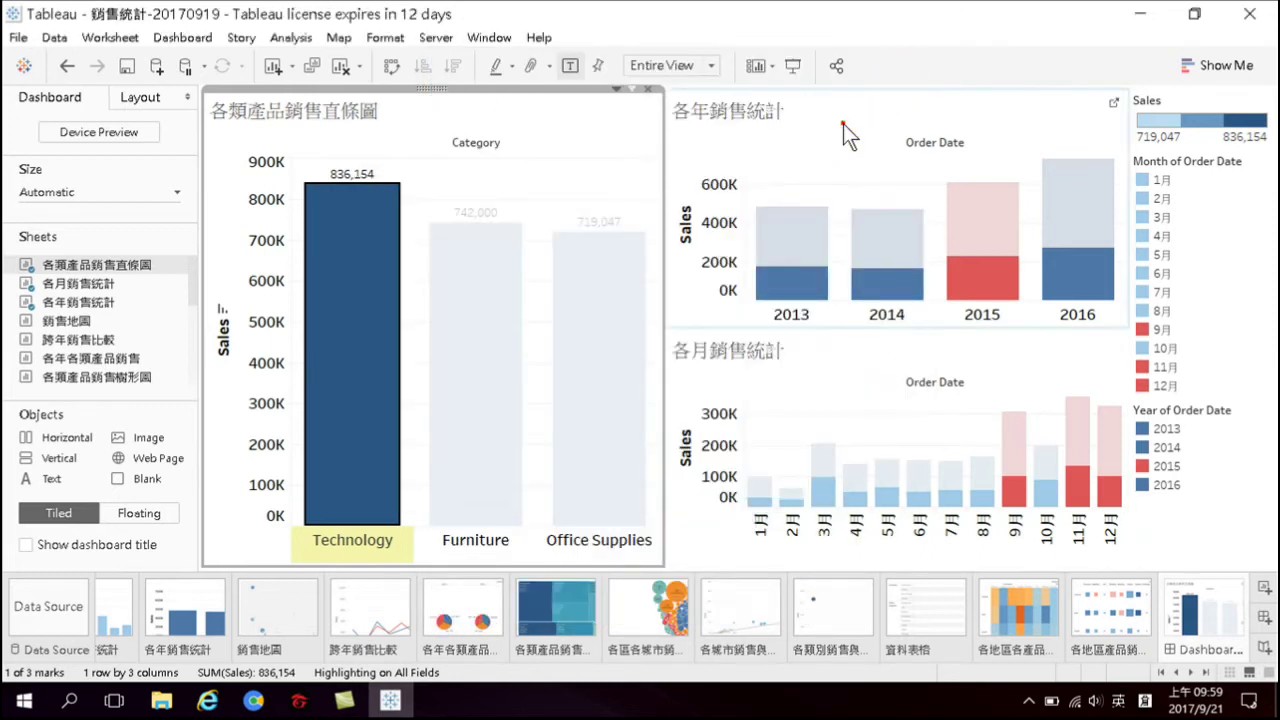
click(795, 276)
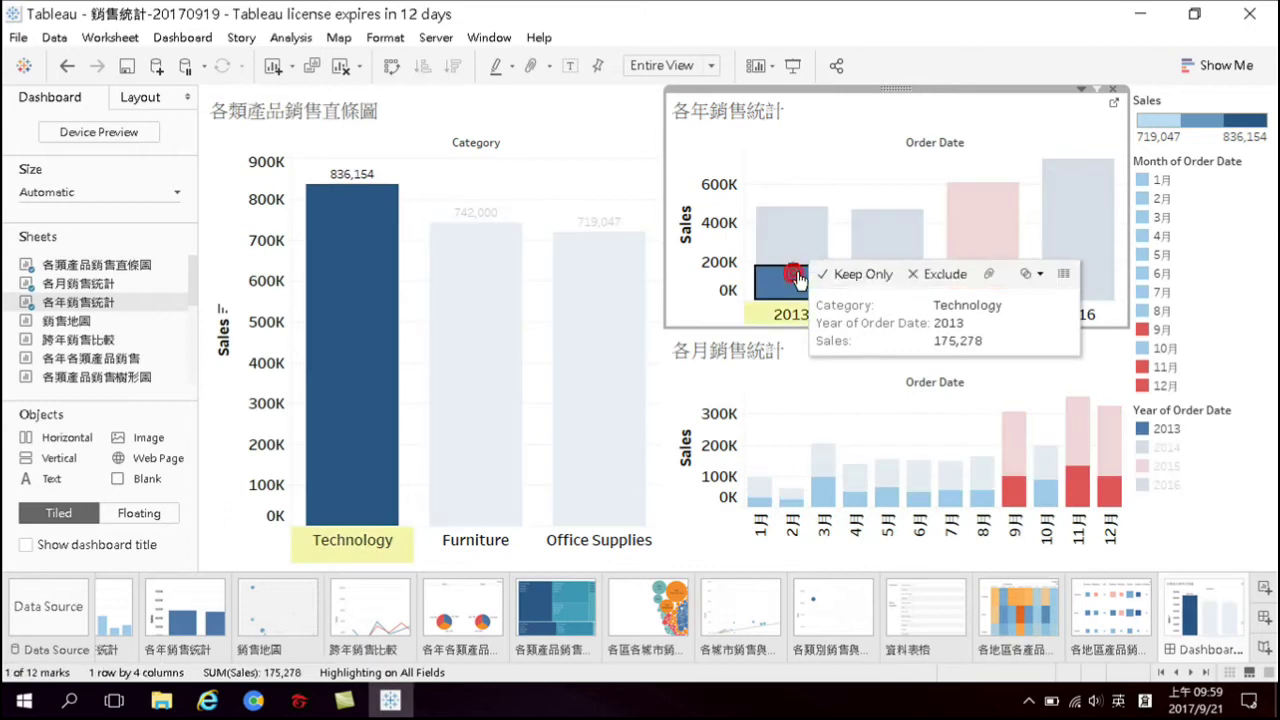
click(795, 276)
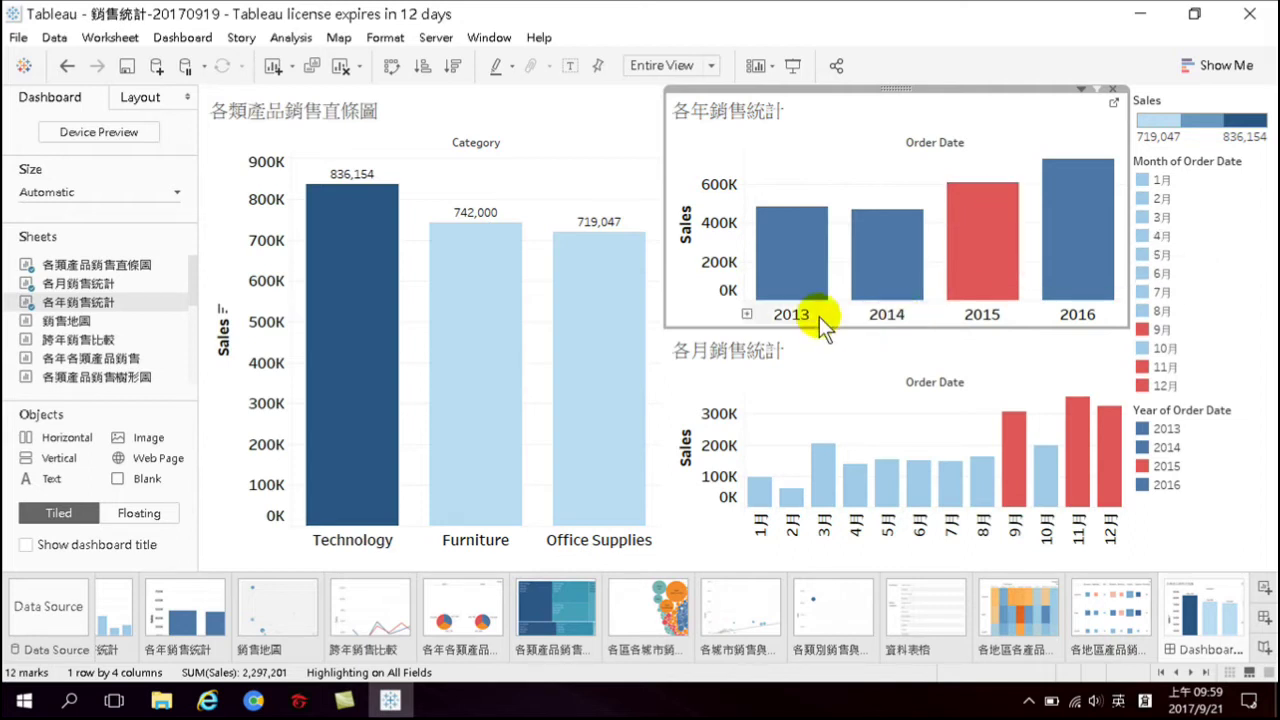
click(786, 280)
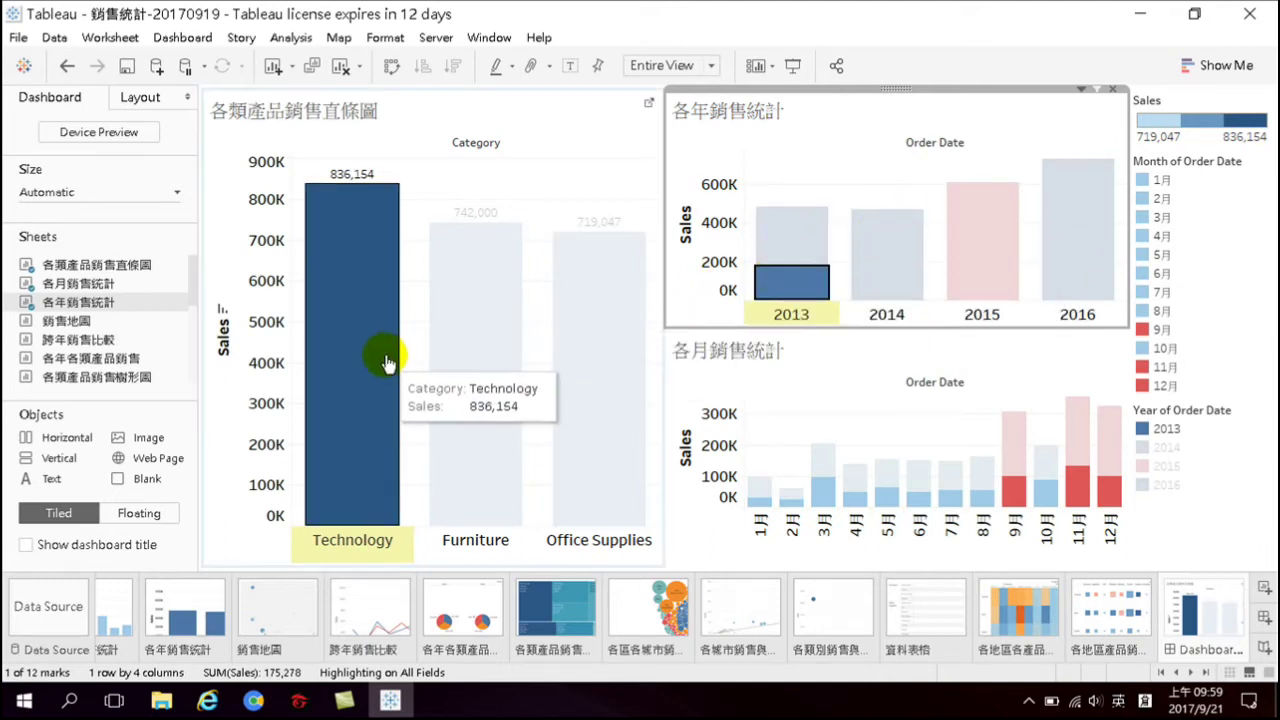
click(793, 289)
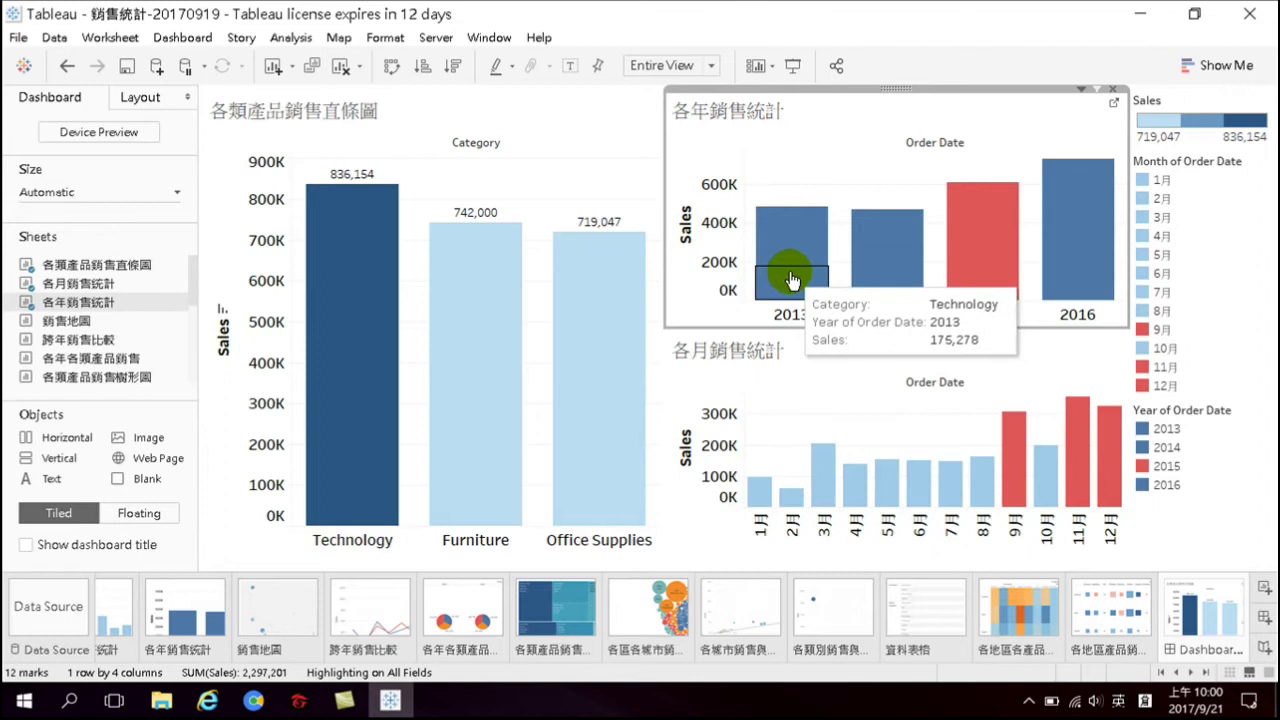
click(788, 281)
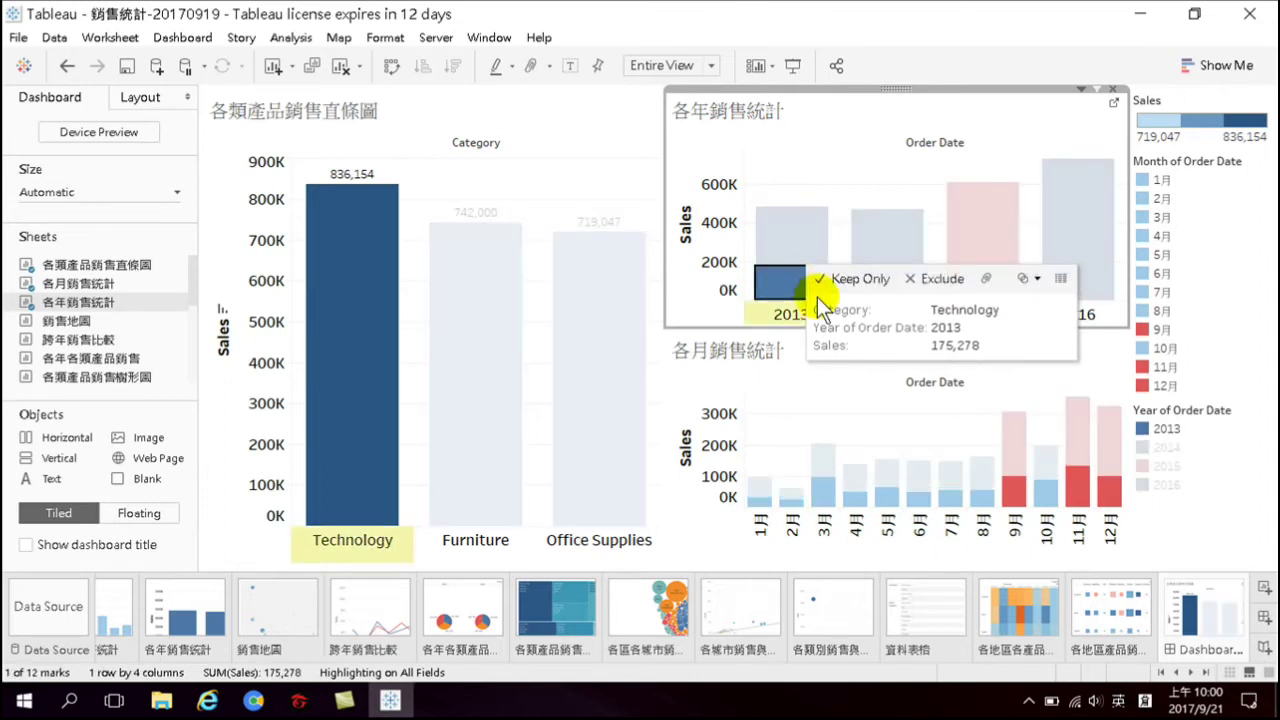
click(791, 300)
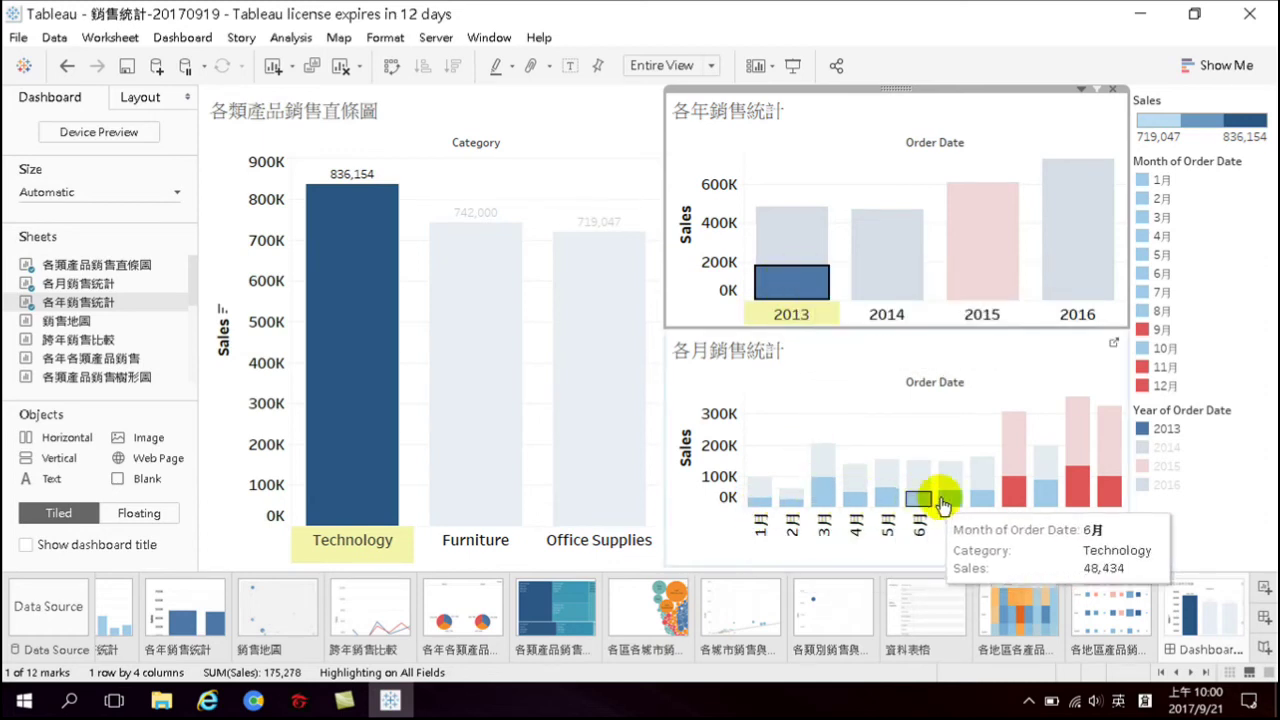
click(336, 481)
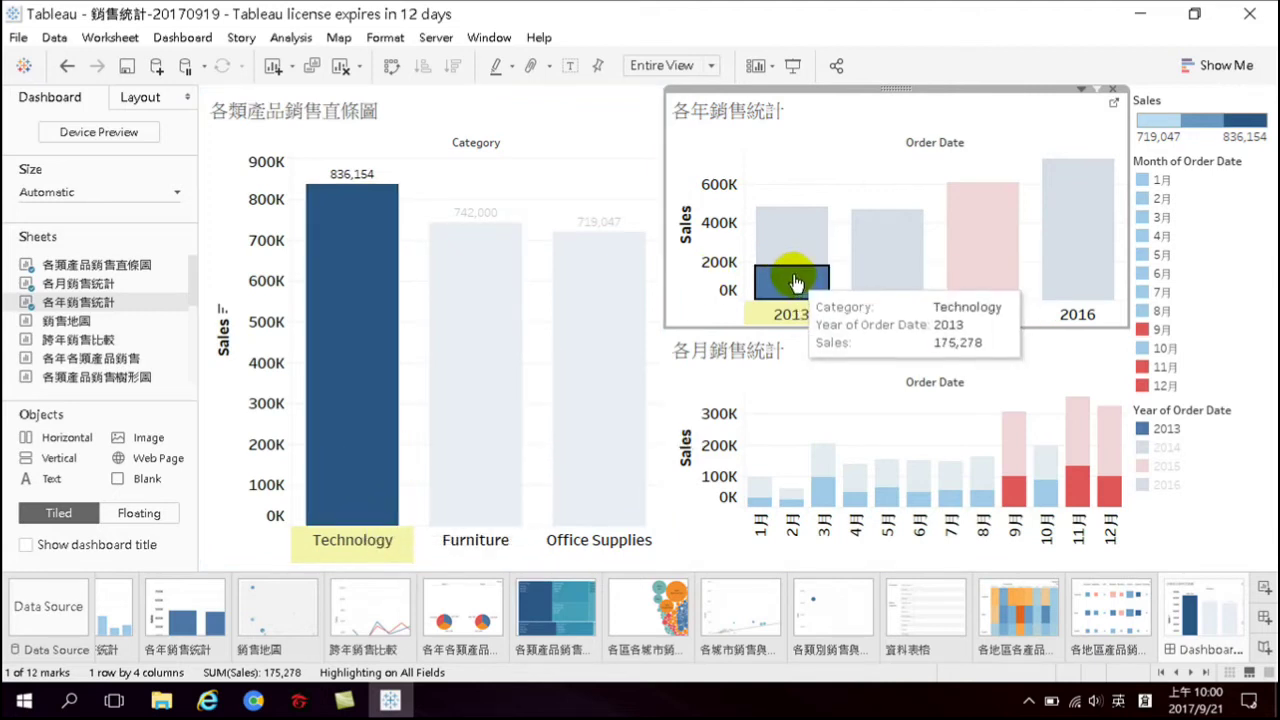
mouse_move(797, 283)
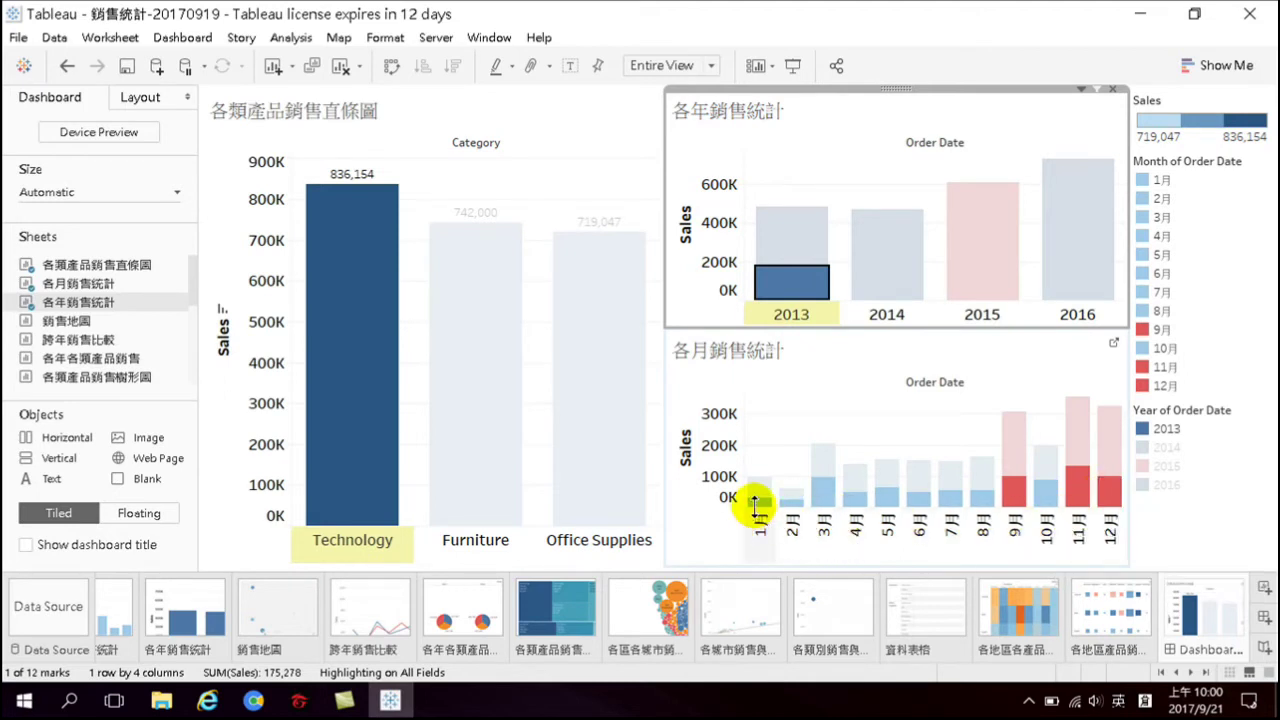
mouse_move(757, 505)
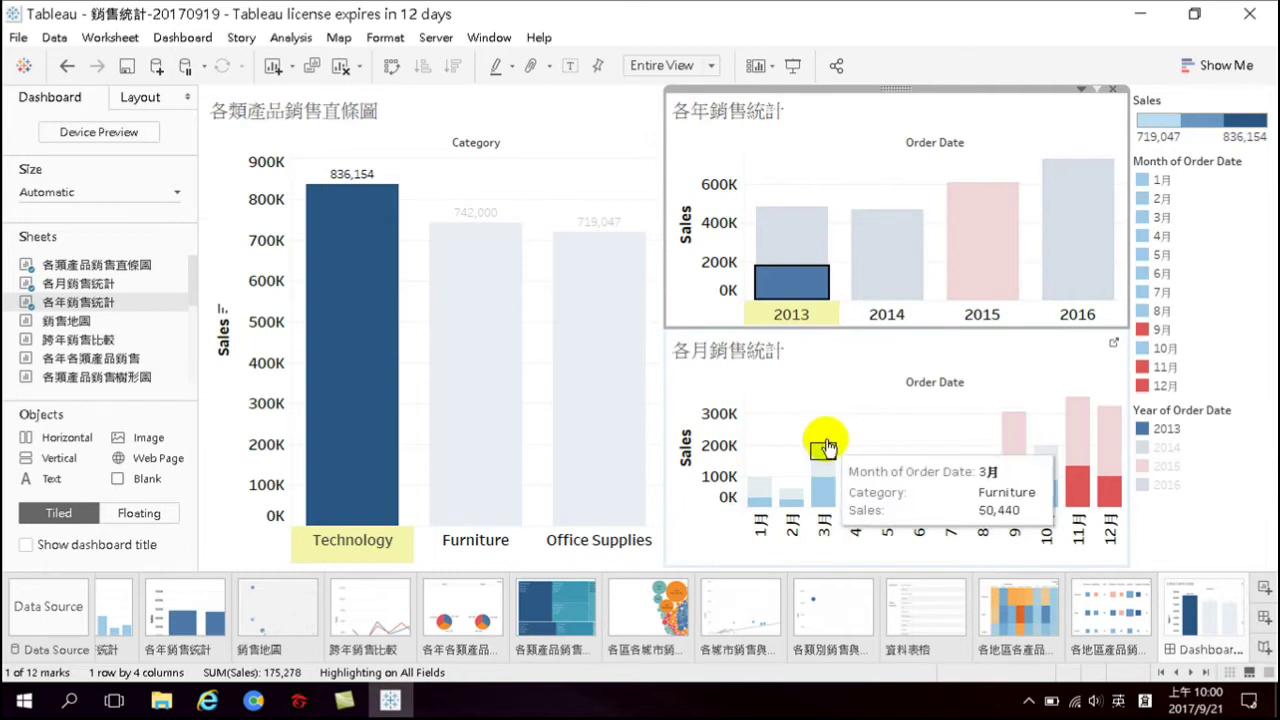
mouse_move(860, 226)
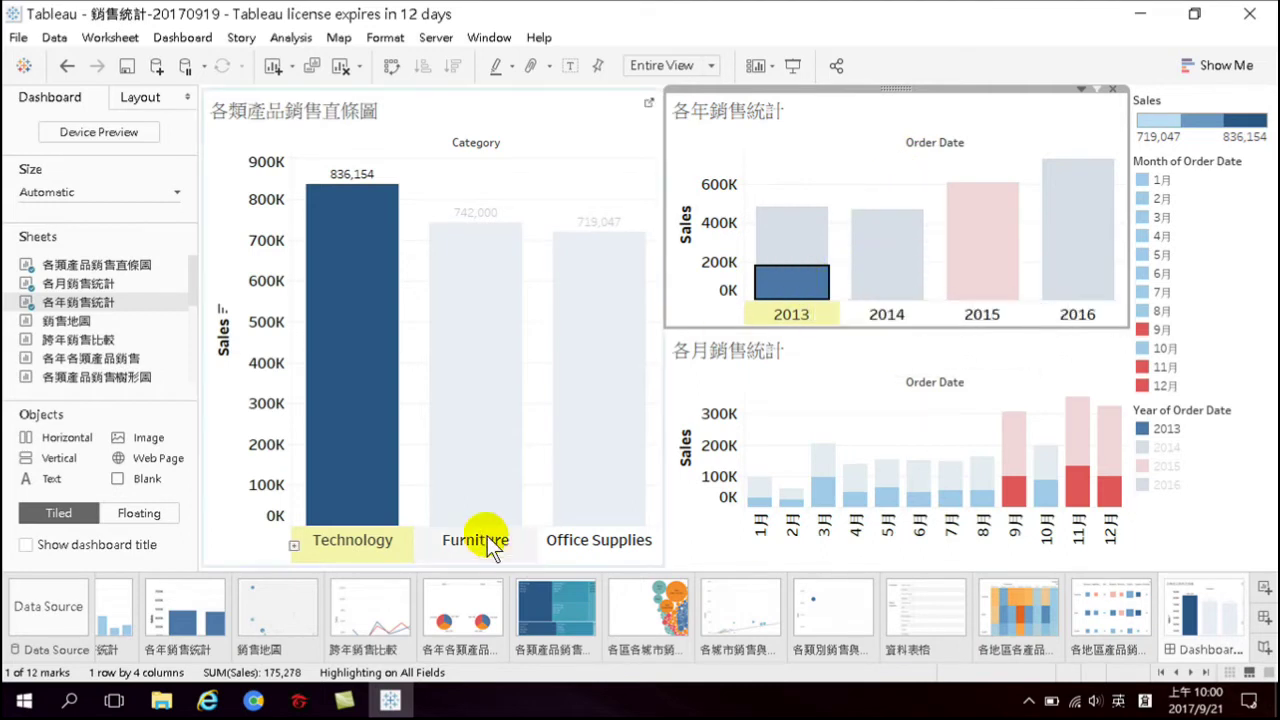
click(341, 545)
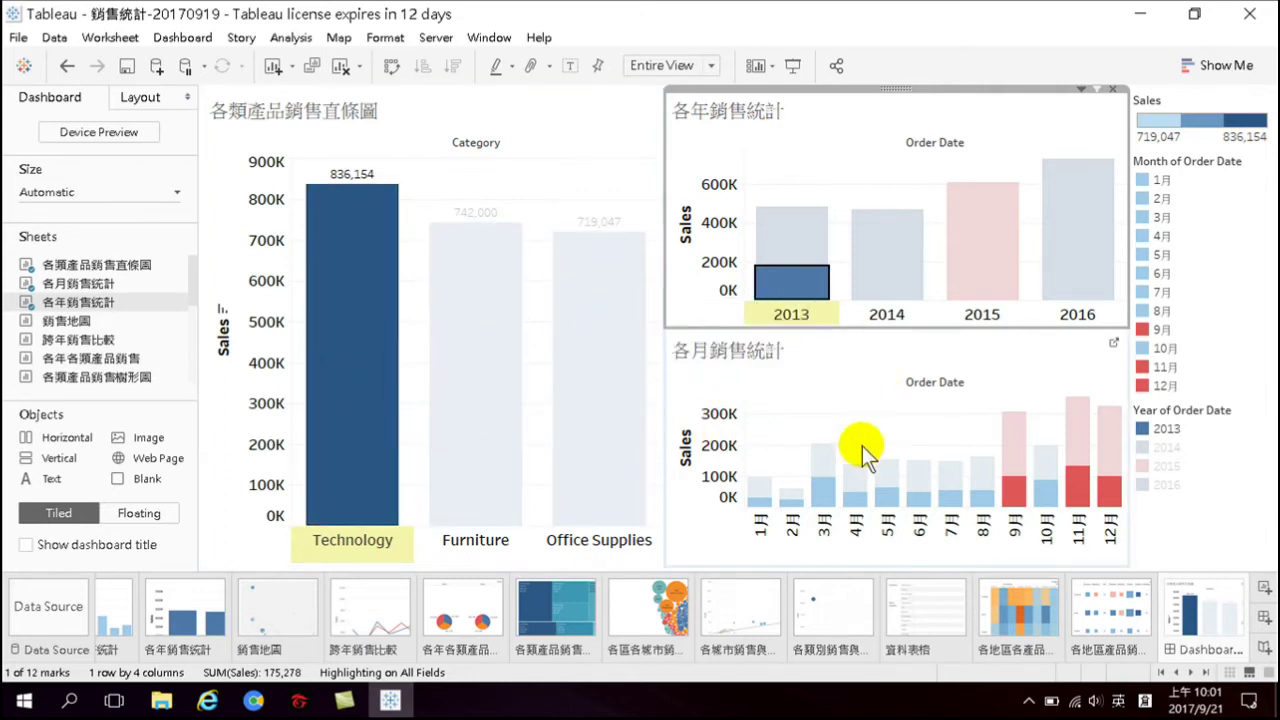
Edit the 各類產品Highlight1 action so that only 各年銷售統計 remains enabled as a source sheet, and apply the change
mouse_move(806, 288)
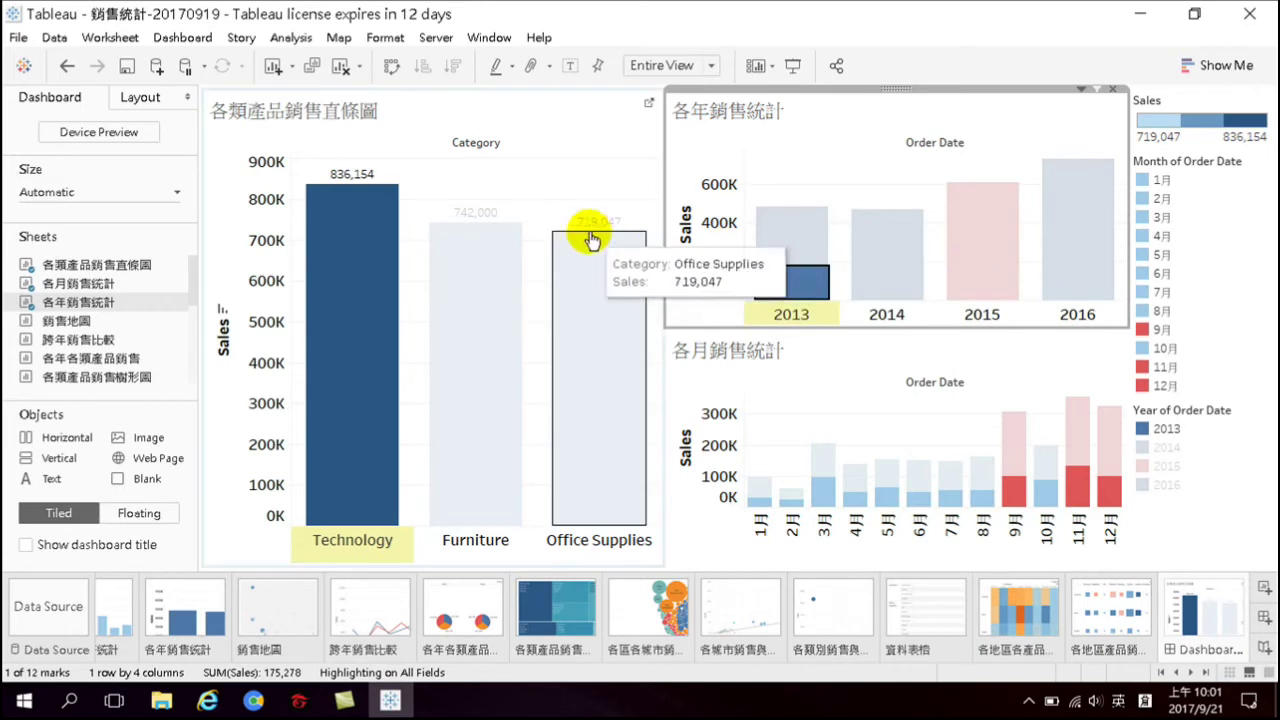
mouse_move(358, 237)
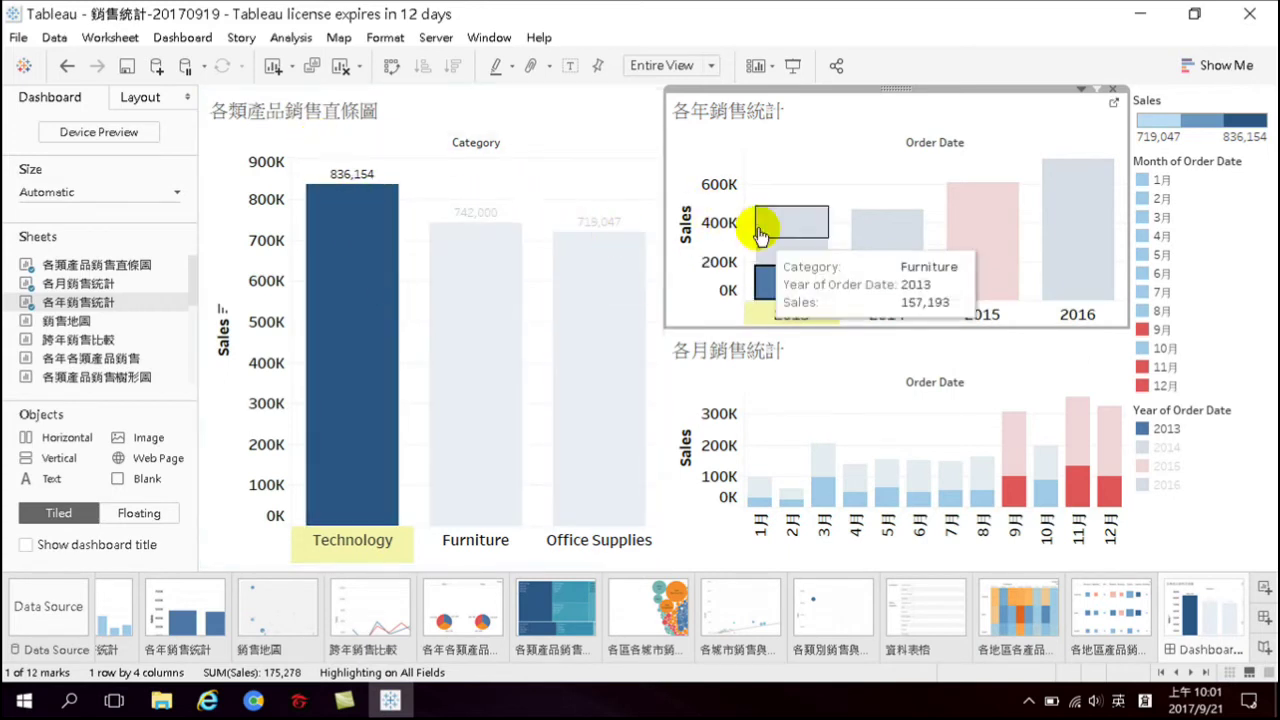
mouse_move(530, 315)
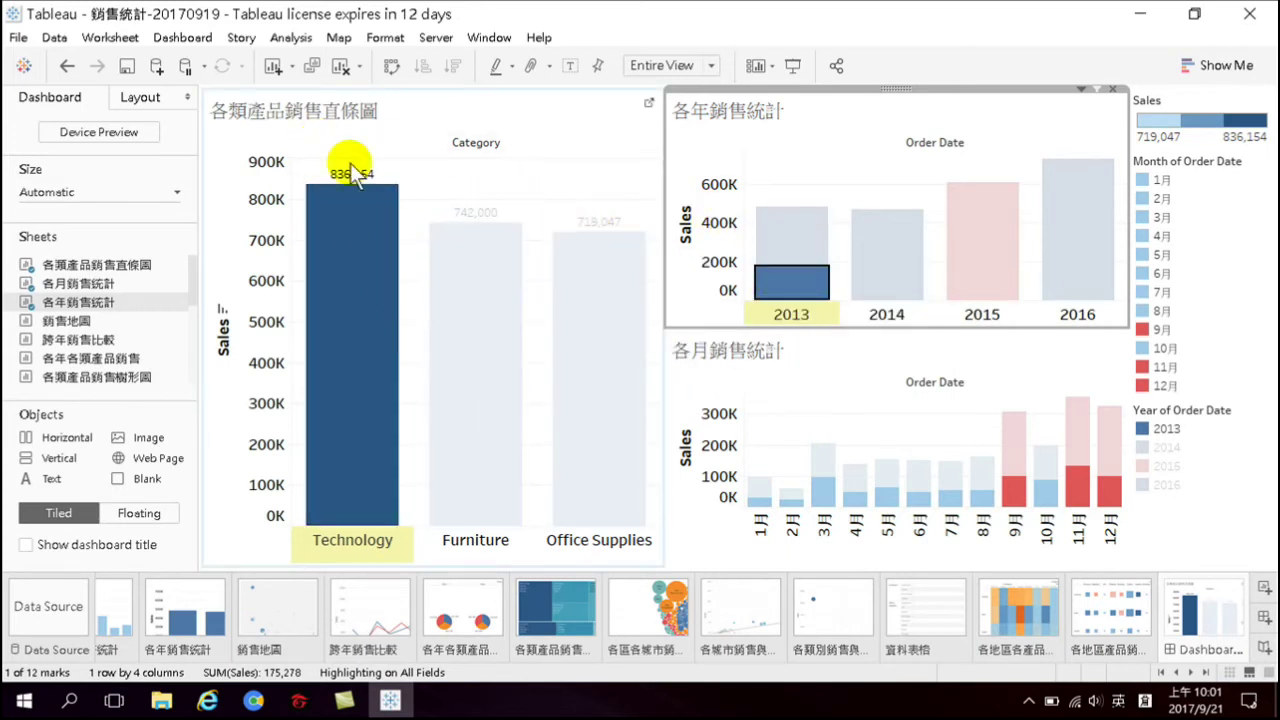
click(193, 37)
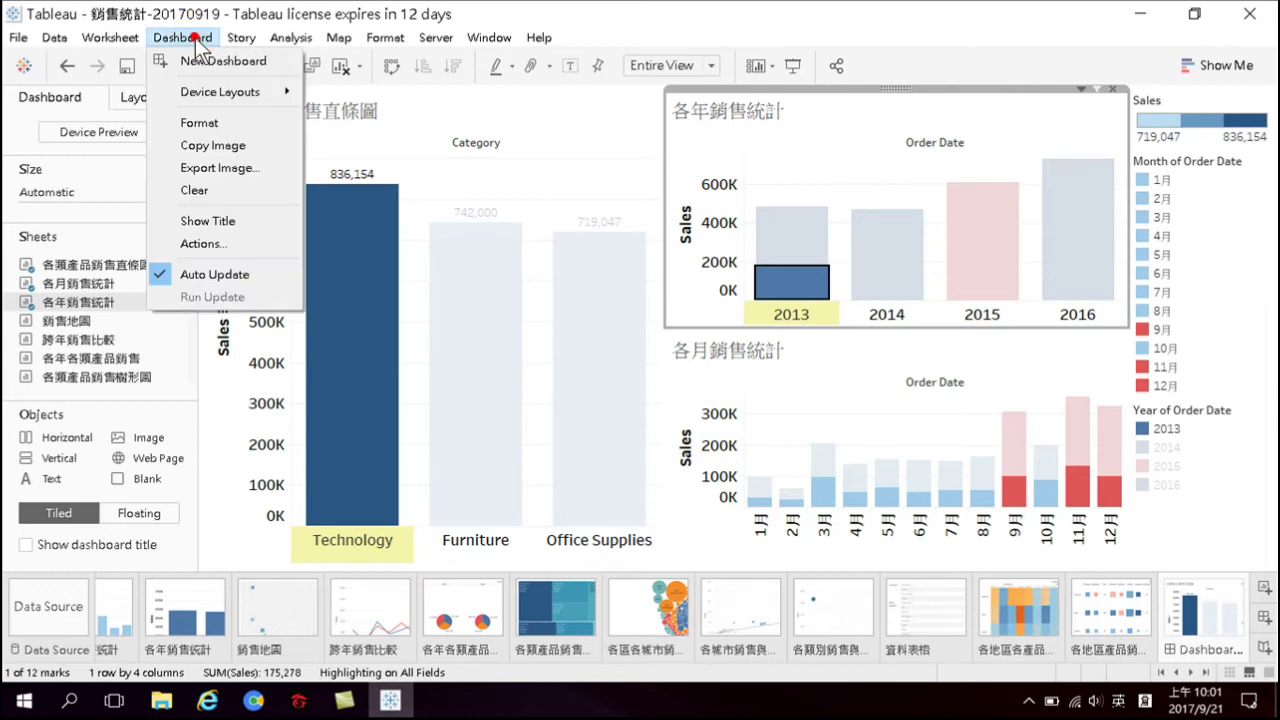
click(201, 244)
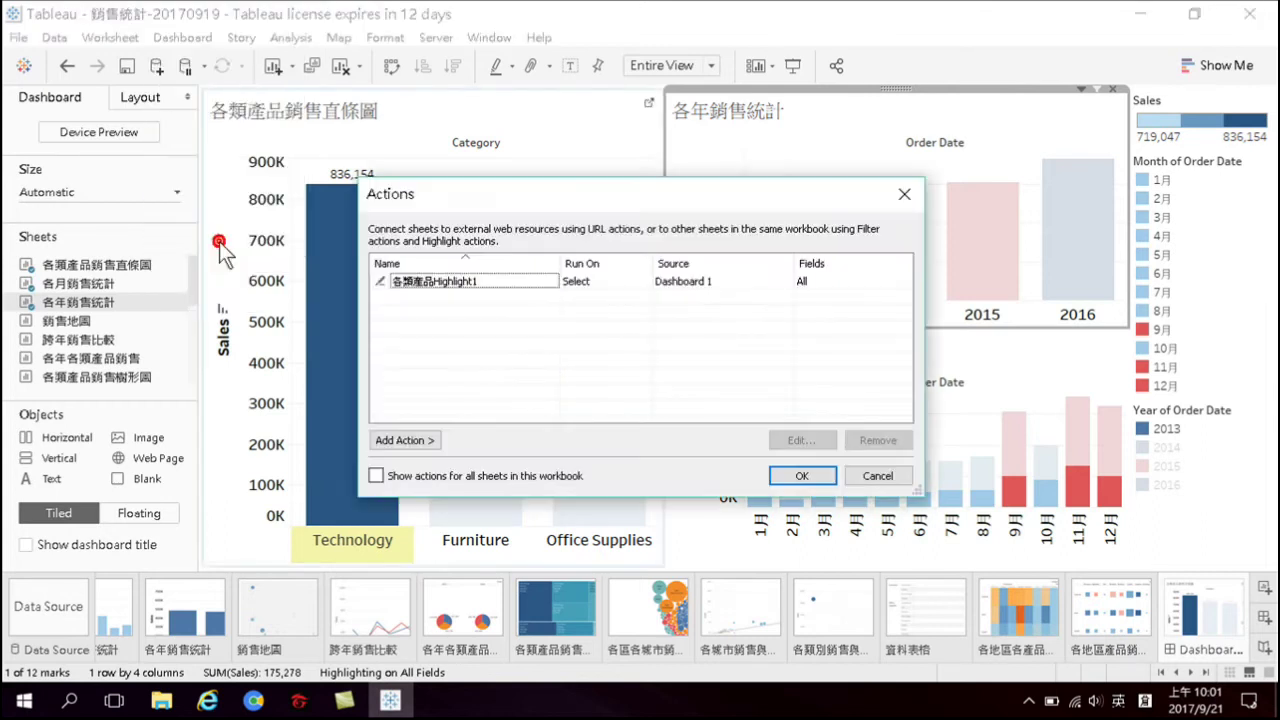
click(411, 281)
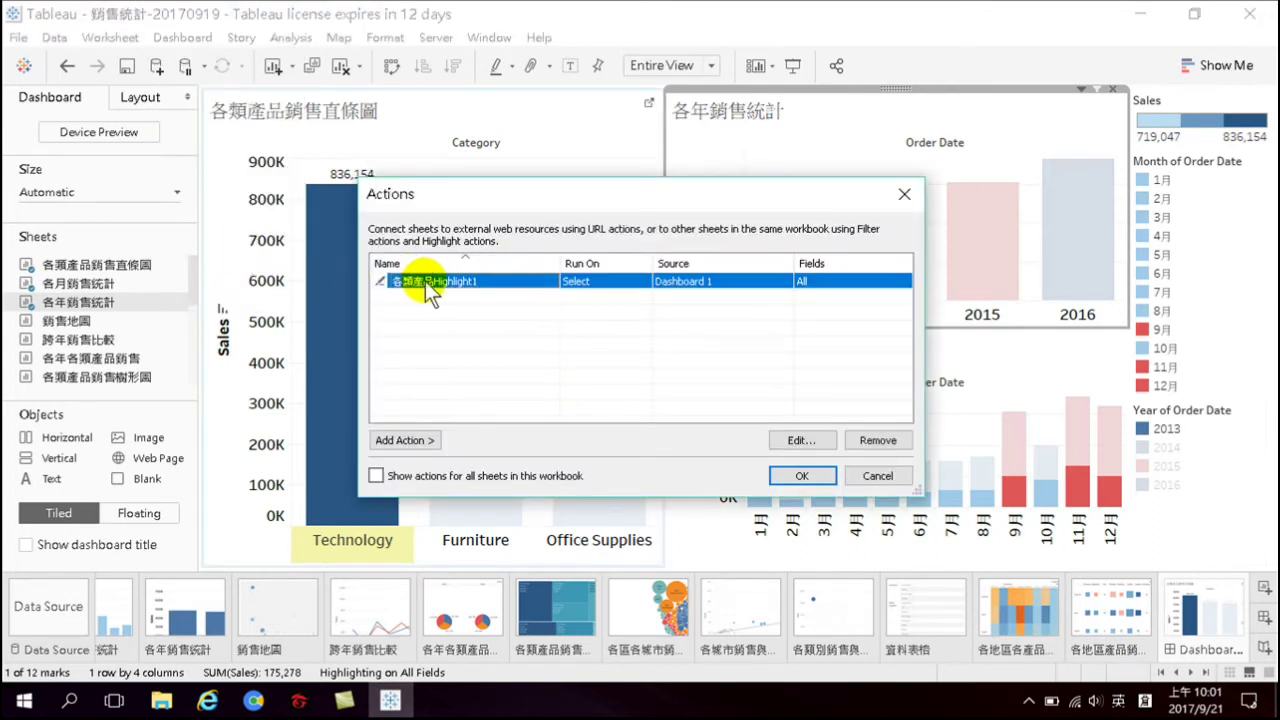
click(795, 439)
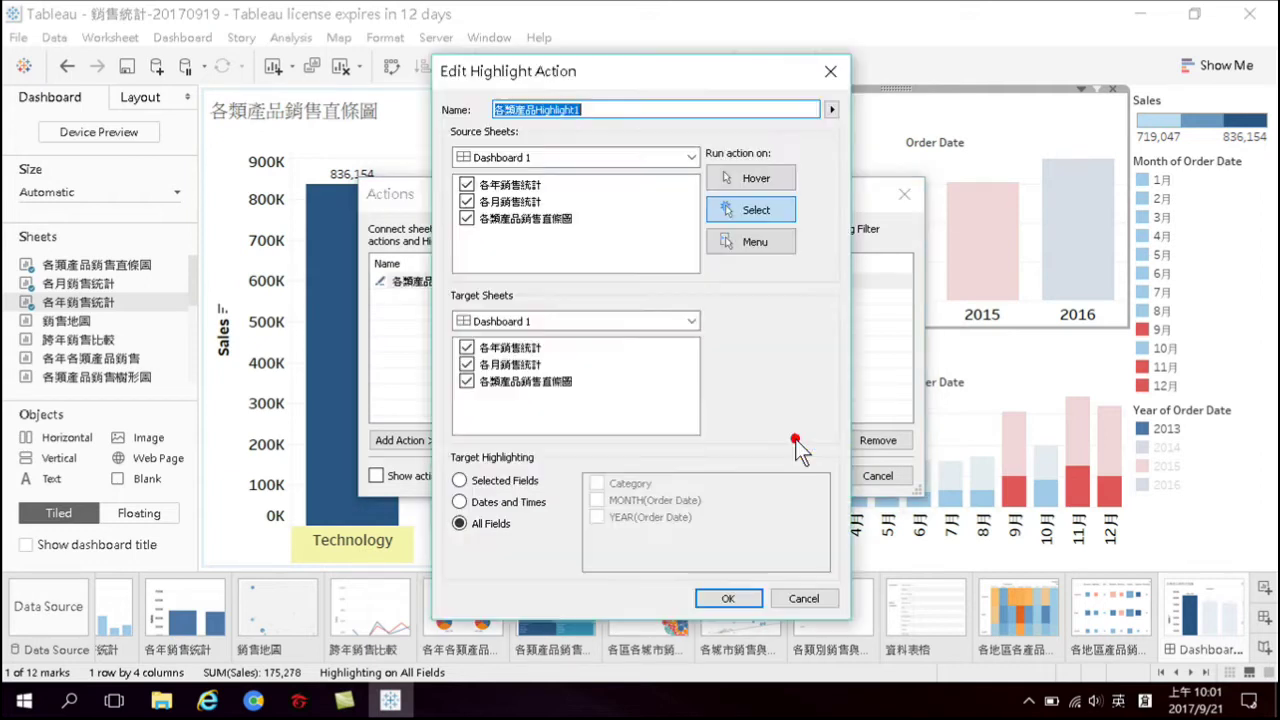
click(466, 201)
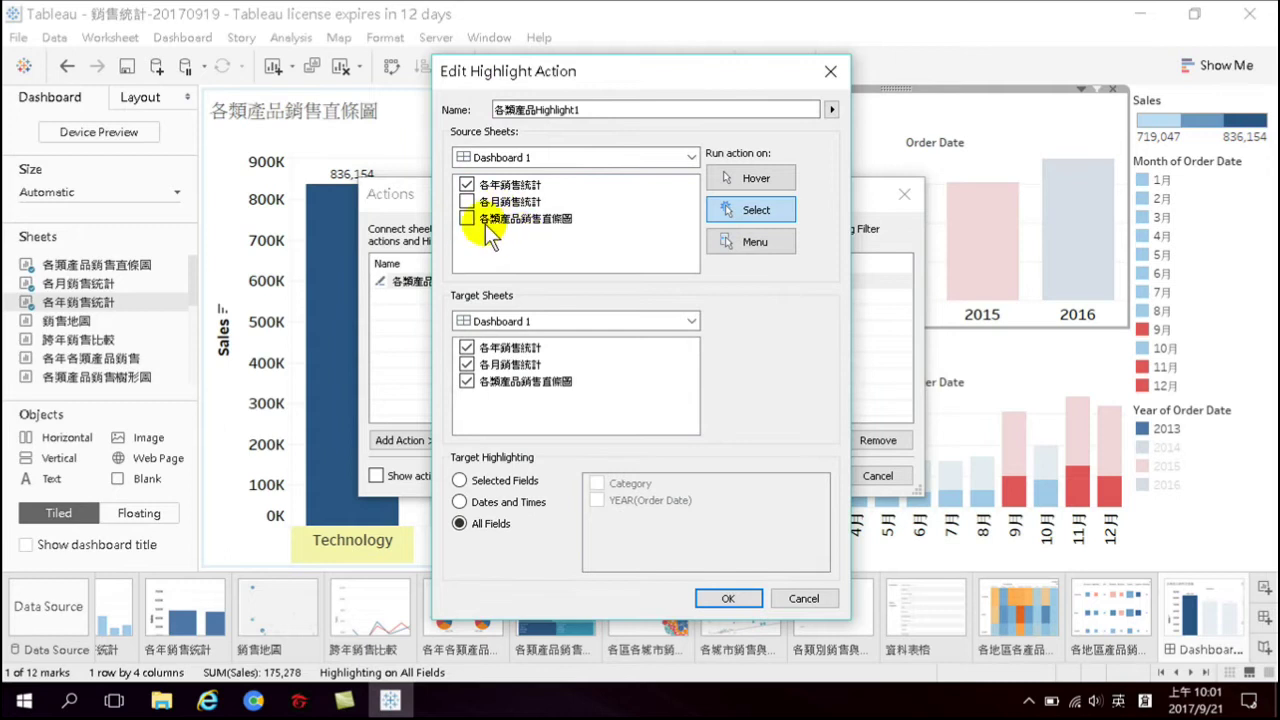
click(726, 598)
click(804, 478)
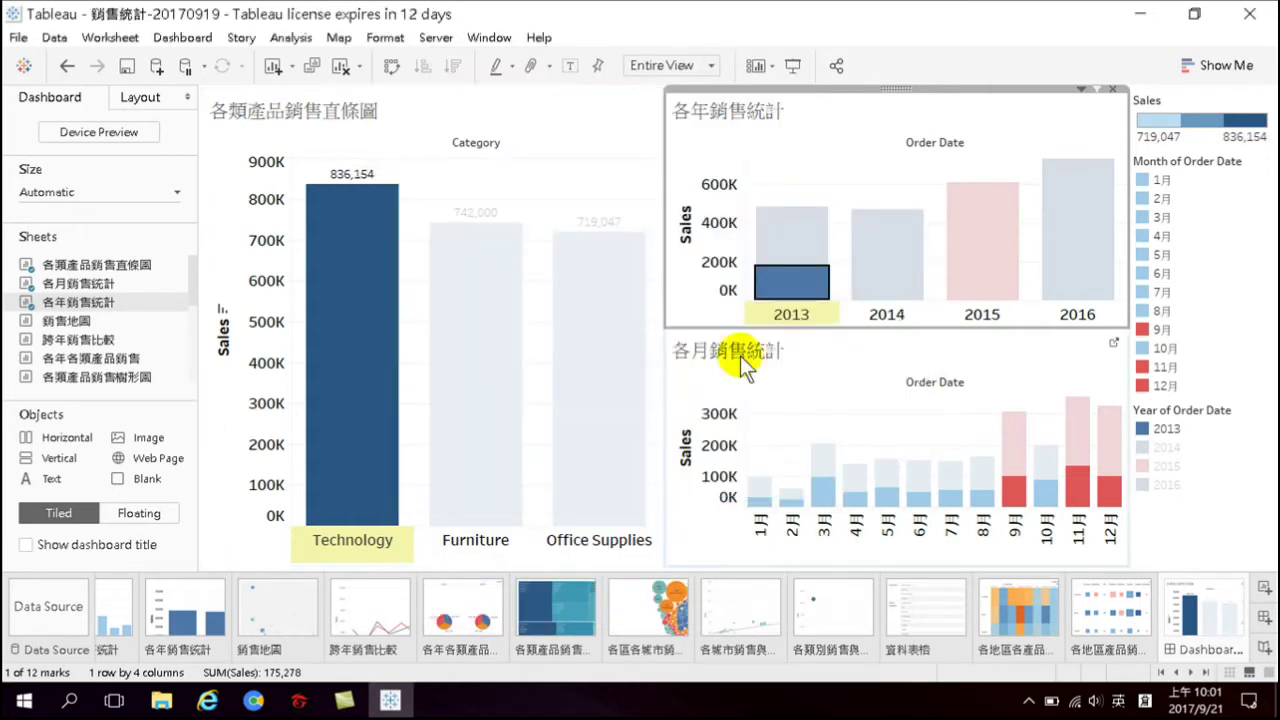
Select the Technology bar in the category chart, examine the monthly and yearly charts for highlighting, and clear the selection
click(360, 290)
click(360, 291)
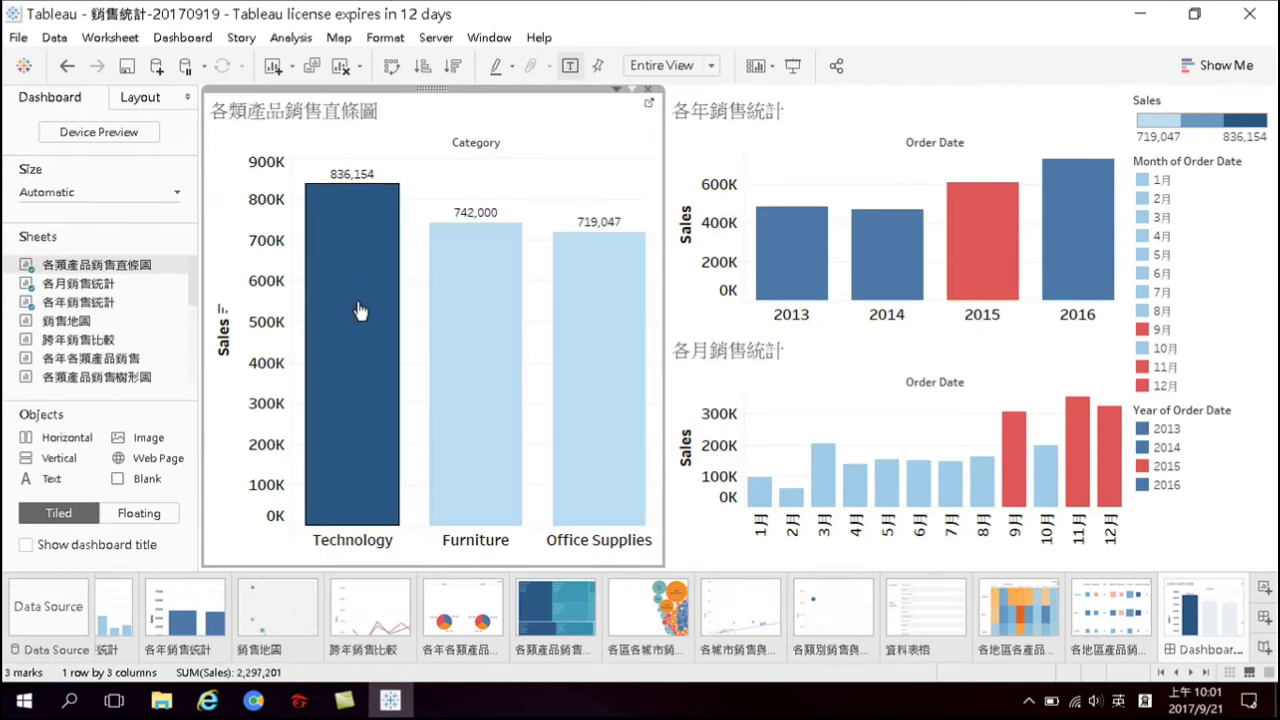
click(360, 291)
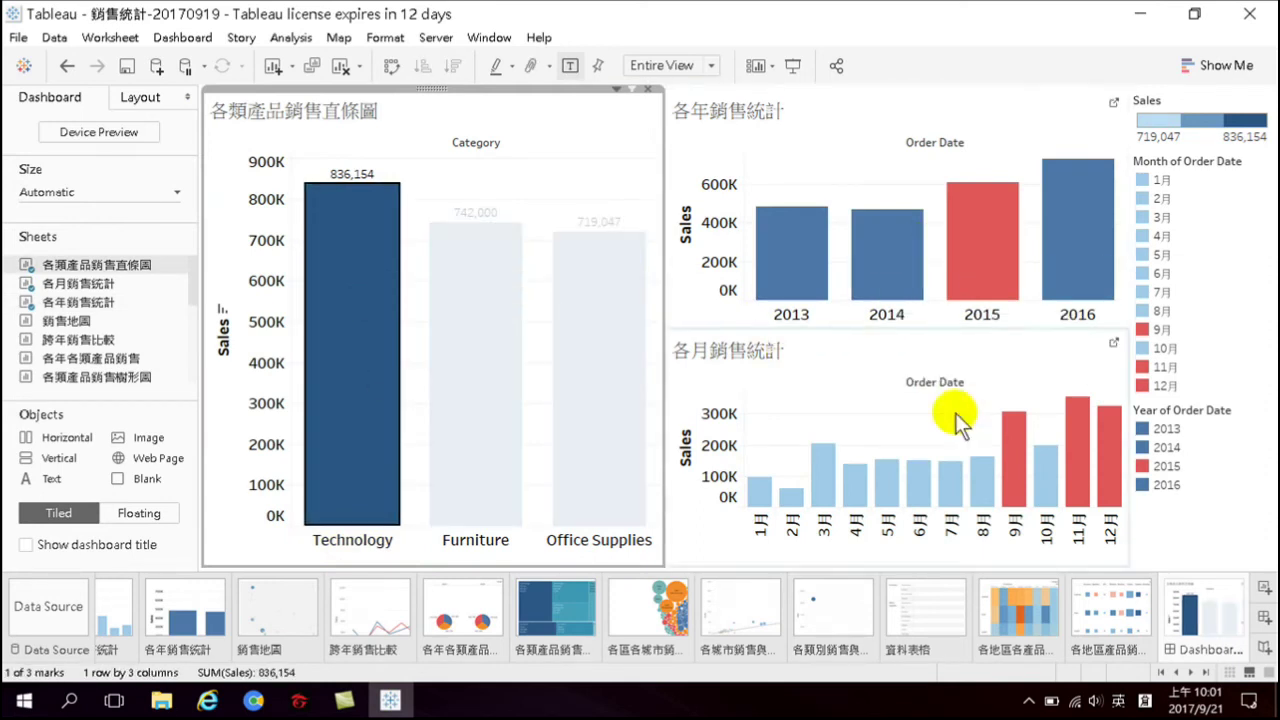
click(346, 306)
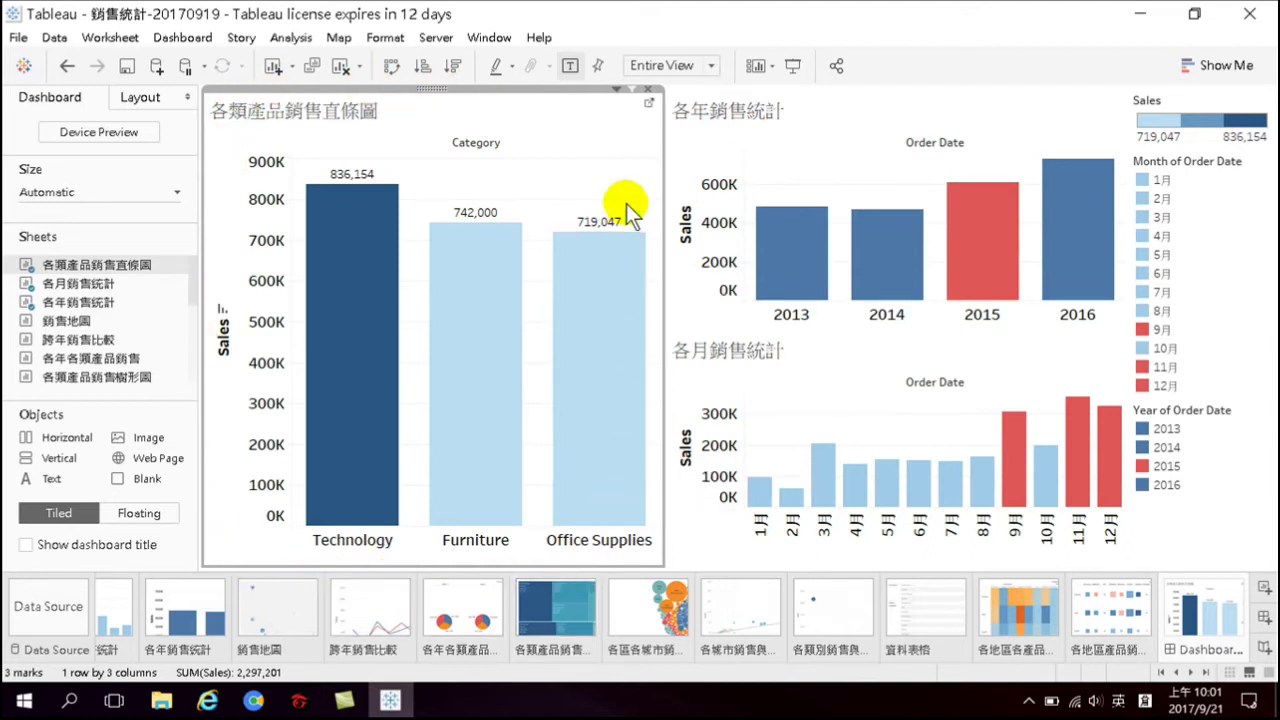
Re-enable 各月銷售統計 and 各類產品銷售直條圖 as source sheets of the 各類產品Highlight1 action and apply the change
click(183, 37)
click(200, 243)
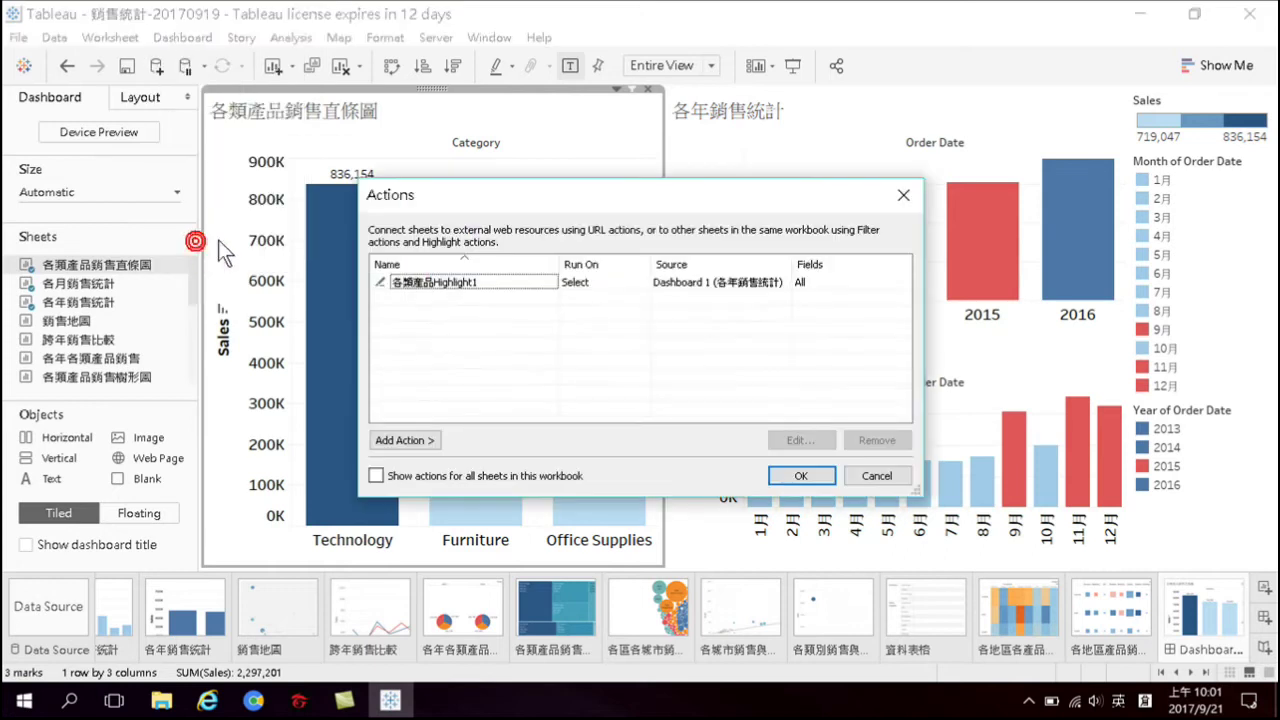
click(459, 280)
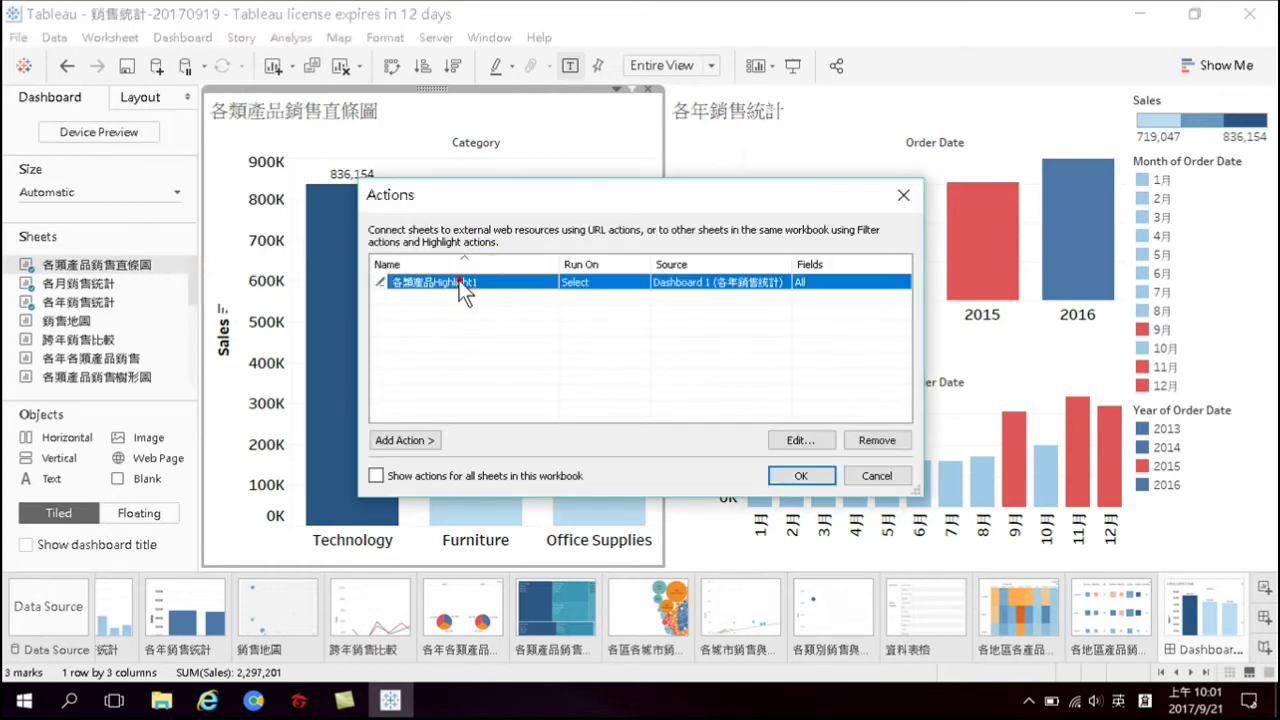
click(797, 440)
click(466, 202)
click(466, 218)
click(731, 596)
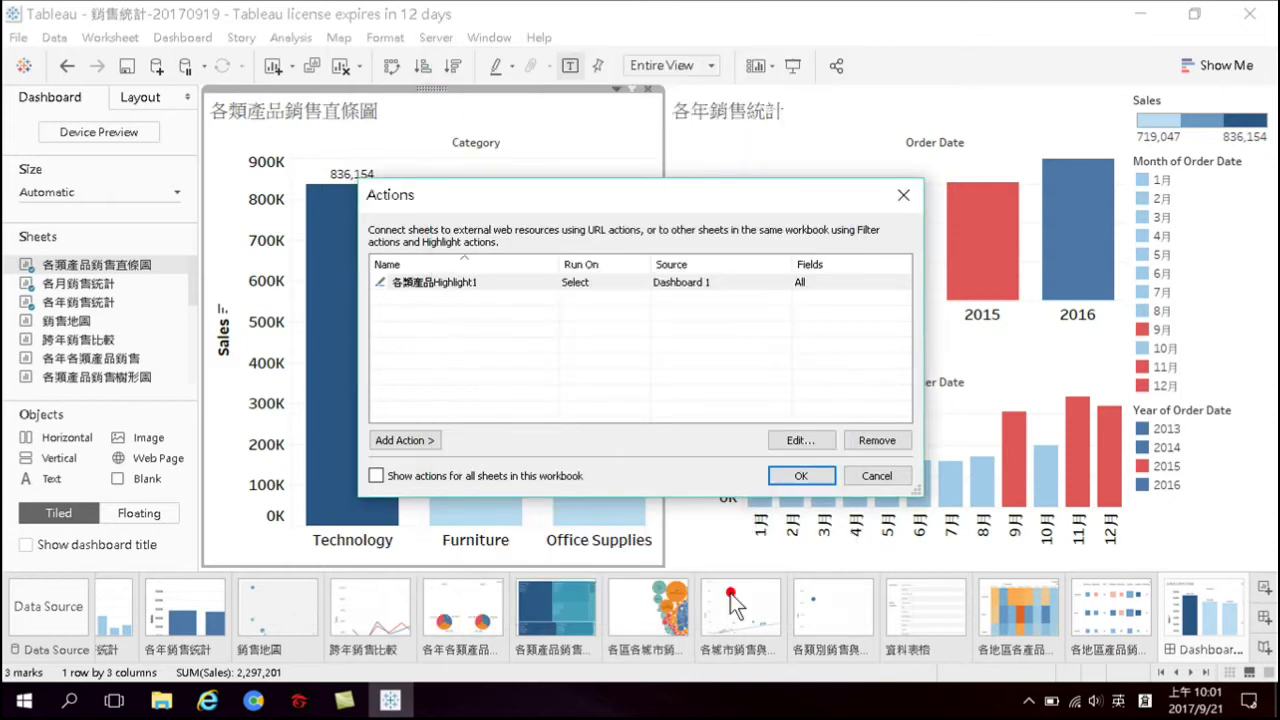
click(801, 475)
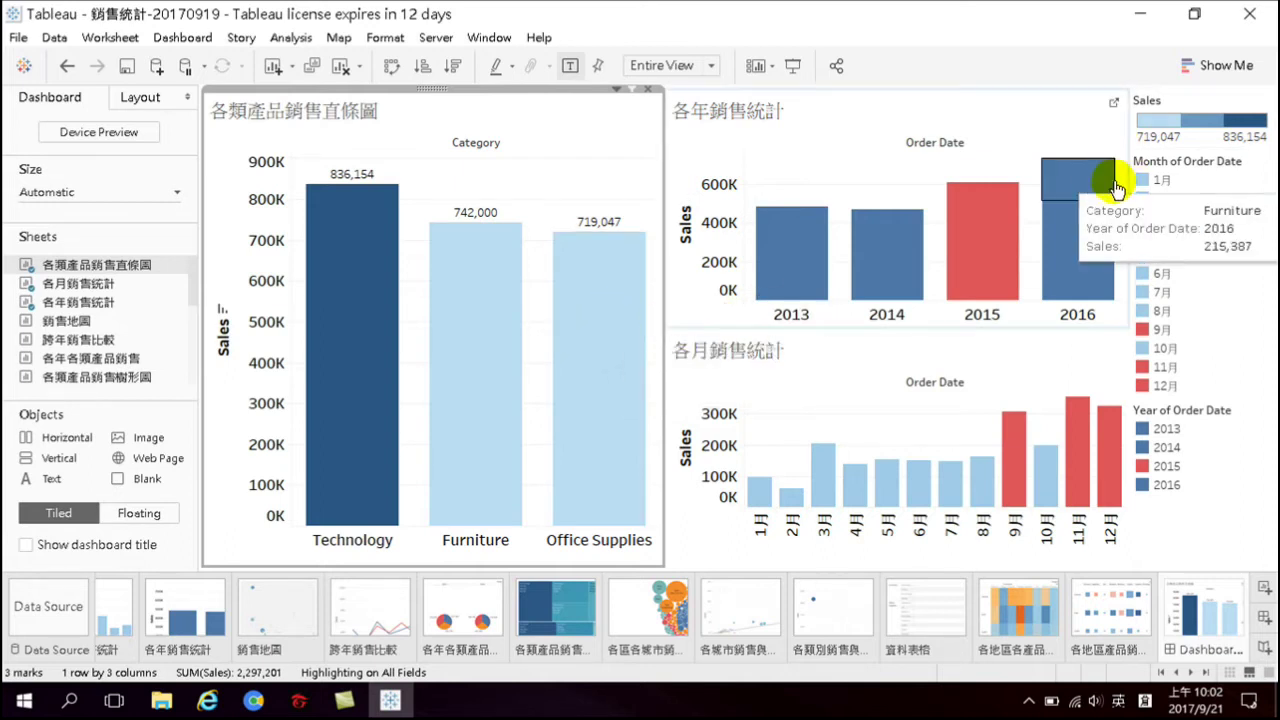
Examine the joined Orders and People tables and their field list in the data source, checking the 各年各類產品銷售 worksheet in between
click(588, 113)
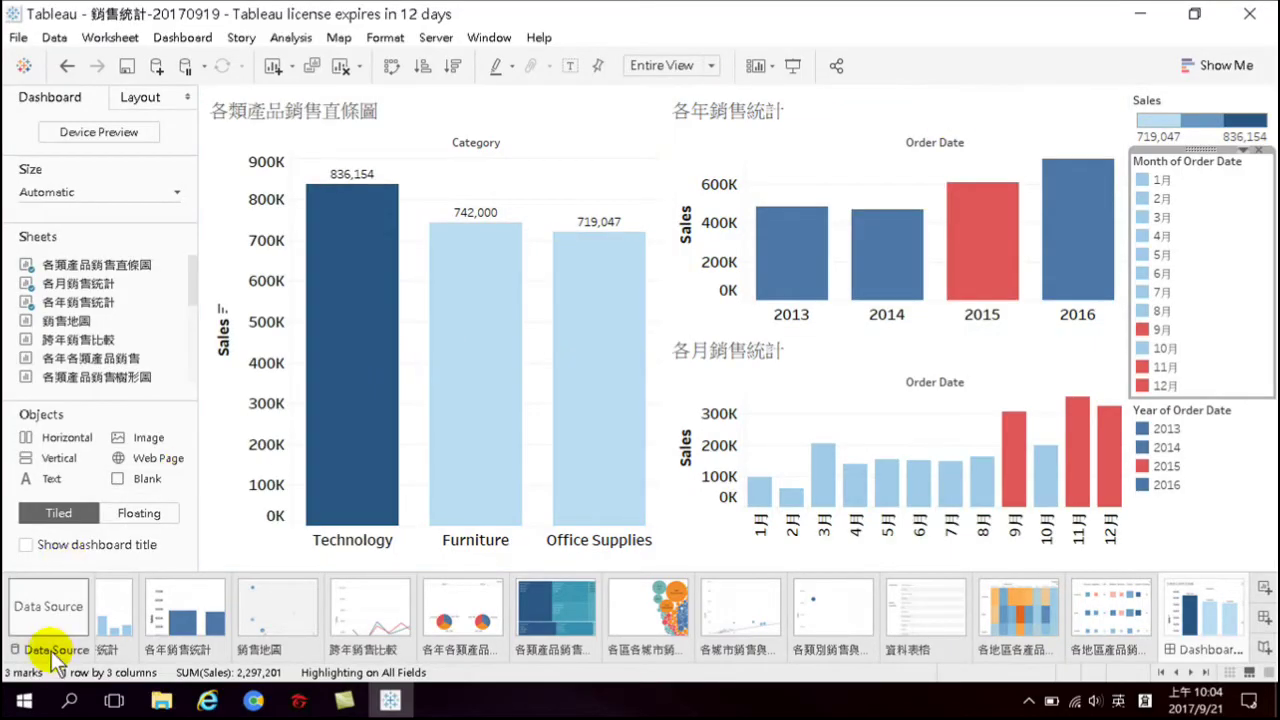
click(52, 652)
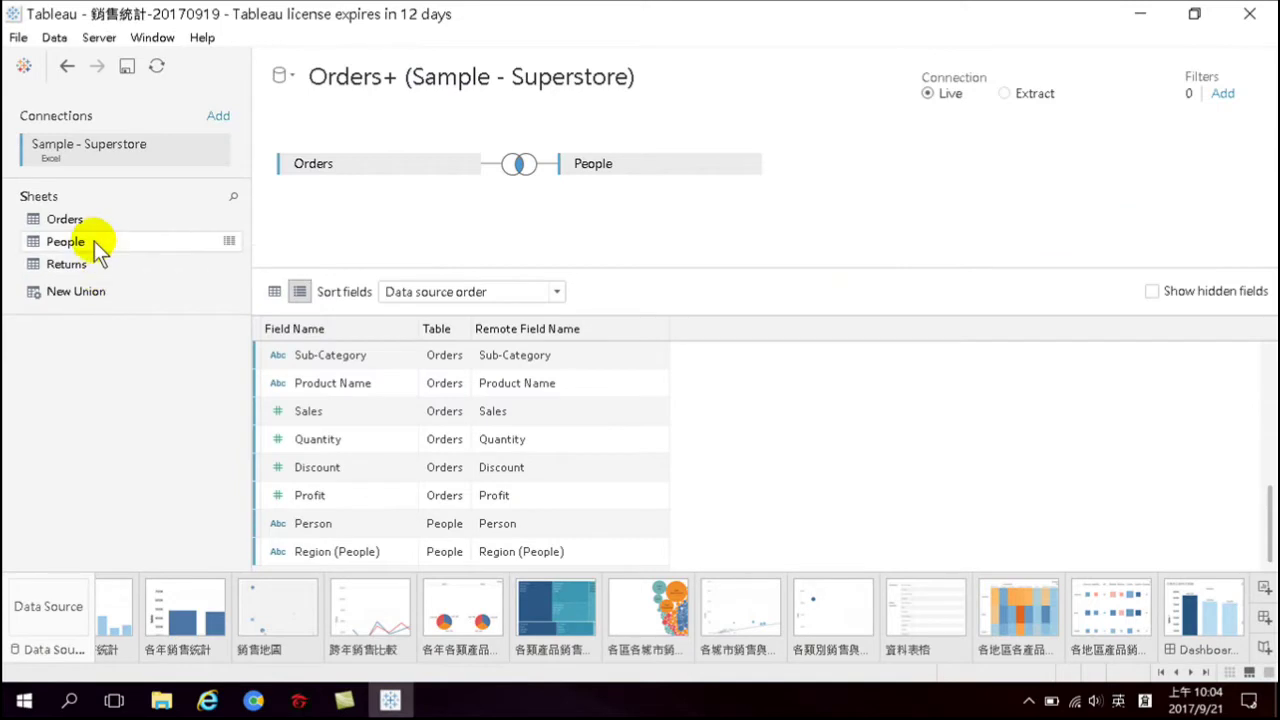
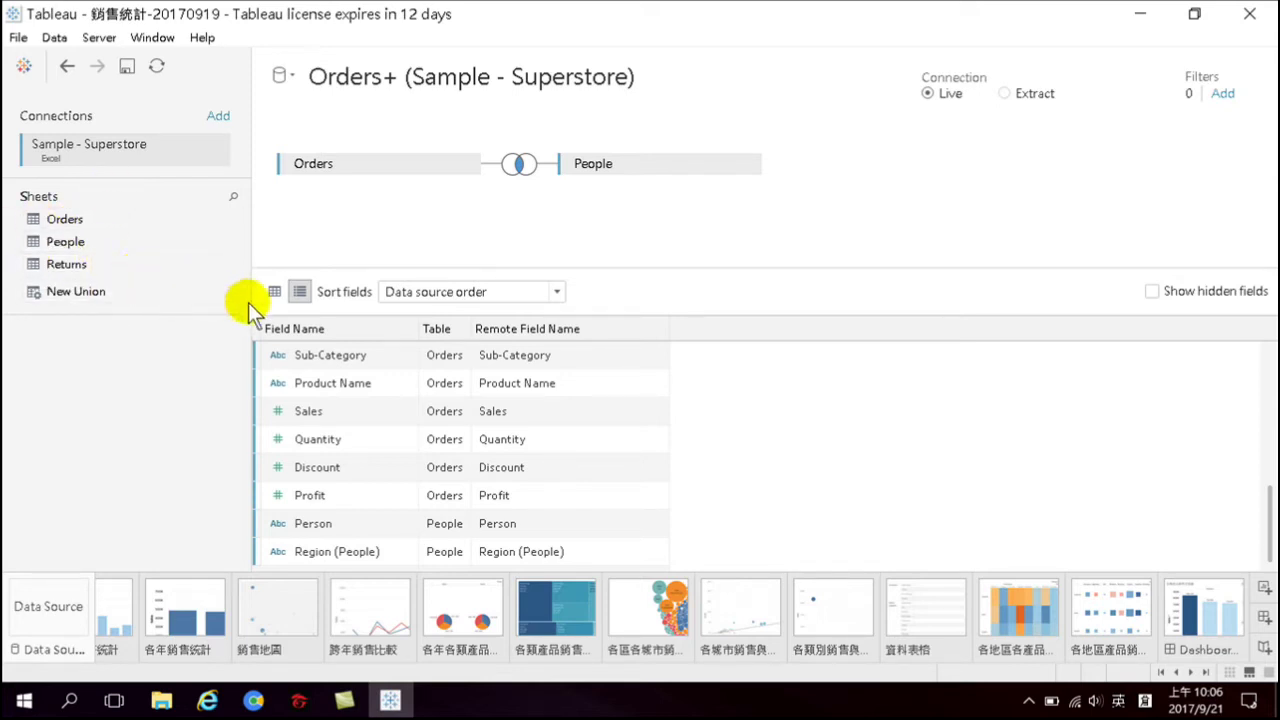
click(463, 612)
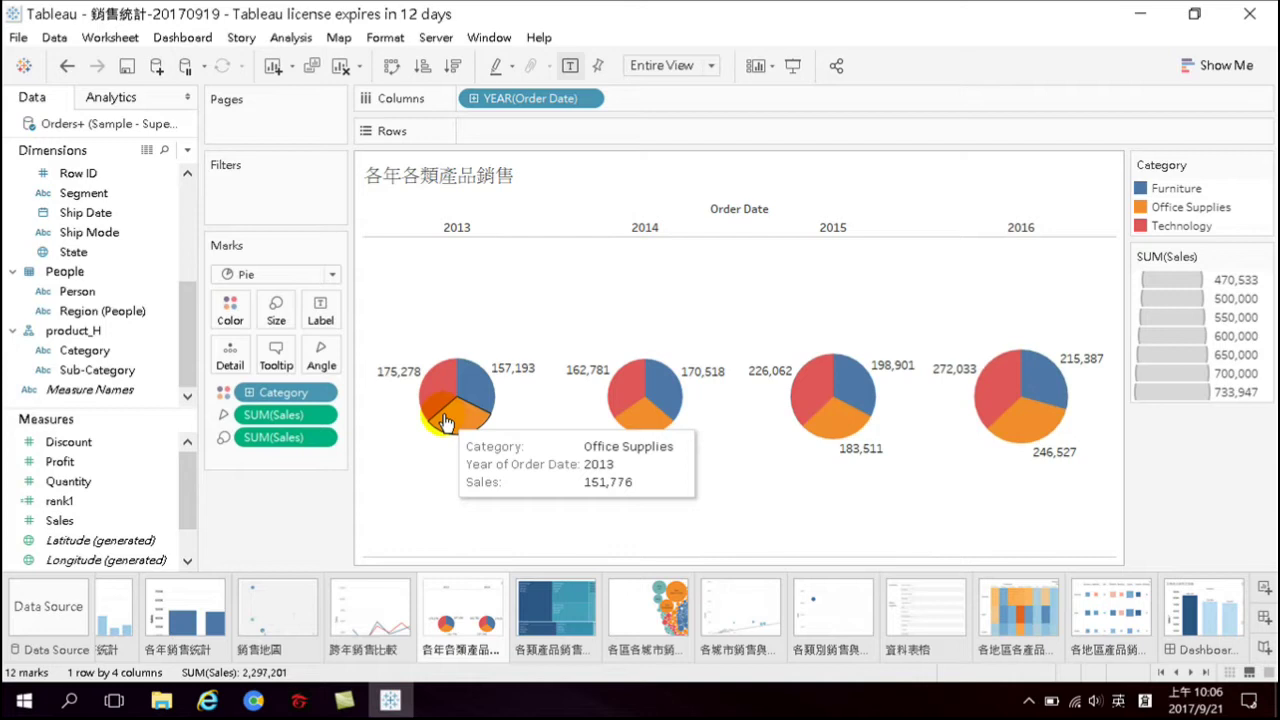
click(53, 604)
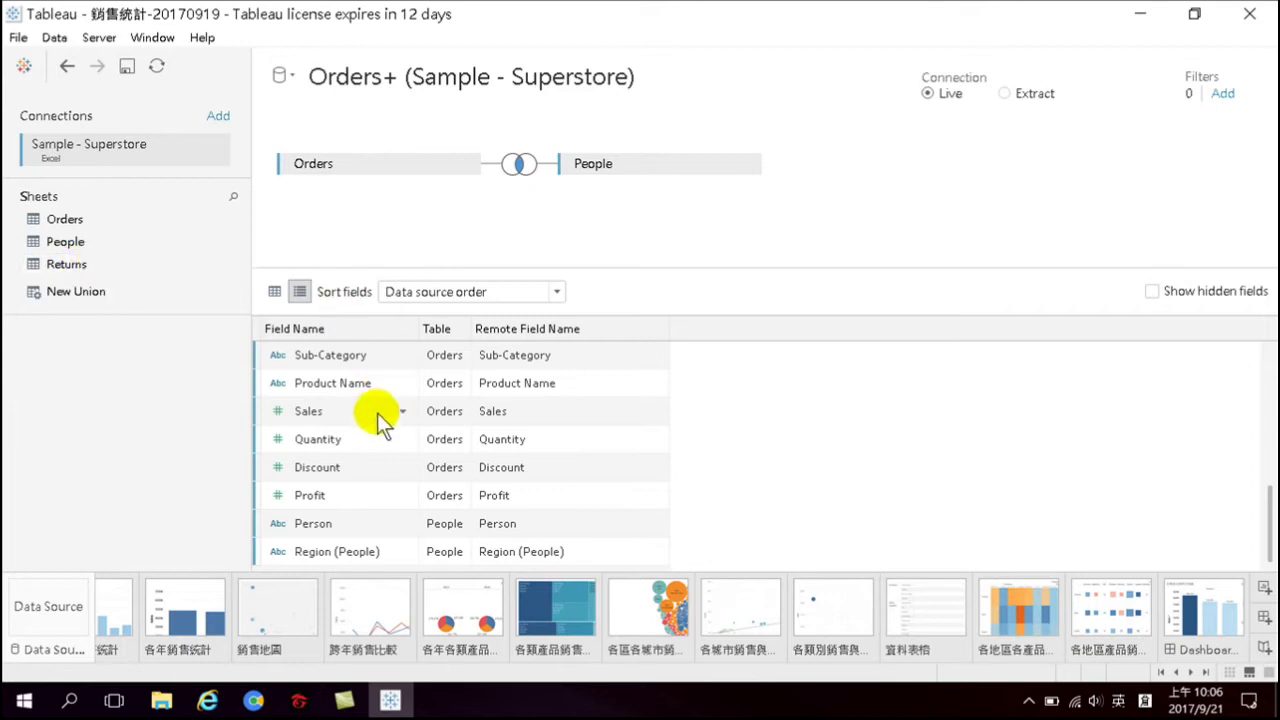
scroll(388, 425, down, 1)
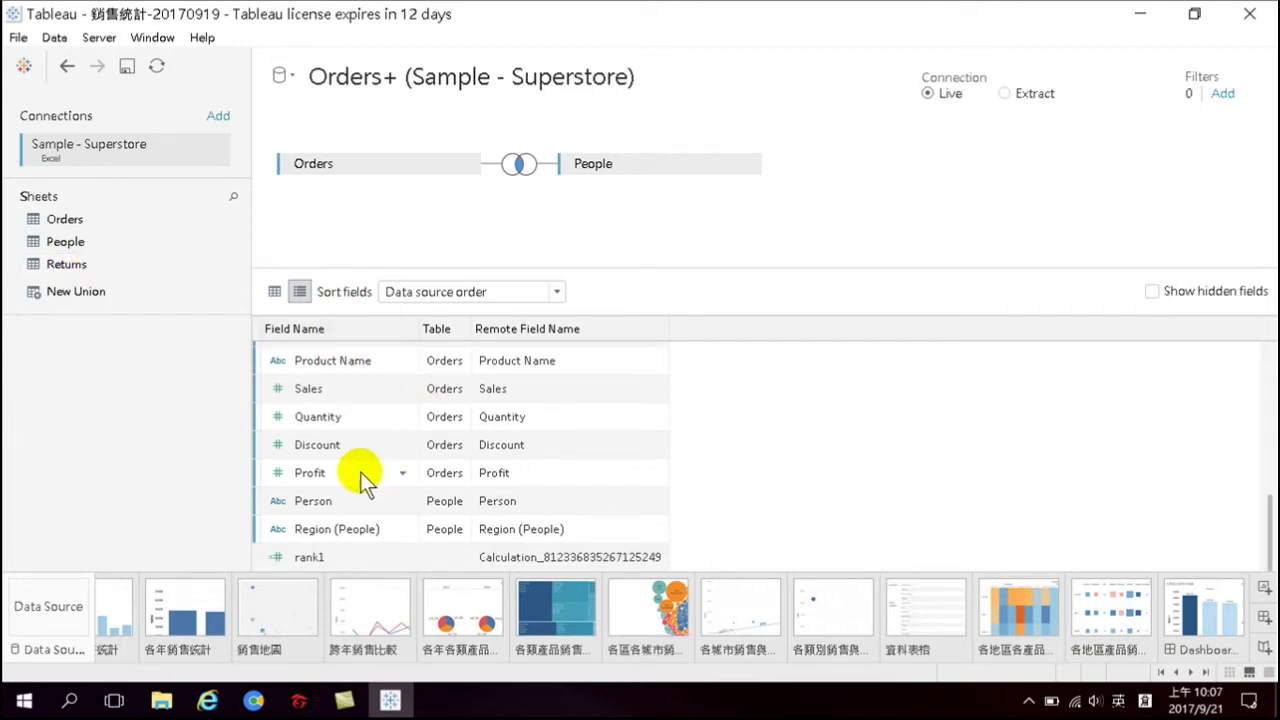
scroll(360, 495, up, 3)
scroll(357, 500, down, 3)
scroll(357, 495, up, 15)
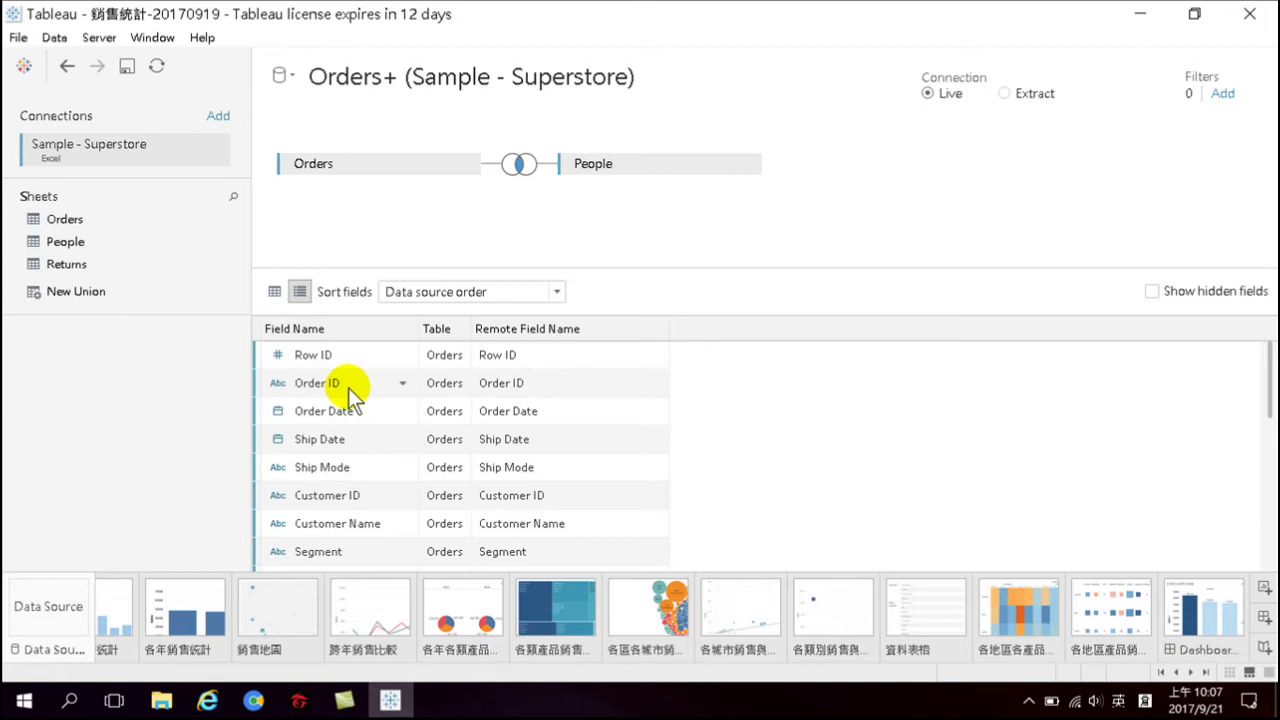
Create a new worksheet after the dashboard and add Region and Region (People) to its rows
click(1236, 622)
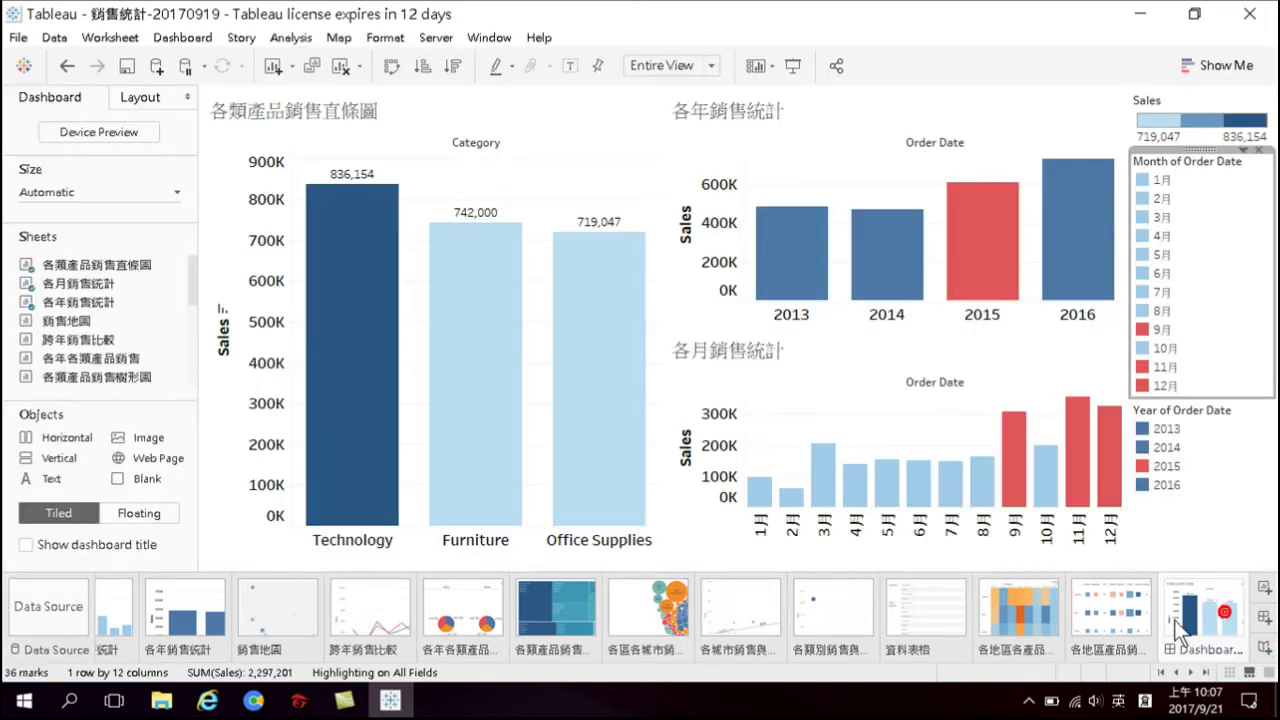
click(1262, 588)
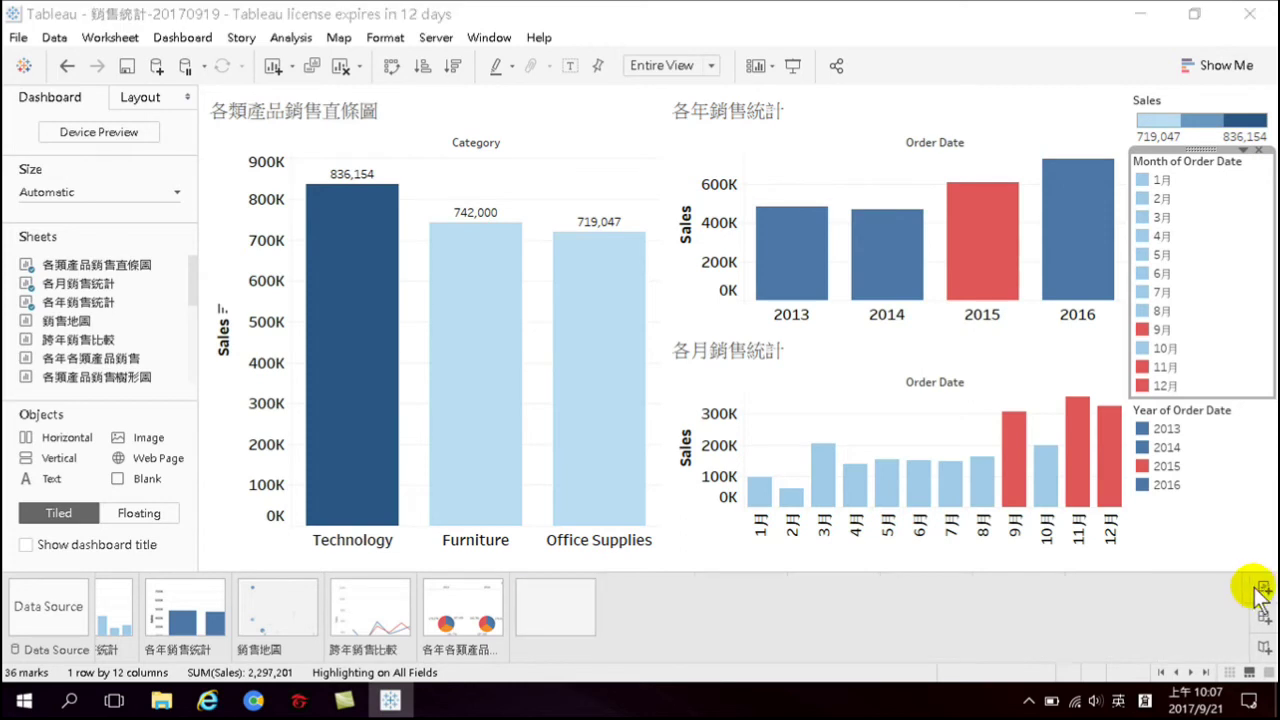
click(553, 601)
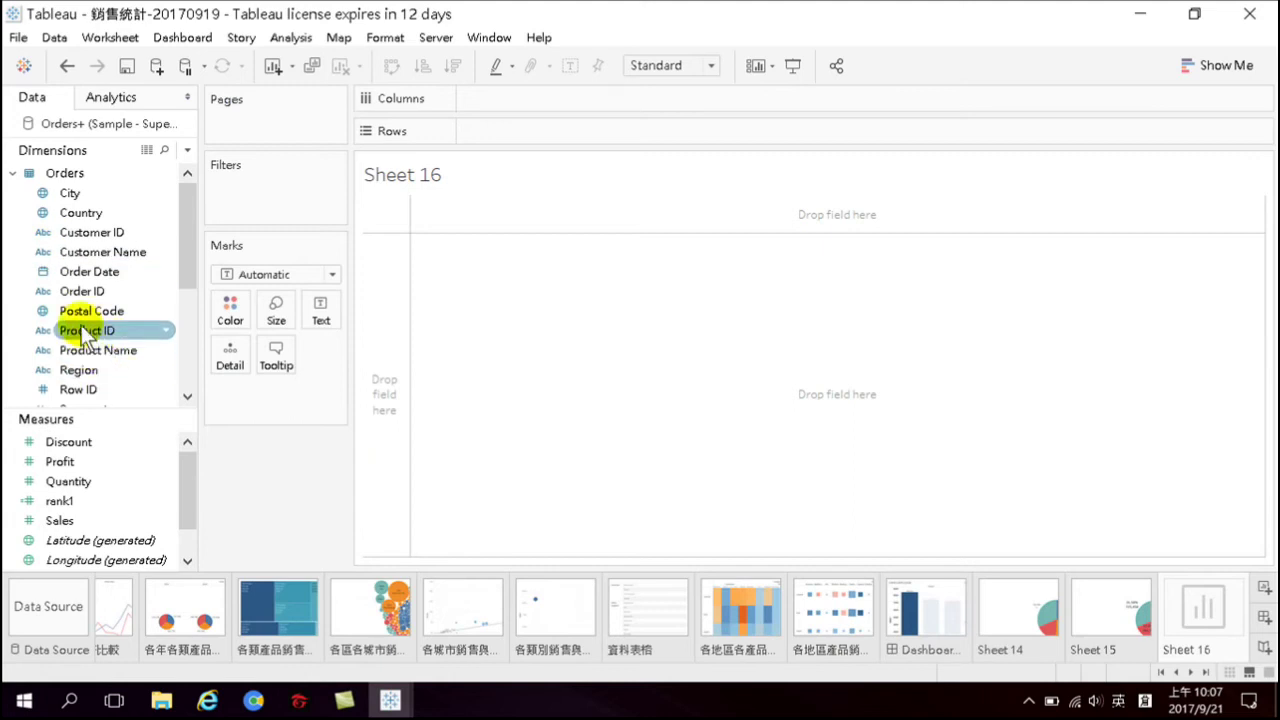
double_click(82, 369)
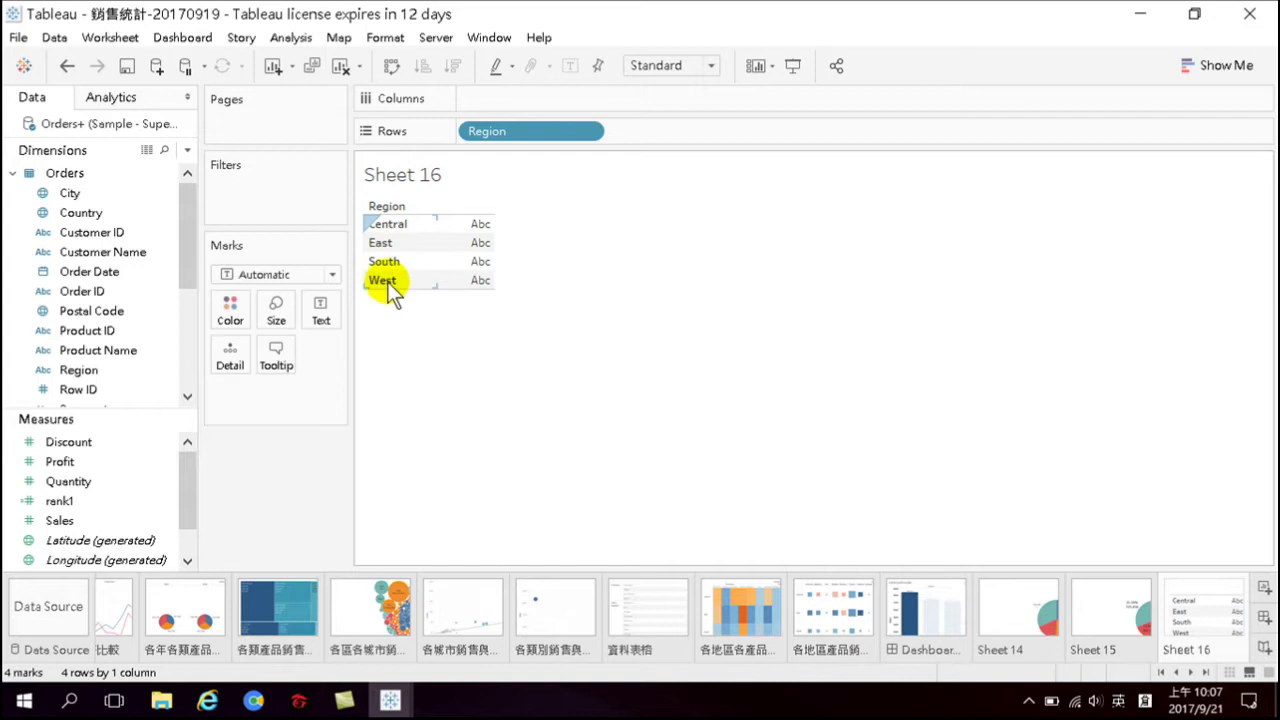
drag(186, 268, 187, 369)
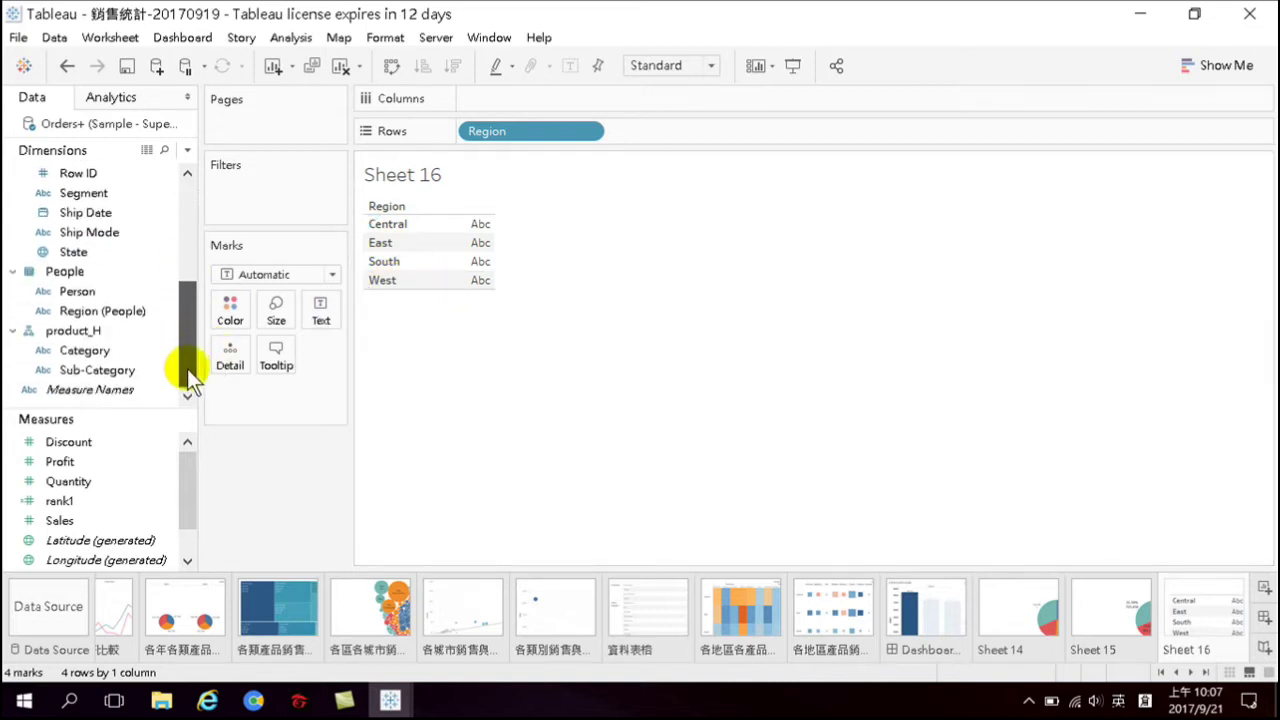
double_click(96, 315)
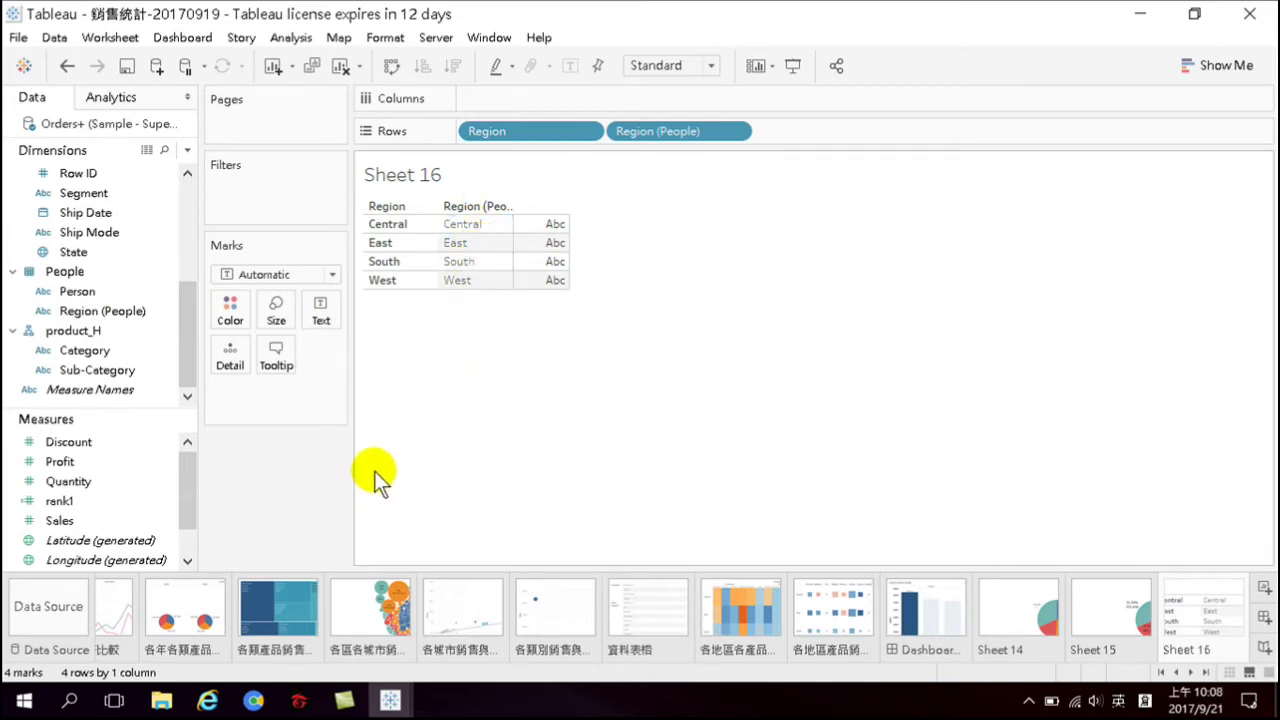
Switch to File Explorer, create an Excel workbook named 區經理.xlsx in the current folder, and open it in Excel
click(1141, 18)
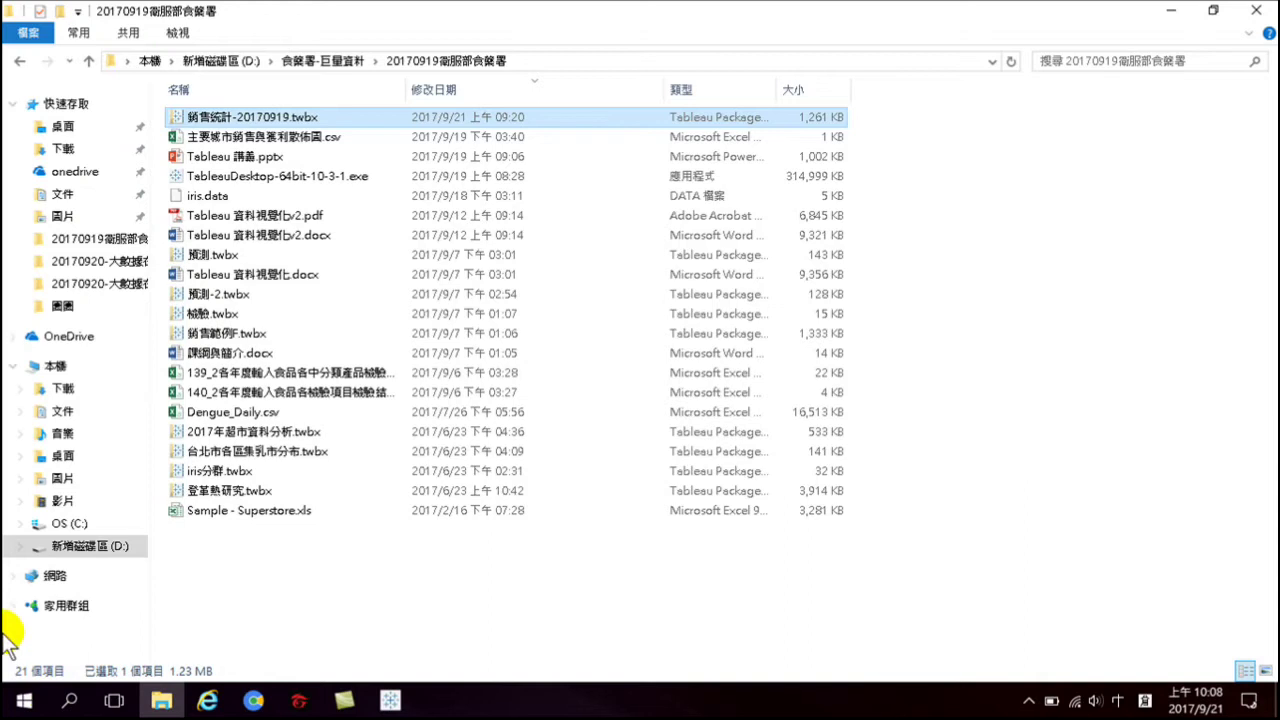
right_click(243, 579)
mouse_move(280, 545)
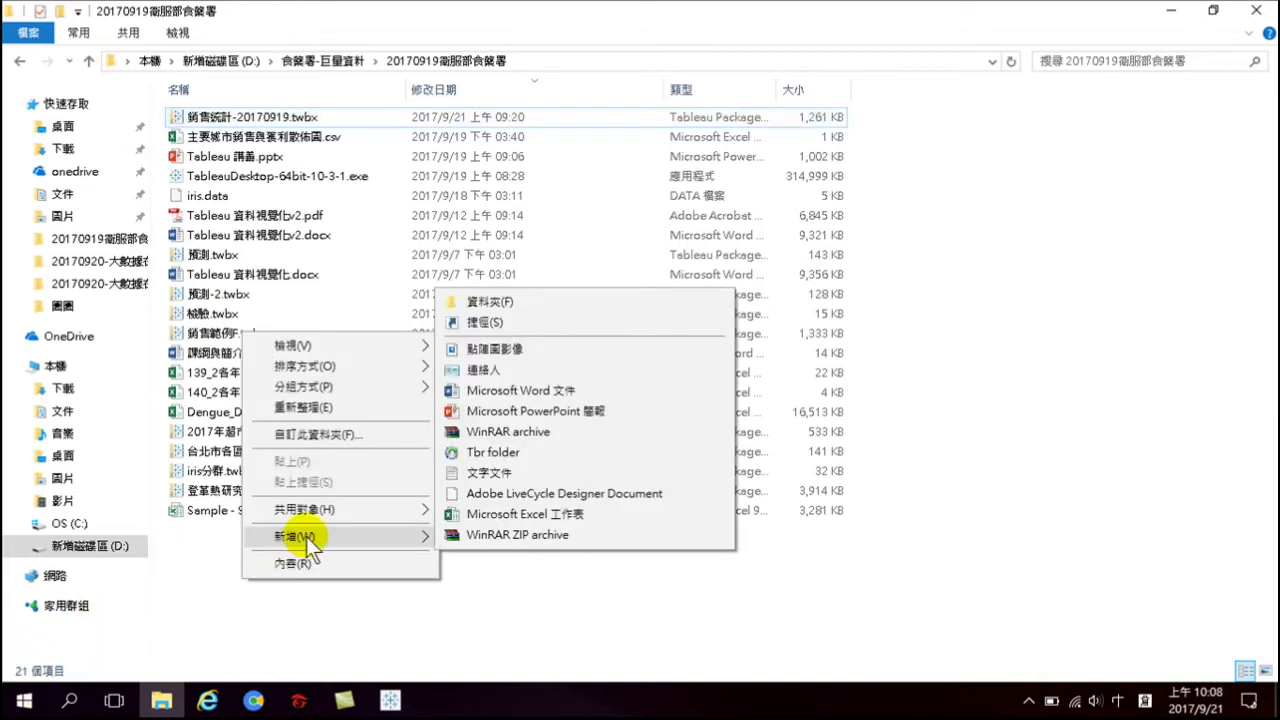
click(492, 516)
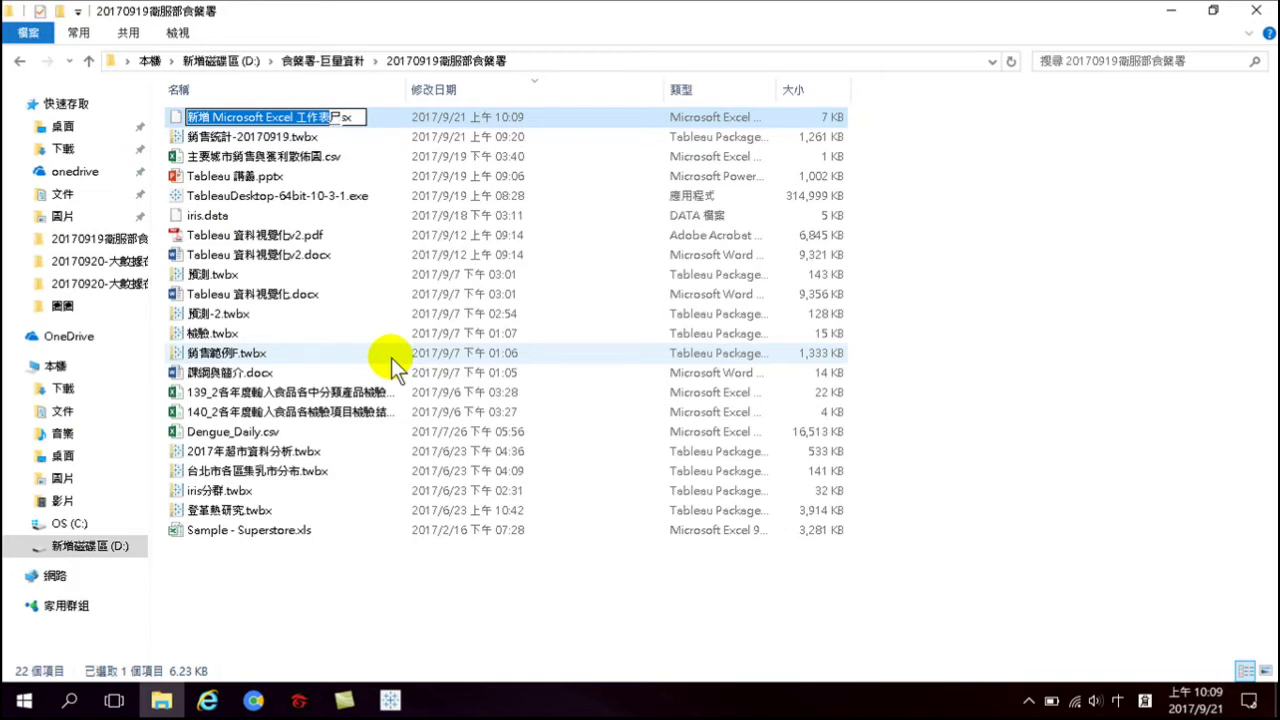
text(區域一土田)
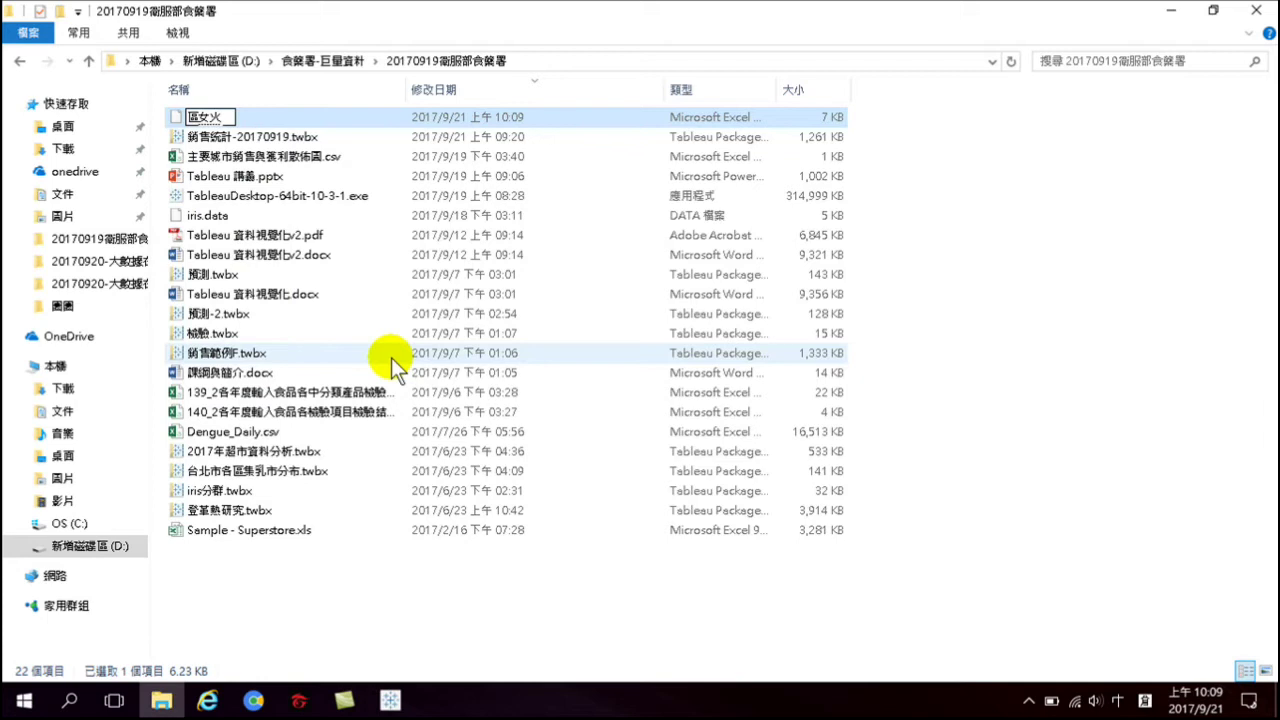
text(理.xlsx)
key(Return)
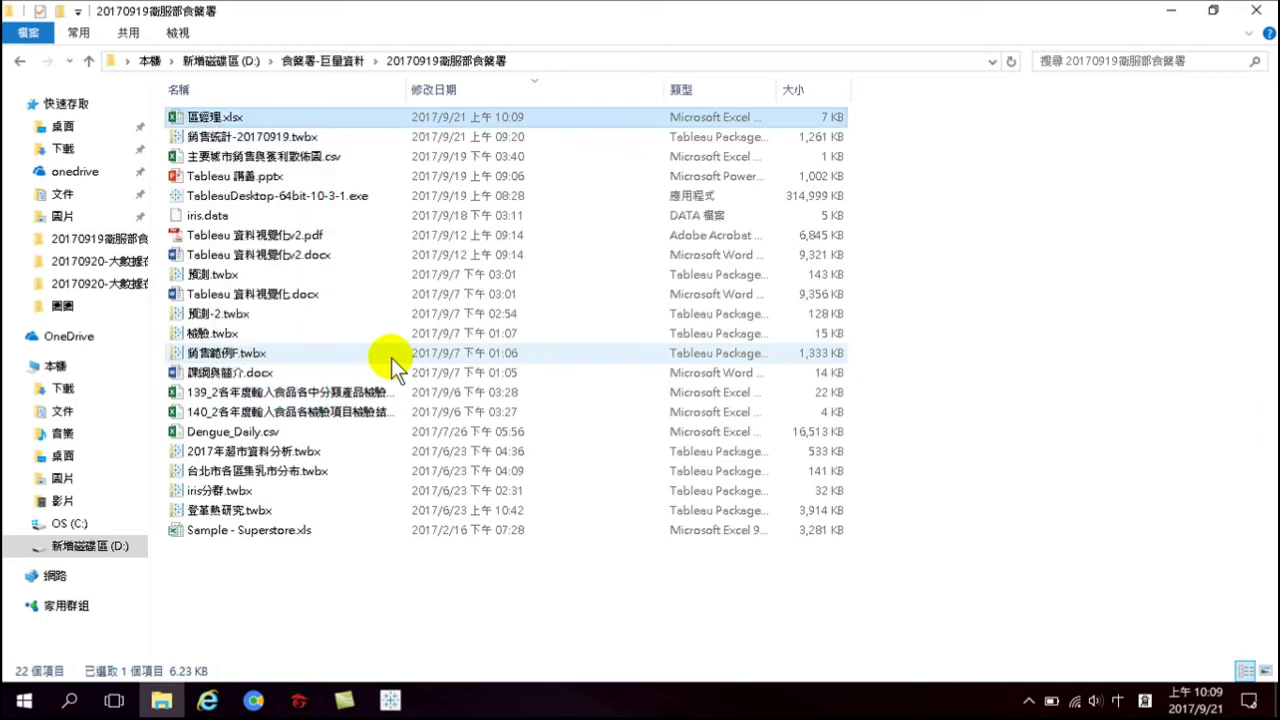
double_click(212, 118)
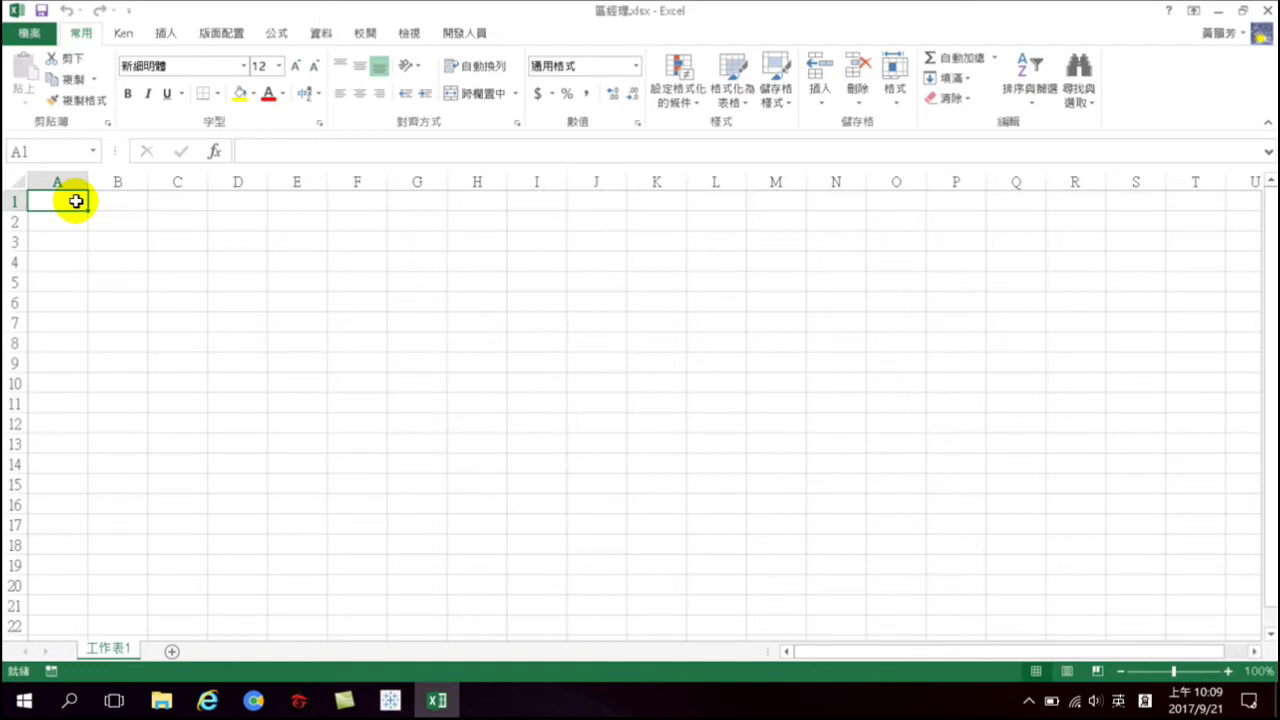
Enter region as the column header in cell A1
text(re)
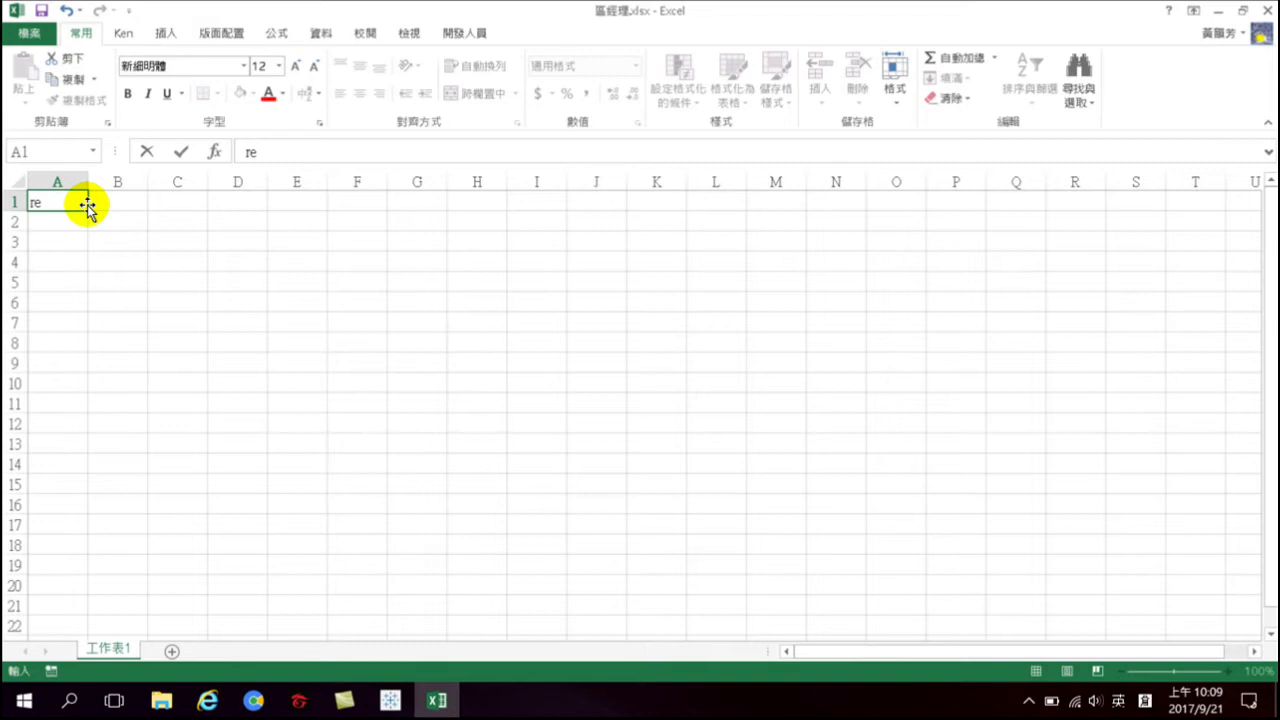
text(gion)
key(Return)
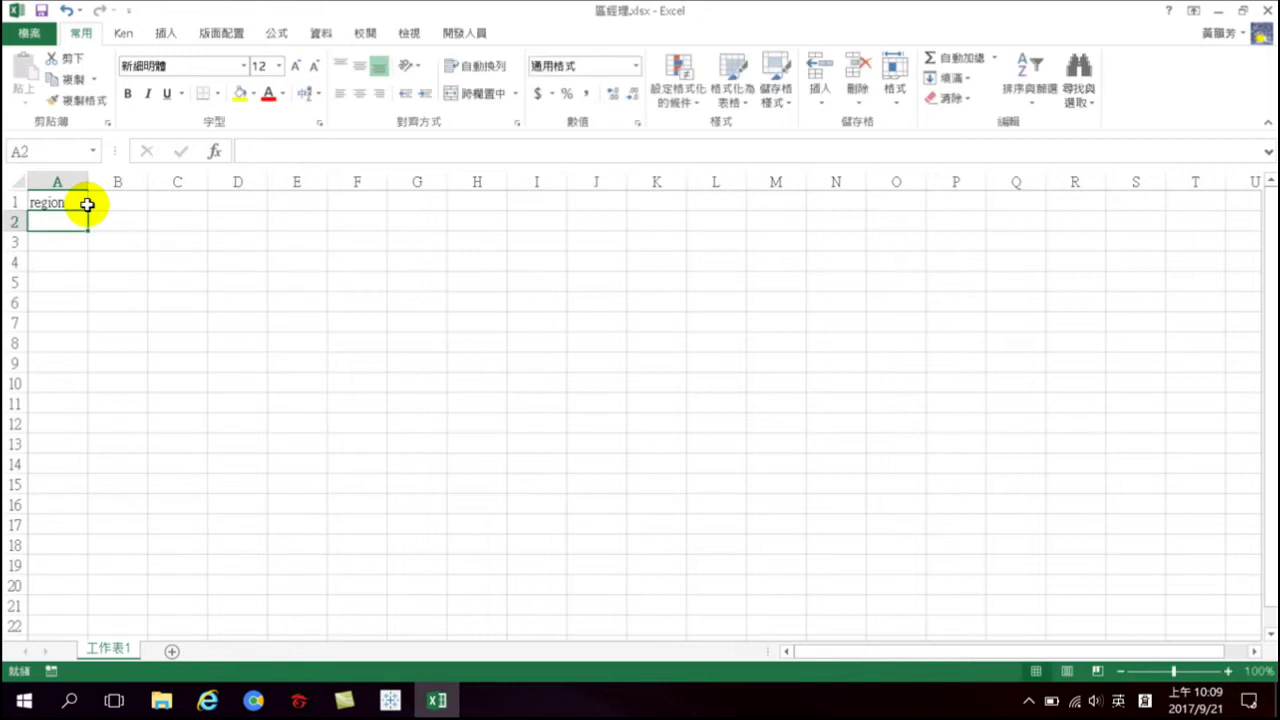
Switch to the recovered workbook window in Tableau and dismiss the version upgrade warning
click(390, 700)
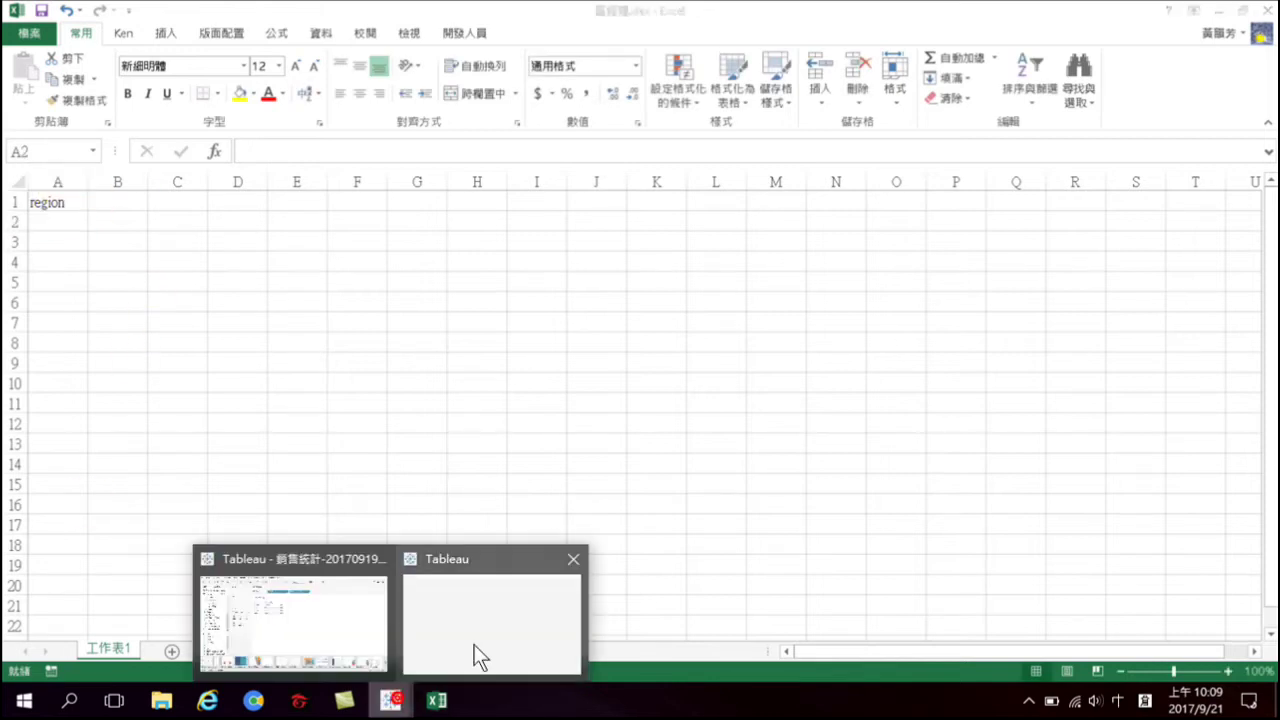
click(453, 631)
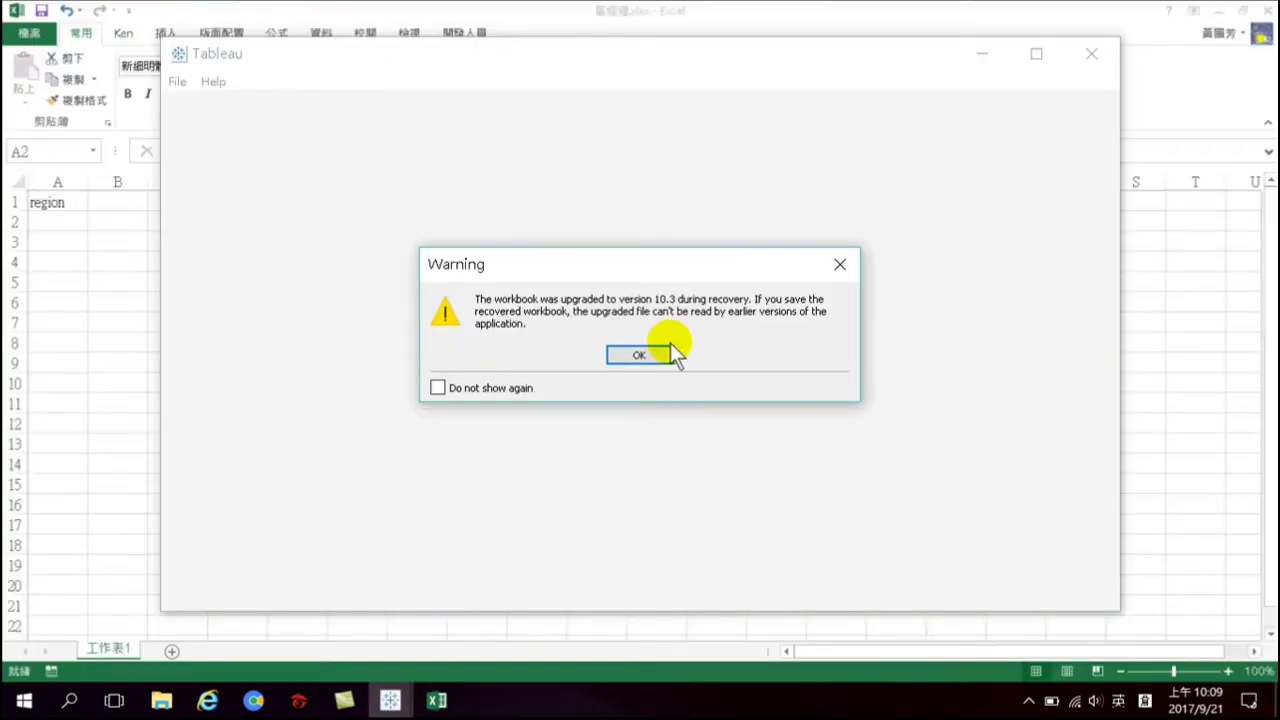
click(648, 352)
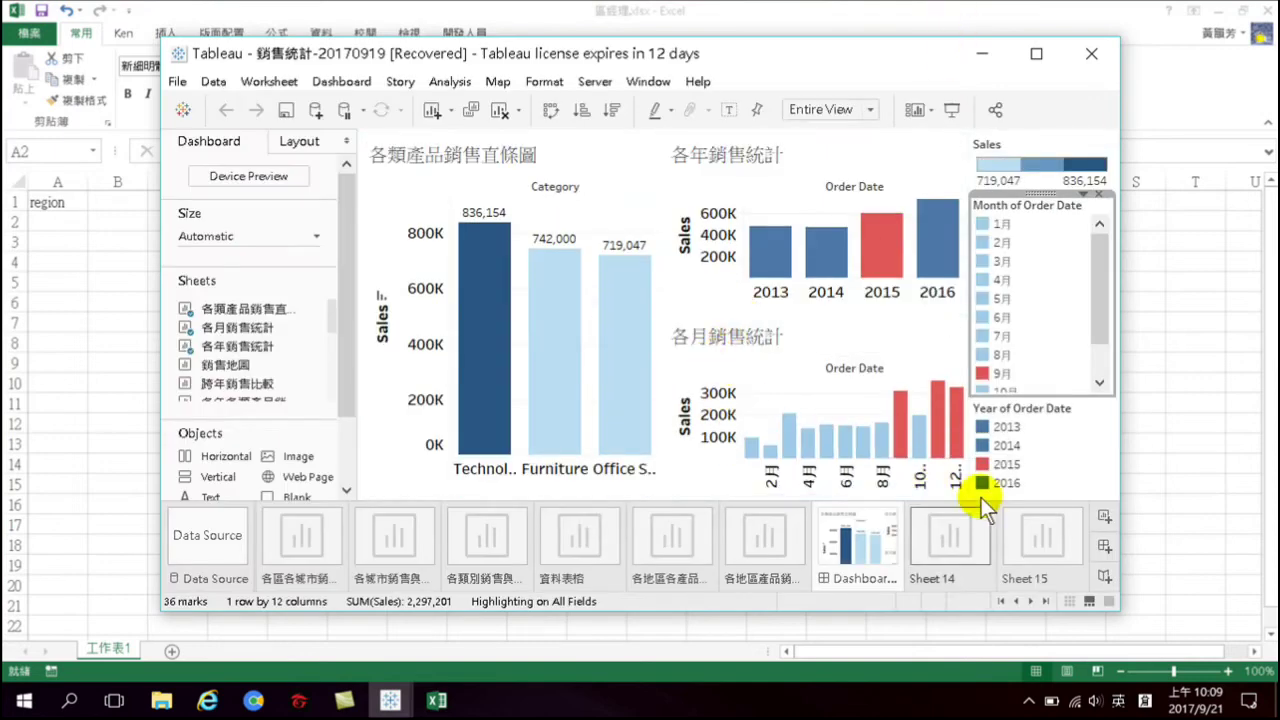
Create a new worksheet after Sheet 15 and add the Region field from Orders to its rows
click(1050, 540)
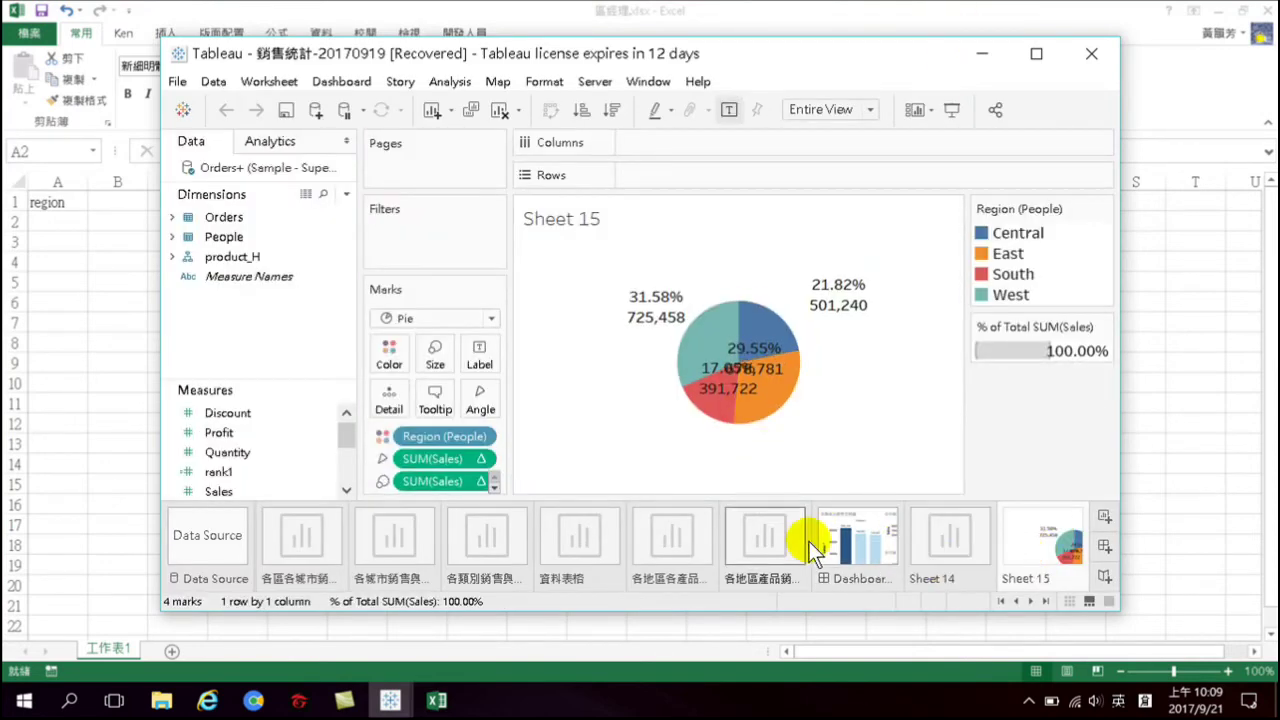
key(ctrl+m)
click(172, 217)
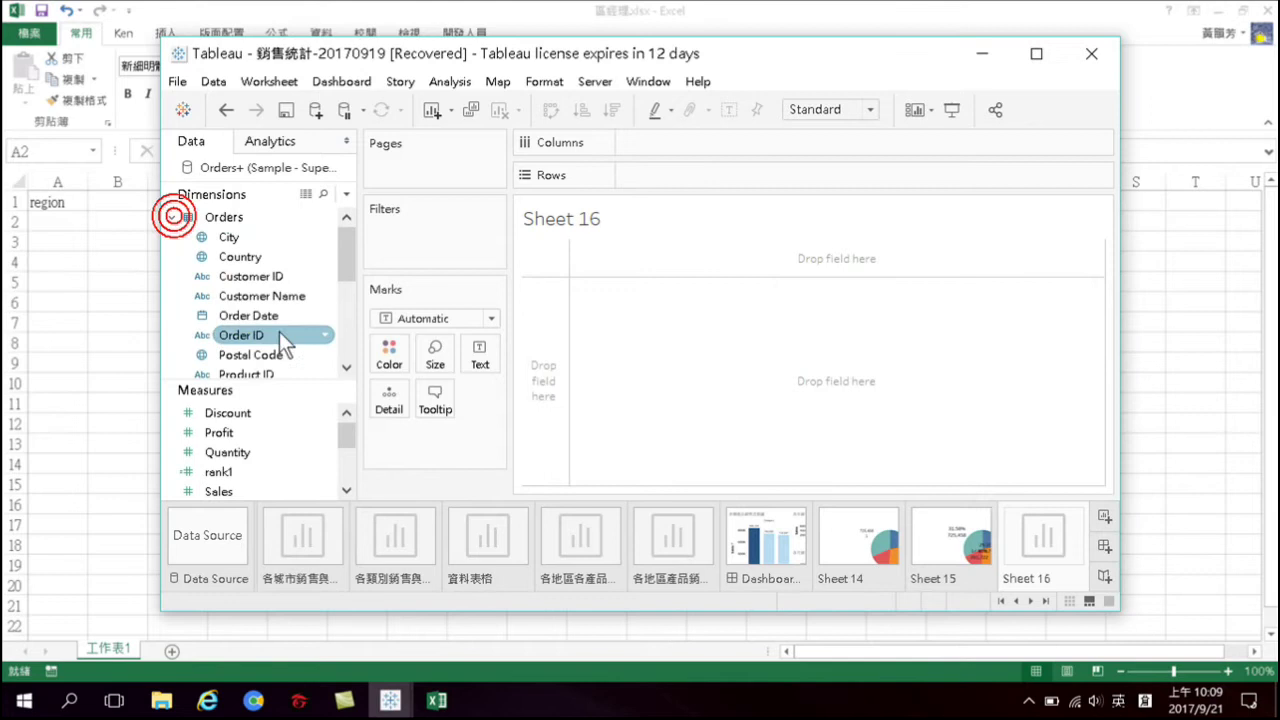
scroll(253, 345, down, 2)
scroll(256, 355, down, 2)
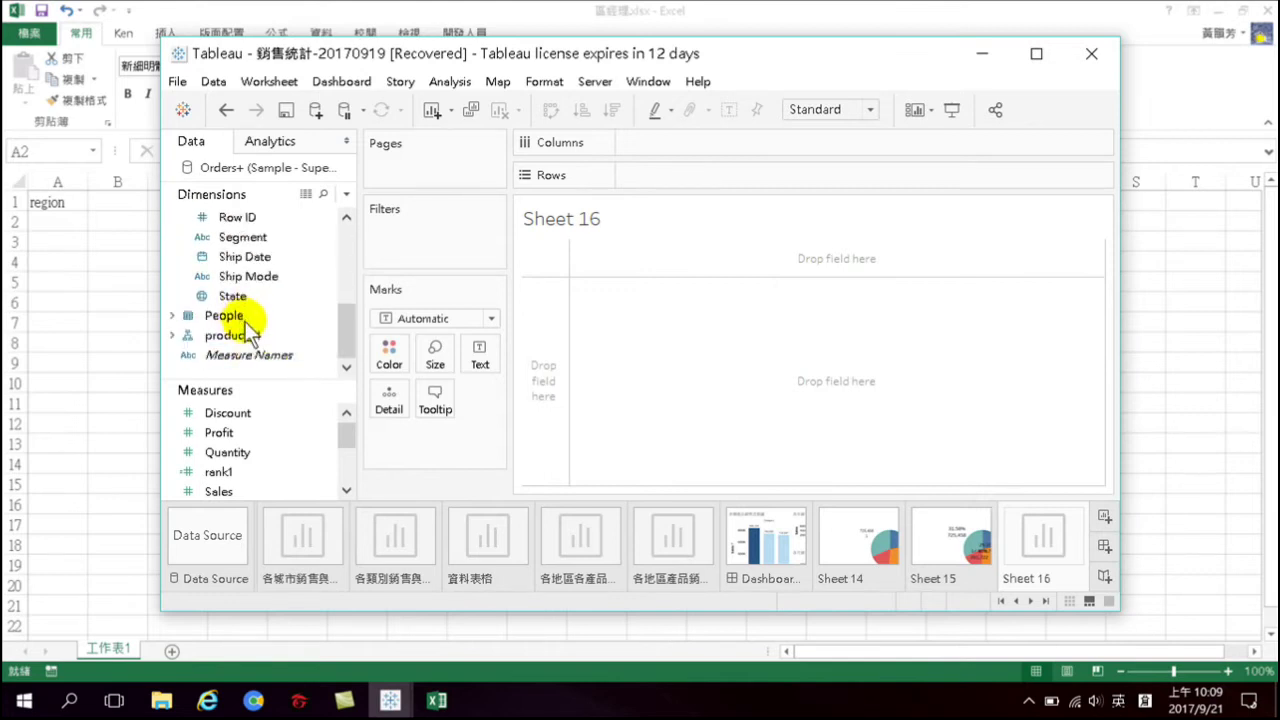
scroll(253, 318, up, 1)
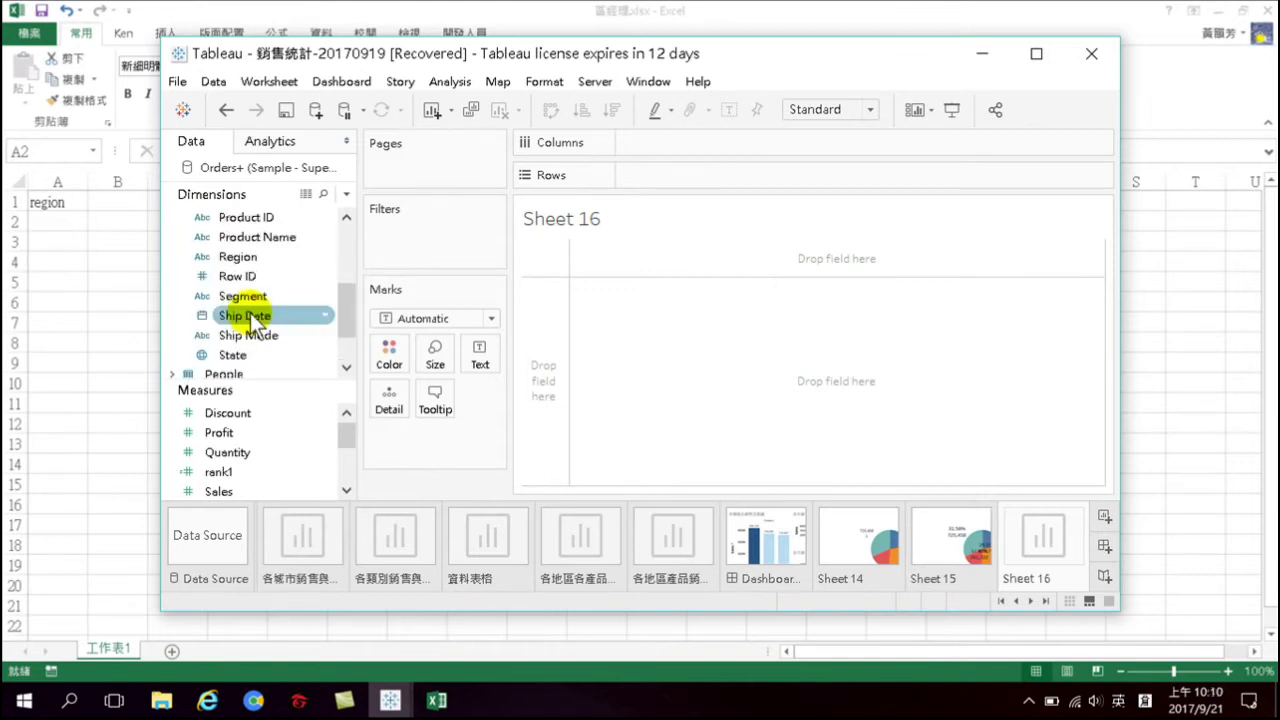
double_click(237, 256)
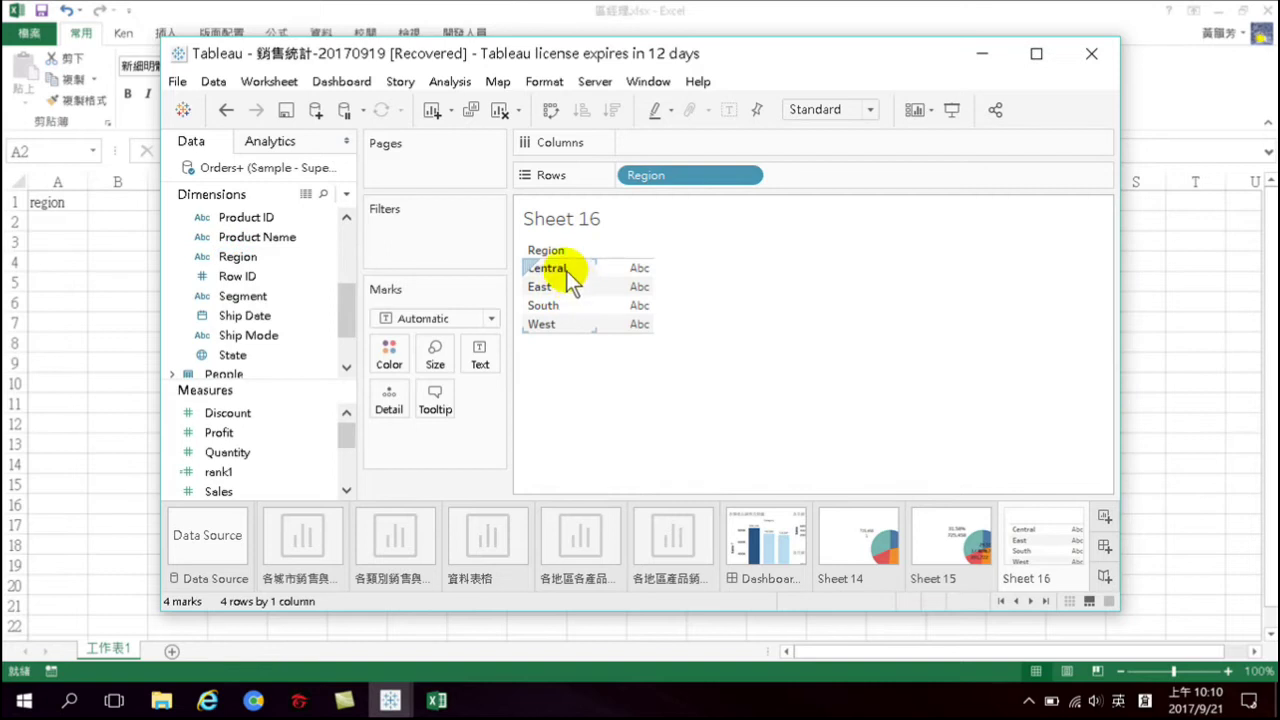
Copy the Central to West region list from the new worksheet and paste it into Excel starting at cell A2
click(566, 277)
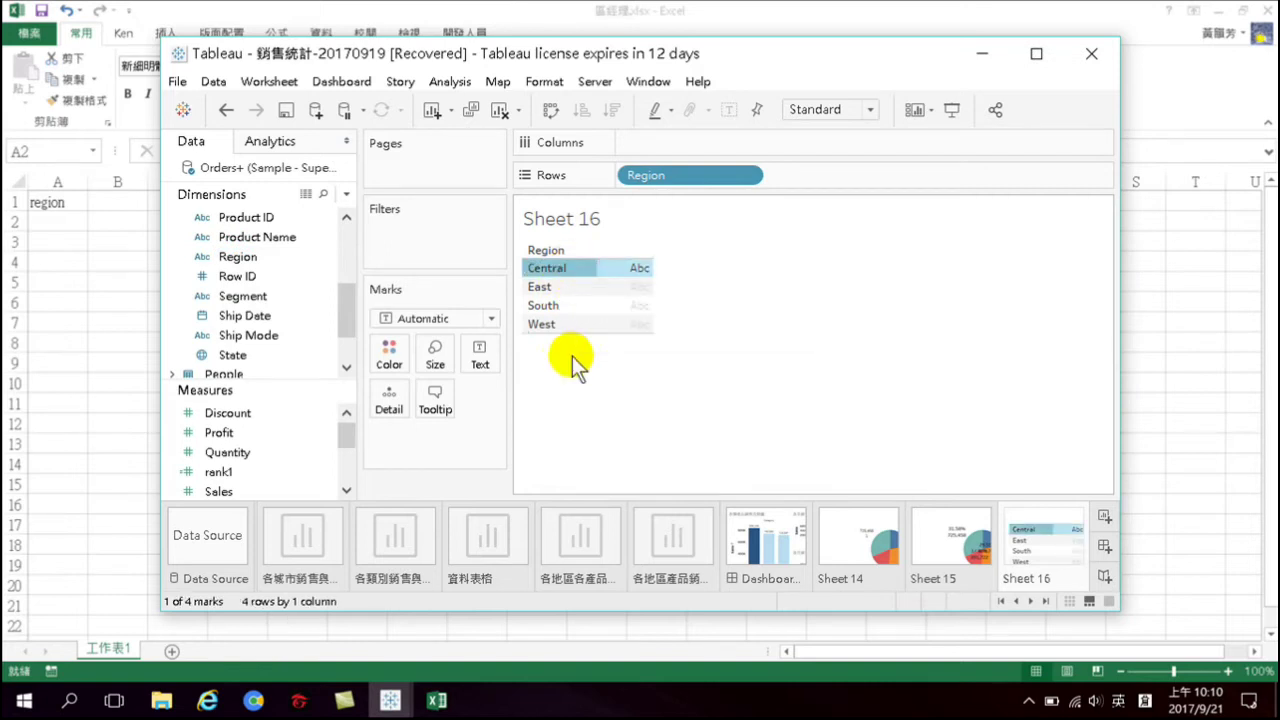
shift+click(562, 327)
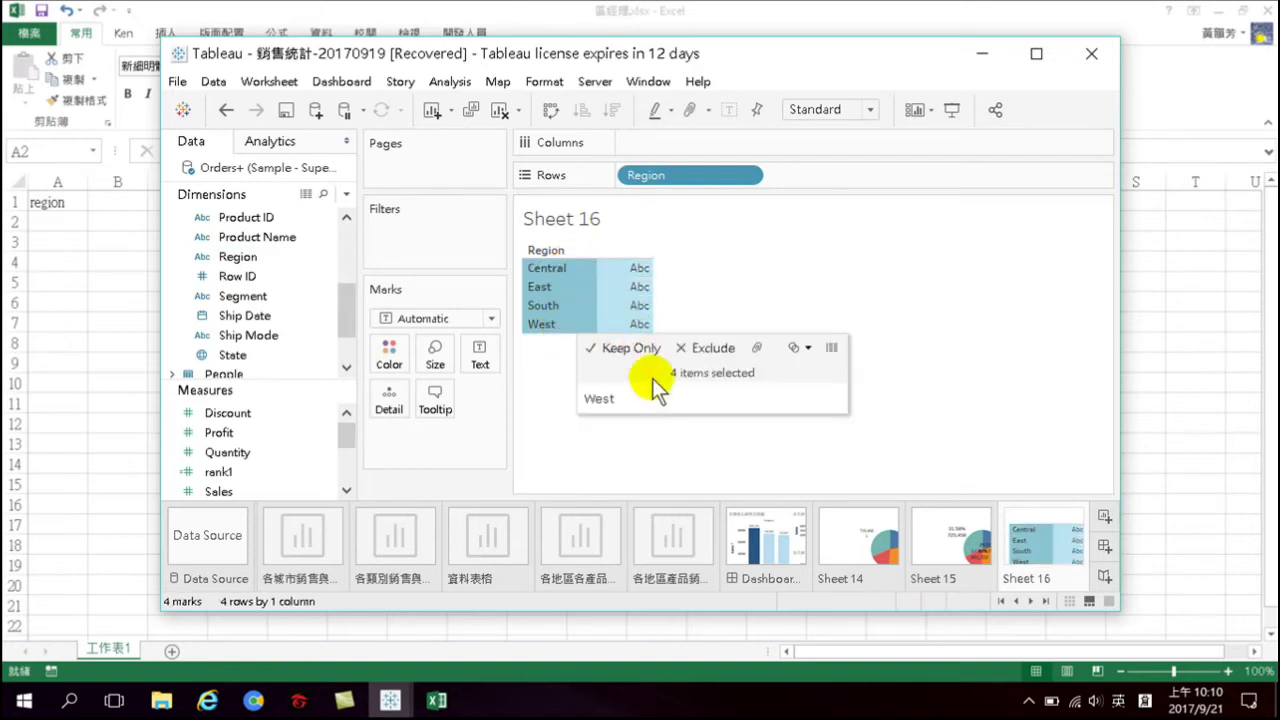
key(alt+Tab)
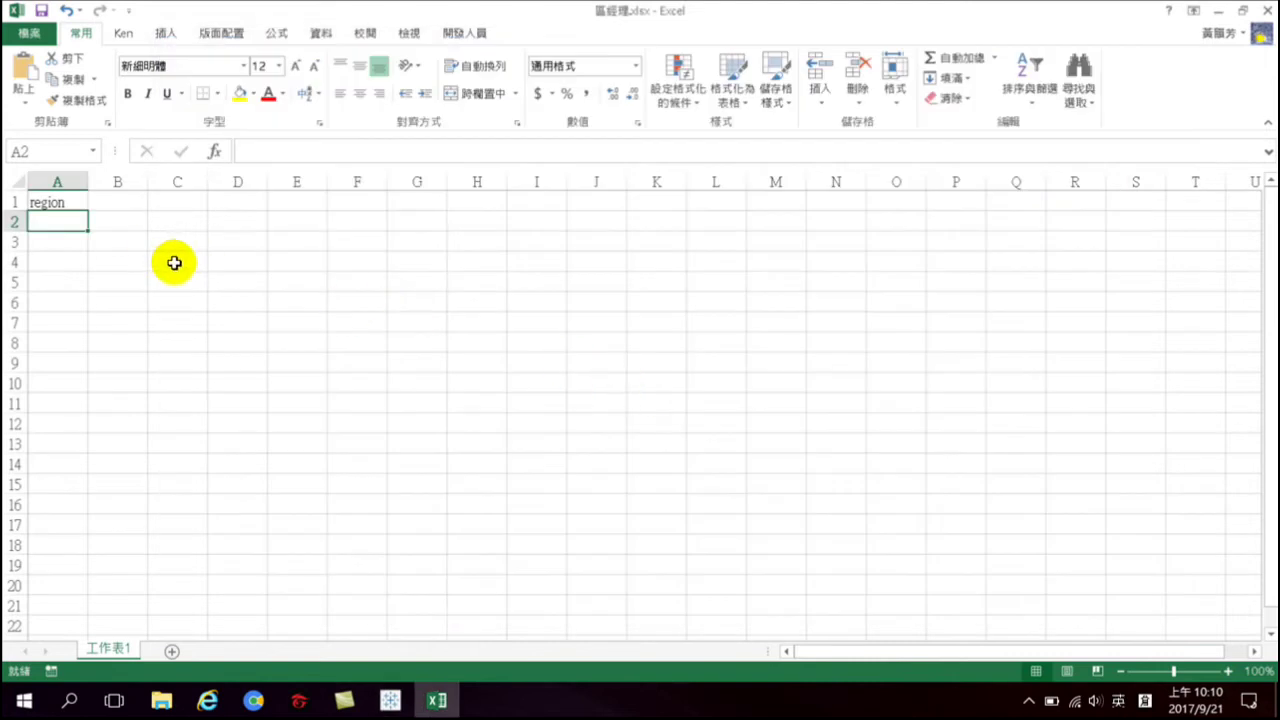
text(Region Central East South West)
click(52, 220)
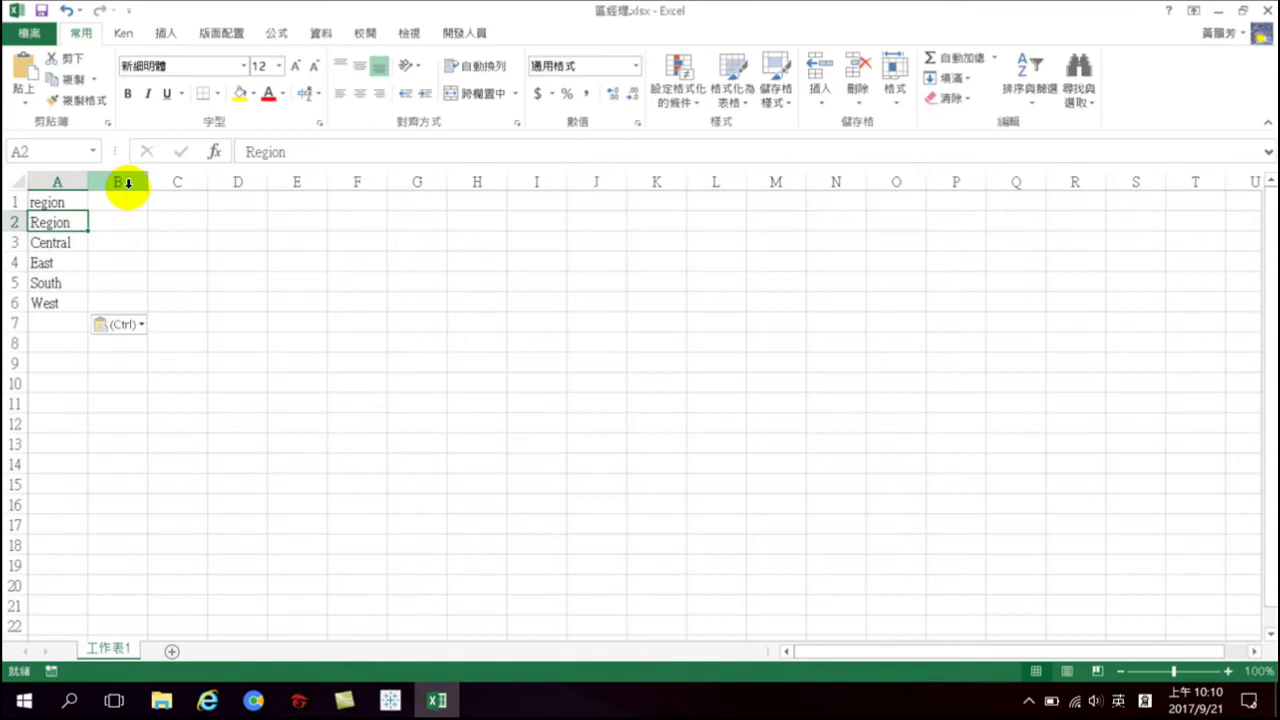
Delete the lowercase region cell in A1 so that the pasted list moves up
click(56, 204)
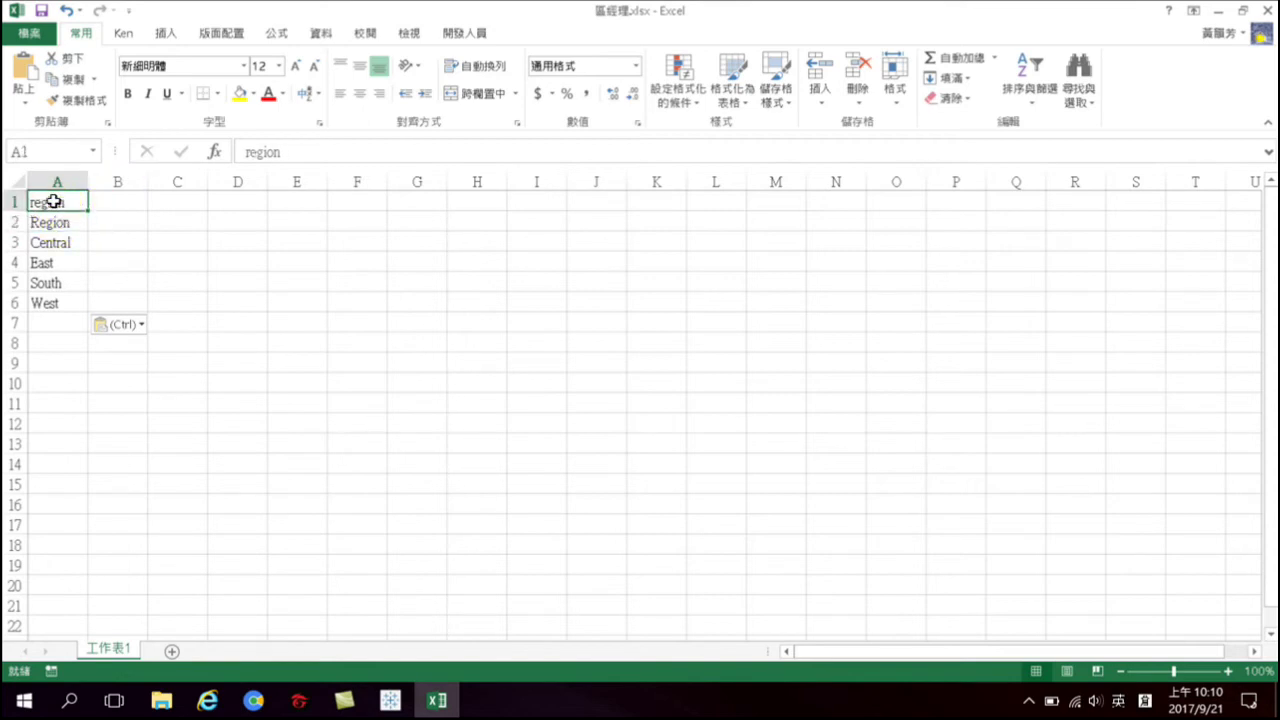
right_click(57, 202)
click(108, 352)
click(76, 418)
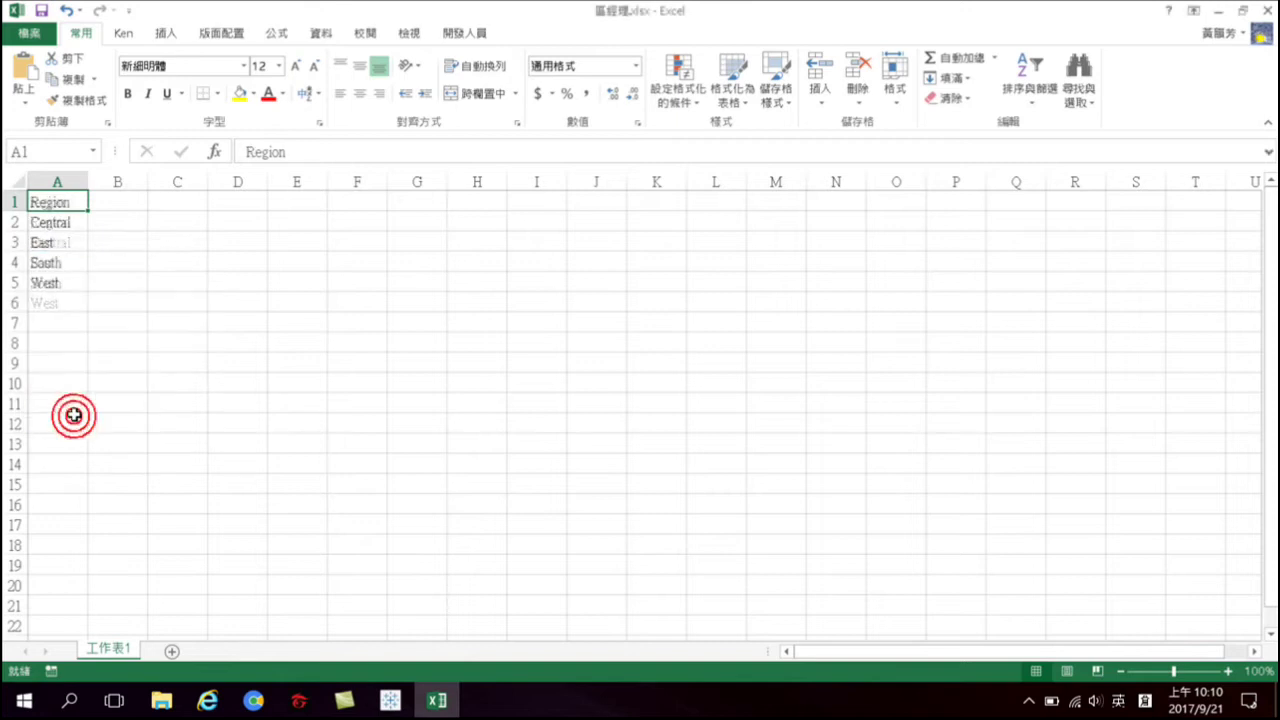
Enter Manager as the column header in cell B1
click(107, 198)
click(126, 203)
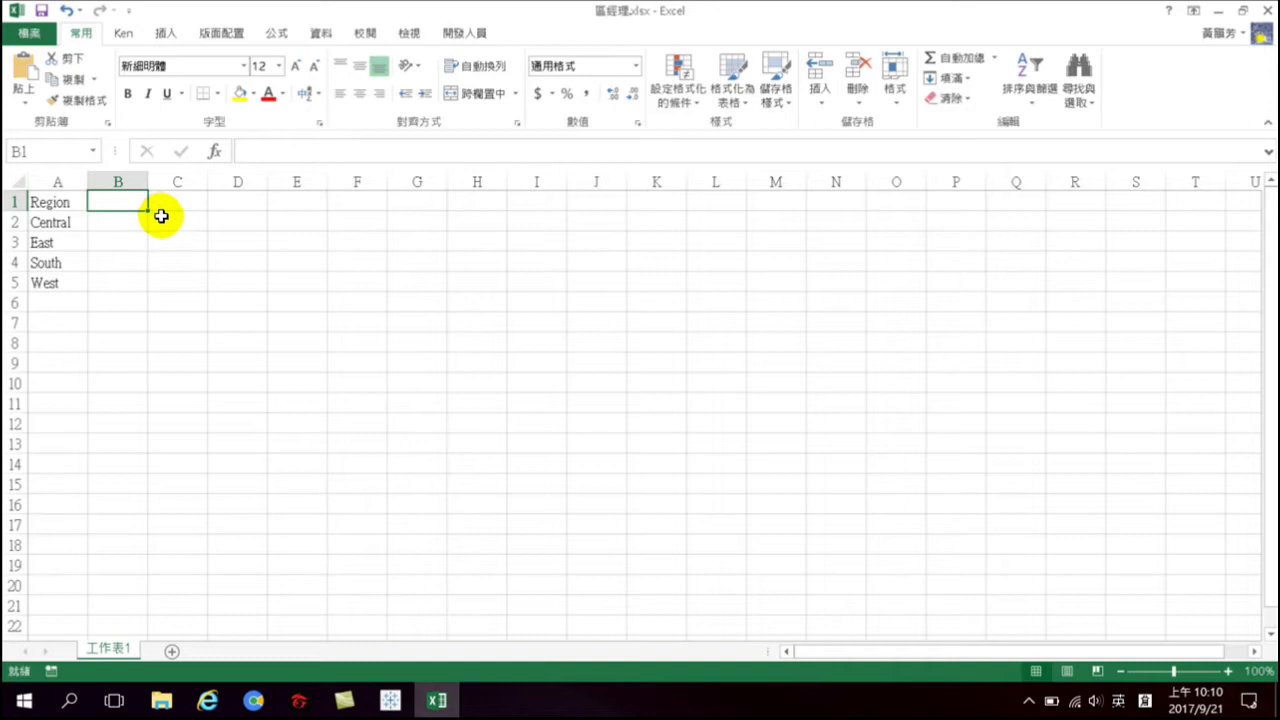
text(ma)
key(BackSpace)
key(BackSpace)
text(M)
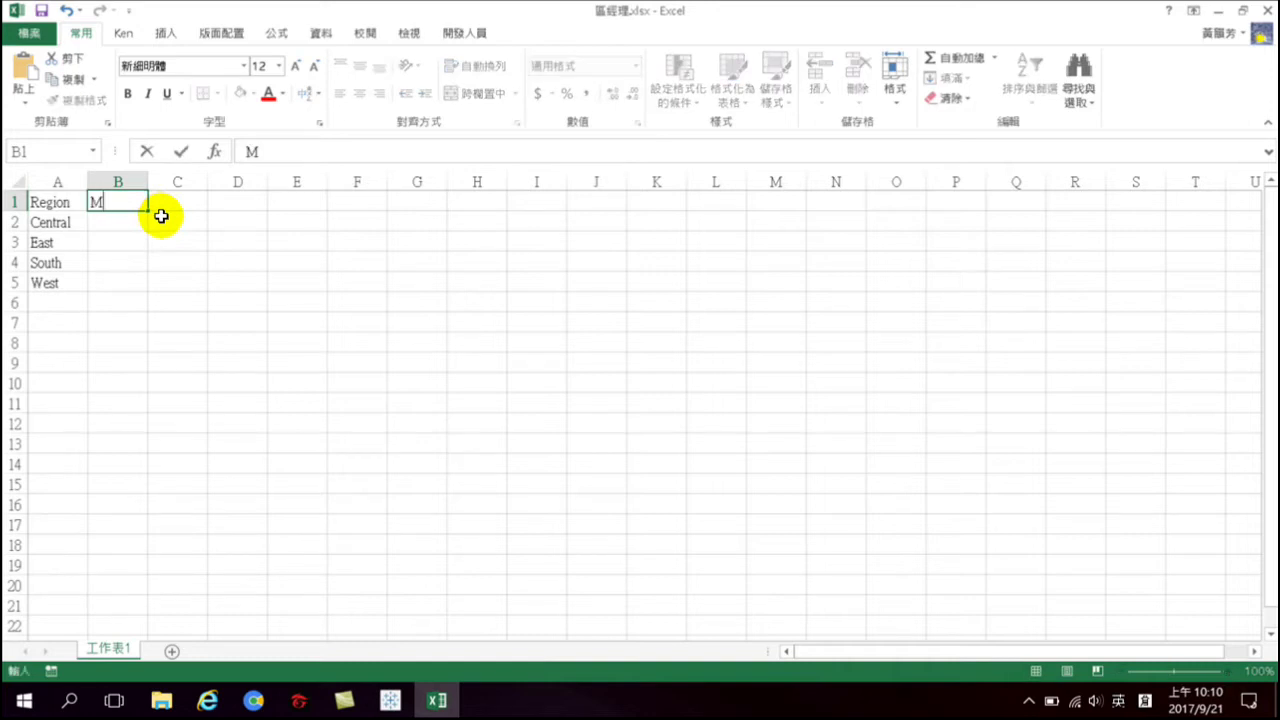
text(anager)
key(ctrl+Return)
key(Down)
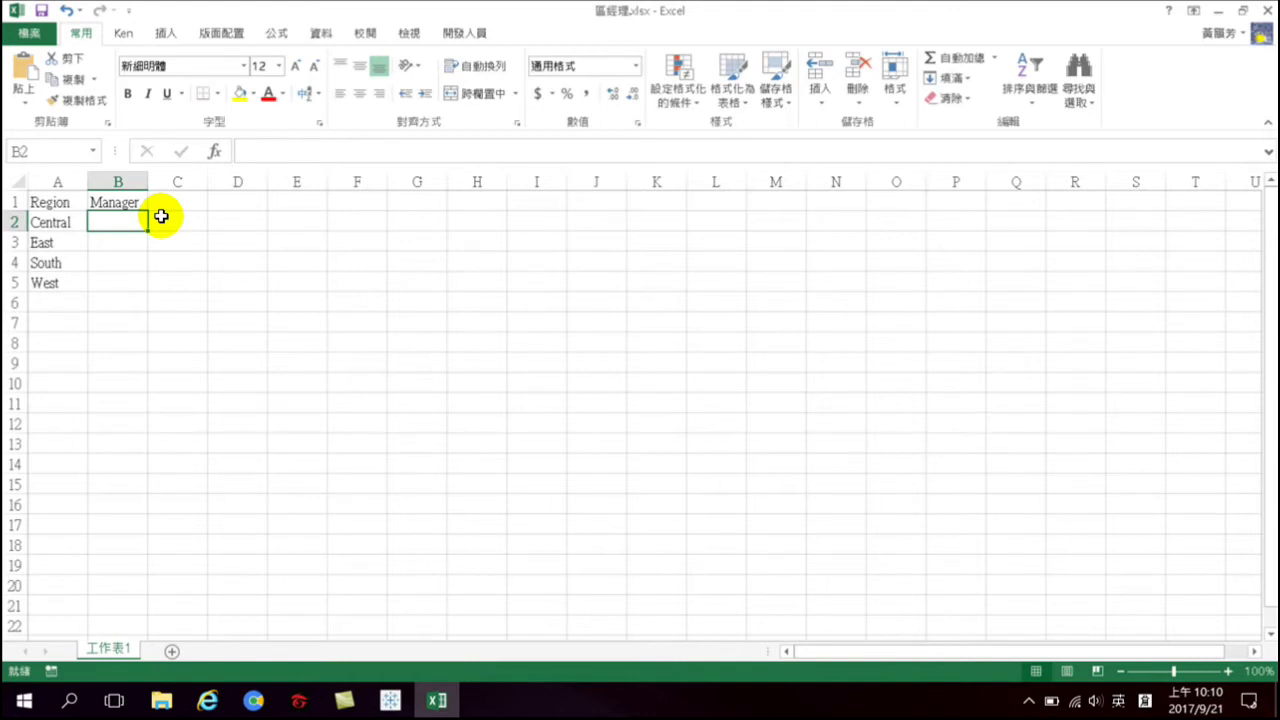
Fill in a manager's first name for each of the four regions in B2:B5 and close the workbook
text(Ken)
key(Return)
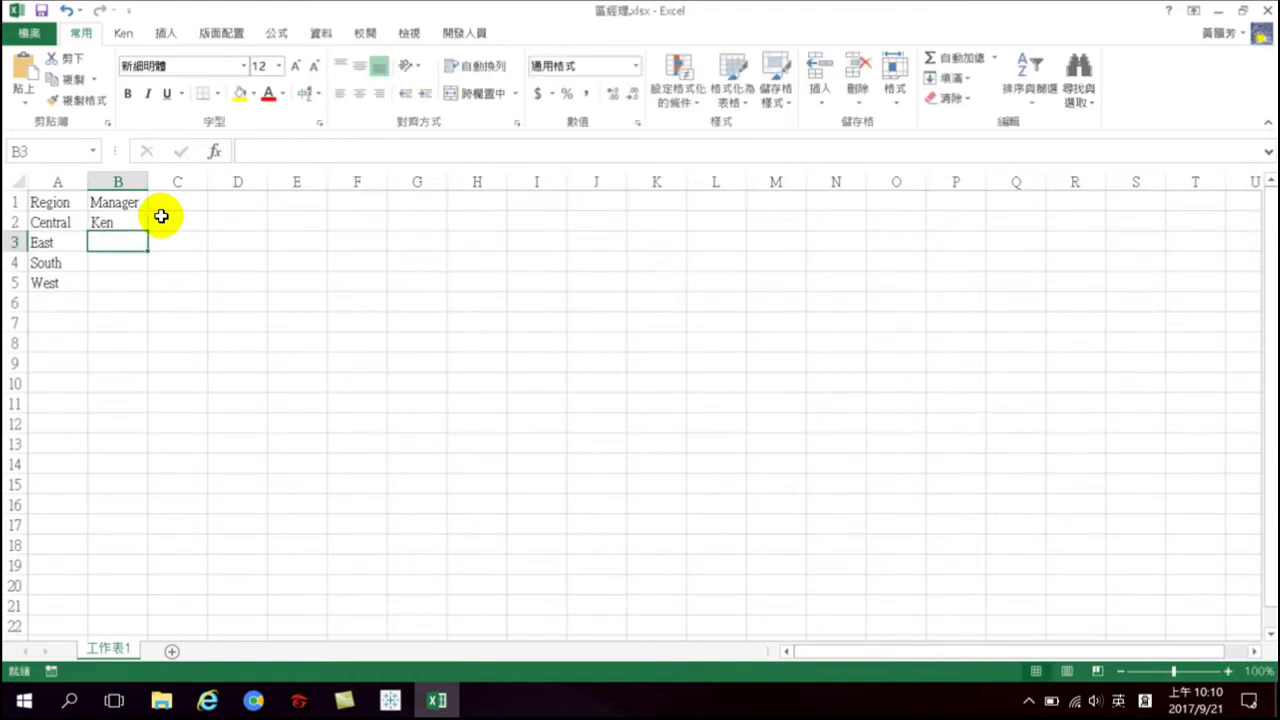
text(Mary)
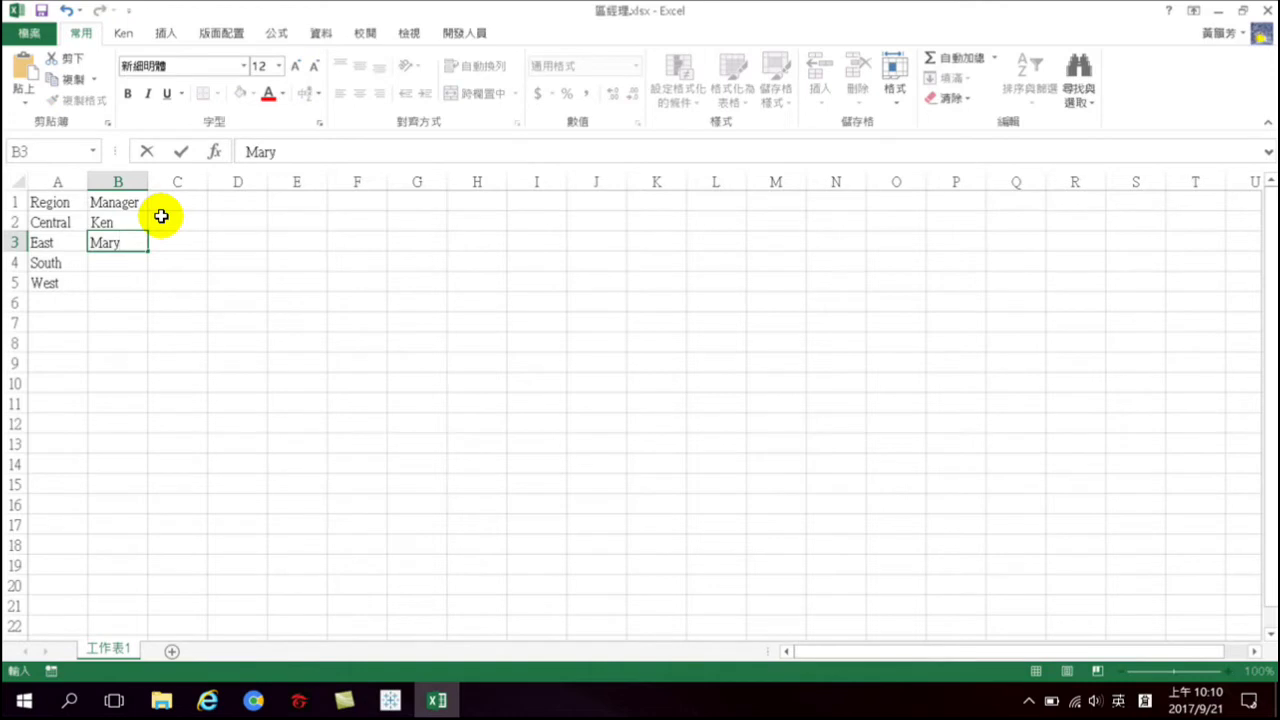
key(Return)
text(Tom)
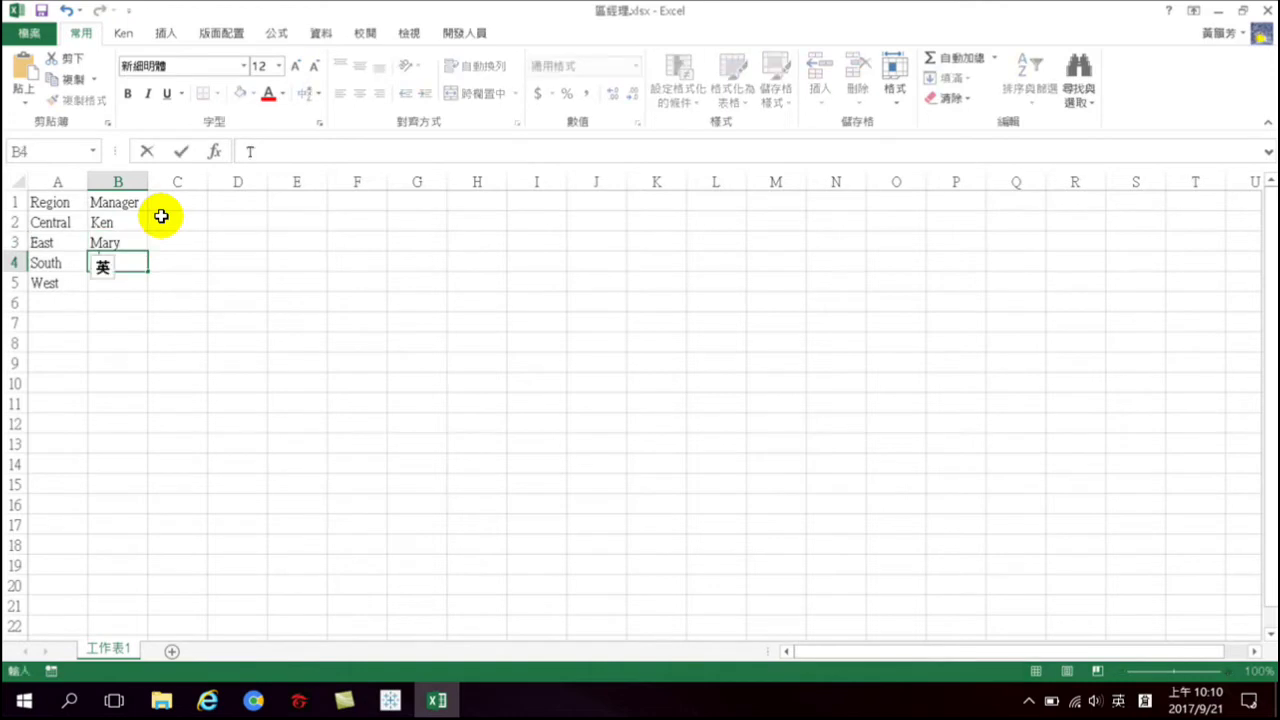
key(Return)
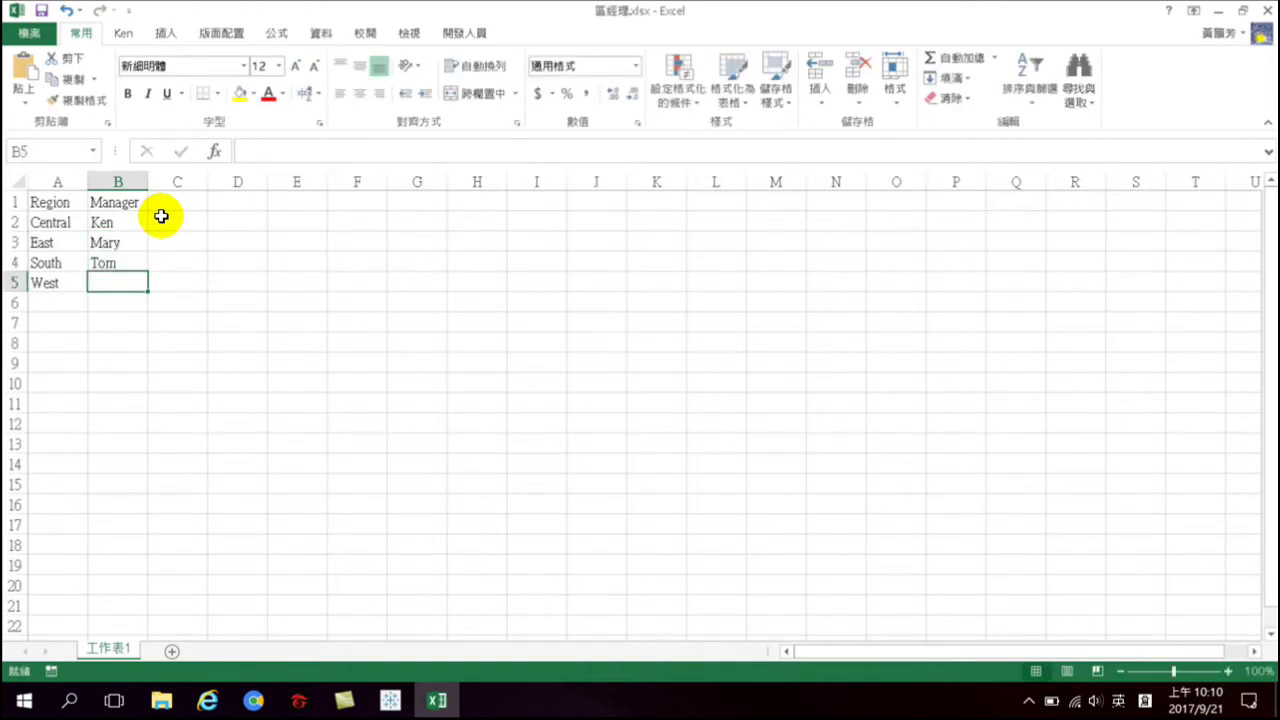
text(John)
key(Return)
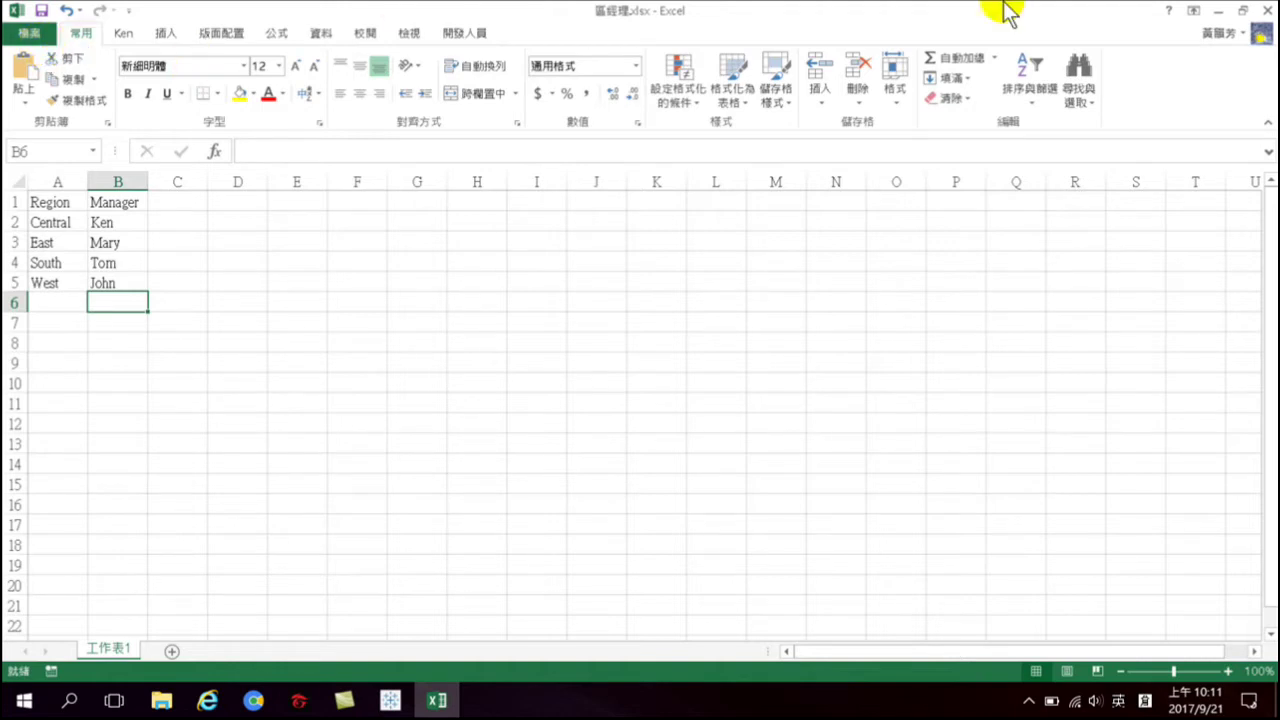
click(1264, 10)
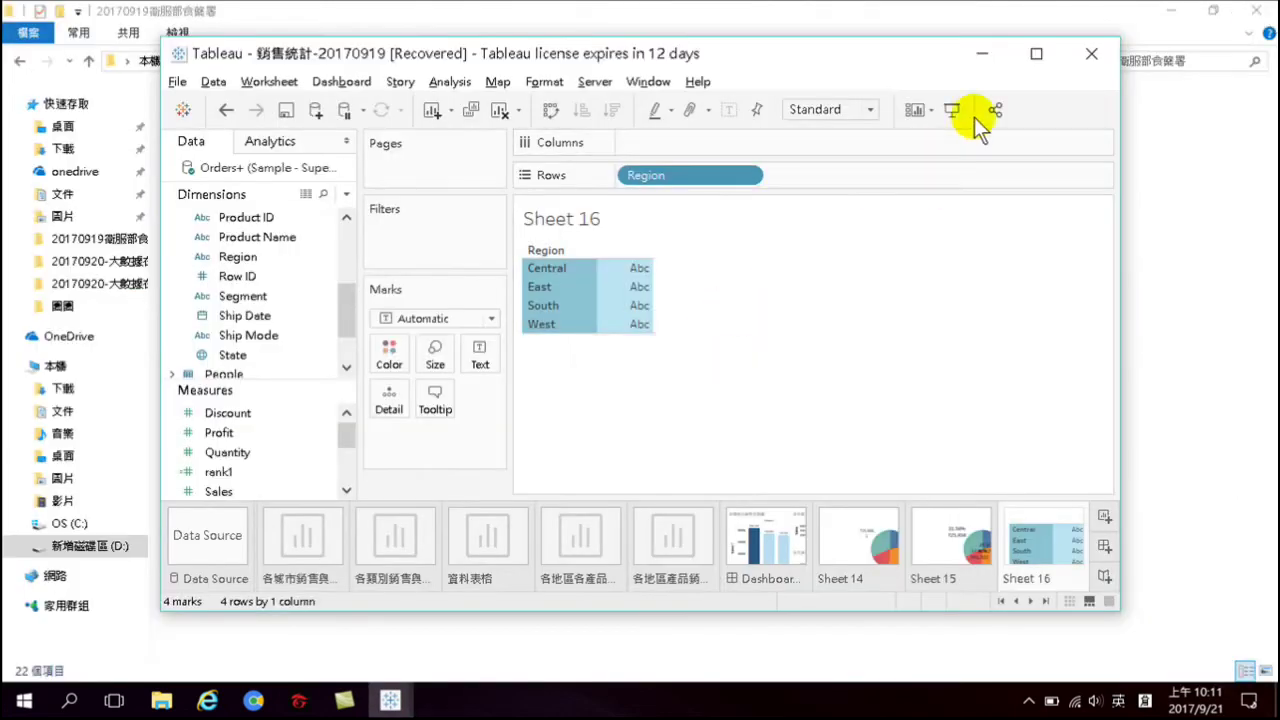
Save the recovered Tableau workbook as 銷售統計-20170919.twbx in maximized view, replacing the existing file, and return to Sheet 16
click(1036, 54)
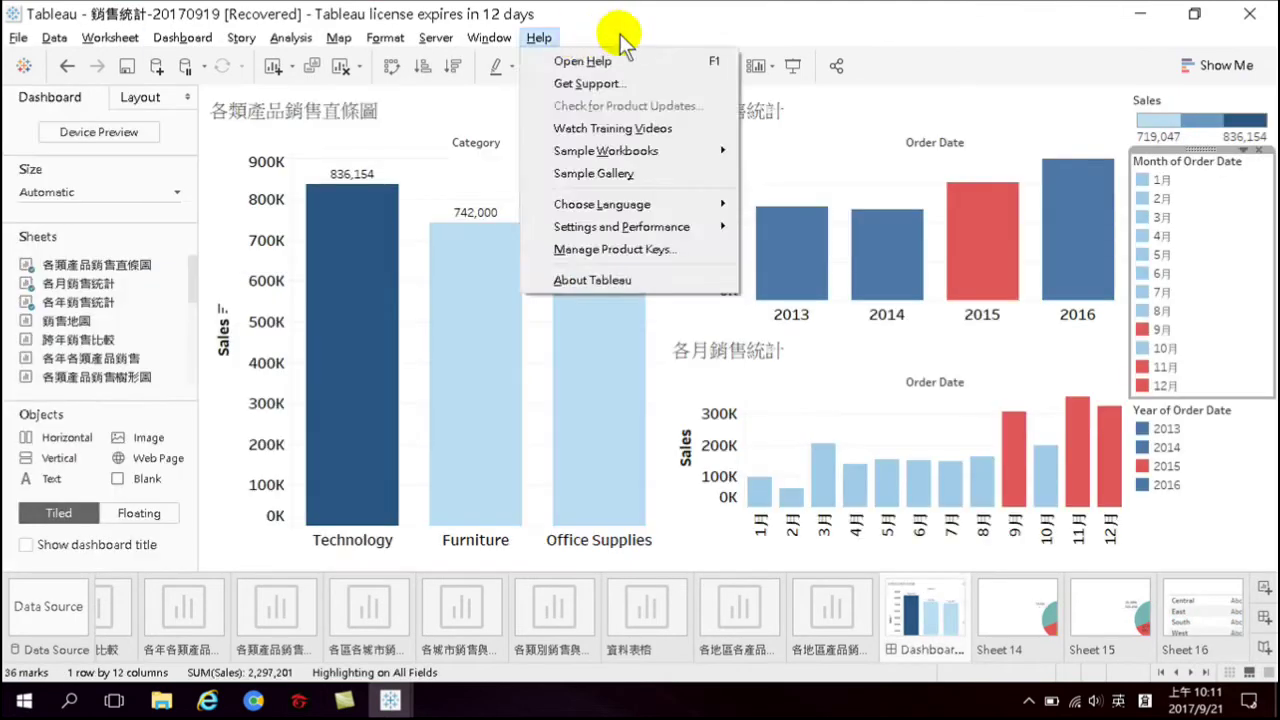
click(614, 30)
click(20, 40)
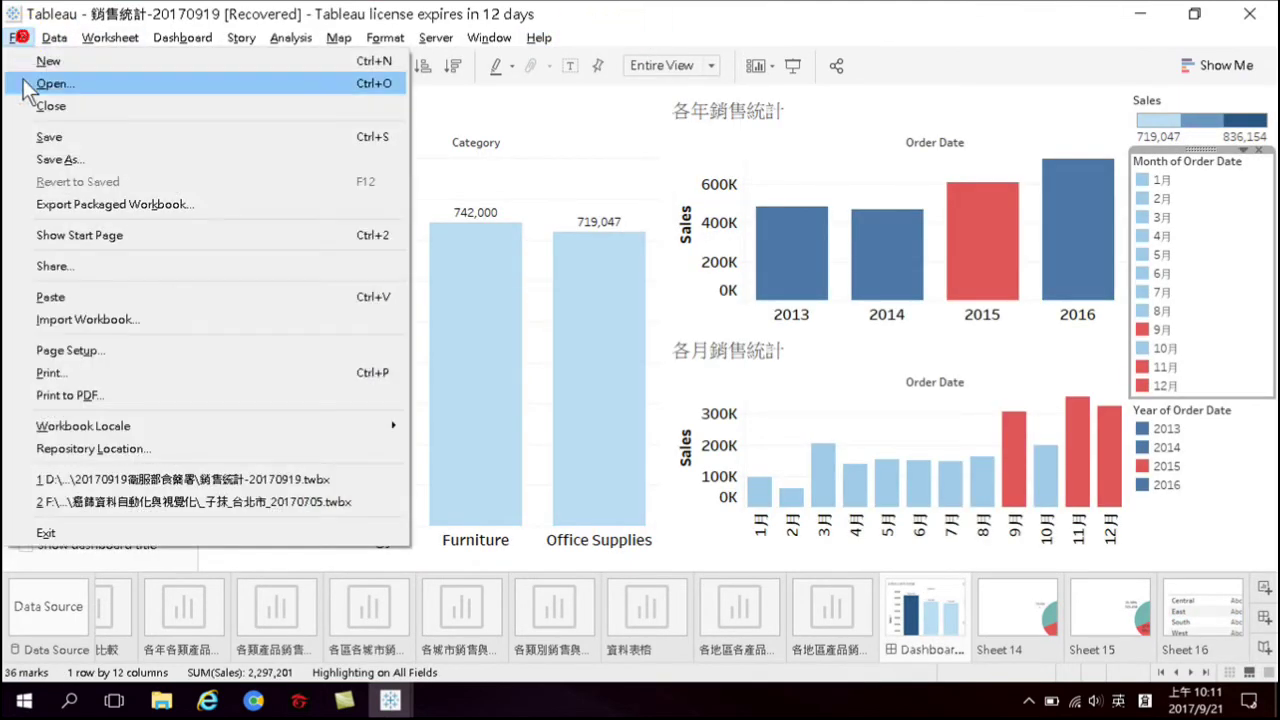
click(65, 141)
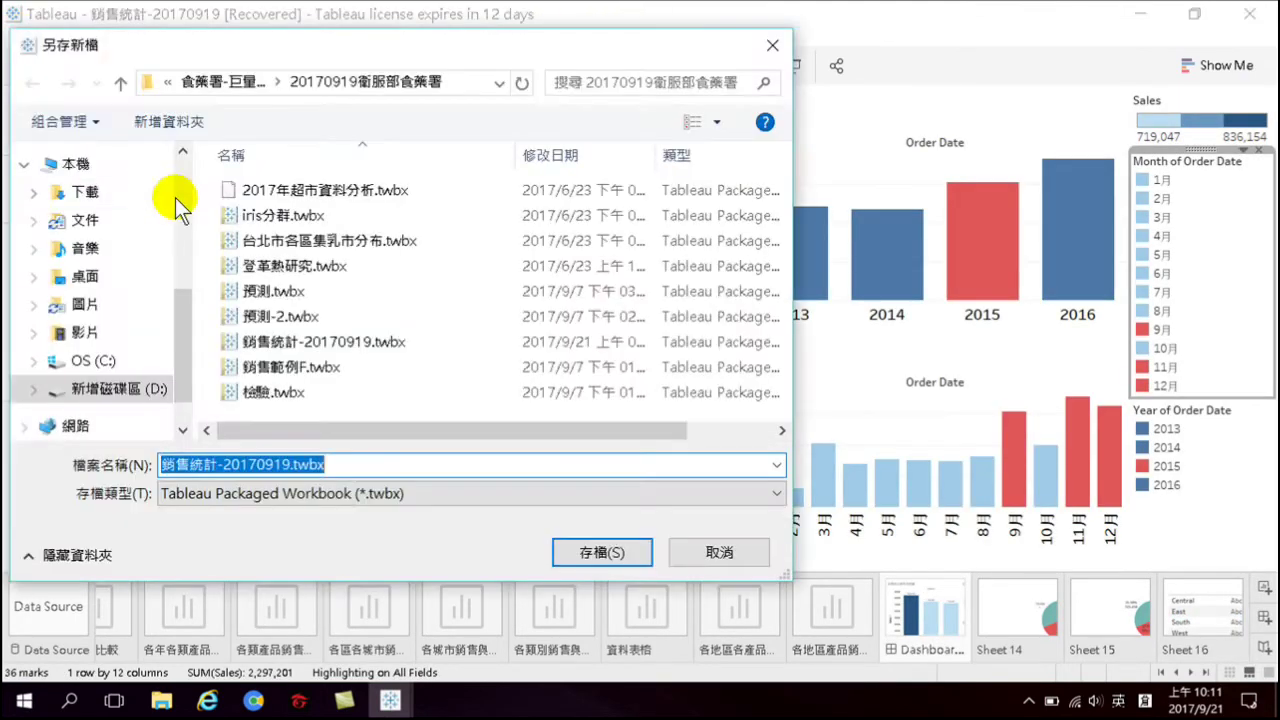
click(612, 552)
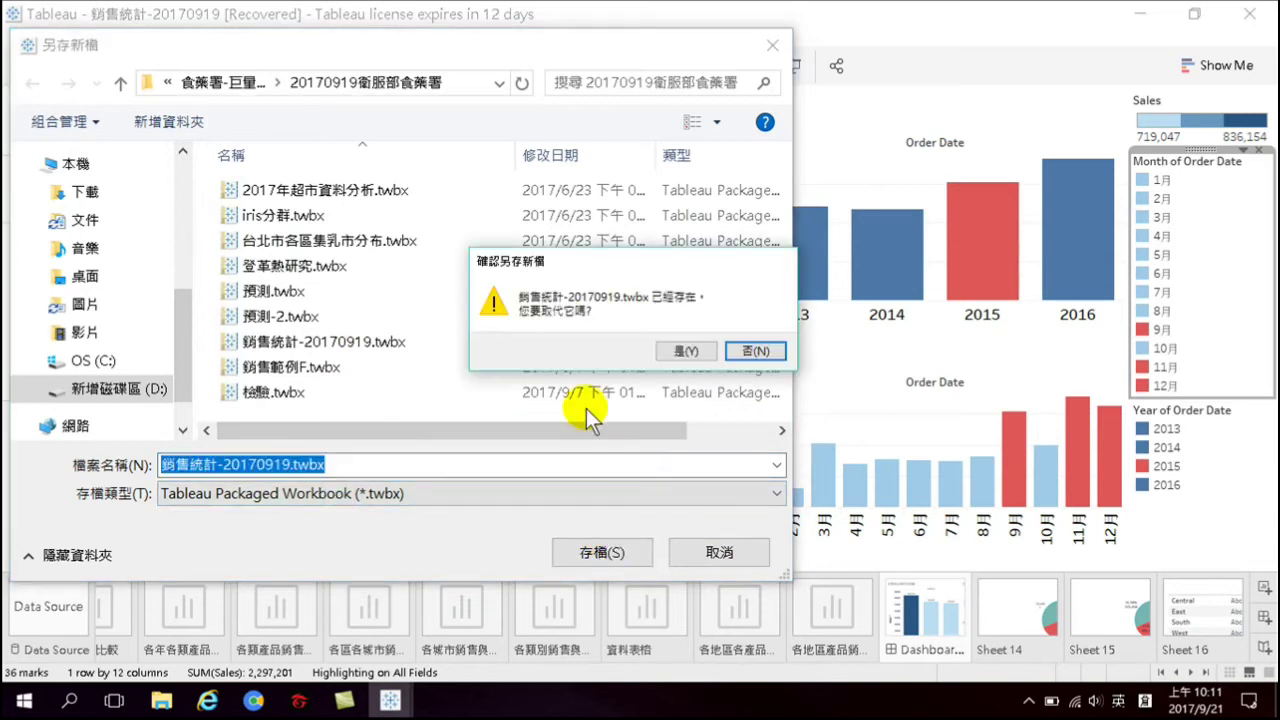
click(689, 350)
click(1139, 618)
click(1189, 601)
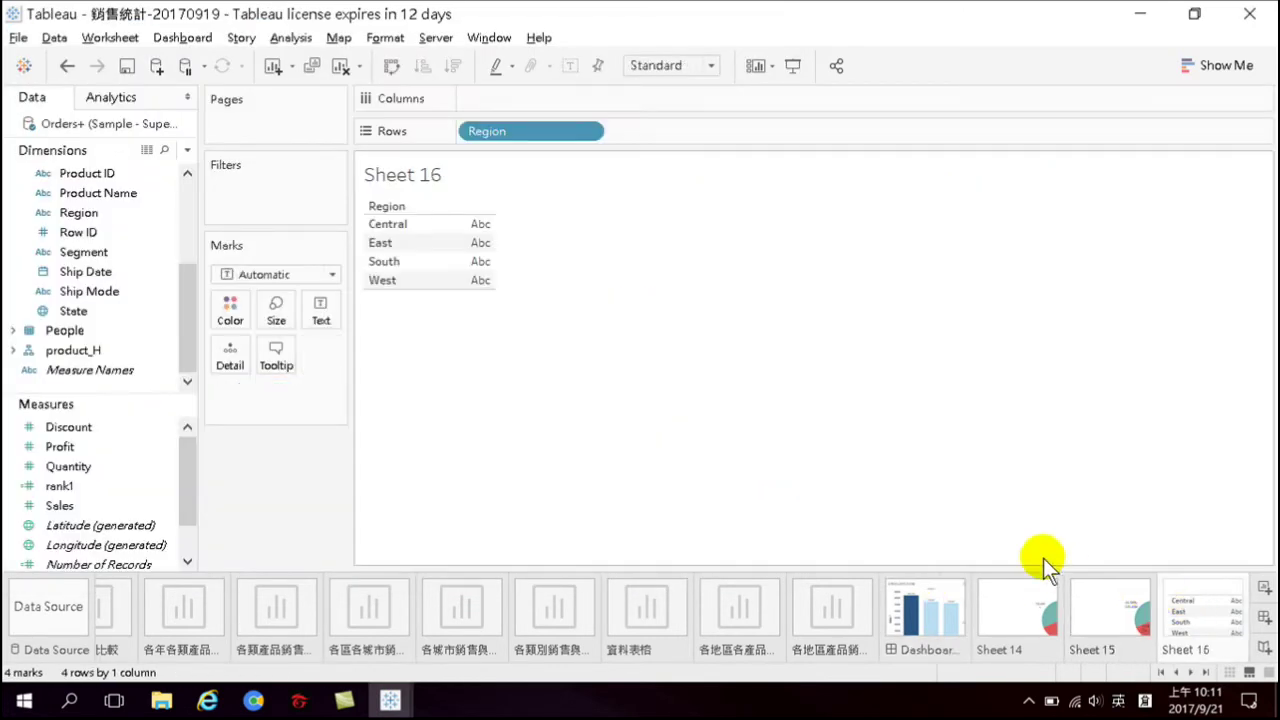
Examine the connections and joined tables of the Orders+ data source, checking the 跨年銷售比較 worksheet for comparison
click(54, 612)
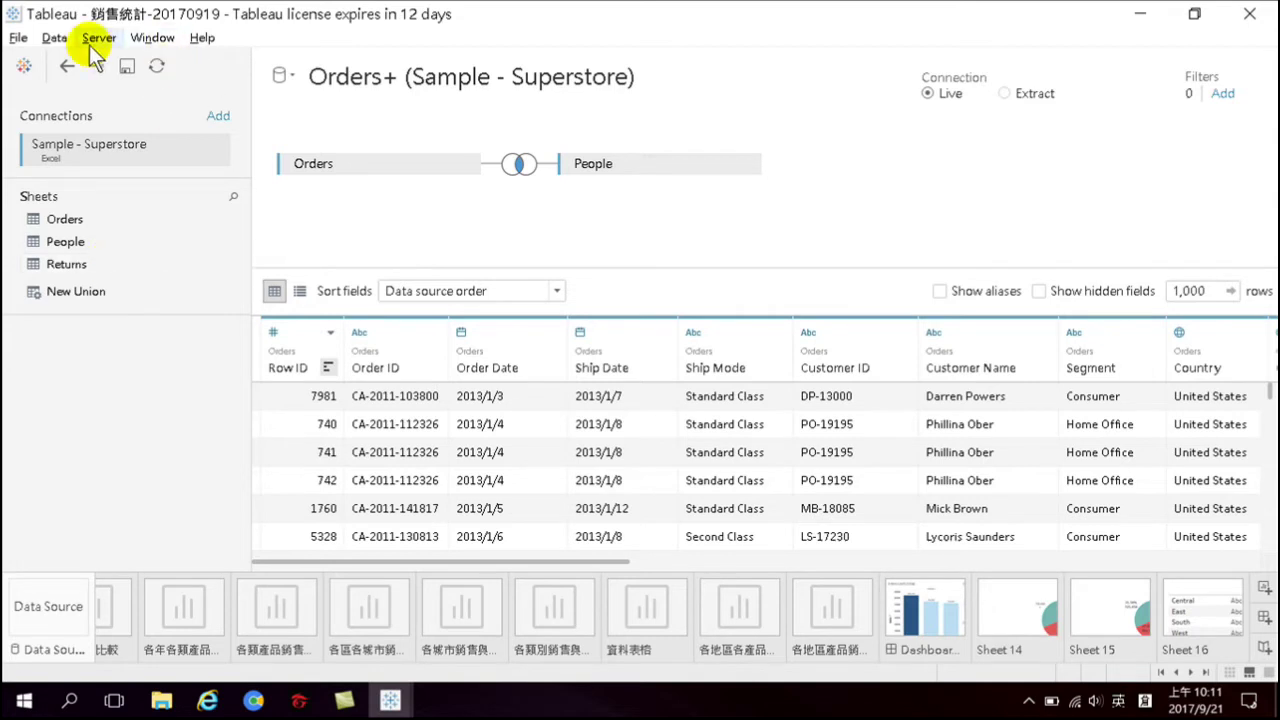
click(114, 605)
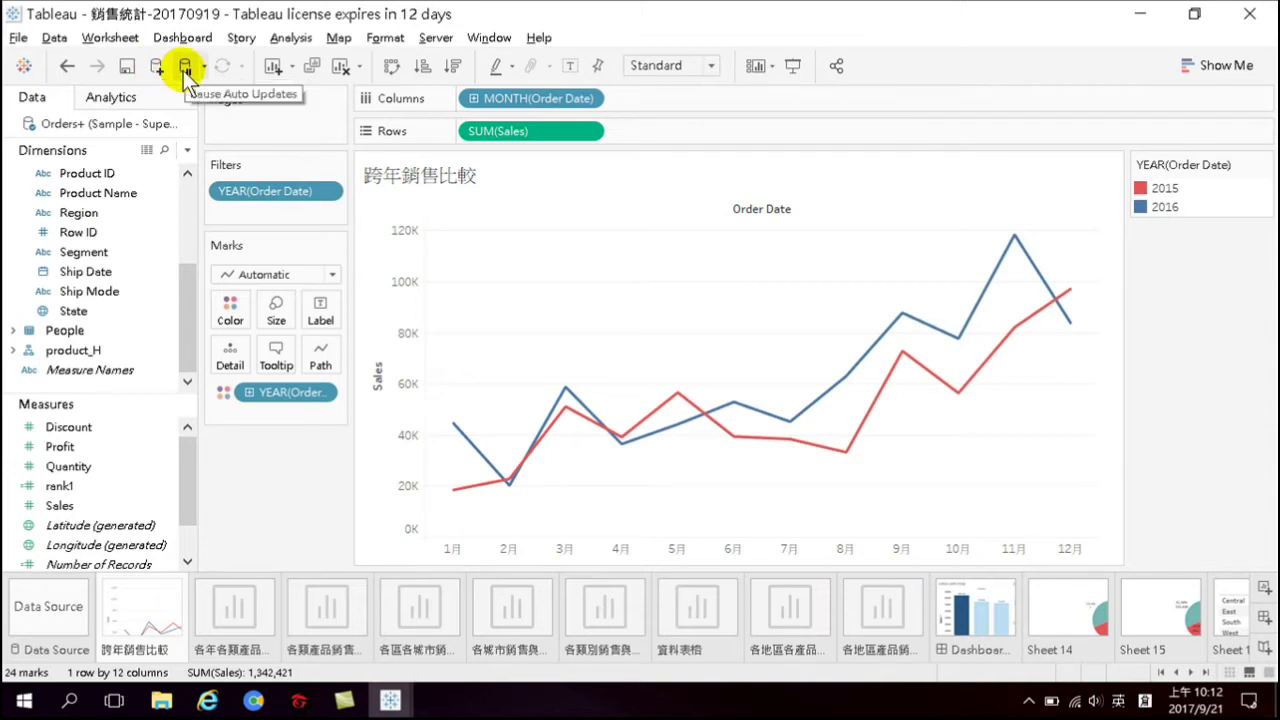
click(42, 607)
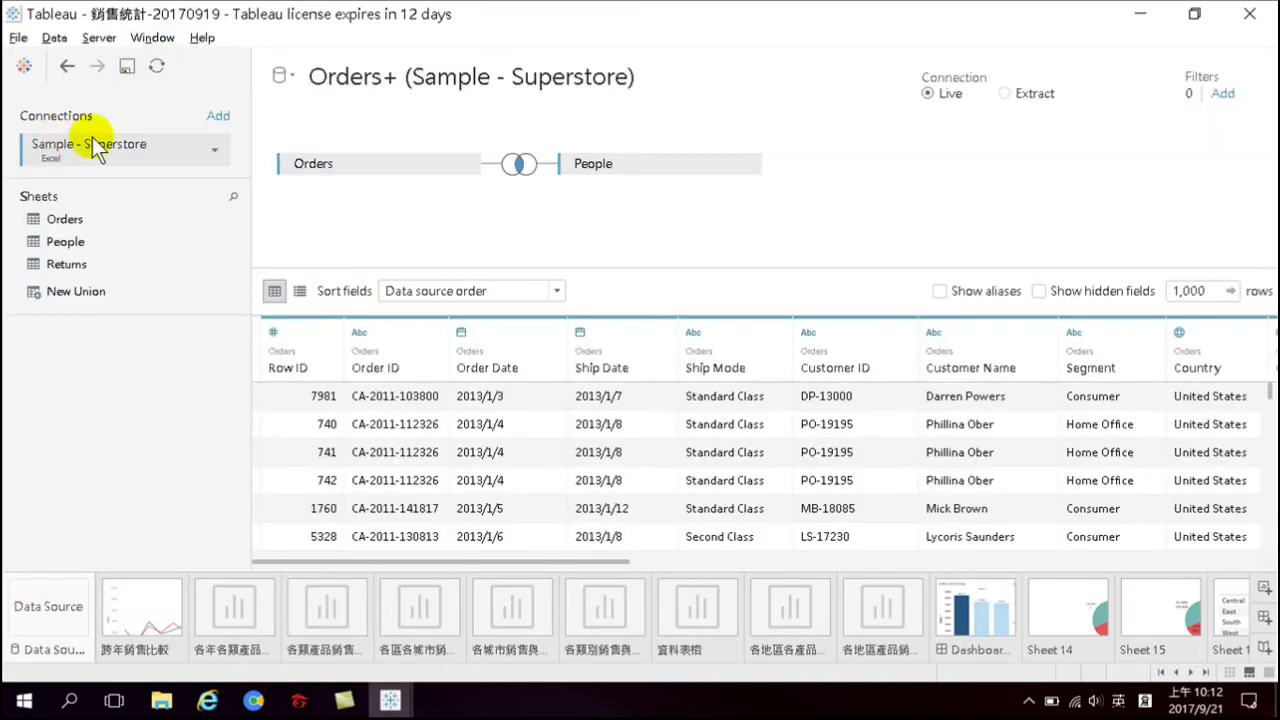
click(219, 122)
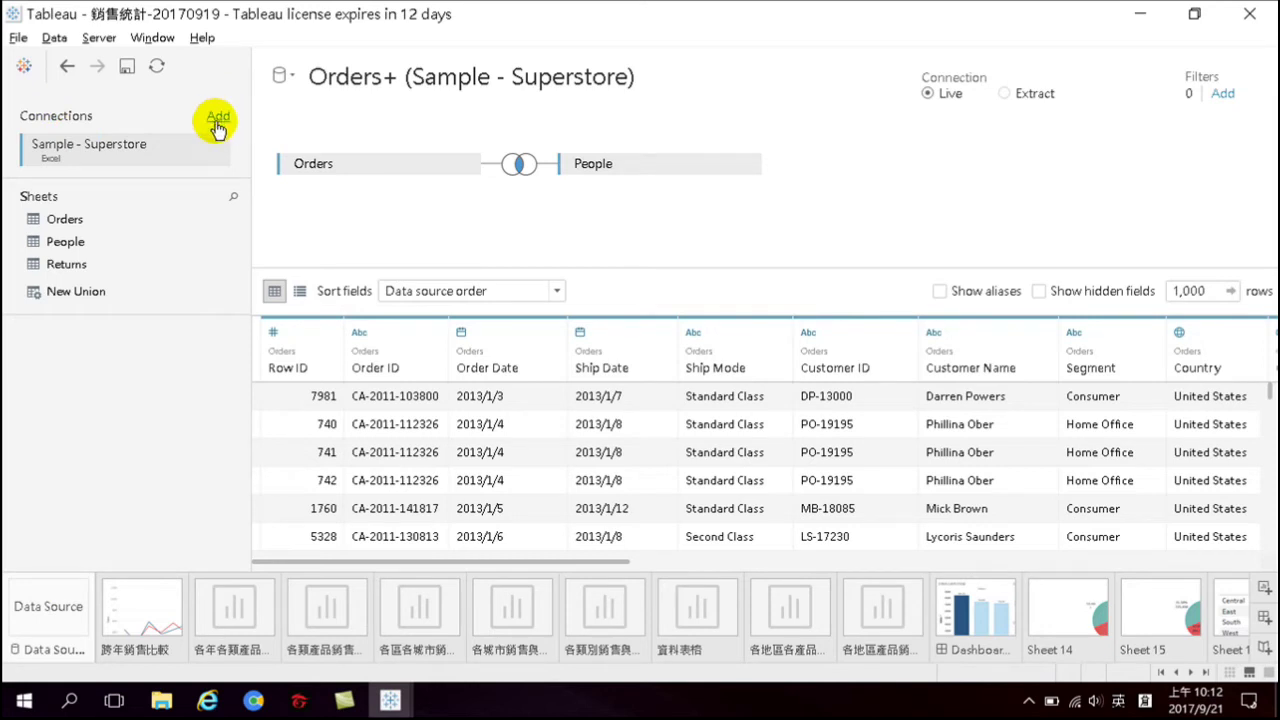
click(150, 597)
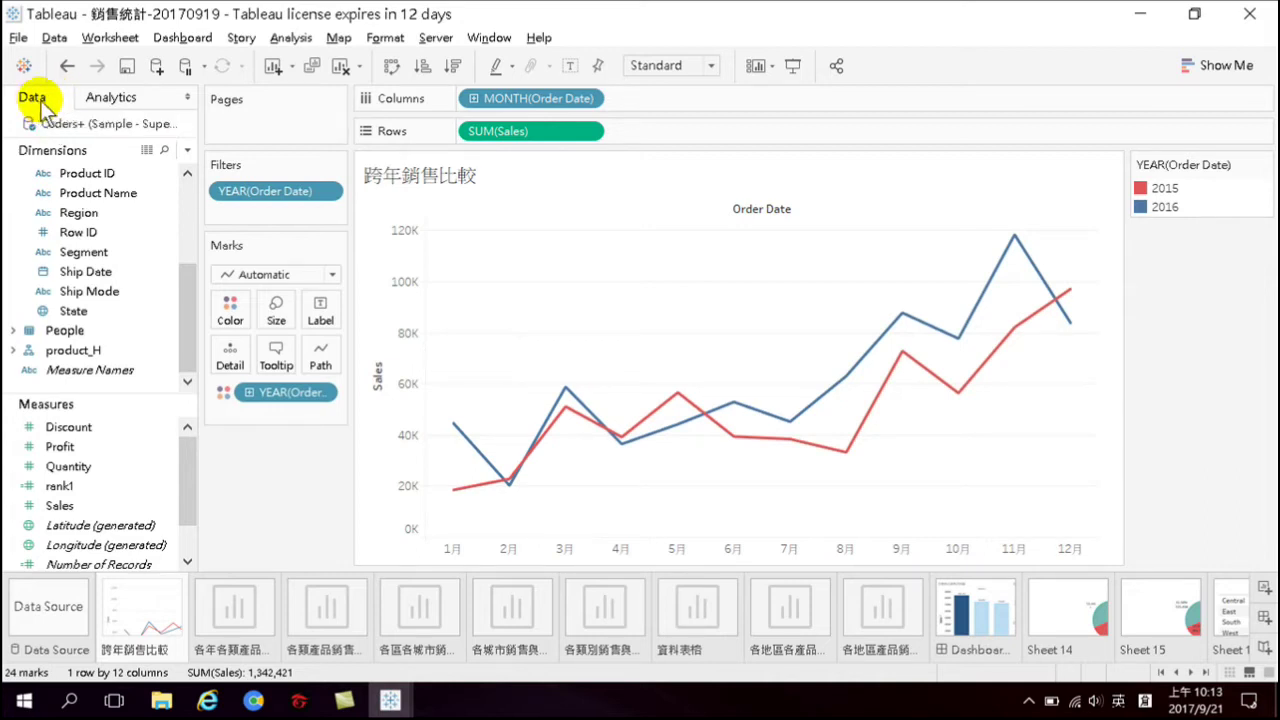
Add 區經理.xlsx from the 20170919衛服部食藥署 folder on drive D as a second Excel connection, join its 工作表1 to Orders, and check the joined columns
click(30, 607)
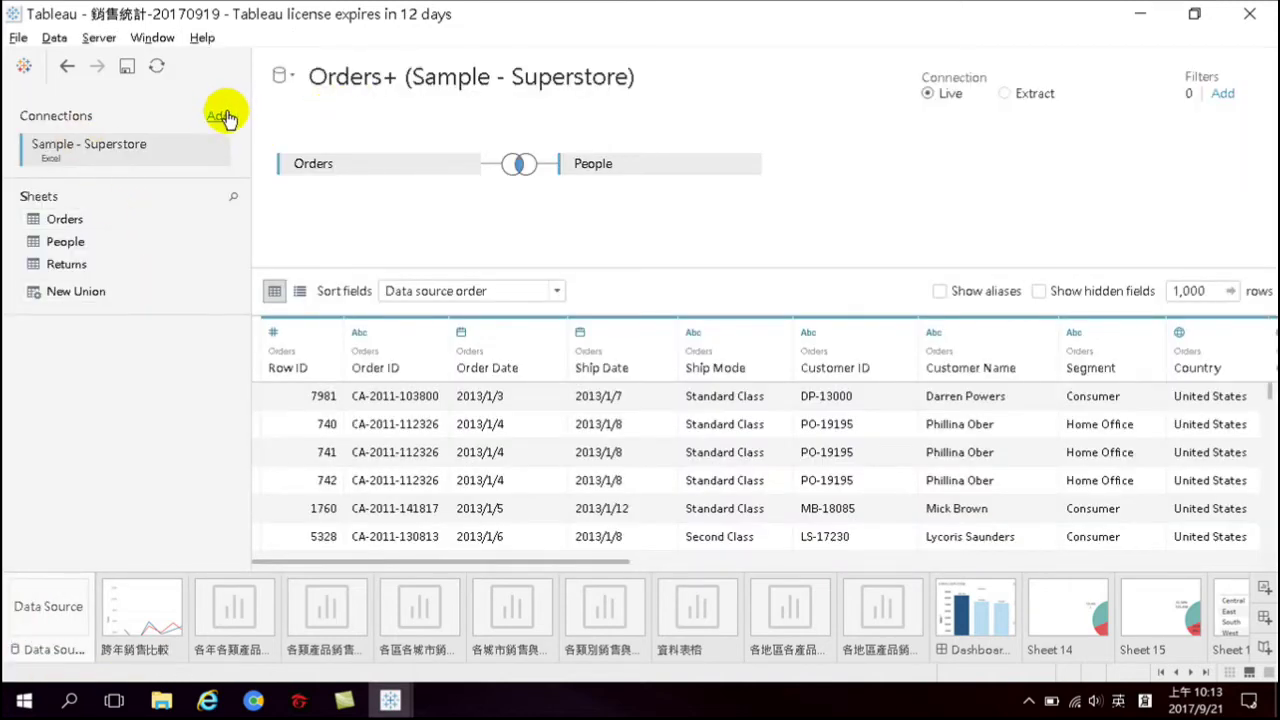
click(221, 118)
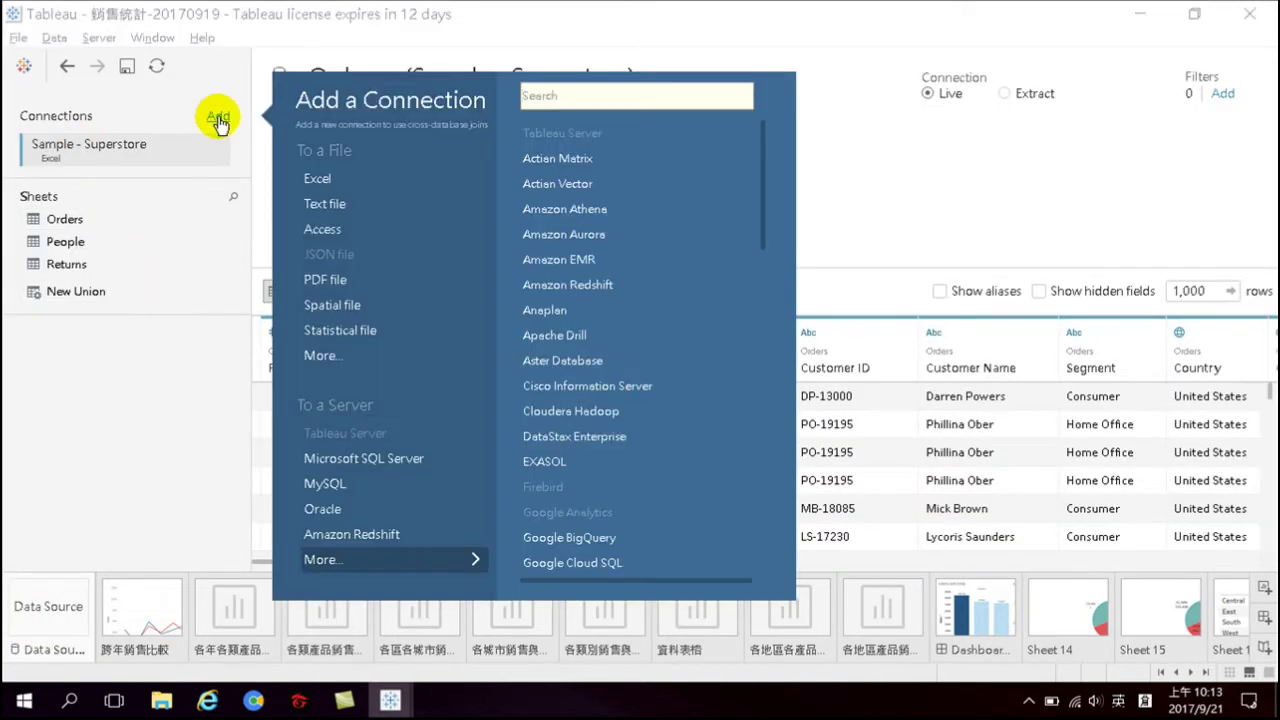
click(321, 178)
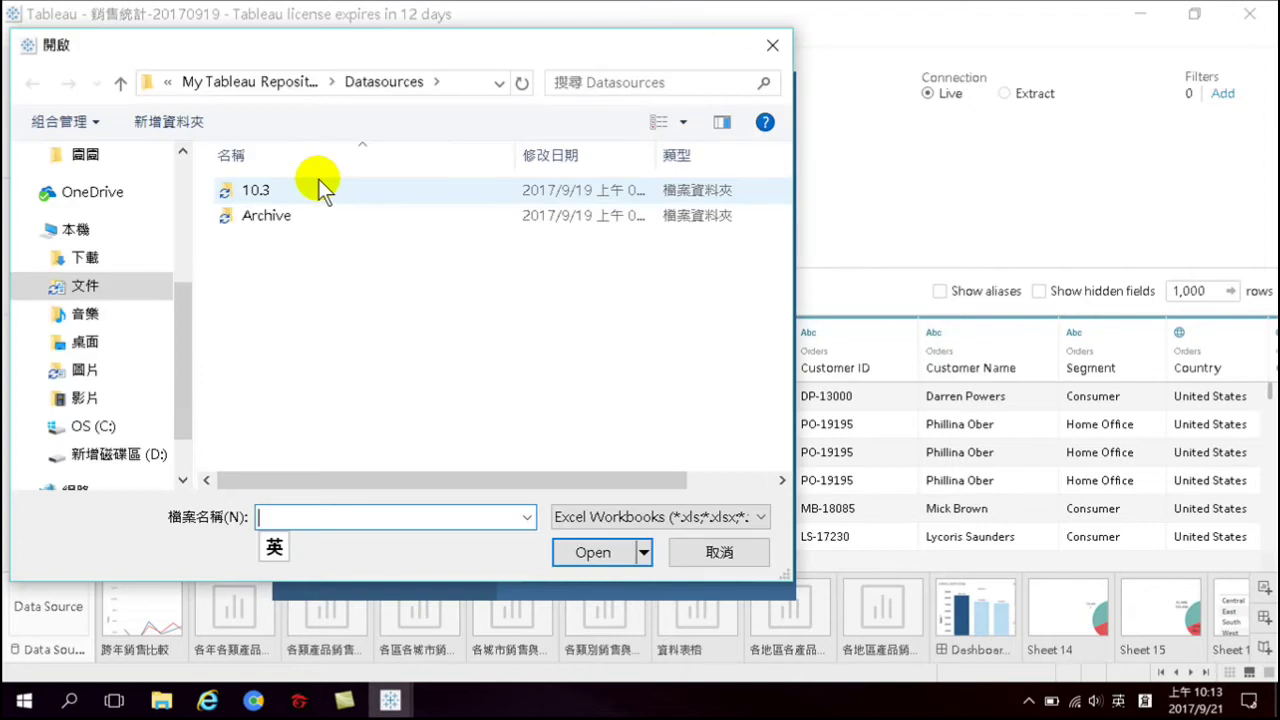
drag(185, 310, 183, 362)
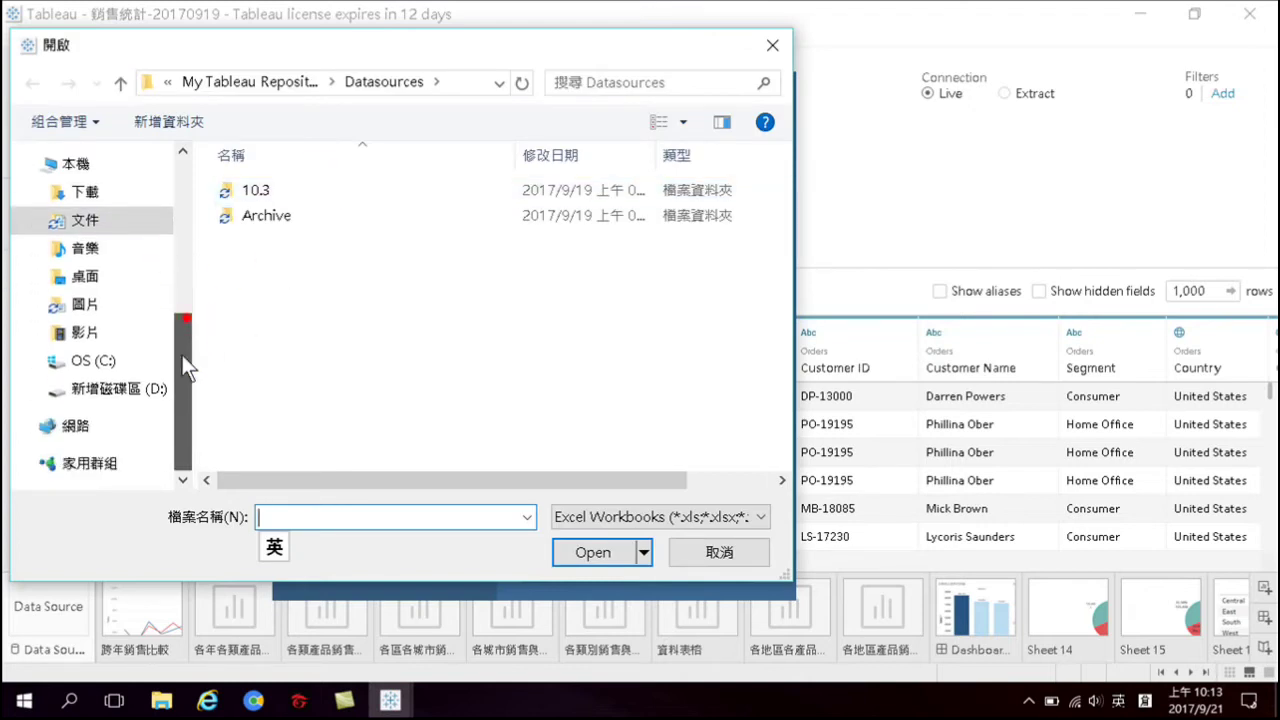
click(126, 389)
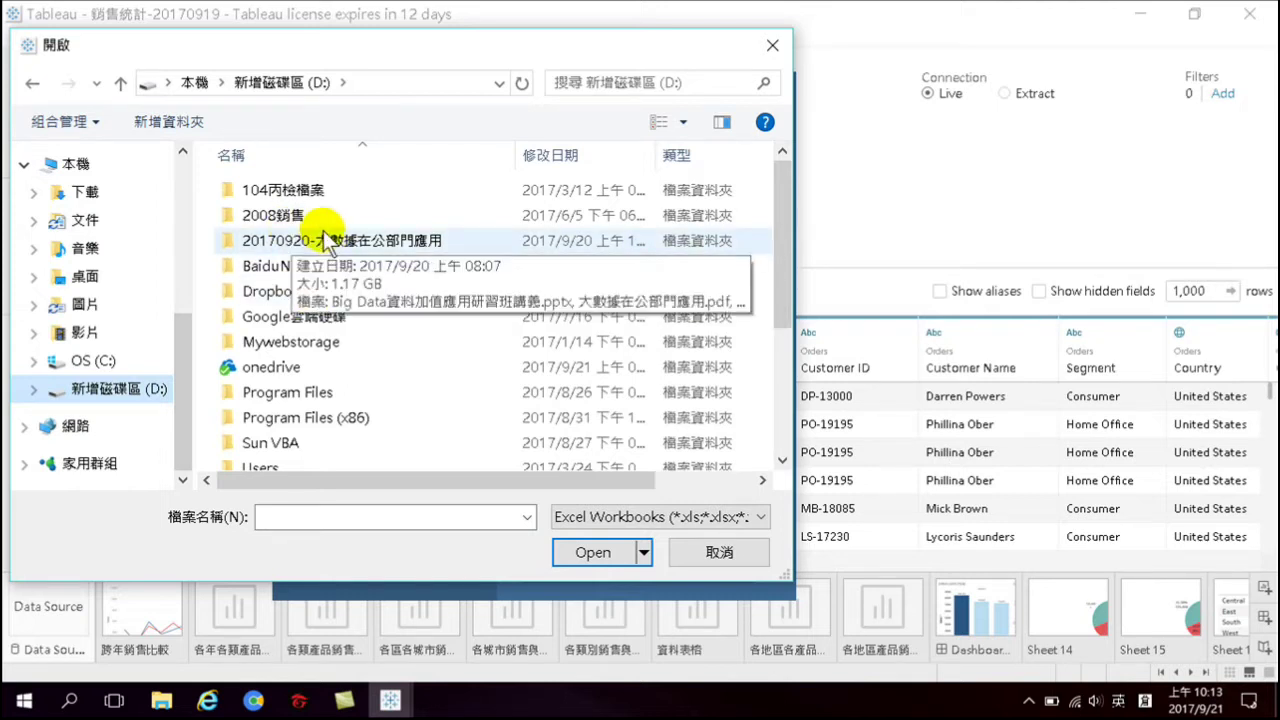
drag(783, 195, 771, 307)
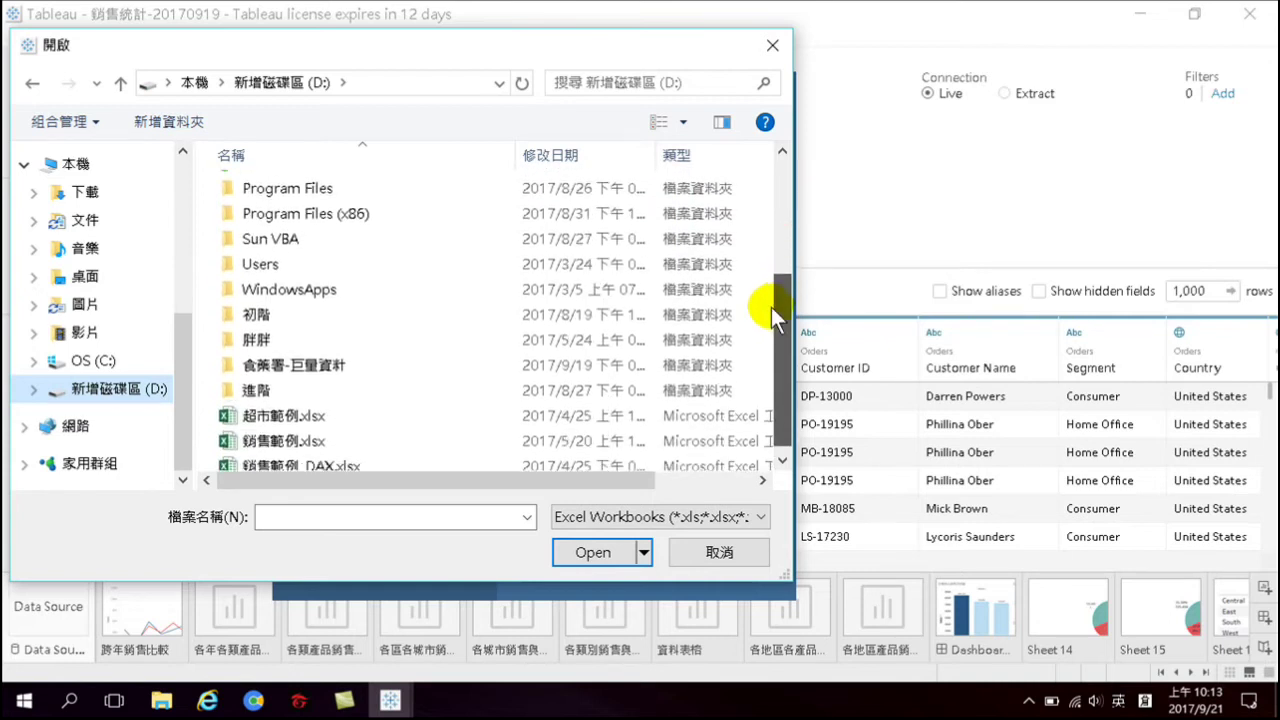
double_click(262, 359)
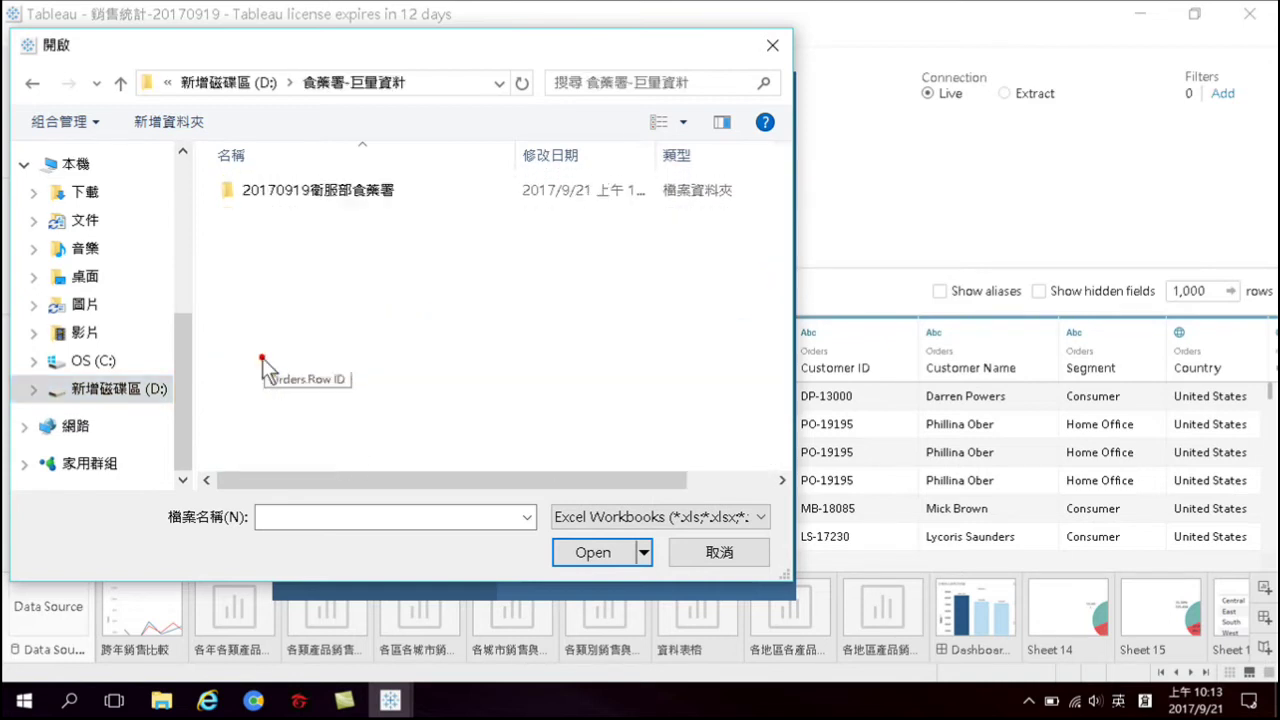
double_click(313, 199)
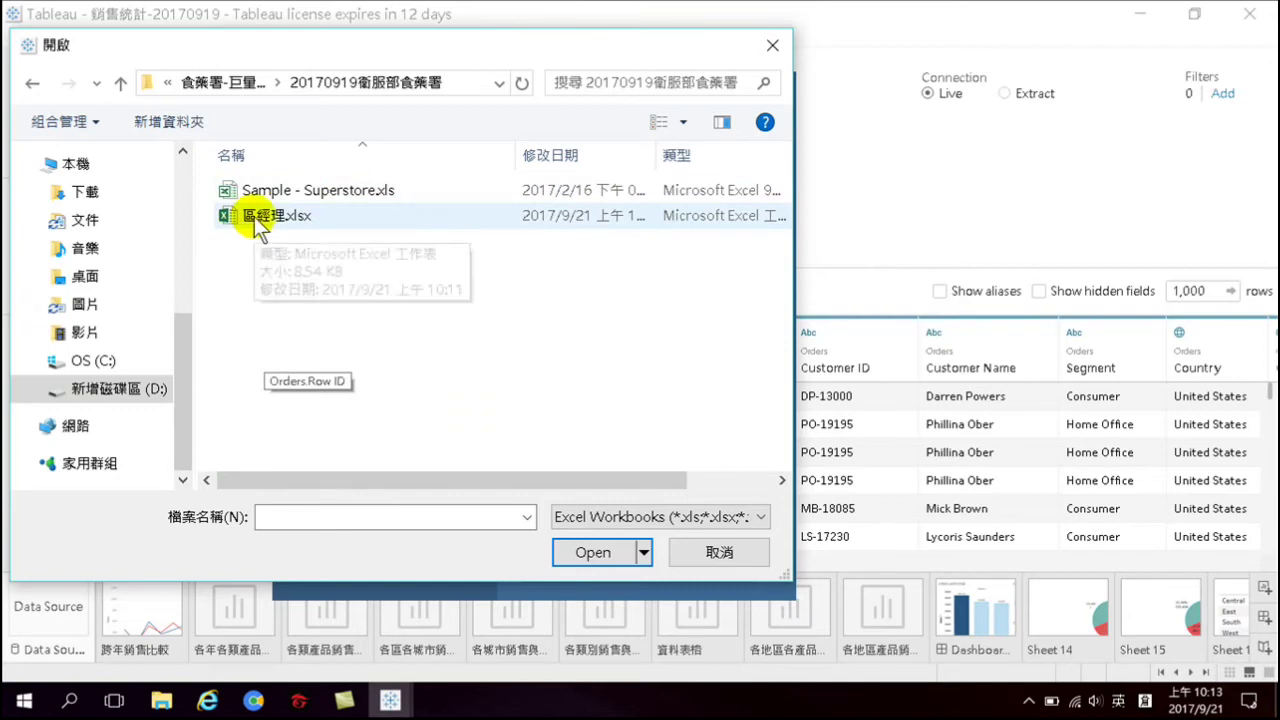
click(271, 218)
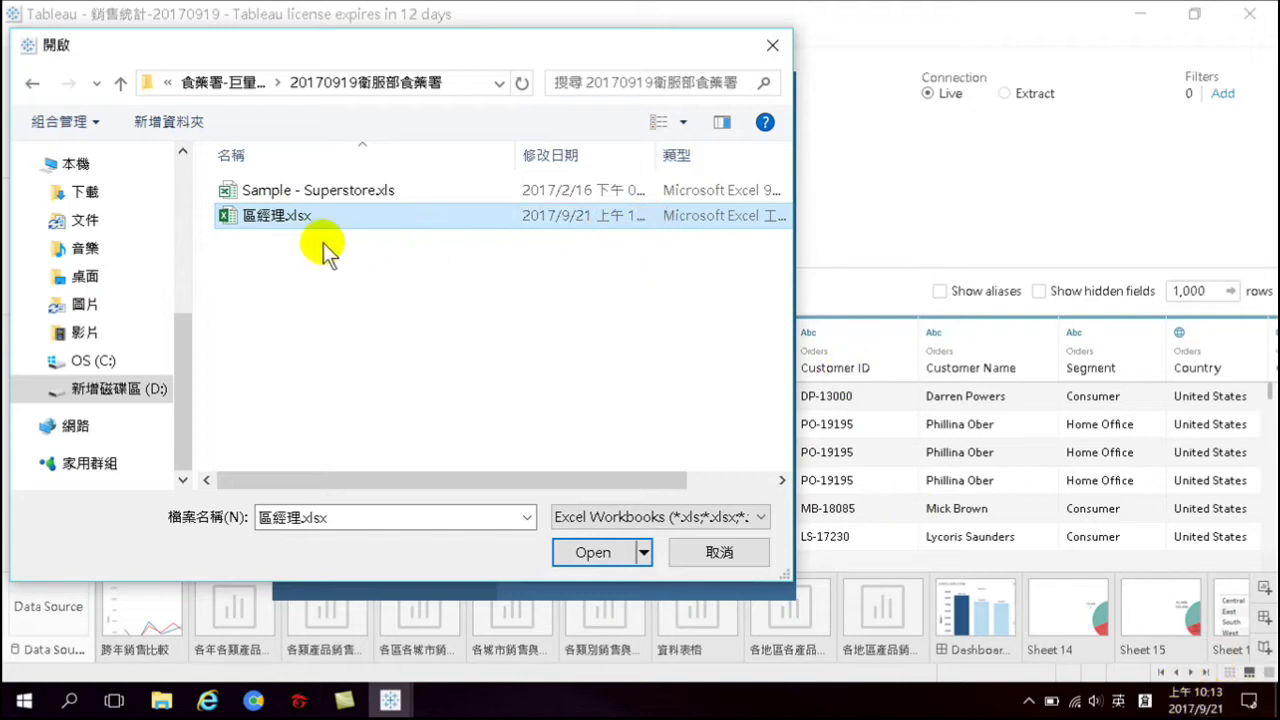
click(592, 552)
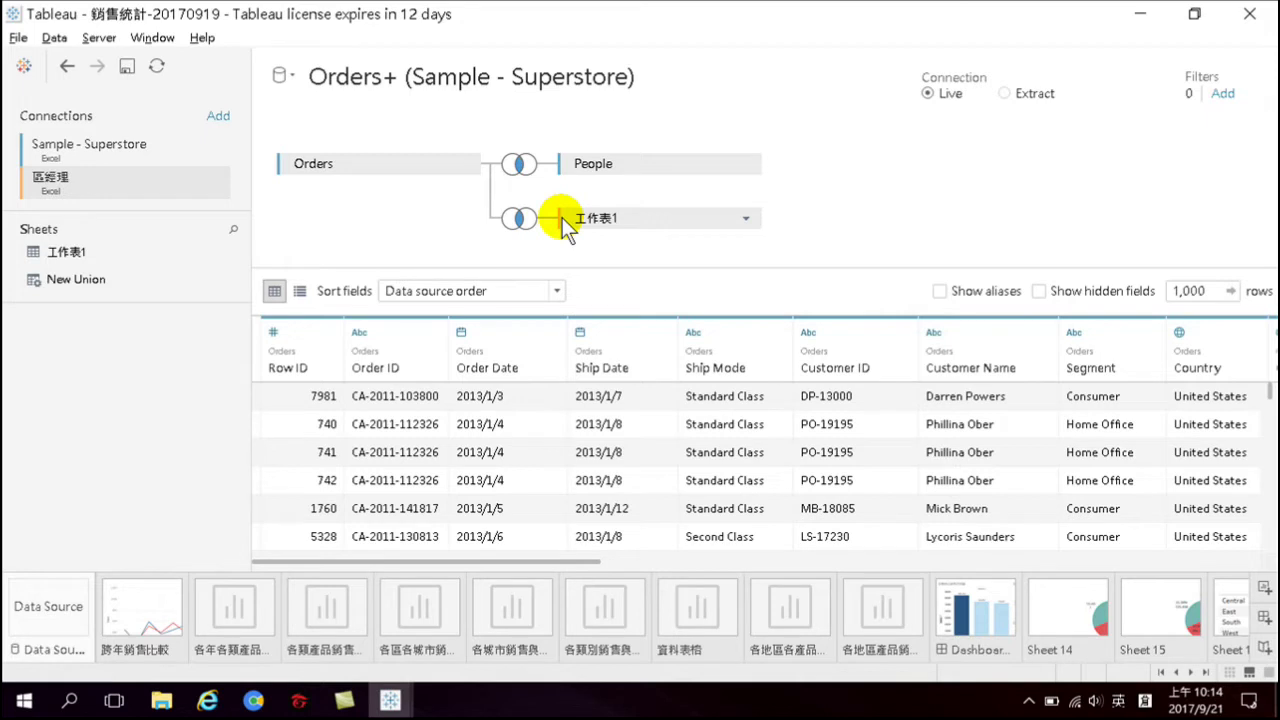
drag(475, 562, 1200, 565)
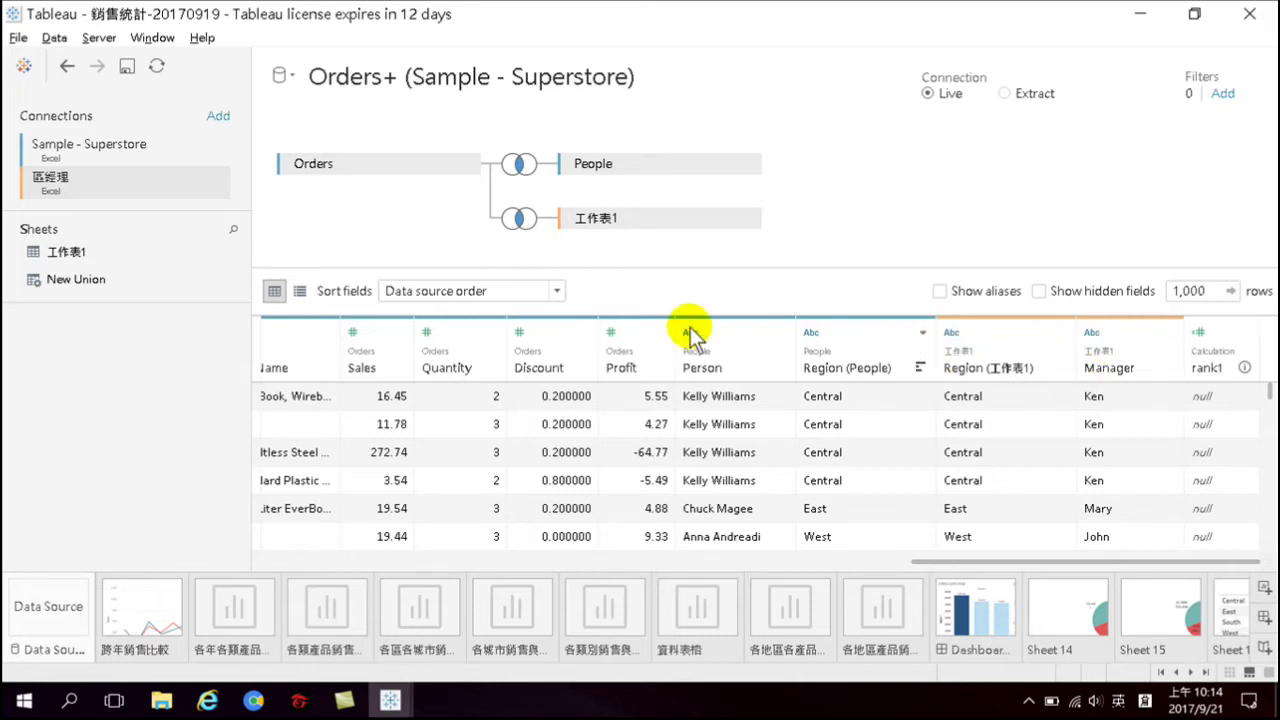
Review the existing worksheets, including 跨年銷售比較 and 各年各類產品銷售, with the extended data source
click(143, 603)
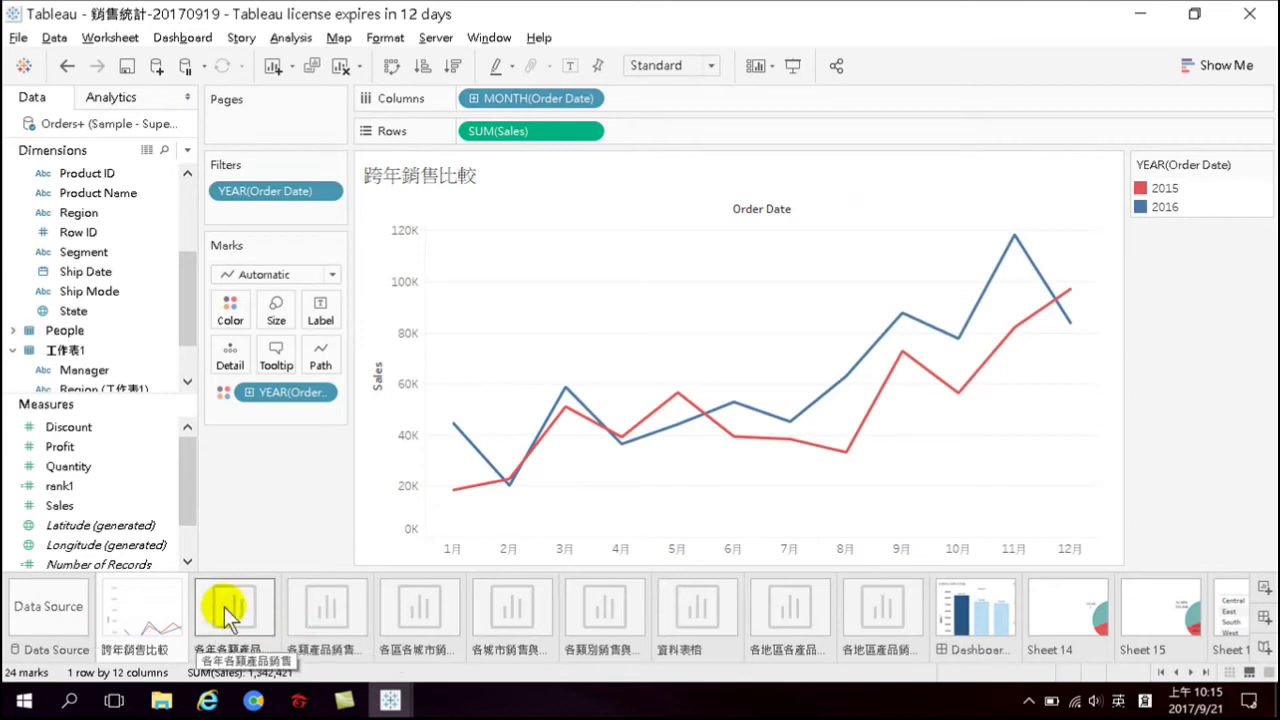
click(222, 610)
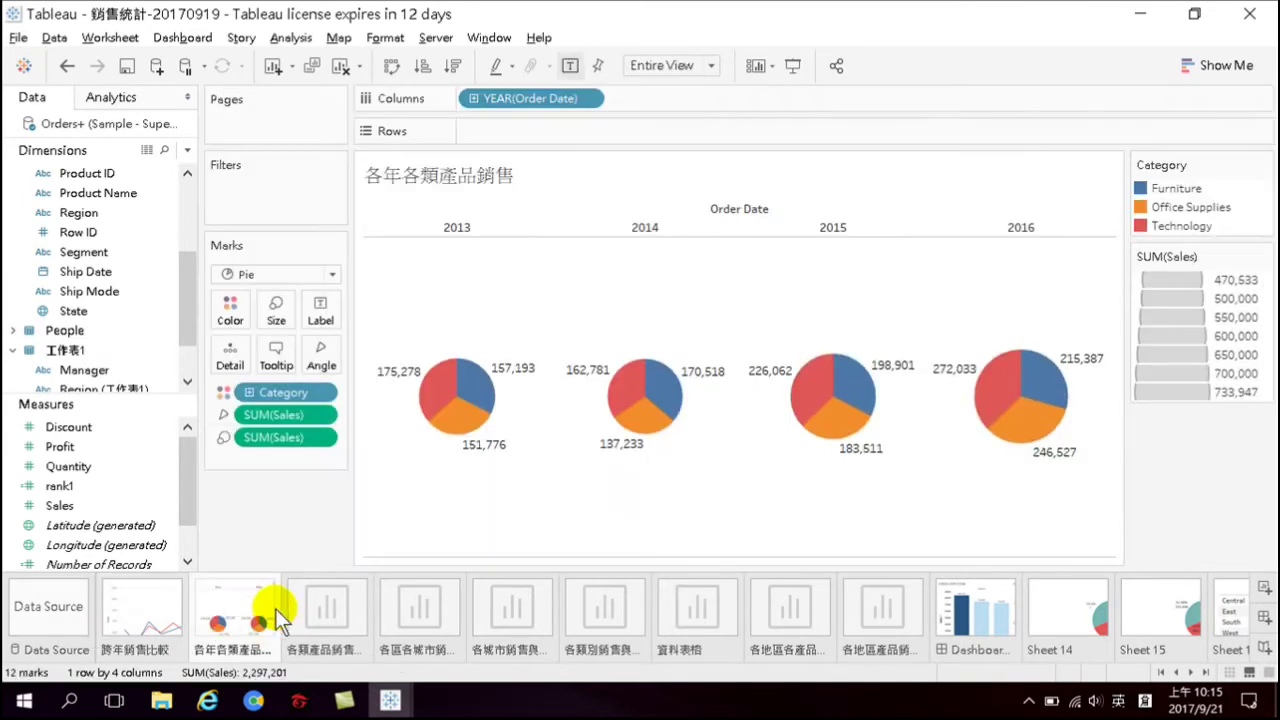
click(147, 606)
click(241, 605)
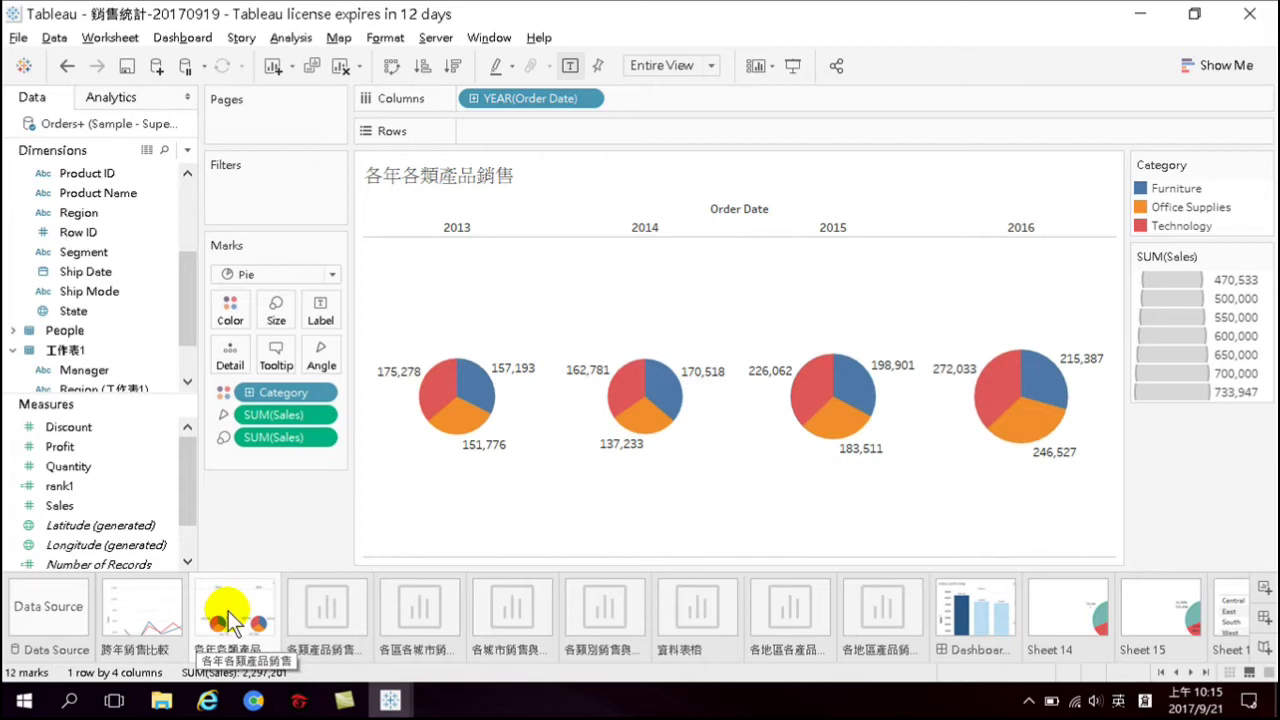
click(88, 484)
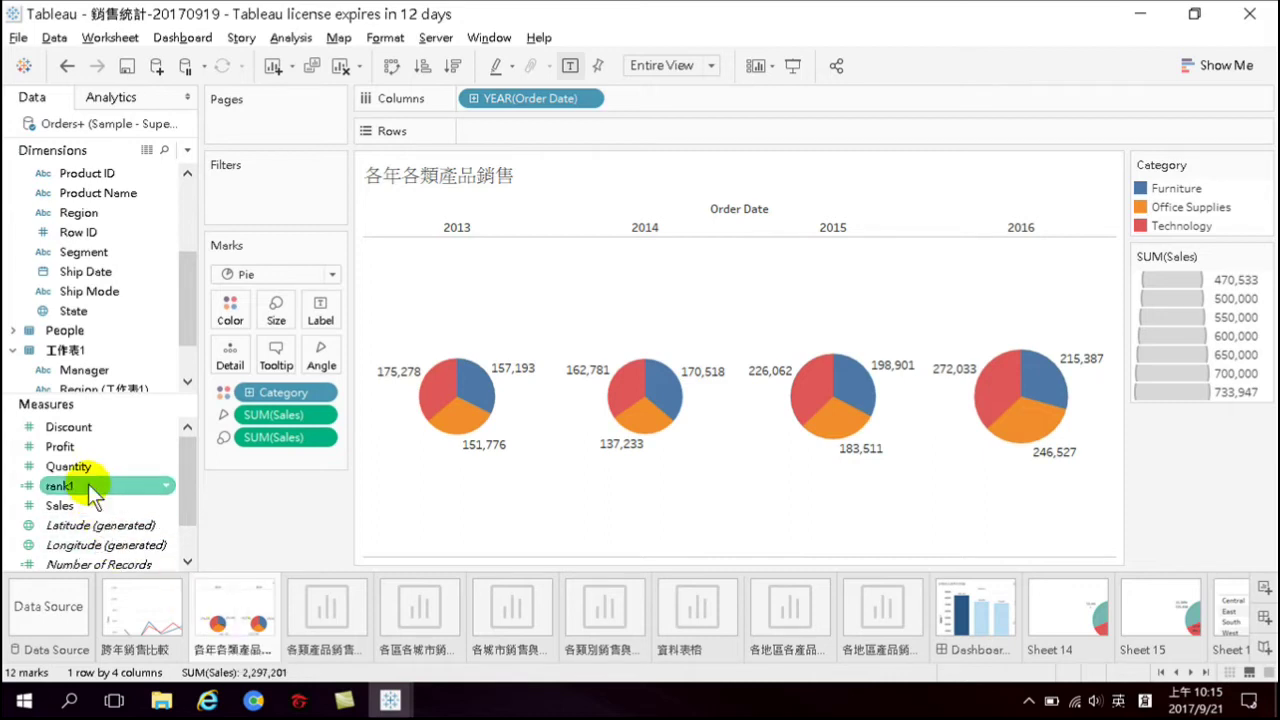
key(ctrl+Tab)
Create a new worksheet with a text table of Sales by Region and the Manager field from 工作表1
click(1264, 588)
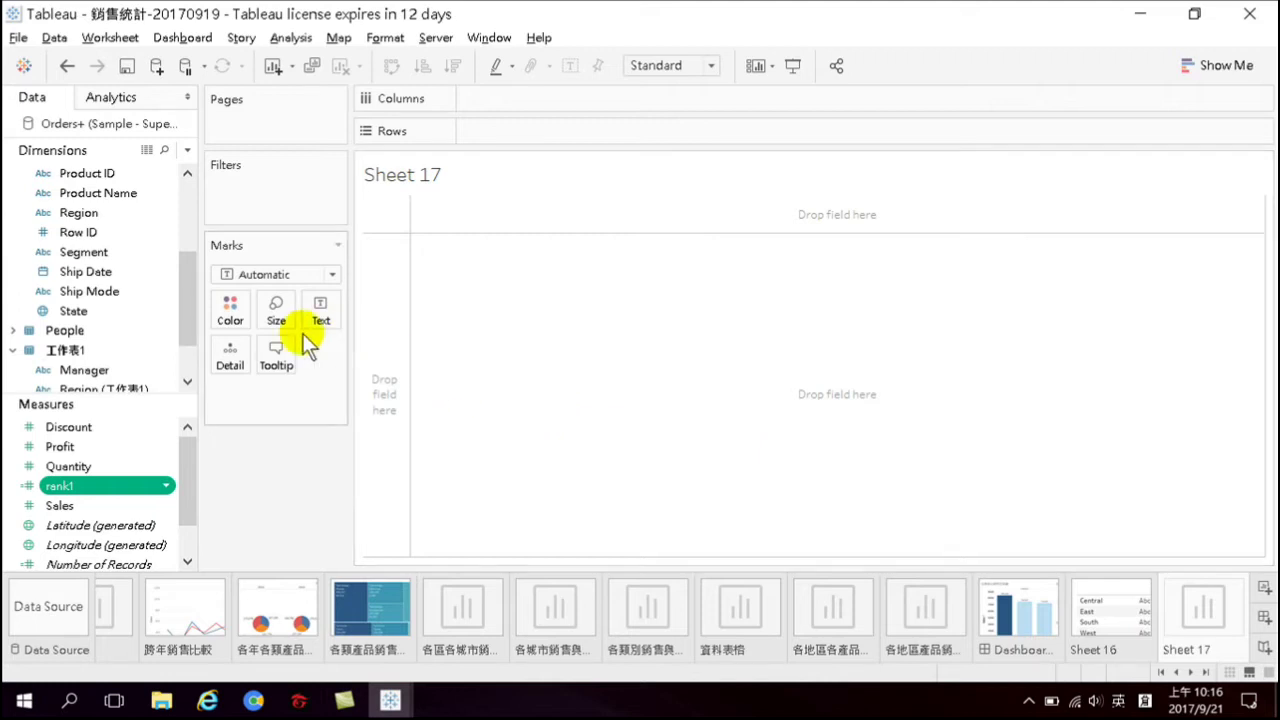
drag(185, 299, 186, 287)
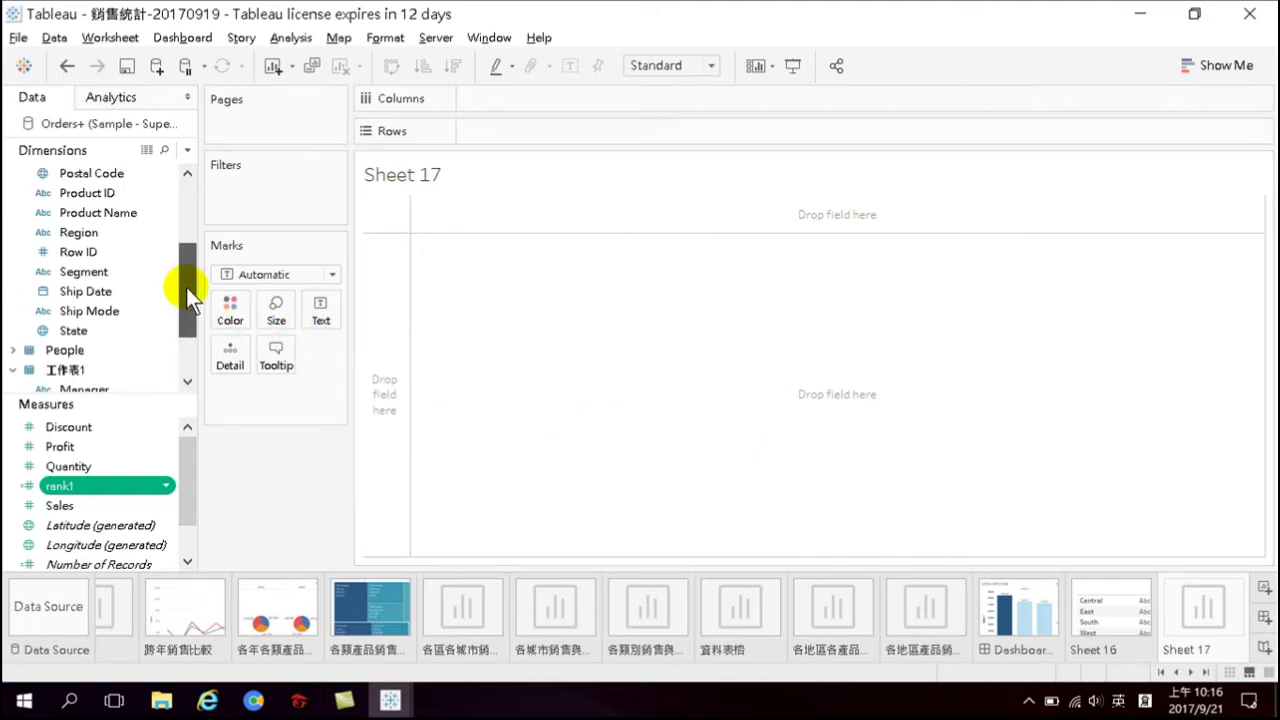
double_click(89, 233)
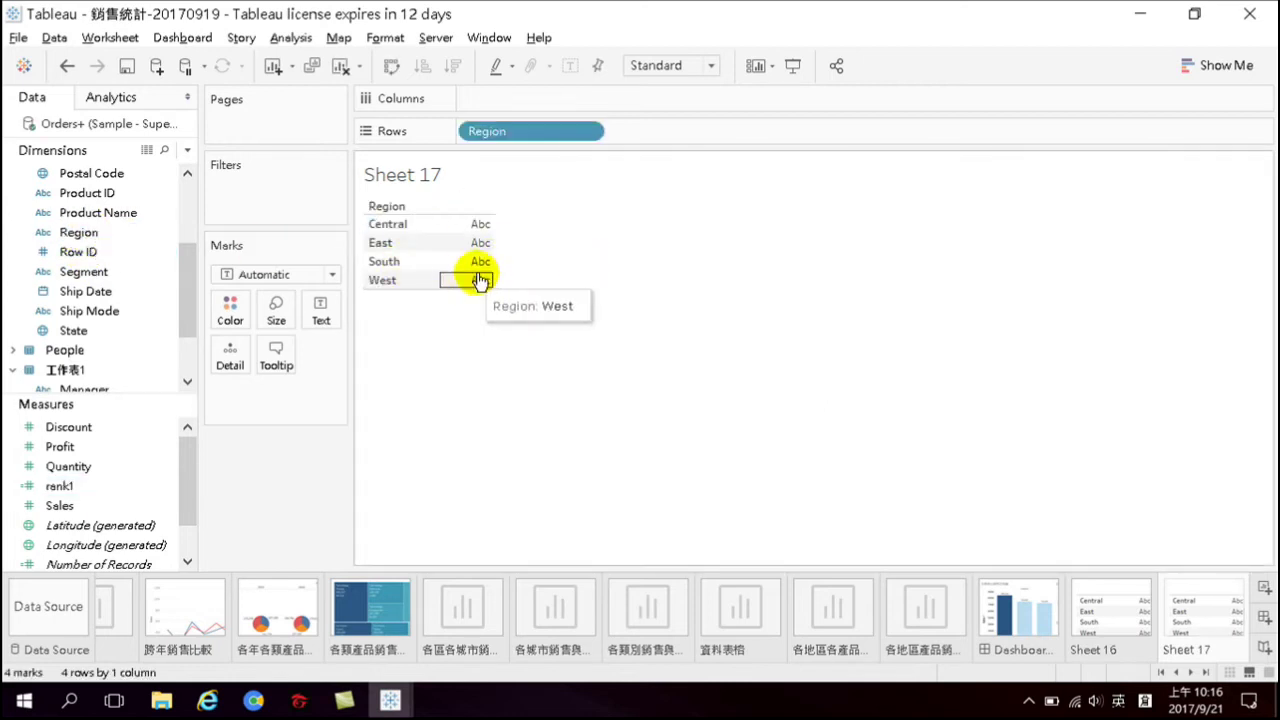
drag(190, 281, 189, 314)
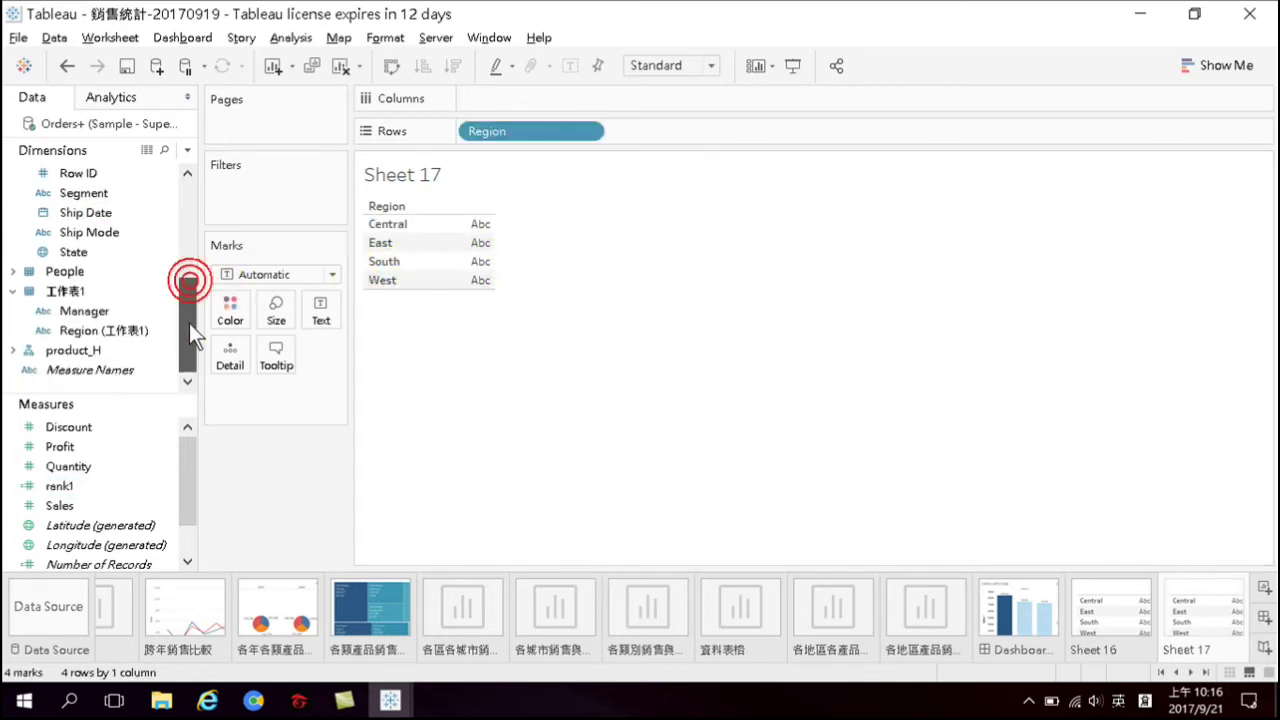
double_click(84, 311)
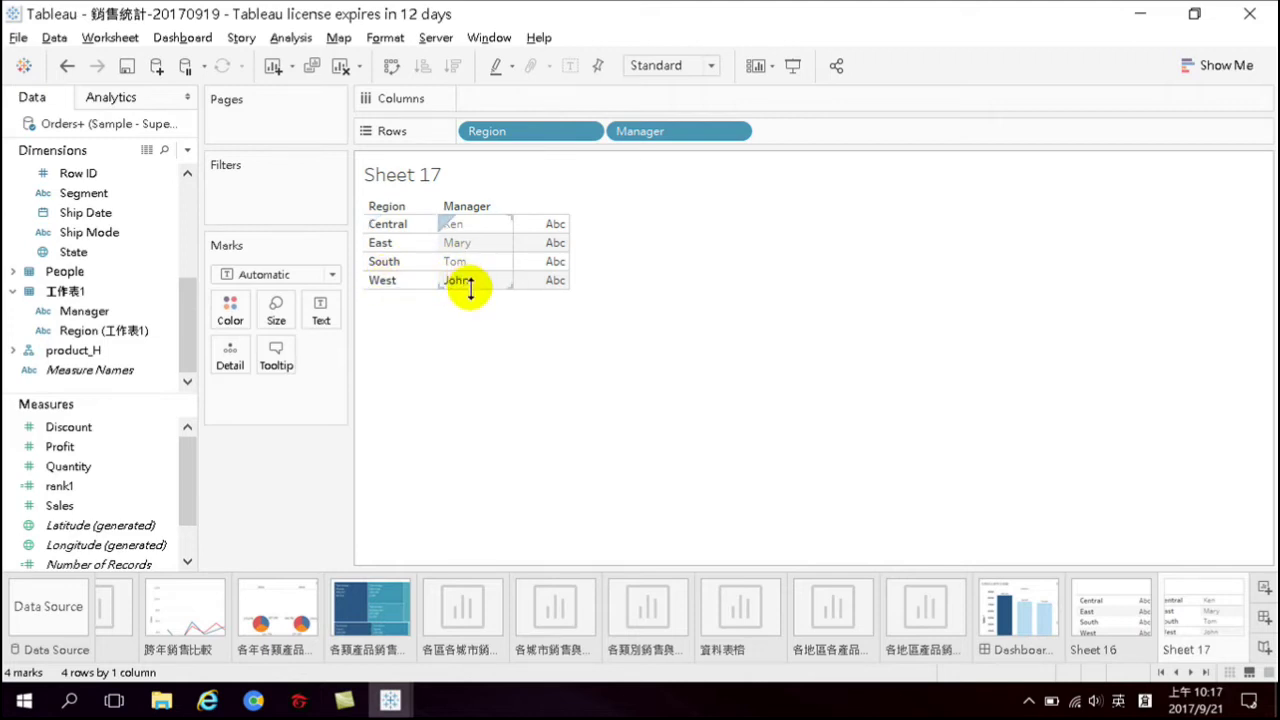
double_click(84, 505)
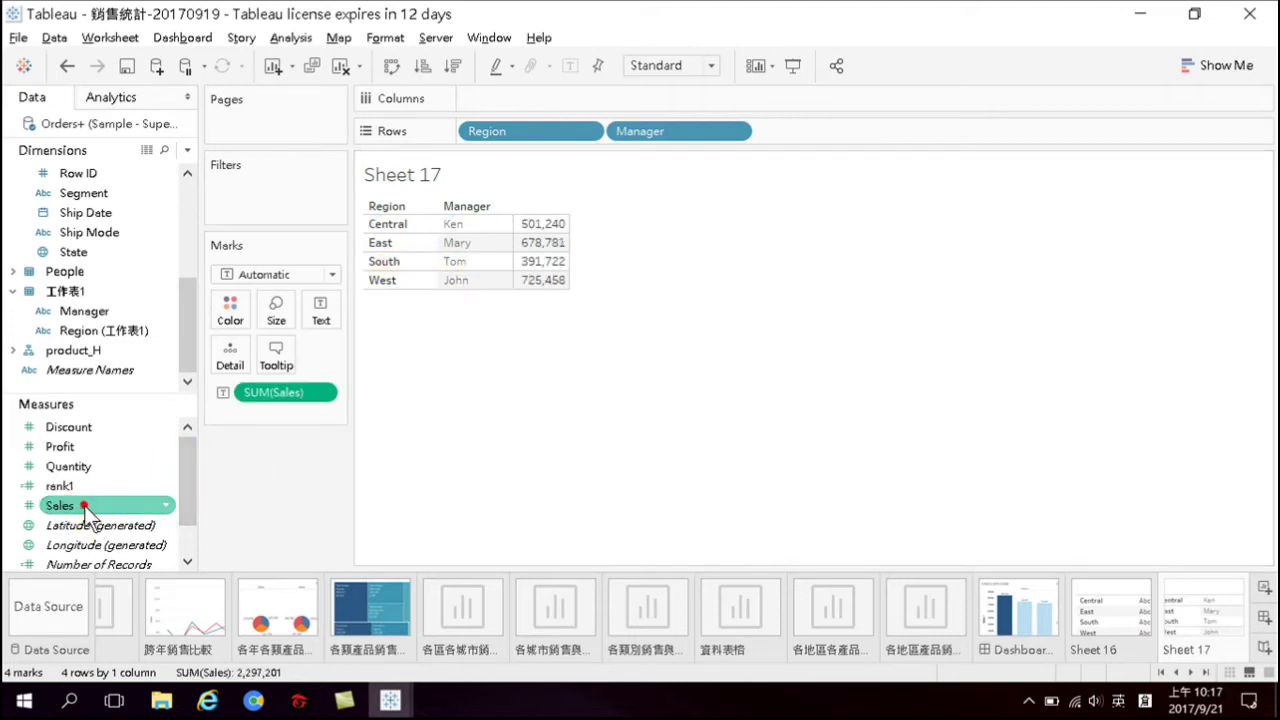
click(55, 487)
click(563, 453)
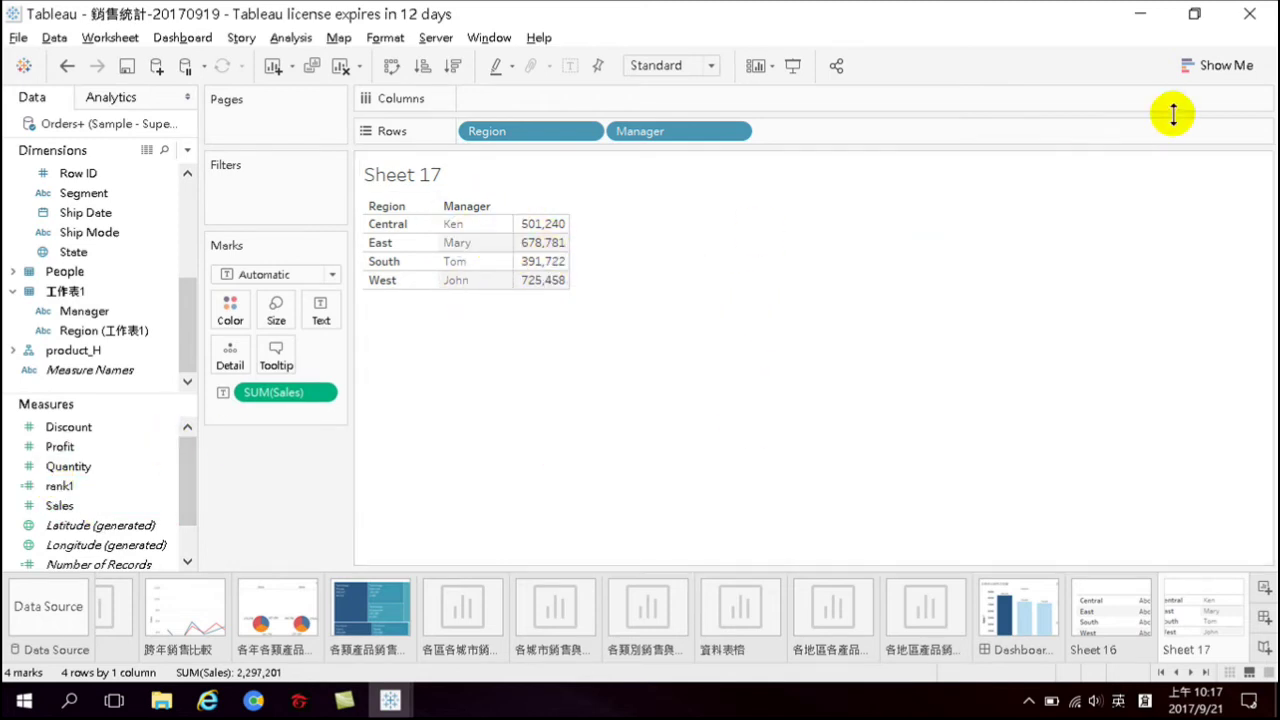
Try the Region and Manager view as pie charts and as a text table, undoing the text table change
click(1240, 64)
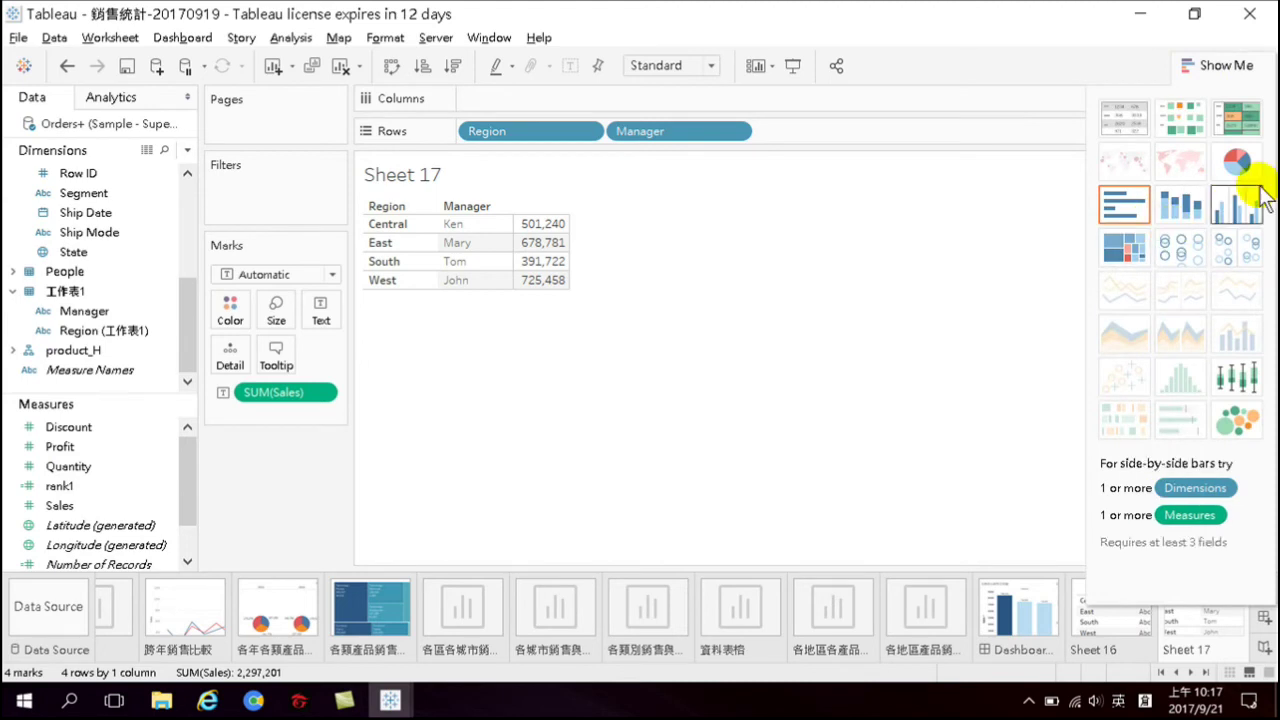
click(1238, 162)
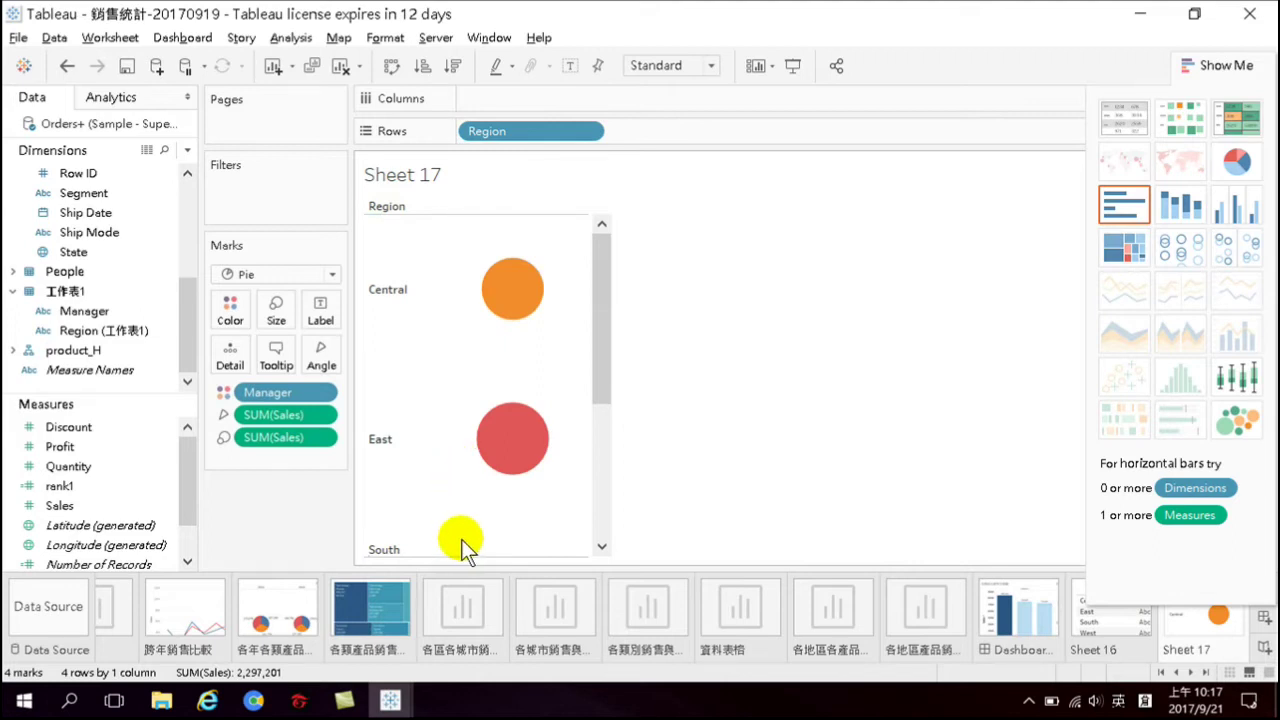
scroll(587, 373, down, 3)
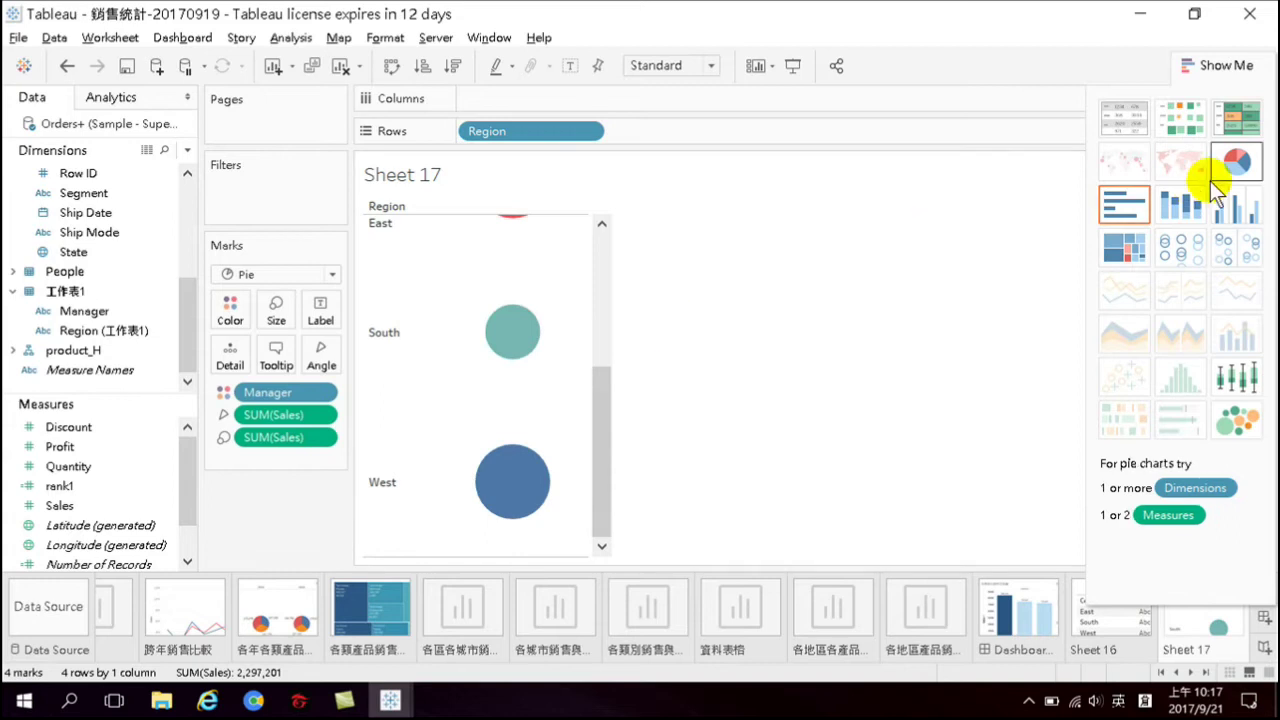
click(1135, 116)
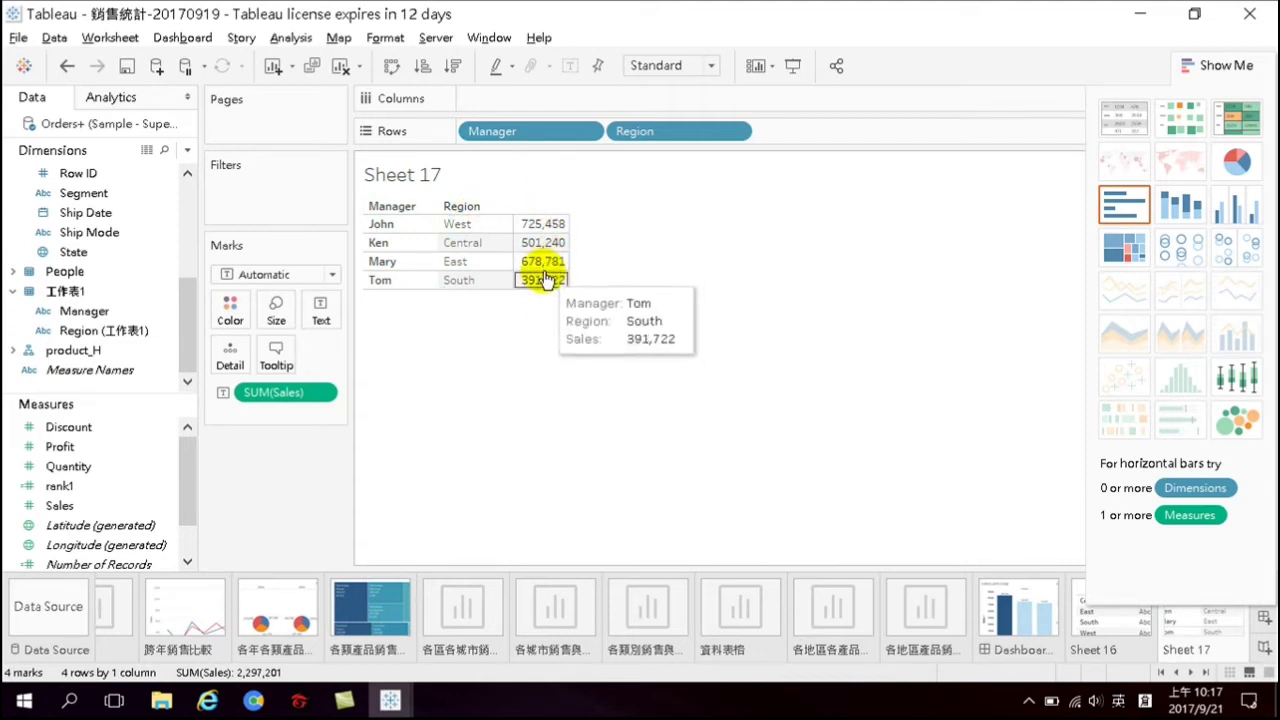
click(67, 65)
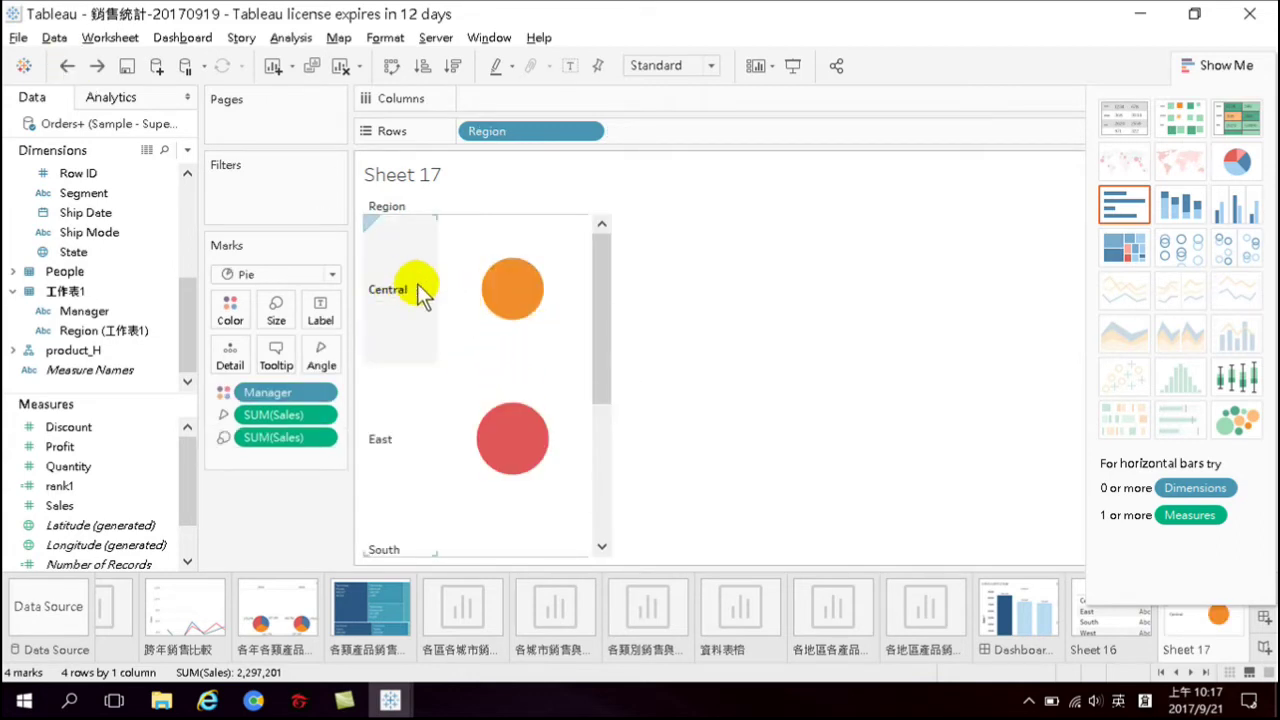
Remove Manager from the pie charts' color encoding and clear the whole sheet
mouse_move(510, 273)
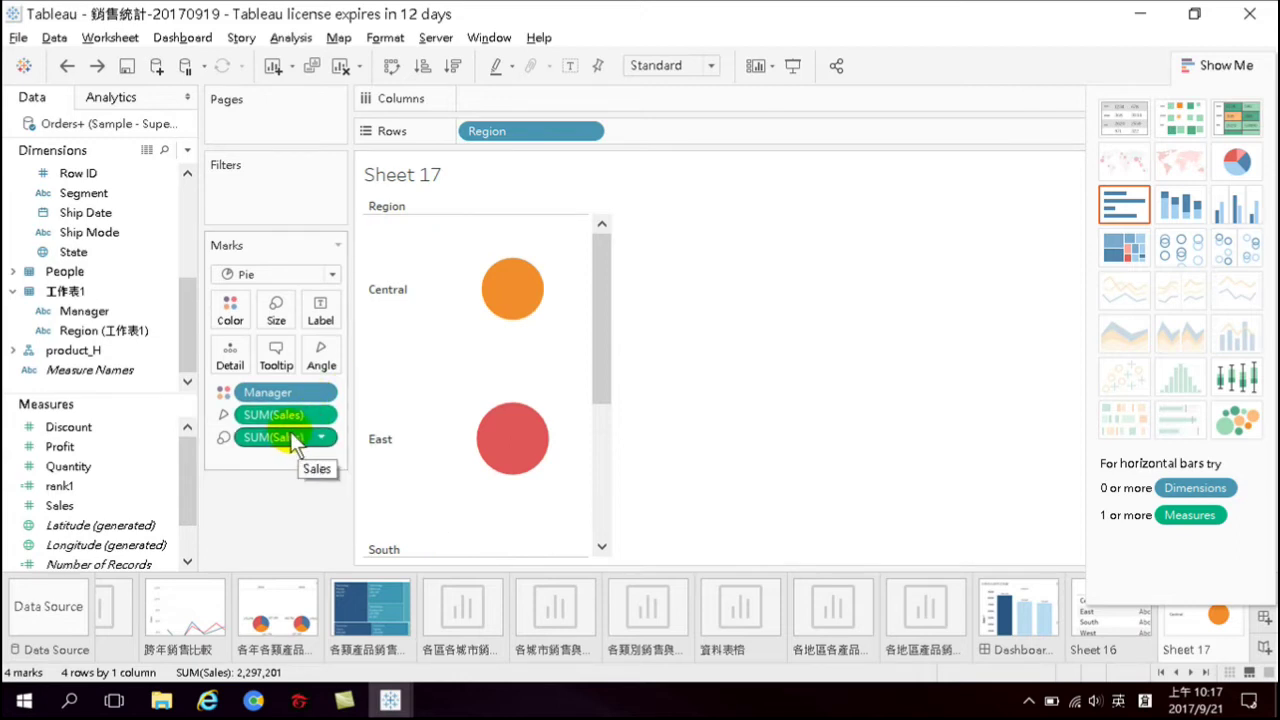
drag(286, 389, 274, 510)
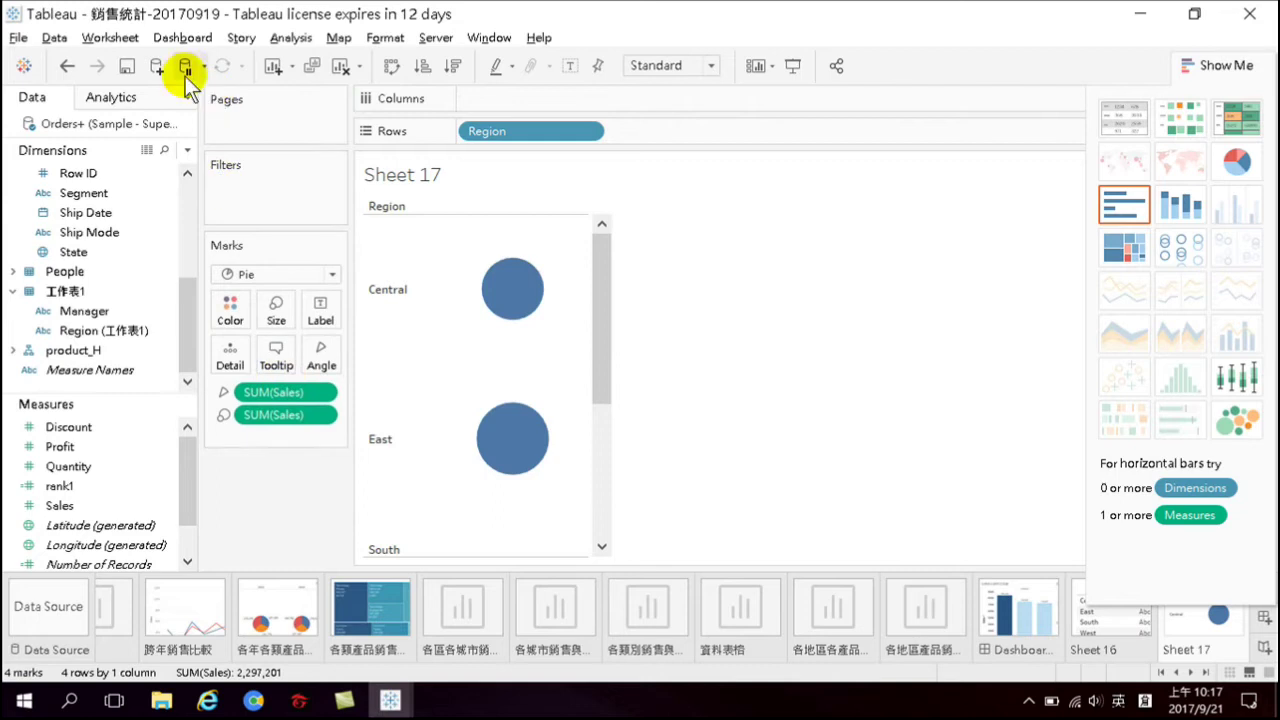
click(342, 66)
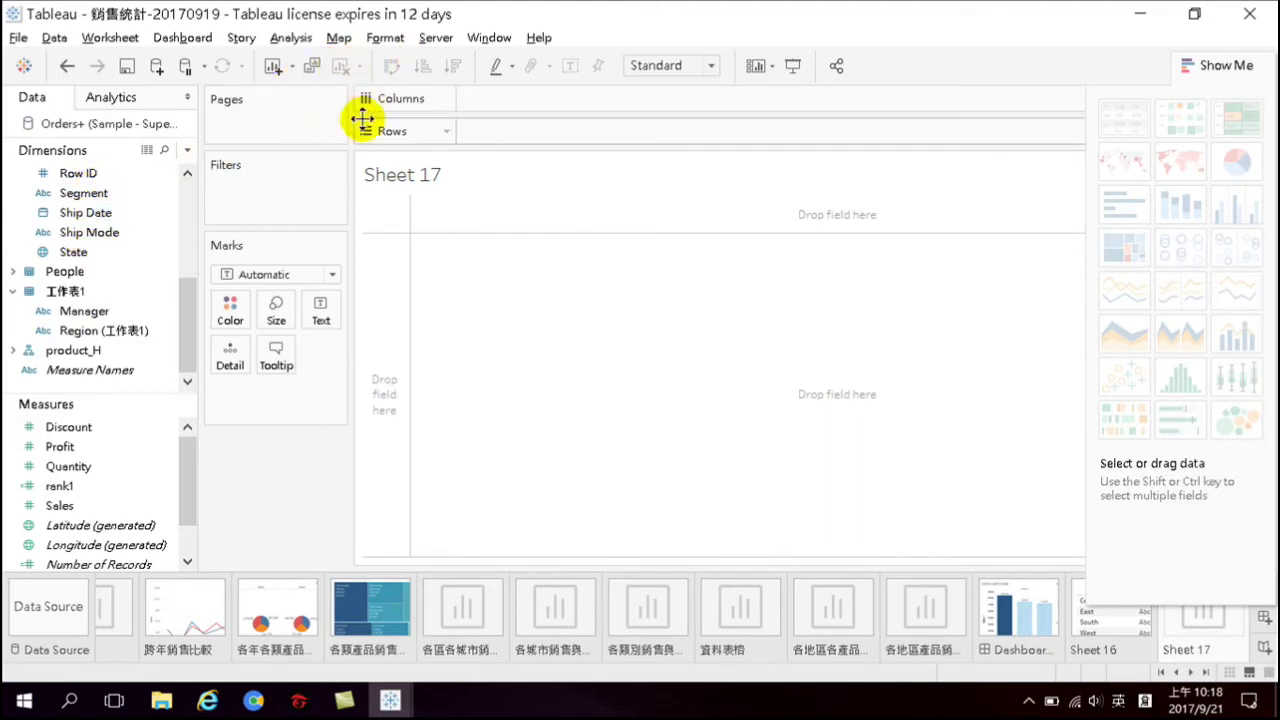
Build a pie chart of Sales by Region on Sheet 17 and fit it to Entire View
drag(188, 322, 186, 257)
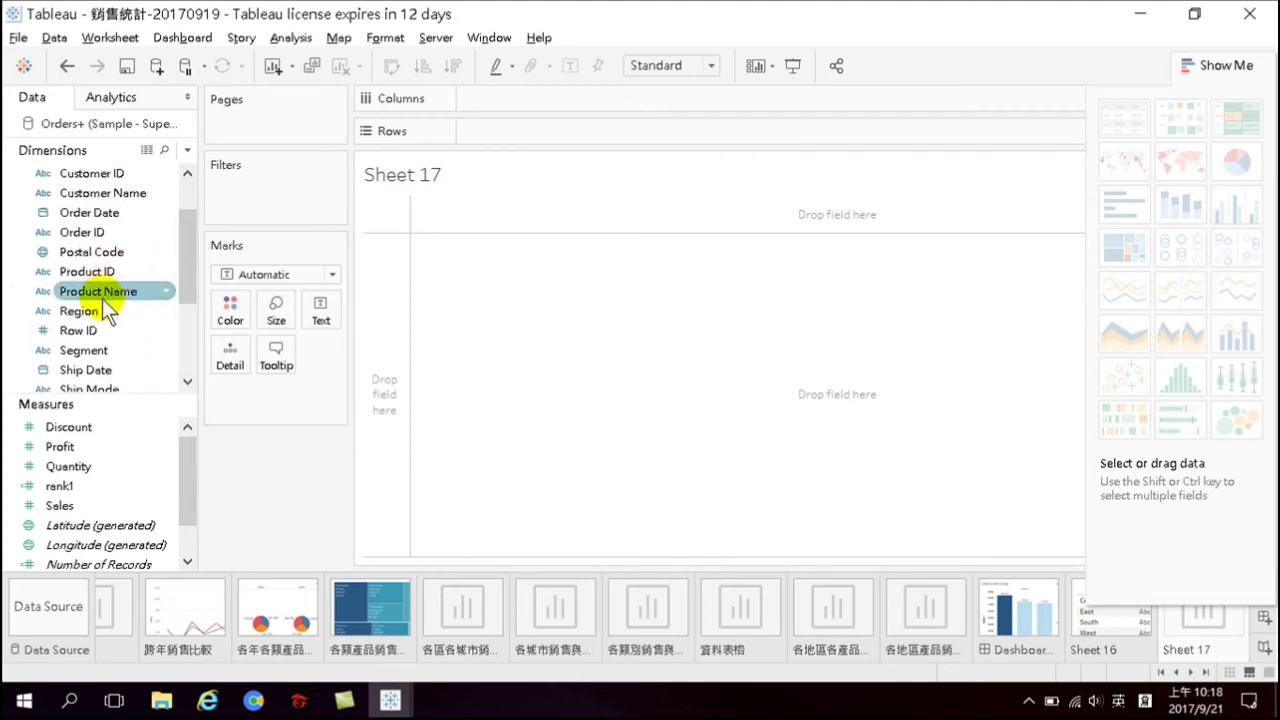
double_click(92, 310)
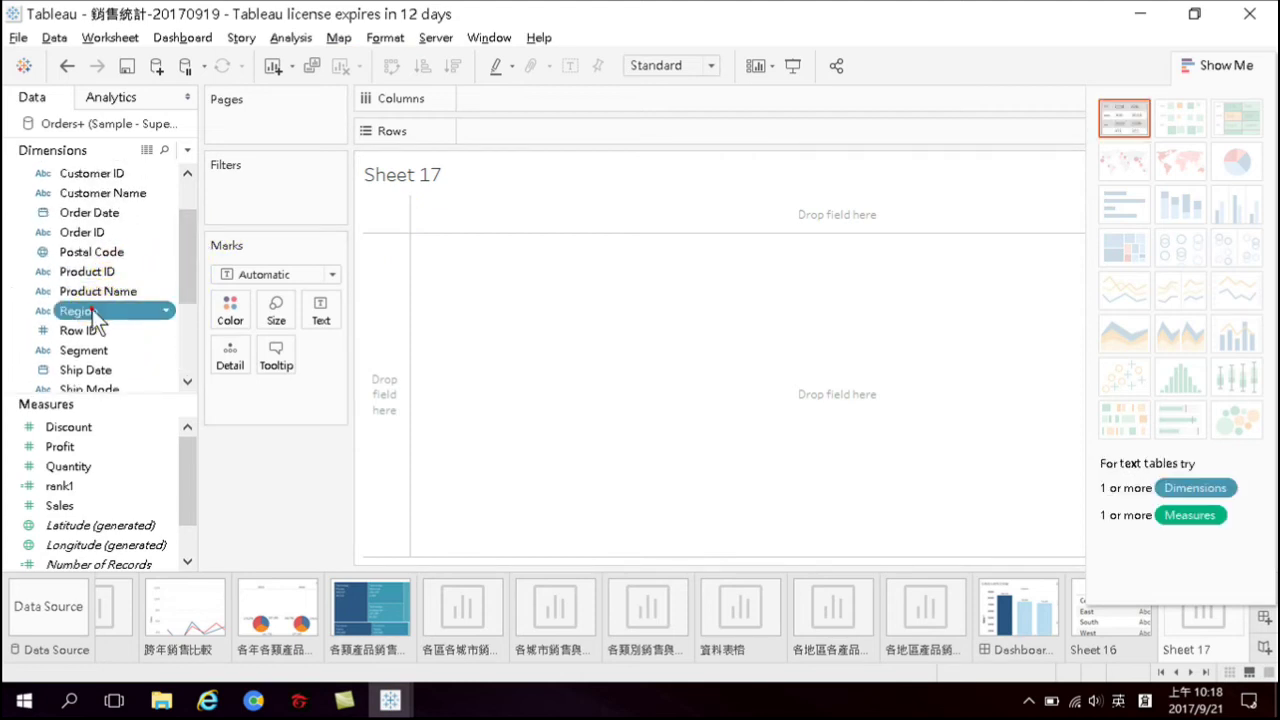
double_click(68, 506)
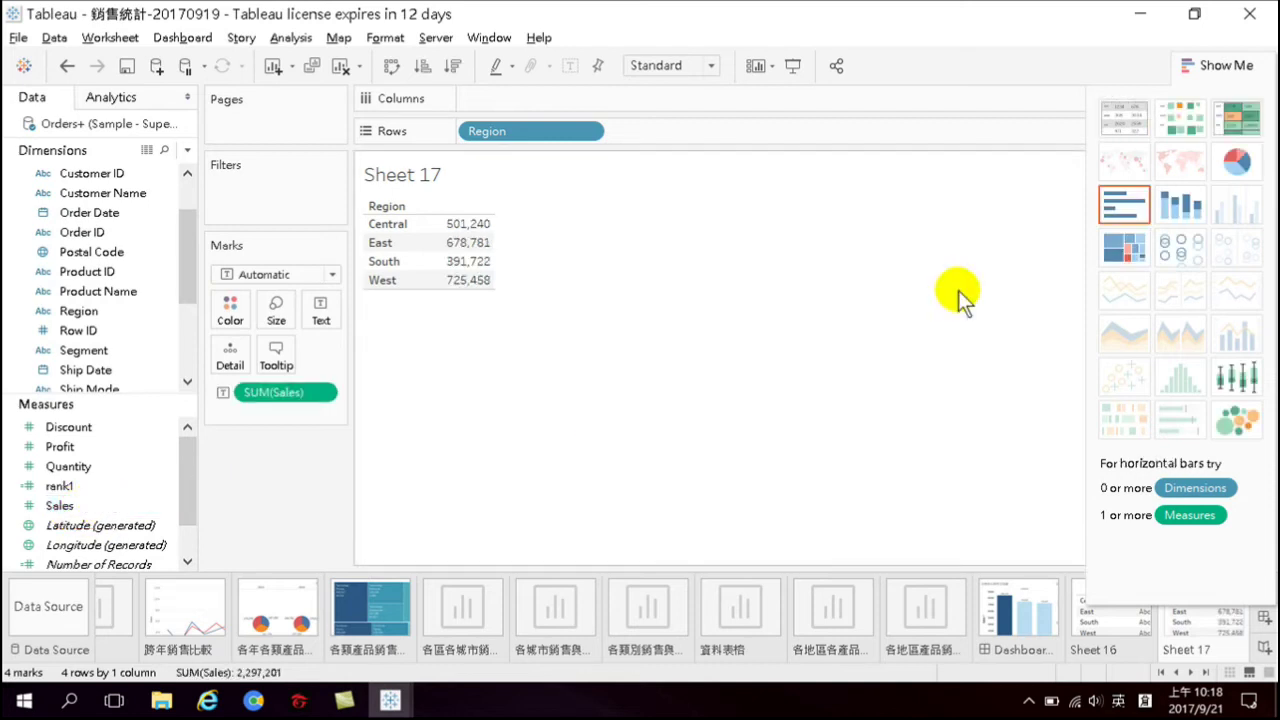
click(1241, 162)
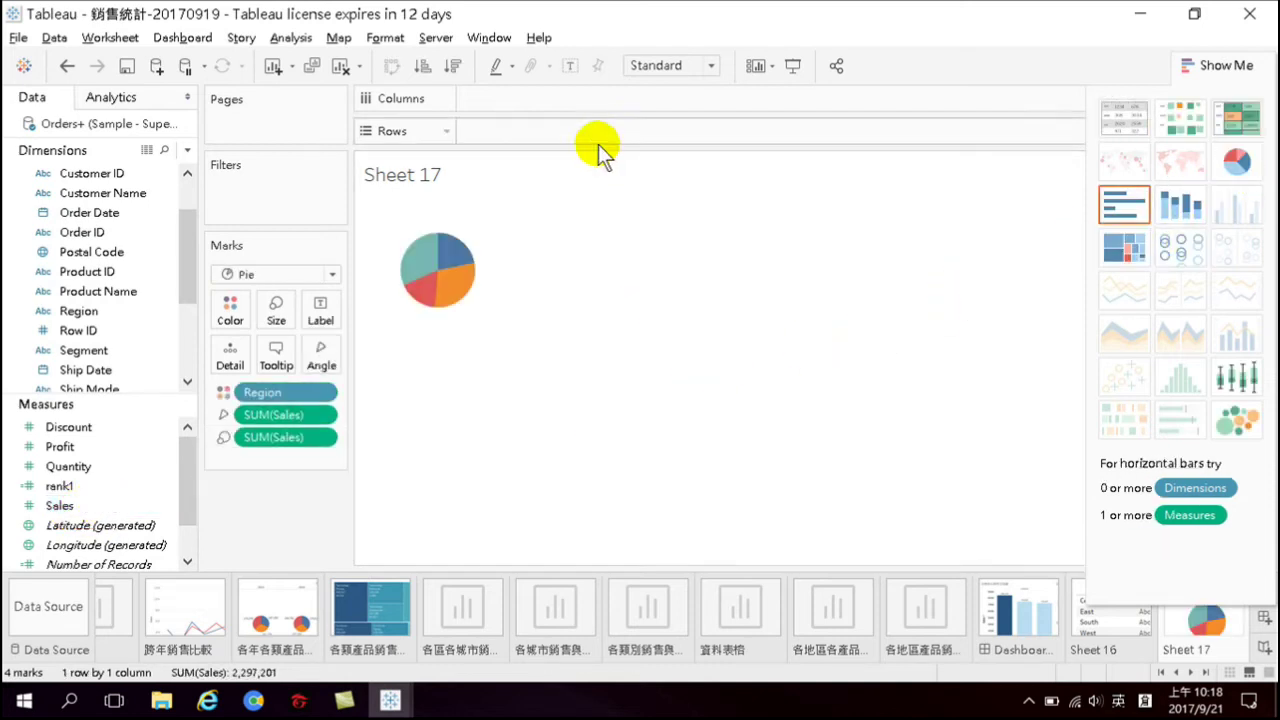
click(712, 66)
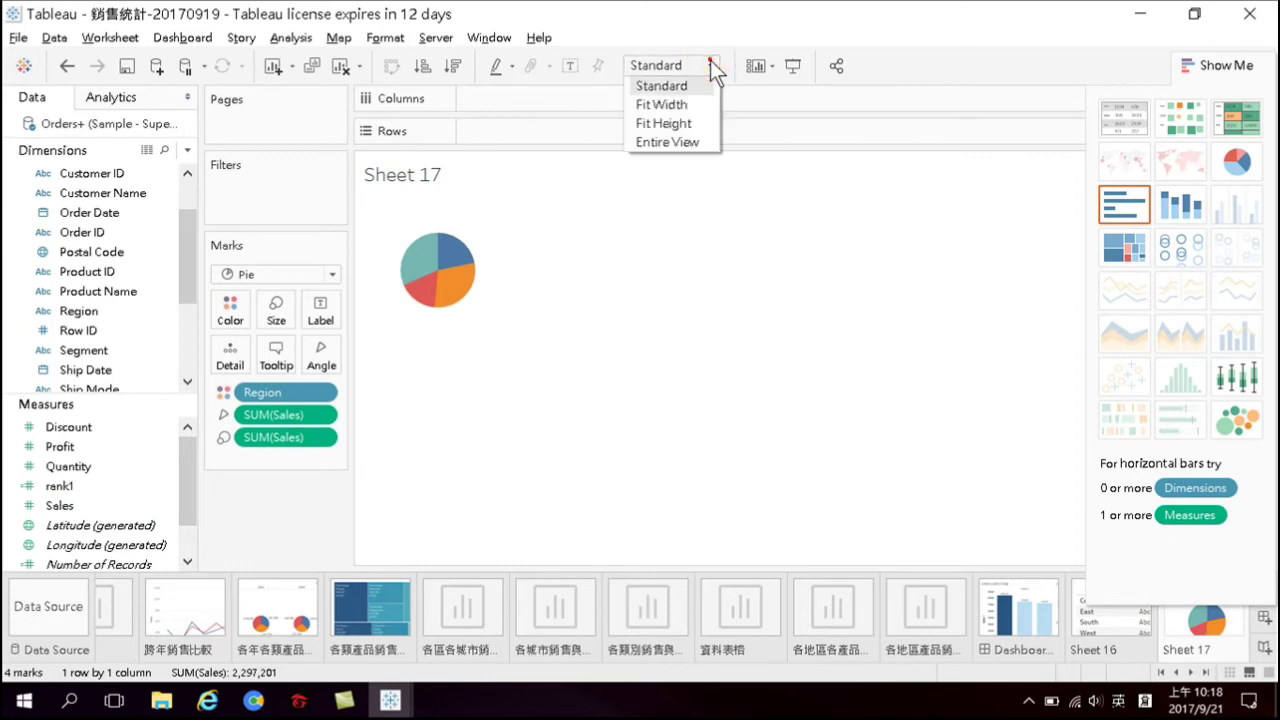
click(676, 142)
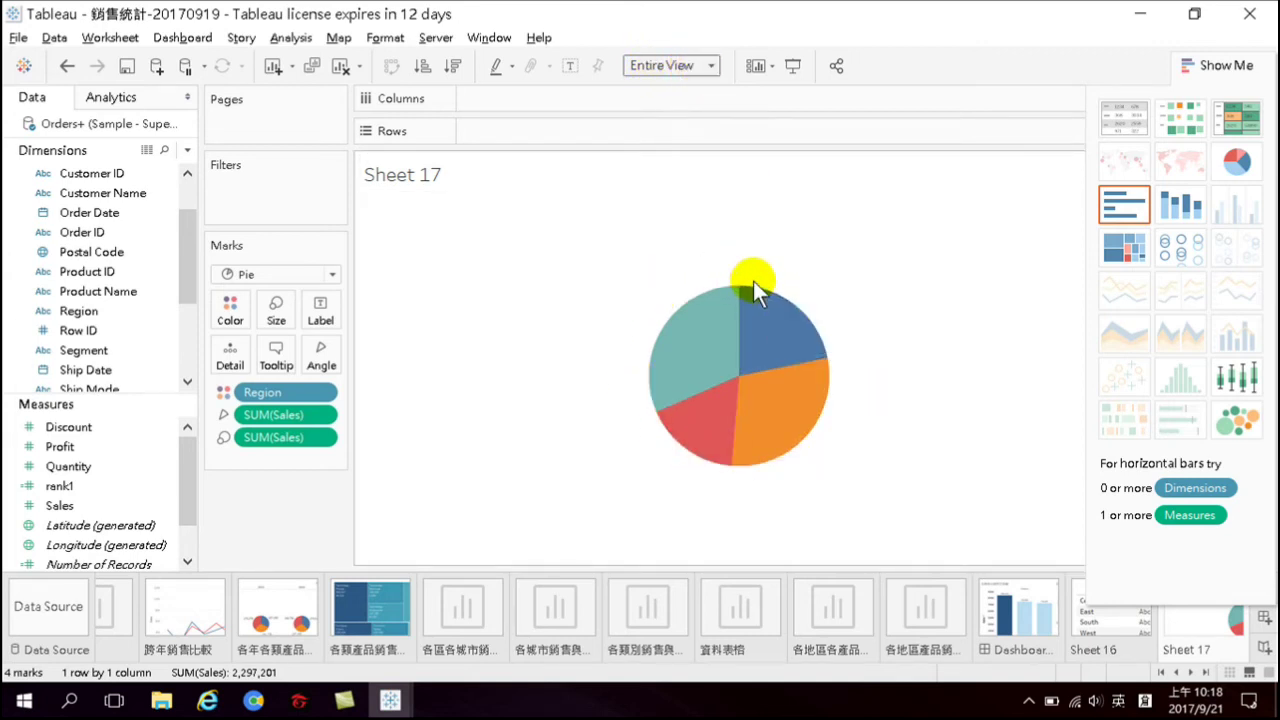
click(793, 345)
mouse_move(777, 320)
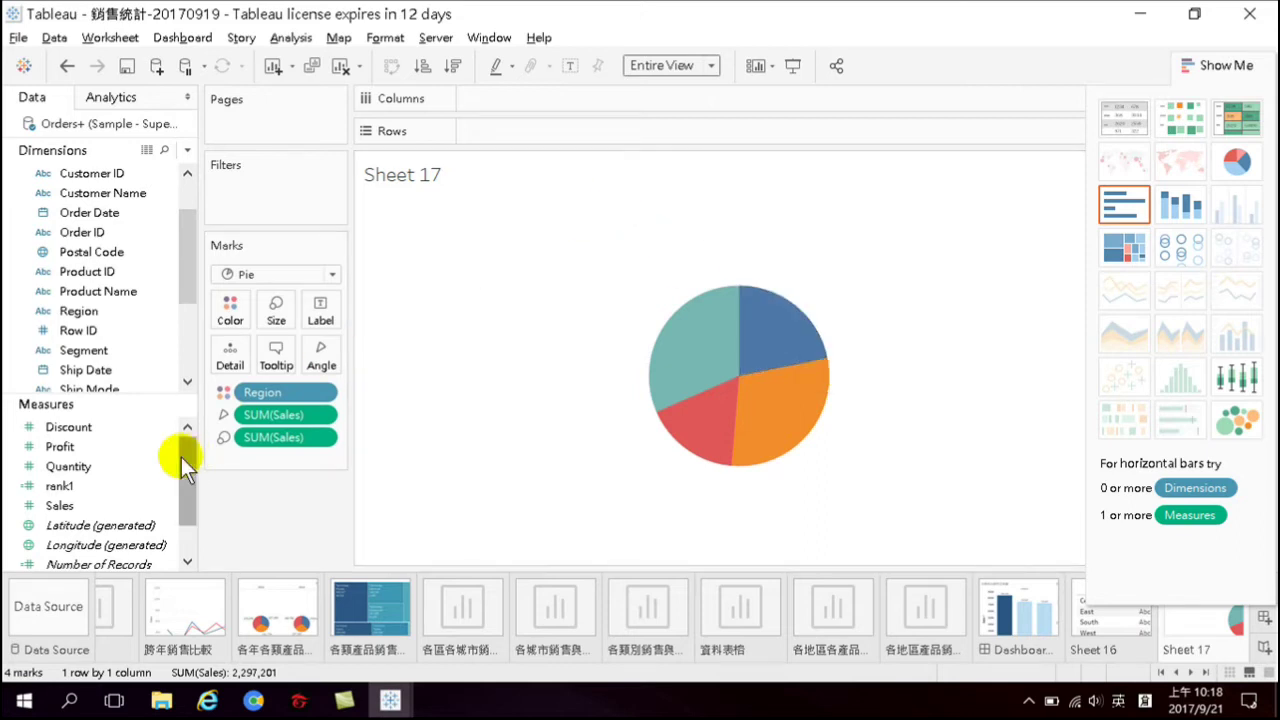
Turn on mark labels, label the slices with Region, Manager from 工作表1, and Sales, and hide Show Me
click(570, 66)
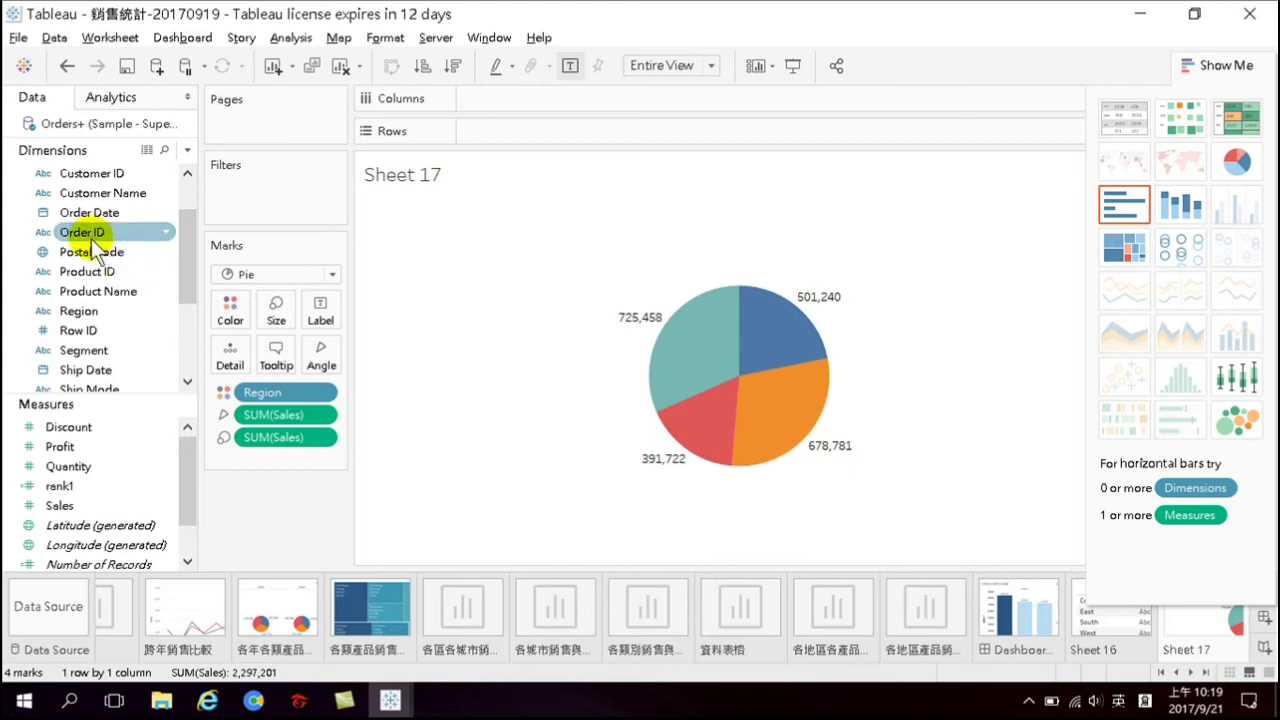
drag(97, 311, 323, 306)
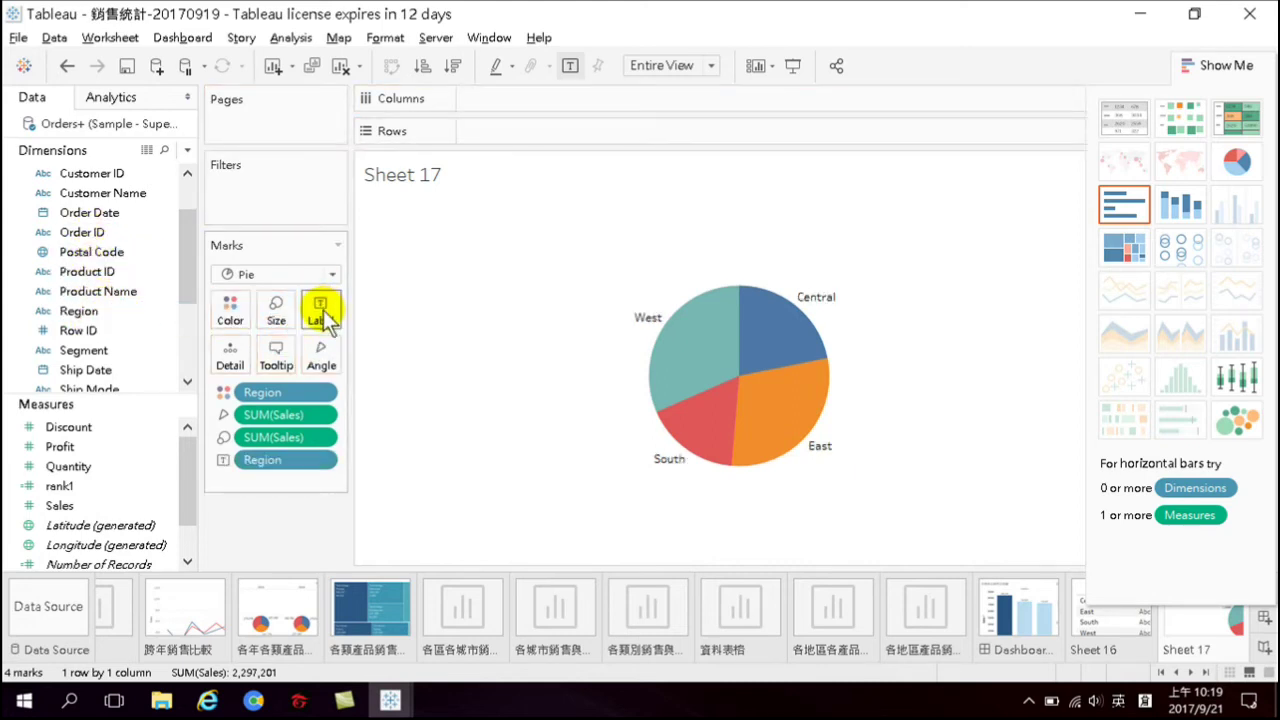
mouse_move(818, 296)
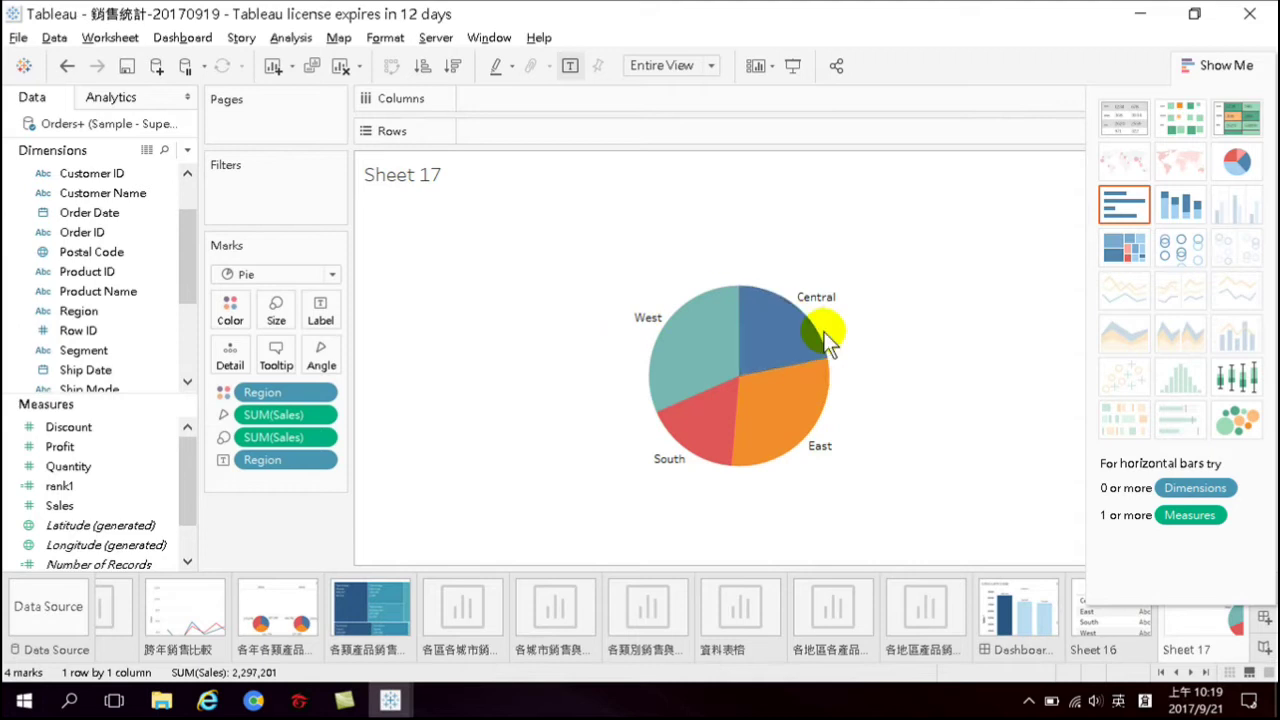
mouse_move(660, 472)
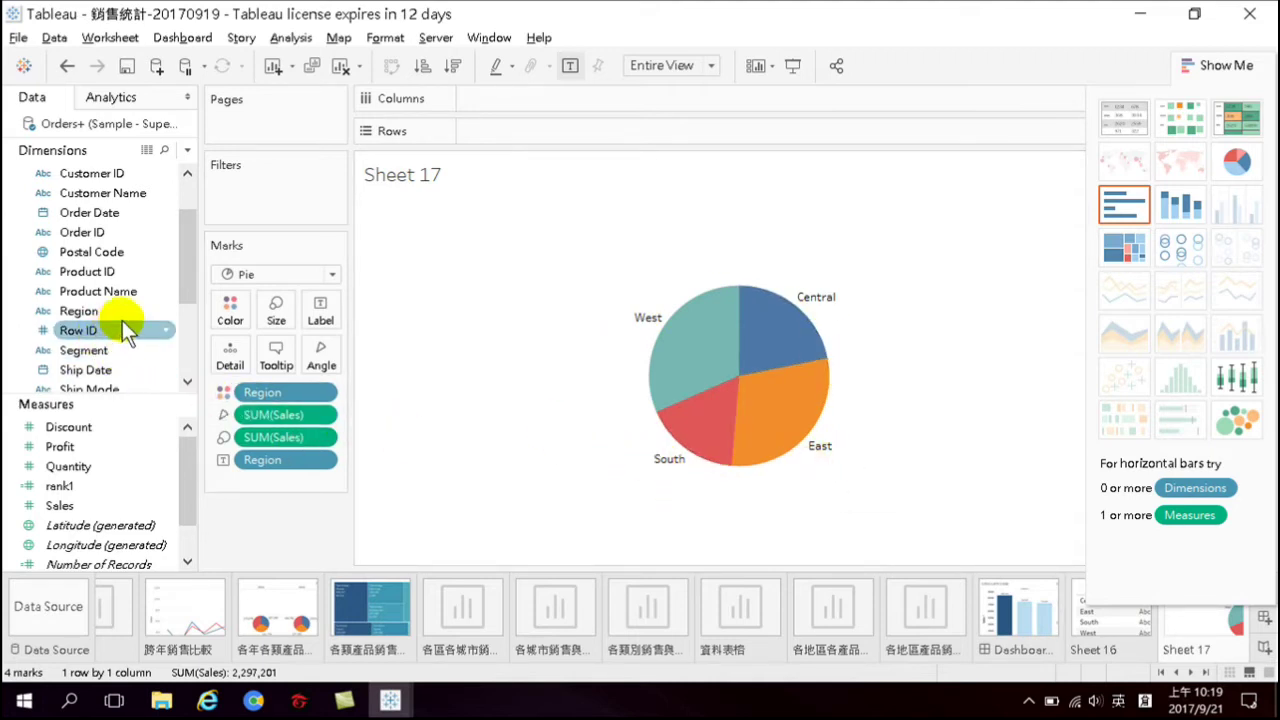
drag(182, 272, 191, 359)
drag(75, 330, 318, 309)
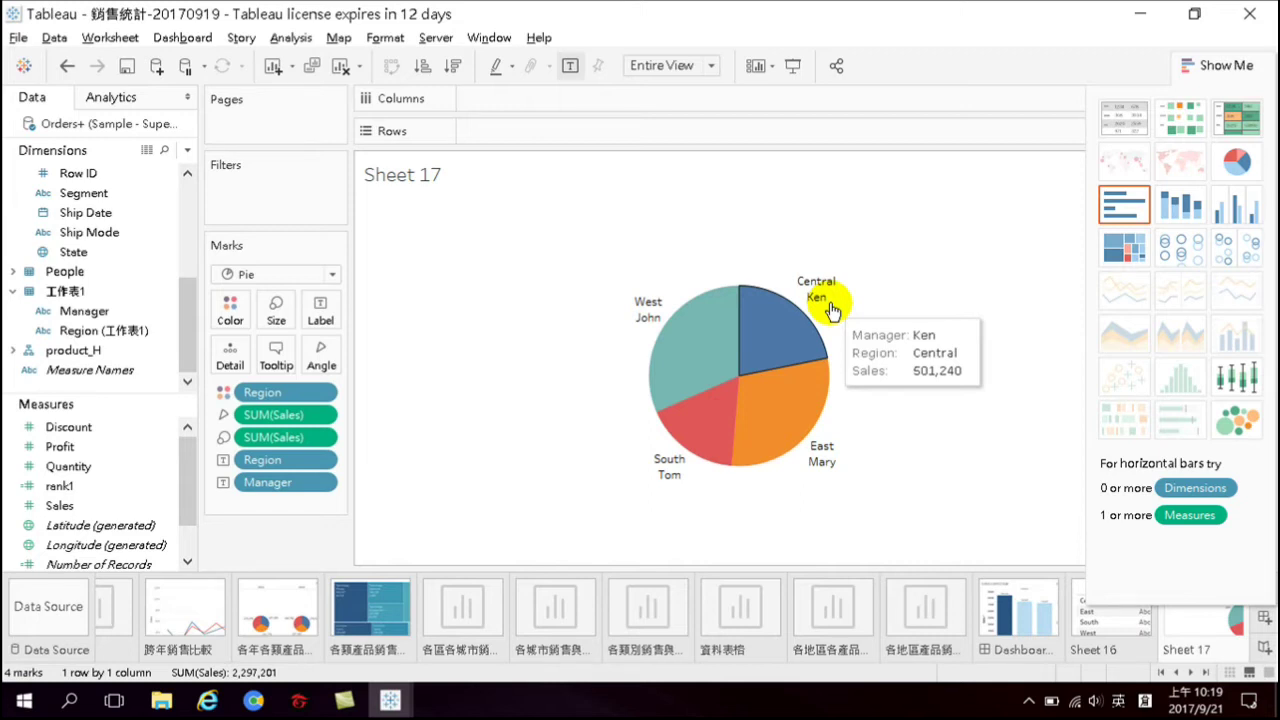
drag(73, 503, 322, 314)
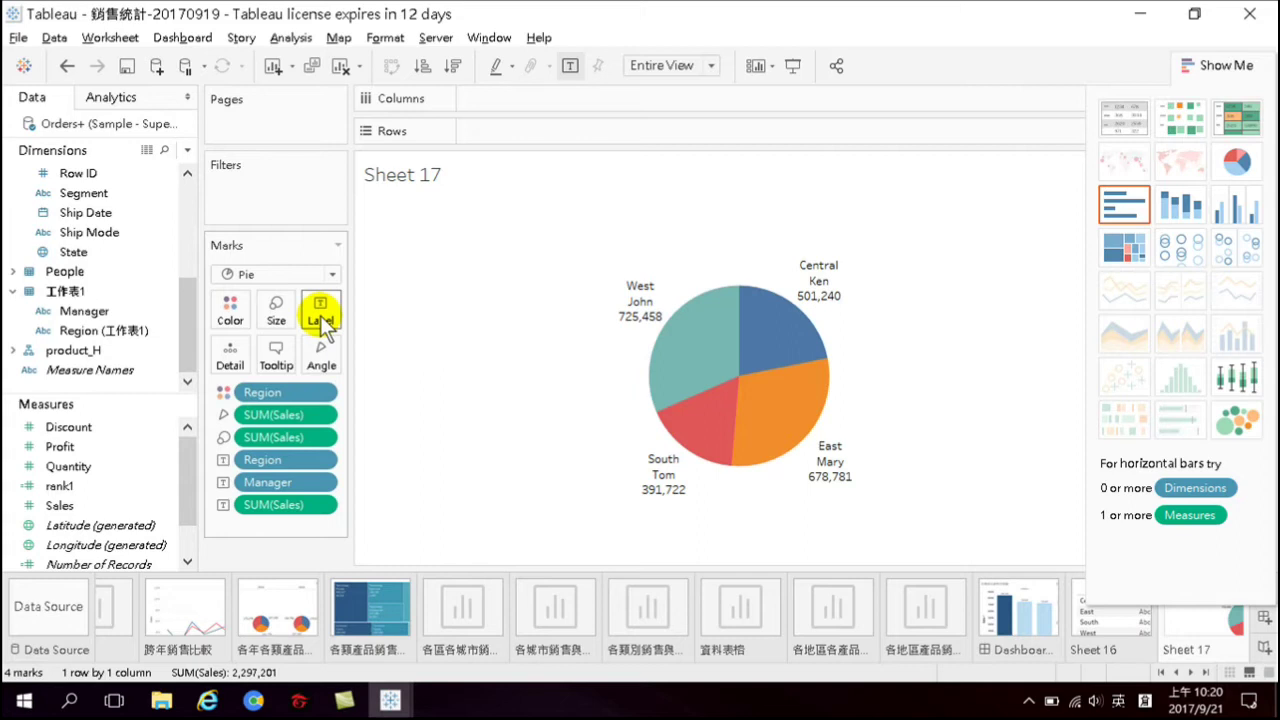
click(1233, 65)
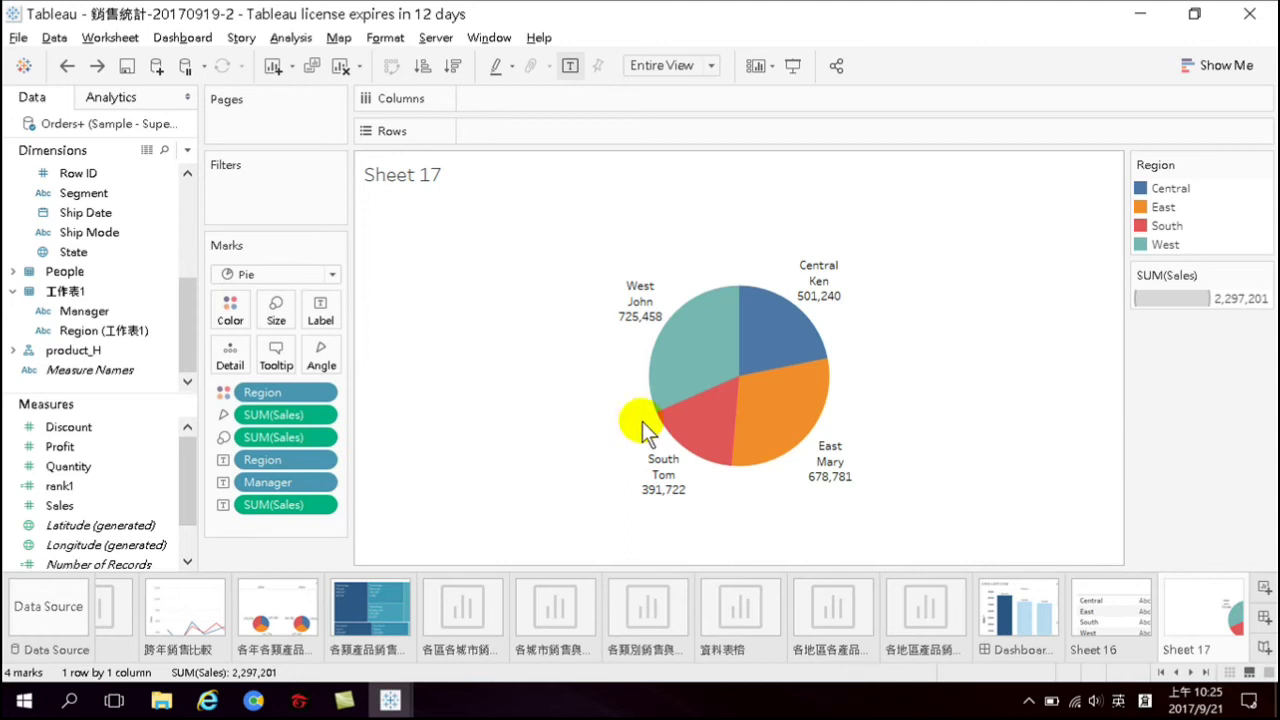
Convert the Sales label on the pie slices to a Percent of Total quick table calculation
mouse_move(700, 340)
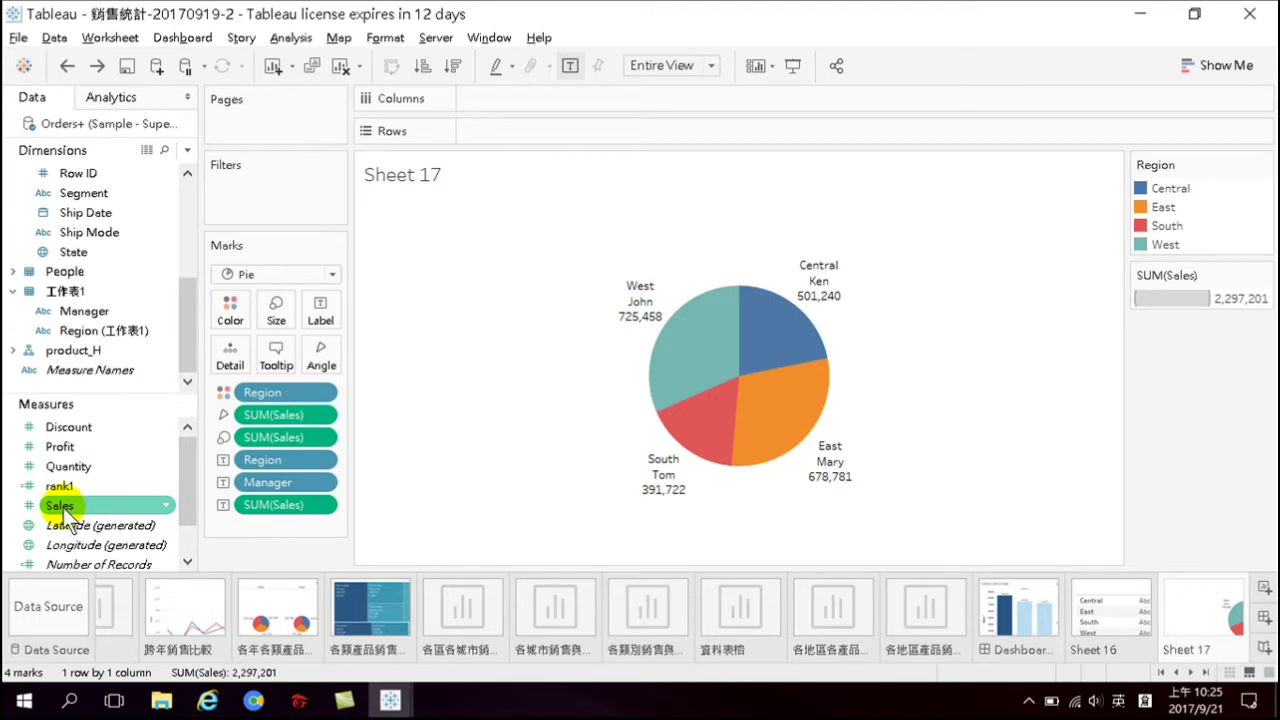
drag(56, 506, 322, 322)
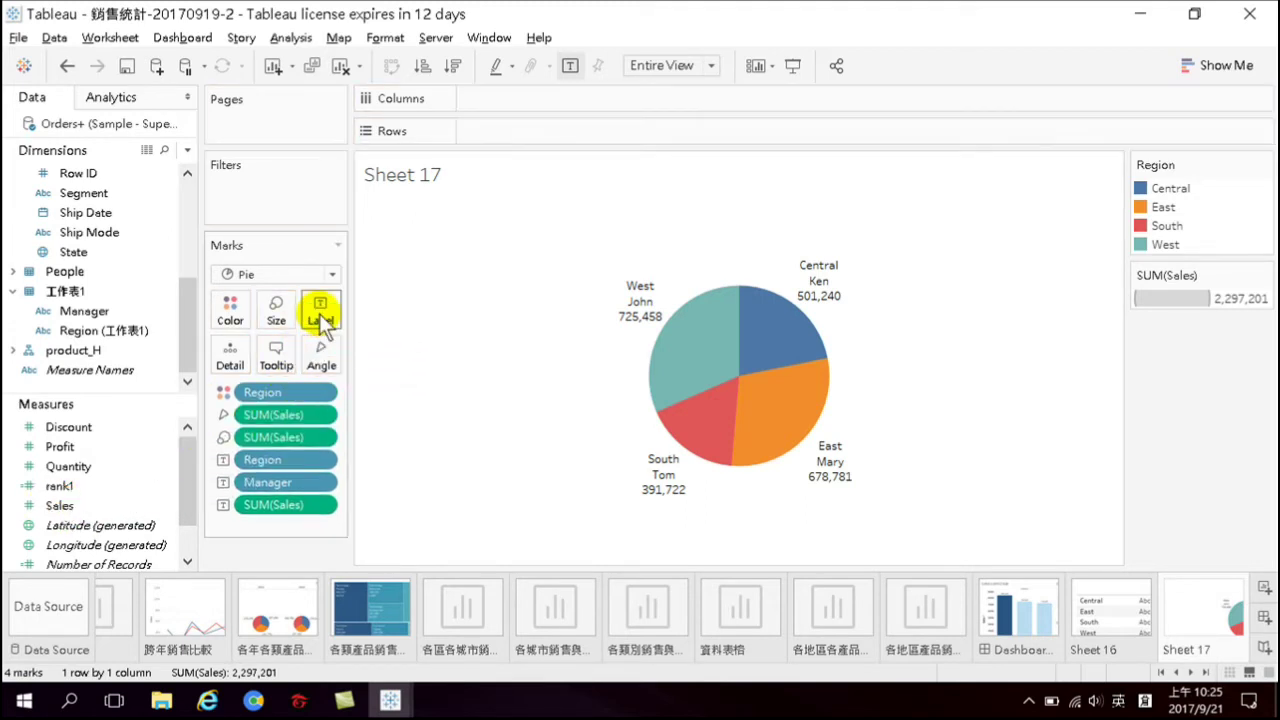
right_click(311, 504)
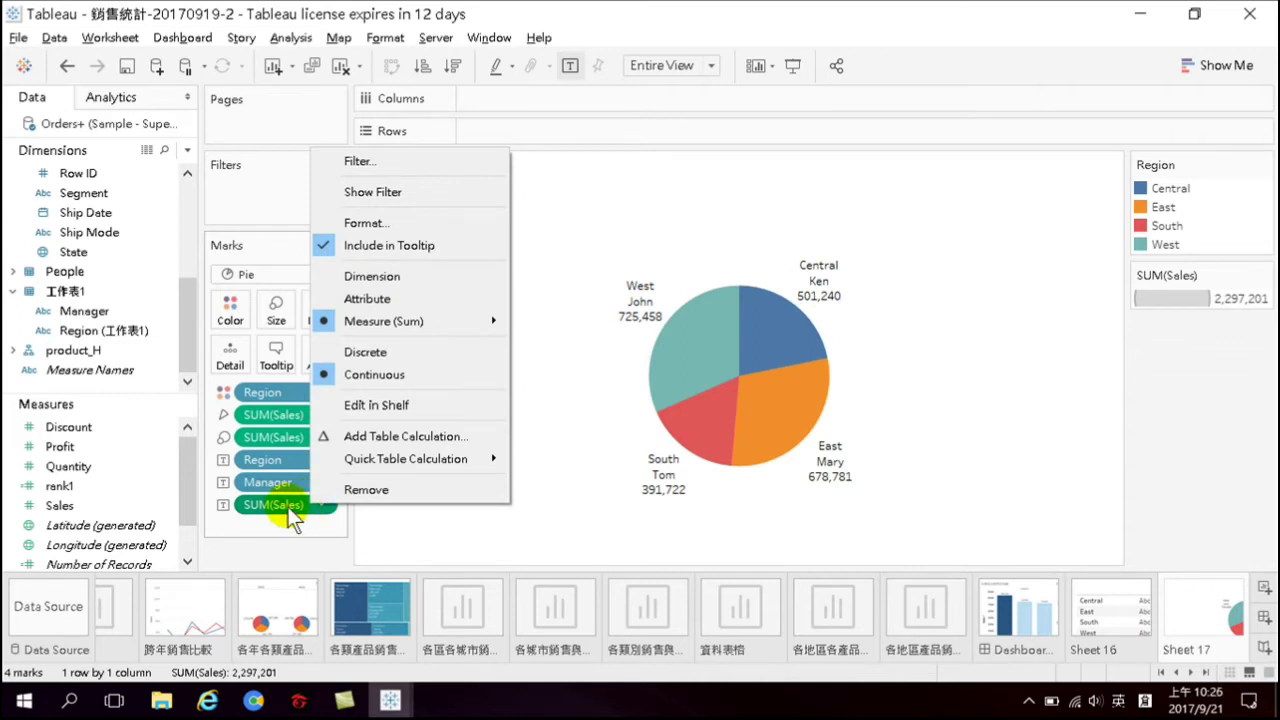
mouse_move(361, 462)
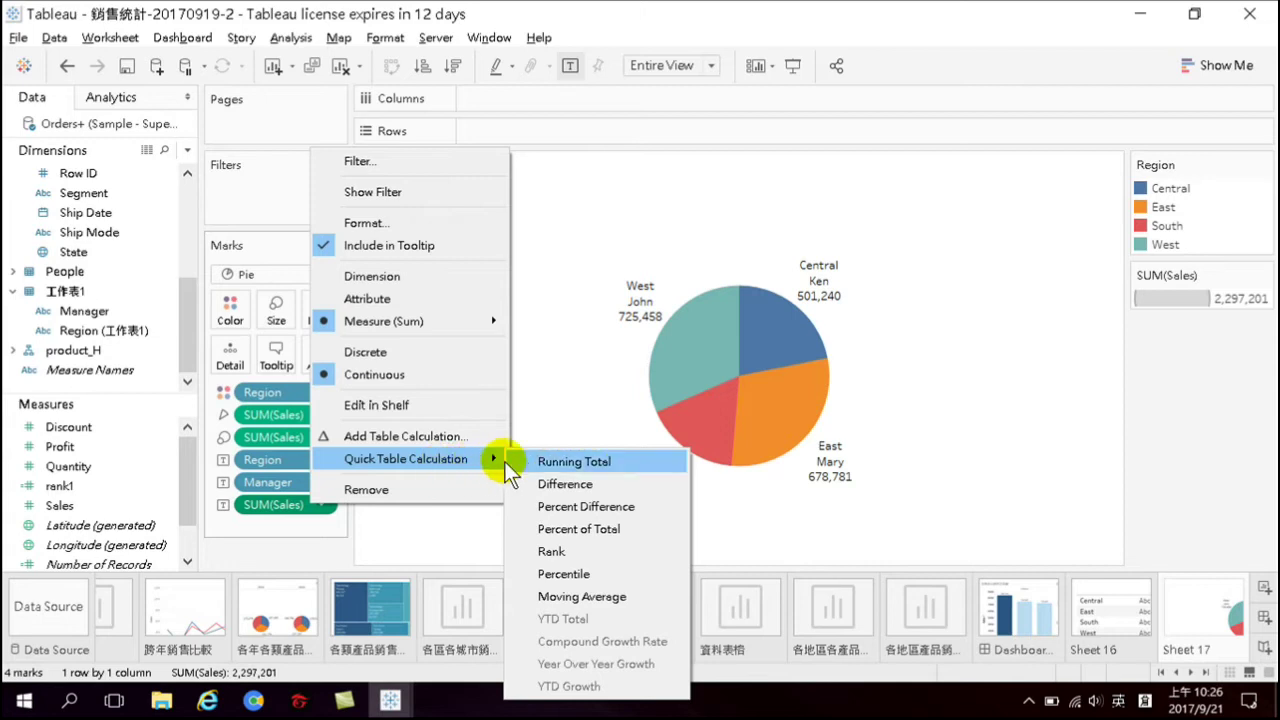
click(585, 530)
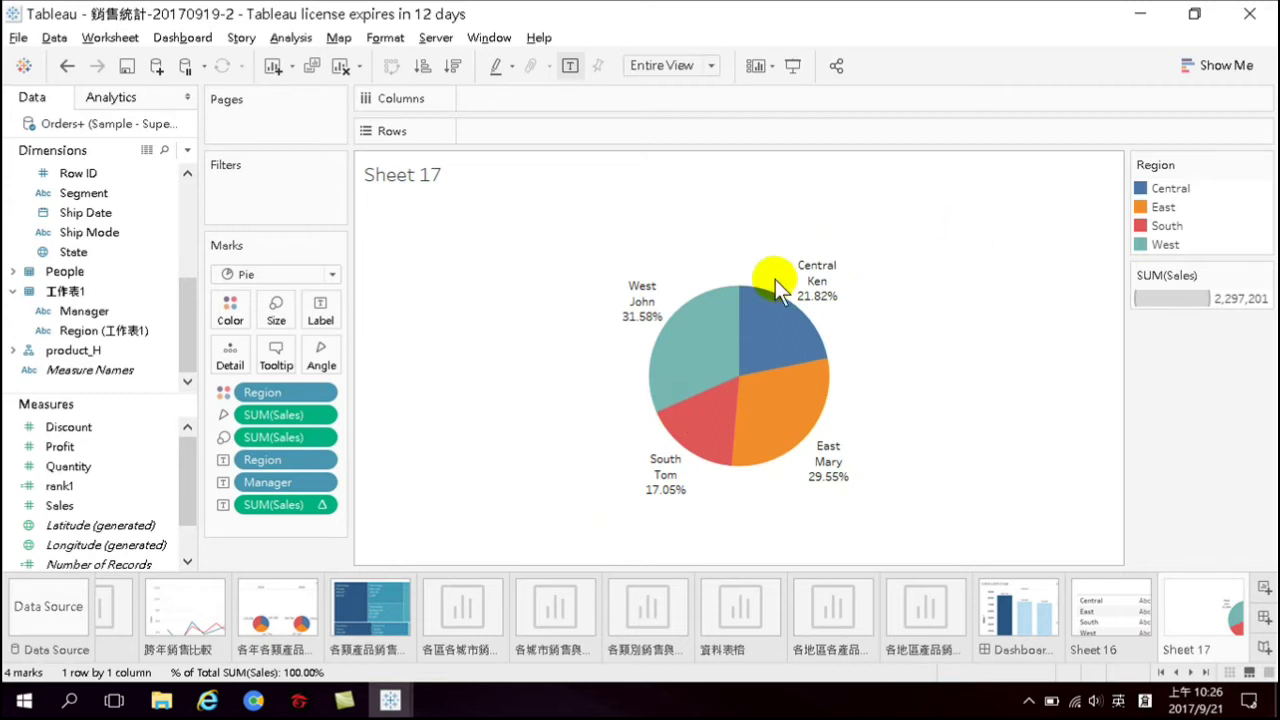
mouse_move(708, 365)
mouse_move(651, 325)
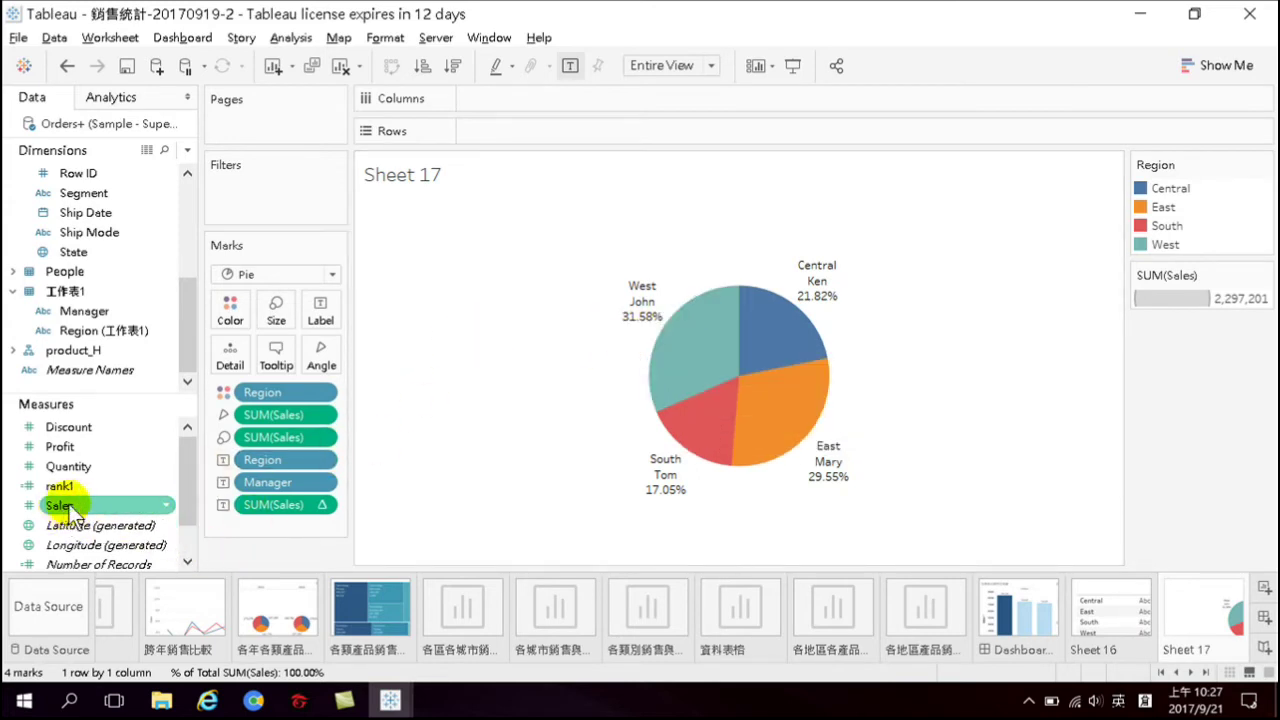
Try adding Sales as another pie label with a Rank quick table calculation
drag(63, 506, 320, 312)
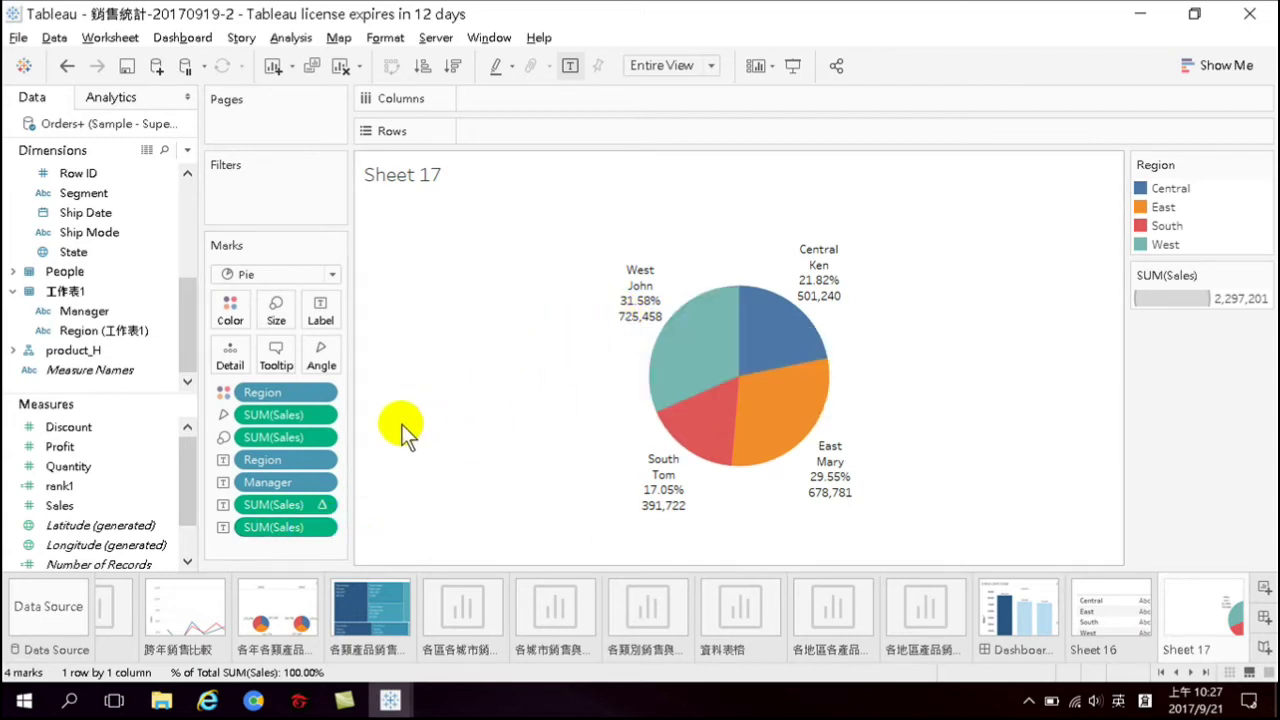
right_click(302, 530)
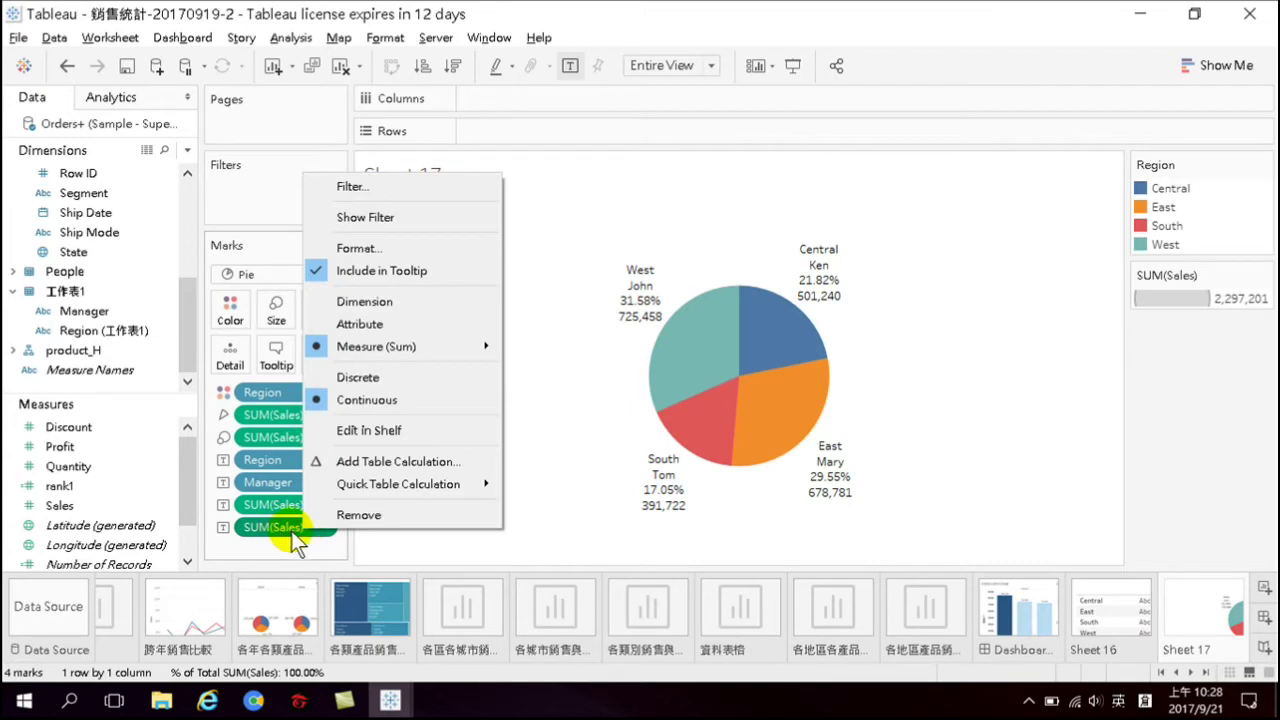
mouse_move(362, 488)
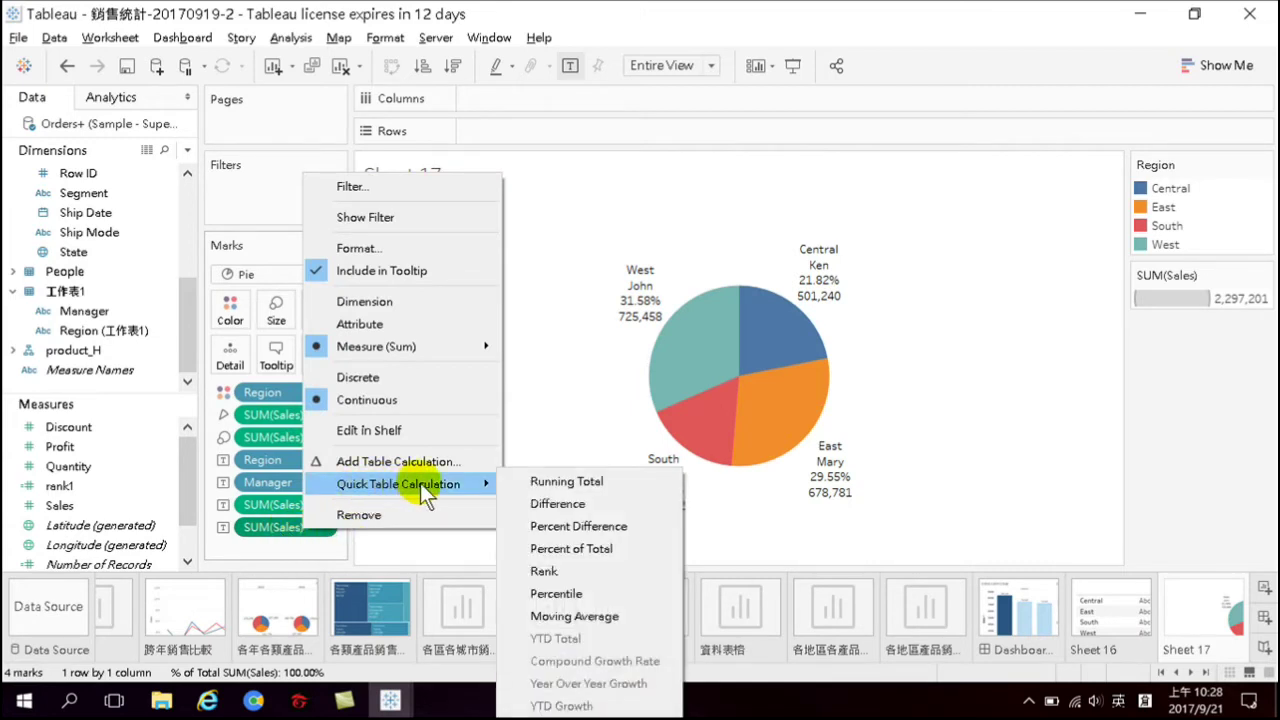
click(548, 572)
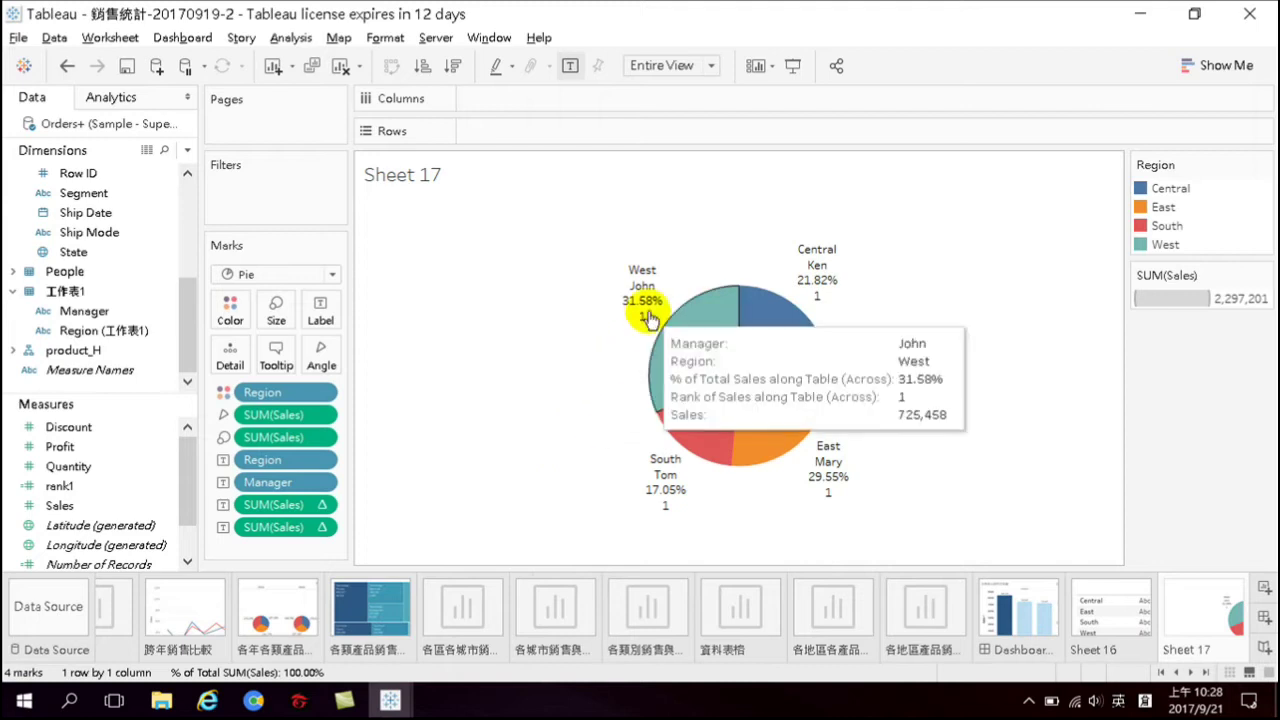
mouse_move(812, 502)
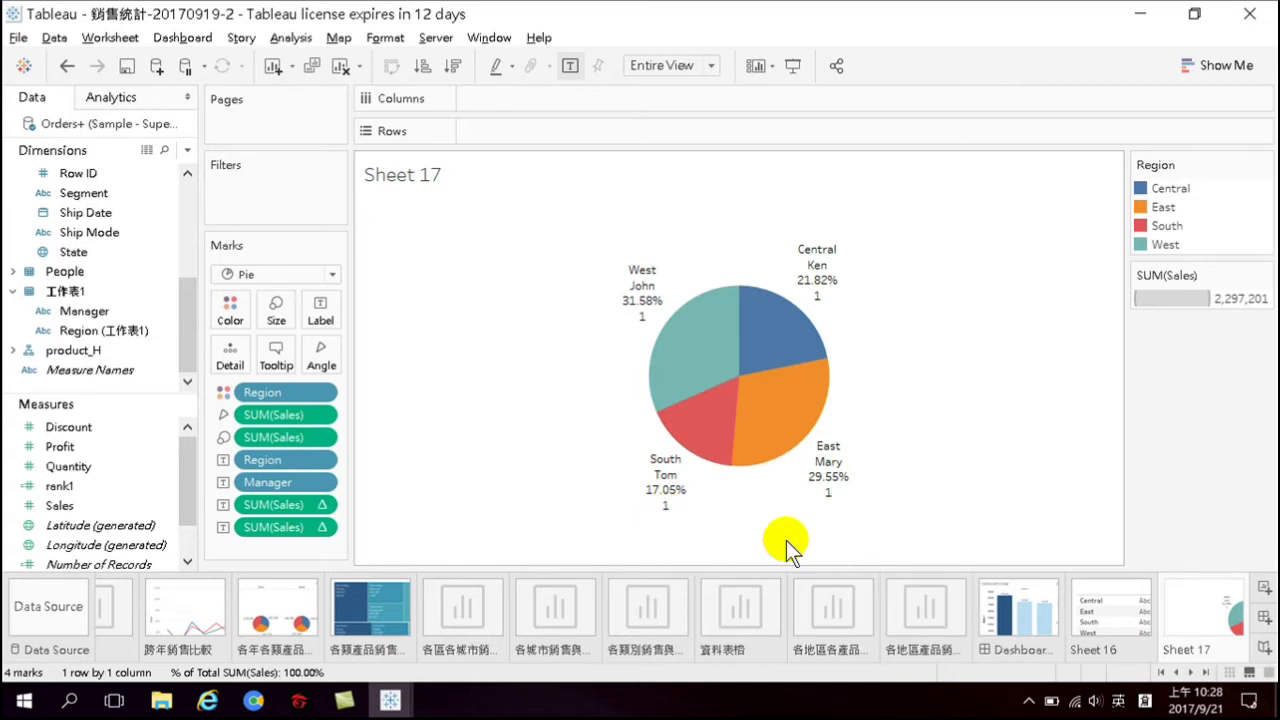
Inspect the Rank calculation's settings and Compute Using choices, and remove the ranked Sales label
right_click(295, 536)
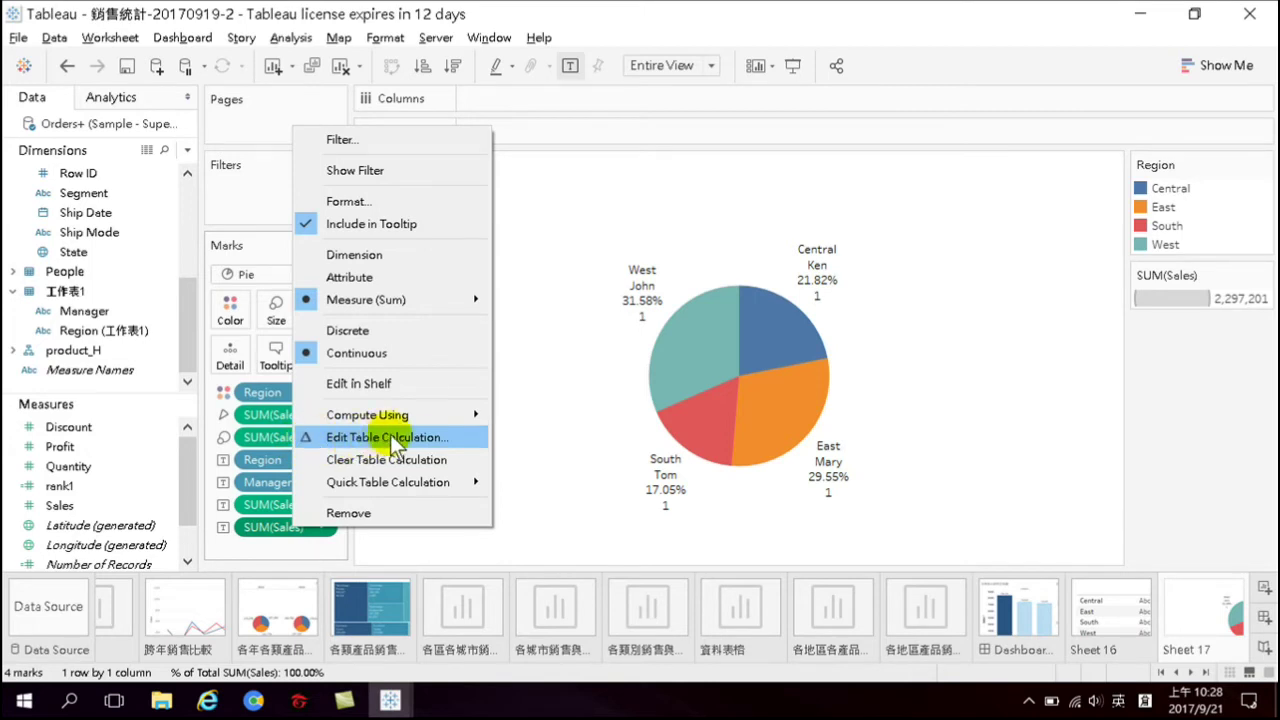
click(416, 437)
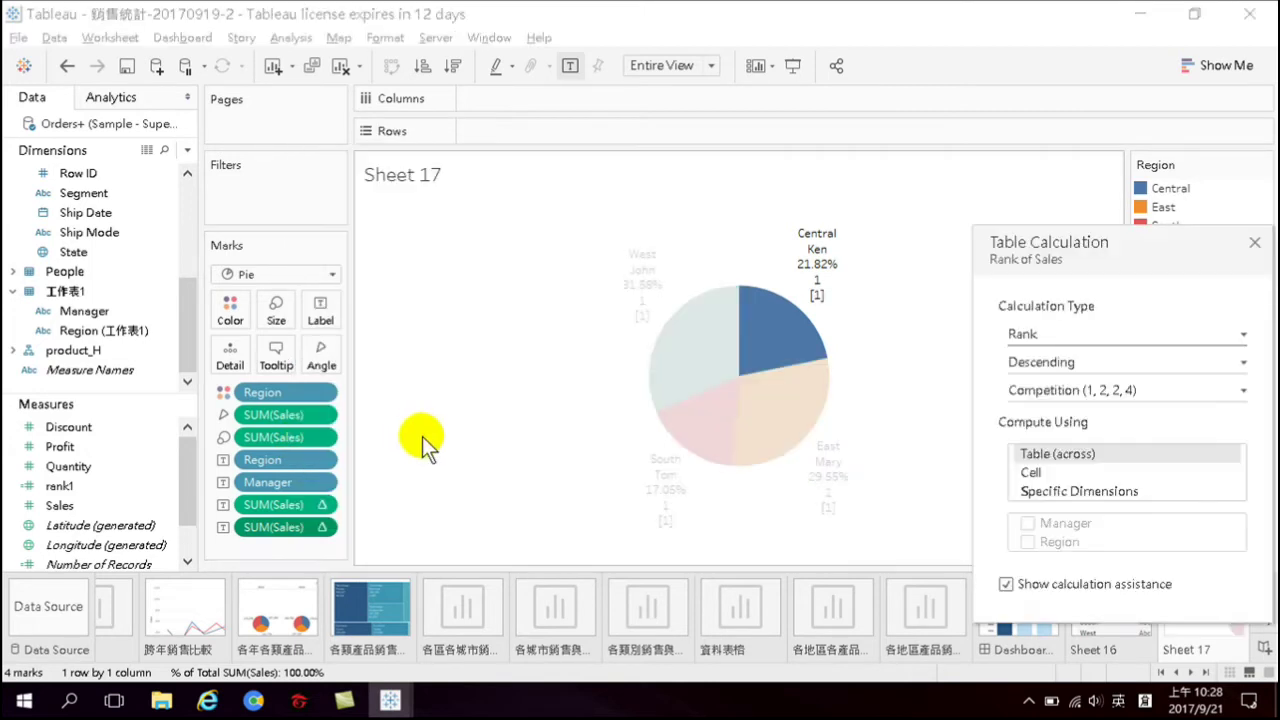
drag(1129, 240, 446, 152)
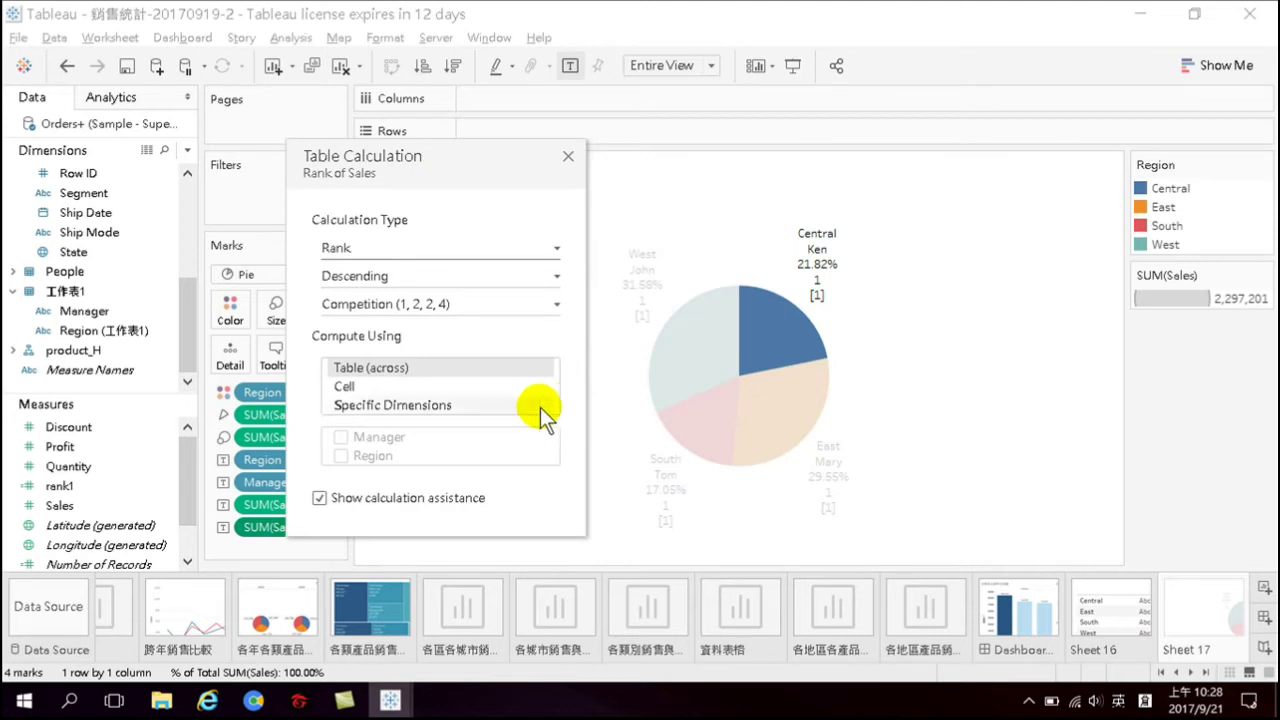
click(568, 158)
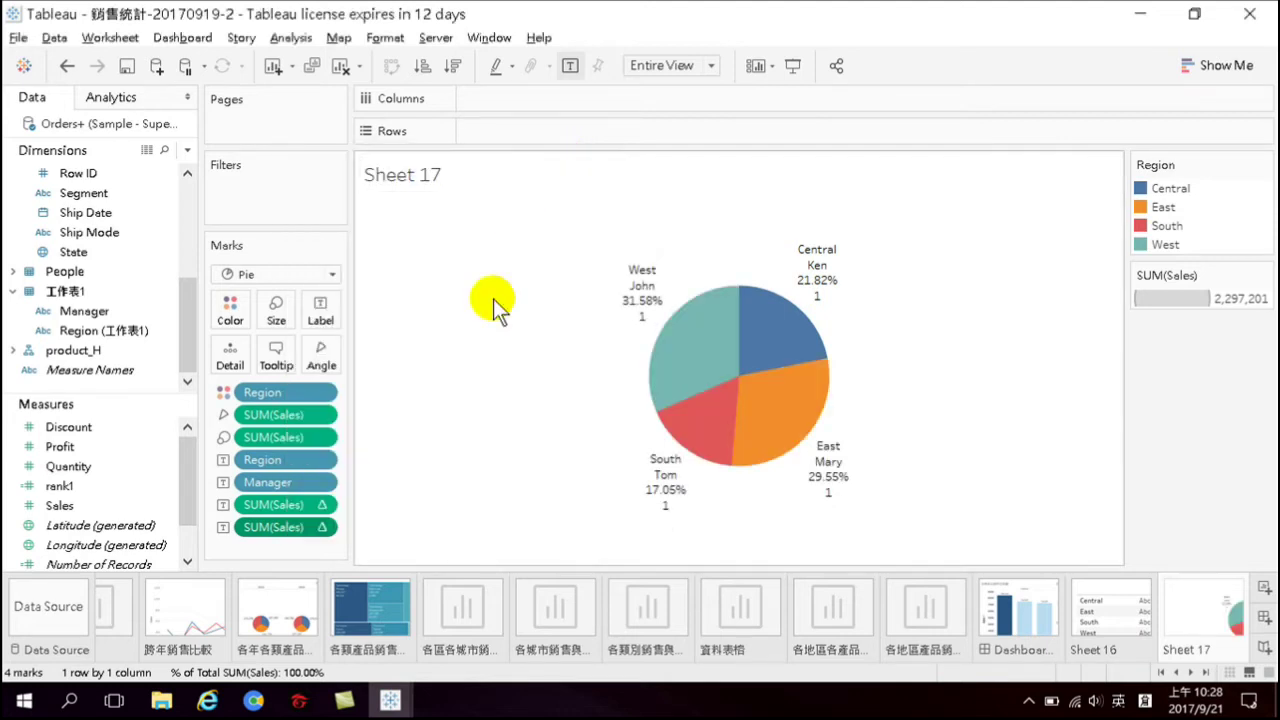
right_click(288, 529)
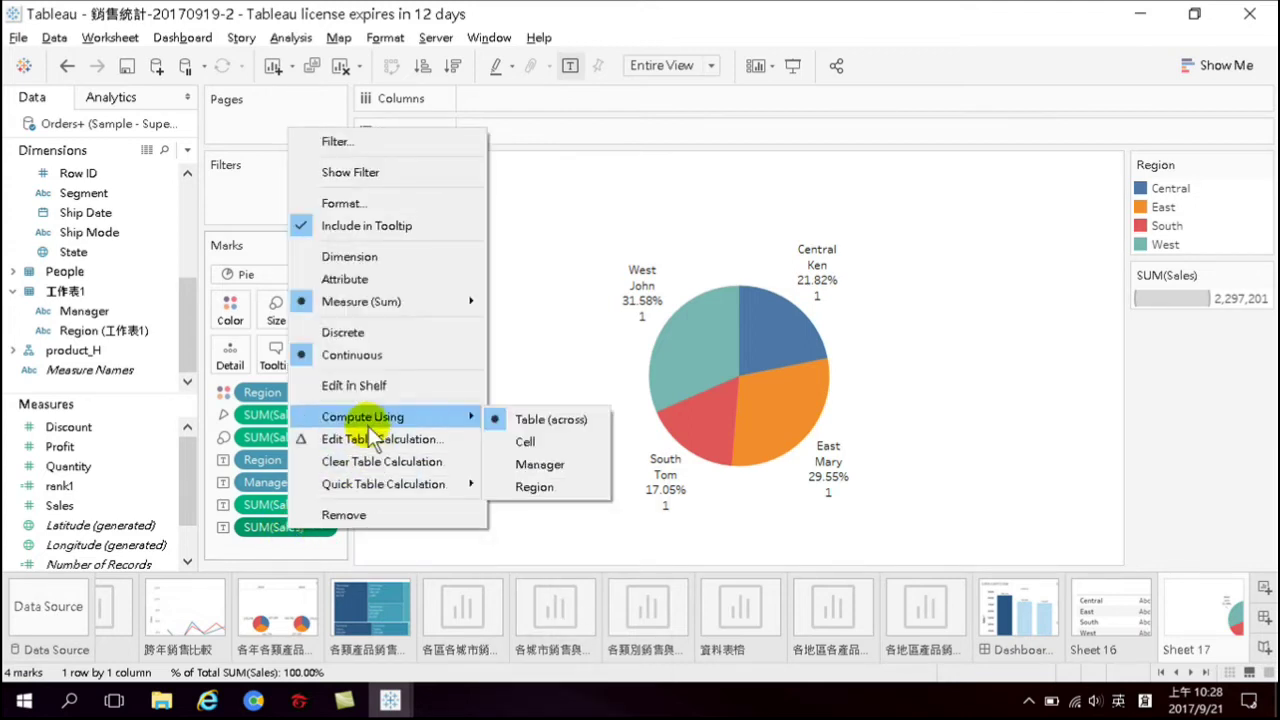
click(360, 321)
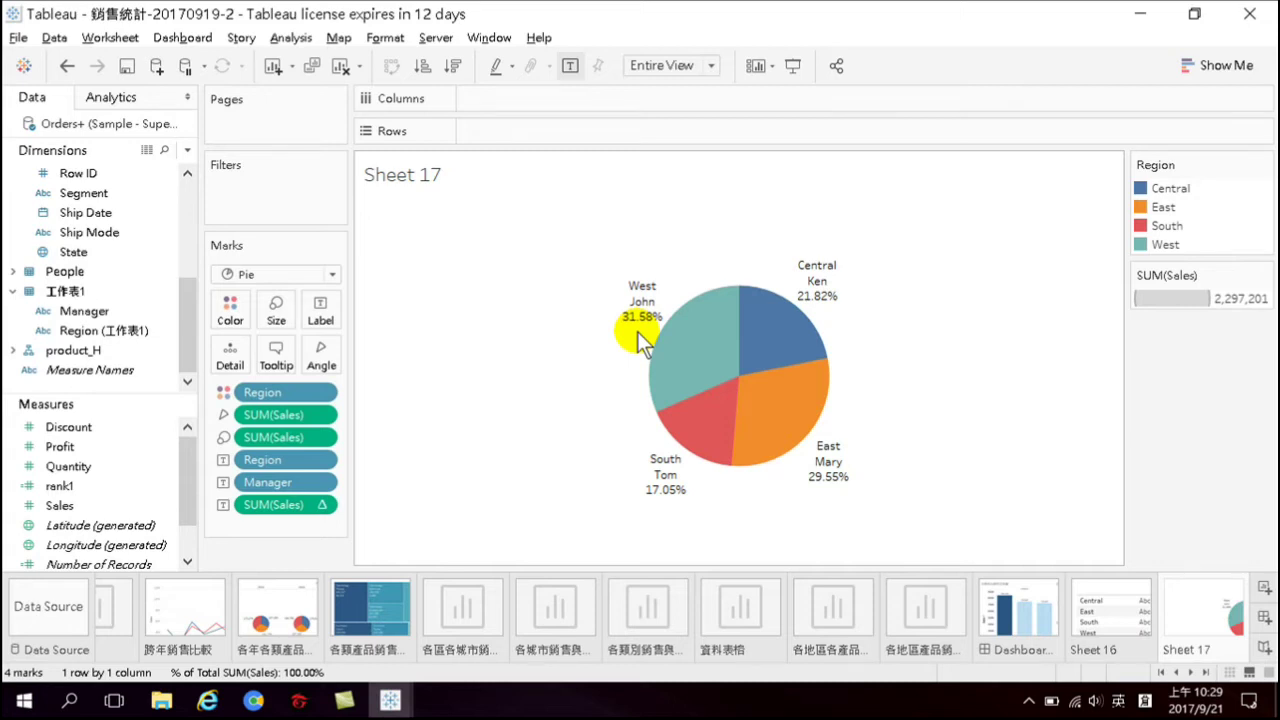
Add Sales to the pie labels again, below the percent of total
click(62, 507)
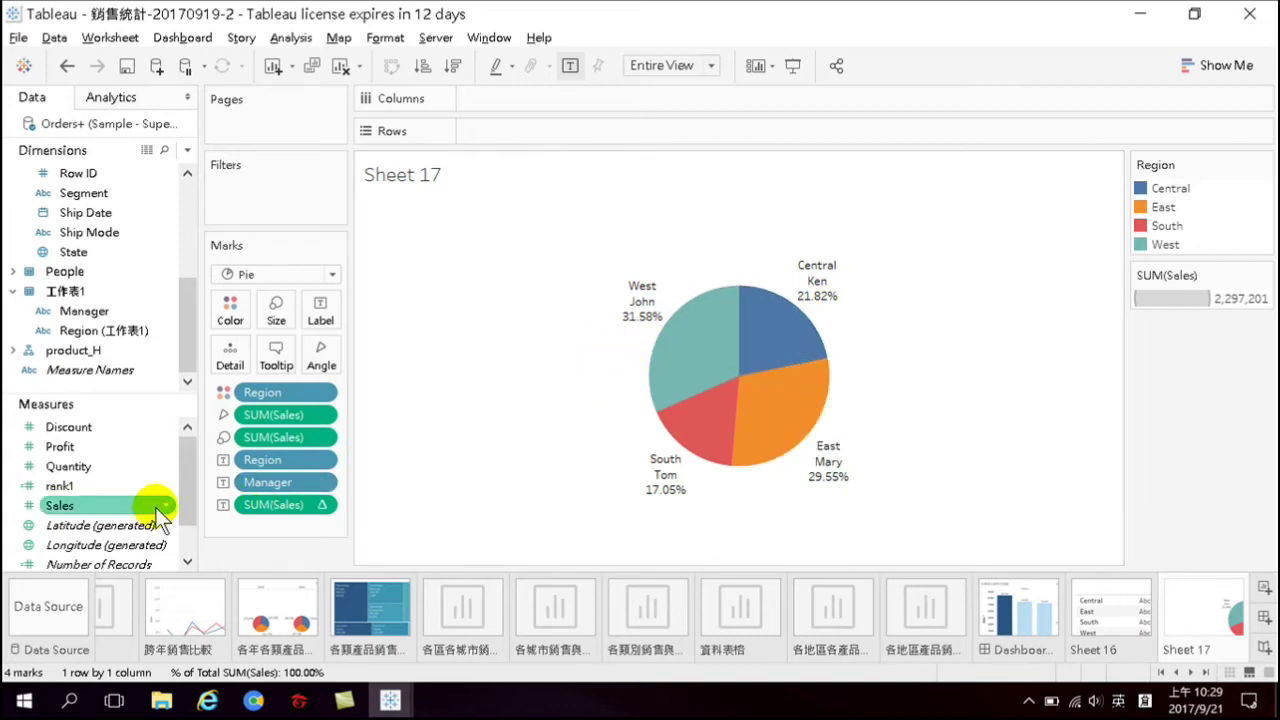
drag(62, 505, 318, 341)
drag(318, 318, 320, 312)
mouse_move(679, 337)
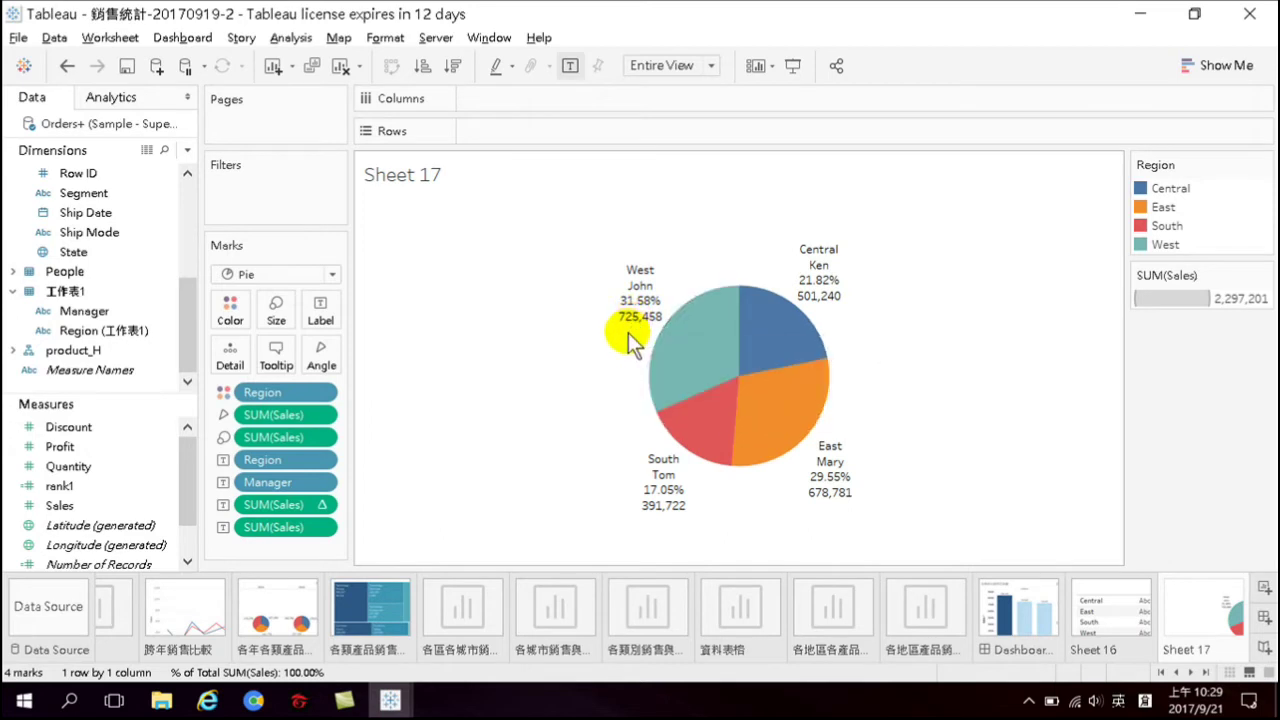
mouse_move(627, 328)
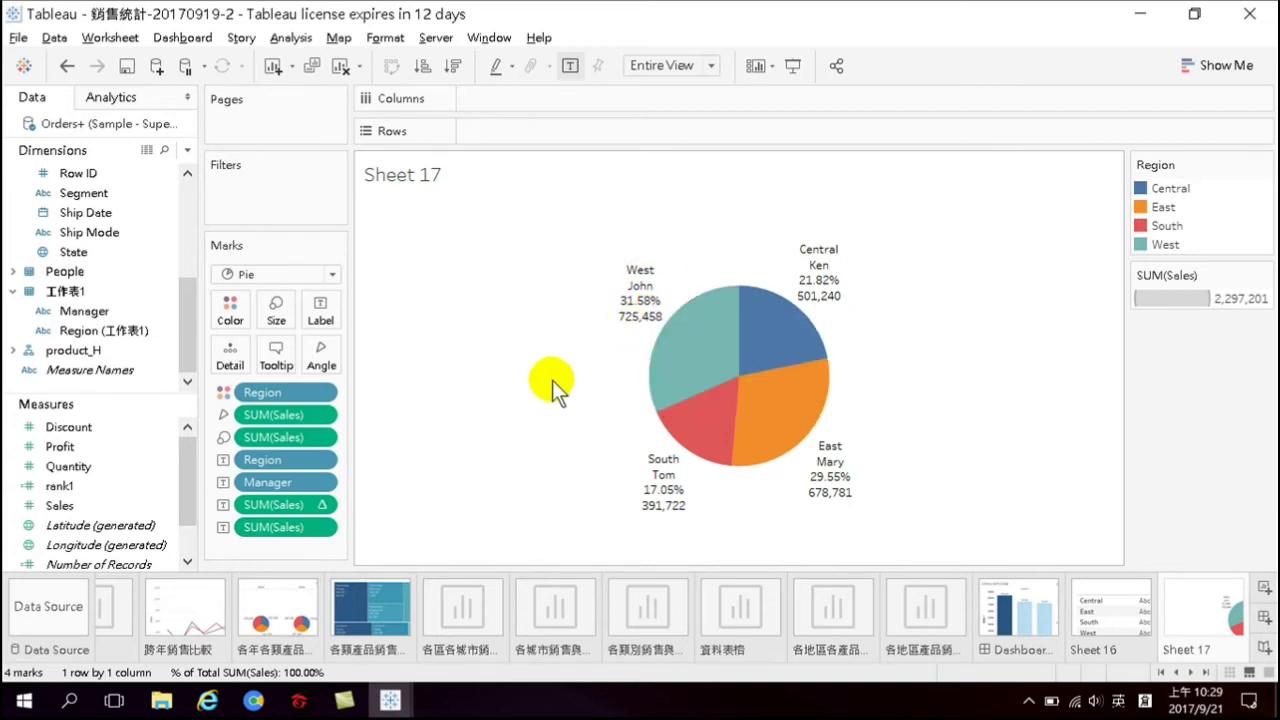
Apply a Rank quick table calculation to the added Sales label and check the rank on each slice
right_click(305, 530)
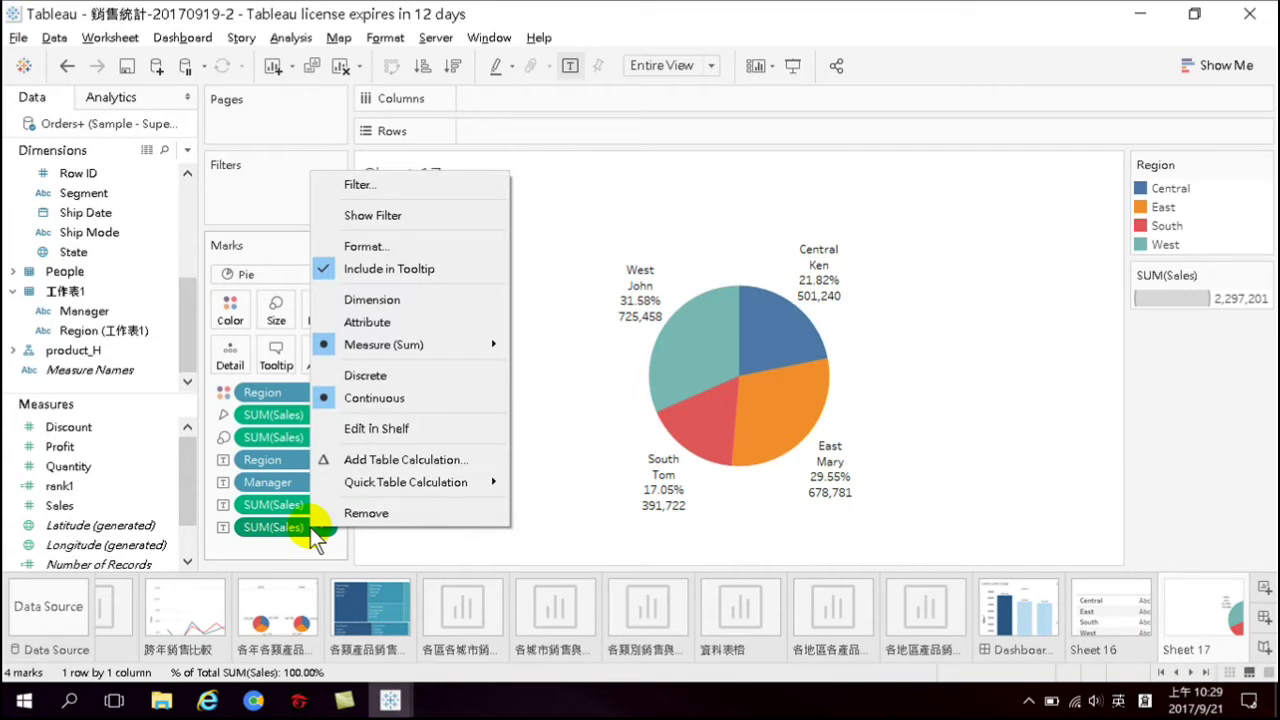
mouse_move(360, 482)
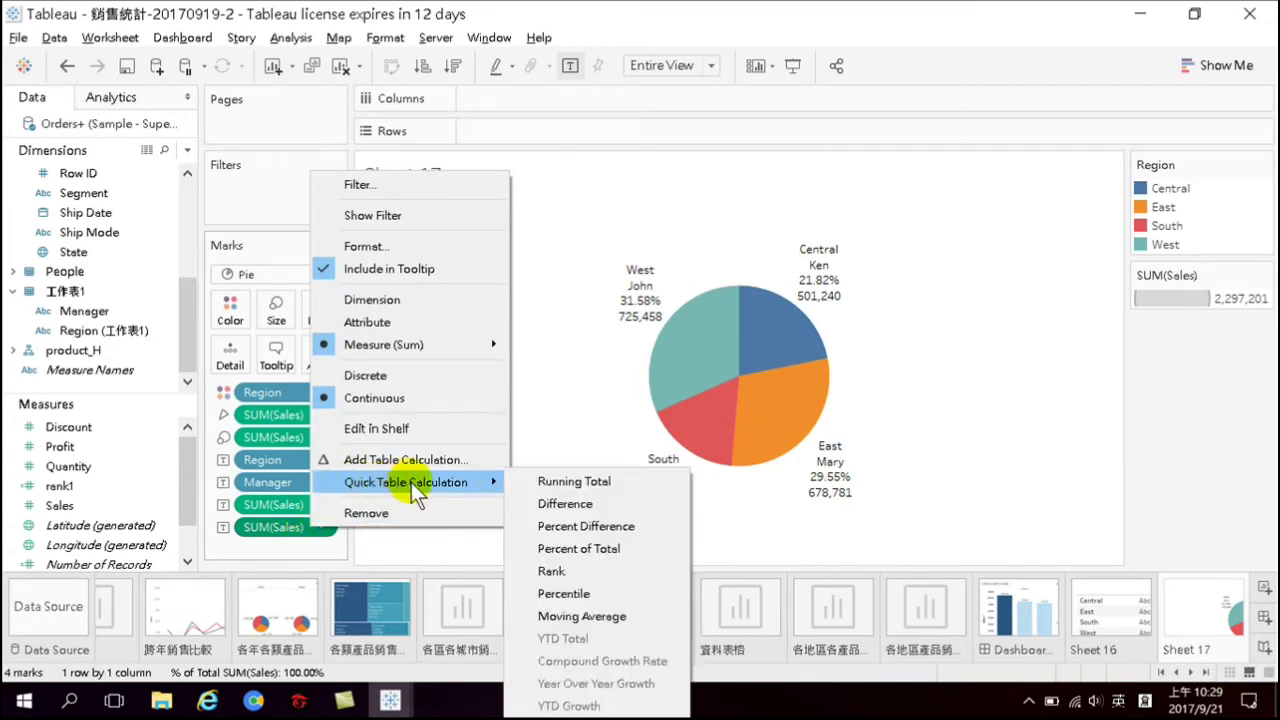
click(553, 570)
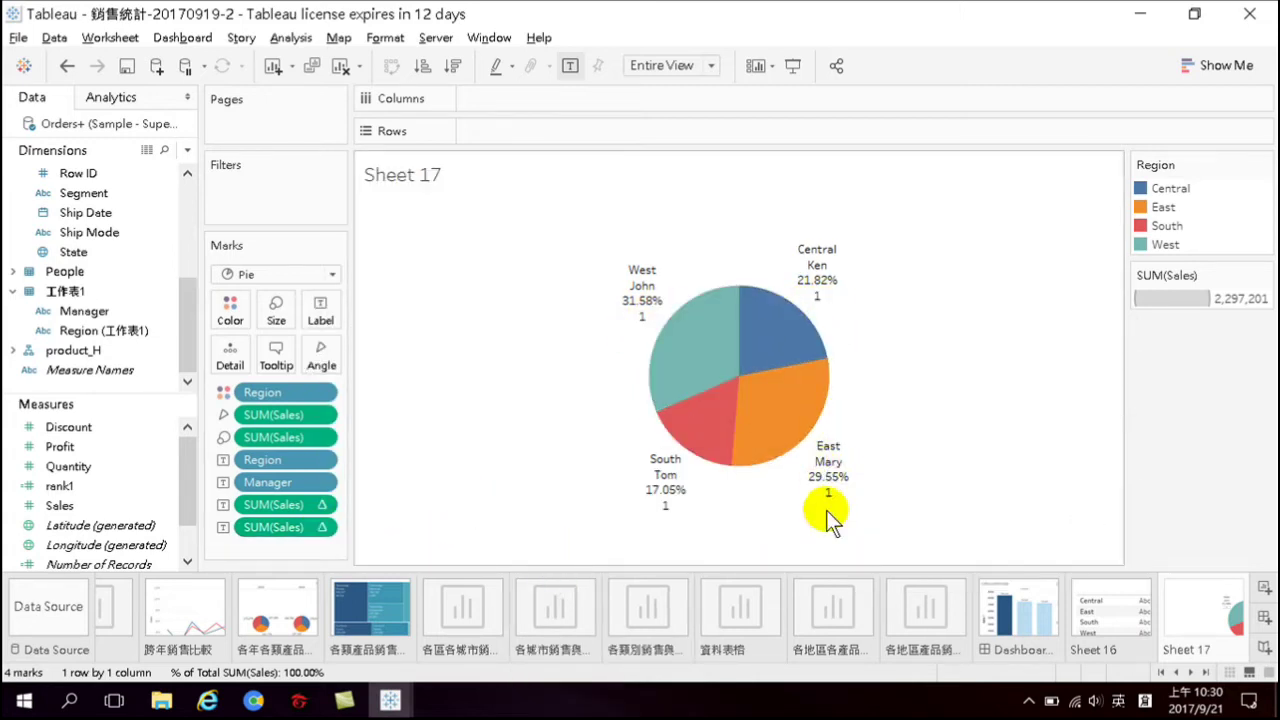
mouse_move(674, 497)
mouse_move(650, 268)
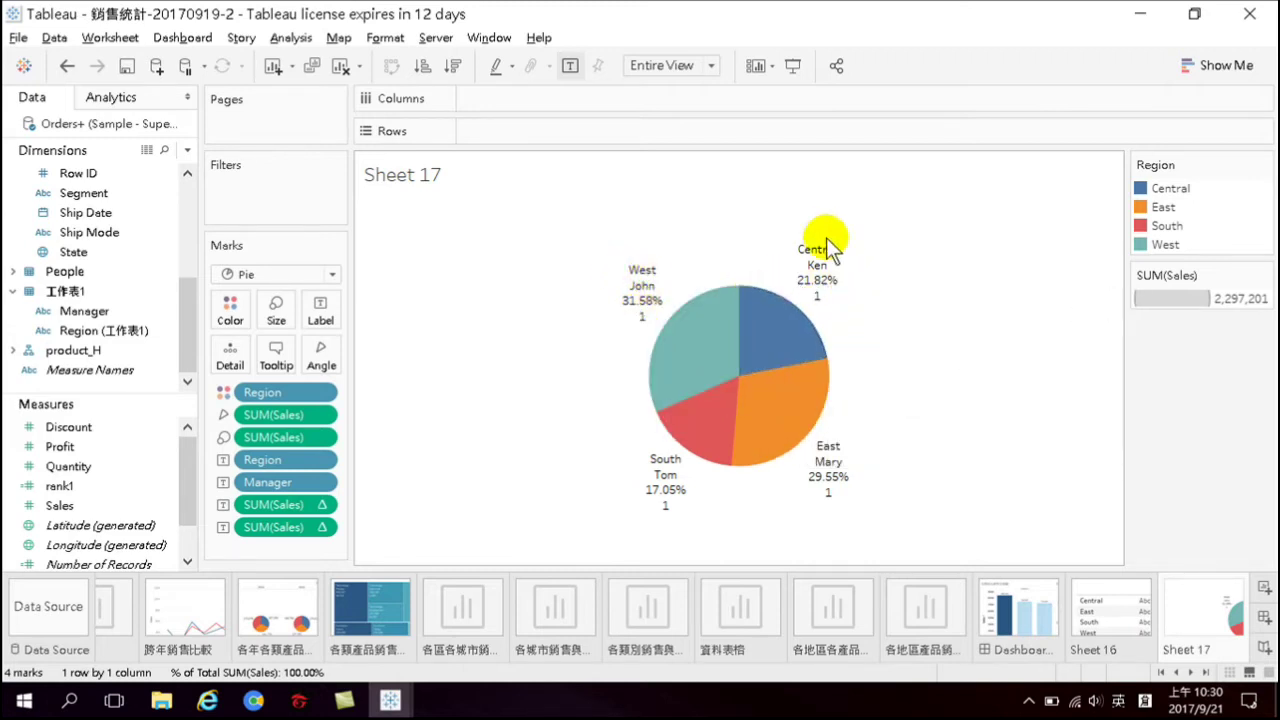
mouse_move(808, 300)
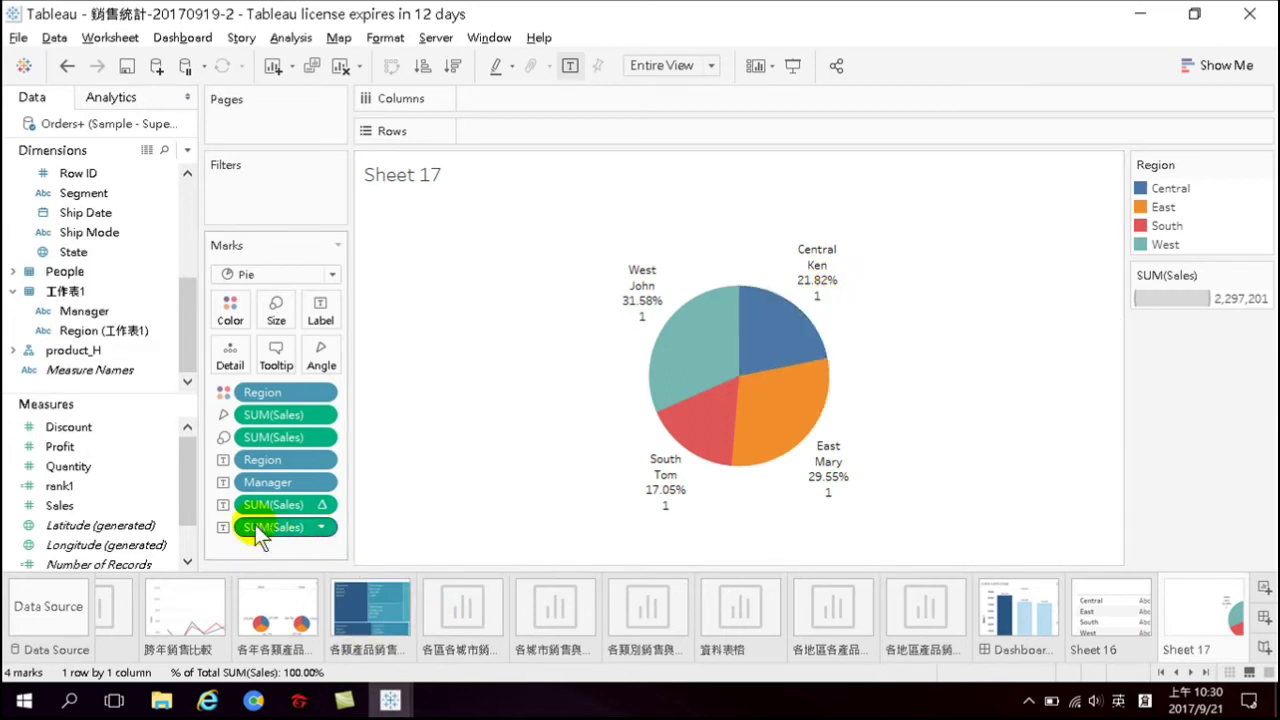
Try computing the Sales rank using Specific Dimensions, restore Table (across), and review the available ranking types
right_click(311, 528)
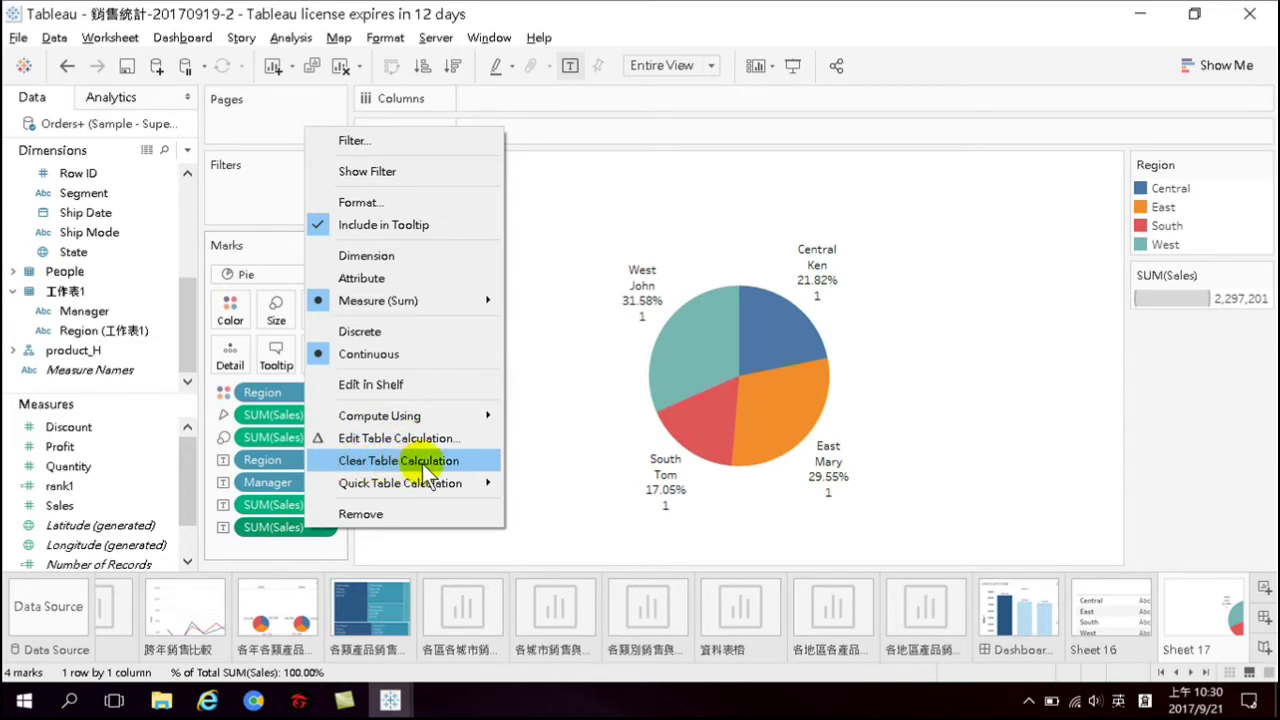
click(374, 440)
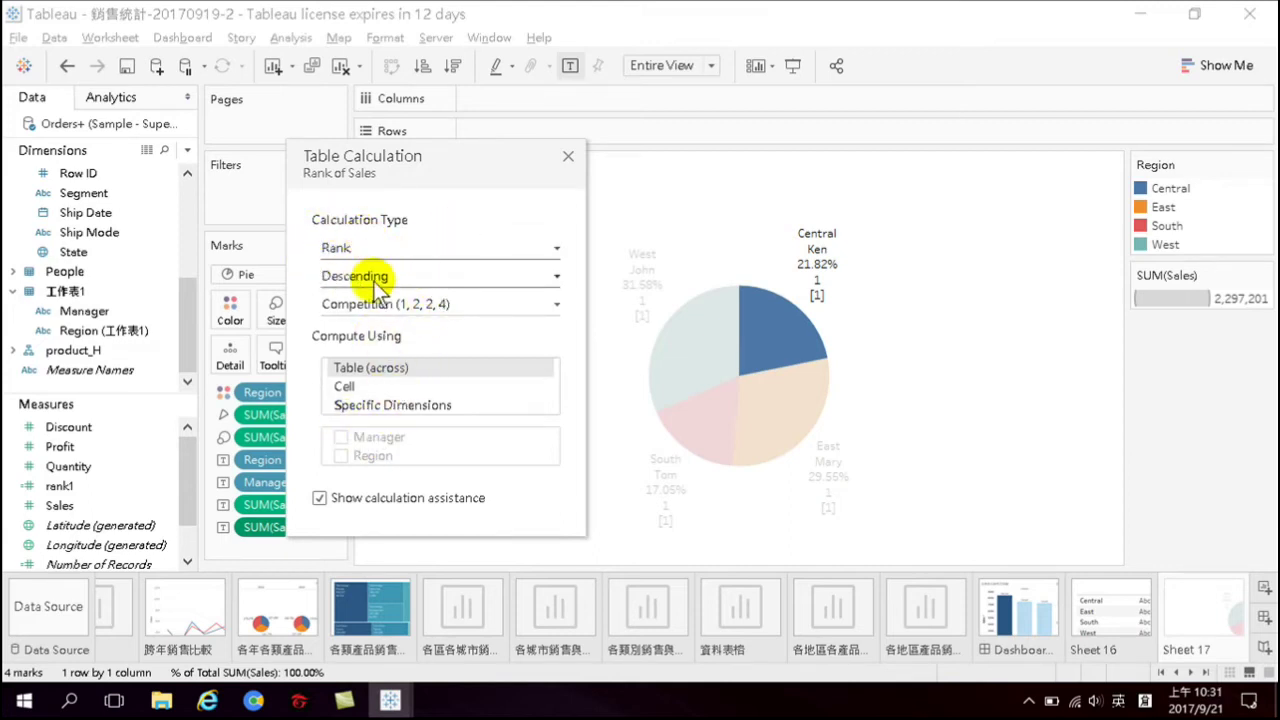
click(380, 404)
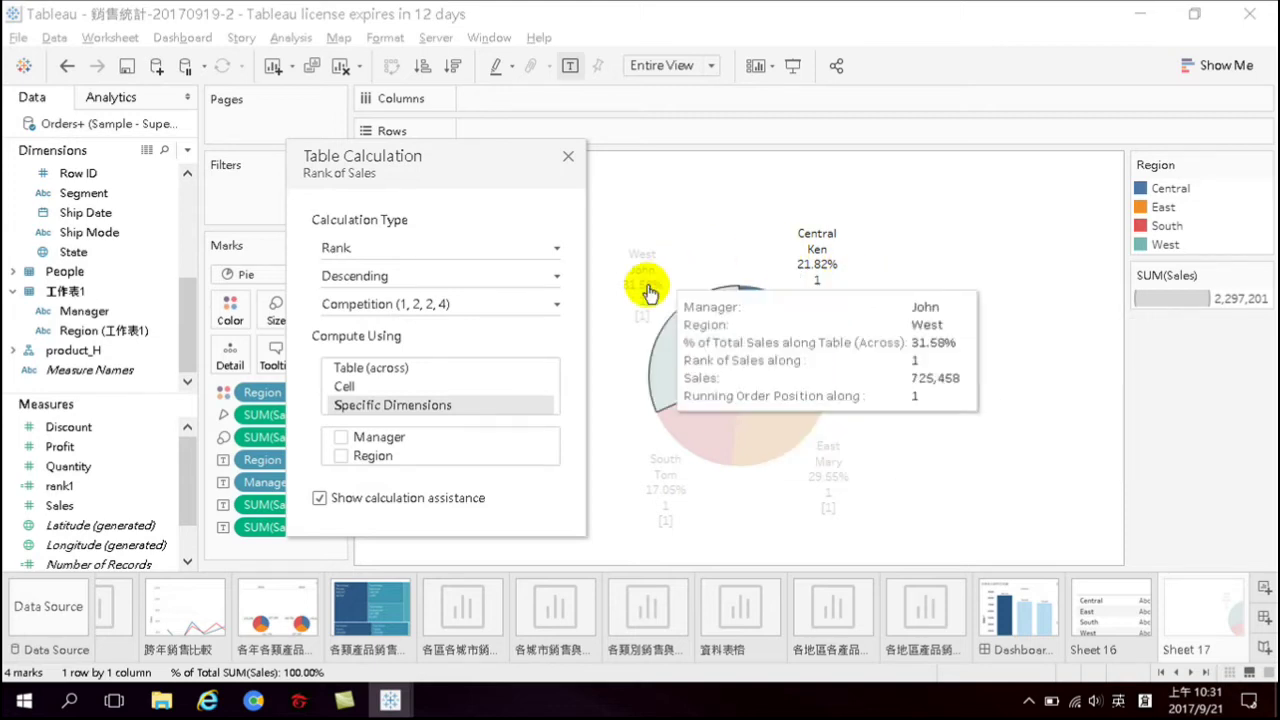
mouse_move(808, 425)
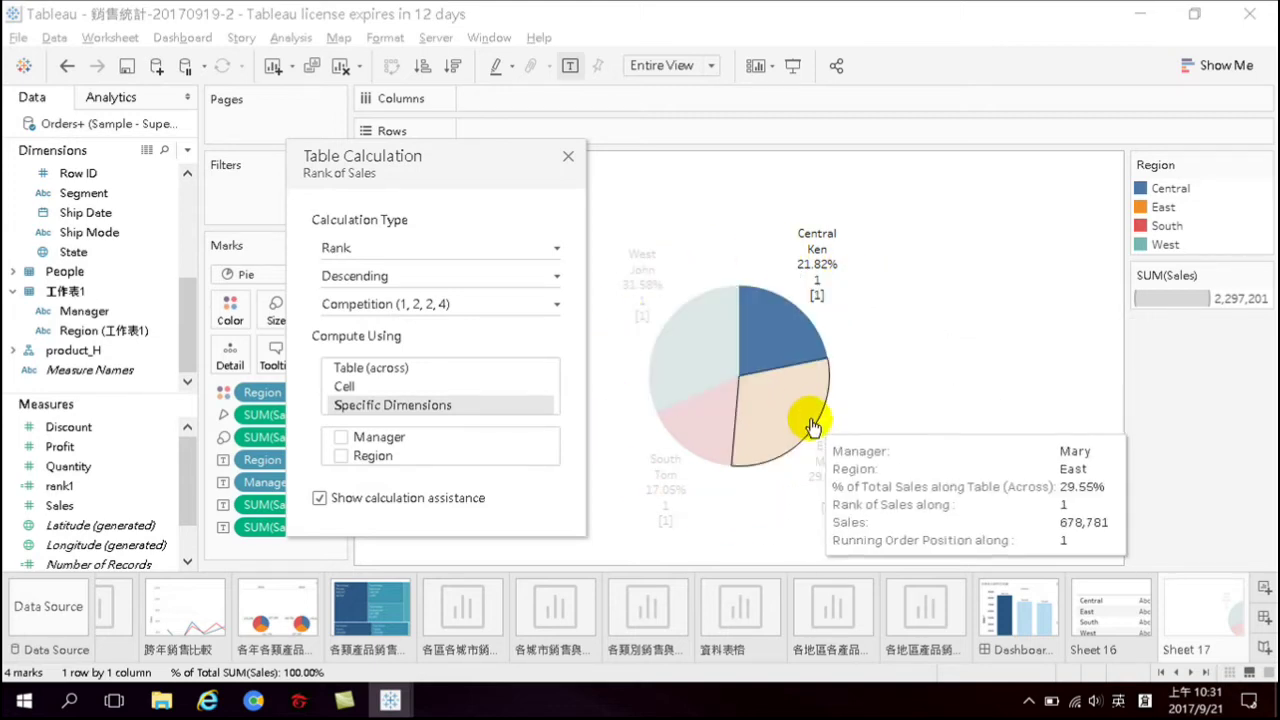
click(362, 370)
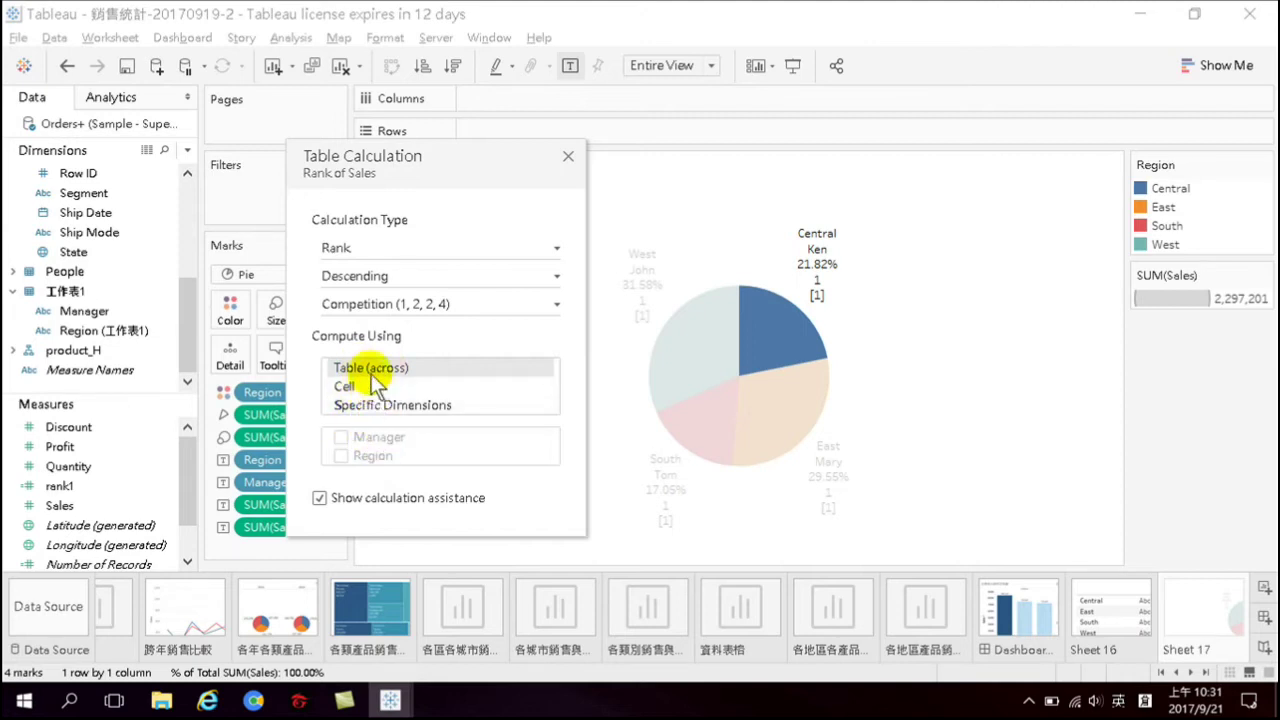
click(388, 306)
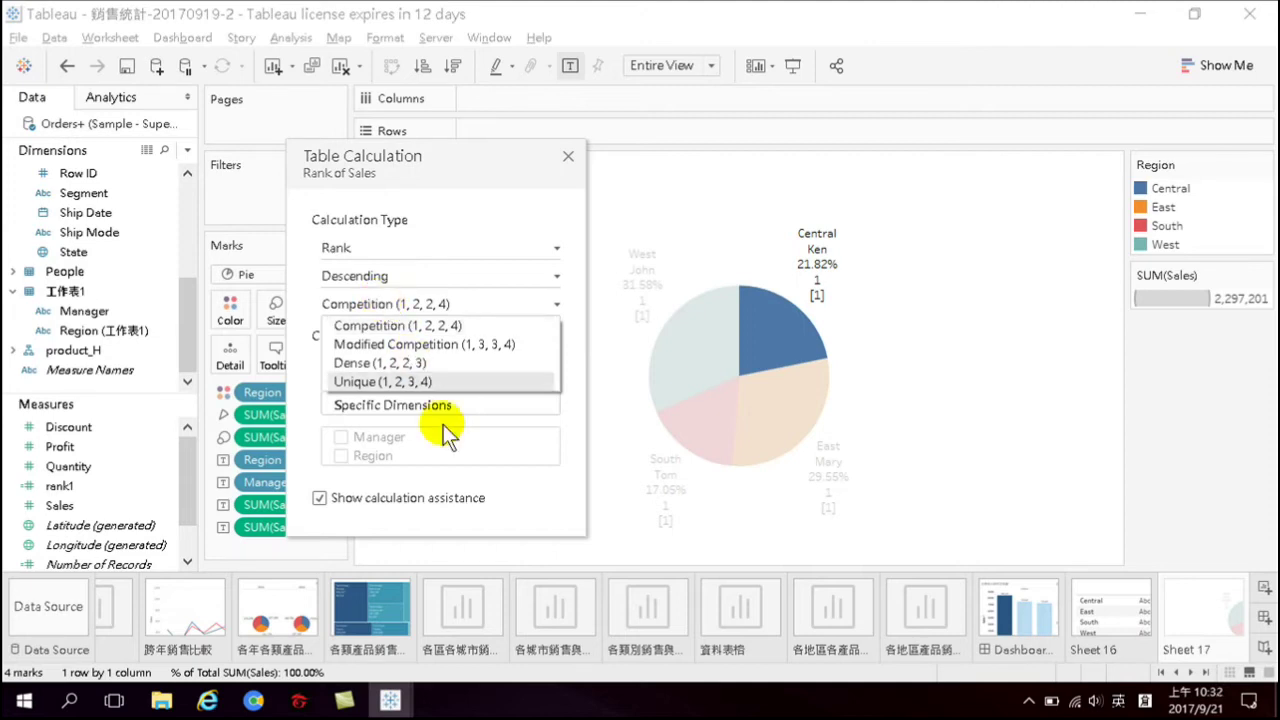
click(534, 499)
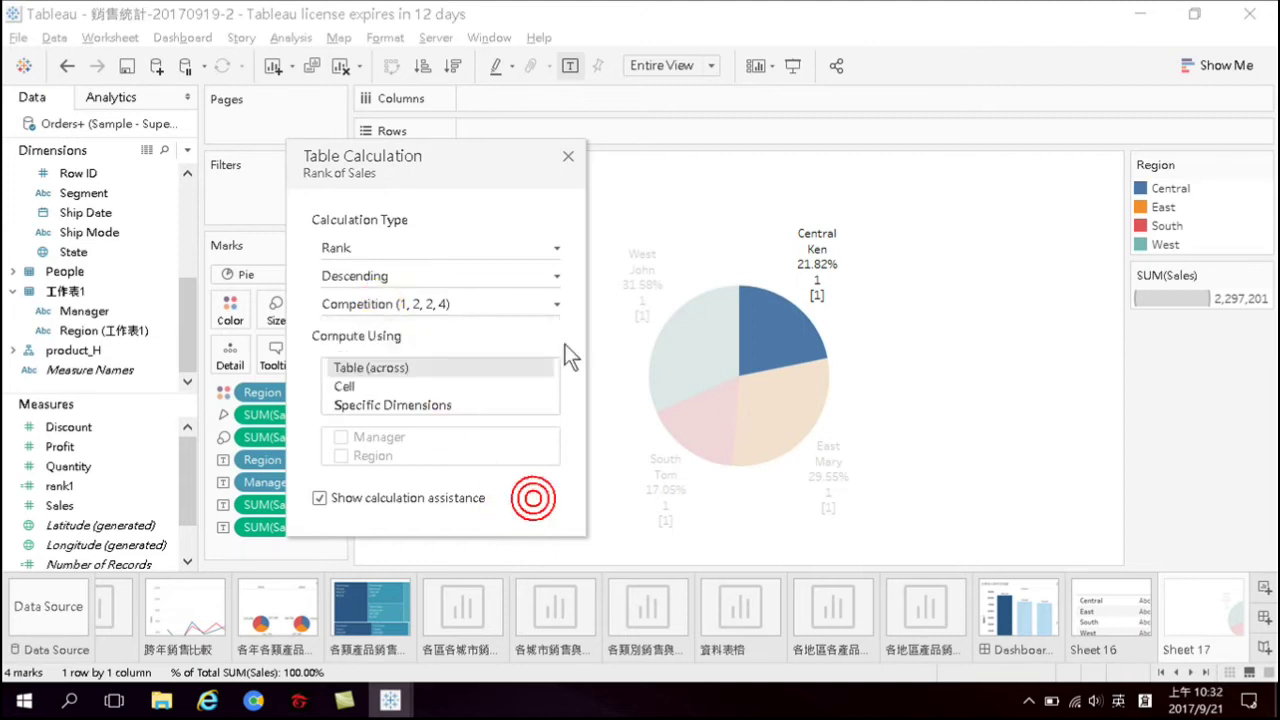
click(568, 156)
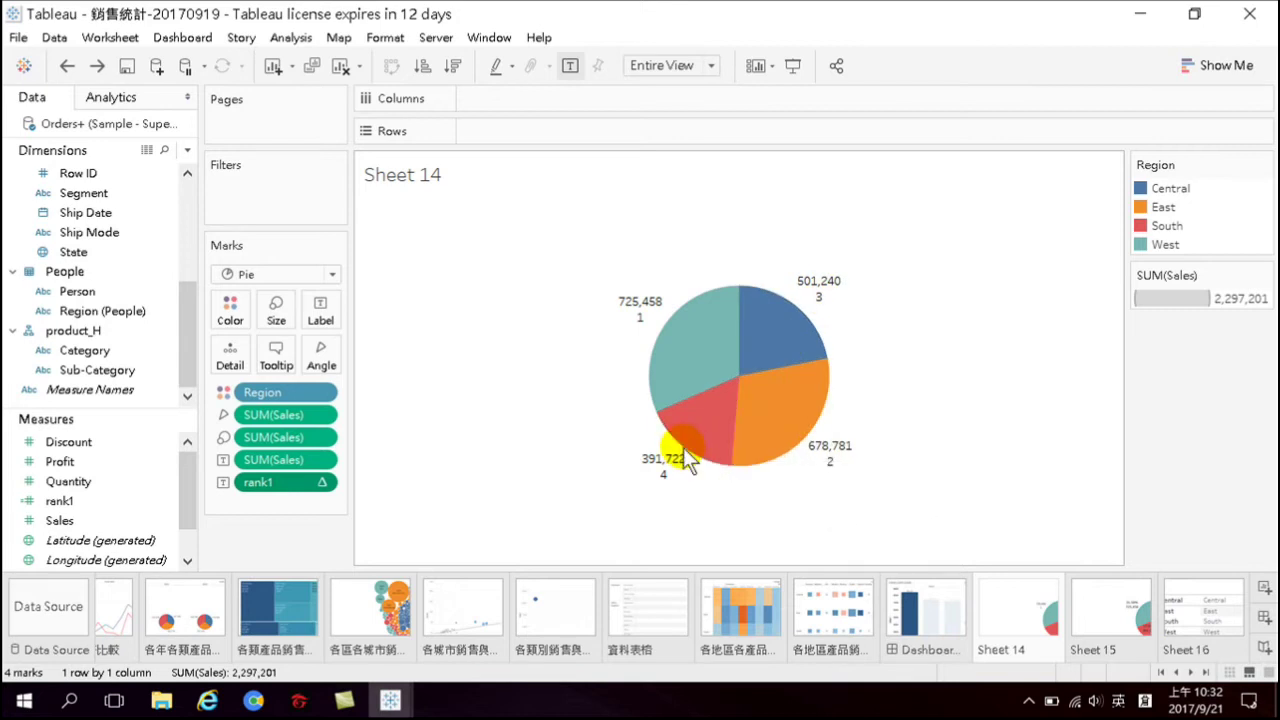
Switch back to the 銷售統計-20170919-2 workbook and clear the Rank table calculation from the last Sales label
mouse_move(392, 700)
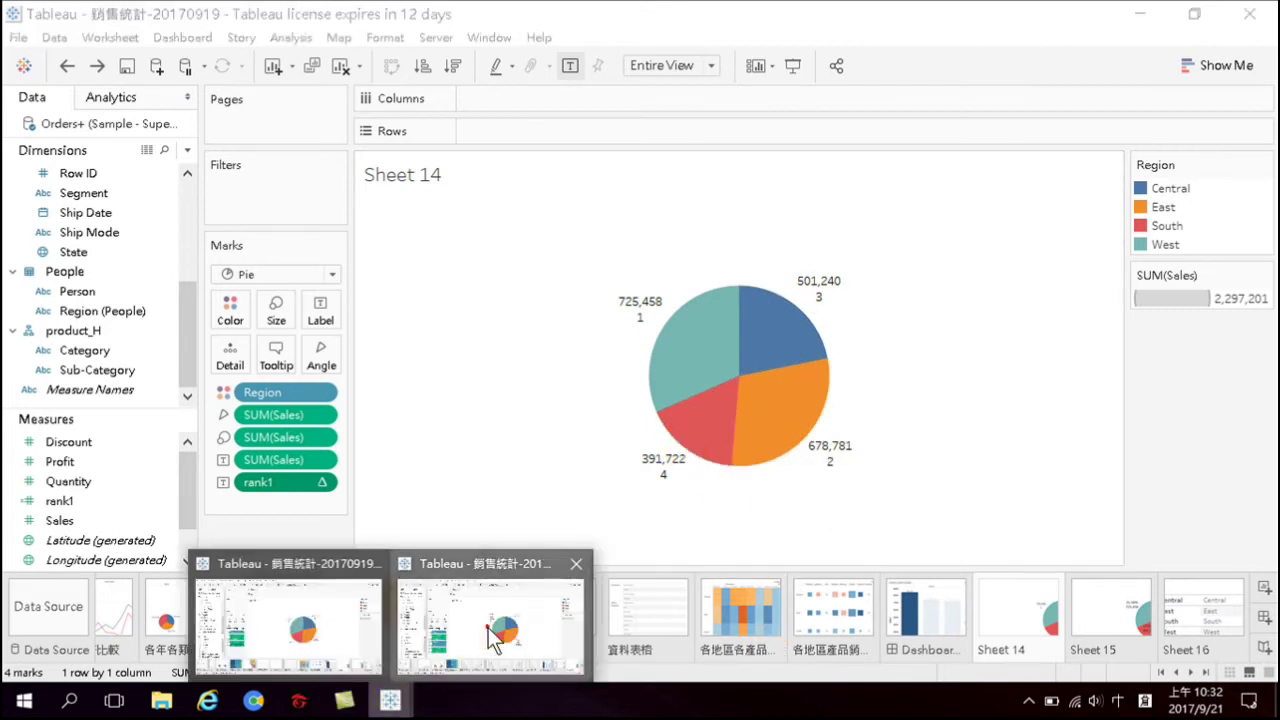
click(487, 625)
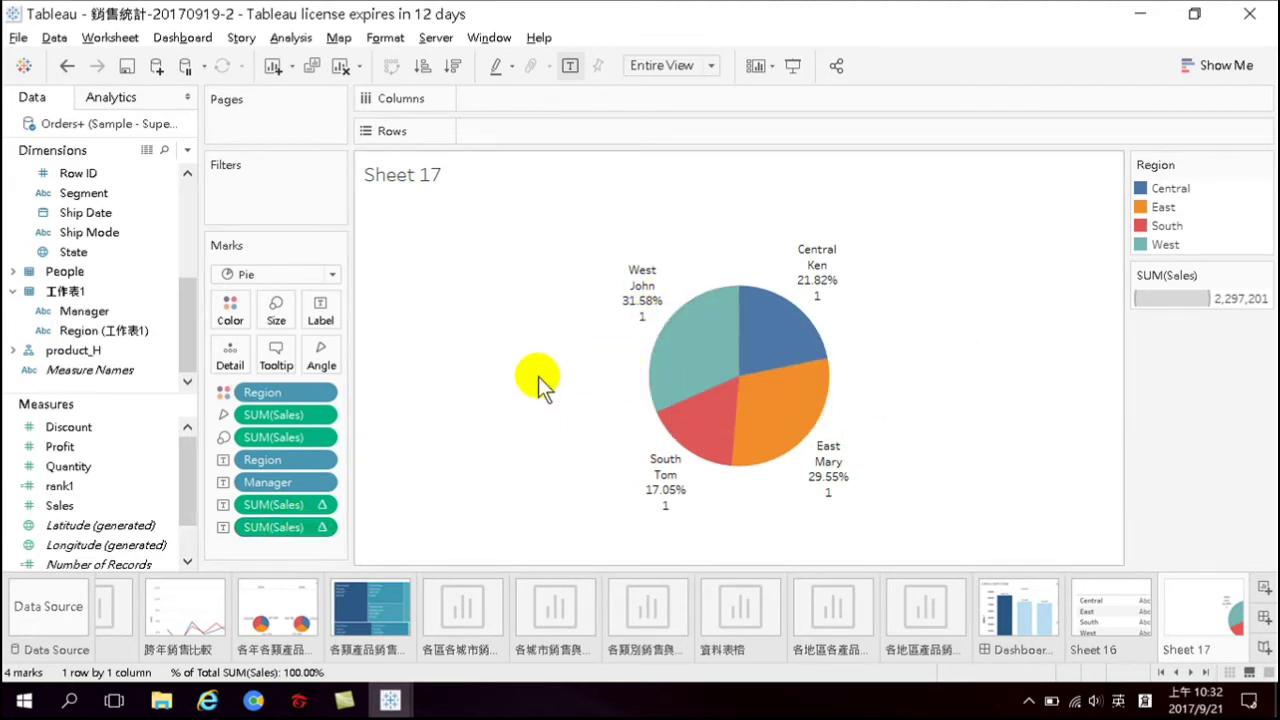
right_click(292, 530)
mouse_move(330, 490)
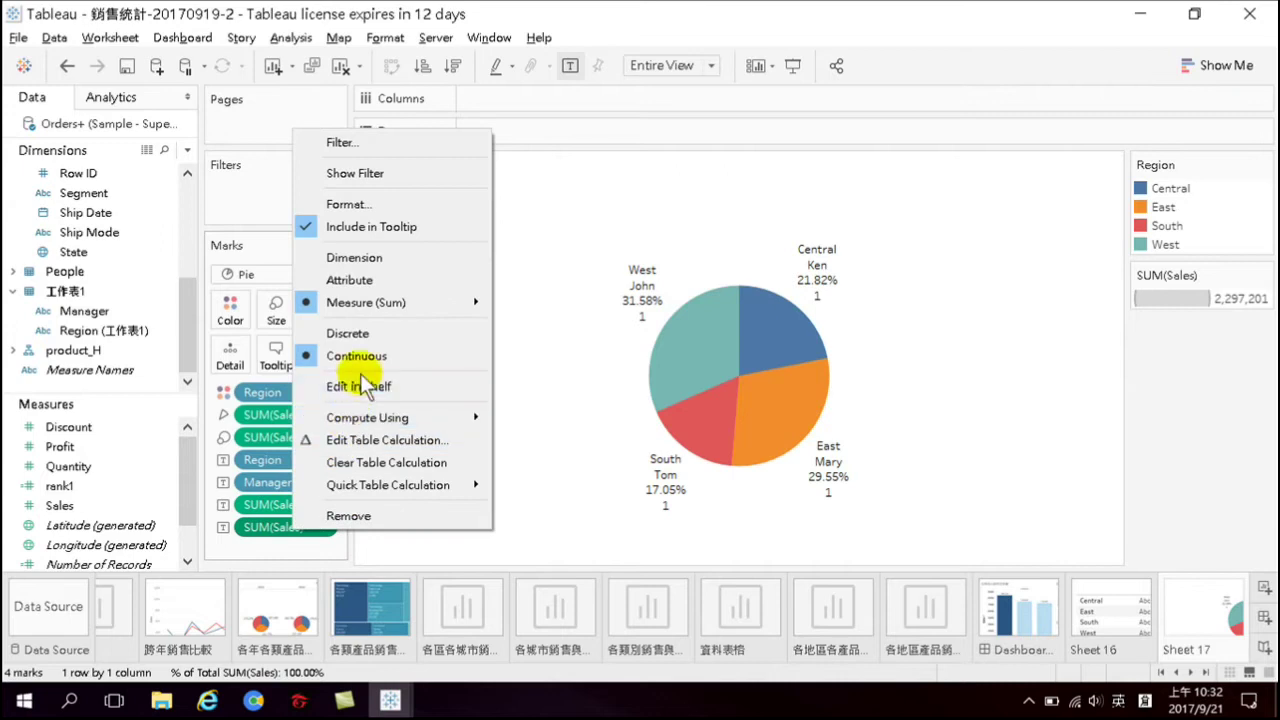
click(352, 468)
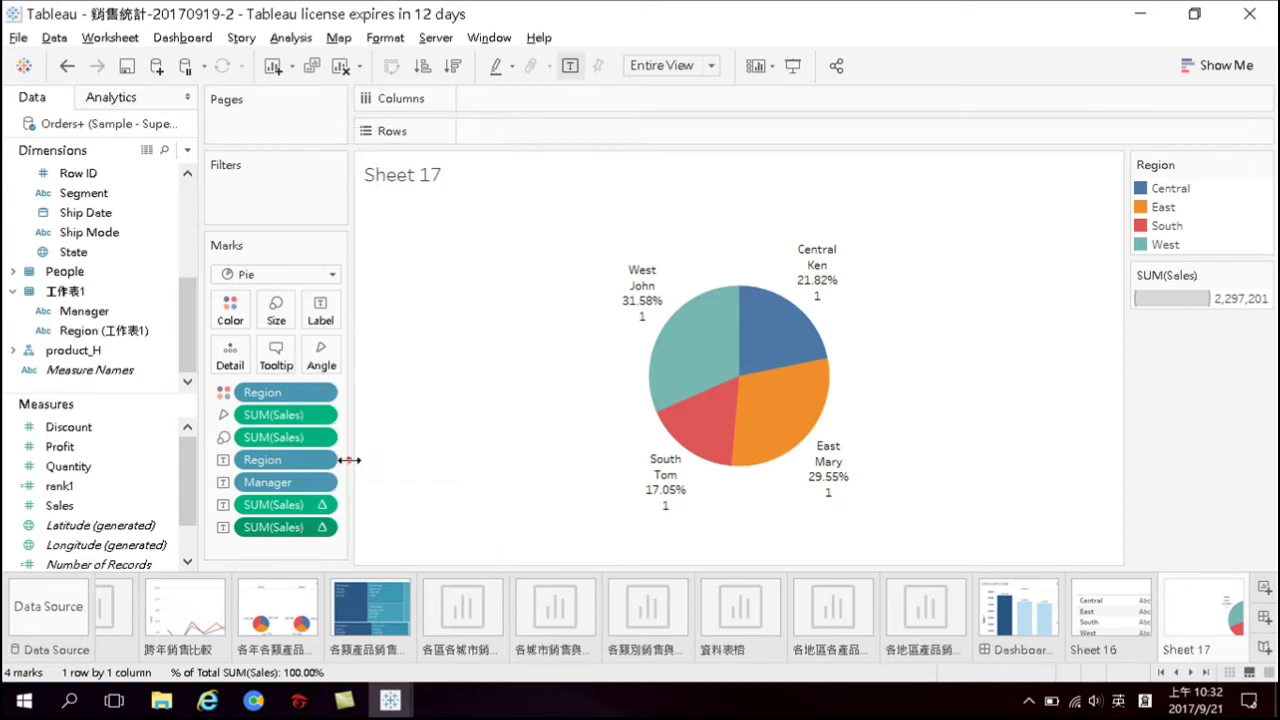
mouse_move(636, 328)
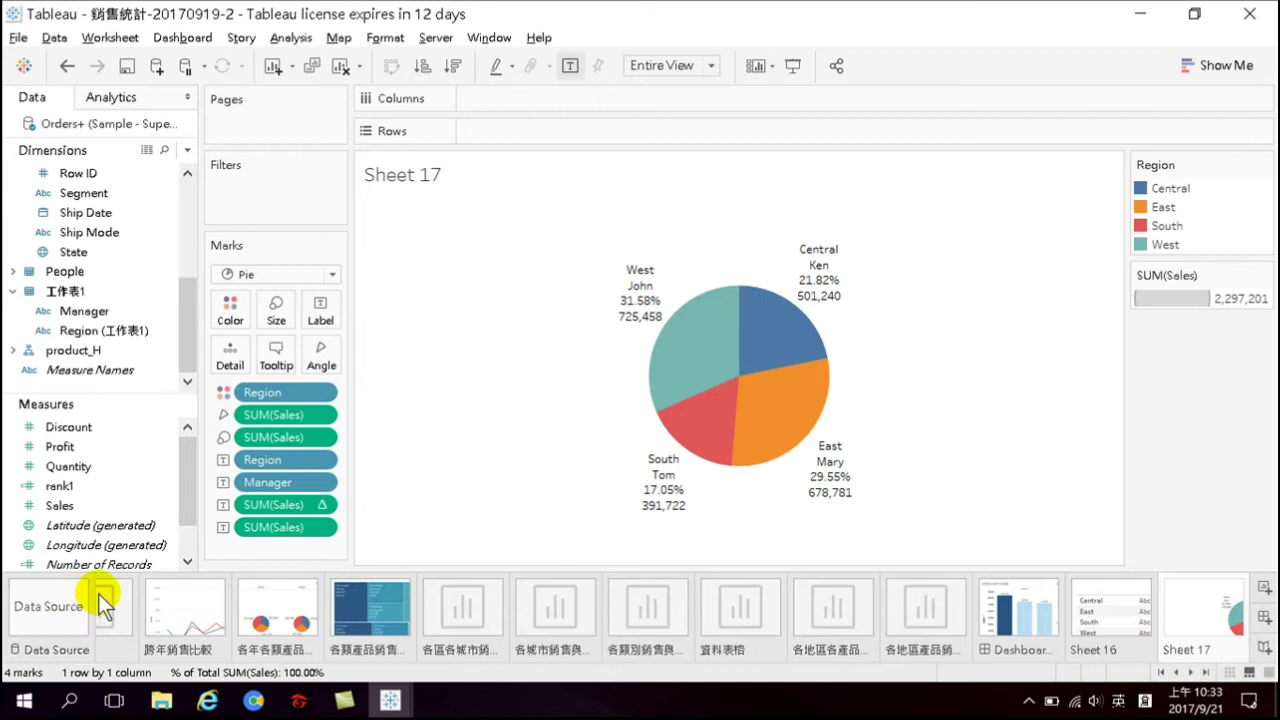
Delete the existing rank1 calculated field from the measures
right_click(78, 488)
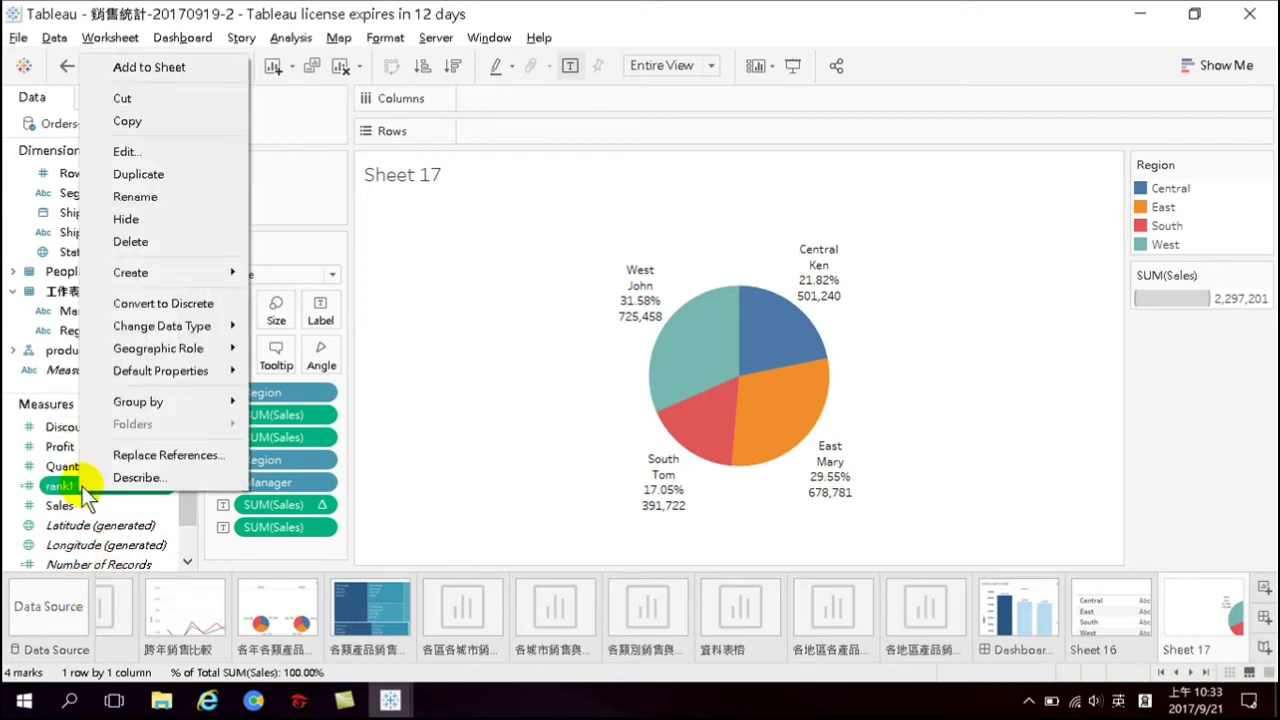
click(140, 241)
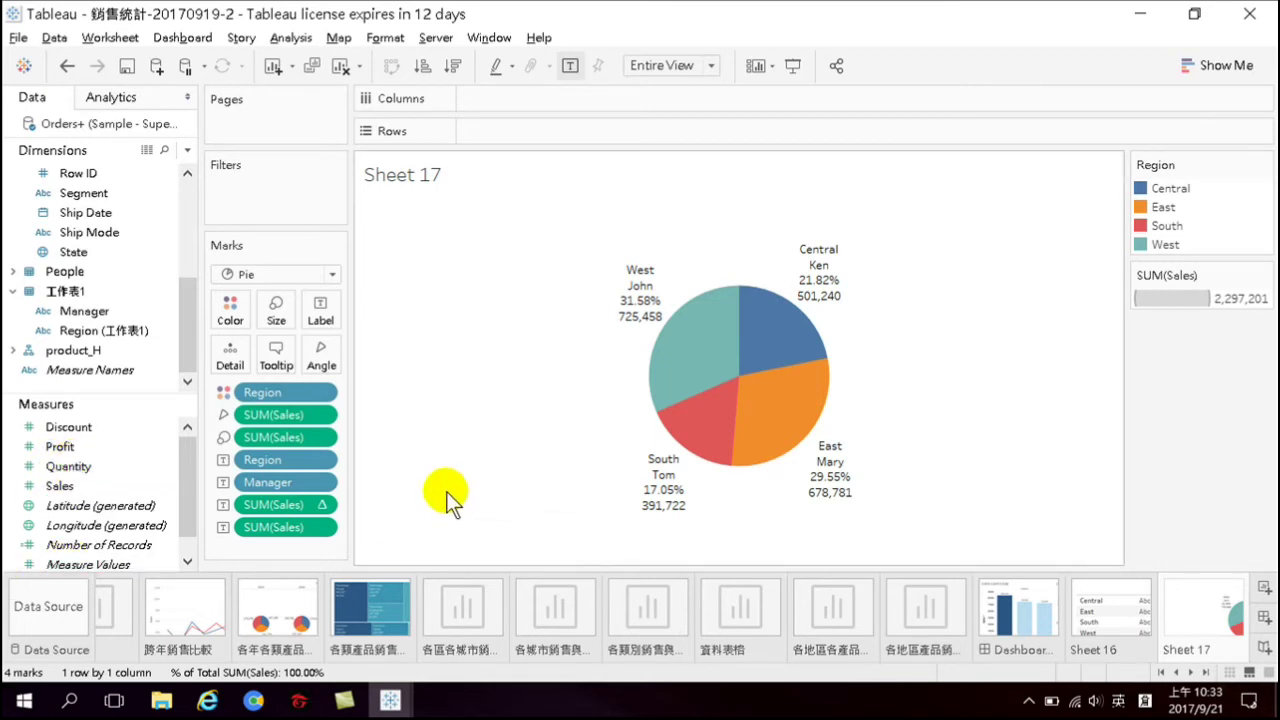
mouse_move(779, 419)
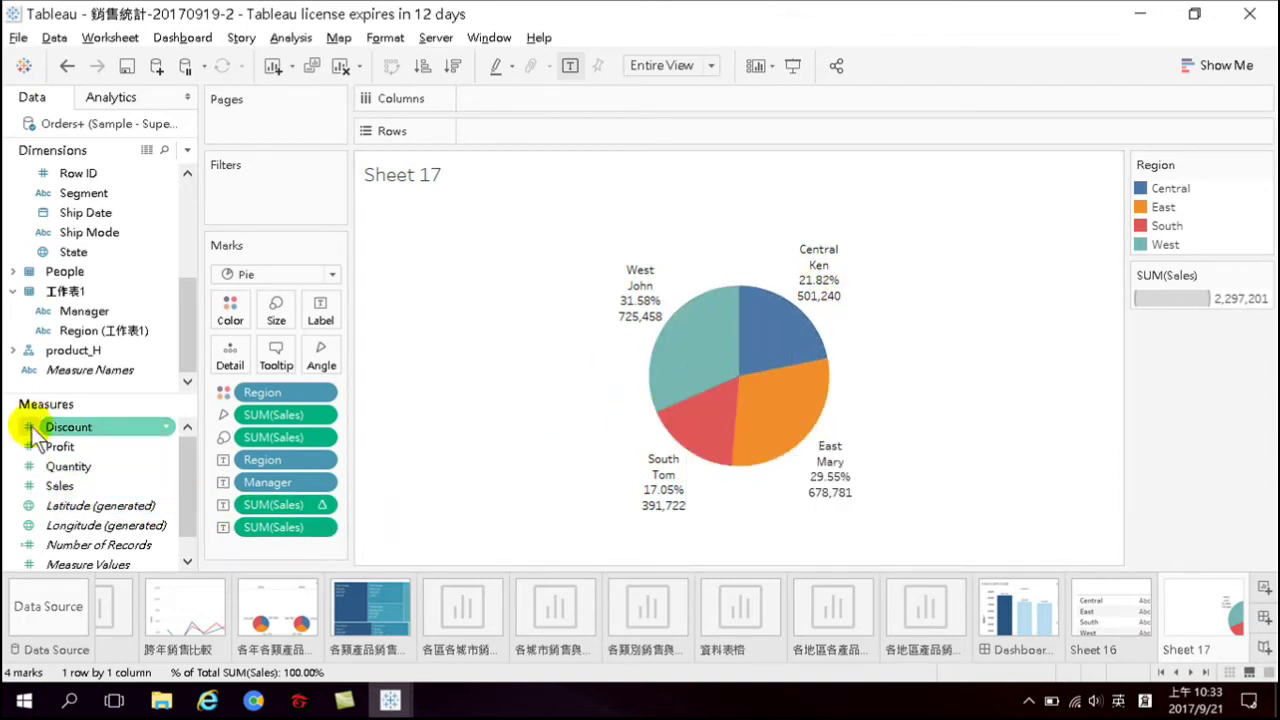
Create a calculated field based on the Sales measure and name it Rank1
right_click(71, 482)
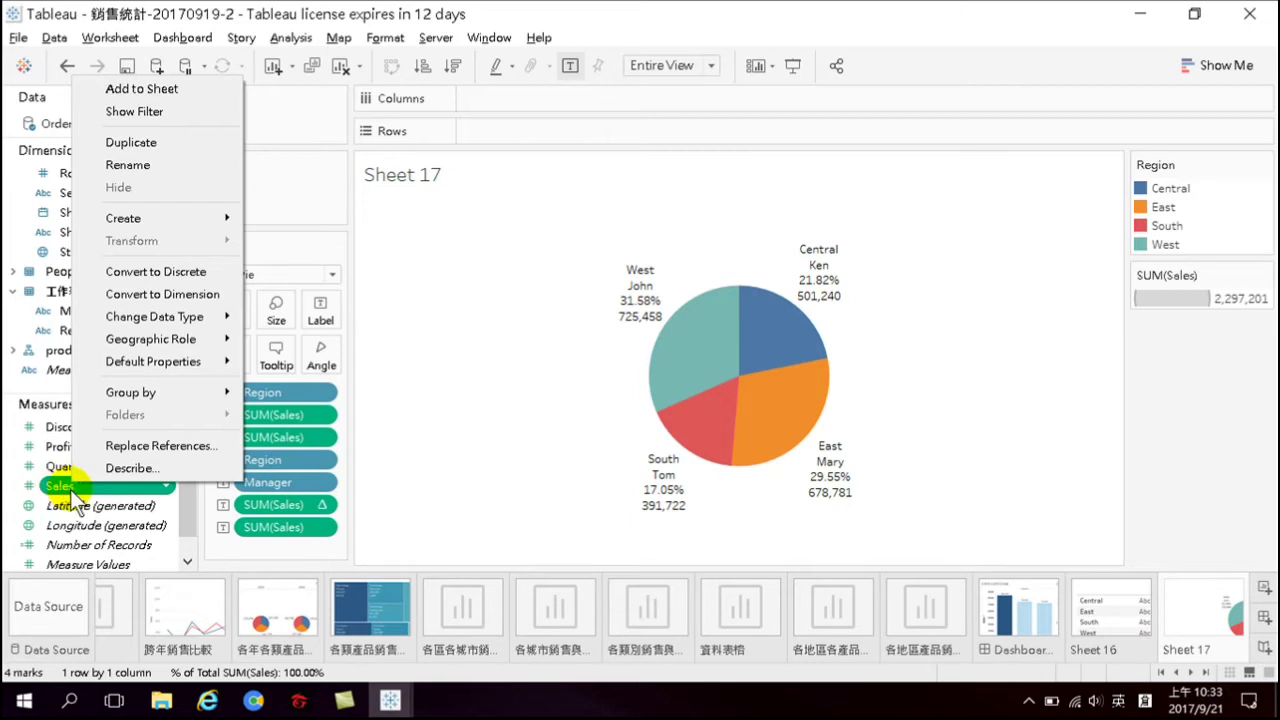
mouse_move(159, 215)
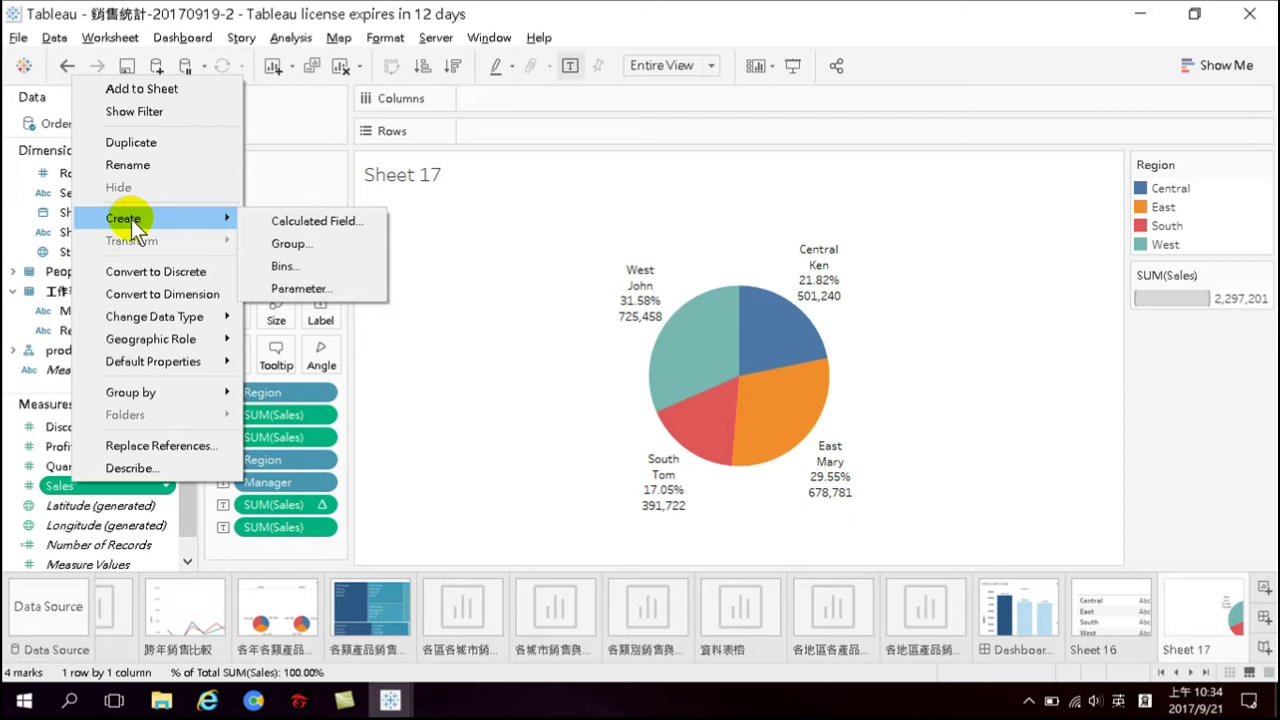
click(334, 219)
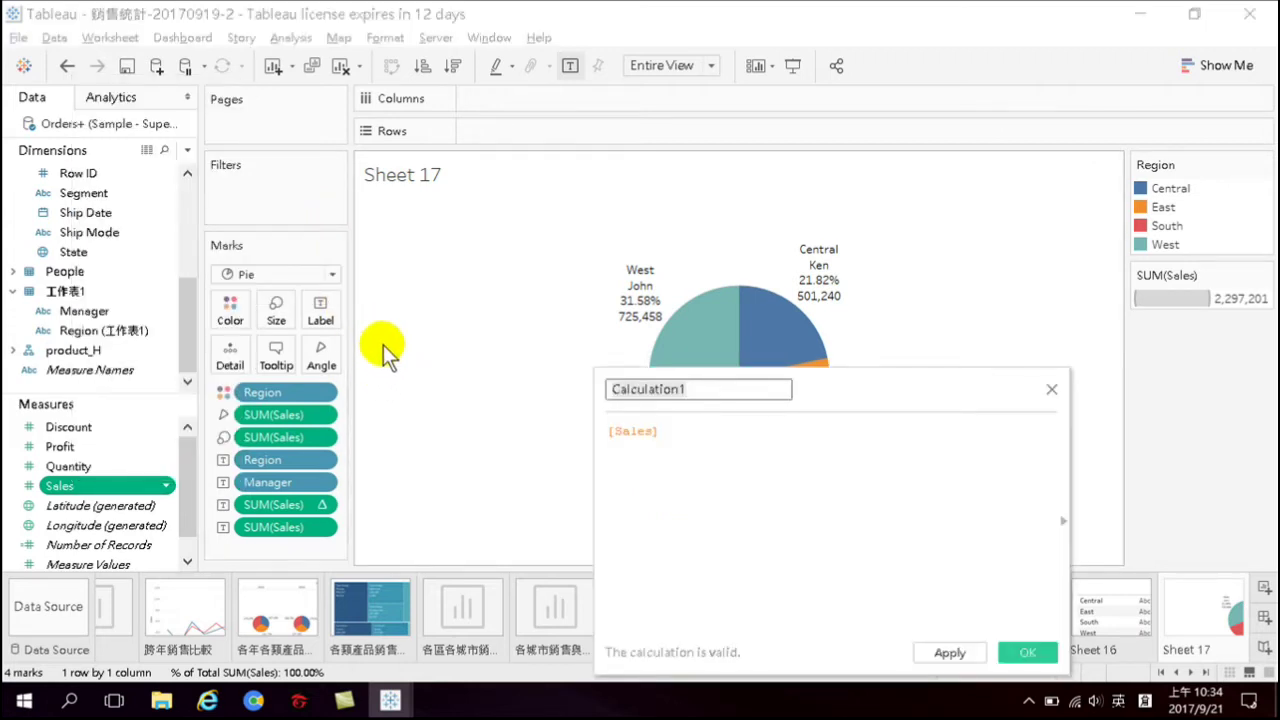
key(ctrl+a)
key(BackSpace)
text(Rank1)
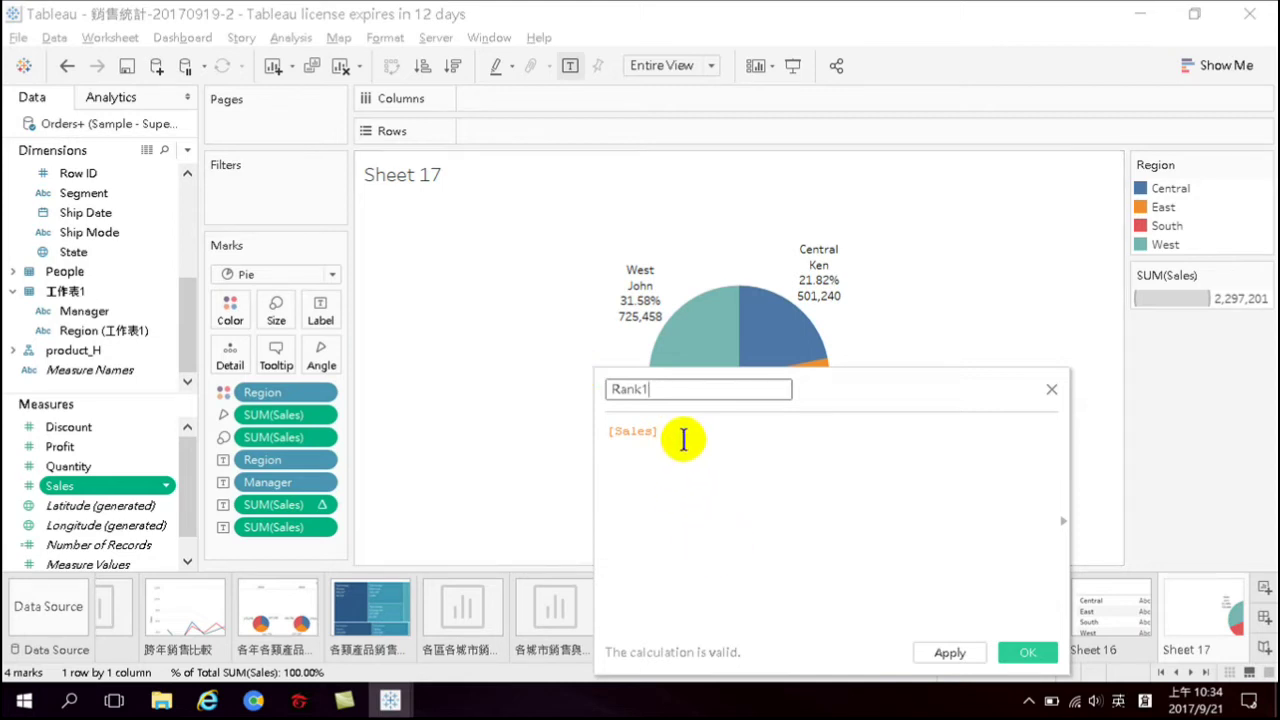
Replace the [Sales] formula of the Rank1 calculation with the INDEX() function
drag(684, 434, 604, 431)
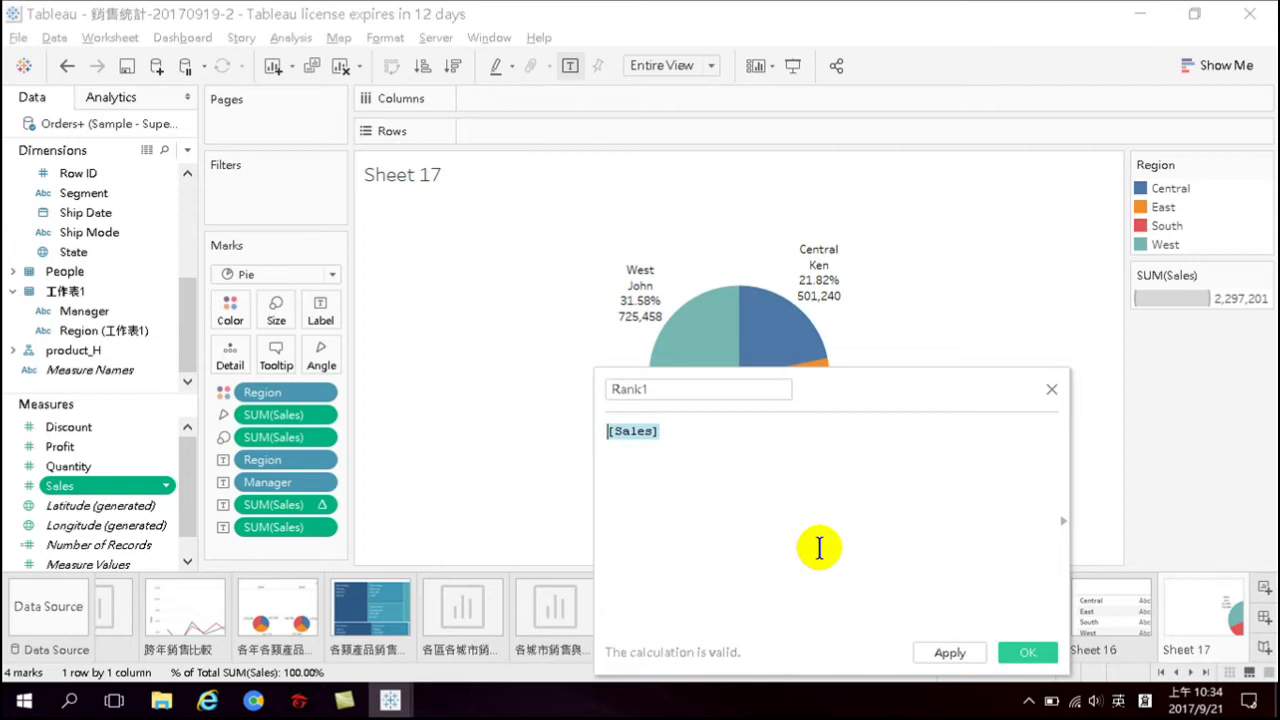
text(index)
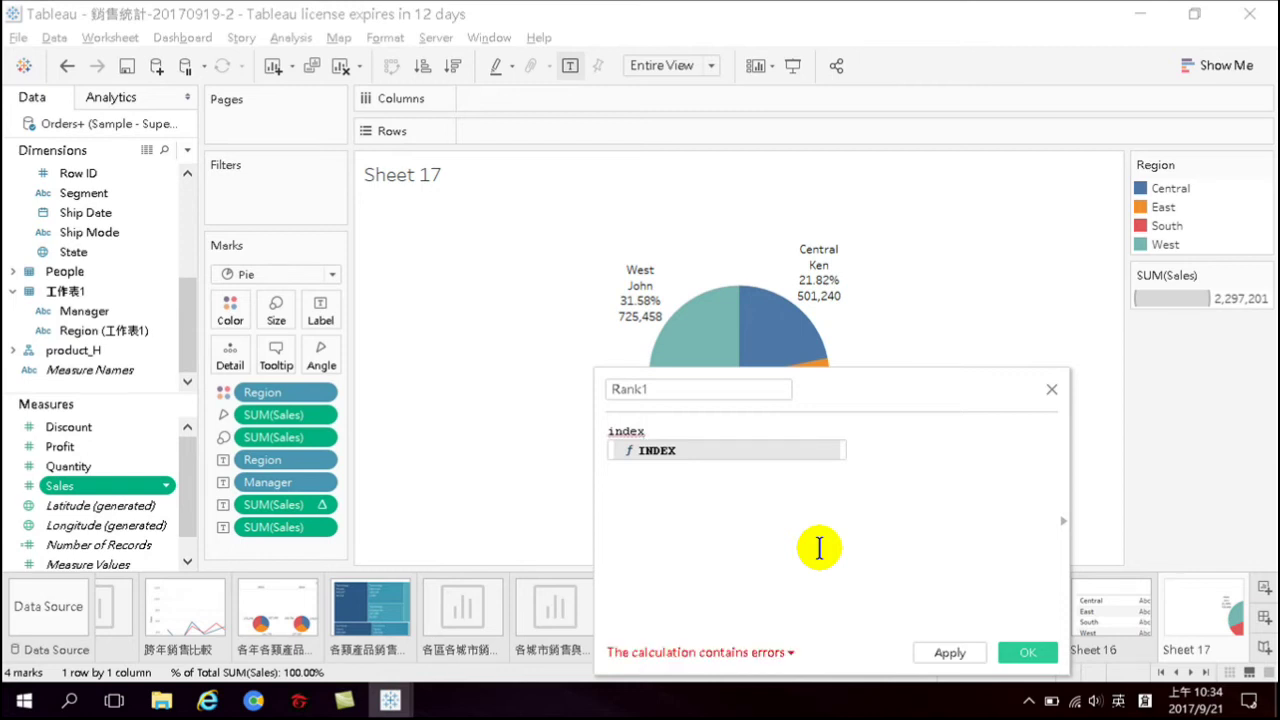
key(Return)
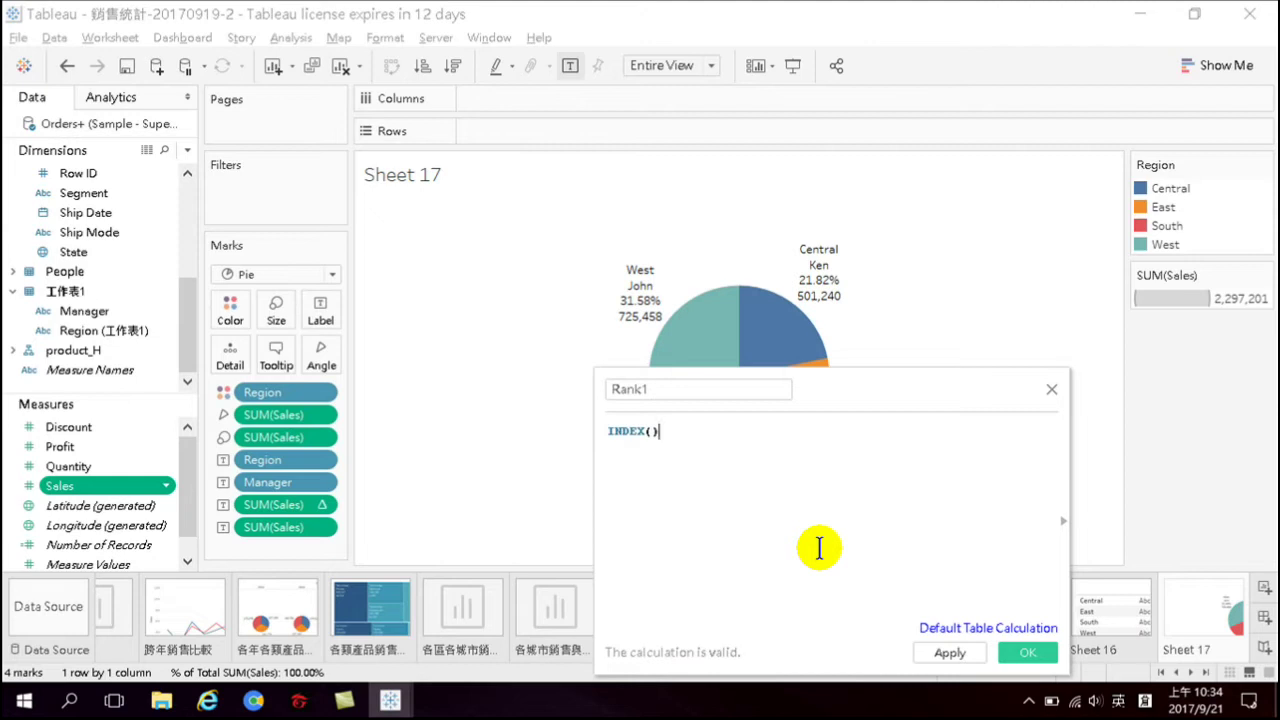
key(Return)
text(INDEX())
key(ctrl+a)
key(Delete)
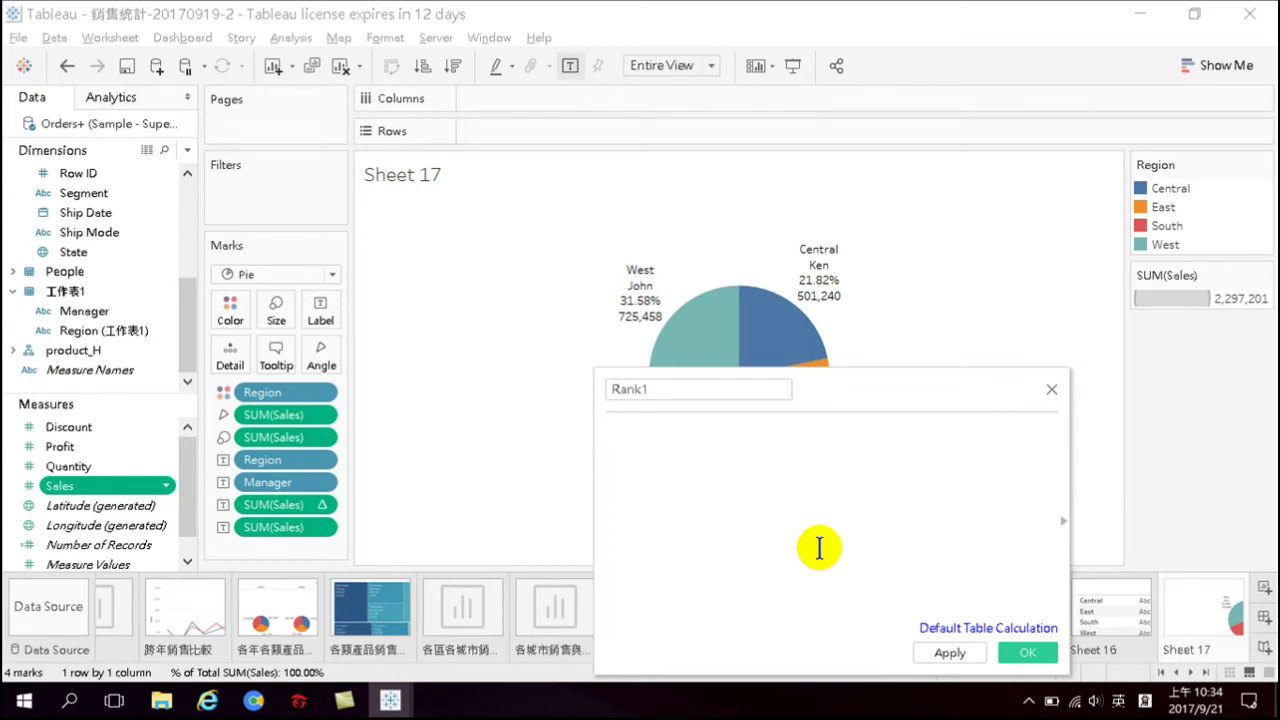
text(in)
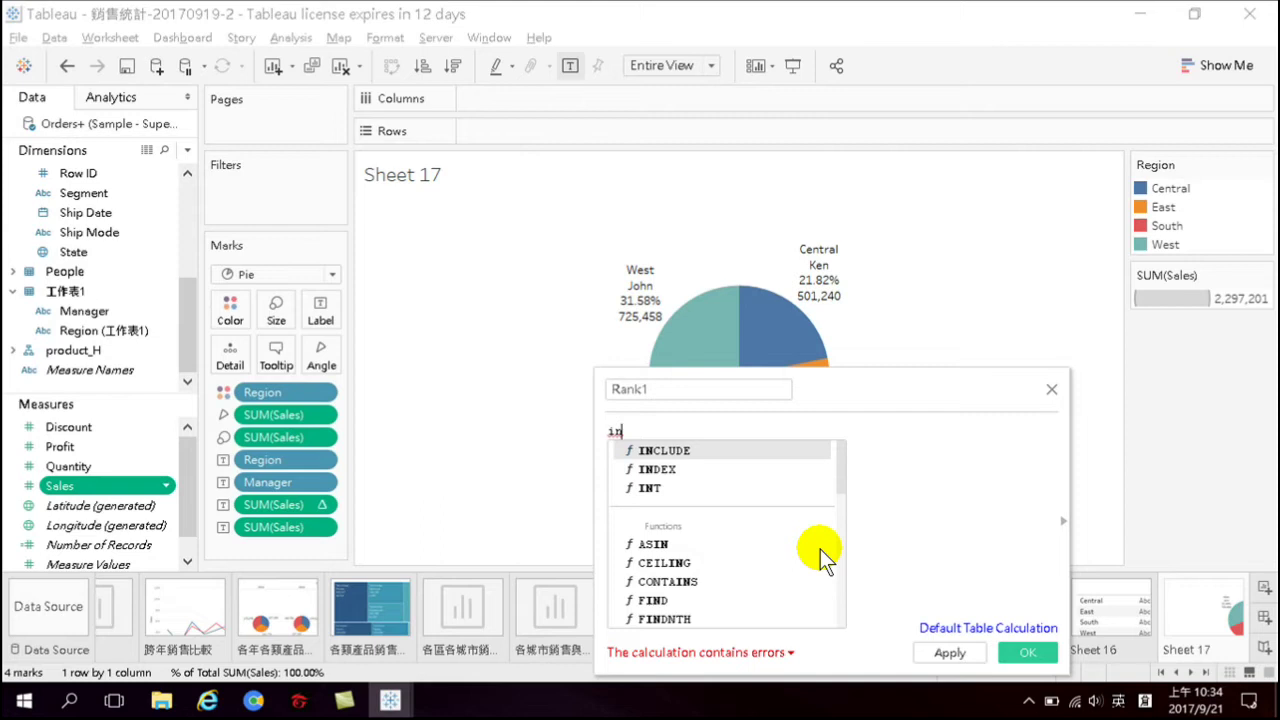
key(Down)
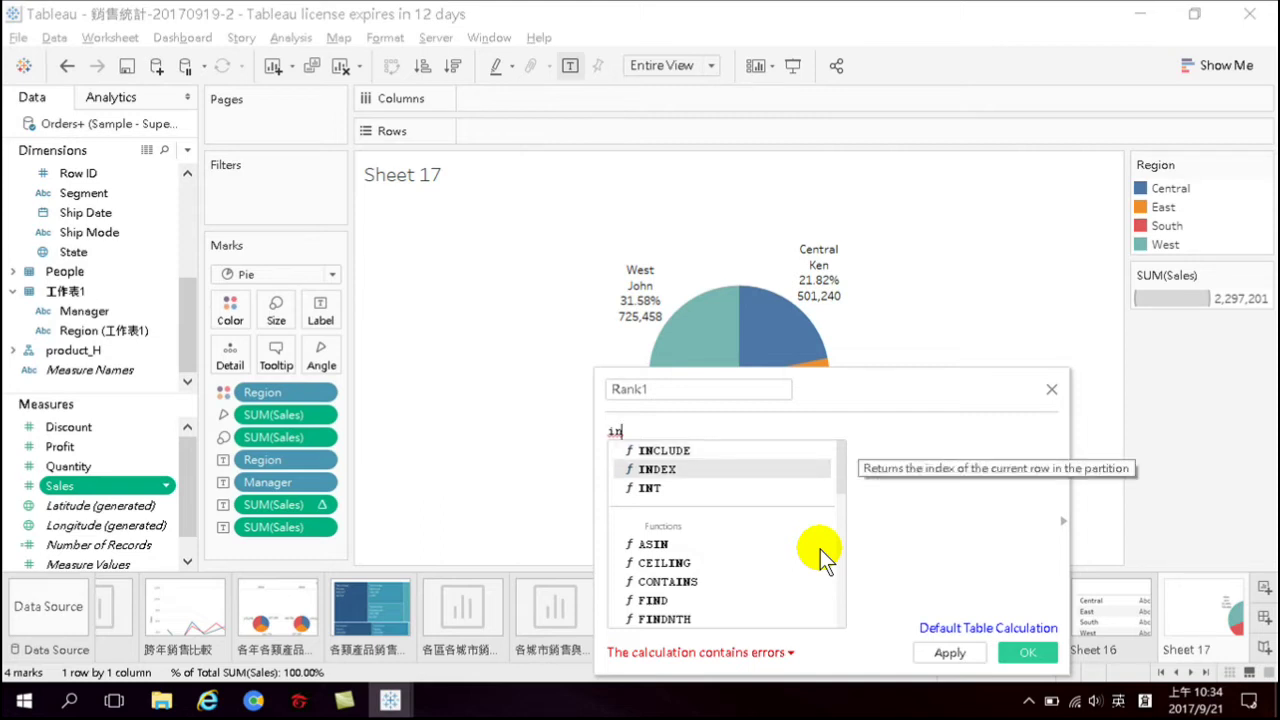
key(Return)
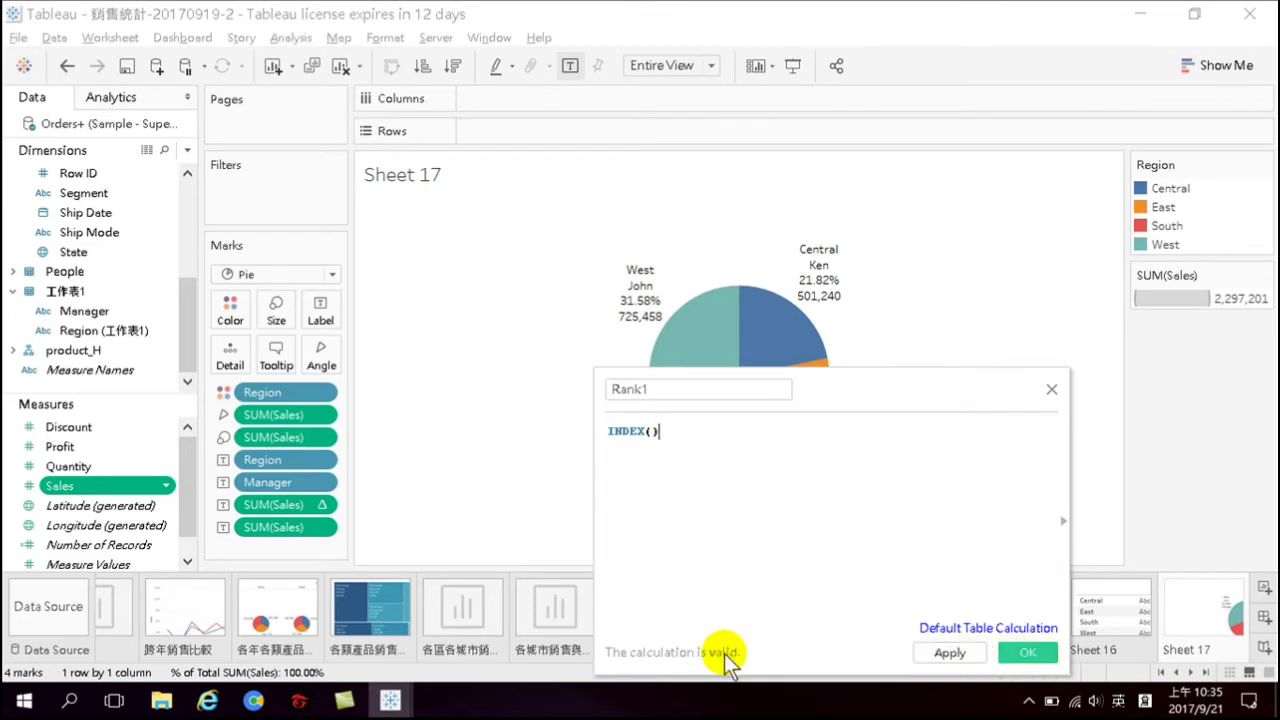
Test the Rank1 formula's error check by misspelling INDEX() as INDX() and adding a stray 1, restoring INDEX() each time
double_click(640, 440)
click(591, 423)
click(634, 431)
click(629, 430)
key(Delete)
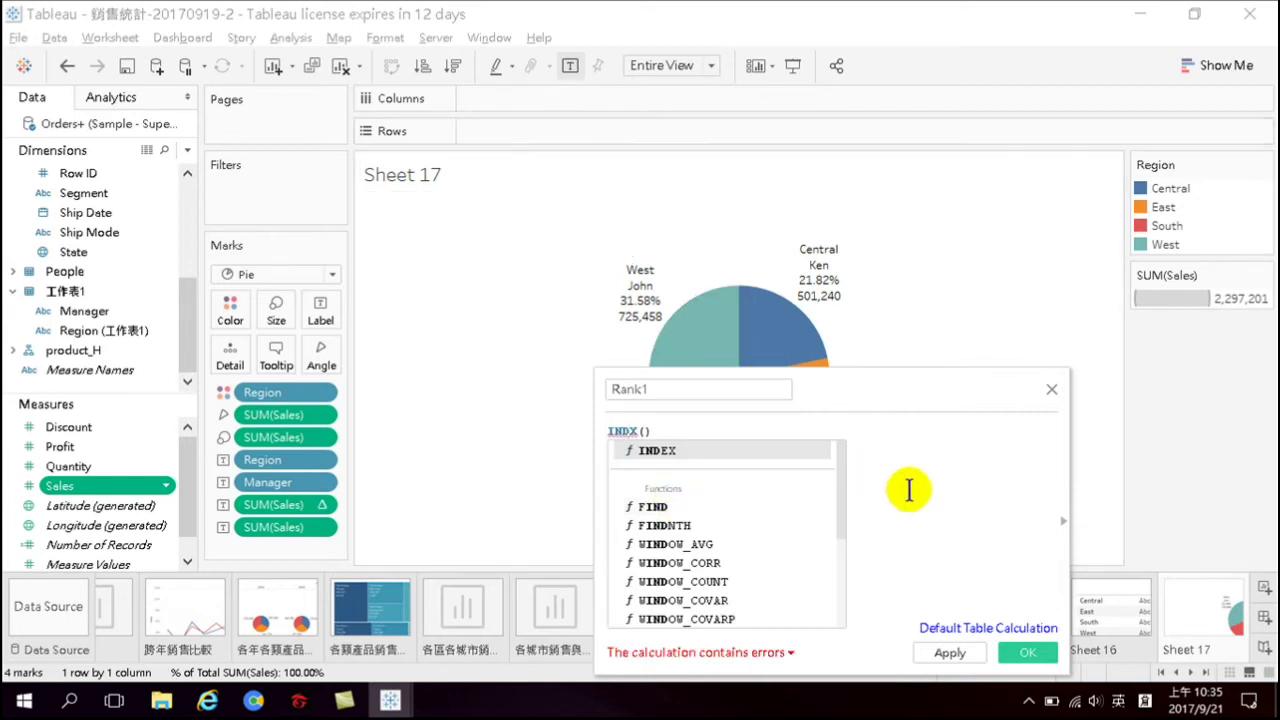
click(876, 477)
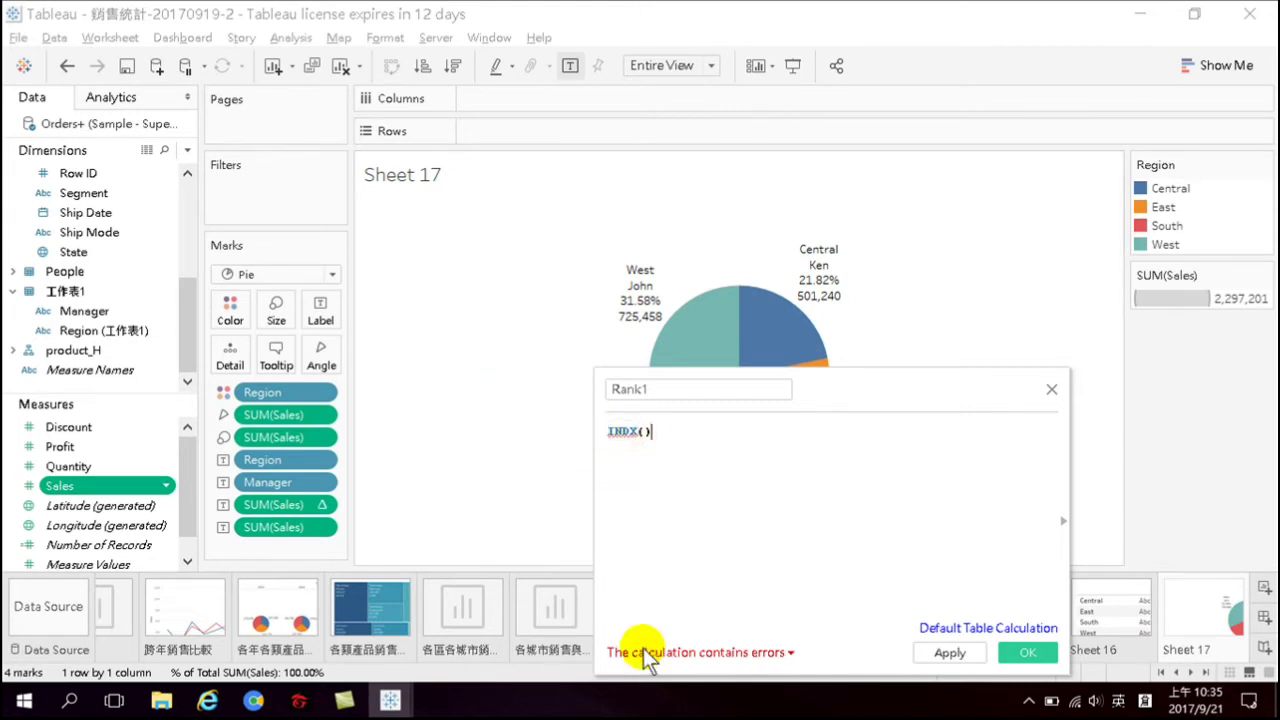
click(630, 432)
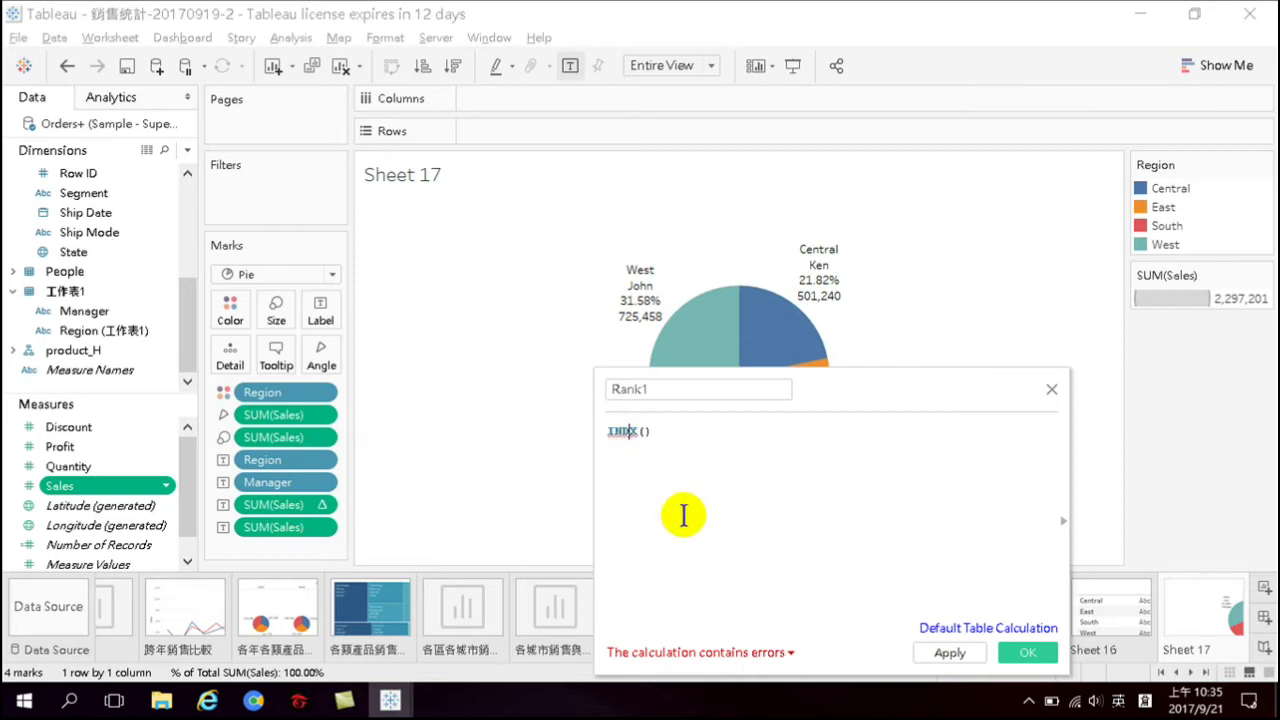
text(e)
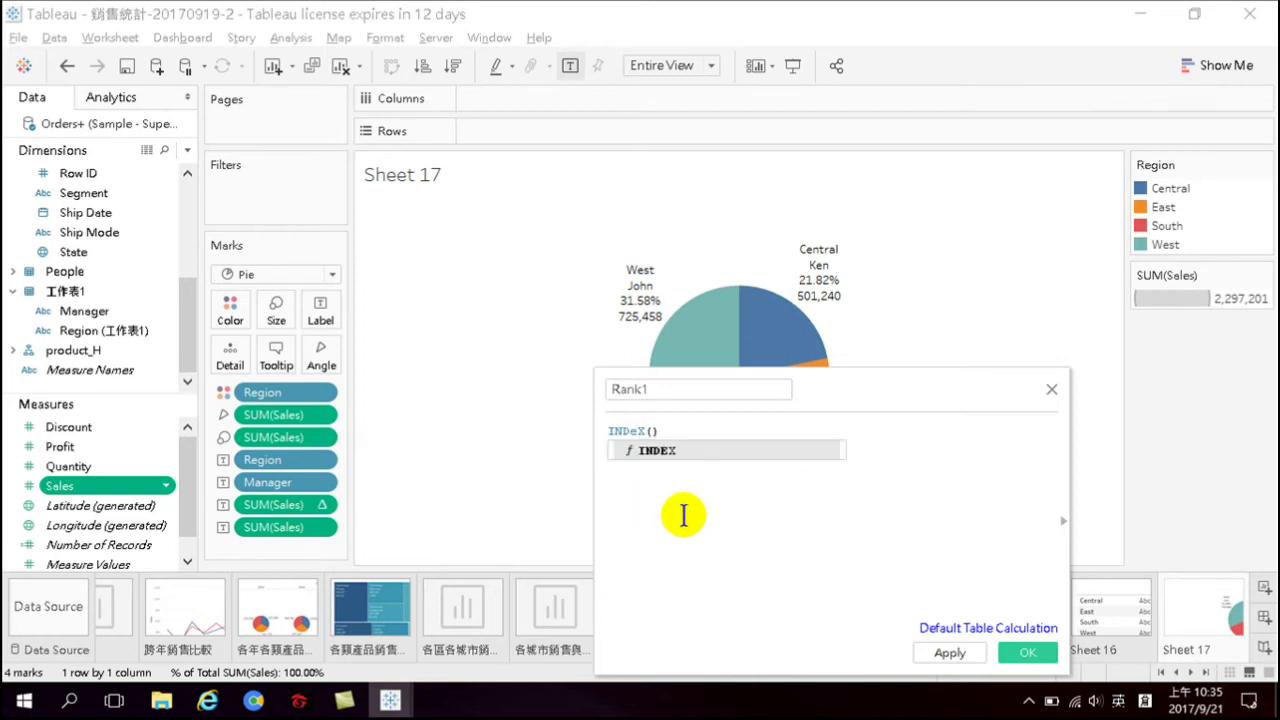
key(Return)
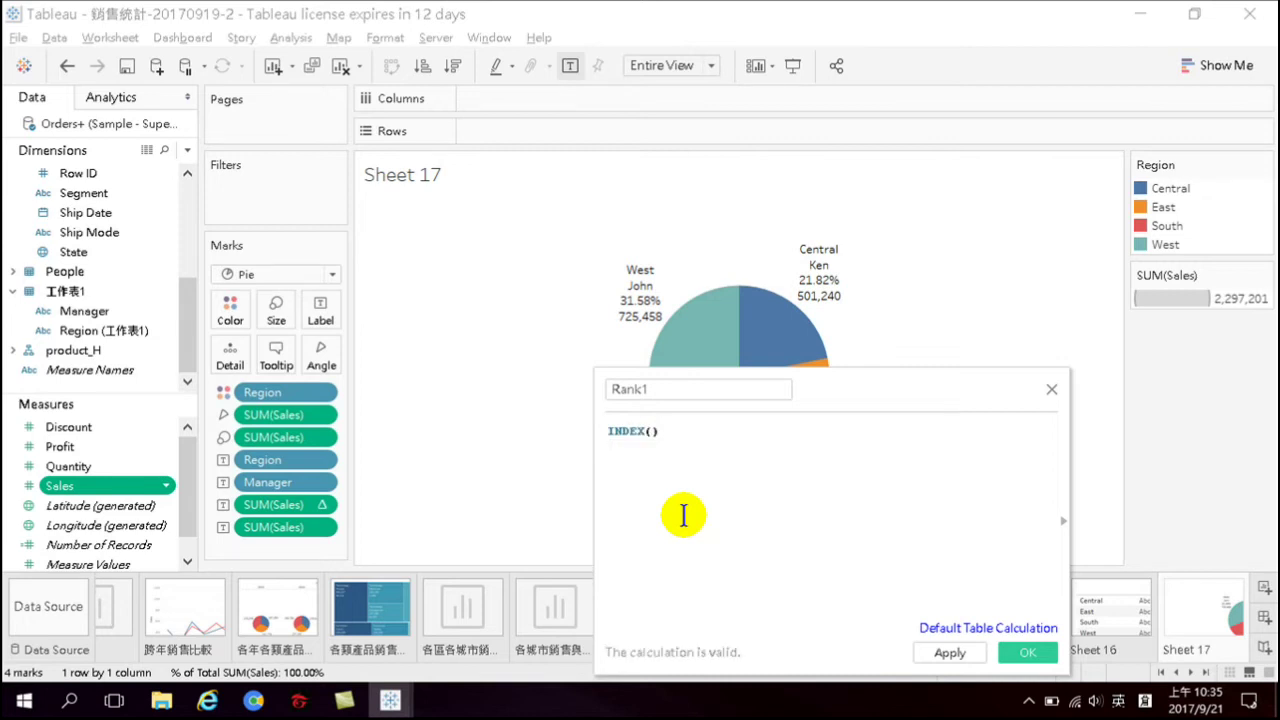
text(1)
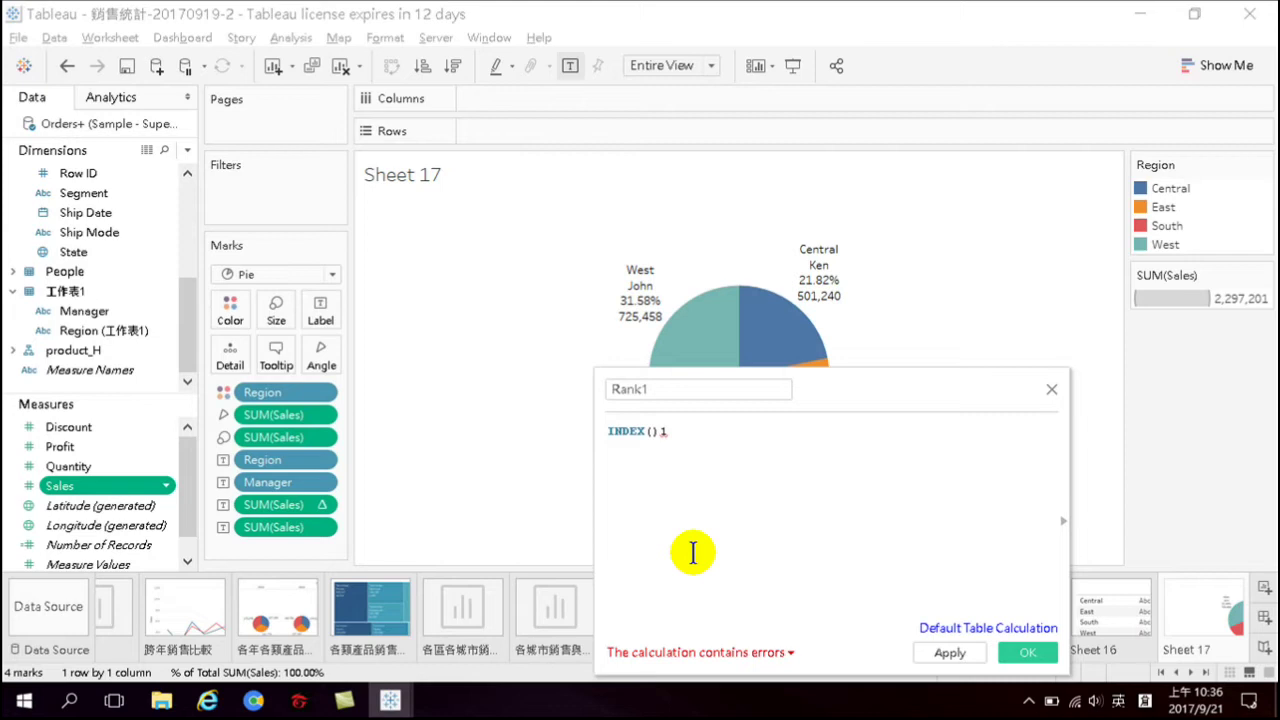
key(BackSpace)
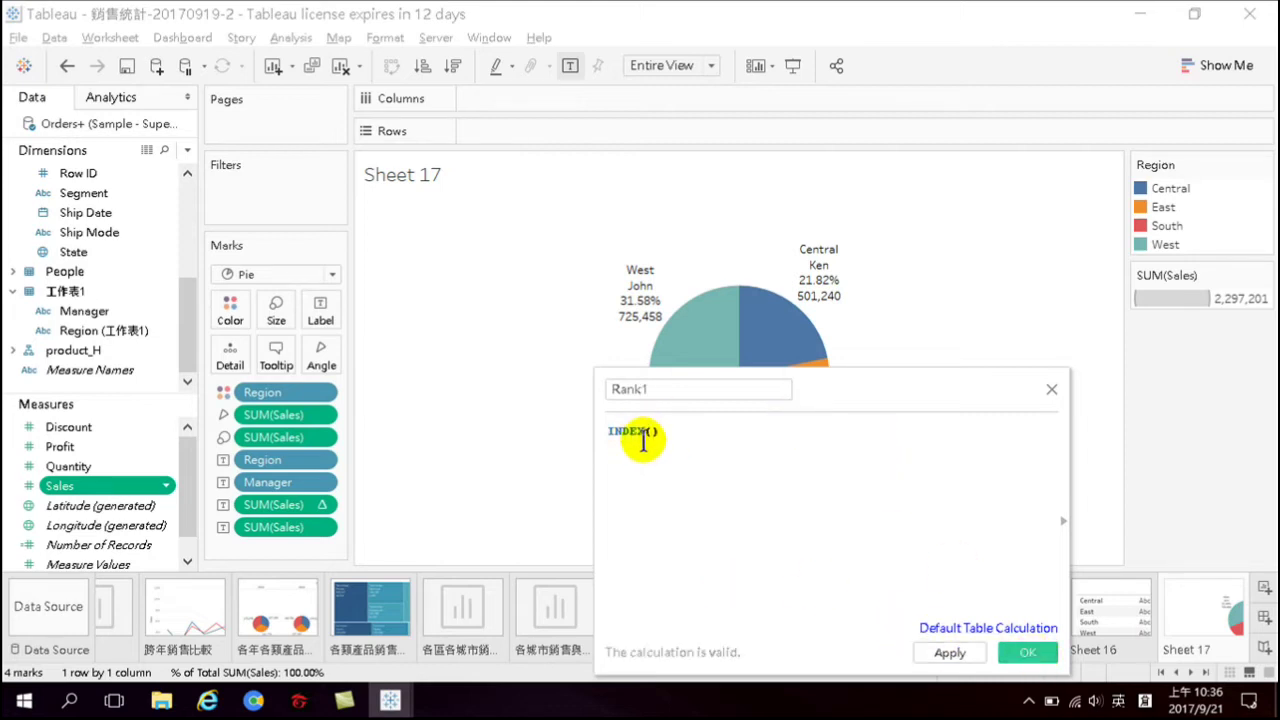
Save the Rank1 calculated field with the INDEX() formula
click(657, 390)
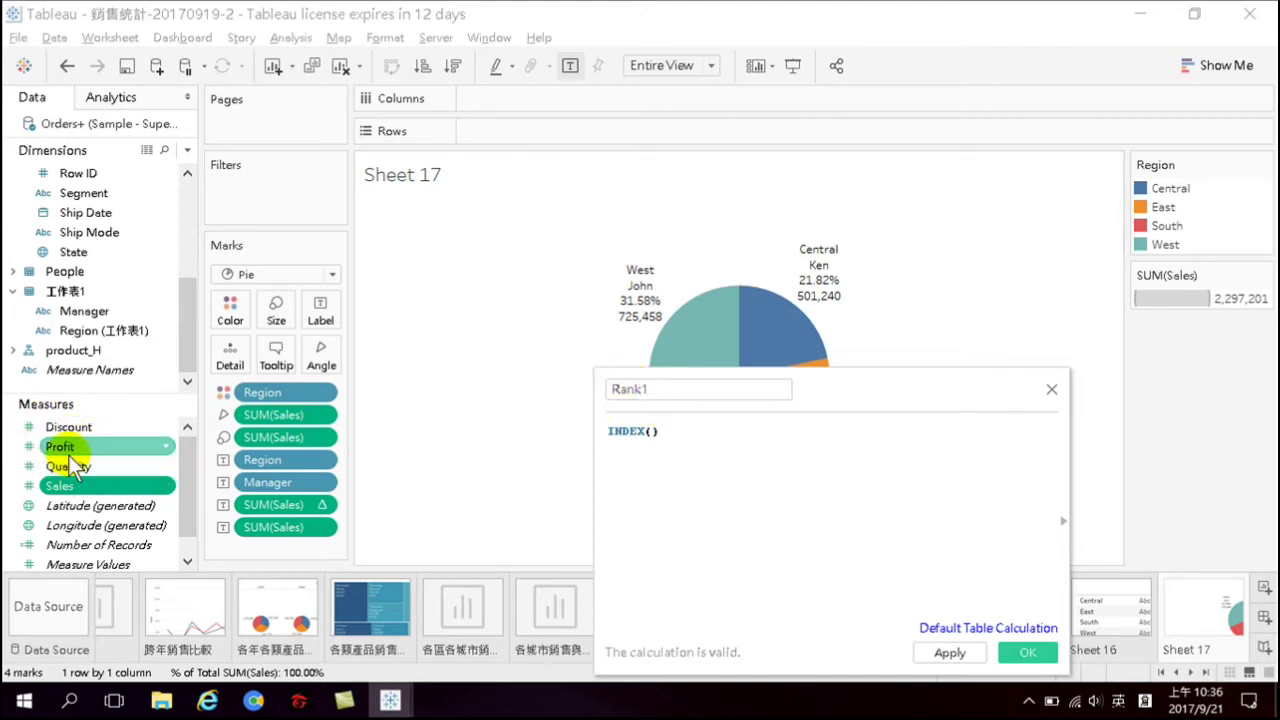
click(1030, 642)
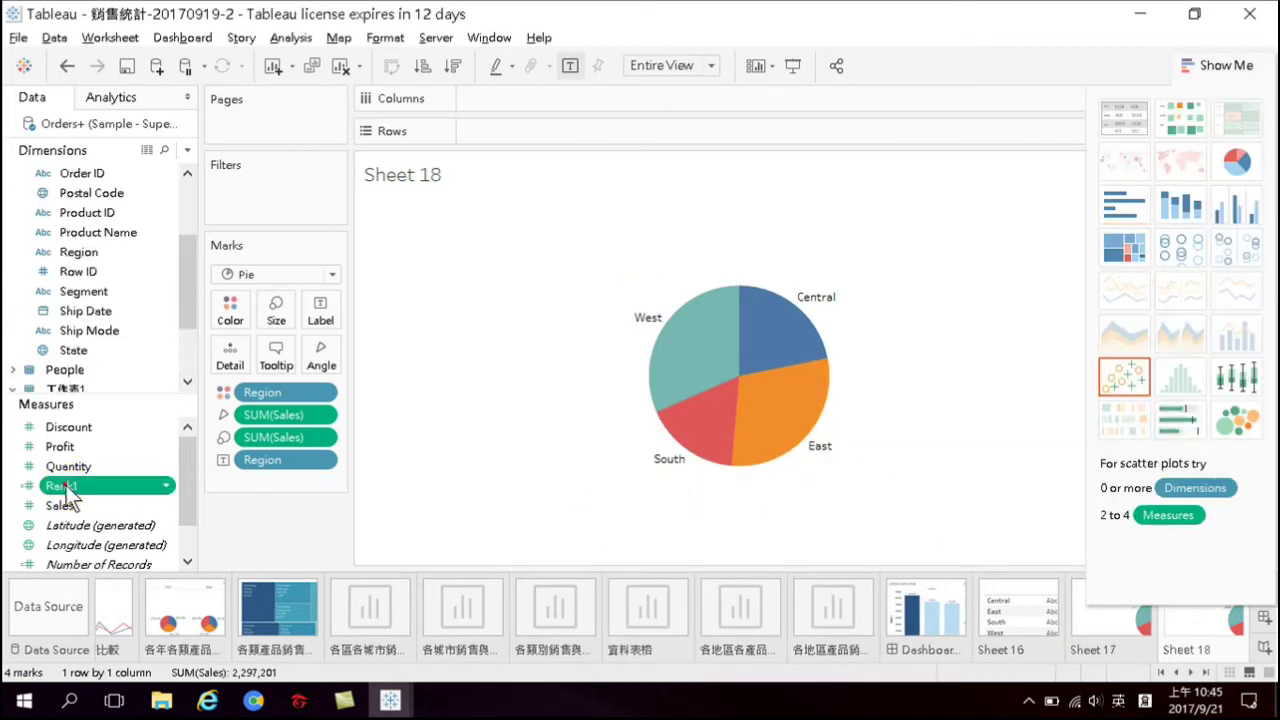
Label the Sheet 18 pie slices with Rank1 and compute its table calculation using the specific dimension Region
drag(68, 486, 320, 314)
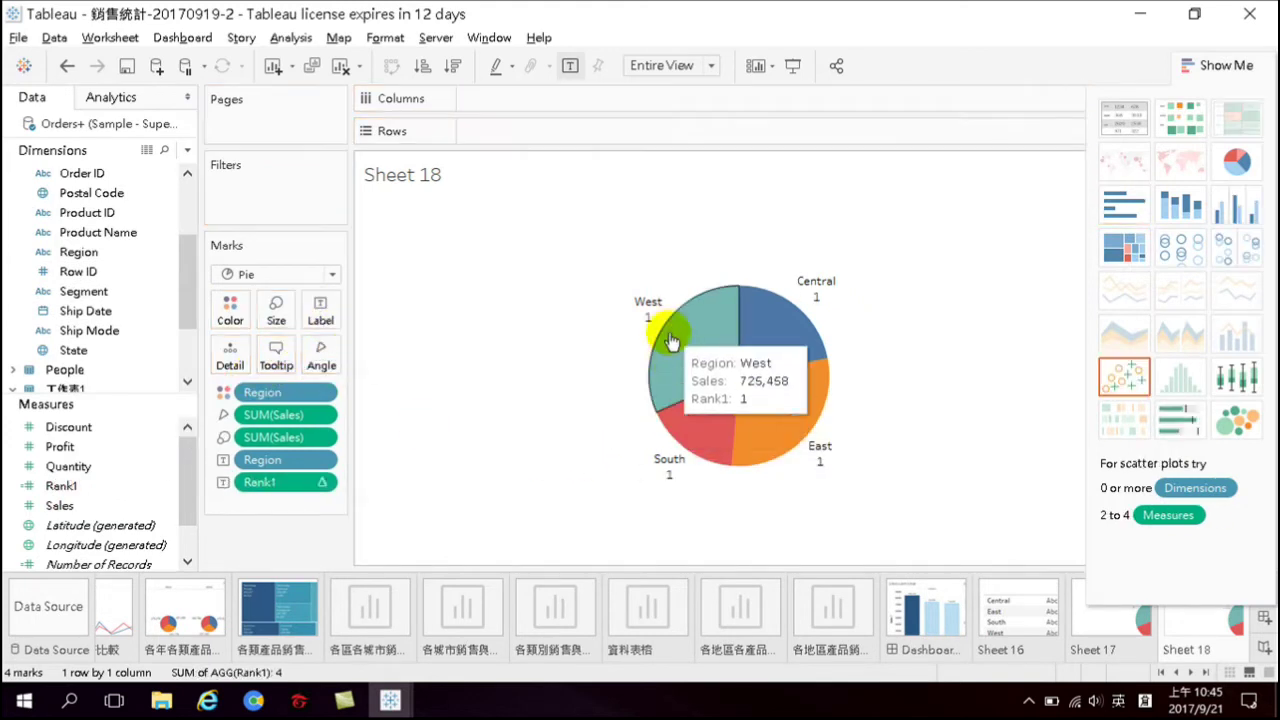
right_click(282, 482)
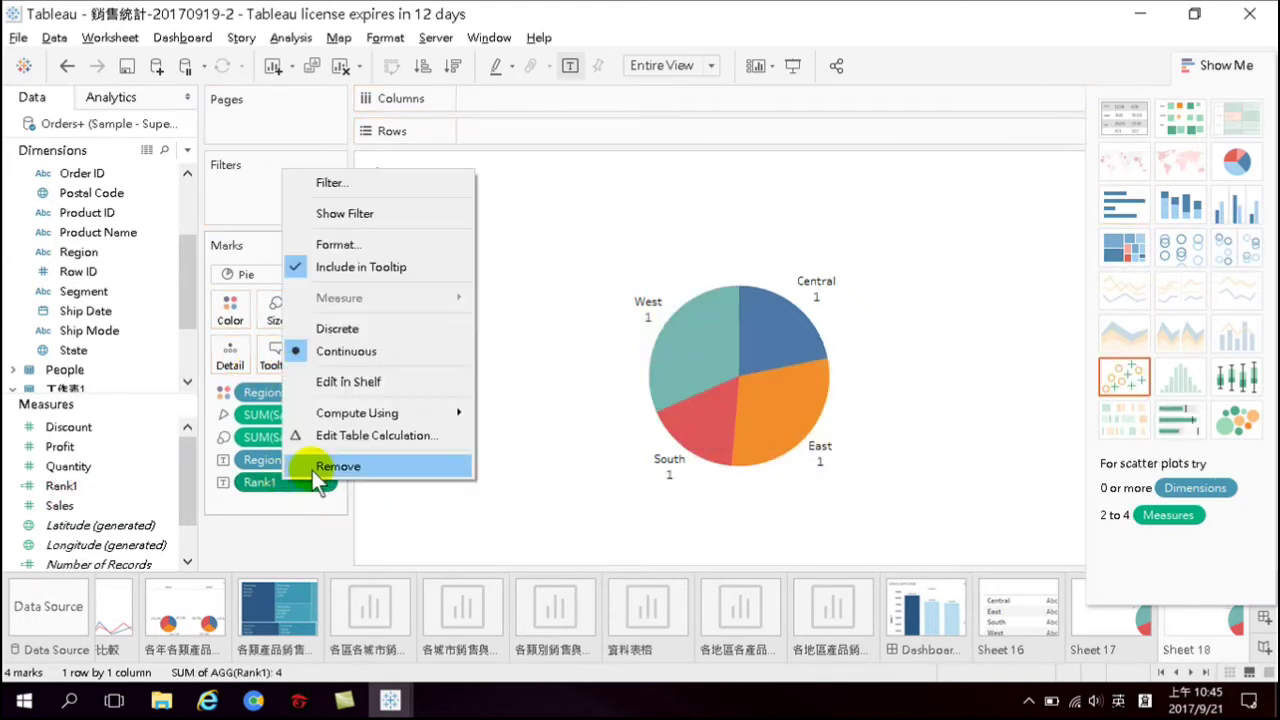
click(370, 434)
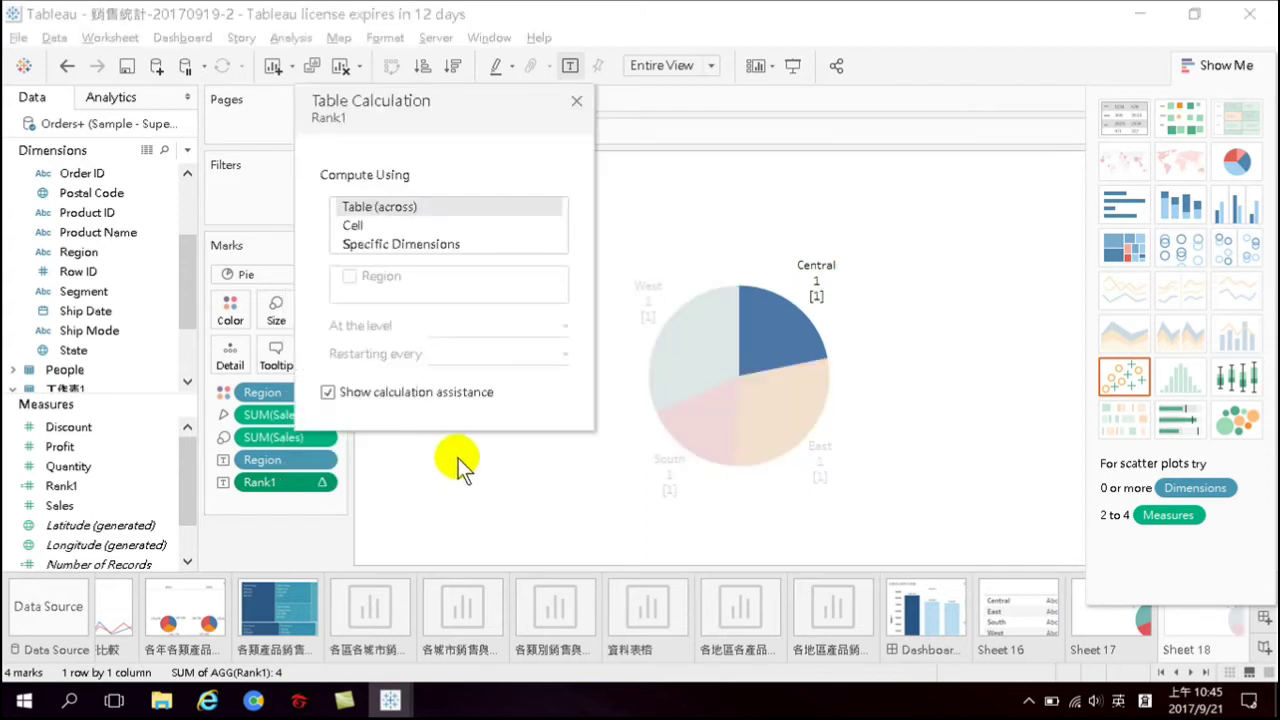
click(370, 244)
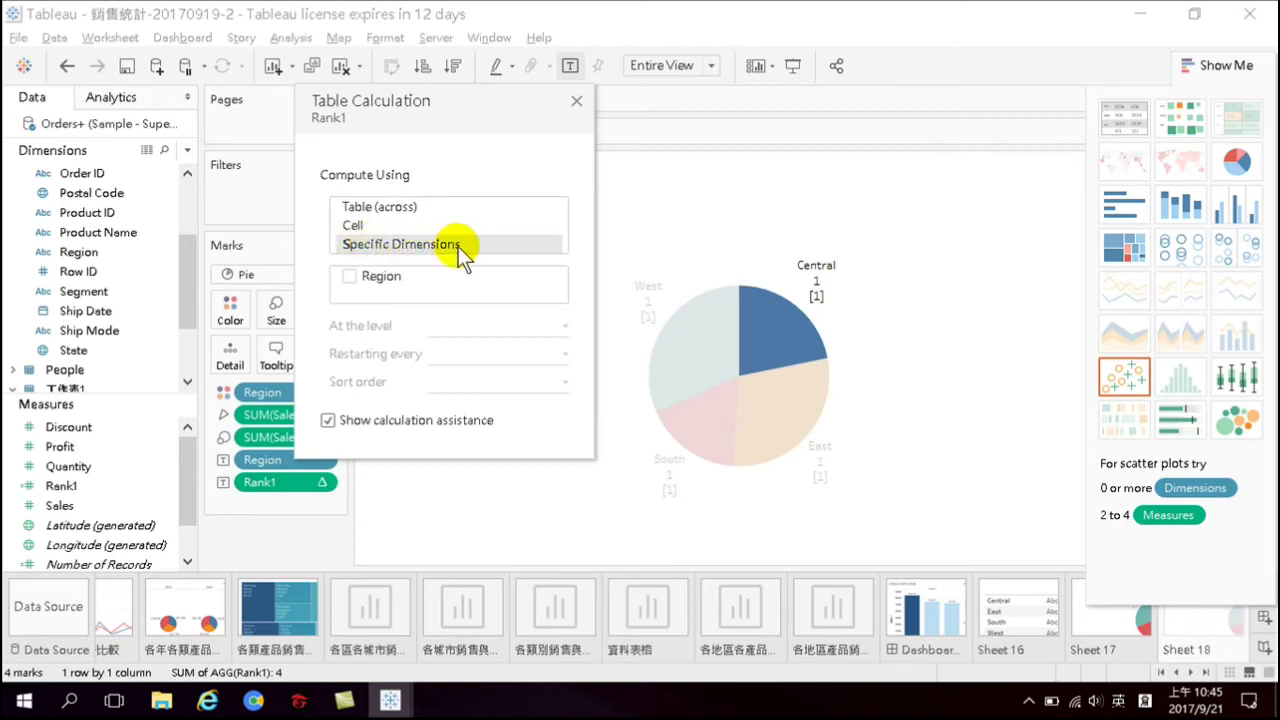
click(349, 277)
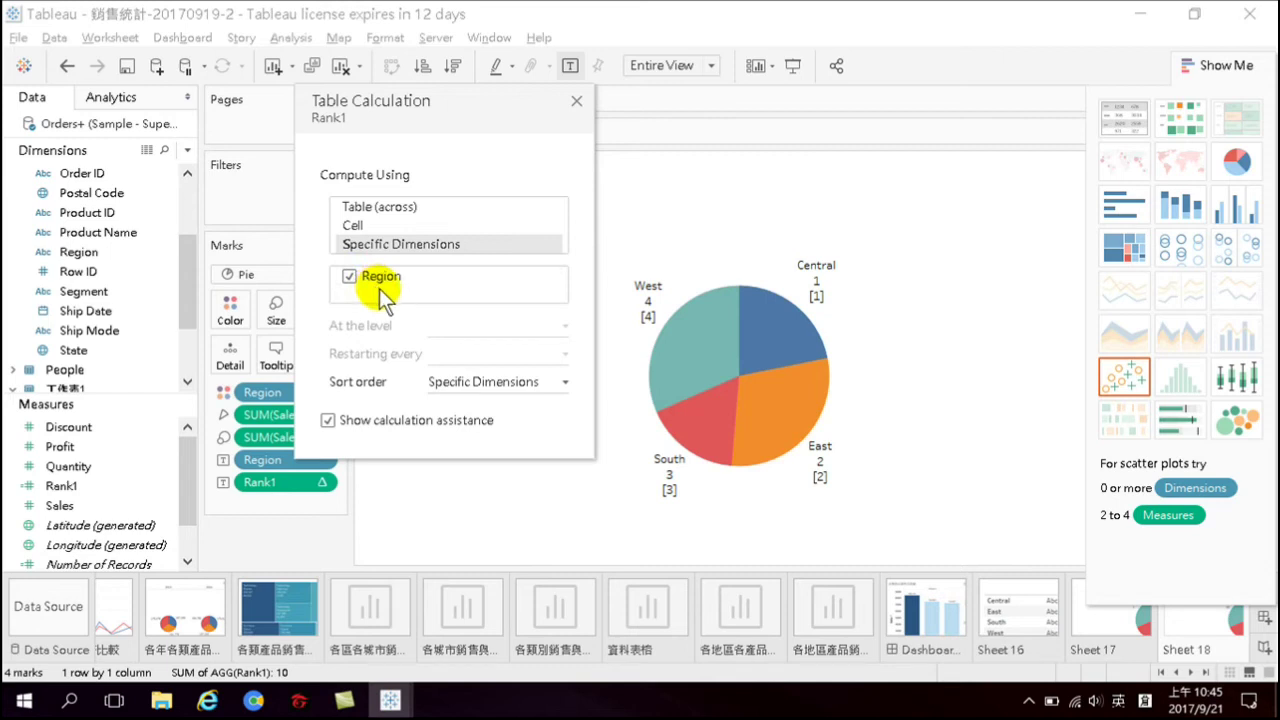
Give the Rank1 table calculation a custom sort order by the sum of Sales, descending, and close its settings
click(476, 383)
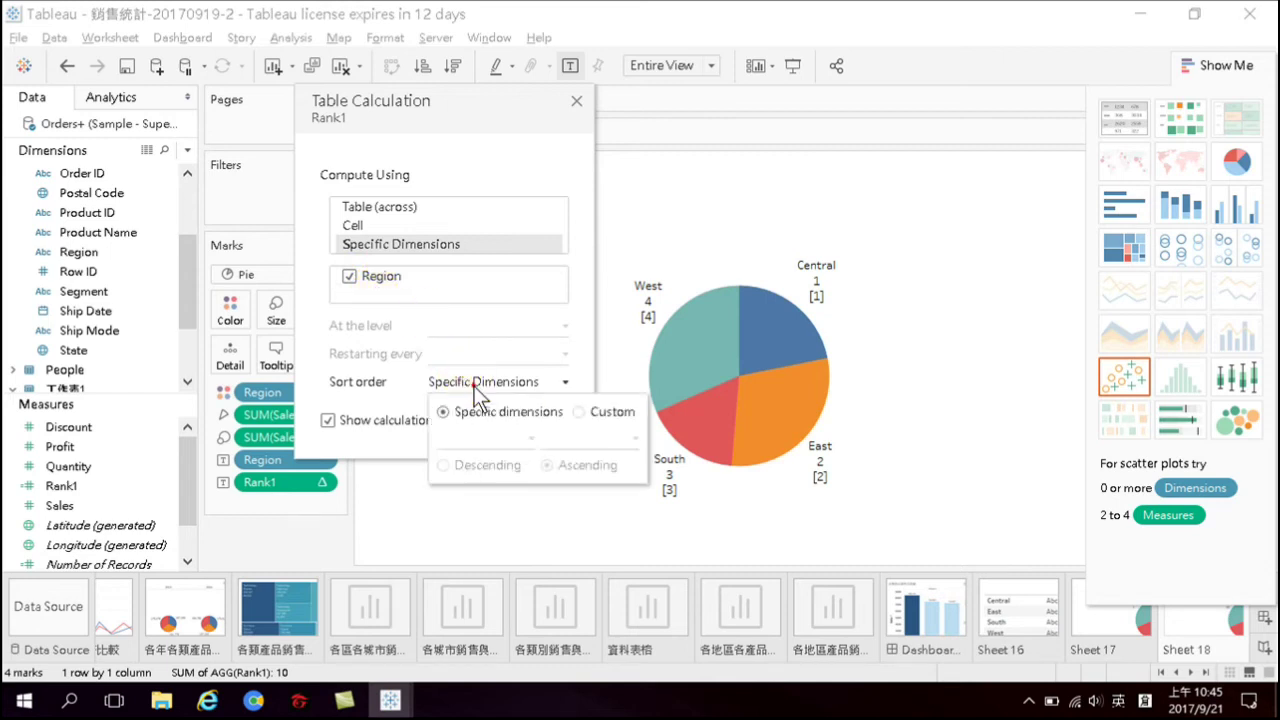
click(579, 412)
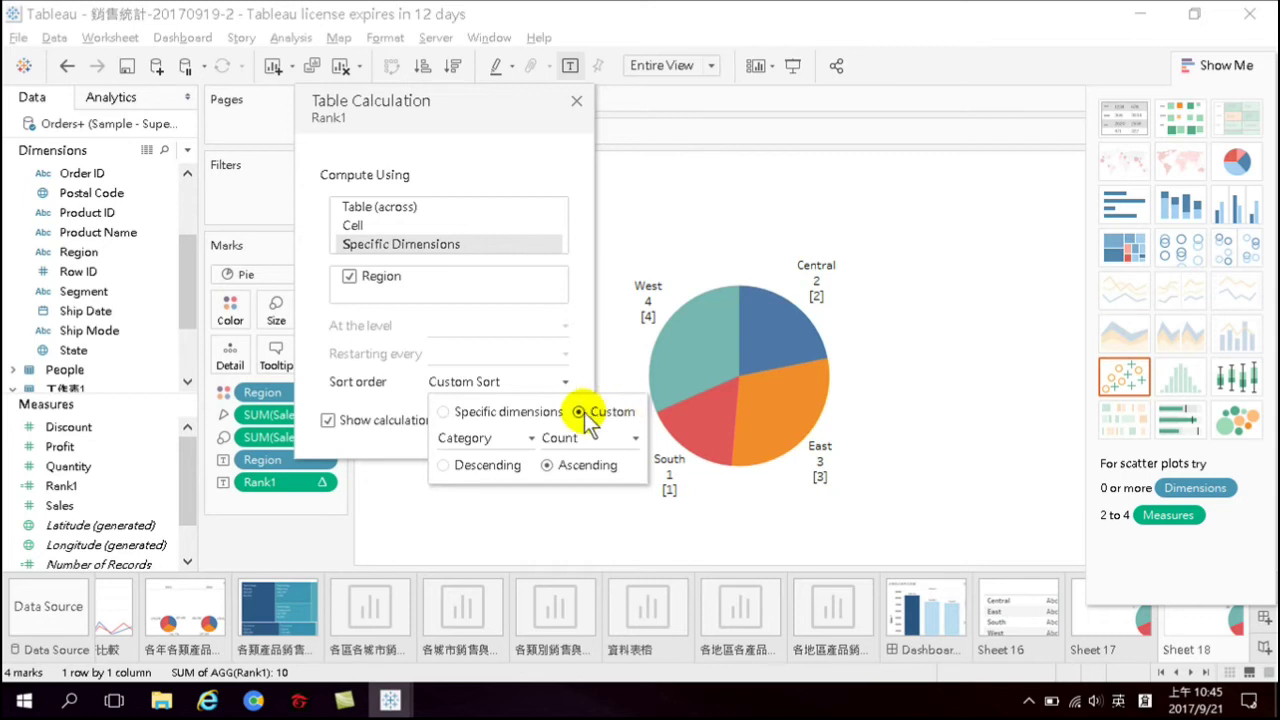
click(487, 438)
scroll(484, 330, down, 1)
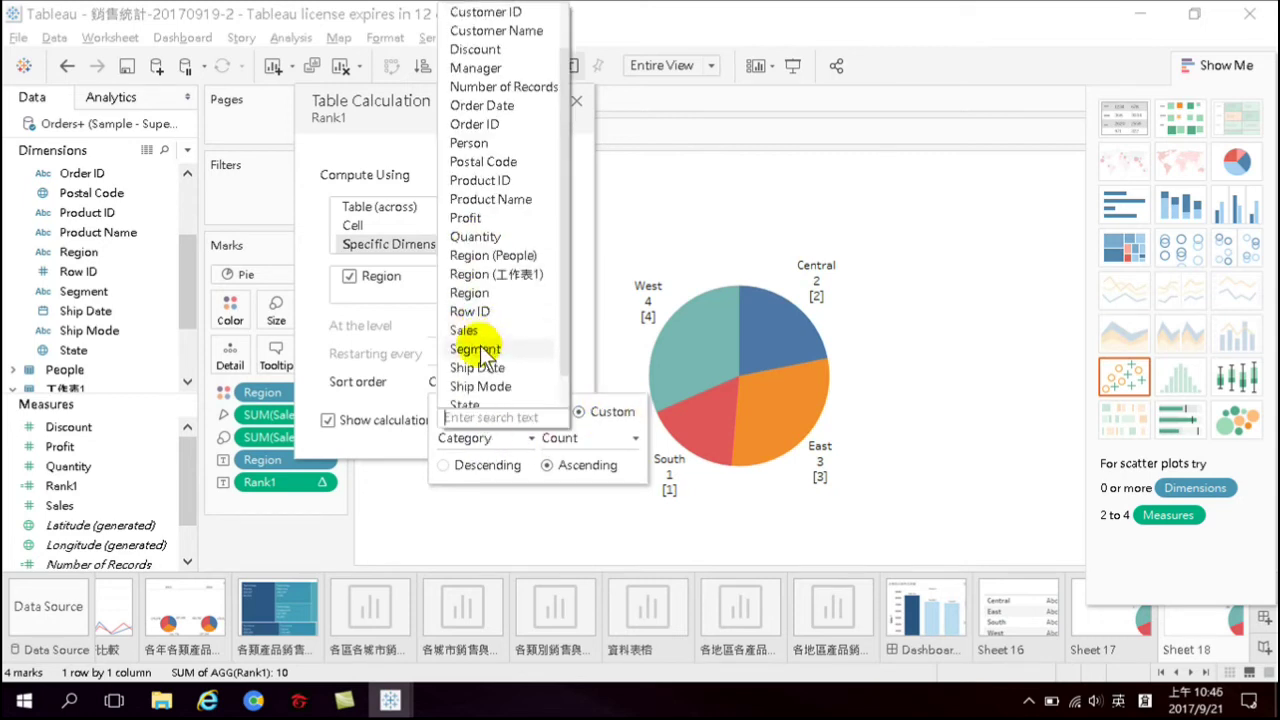
click(475, 331)
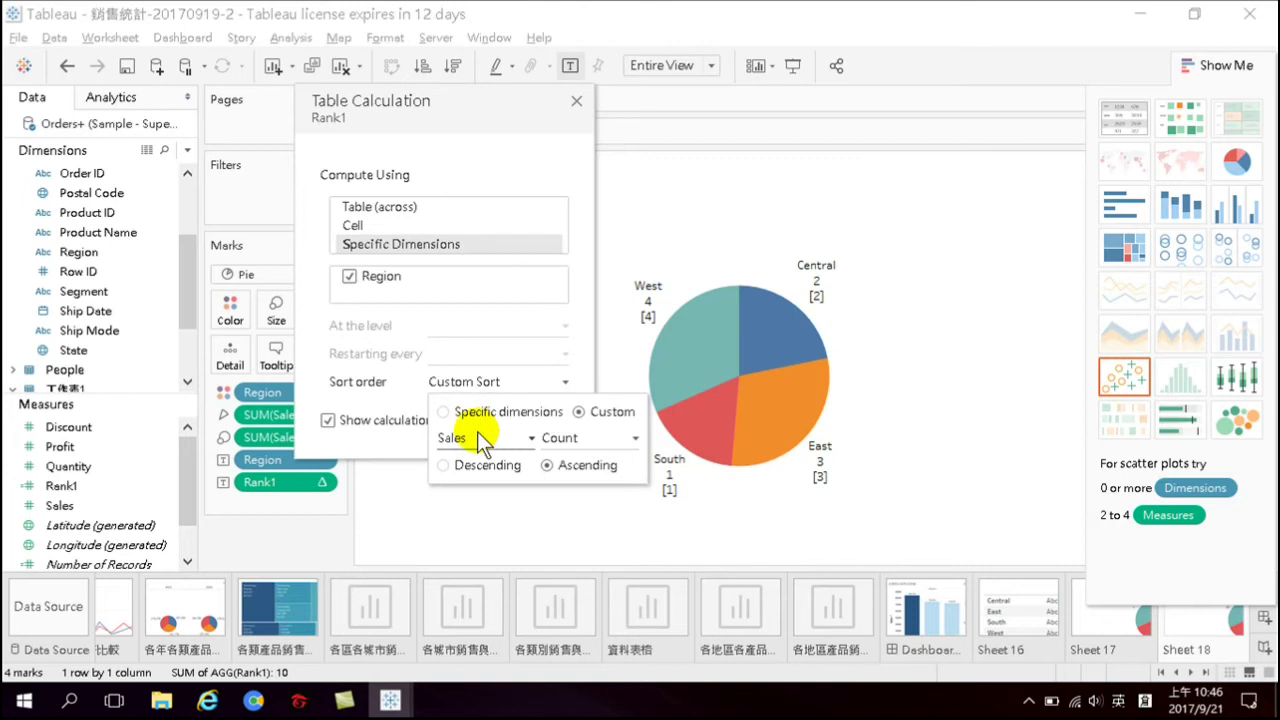
click(578, 437)
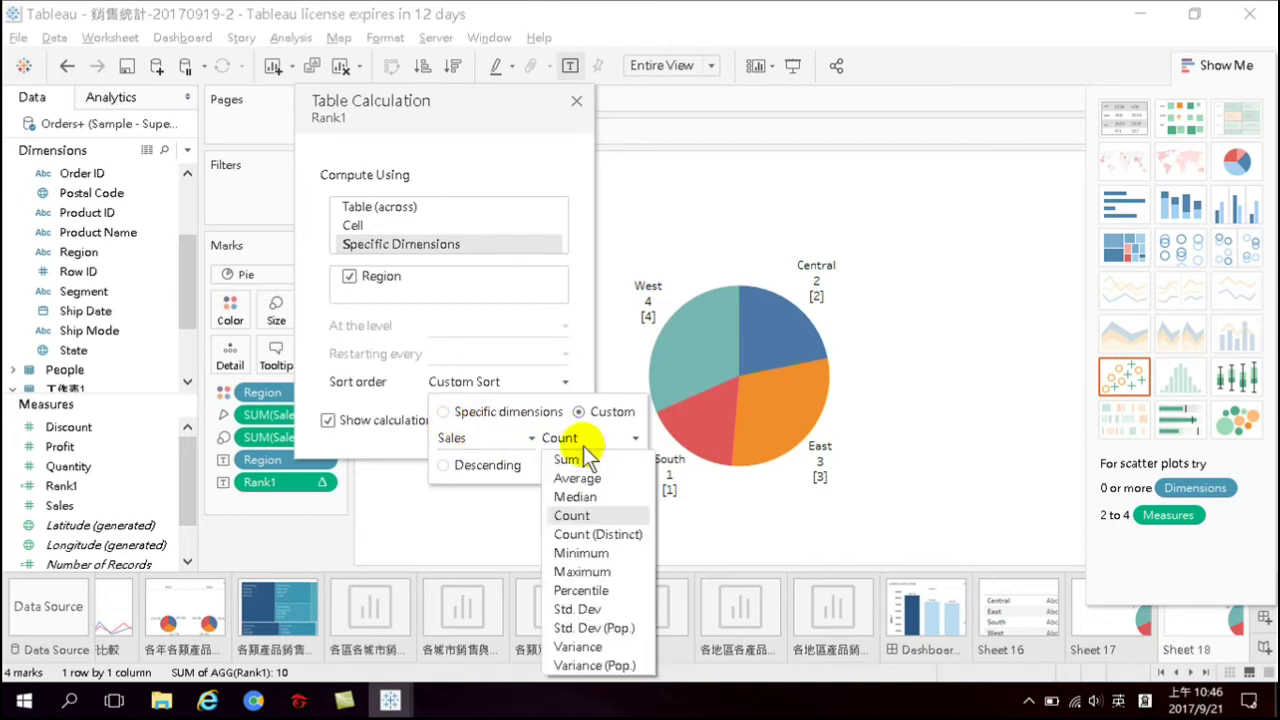
click(565, 459)
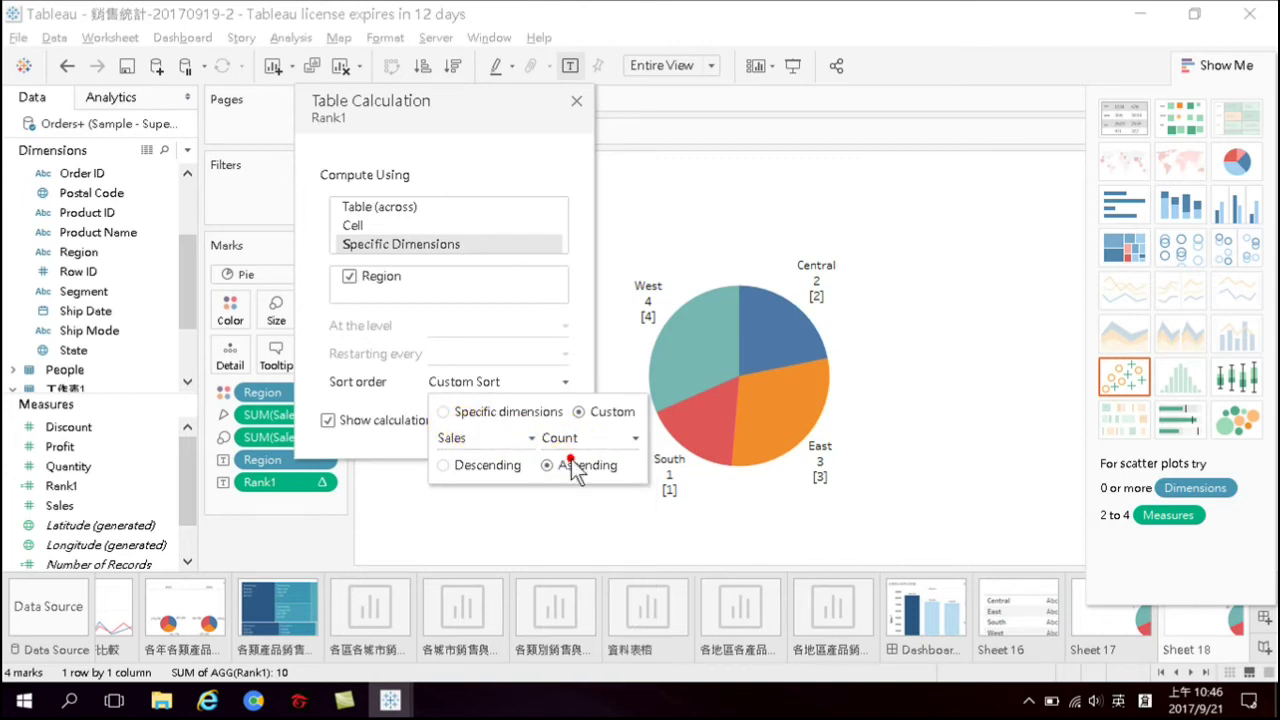
click(443, 466)
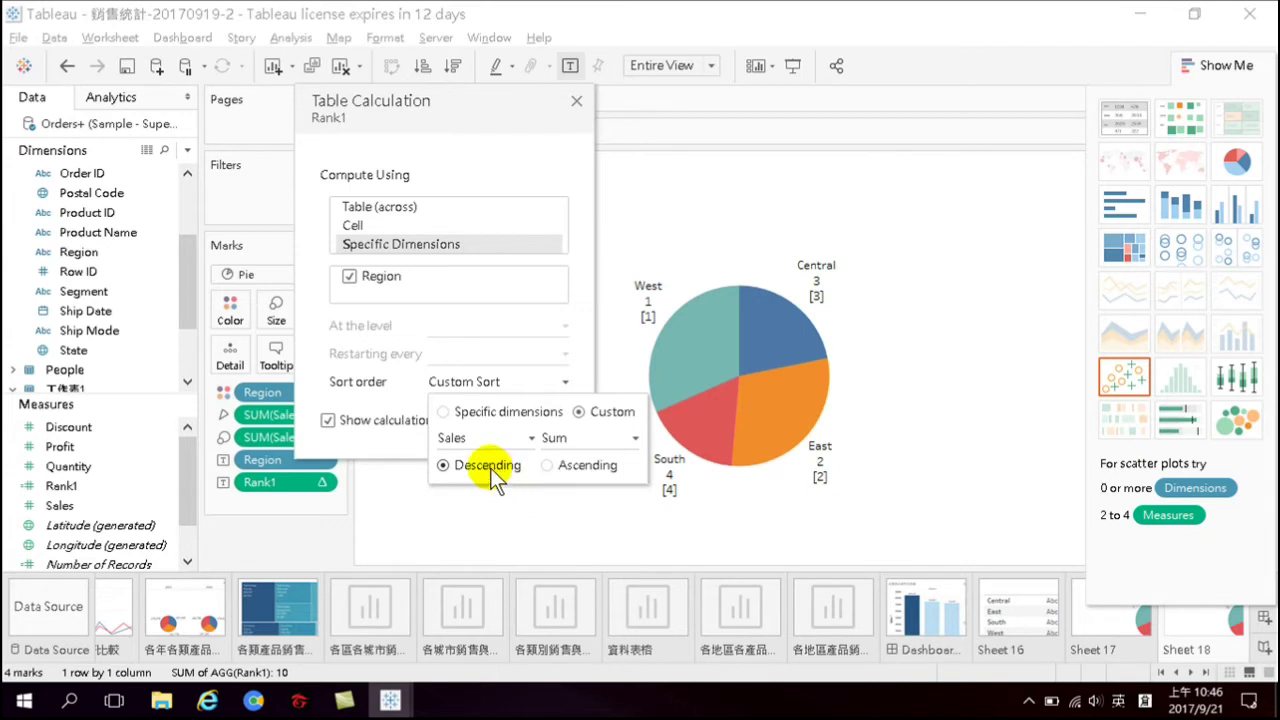
click(593, 326)
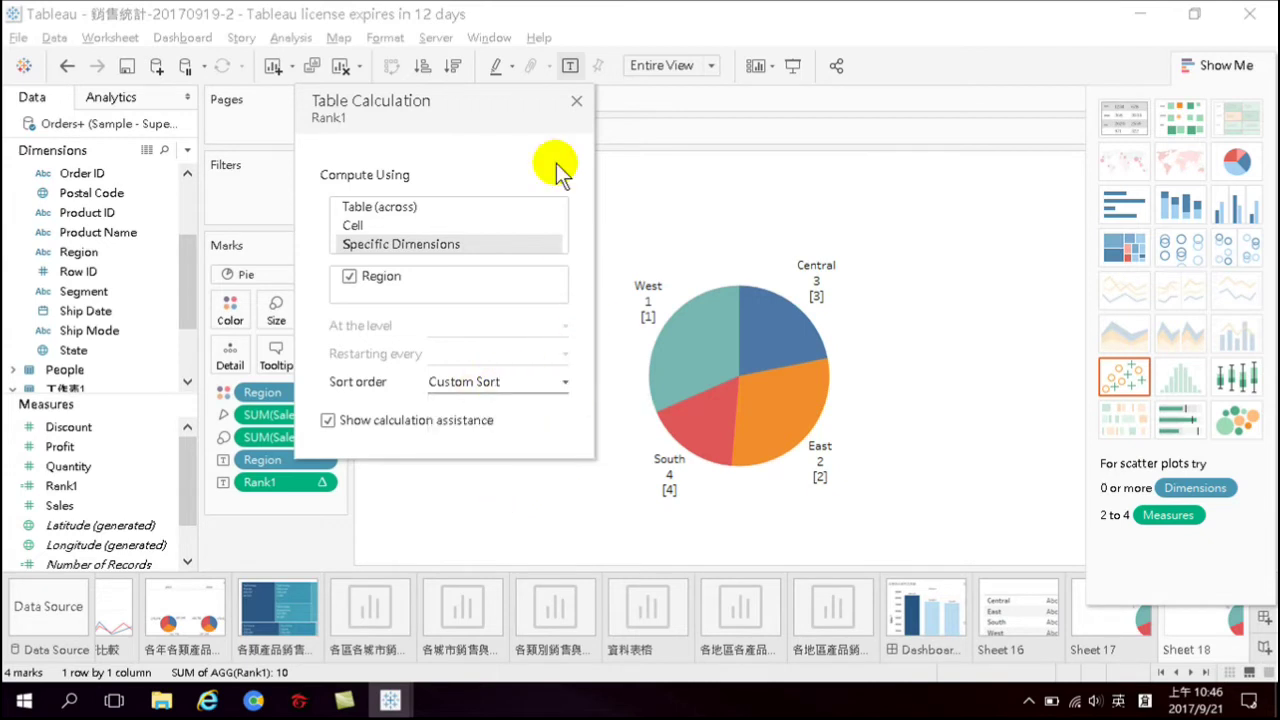
click(577, 100)
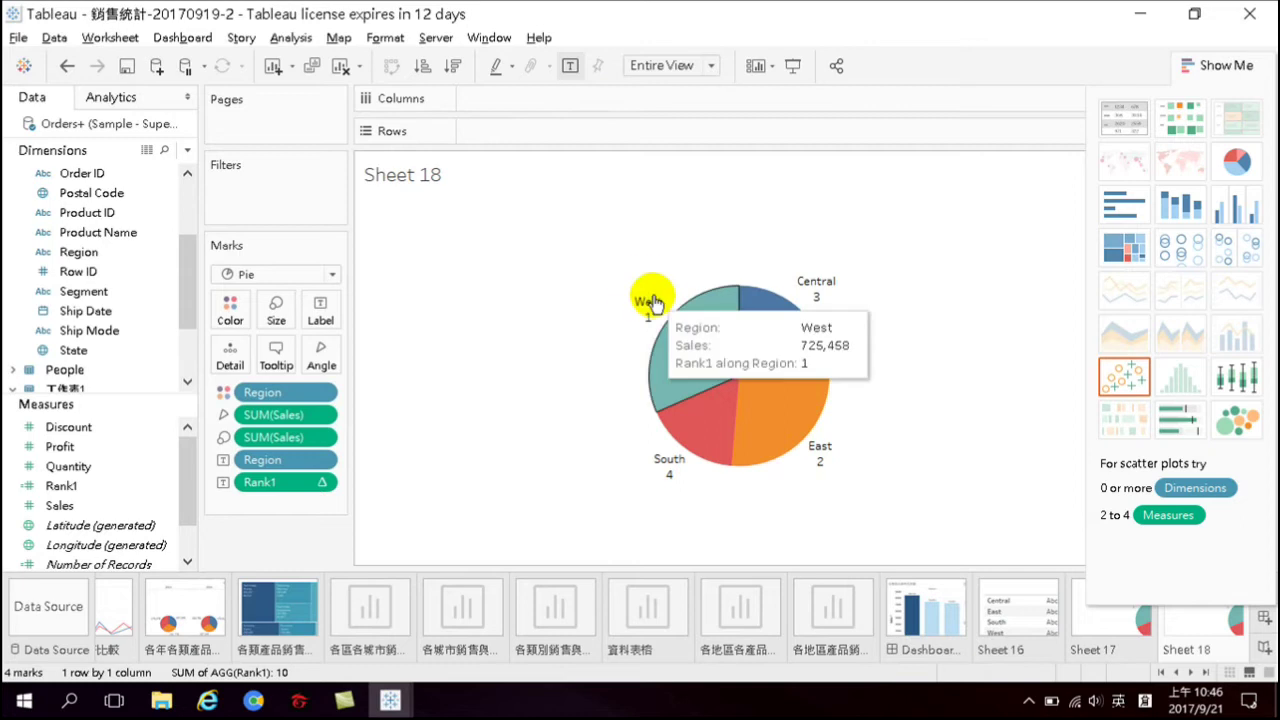
mouse_move(652, 322)
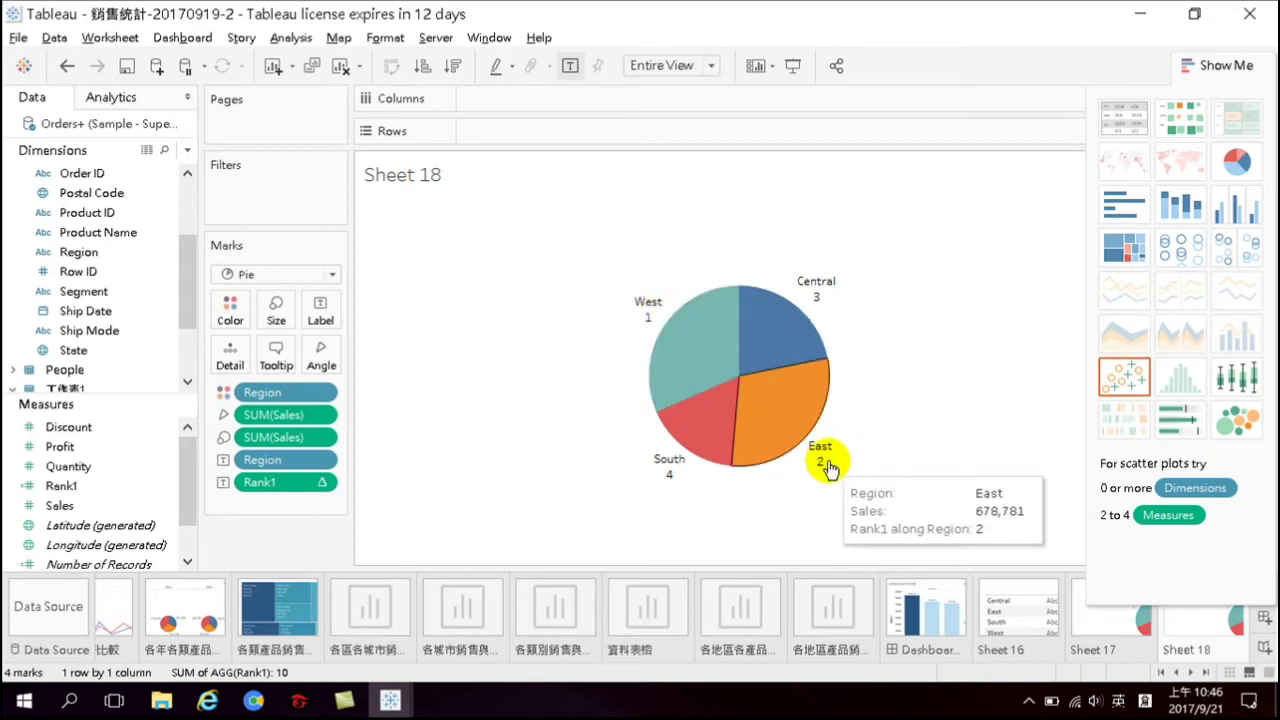
mouse_move(671, 484)
mouse_move(769, 408)
key(ctrl+1)
mouse_move(820, 345)
mouse_move(814, 470)
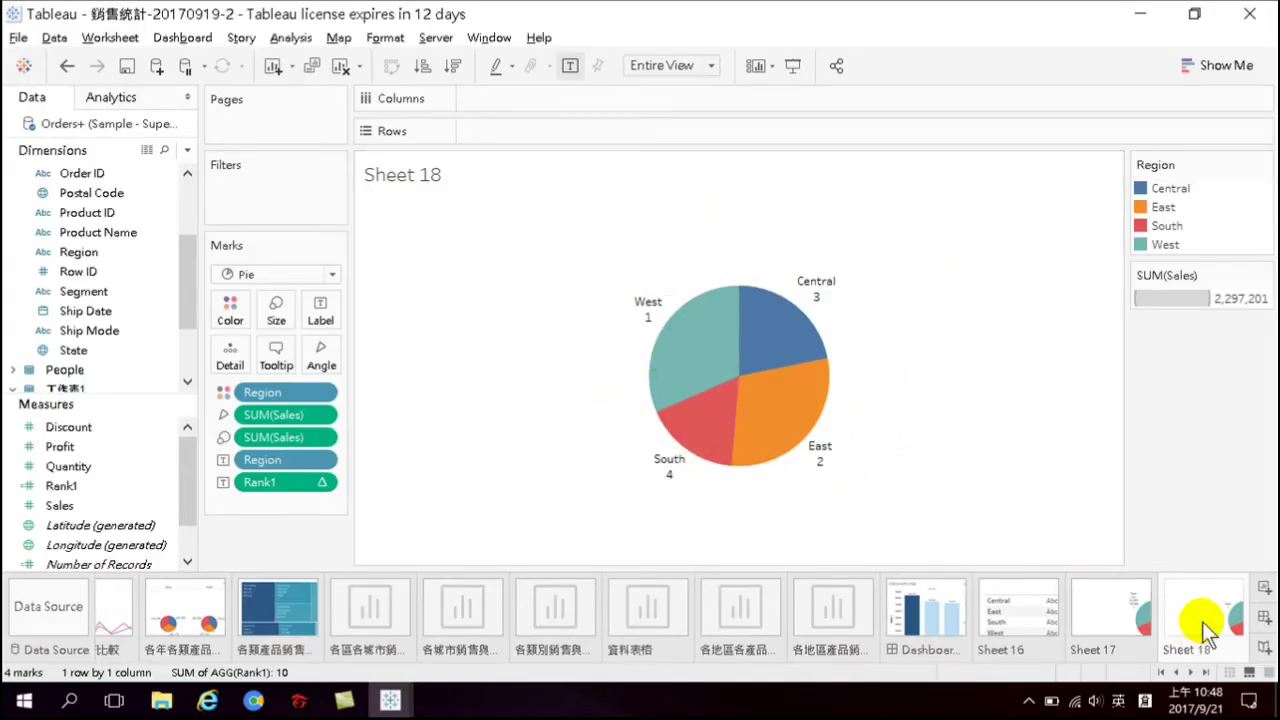
Convert the Sheet 18 pie chart to a text table and add Sales to the text marks a second time
click(1240, 72)
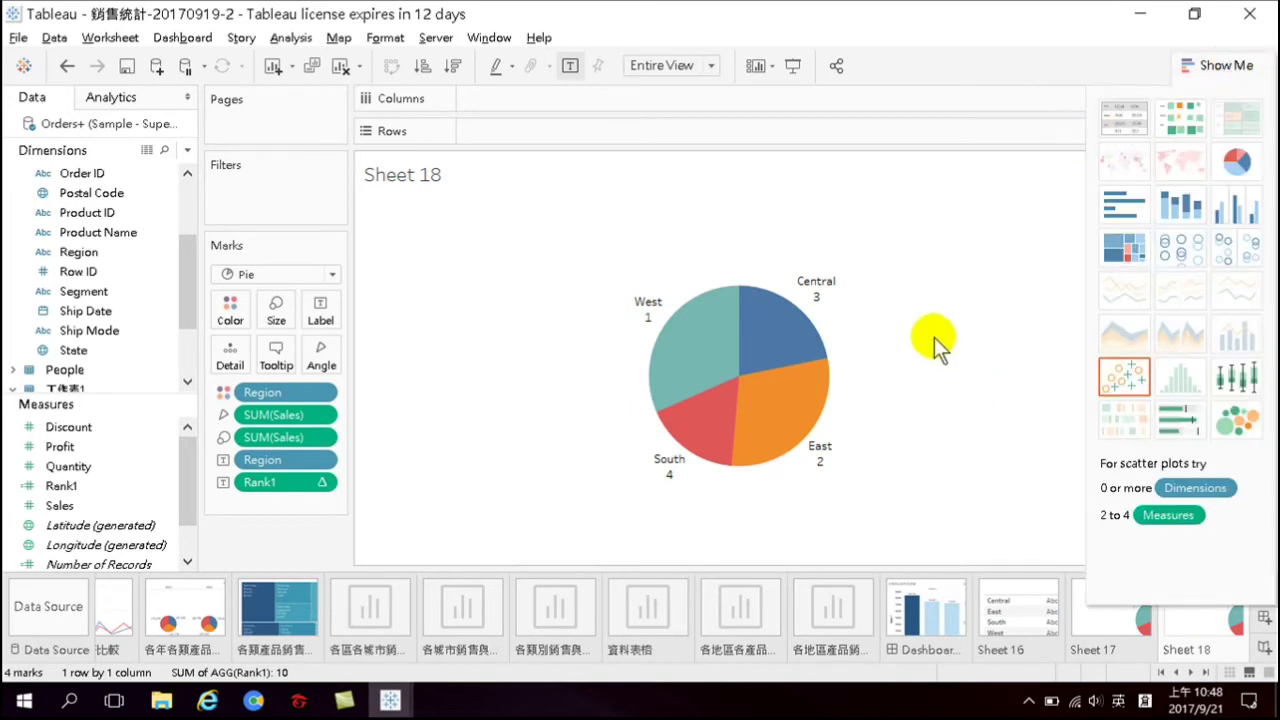
click(1120, 115)
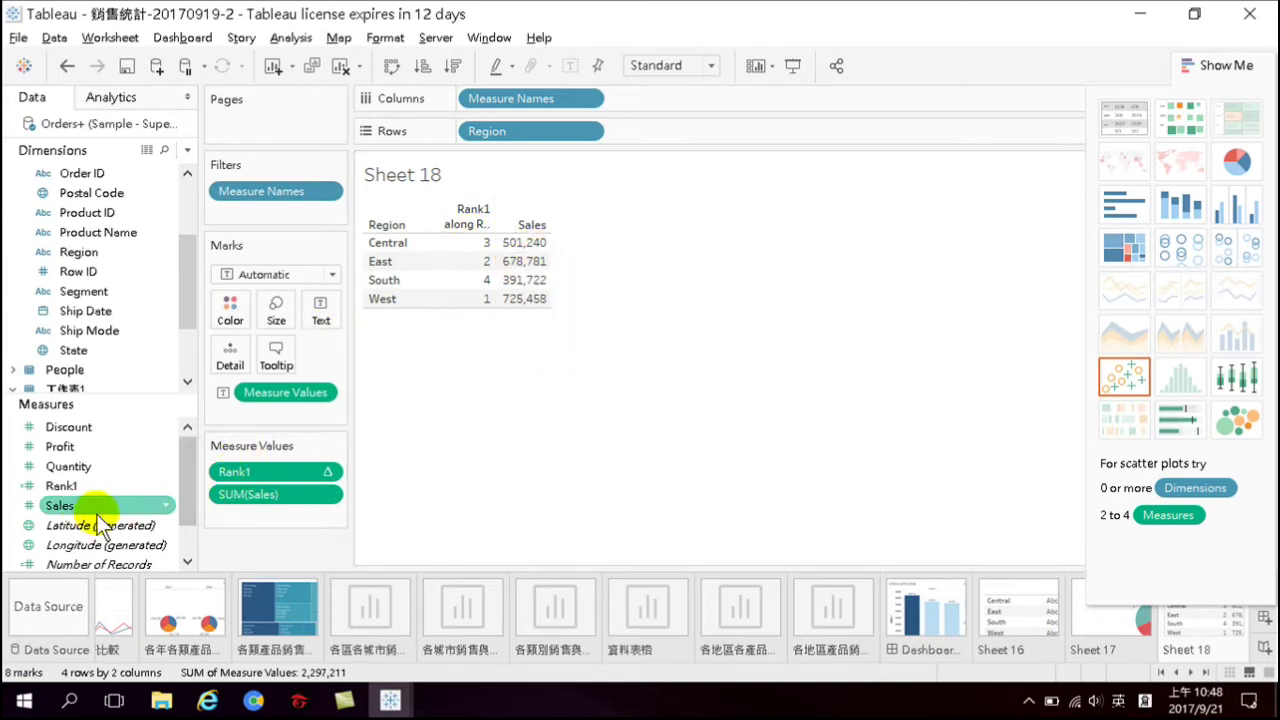
drag(60, 506, 316, 310)
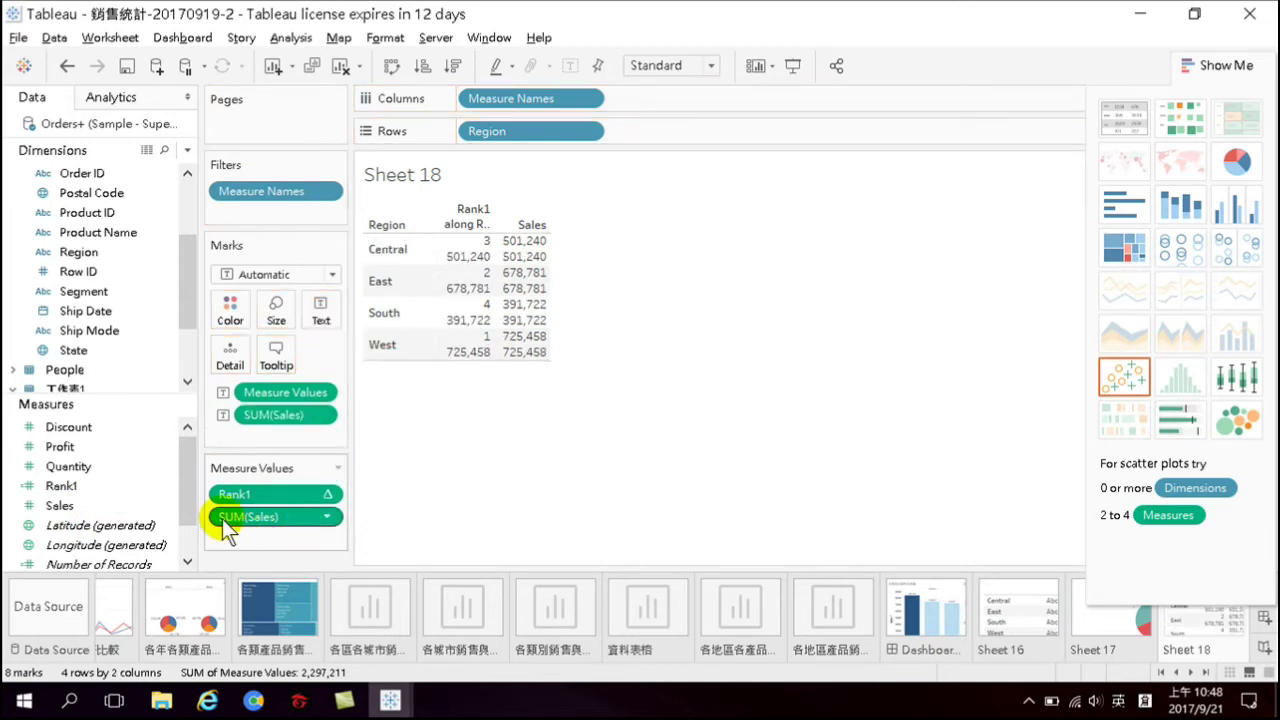
Apply the Rank quick table calculation to SUM(Sales) in the measure values and rebuild the view as a text table
right_click(295, 519)
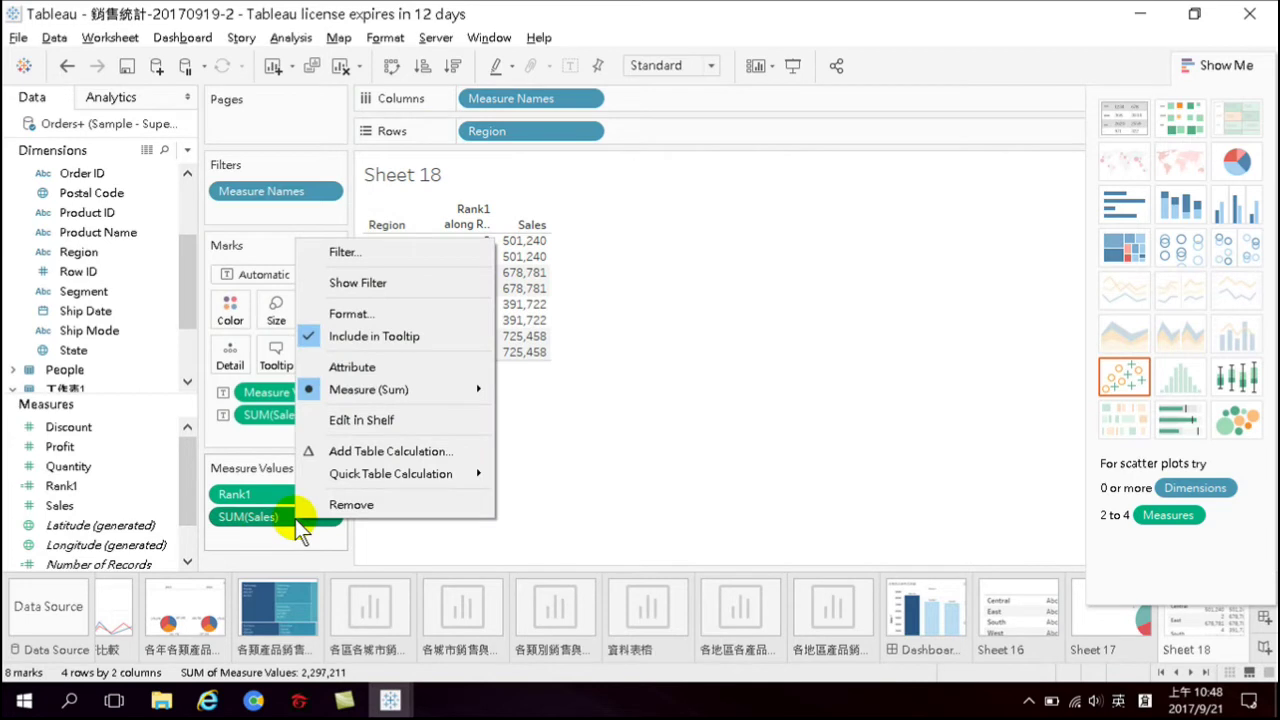
mouse_move(342, 474)
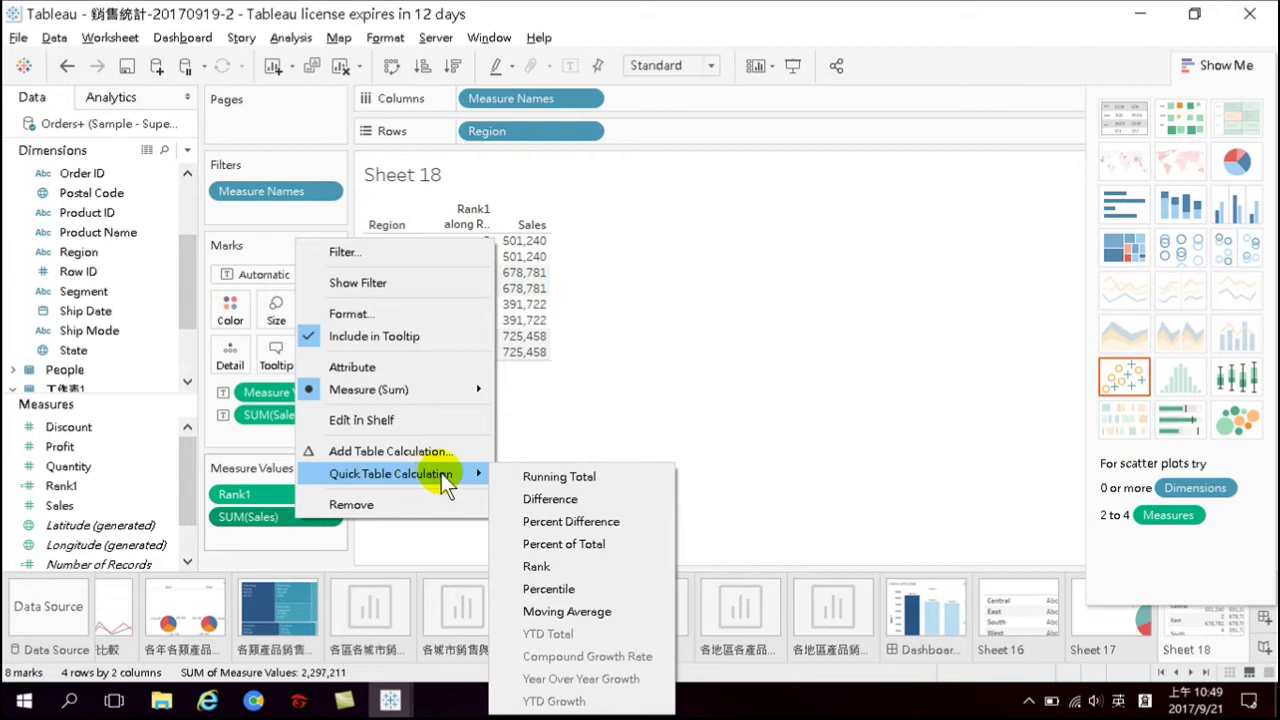
click(549, 567)
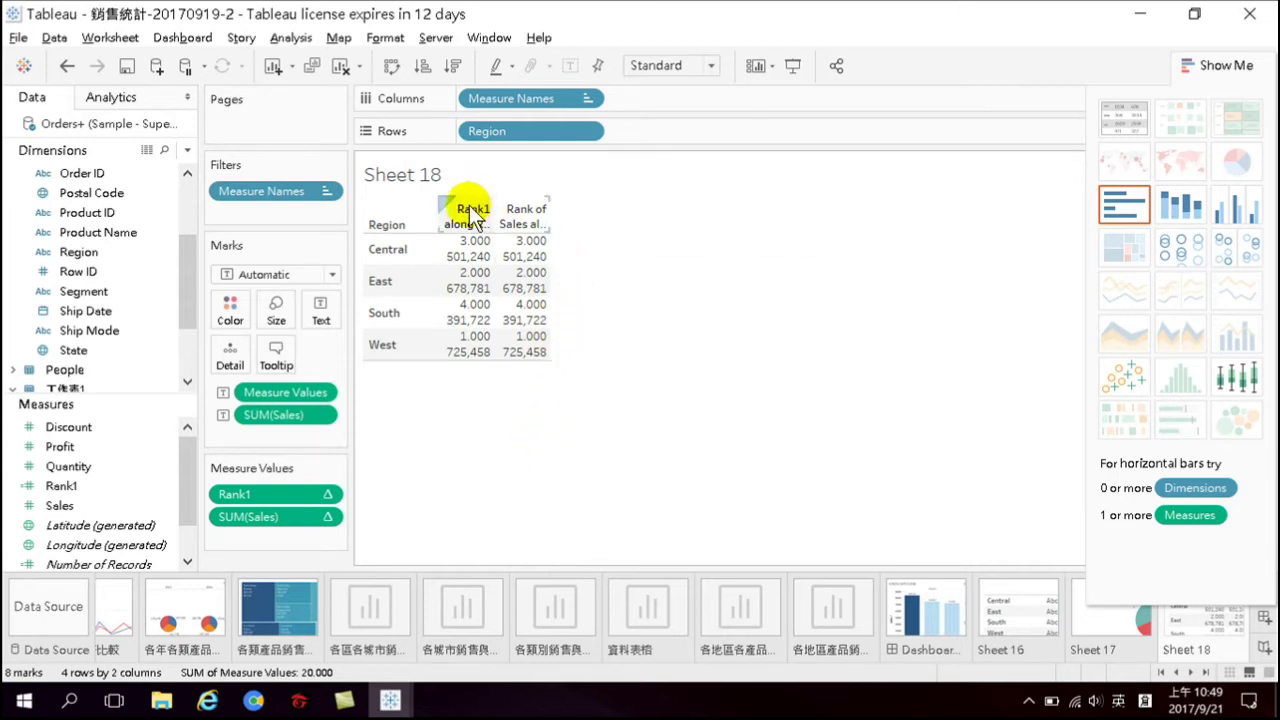
mouse_move(500, 248)
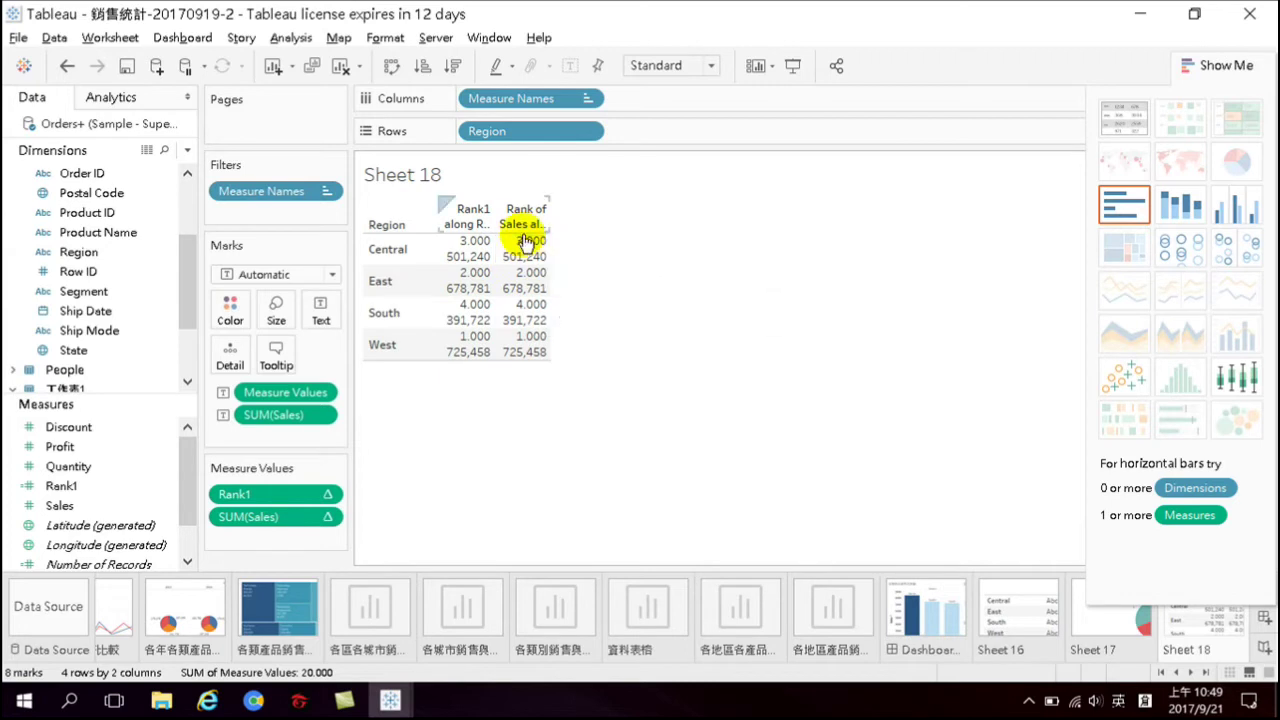
mouse_move(525, 348)
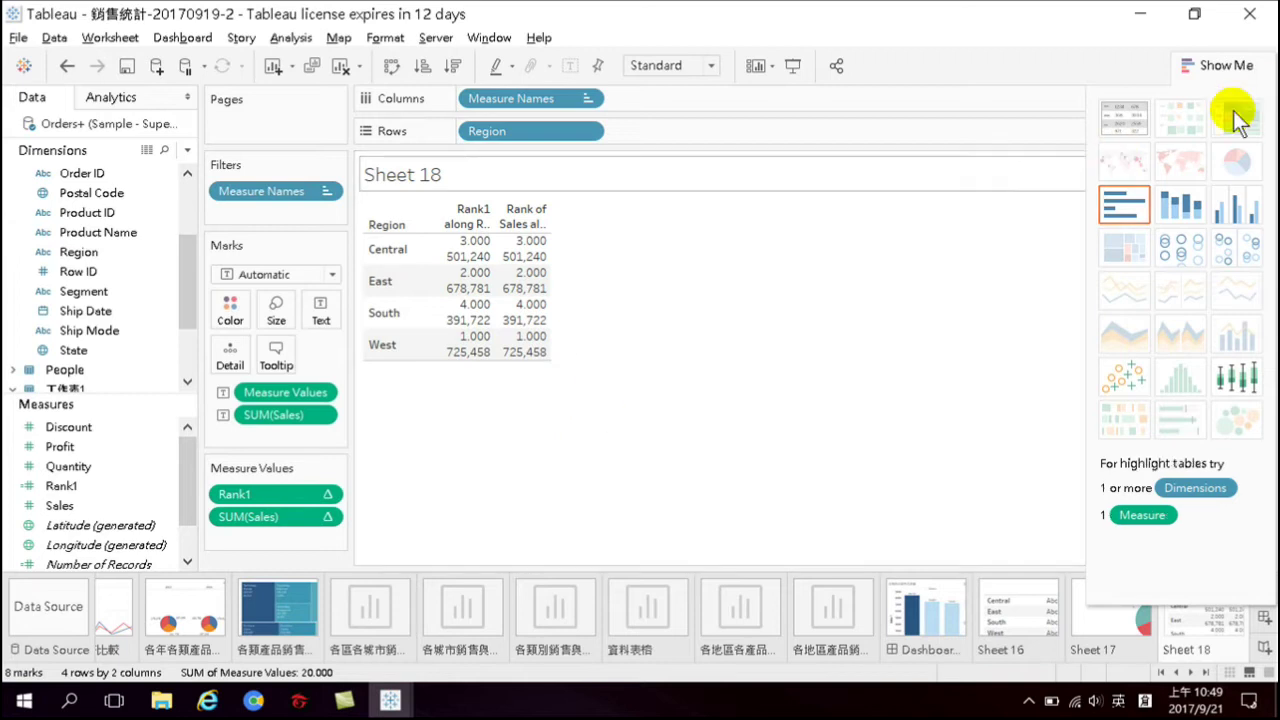
click(1126, 120)
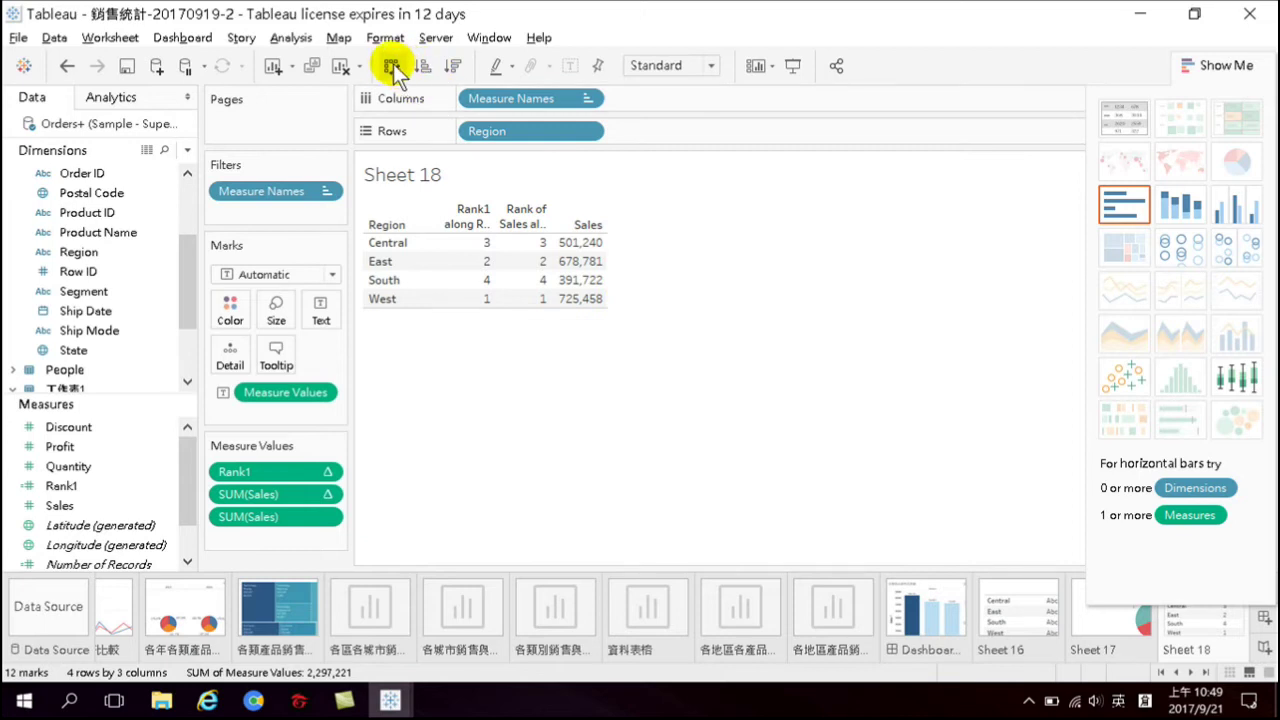
Clear all fields from Sheet 18
click(340, 65)
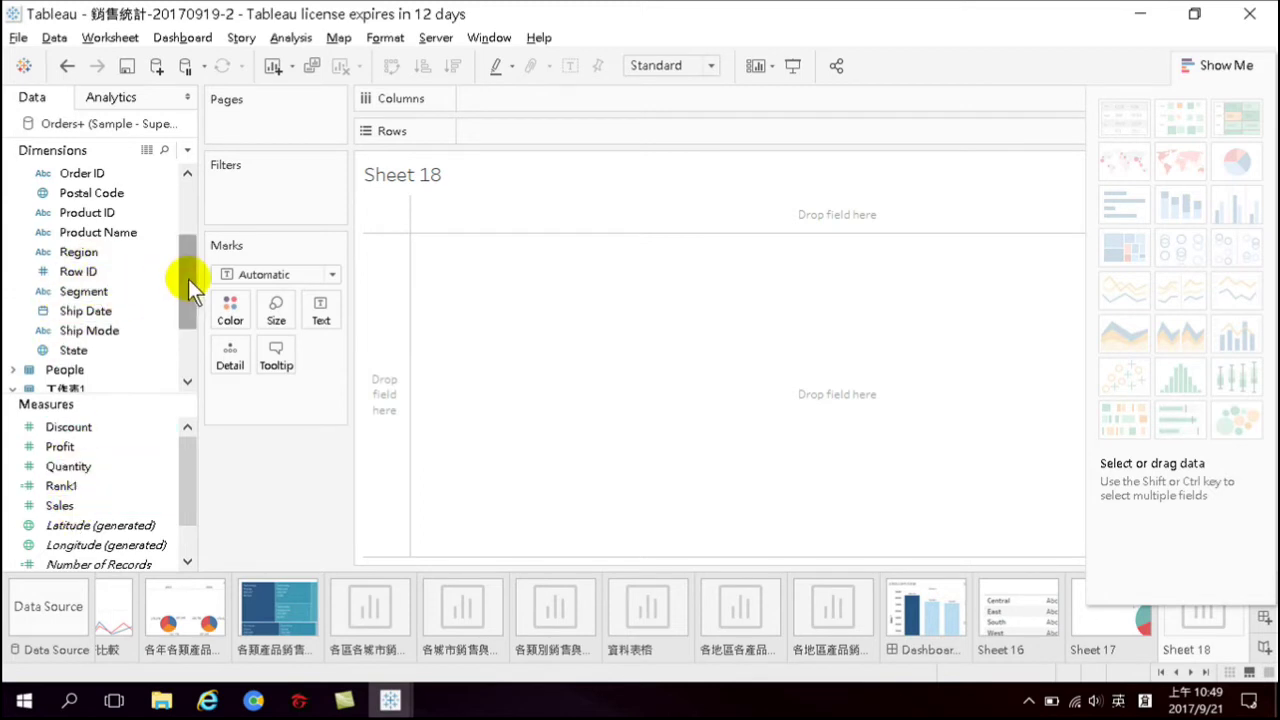
Build a text table on Sheet 18 with Category and Sub-Category from product_H as rows and Sales as the values
drag(188, 279, 188, 326)
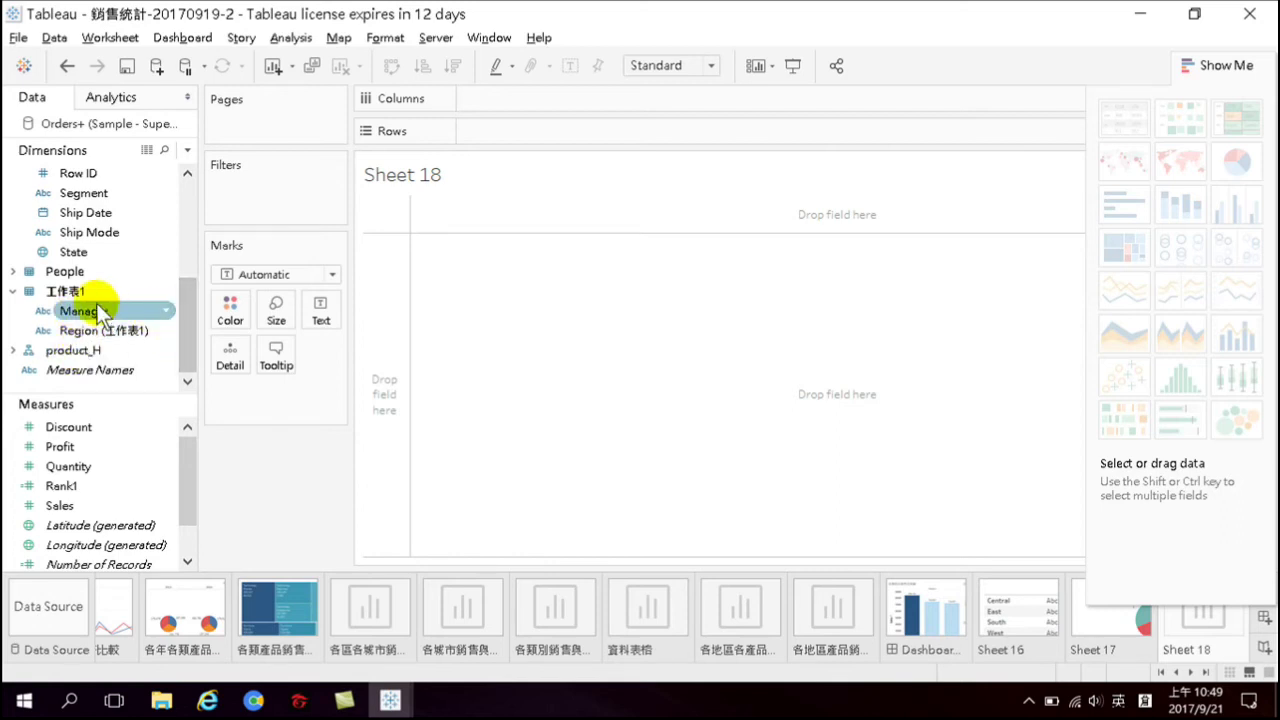
drag(186, 306, 188, 380)
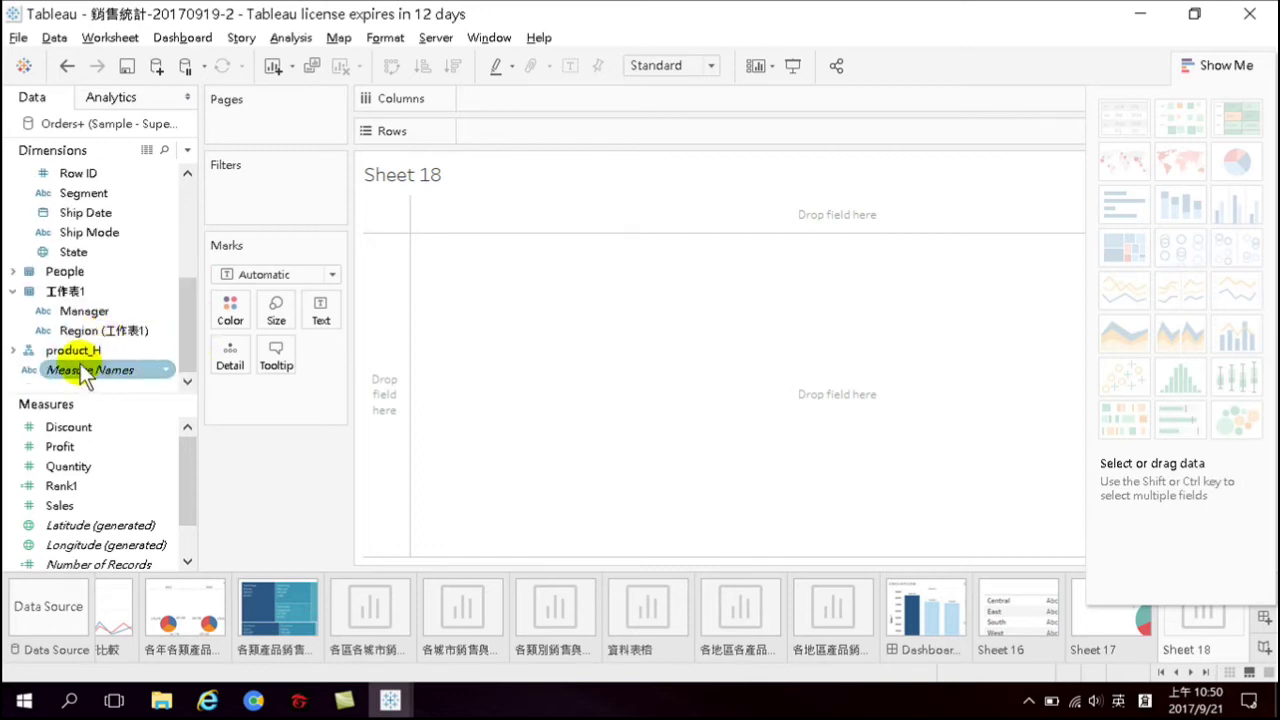
click(12, 350)
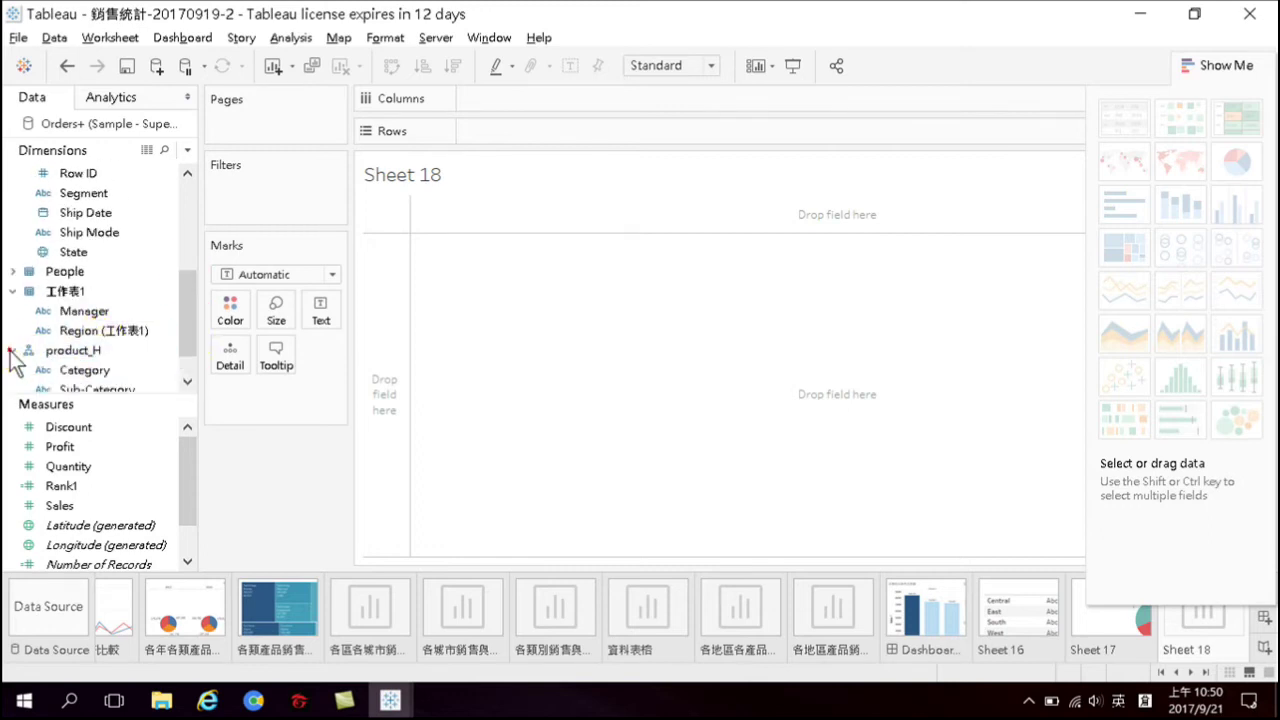
double_click(90, 370)
scroll(100, 352, down, 1)
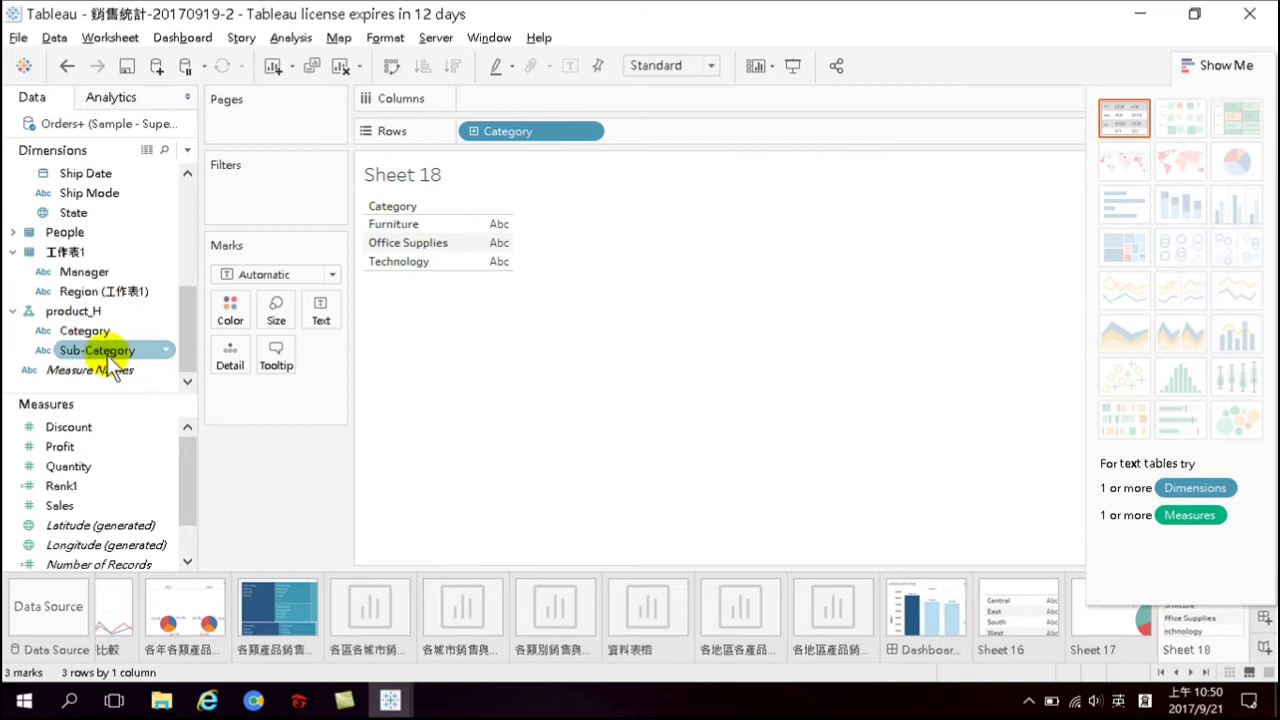
double_click(90, 350)
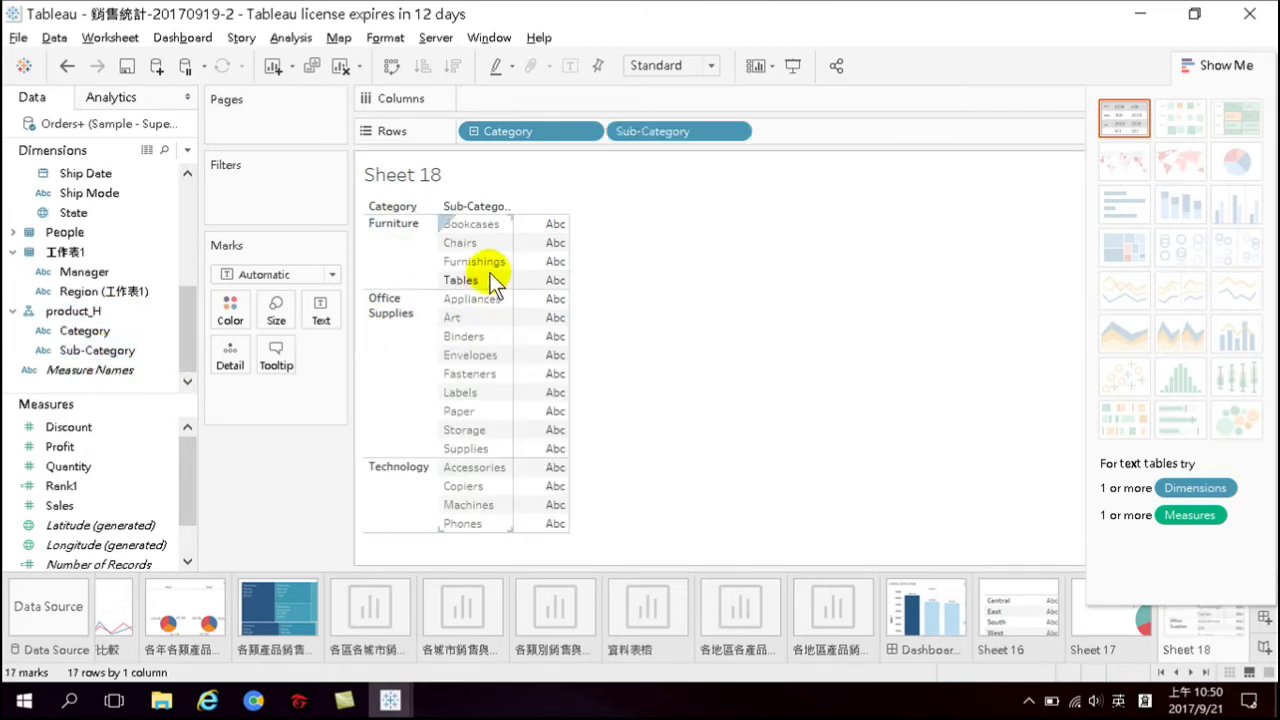
mouse_move(514, 280)
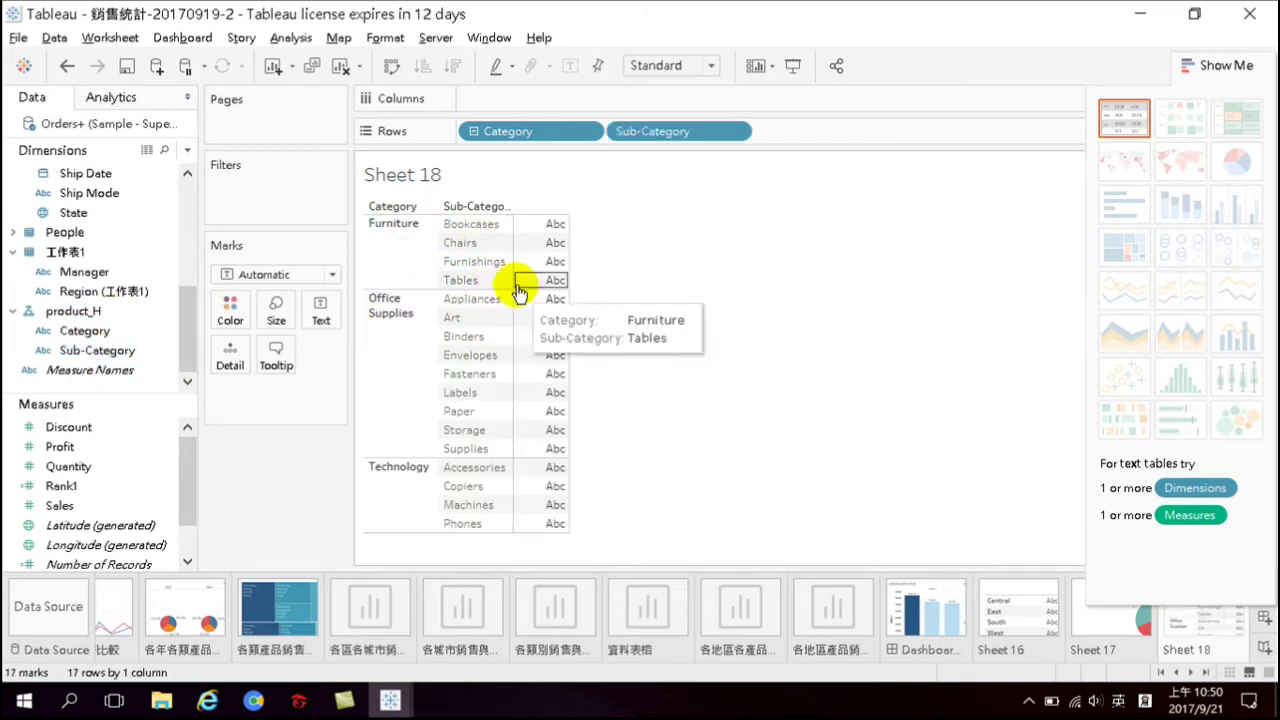
double_click(66, 505)
Apply the Rank quick table calculation to SUM(Sales) in the sub-category table
mouse_move(557, 395)
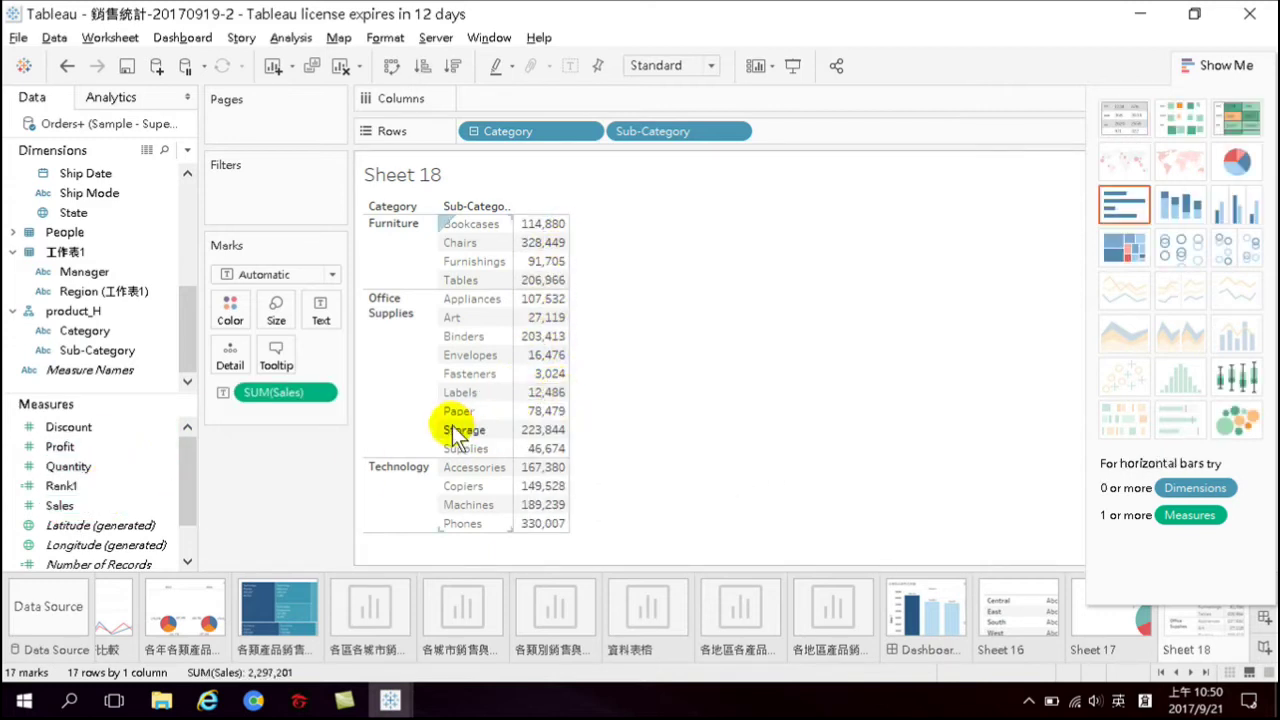
mouse_move(546, 306)
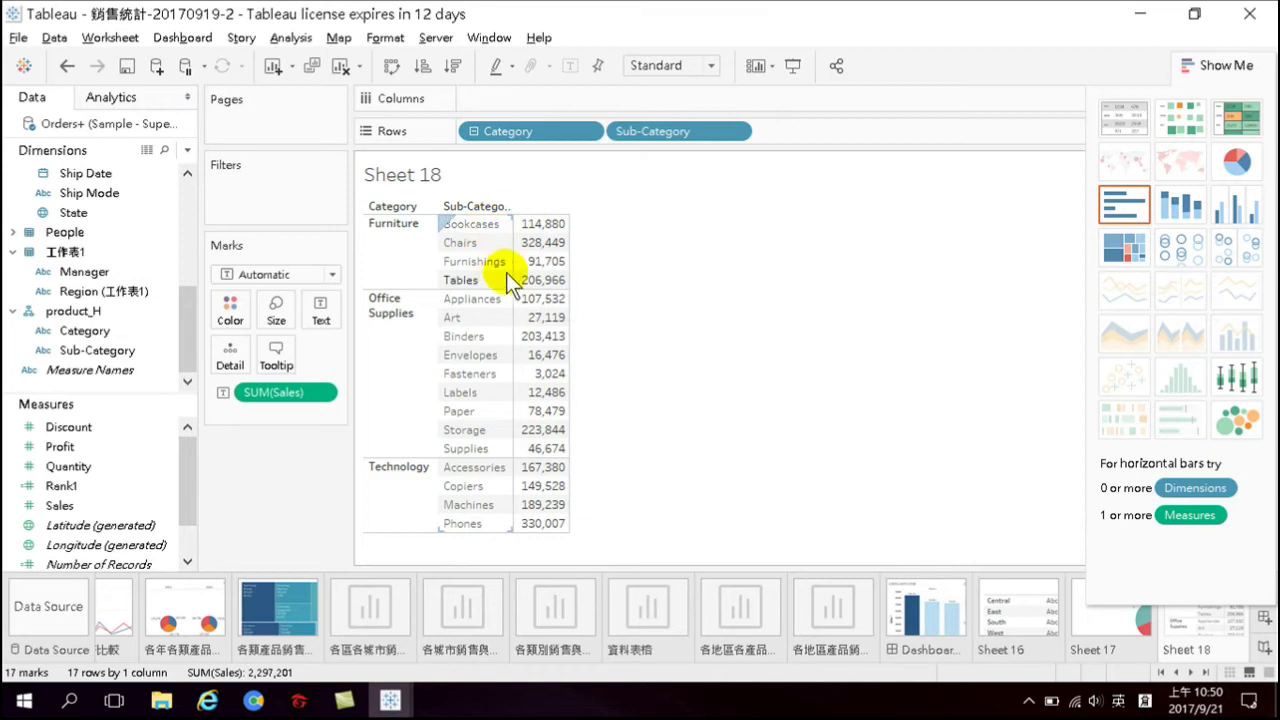
mouse_move(541, 265)
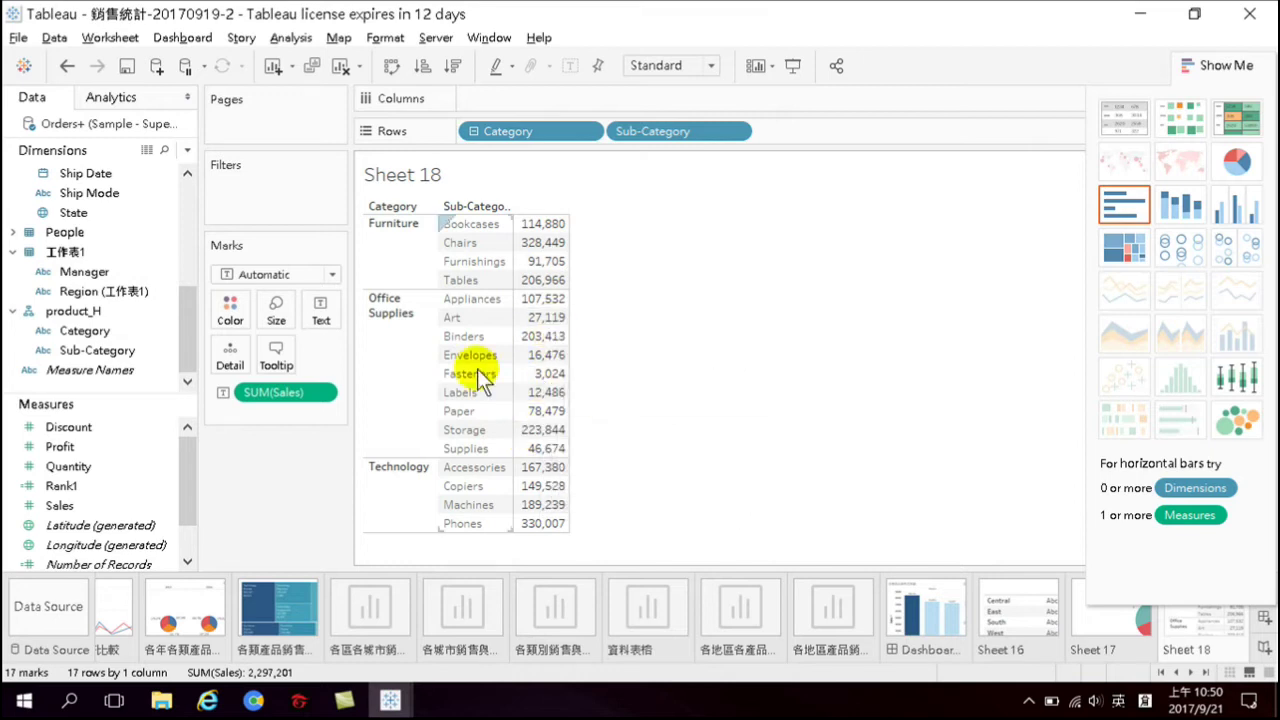
right_click(301, 392)
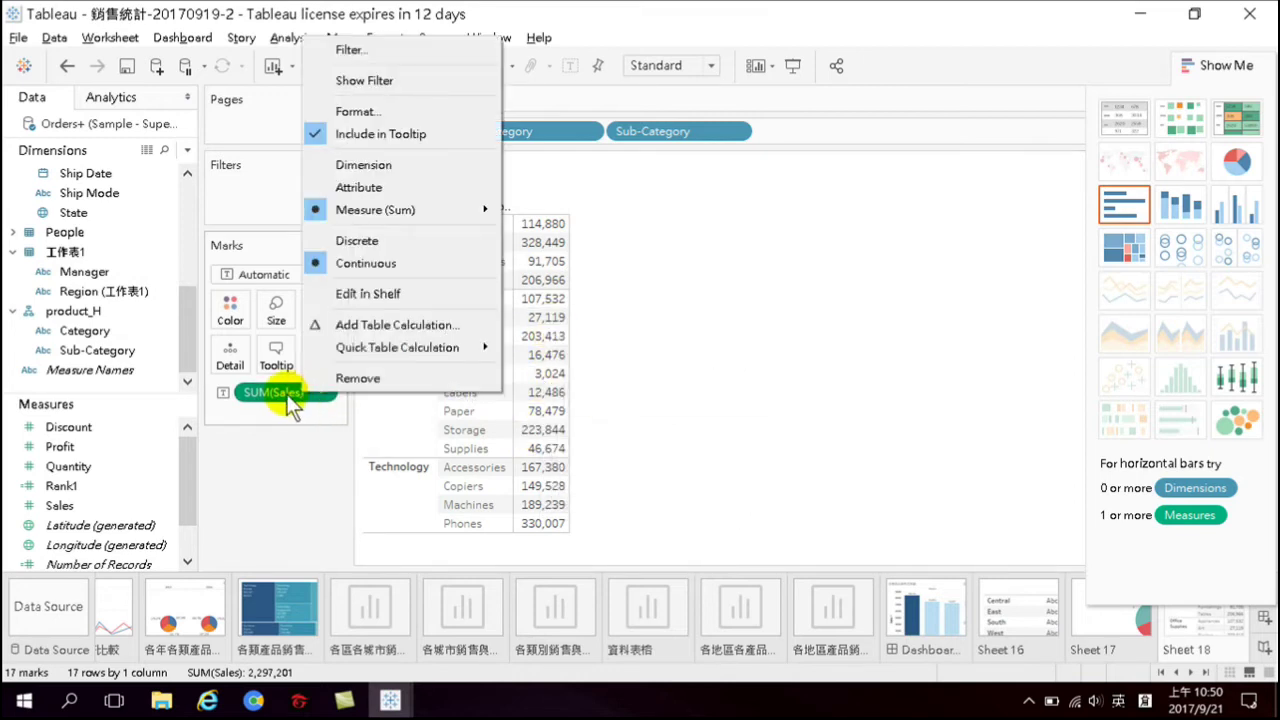
mouse_move(355, 358)
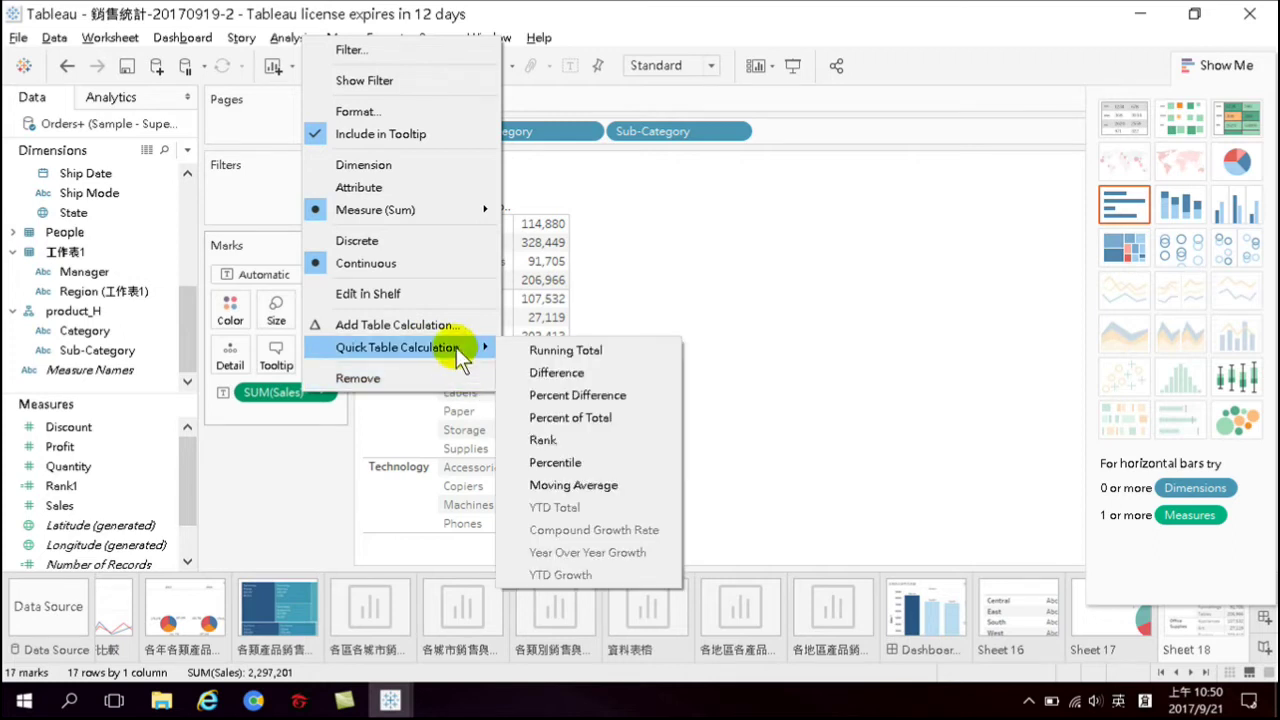
click(562, 440)
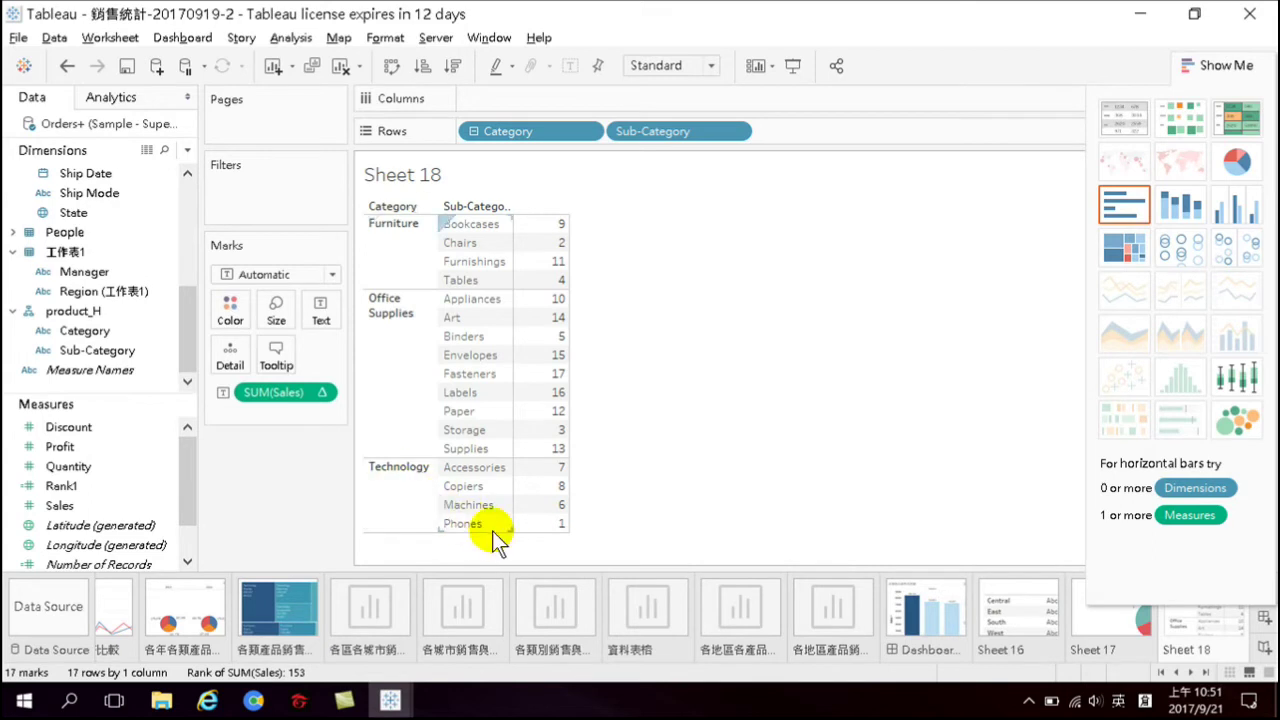
Add Sales to the text marks again alongside its rank, and switch to the 各地區產品銷售與獲利分析 sheet
mouse_move(563, 530)
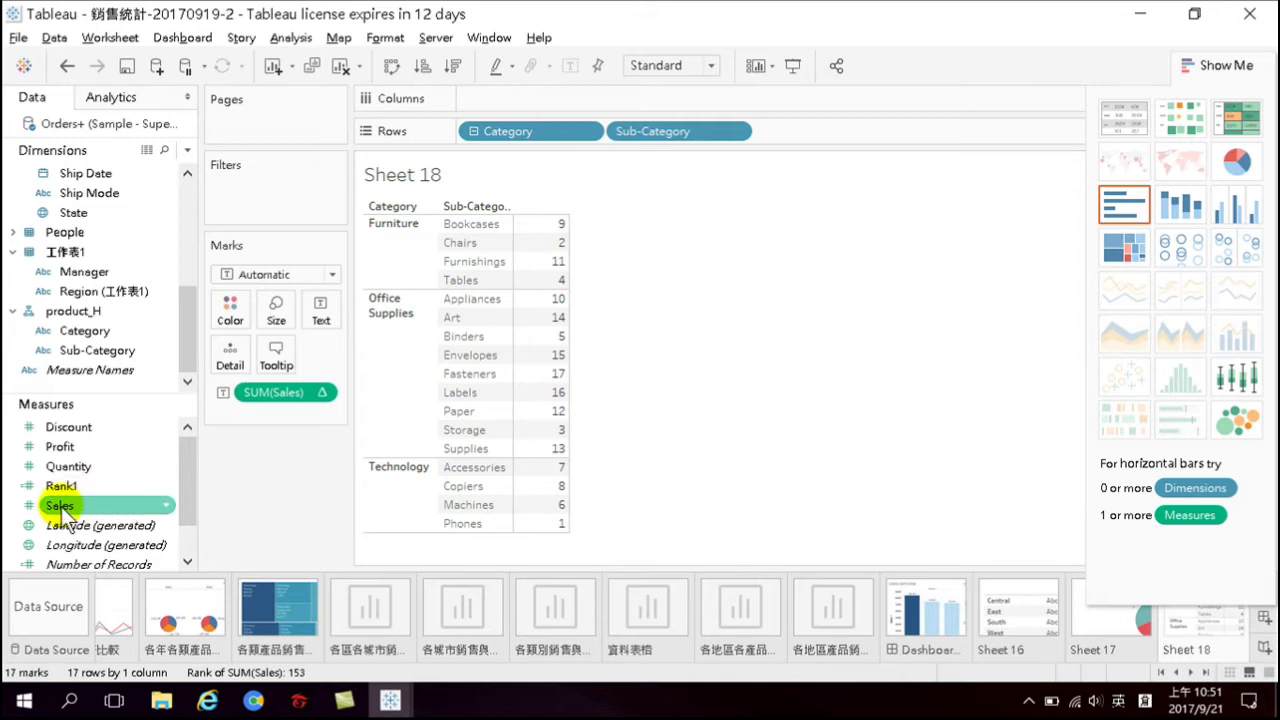
drag(57, 506, 320, 313)
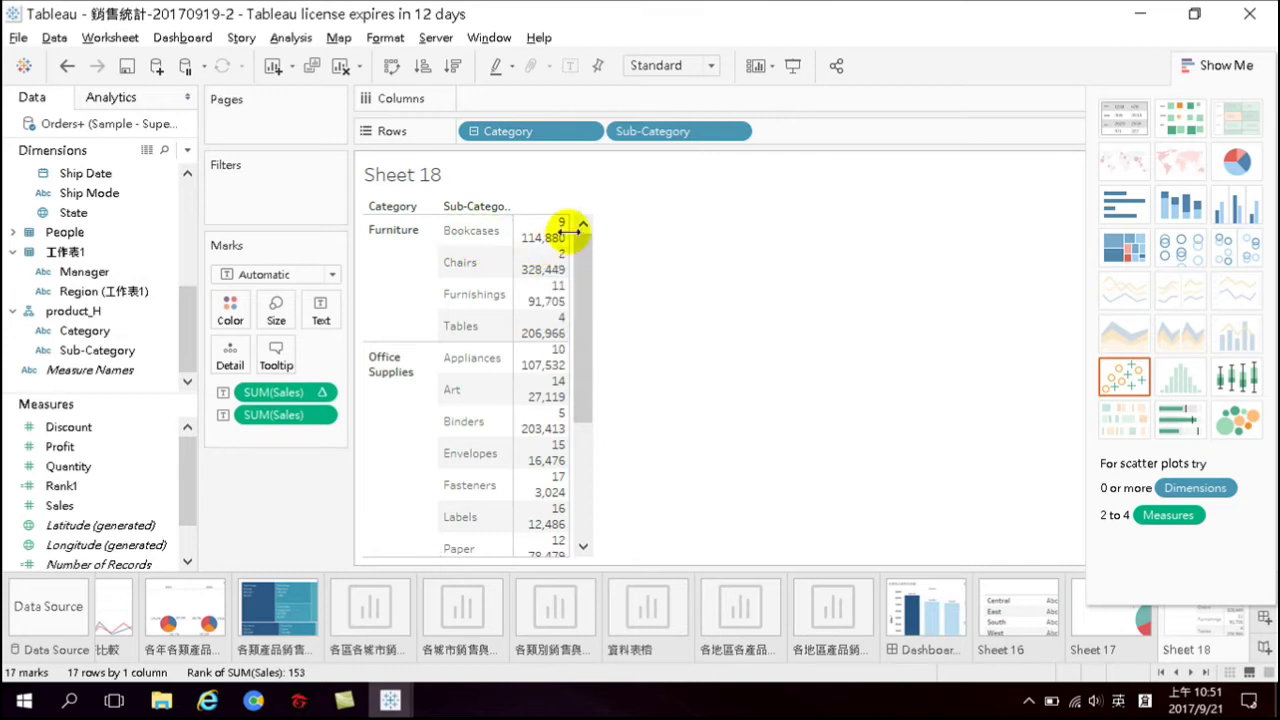
mouse_move(567, 225)
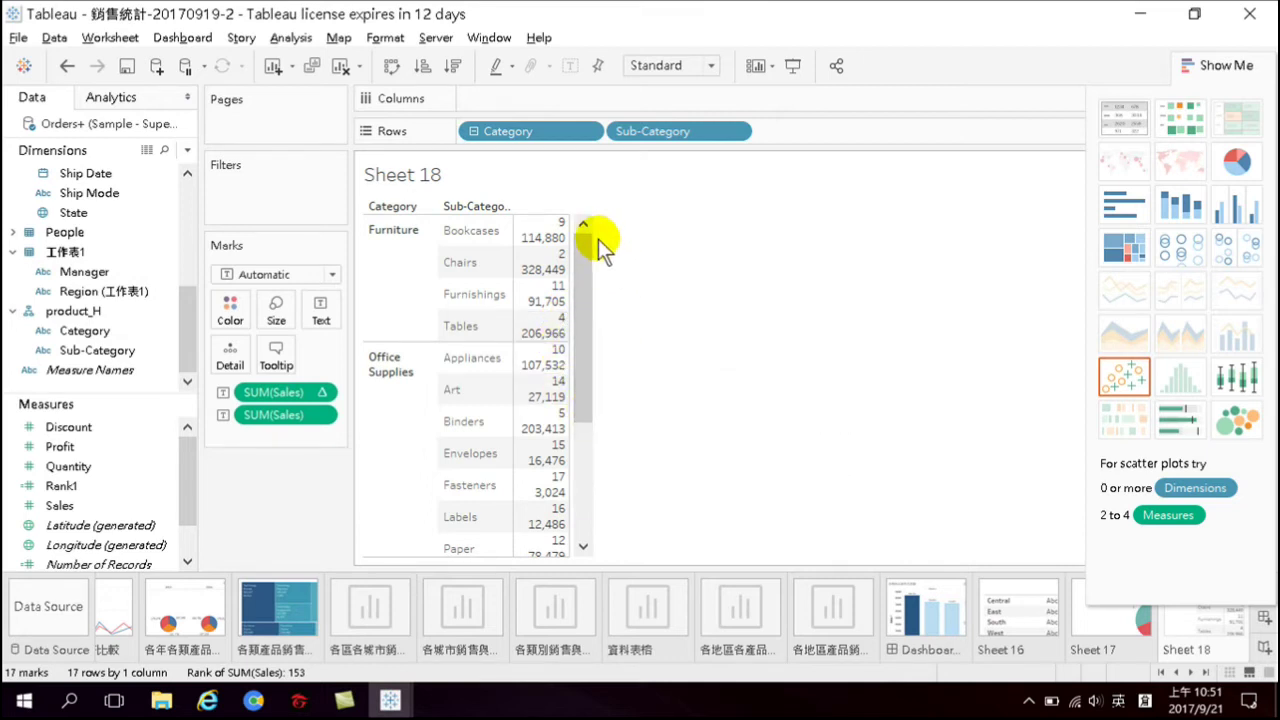
right_click(300, 412)
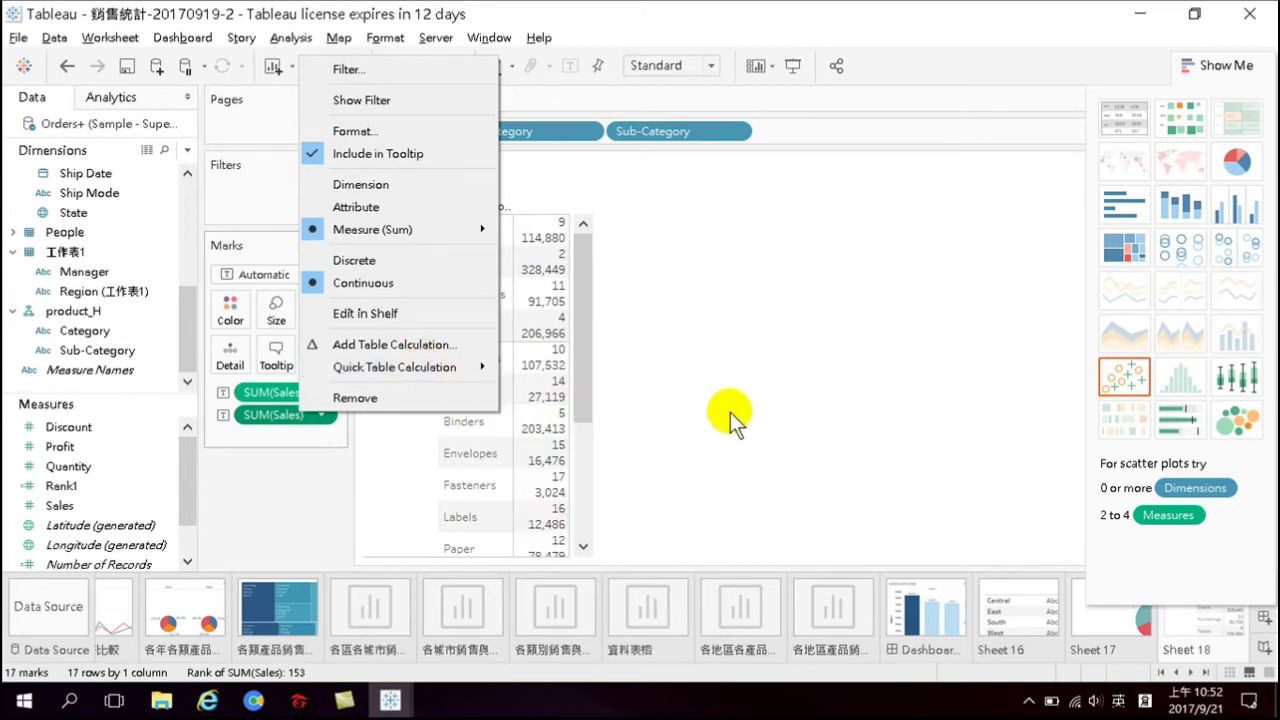
click(814, 445)
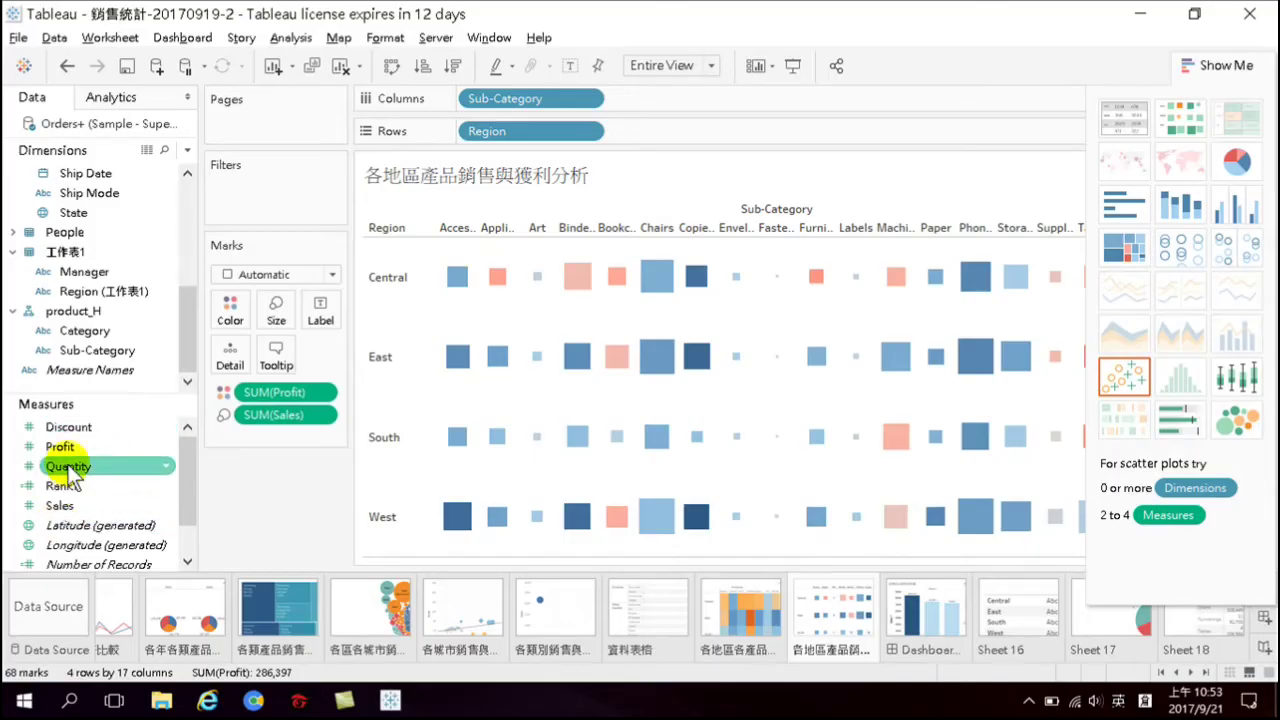
click(68, 487)
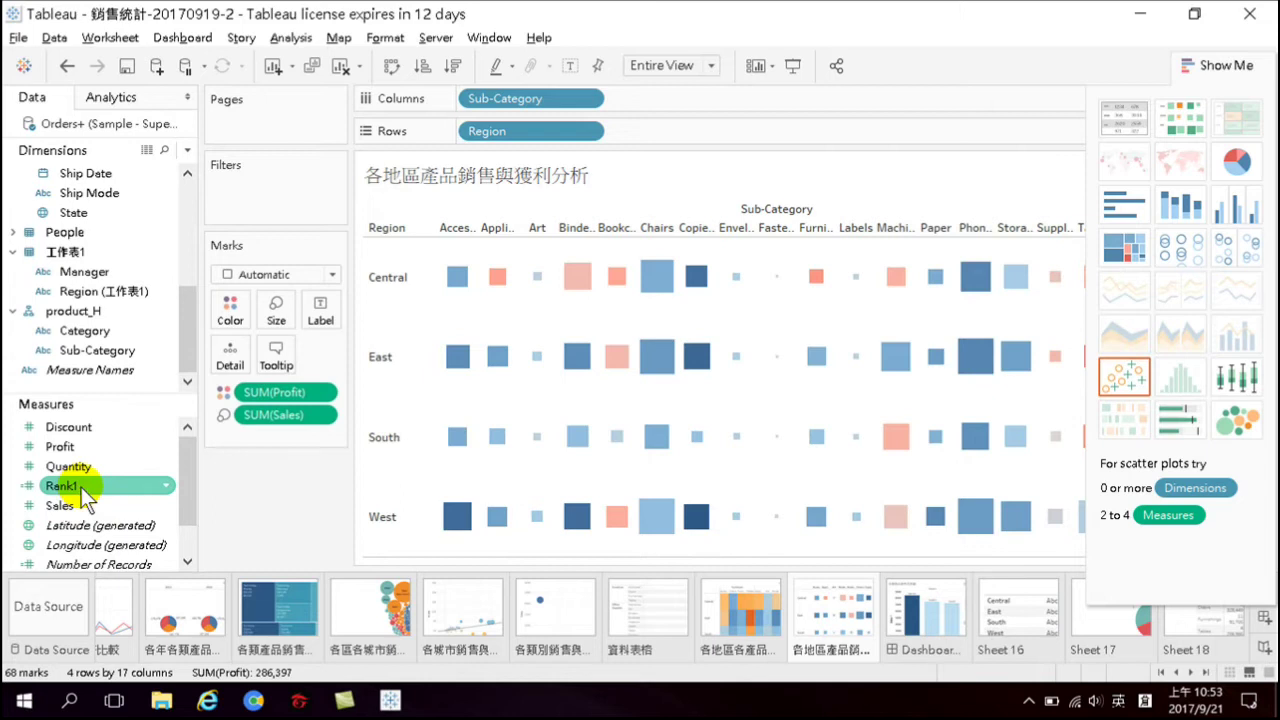
click(92, 467)
click(105, 448)
click(100, 430)
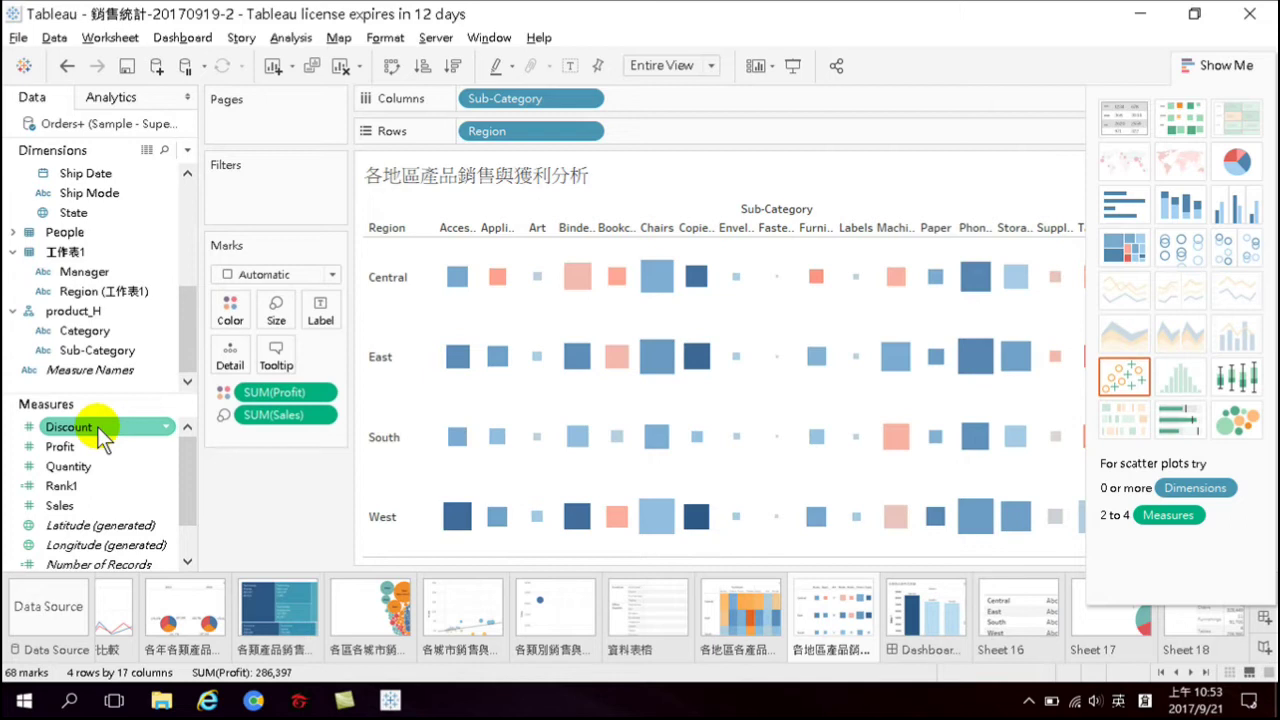
click(94, 446)
click(82, 507)
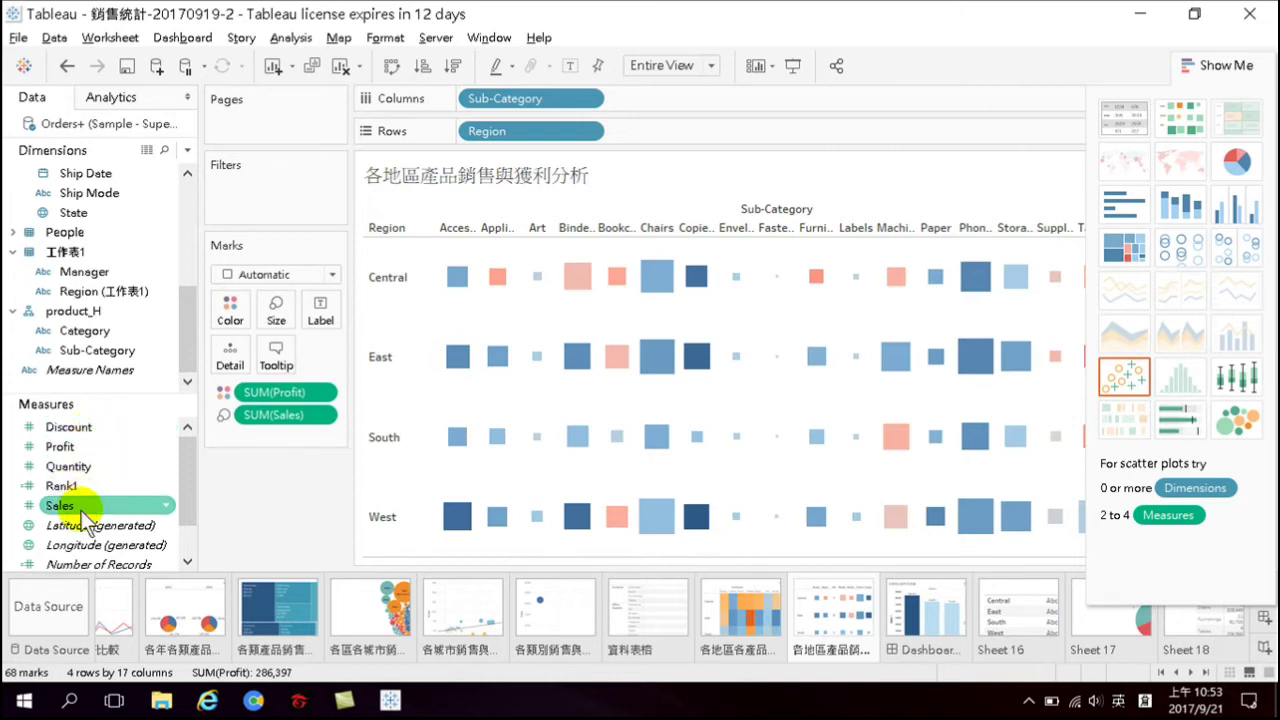
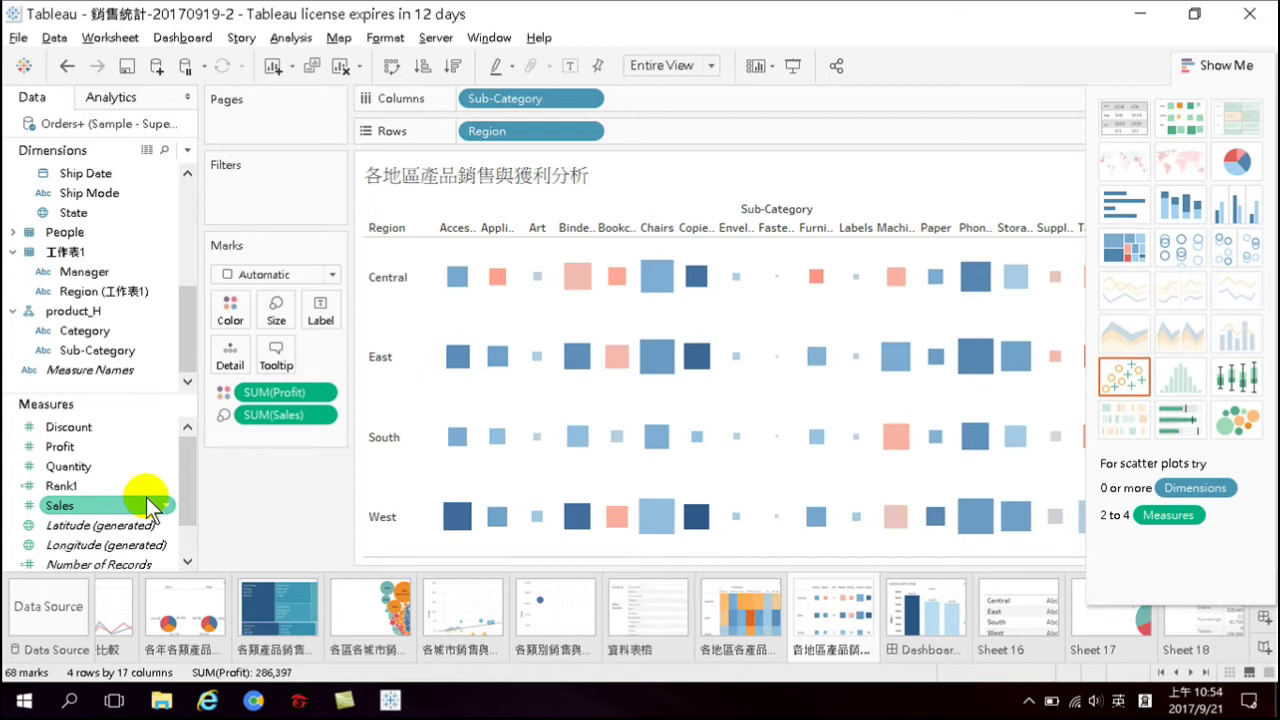
right_click(62, 508)
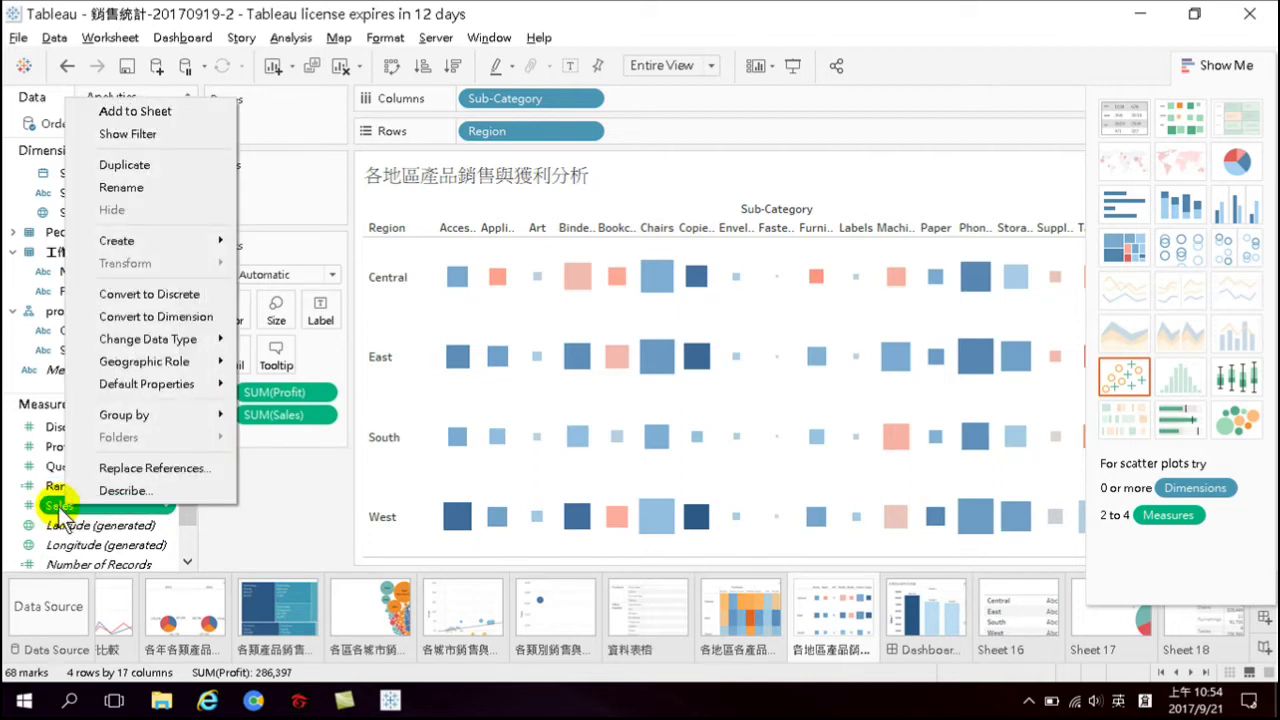
mouse_move(110, 243)
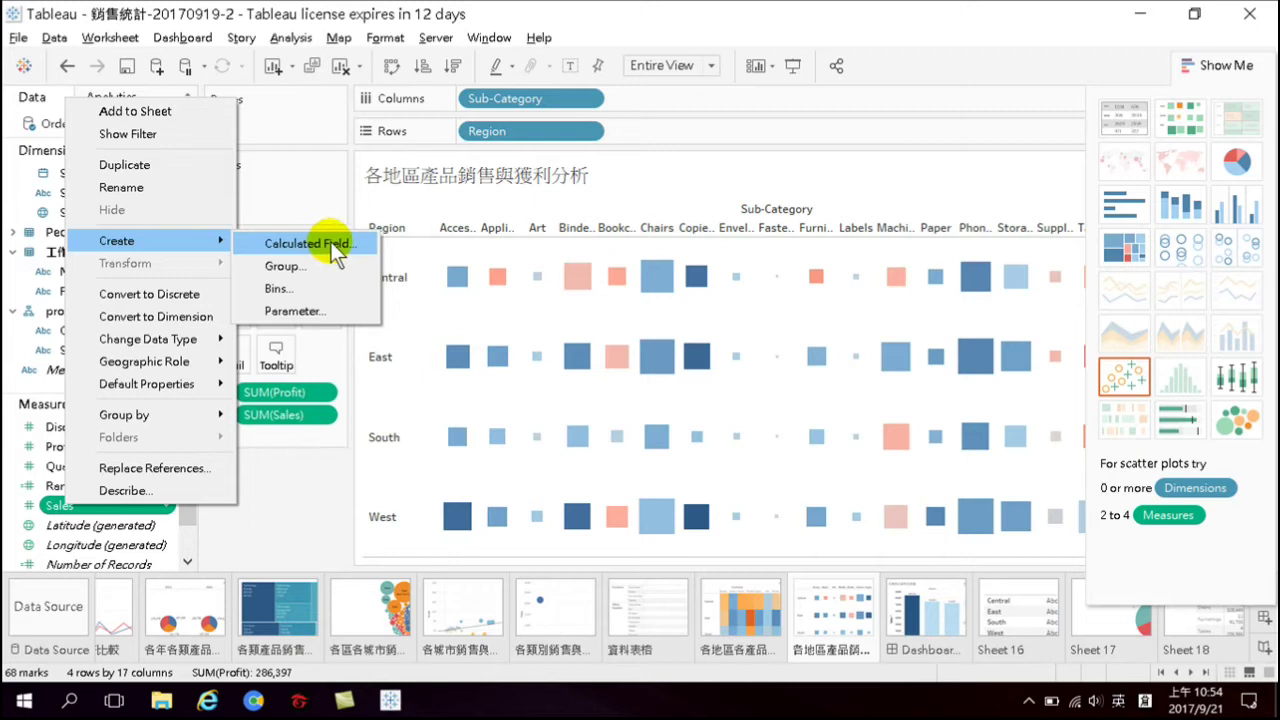
key(Escape)
key(Escape)
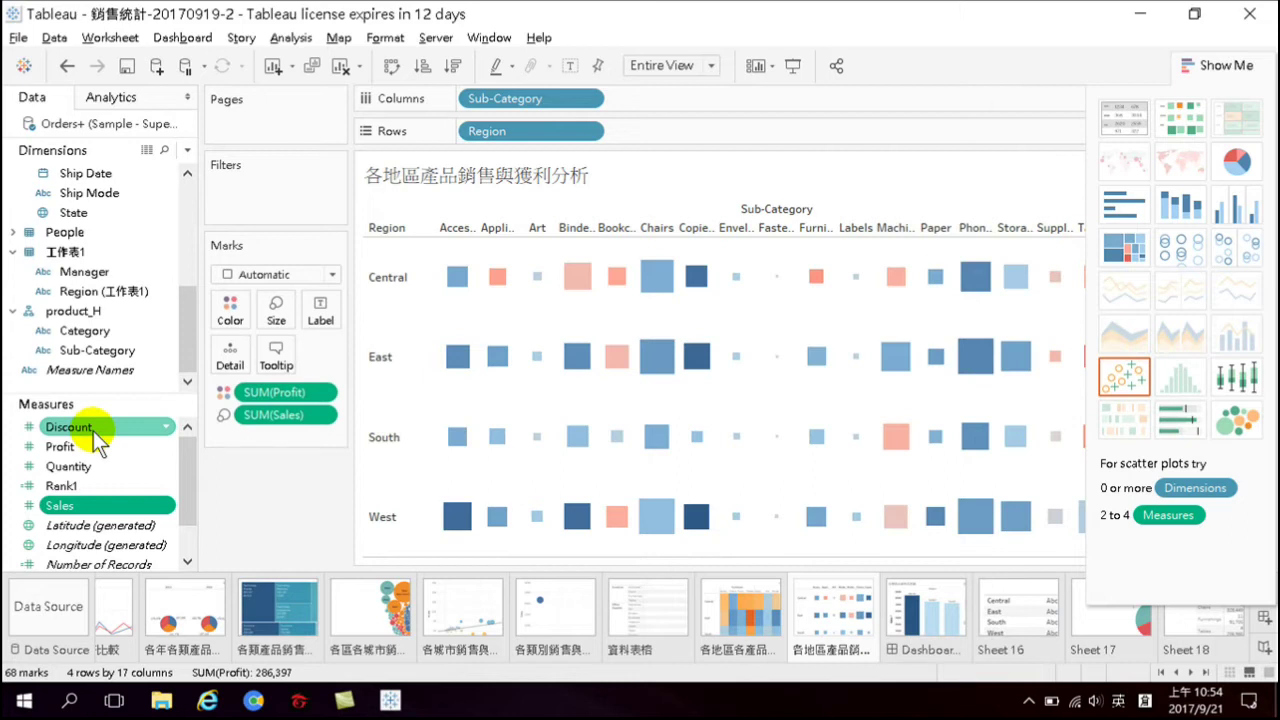
Create a calculated field based on Sales and name it Real_Sales
right_click(60, 510)
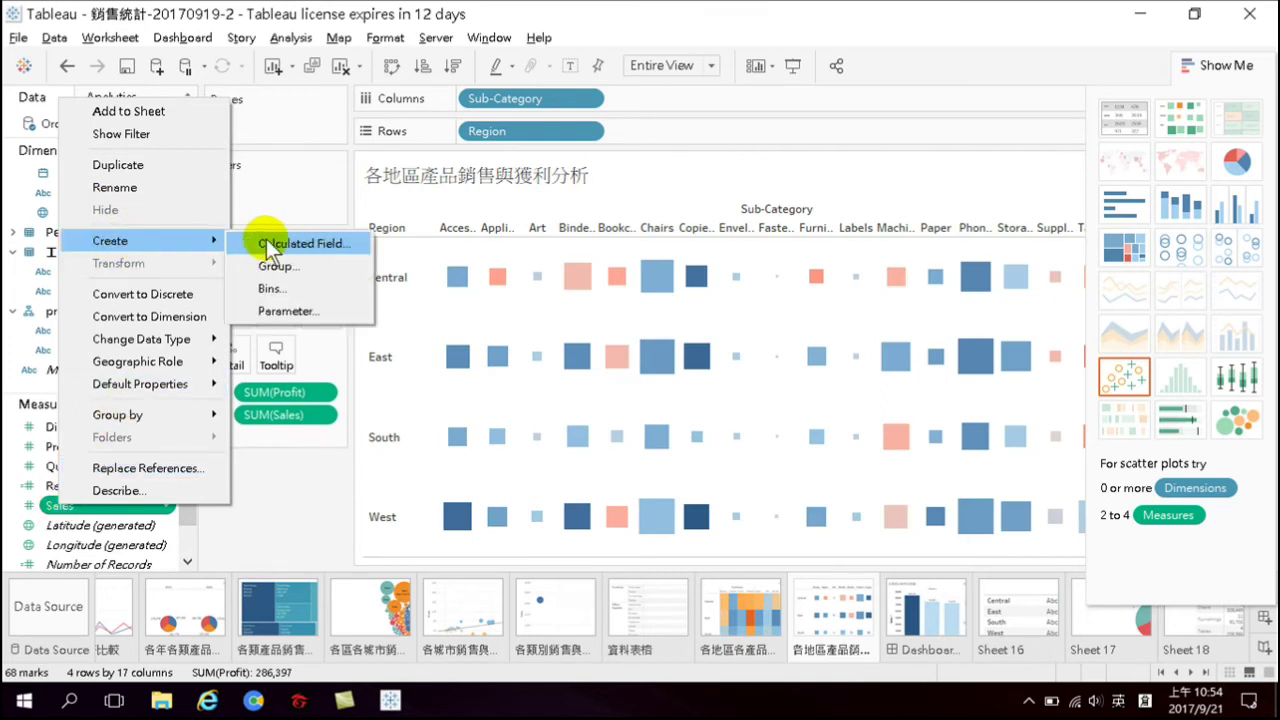
click(339, 242)
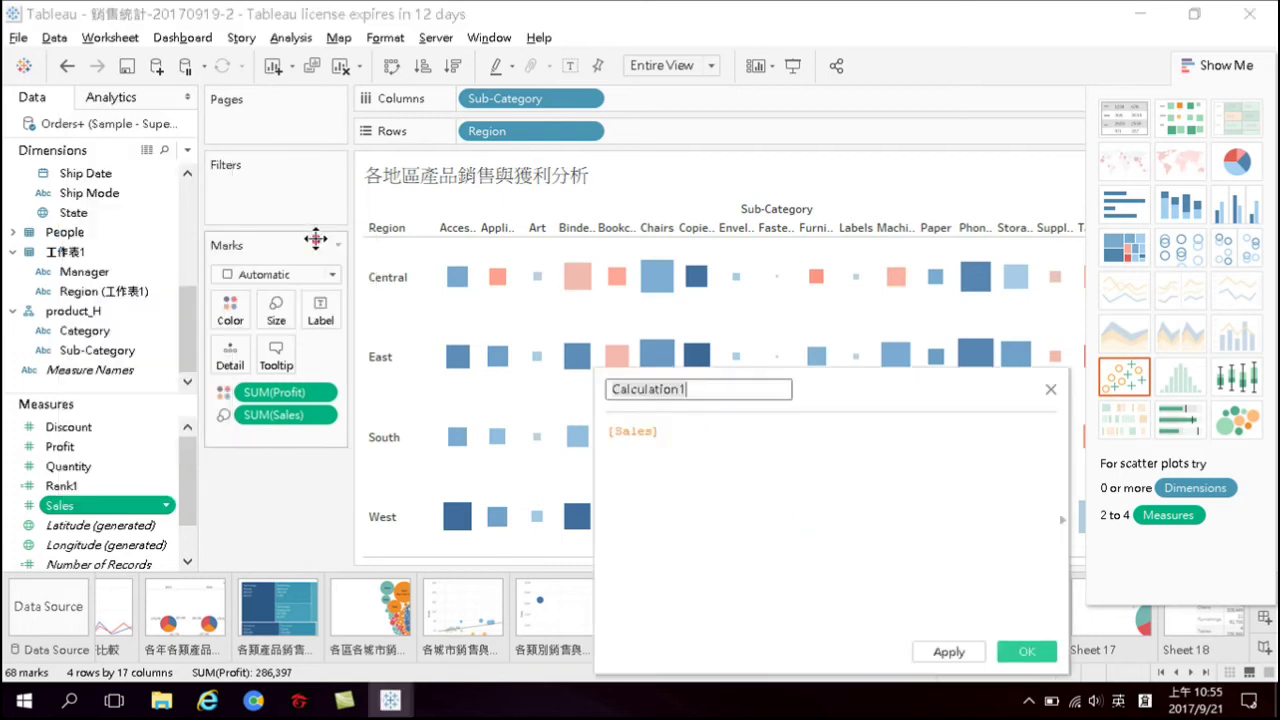
drag(851, 373, 739, 264)
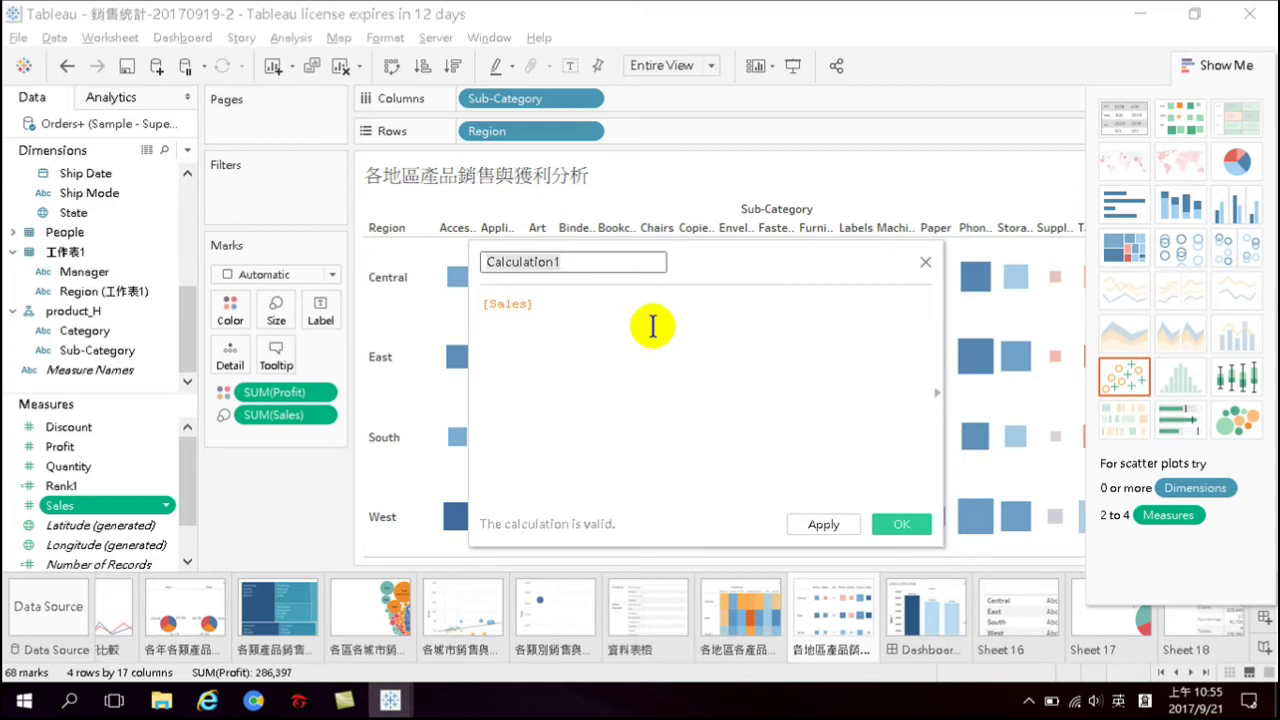
text(Real_)
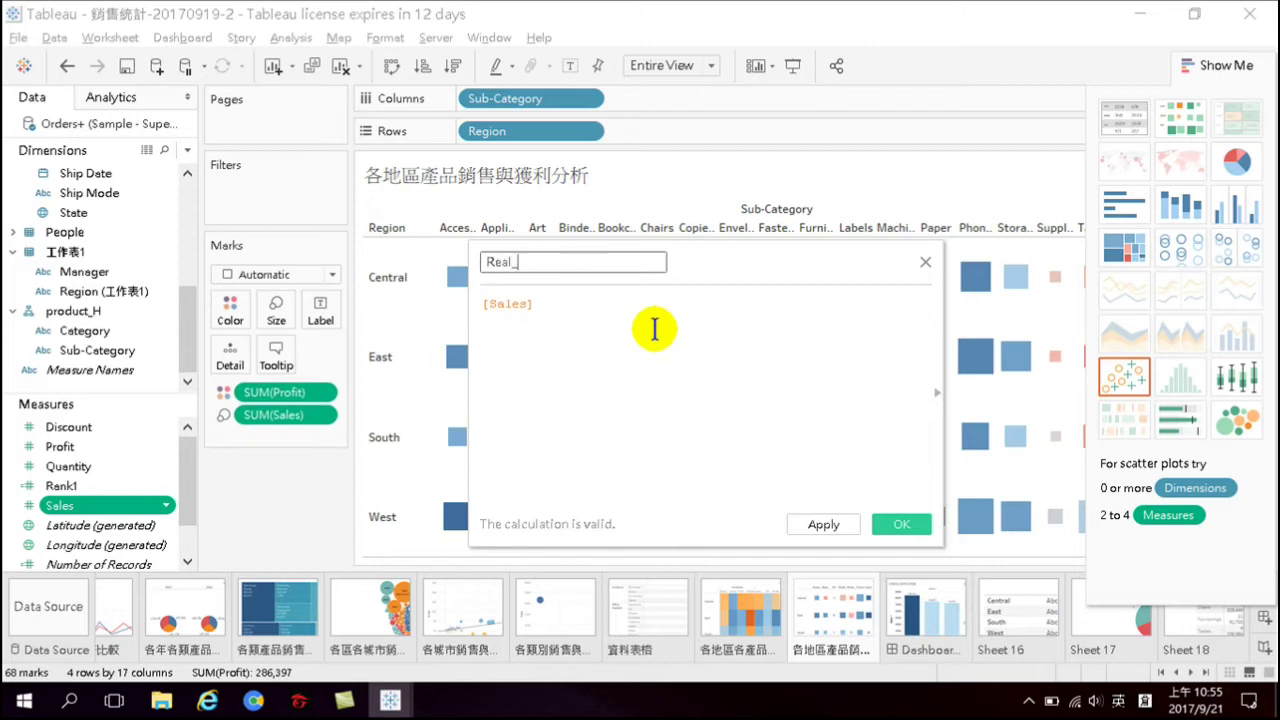
text(Sales)
Complete the Real_Sales formula as [Sales]*(1-[Discount])
click(553, 310)
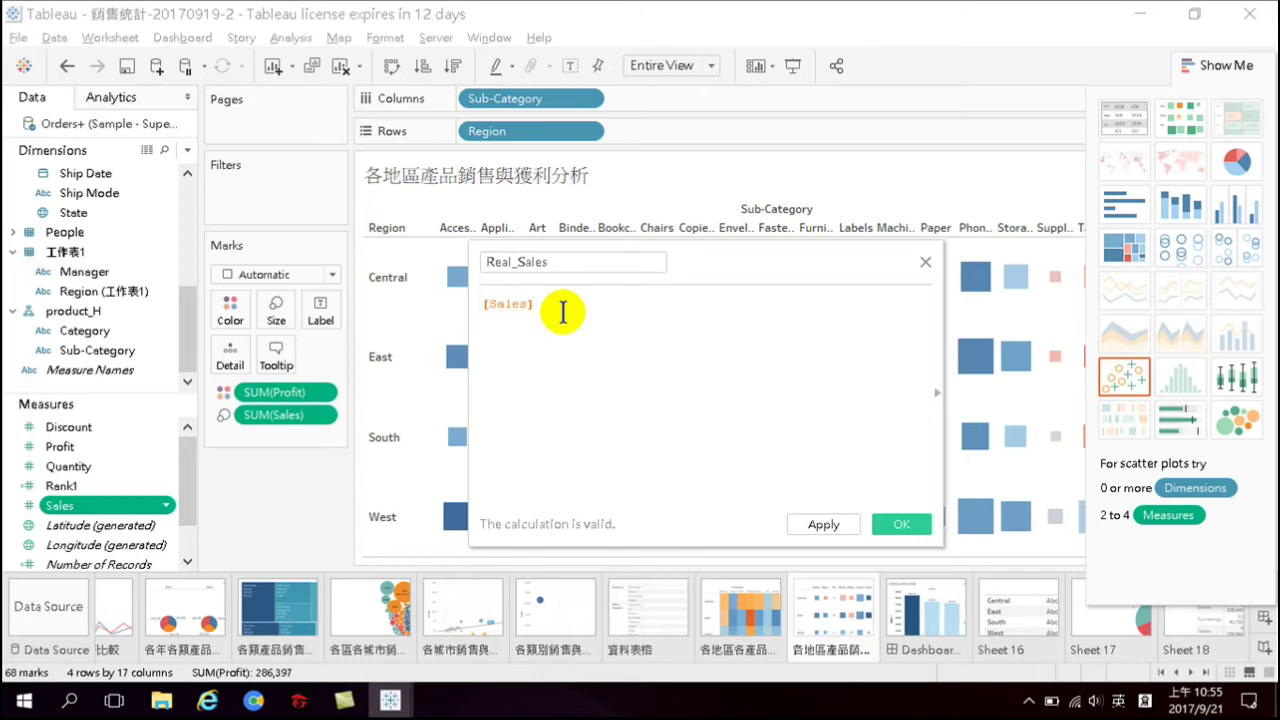
text(8)
key(BackSpace)
text(*)
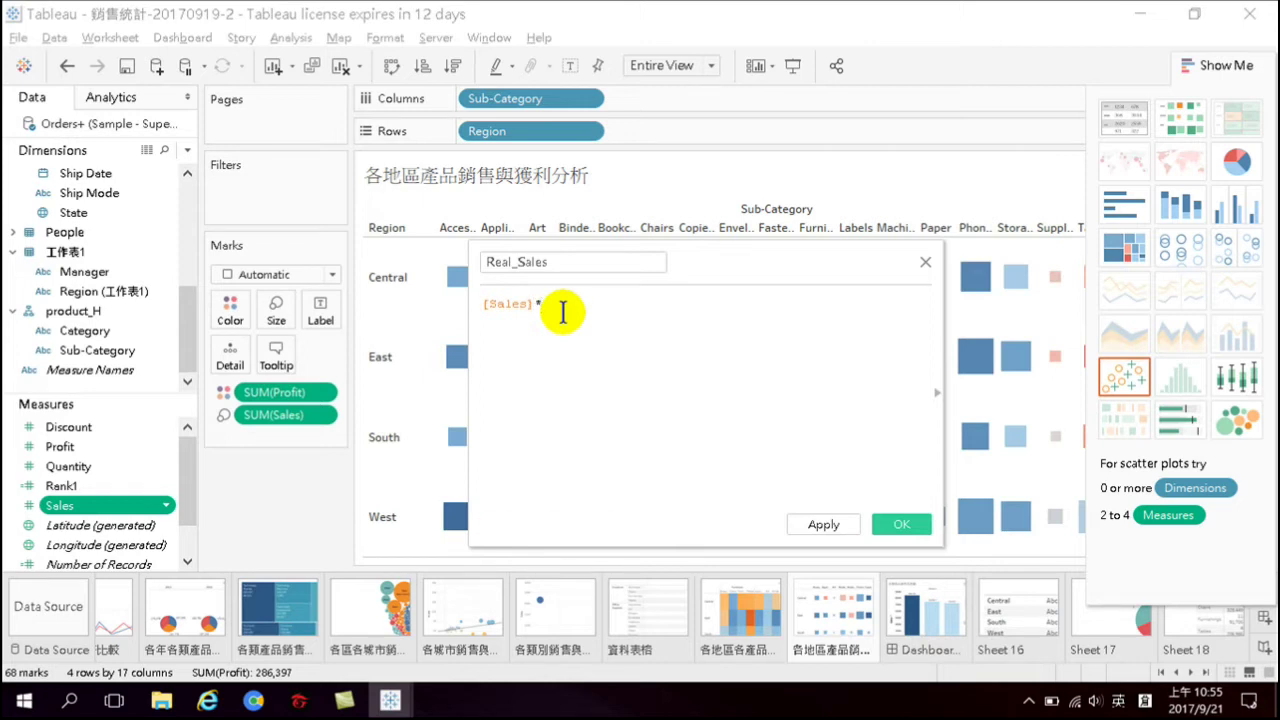
text((1-)
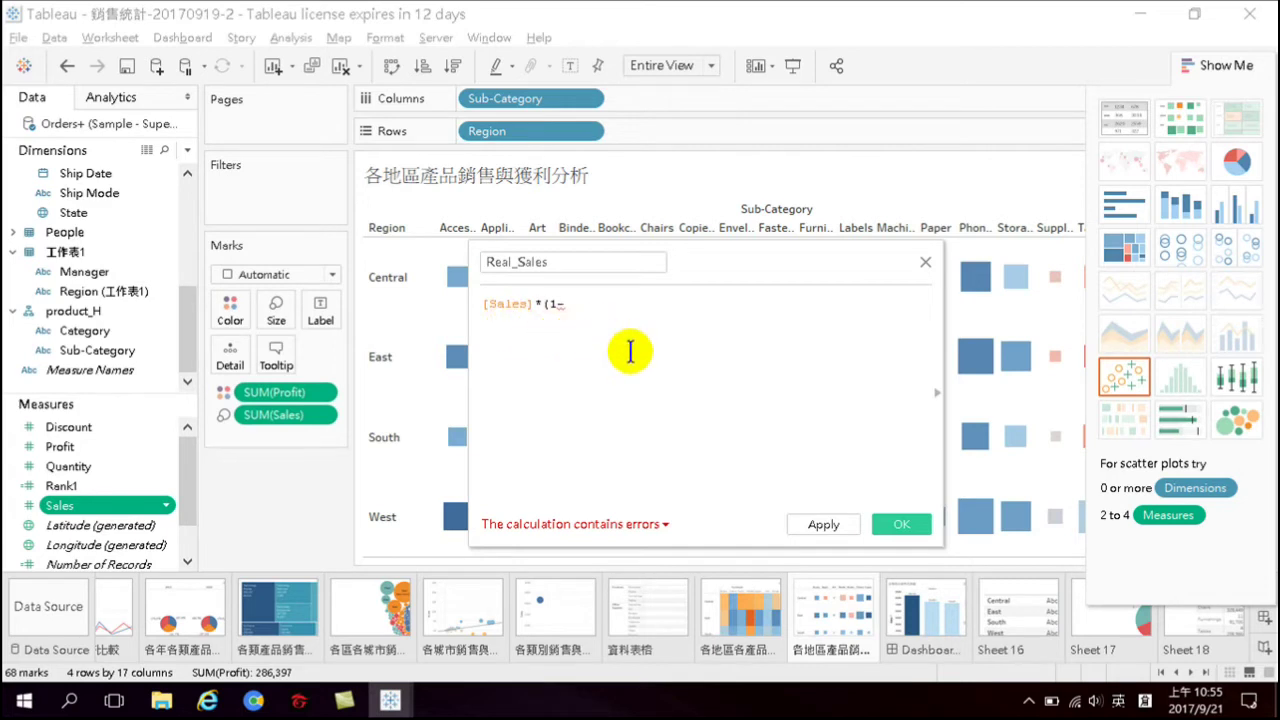
text([)
key(BackSpace)
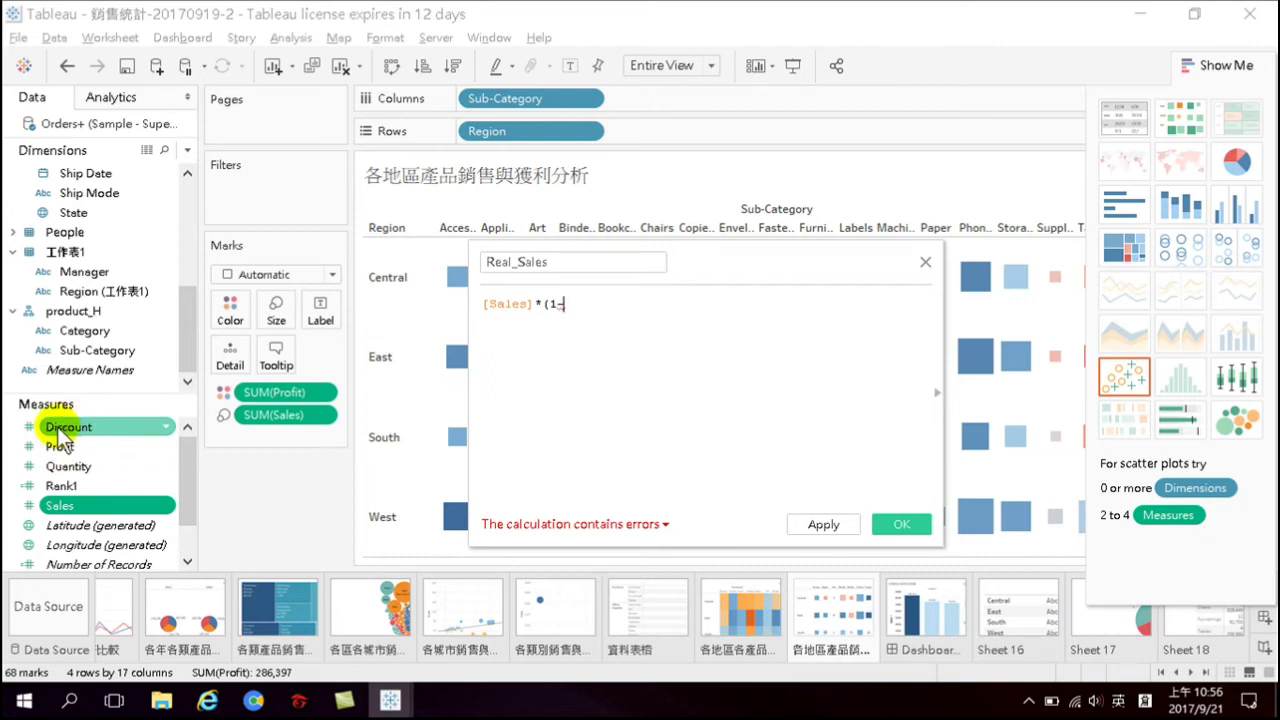
drag(59, 426, 586, 320)
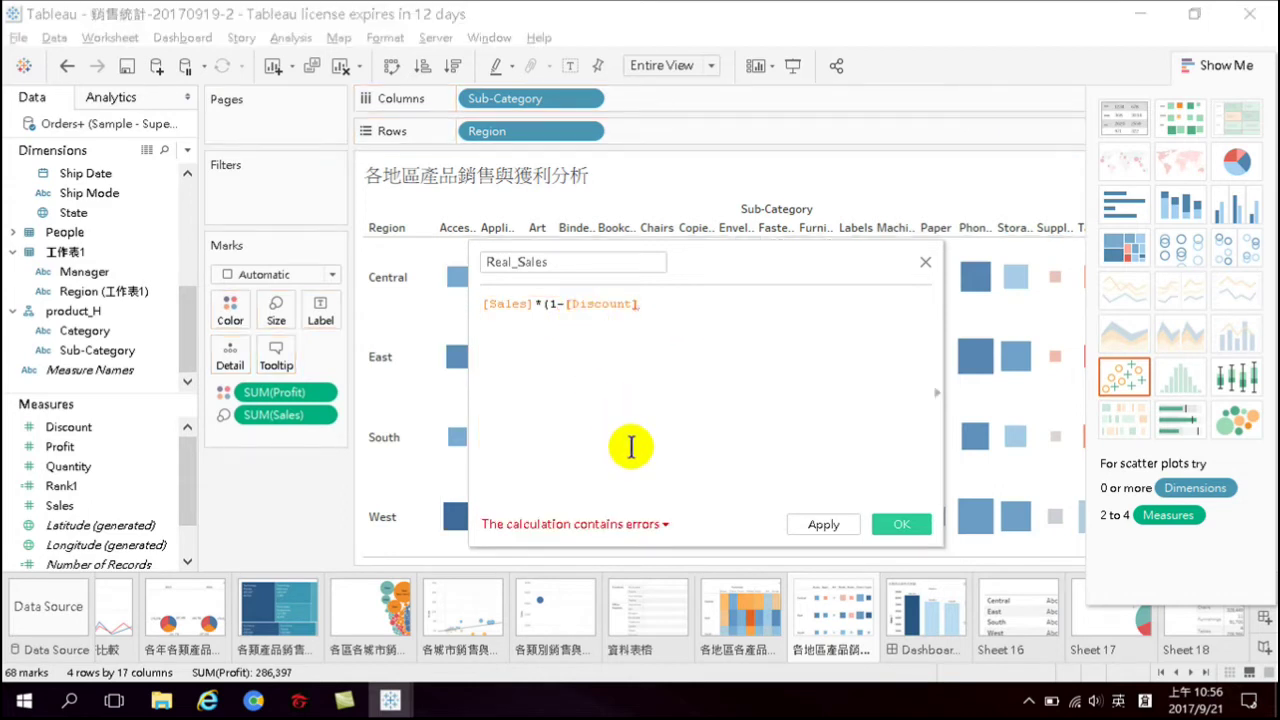
text())
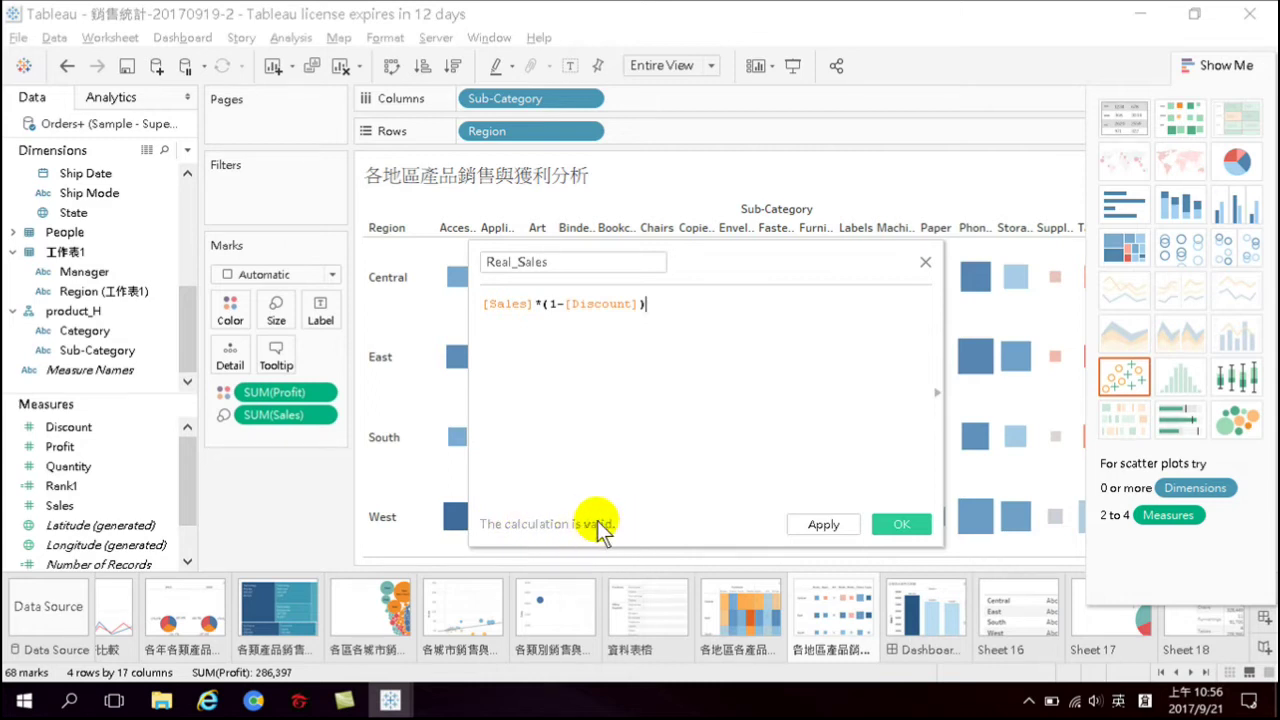
Save the Real_Sales calculated field with the formula [Sales]*(1-[Discount]) and hide the chart suggestions
click(908, 523)
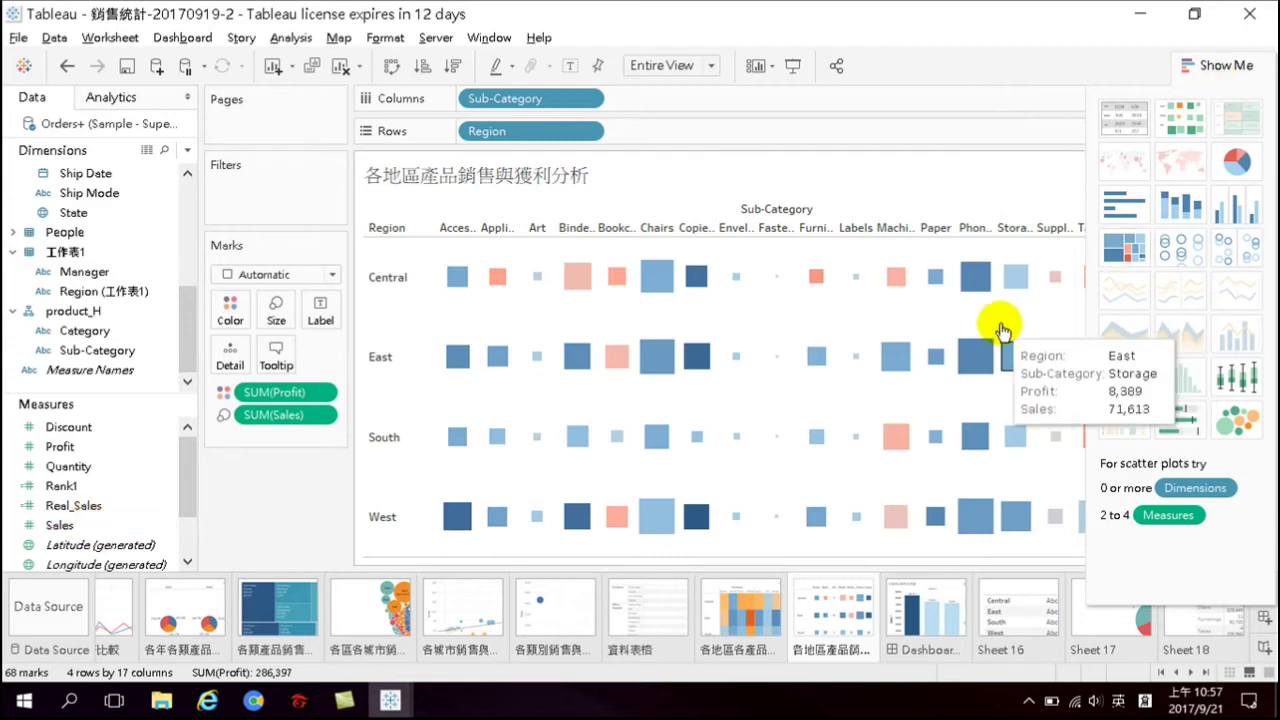
click(1218, 65)
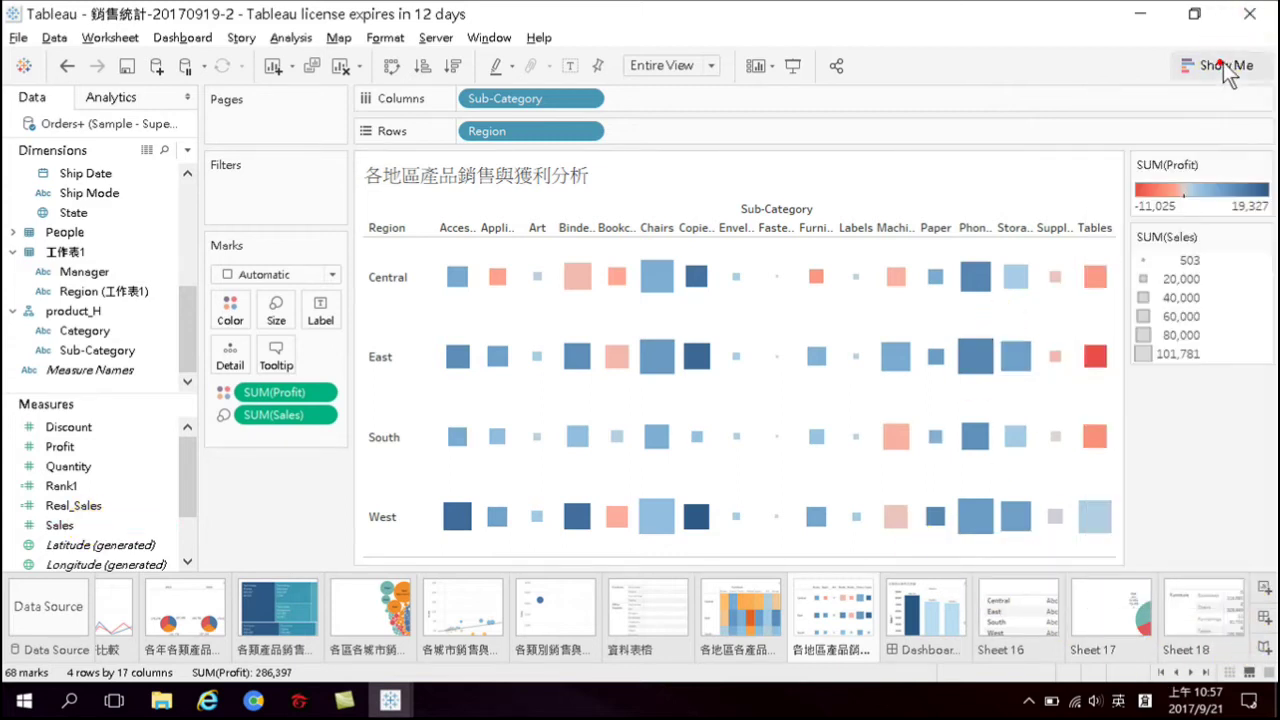
Create a new worksheet and add Order Date by year as its columns
click(1265, 590)
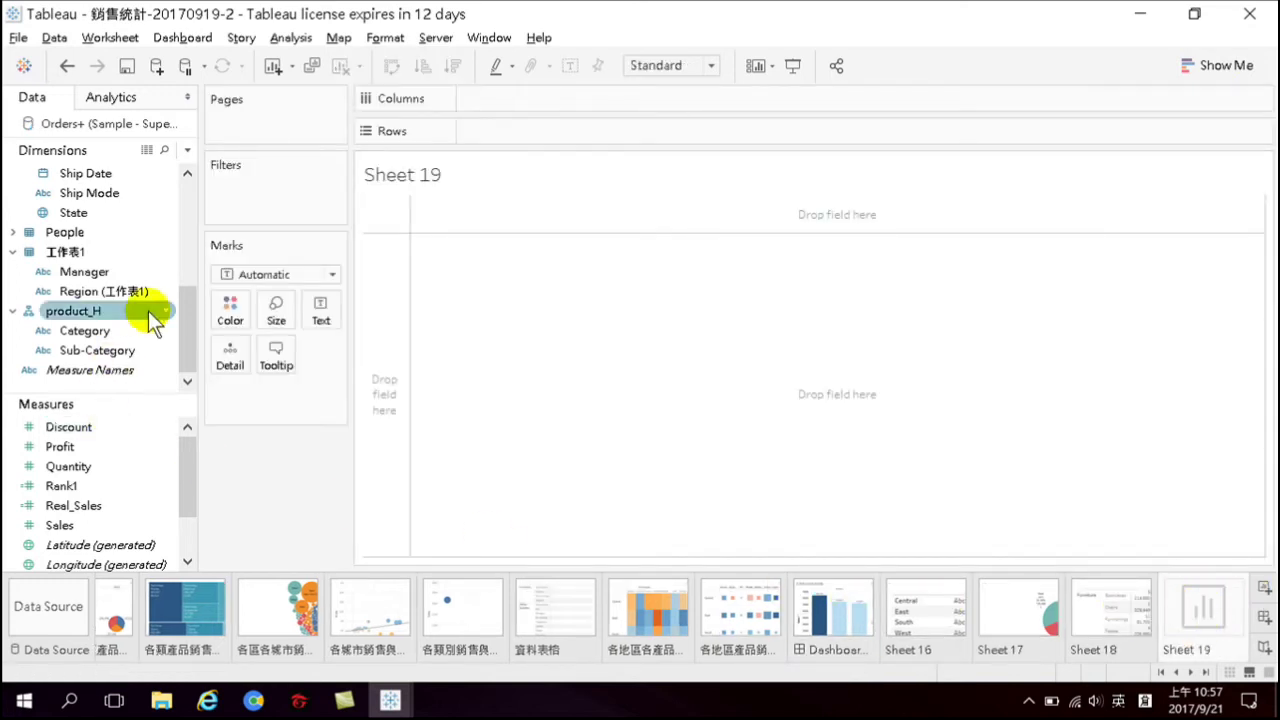
drag(183, 323, 194, 230)
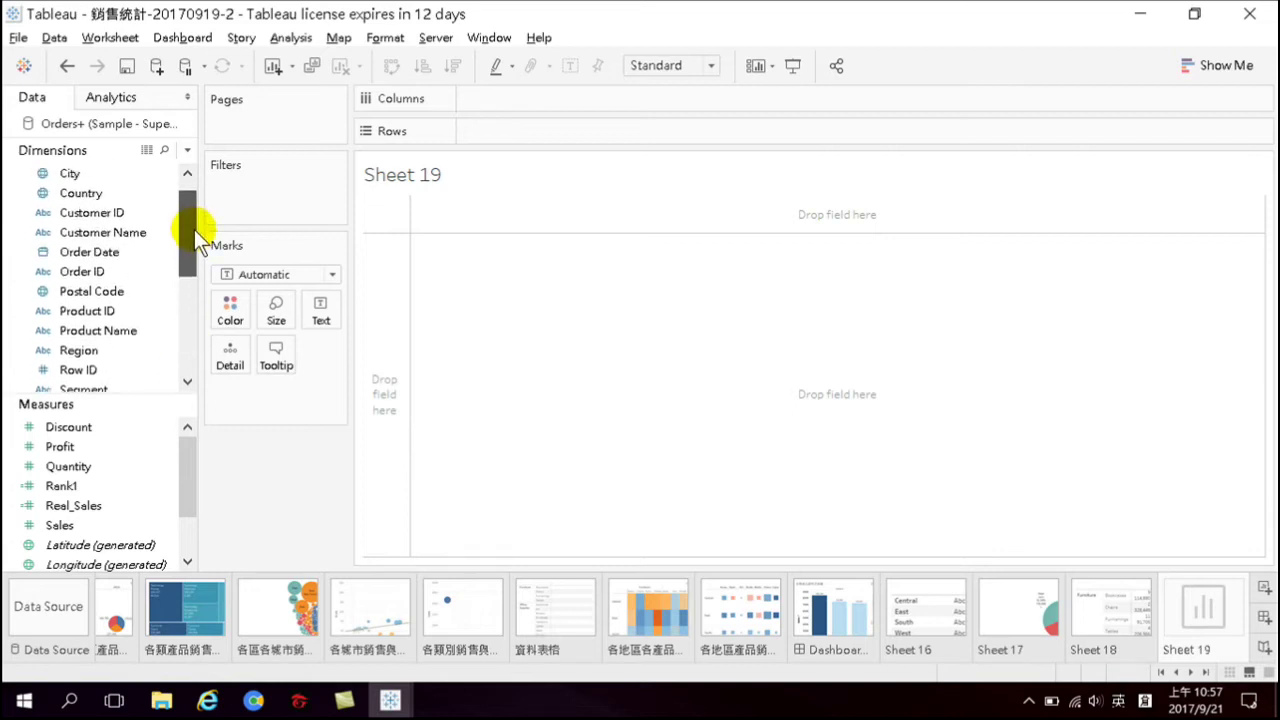
double_click(90, 253)
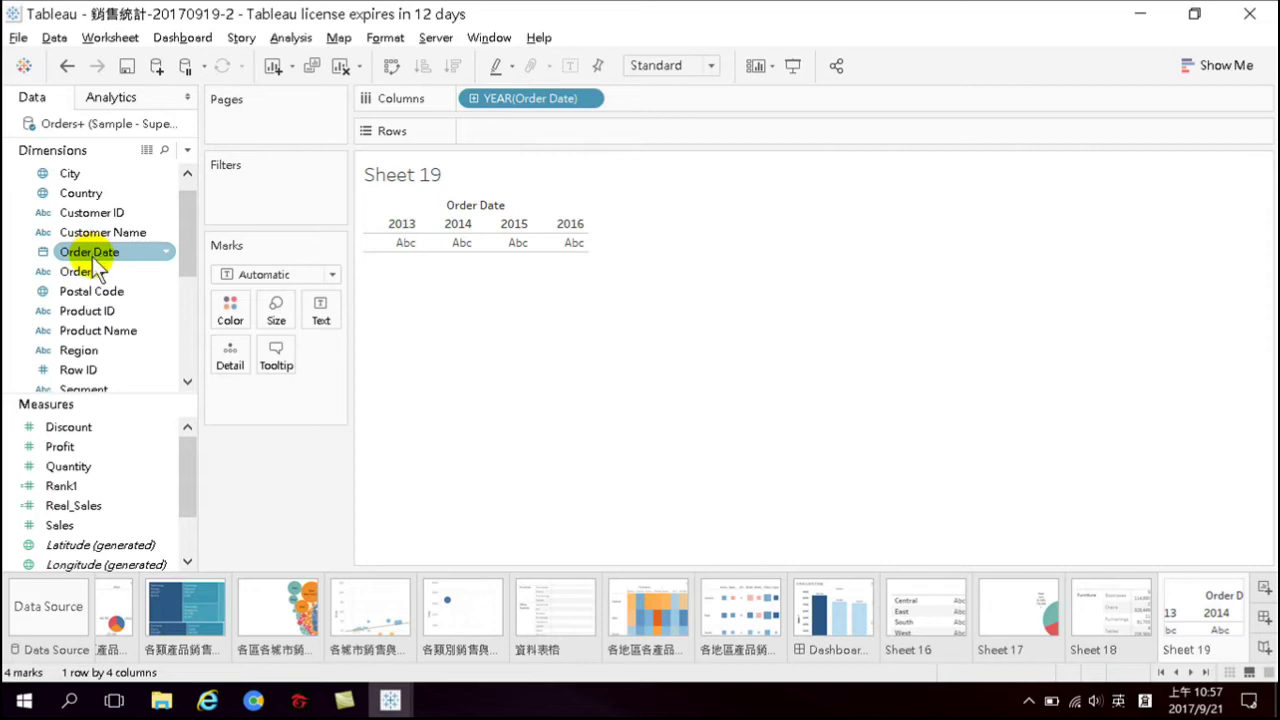
Add the Sales, Real_Sales and Profit measures to the yearly table
click(58, 524)
double_click(58, 524)
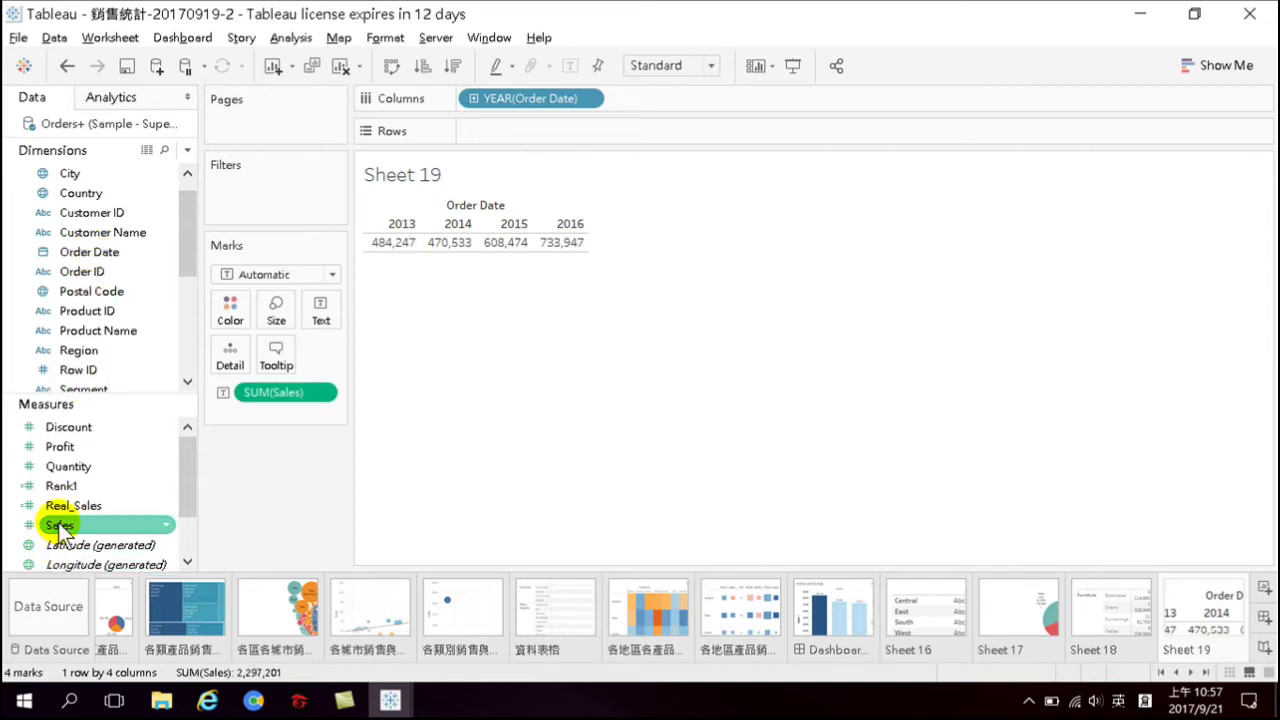
click(72, 507)
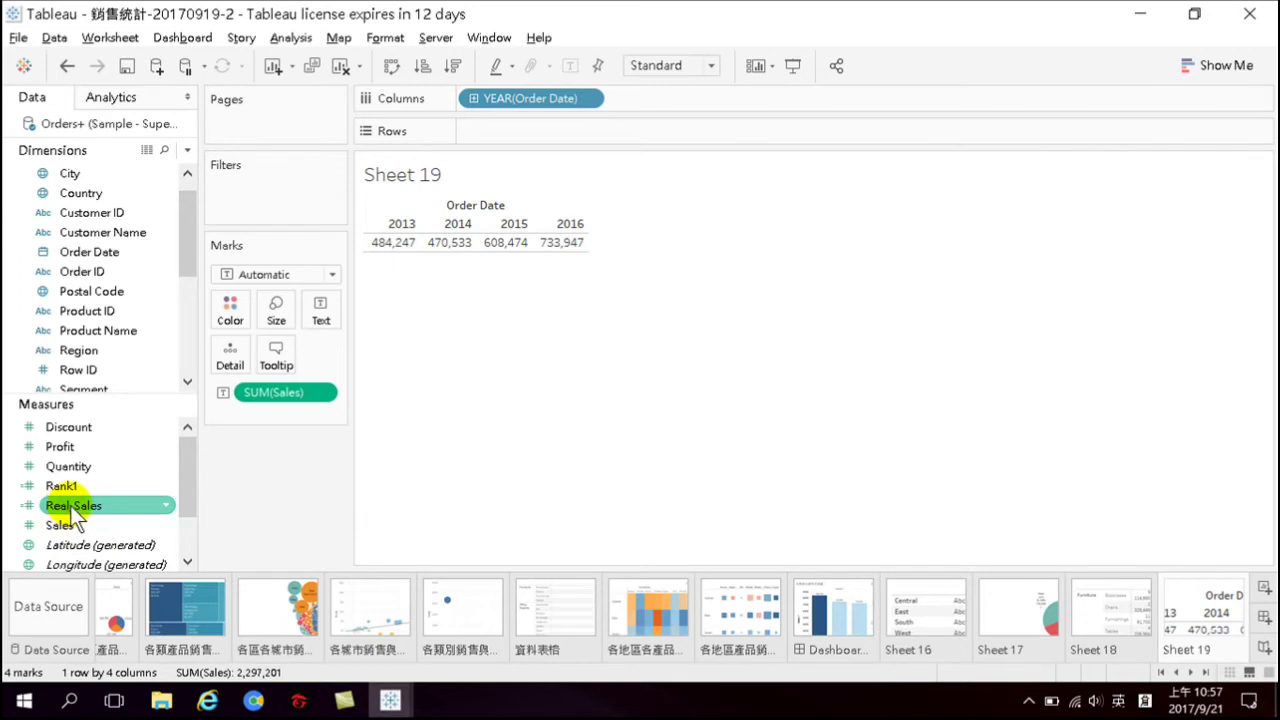
double_click(72, 507)
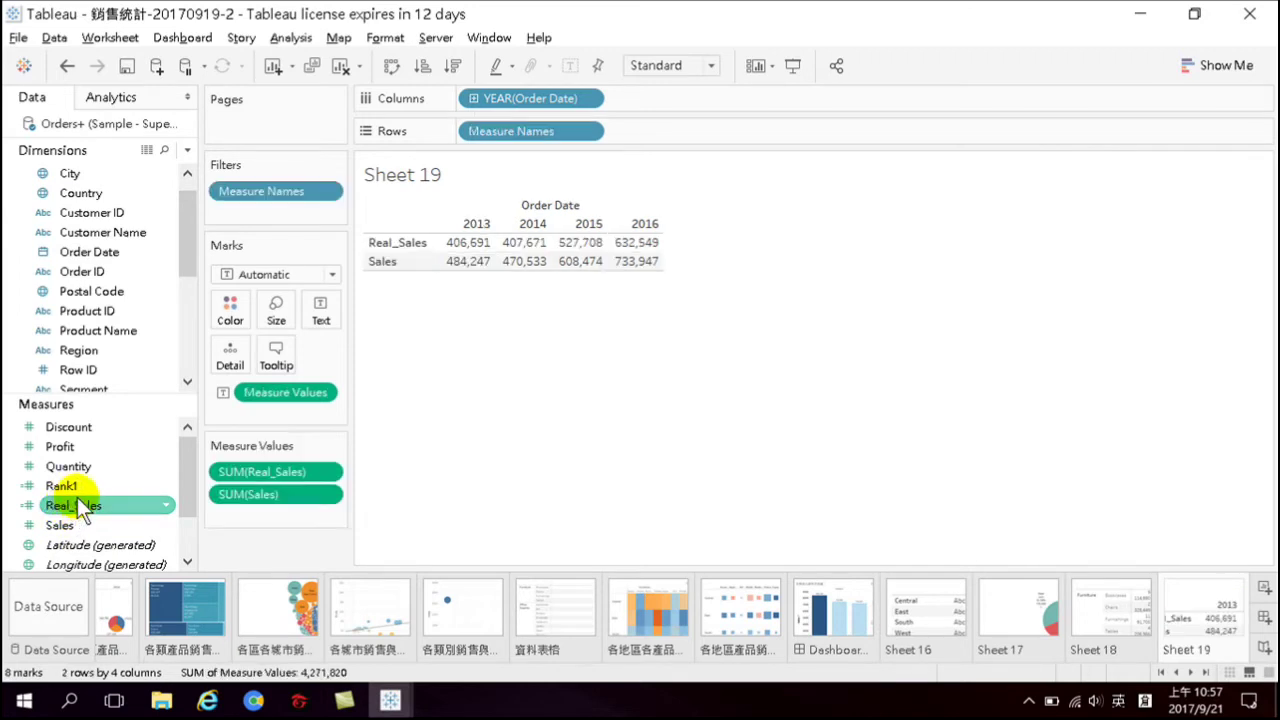
click(76, 441)
double_click(73, 441)
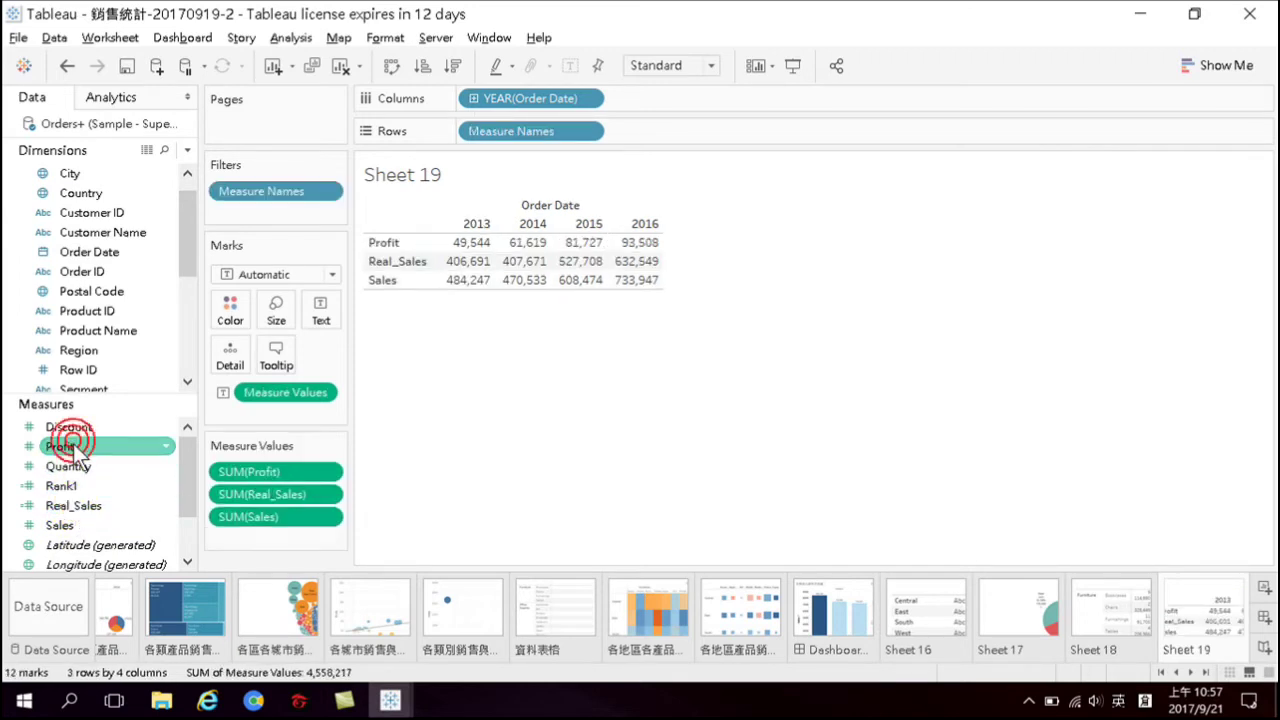
Convert the yearly table into a side-by-side bar chart using Show Me
click(1215, 66)
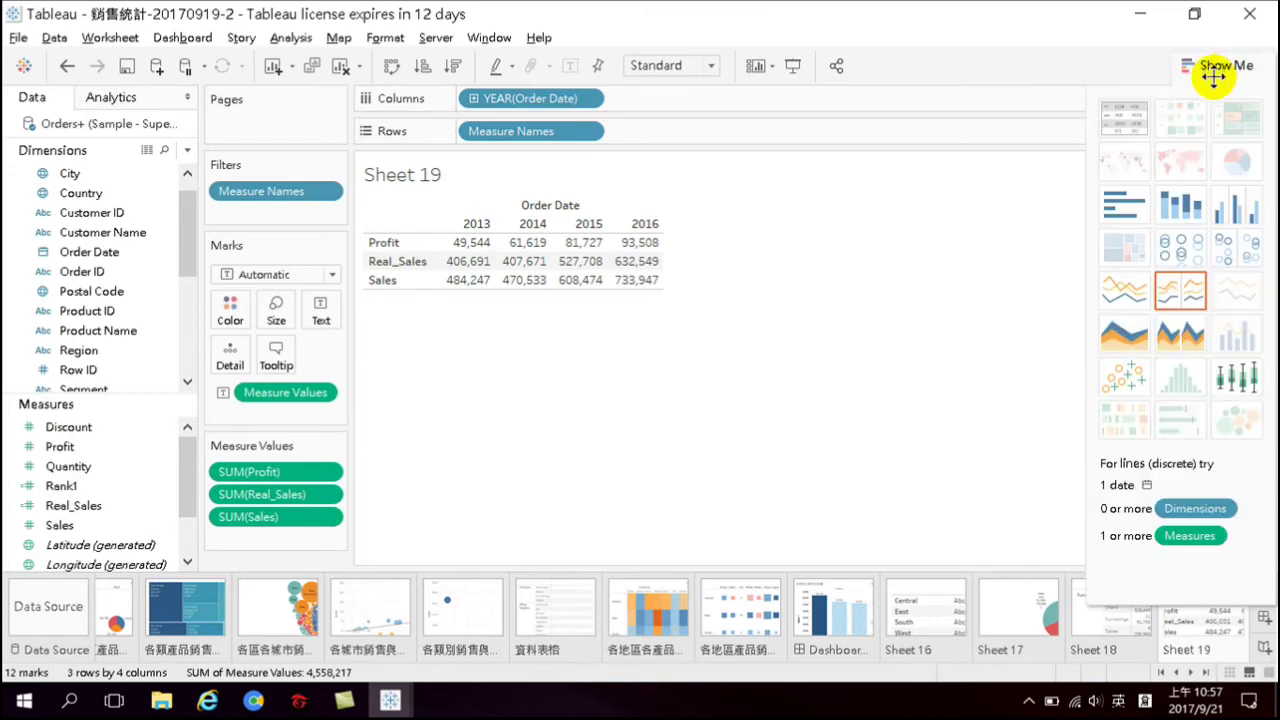
click(1237, 207)
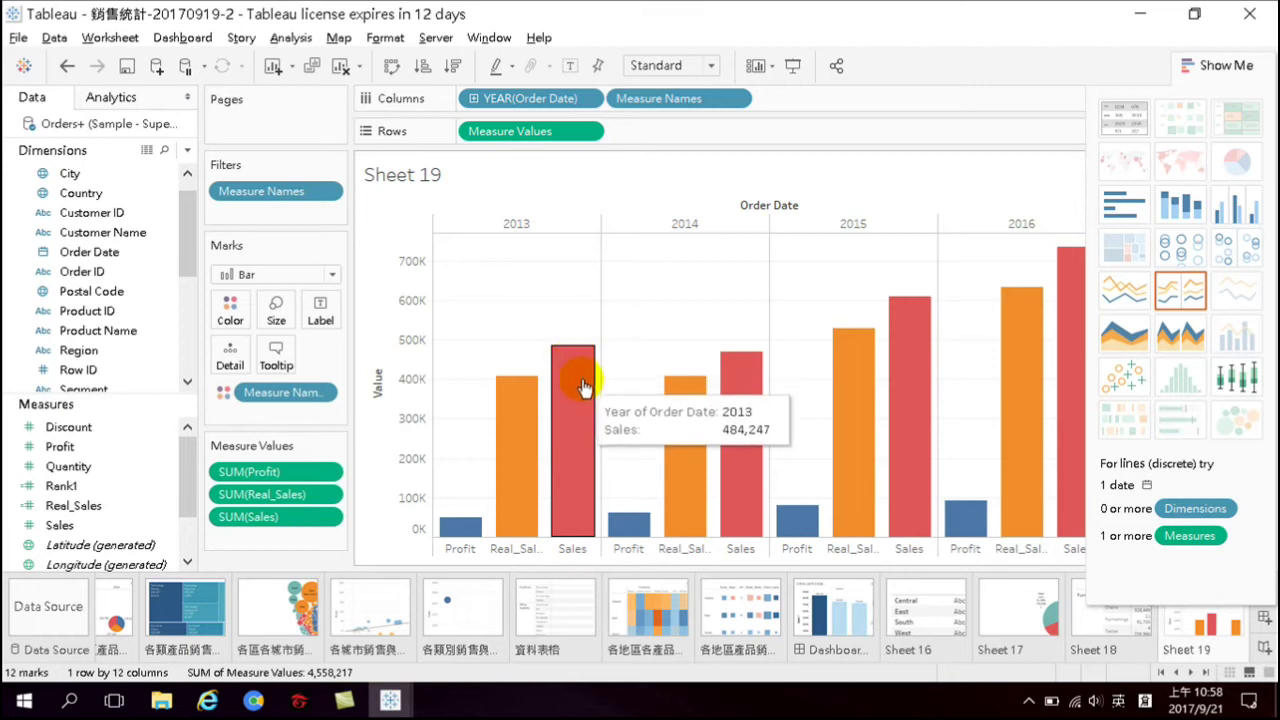
Compare the 2013 Sales and Real_Sales bars by checking the details of each one
right_click(531, 365)
click(528, 370)
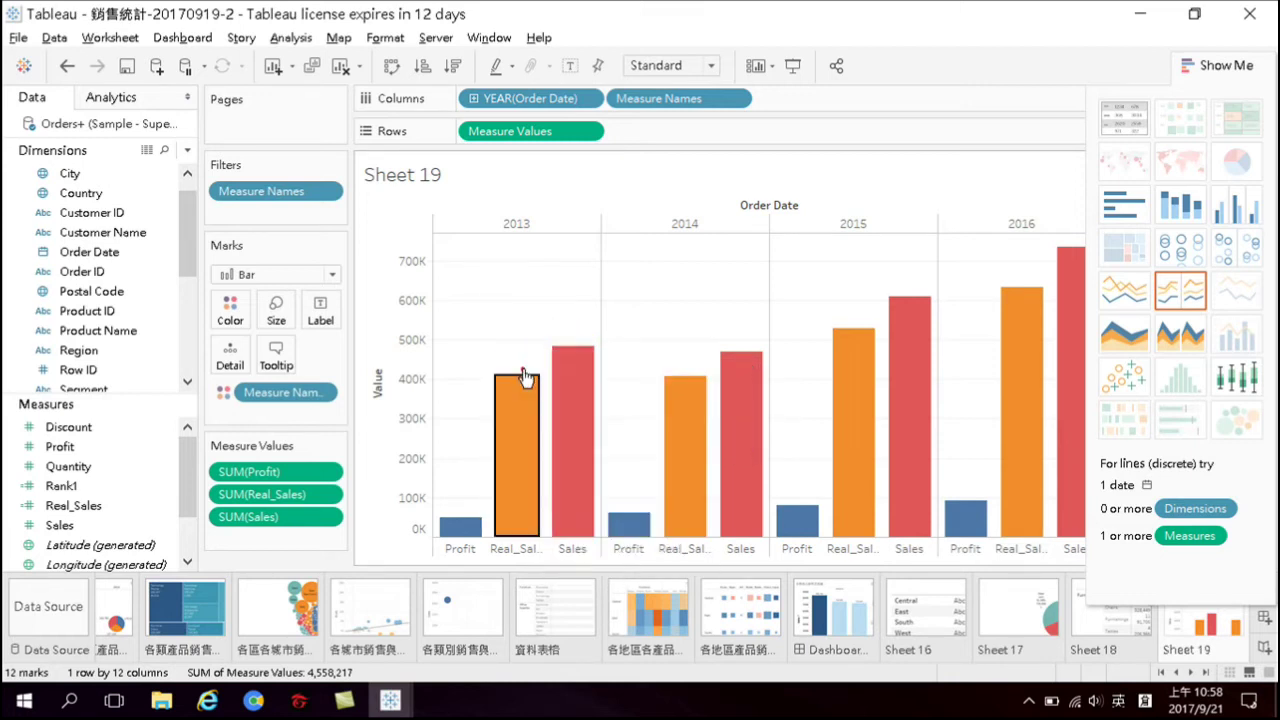
click(571, 360)
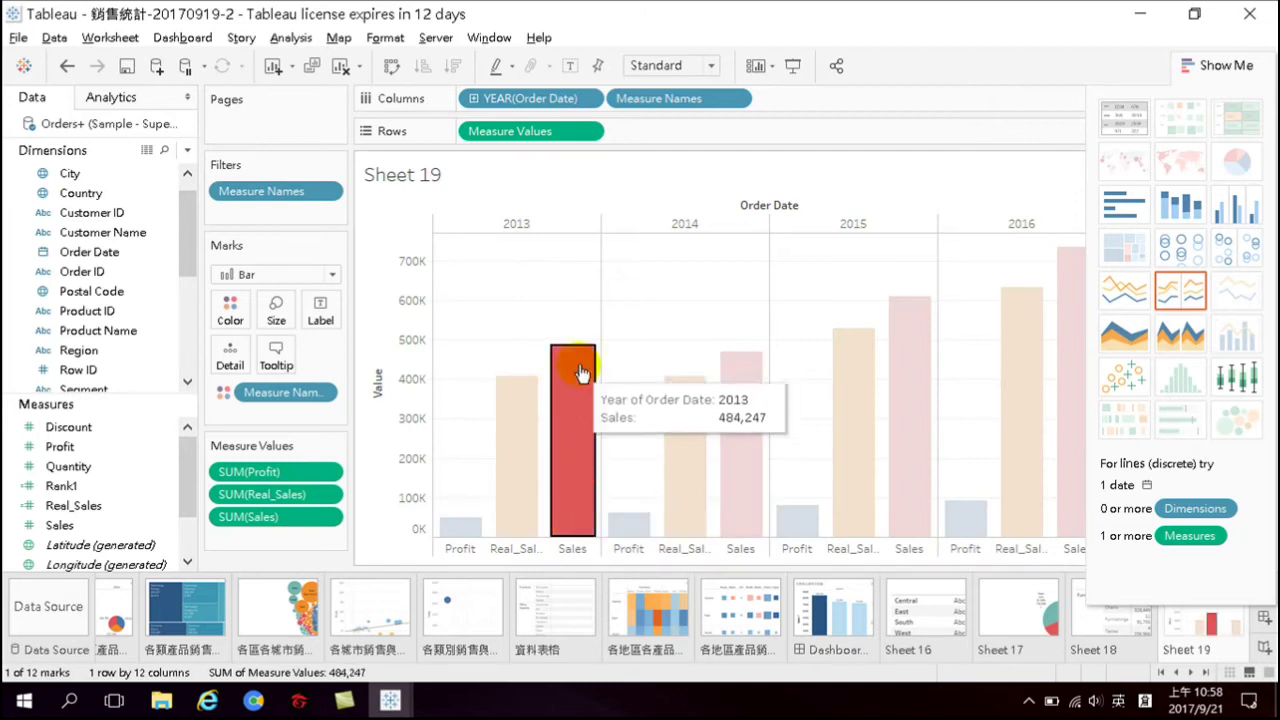
click(566, 395)
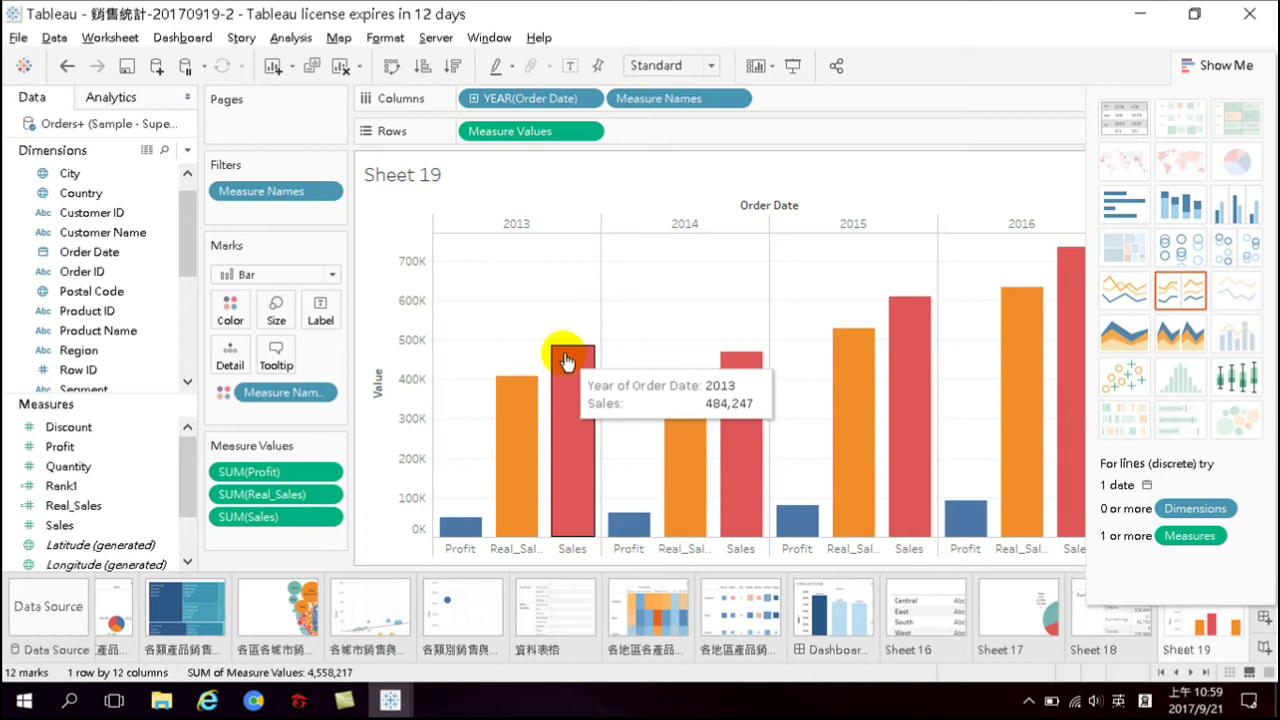
mouse_move(563, 366)
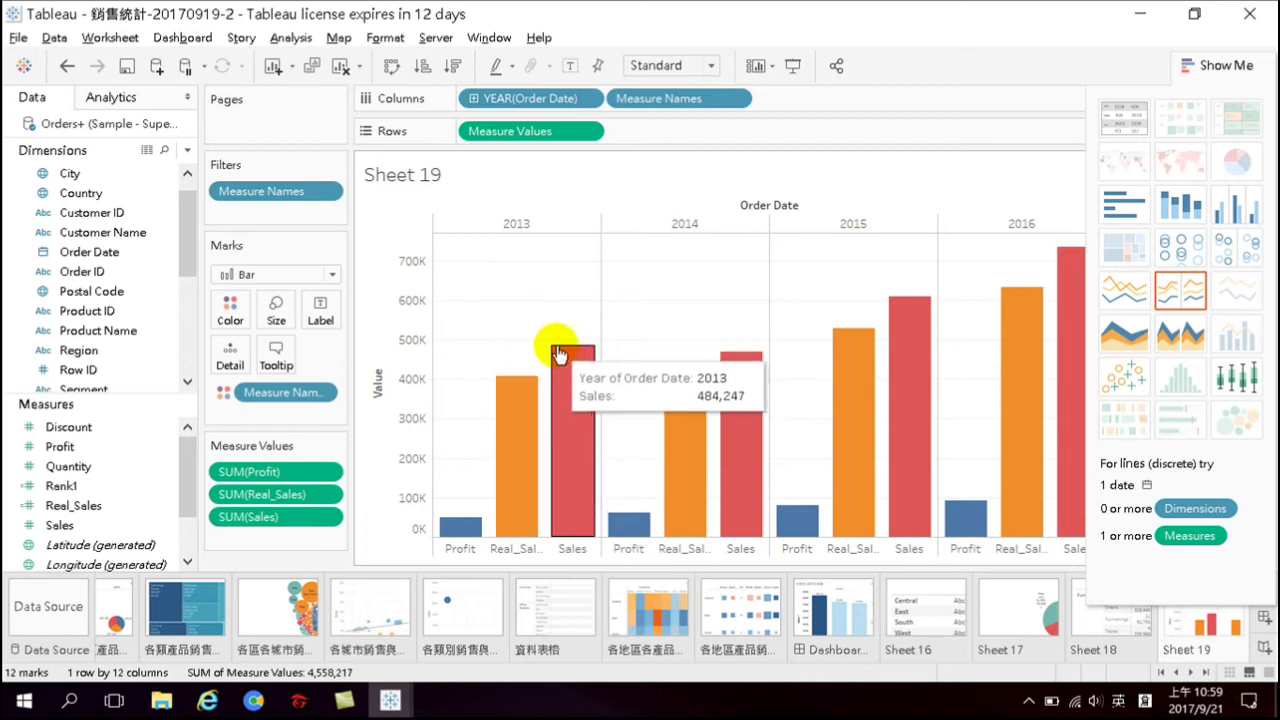
mouse_move(521, 395)
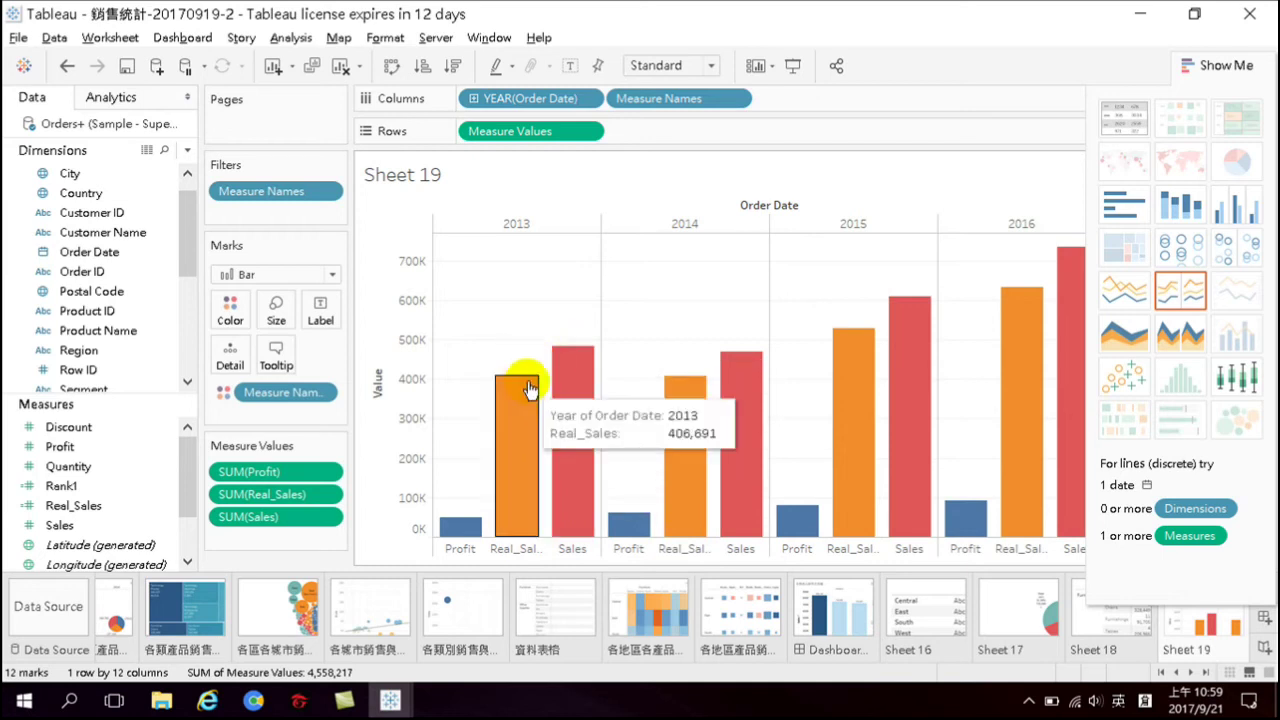
Hide the chart suggestions and create another blank worksheet
click(1245, 68)
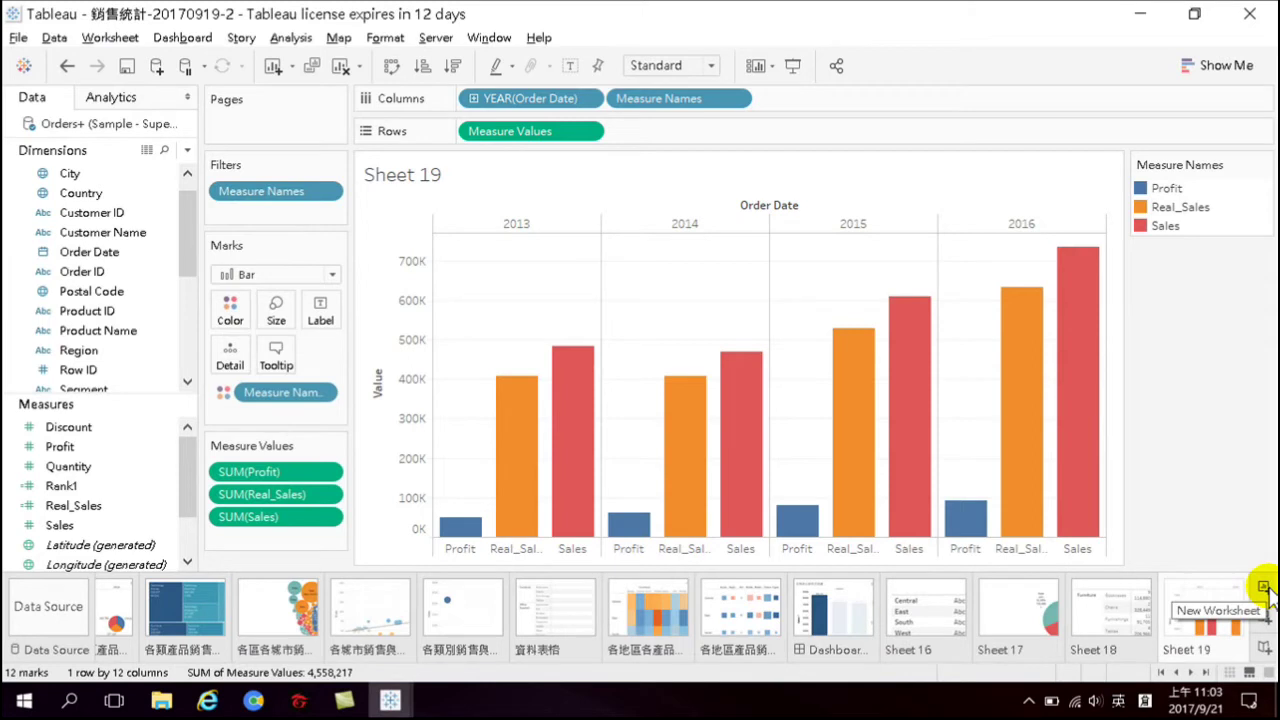
click(1264, 588)
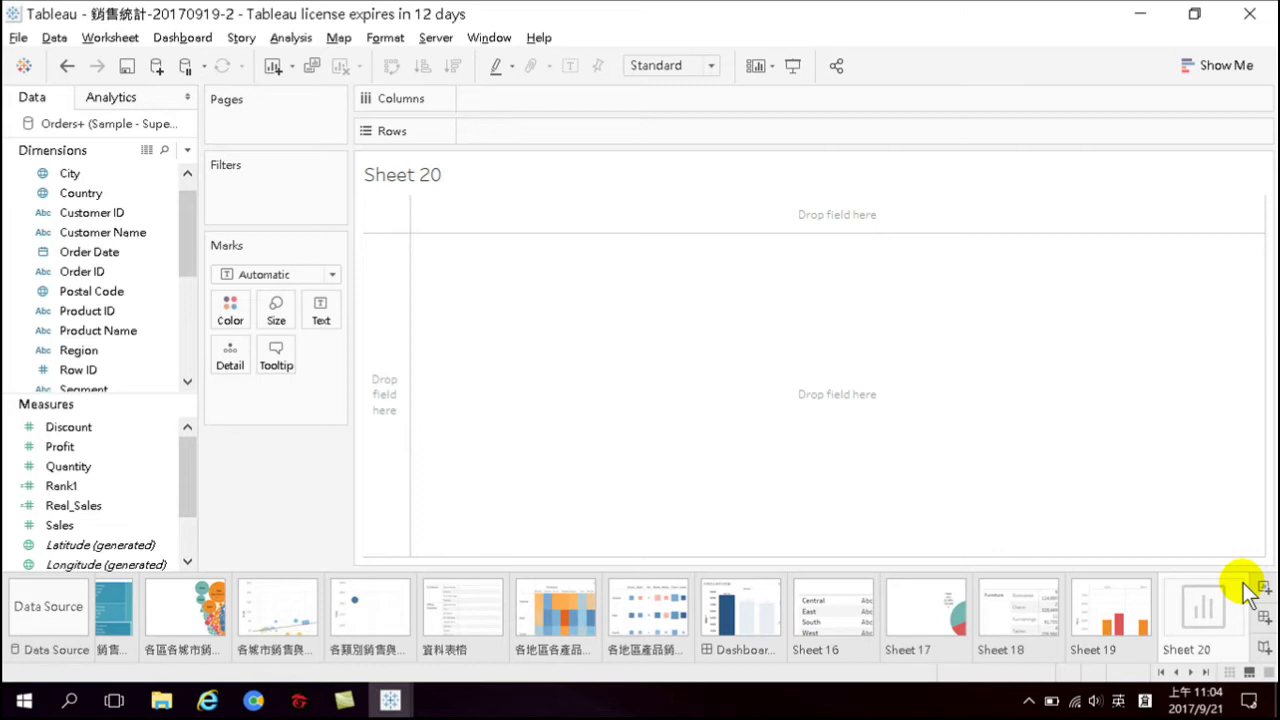
Switch to Chrome, search Google for 分布, view the image results of distribution charts, and return to Tableau
click(255, 690)
click(478, 43)
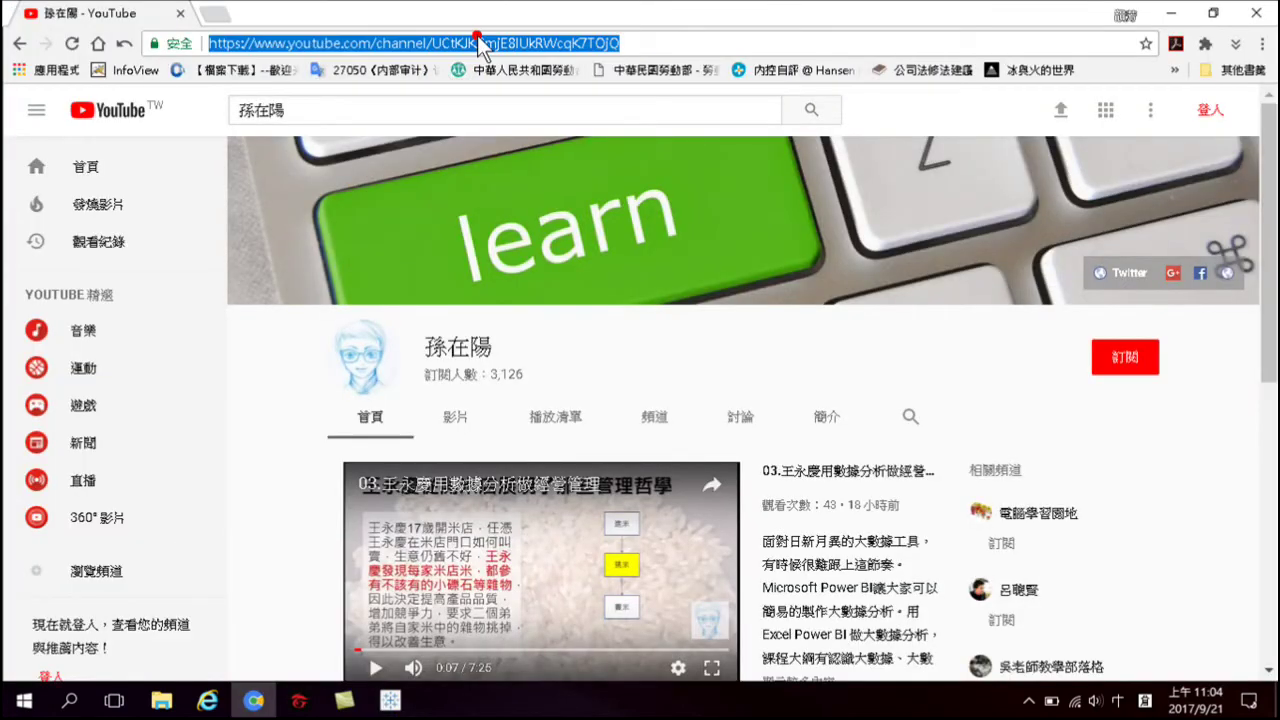
text(分大中月)
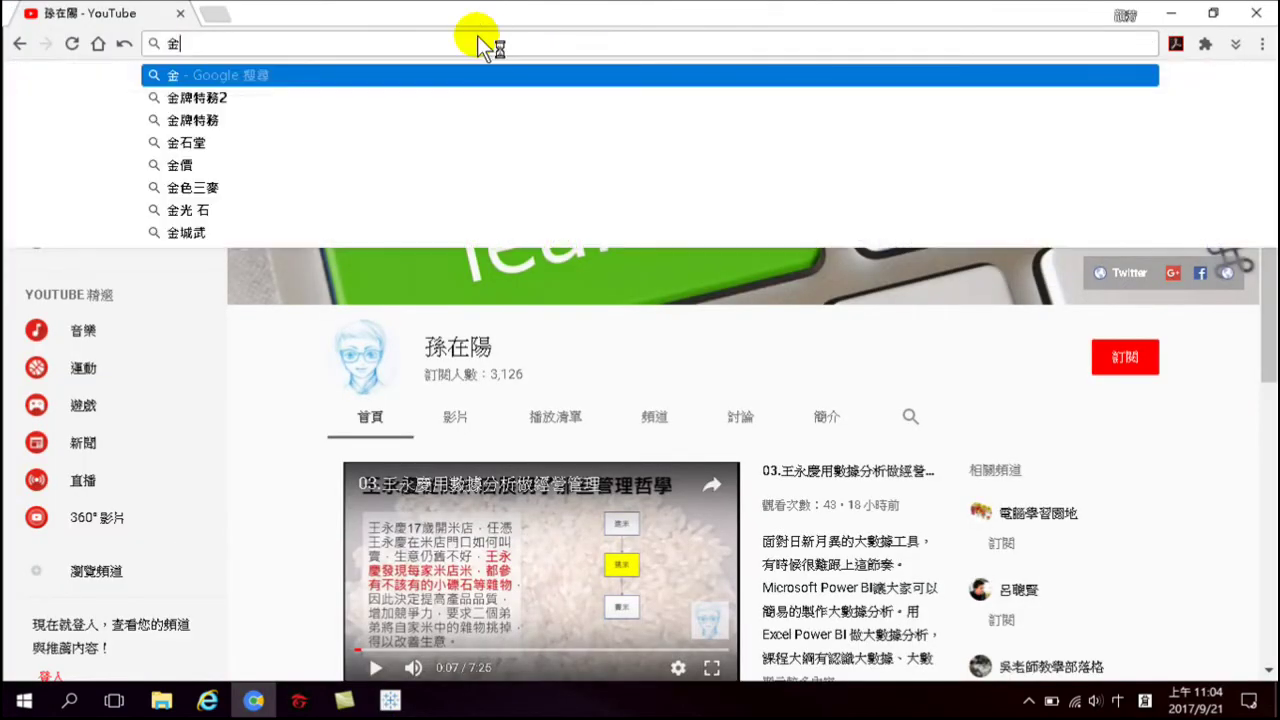
key(space)
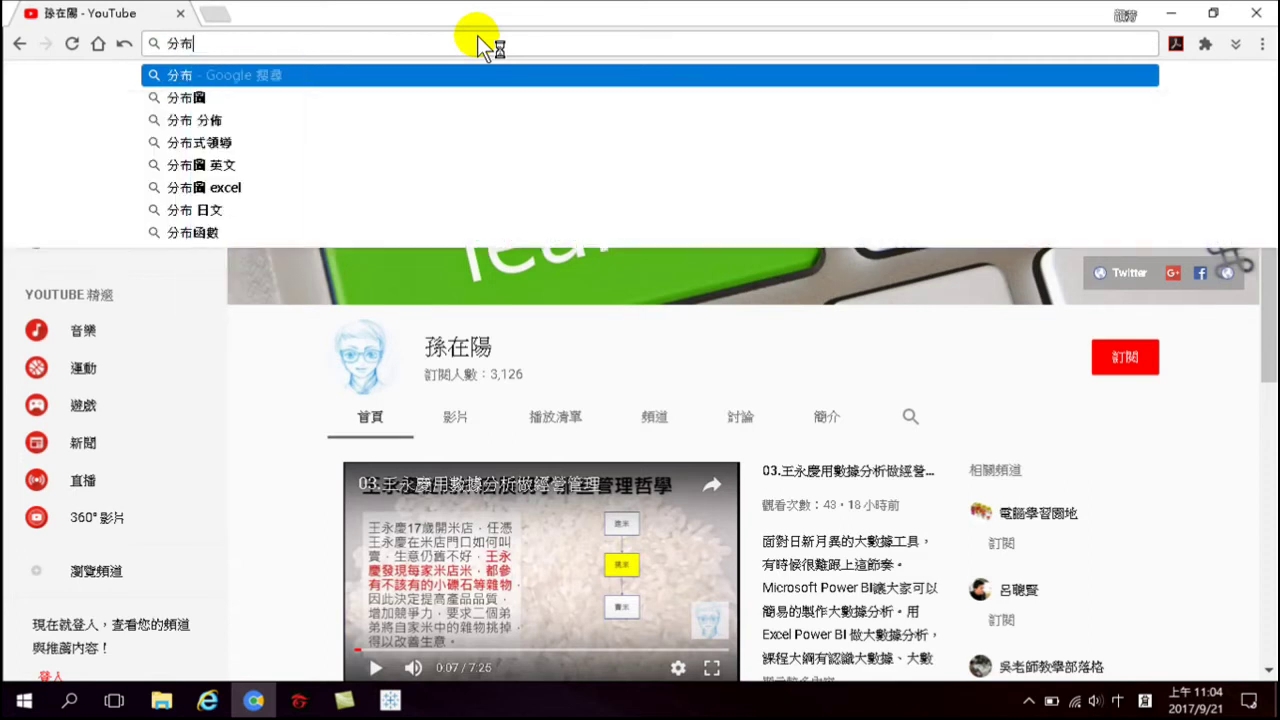
key(Return)
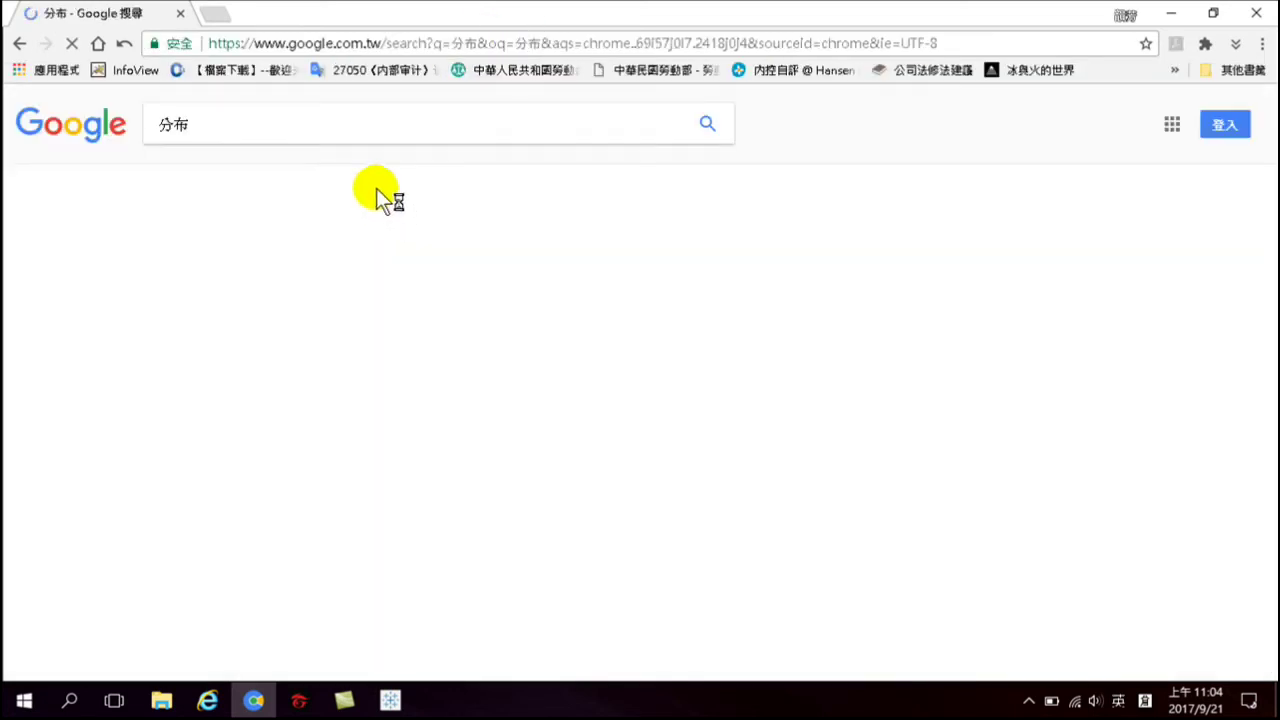
click(228, 180)
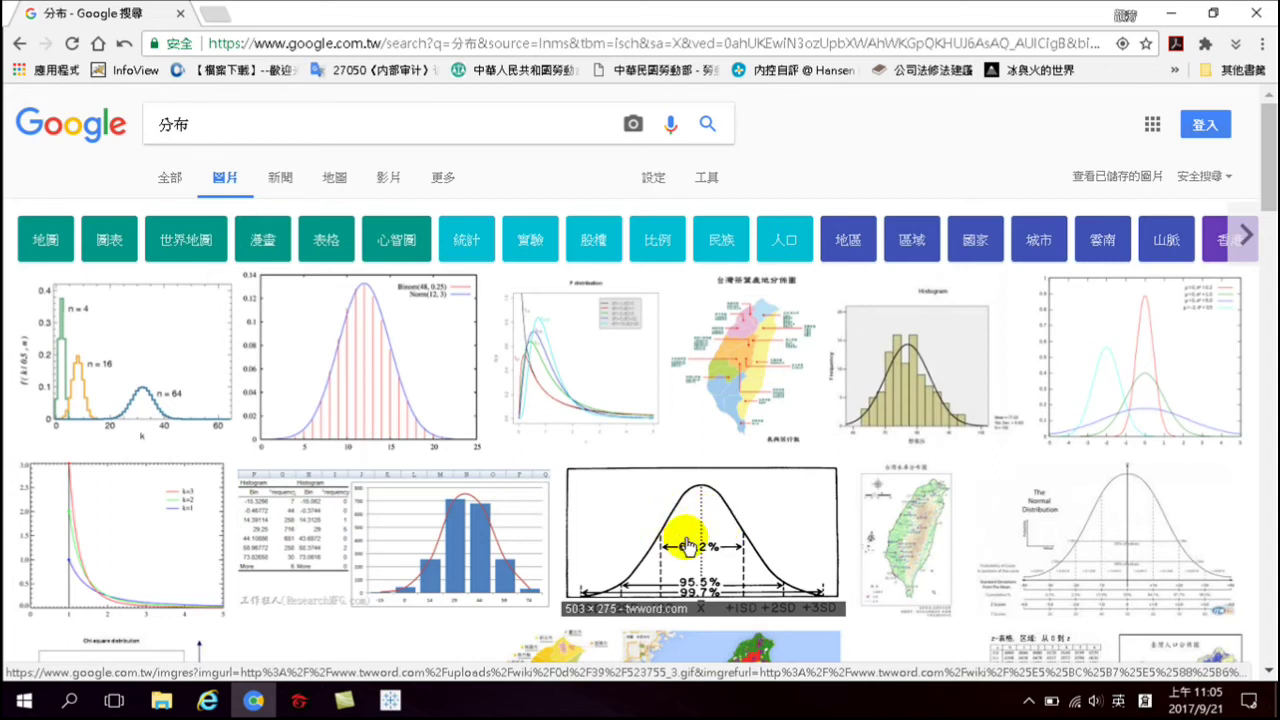
click(1178, 14)
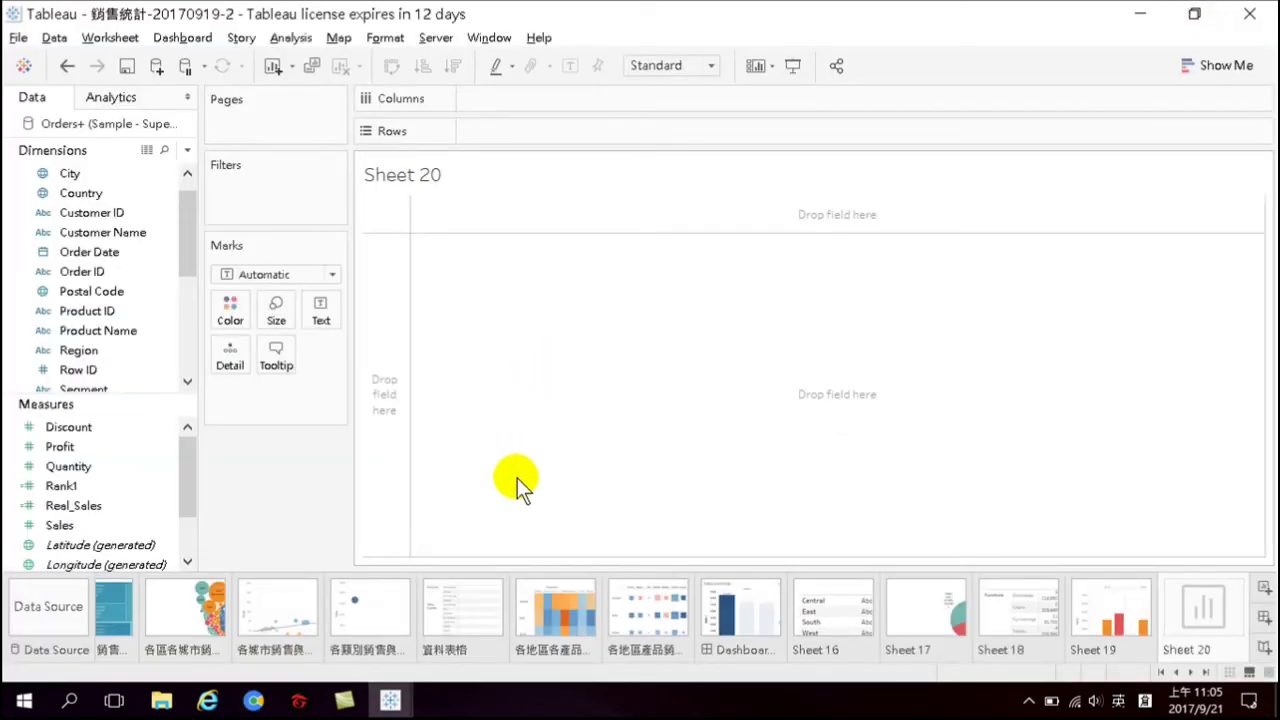
Add the Sales measure to the empty Sheet 20 as a summed bar
click(171, 454)
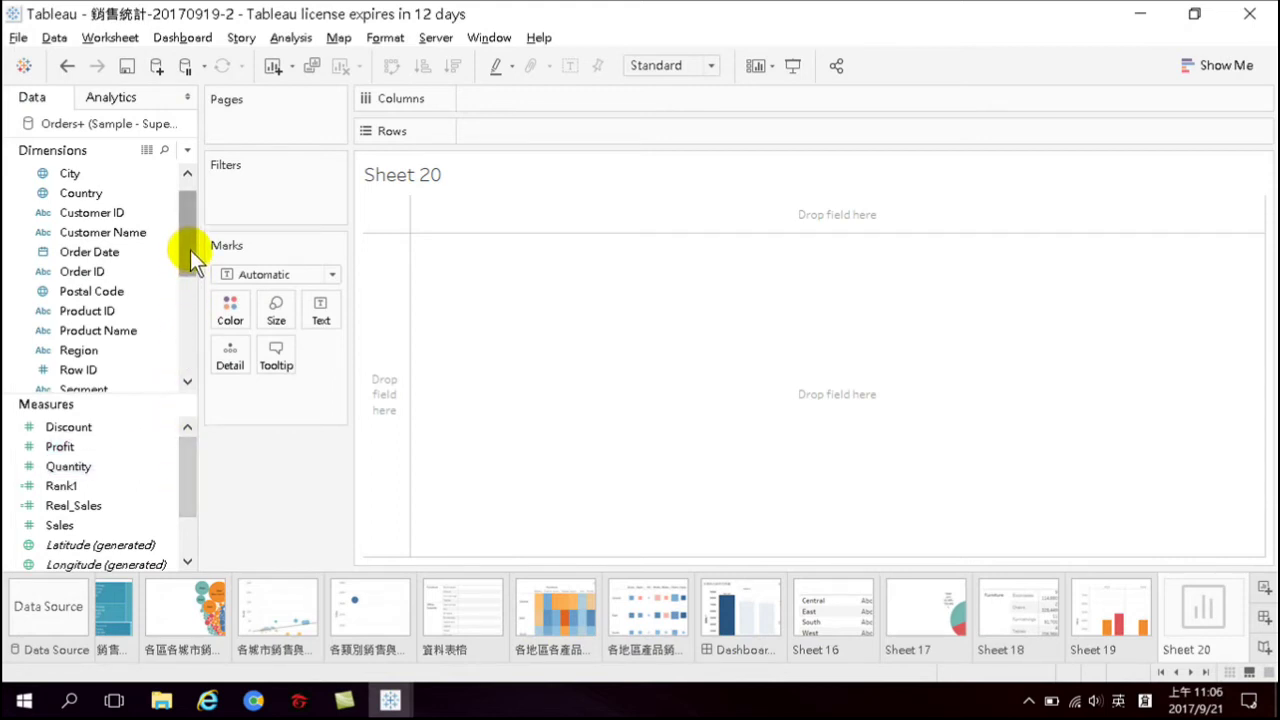
click(125, 352)
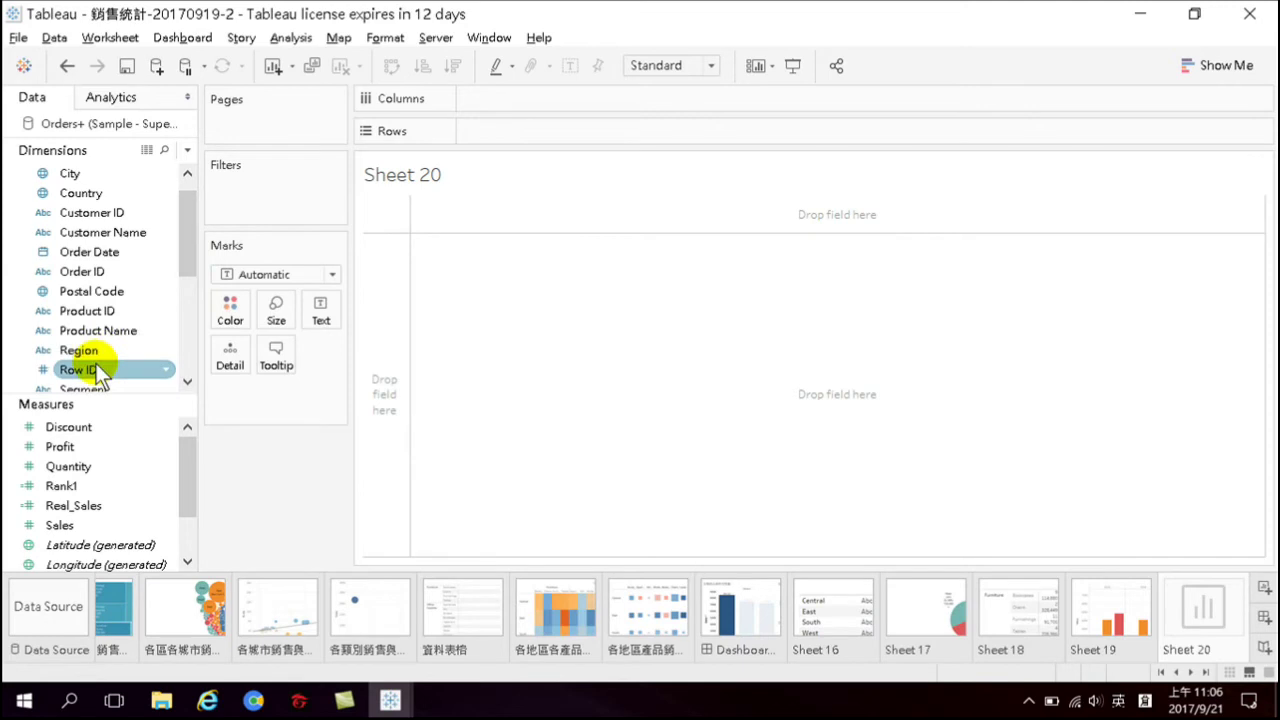
drag(190, 240, 188, 289)
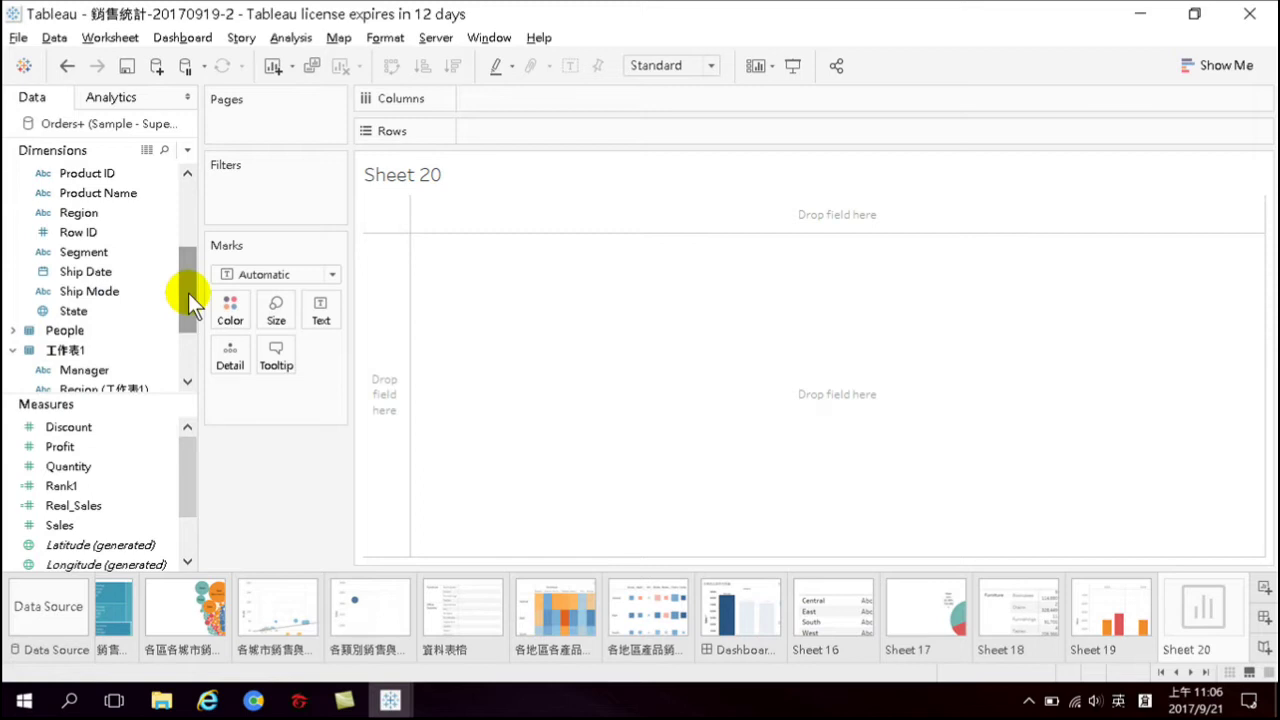
click(62, 525)
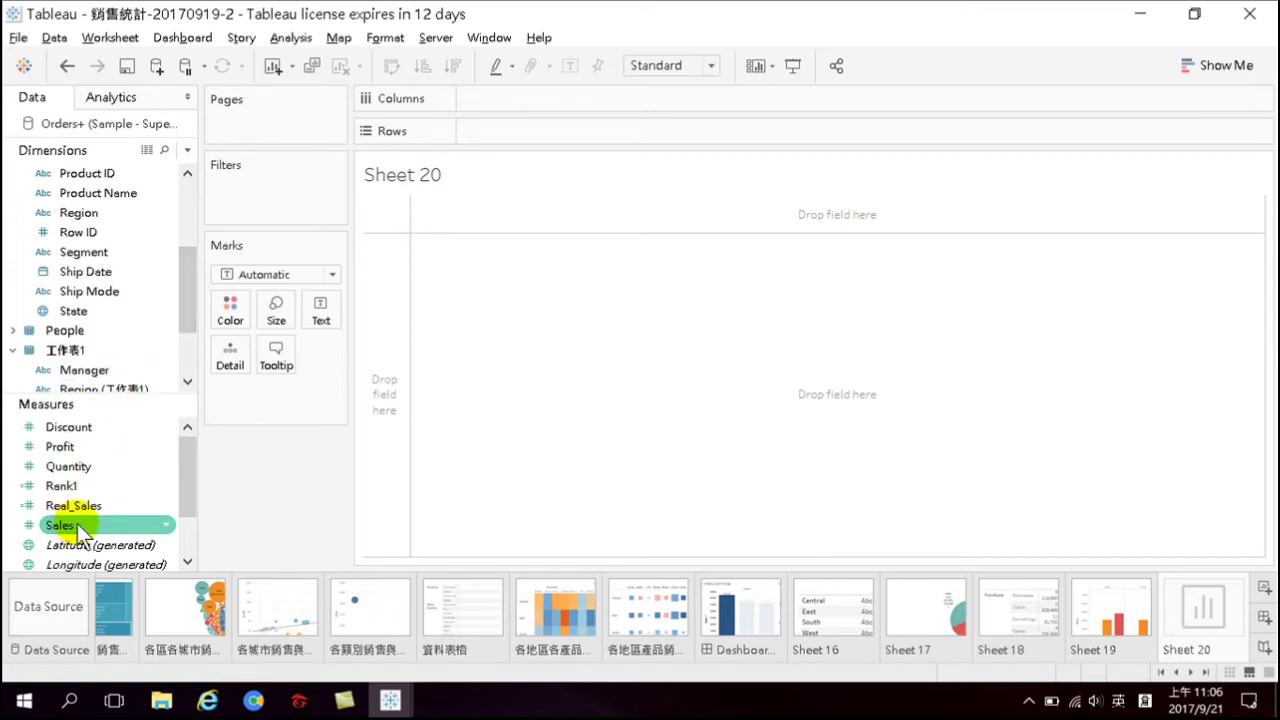
double_click(75, 523)
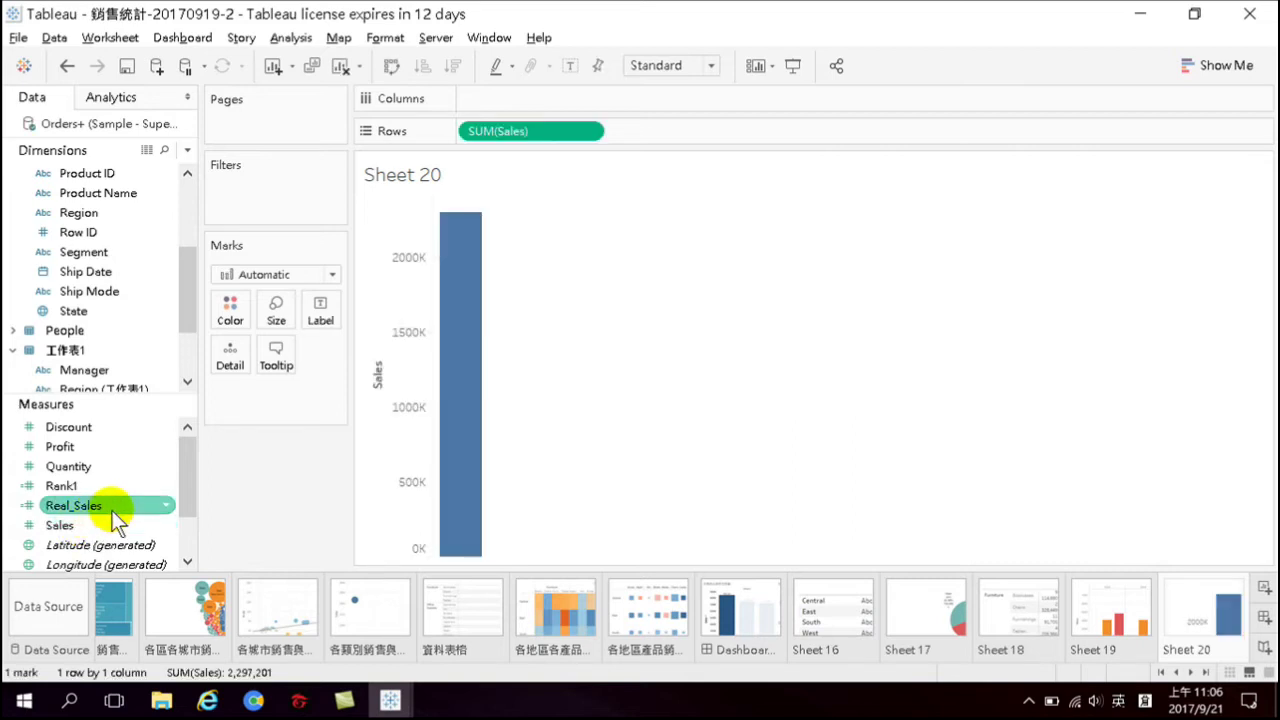
Convert the Sales bar into a histogram of Sales bins using Show Me
mouse_move(470, 470)
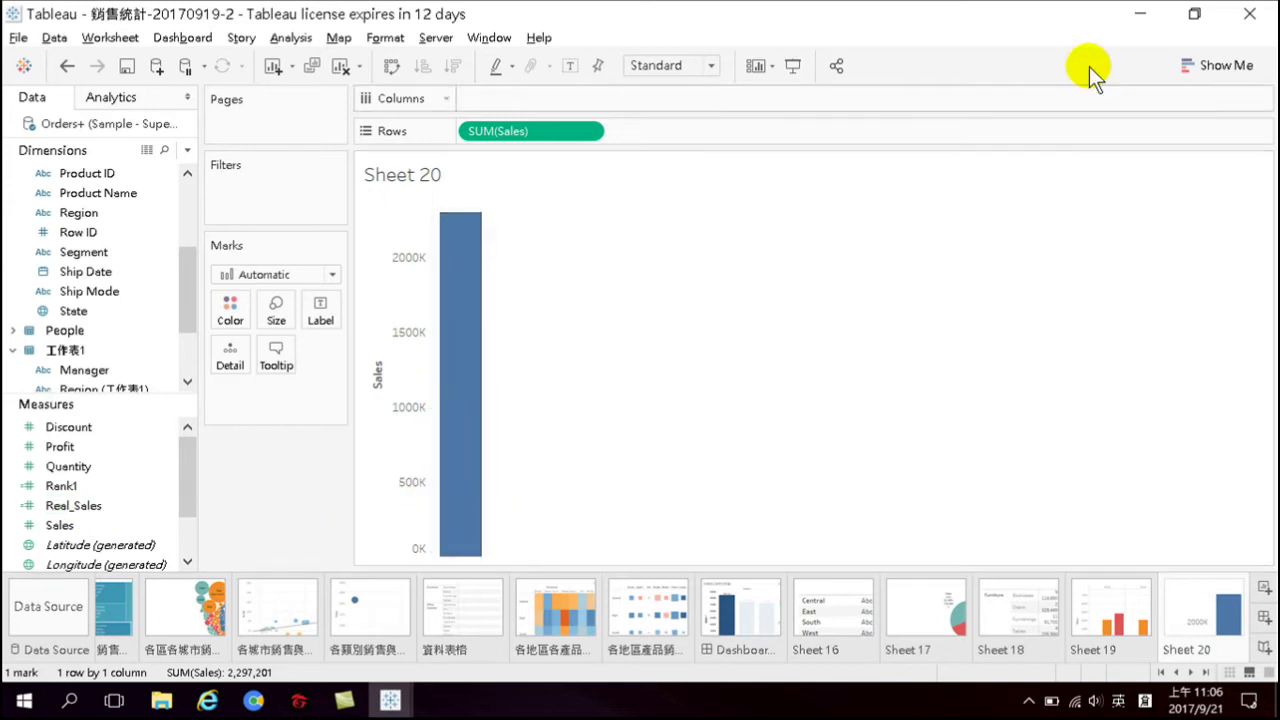
click(1218, 63)
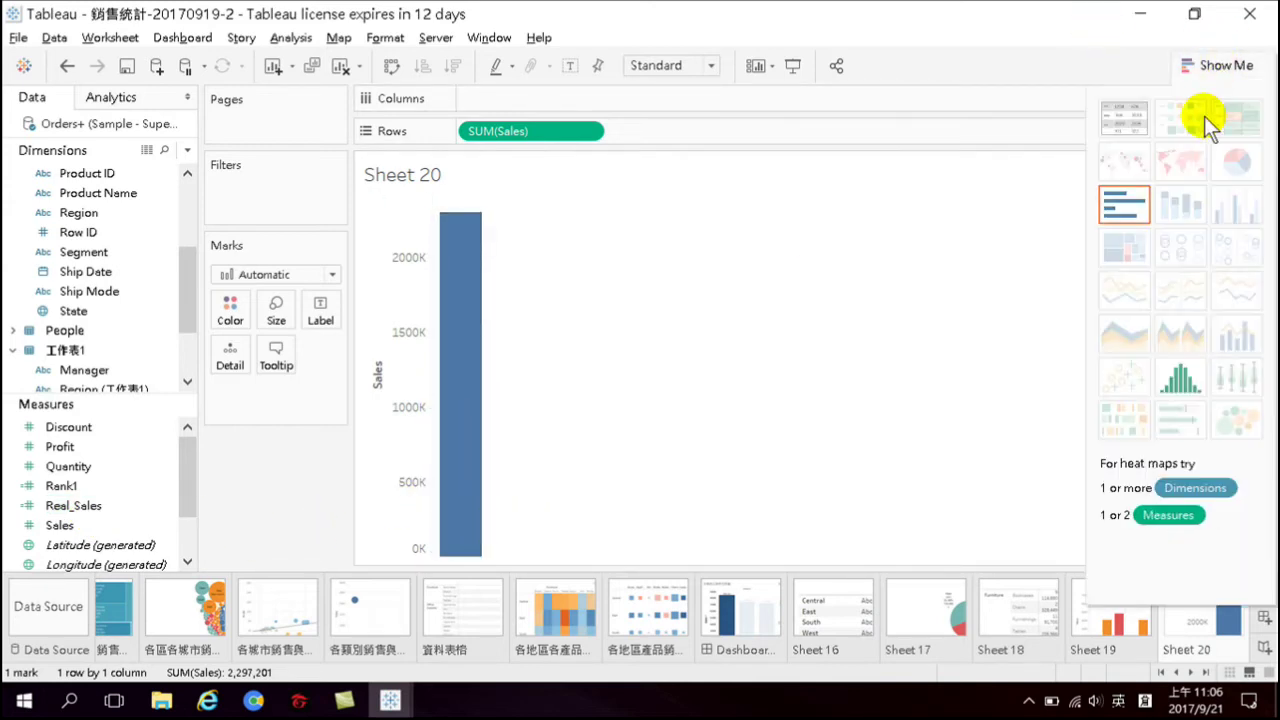
click(1181, 375)
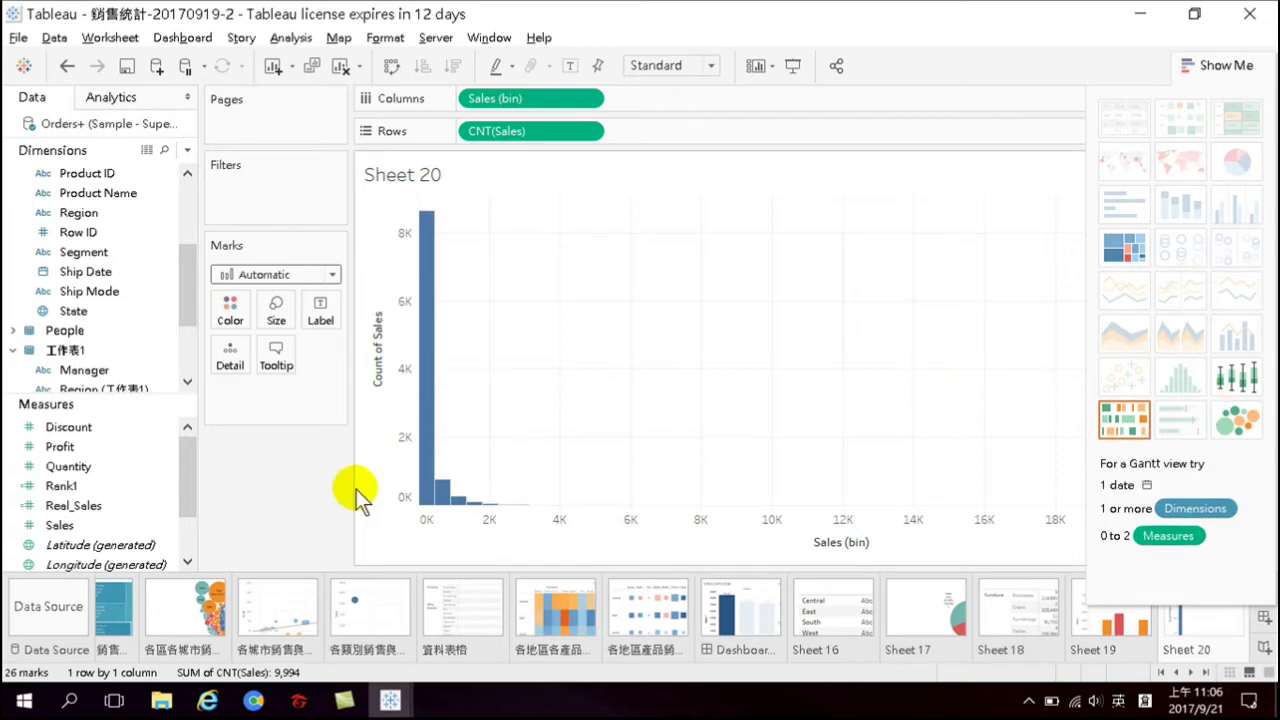
Examine the count of sales in the lowest bins of the histogram
mouse_move(420, 435)
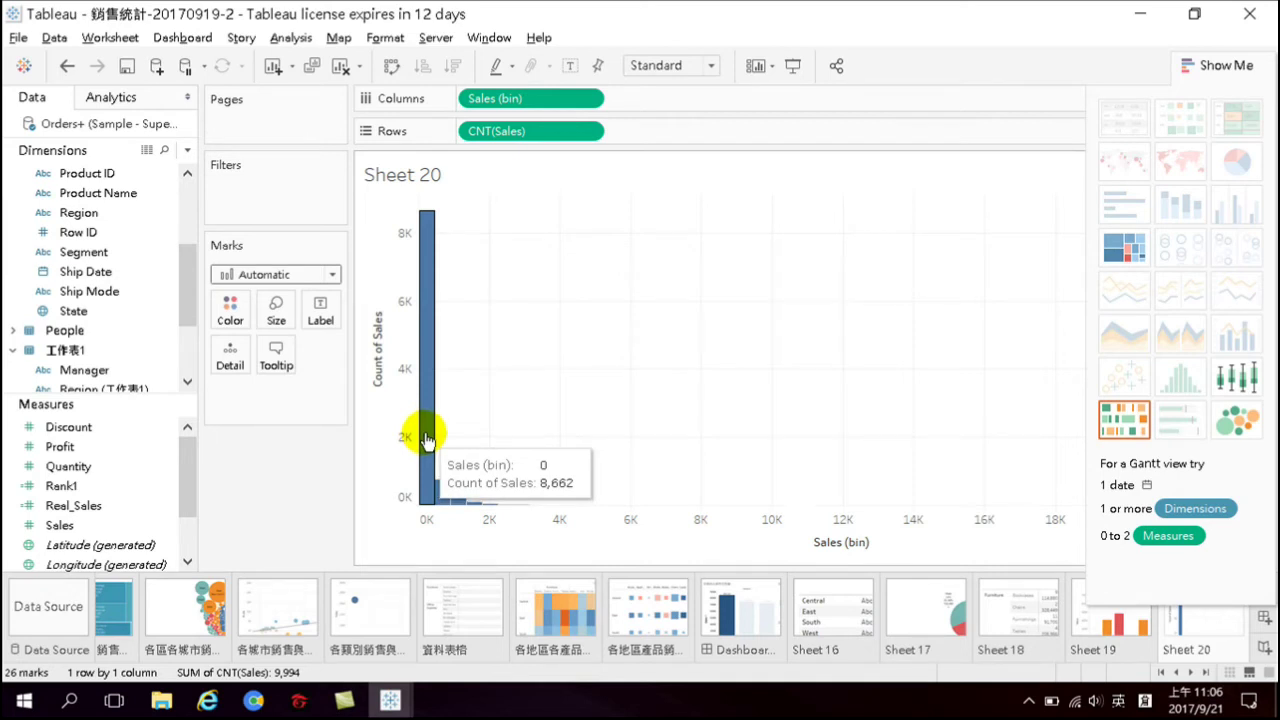
mouse_move(437, 488)
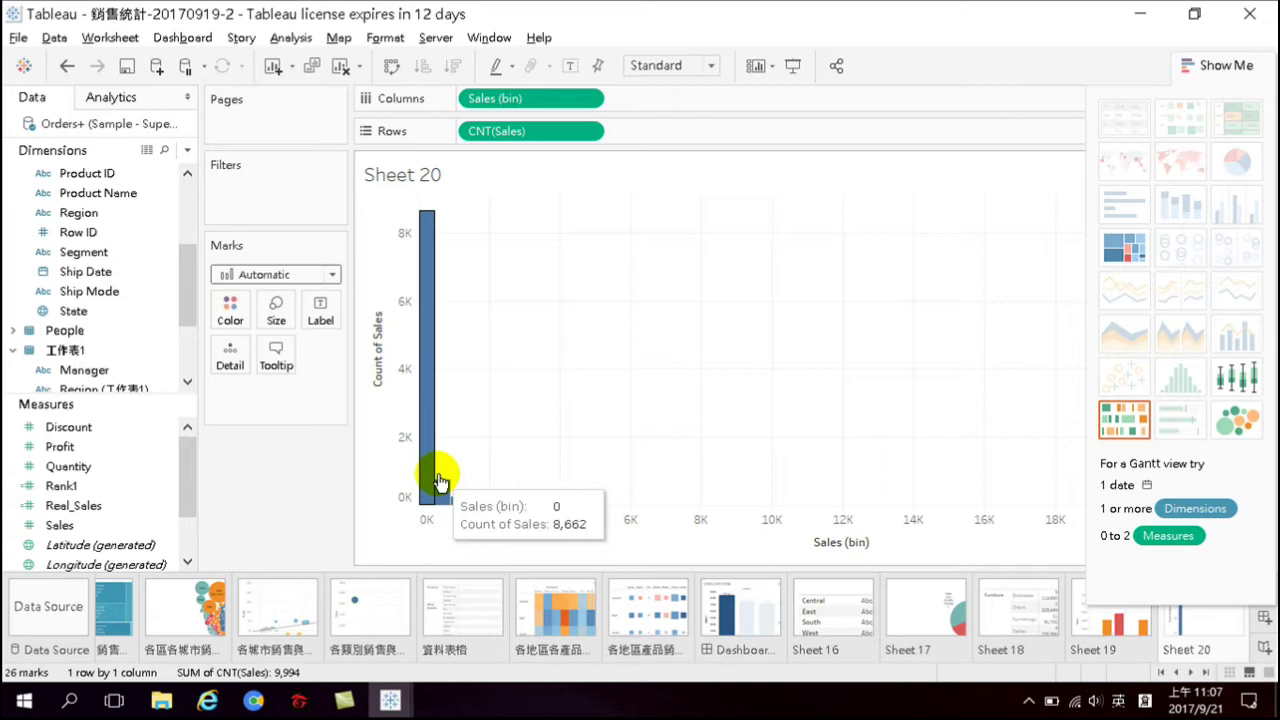
mouse_move(462, 505)
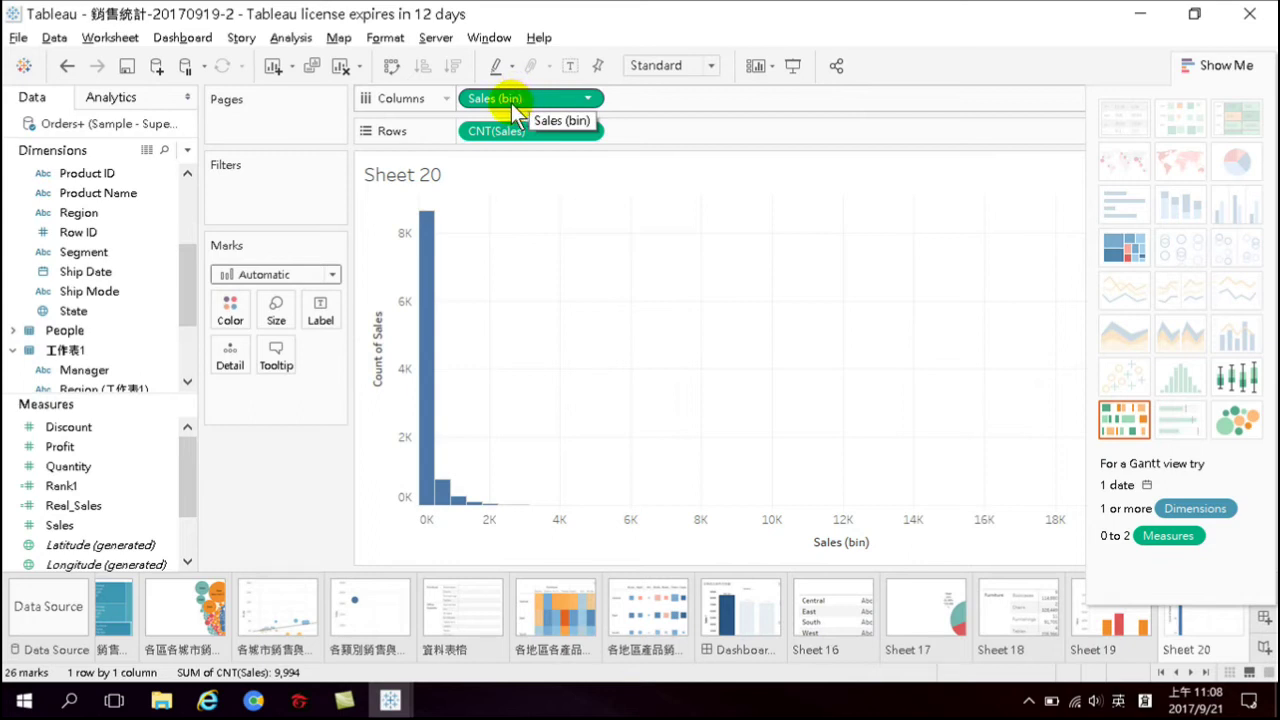
Set the bin size of the Sales (bin) dimension to 100
click(48, 372)
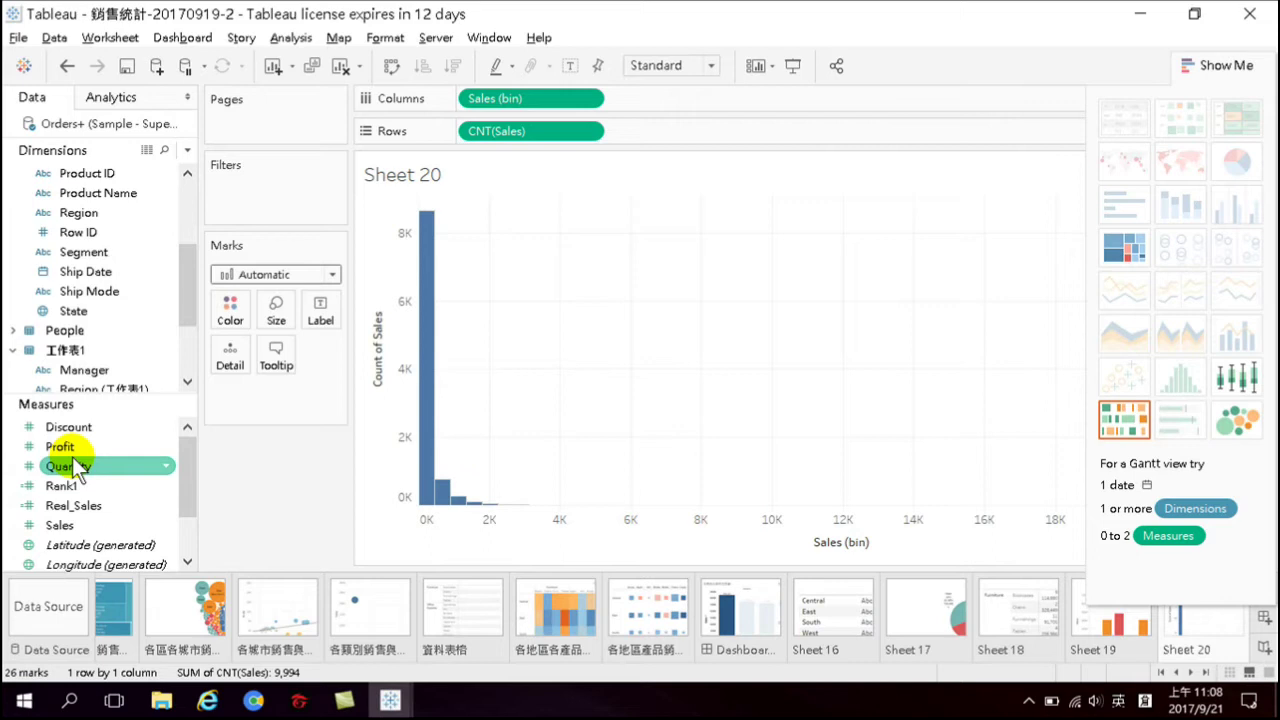
mouse_move(190, 475)
mouse_down()
mouse_move(188, 516)
mouse_move(189, 478)
mouse_up()
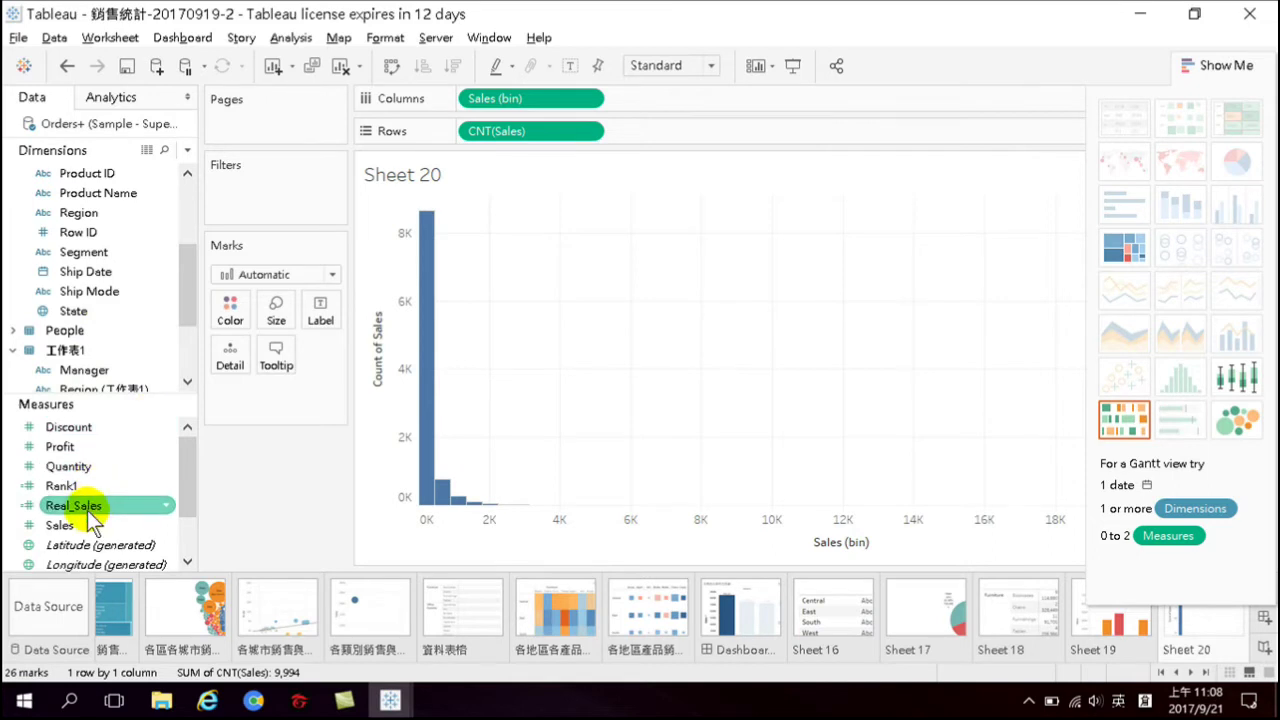
scroll(180, 302, down, 2)
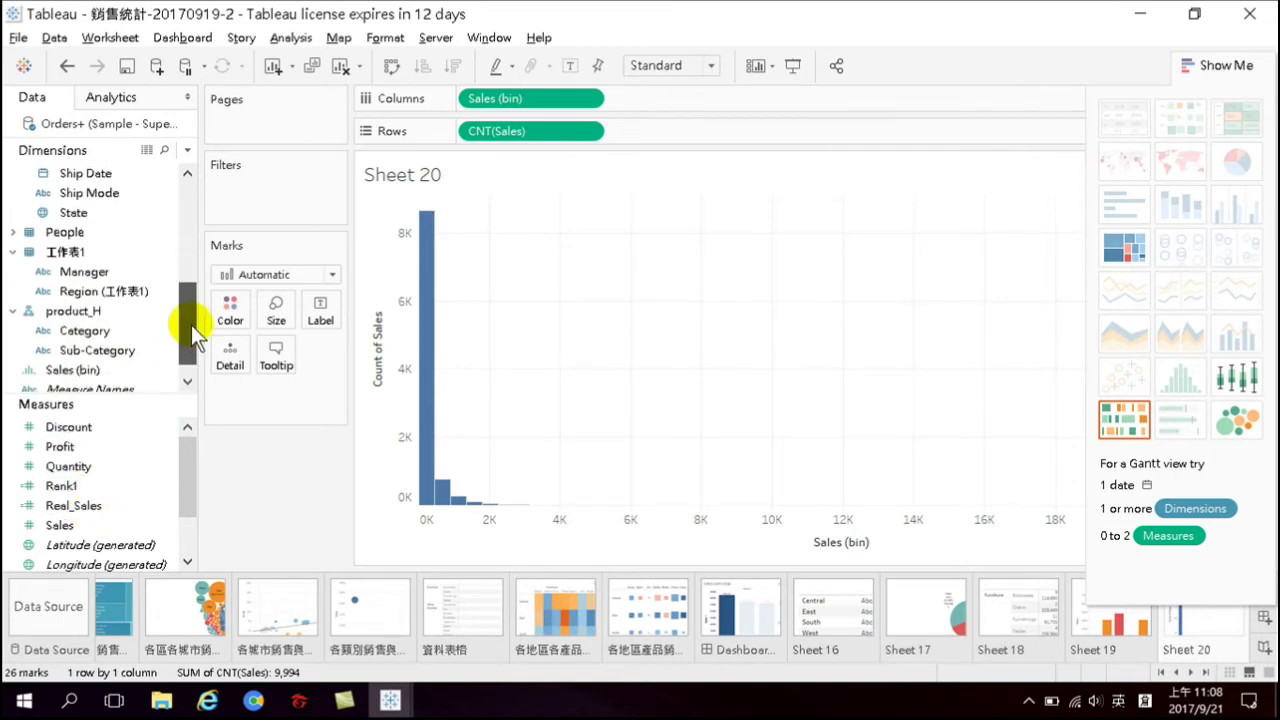
drag(191, 325, 192, 334)
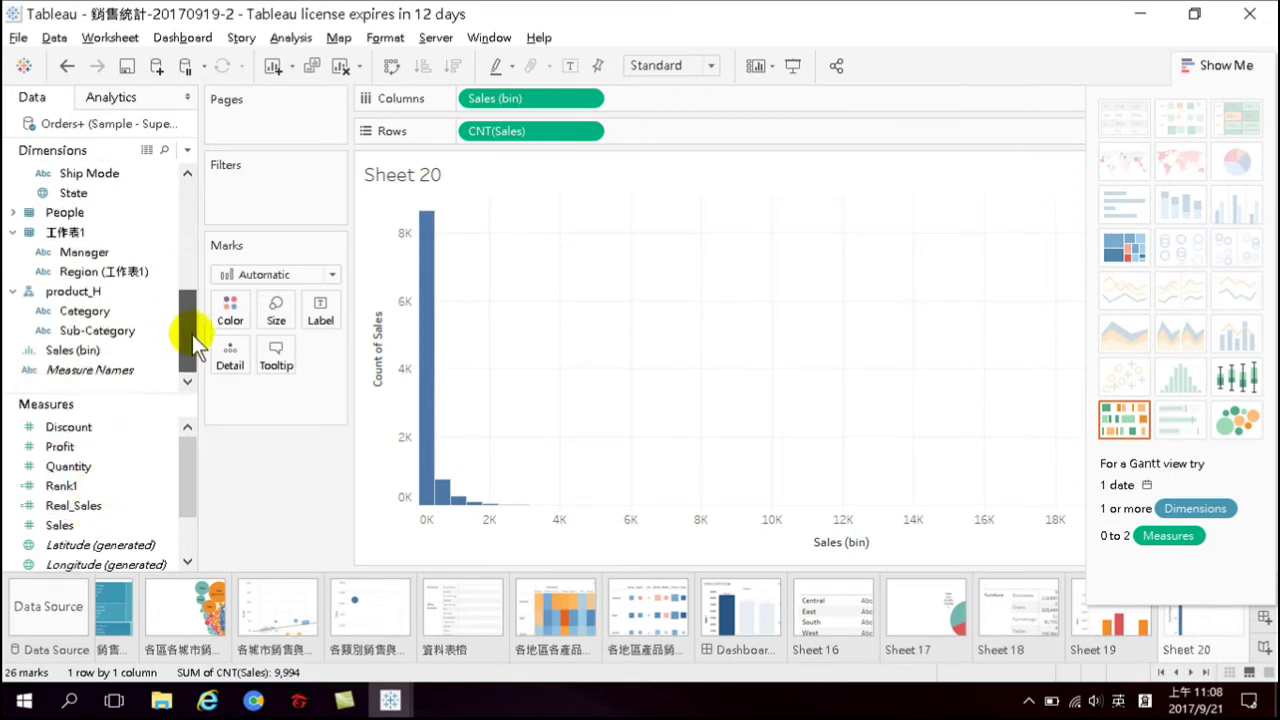
right_click(86, 349)
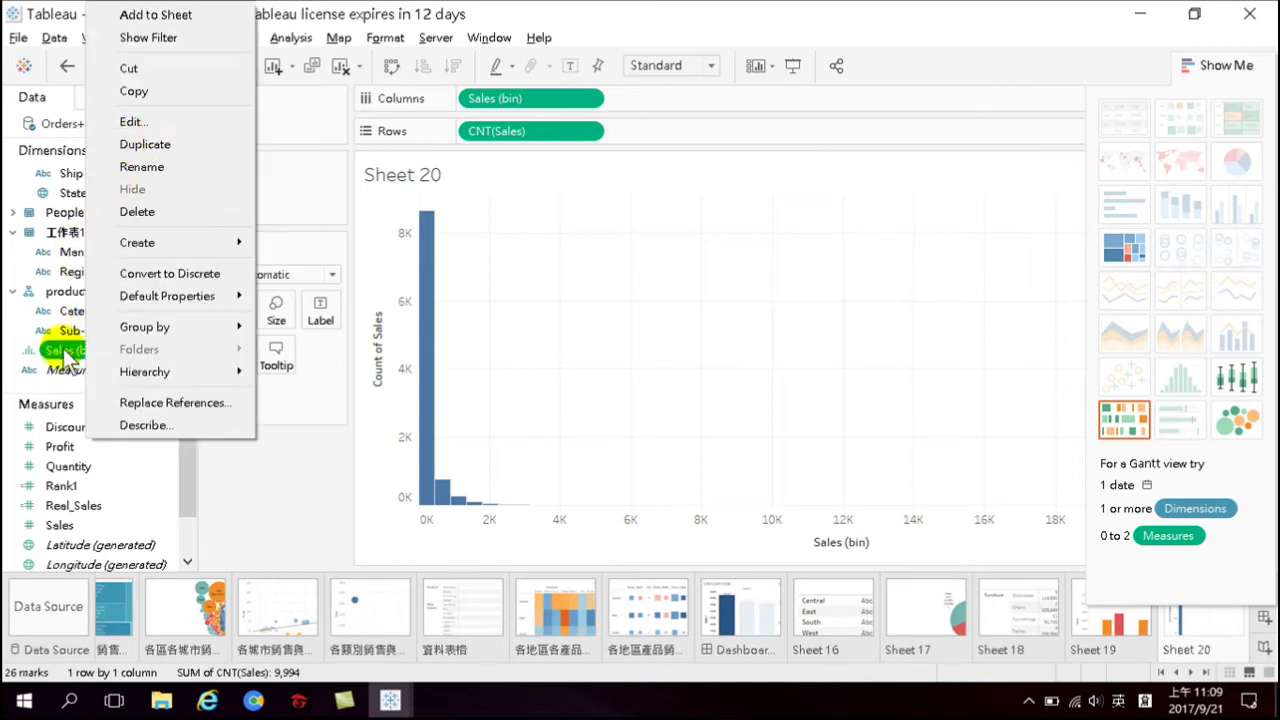
click(136, 123)
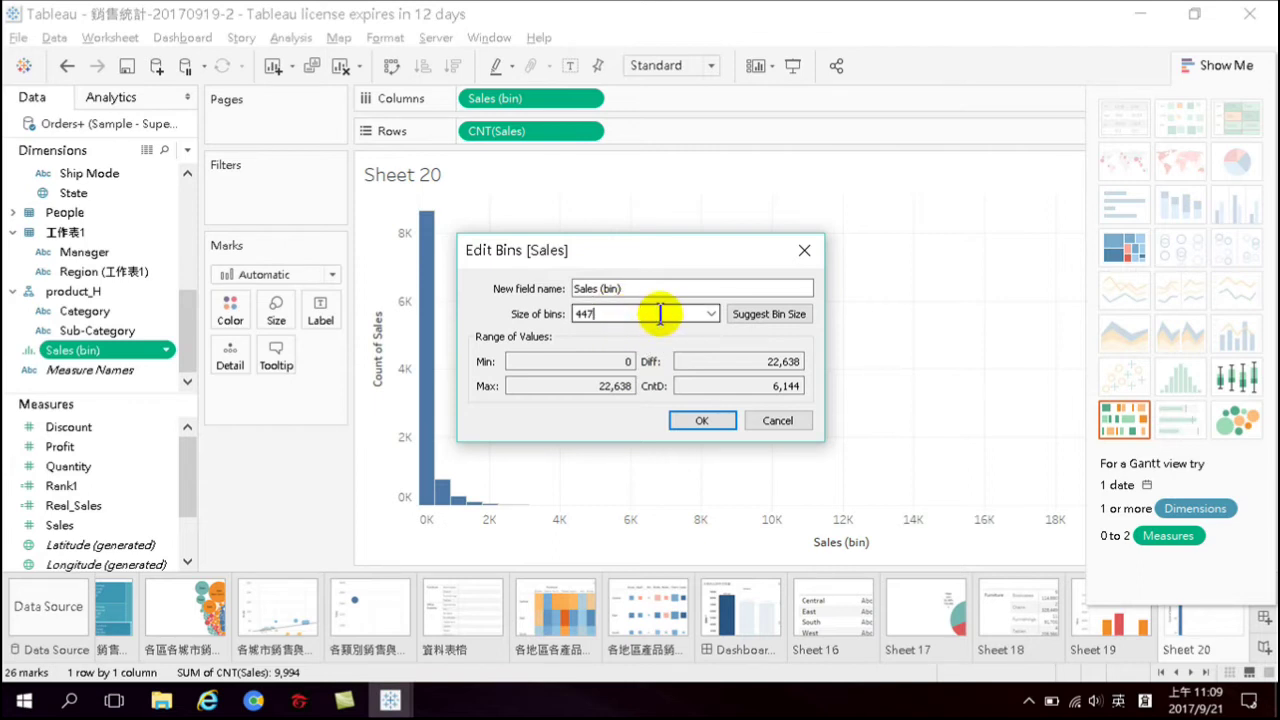
double_click(595, 316)
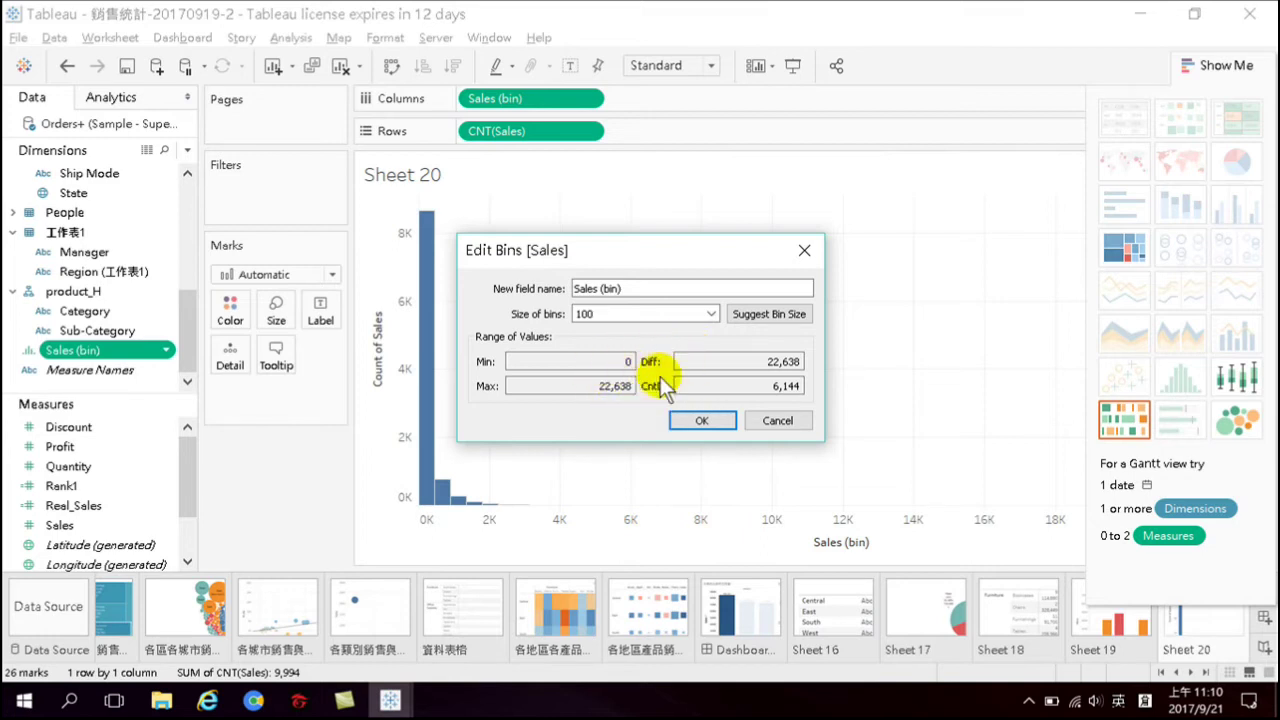
double_click(623, 314)
click(710, 313)
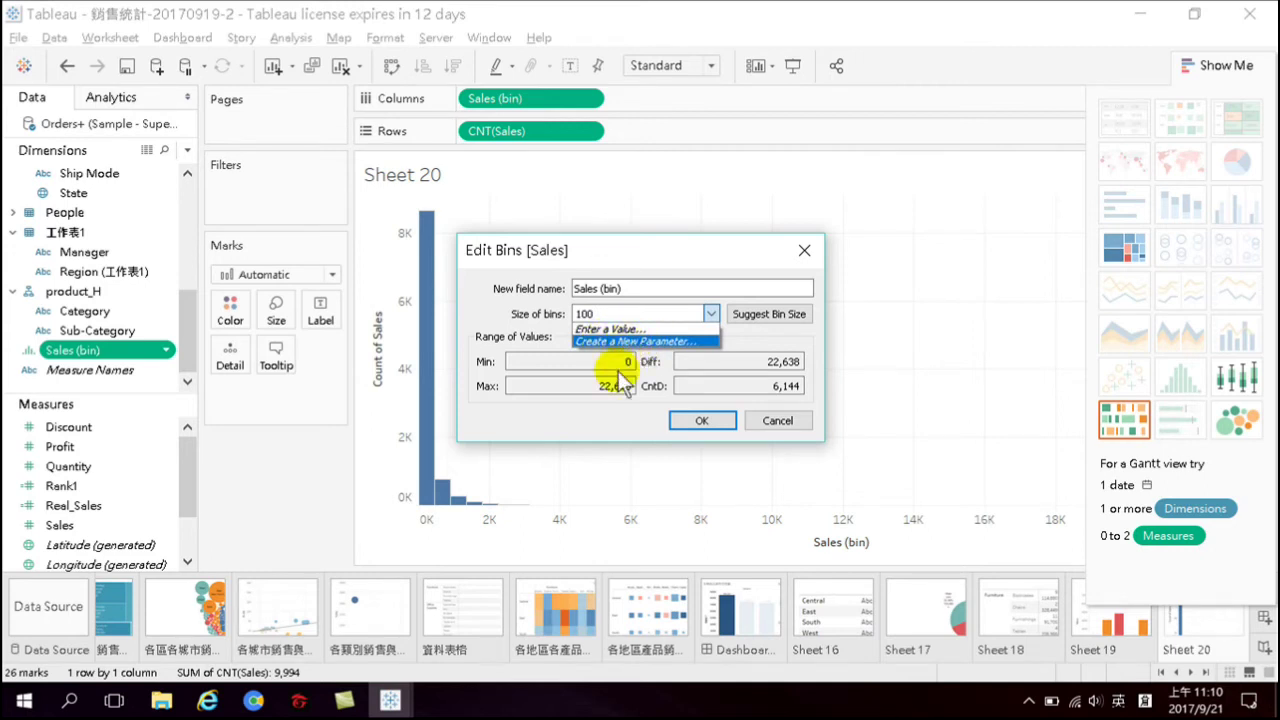
click(757, 337)
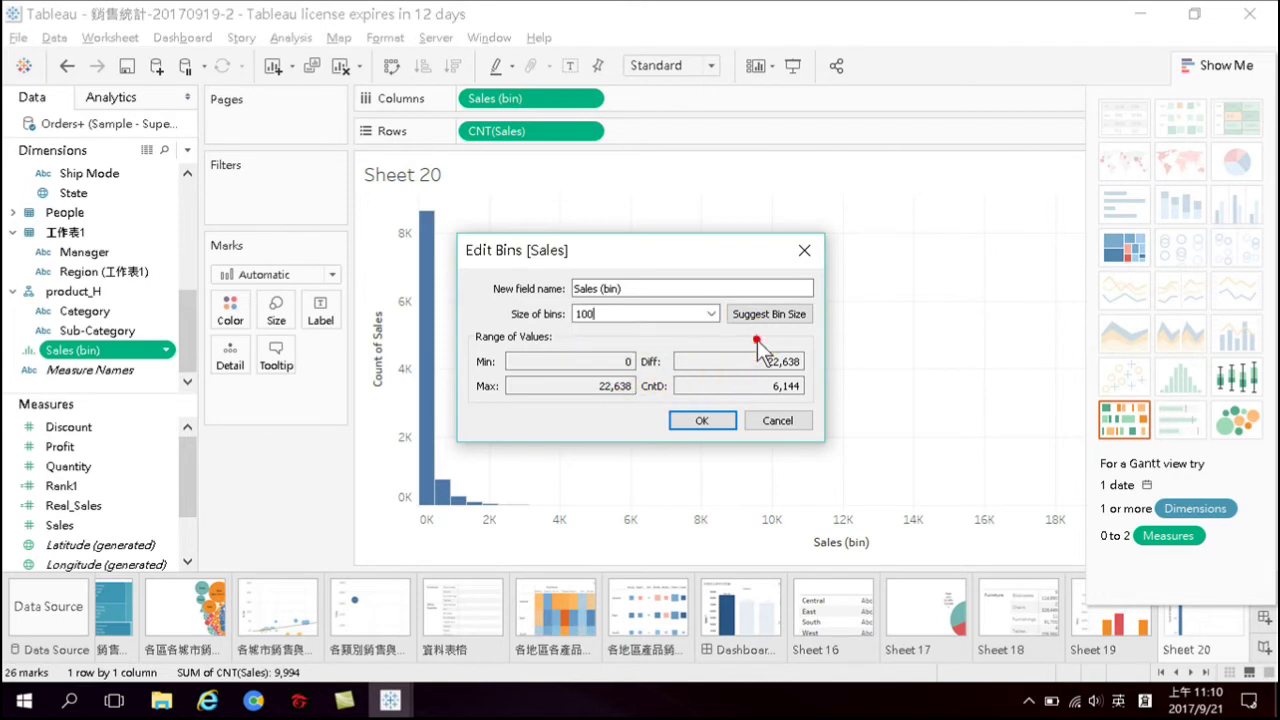
click(597, 313)
key(shift+Tab)
key(Tab)
click(702, 420)
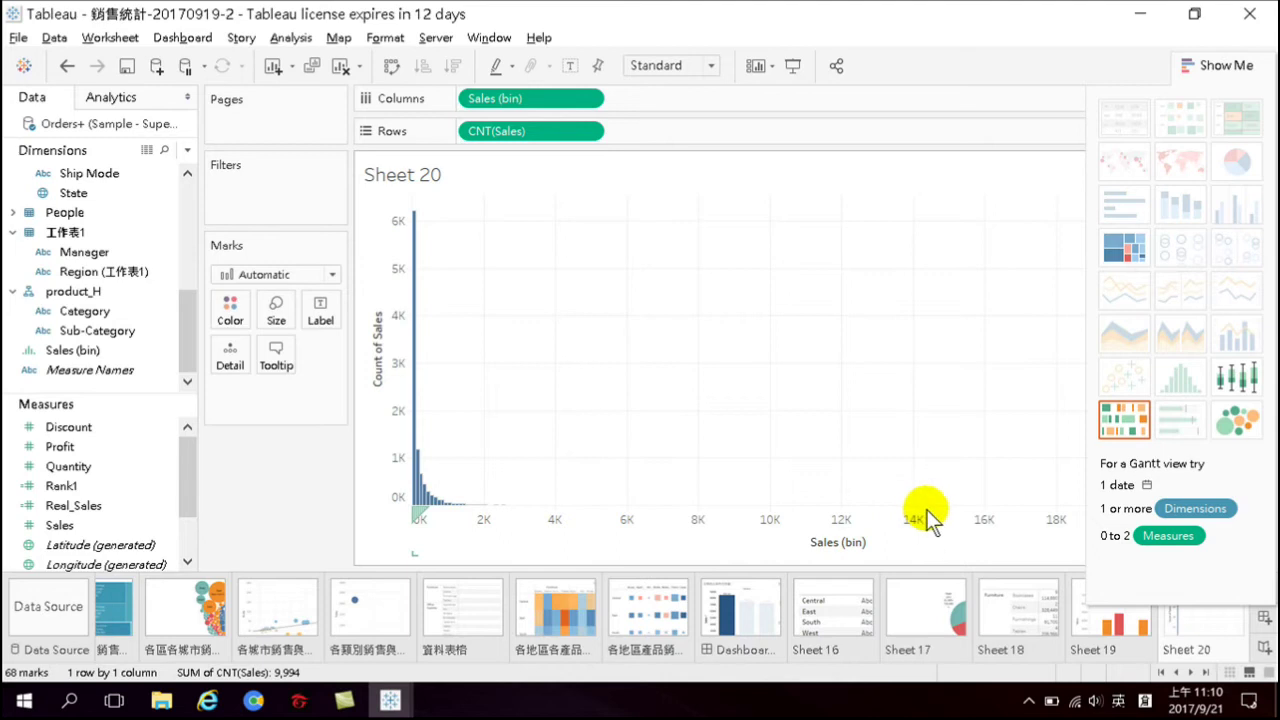
Inspect the count of sales in the narrower bins at the low end of the histogram
mouse_move(421, 424)
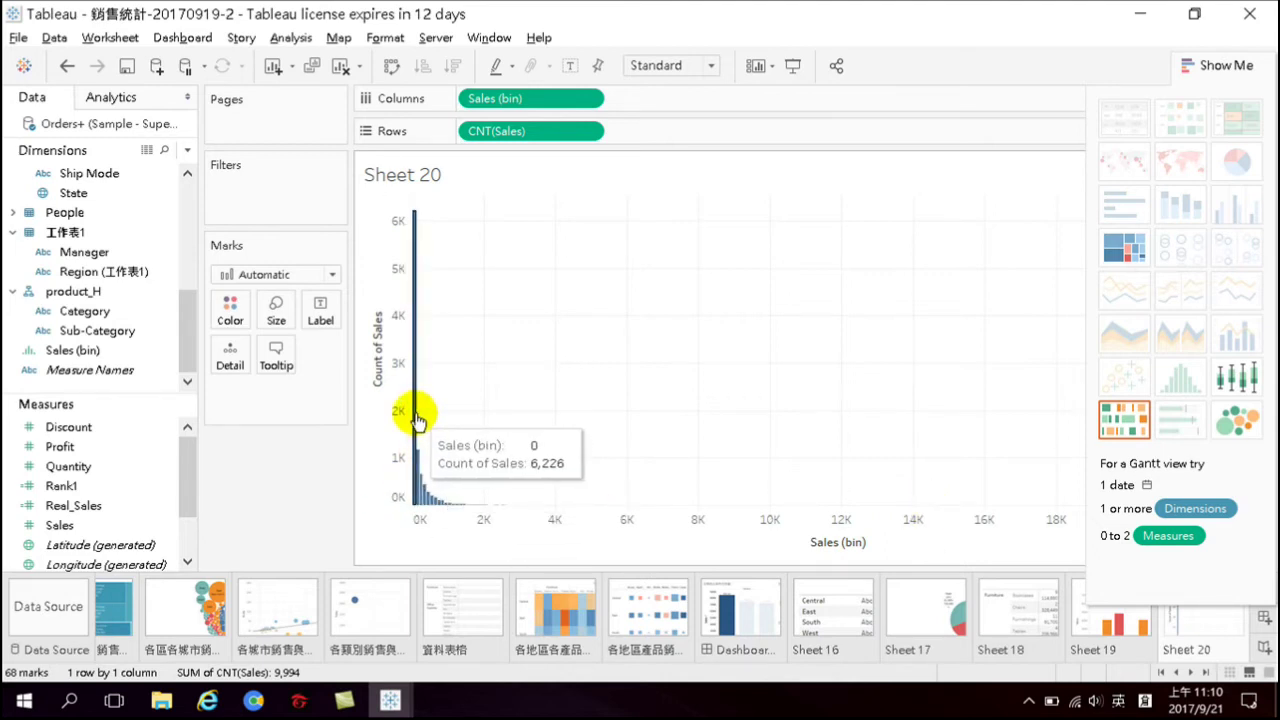
mouse_move(416, 453)
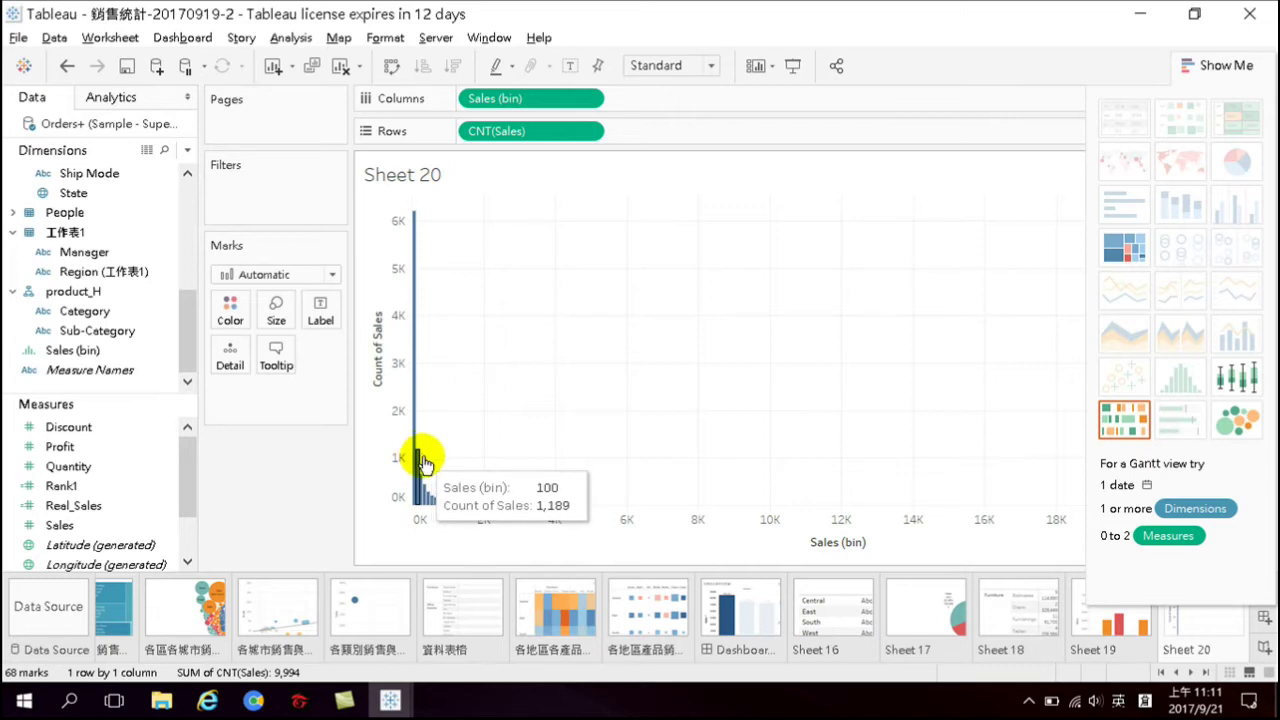
mouse_move(423, 486)
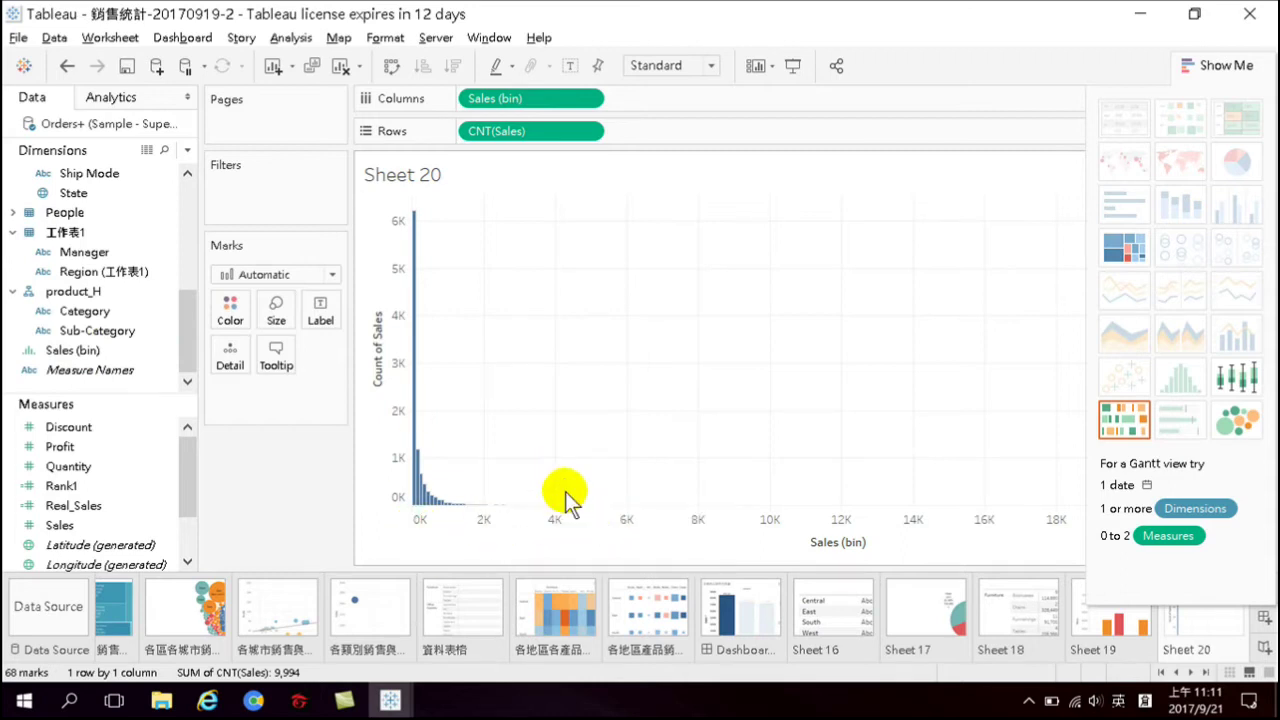
mouse_move(563, 508)
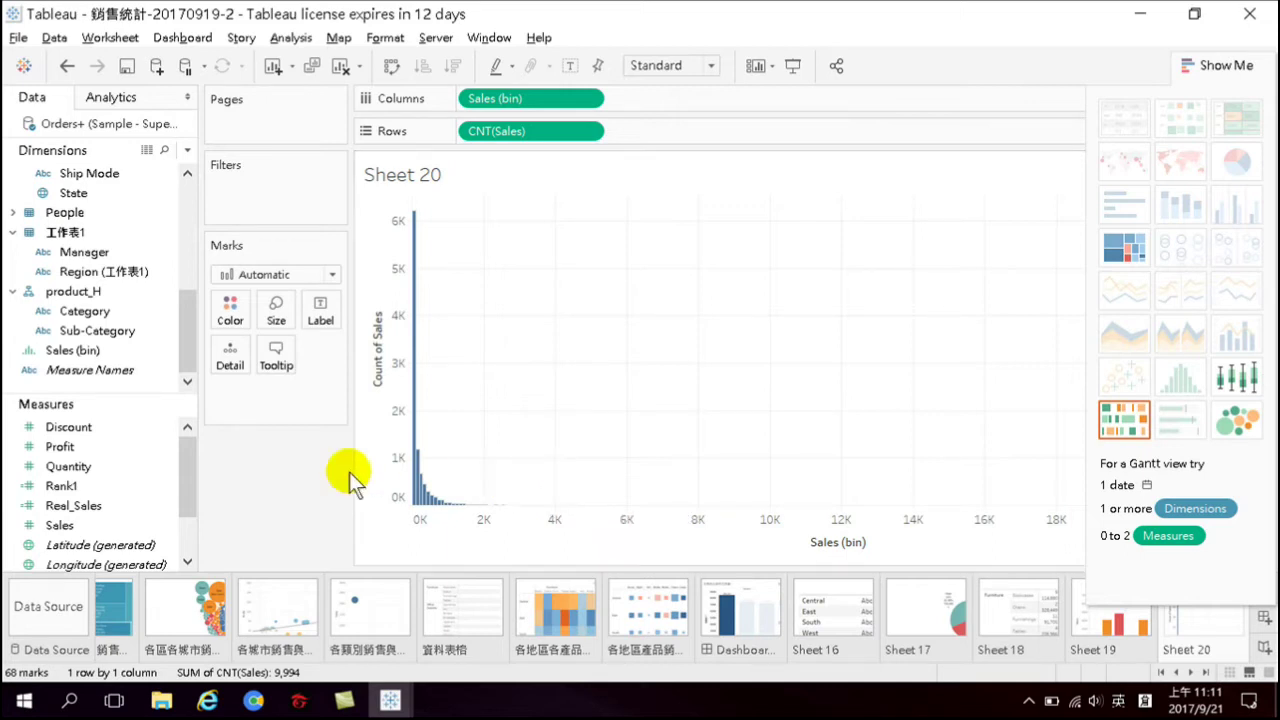
click(66, 352)
right_click(66, 352)
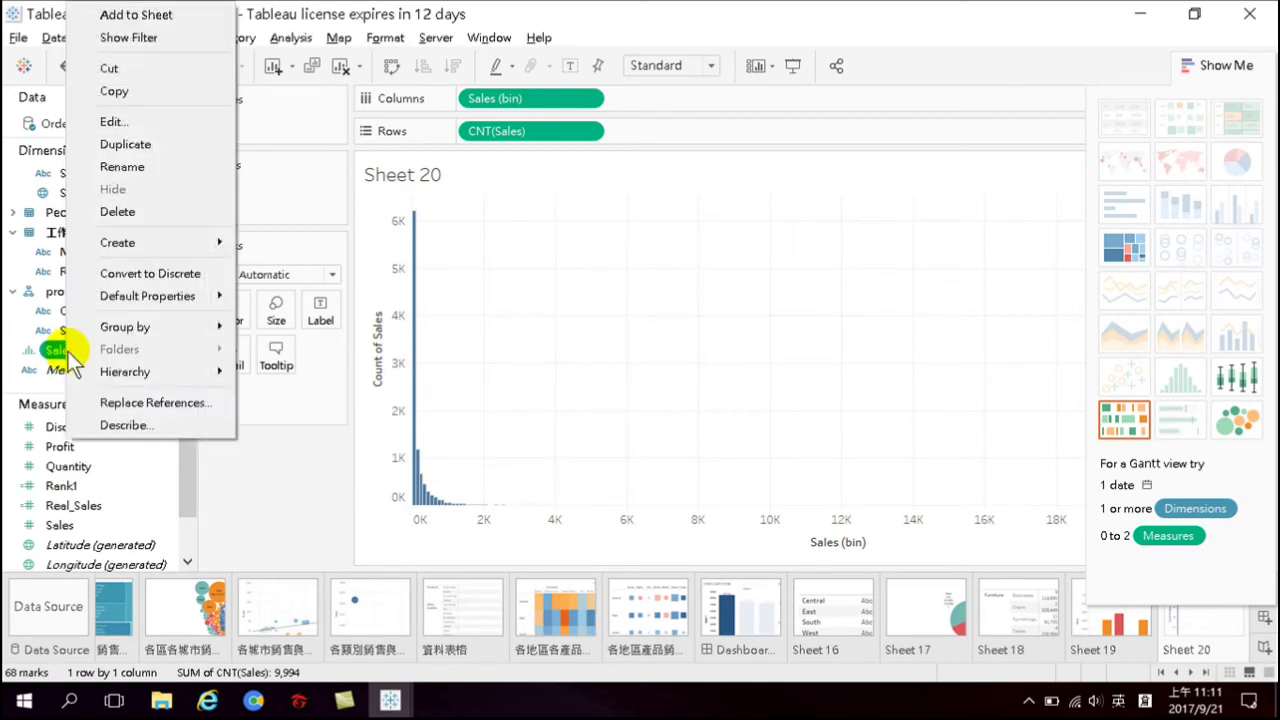
click(129, 121)
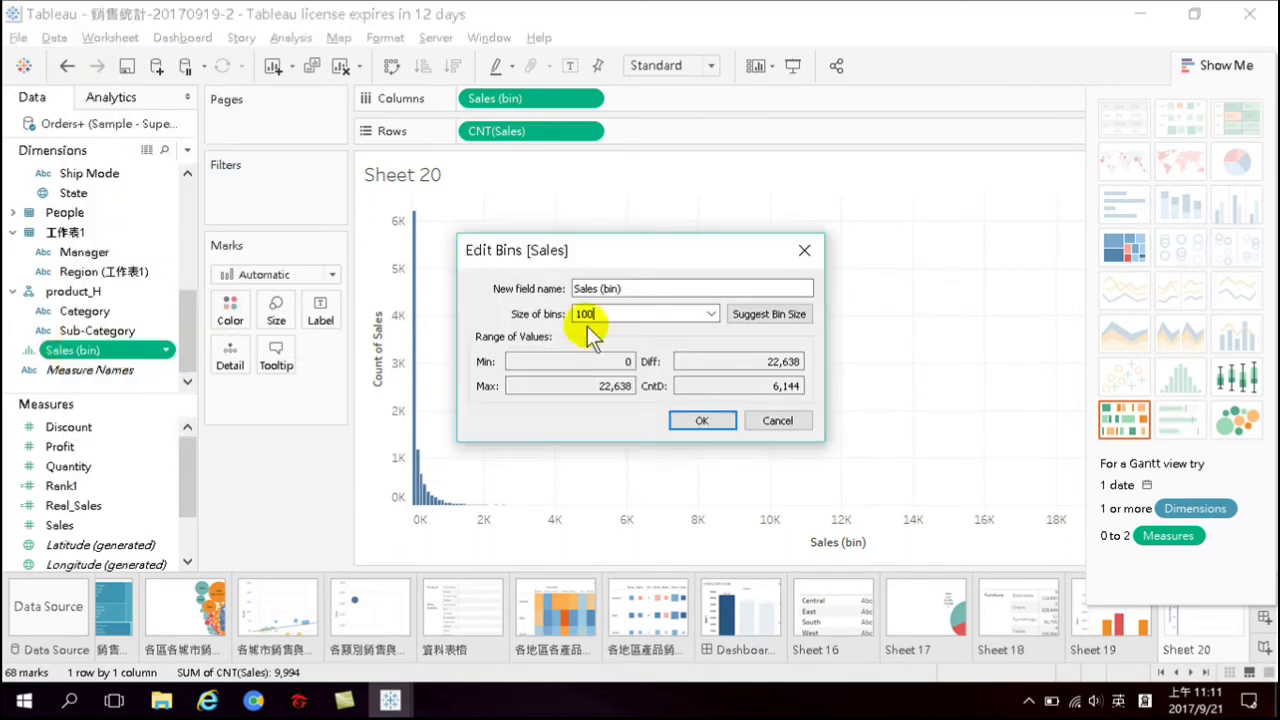
click(711, 314)
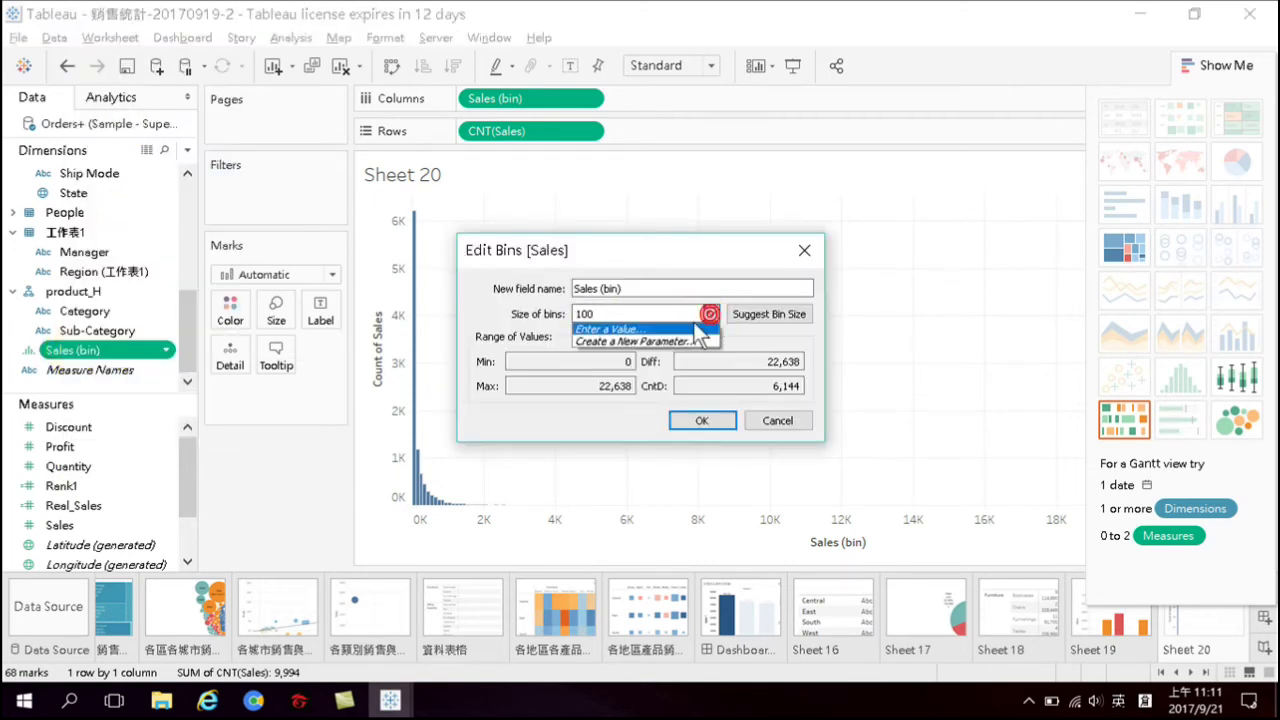
click(602, 342)
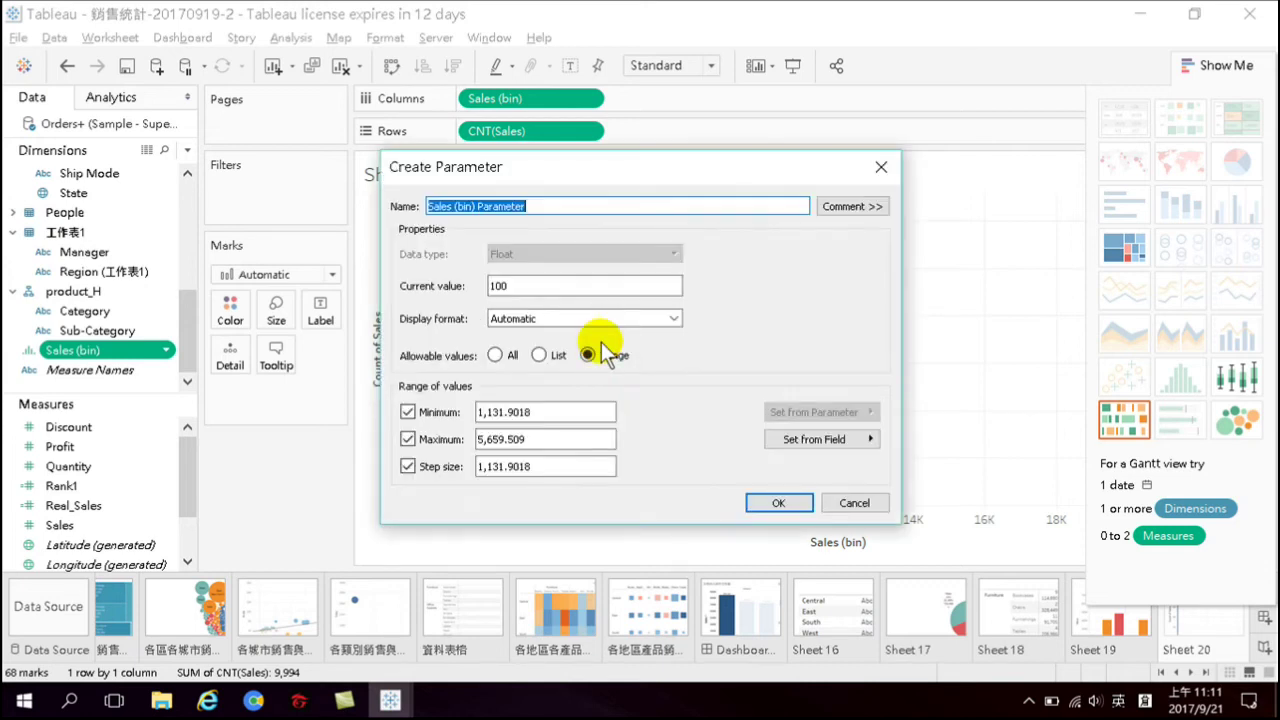
click(547, 204)
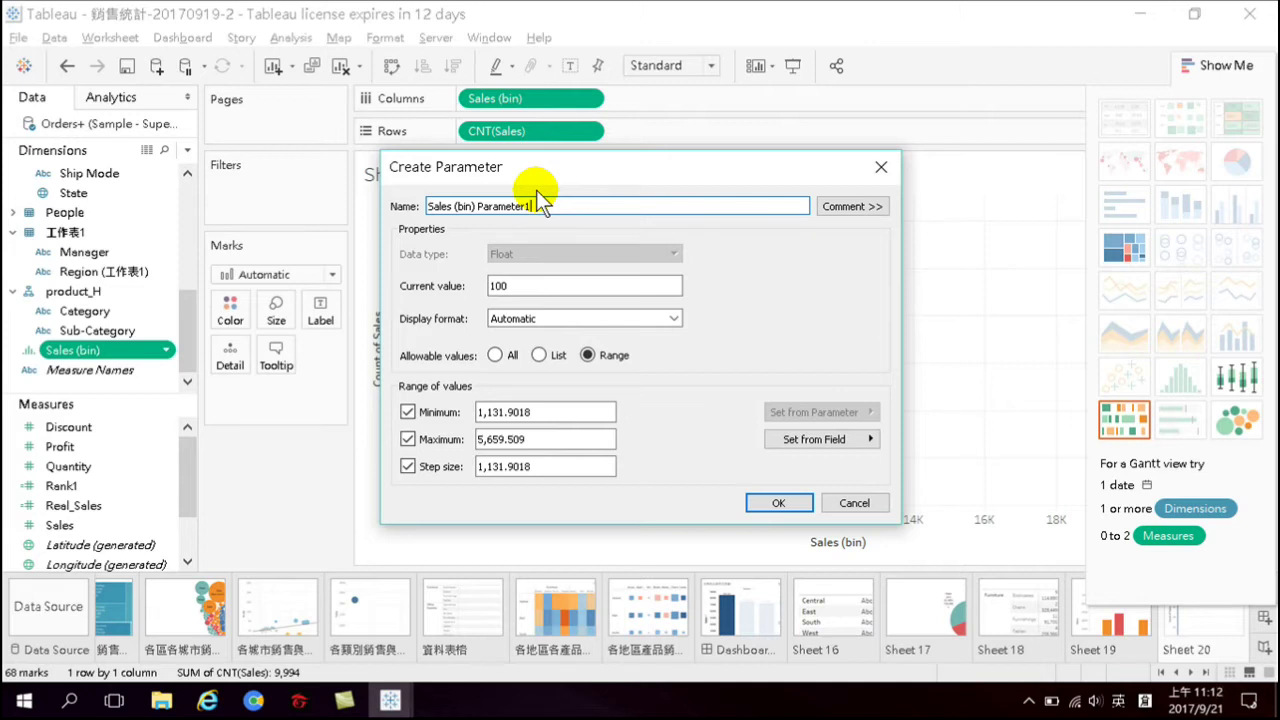
click(505, 288)
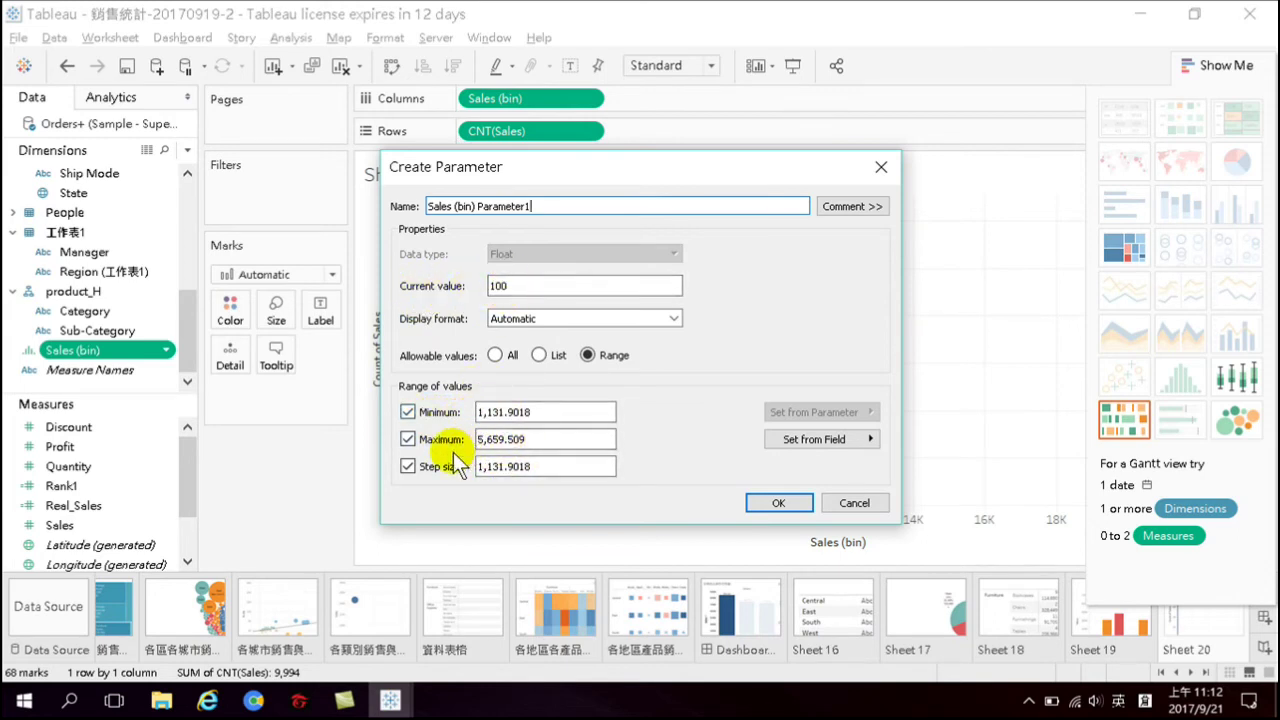
click(501, 466)
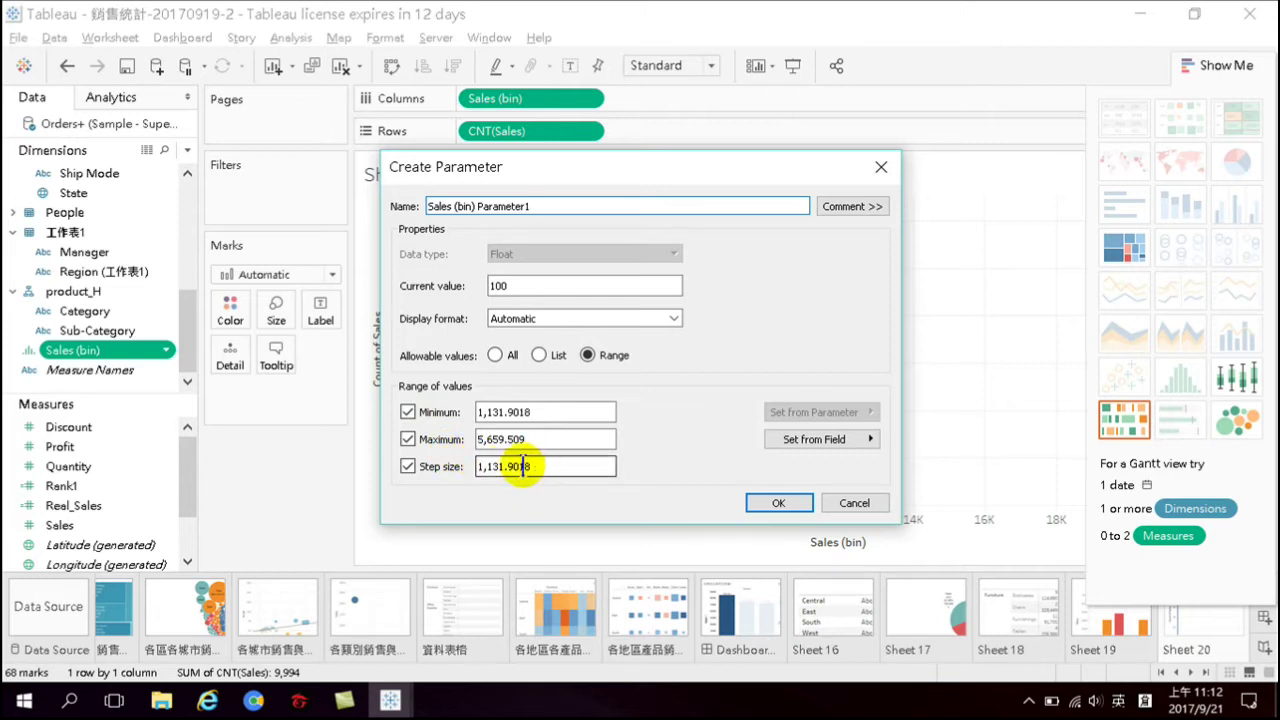
drag(621, 182, 930, 140)
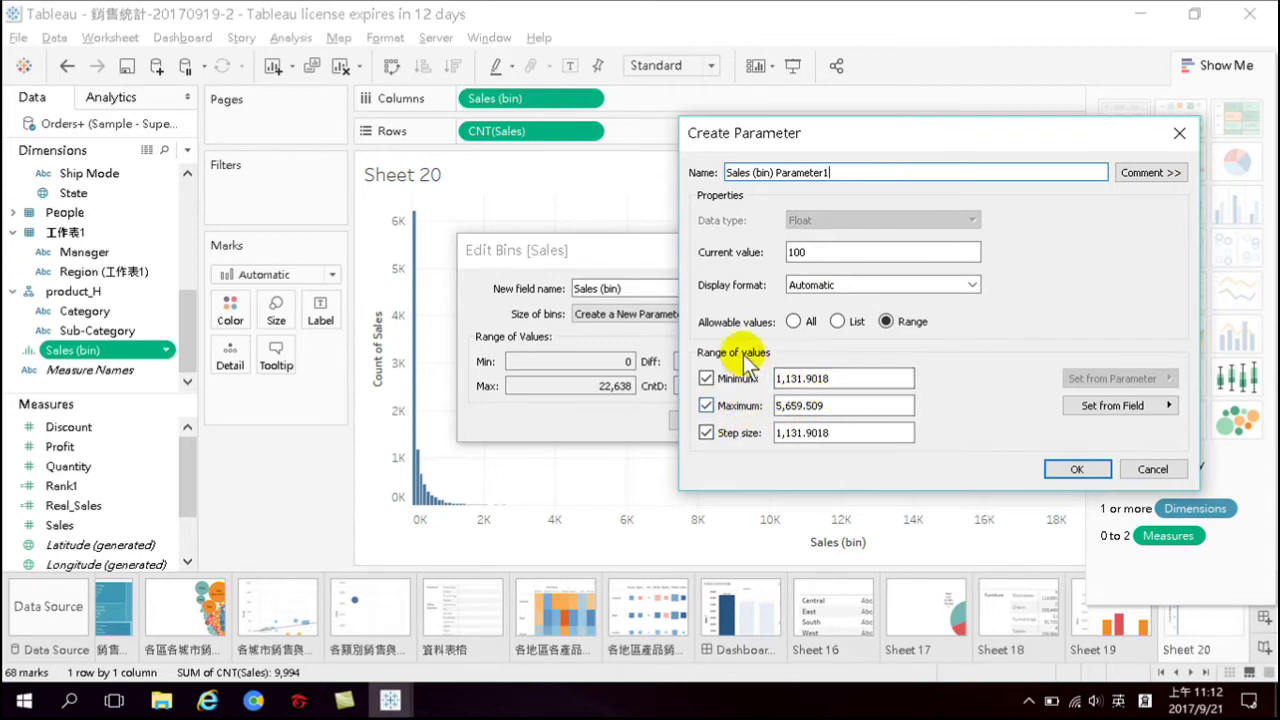
click(1128, 405)
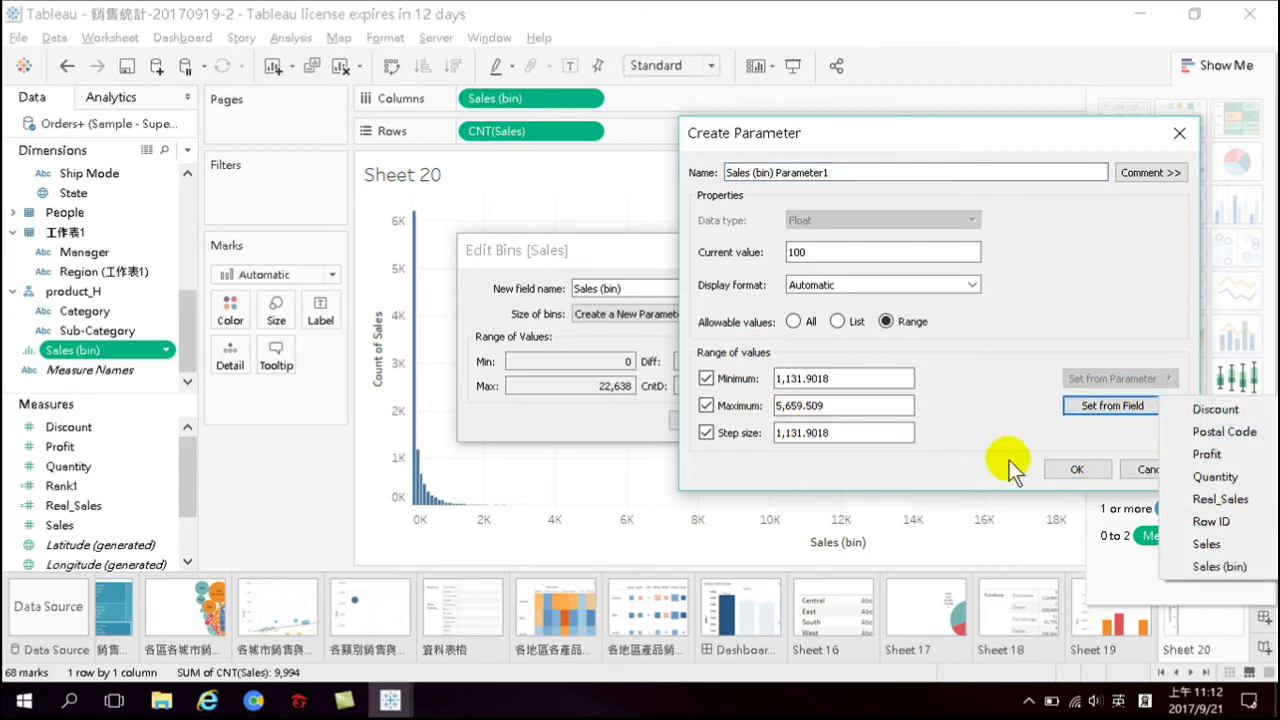
click(968, 404)
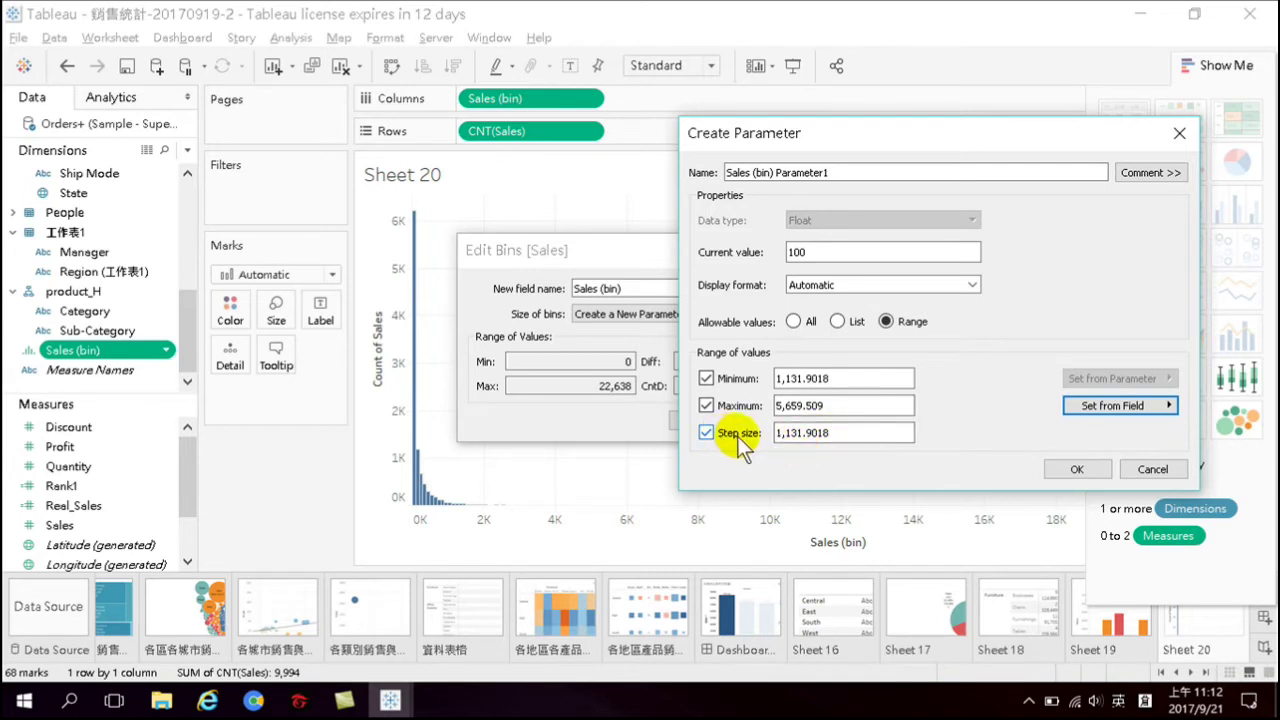
double_click(808, 405)
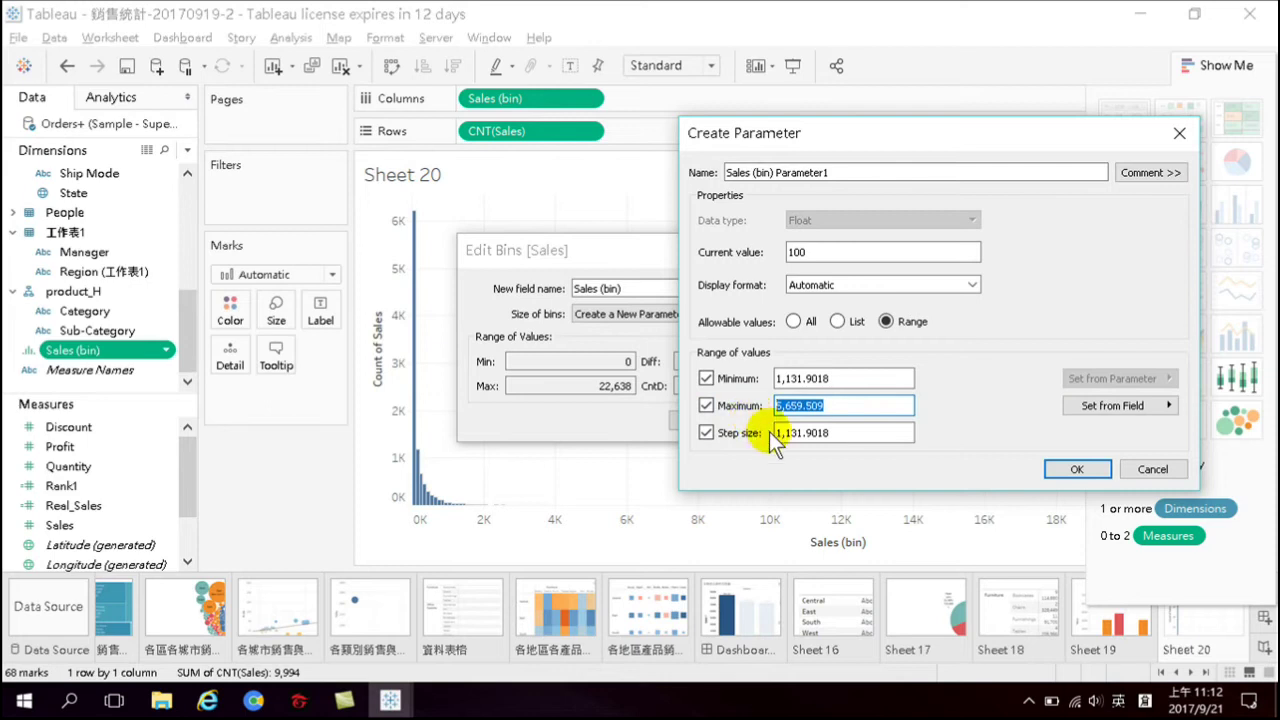
drag(925, 127, 842, 161)
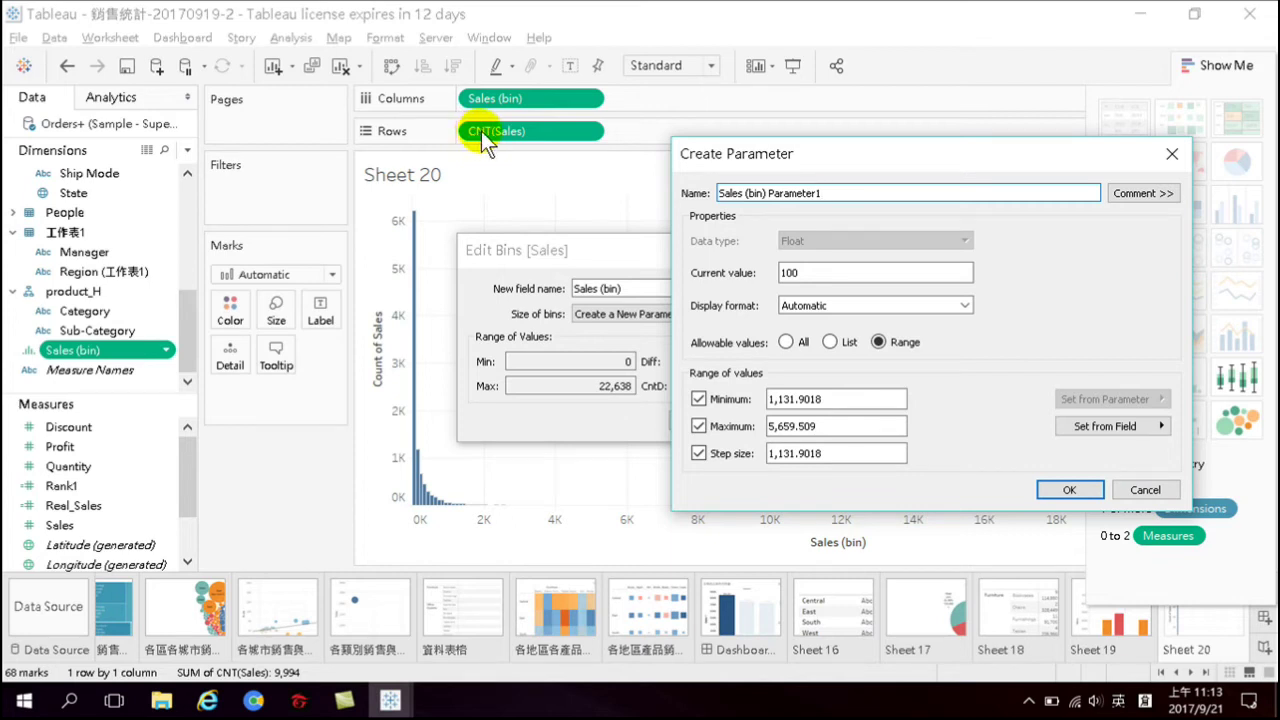
click(1143, 490)
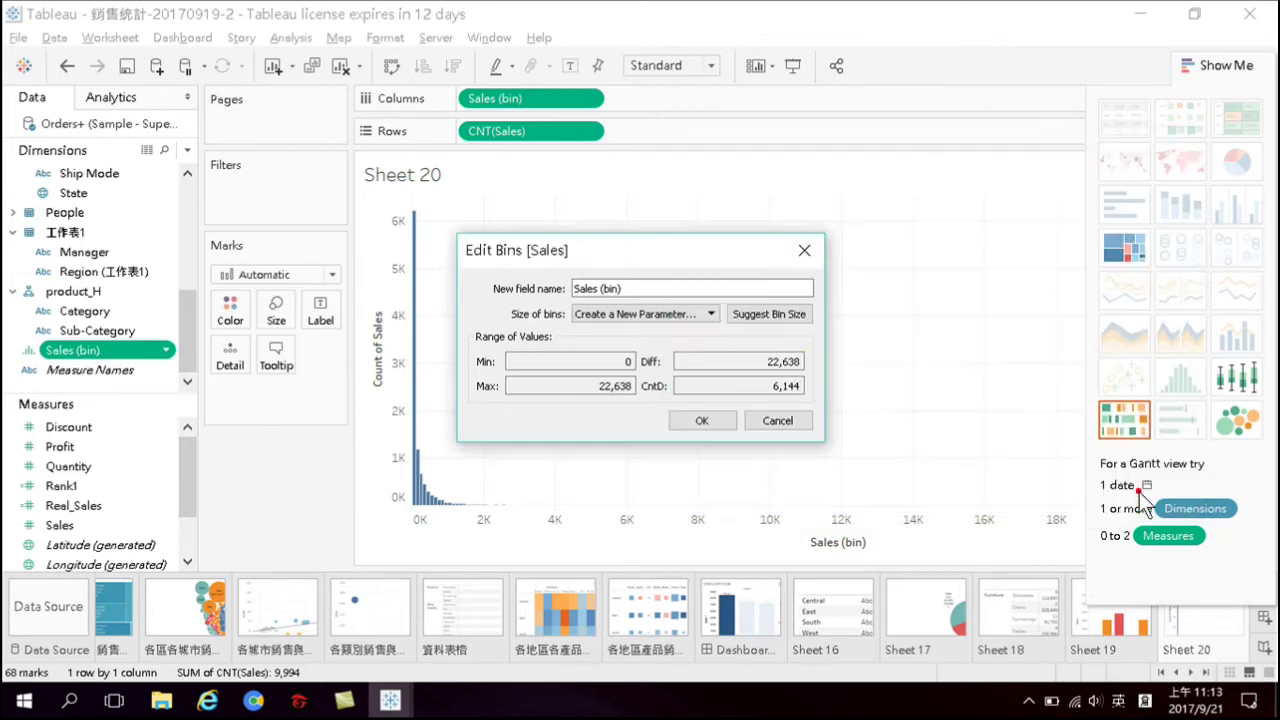
click(774, 421)
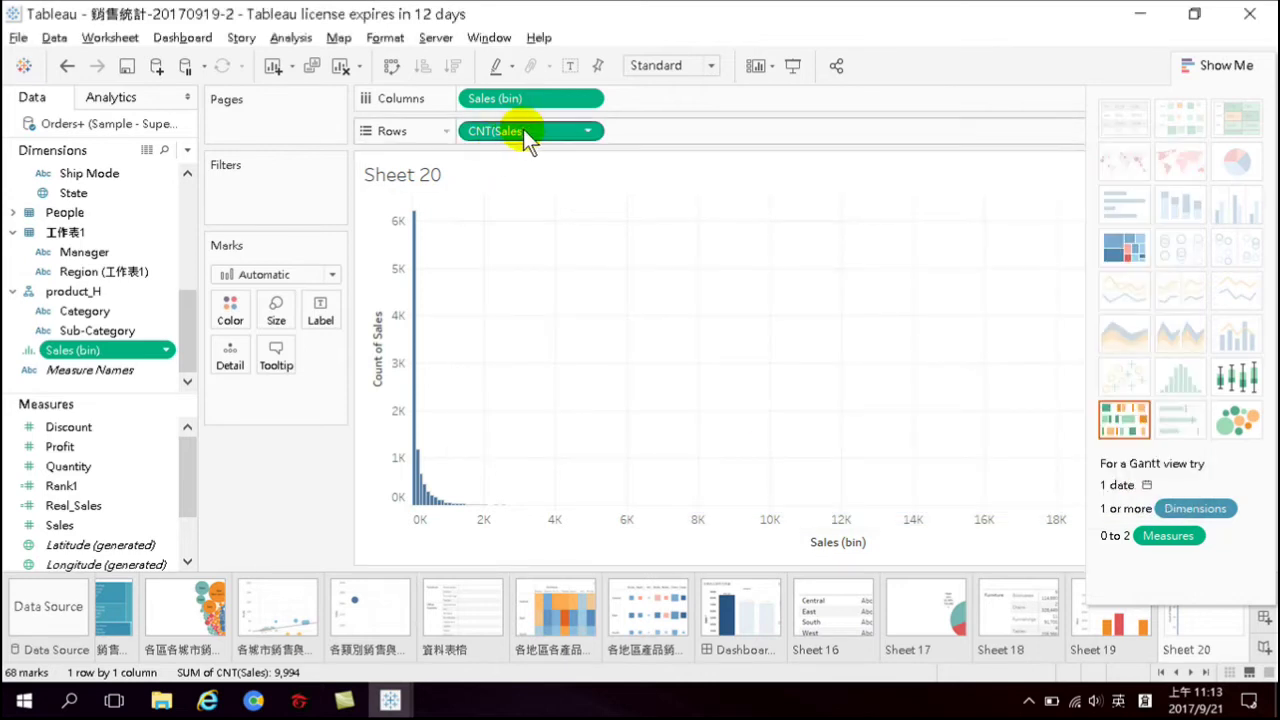
Change the aggregation of Sales on the Rows shelf to Sum
click(588, 132)
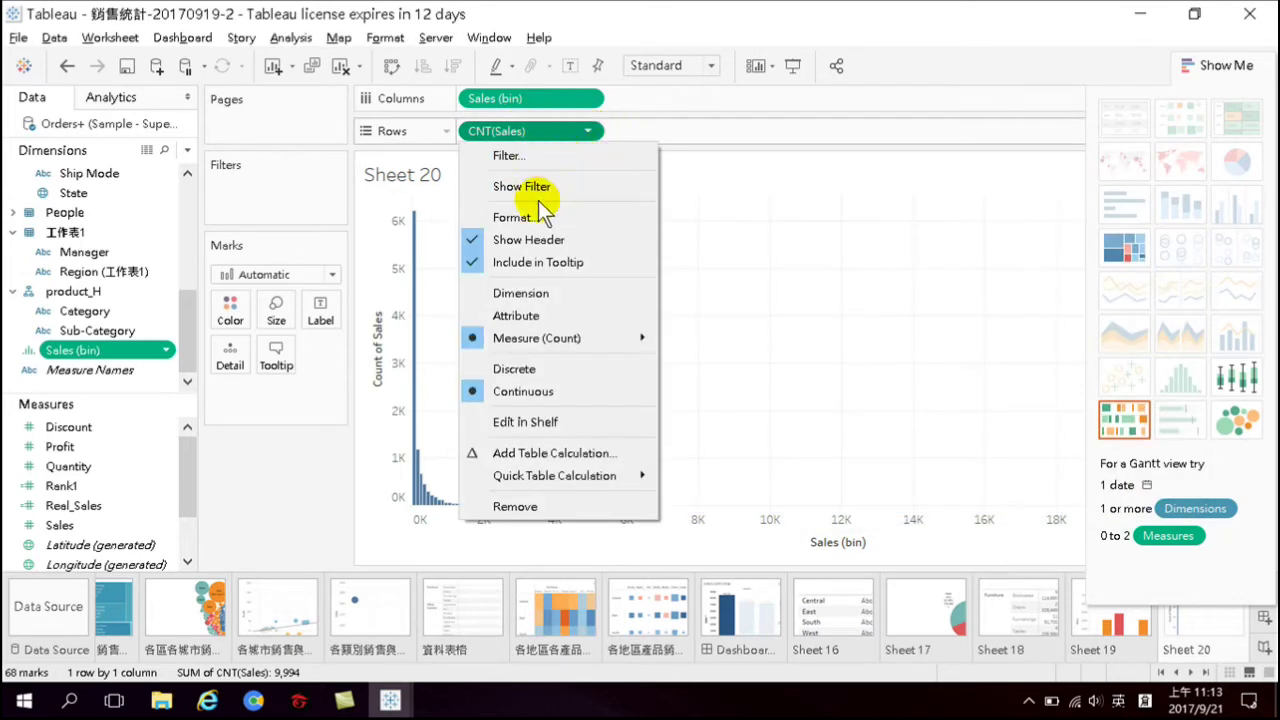
mouse_move(591, 340)
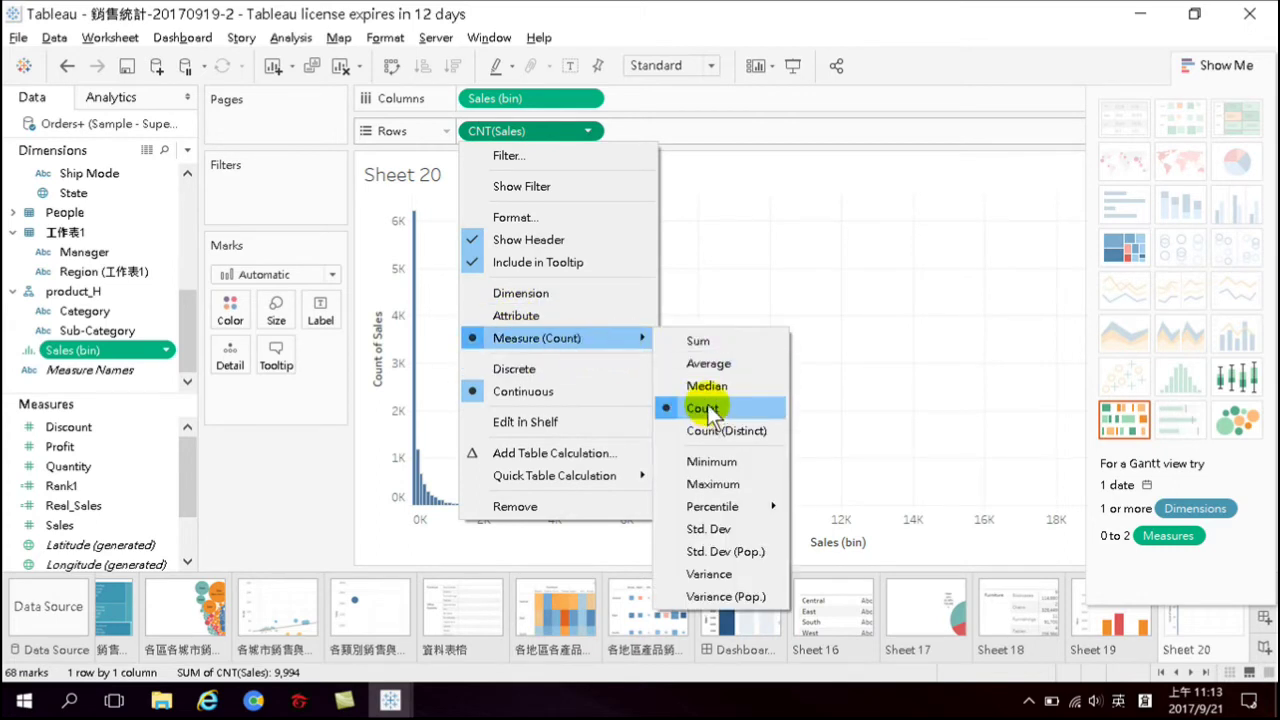
click(704, 341)
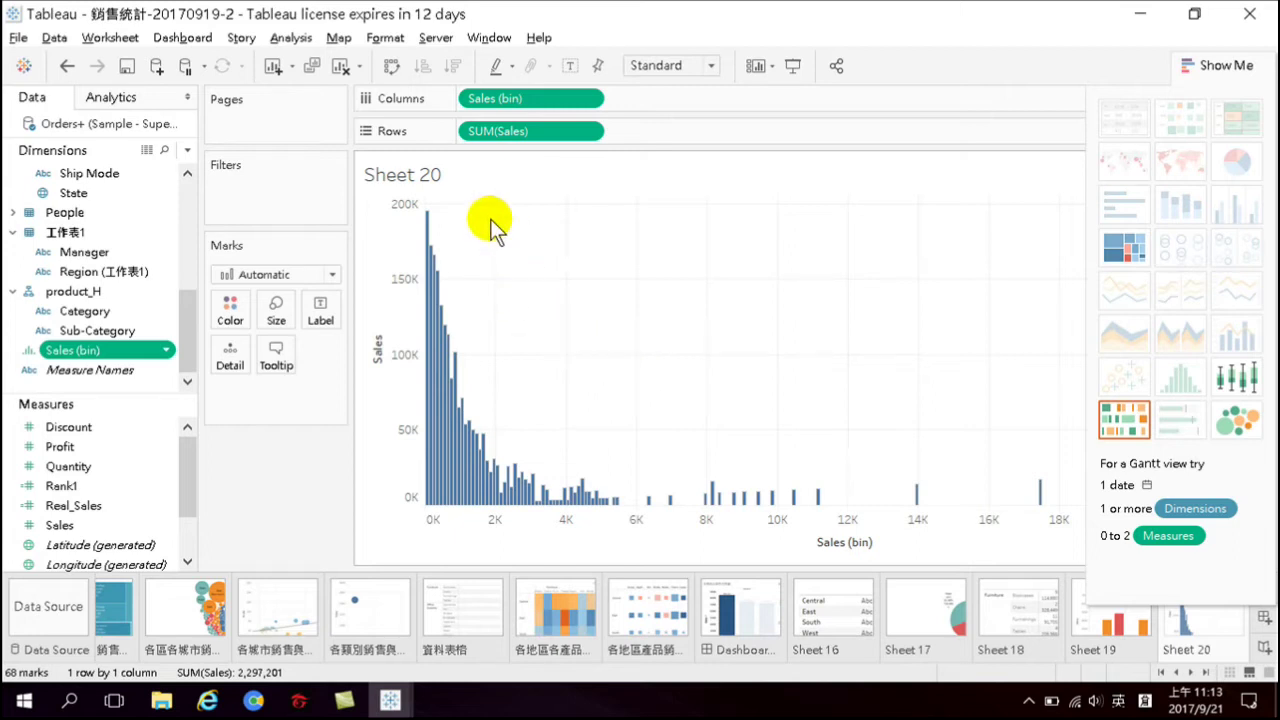
mouse_move(435, 242)
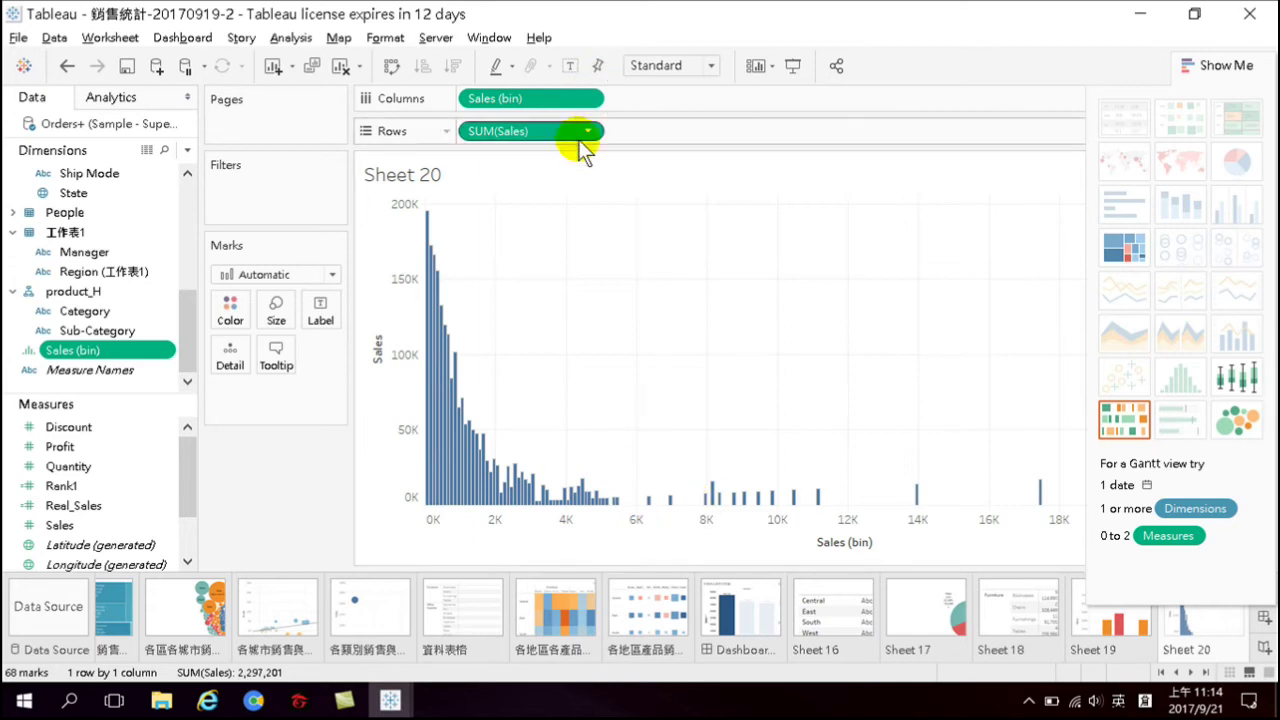
Start a new parameter for the bin size of Sales (bin) and name it "Sales (bin) Parameter1"
right_click(90, 342)
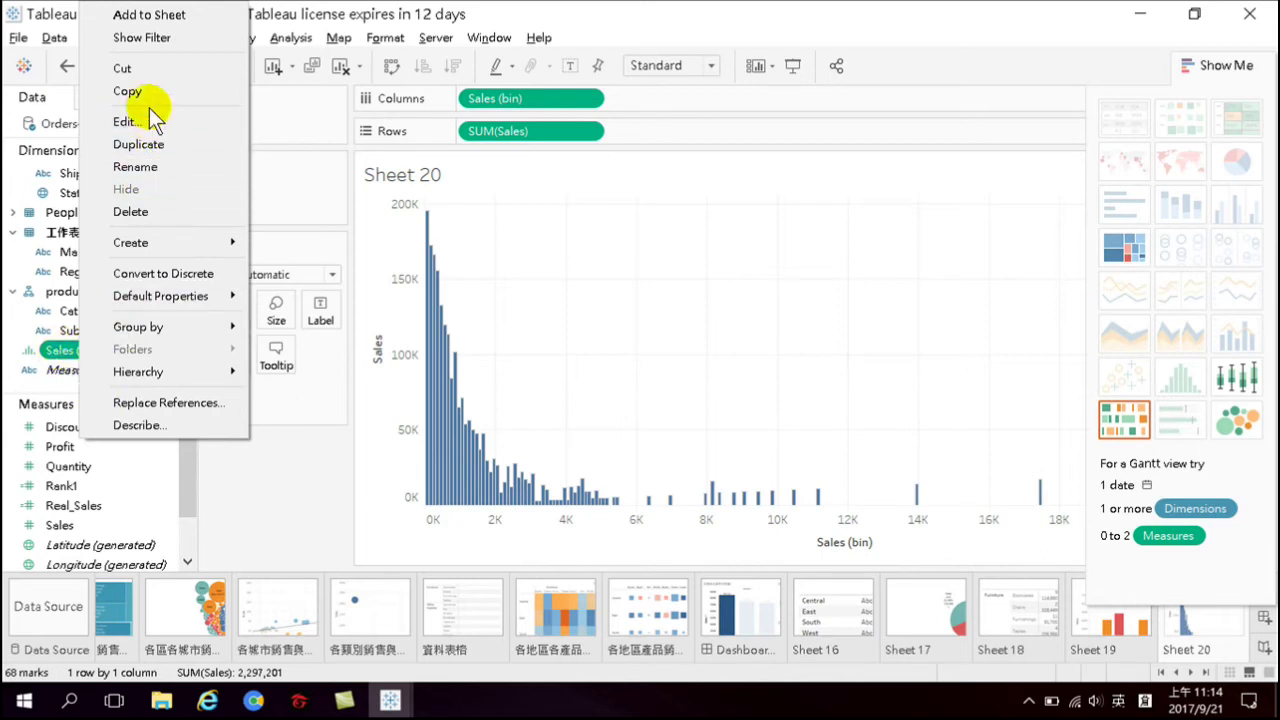
mouse_move(138, 250)
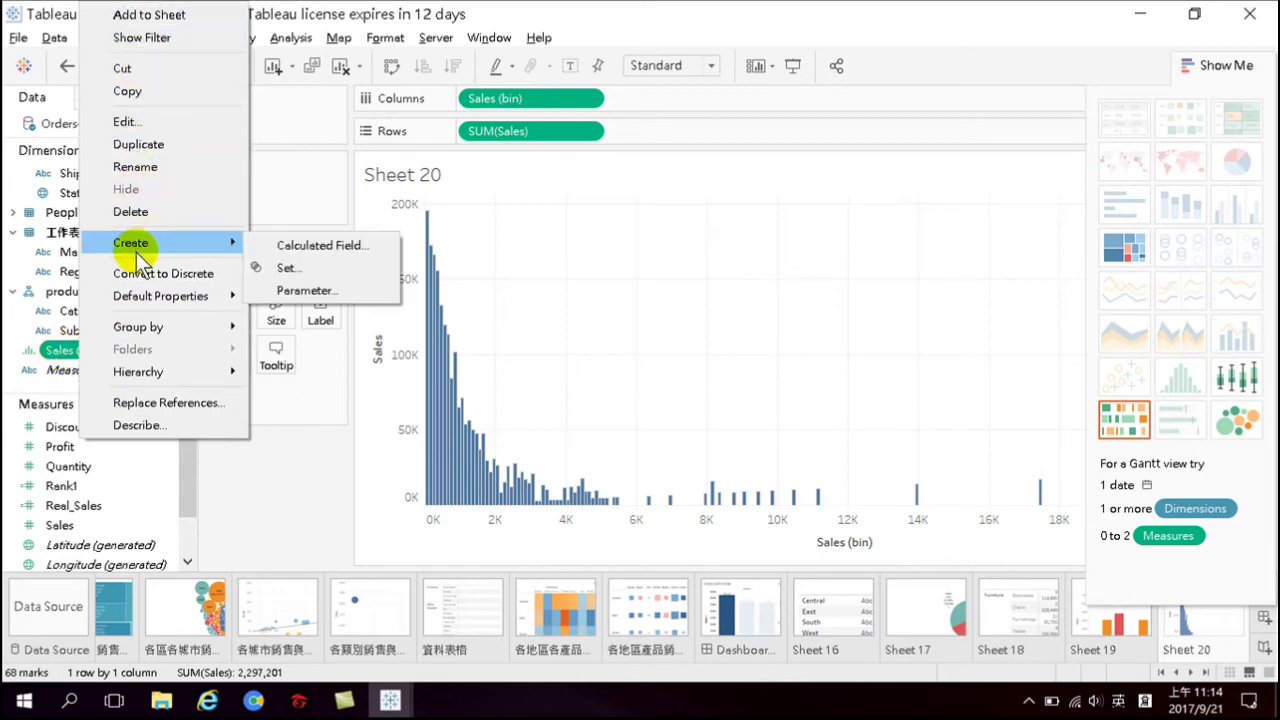
click(150, 122)
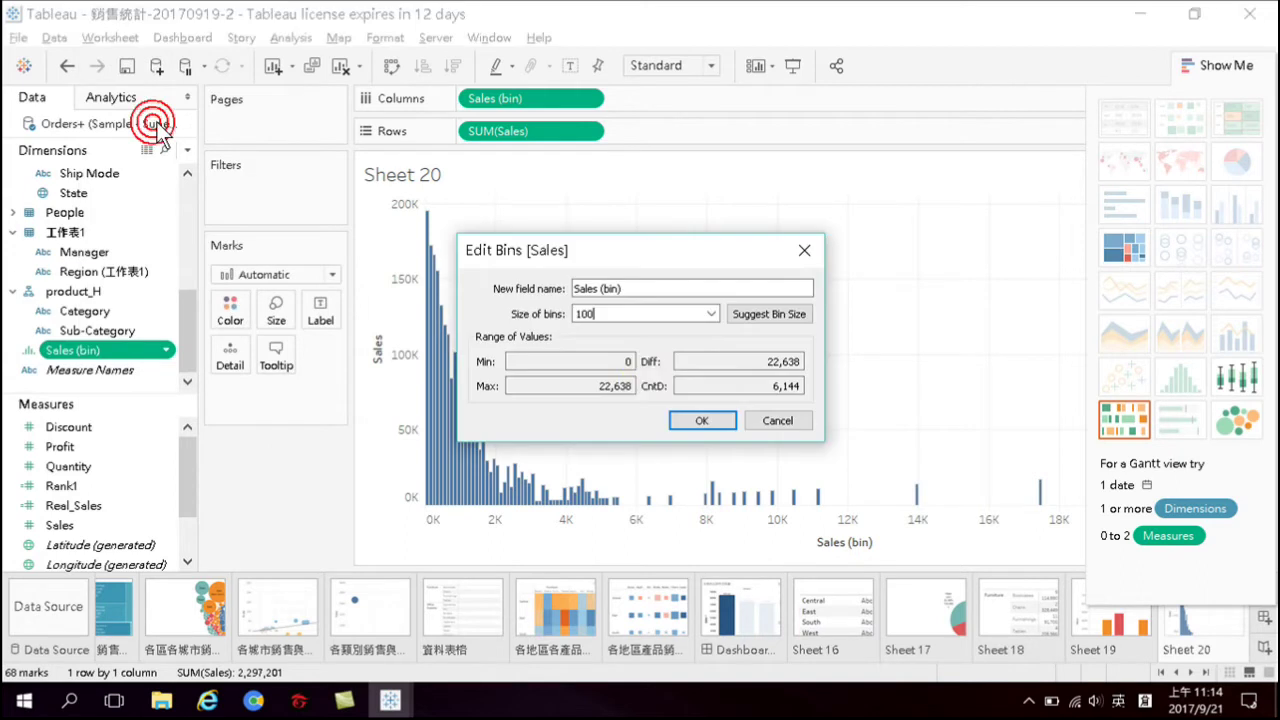
click(711, 314)
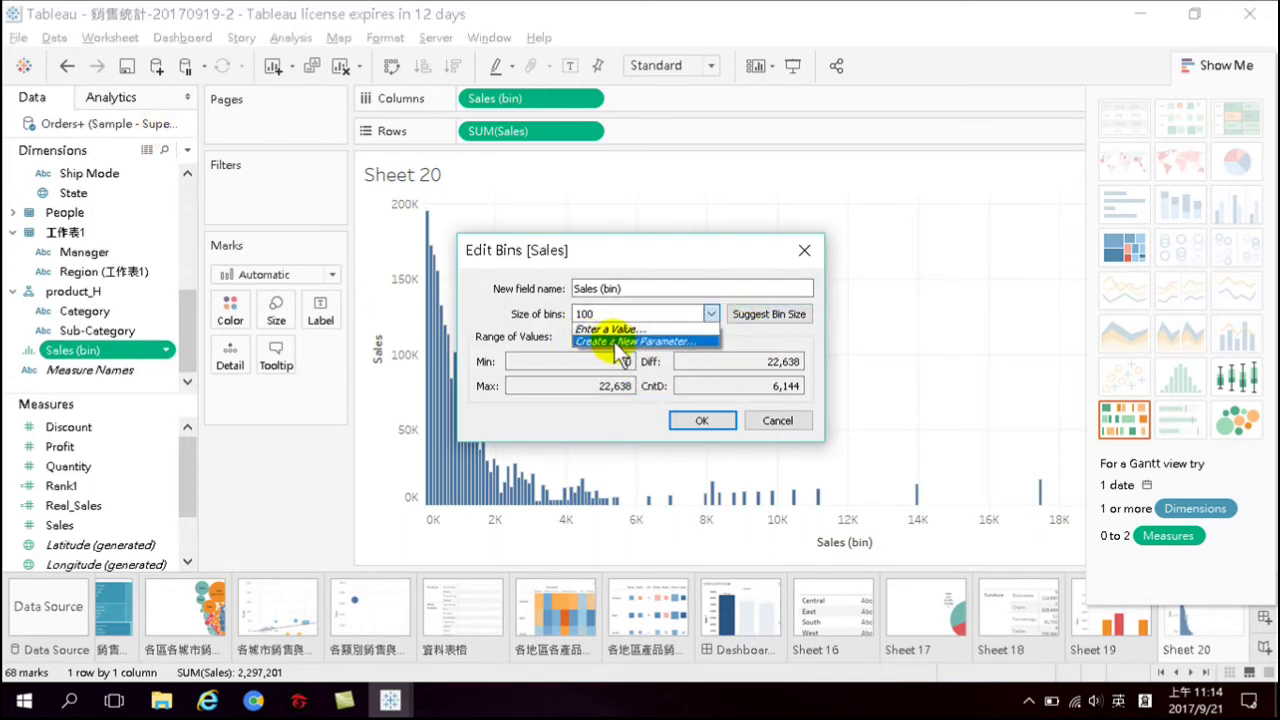
click(619, 342)
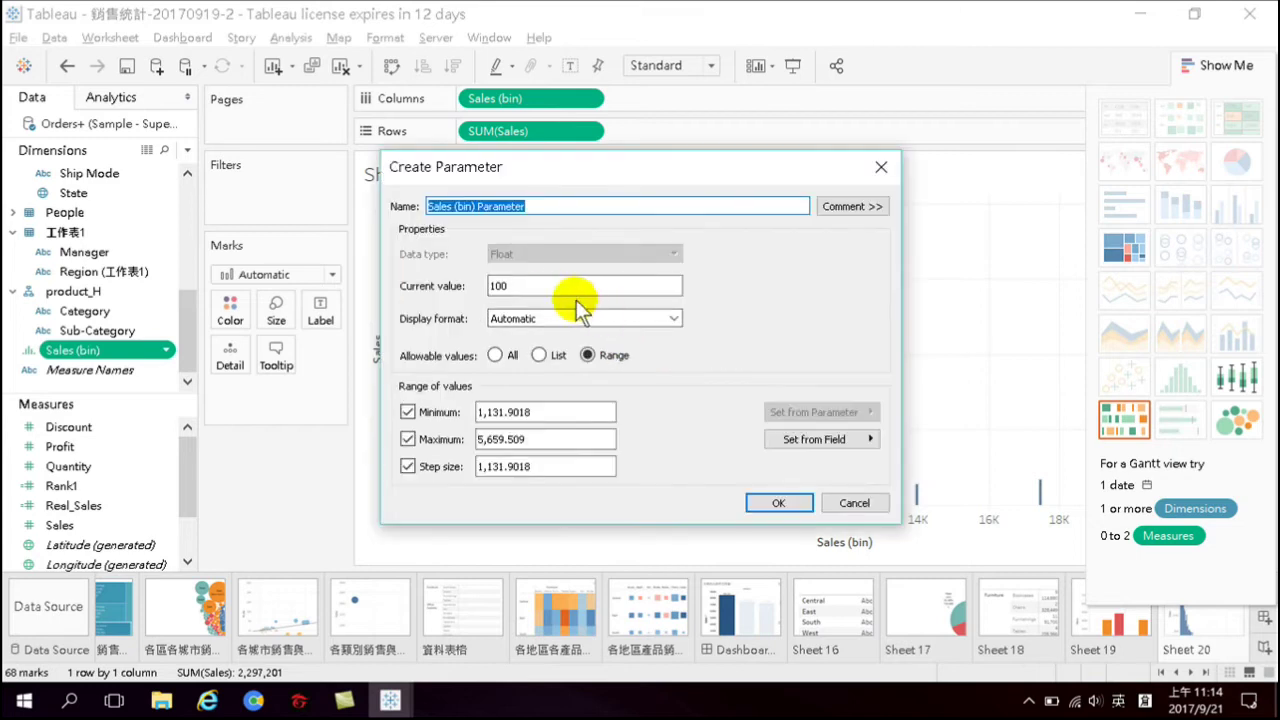
click(551, 204)
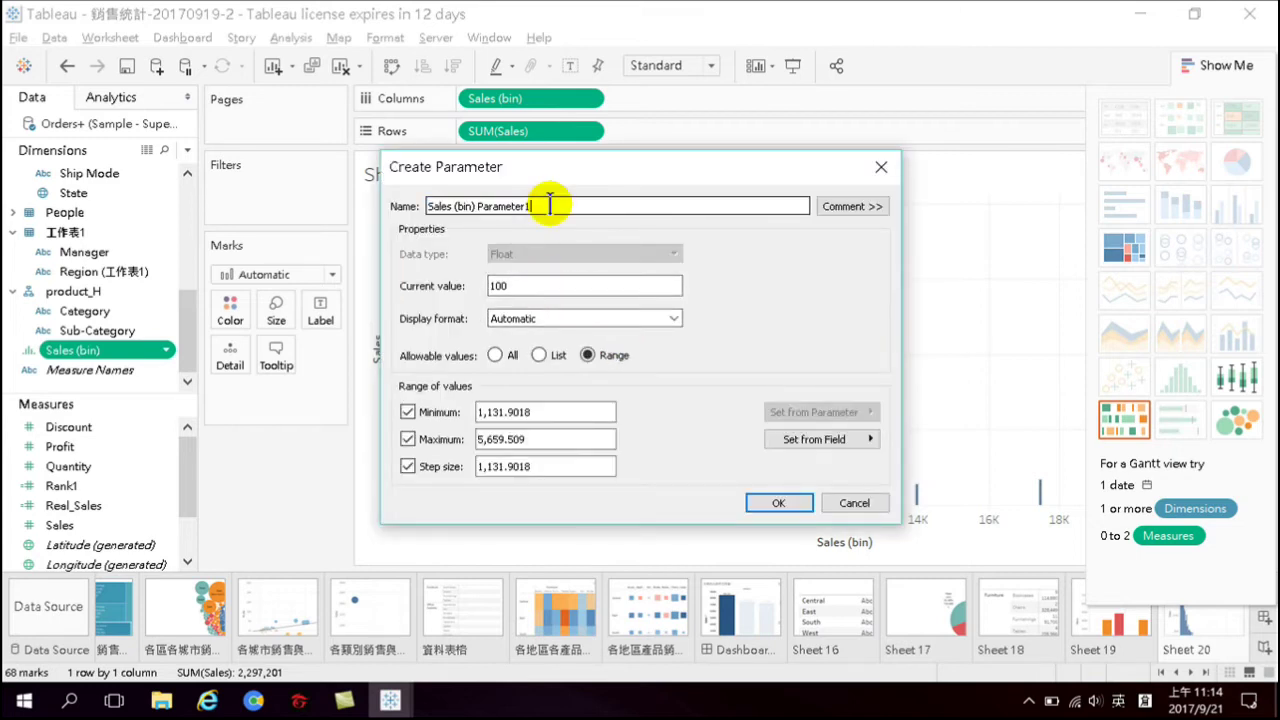
drag(623, 171, 904, 178)
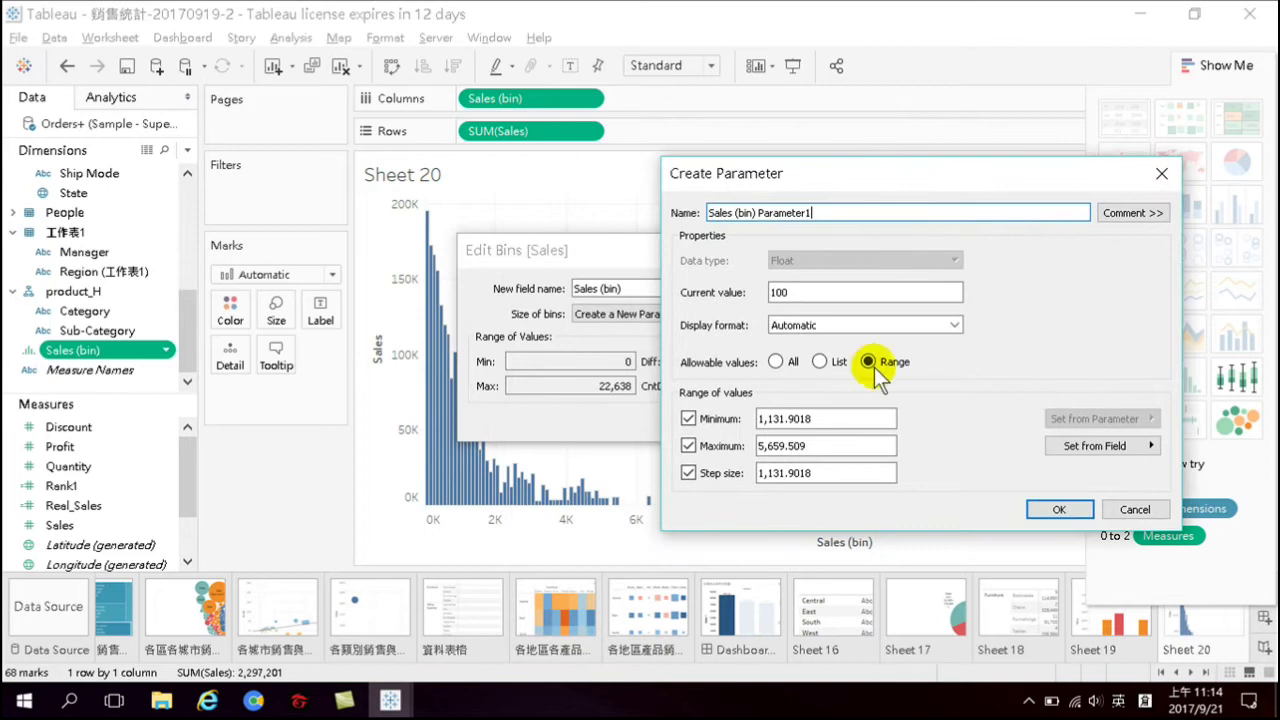
Set the parameter's maximum to 6000 and apply the parameter as the bin size of Sales (bin)
click(806, 445)
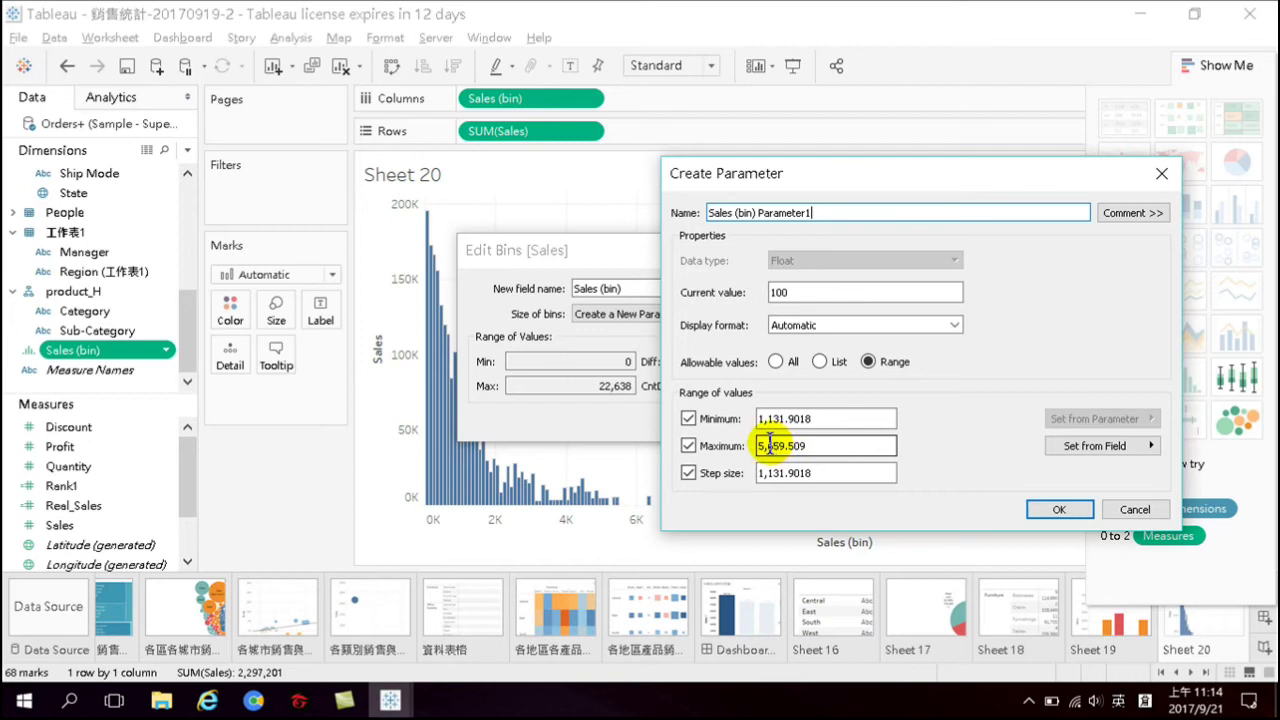
click(764, 419)
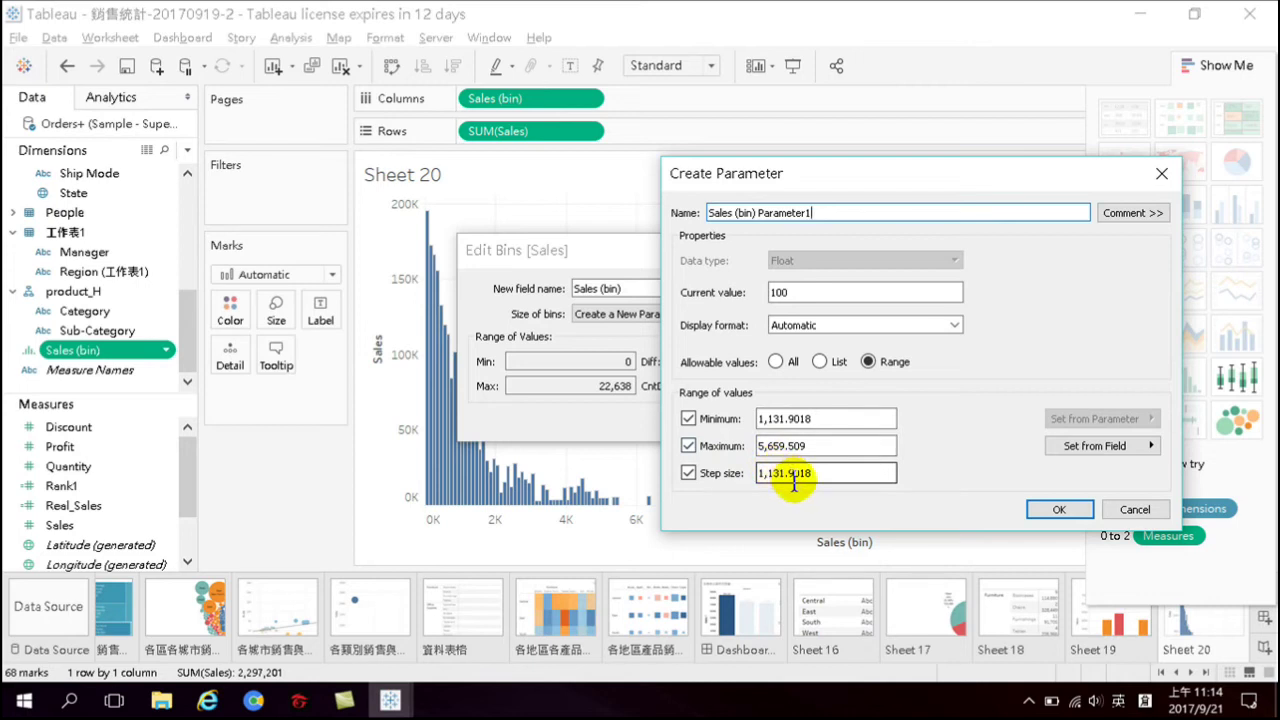
click(809, 446)
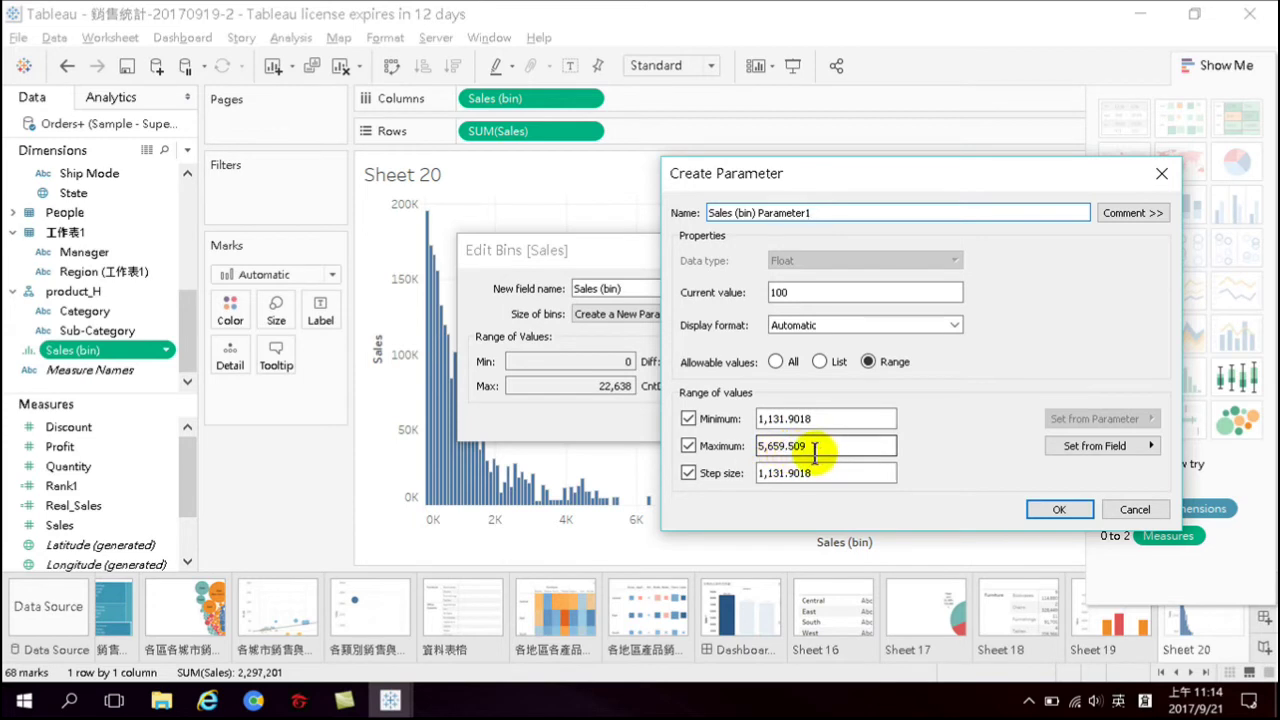
double_click(815, 447)
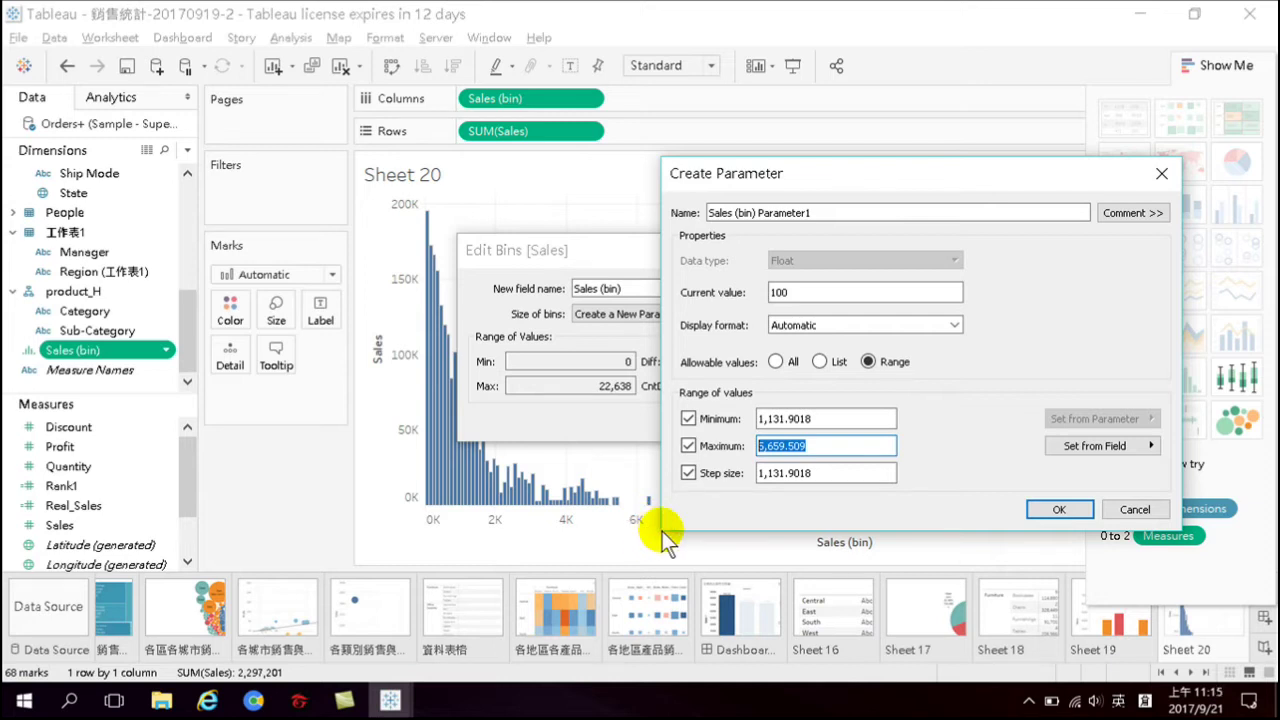
click(840, 418)
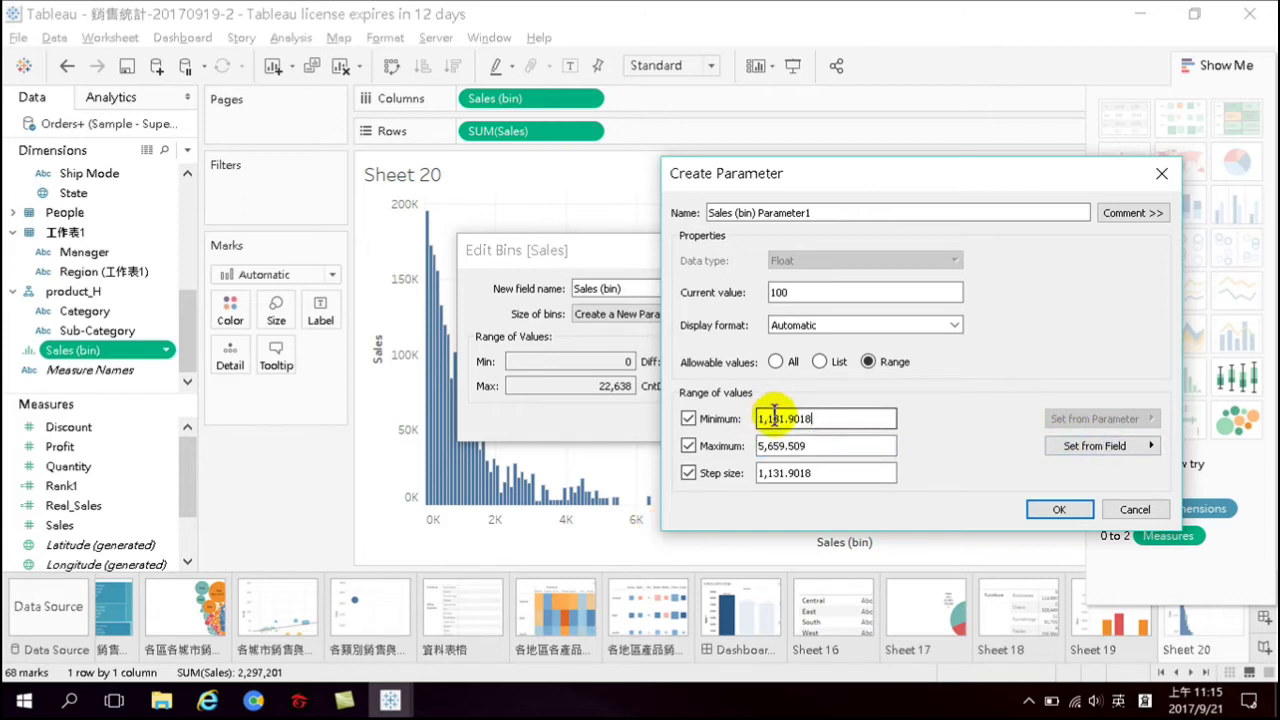
drag(790, 416, 723, 417)
click(818, 447)
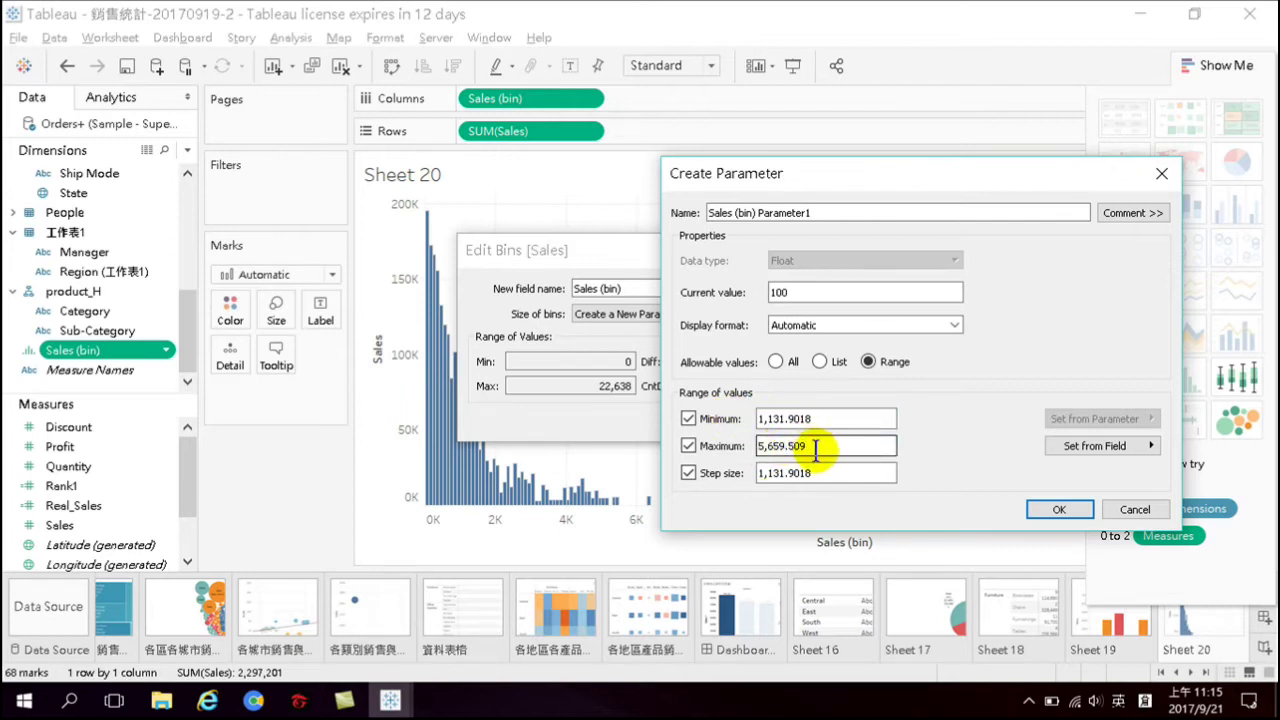
drag(827, 419, 791, 418)
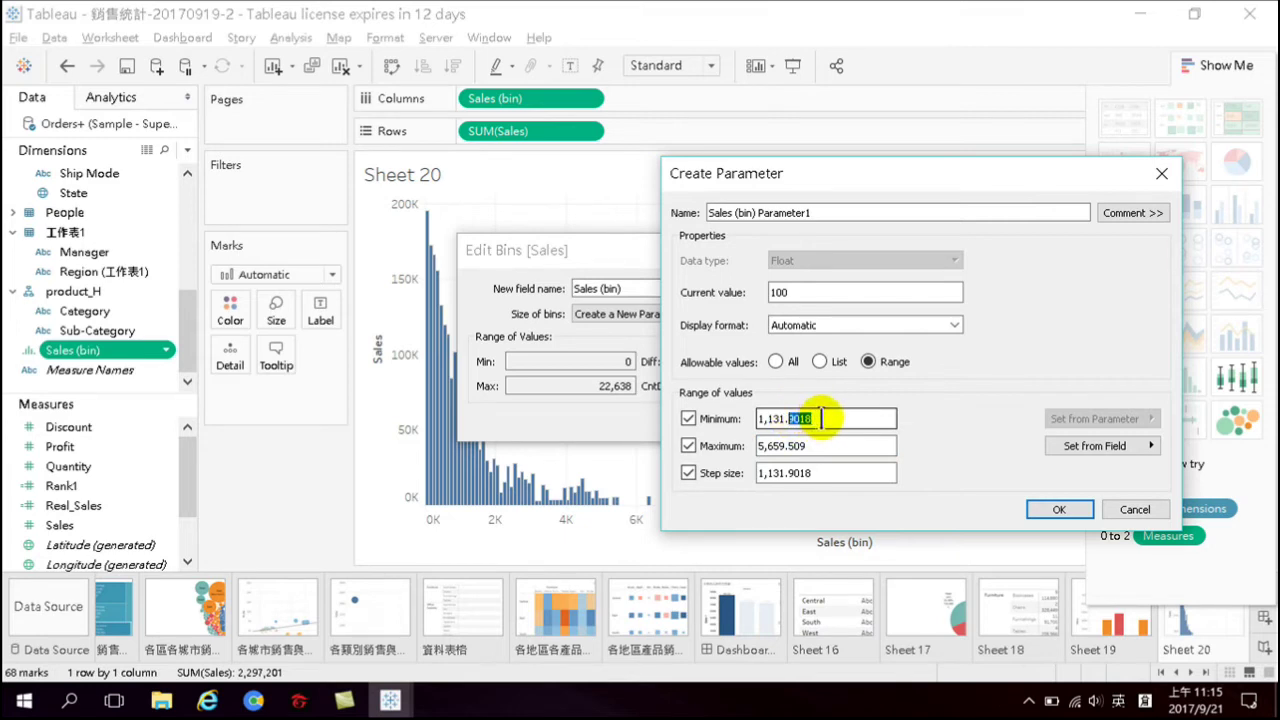
drag(812, 447, 718, 445)
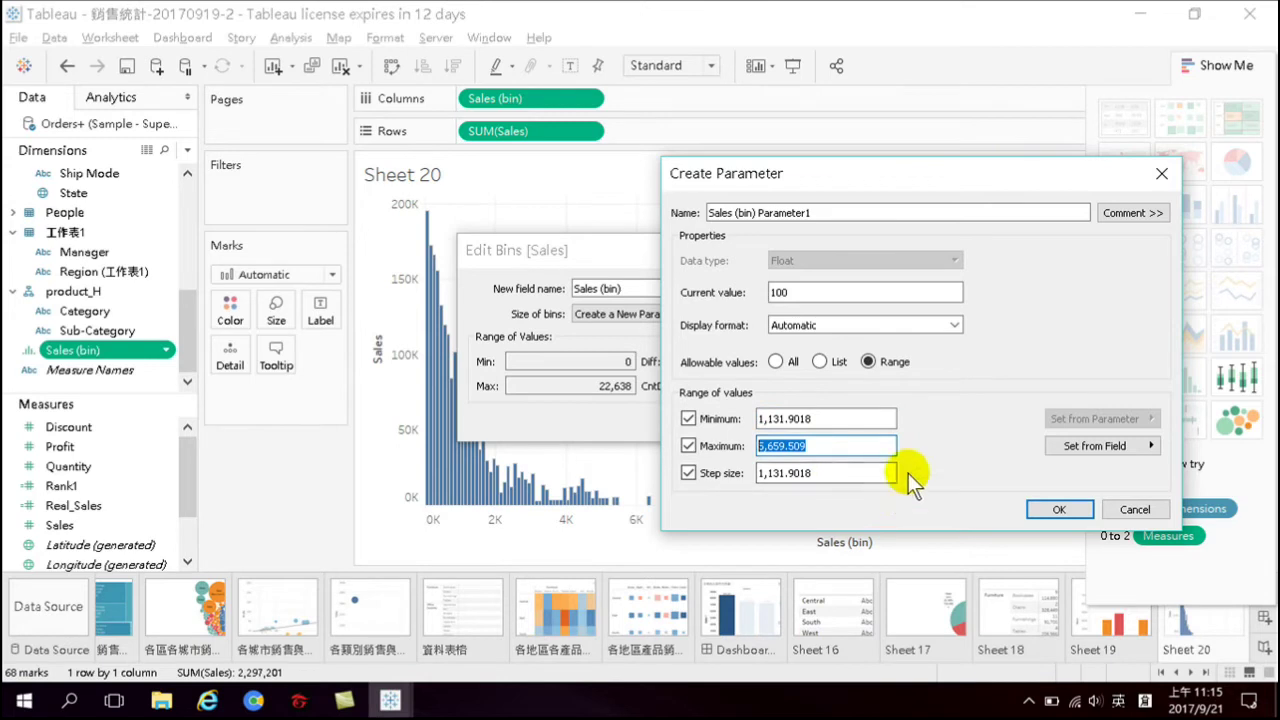
text(6000)
click(1059, 509)
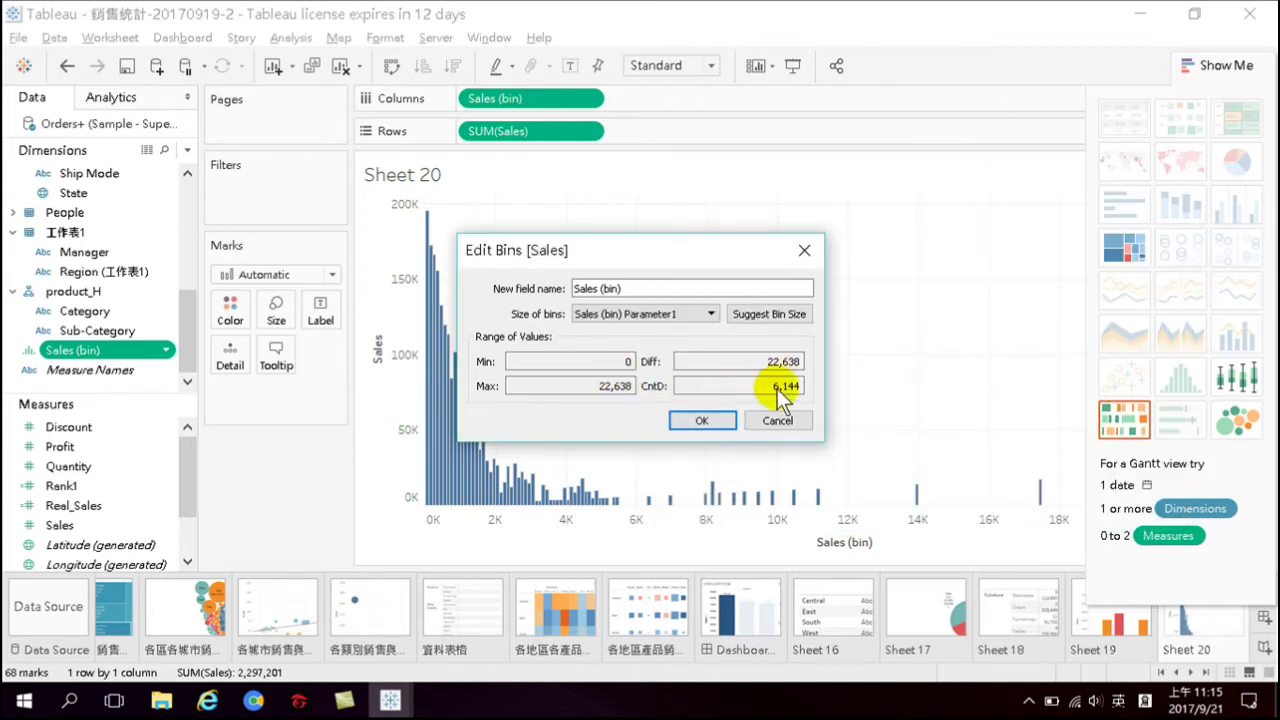
click(716, 420)
Hide the Show Me chart suggestions and inspect the Sales sum in the histogram's lowest bin
mouse_move(445, 224)
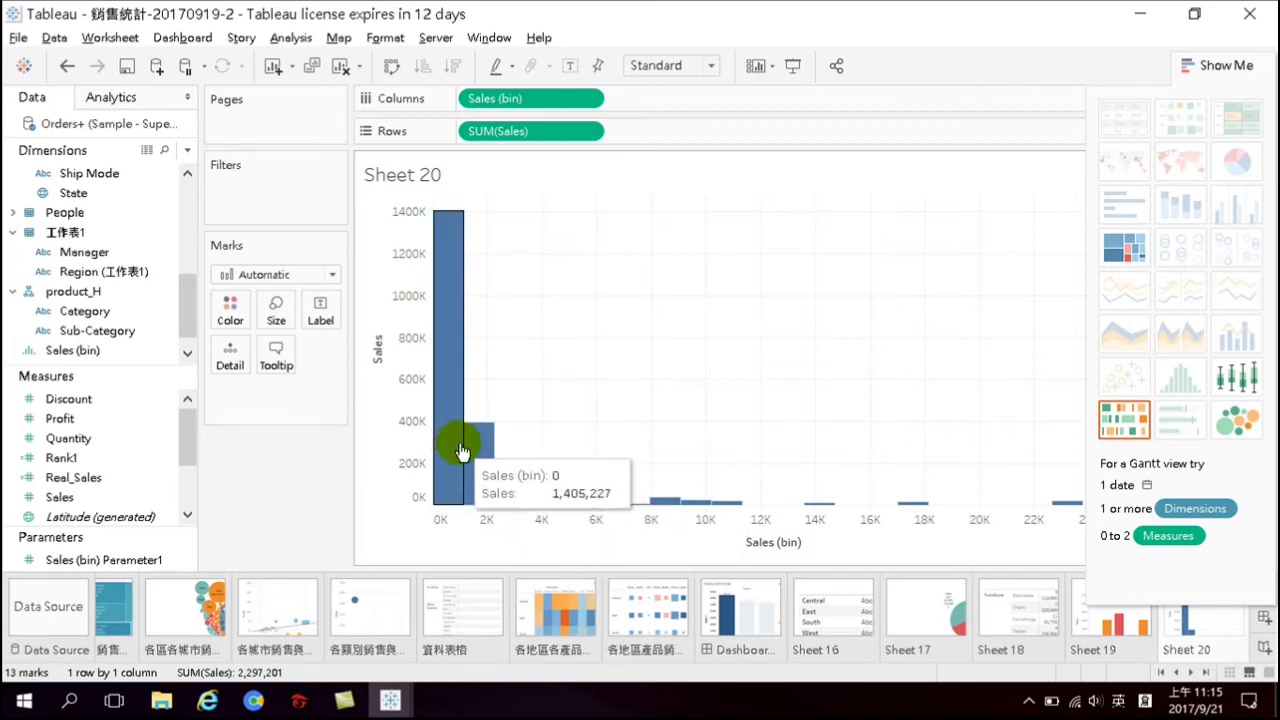
click(1232, 64)
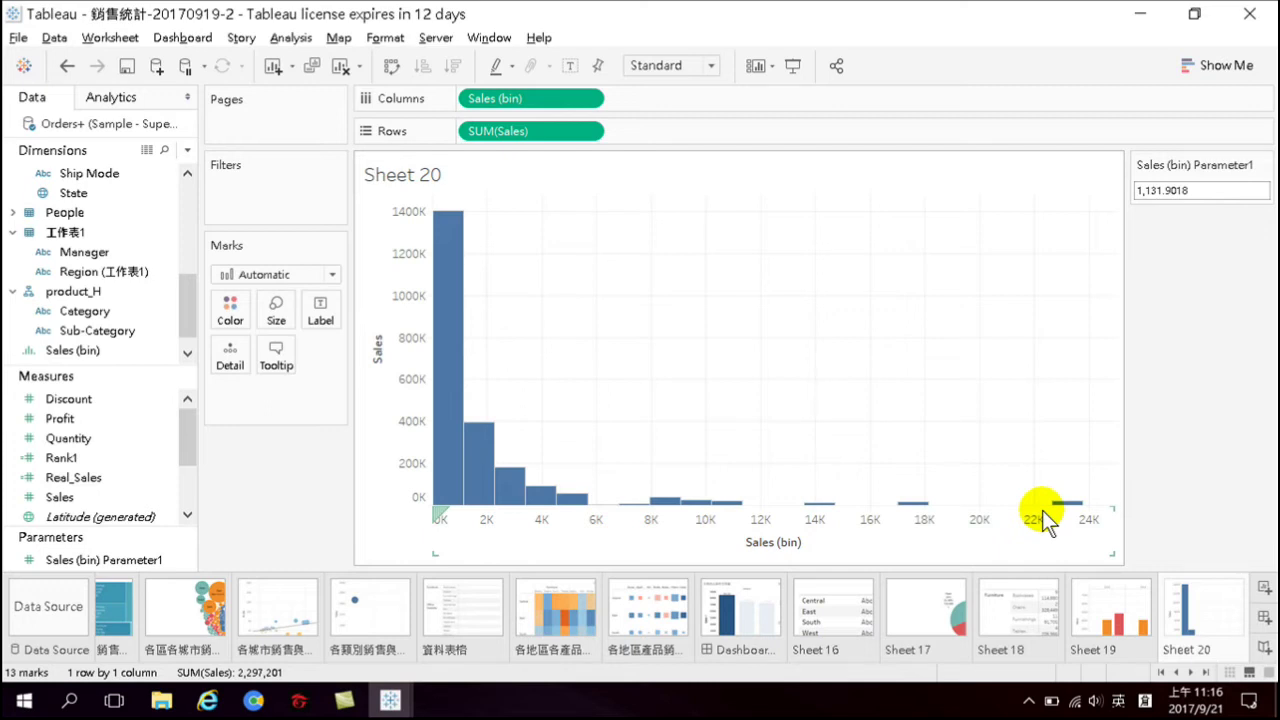
mouse_move(454, 314)
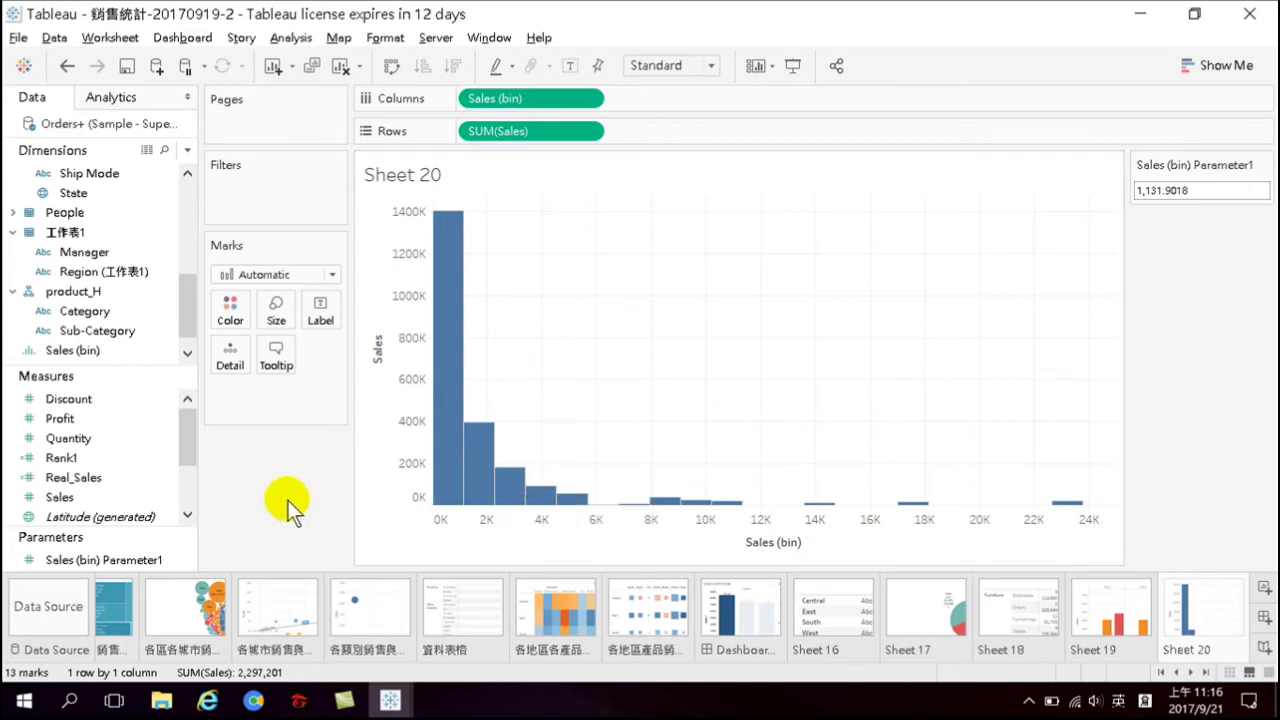
mouse_move(441, 395)
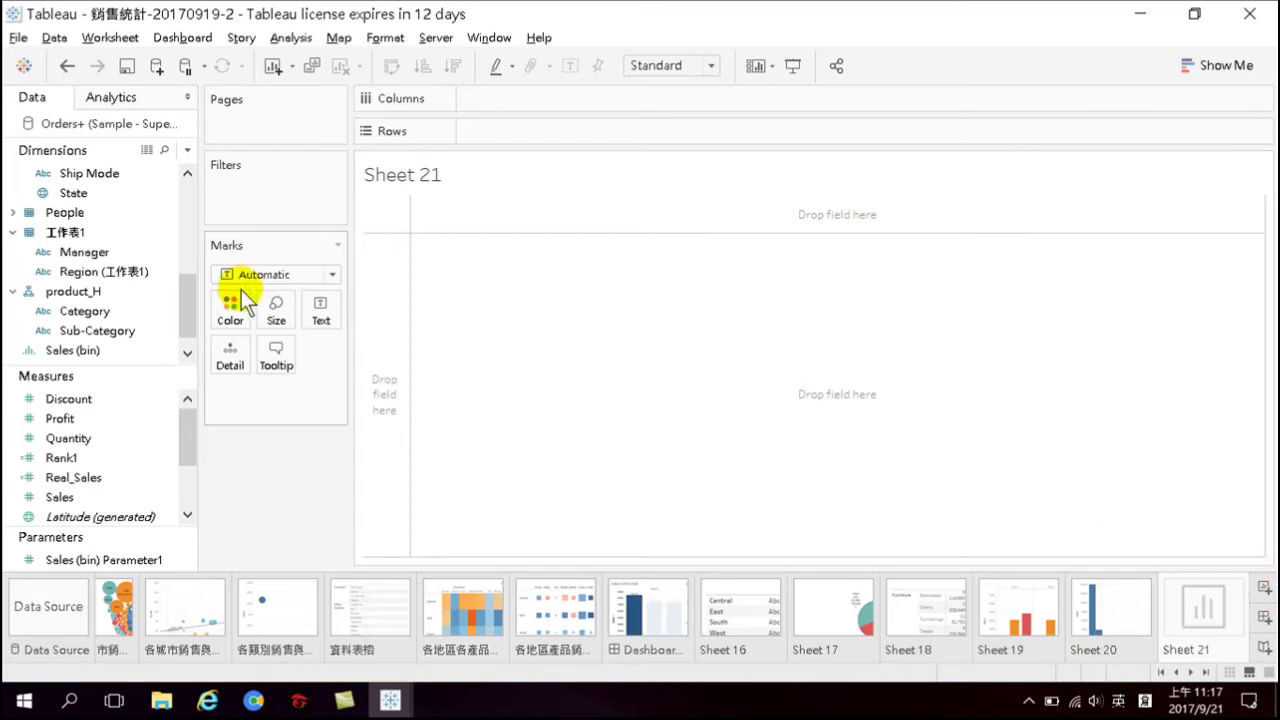
Plot the State dimension as a map on the empty Sheet 21
drag(189, 307, 187, 269)
scroll(194, 248, up, 1)
click(55, 310)
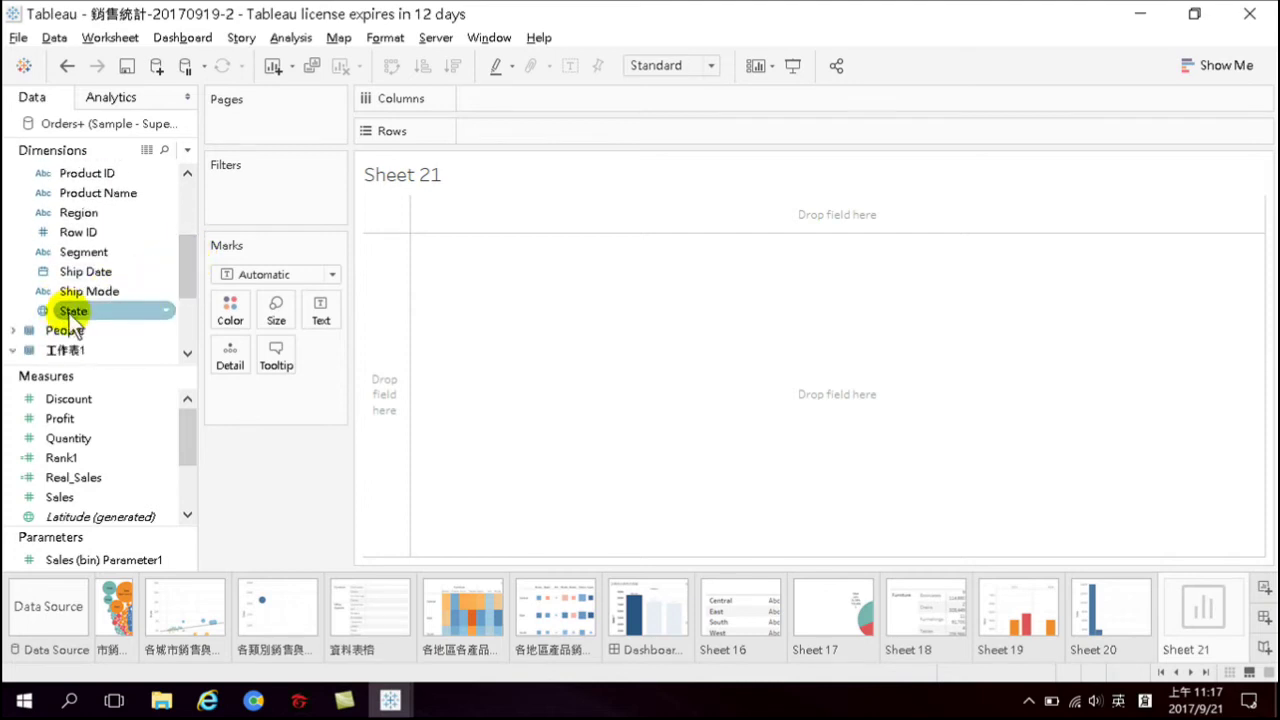
double_click(76, 310)
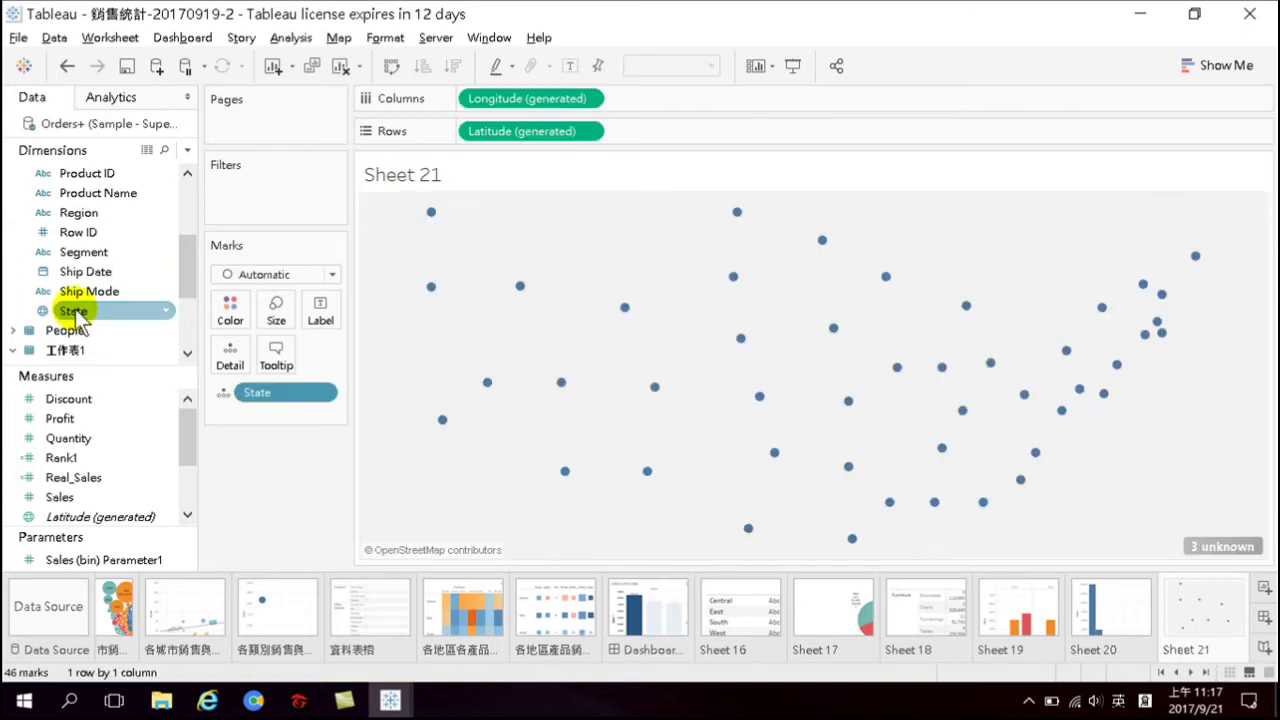
click(100, 292)
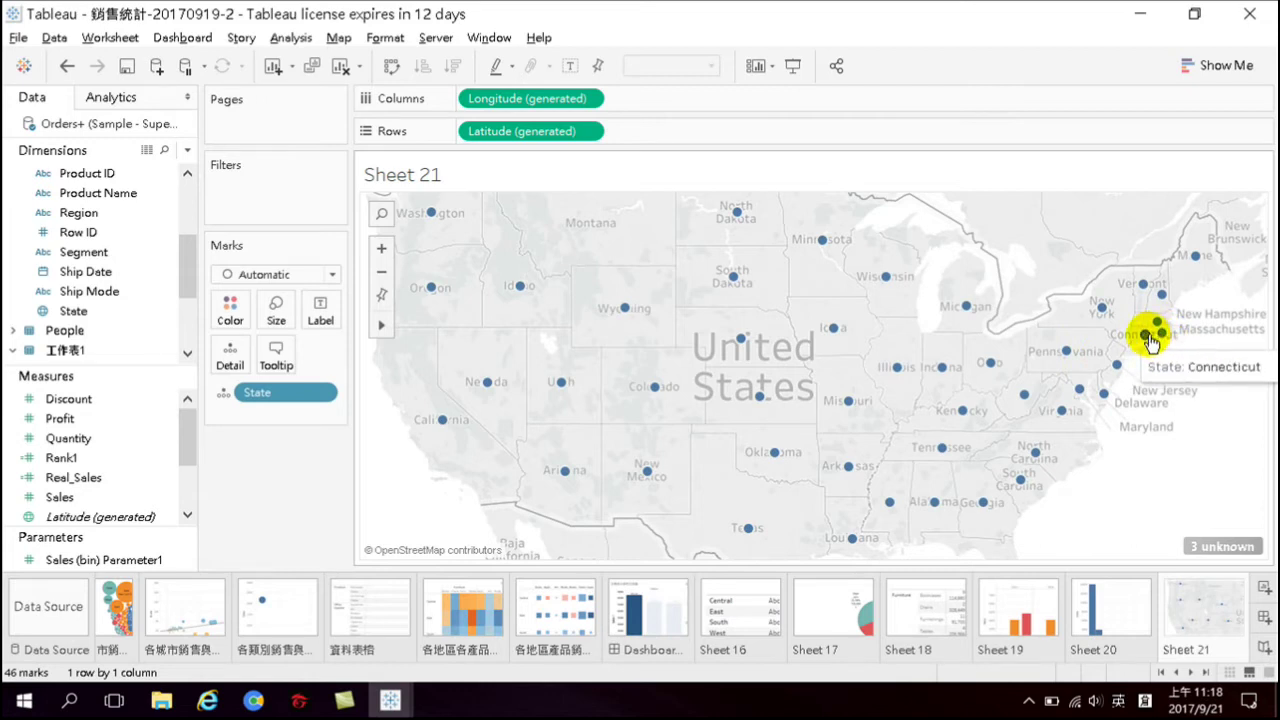
Size the state marks on the map by Sales and inspect the sales of New York and California
click(60, 497)
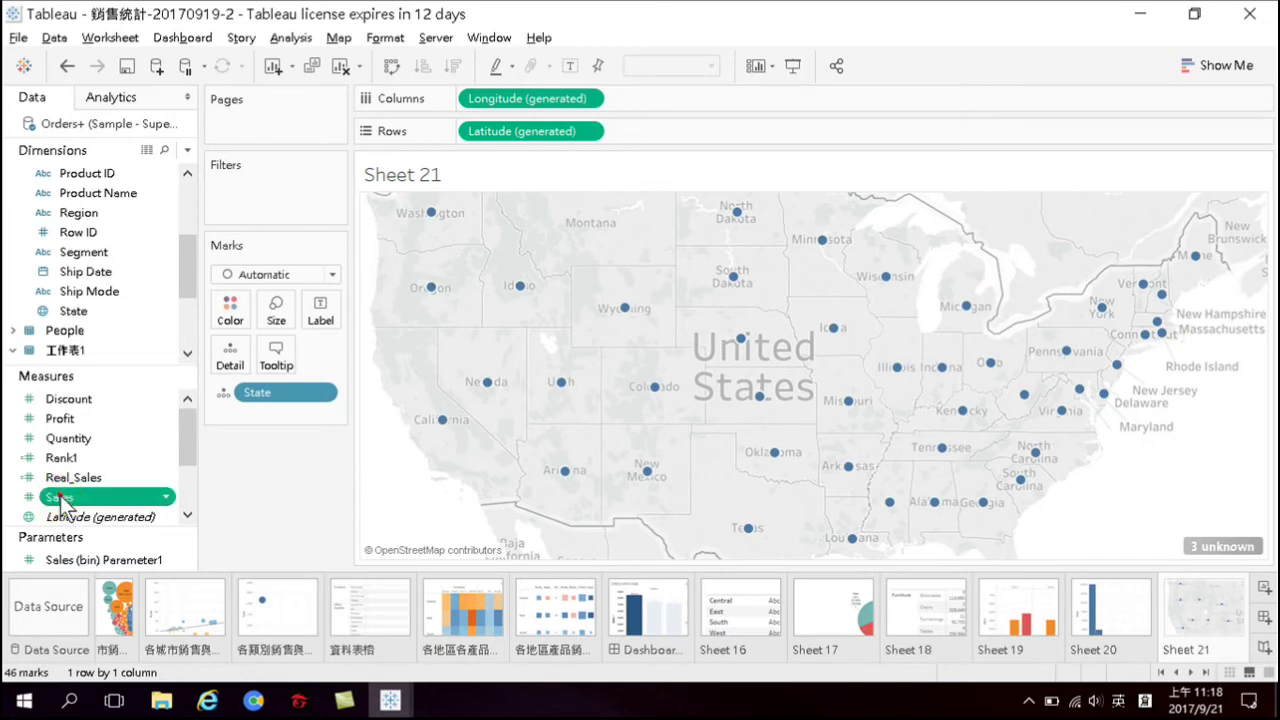
double_click(60, 497)
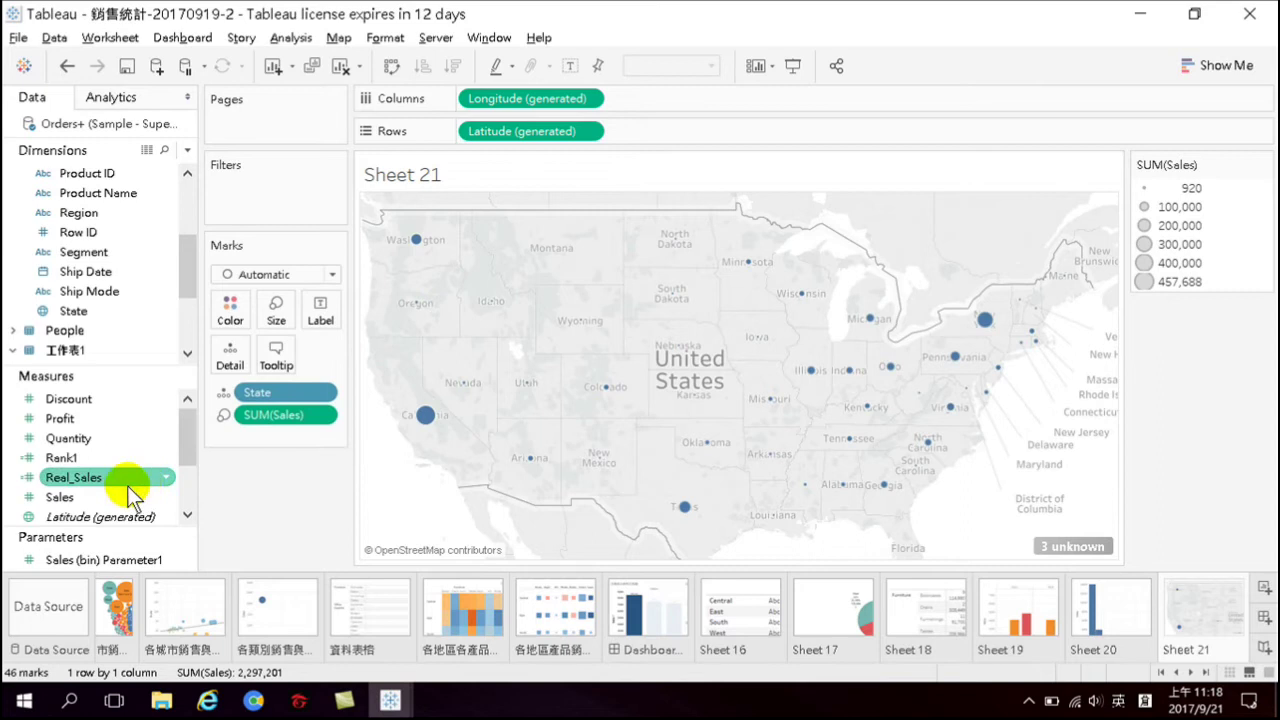
mouse_move(990, 320)
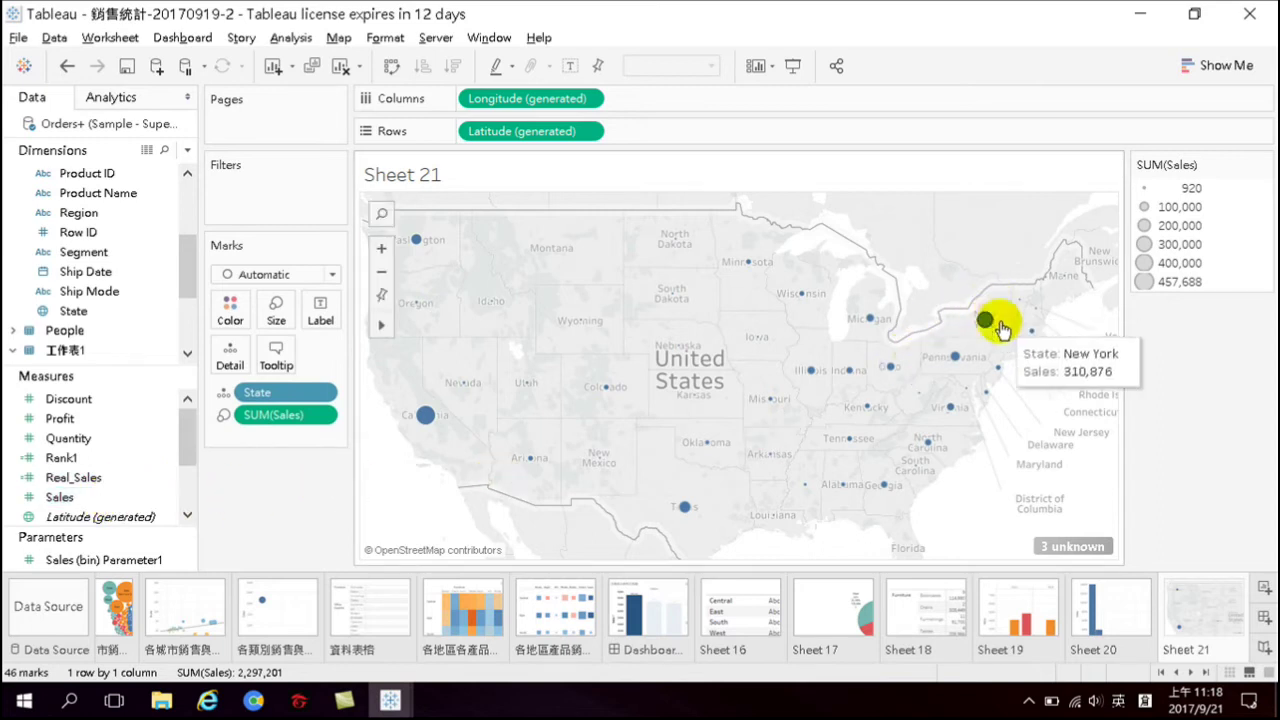
mouse_move(428, 420)
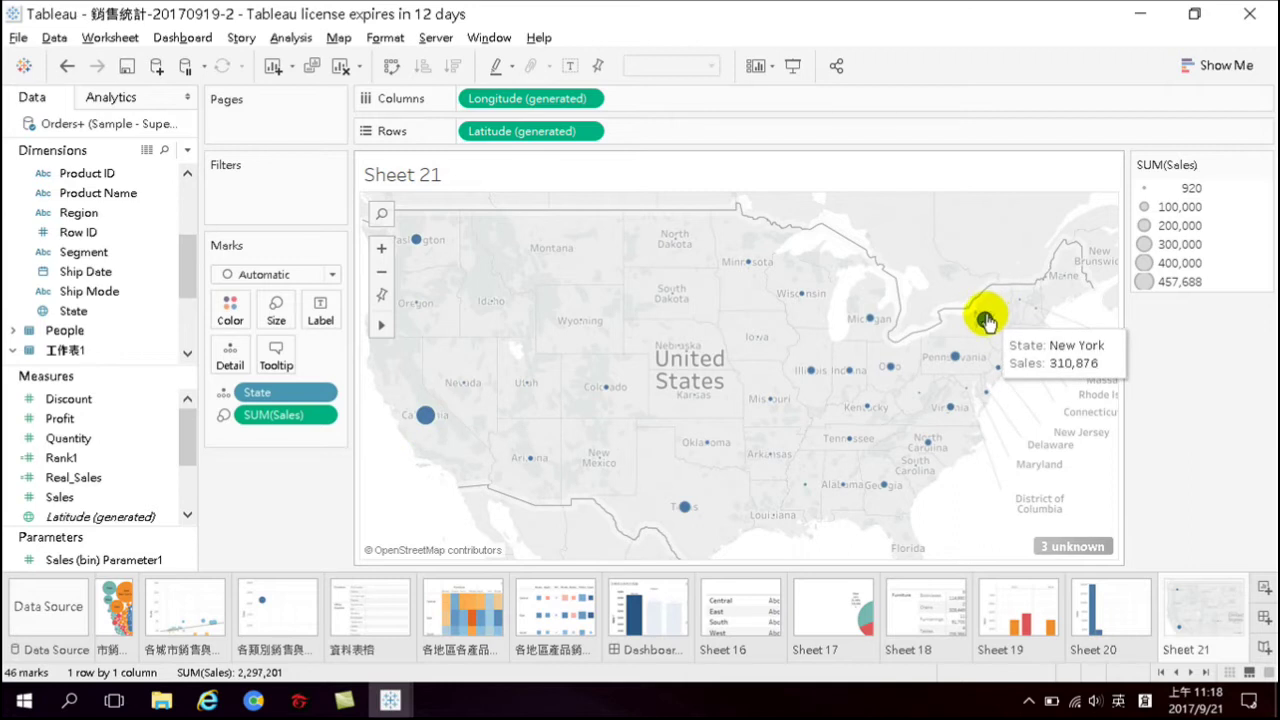
mouse_move(886, 380)
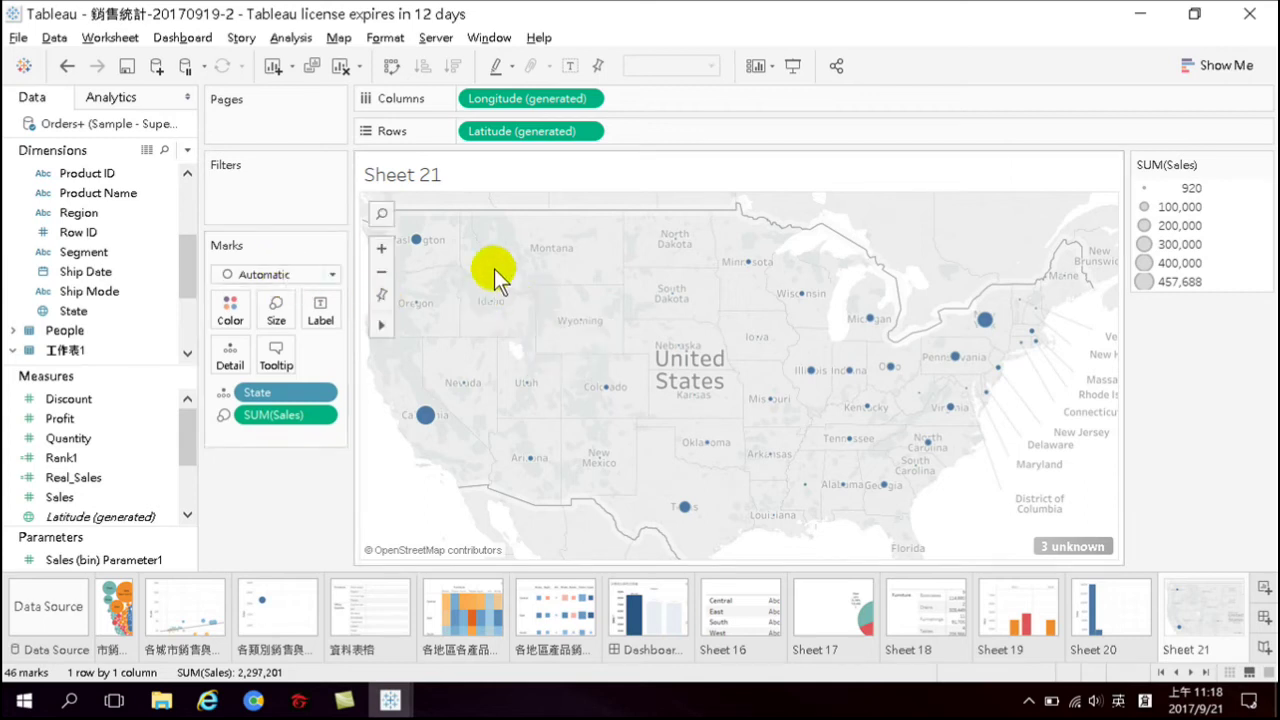
Change the map's mark type to Filled Map
click(332, 274)
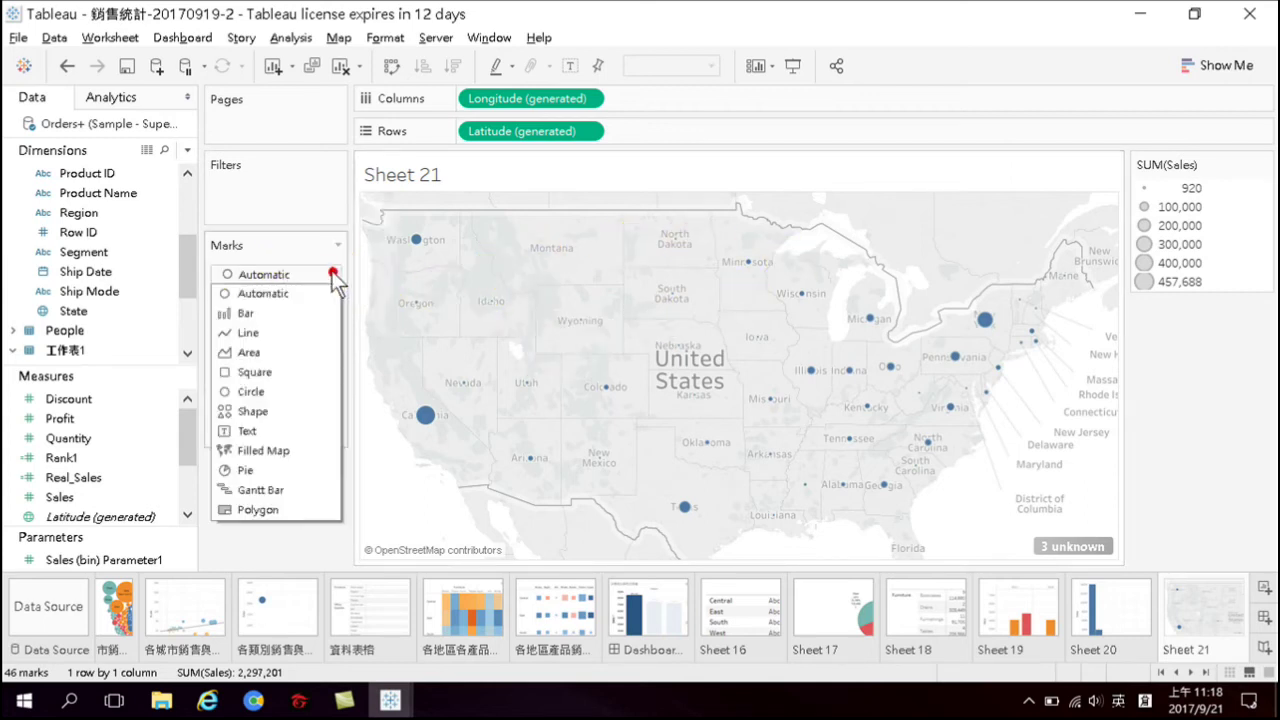
click(327, 271)
click(330, 272)
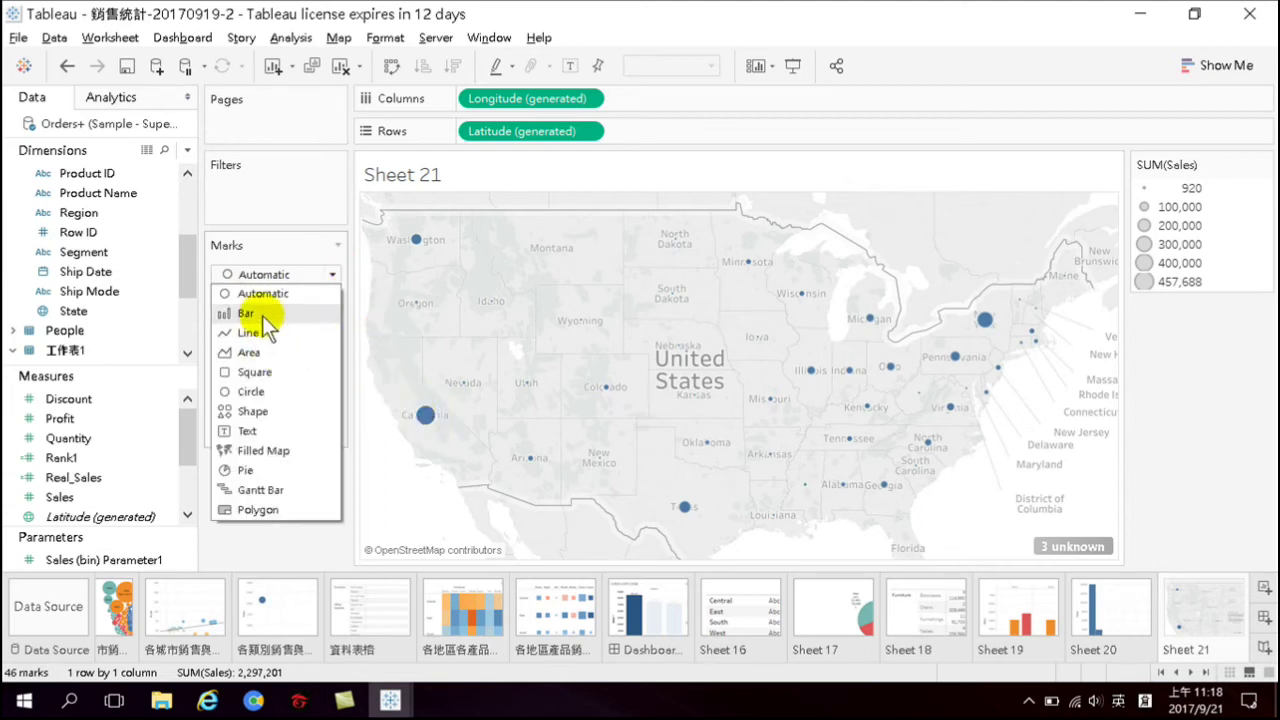
click(269, 451)
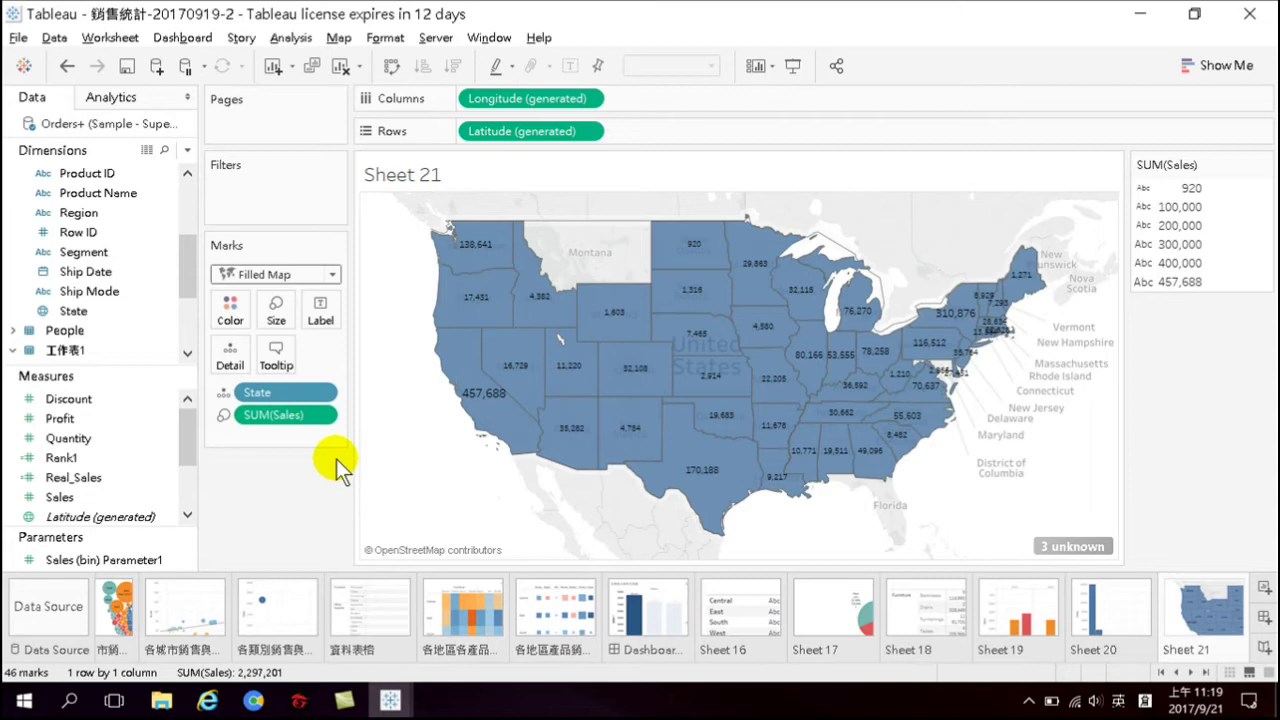
Move SUM(Sales) from mark size to color so the states are shaded by sales, and check individual states' values
mouse_move(467, 356)
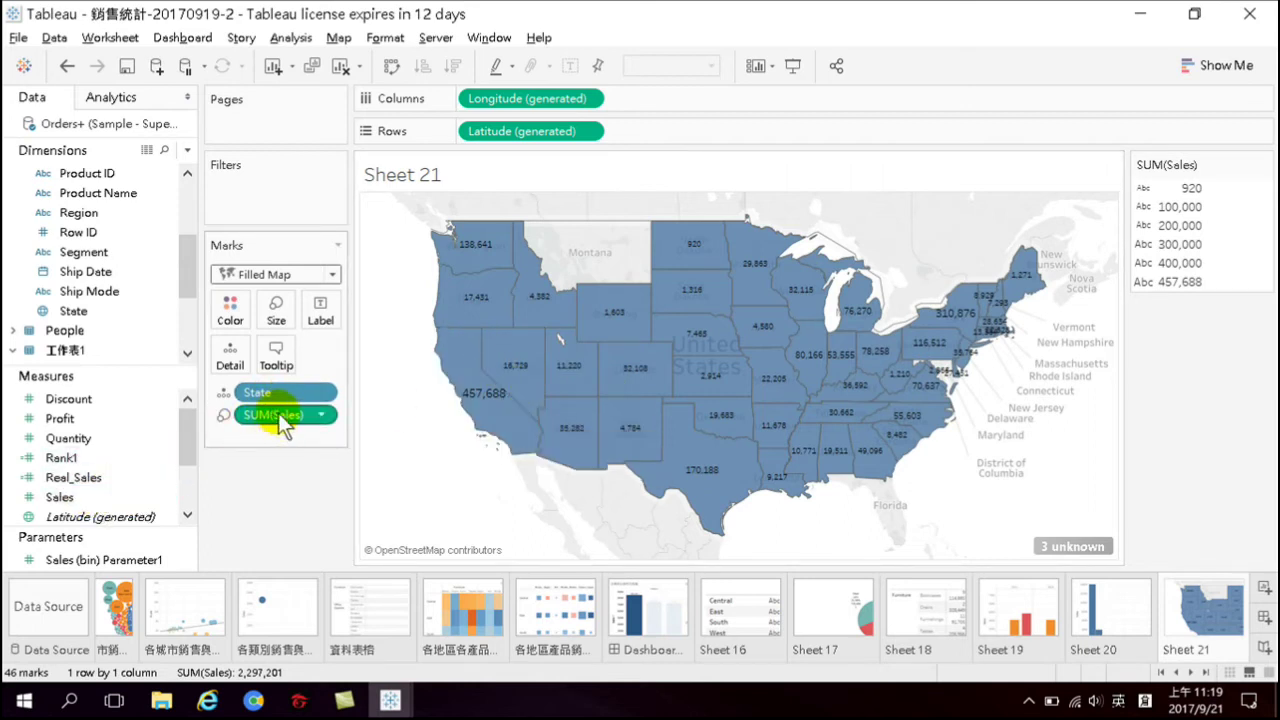
mouse_move(497, 395)
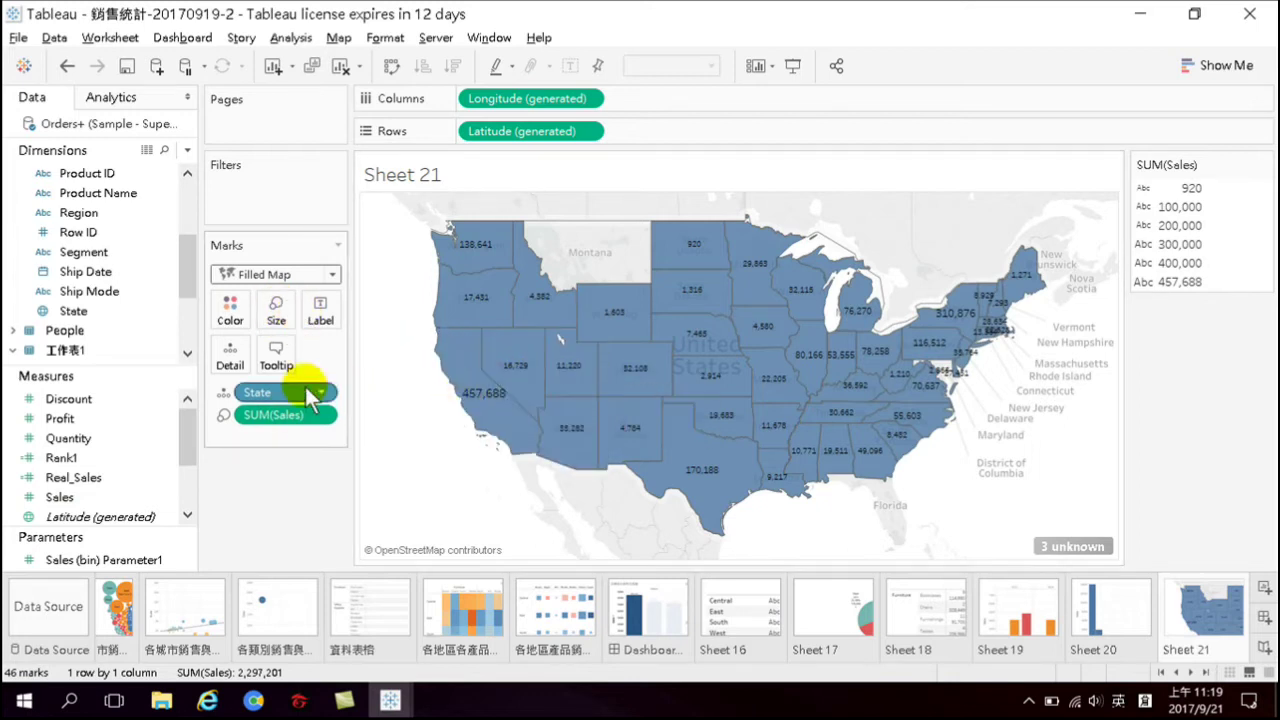
drag(284, 414, 237, 318)
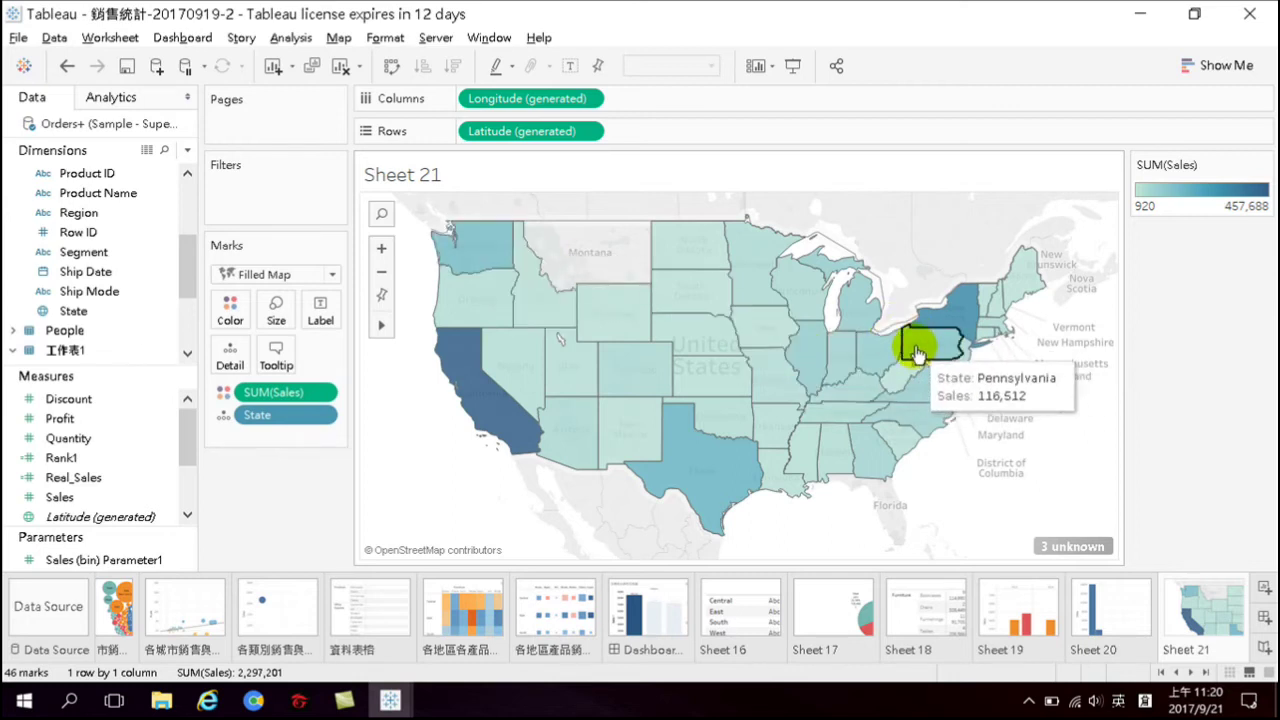
right_click(470, 252)
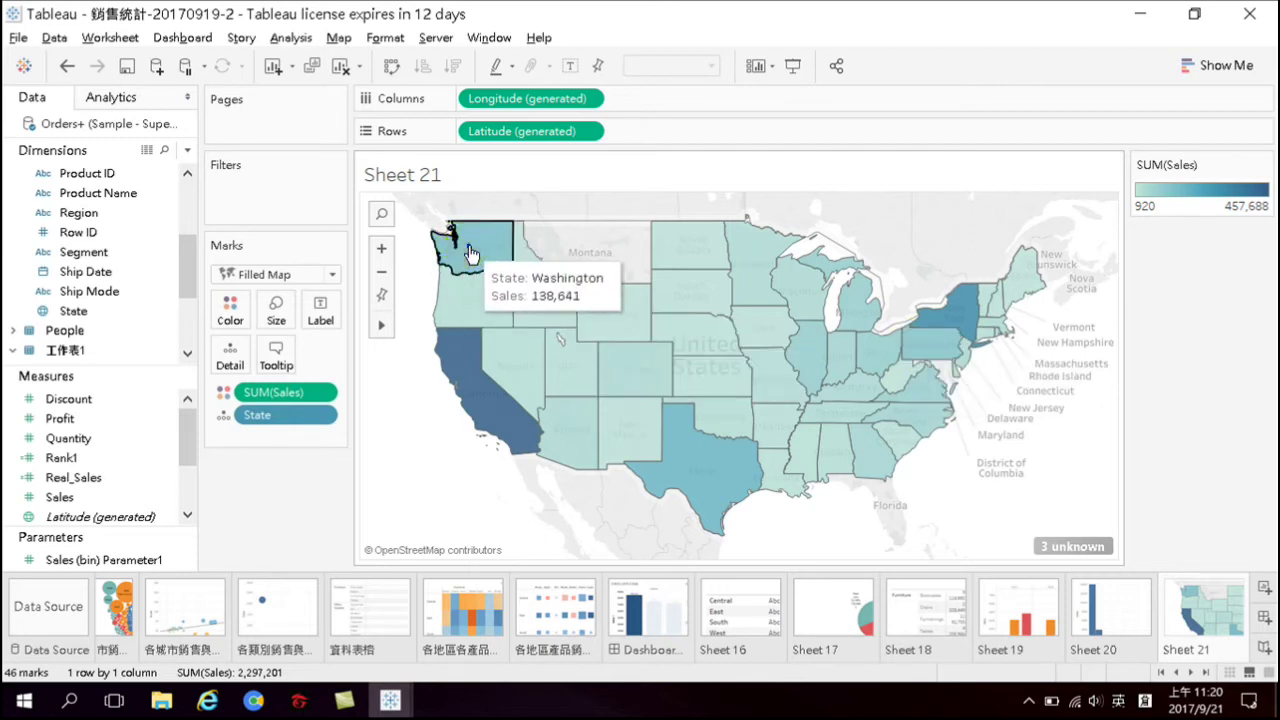
Color the states on the map by Profit instead of Sales
click(430, 270)
mouse_move(460, 250)
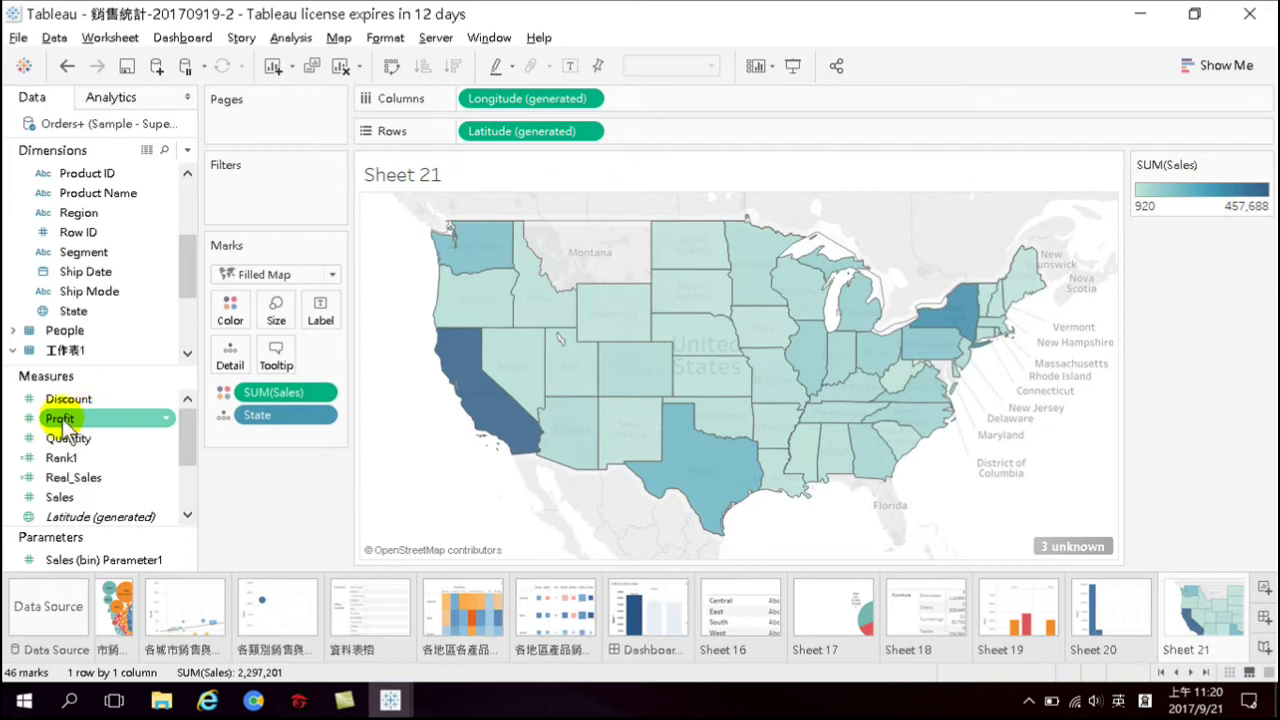
drag(62, 419, 228, 316)
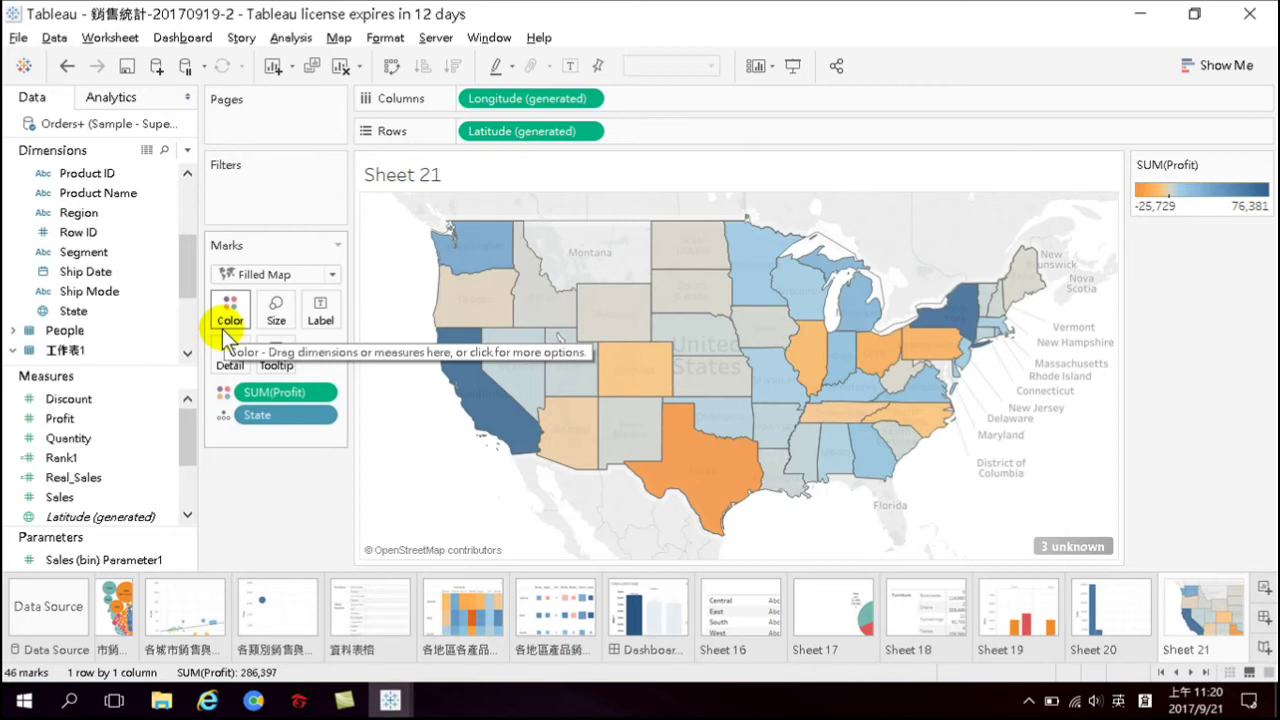
click(125, 420)
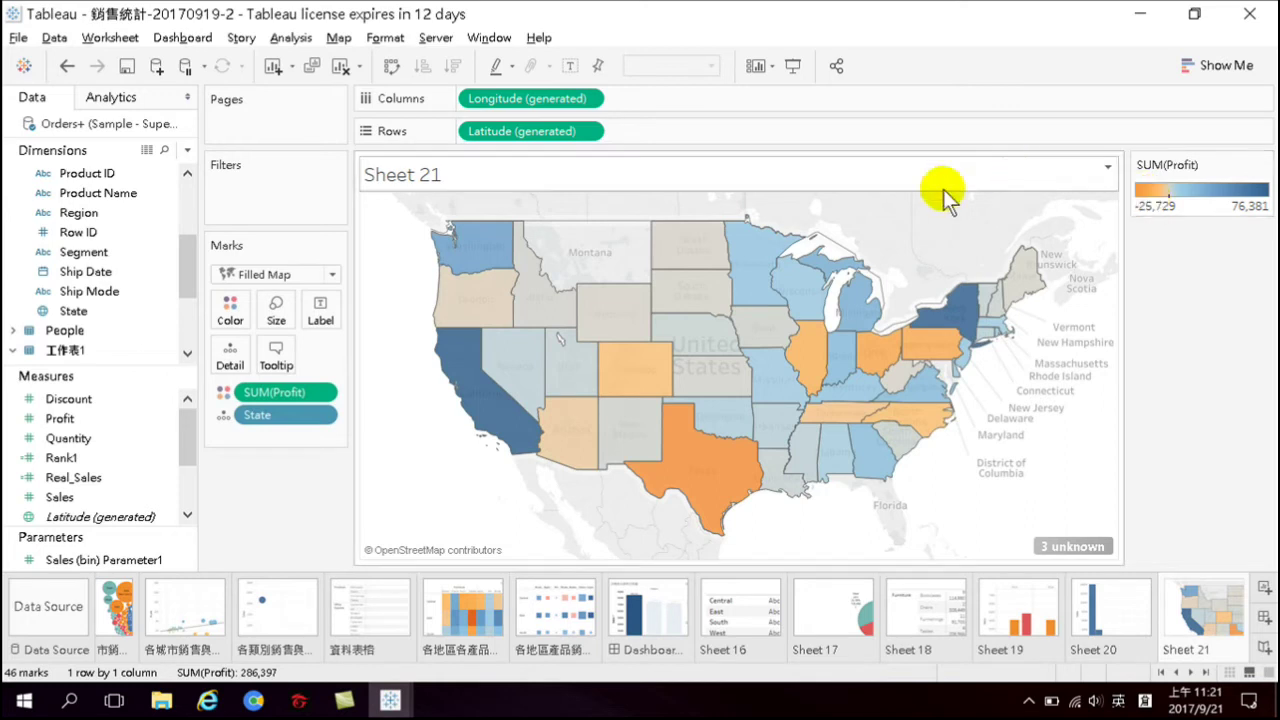
Switch the map's color encoding back to Sales and check the sales of Texas
click(90, 500)
drag(79, 500, 230, 315)
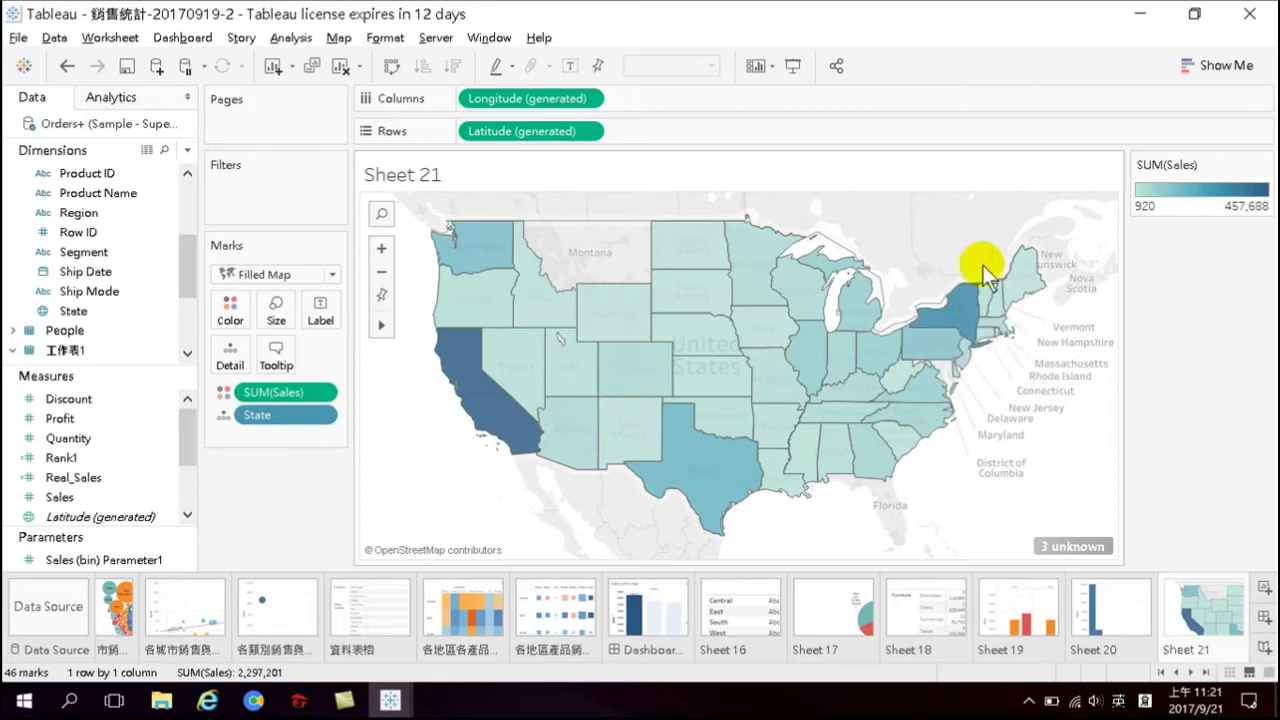
mouse_move(668, 488)
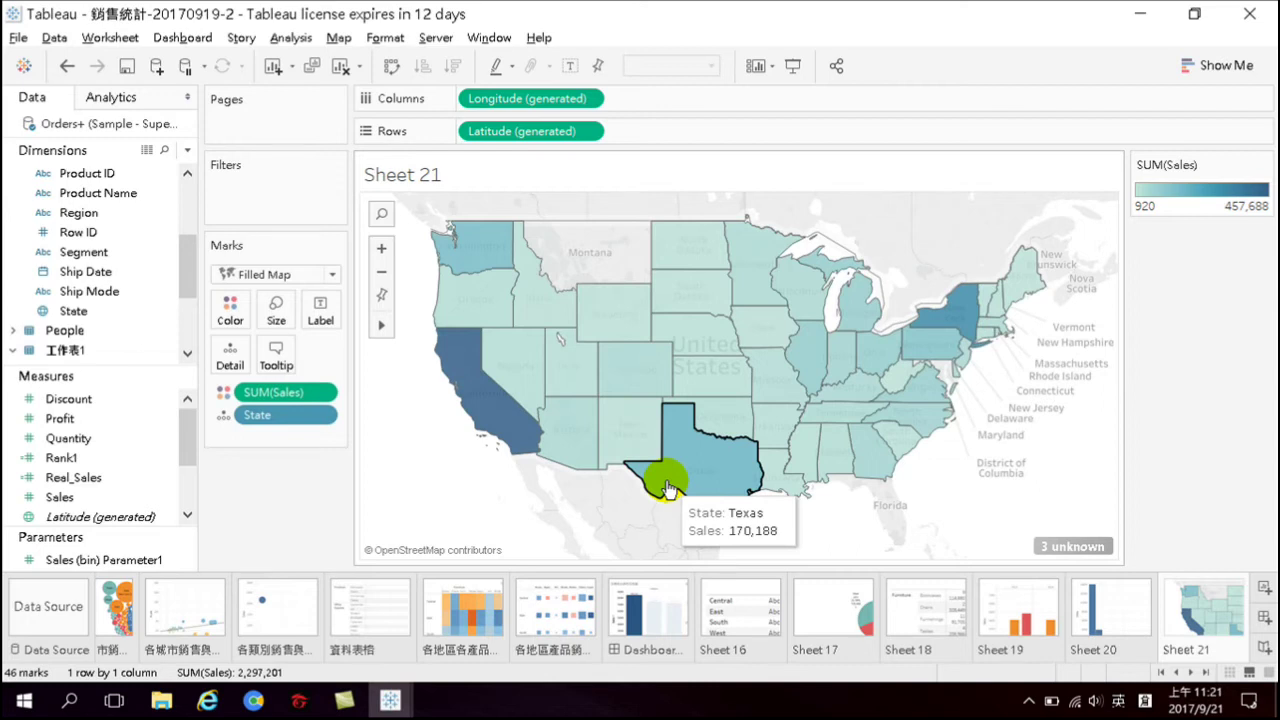
Color the states by Profit again and browse the palettes in the Profit color settings without choosing one
drag(109, 420, 236, 318)
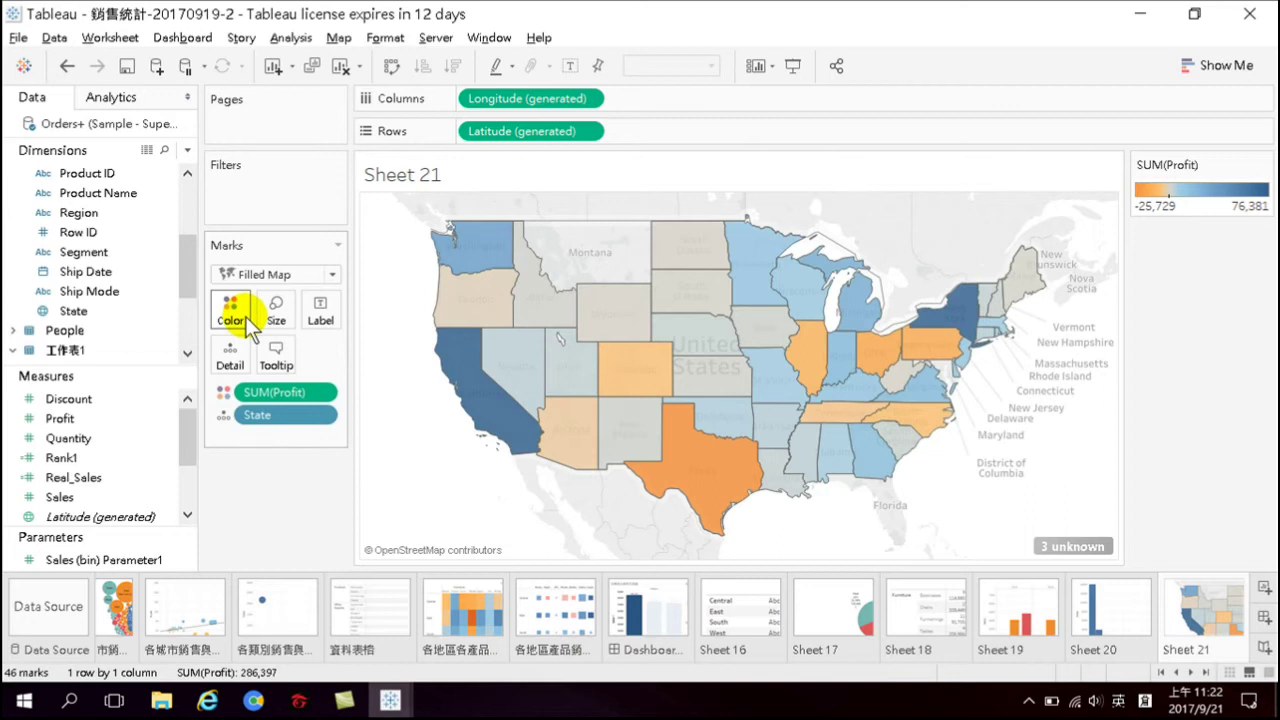
click(1263, 166)
click(1168, 186)
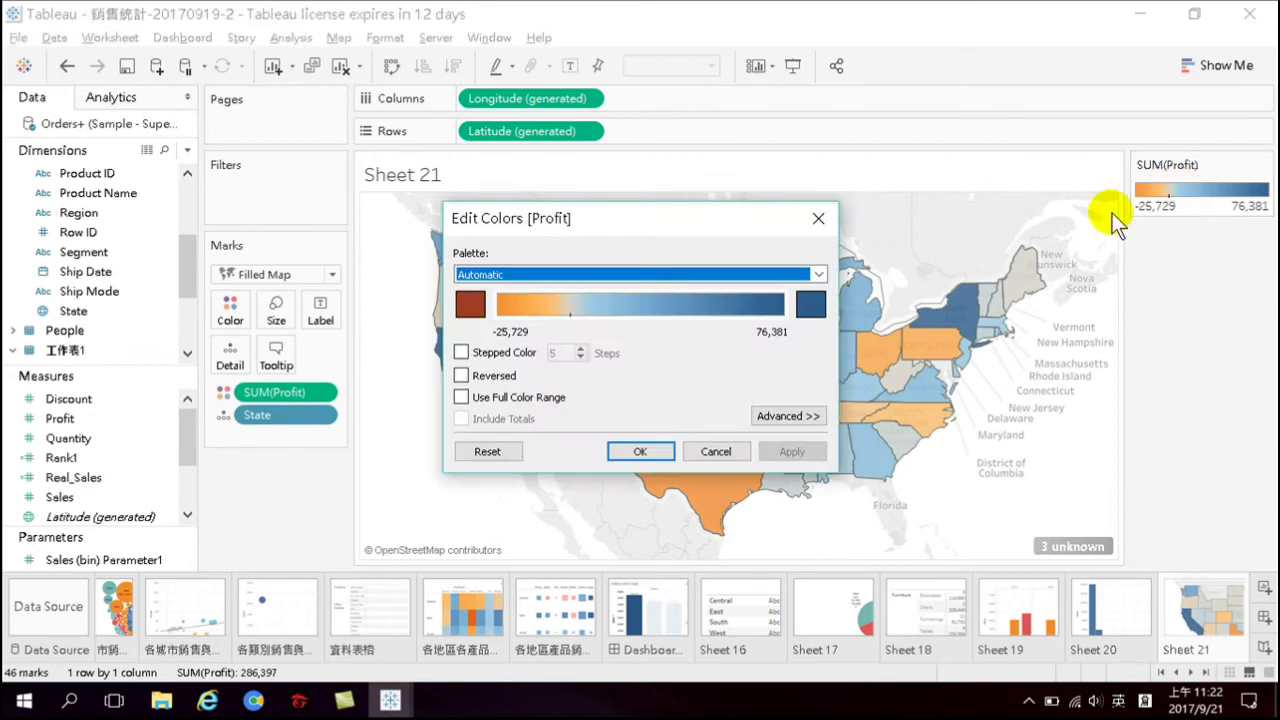
click(601, 276)
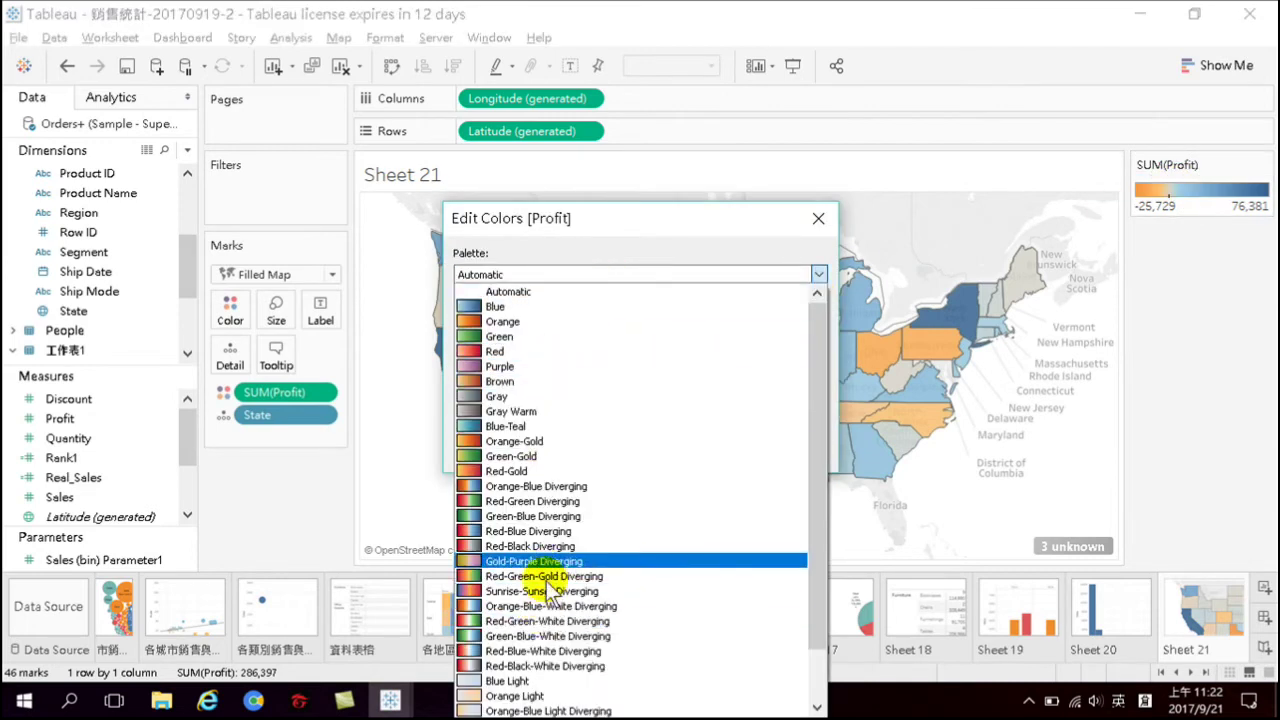
click(634, 215)
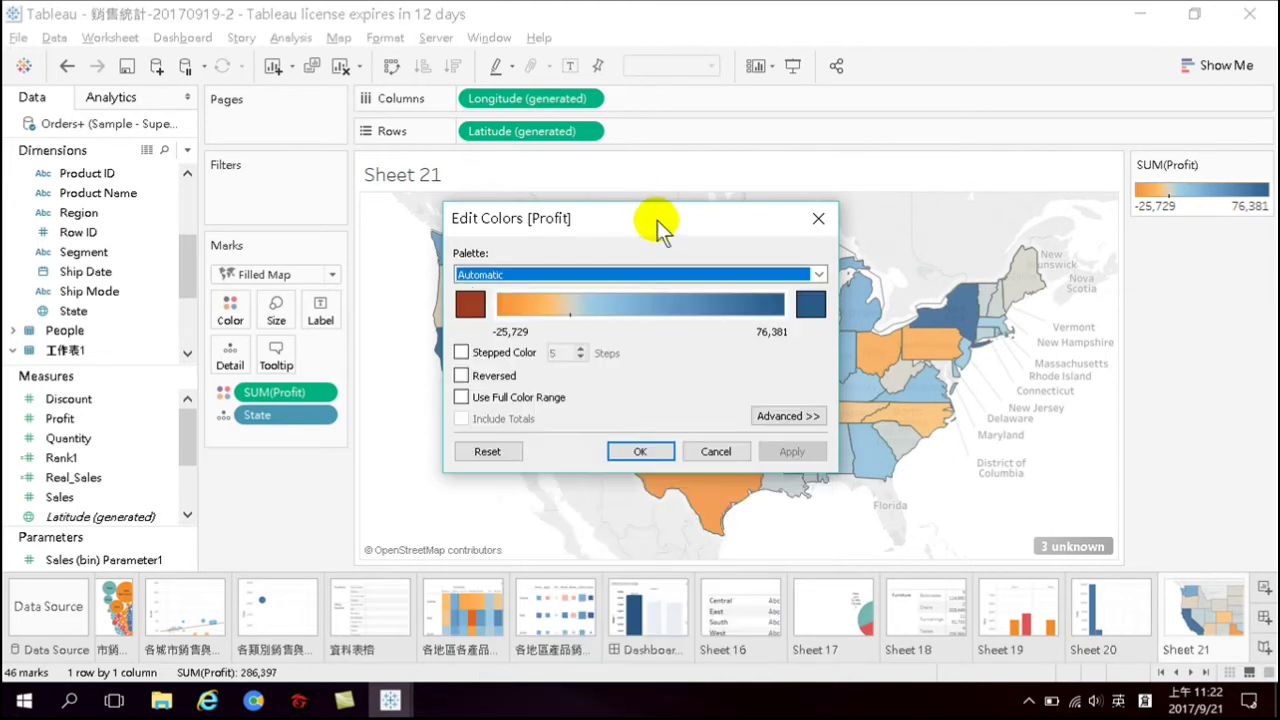
drag(660, 220, 683, 148)
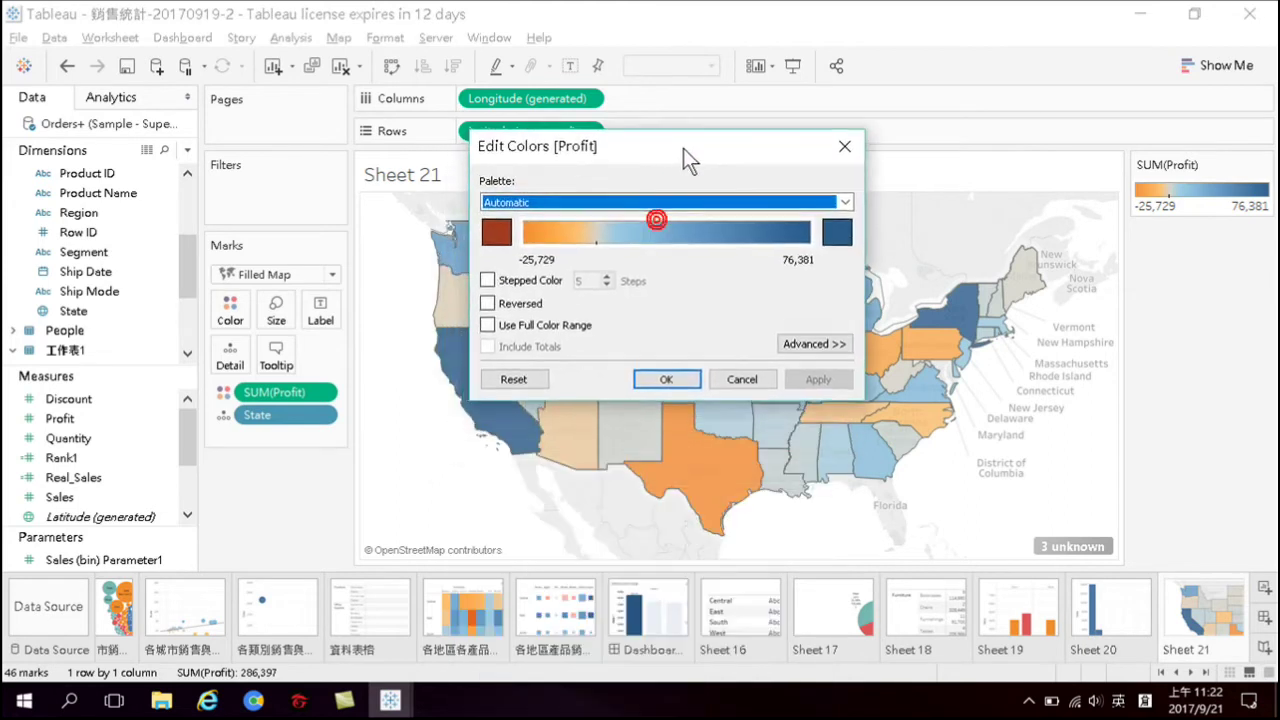
click(596, 203)
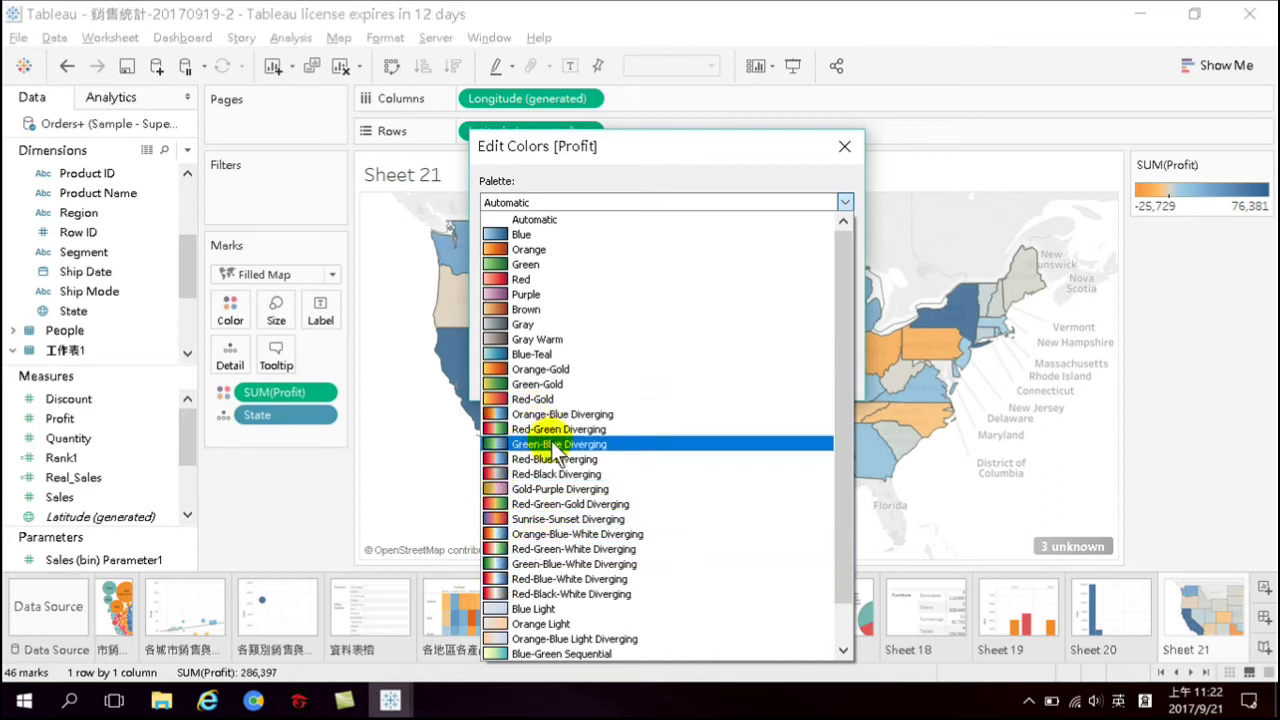
click(845, 147)
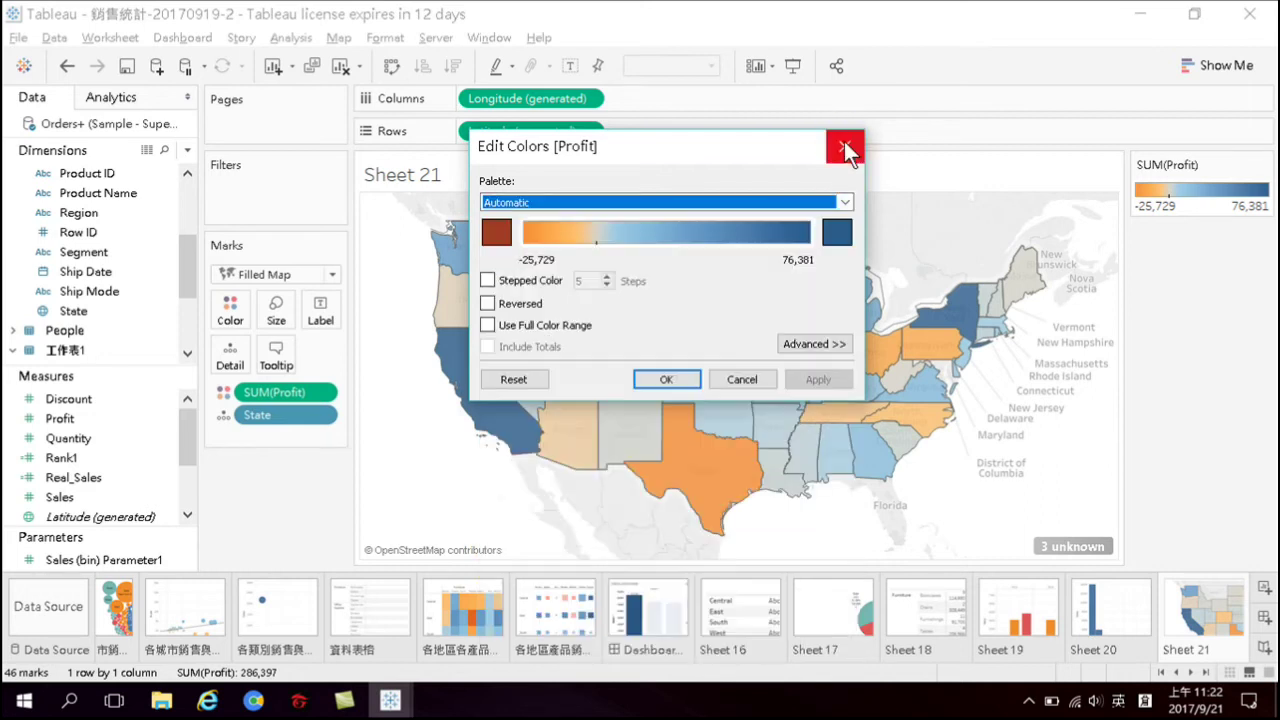
click(845, 145)
Inspect the profit of individual states on the map, including Kentucky, Texas and California
click(62, 456)
drag(62, 456, 481, 503)
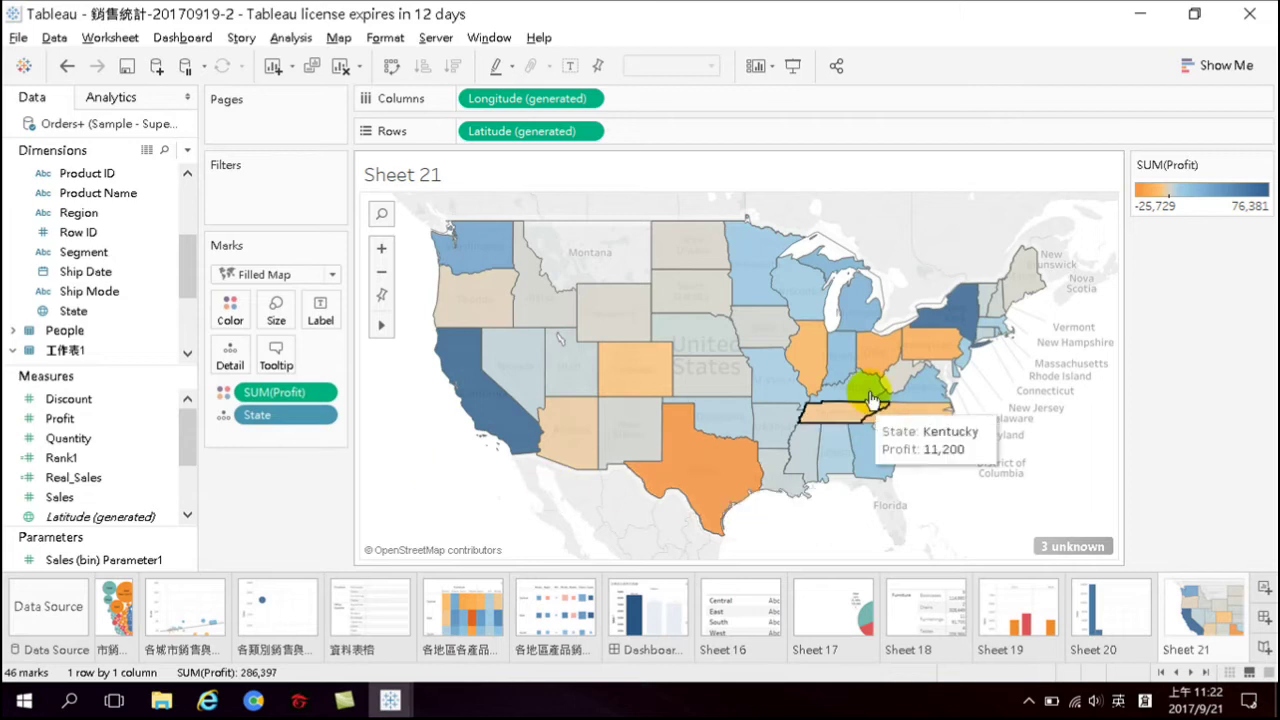
mouse_move(971, 300)
mouse_move(705, 490)
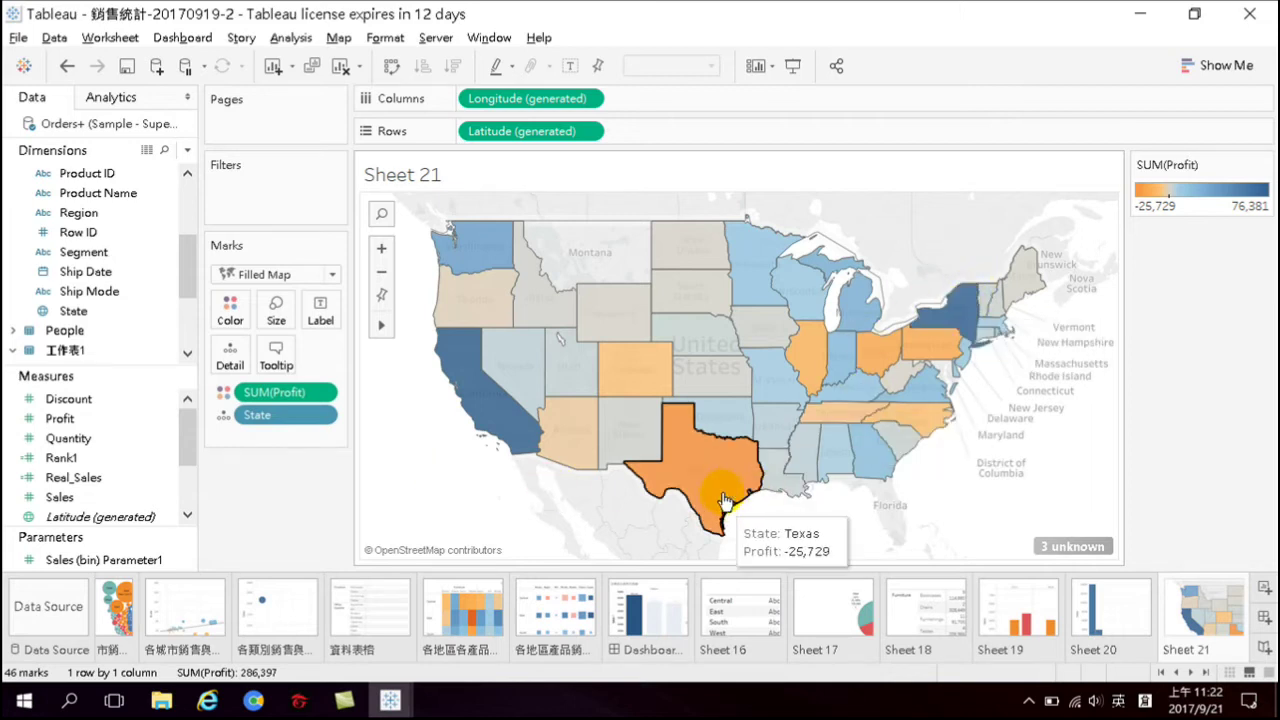
mouse_move(501, 410)
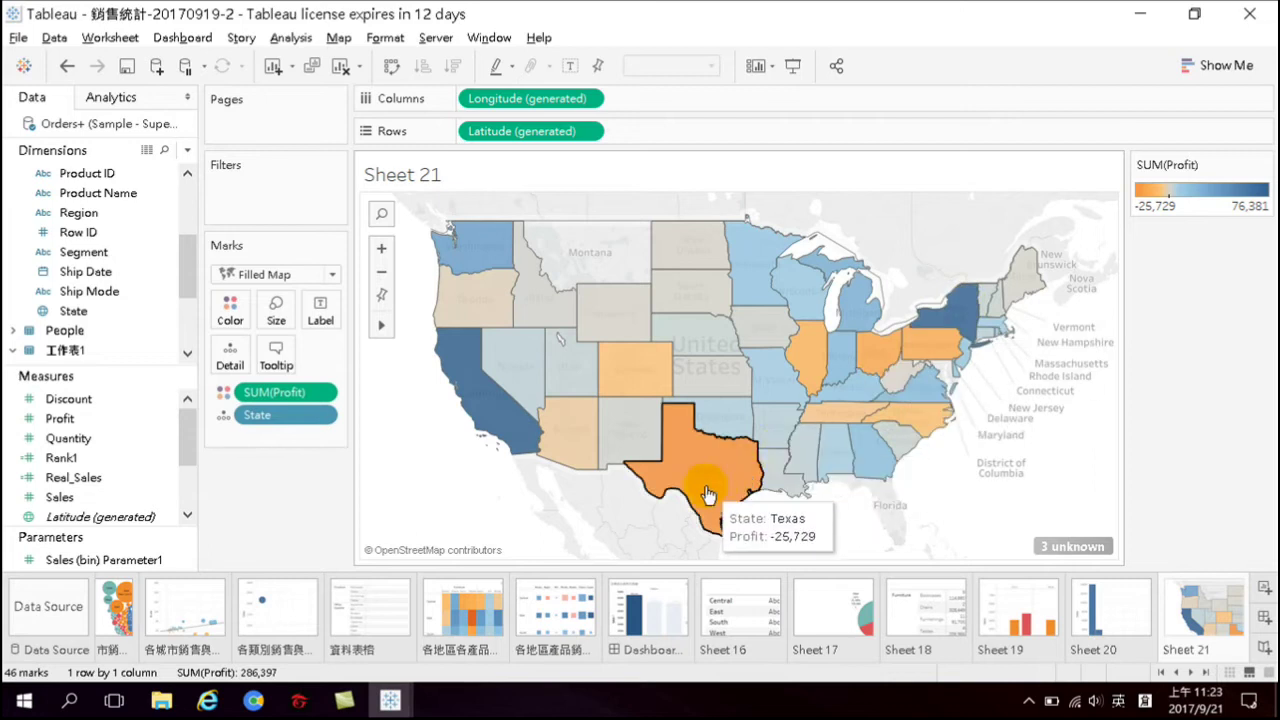
mouse_move(463, 423)
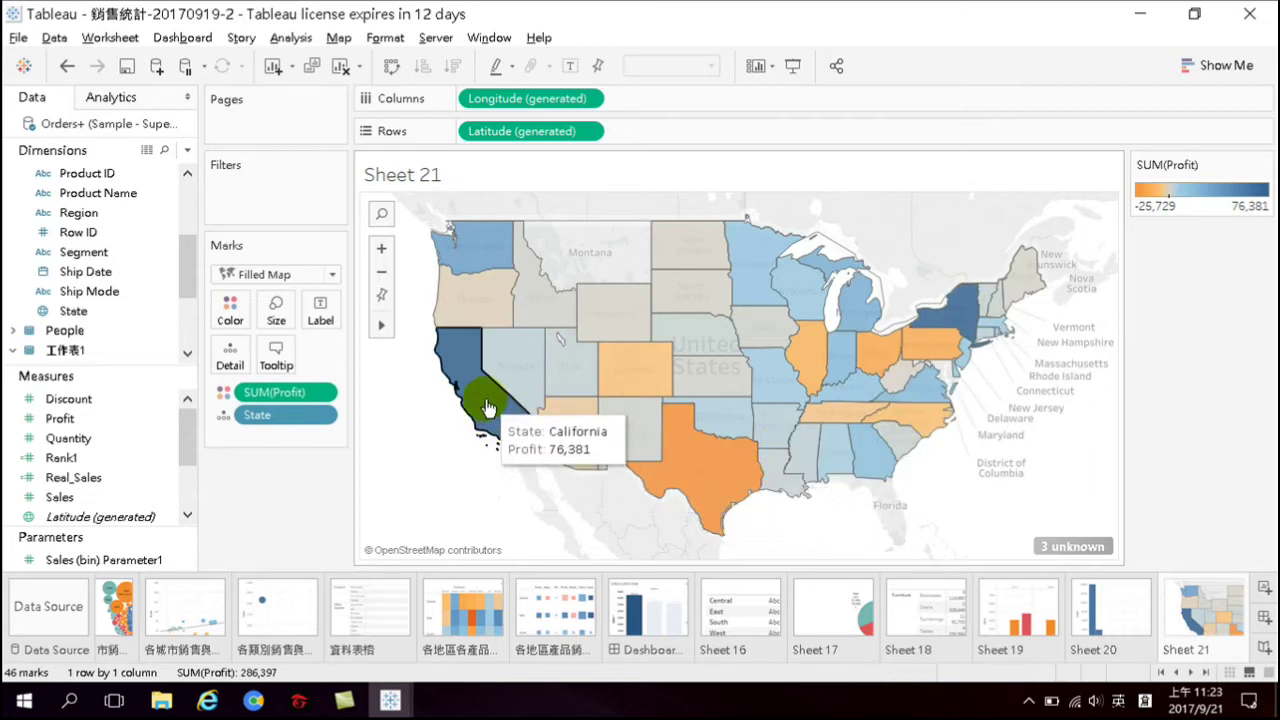
mouse_move(690, 468)
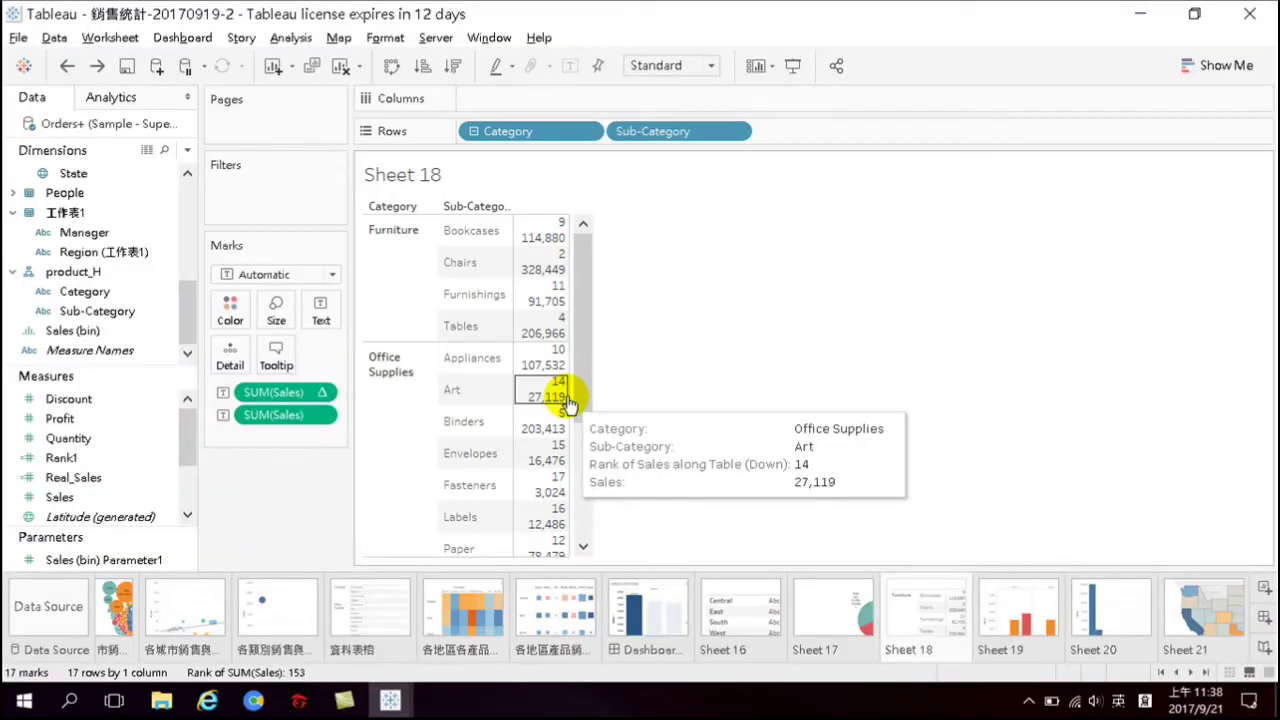
View the quick table calculation options for the plain SUM(Sales) text measure on Sheet 18
right_click(284, 418)
mouse_move(360, 372)
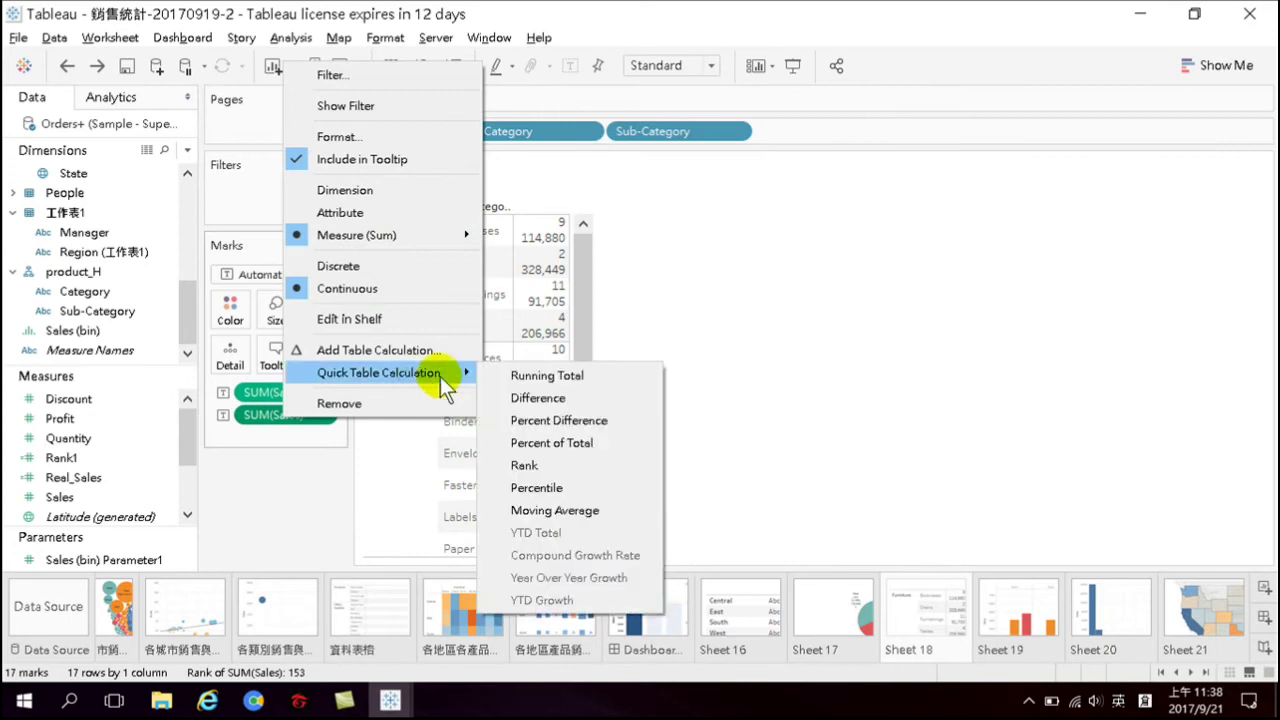
click(850, 360)
mouse_move(560, 234)
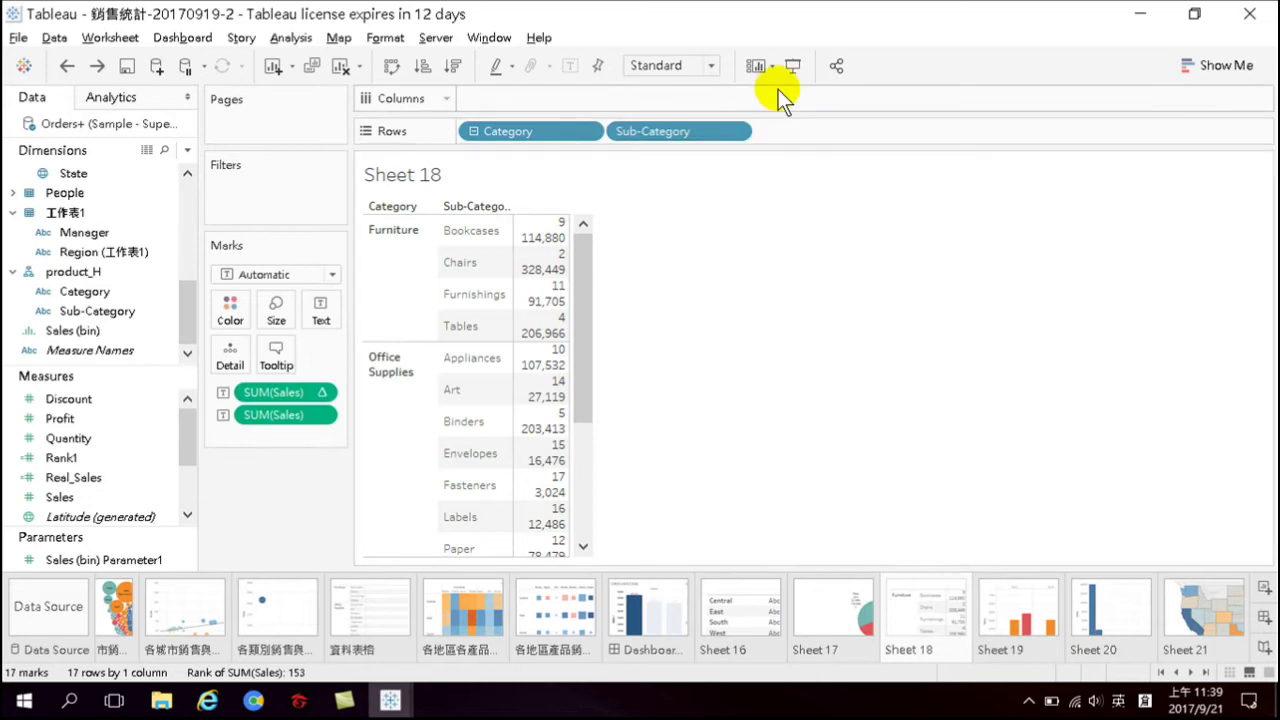
Try fitting the Sheet 18 table to Entire View, and undo the fit change
click(712, 65)
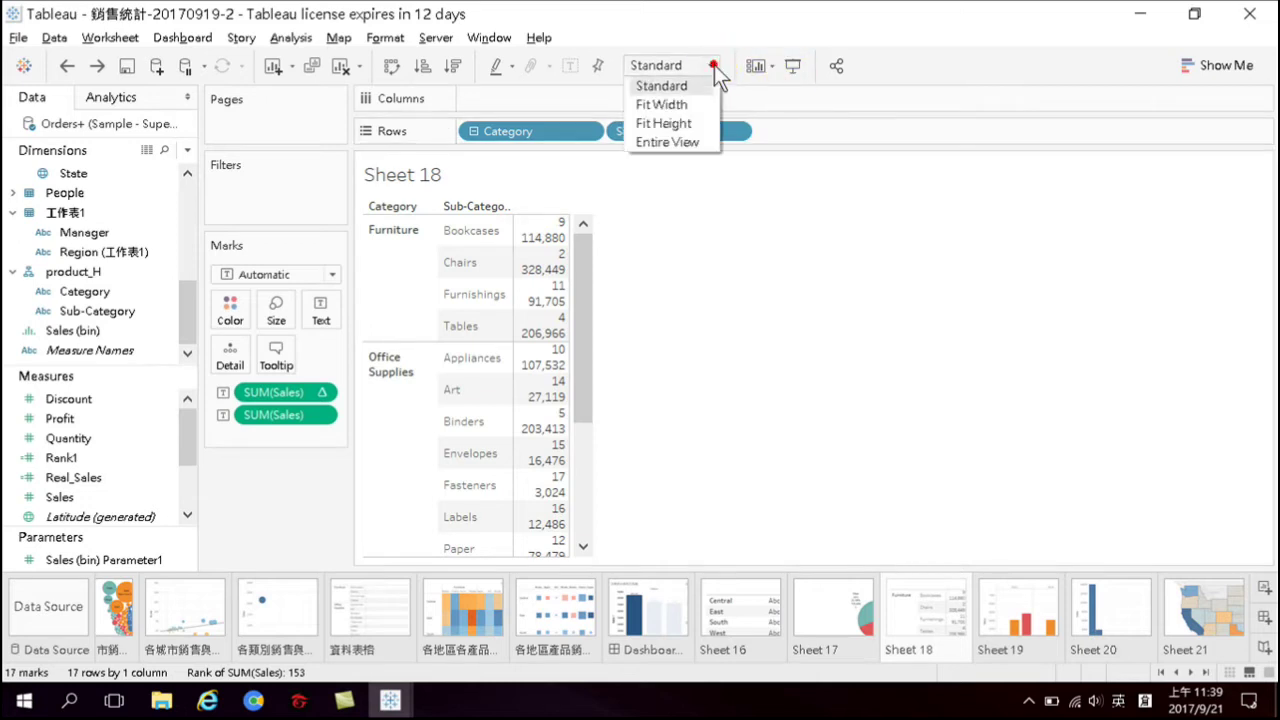
click(681, 141)
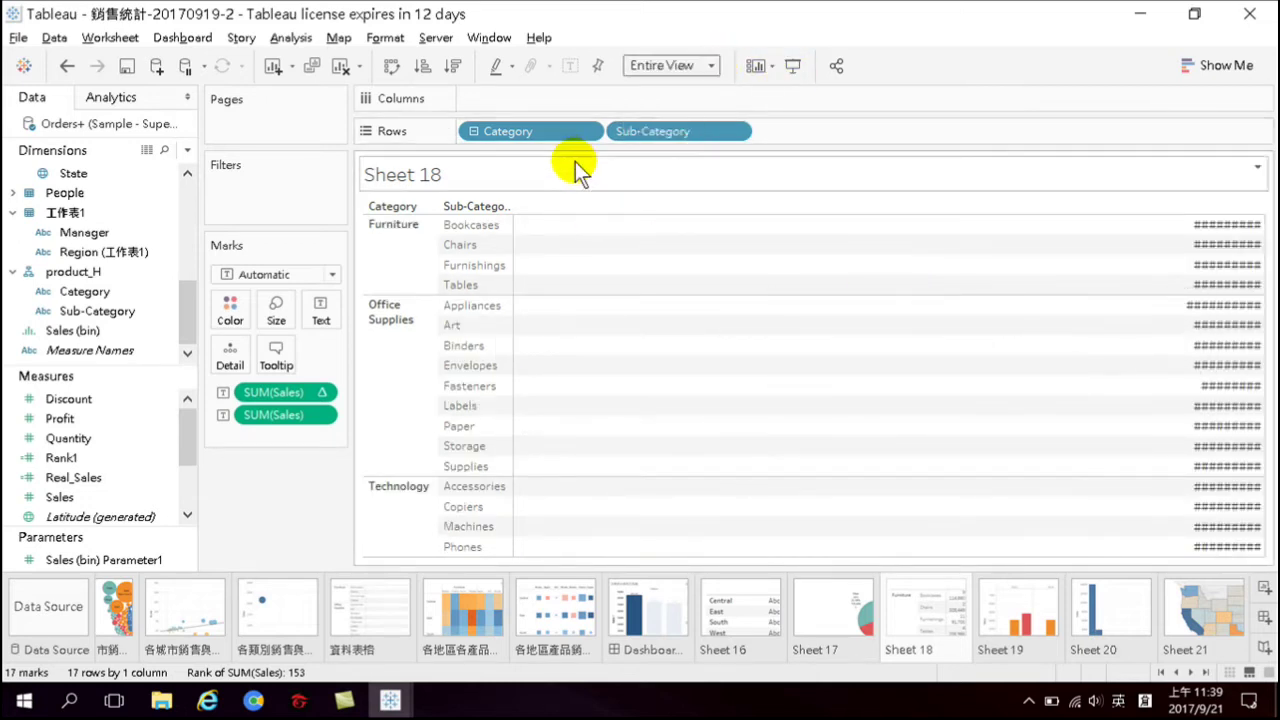
key(ctrl+z)
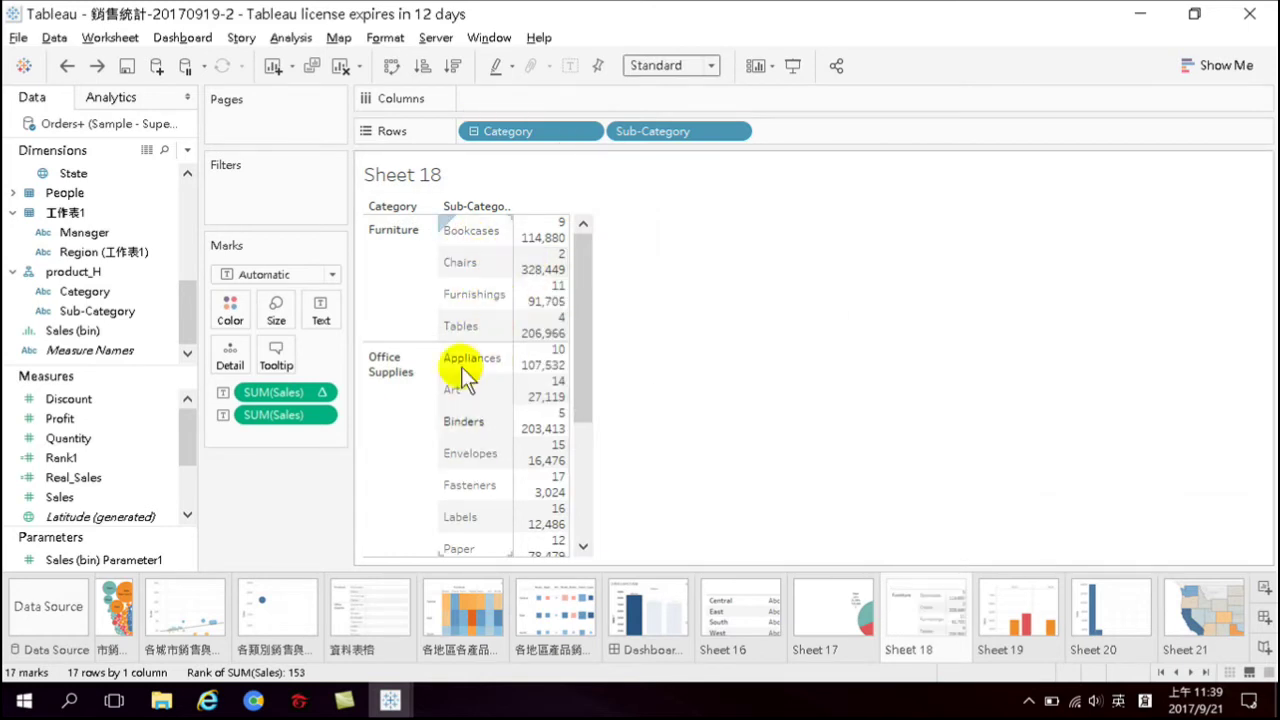
Examine the sales ranks of the sub-categories throughout the table, comparing those within Furniture
drag(580, 331, 592, 501)
mouse_move(548, 536)
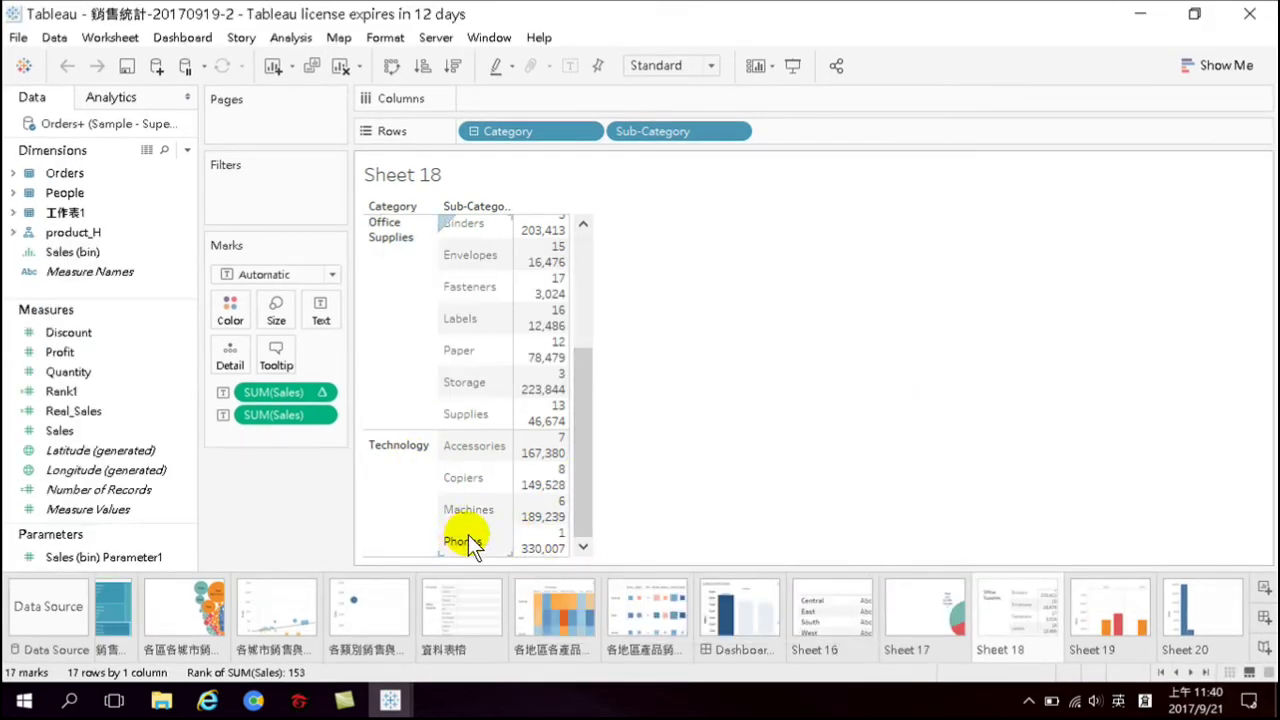
drag(579, 523, 600, 349)
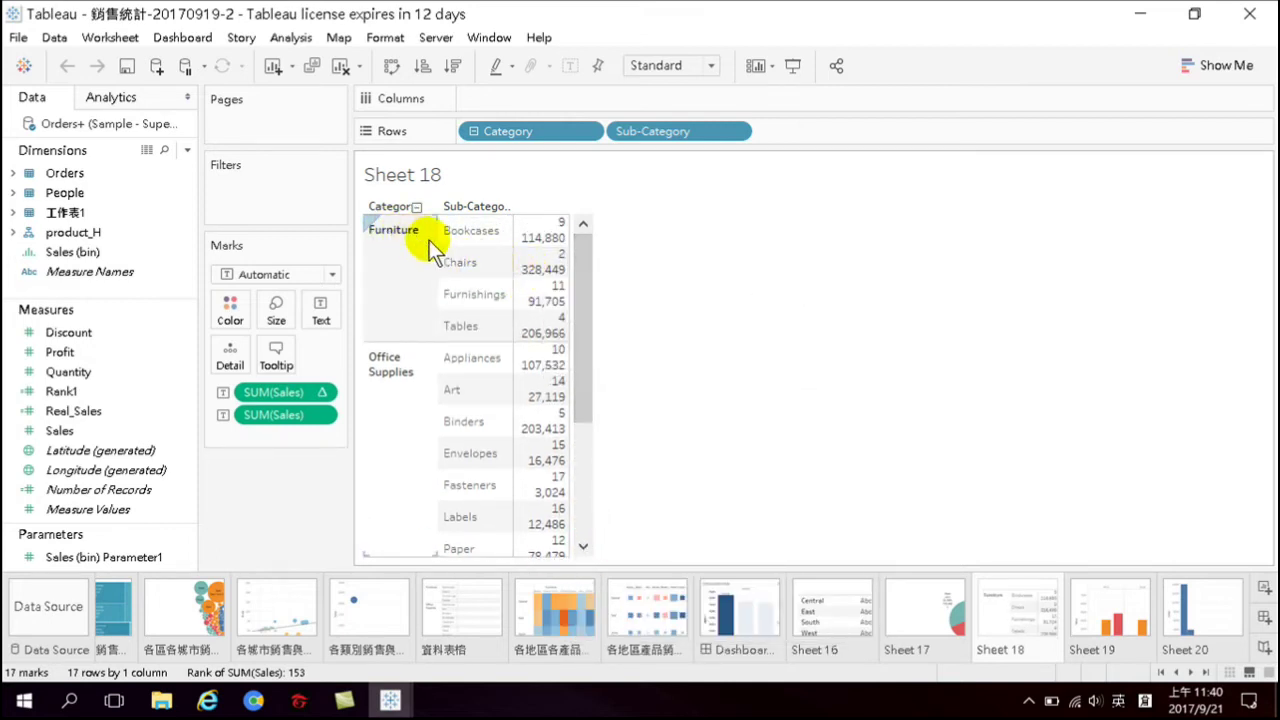
mouse_move(556, 266)
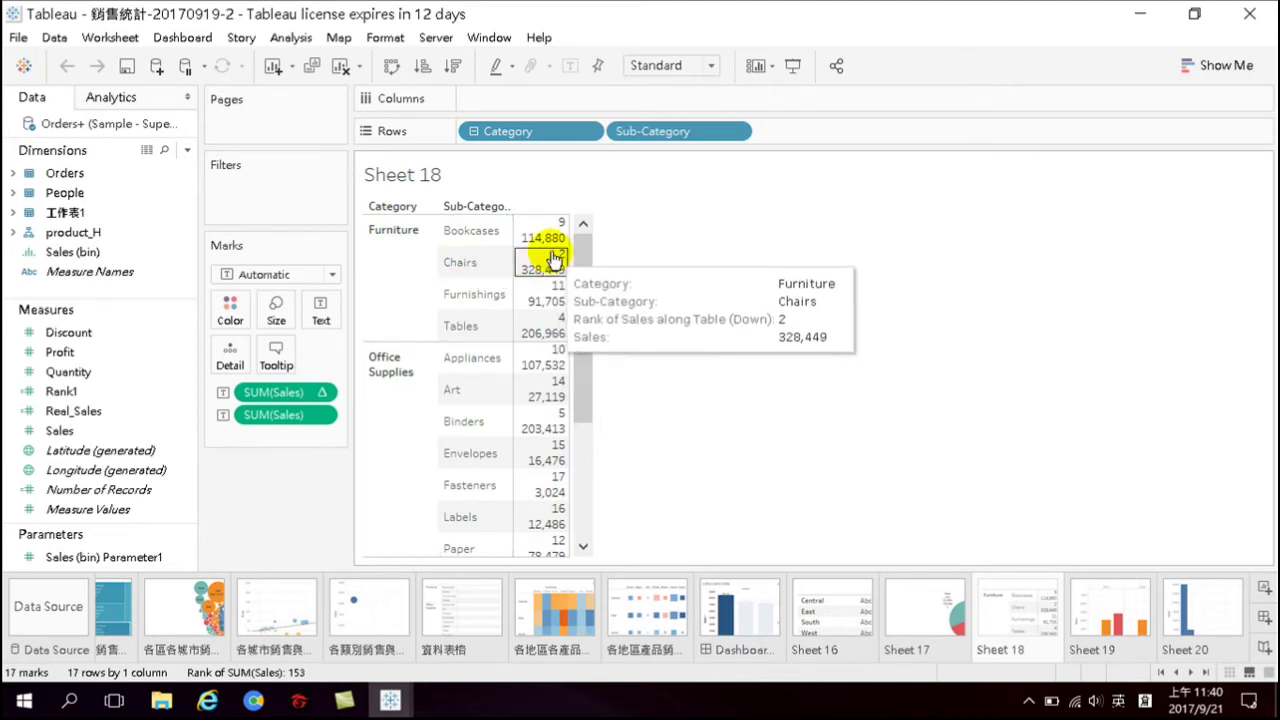
mouse_move(560, 296)
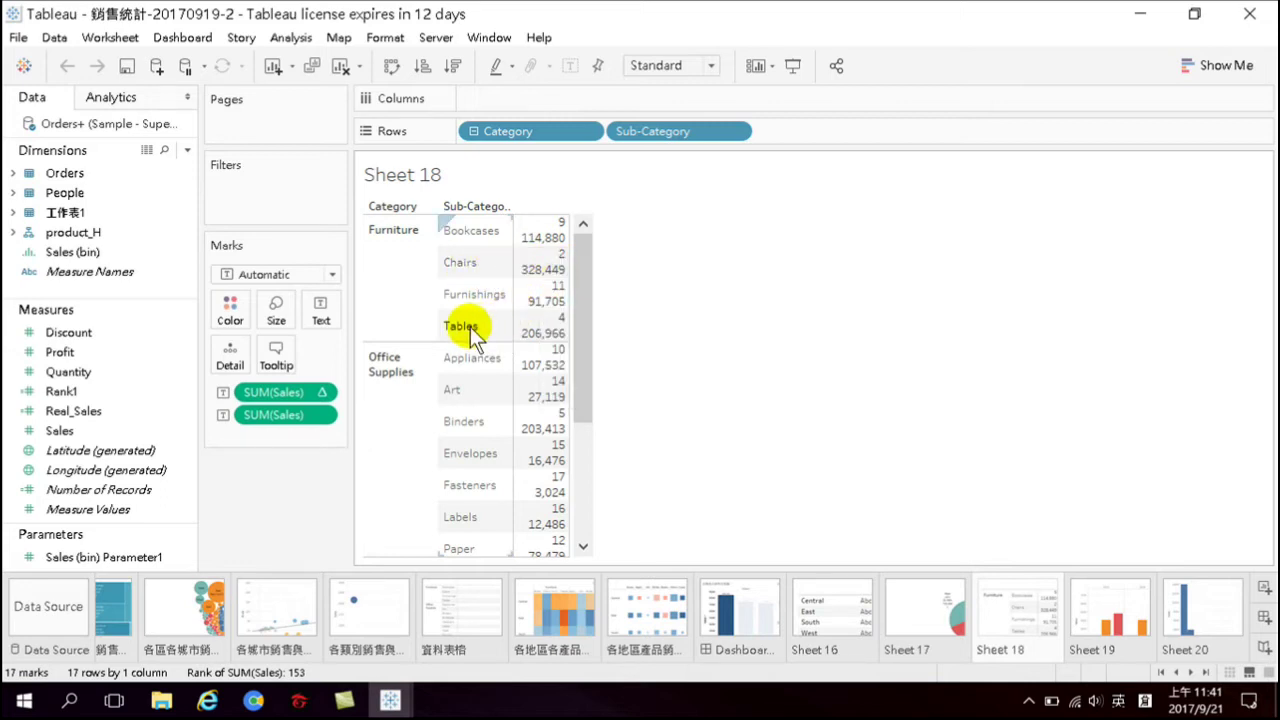
mouse_move(552, 330)
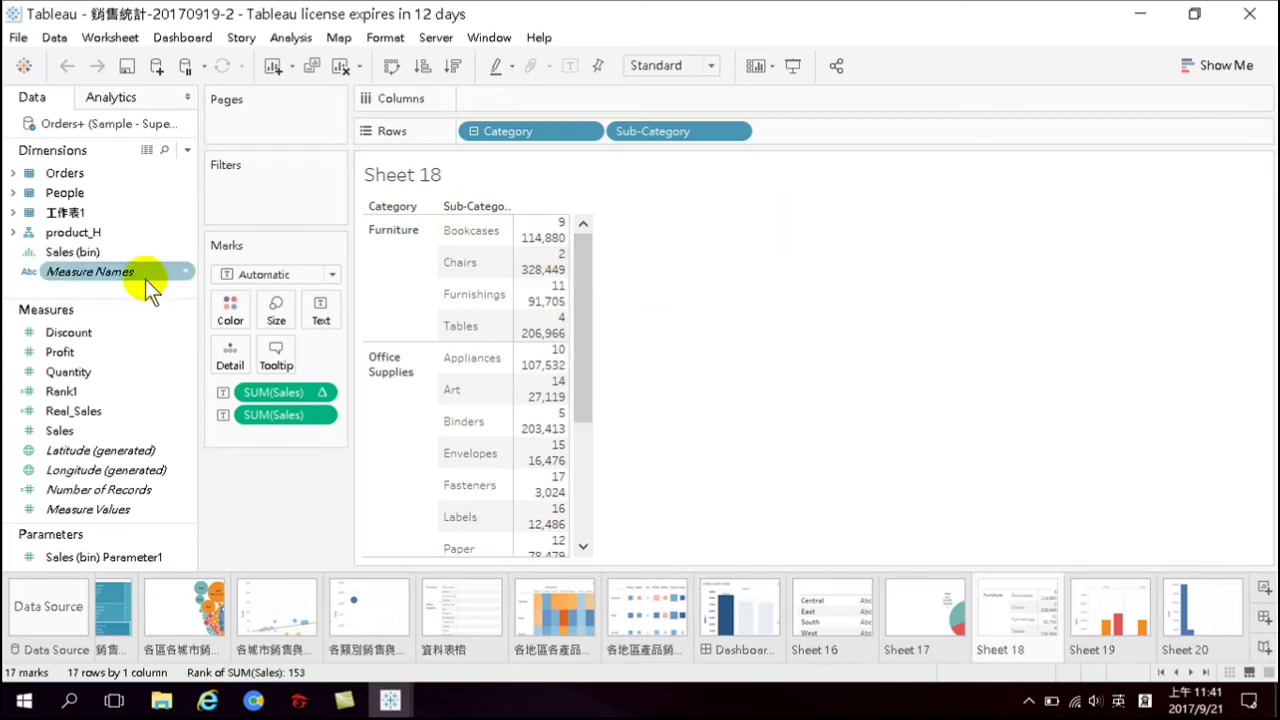
Try a Category filter that keeps only Furniture in the table, and remove that filter
mouse_move(145, 278)
mouse_down()
mouse_move(455, 310)
mouse_move(400, 277)
mouse_move(392, 240)
mouse_move(457, 255)
mouse_move(490, 303)
mouse_move(434, 374)
mouse_move(457, 306)
mouse_move(360, 263)
mouse_move(455, 218)
mouse_up()
click(13, 232)
drag(84, 252, 239, 194)
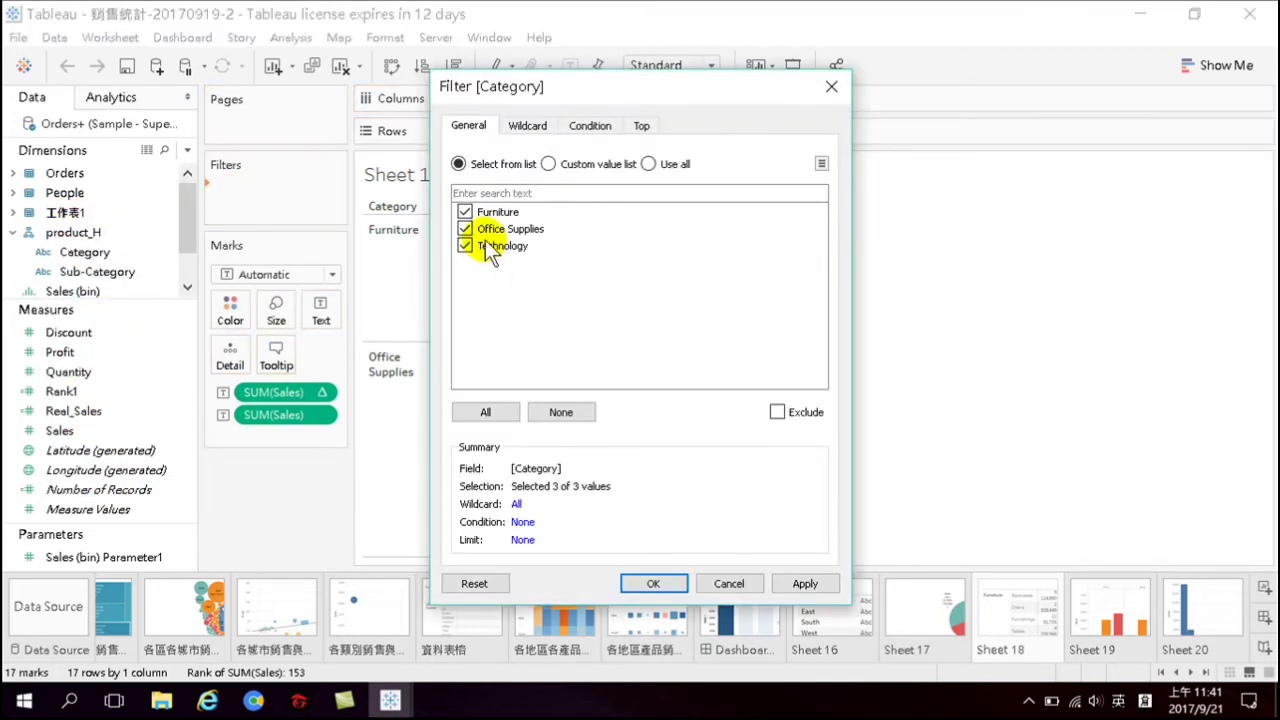
drag(566, 93, 806, 95)
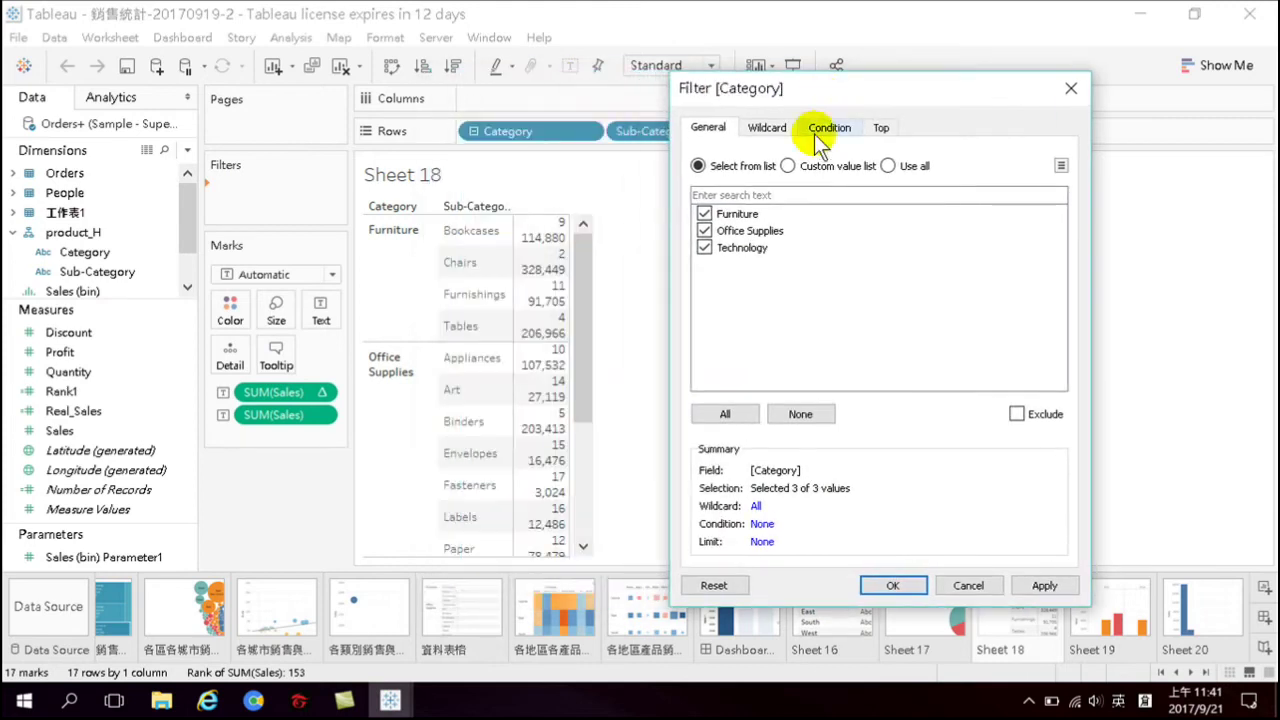
click(705, 230)
click(705, 248)
click(891, 585)
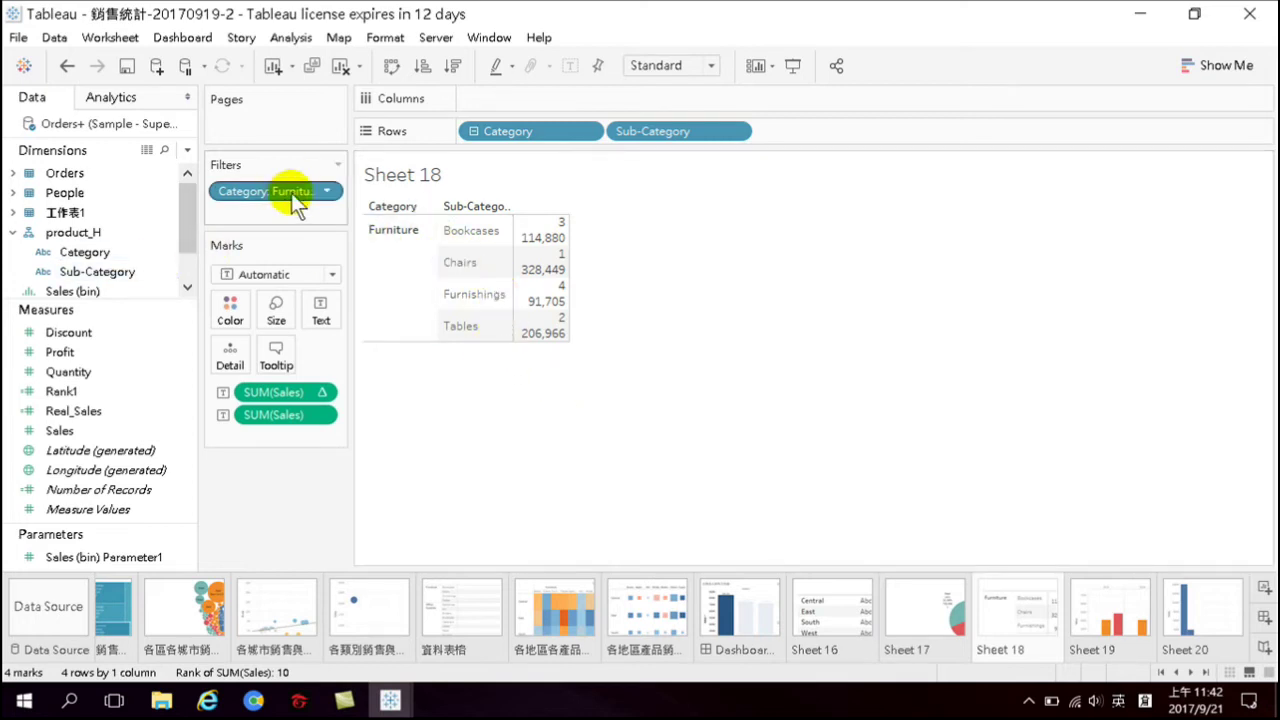
drag(255, 189, 256, 482)
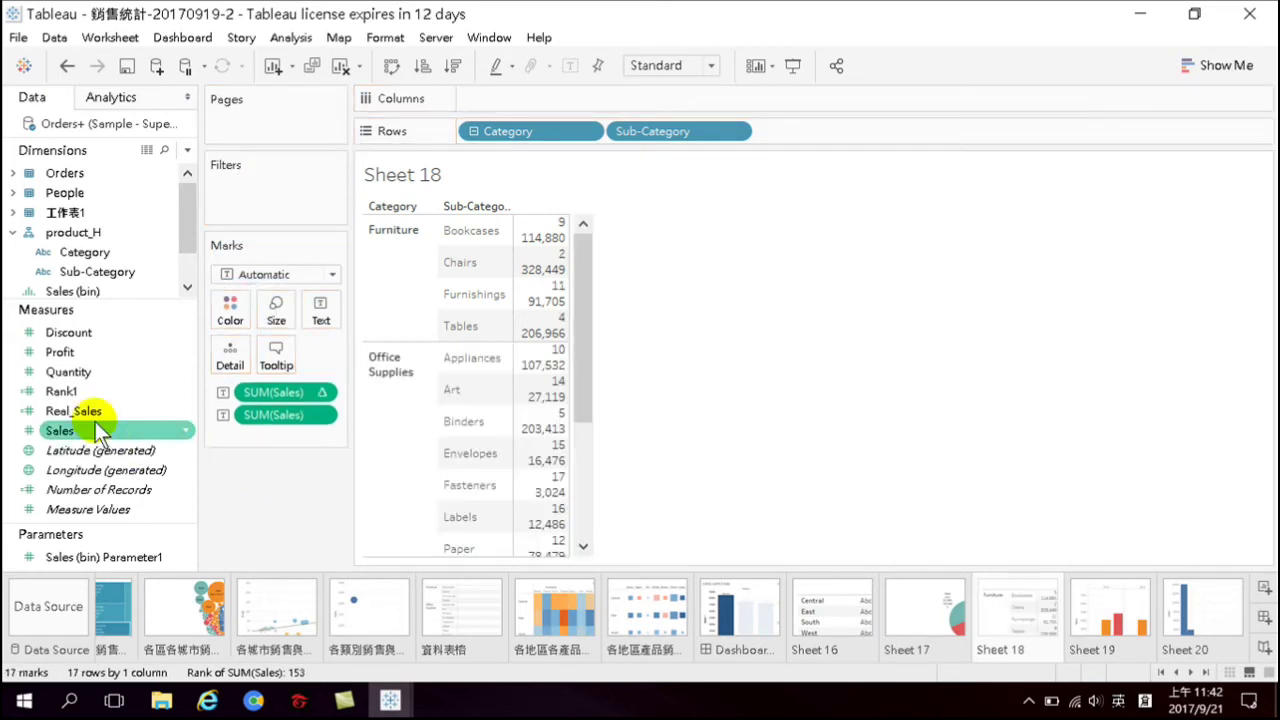
Review the Rank1 calculation formula and add Rank1 to the table as text
right_click(66, 391)
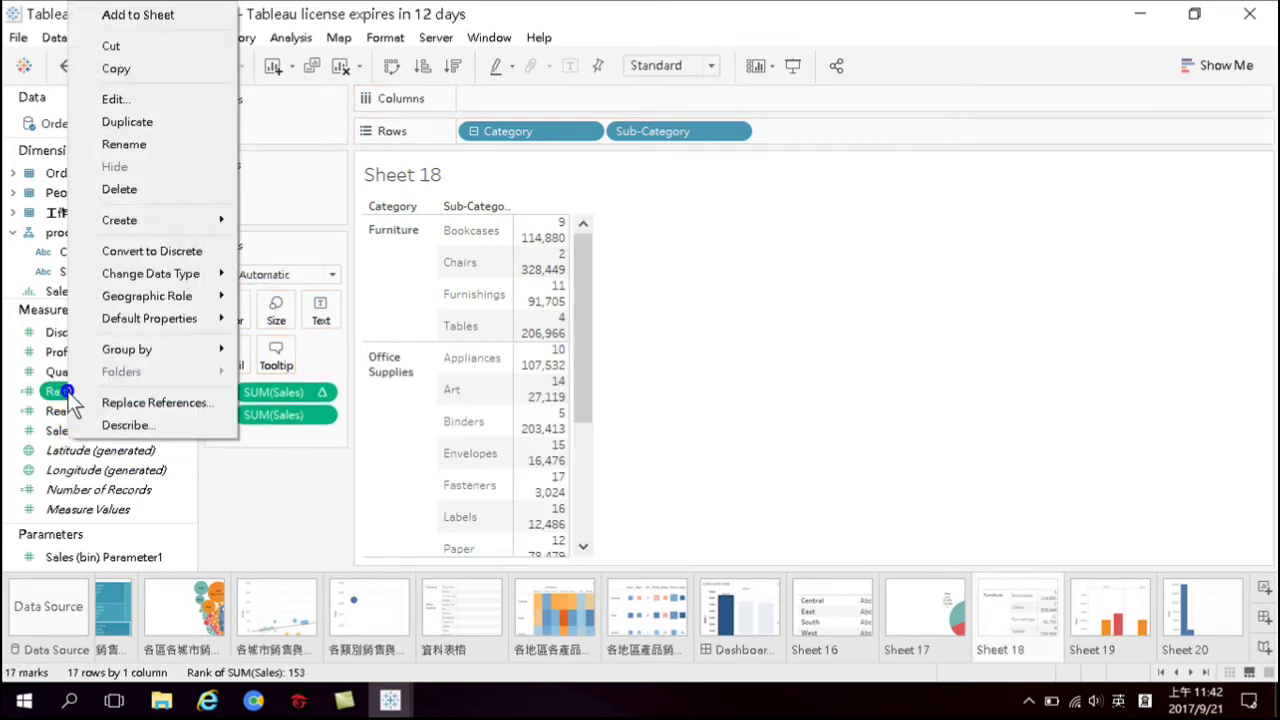
click(130, 99)
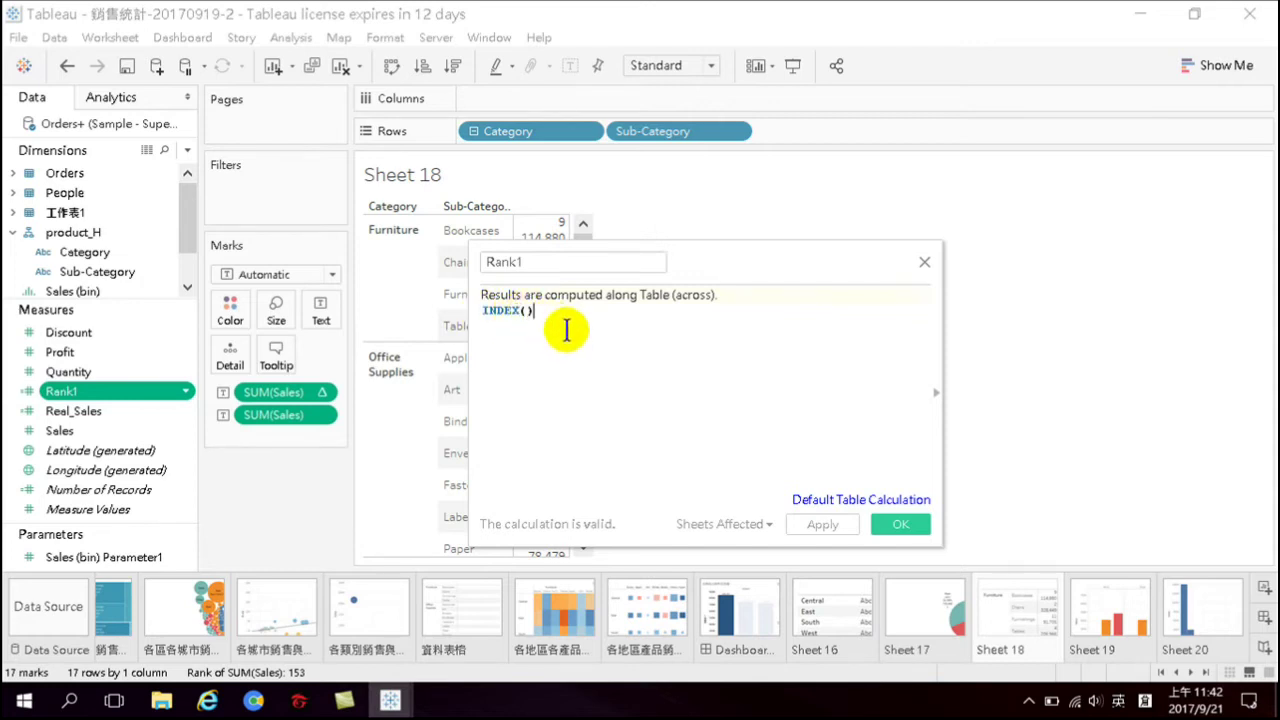
click(898, 525)
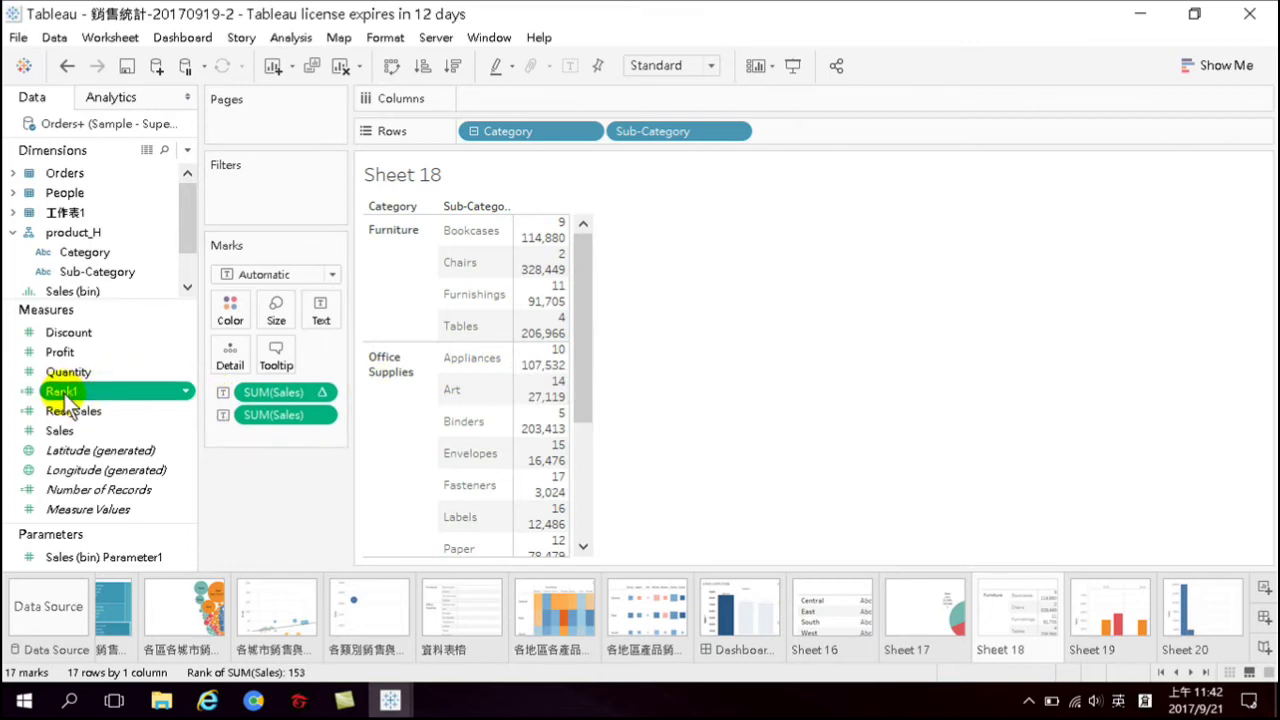
drag(60, 398, 323, 318)
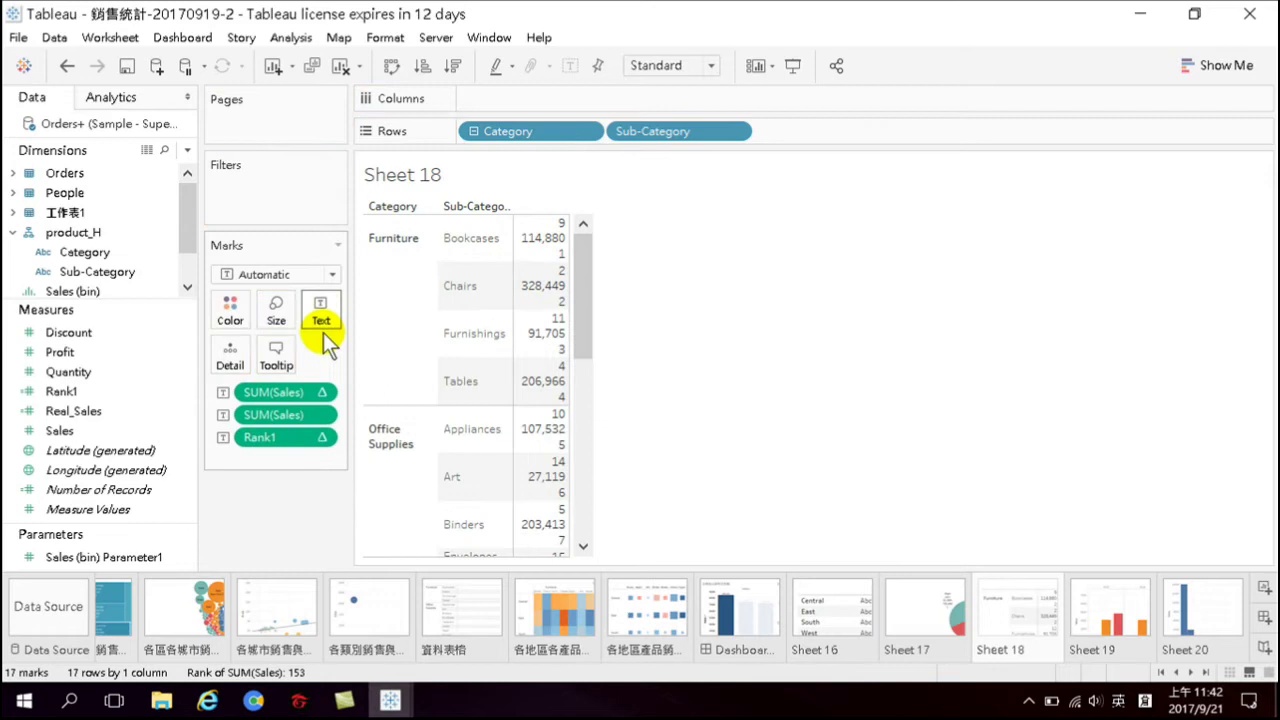
Set the Rank1 table calculation to compute using Specific Dimensions with only Sub-Category included
right_click(262, 437)
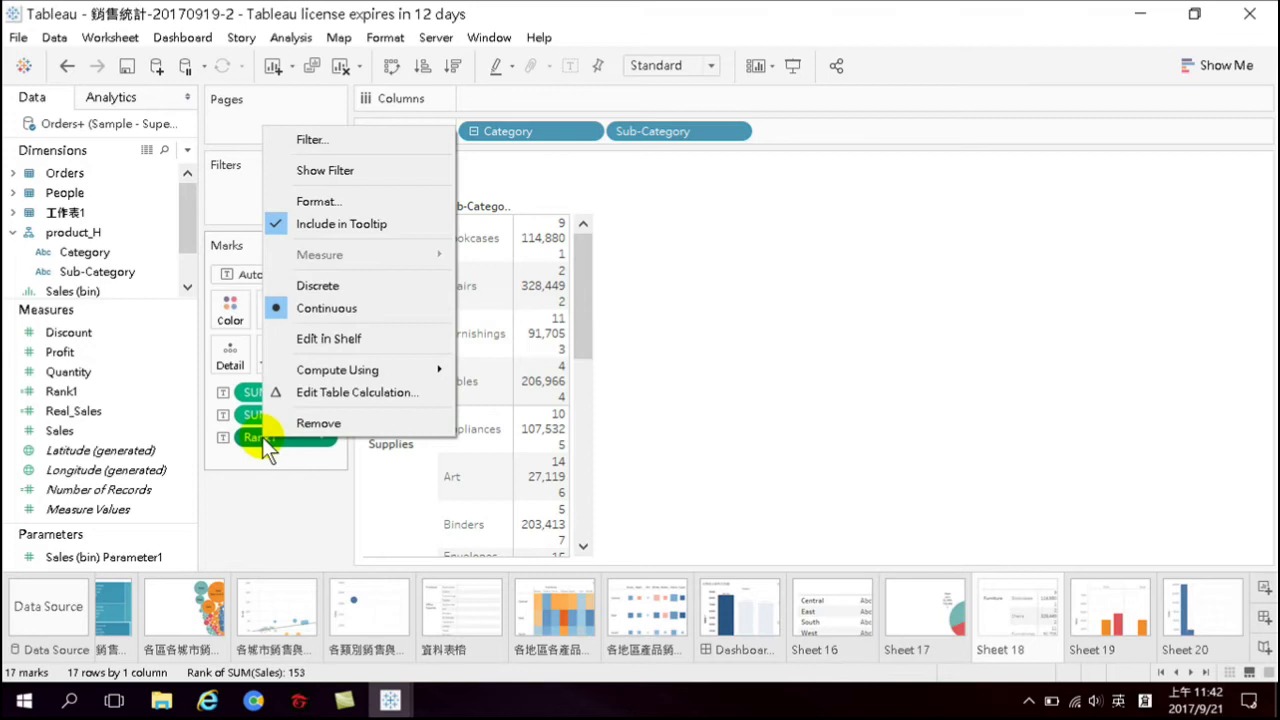
click(349, 390)
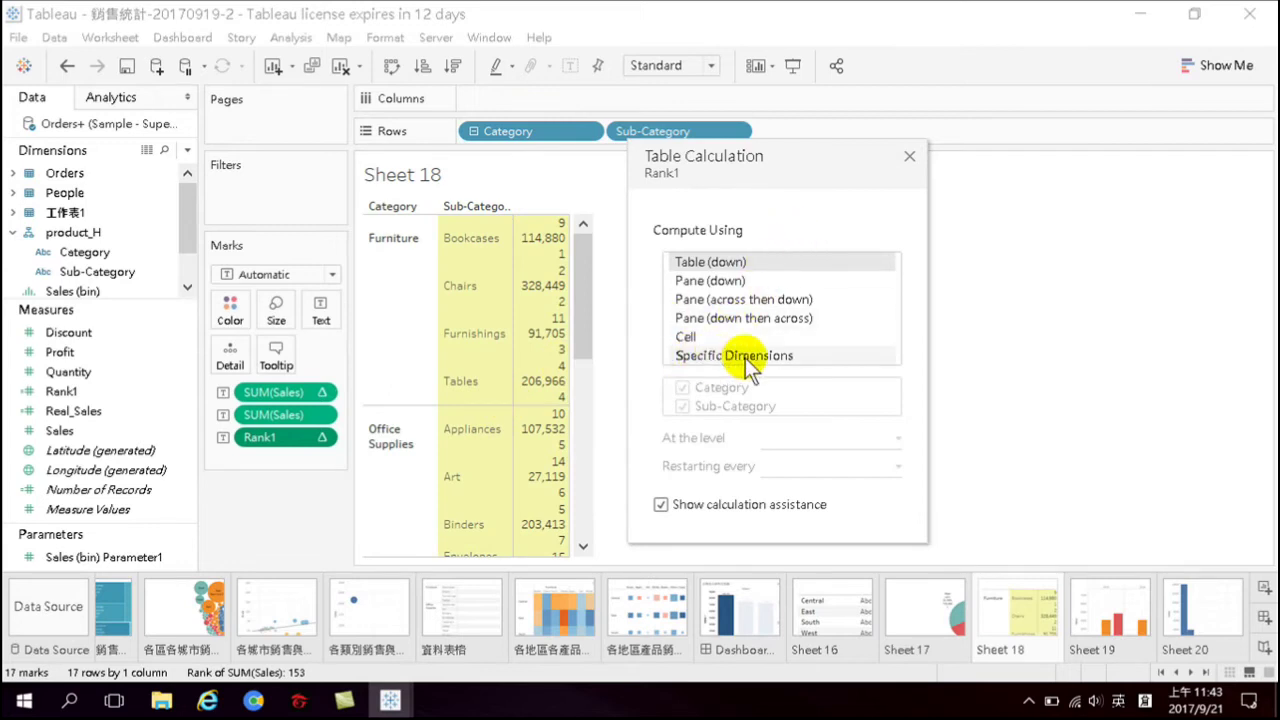
click(733, 357)
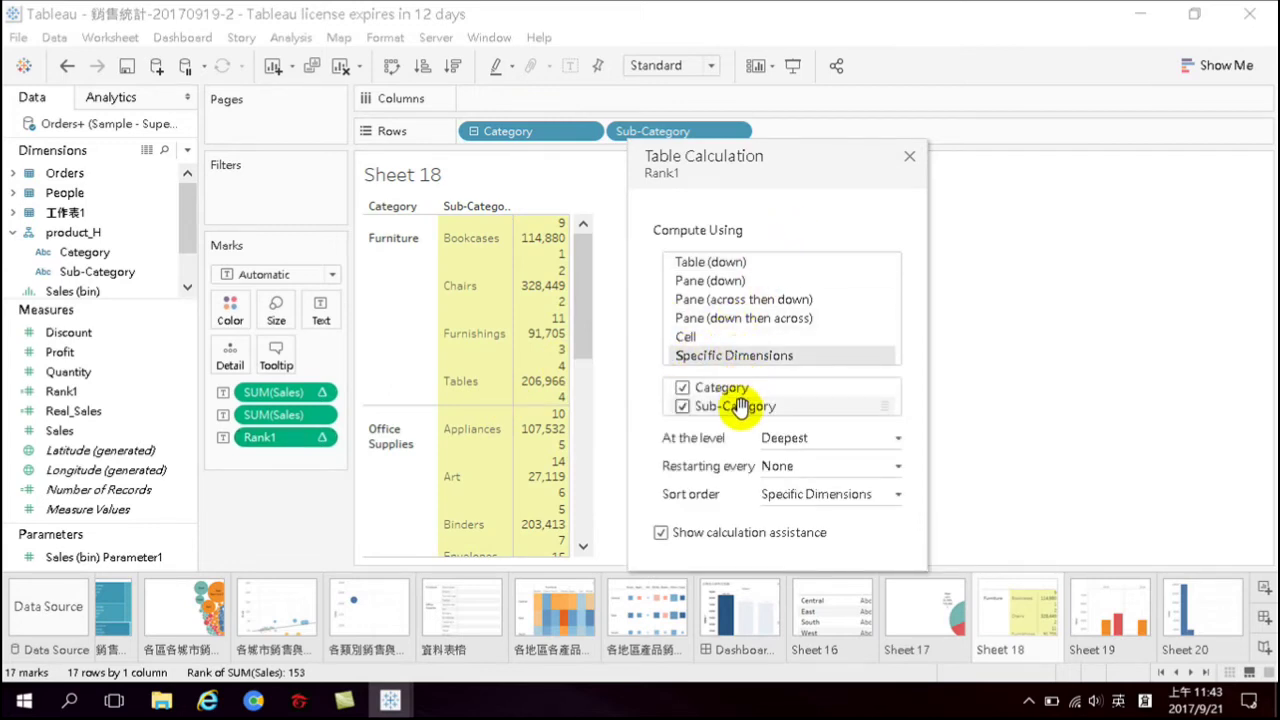
click(682, 389)
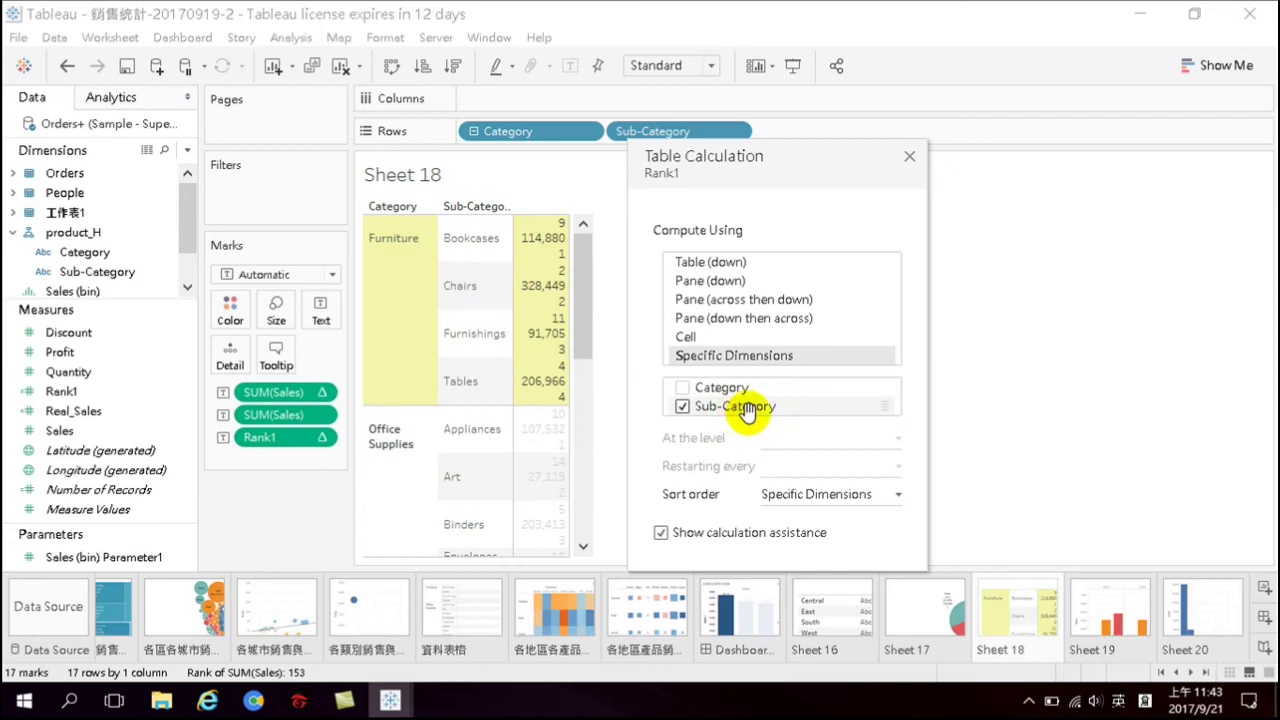
Give the Rank1 table calculation a custom sort order by the Sum of Sales, descending, and close its settings
click(797, 494)
click(912, 524)
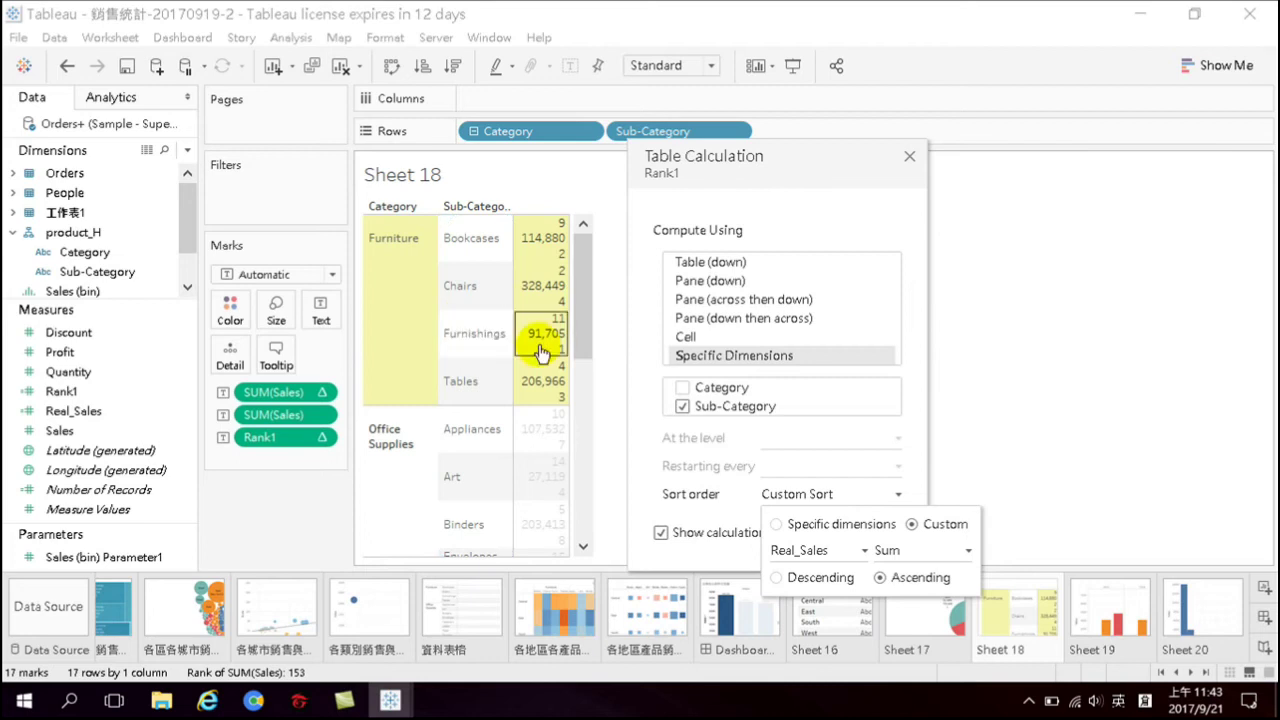
click(815, 548)
click(797, 414)
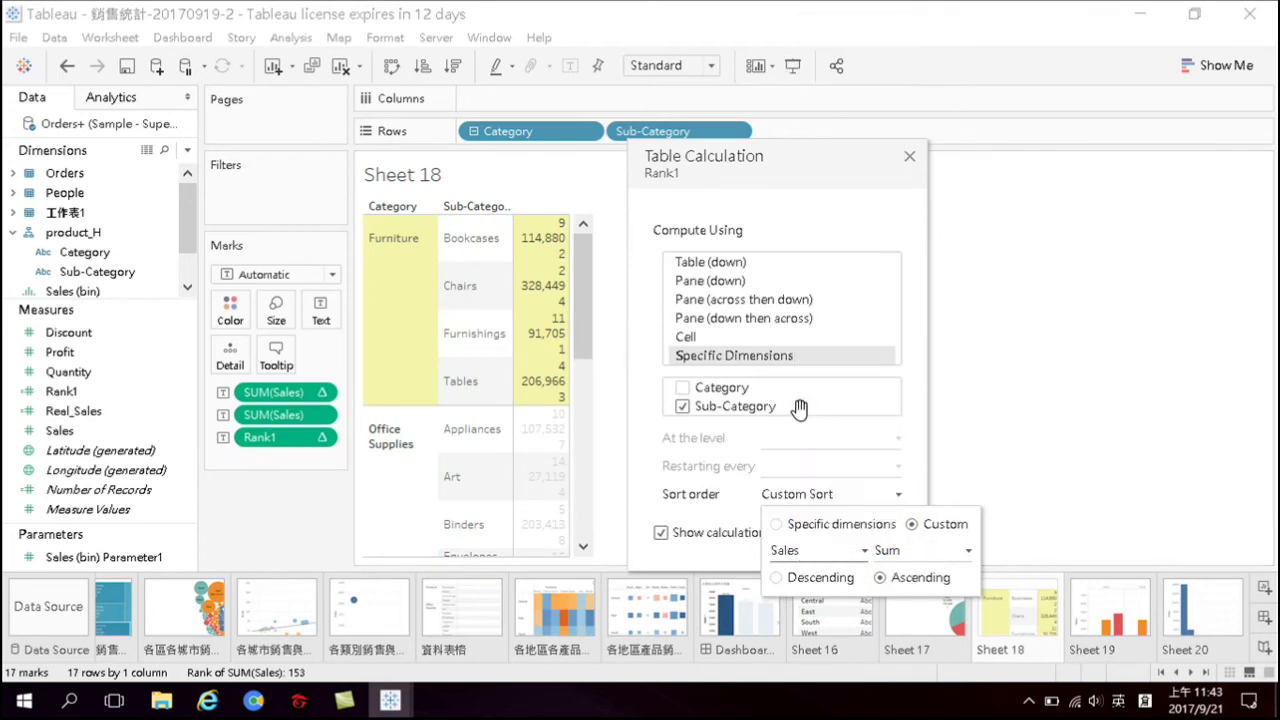
click(898, 551)
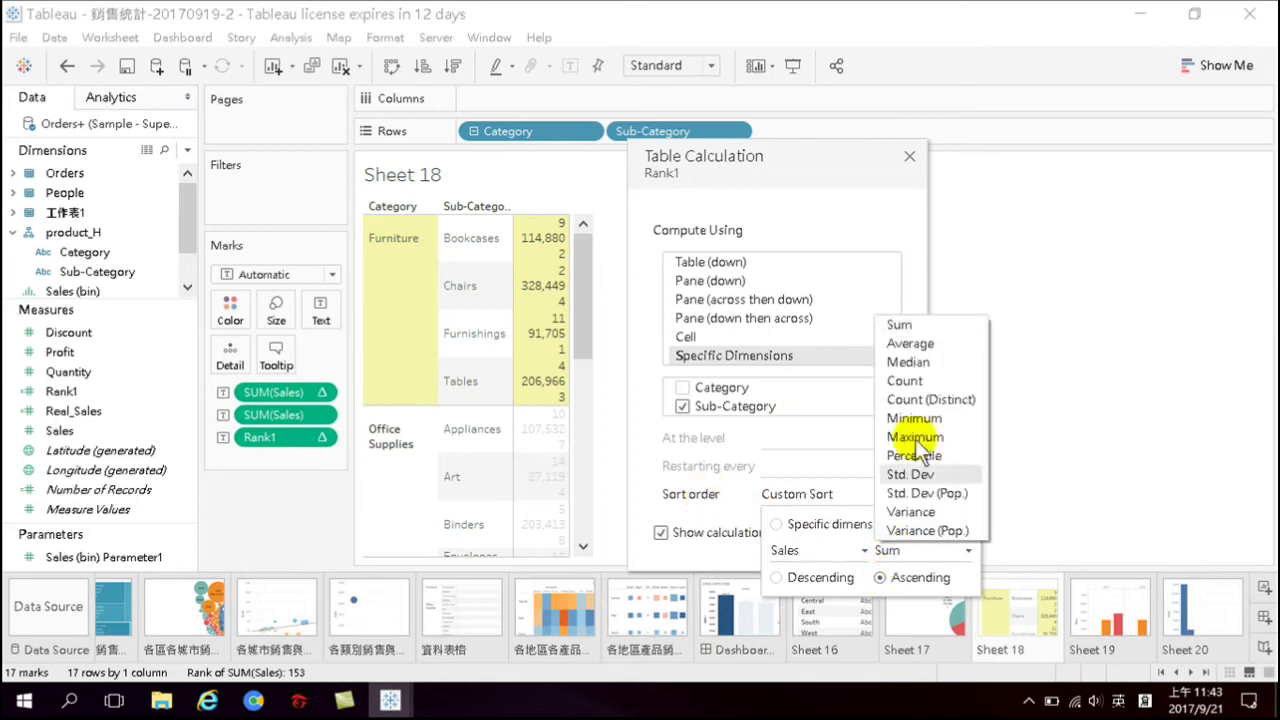
click(921, 326)
click(783, 584)
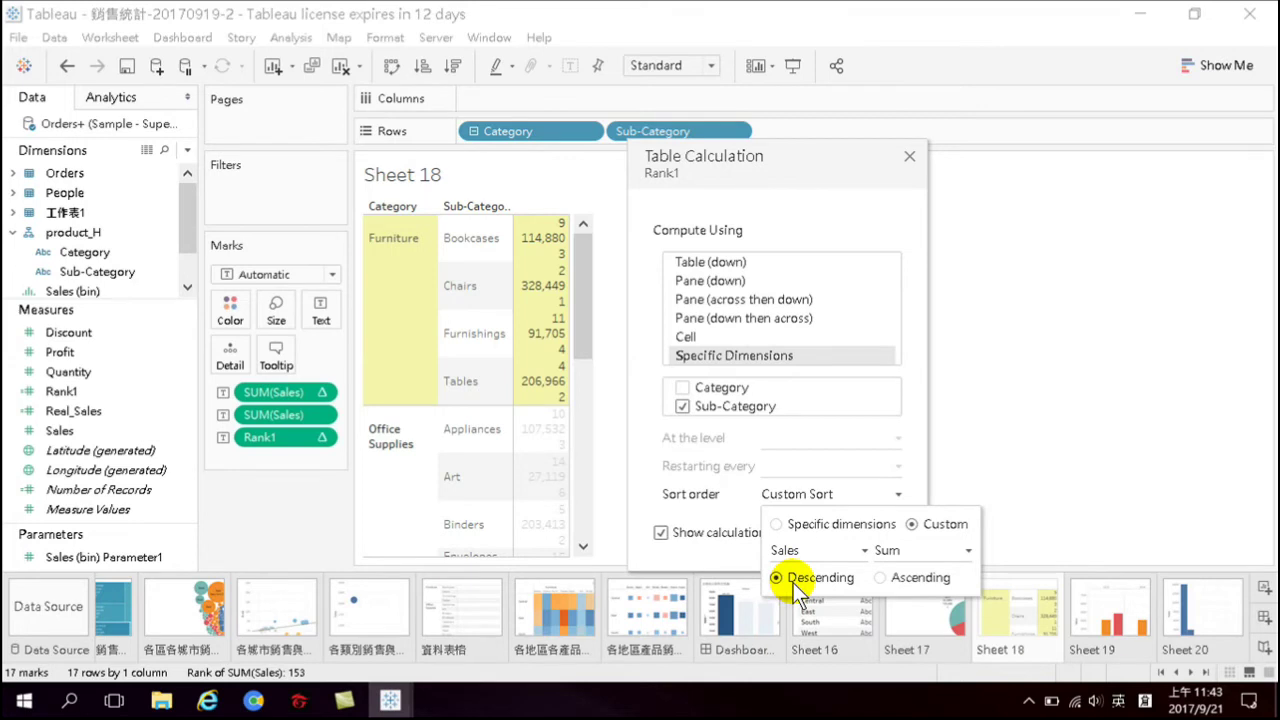
click(919, 405)
click(909, 157)
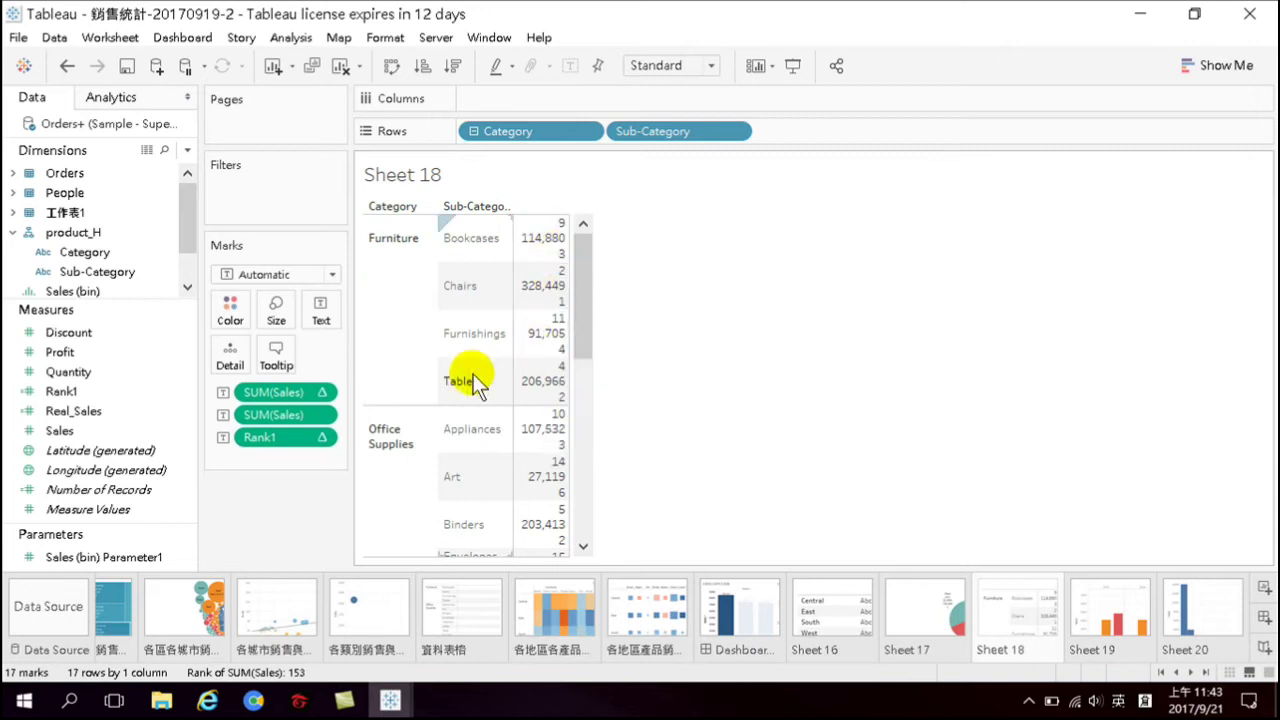
Examine the table's sub-categories in Furniture and Office Supplies, comparing their overall sales rank with their Rank1 within the category
mouse_move(557, 337)
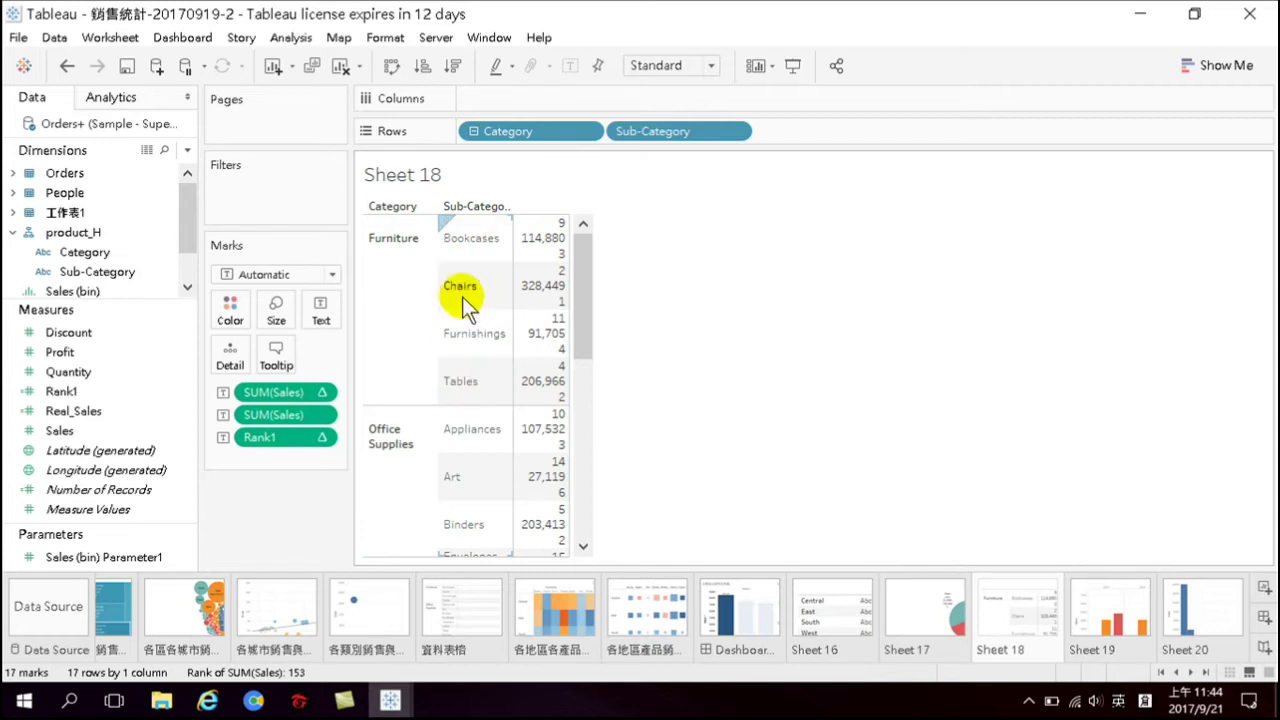
mouse_move(561, 298)
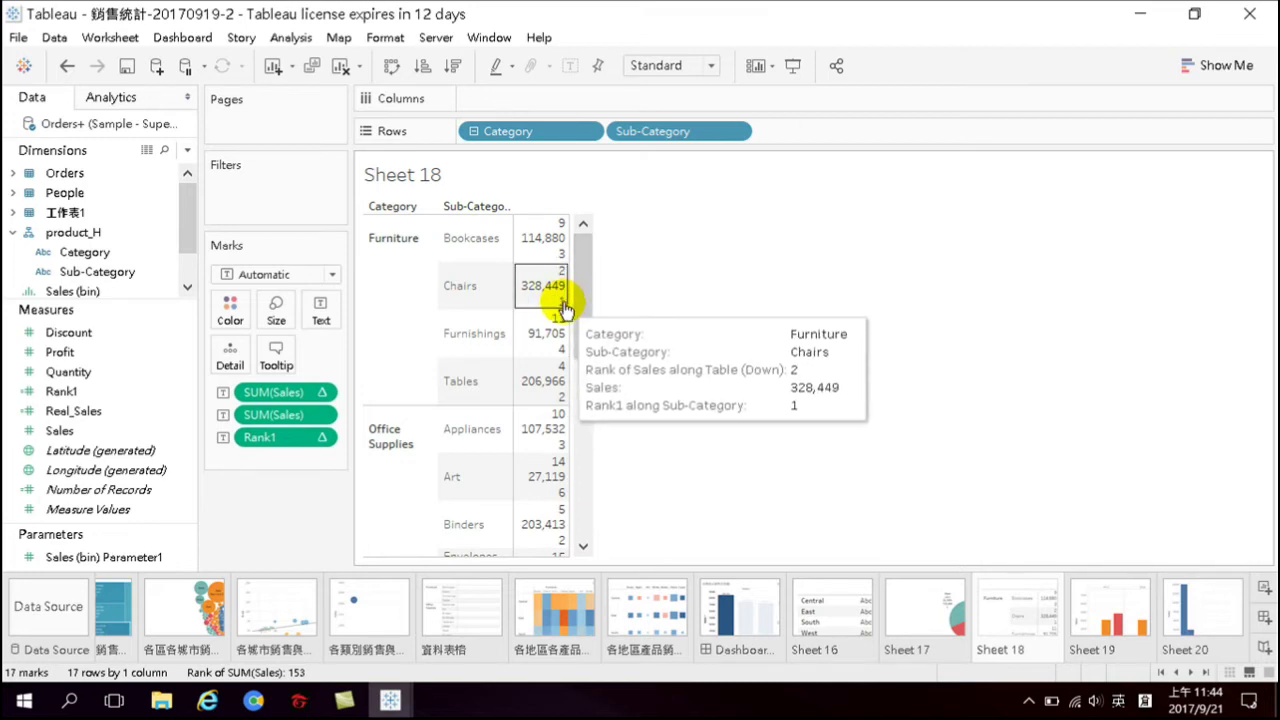
mouse_move(528, 394)
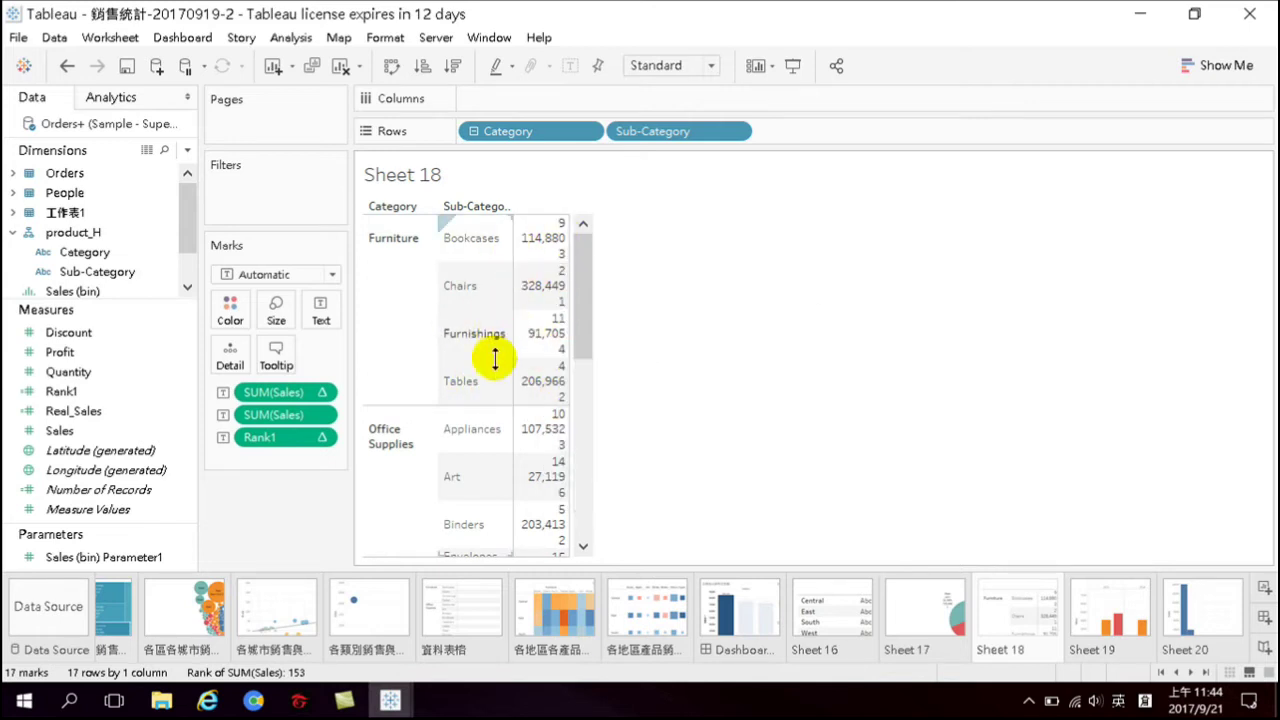
scroll(499, 370, down, 1)
scroll(480, 400, down, 3)
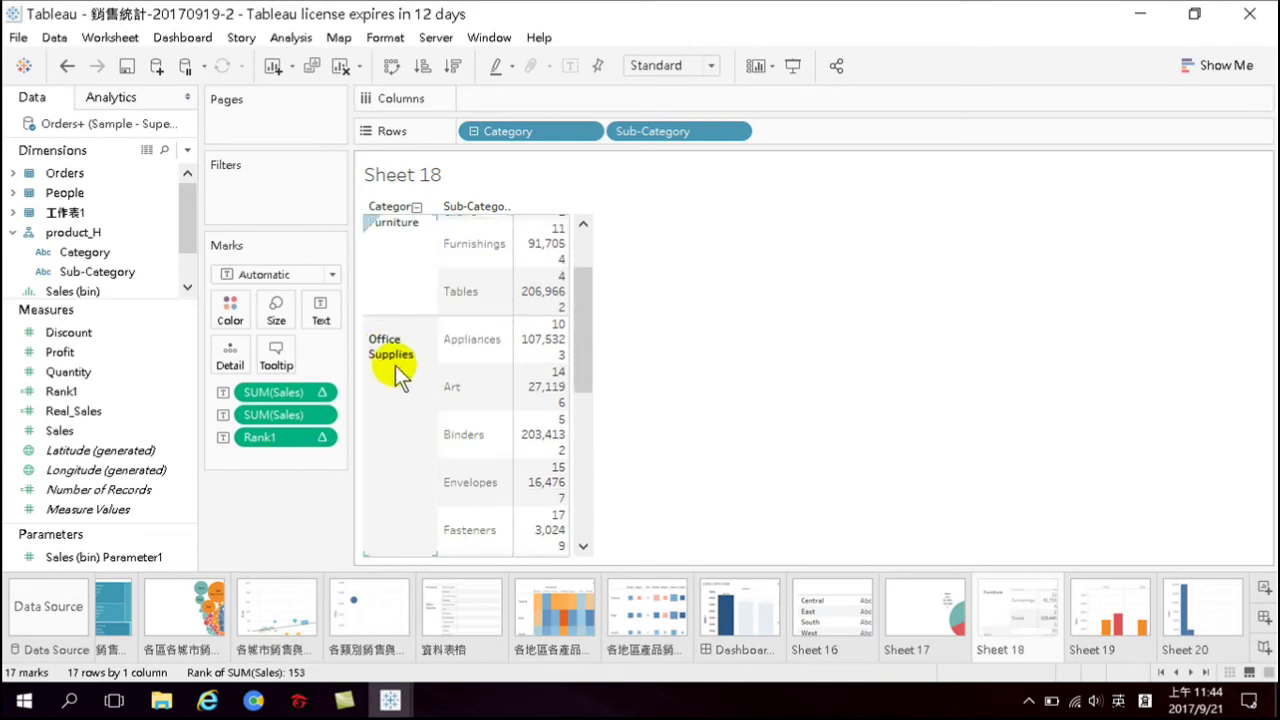
scroll(394, 370, down, 5)
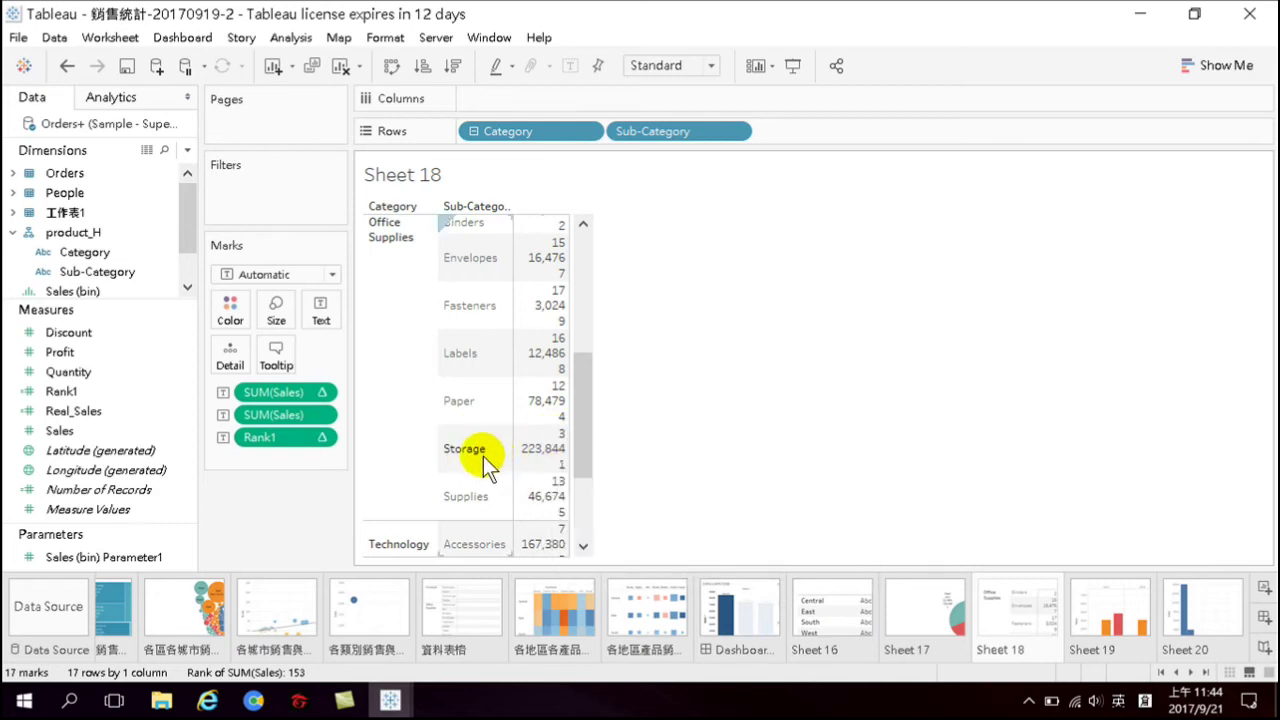
scroll(483, 456, up, 6)
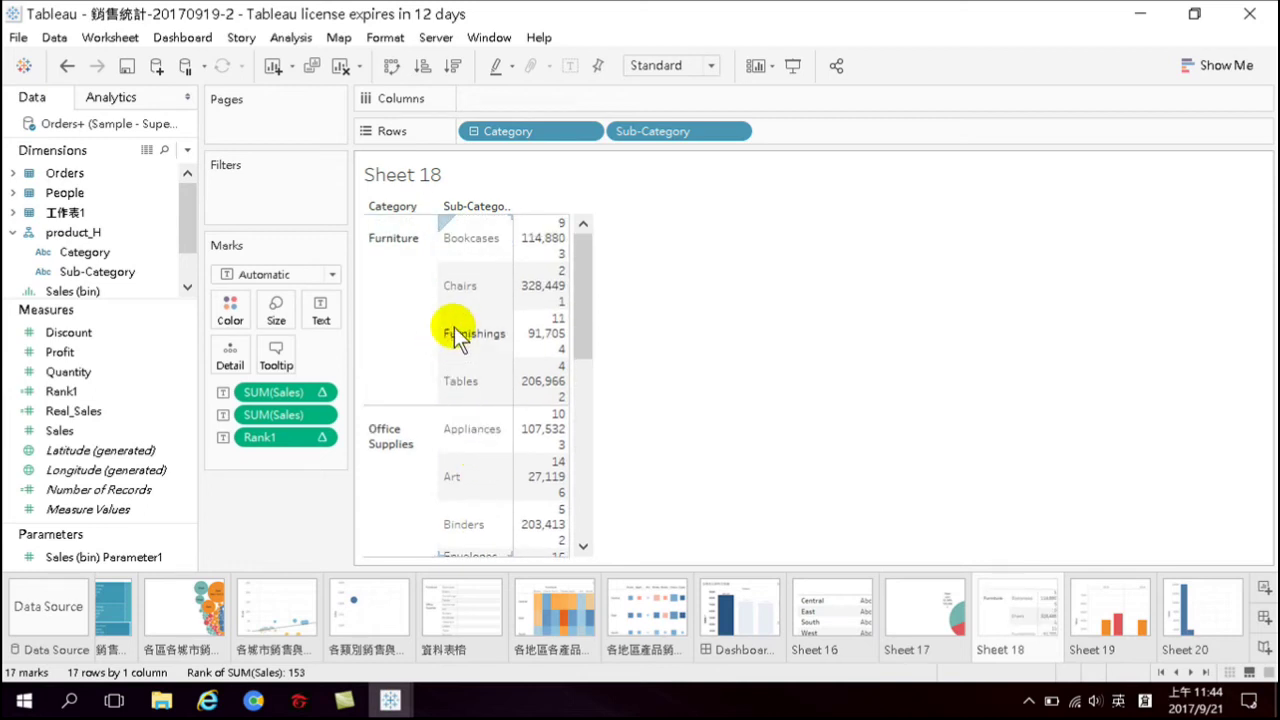
Switch to the web browser and read the Wikipedia article 聚類分析 from the Google results for 分群
mouse_move(457, 214)
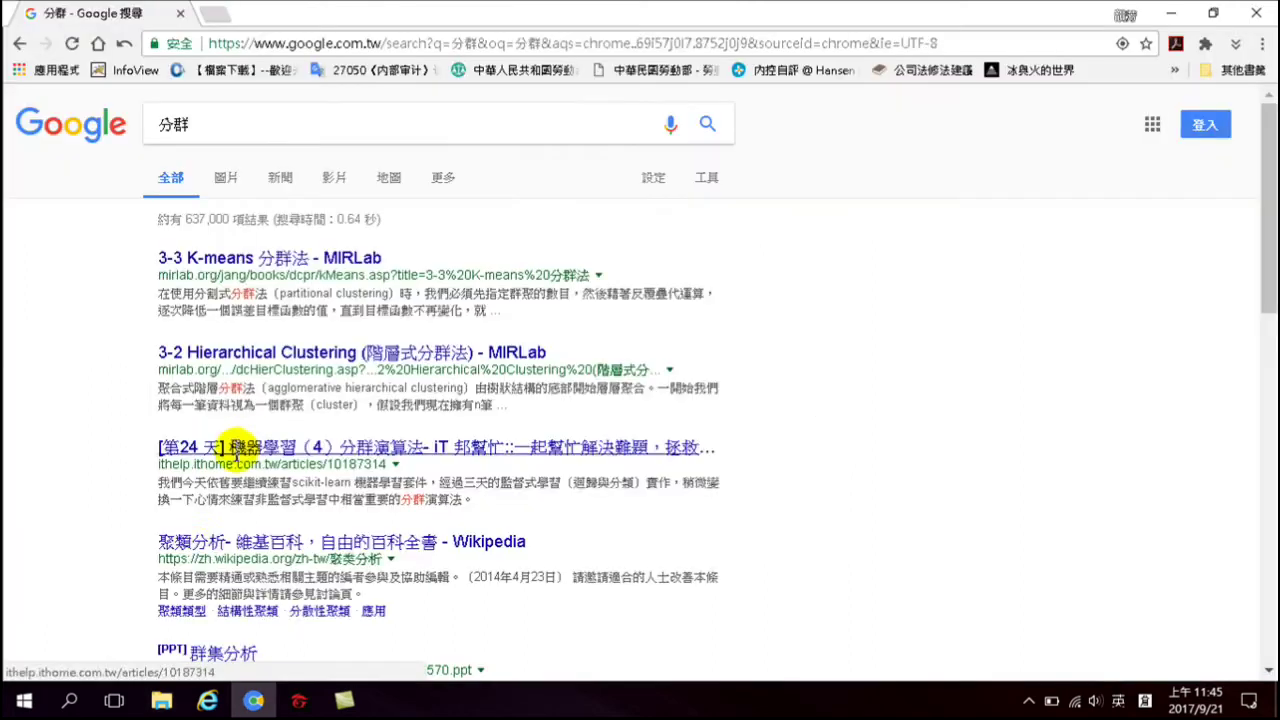
click(195, 547)
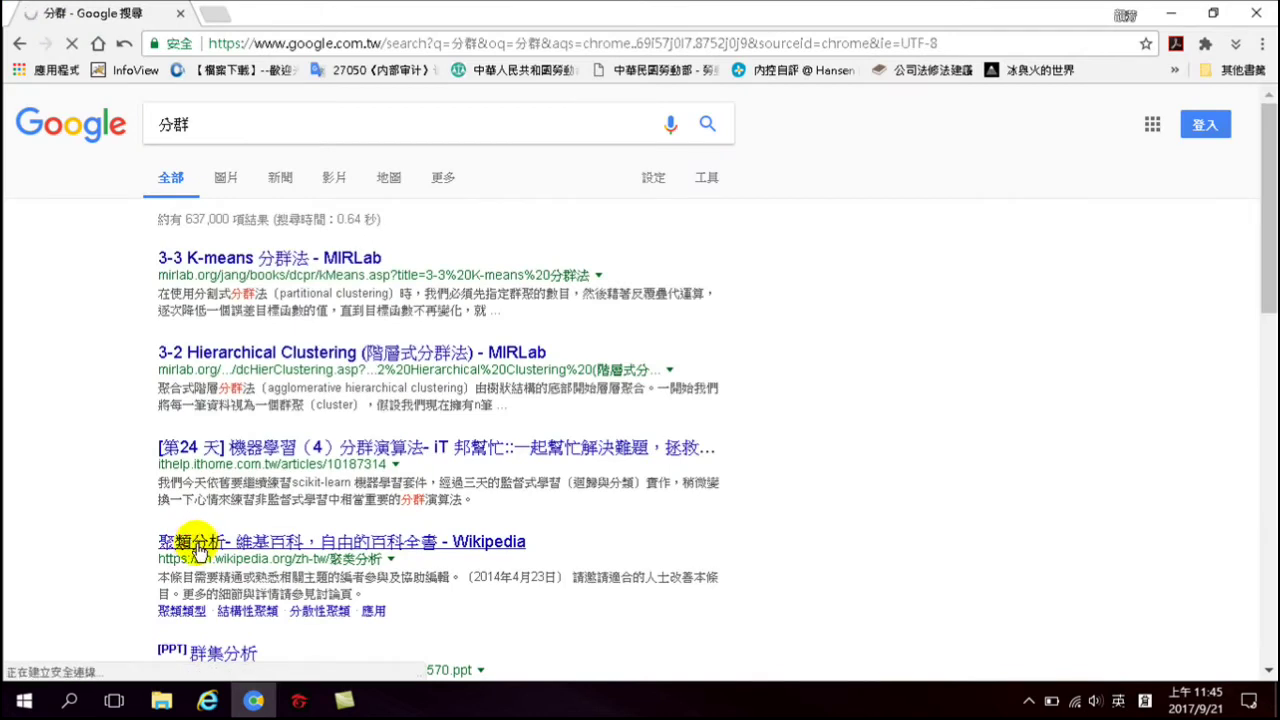
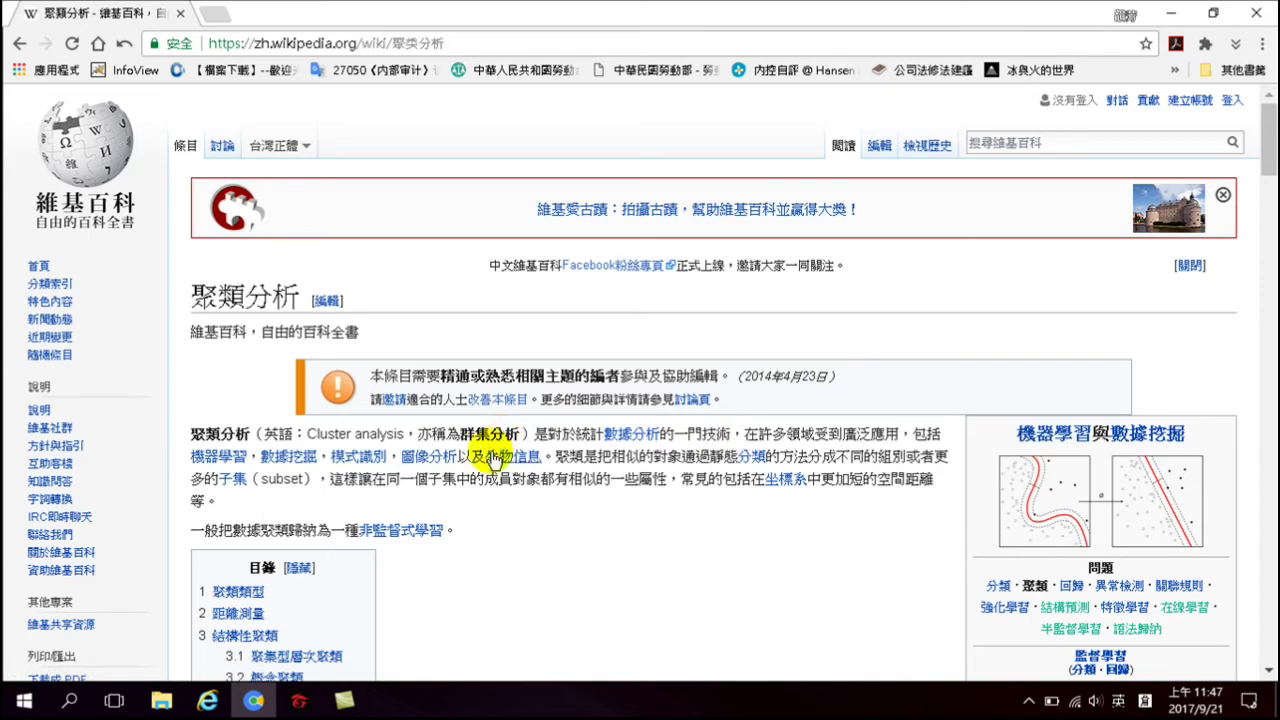
mouse_move(500, 460)
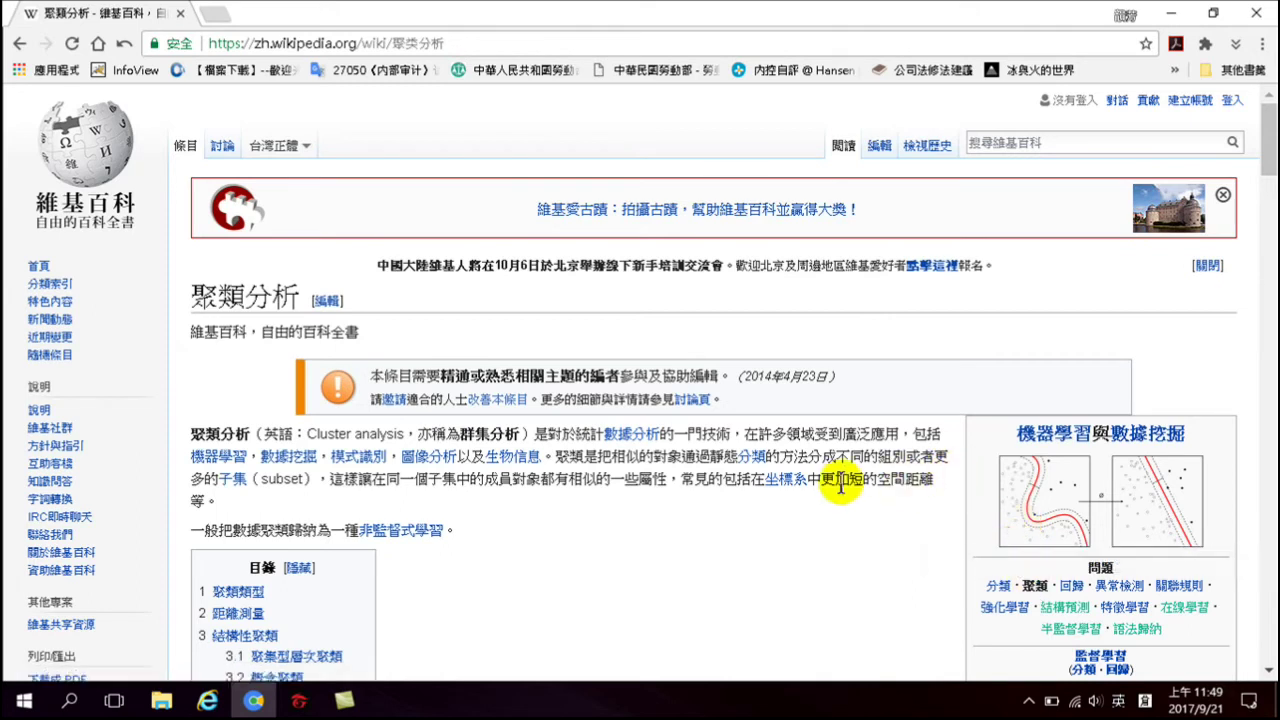
Search the web for "iris data download"
click(473, 42)
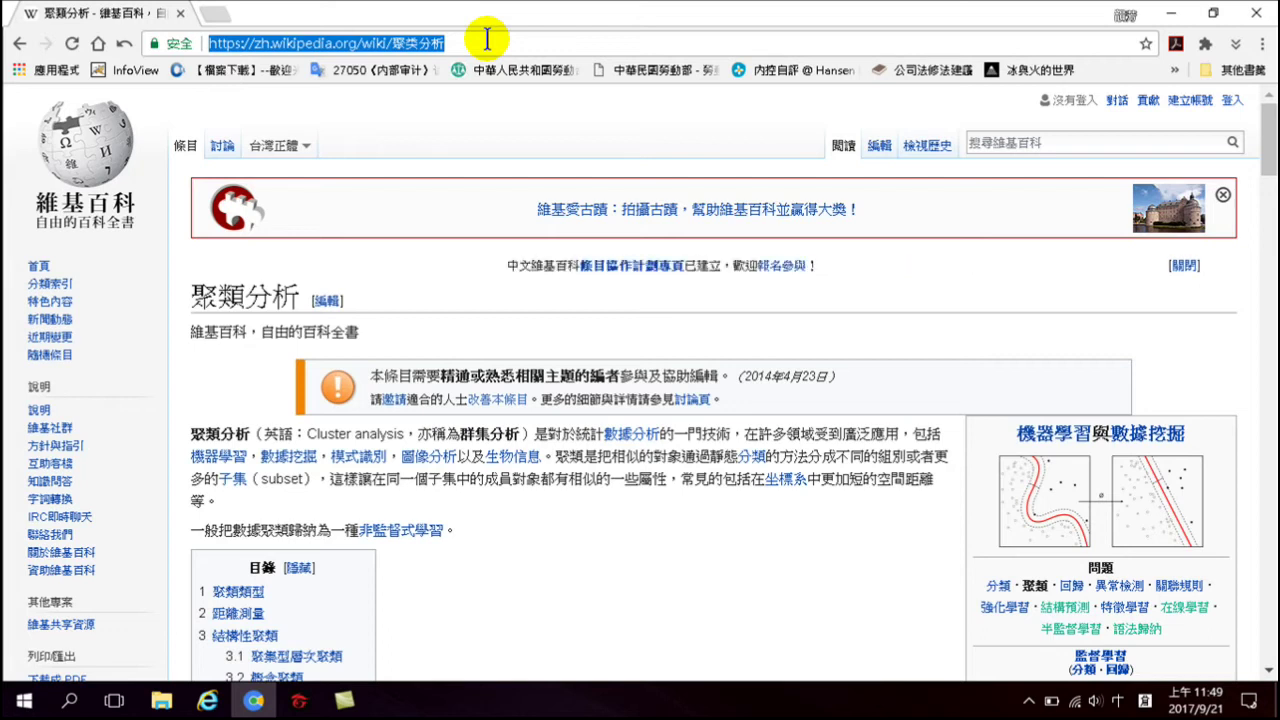
text(8)
key(BackSpace)
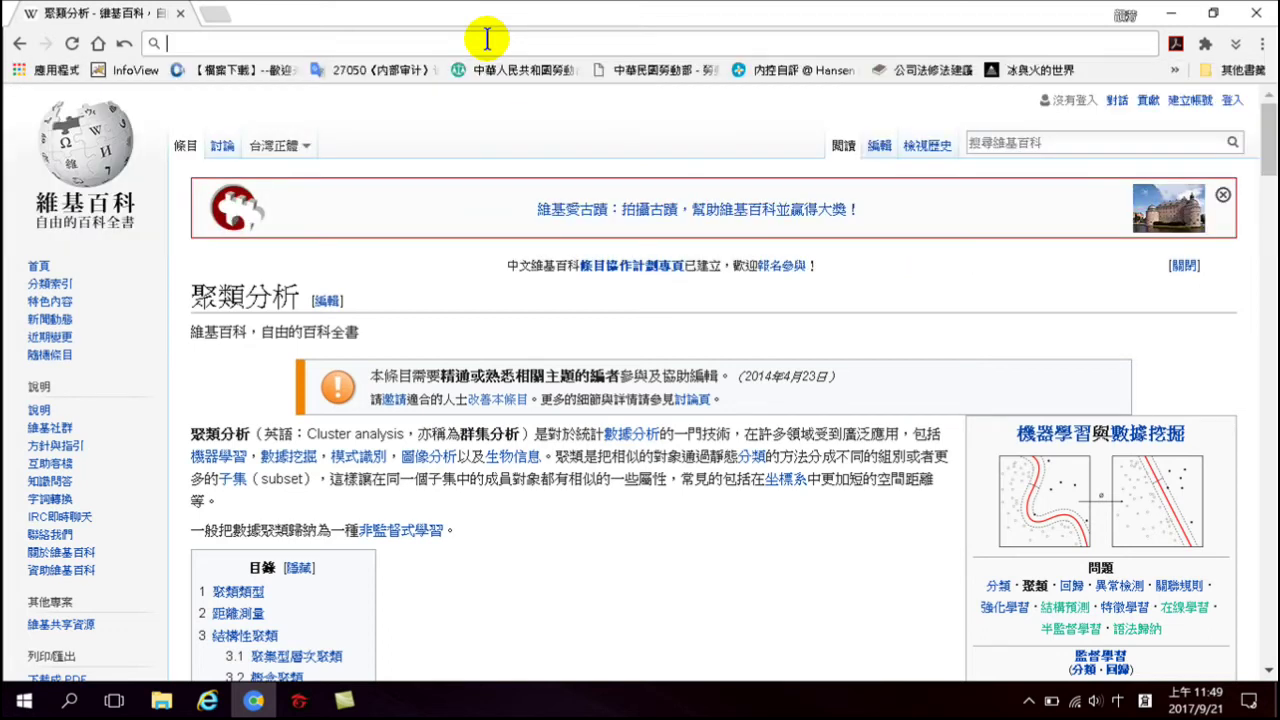
text(iris dat)
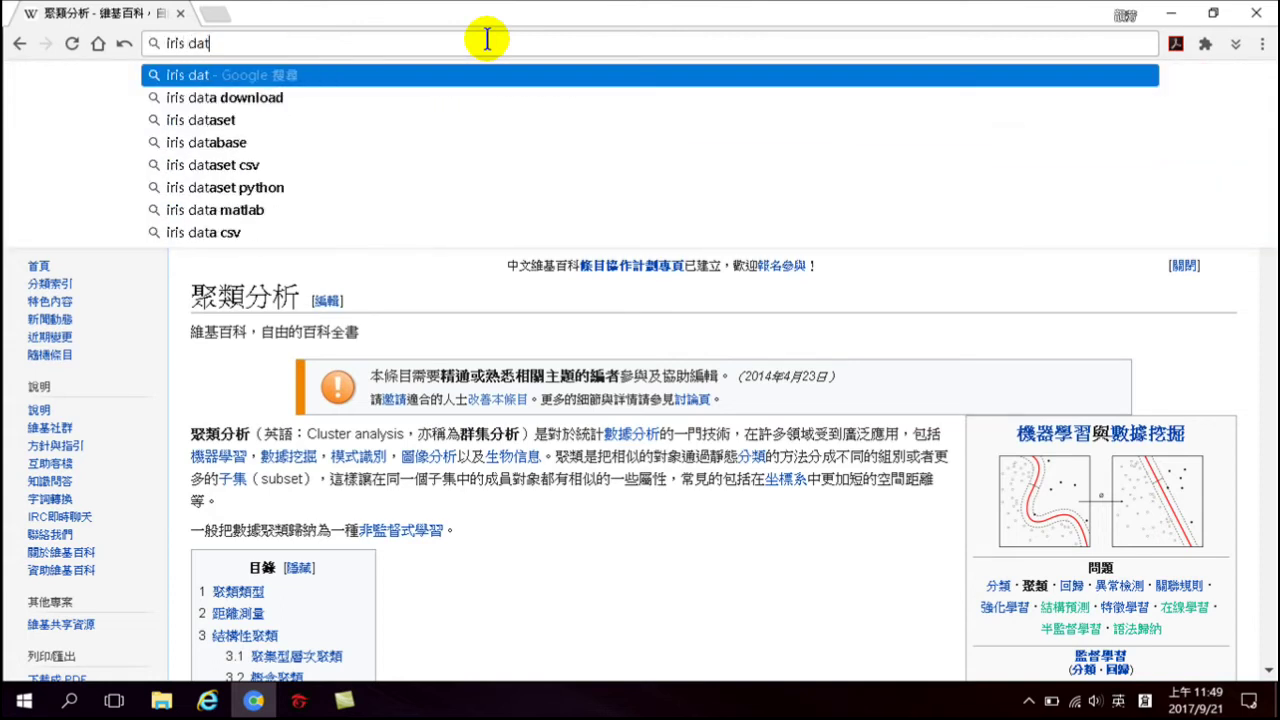
text(a downloa)
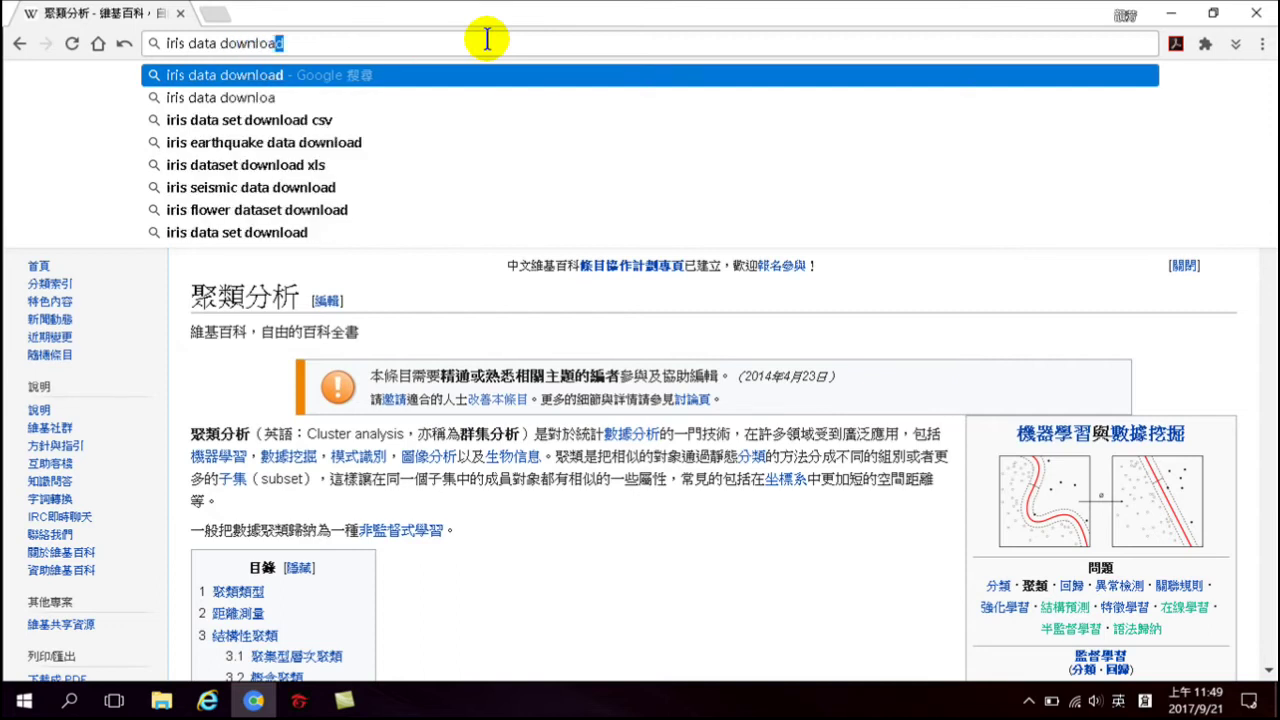
text(d)
key(Return)
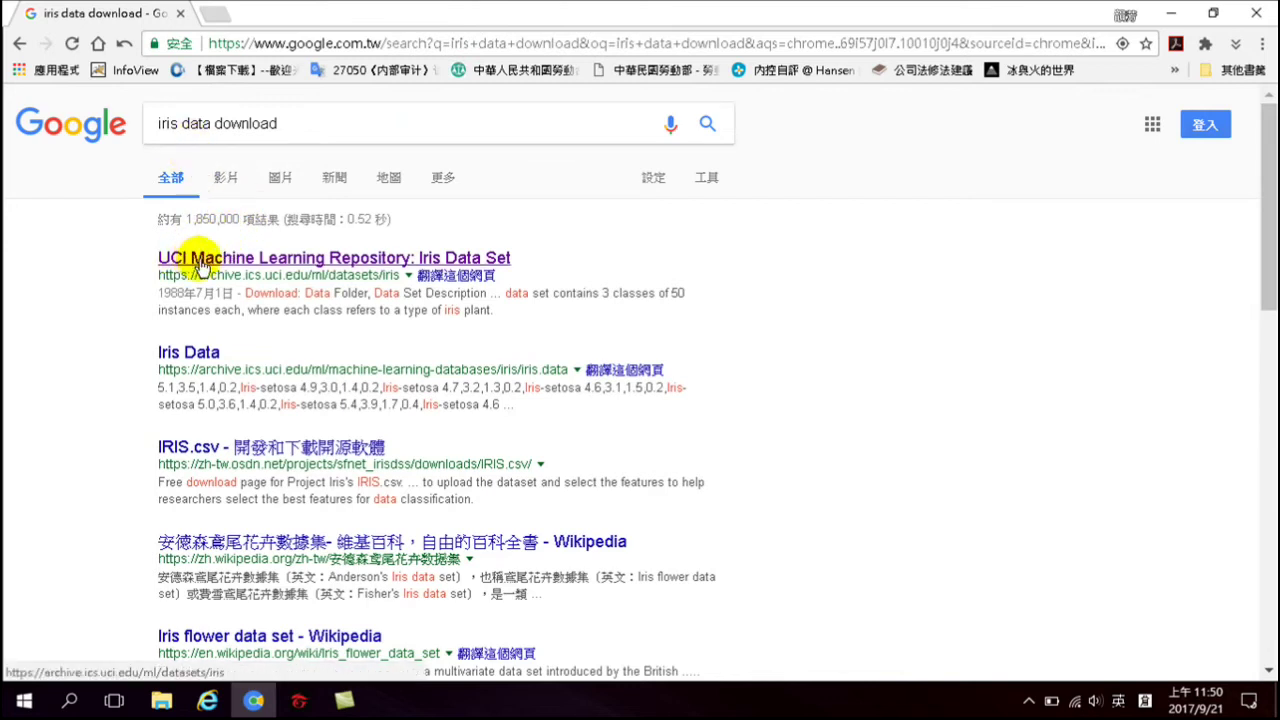
Open the UCI Iris Data Set page's data folder and look at the link options for iris.data
click(340, 262)
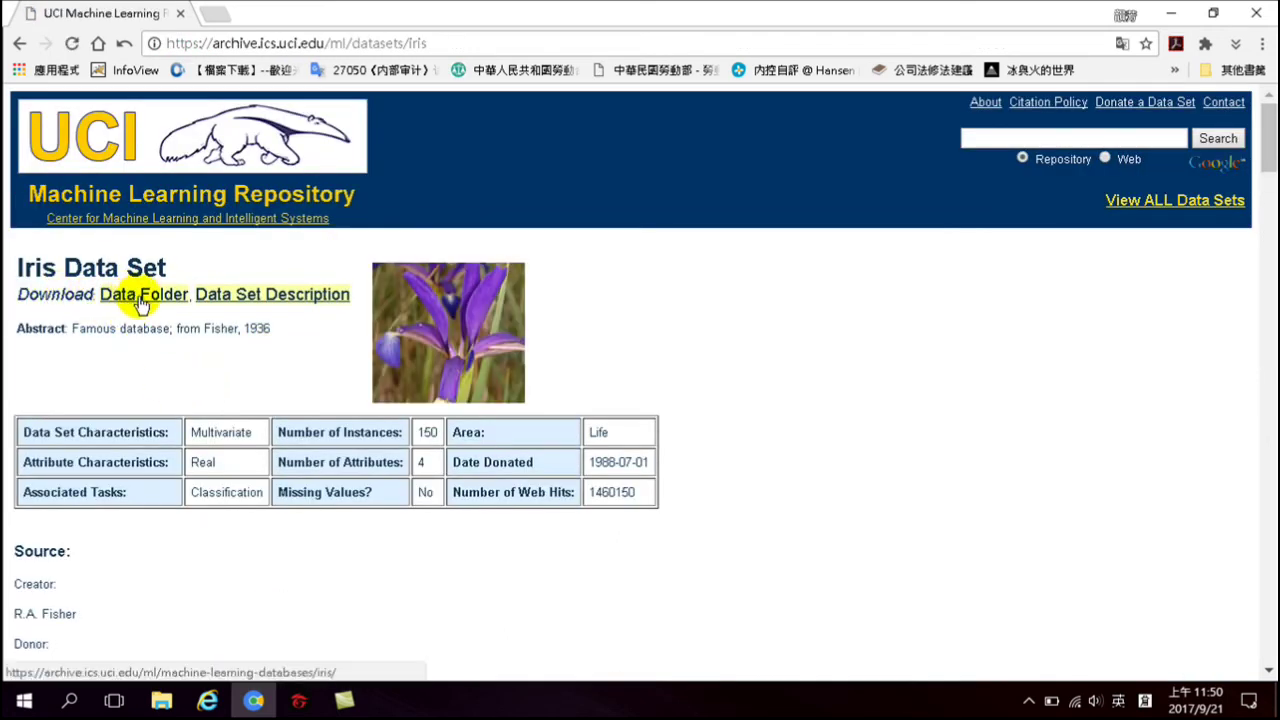
click(146, 297)
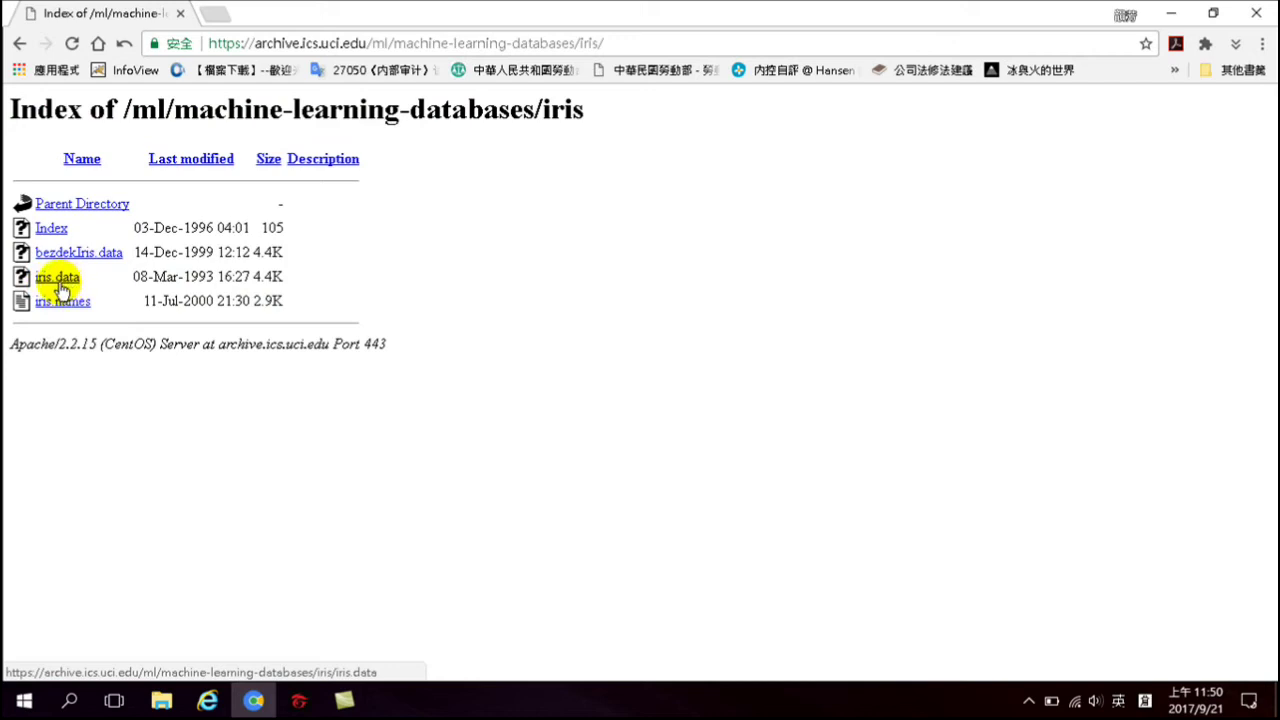
right_click(61, 288)
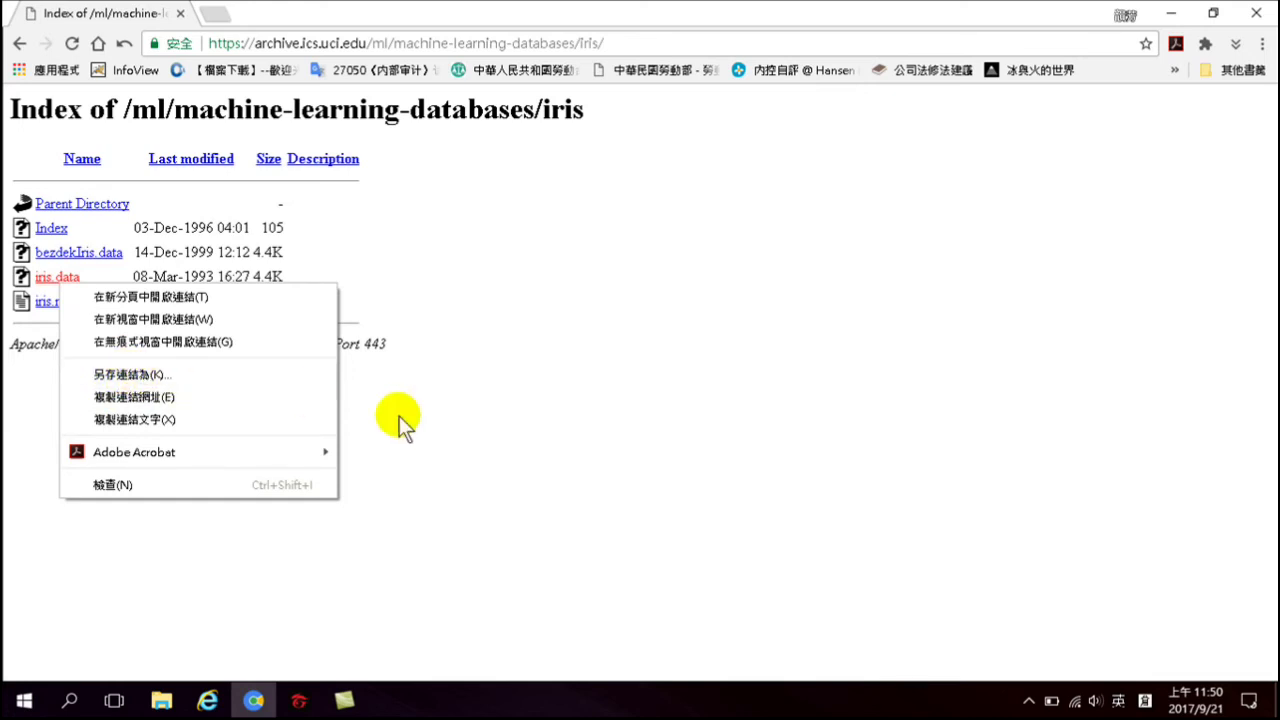
click(491, 437)
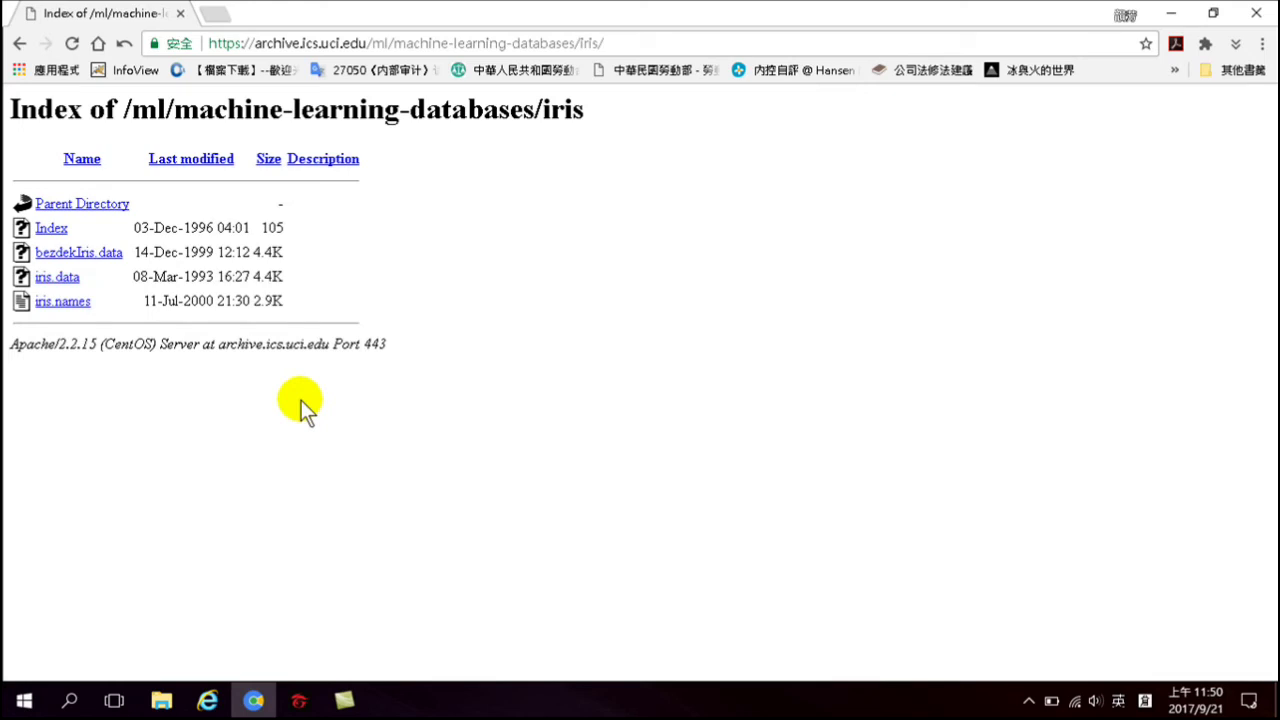
Return to the Iris Data Set page and examine its data set information and attributes, highlighting the sepal length and width entries
click(20, 43)
scroll(165, 430, down, 3)
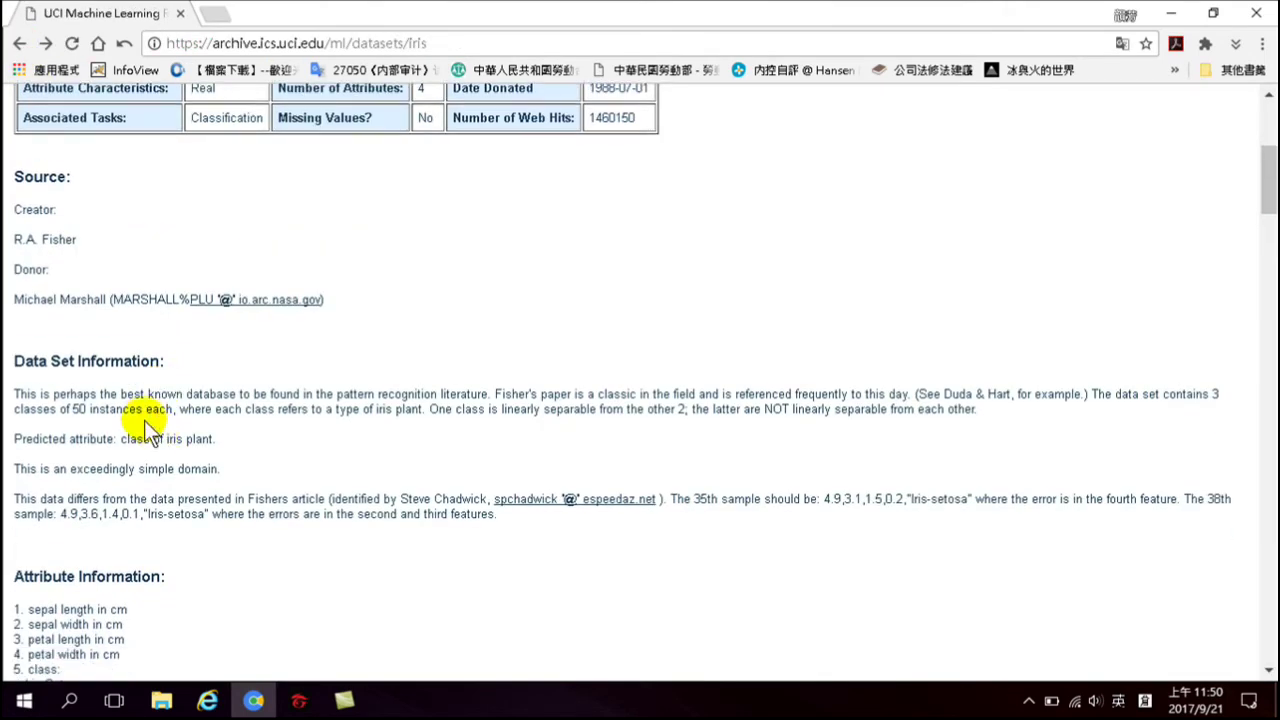
scroll(143, 414, down, 3)
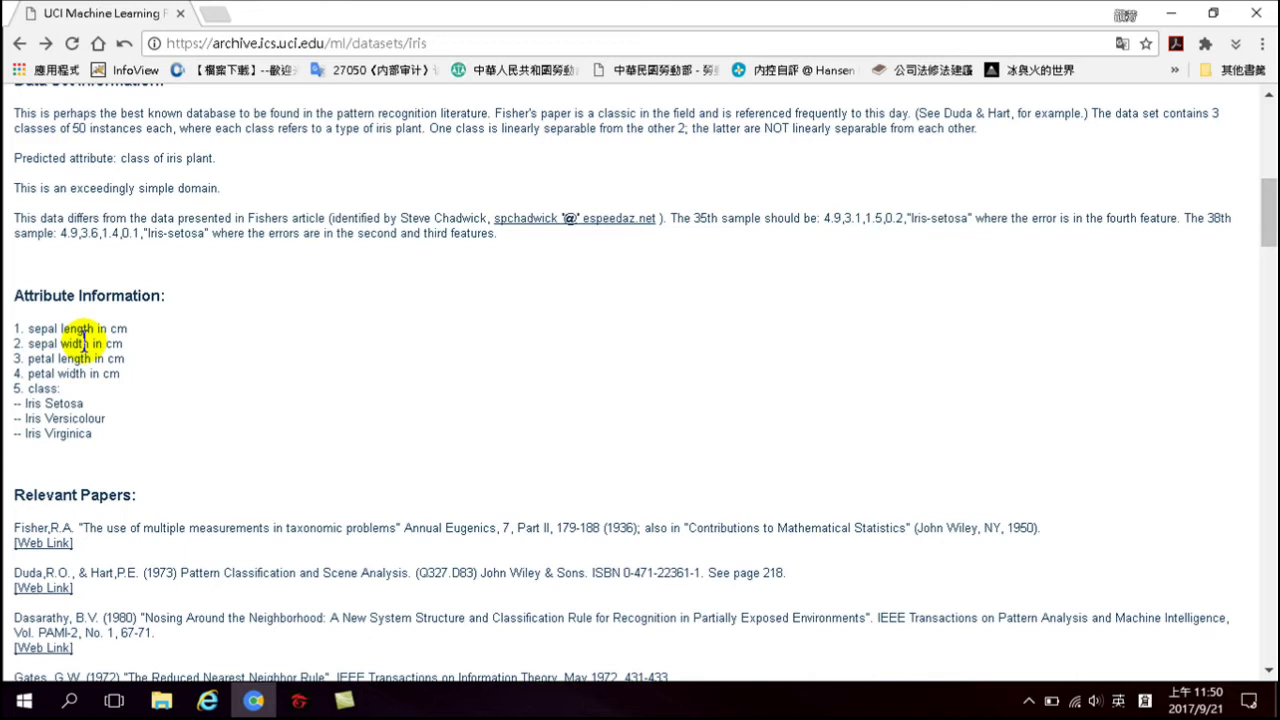
click(33, 326)
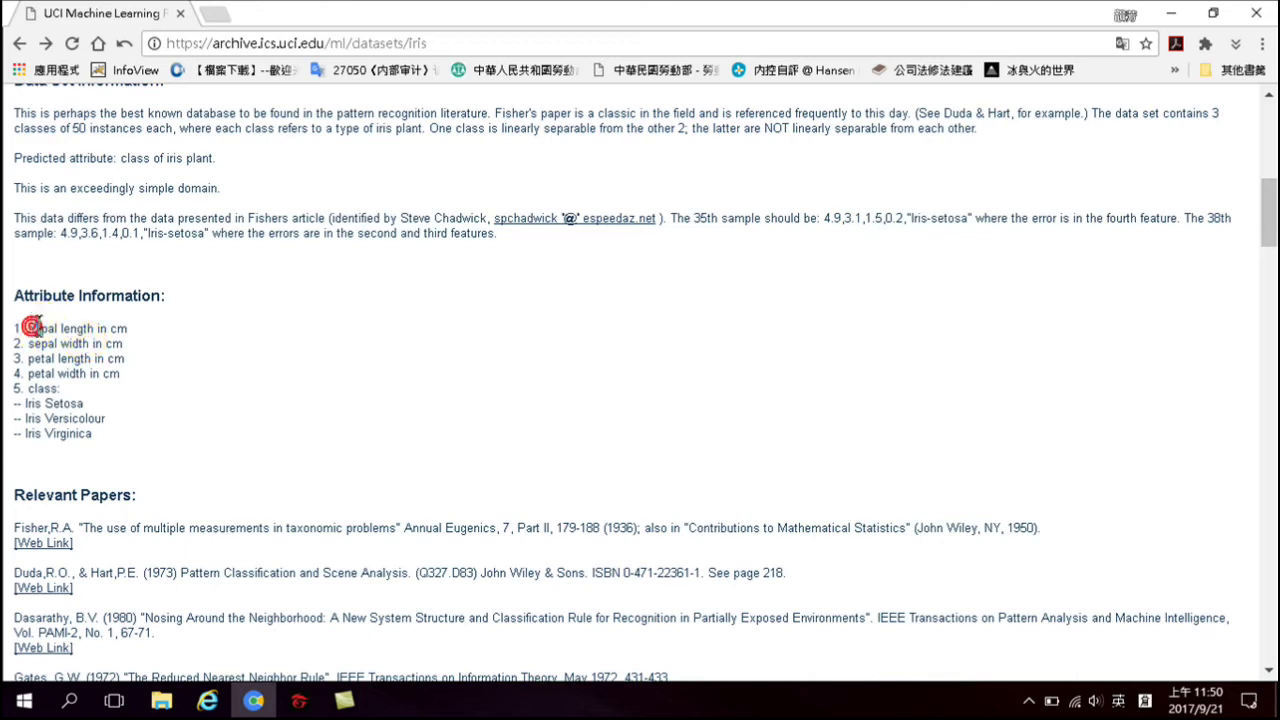
double_click(86, 326)
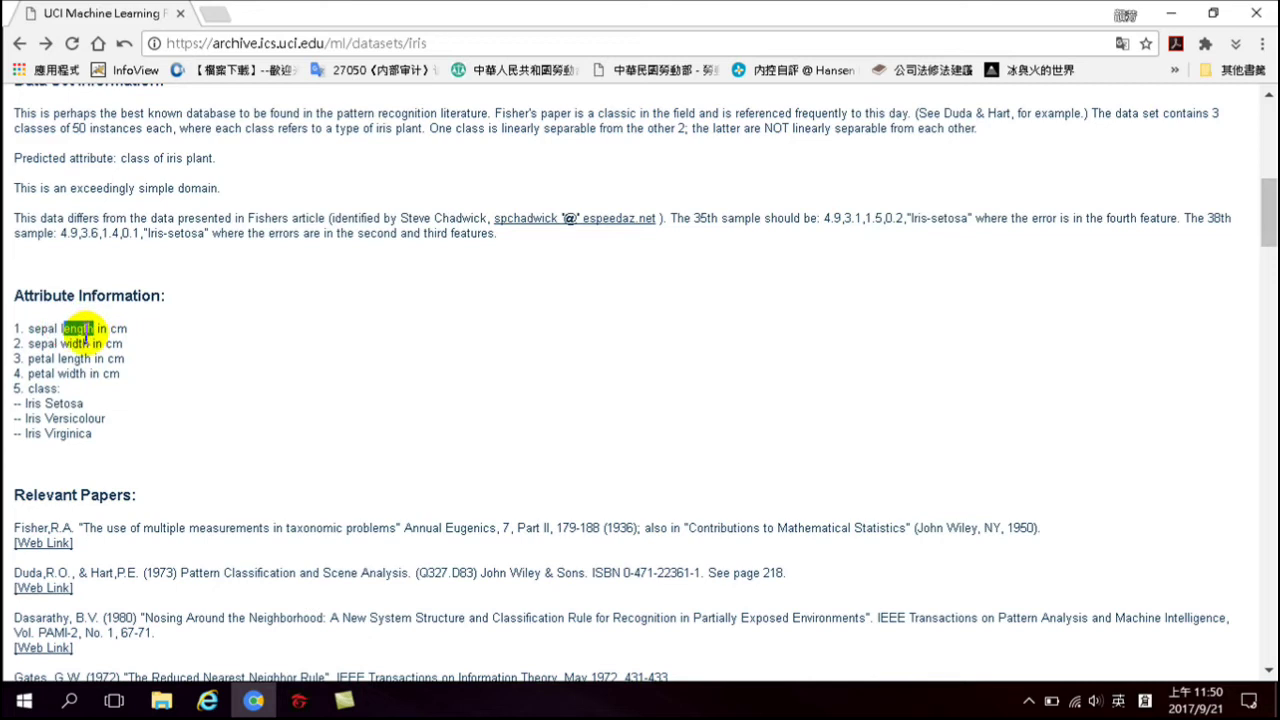
click(30, 347)
drag(30, 347, 86, 345)
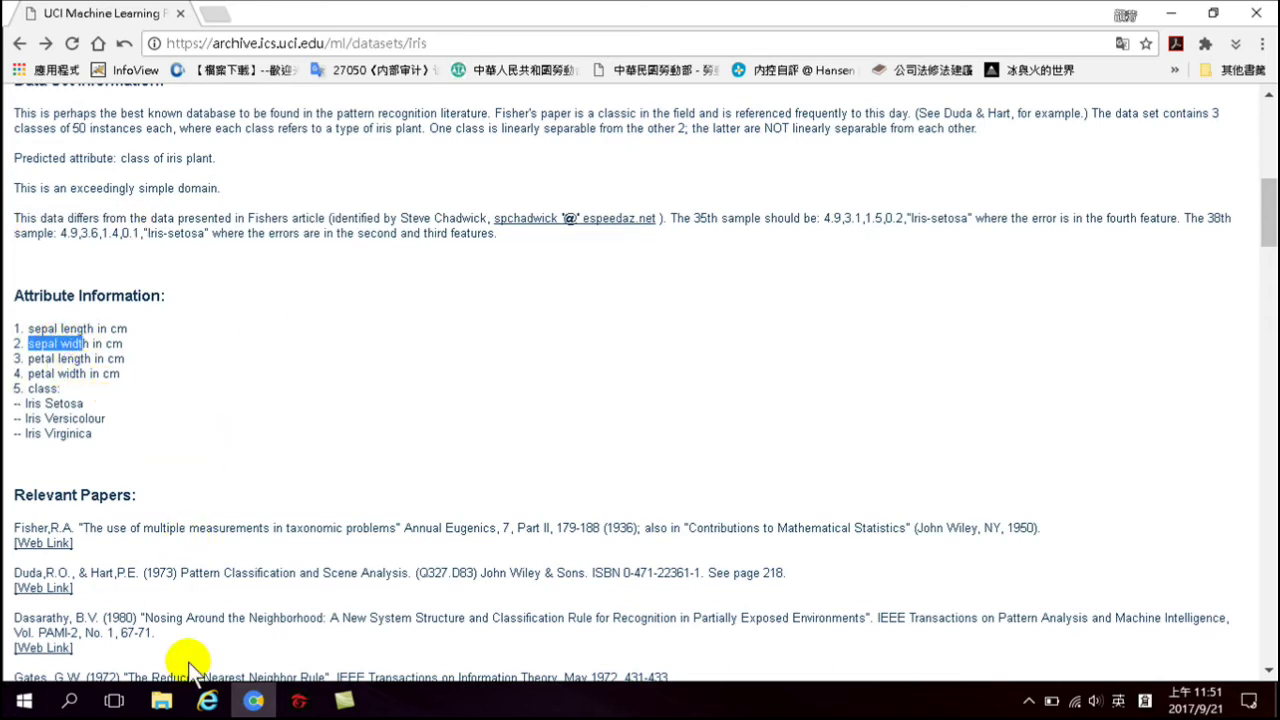
right_click(252, 699)
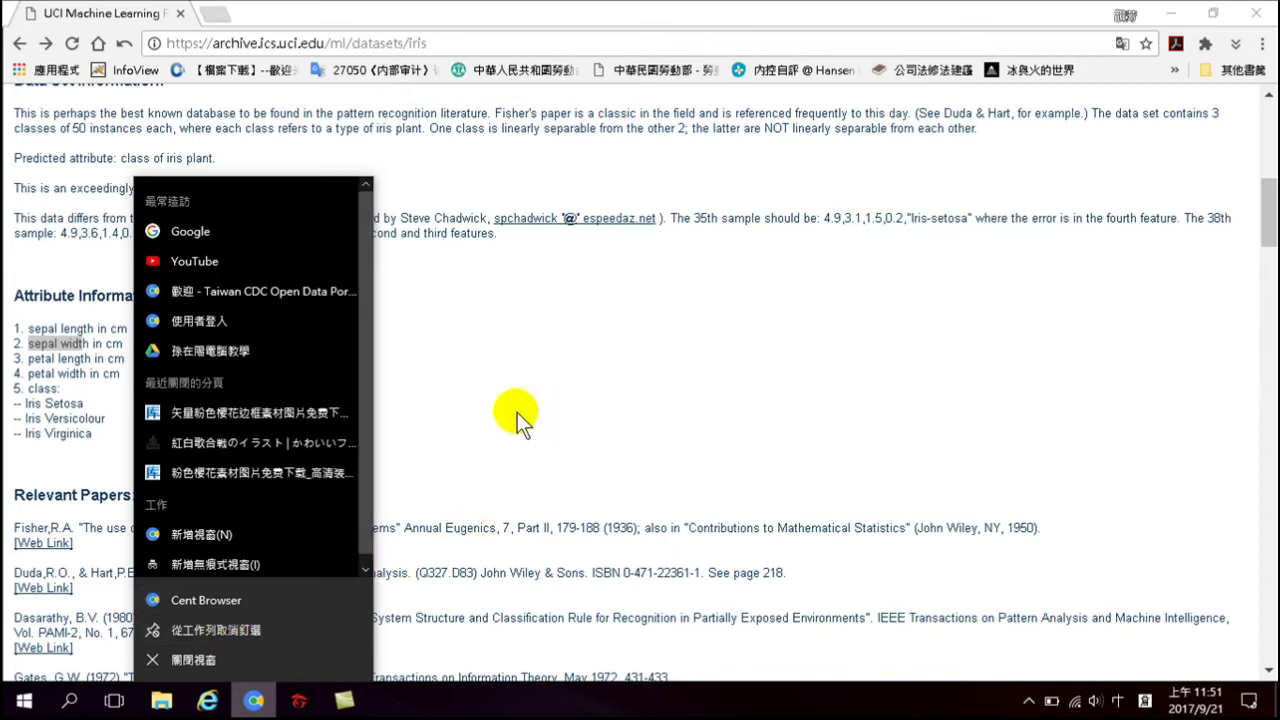
click(583, 417)
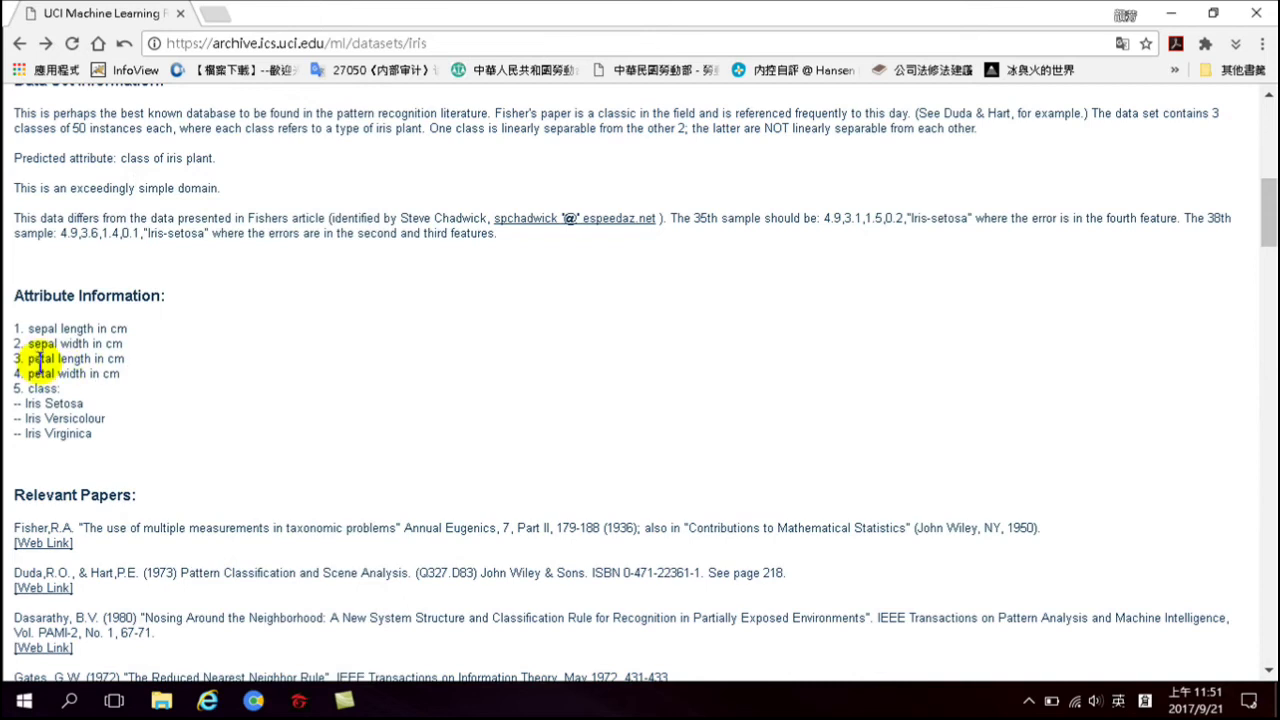
right_click(252, 700)
click(665, 474)
scroll(553, 471, up, 6)
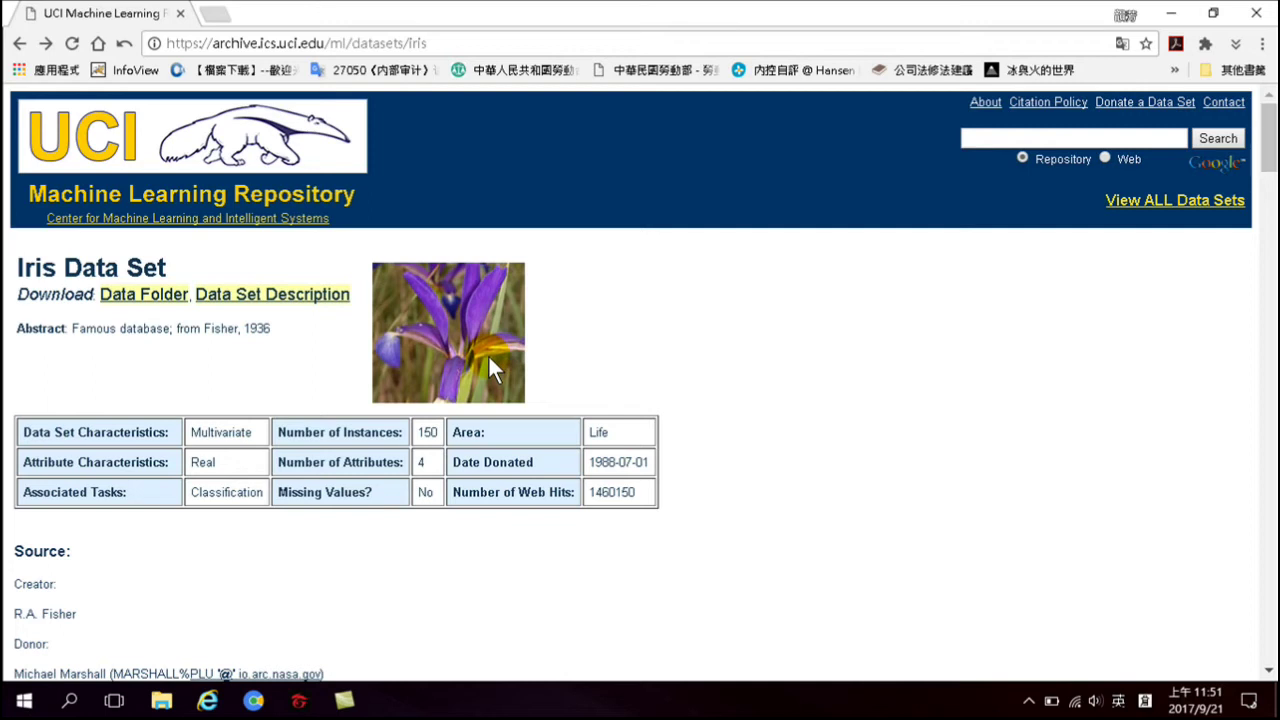
click(480, 43)
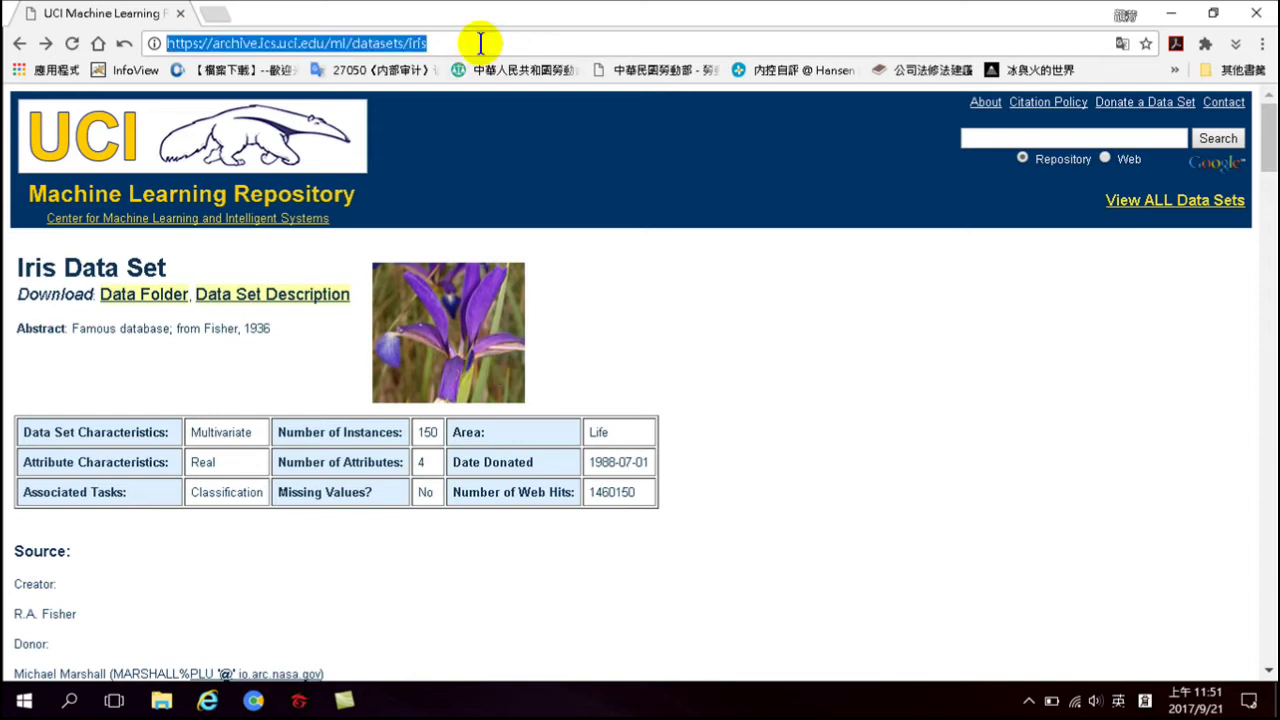
Open a new browser window and go to the Google Taiwan home page
right_click(253, 703)
click(221, 596)
click(400, 37)
text(www.goog)
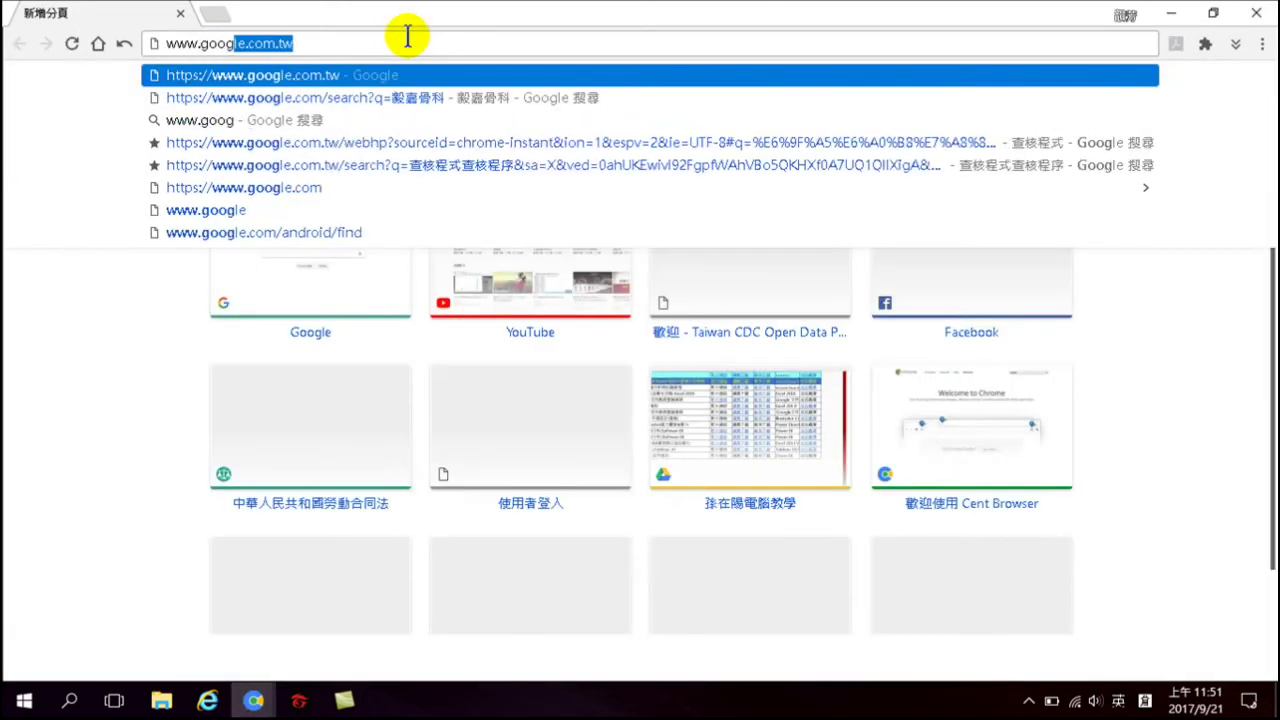
key(Return)
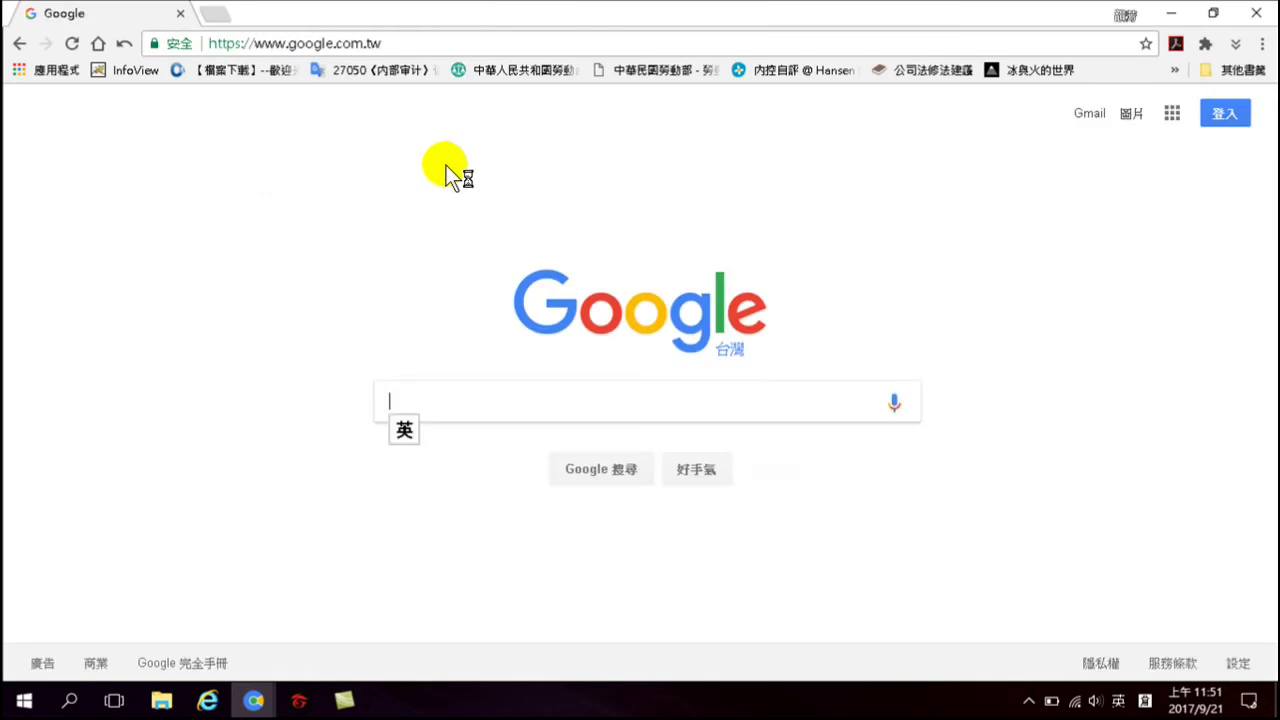
Search Google for "iris", switch to image results, and refine the search to "iris sepal"
click(425, 393)
text(iris)
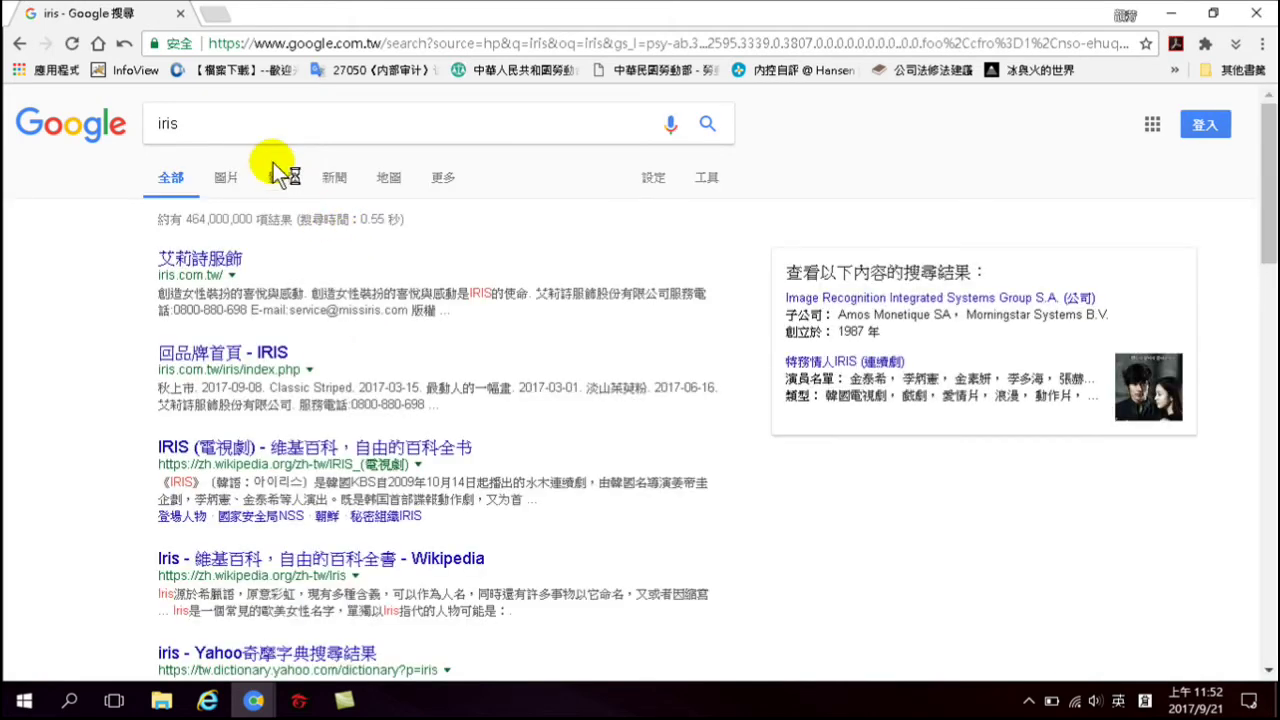
click(226, 178)
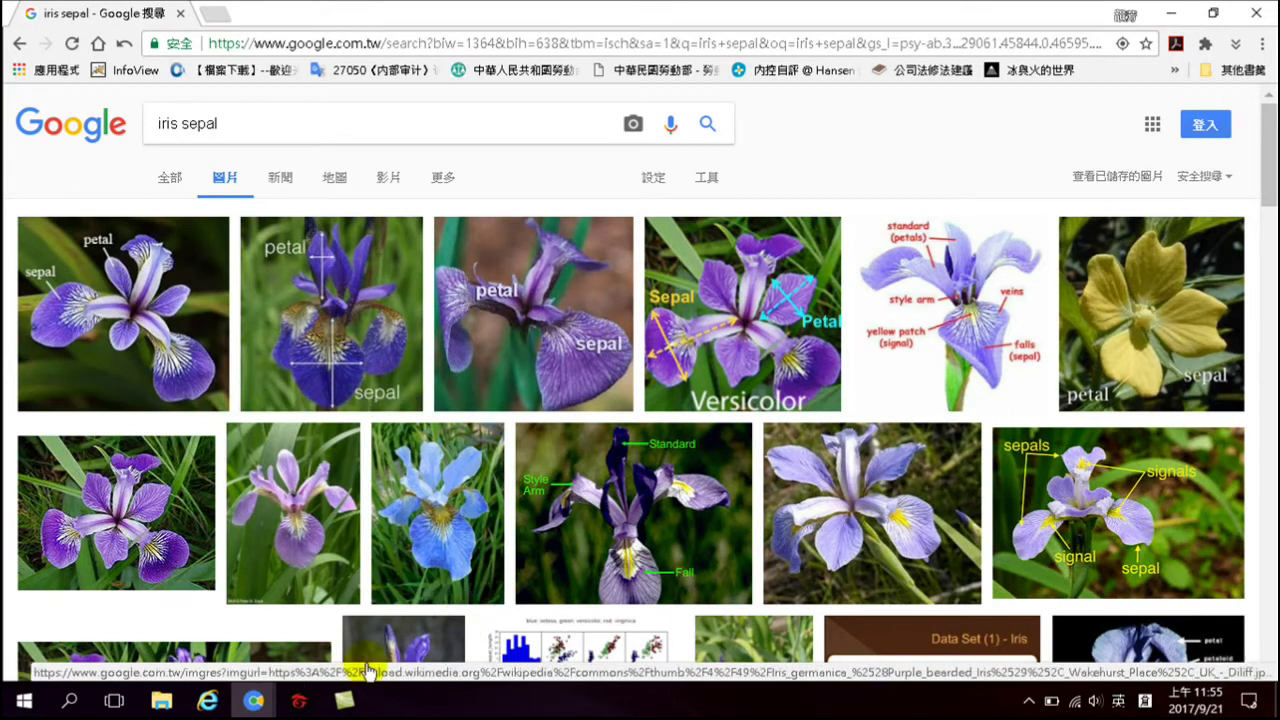
Launch Tableau from the desktop, open the recovered workbook entry, and maximize the Book1 window
mouse_move(158, 711)
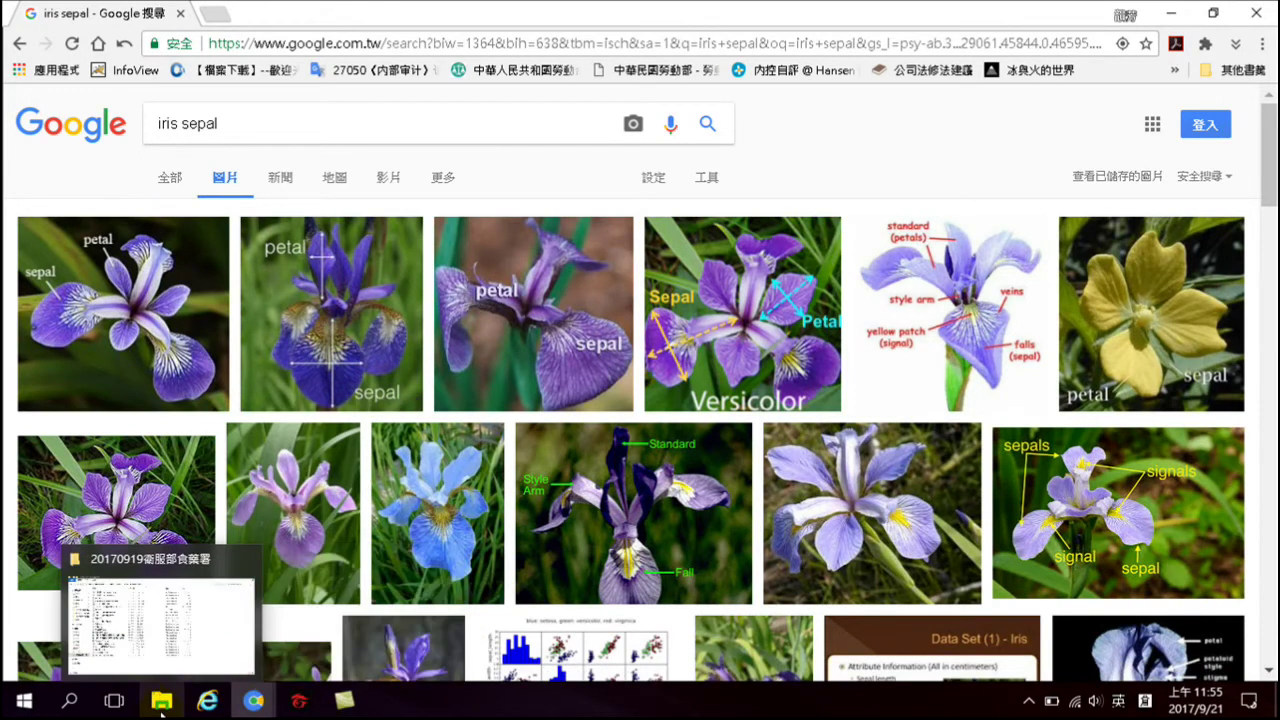
key(super+d)
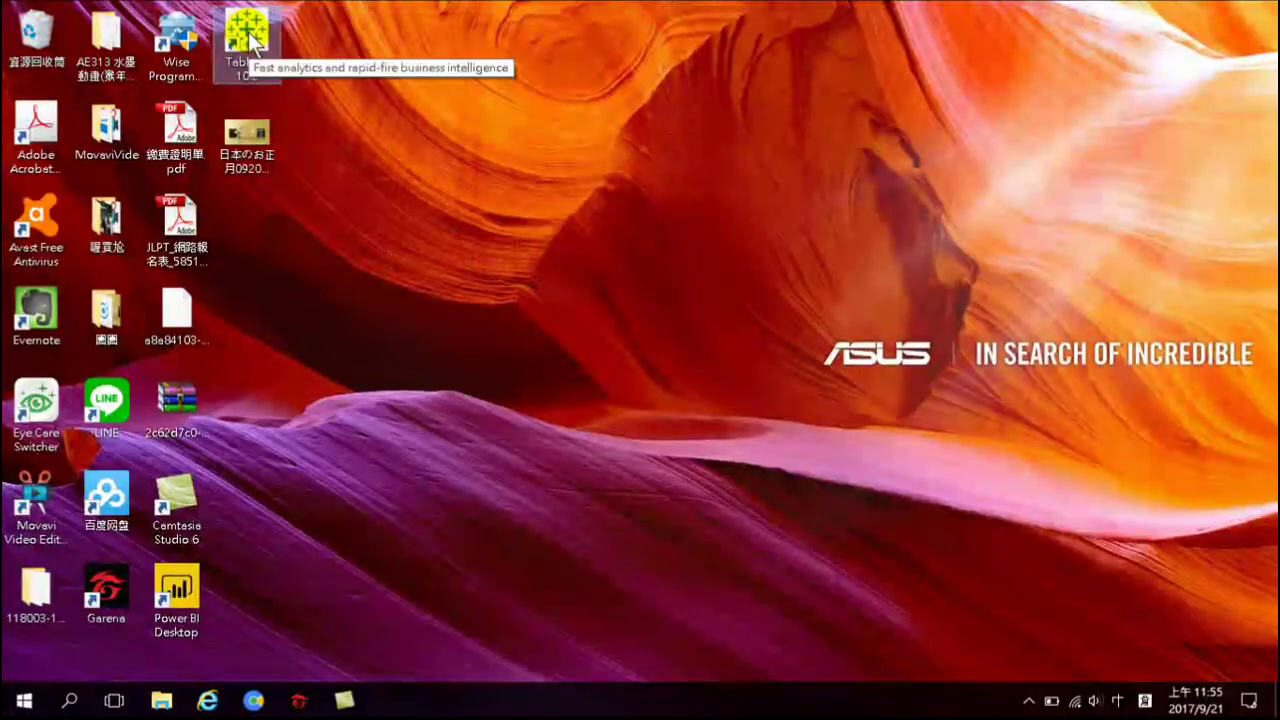
double_click(248, 36)
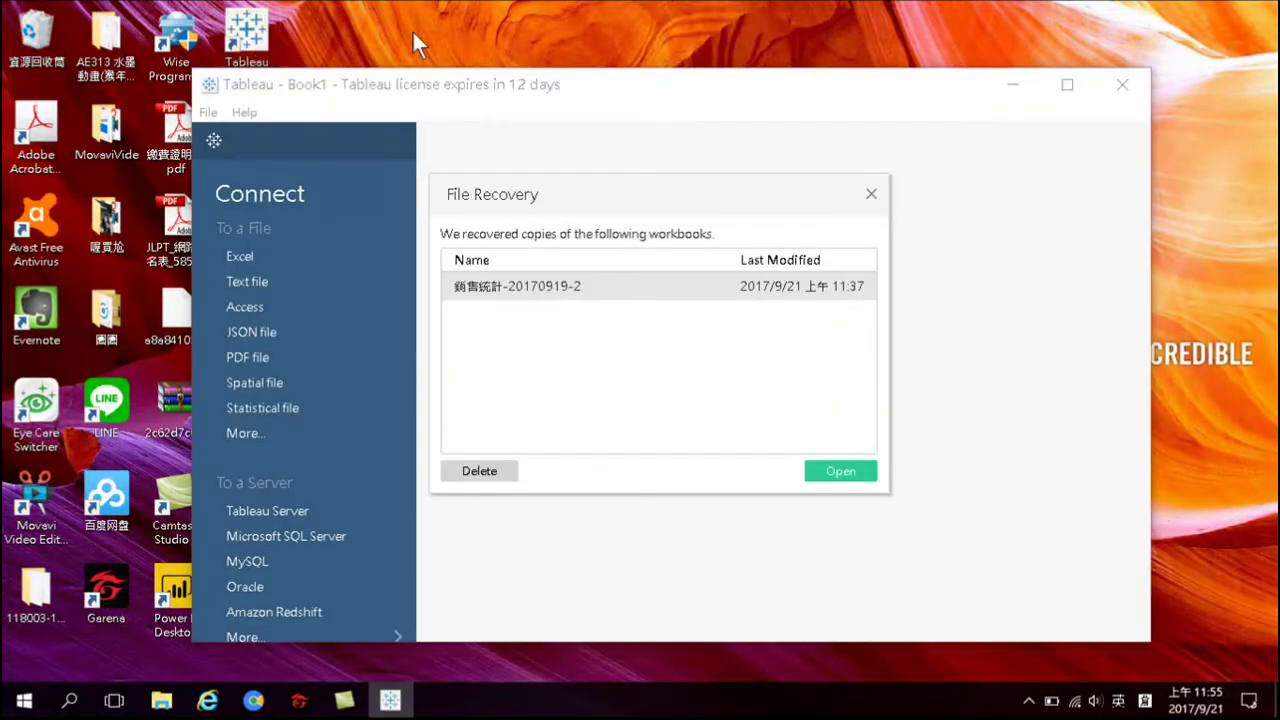
click(834, 470)
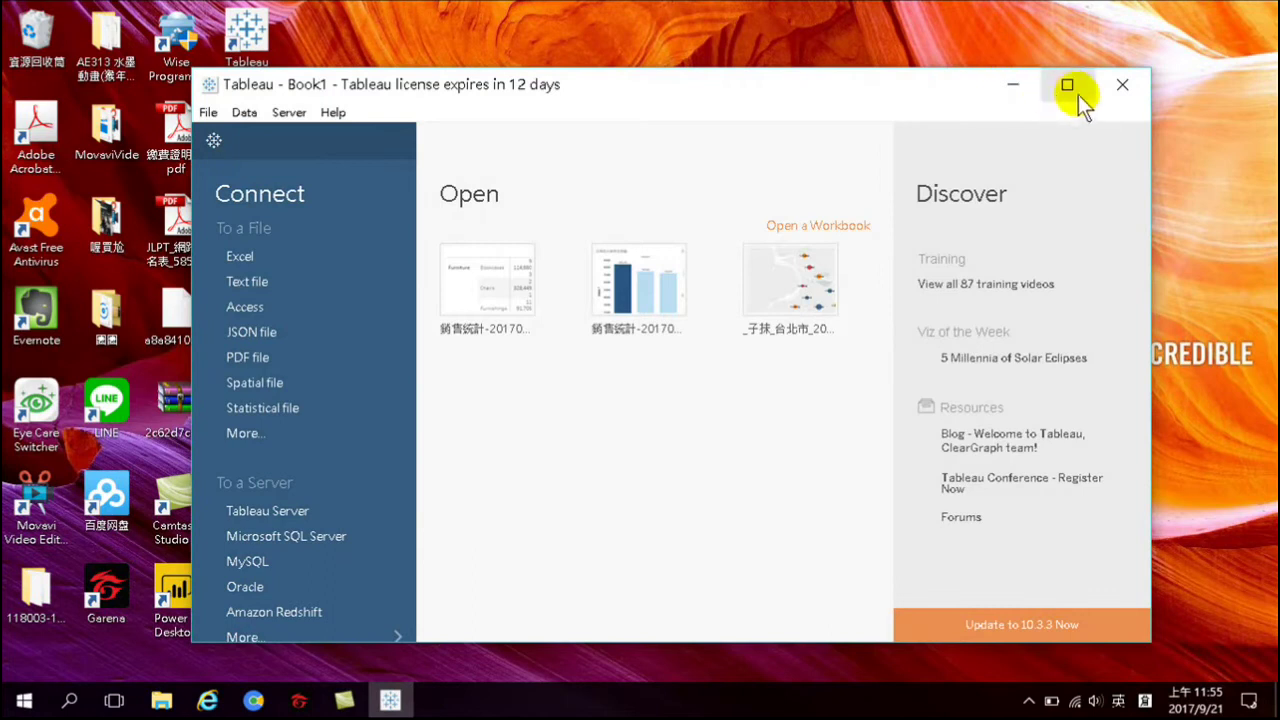
click(1068, 86)
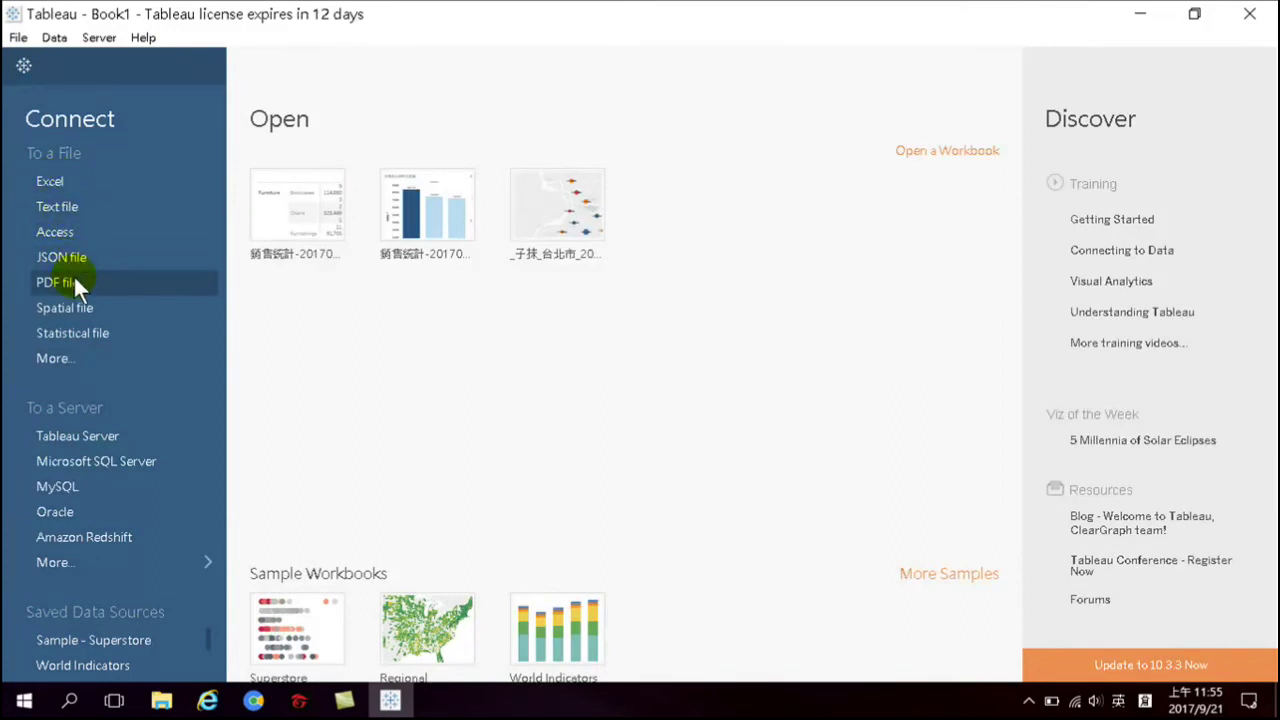
Connect to iris.data as a text file, showing all file types in the 20170919衛服部食藥署 folder
click(59, 205)
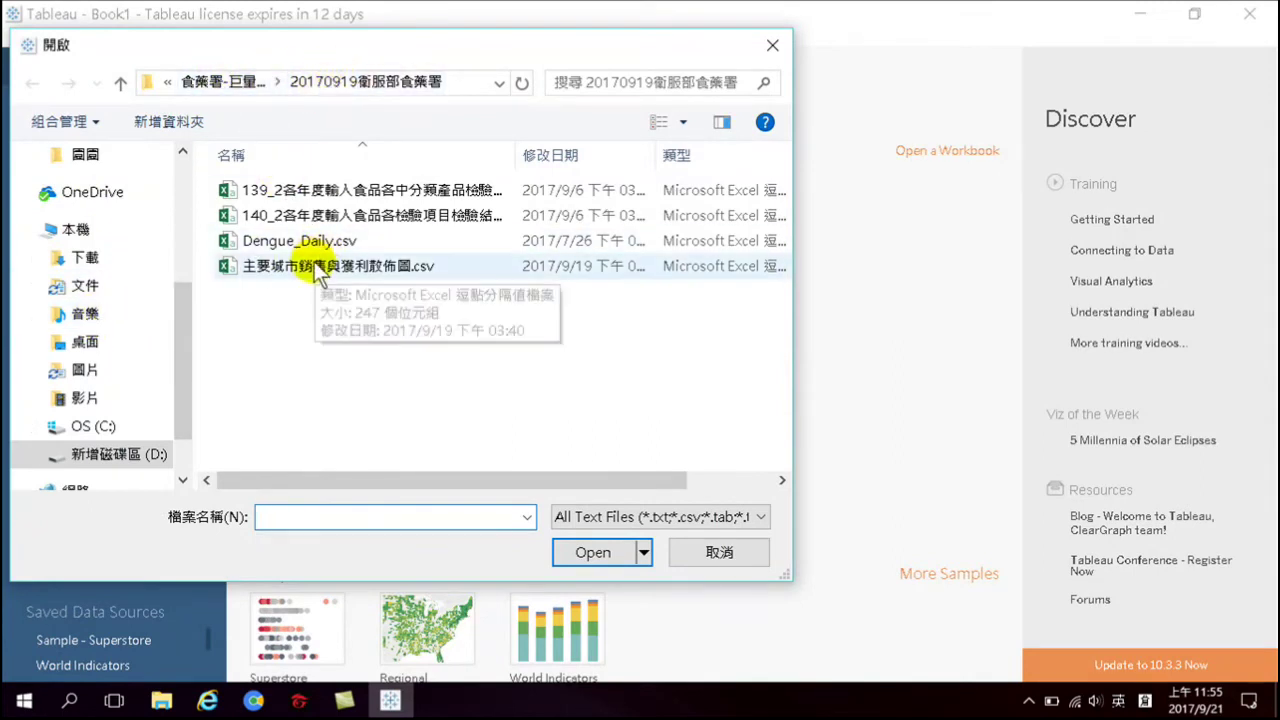
click(288, 517)
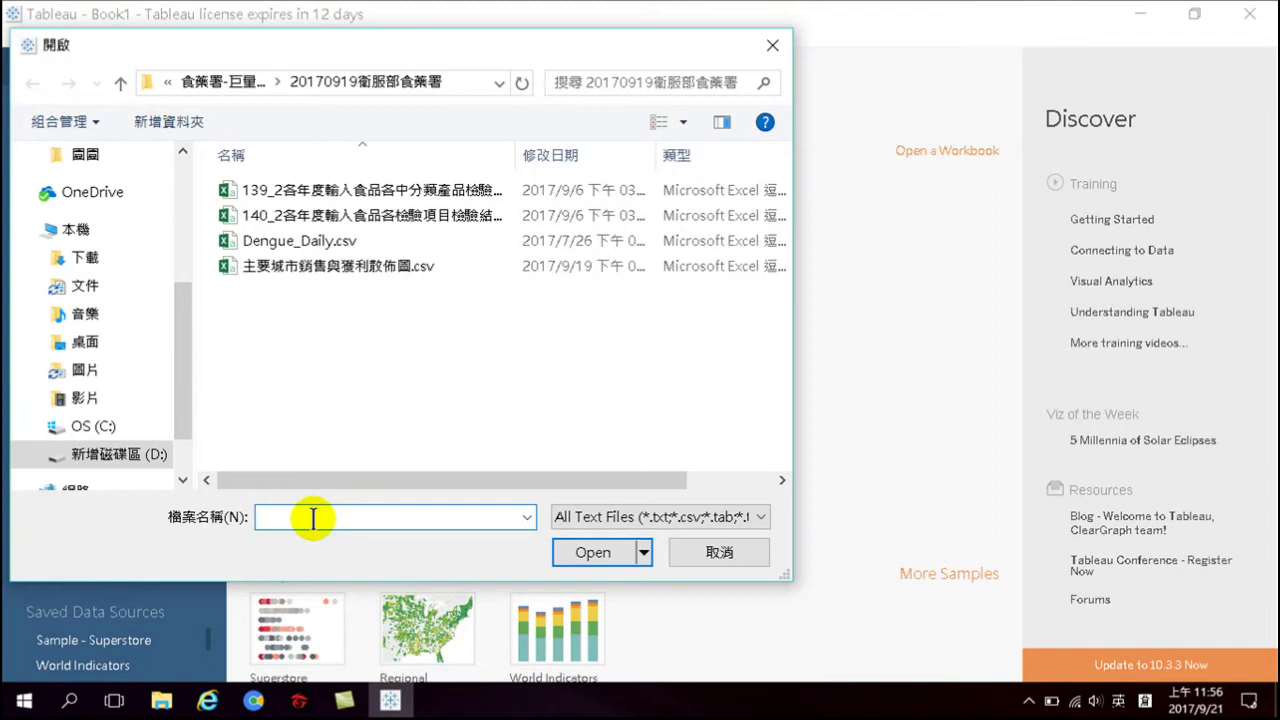
click(268, 291)
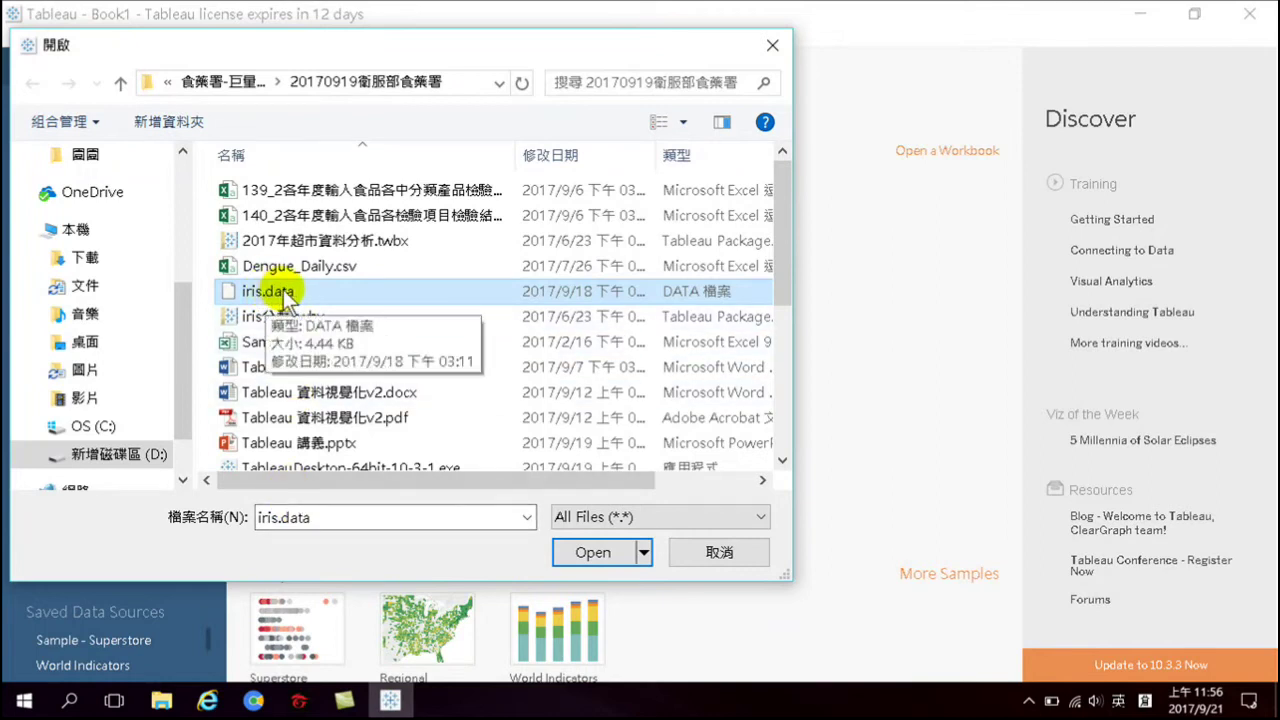
click(283, 290)
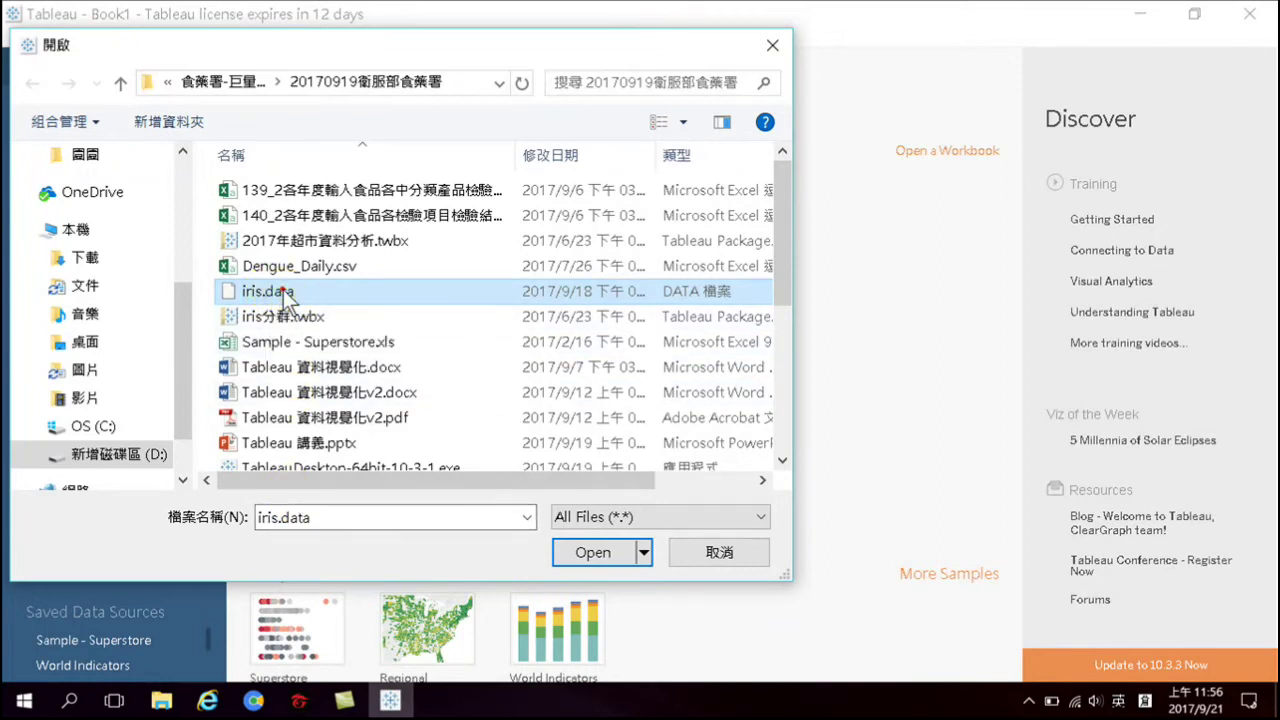
click(590, 554)
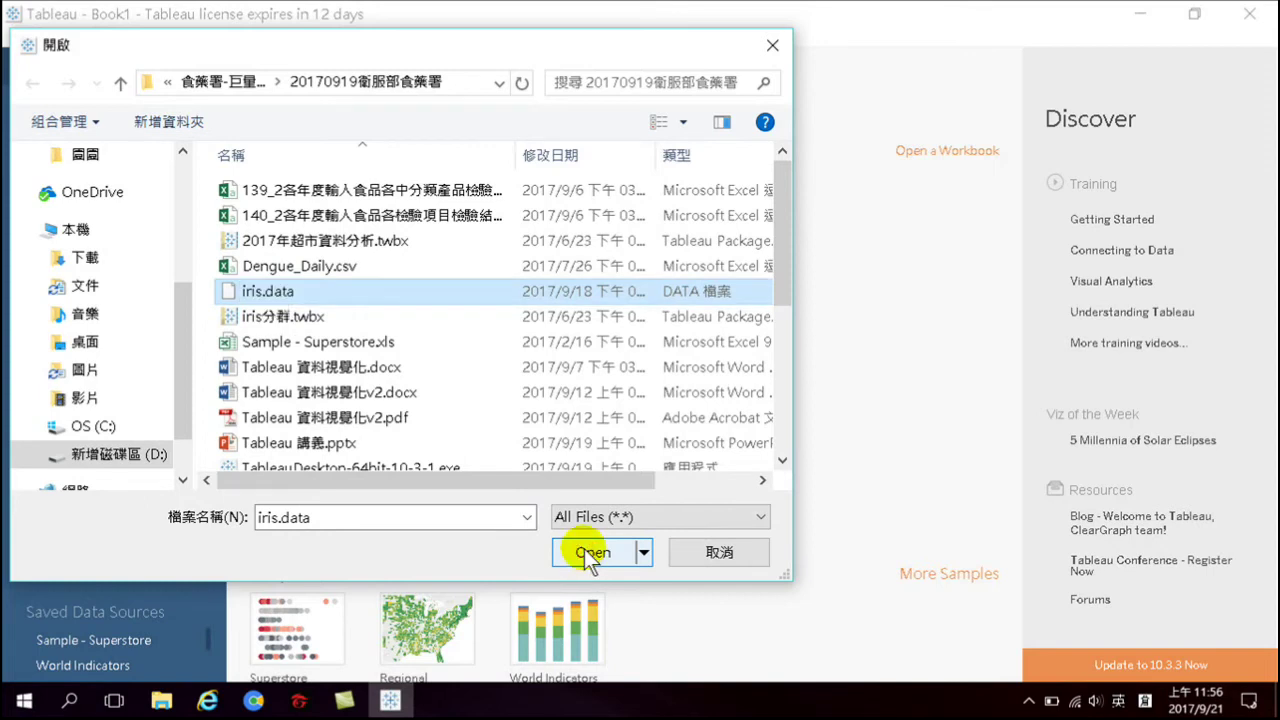
click(590, 554)
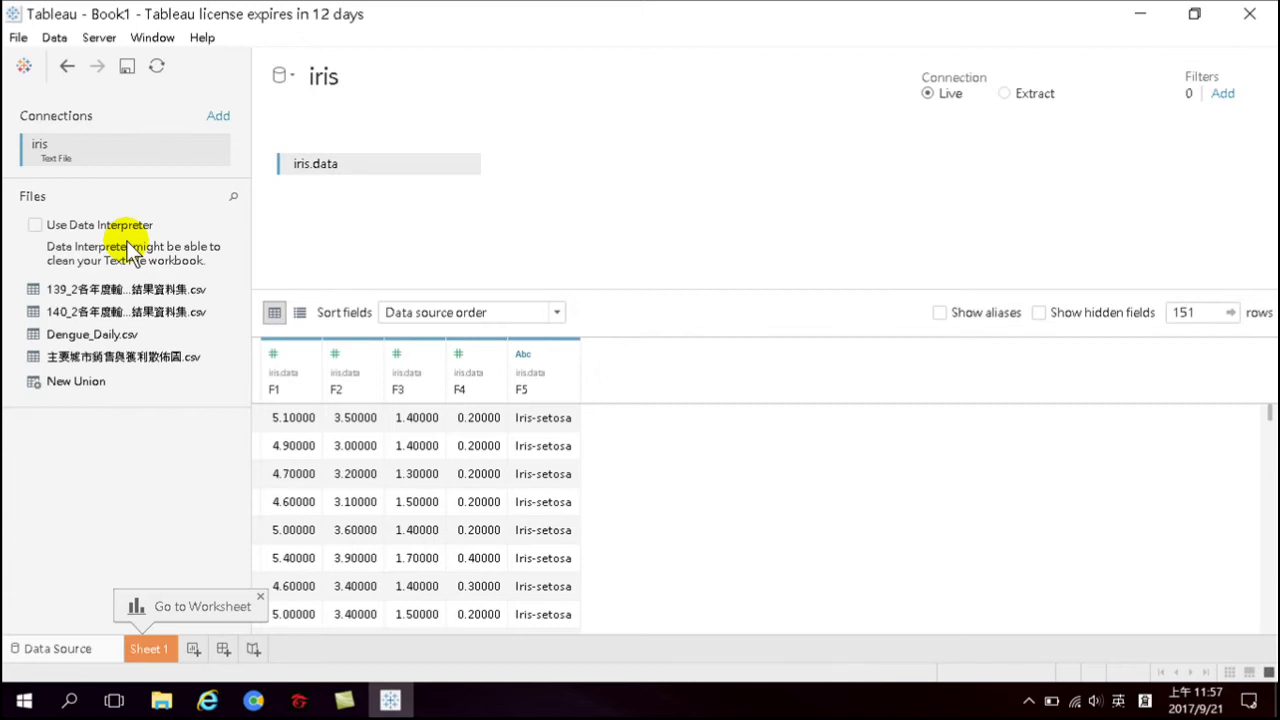
Try to clean the iris text file with the Data Interpreter
click(36, 226)
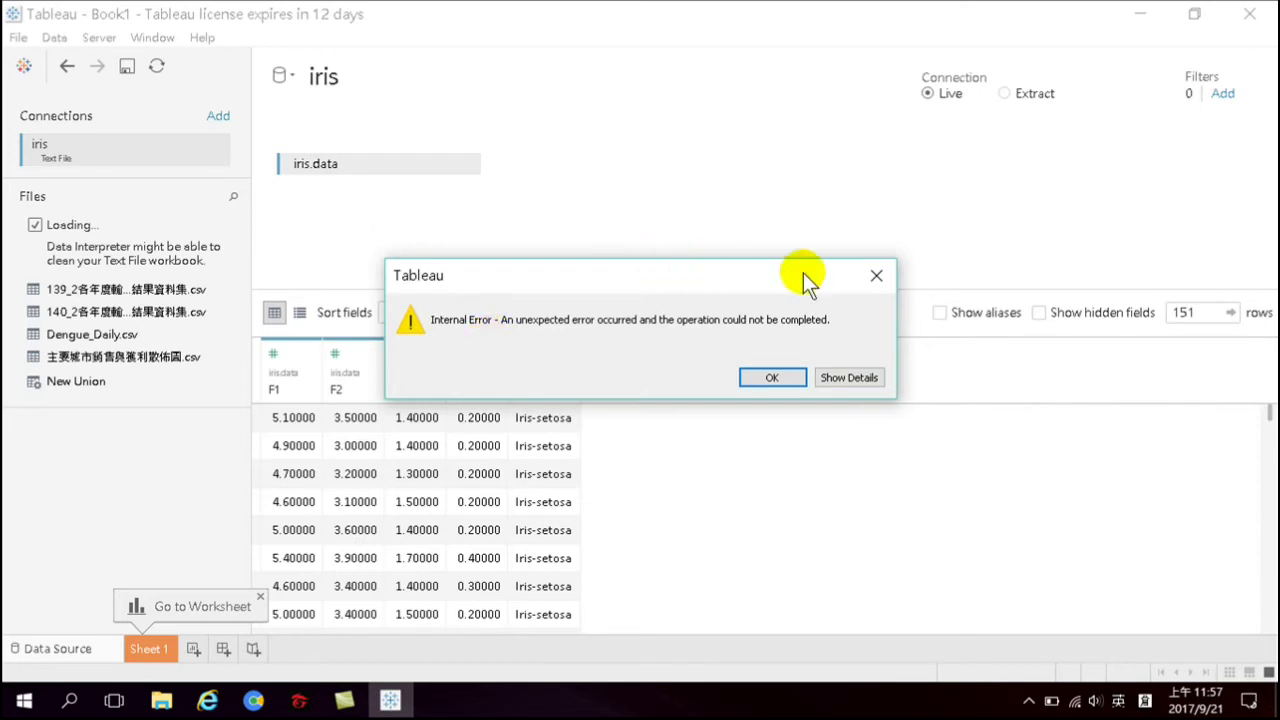
click(879, 276)
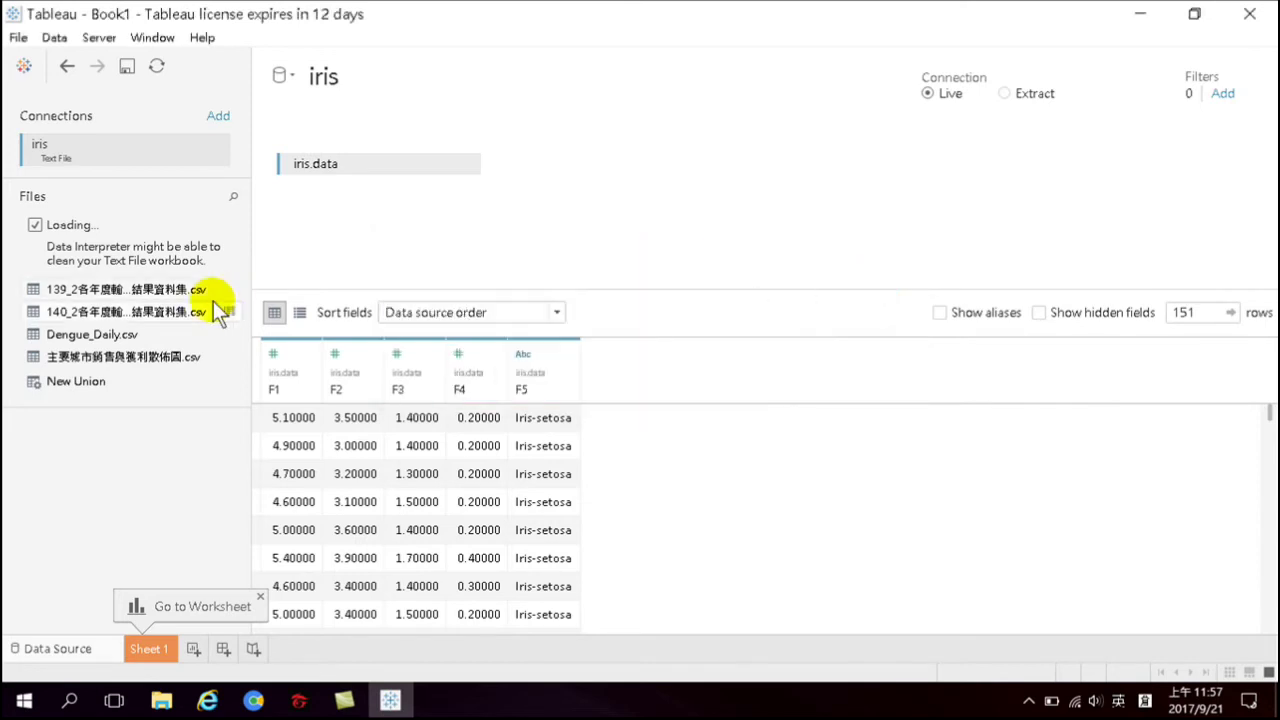
click(34, 225)
key(Return)
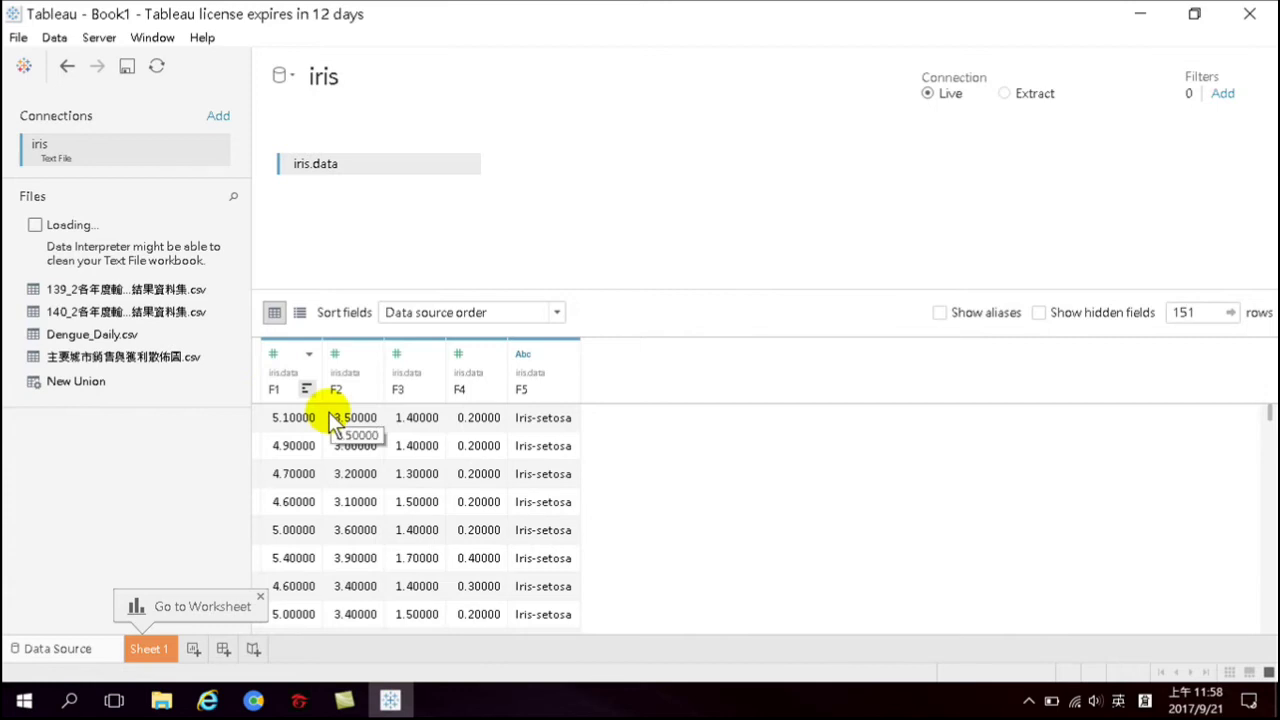
Rename field F1 of iris.data as 花瓣長
right_click(275, 389)
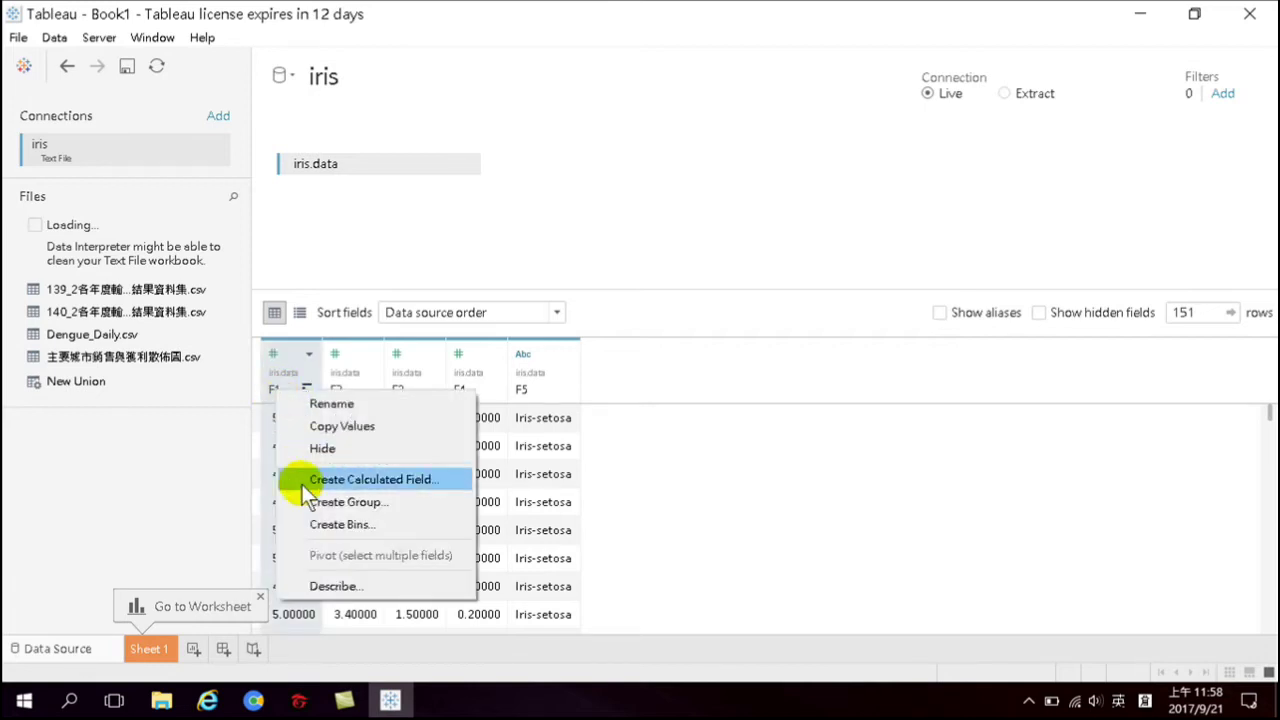
click(329, 404)
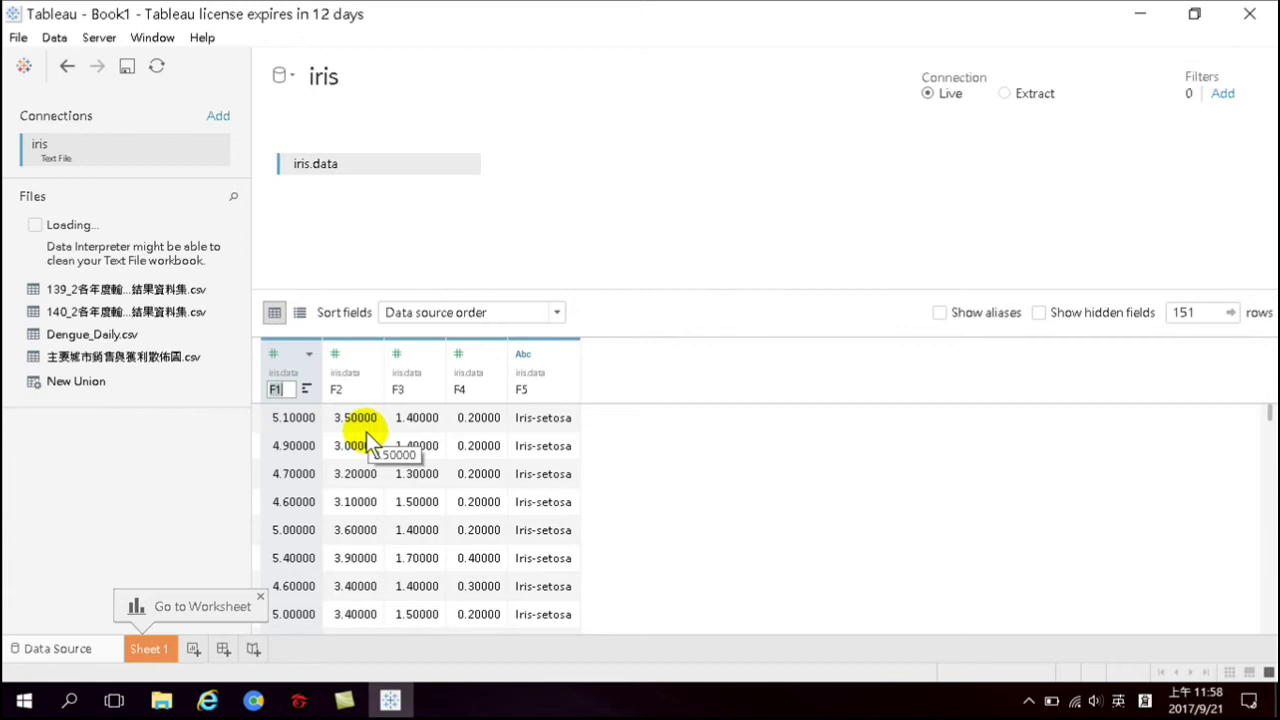
key(shift)
text(top)
key(space)
text(trrs)
key(space)
text(smv)
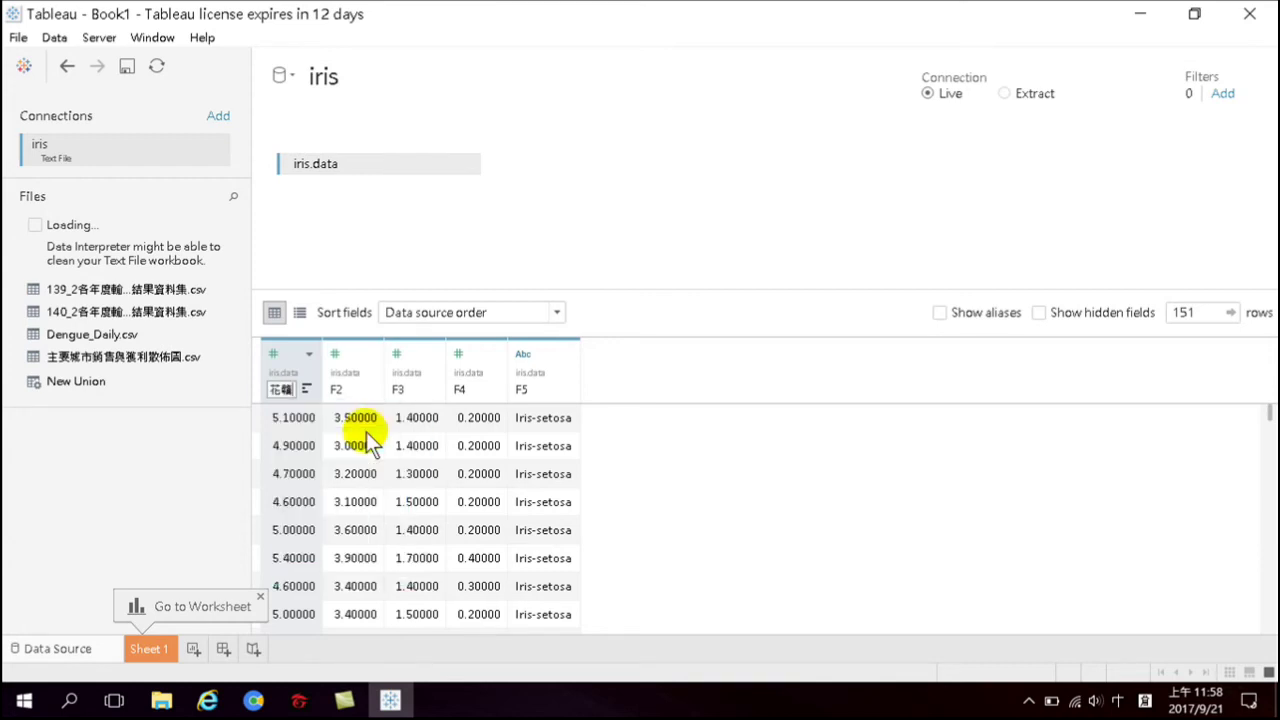
key(shift)
key(Return)
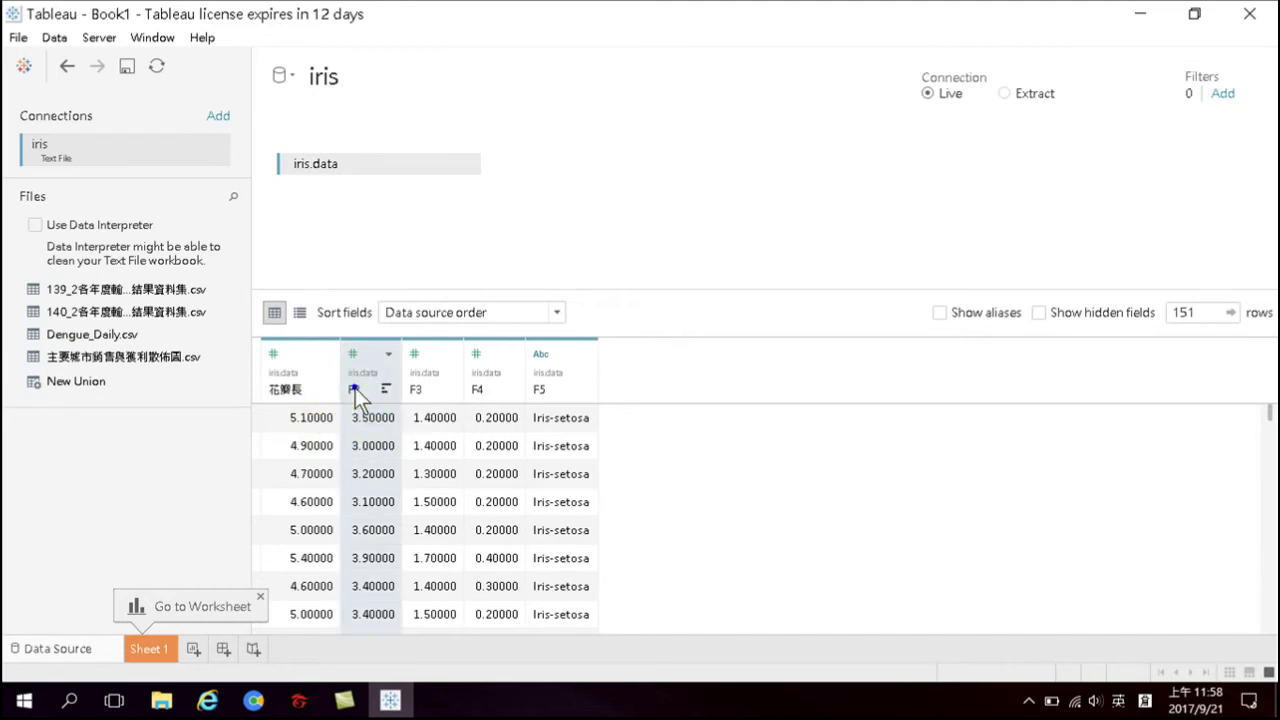
Rename field F2 of iris.data as 花瓣寬
right_click(356, 390)
click(400, 402)
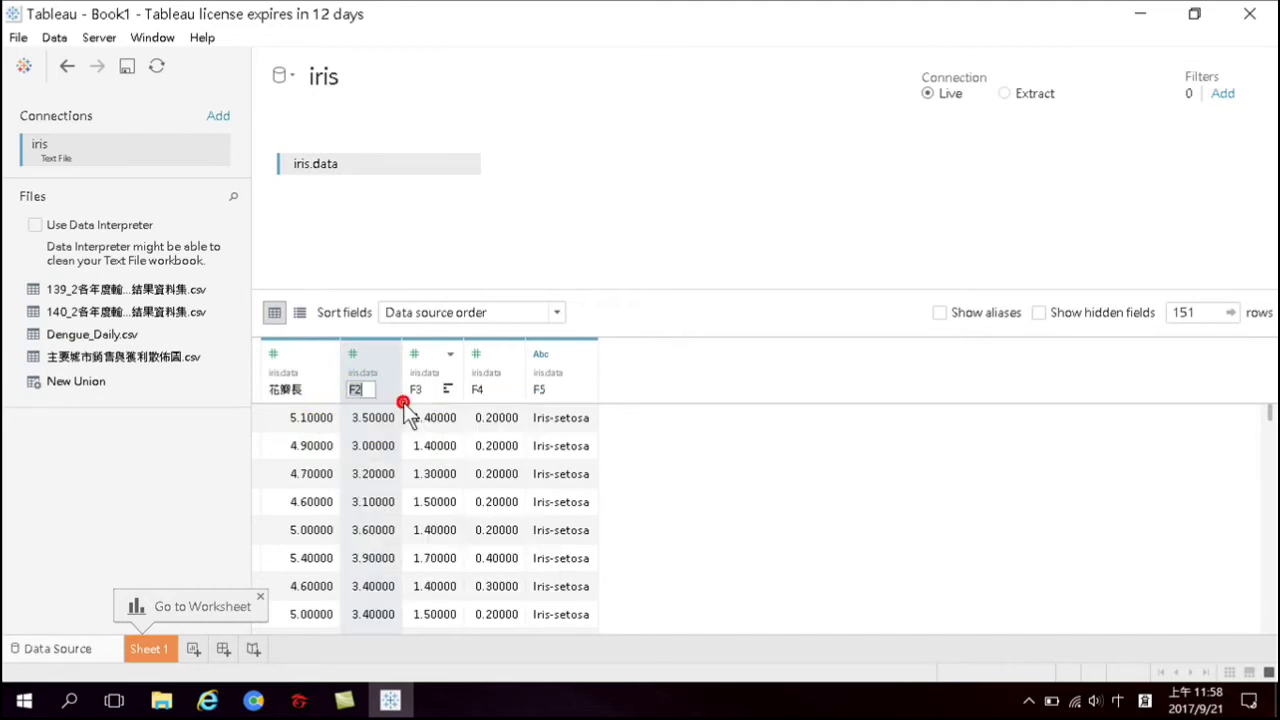
text(花)
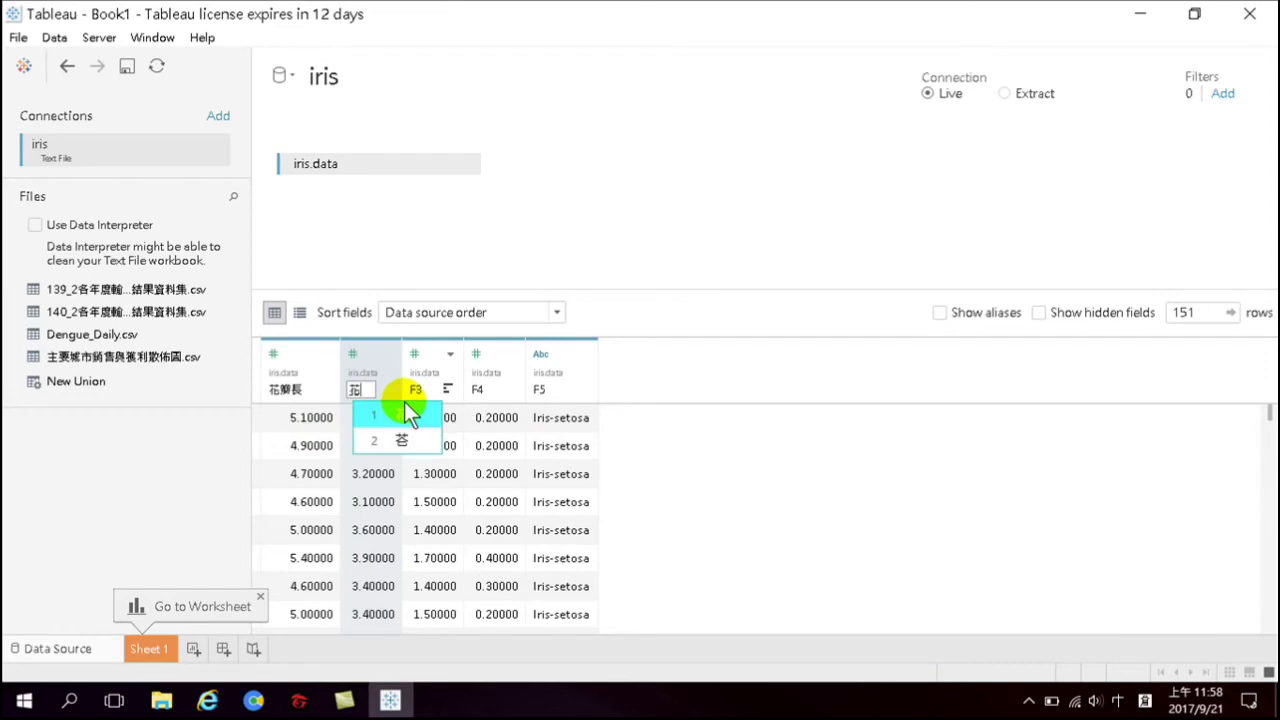
text(上打虫)
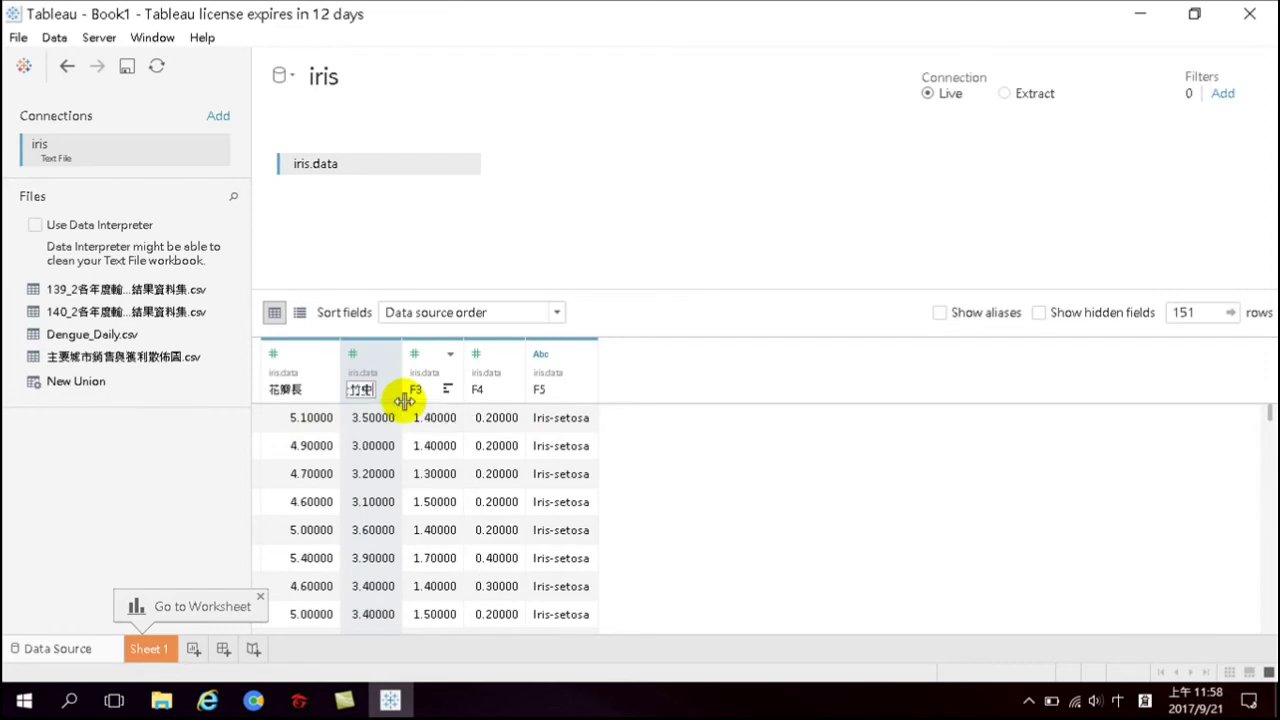
text(花瓣寬)
key(Return)
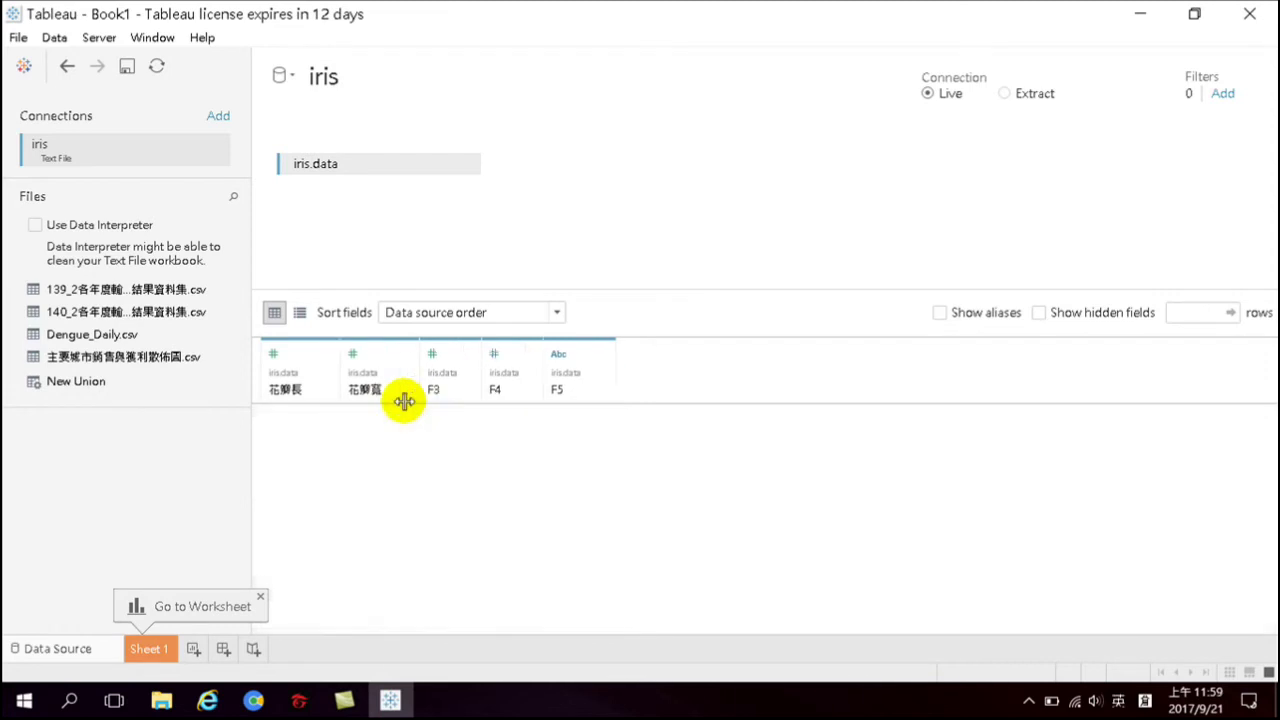
Rename field F3 of iris.data as 花號長
right_click(431, 391)
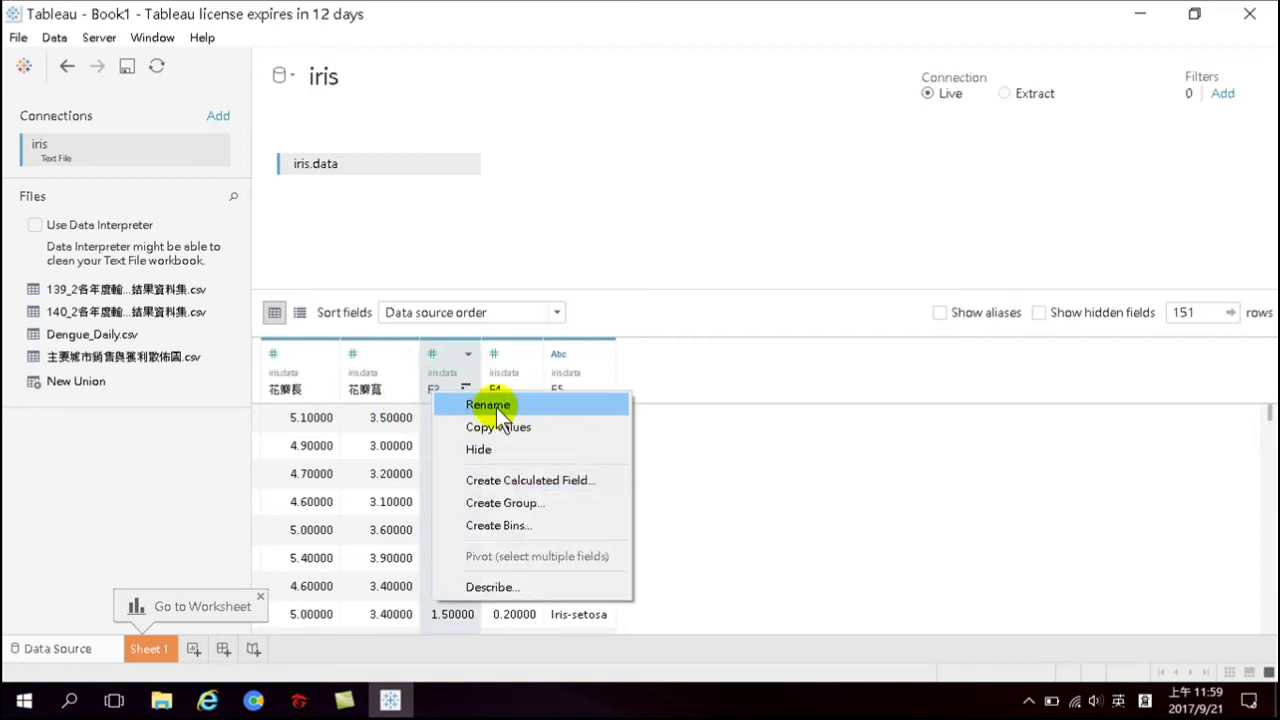
click(491, 404)
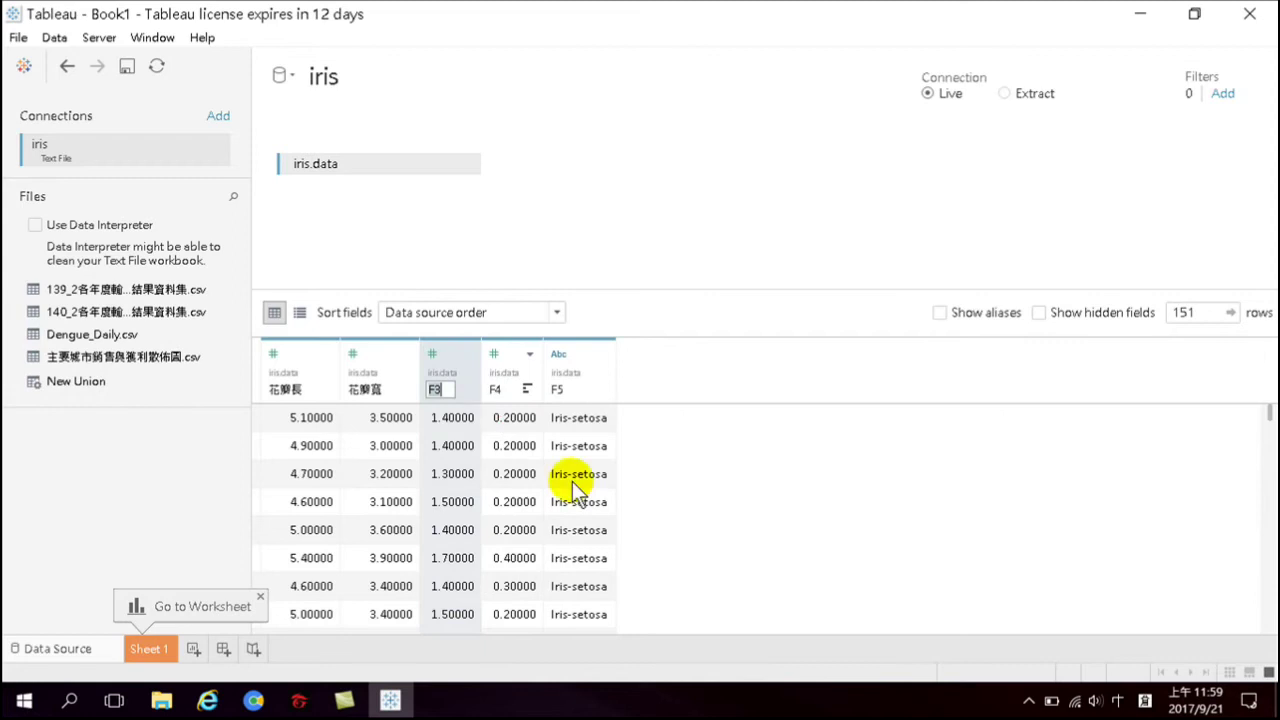
text(花萼長)
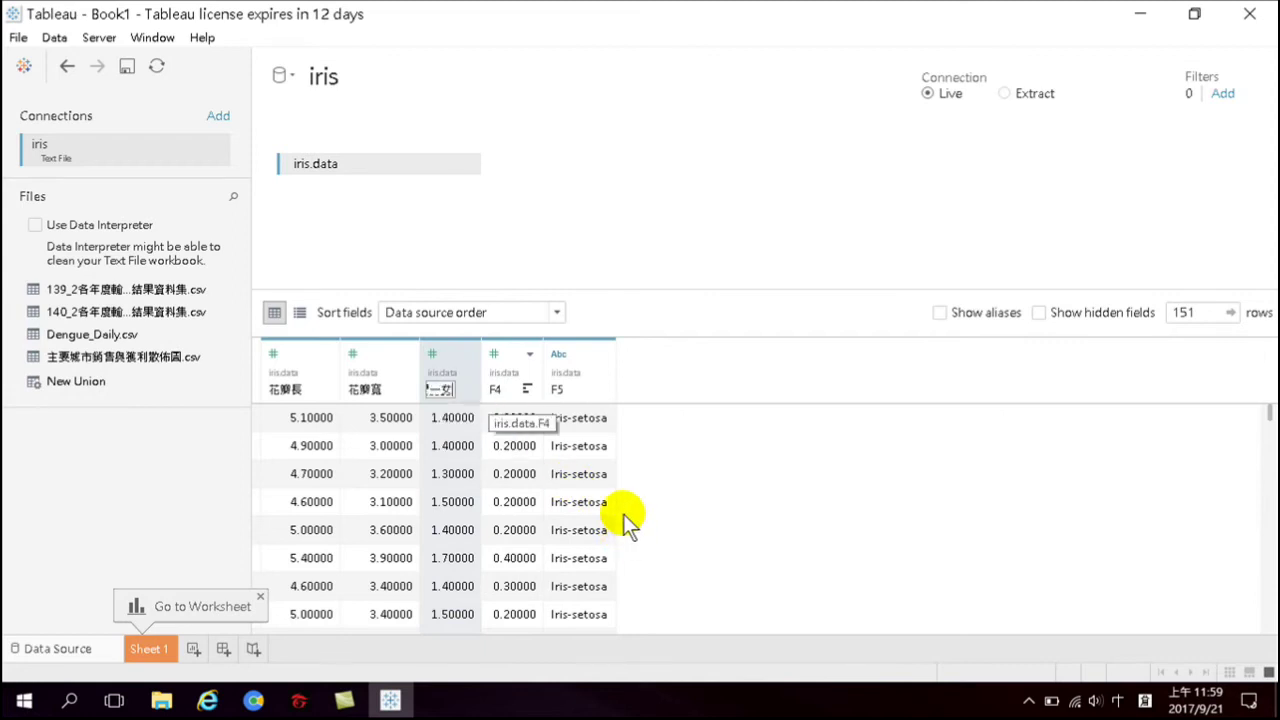
key(Return)
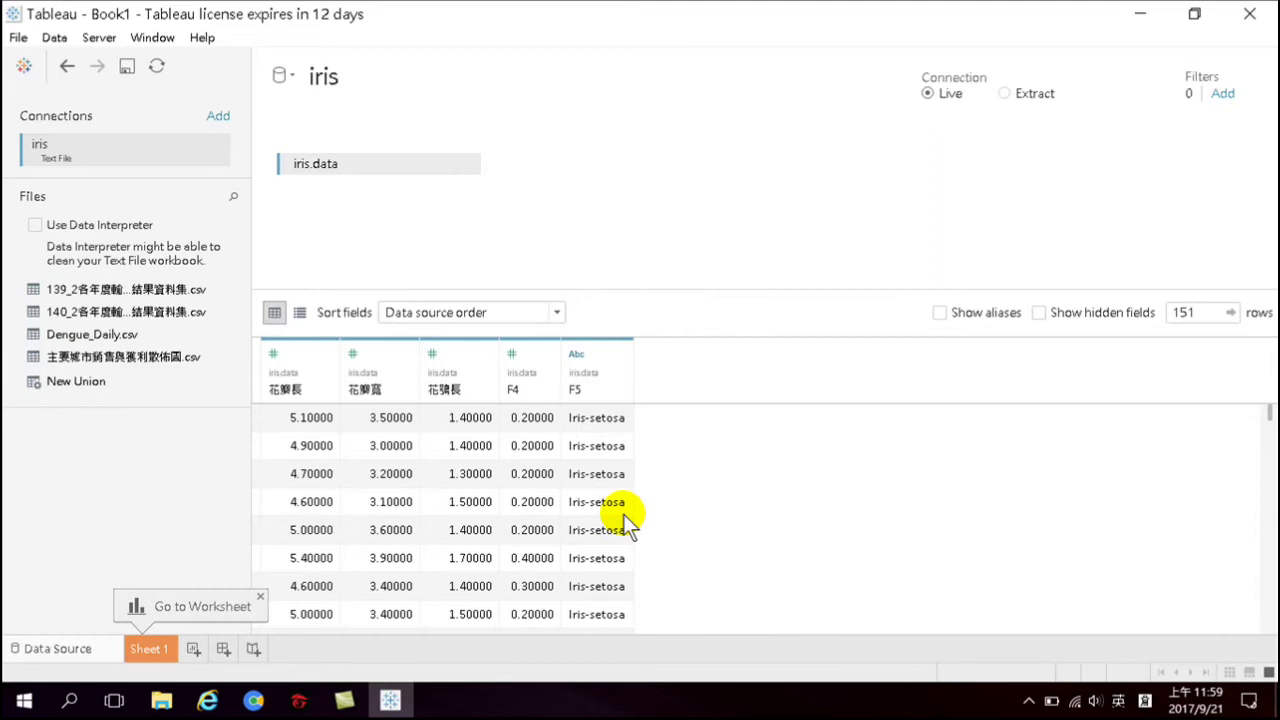
Rename field F4 of iris.data as 花萼寬
right_click(515, 392)
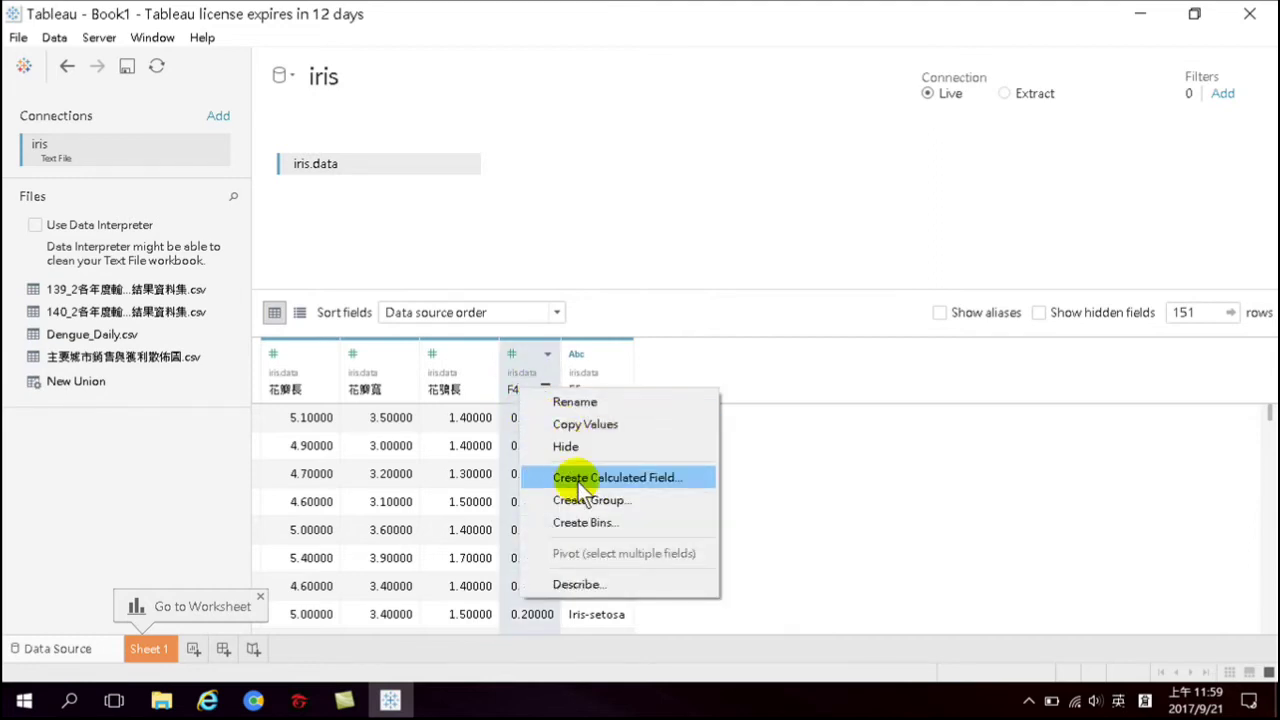
click(566, 401)
text(廿p)
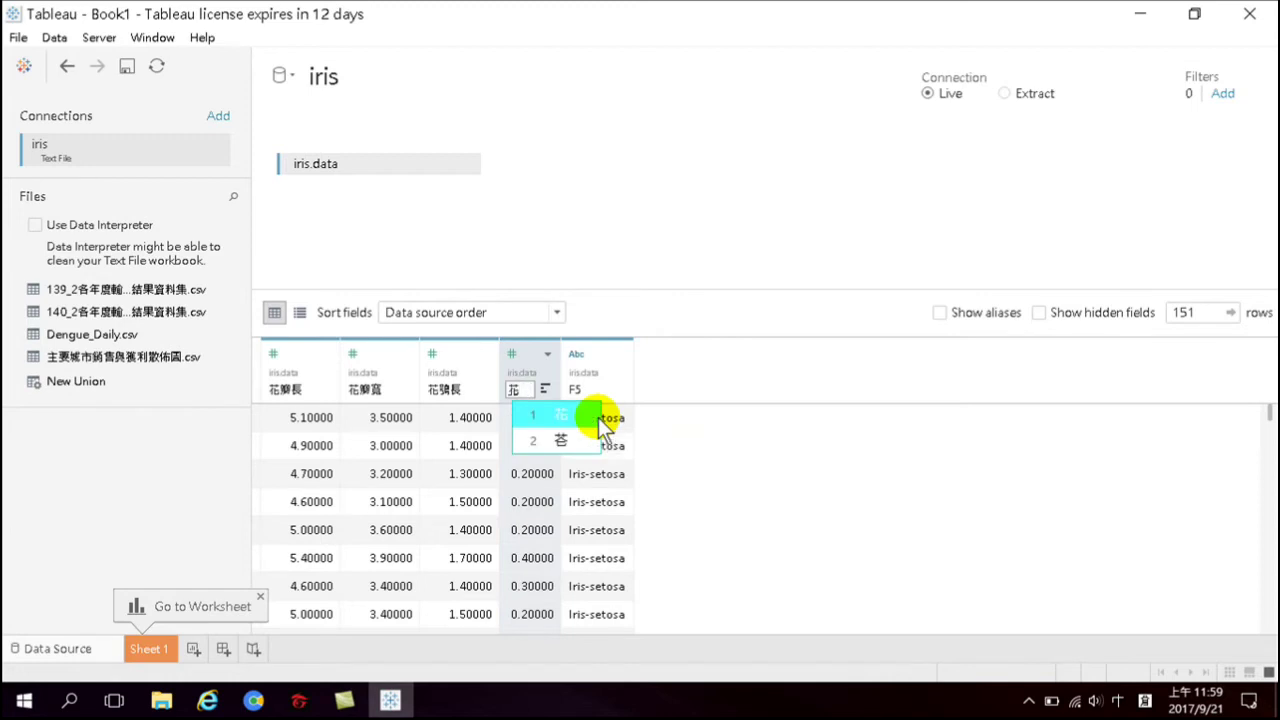
text(hb)
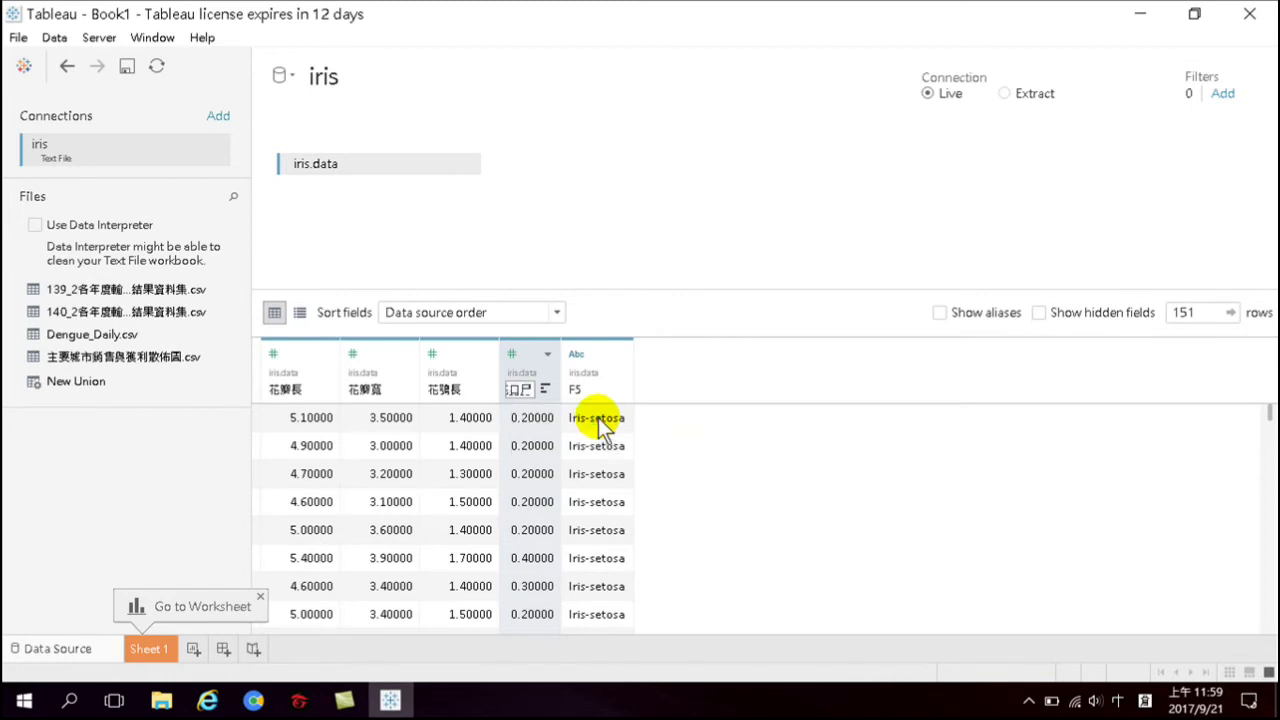
key(space)
text(1trrs)
key(space)
text(1jtbu)
key(space)
key(Return)
Correct the name of the third iris.data field to 花萼長
right_click(451, 389)
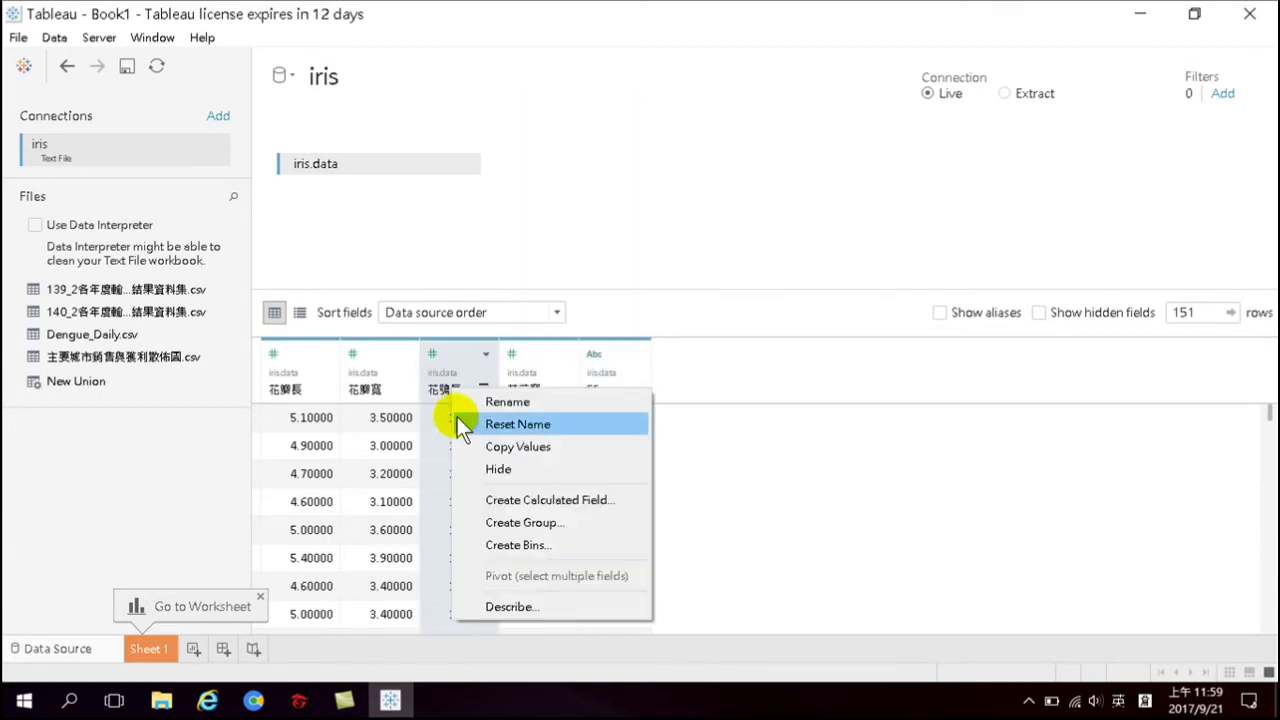
click(510, 402)
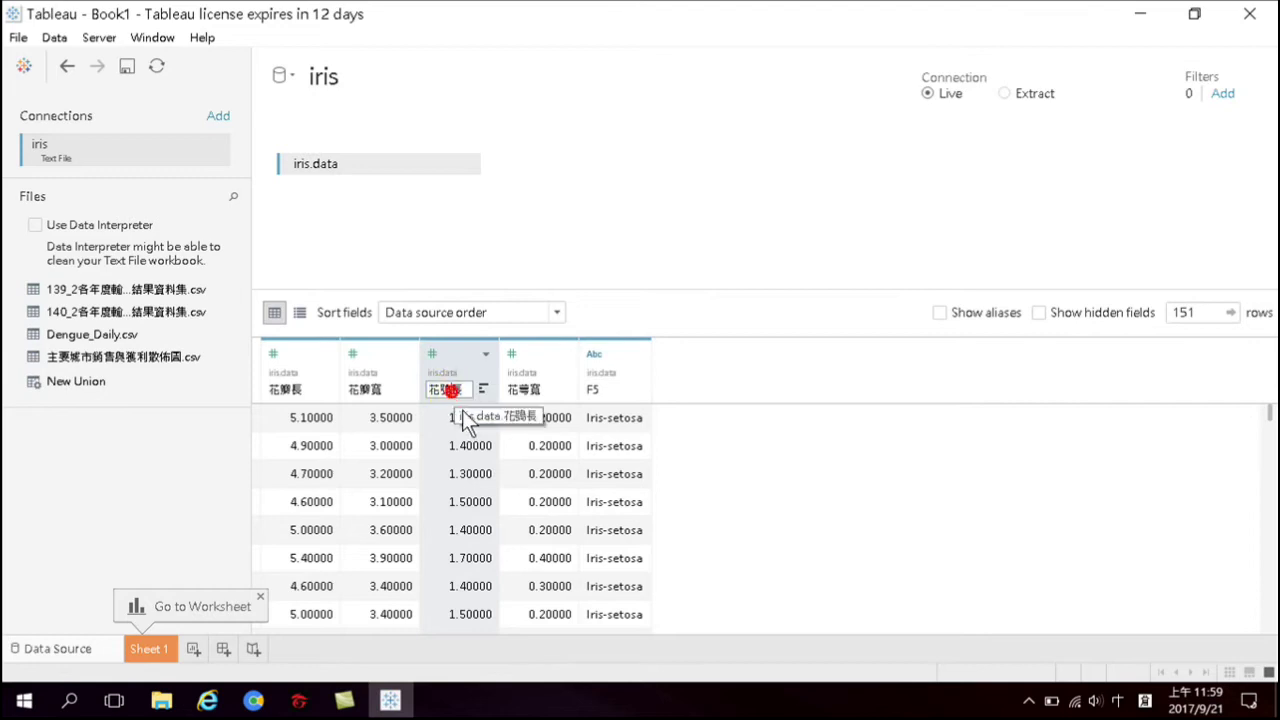
text(trrs)
key(space)
click(474, 416)
key(Return)
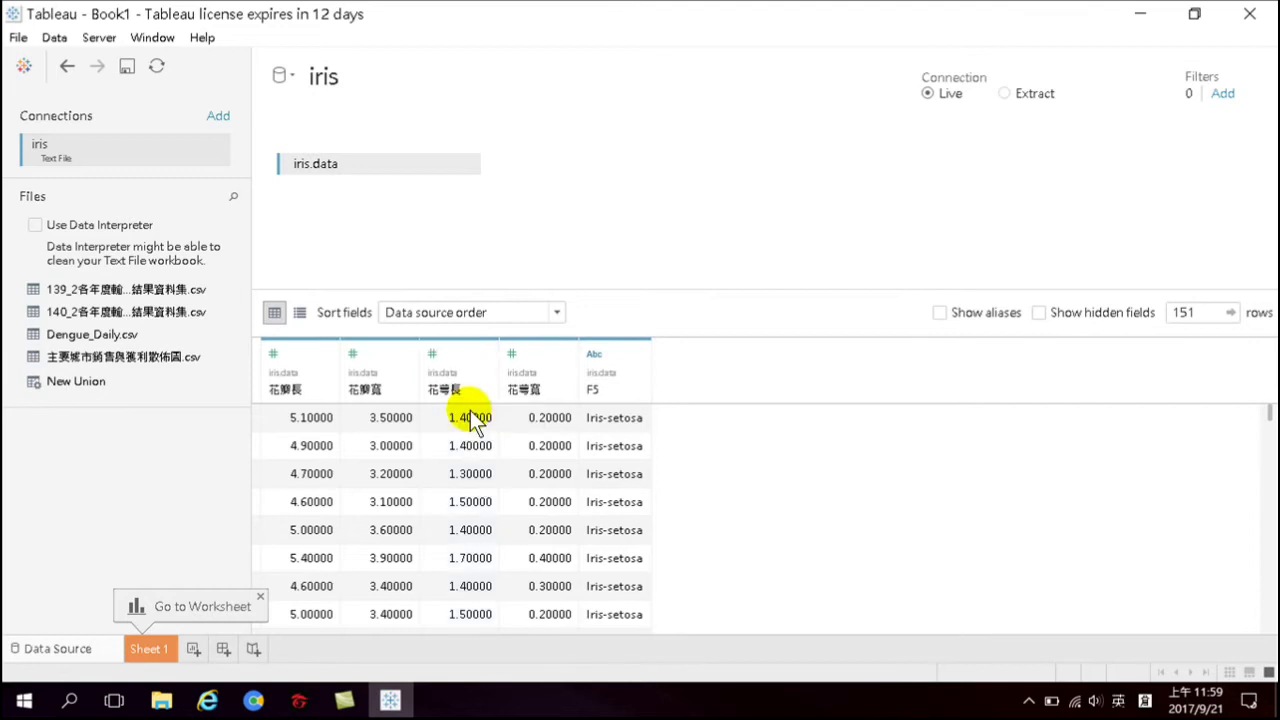
Rename field F5 of iris.data as 類別
right_click(593, 393)
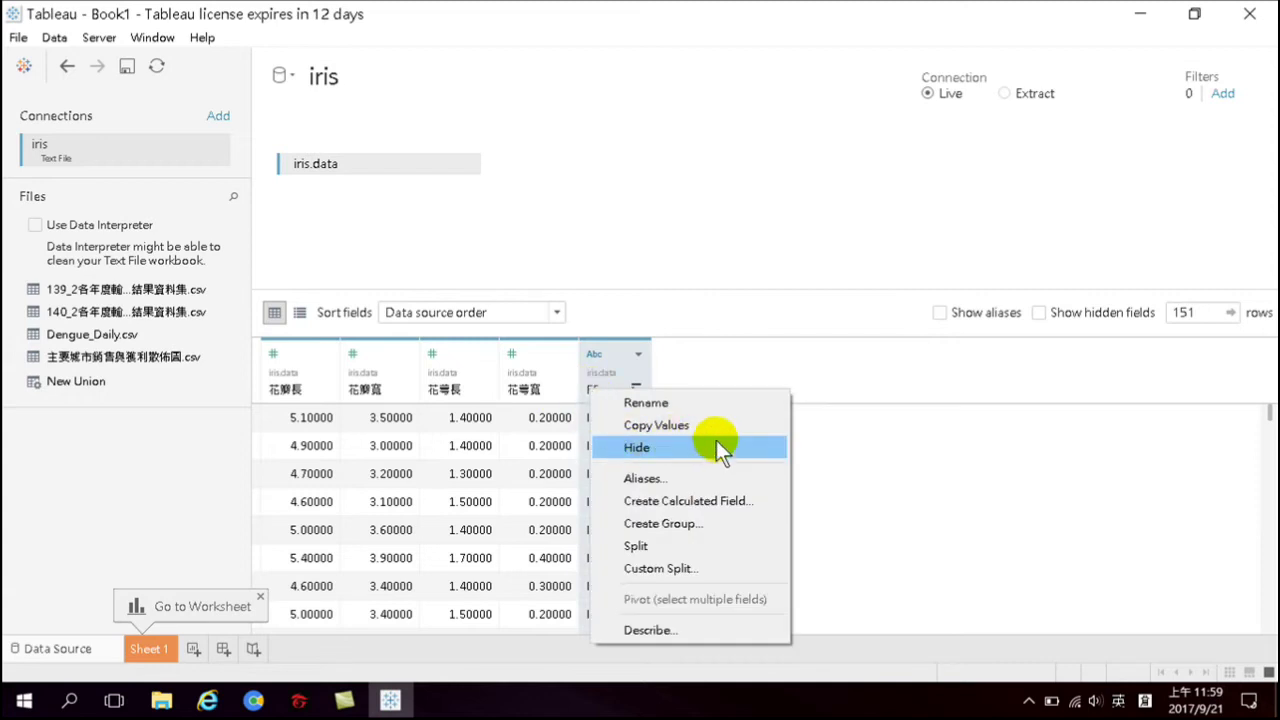
click(648, 405)
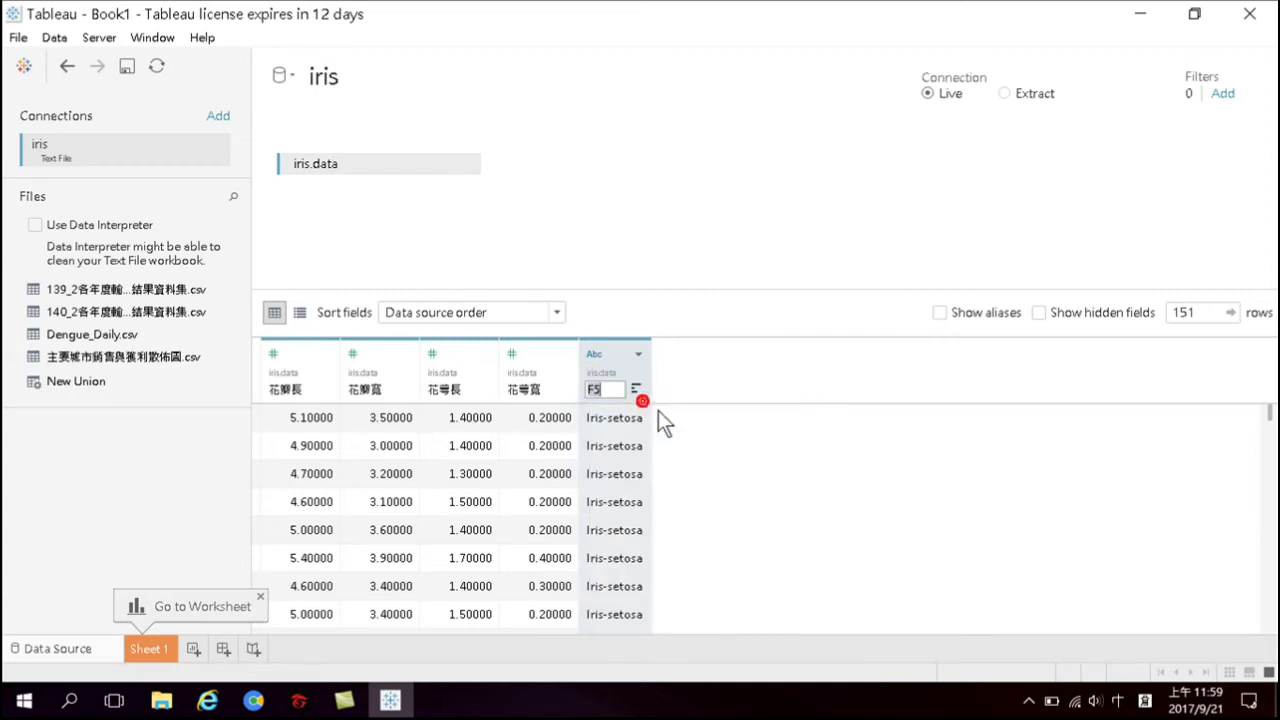
text(類別)
key(Return)
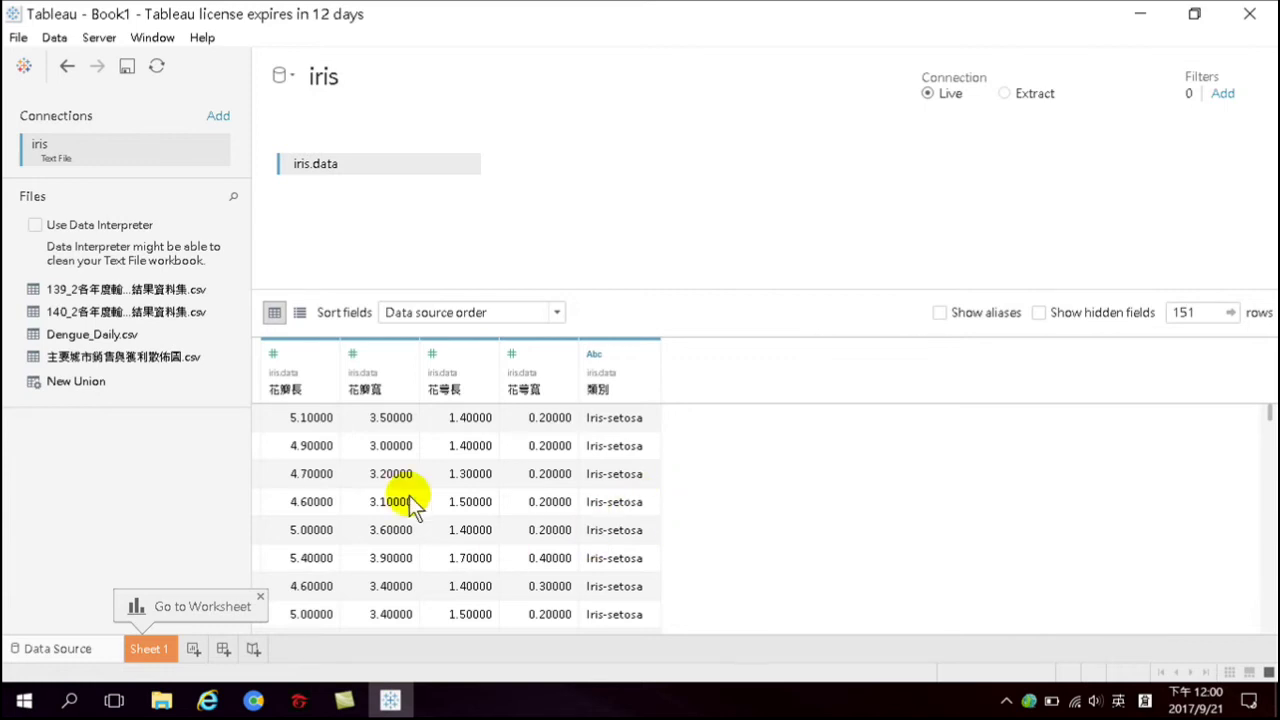
On Sheet 1, plot 花瓣寬 in rows against 花瓣長 in columns, with measure aggregation turned off
click(156, 649)
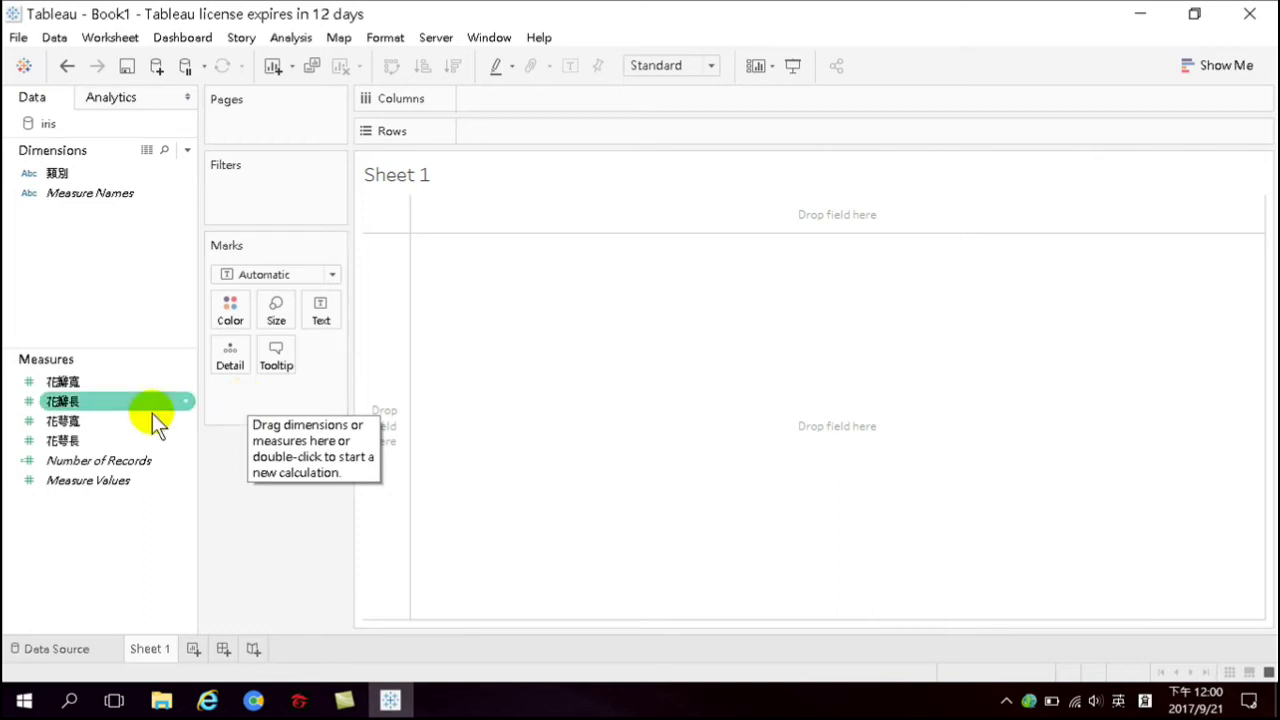
double_click(85, 381)
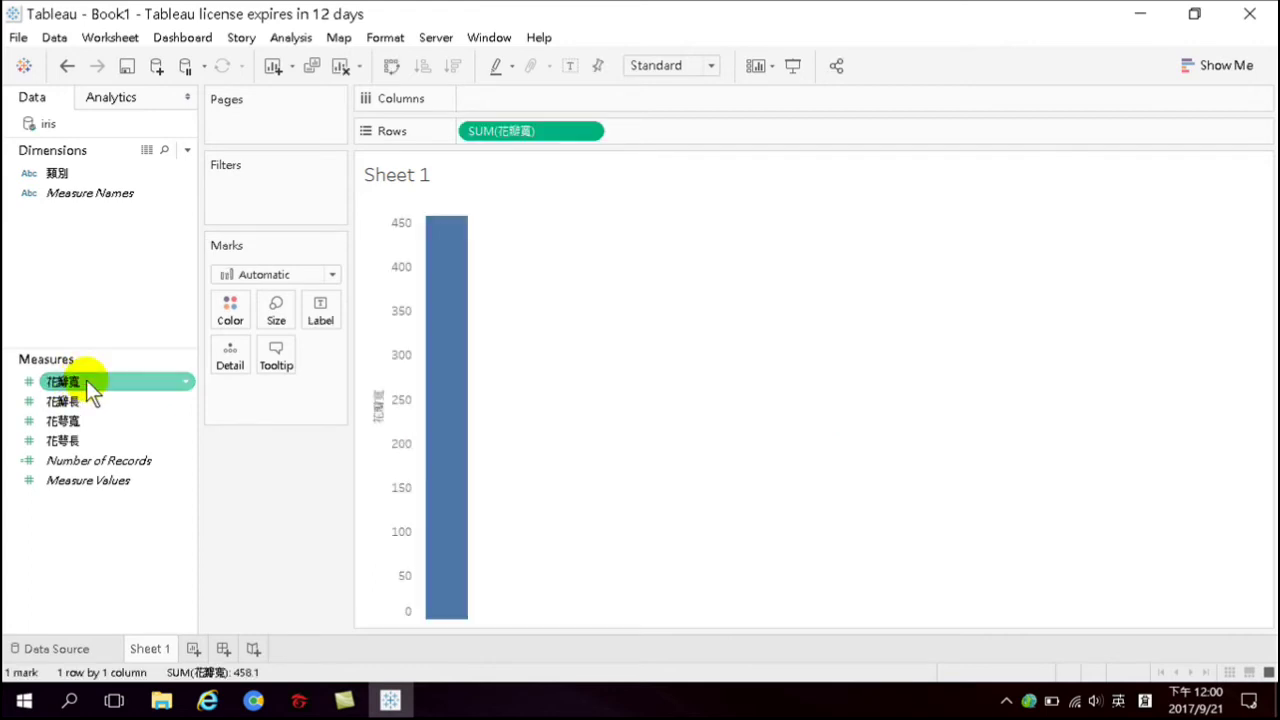
double_click(88, 403)
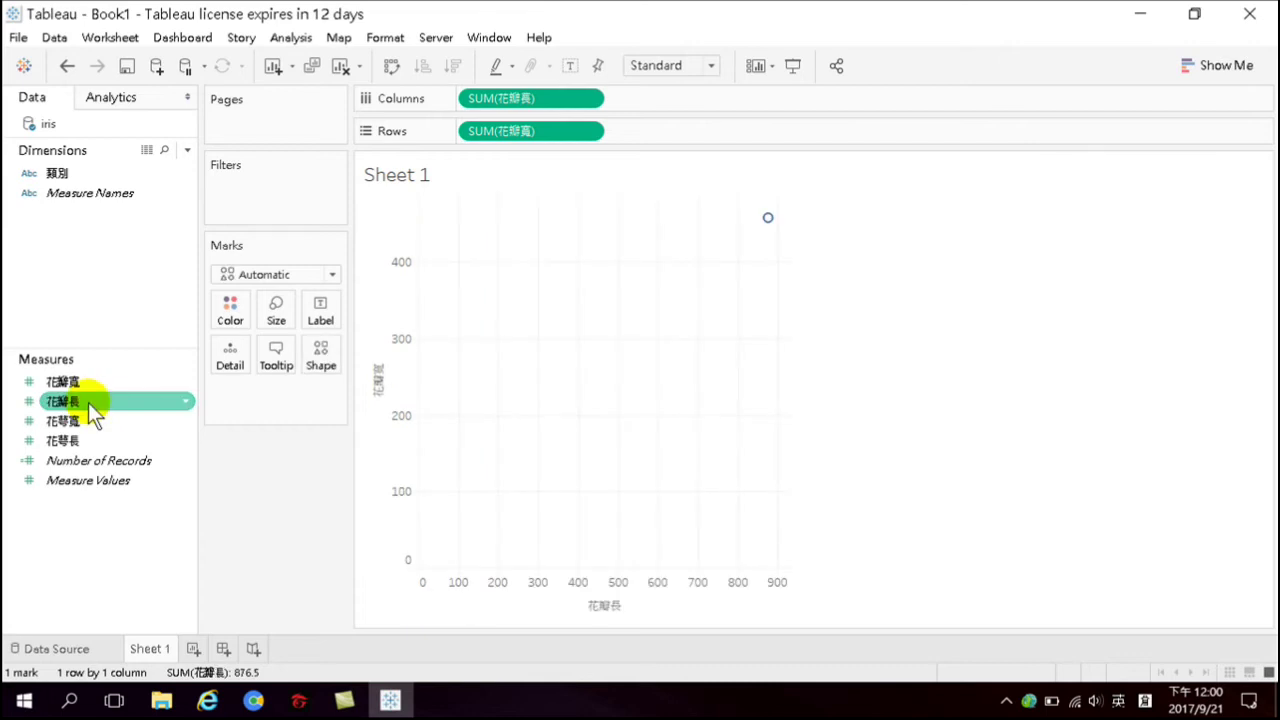
mouse_move(770, 218)
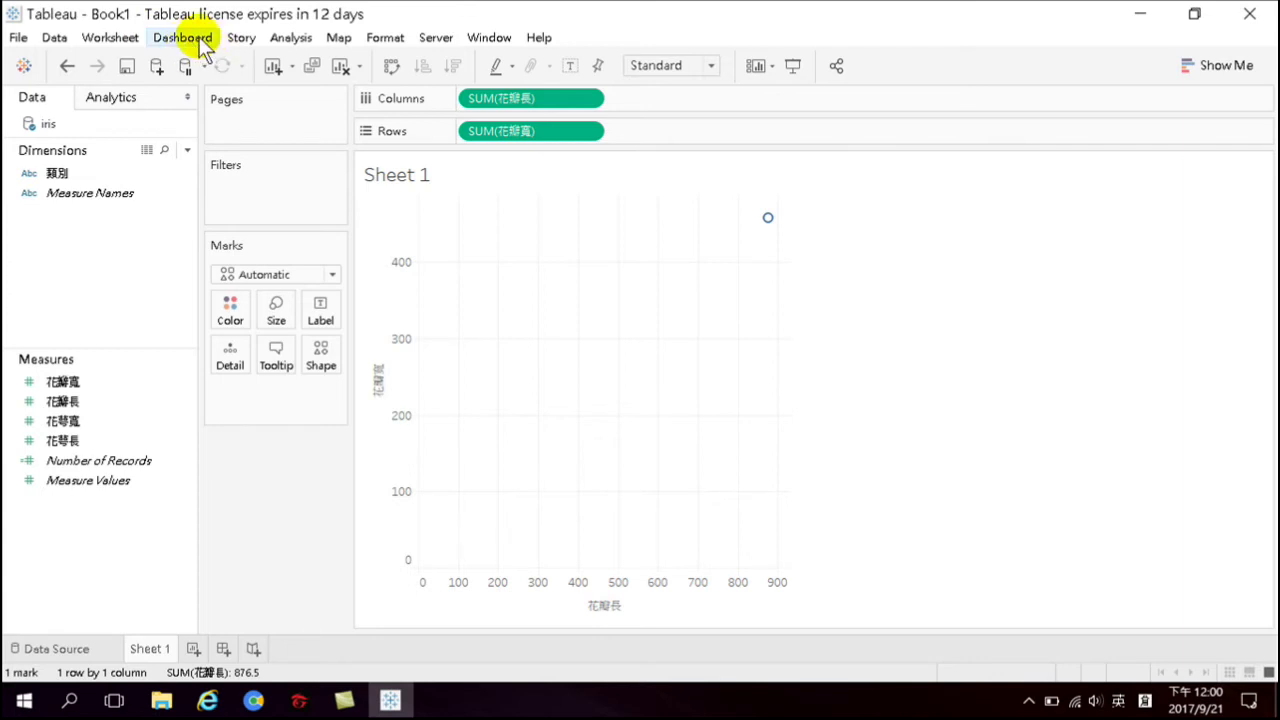
click(290, 37)
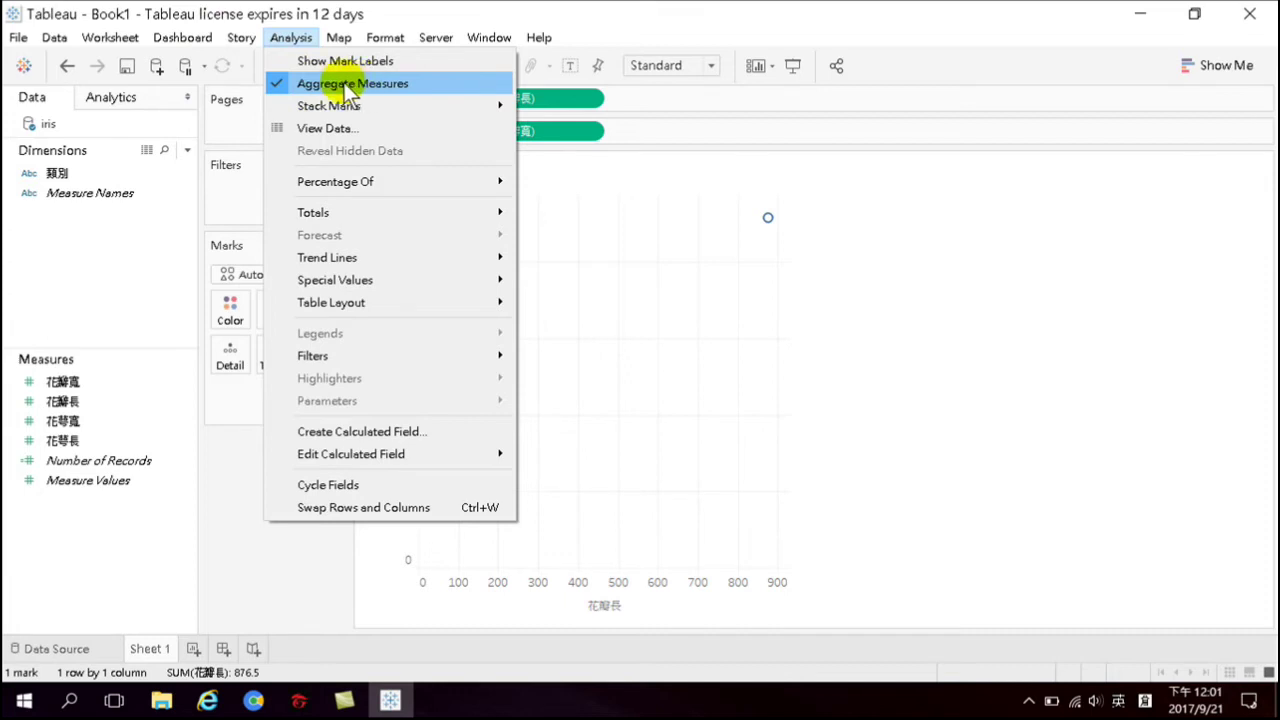
click(306, 84)
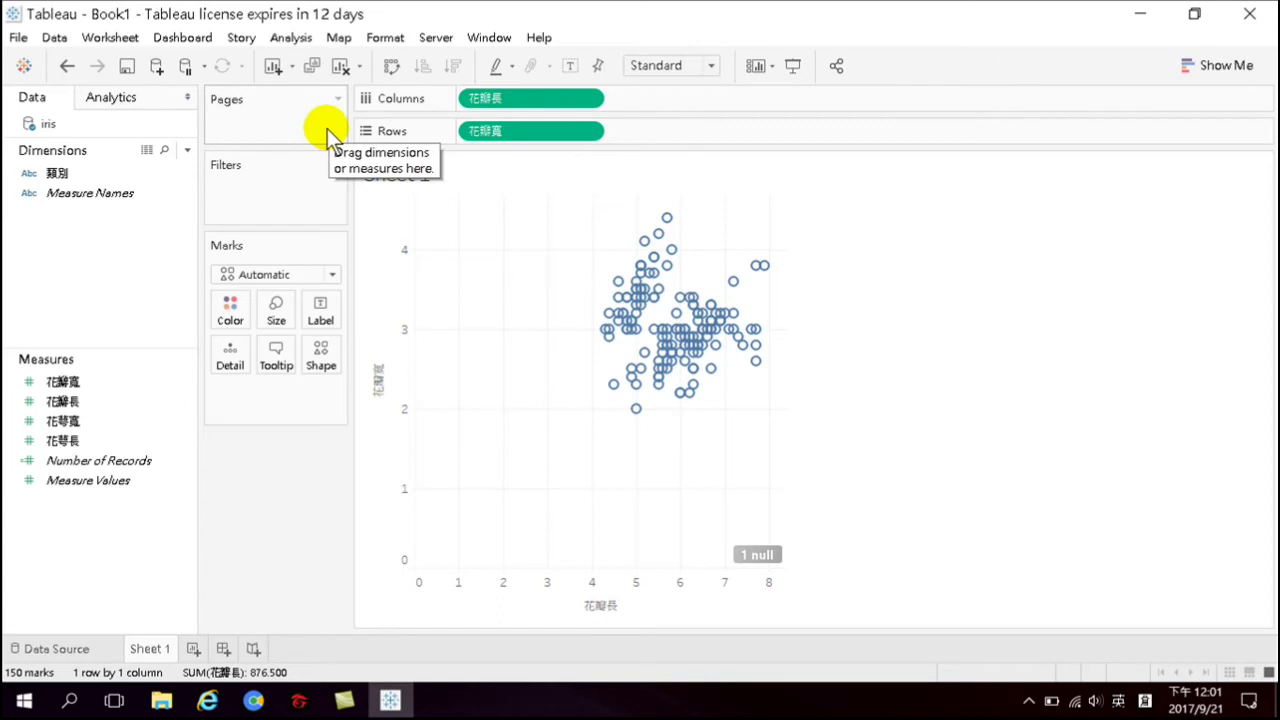
Swap the rows and columns of the scatter plot on Sheet 1 and duplicate the sheet
mouse_move(699, 399)
mouse_move(753, 345)
click(391, 66)
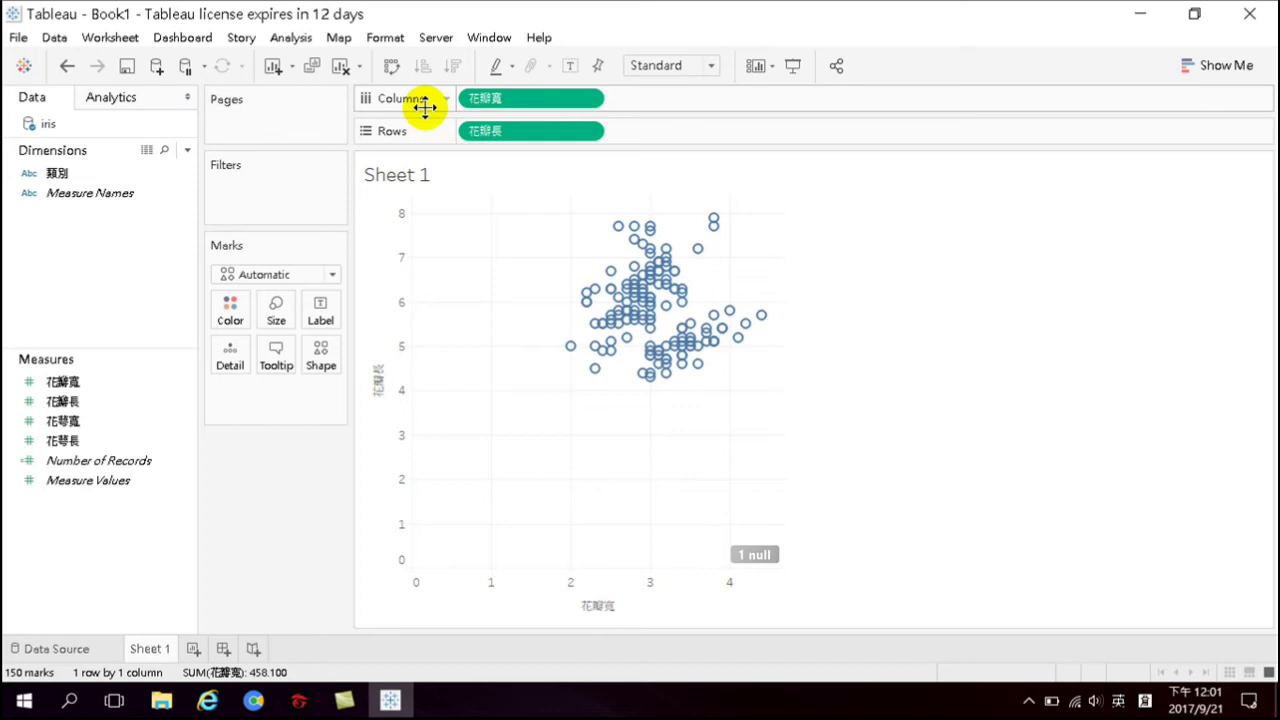
mouse_move(614, 314)
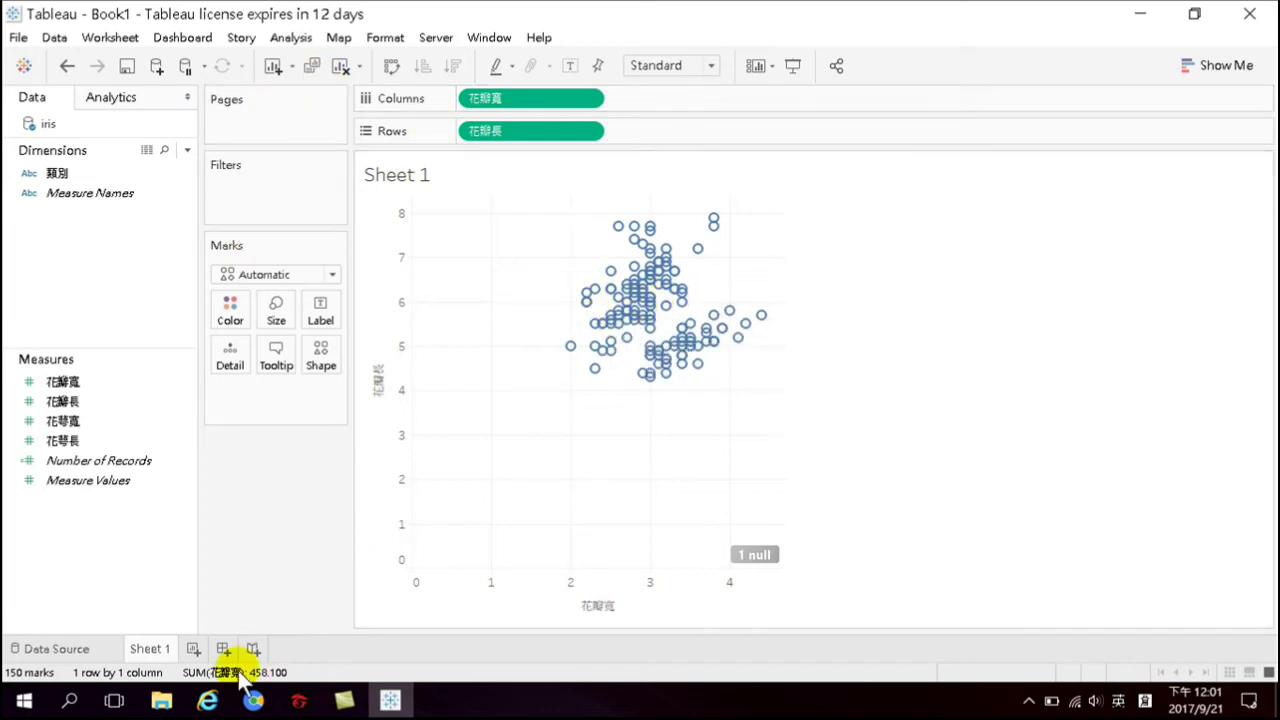
right_click(147, 655)
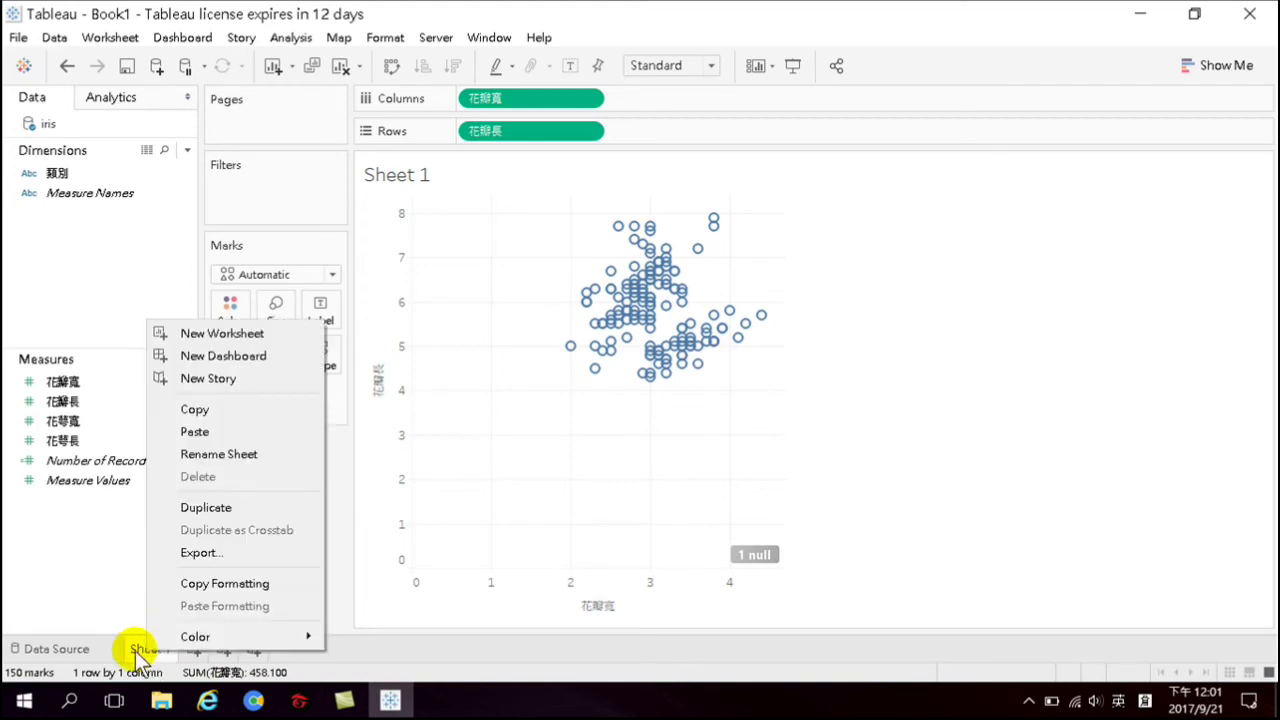
click(207, 508)
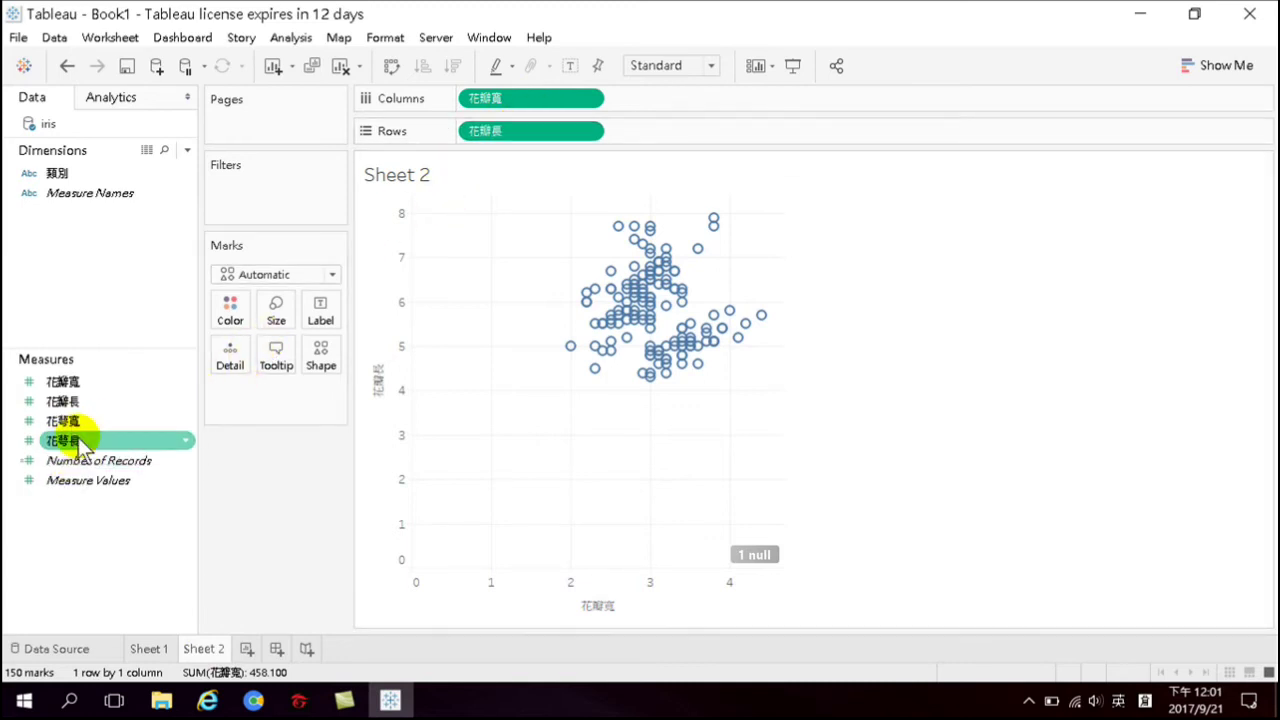
double_click(72, 440)
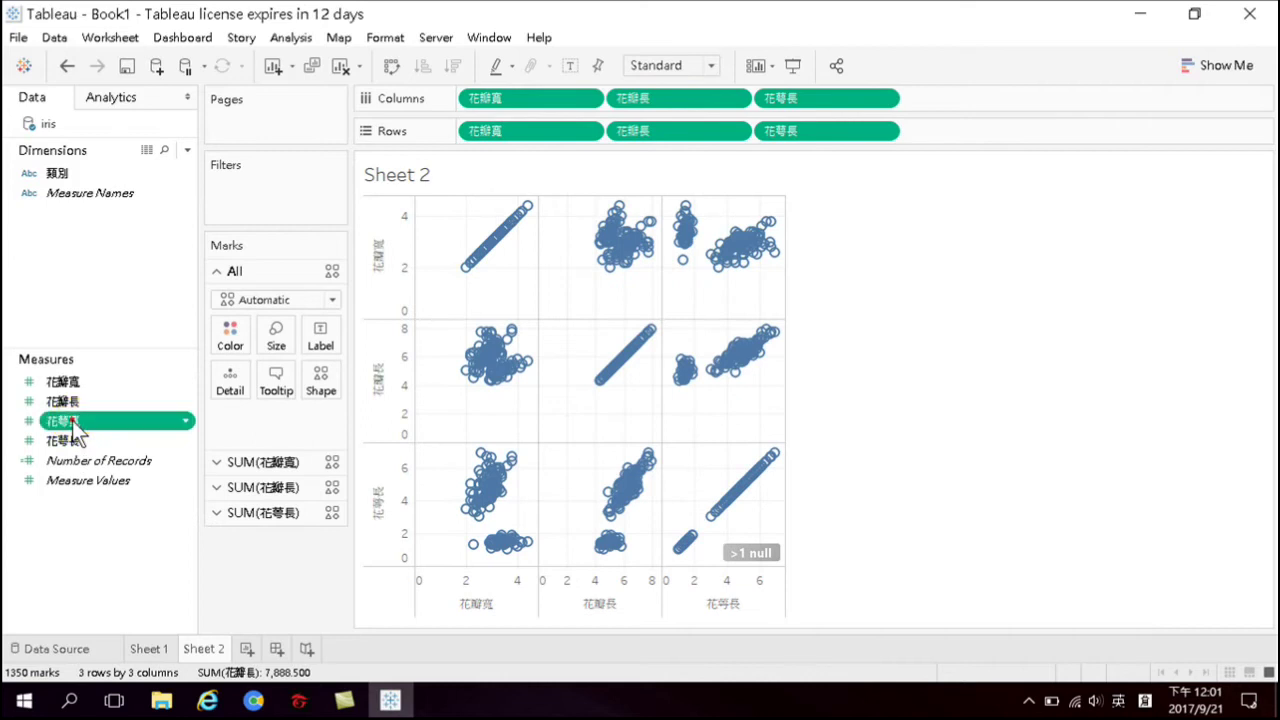
double_click(72, 420)
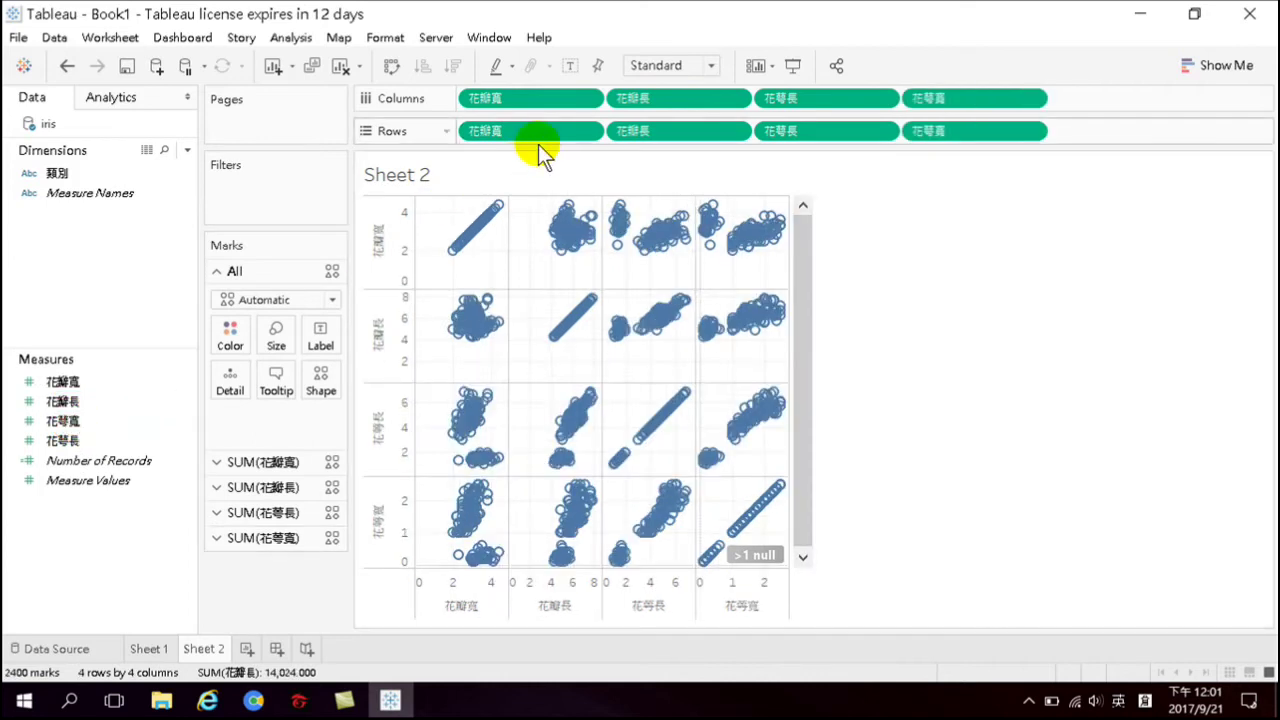
key(ctrl+z)
key(ctrl+z)
key(ctrl+z)
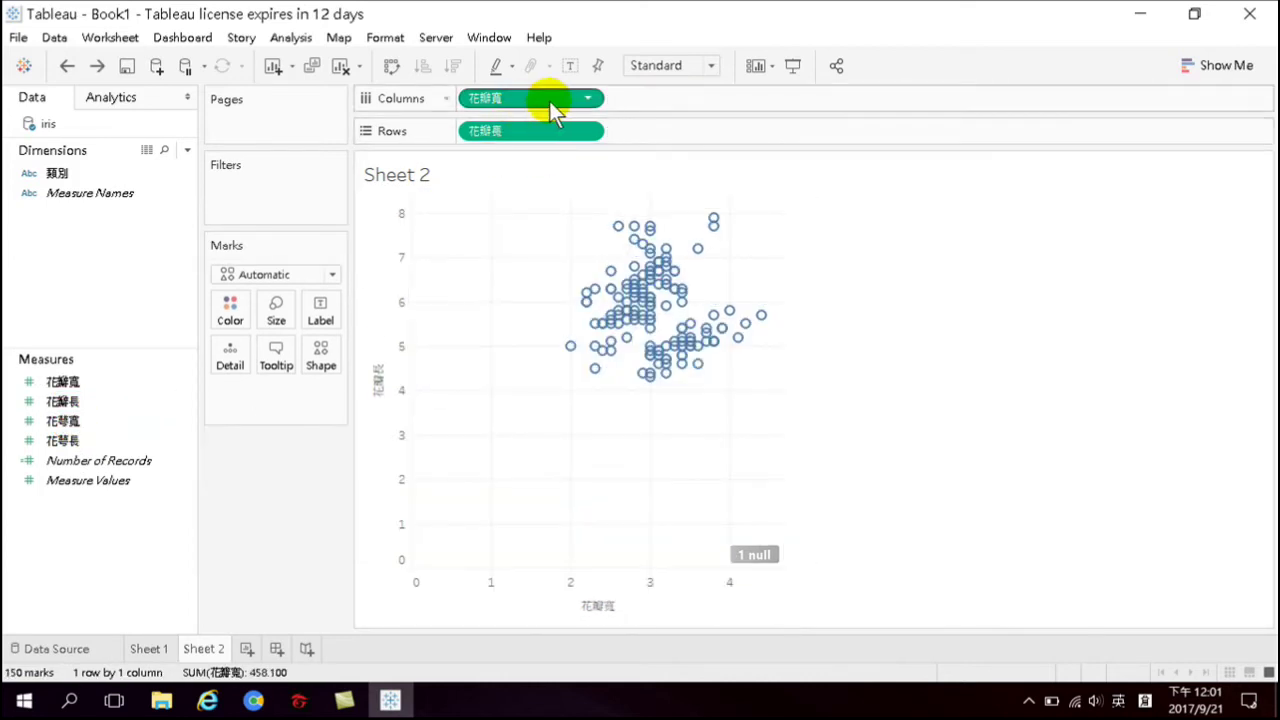
On Sheet 2, replace both petal measures with 花萼長 in rows and 花萼寬 in columns
drag(549, 109, 680, 180)
drag(550, 127, 560, 286)
click(67, 437)
double_click(67, 437)
double_click(70, 422)
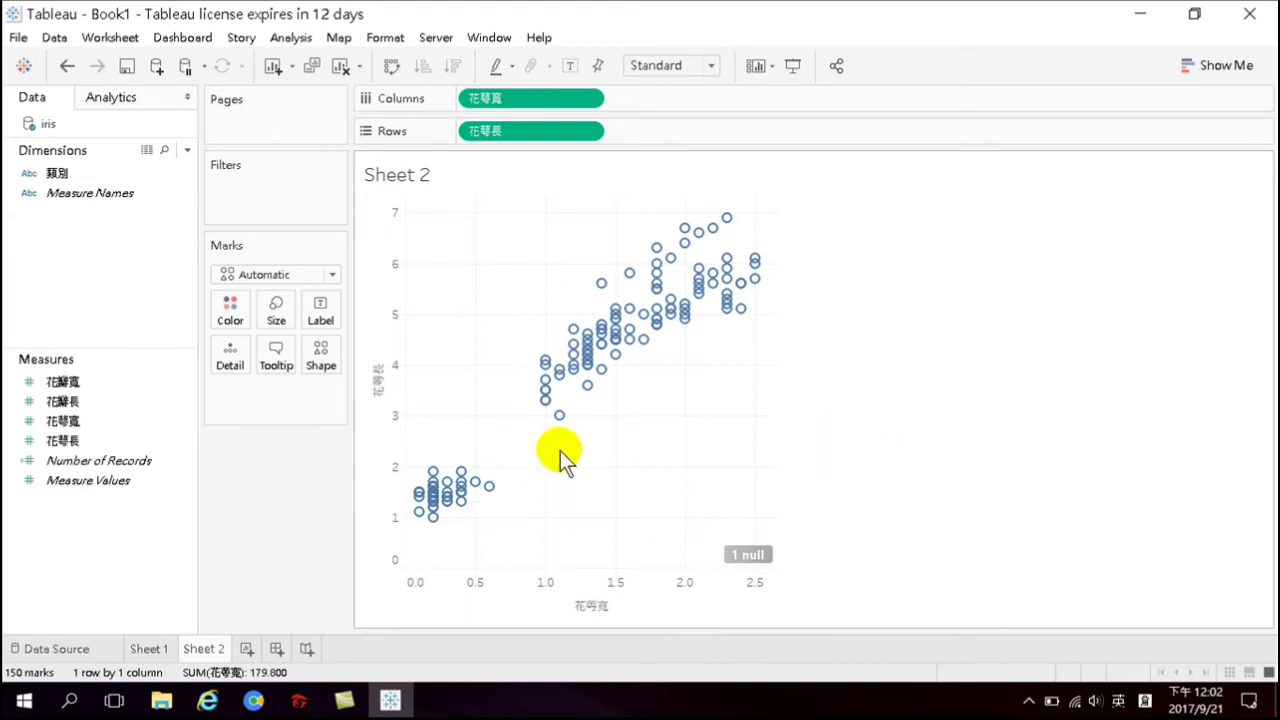
Fit the Sheet 2 scatter plot to Entire View and change its mark shape to filled circles
click(714, 66)
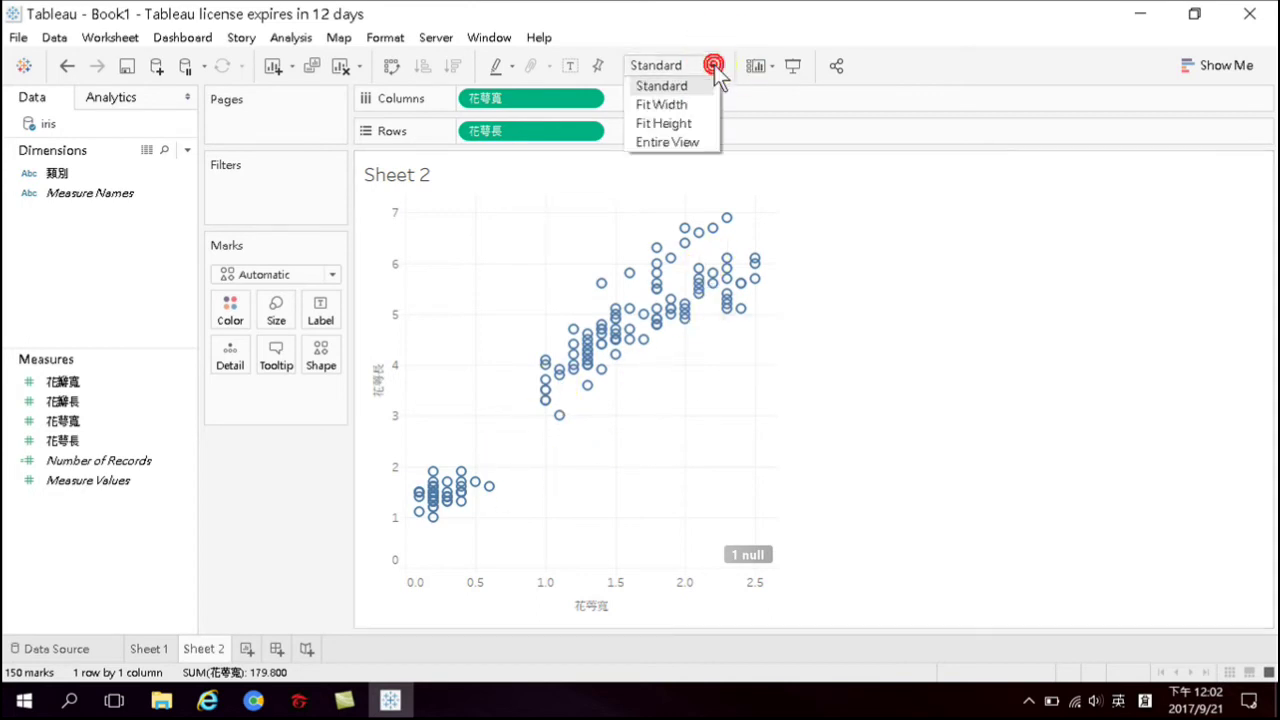
click(663, 143)
mouse_move(508, 512)
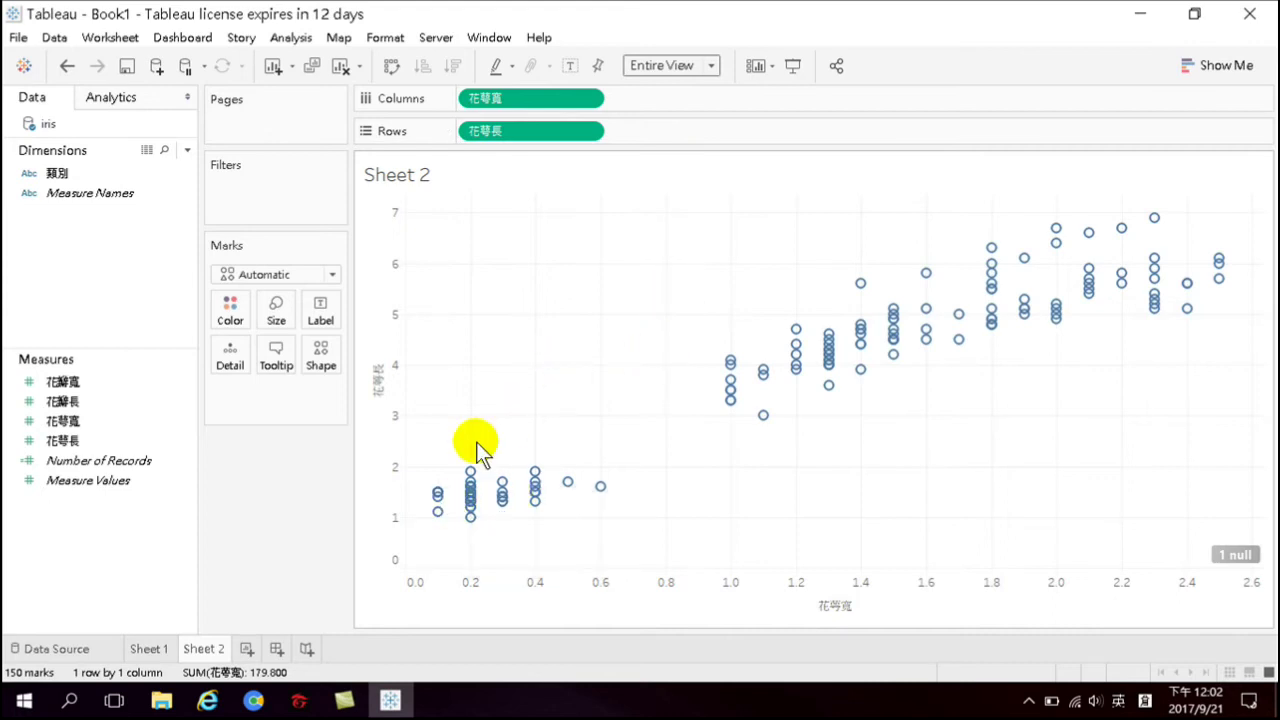
click(321, 351)
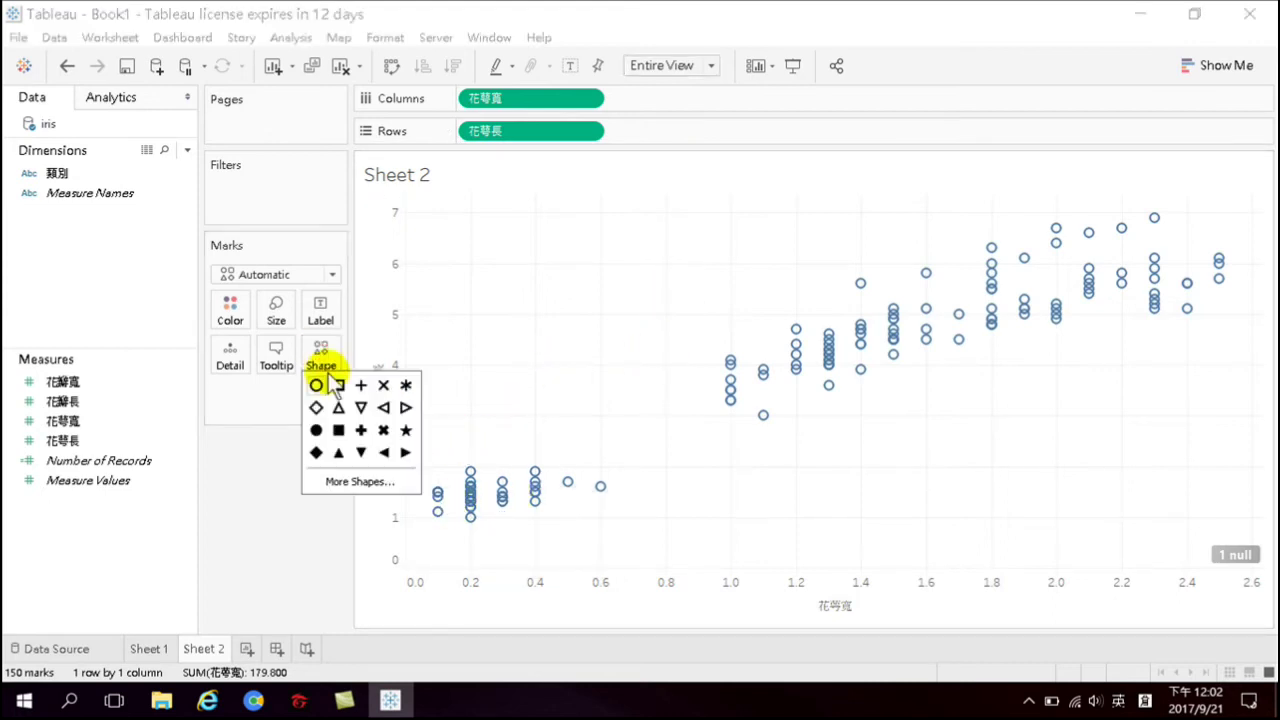
click(316, 430)
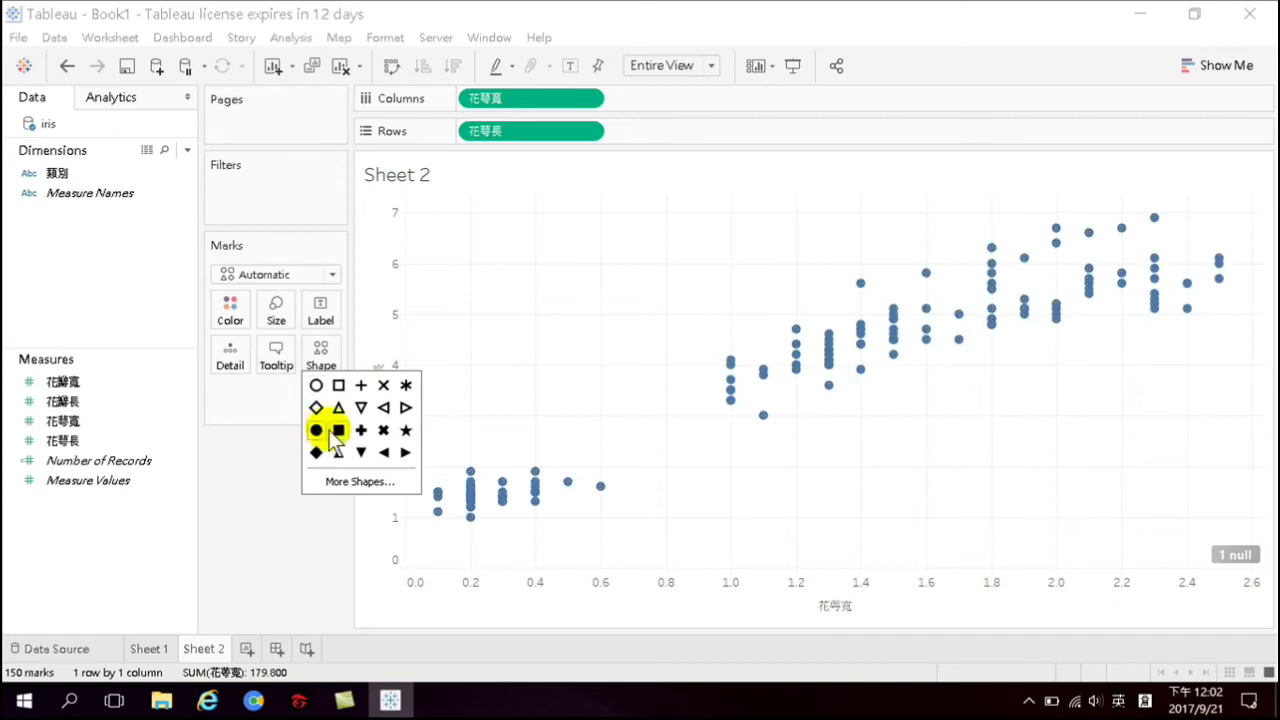
click(266, 513)
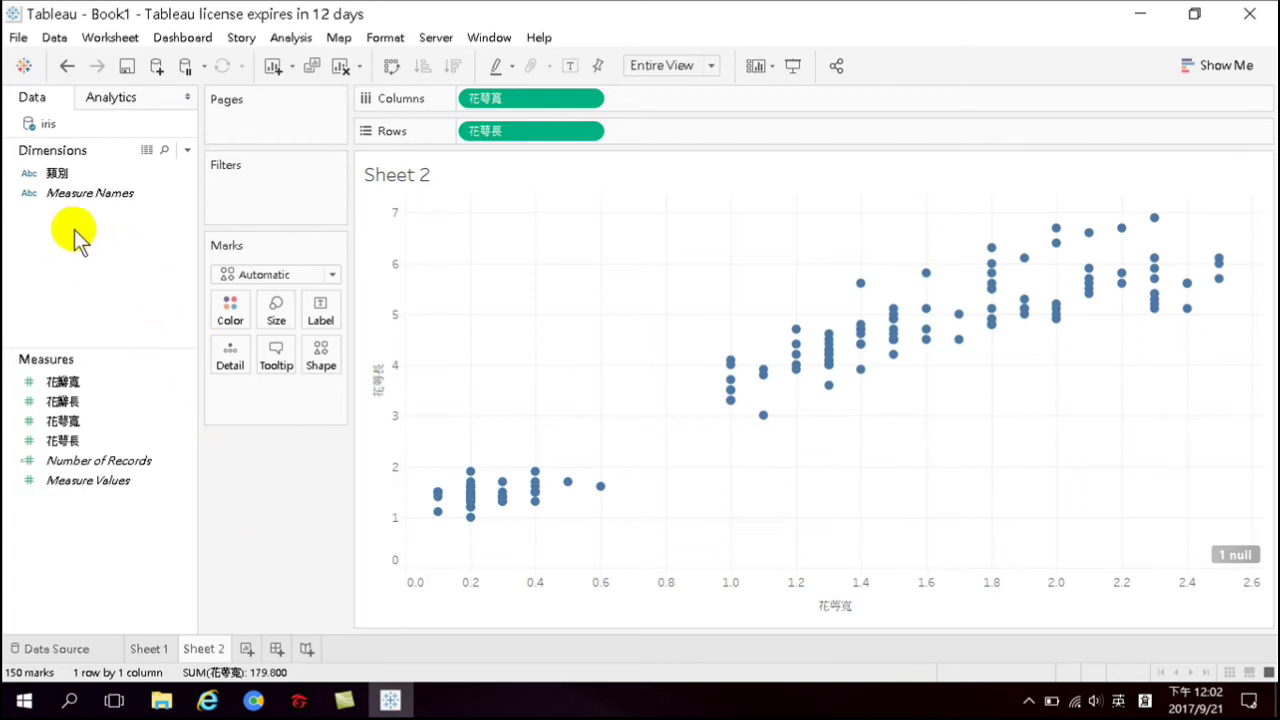
Color the marks of the Sheet 2 scatter plot by the 類別 dimension
click(112, 196)
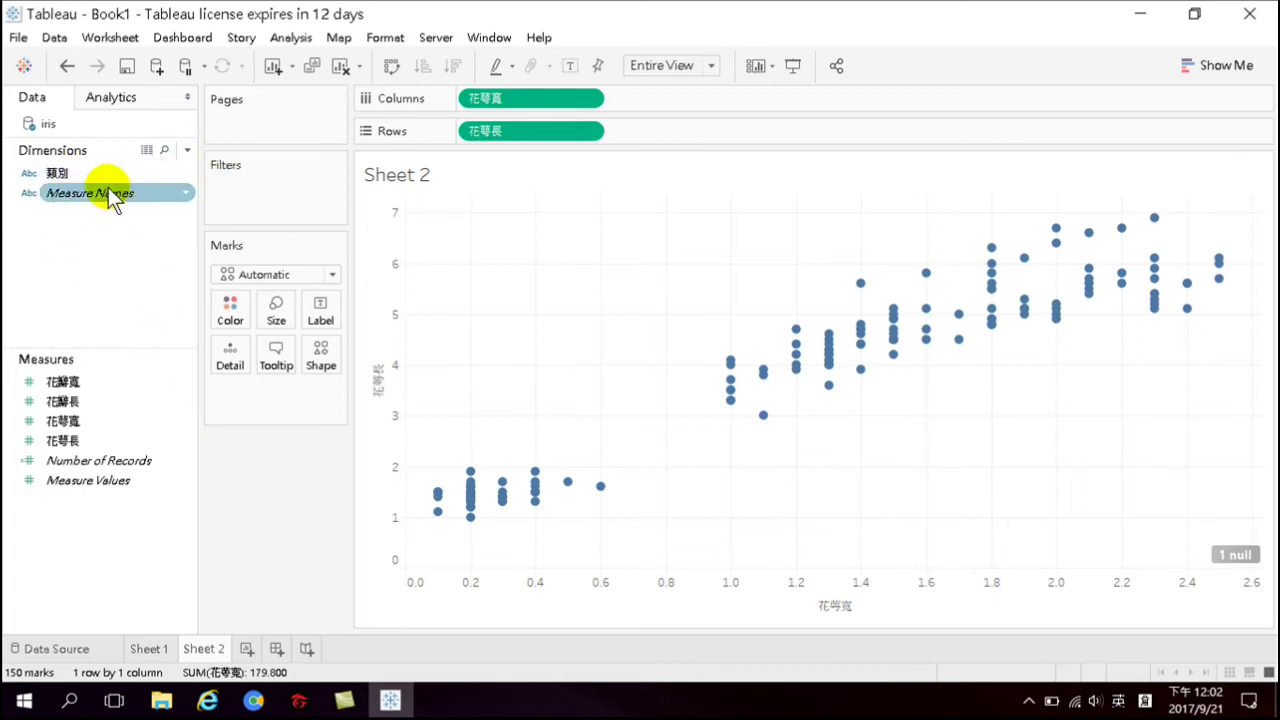
click(89, 172)
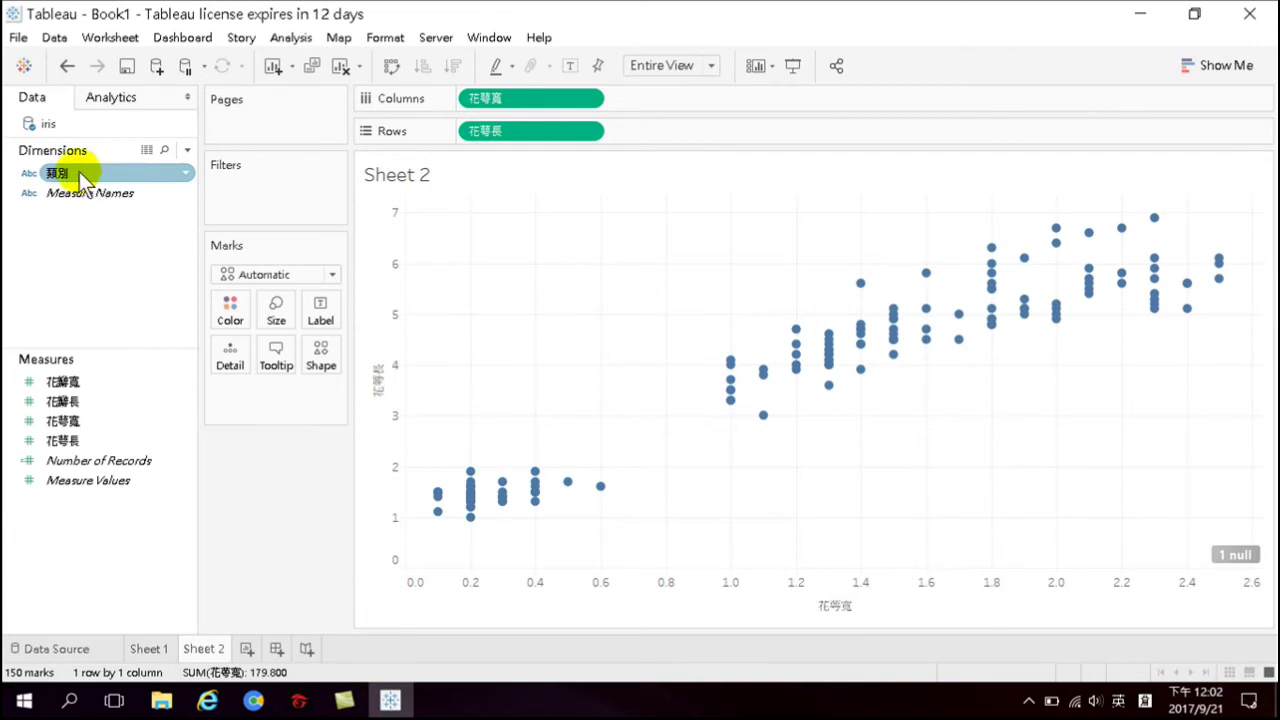
drag(76, 170, 228, 300)
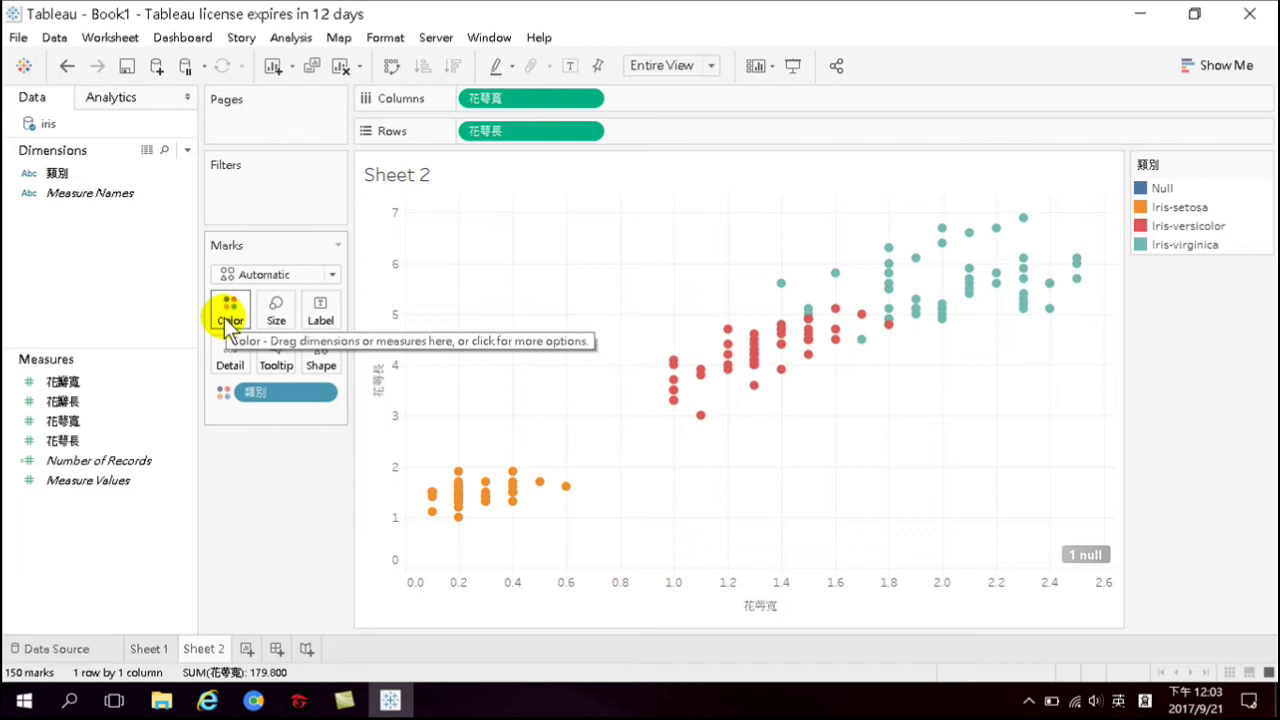
mouse_move(562, 490)
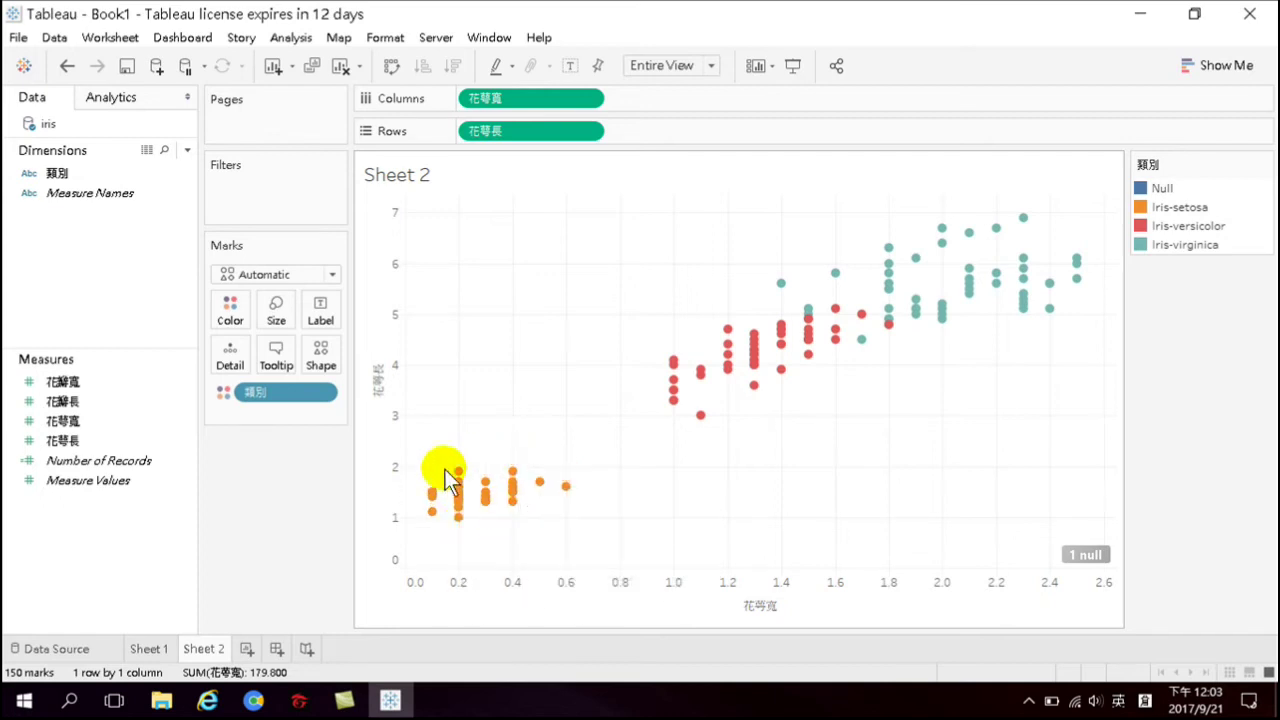
mouse_move(674, 401)
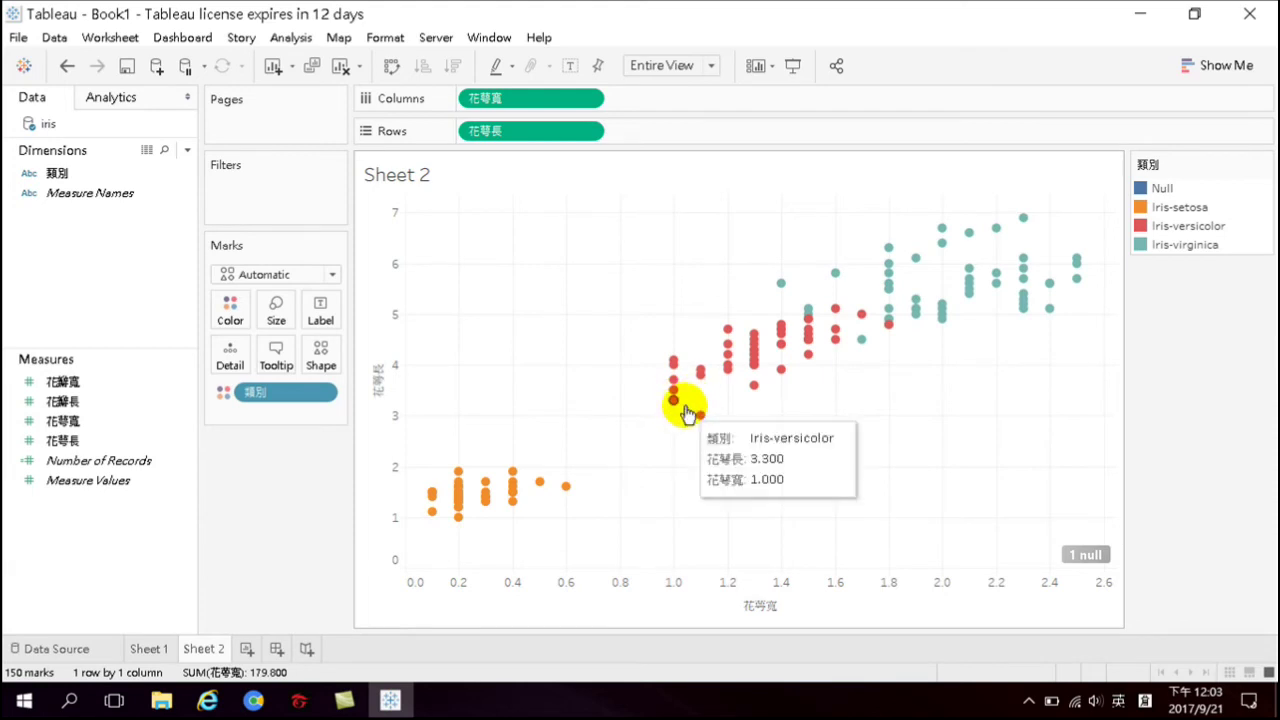
mouse_move(812, 330)
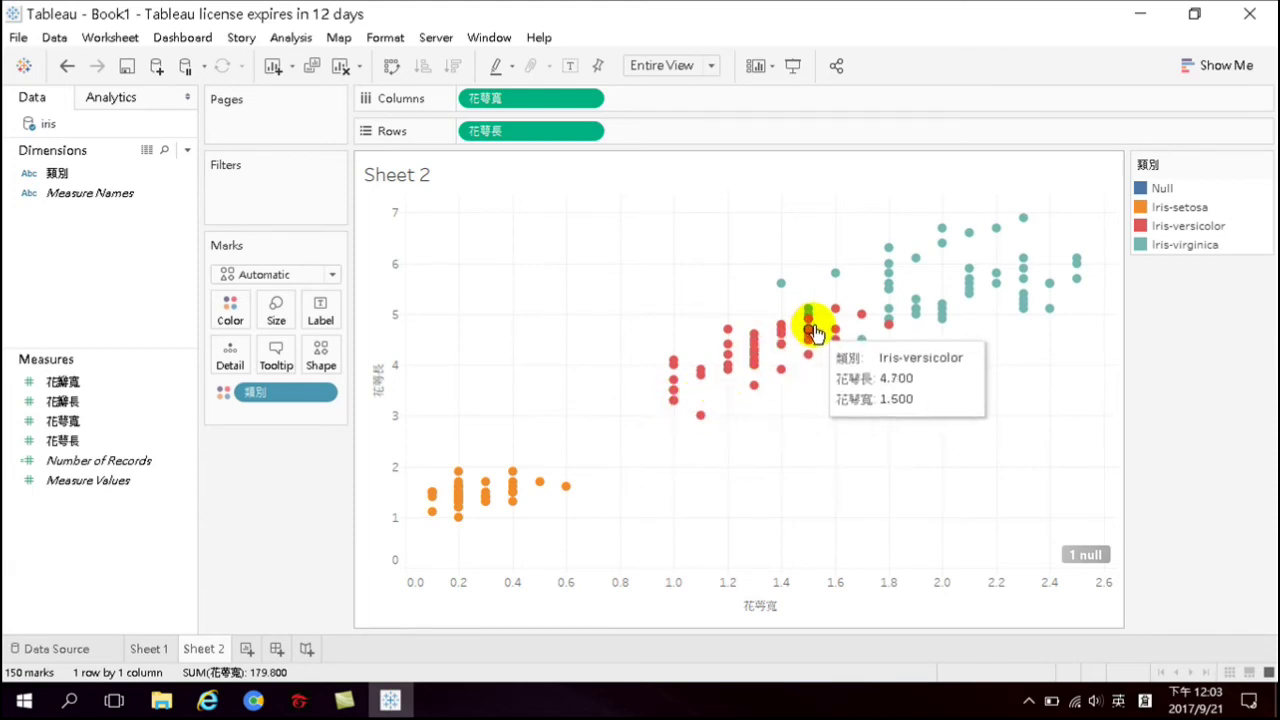
mouse_move(886, 330)
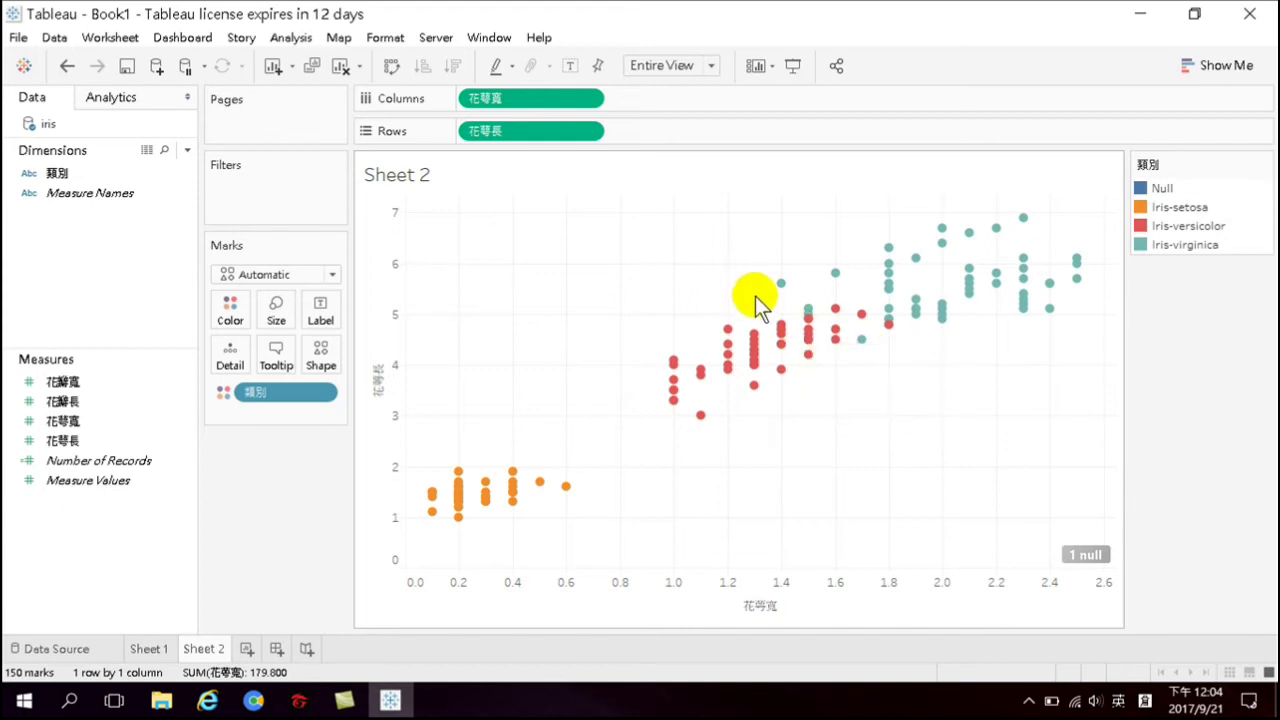
Rename the Sheet 2 worksheet as 類別
mouse_move(802, 318)
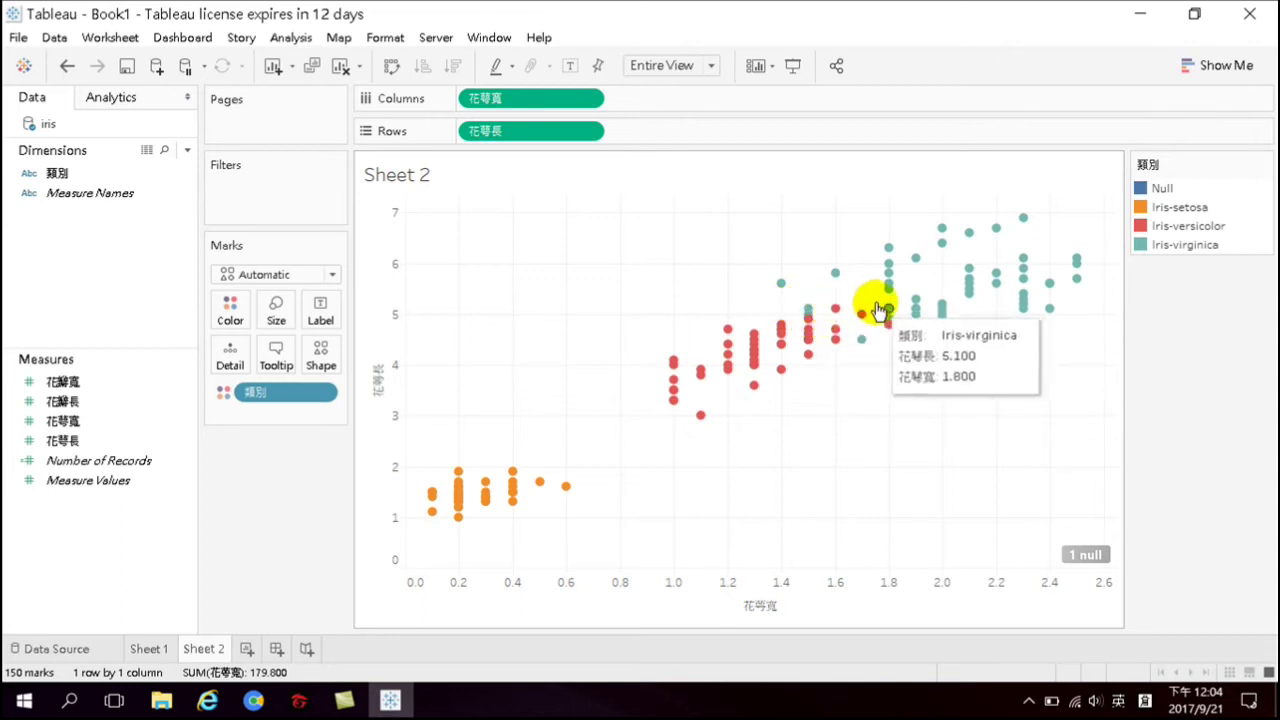
mouse_move(872, 325)
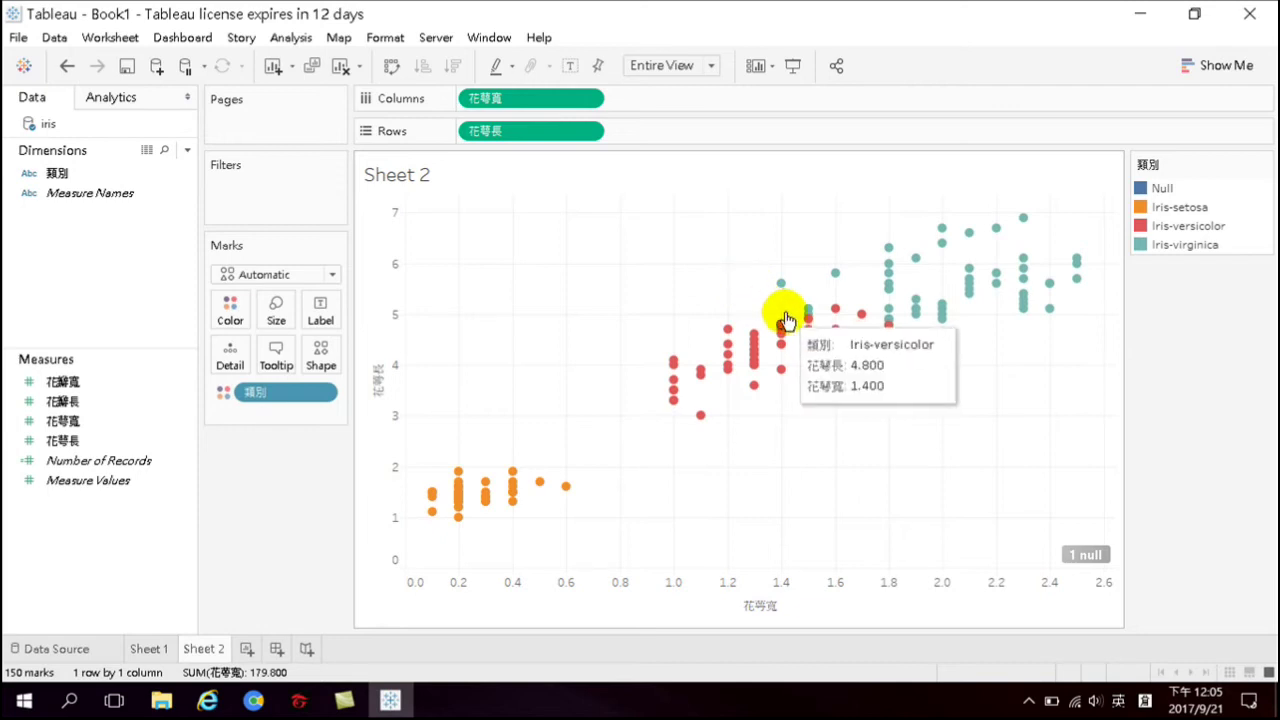
double_click(203, 649)
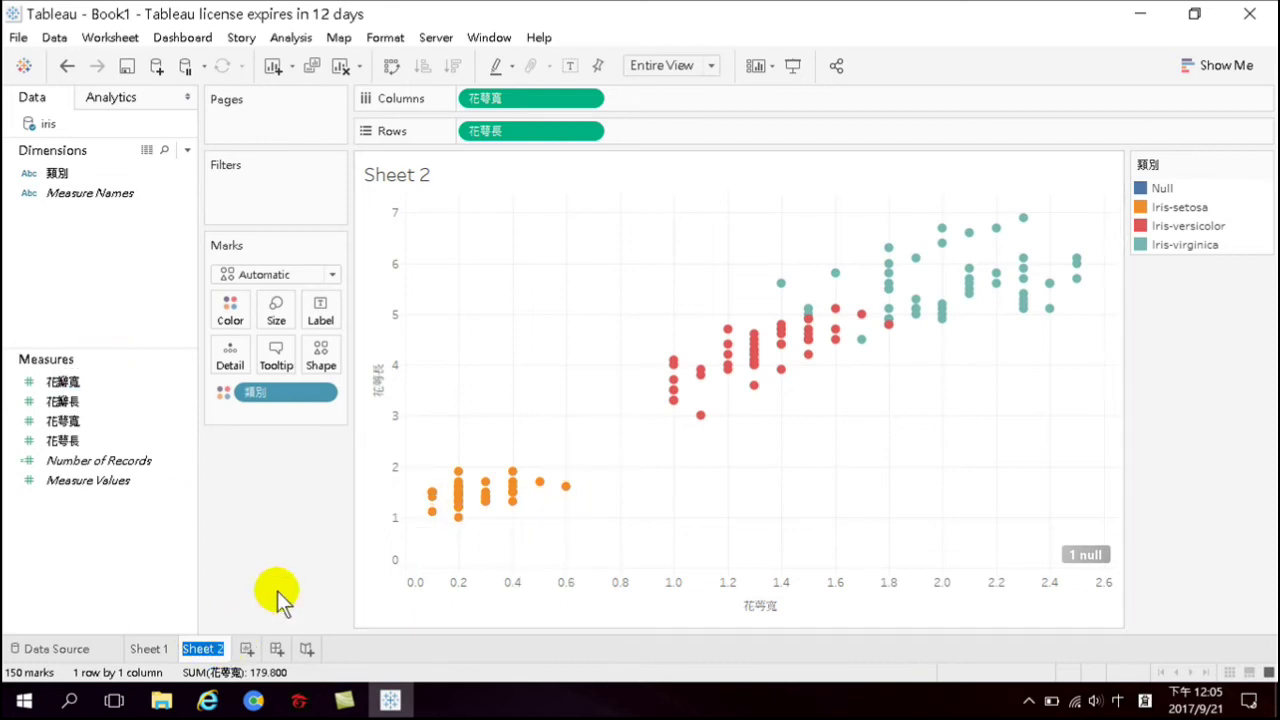
text(火太一月)
text(類別)
click(628, 522)
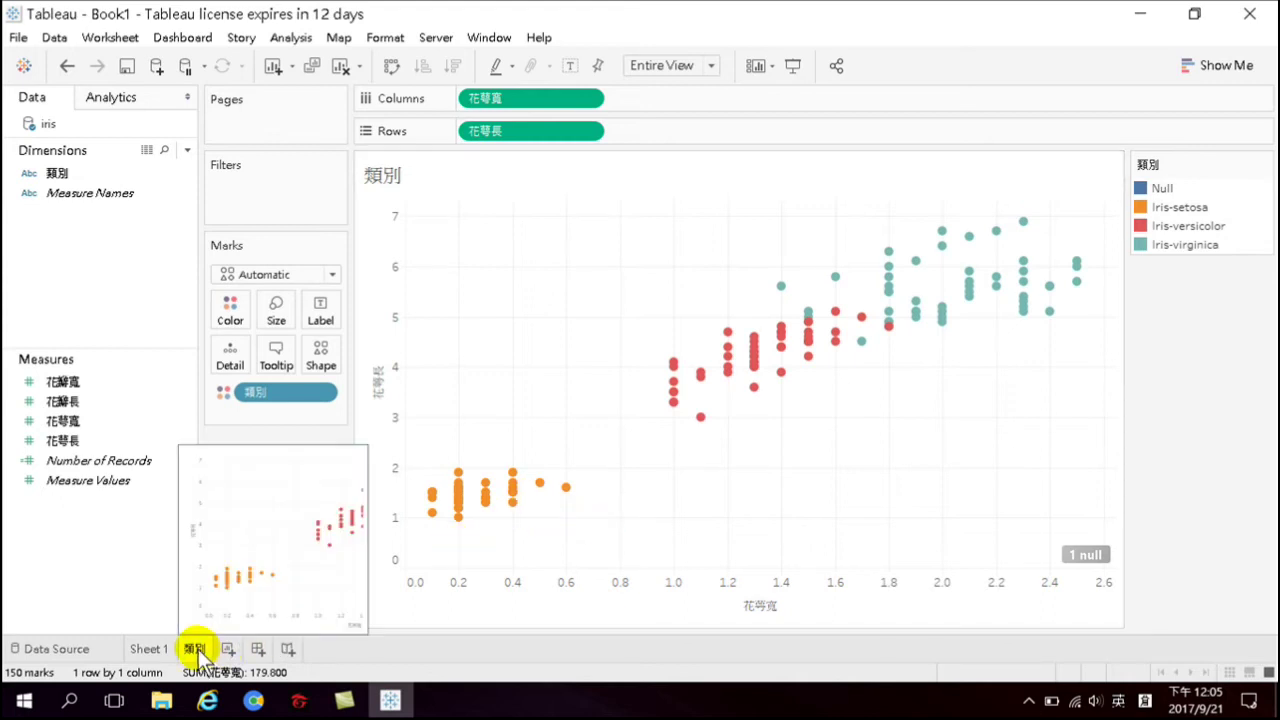
Create a new worksheet and plot 花萼長 in rows against 花萼寬 in columns with Aggregate Measures turned off
click(229, 650)
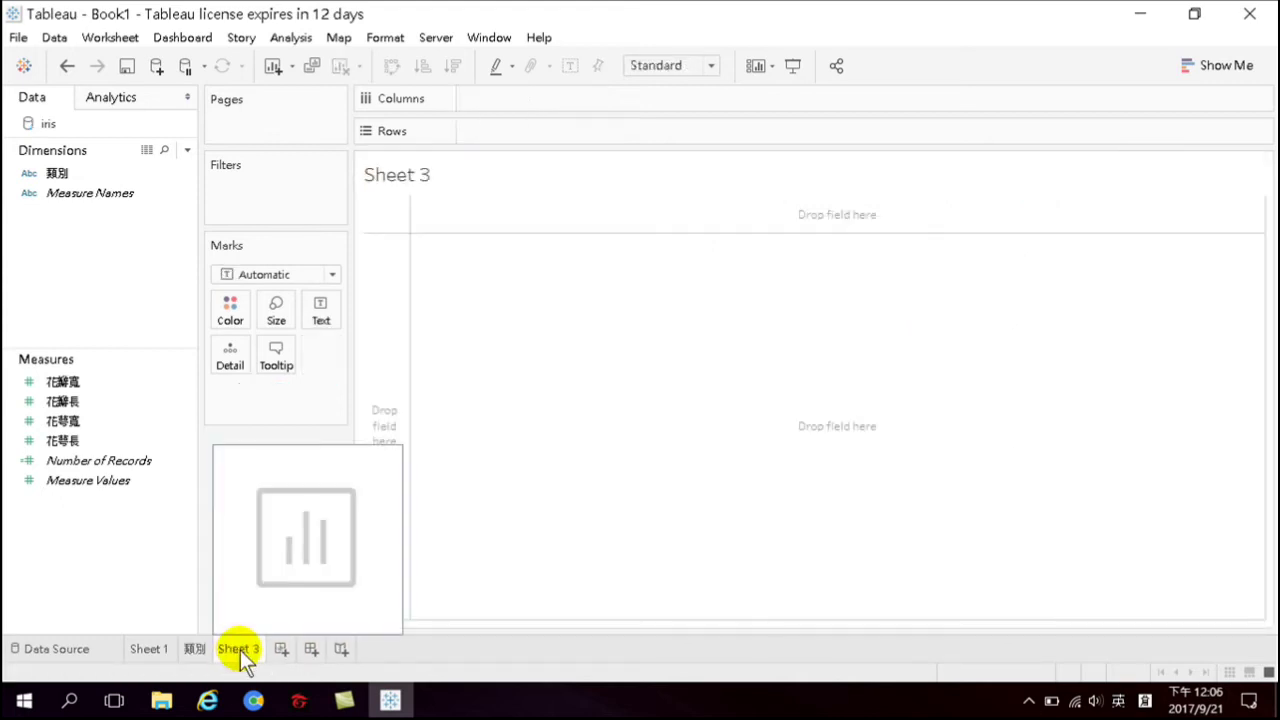
mouse_move(255, 657)
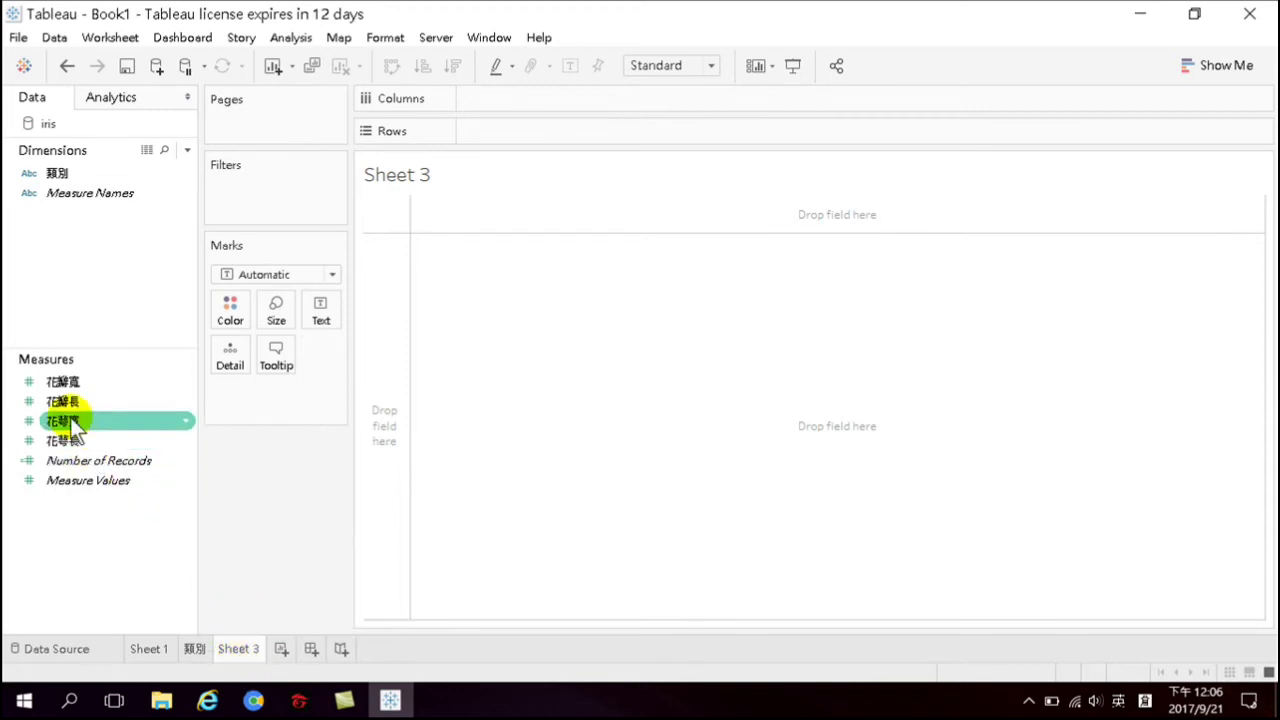
double_click(64, 442)
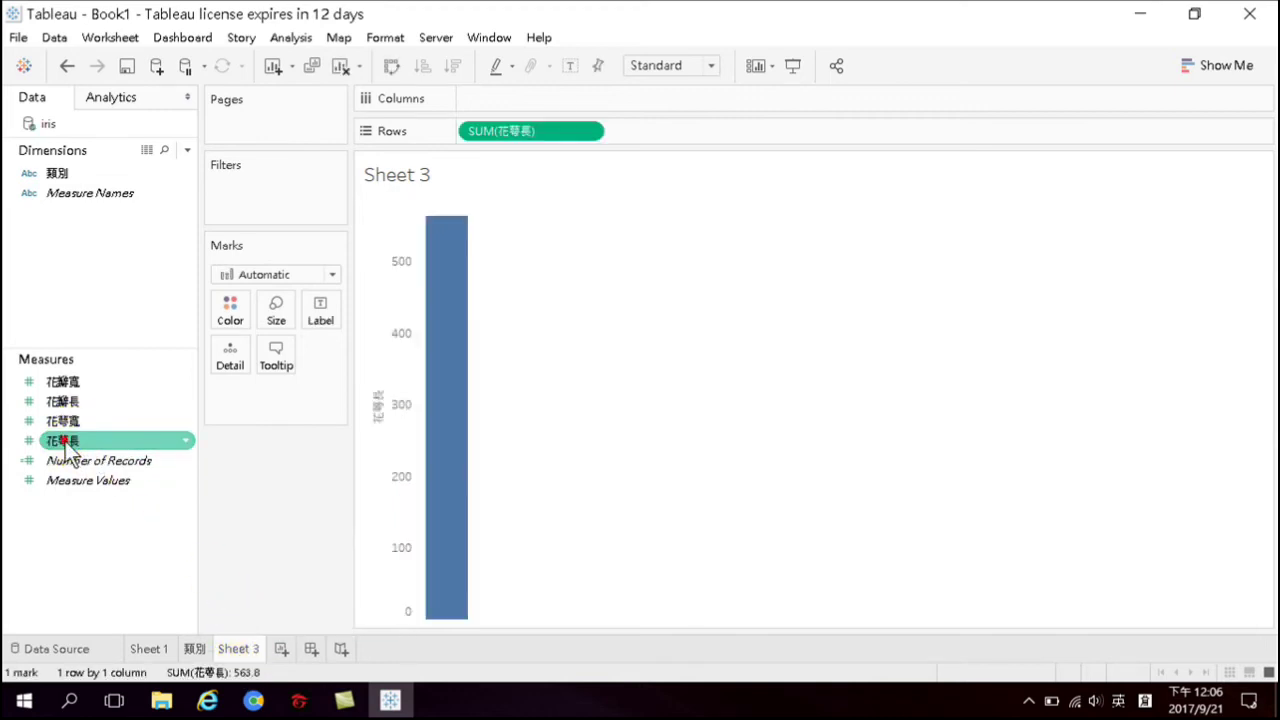
double_click(66, 422)
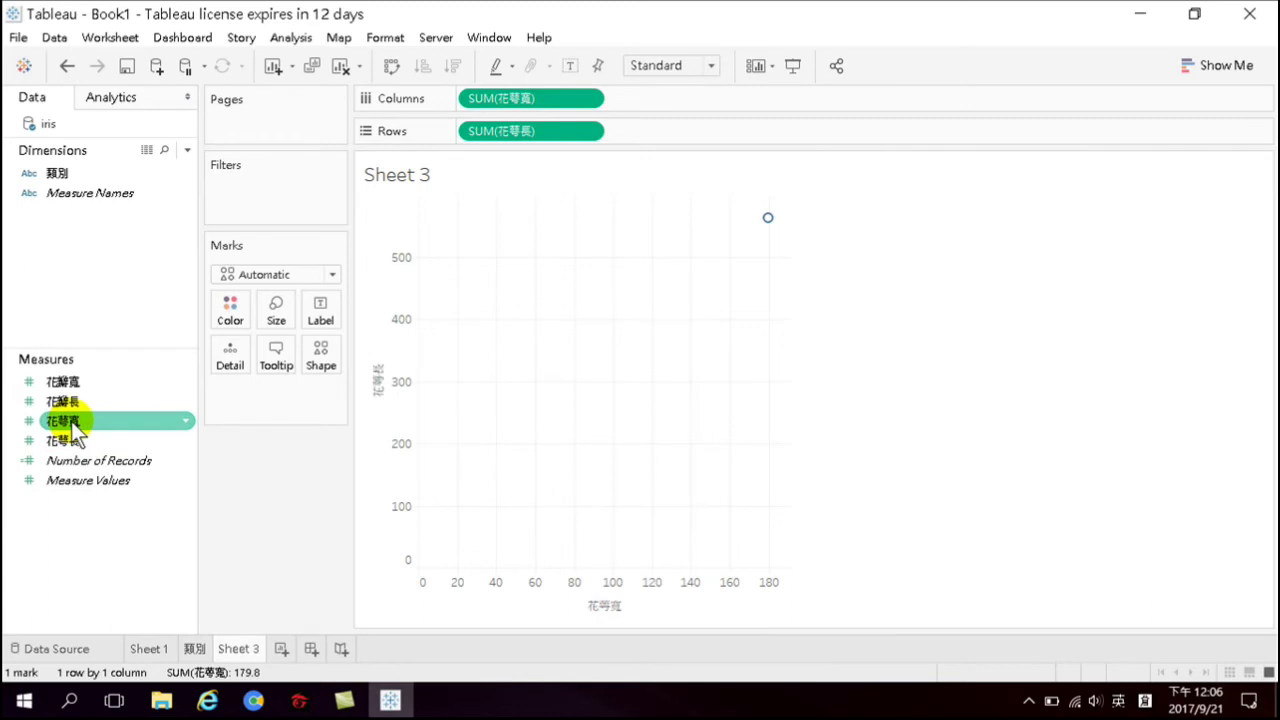
click(290, 40)
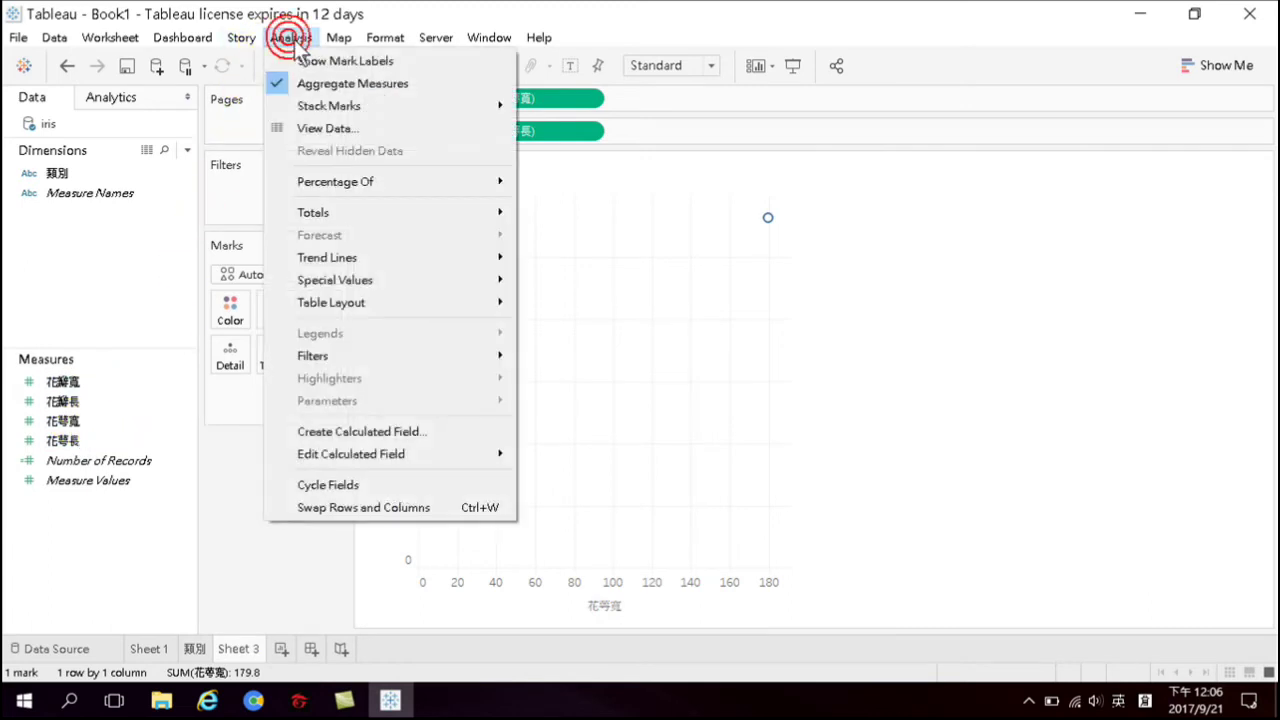
click(330, 88)
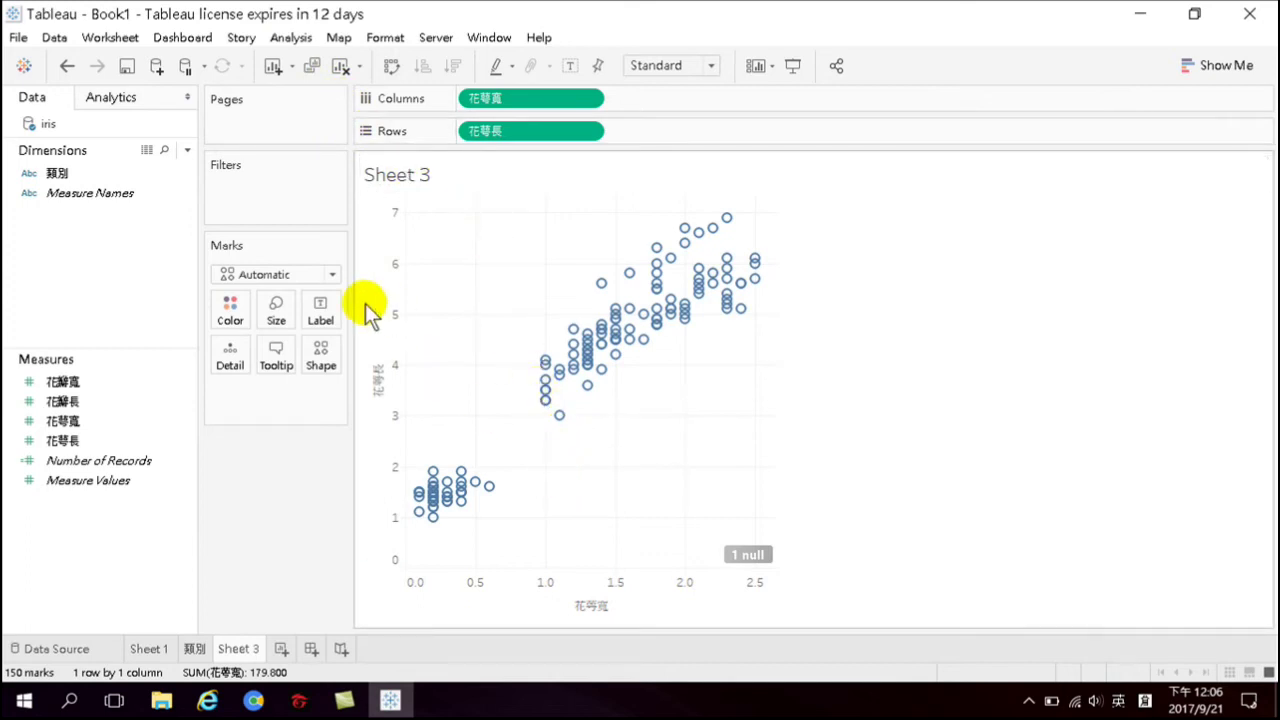
Change the Sheet 3 mark shape to filled circles and fit the scatter plot to Entire View
click(322, 366)
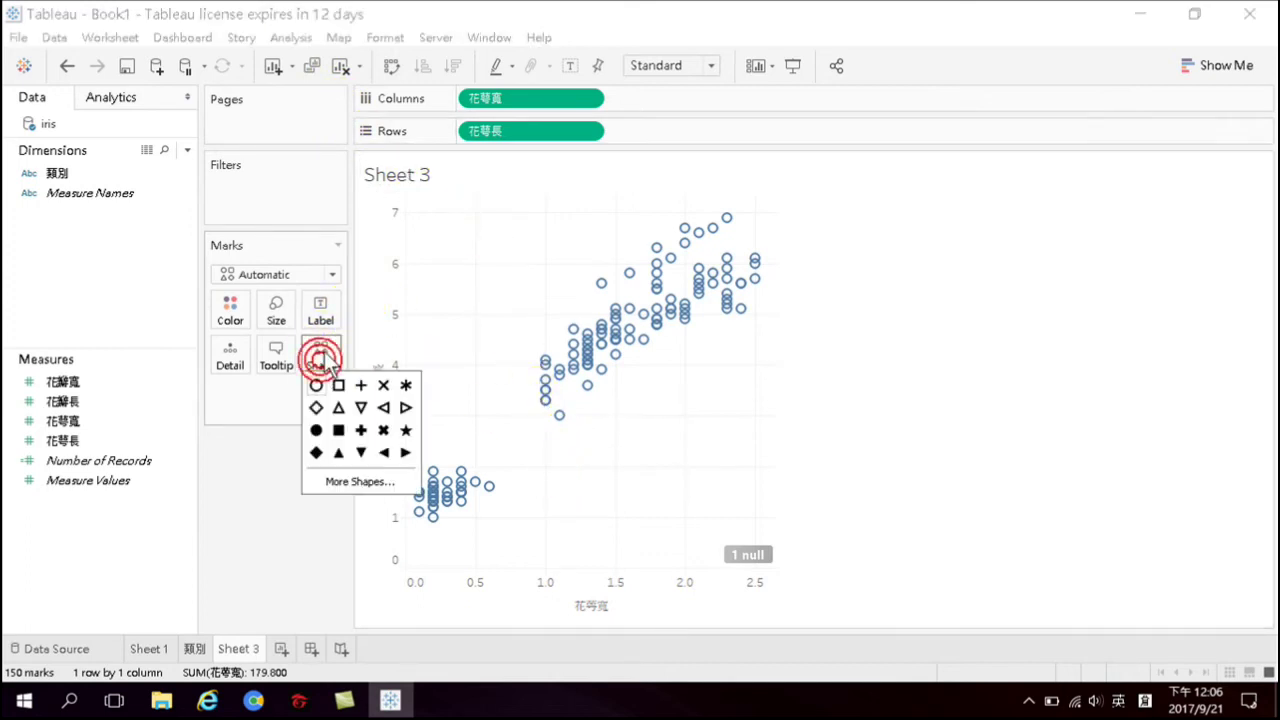
click(316, 430)
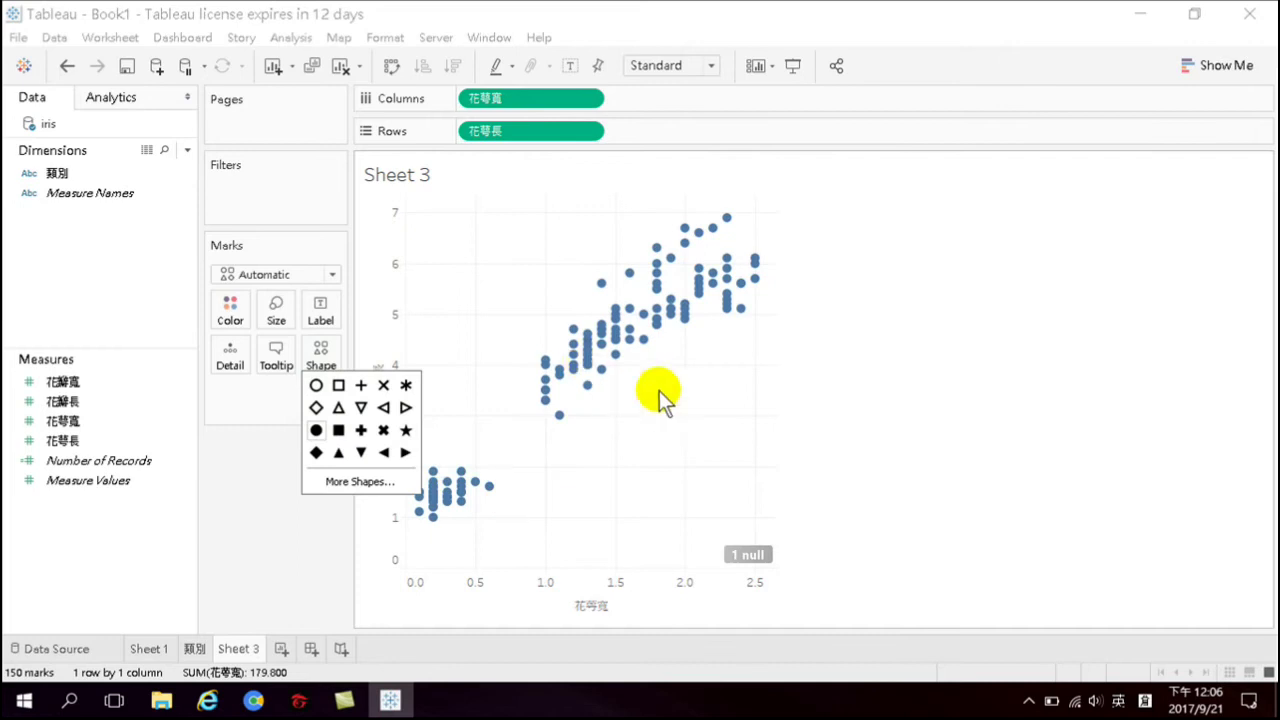
click(623, 491)
click(711, 65)
click(667, 142)
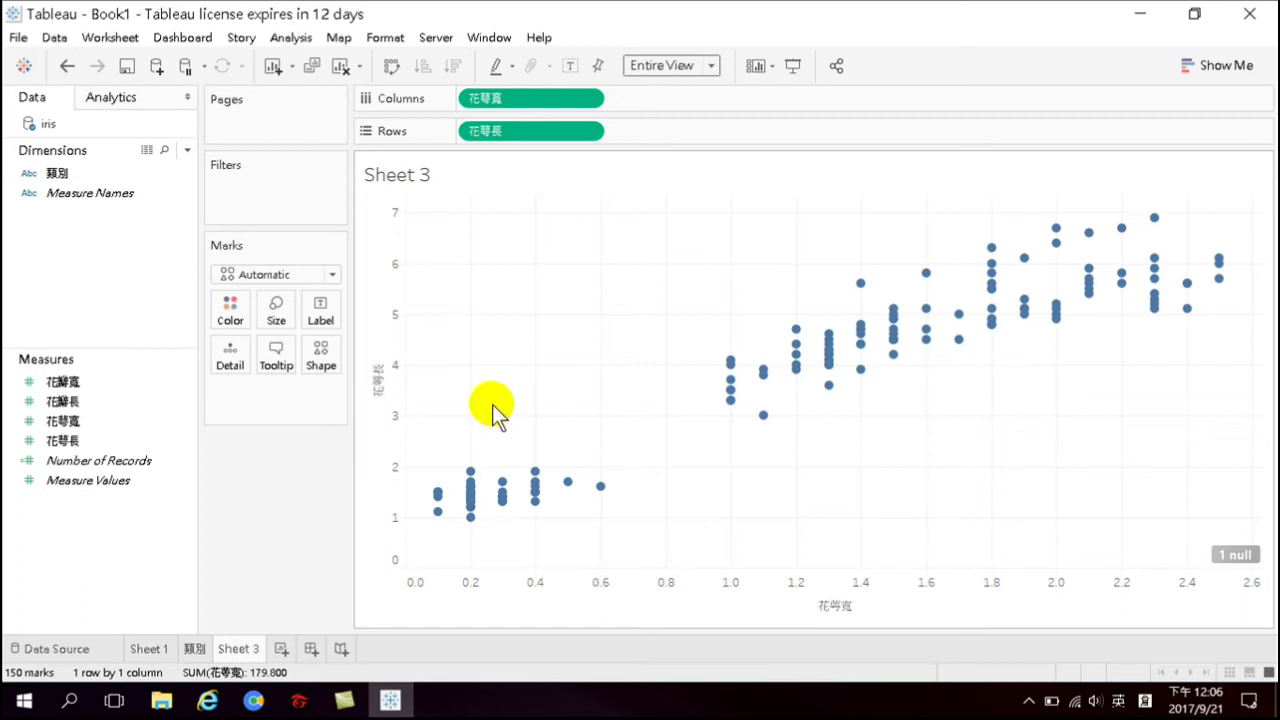
Try the Cluster model on the Sheet 3 scatter plot, then remove the clusters from the marks
click(110, 105)
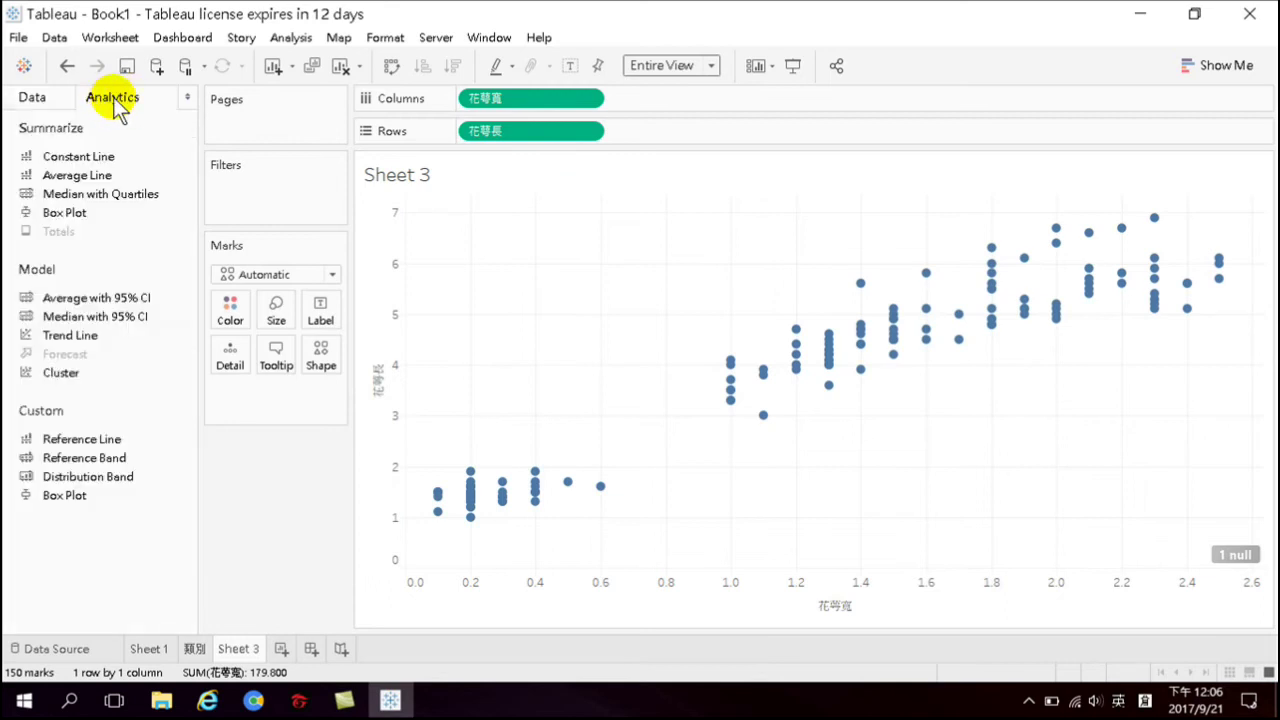
drag(69, 371, 114, 381)
double_click(65, 373)
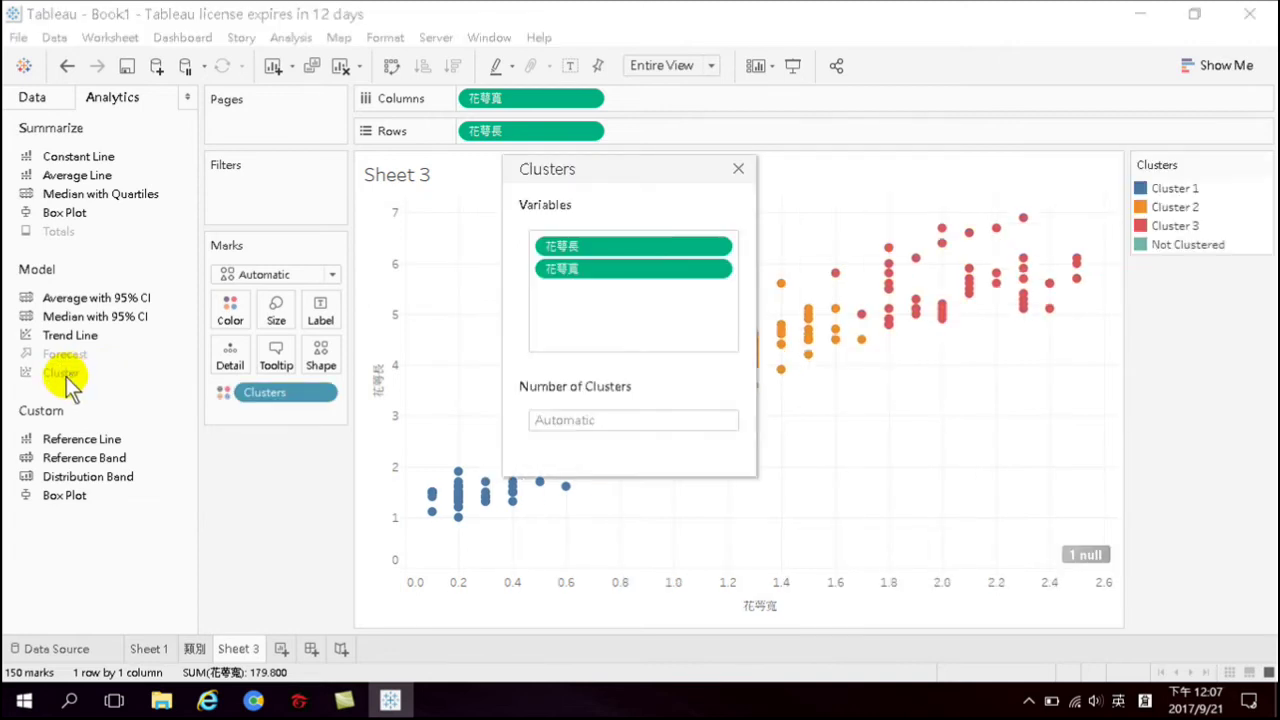
click(738, 168)
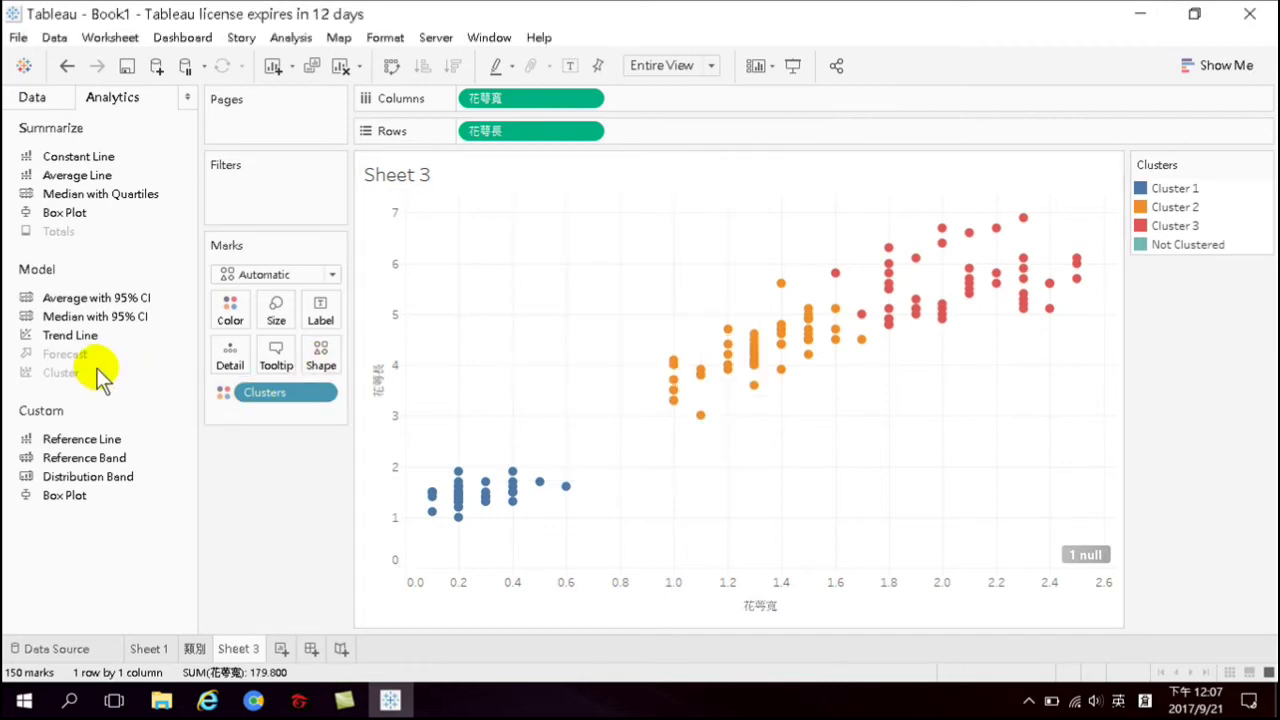
drag(318, 394, 66, 375)
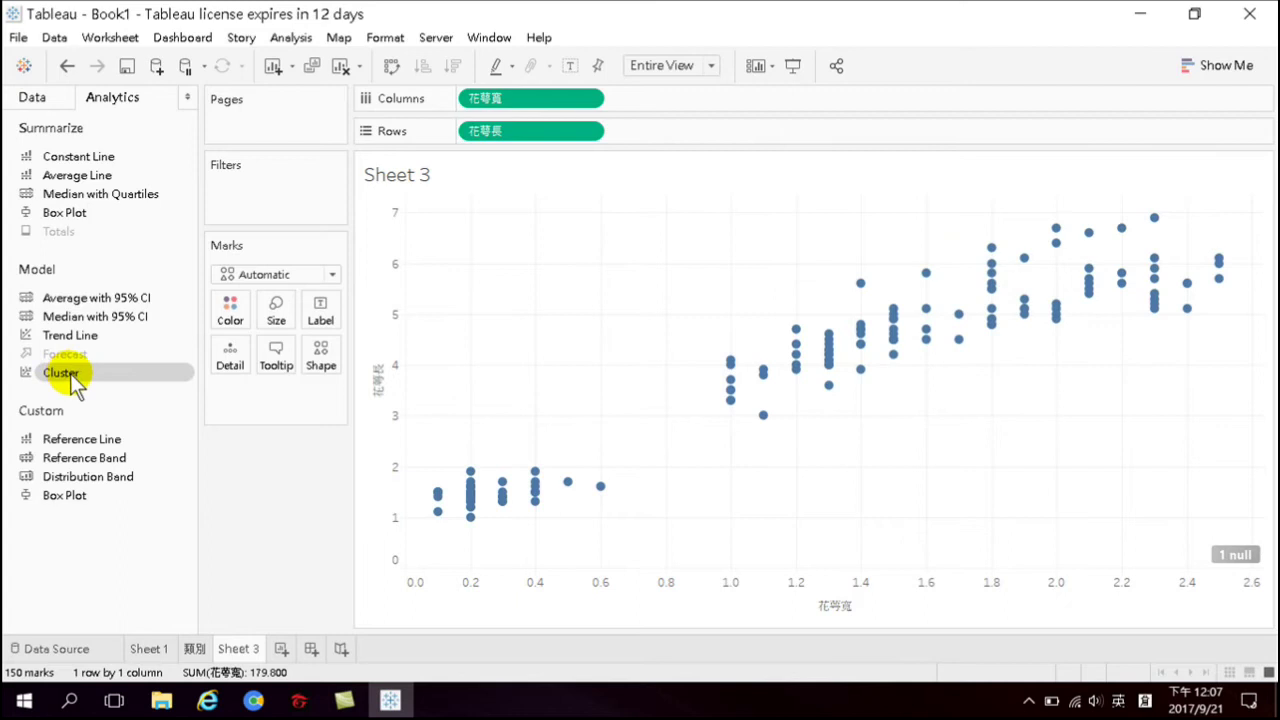
Apply the Cluster model to the Sheet 3 scatter plot with 花萼長 and 花萼寬 as its variables
drag(70, 373, 668, 404)
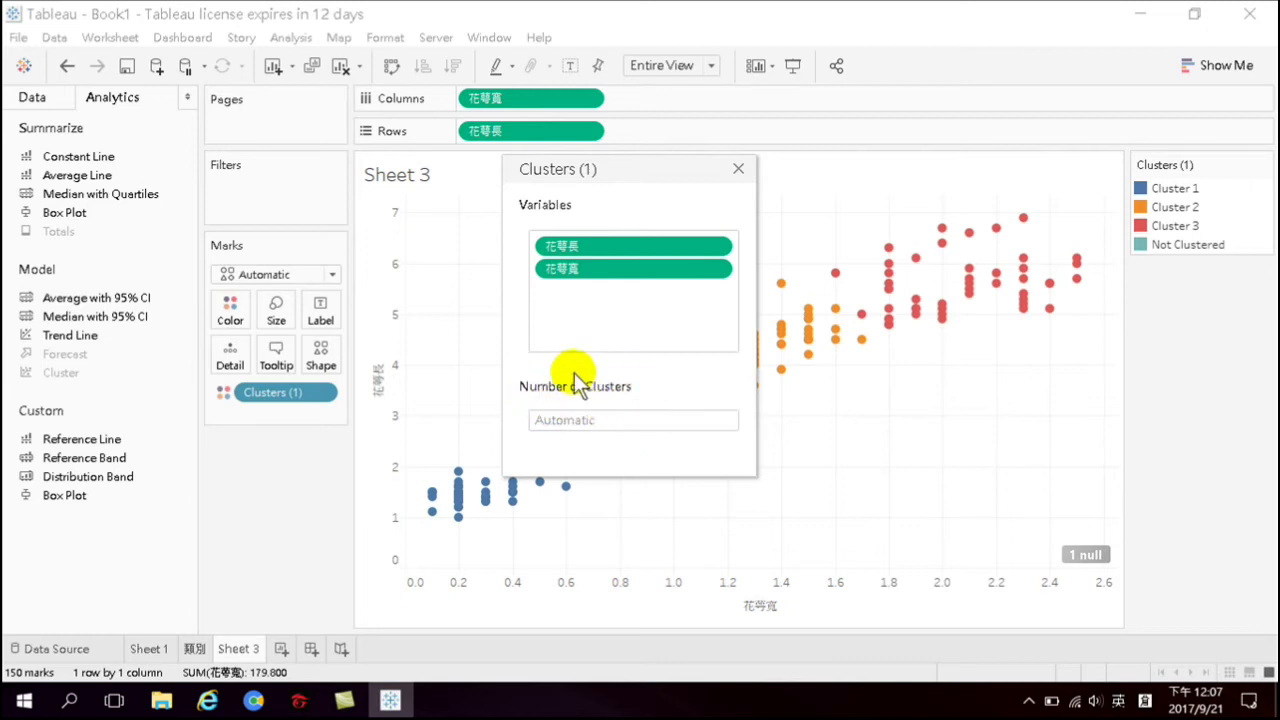
drag(614, 165, 706, 214)
mouse_move(922, 270)
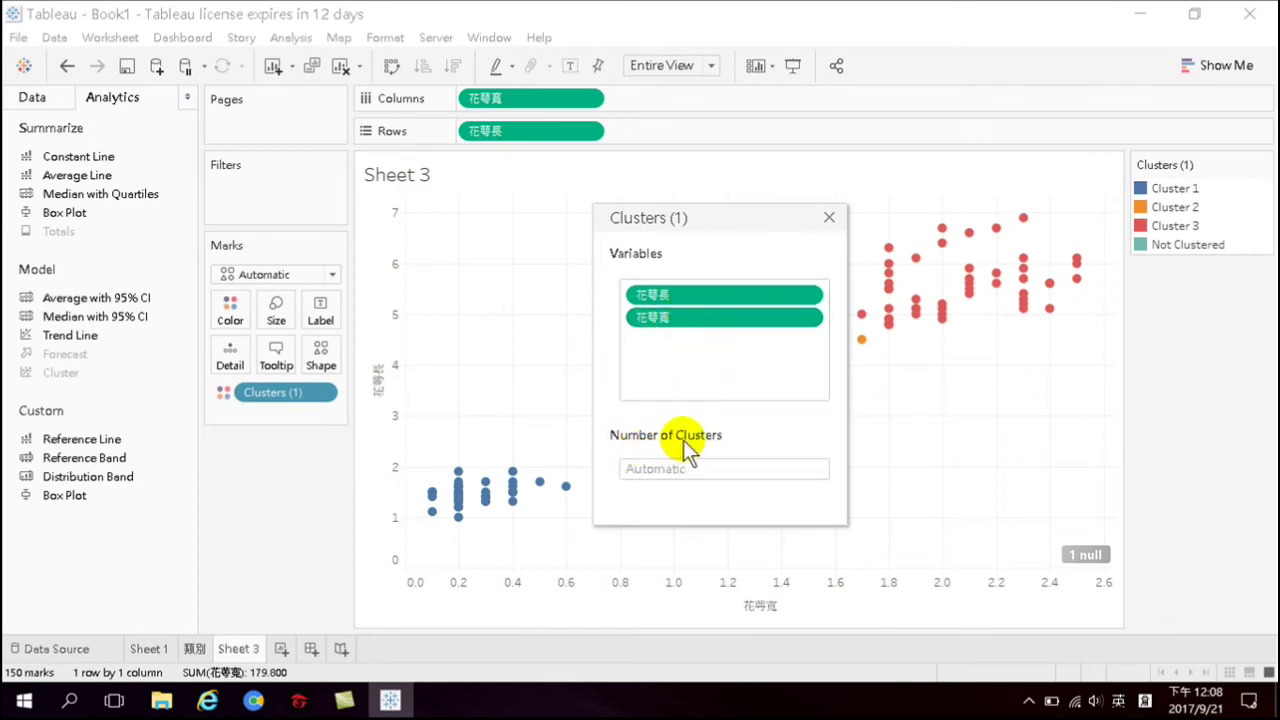
click(700, 469)
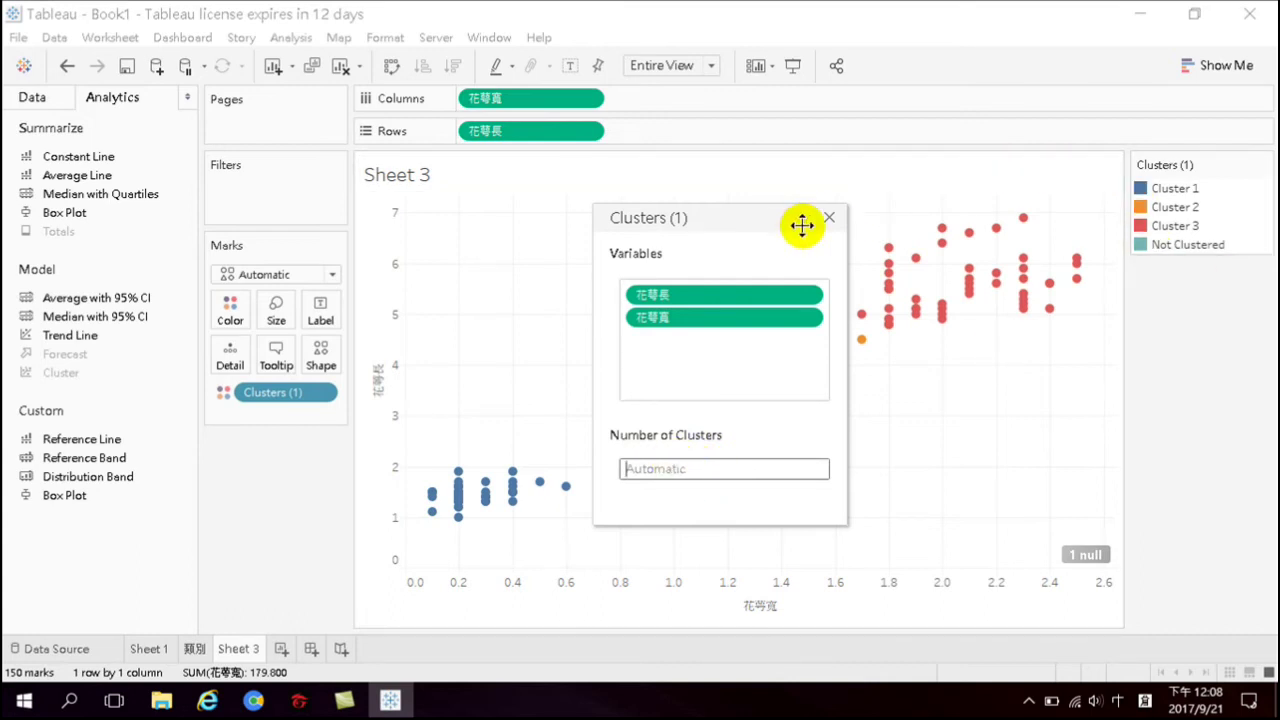
drag(769, 217, 934, 400)
Examine marks from each cluster and set the number of clusters to 3
mouse_move(515, 505)
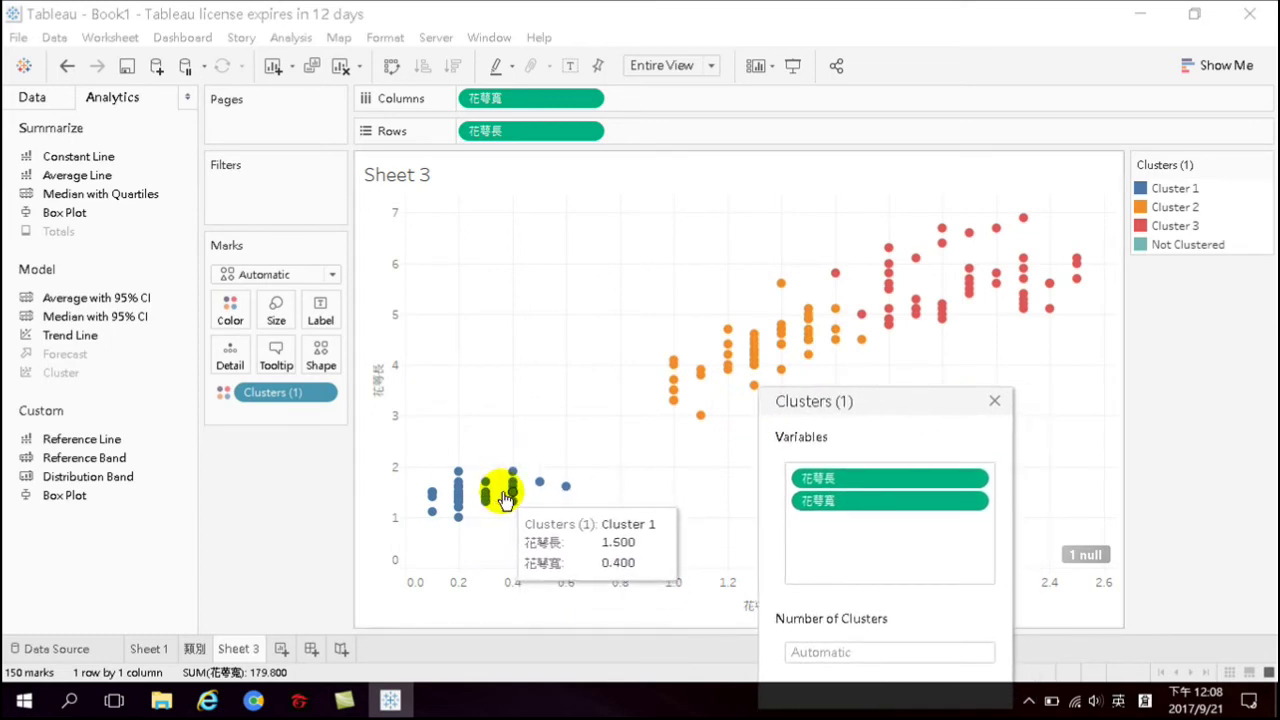
mouse_move(755, 353)
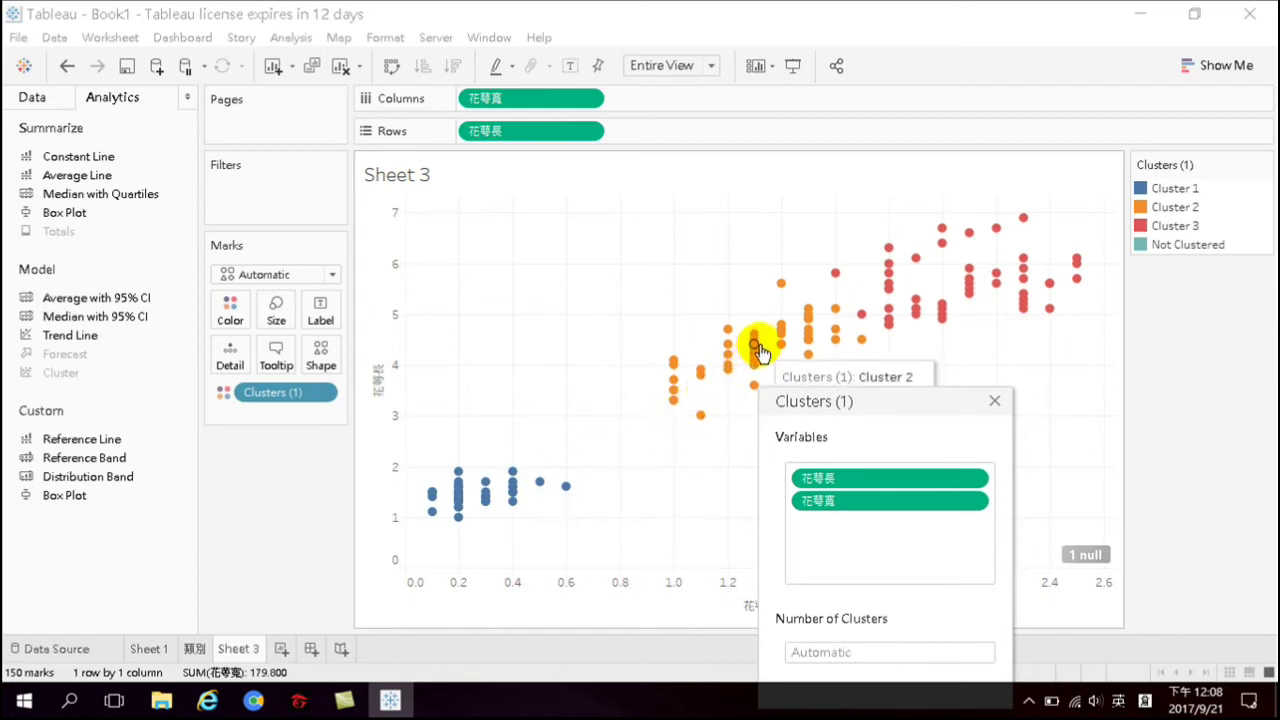
mouse_move(1005, 283)
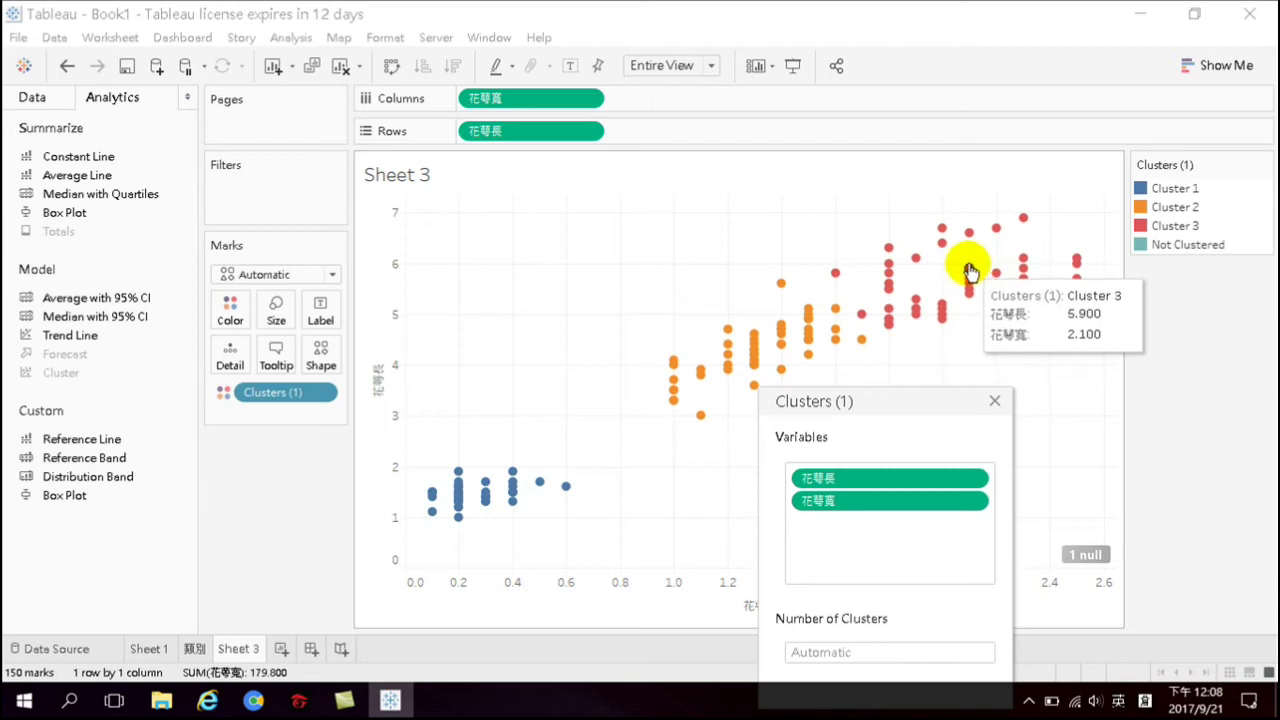
drag(903, 397, 699, 241)
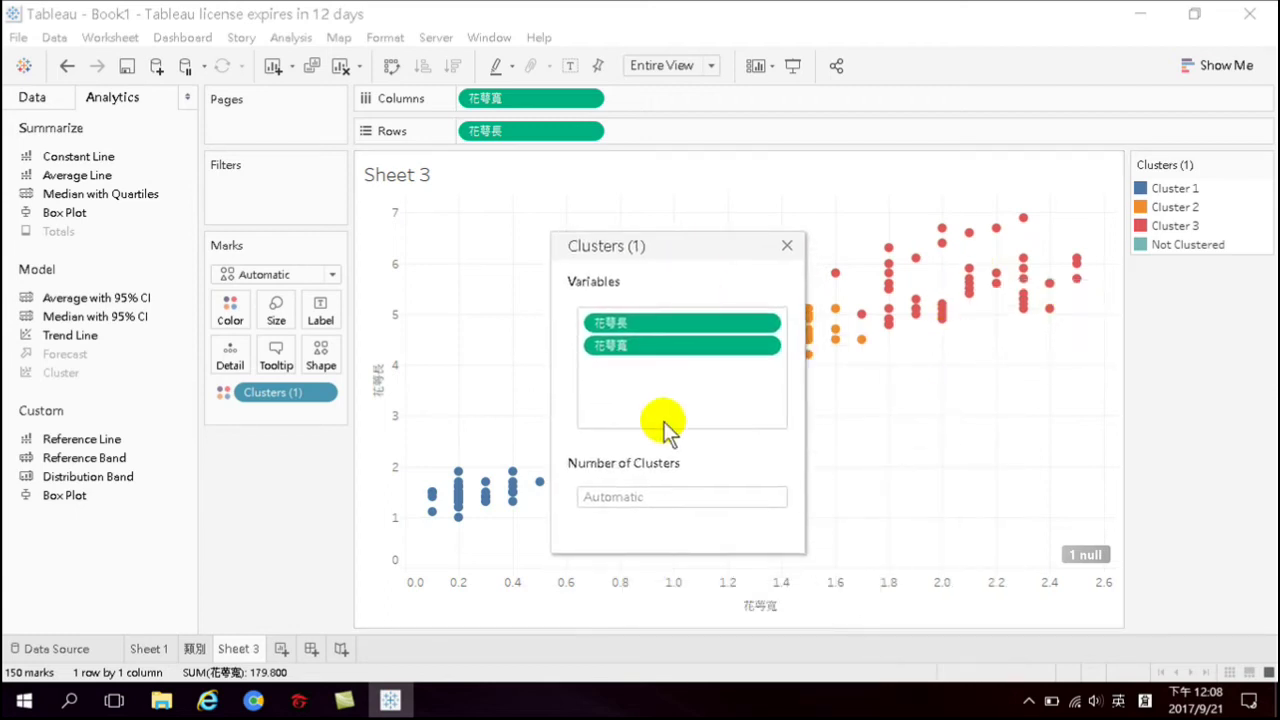
click(634, 494)
text(3)
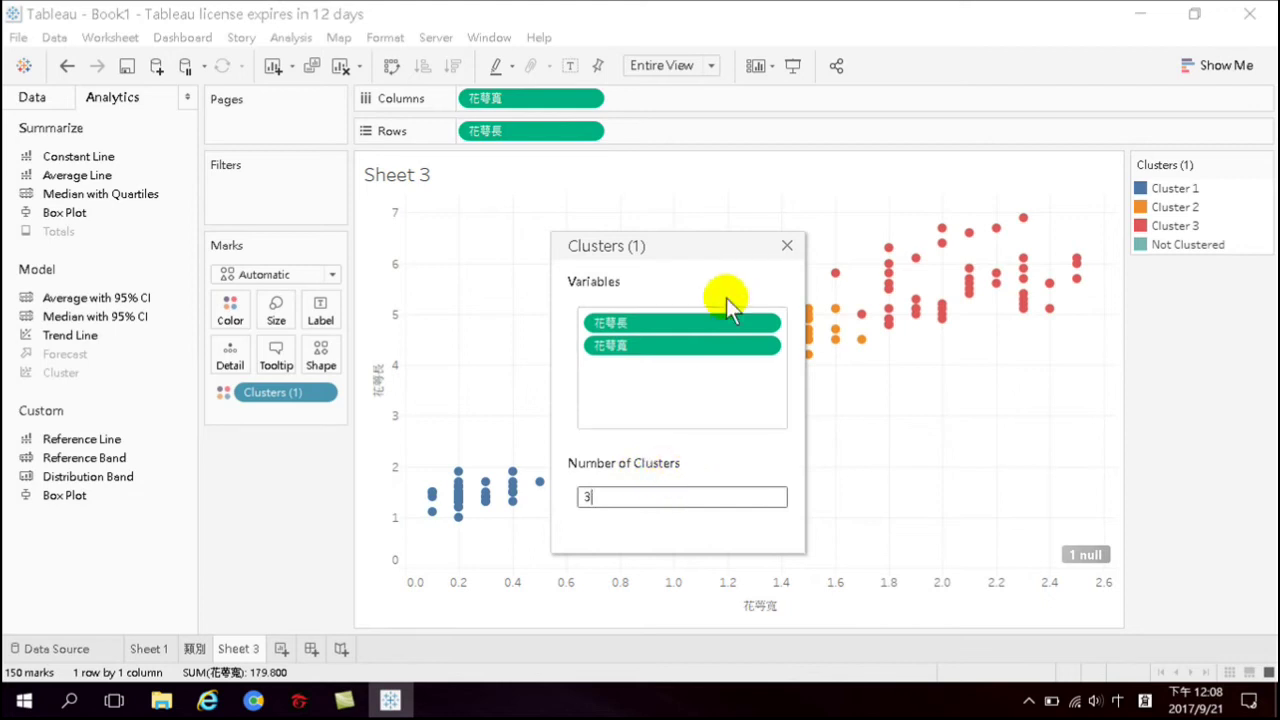
click(787, 244)
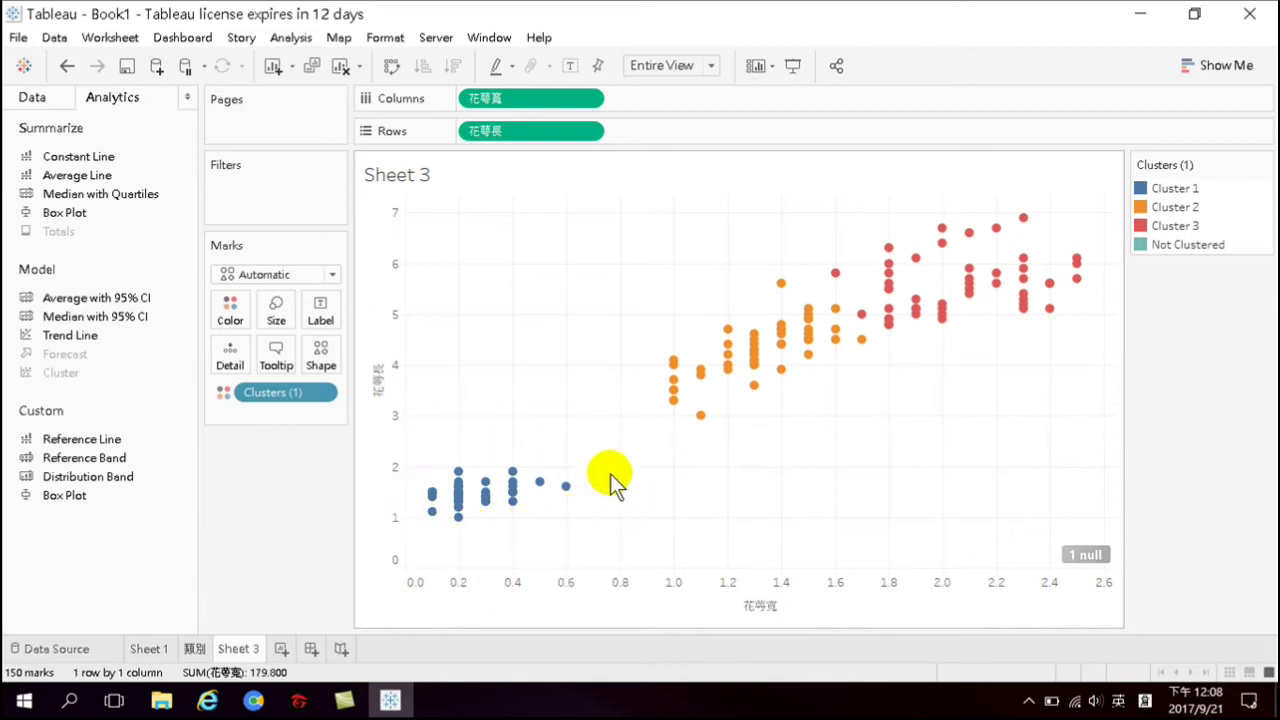
Rename the Sheet 3 worksheet as 分群
mouse_move(876, 346)
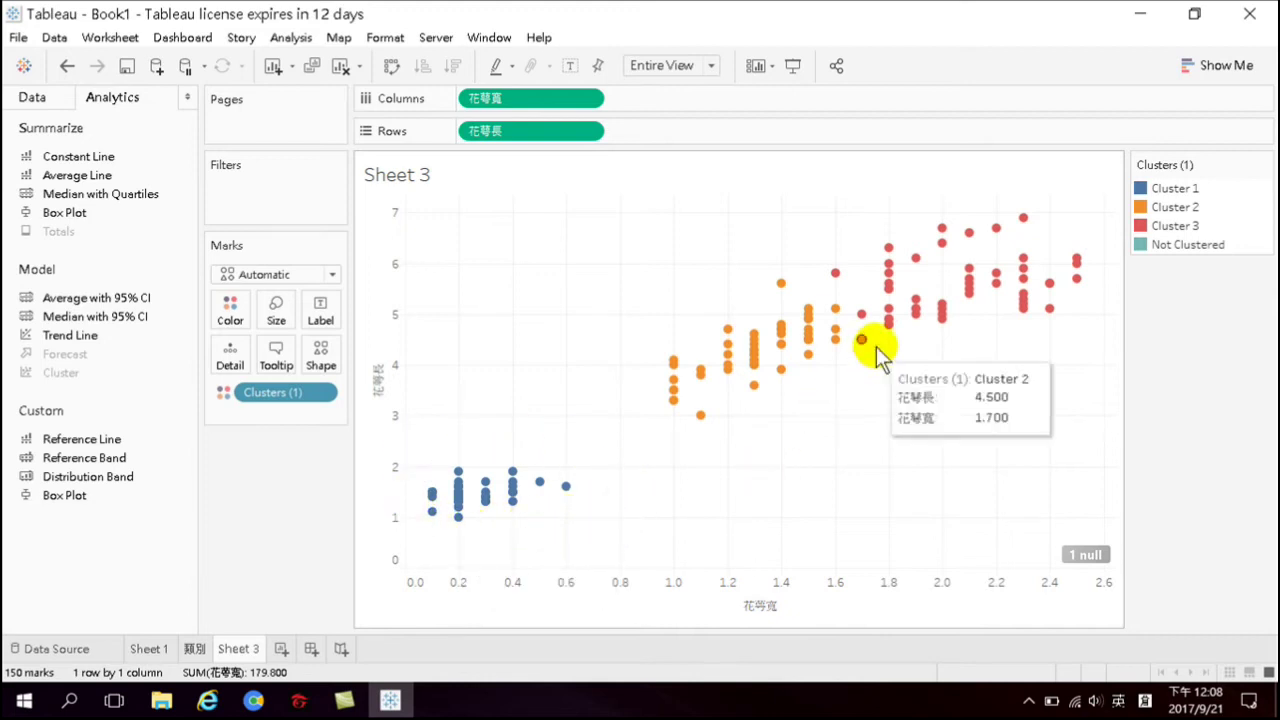
mouse_move(846, 326)
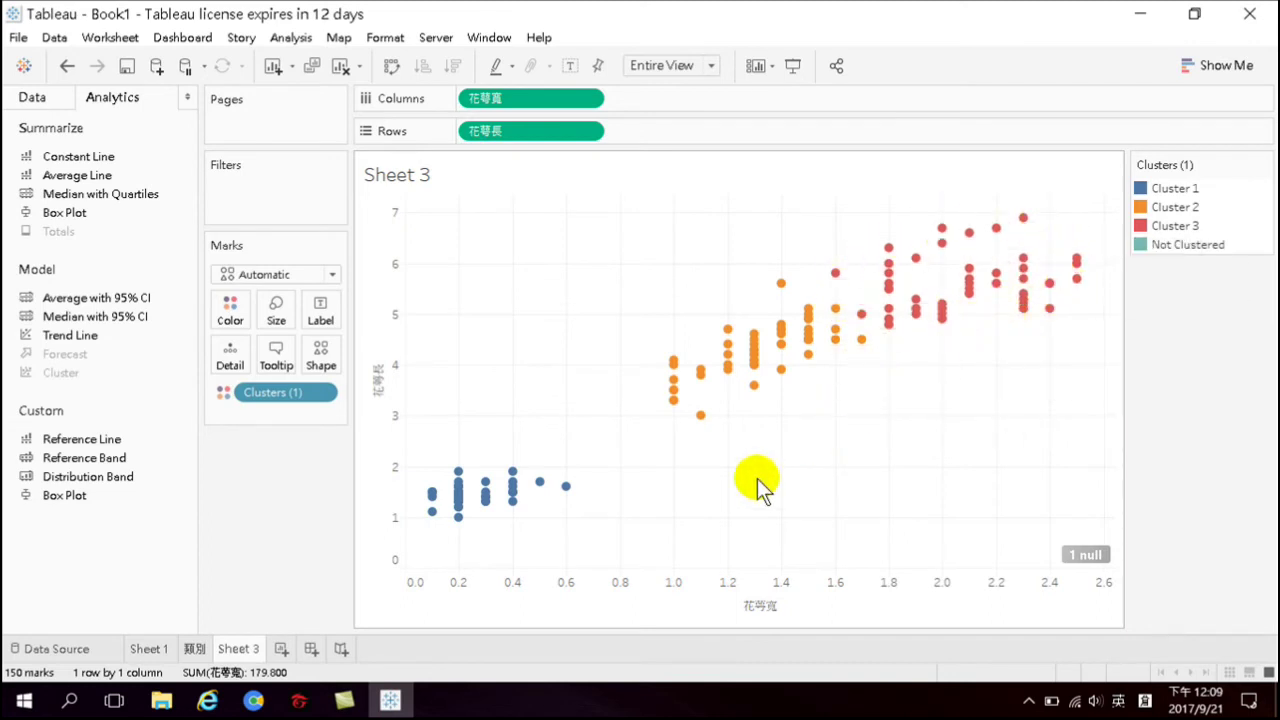
double_click(236, 648)
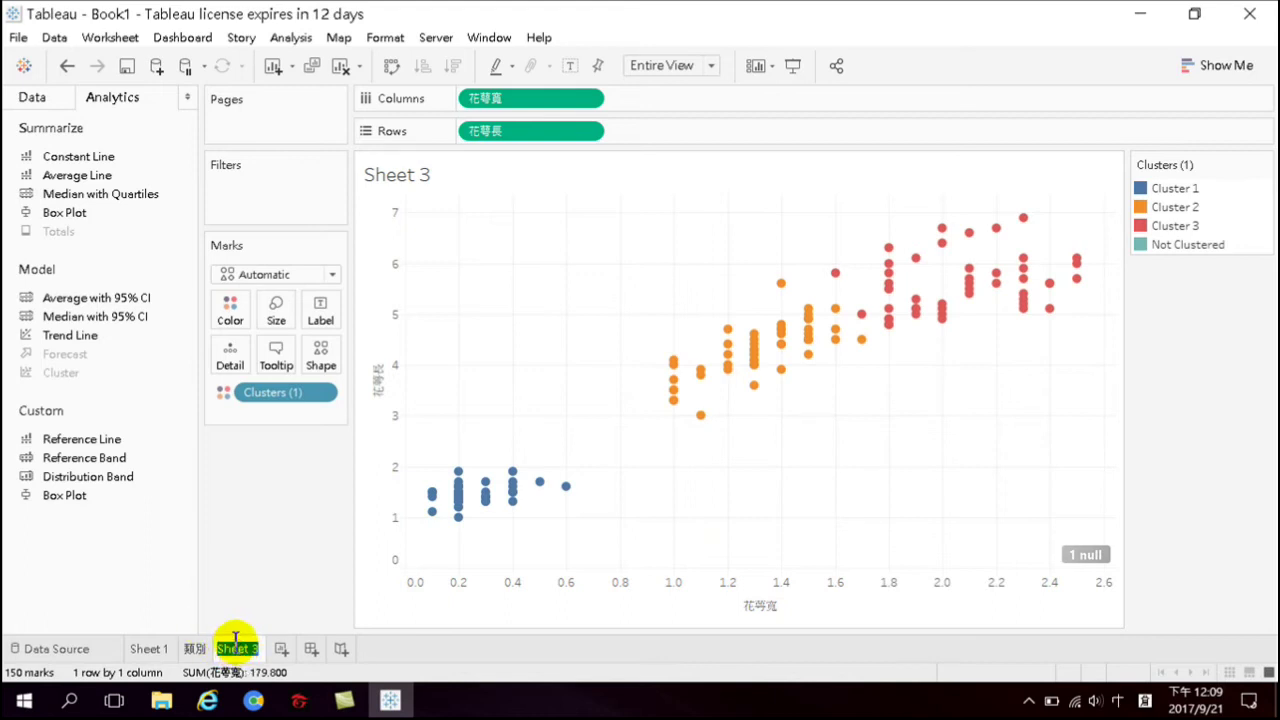
mouse_move(273, 697)
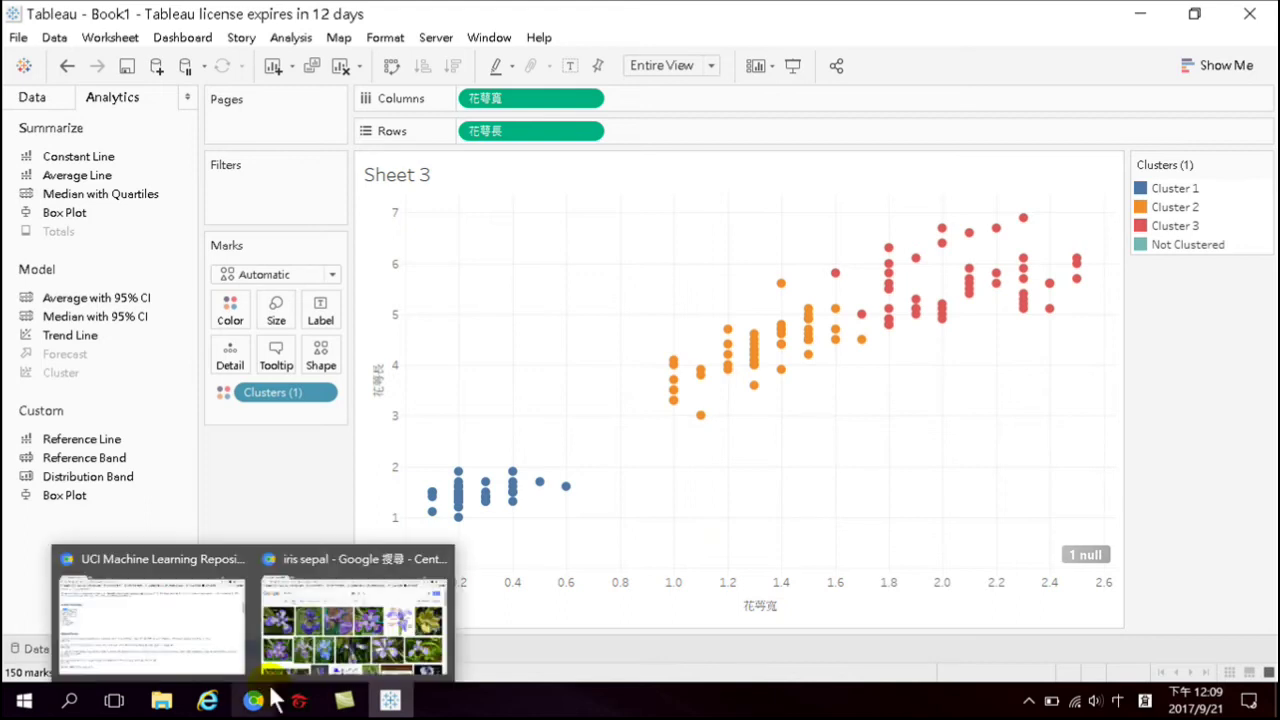
text(分)
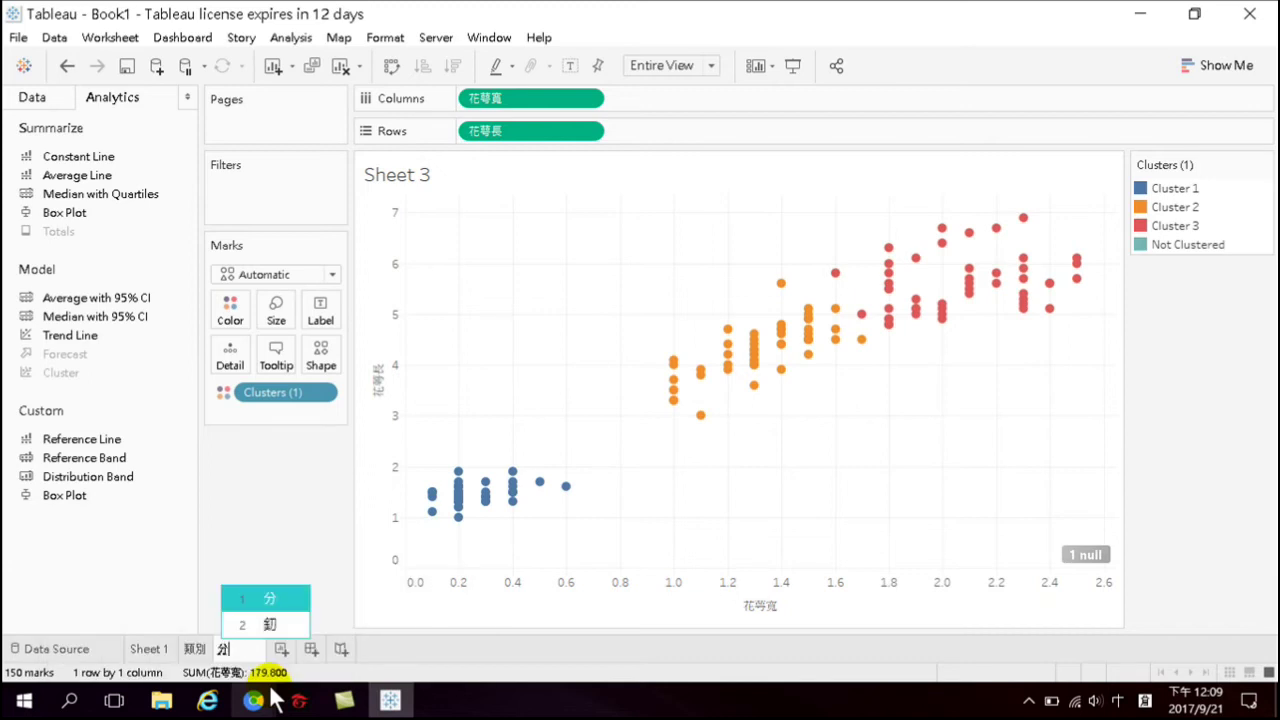
text(群)
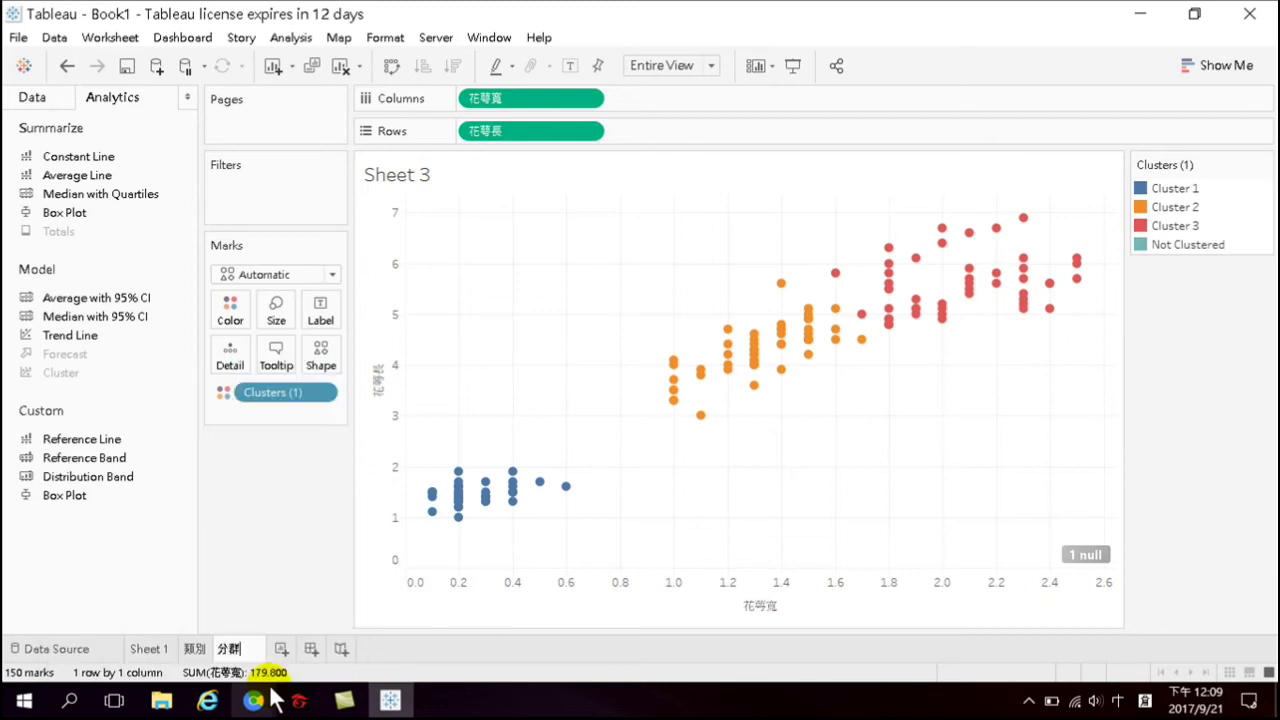
key(Return)
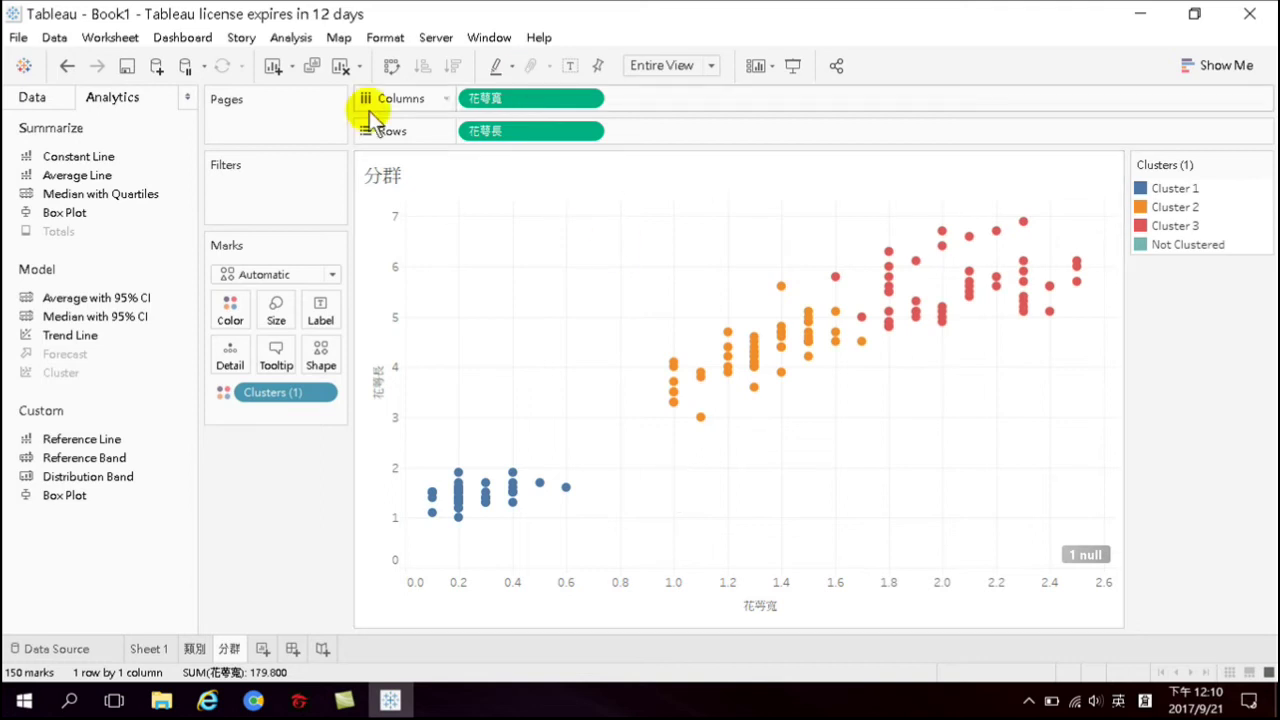
Switch to the 類別 worksheet to compare its coloring by species with the clusters on 分群
click(196, 651)
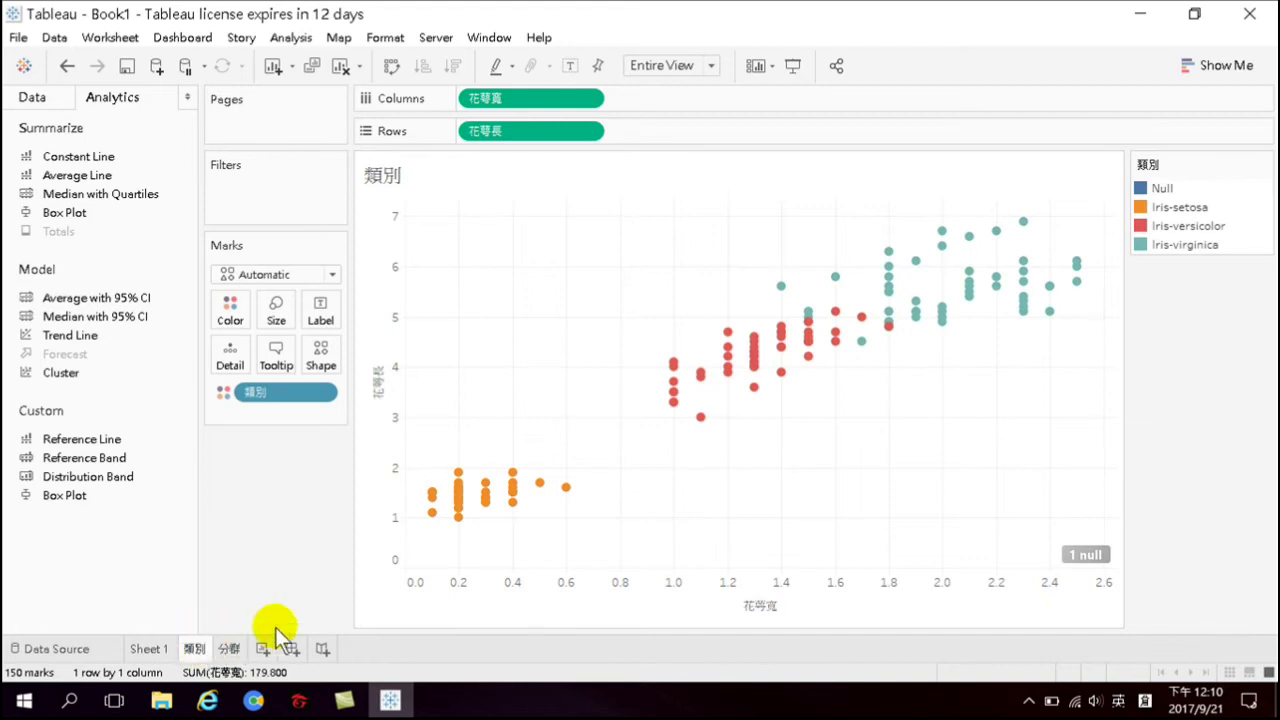
mouse_move(862, 343)
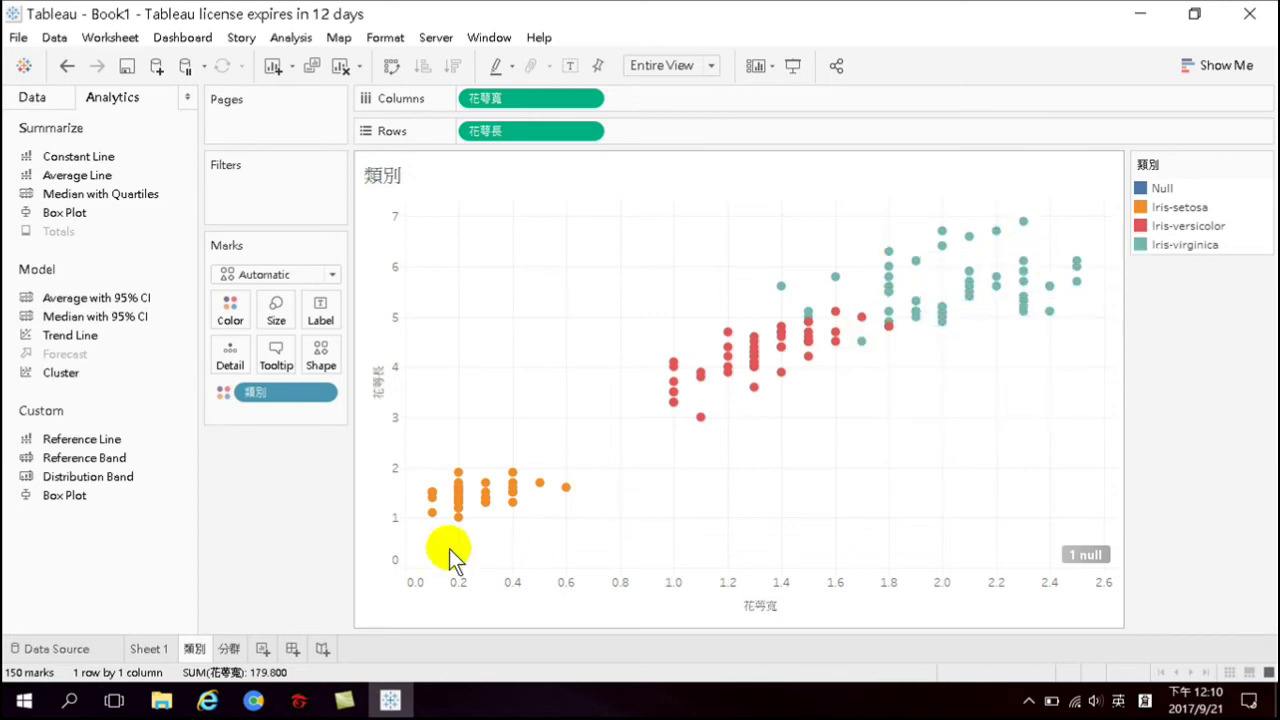
Return to the 分群 worksheet and examine marks in the middle and lowest clusters of the scatter plot
click(231, 649)
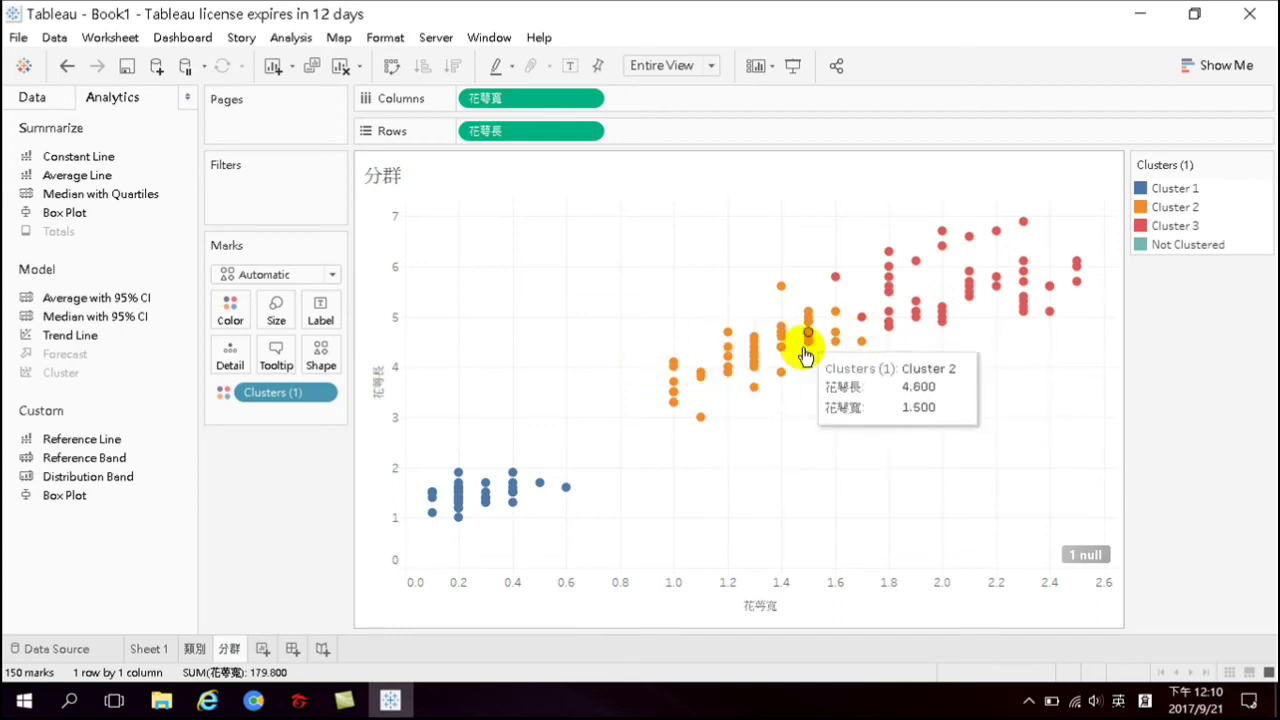
mouse_move(764, 388)
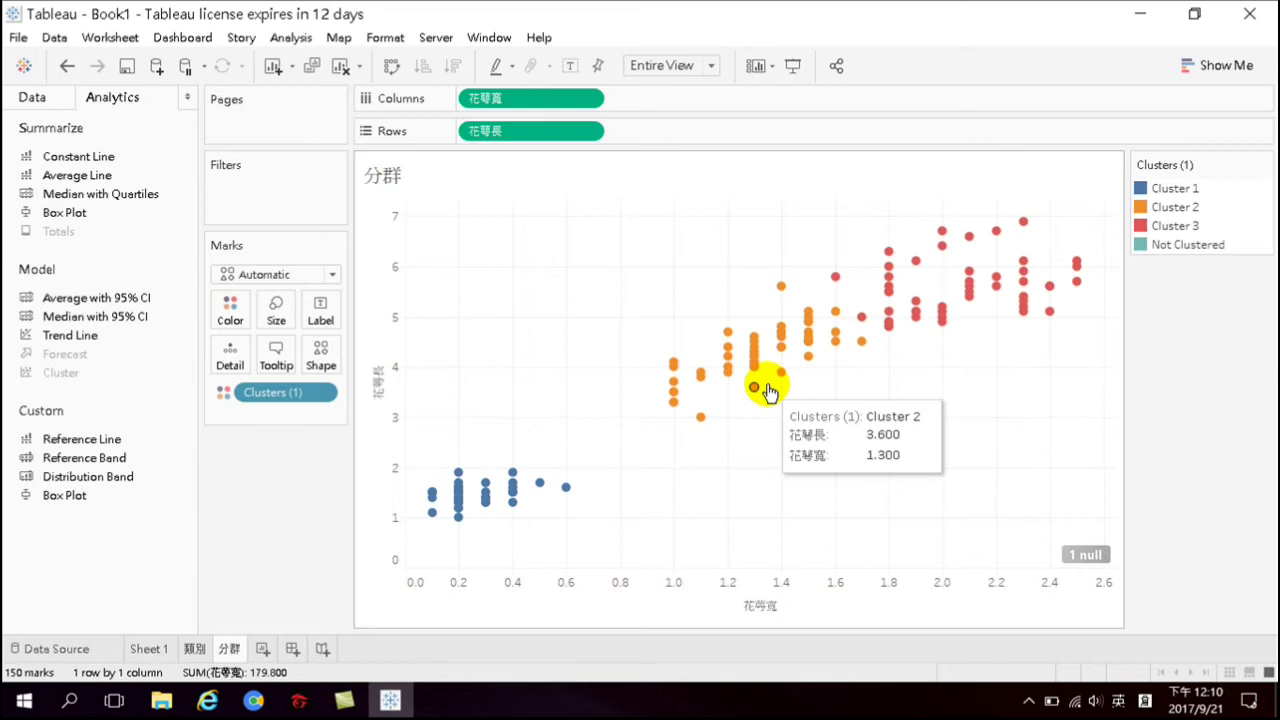
mouse_move(514, 491)
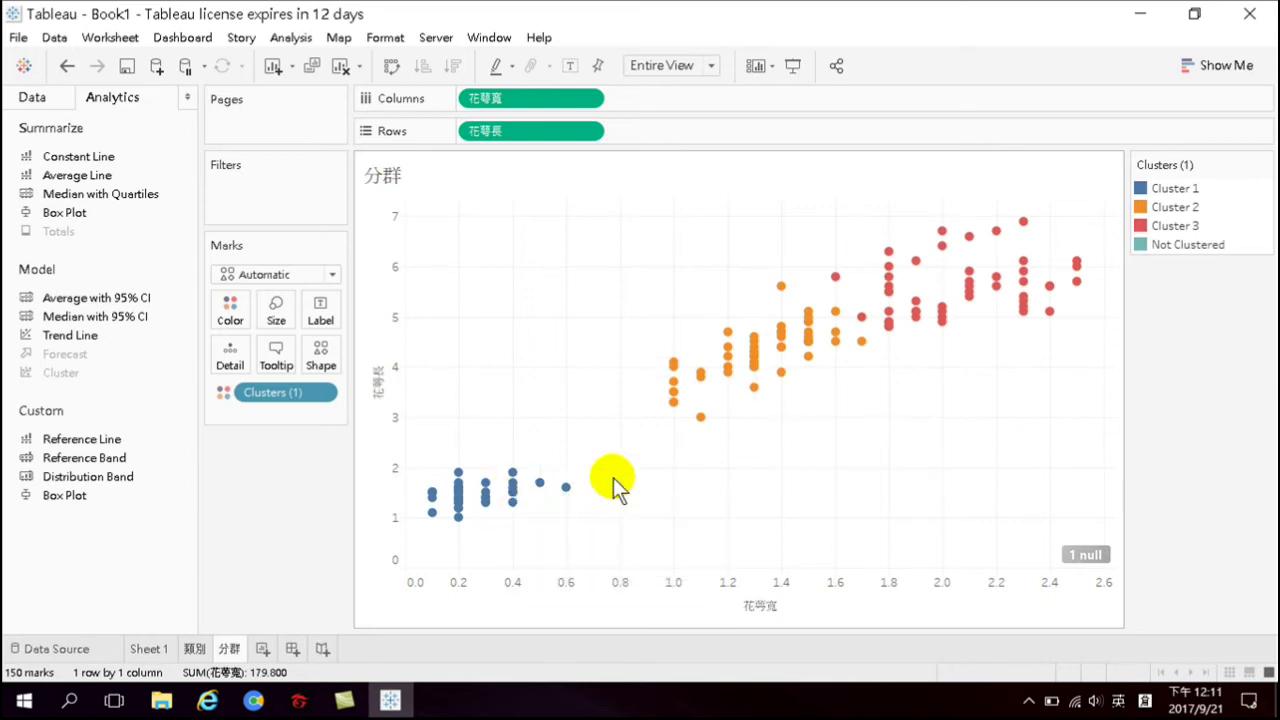
mouse_move(395, 702)
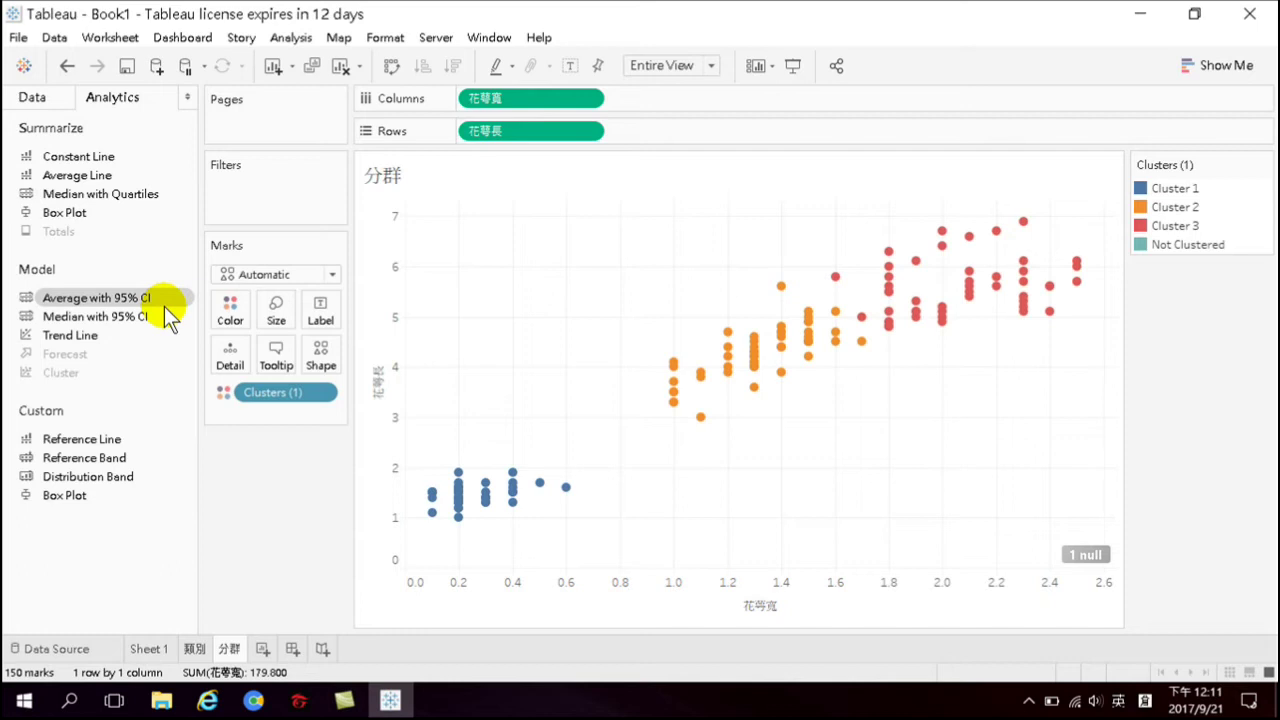
drag(70, 335, 300, 410)
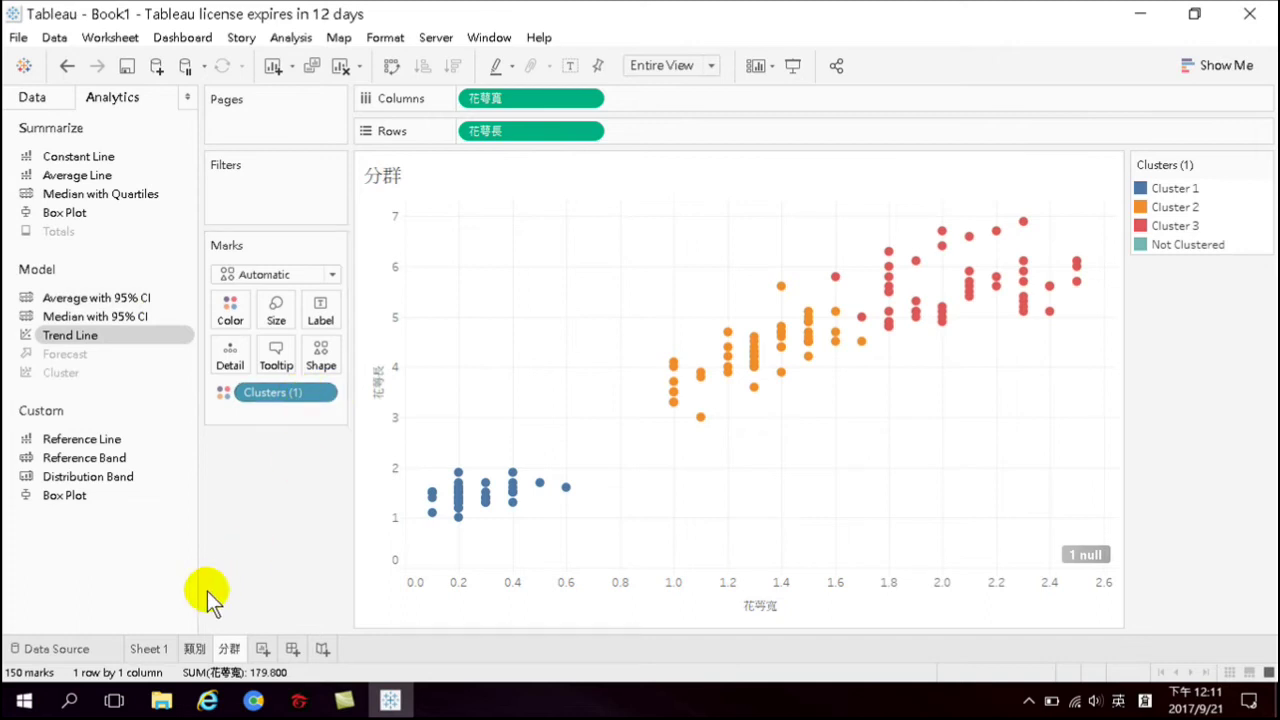
Switch to the 類別 worksheet and inspect individual Iris-virginica, Iris-versicolor and Iris-setosa marks
click(194, 649)
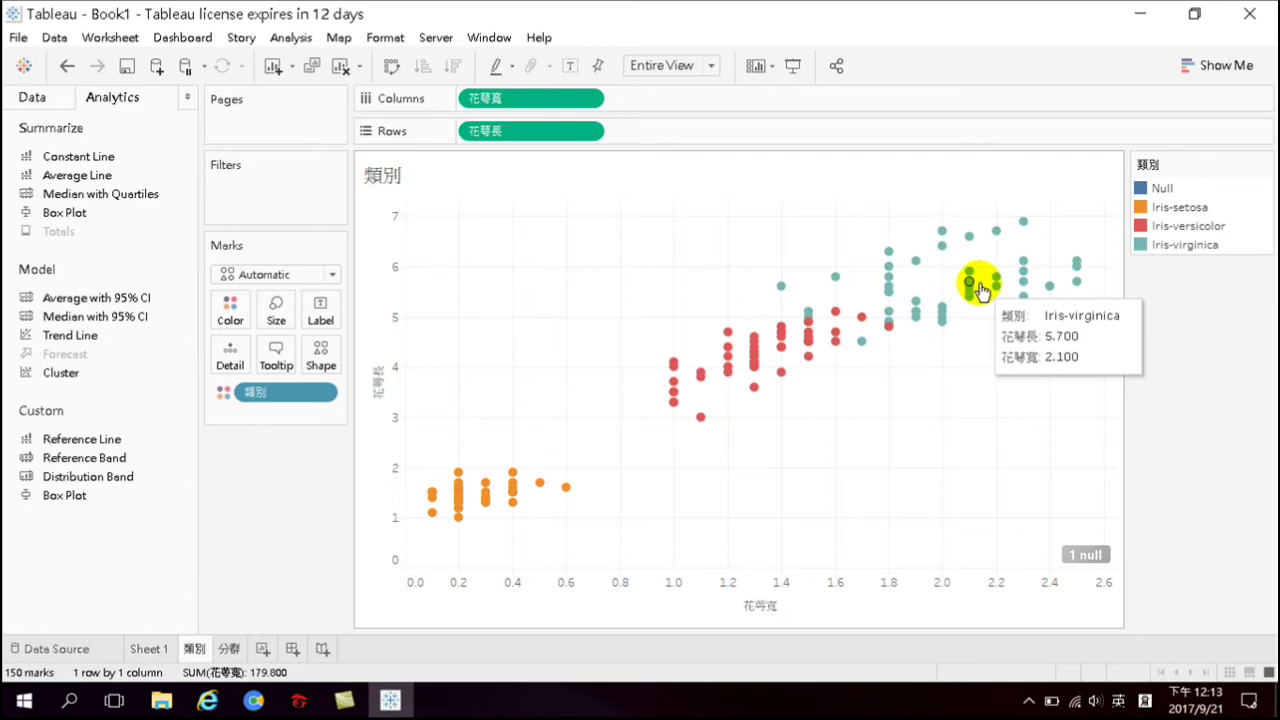
mouse_move(1018, 286)
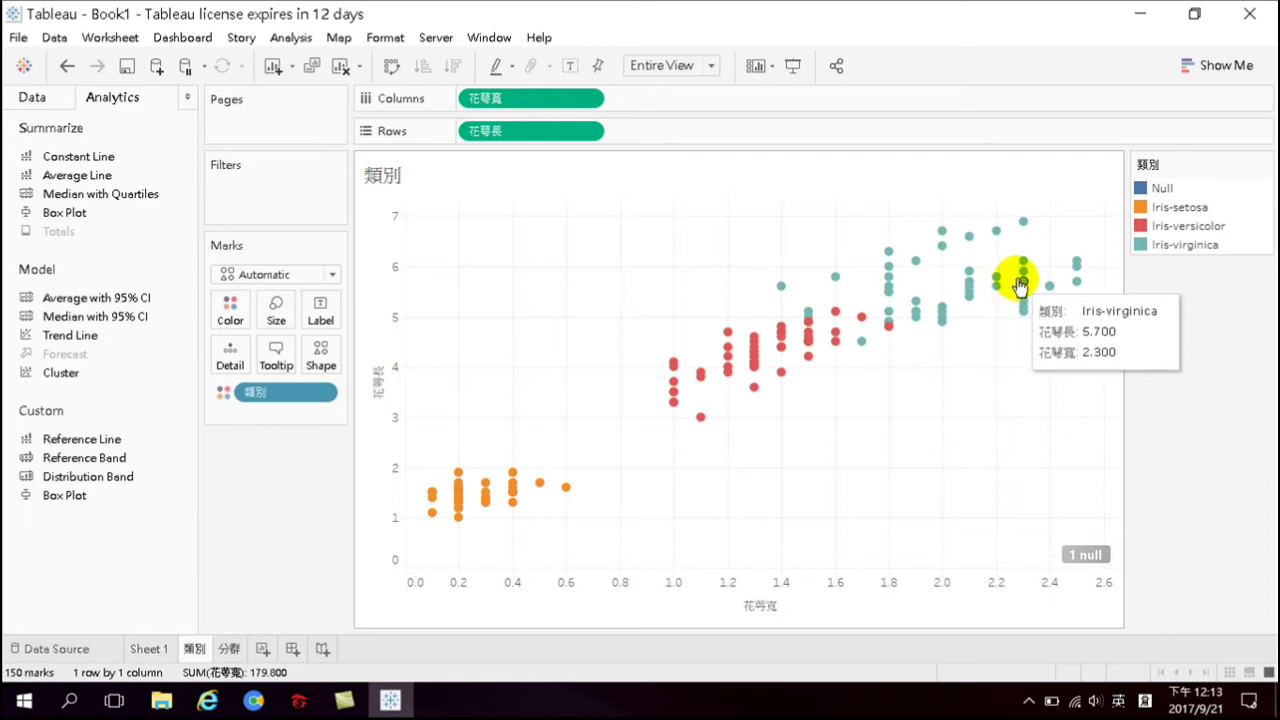
mouse_move(785, 348)
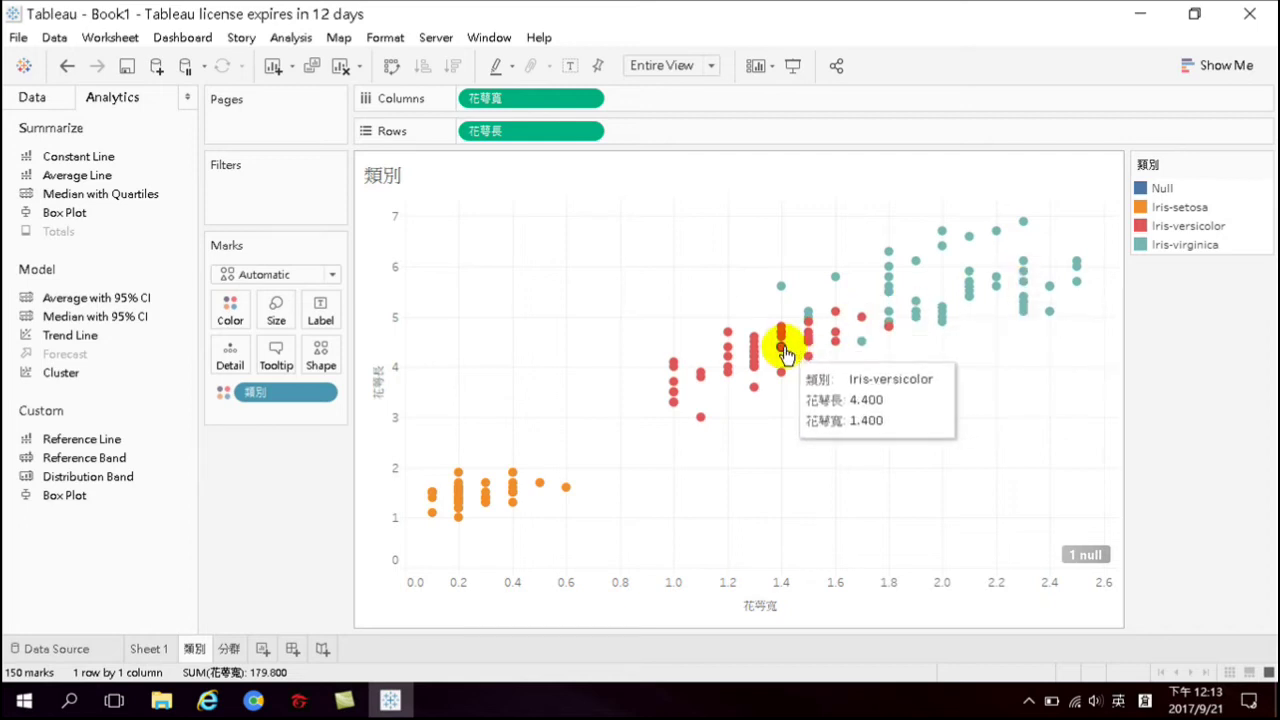
mouse_move(510, 486)
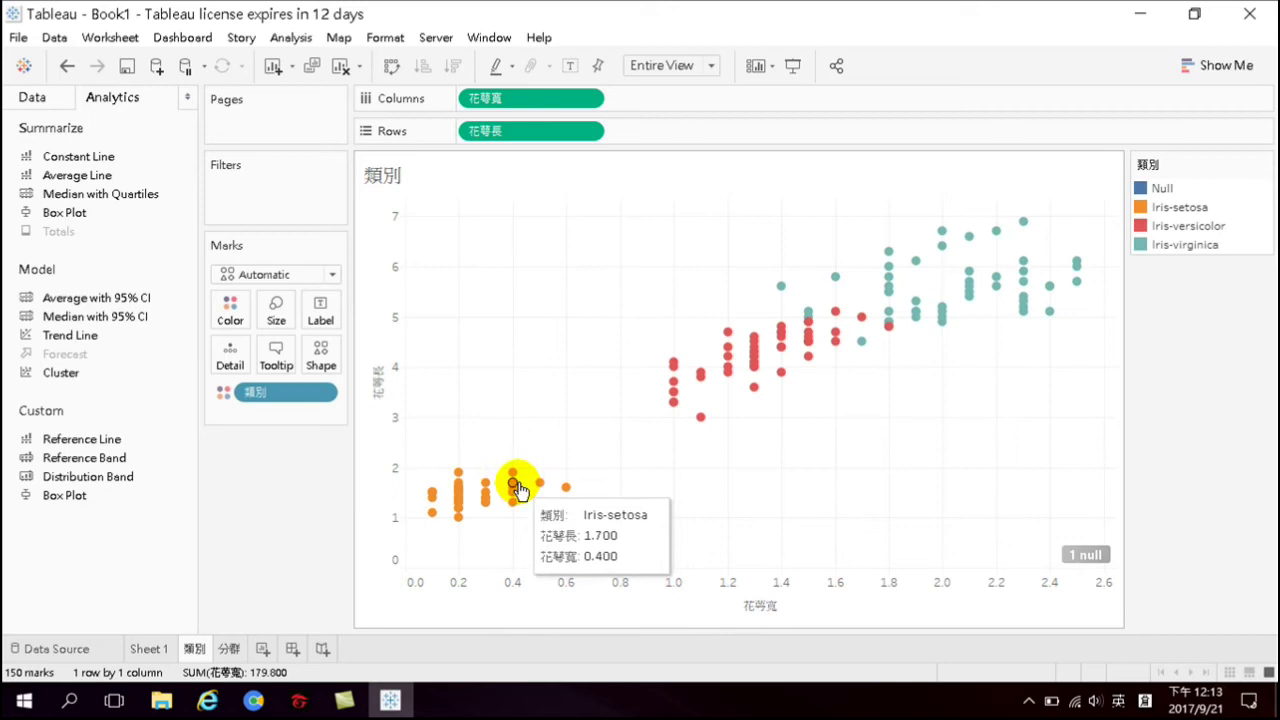
Check the data fields on the 分群 worksheet and compare its color field with the one on 類別
click(228, 648)
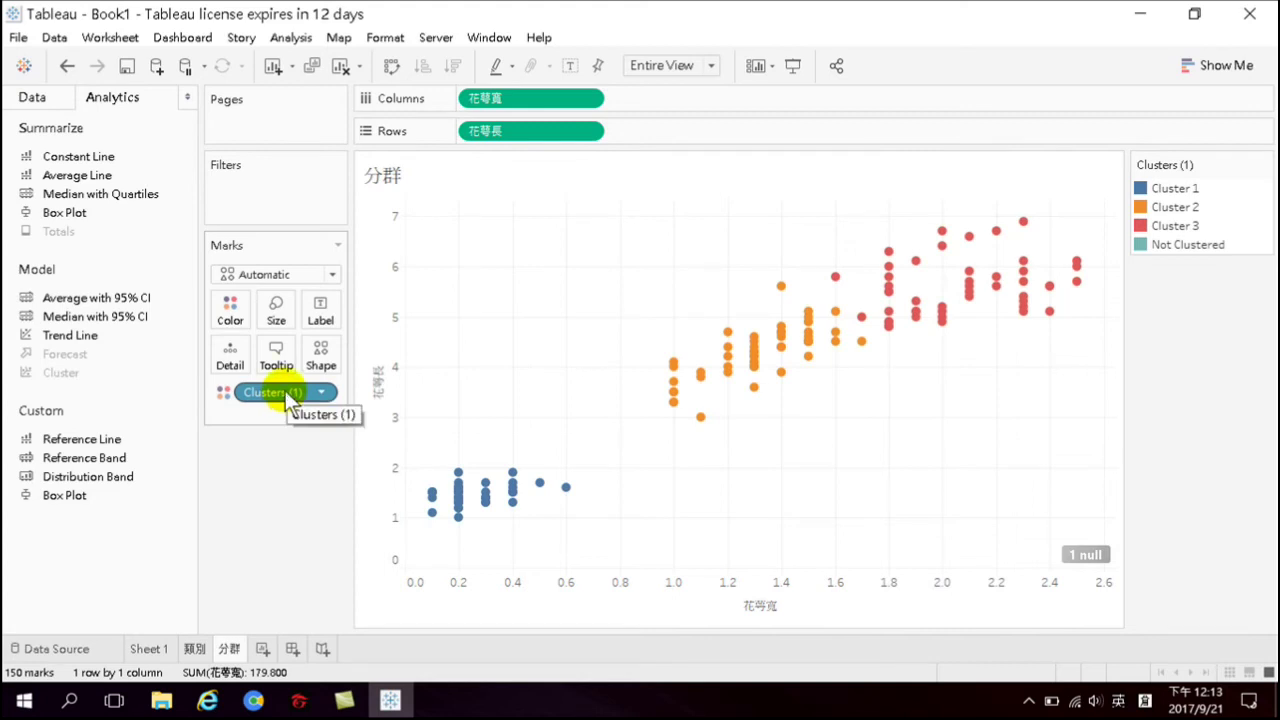
mouse_move(285, 391)
mouse_down()
mouse_move(230, 340)
mouse_move(143, 207)
mouse_move(131, 240)
mouse_move(270, 400)
mouse_move(287, 395)
mouse_up()
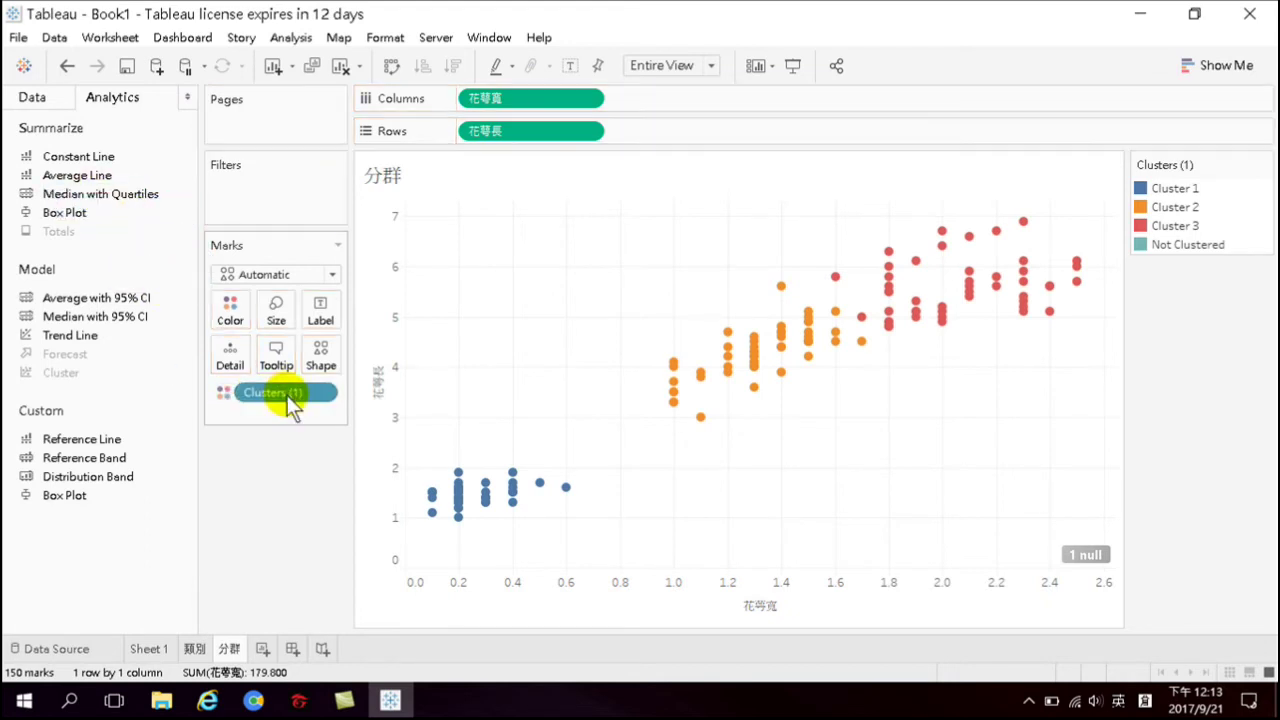
click(51, 99)
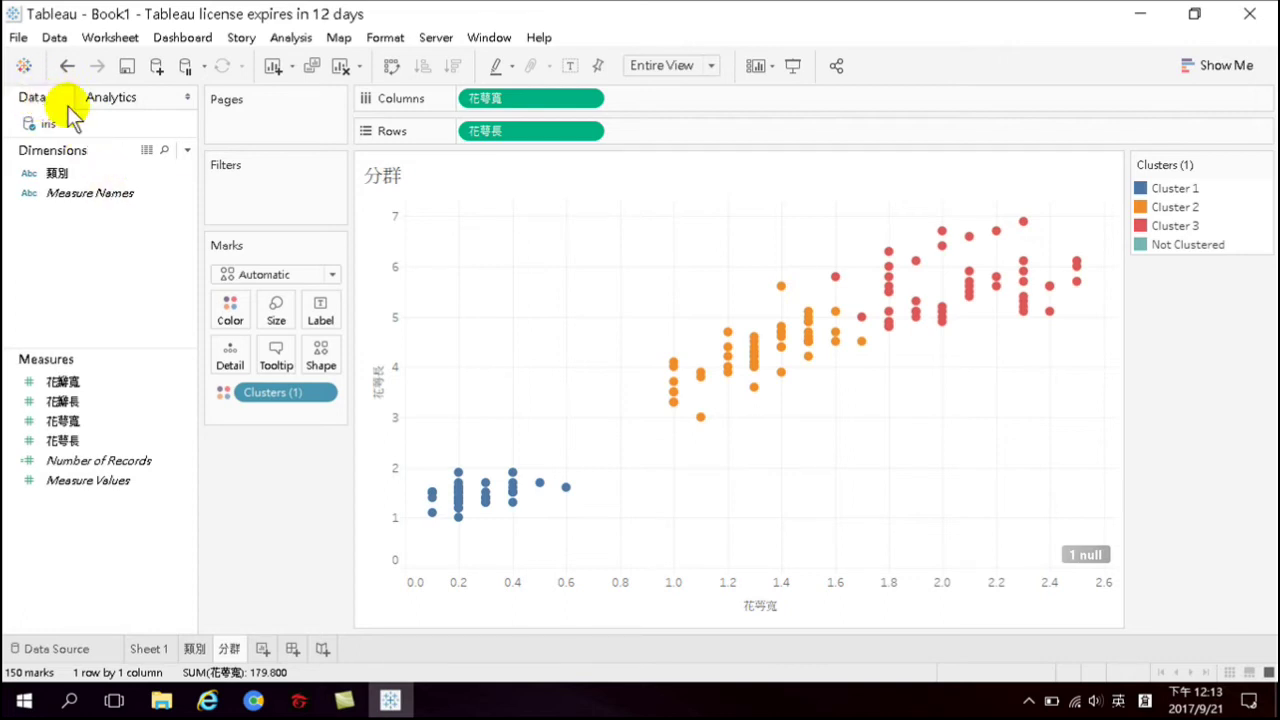
click(110, 99)
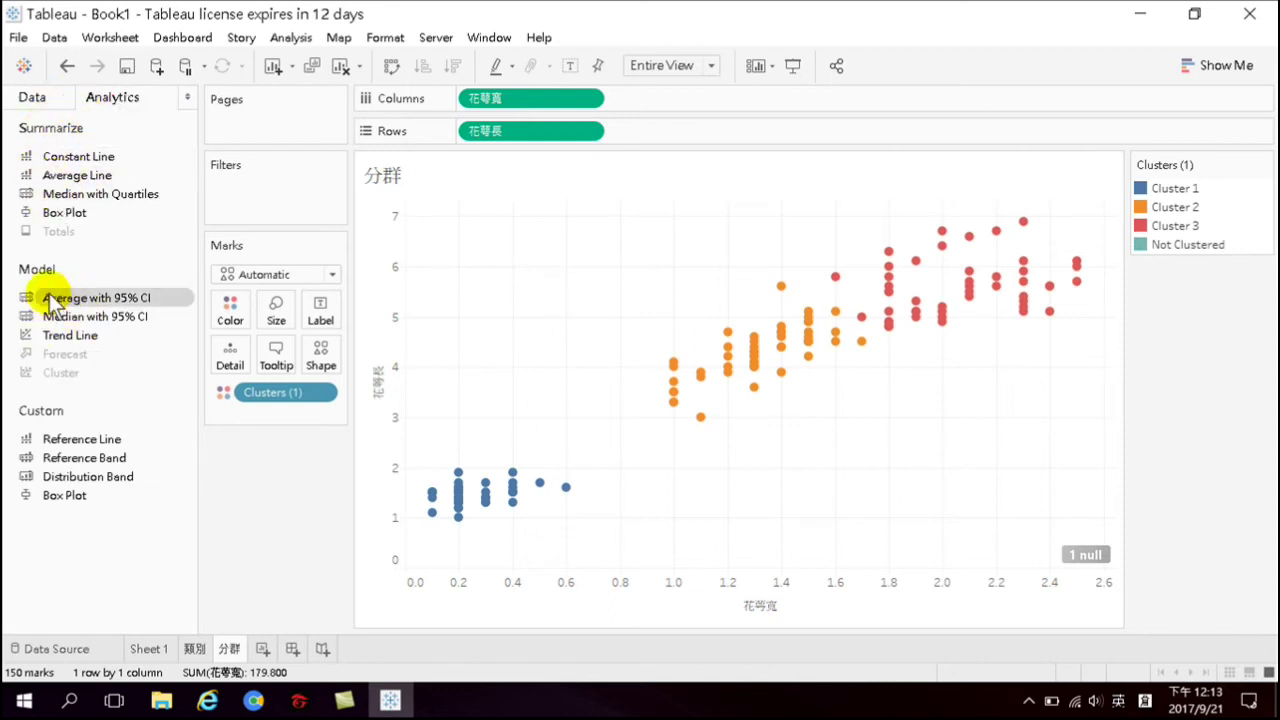
click(36, 97)
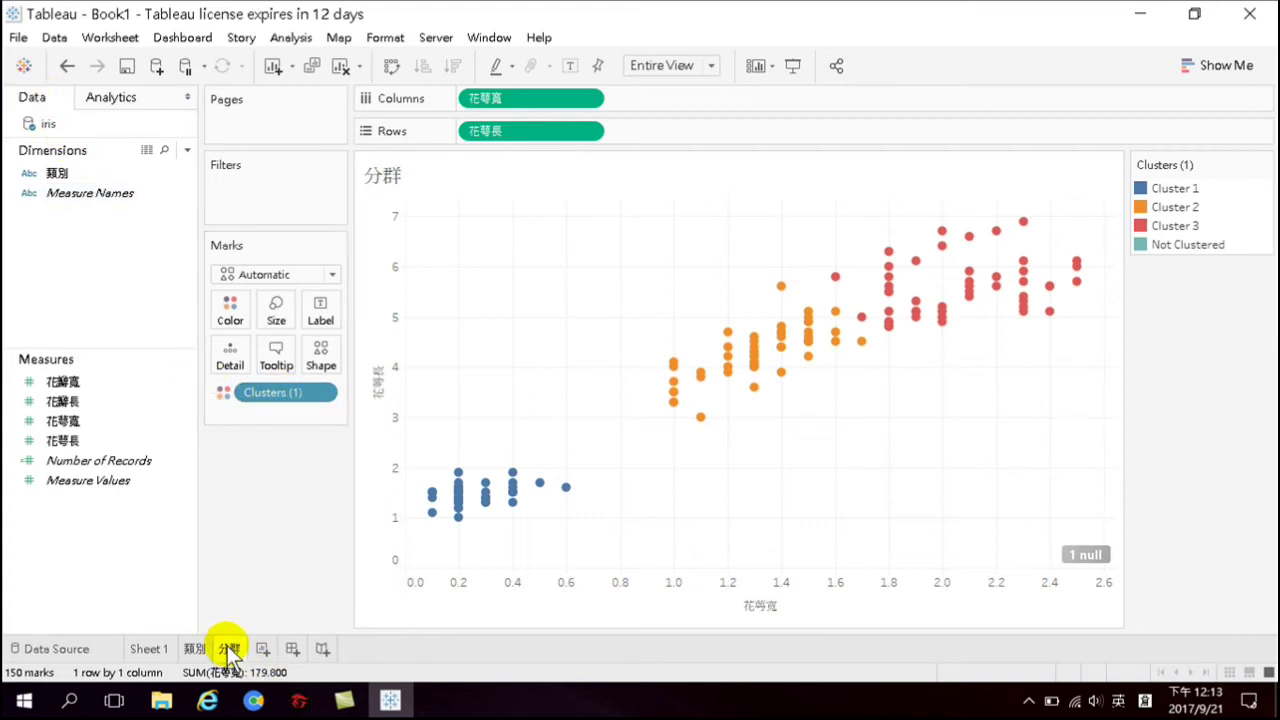
click(194, 649)
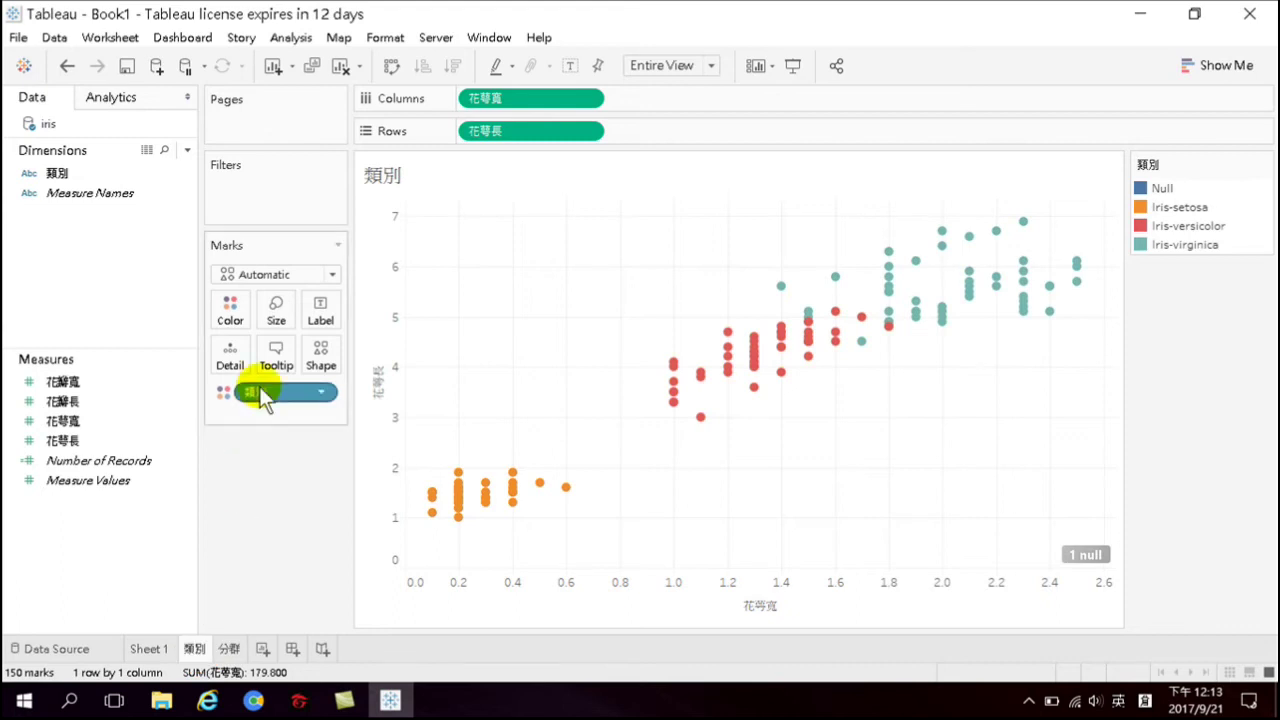
Save Clusters (1) from the 分群 worksheet as a new dimension in the iris data source, accepting the default name
click(229, 648)
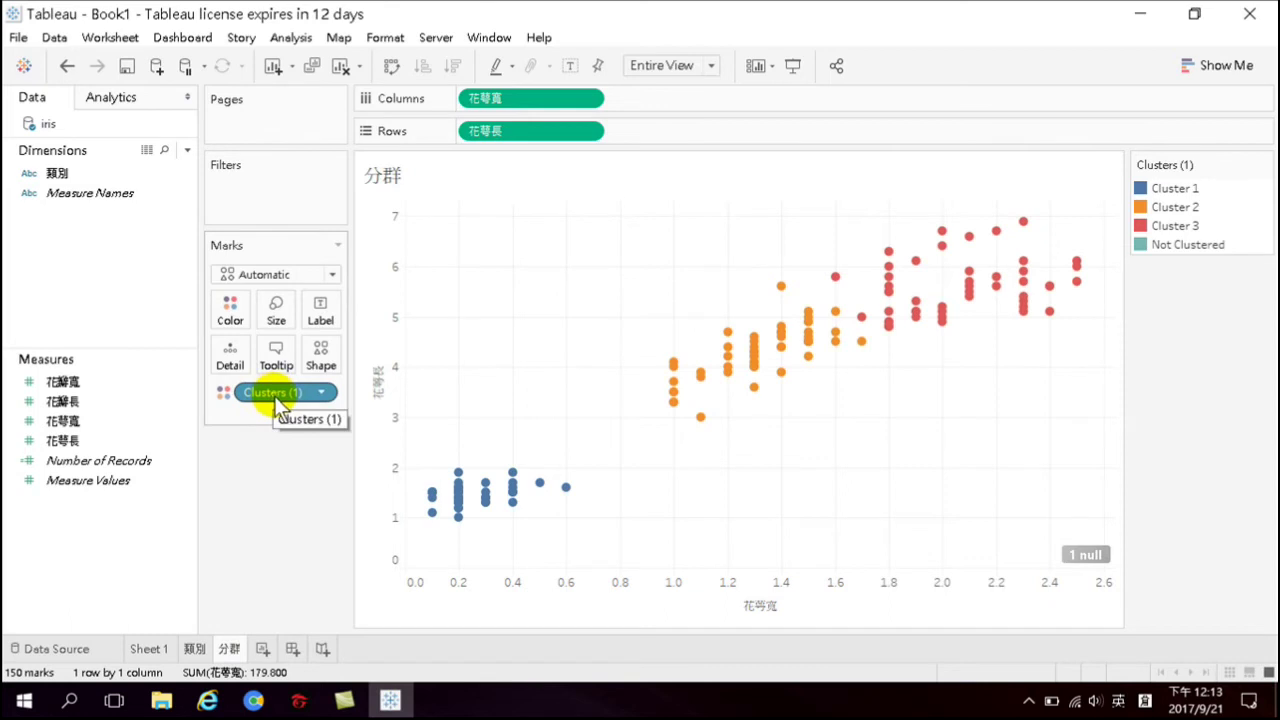
drag(274, 396, 80, 251)
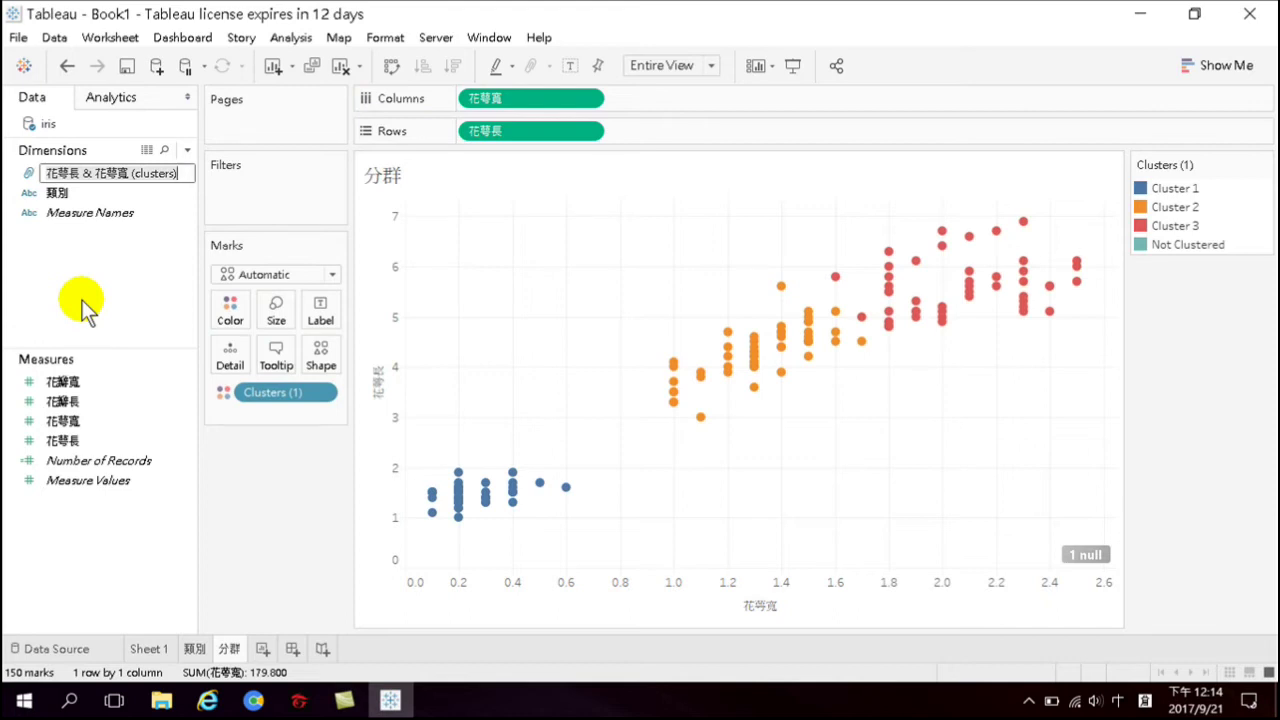
key(Return)
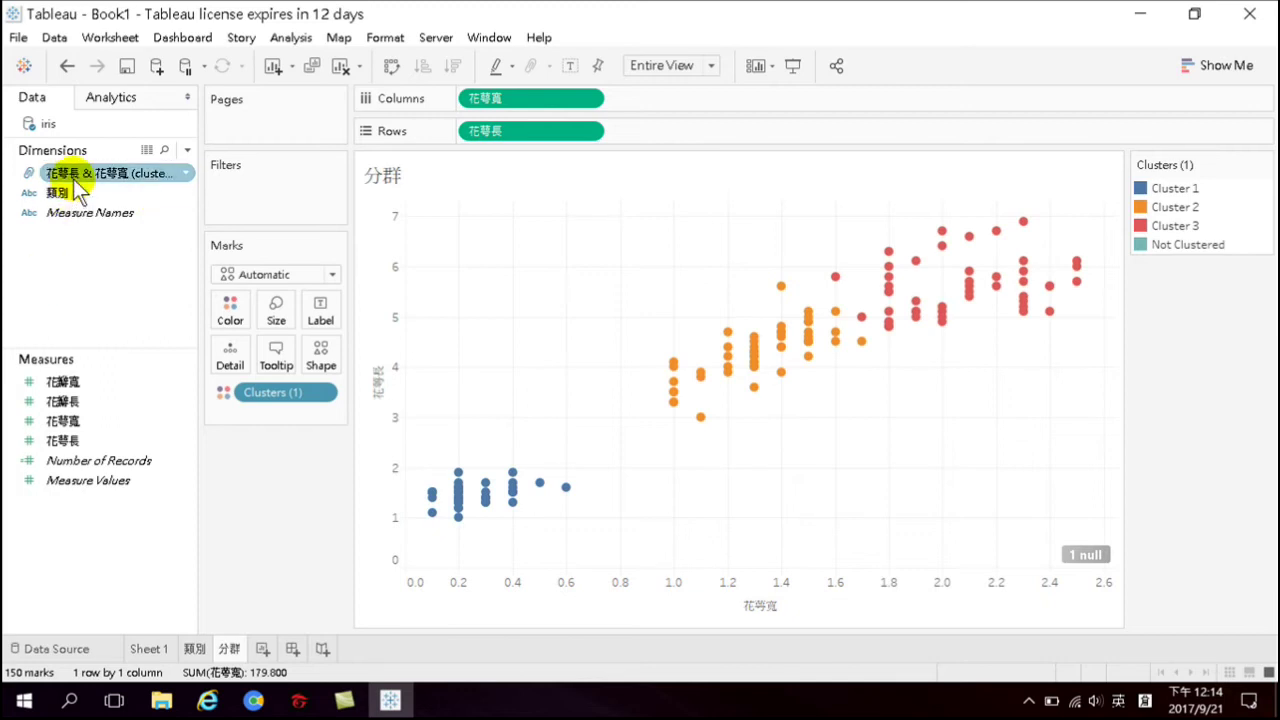
mouse_move(522, 500)
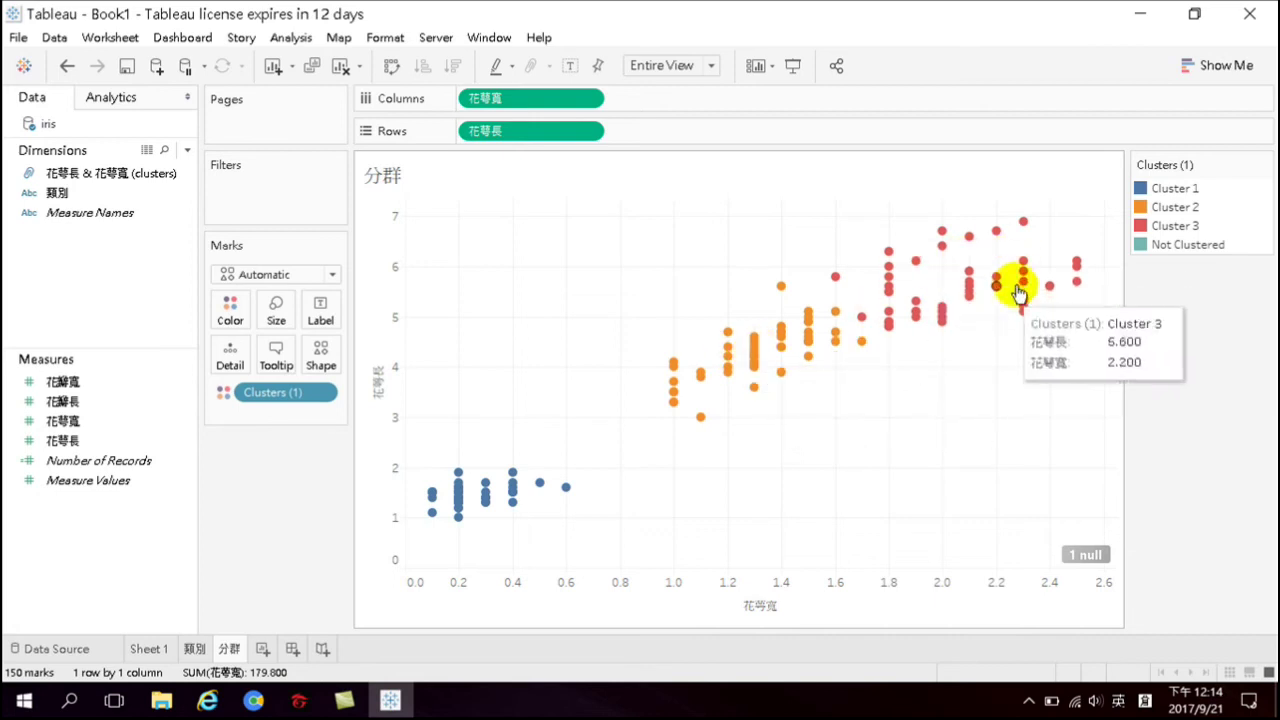
mouse_move(962, 274)
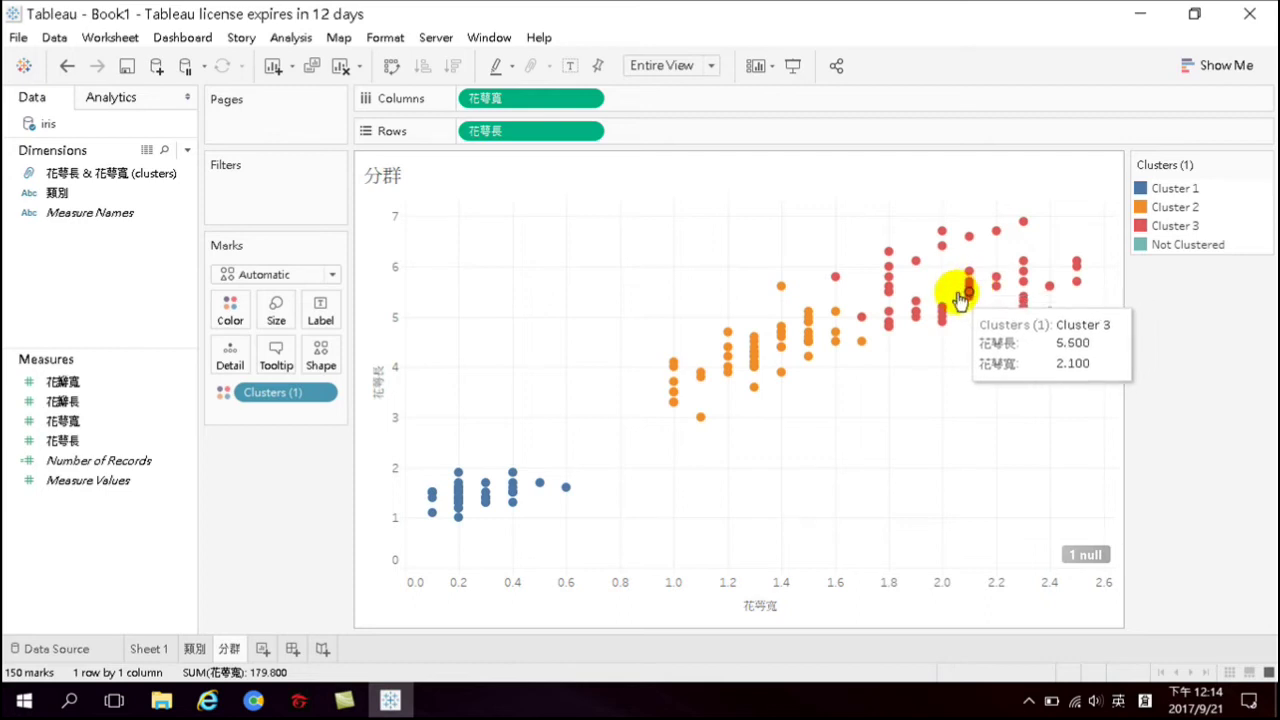
Open the saved clusters dimension for group editing and rename Cluster 1 as Iris-setosa
click(90, 175)
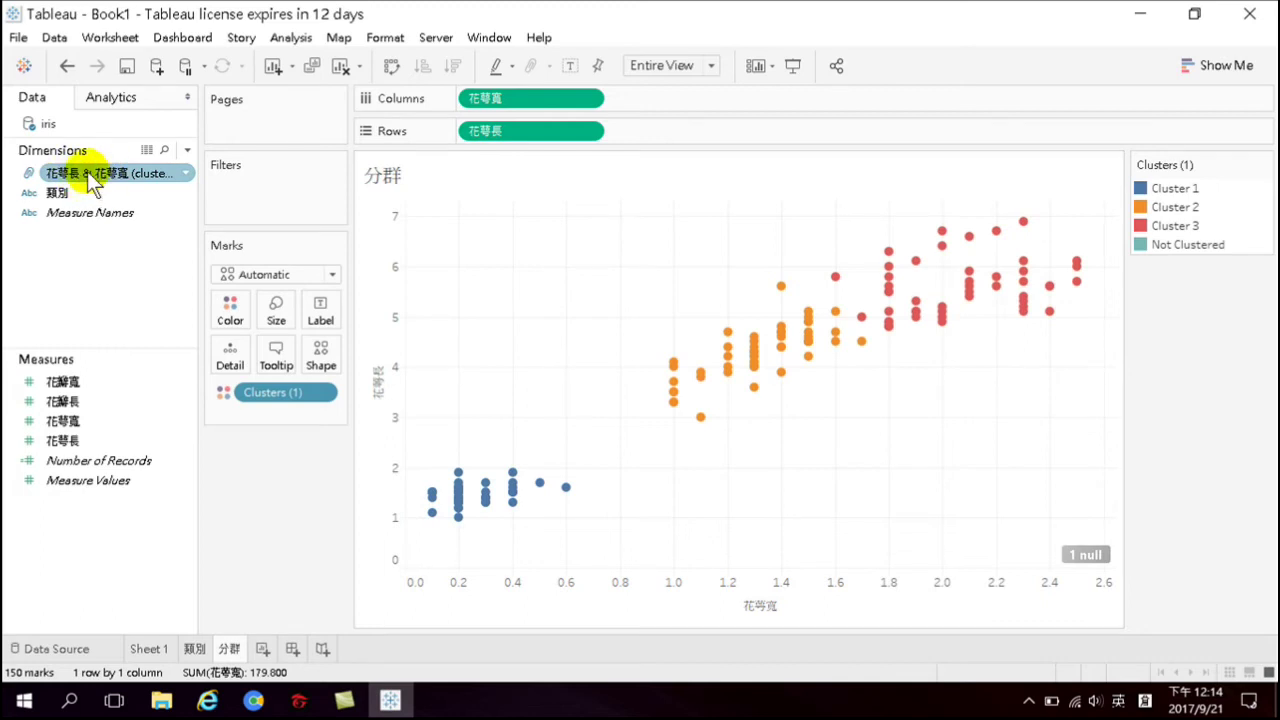
right_click(64, 174)
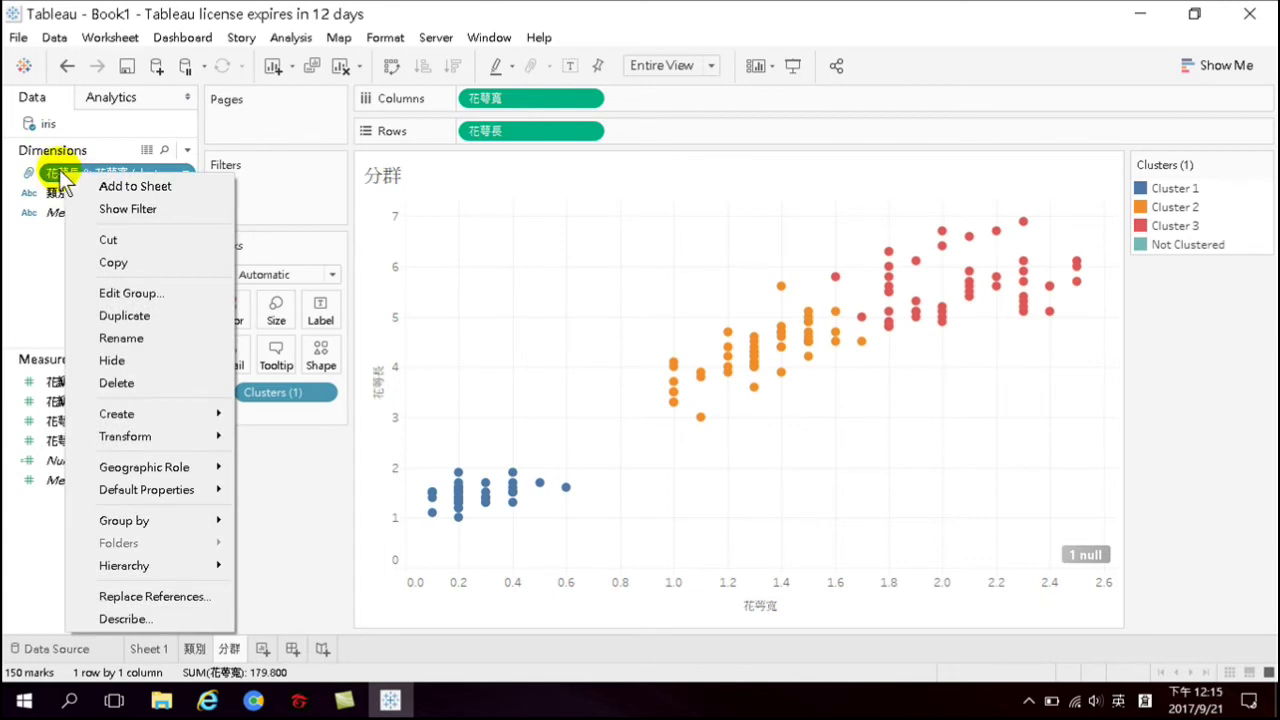
click(129, 292)
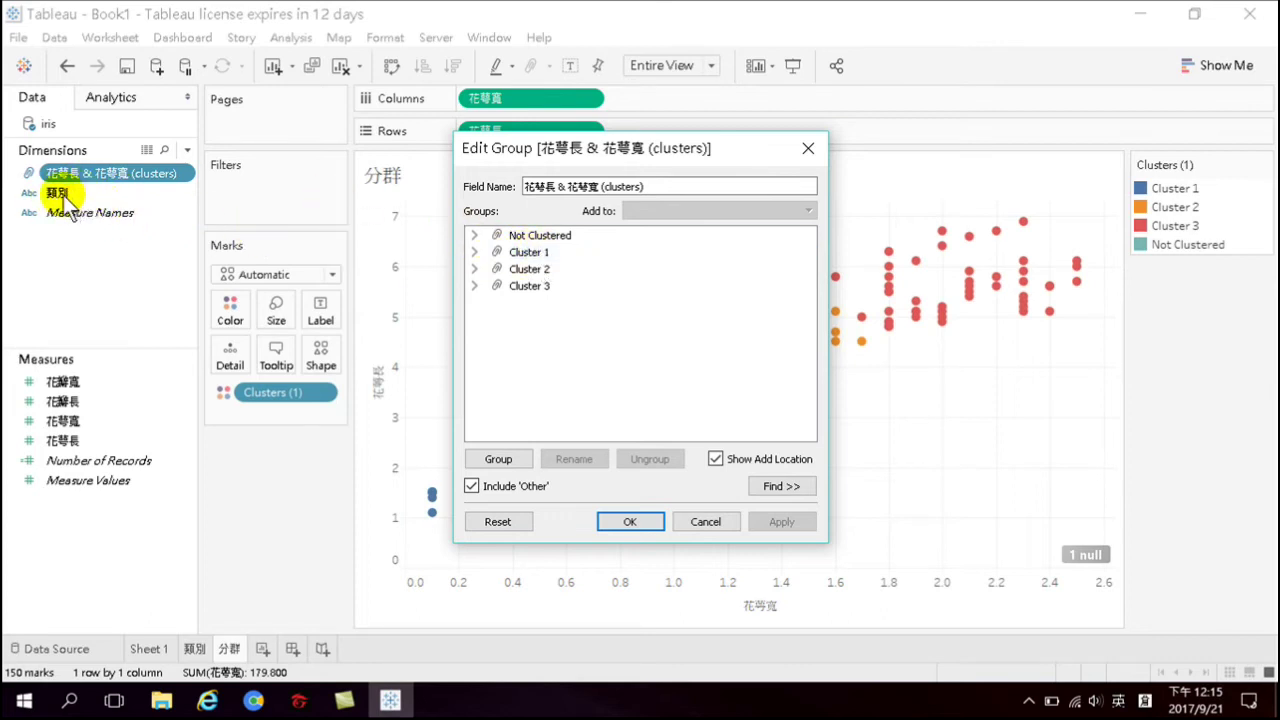
right_click(537, 252)
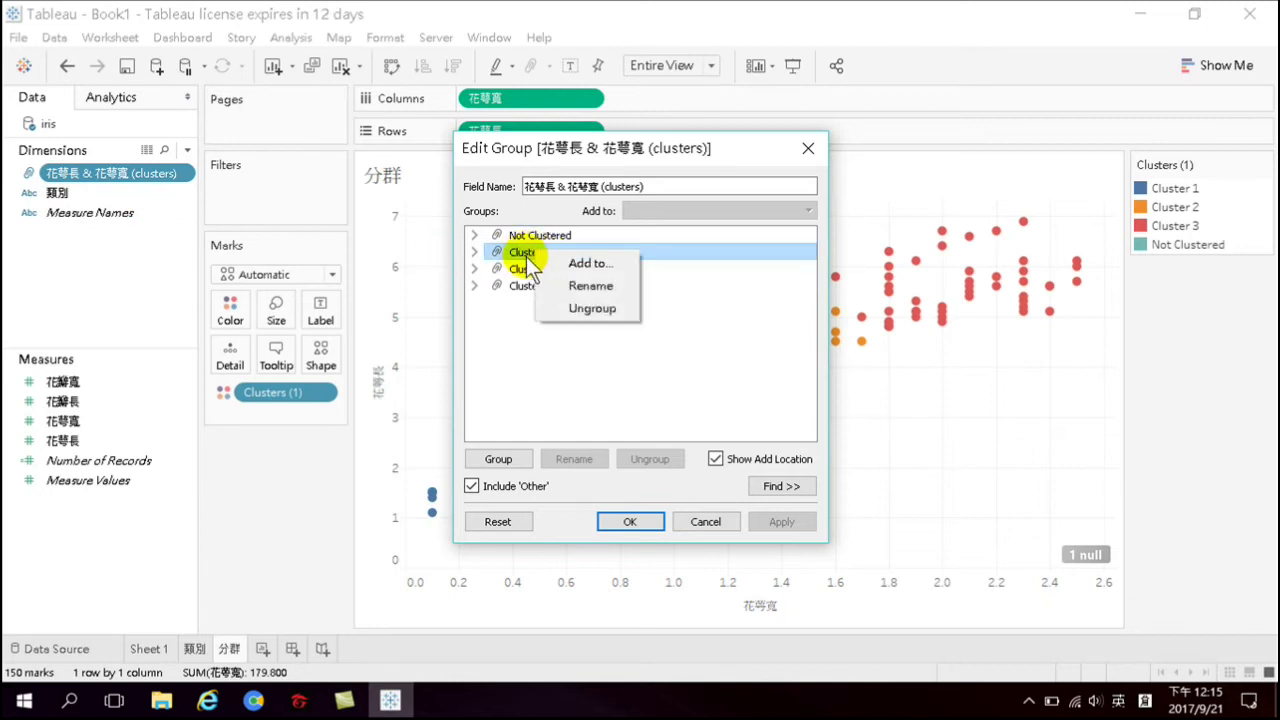
click(581, 288)
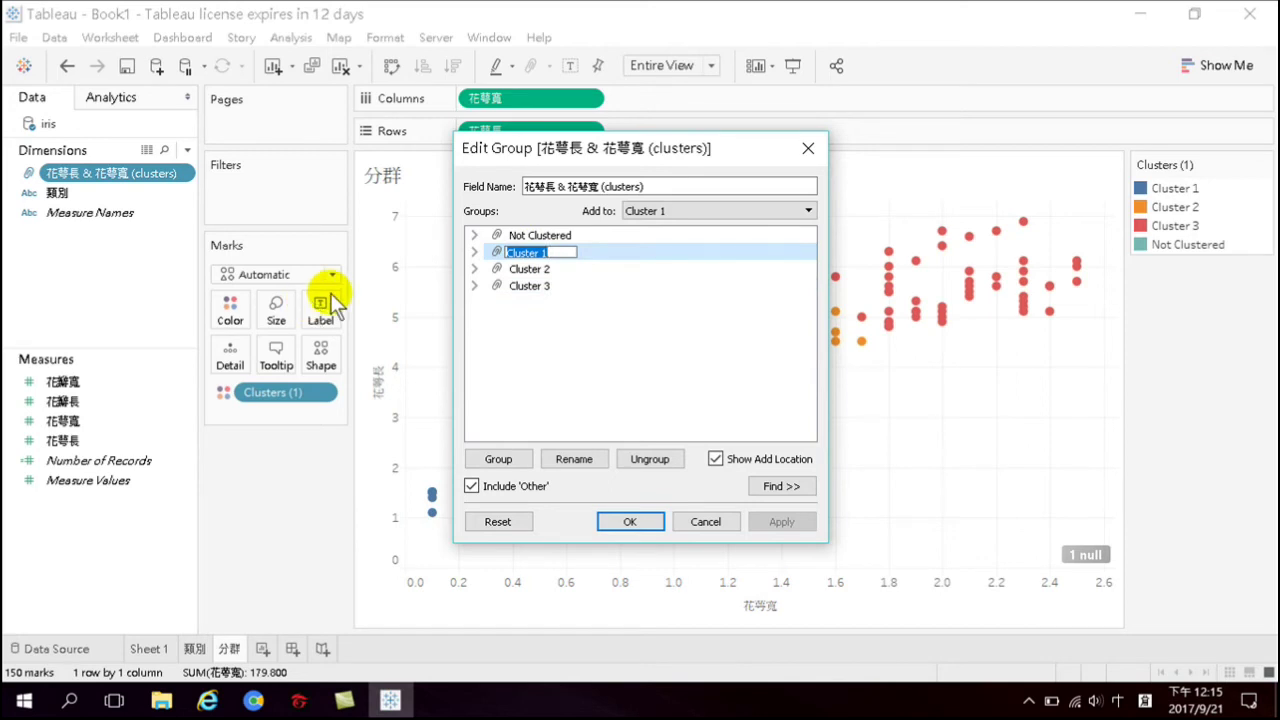
key(BackSpace)
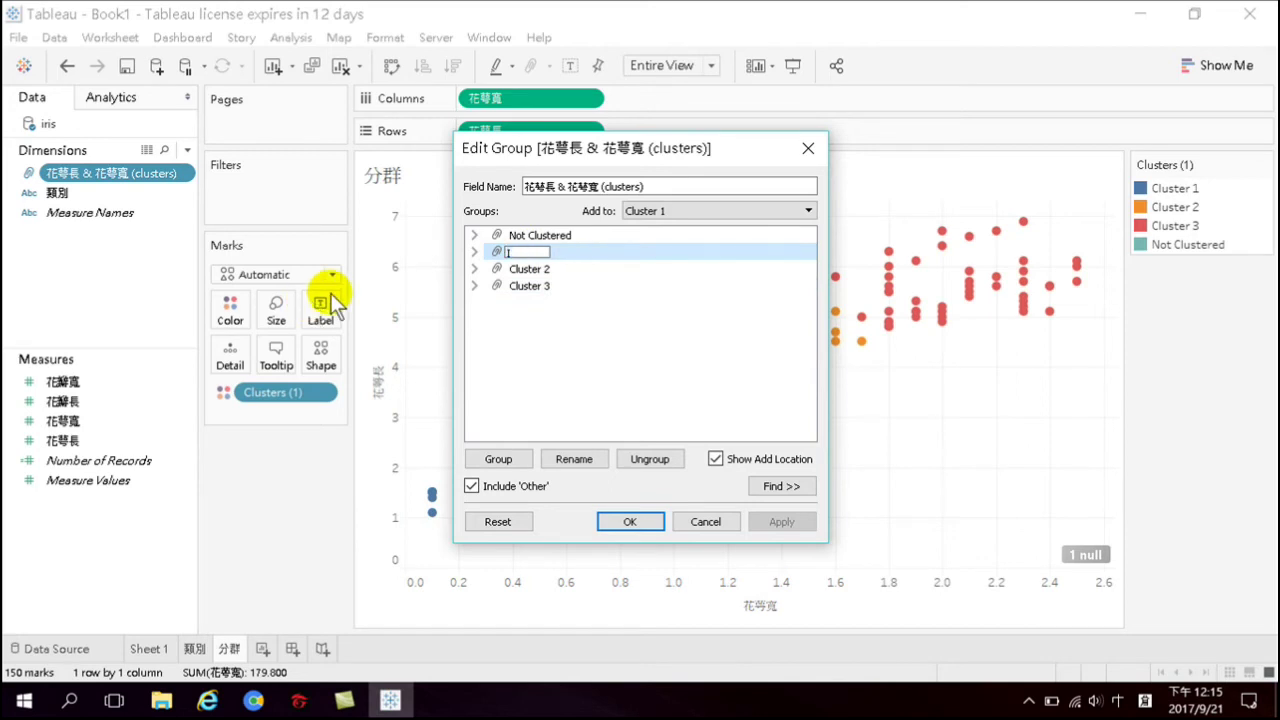
text(口)
key(shift)
text(ris-setosa)
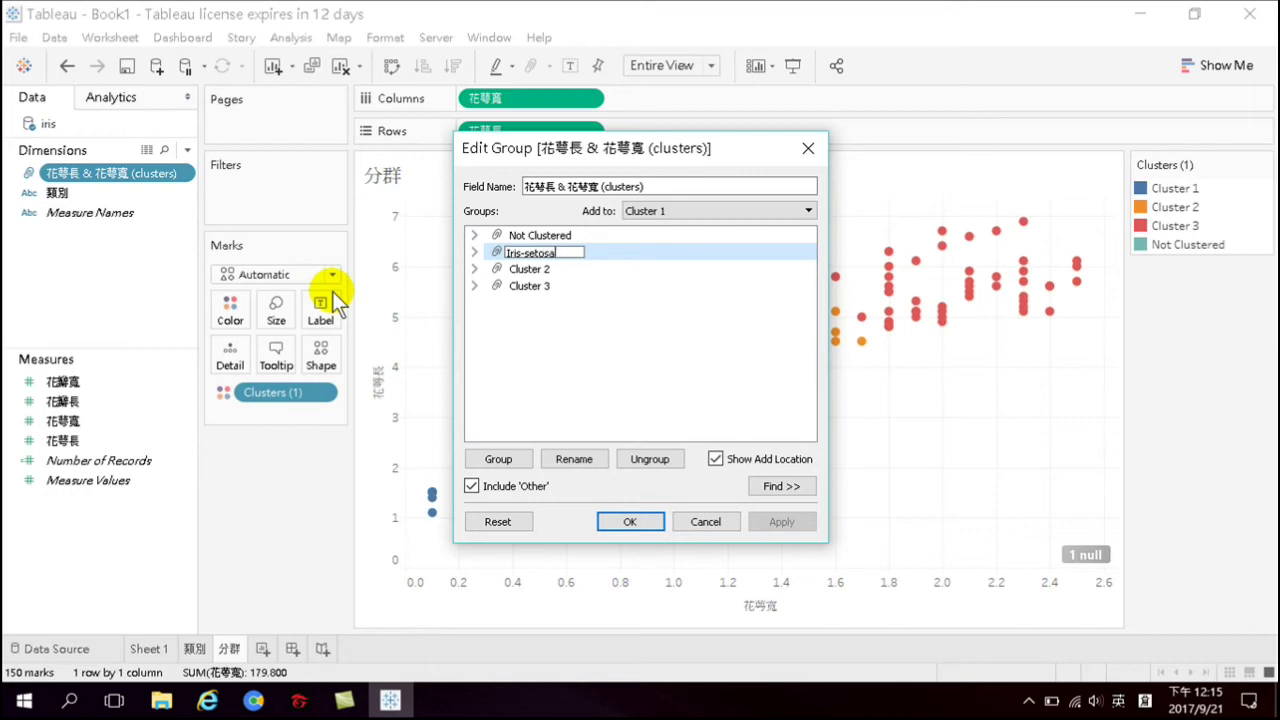
click(562, 355)
Rename the Cluster 2 group as Iris-versicolor
right_click(523, 269)
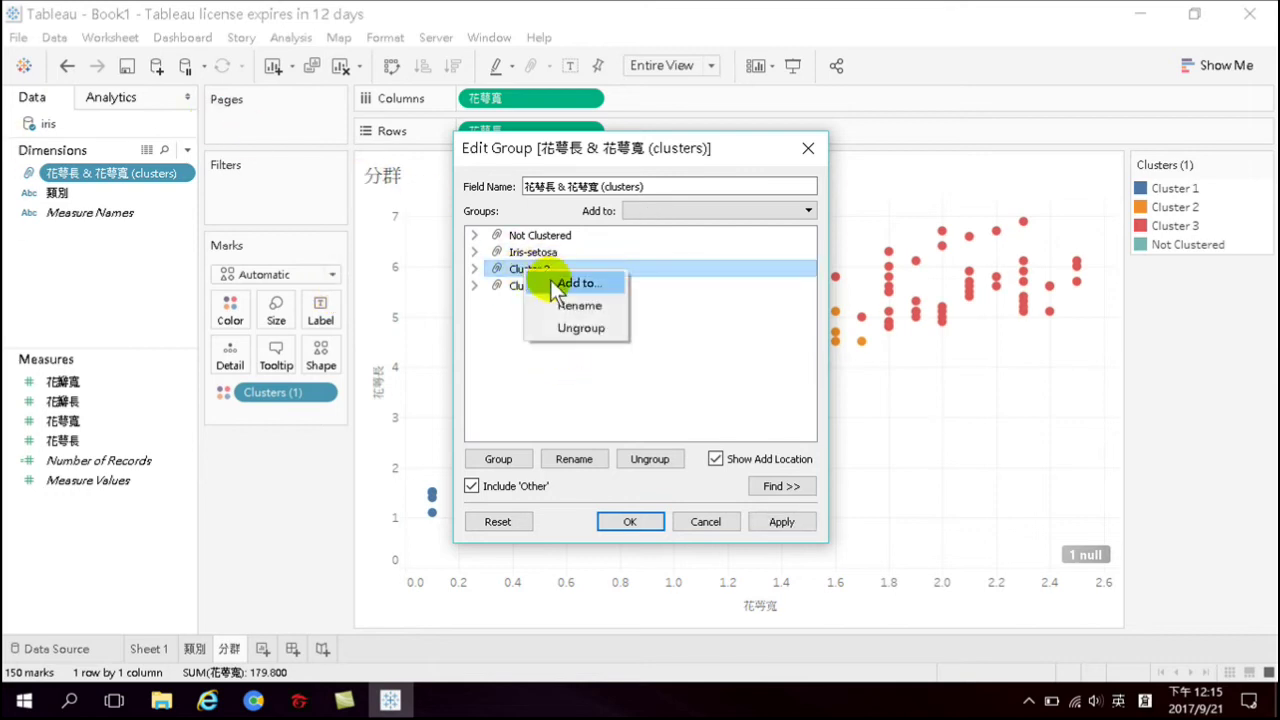
click(572, 306)
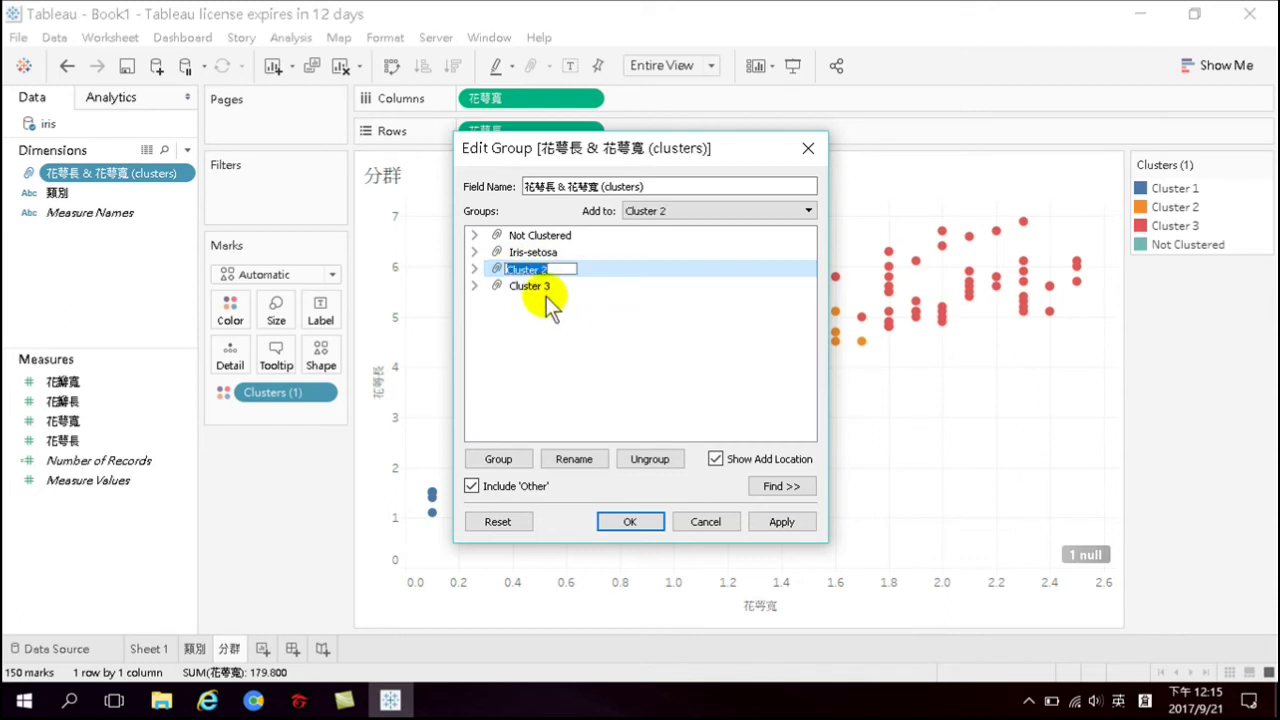
text(Iris-vers)
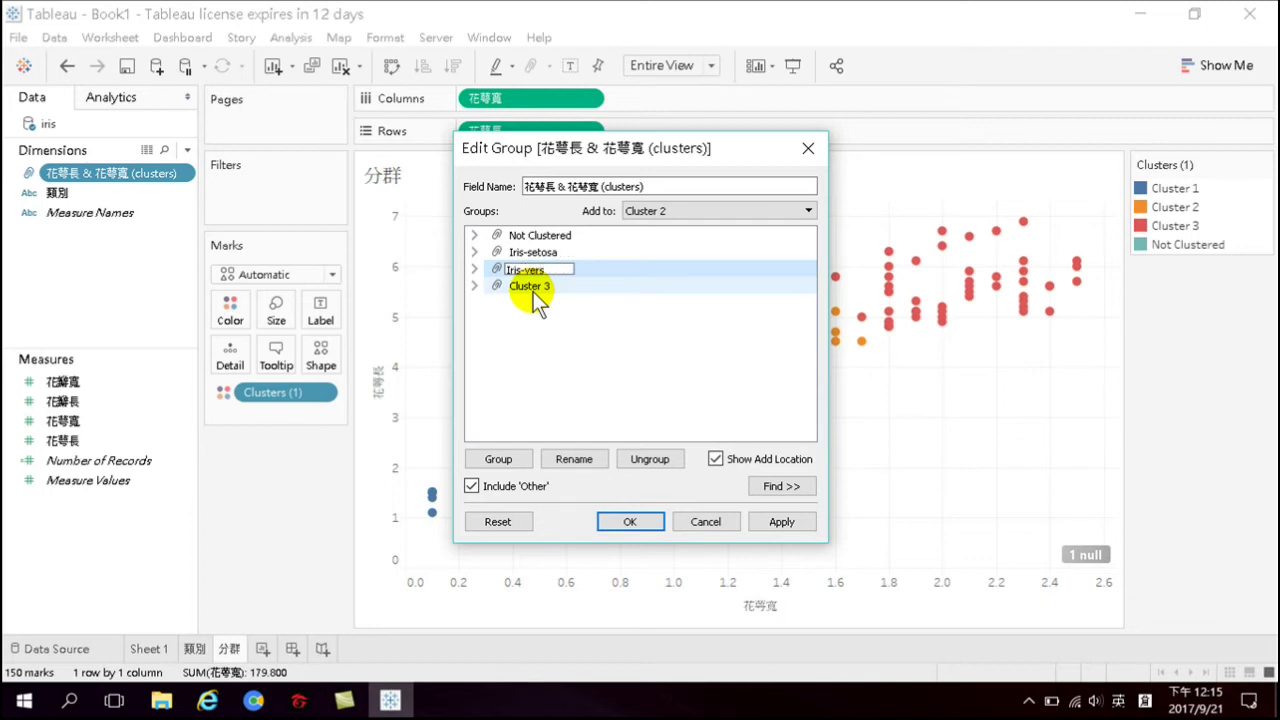
text(icolor)
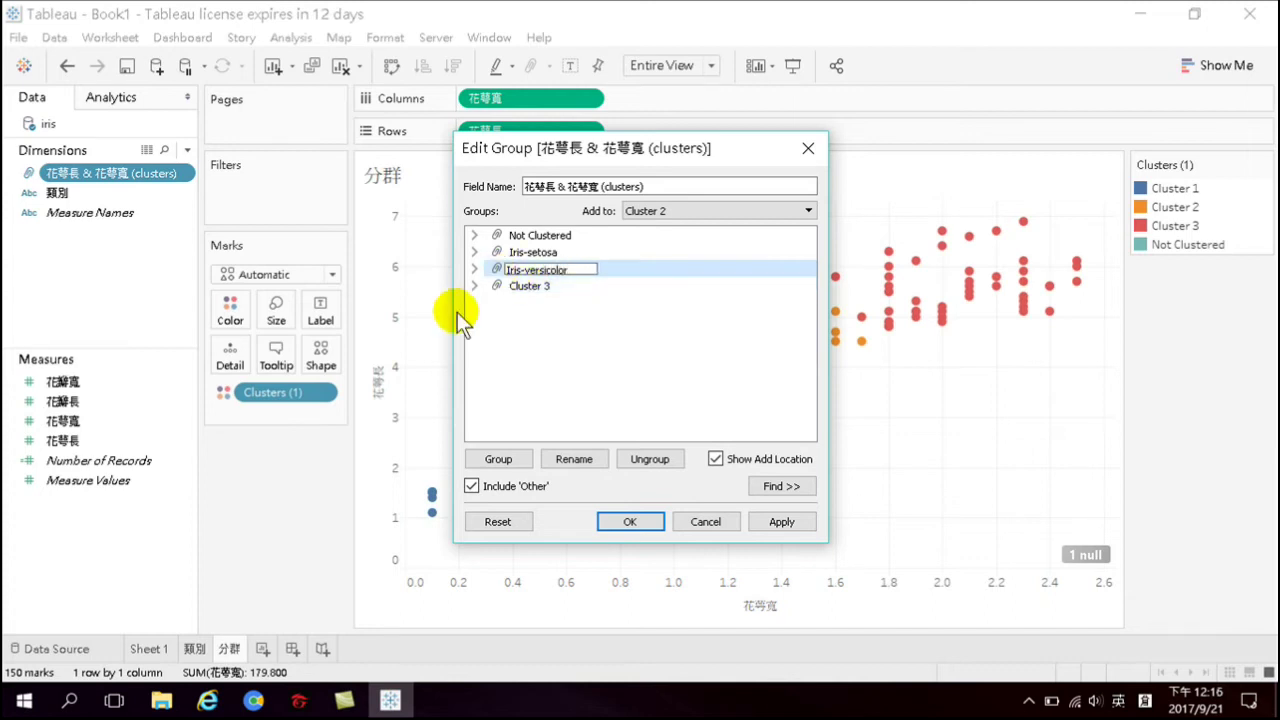
Rename the Cluster 3 group as Iris-verginica and accept the group edits
right_click(532, 288)
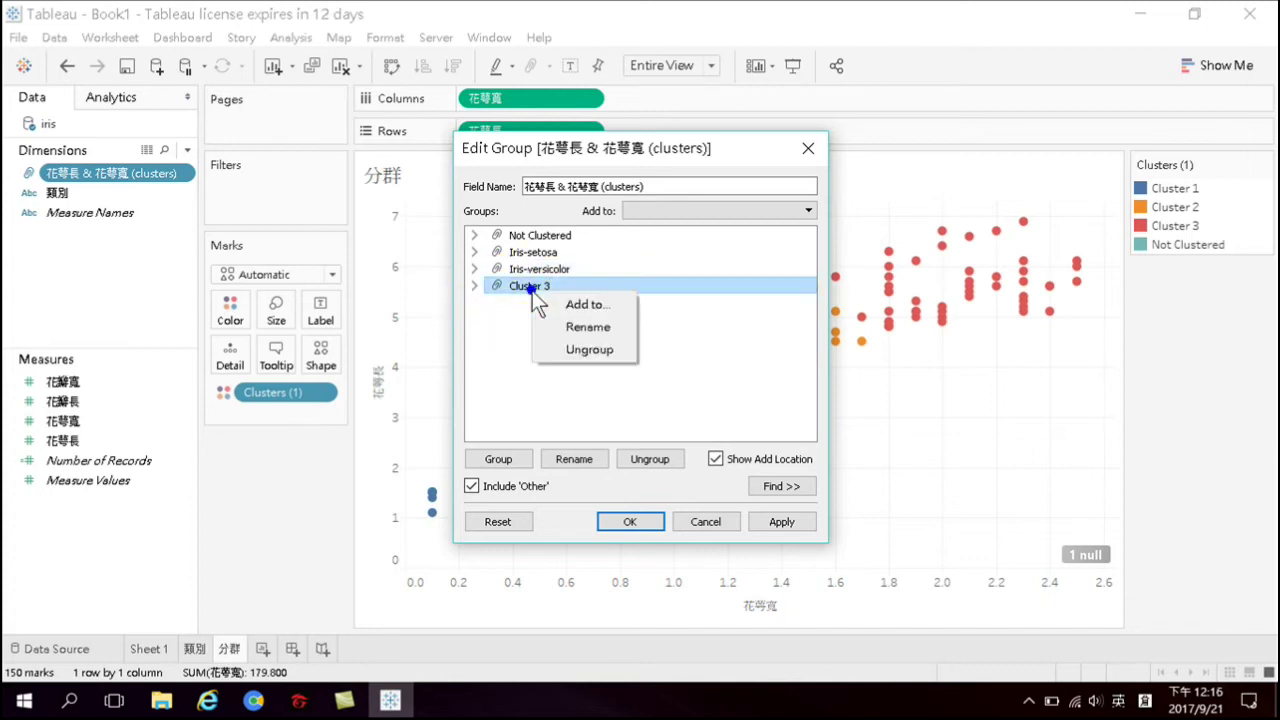
click(589, 327)
text(Iris)
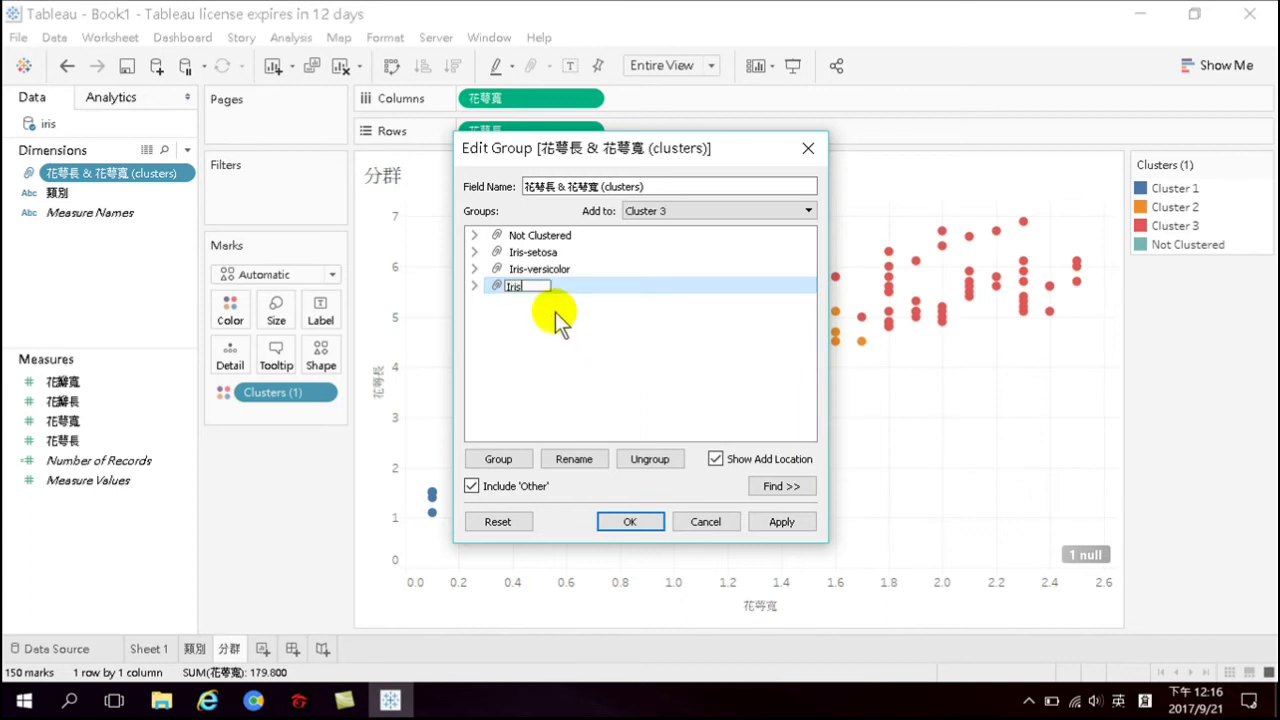
text(-verginica)
click(512, 362)
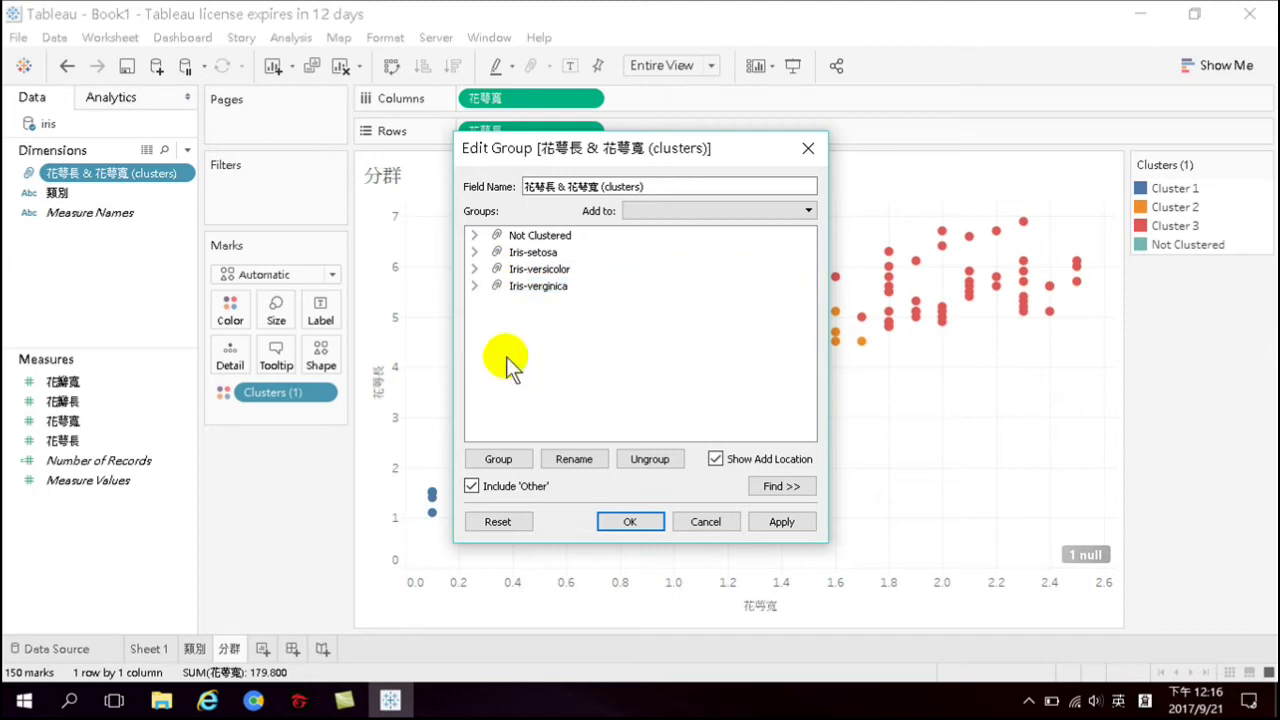
click(630, 521)
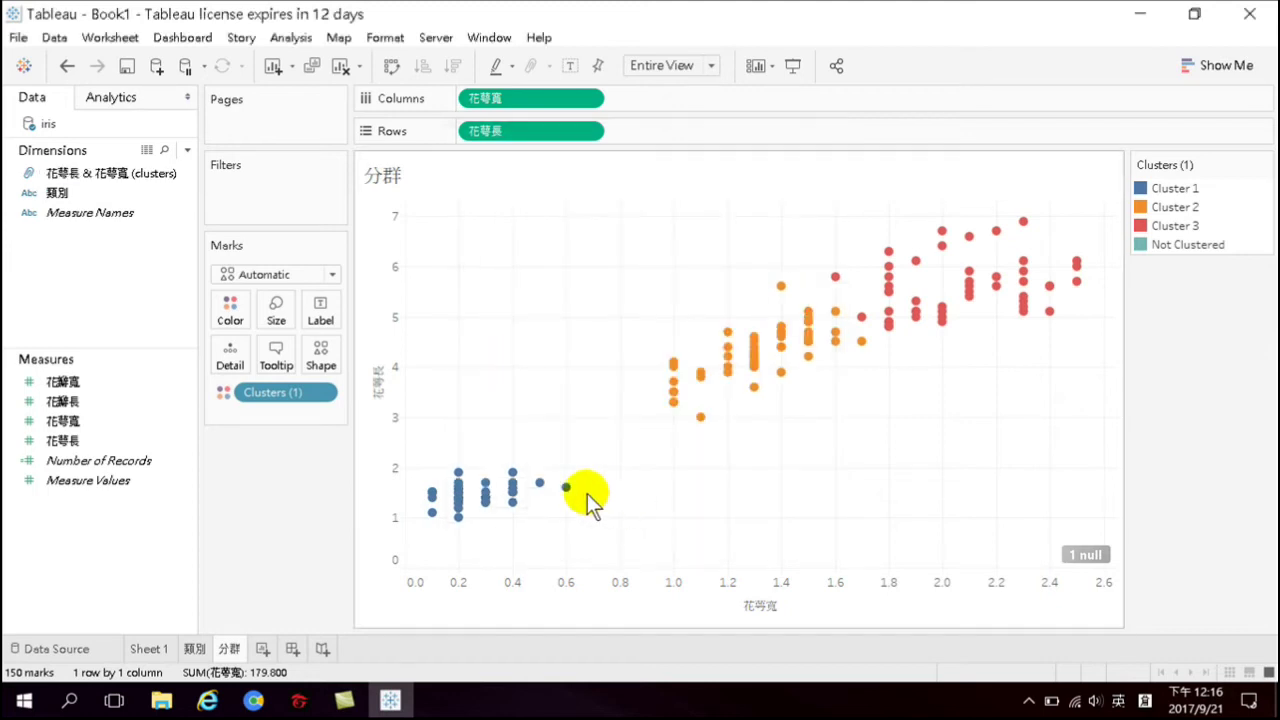
Review the renamed groups of the saved clusters dimension against the scatter plot and accept them as they are
mouse_move(516, 487)
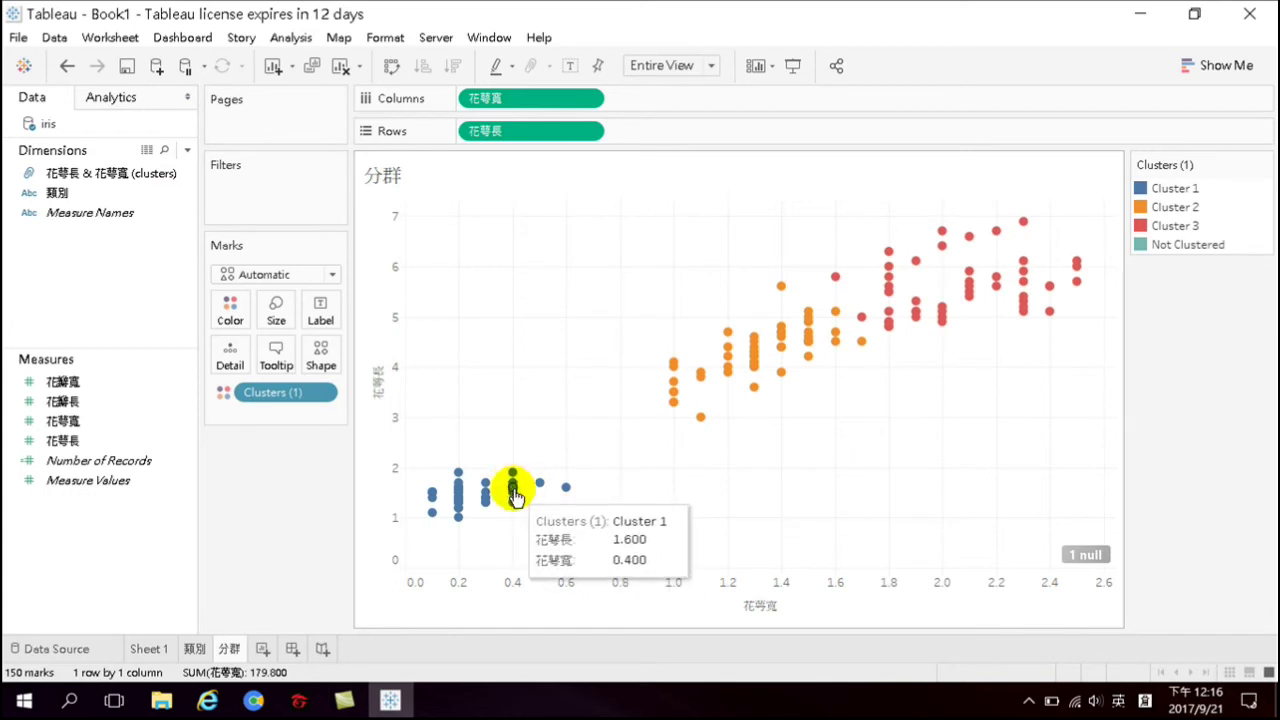
mouse_move(563, 496)
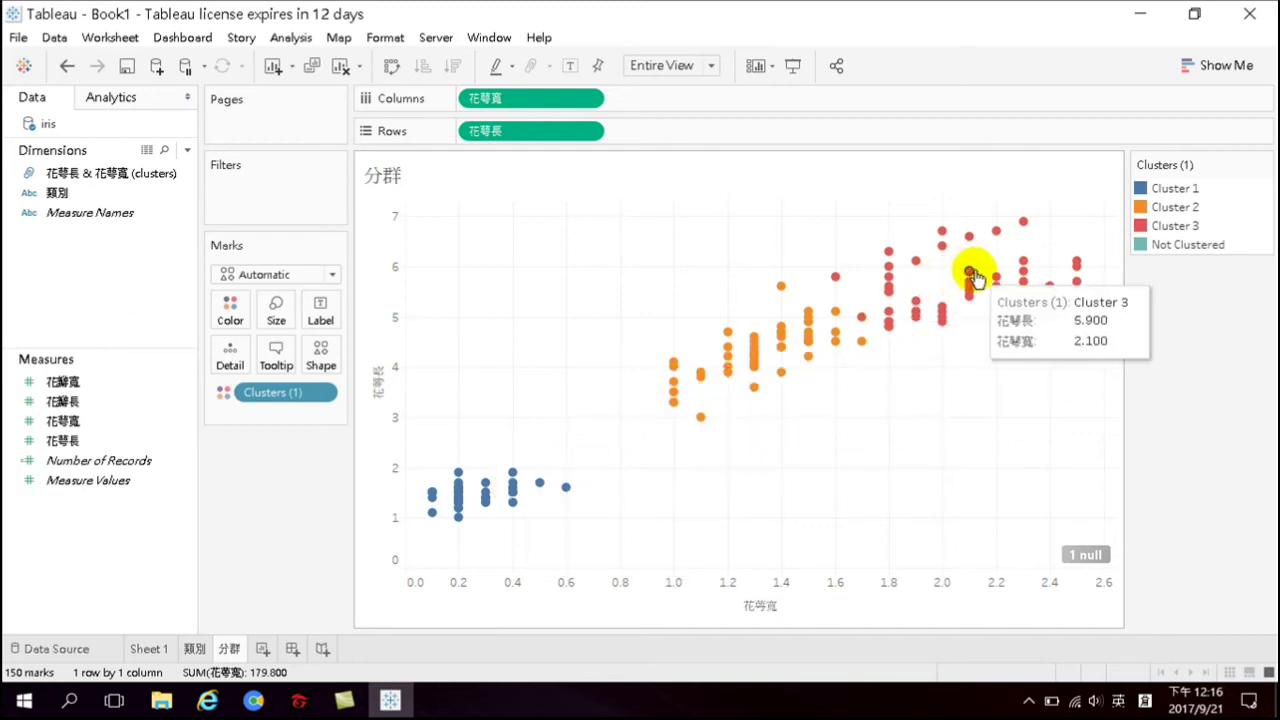
right_click(106, 177)
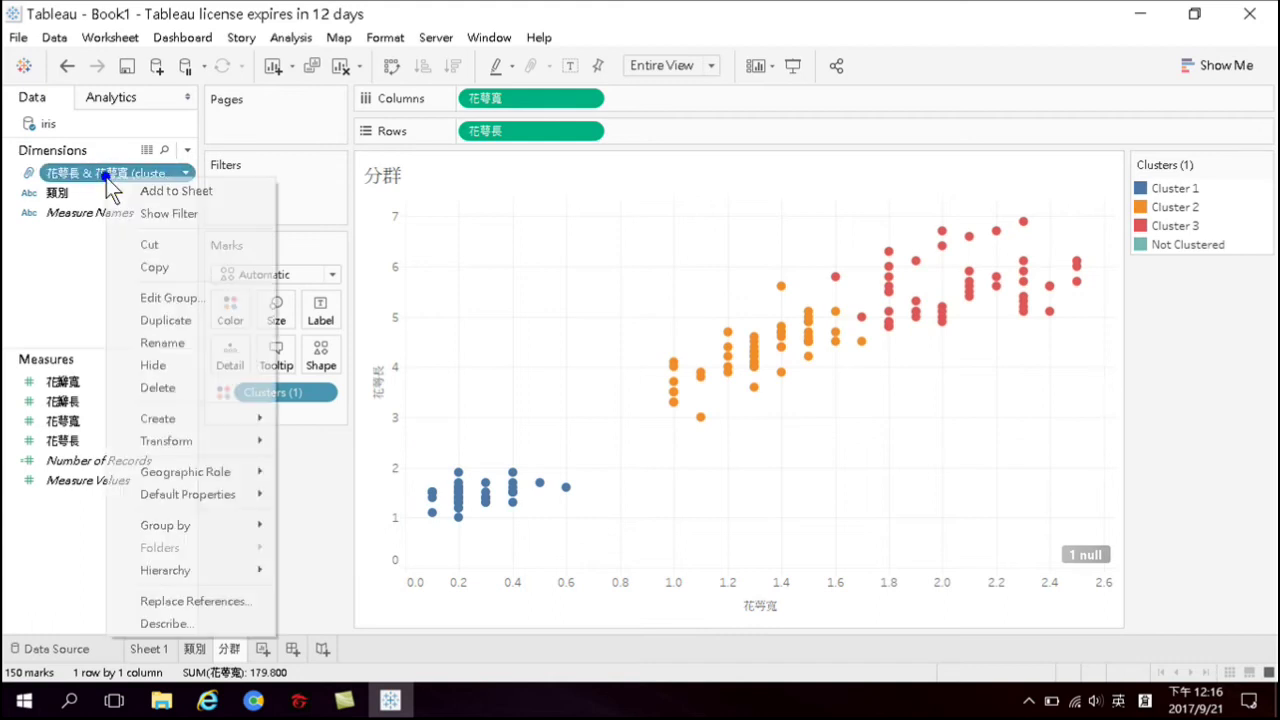
click(205, 298)
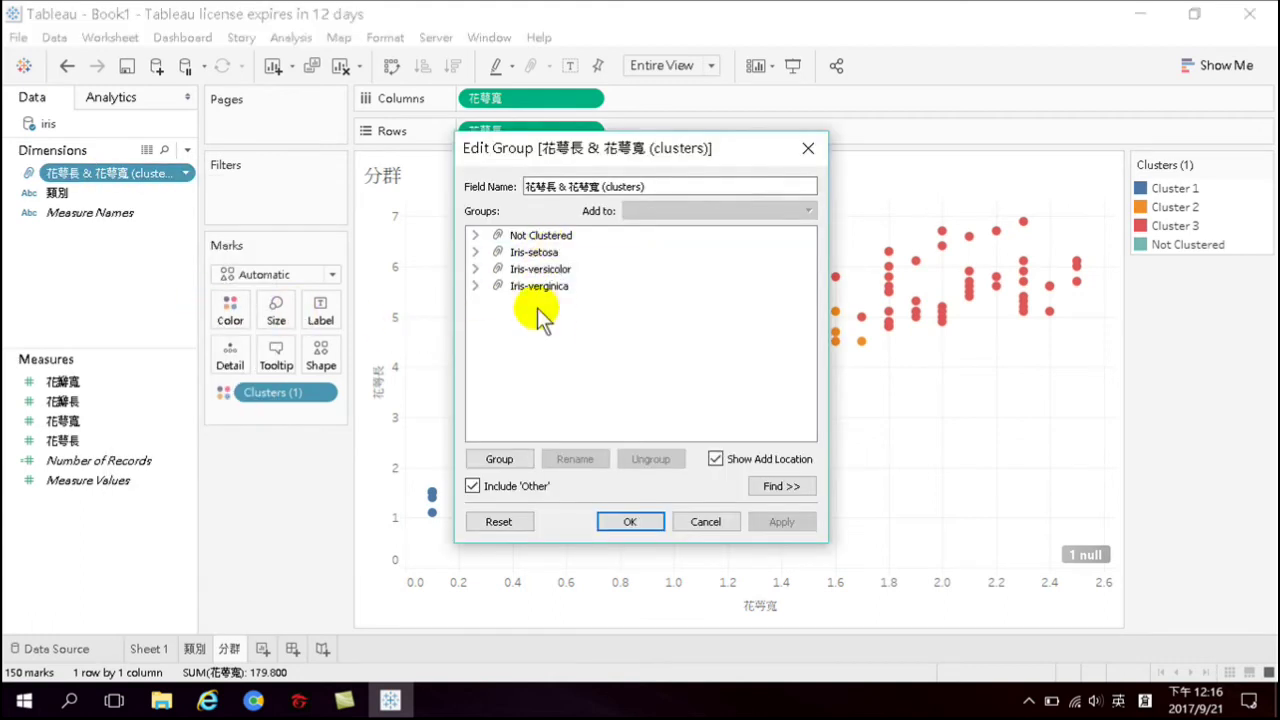
click(640, 521)
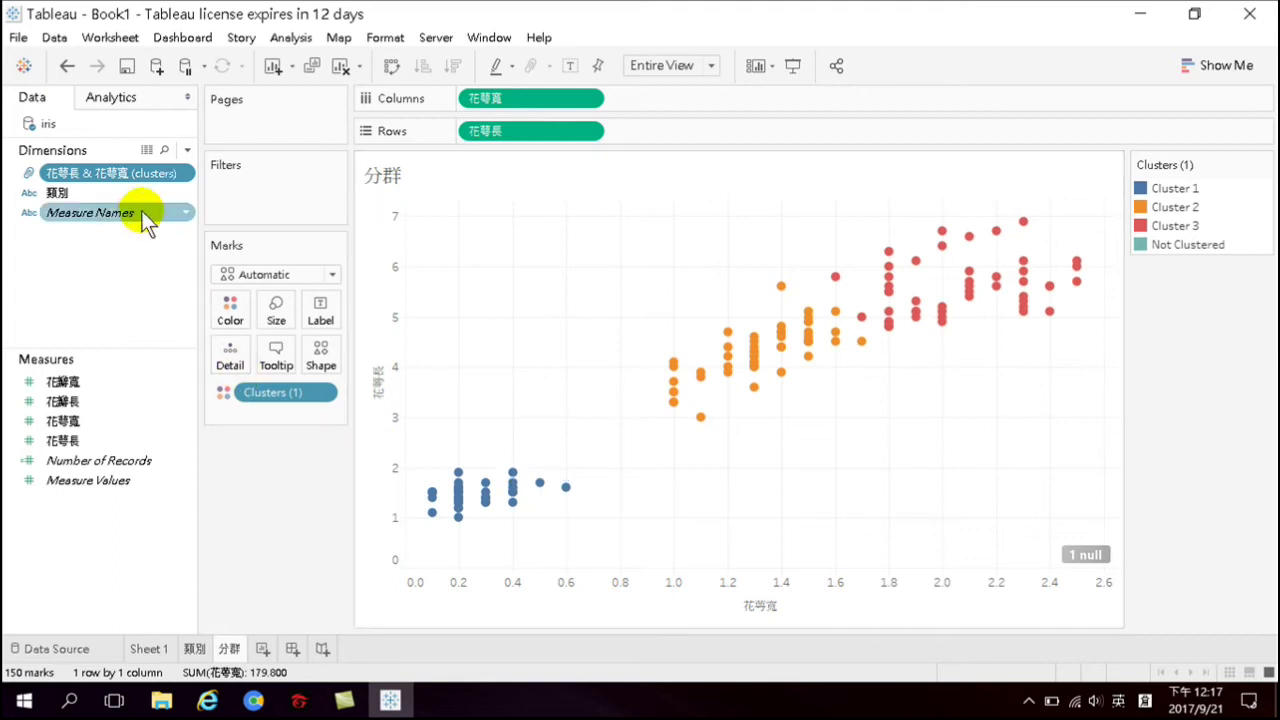
Create a calculated field from the saved clusters dimension and name it 判斷分群
right_click(78, 172)
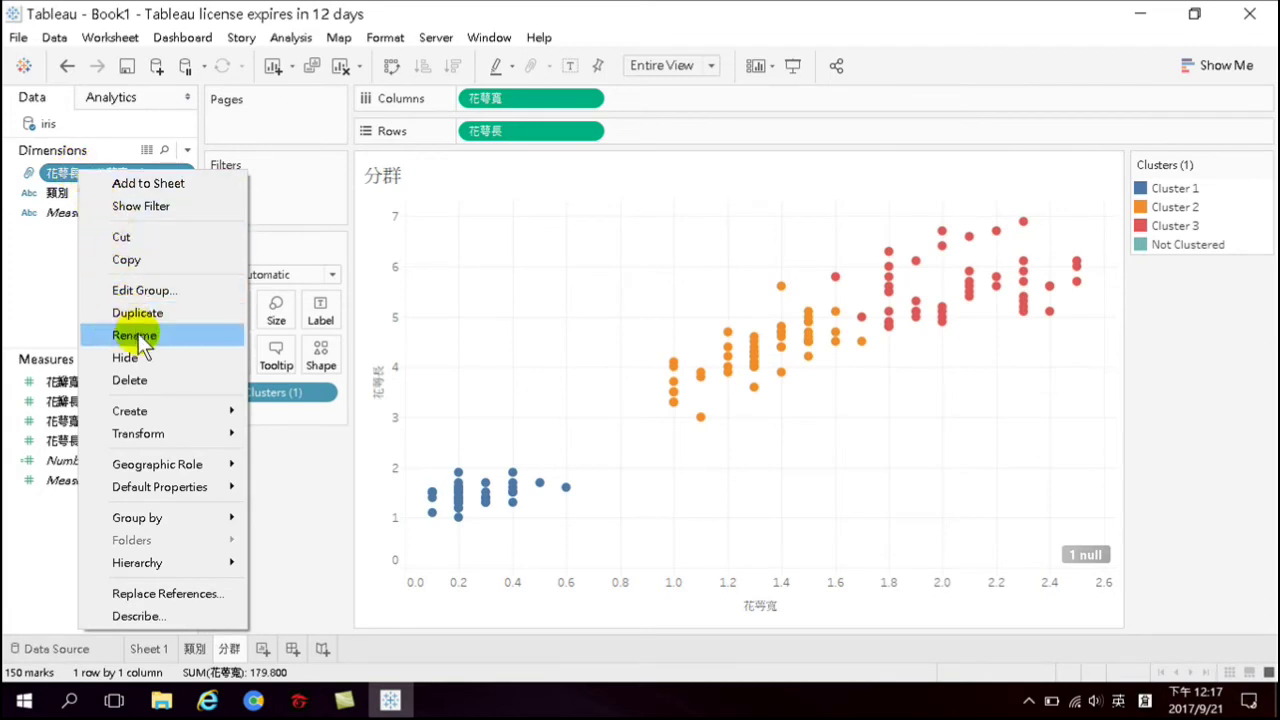
mouse_move(144, 411)
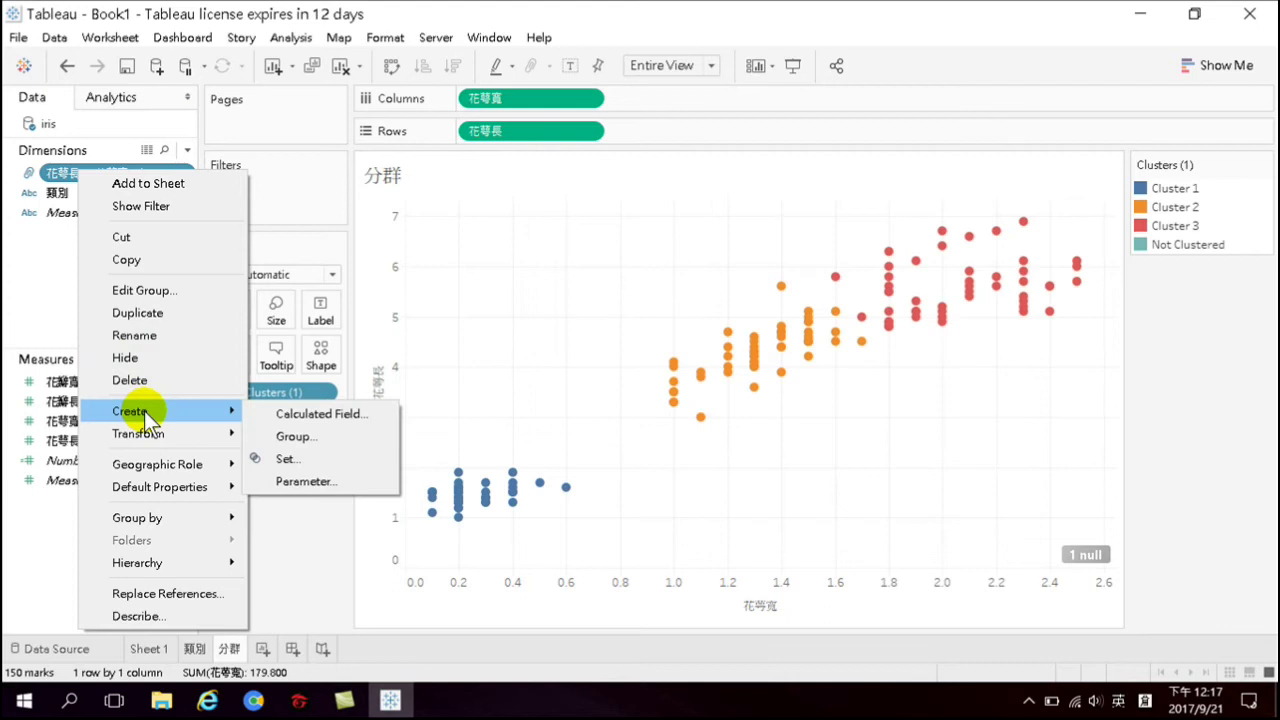
mouse_move(150, 442)
click(303, 413)
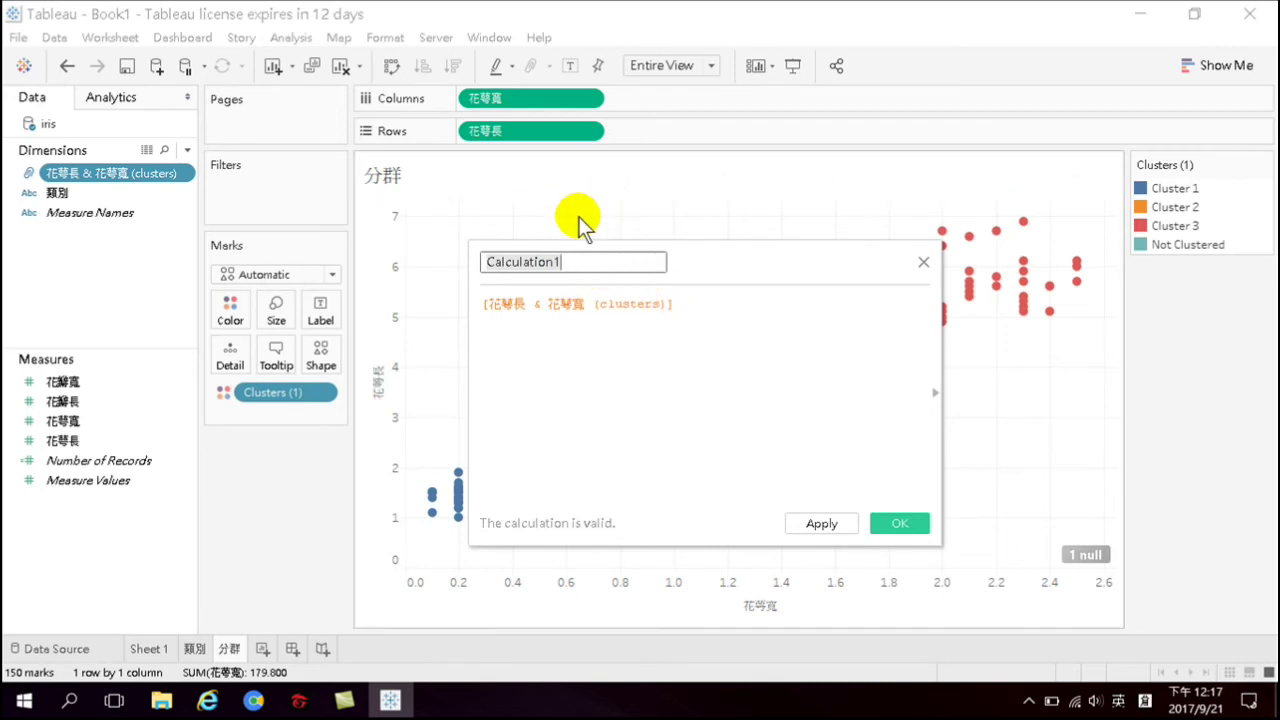
key(ctrl+a)
key(BackSpace)
text(判斷分群)
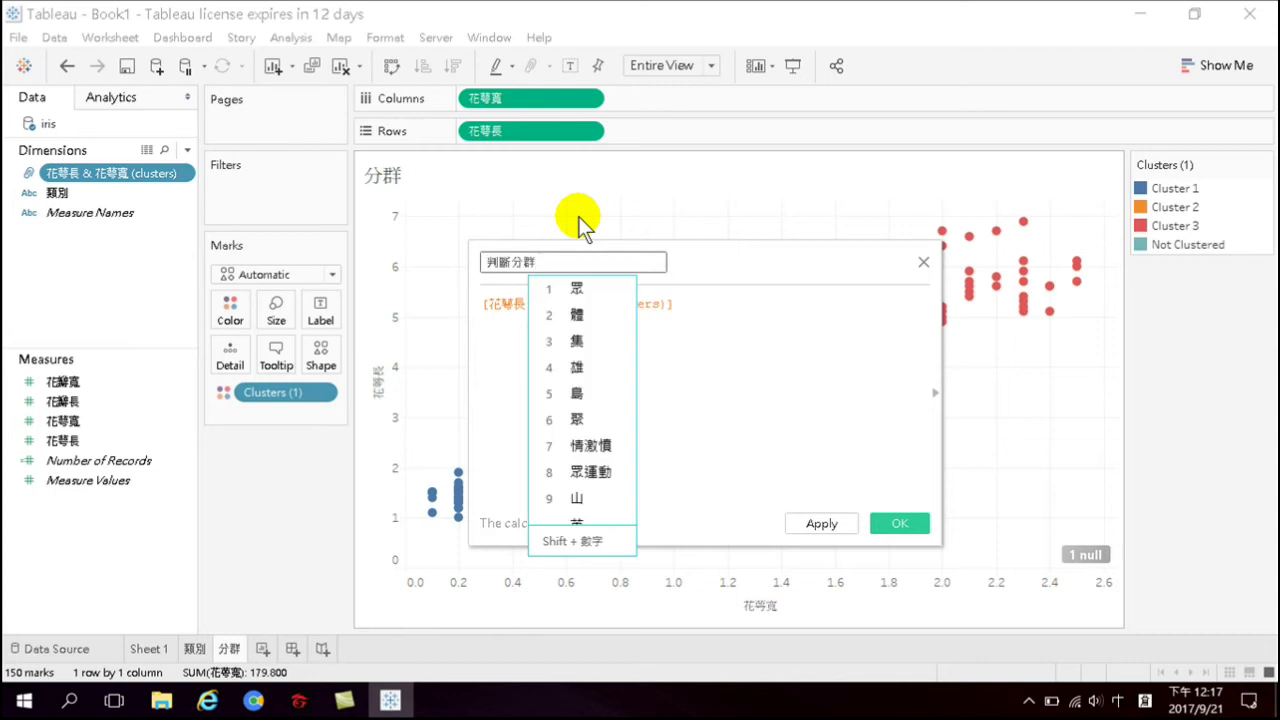
click(686, 266)
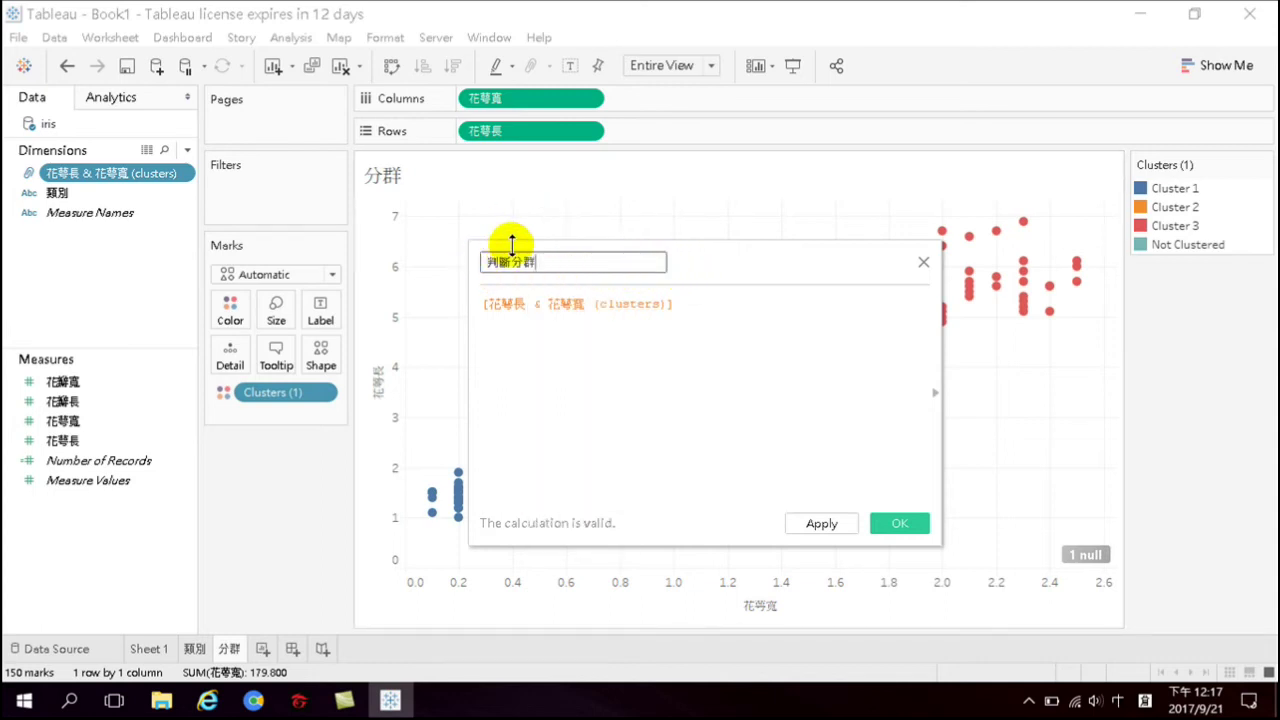
Complete the formula as [花萼長 & 花萼寬 (clusters)]==[類別] and accept the calculated field
click(684, 306)
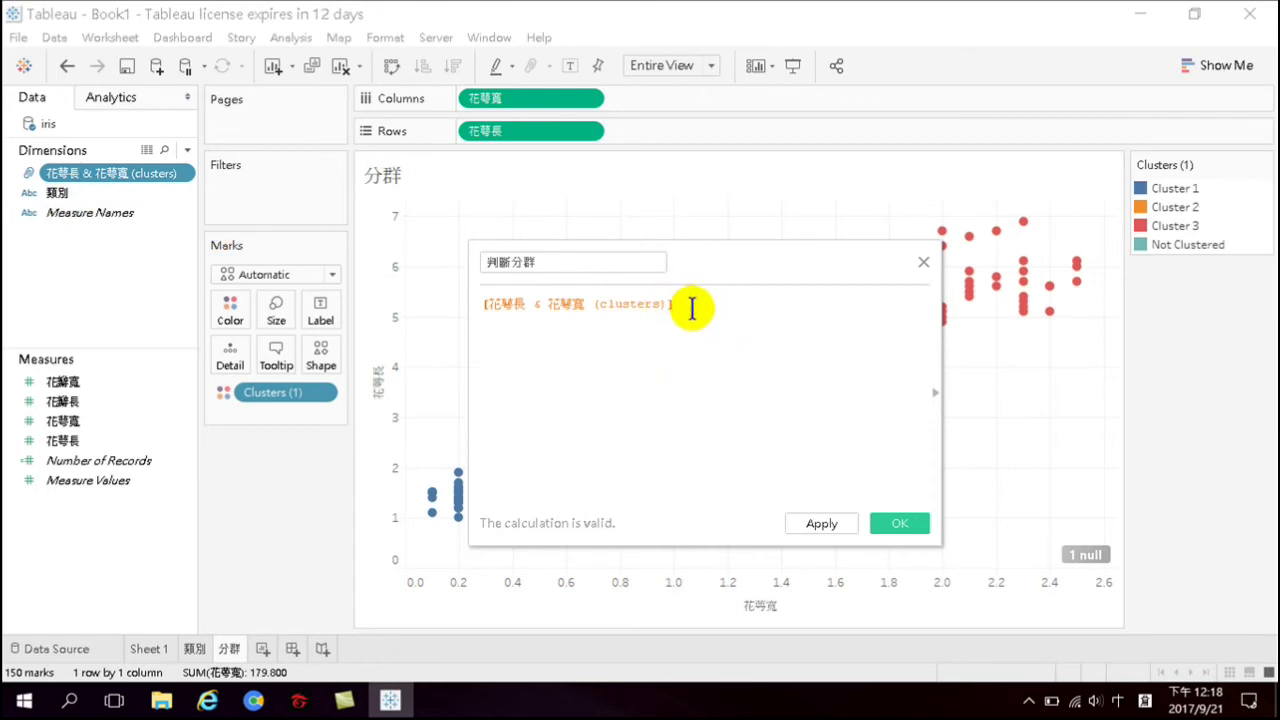
text(==)
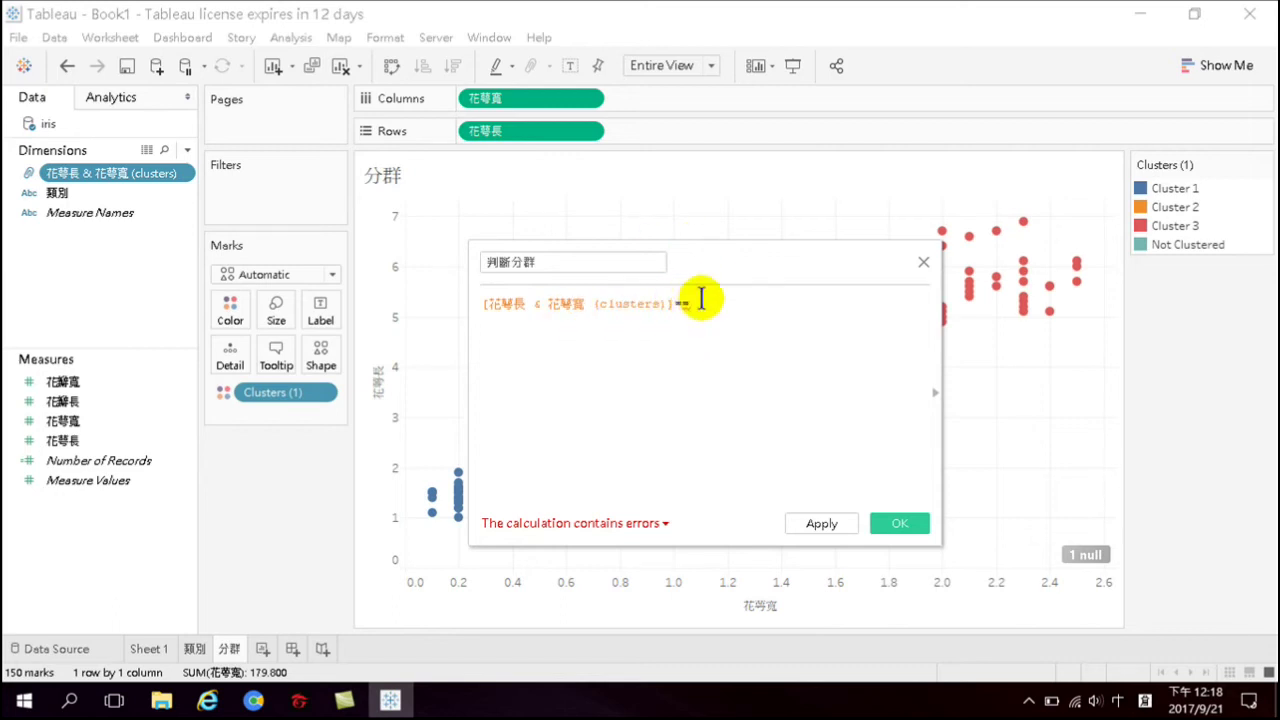
drag(74, 194, 730, 318)
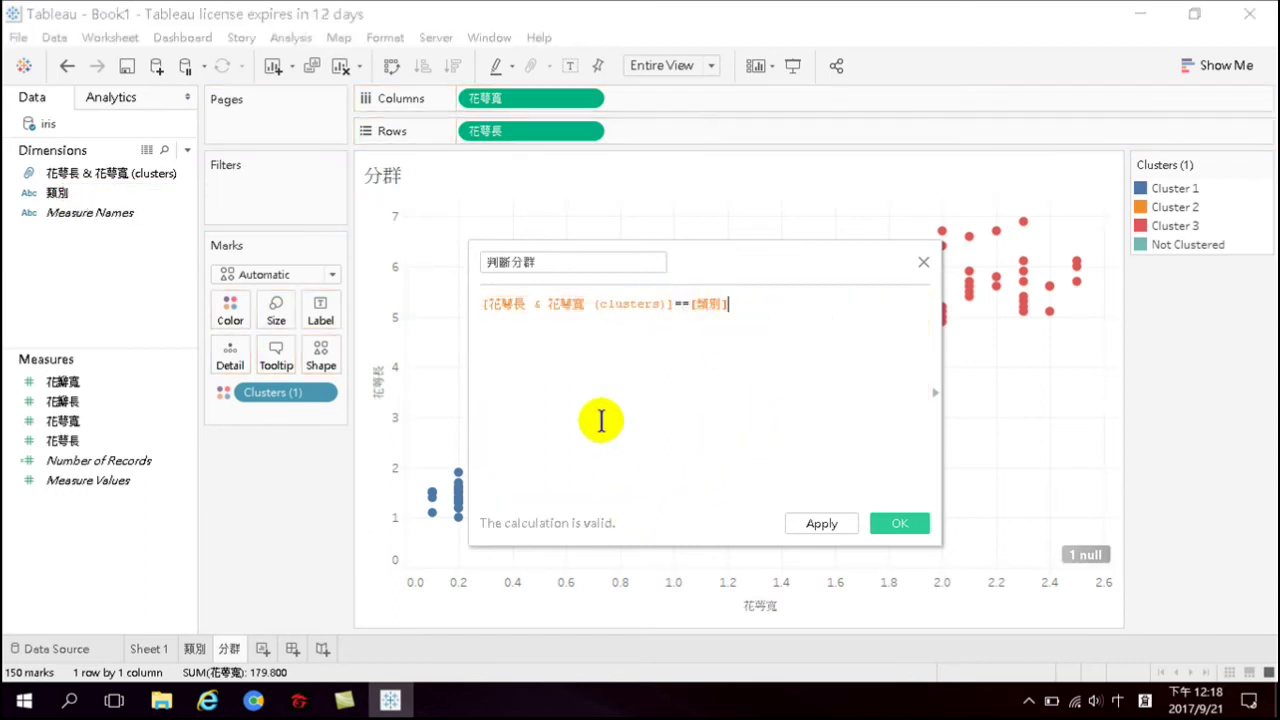
click(510, 263)
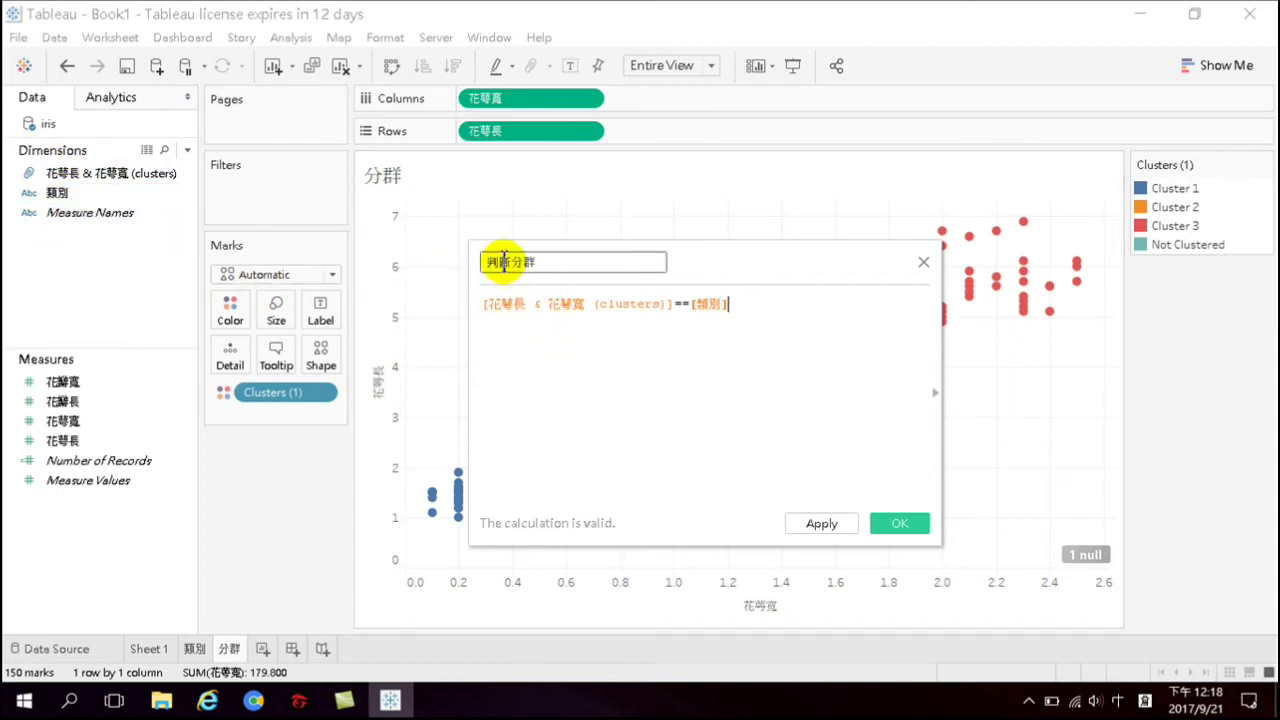
key(Tab)
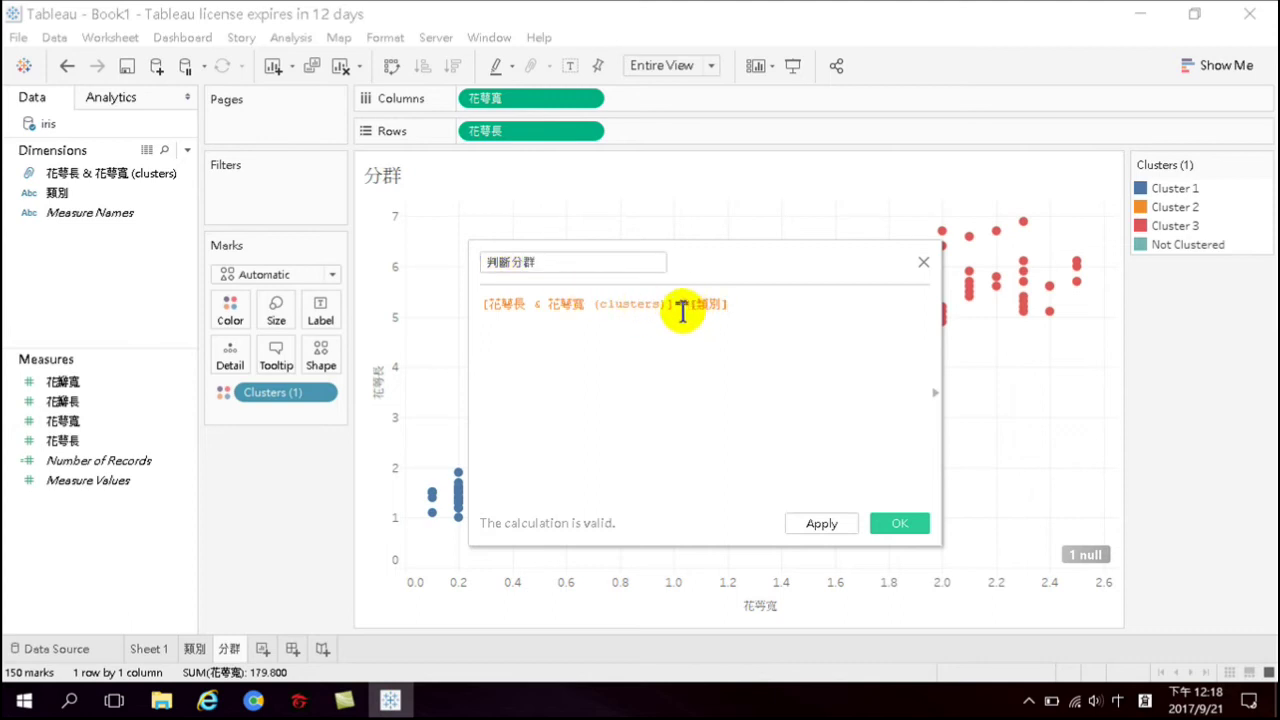
click(893, 520)
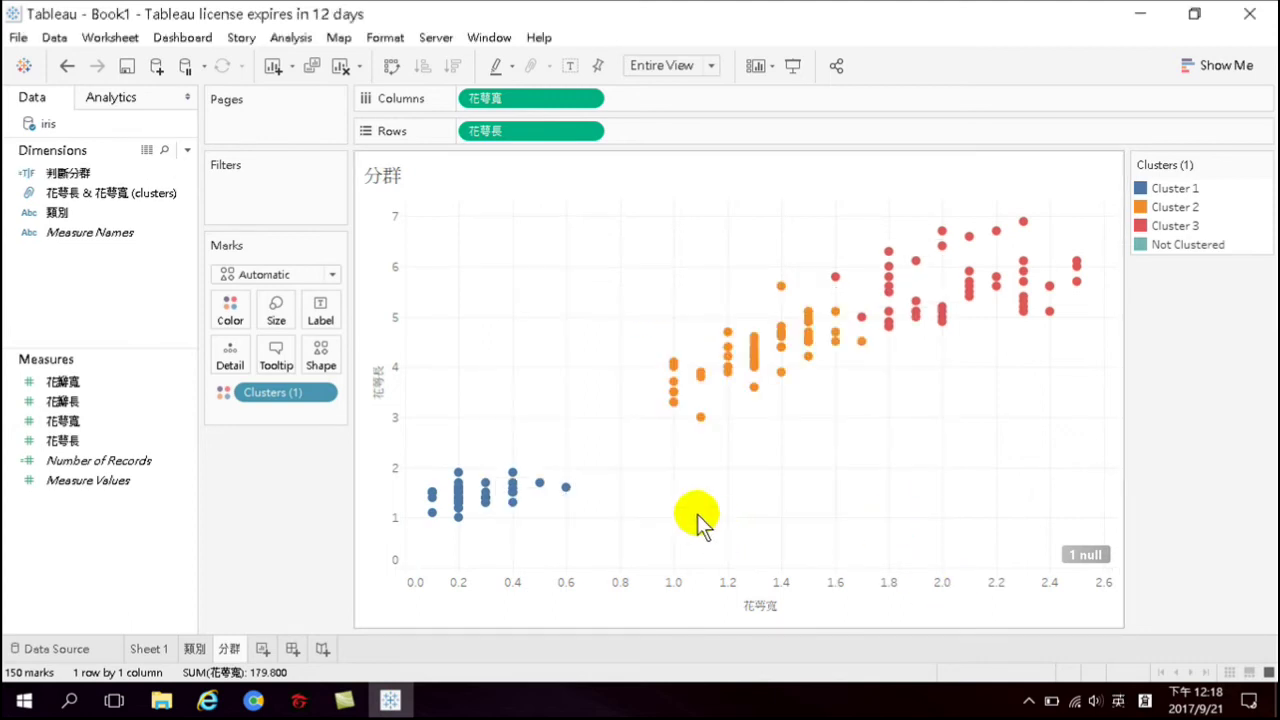
Add a new worksheet that lists 判斷分群 in rows with Number of Records as the text values
click(60, 175)
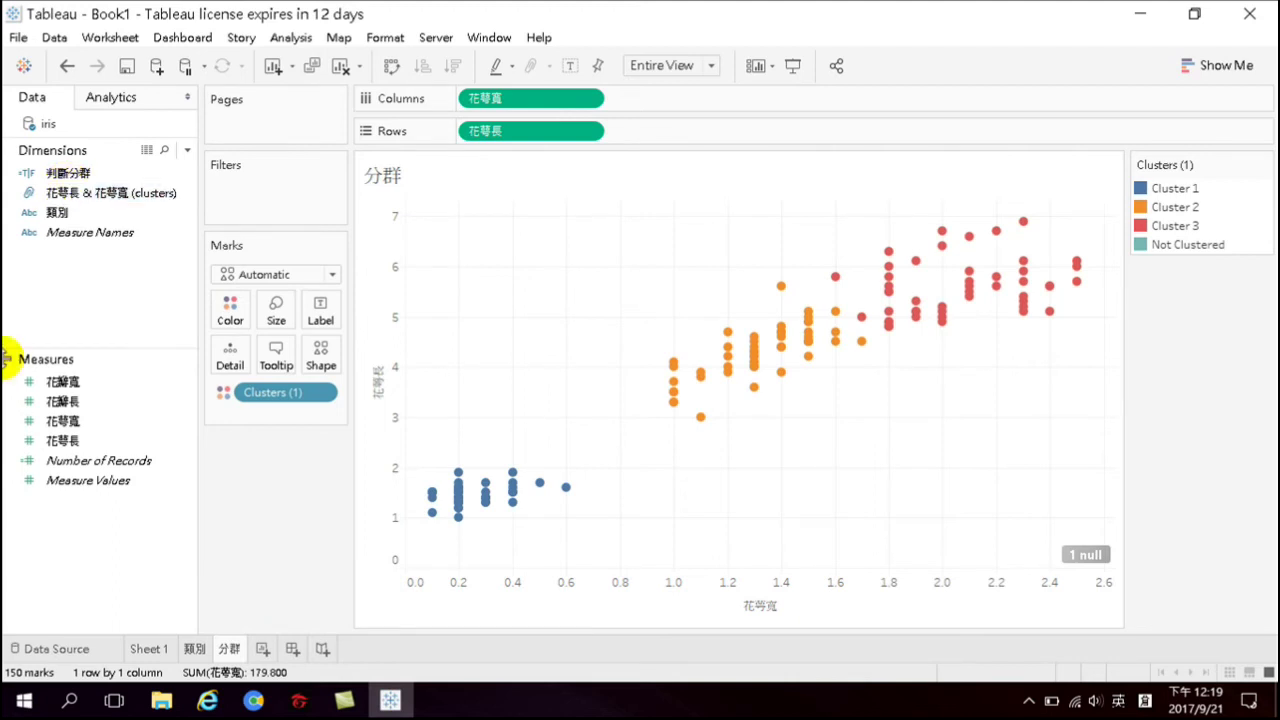
click(262, 649)
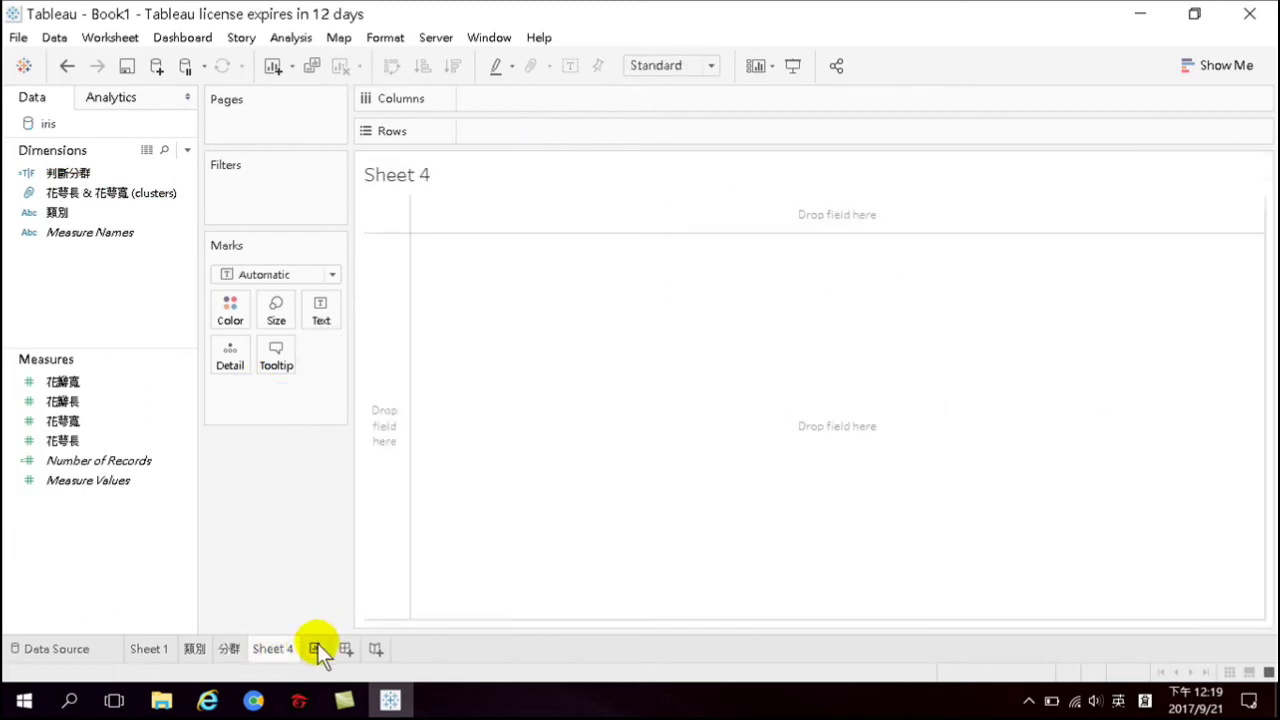
click(64, 176)
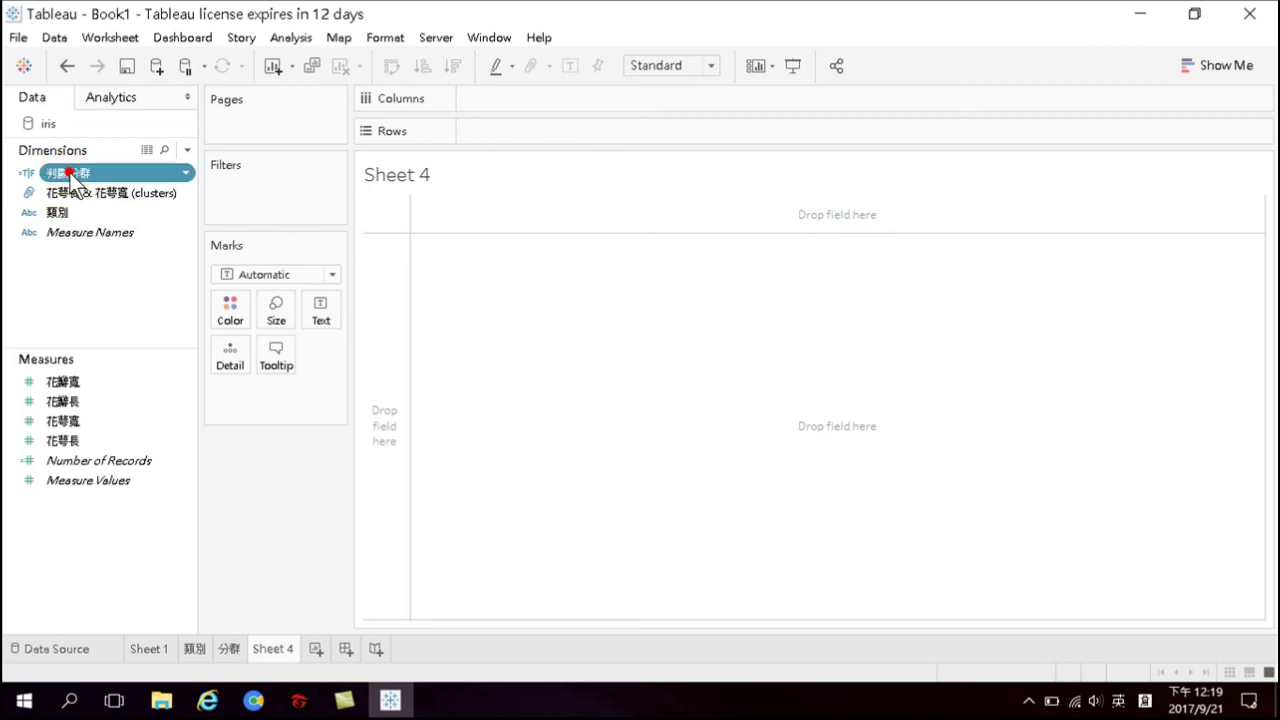
double_click(69, 172)
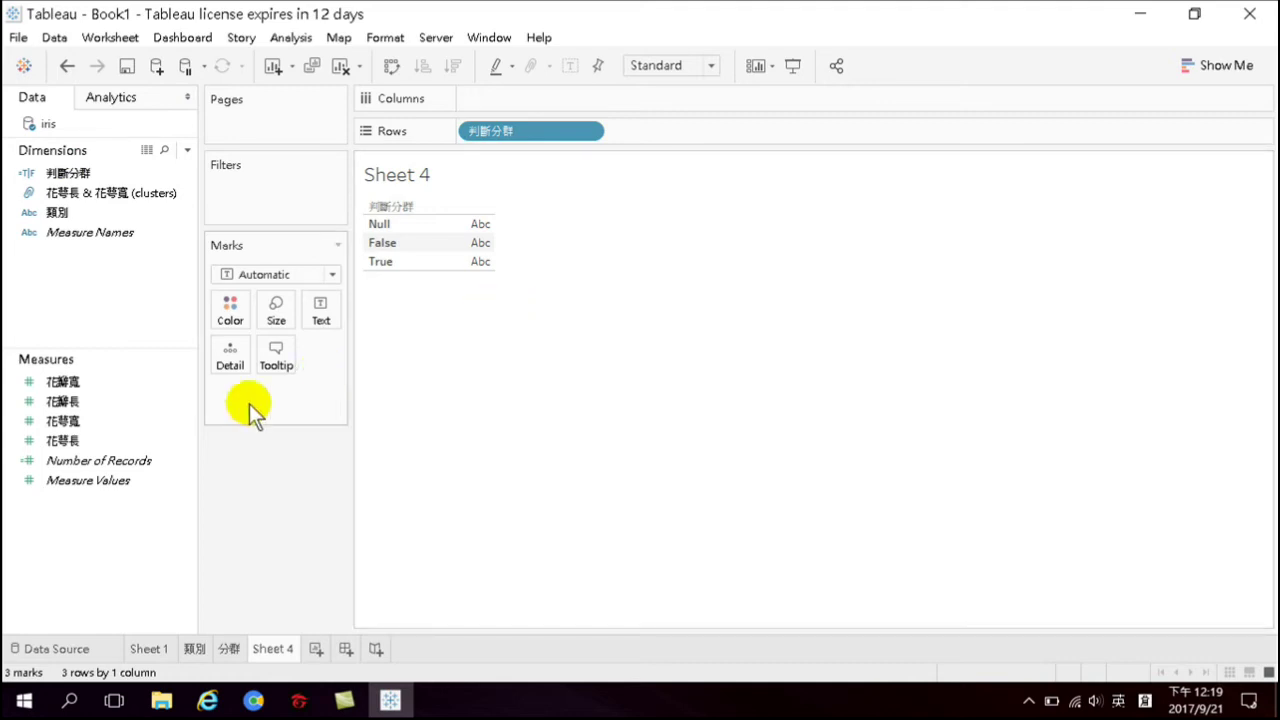
double_click(81, 459)
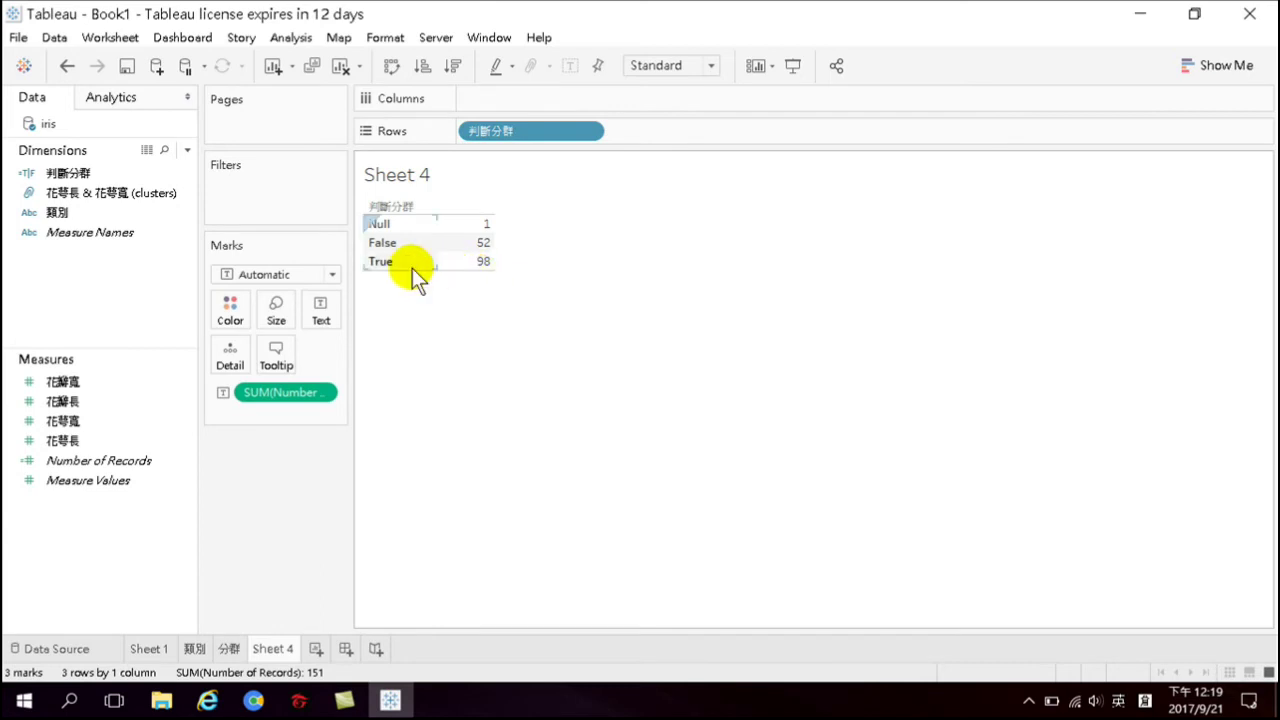
Check the record counts for True and False, and display the 判斷分群 table as a vertical bar chart
mouse_move(481, 268)
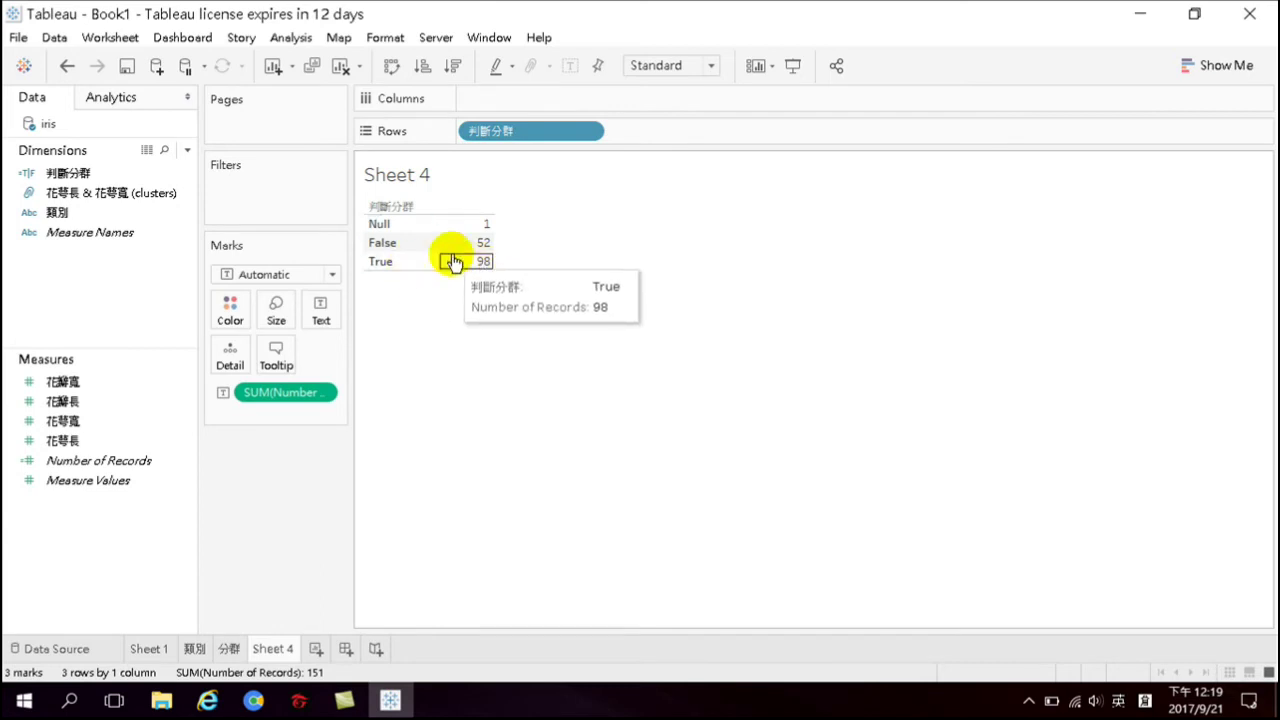
mouse_move(471, 243)
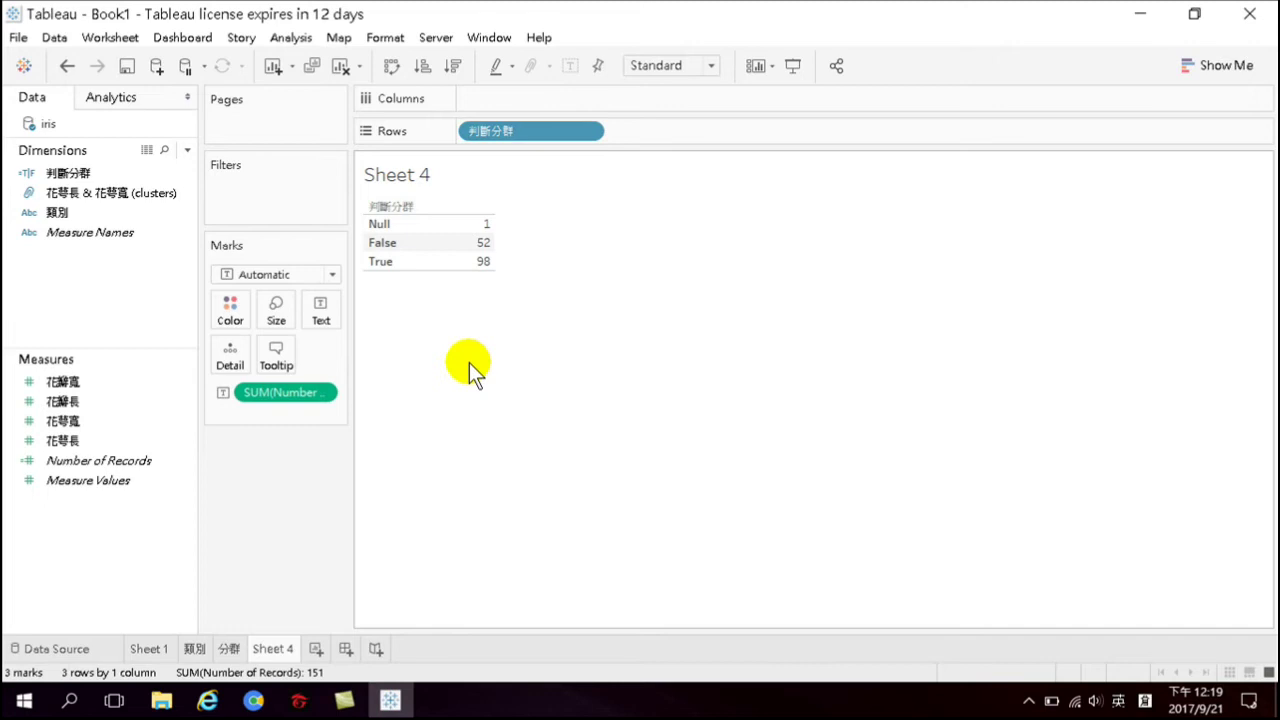
click(1222, 64)
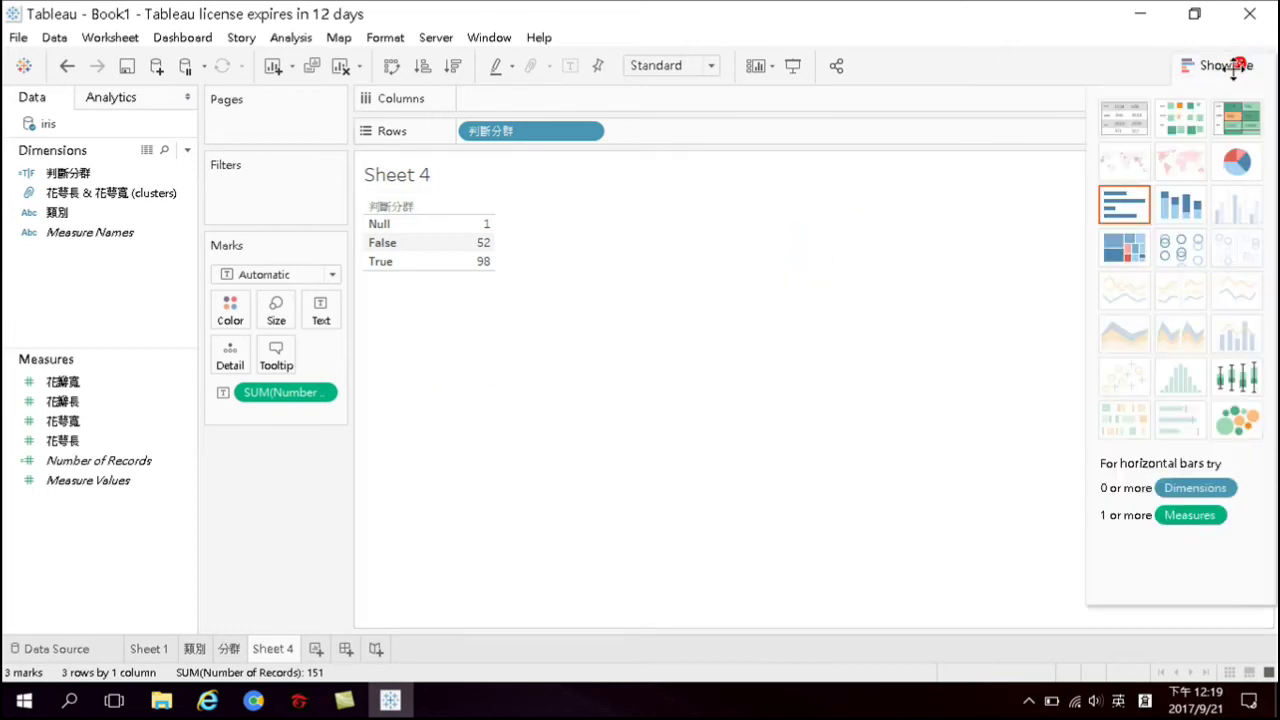
click(1160, 219)
Create a dashboard with the Sheet 4 bar chart, the 類別 scatter plot beside it, and the 分群 scatter plot below 類別
click(345, 649)
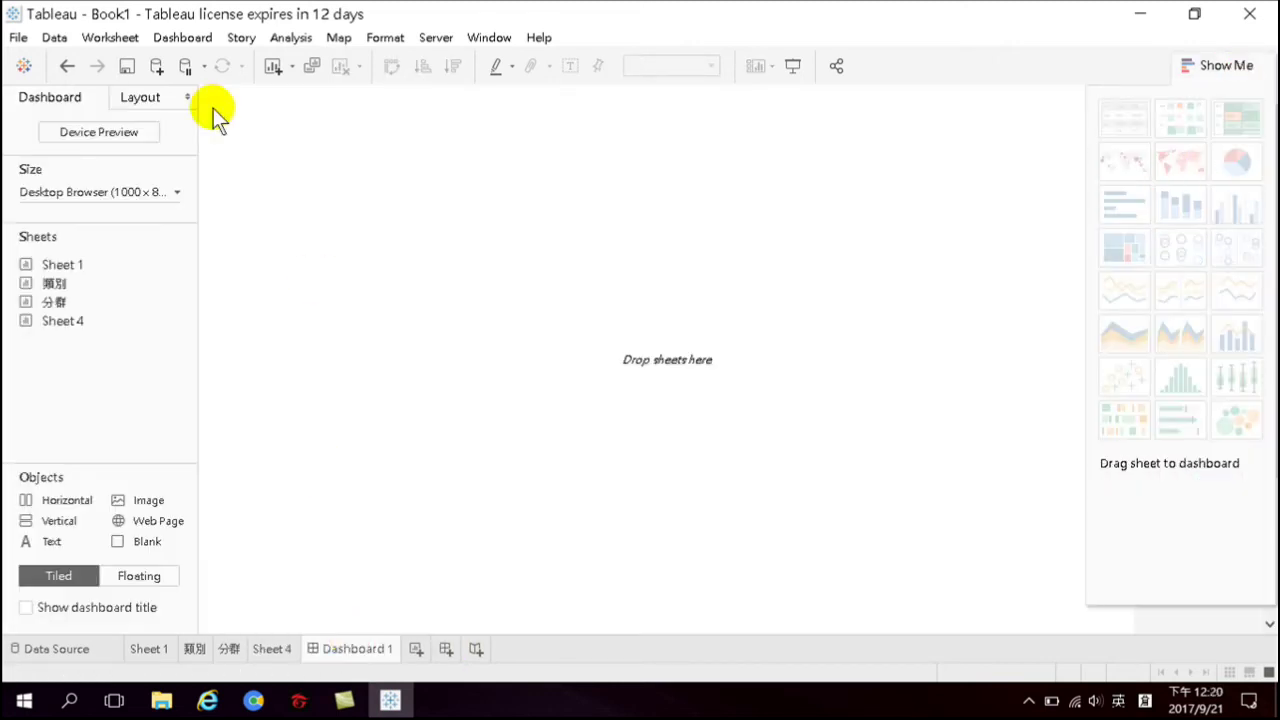
mouse_move(60, 282)
mouse_move(60, 282)
mouse_down()
mouse_move(257, 229)
mouse_move(356, 225)
mouse_move(70, 280)
mouse_up()
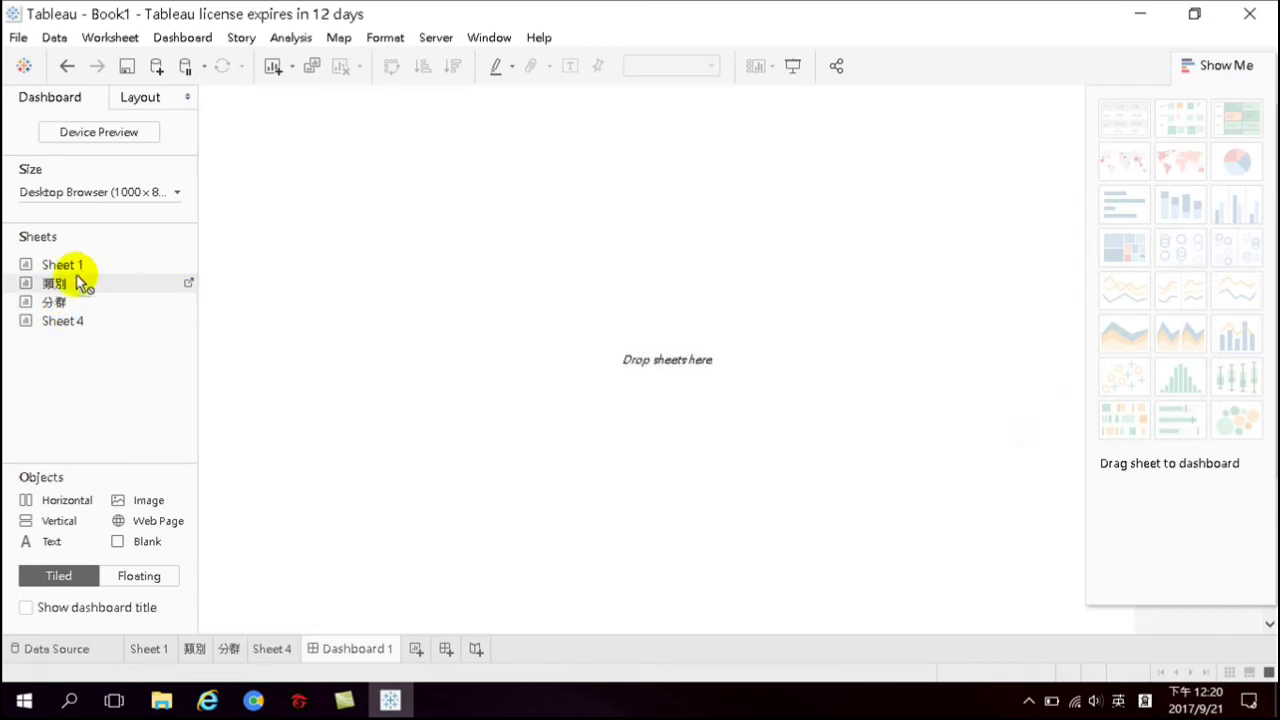
drag(60, 320, 270, 340)
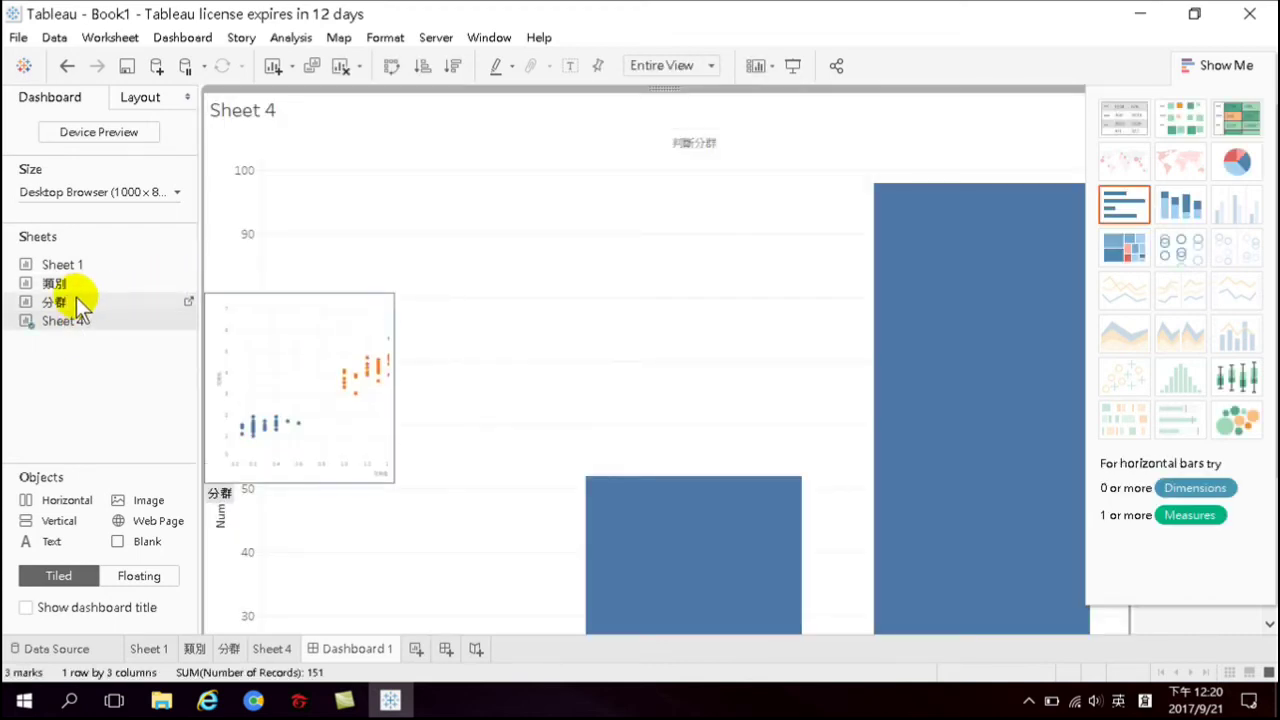
drag(60, 284, 1000, 288)
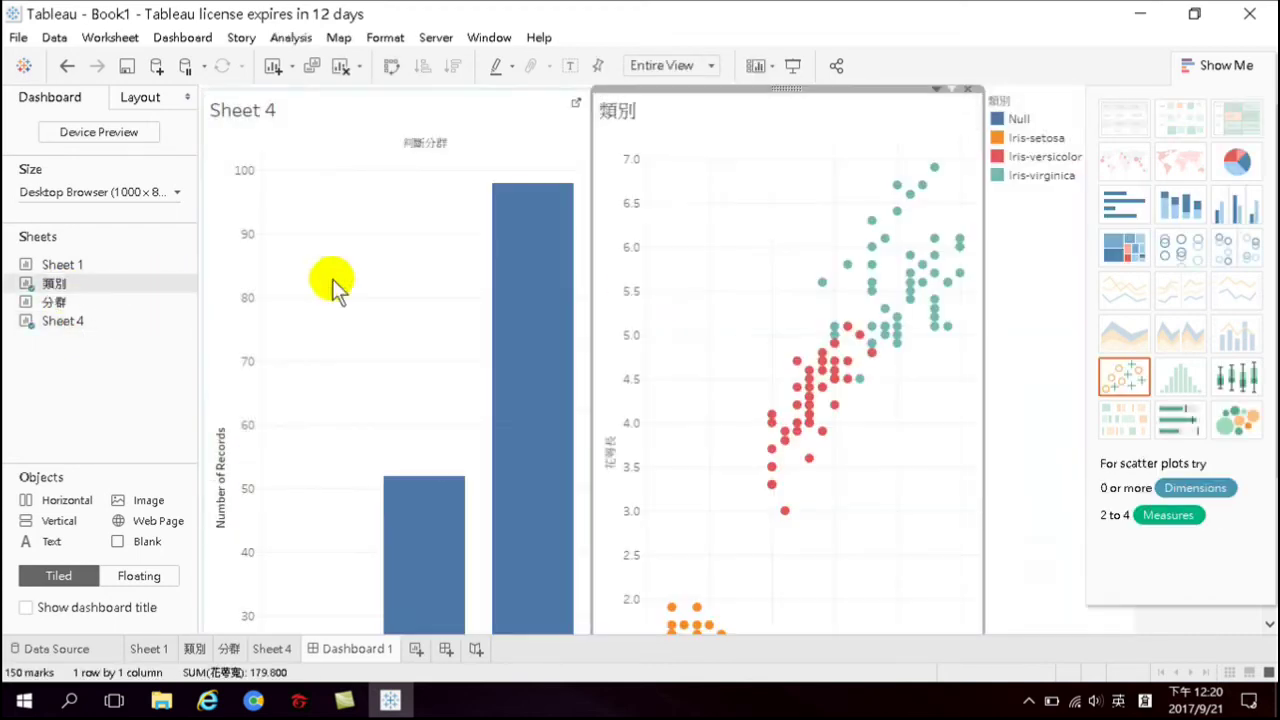
drag(75, 302, 834, 634)
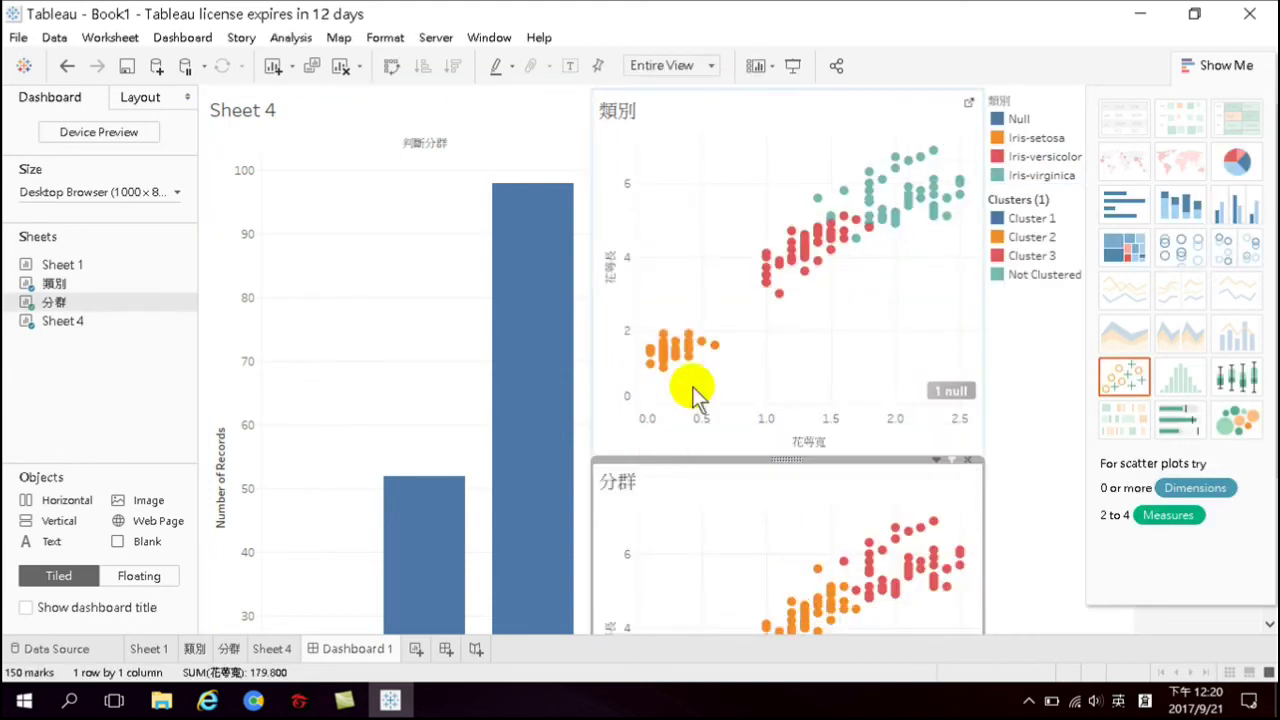
Fit the 分群 view to Entire View and turn on the dashboard's device preview
click(711, 65)
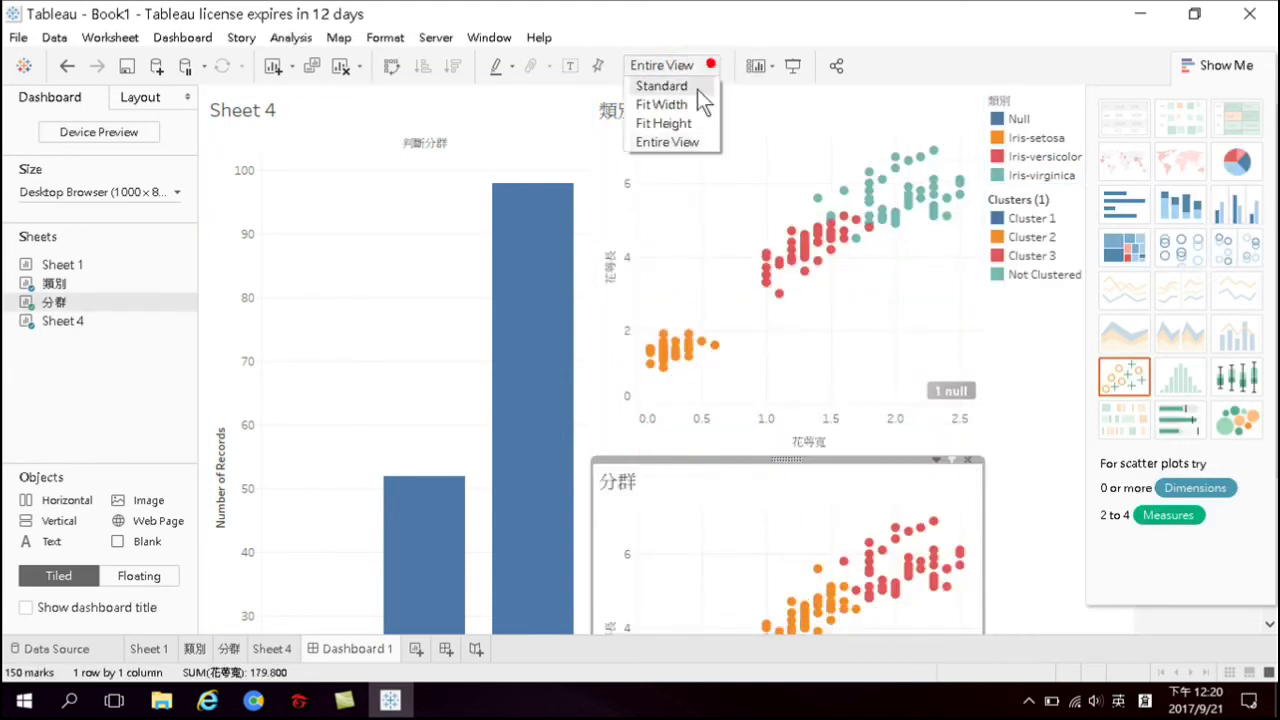
click(667, 142)
click(130, 131)
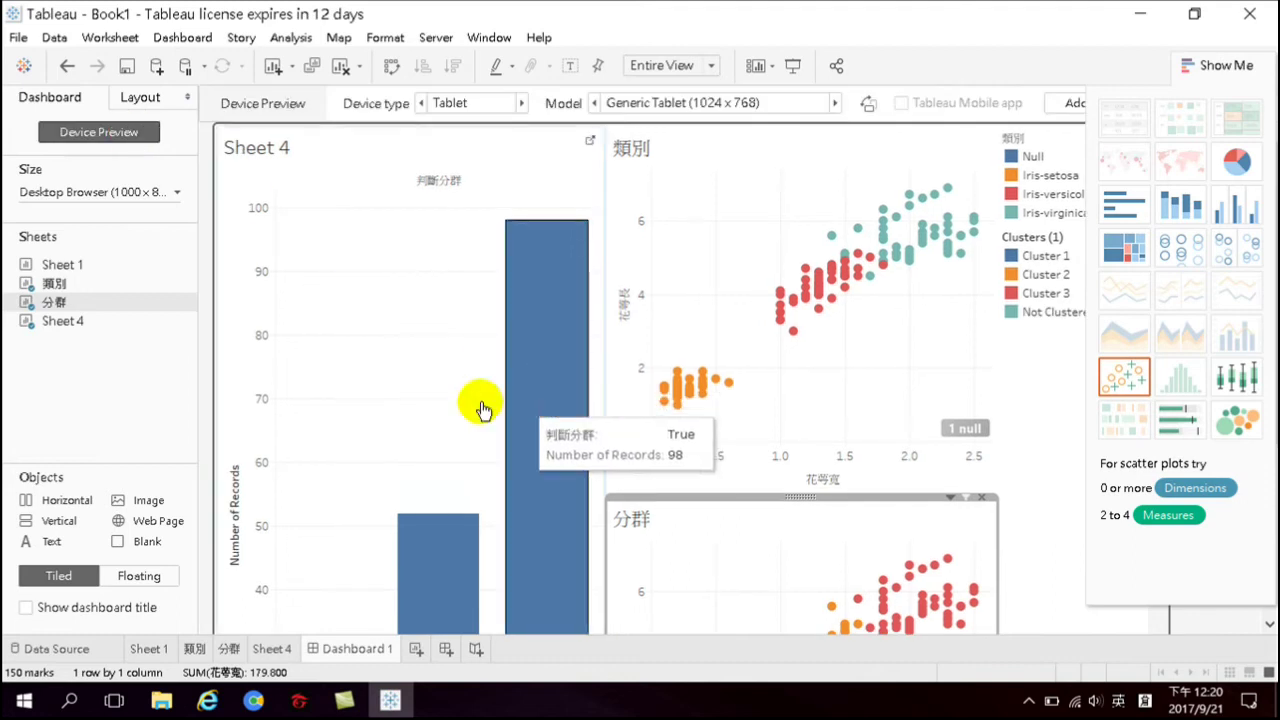
Set the dashboard size to Automatic and hide the chart type suggestions to inspect the full layout
click(116, 192)
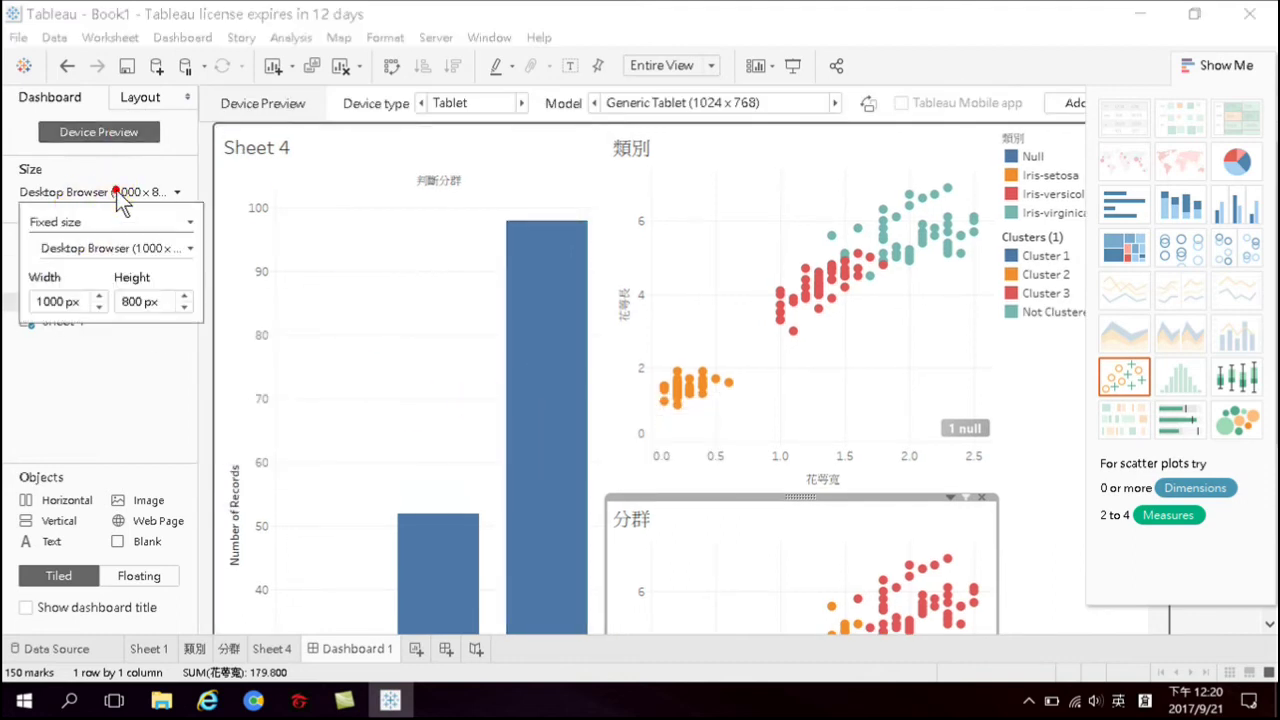
click(63, 221)
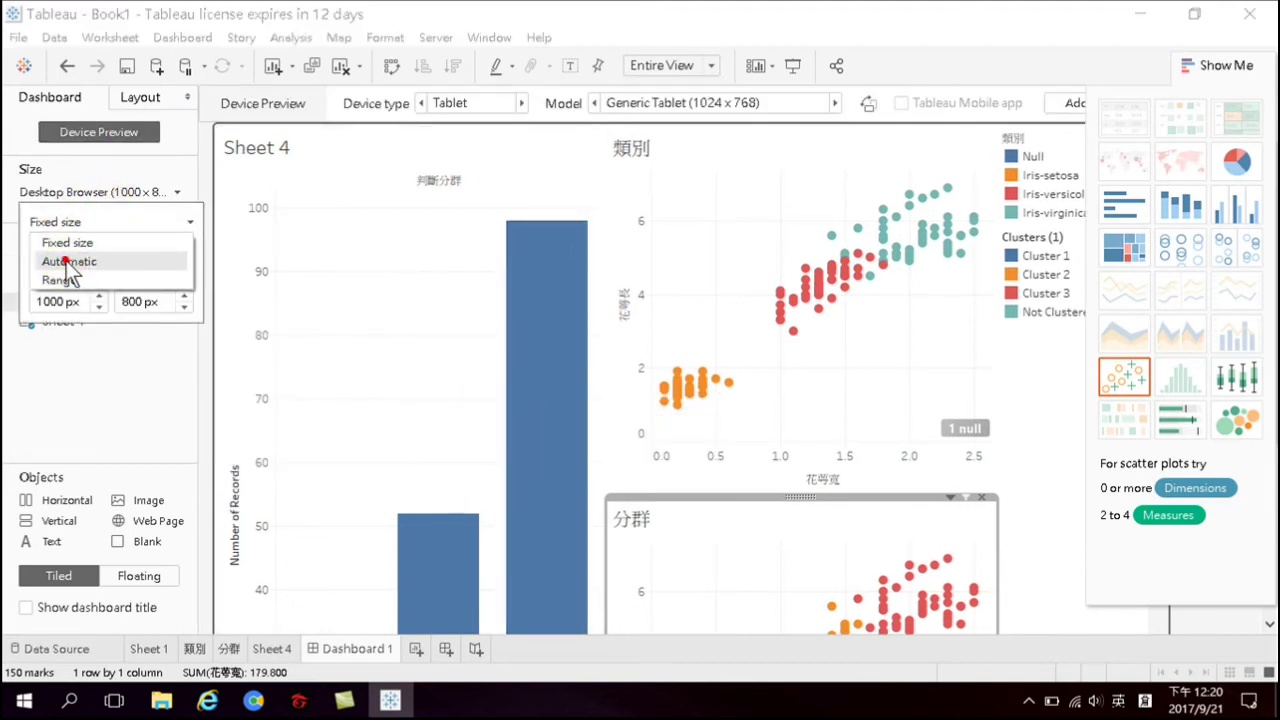
click(64, 260)
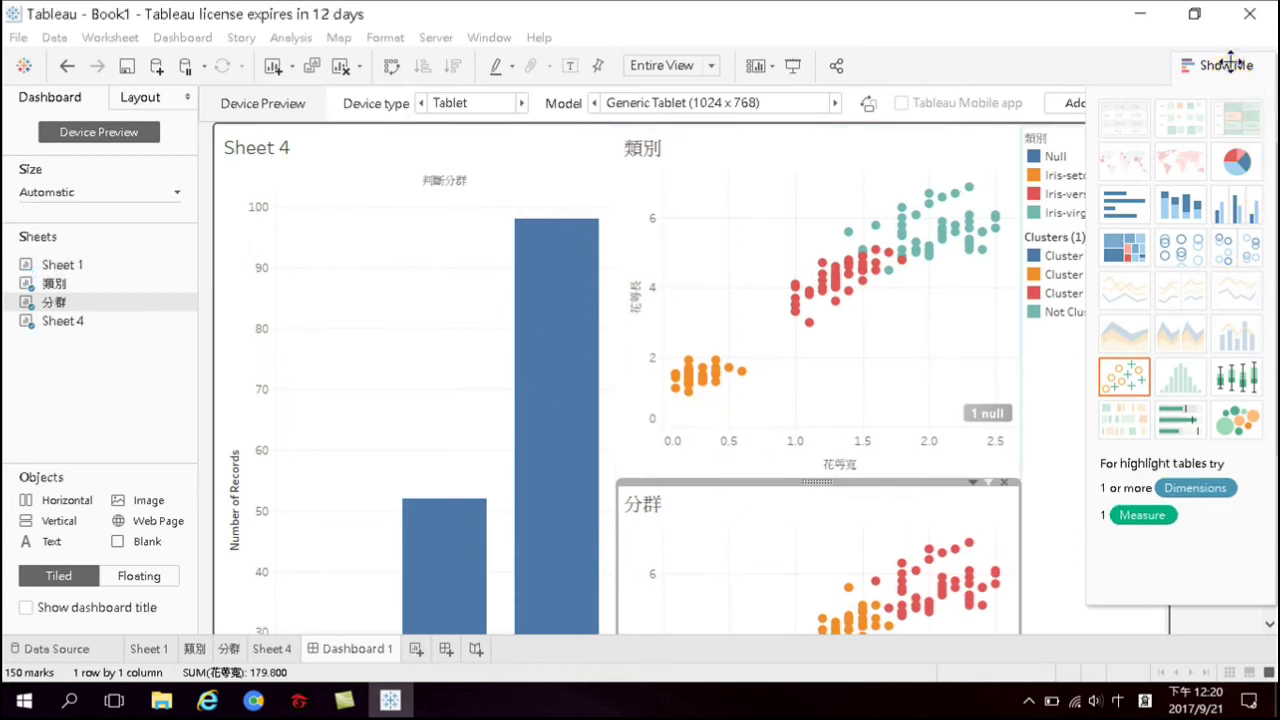
click(1200, 66)
drag(1266, 263, 1257, 352)
mouse_move(437, 477)
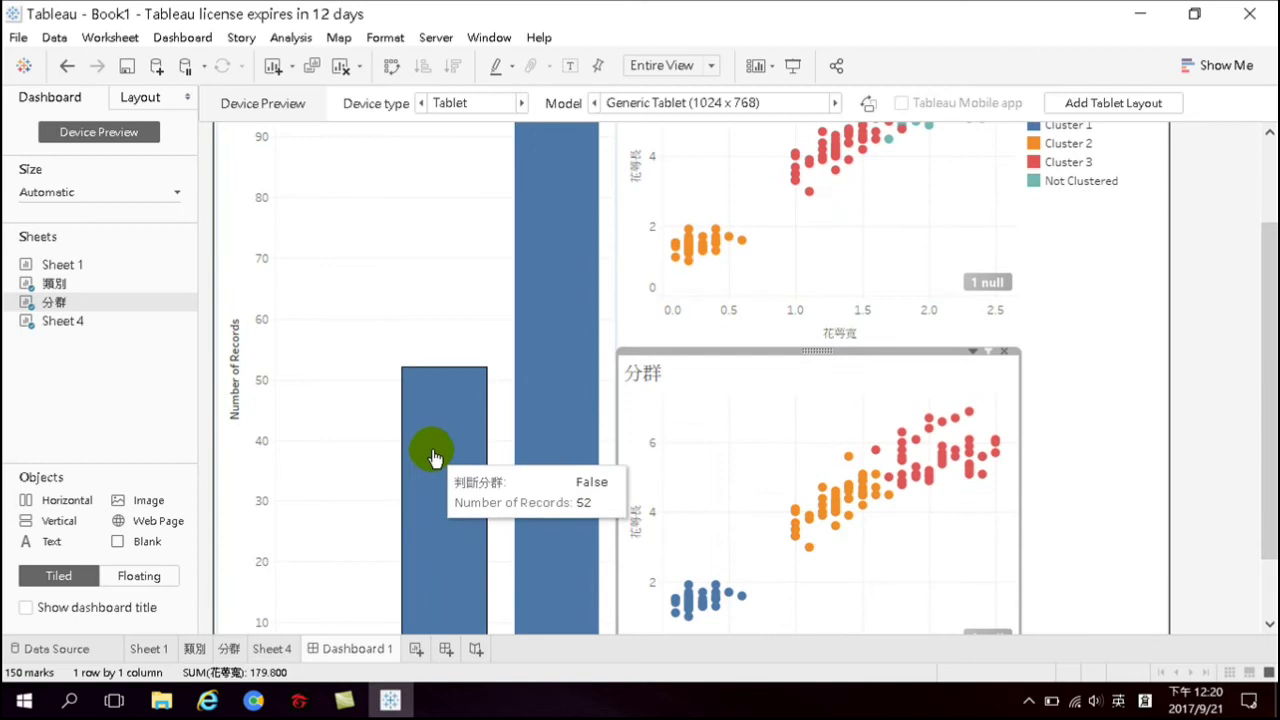
Filter the dashboard's scatter plots by the False bar of Sheet 4
scroll(480, 305, up, 2)
scroll(480, 270, up, 1)
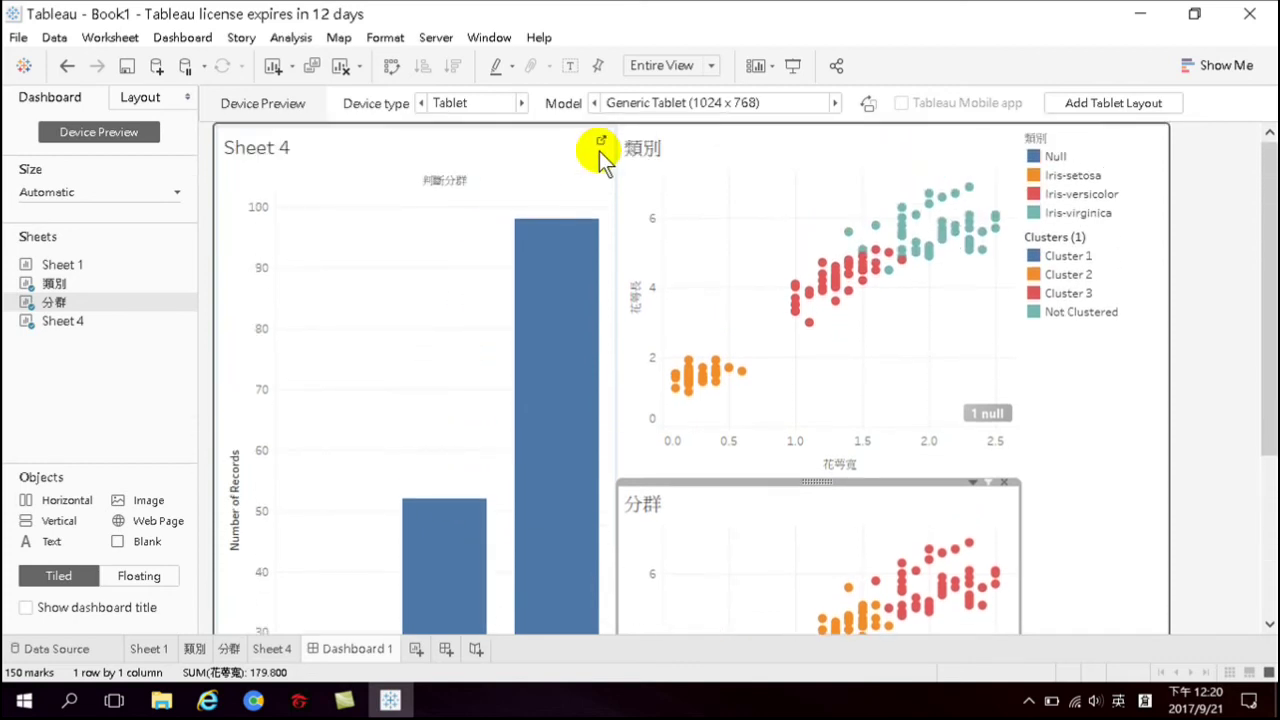
click(533, 149)
click(438, 525)
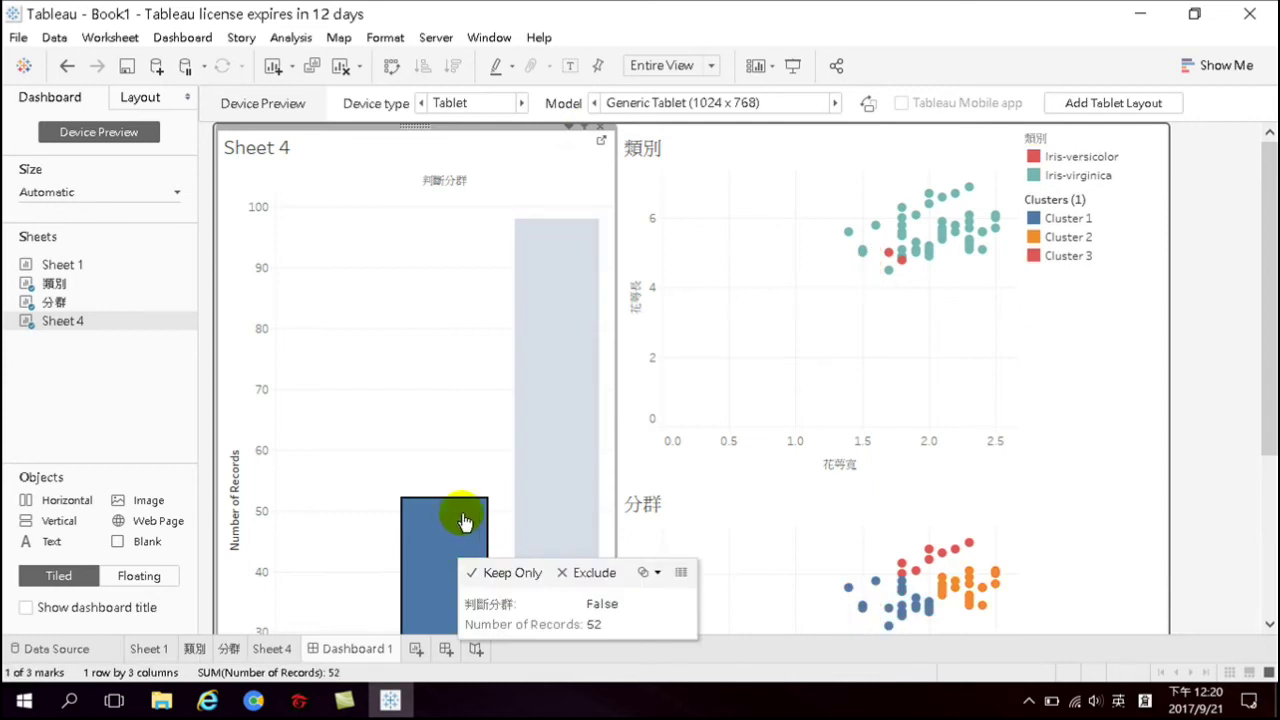
Compare the cluster and species of the False points between the 分群 and 類別 scatter plots
scroll(500, 443, down, 3)
scroll(810, 540, down, 3)
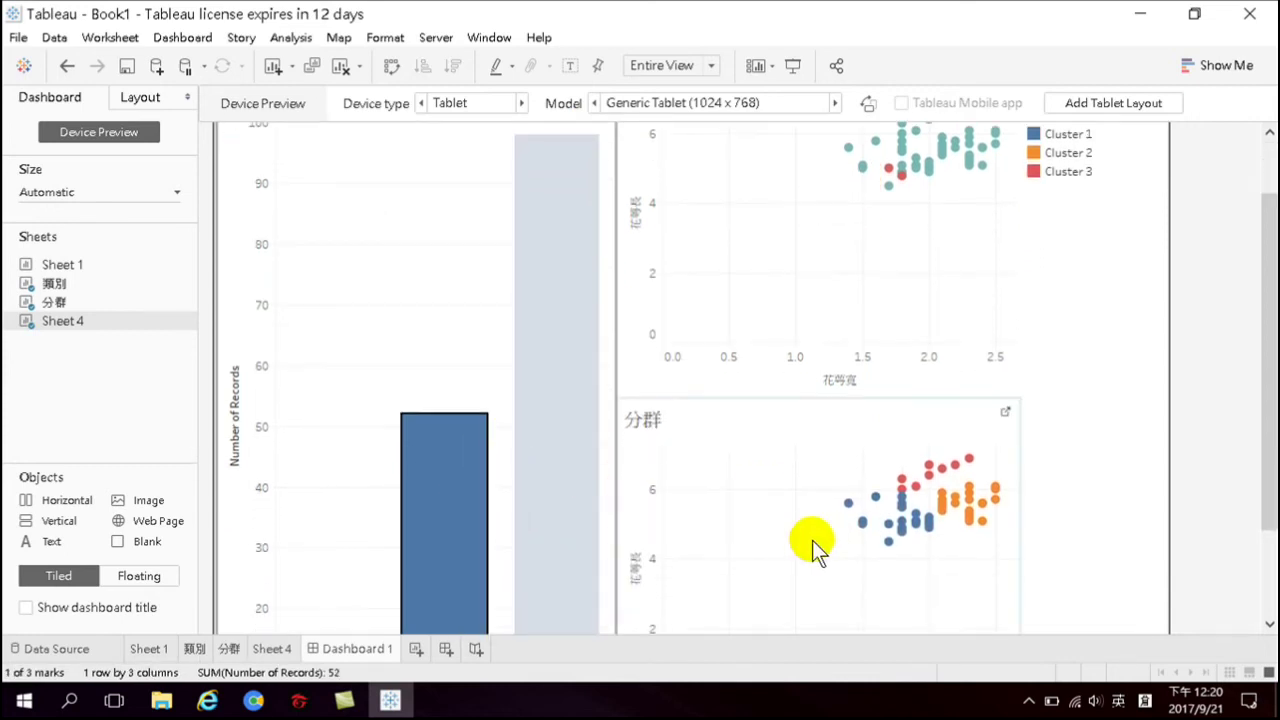
mouse_move(968, 374)
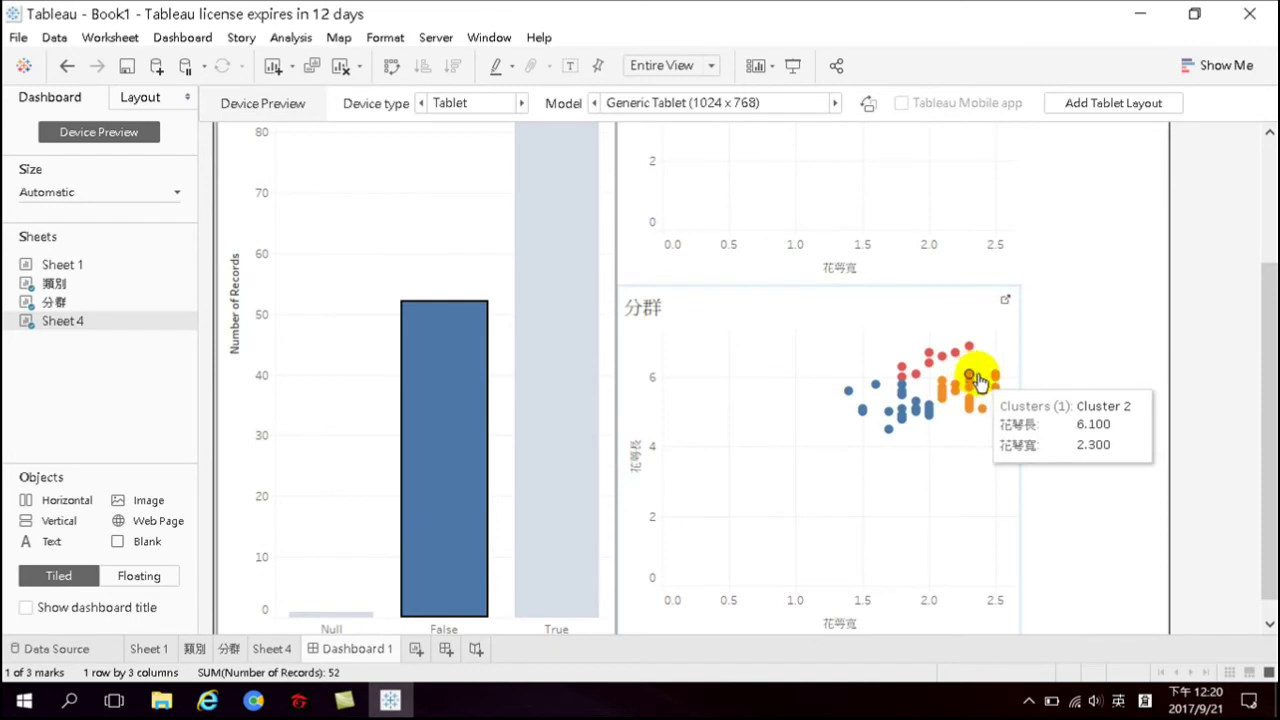
mouse_move(890, 432)
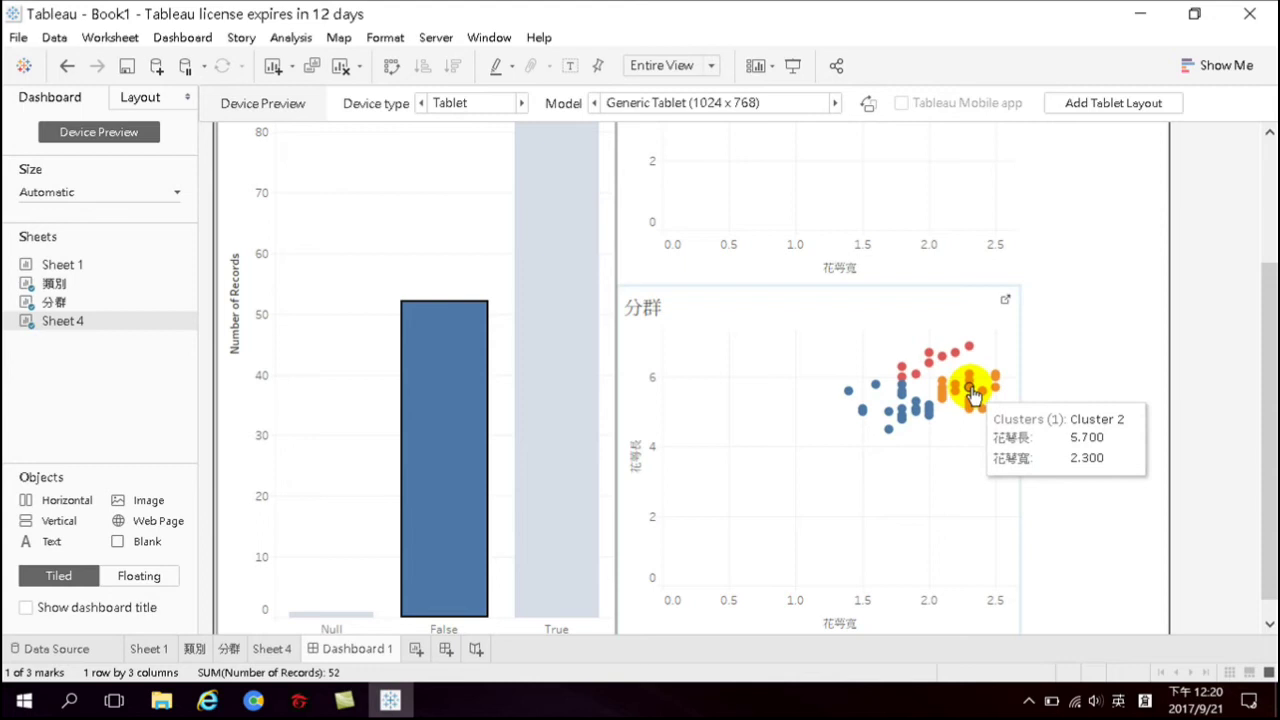
scroll(960, 410, up, 3)
mouse_move(973, 190)
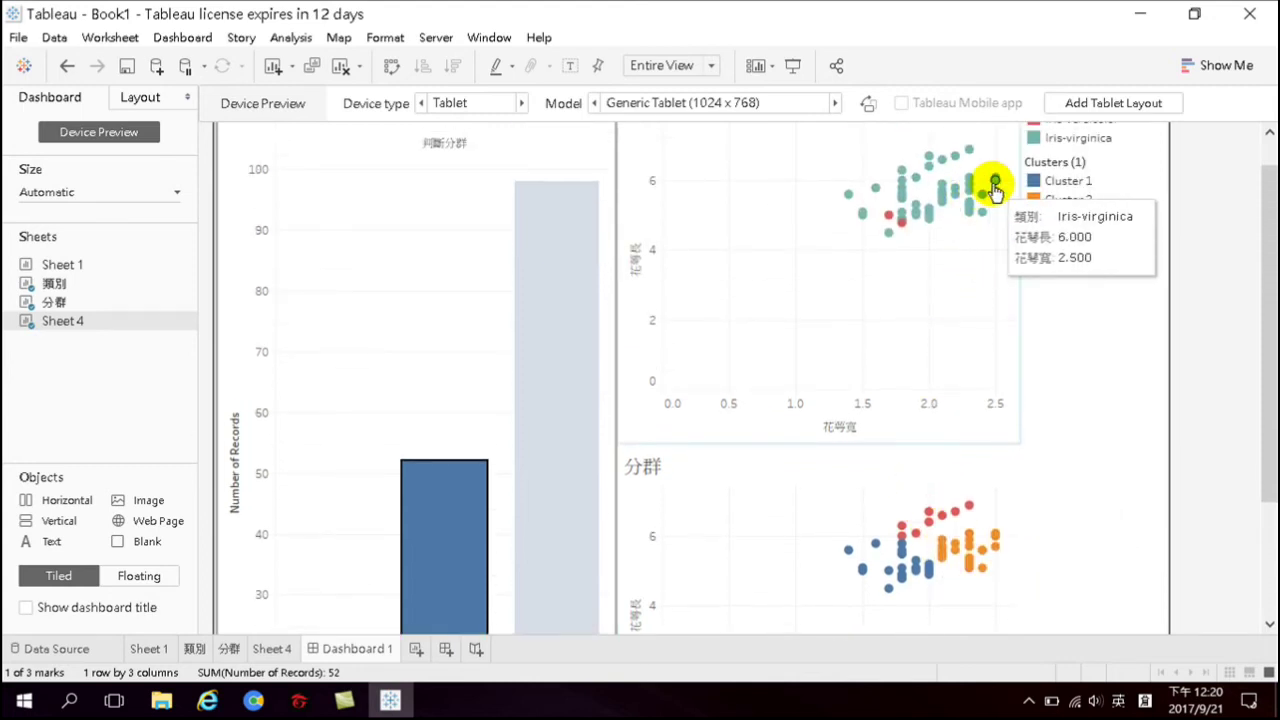
mouse_move(900, 226)
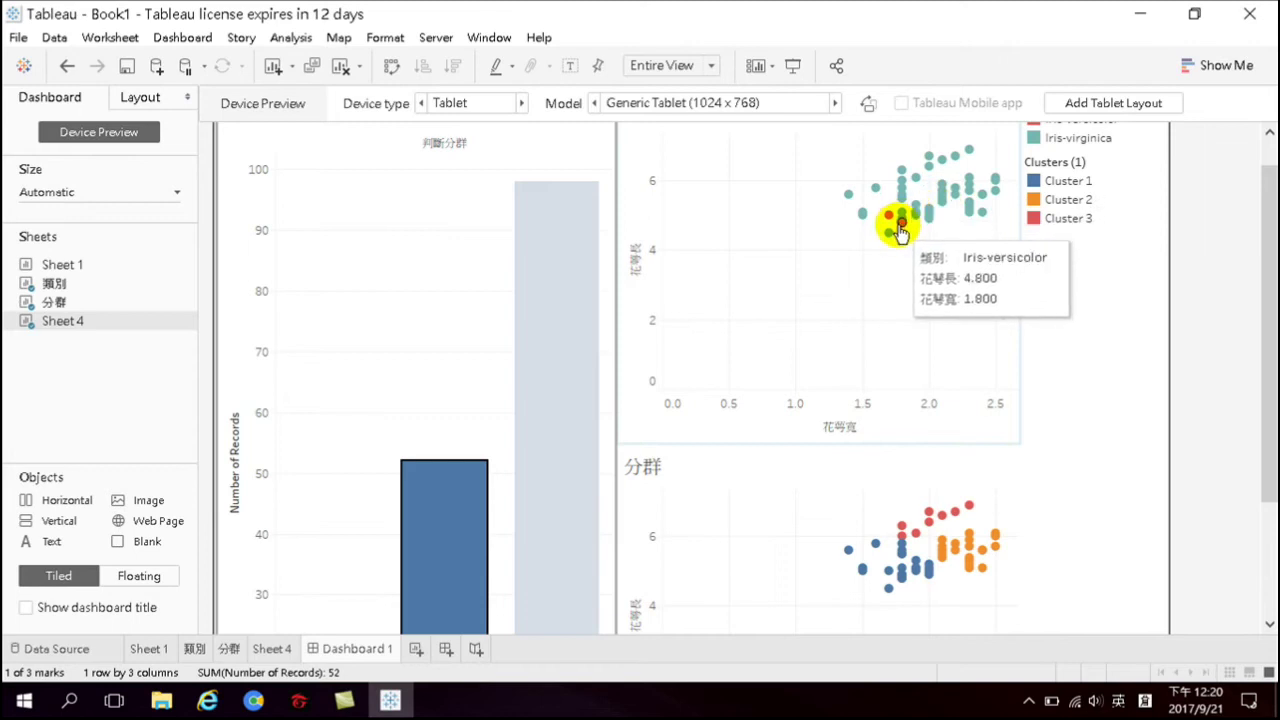
mouse_move(942, 224)
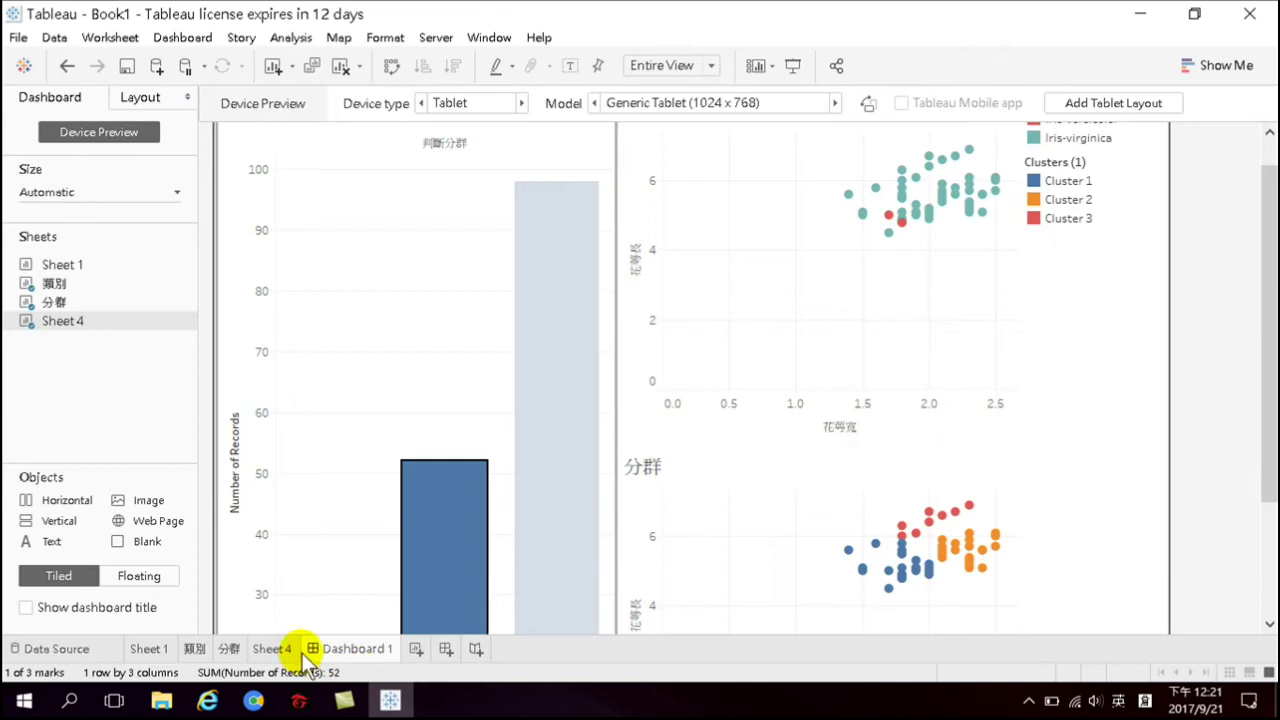
Remove the 判斷分群 action filter from the 類別 worksheet
click(228, 649)
click(194, 649)
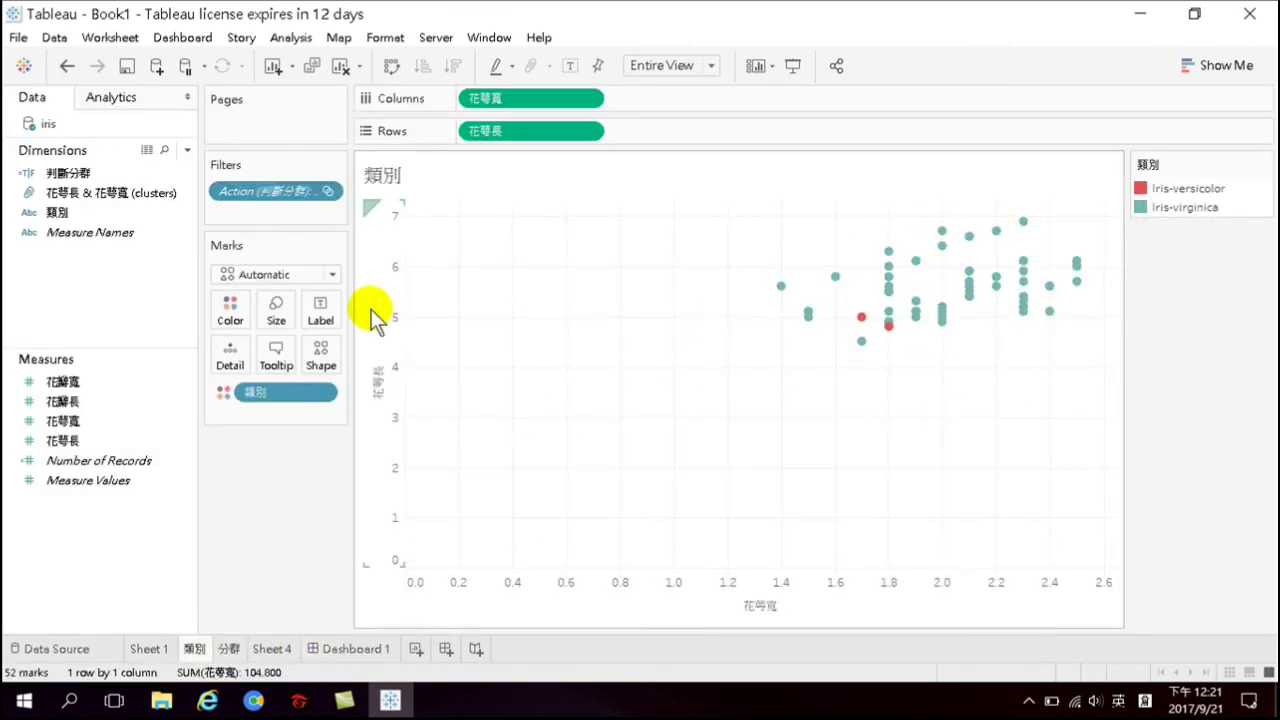
drag(272, 200, 278, 518)
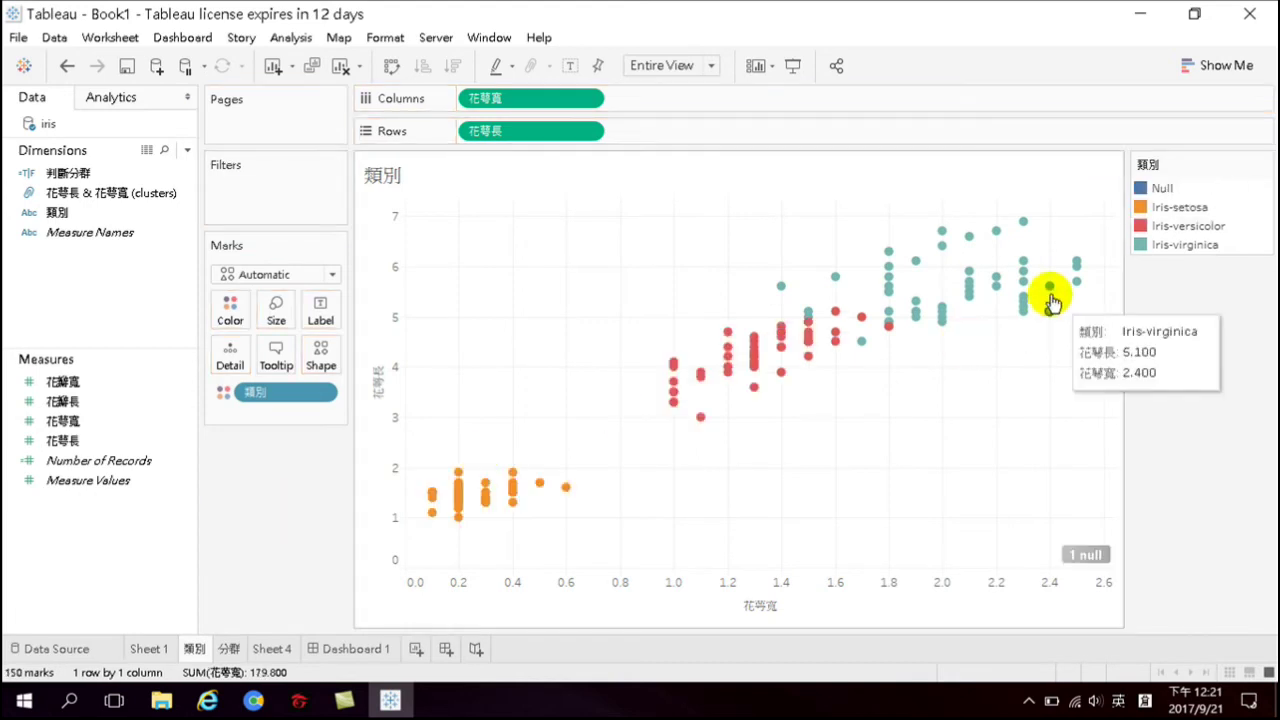
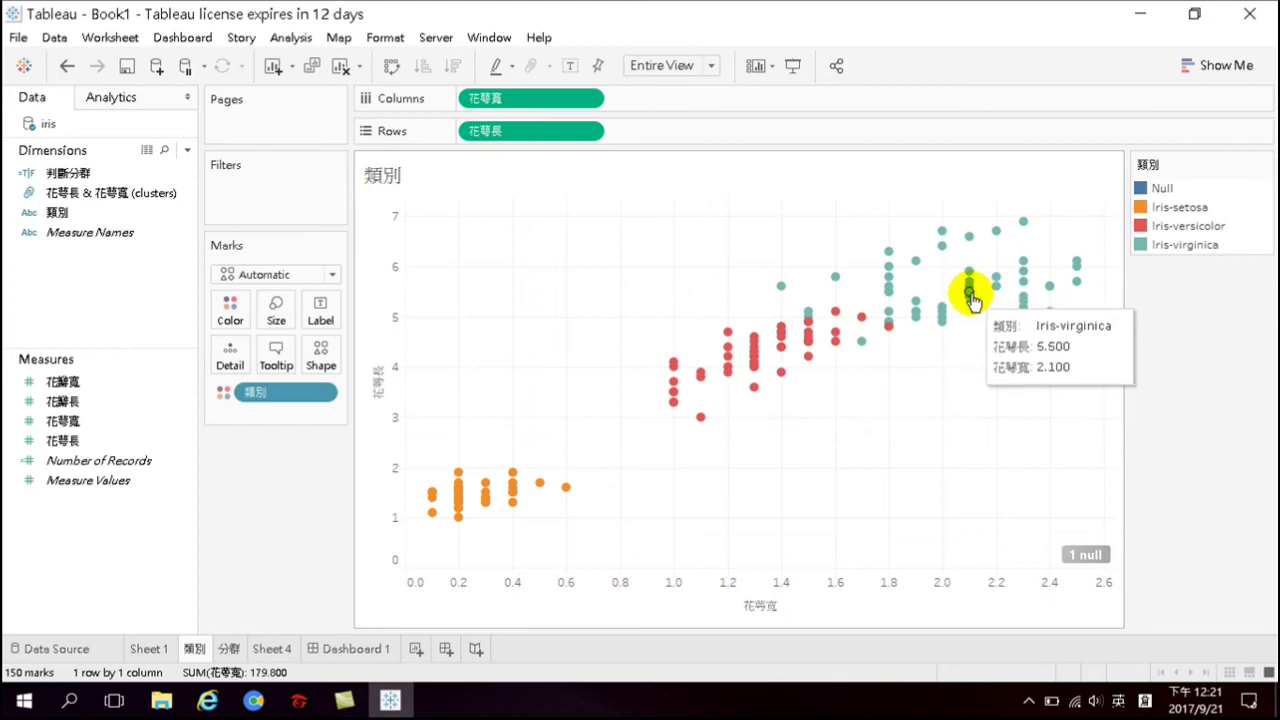
Correct the misspelled group Iris-verginica to Iris-virginica in the saved 花萼長 & 花萼寬 (clusters) field
click(85, 214)
right_click(77, 194)
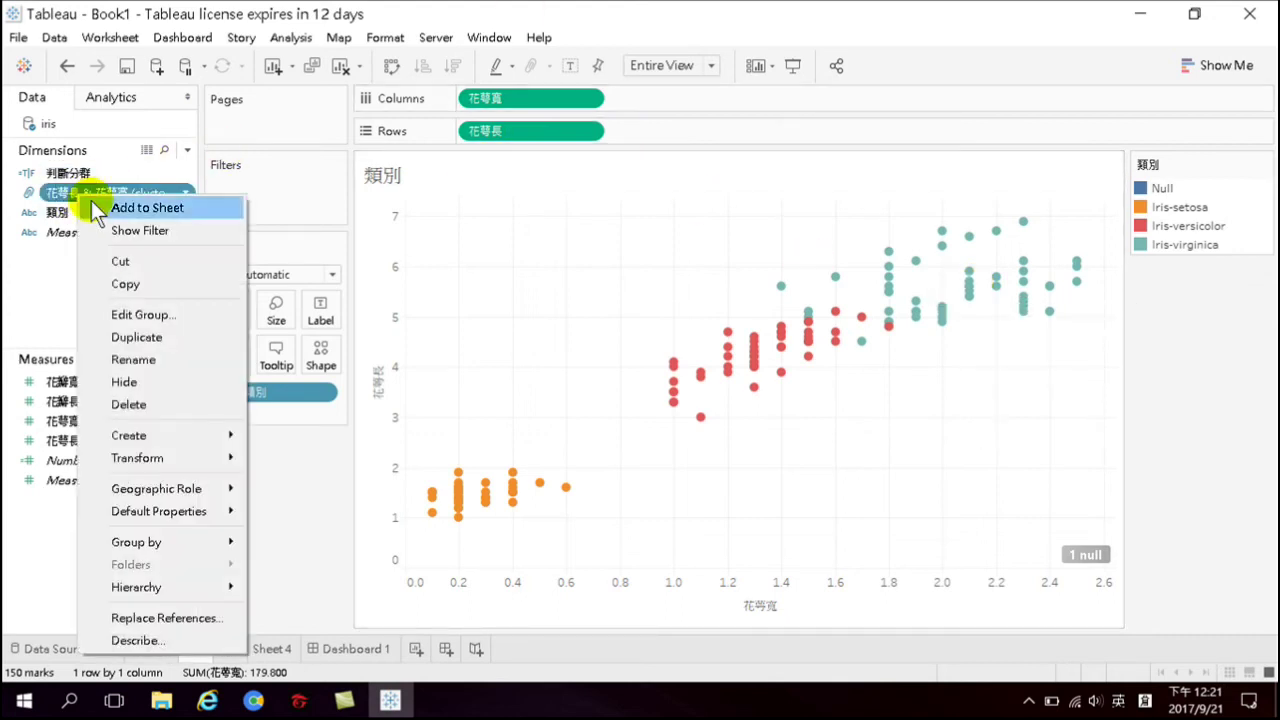
click(148, 316)
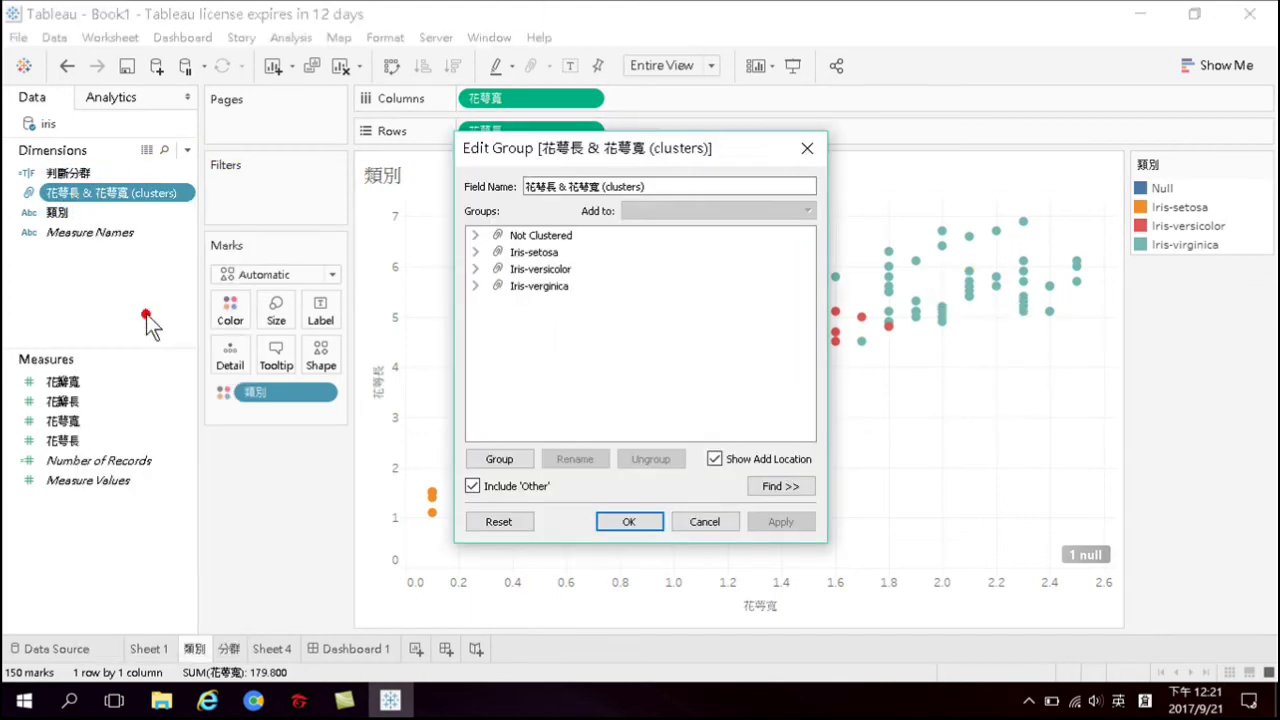
right_click(545, 289)
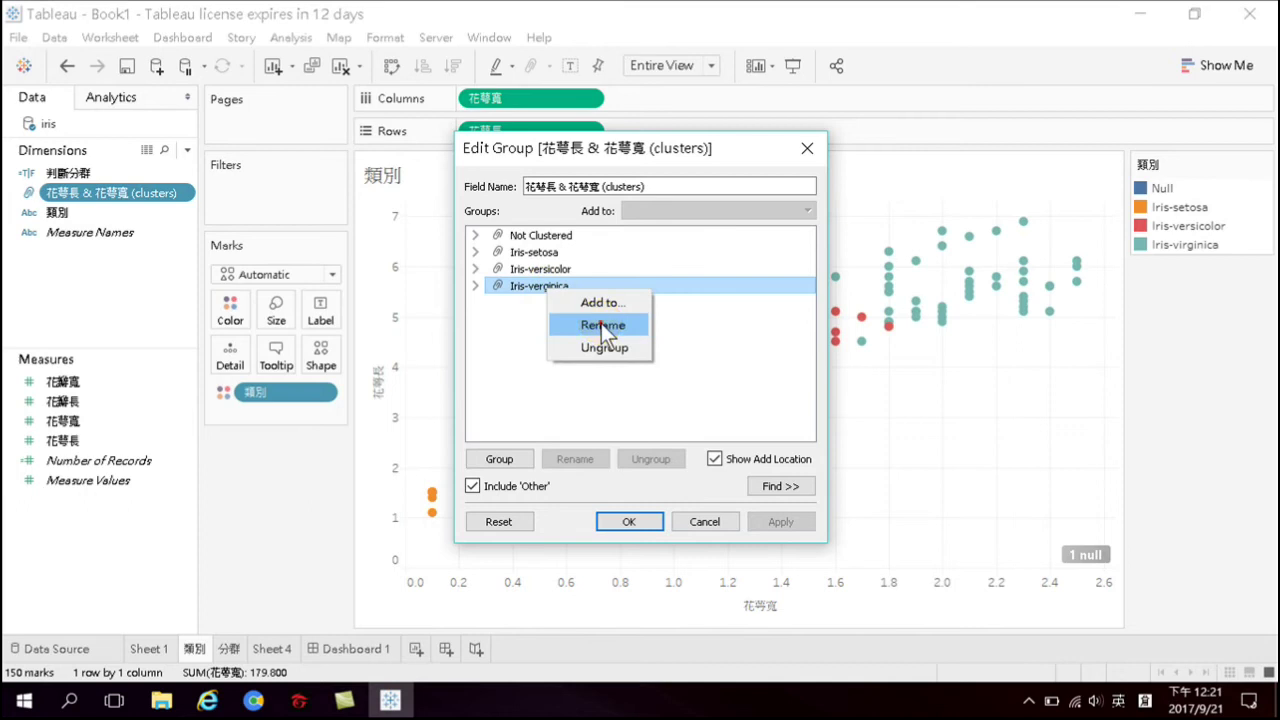
click(603, 325)
click(534, 287)
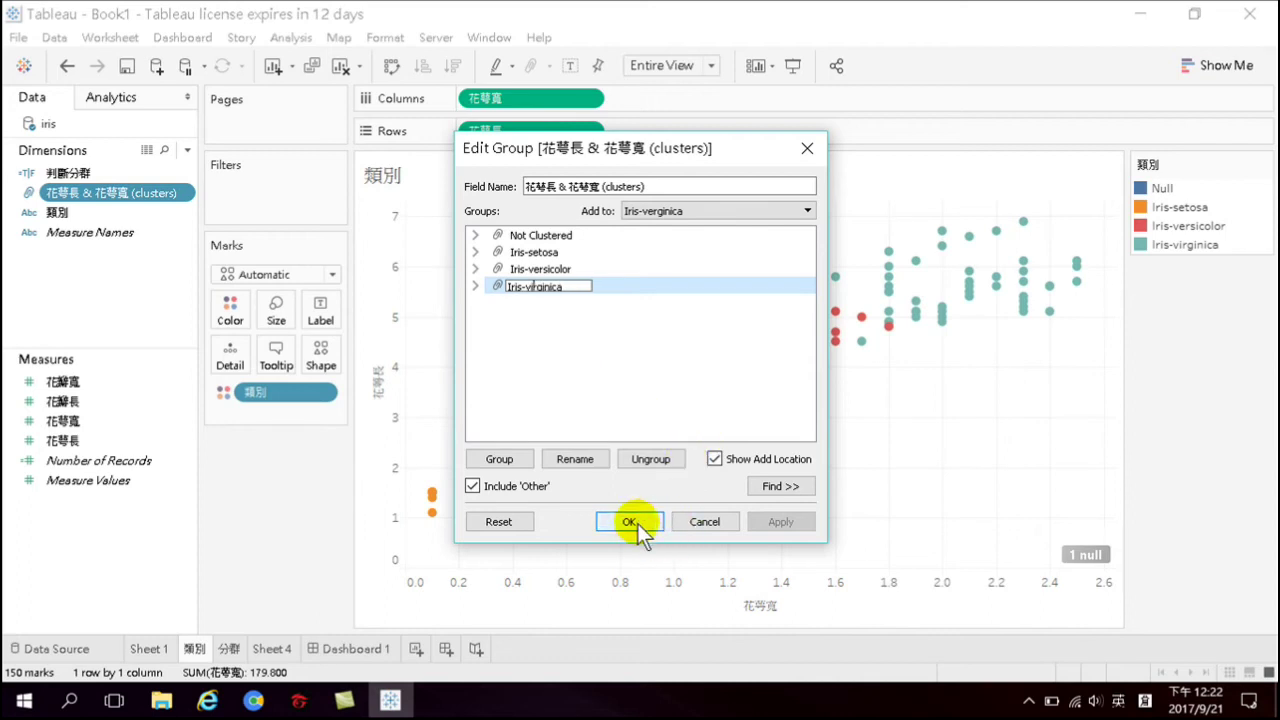
click(571, 356)
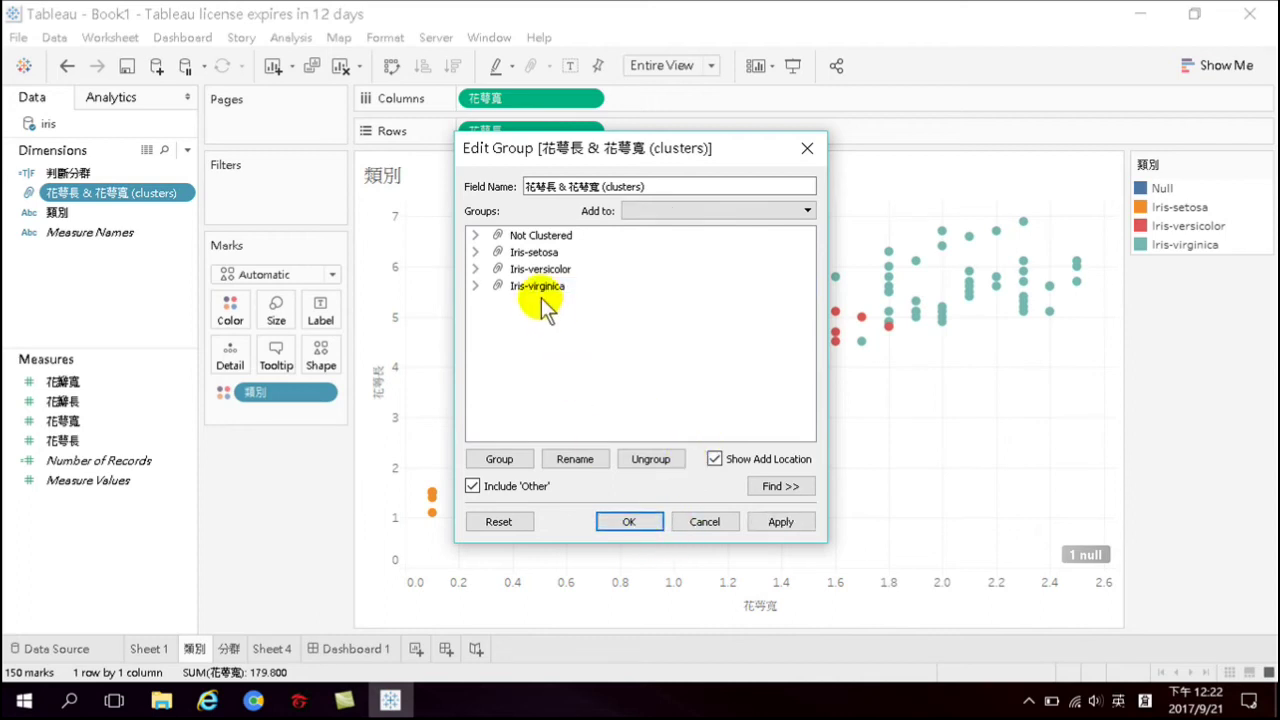
click(628, 522)
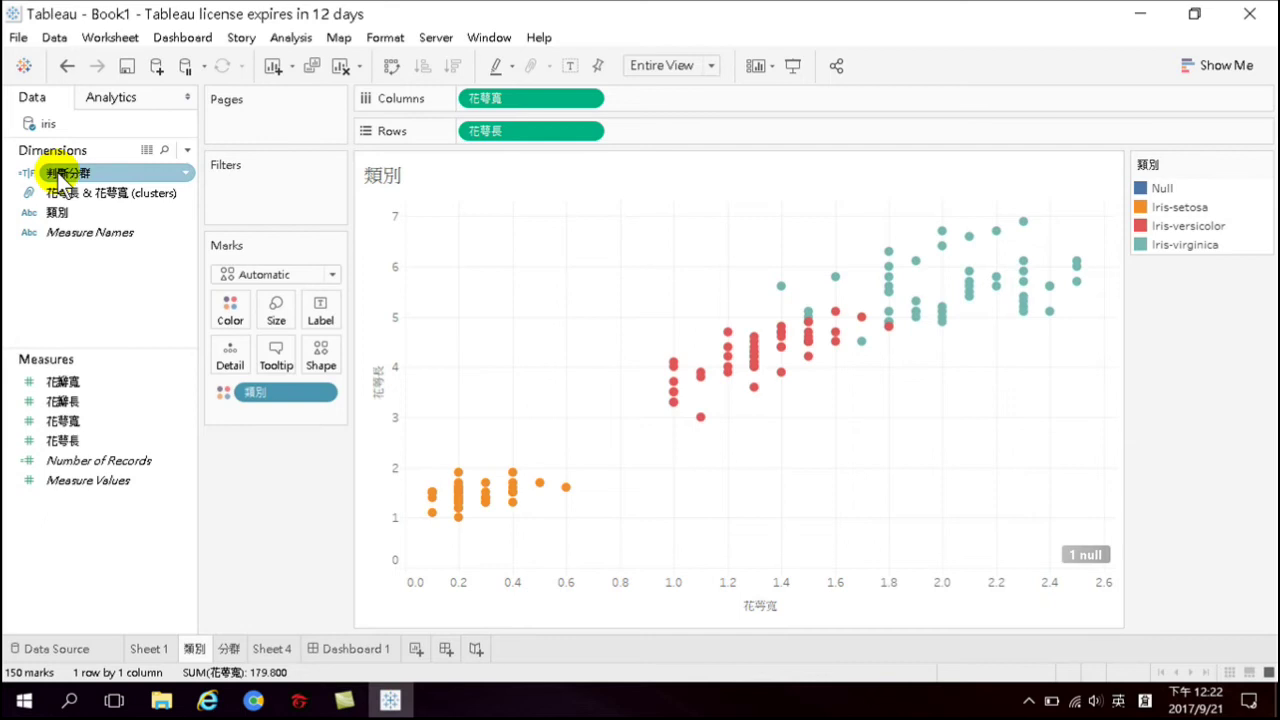
Delete Dashboard 1 and the old Sheet 4 bar chart worksheet
right_click(275, 647)
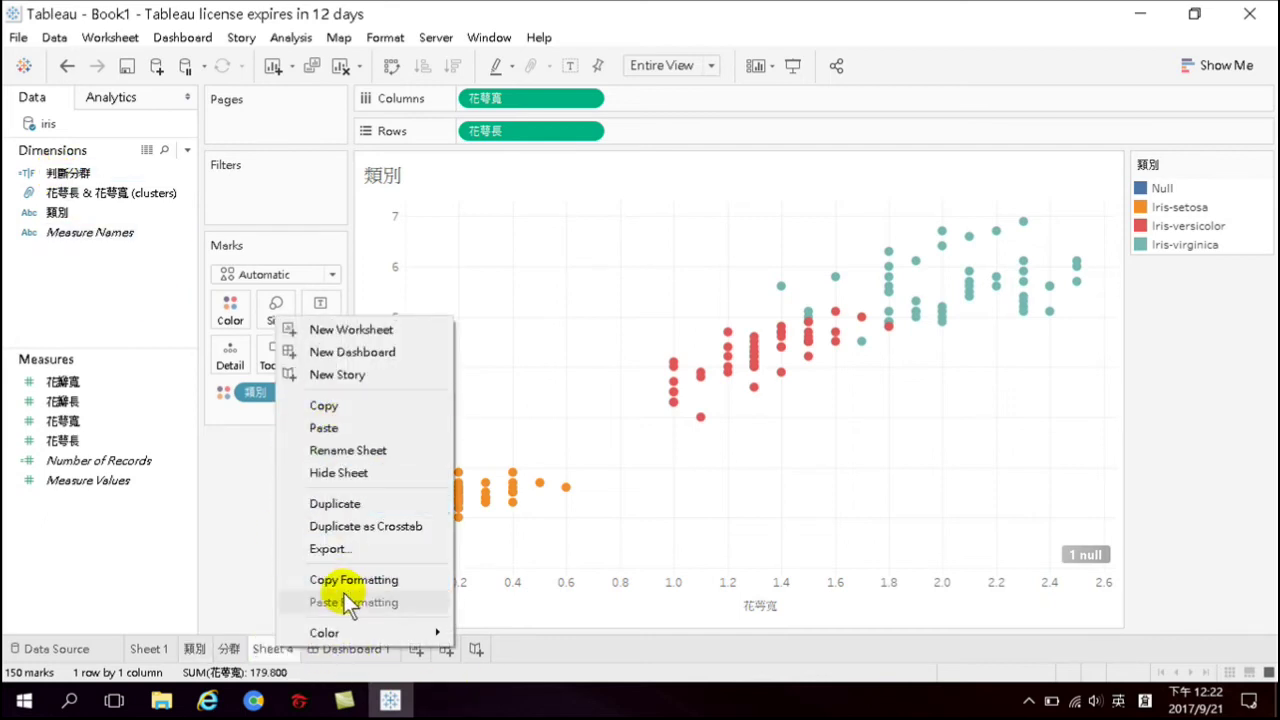
click(332, 654)
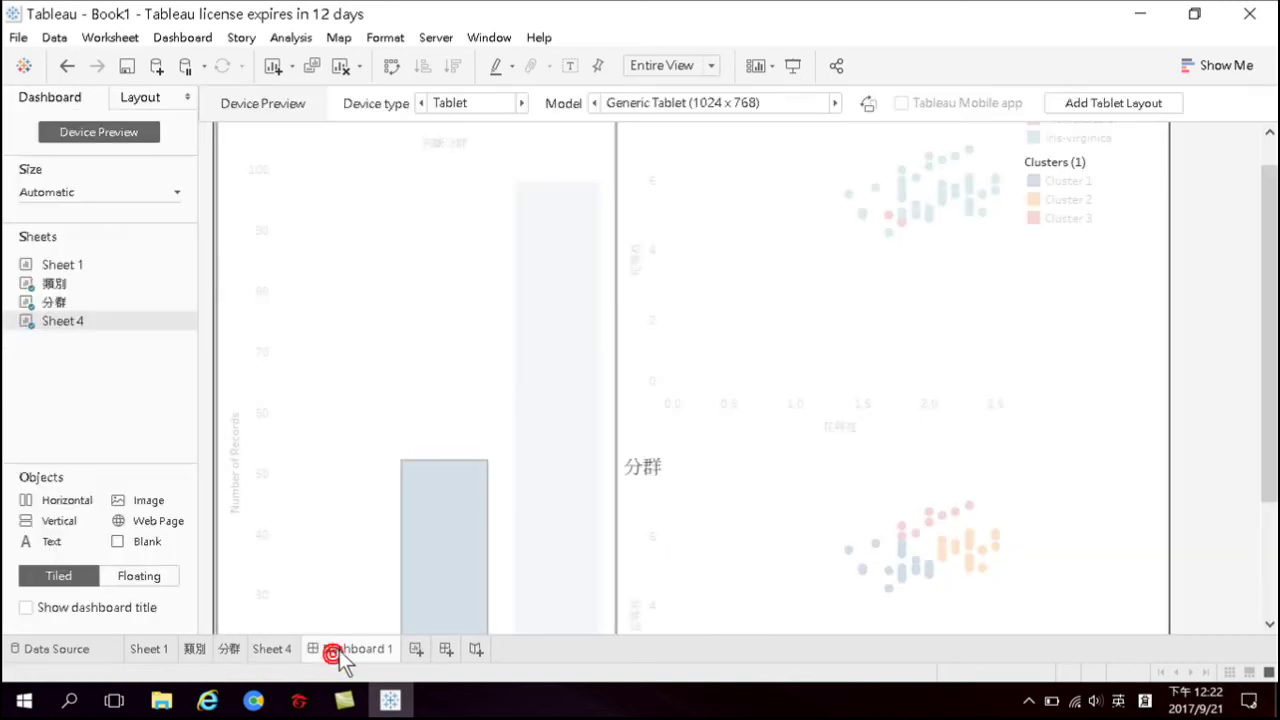
right_click(339, 650)
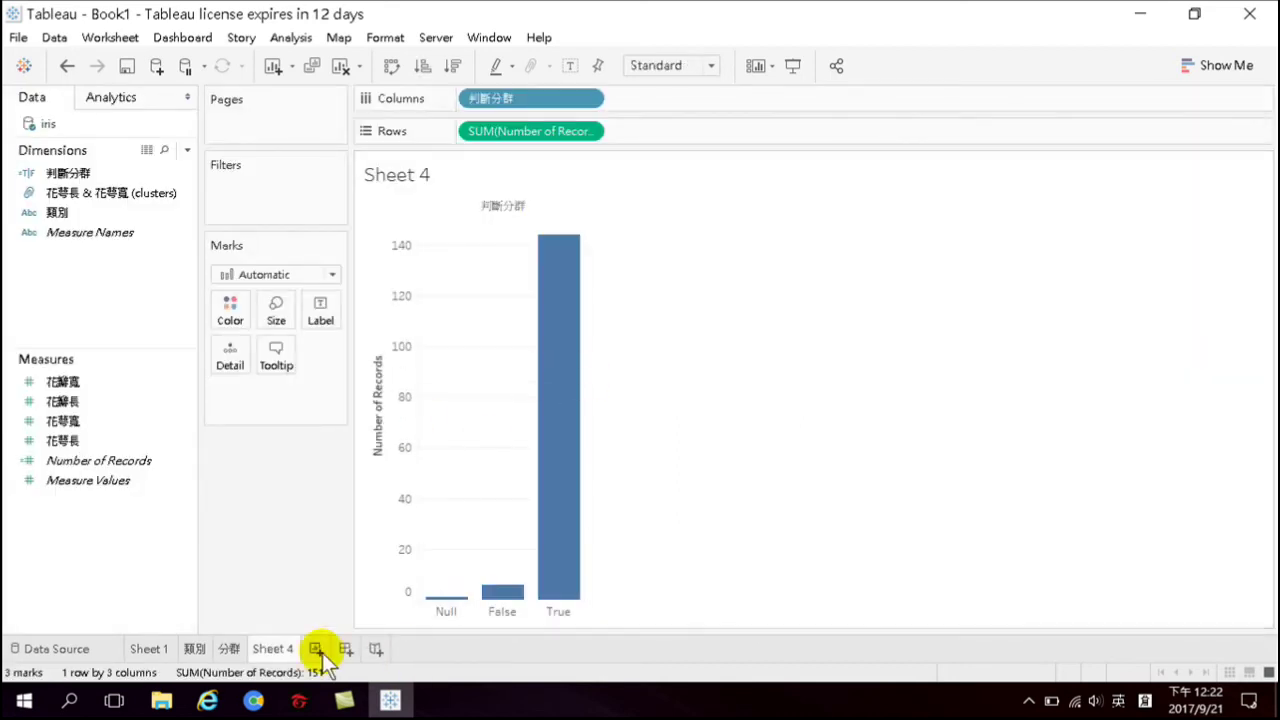
right_click(273, 648)
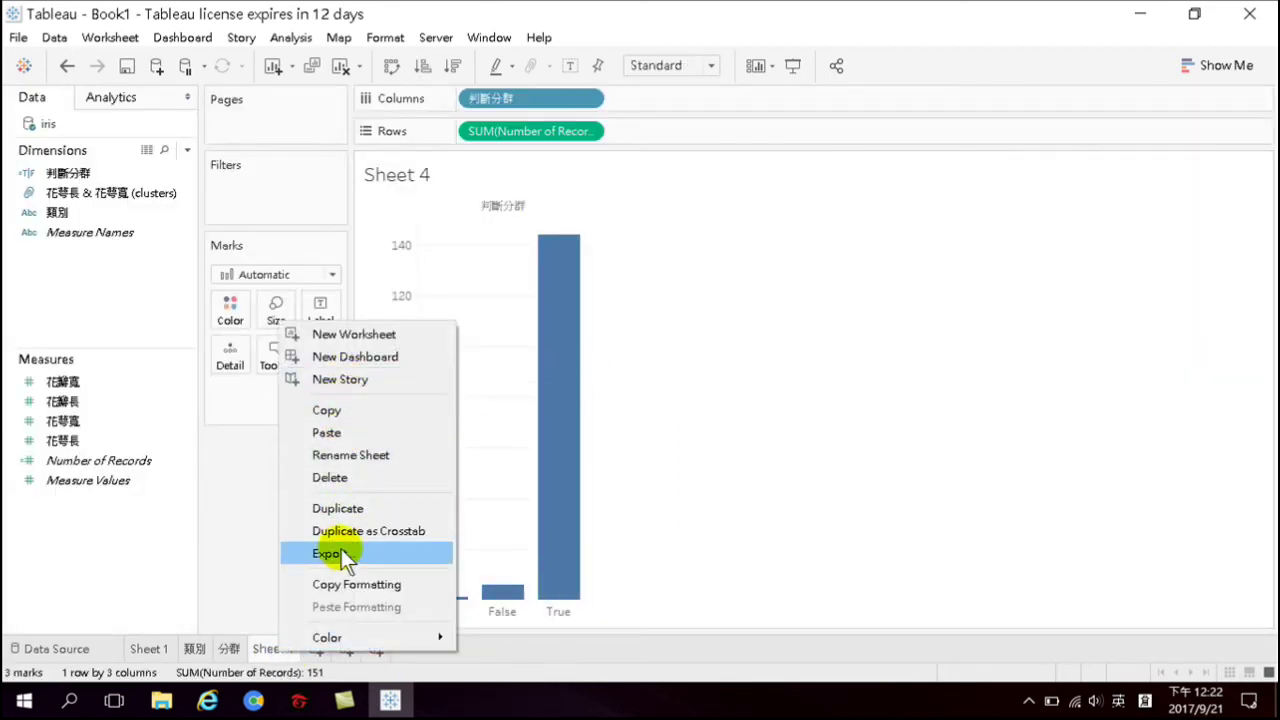
click(342, 475)
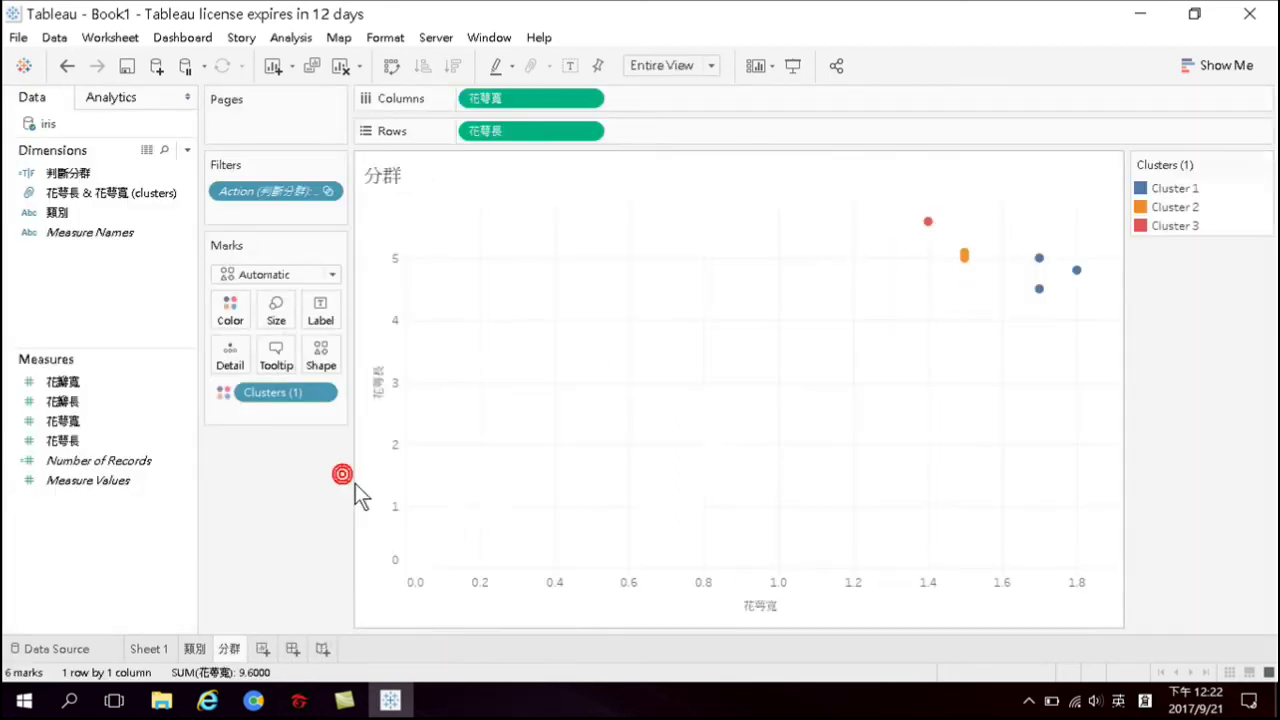
Create a new worksheet with 判斷分群 as rows and Number of Records as the values
click(262, 648)
click(276, 648)
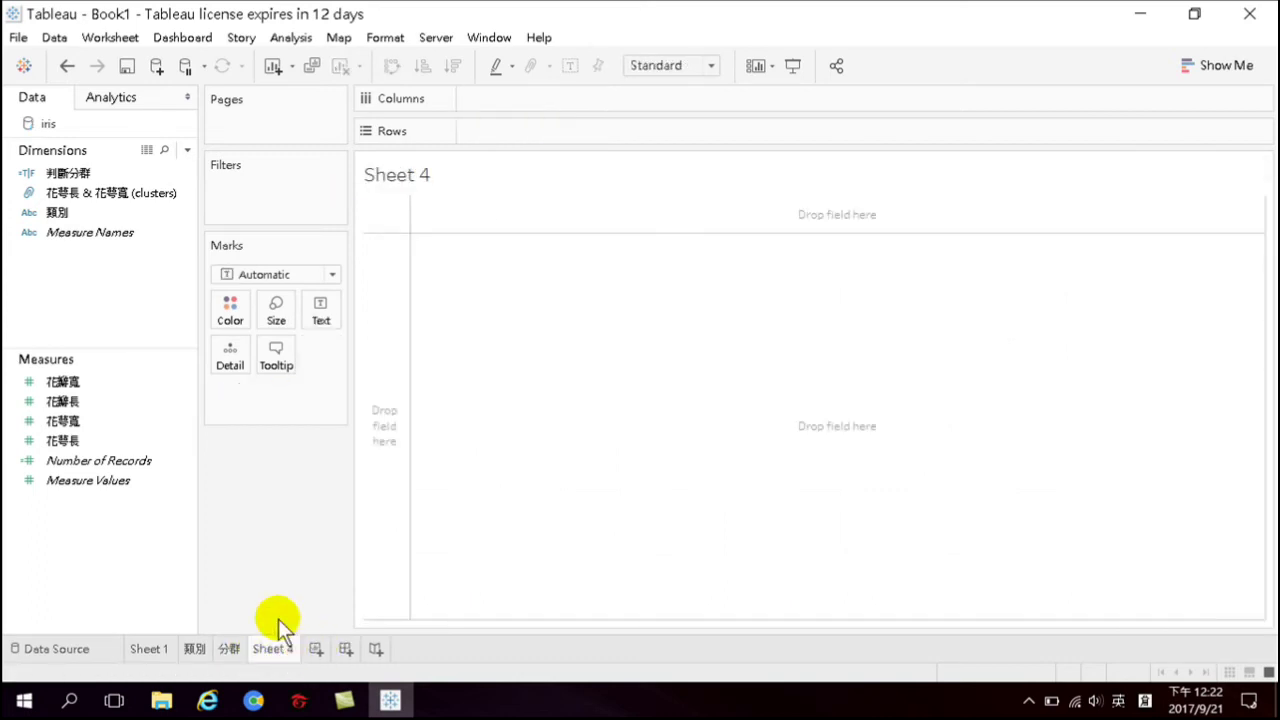
click(69, 176)
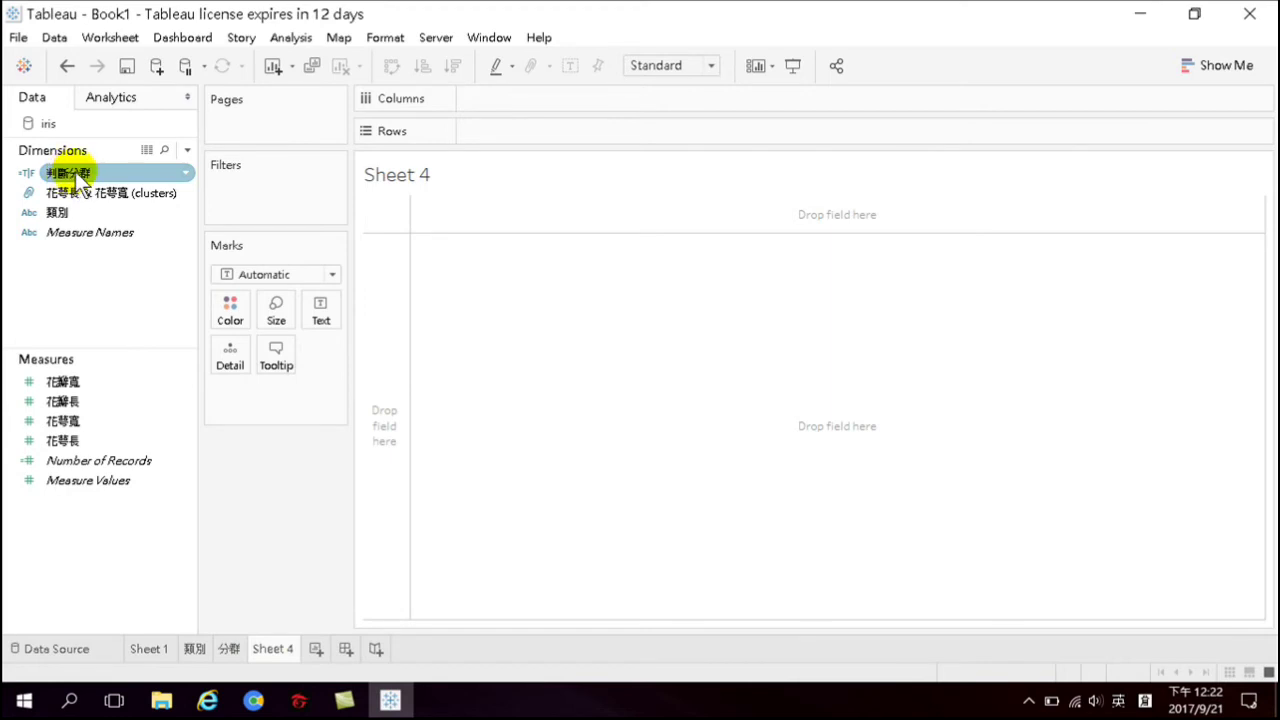
mouse_move(86, 176)
mouse_down()
mouse_move(128, 200)
mouse_move(70, 170)
mouse_up()
double_click(70, 170)
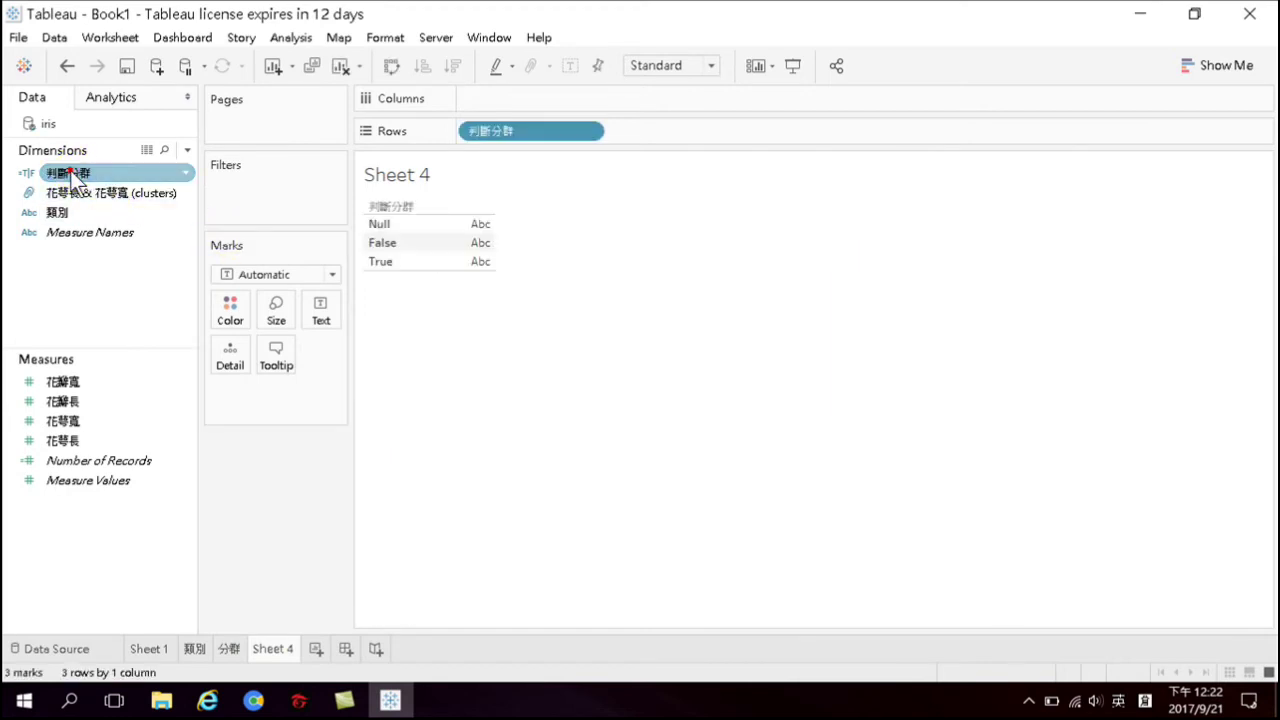
click(108, 463)
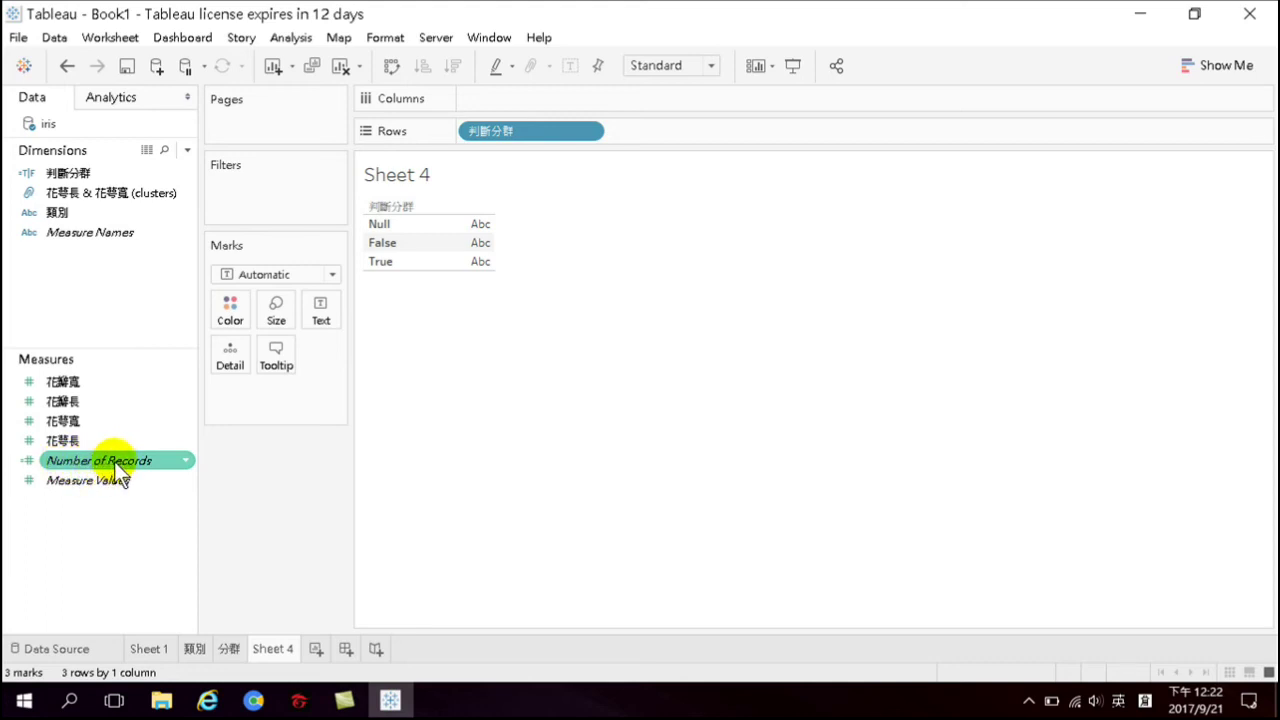
double_click(113, 461)
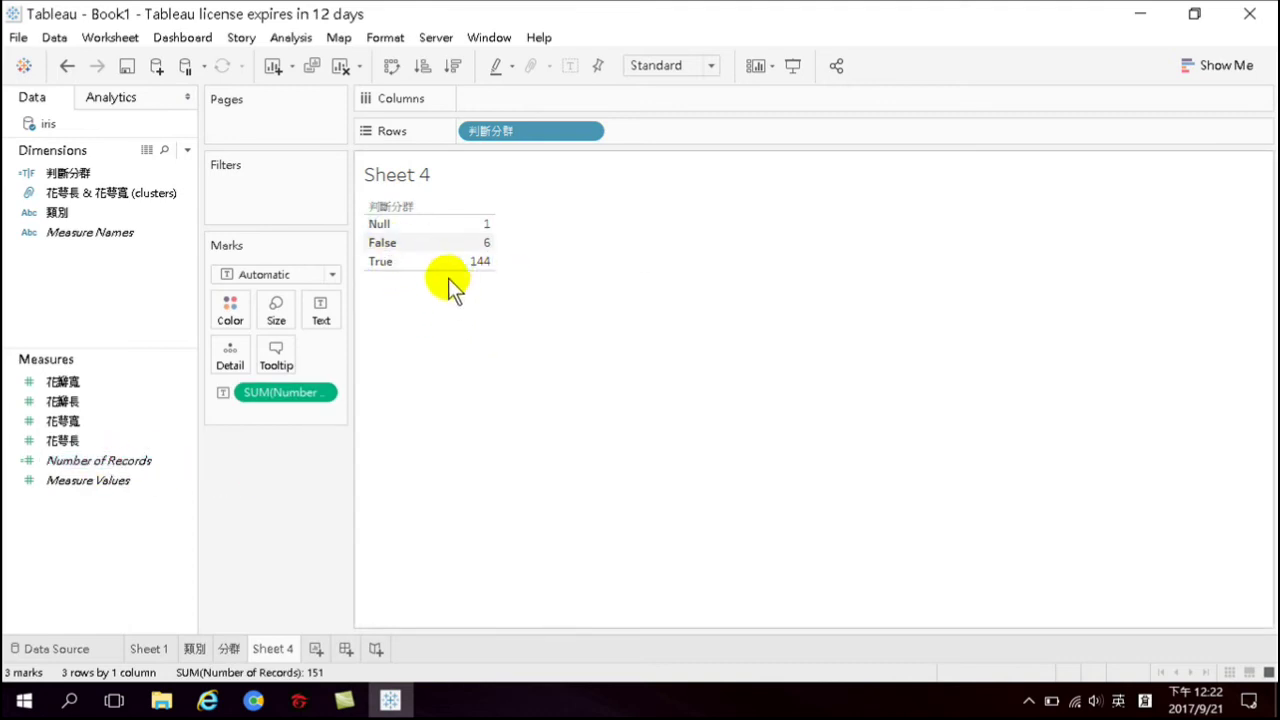
Display the 判斷分群 table as a vertical bar chart and check the record counts of the True and False bars
mouse_move(490, 272)
click(1232, 66)
click(1119, 208)
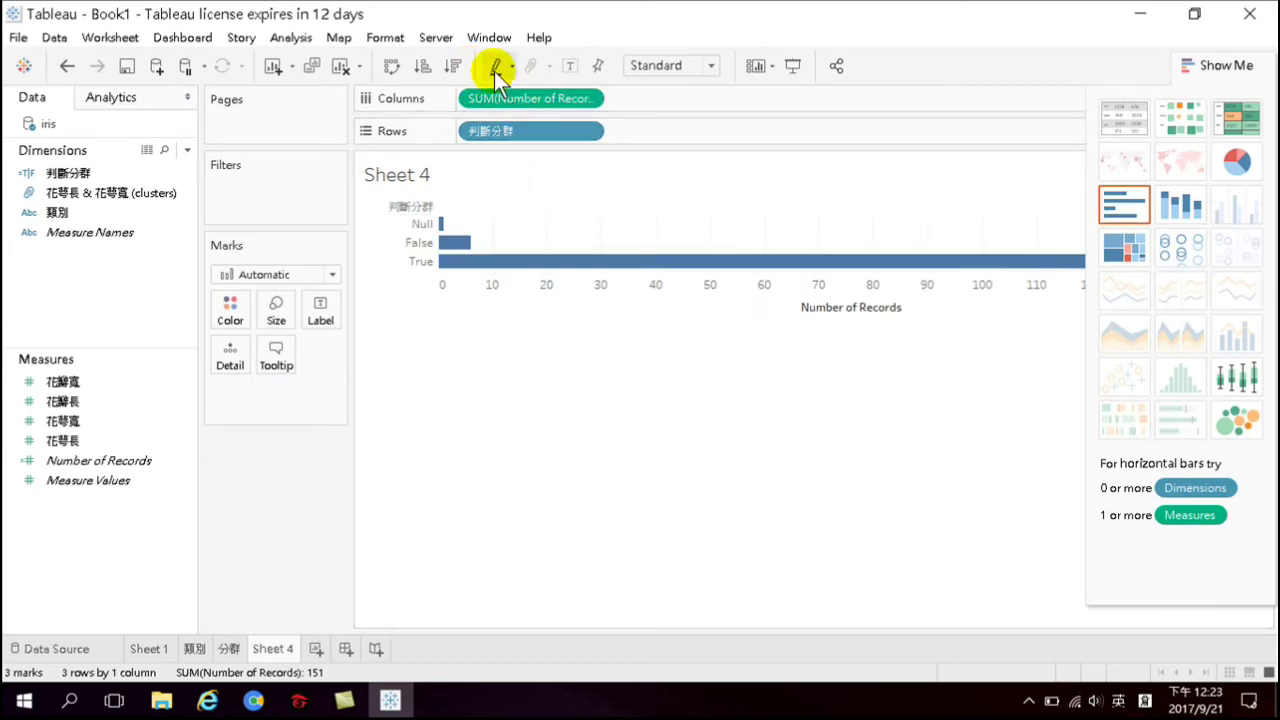
click(391, 66)
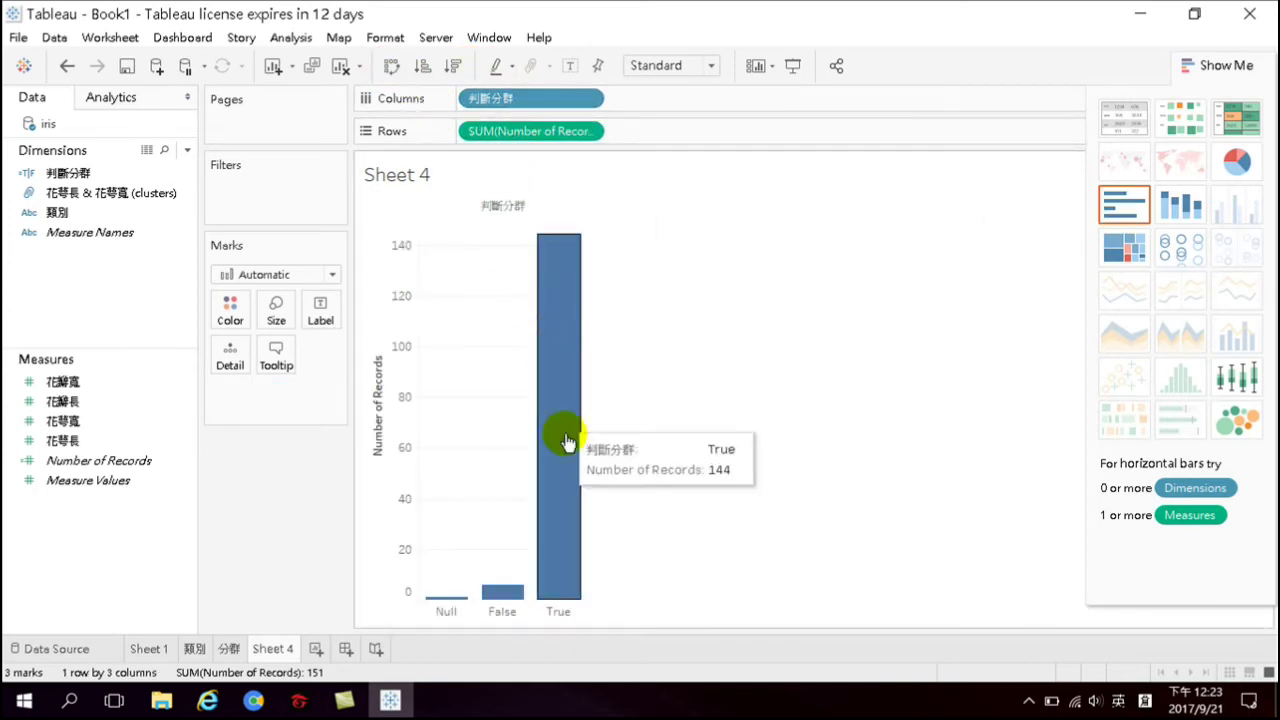
mouse_move(557, 396)
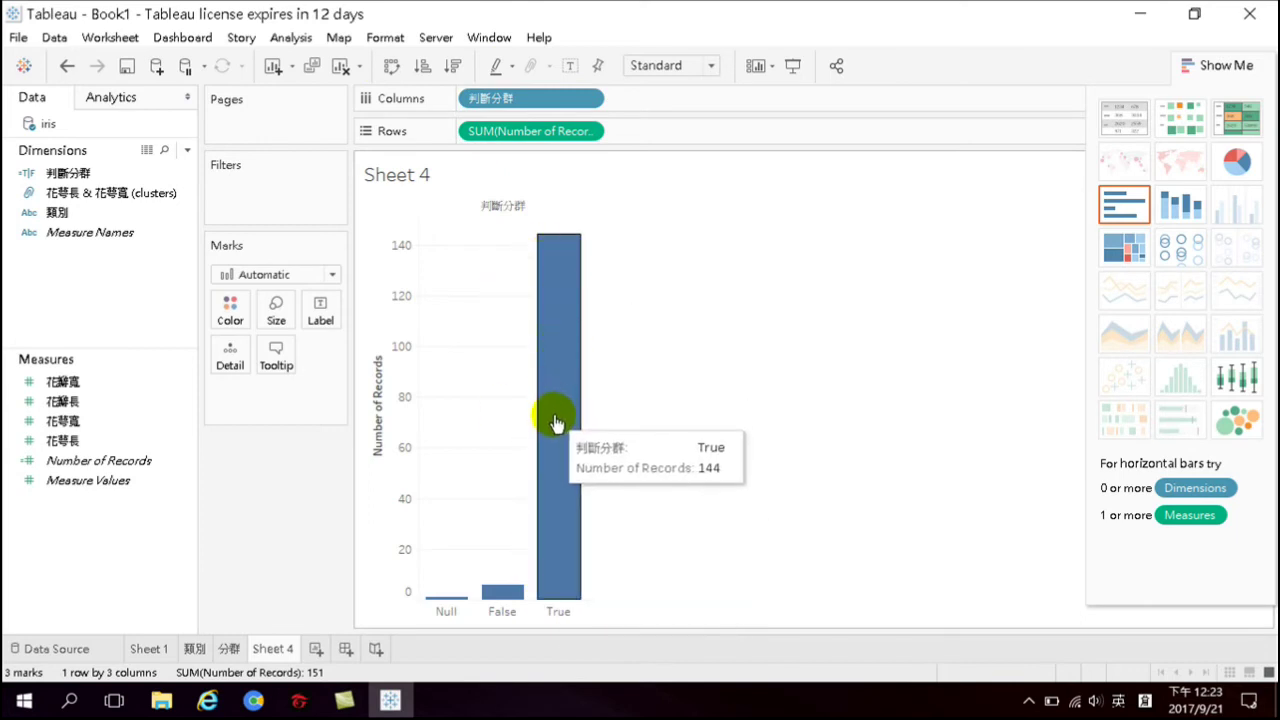
mouse_move(514, 586)
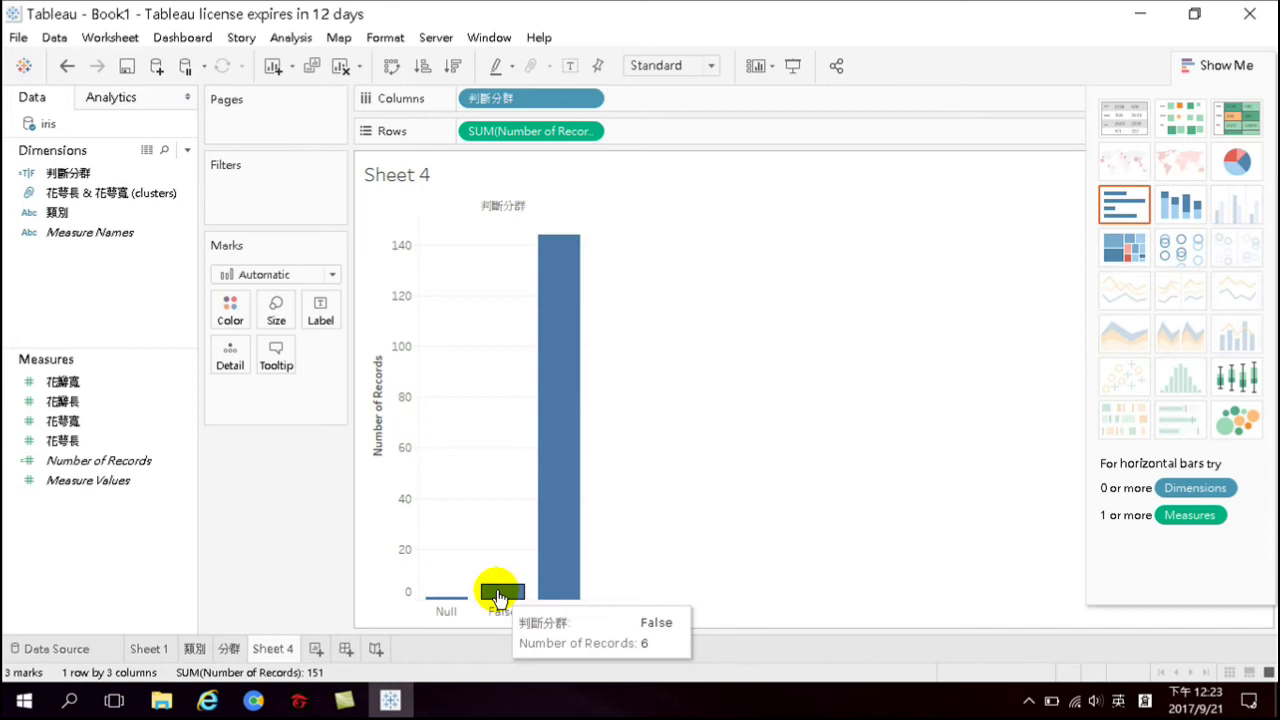
Rename the Sheet 4 worksheet as 判斷分群
double_click(275, 648)
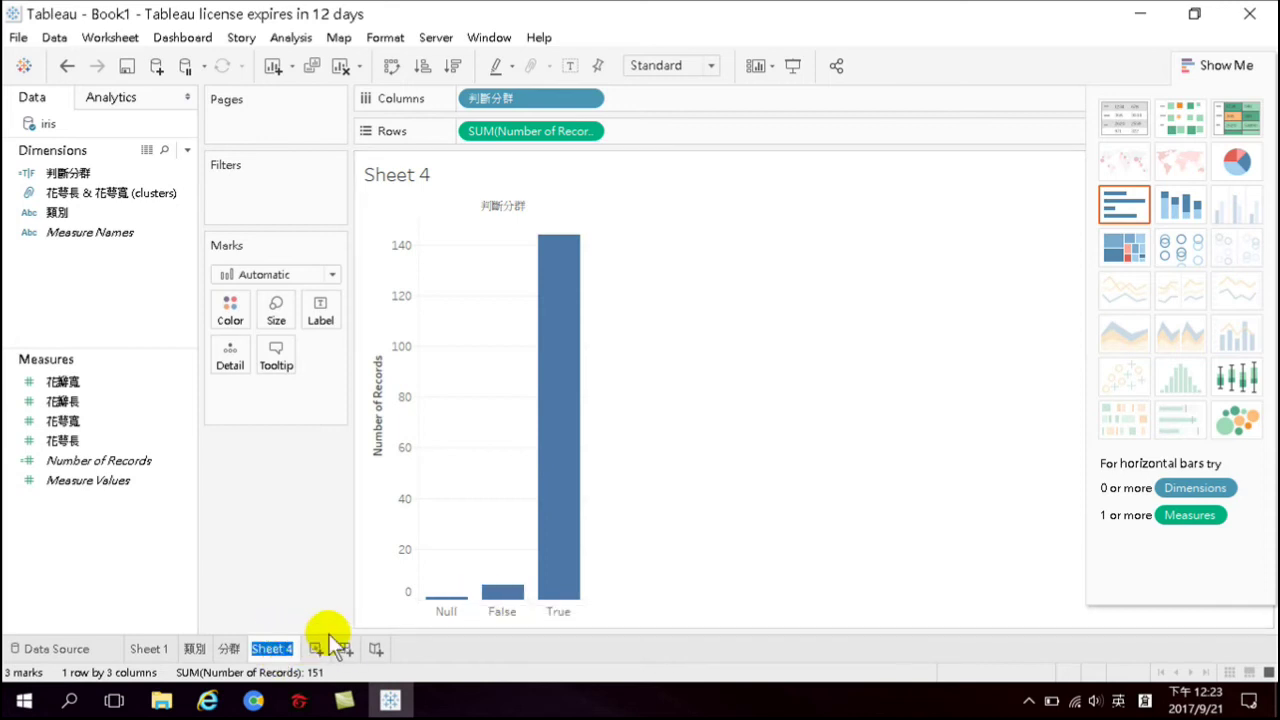
text(fq)
key(BackSpace)
key(BackSpace)
key(shift)
text(判斷分群)
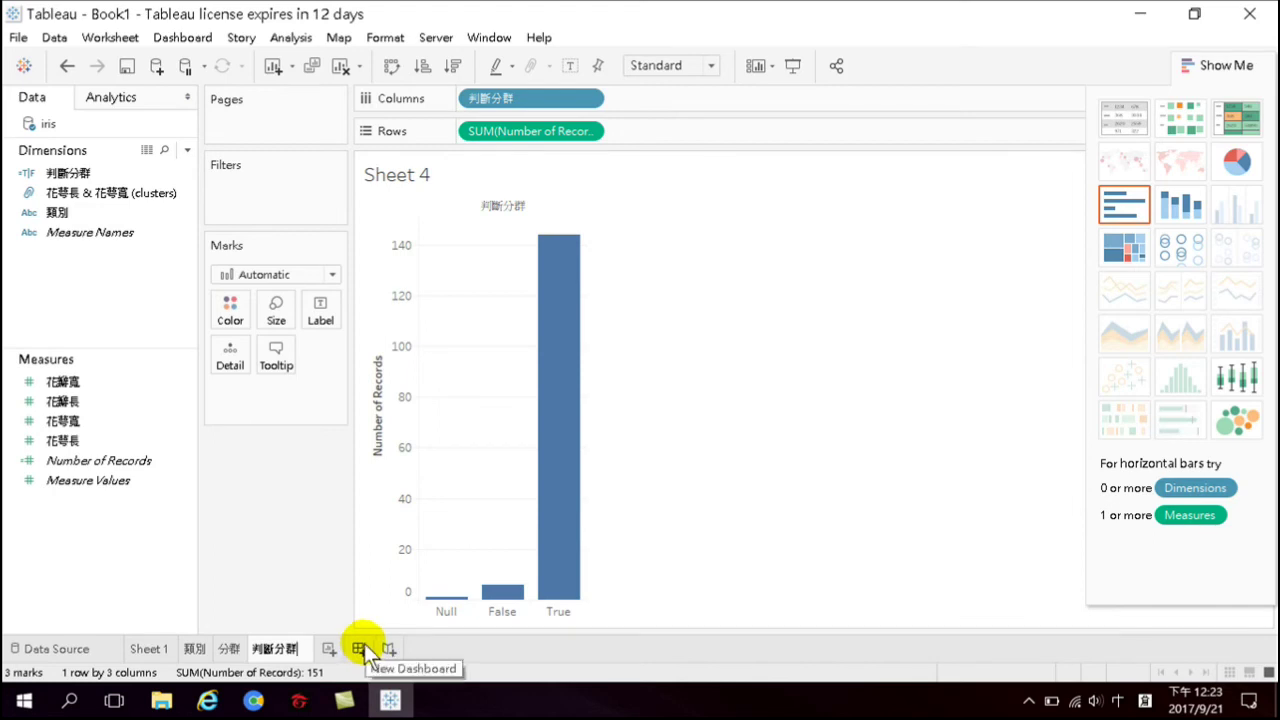
Create a new dashboard and place the 判斷分群 sheet on it
click(365, 647)
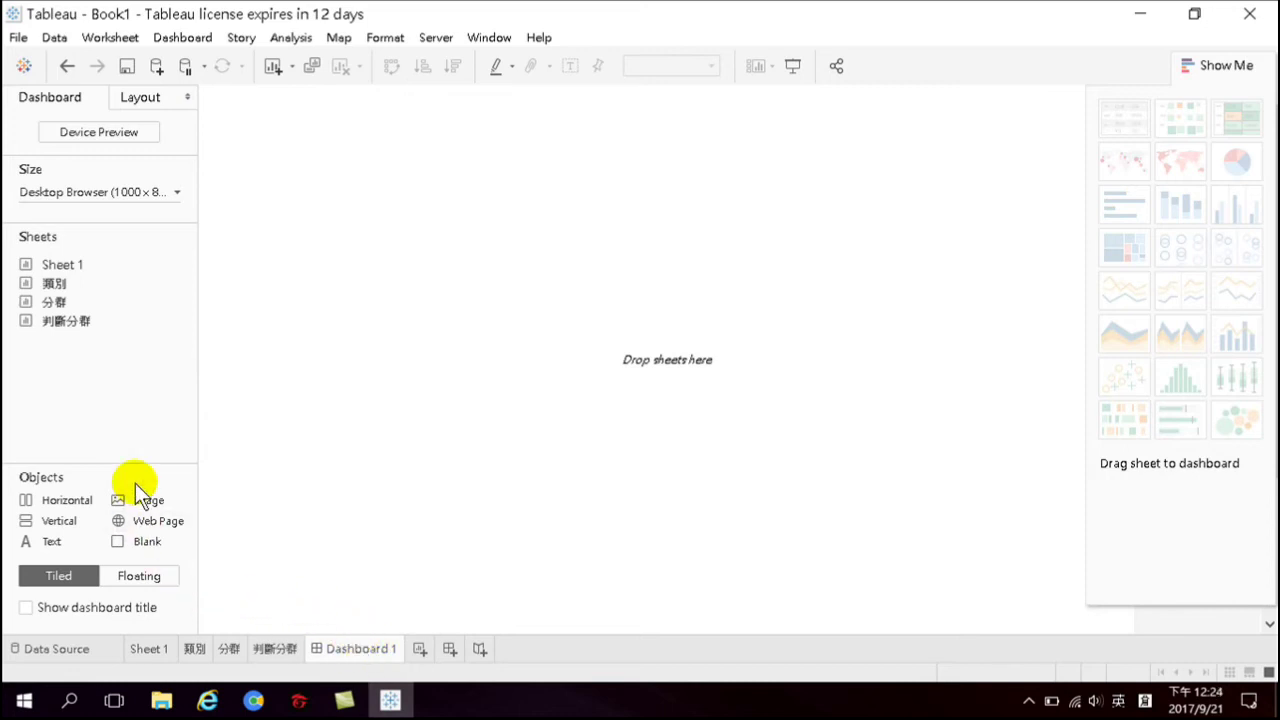
mouse_move(59, 319)
drag(59, 319, 275, 262)
drag(306, 323, 325, 318)
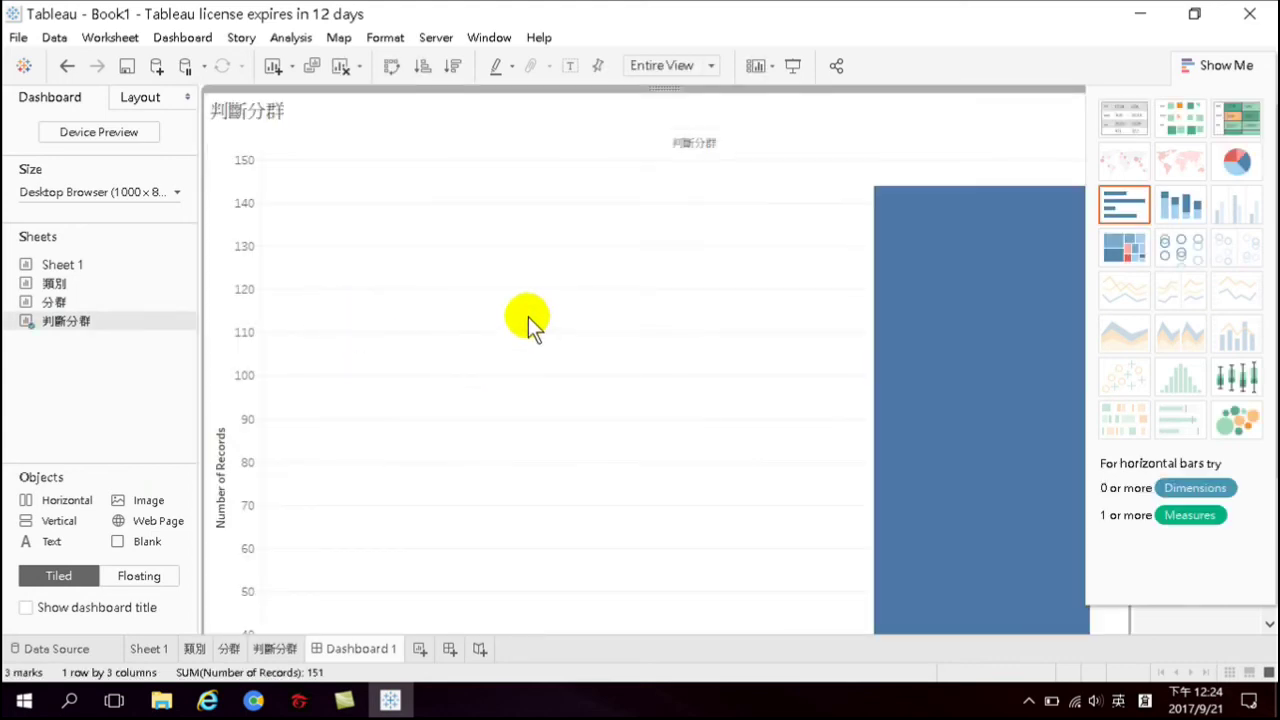
Set the dashboard size to Automatic and collapse the Show Me pane
mouse_move(124, 268)
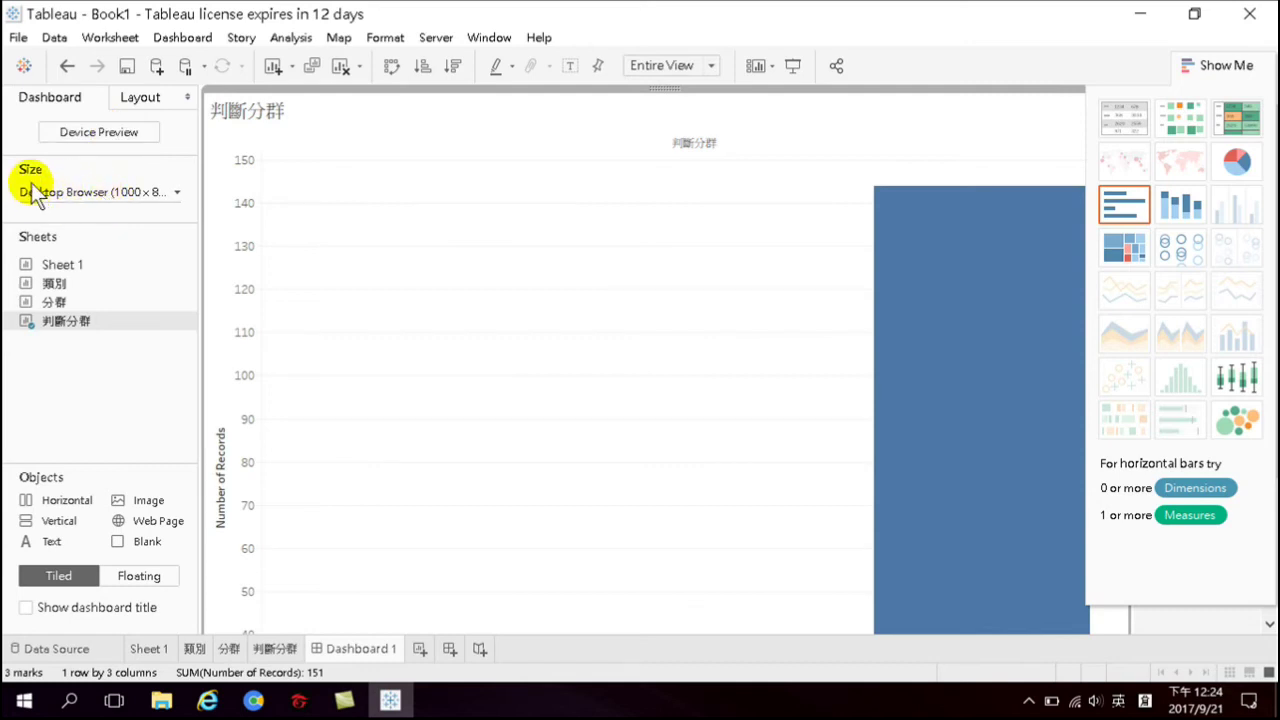
click(110, 191)
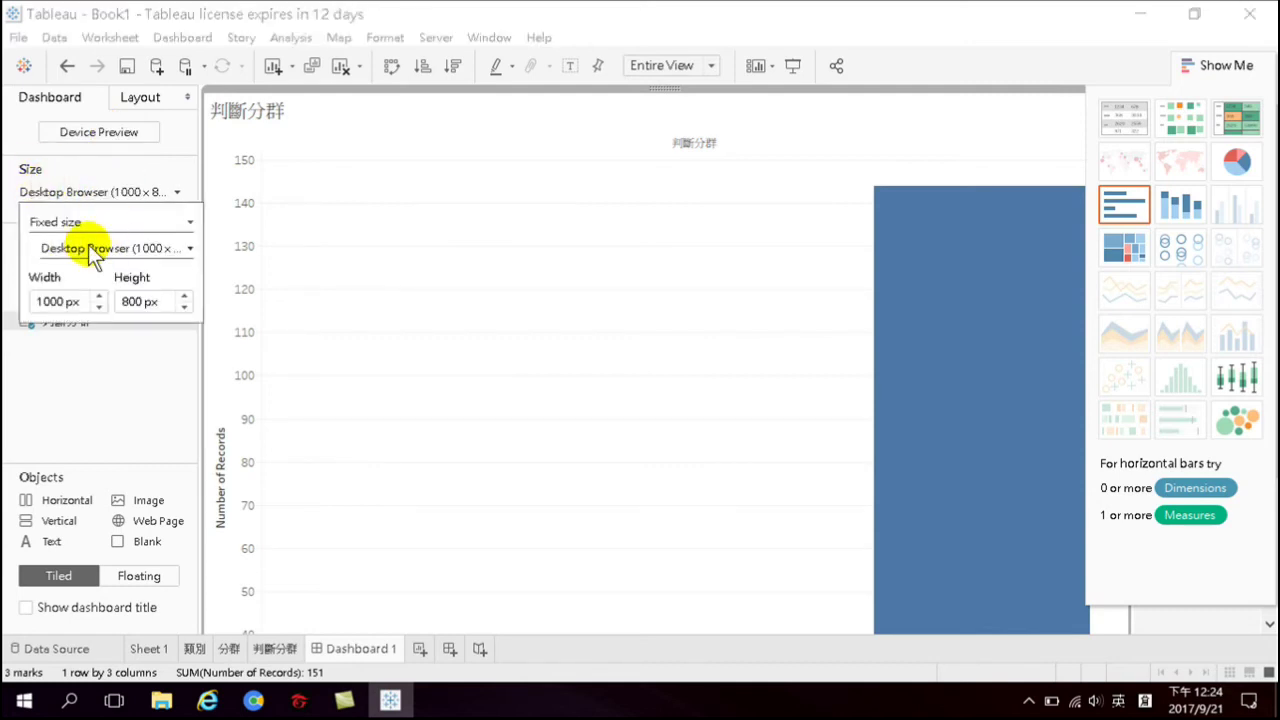
click(86, 224)
click(74, 264)
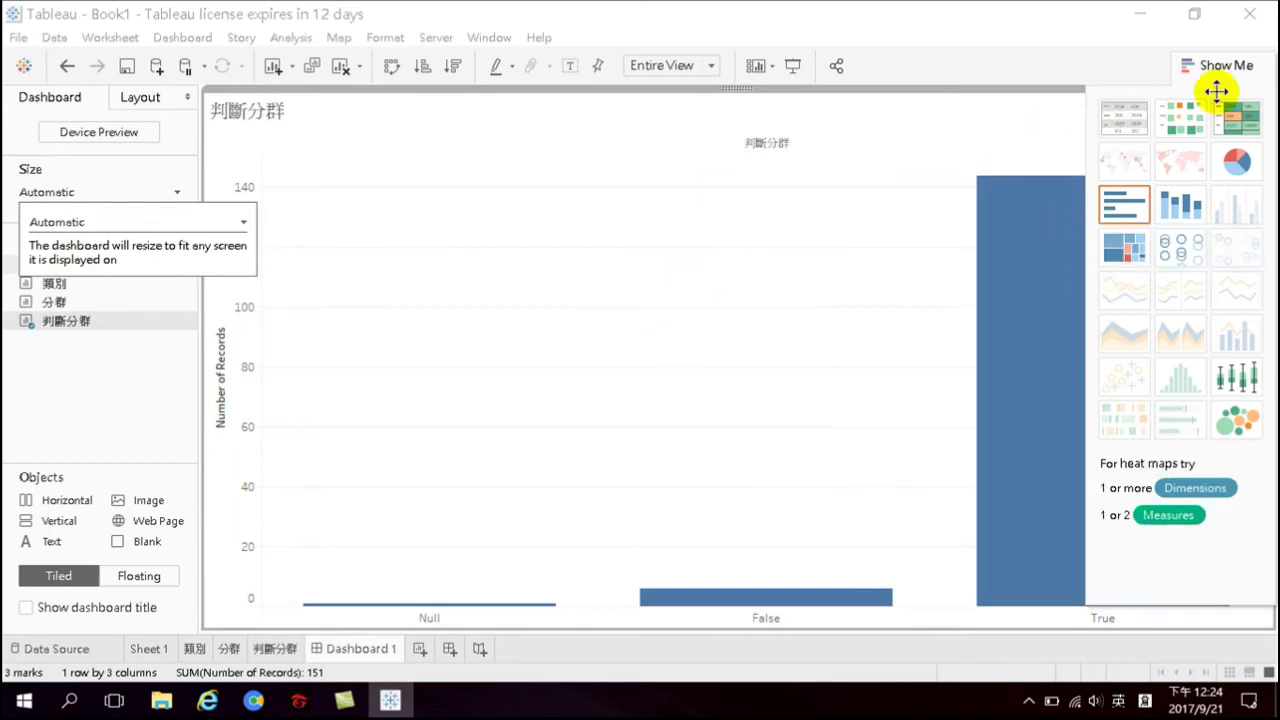
click(1237, 65)
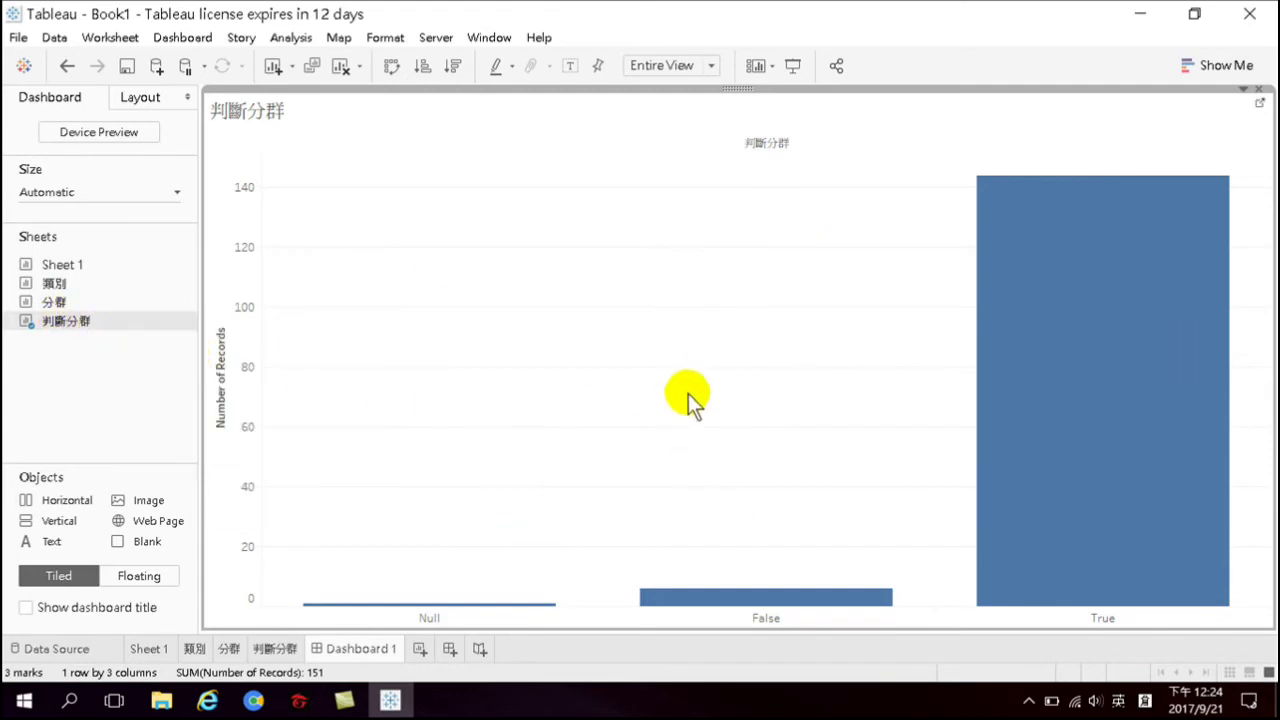
Add the 類別 sheet to the right of the 判斷分群 chart and the 分群 sheet below 類別
mouse_move(72, 285)
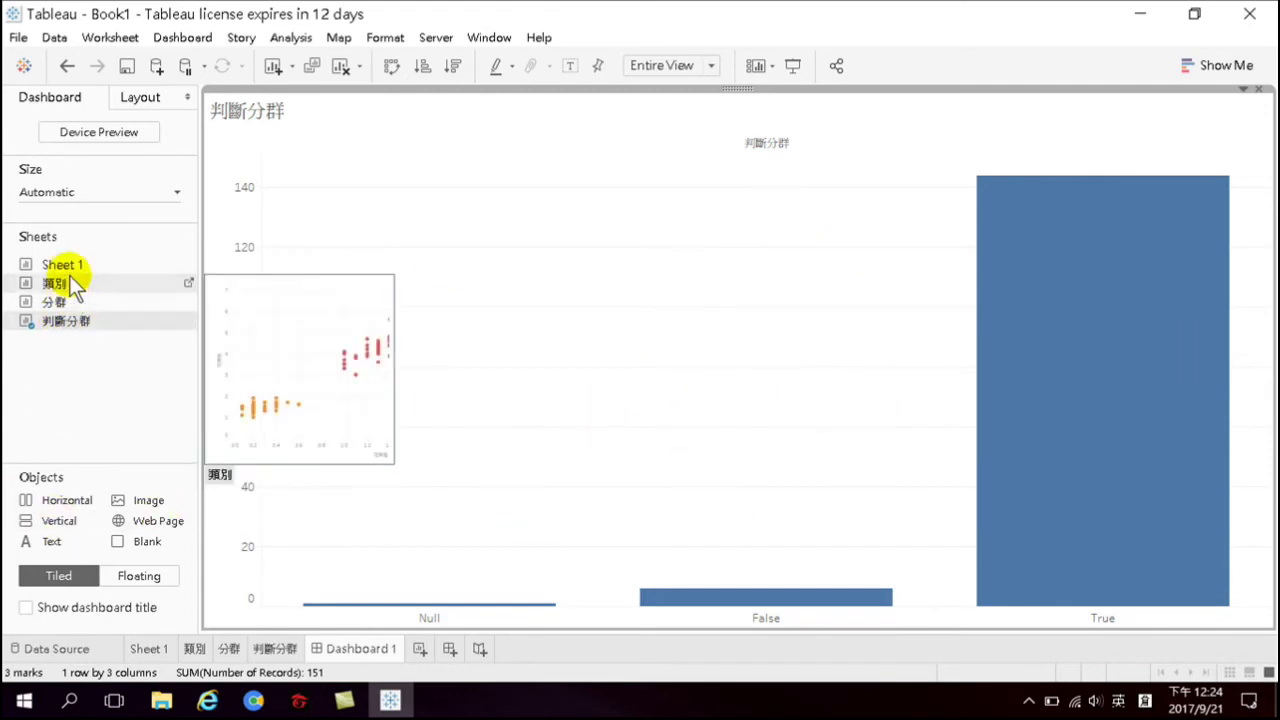
mouse_move(78, 322)
drag(55, 283, 1060, 290)
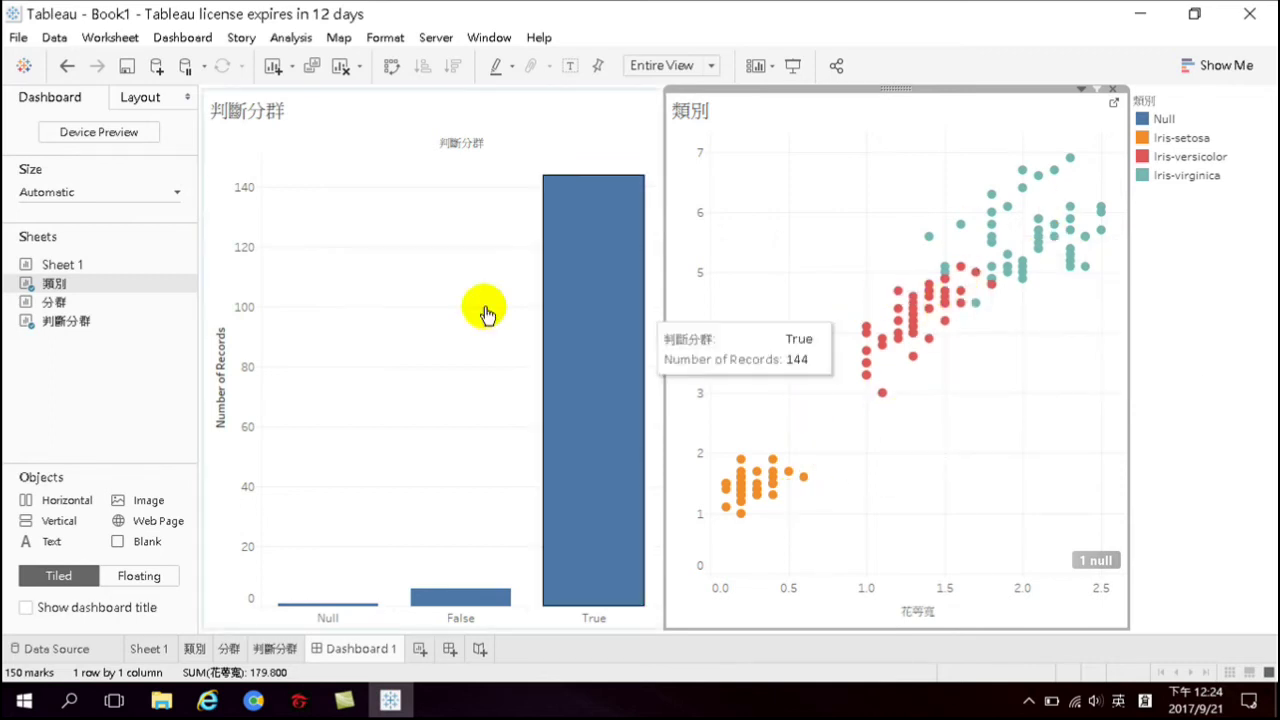
drag(84, 307, 857, 560)
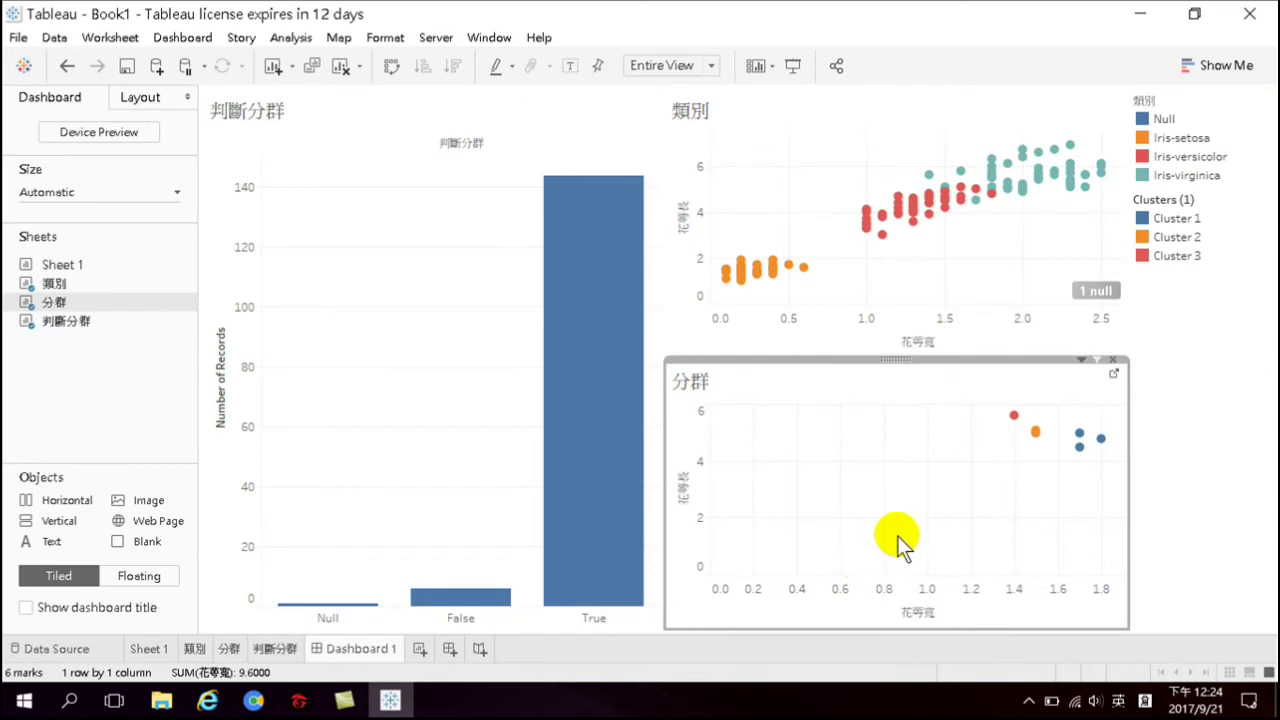
Remove the filter from the 分群 worksheet and return to Dashboard 1
click(229, 648)
drag(273, 190, 287, 475)
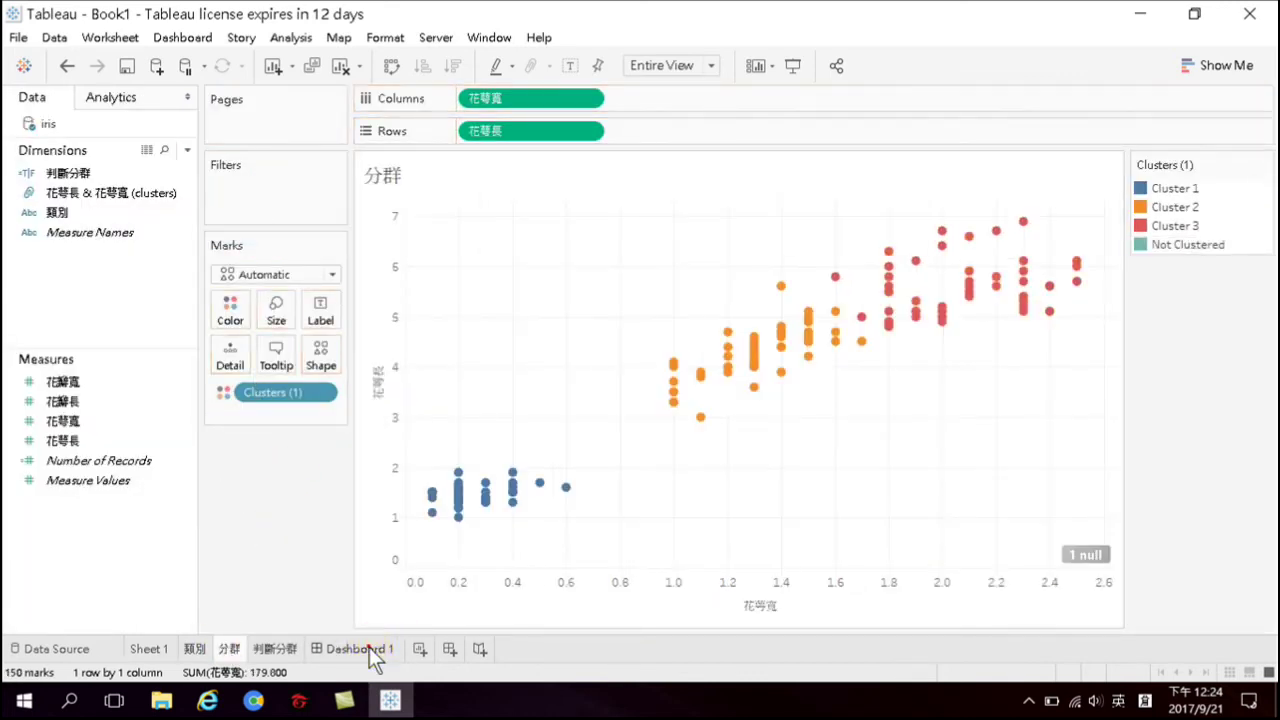
click(369, 648)
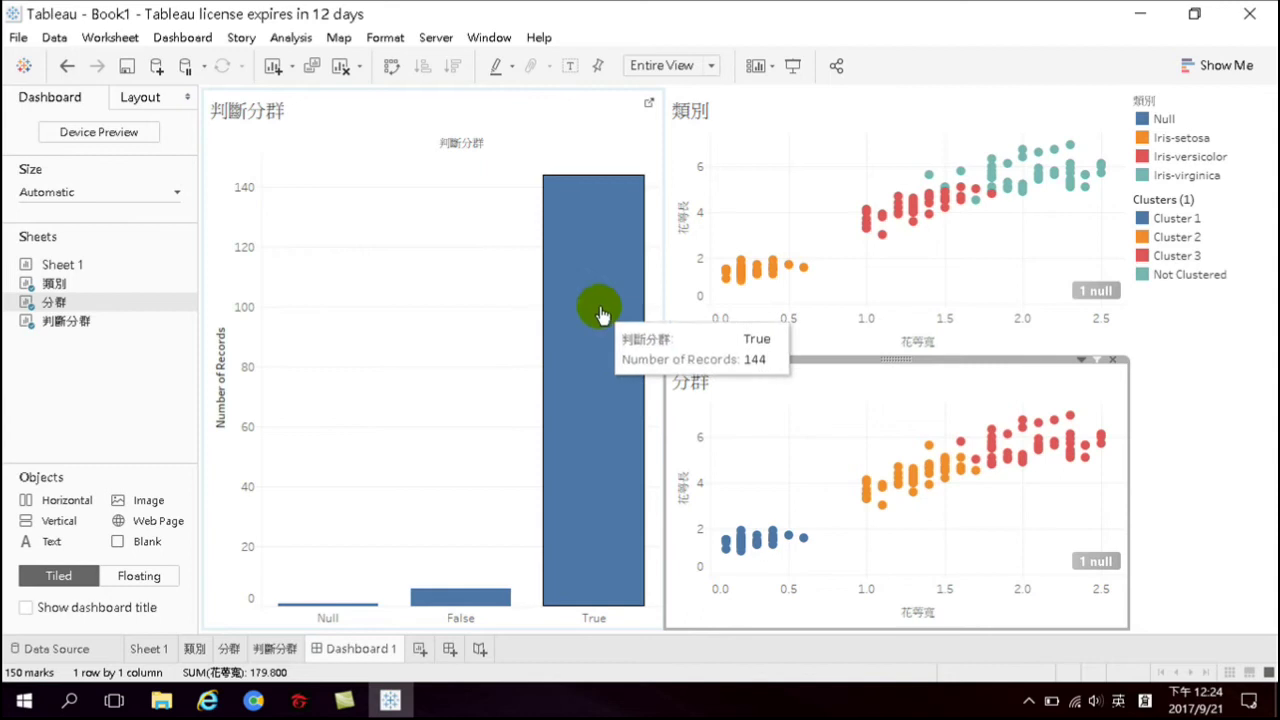
Narrow the 判斷分群 bar chart on the dashboard so the two scatter plots get more width
click(493, 333)
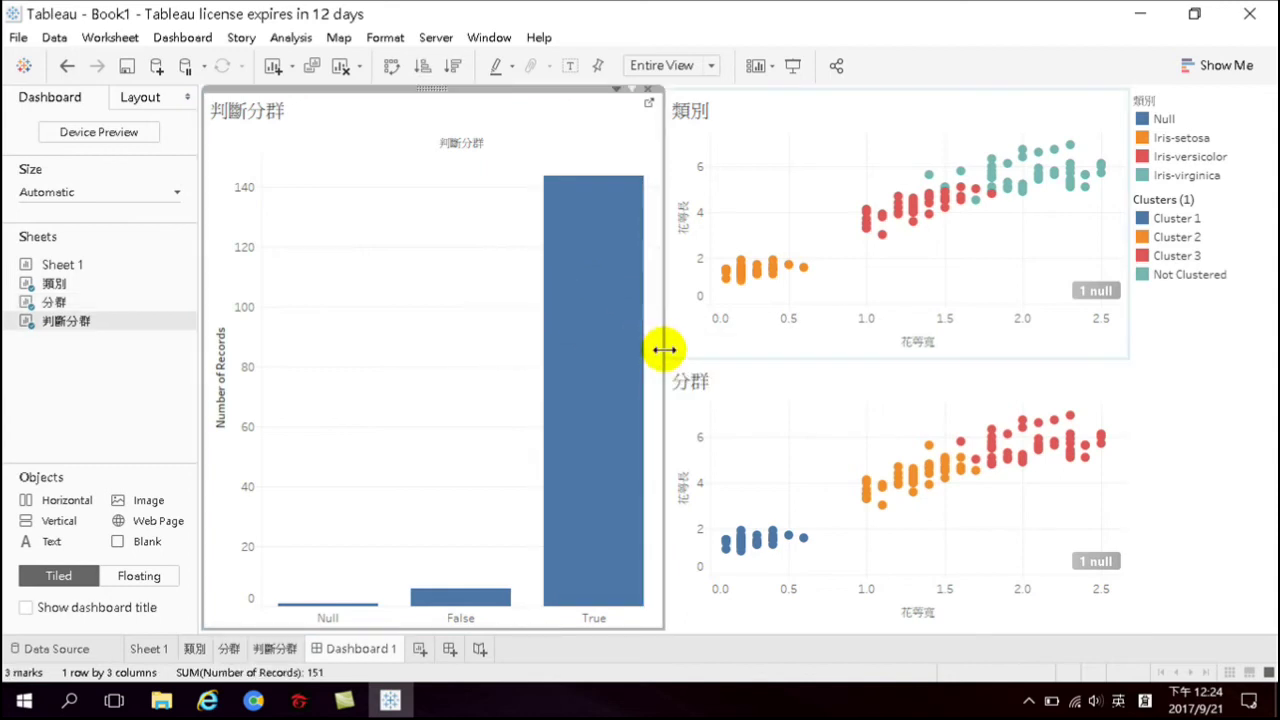
drag(656, 348, 423, 337)
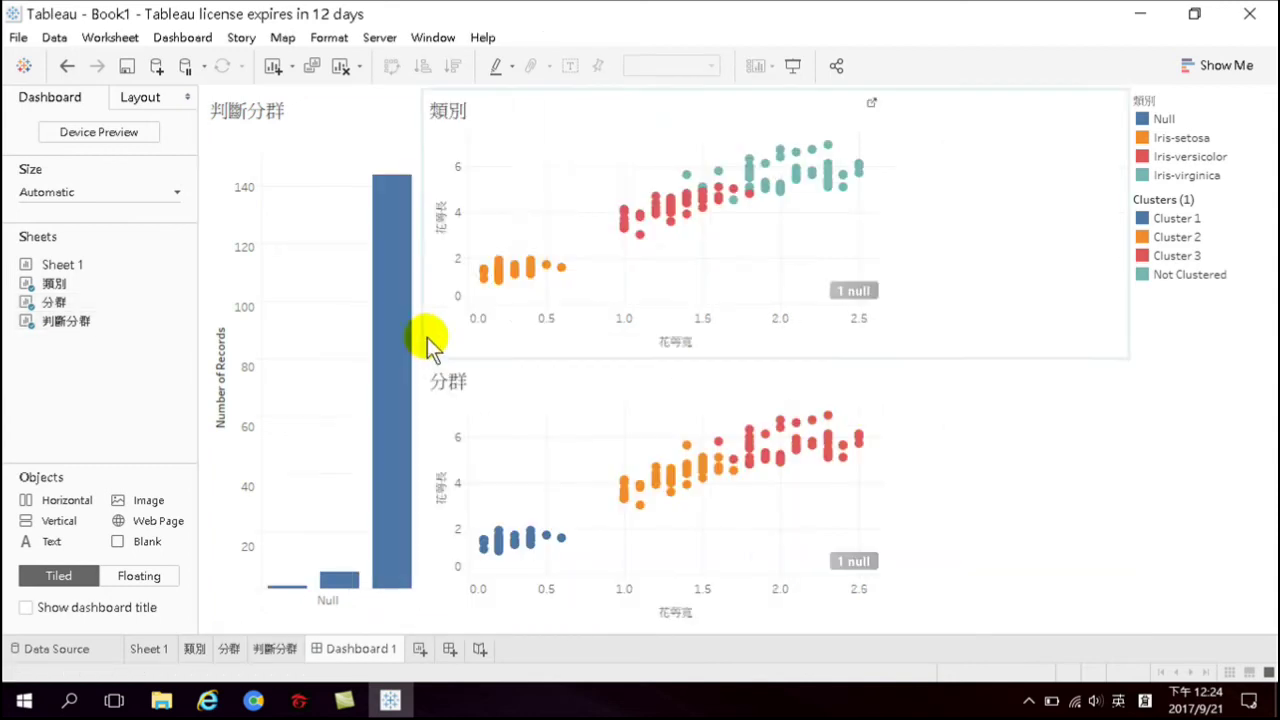
mouse_move(338, 580)
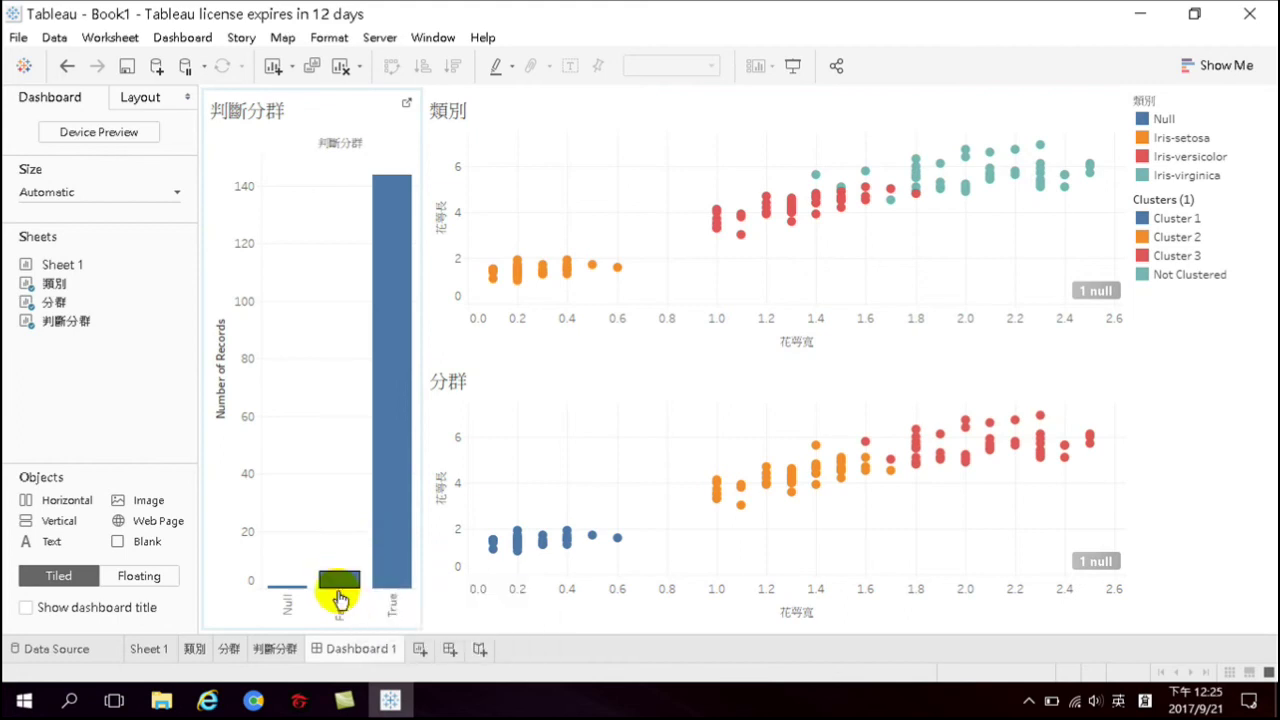
click(492, 515)
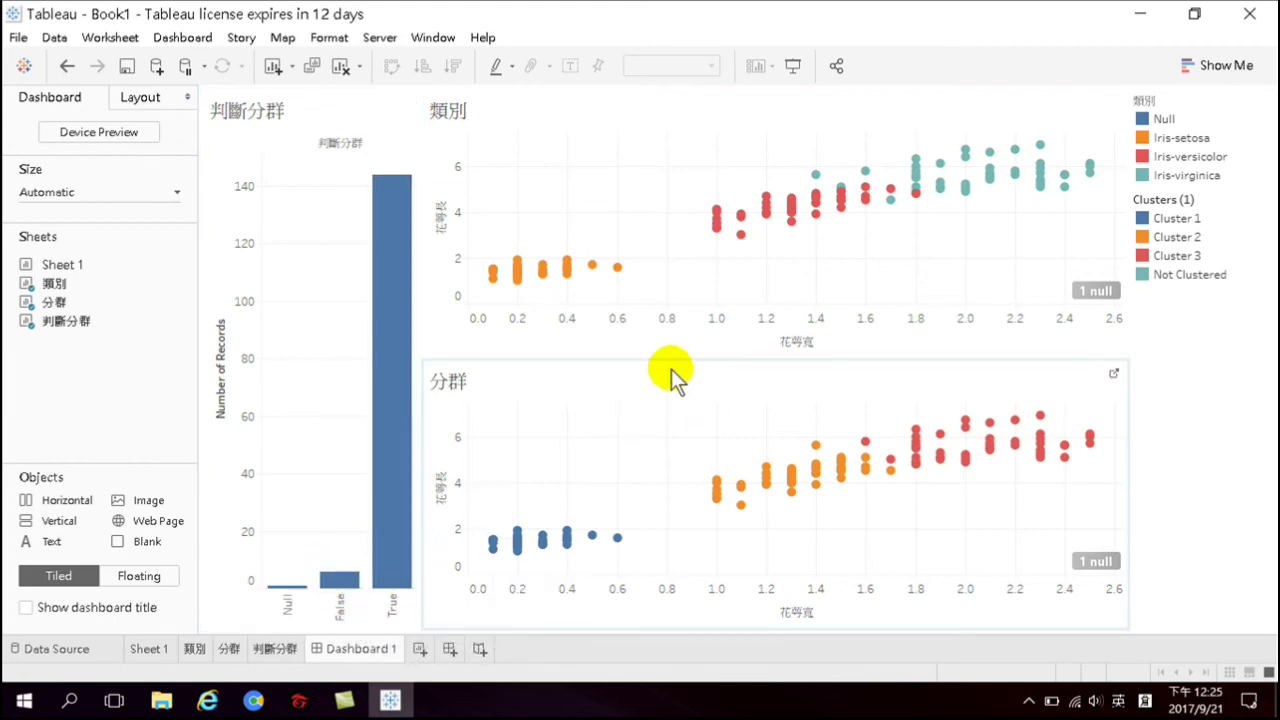
click(323, 129)
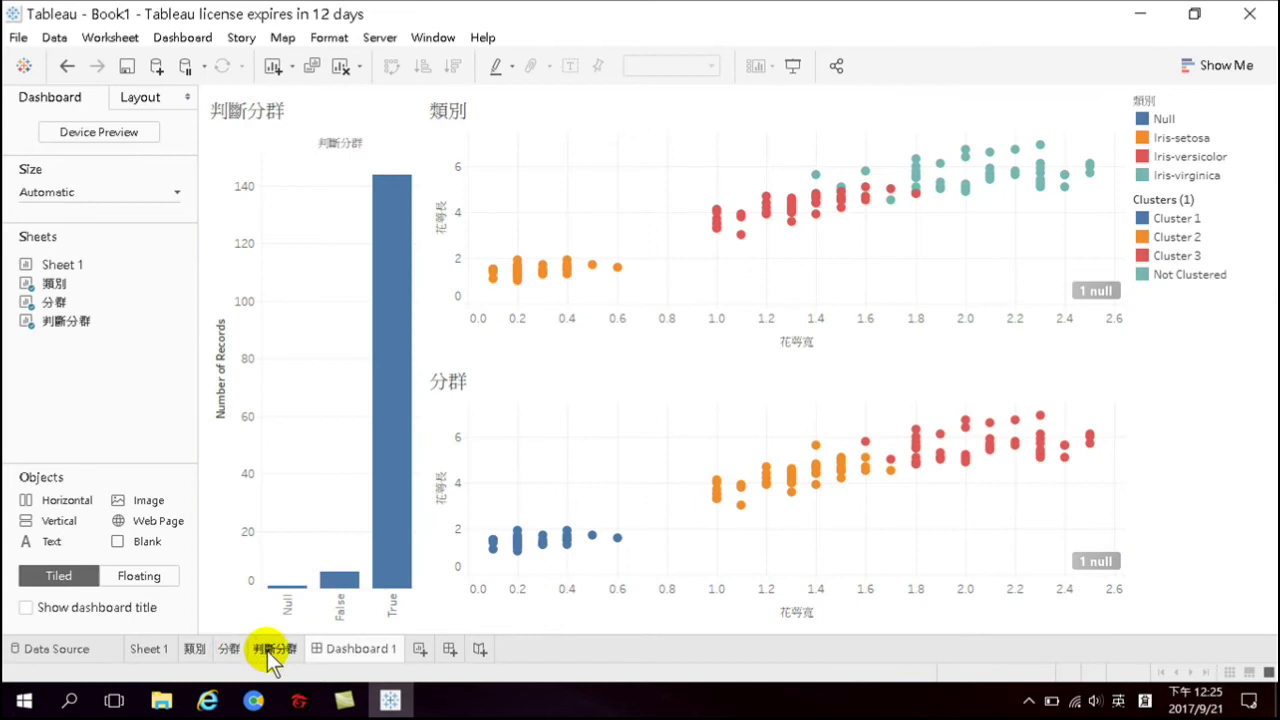
On the 分群 worksheet, change the color of Cluster 1 to orange
click(229, 649)
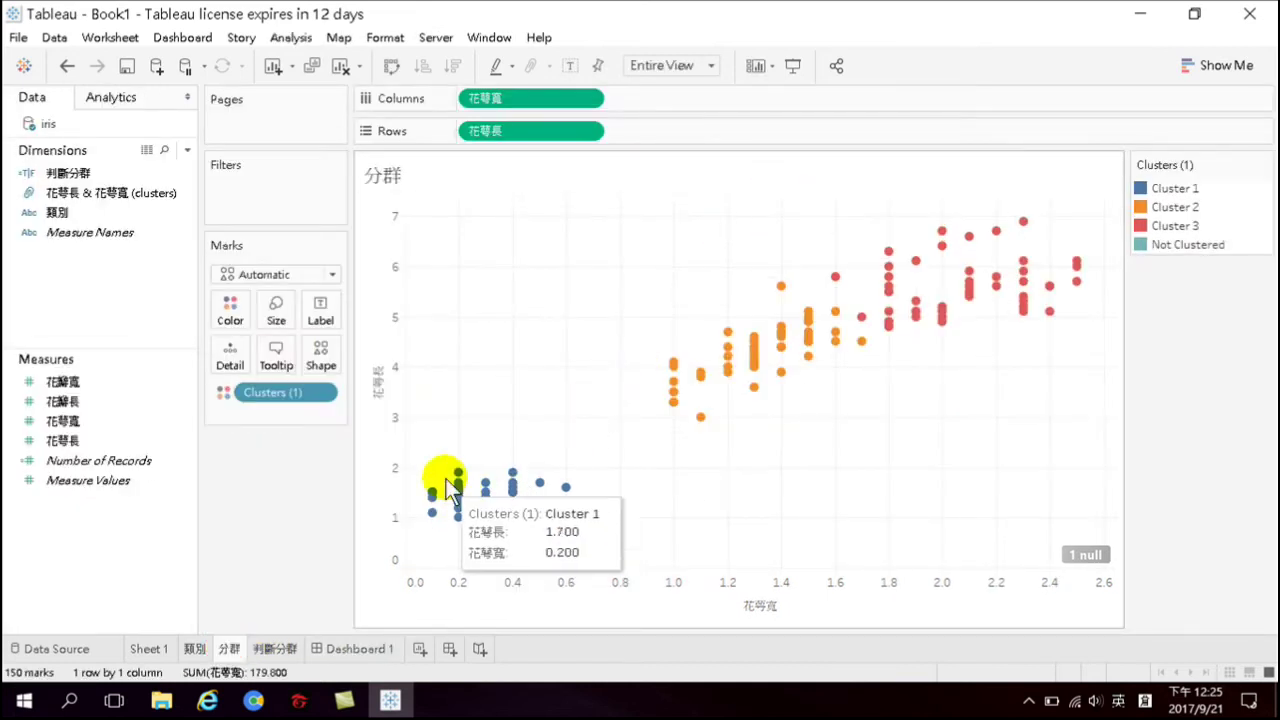
click(1143, 190)
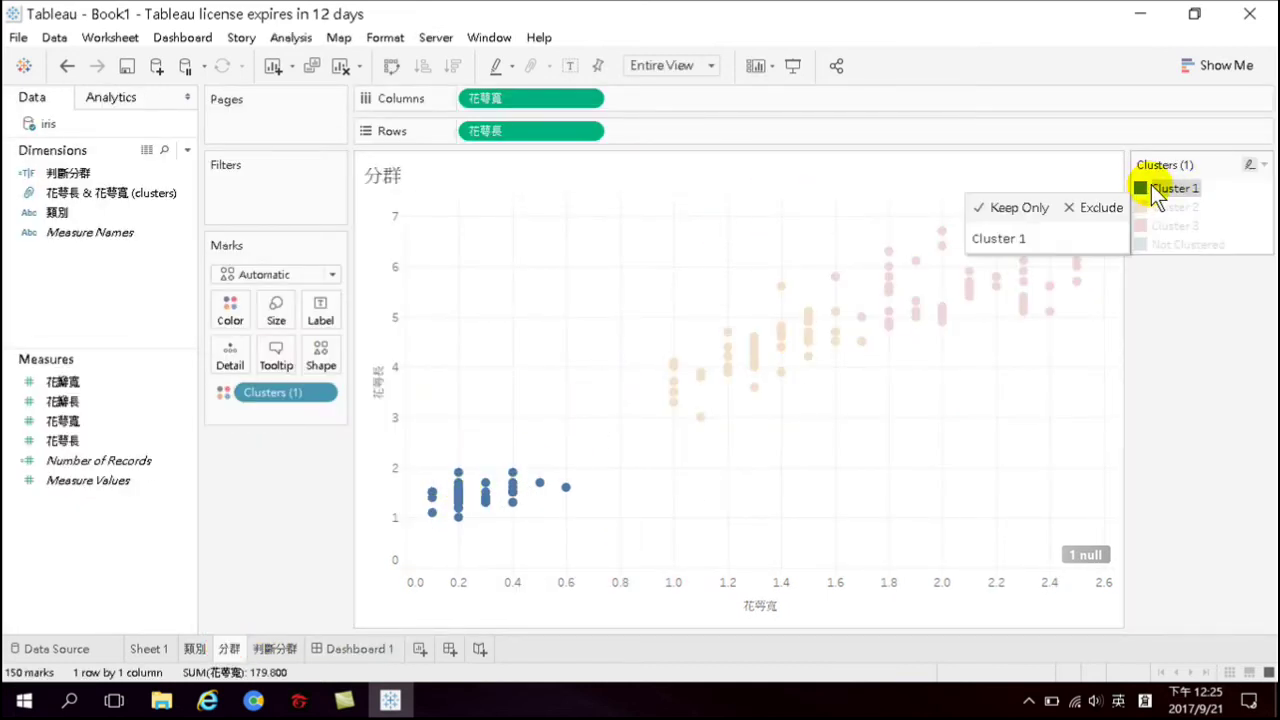
click(1249, 164)
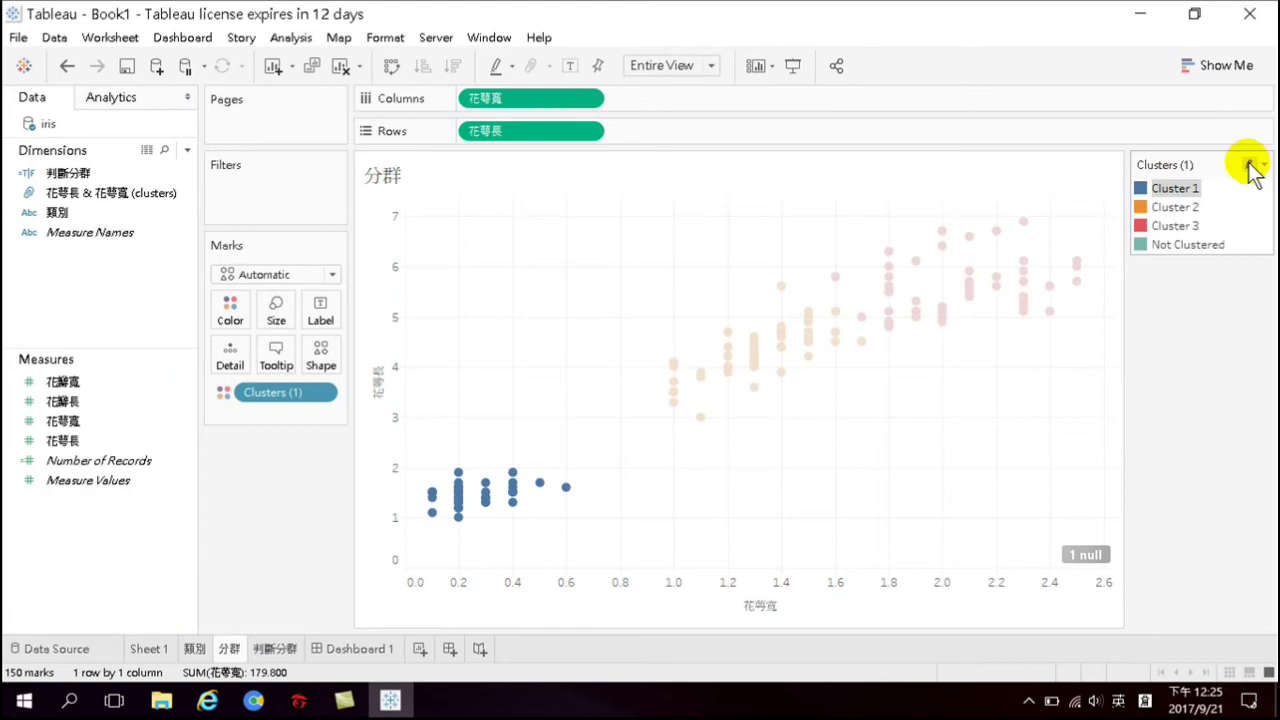
click(1263, 164)
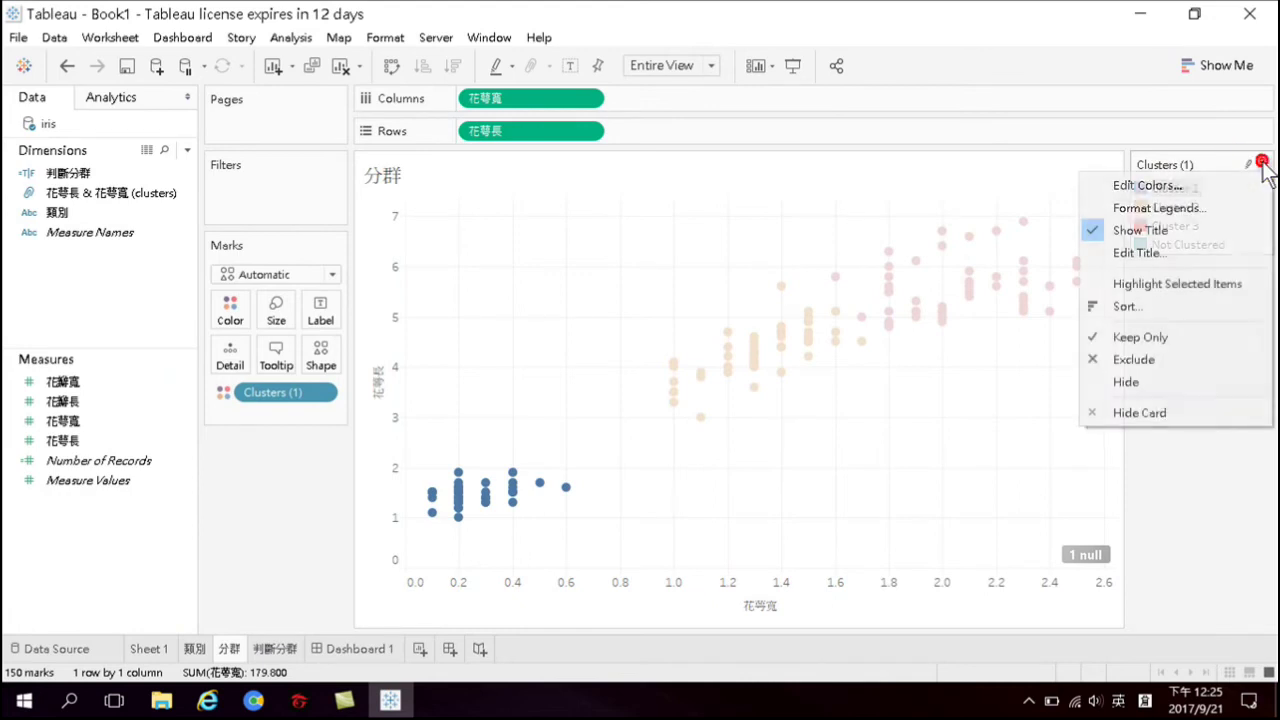
click(1157, 188)
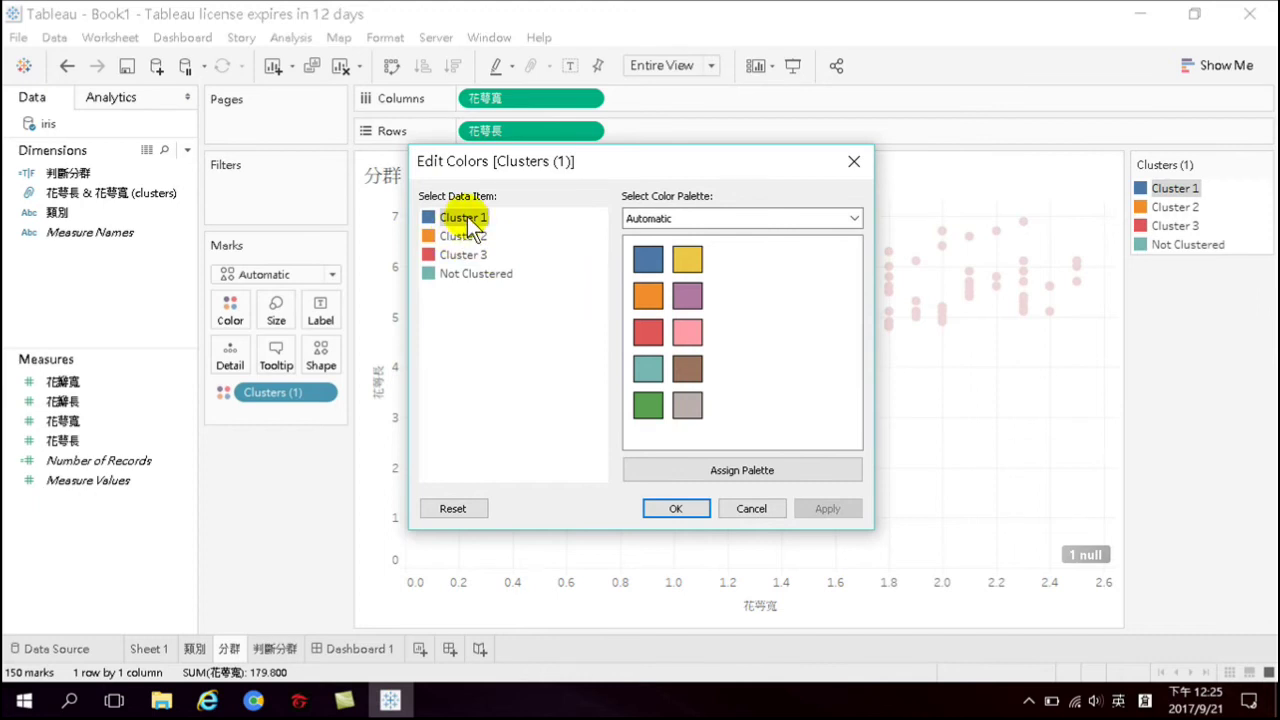
drag(691, 165, 888, 182)
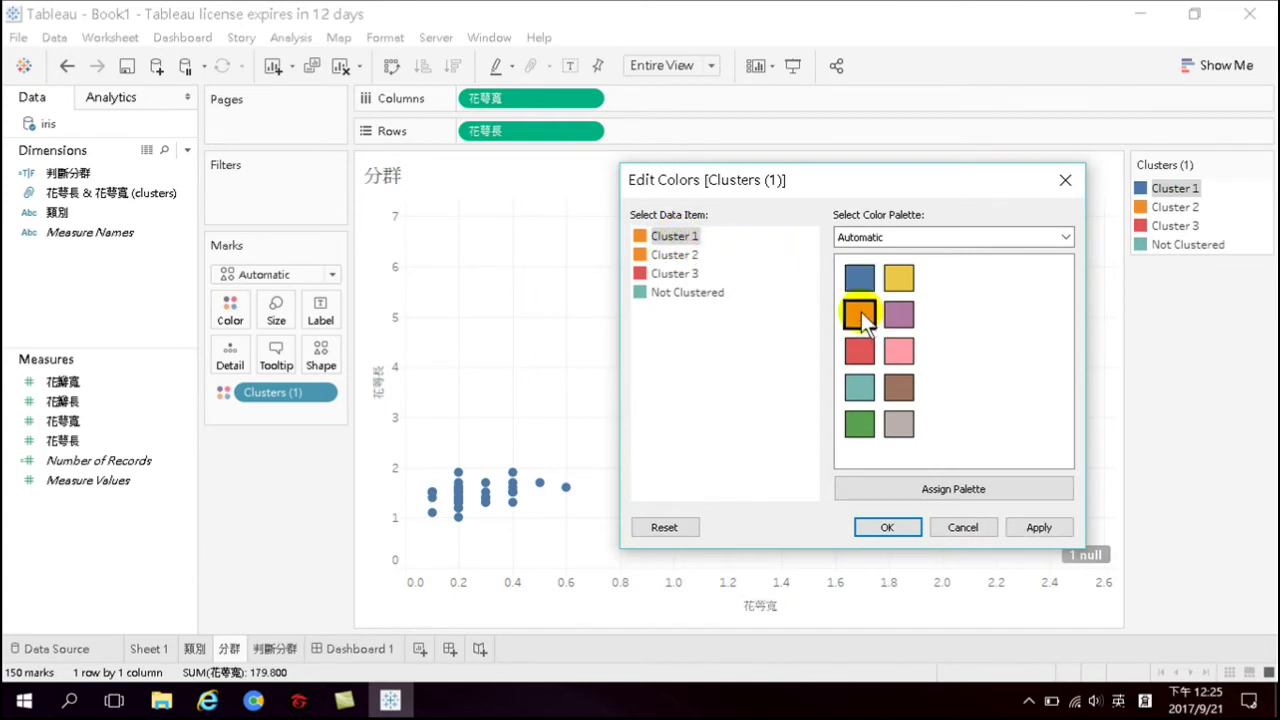
drag(798, 182, 714, 191)
click(804, 530)
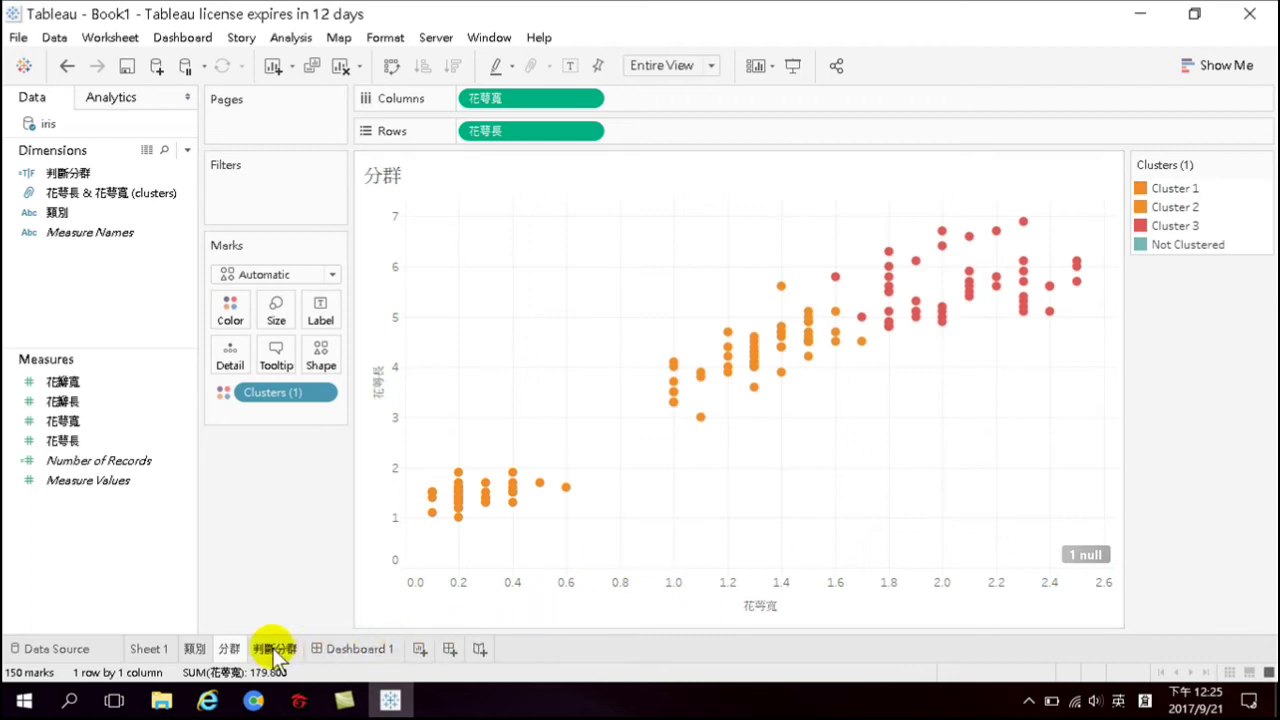
Check the species colors on the 類別 worksheet and assign red to Cluster 2 on the 分群 worksheet
mouse_move(196, 652)
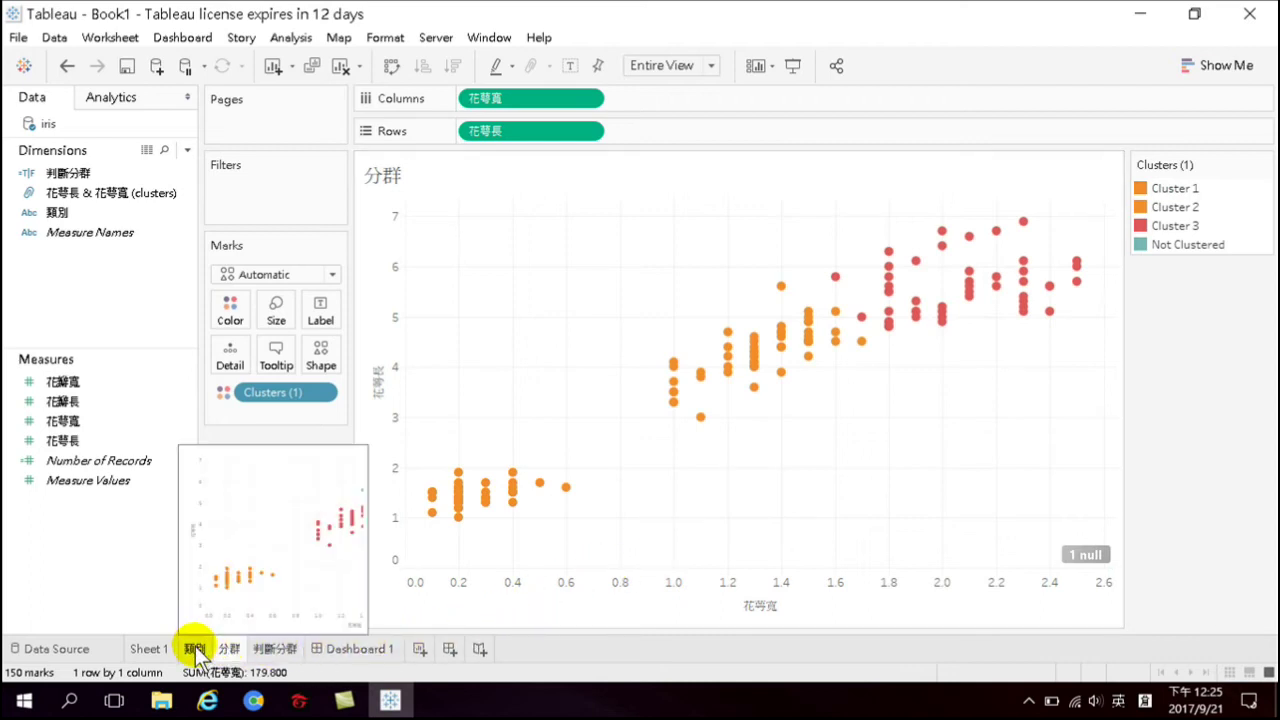
click(195, 650)
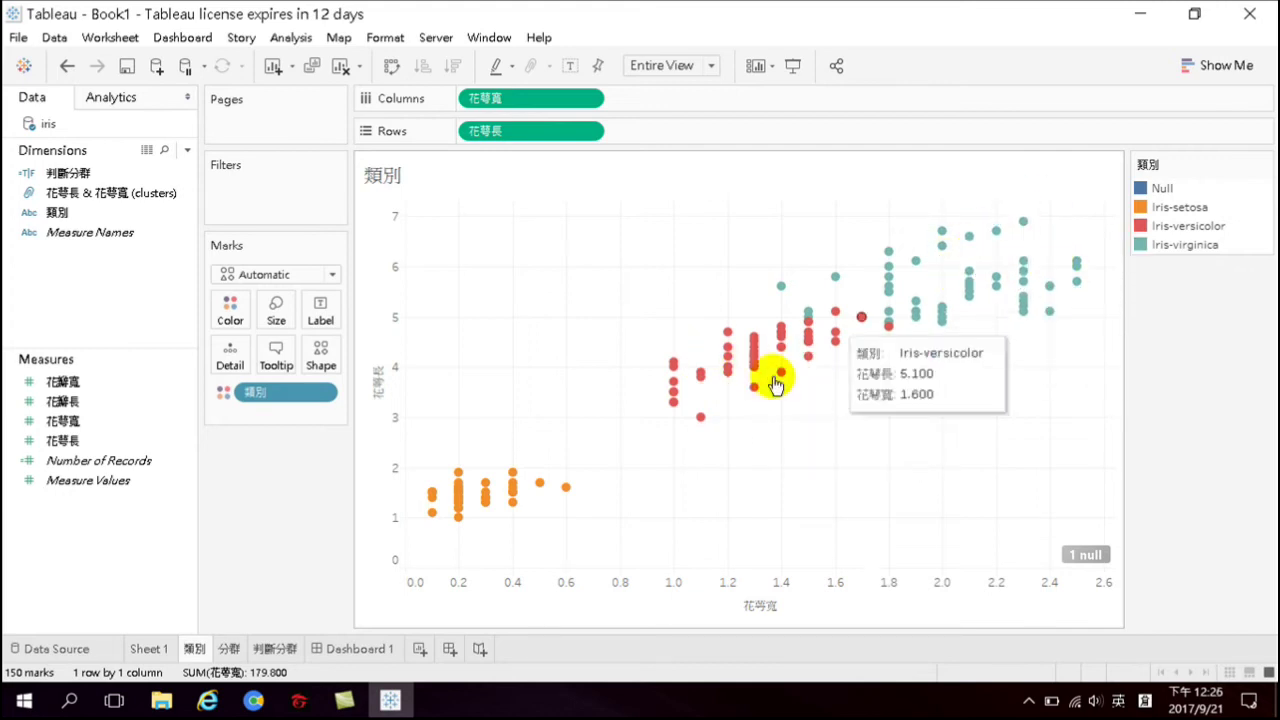
click(229, 648)
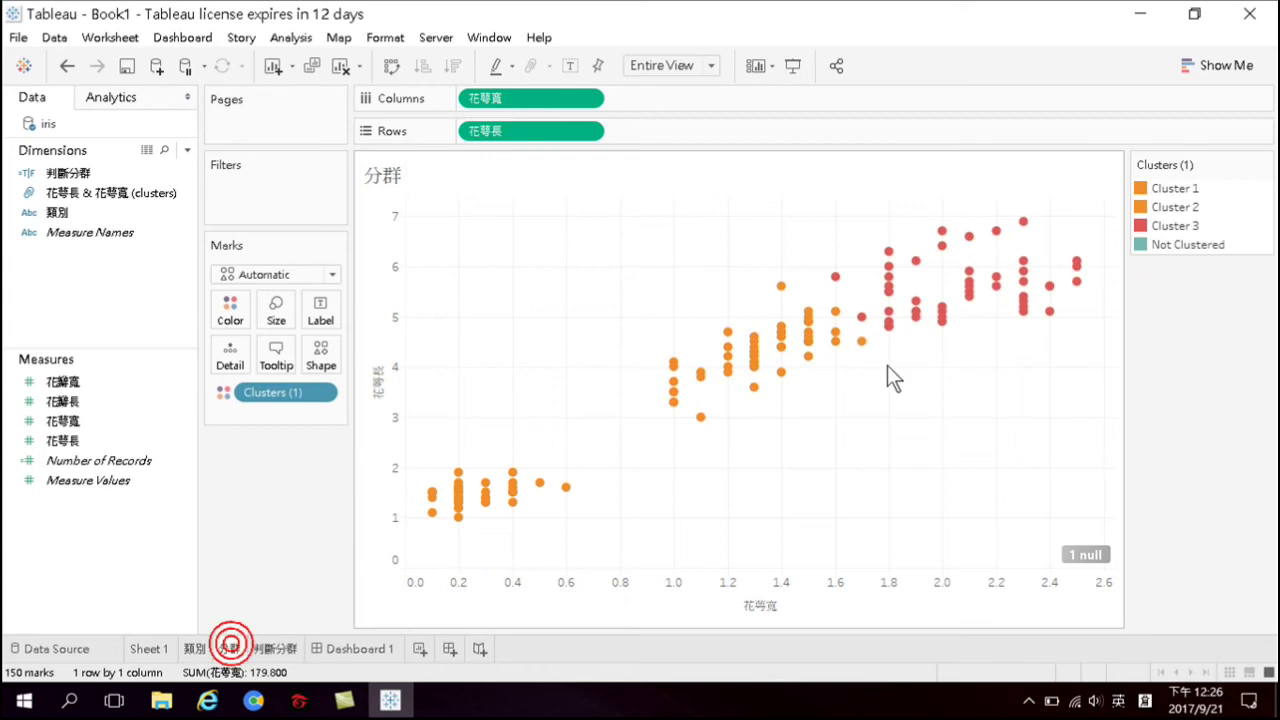
click(1264, 165)
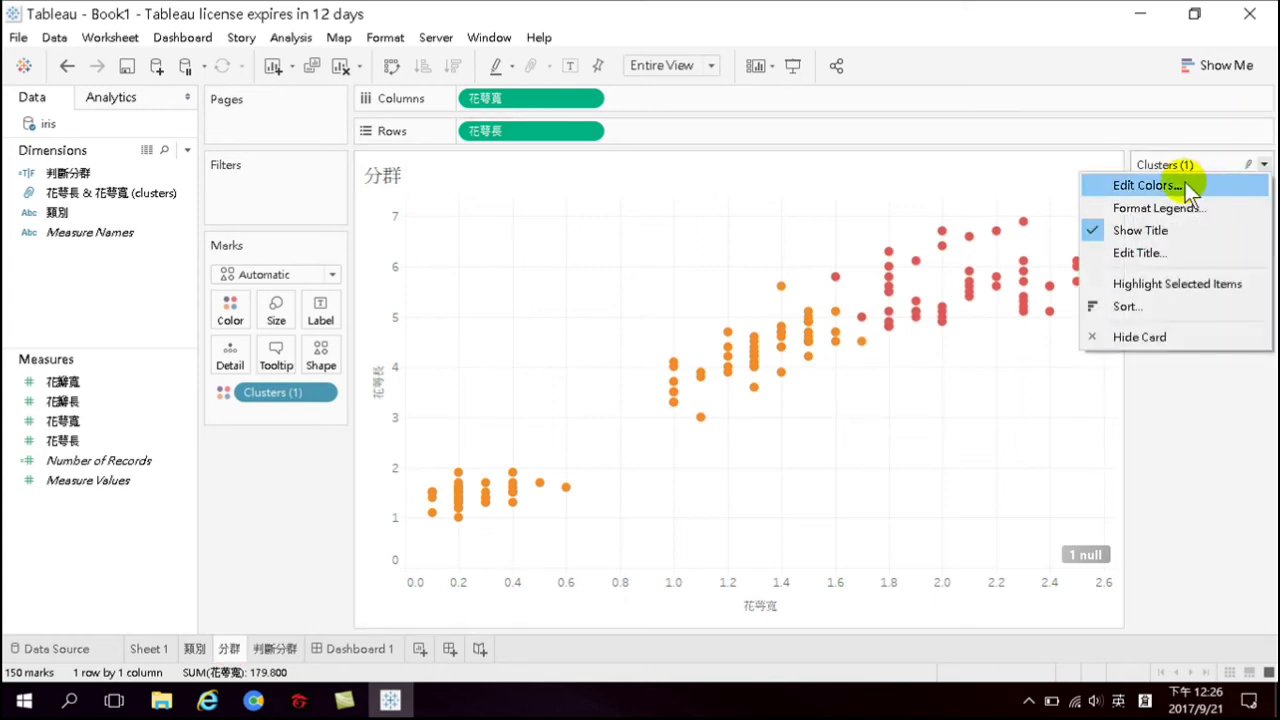
click(1158, 182)
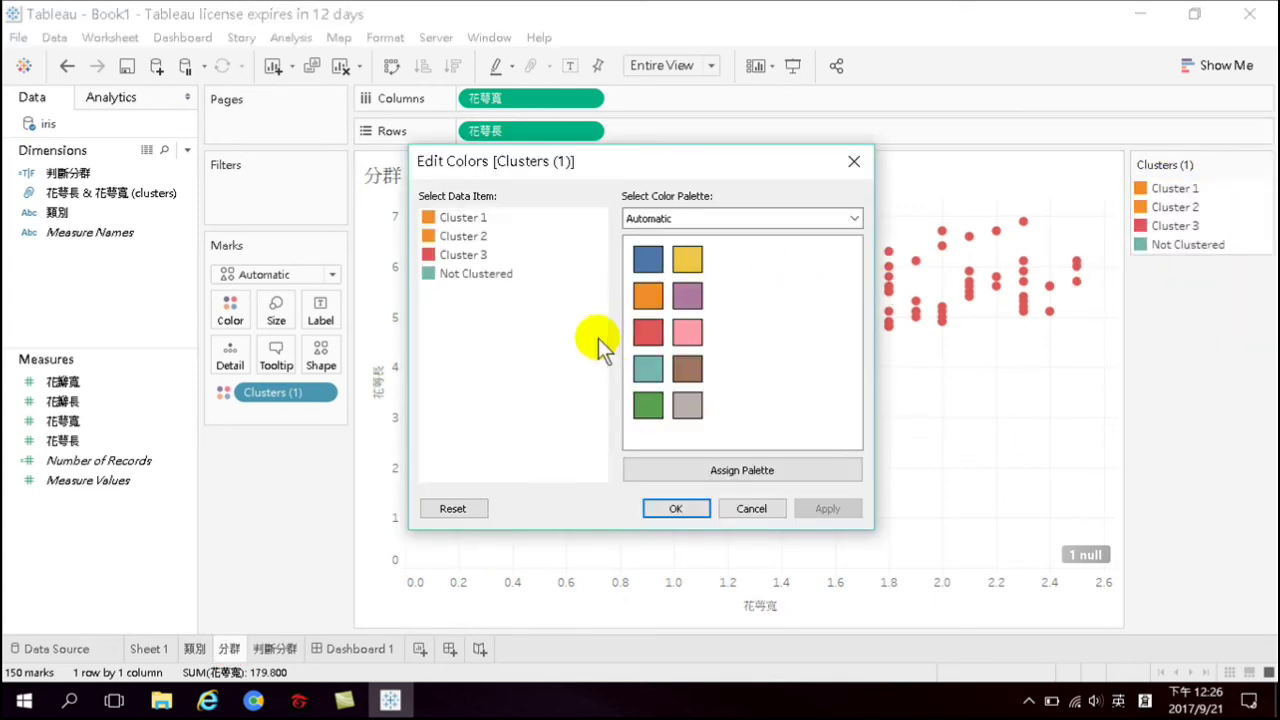
click(465, 237)
click(648, 333)
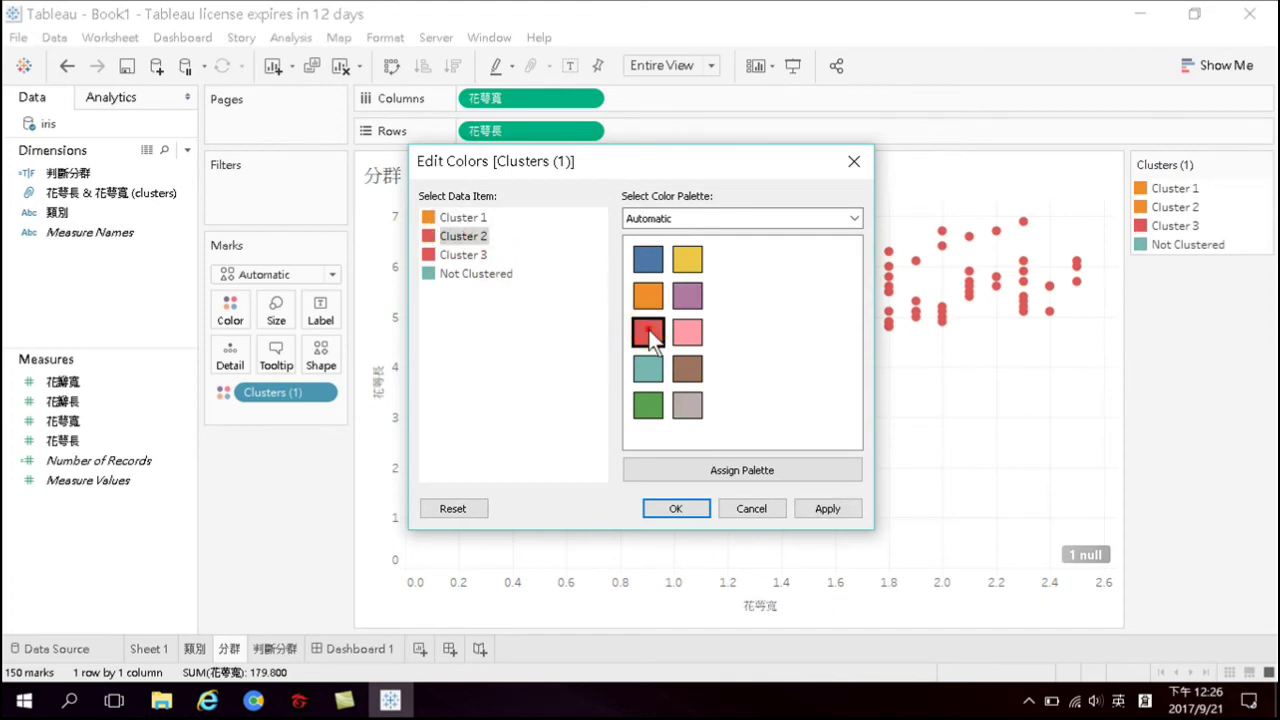
Assign teal to Cluster 3, apply the cluster colors and return to Dashboard 1
click(471, 254)
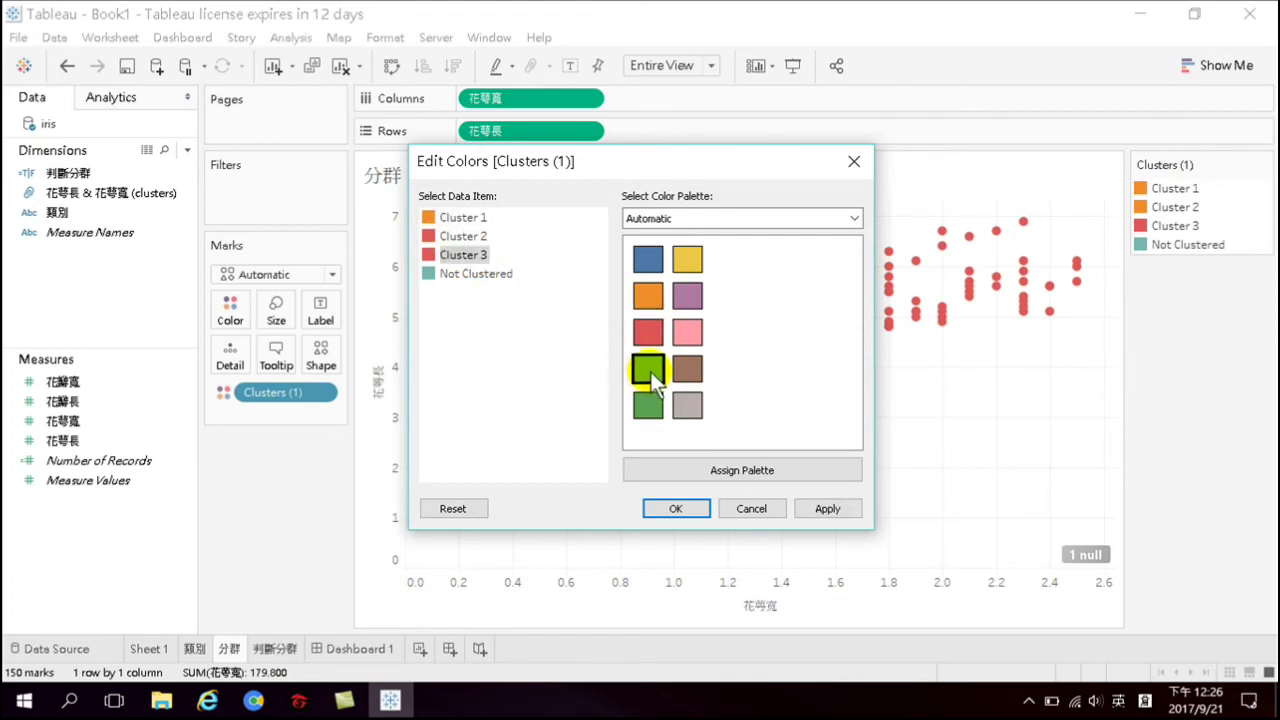
click(648, 370)
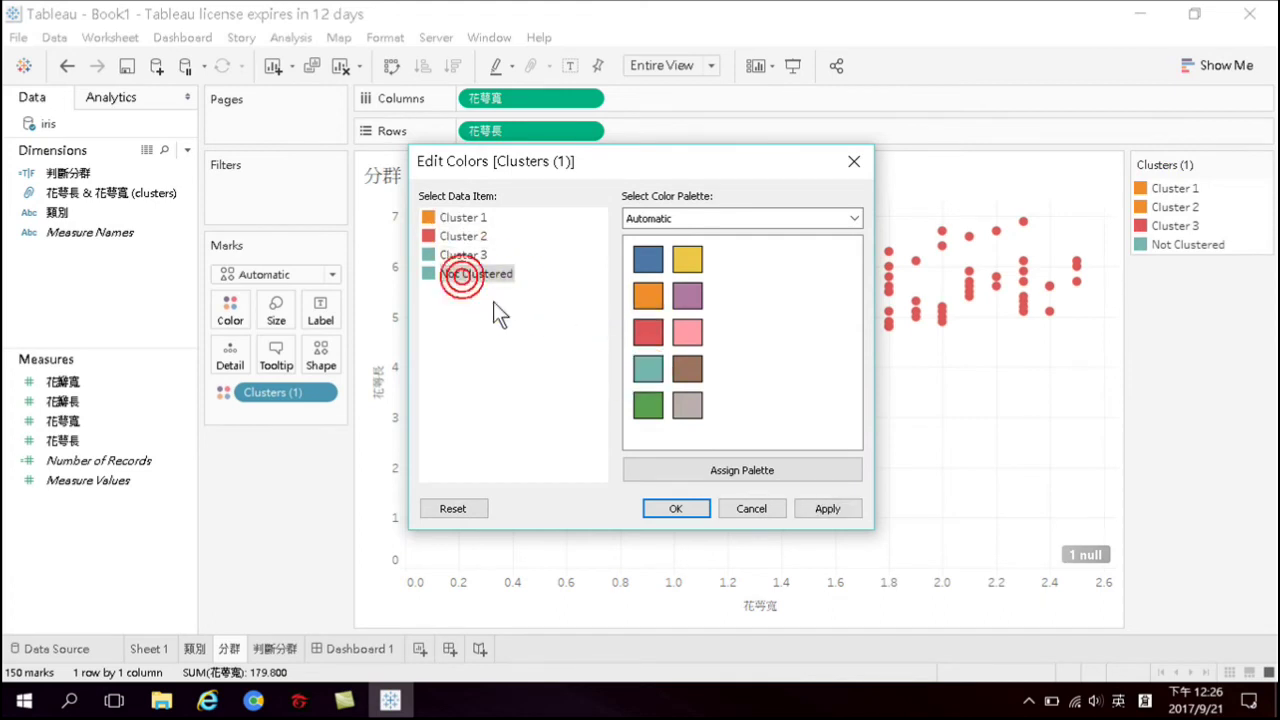
click(669, 508)
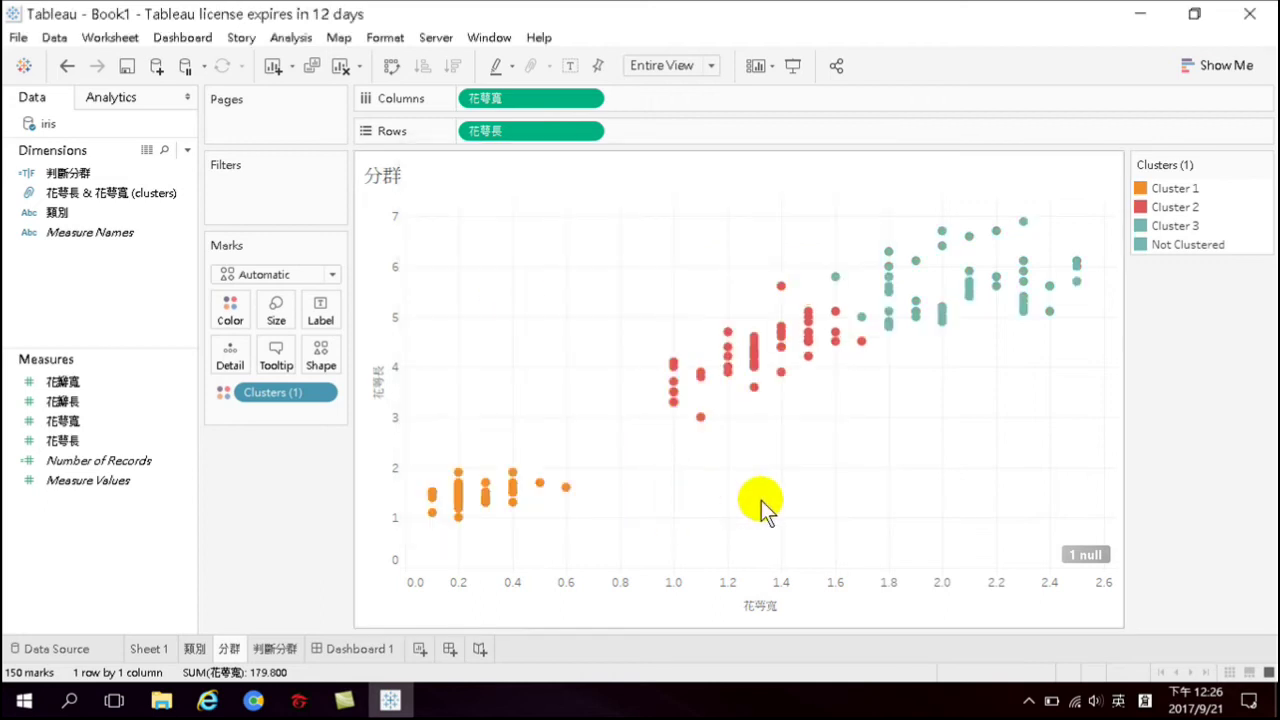
click(362, 649)
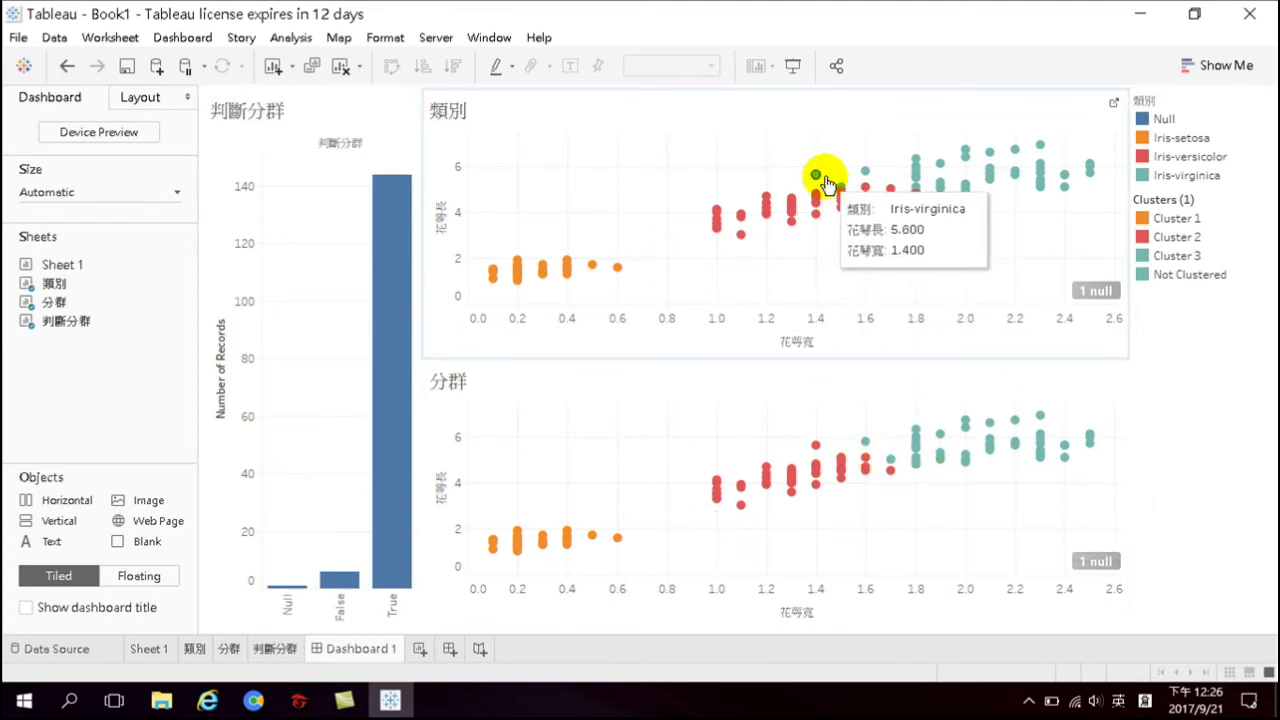
Compare the point at 花萼寬 1.4 in the 類別 and 分群 scatter plots and inspect the False bar
mouse_move(825, 218)
mouse_move(810, 448)
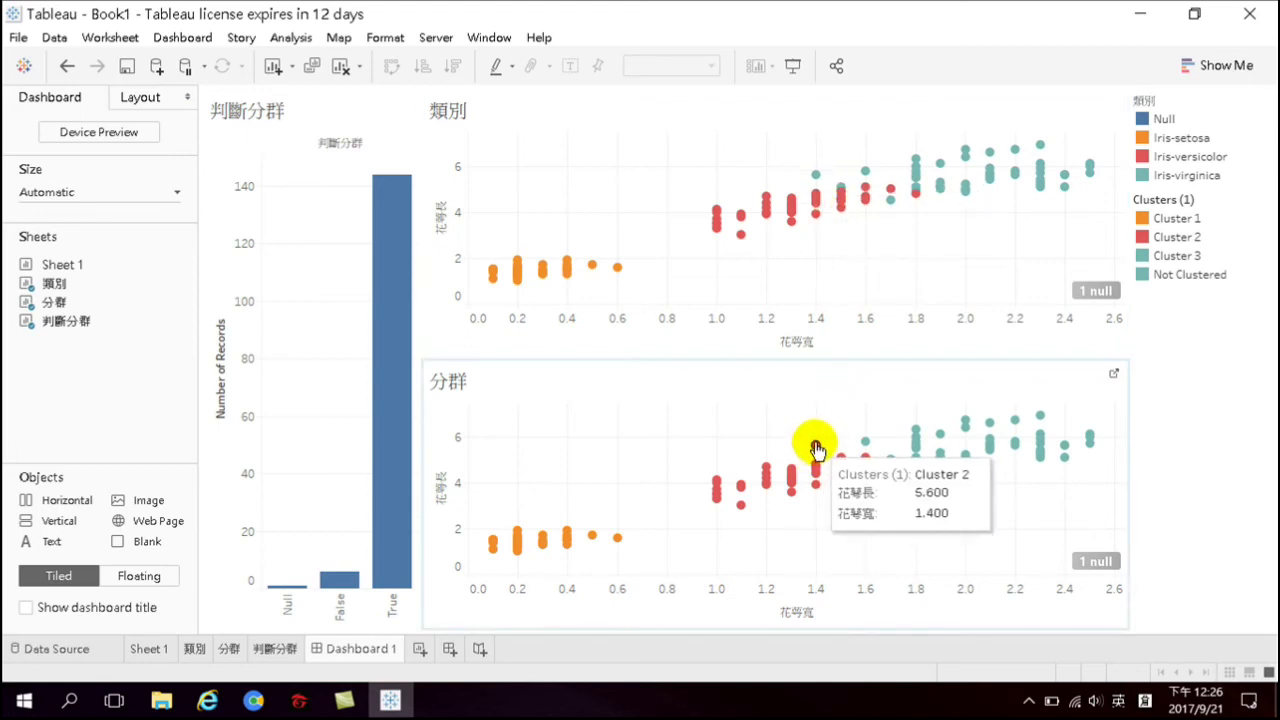
mouse_move(340, 590)
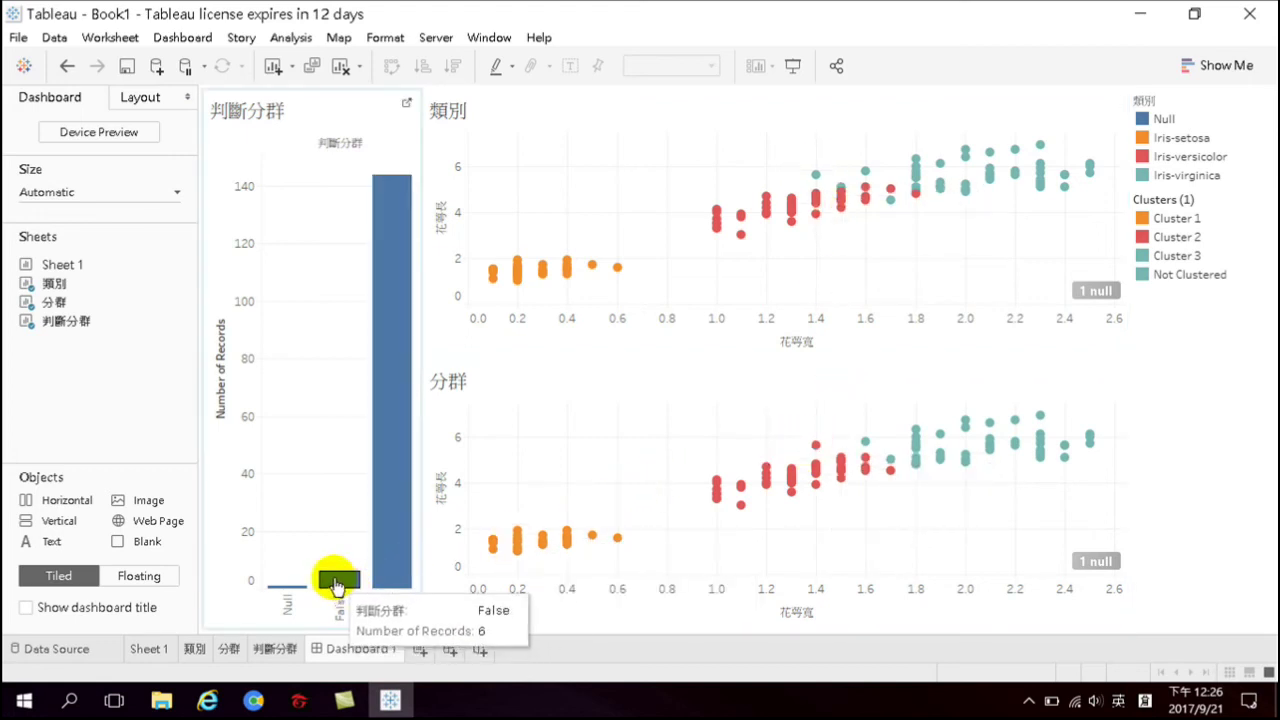
mouse_move(380, 306)
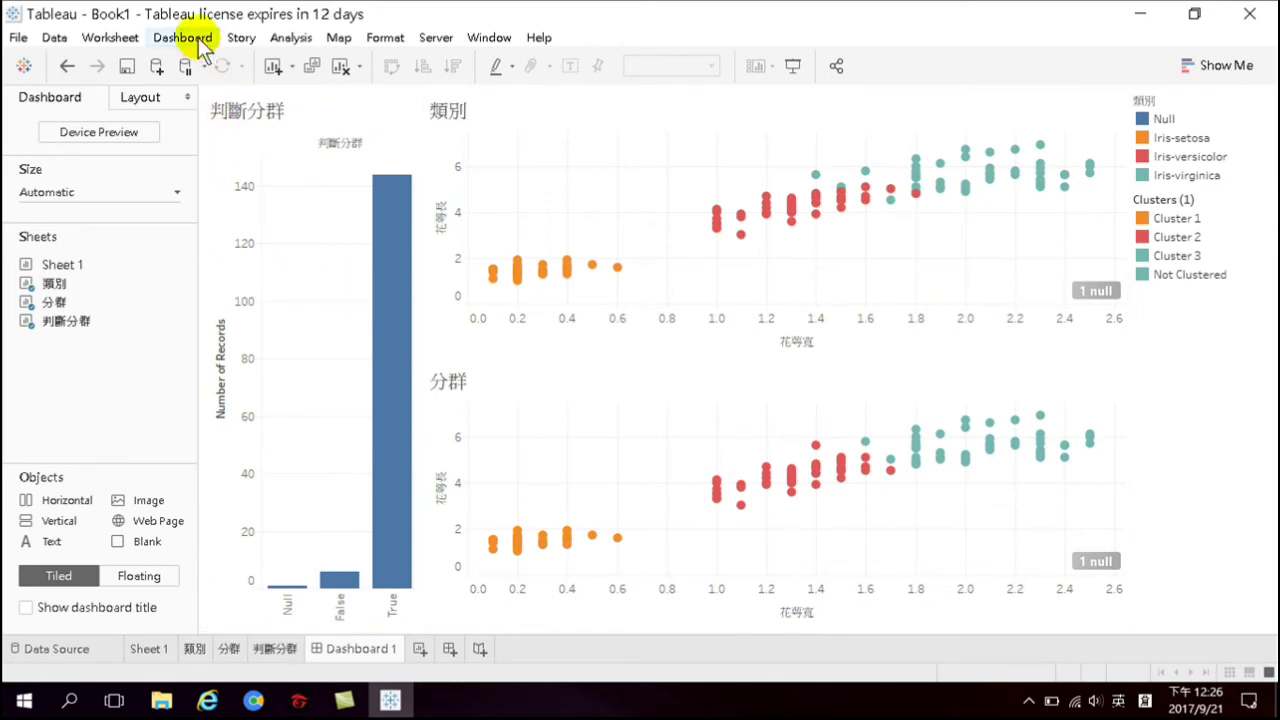
Use the 判斷分群 chart as a dashboard filter, select its False bar and inspect the filtered points in both scatter plots
click(358, 112)
click(388, 87)
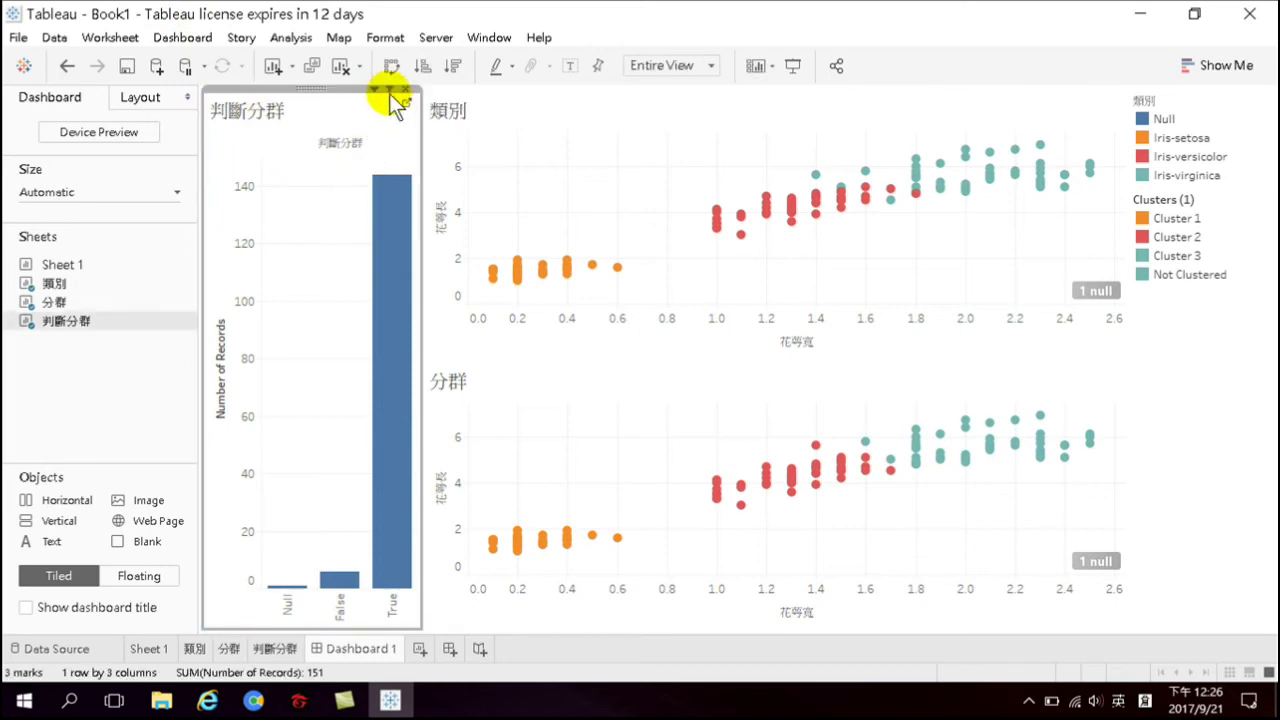
click(337, 580)
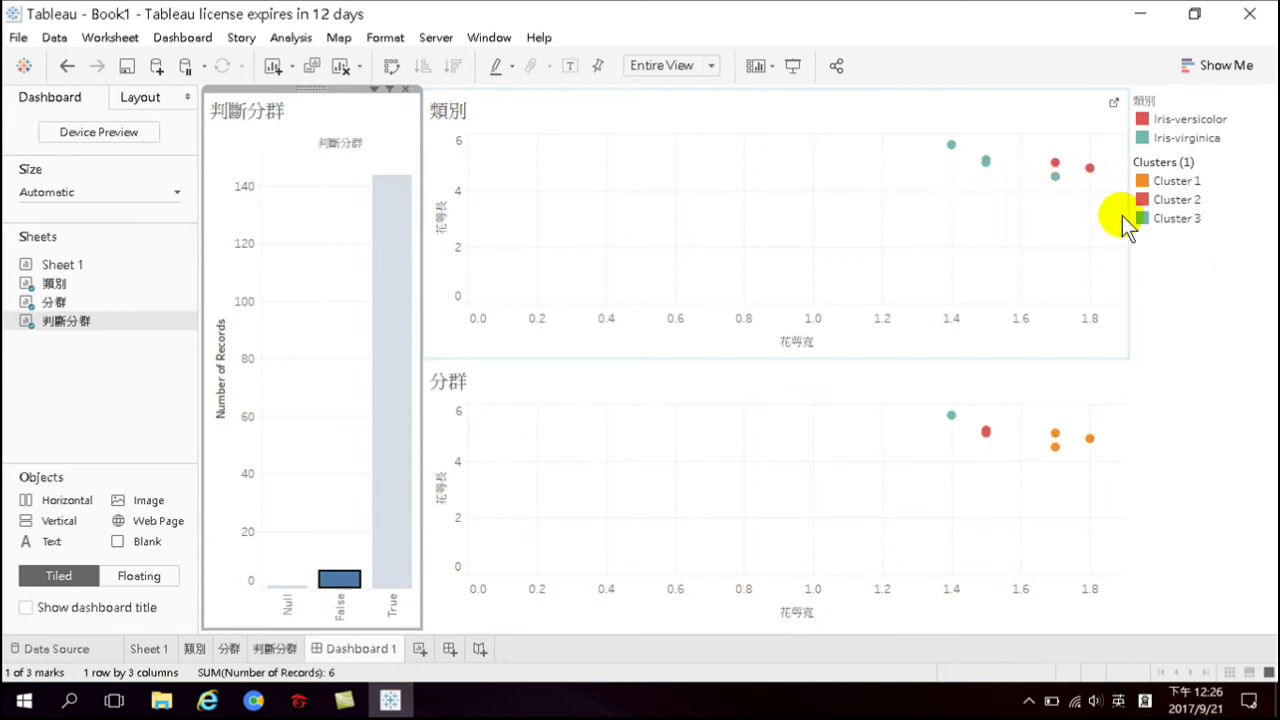
mouse_move(987, 163)
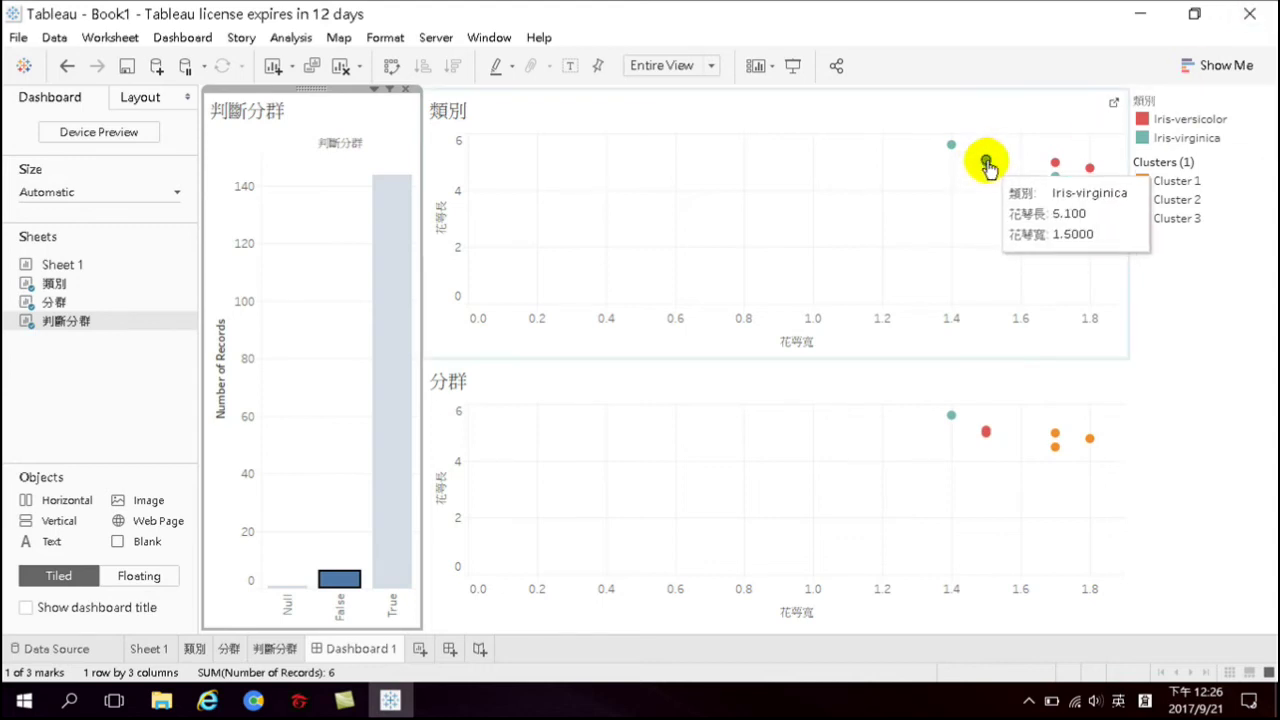
mouse_move(996, 432)
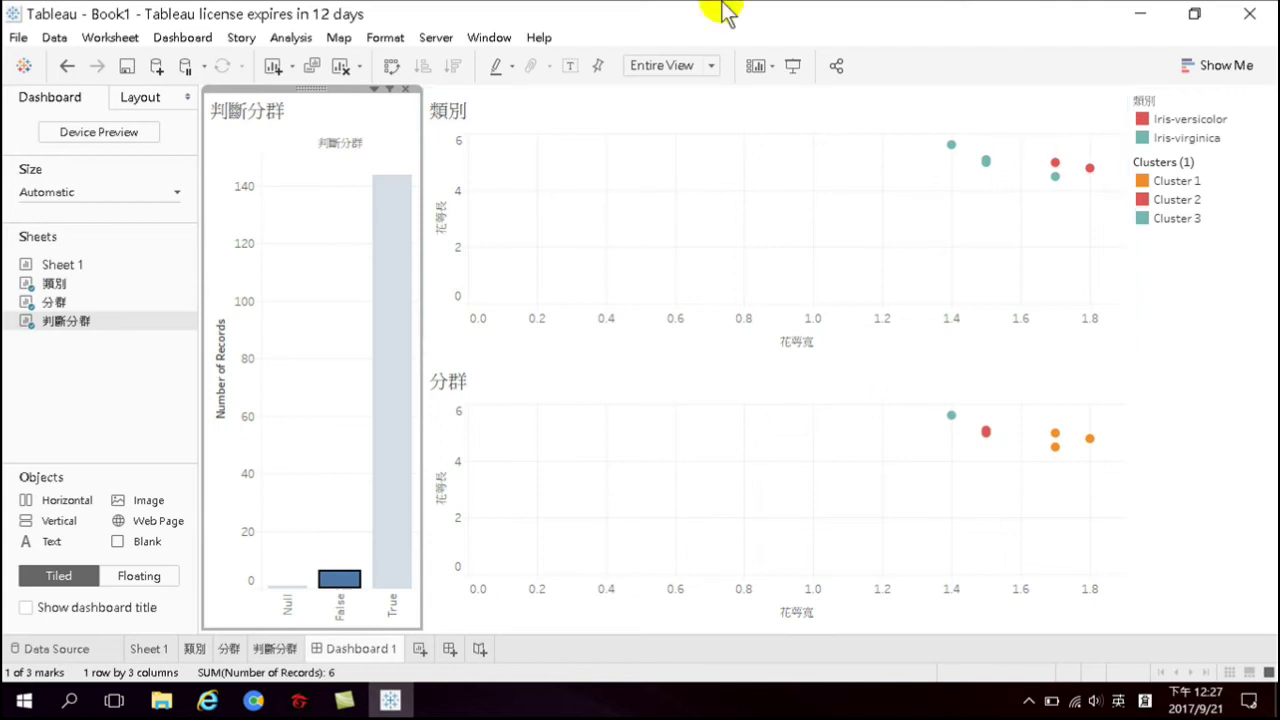
Remove the generated filter action, Filter 1, from the dashboard's actions
click(184, 38)
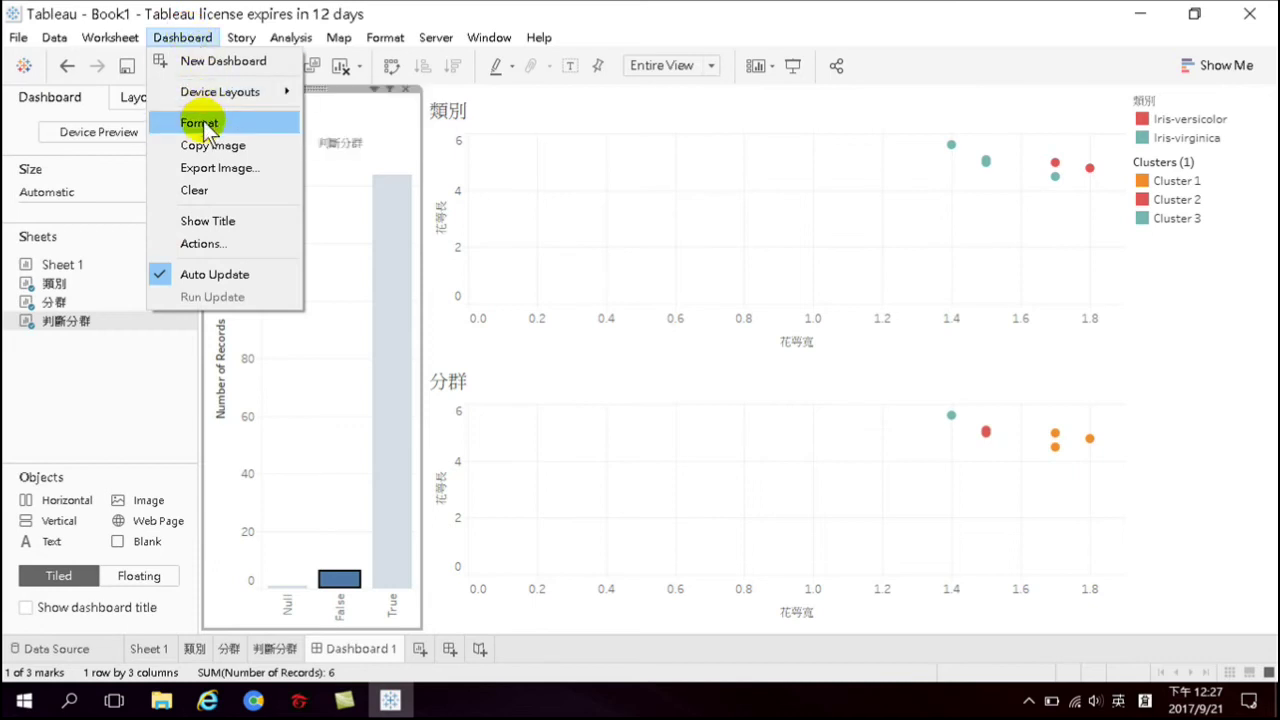
click(193, 244)
click(445, 282)
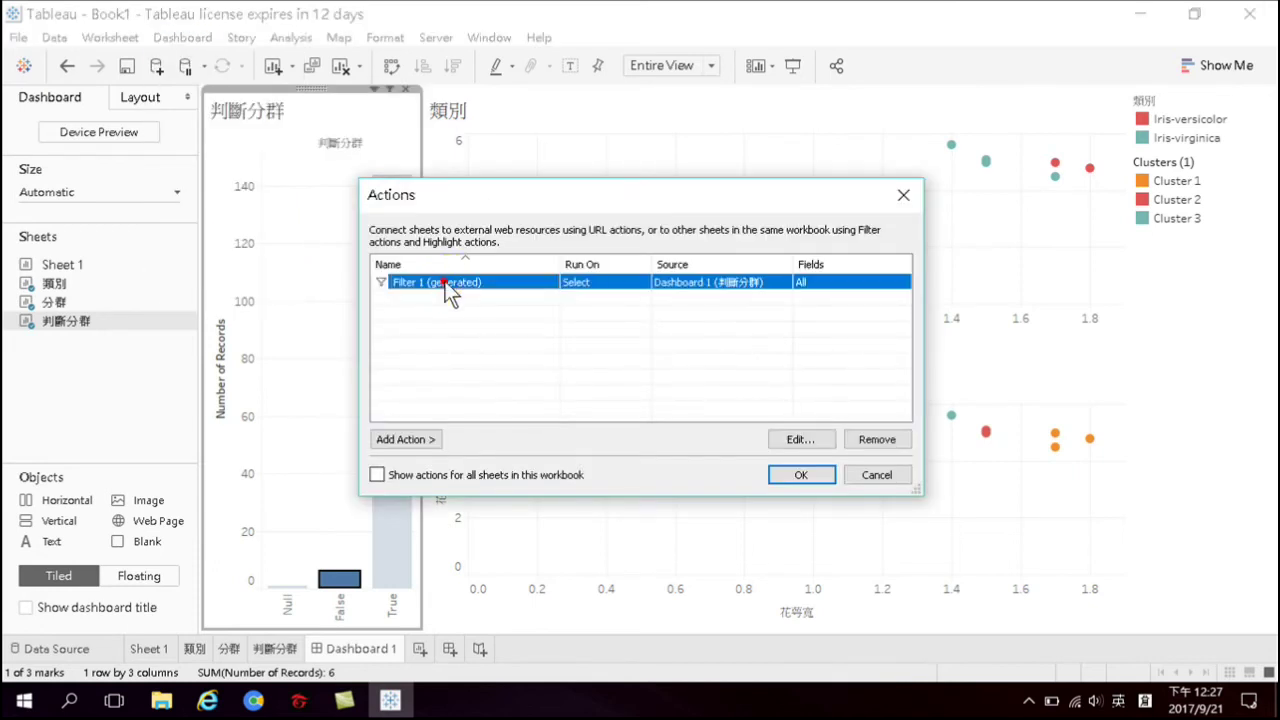
click(877, 440)
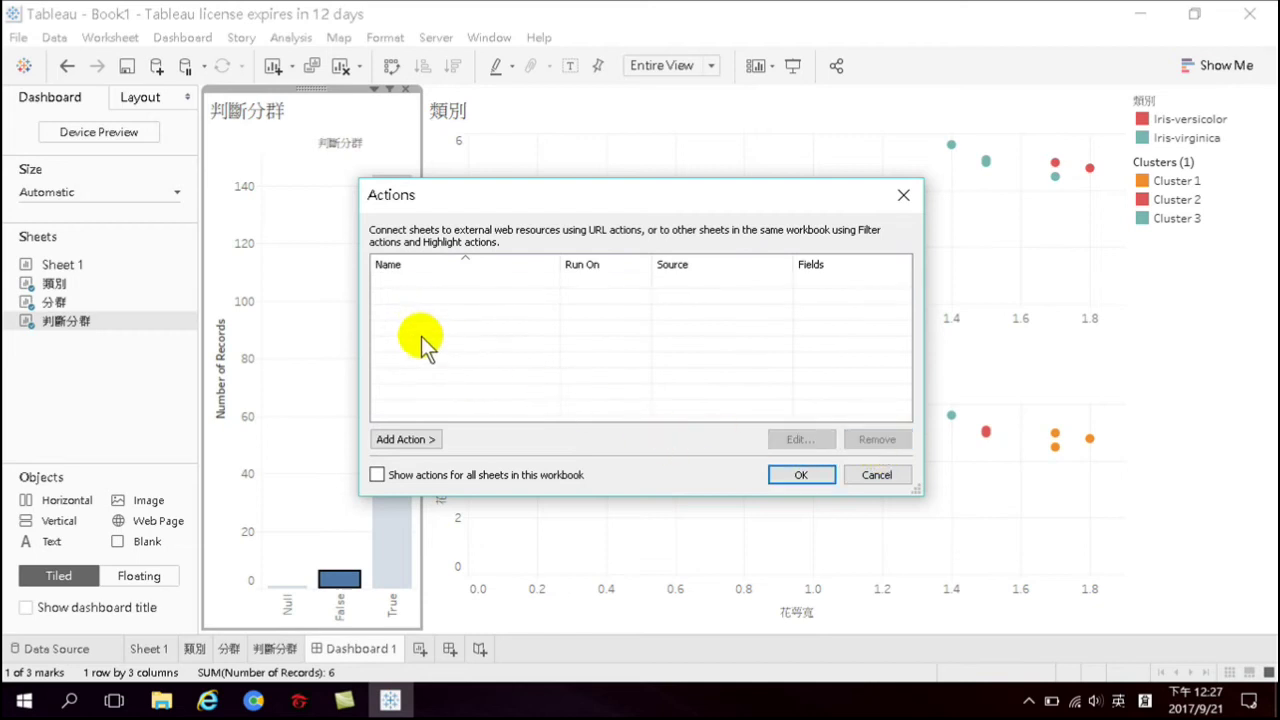
Add a highlight action that runs on select across all Dashboard 1 sheets using all fields, and test it on the False bar
click(410, 440)
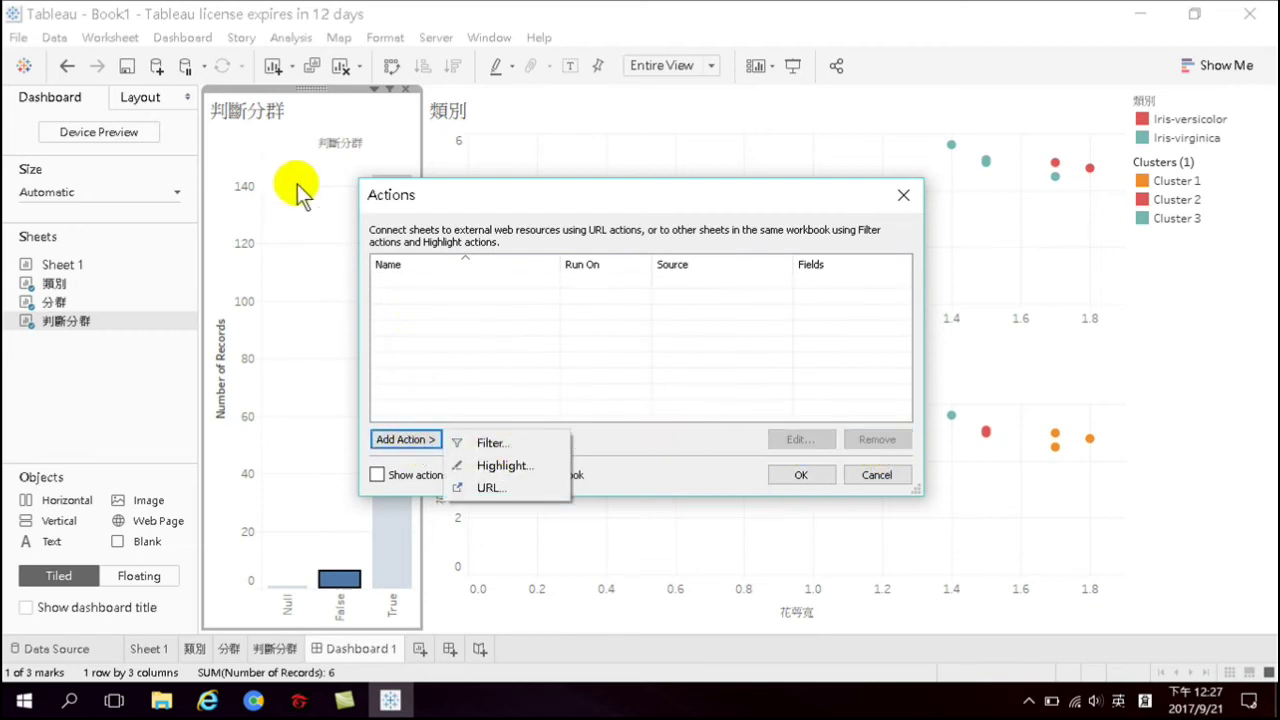
click(495, 465)
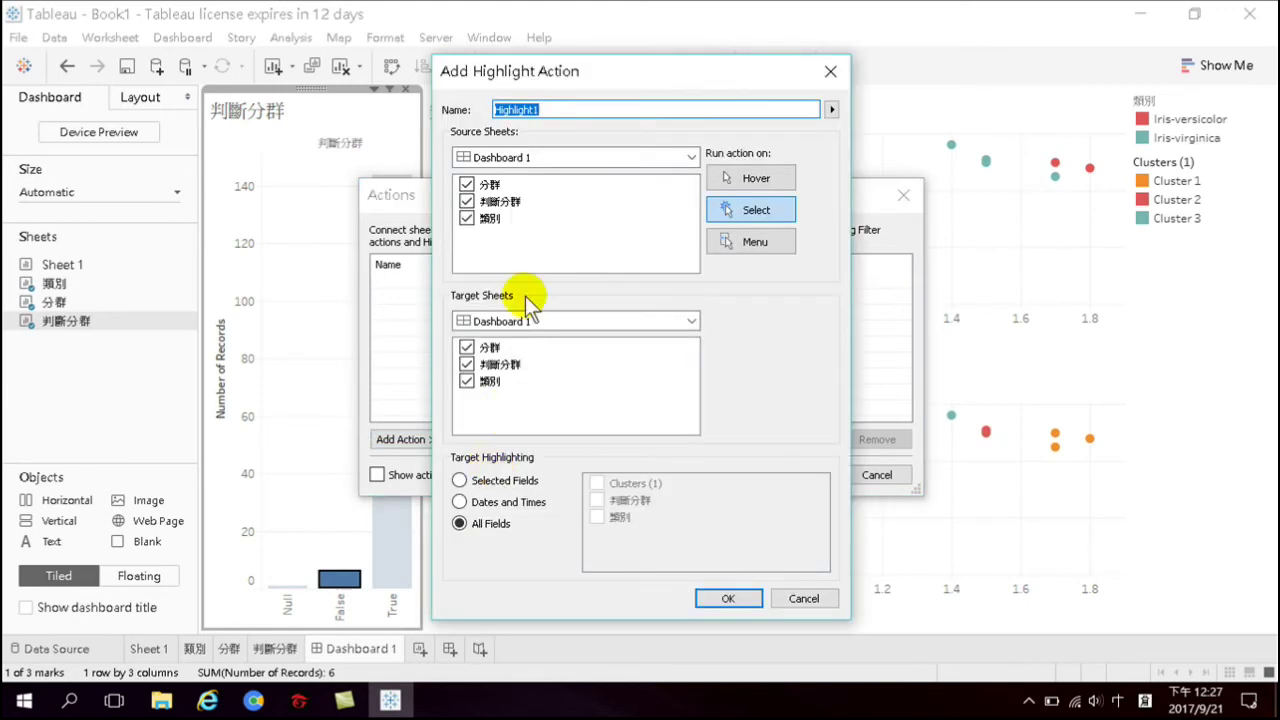
click(722, 600)
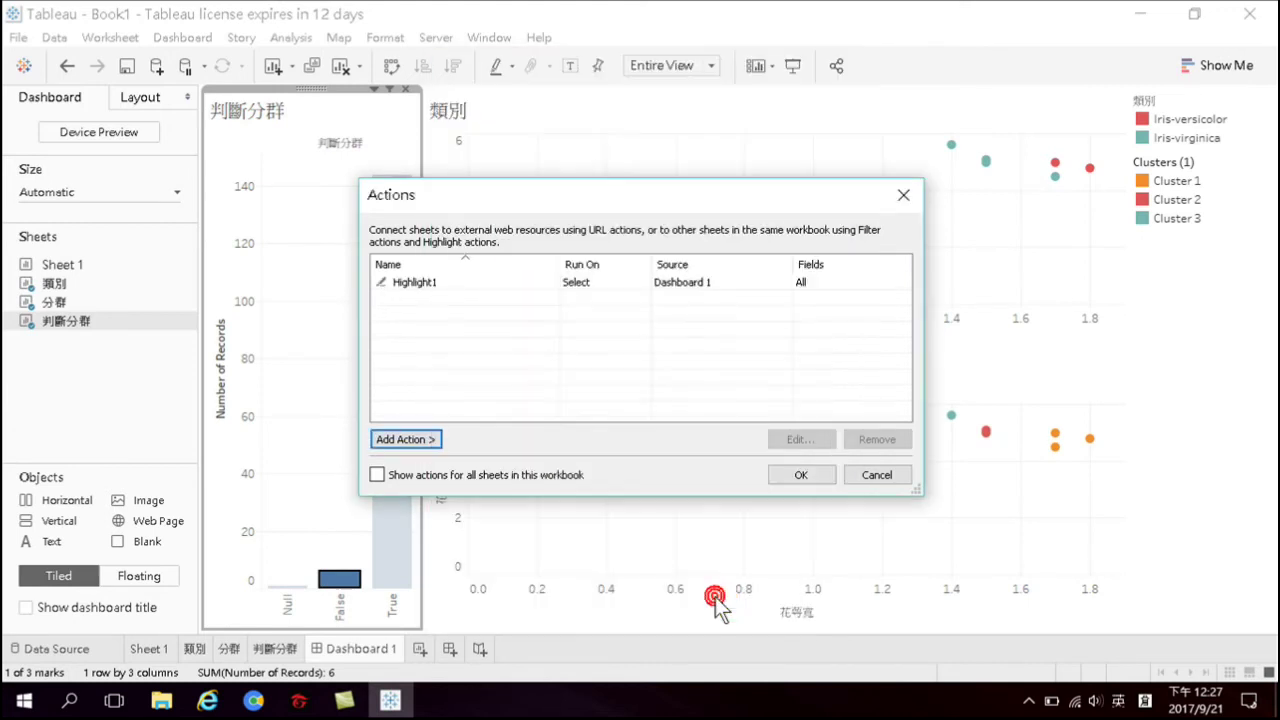
click(798, 473)
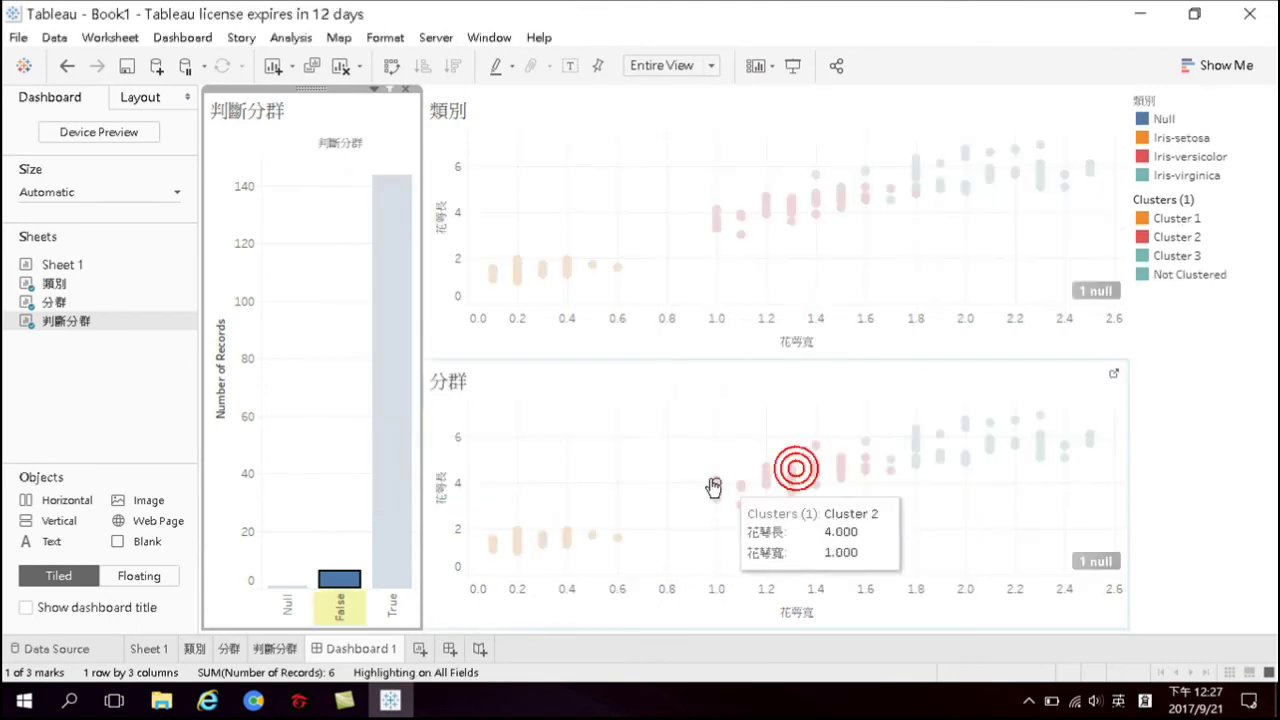
click(336, 398)
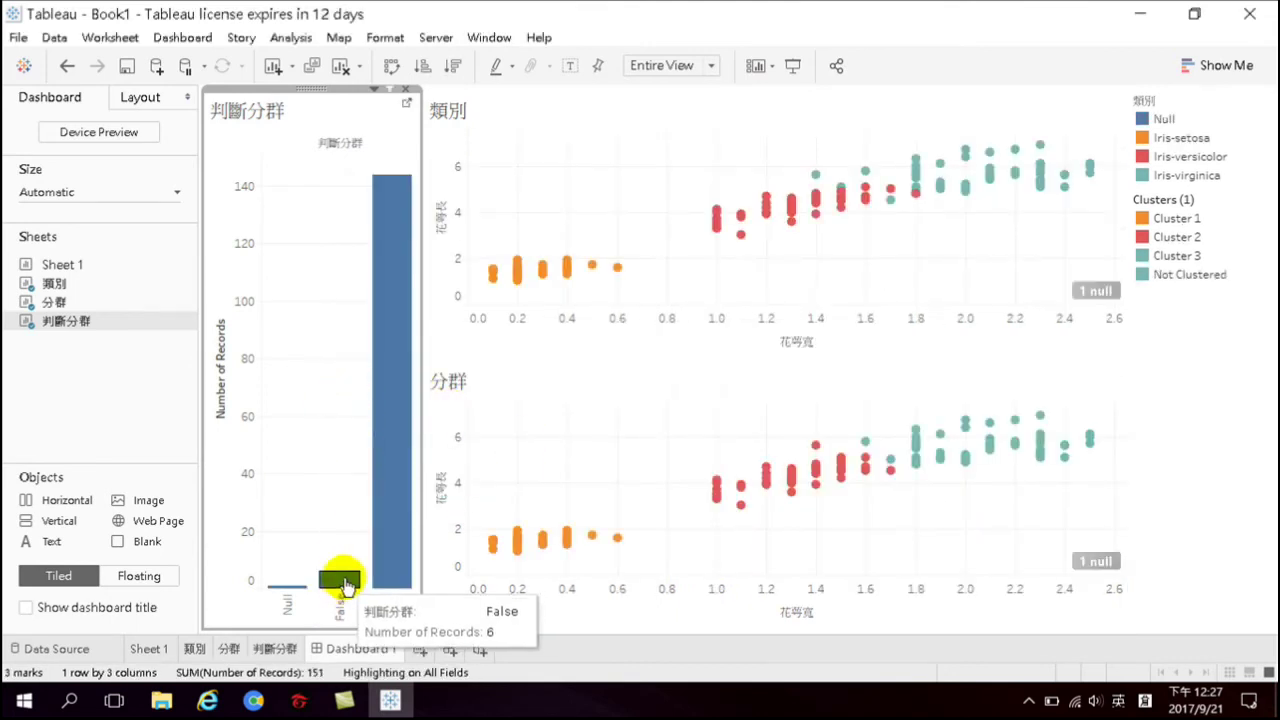
click(338, 583)
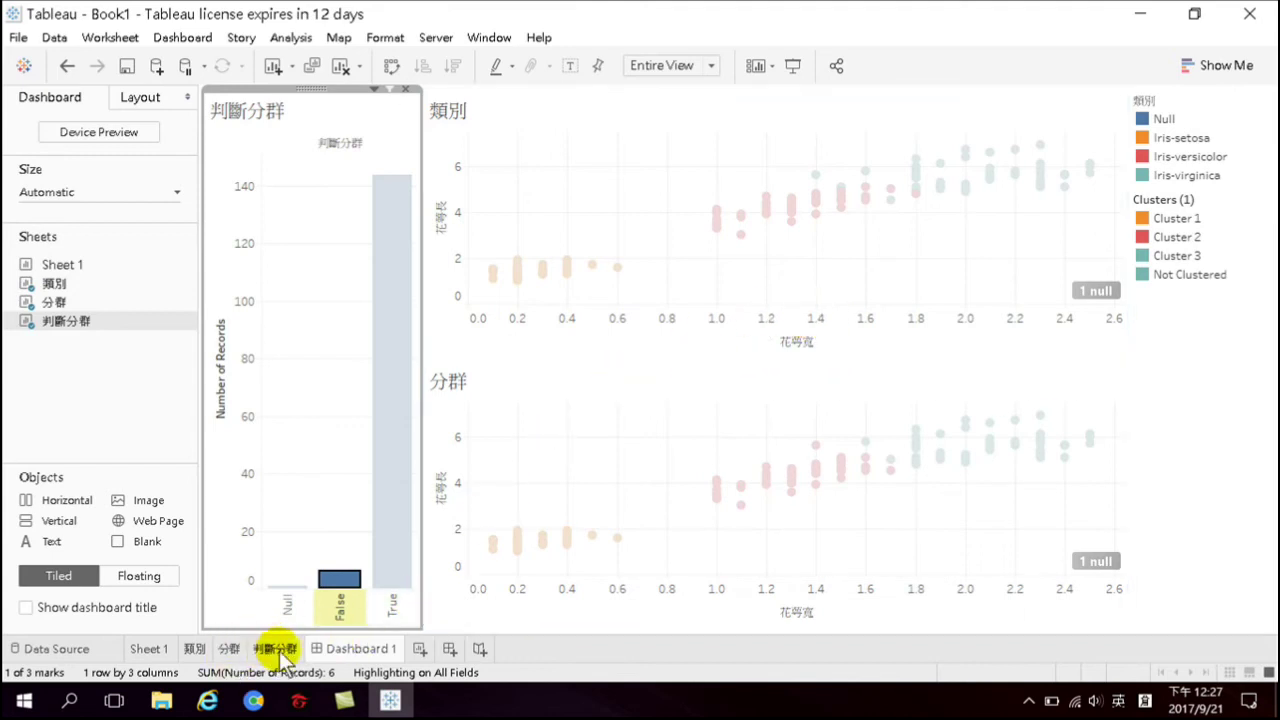
Add the 判斷分群 dimension to the marks as detail on the 類別 worksheet
click(193, 650)
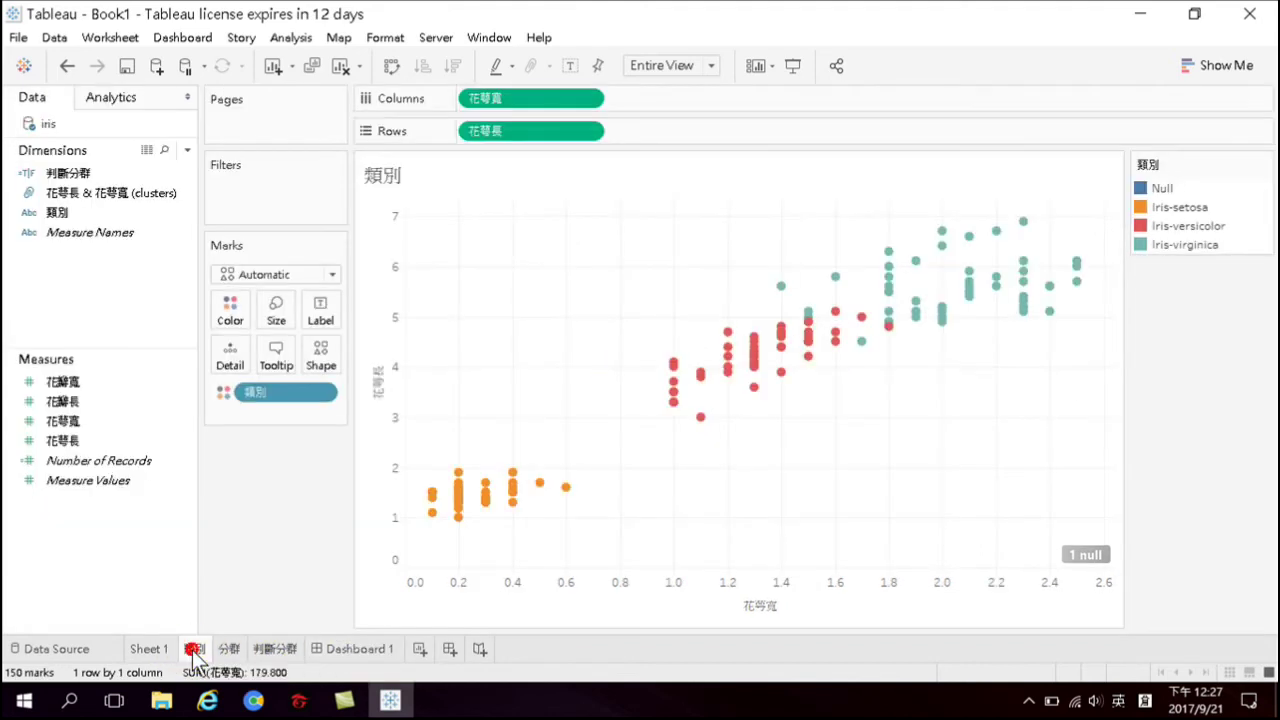
click(68, 173)
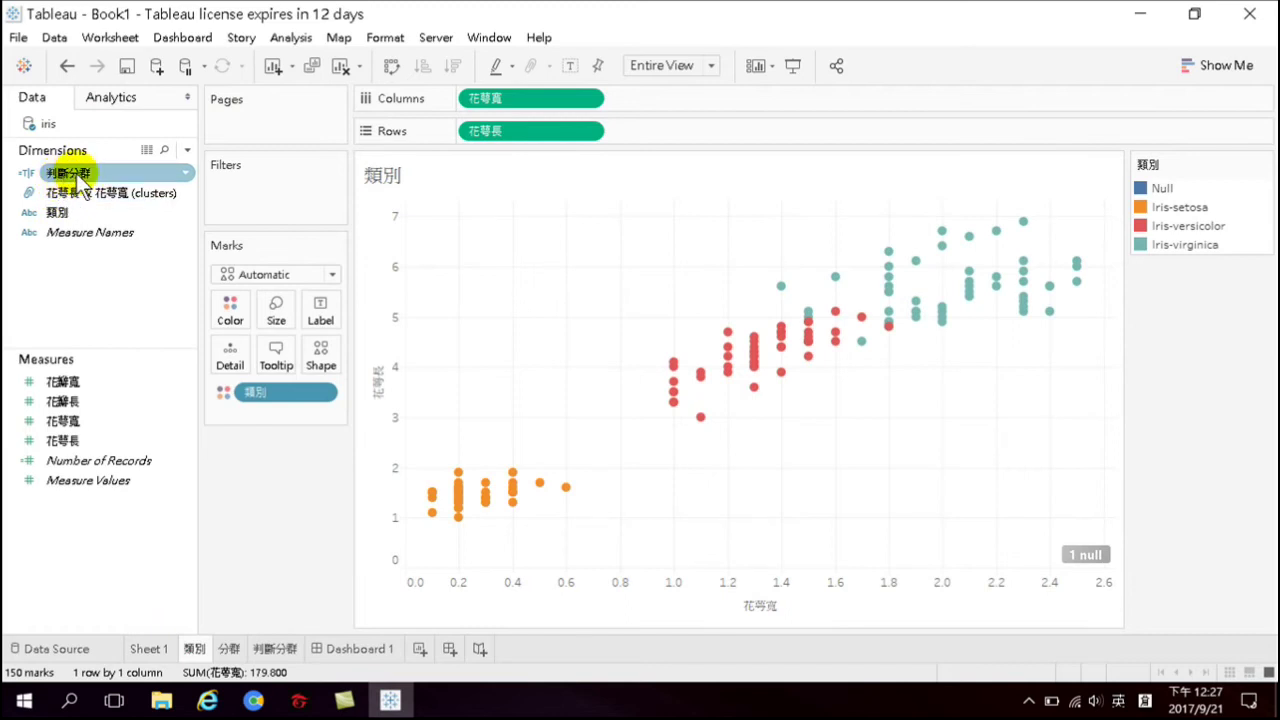
drag(78, 180, 251, 413)
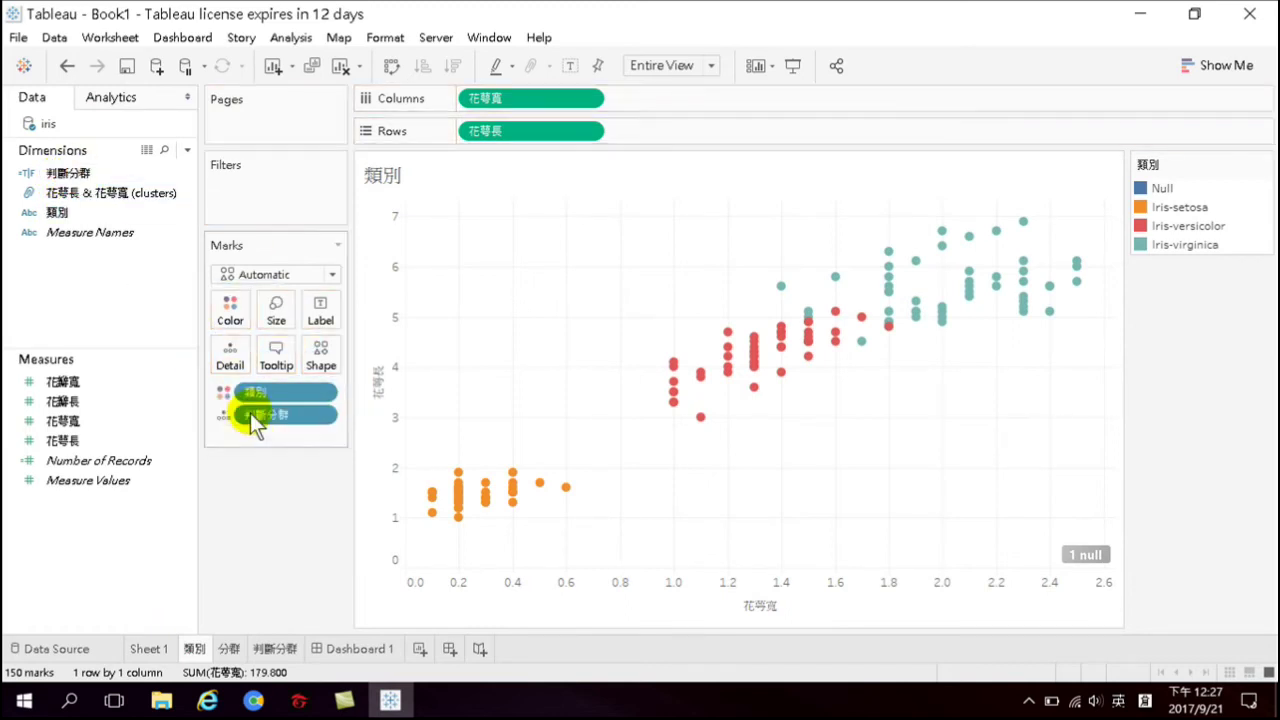
Add 判斷分群 to the marks as detail on the 分群 worksheet and return to Dashboard 1
click(226, 652)
click(80, 178)
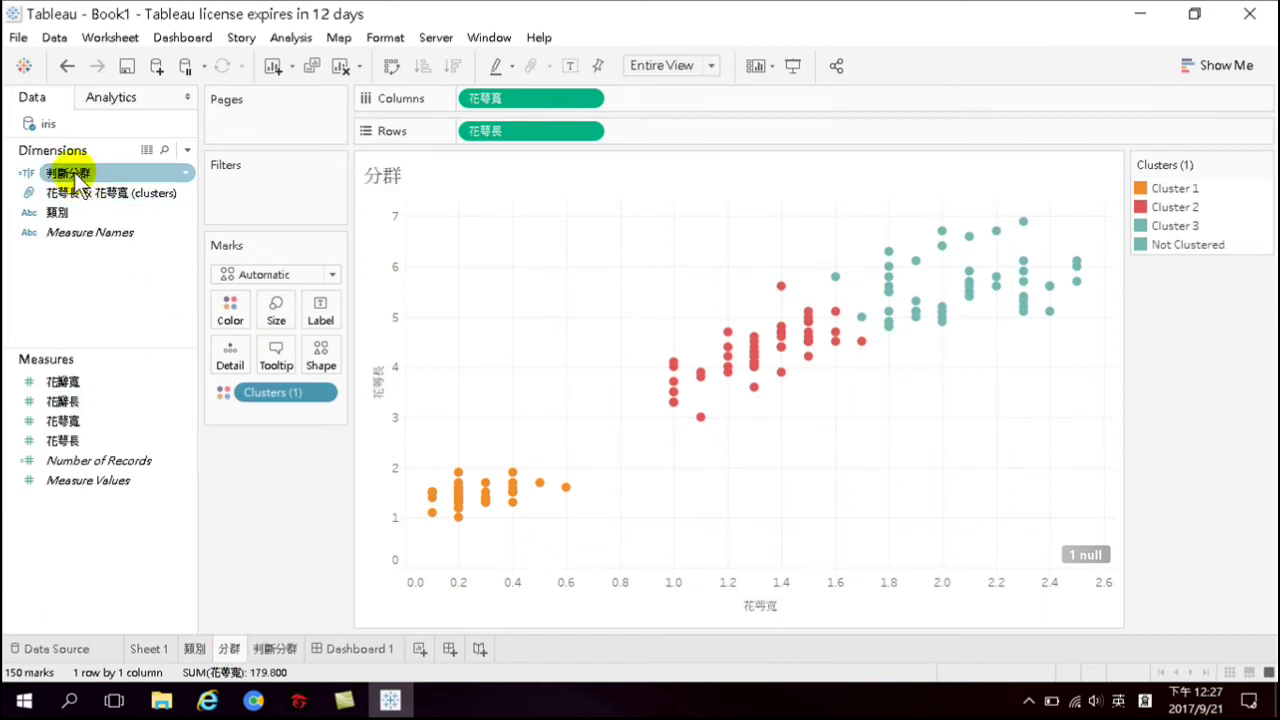
drag(76, 178, 245, 413)
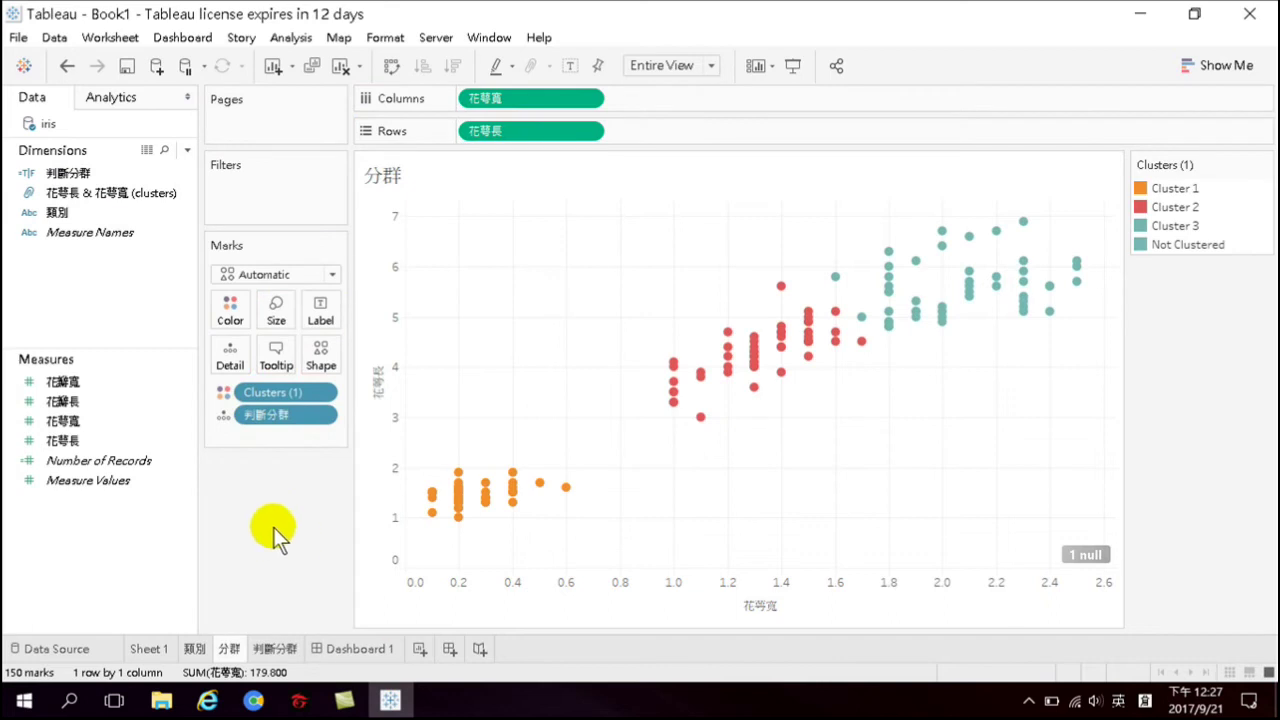
click(348, 650)
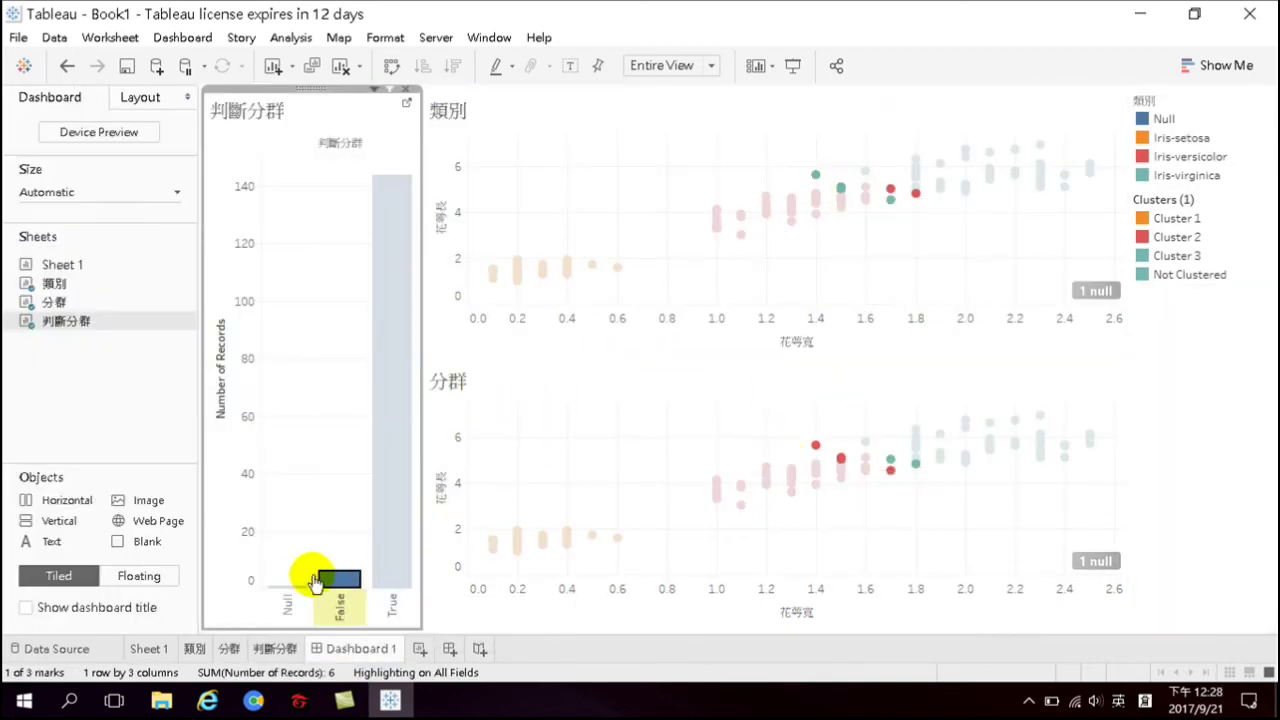
Clear the bar selection, highlight the False records and inspect the misclassified points in the 類別 scatter plot
click(324, 408)
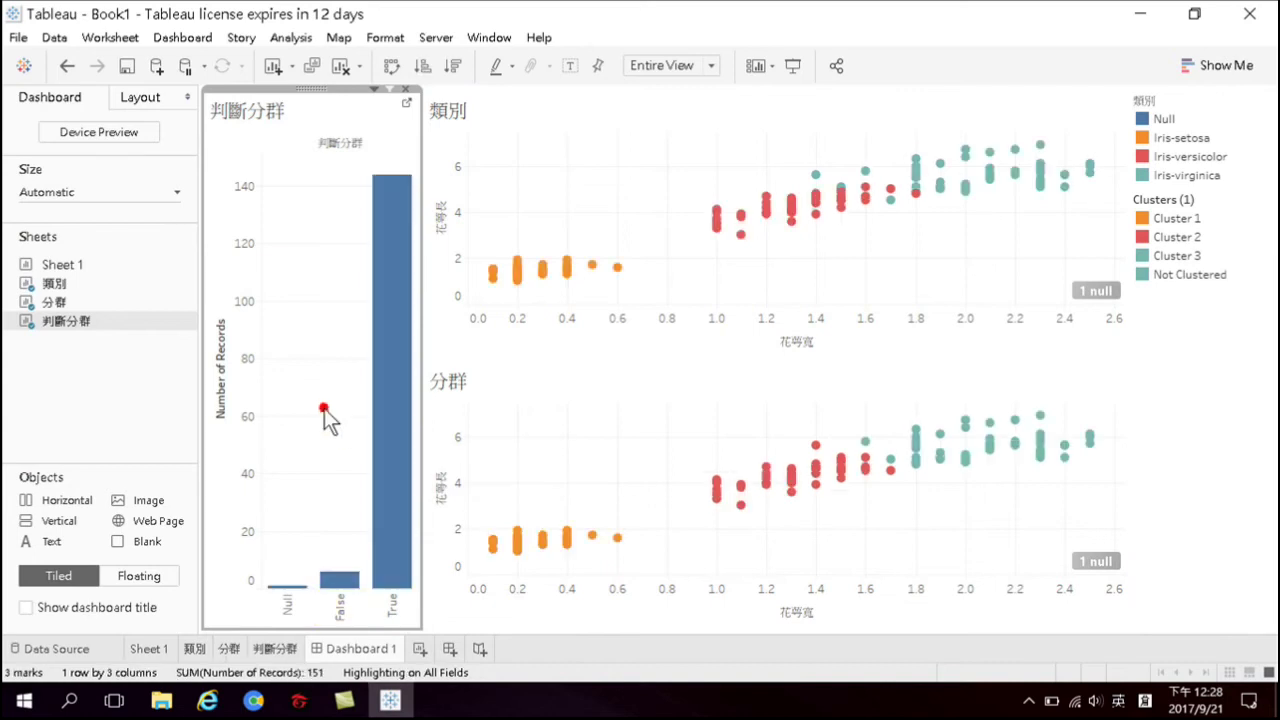
click(340, 575)
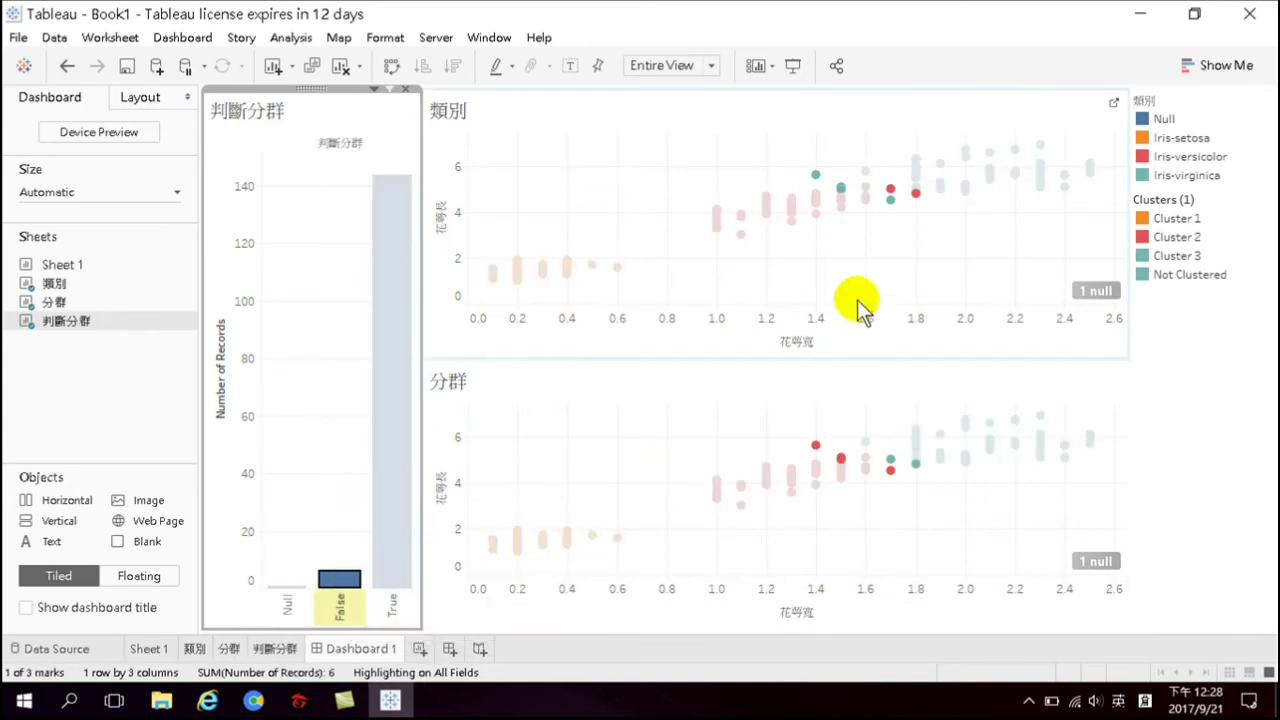
mouse_move(842, 190)
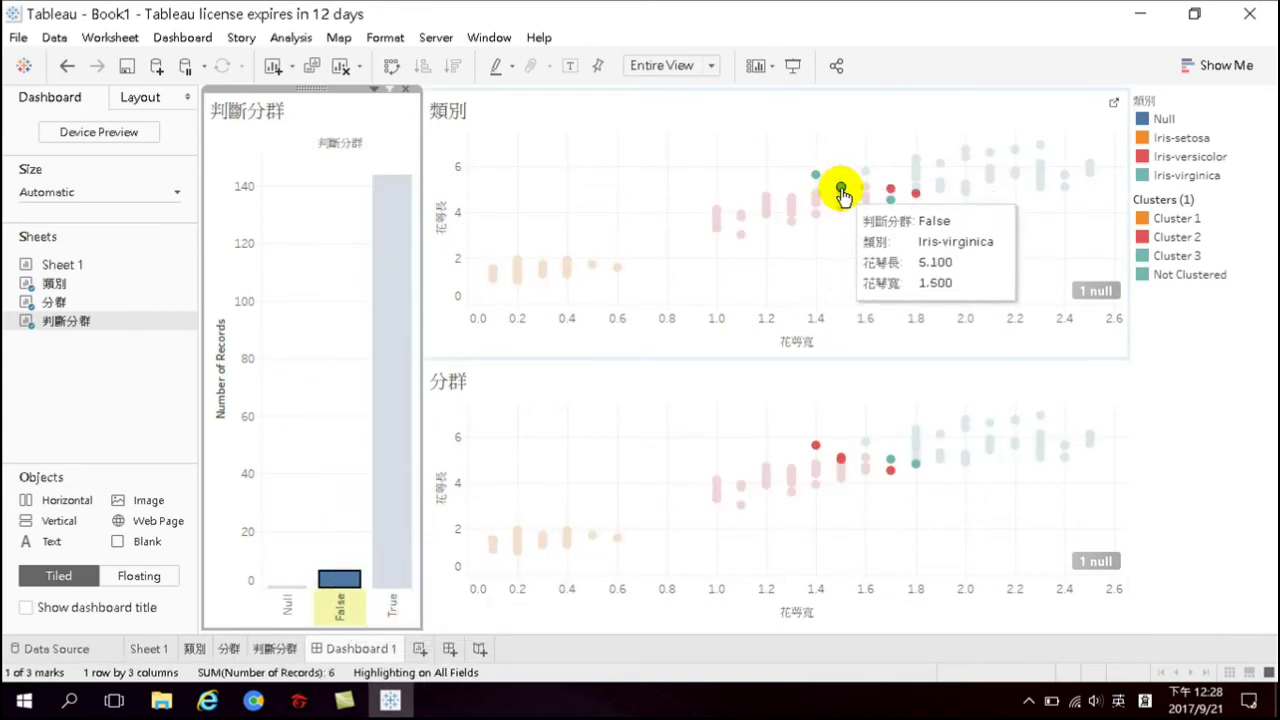
mouse_move(885, 203)
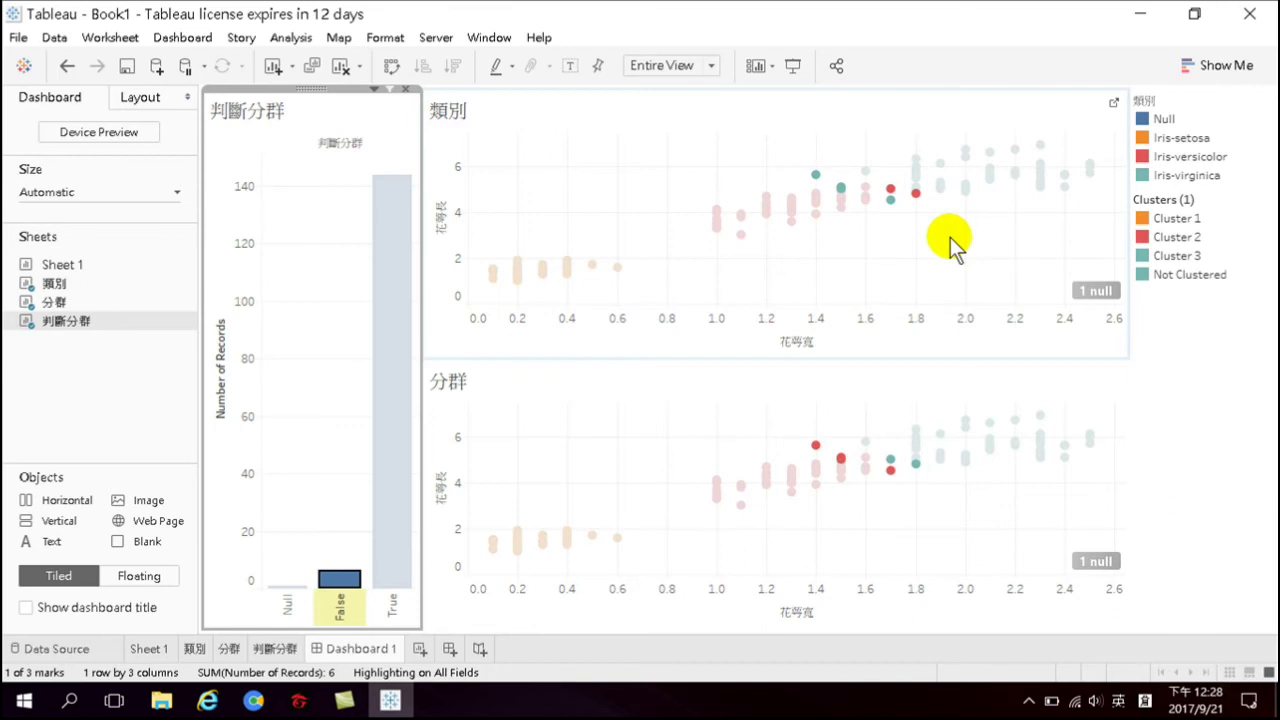
mouse_move(966, 160)
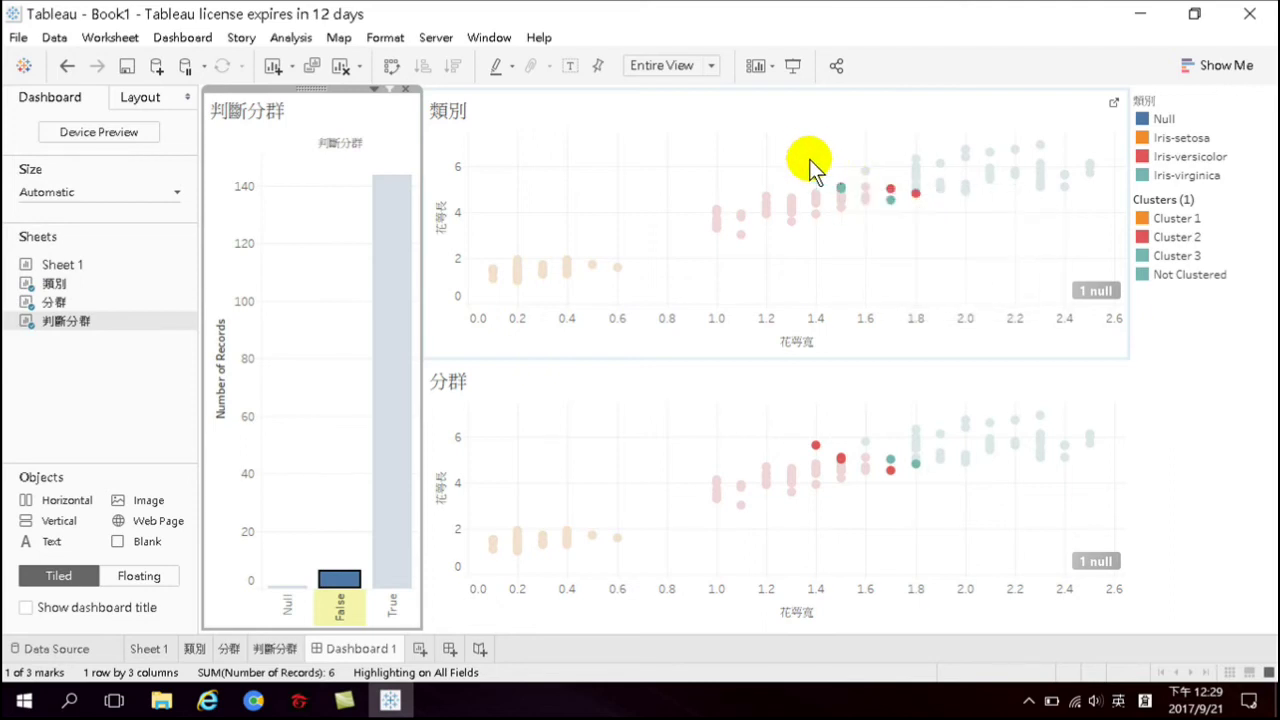
mouse_move(889, 186)
Highlight the True records from the bar chart and inspect the correctly clustered points in the 類別 scatter plot
click(398, 288)
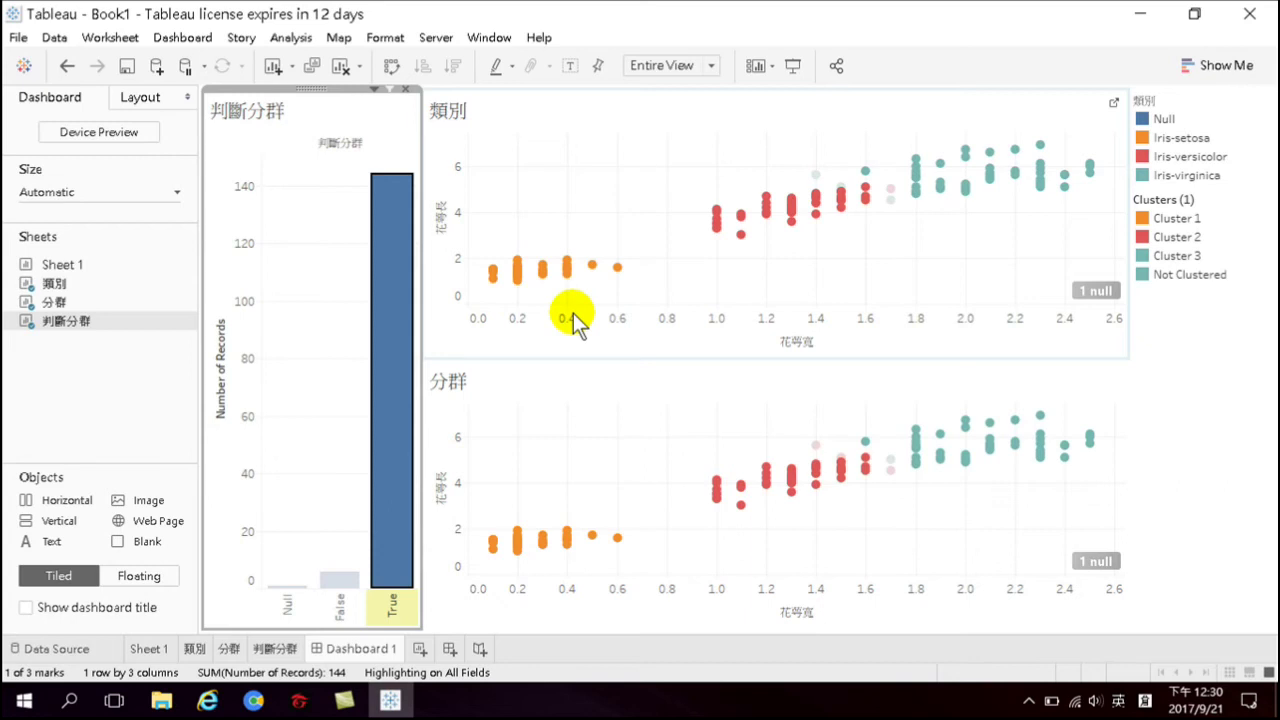
mouse_move(567, 270)
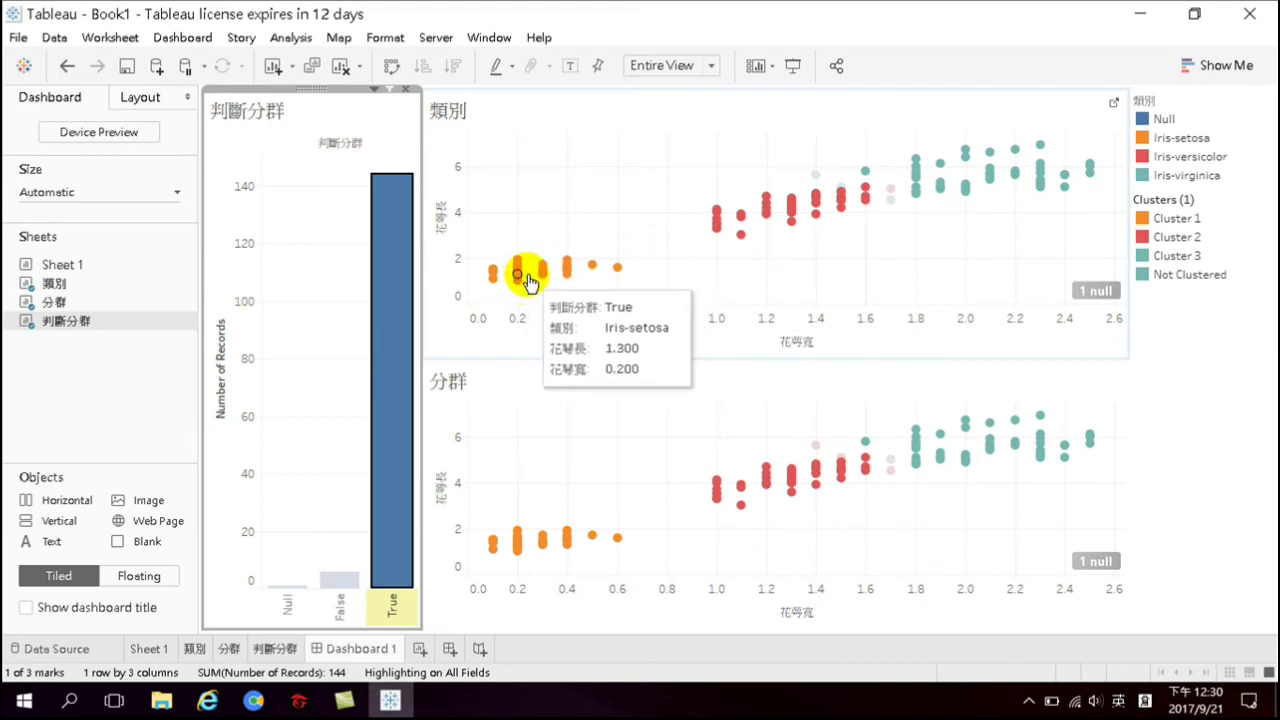
mouse_move(982, 174)
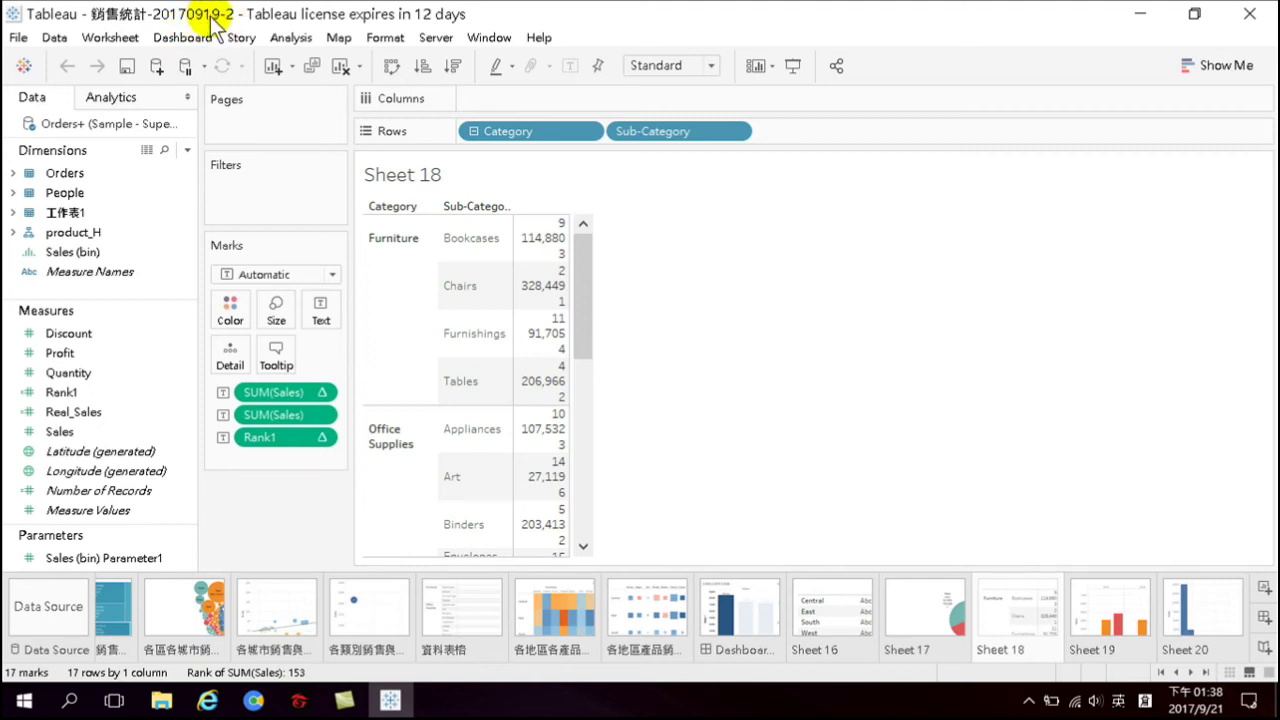
Add a new worksheet to the 銷售統計-20170919-2 workbook
click(1264, 589)
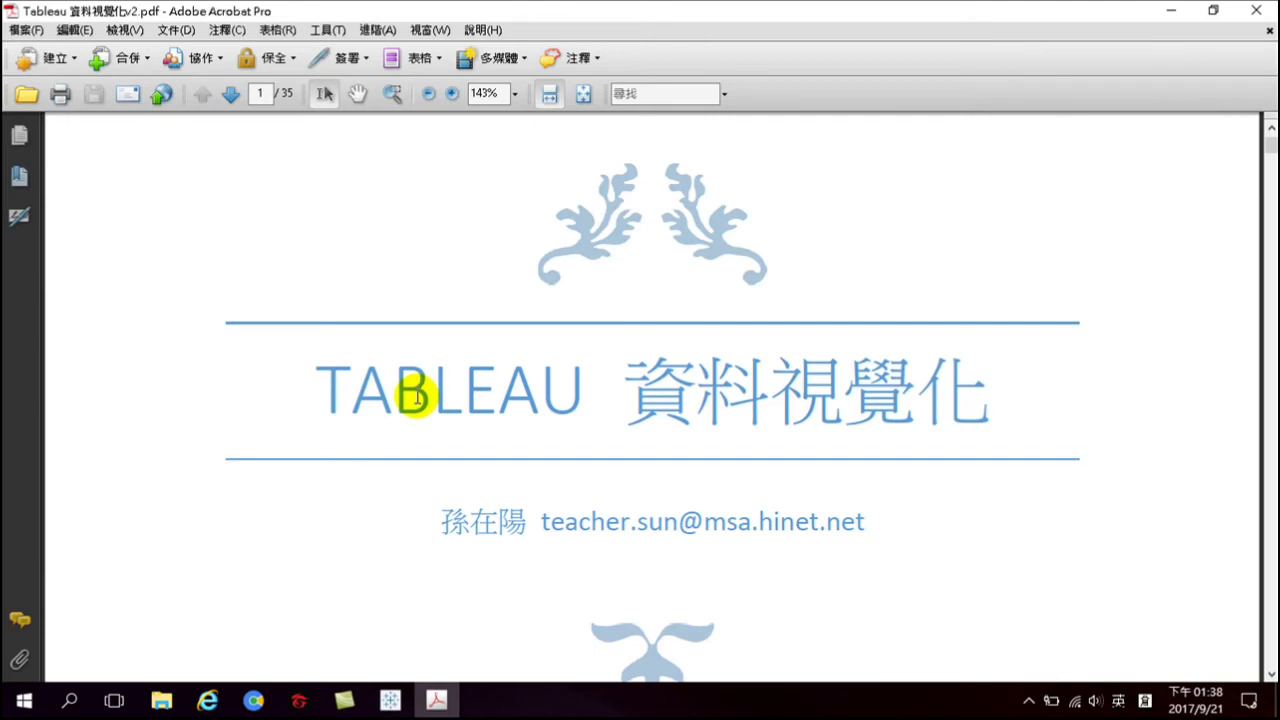
Switch to Tableau 資料視覺化v2.pdf in Adobe Acrobat Pro, go to page 29 and read sections 5.3 on reference lines and 5.4 on trend lines
click(260, 93)
text(29)
key(Return)
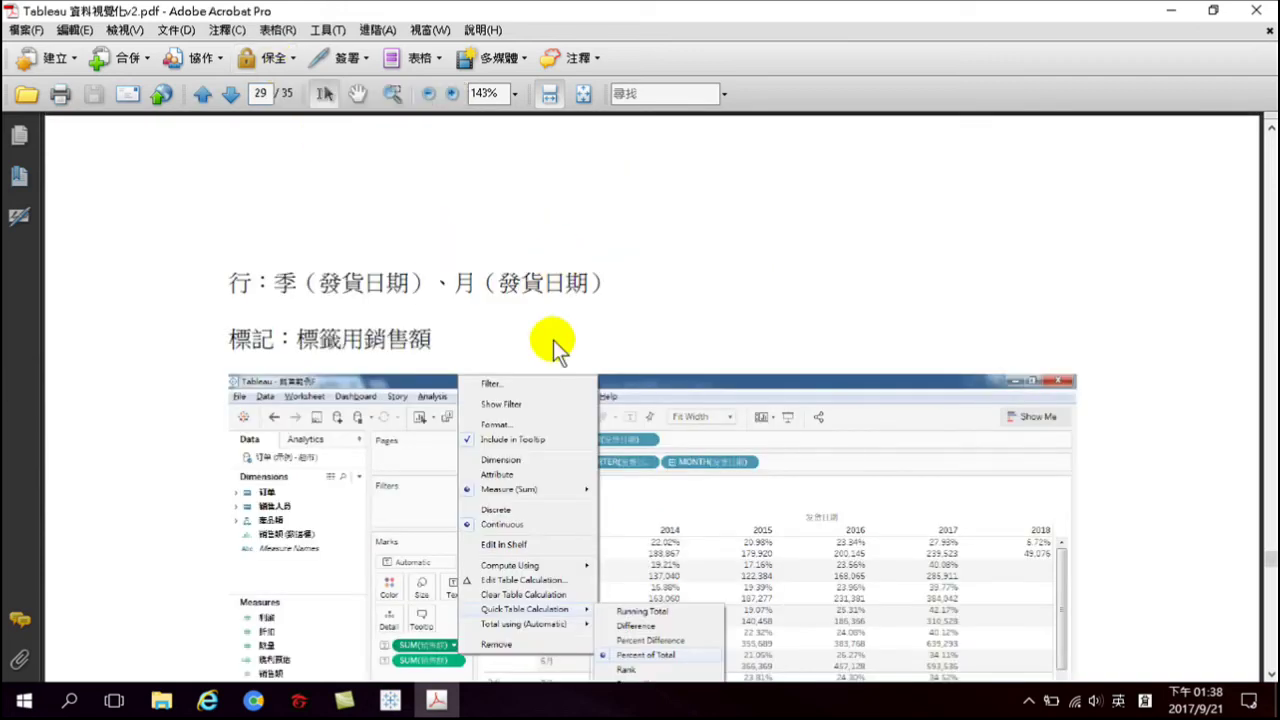
scroll(548, 360, down, 6)
scroll(540, 407, down, 6)
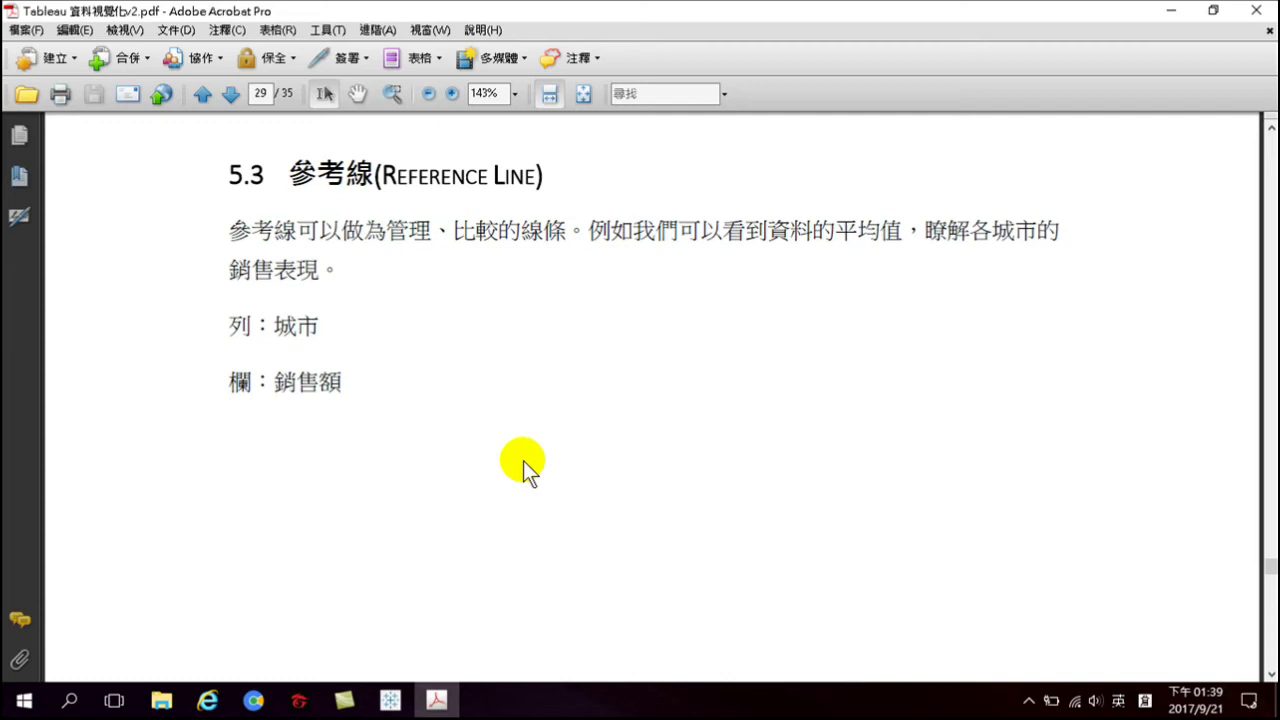
scroll(406, 434, down, 10)
scroll(446, 355, down, 10)
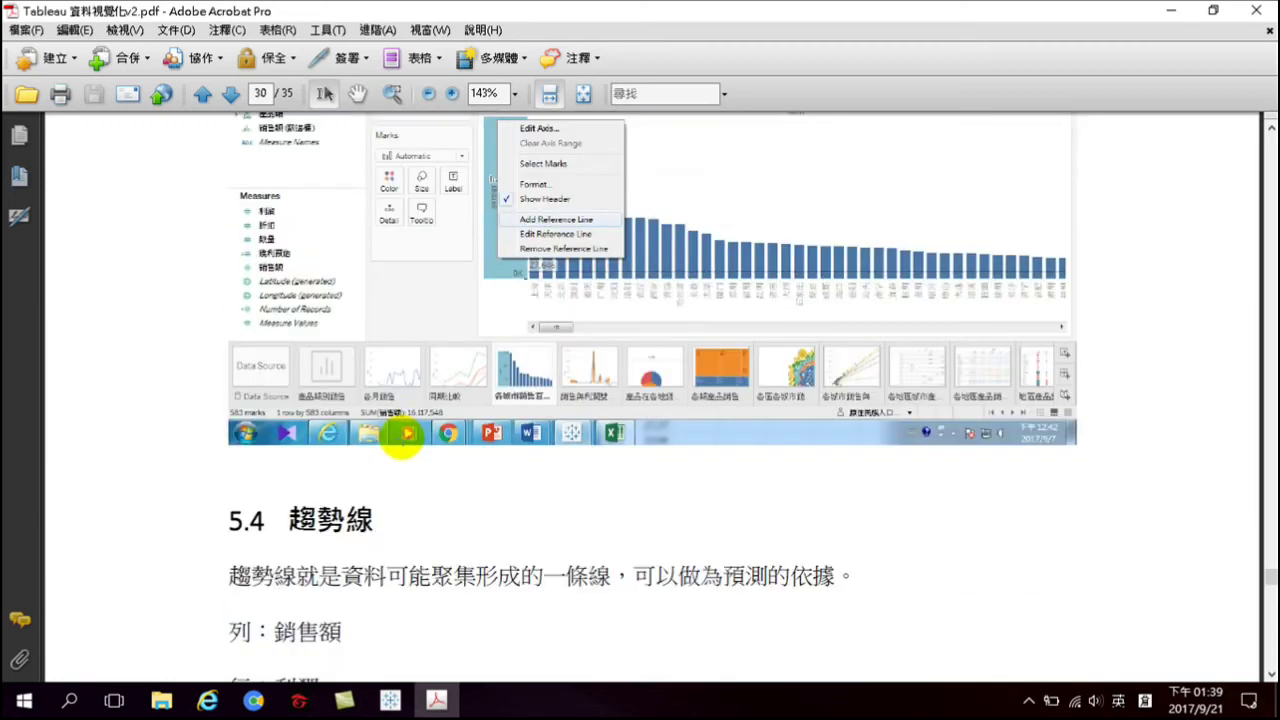
scroll(404, 437, down, 10)
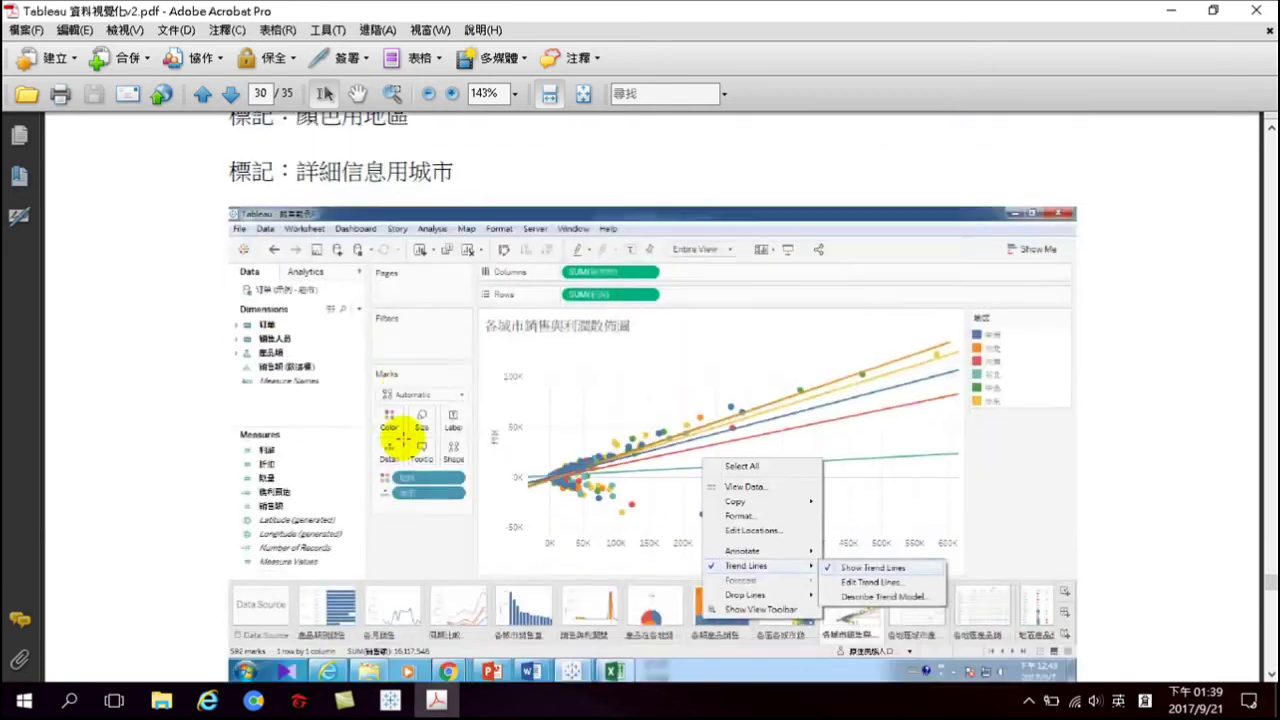
Read on in the handout through section 5.5 on clustering to section 5.6 on forecasting and study its example chart
scroll(402, 437, down, 10)
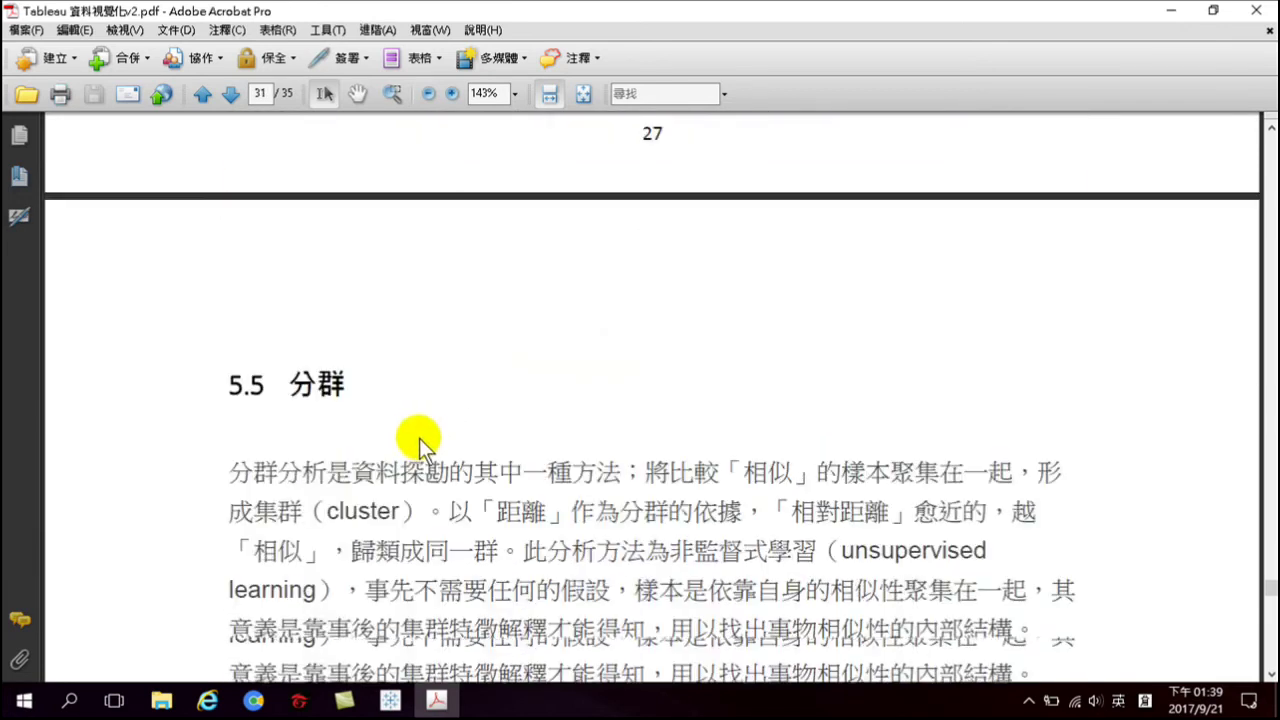
scroll(386, 398, down, 8)
scroll(385, 395, down, 14)
scroll(427, 432, down, 20)
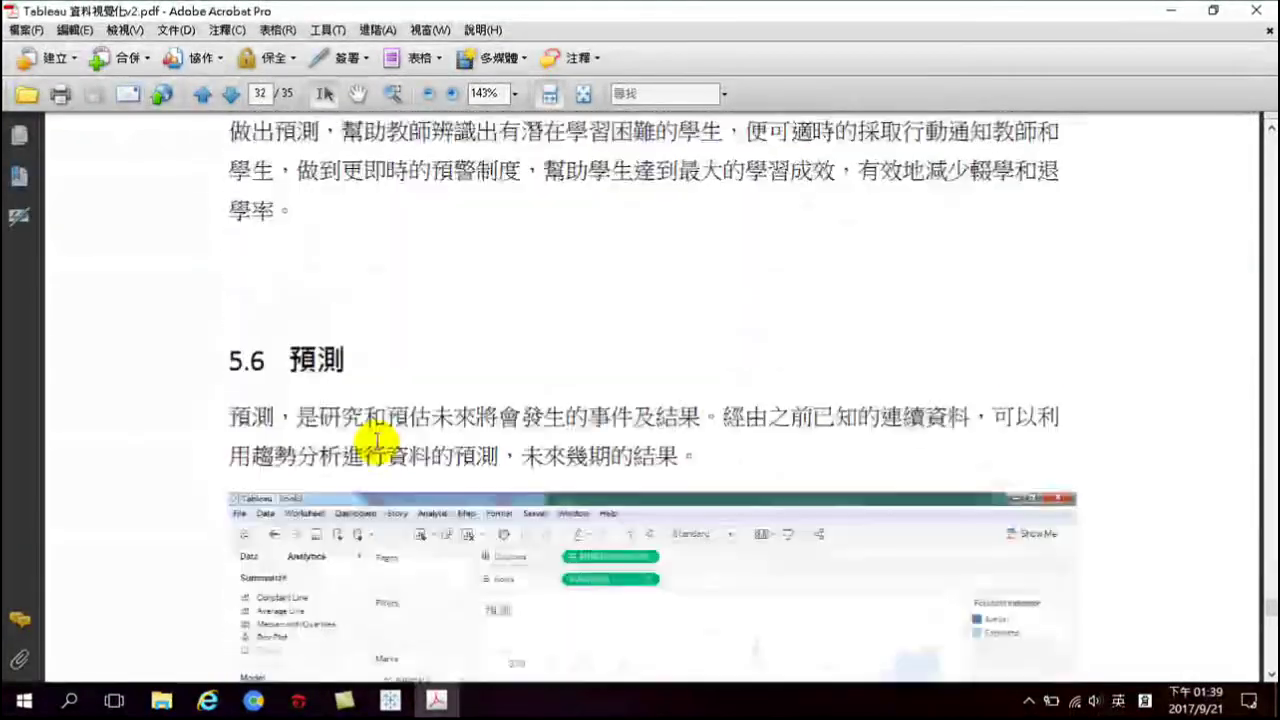
scroll(377, 440, down, 3)
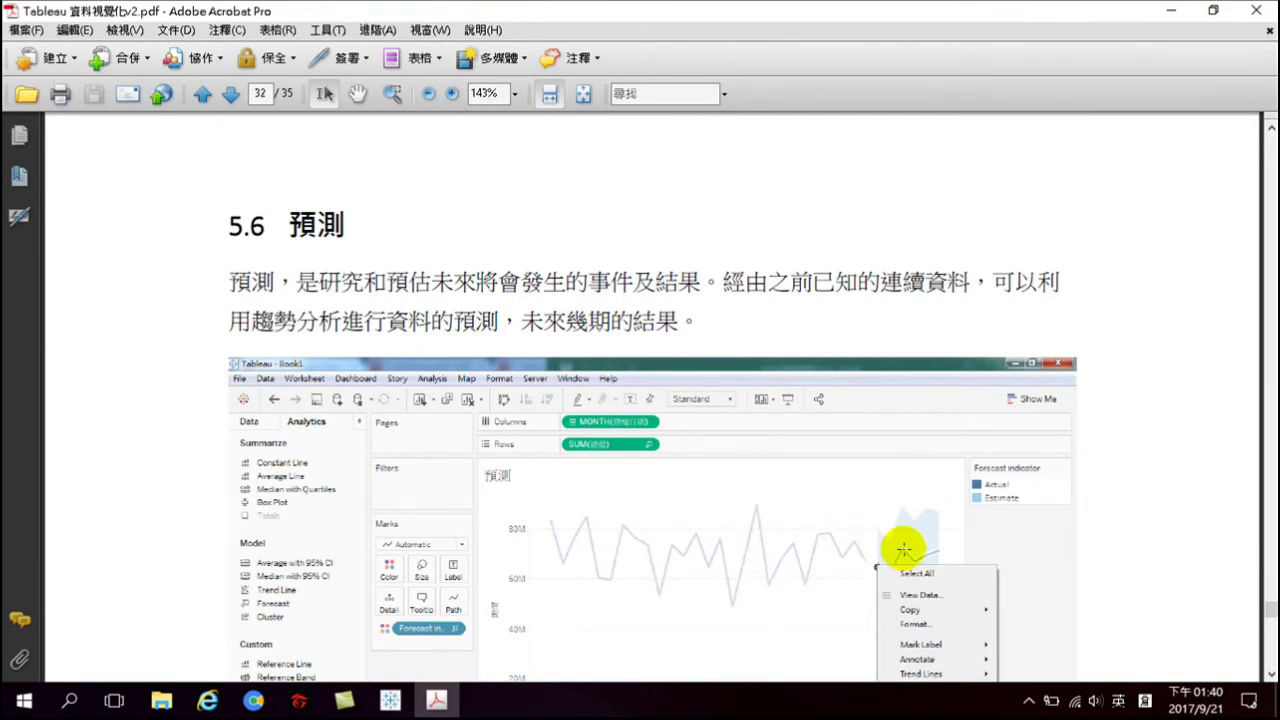
scroll(903, 549, down, 2)
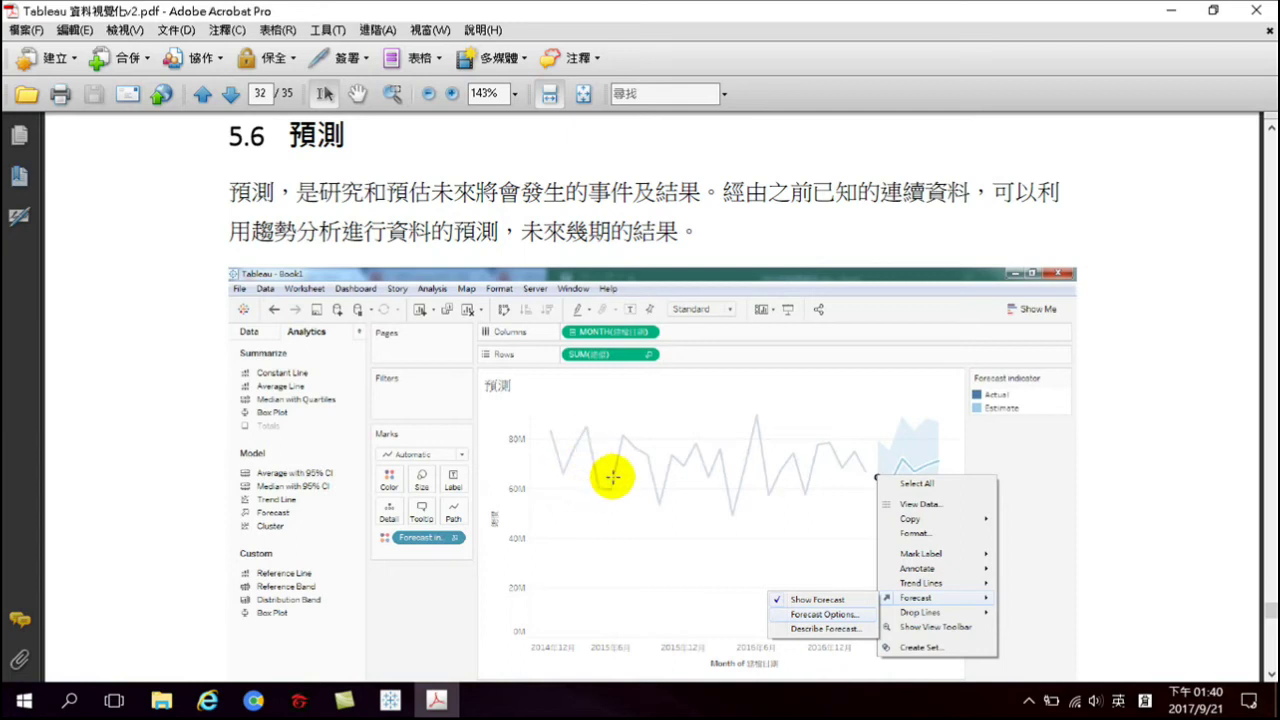
right_click(696, 446)
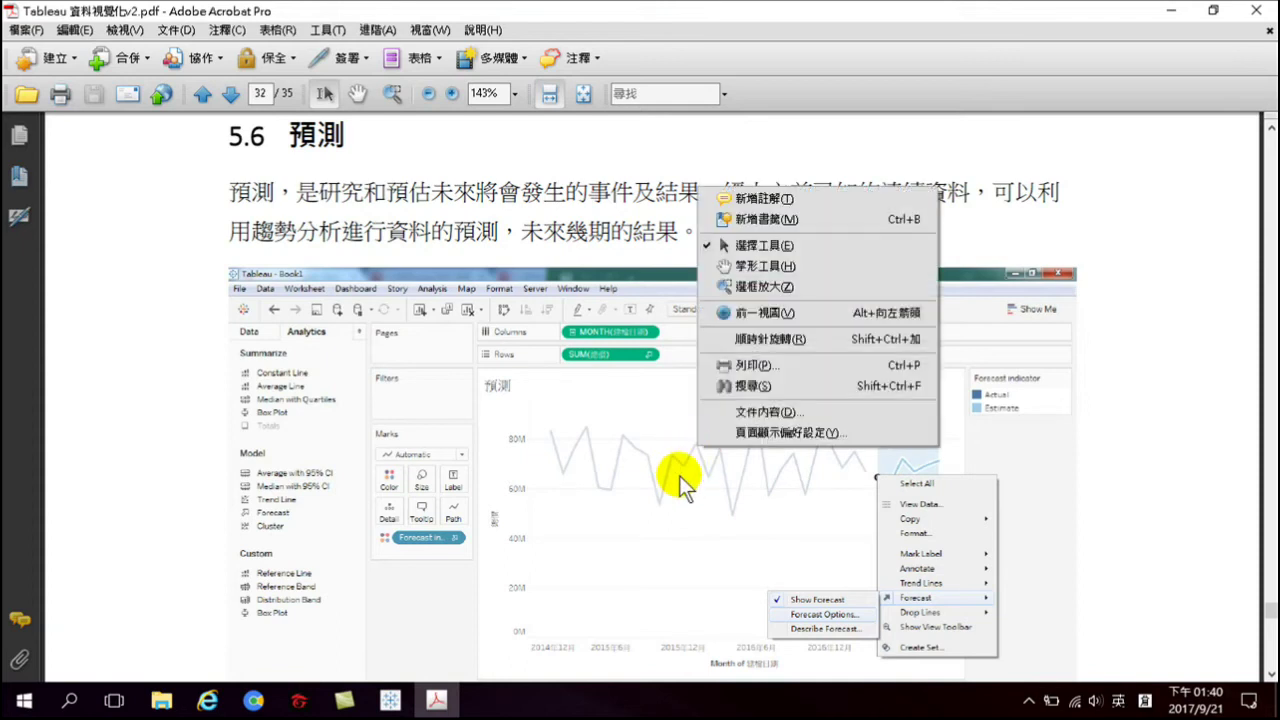
click(680, 480)
click(583, 613)
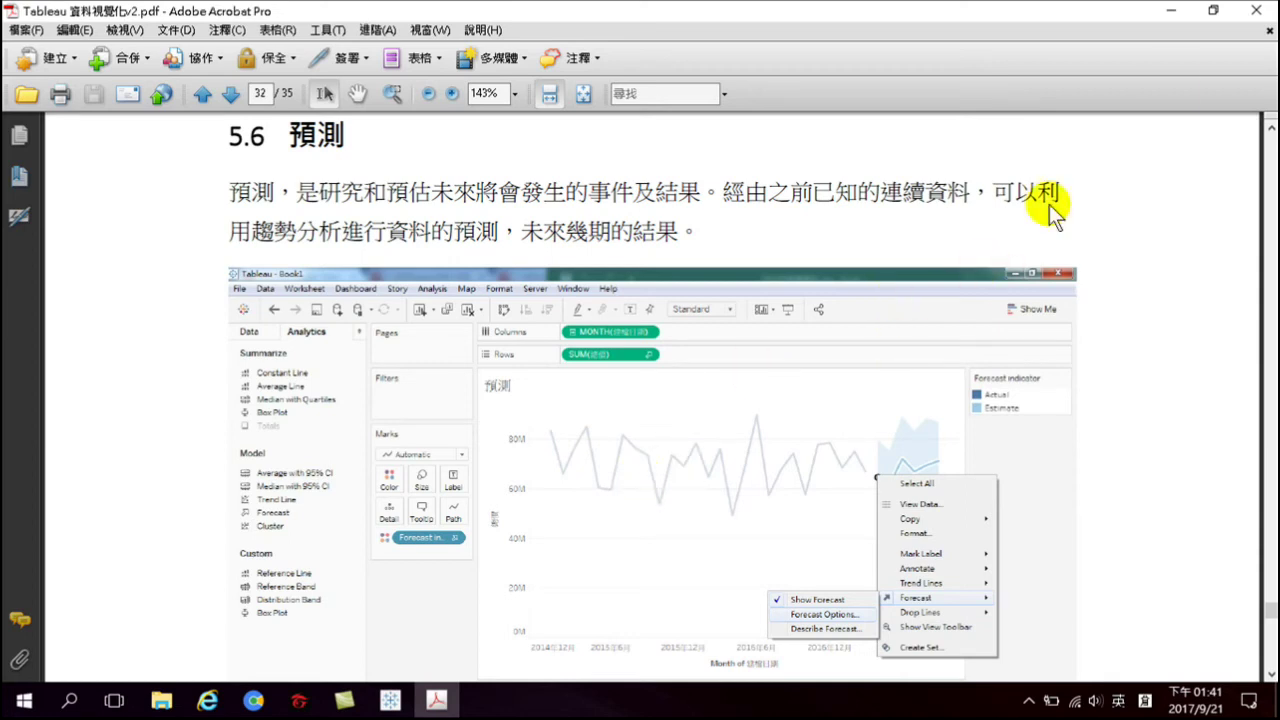
Switch to the 銷售統計-20170919-2 workbook in Tableau and build a table of Sales by year of Order Date on the empty worksheet
click(1170, 11)
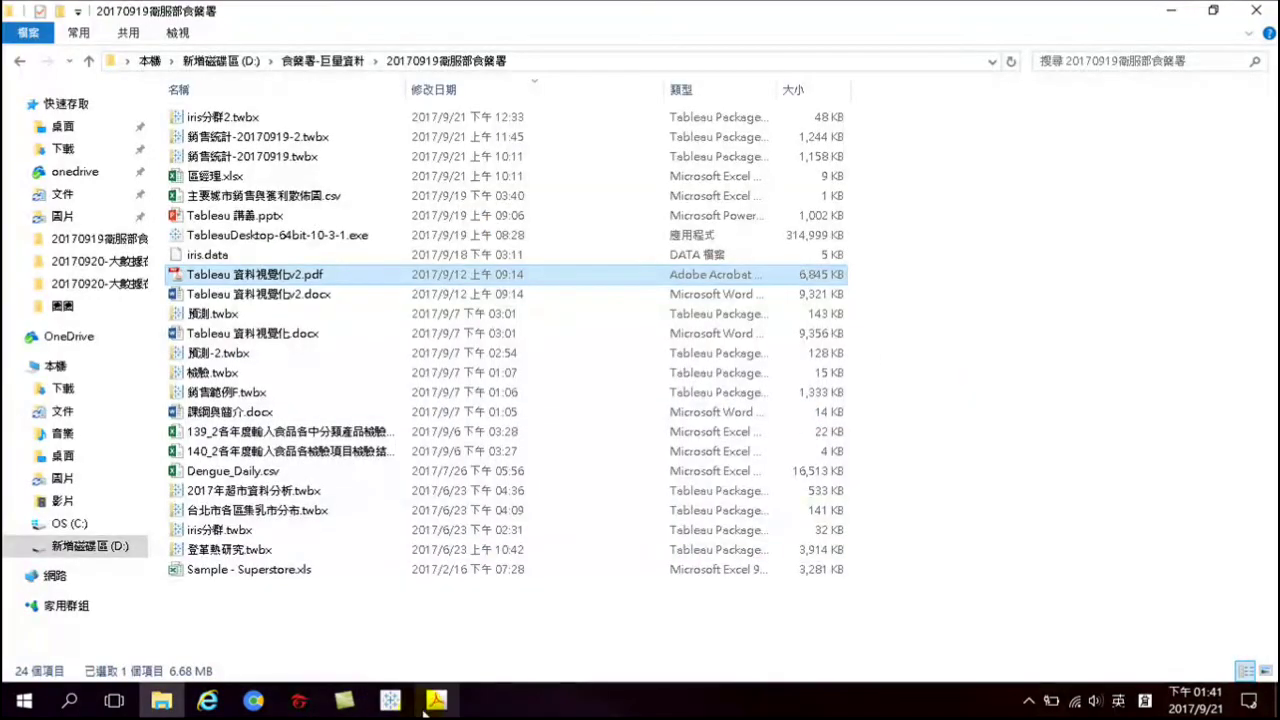
click(390, 700)
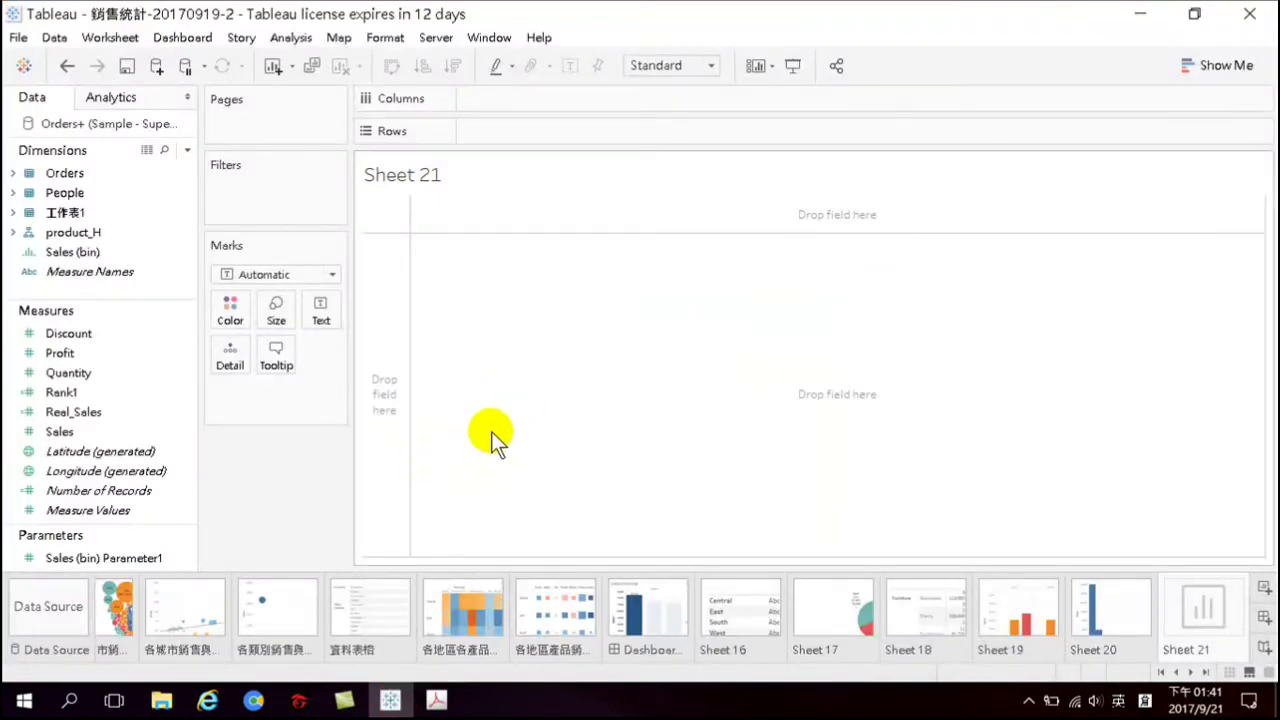
click(71, 232)
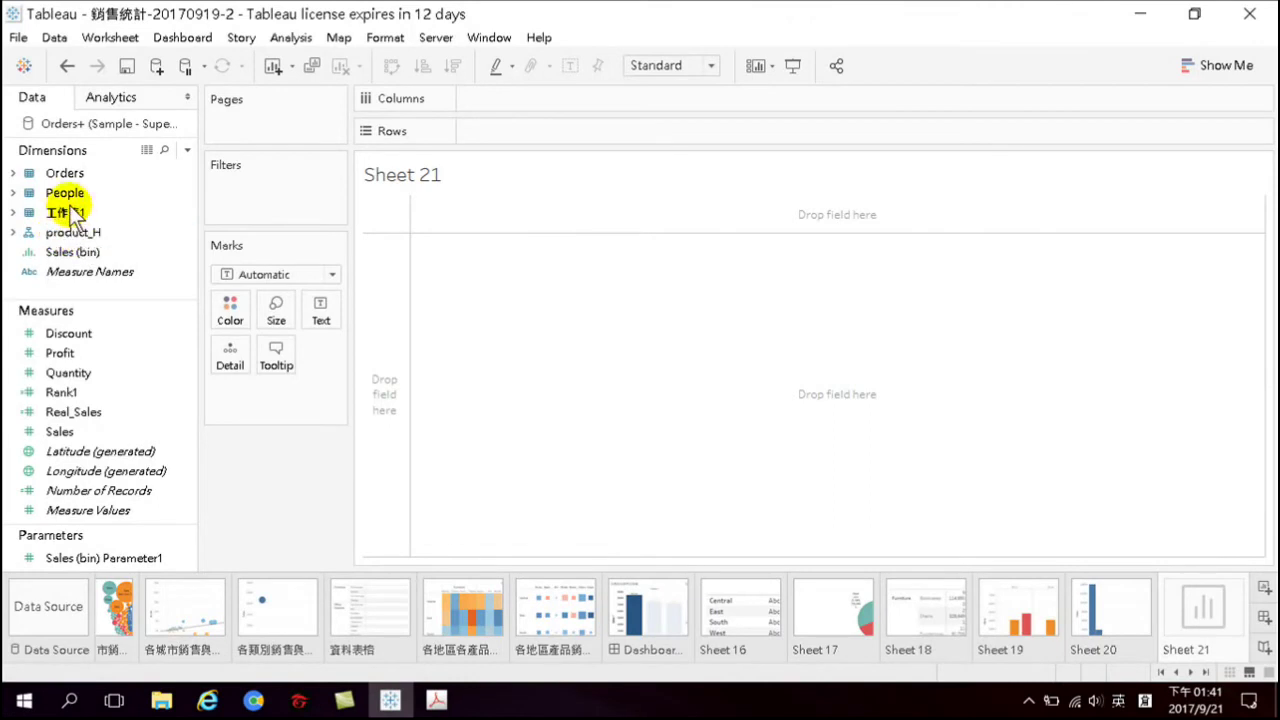
click(13, 173)
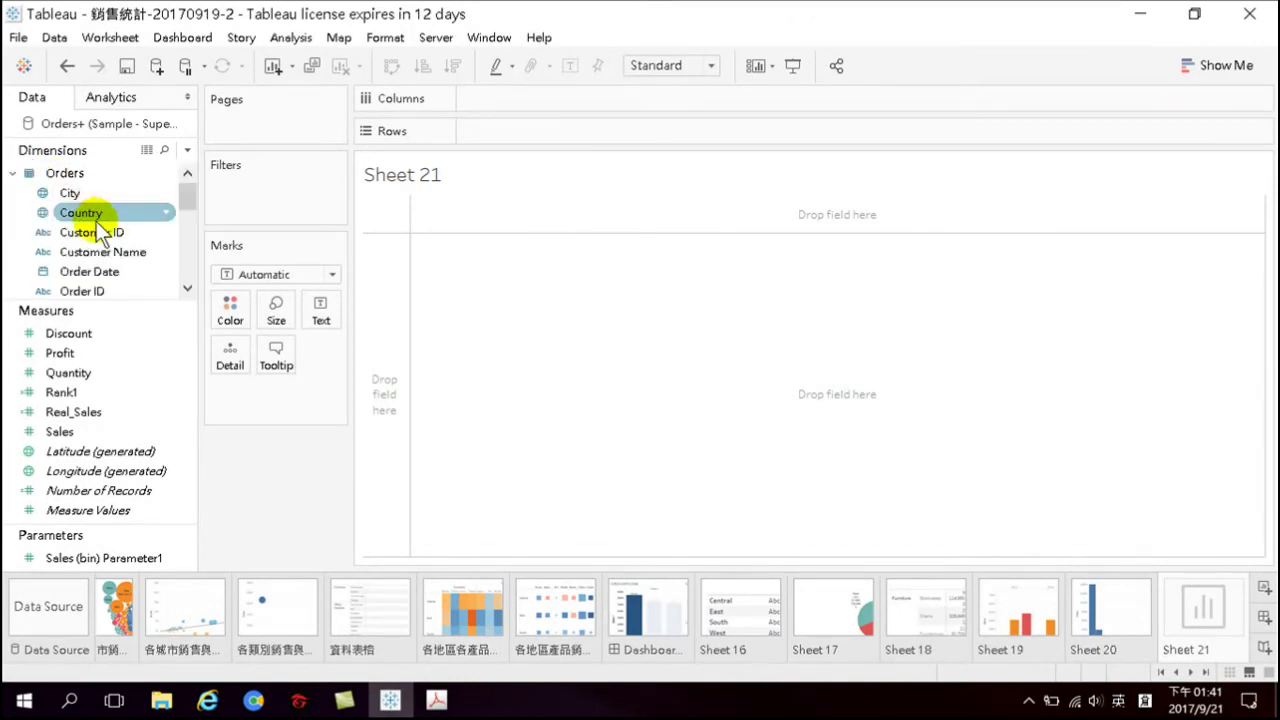
scroll(97, 237, down, 2)
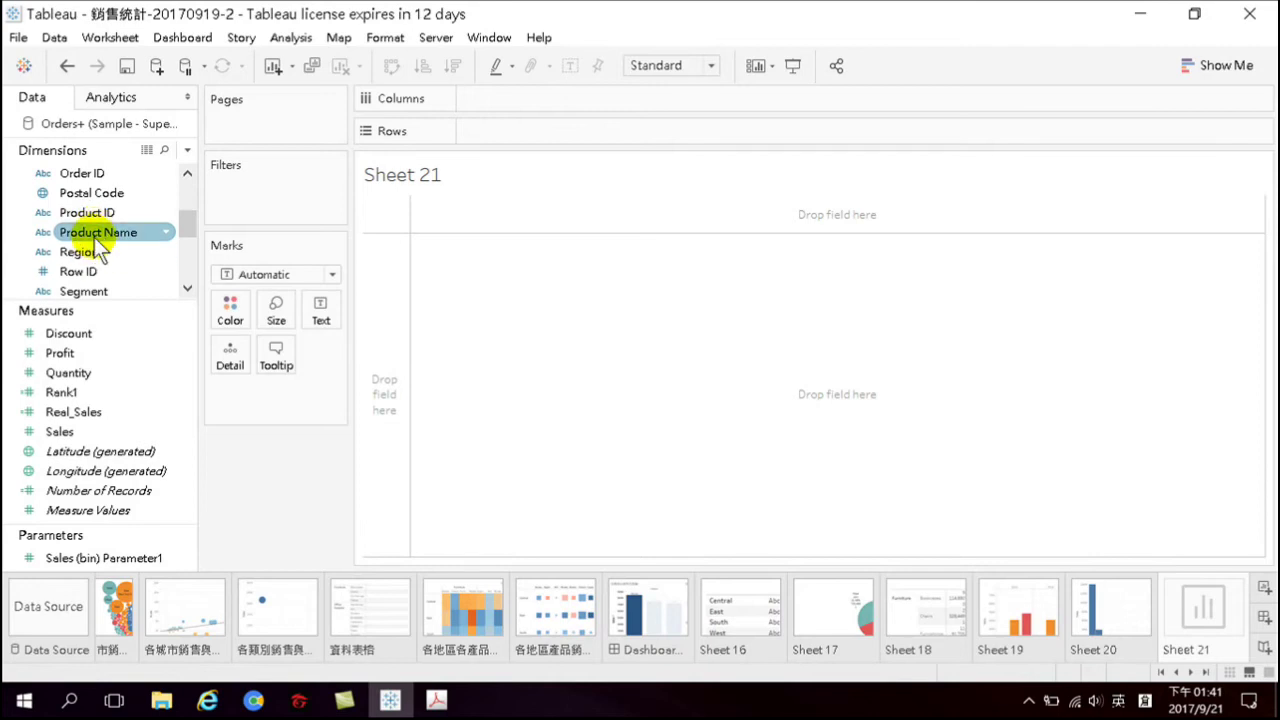
scroll(100, 205, up, 1)
double_click(90, 213)
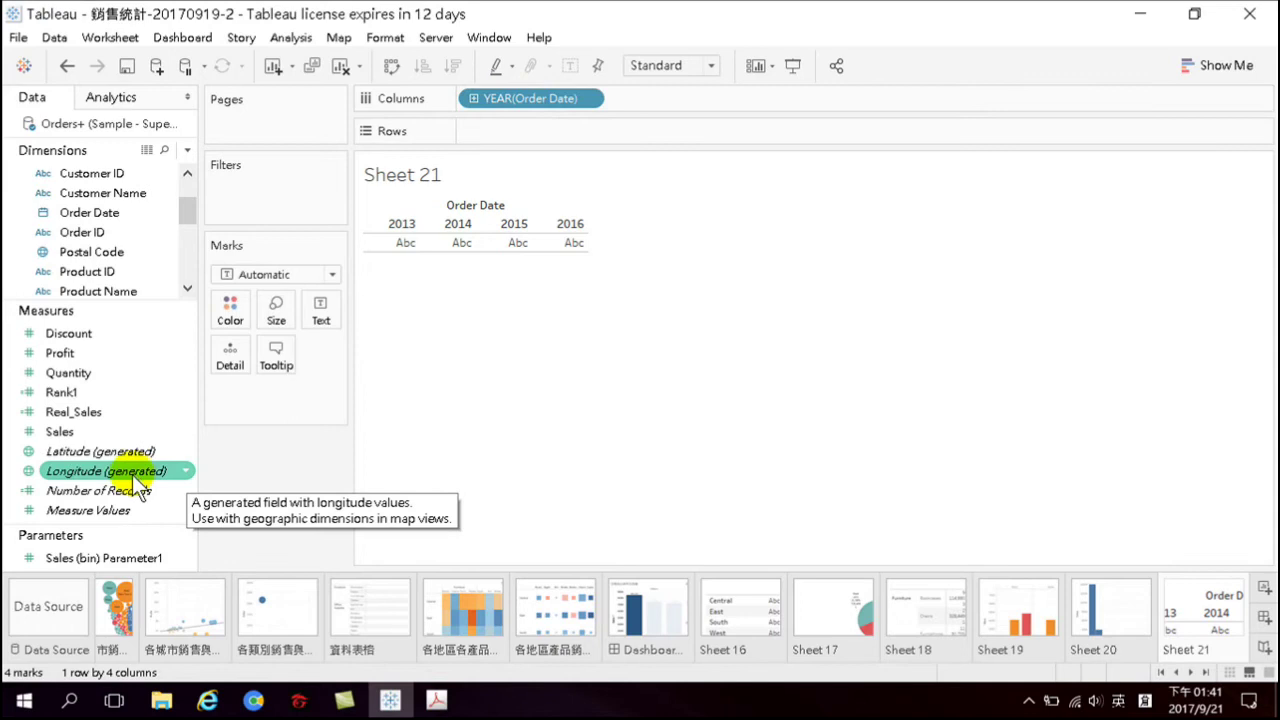
double_click(63, 433)
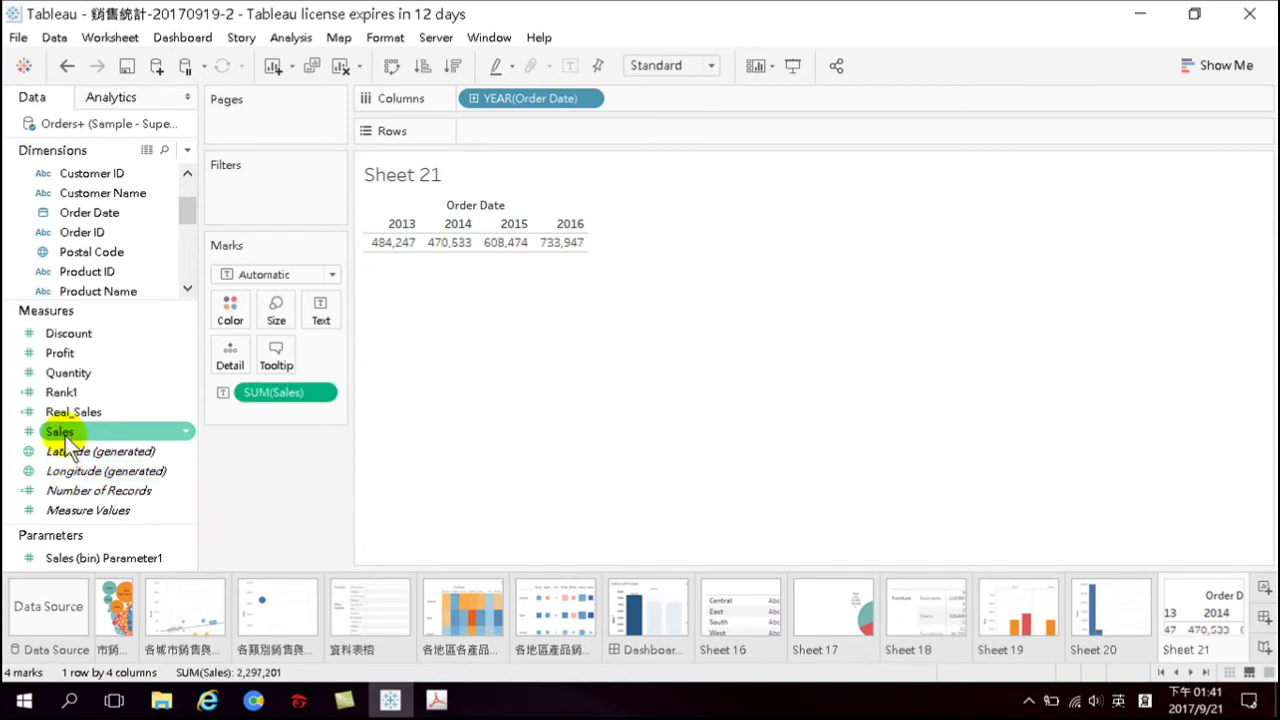
Drill the Order Date columns down from year to quarter and month
mouse_move(393, 248)
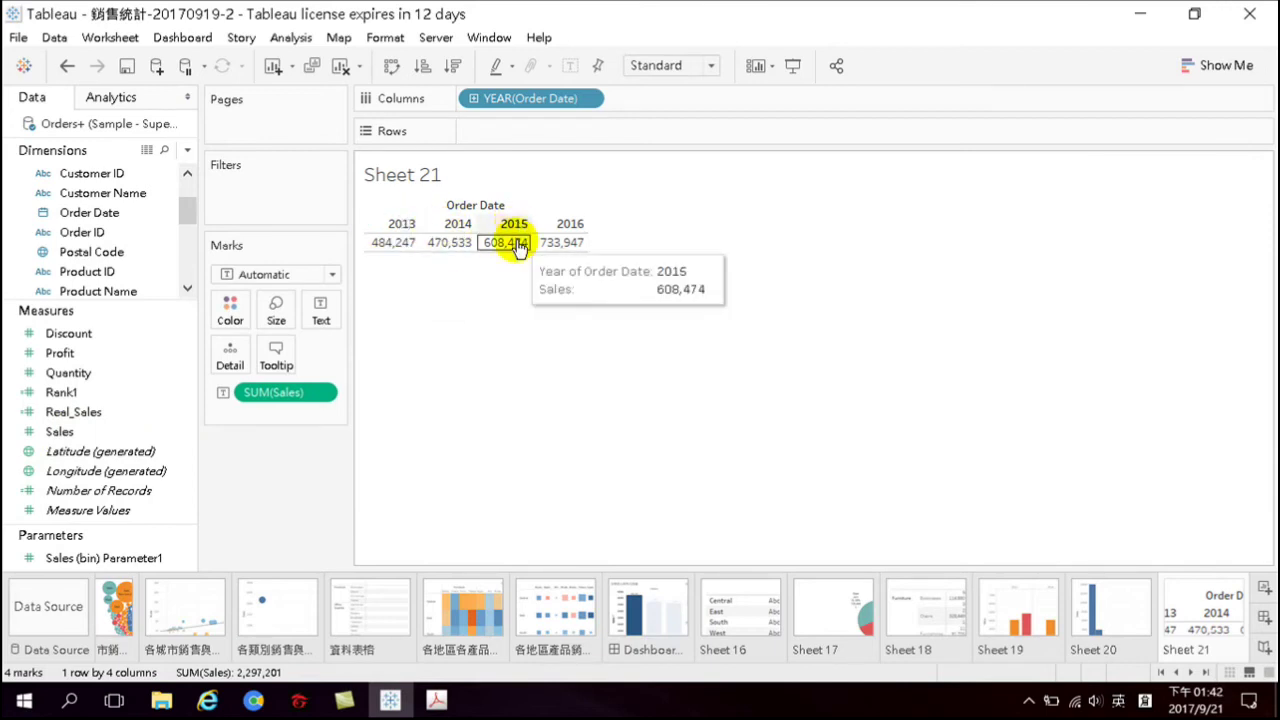
mouse_move(561, 248)
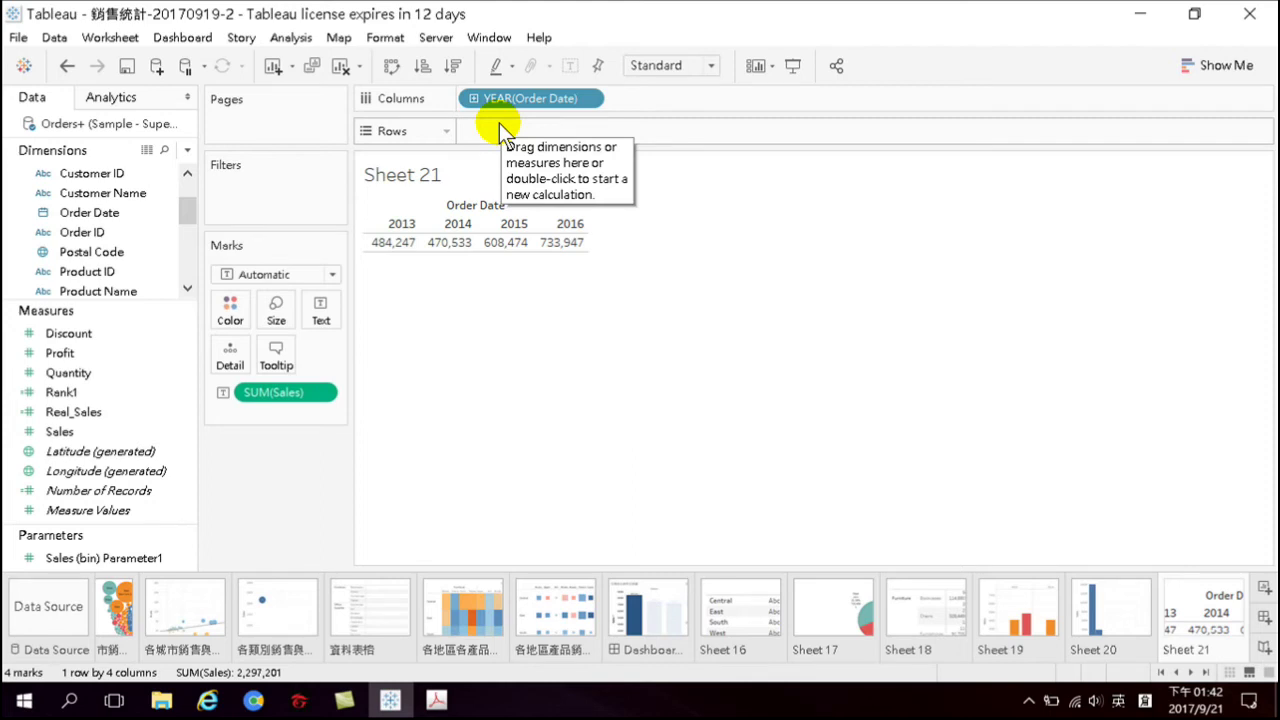
click(473, 98)
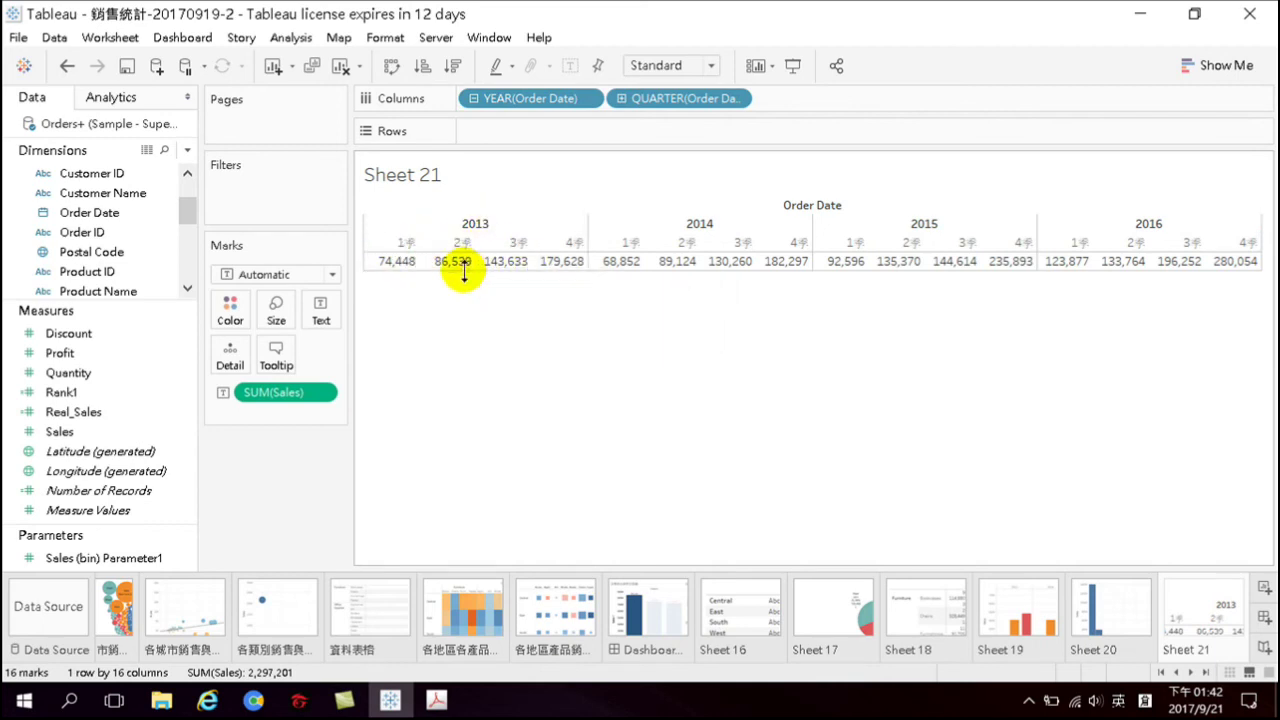
click(620, 98)
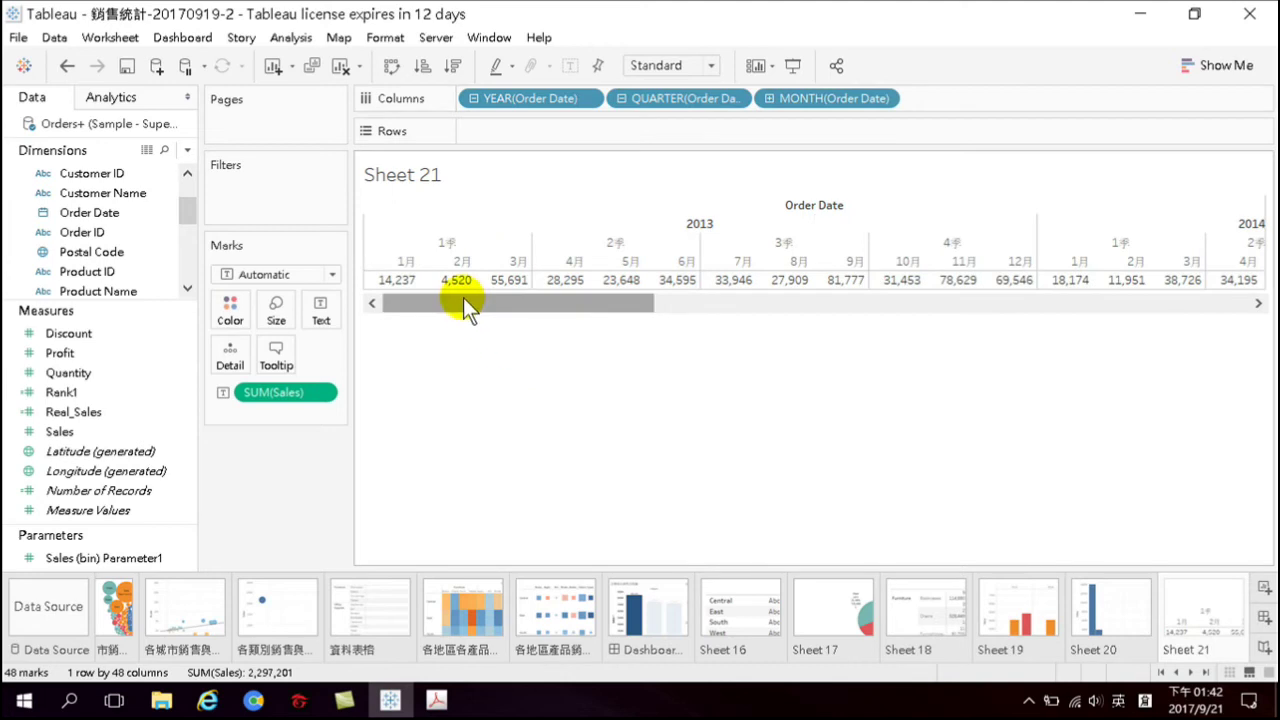
mouse_move(432, 284)
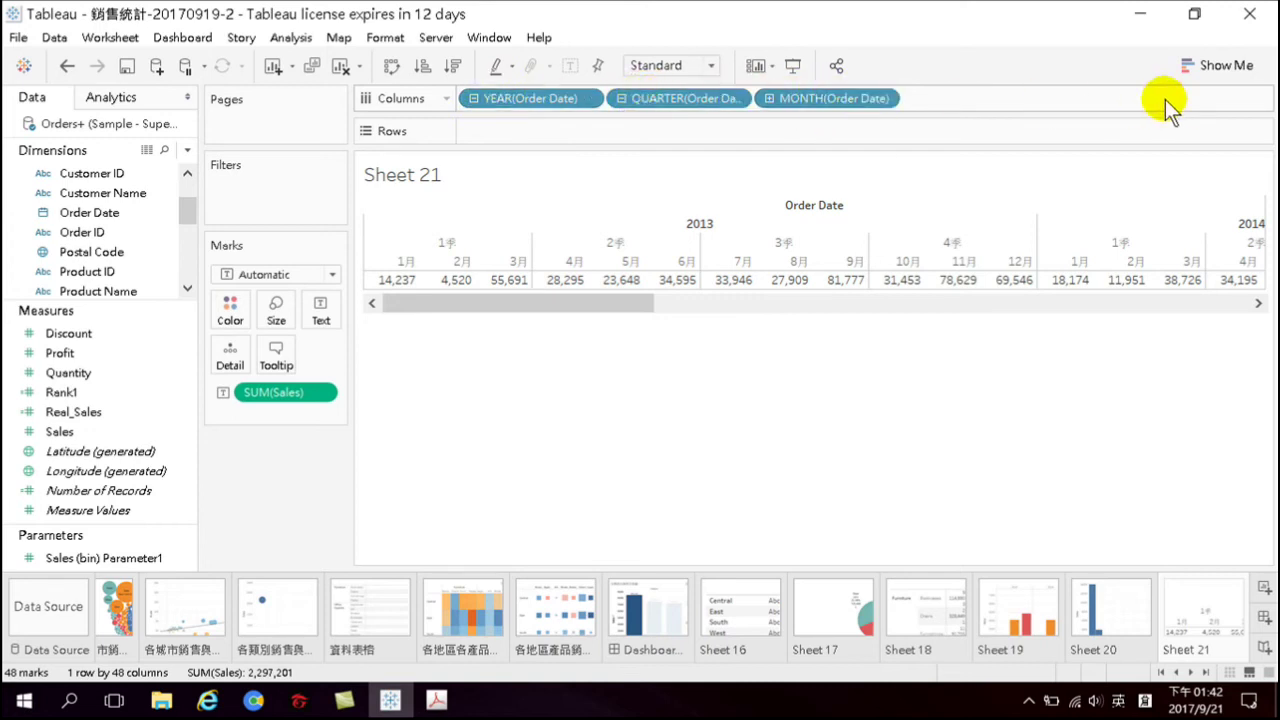
Convert the monthly sales table into a continuous line chart
click(1192, 68)
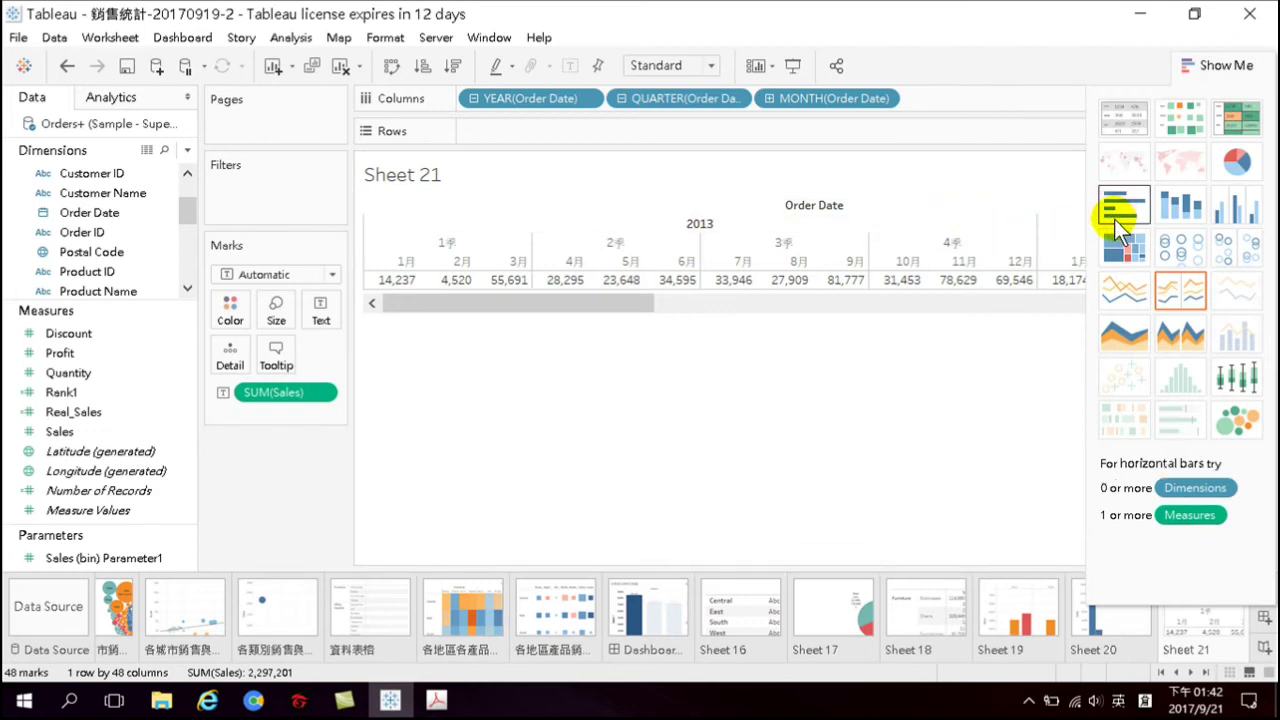
click(1121, 288)
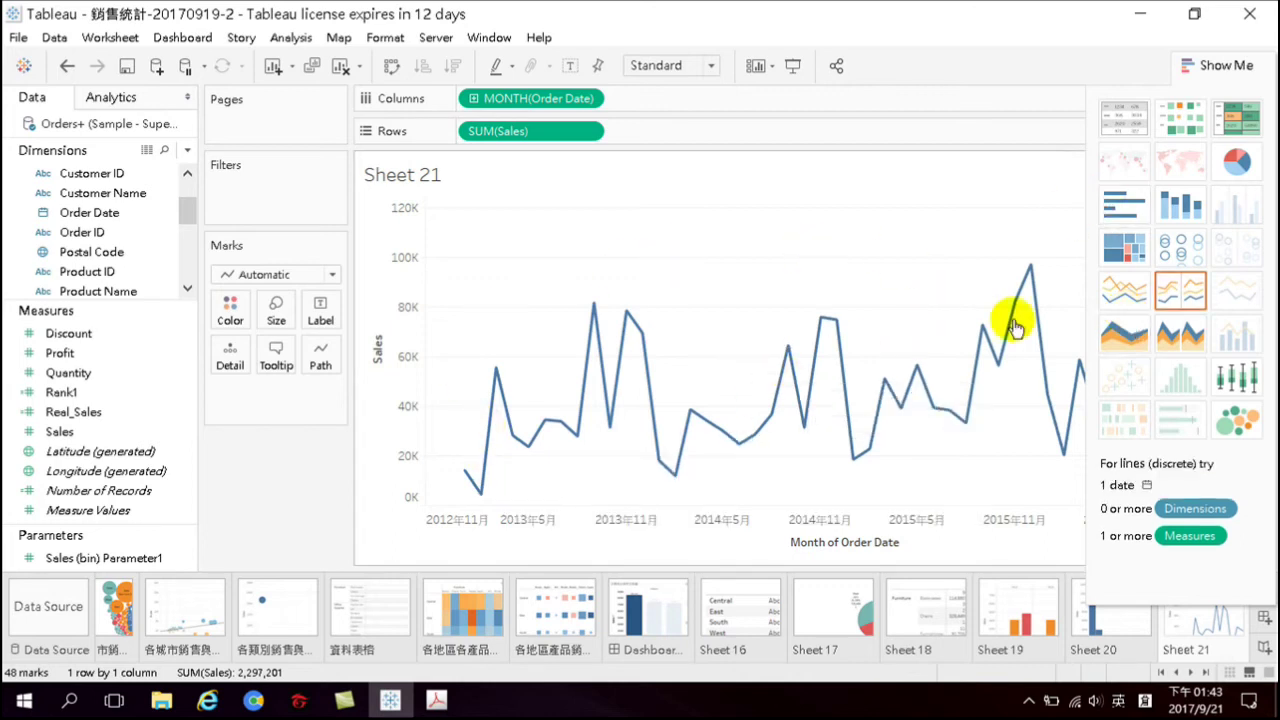
click(1240, 66)
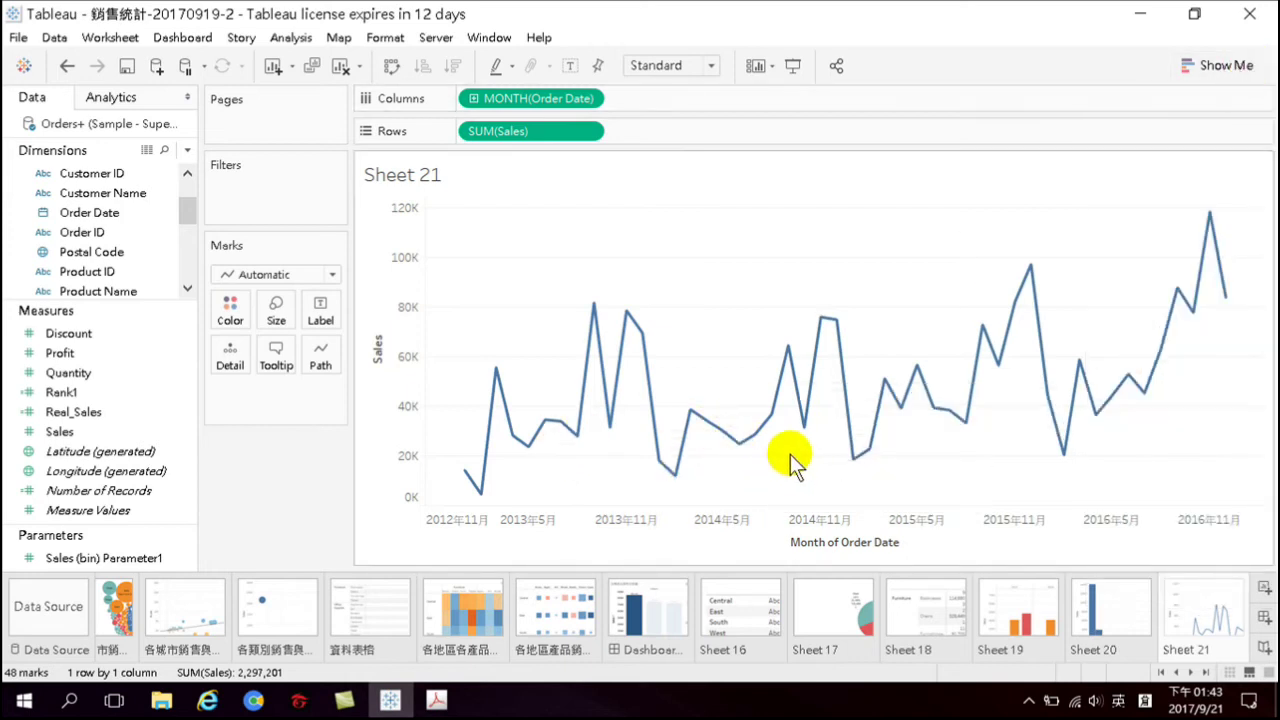
Show trend lines on the monthly sales line chart
mouse_move(690, 438)
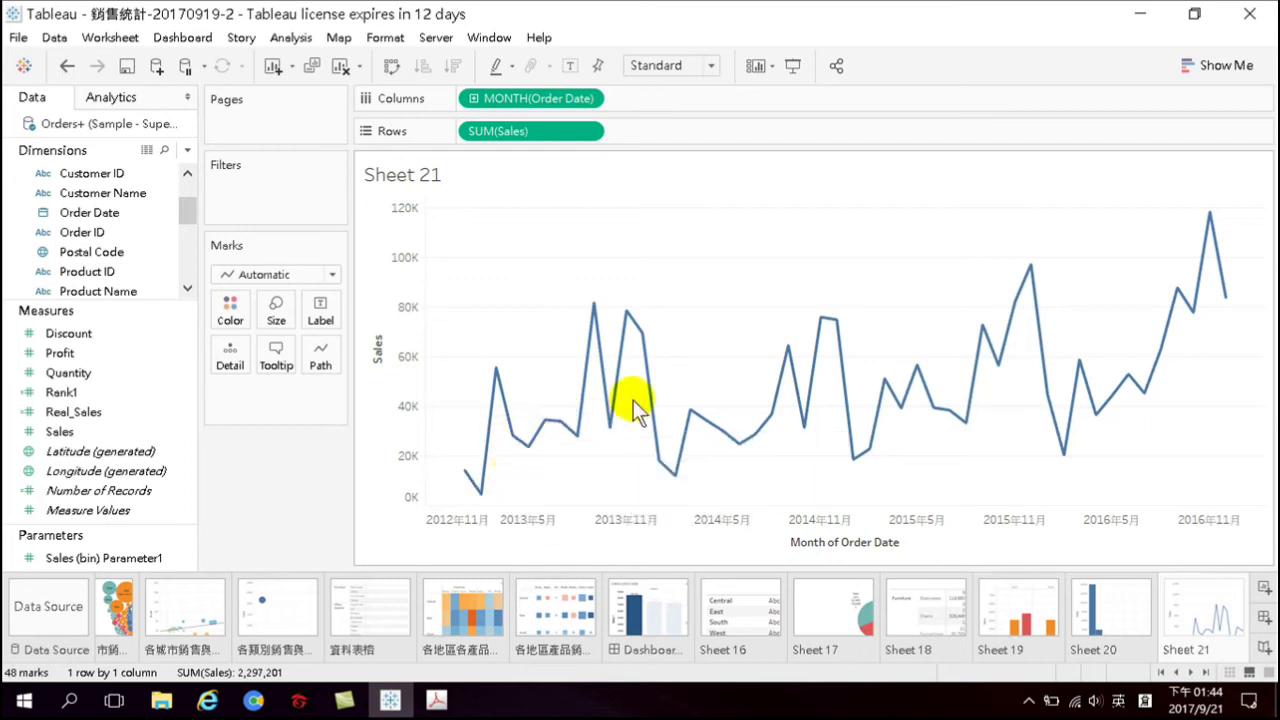
right_click(716, 356)
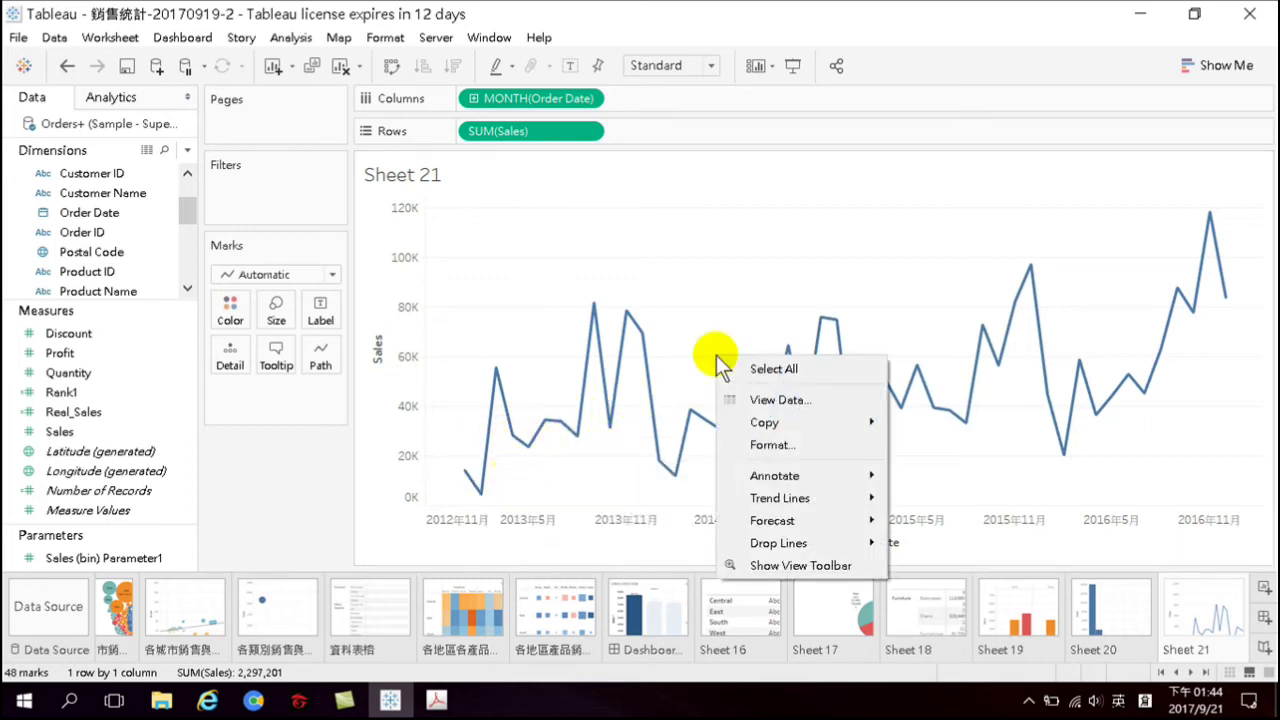
mouse_move(787, 500)
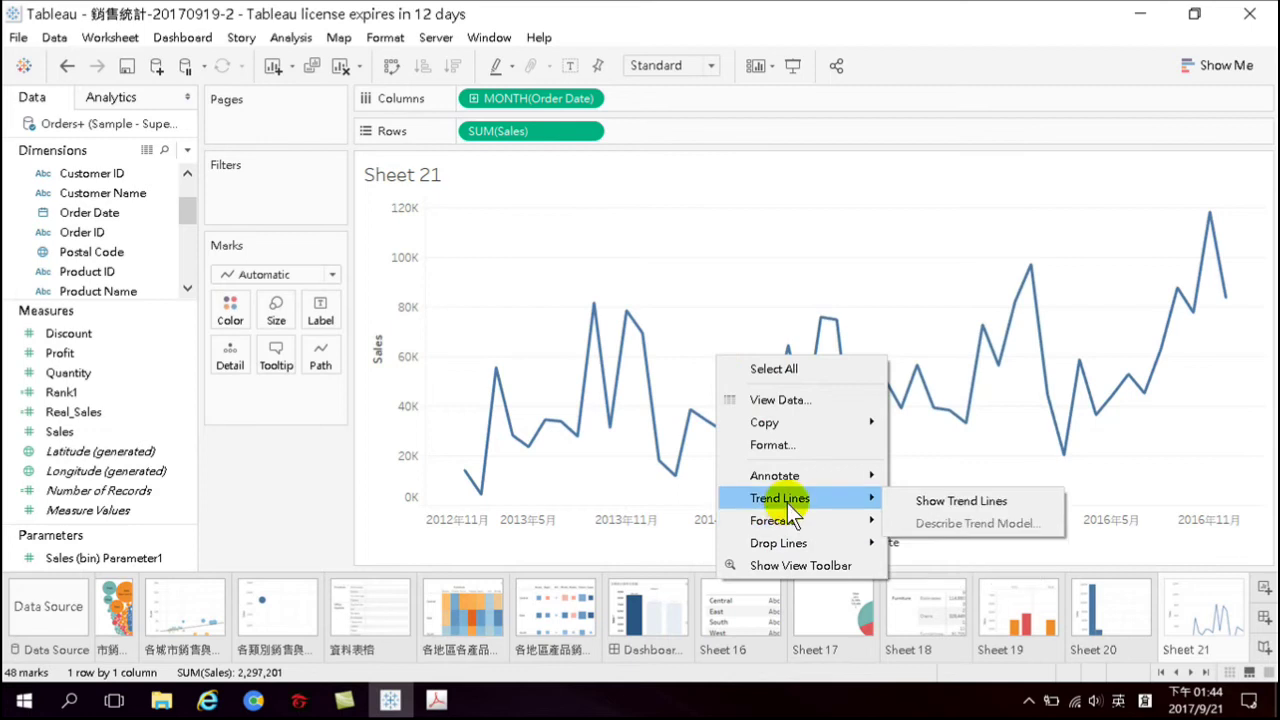
click(957, 500)
Examine the trend line's equation, R-squared and P-value, and compare the line with the early 2016 monthly sales points
mouse_move(450, 444)
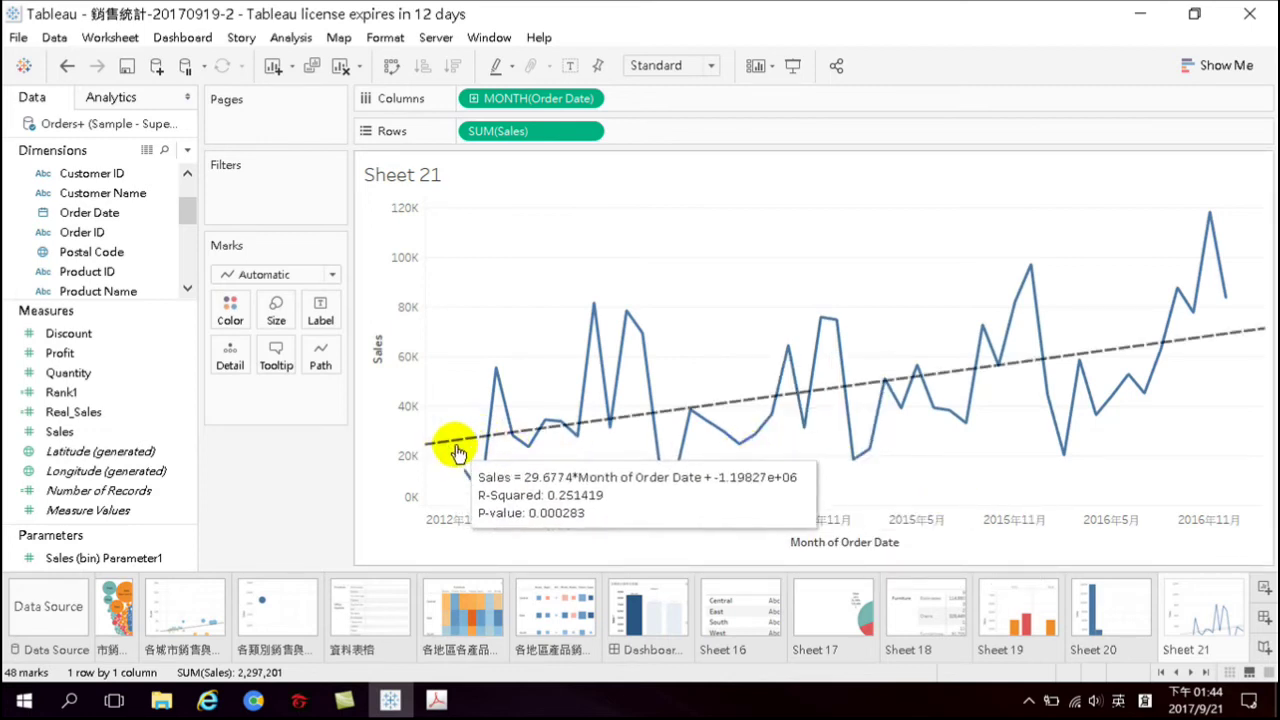
mouse_move(468, 470)
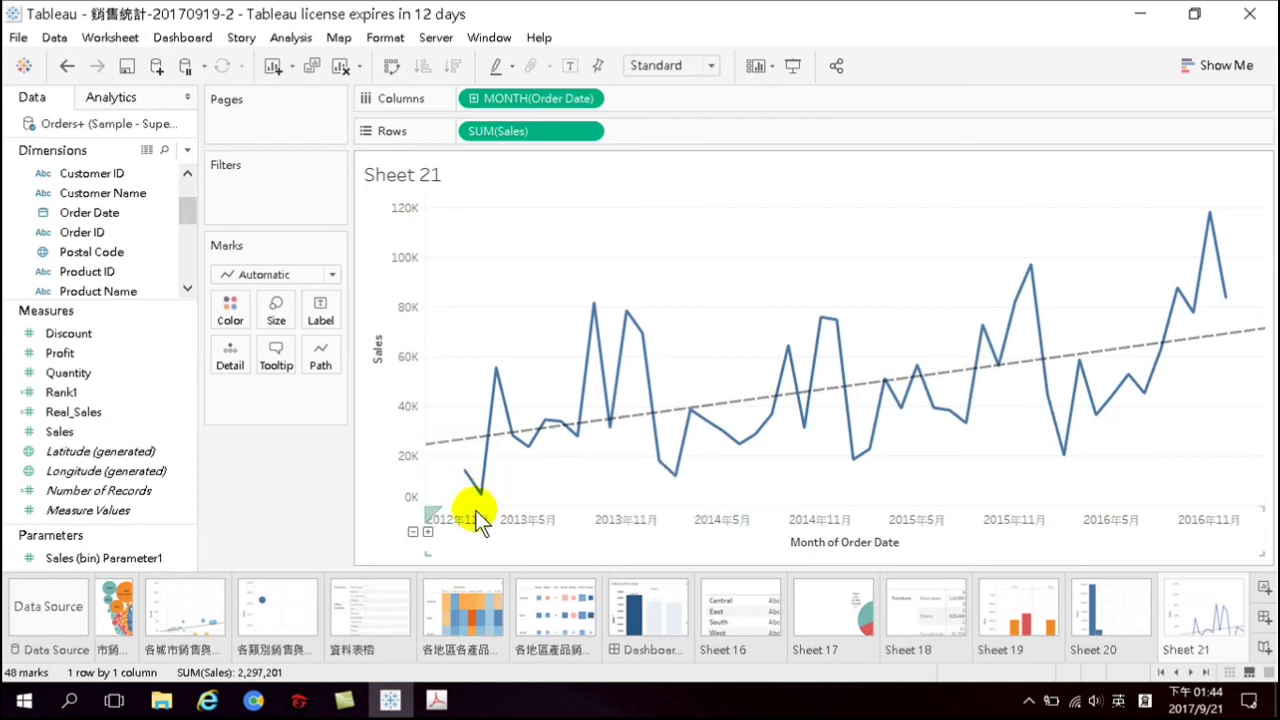
mouse_move(515, 440)
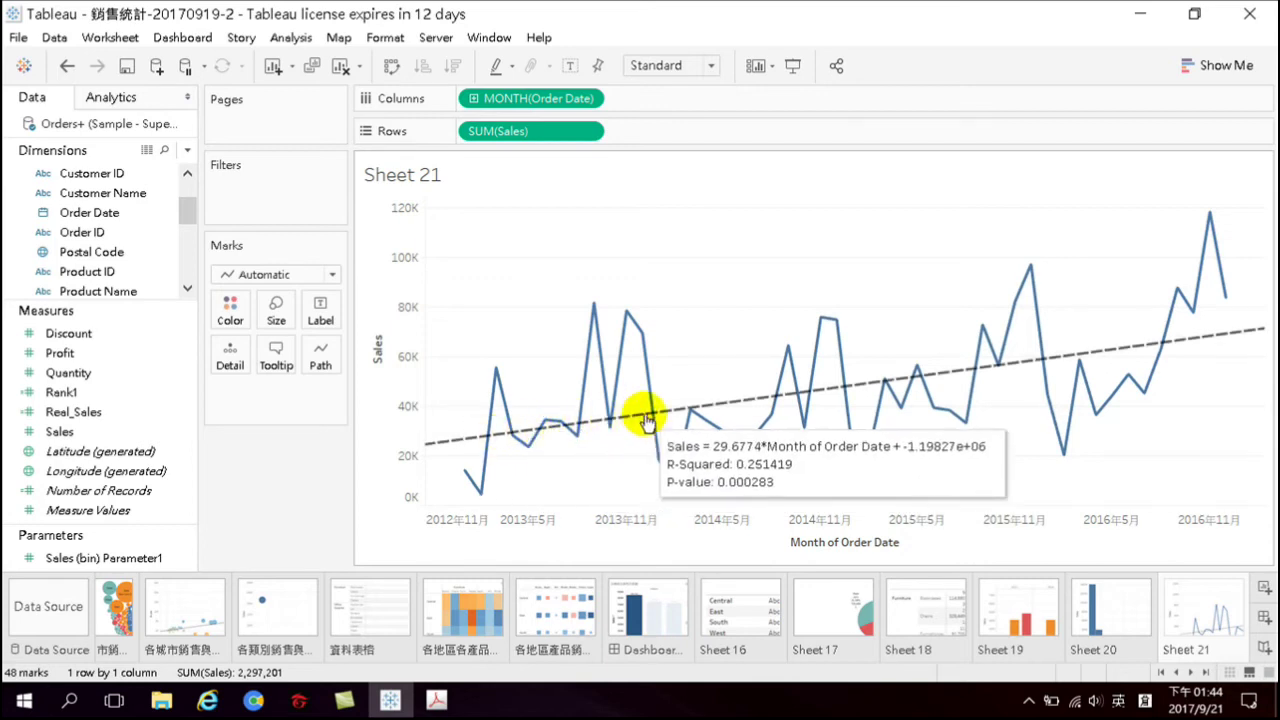
mouse_move(650, 440)
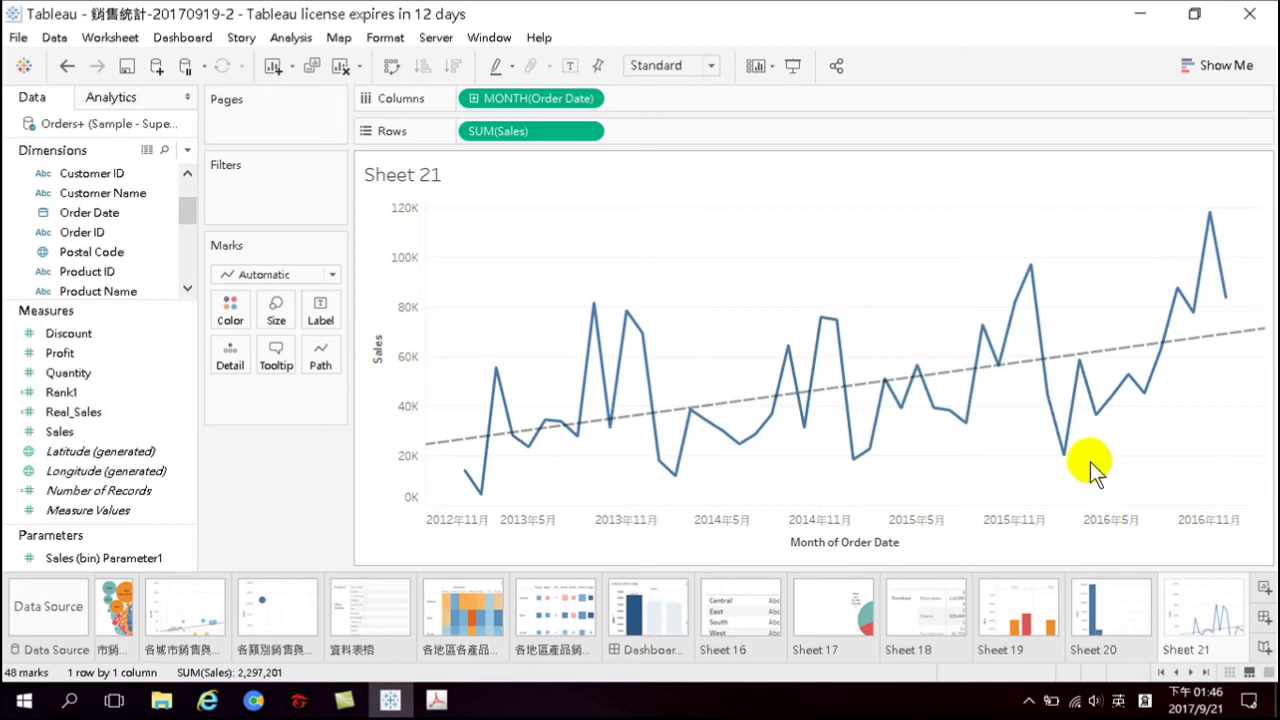
mouse_move(1076, 363)
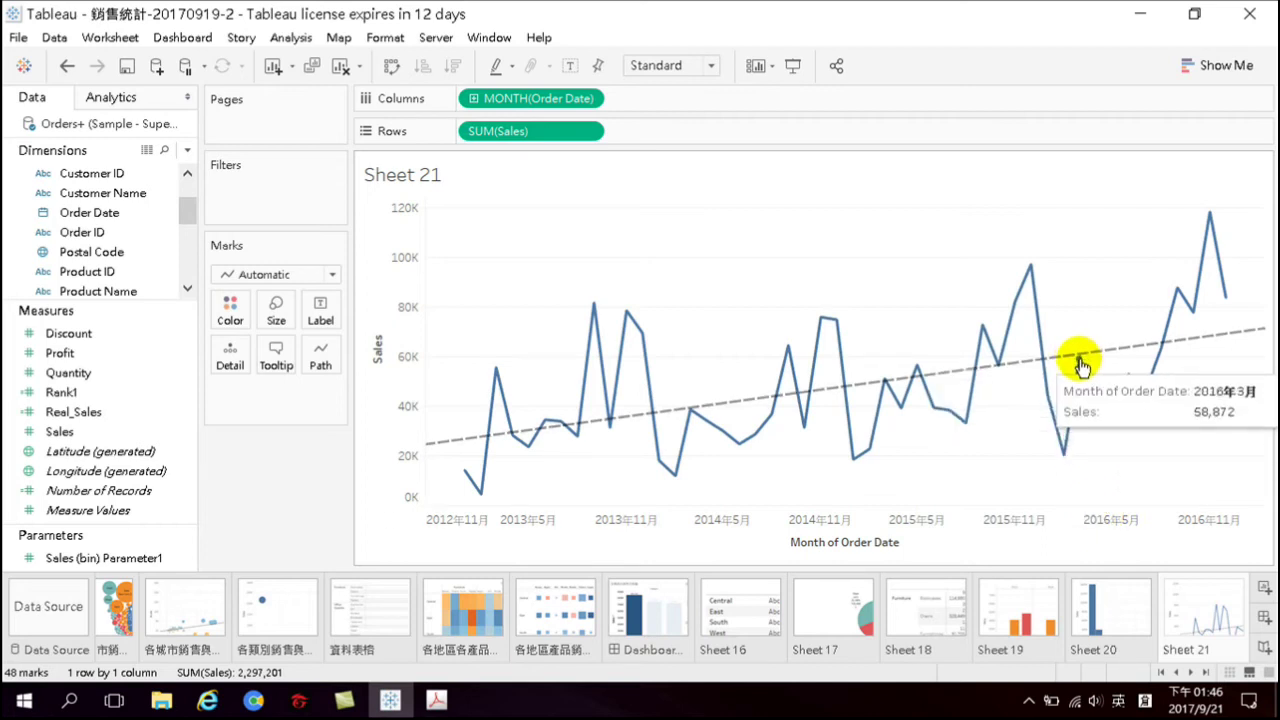
mouse_move(1066, 450)
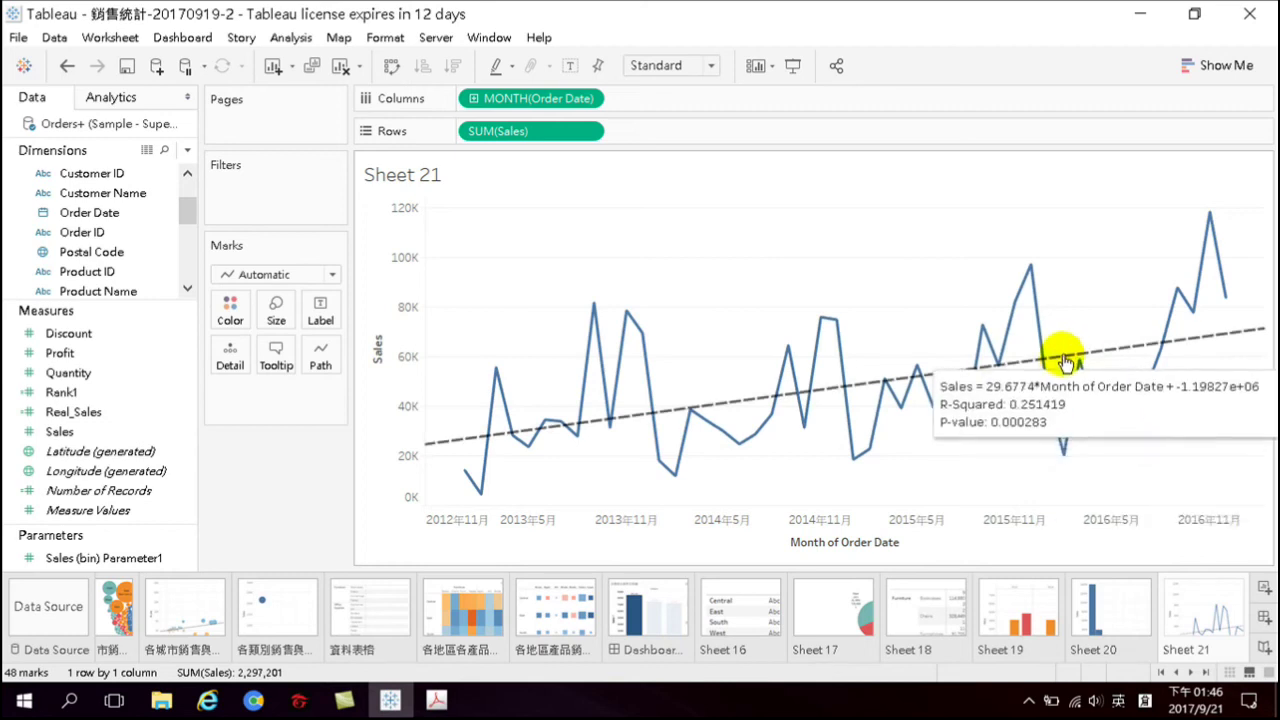
mouse_move(1058, 423)
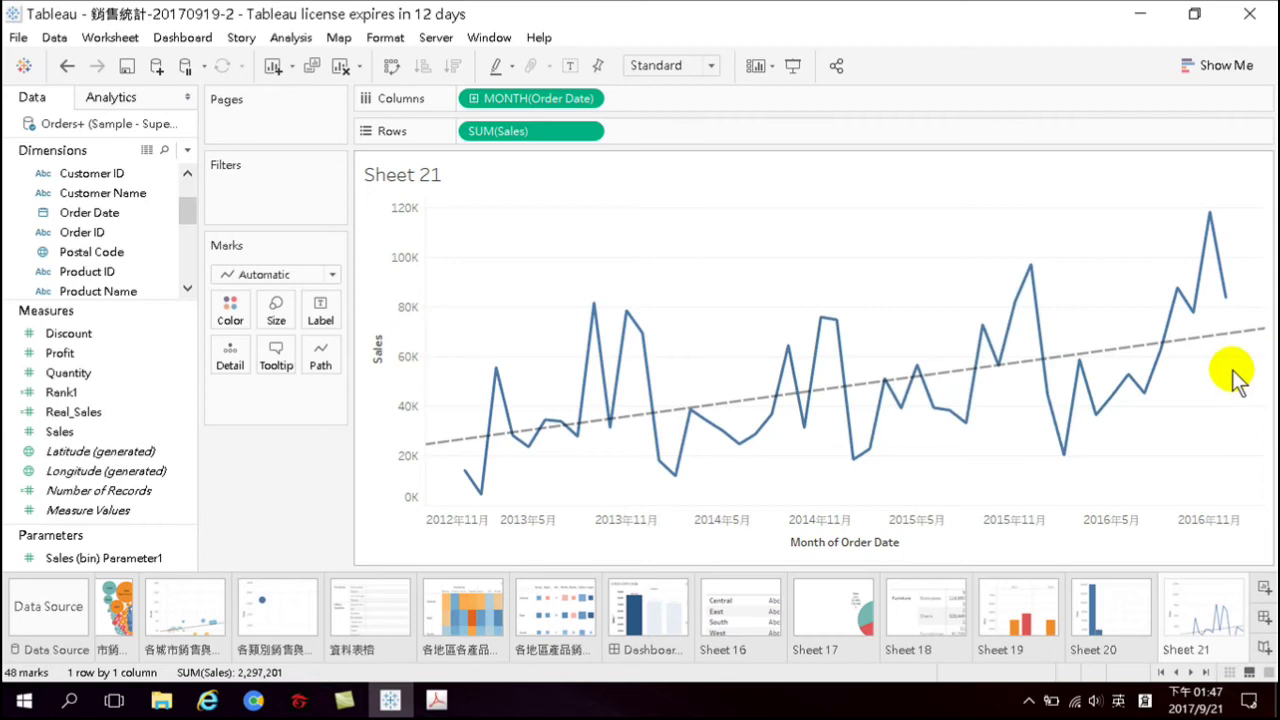
Add a forecast to the monthly sales line chart and inspect the forecast range and the trend line
click(109, 100)
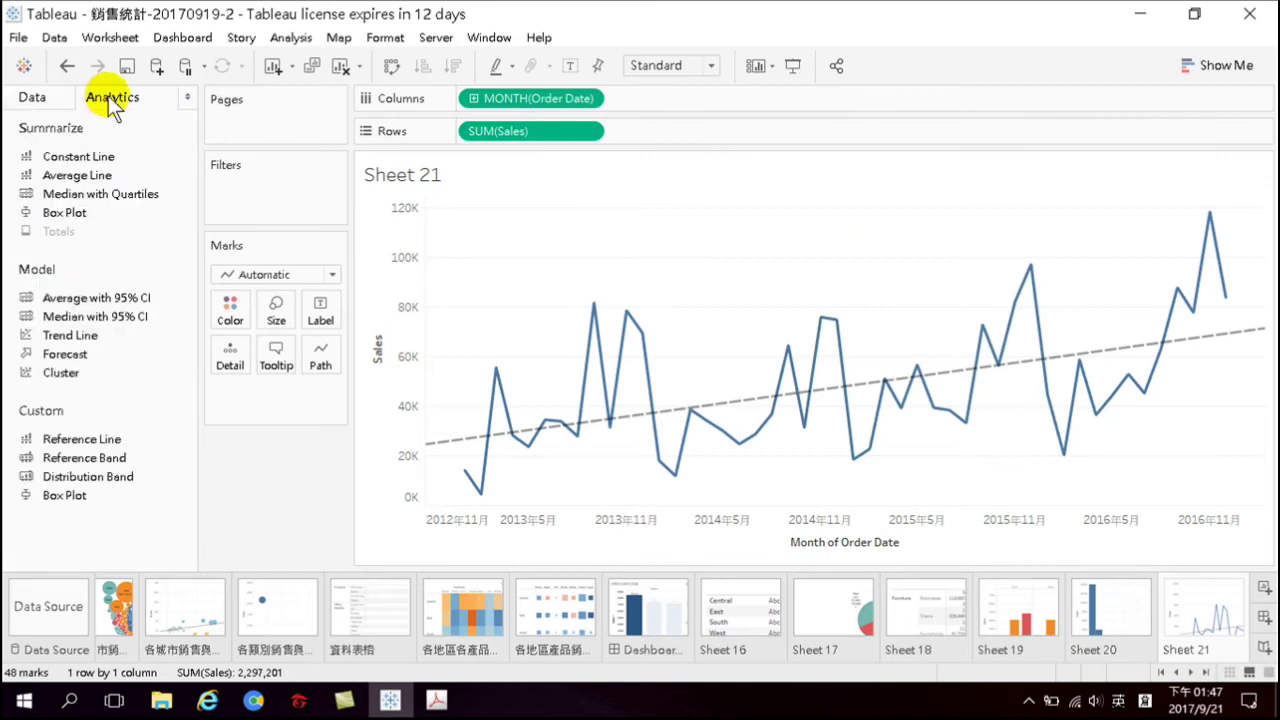
double_click(66, 355)
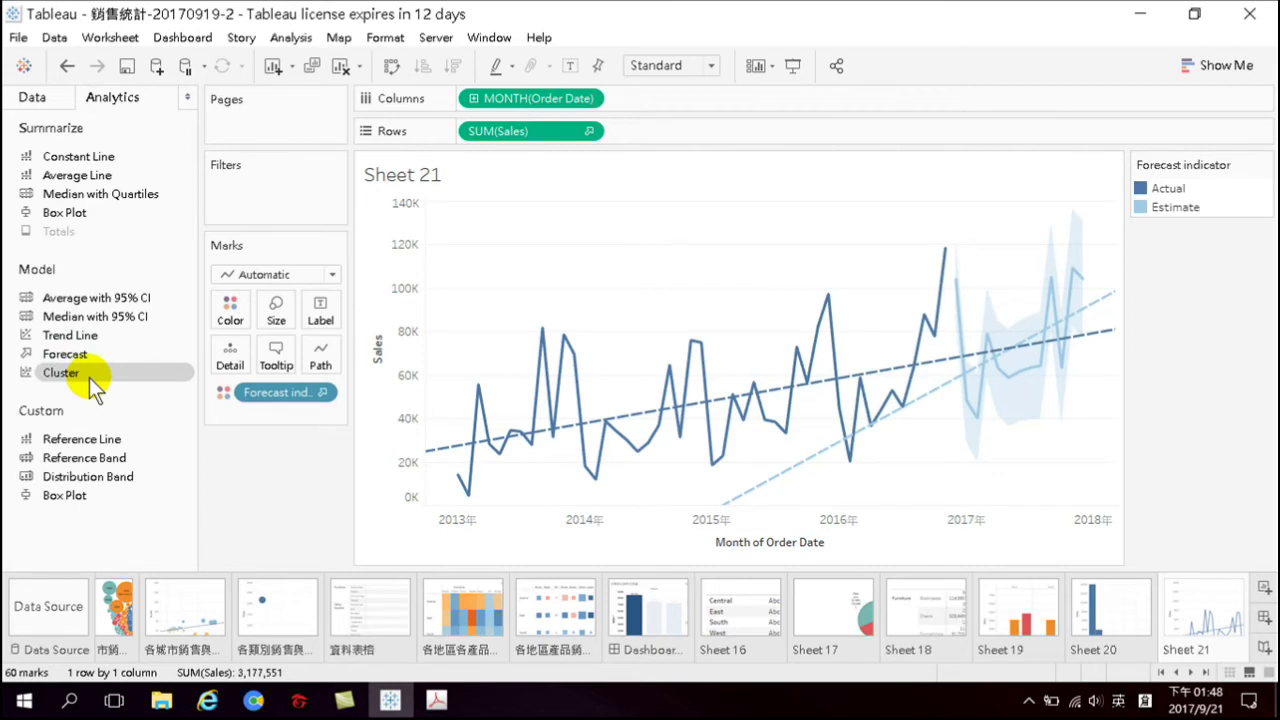
mouse_move(948, 280)
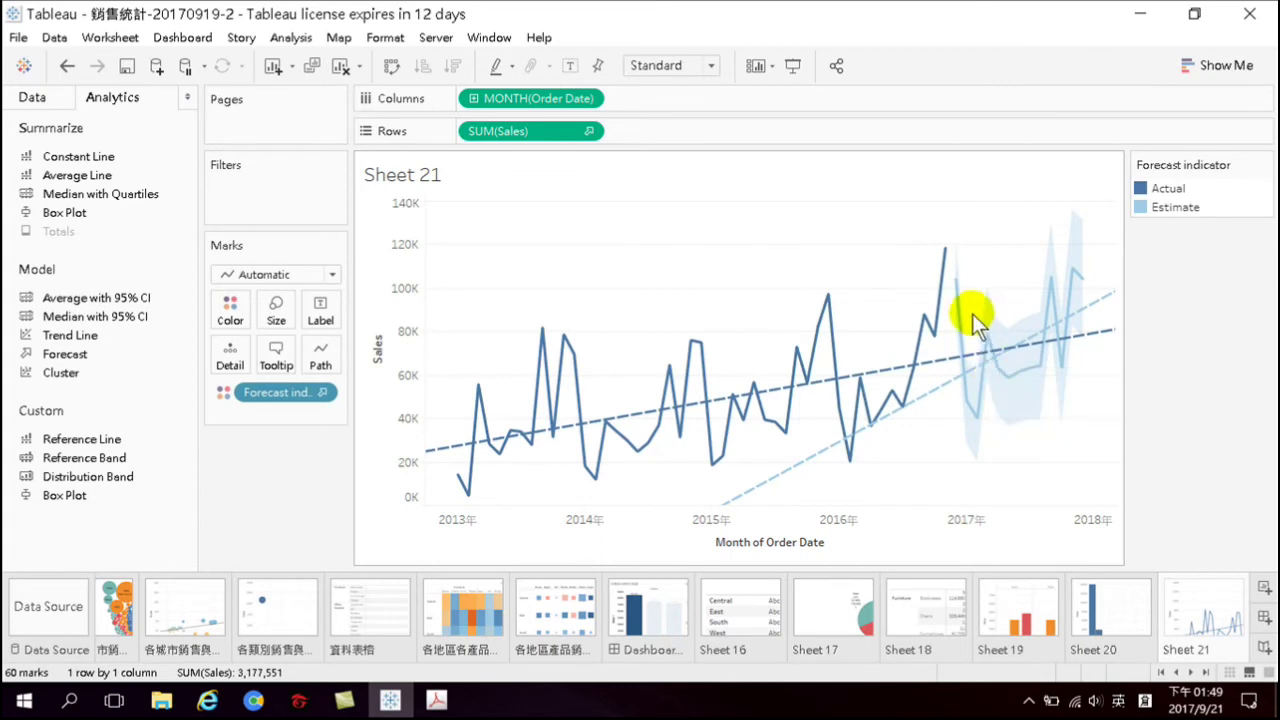
mouse_move(978, 371)
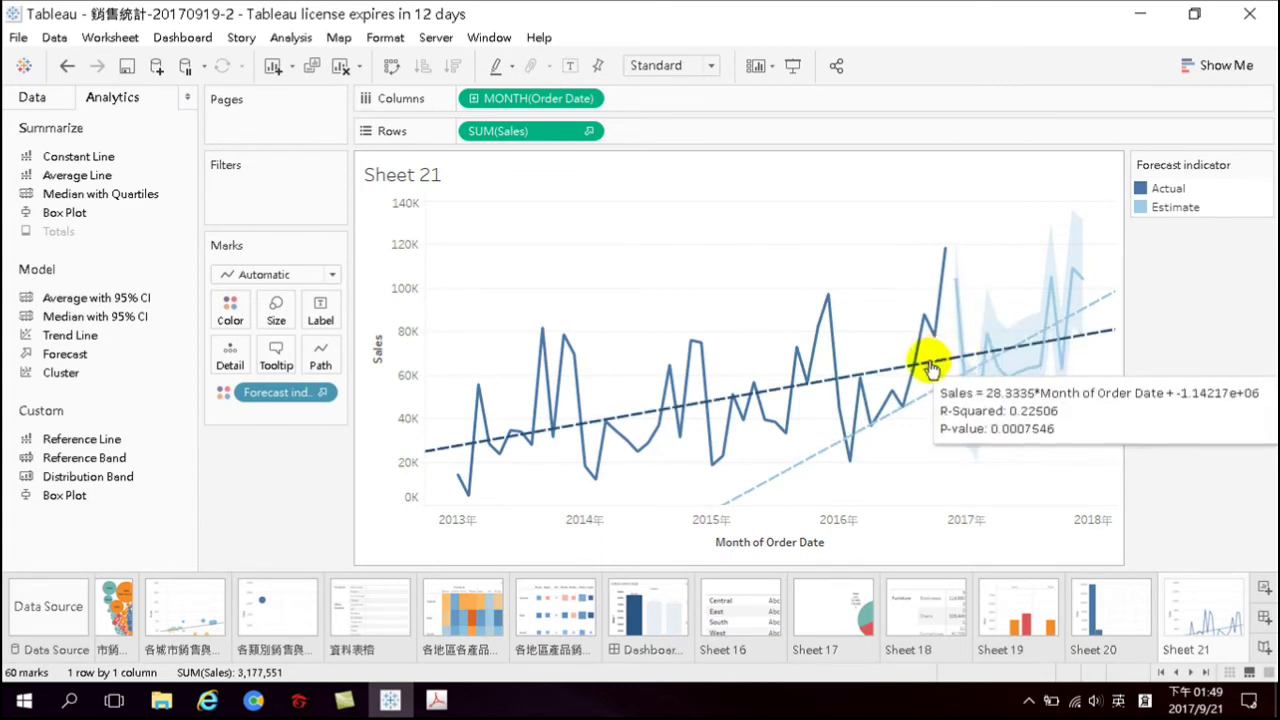
Examine the actual trend line's statistics and compare late 2016 actual sales with the December 2016 and January 2017 forecast points
mouse_move(1058, 350)
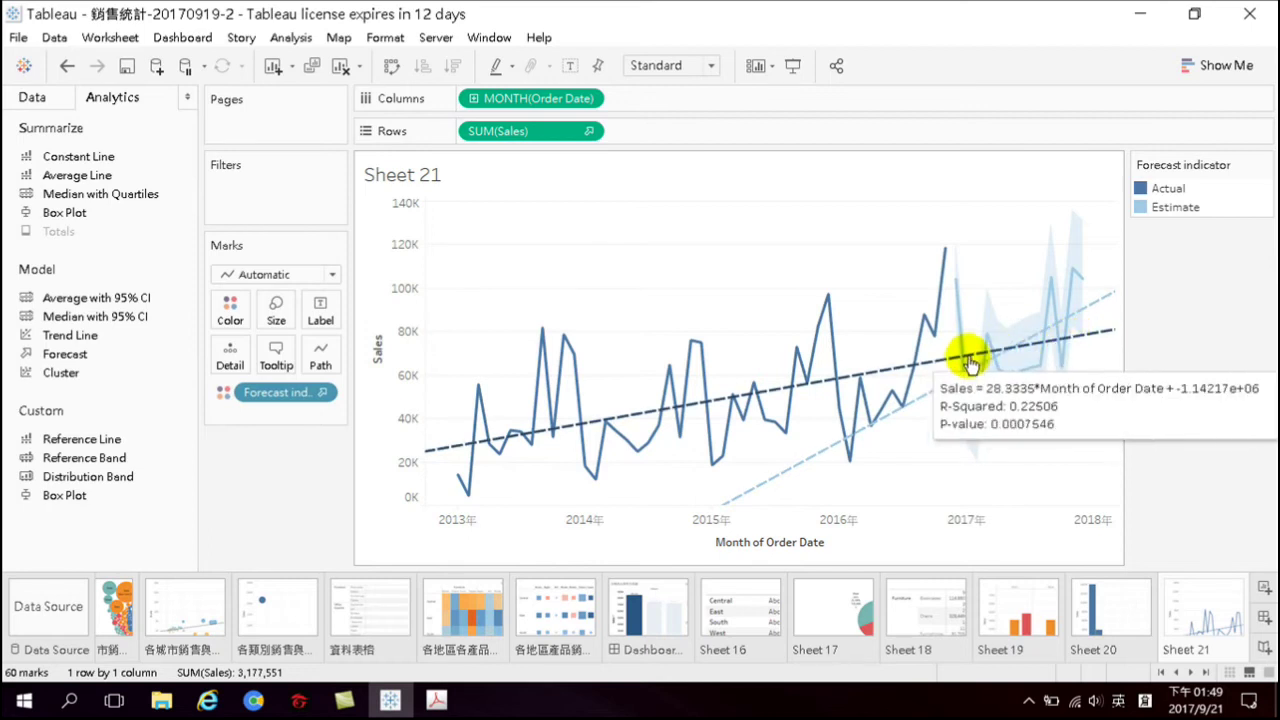
mouse_move(957, 283)
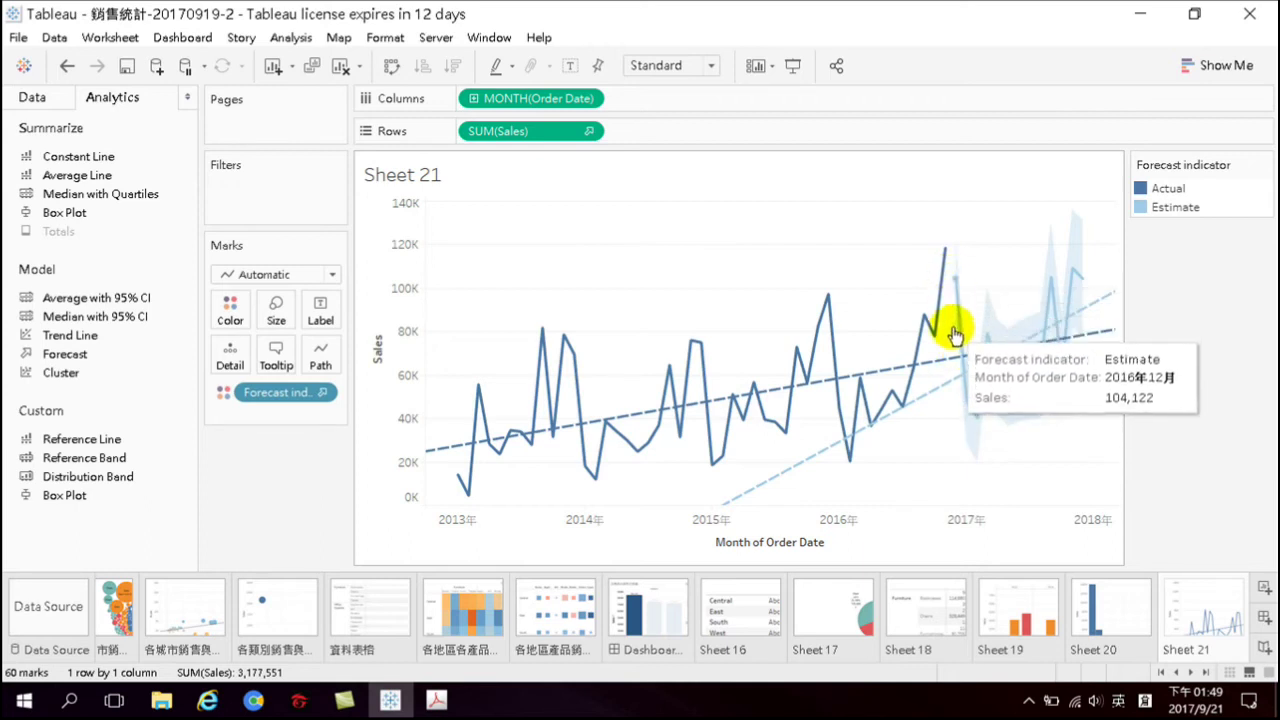
mouse_move(980, 421)
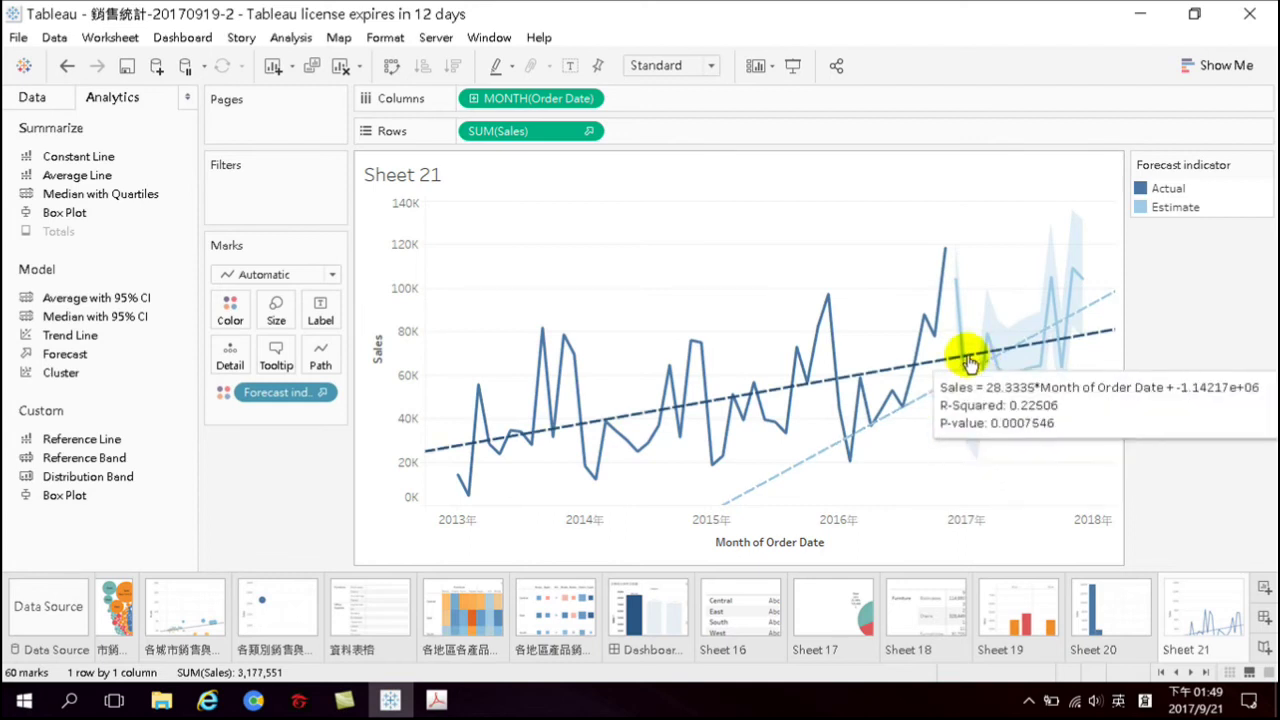
mouse_move(969, 397)
mouse_move(909, 363)
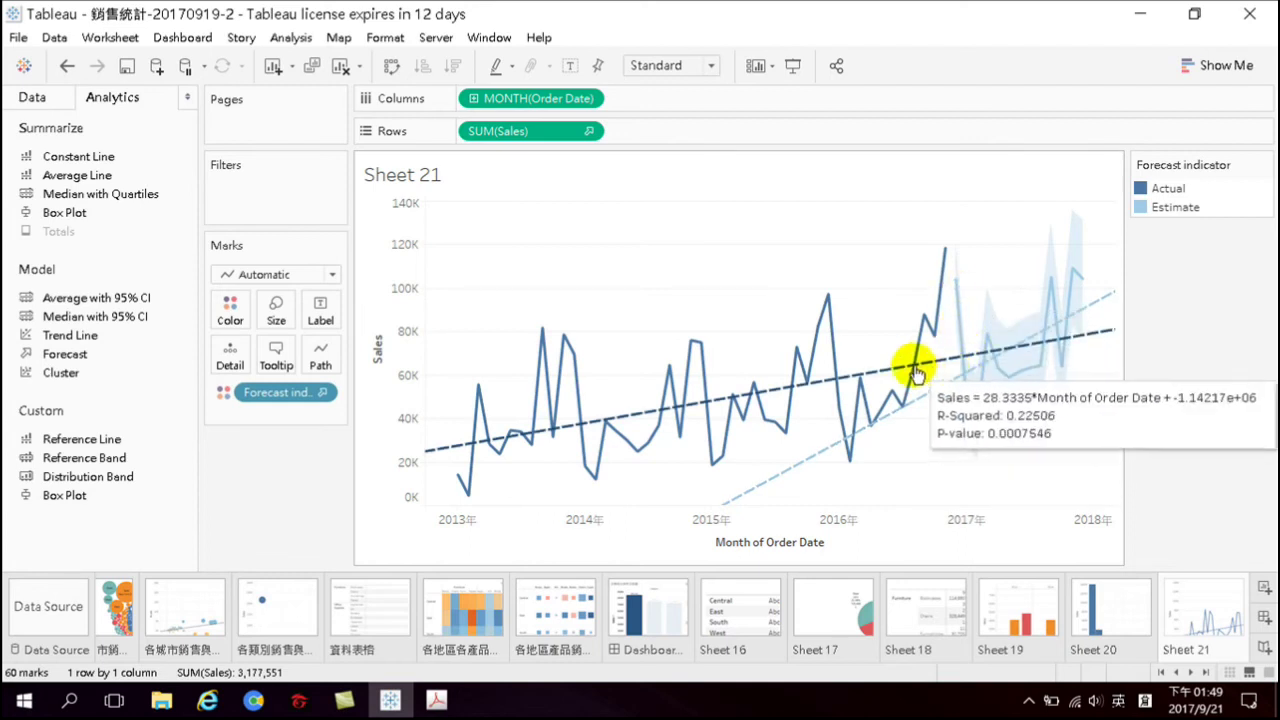
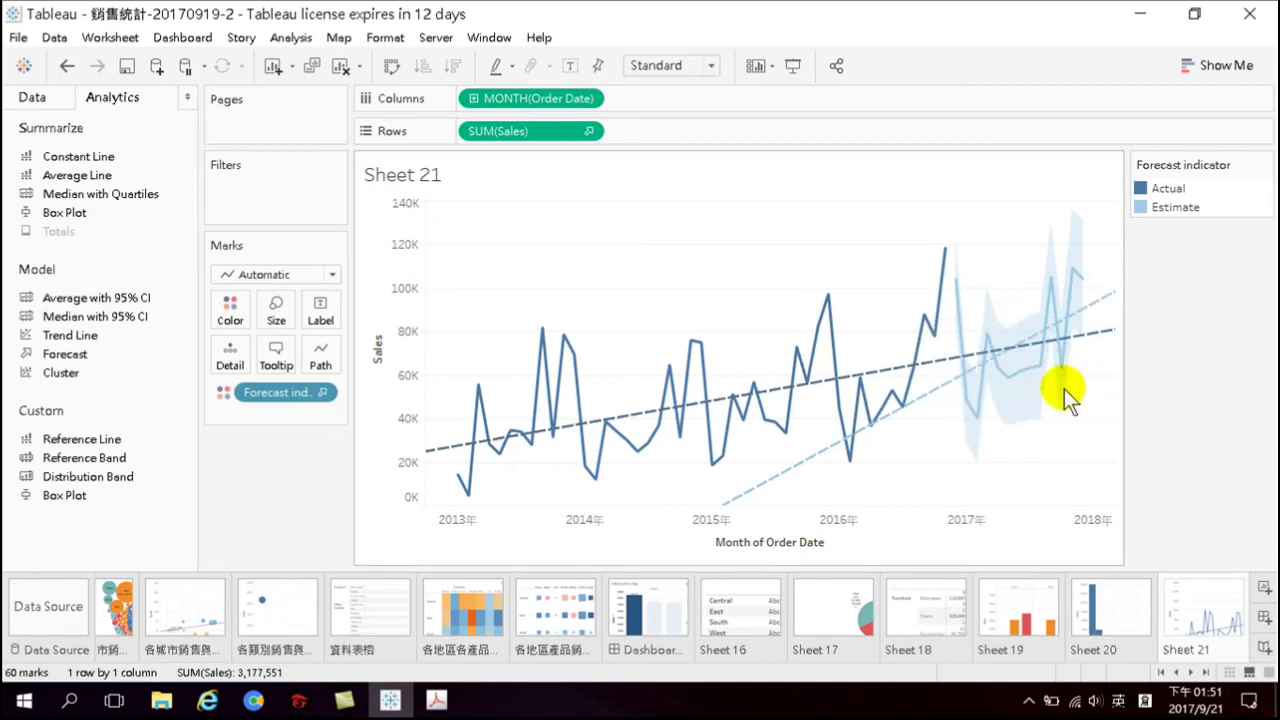
mouse_move(971, 396)
mouse_move(838, 403)
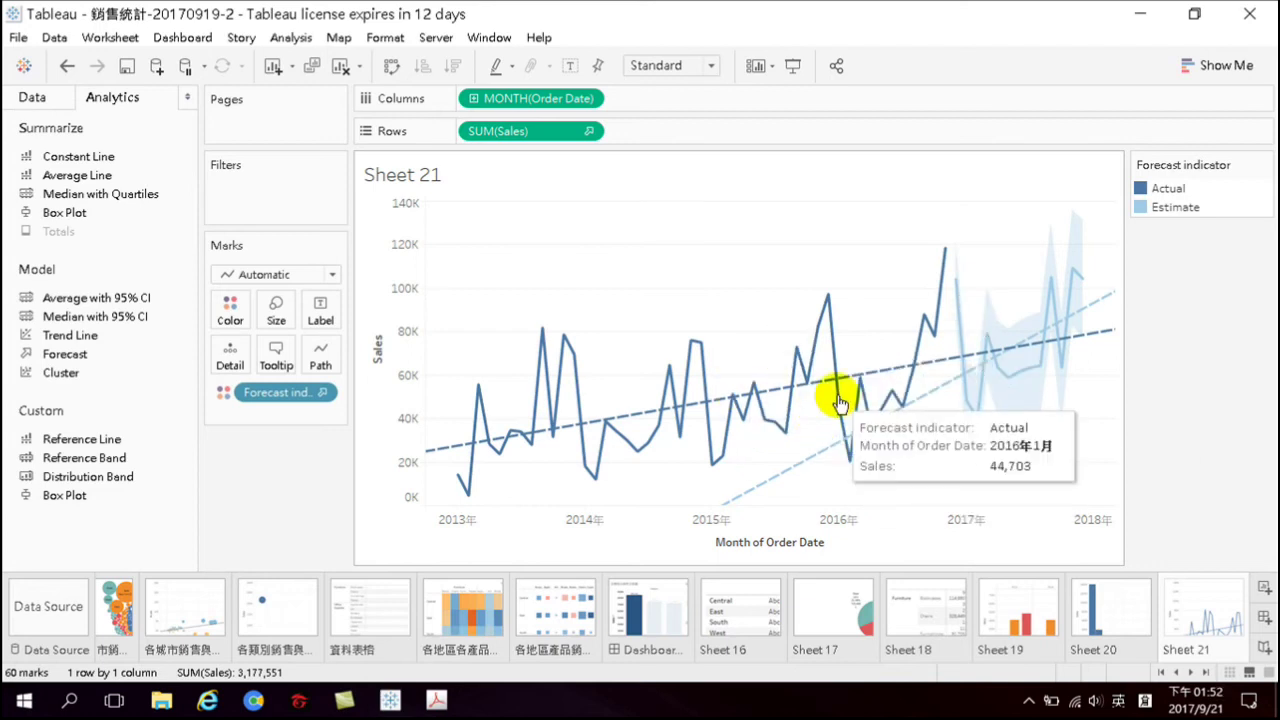
mouse_move(940, 258)
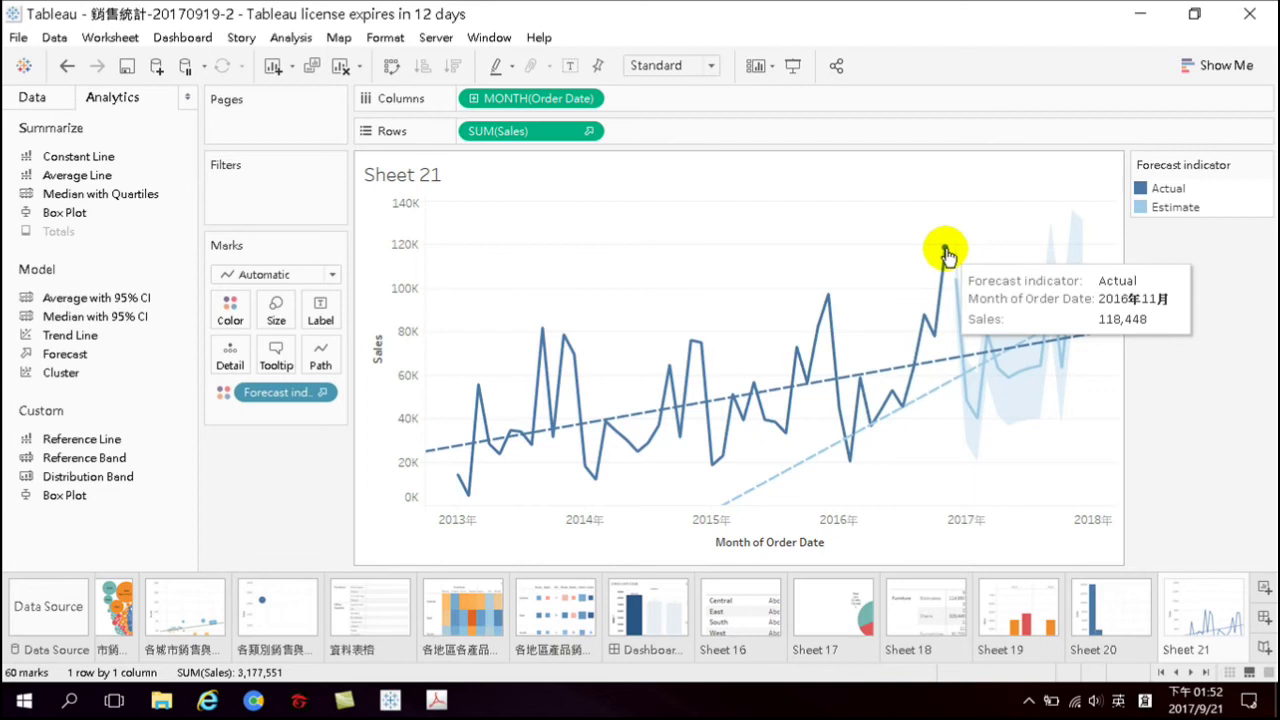
mouse_move(956, 286)
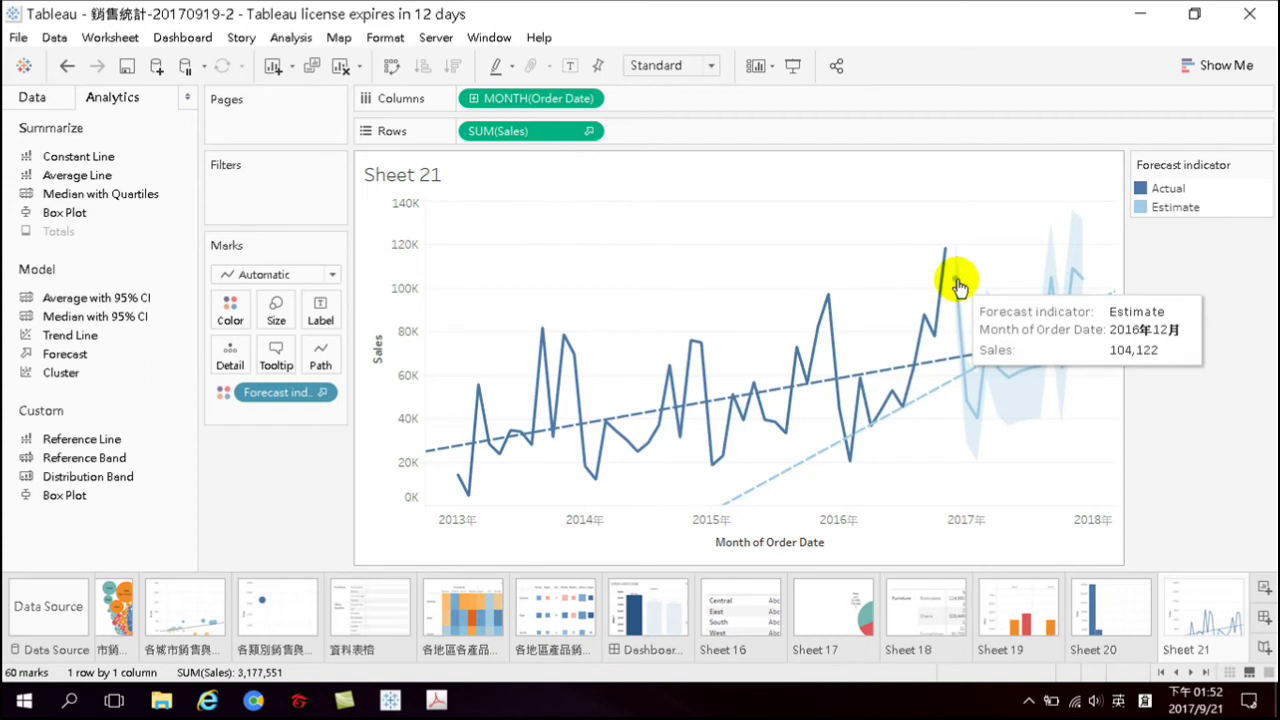
mouse_move(957, 343)
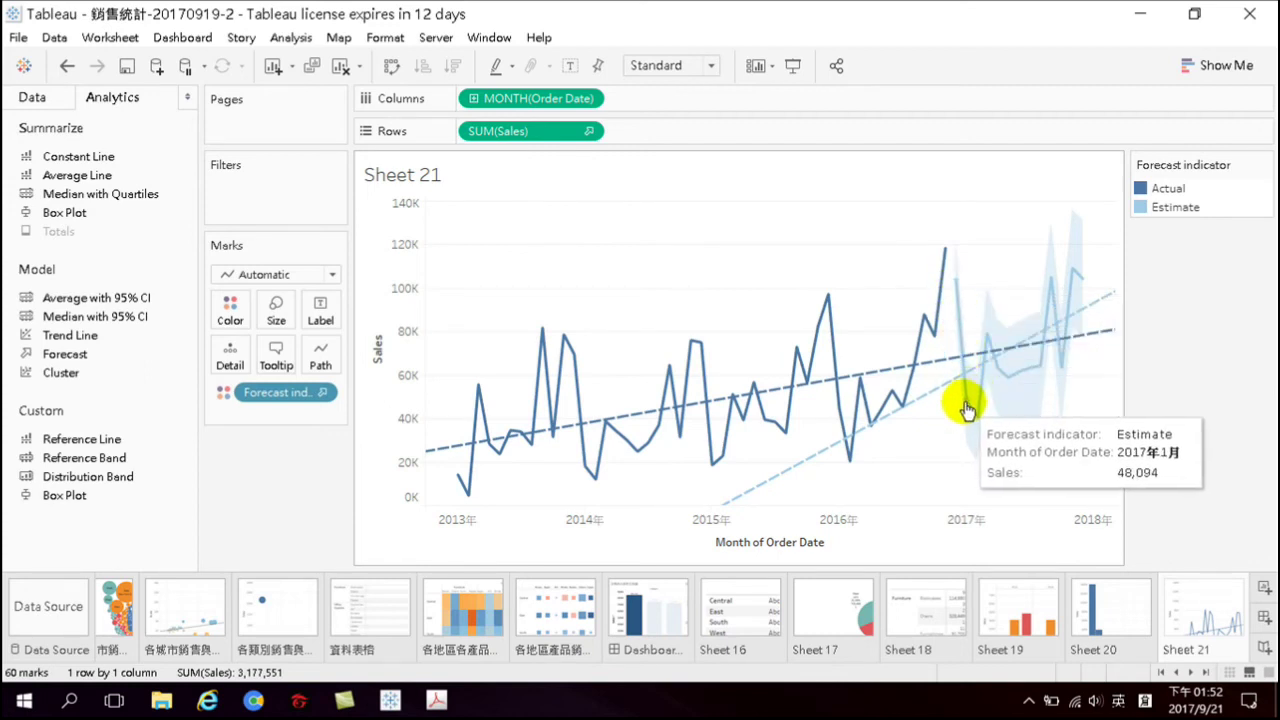
mouse_move(996, 352)
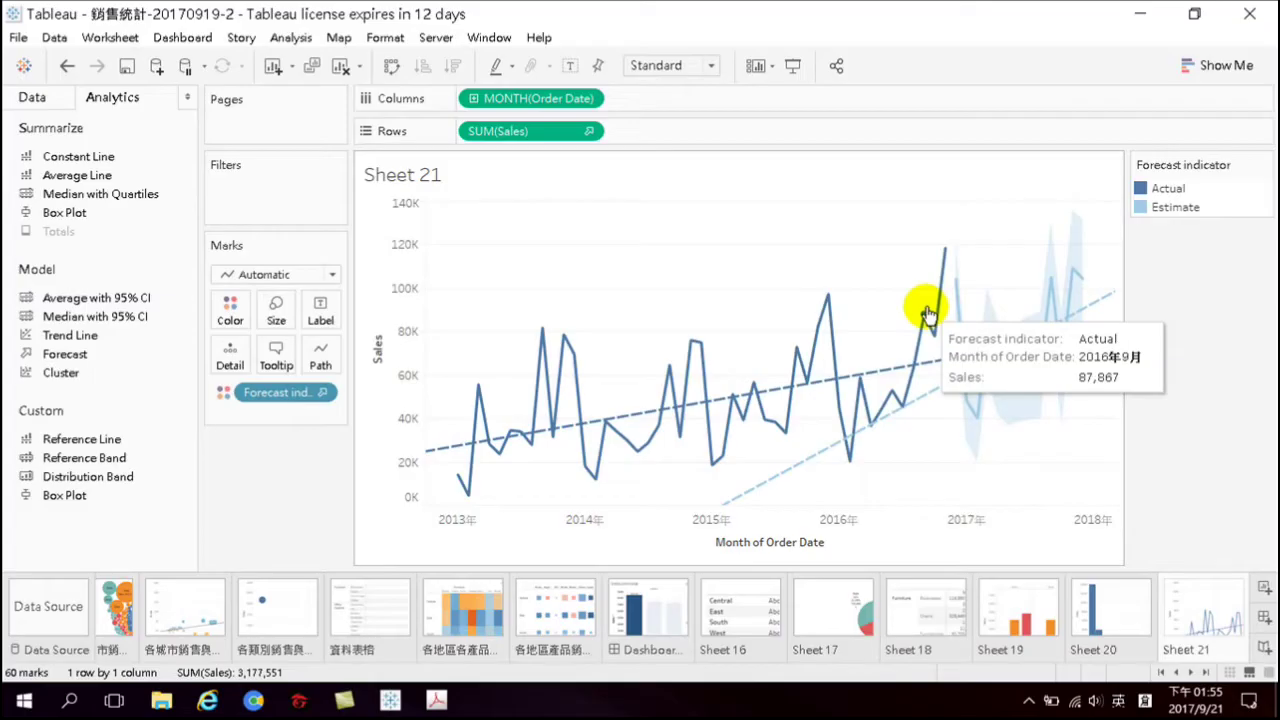
mouse_move(958, 290)
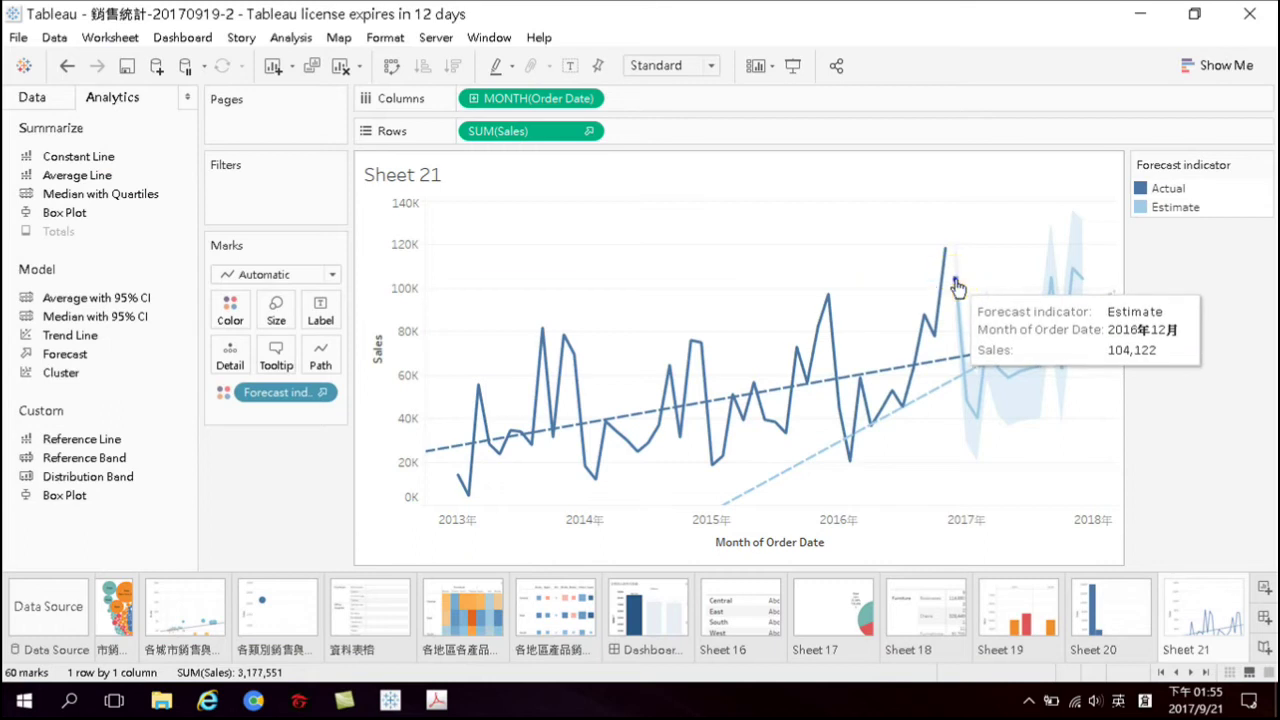
Set the monthly sales forecast's length to exactly 7 months in the forecast options
right_click(955, 280)
click(962, 260)
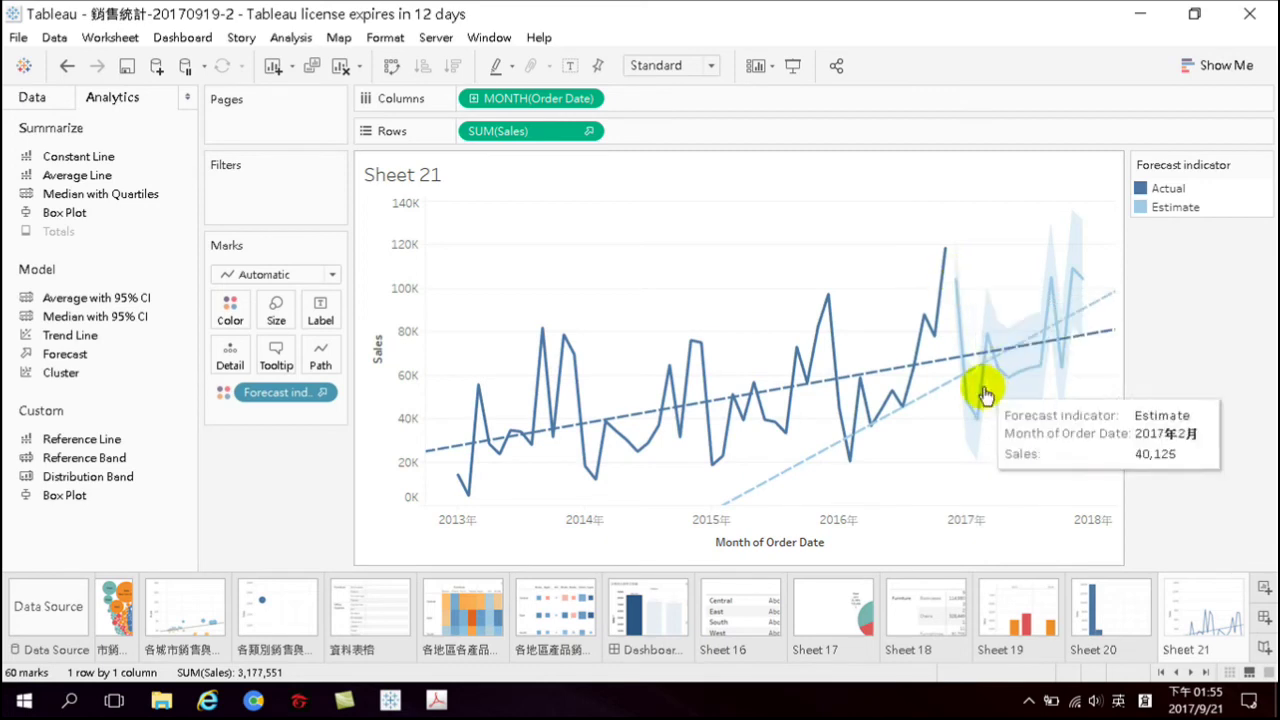
right_click(986, 333)
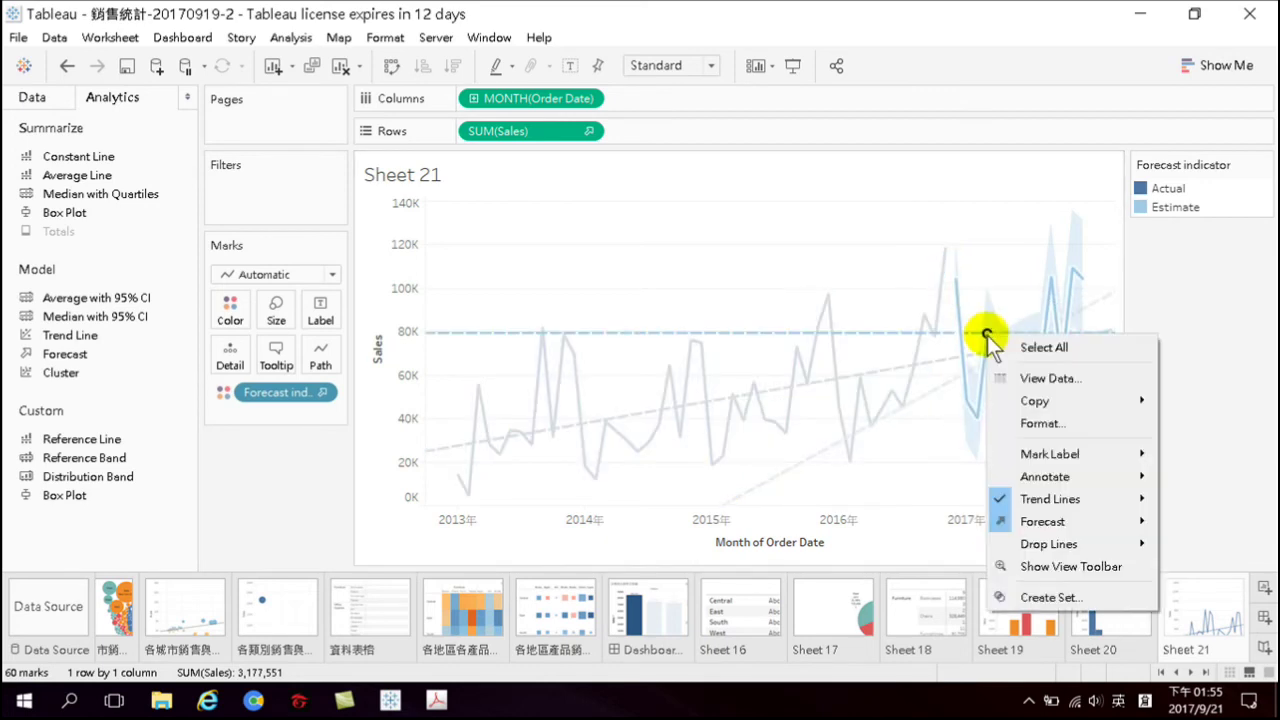
mouse_move(1040, 524)
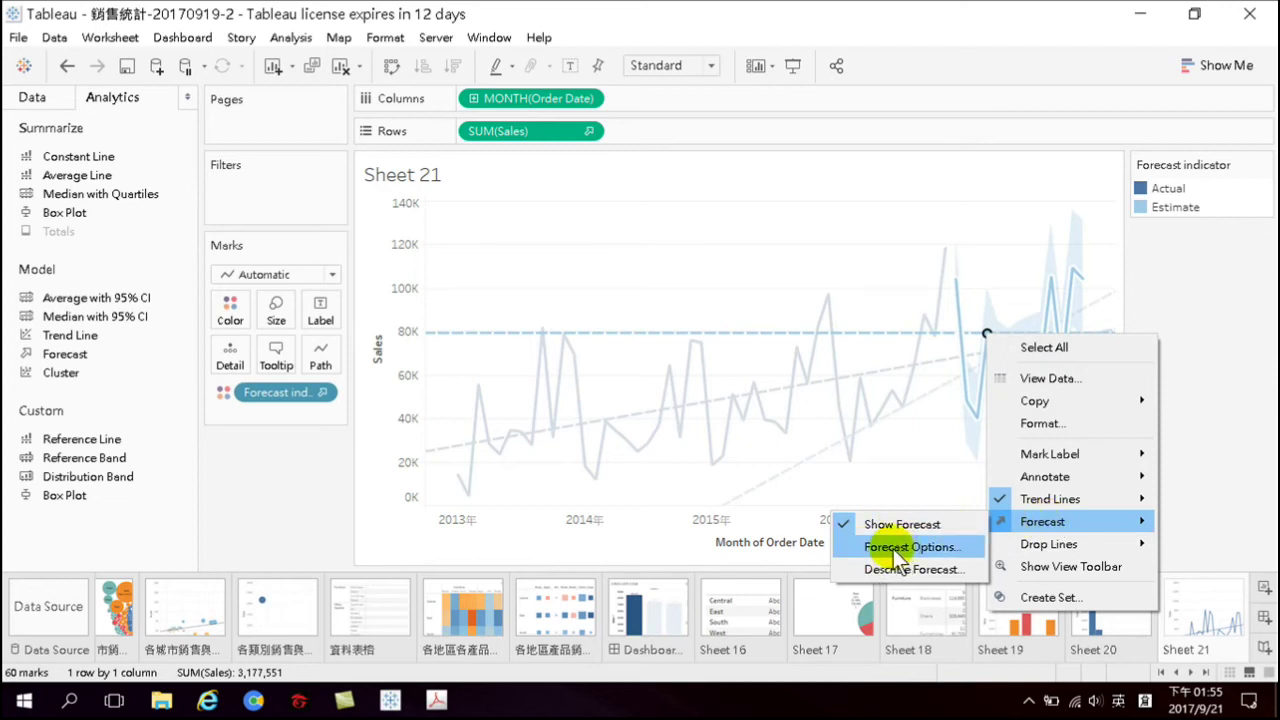
click(925, 548)
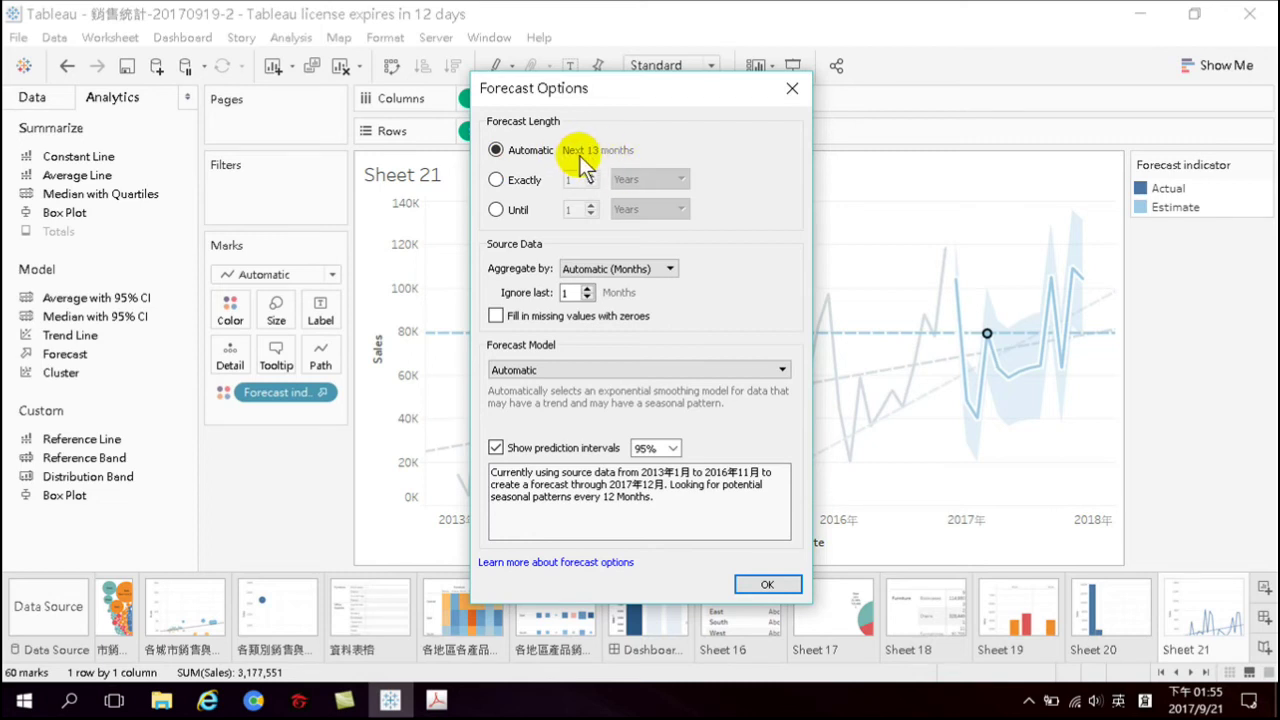
drag(622, 89, 634, 125)
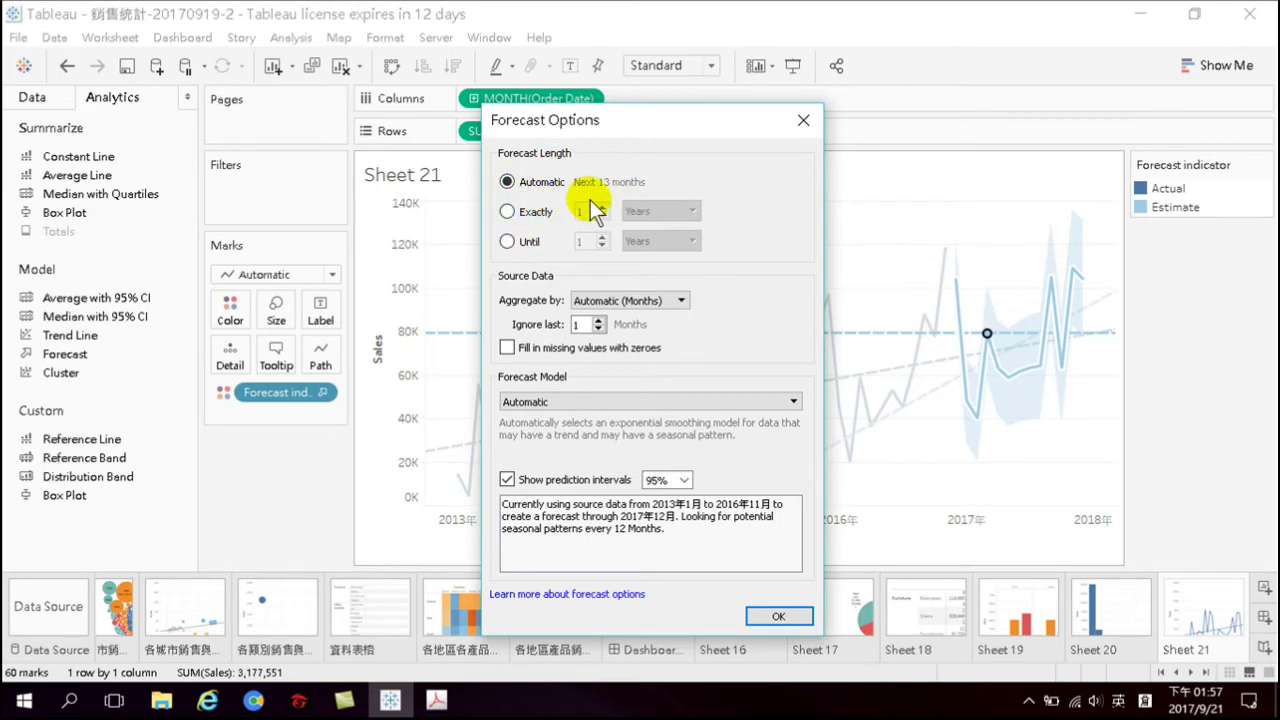
click(508, 212)
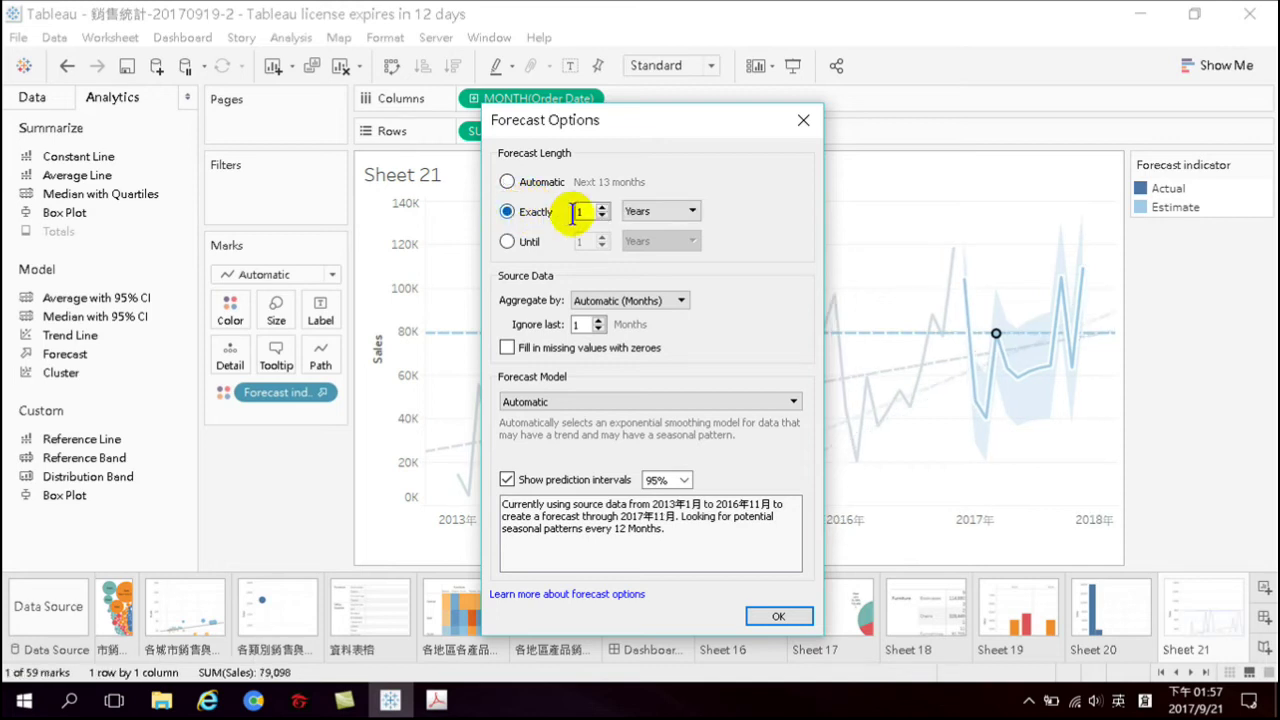
click(691, 210)
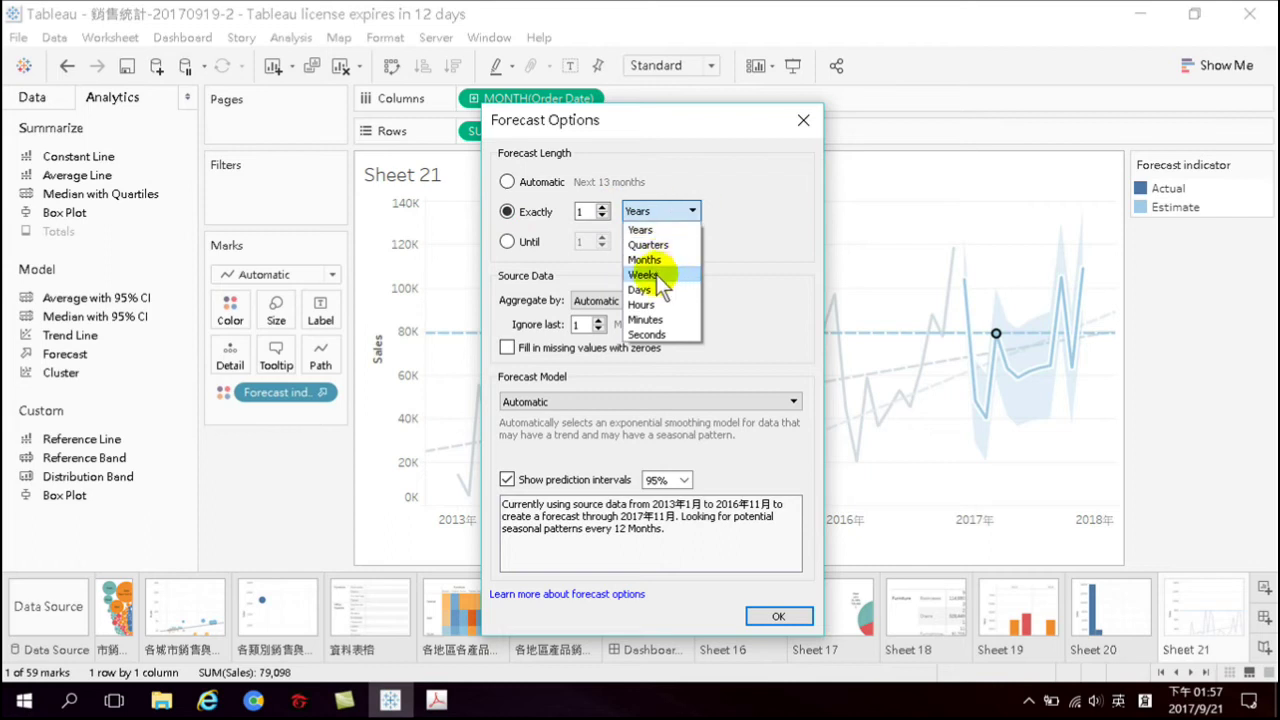
click(645, 260)
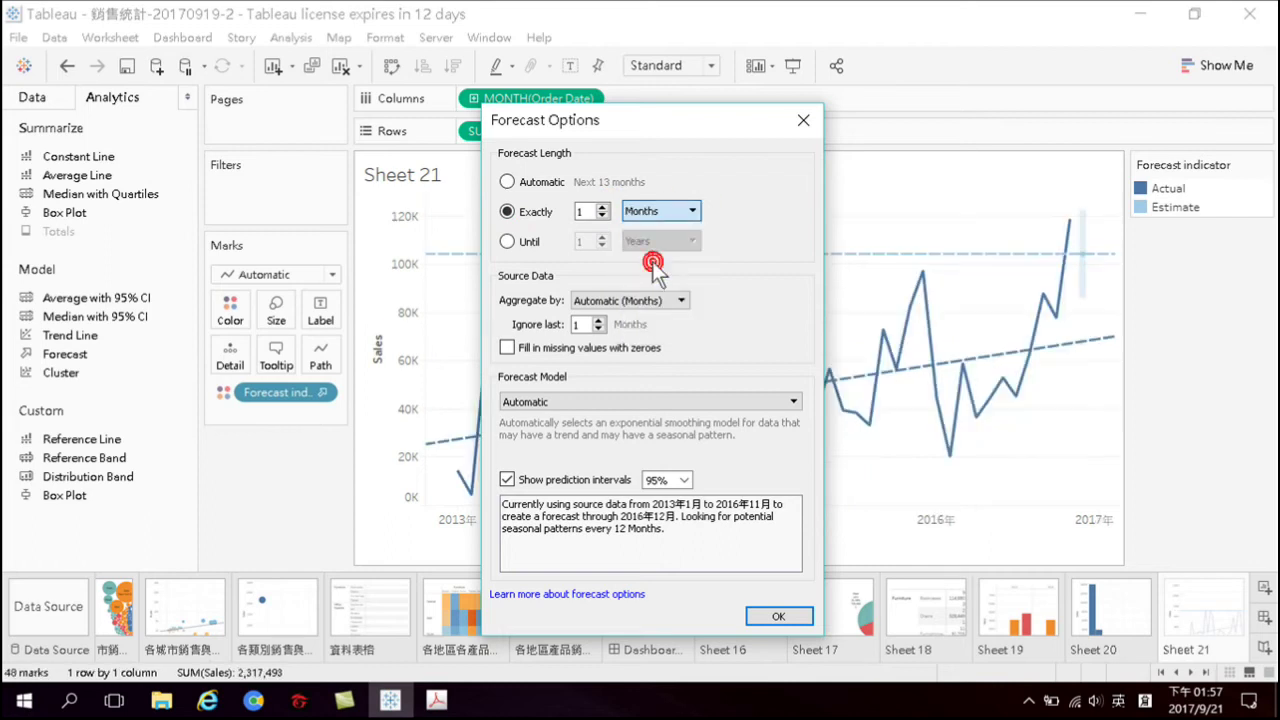
click(603, 206)
click(603, 206)
click(603, 206)
click(603, 206)
click(603, 206)
click(603, 206)
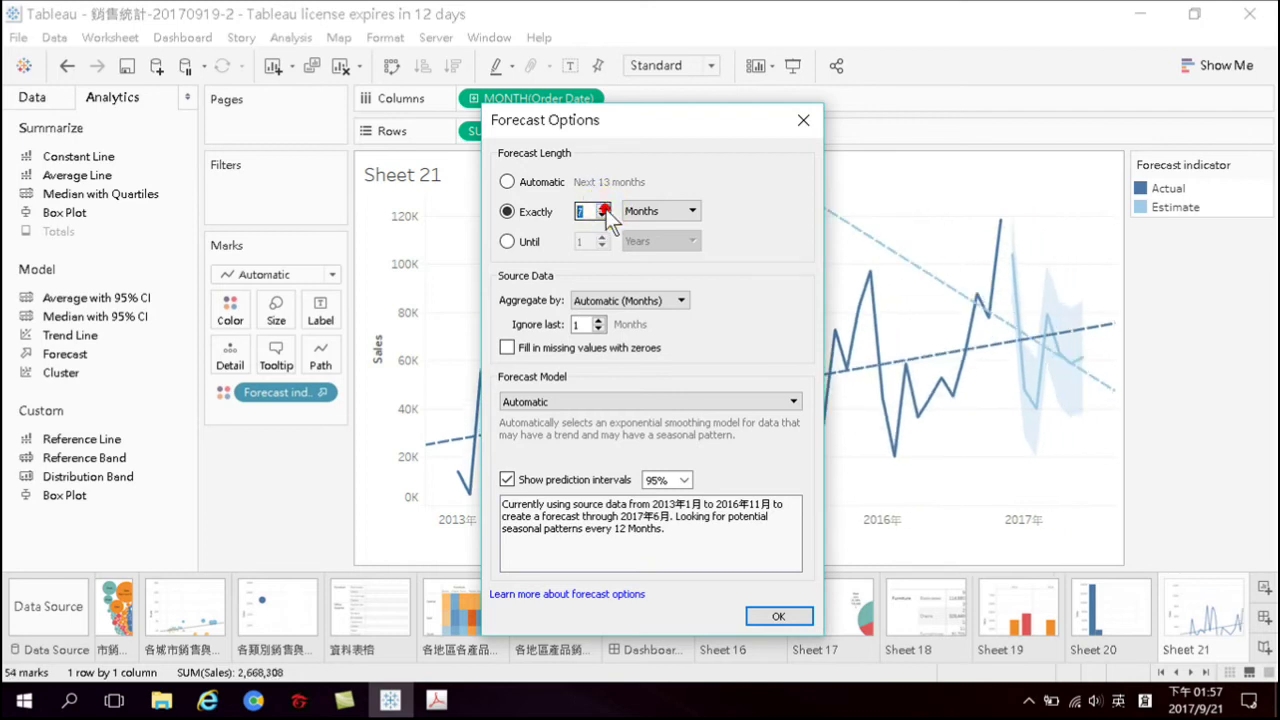
click(603, 216)
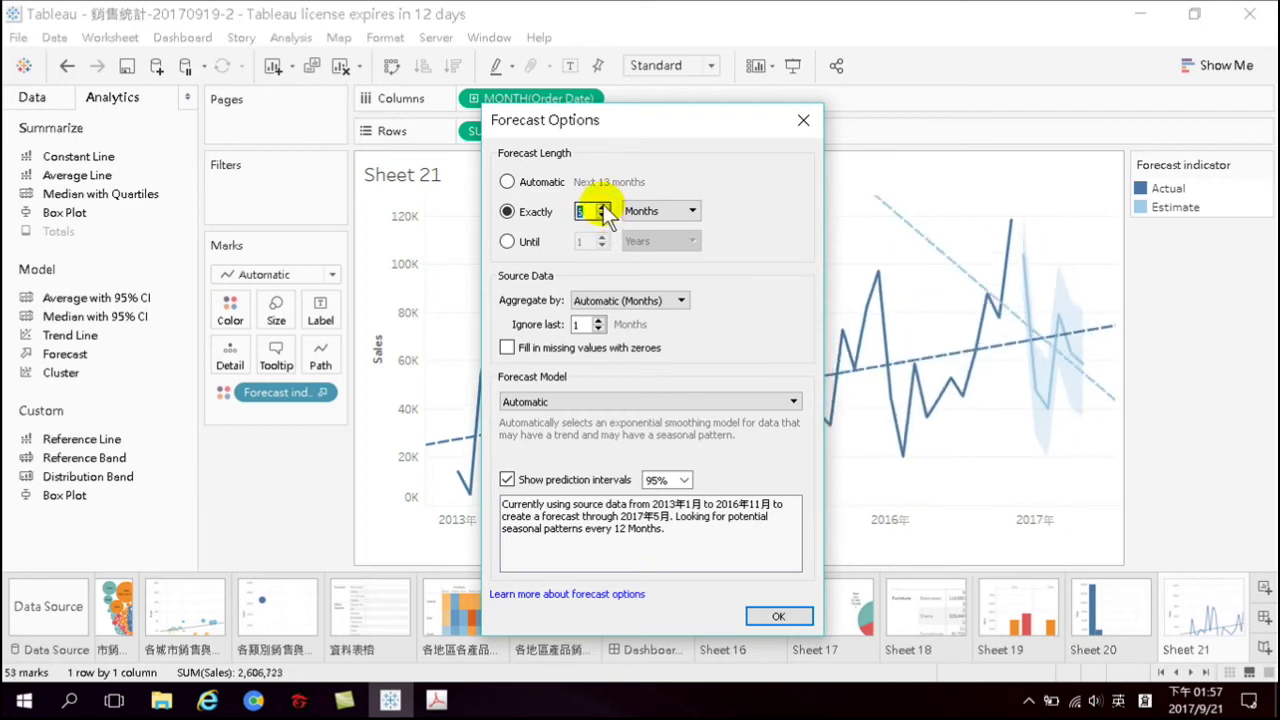
click(603, 205)
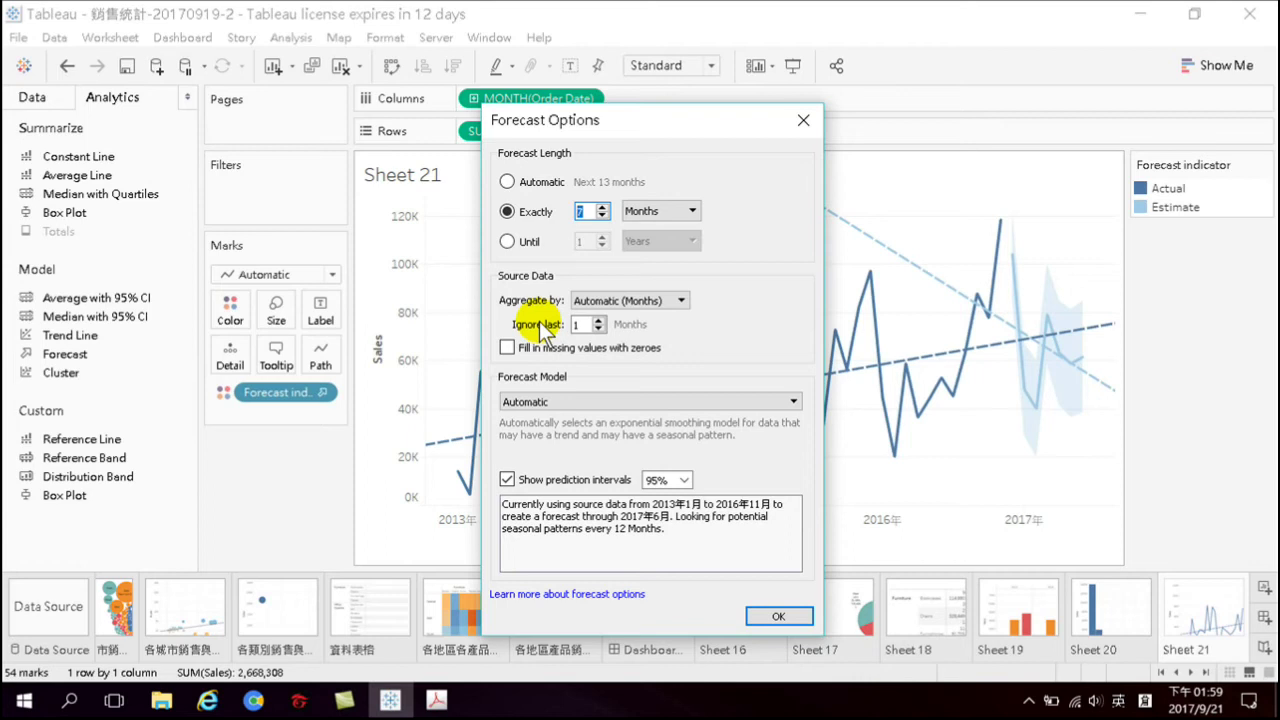
Try ignoring the last 4 months of source data in the forecast and return the setting to 1 month
click(598, 320)
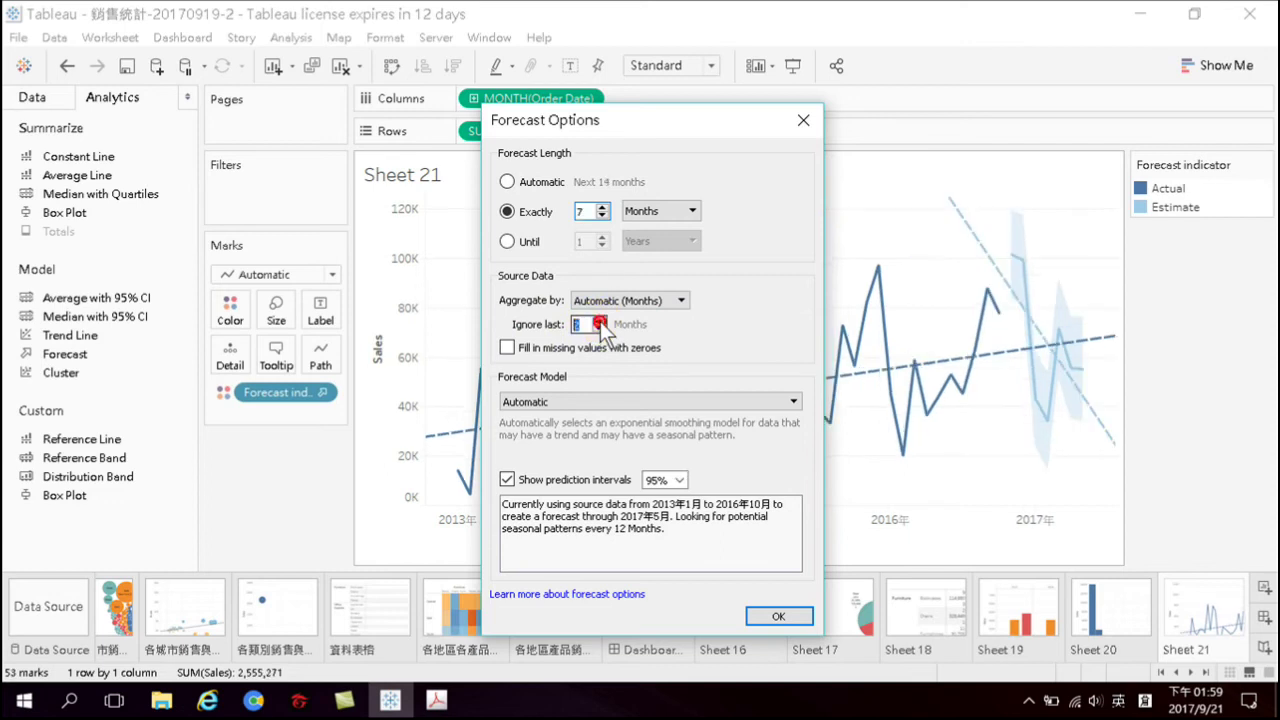
click(598, 320)
click(598, 320)
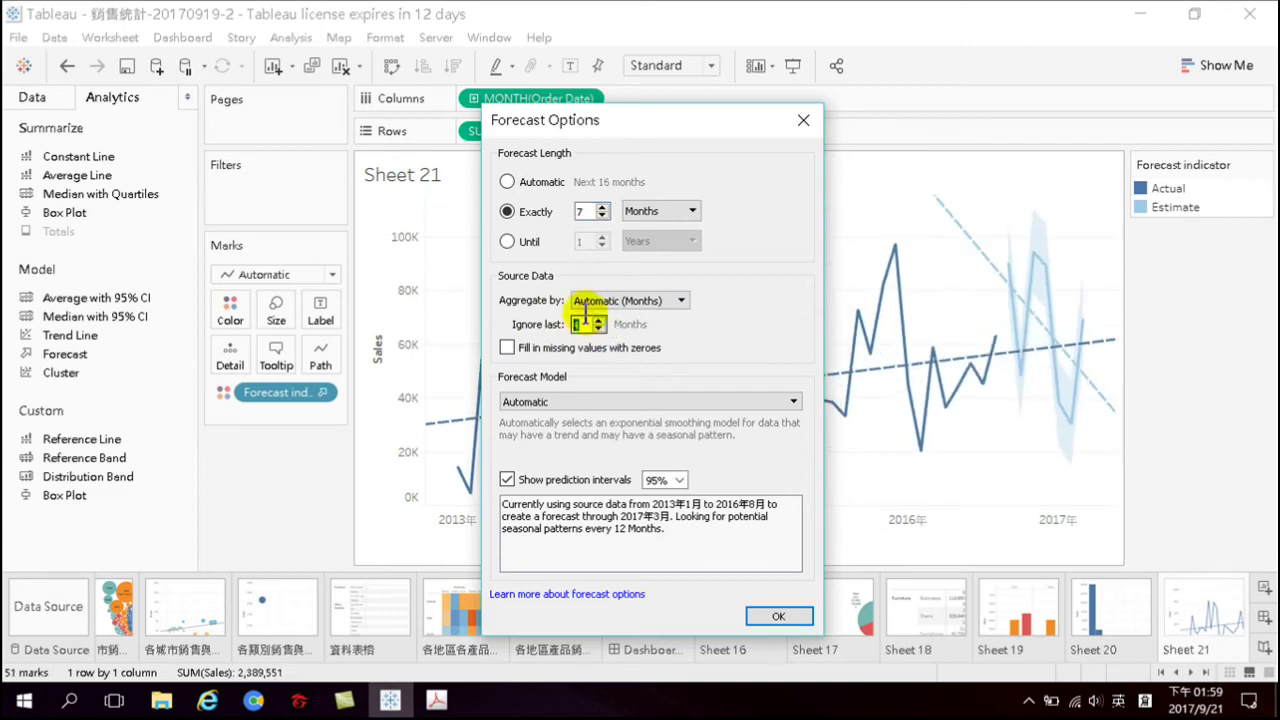
click(598, 329)
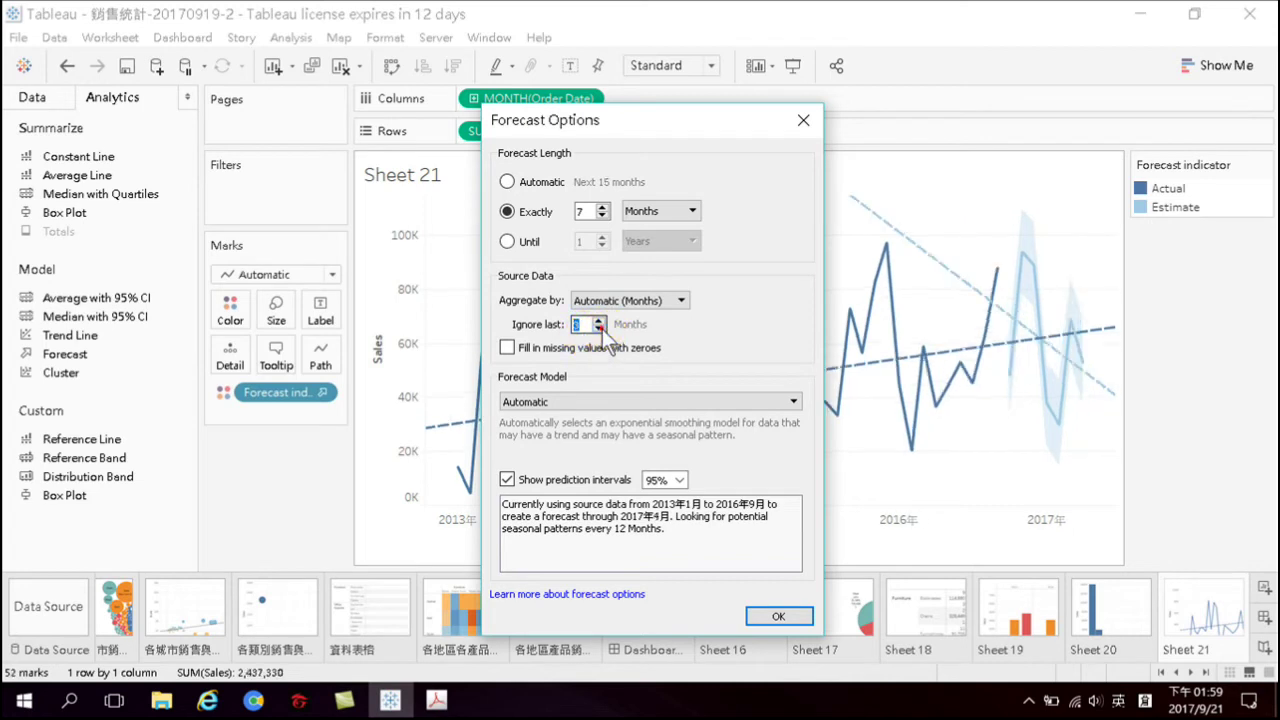
click(598, 329)
click(598, 329)
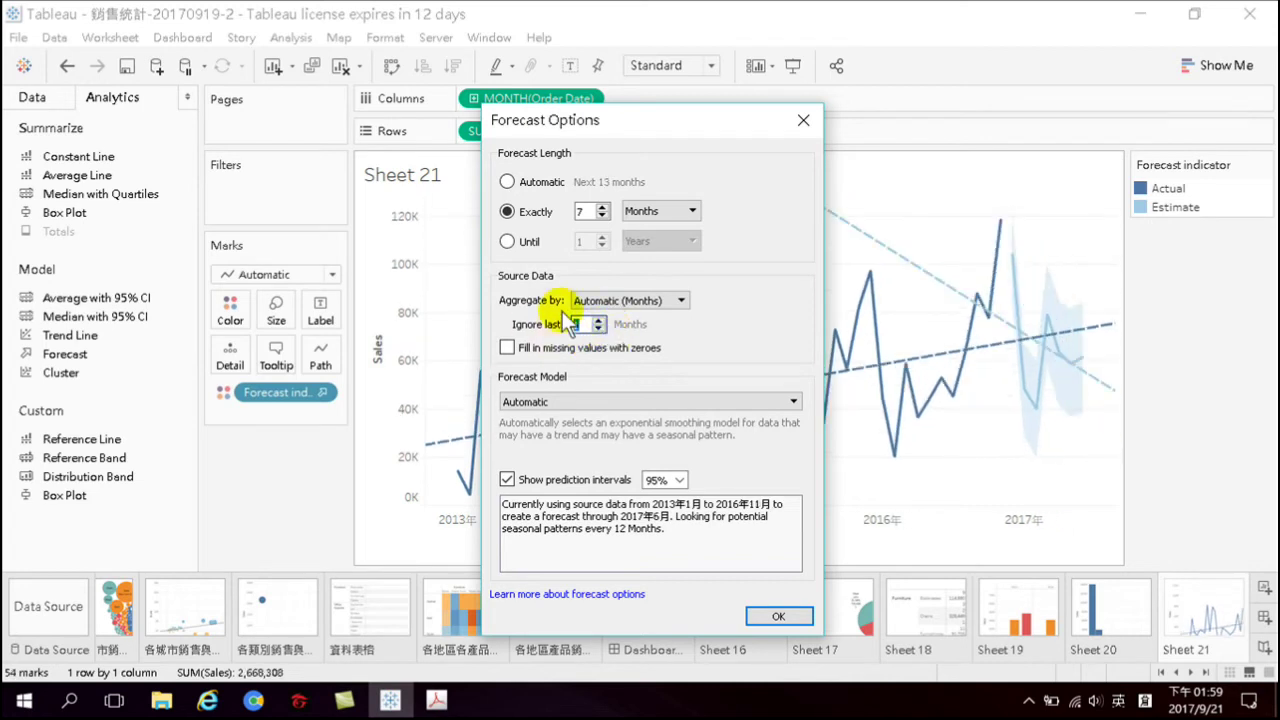
Try the Automatic without seasonality forecast model and switch back to Automatic
click(575, 403)
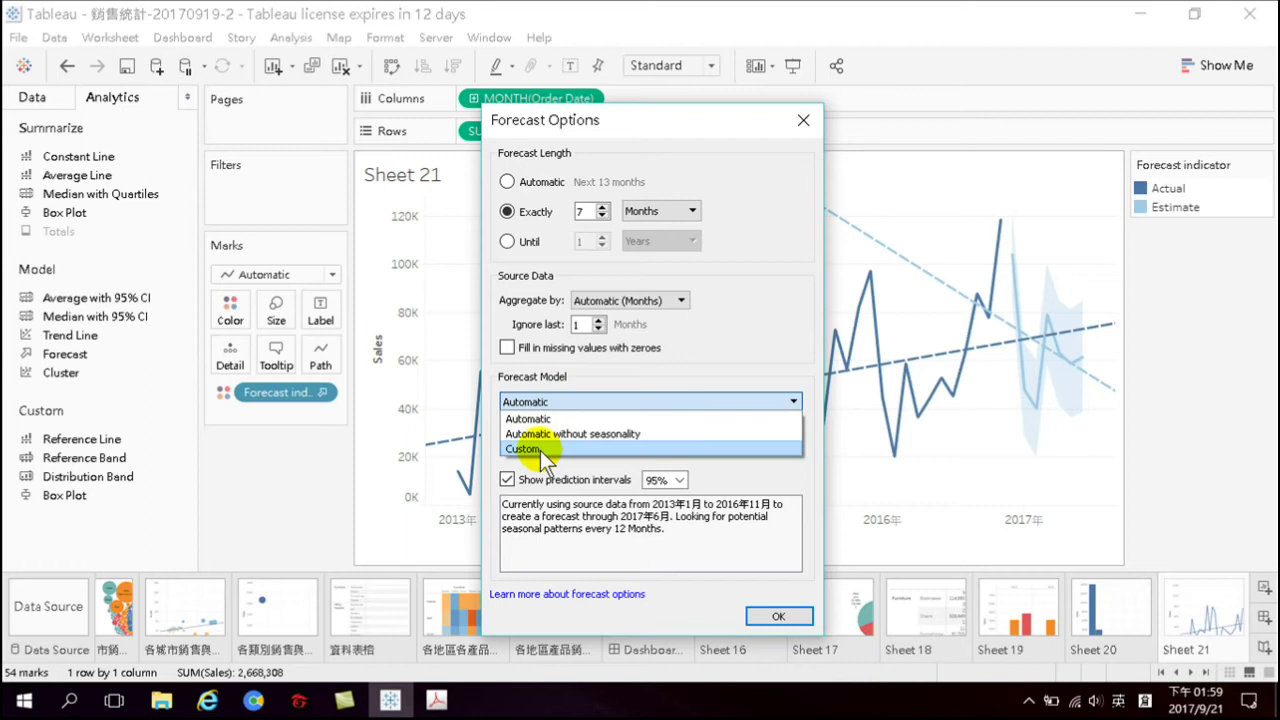
click(609, 434)
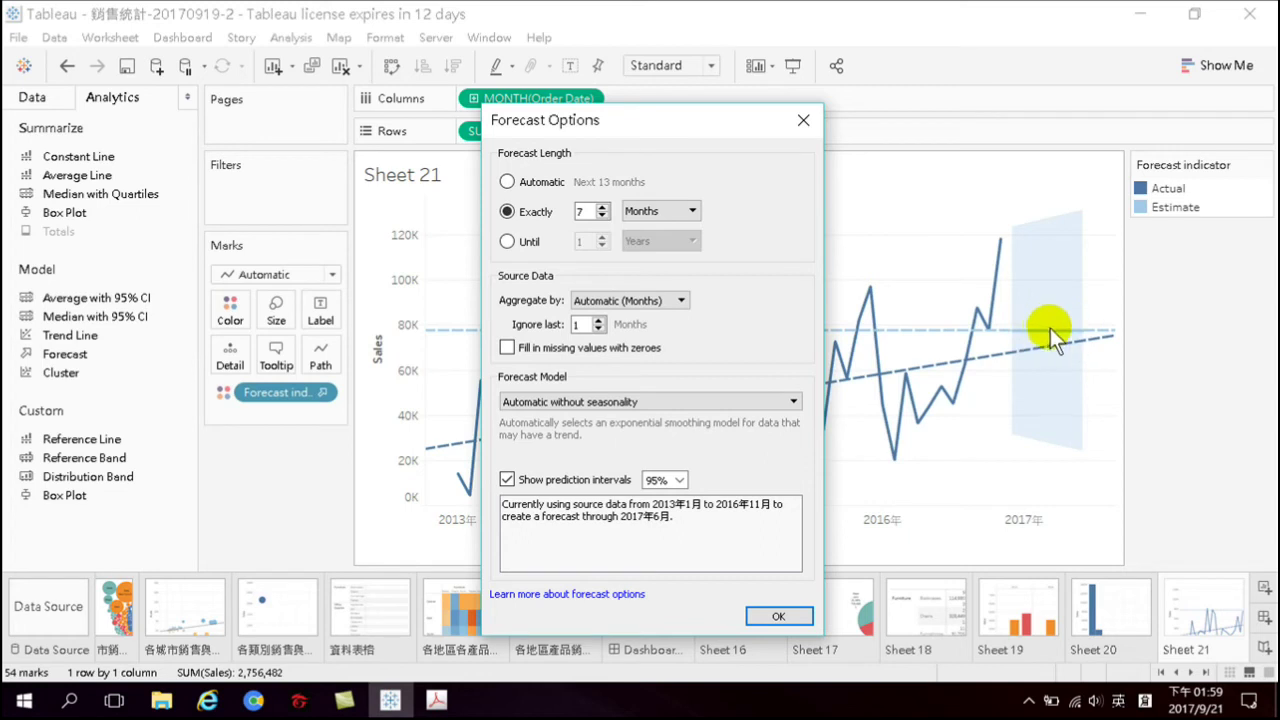
click(633, 399)
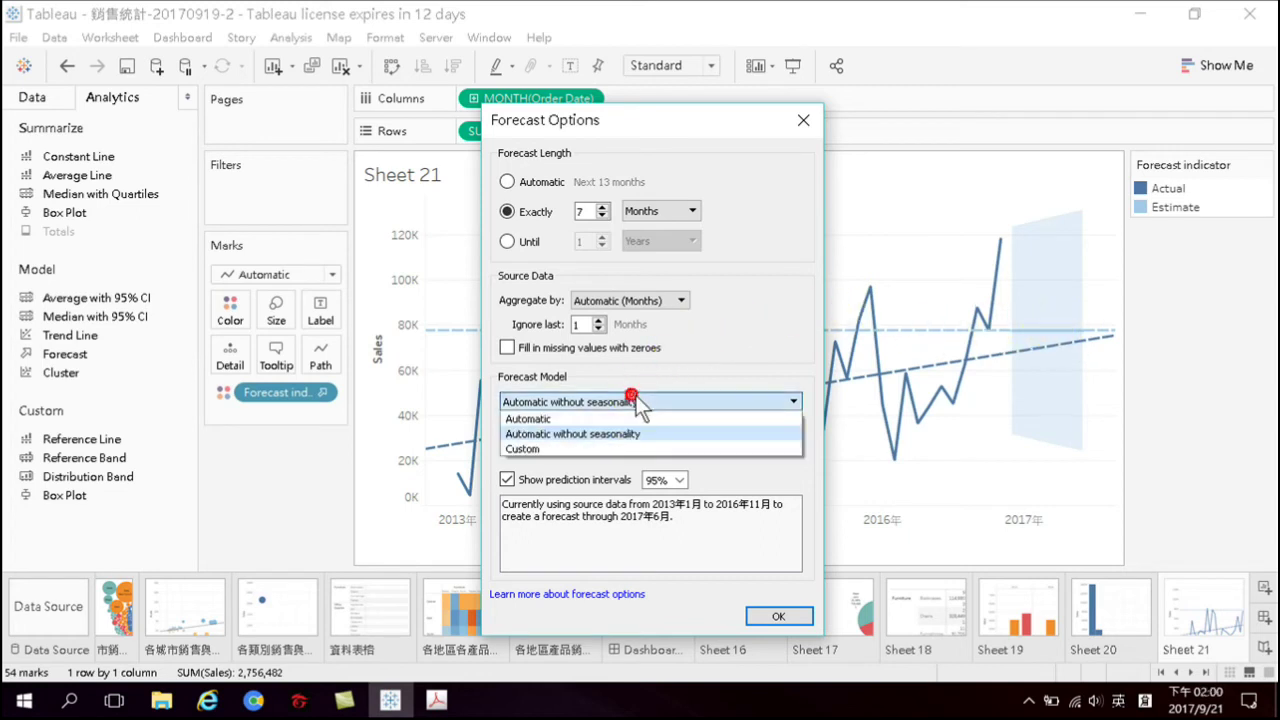
click(545, 418)
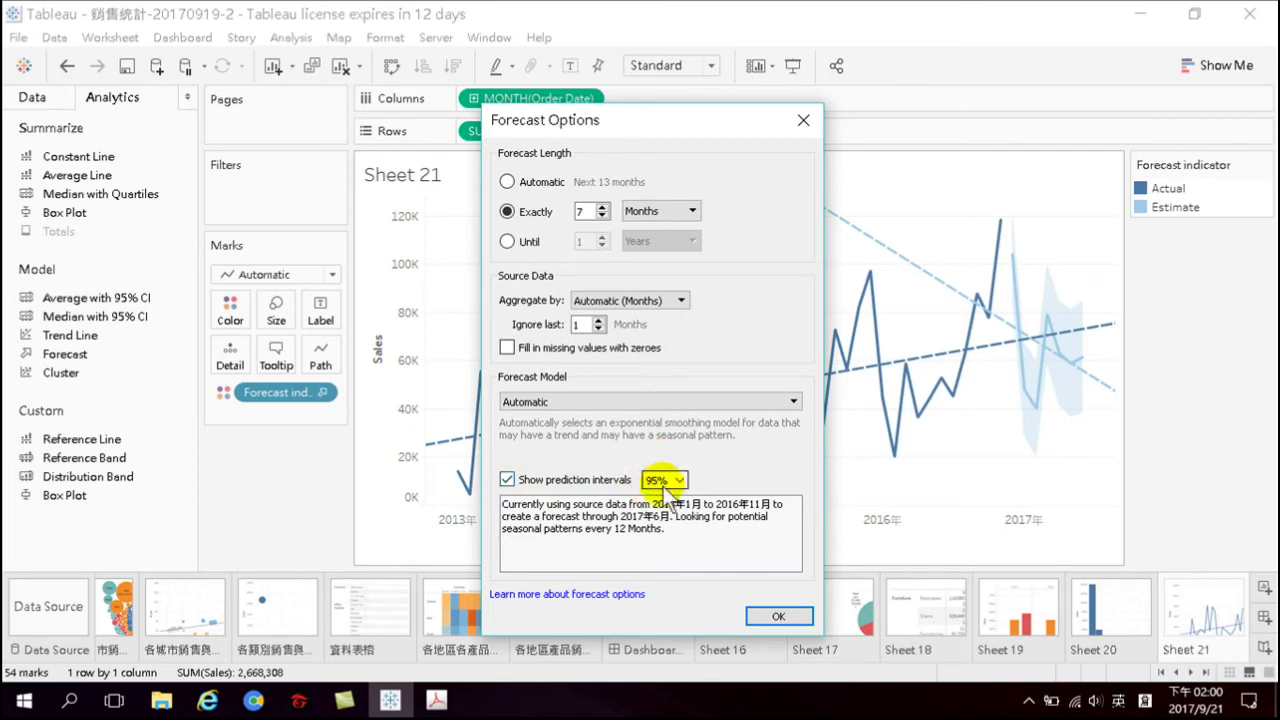
Apply the forecast options and inspect the estimated 2017 months on the chart
click(778, 617)
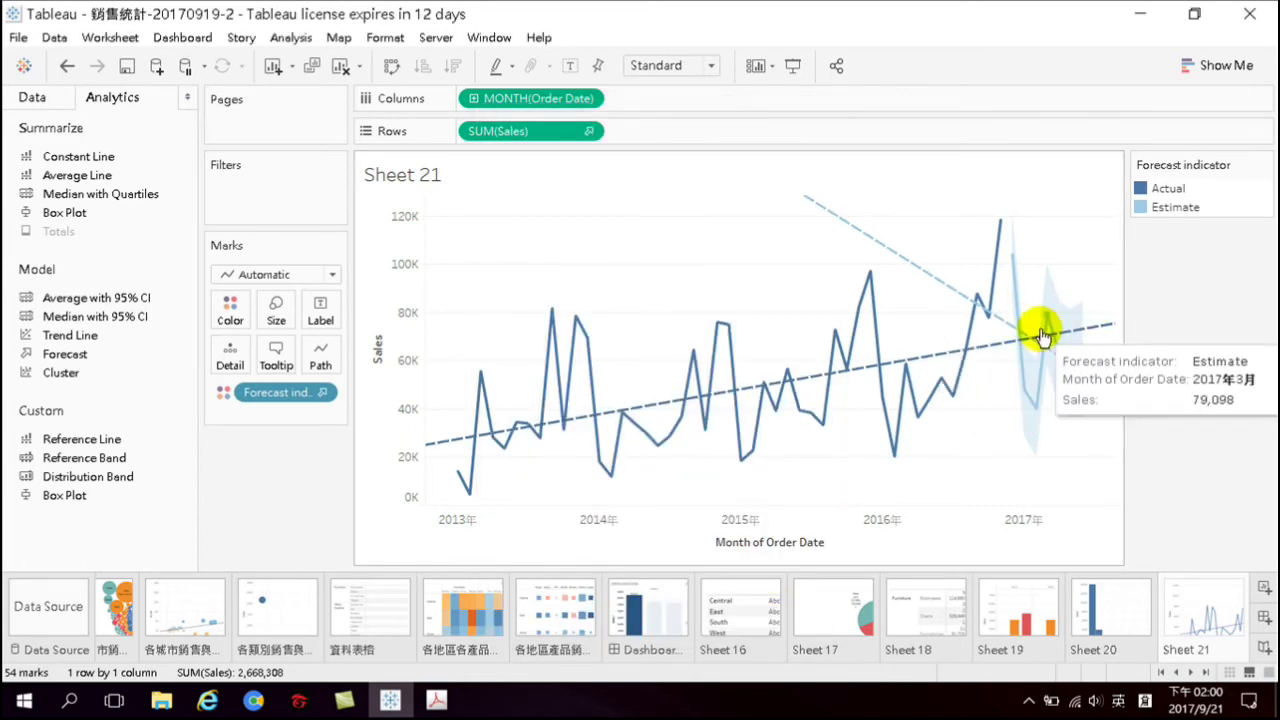
mouse_move(1070, 325)
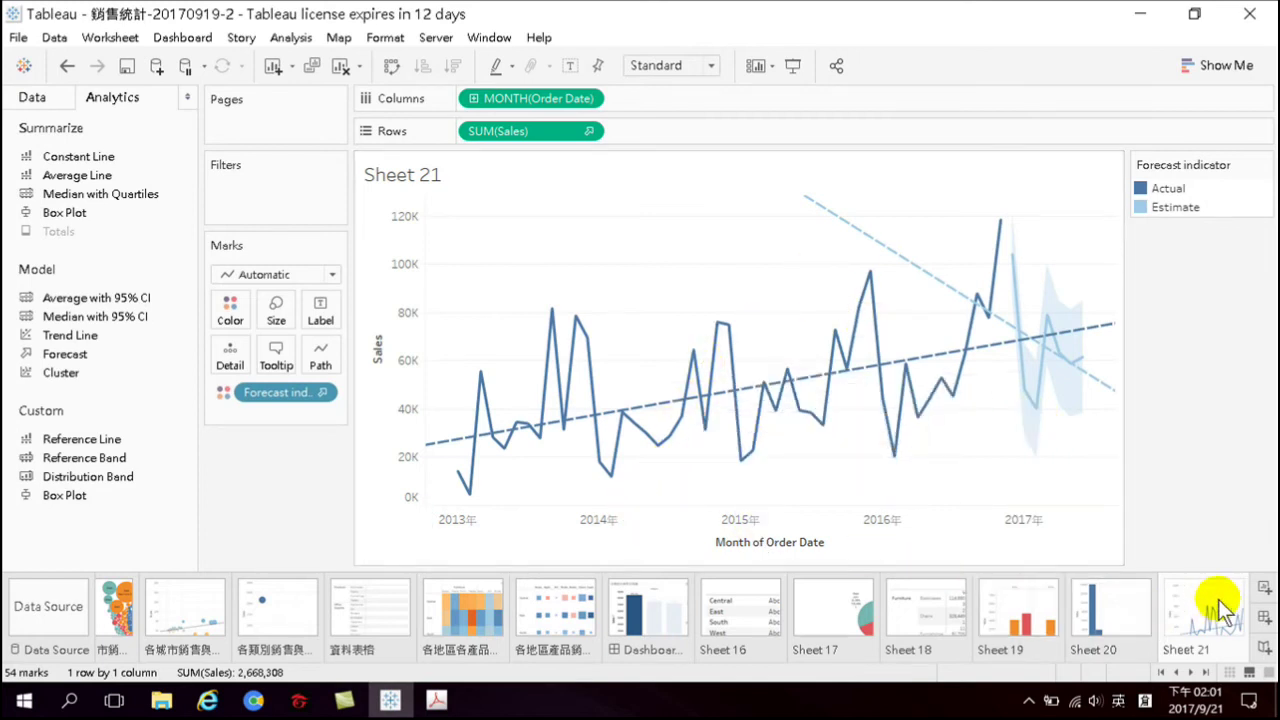
Create a new worksheet and build a table of summed Sales by year of Order Date
click(1265, 588)
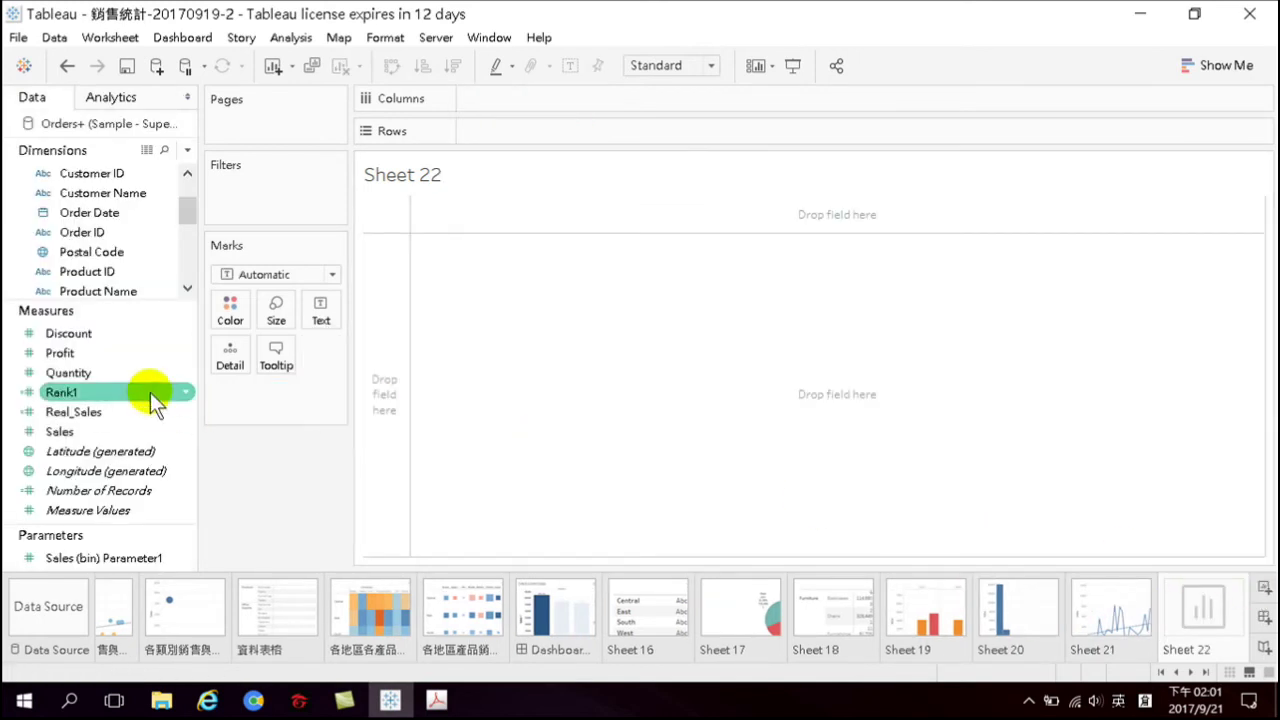
drag(189, 226, 189, 208)
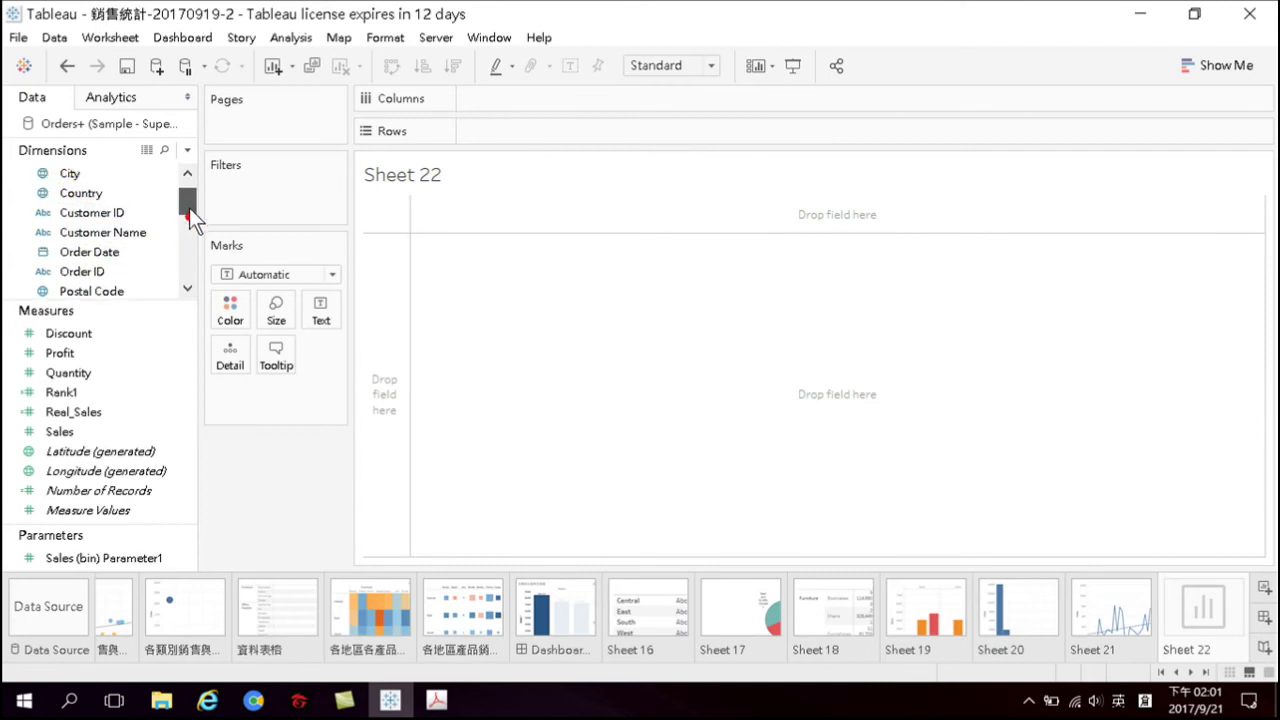
double_click(99, 254)
double_click(84, 430)
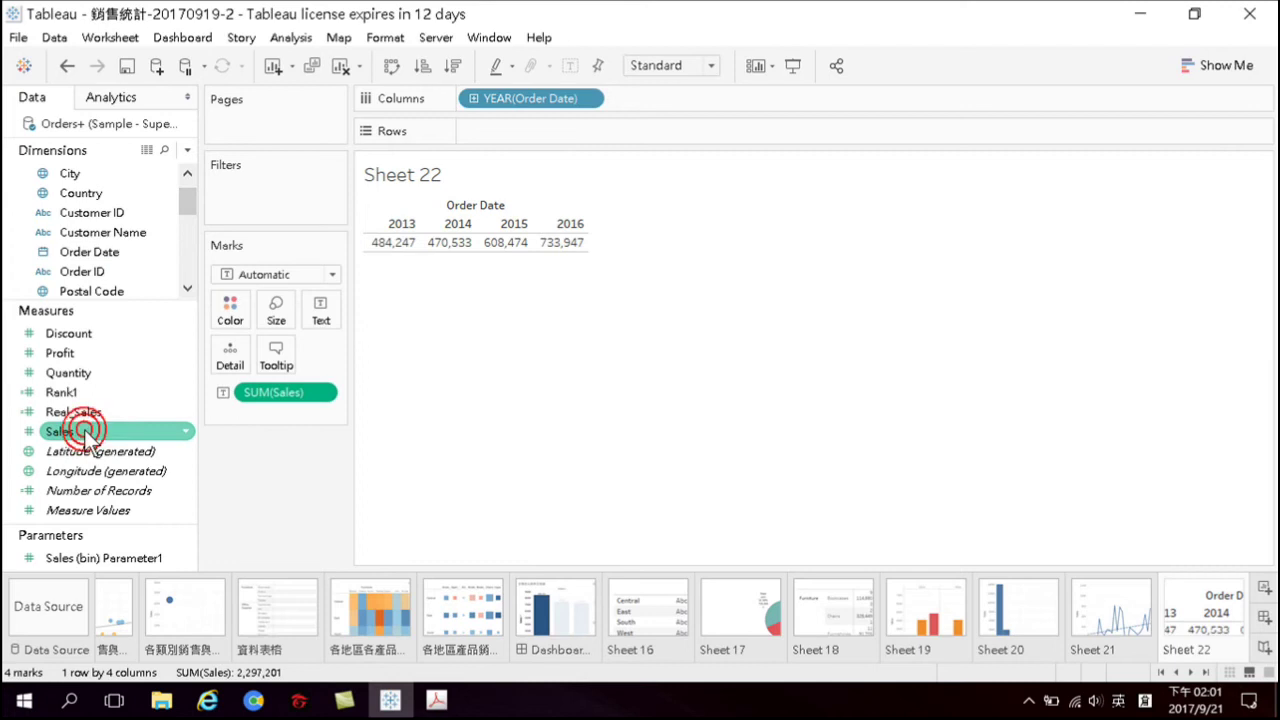
Turn the yearly sales table into a horizontal bar chart and swap its axes to get vertical columns
click(1238, 70)
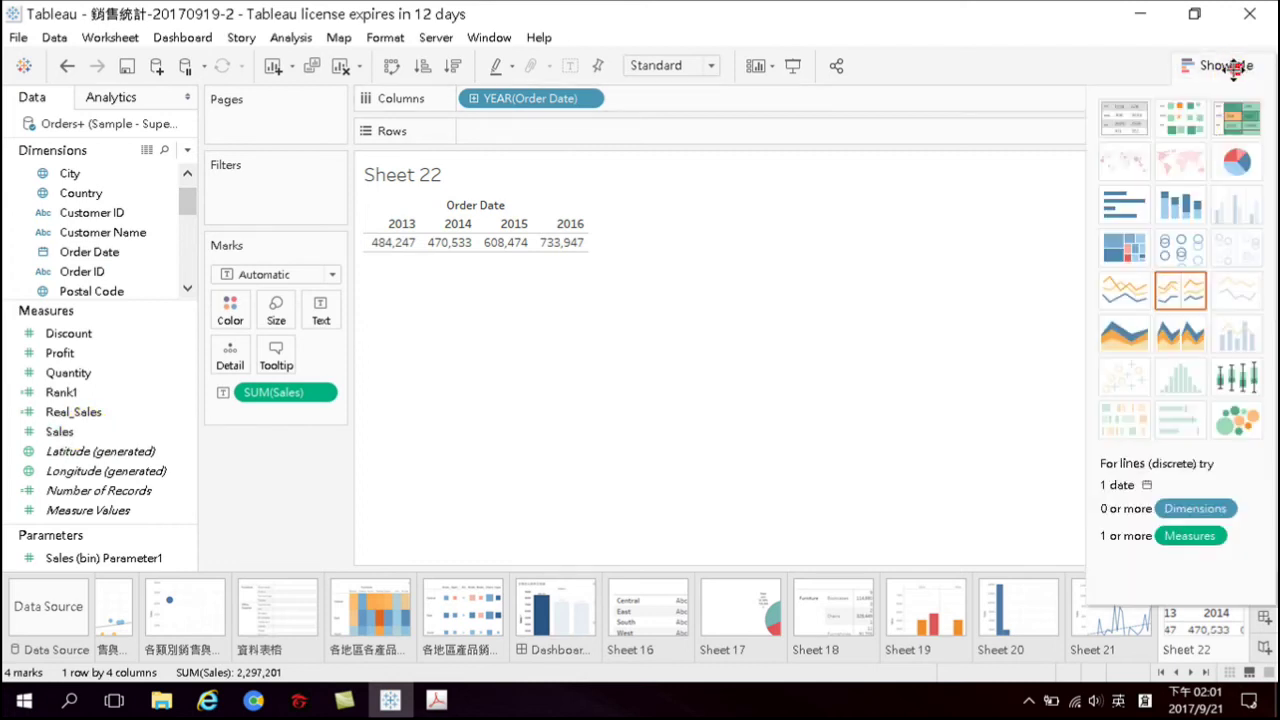
click(1127, 204)
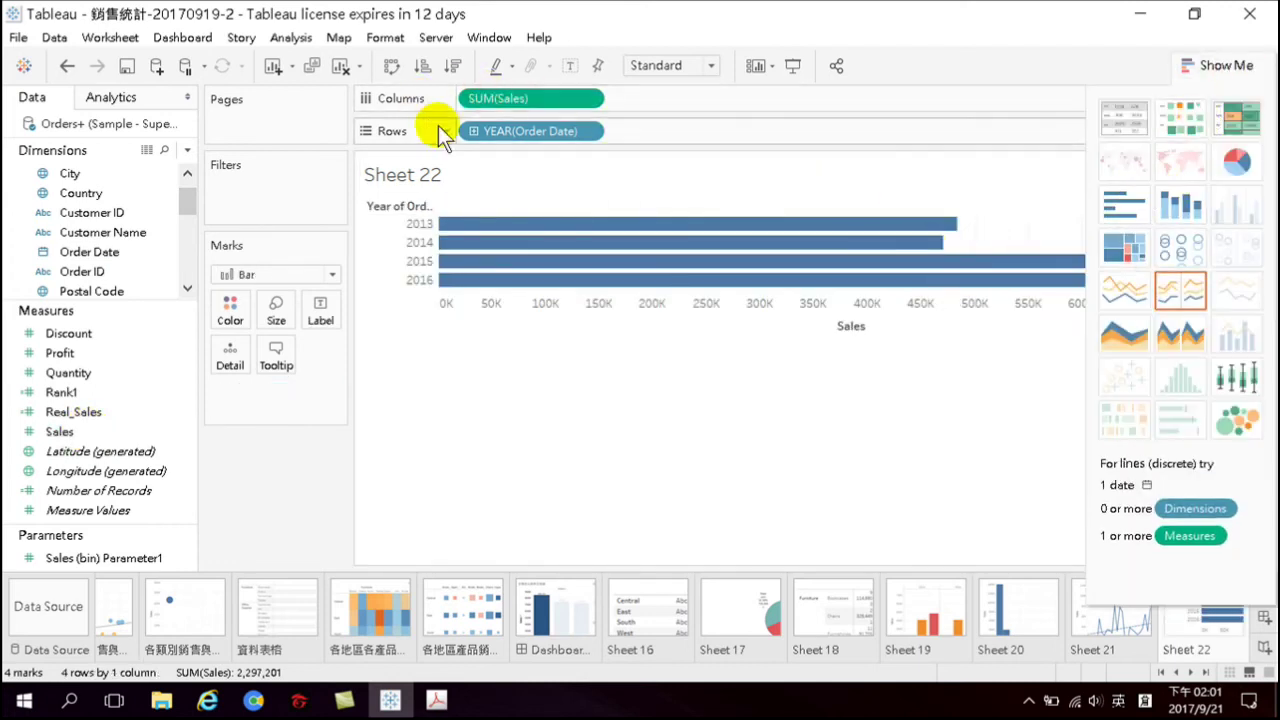
click(398, 67)
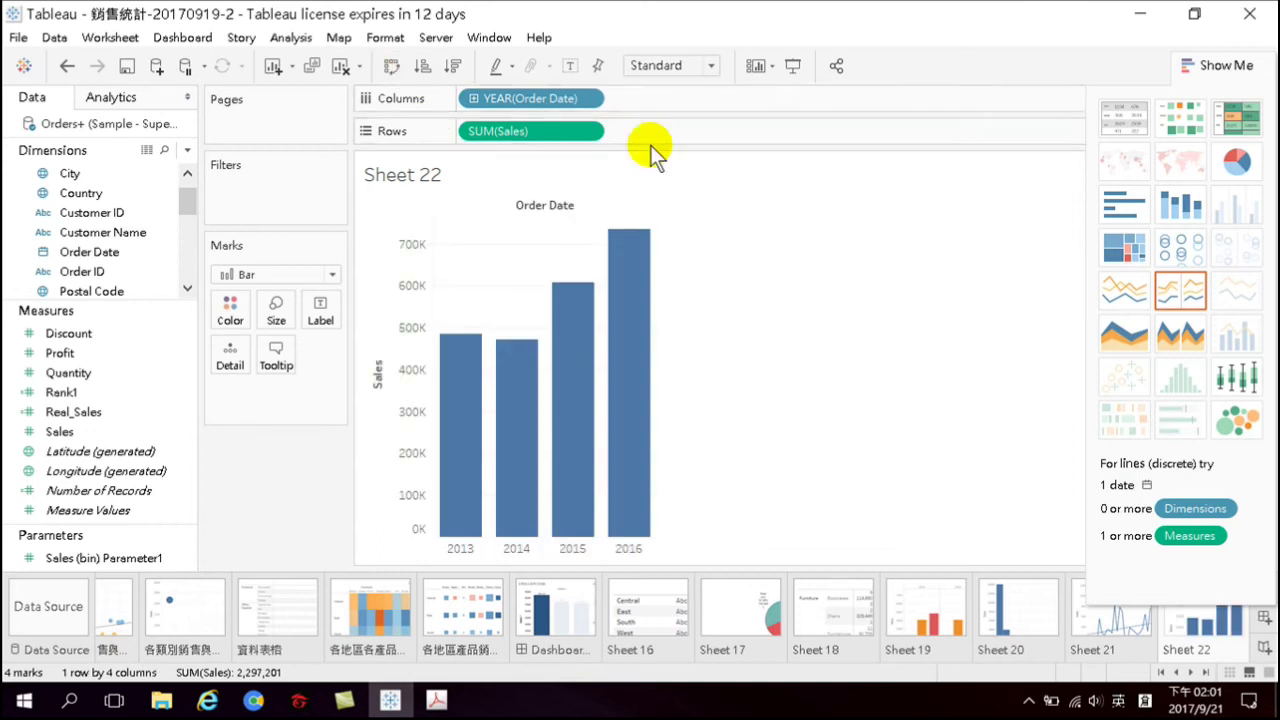
Drill the Order Date columns down from year to quarter and month, and check individual monthly bars
click(474, 97)
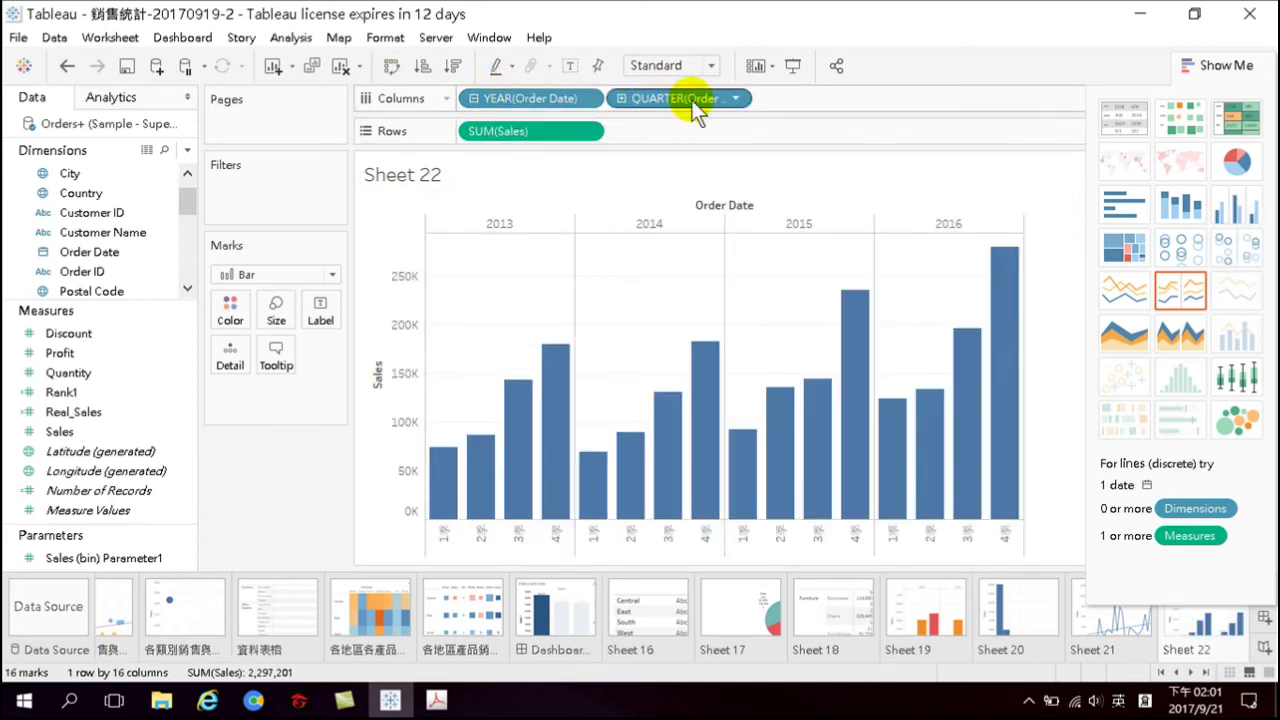
click(621, 97)
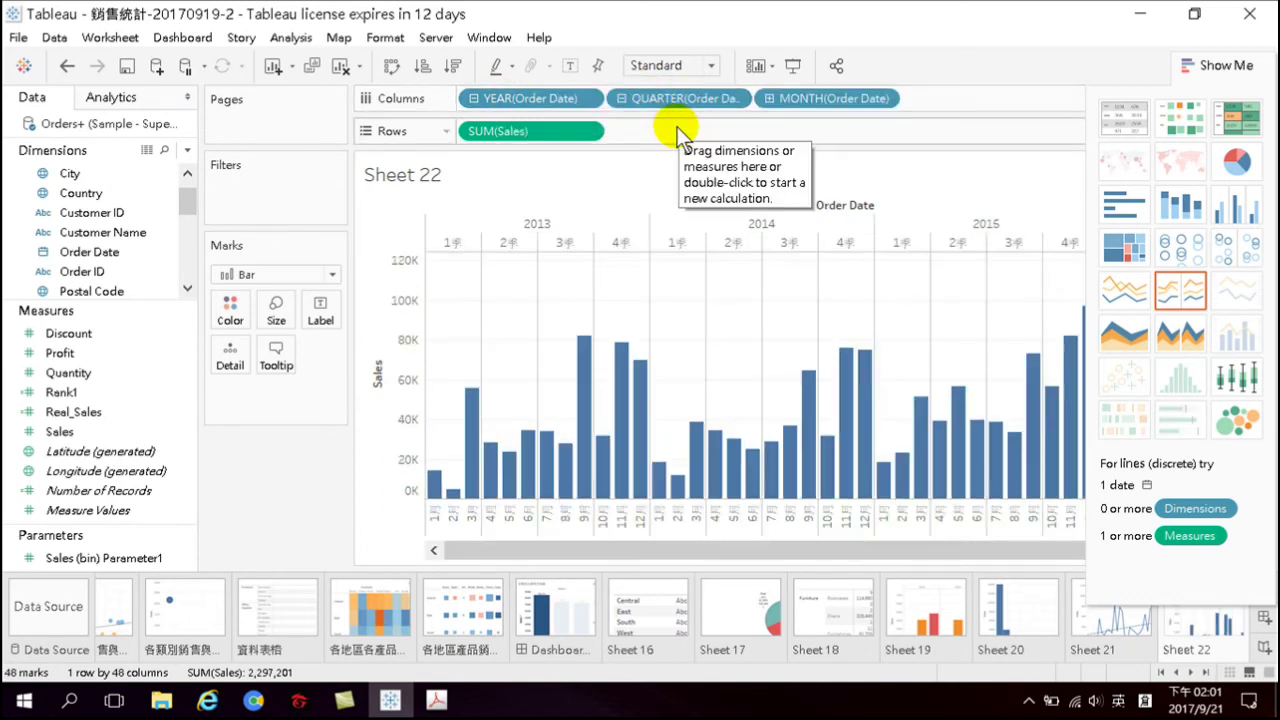
mouse_move(617, 393)
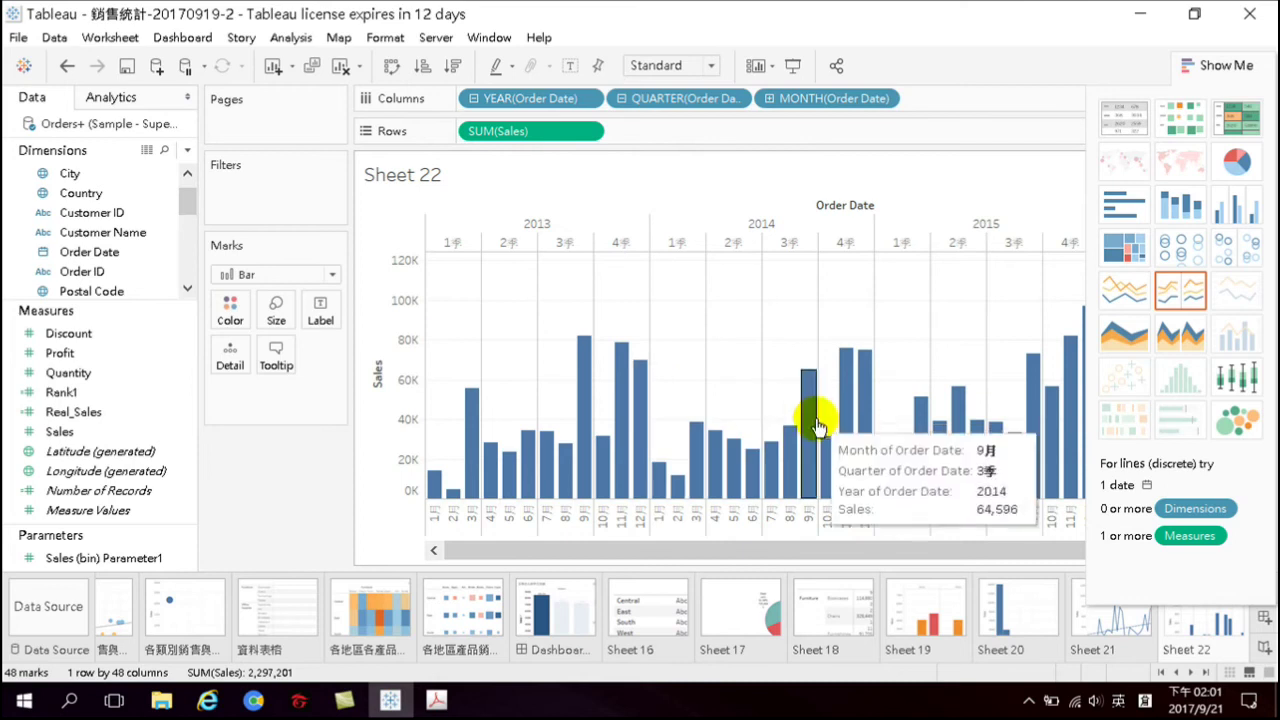
mouse_move(445, 480)
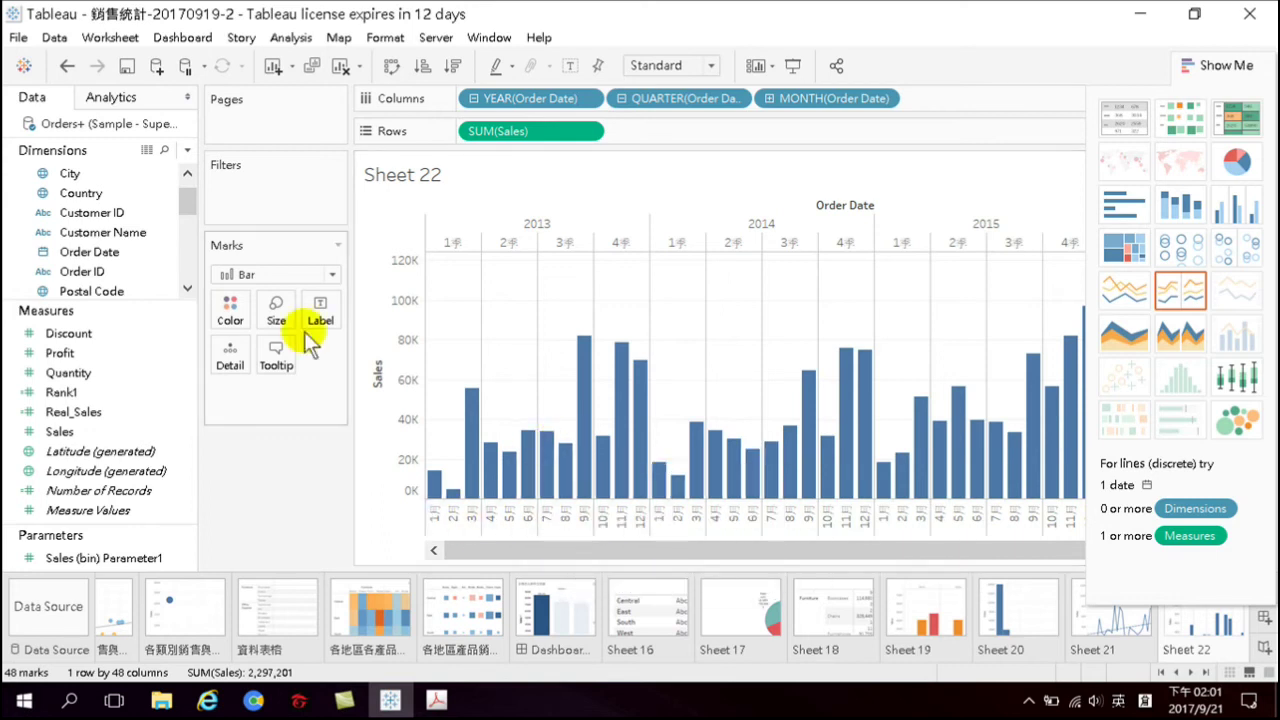
Add a forecast to the monthly sales bars, bring the 2017 estimates into view and hide the chart type suggestions
click(104, 96)
double_click(60, 354)
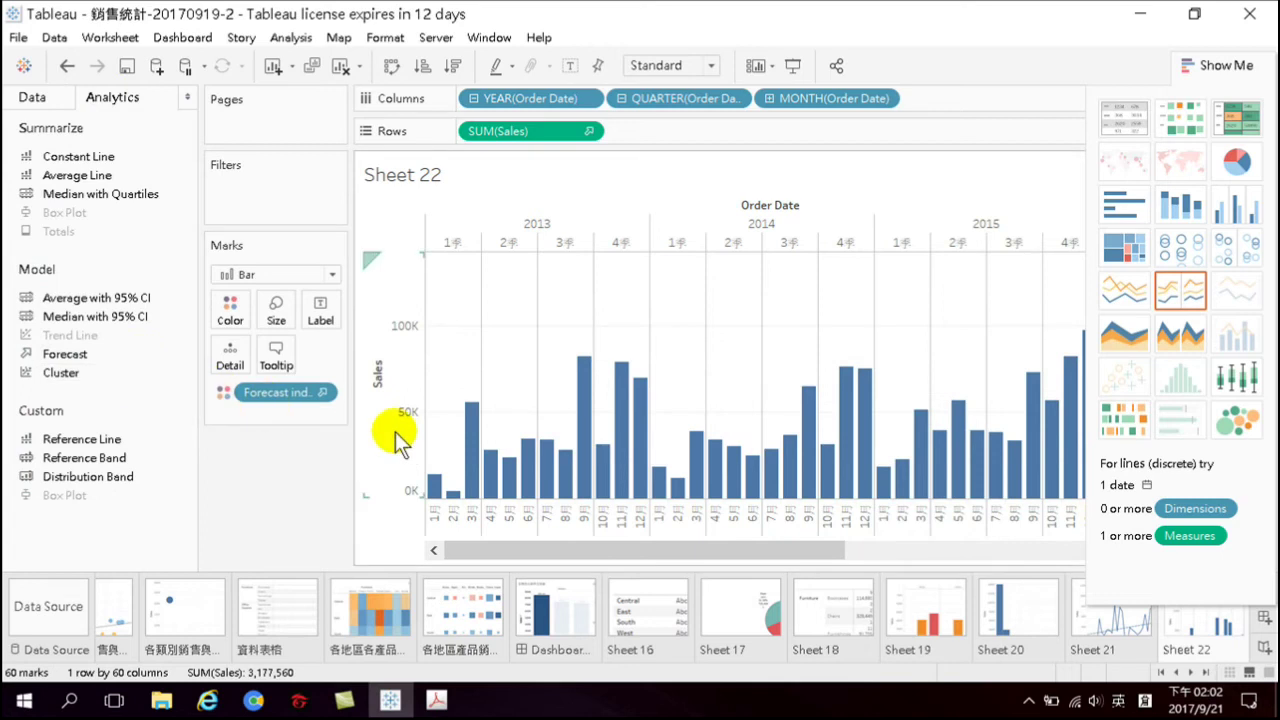
drag(620, 550, 870, 558)
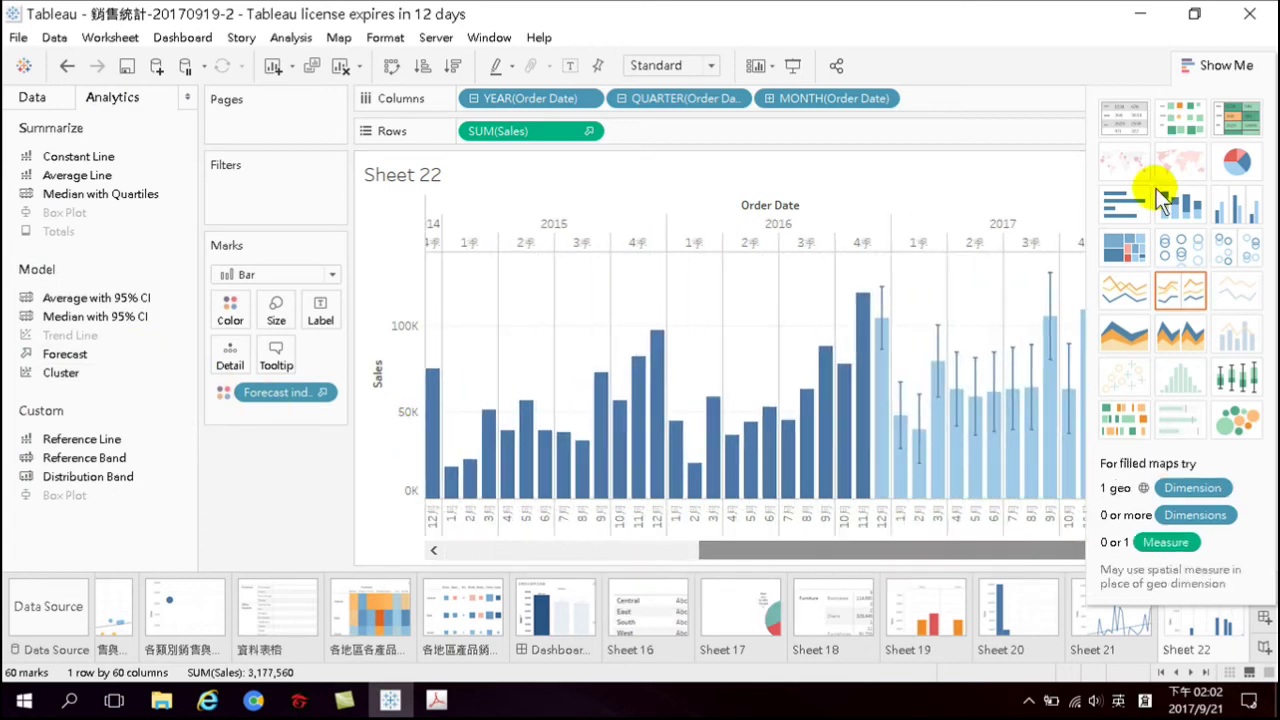
click(1226, 66)
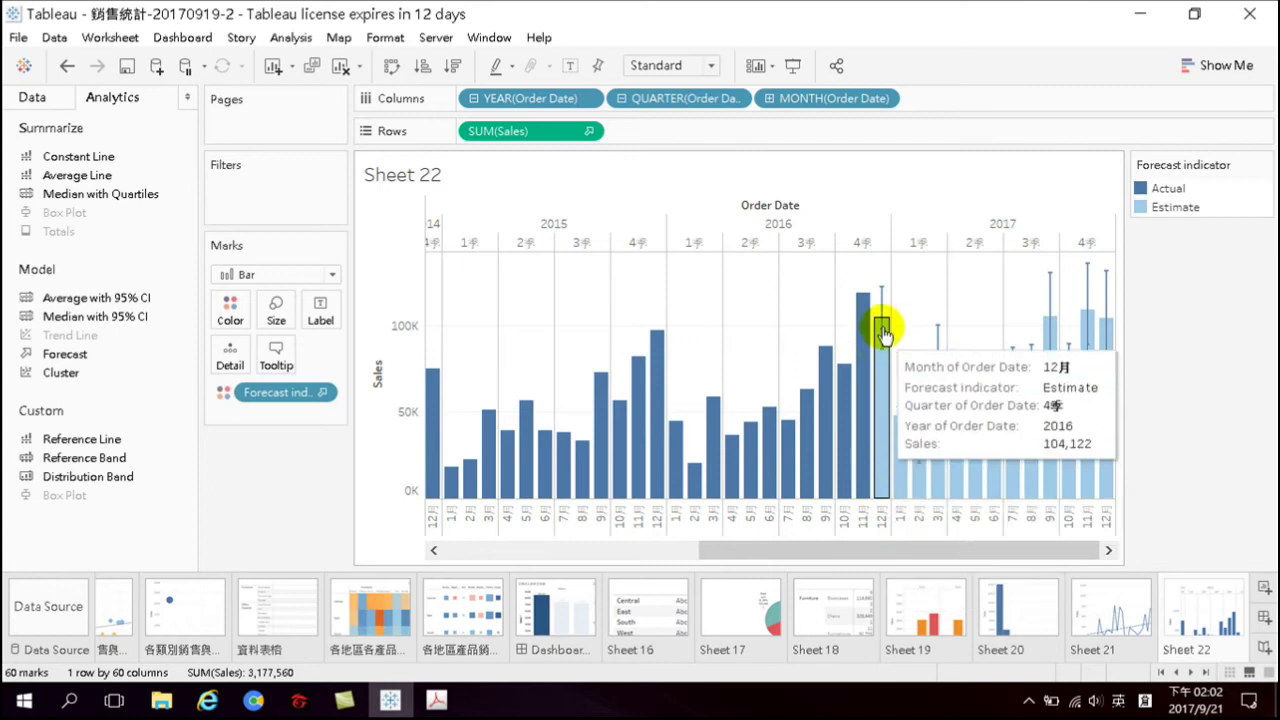
Examine the estimated monthly sales bars from December 2016 through the months of 2017
mouse_move(883, 316)
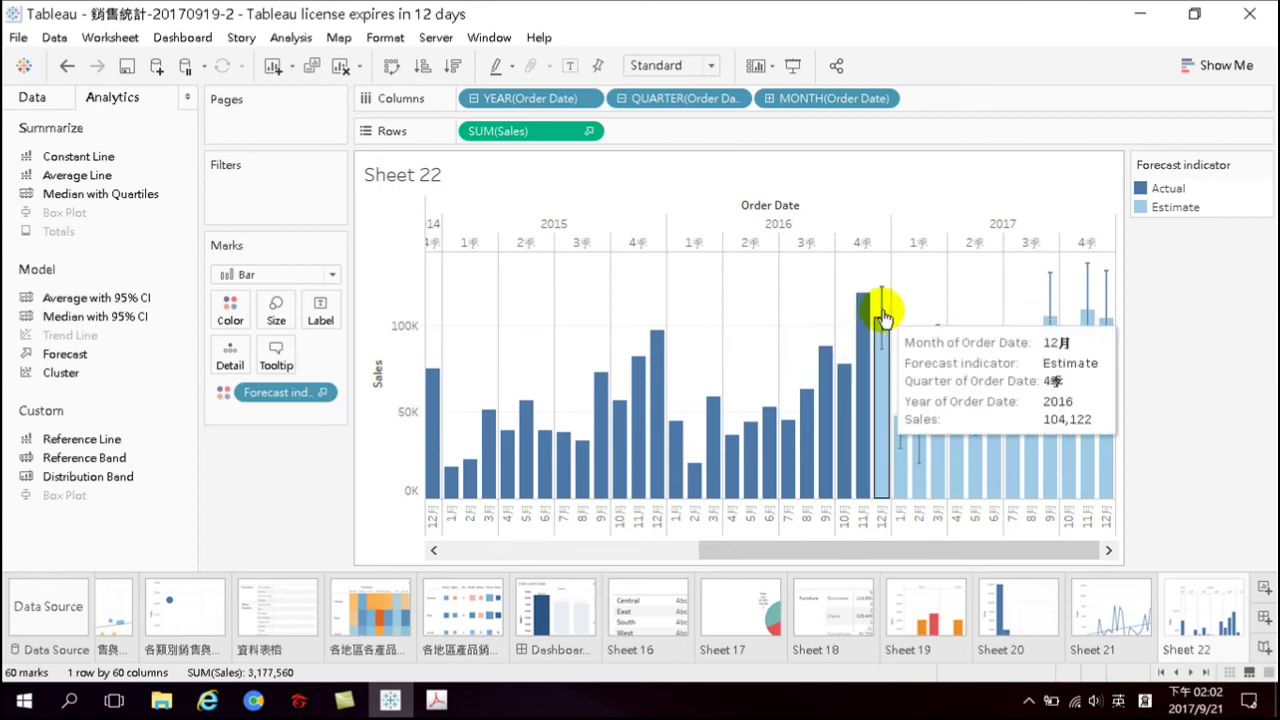
mouse_move(903, 452)
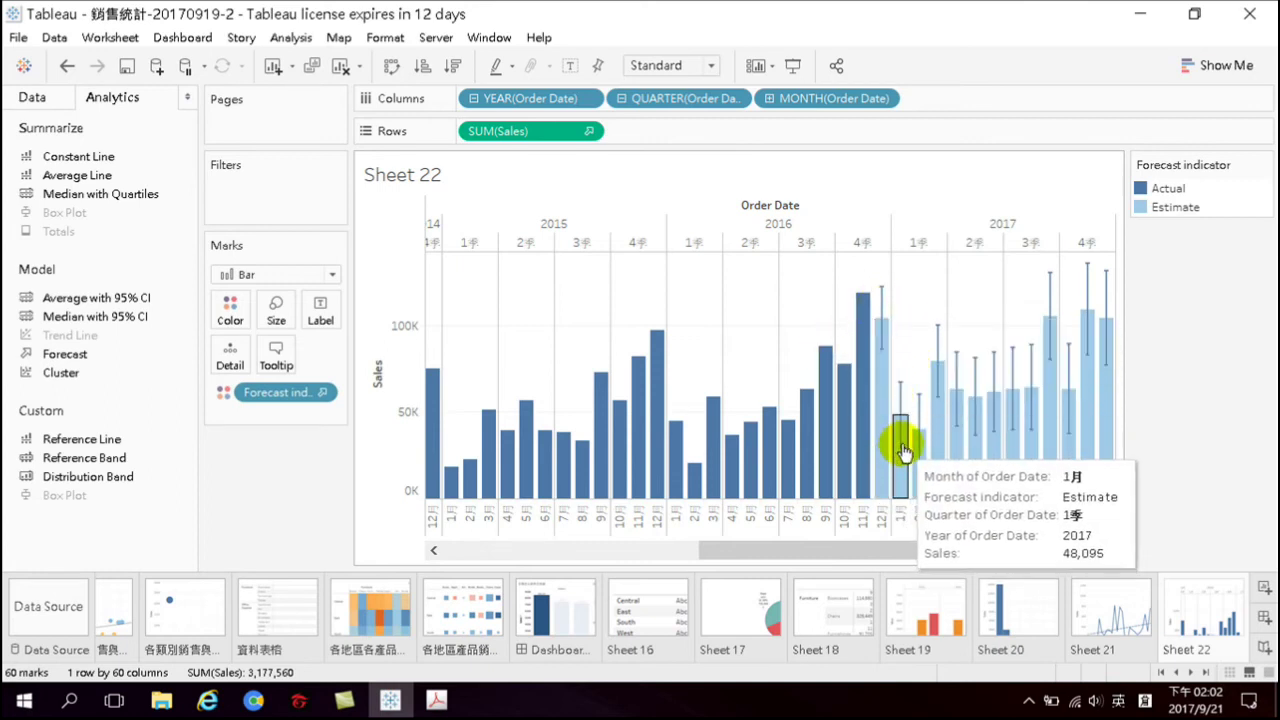
mouse_move(933, 423)
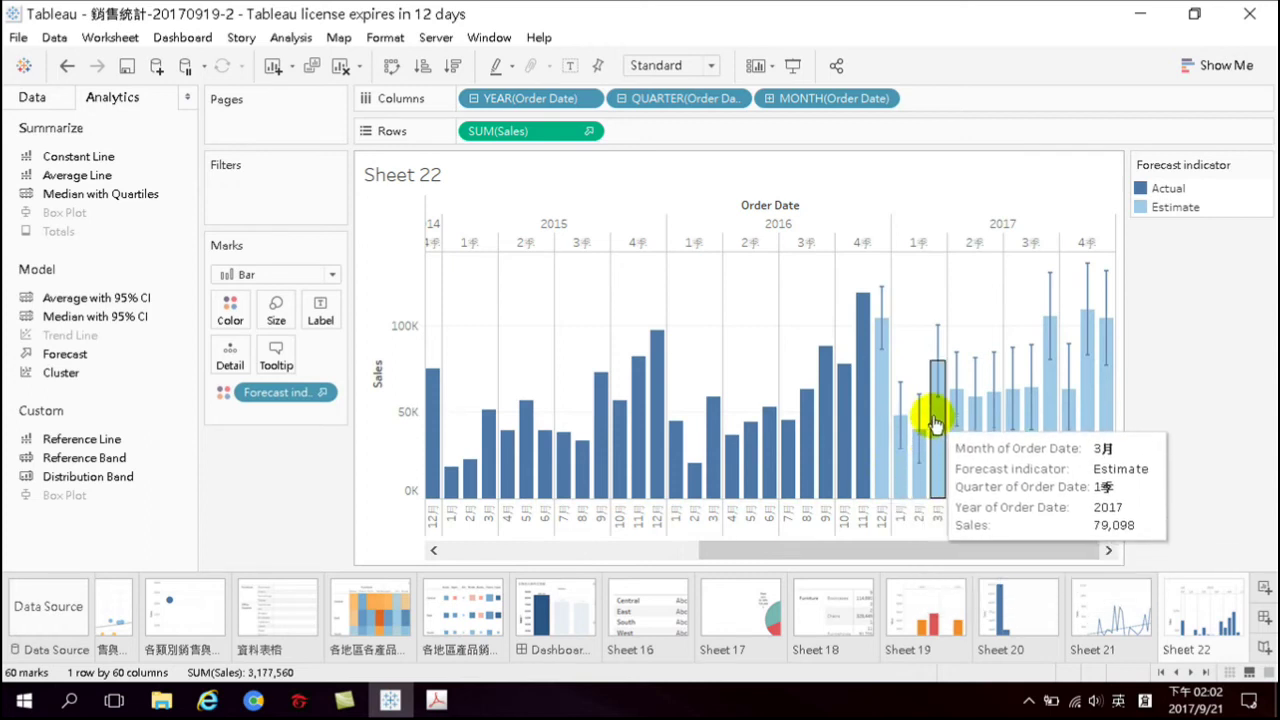
mouse_move(1022, 405)
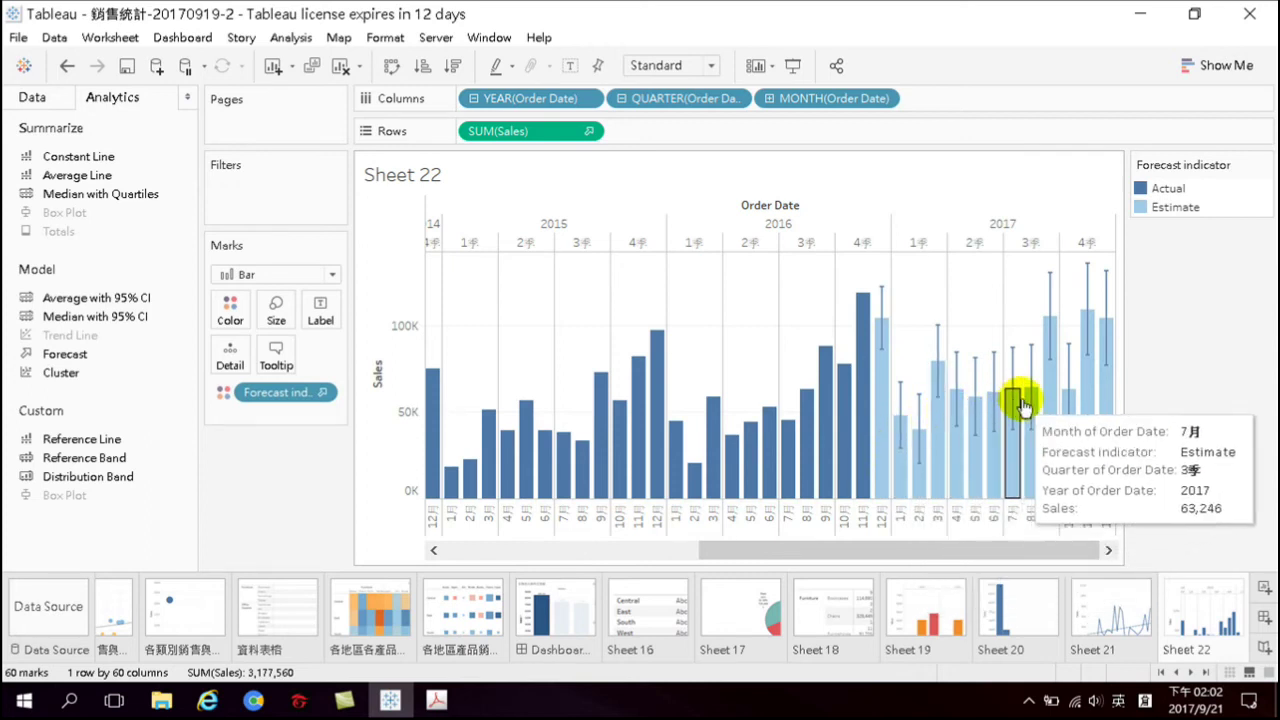
mouse_move(1050, 322)
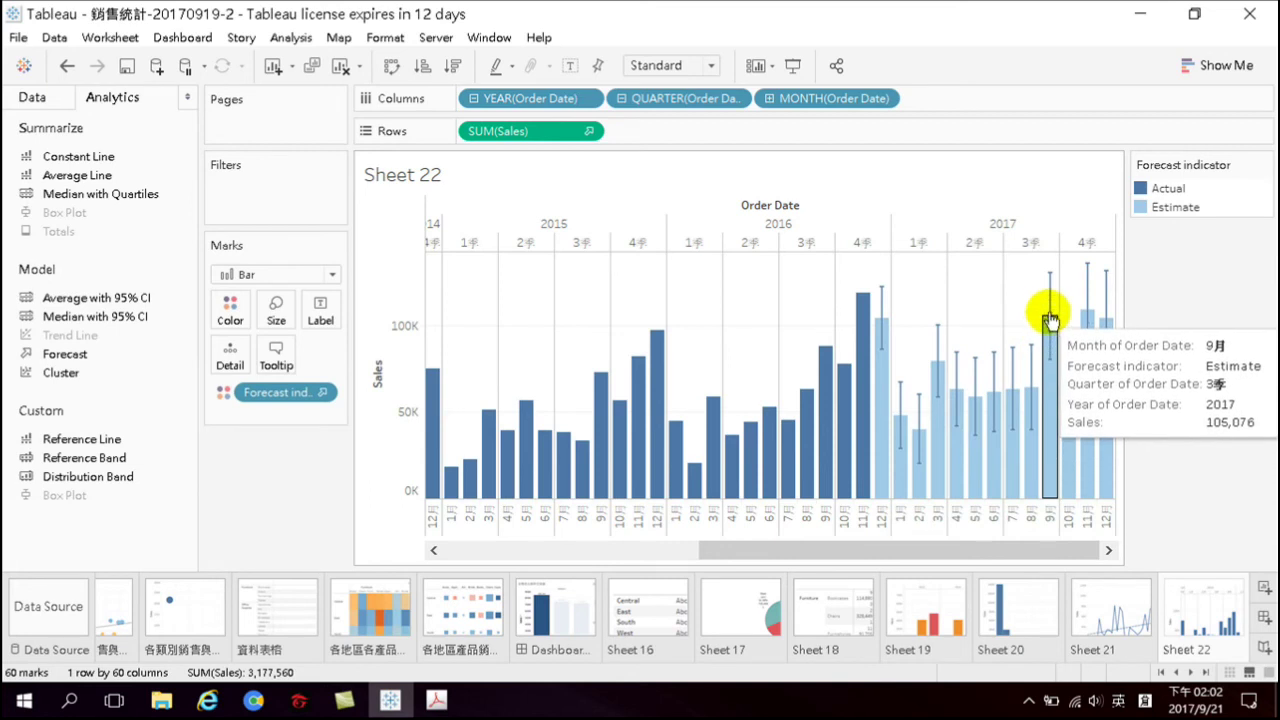
mouse_move(1103, 330)
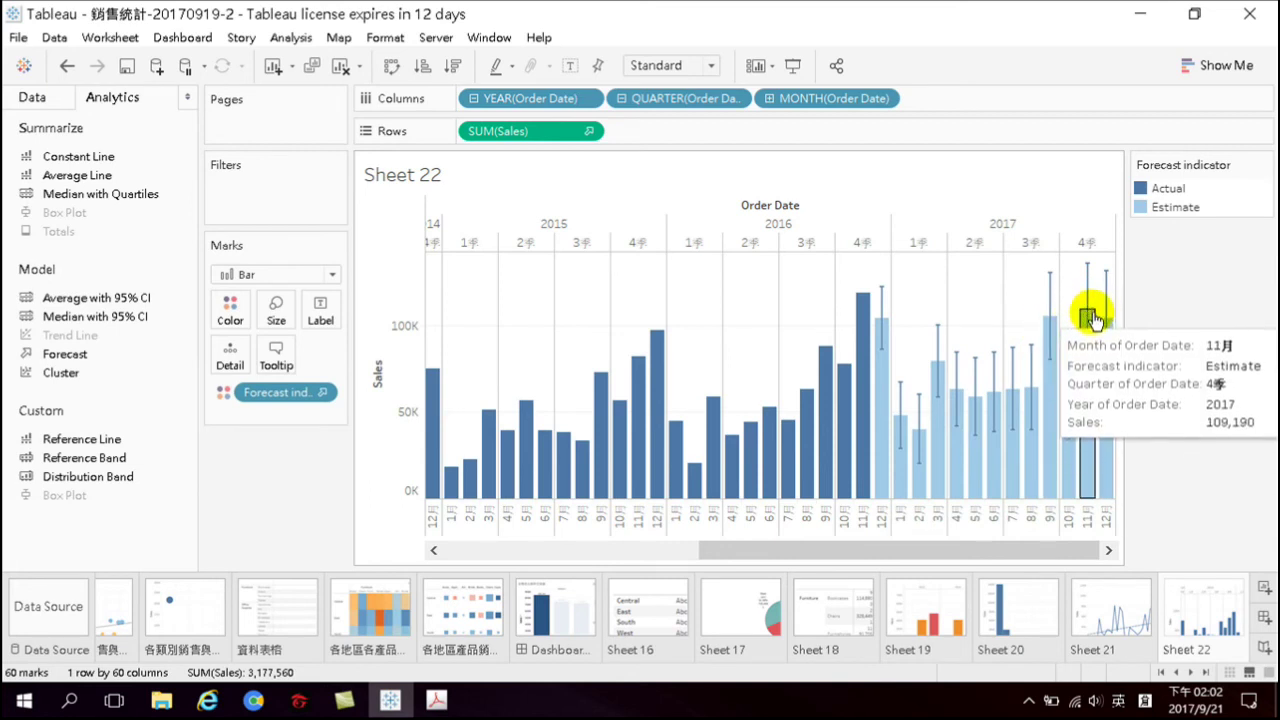
mouse_move(1103, 362)
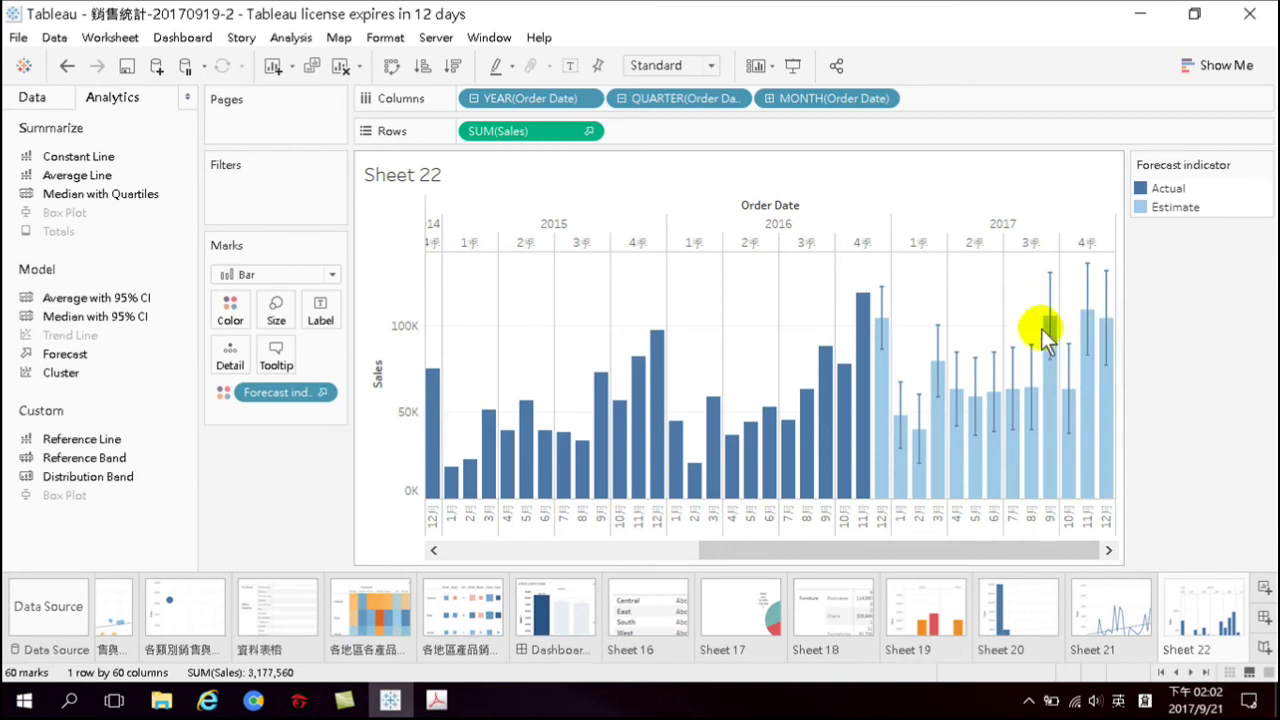
mouse_move(1068, 420)
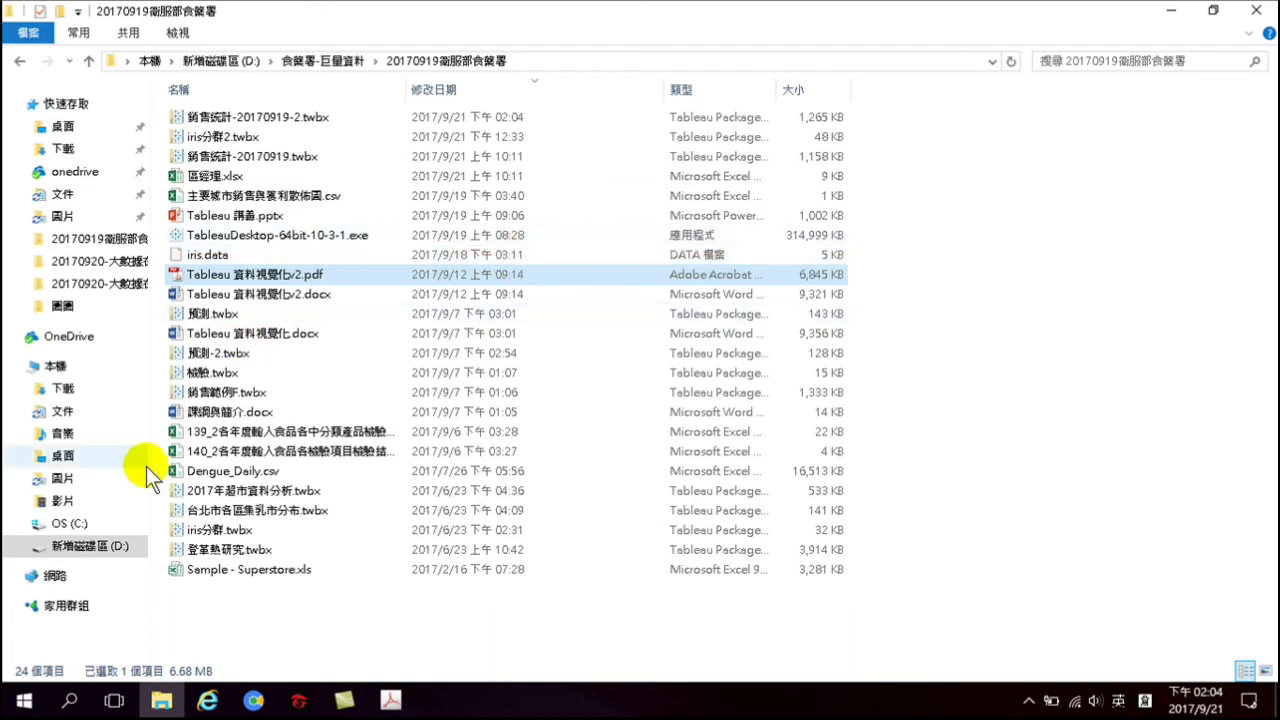
Clear the file window away, start Tableau 10.3 and connect to the text file 139_2各年度輸入食品各中分類產品檢驗結果資料集.csv
click(1172, 10)
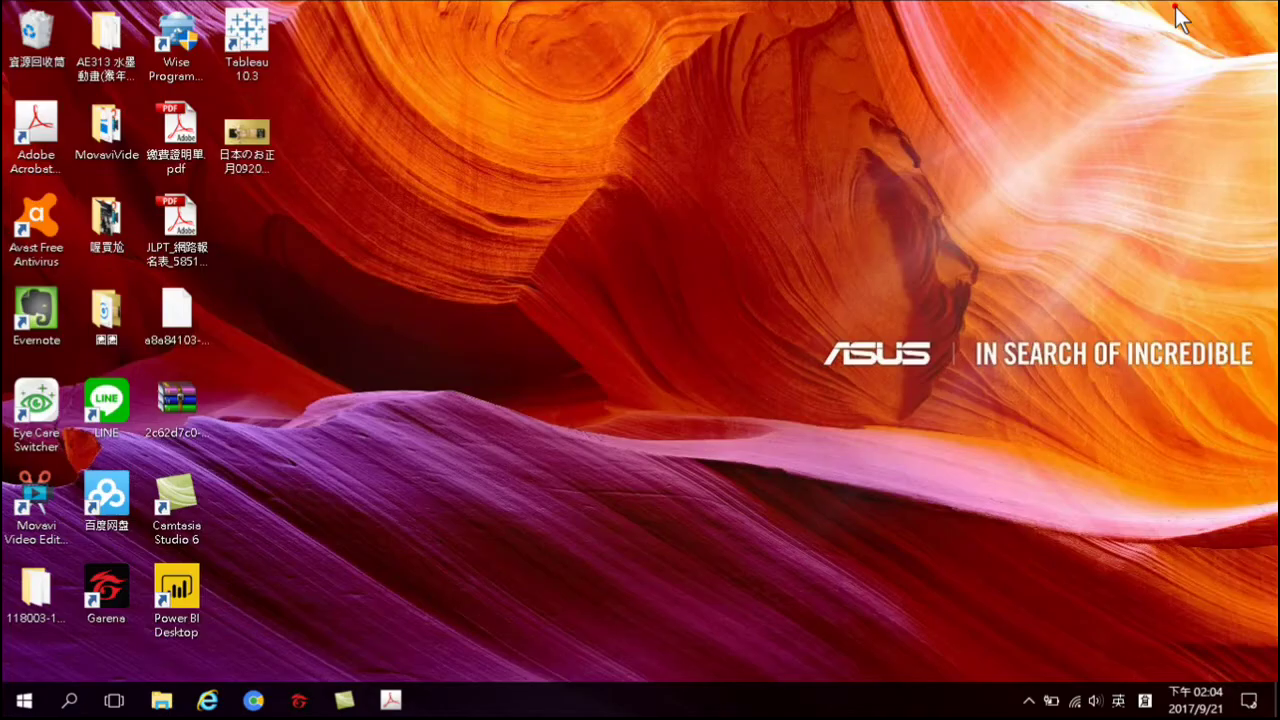
double_click(252, 36)
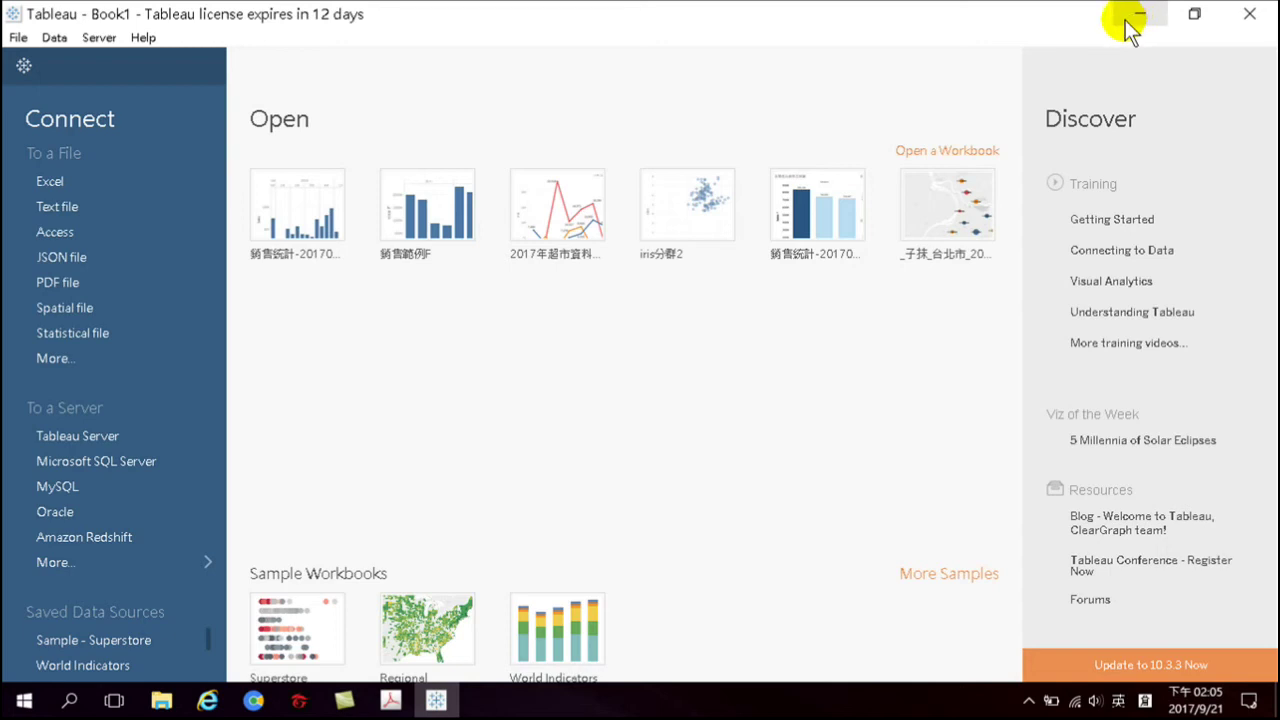
click(62, 207)
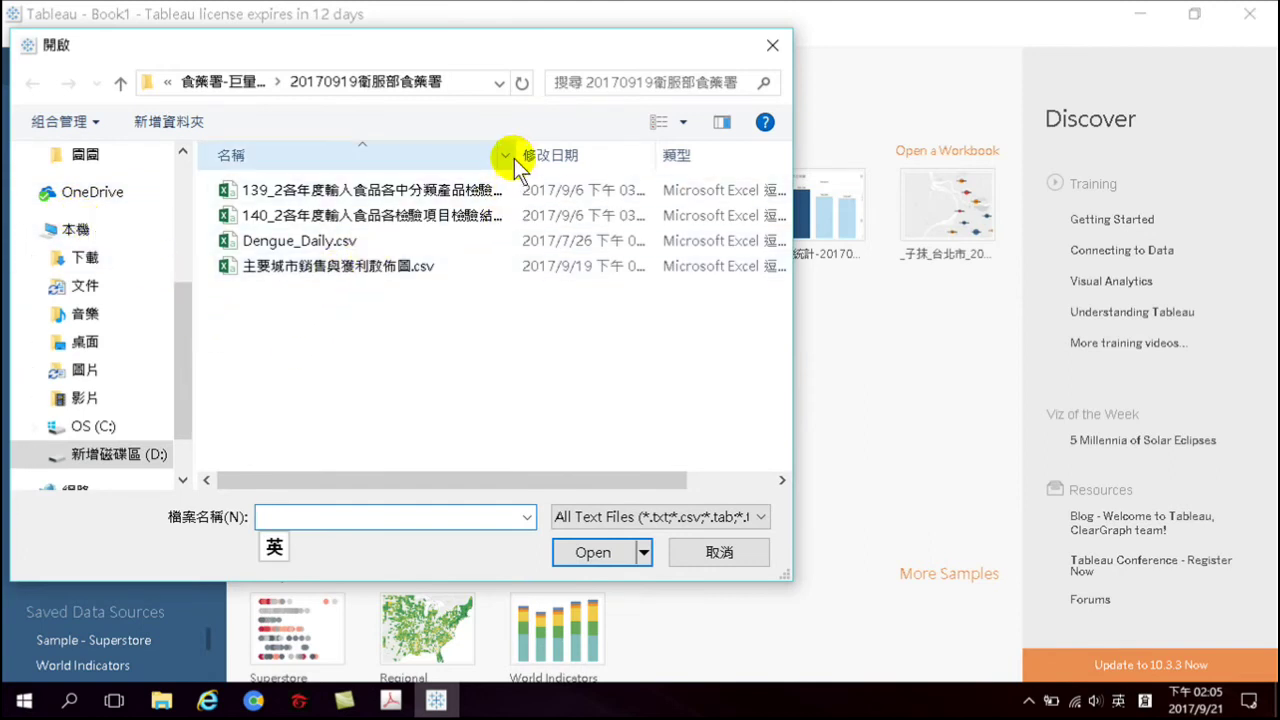
drag(516, 156, 622, 160)
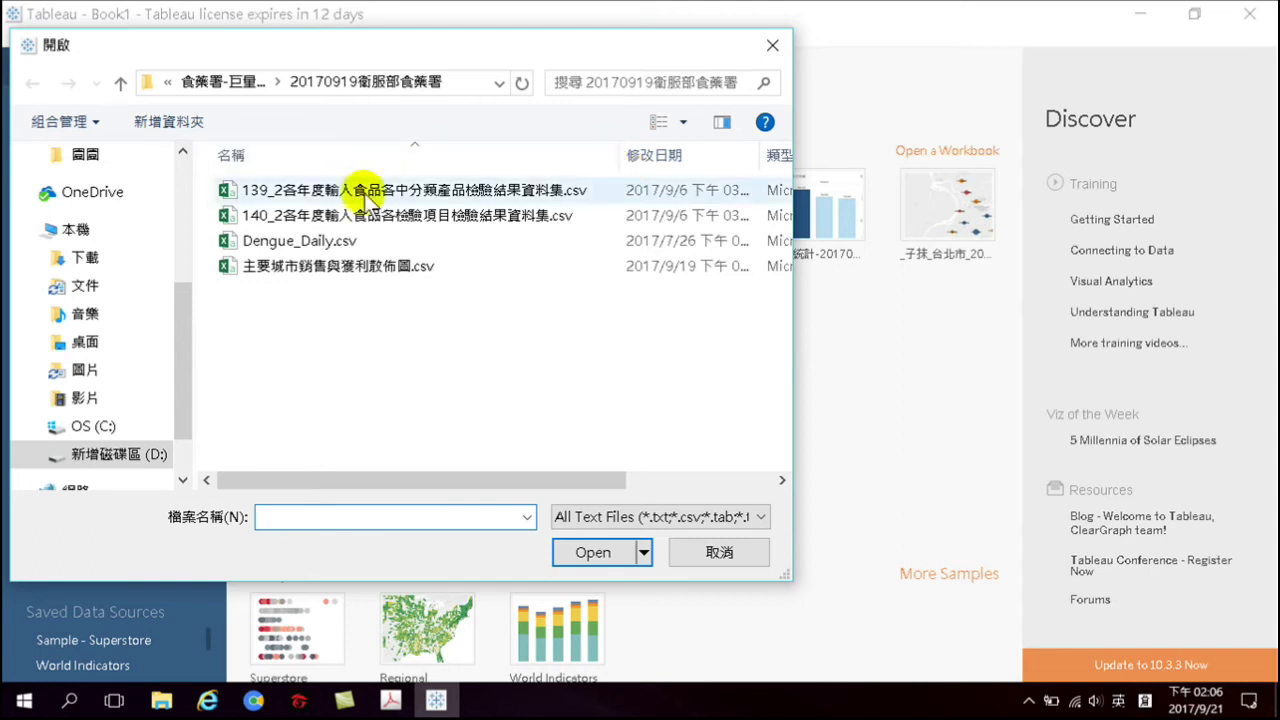
click(261, 193)
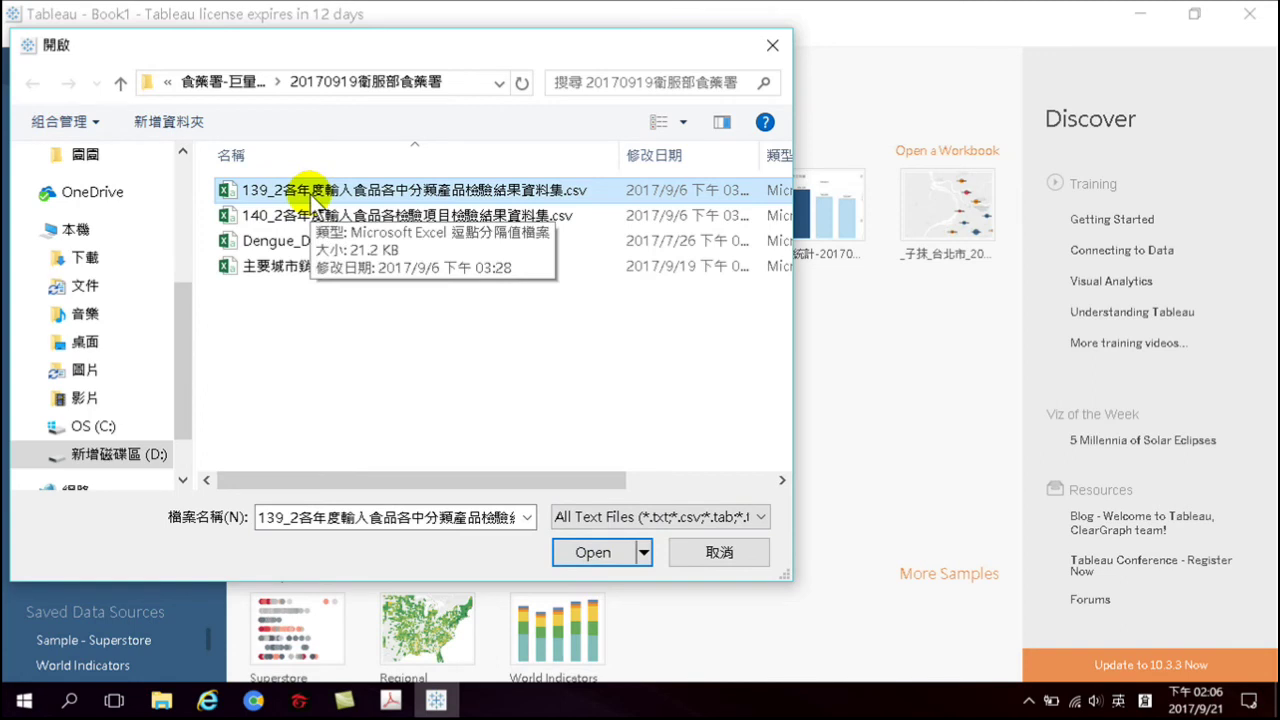
click(581, 548)
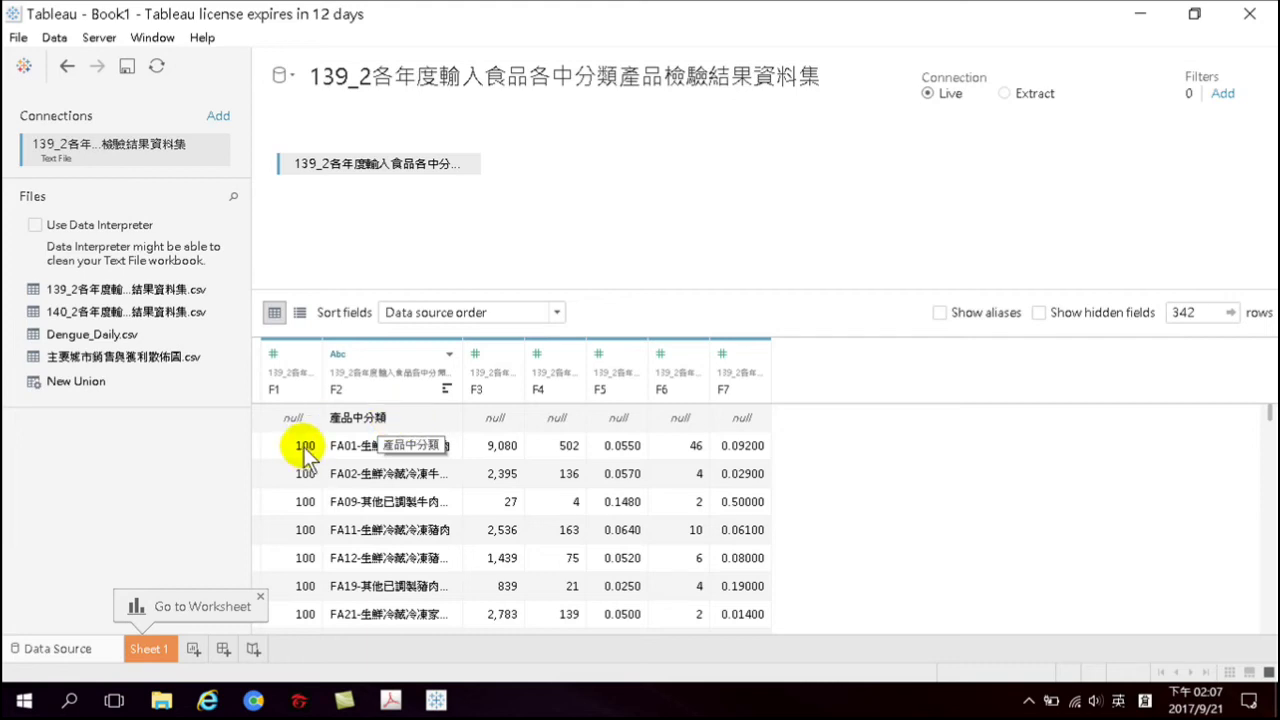
Review the imported rows and clean the data source with Data Interpreter
scroll(316, 524, down, 10)
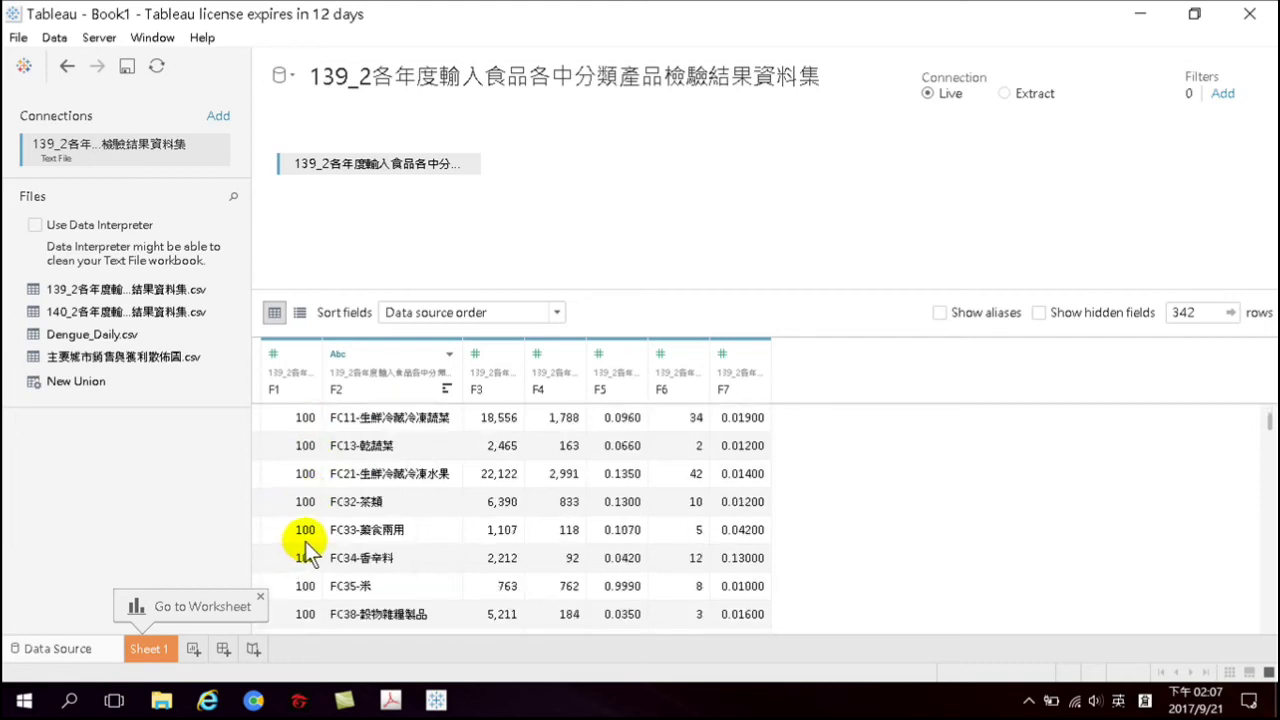
scroll(308, 510, up, 12)
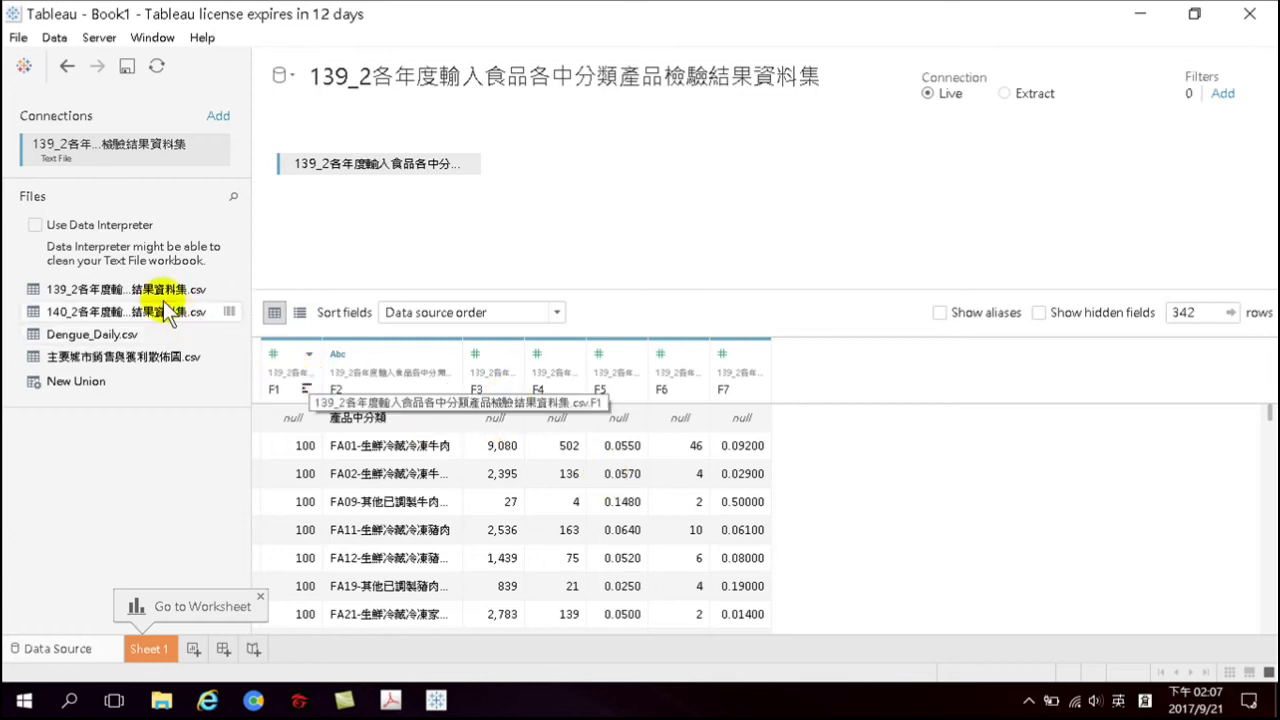
click(89, 228)
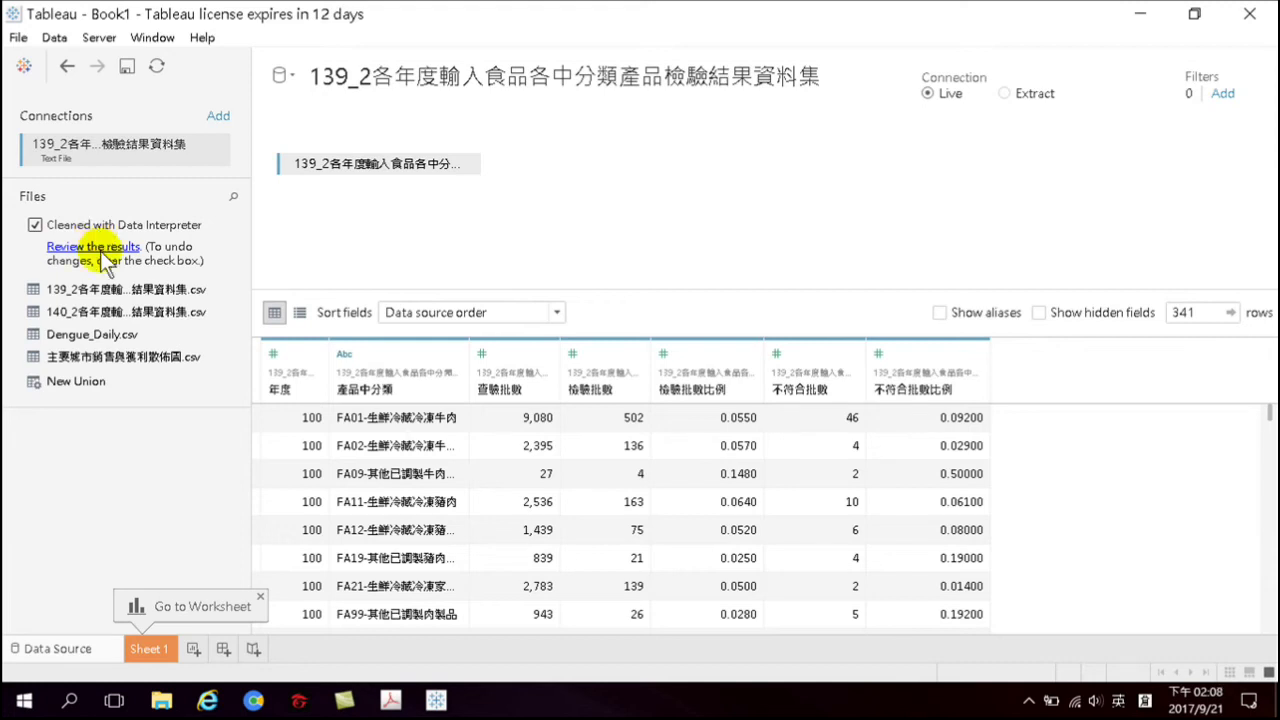
Open Tableau 講義.pptx from the course folder and present slide 2 about Cleaned with Data Interpreter
click(161, 700)
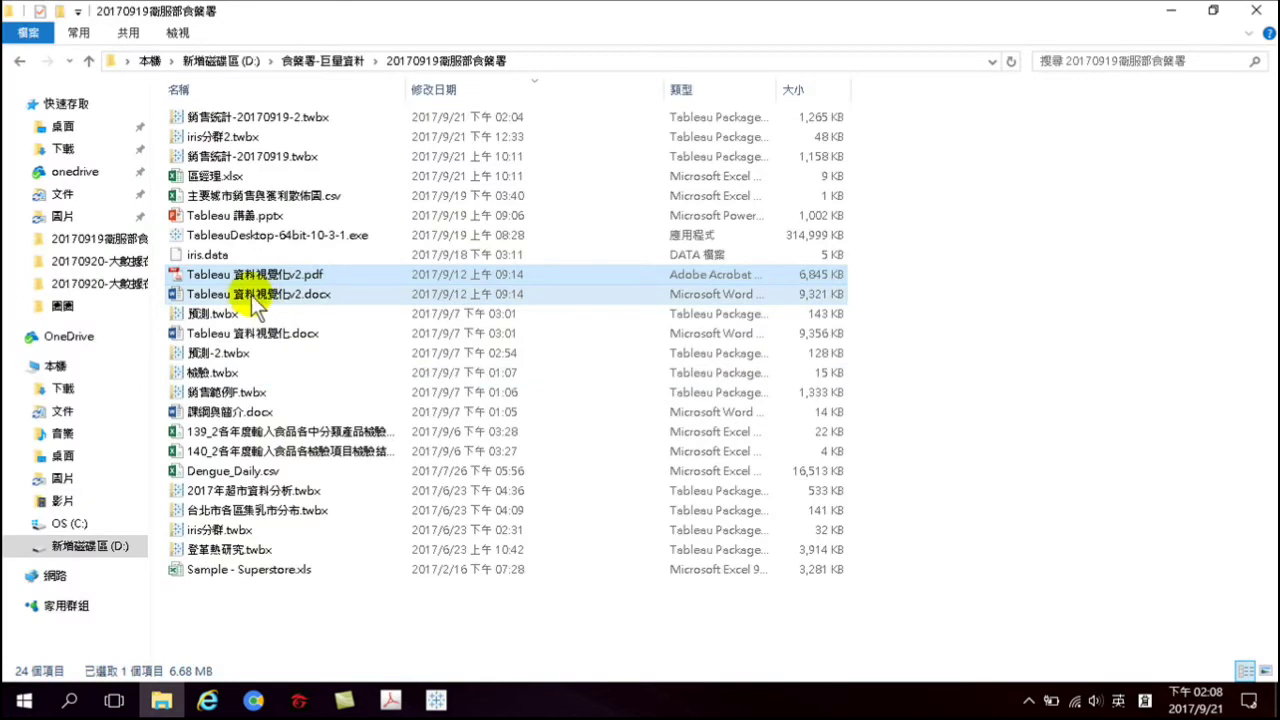
click(227, 215)
double_click(228, 215)
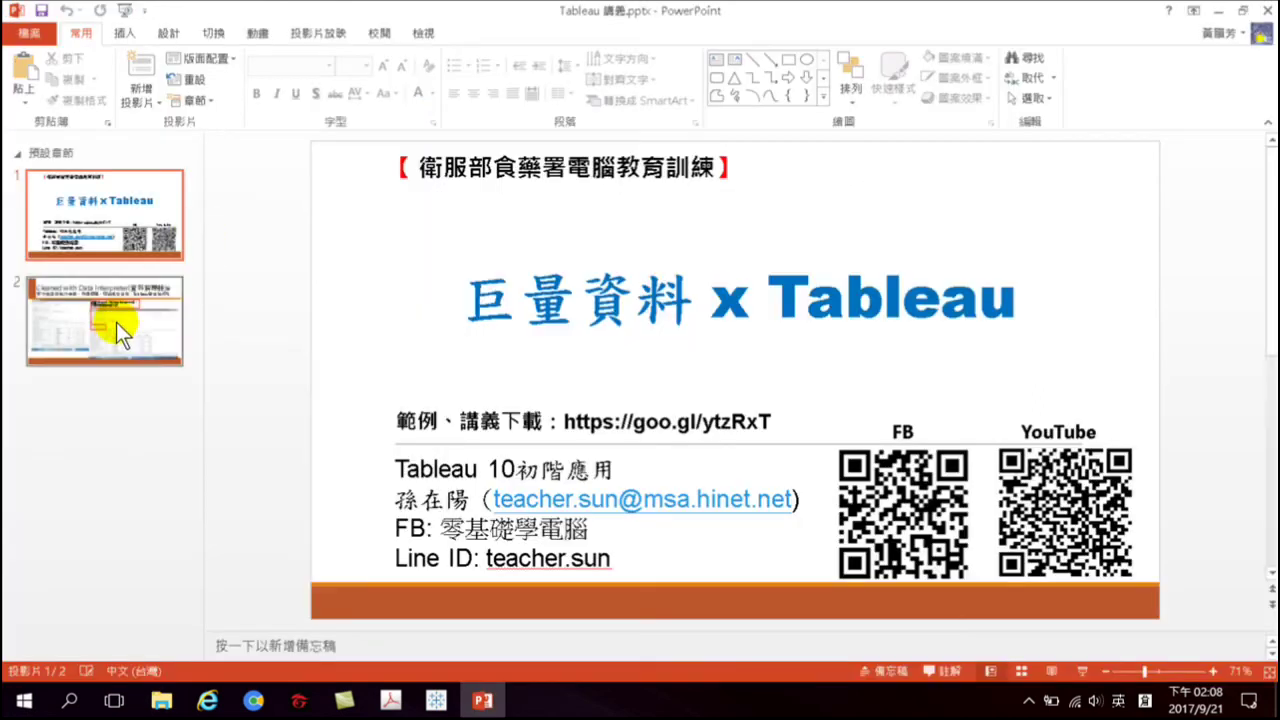
click(116, 322)
key(shift+F5)
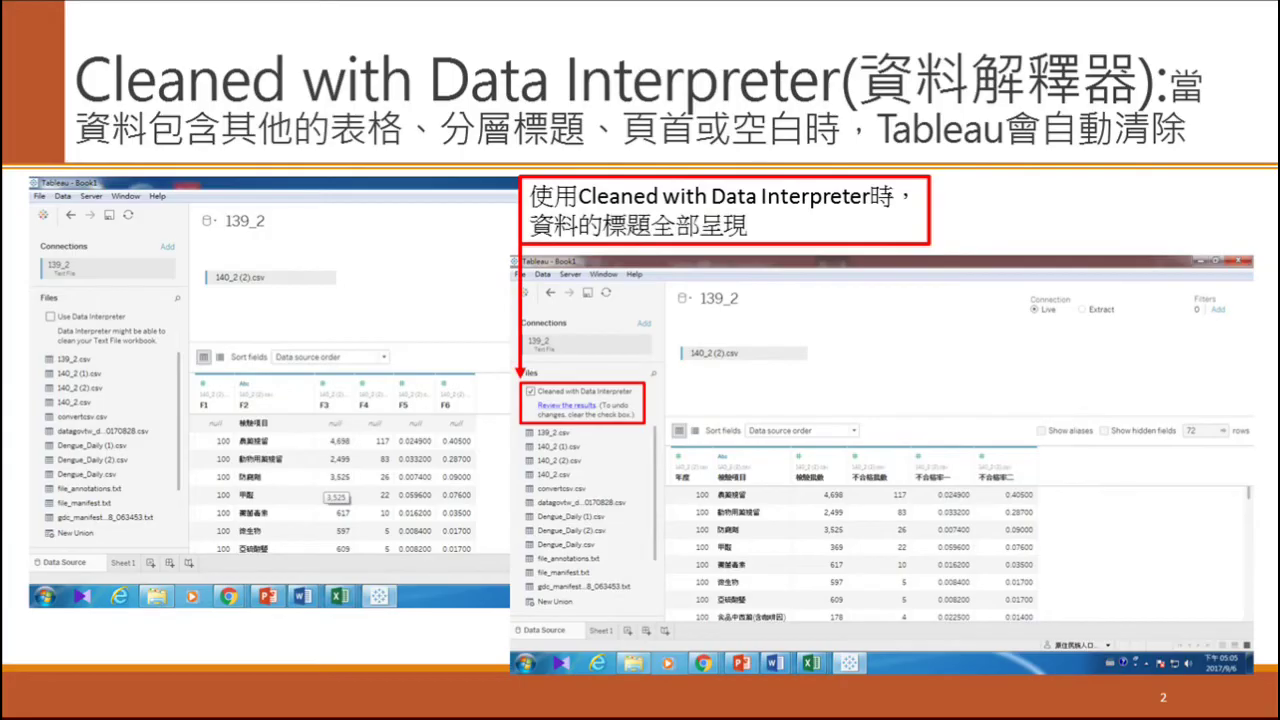
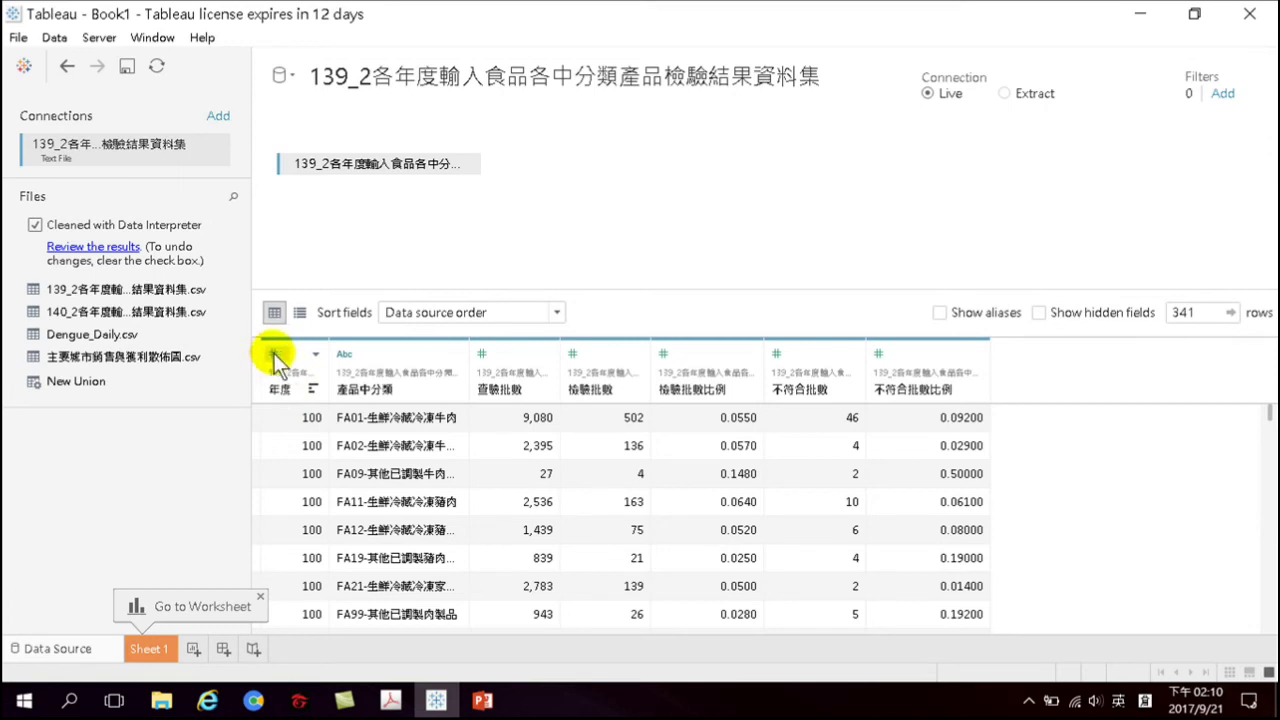
Try the Date data type on the 年度 field, and set the field to String instead
click(276, 355)
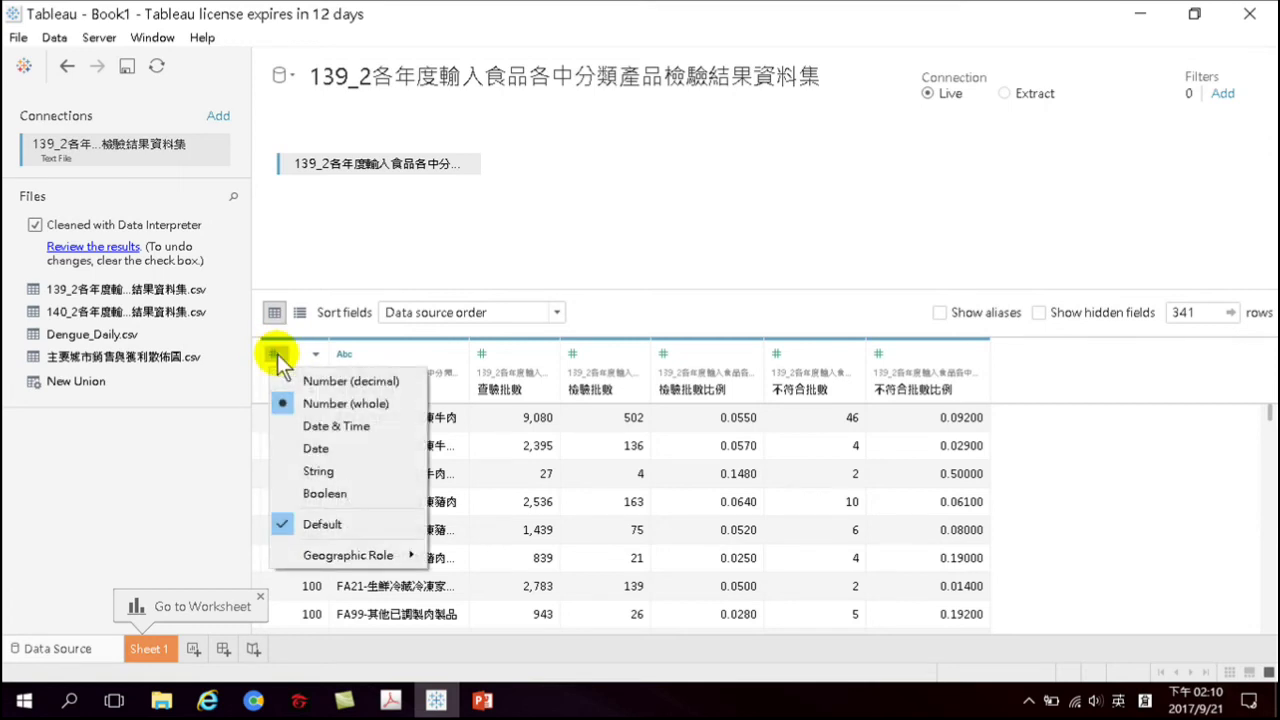
click(326, 449)
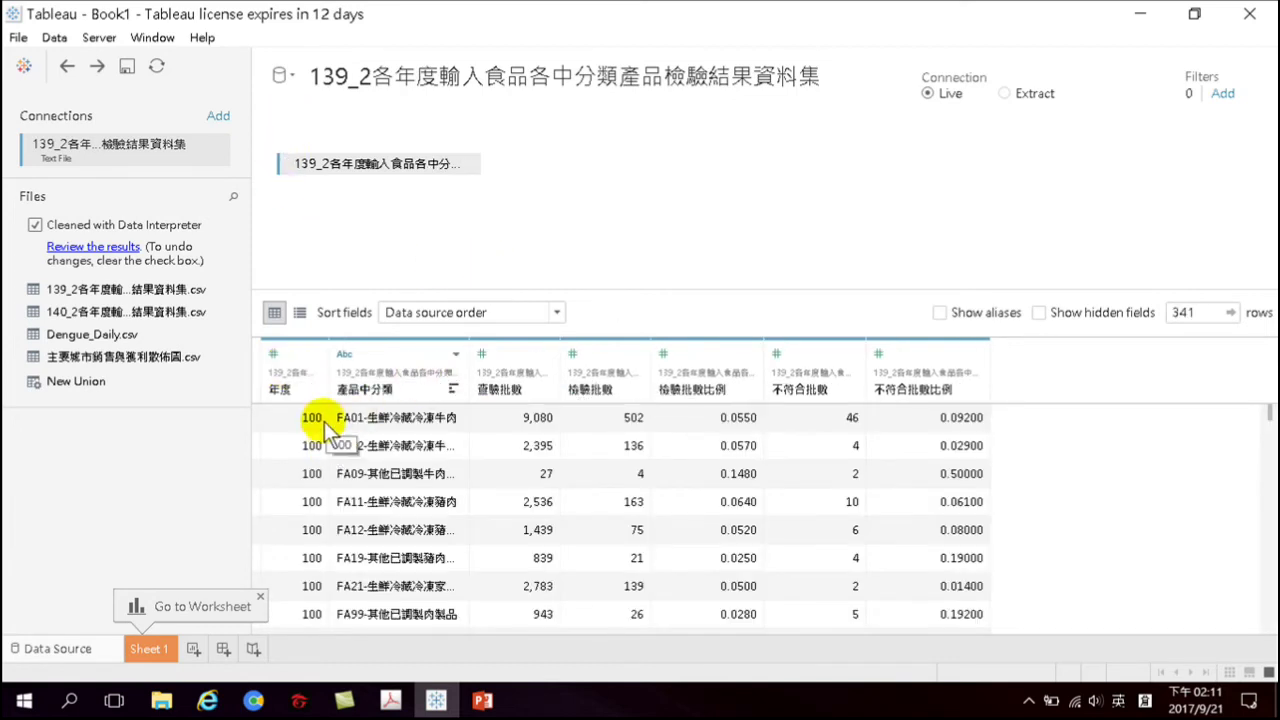
click(274, 354)
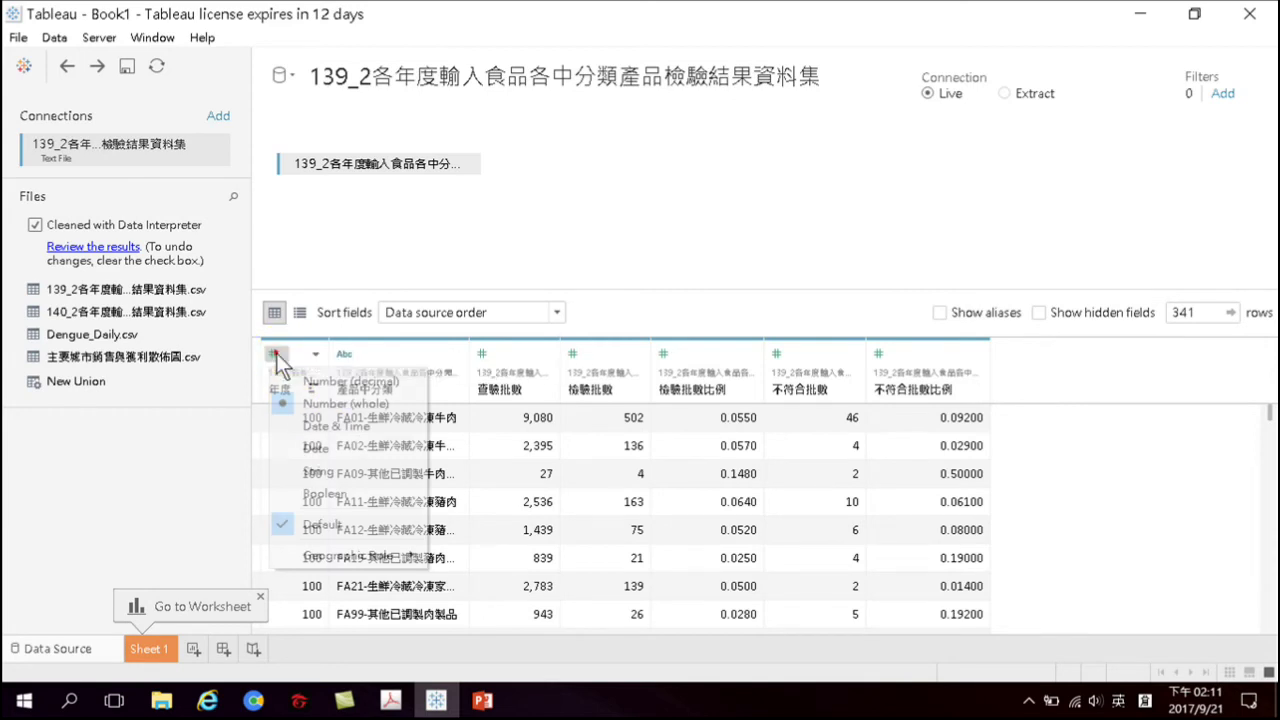
click(317, 474)
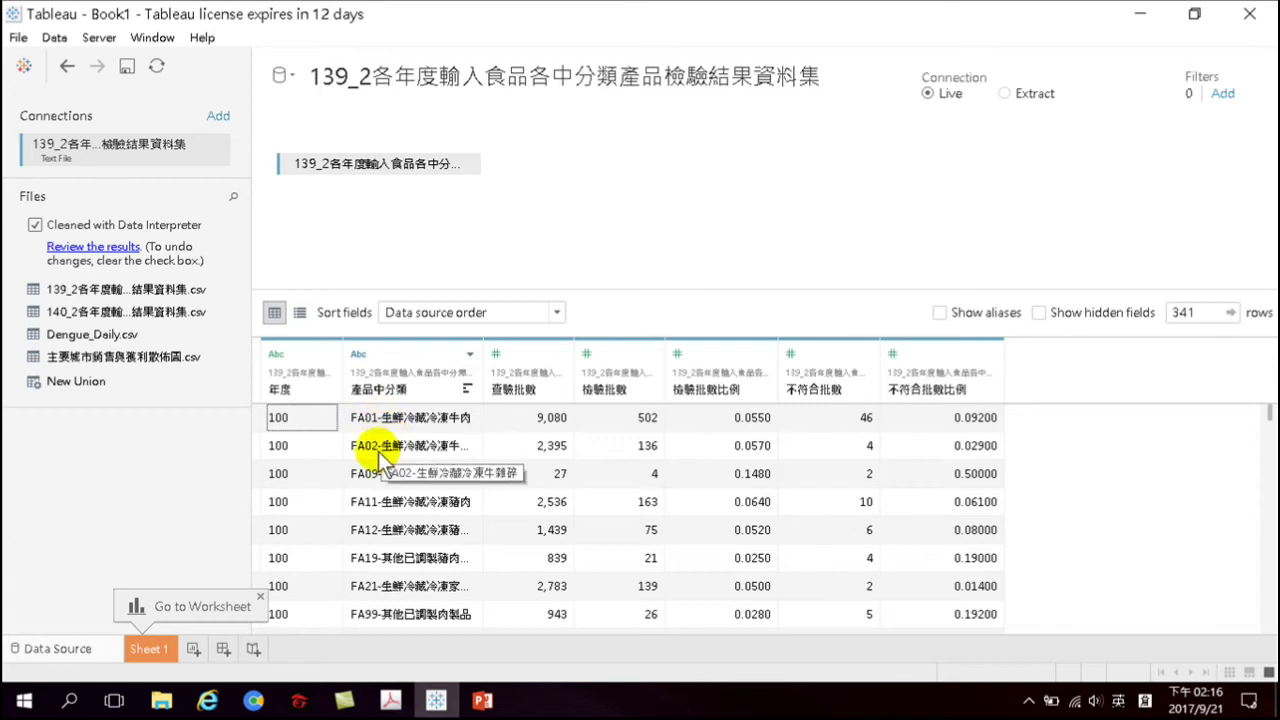
Look through the 產品中分類 values and split that column automatically into its code and product name parts
scroll(385, 490, down, 2)
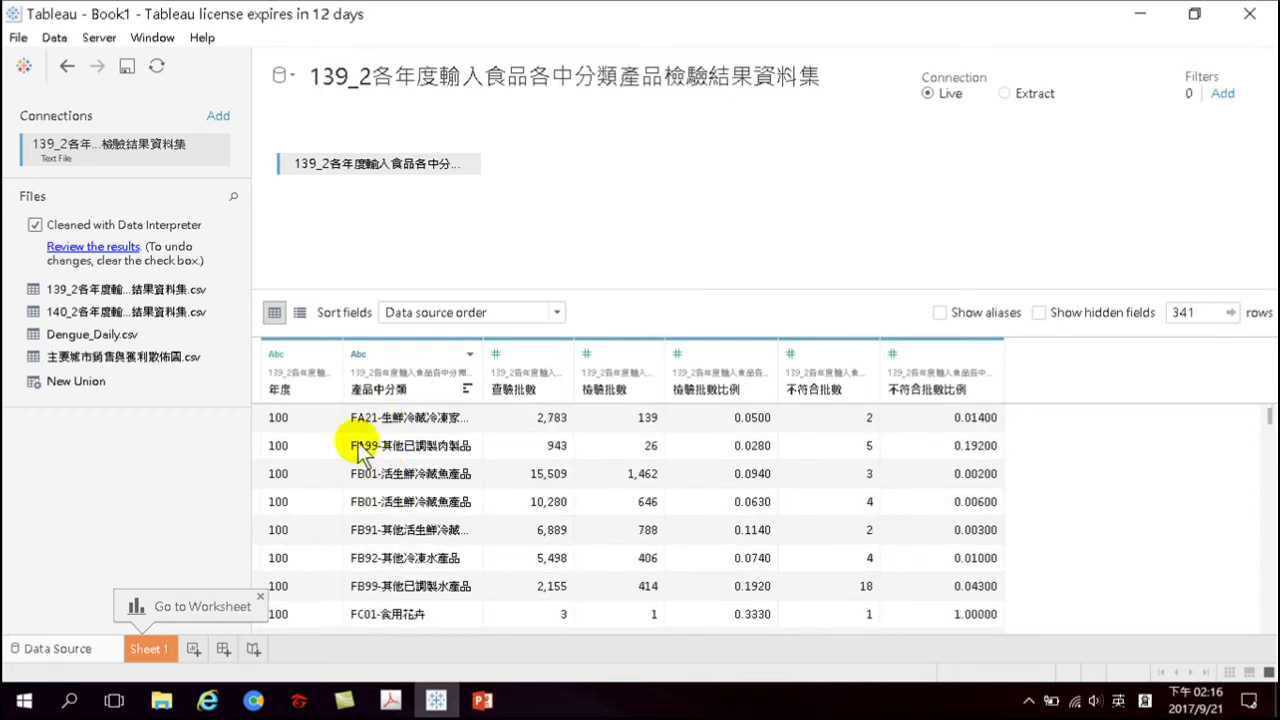
scroll(370, 492, down, 2)
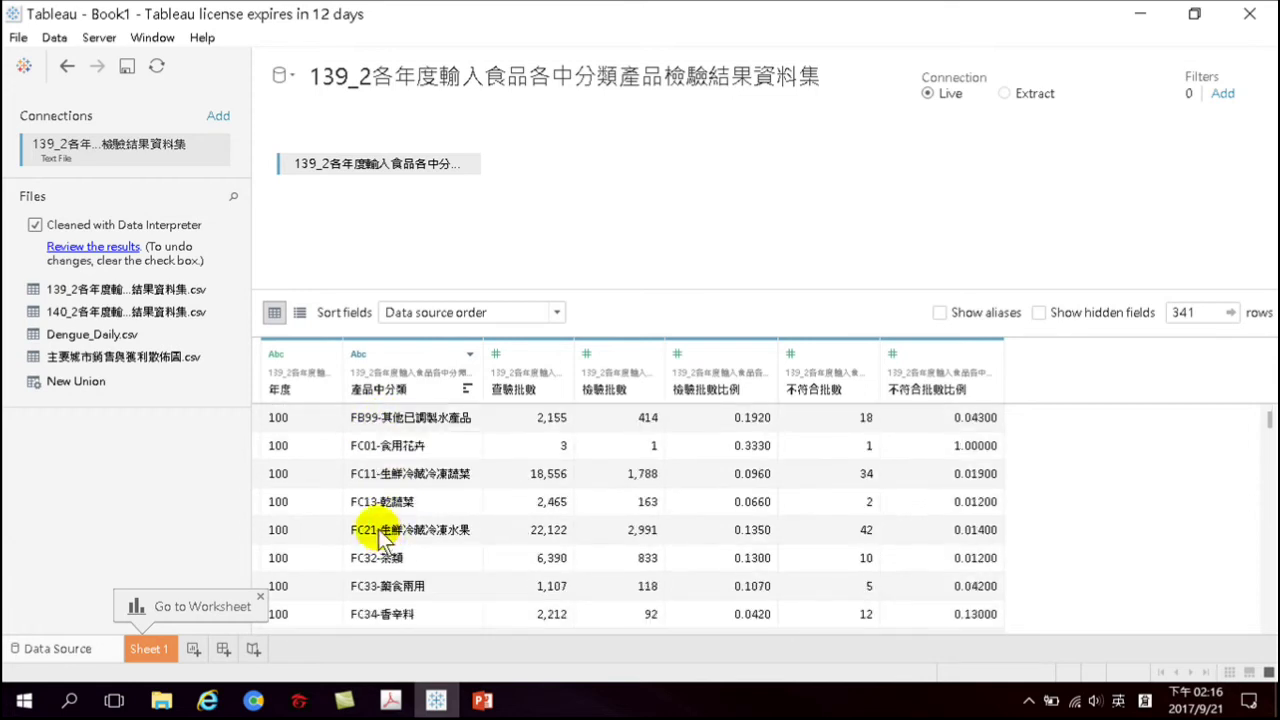
scroll(375, 515, down, 2)
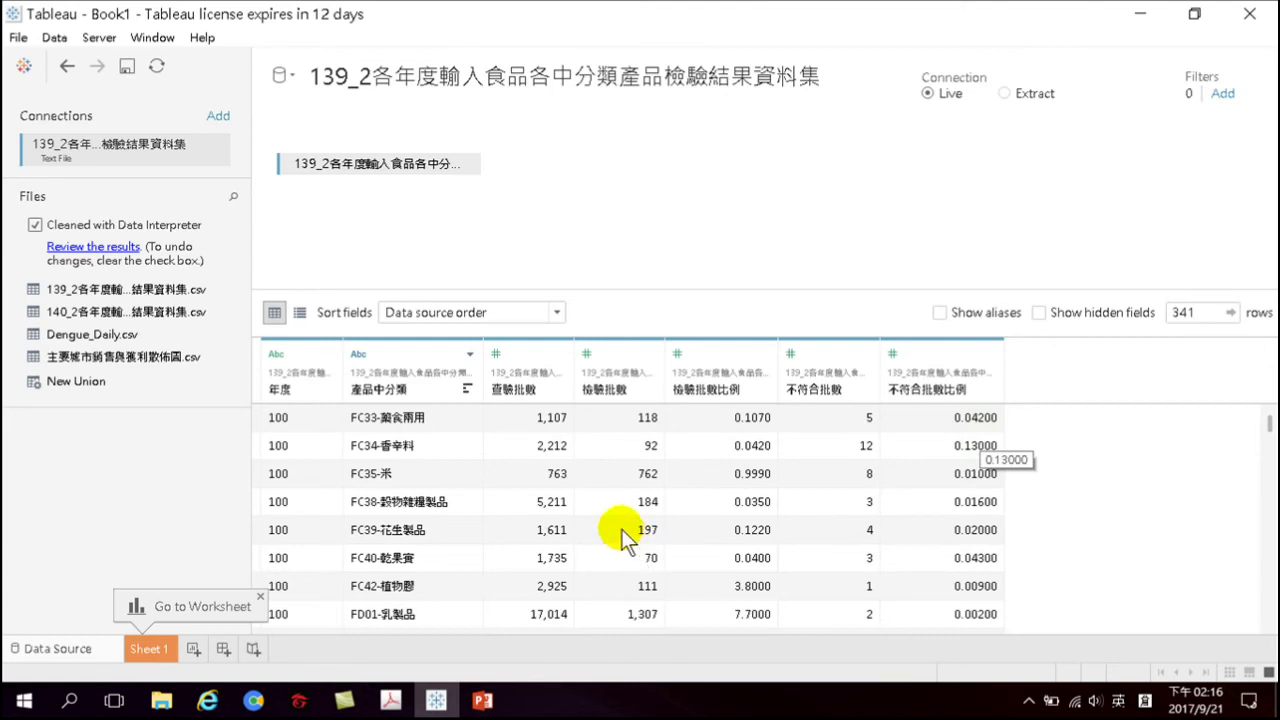
right_click(407, 361)
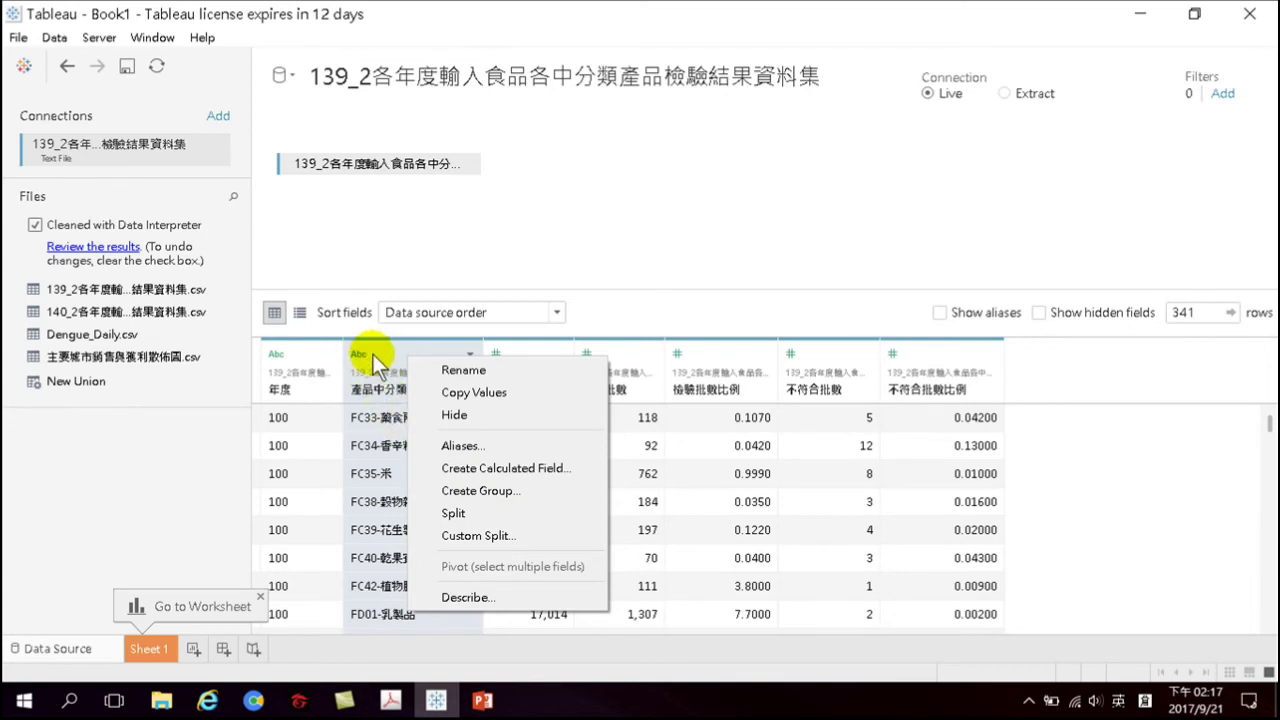
click(483, 522)
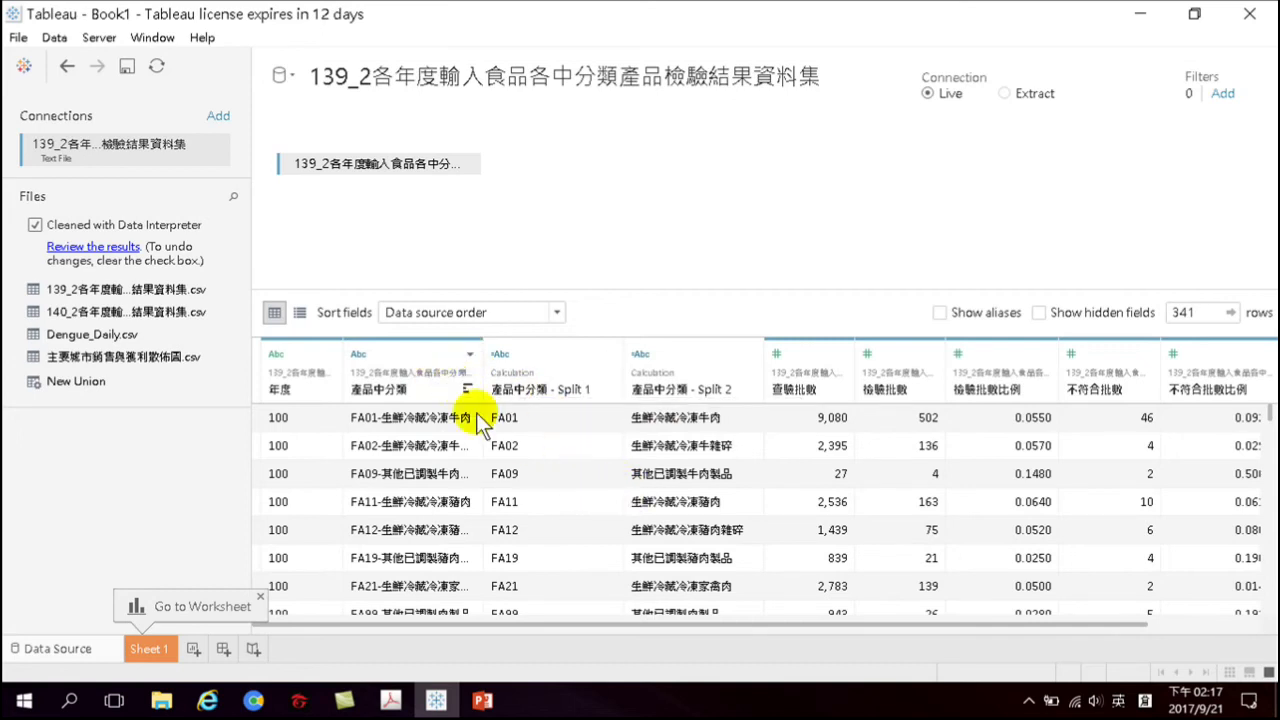
click(402, 368)
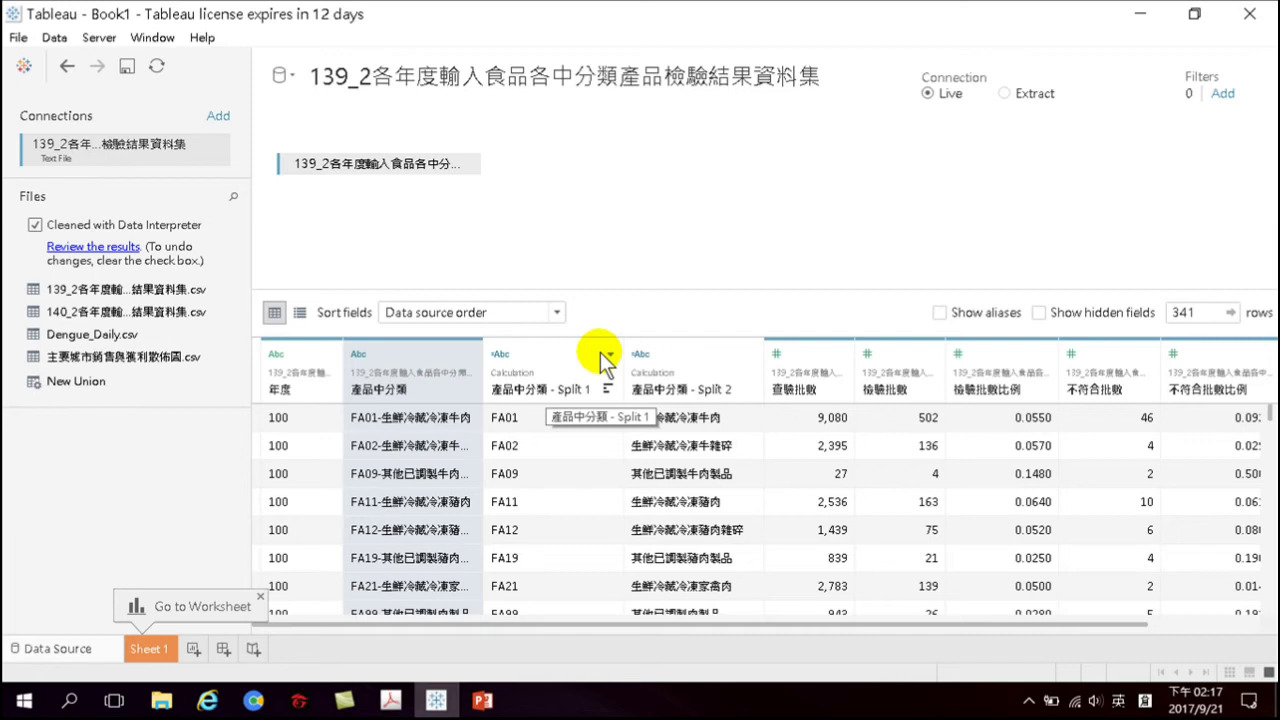
click(557, 364)
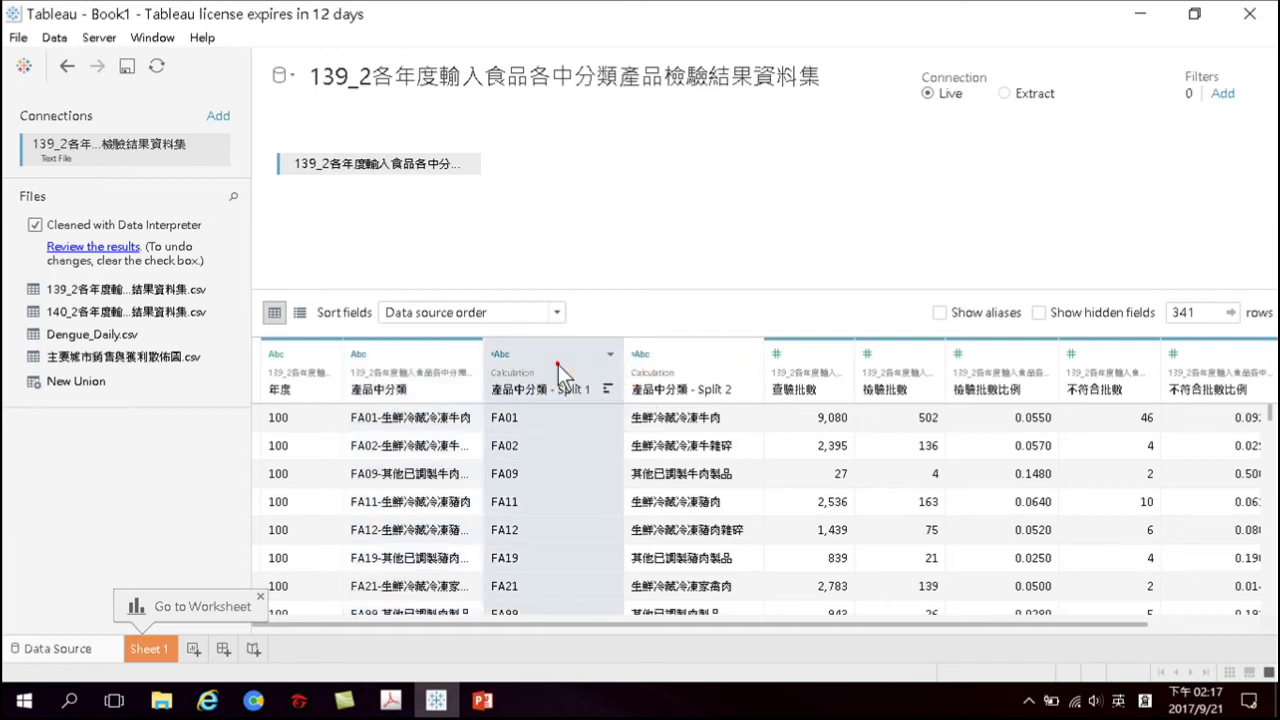
click(701, 377)
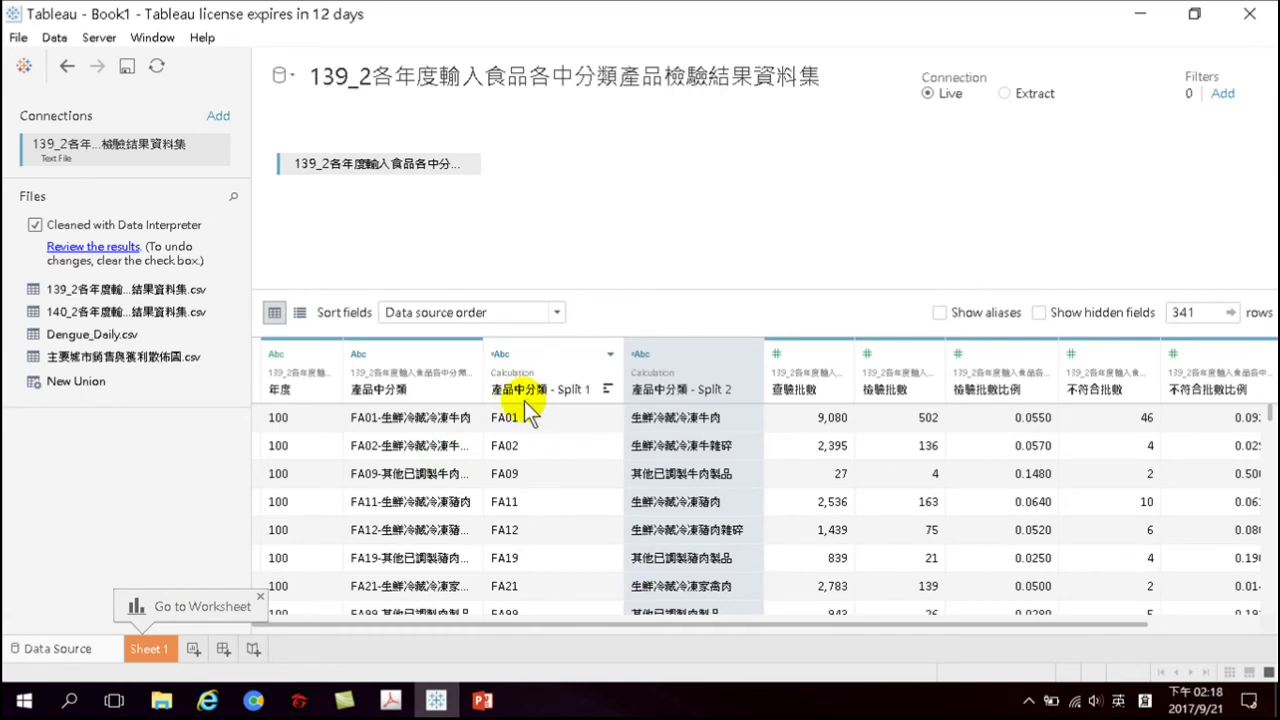
In Sheet 1, start a calculated field based on the 產品中分類 dimension and name it 產品主類
click(152, 649)
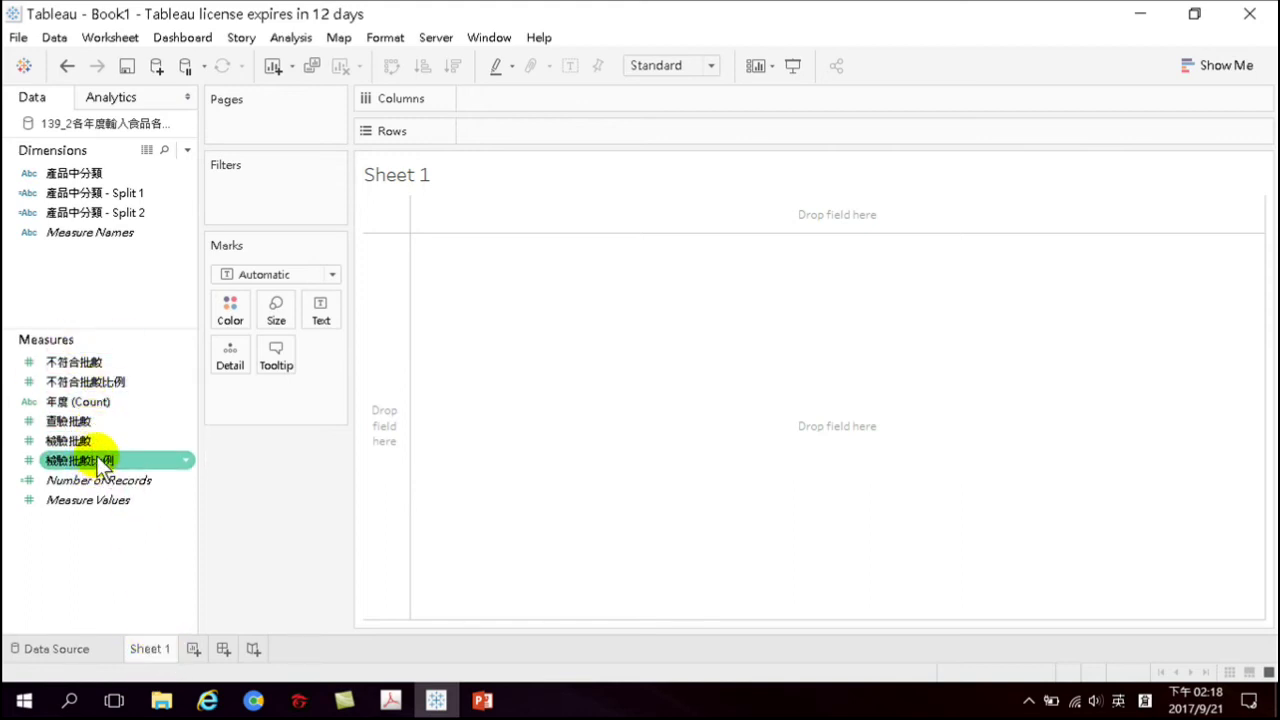
right_click(82, 173)
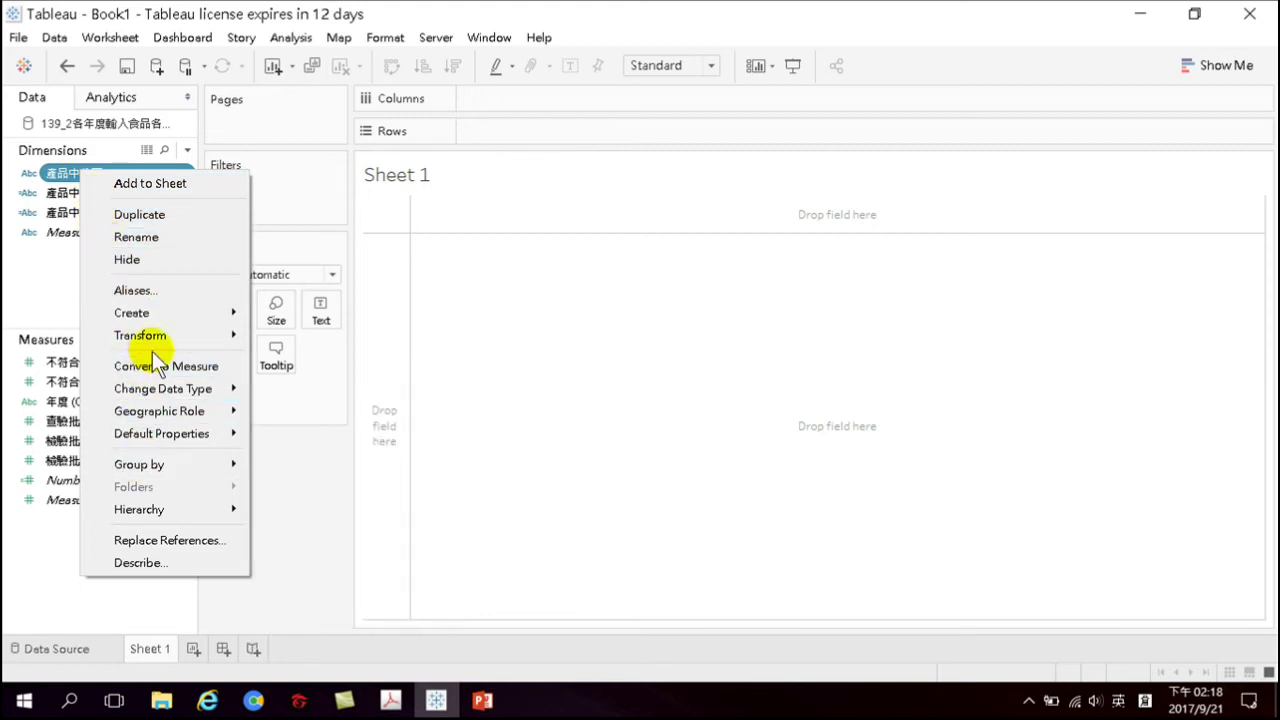
mouse_move(157, 314)
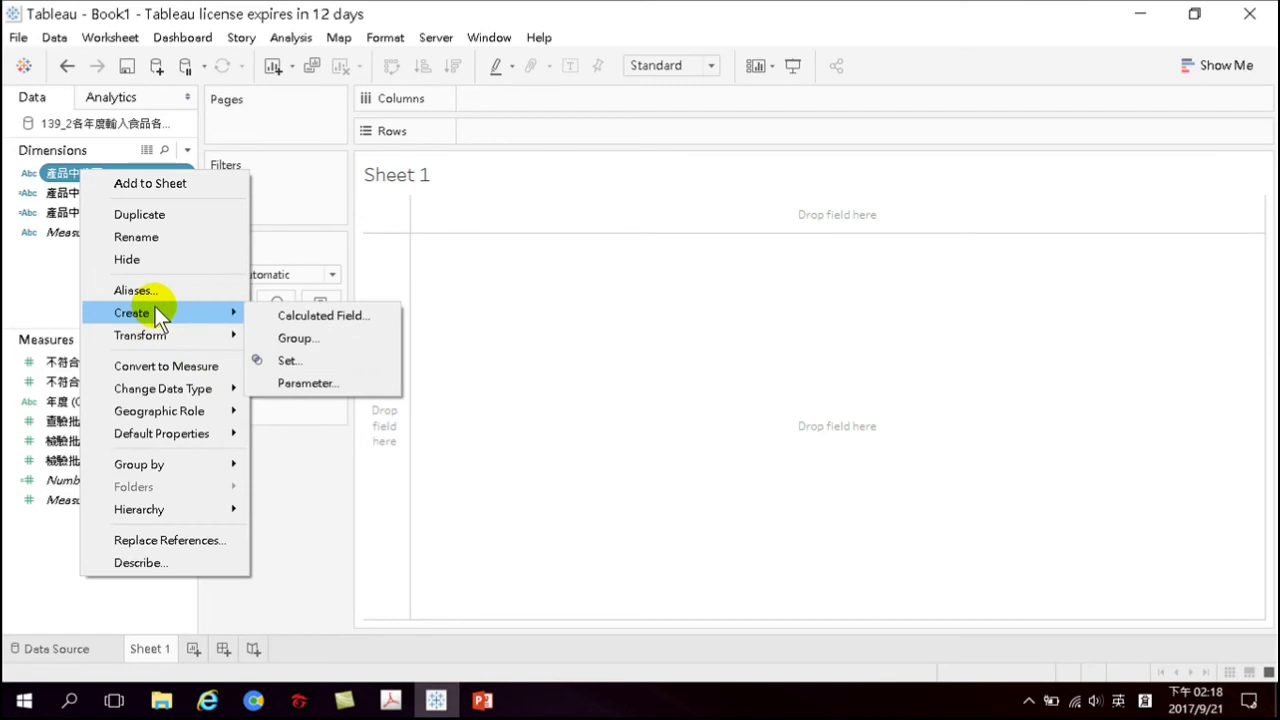
click(51, 171)
right_click(51, 171)
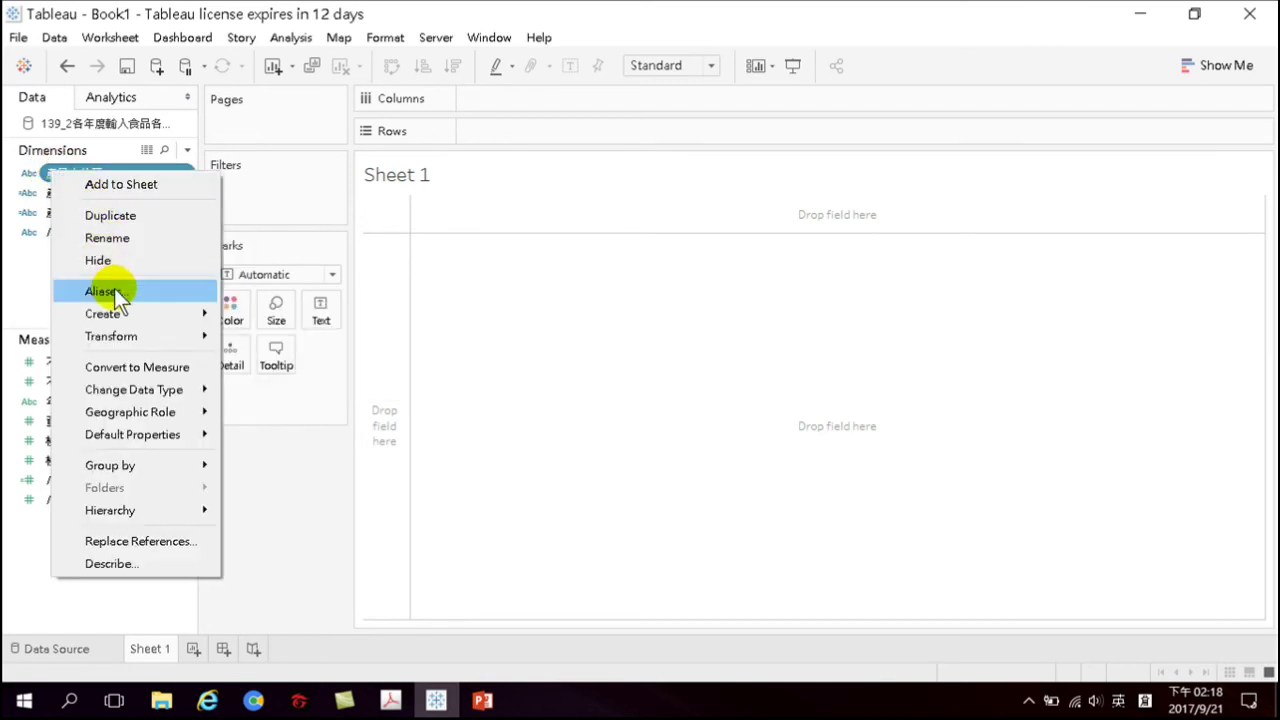
mouse_move(111, 317)
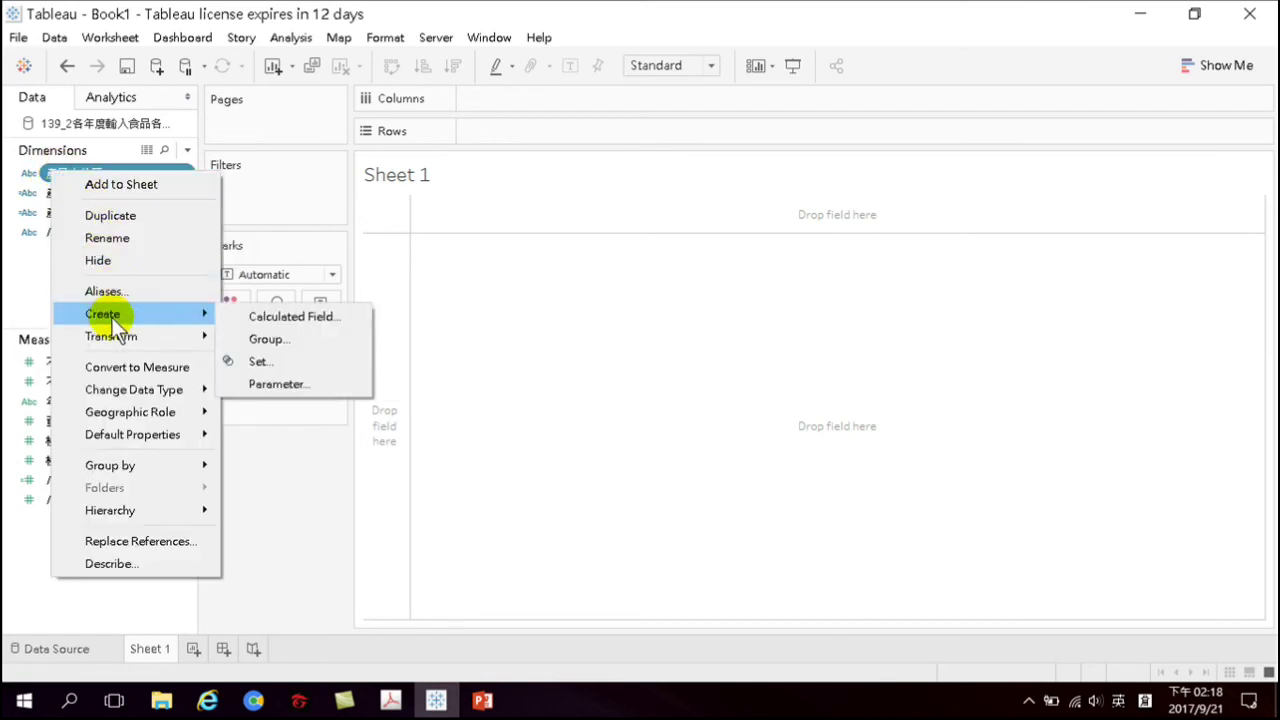
click(292, 317)
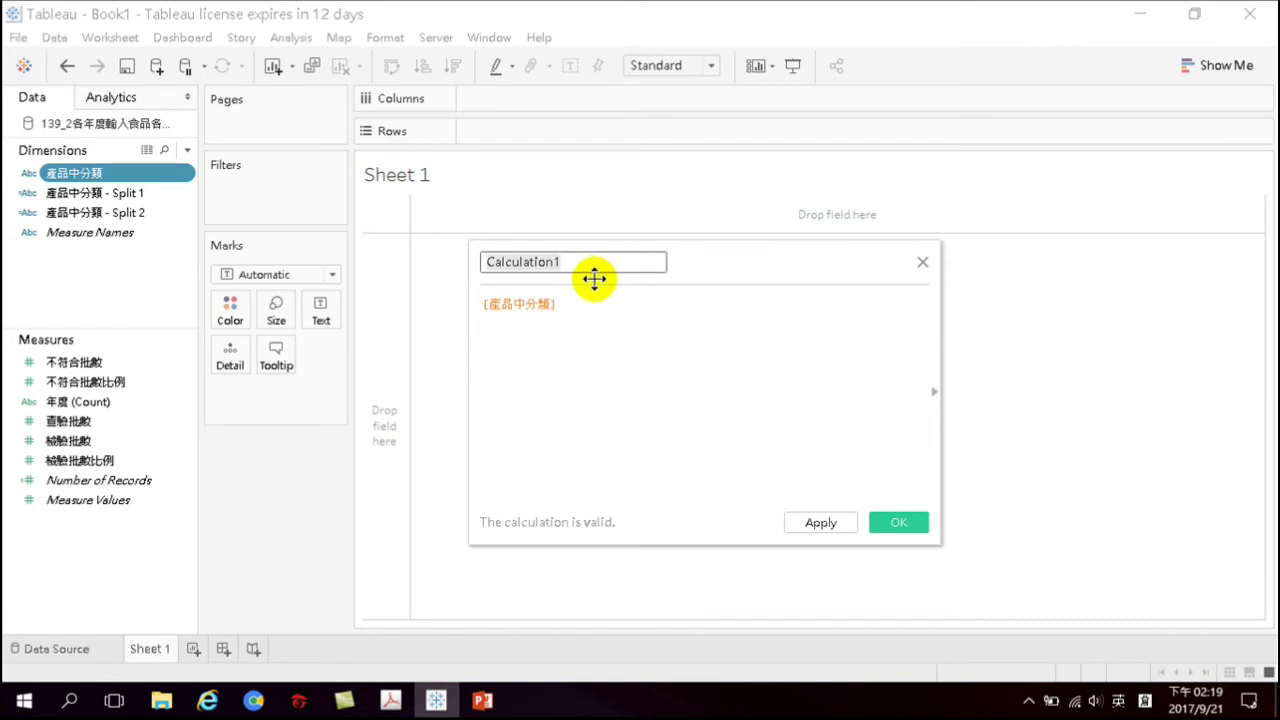
key(ctrl+a)
key(BackSpace)
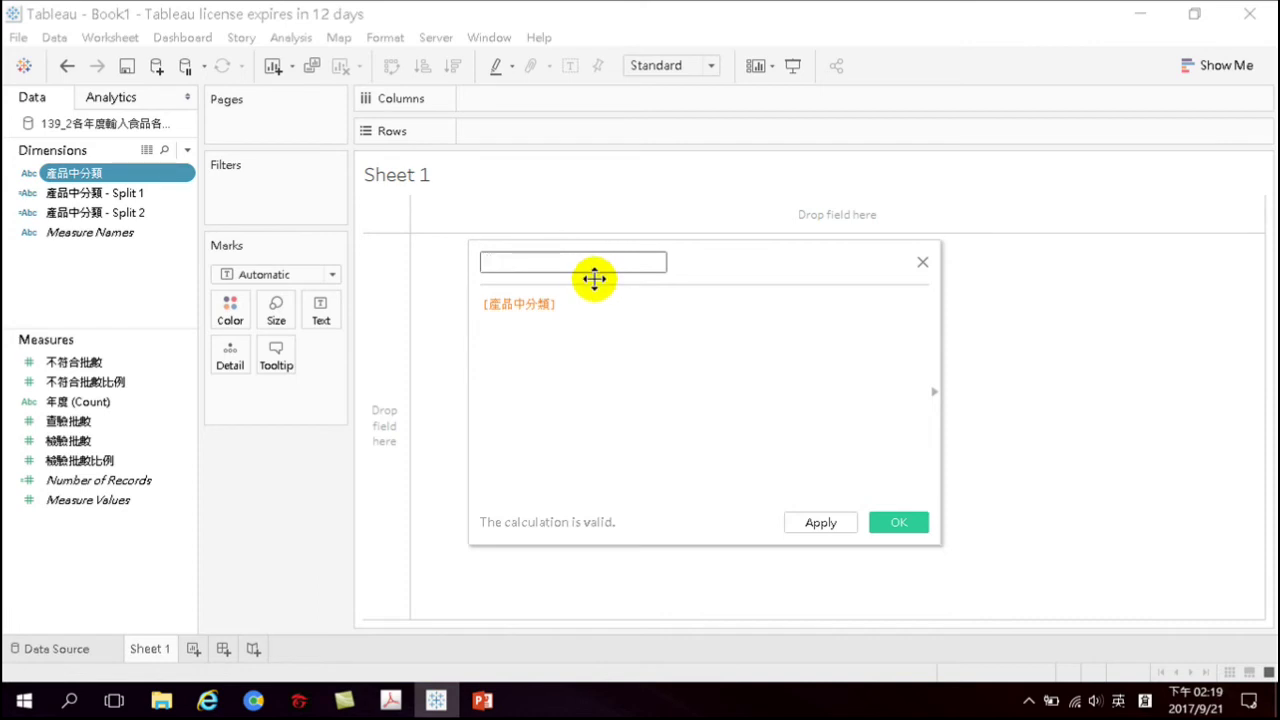
key(shift)
text(ㄅ)
key(BackSpace)
text(ㄔㄢˇ)
key(Down)
key(Return)
text(ㄆㄧㄣˇㄓㄨˇㄌㄟˋ)
key(Down)
key(Return)
key(shift)
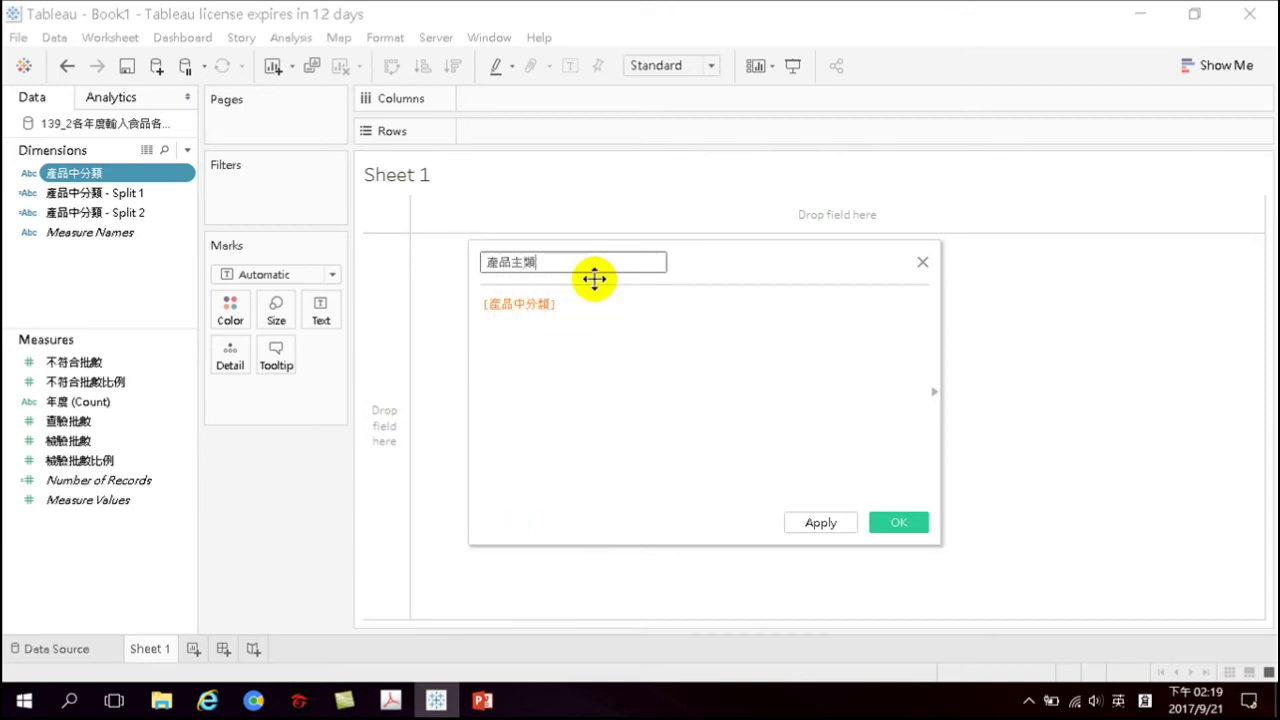
Set the 產品主類 formula to LEFT([產品中分類],2) and save the calculated field
click(526, 303)
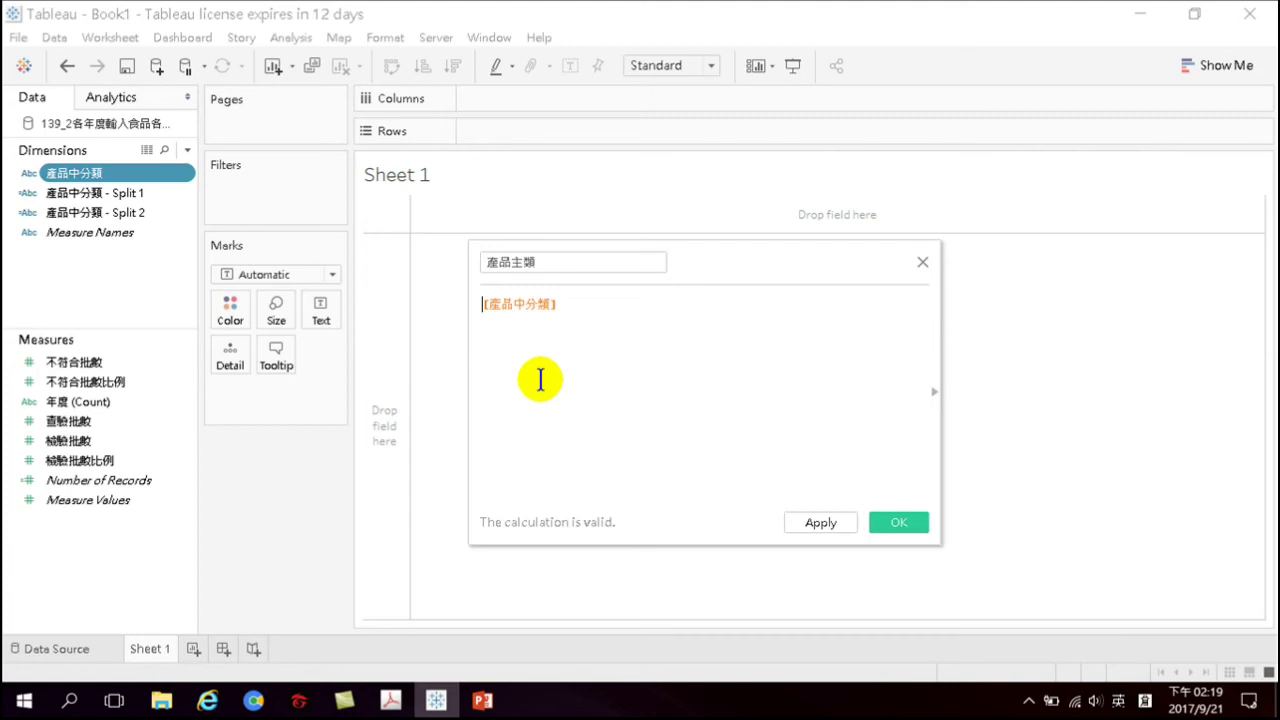
text(left)
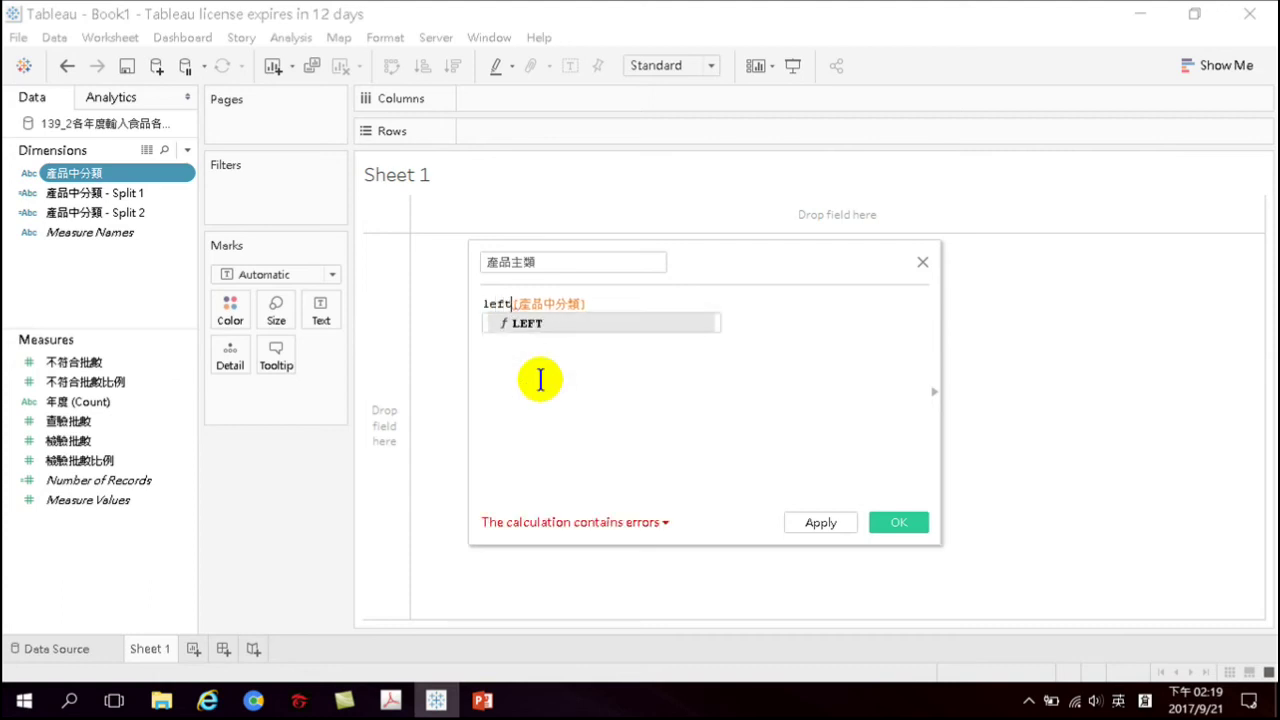
key(Return)
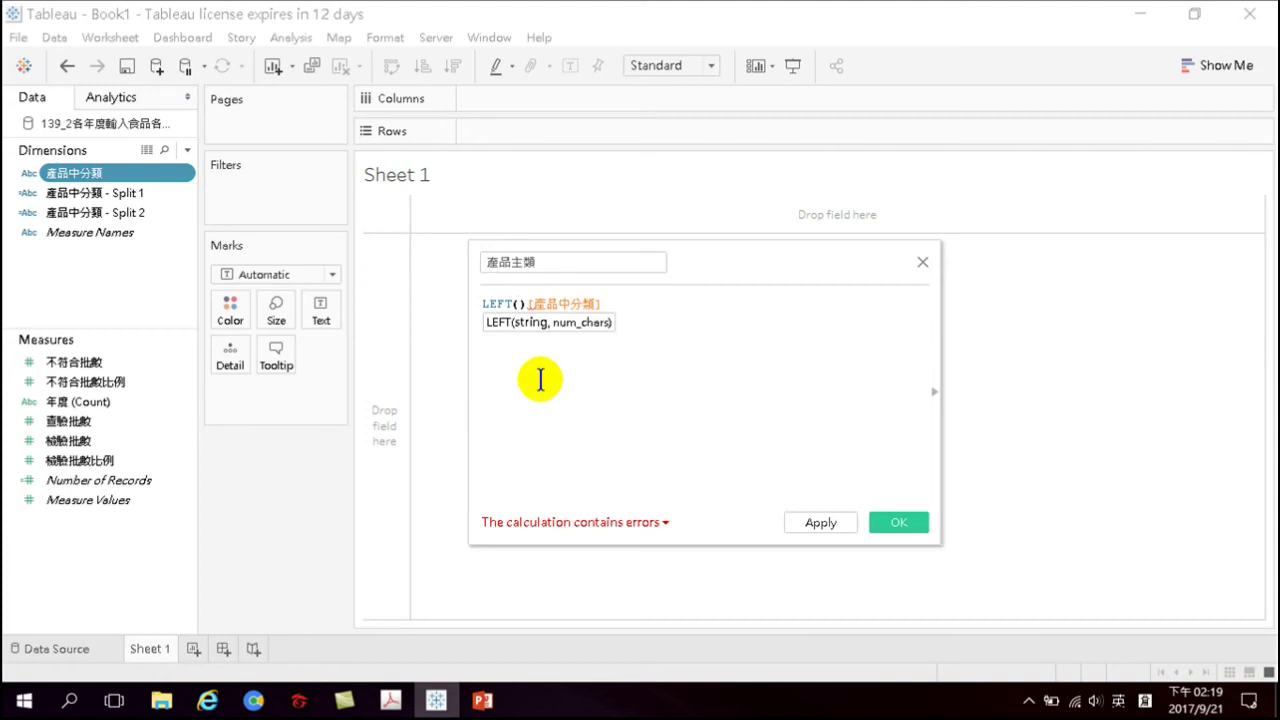
key(Delete)
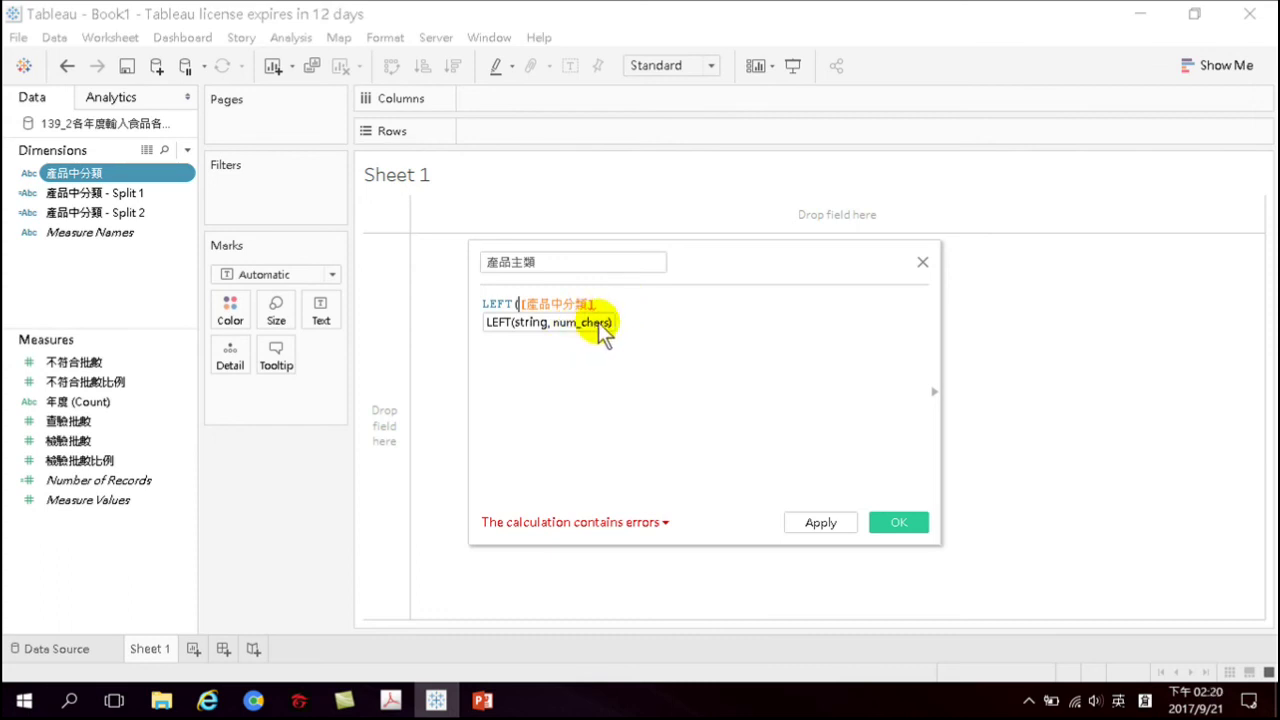
click(603, 302)
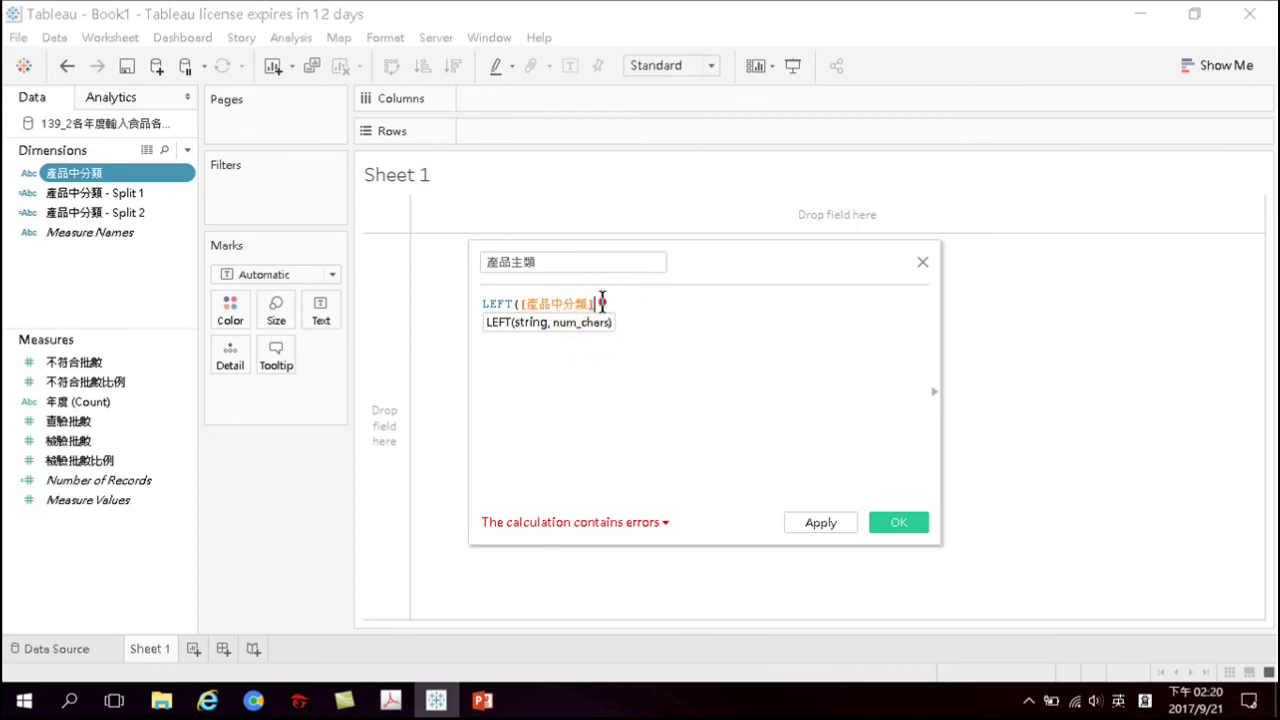
text(,)
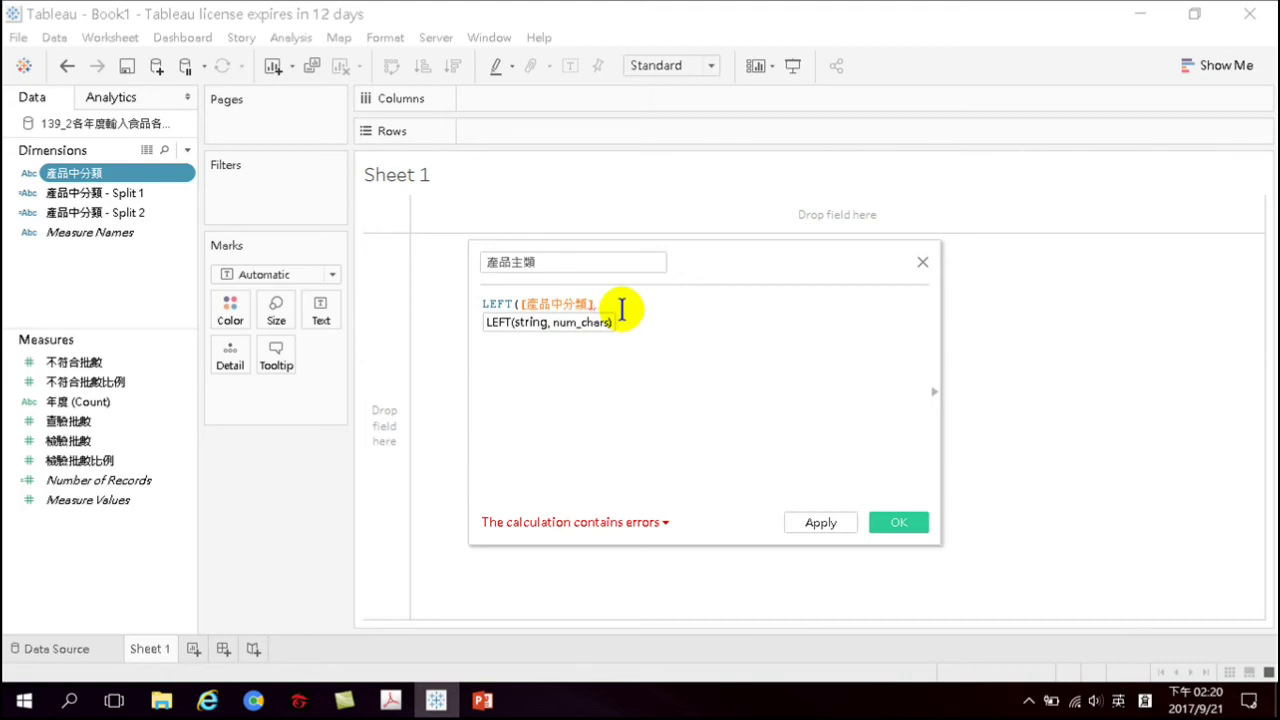
text(2)
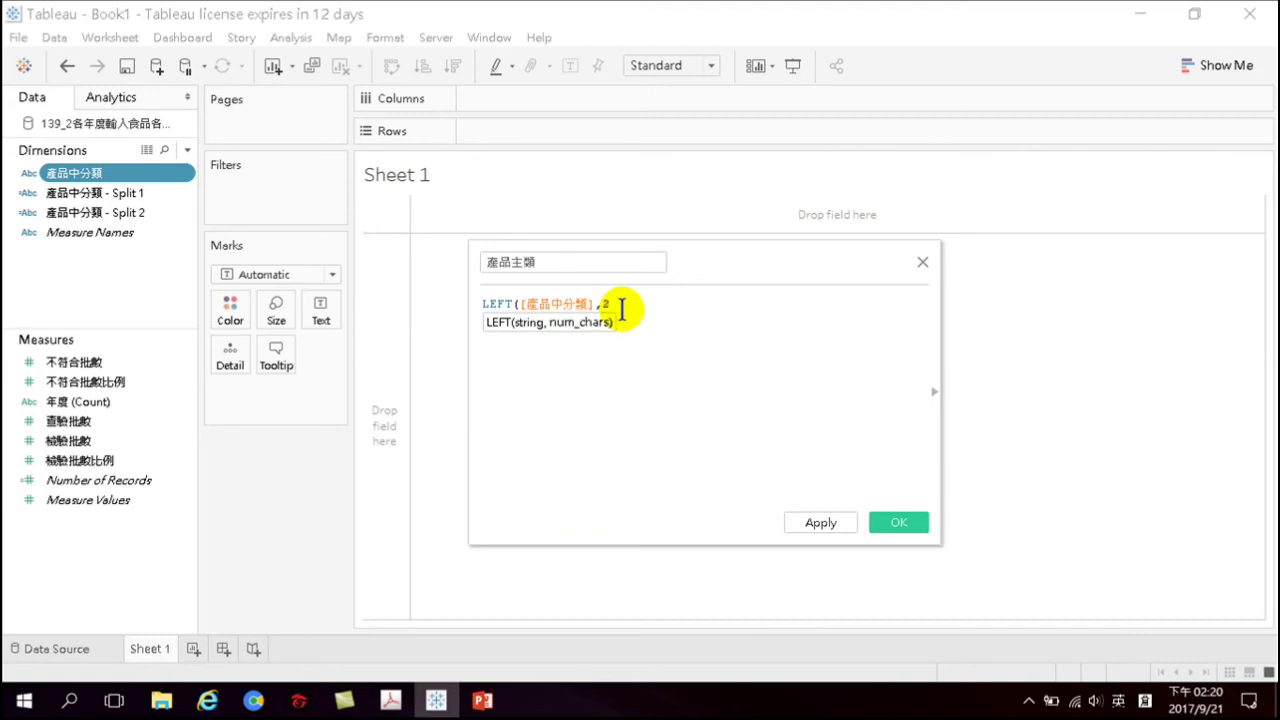
text())
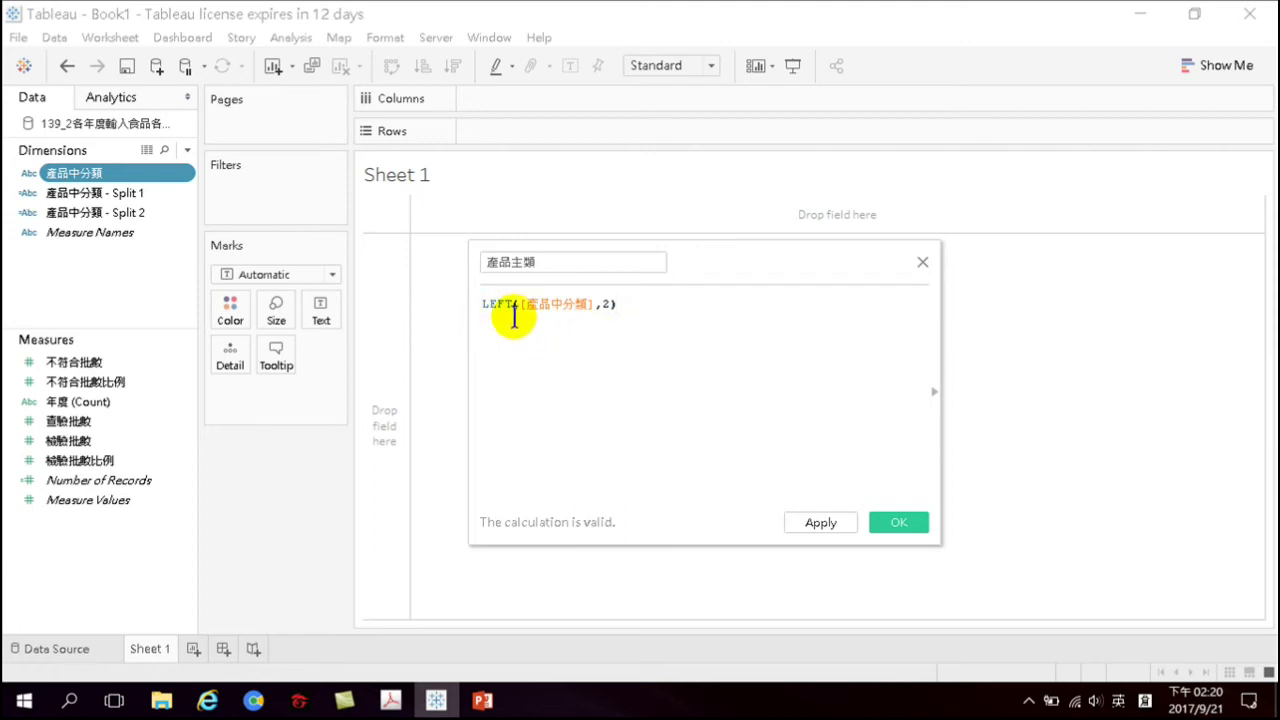
click(895, 522)
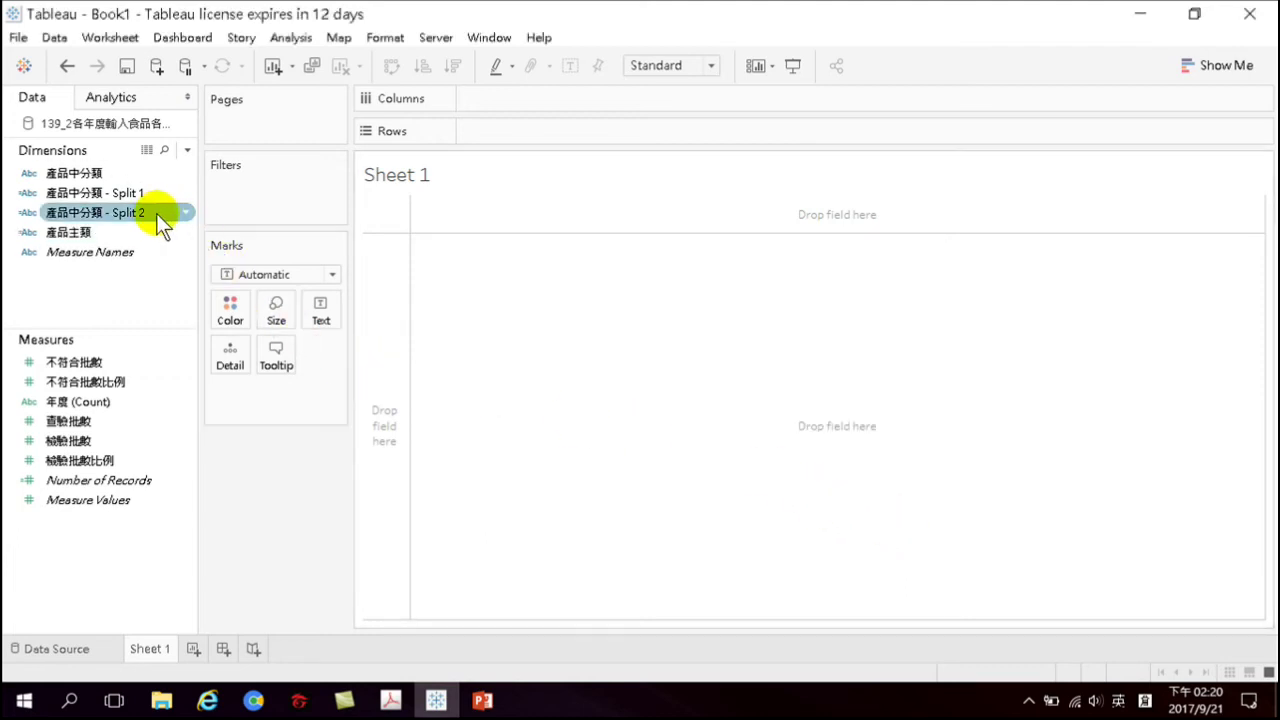
double_click(85, 234)
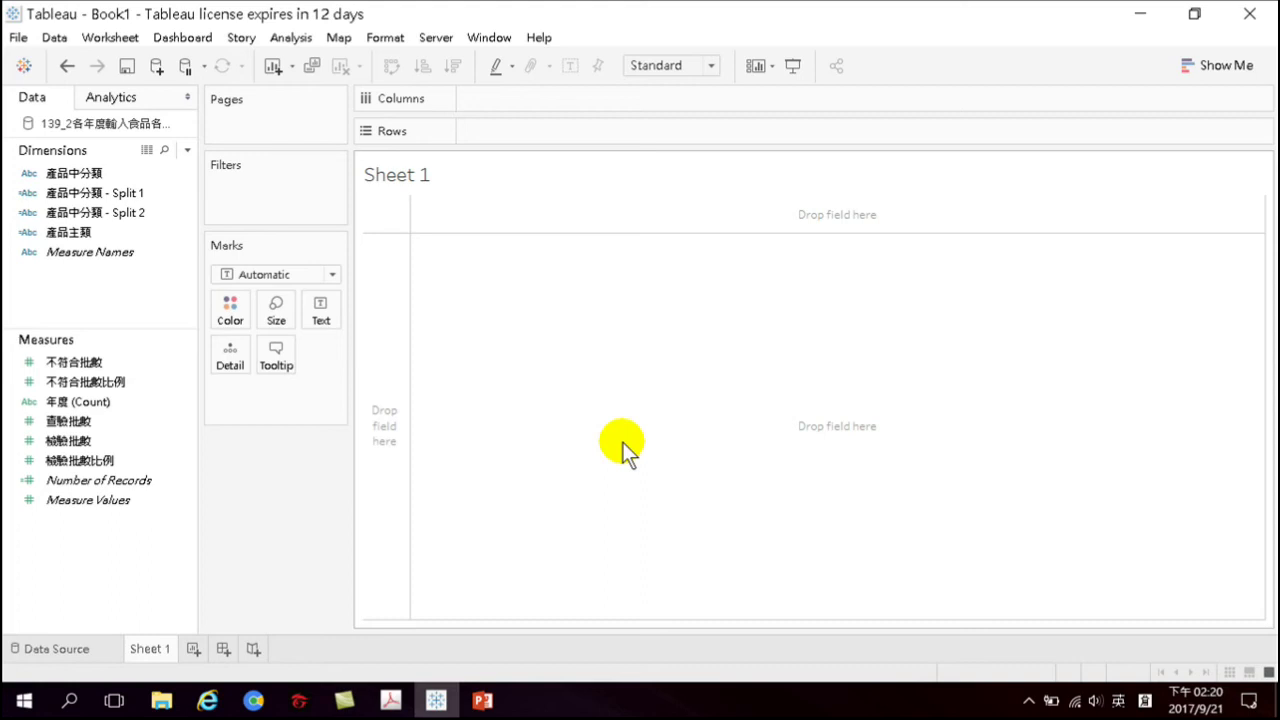
Convert the 年度 measure to a dimension and add it to the rows of Sheet 1
click(77, 178)
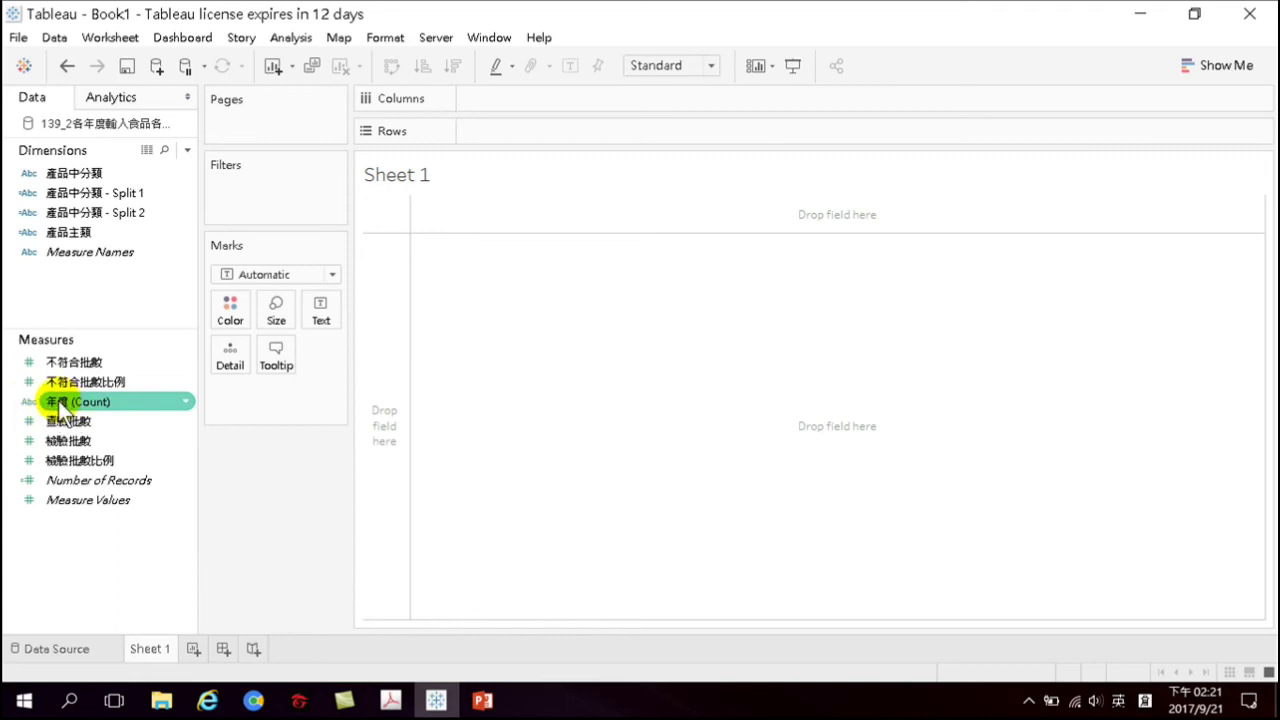
drag(64, 405, 78, 284)
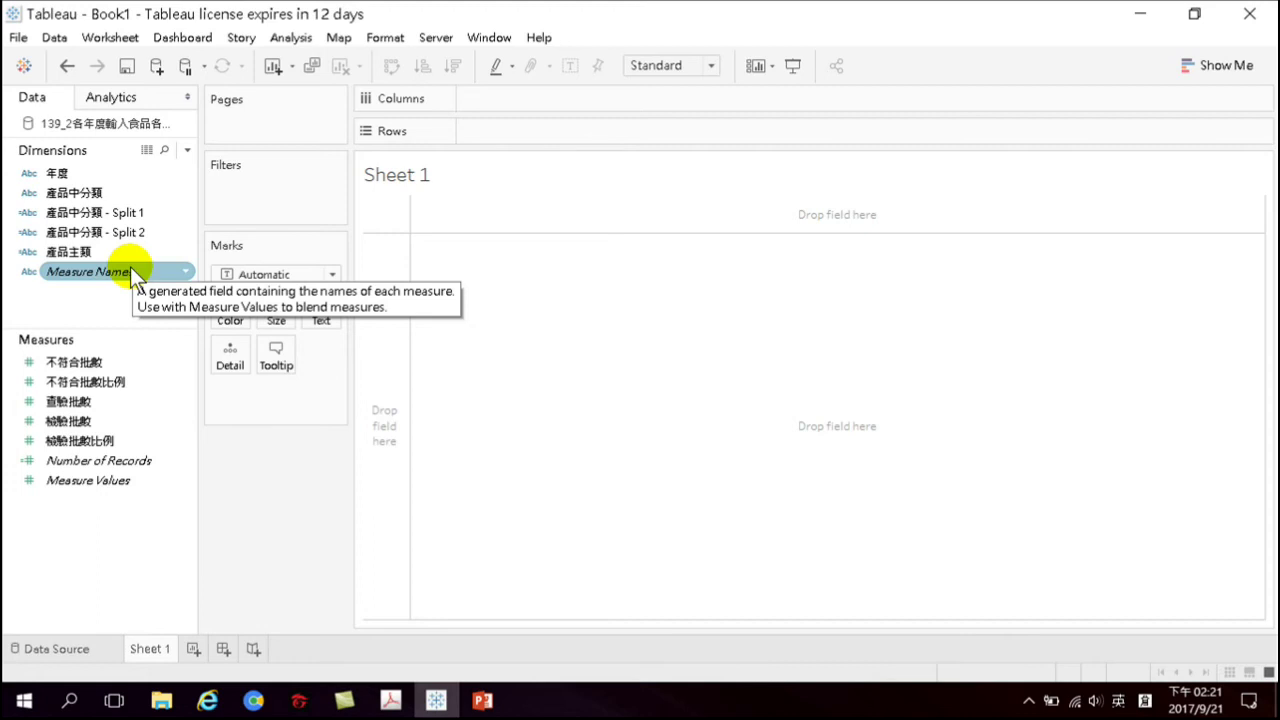
click(81, 172)
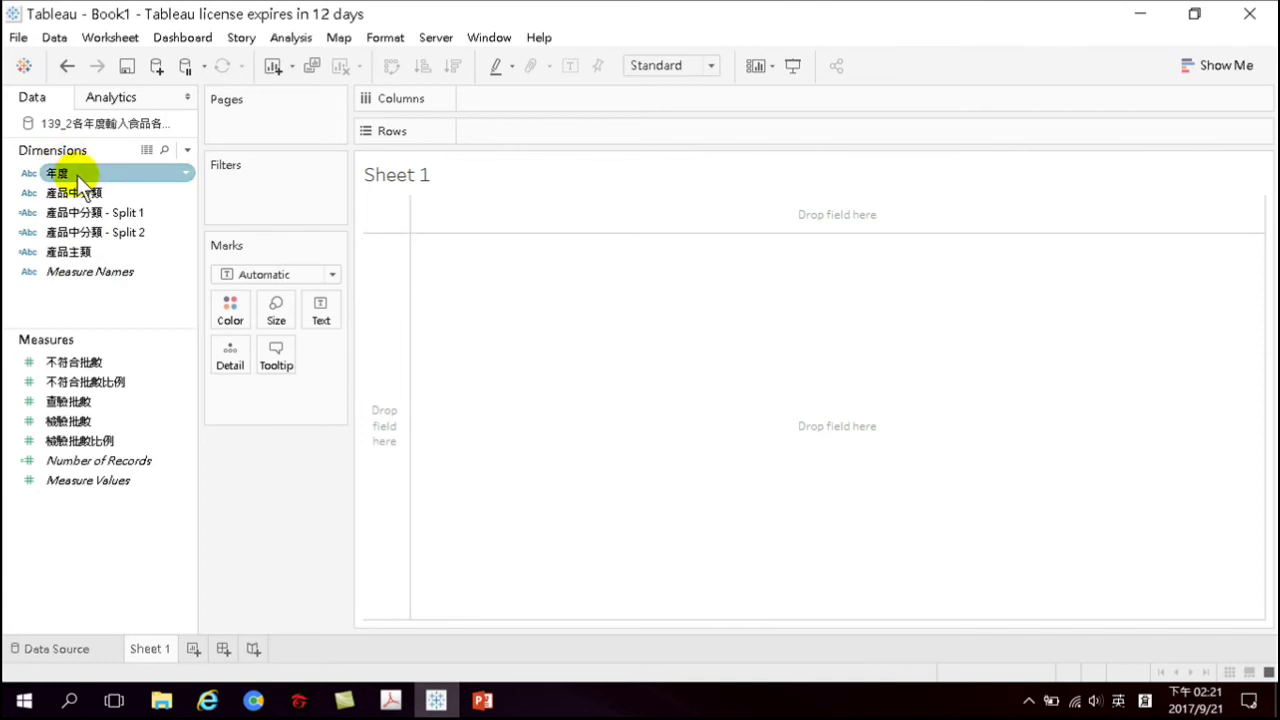
double_click(79, 172)
click(93, 185)
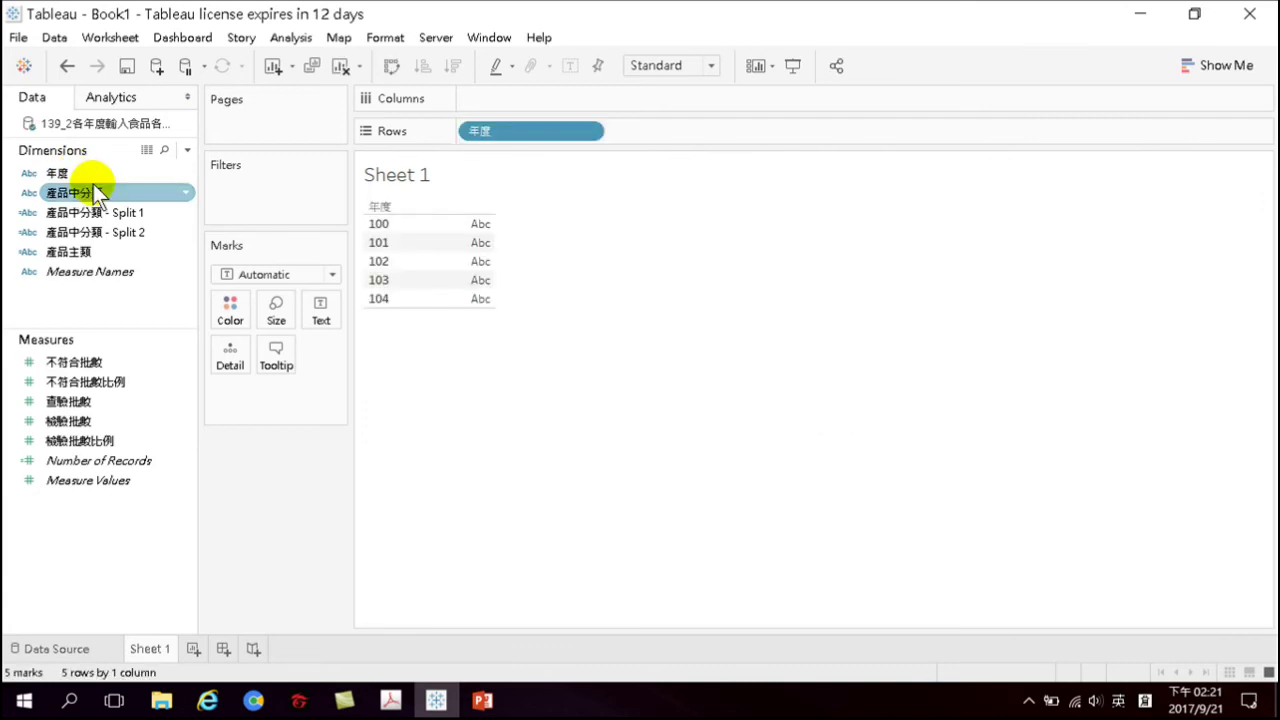
Review the data source's fields as a metadata list, including the split and calculated fields, and return to Sheet 1
click(57, 648)
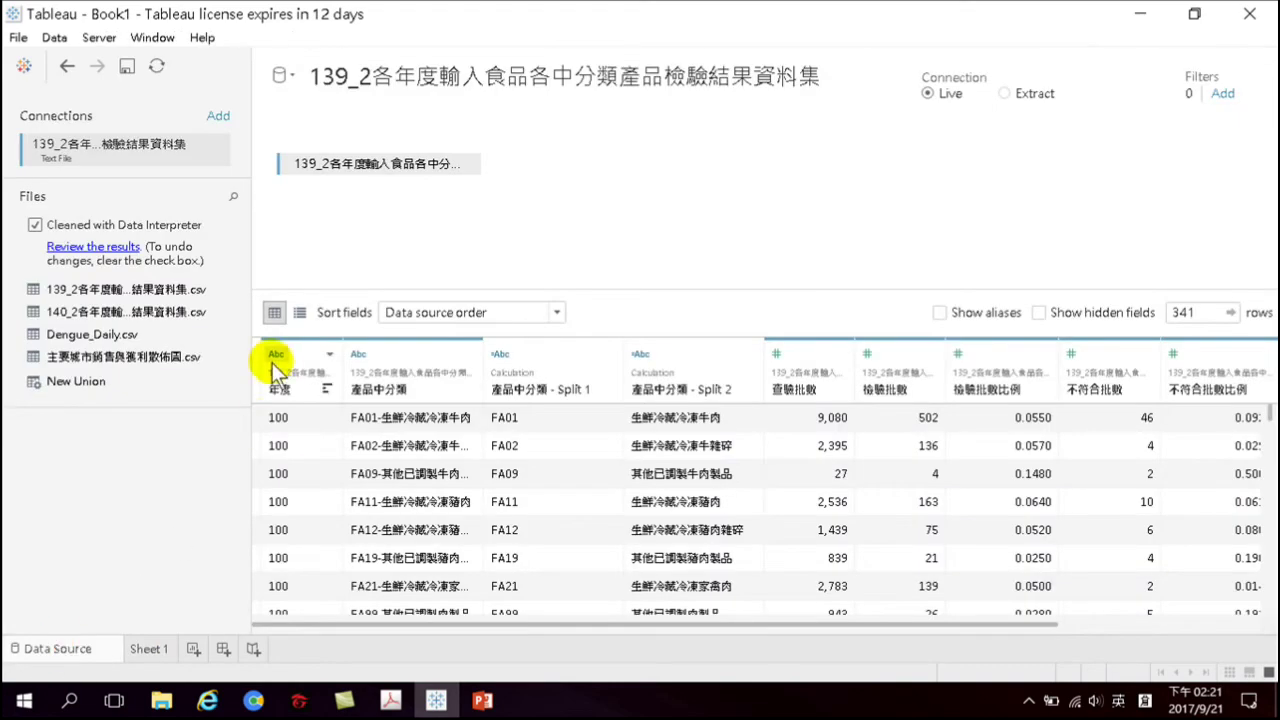
click(299, 312)
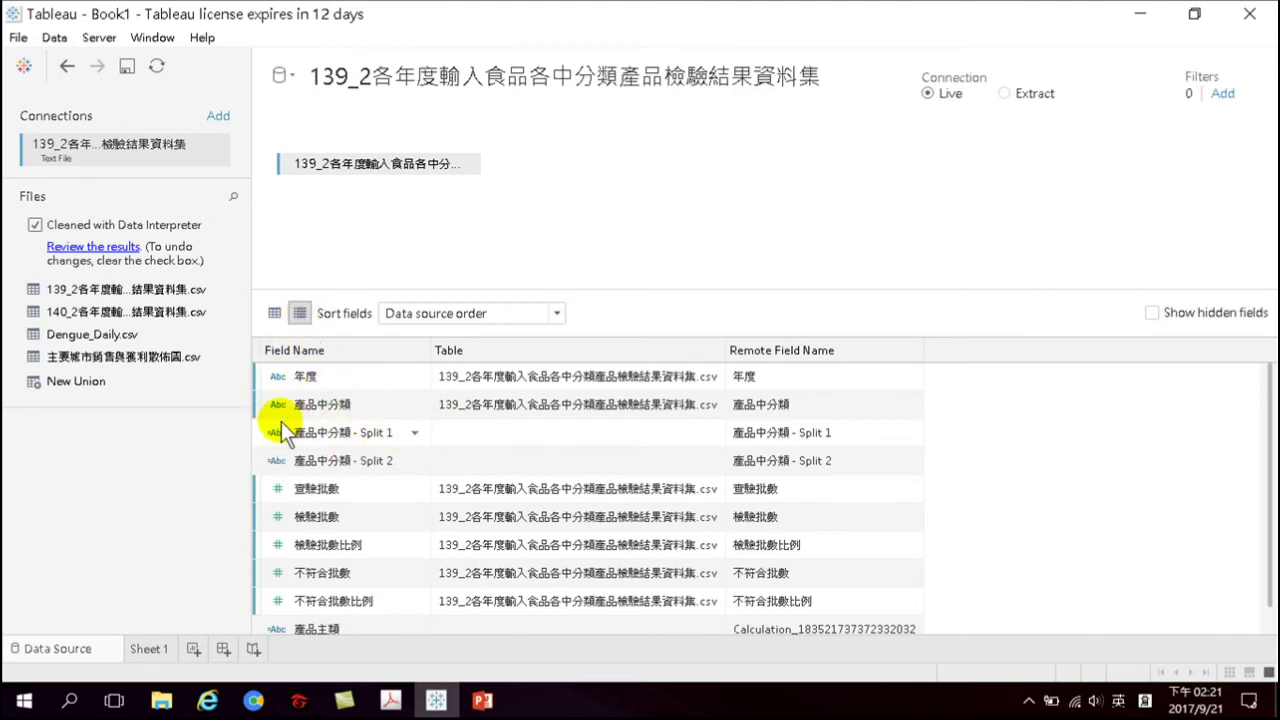
scroll(303, 495, down, 1)
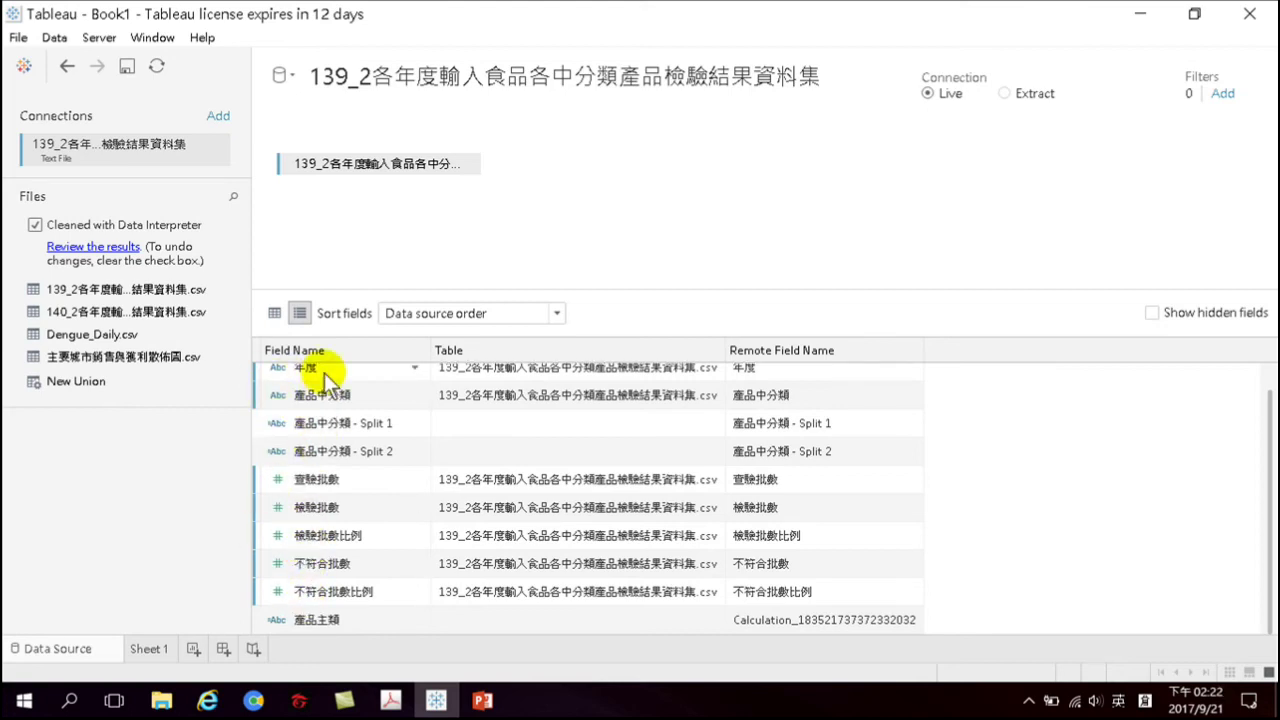
scroll(322, 400, up, 1)
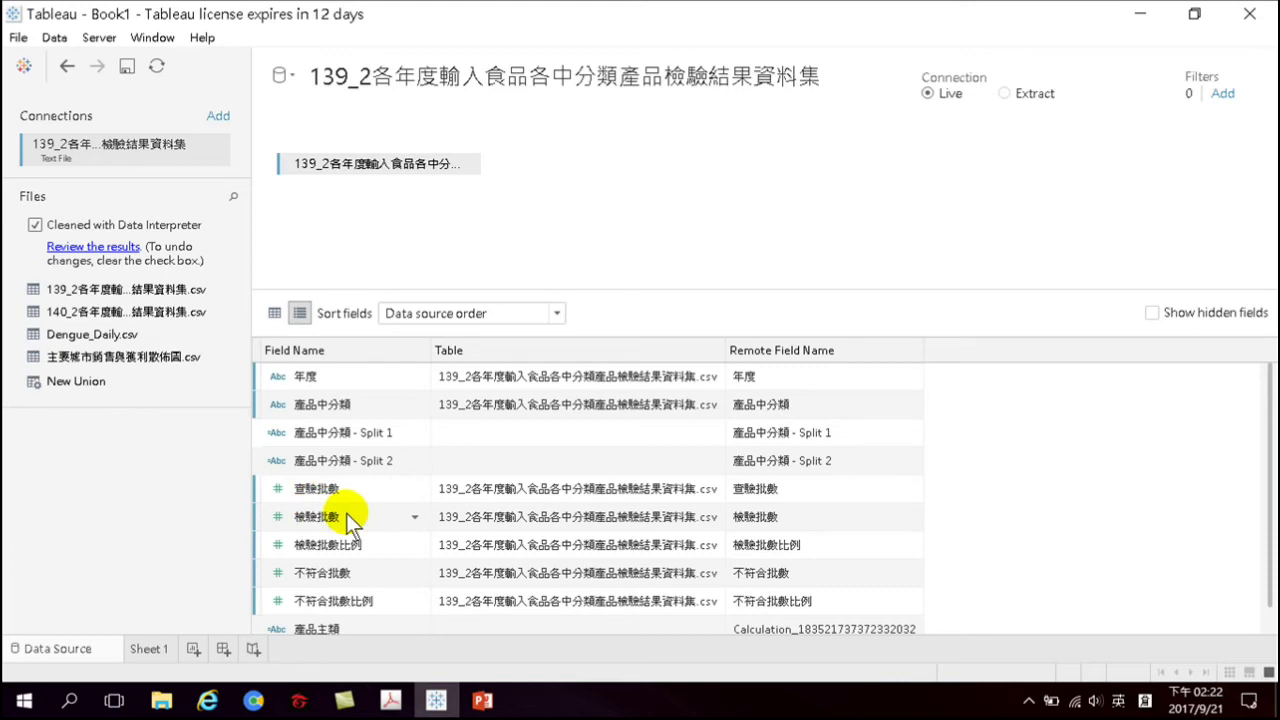
click(150, 648)
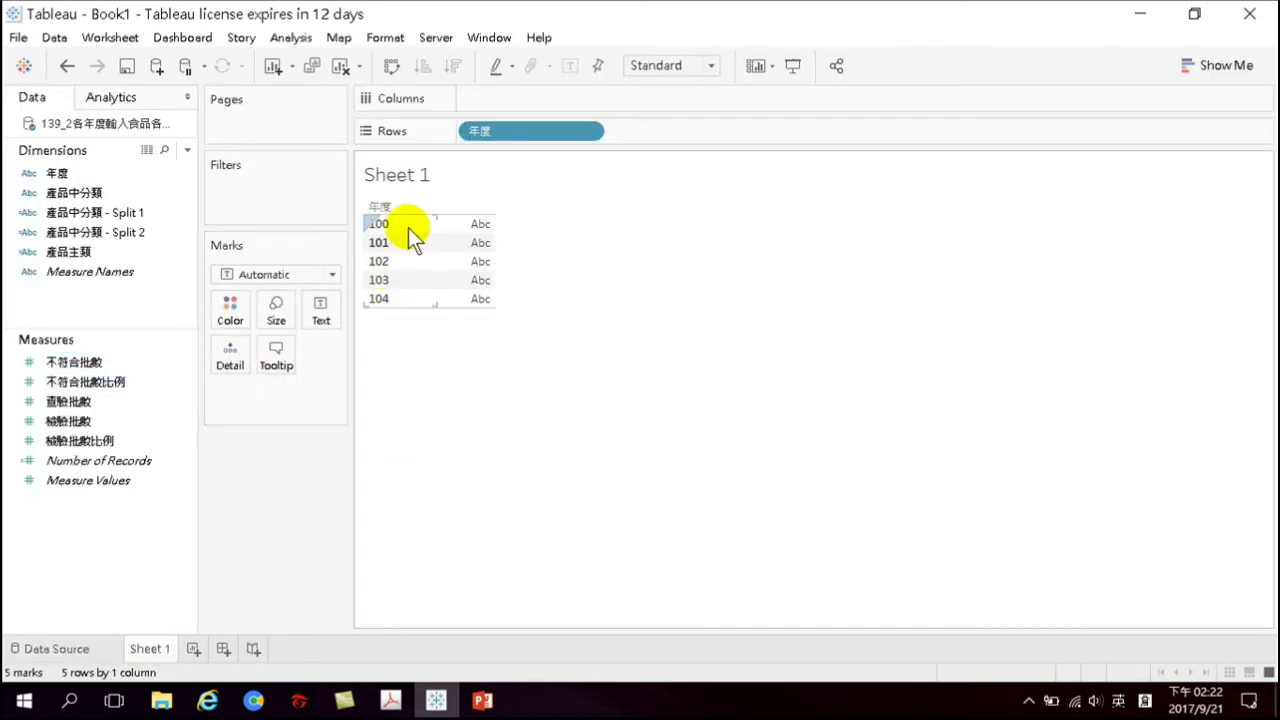
Add the 檢驗批數 measure to the yearly table and display it as a horizontal bar chart
click(62, 173)
drag(70, 185, 334, 234)
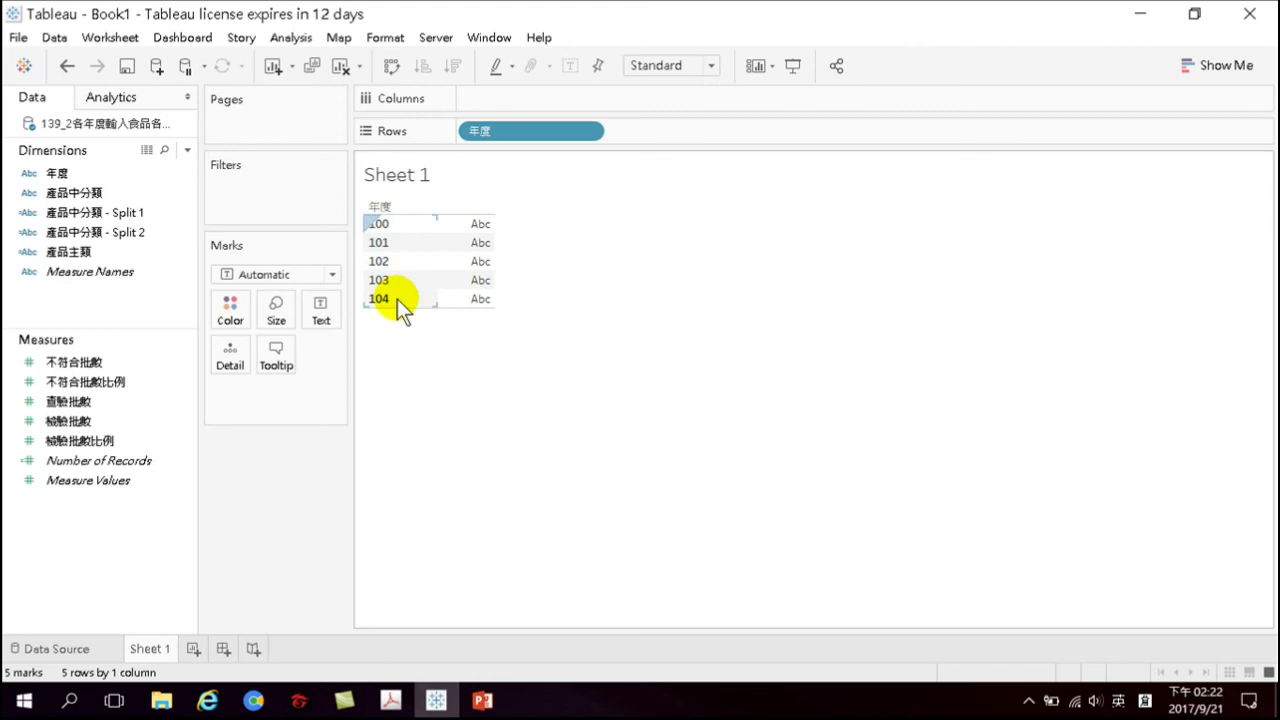
double_click(75, 421)
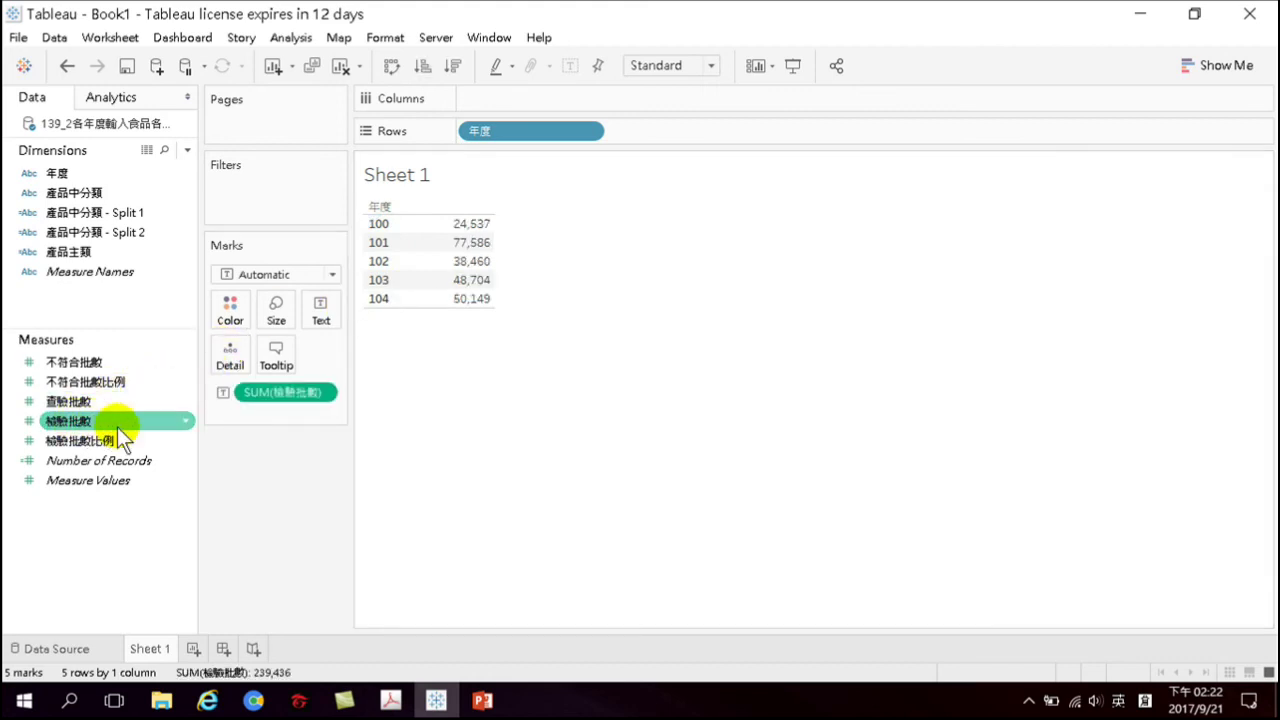
click(1225, 65)
click(1136, 202)
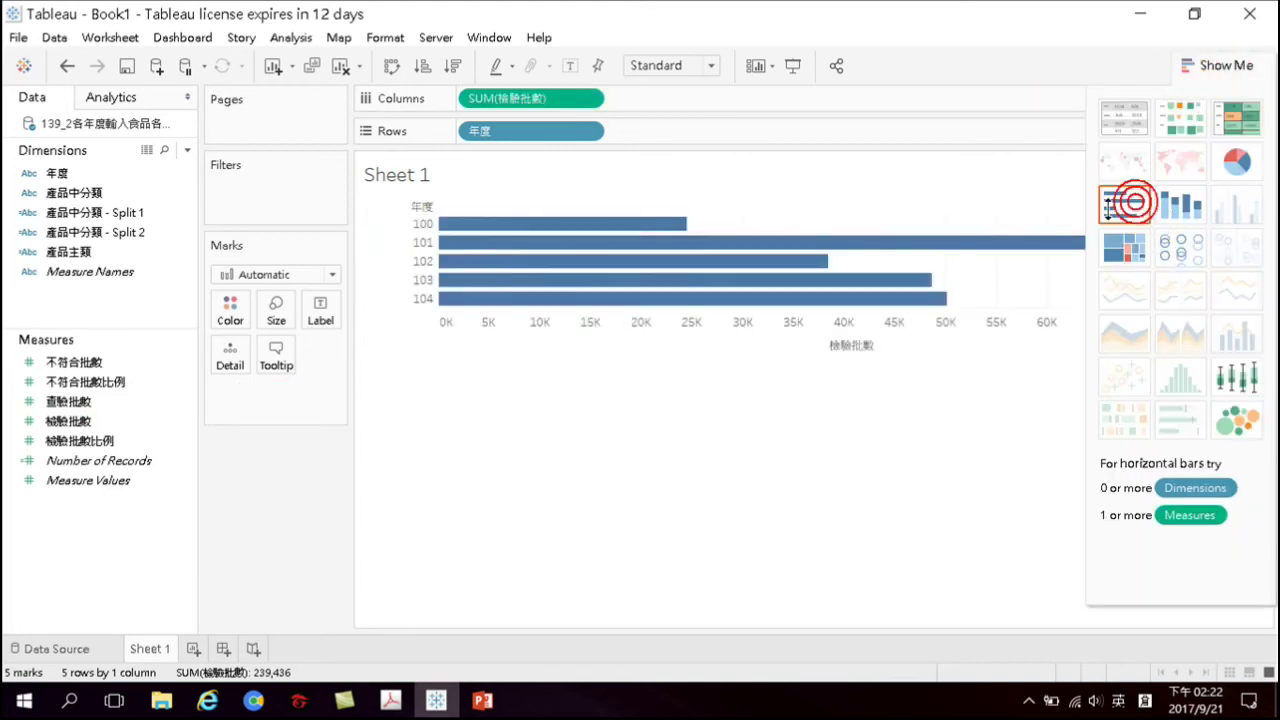
Swap the chart's rows and columns to make vertical bars and fit it to Entire View
key(ctrl+w)
click(711, 65)
click(678, 142)
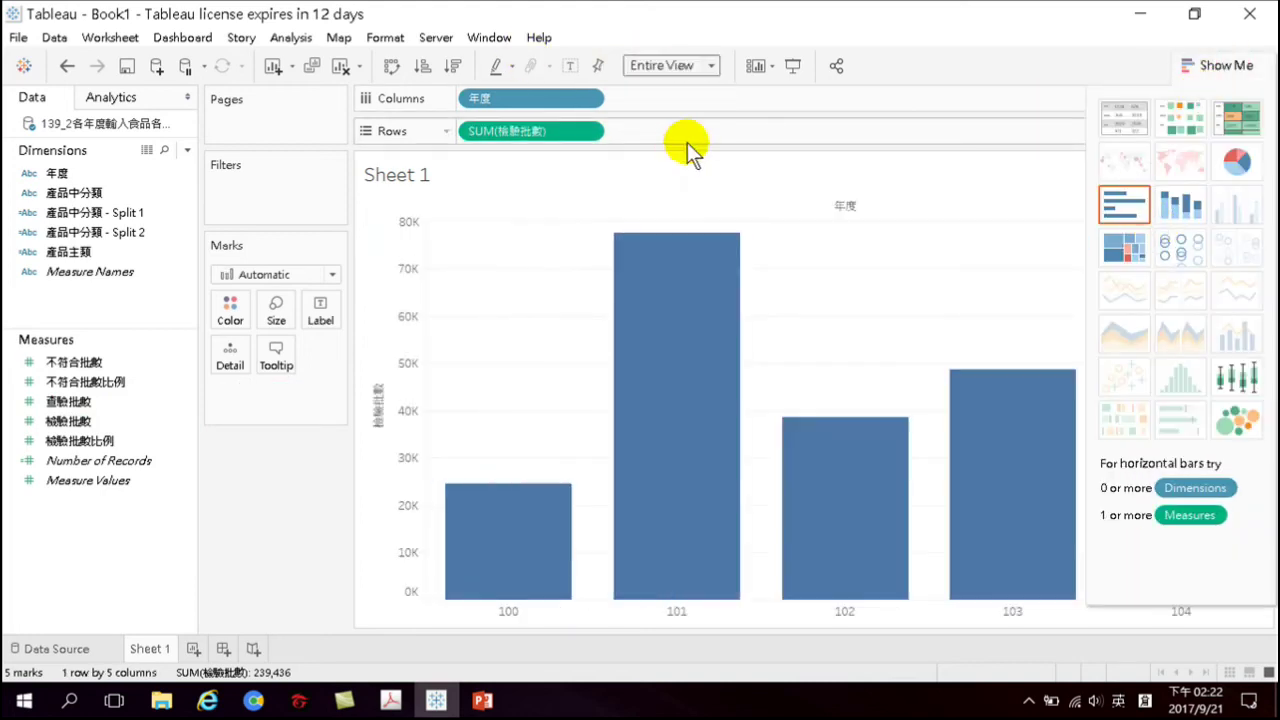
click(1212, 65)
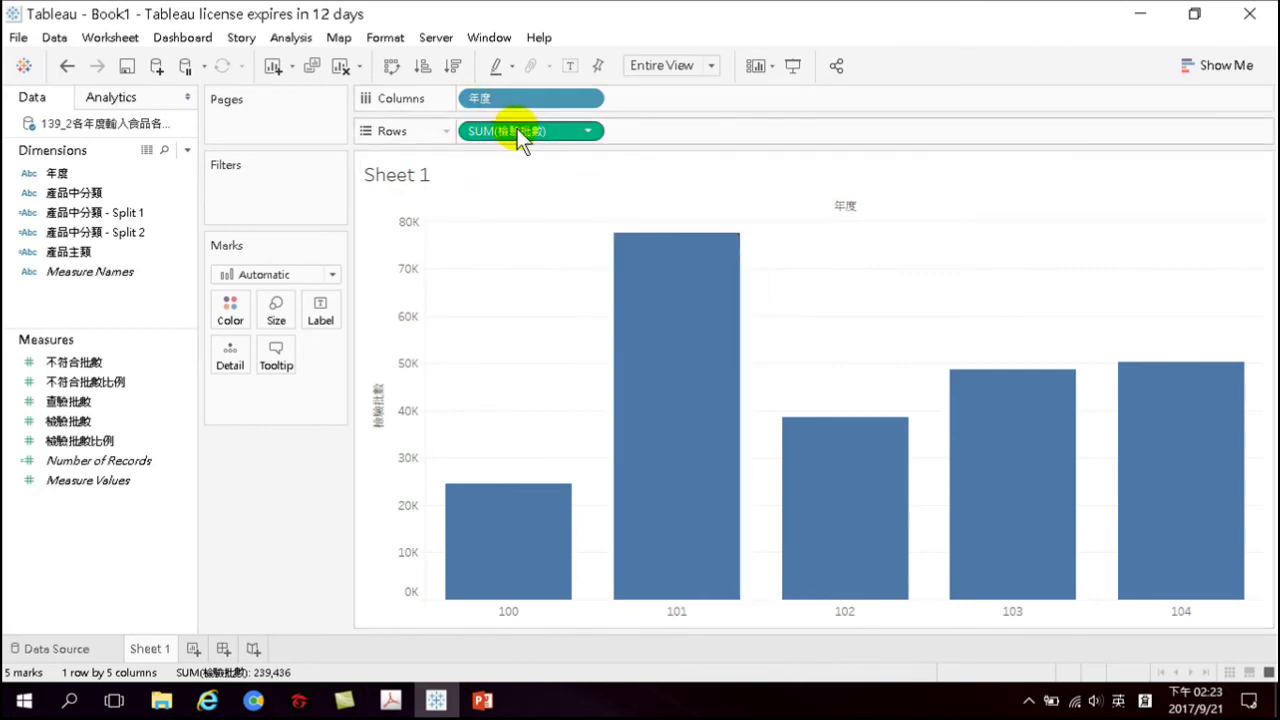
Show value labels on the bars and colour them by the 年度 dimension
click(686, 306)
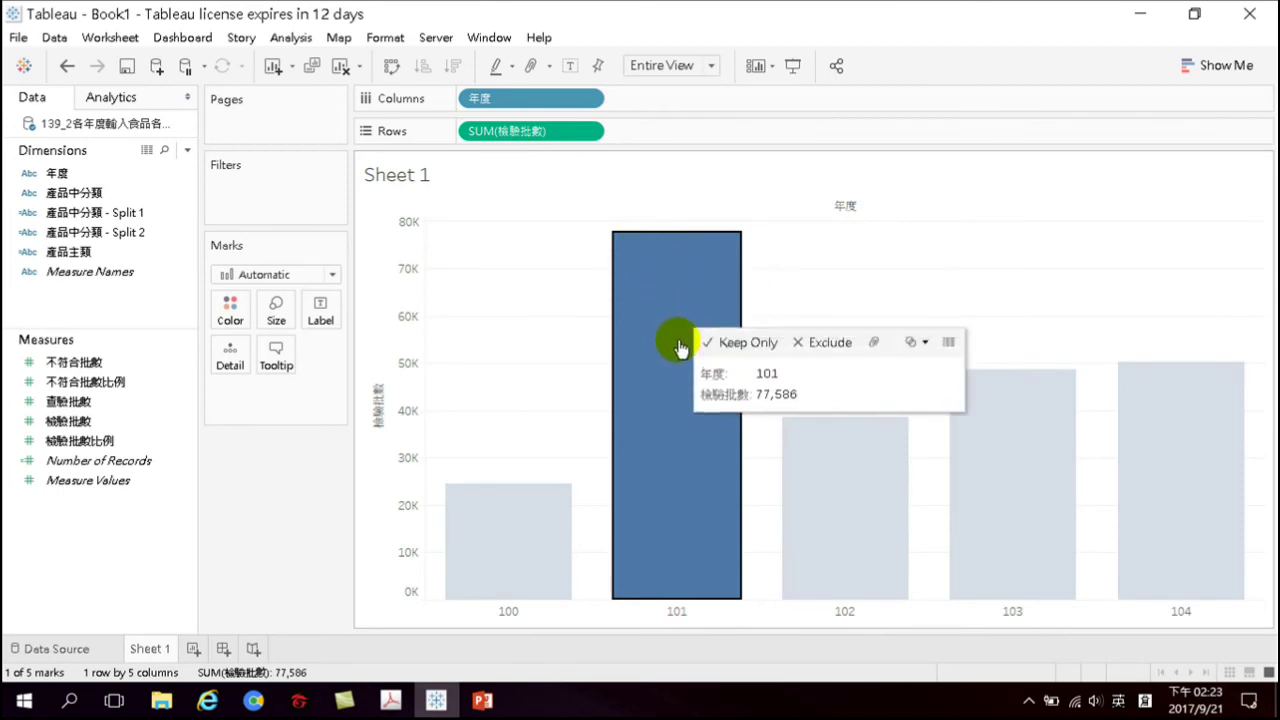
click(570, 65)
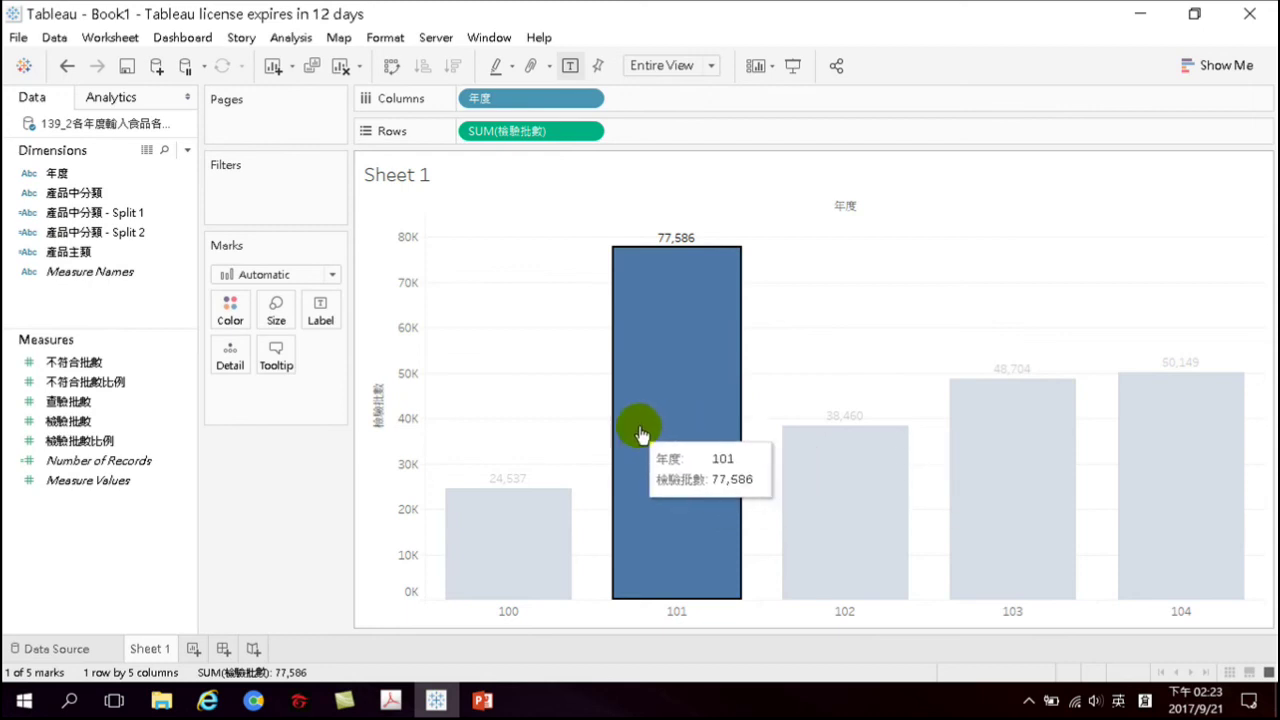
drag(57, 173, 231, 309)
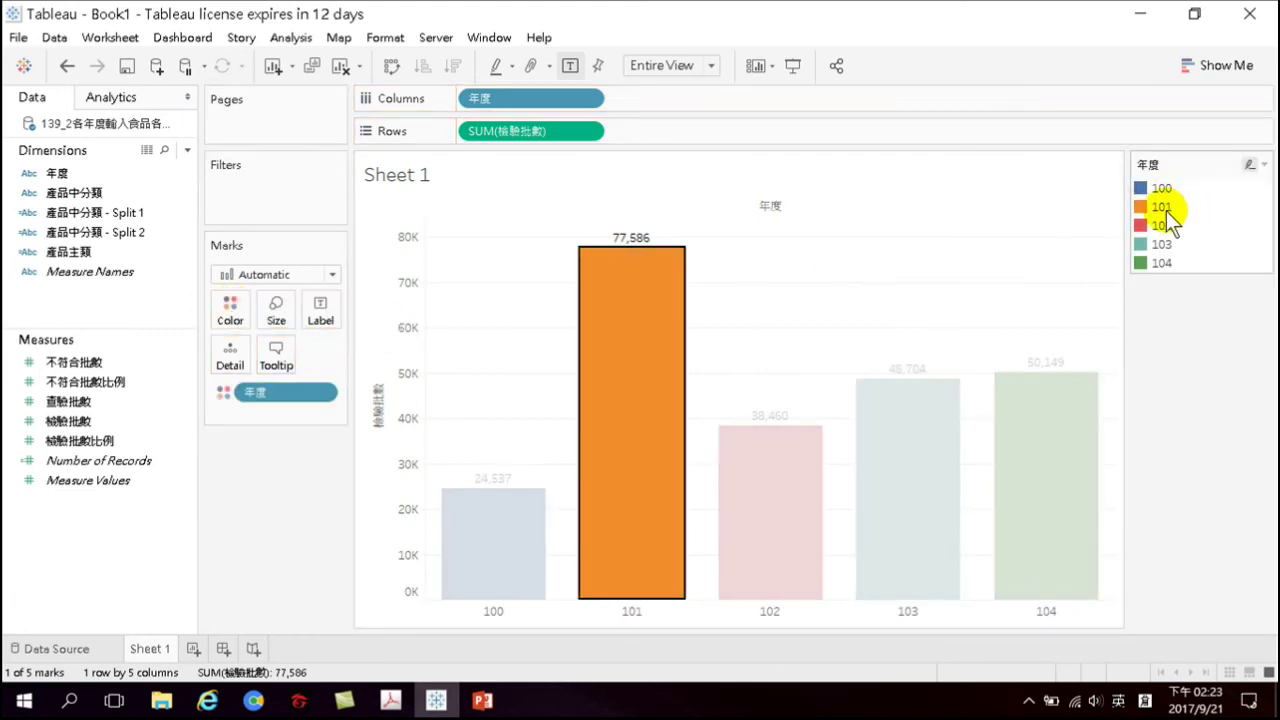
Edit the 年度 colours and assign the palette's blue to items 102, 103 and 104
click(1263, 164)
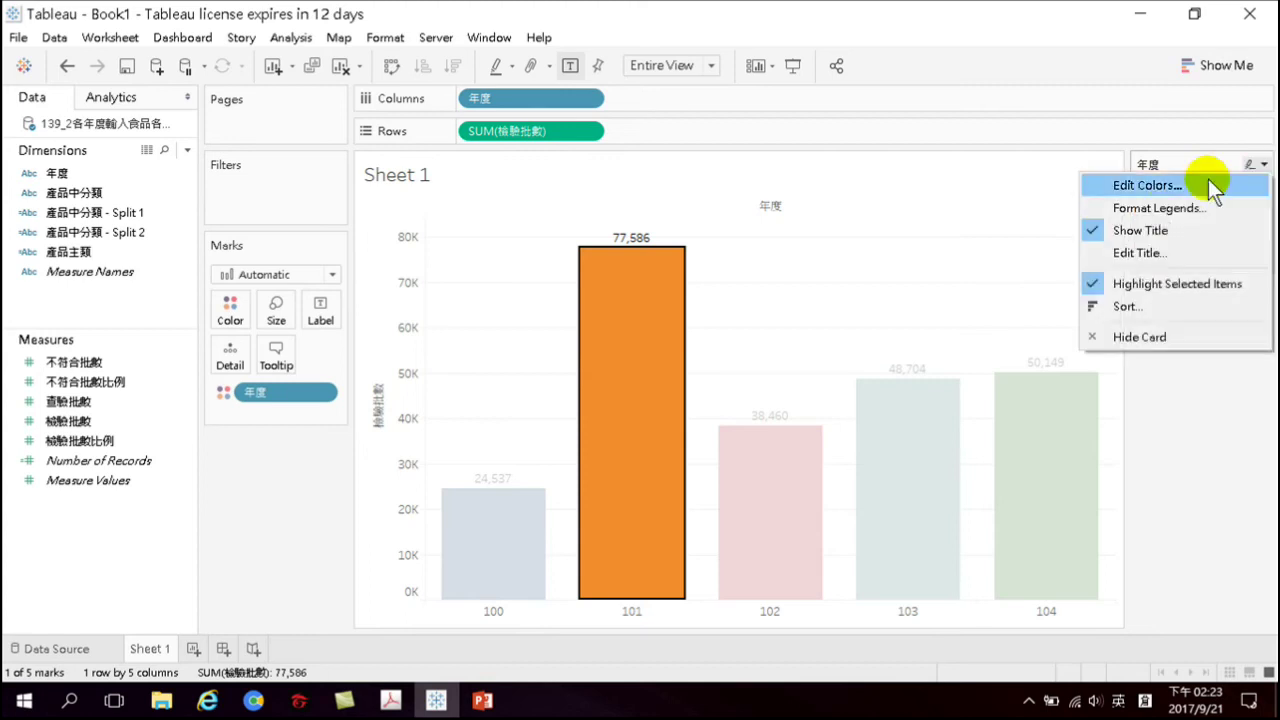
click(1138, 186)
drag(663, 168, 997, 25)
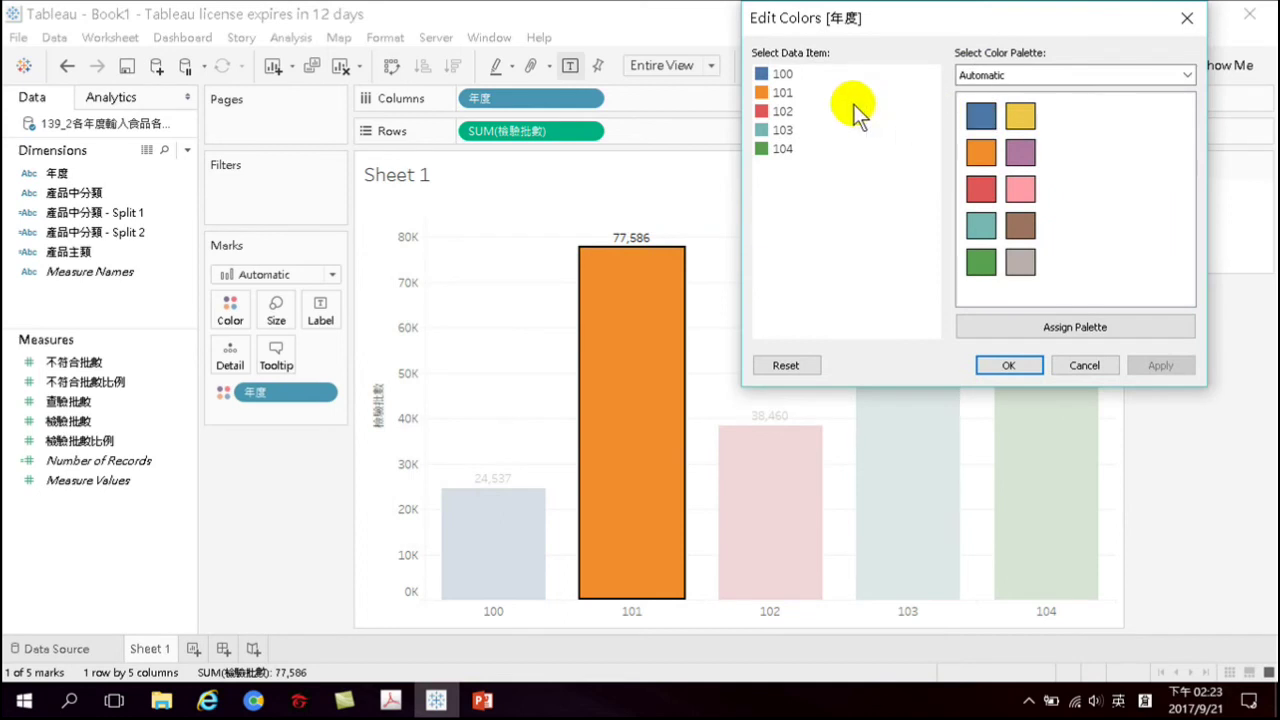
click(784, 112)
click(979, 122)
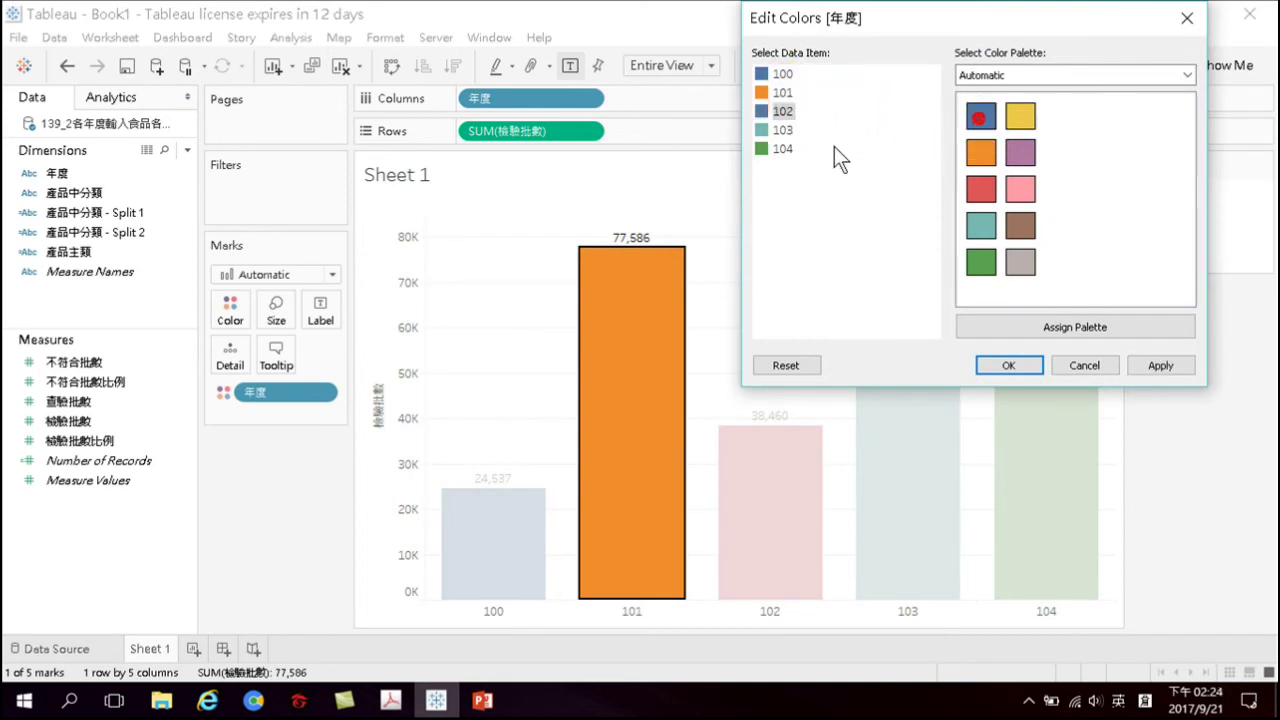
click(790, 130)
click(982, 121)
click(783, 149)
click(980, 121)
Assign red to item 101 and apply the 年度 colour assignments
click(782, 92)
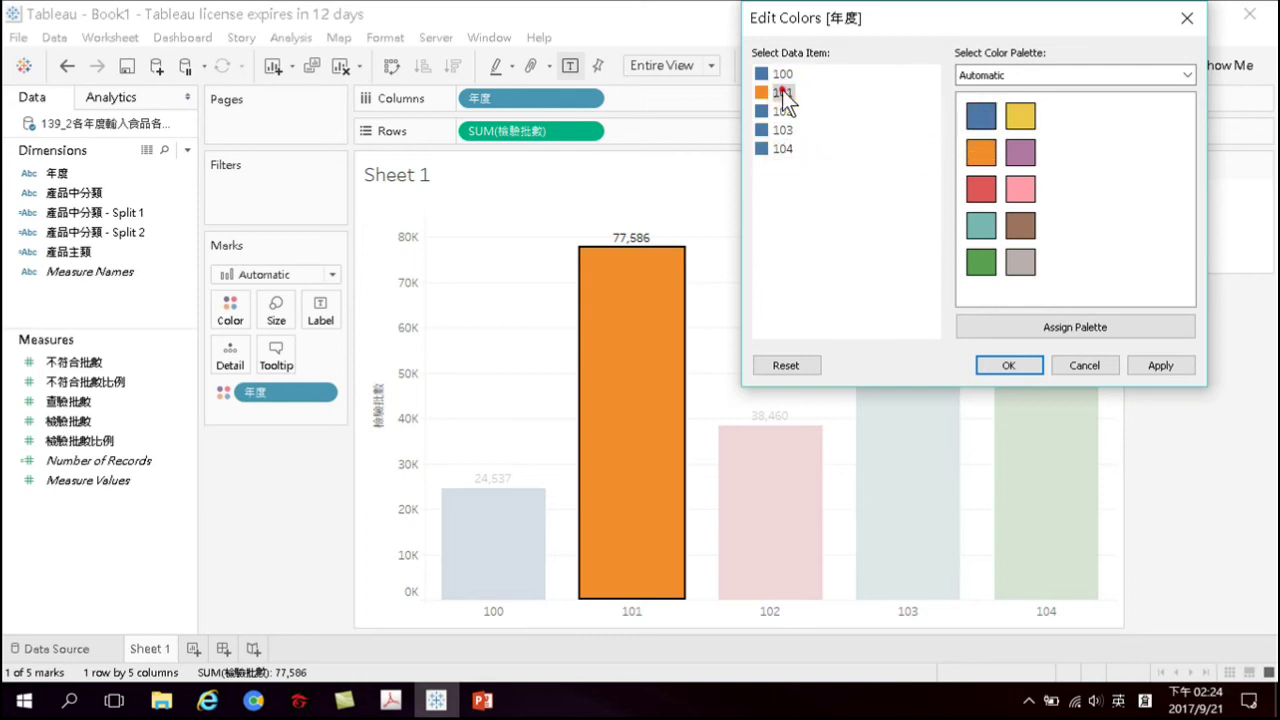
click(984, 189)
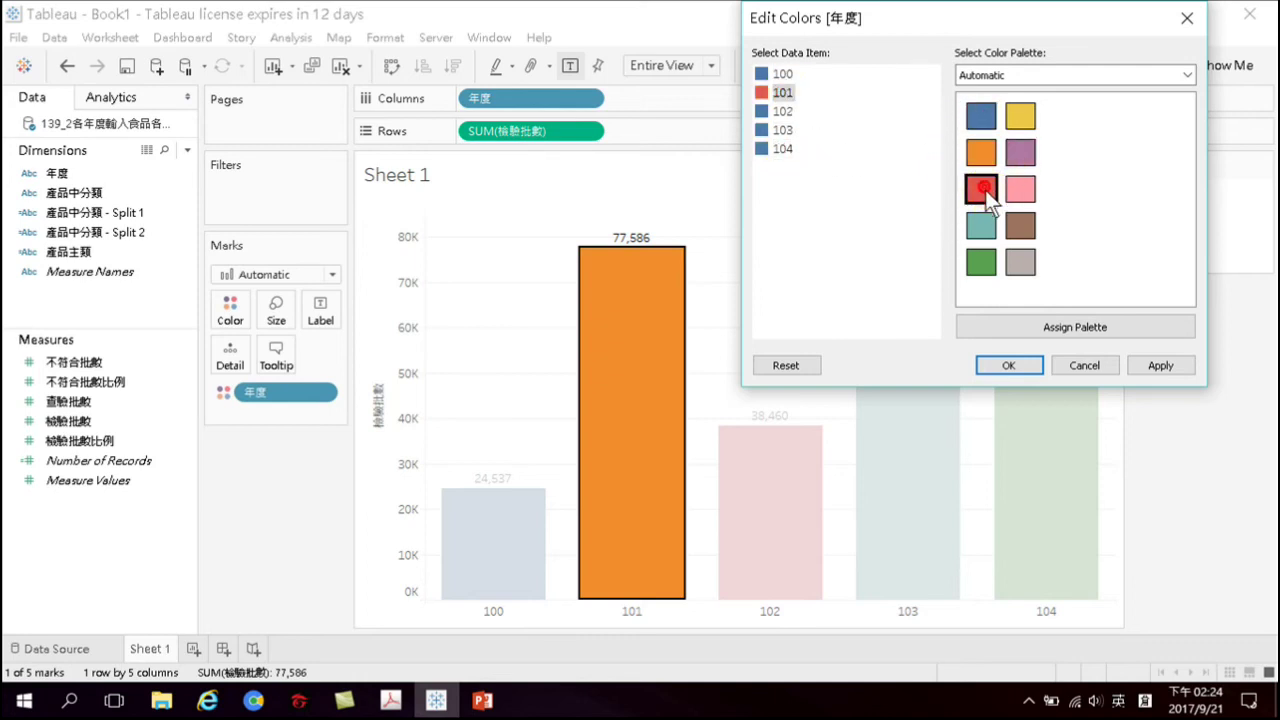
click(1010, 366)
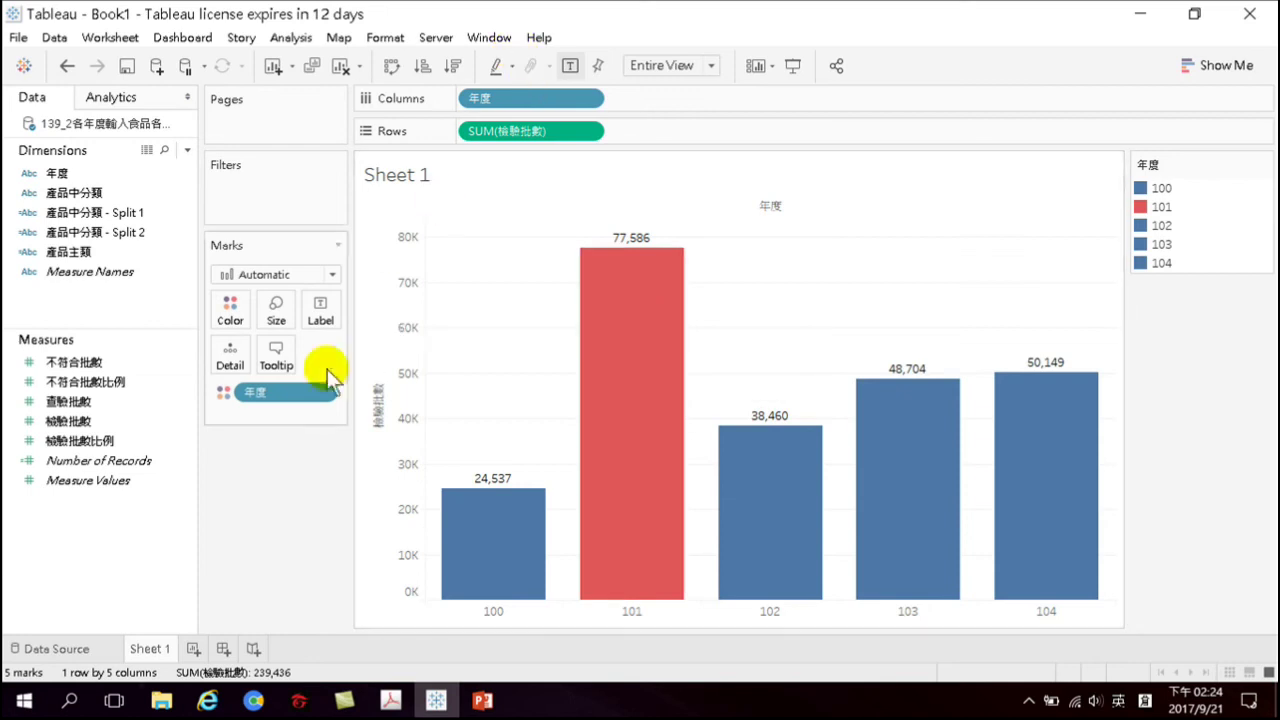
Rename Sheet 1 as 各年度檢驗批數統計
double_click(148, 649)
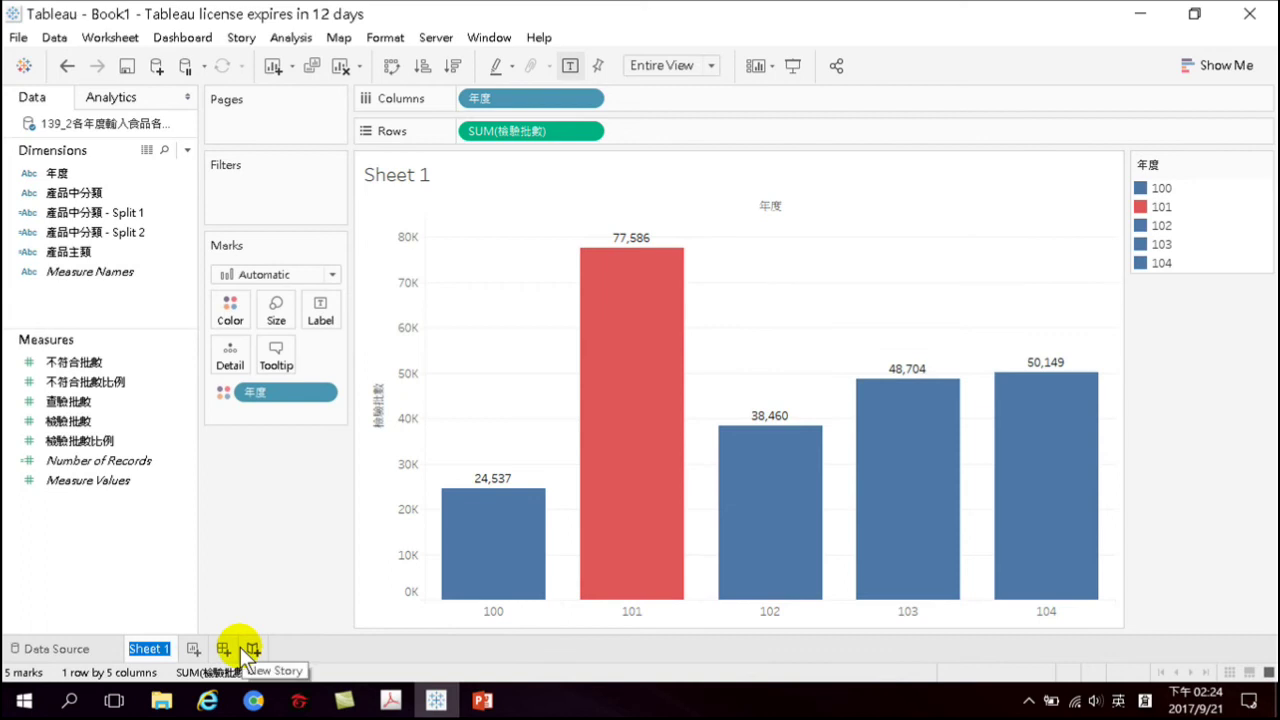
text(fad)
key(BackSpace)
key(BackSpace)
key(BackSpace)
text(青年度)
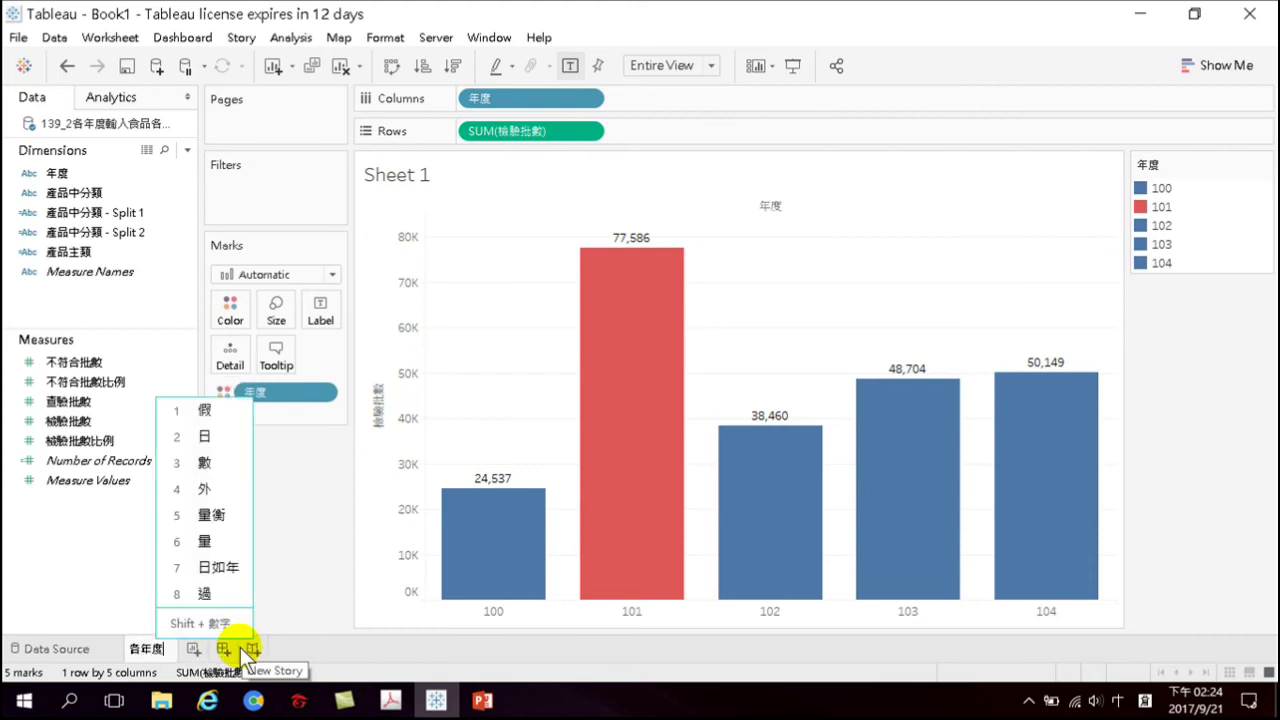
text(檢尺次驗)
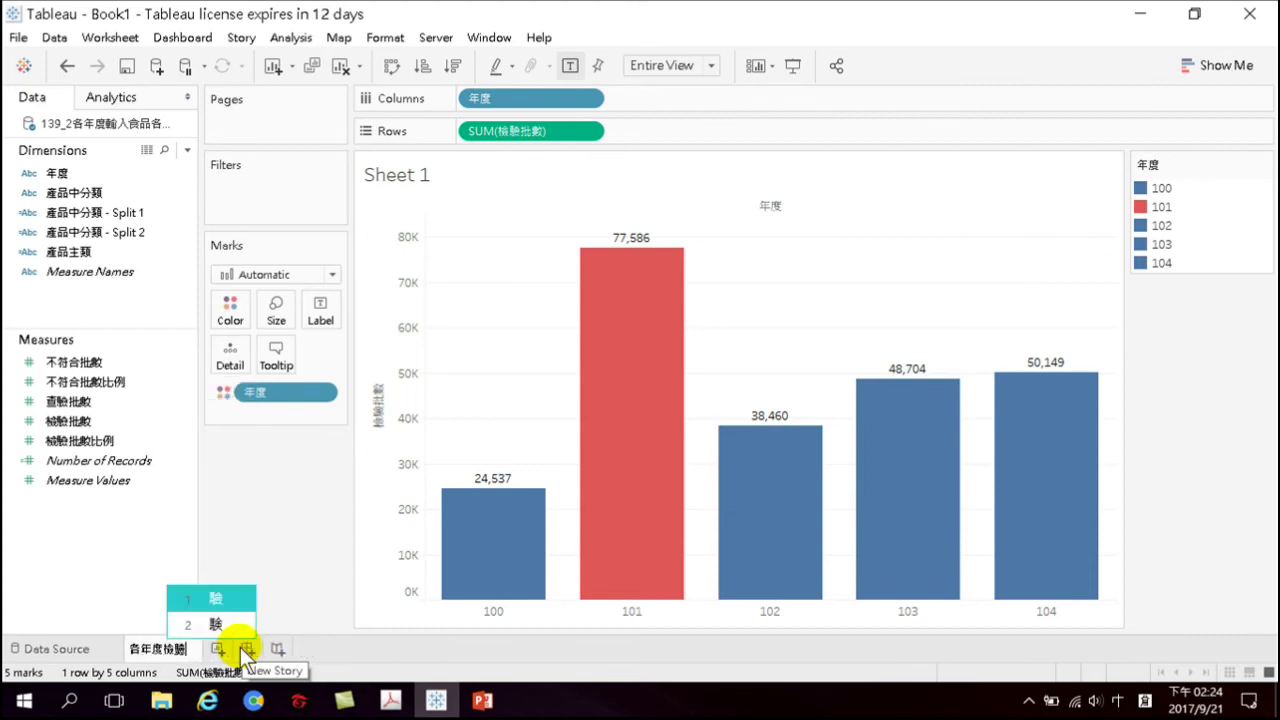
text(批數統計)
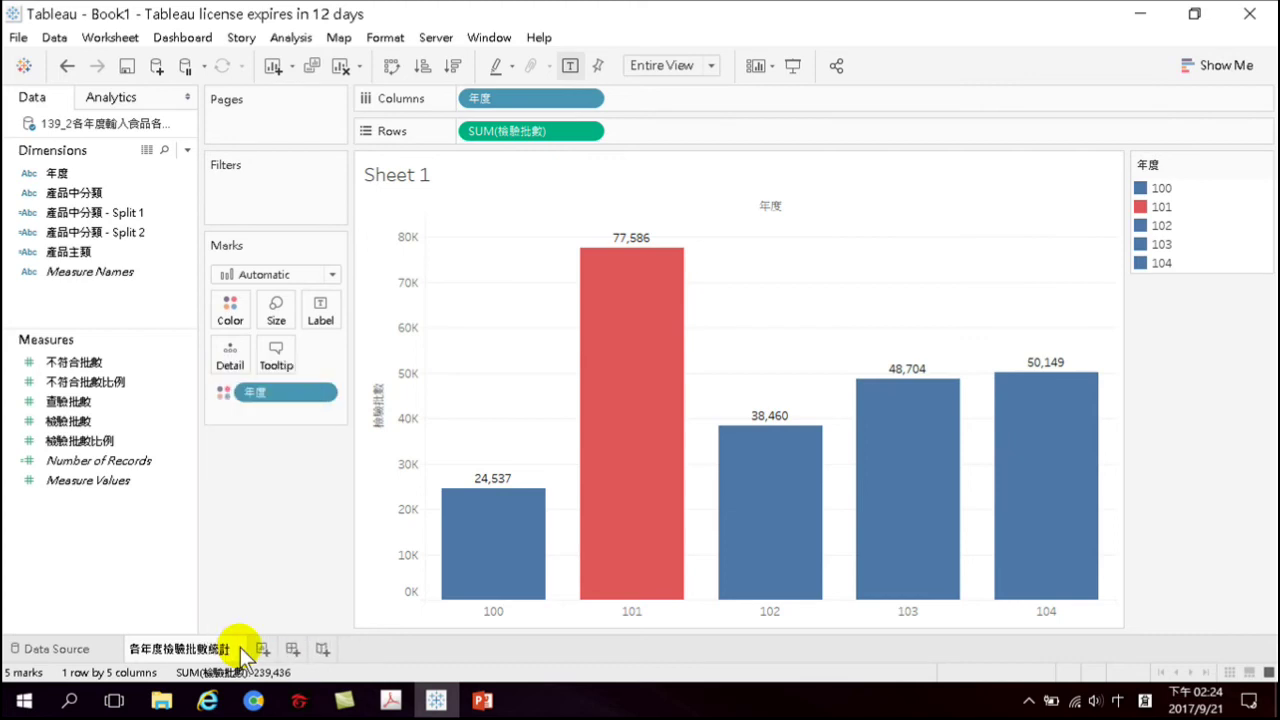
key(Return)
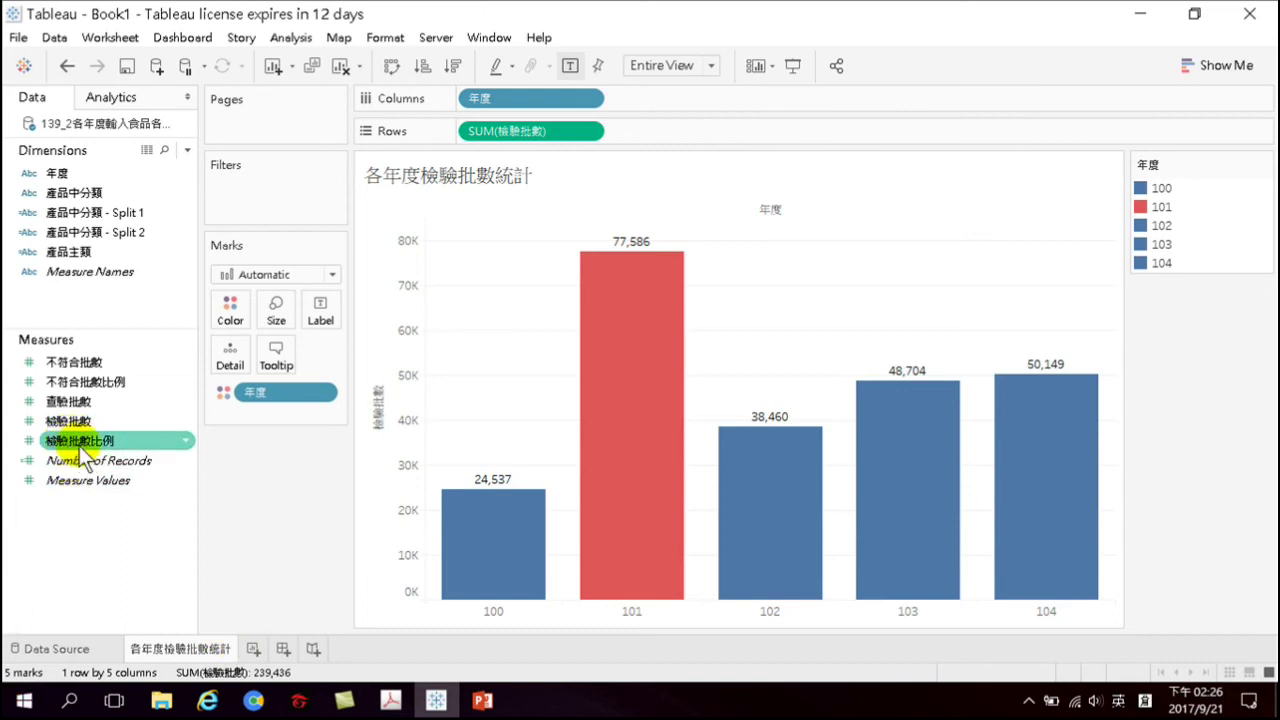
Colour the bars by the 檢驗批數比例 measure instead of 年度
mouse_move(580, 377)
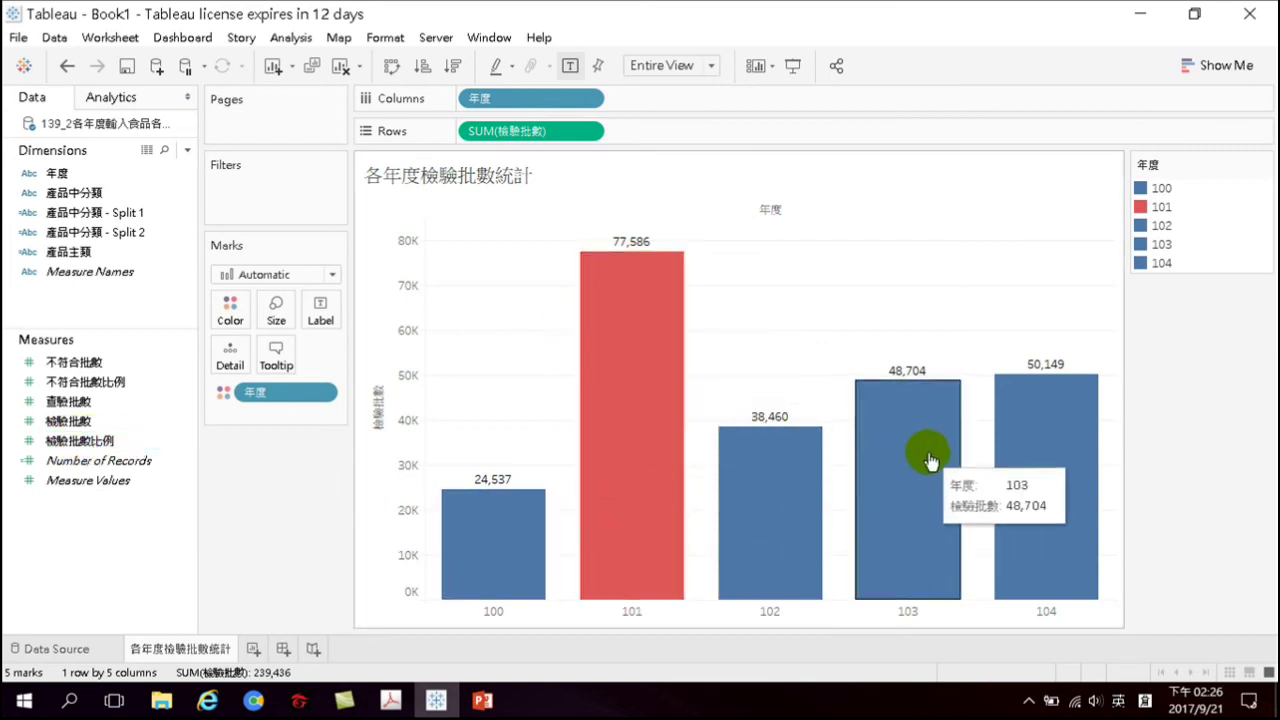
click(111, 440)
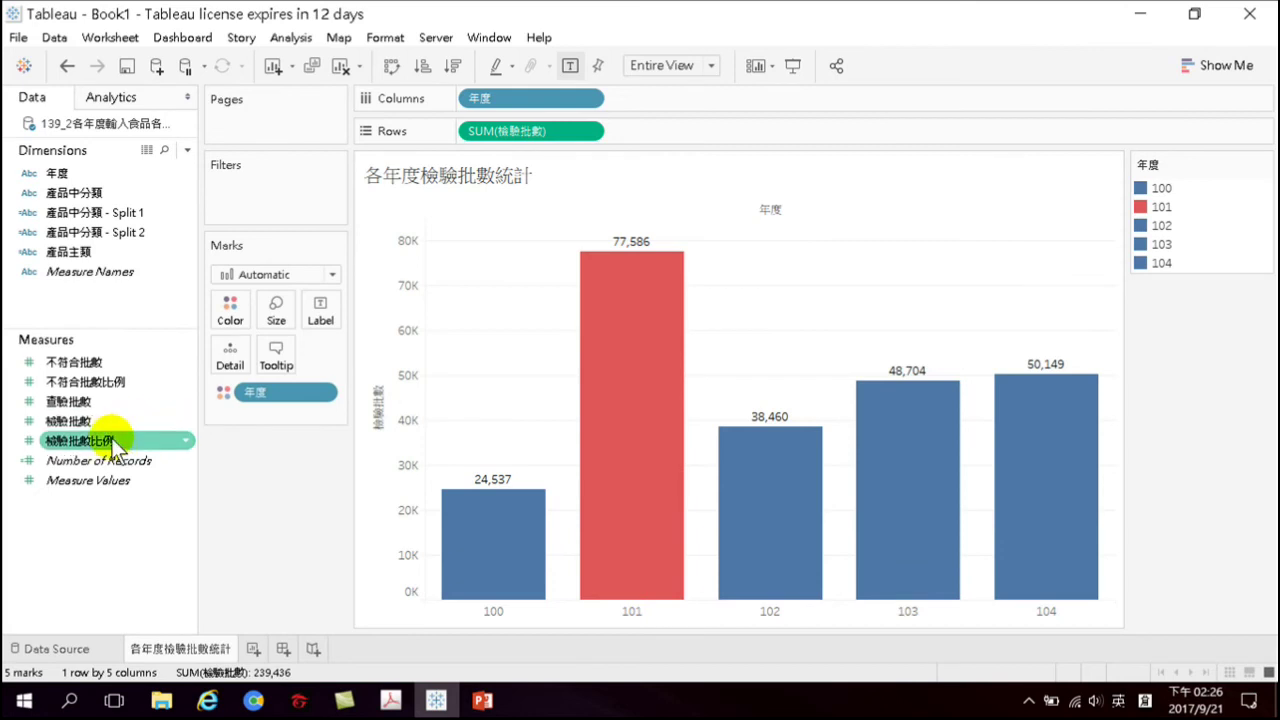
drag(84, 440, 227, 308)
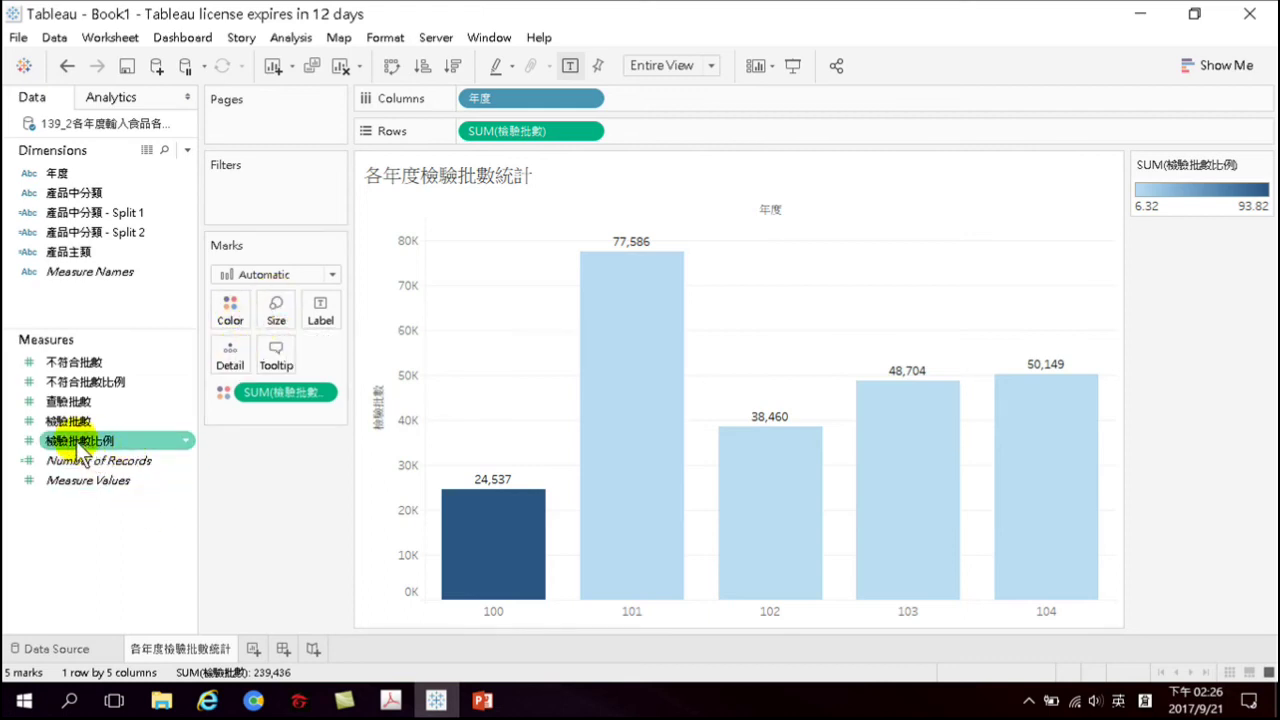
mouse_move(482, 524)
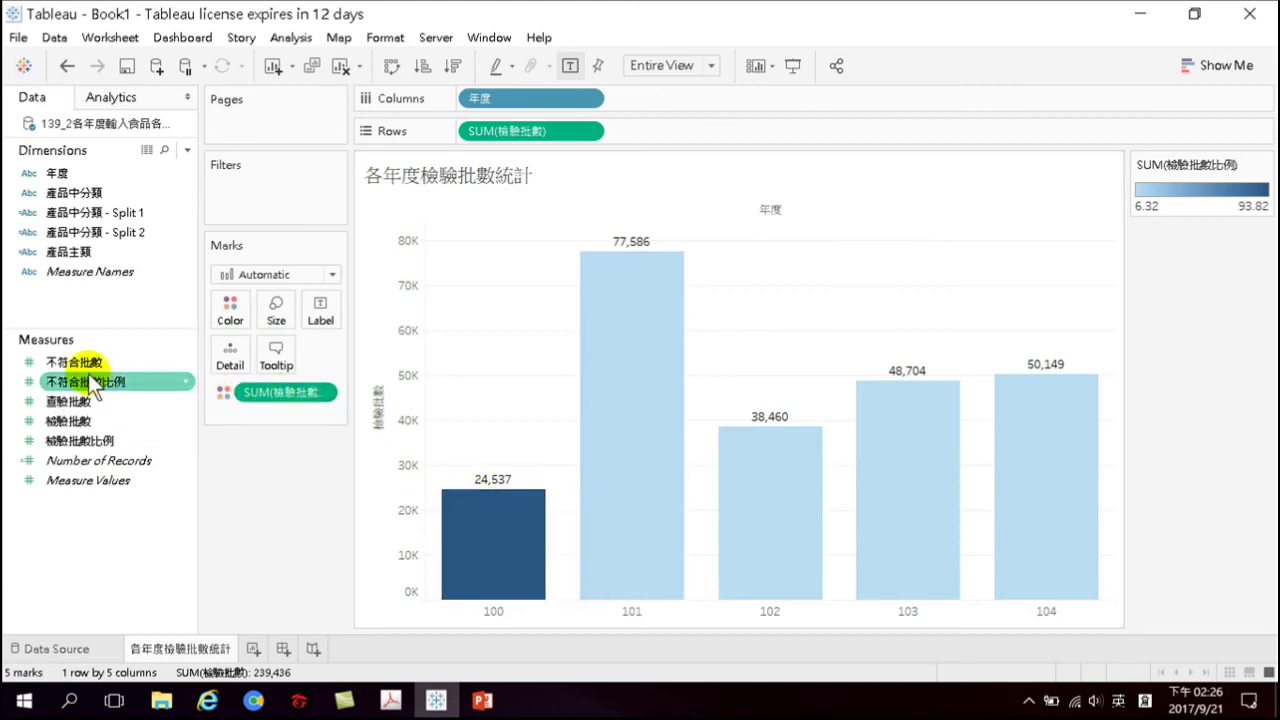
Colour the bars by the 不符合批數比例 measure and compare its values across the yearly bars
drag(68, 381, 222, 306)
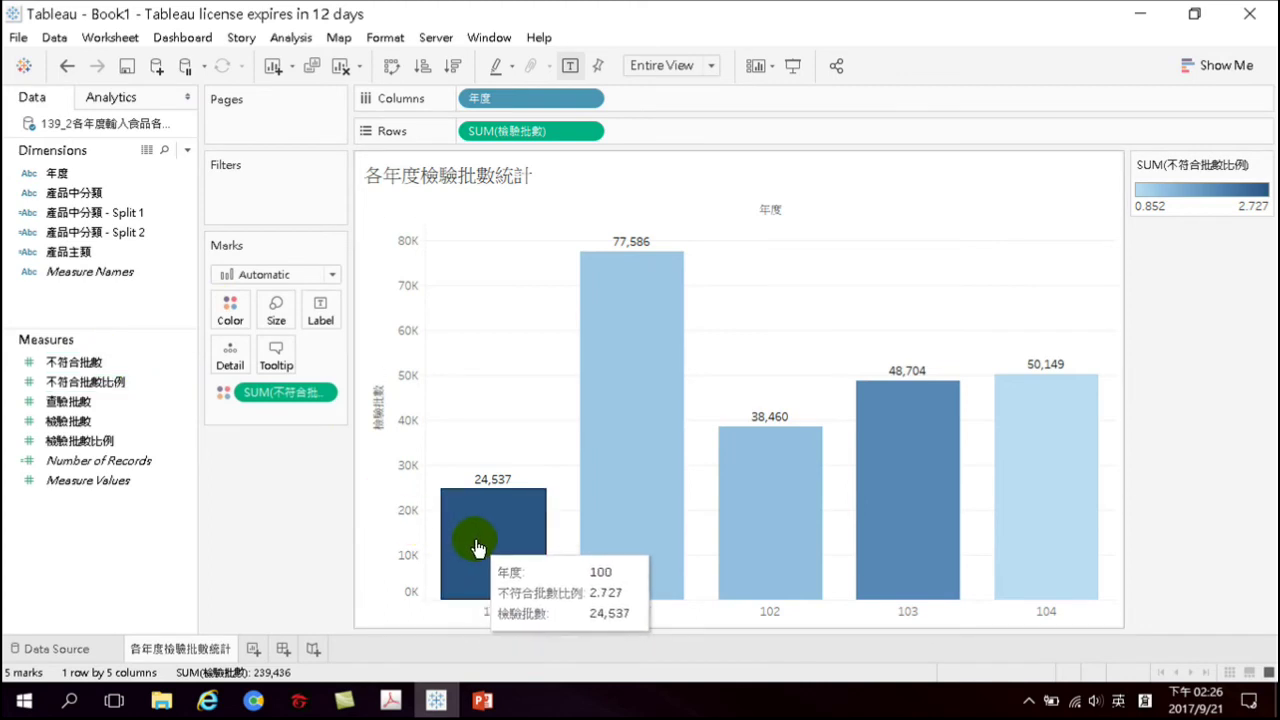
mouse_move(918, 500)
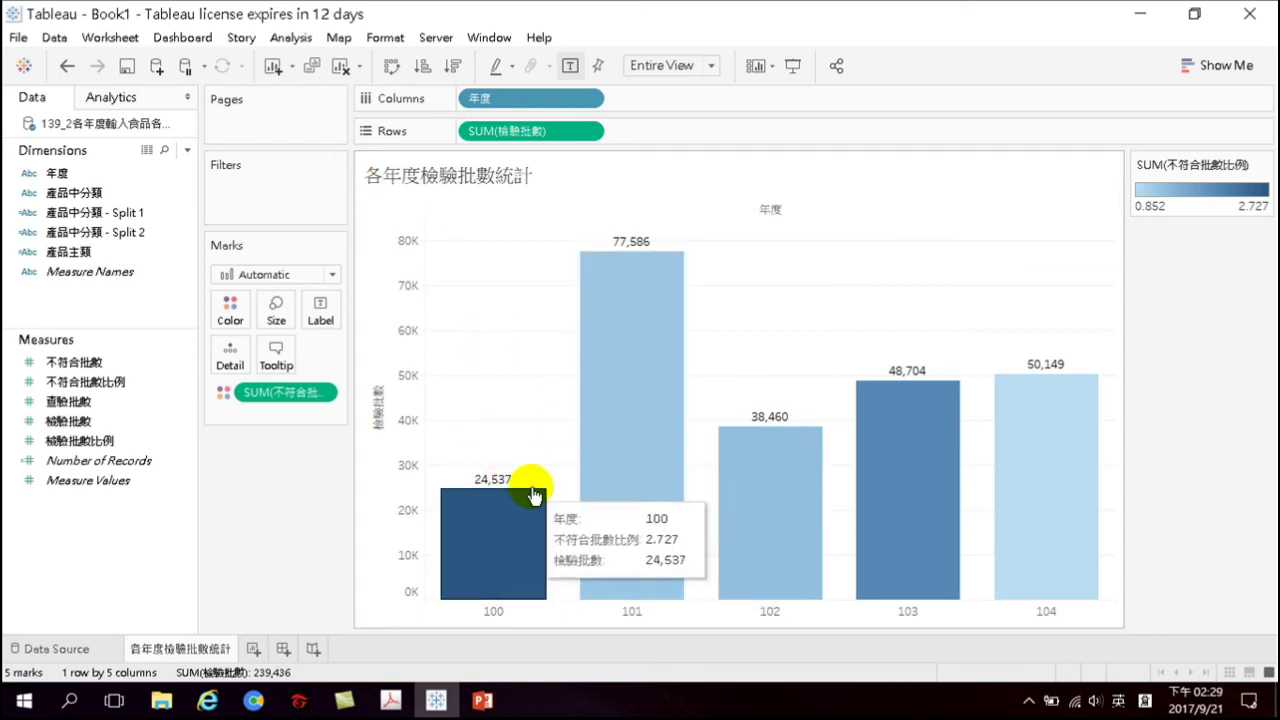
mouse_move(855, 495)
mouse_move(803, 500)
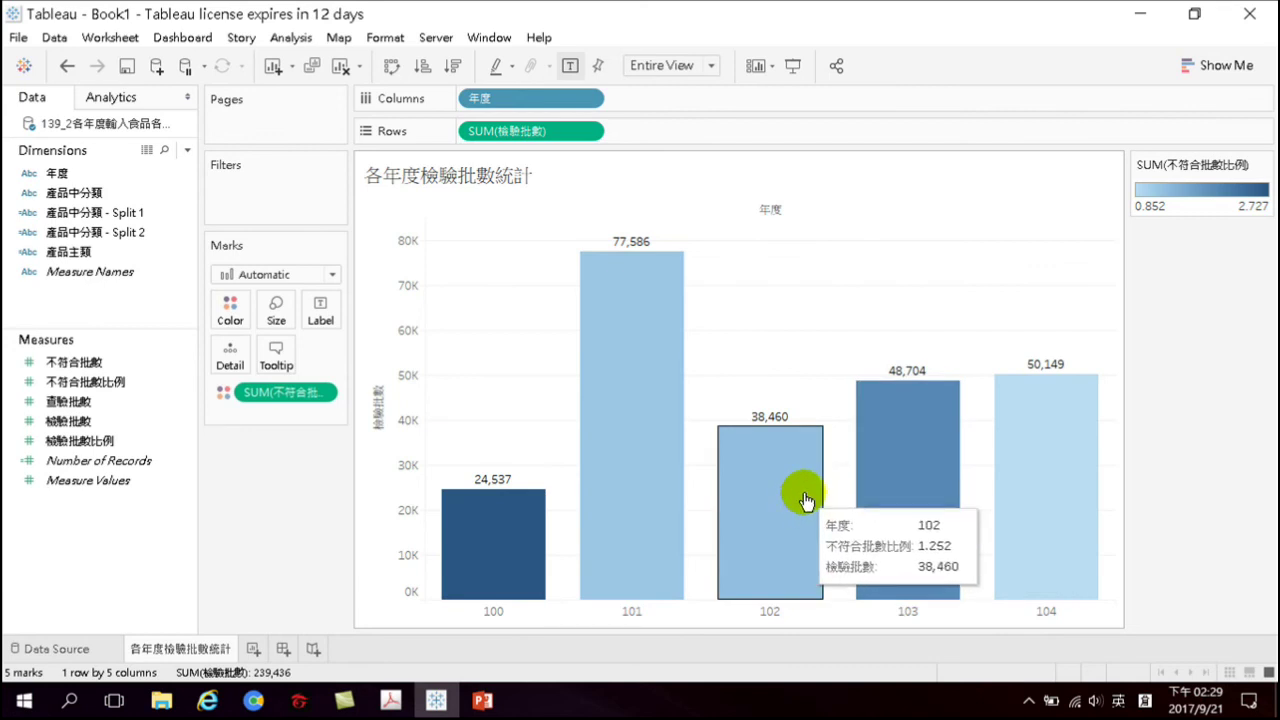
mouse_move(490, 540)
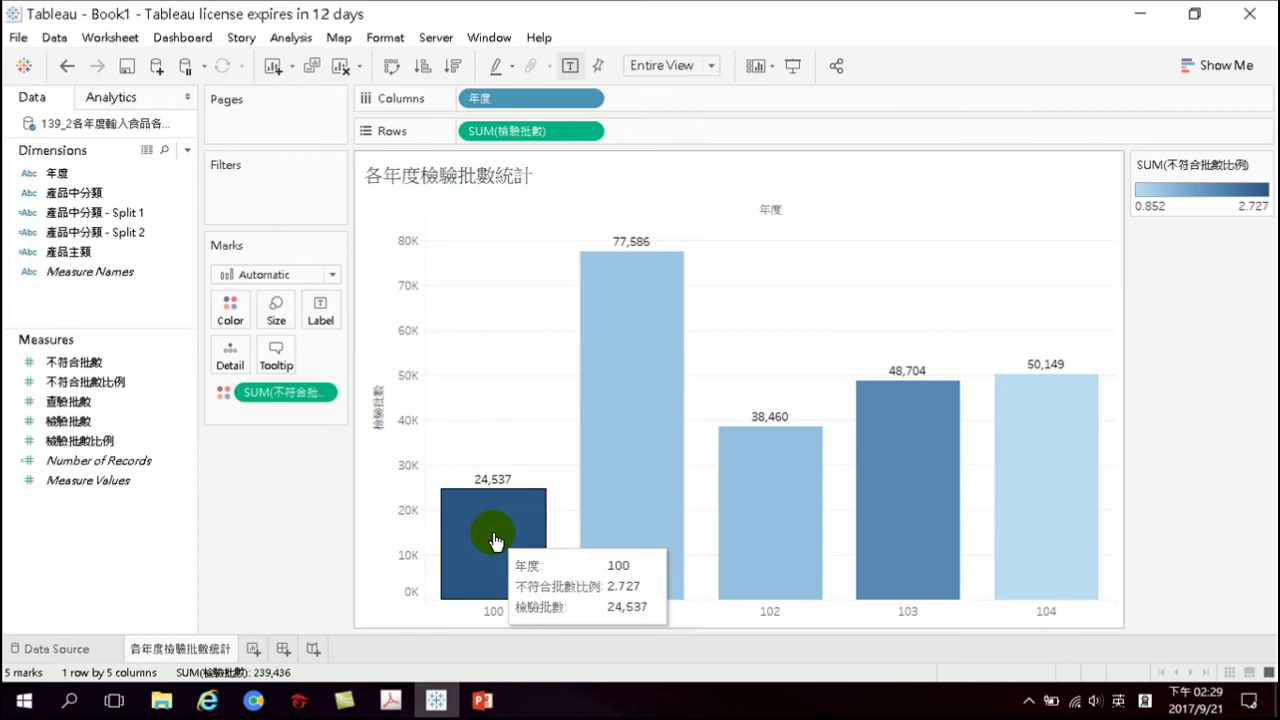
mouse_move(582, 530)
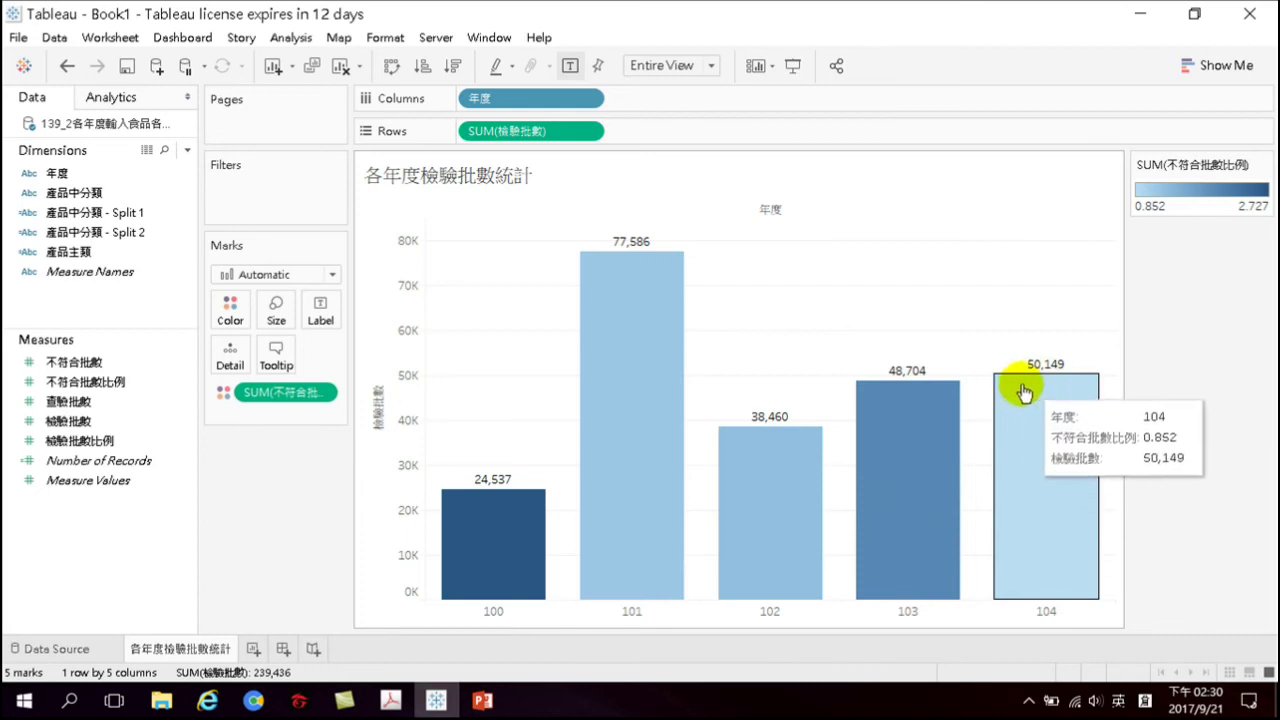
click(905, 462)
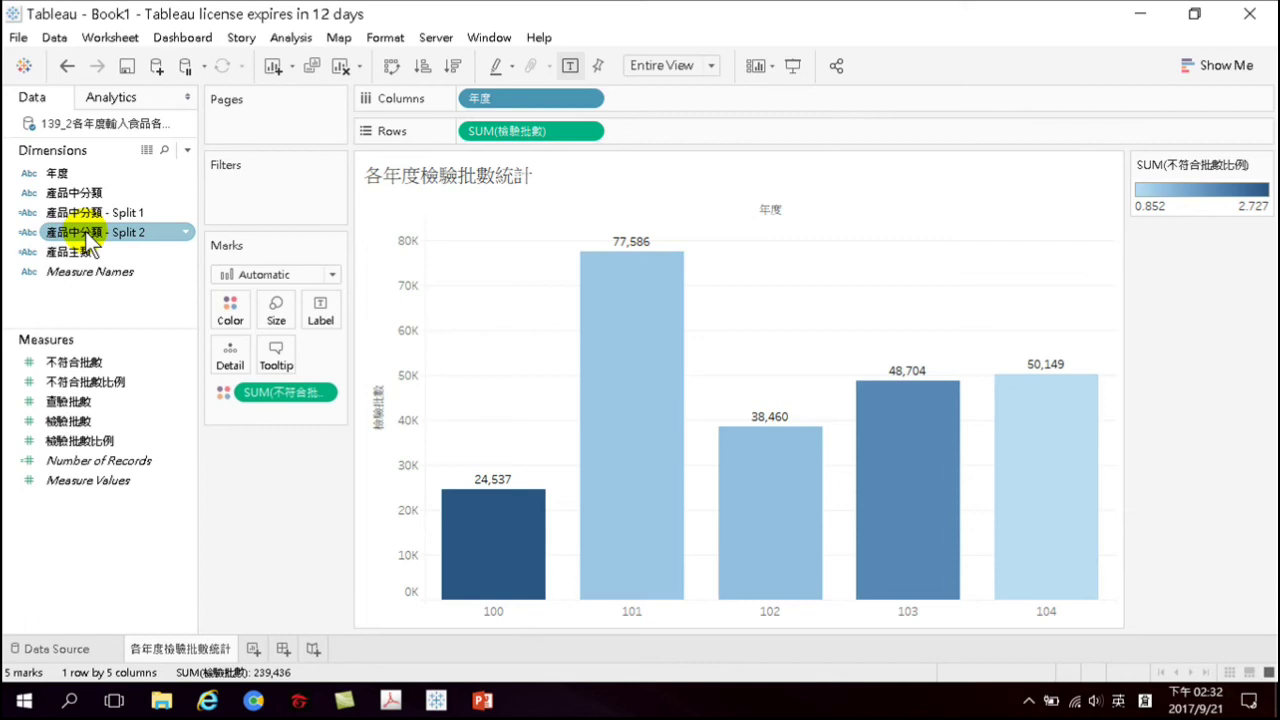
Show the data source's rows as a data grid and review the 產品中分類 codes and category names
click(60, 648)
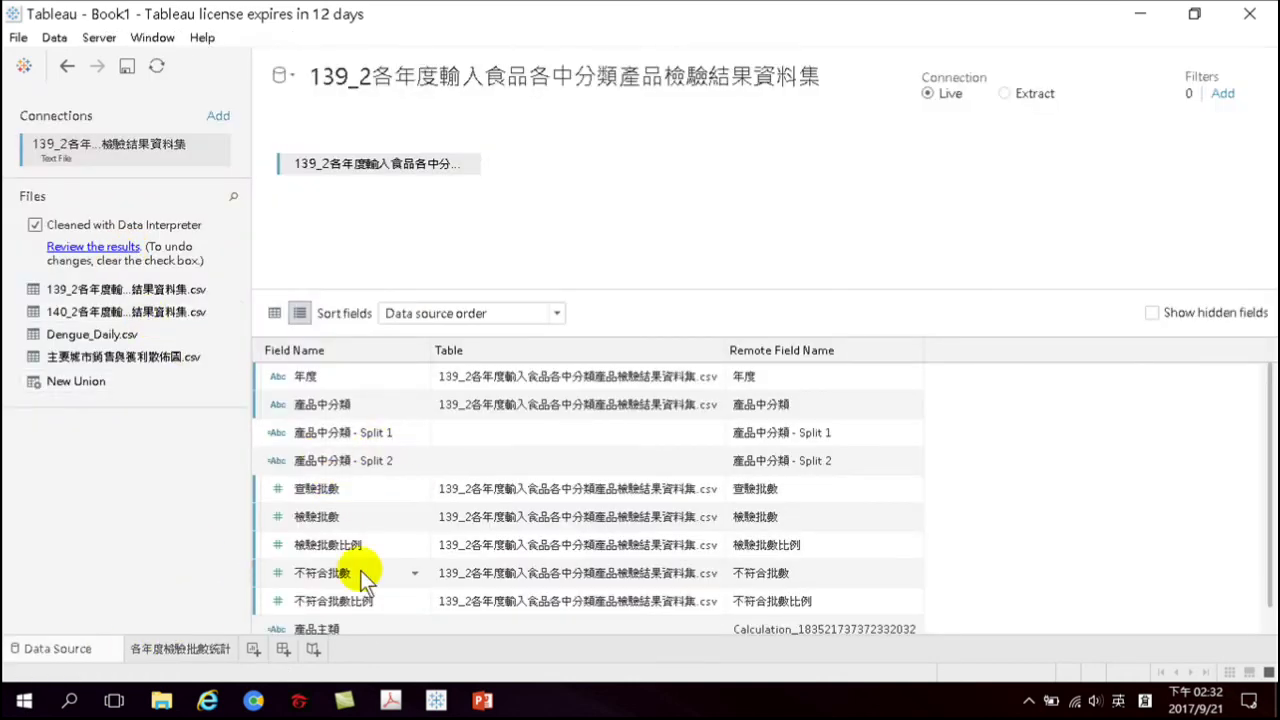
click(274, 313)
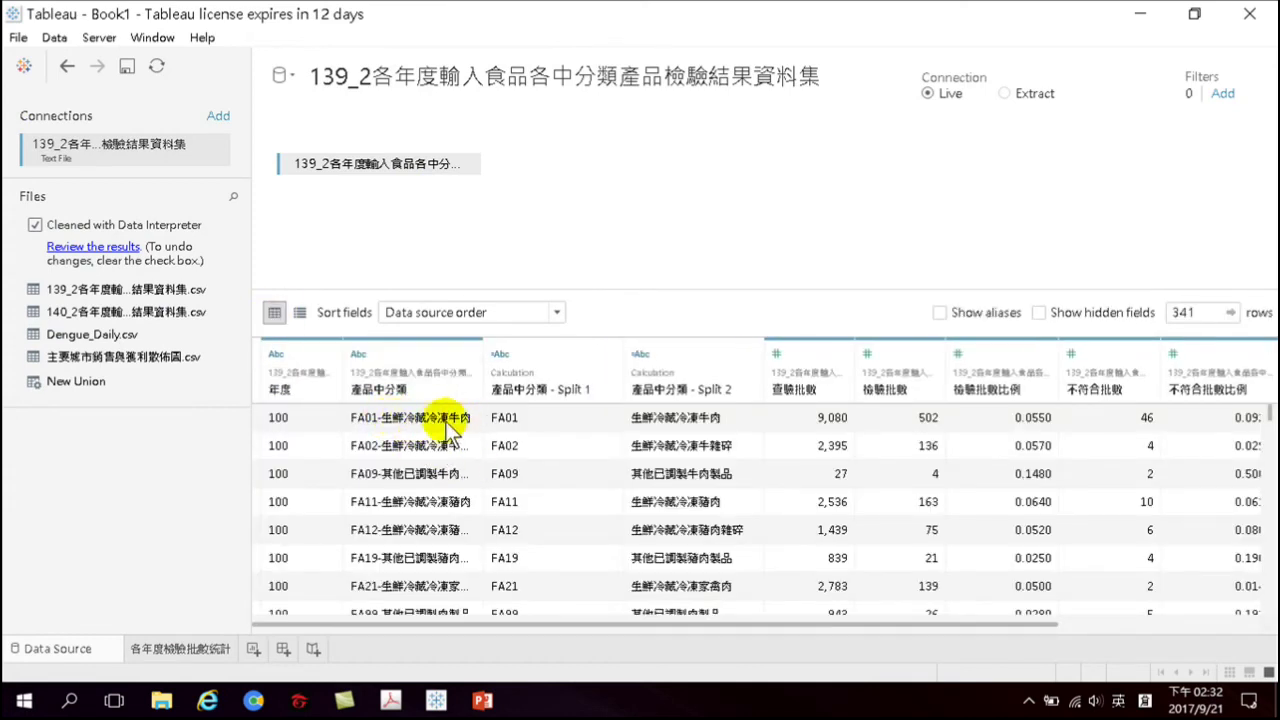
scroll(414, 476, down, 5)
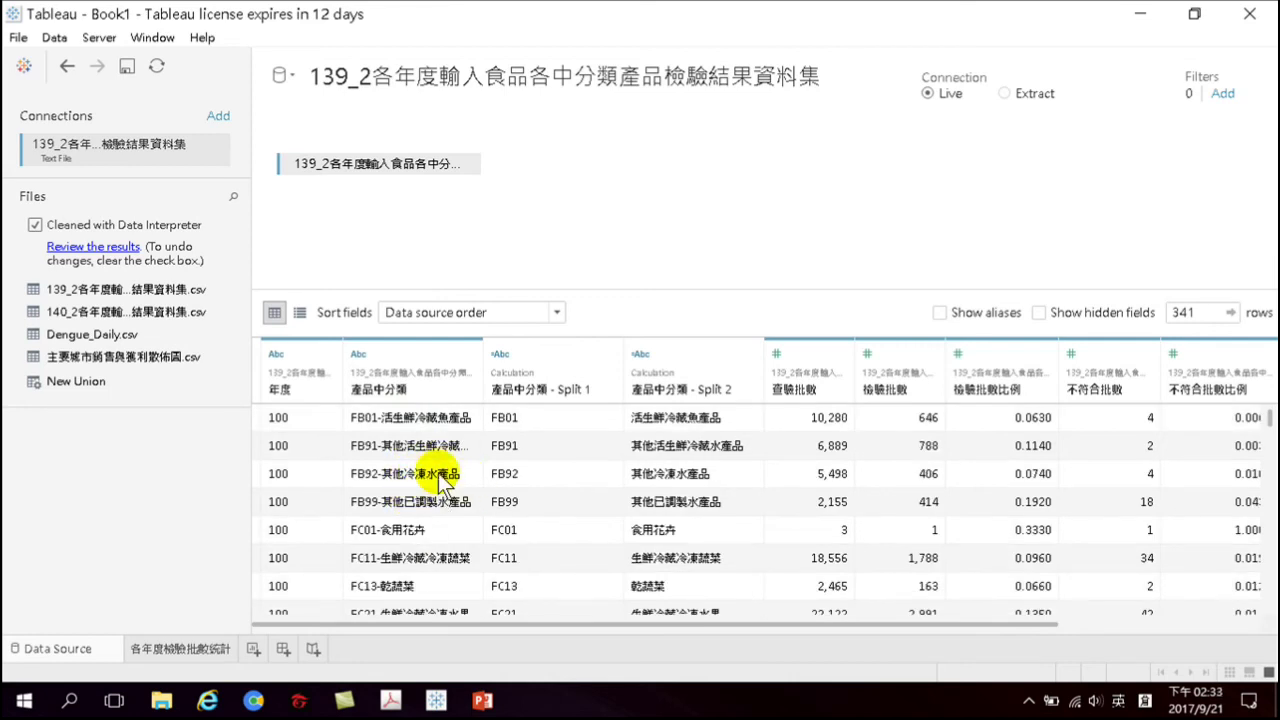
scroll(434, 488, down, 1)
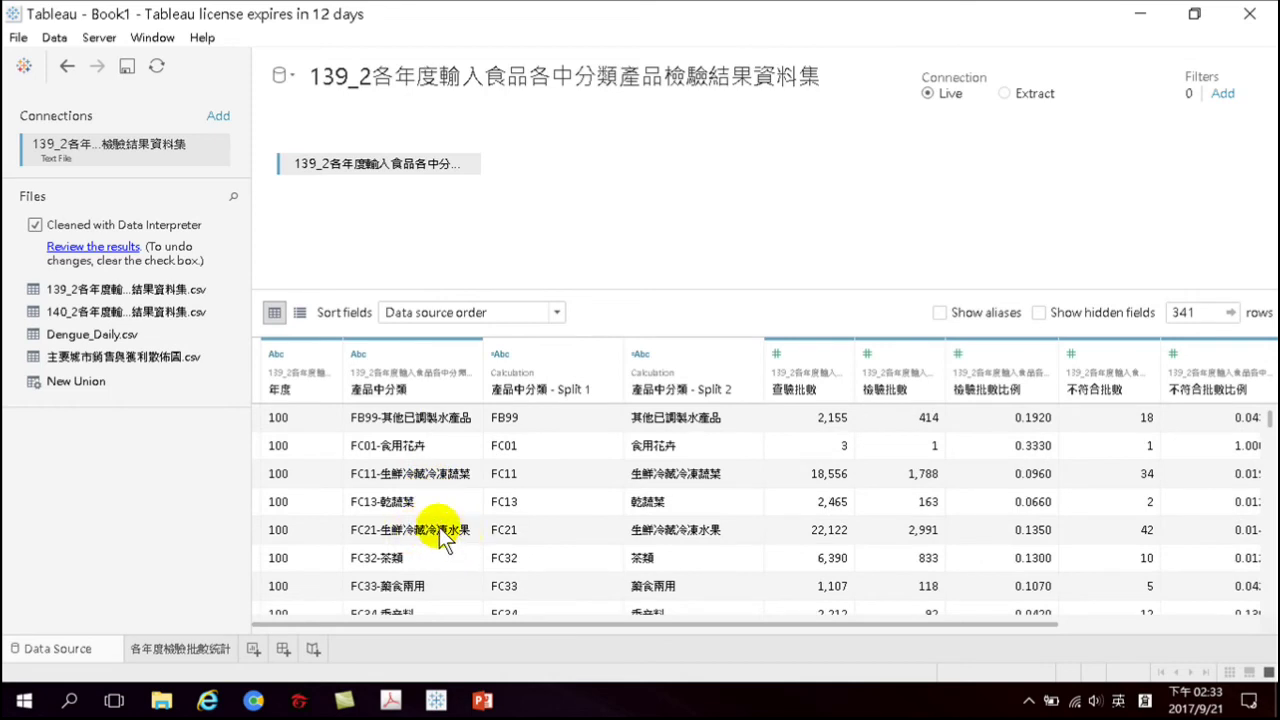
scroll(424, 538, down, 3)
scroll(422, 538, down, 2)
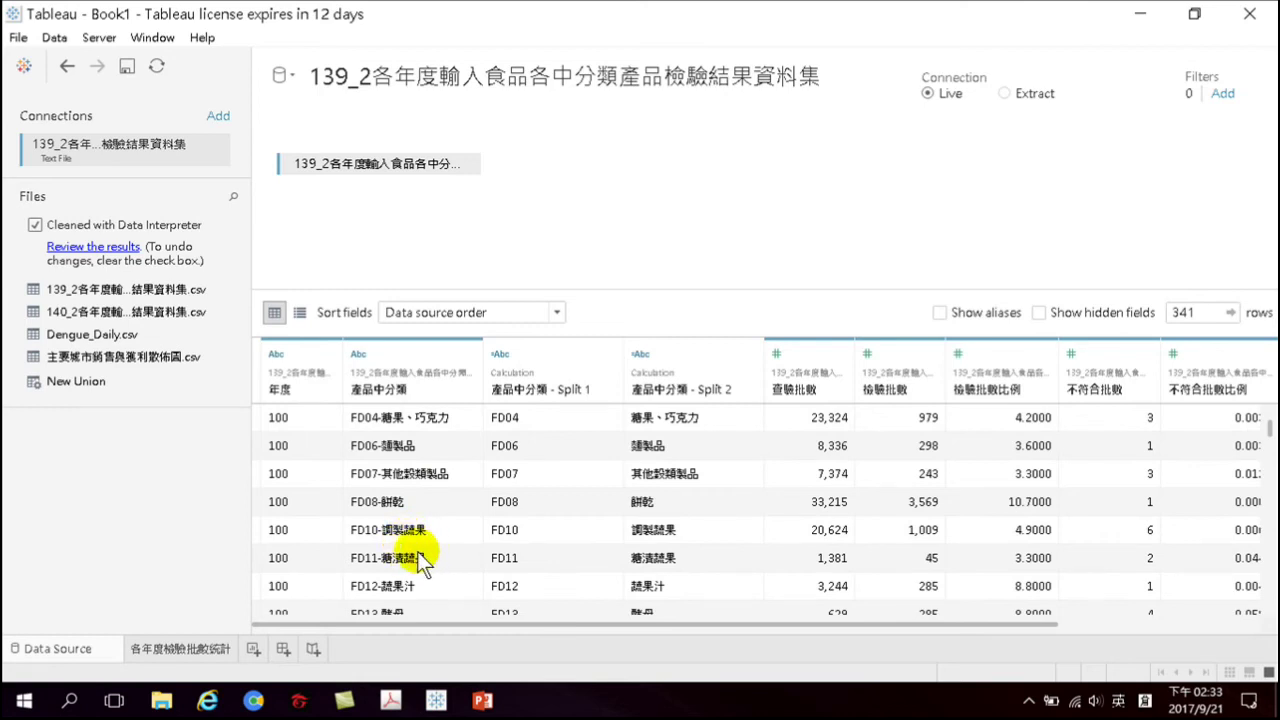
scroll(422, 522, down, 2)
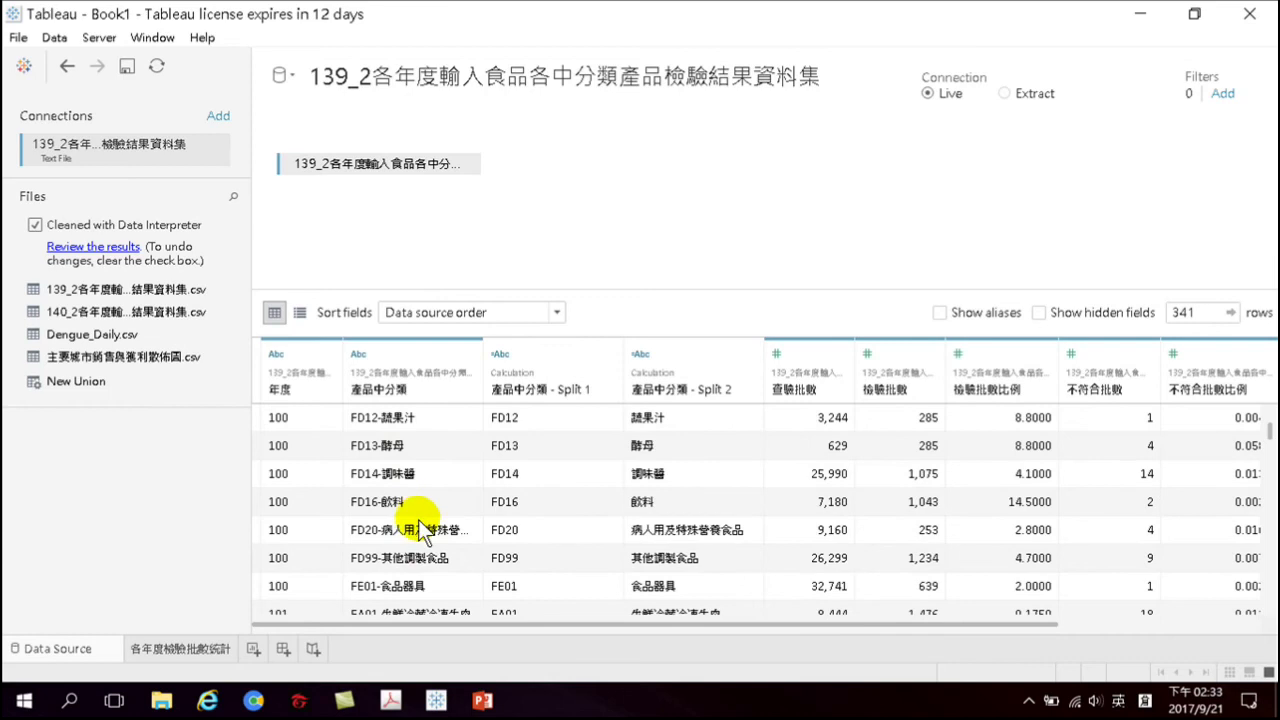
Finish reviewing the 產品中分類 rows in the data source and add a new blank worksheet
scroll(422, 535, down, 1)
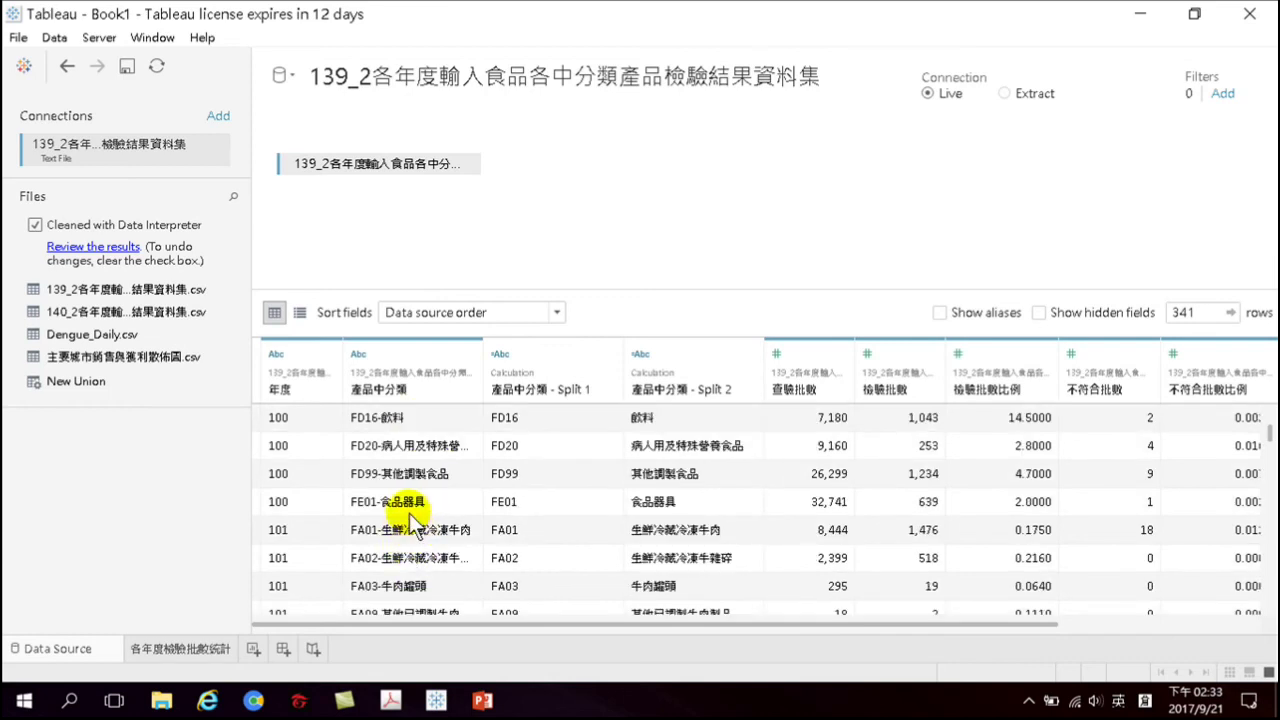
scroll(420, 512, up, 10)
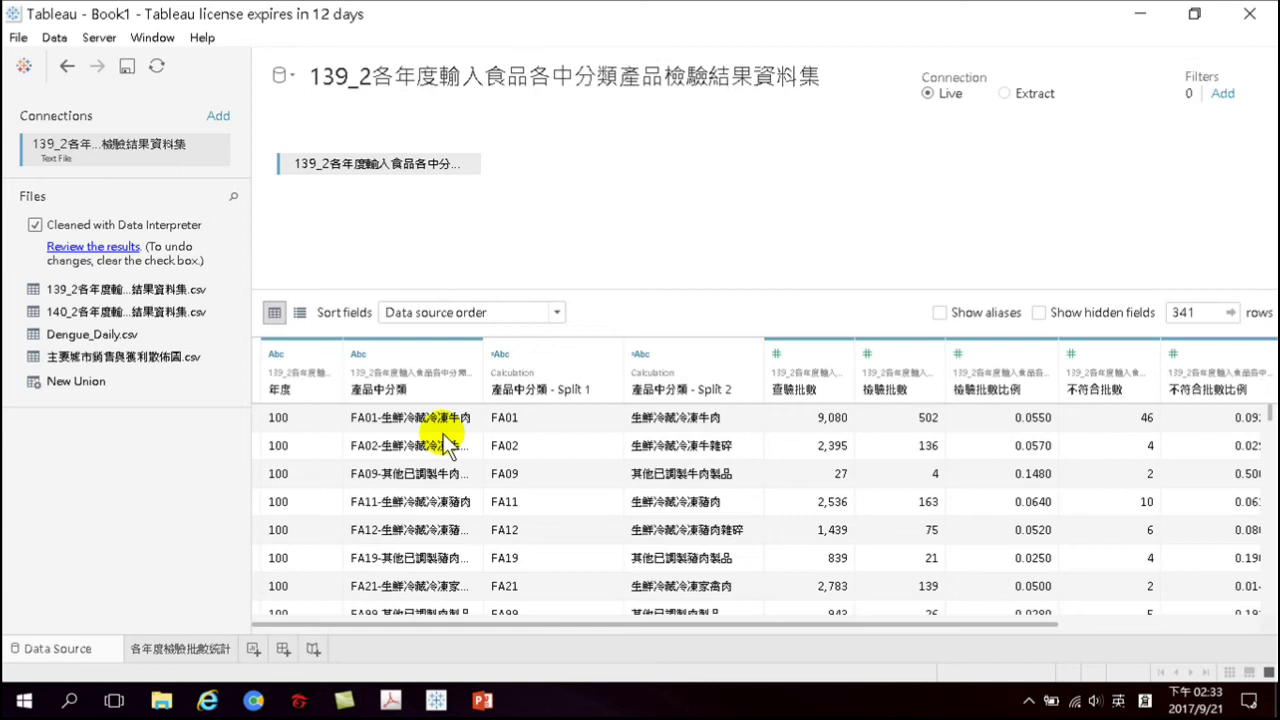
click(201, 648)
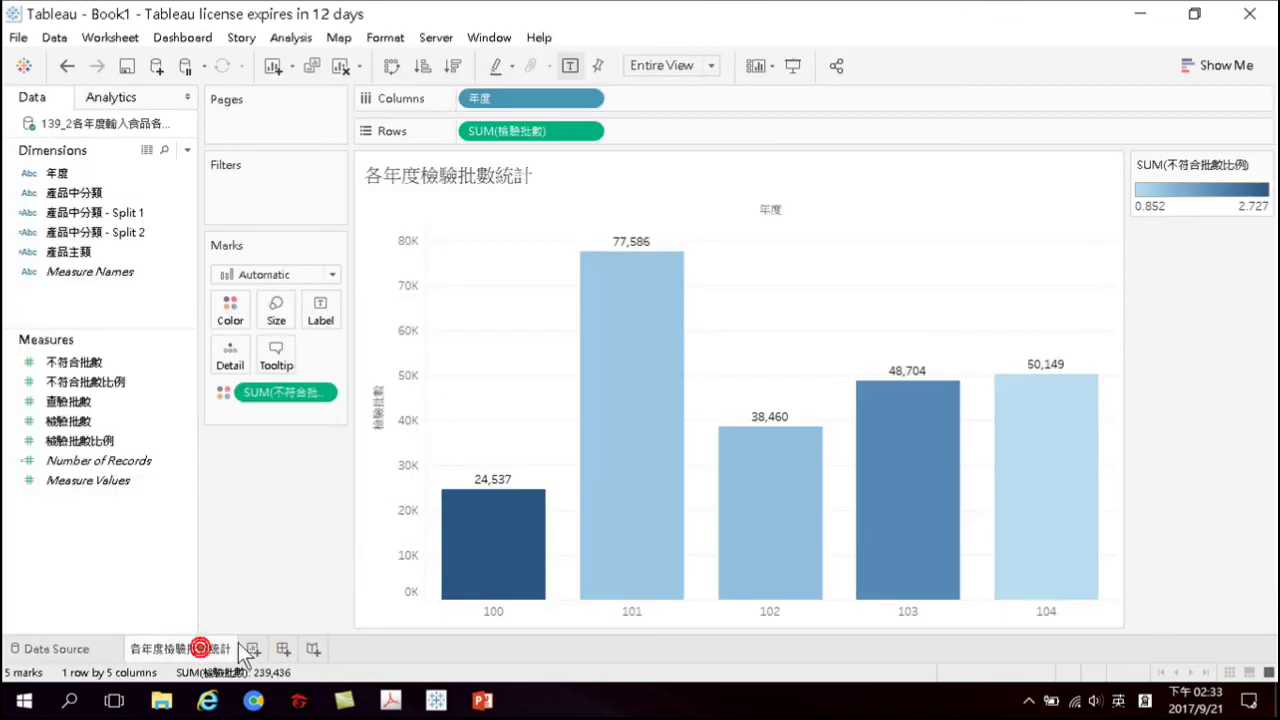
click(256, 649)
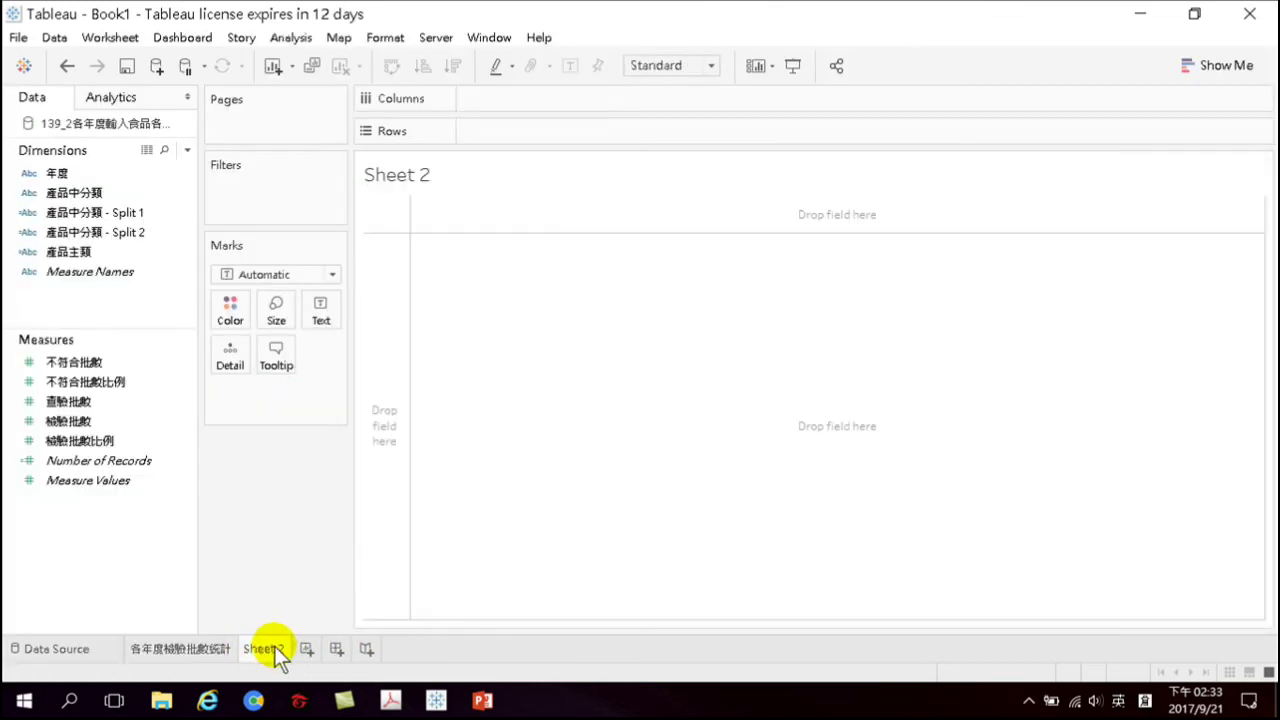
Create a hierarchy named 輸入食物類別 by nesting 產品中分類 under 產品主類
mouse_move(278, 647)
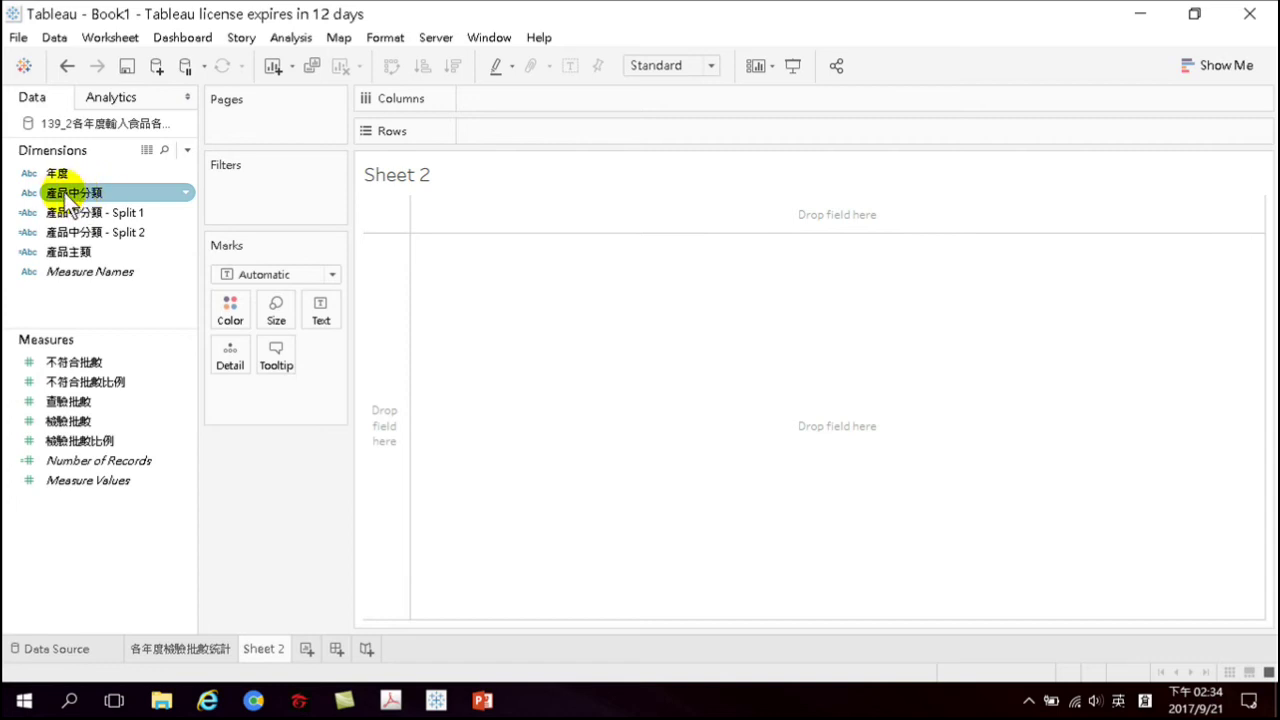
drag(74, 189, 96, 249)
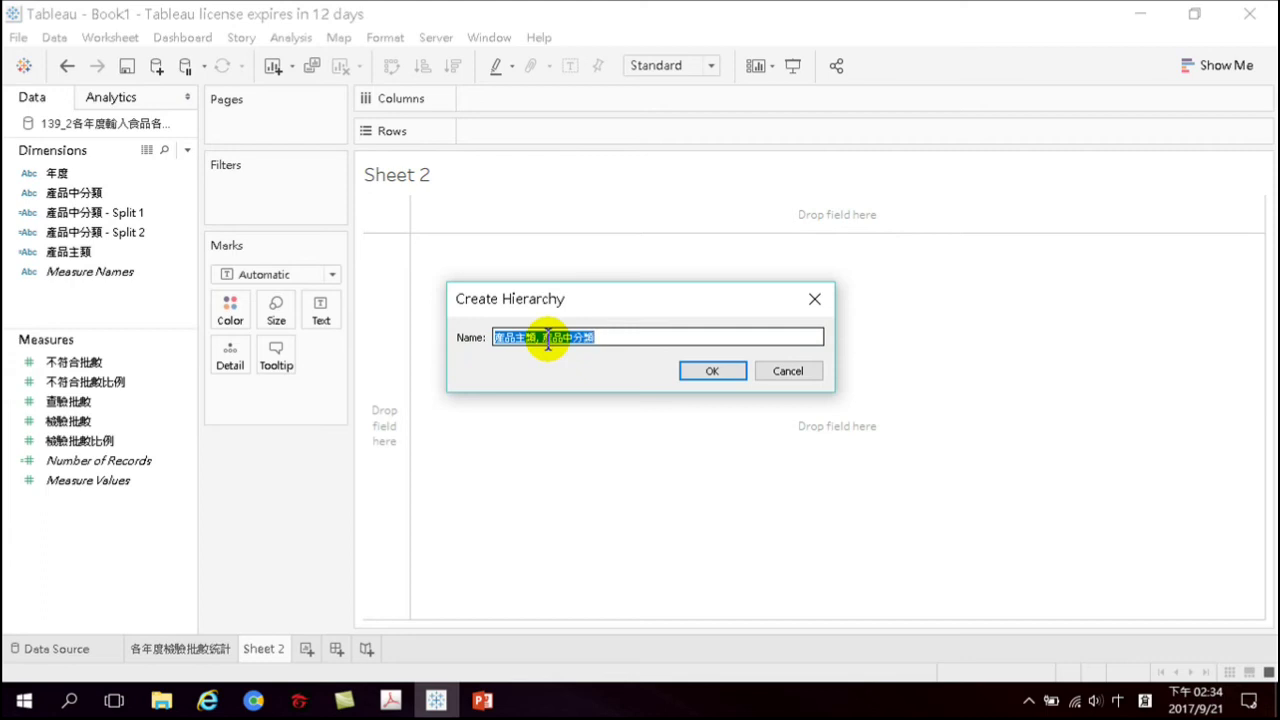
text(輸入食)
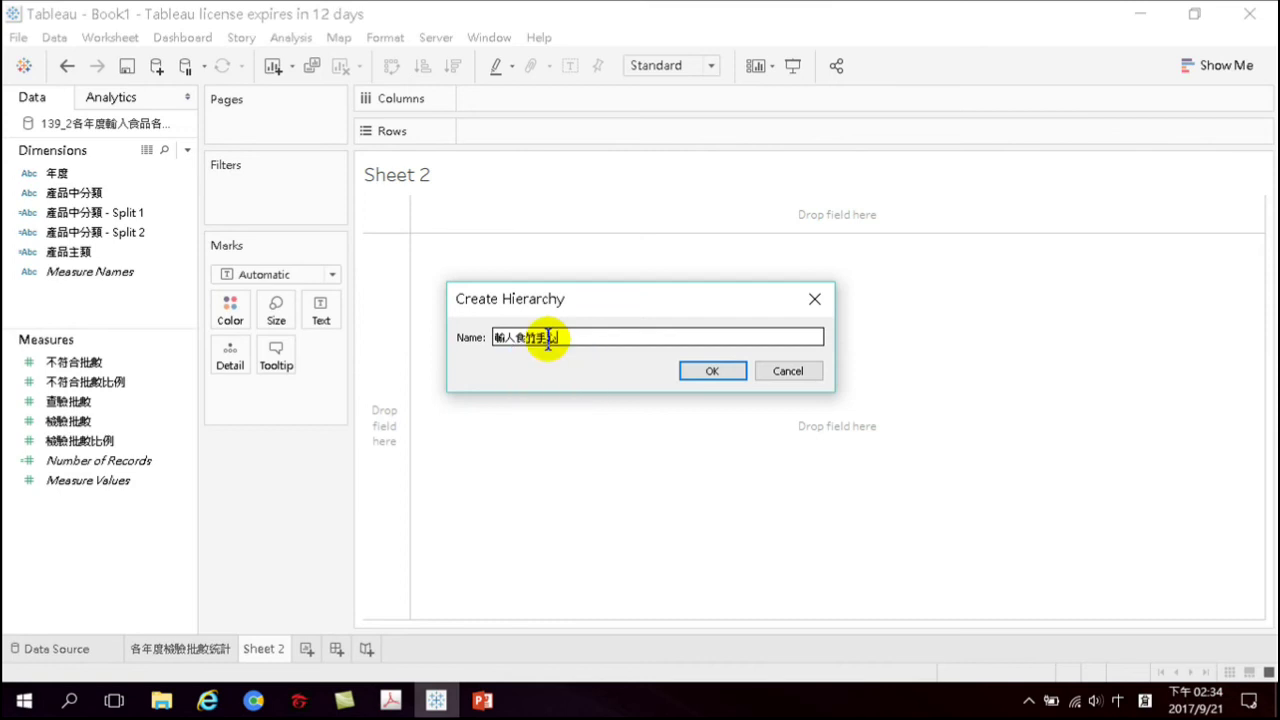
text(物類別)
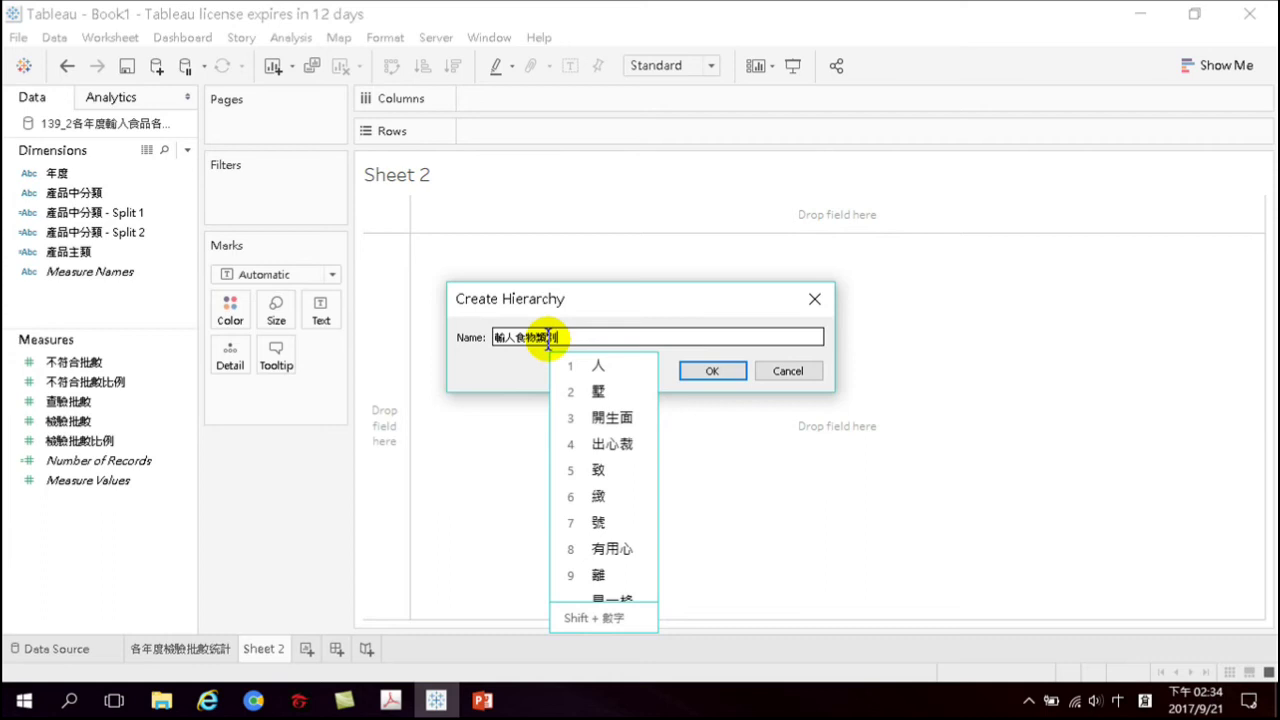
key(Return)
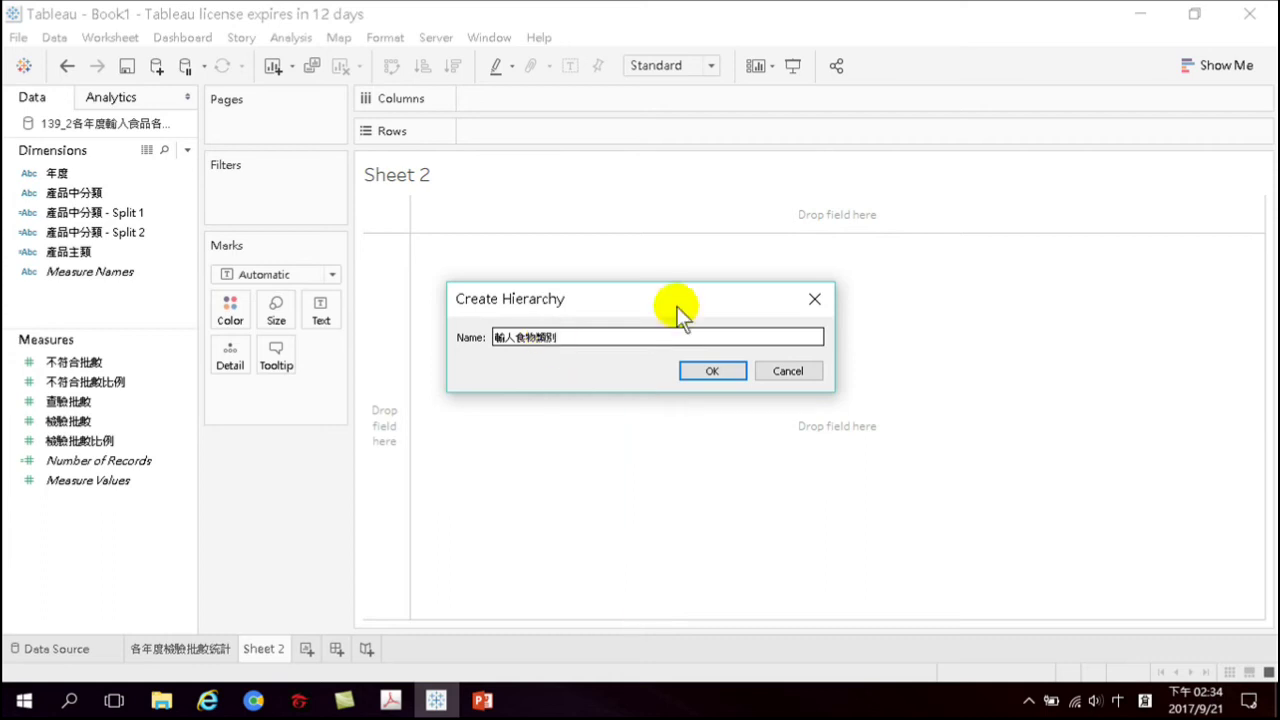
click(712, 372)
Lay out the 輸入食物類別 hierarchy as table rows, drilling down to 產品中分類 and collapsing back to 產品主類
click(92, 239)
drag(77, 235, 506, 101)
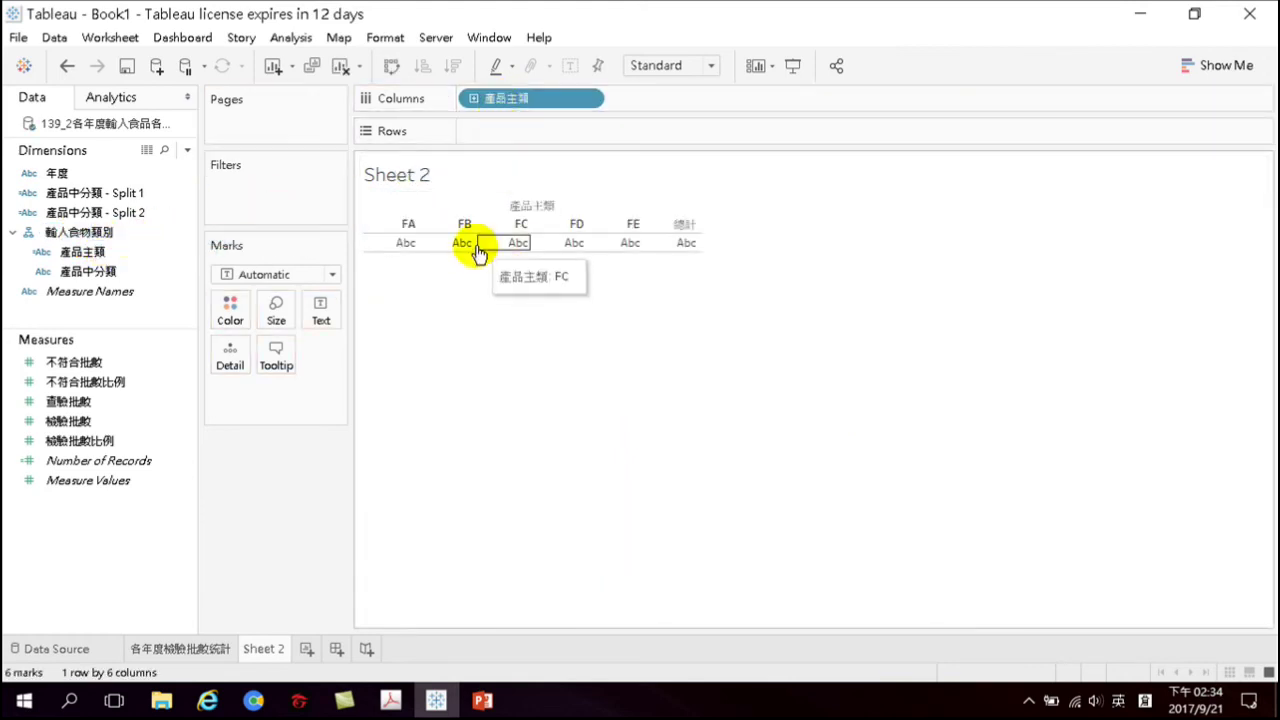
click(472, 97)
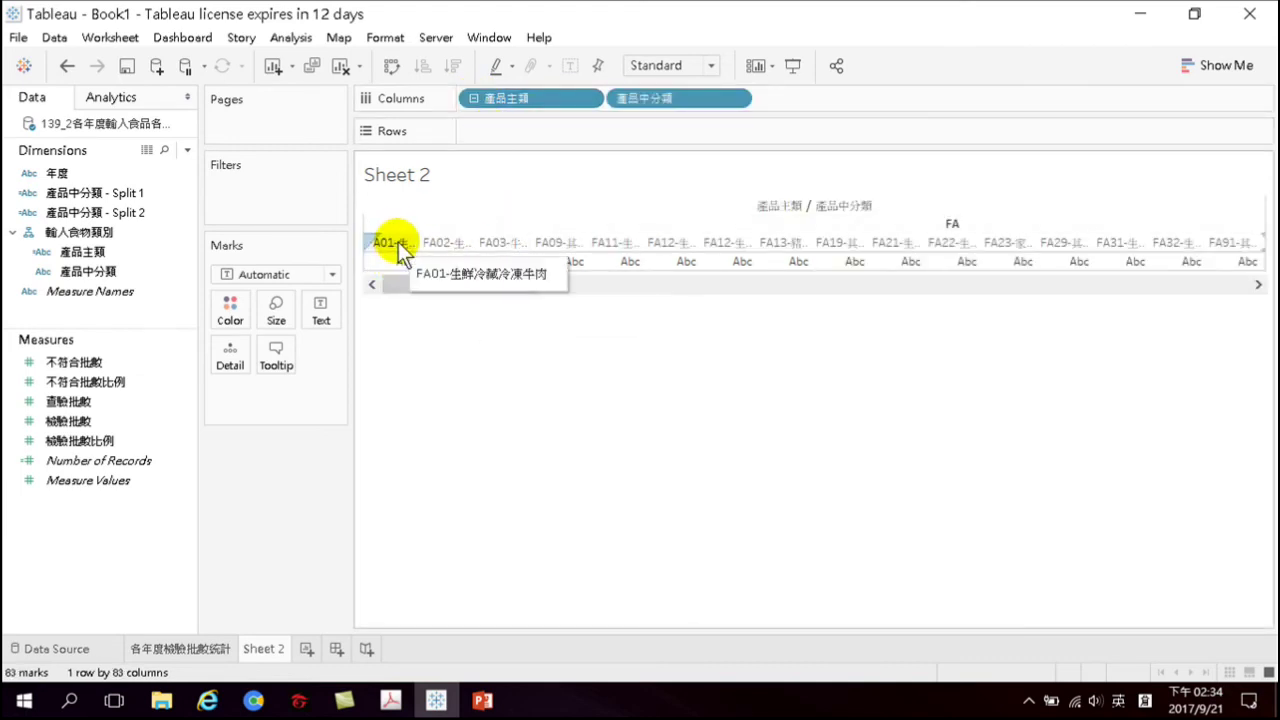
click(393, 66)
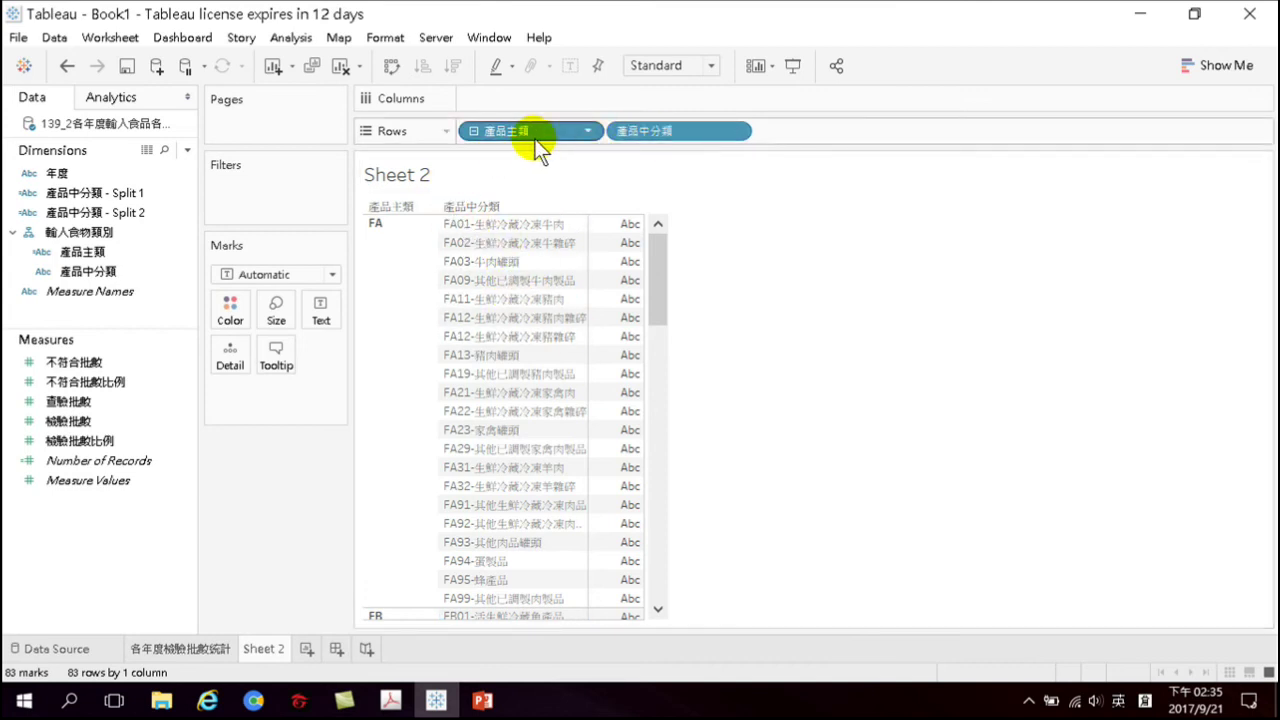
click(474, 132)
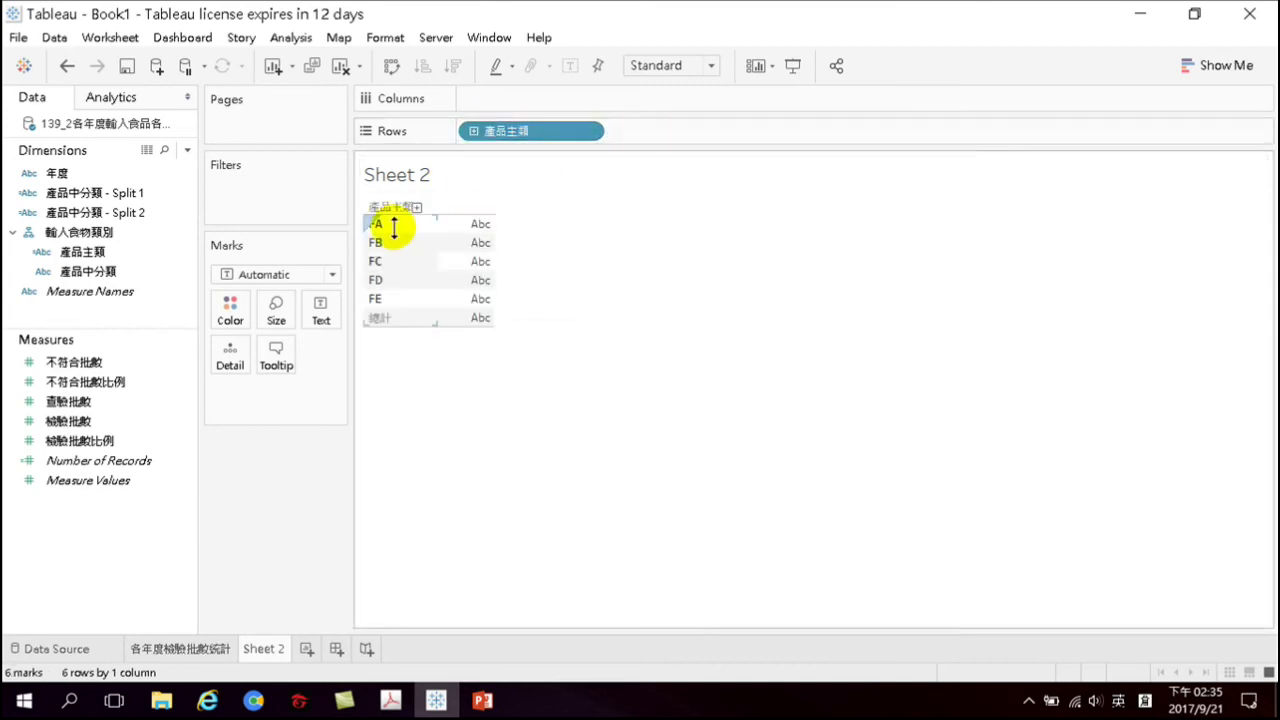
Add 檢驗批數 for each 產品主類 and show it as a pie chart fitted to the entire view
double_click(71, 422)
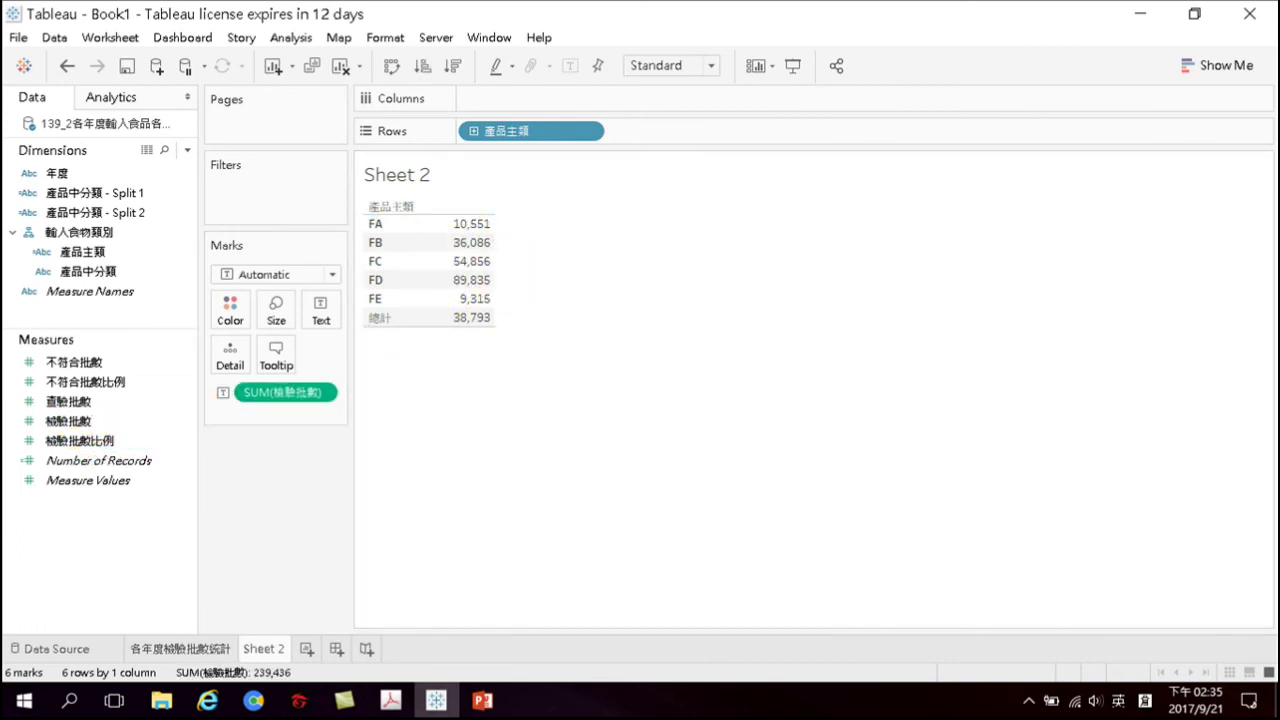
click(1224, 65)
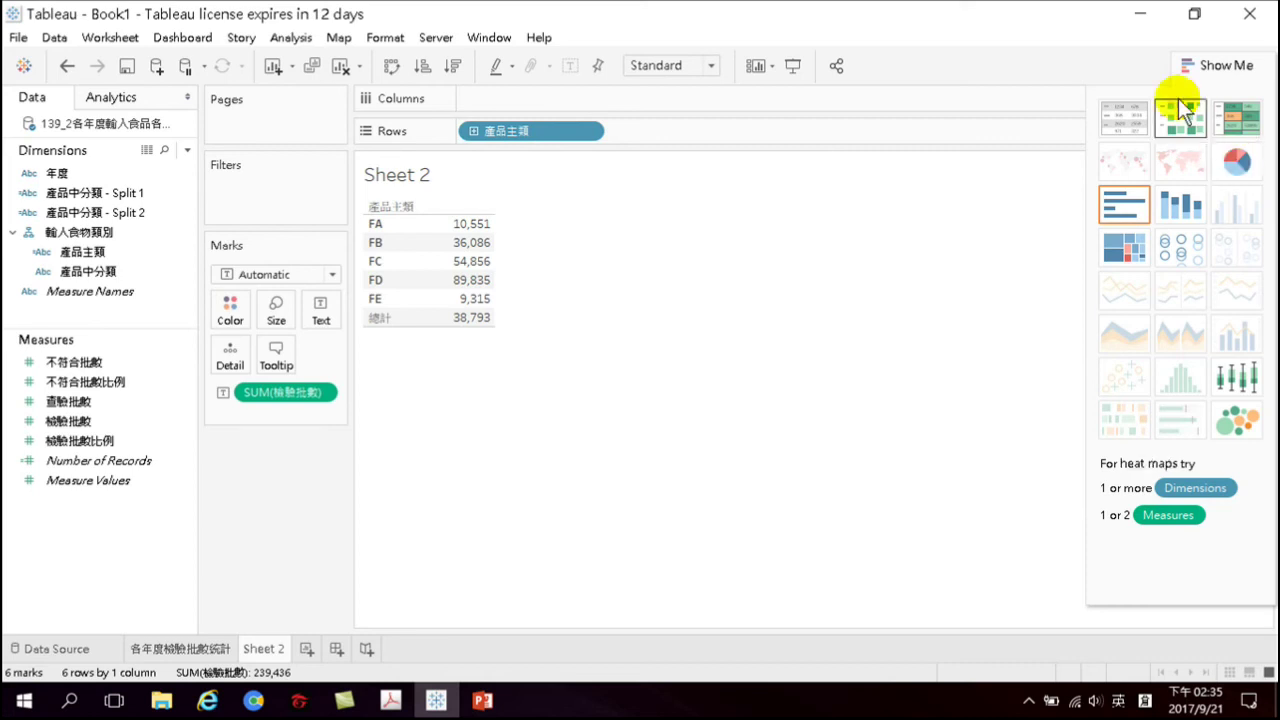
click(1237, 160)
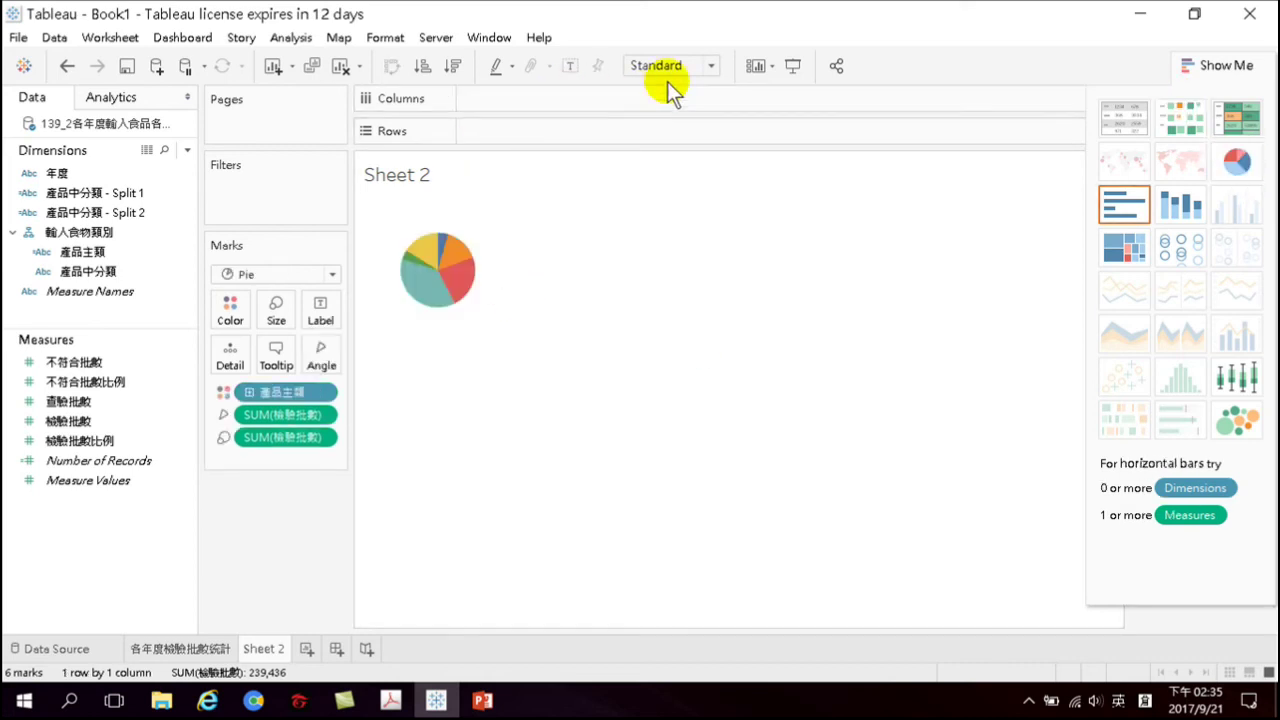
click(714, 63)
click(681, 143)
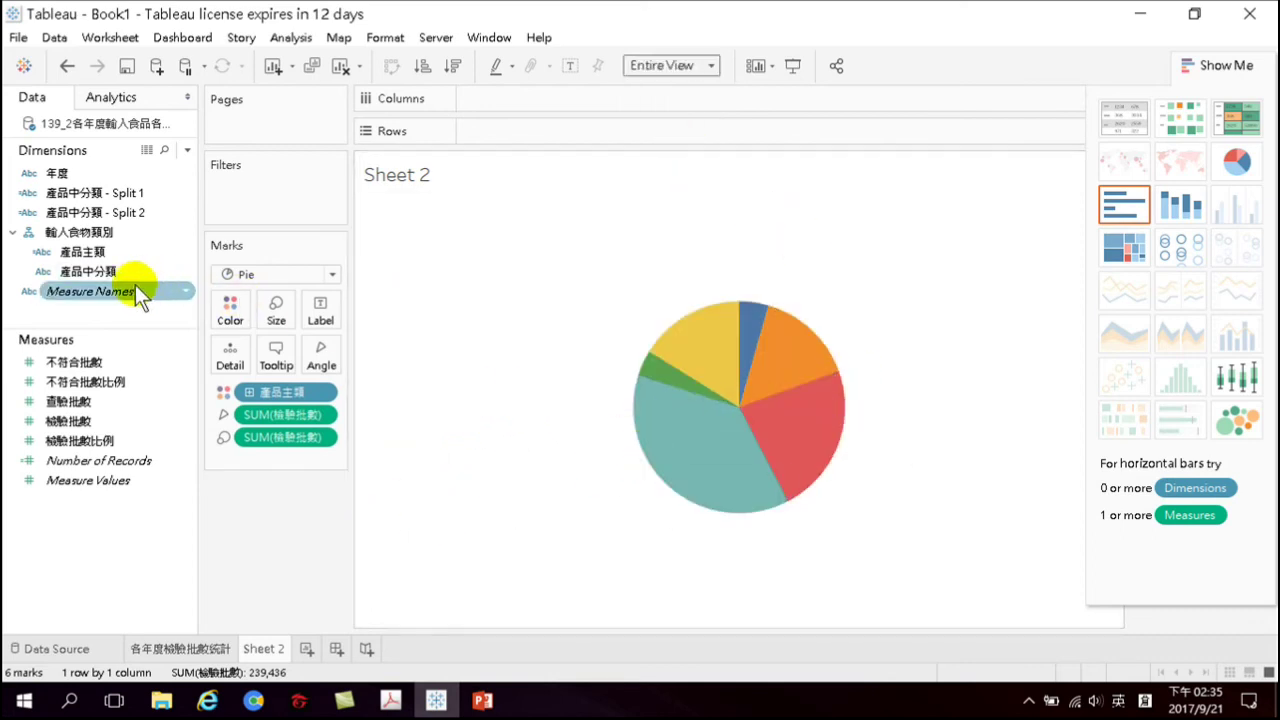
Label the pie slices with 產品主類 and inspect the individual slices
click(97, 250)
drag(97, 250, 320, 320)
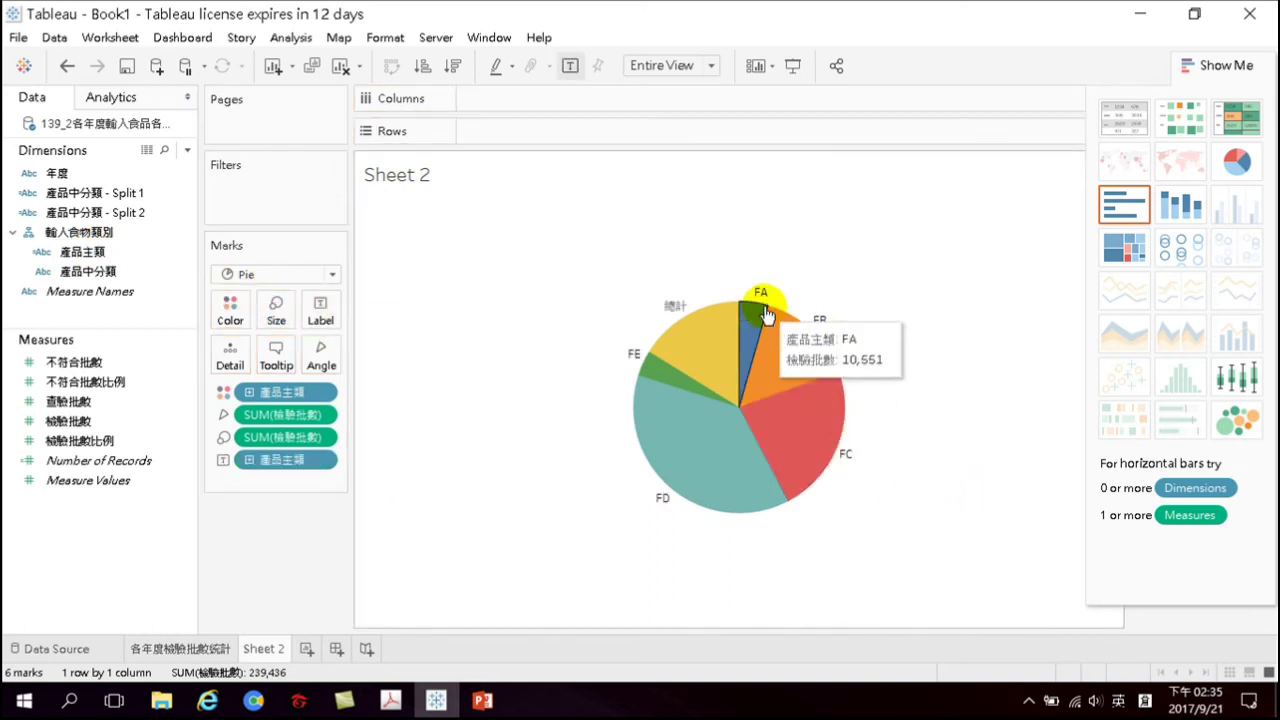
mouse_move(800, 480)
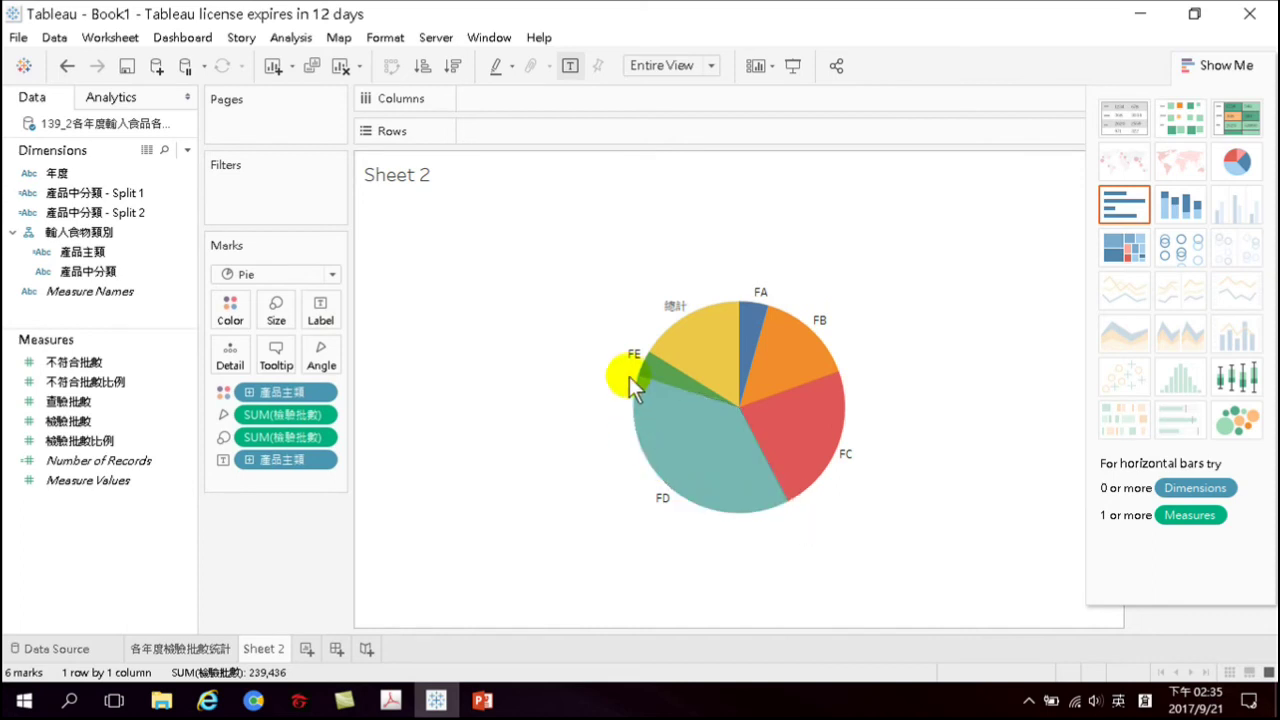
mouse_move(693, 375)
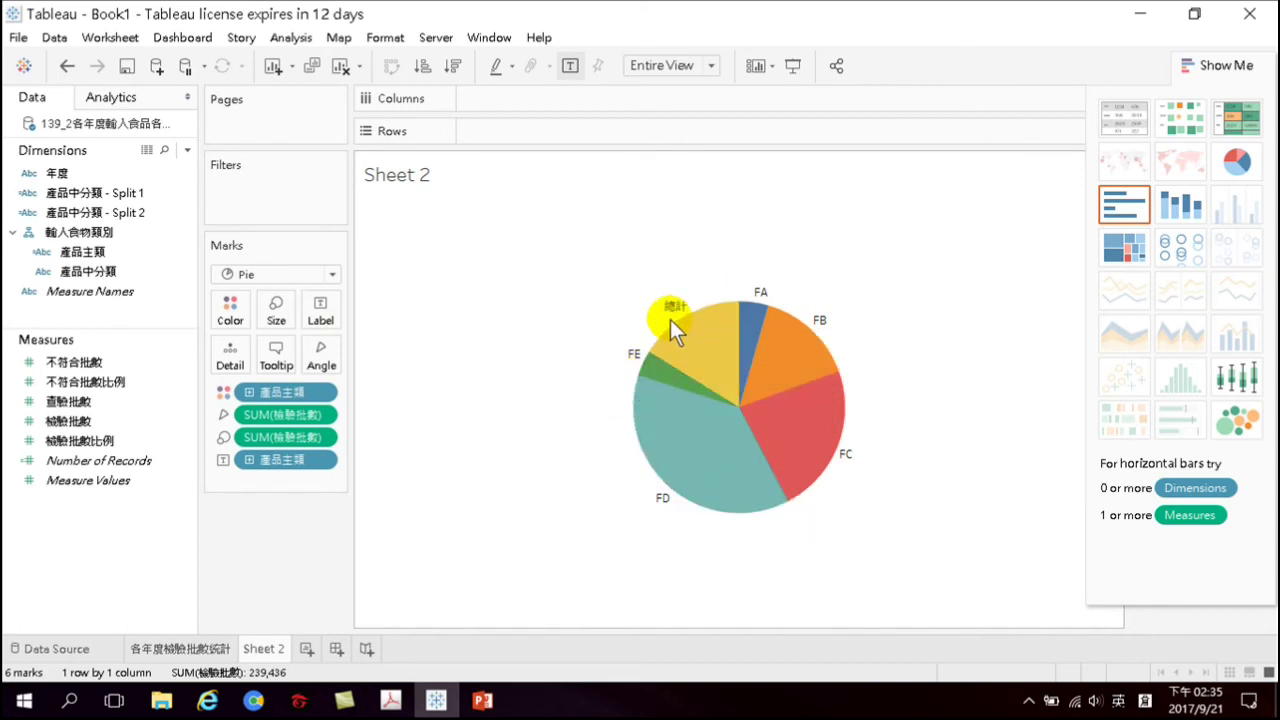
Filter the pie chart by 產品主類 so that 總計 is left out and FA to FE are kept
mouse_move(688, 330)
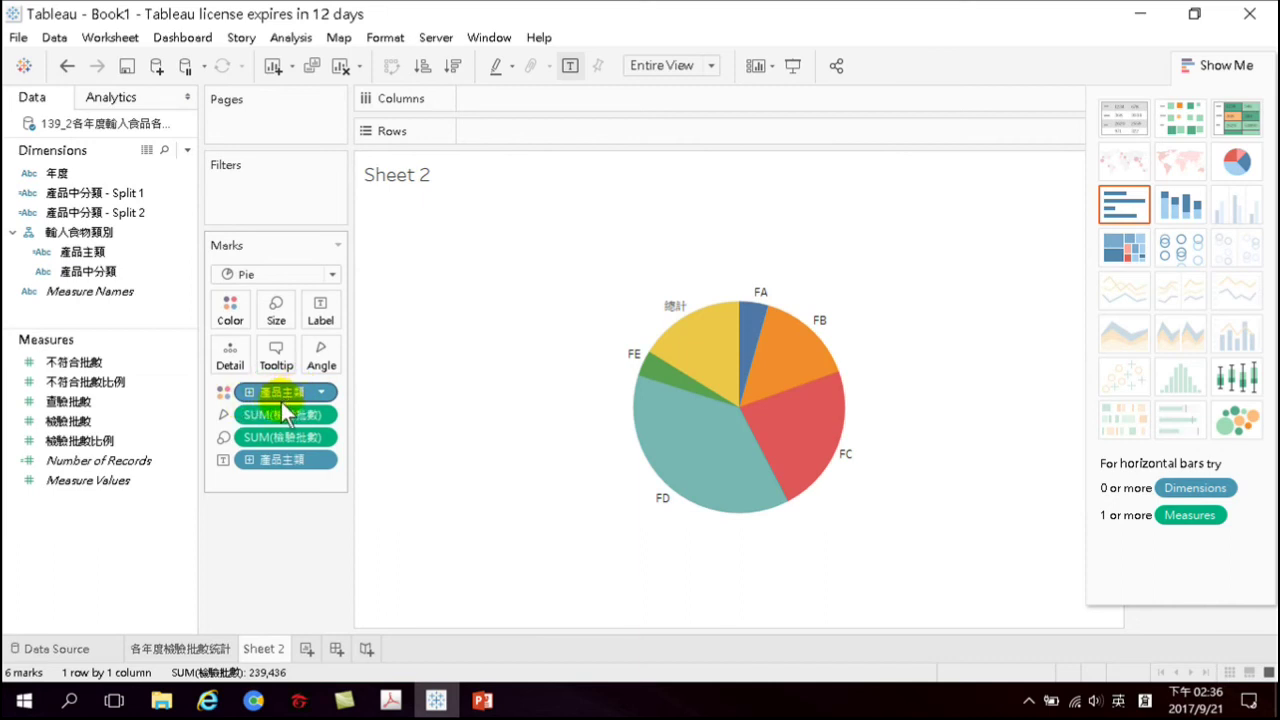
drag(282, 390, 265, 199)
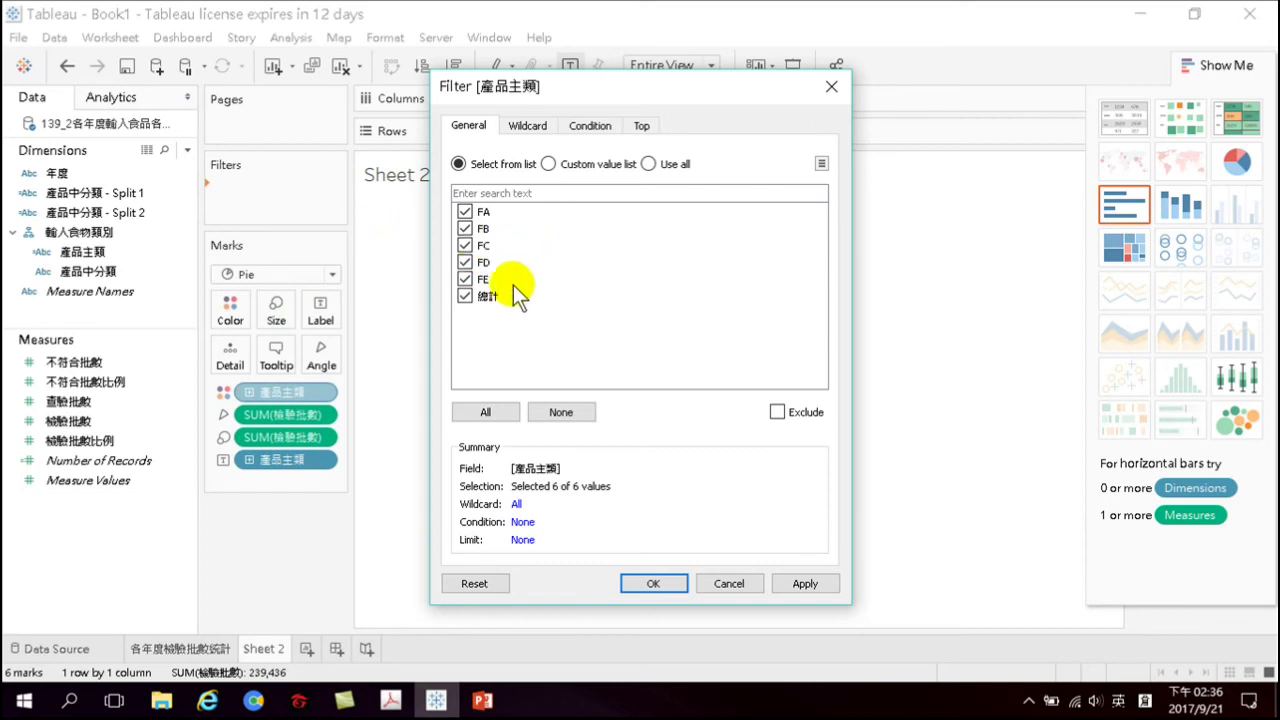
click(465, 297)
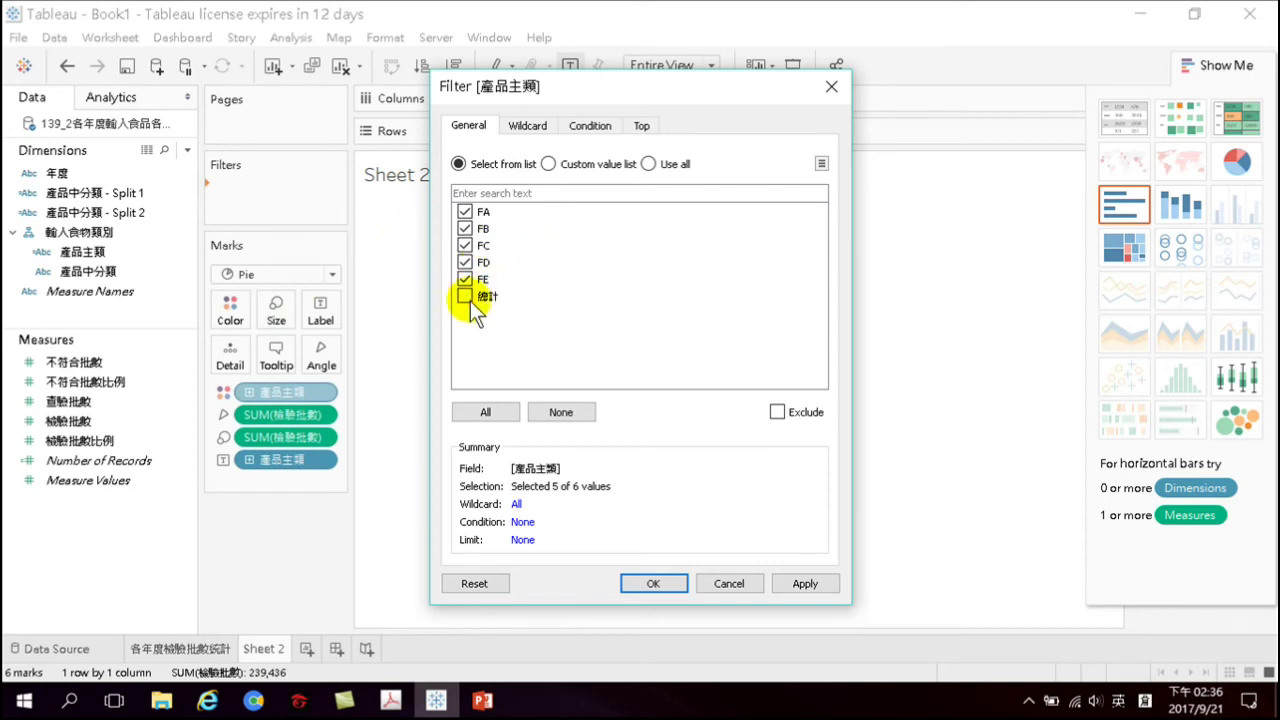
click(651, 583)
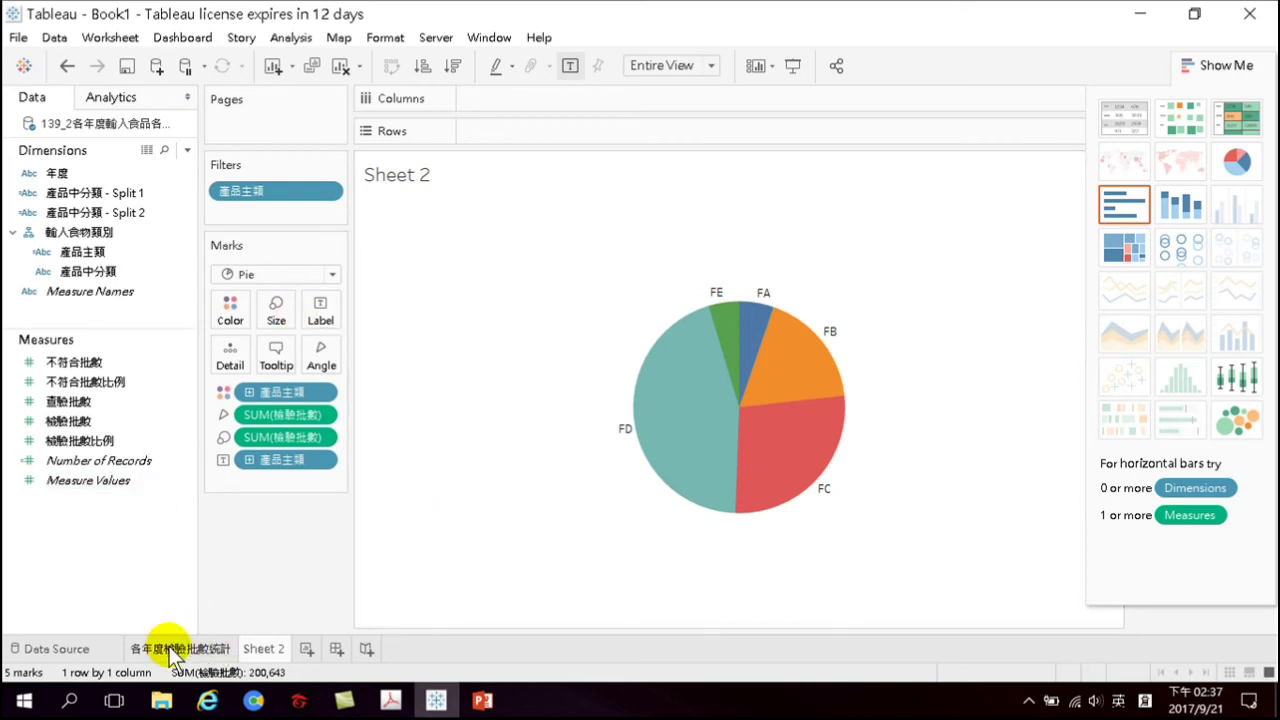
Examine the data source rows to see which food categories the FD codes in 產品中分類 stand for
click(88, 648)
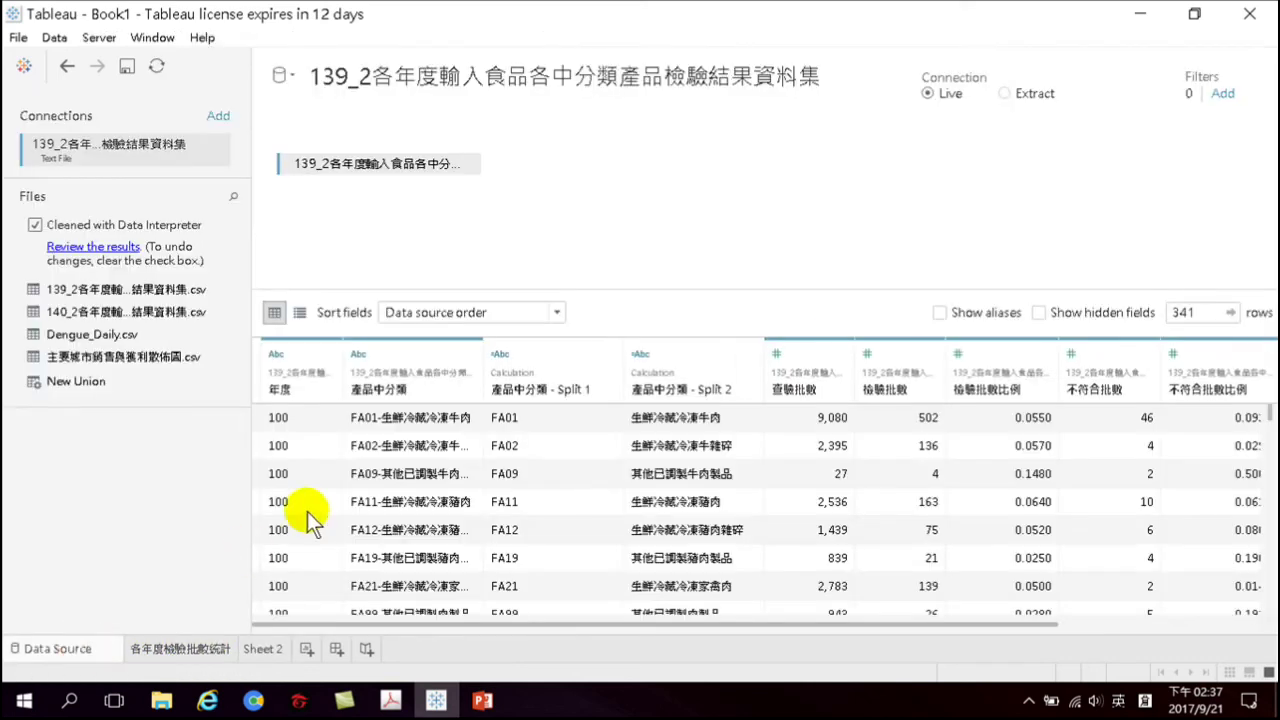
click(388, 505)
scroll(395, 537, down, 1)
scroll(397, 541, down, 7)
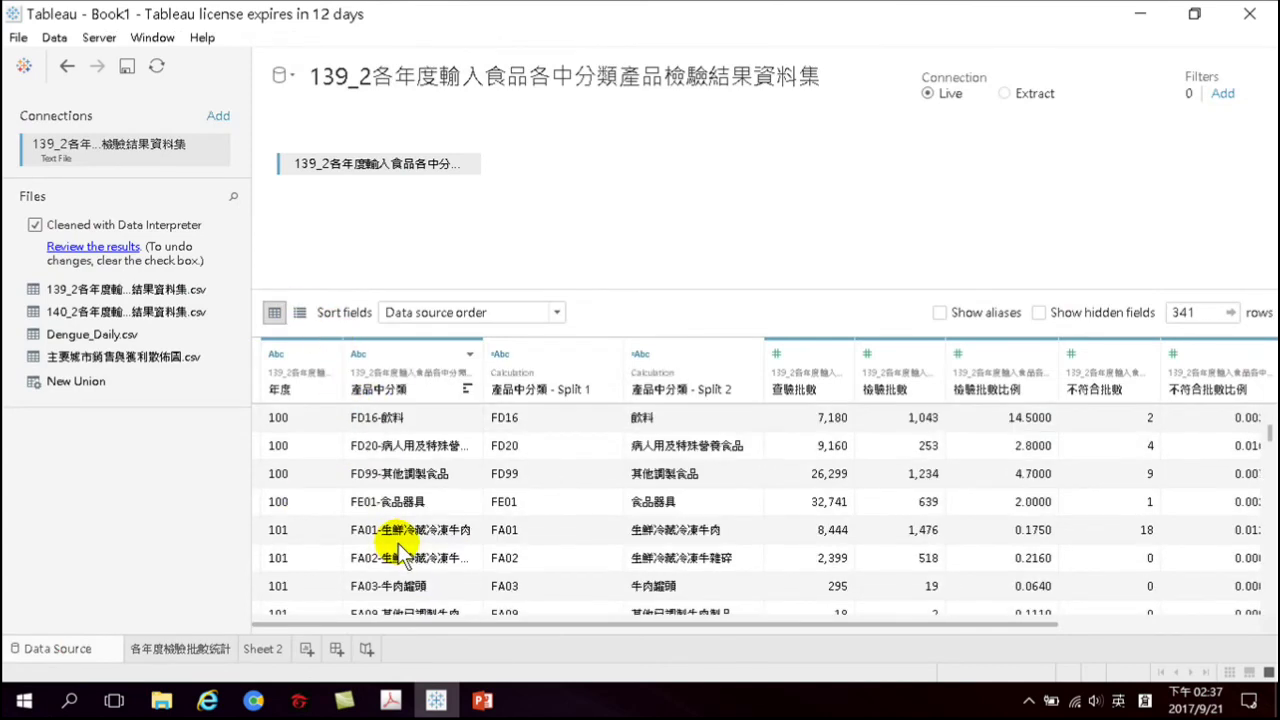
scroll(398, 543, up, 2)
scroll(398, 543, up, 1)
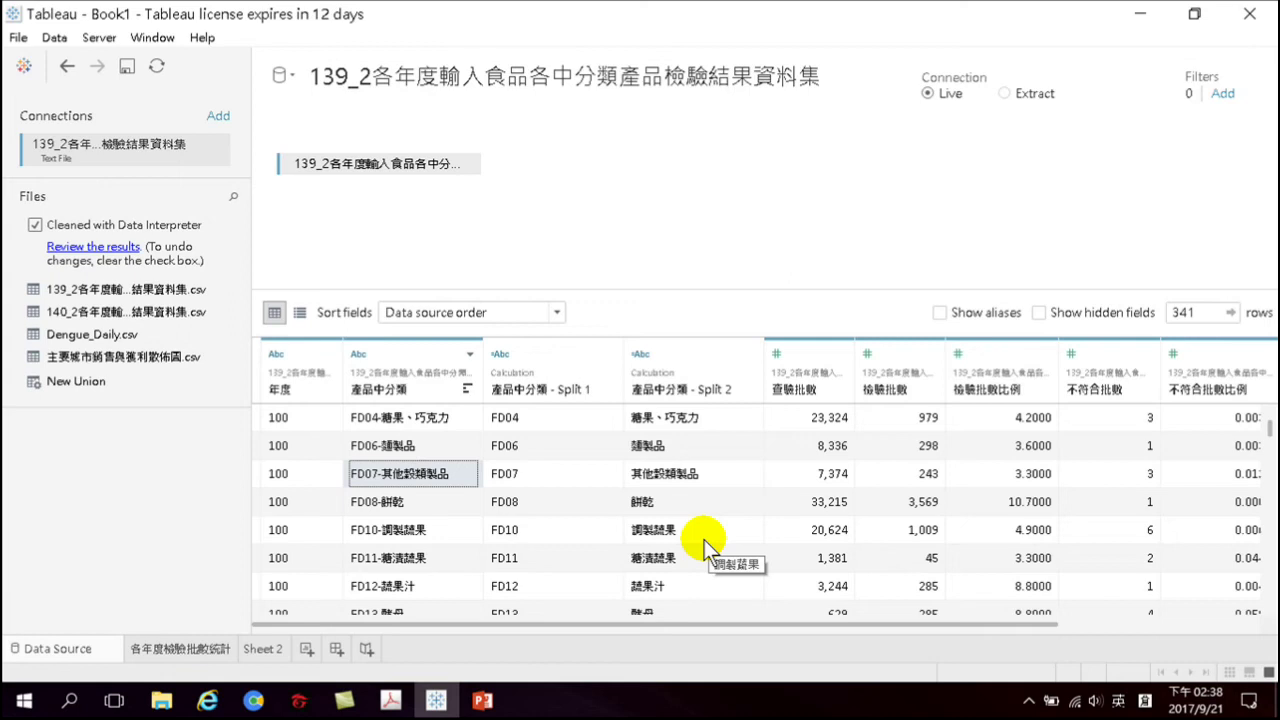
scroll(670, 511, up, 1)
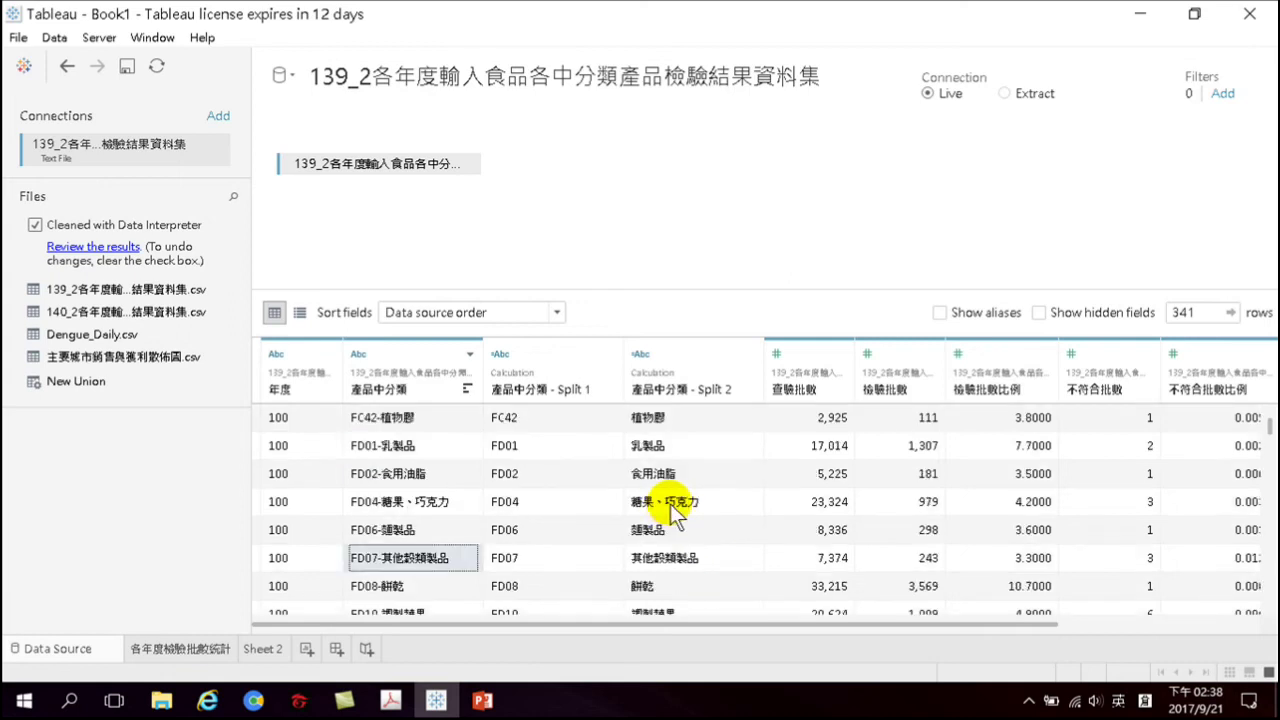
click(657, 446)
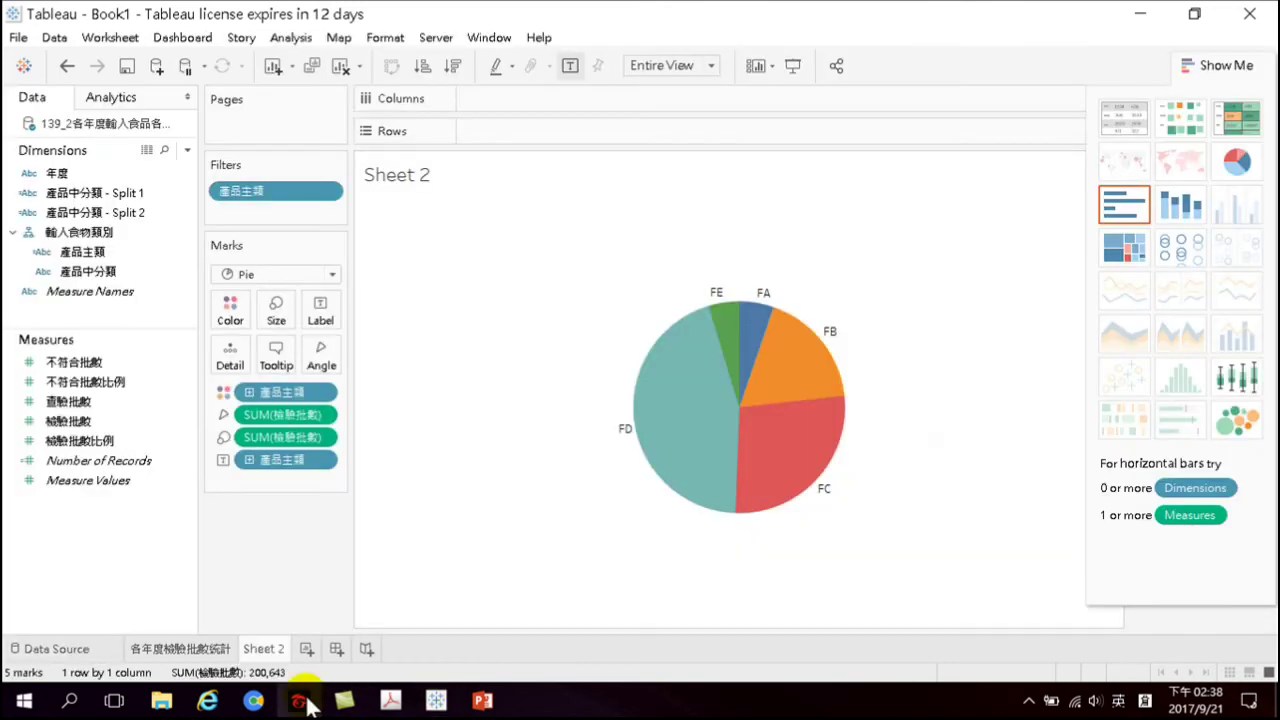
Rename Sheet 2 as 各類食品檢驗批數統計
double_click(262, 649)
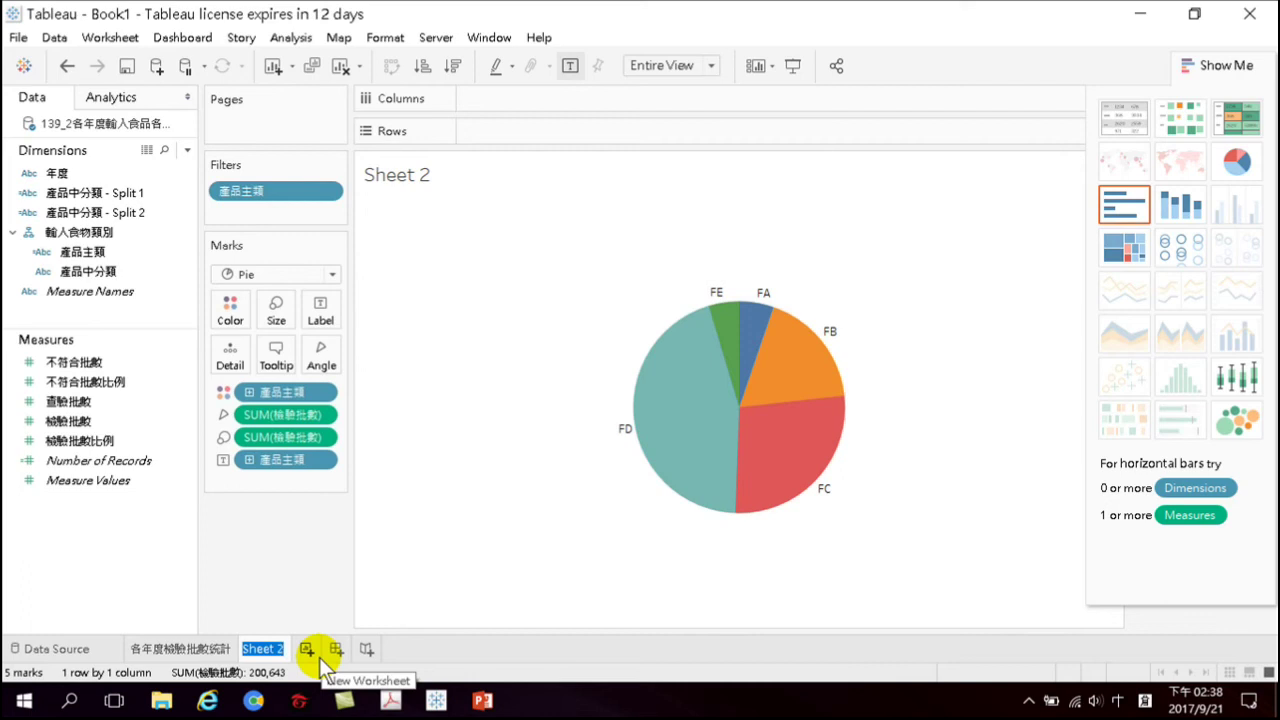
text(自)
key(Down)
text(類食)
key(Down)
key(Return)
key(Down)
key(Return)
text(品)
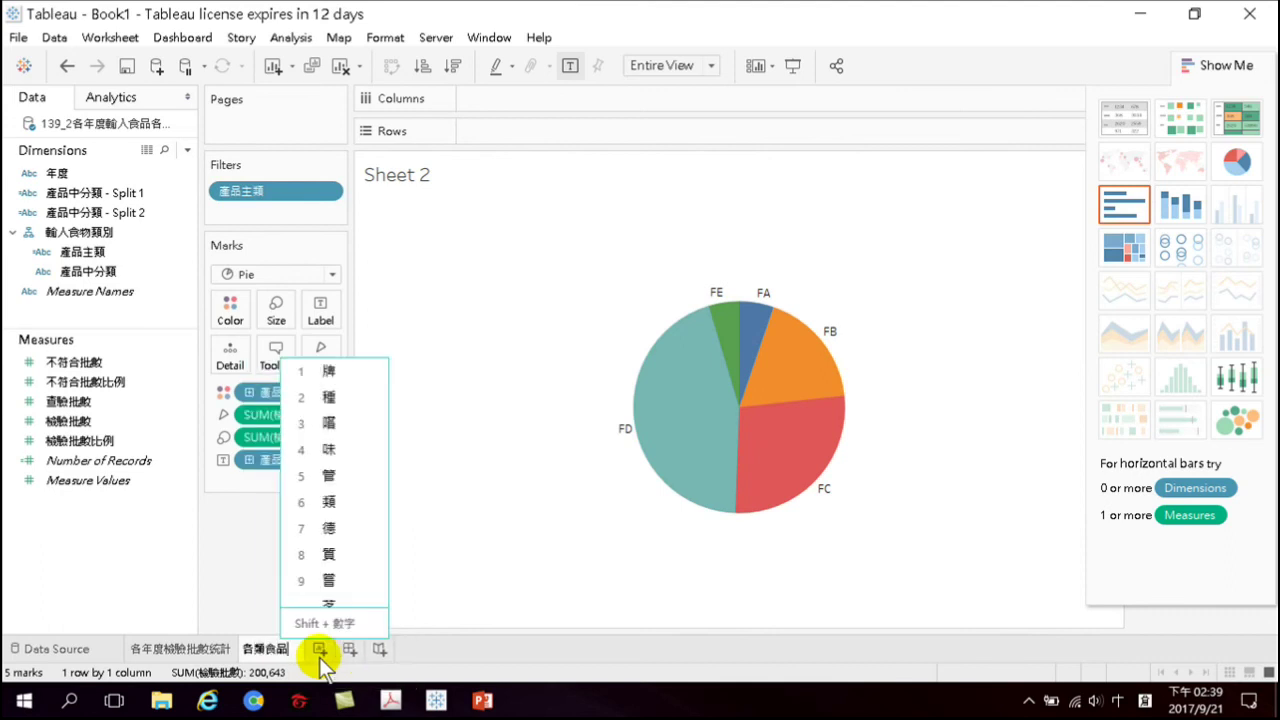
text(檢)
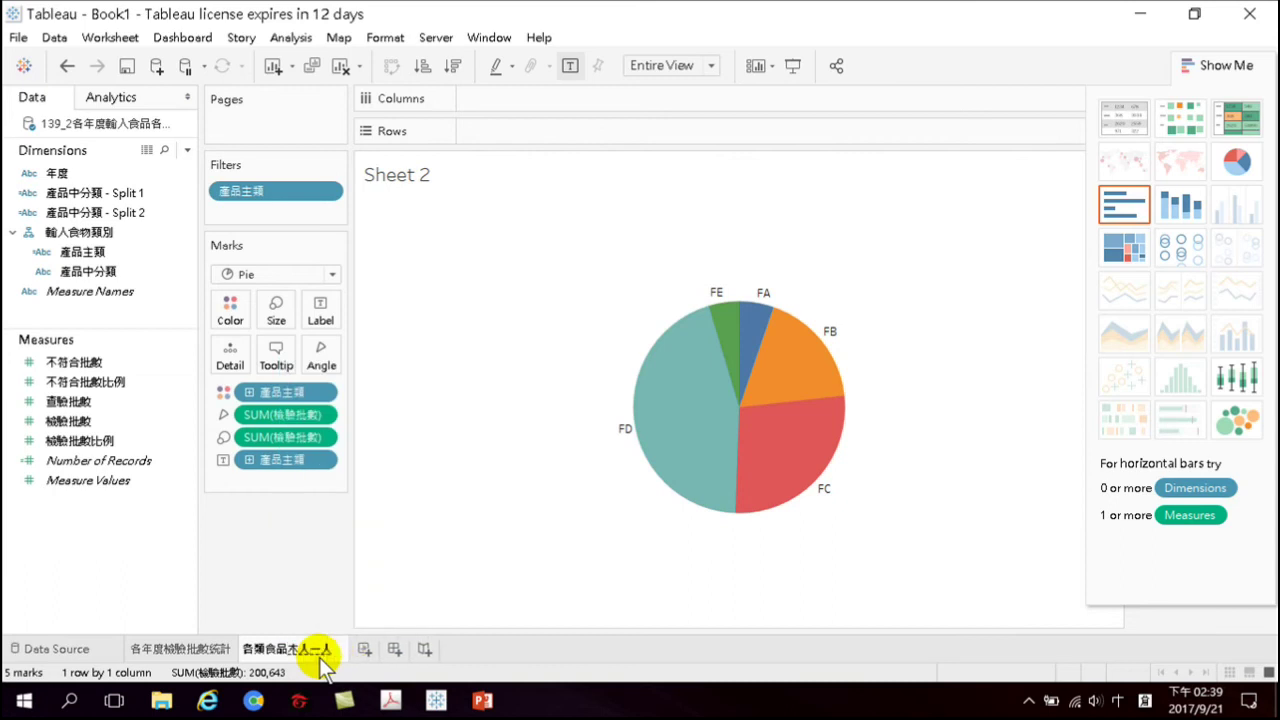
text(驗批)
key(Down)
key(Return)
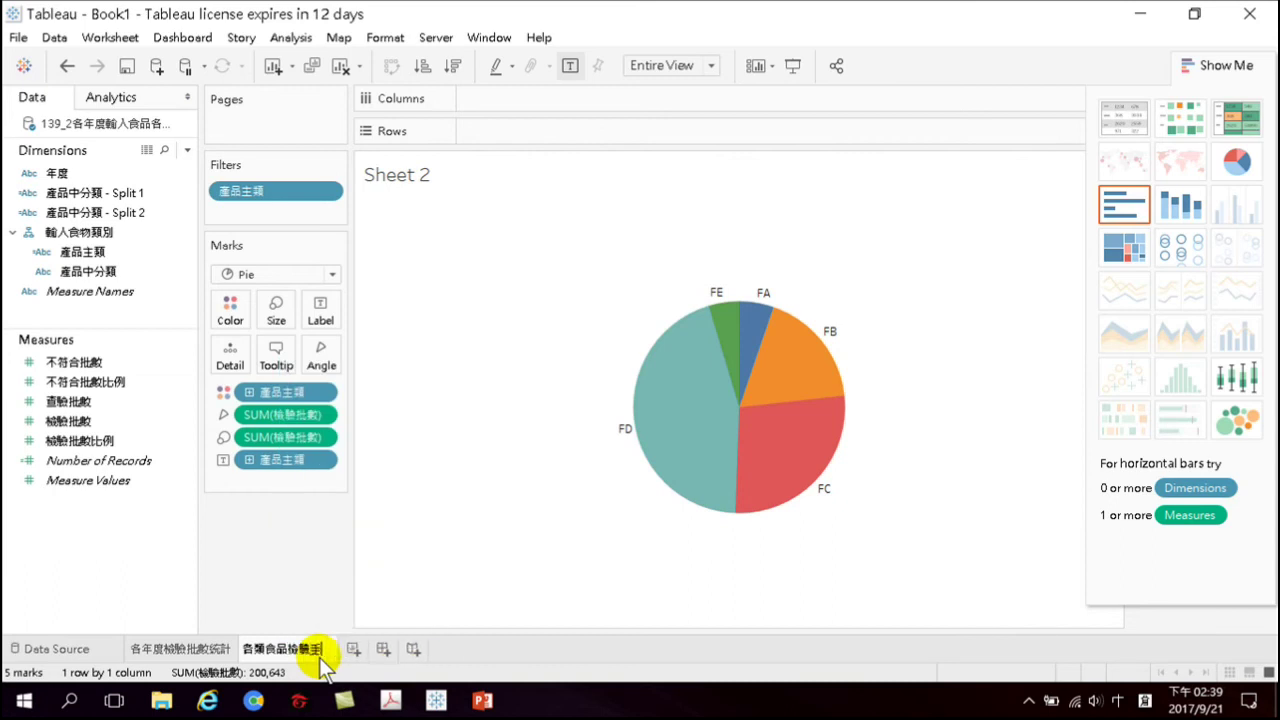
text(數統卜口土)
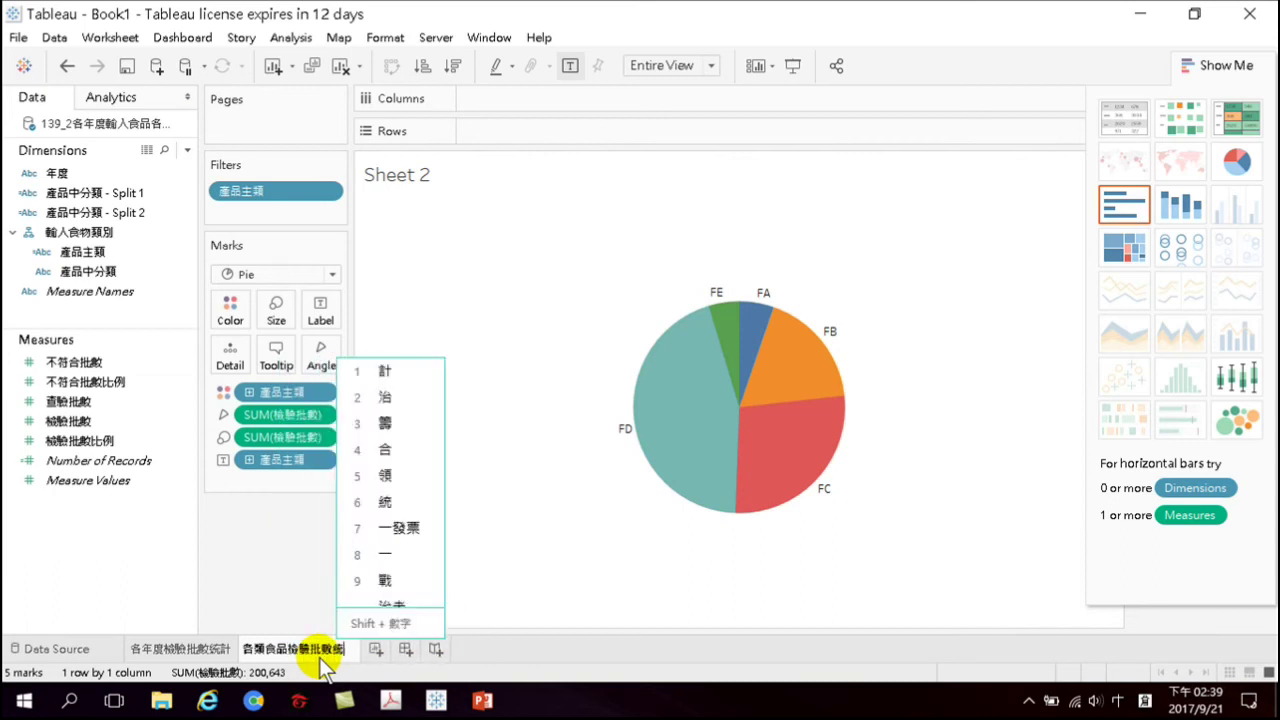
key(space)
key(Return)
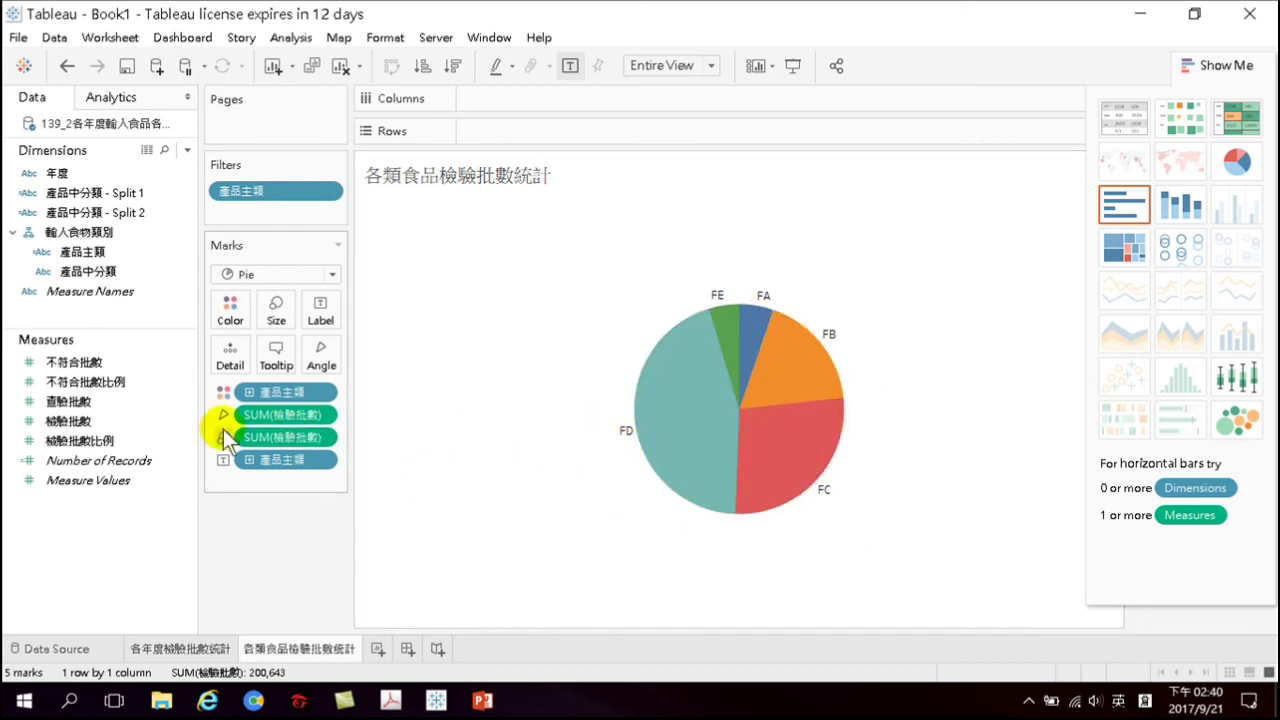
Add 檢驗批數 as a second label on the pie slices
click(100, 423)
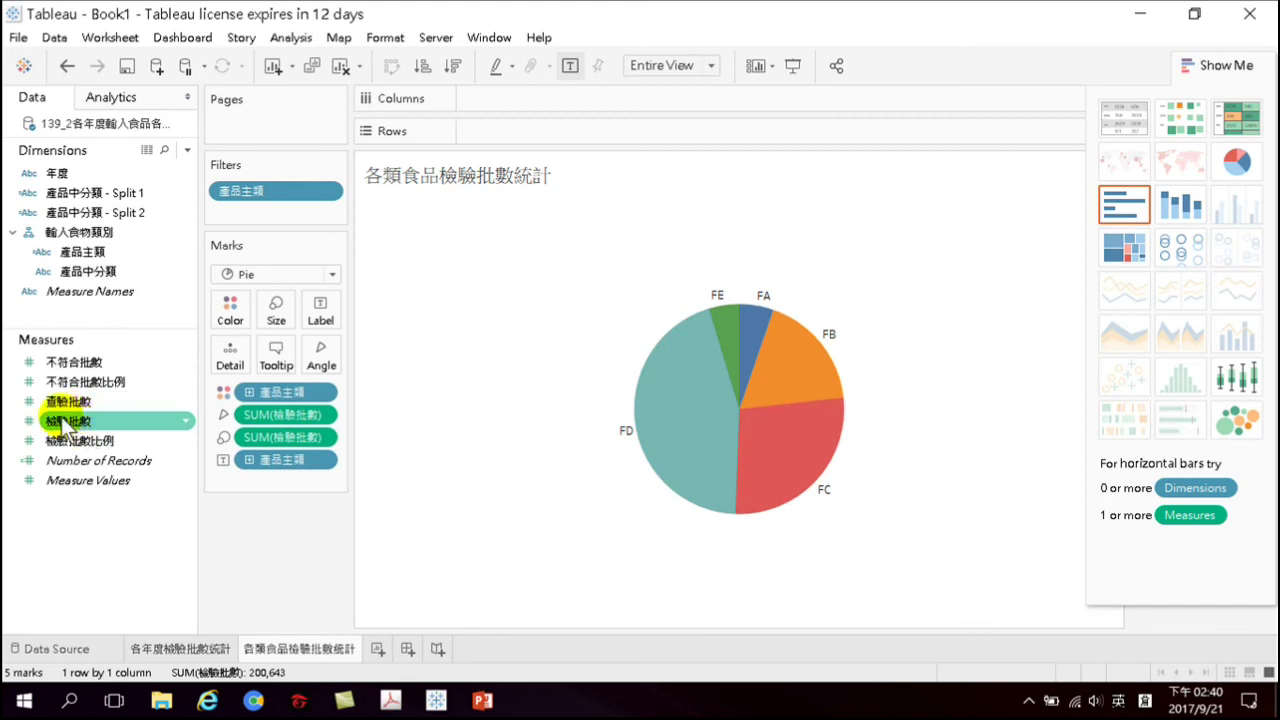
drag(72, 428, 318, 316)
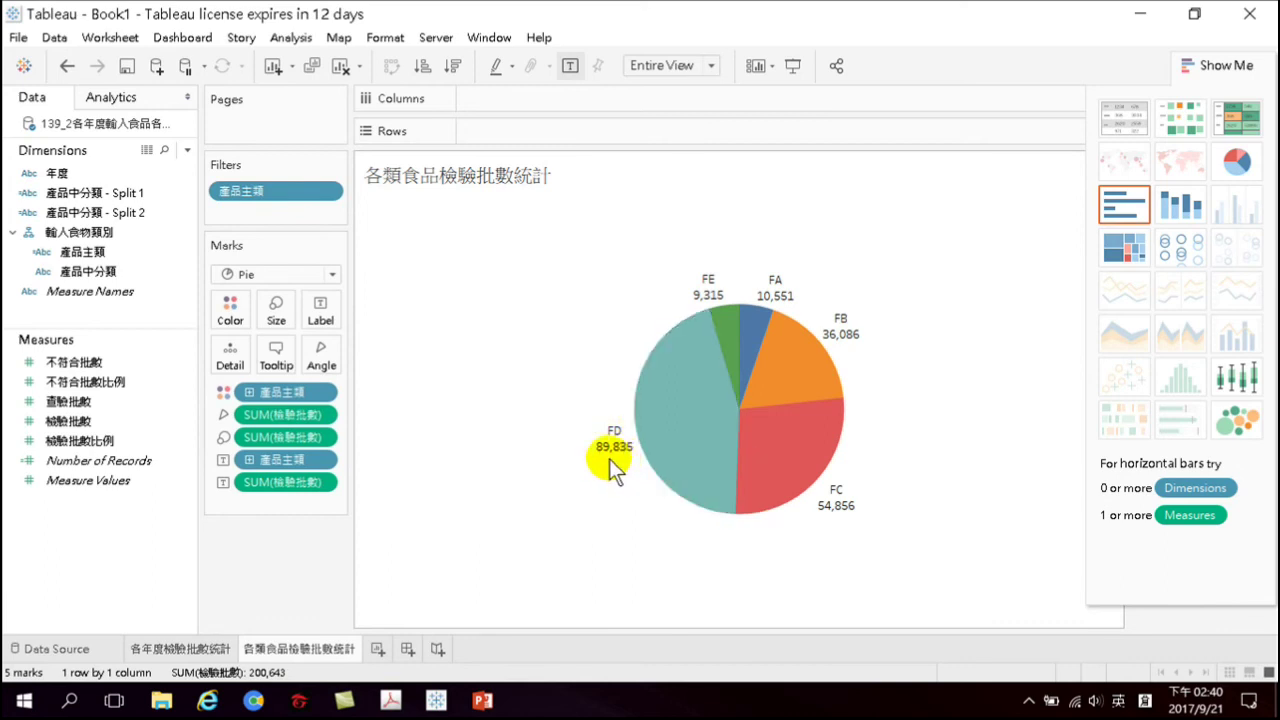
mouse_move(714, 307)
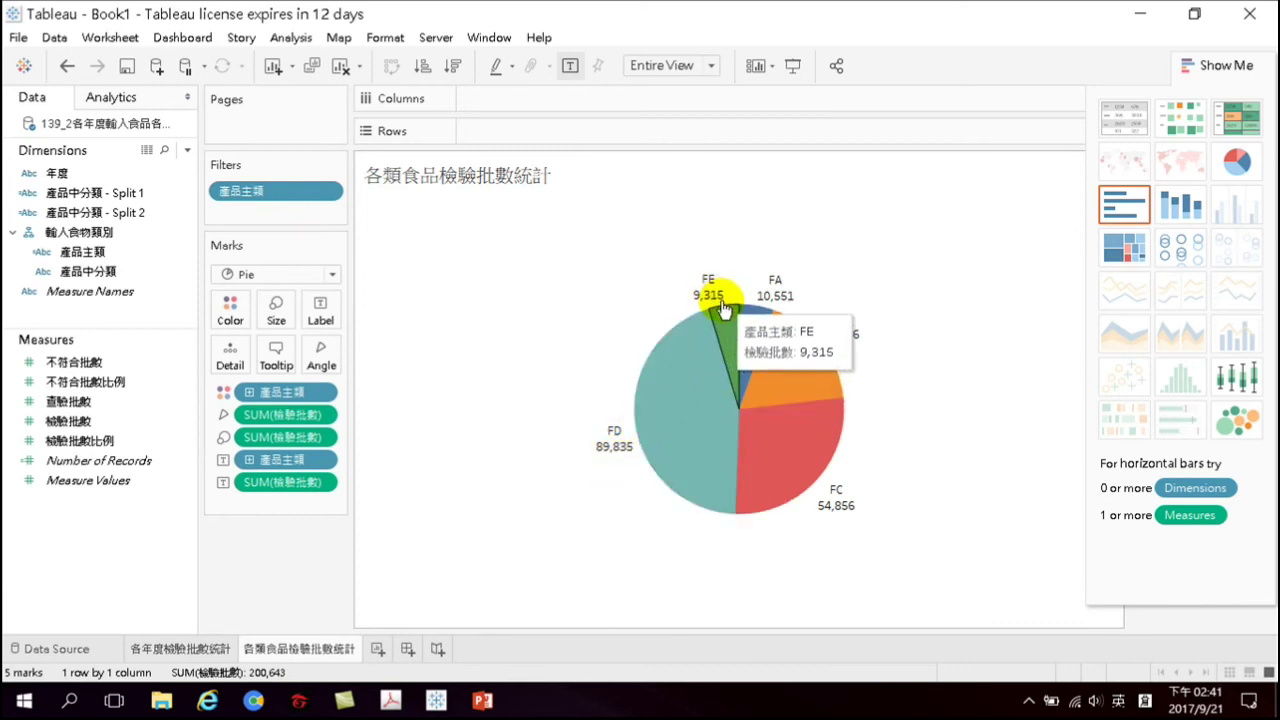
Show the 檢驗批數 label on the pie slices as Percent of Total with a quick table calculation
right_click(288, 485)
mouse_move(356, 441)
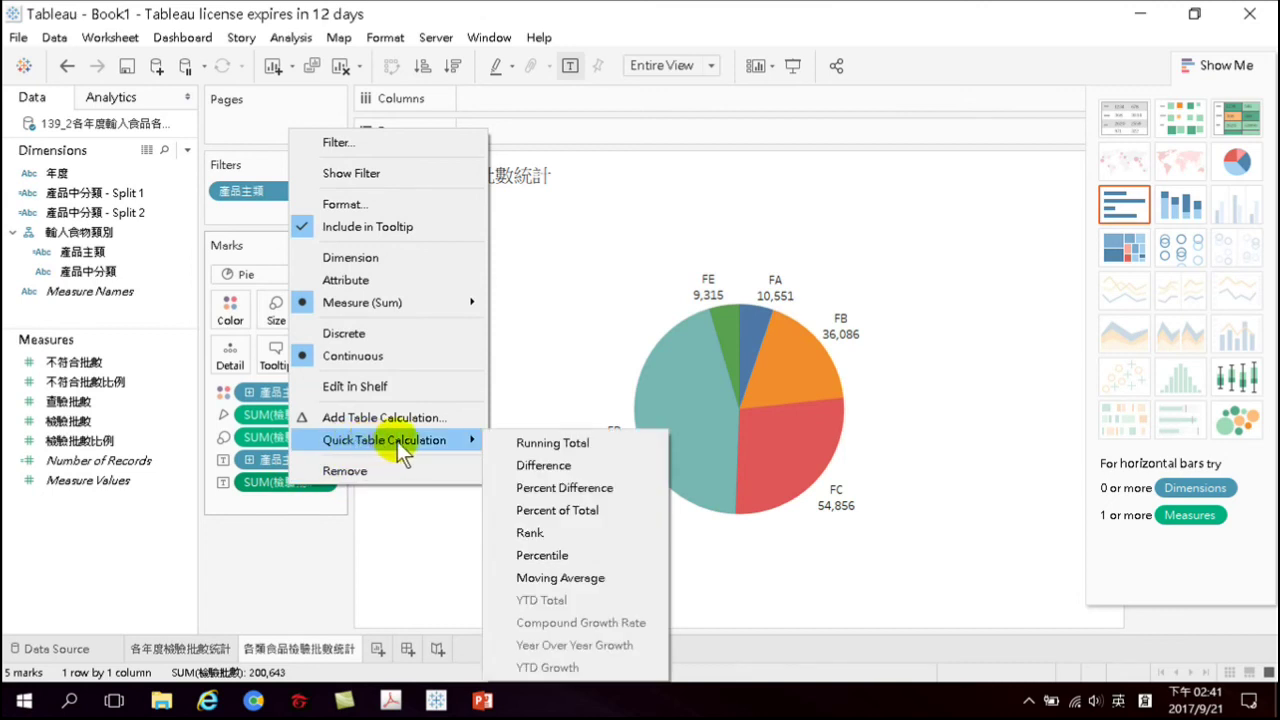
click(568, 514)
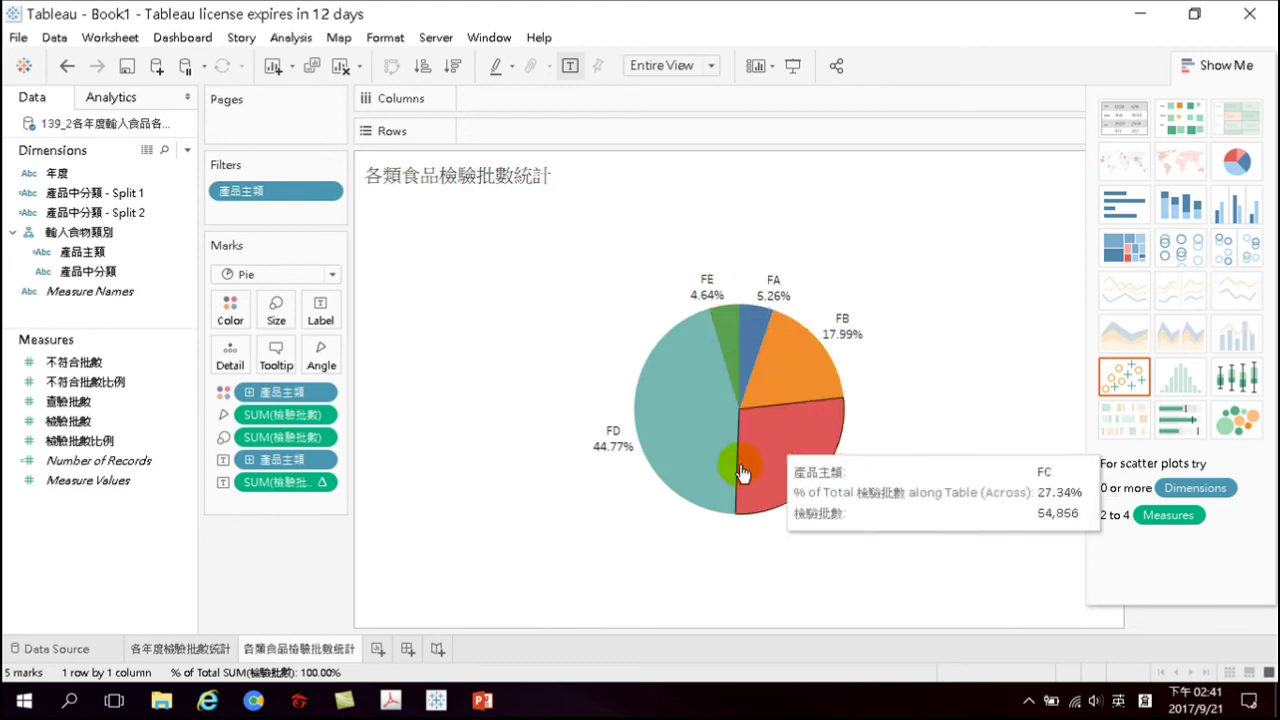
mouse_move(751, 432)
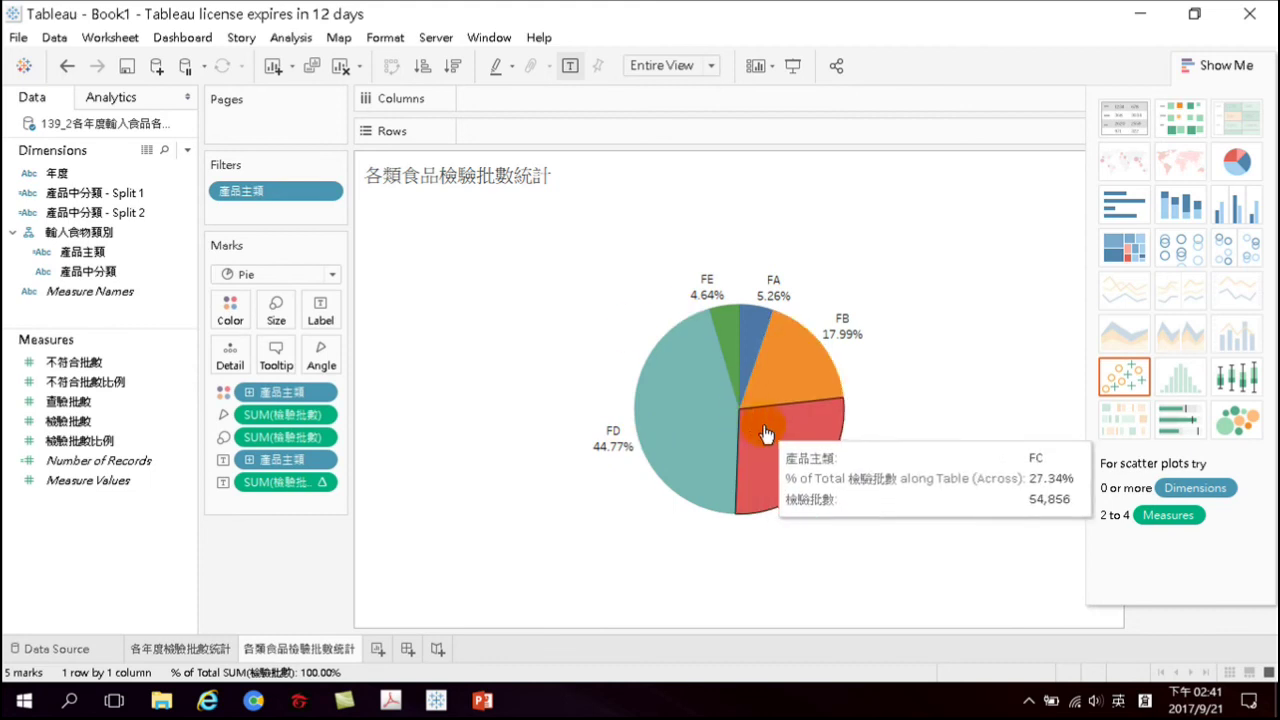
click(113, 438)
right_click(88, 421)
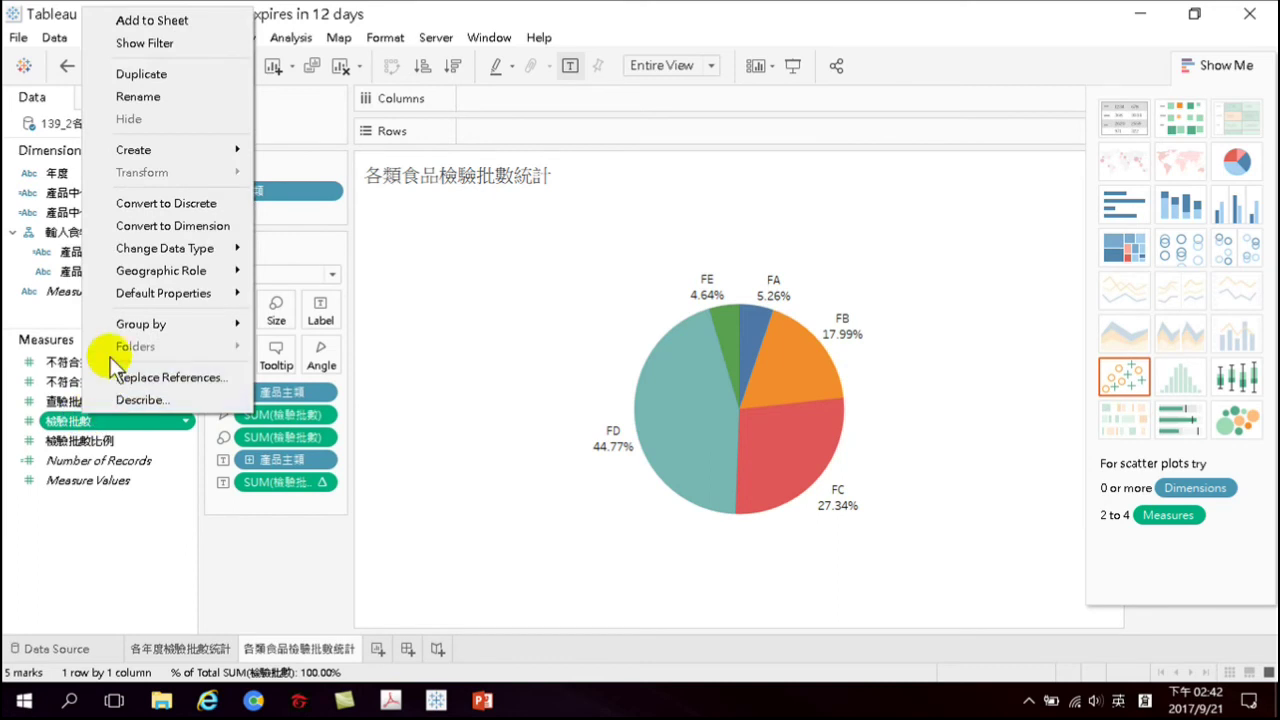
mouse_move(135, 150)
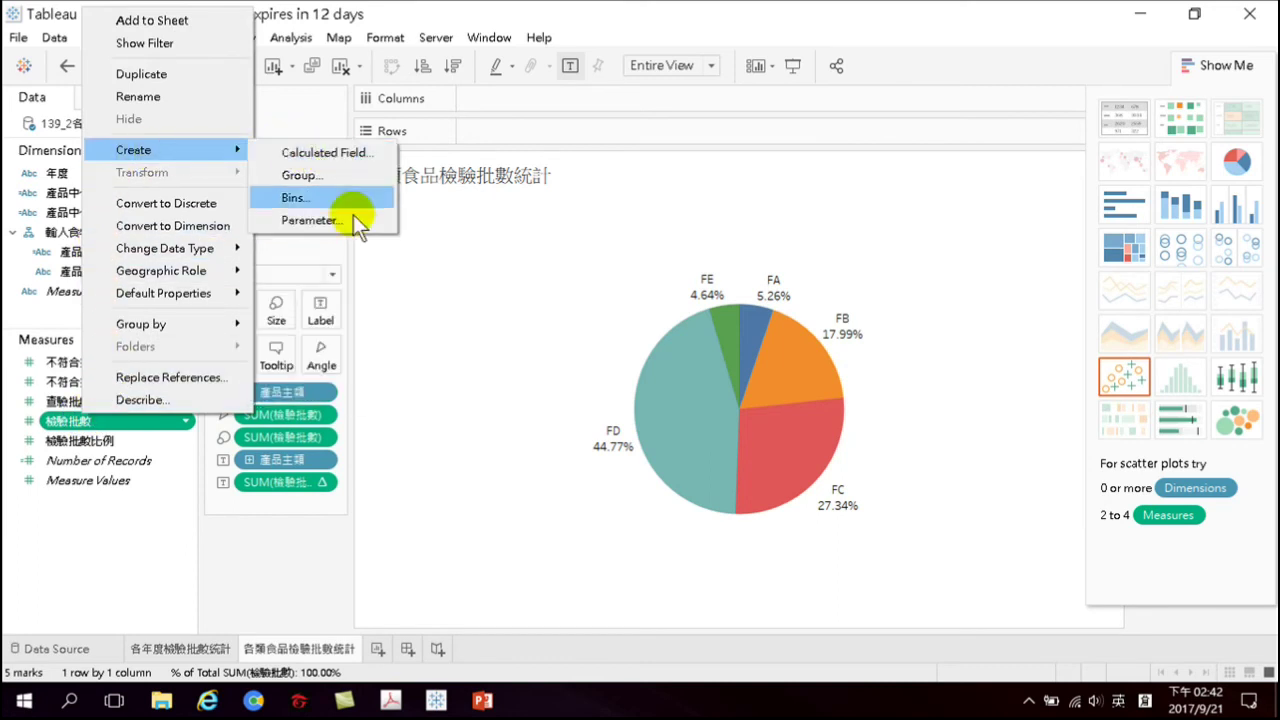
click(527, 536)
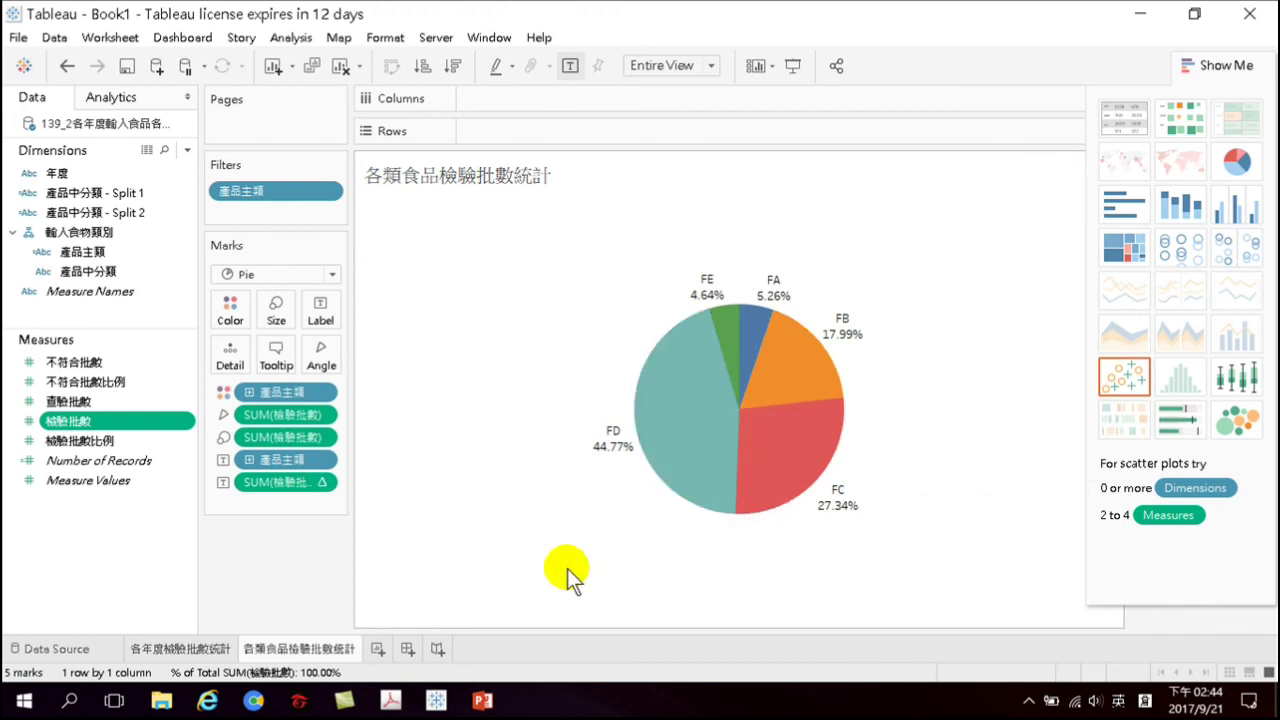
Create a new worksheet and build a table of 不符合批數 by 產品主類
click(378, 649)
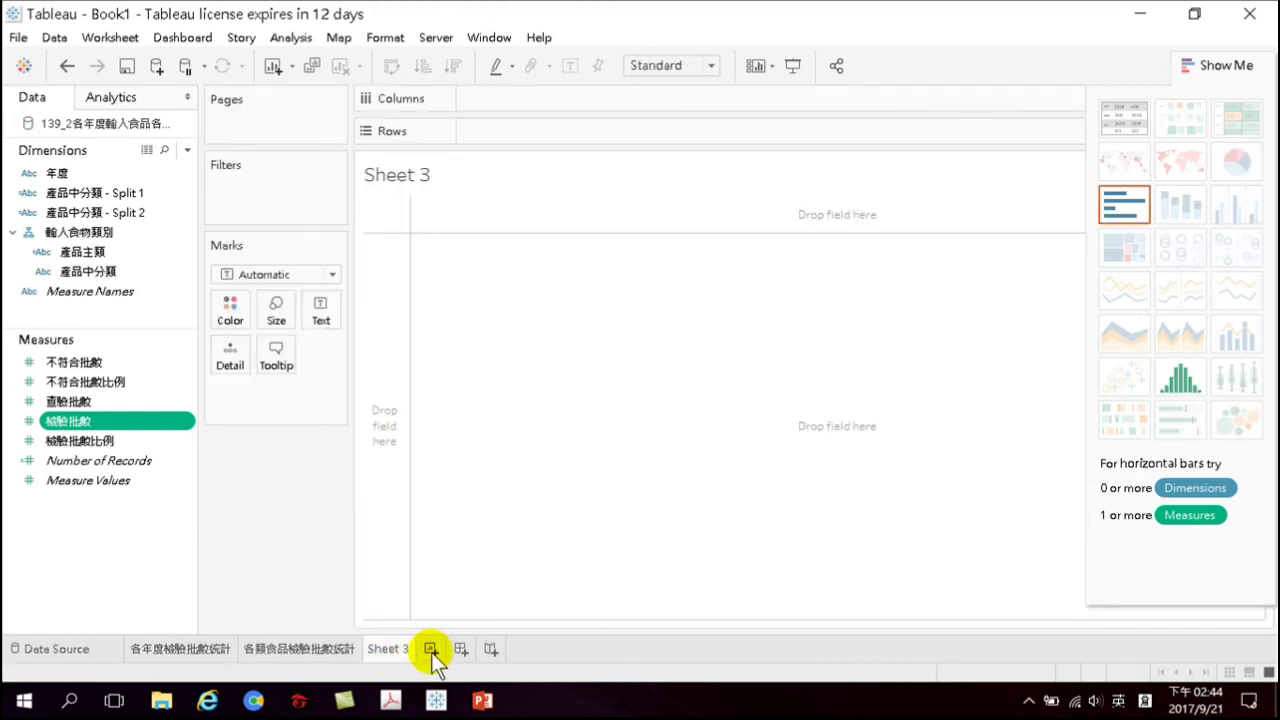
mouse_move(406, 644)
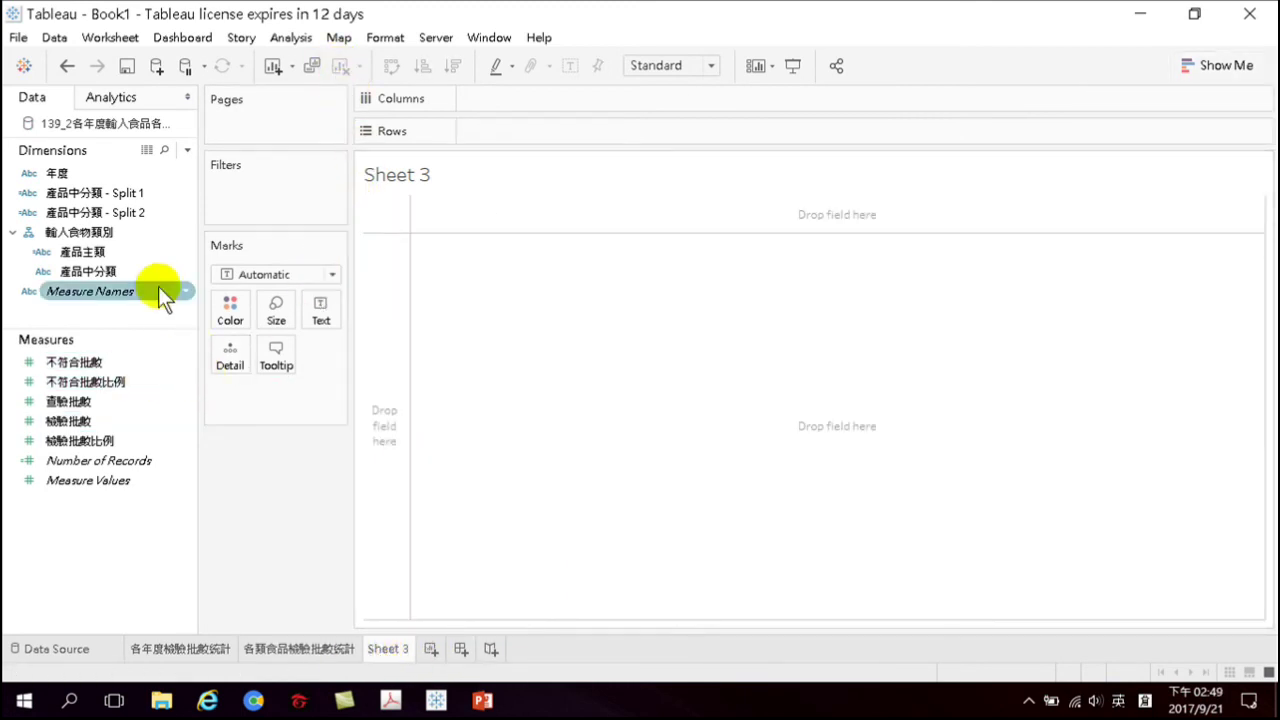
click(85, 256)
double_click(86, 254)
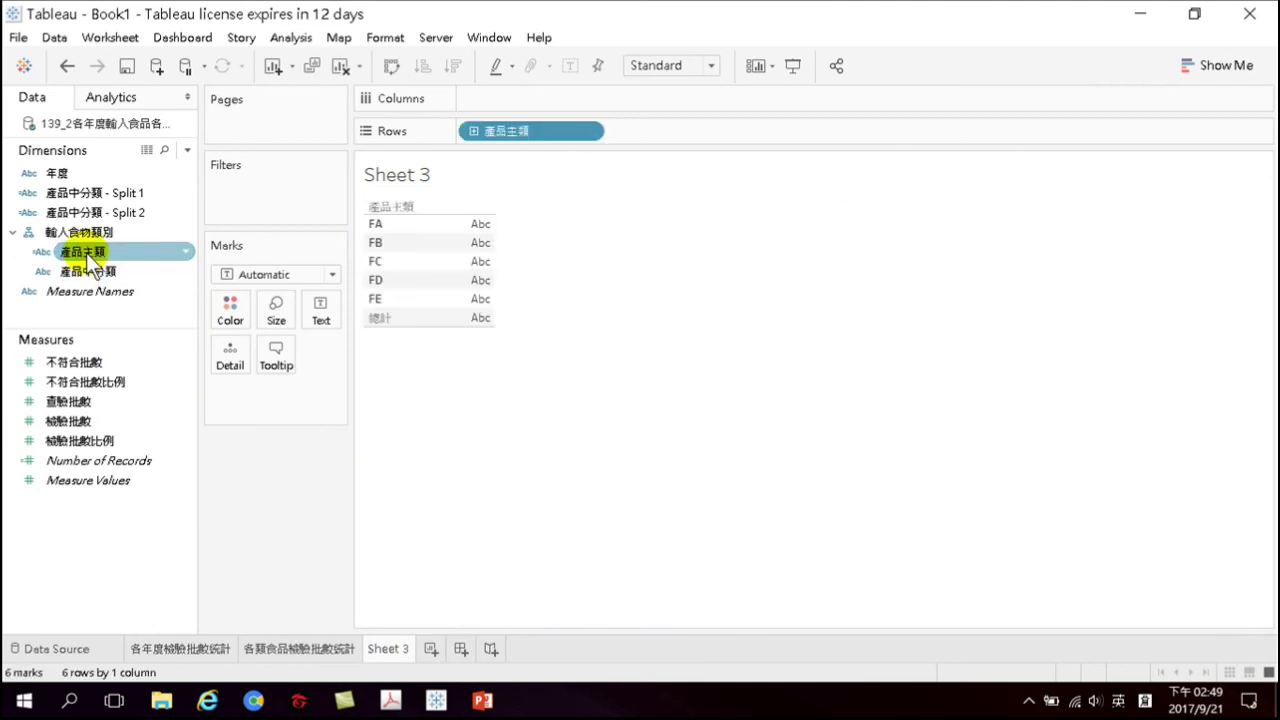
double_click(90, 365)
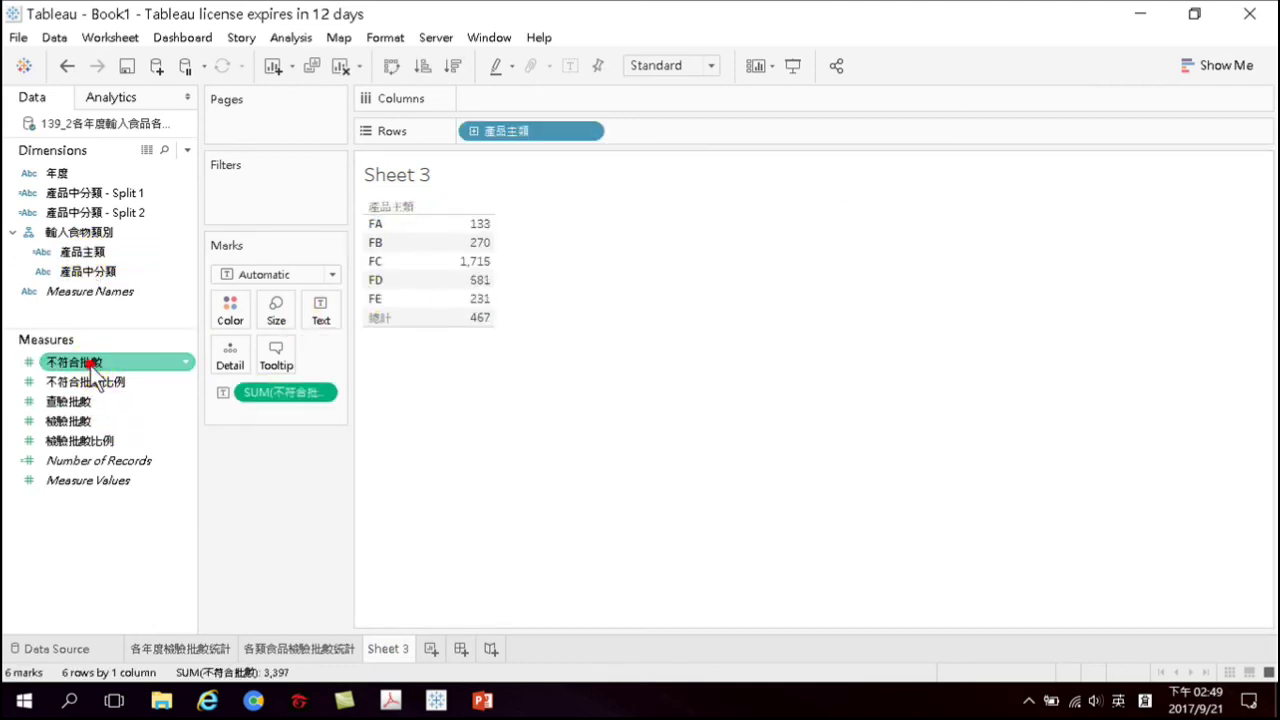
Turn the 不符合批數 table into a bar chart and swap rows and columns so the bars stand vertically
click(1225, 65)
click(1127, 205)
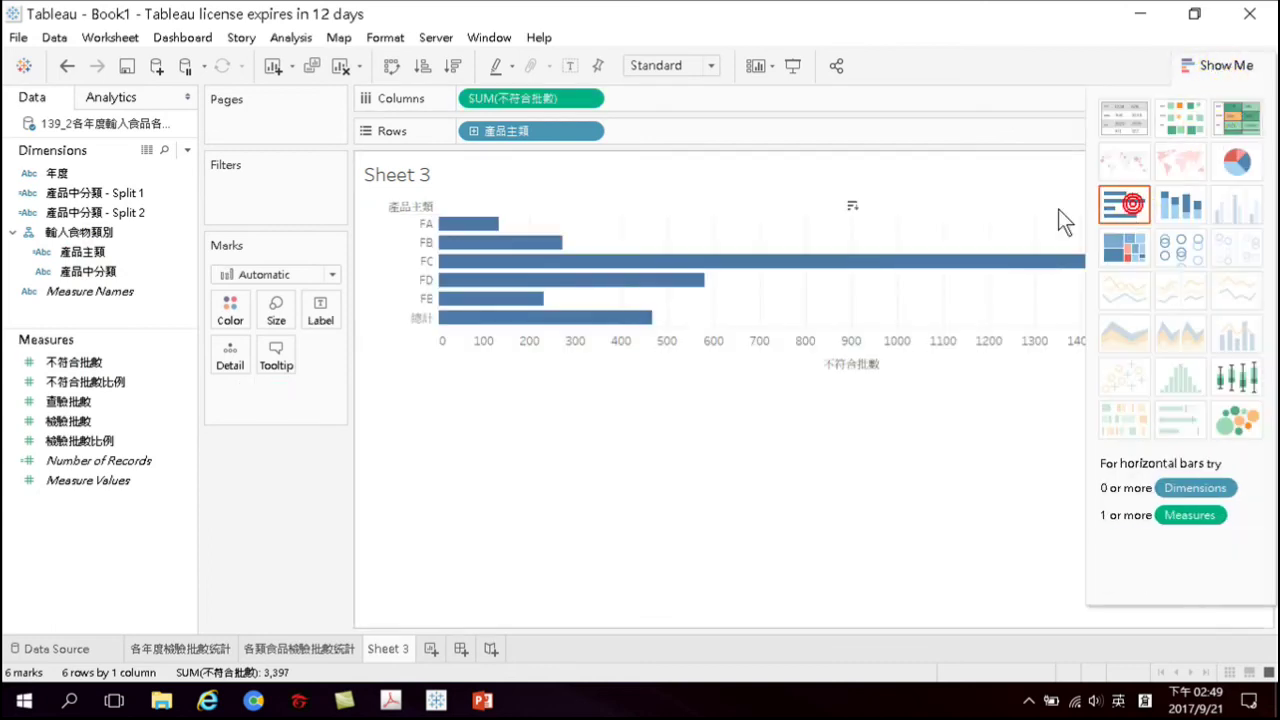
click(393, 65)
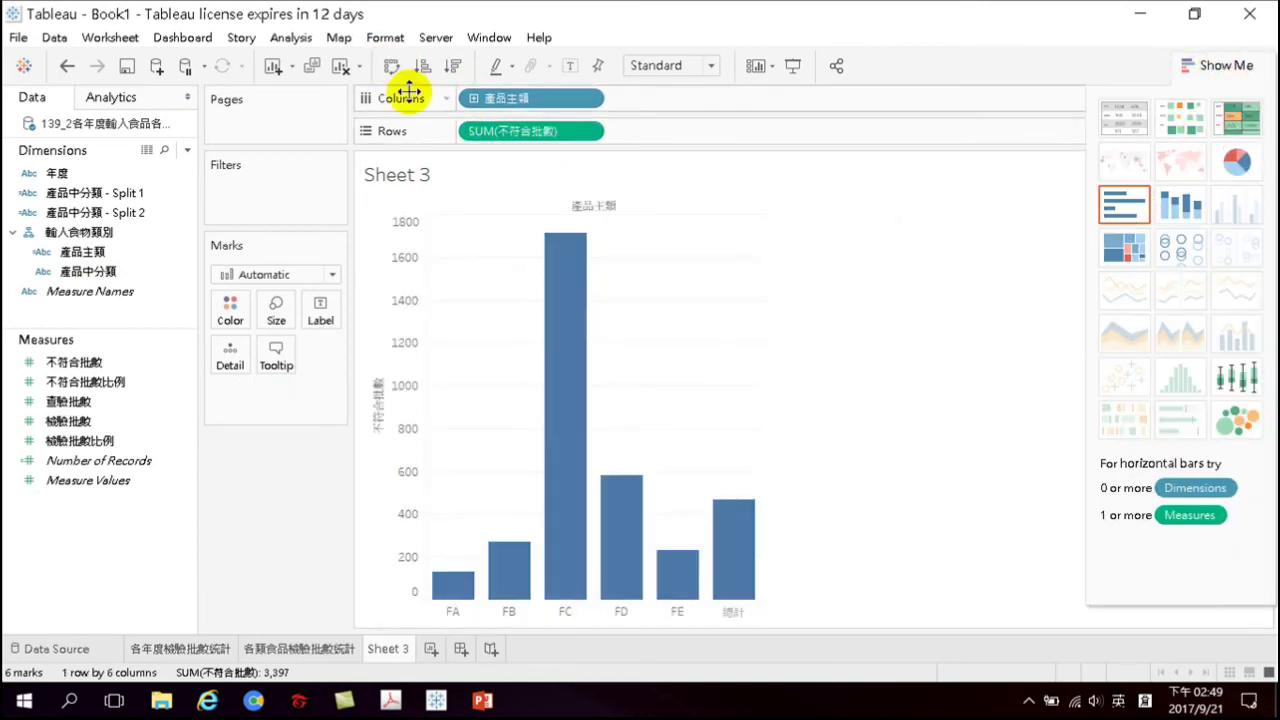
mouse_move(590, 435)
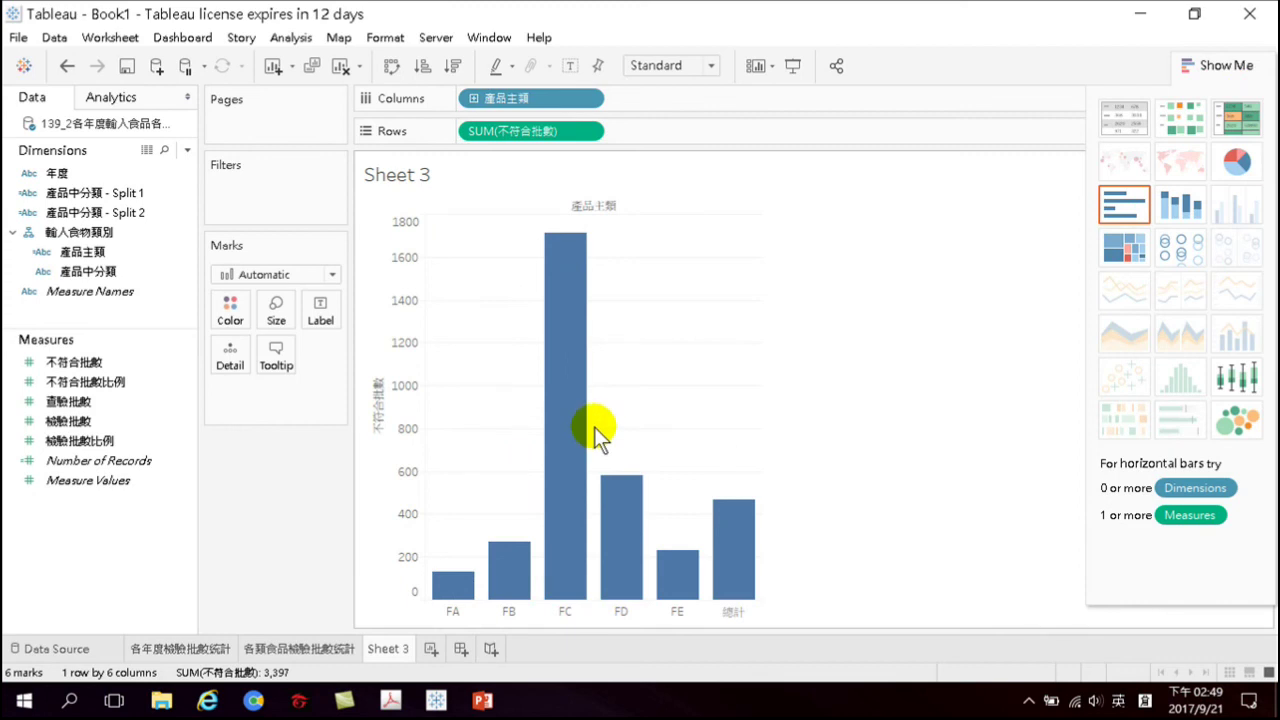
mouse_move(434, 582)
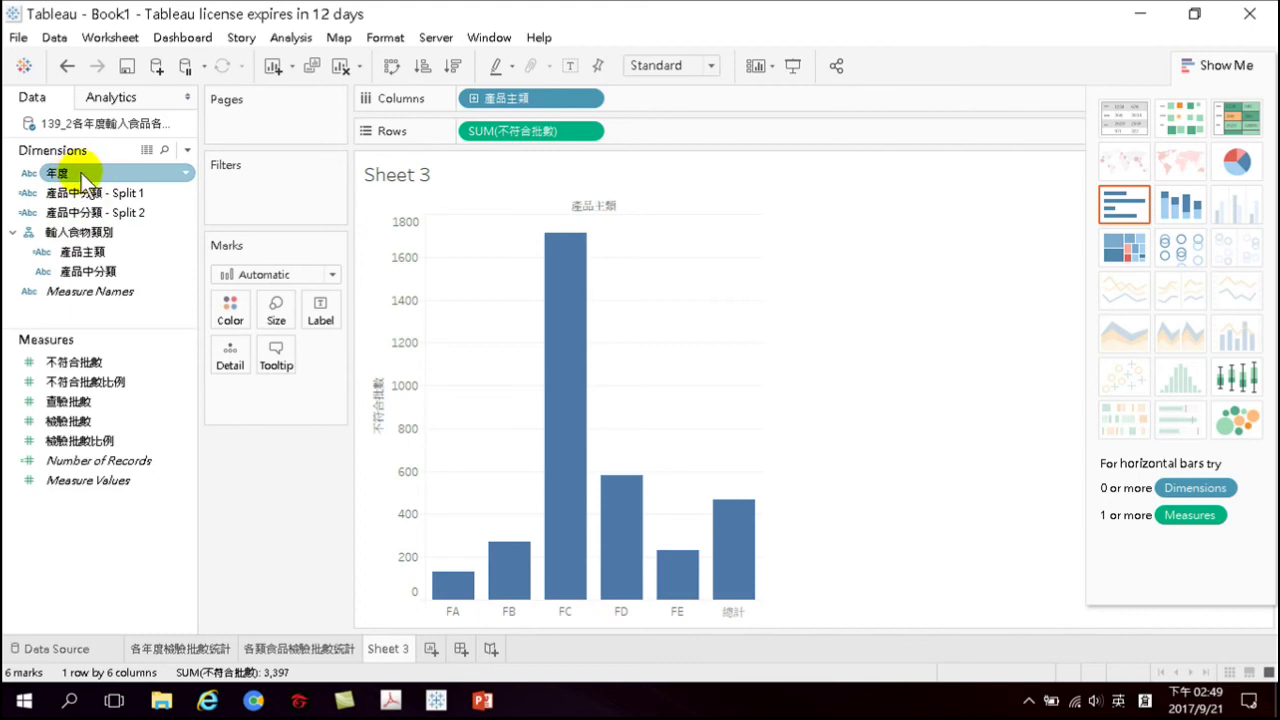
Colour the 不符合批數 chart by 年度 and change its mark type to Line
drag(81, 173, 233, 311)
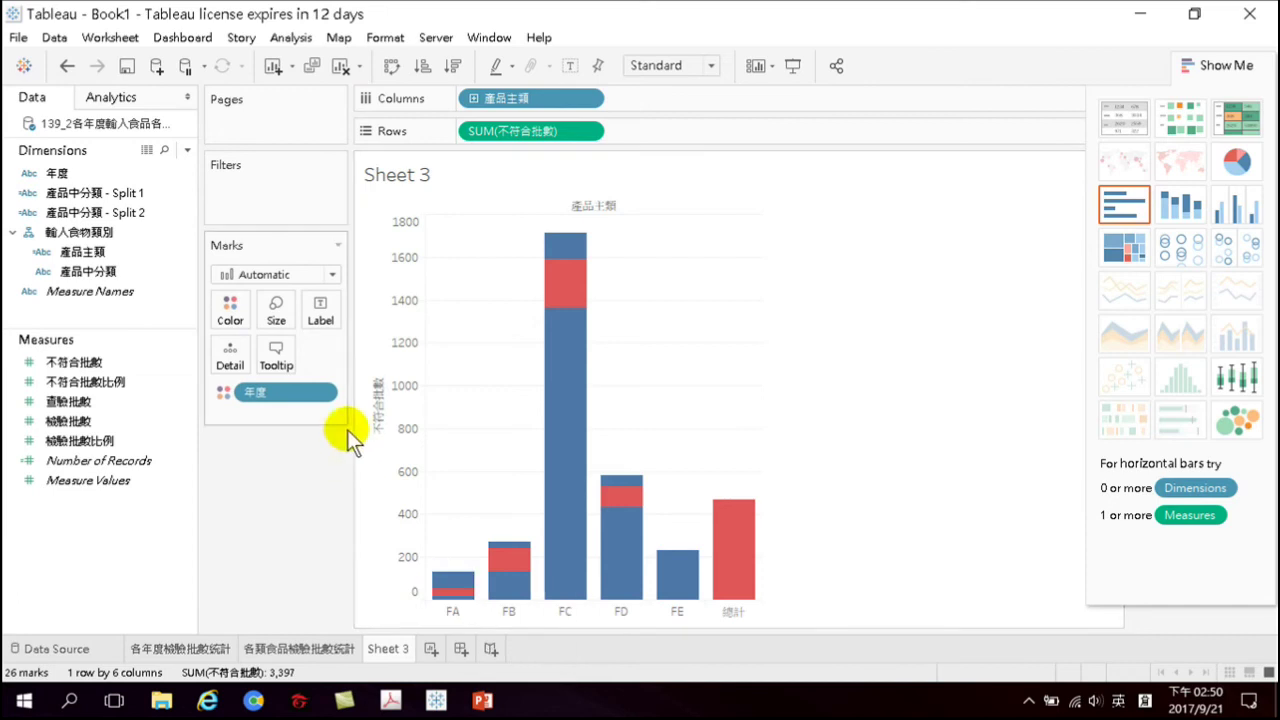
click(331, 274)
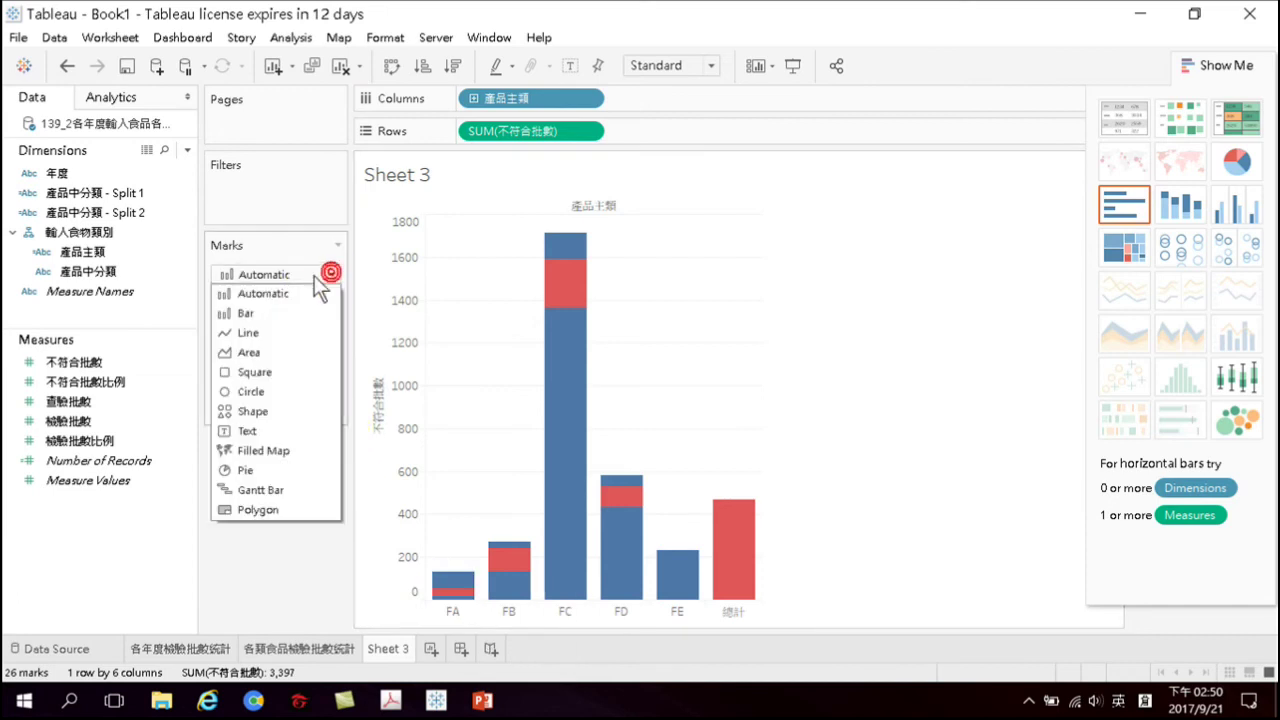
click(251, 334)
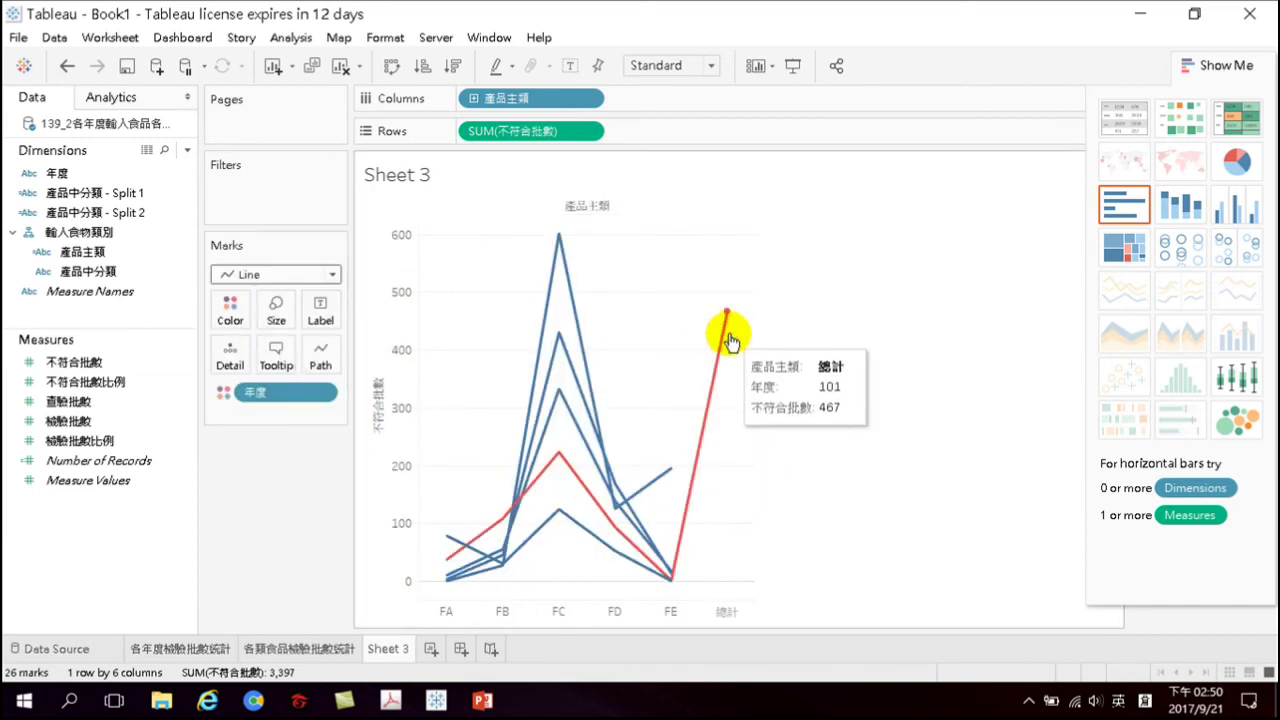
mouse_move(730, 317)
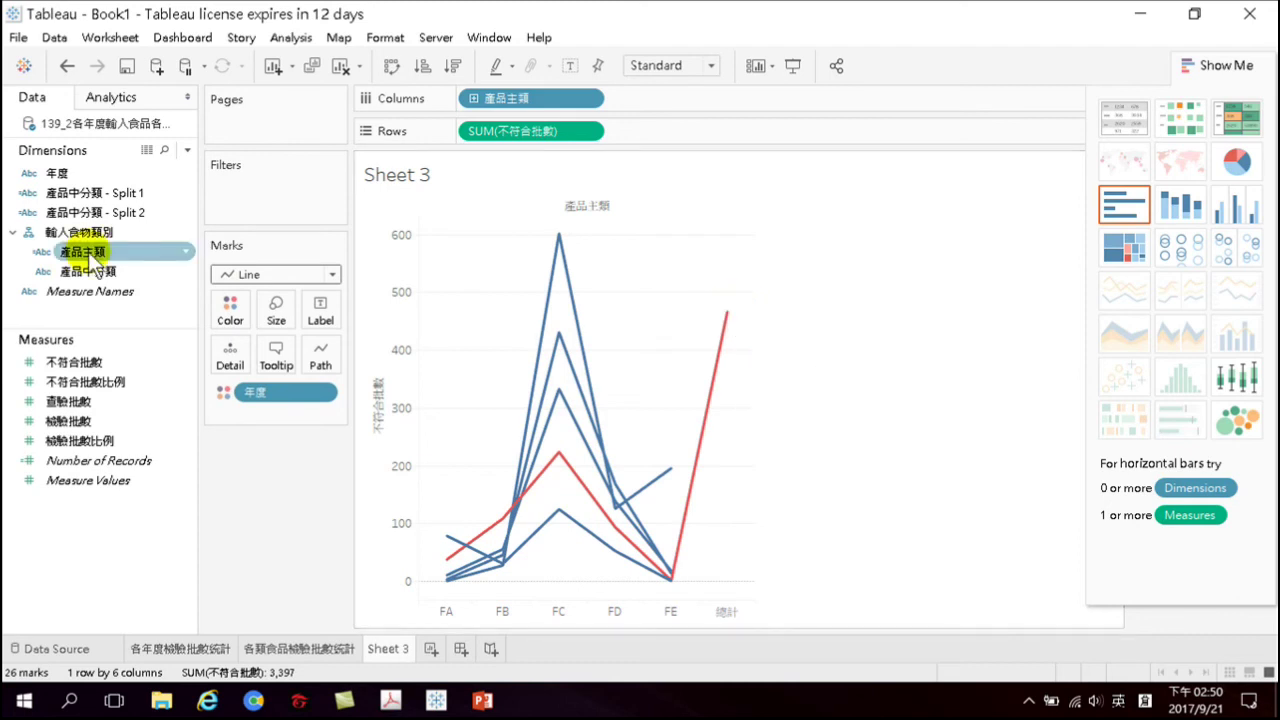
Filter the line chart by 產品主類 to leave out 總計, and fit the chart to Entire View
drag(94, 255, 265, 194)
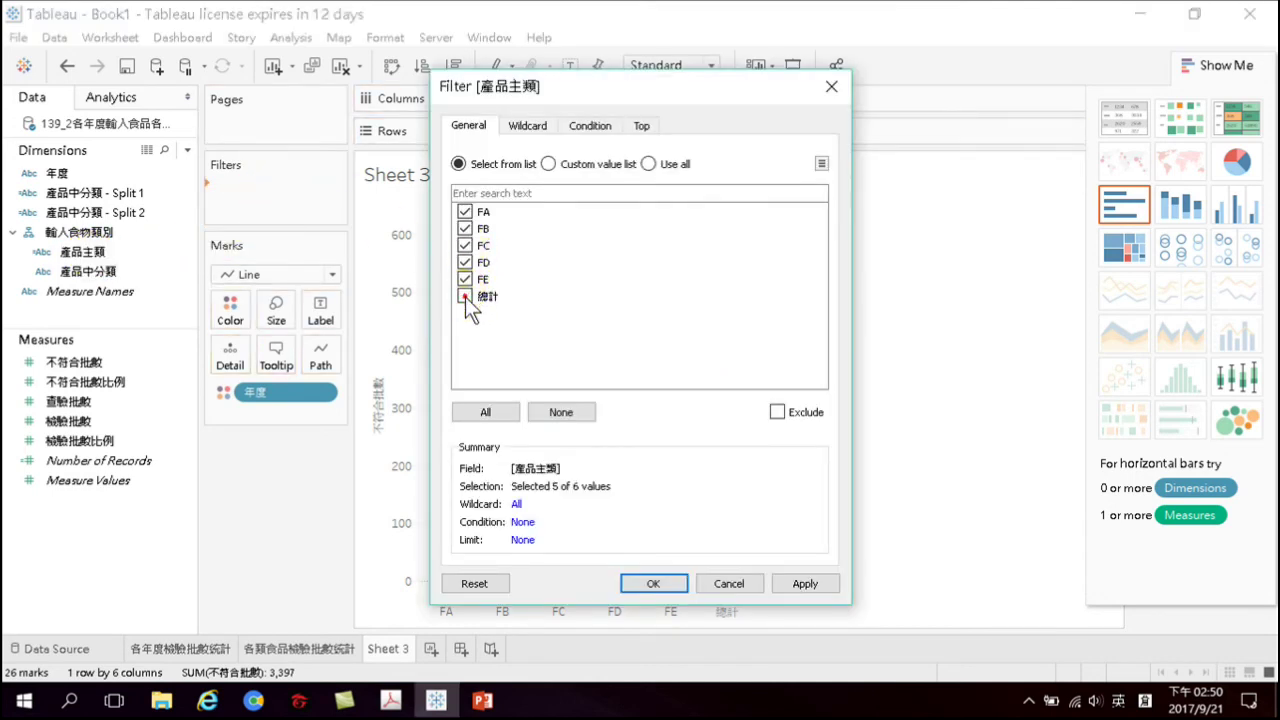
click(655, 583)
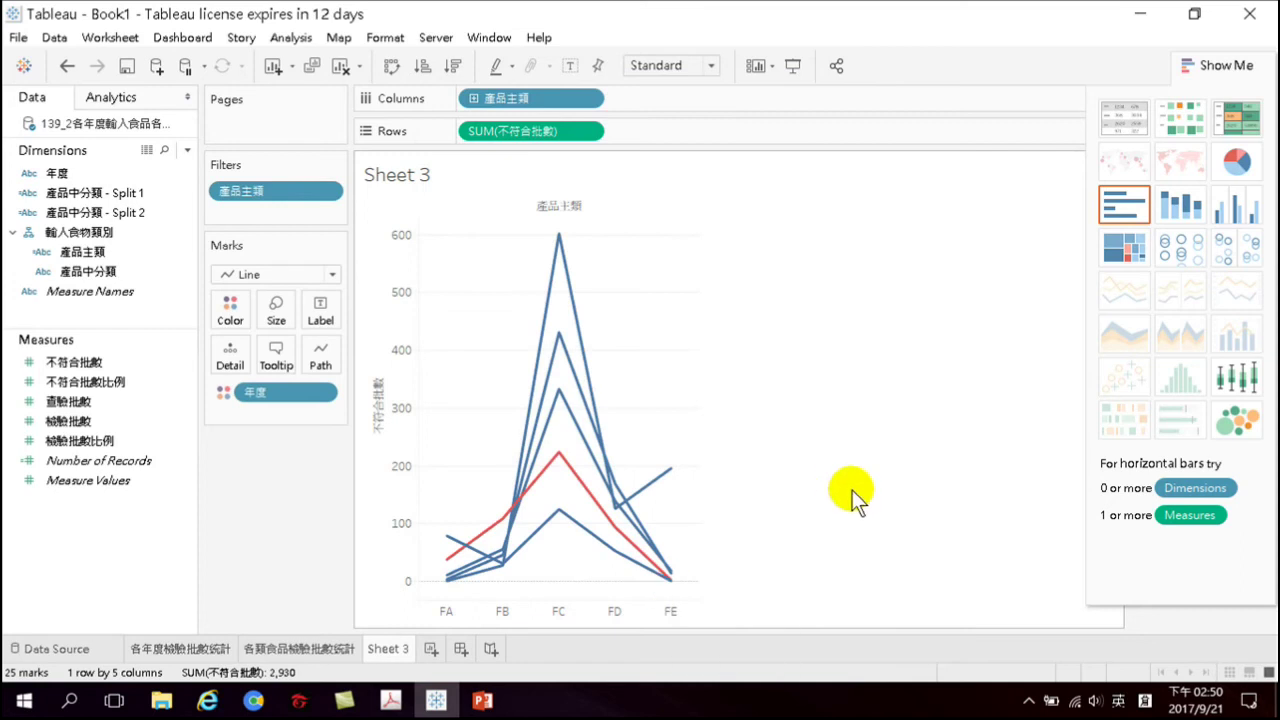
click(712, 66)
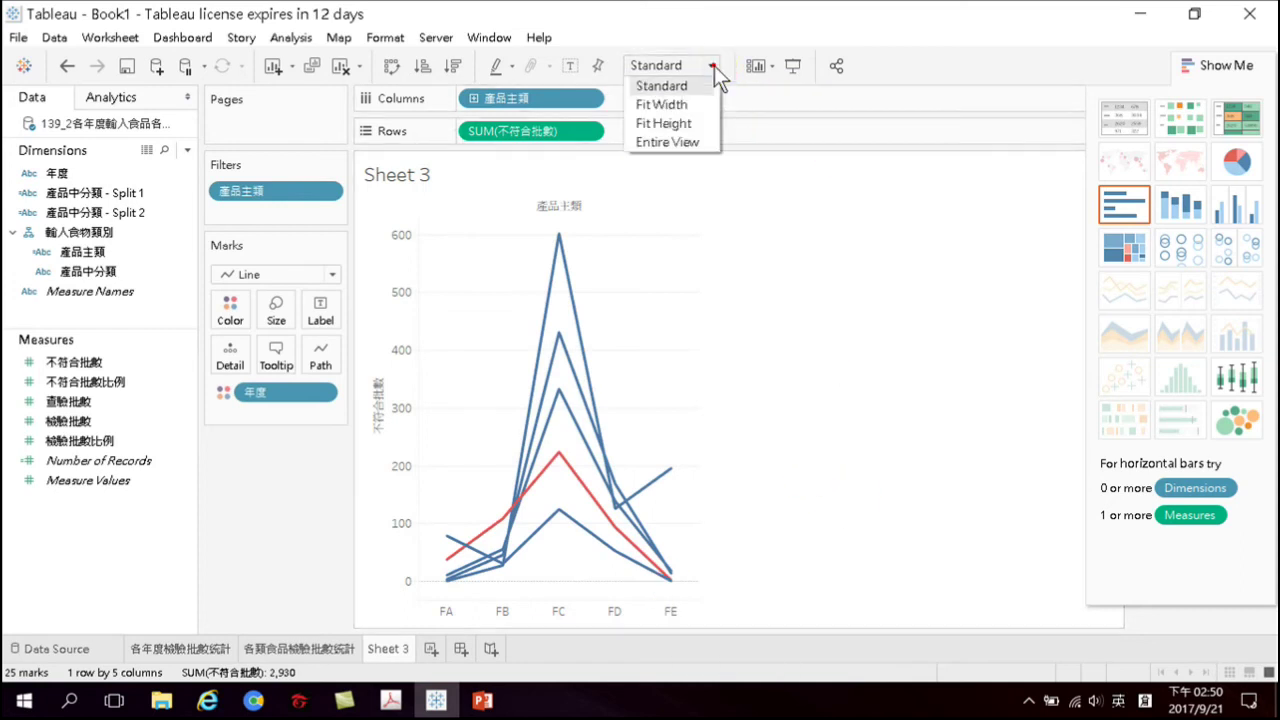
click(676, 142)
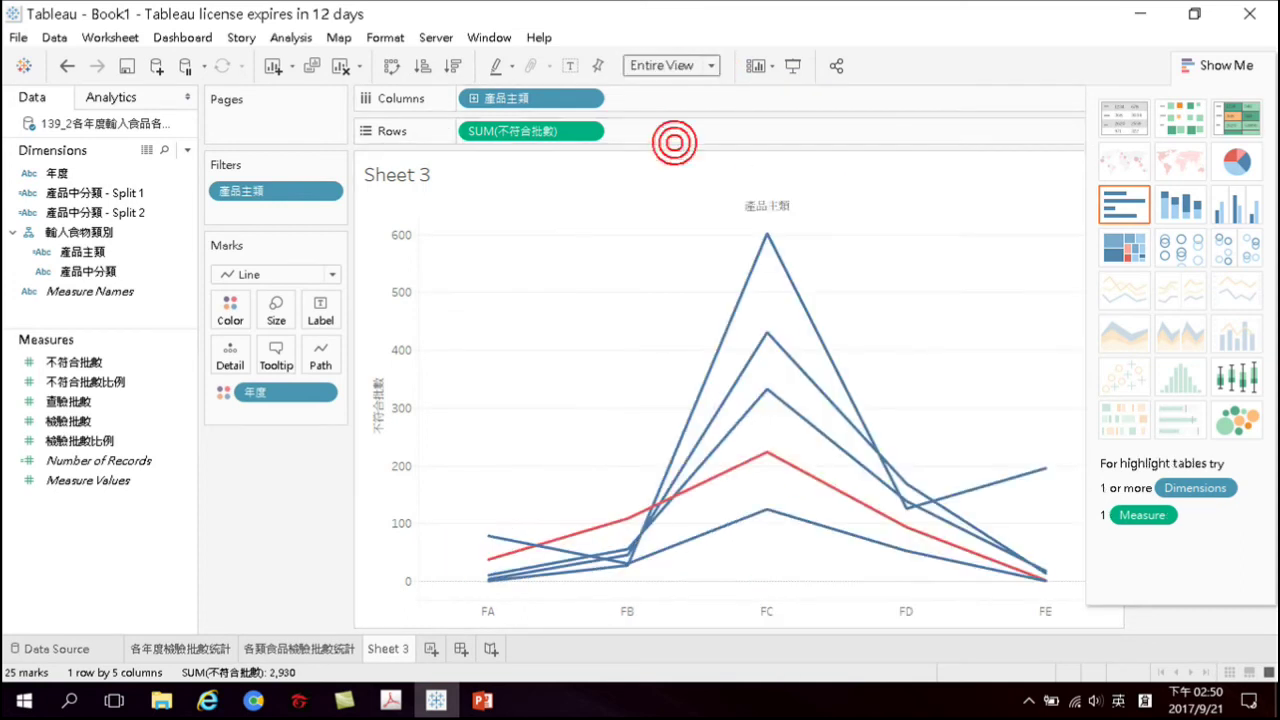
click(1240, 72)
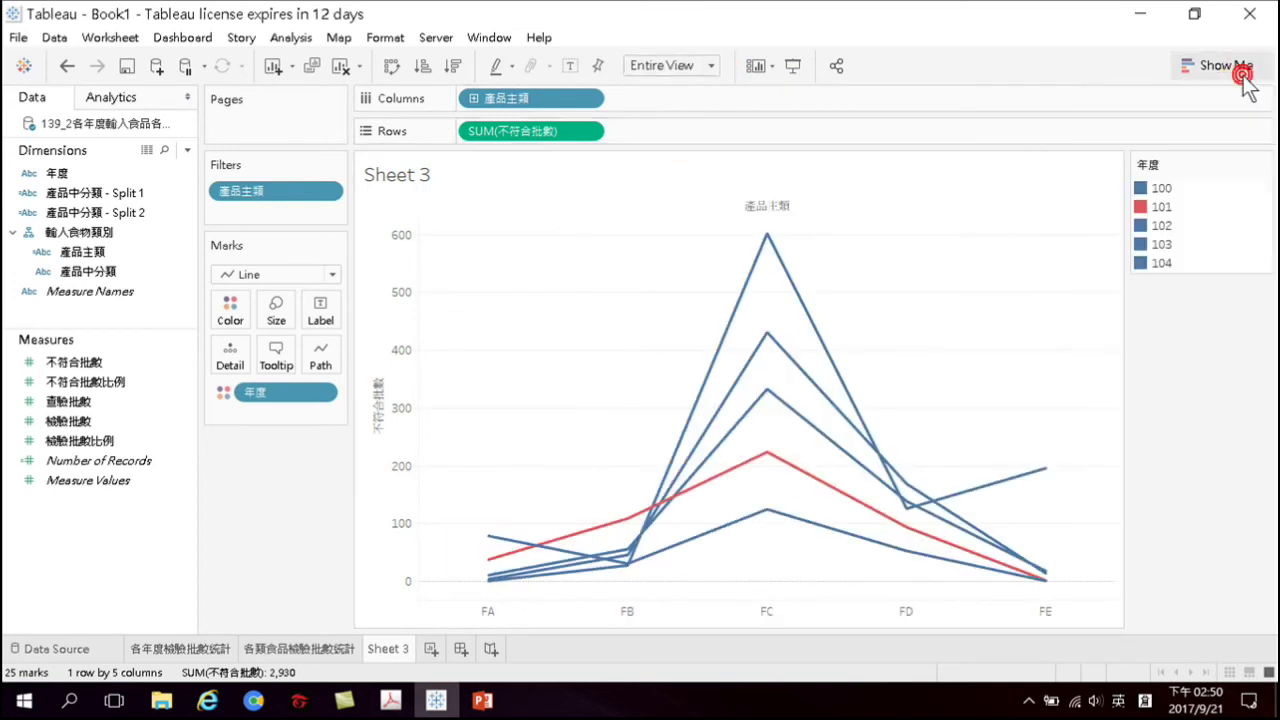
Examine the line for year 101 on its own and compare it with the 各年度檢驗批數統計 bar chart
click(1166, 203)
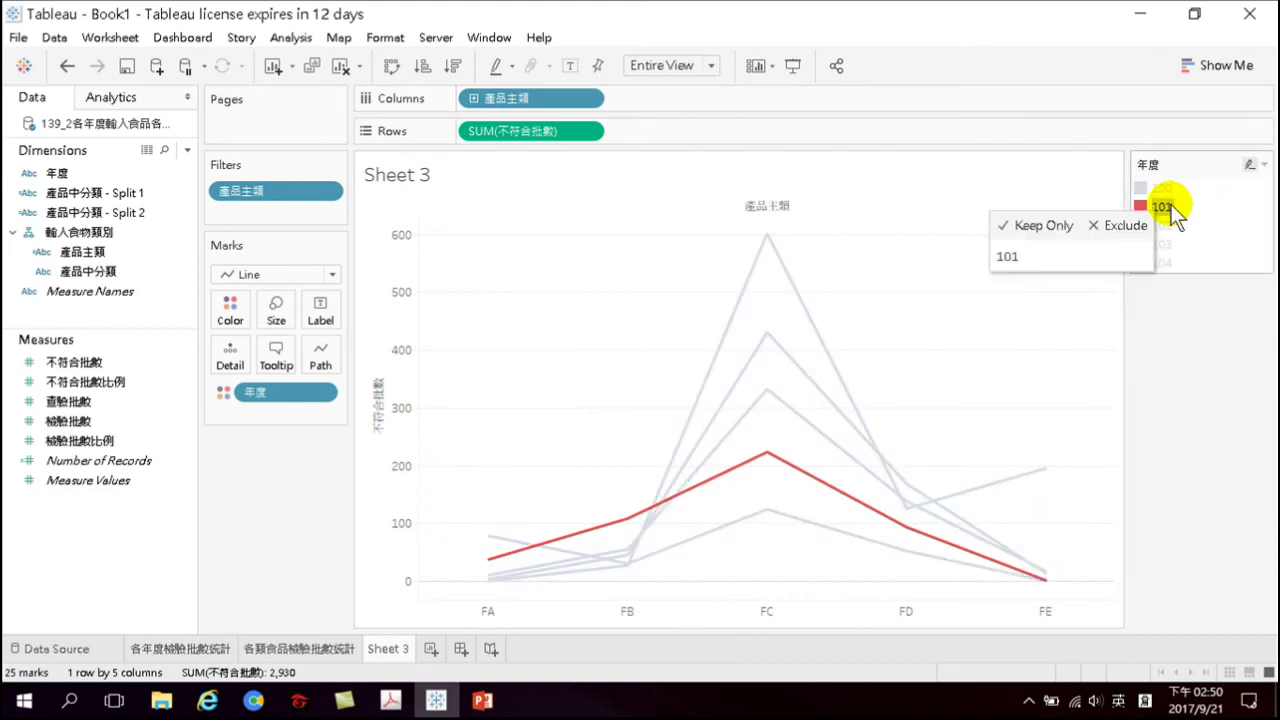
click(1186, 207)
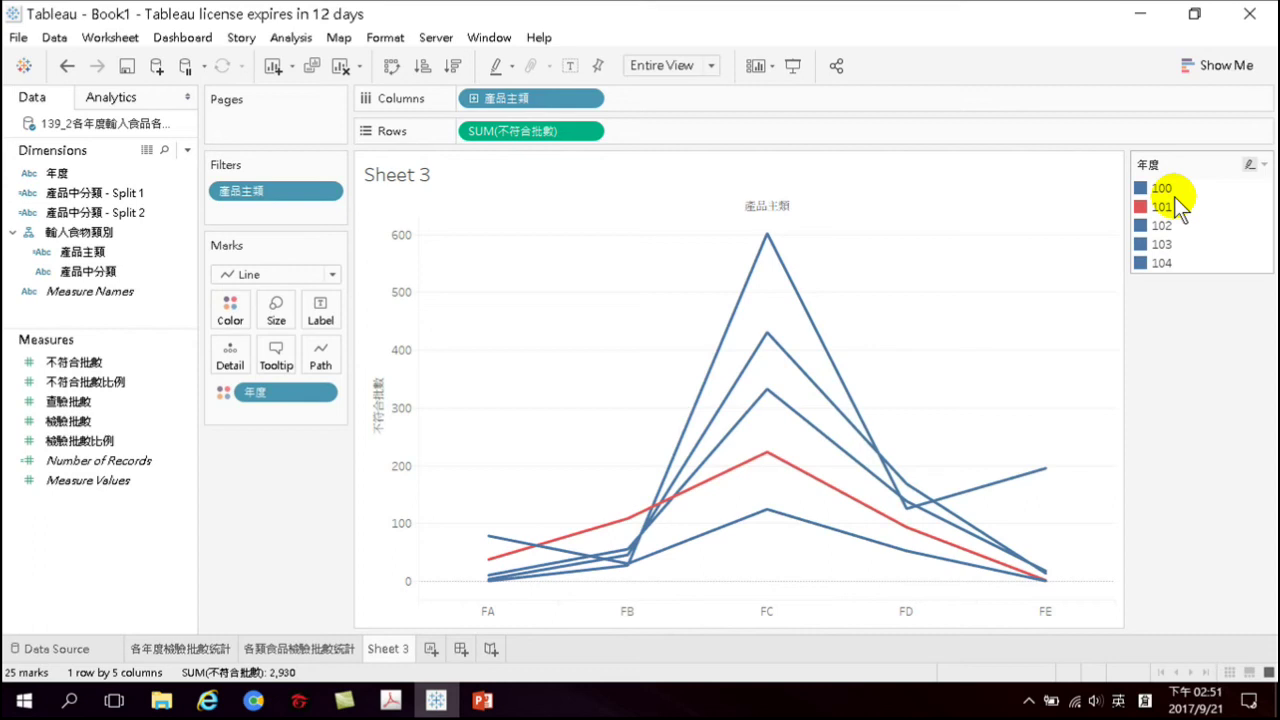
click(160, 648)
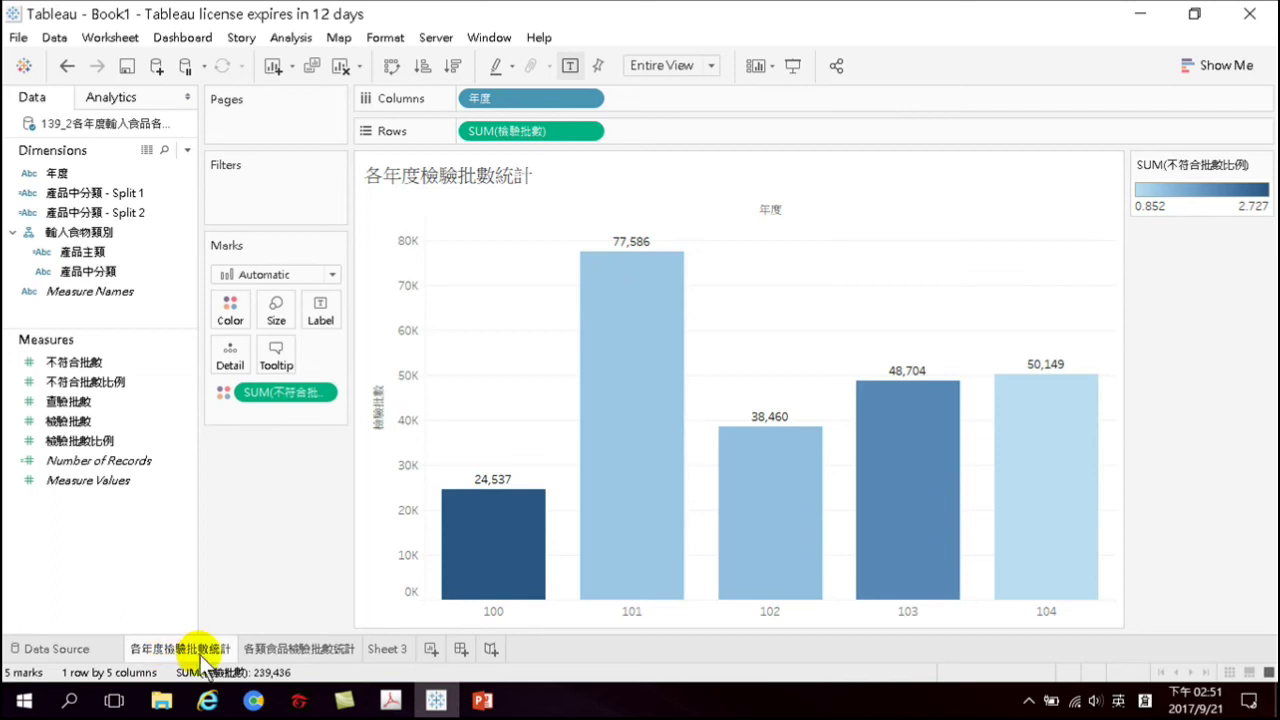
click(384, 648)
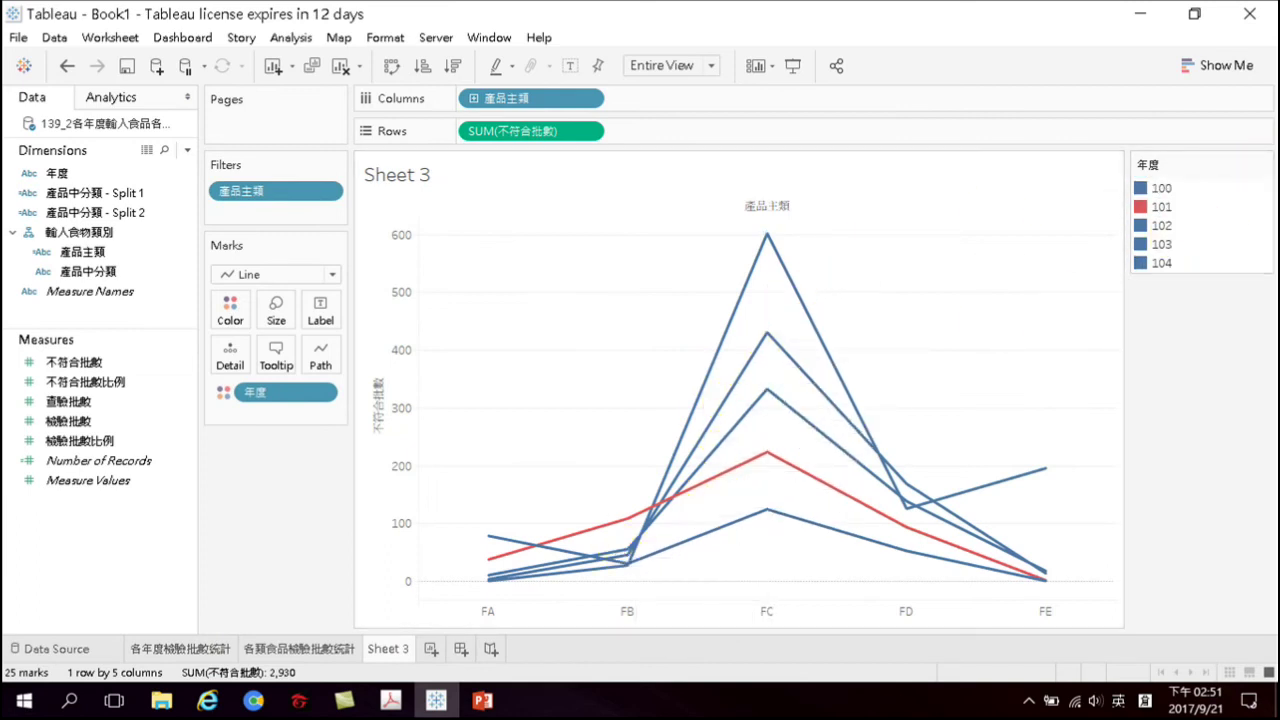
Assign the Automatic colour palette to the 年度 items of the line chart
click(1264, 164)
click(1142, 185)
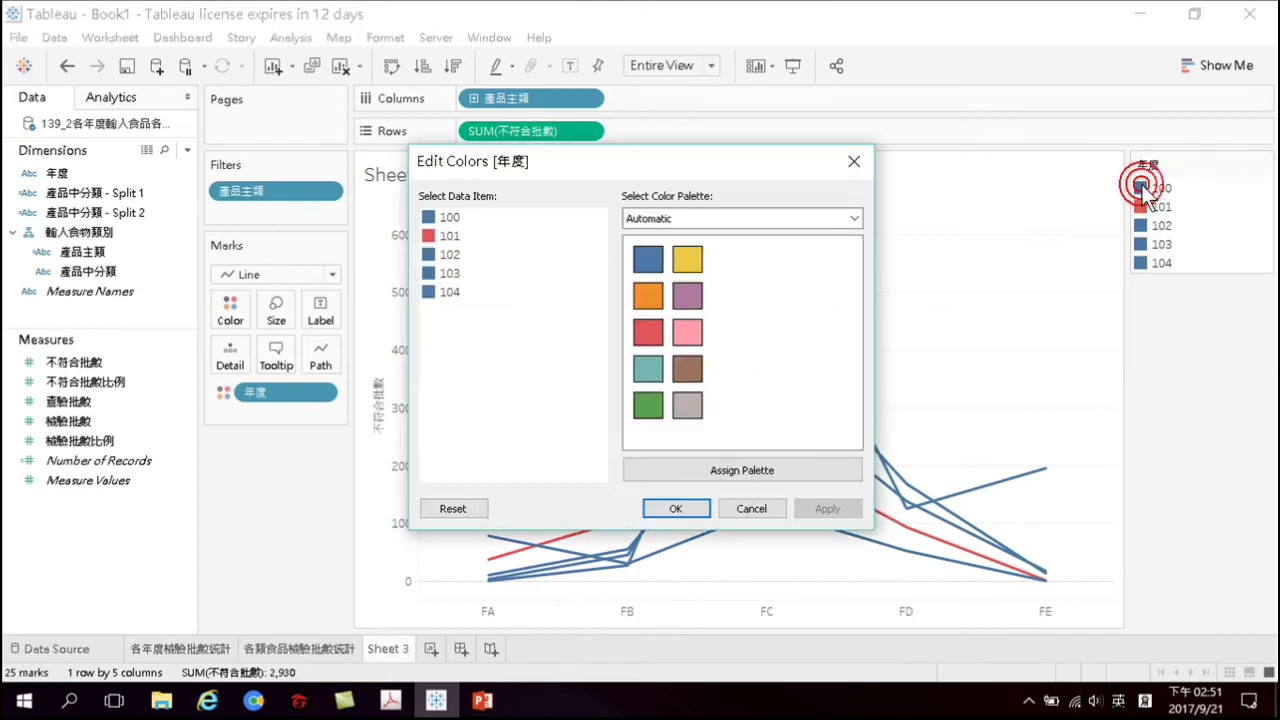
click(704, 216)
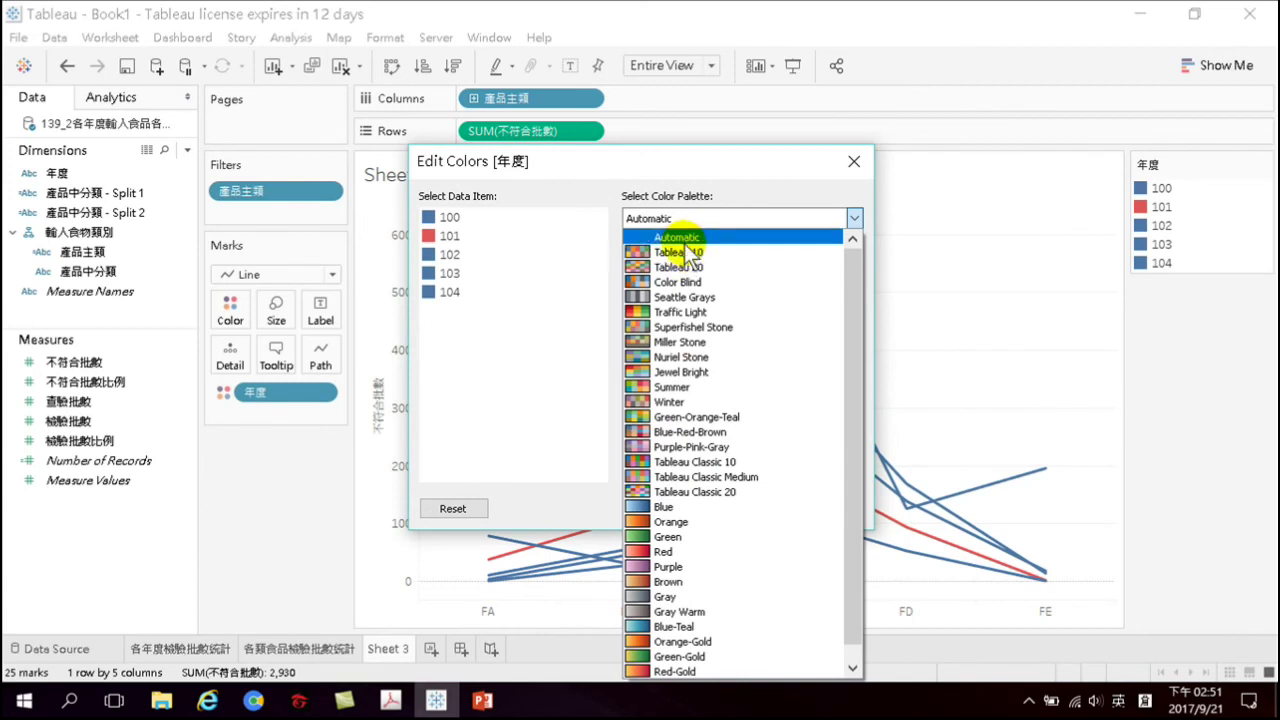
click(686, 237)
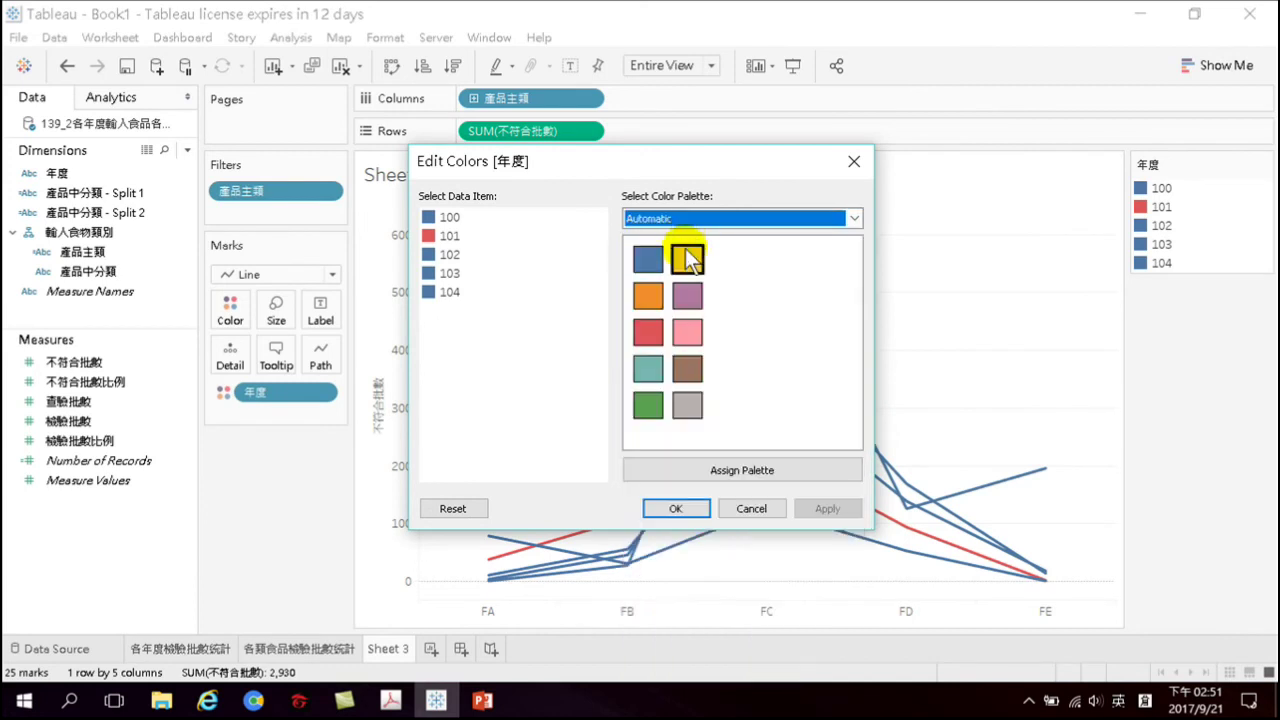
click(722, 471)
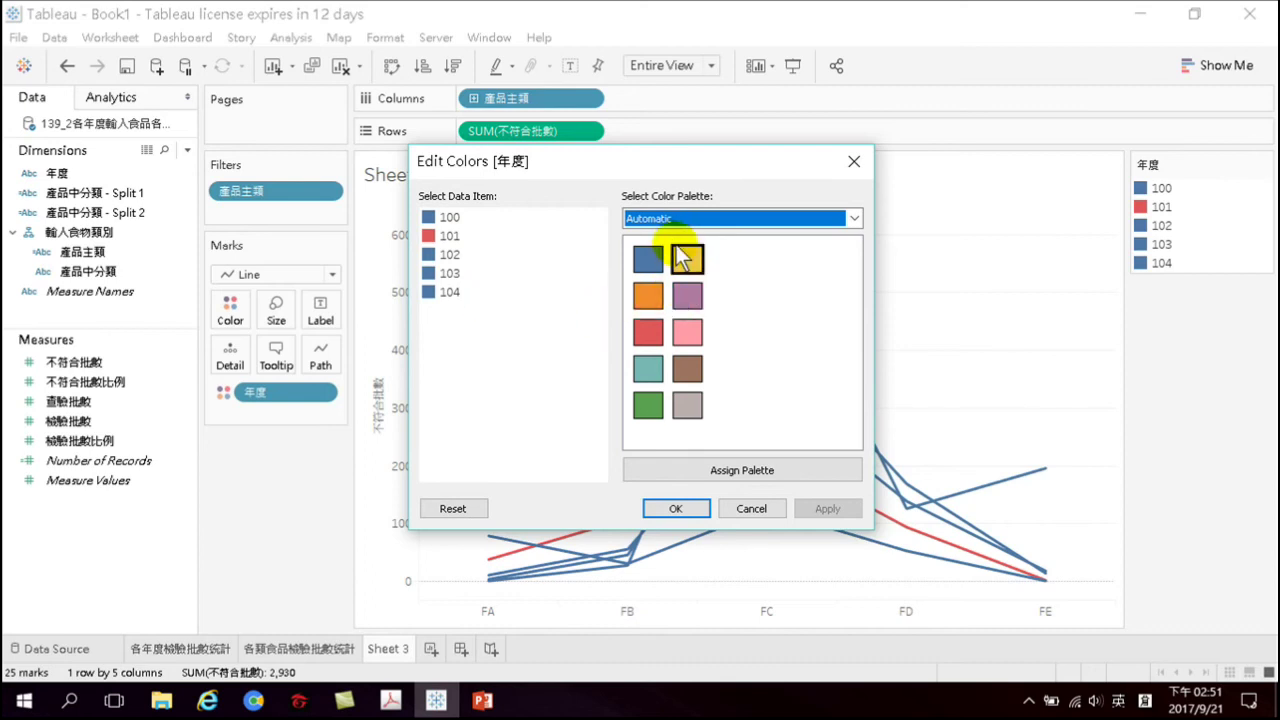
click(722, 470)
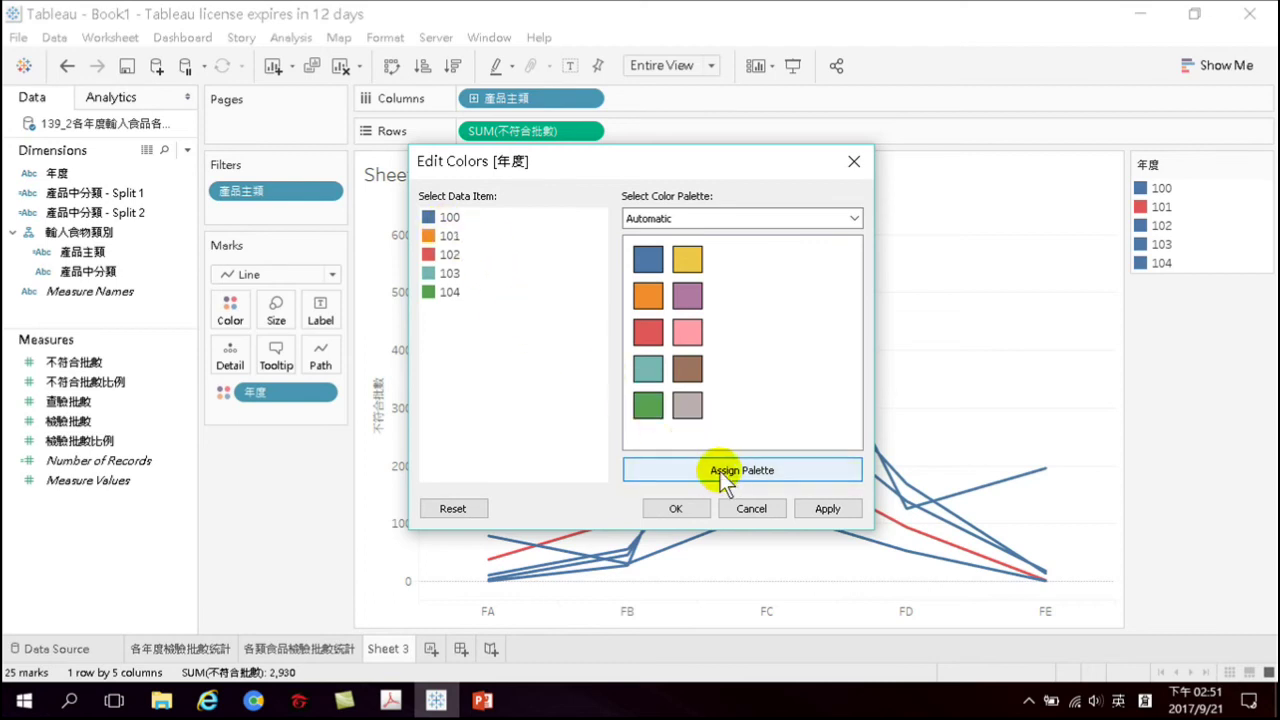
click(676, 508)
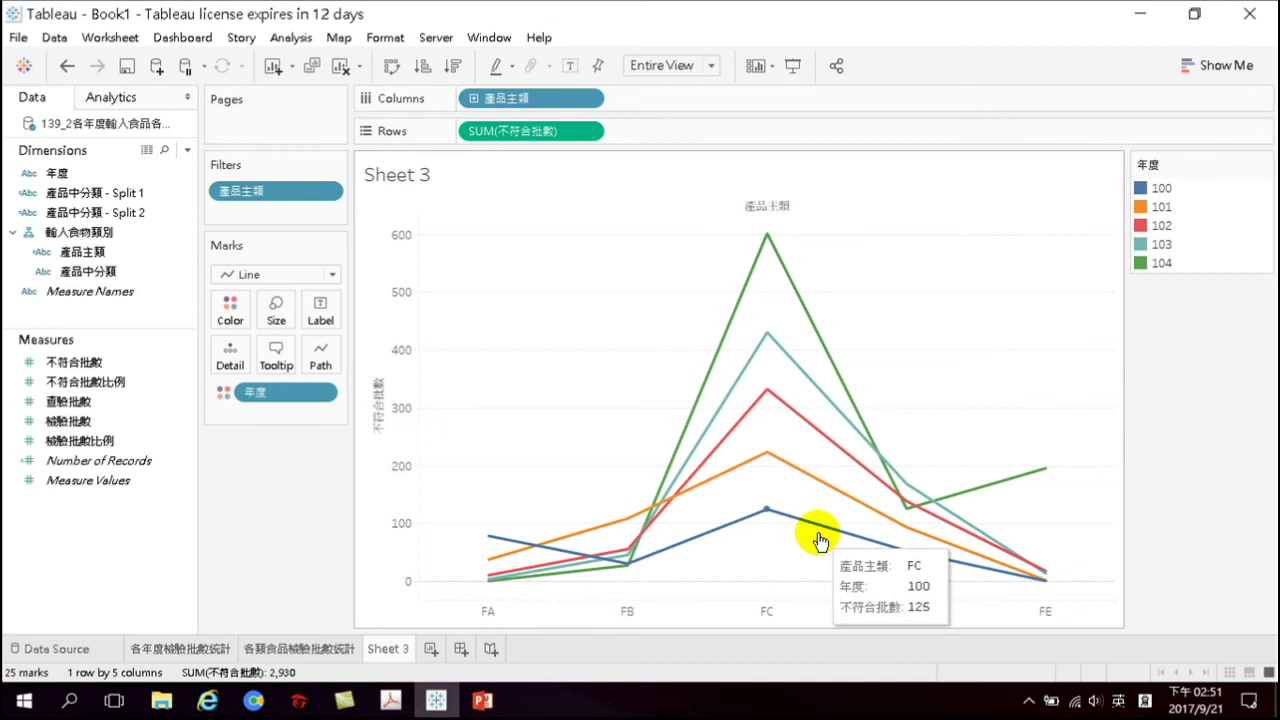
Try to switch the 年度 line colours to the Color Blind palette
mouse_move(1262, 165)
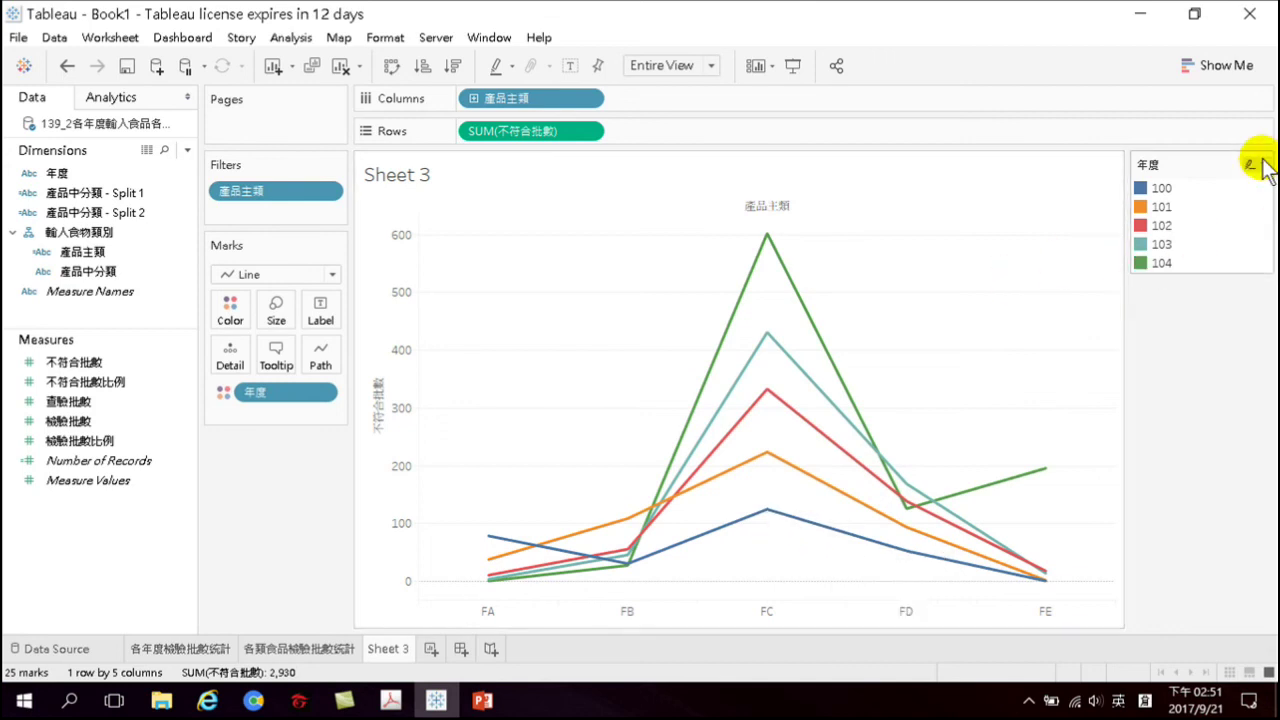
click(1264, 166)
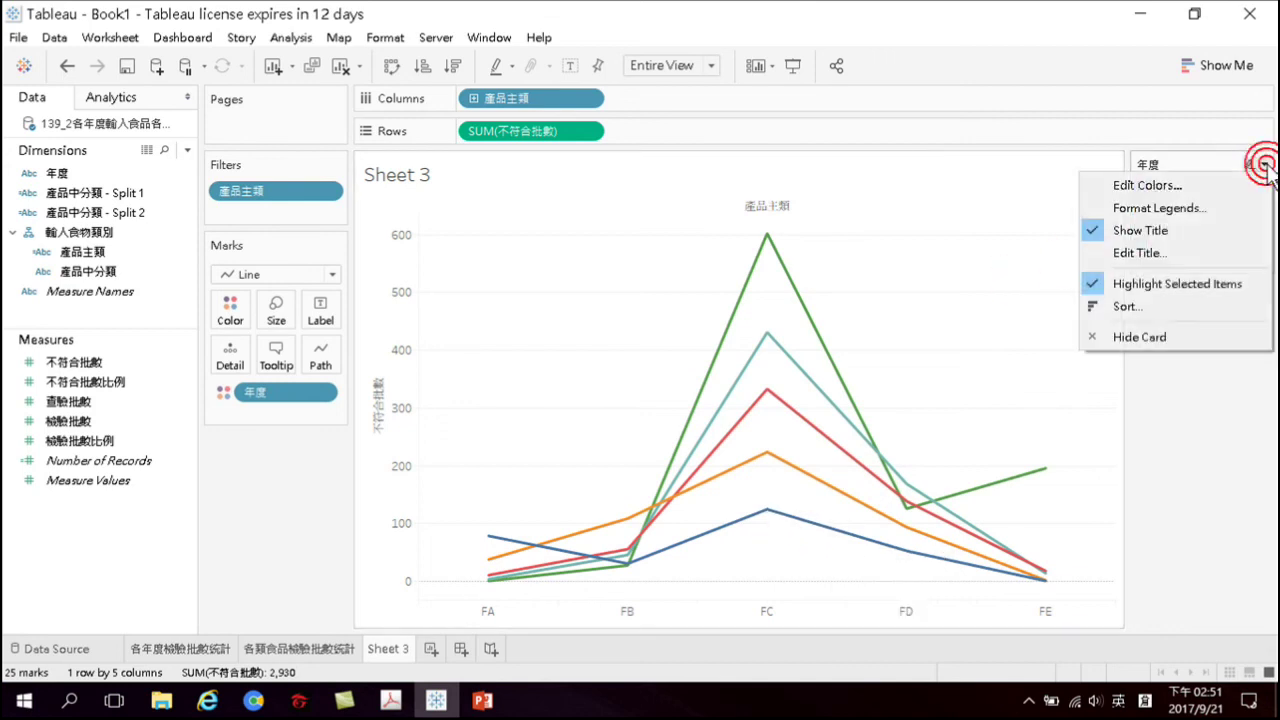
click(1154, 187)
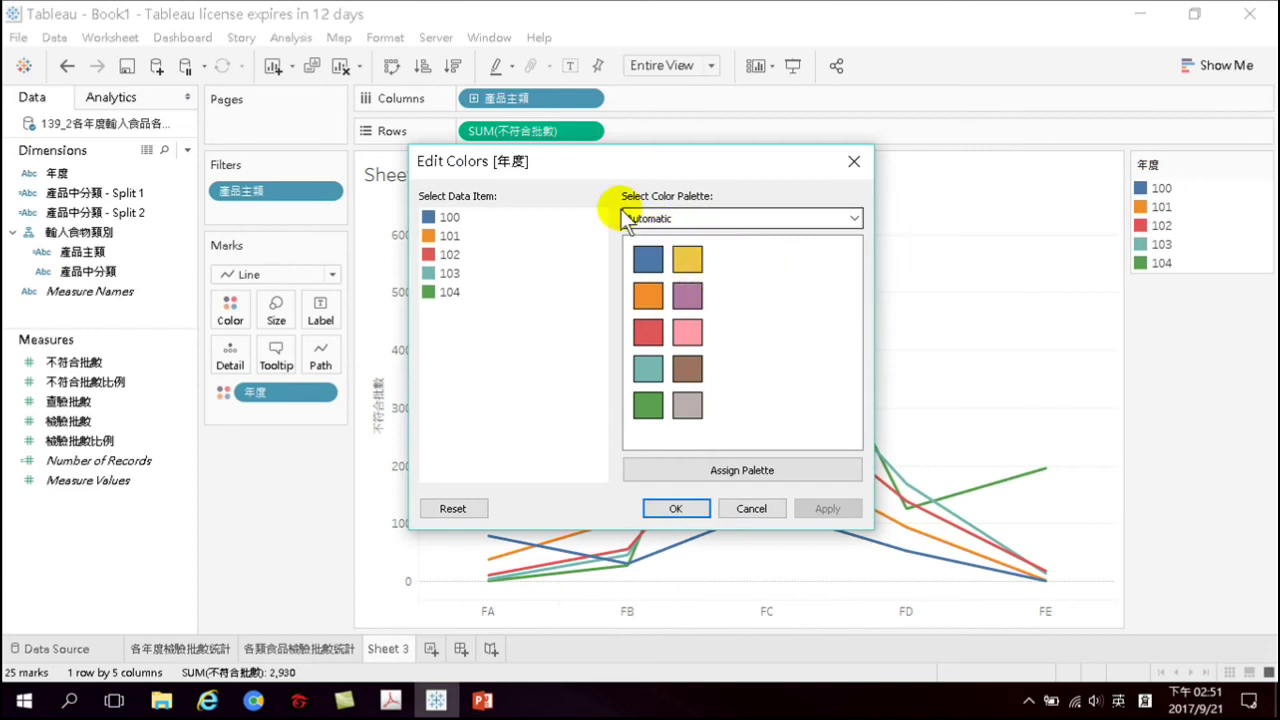
click(652, 216)
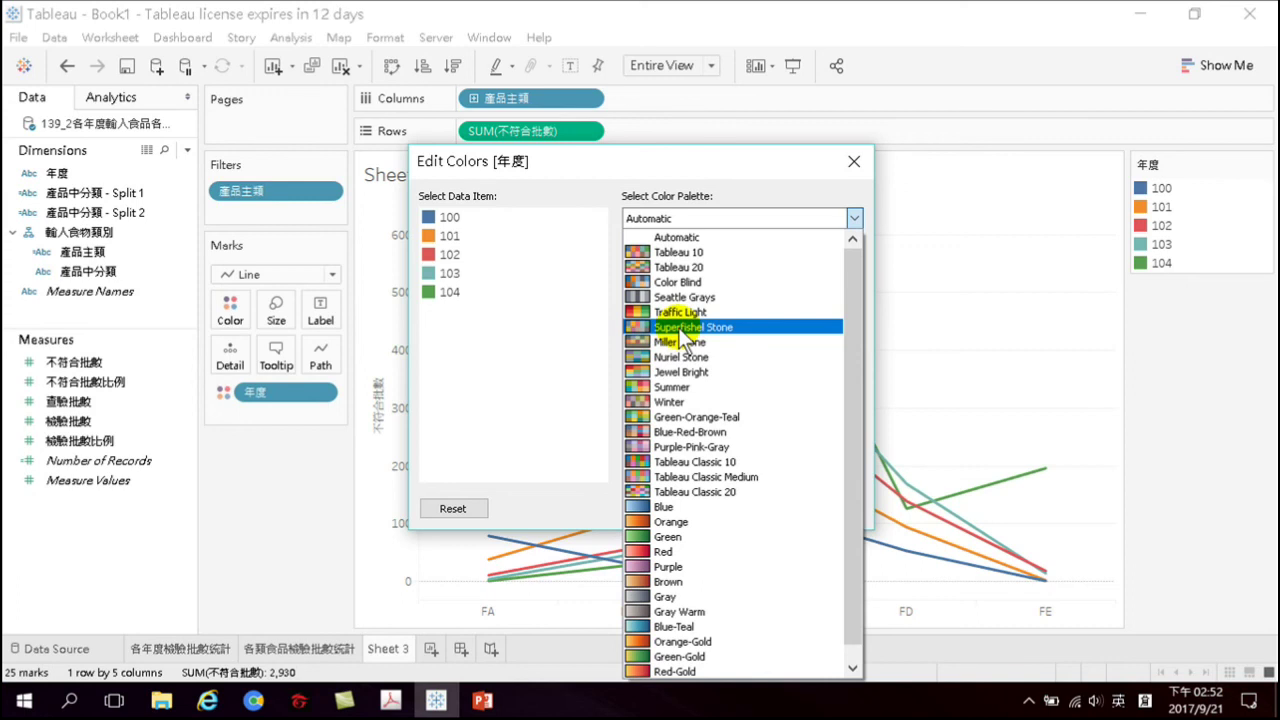
click(706, 284)
click(684, 508)
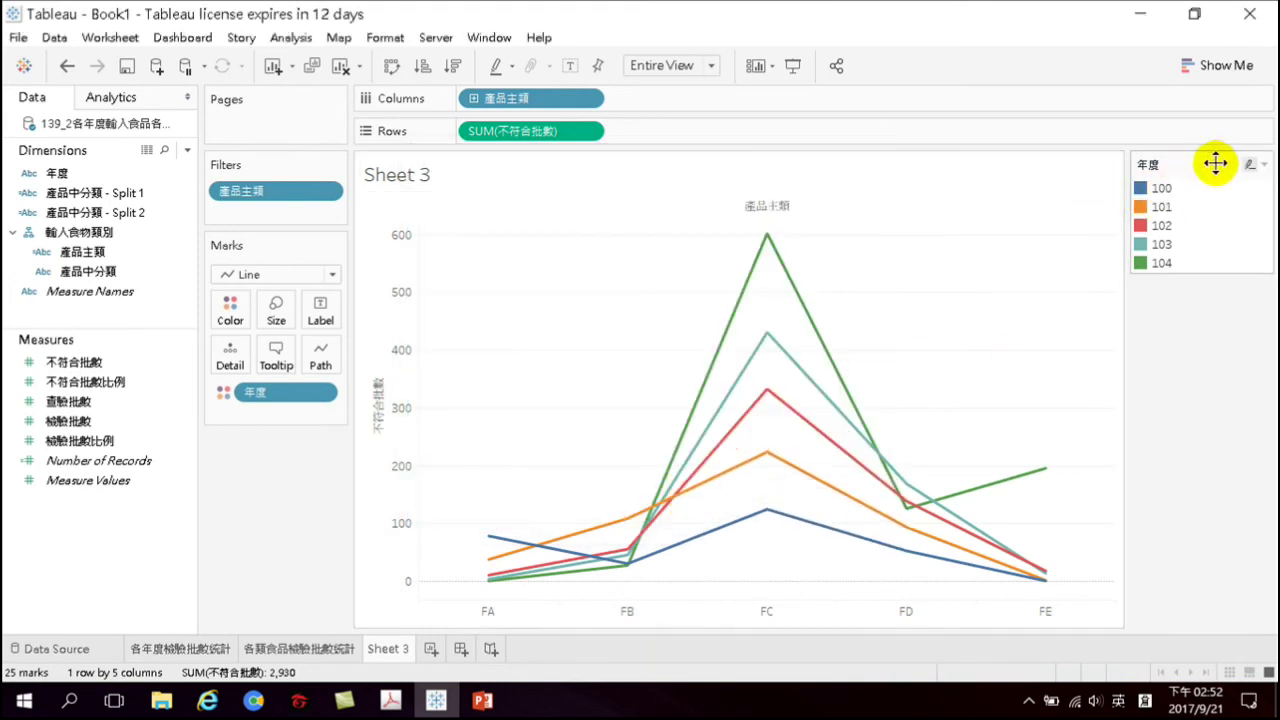
Assign the Color Blind palette to the 年度 items and apply it to the line chart
click(1262, 164)
click(1162, 188)
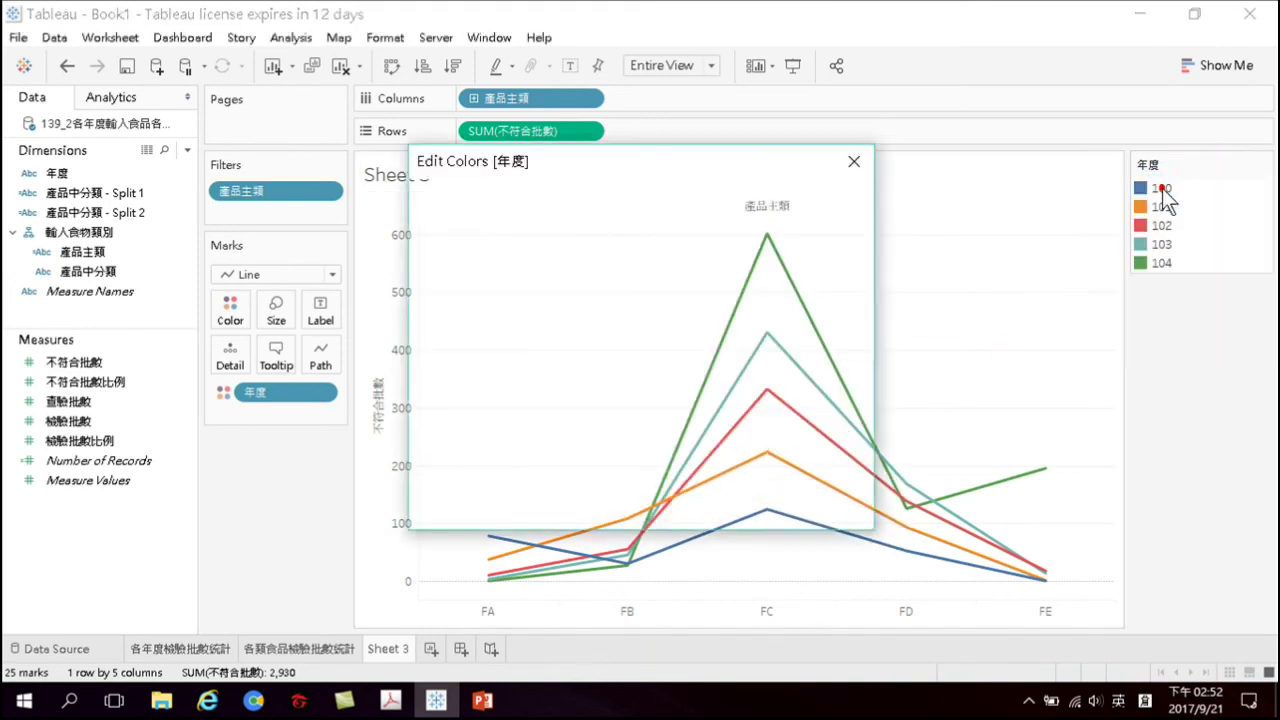
click(737, 222)
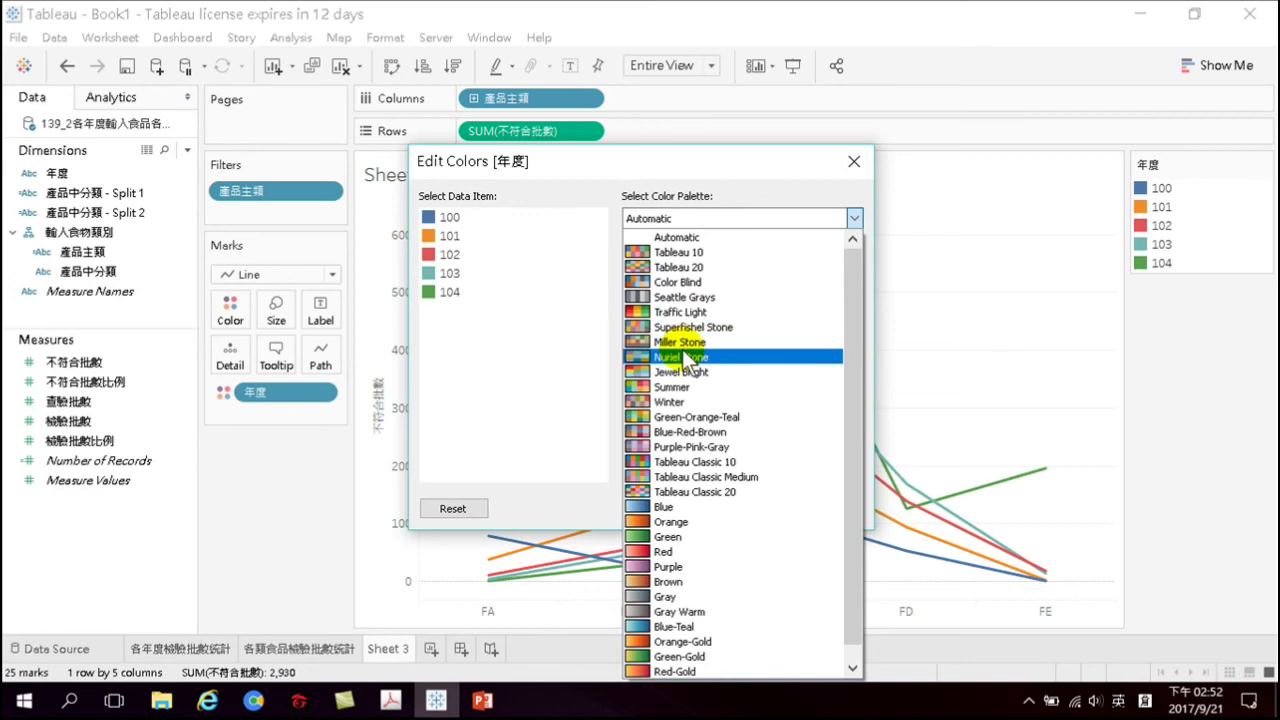
click(685, 283)
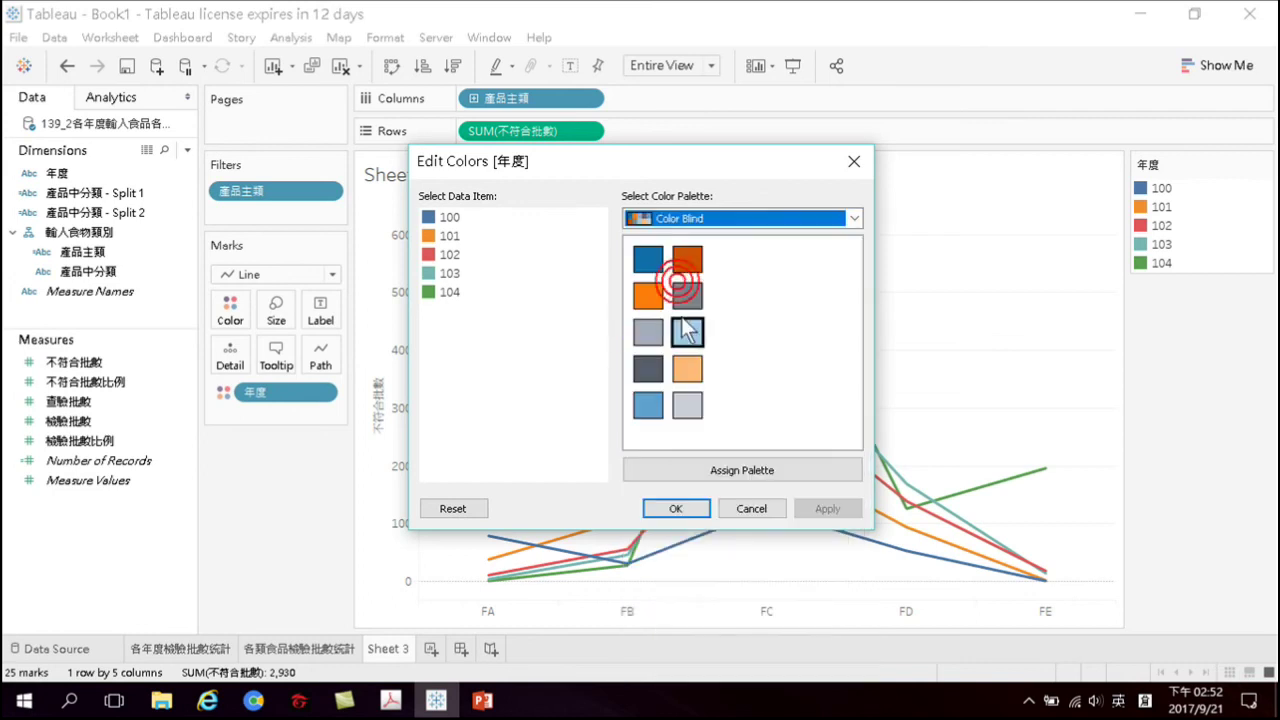
click(727, 470)
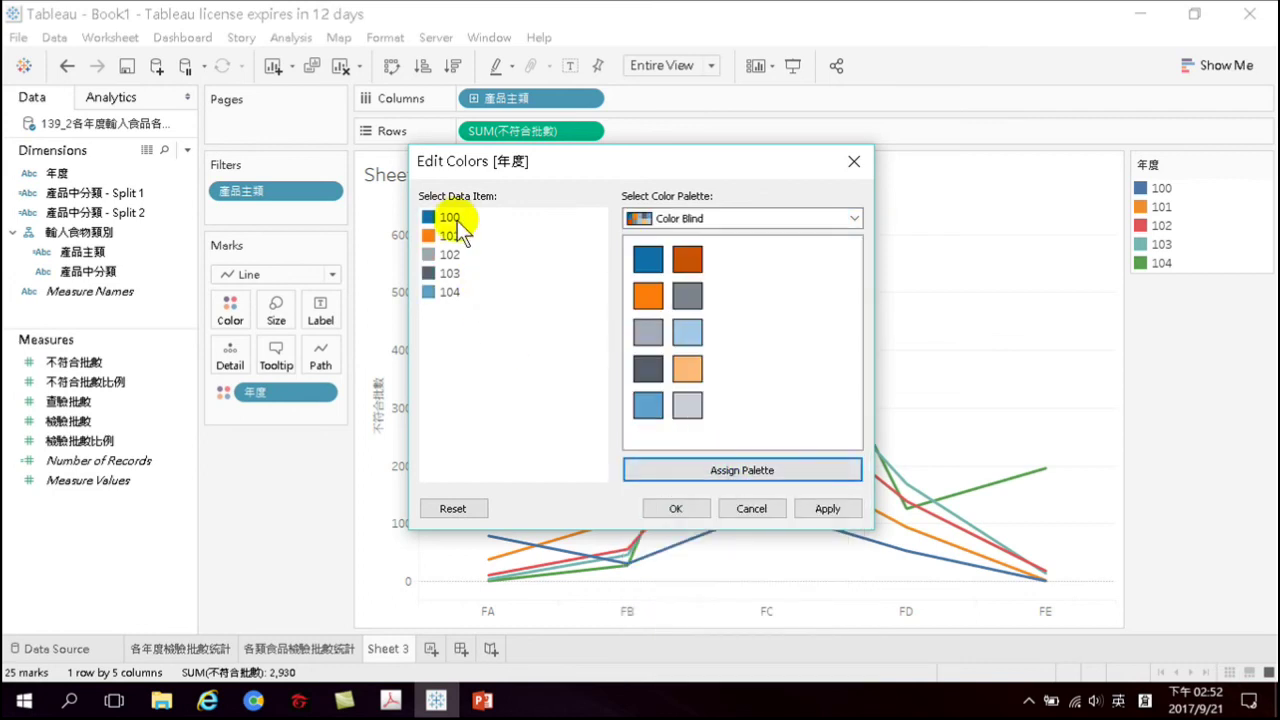
click(678, 508)
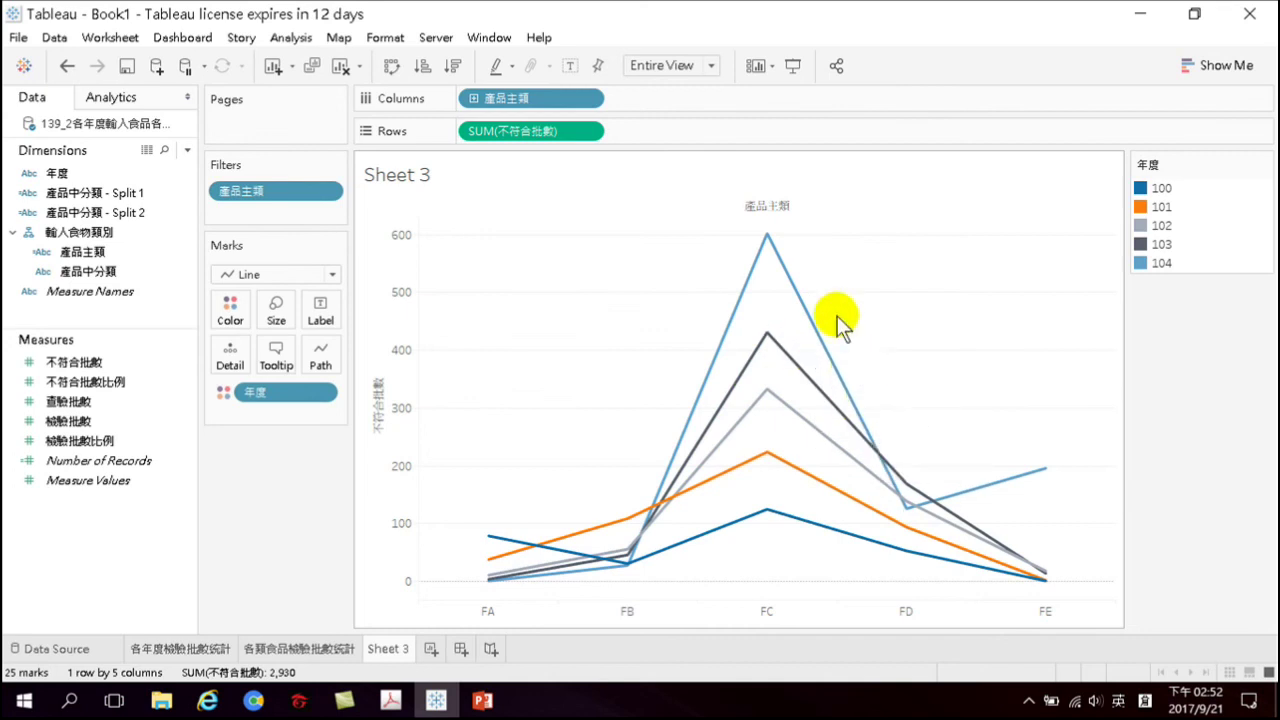
Examine the yearly 不符合批數 lines at FC and compare them with the FD and FC shares in the 各類食品檢驗批數統計 pie chart
right_click(826, 354)
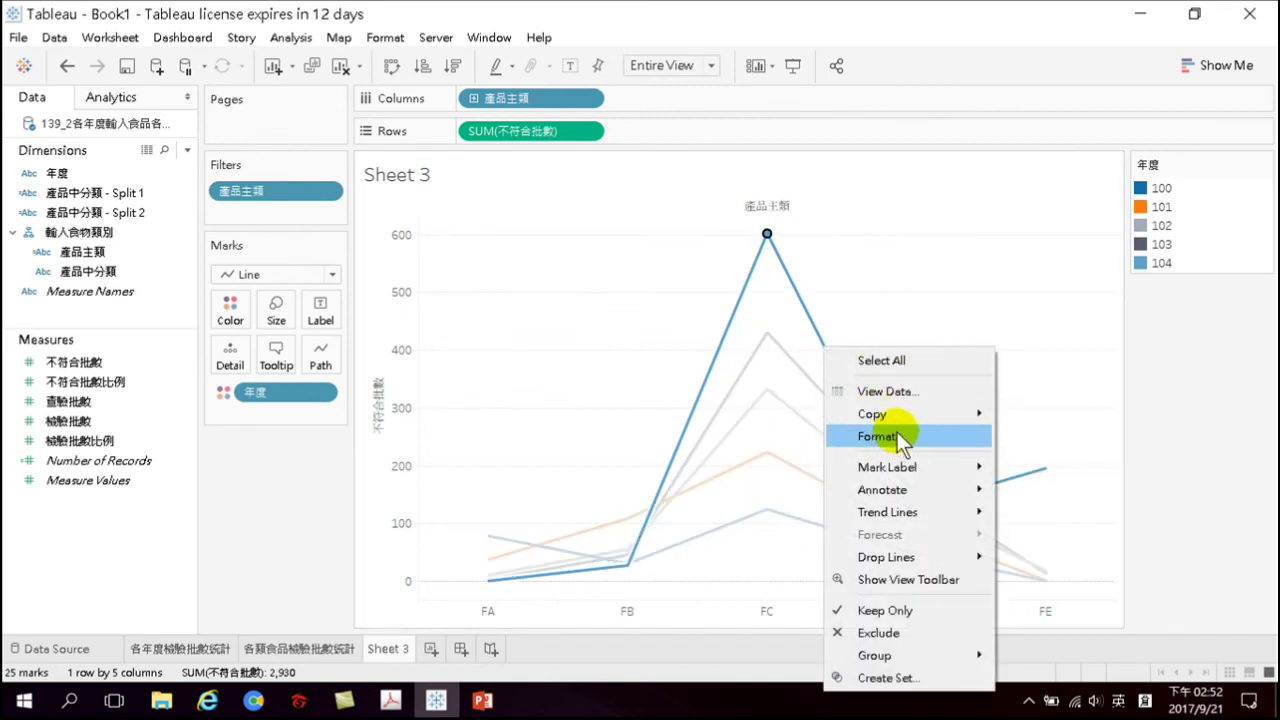
click(925, 248)
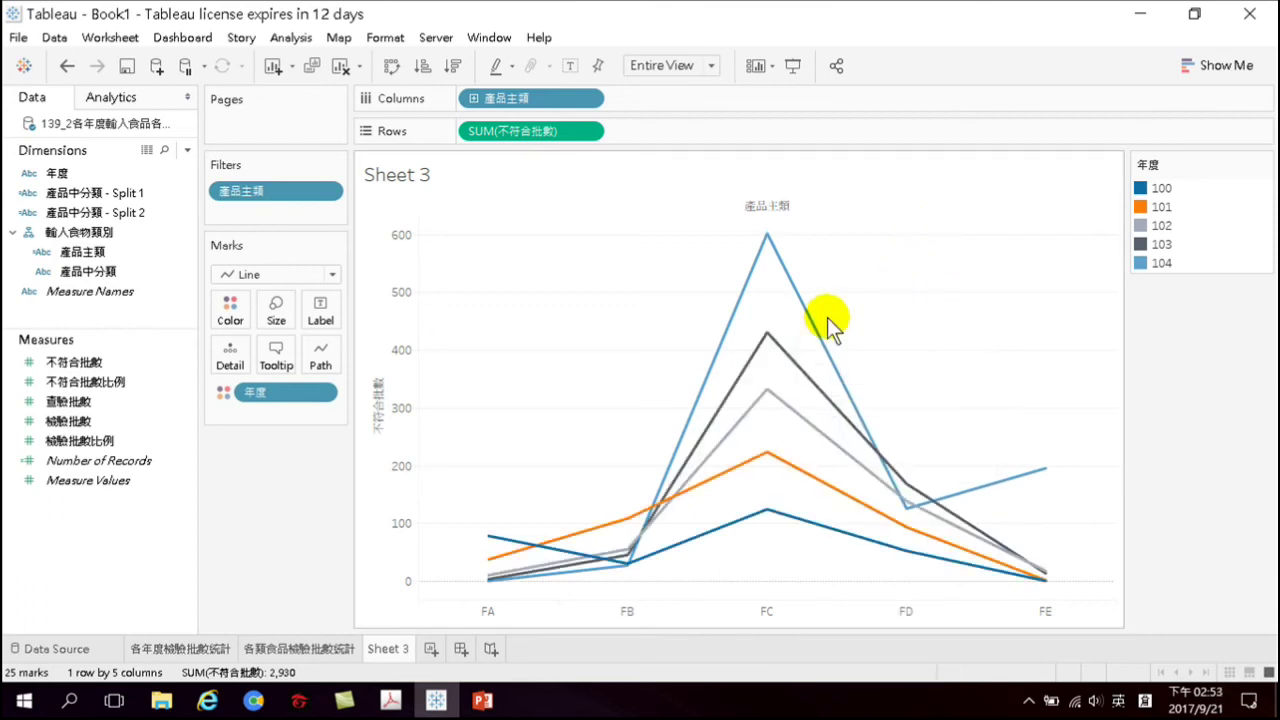
mouse_move(848, 512)
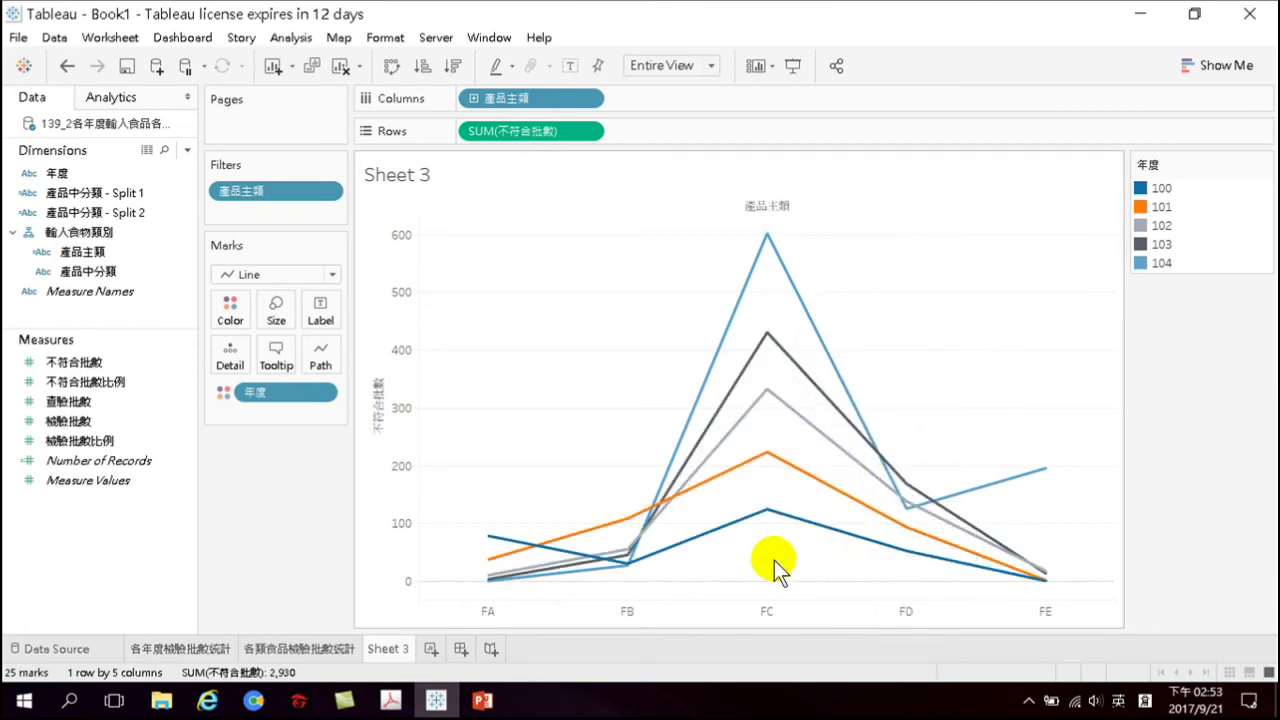
mouse_move(585, 583)
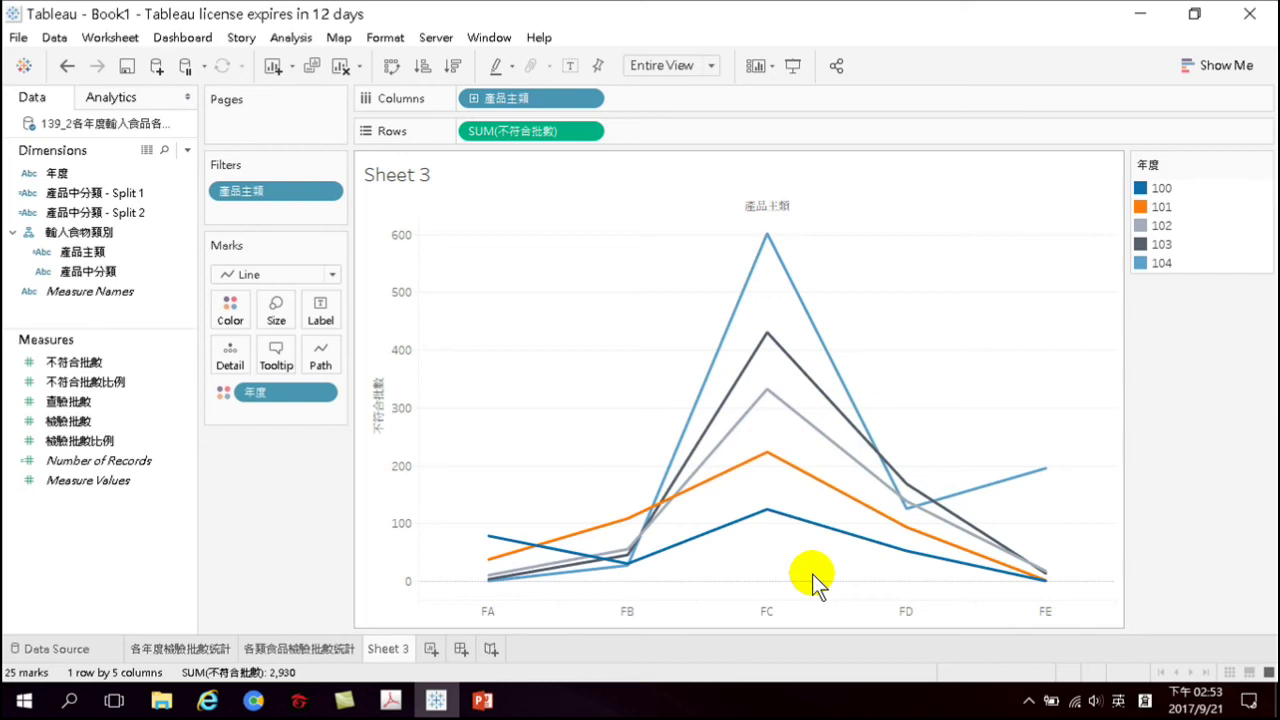
mouse_move(802, 478)
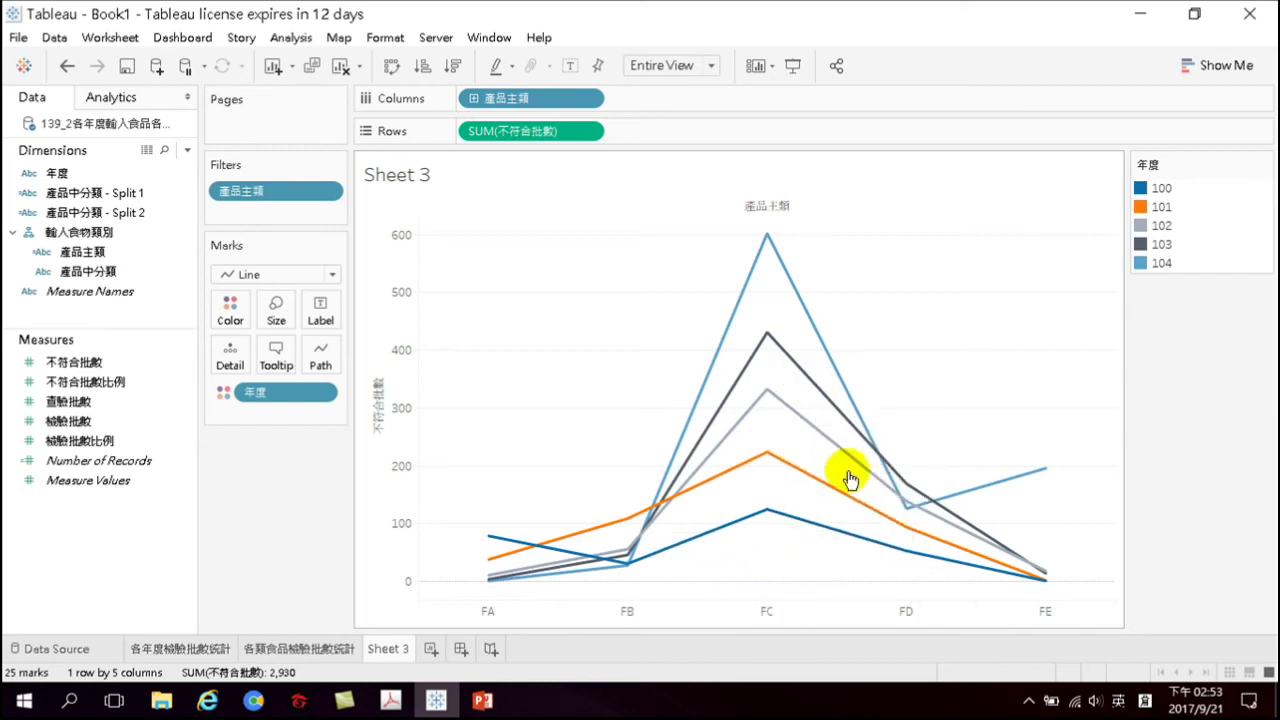
mouse_move(771, 509)
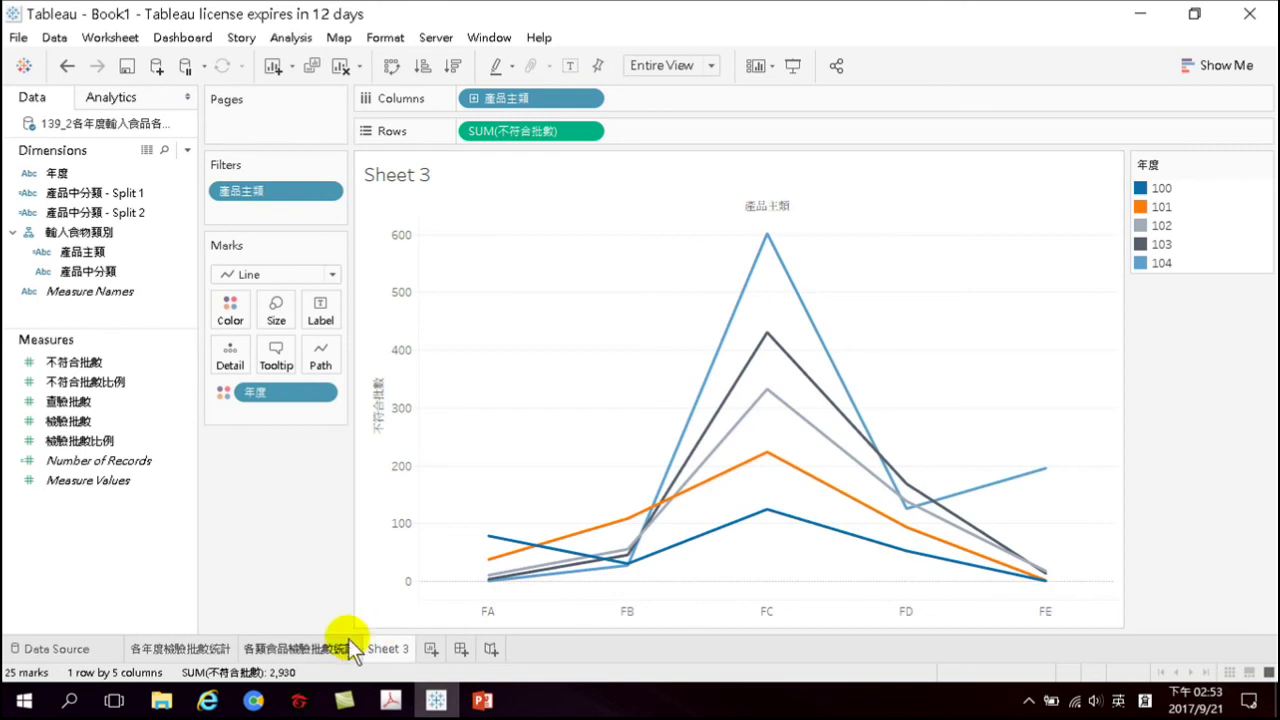
click(266, 647)
mouse_move(648, 432)
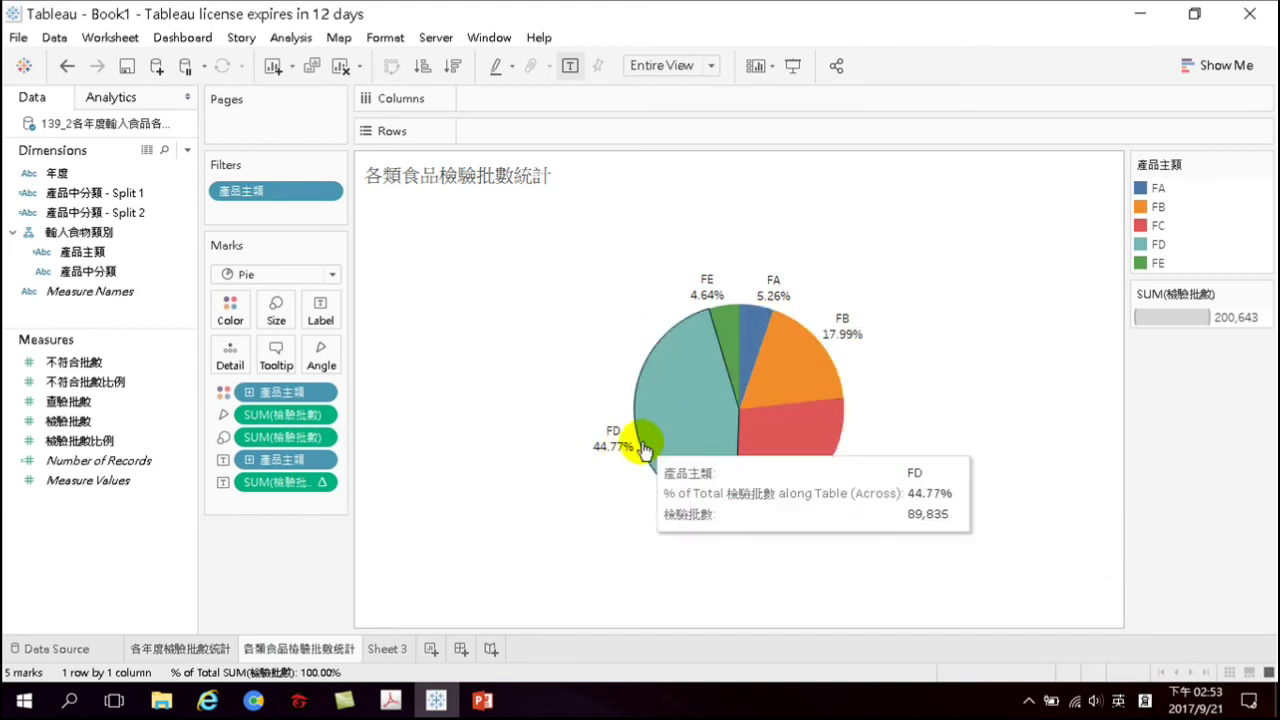
mouse_move(622, 448)
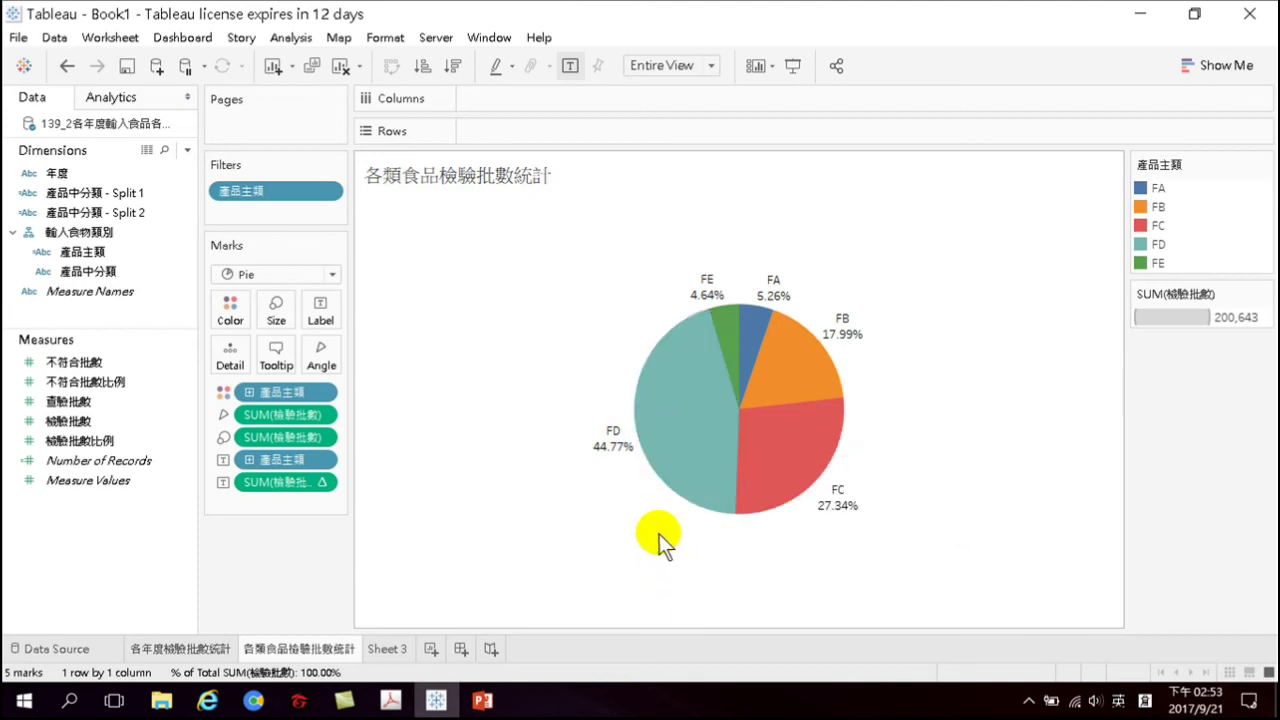
mouse_move(747, 408)
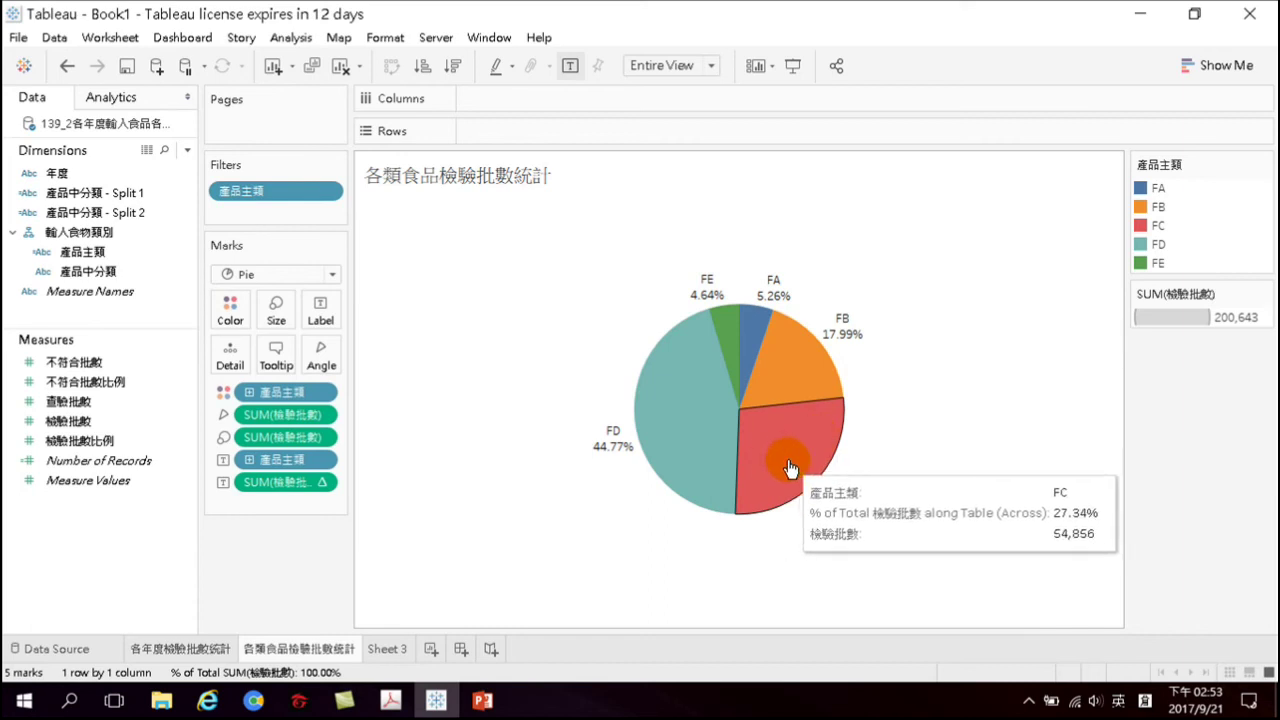
click(385, 649)
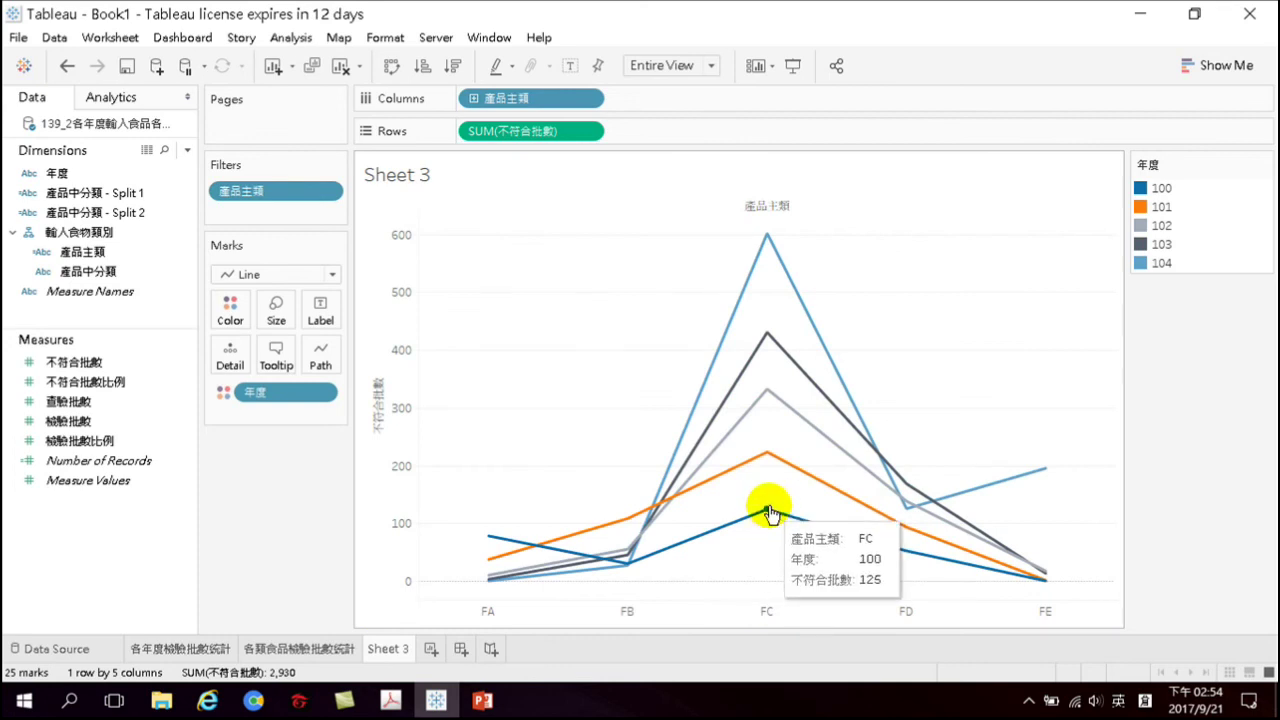
mouse_move(768, 459)
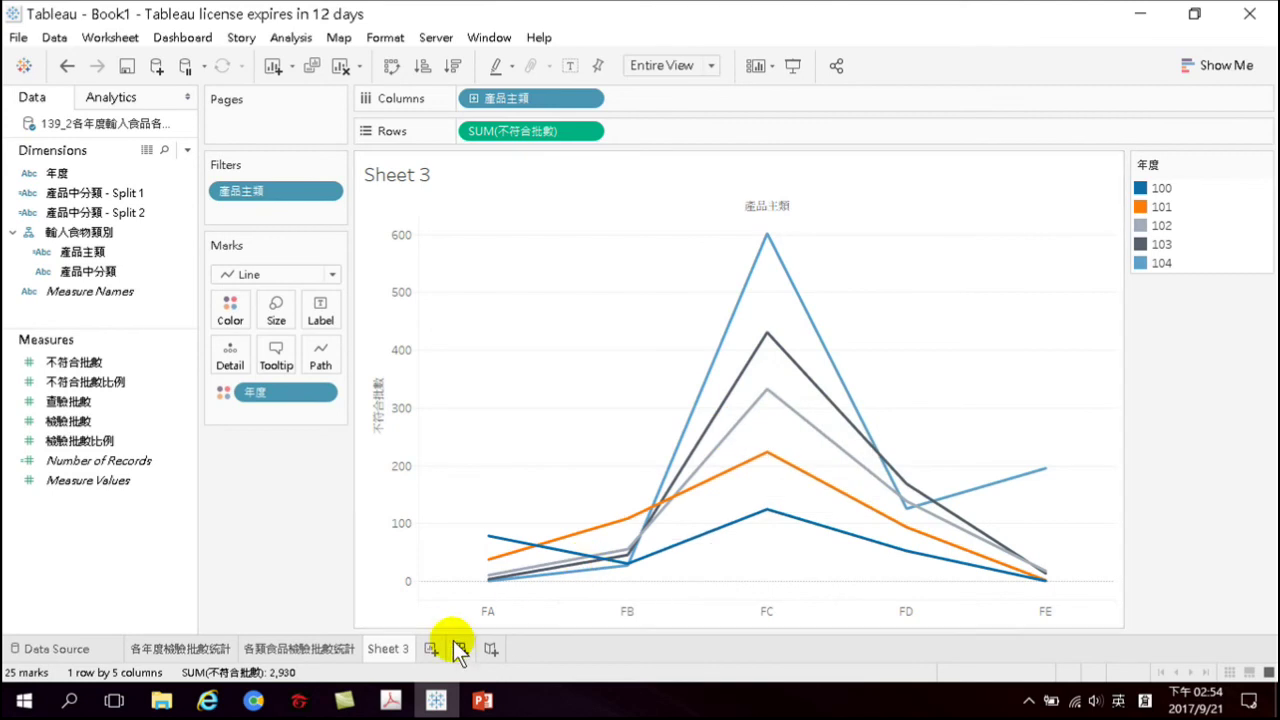
Look through the FB and FC rows of 產品中分類 in the data source, and return to the 各類食品檢驗批數統計 pie chart
click(70, 646)
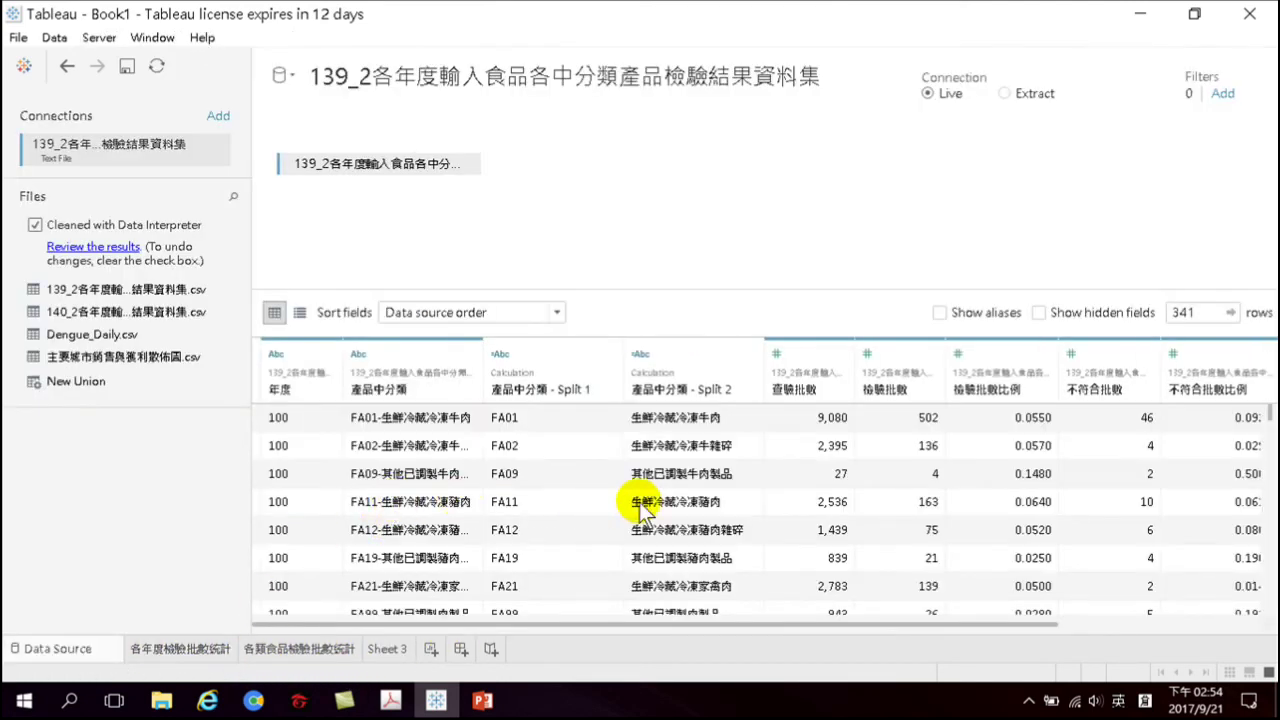
scroll(437, 537, down, 8)
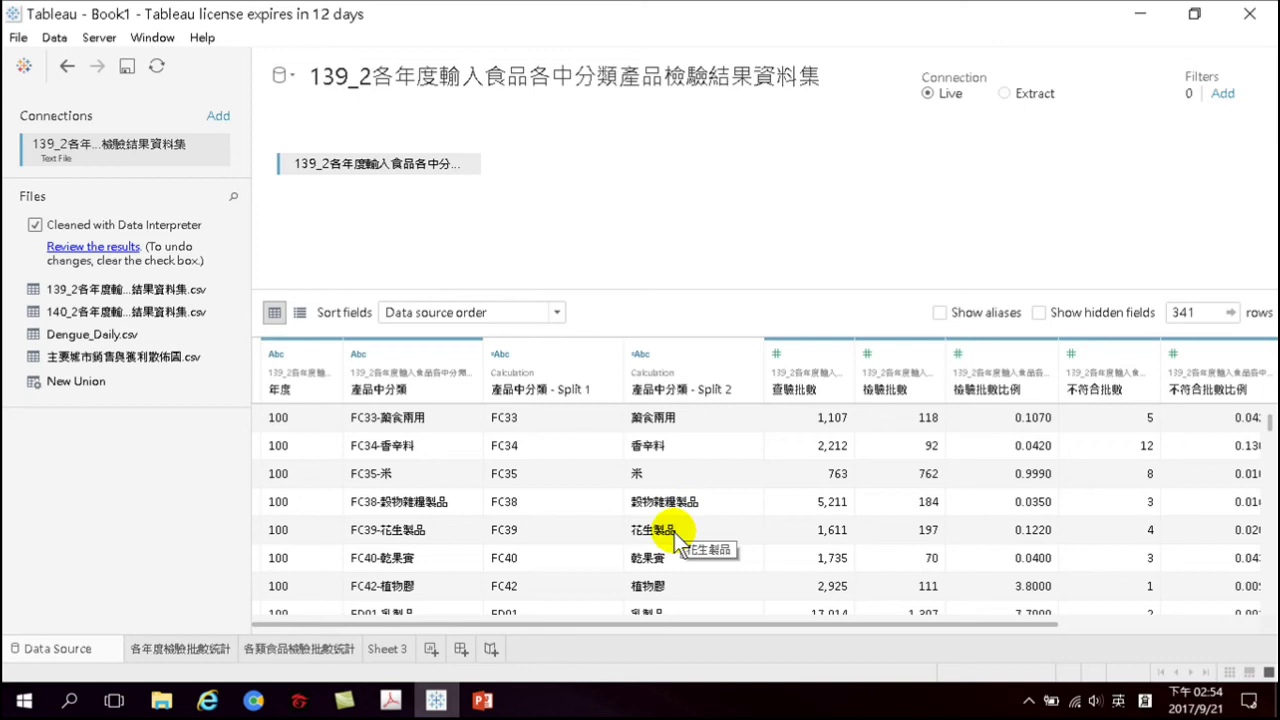
scroll(678, 540, up, 2)
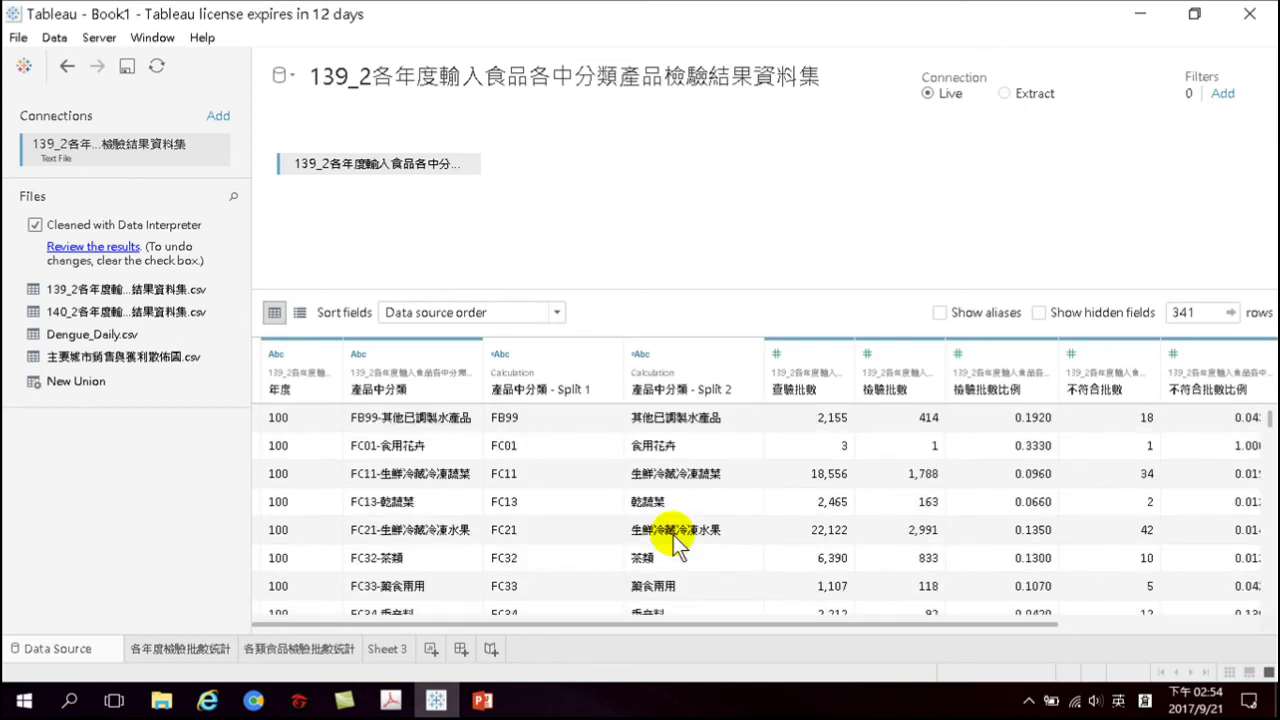
scroll(678, 540, up, 1)
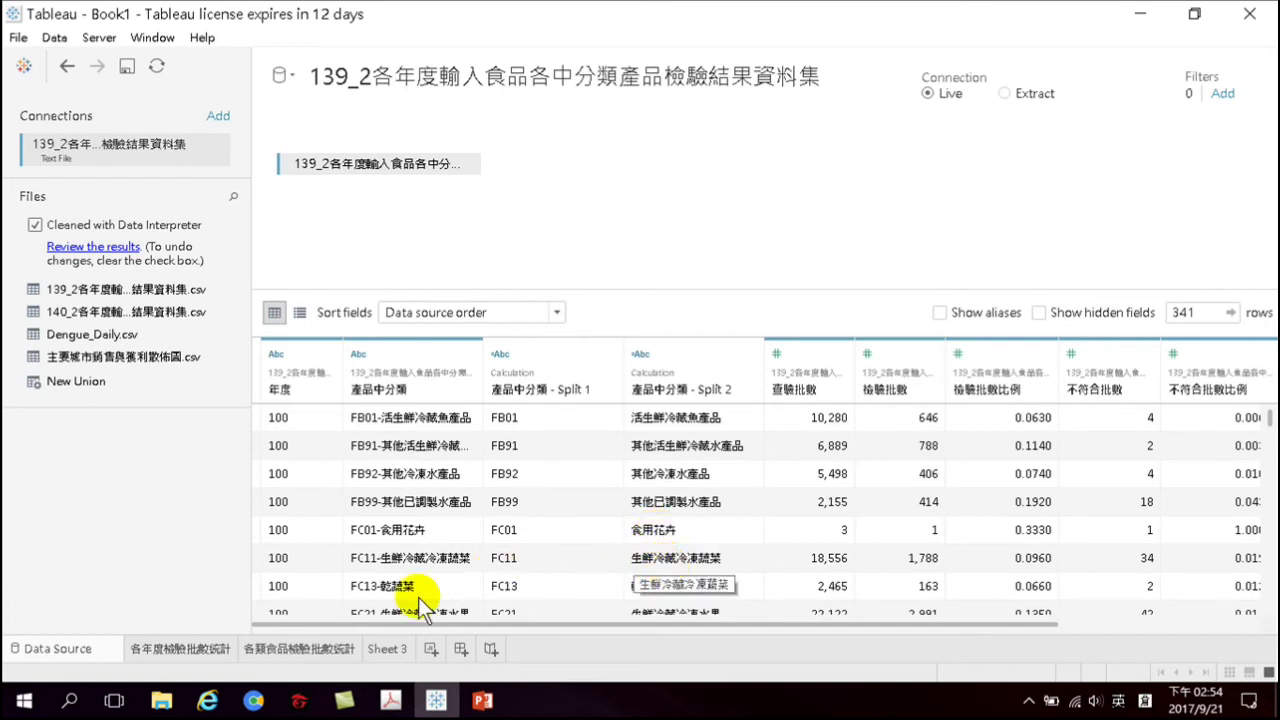
mouse_move(385, 652)
click(301, 647)
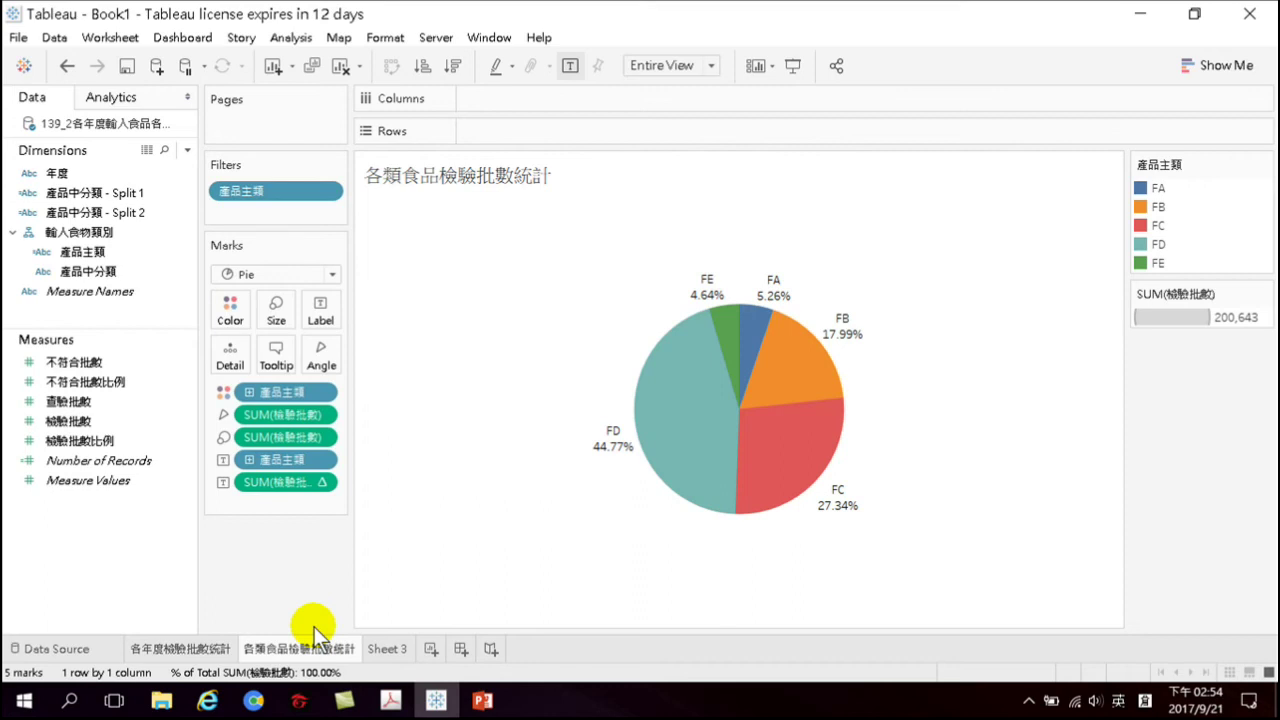
Rename the line chart worksheet Sheet 3 as 各類食品不合格批數統計
click(385, 649)
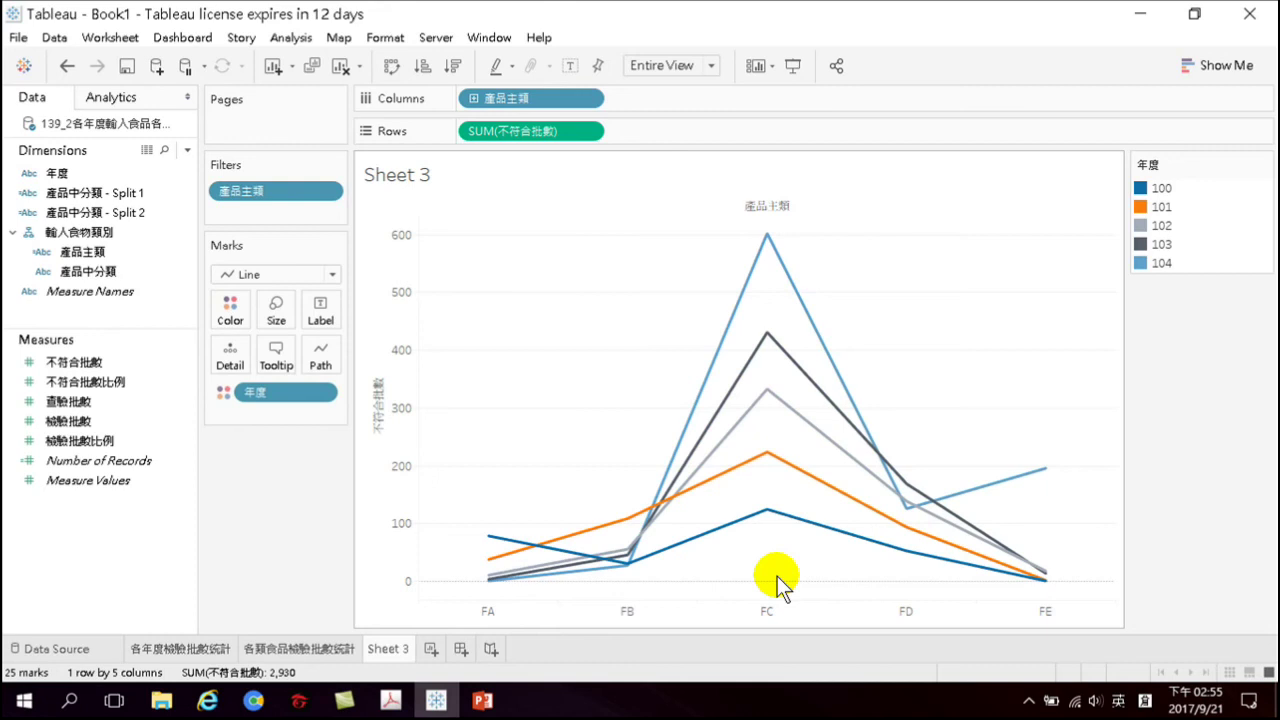
double_click(388, 648)
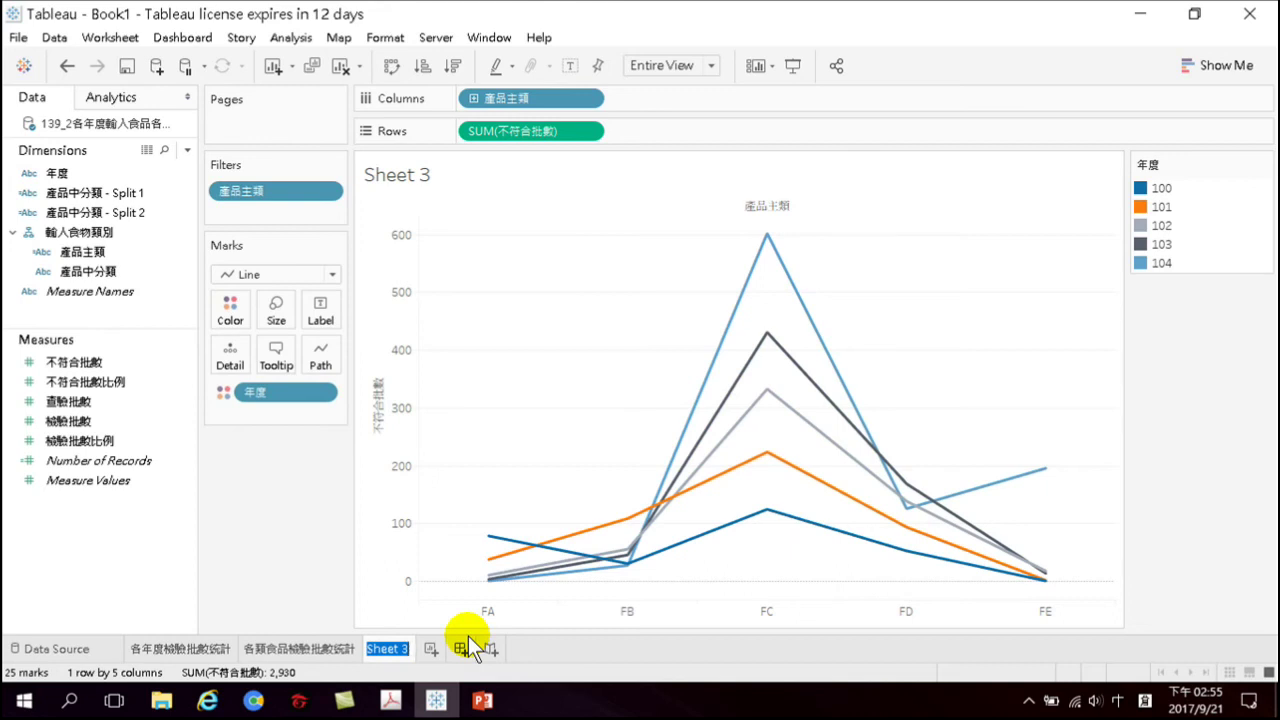
text(各類)
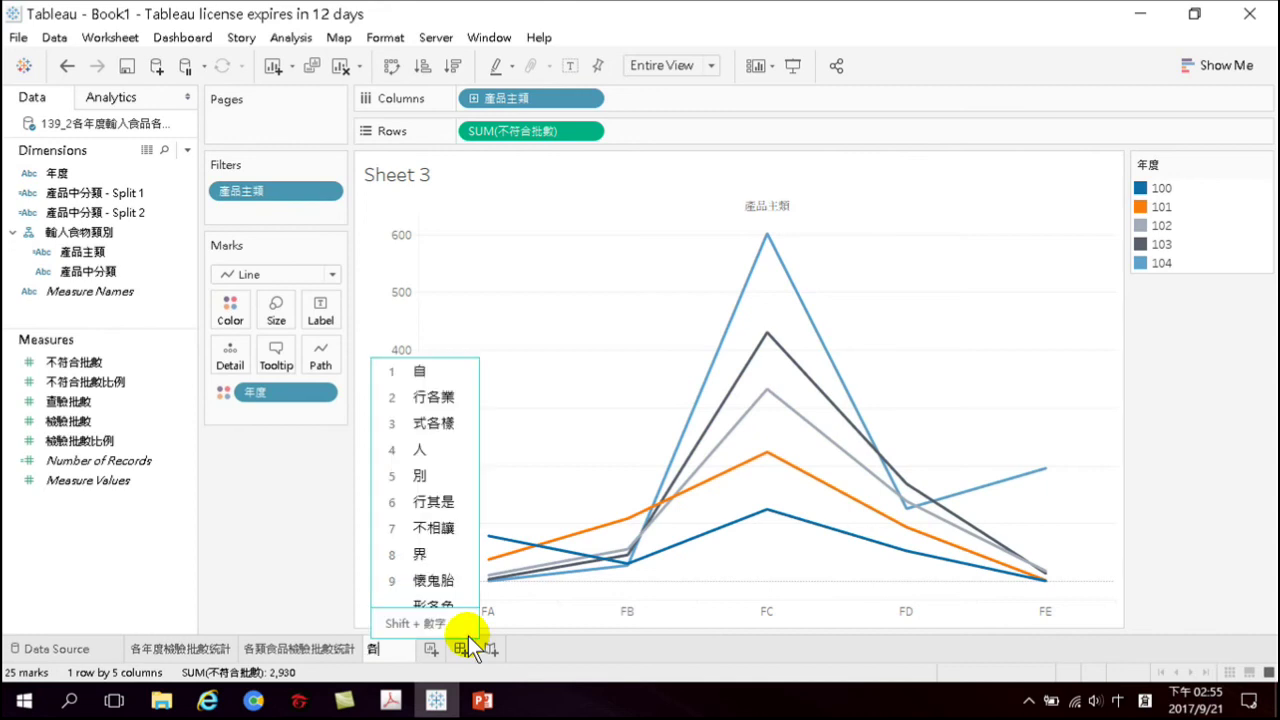
text(食品不)
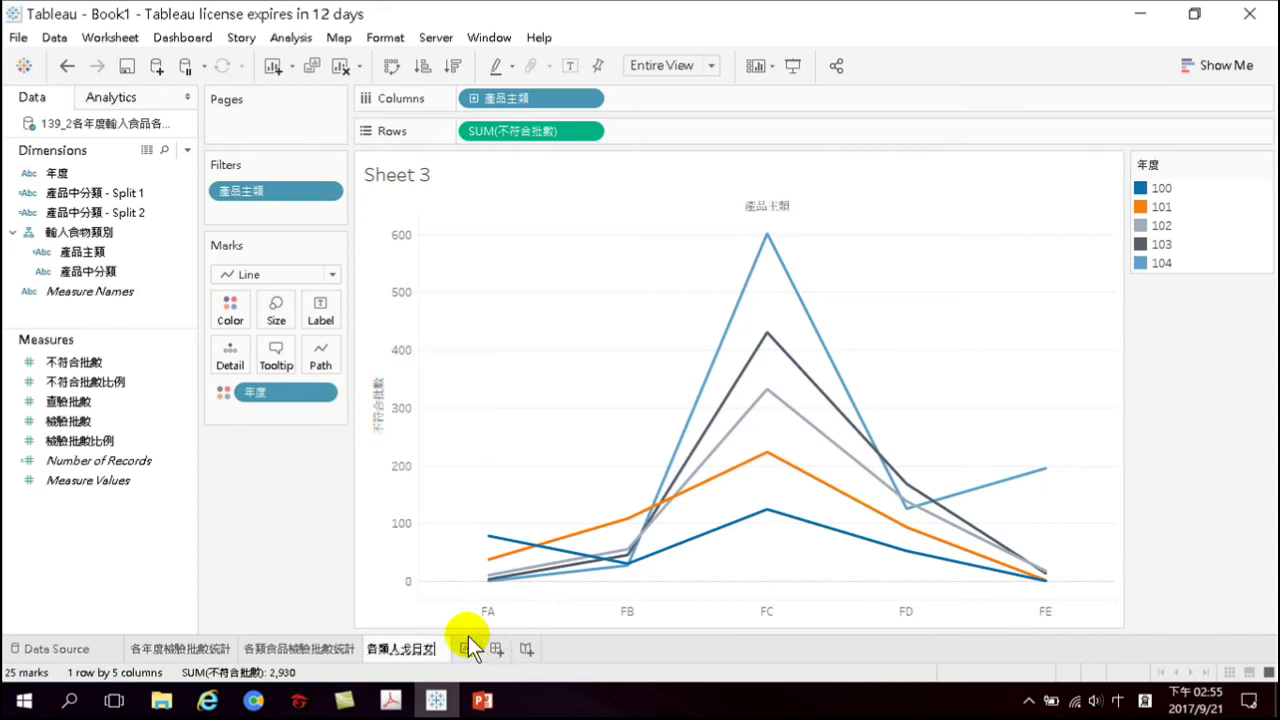
text(合)
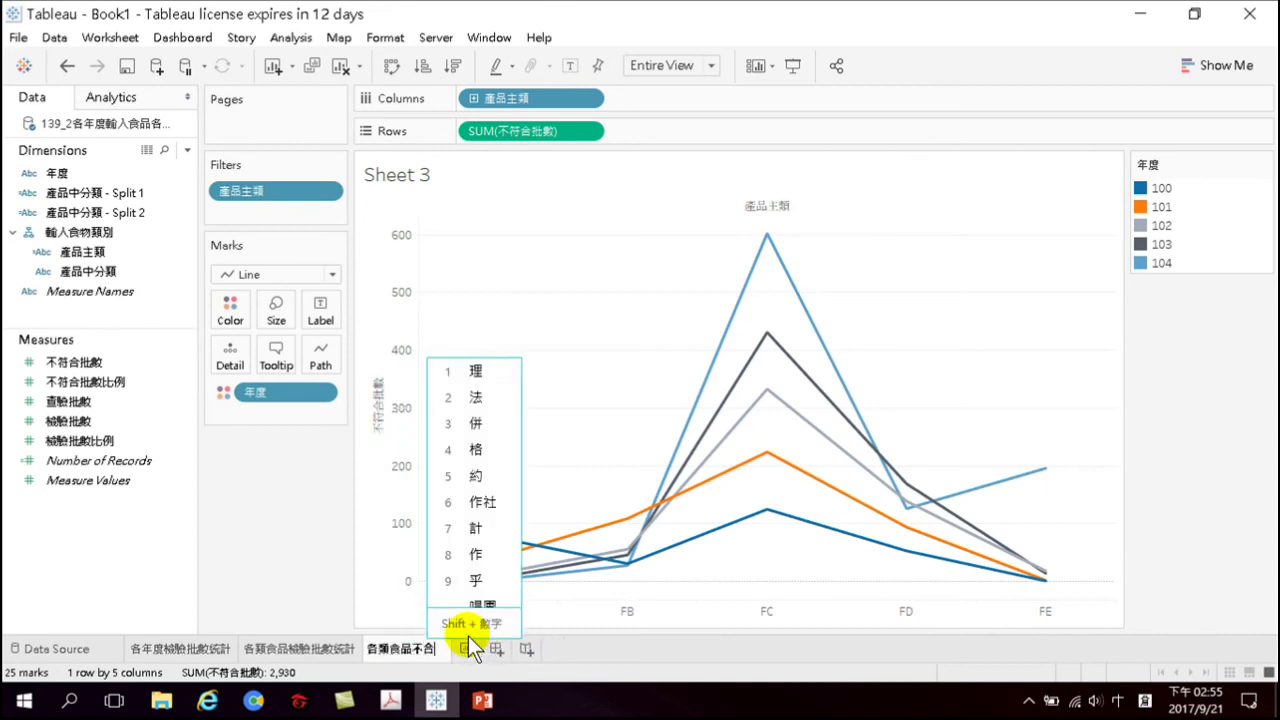
text(格主批數以上比)
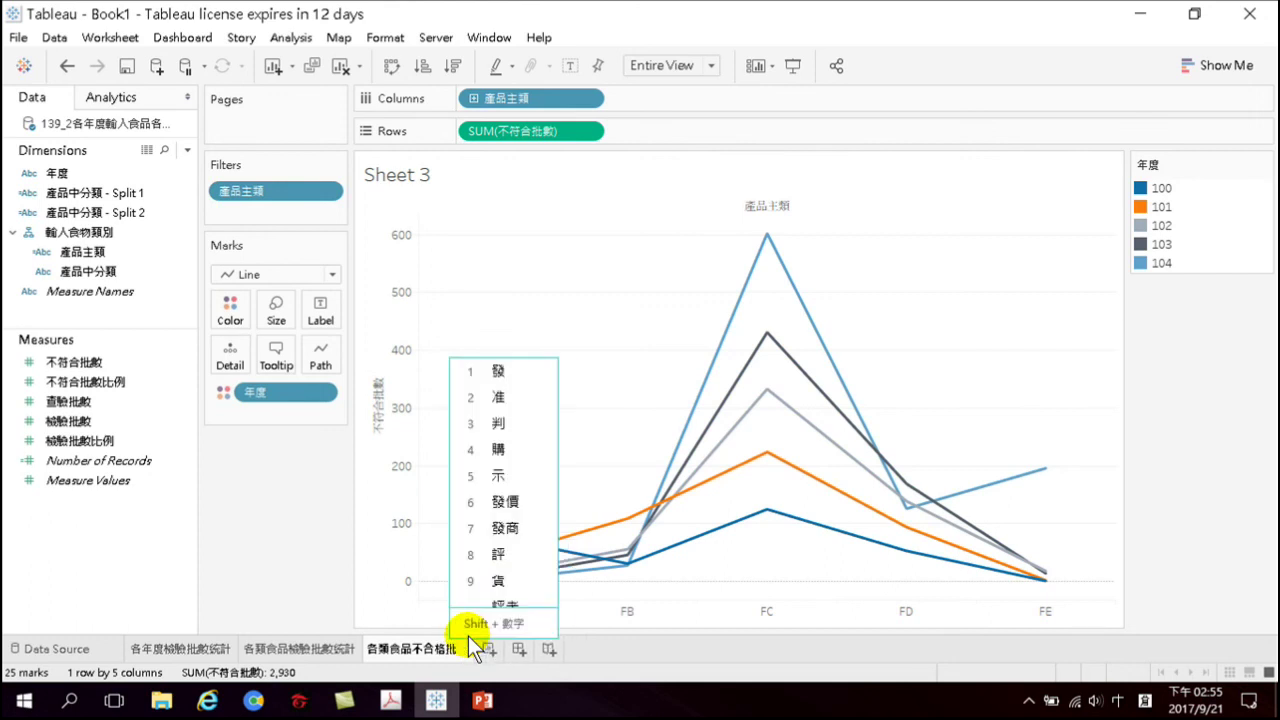
text(統計)
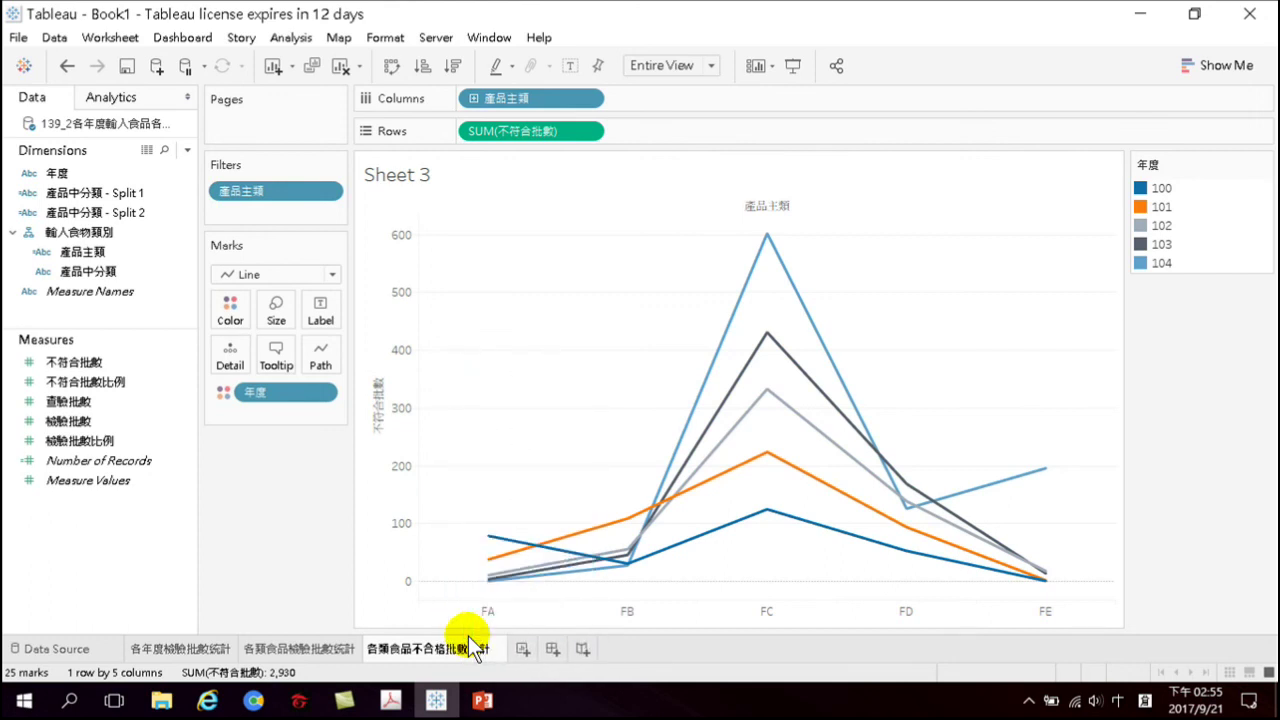
key(Return)
Examine the yearly 不符合批數 values for food categories FA to FE in the line chart
mouse_move(860, 545)
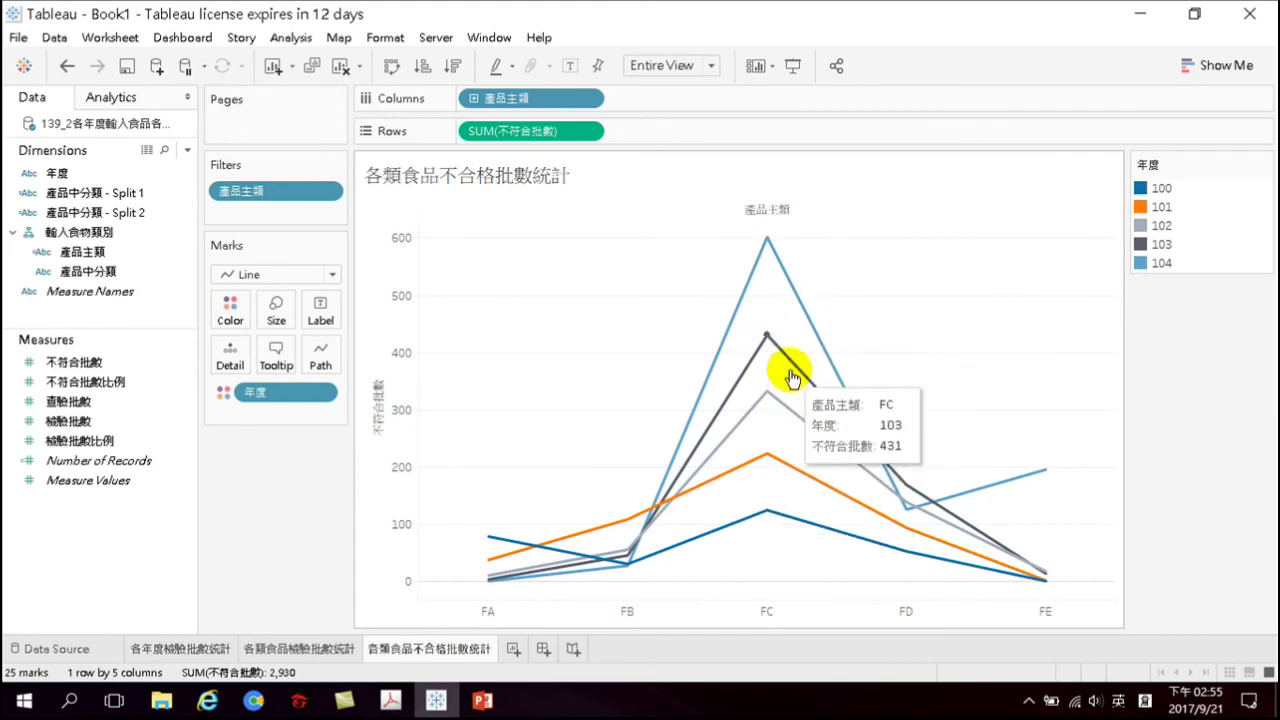
mouse_move(1005, 585)
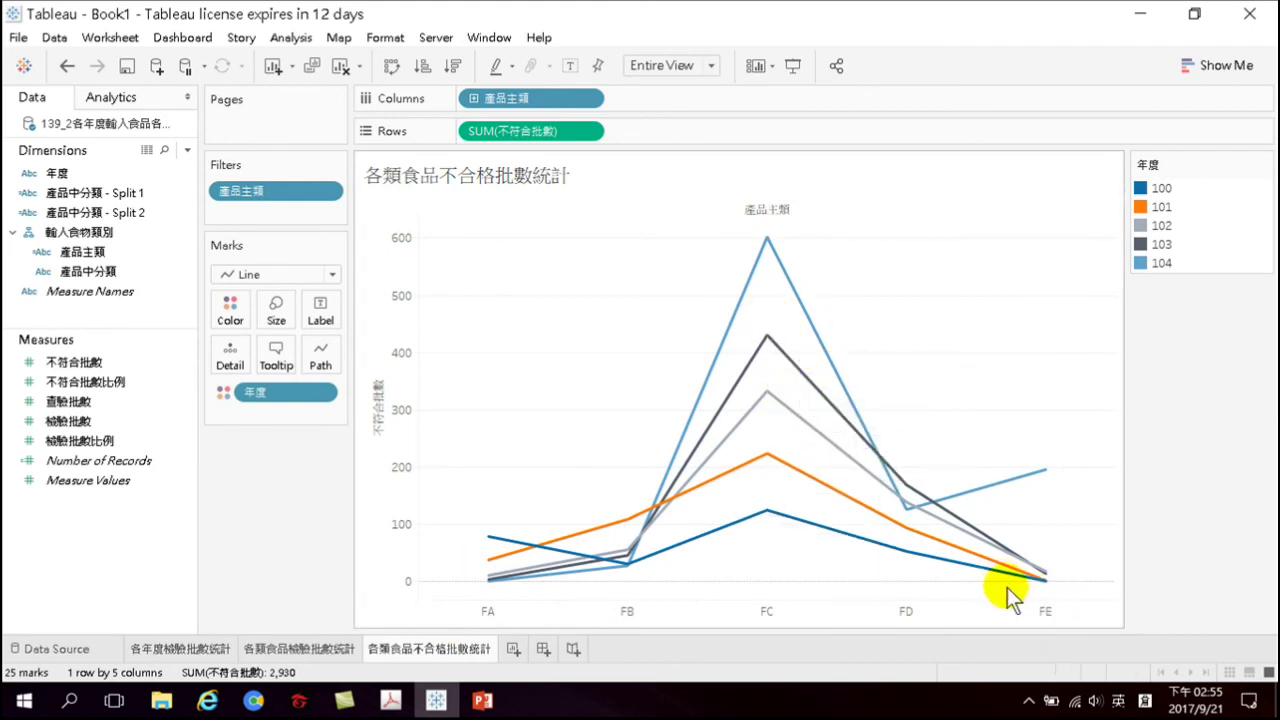
mouse_move(884, 442)
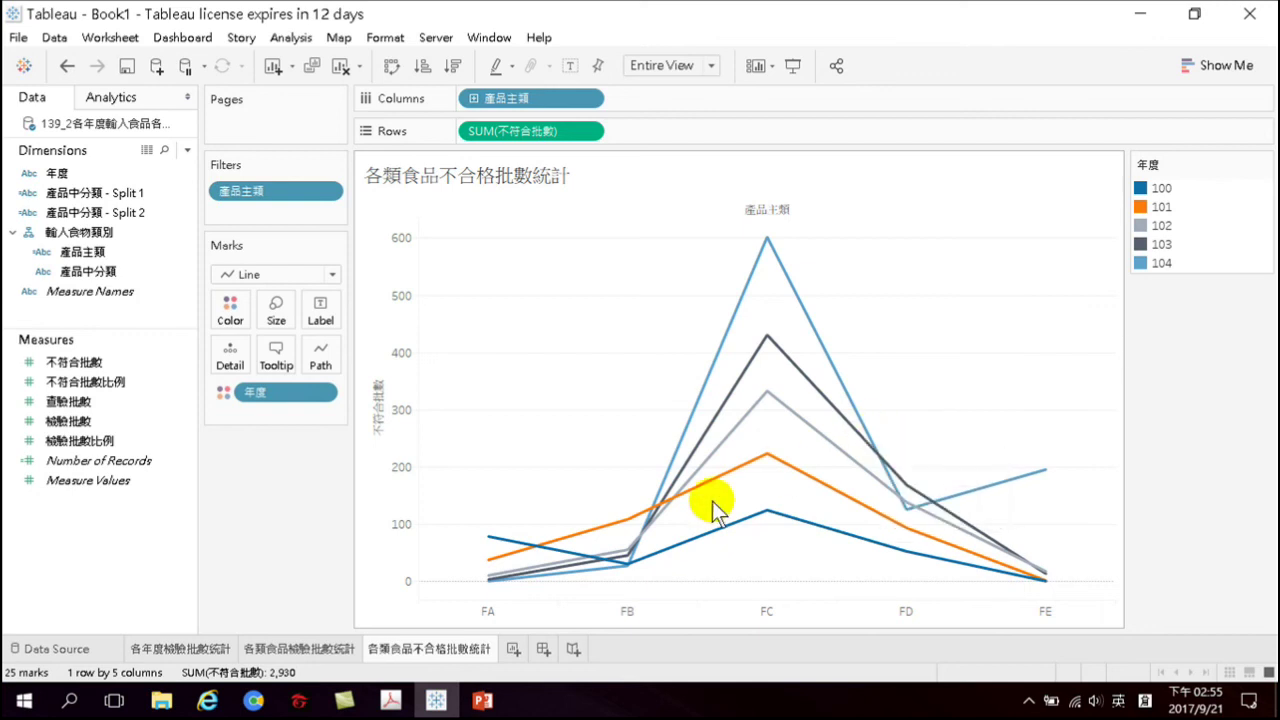
mouse_move(633, 571)
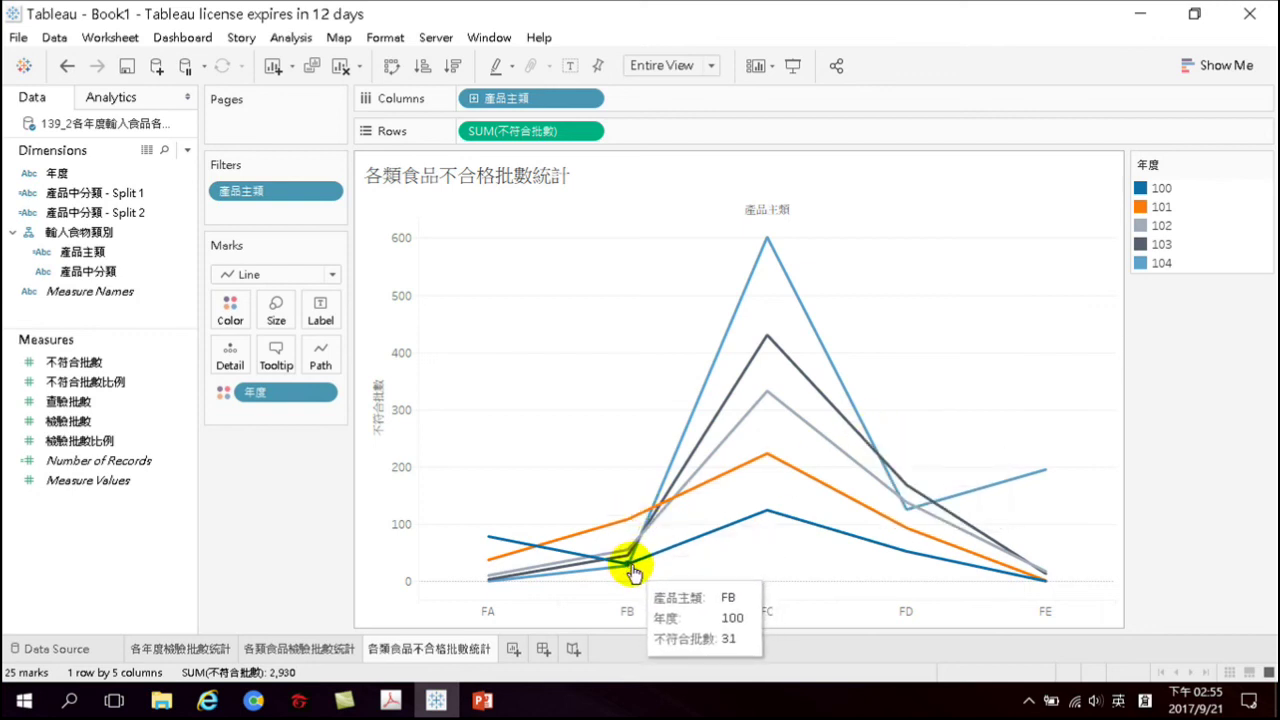
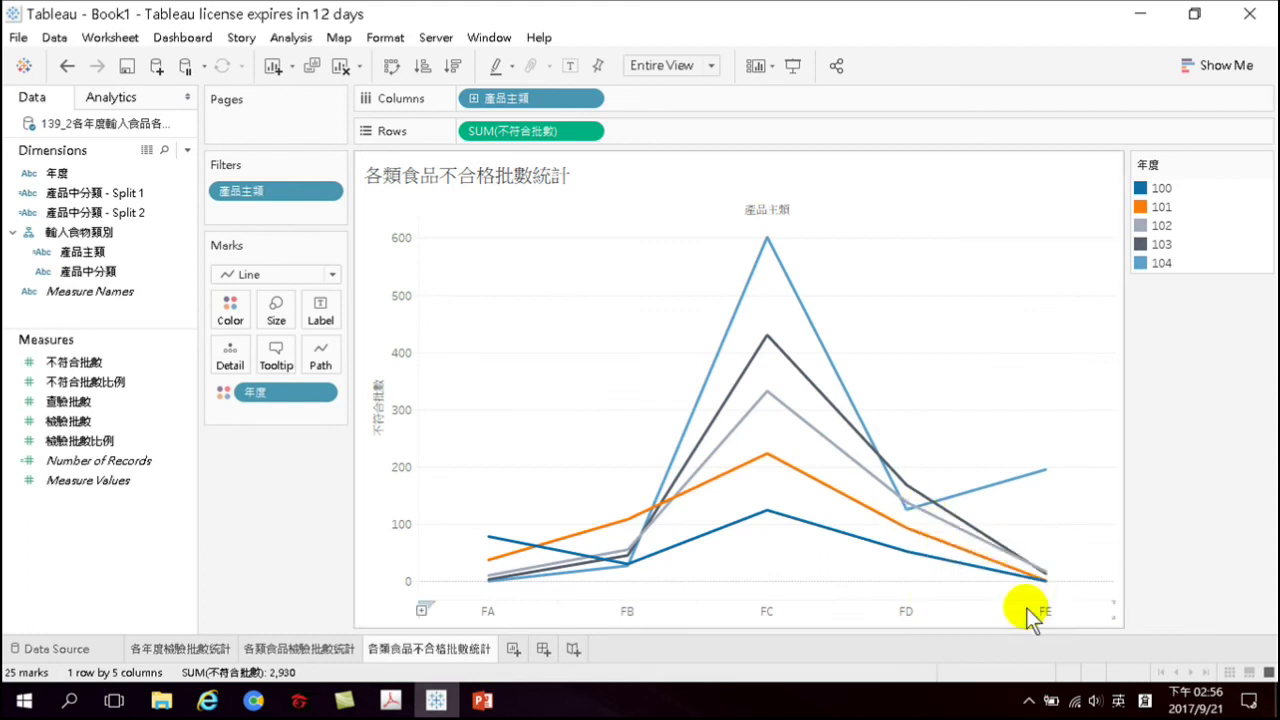
mouse_move(1046, 577)
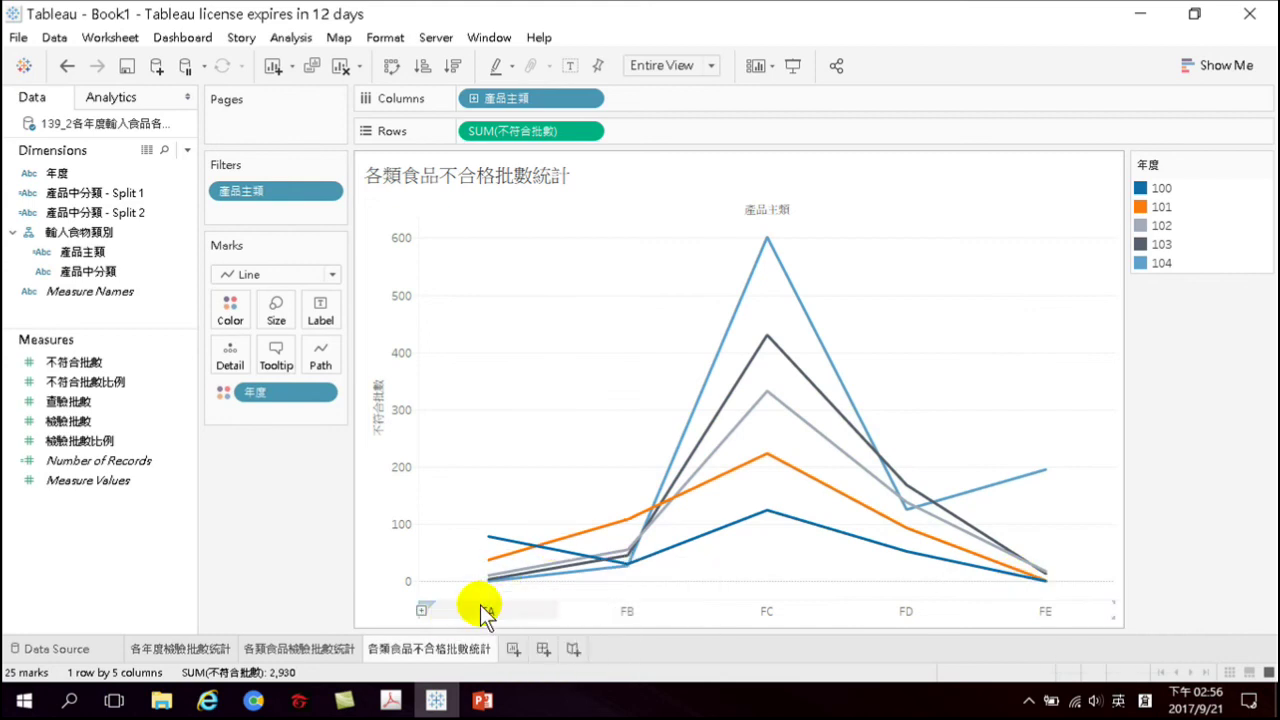
mouse_move(620, 572)
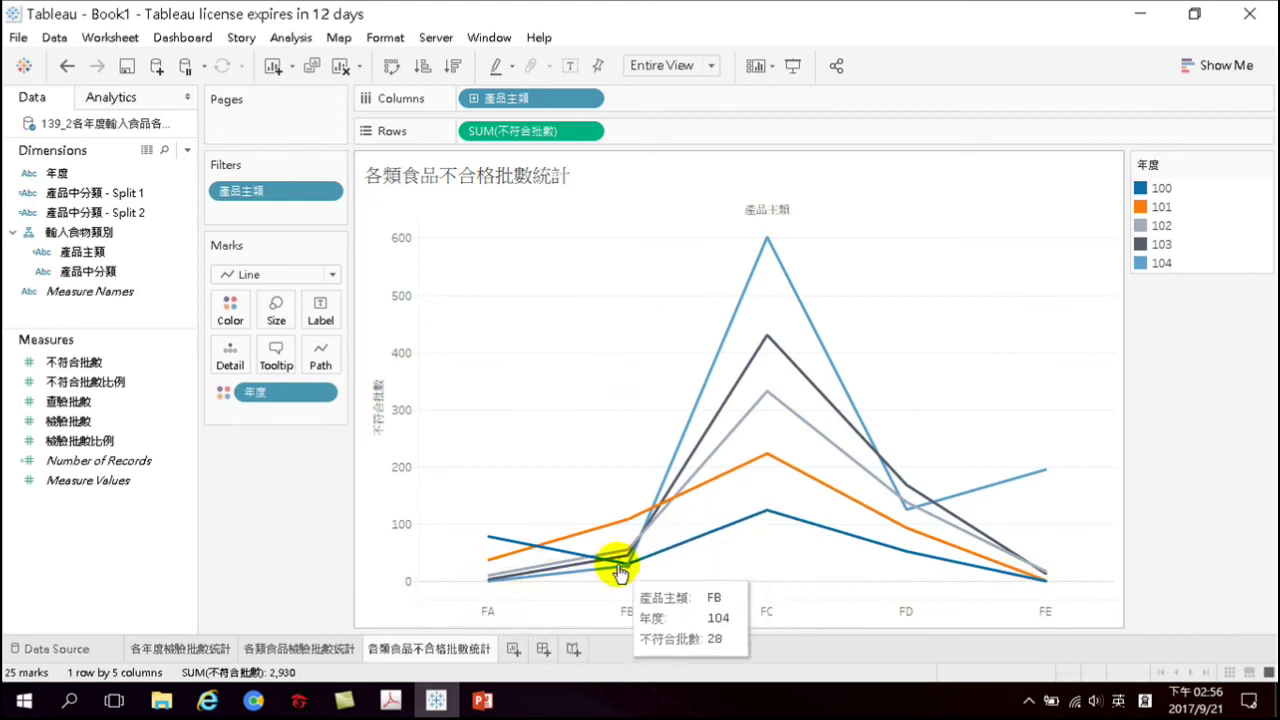
mouse_move(928, 517)
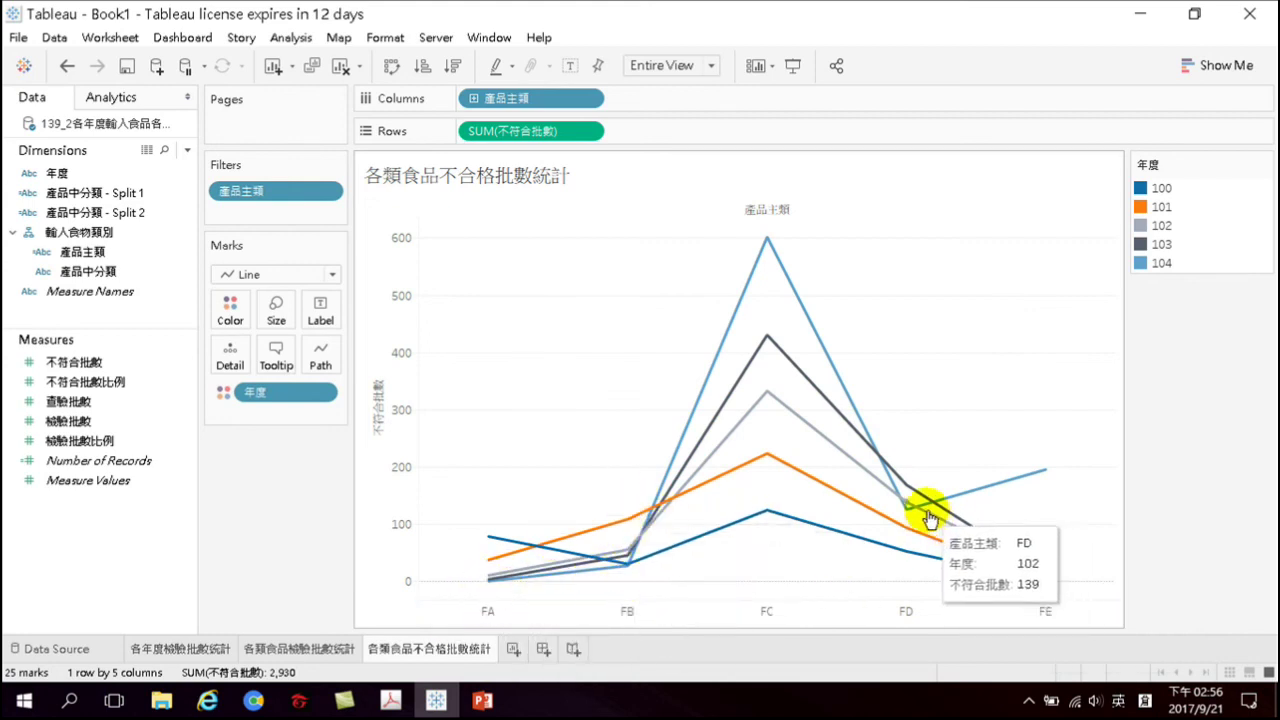
mouse_move(930, 548)
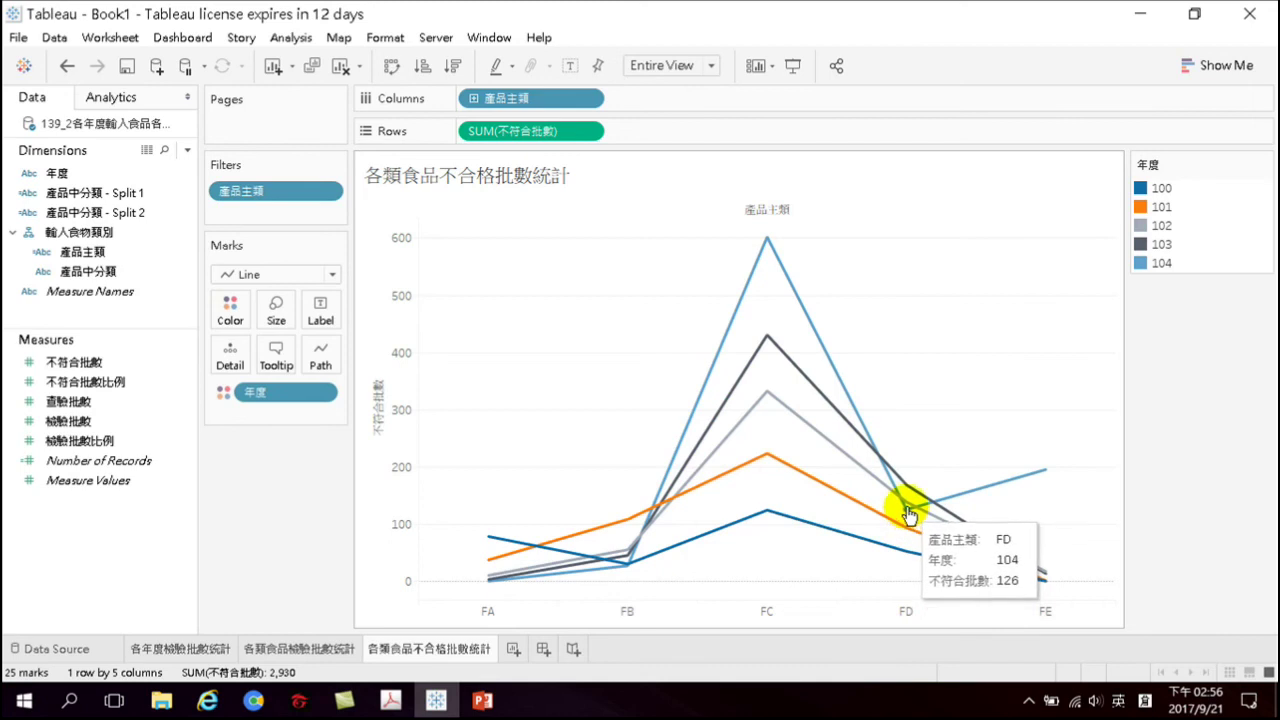
mouse_move(909, 491)
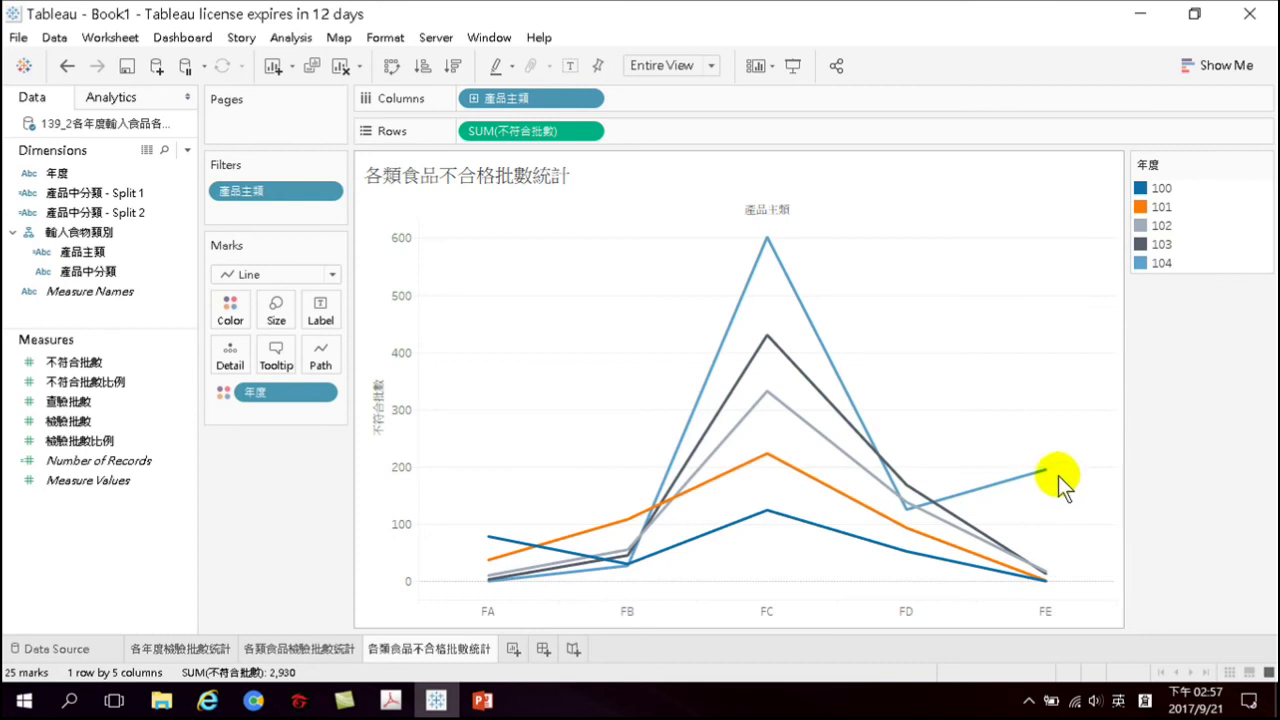
mouse_move(505, 588)
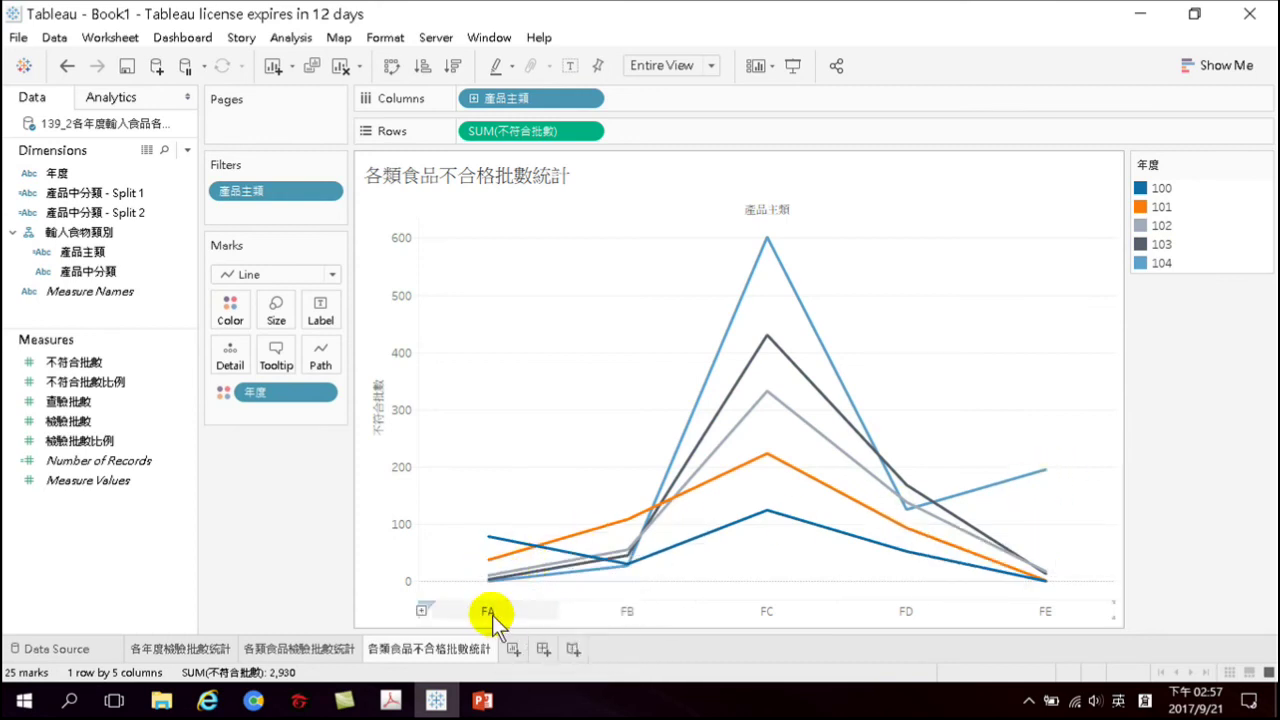
mouse_move(490, 541)
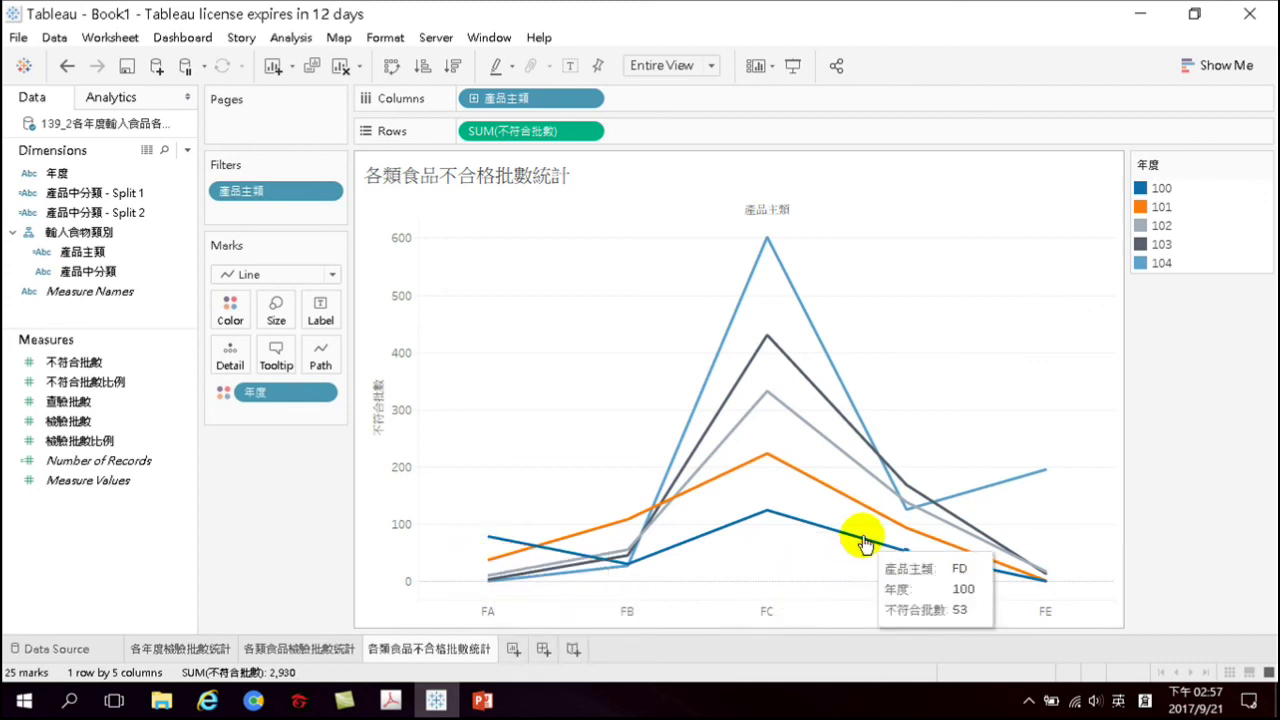
mouse_move(766, 516)
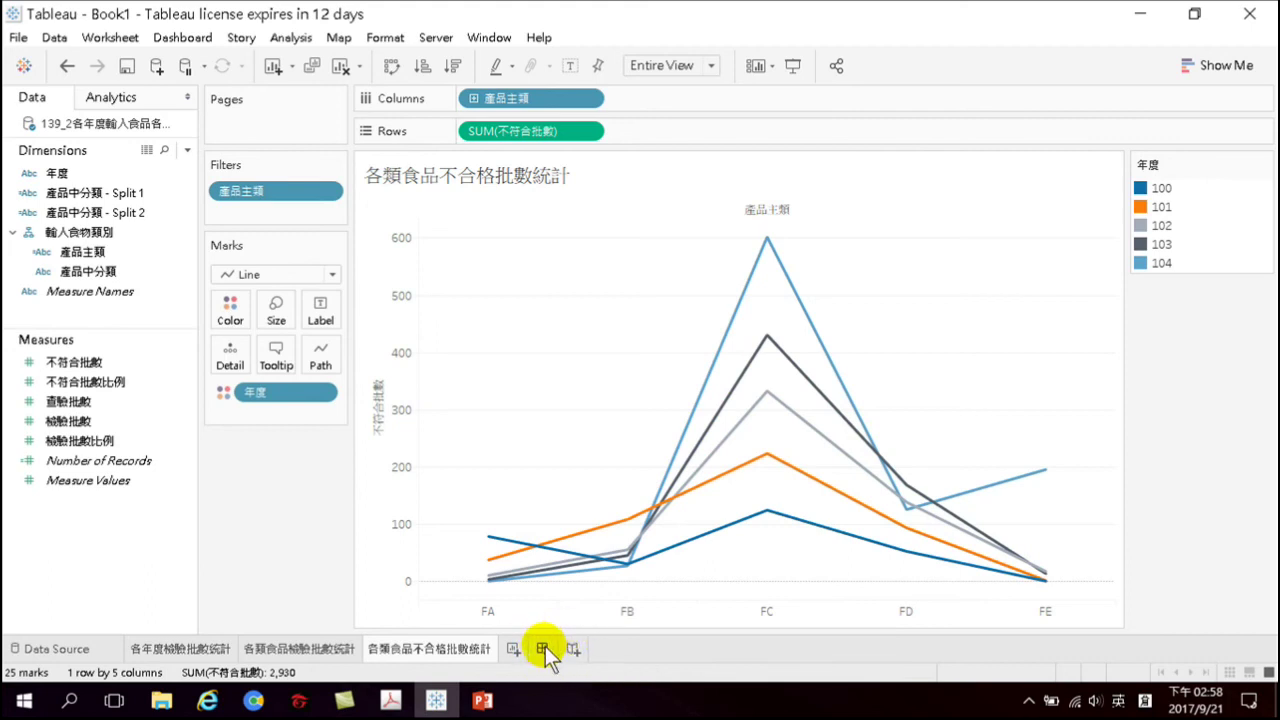
Create a new dashboard and save the workbook as 檢驗2.twbx in the Tableau Packaged Workbook format
click(546, 646)
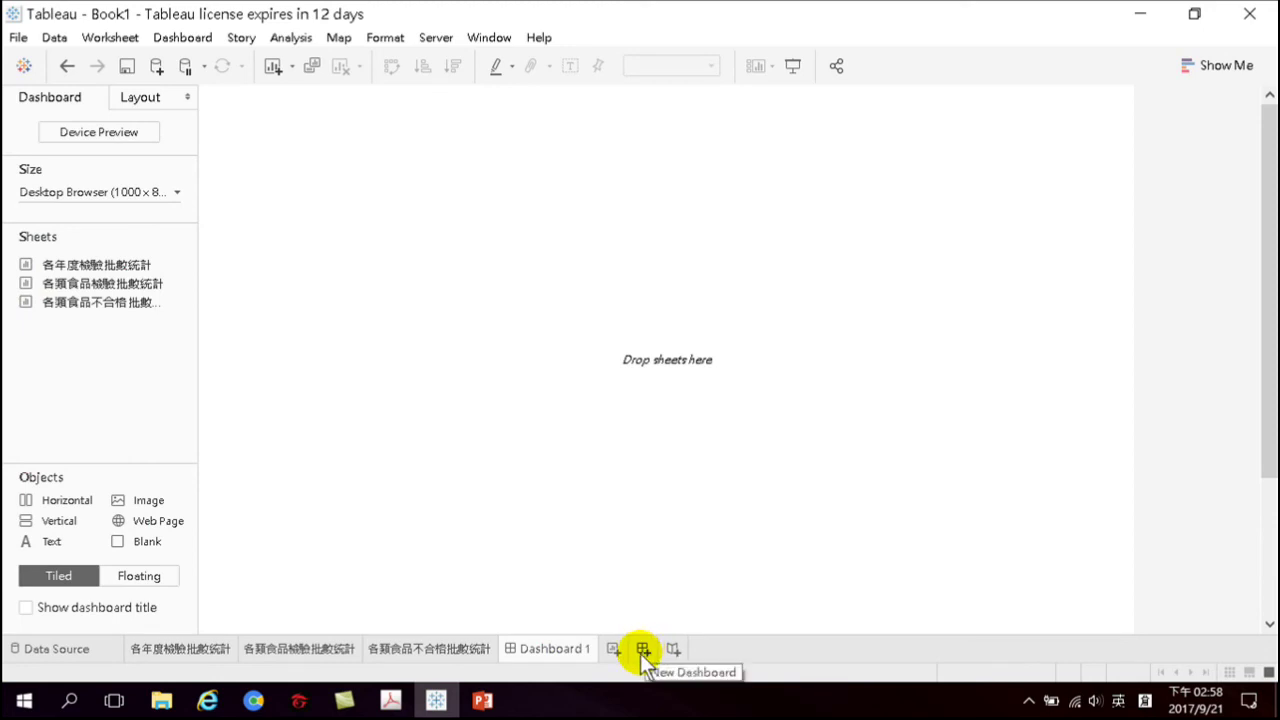
click(19, 37)
click(59, 160)
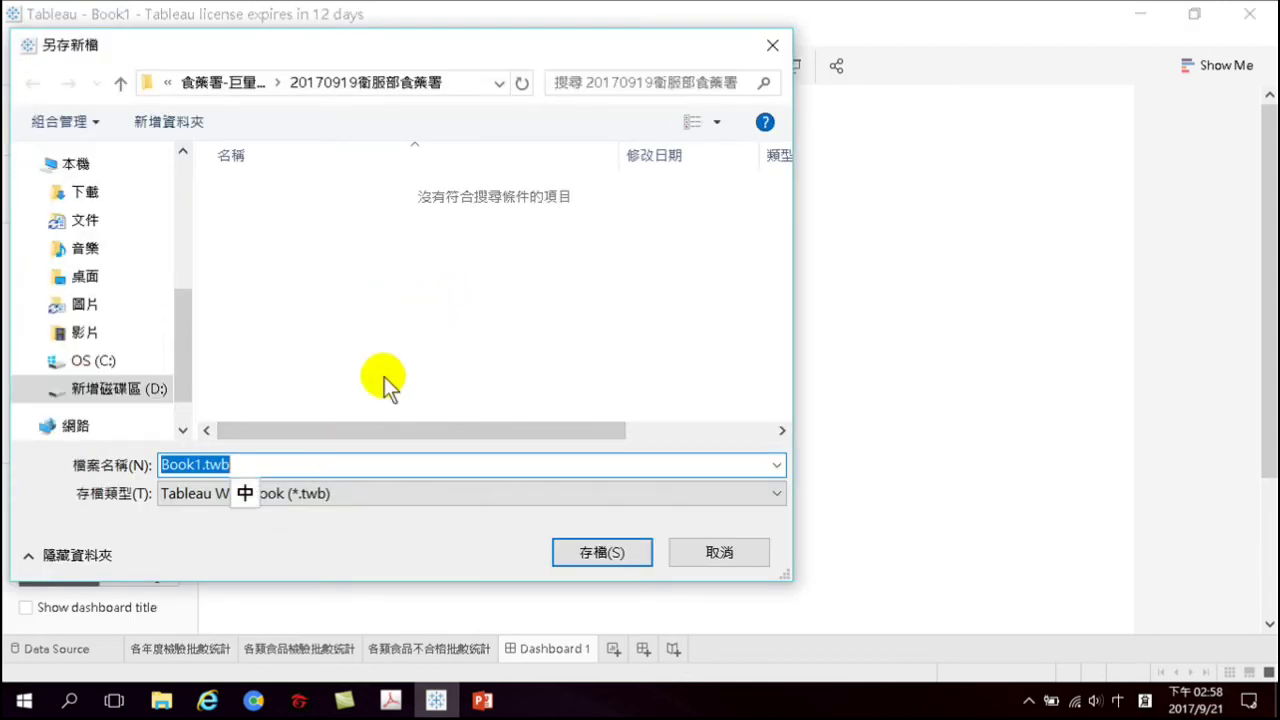
text(木檢驗)
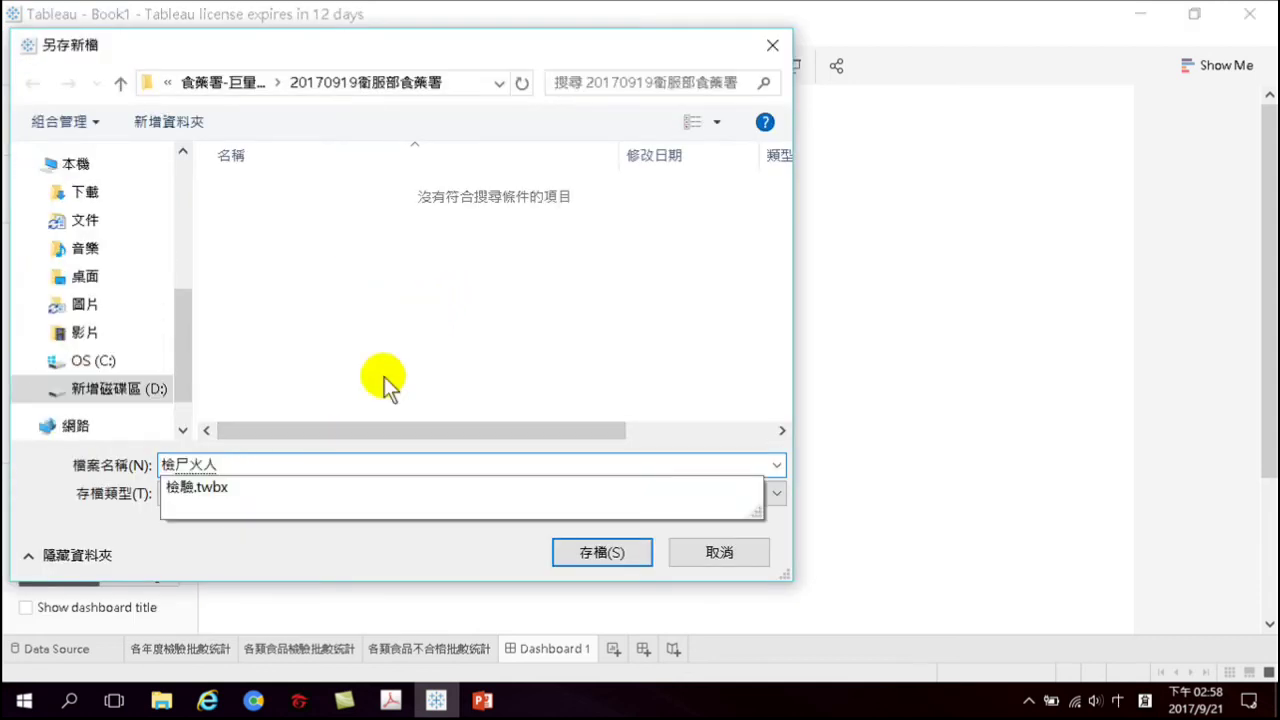
key(Return)
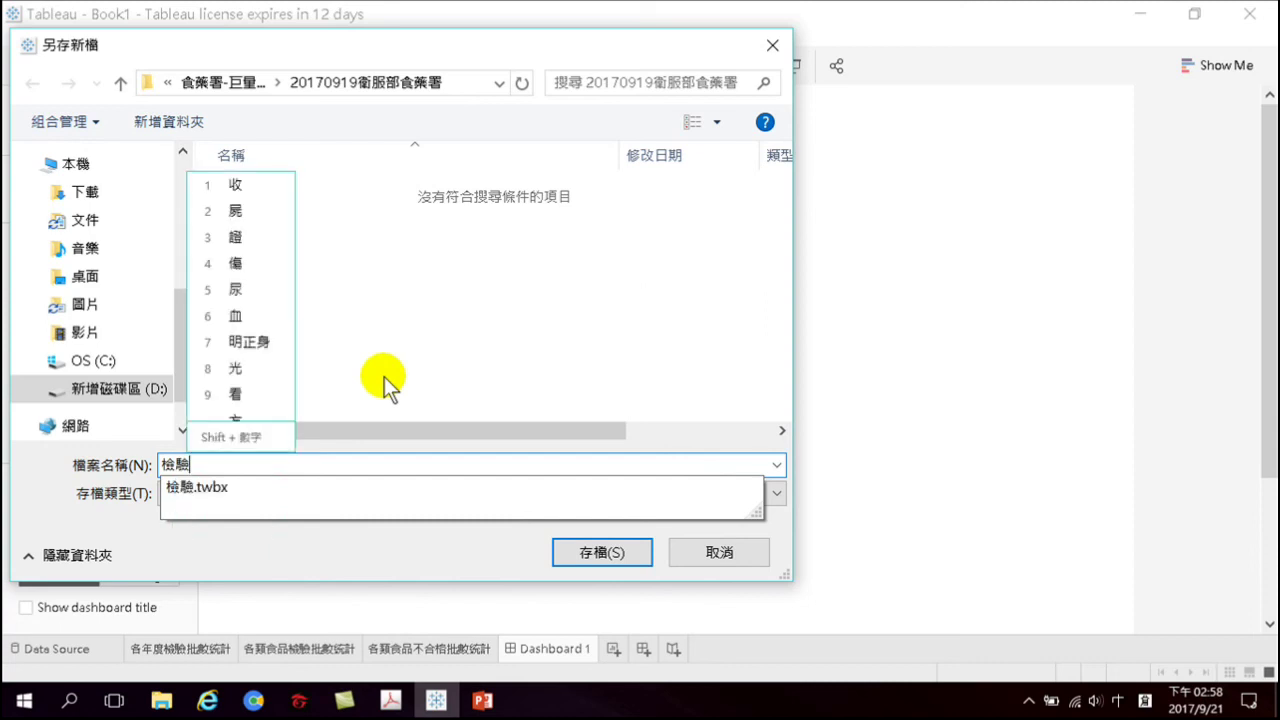
text(2)
click(320, 493)
click(350, 534)
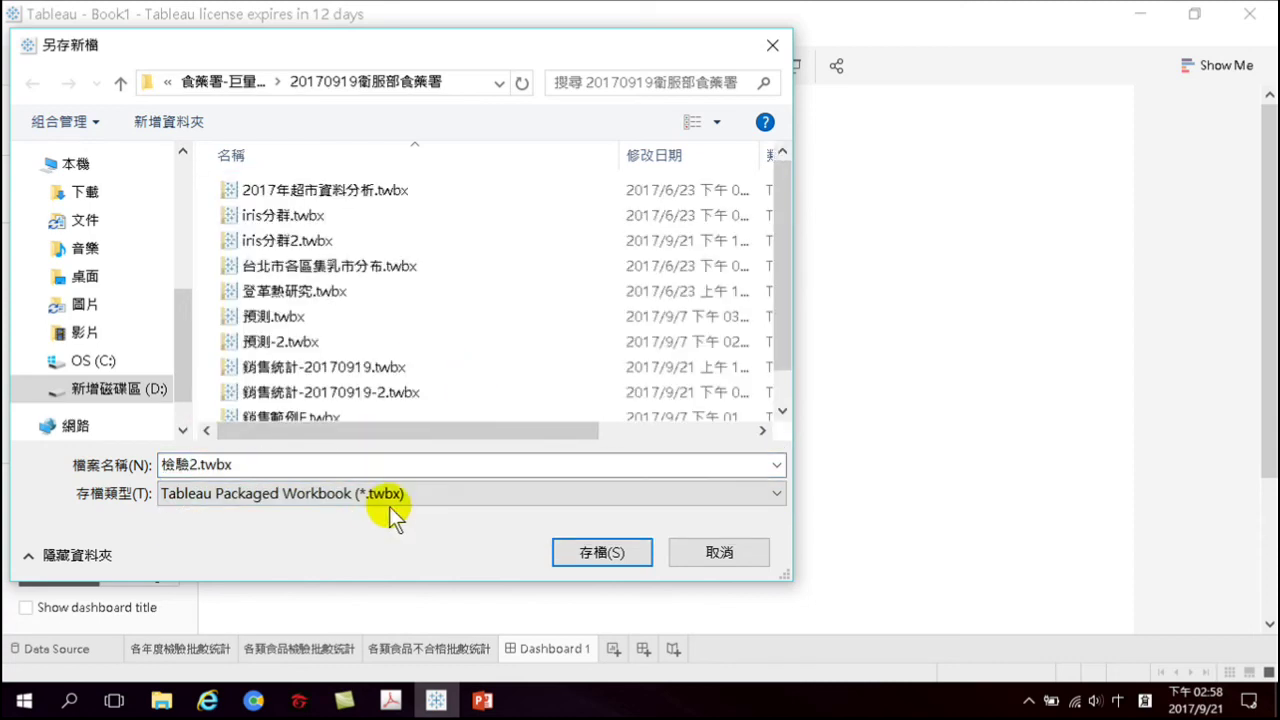
click(613, 556)
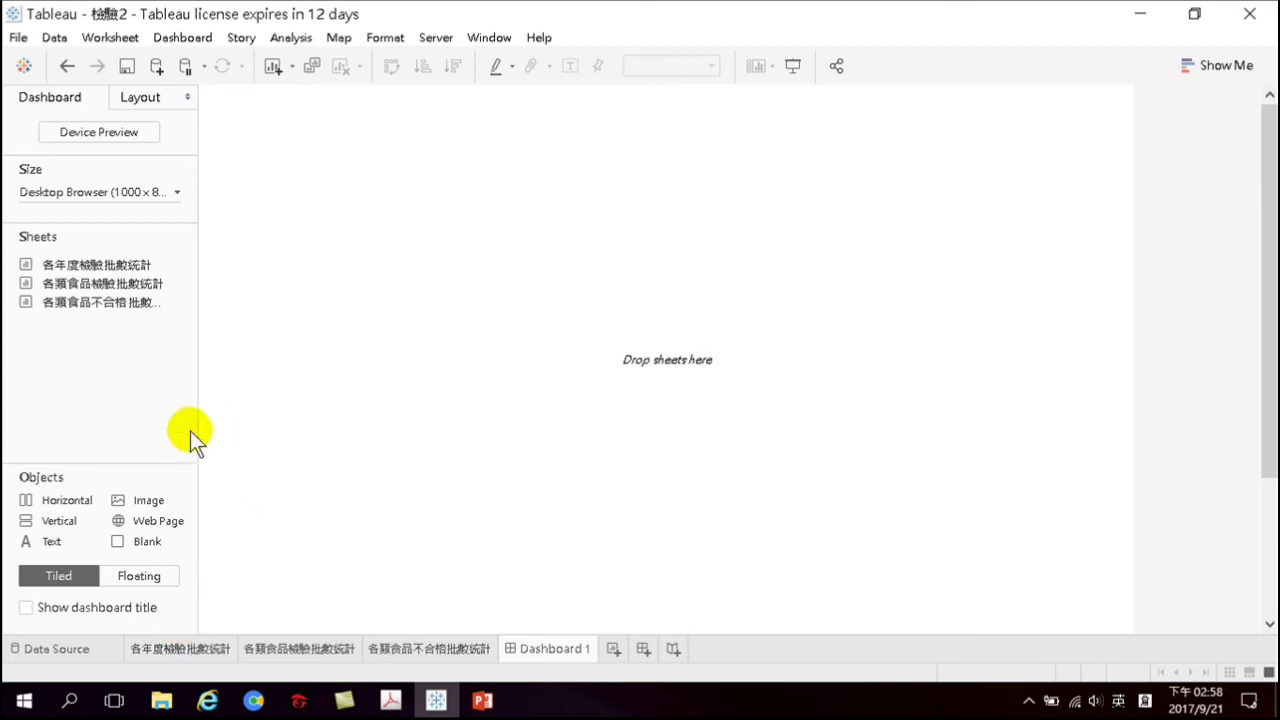
Place the 各年度檢驗批數統計 bar chart on the dashboard with the 各類食品檢驗批數統計 pie chart to its right
mouse_move(137, 264)
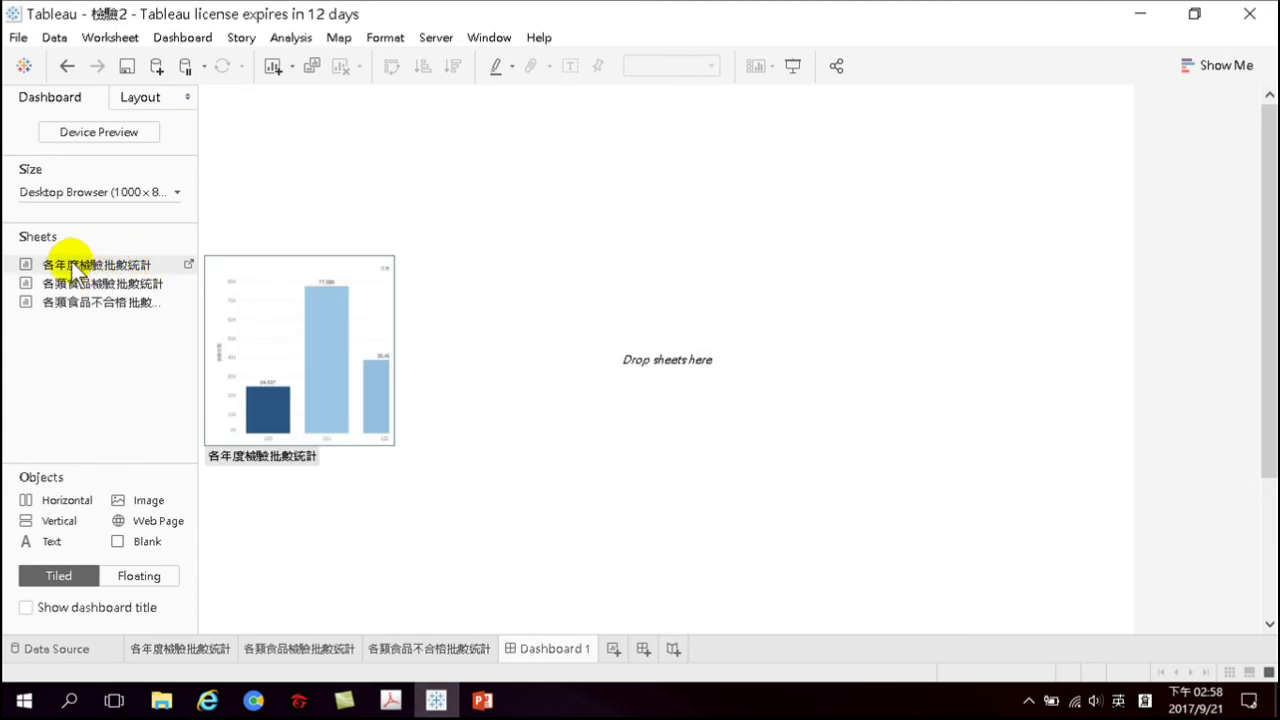
drag(88, 263, 360, 303)
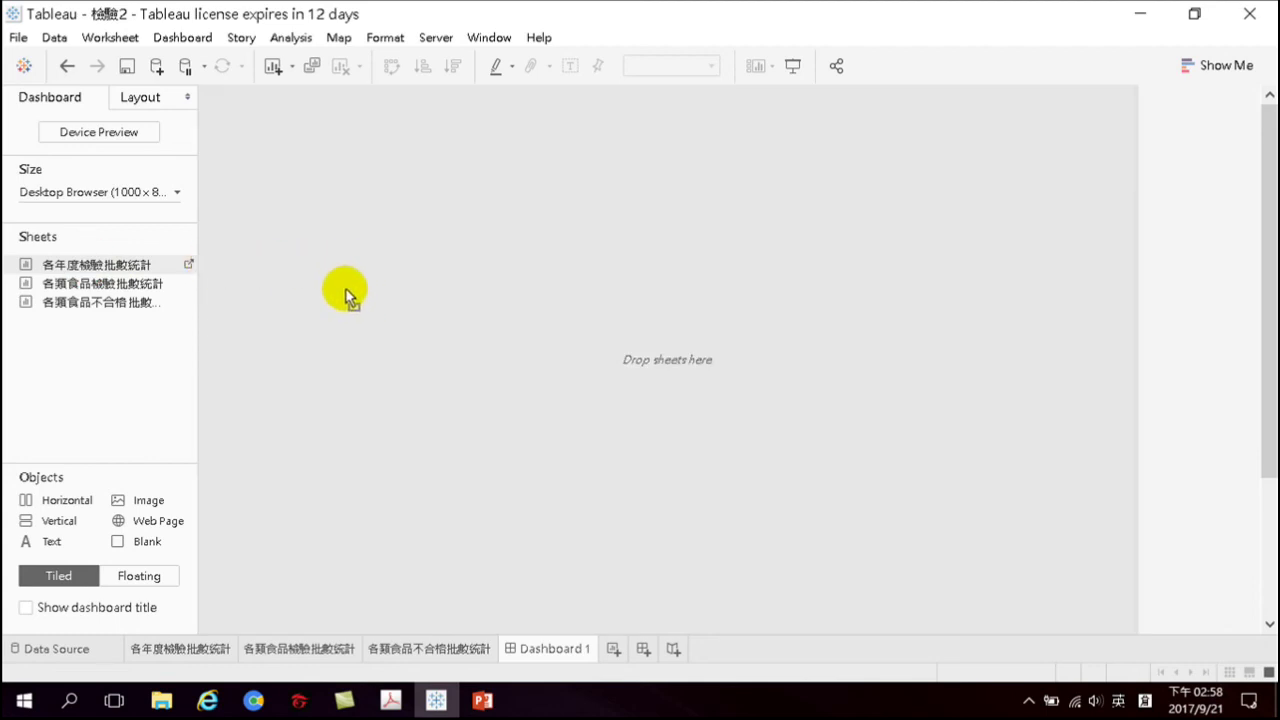
drag(346, 289, 346, 289)
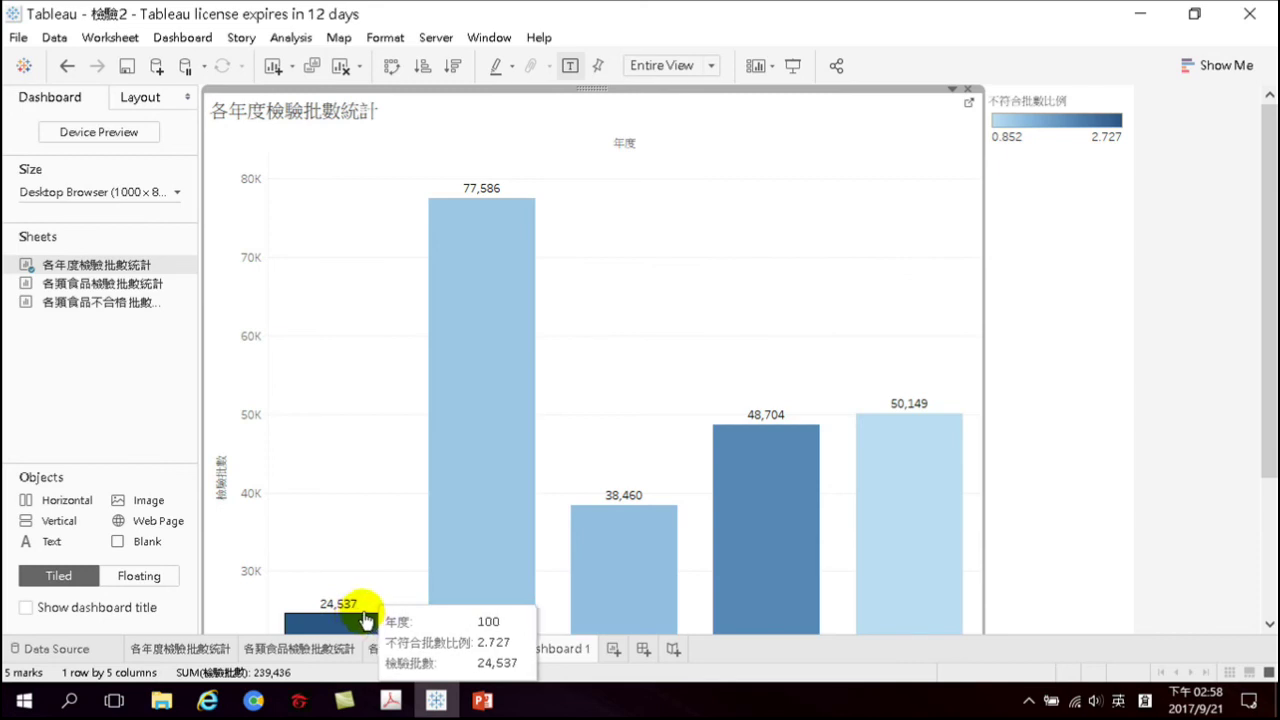
mouse_move(120, 284)
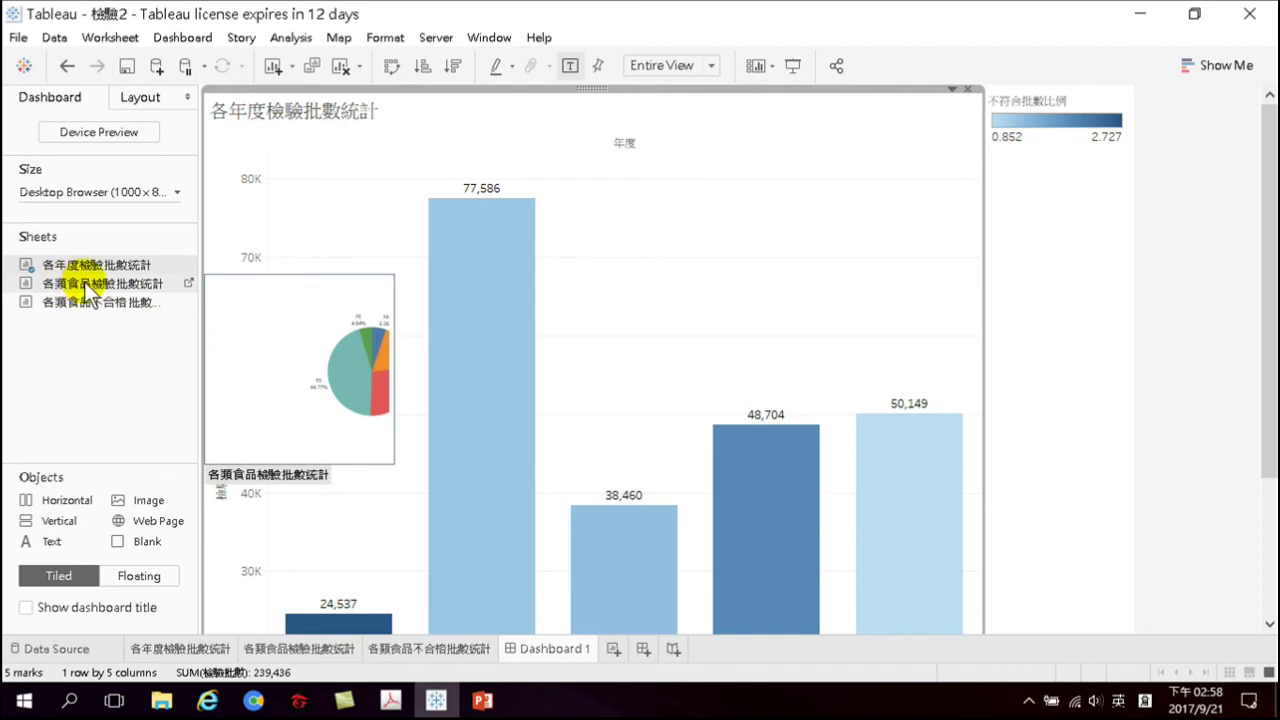
drag(84, 282, 850, 255)
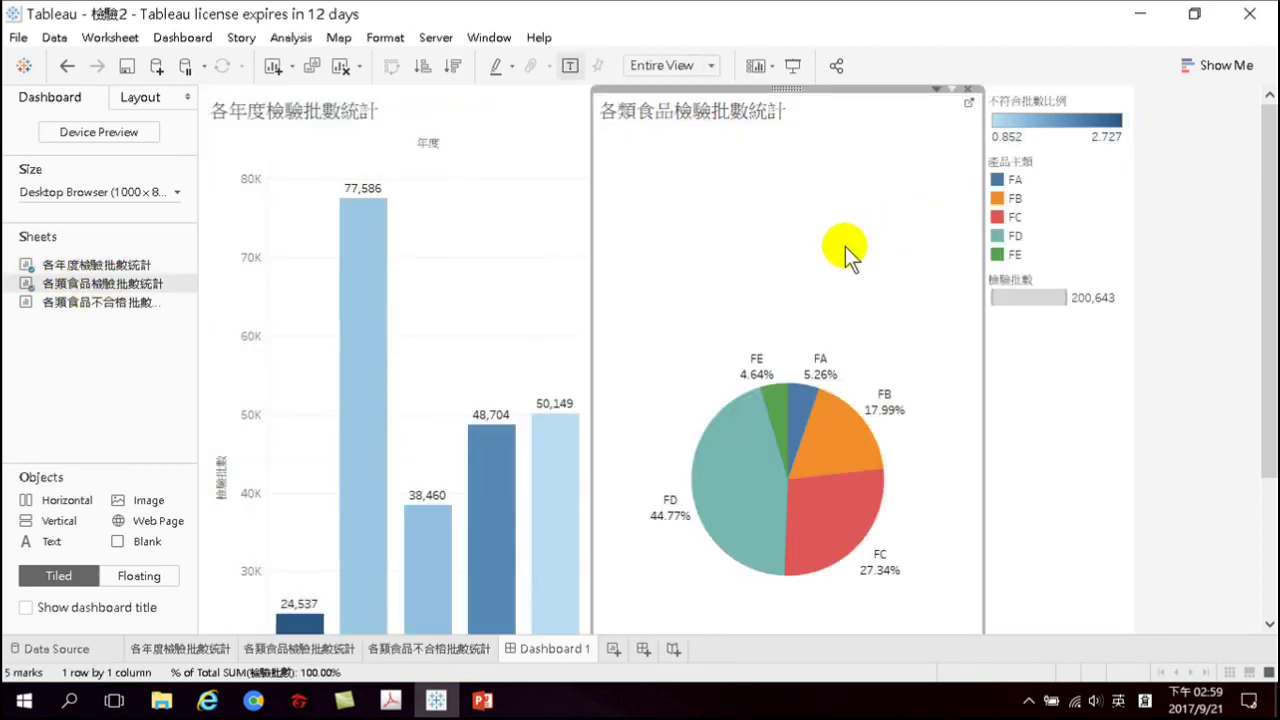
Add the 各類食品不合格批數統計 line chart to the dashboard below the pie chart
mouse_move(69, 303)
drag(69, 302, 785, 588)
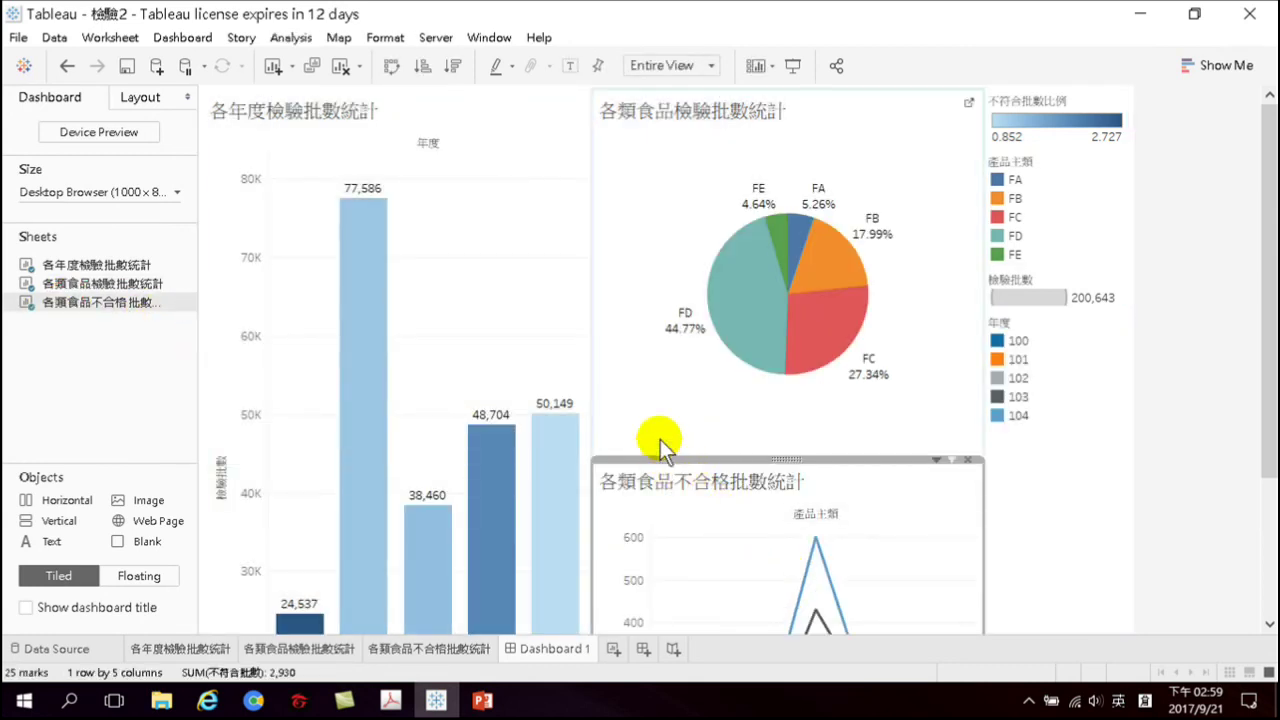
mouse_move(491, 428)
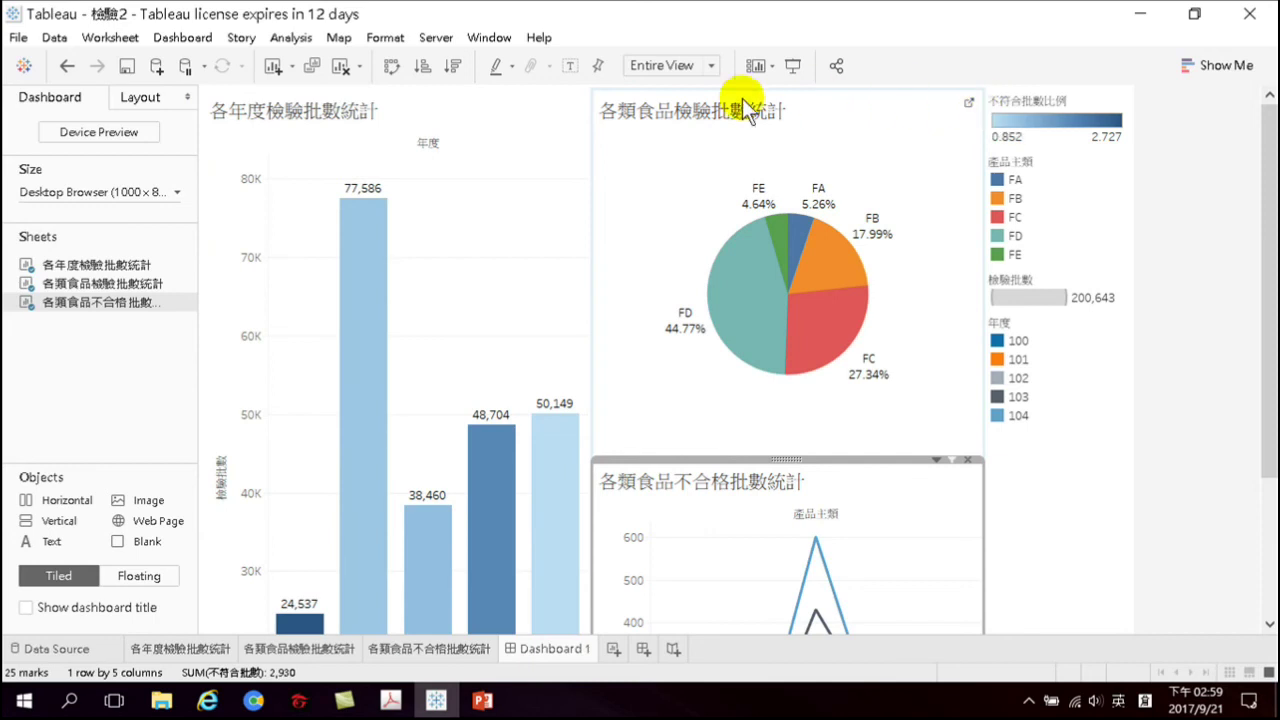
Change the dashboard size from a fixed size to Automatic
mouse_move(386, 198)
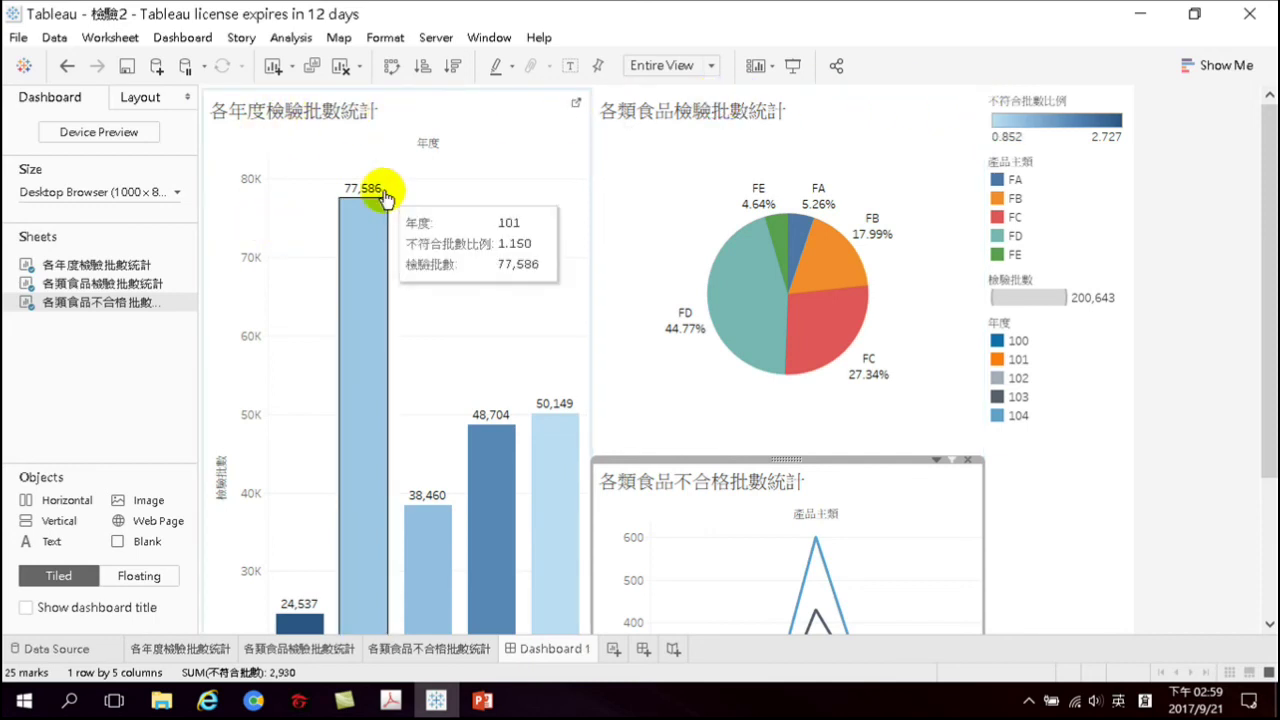
click(65, 191)
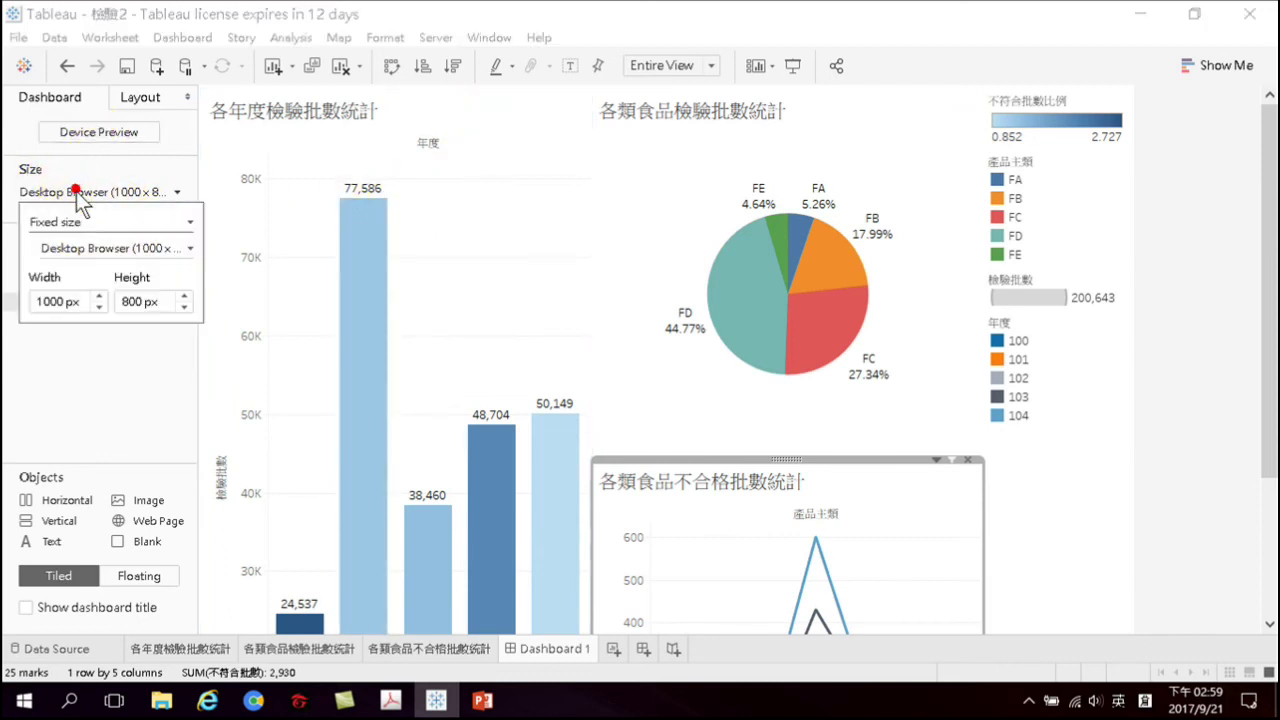
click(62, 224)
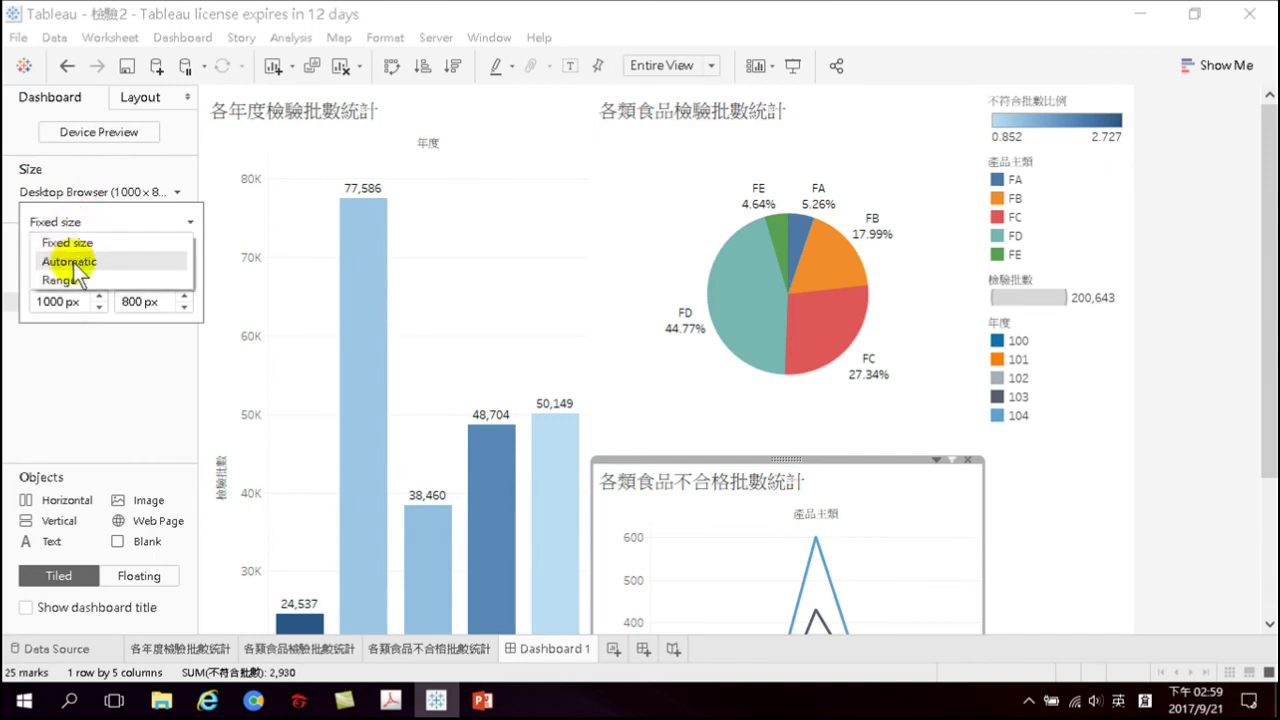
click(66, 262)
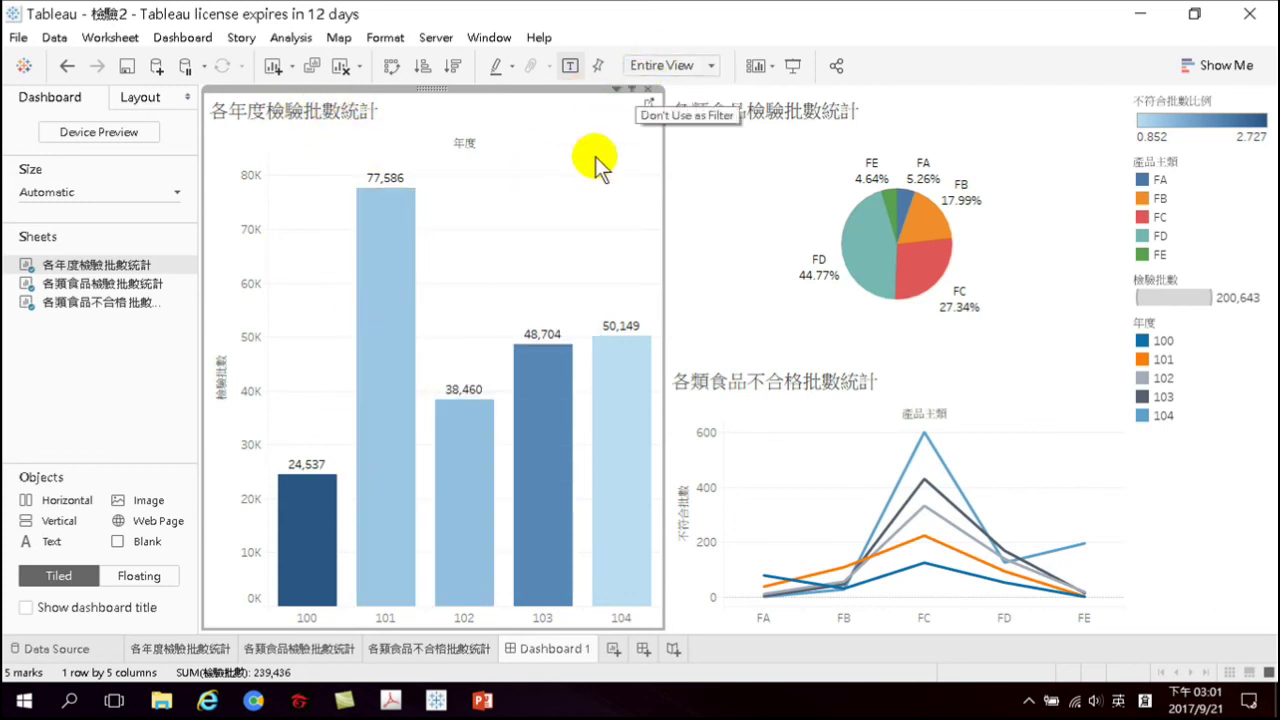
Filter the dashboard by each year's bar from 100 to 104, return to 100, and examine the other two charts
click(312, 513)
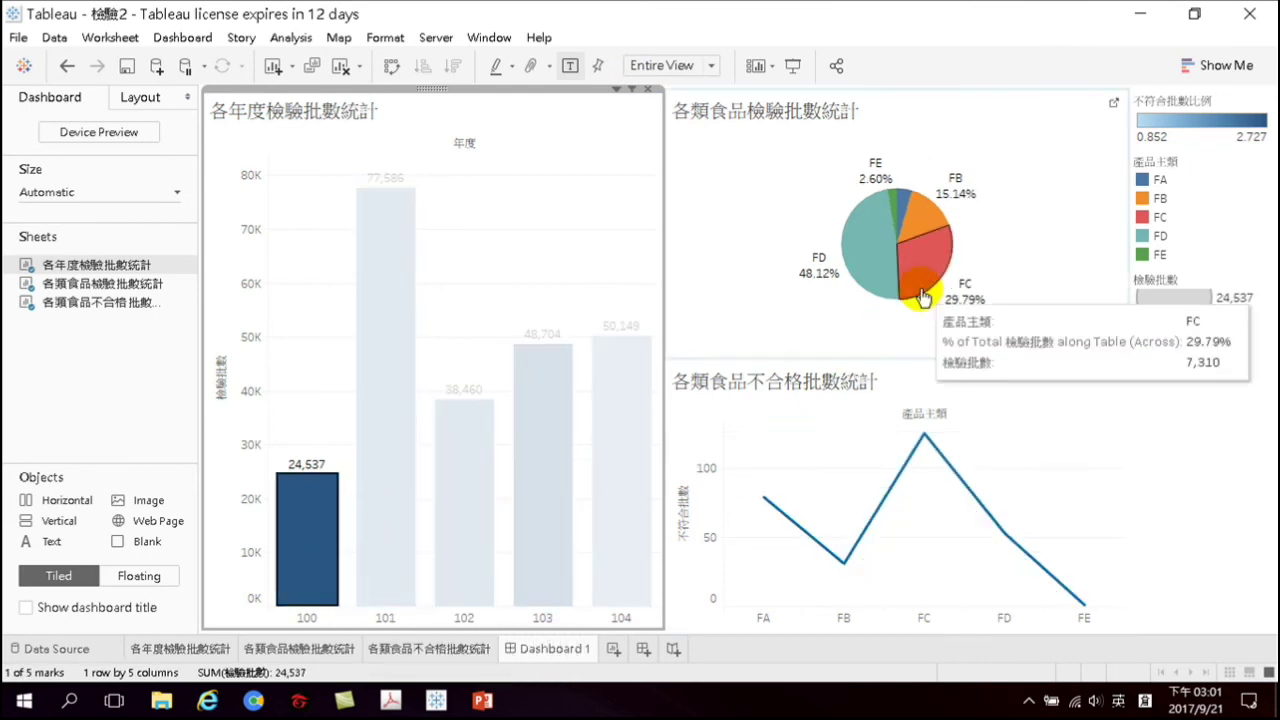
click(380, 451)
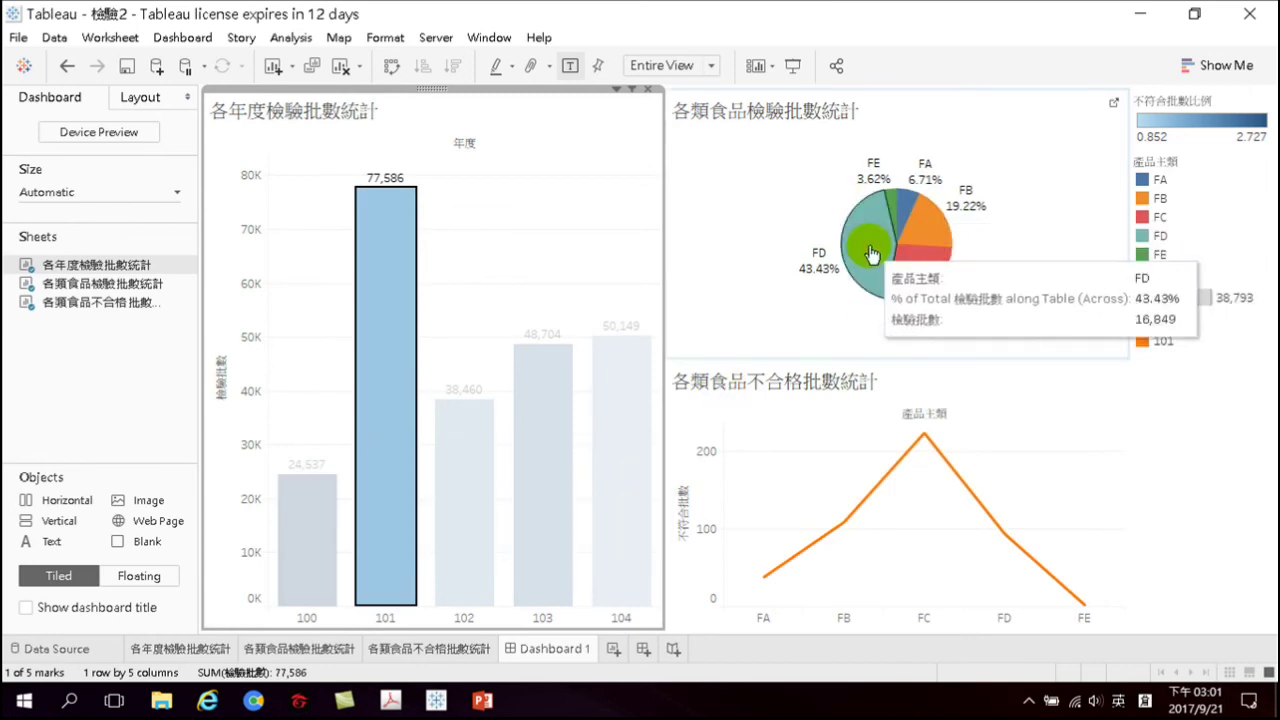
click(455, 459)
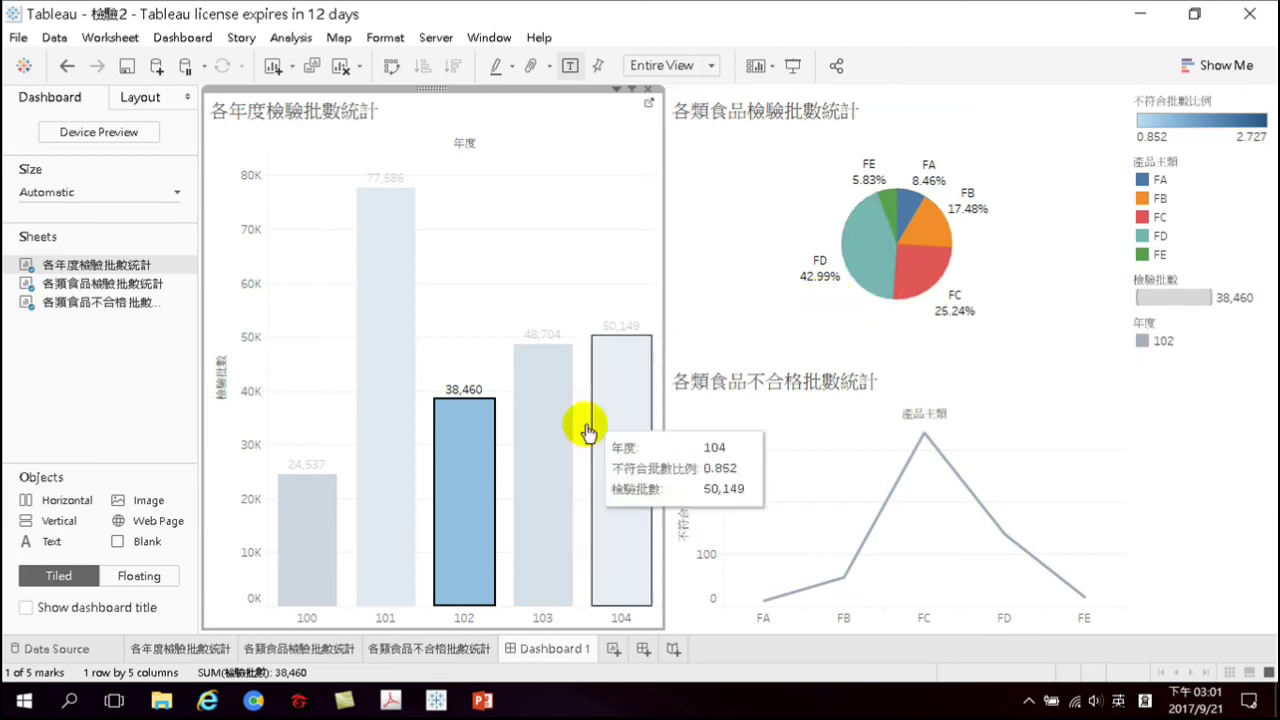
click(547, 438)
click(628, 420)
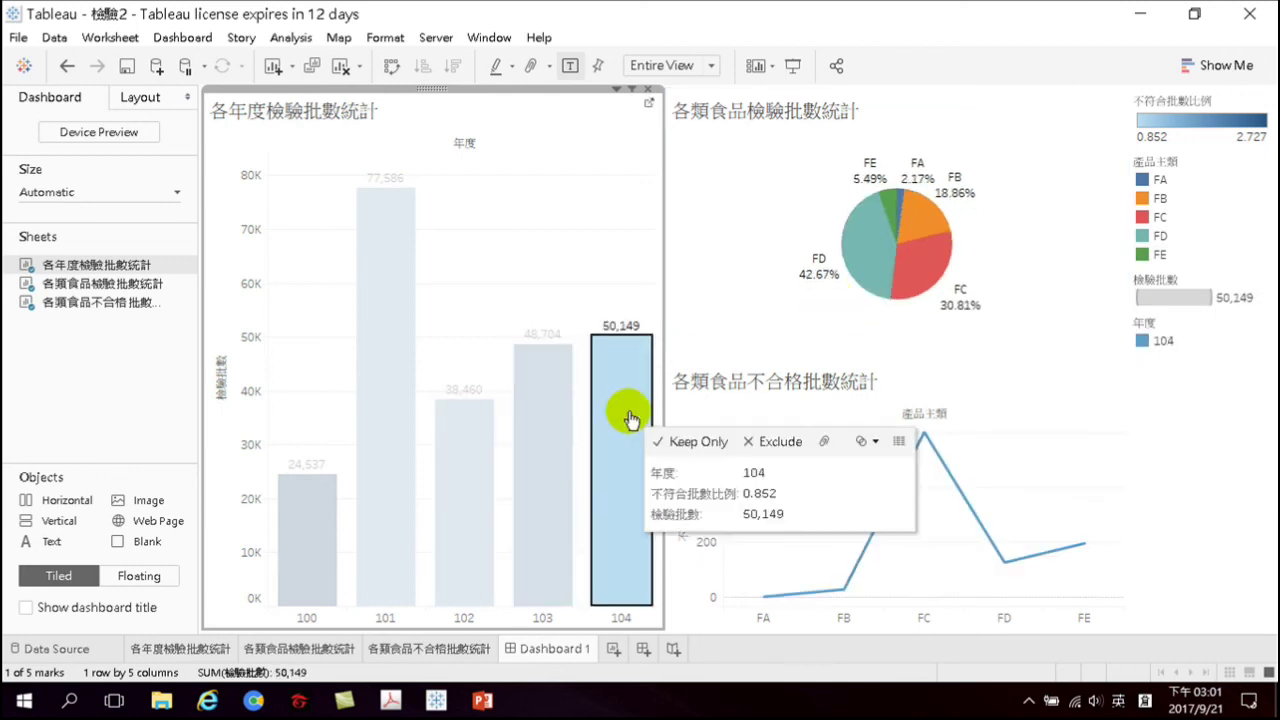
mouse_move(912, 430)
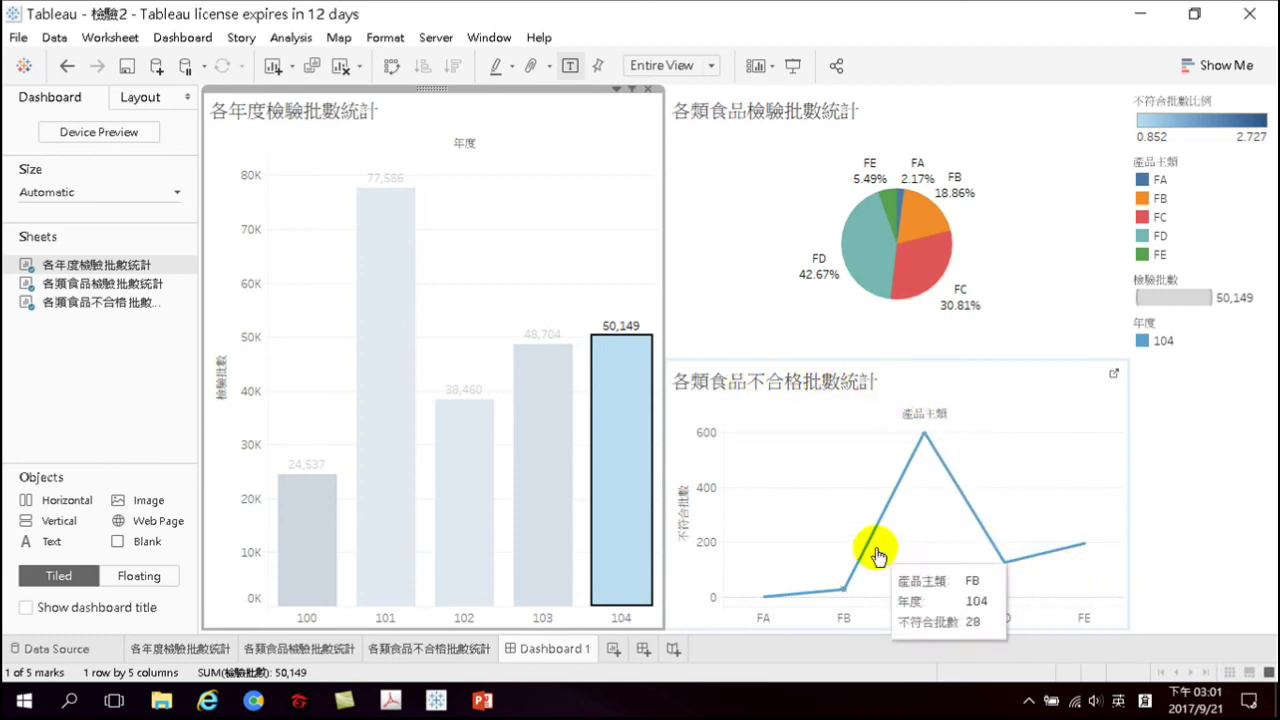
mouse_move(822, 592)
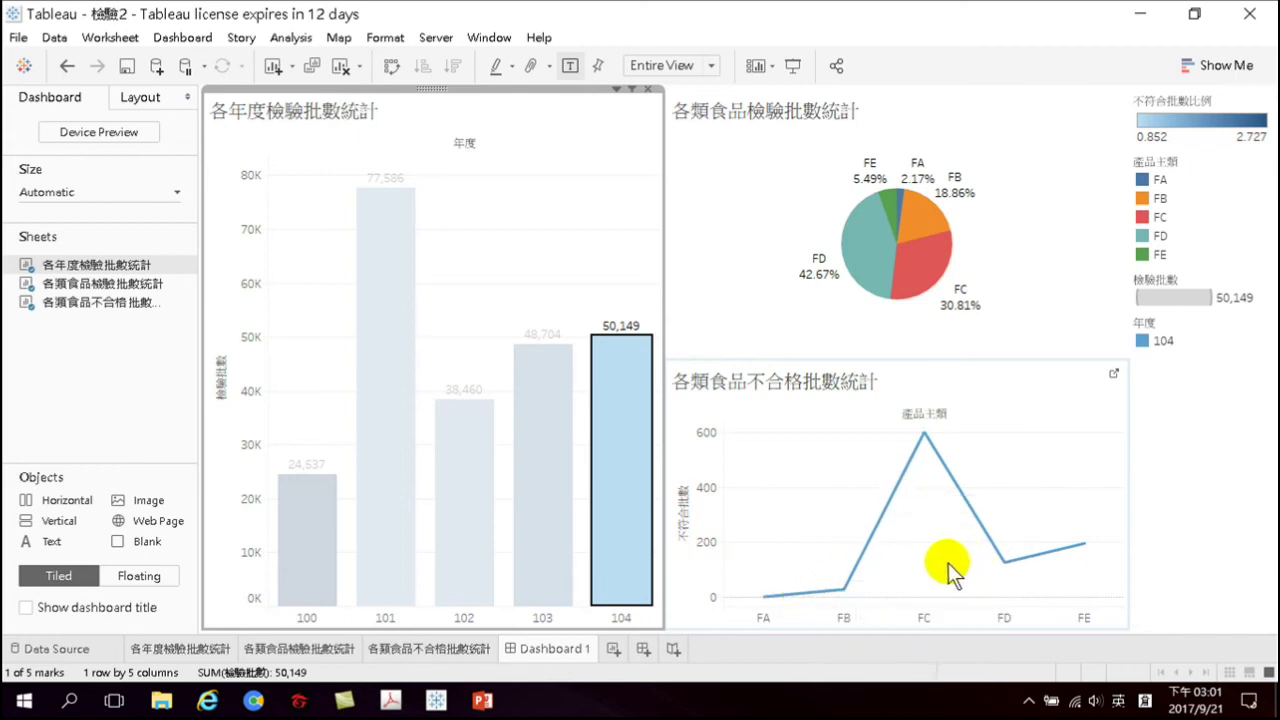
click(305, 537)
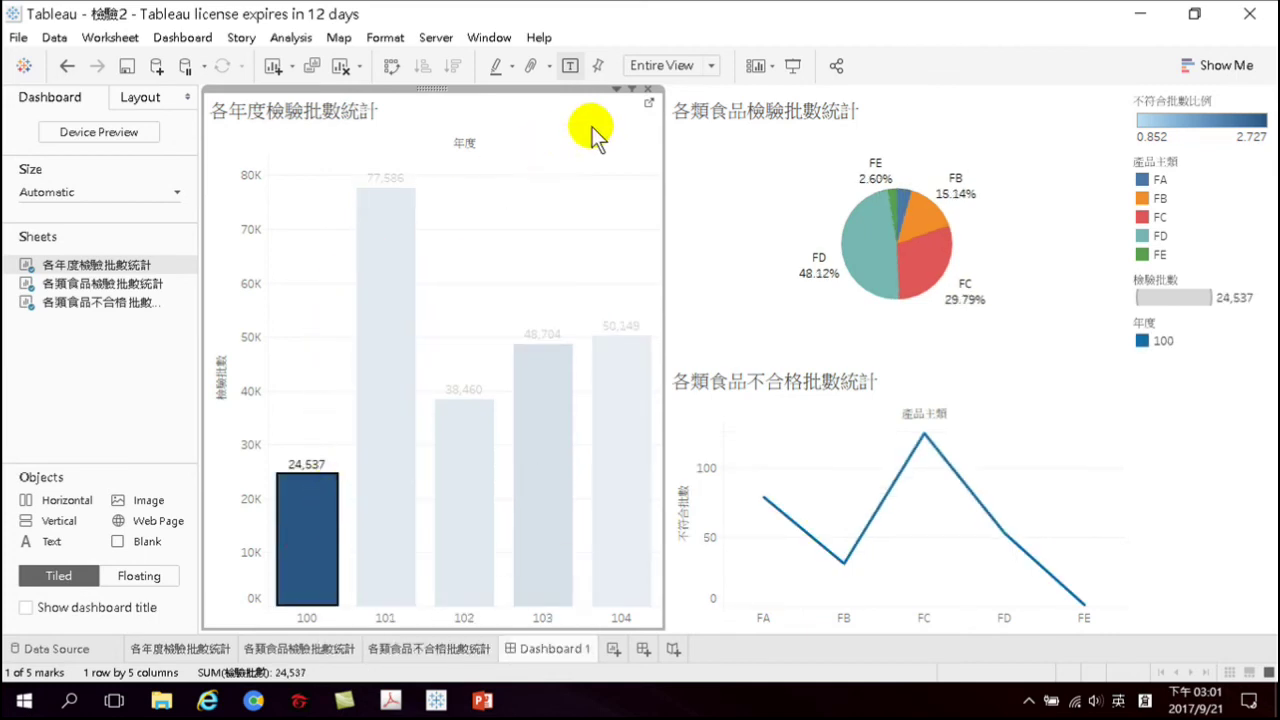
Stop using the 各年度檢驗批數統計 bar chart as a filter and check the pie chart
click(630, 89)
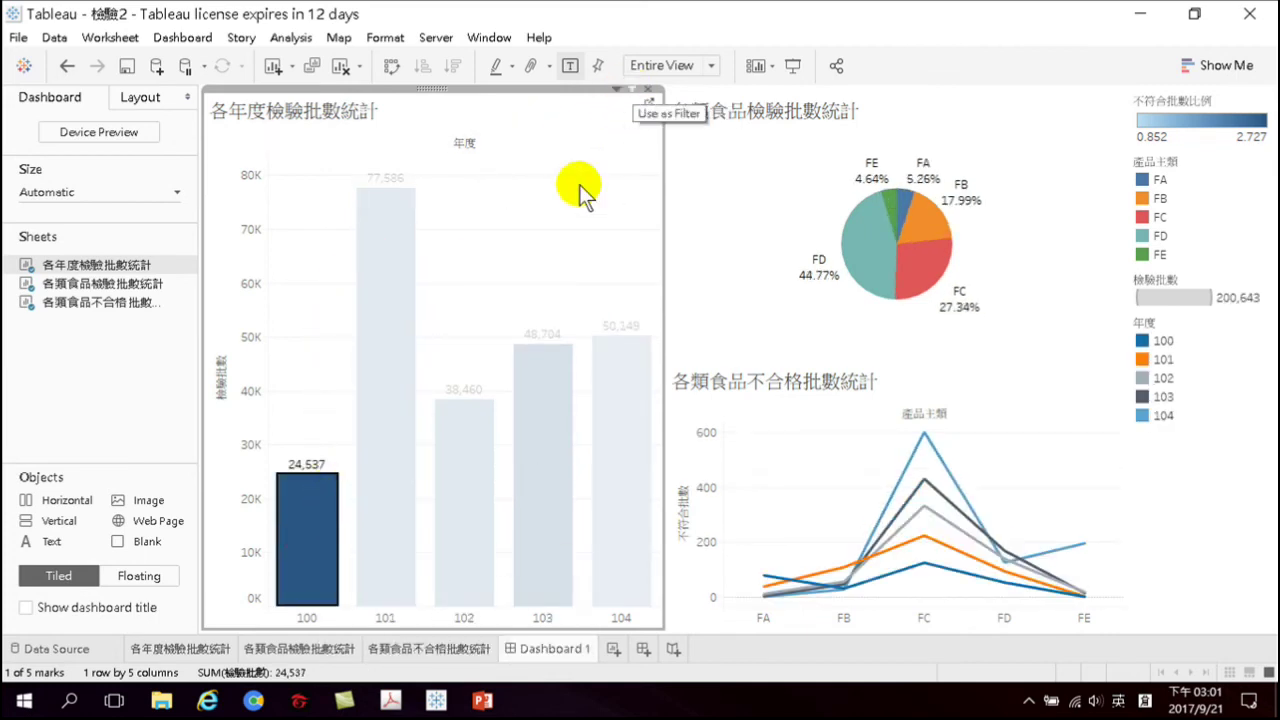
mouse_move(921, 248)
mouse_move(829, 265)
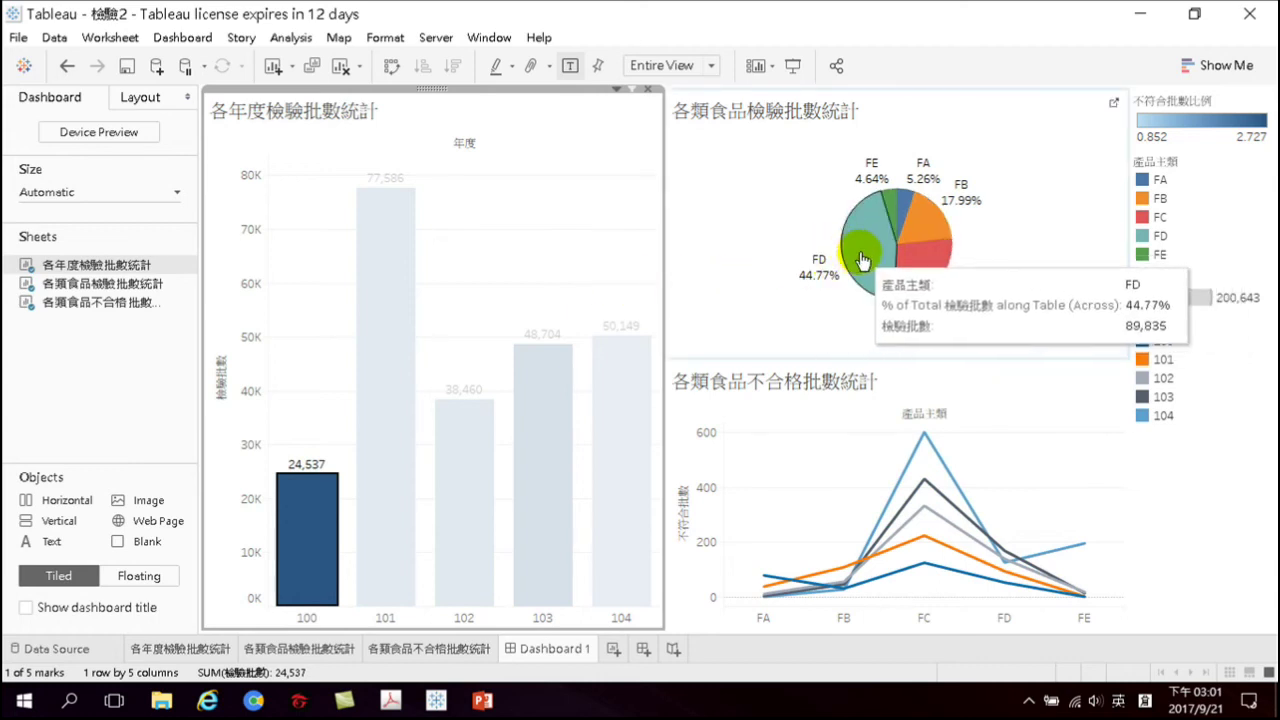
Use the 各類食品檢驗批數統計 pie chart as a filter and examine the other charts for the FD and FC slices
click(1065, 141)
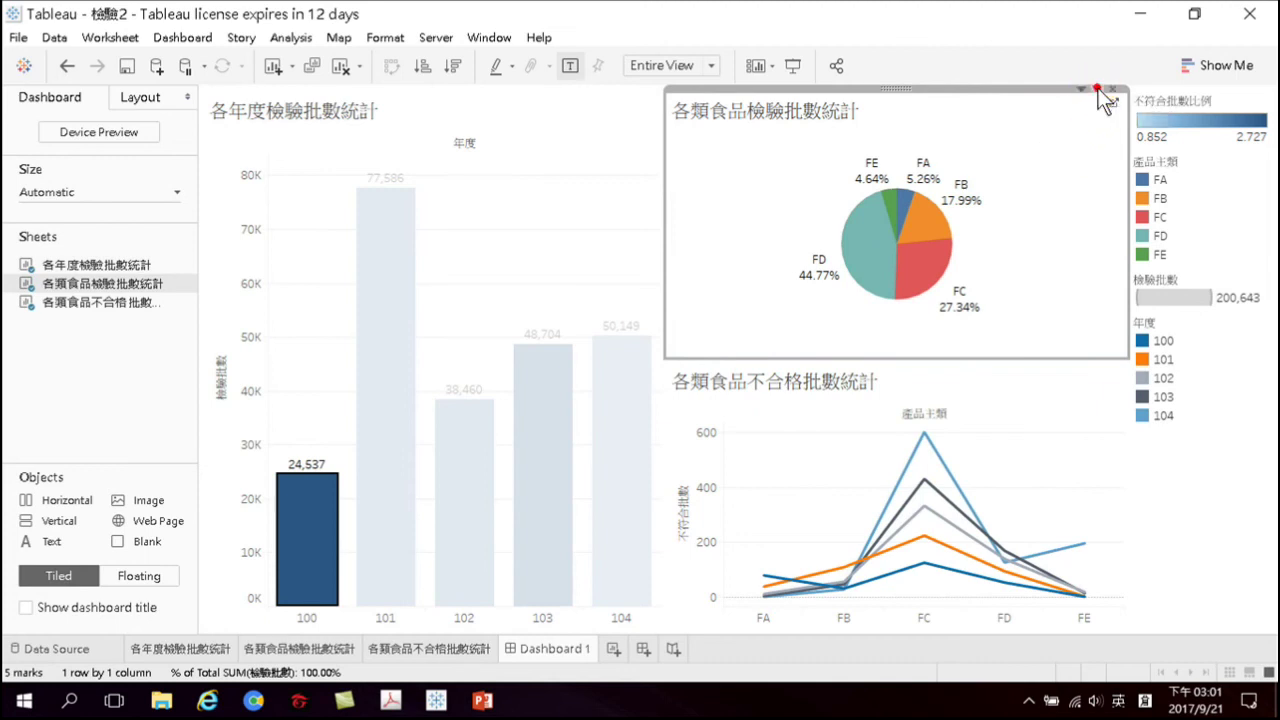
mouse_move(908, 252)
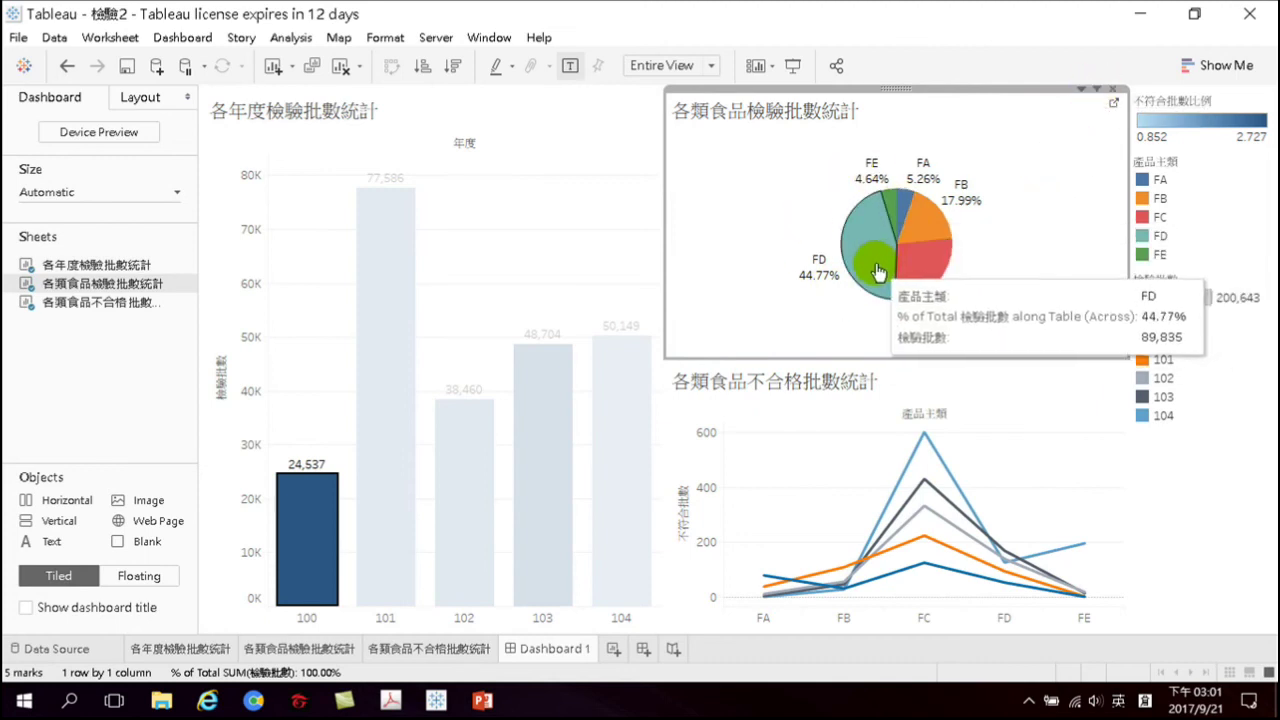
click(868, 258)
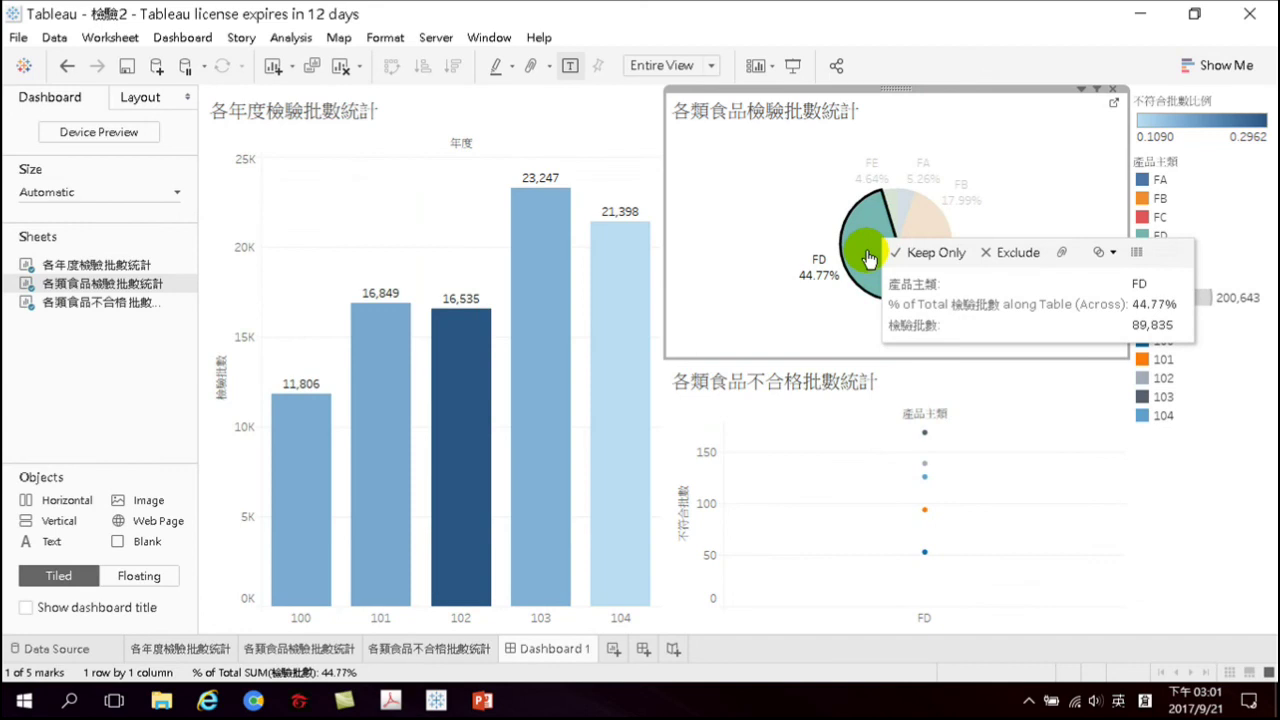
mouse_move(452, 445)
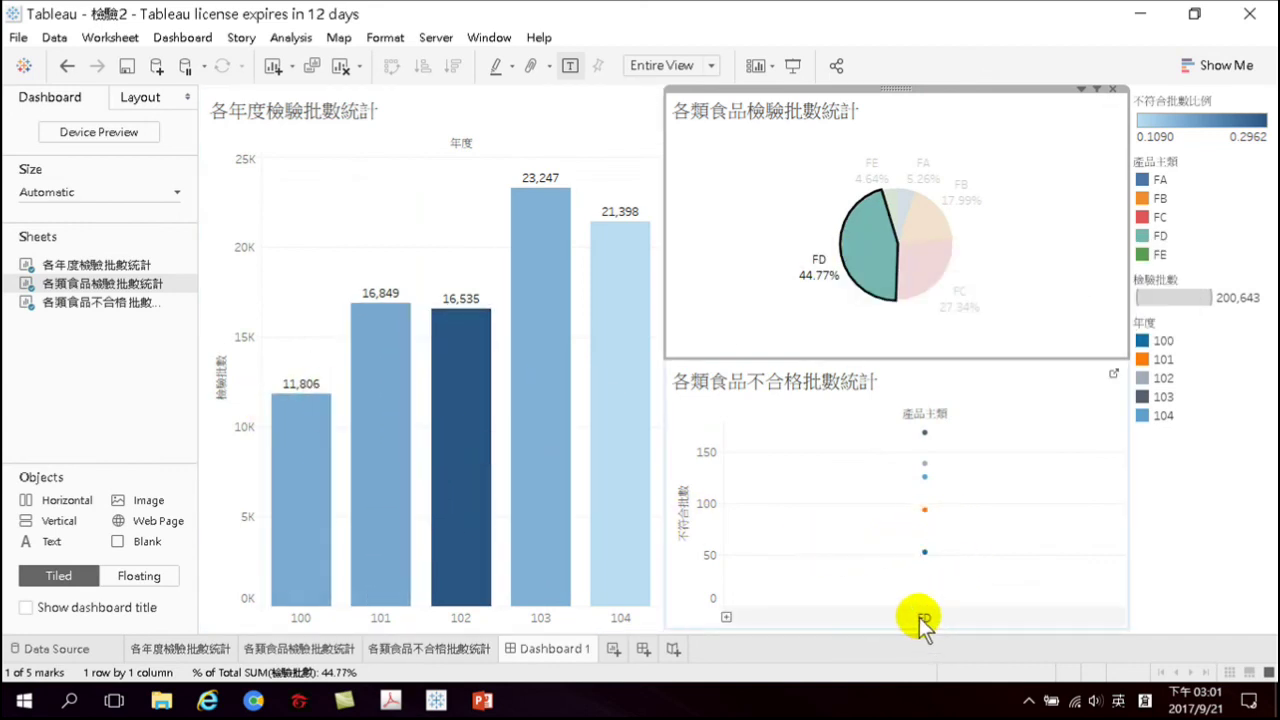
mouse_move(928, 552)
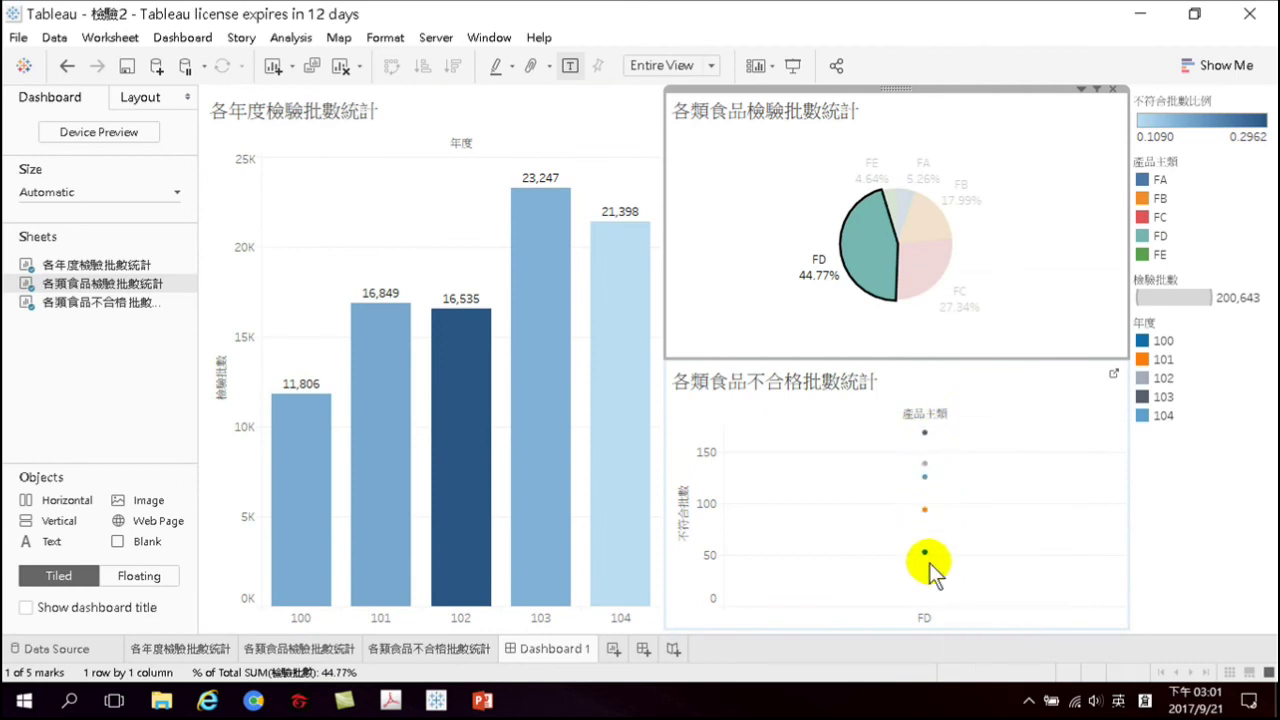
click(921, 272)
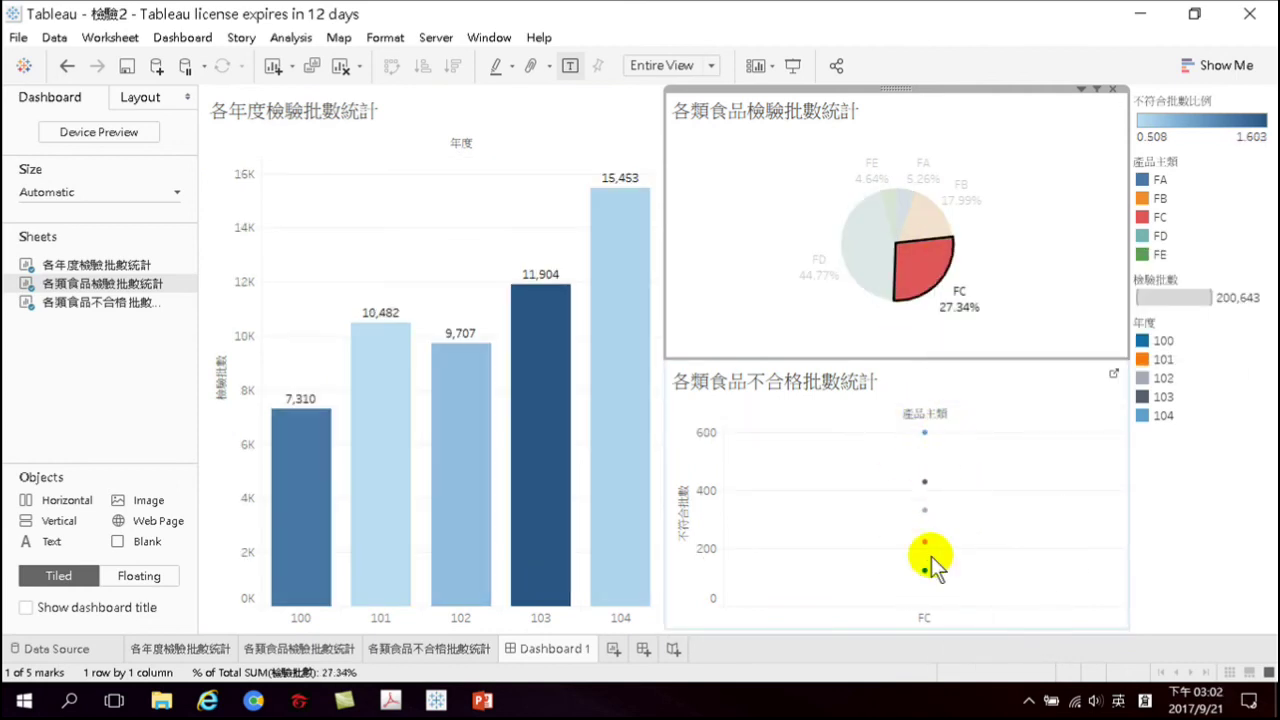
mouse_move(408, 443)
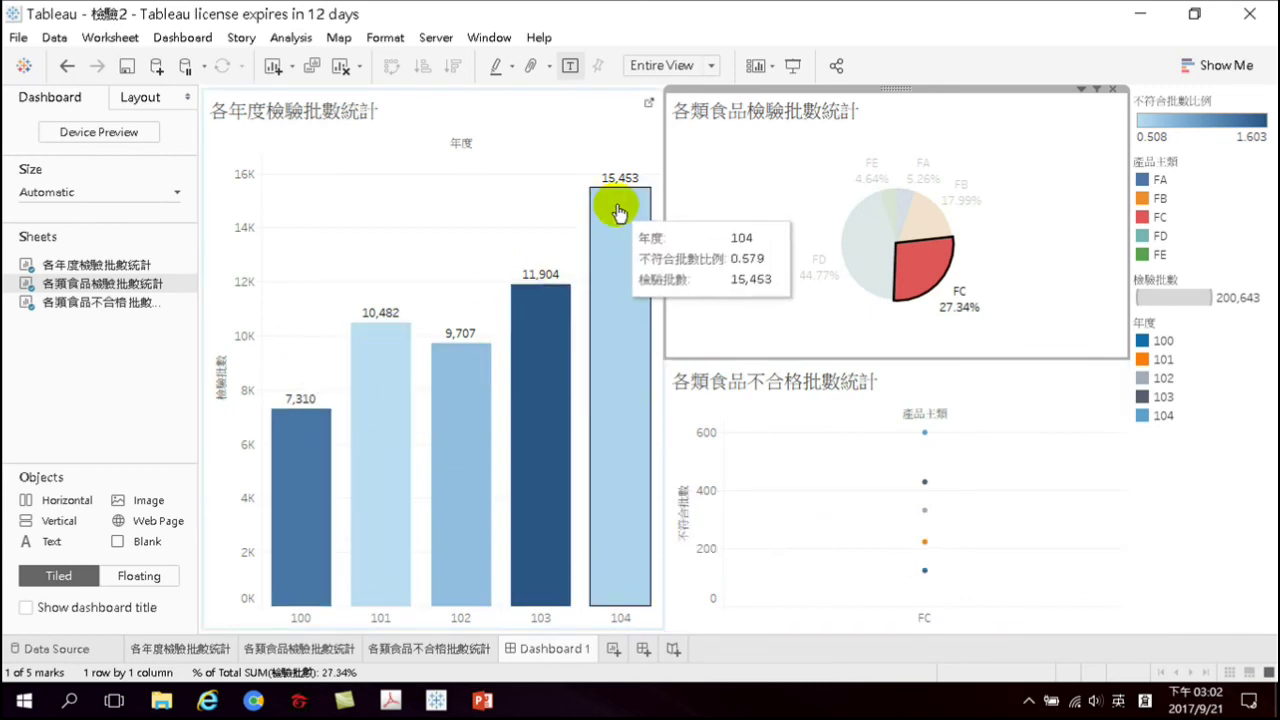
mouse_move(513, 378)
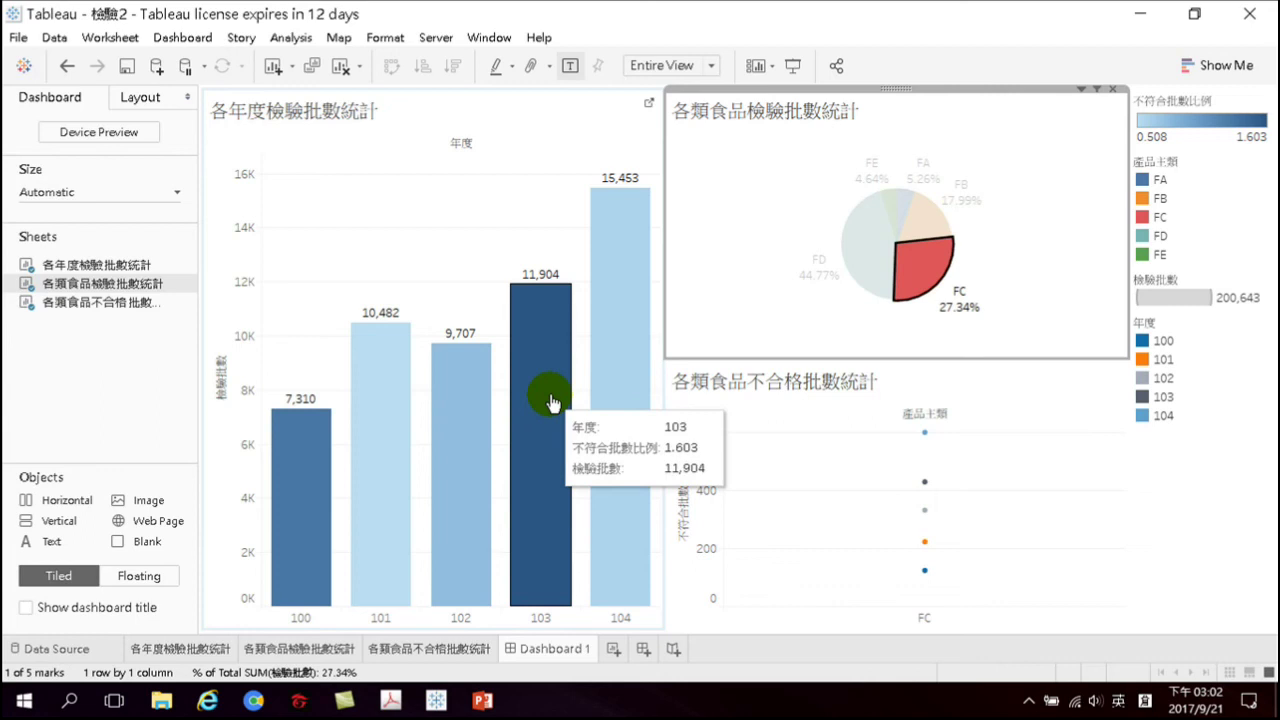
Stop using the 各類食品檢驗批數統計 pie chart as a filter and clear its slice selection
click(1097, 87)
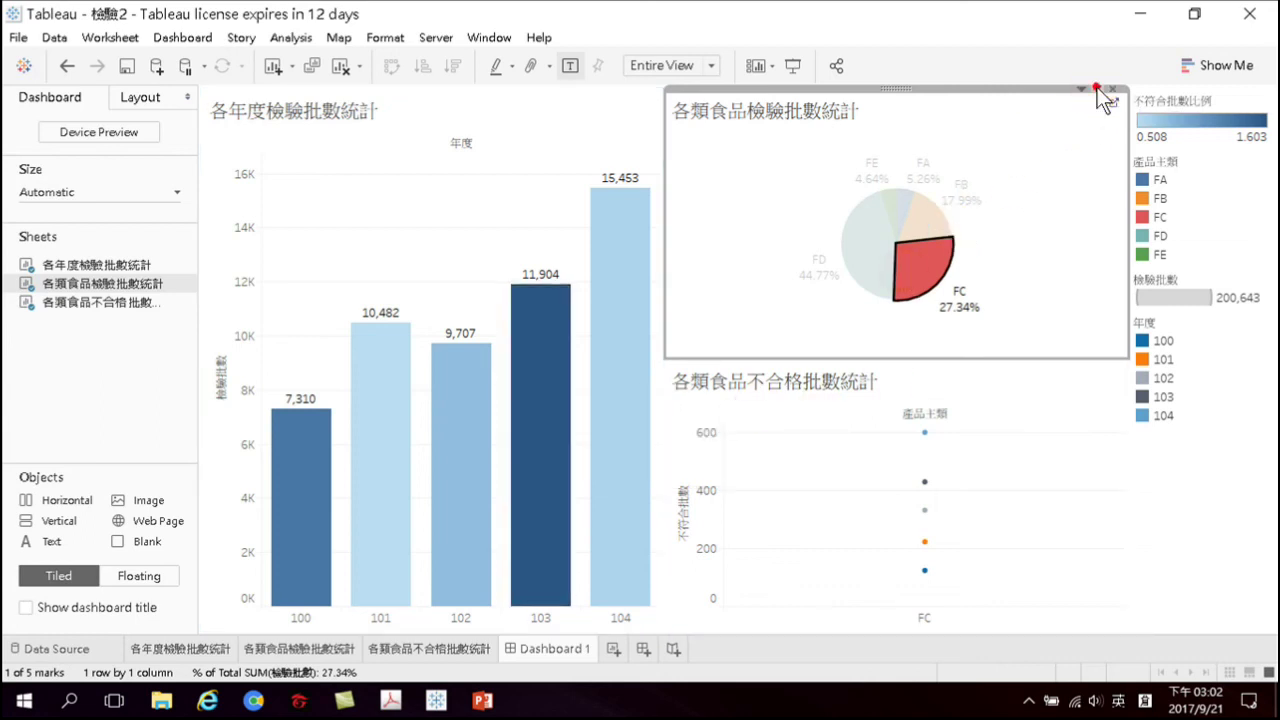
click(1027, 244)
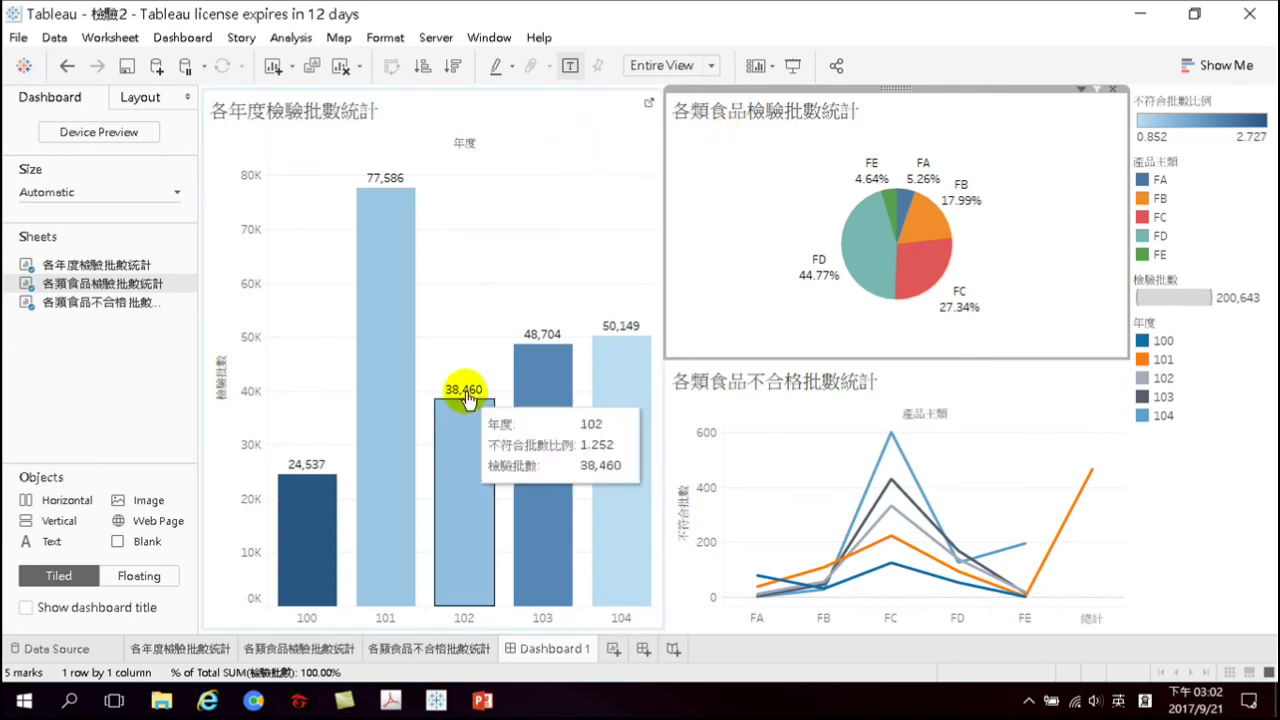
Add a dashboard highlight action that runs on select, with all three sheets as source and target and all fields highlighted
click(556, 105)
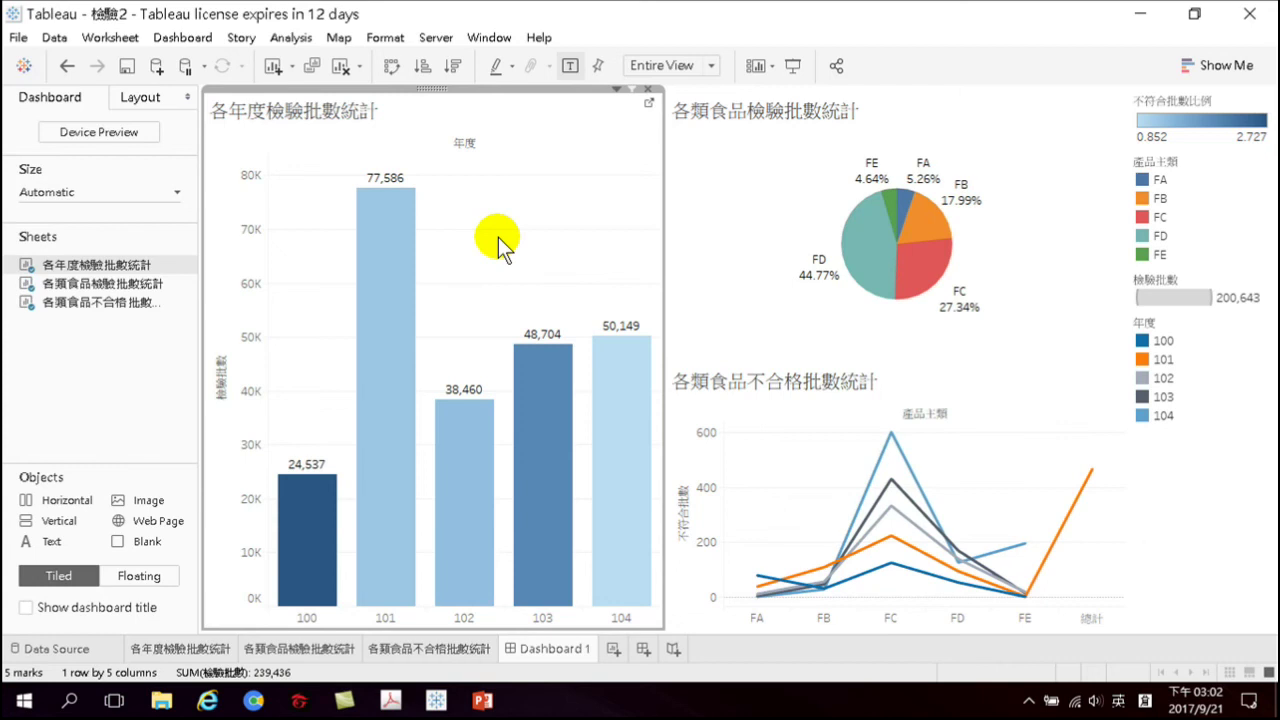
mouse_move(306, 517)
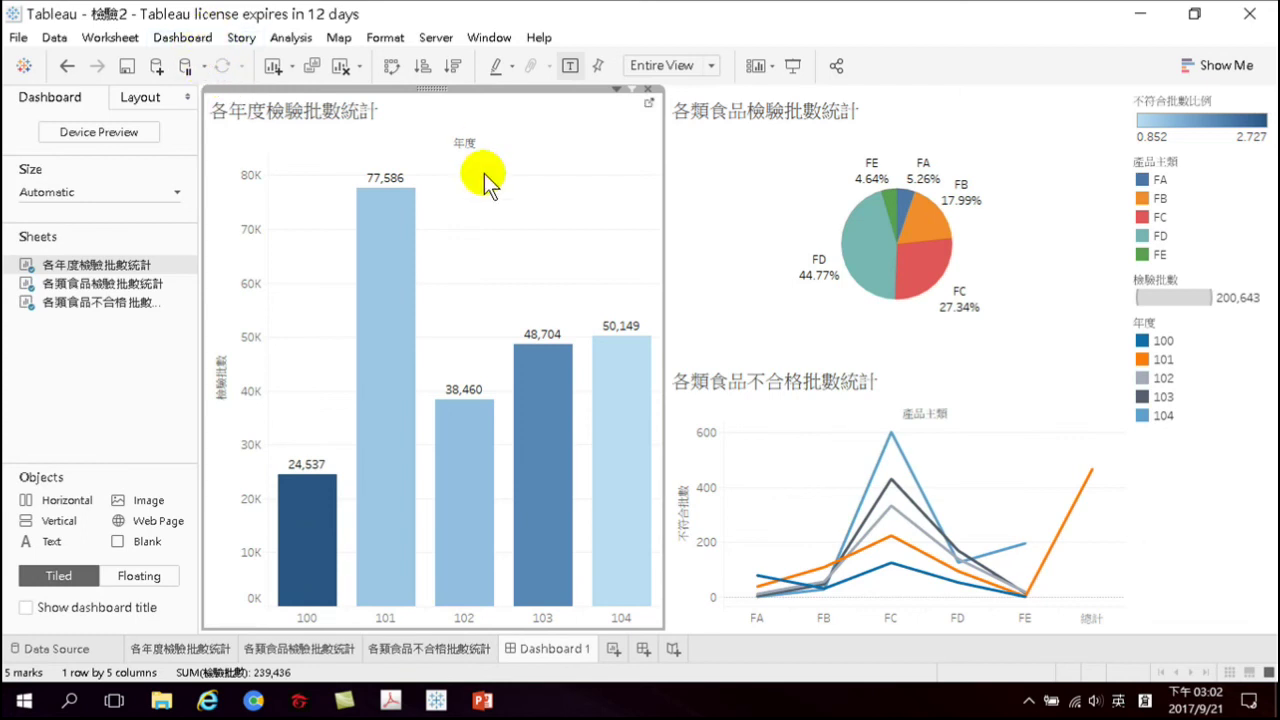
click(186, 38)
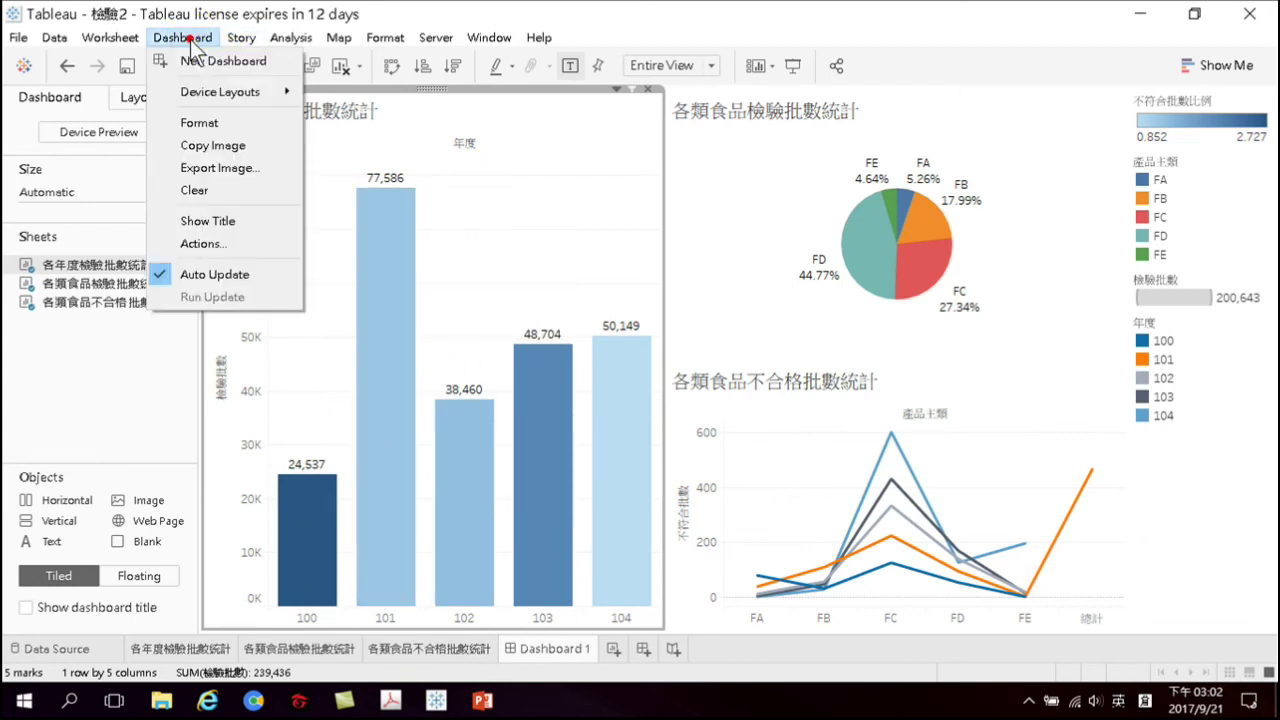
click(218, 245)
click(430, 440)
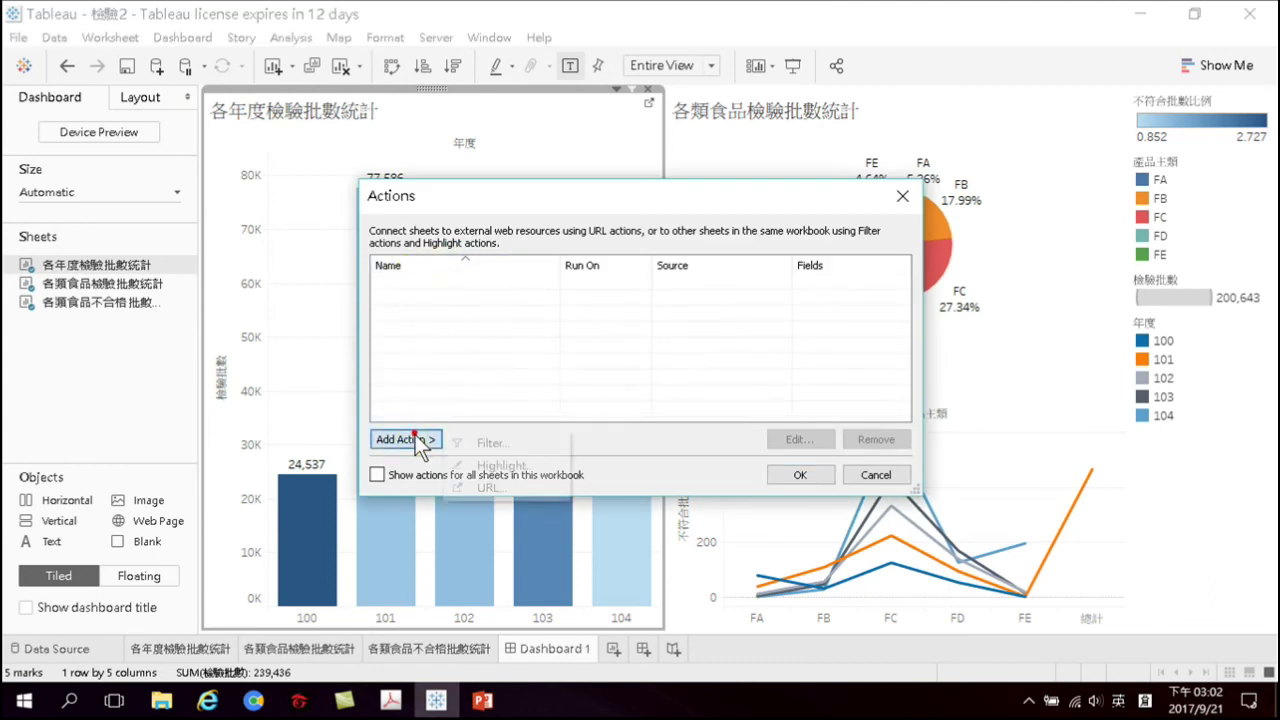
click(492, 465)
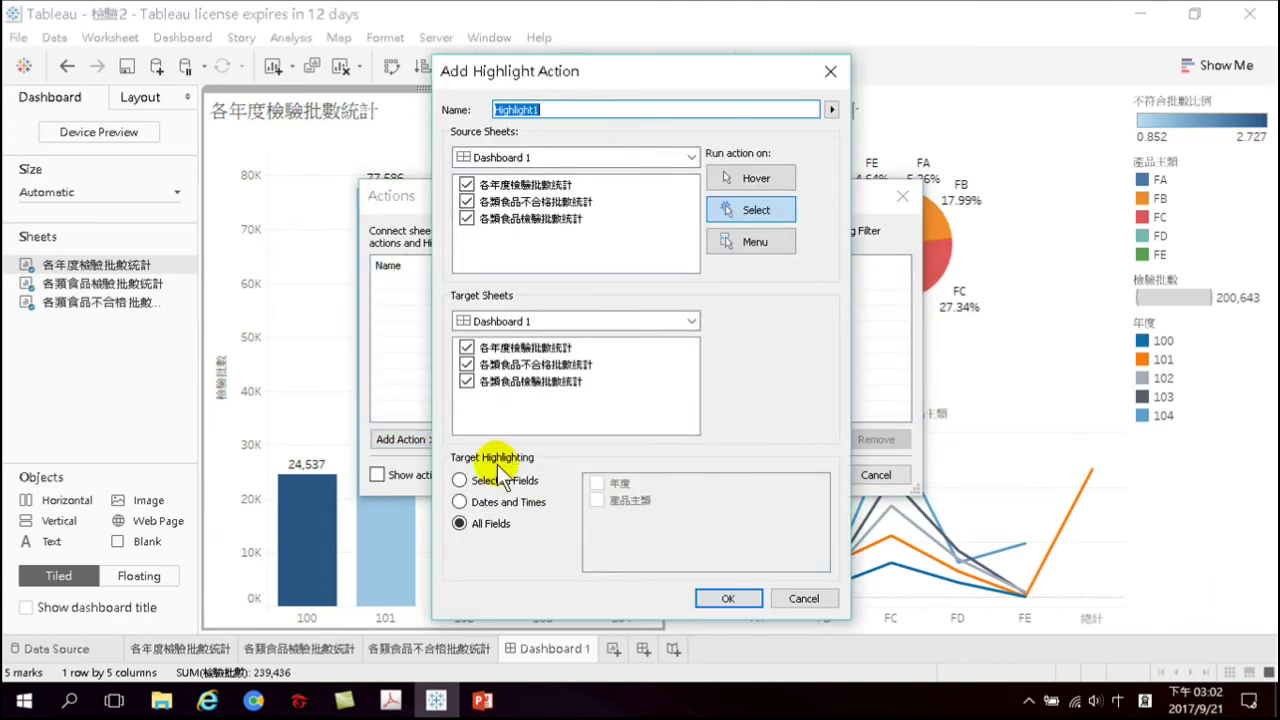
click(726, 598)
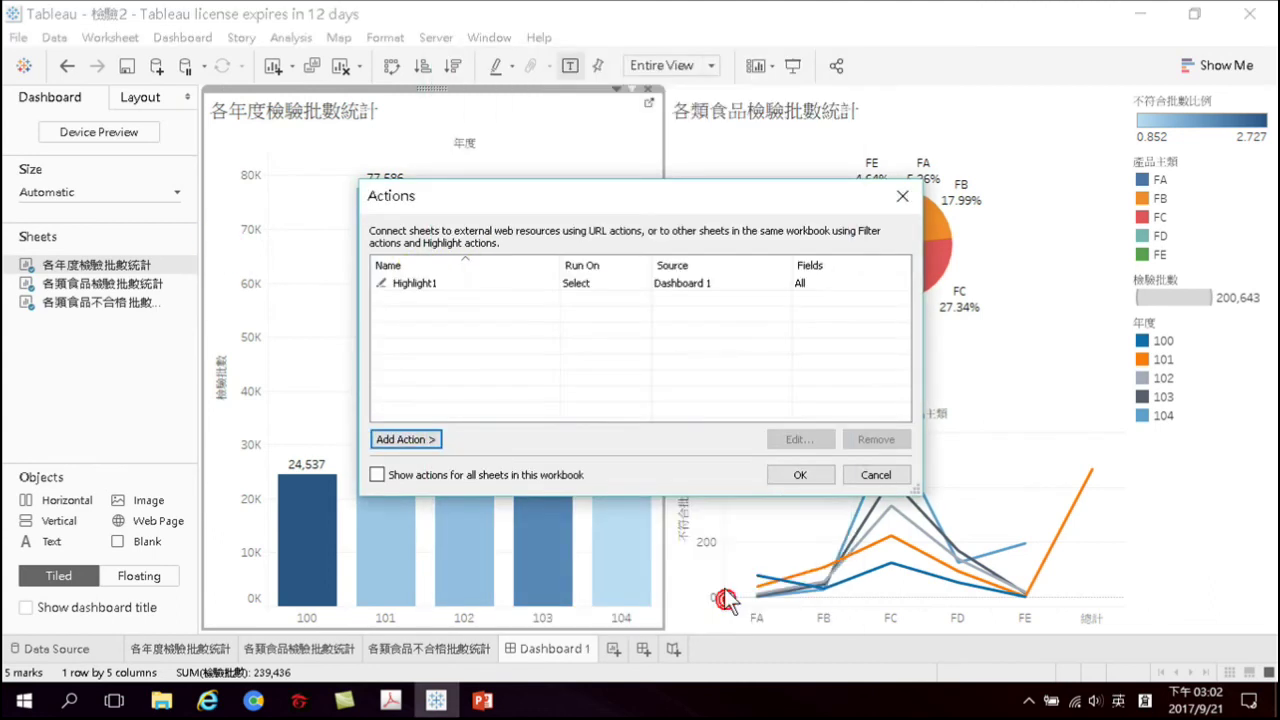
click(801, 473)
Select the year 100 bar and examine how the highlight action affects the pie and line charts
mouse_move(603, 362)
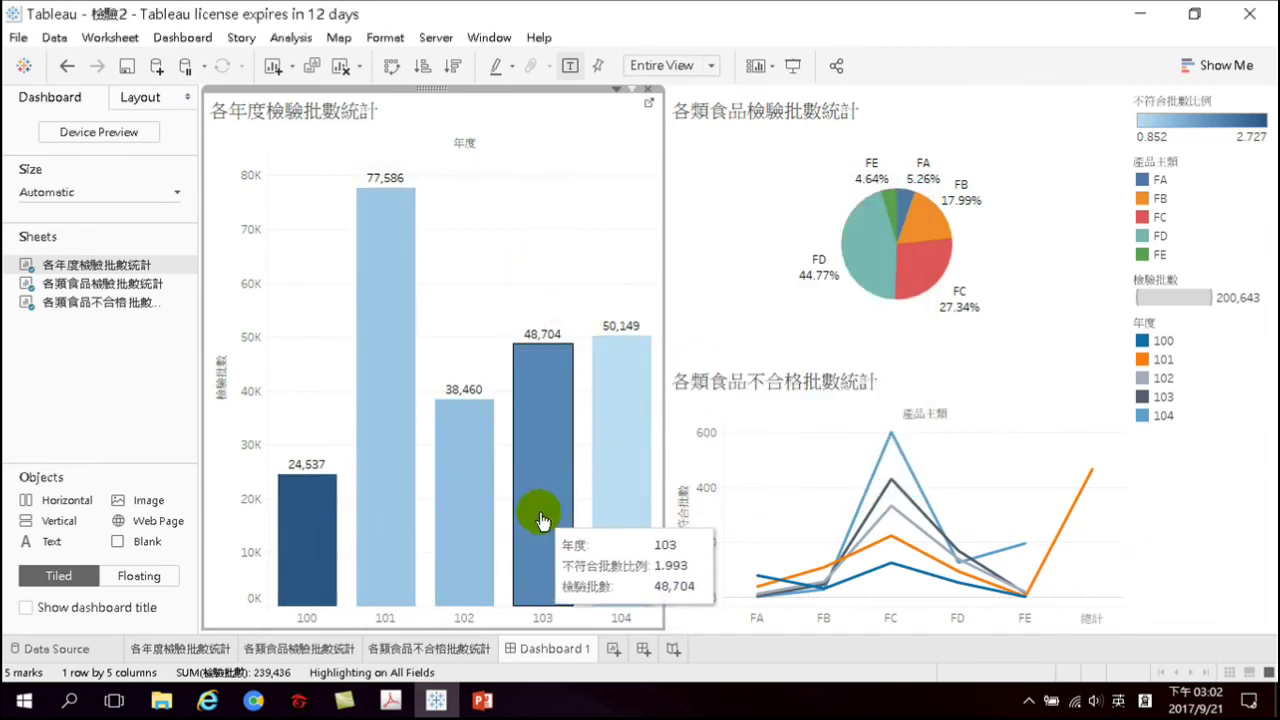
mouse_move(373, 553)
click(320, 534)
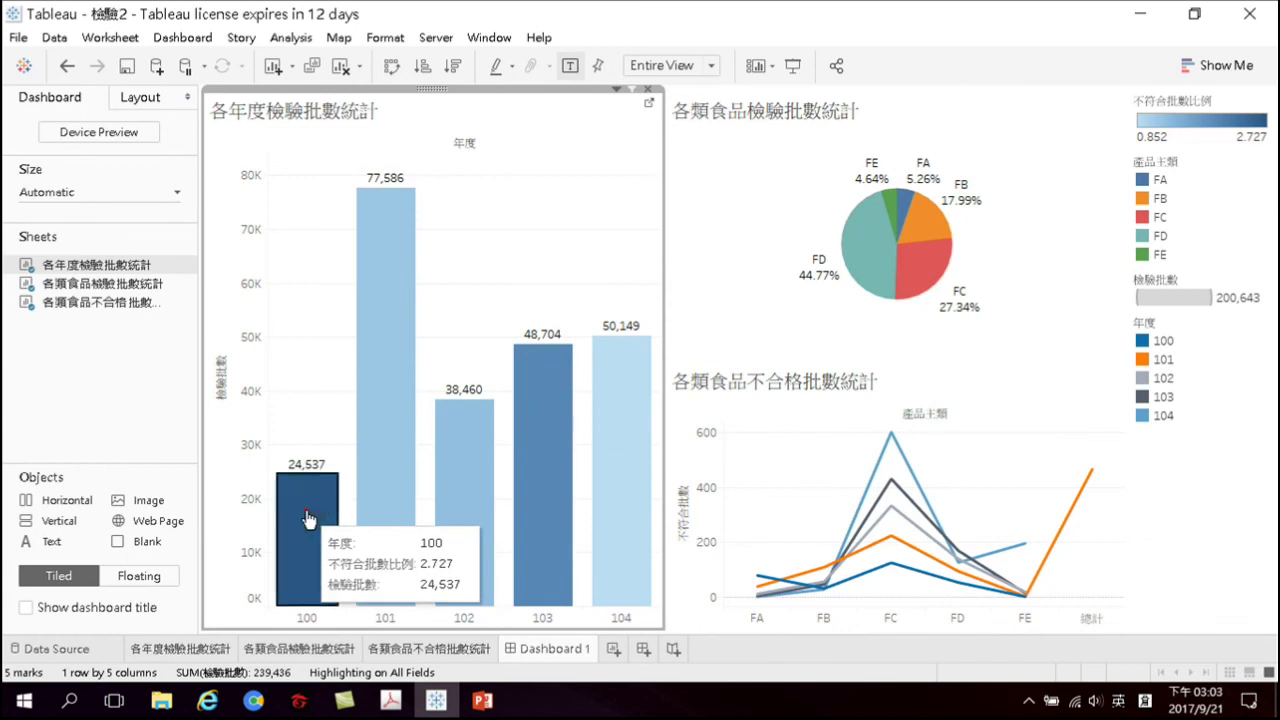
click(308, 518)
mouse_move(765, 574)
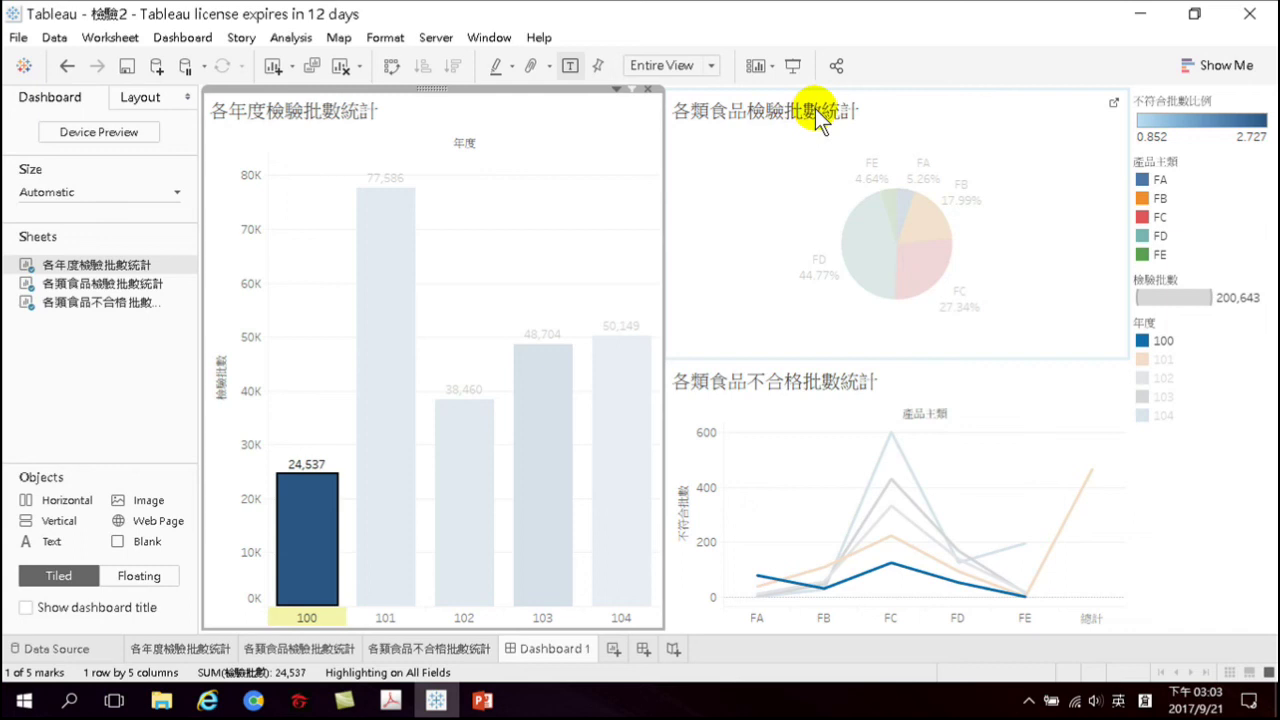
mouse_move(306, 540)
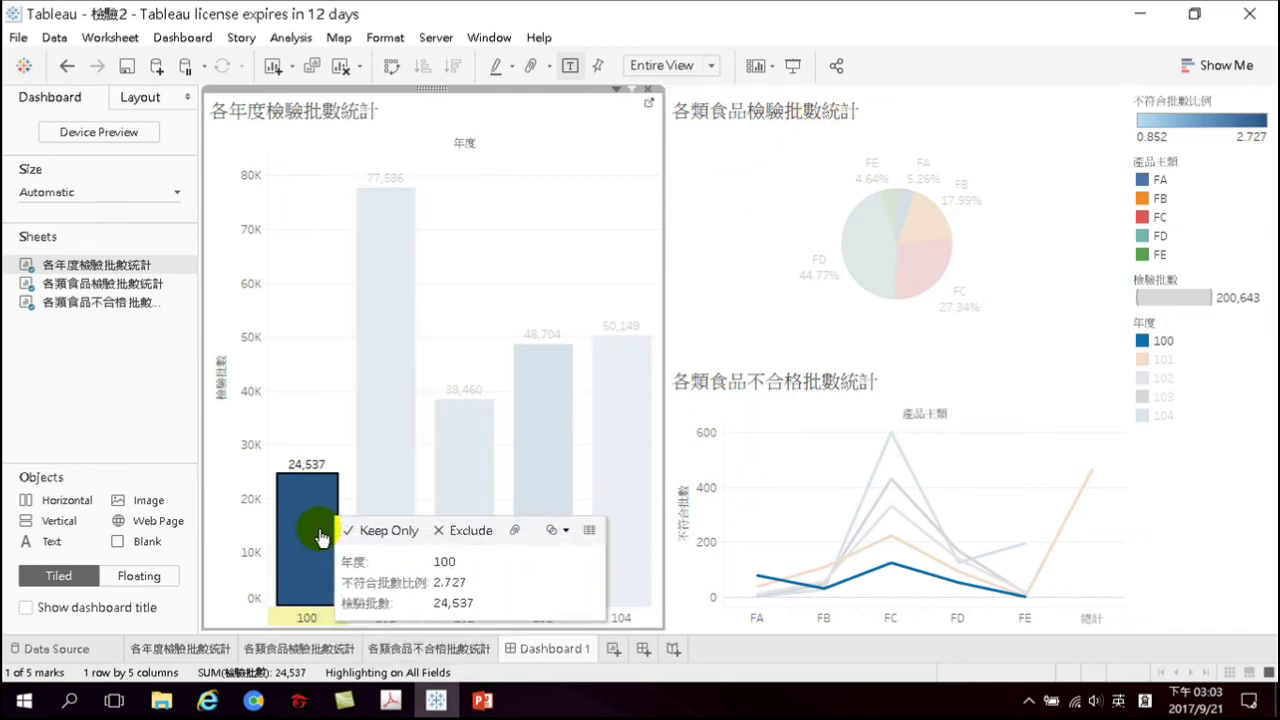
mouse_move(878, 250)
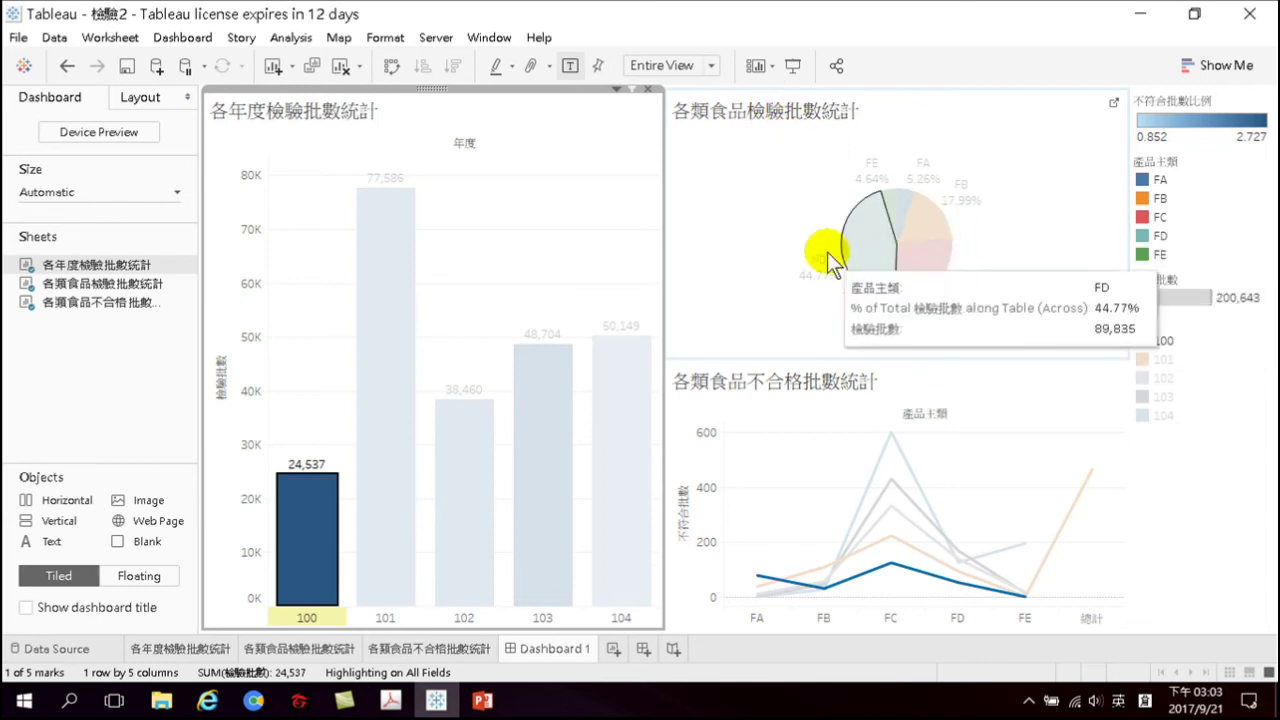
mouse_move(892, 271)
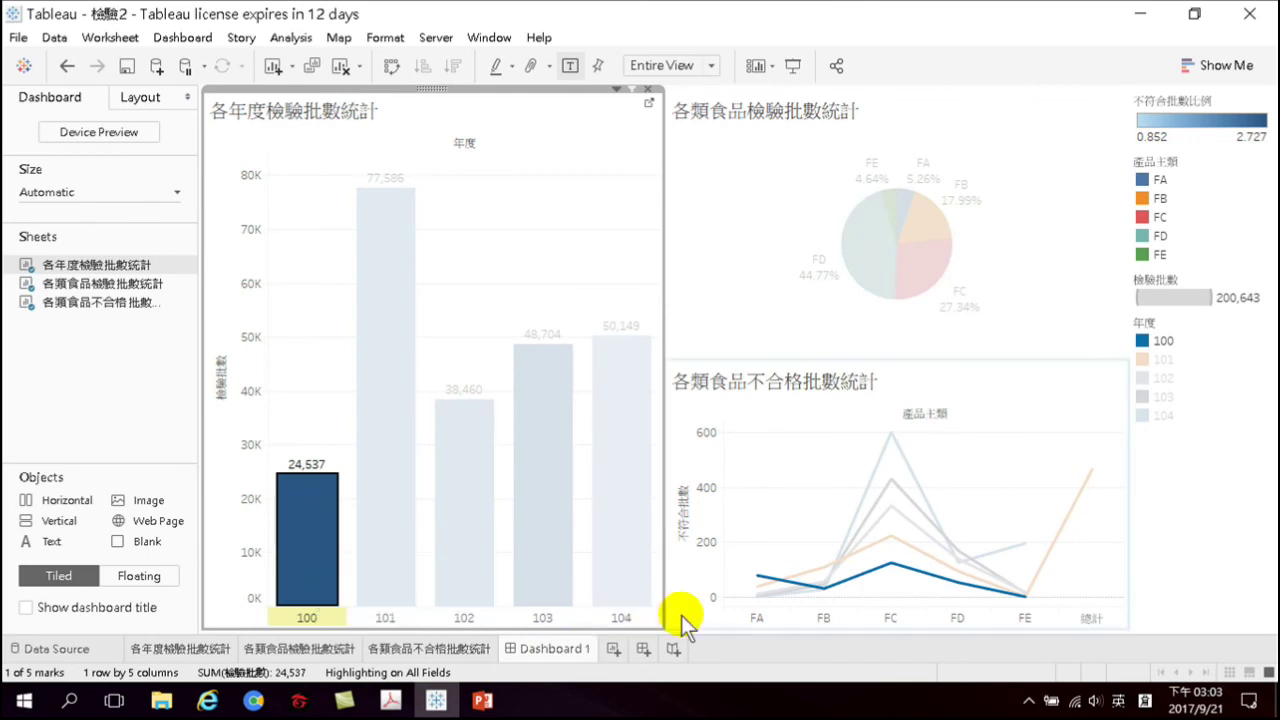
Select the year 101 and 100 bars in turn, examine the highlighting in the other charts, and clear the selection
mouse_move(990, 597)
click(380, 510)
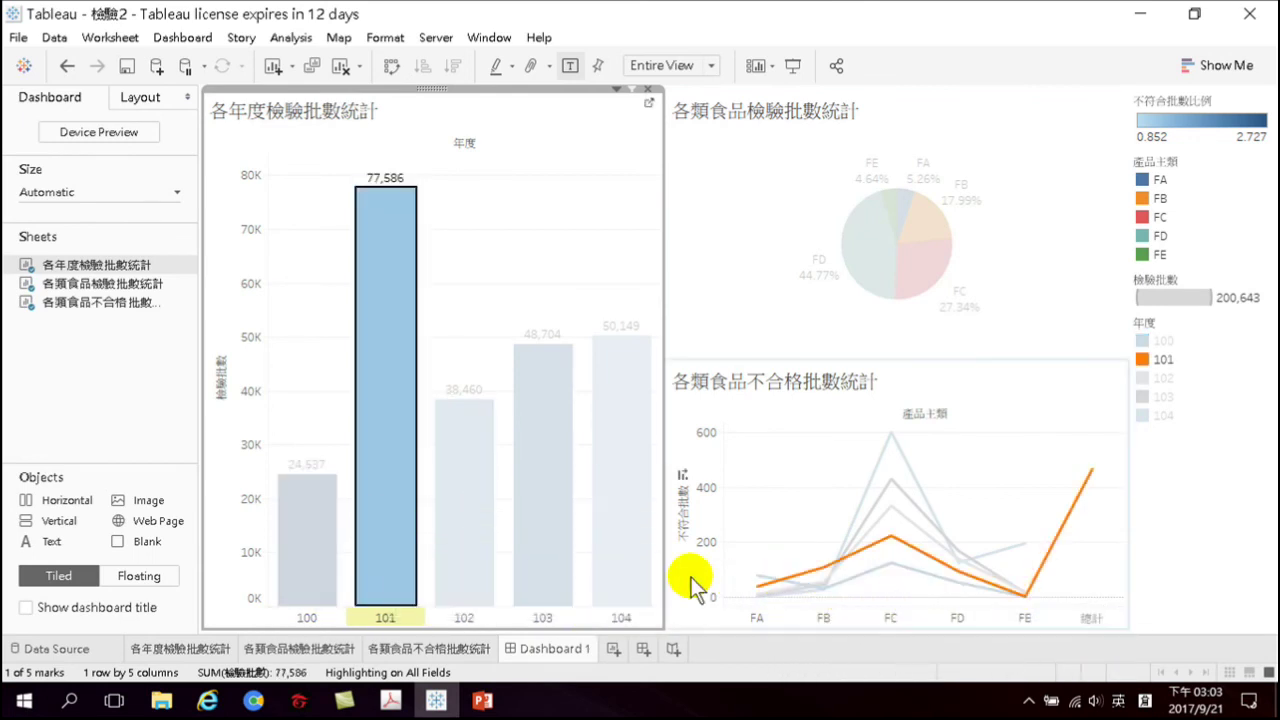
mouse_move(1074, 508)
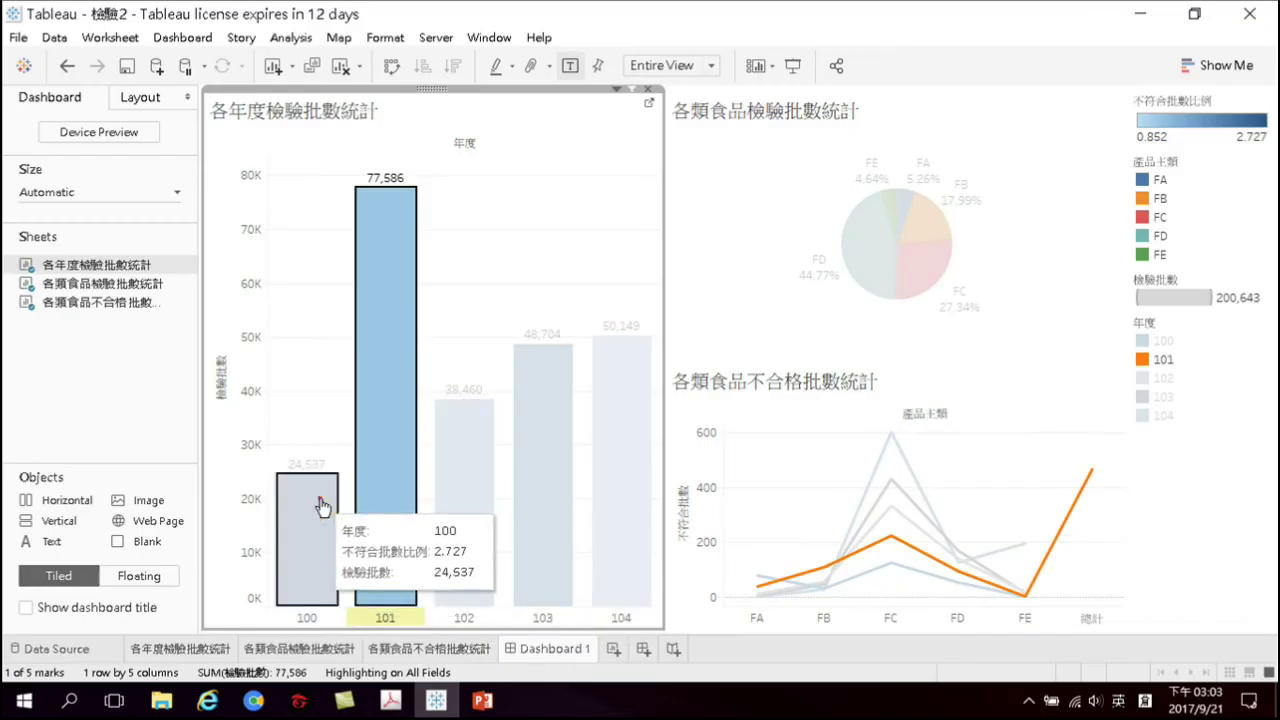
click(318, 505)
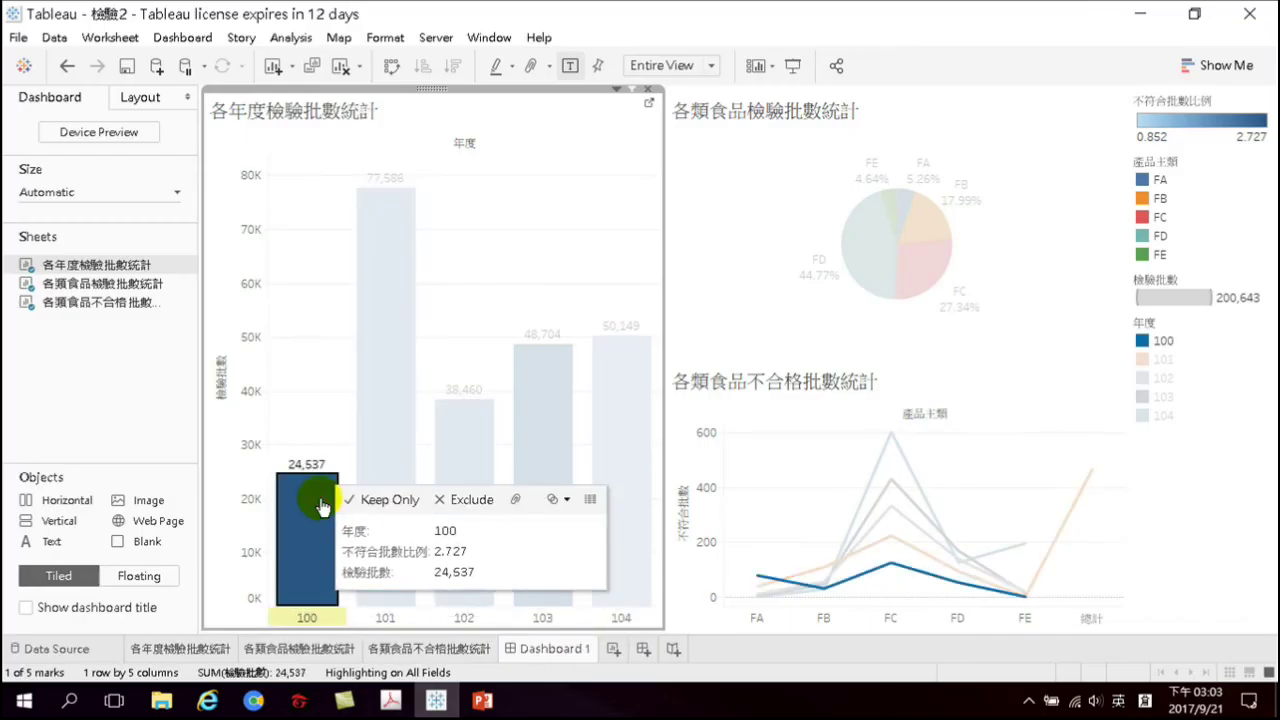
click(384, 429)
click(389, 378)
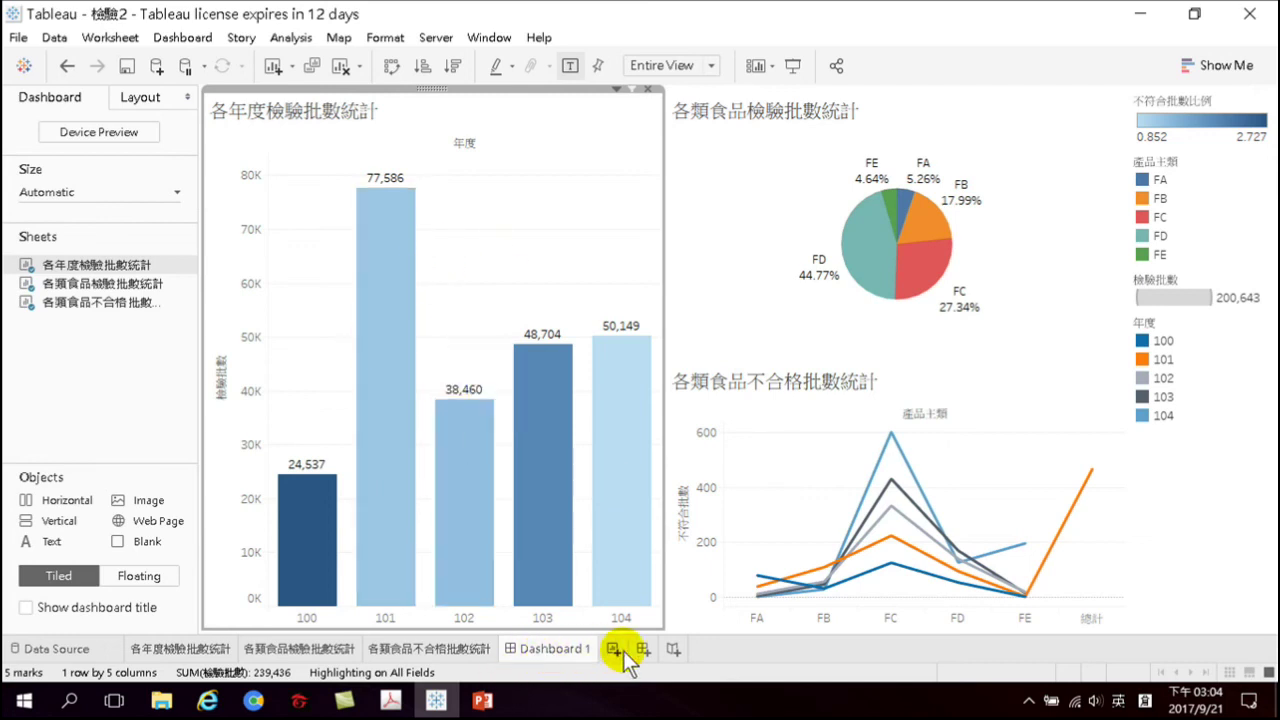
Create a new story and place Dashboard 1 in its first story point
click(674, 651)
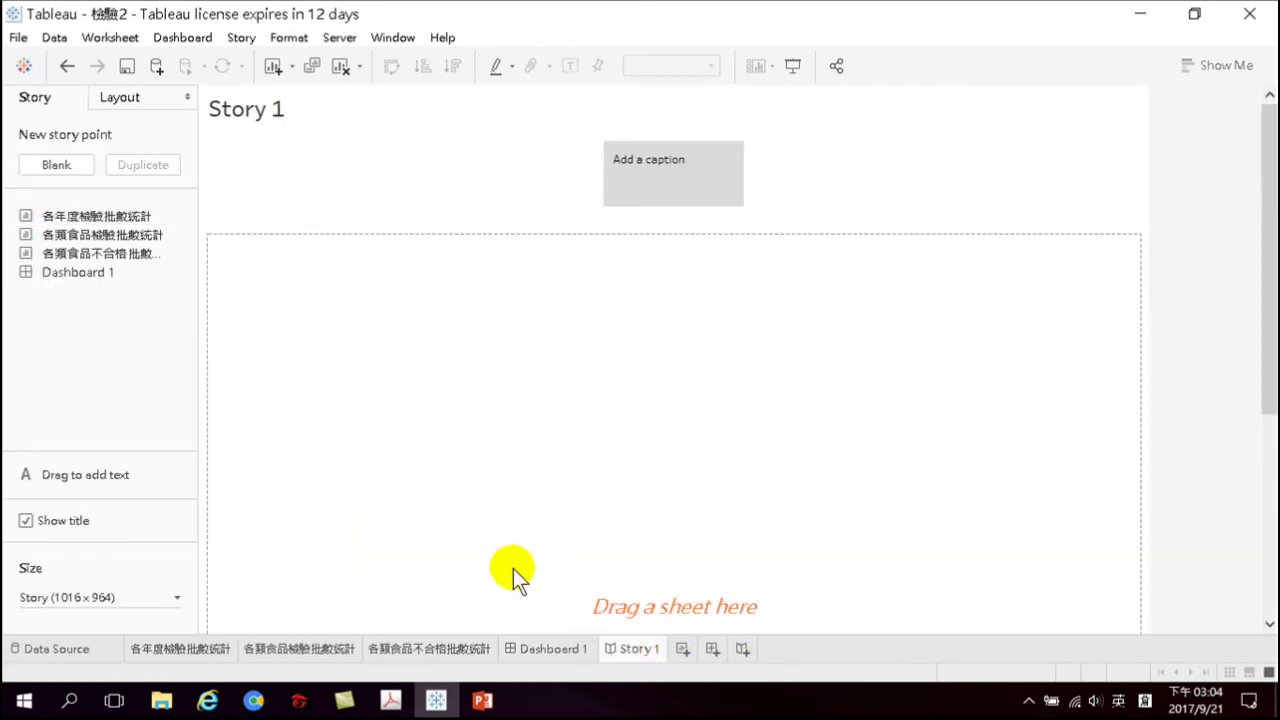
mouse_move(80, 277)
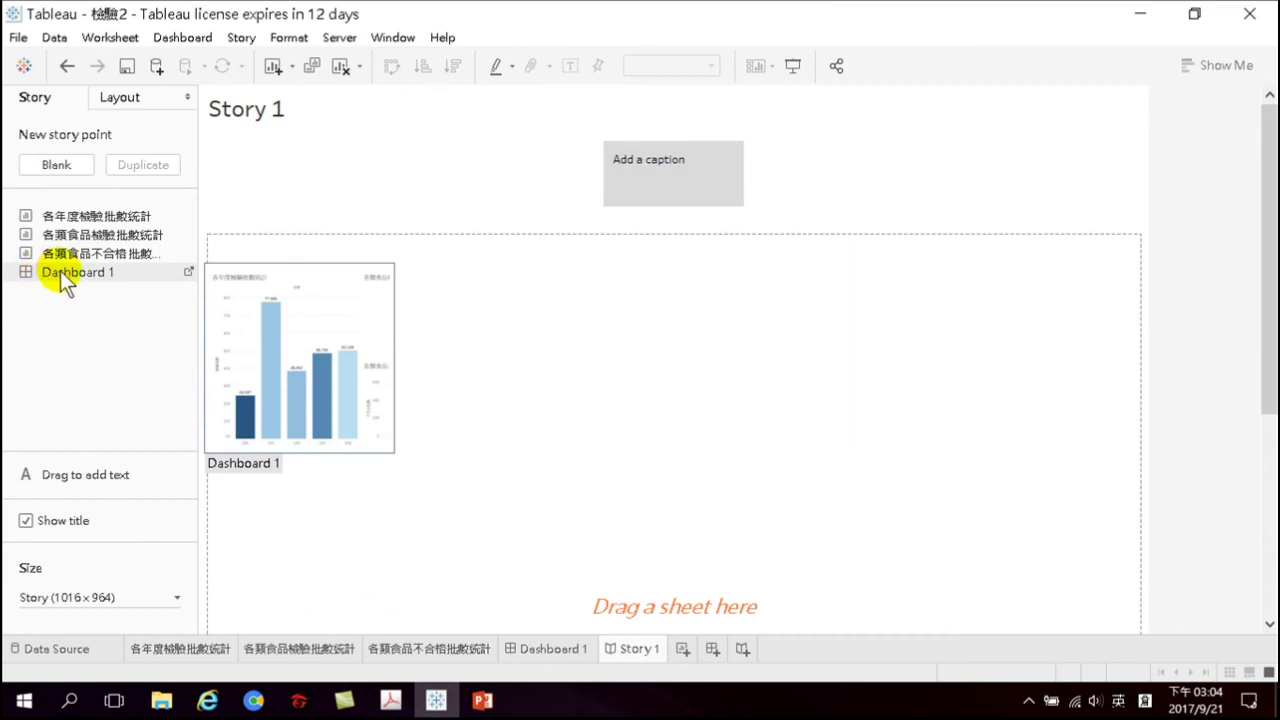
drag(80, 277, 657, 440)
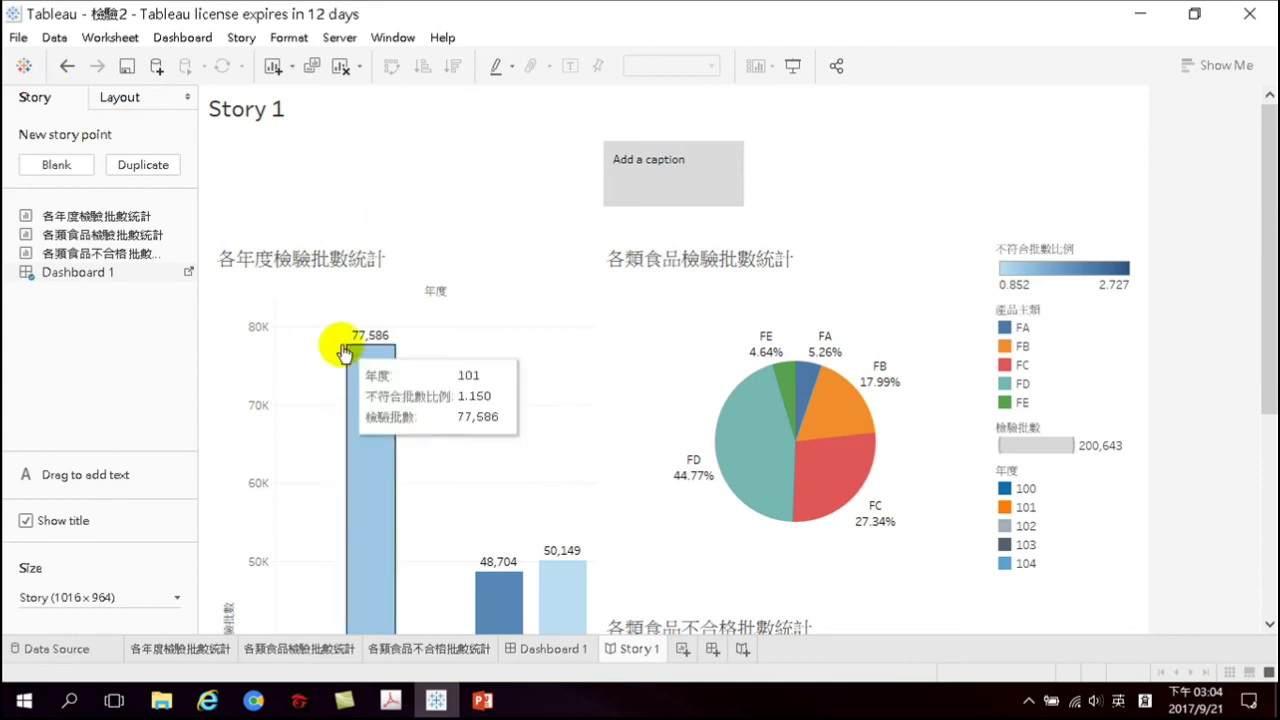
mouse_move(581, 549)
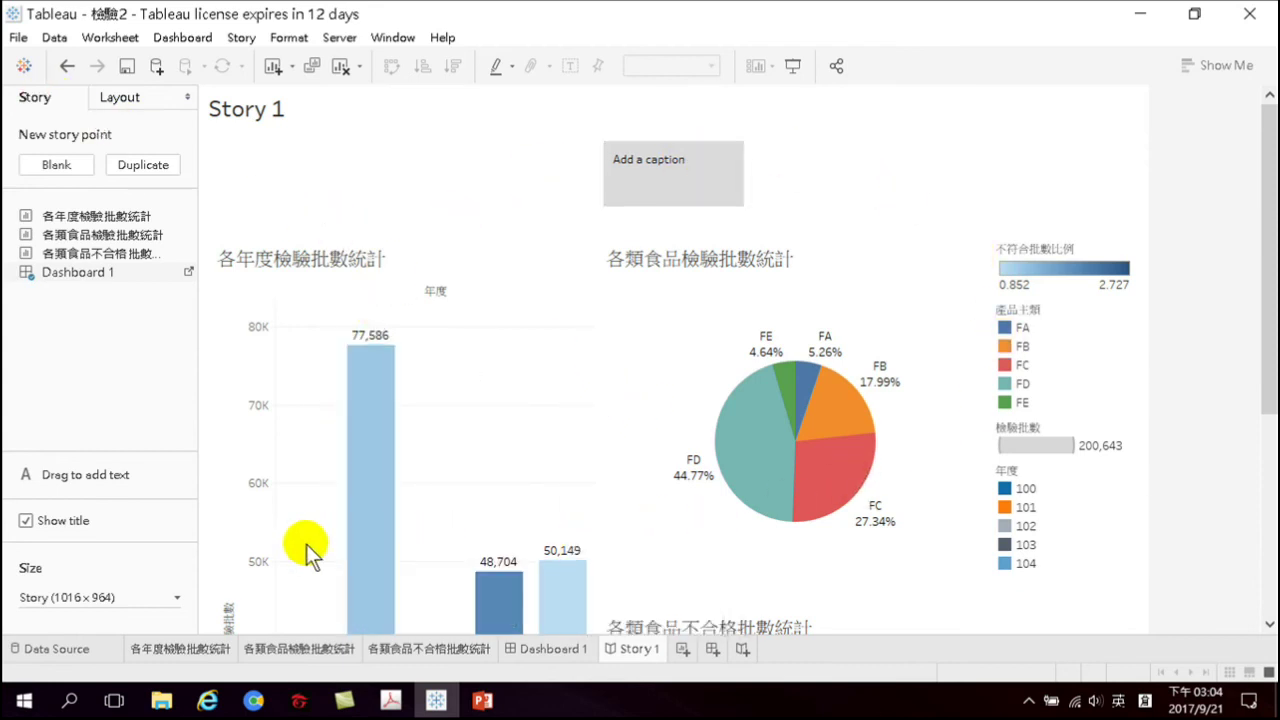
click(74, 599)
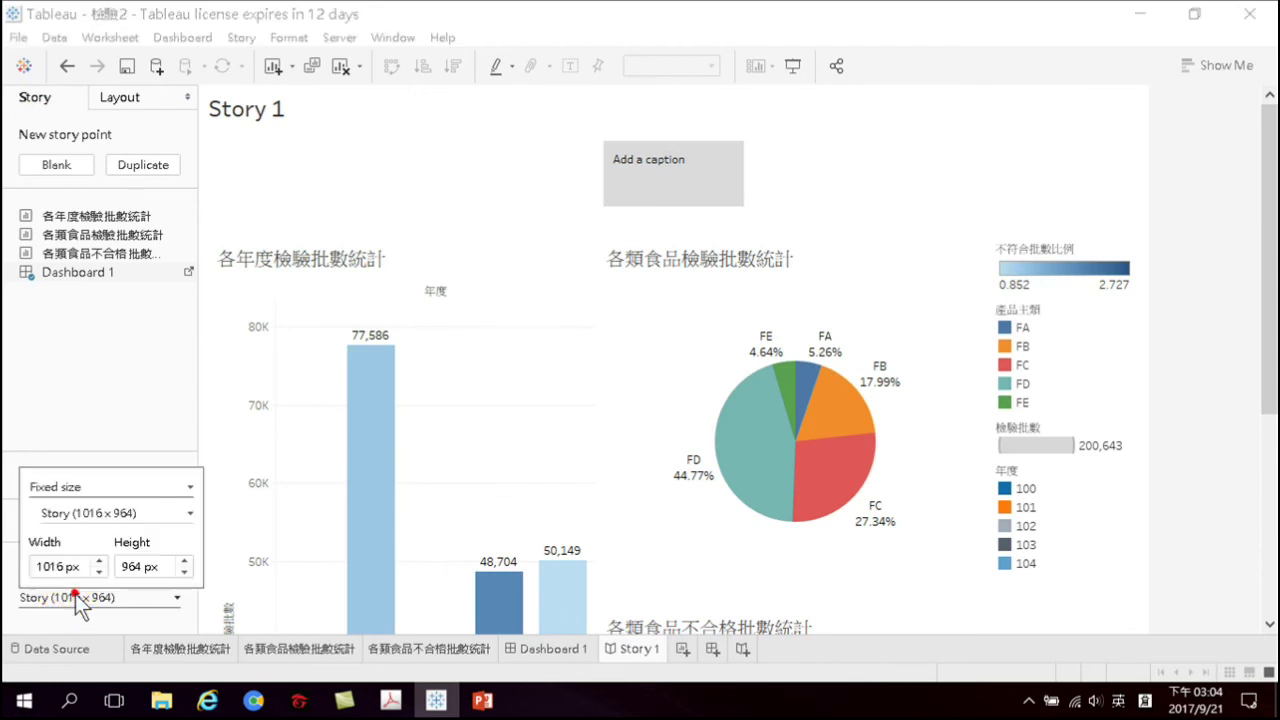
click(85, 514)
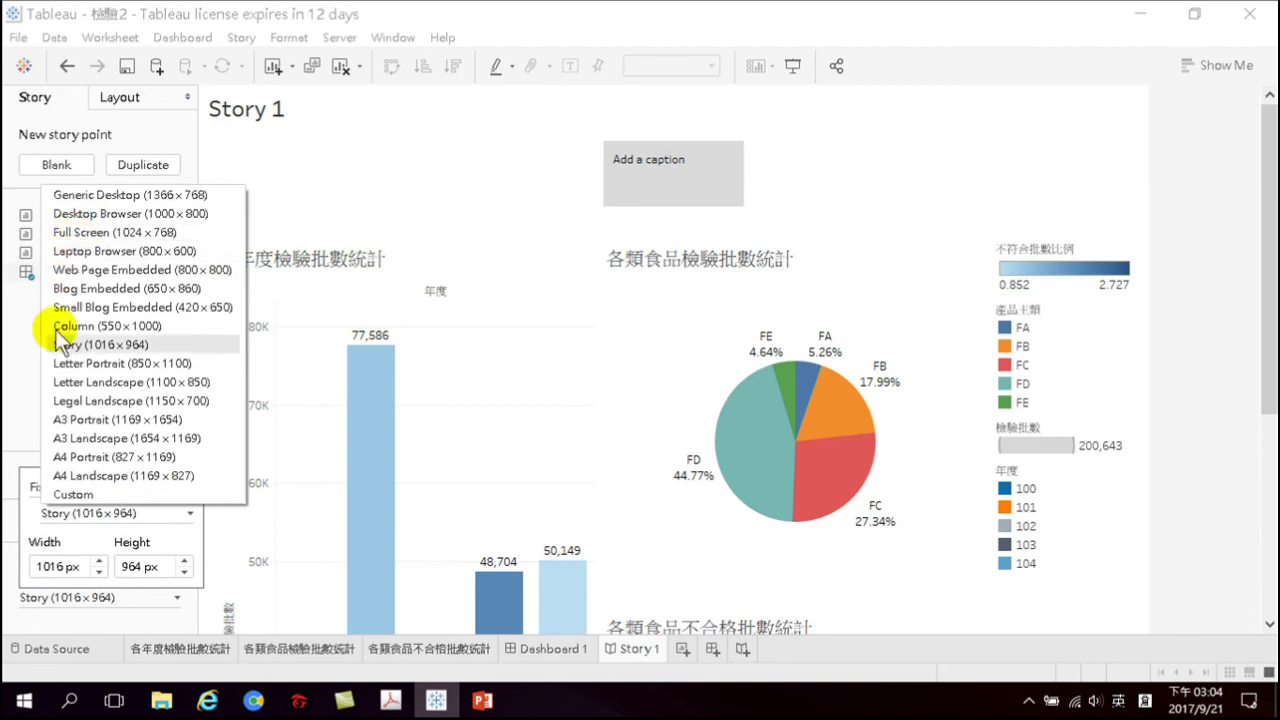
click(14, 462)
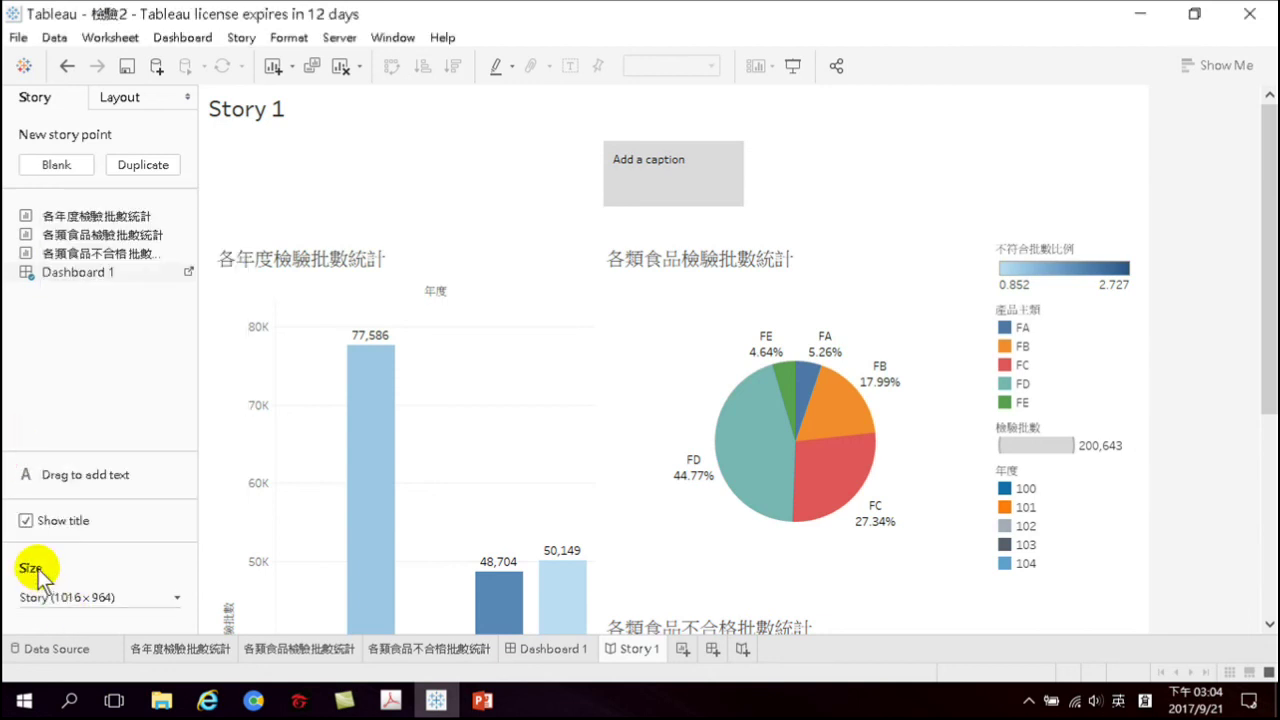
Set the story's size to Automatic so that it fits the window
click(42, 598)
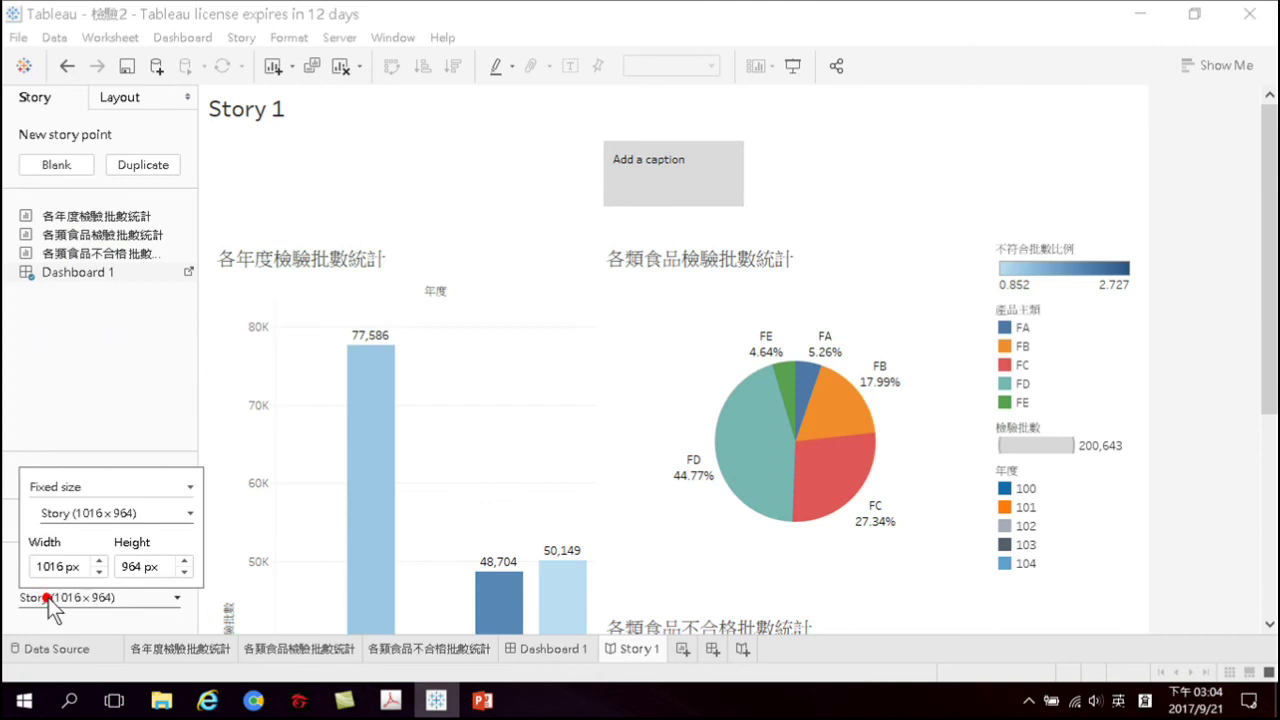
click(68, 488)
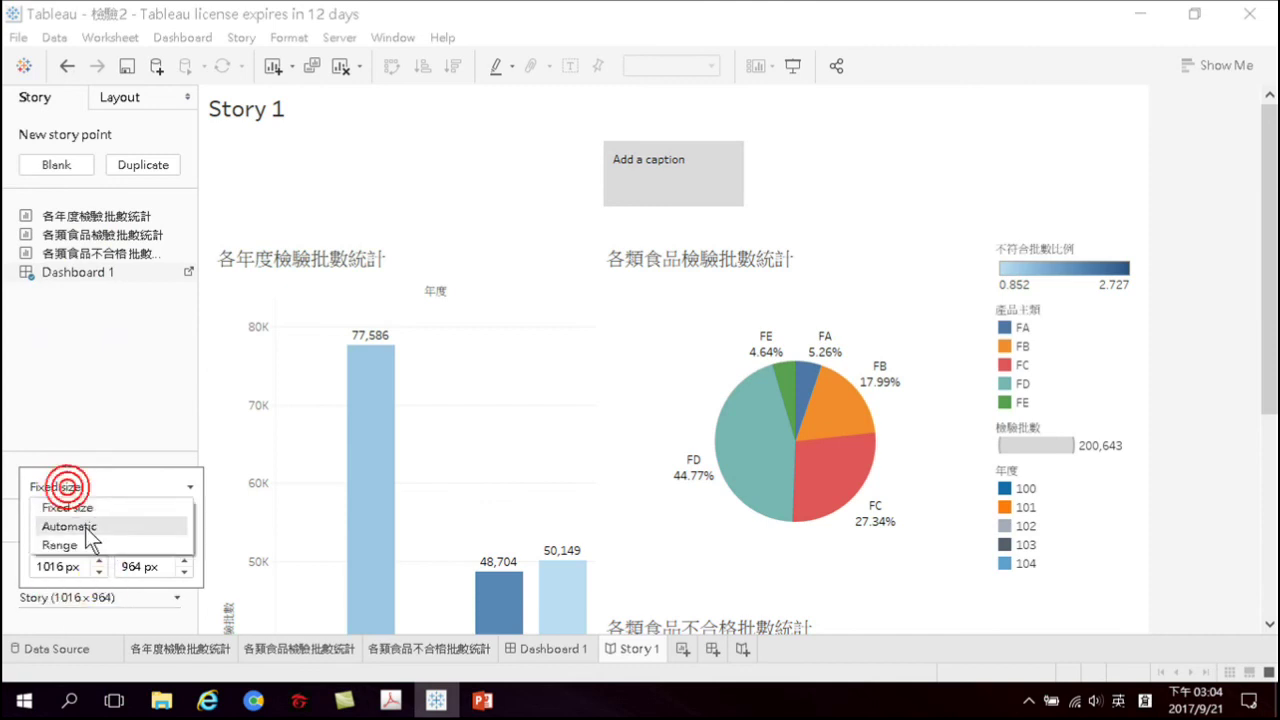
click(70, 526)
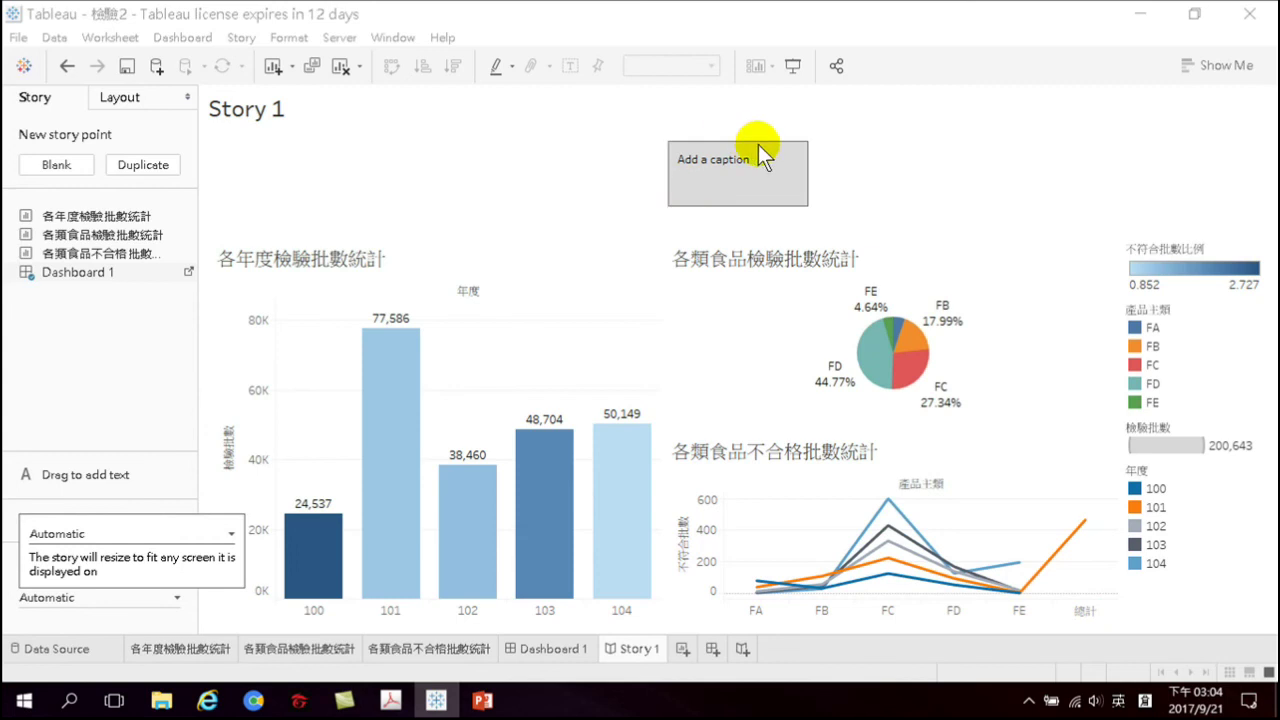
Enter 衛福部輸入食品檢驗 as the caption of the story point
click(732, 200)
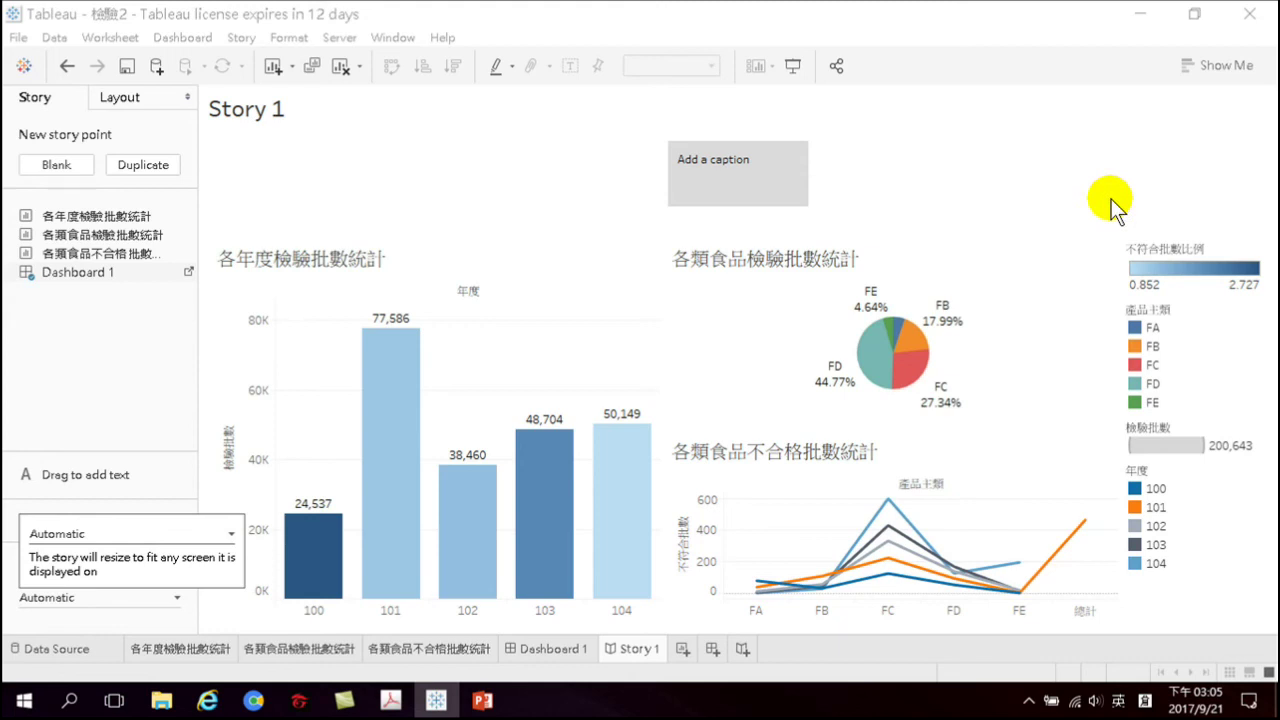
click(731, 163)
click(731, 163)
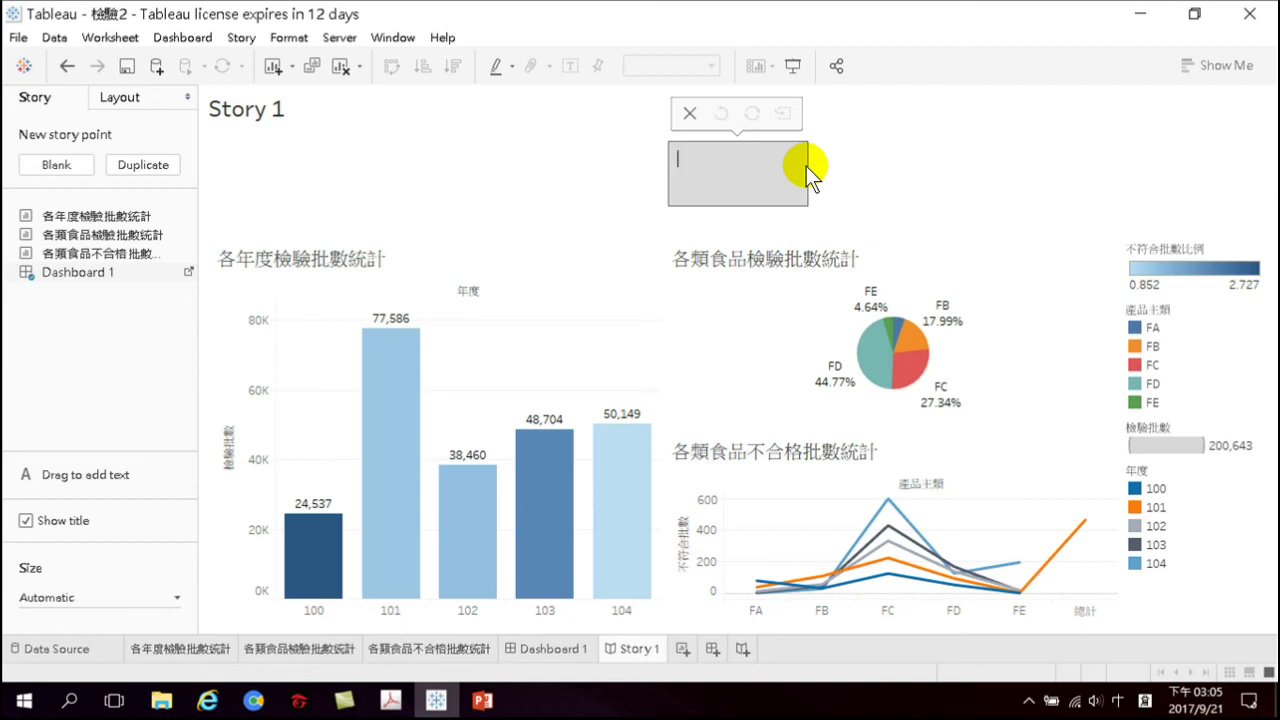
text(竹人木)
key(BackSpace)
key(BackSpace)
key(BackSpace)
text(衛)
text(戈)
text(福部人戈日女)
key(space)
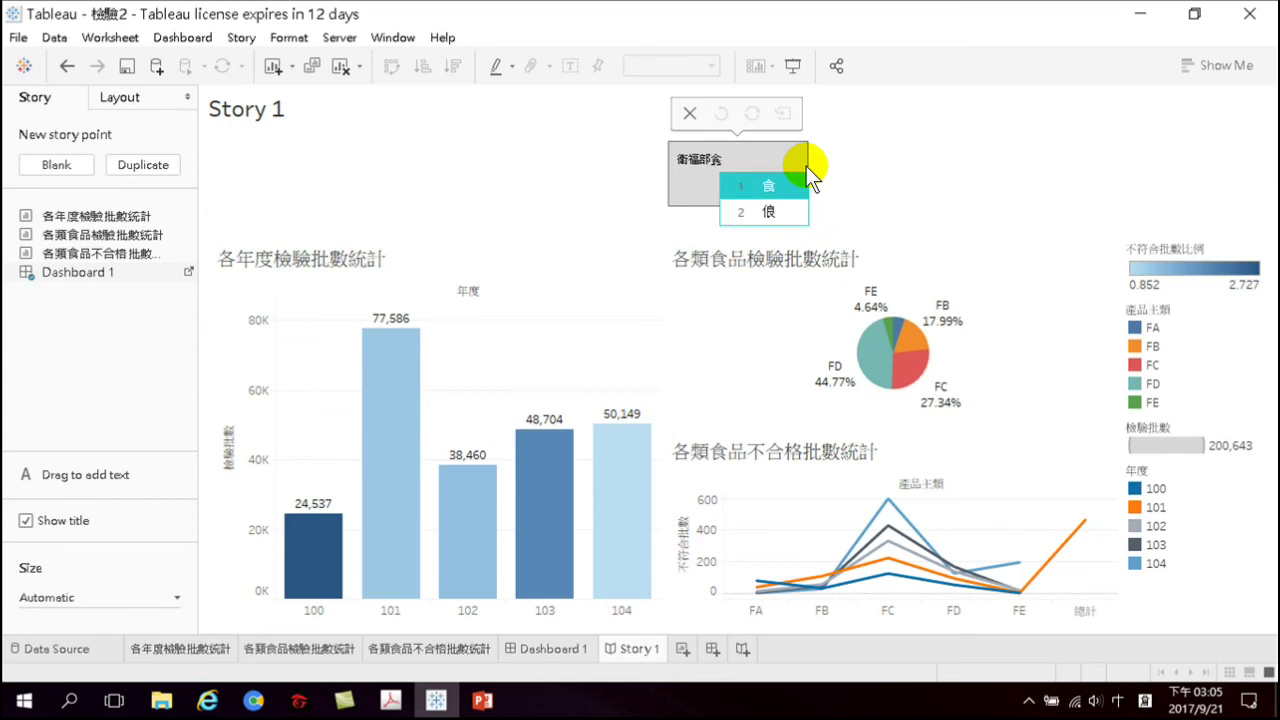
key(Escape)
text(土土人二)
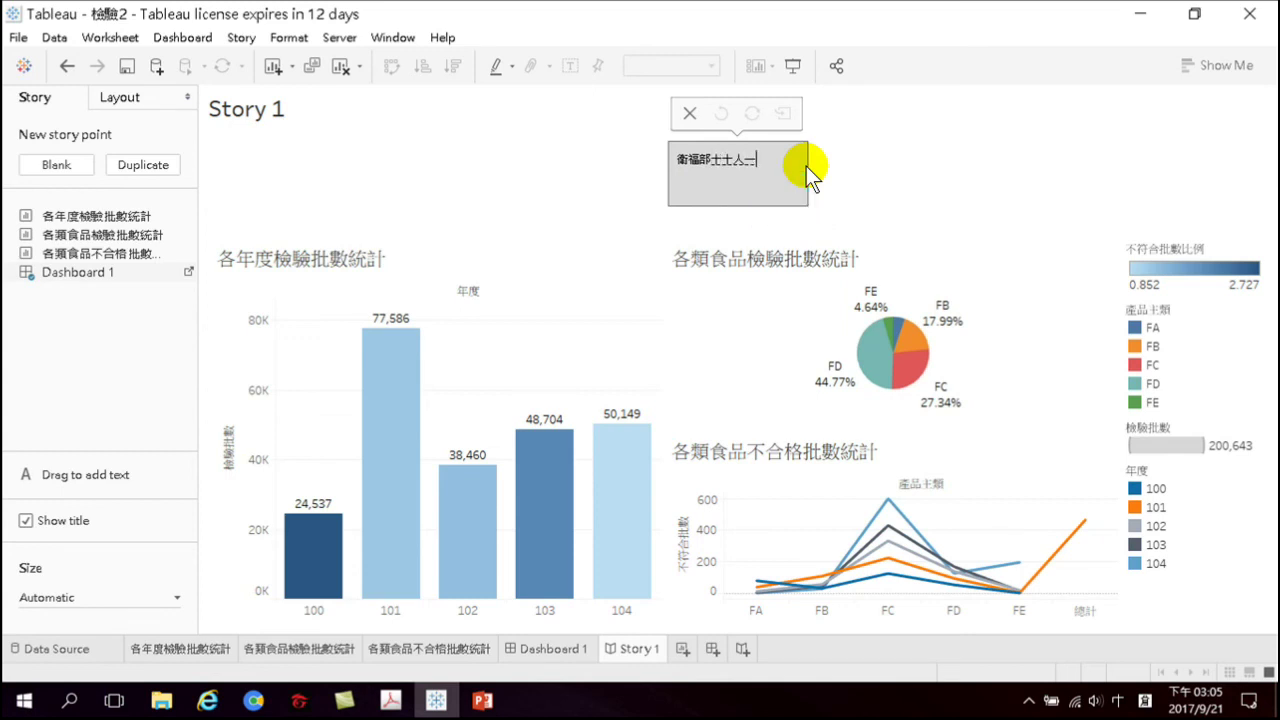
key(space)
text(人)
key(space)
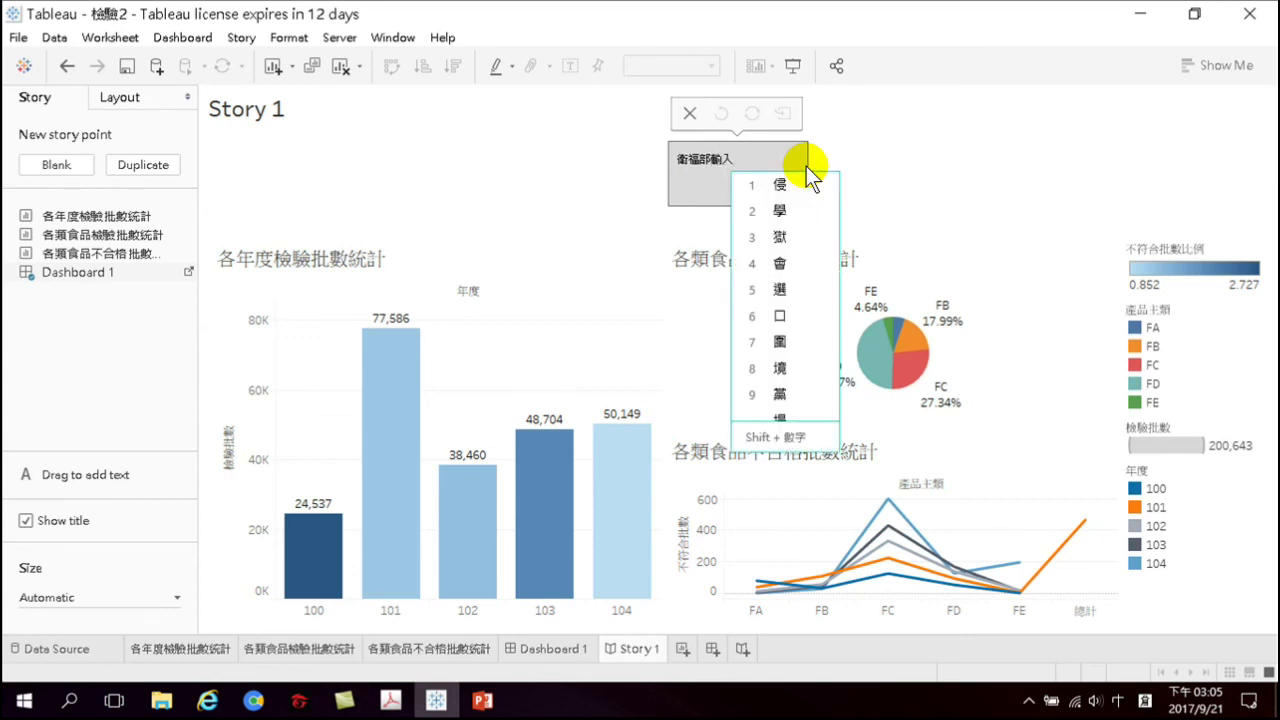
text(人戈日女)
key(space)
text(口口口)
key(space)
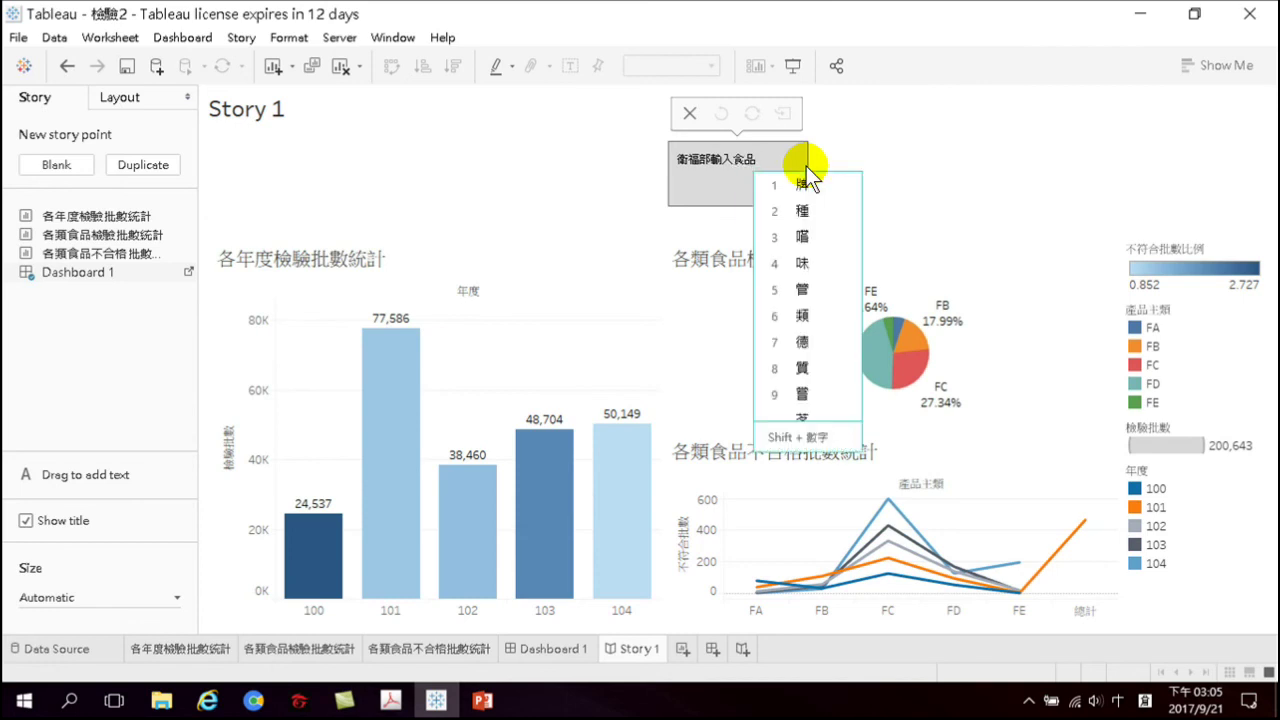
text(木人人)
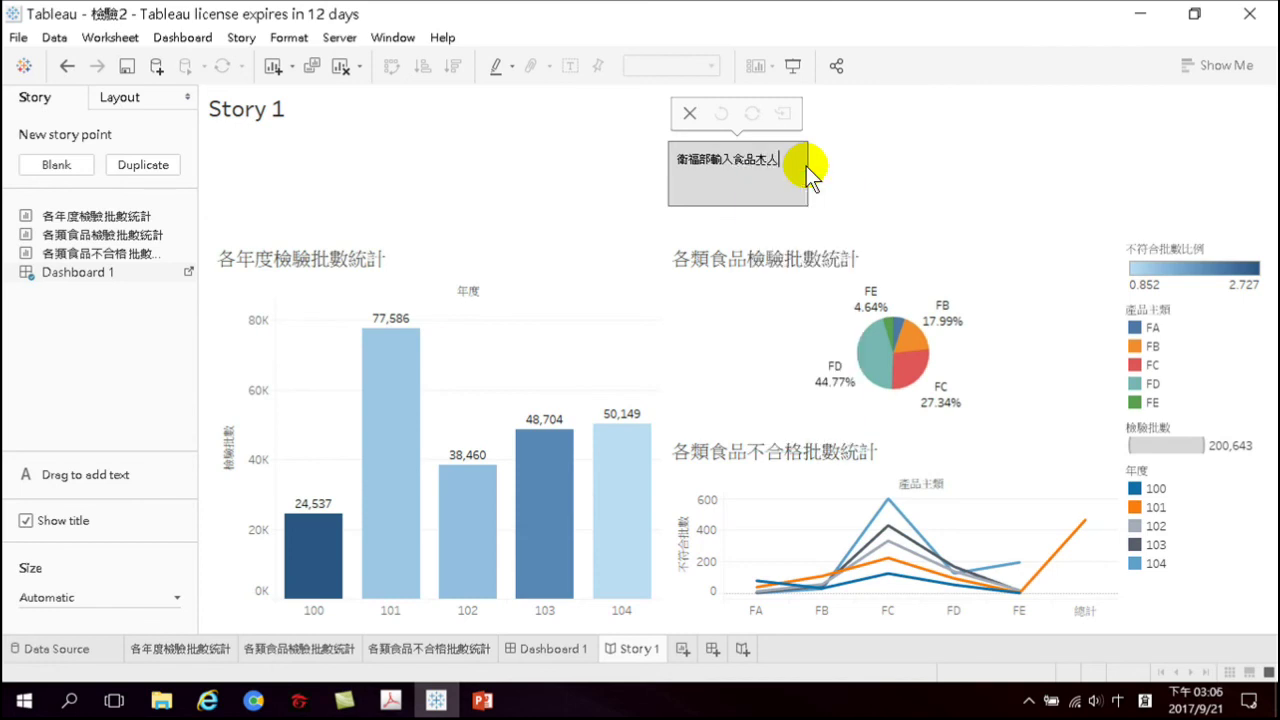
key(space)
key(Escape)
text(木人二人)
key(space)
text(尸火人一人)
key(space)
key(1)
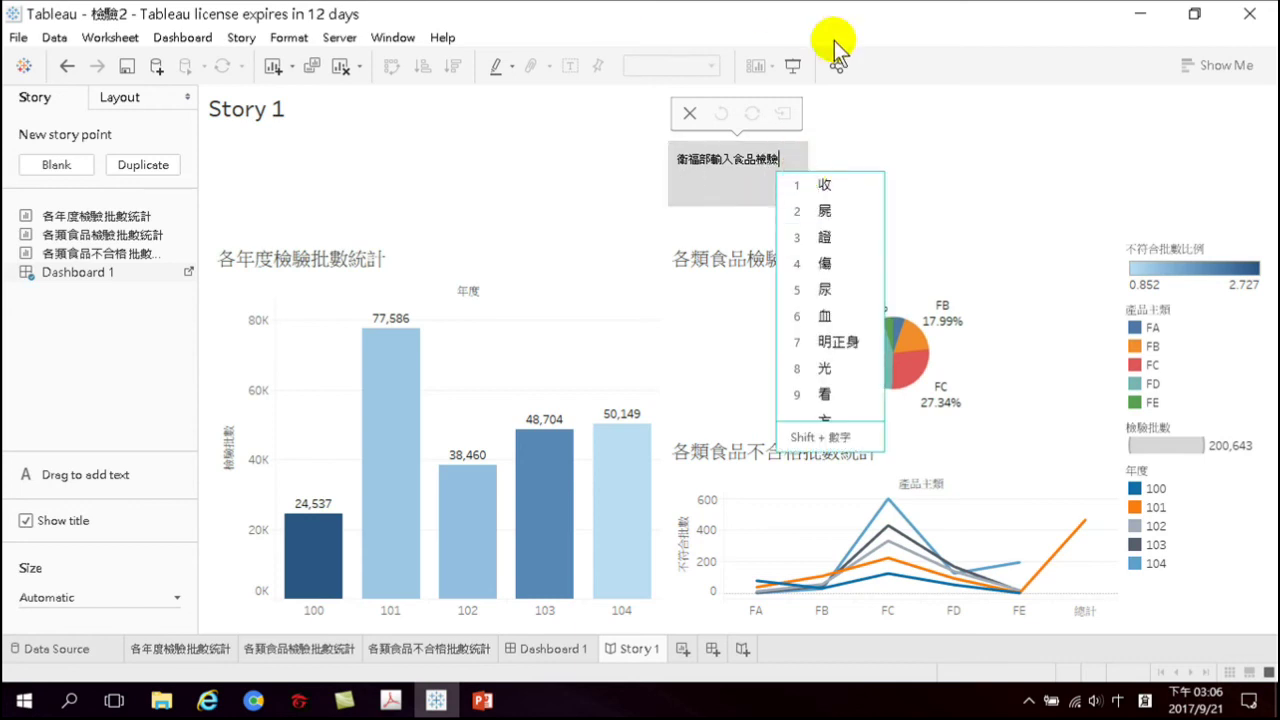
click(985, 153)
click(780, 183)
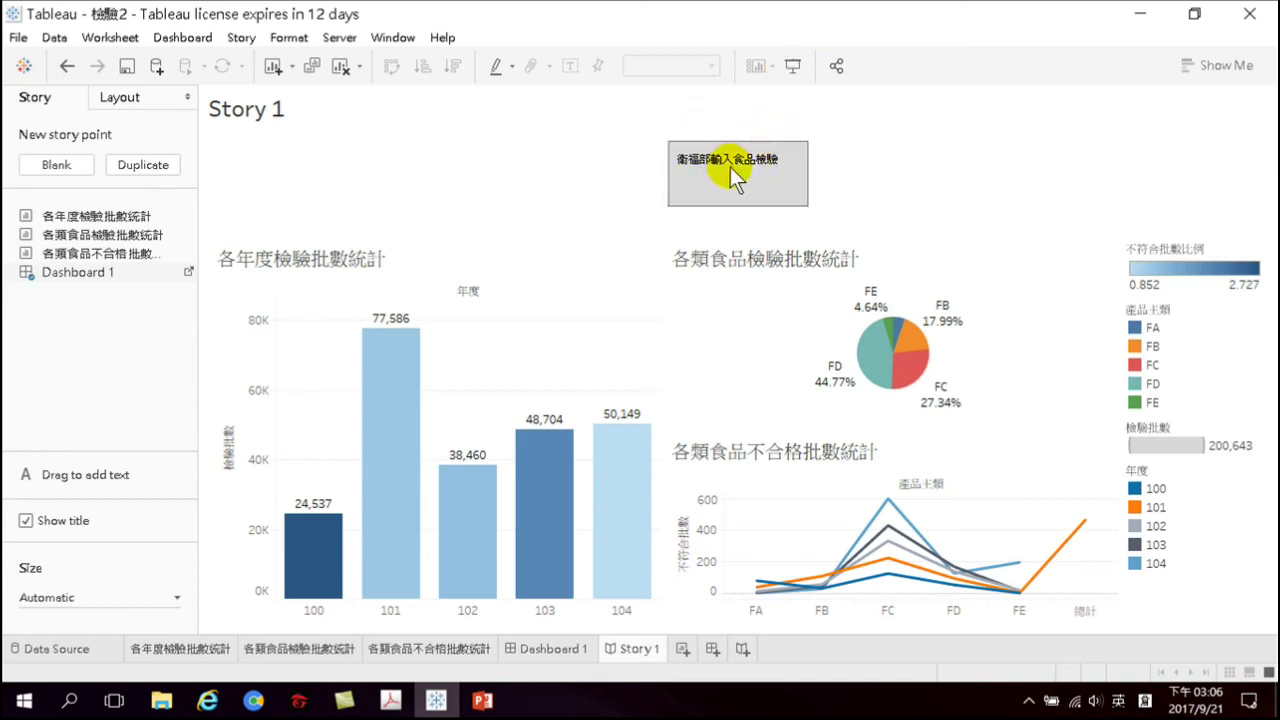
View Story 1 in presentation mode, inspect a data point in the line chart, and return to editing
click(792, 68)
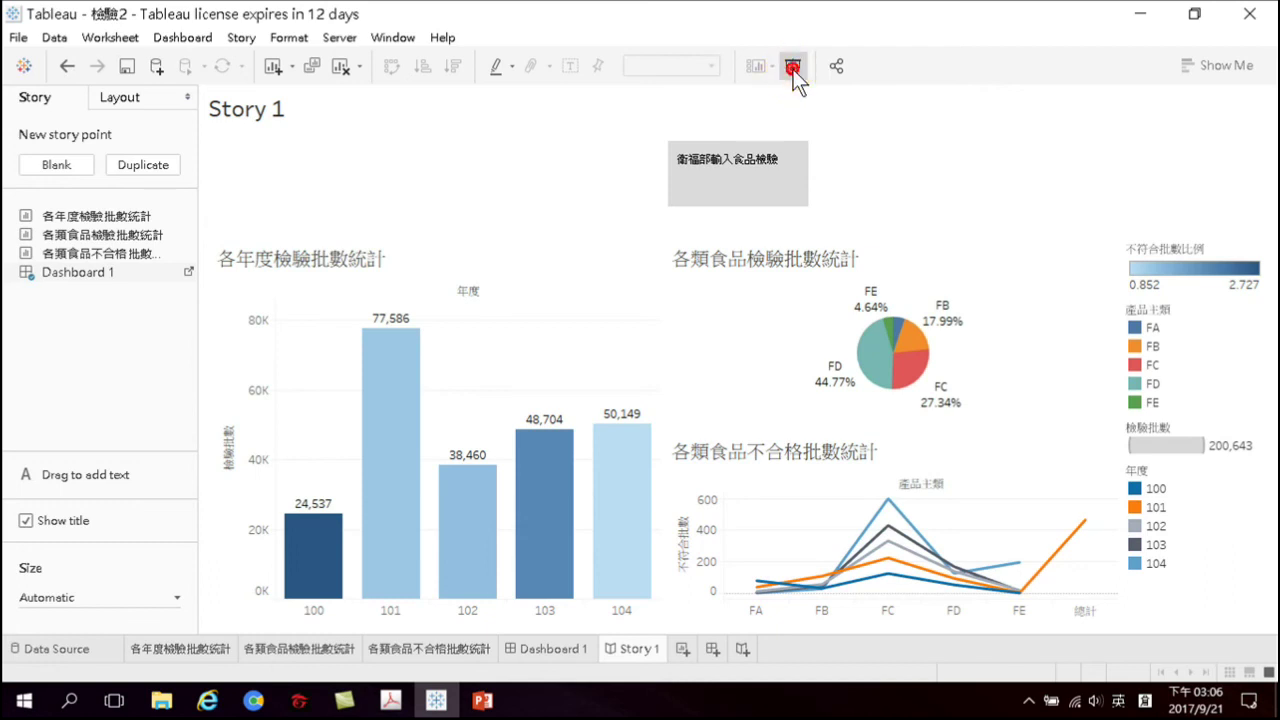
mouse_move(829, 558)
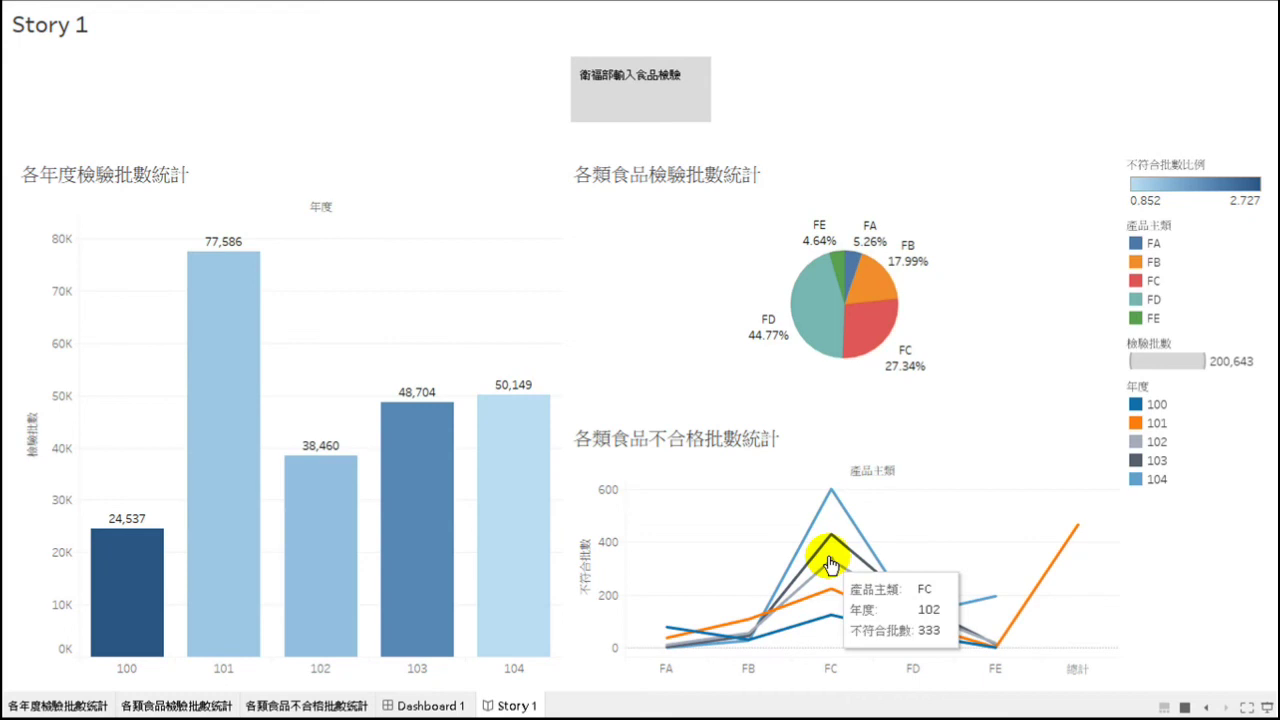
key(Escape)
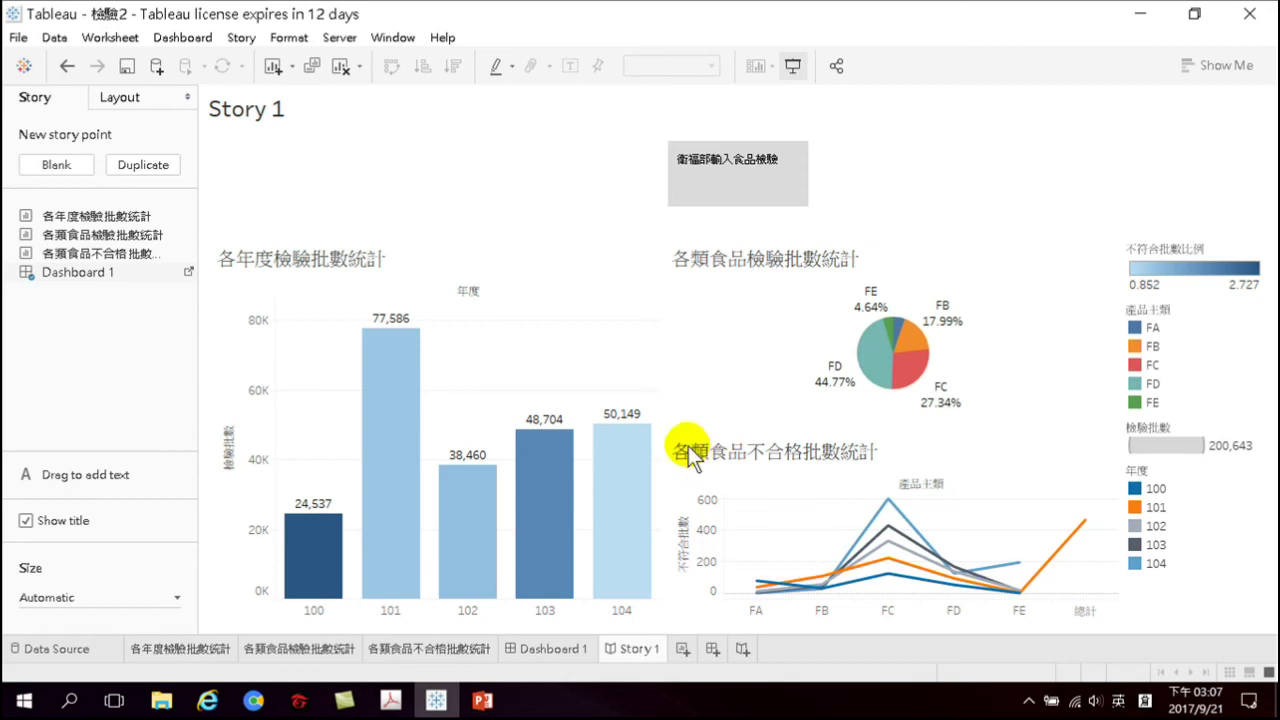
click(727, 182)
click(725, 176)
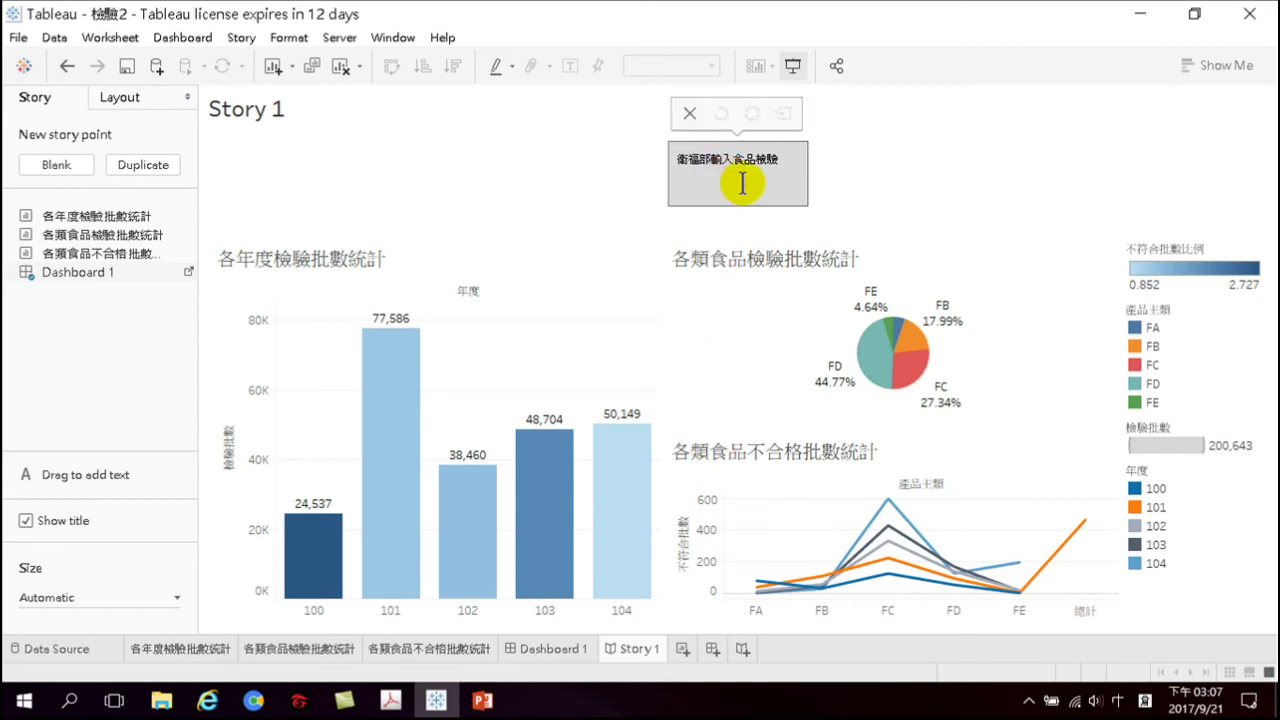
click(853, 163)
click(751, 192)
click(978, 204)
double_click(787, 183)
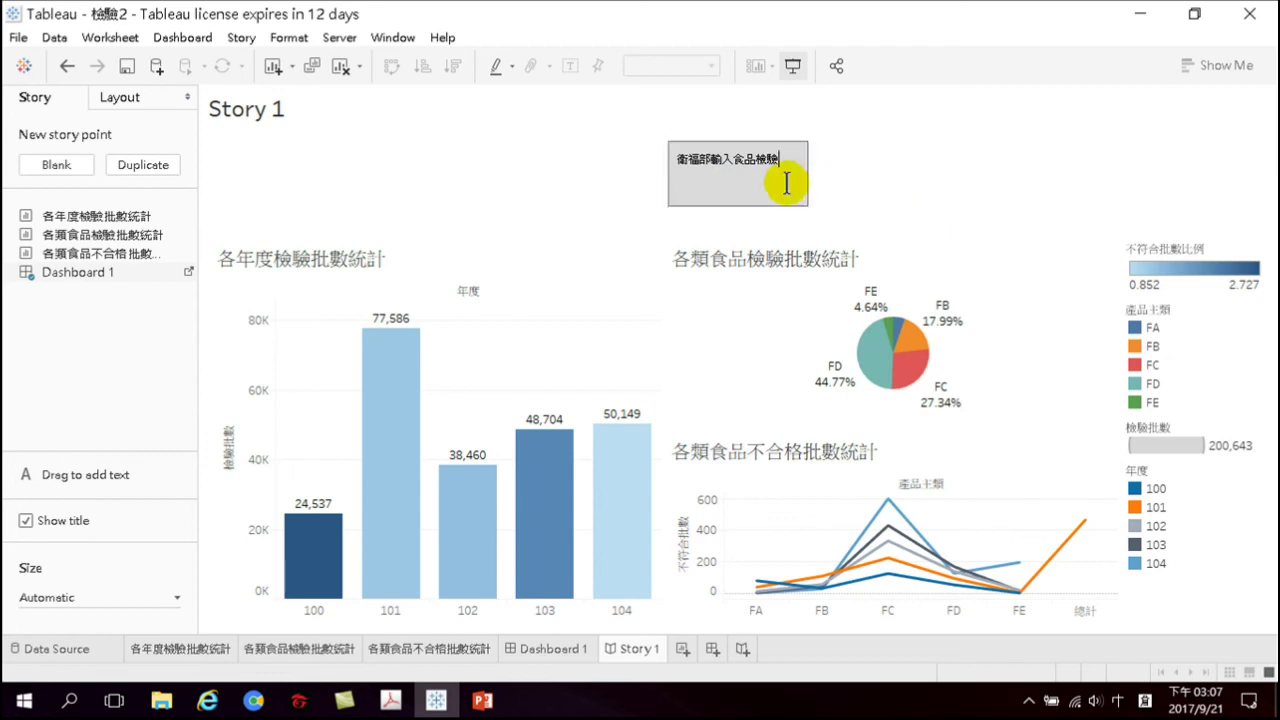
click(509, 214)
click(706, 186)
click(718, 192)
click(856, 182)
click(738, 172)
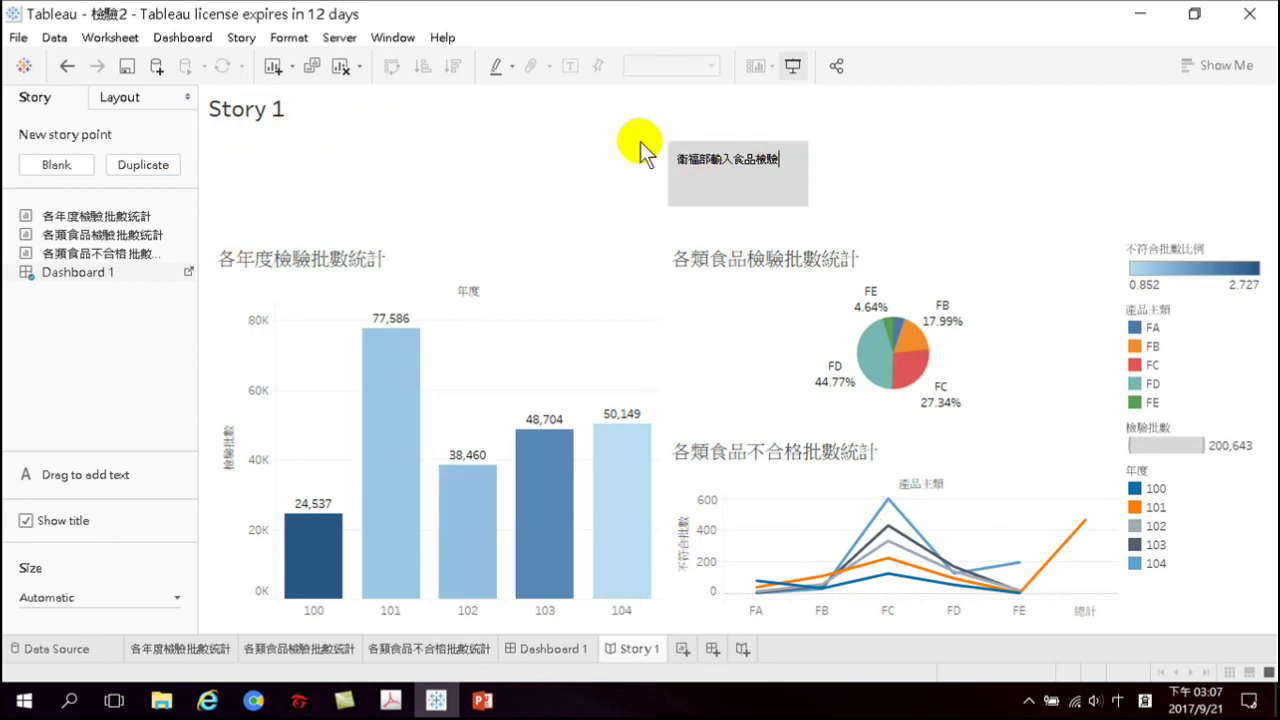
Duplicate the captioned story point and switch between the two story points to compare them
click(143, 172)
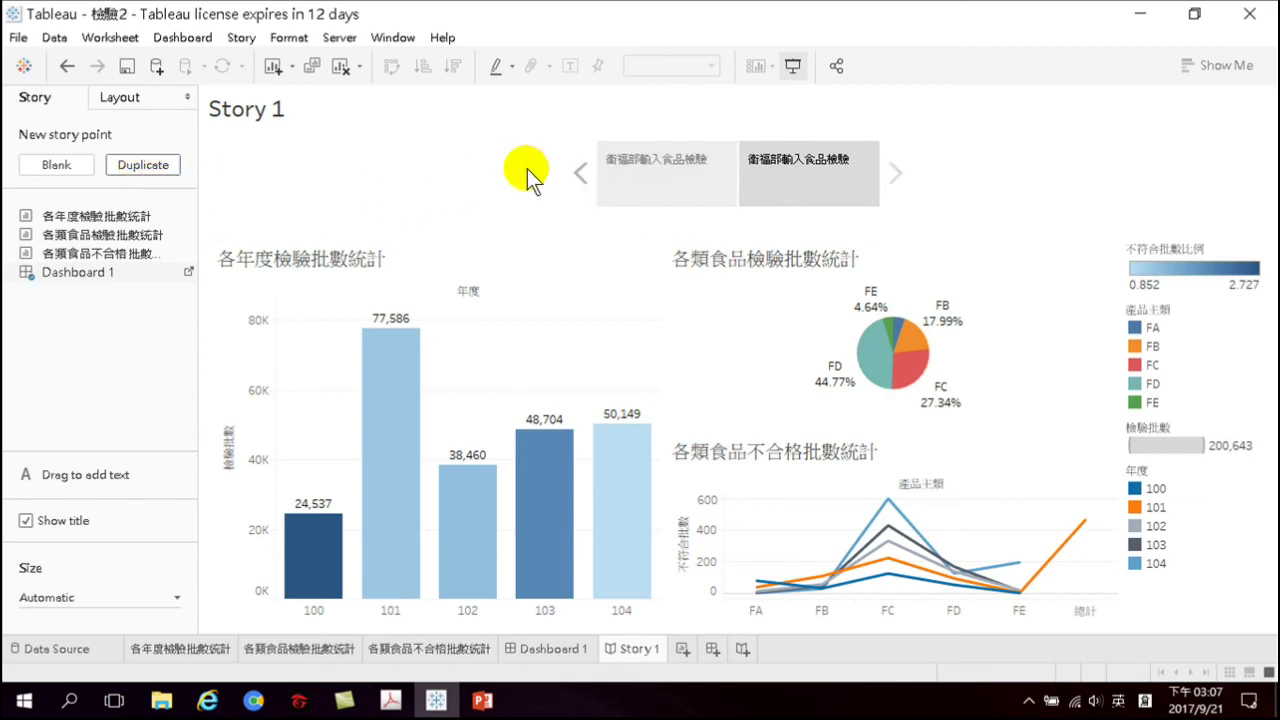
mouse_move(649, 165)
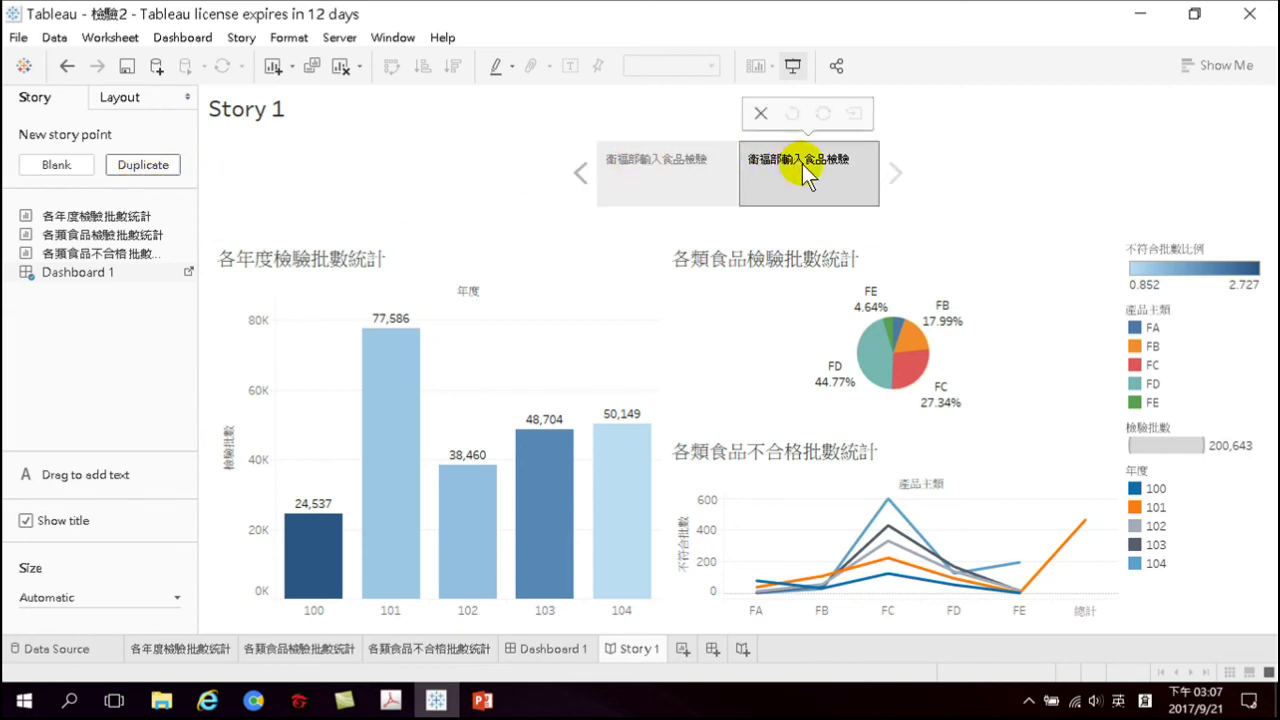
click(645, 178)
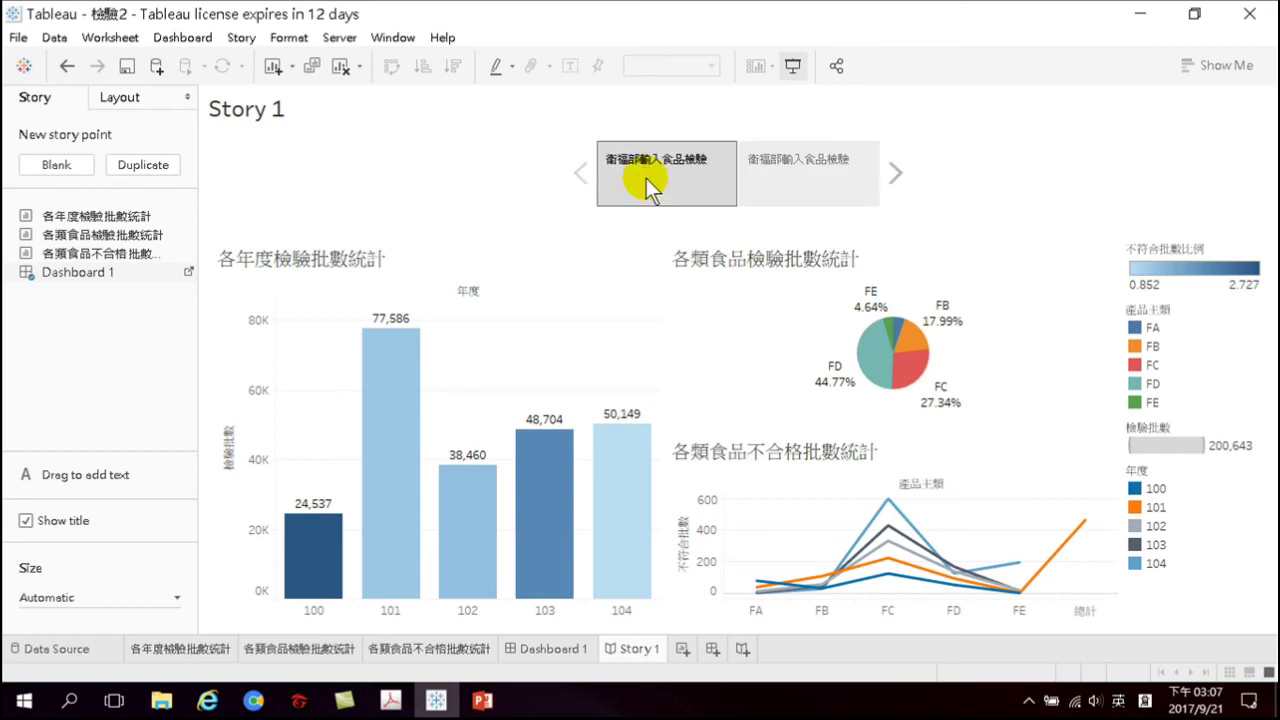
click(813, 183)
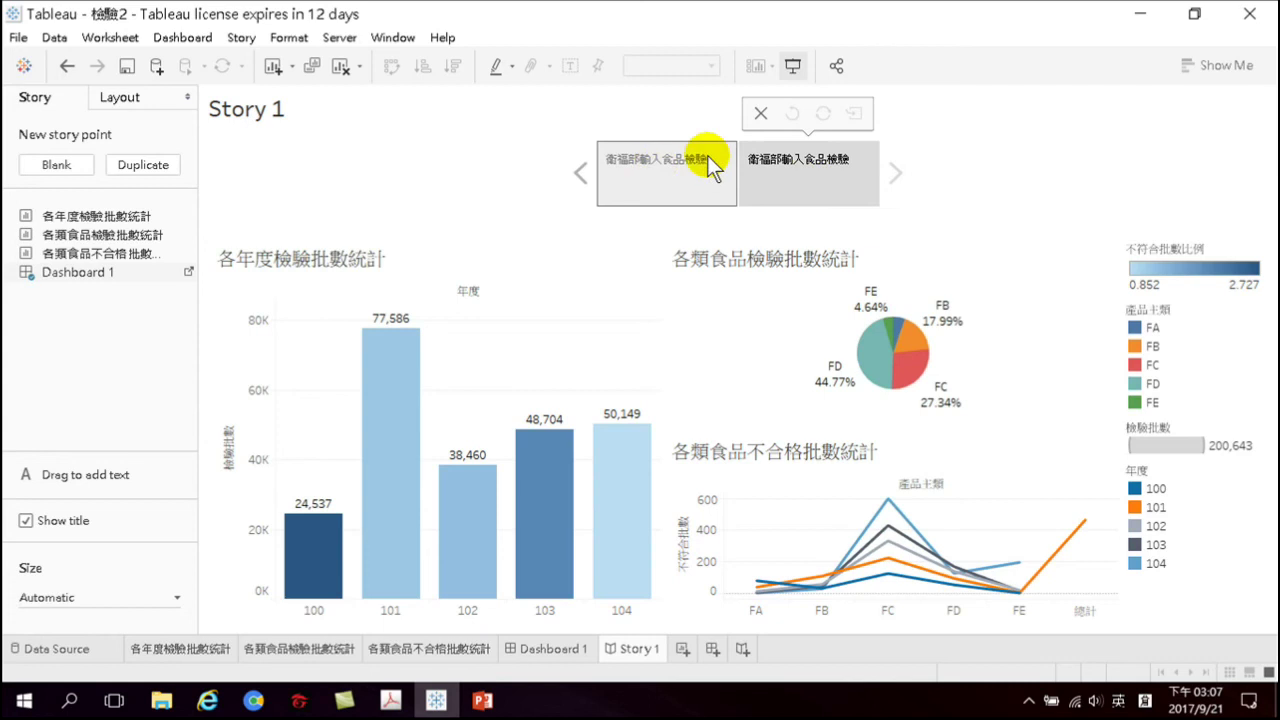
click(677, 163)
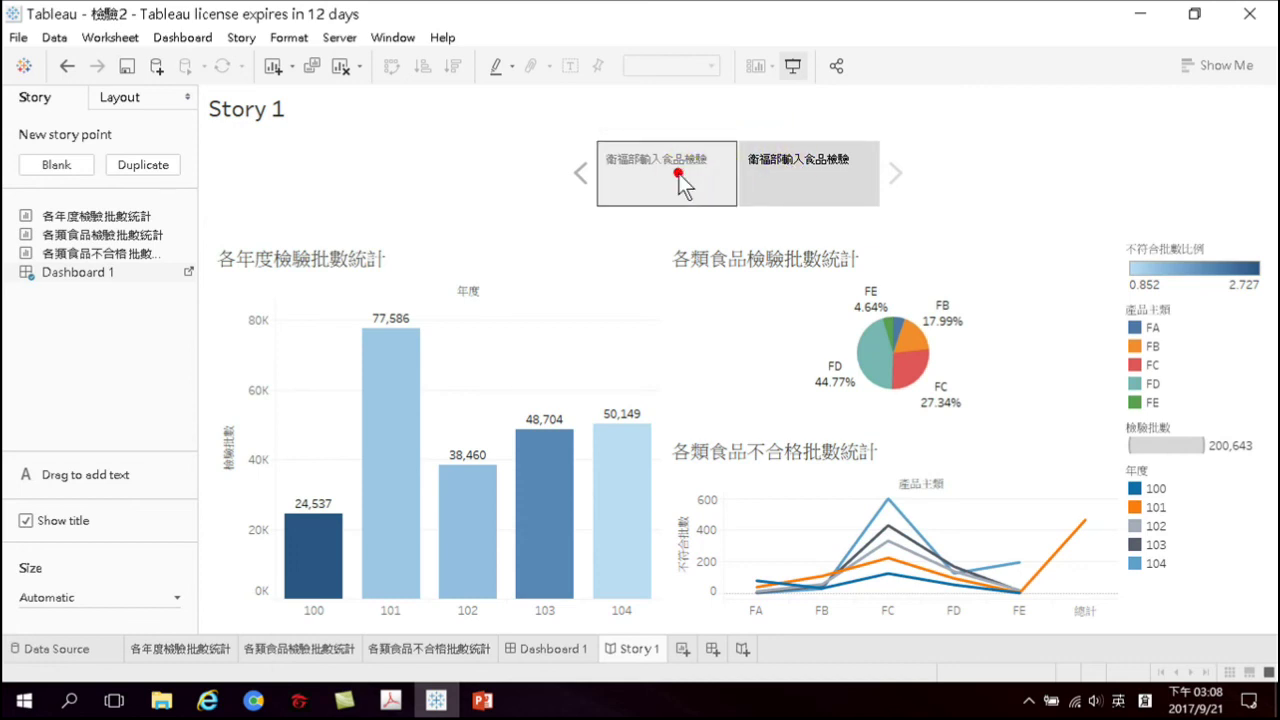
click(678, 173)
click(806, 171)
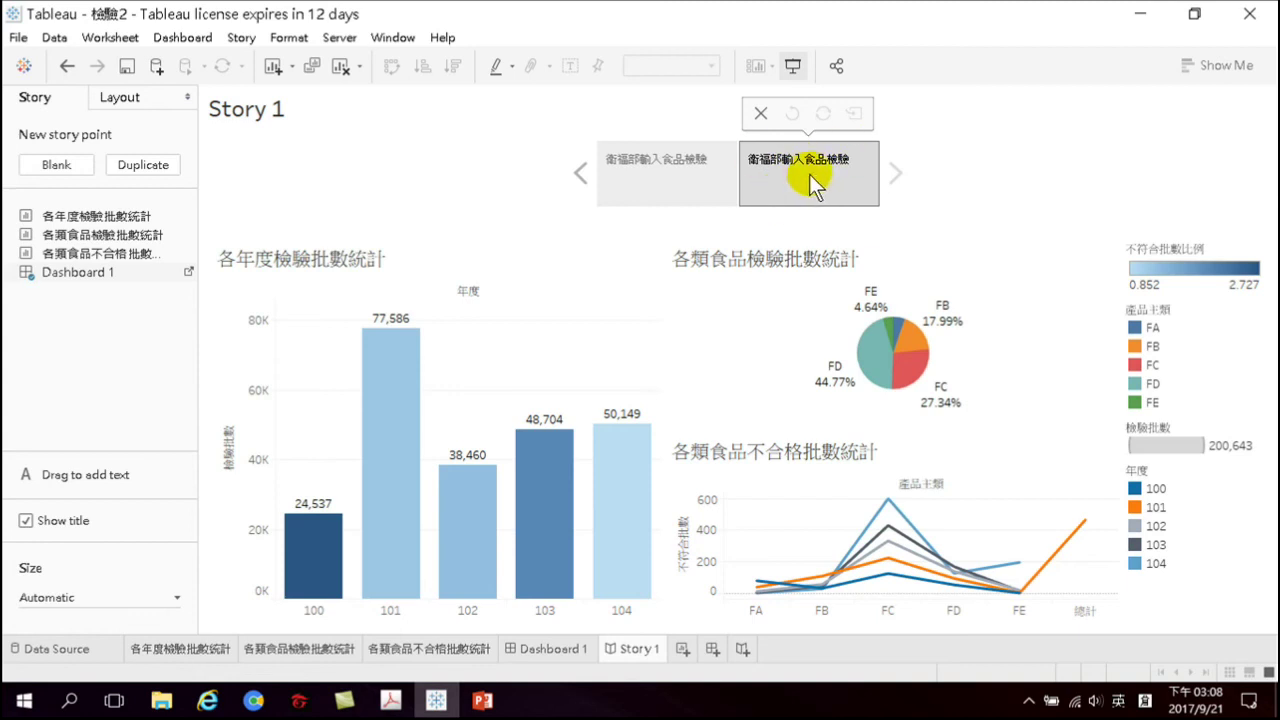
Highlight the year 101 bar in the annual inspection chart of the second story point
mouse_move(330, 550)
mouse_move(810, 170)
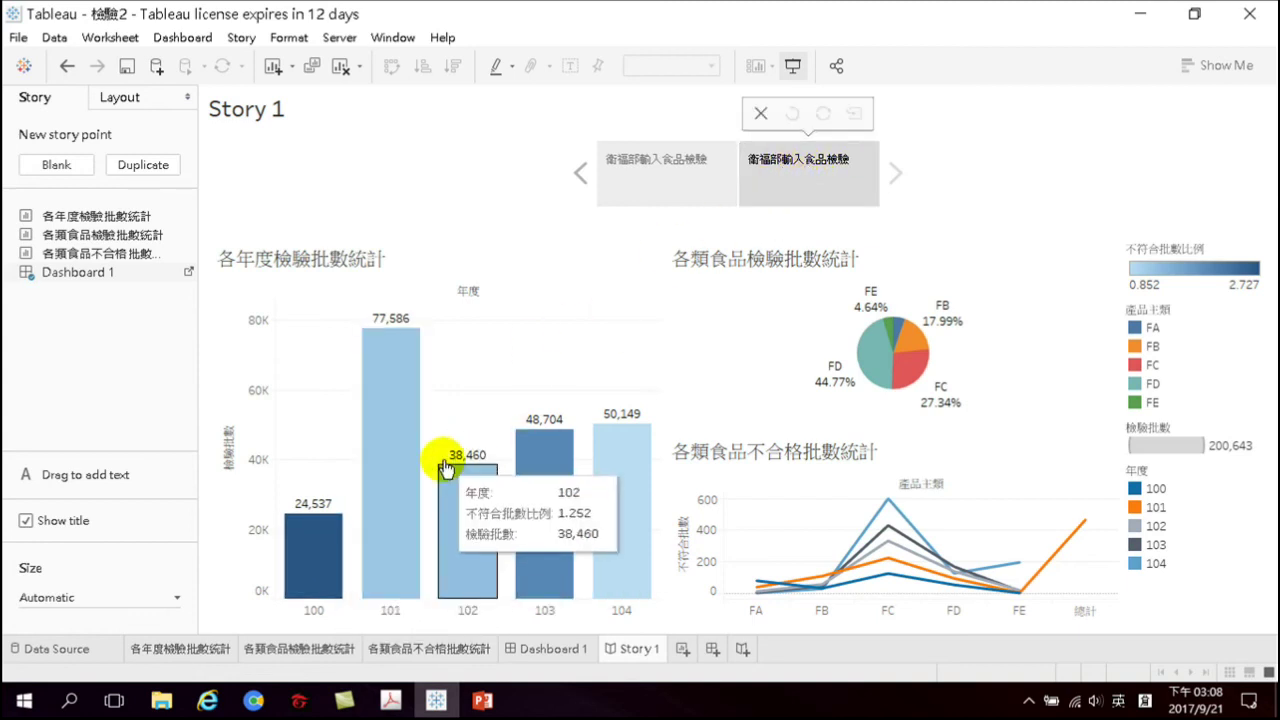
mouse_move(388, 439)
click(390, 442)
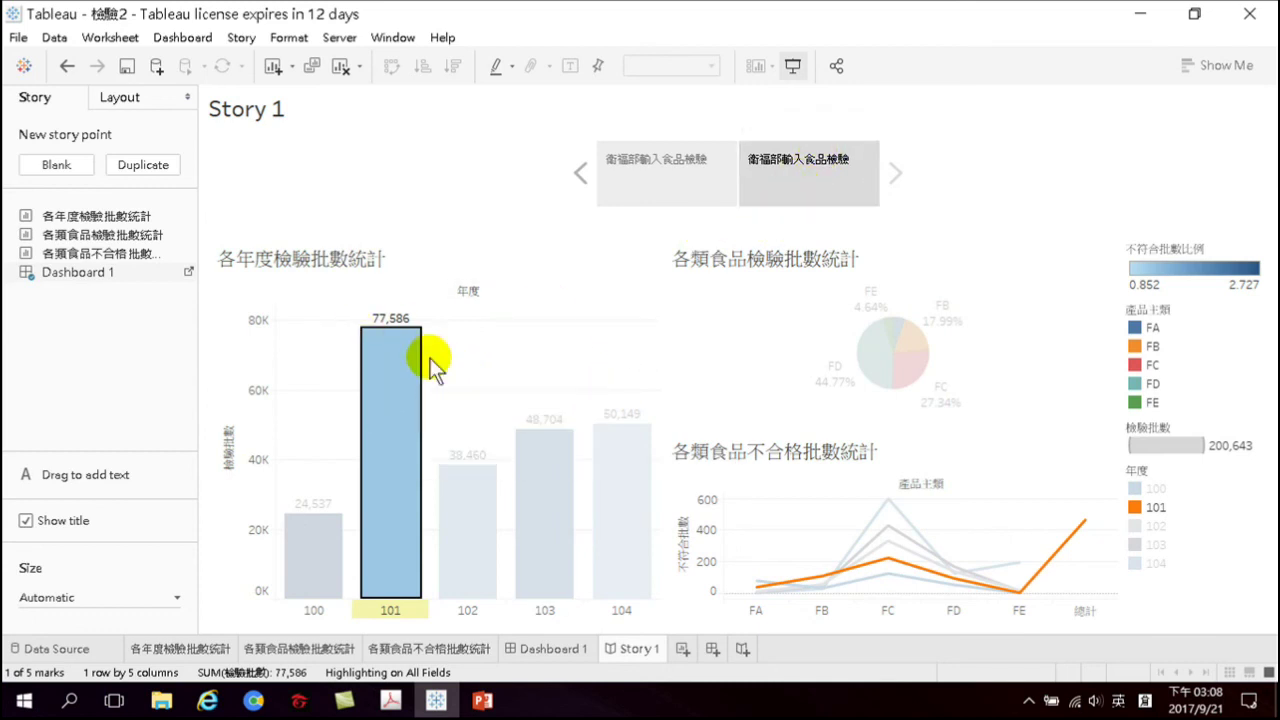
Replace the second story point's caption with 101年輸入食品檢驗批數最多
mouse_move(773, 165)
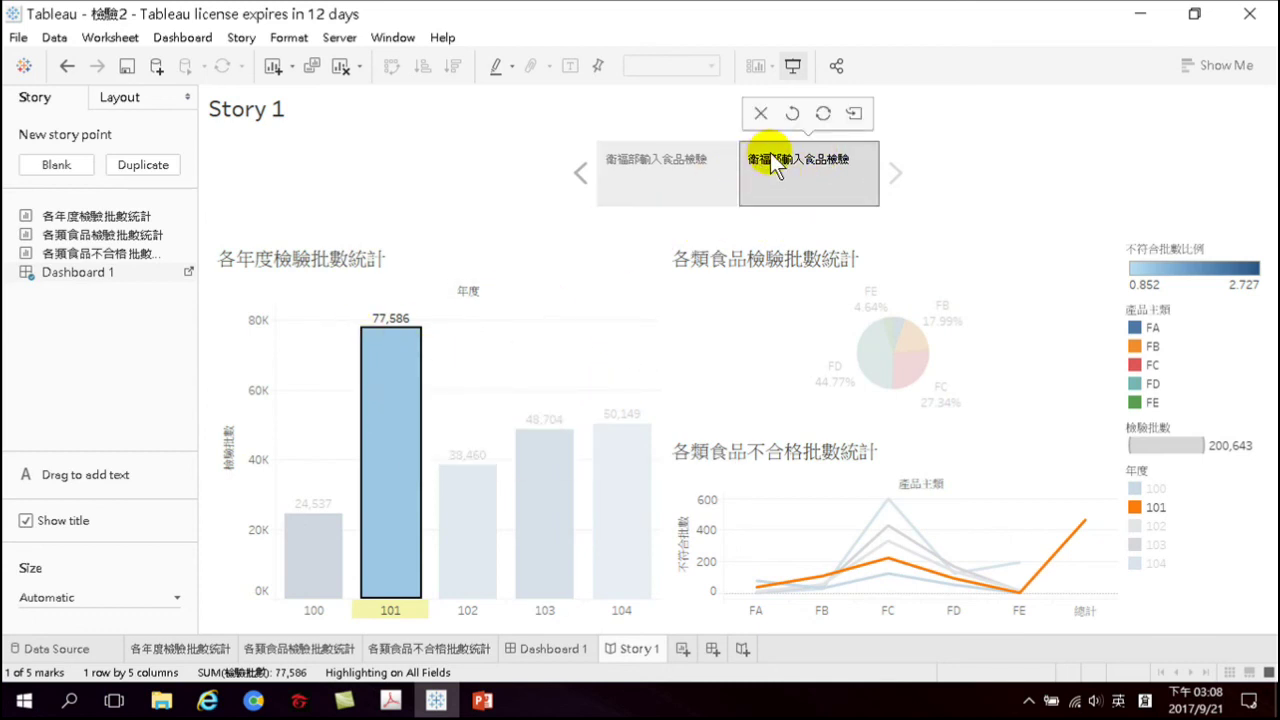
double_click(766, 160)
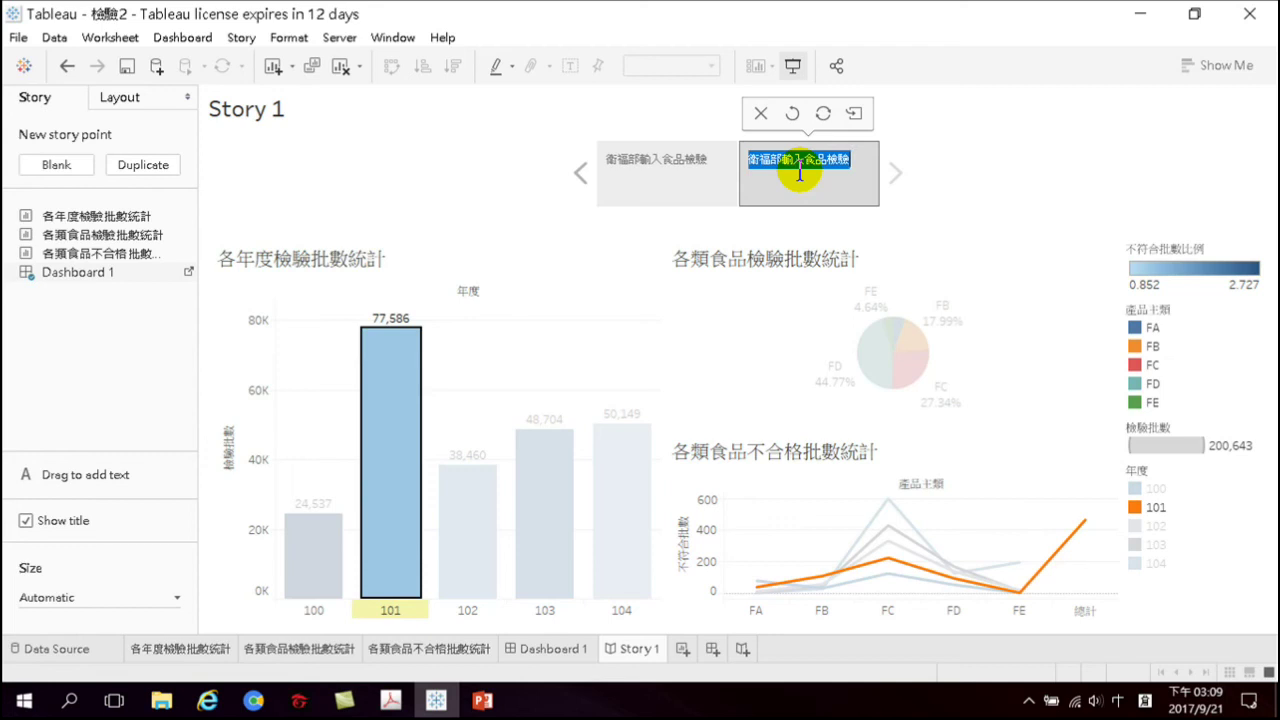
text(101)
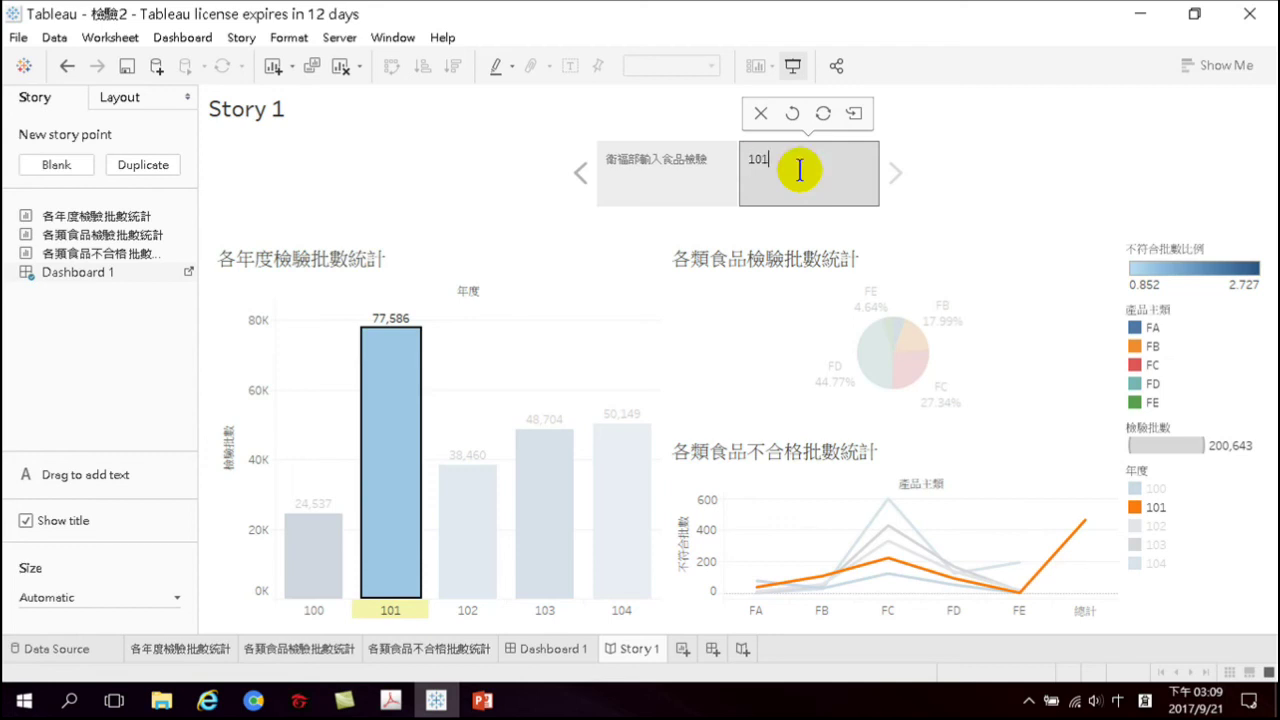
text(年)
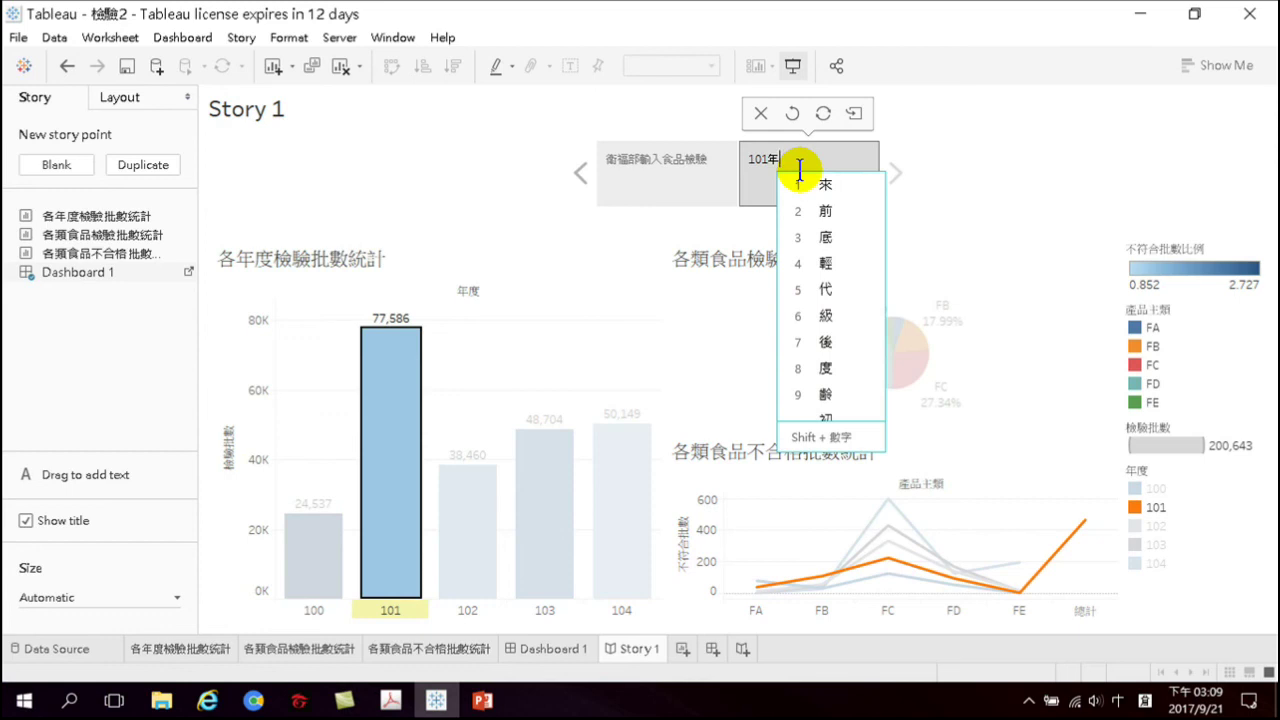
text(輸入ㄕ)
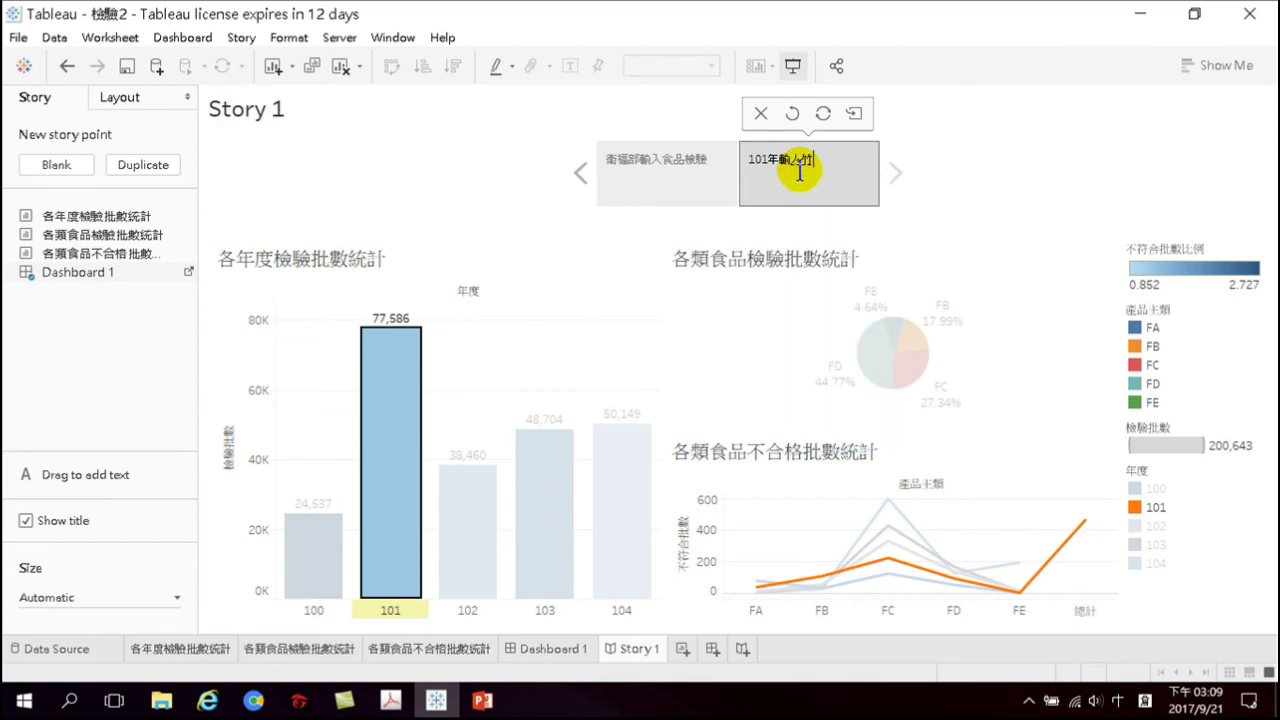
text(食品木検尸义人)
key(space)
text(批數日)
text(最多)
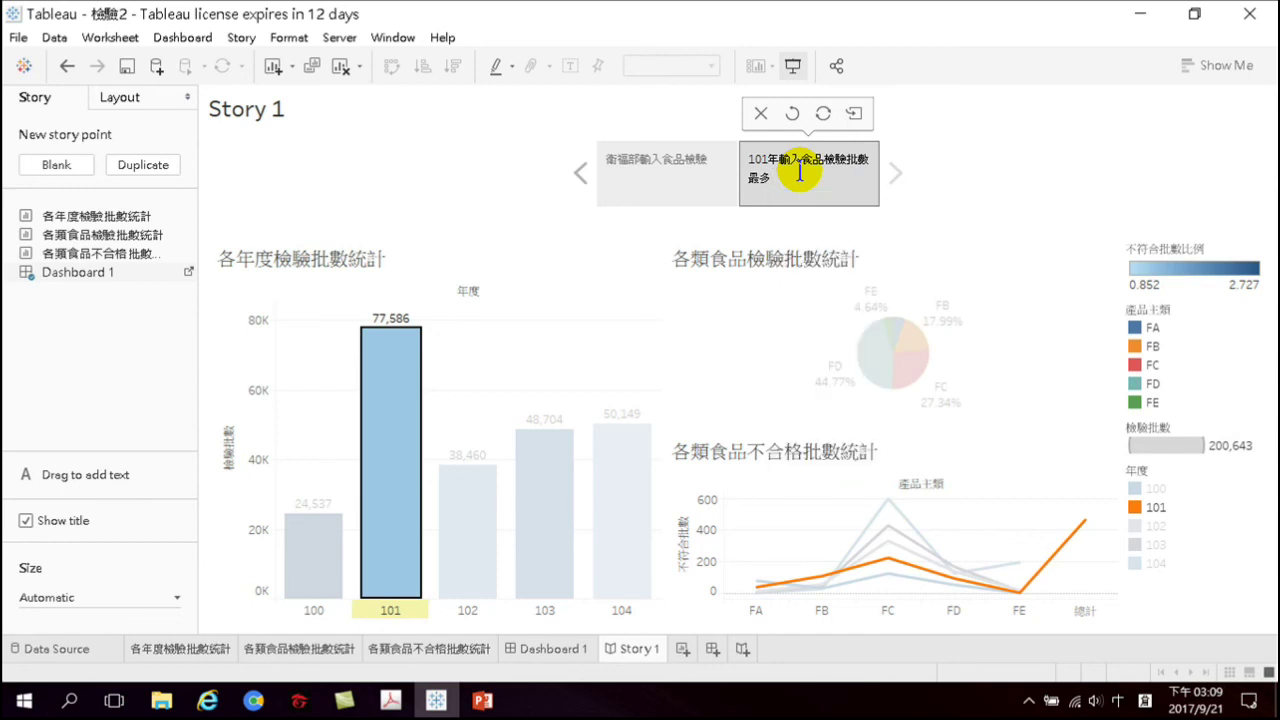
click(979, 191)
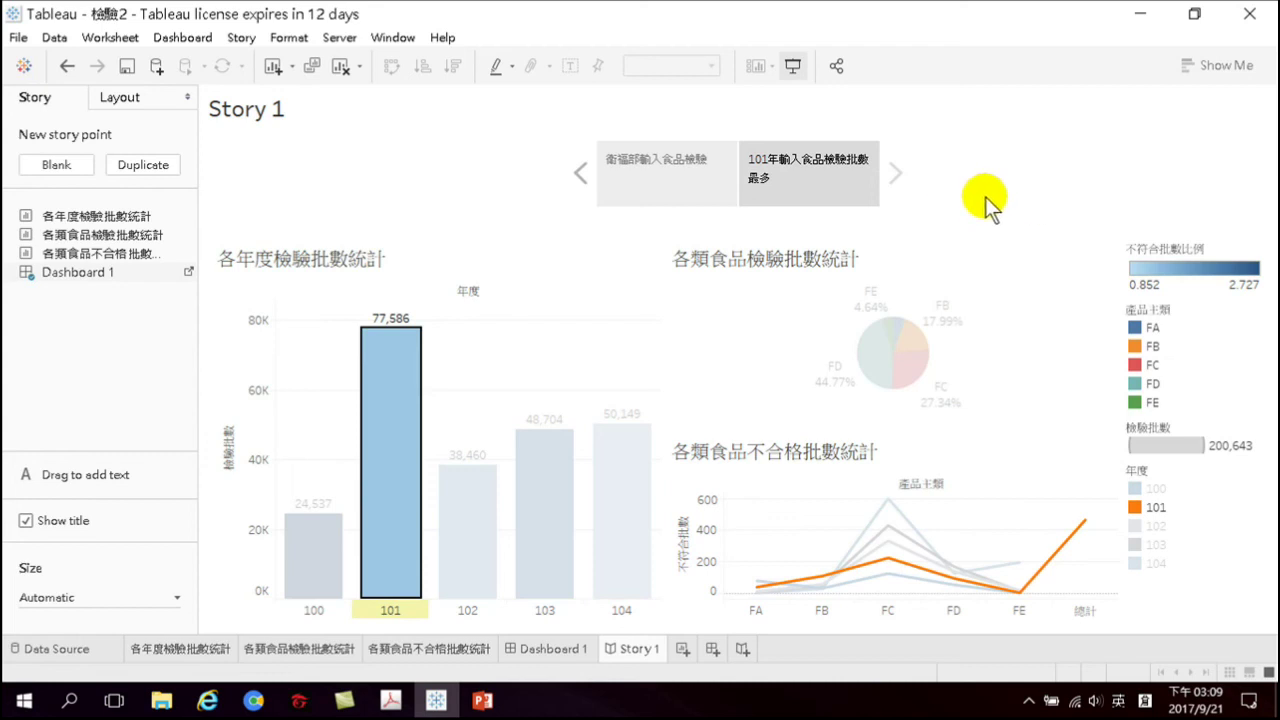
View the story in presentation mode, switch between its two story points to compare them, and return to editing
click(793, 65)
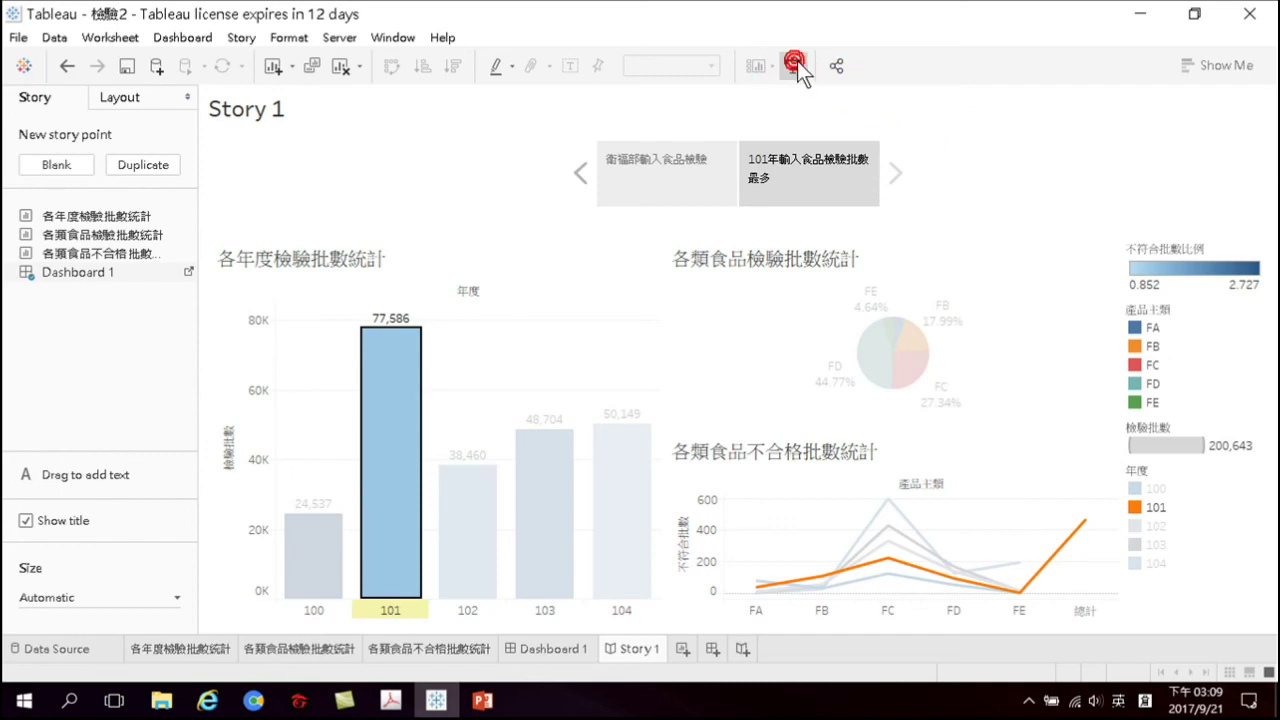
click(566, 95)
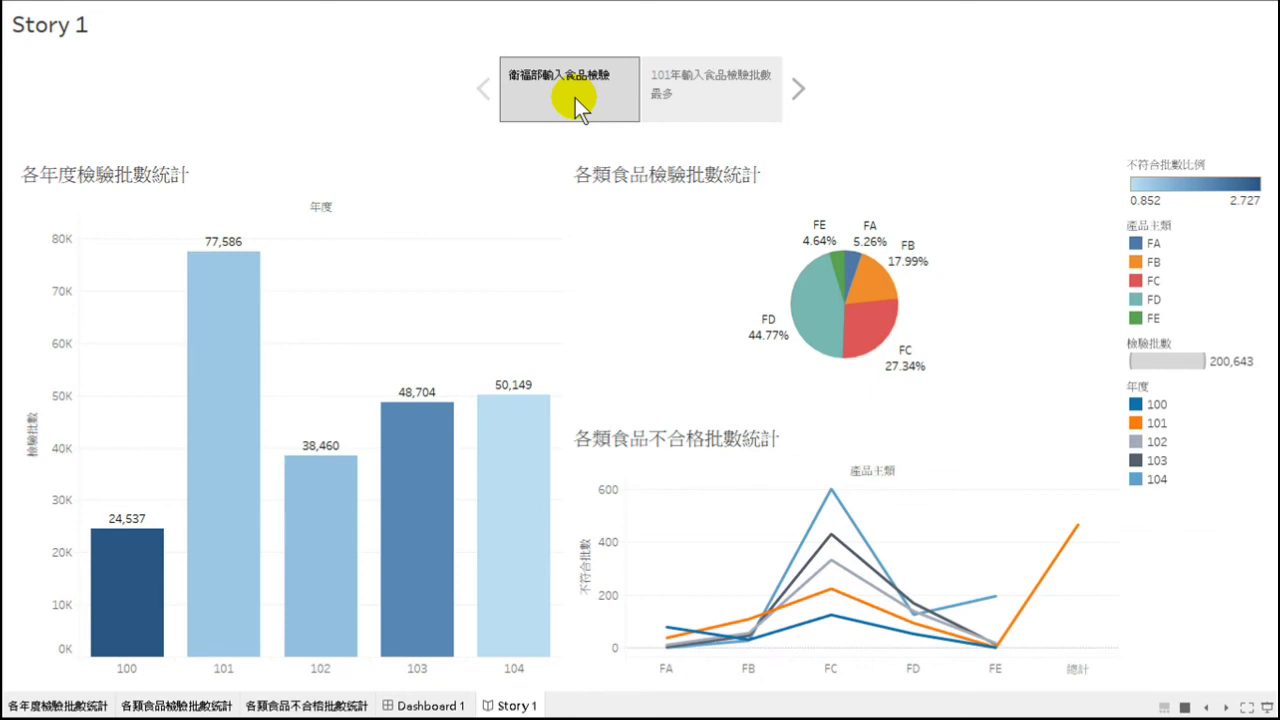
click(709, 85)
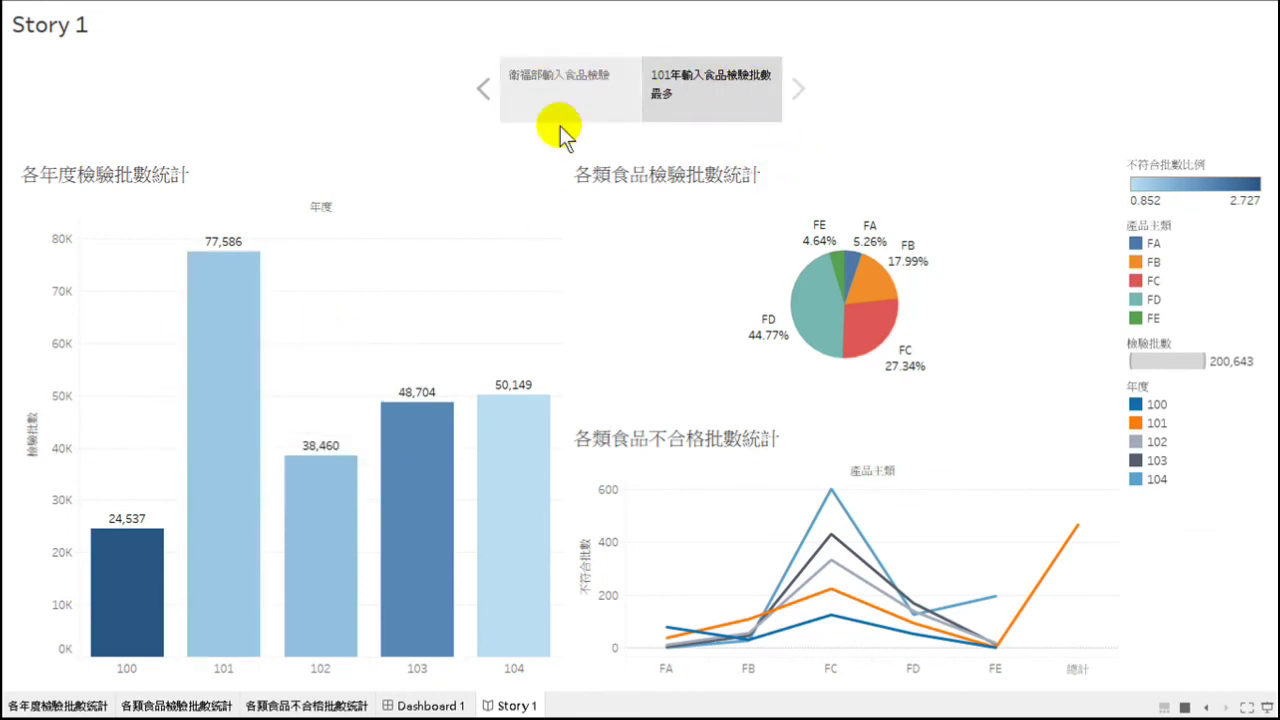
click(538, 88)
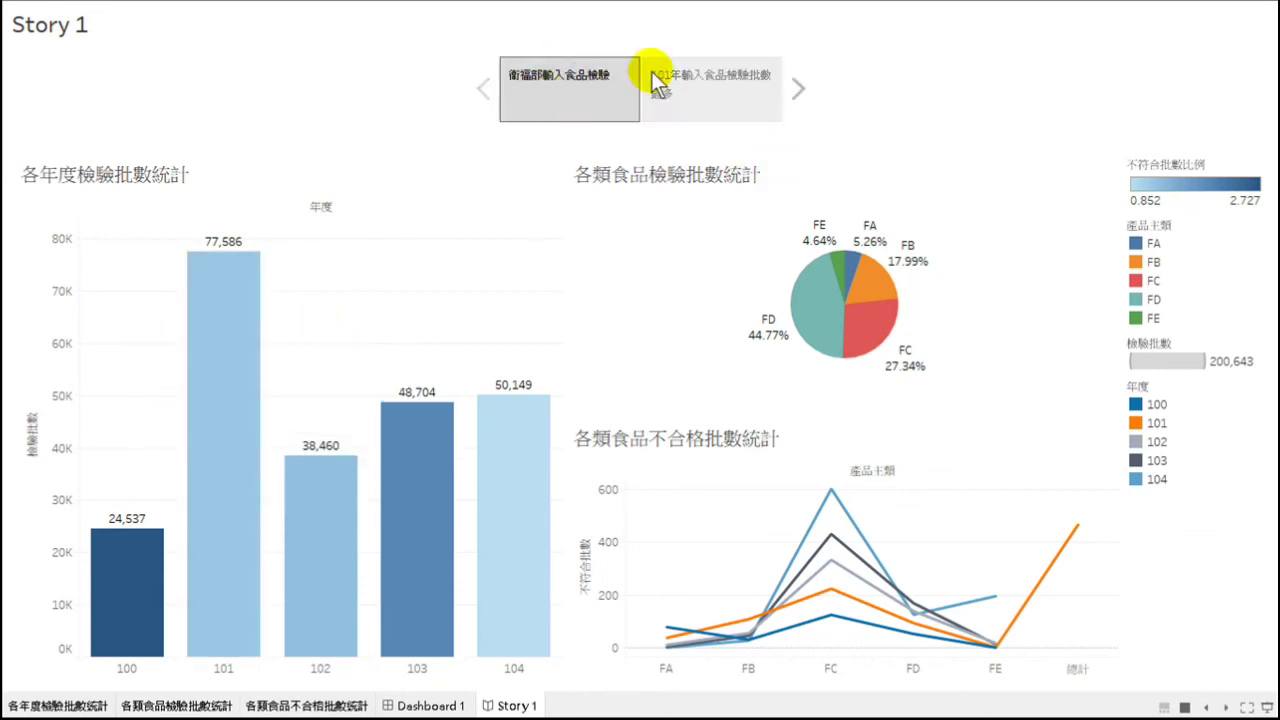
click(714, 88)
key(Escape)
Highlight the year 101 bar in the second story point and check it against the first story point
double_click(825, 162)
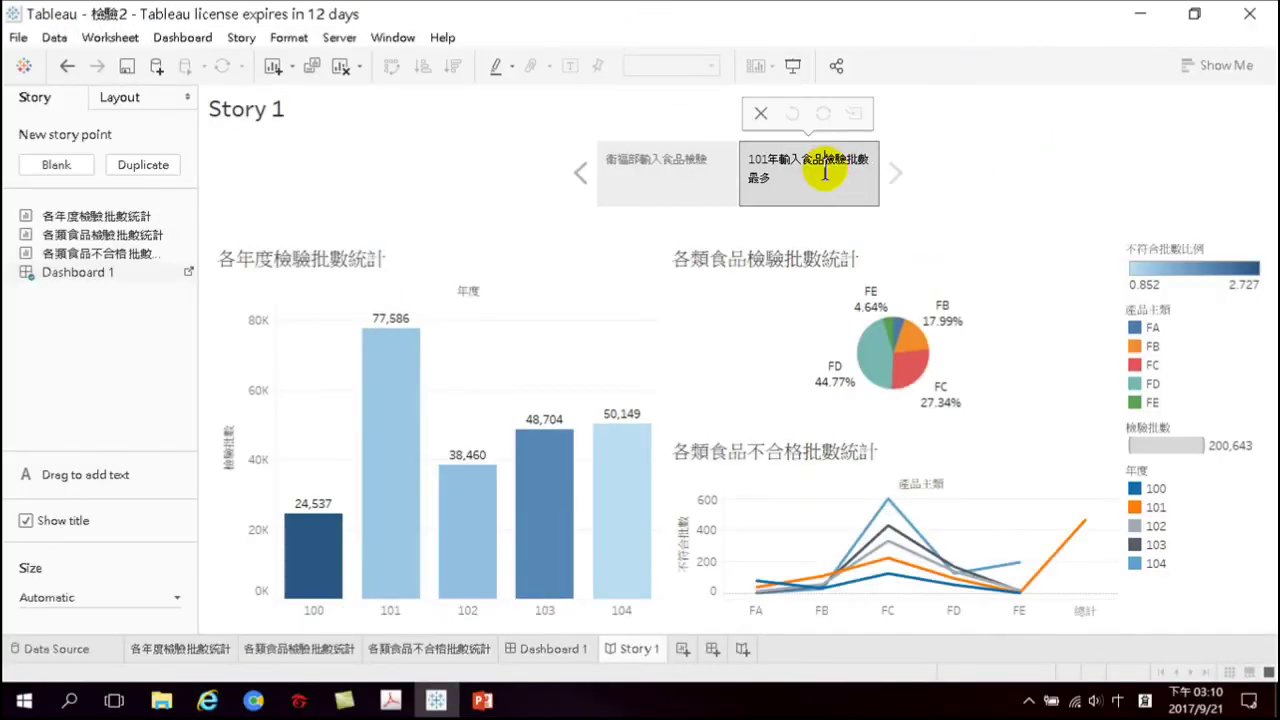
click(402, 396)
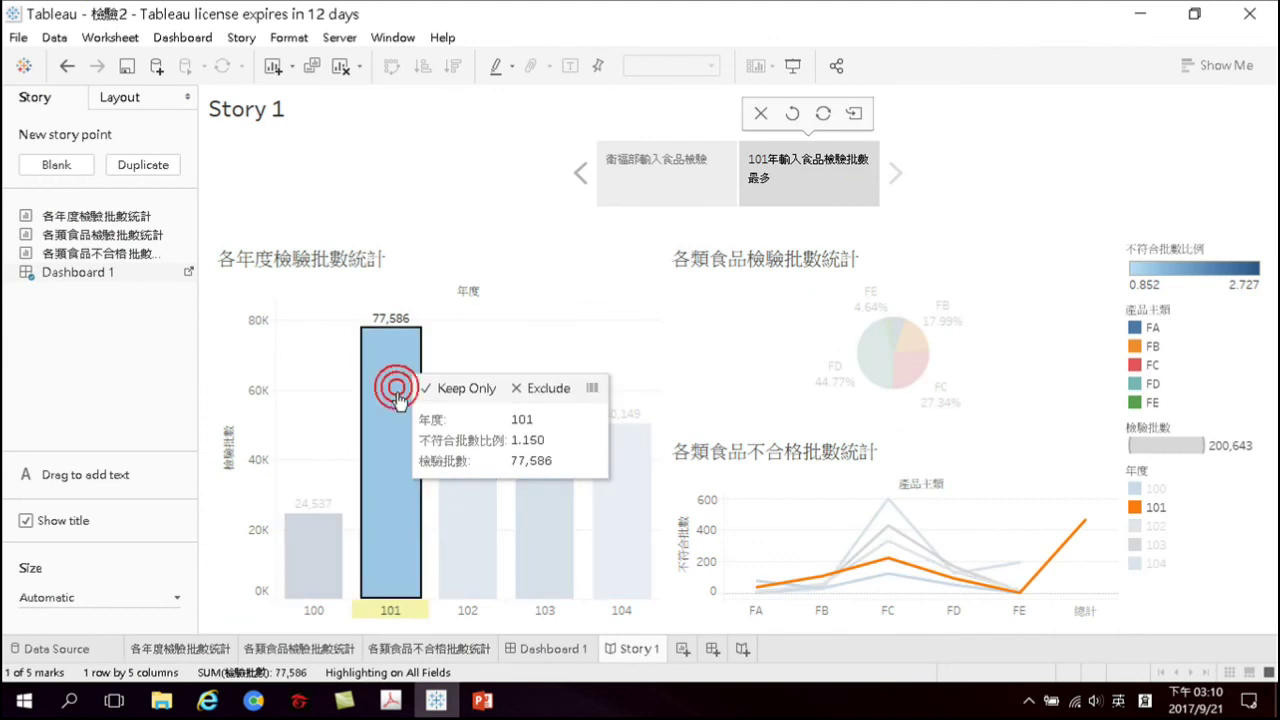
click(1006, 165)
click(665, 172)
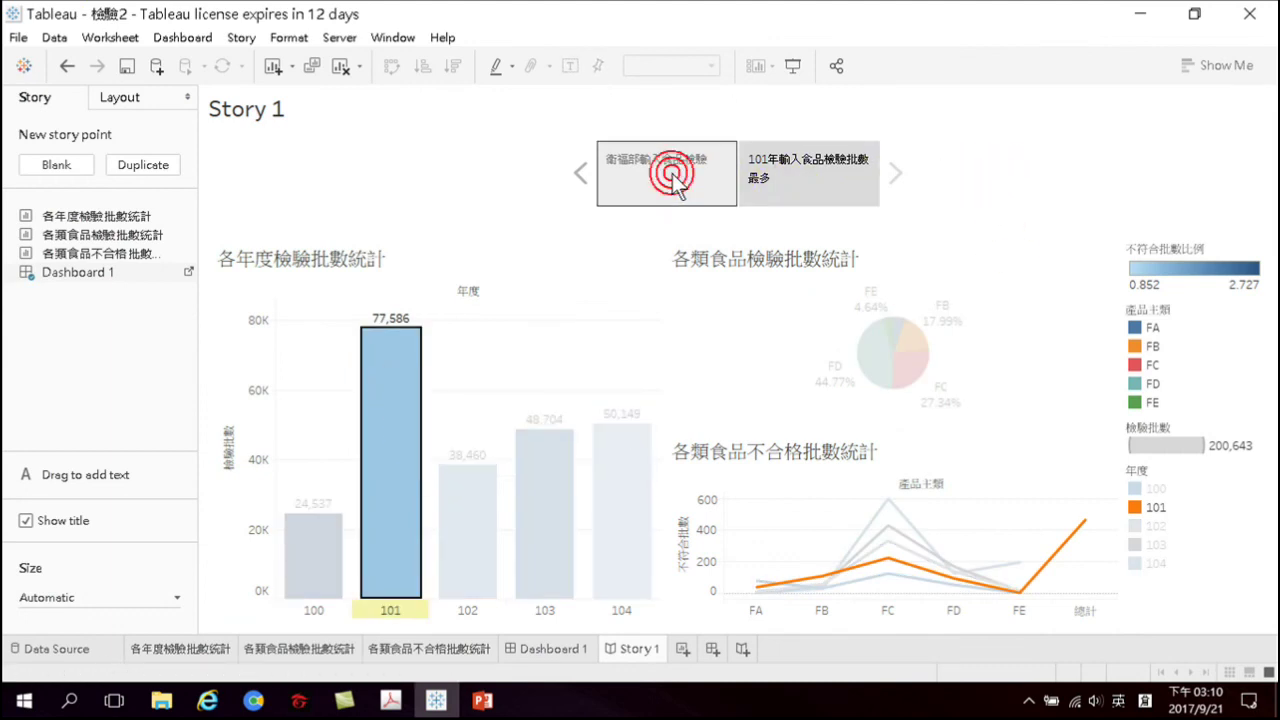
click(804, 170)
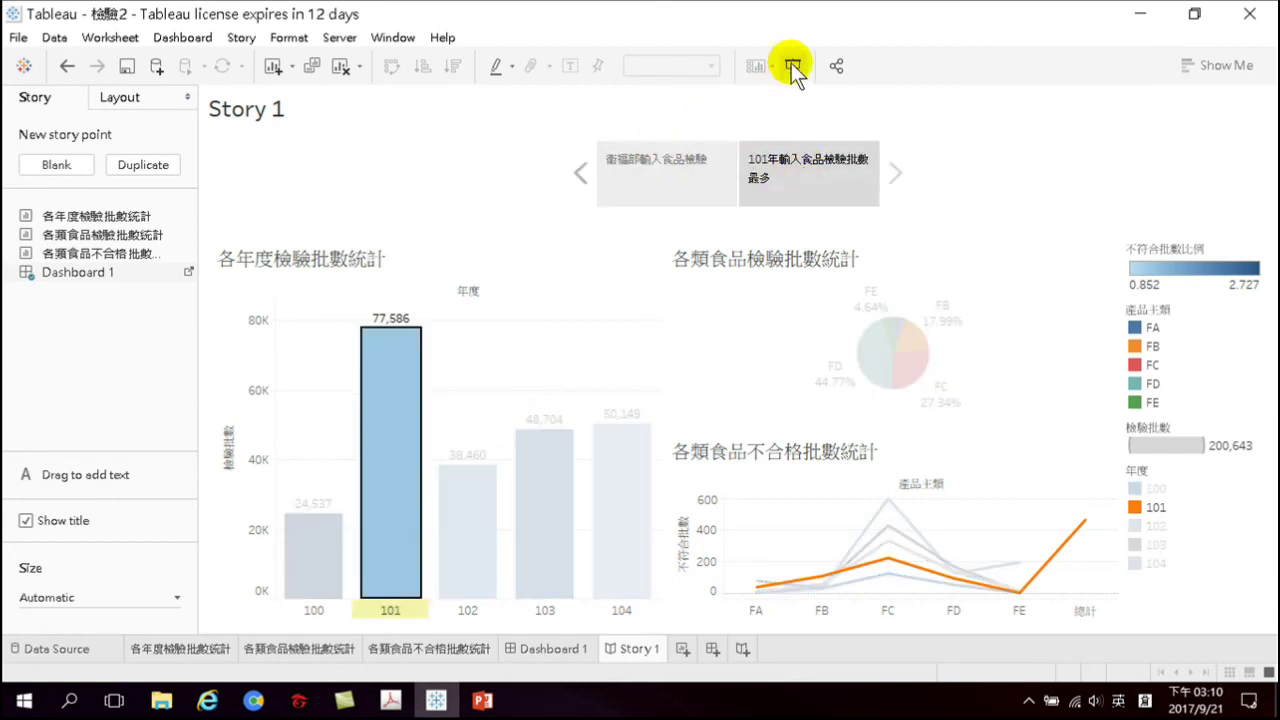
click(649, 176)
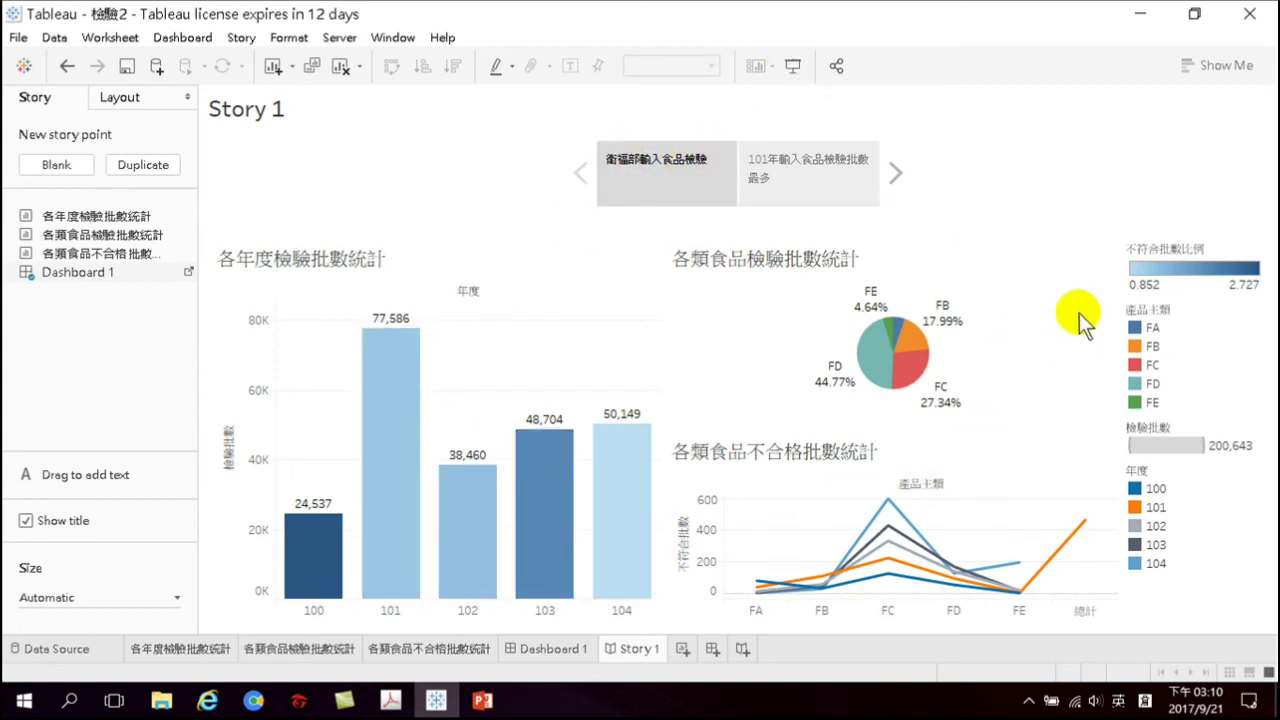
click(809, 174)
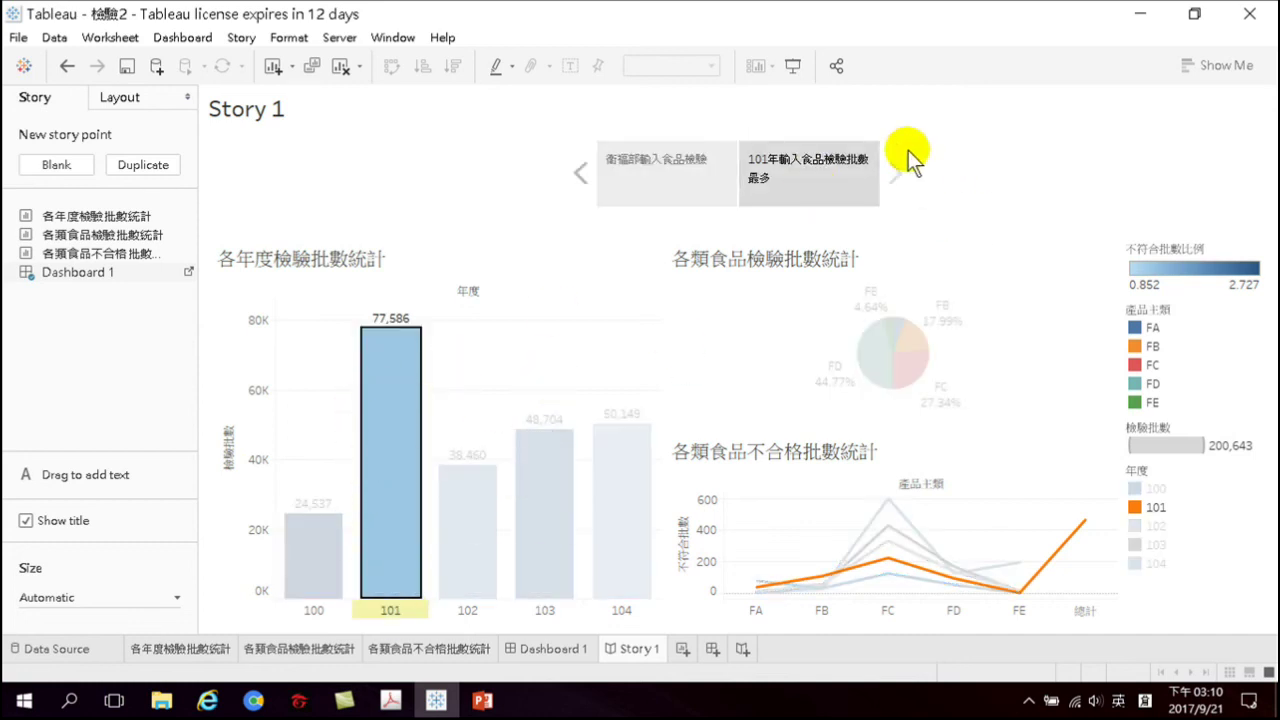
Present the story, alternate between the overview and the year 101 story point, inspect the line chart, and return to editing
click(793, 66)
click(572, 88)
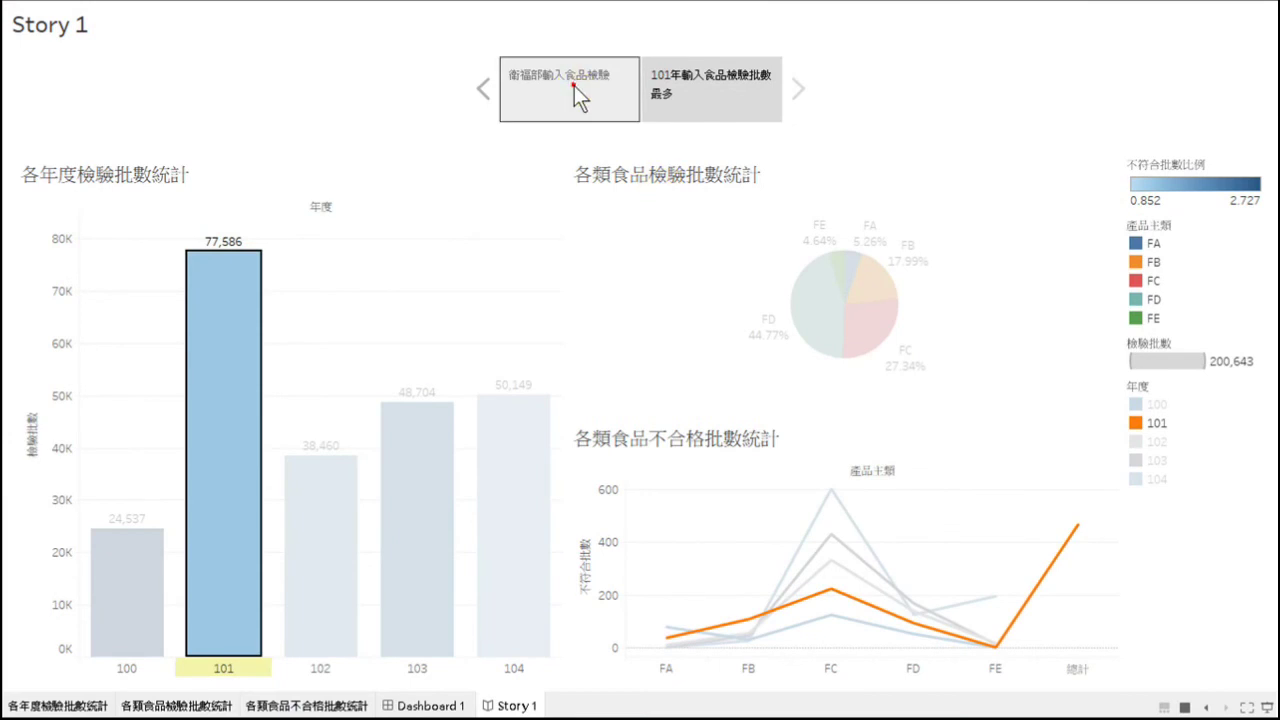
click(725, 88)
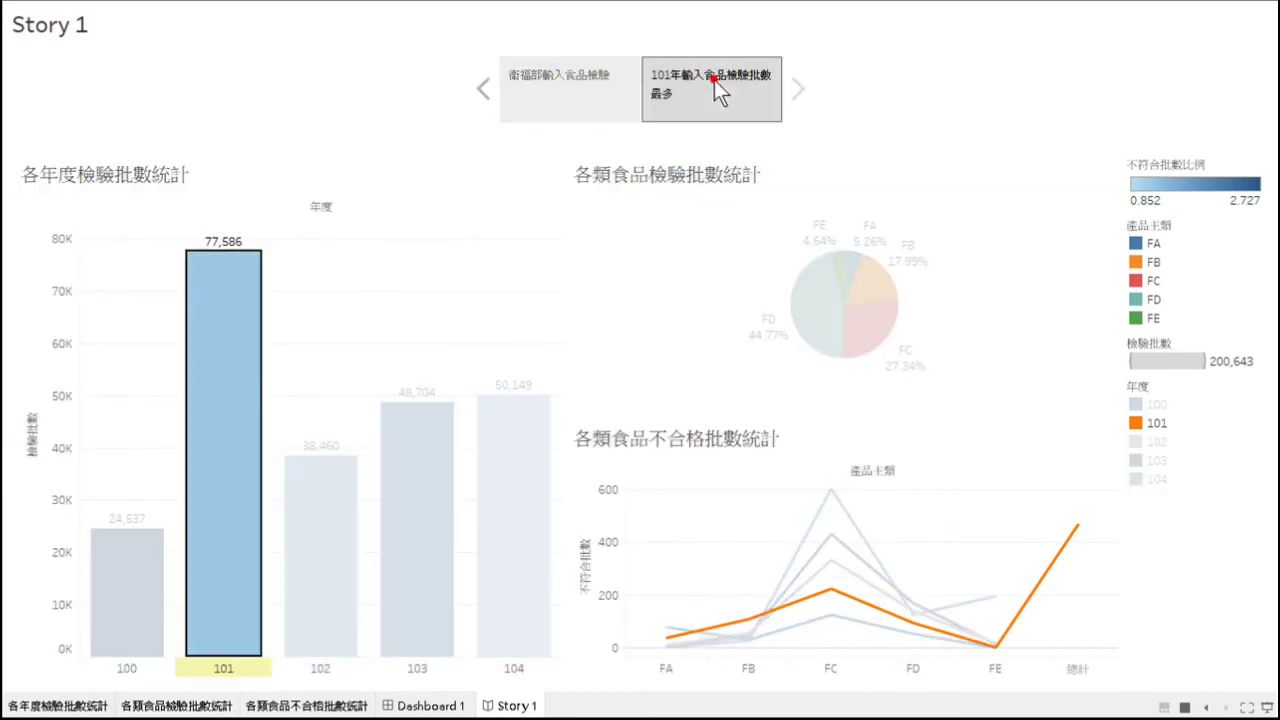
click(586, 88)
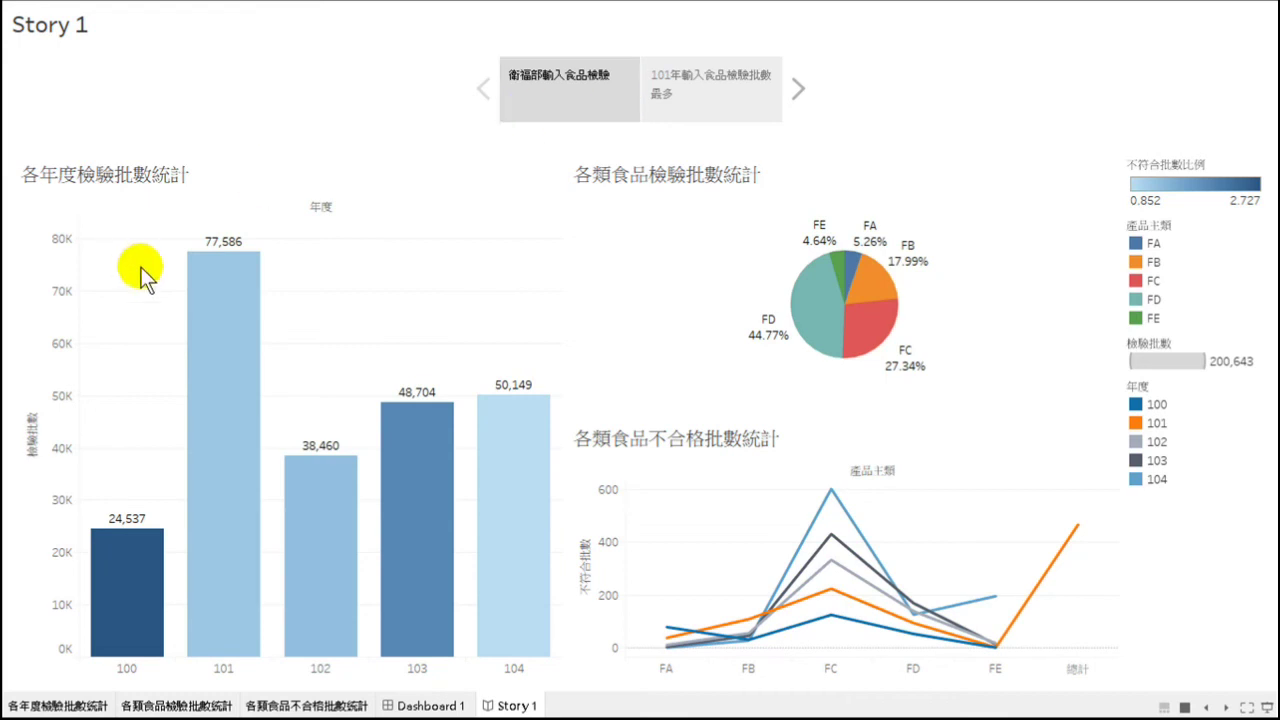
click(716, 82)
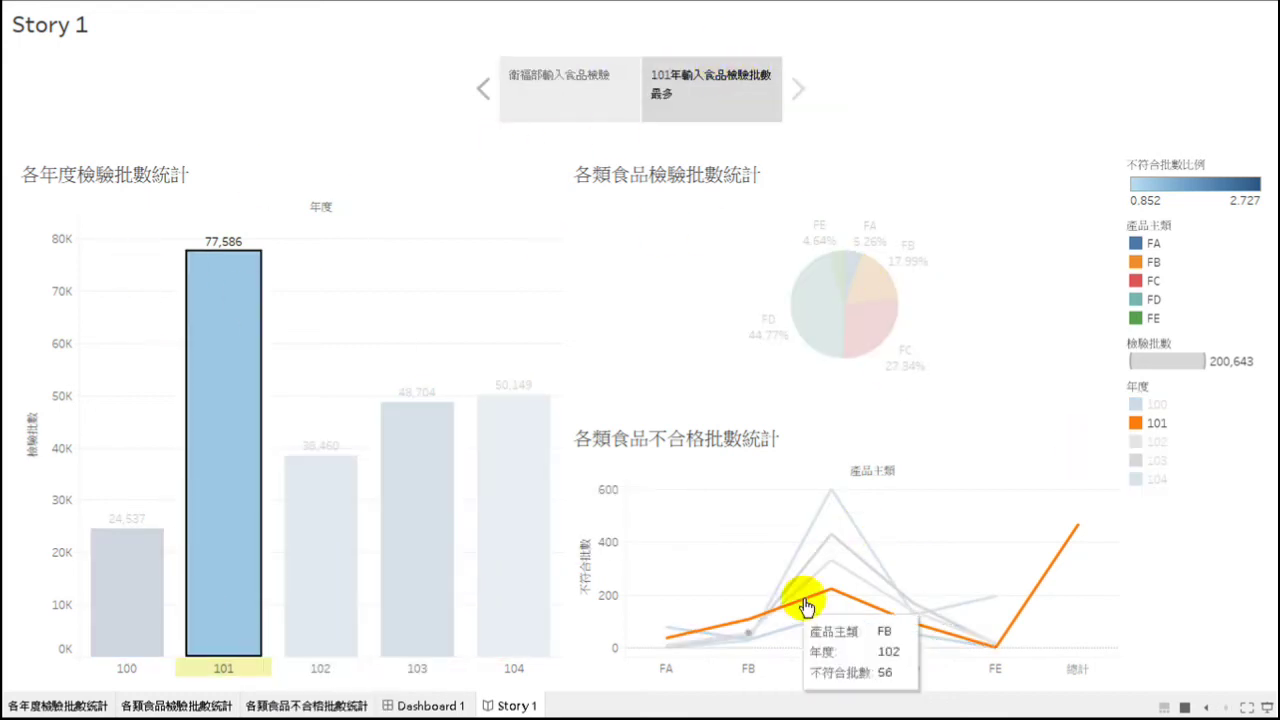
mouse_move(800, 580)
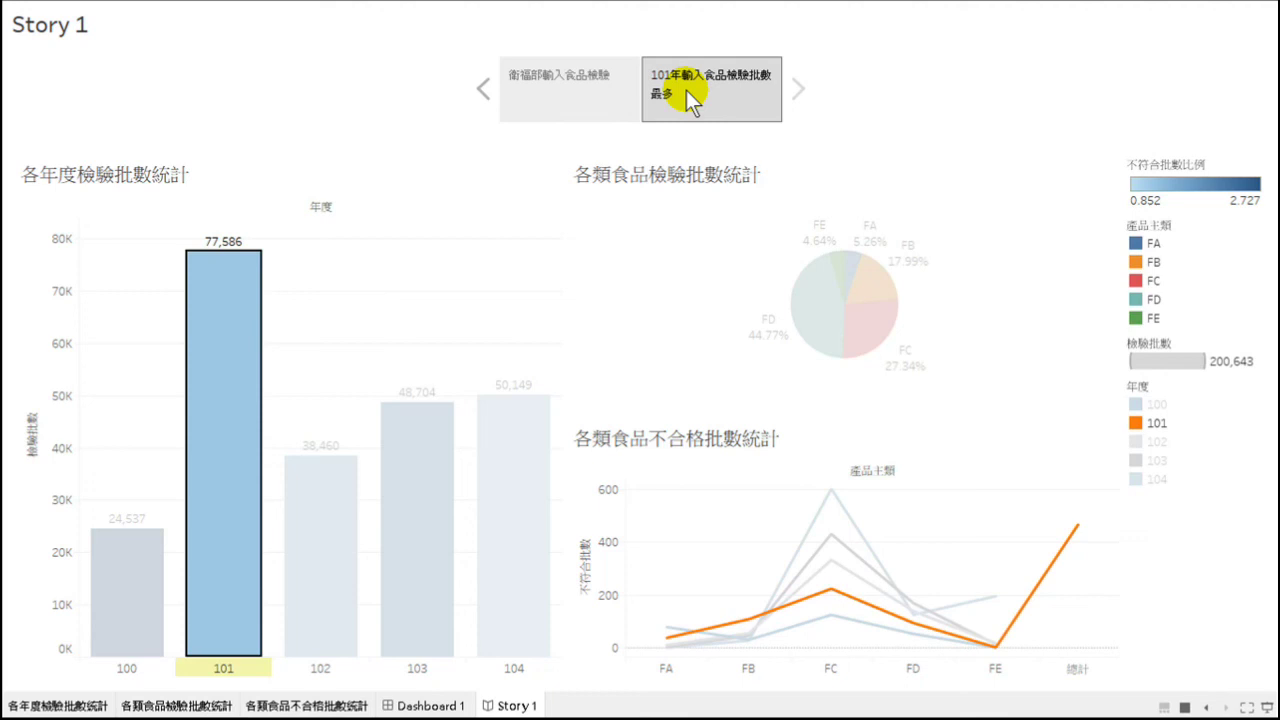
key(Escape)
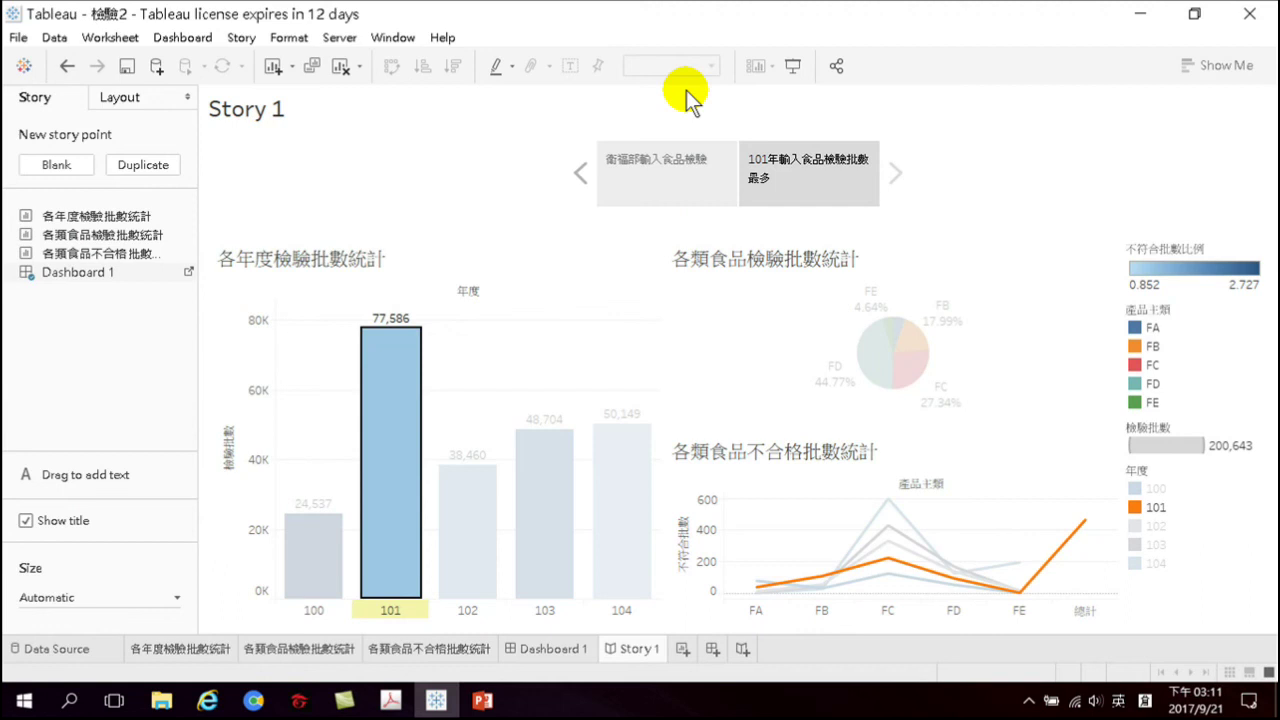
Duplicate the story point captioned 101年輸入食品檢驗批數最多 to add a third one, and select the copy
mouse_move(857, 163)
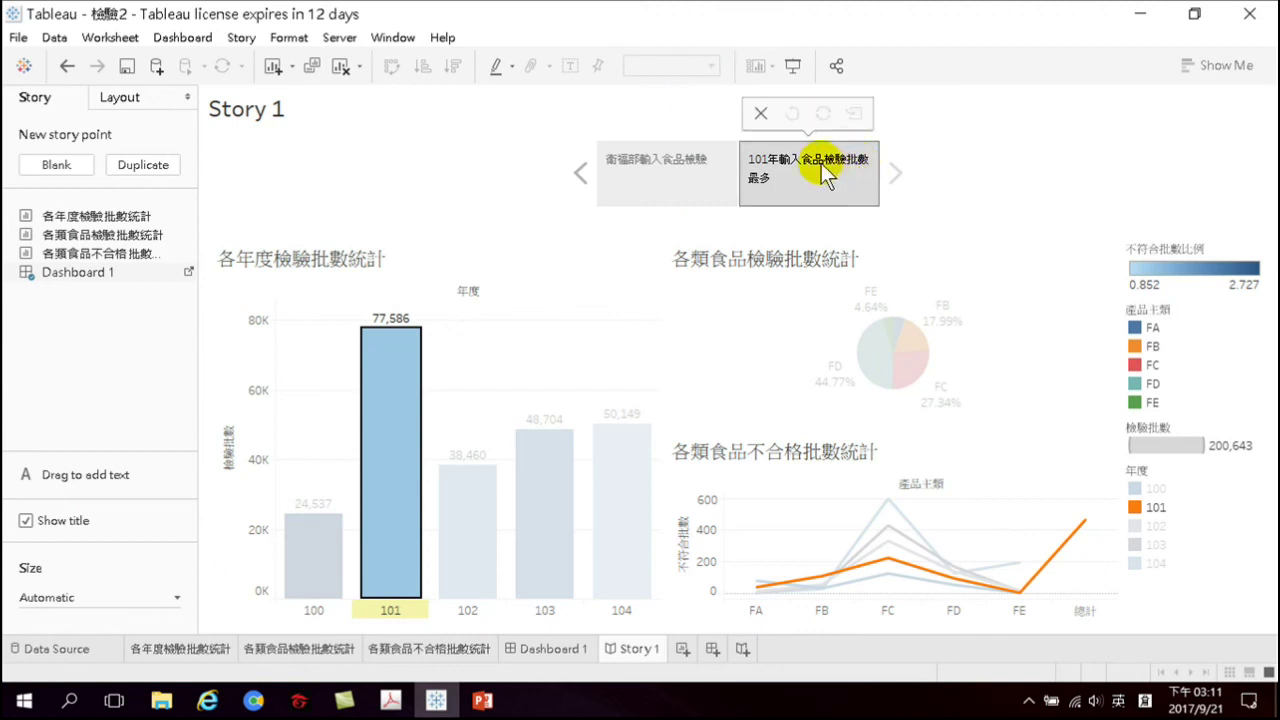
click(695, 180)
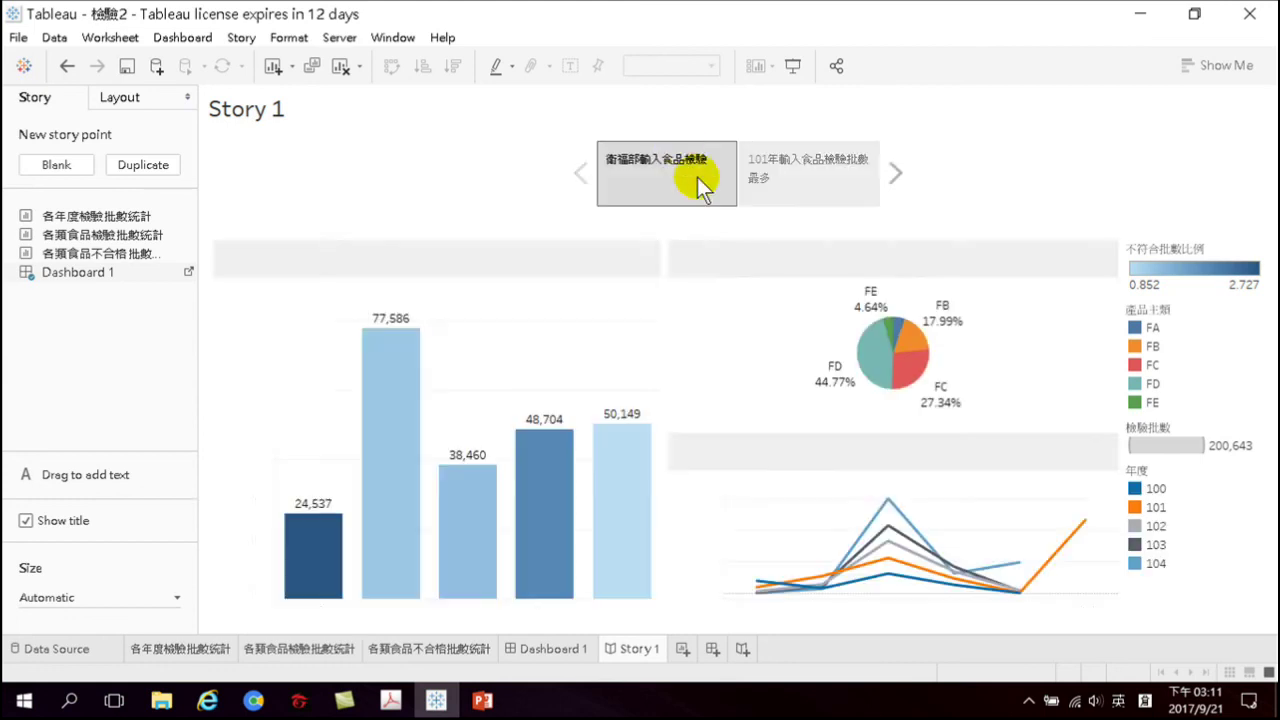
click(808, 172)
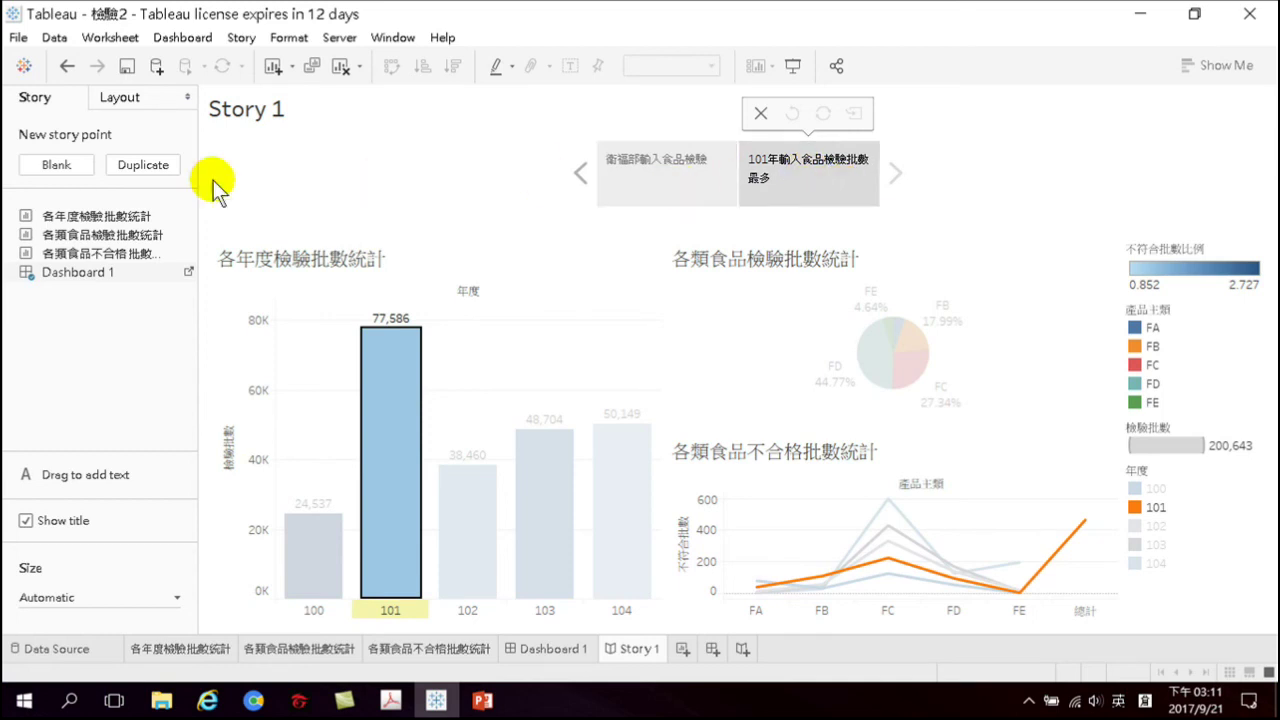
click(148, 168)
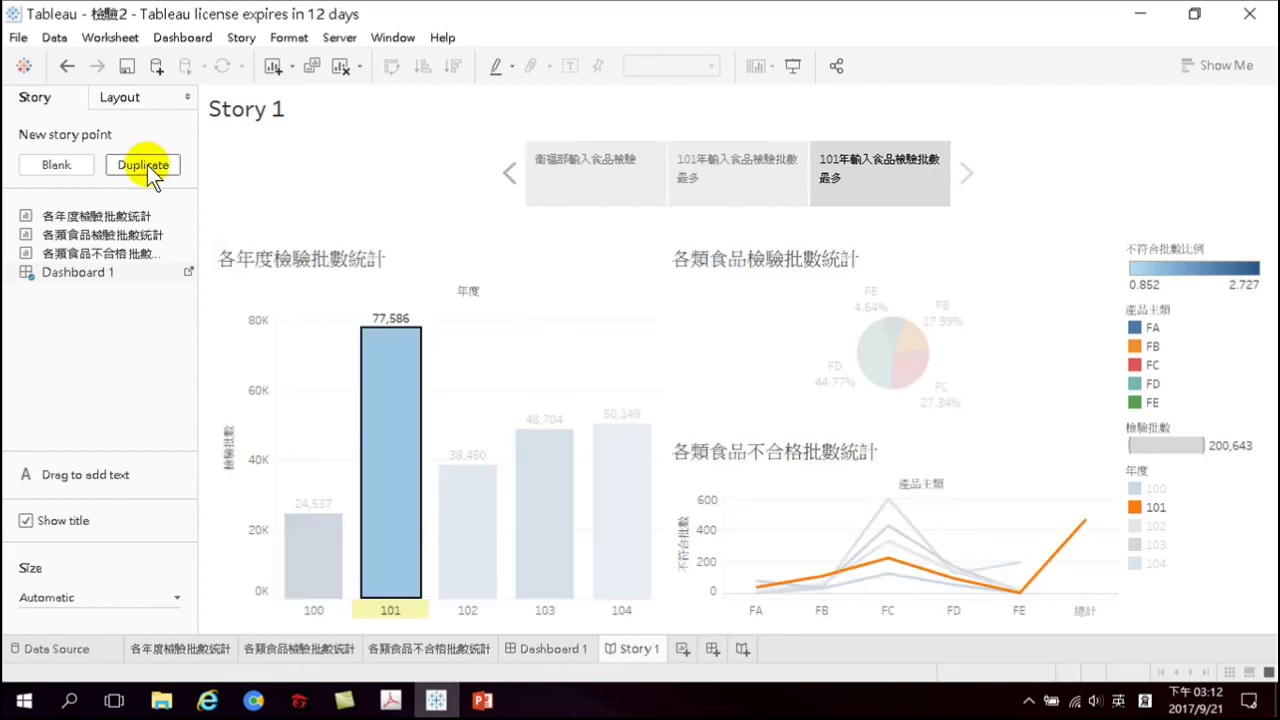
click(736, 164)
click(866, 162)
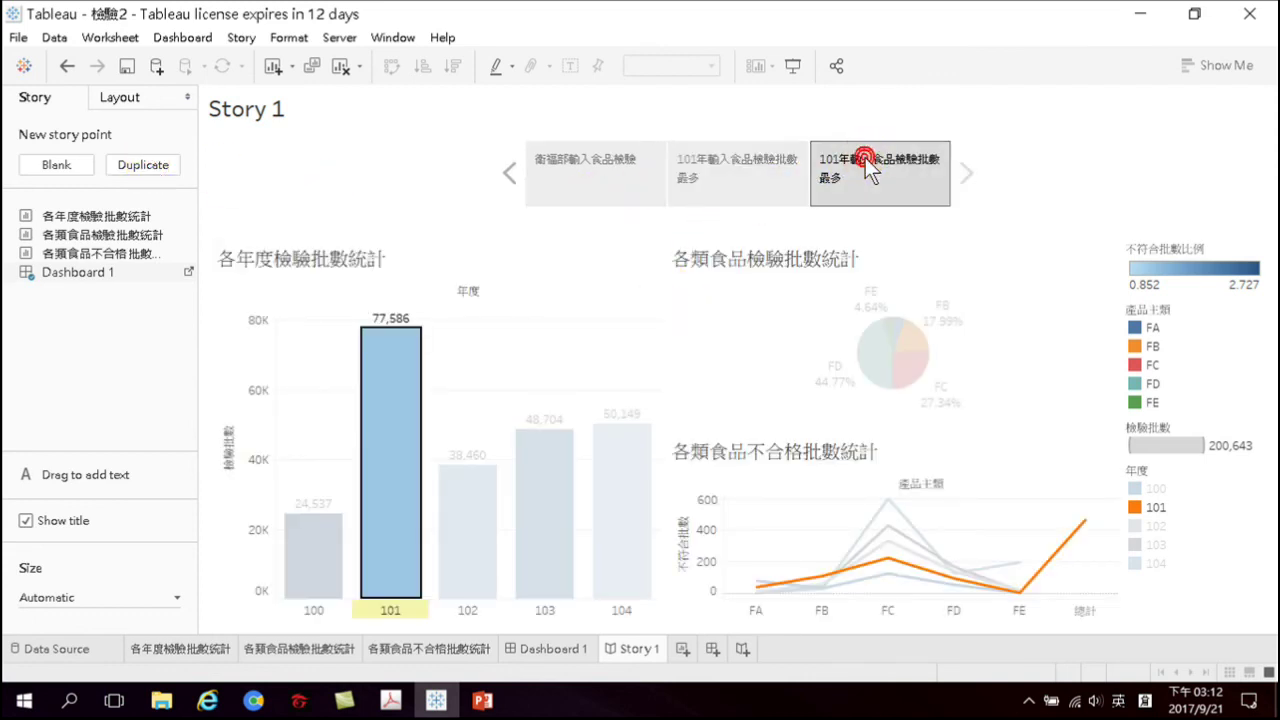
Highlight the year 100 bar in the third story point and inspect its details
click(318, 554)
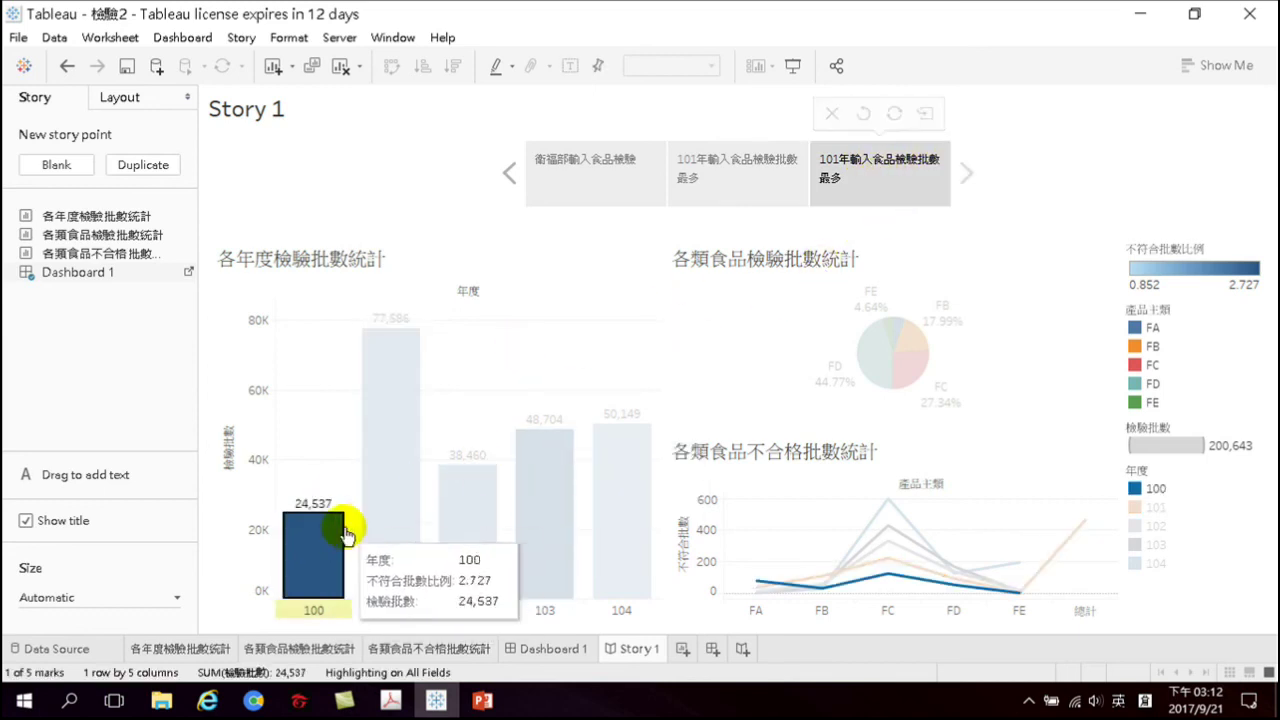
click(889, 164)
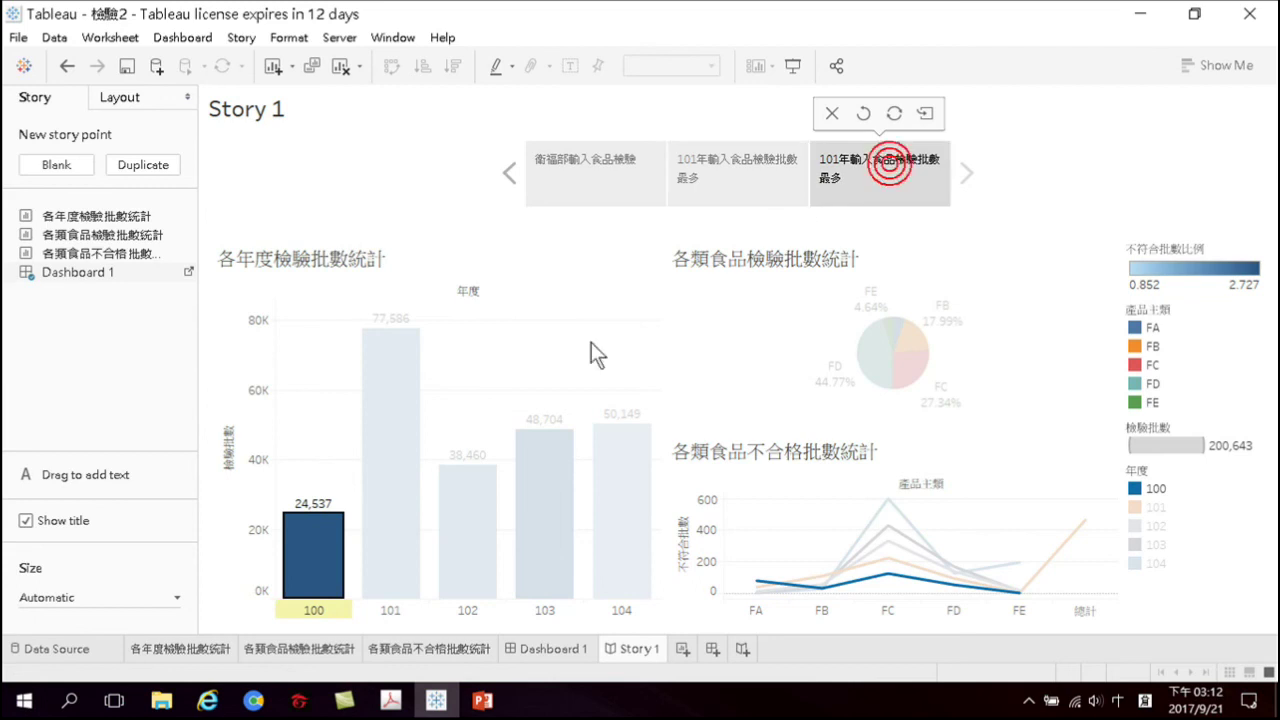
mouse_move(328, 533)
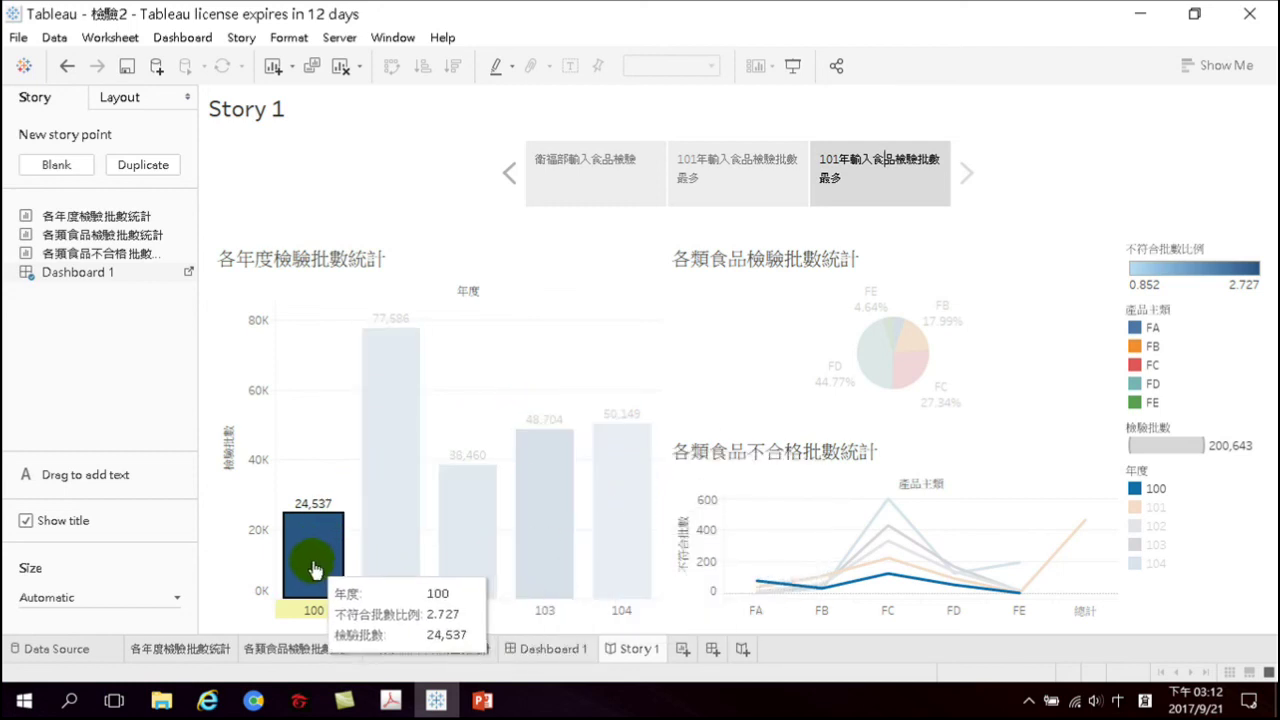
mouse_move(318, 568)
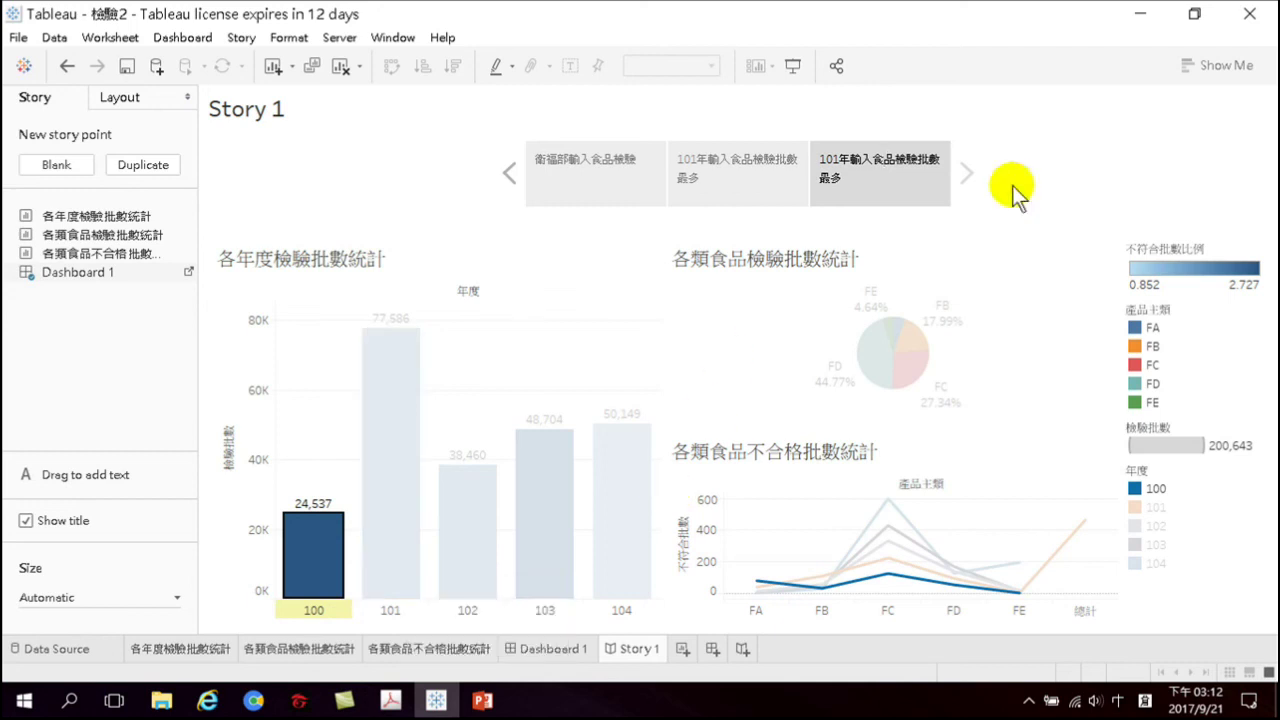
Replace the third story point's caption with 因為100年的檢驗結果,不合格批數最高,達2.7%
double_click(903, 181)
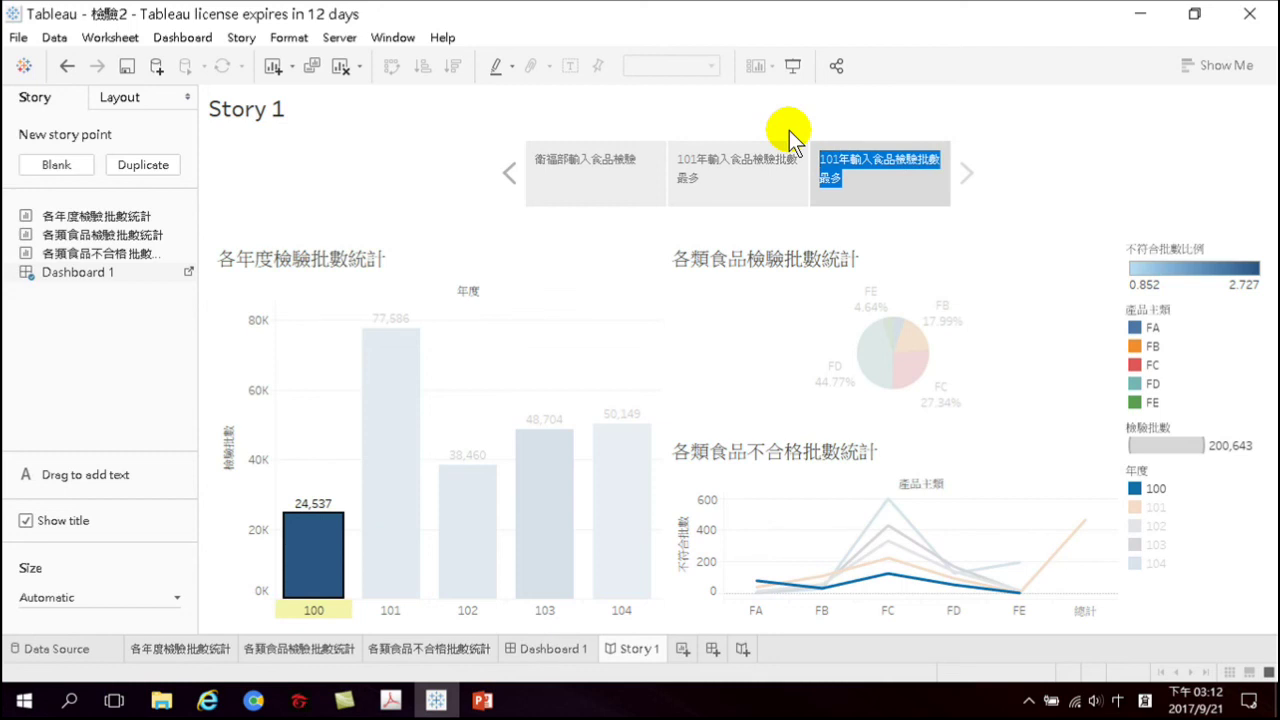
text(因)
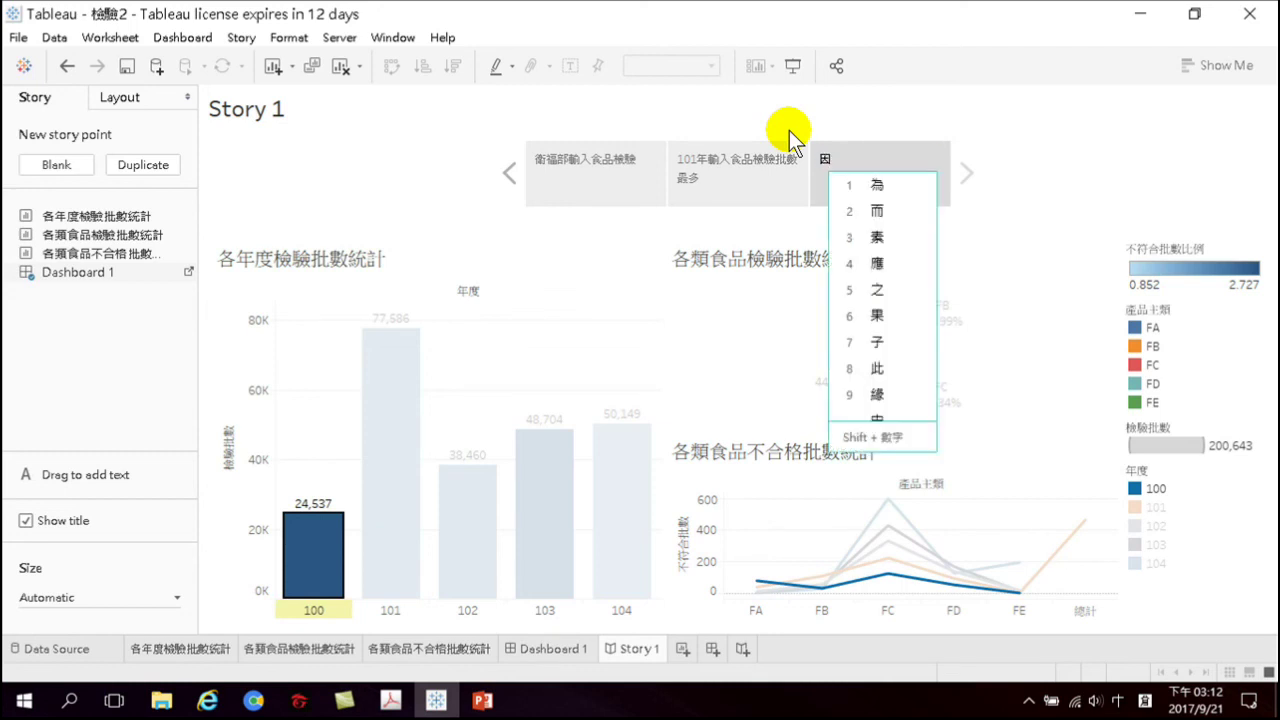
text(戈太為)
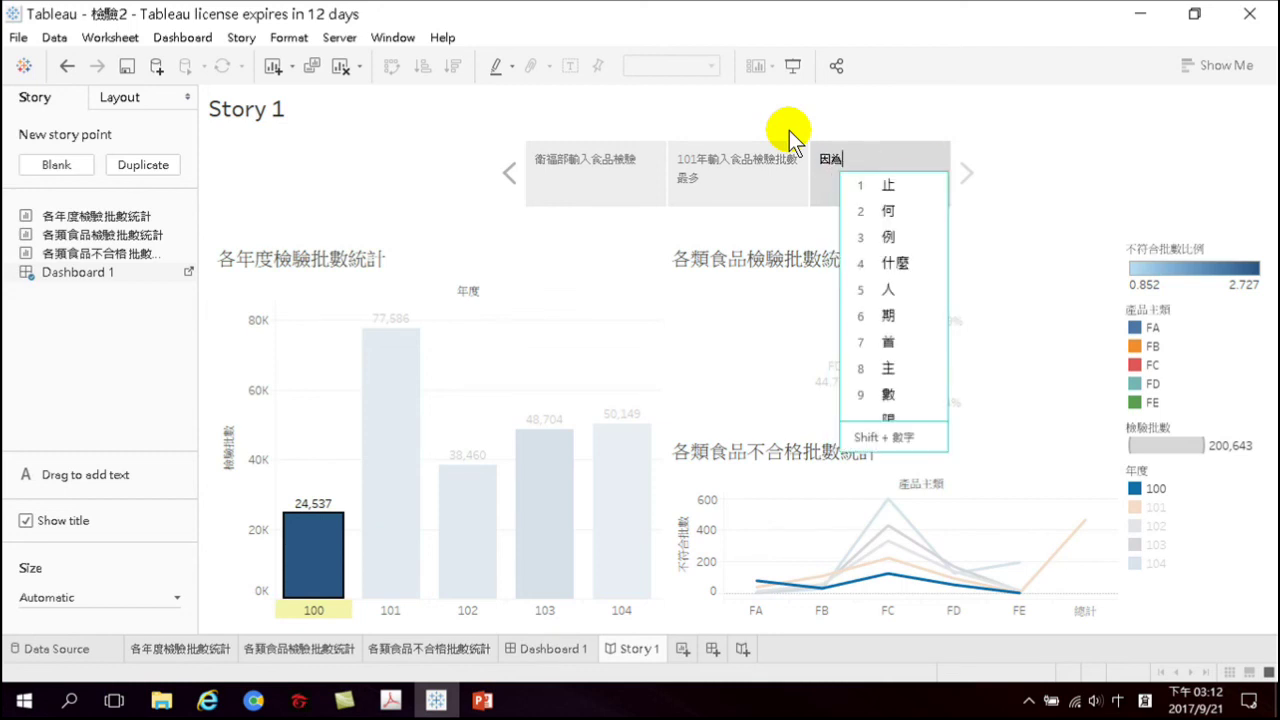
text(100年)
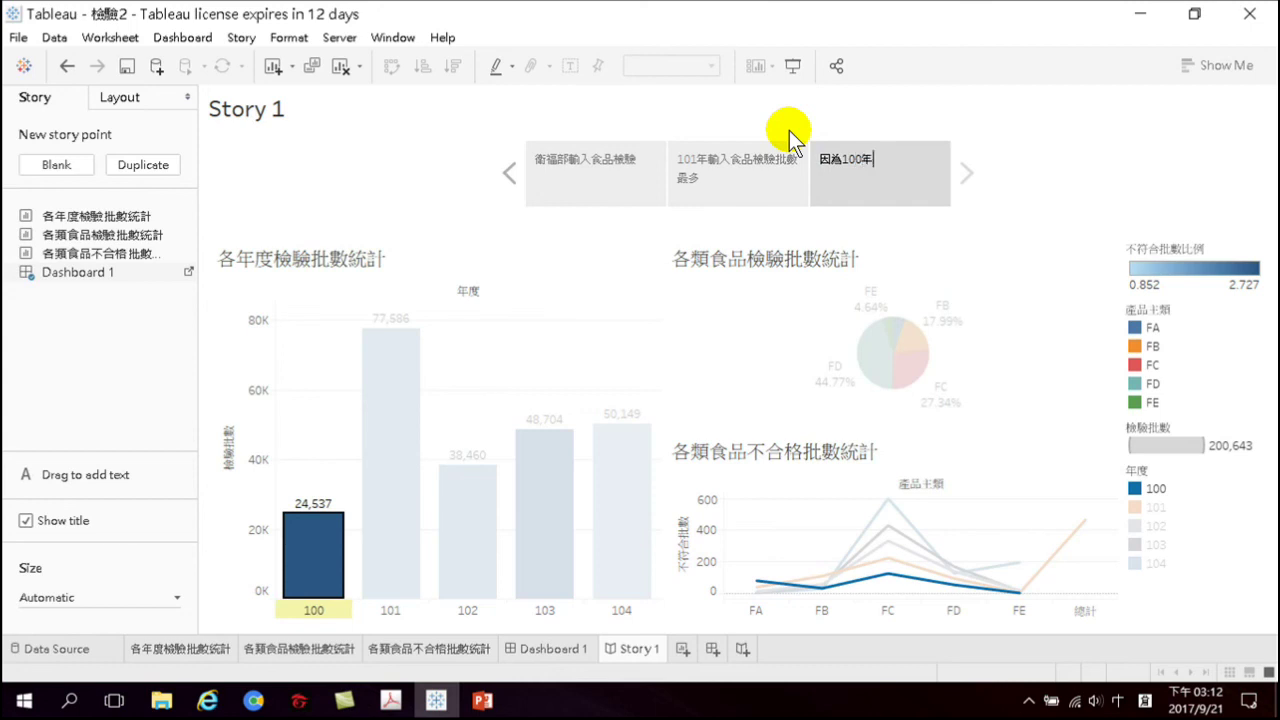
text(竹的撿)
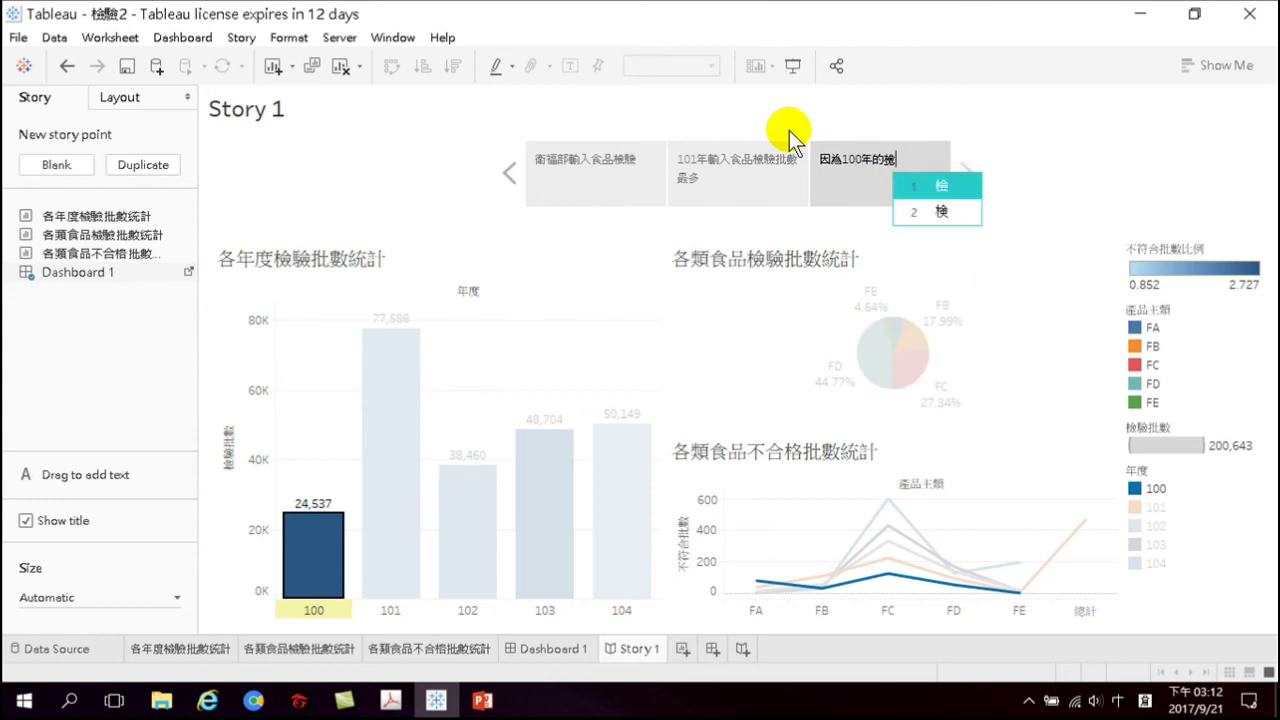
text(驗)
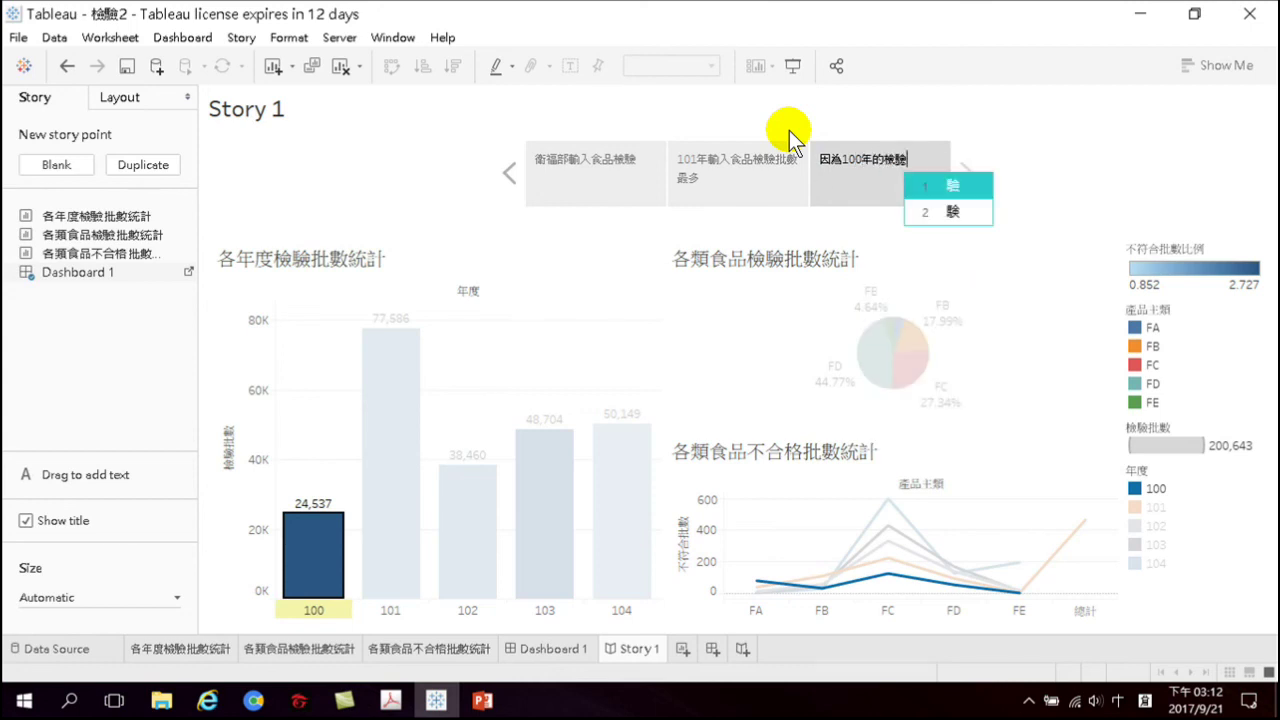
text(結困)
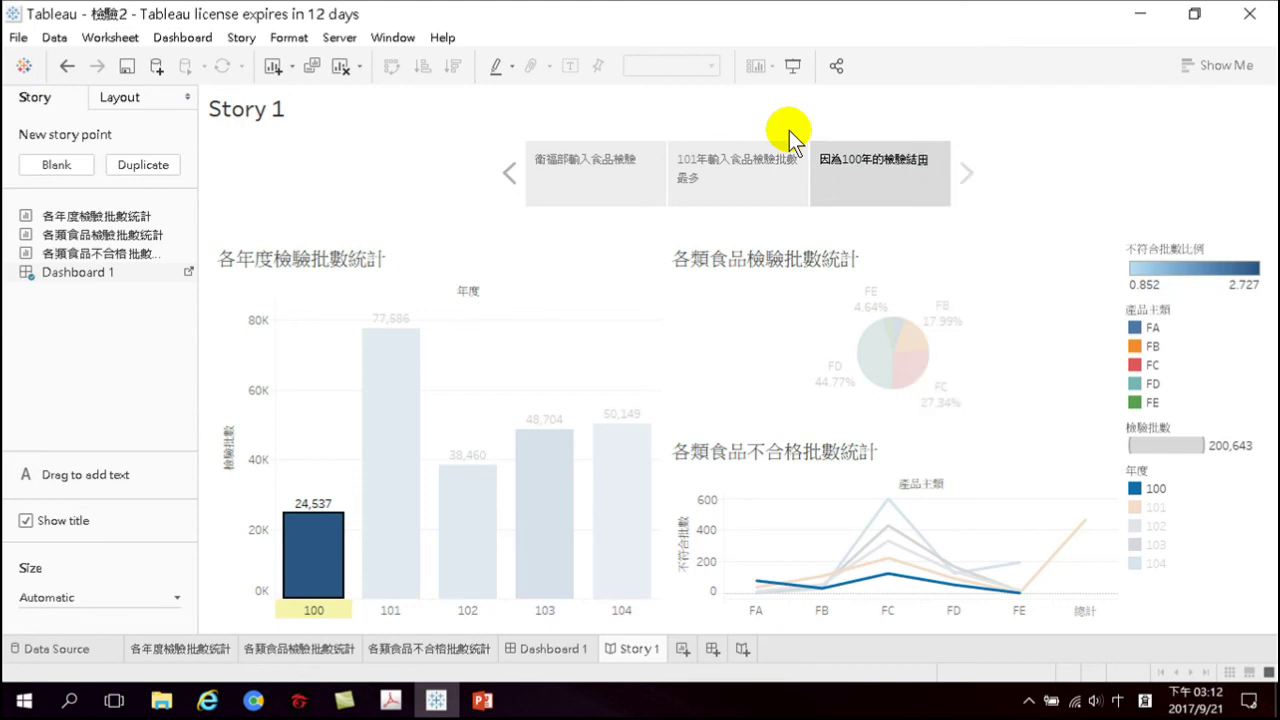
key(BackSpace)
text(果，不)
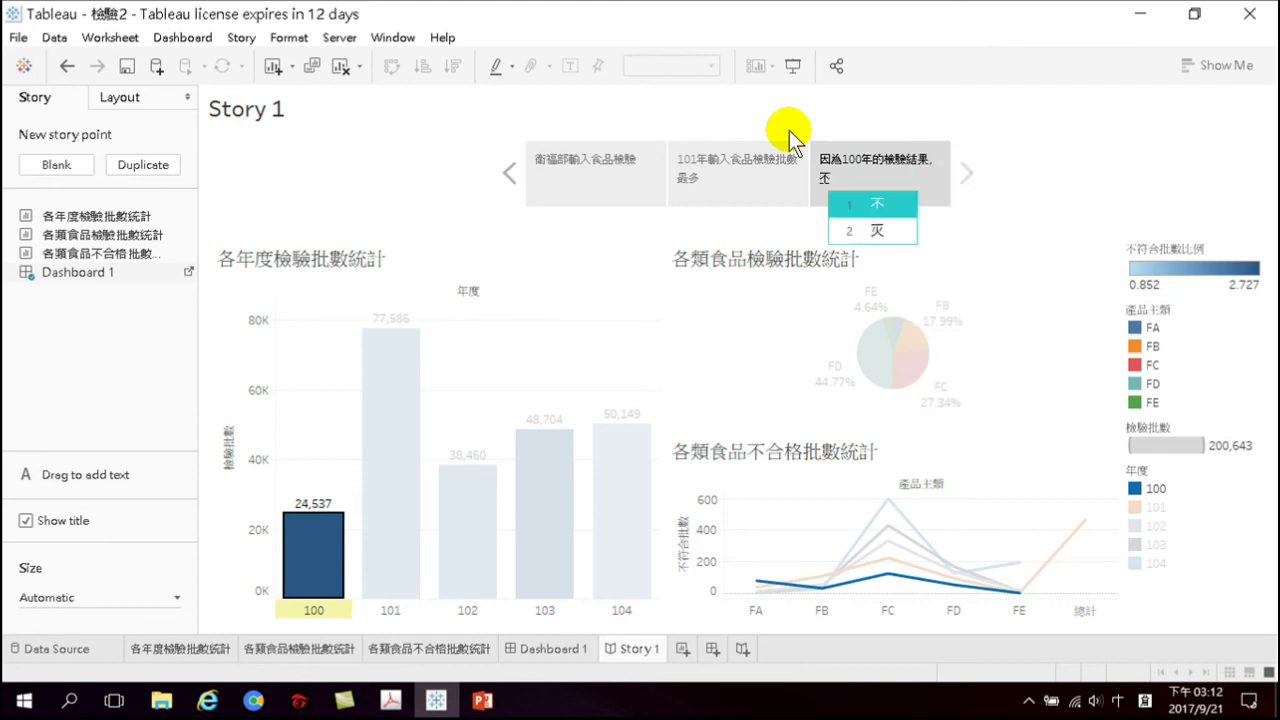
text(厶合格)
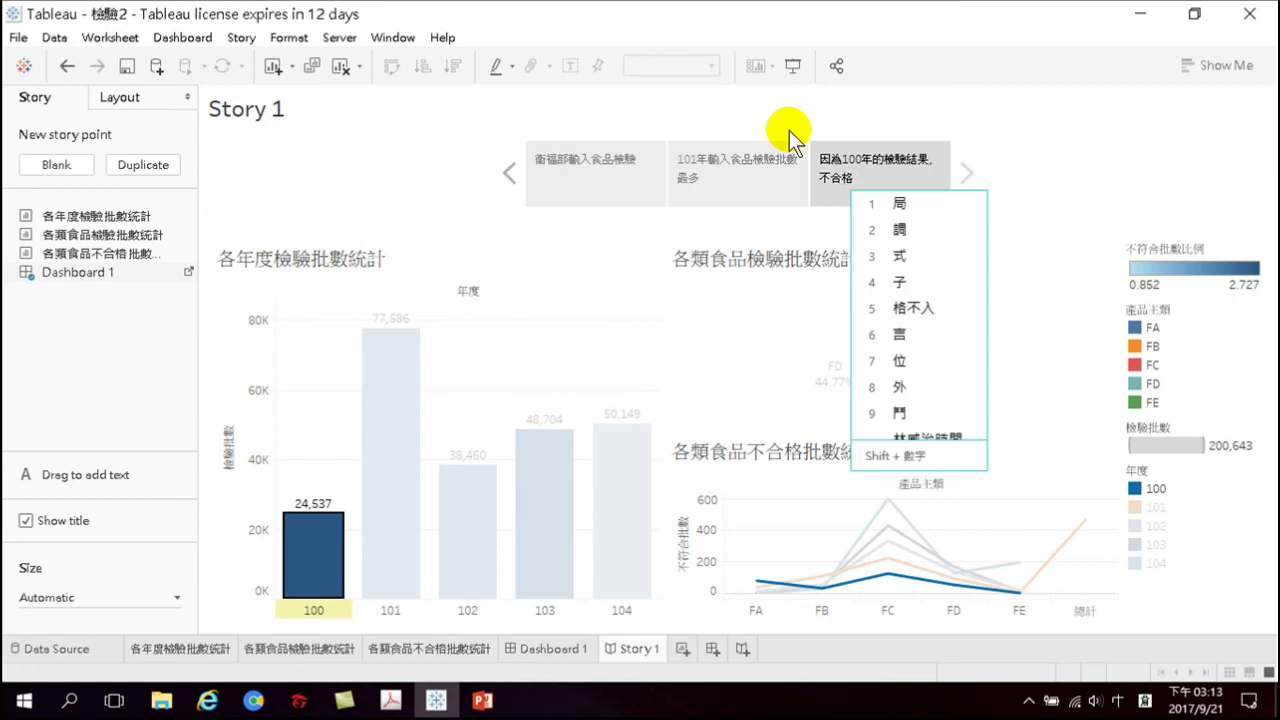
text(心)
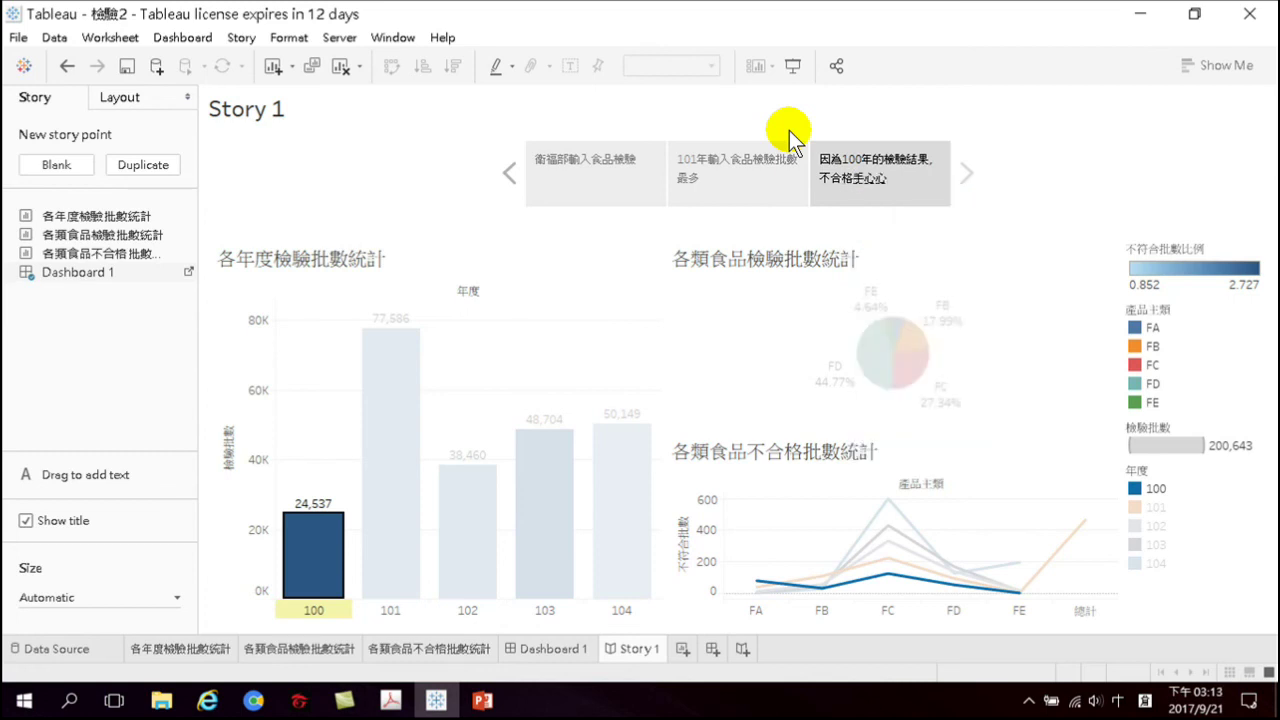
text(批數上口)
text(最)
text(高，)
text(達)
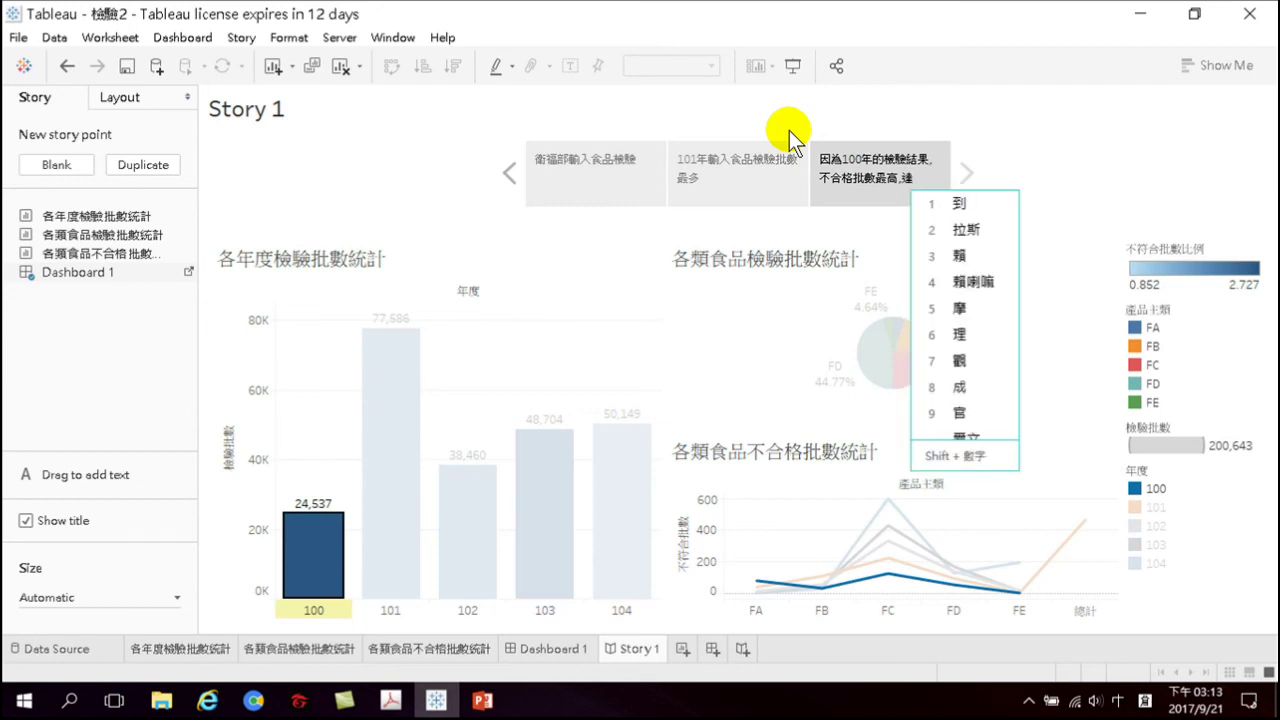
text(2.7)
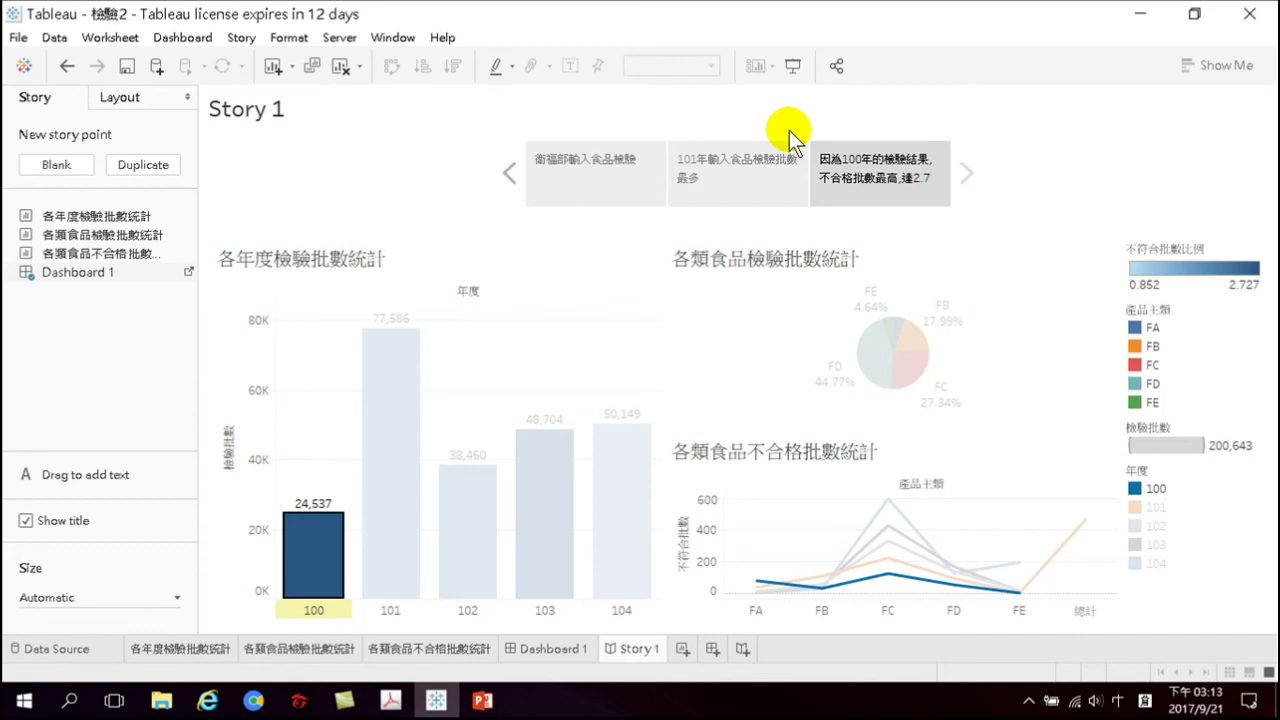
text(%)
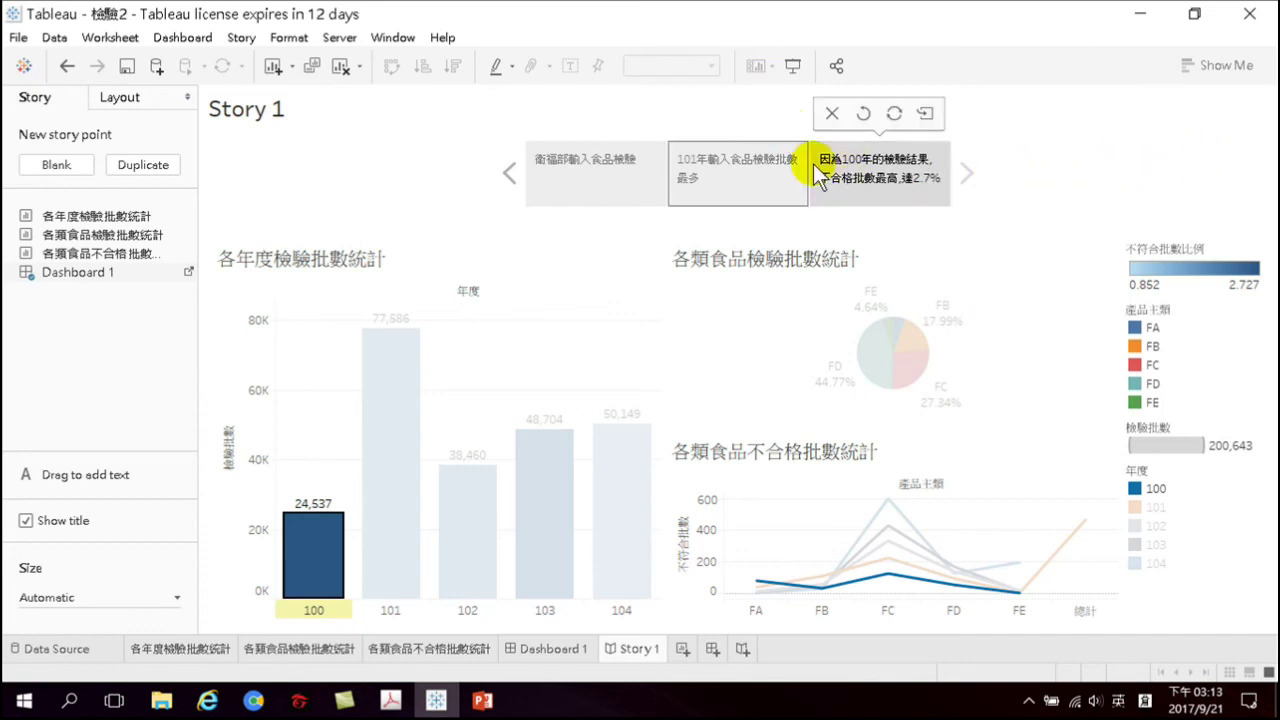
Go through the three story points in order, checking the highlighted bars of the year 101 and year 100 points
click(581, 166)
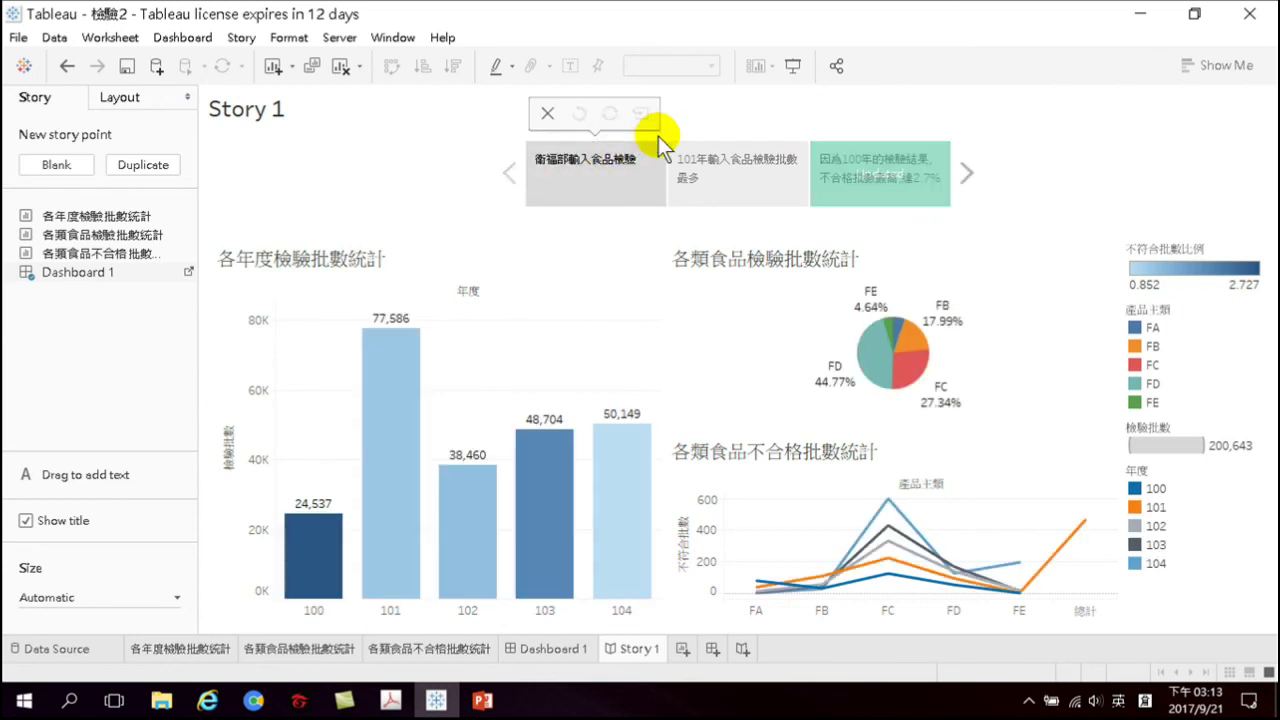
click(729, 176)
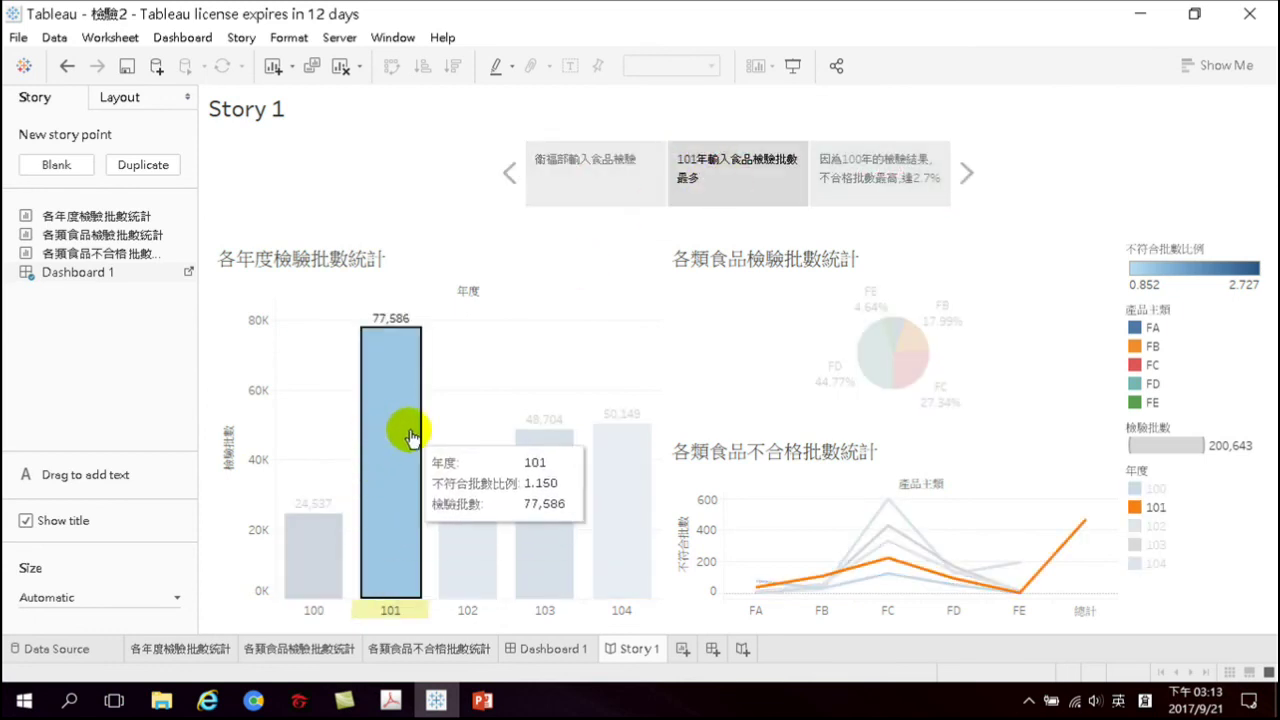
click(850, 166)
mouse_move(318, 562)
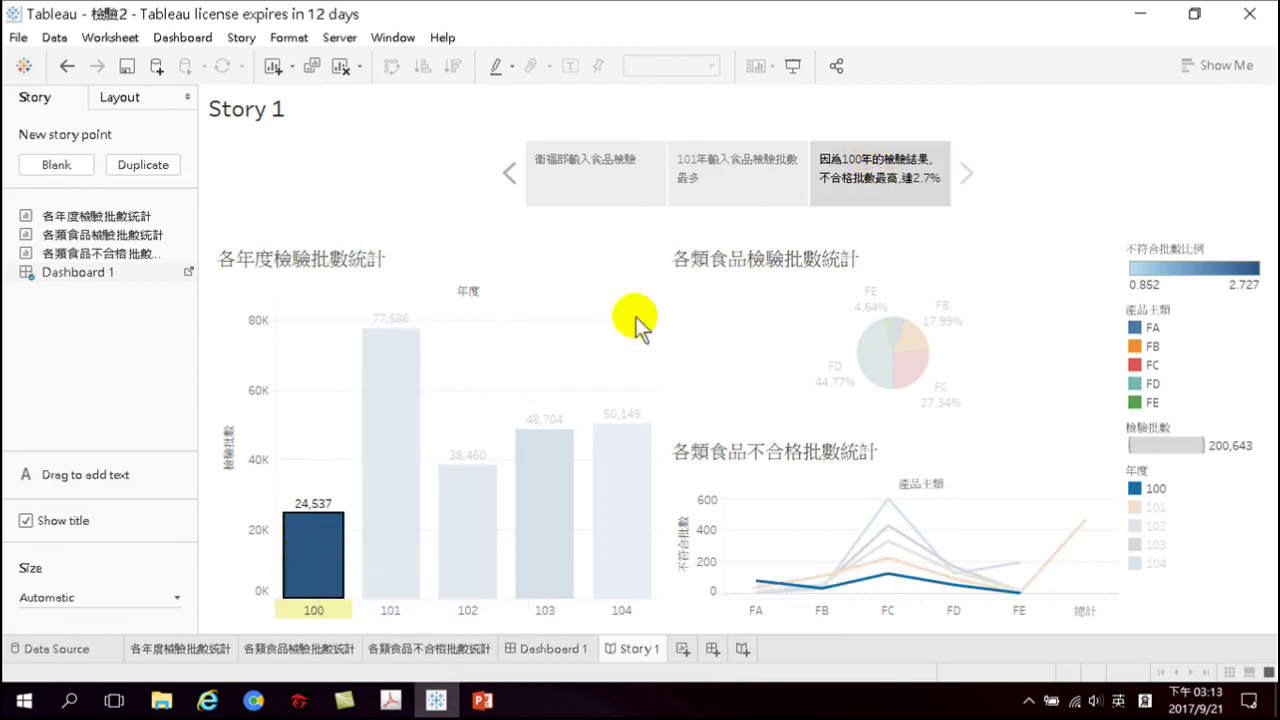
Present the story, step through its overview, year 101 and year 100 story points, and return to editing
click(791, 65)
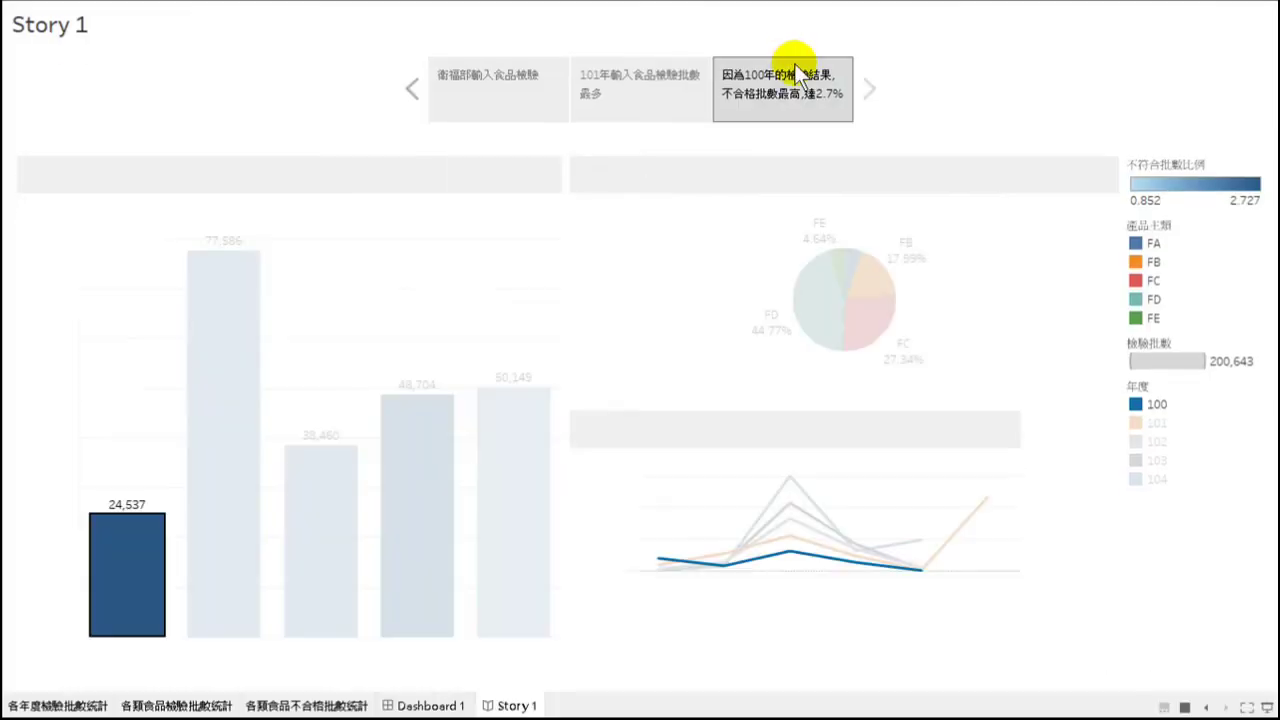
click(482, 102)
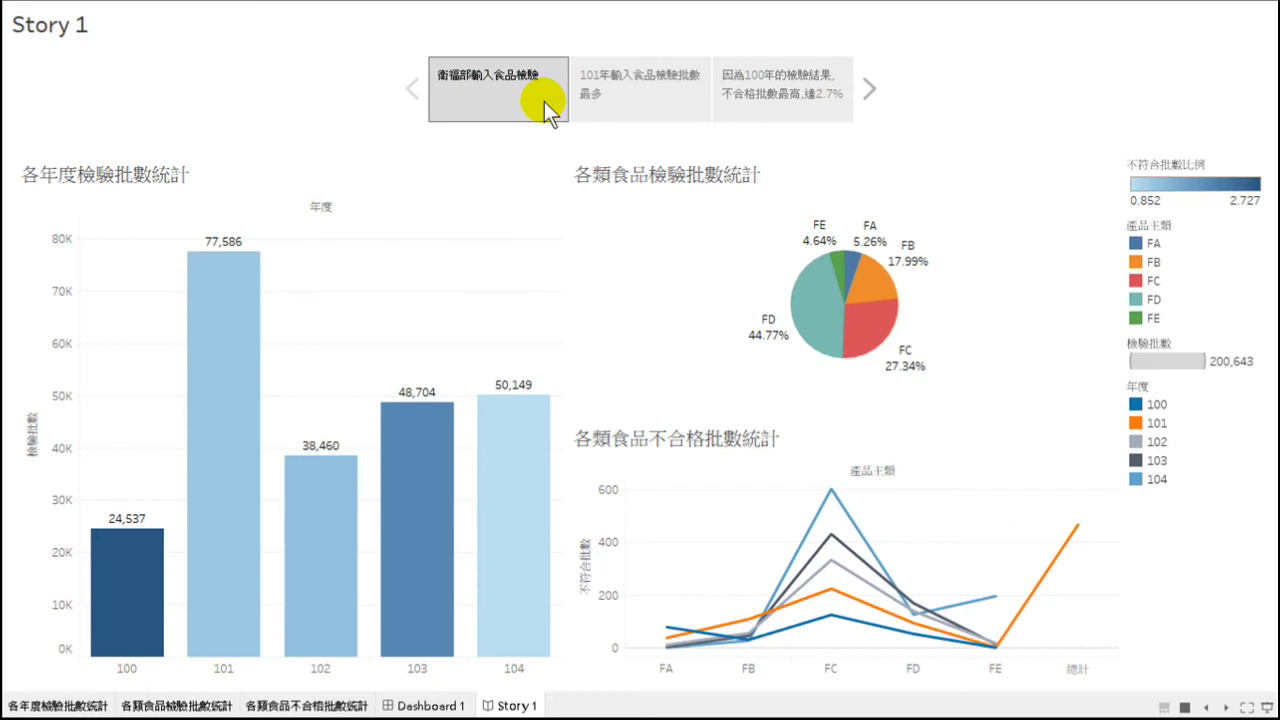
click(641, 106)
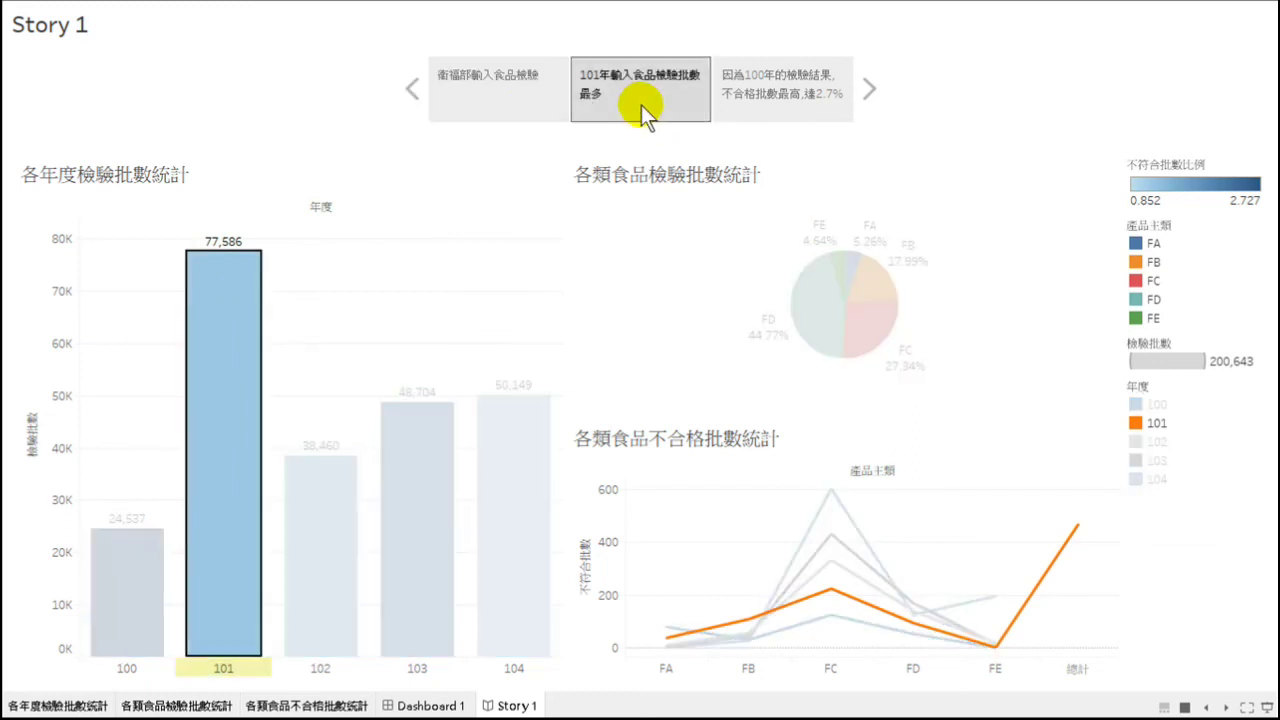
mouse_move(272, 367)
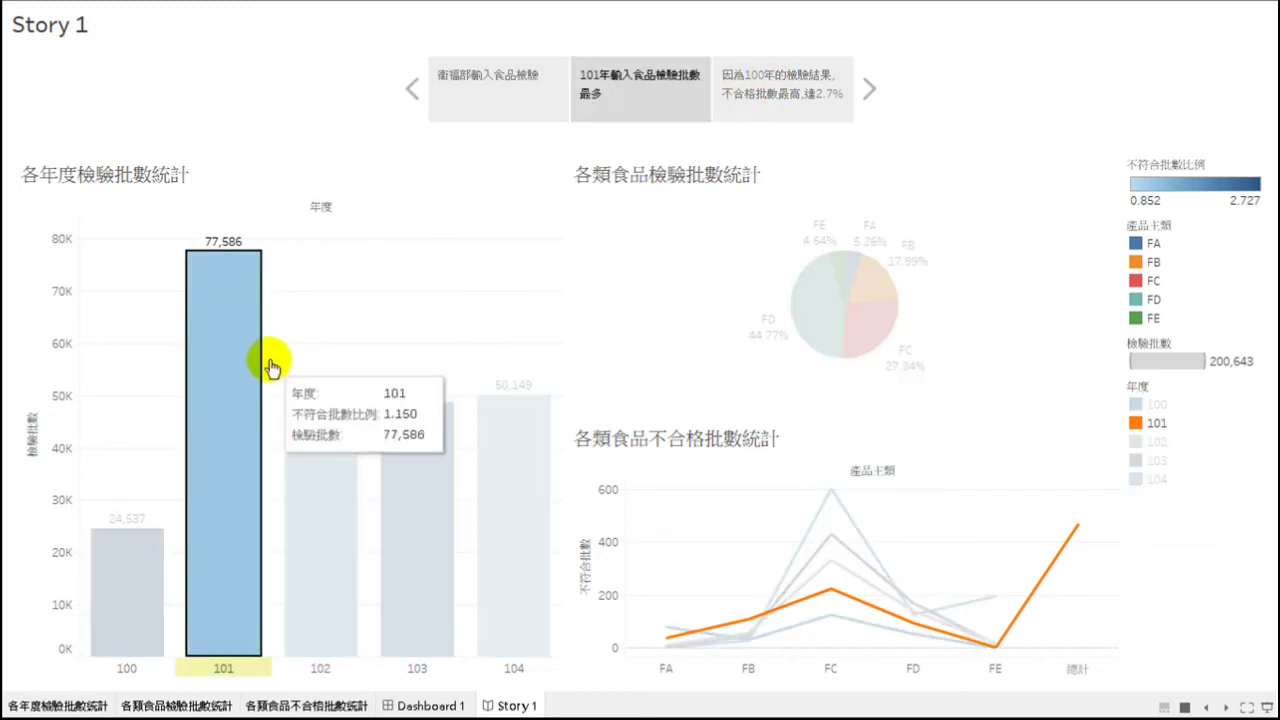
click(759, 88)
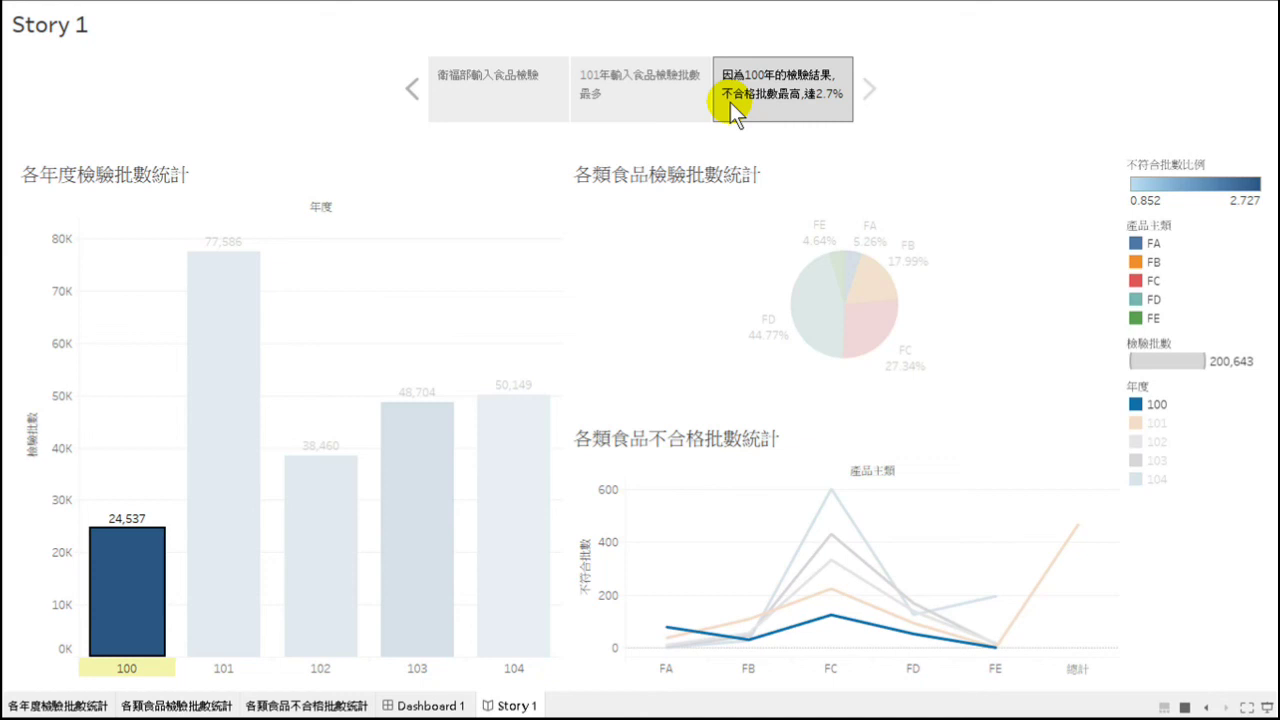
key(Escape)
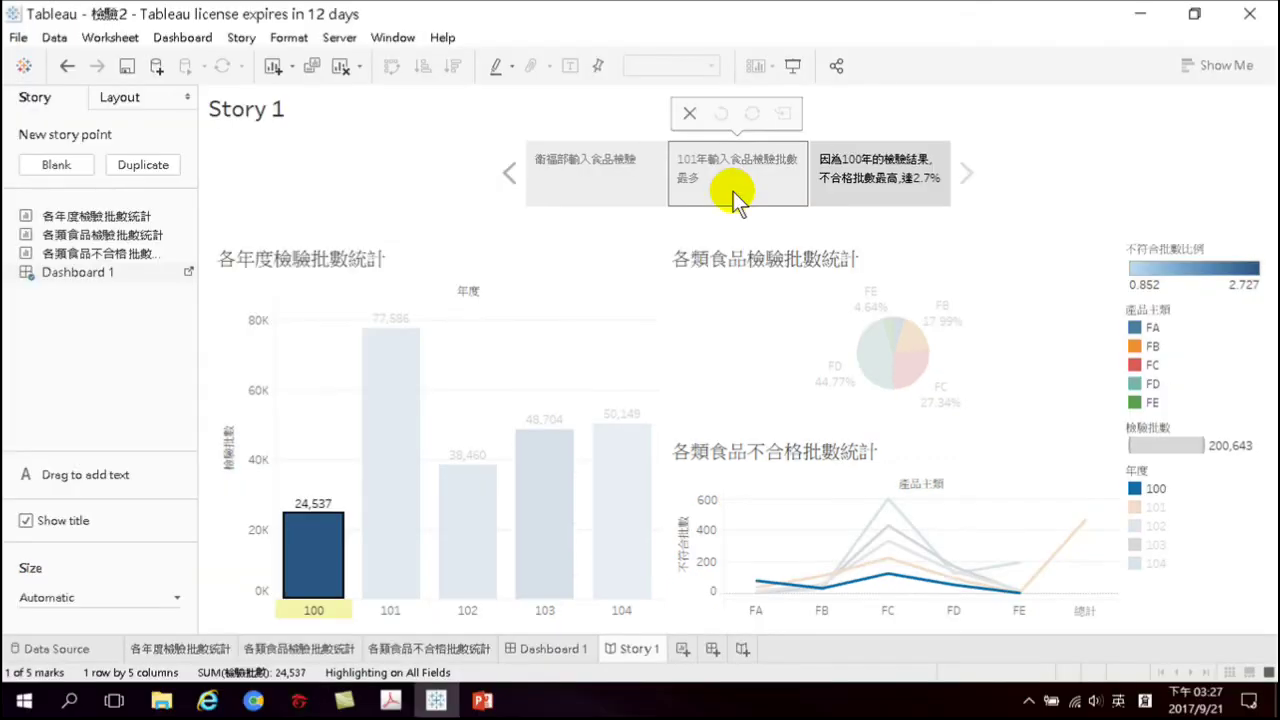
Duplicate the year 100 story point to add a fourth one, compare it with the original, and select the copy
click(916, 168)
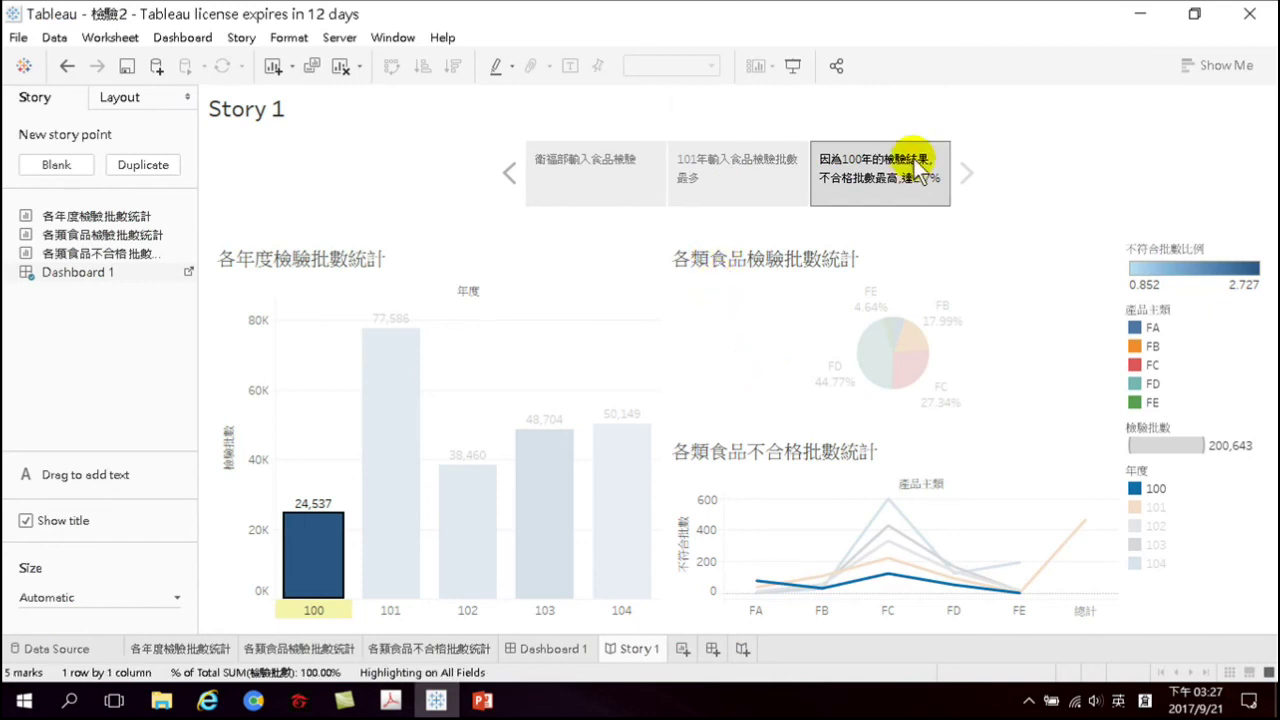
click(878, 168)
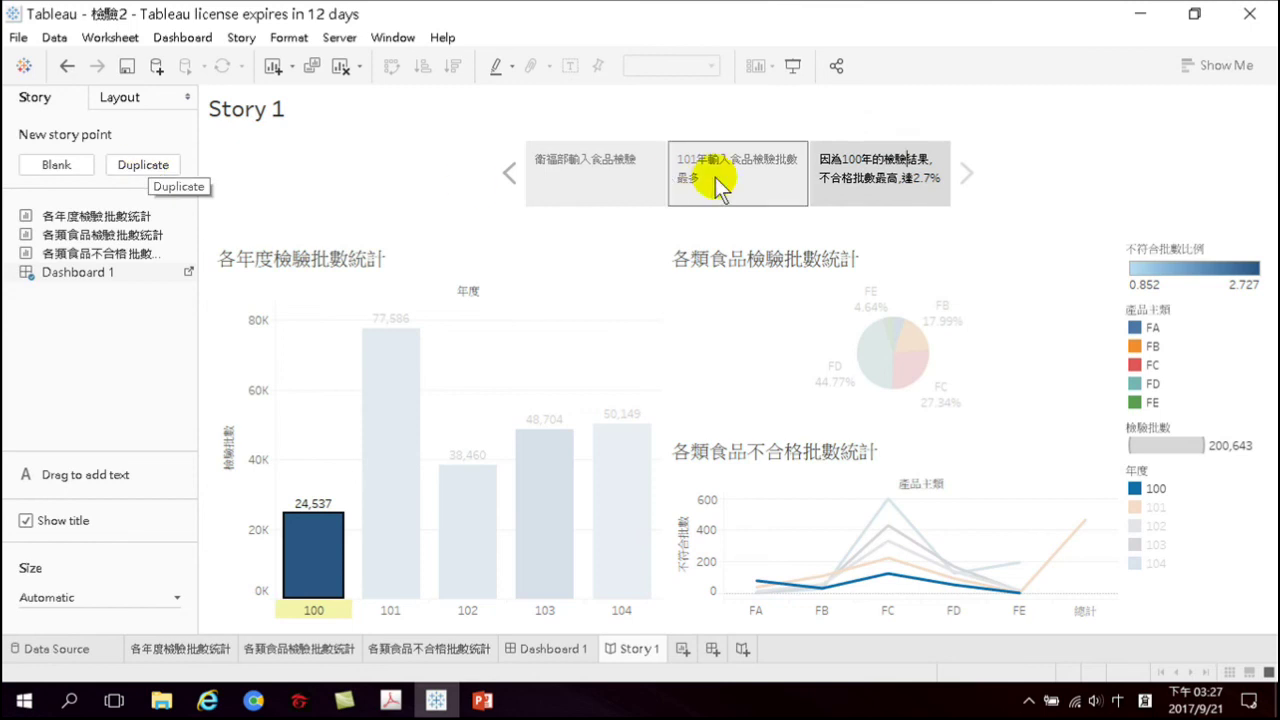
click(890, 160)
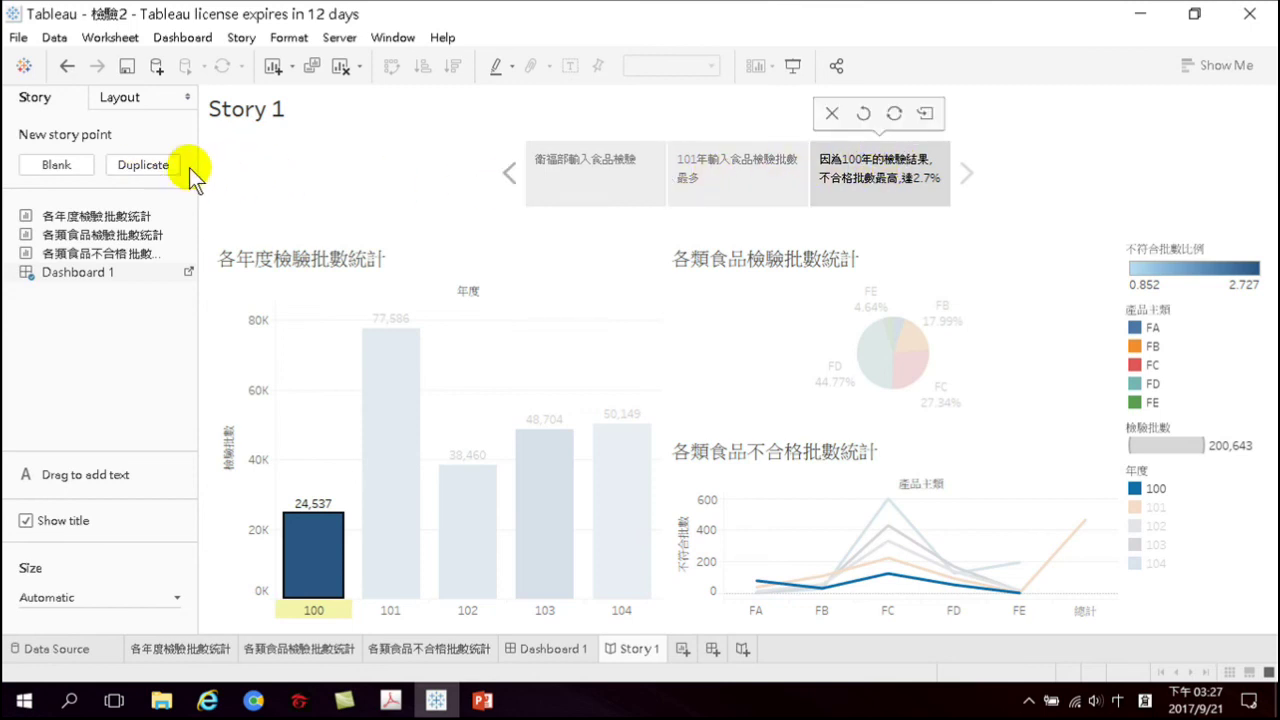
click(143, 166)
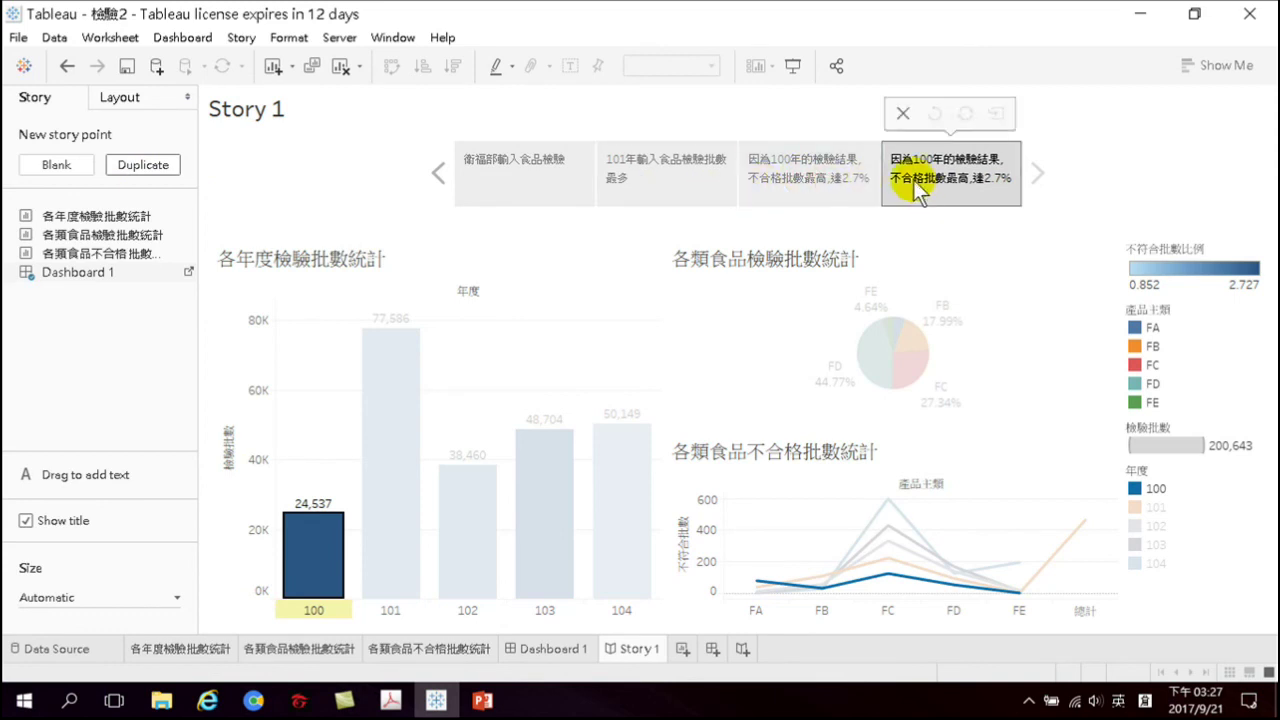
click(836, 177)
mouse_move(838, 175)
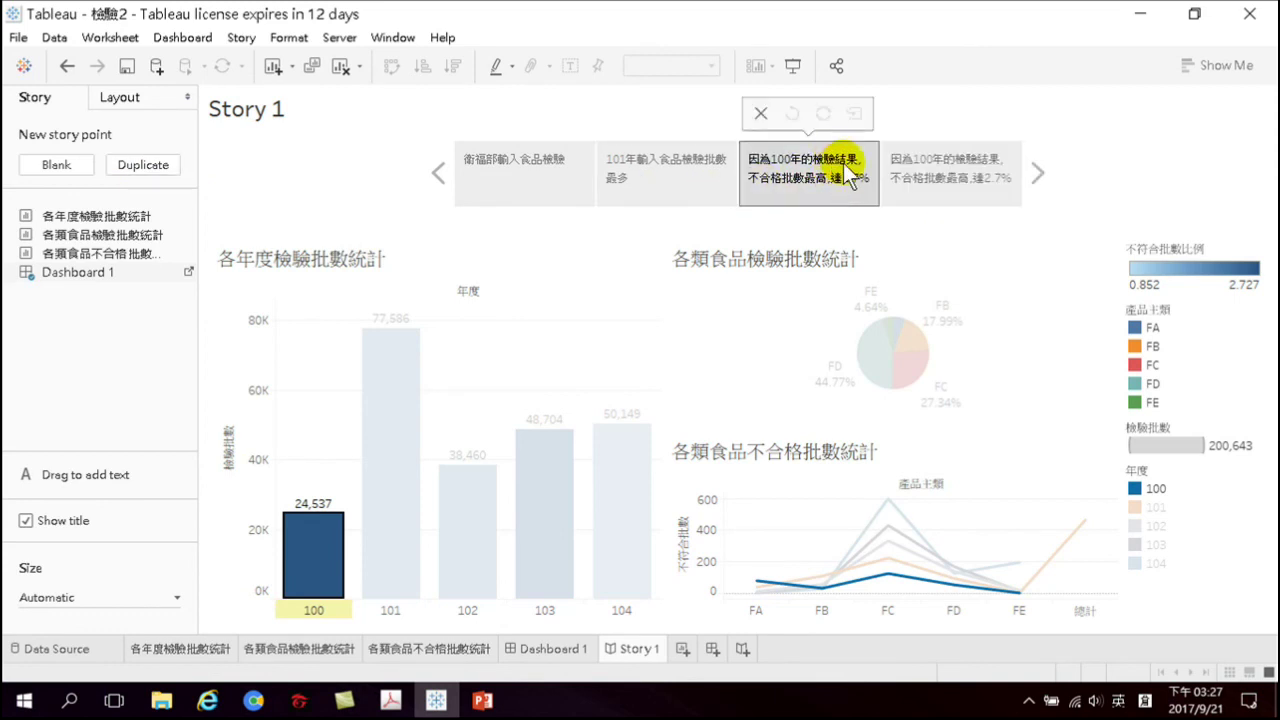
click(952, 182)
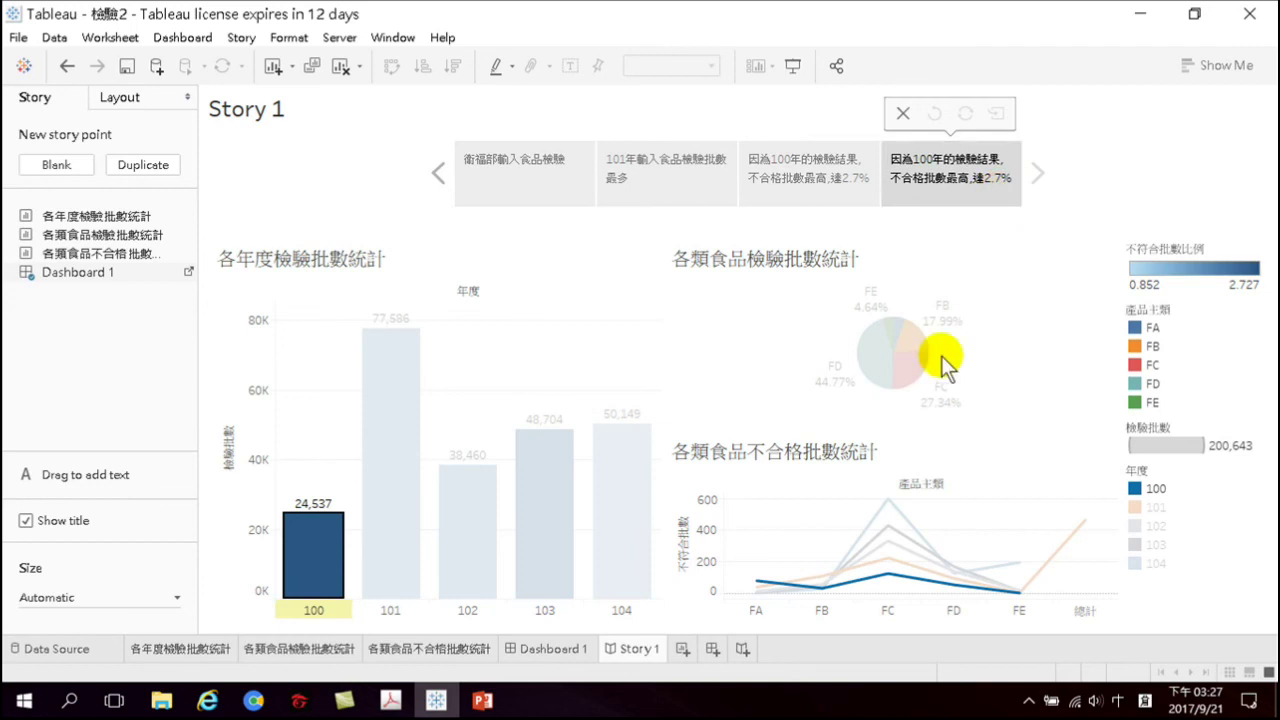
Clear the year 100 highlight in the fourth story point and highlight the FD slice of the pie chart instead
click(985, 349)
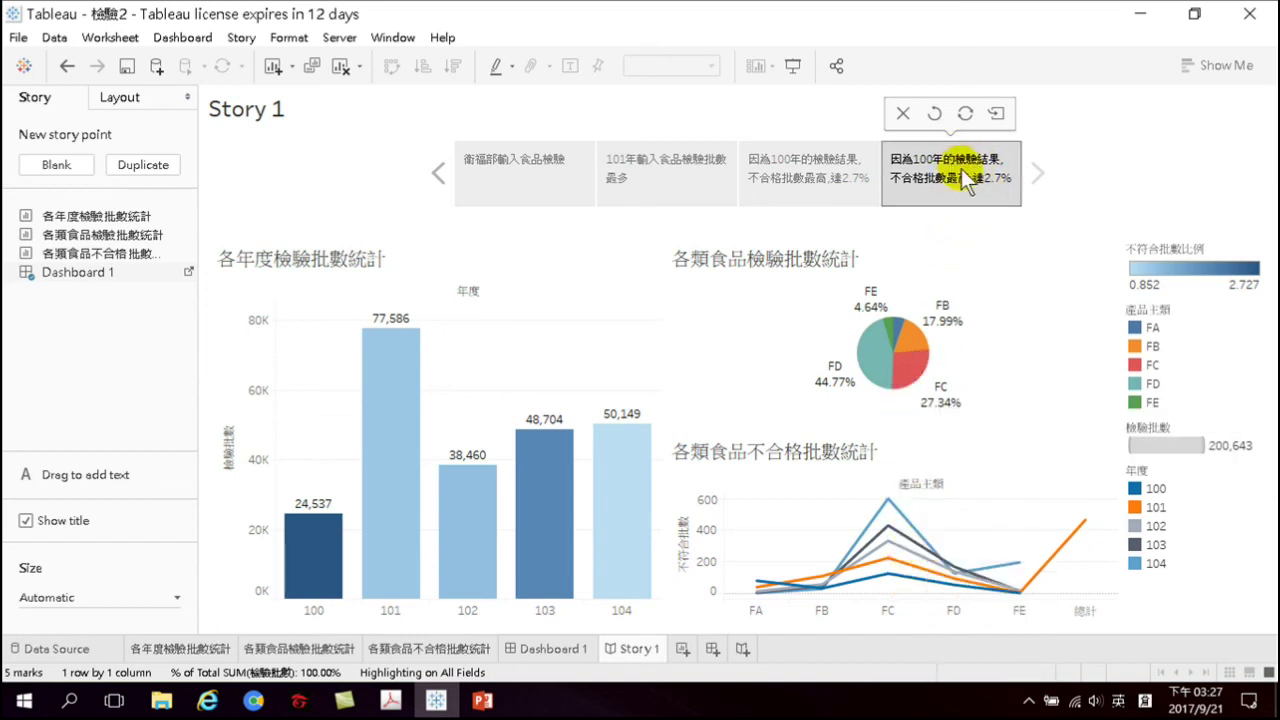
mouse_move(858, 388)
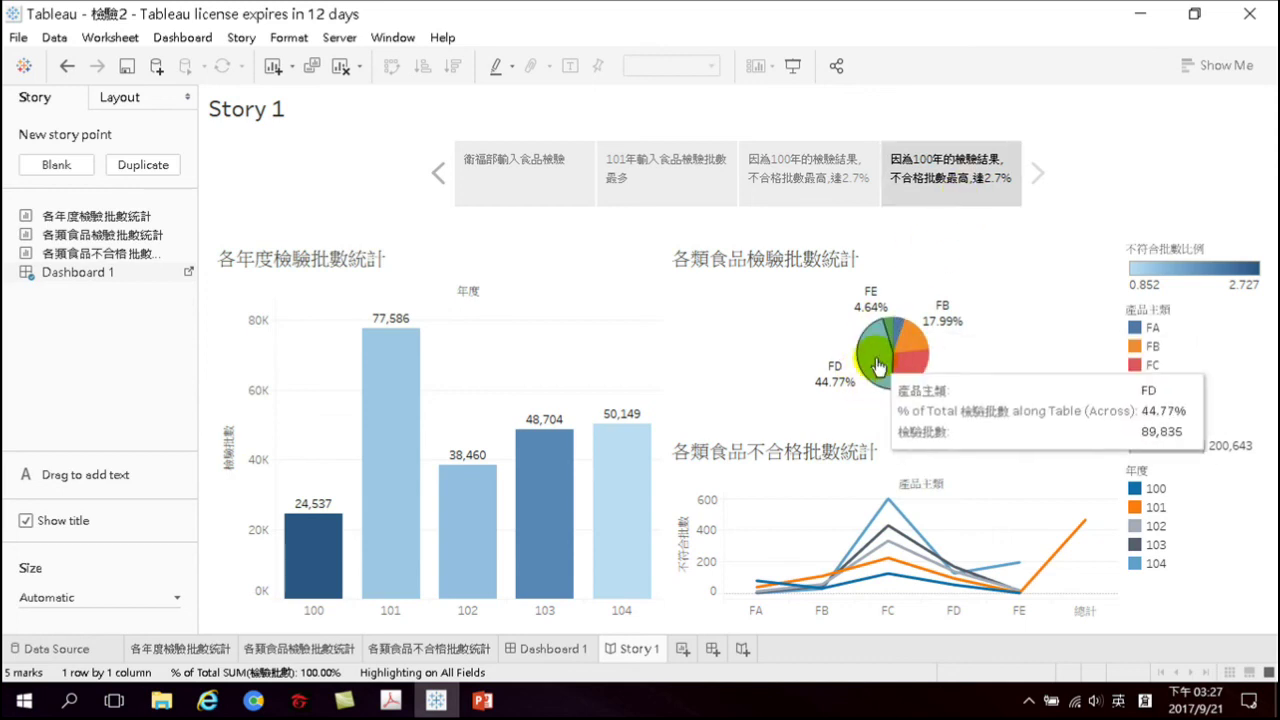
click(879, 367)
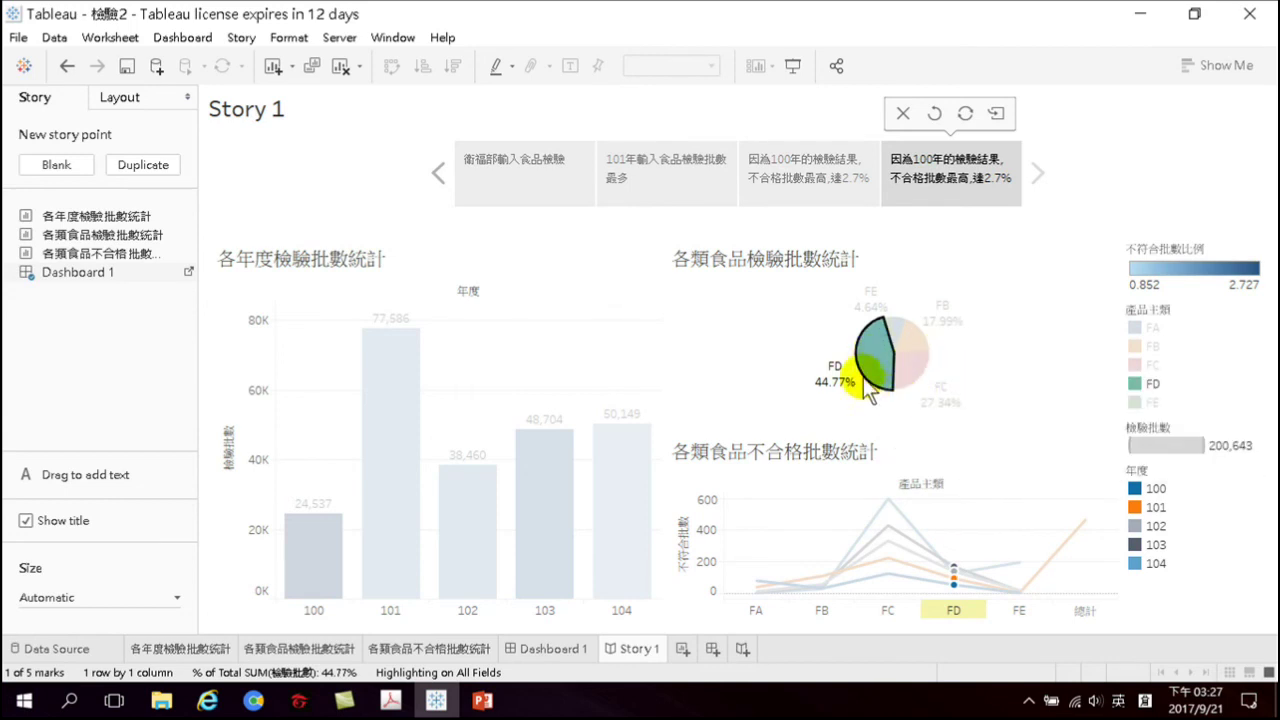
Replace the fourth story point's caption with "FD類食品檢驗批數最多,其次是FC類食品"
mouse_move(921, 377)
mouse_move(882, 368)
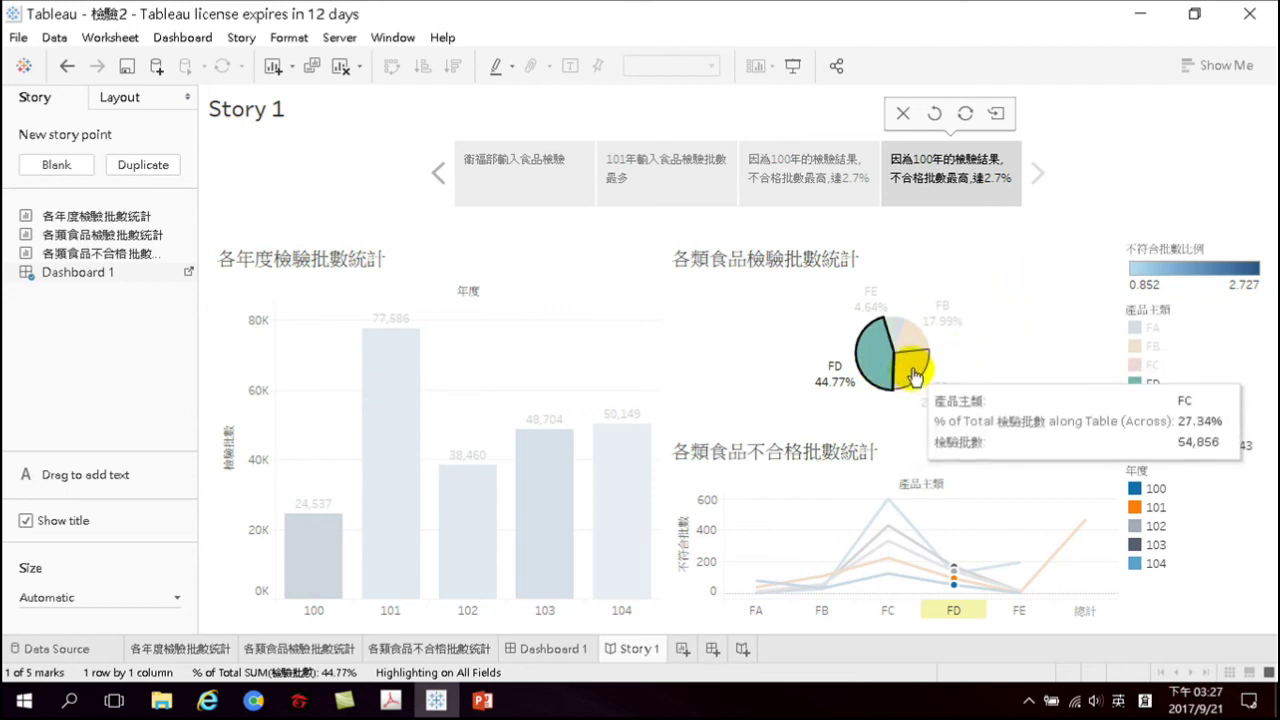
double_click(930, 185)
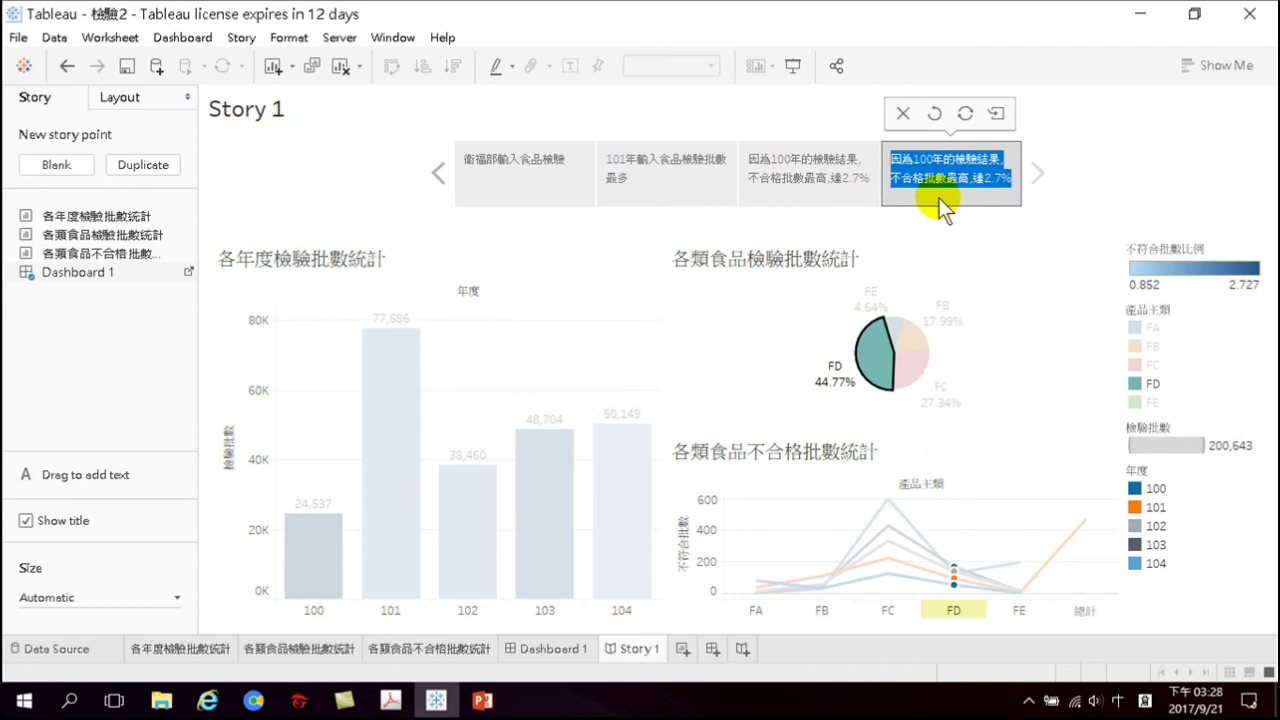
key(BackSpace)
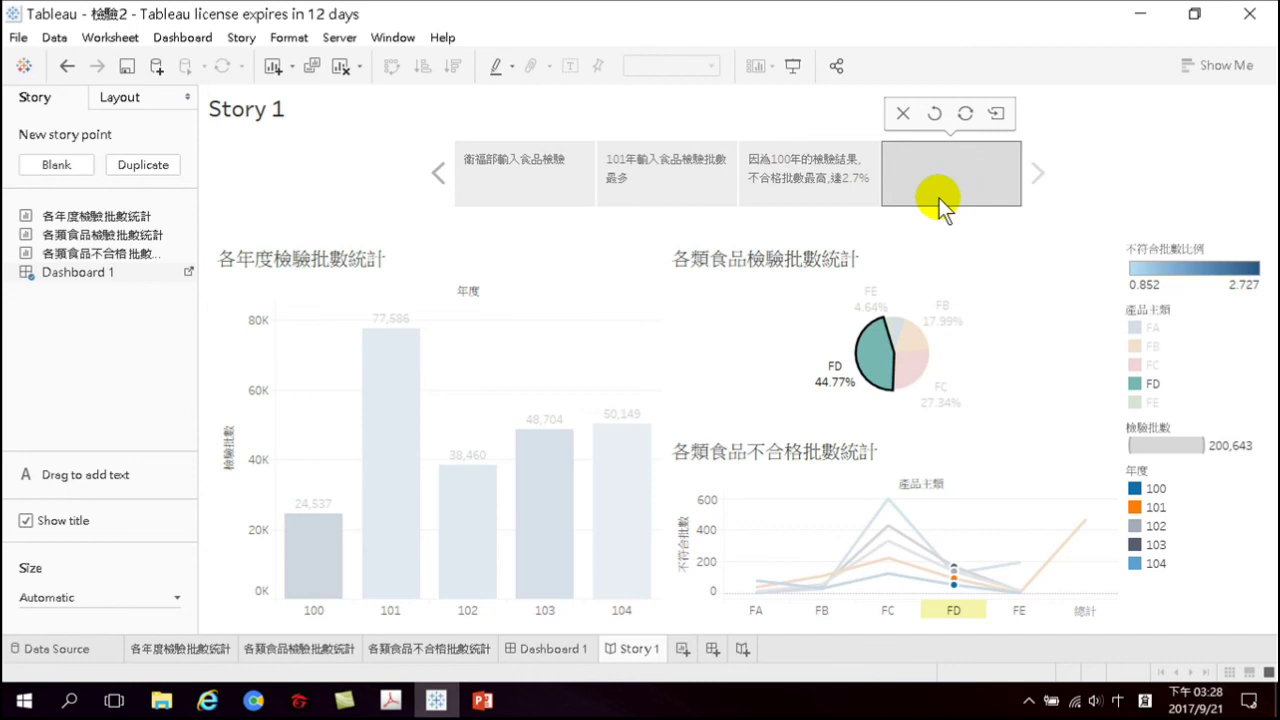
text(FD類食品)
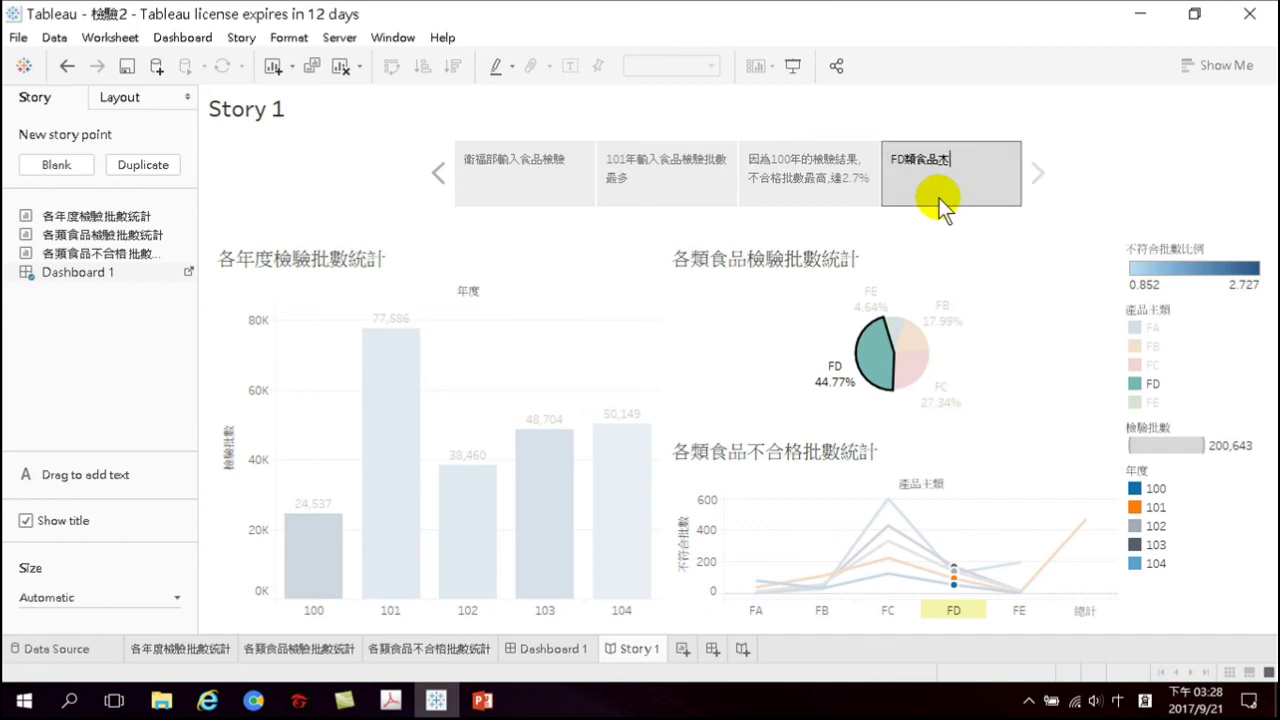
text(檢驗批數最多)
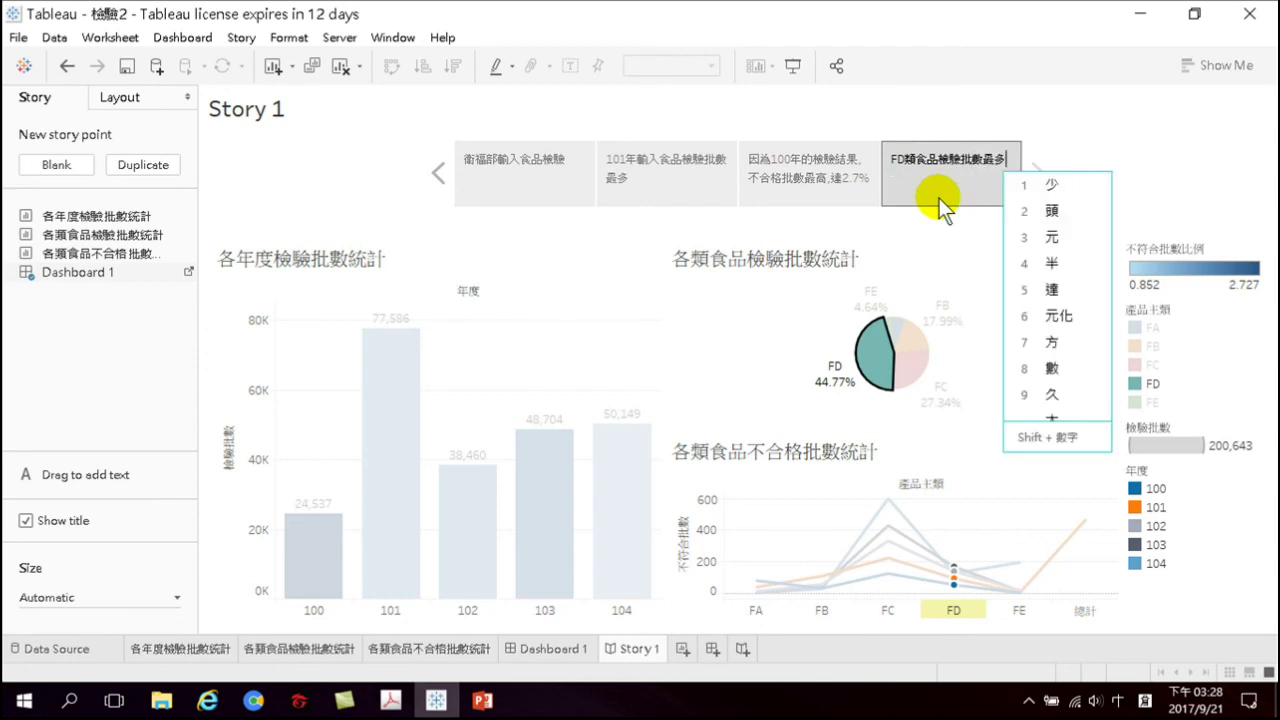
text(，其)
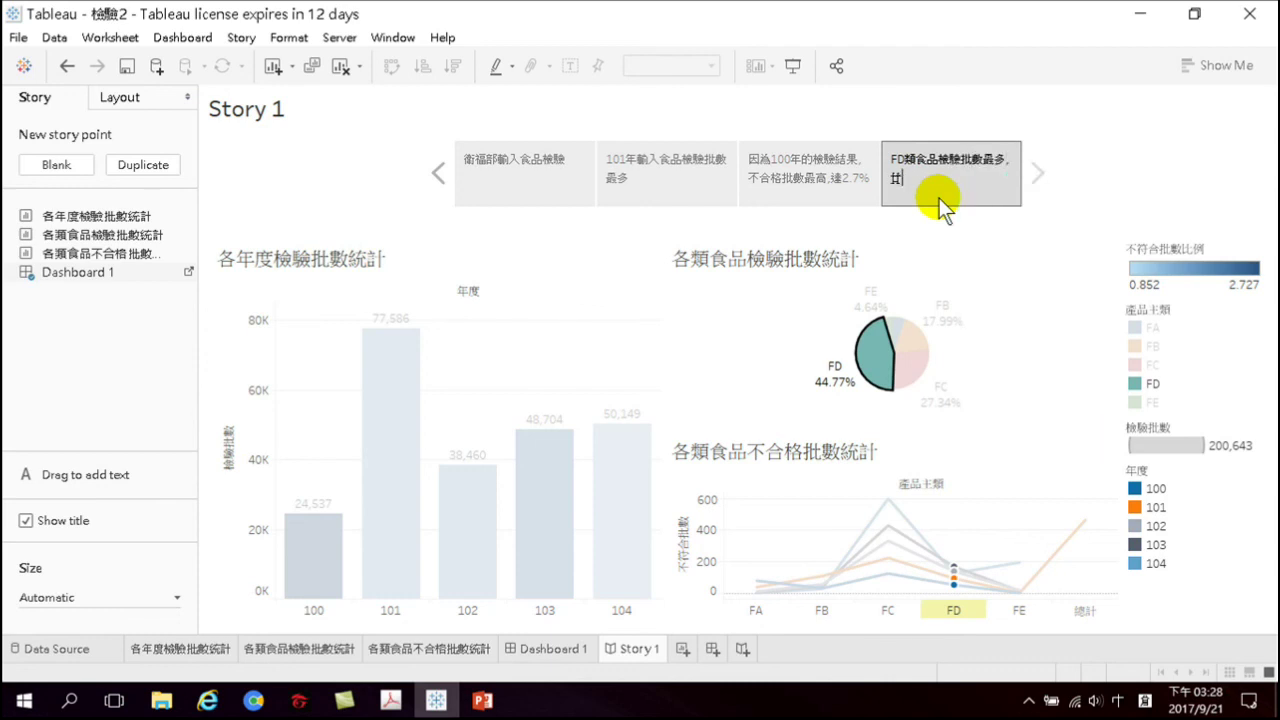
text(次日一卜人戈)
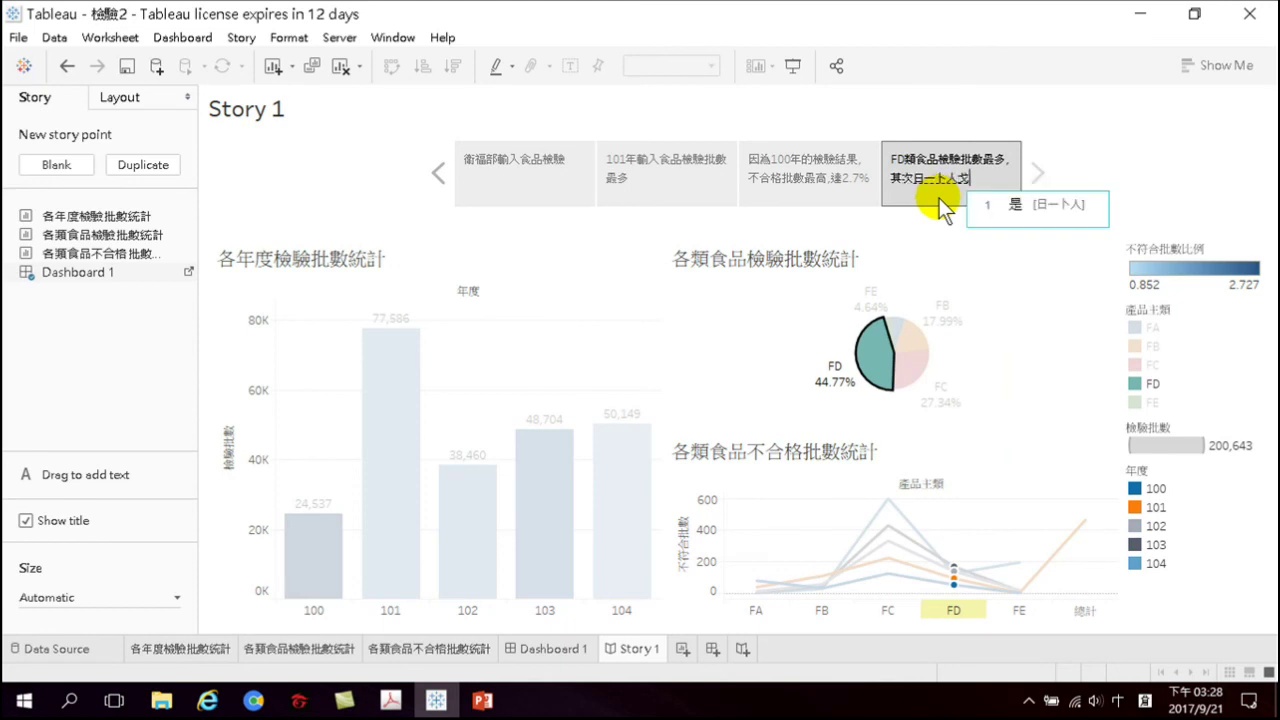
key(BackSpace)
key(BackSpace)
key(BackSpace)
key(BackSpace)
text(是F)
text(C)
text(類食)
text(品)
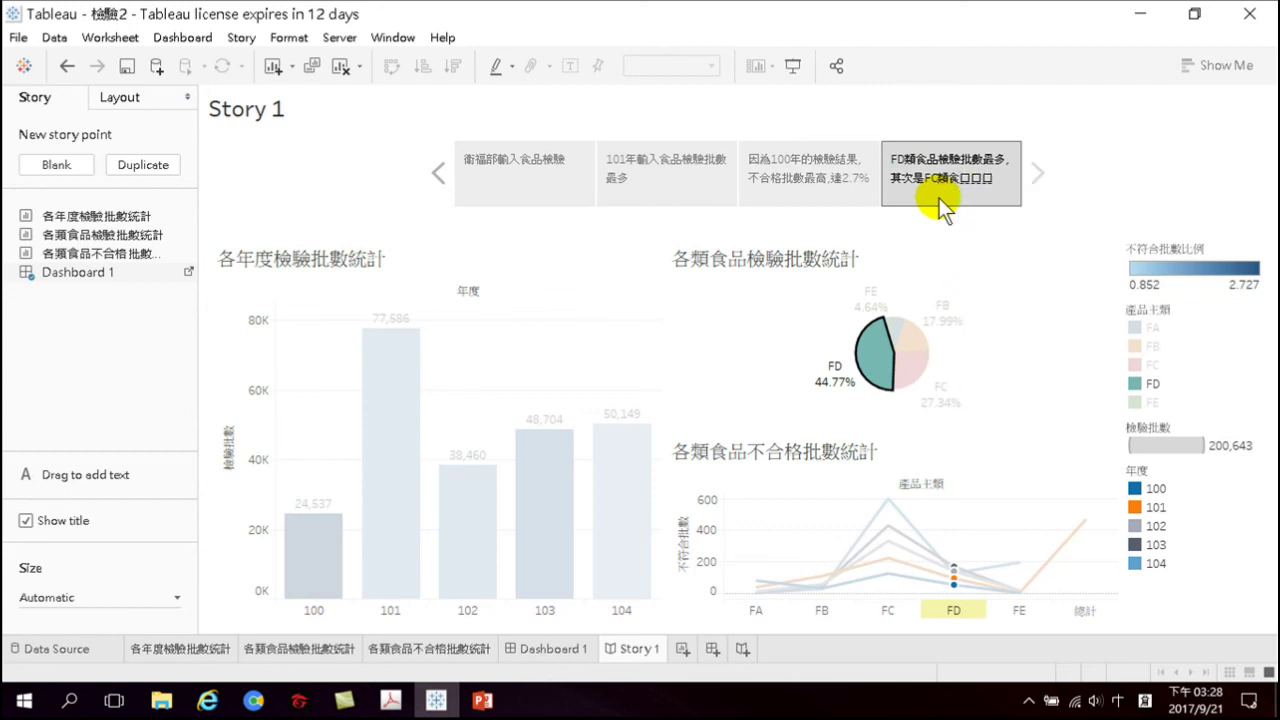
key(Return)
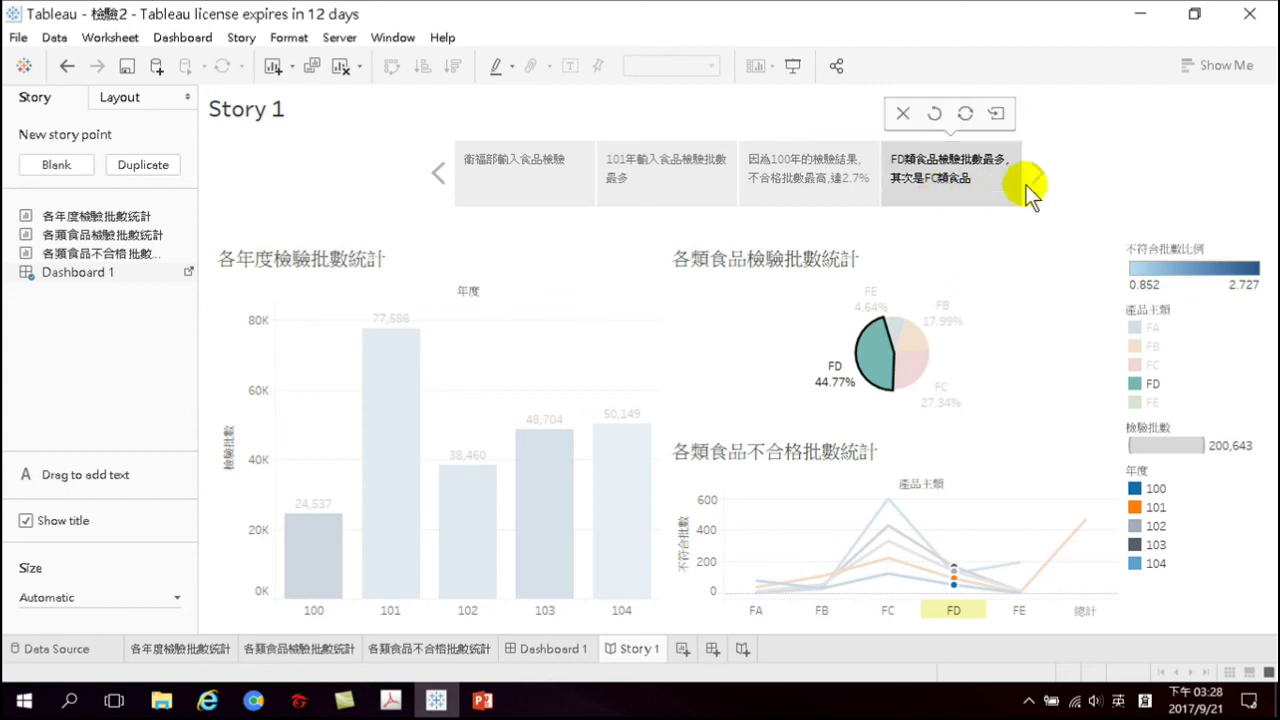
Inspect the highlighted FD slice, view the year 100 story point for comparison, and return to the FD story point
mouse_move(910, 326)
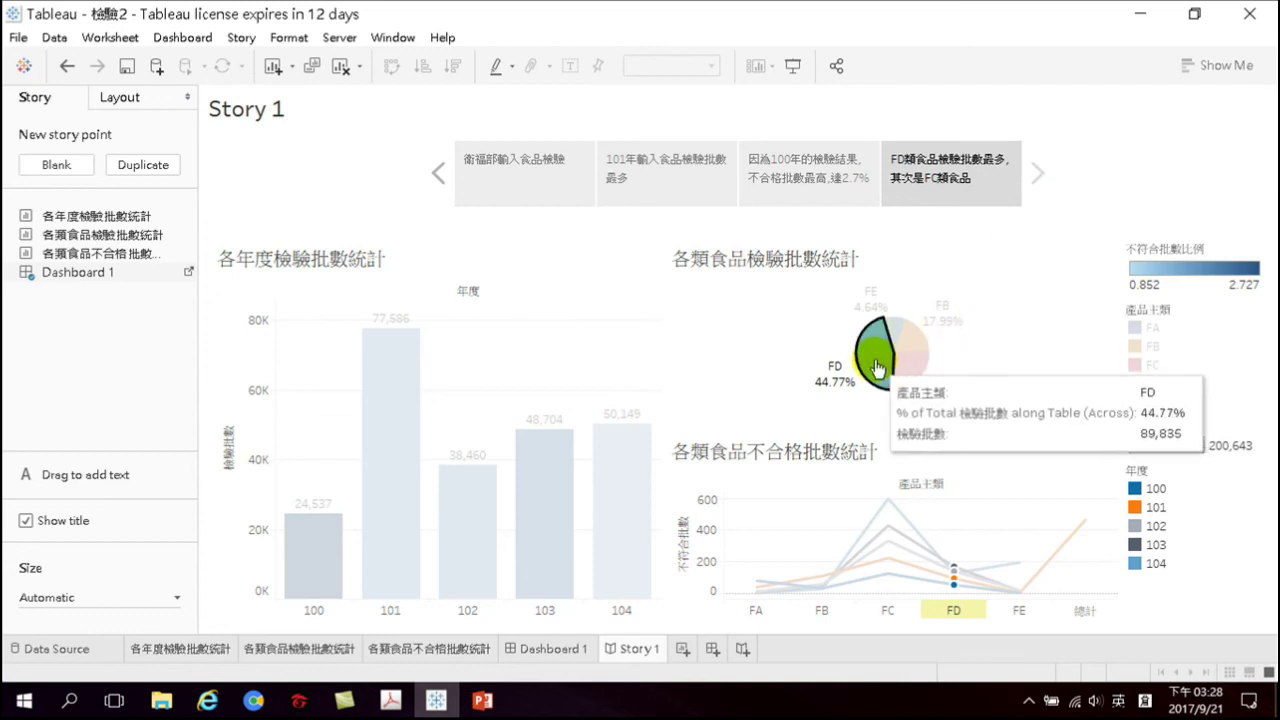
mouse_move(897, 373)
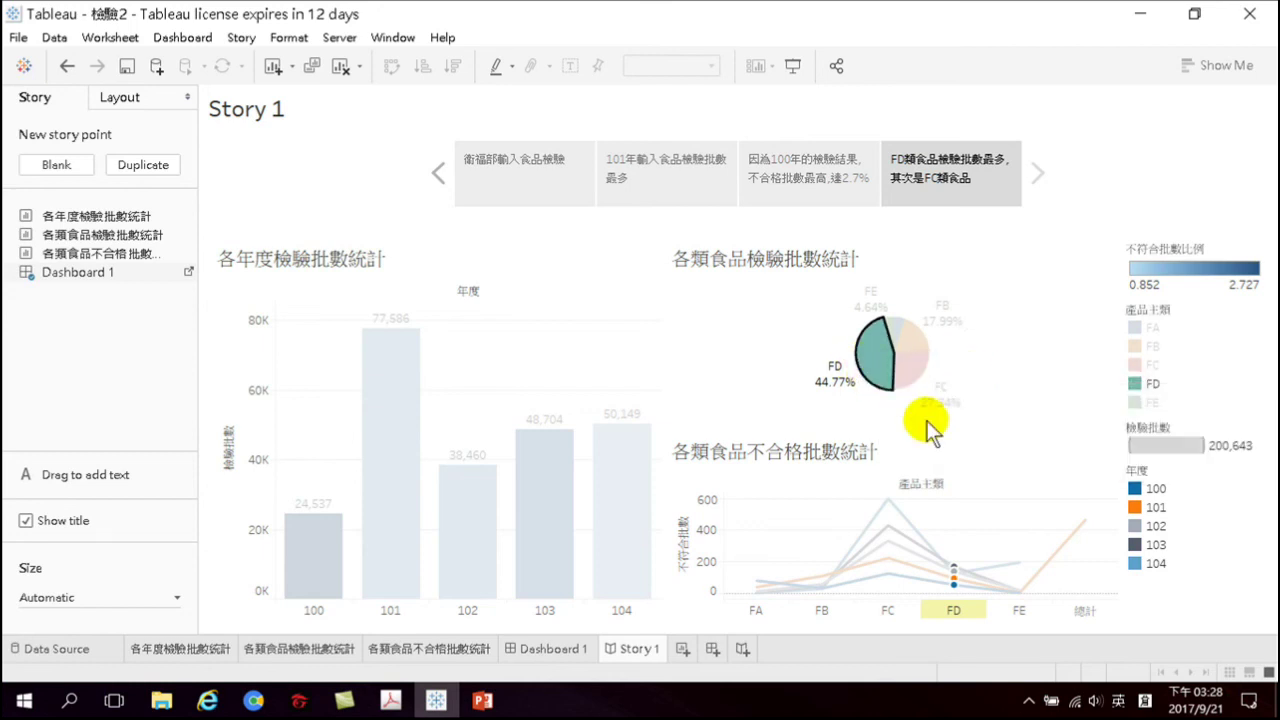
click(833, 172)
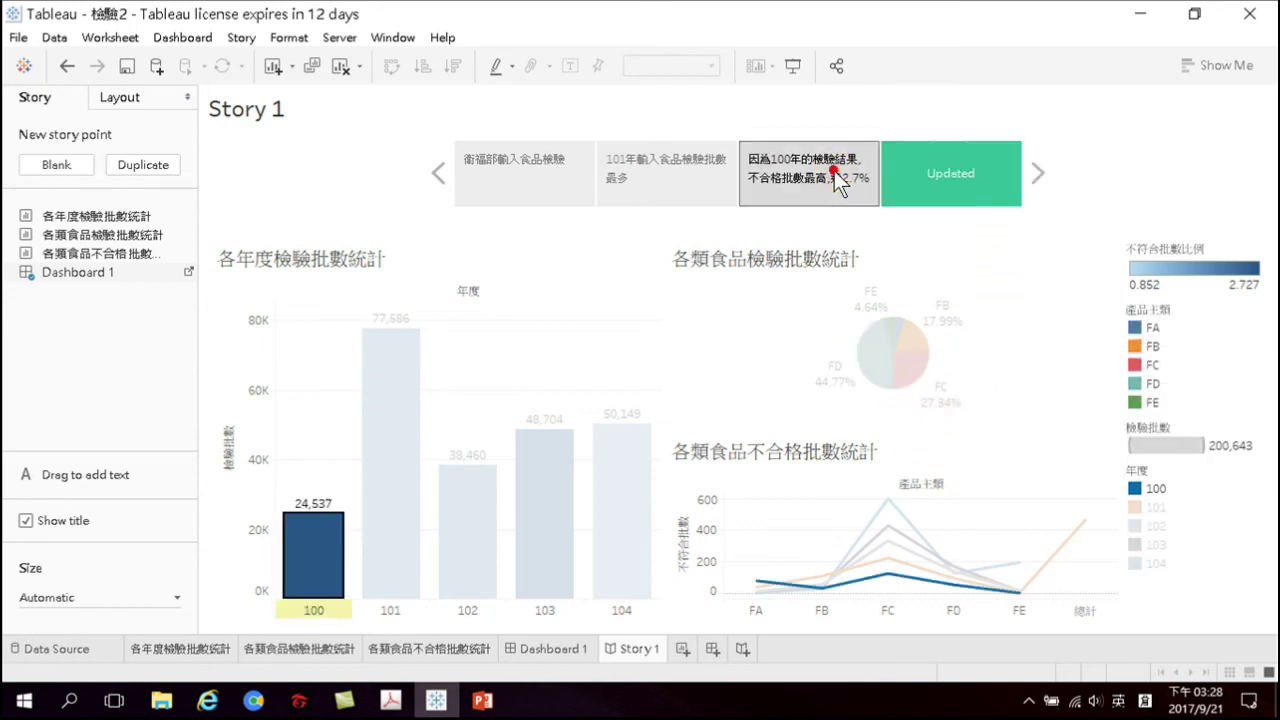
click(945, 177)
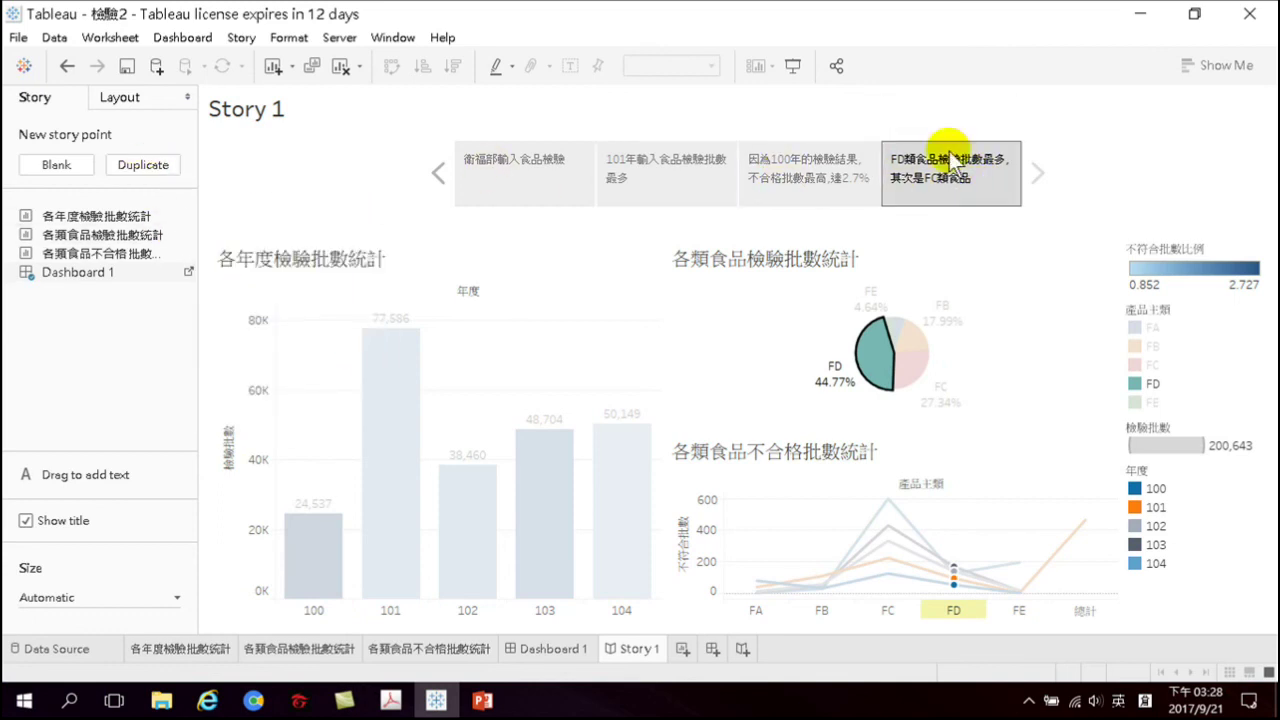
Duplicate the FD story point as a fifth one and clear its FD highlight so all marks are shown
click(142, 166)
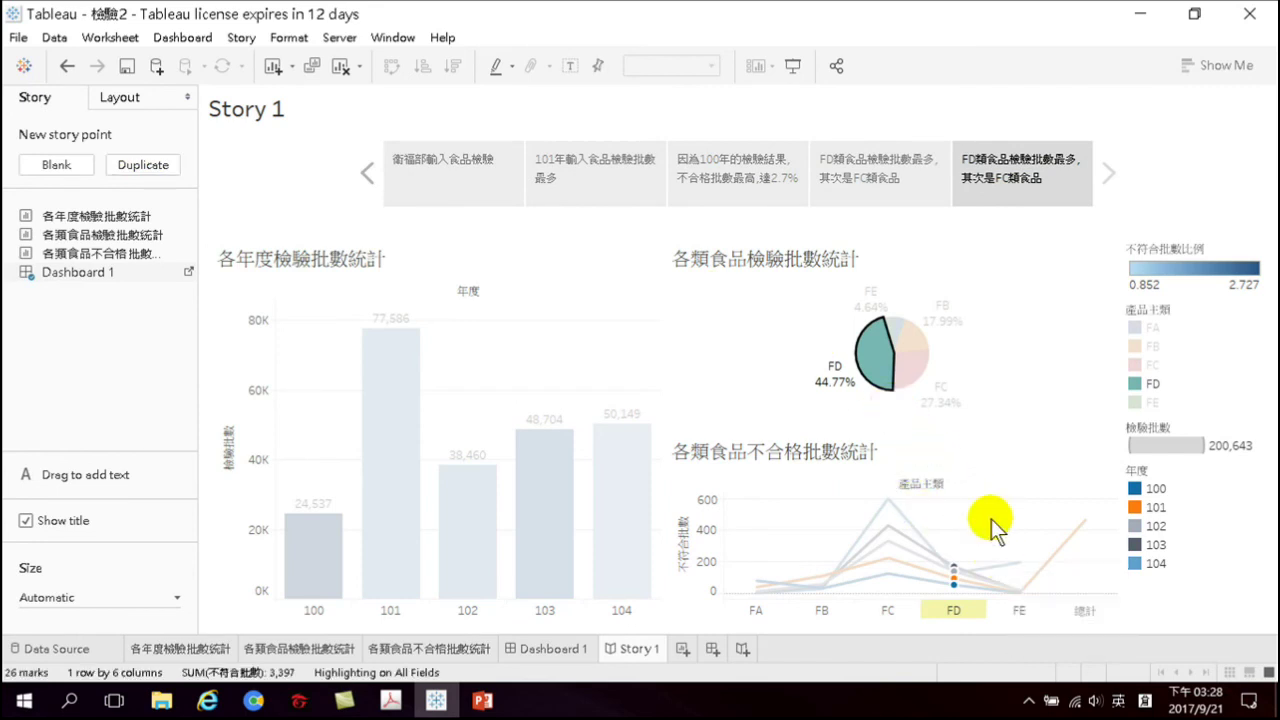
click(973, 516)
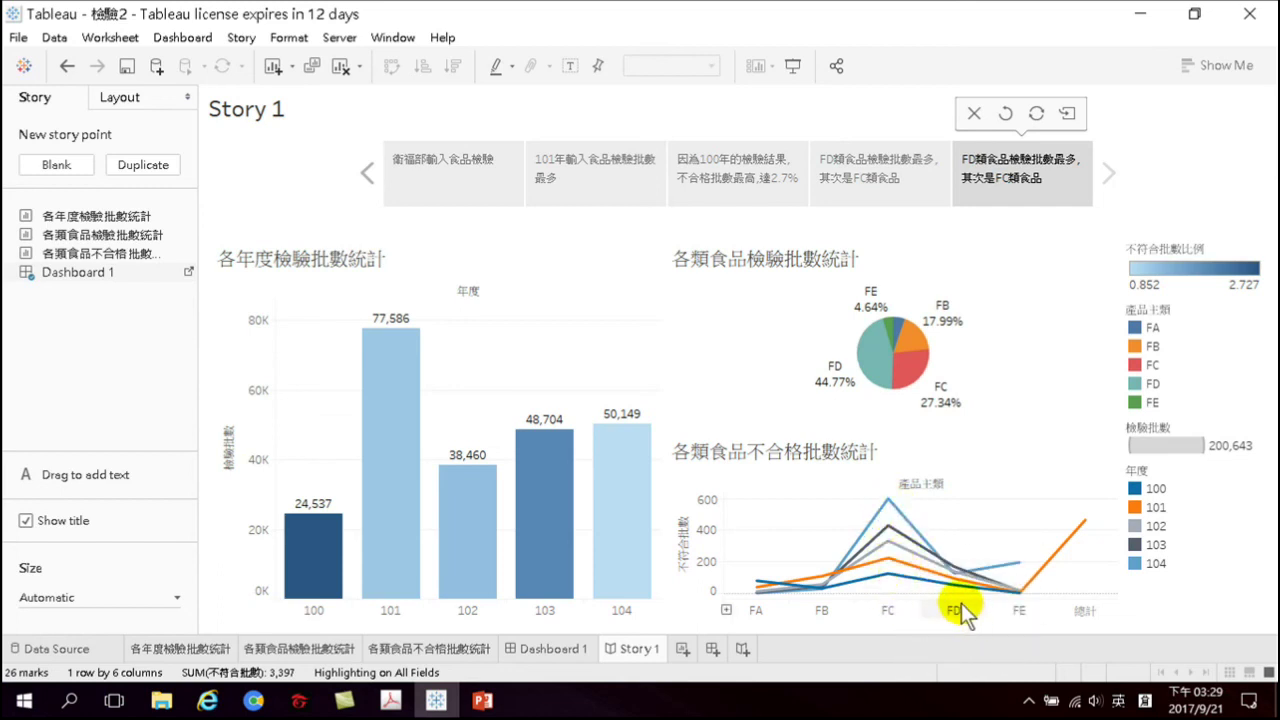
mouse_move(901, 577)
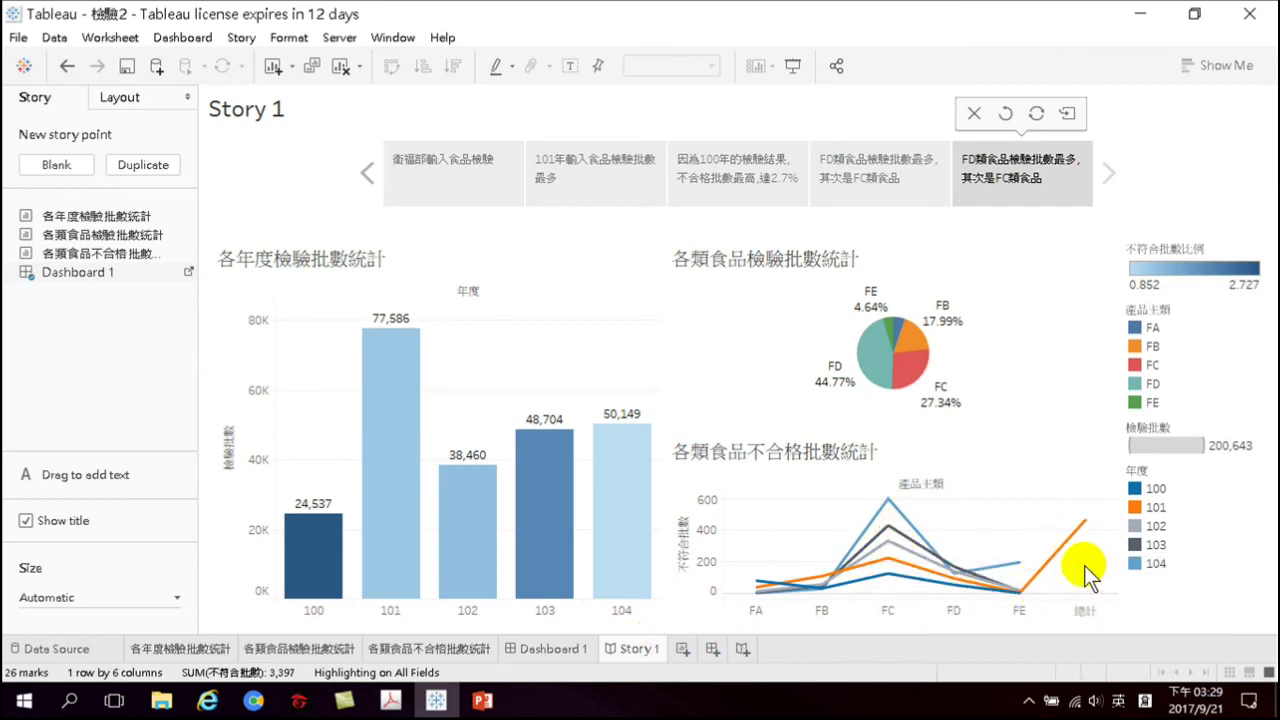
Exclude 總計 from the 產品主類 filter on the 各類食品不合格批數統計 worksheet and return to Story 1
mouse_move(325, 652)
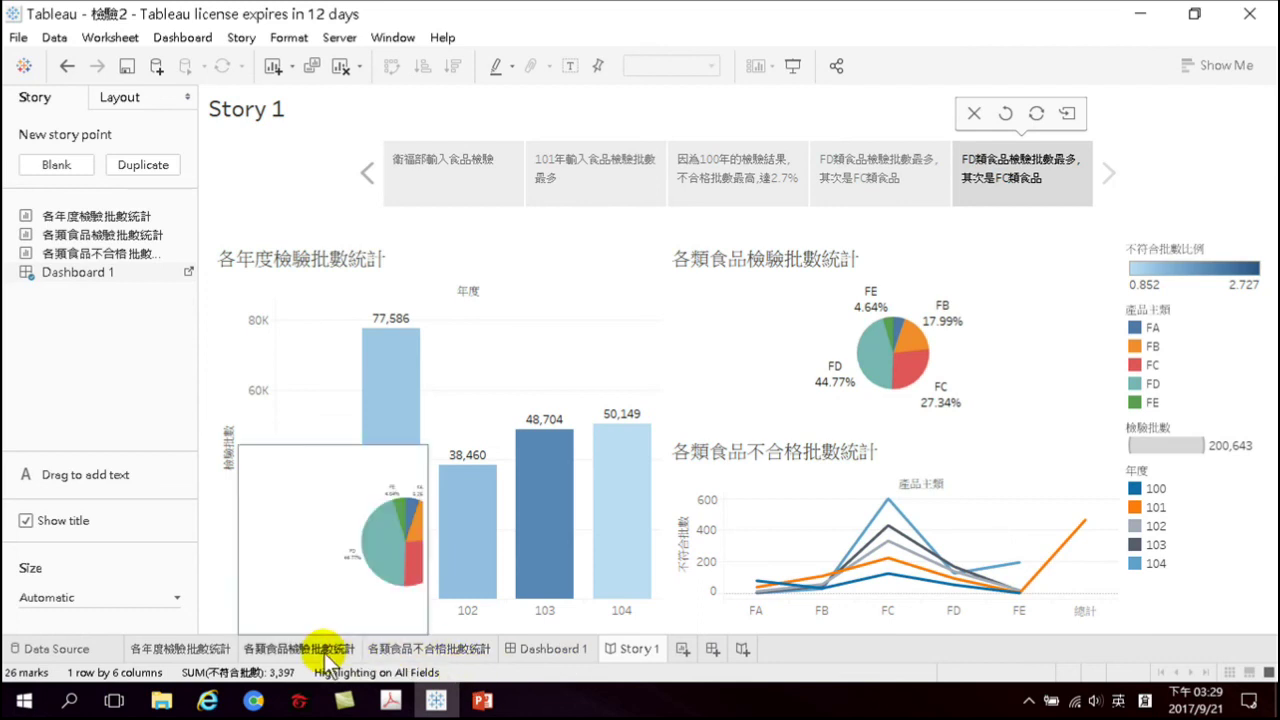
click(403, 649)
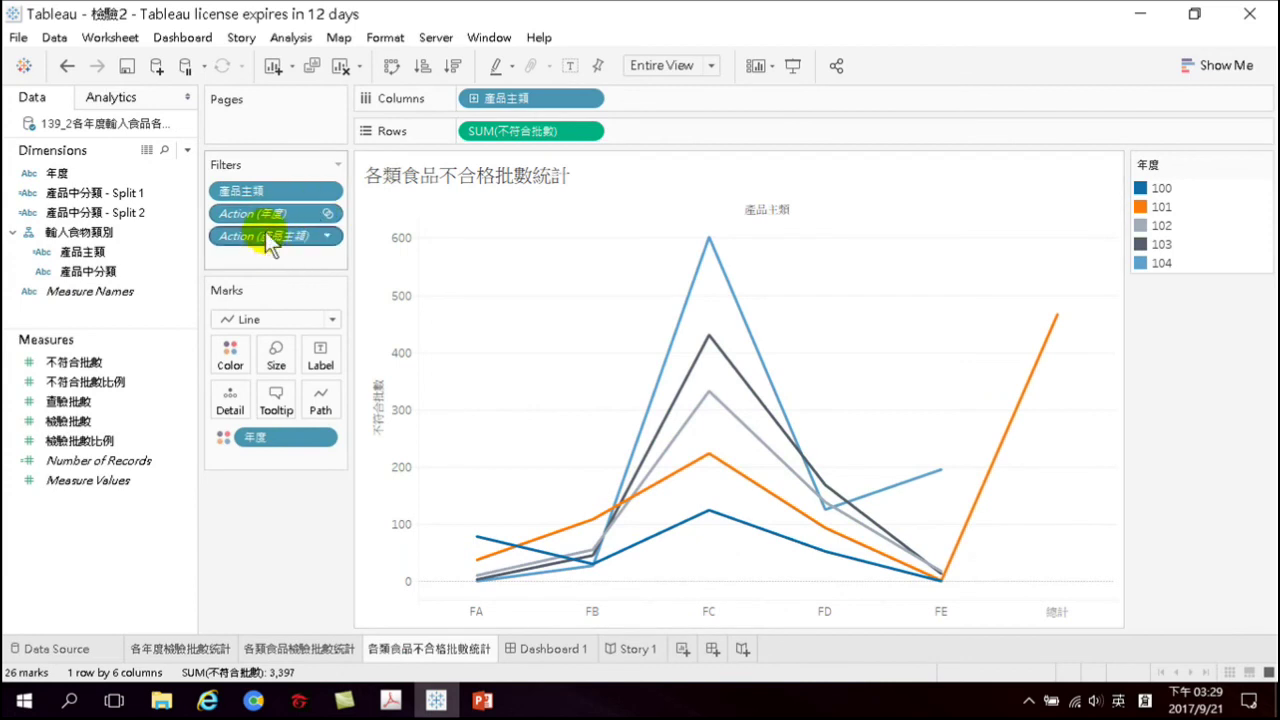
click(271, 186)
click(329, 191)
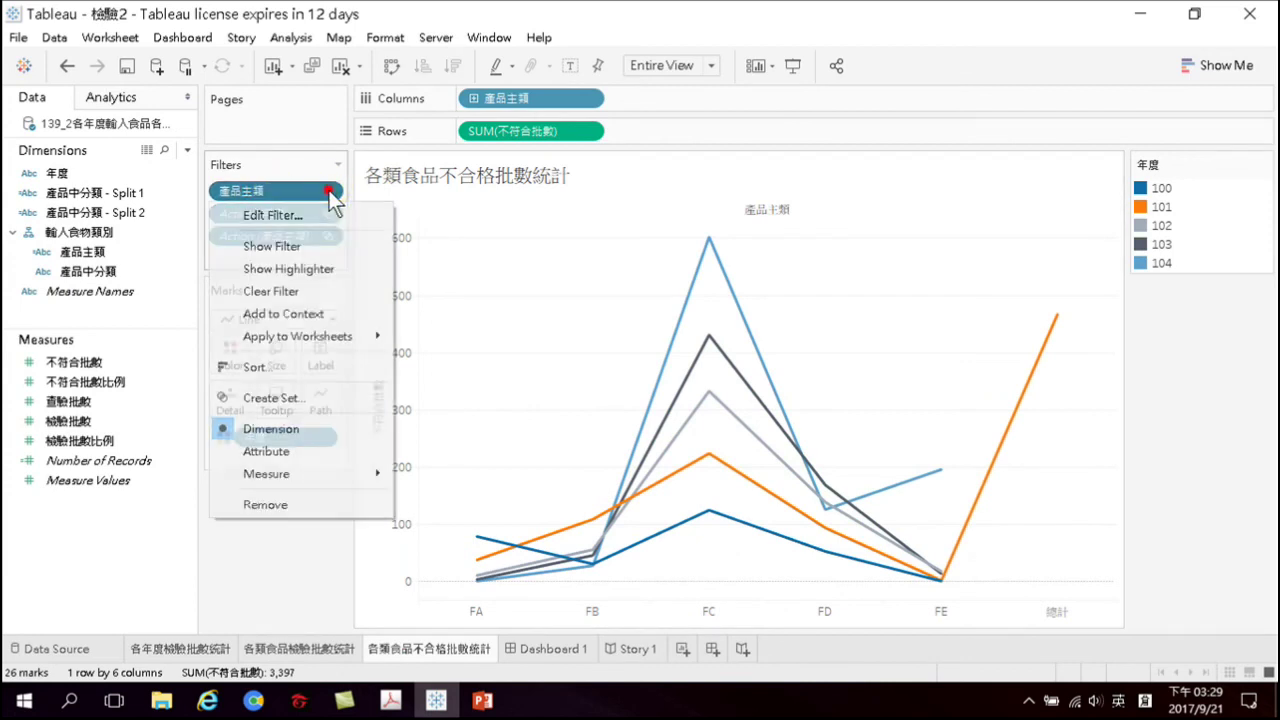
click(272, 216)
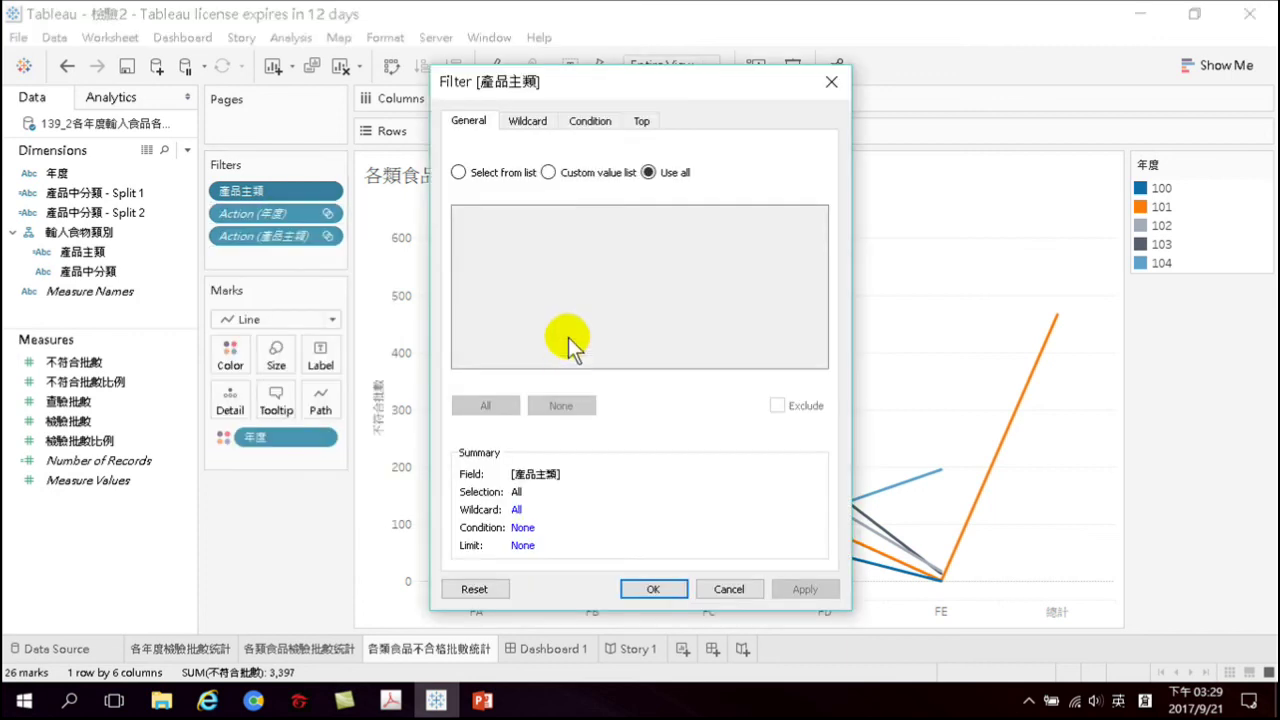
click(459, 172)
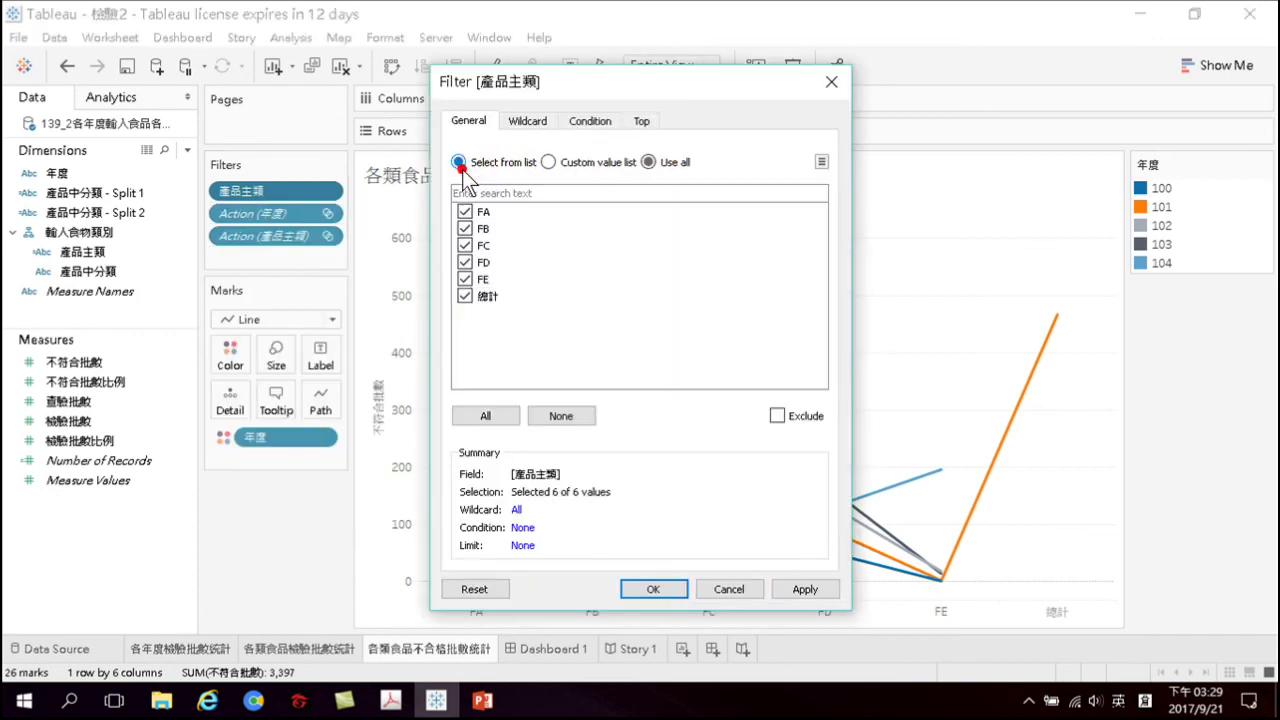
click(653, 588)
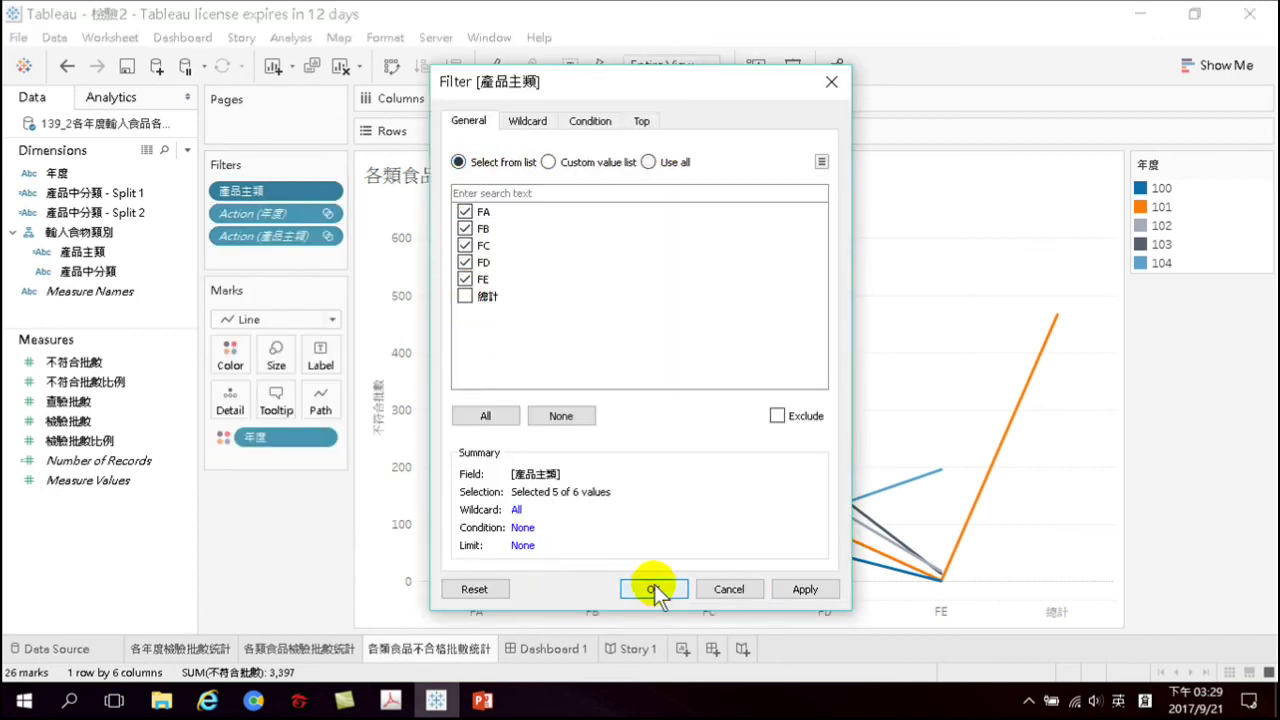
click(633, 649)
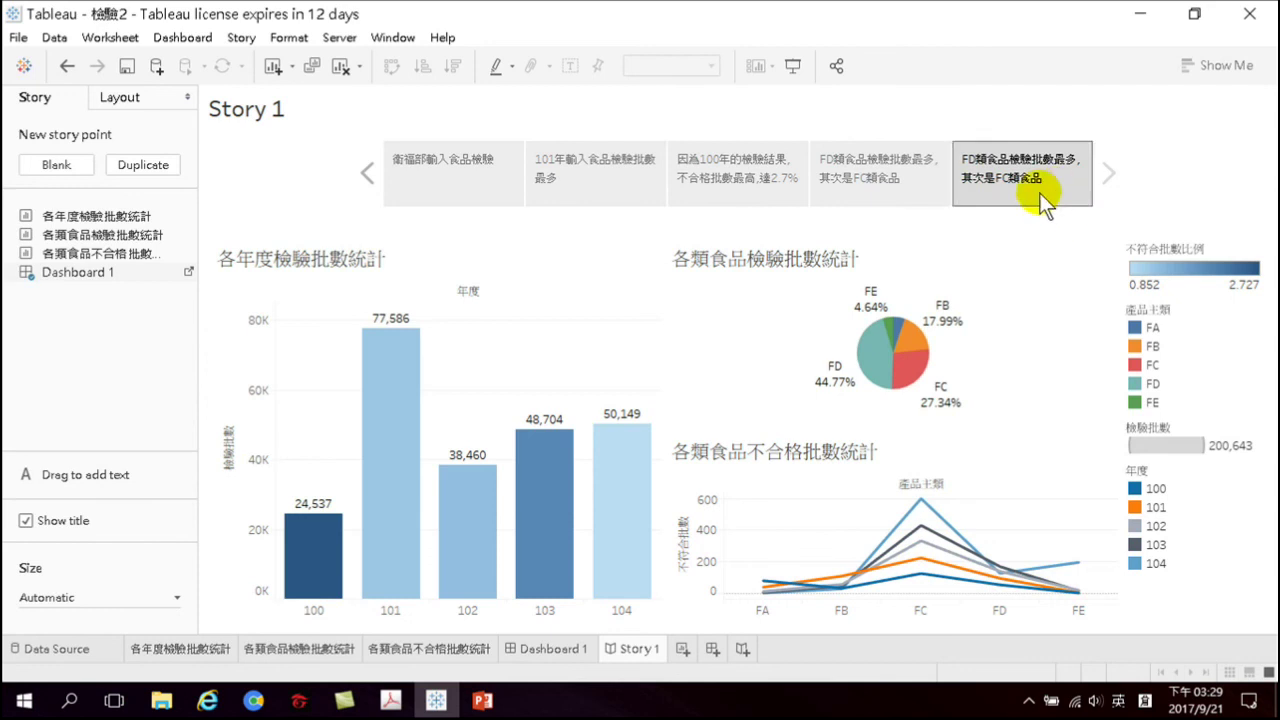
Replace the fifth story point's caption with "FC類食品檢驗不合格批數最多"
mouse_move(935, 553)
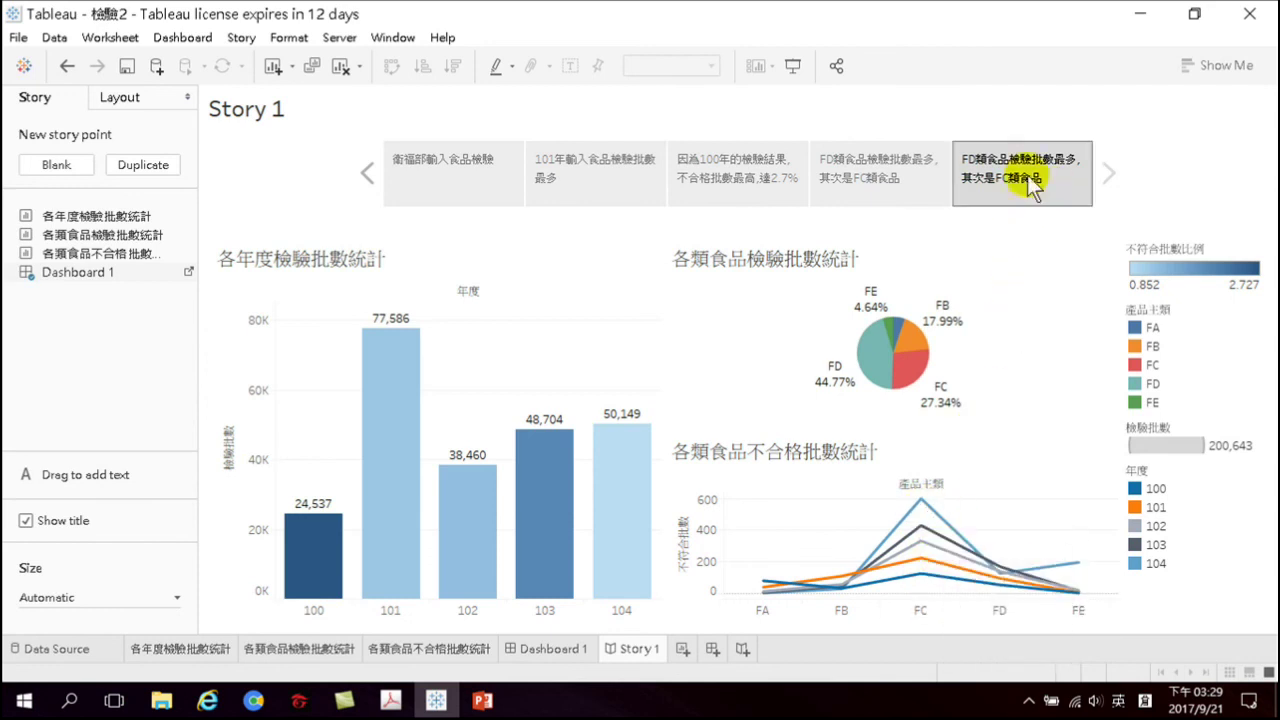
mouse_move(1035, 160)
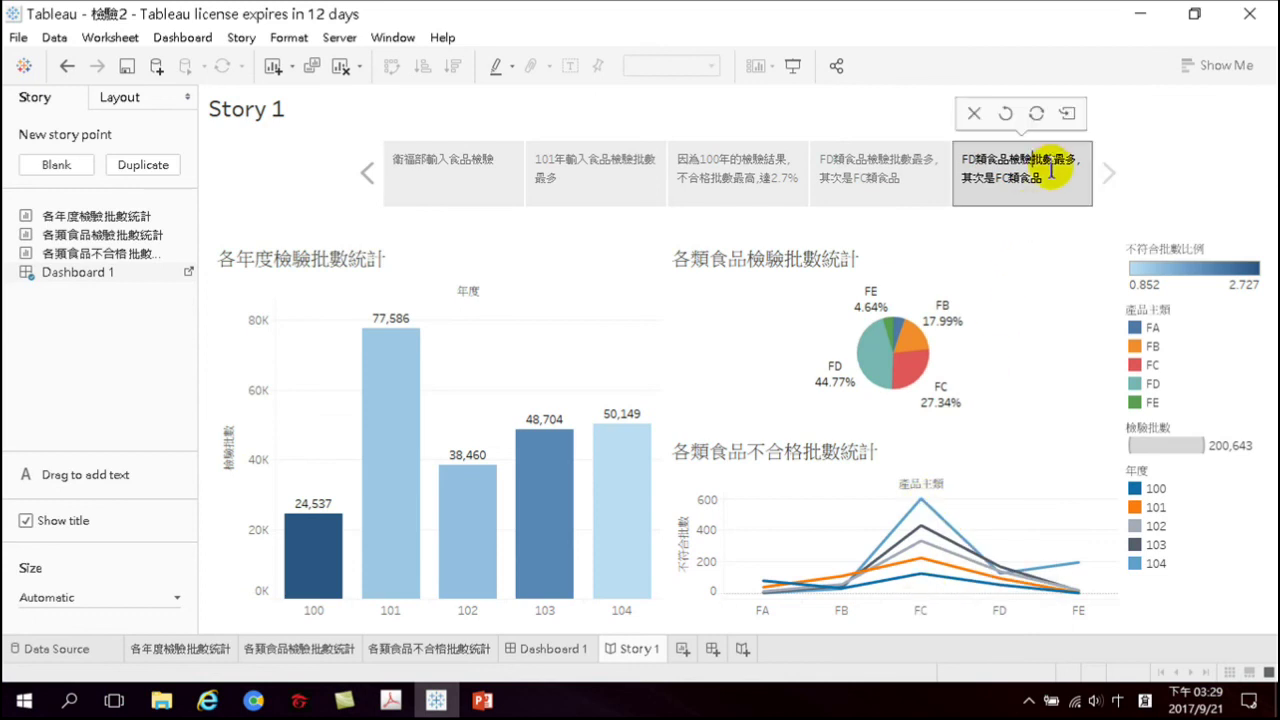
click(1051, 180)
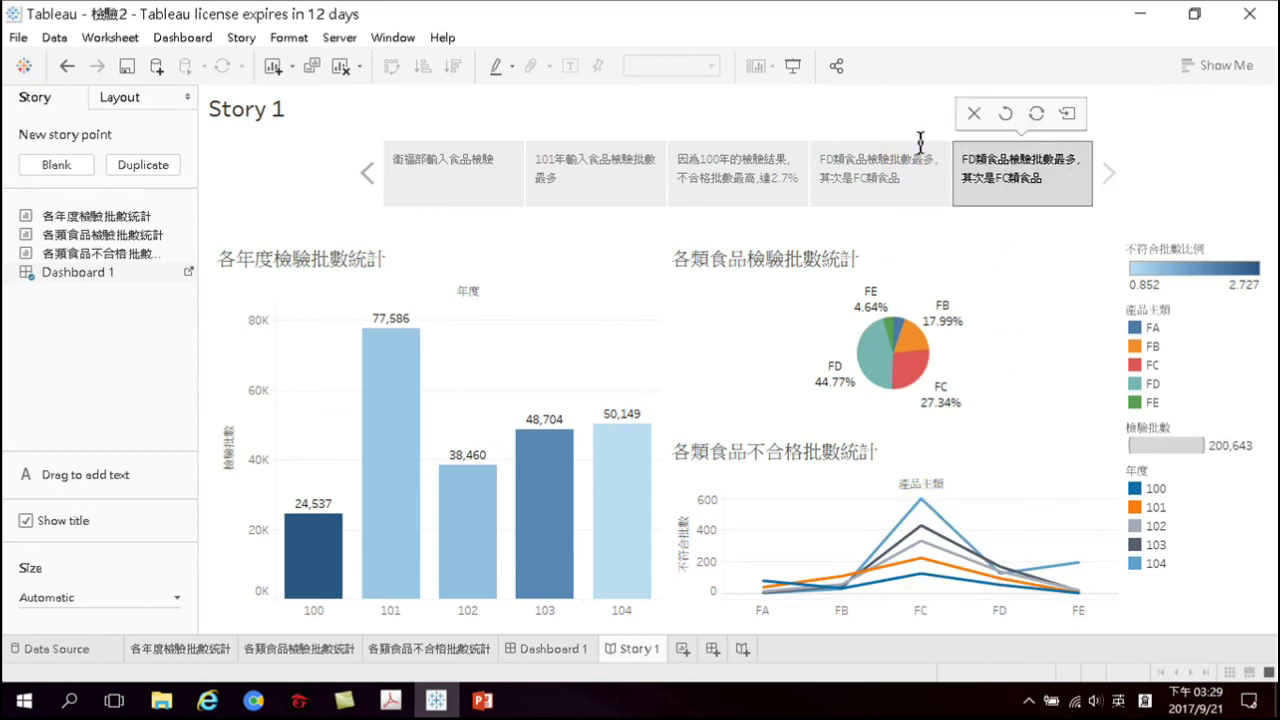
click(1046, 183)
drag(1050, 178, 962, 162)
key(BackSpace)
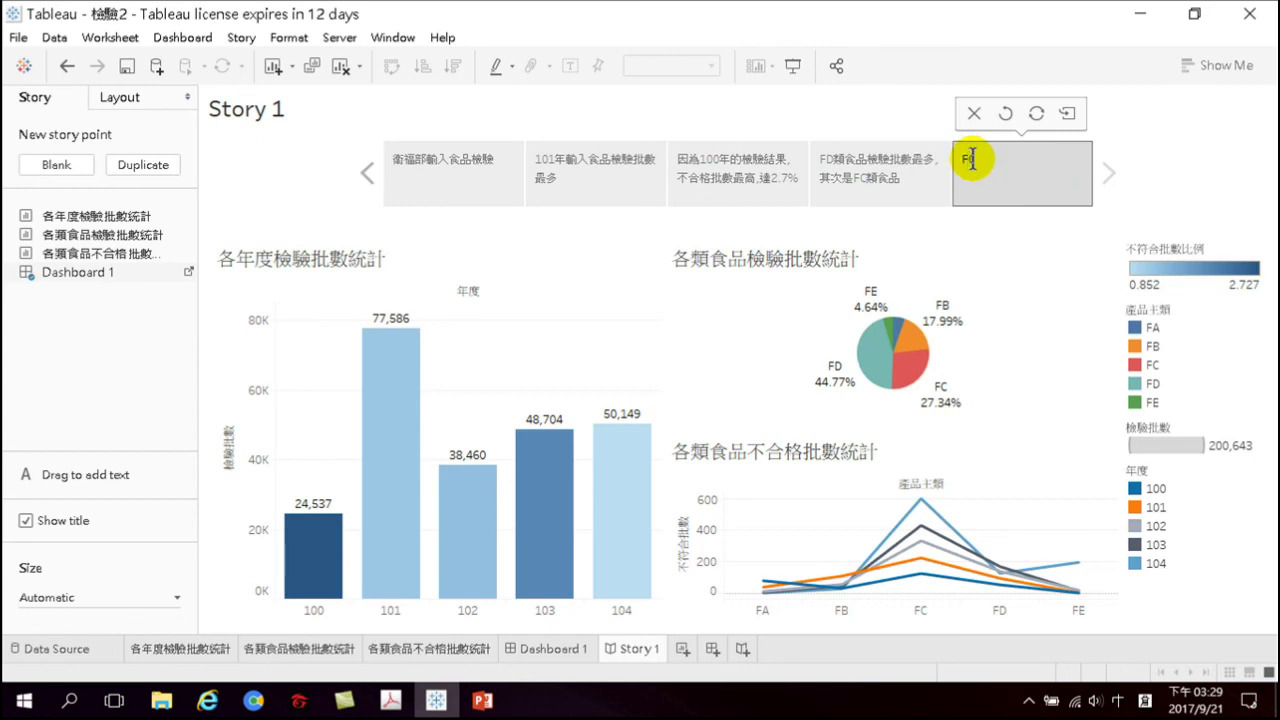
text(fkbc)
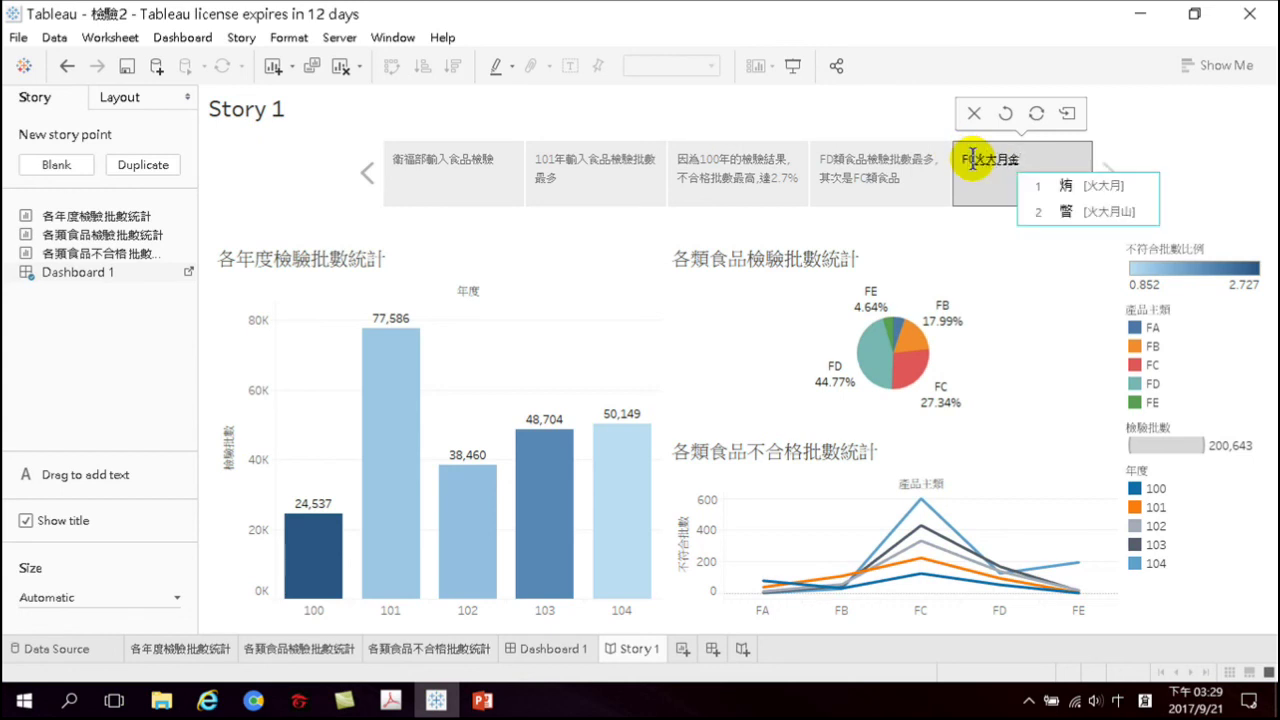
key(Escape)
text(fkmbc)
key(space)
text(oiav)
key(space)
text(rrr)
key(space)
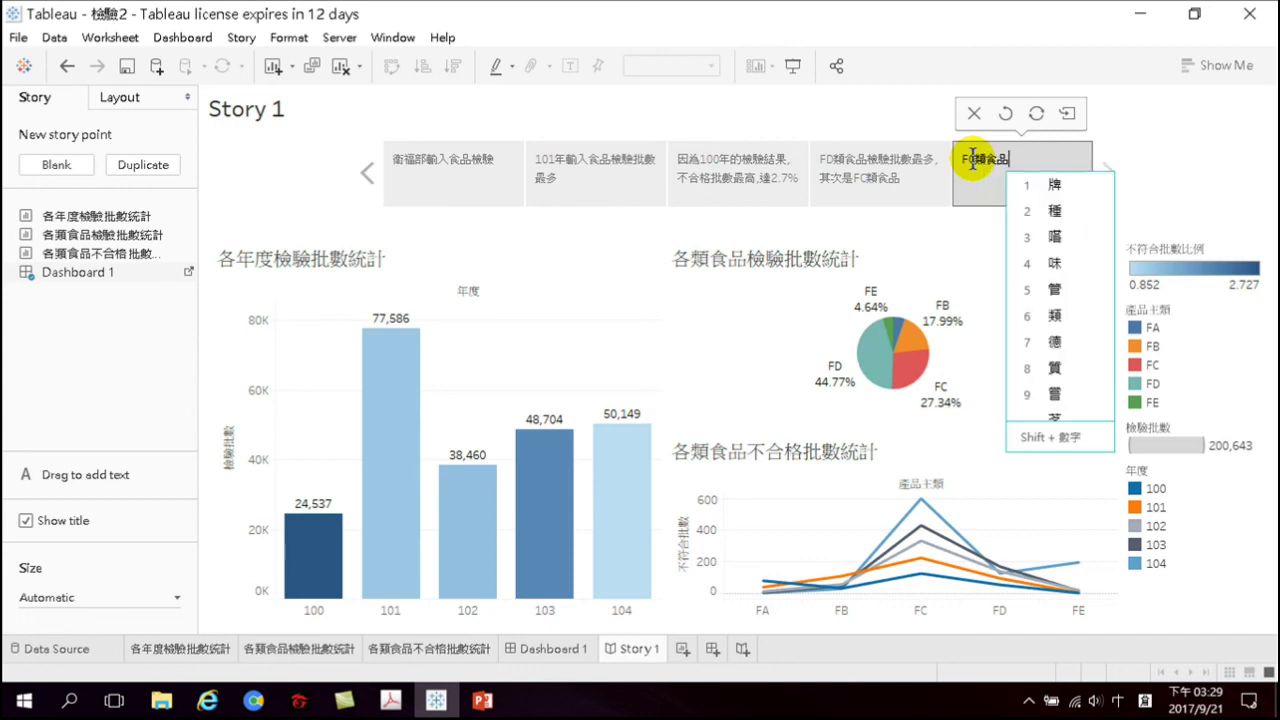
text(domo)
key(space)
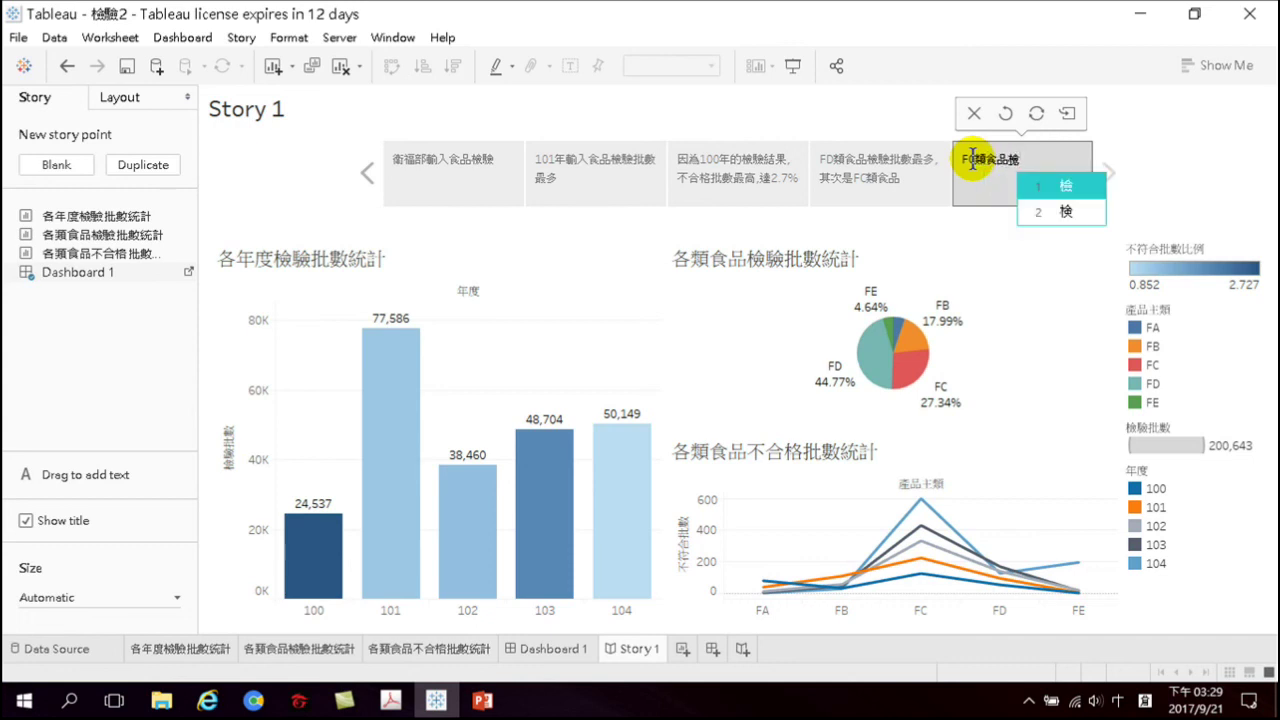
text(sfomo)
key(space)
text(mf)
key(space)
key(space)
text(omr)
key(space)
text(dher)
key(space)
text(qpp)
key(space)
text(lvok)
key(space)
text(a)
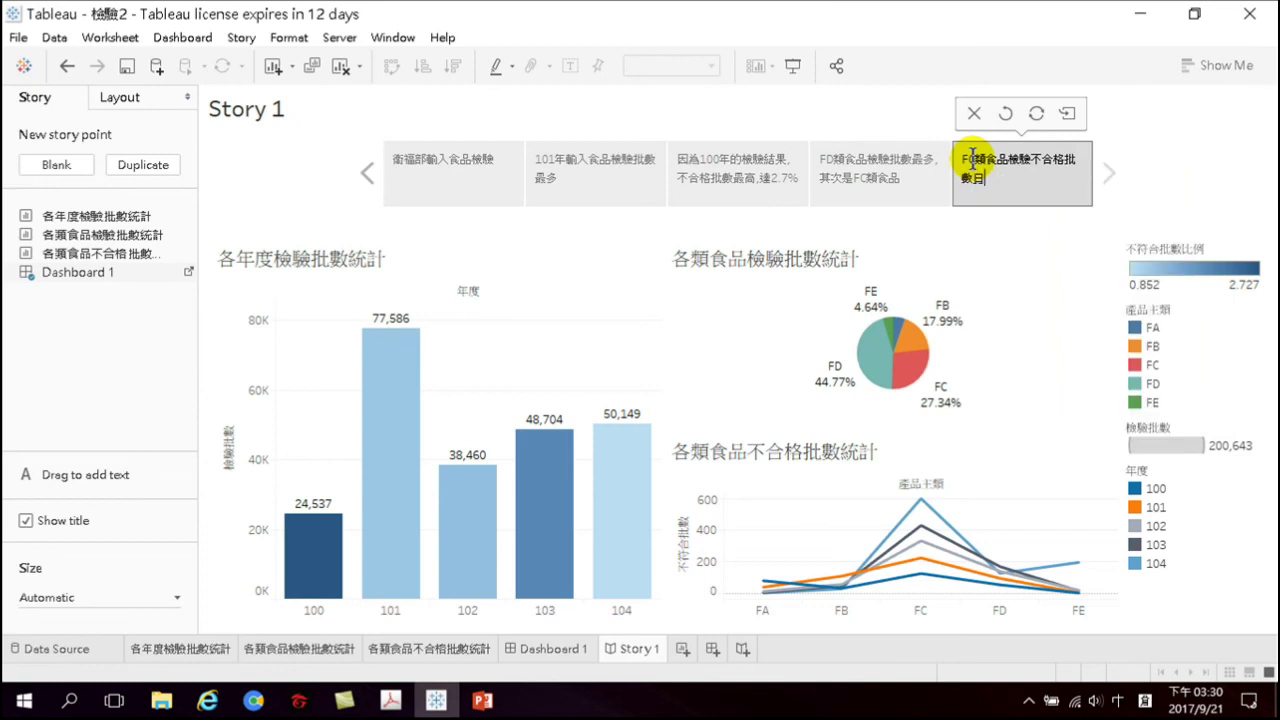
key(Down)
key(Return)
key(Return)
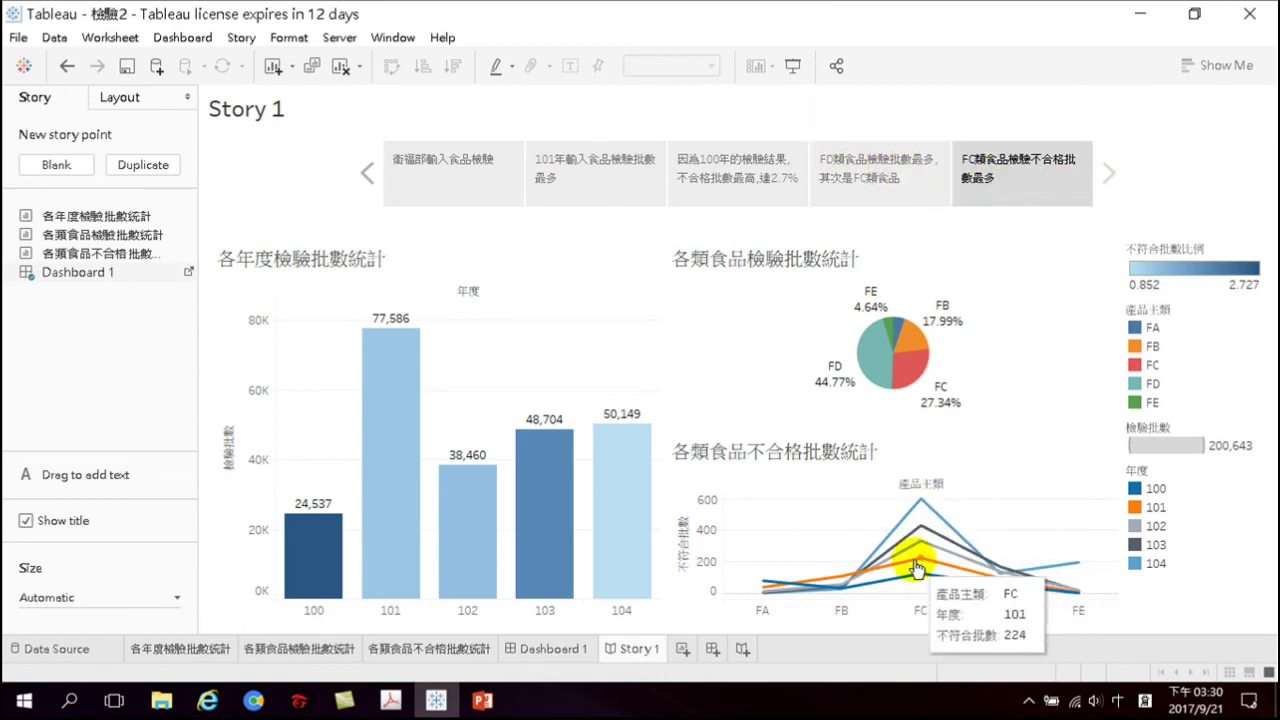
Present Story 1 full screen and review the first four story points, from the overview to the FD category
click(792, 66)
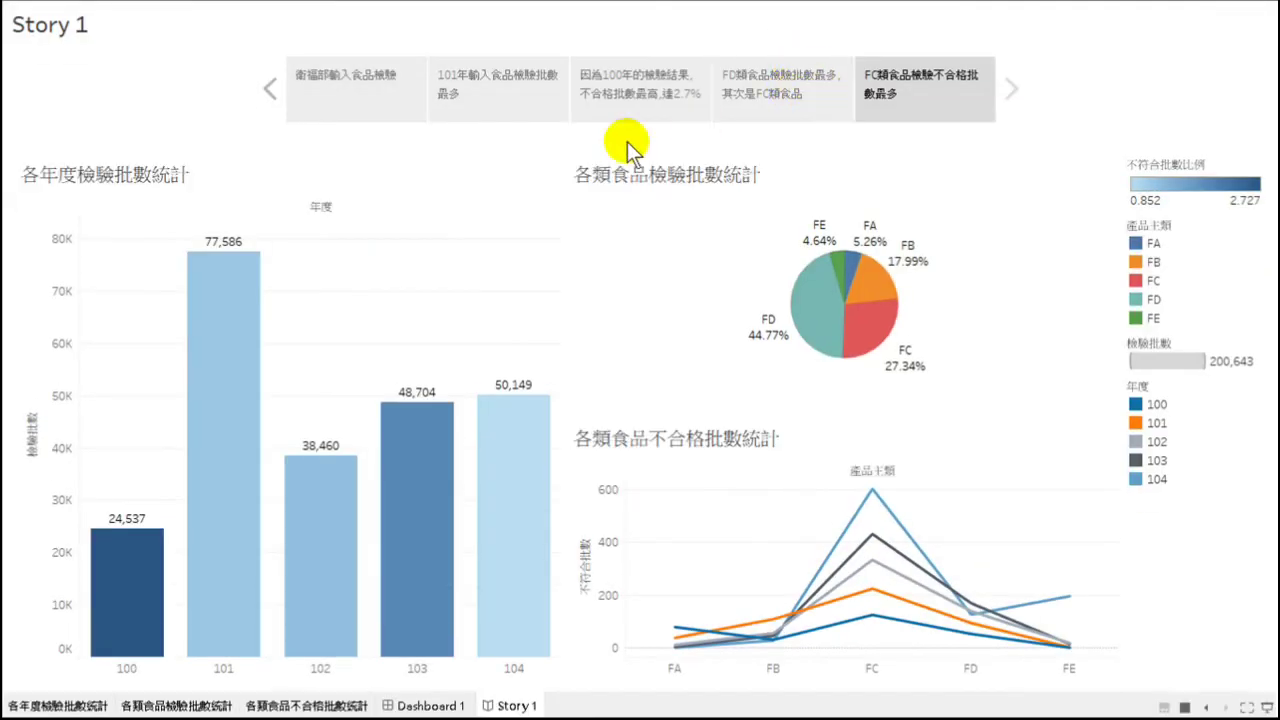
click(359, 94)
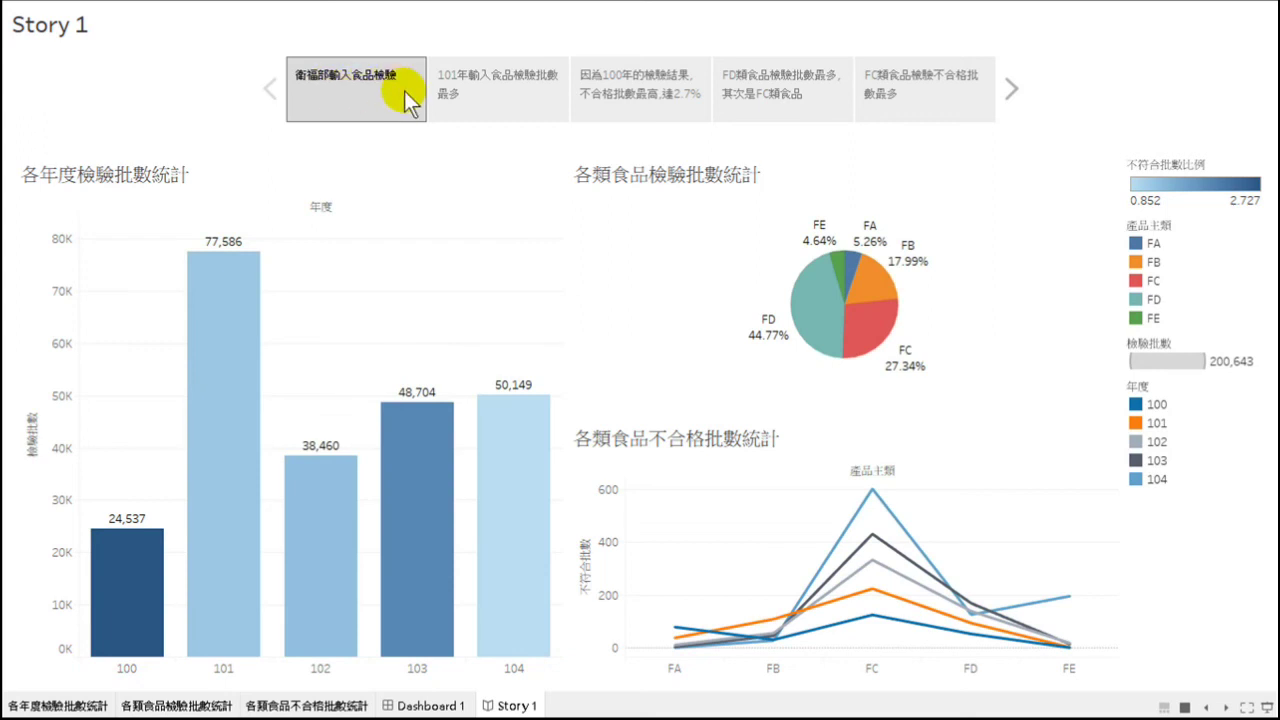
mouse_move(314, 474)
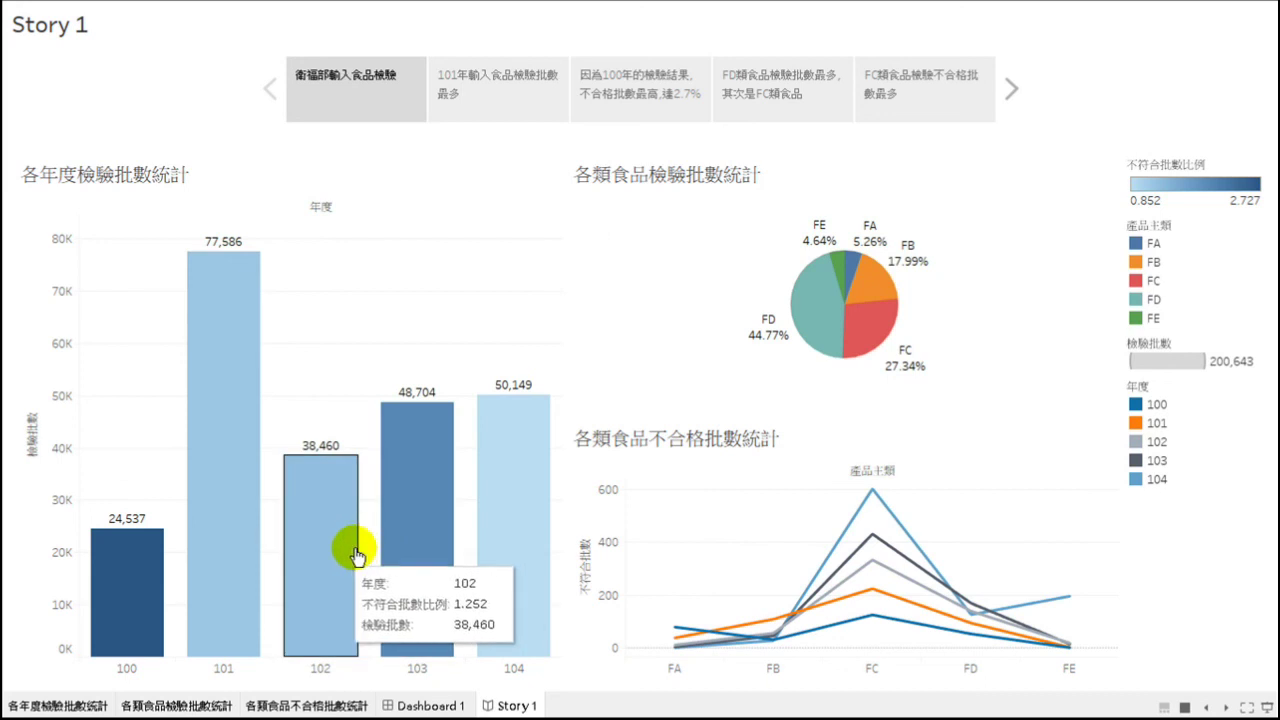
mouse_move(214, 422)
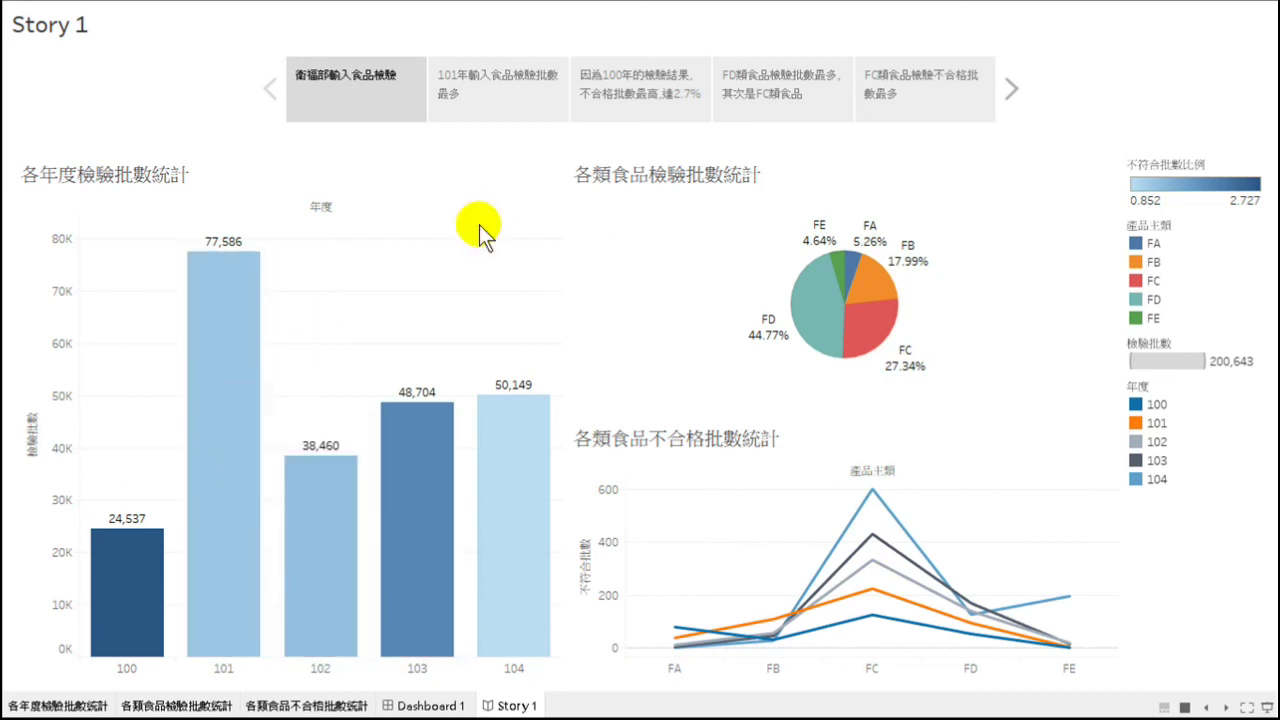
click(496, 96)
mouse_move(209, 322)
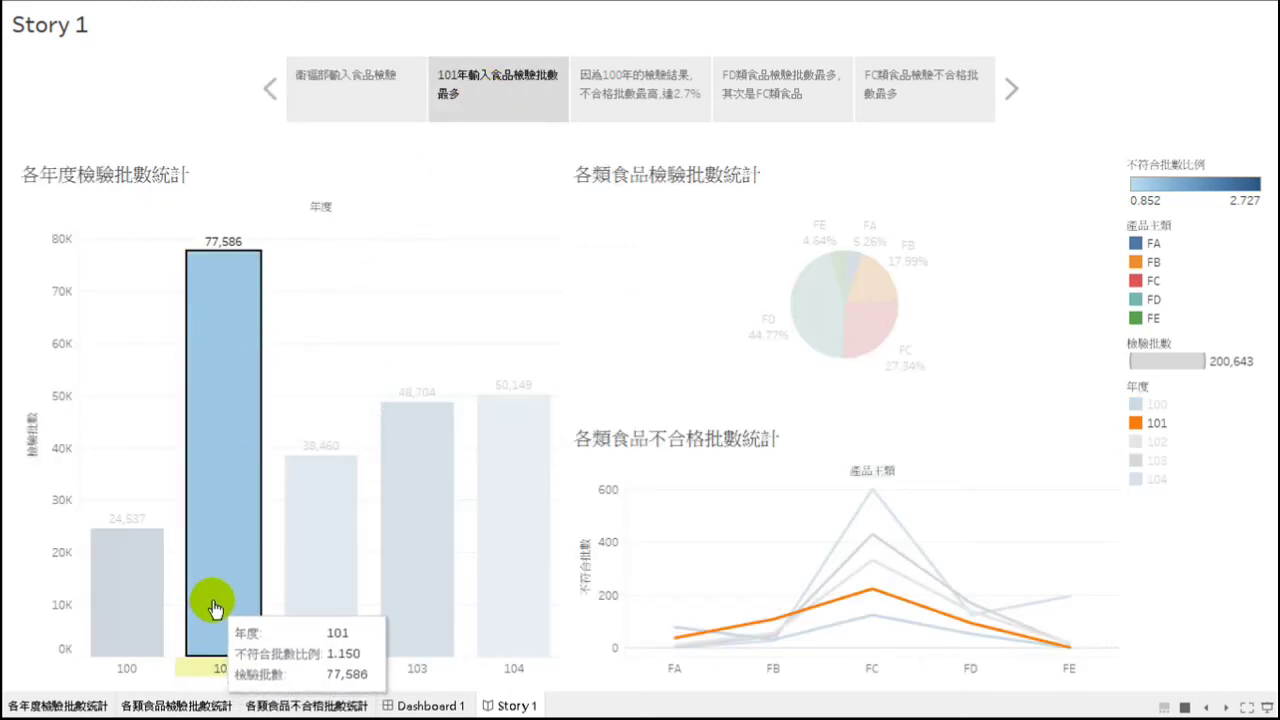
click(626, 80)
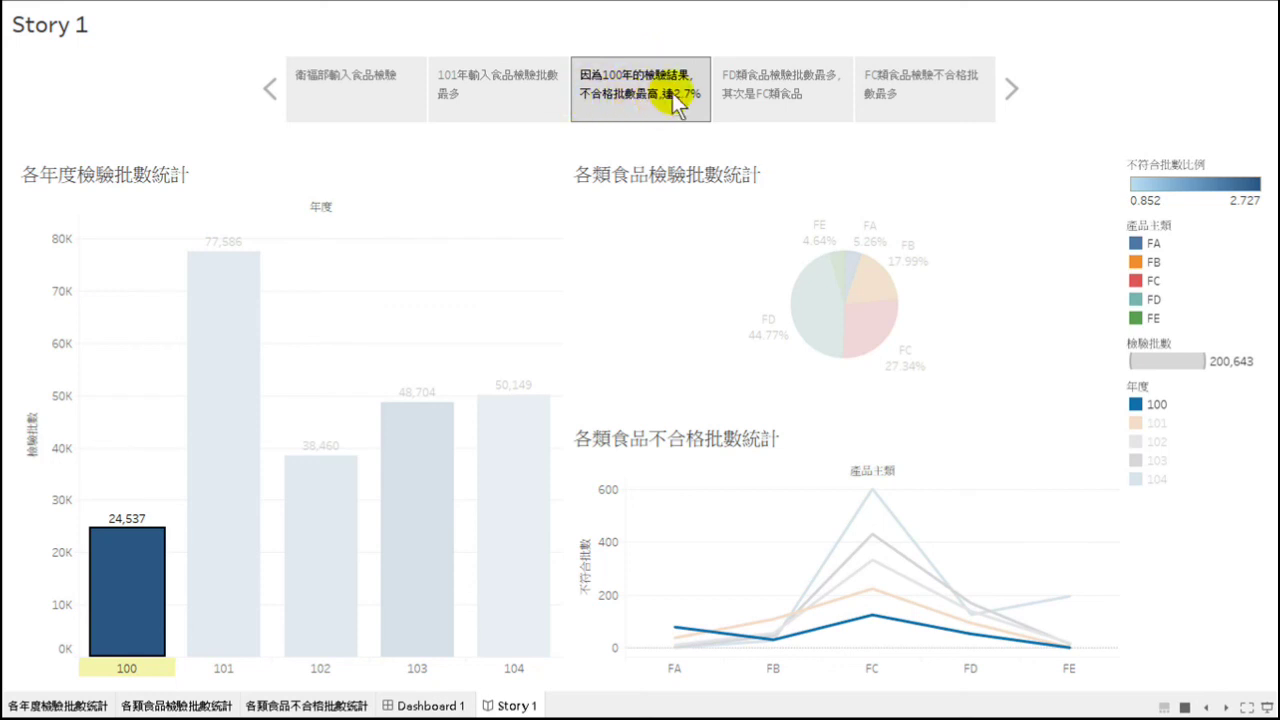
click(781, 100)
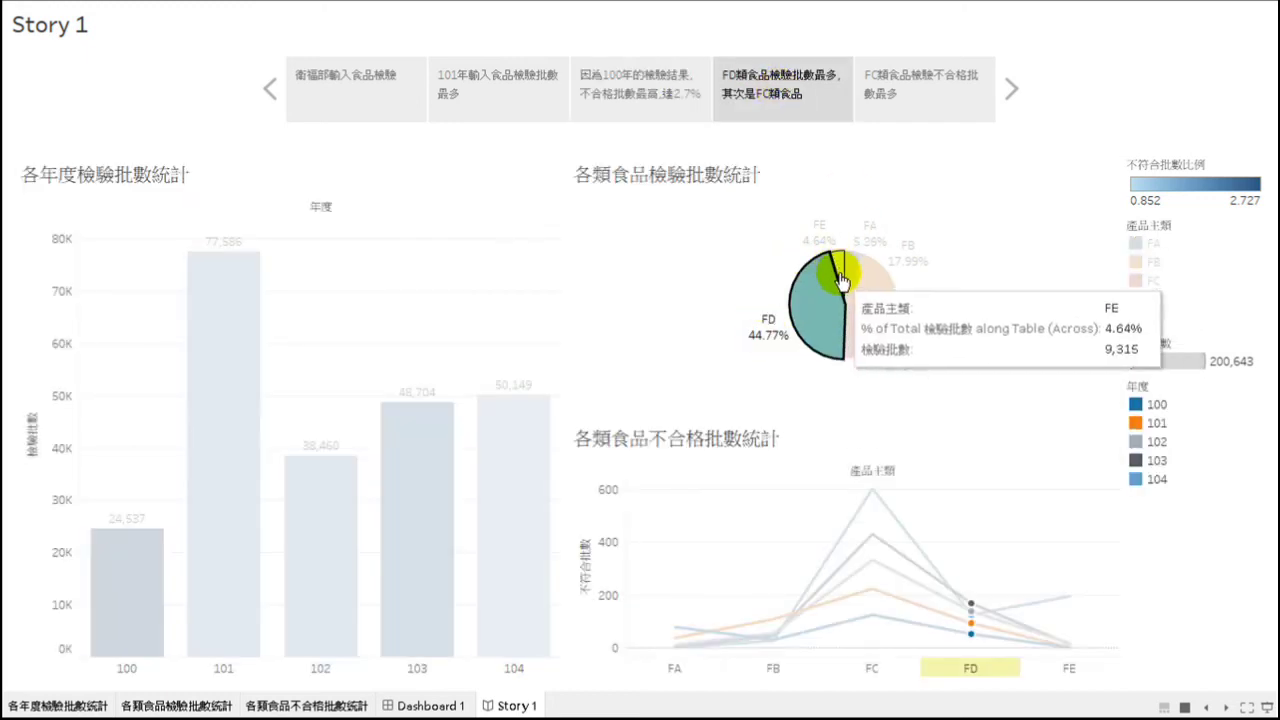
mouse_move(840, 348)
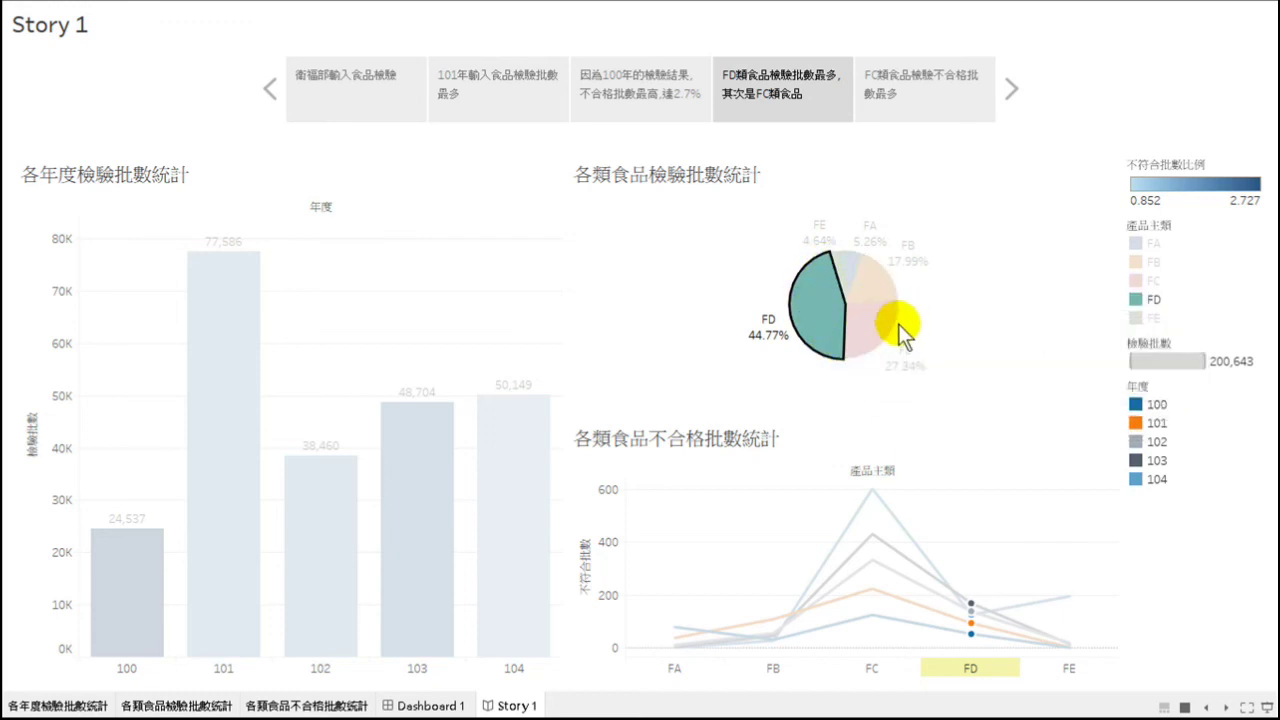
Show the FC story point, examine the yearly FC values in the 各類食品不合格批數統計 line chart, and leave presentation mode
click(921, 112)
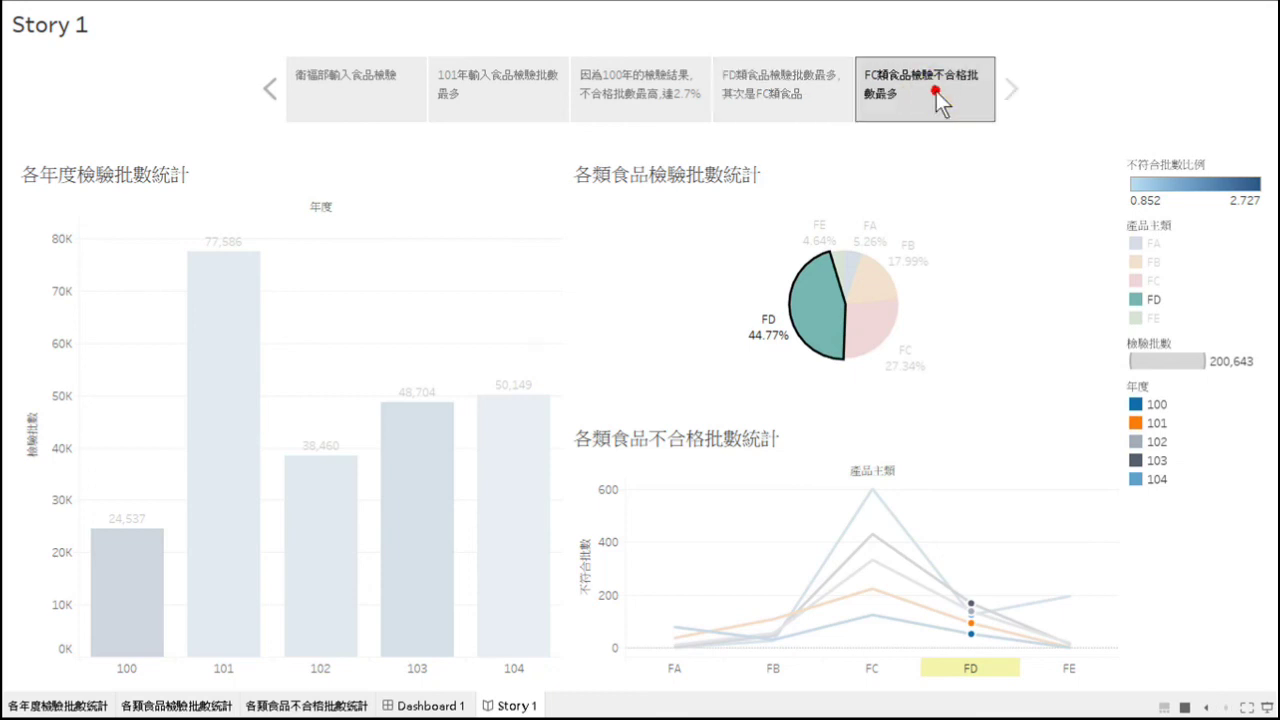
click(838, 397)
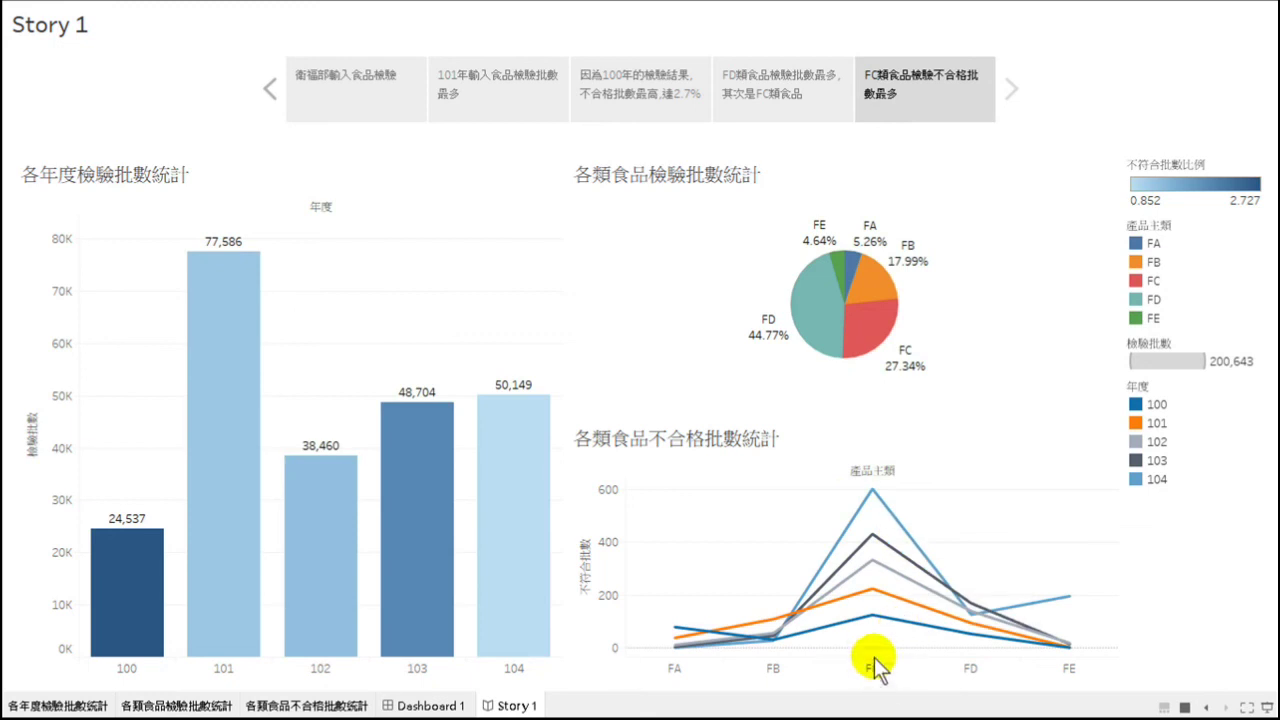
mouse_move(866, 614)
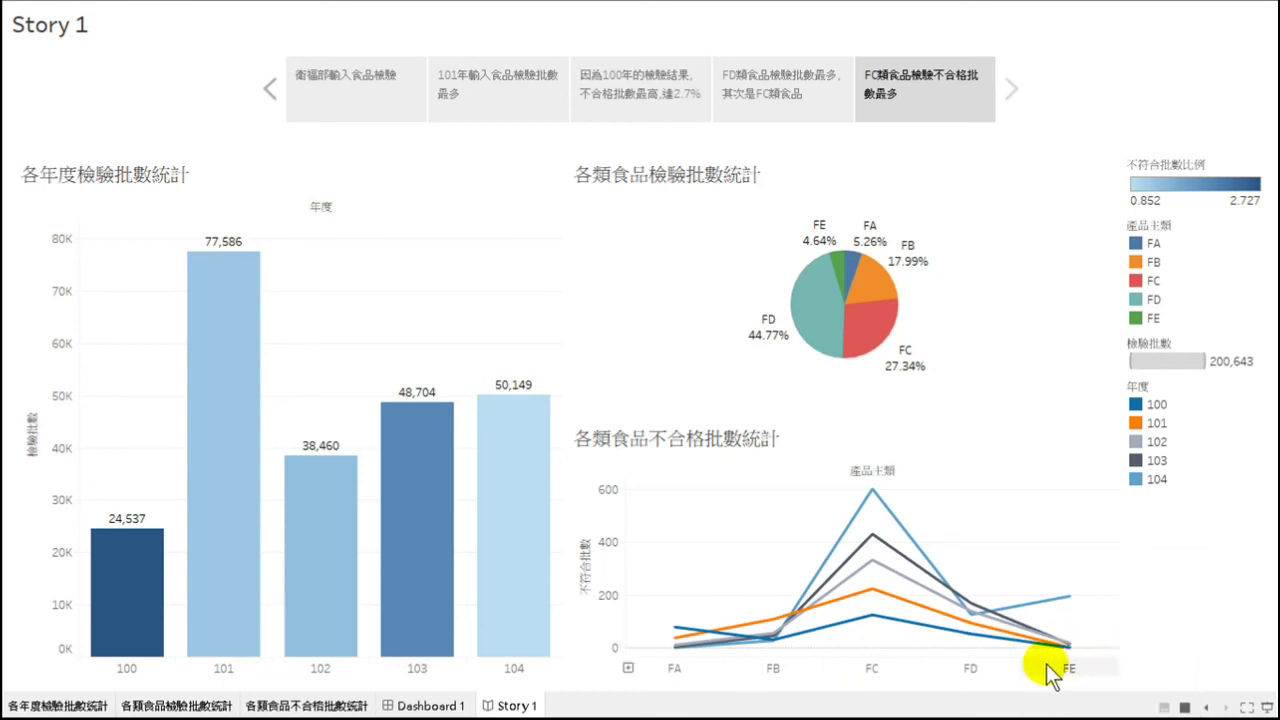
mouse_move(843, 545)
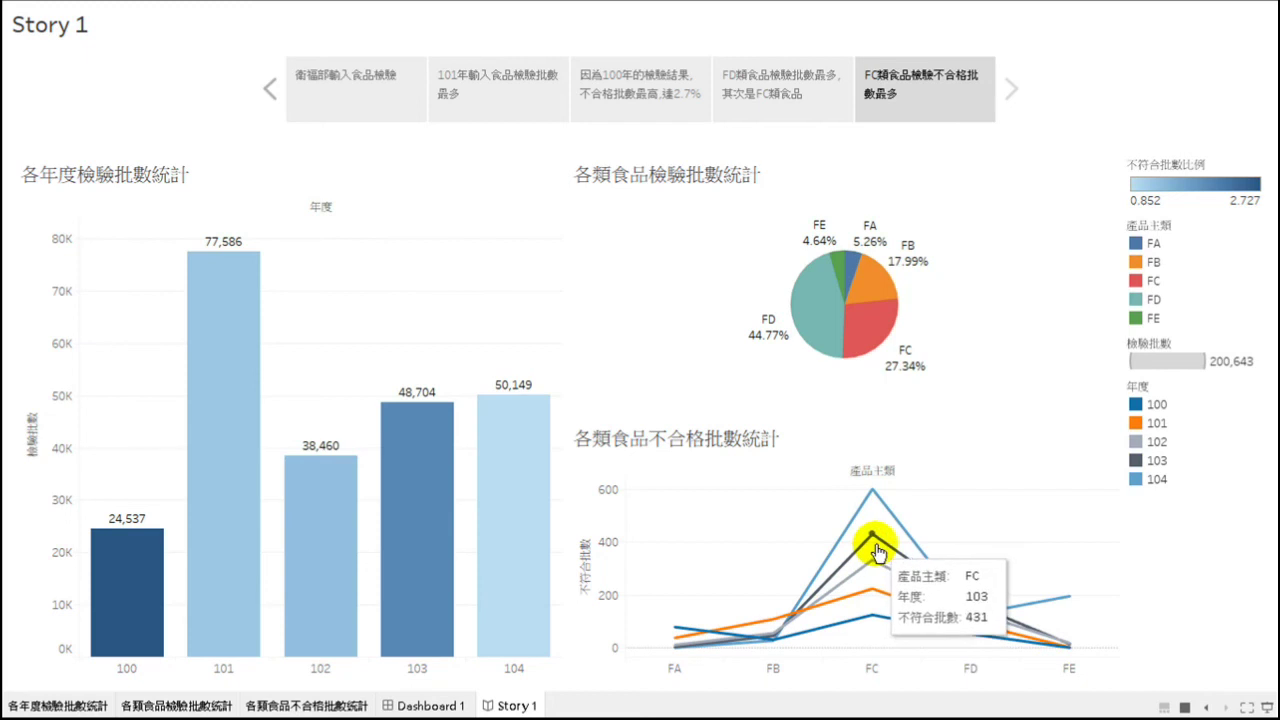
mouse_move(885, 490)
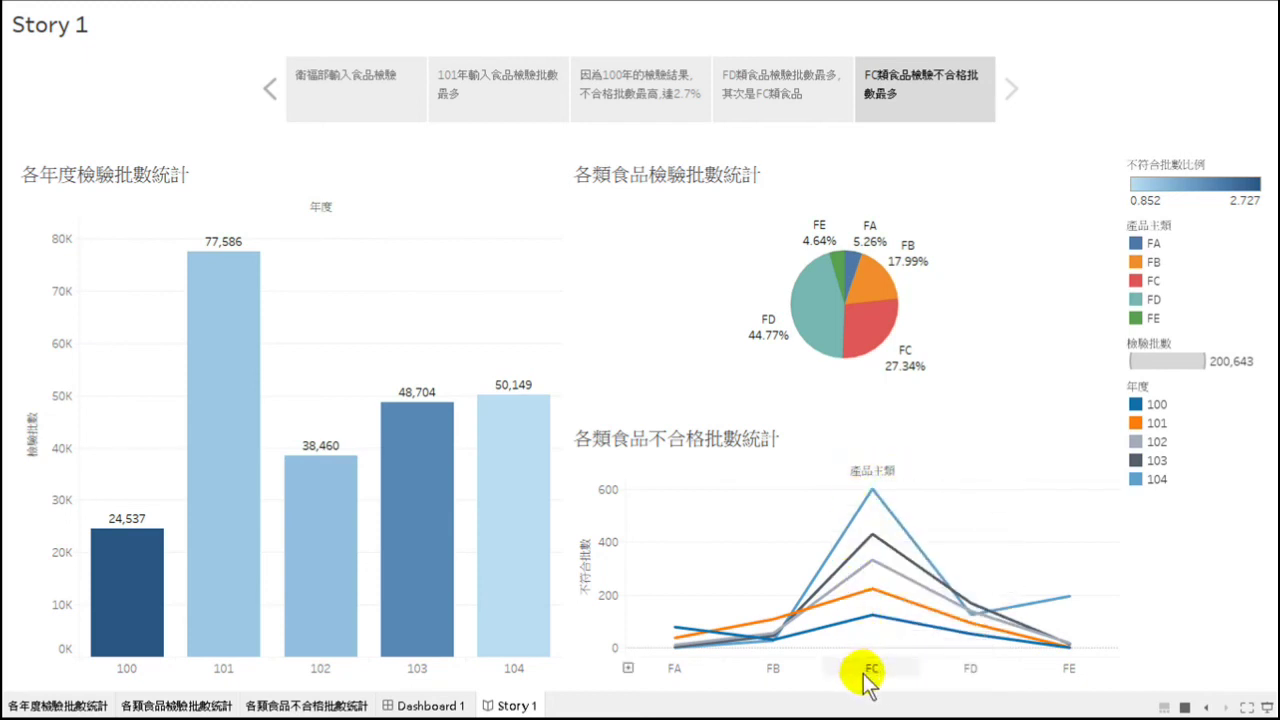
mouse_move(889, 563)
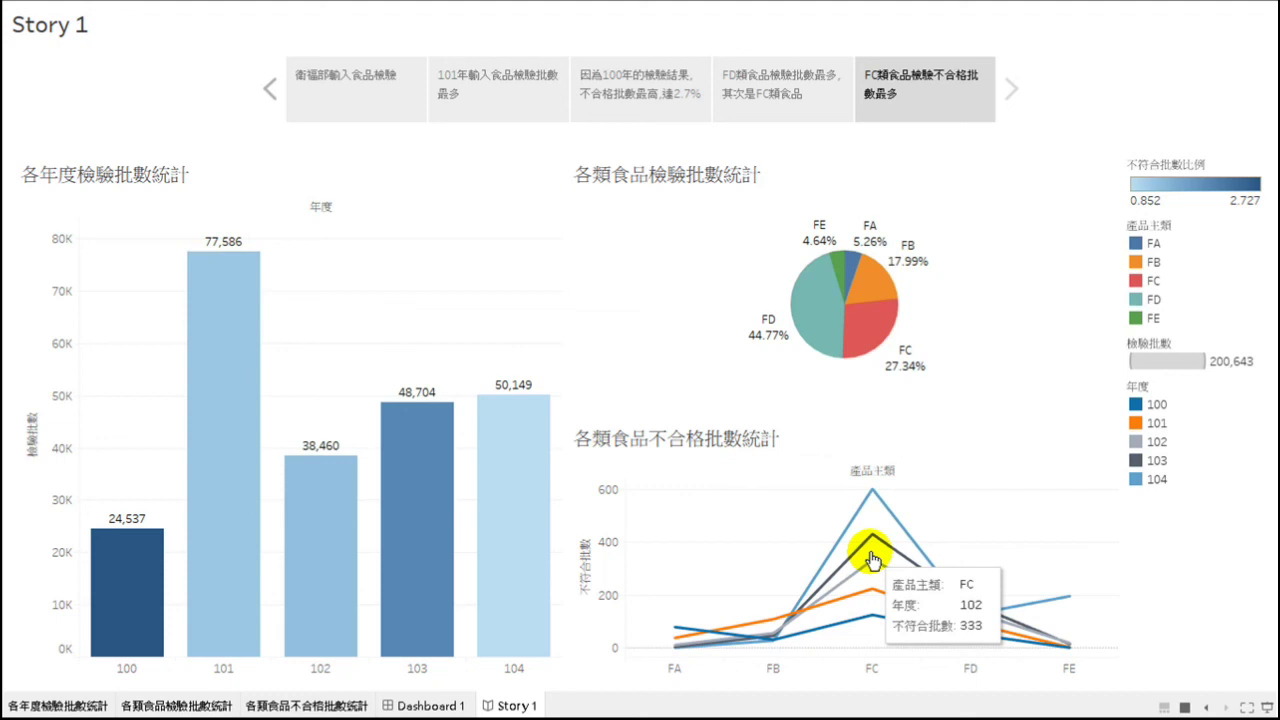
key(Escape)
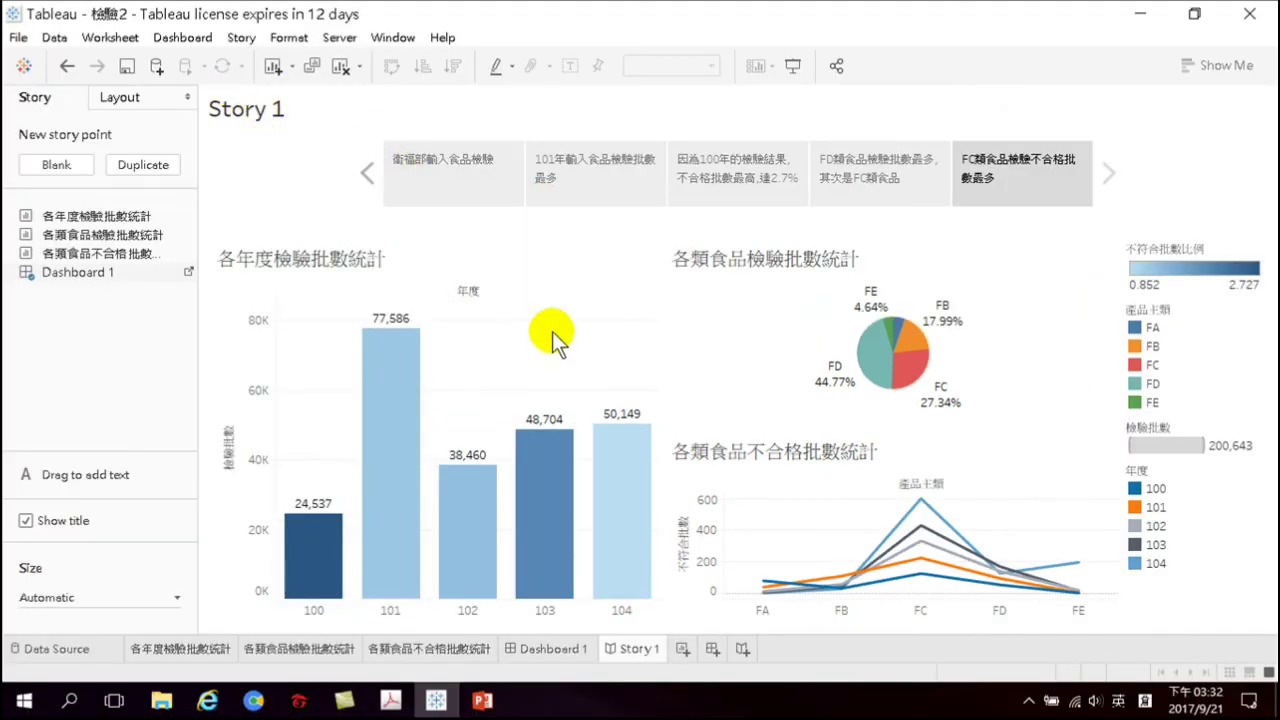
Save the 檢驗2 workbook and close Tableau
click(18, 37)
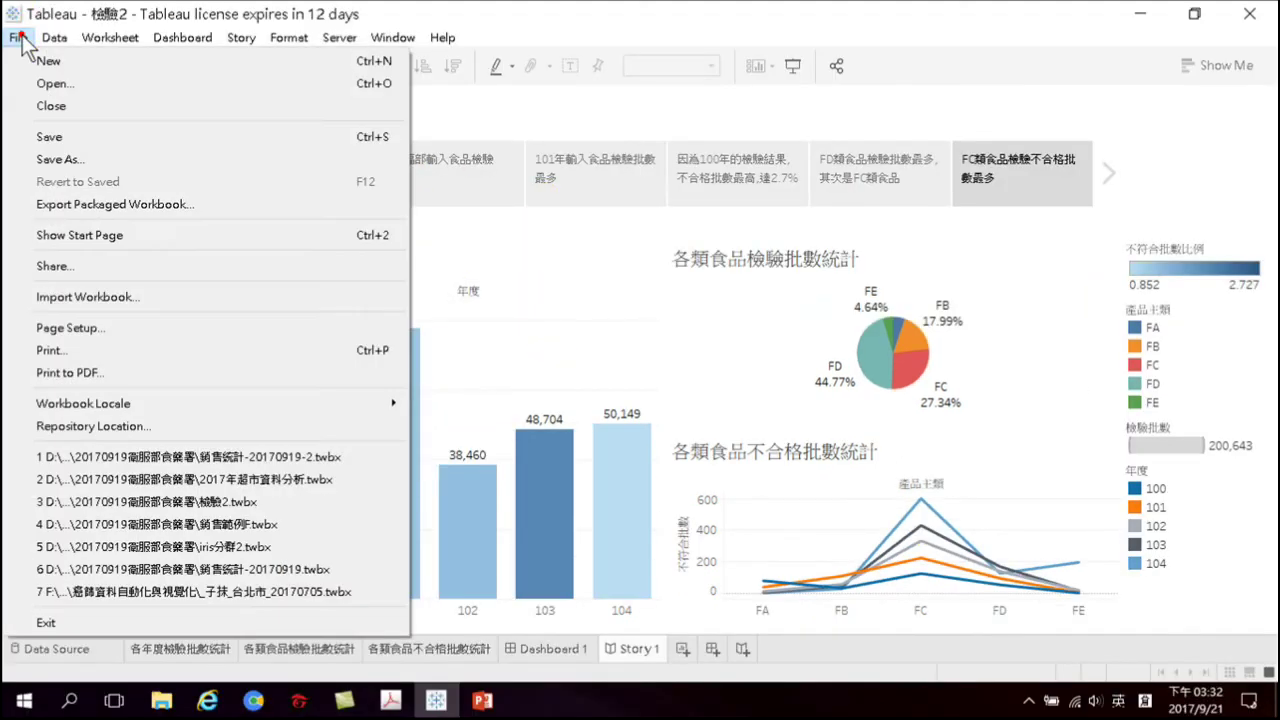
click(64, 140)
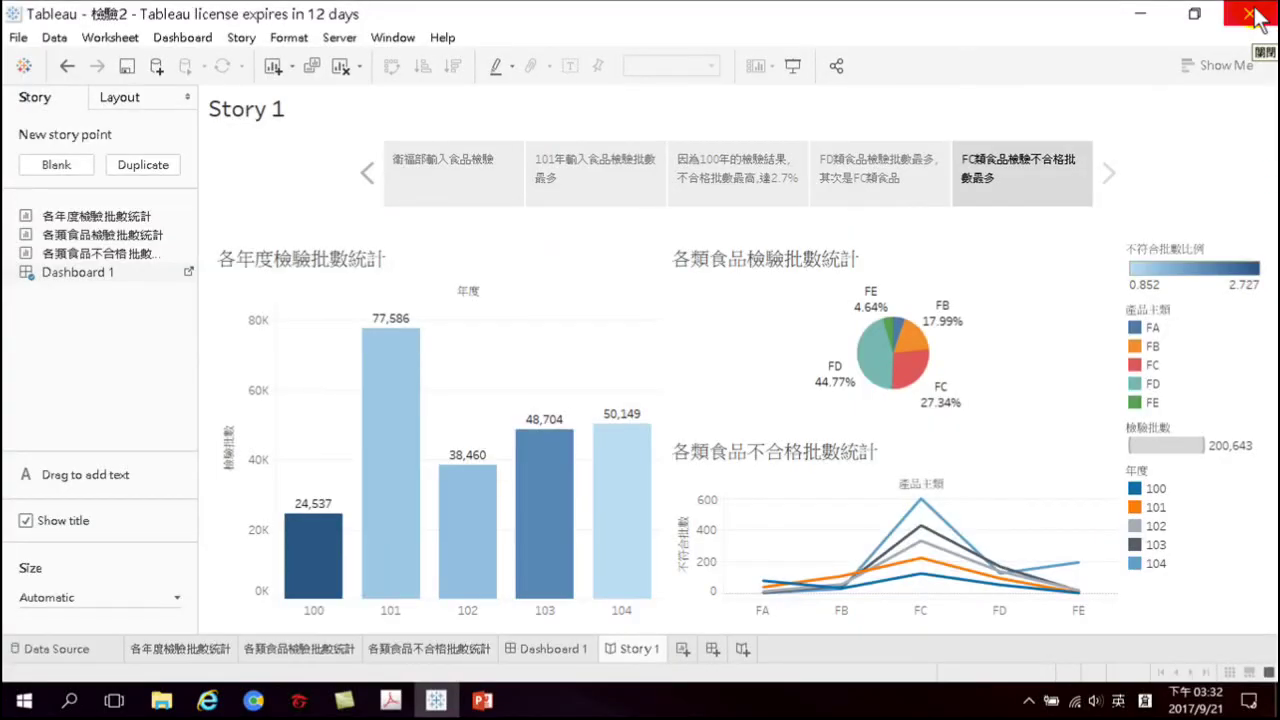
click(1253, 17)
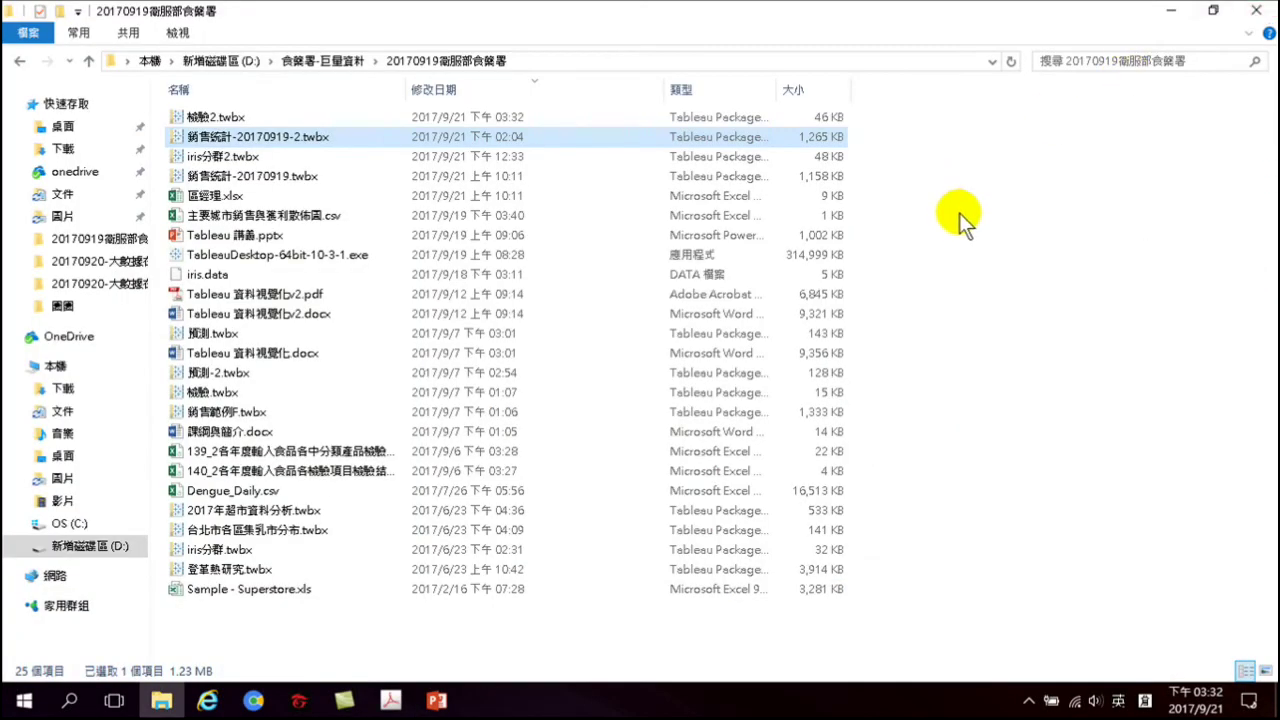
Create a new Microsoft Excel workbook named 食品檢查.xlsx in the 20170919衛服部食藥署 folder
click(957, 210)
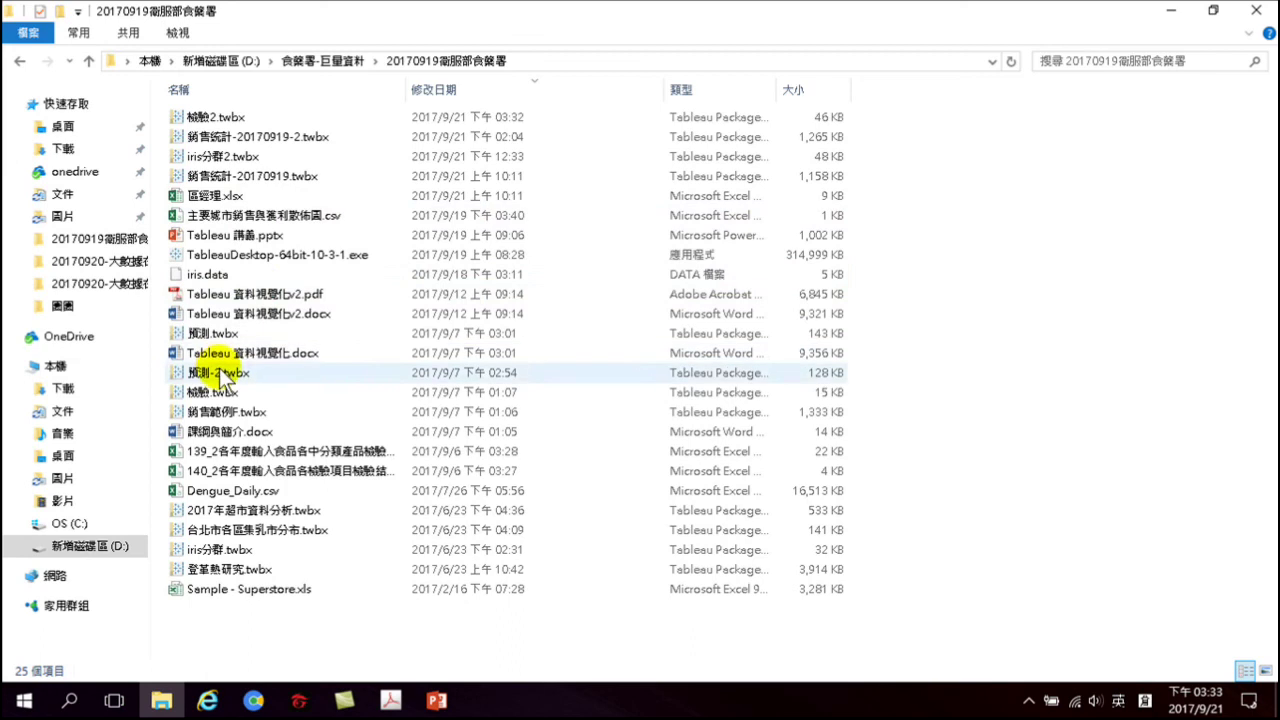
right_click(216, 620)
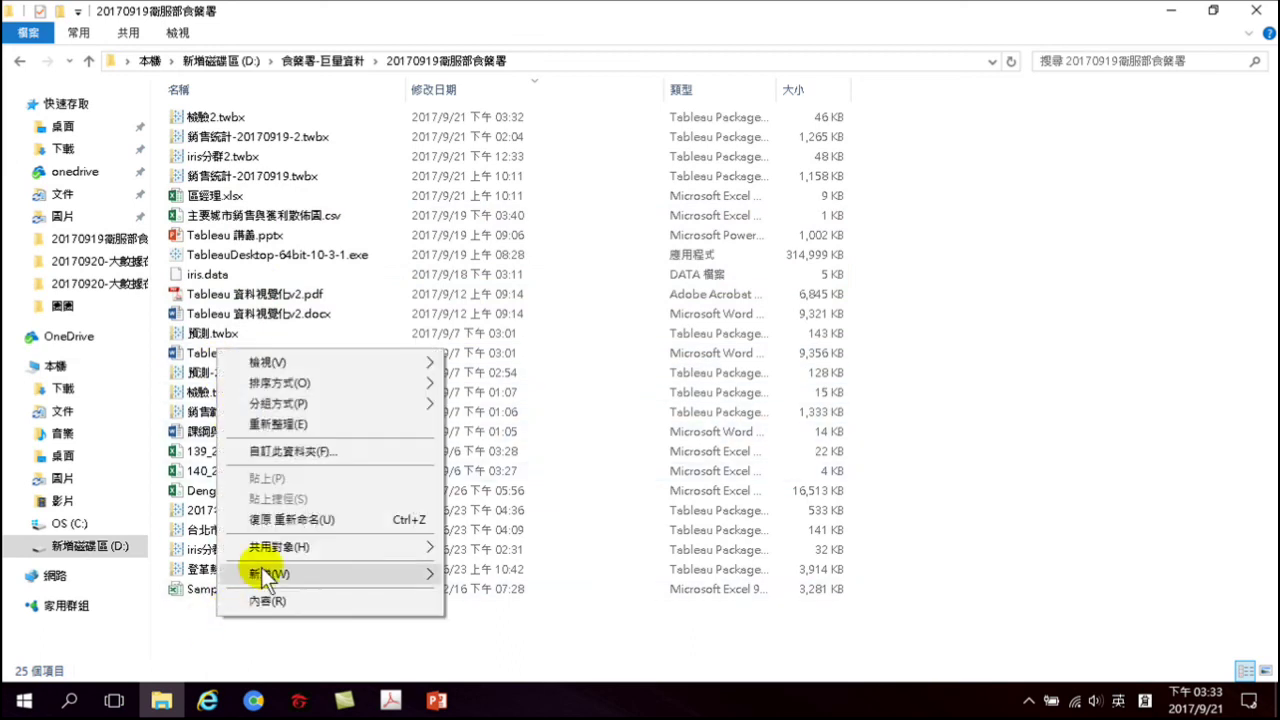
mouse_move(275, 570)
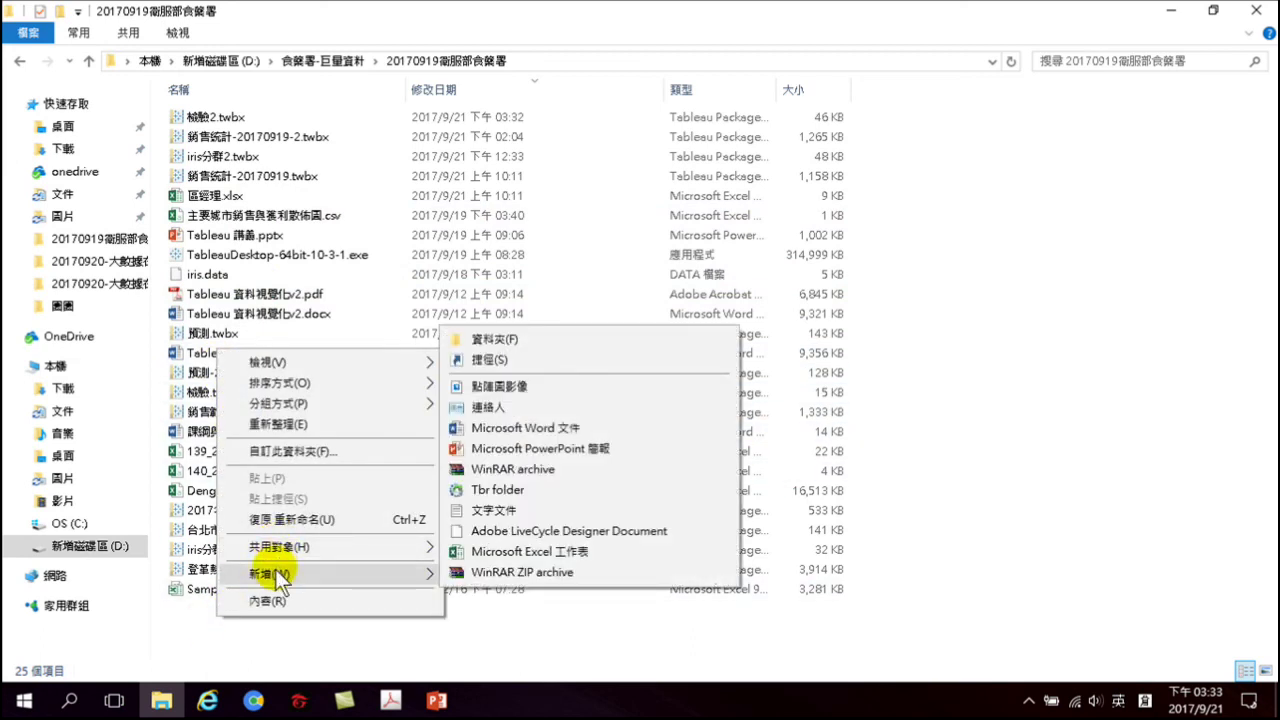
mouse_move(420, 547)
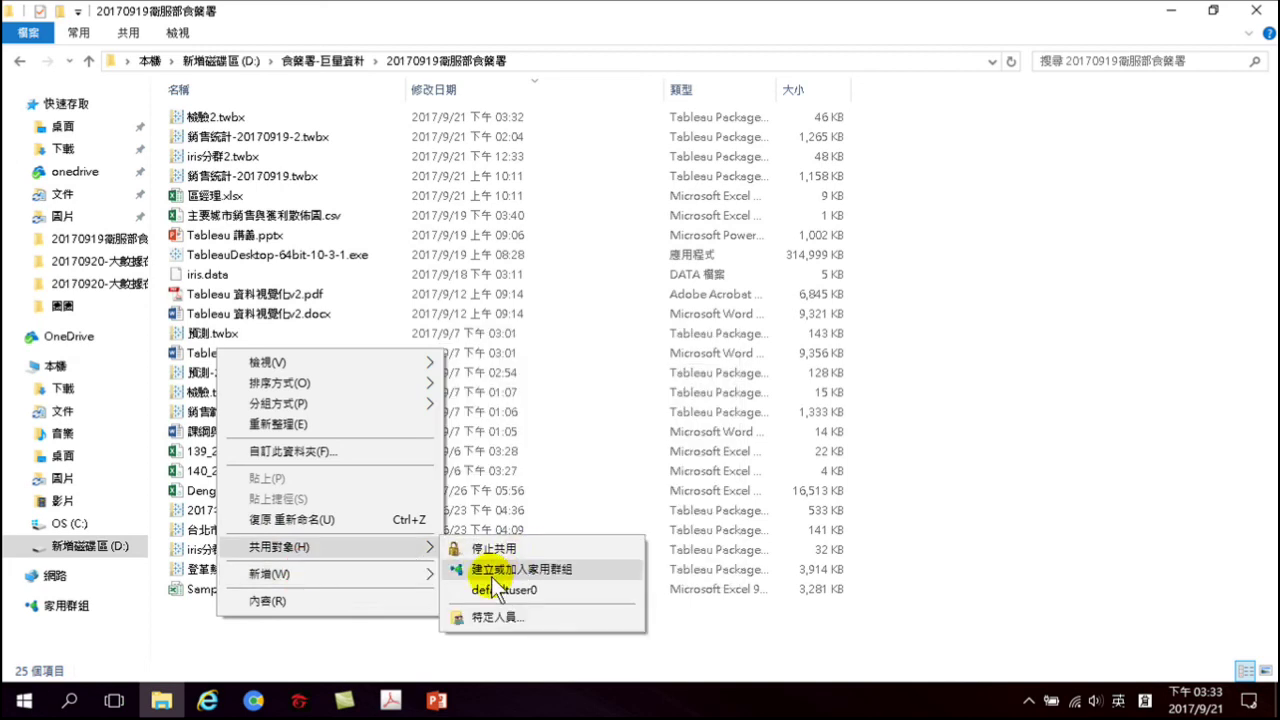
mouse_move(363, 573)
click(508, 550)
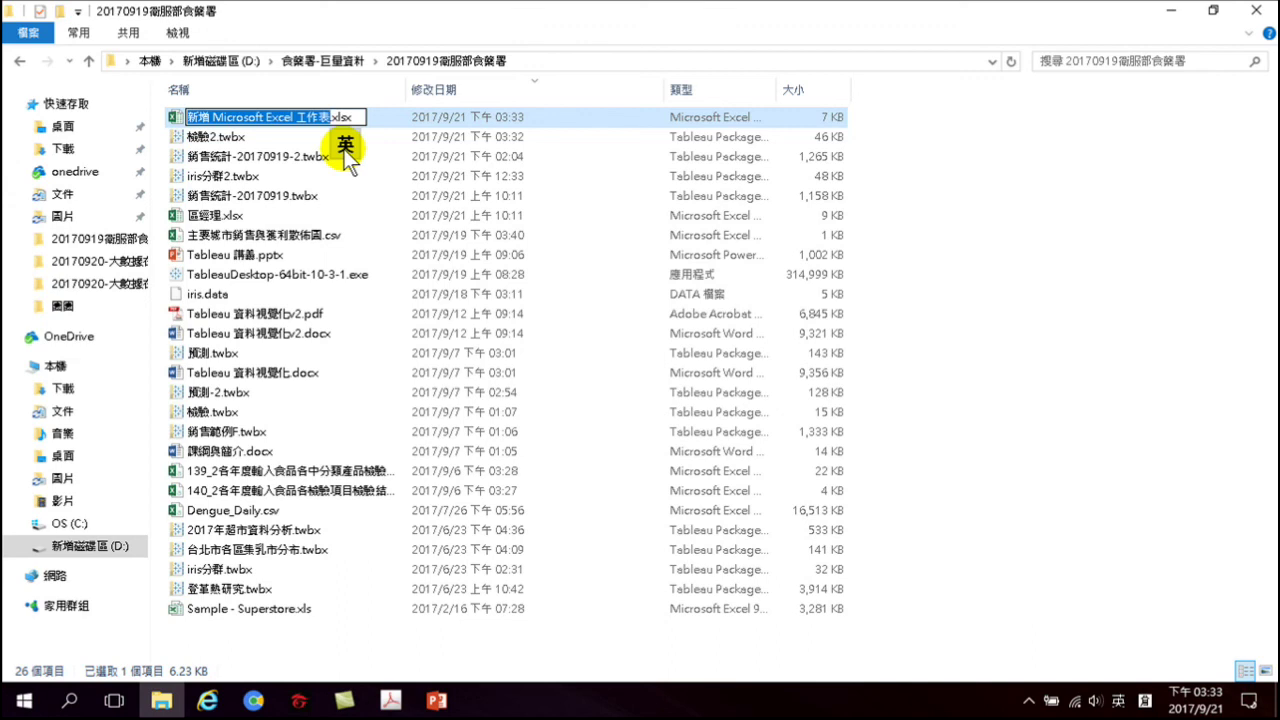
key(BackSpace)
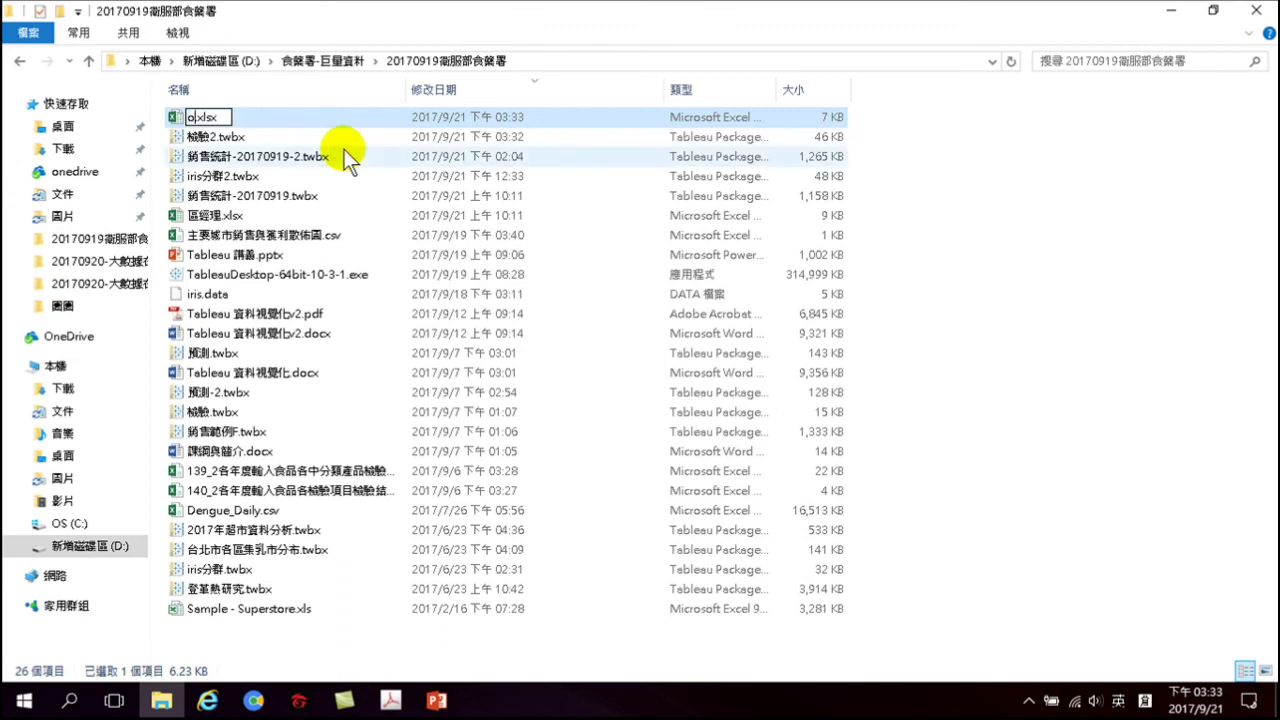
key(shift)
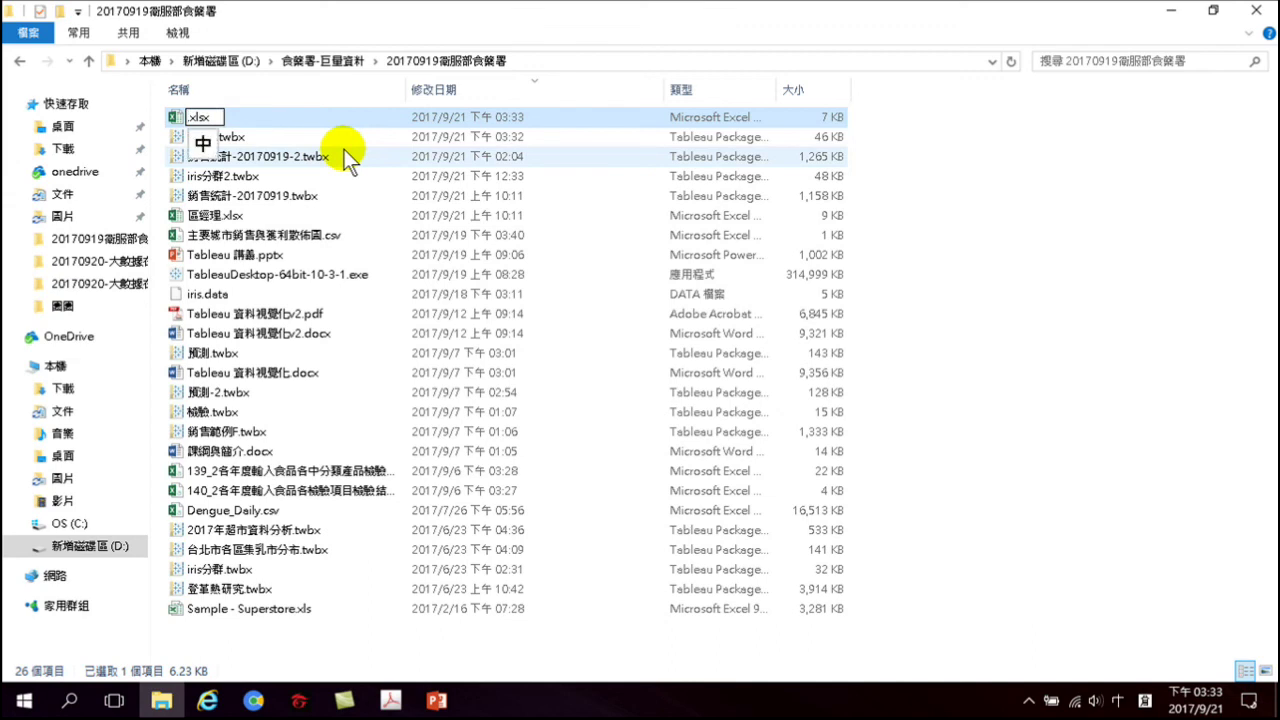
text(食品)
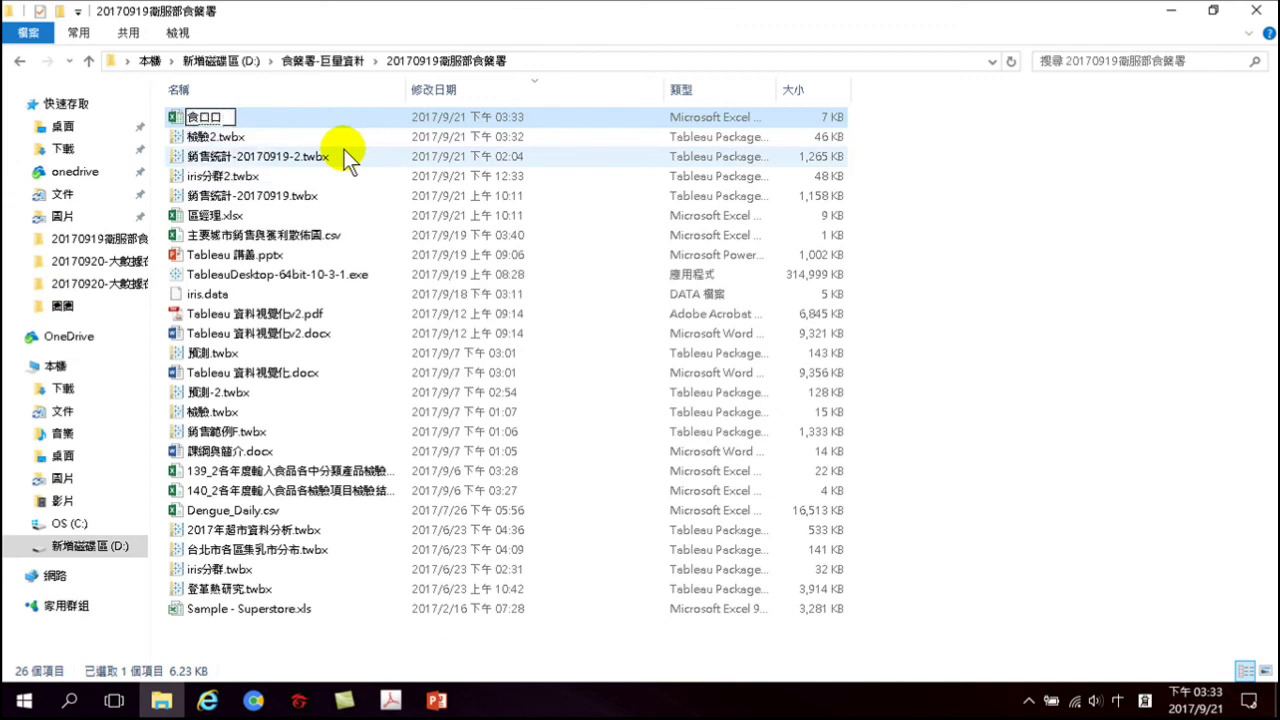
text(檢查.xlsx)
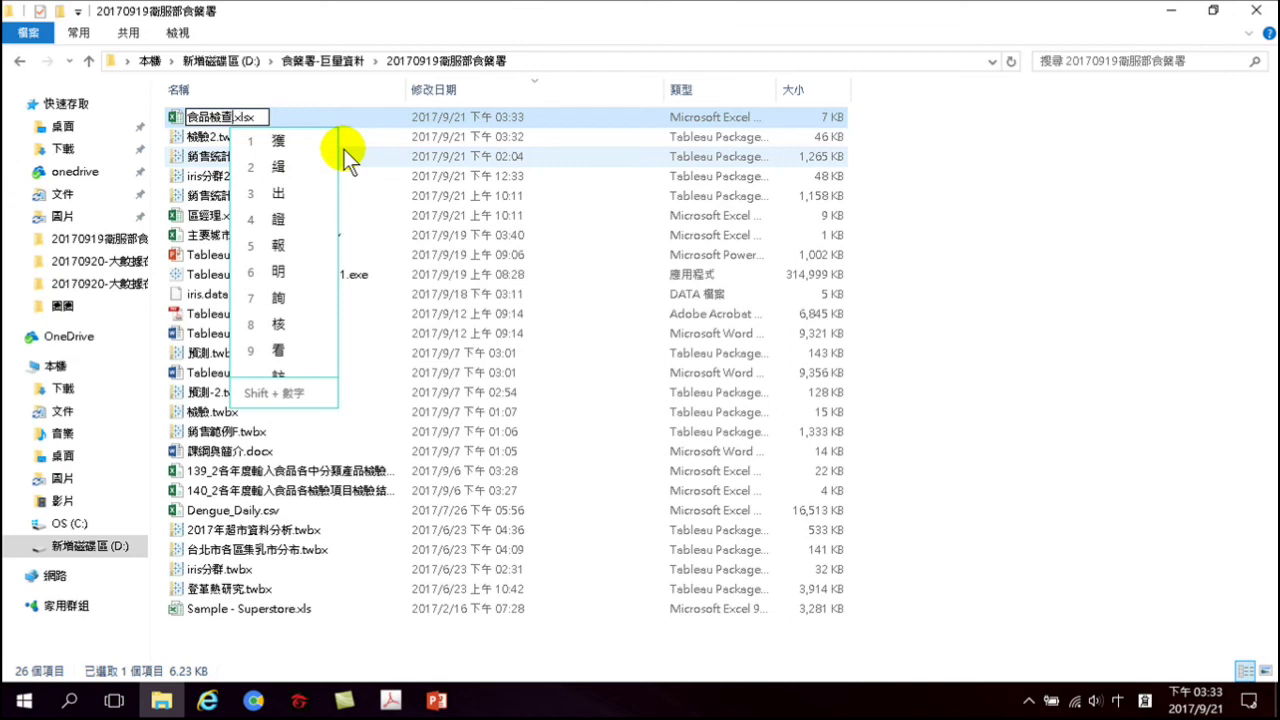
key(Escape)
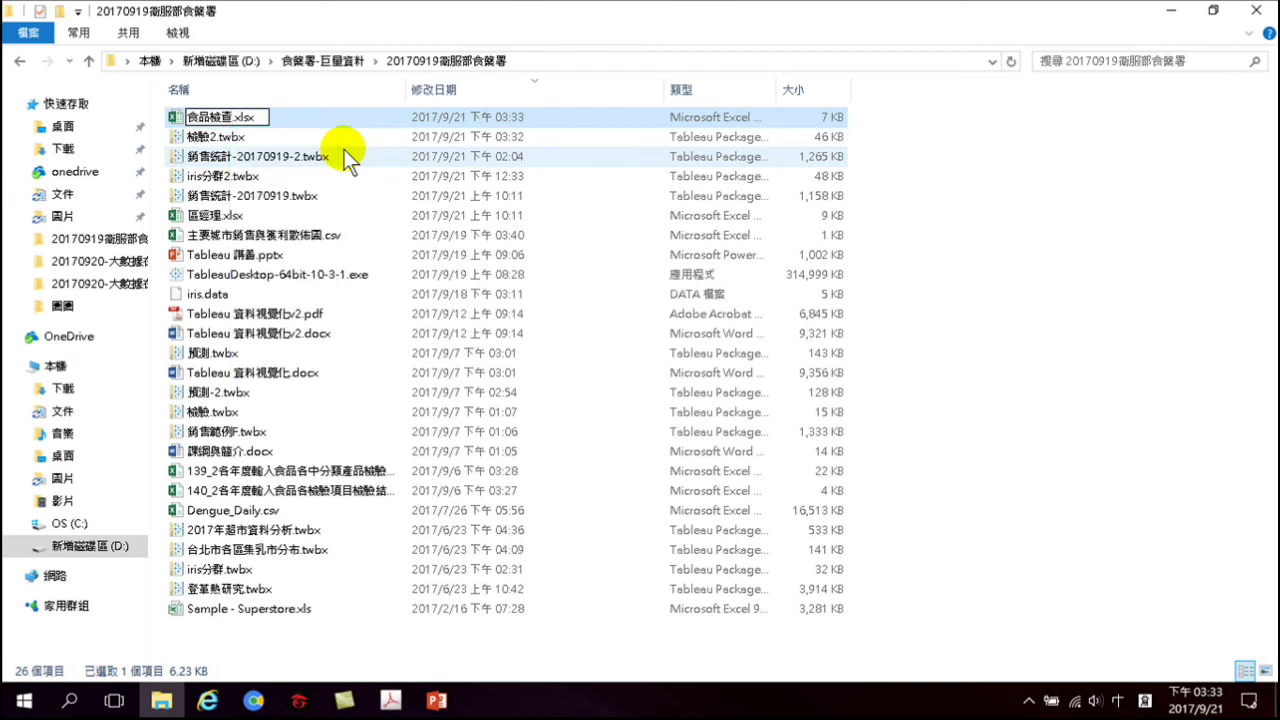
key(Return)
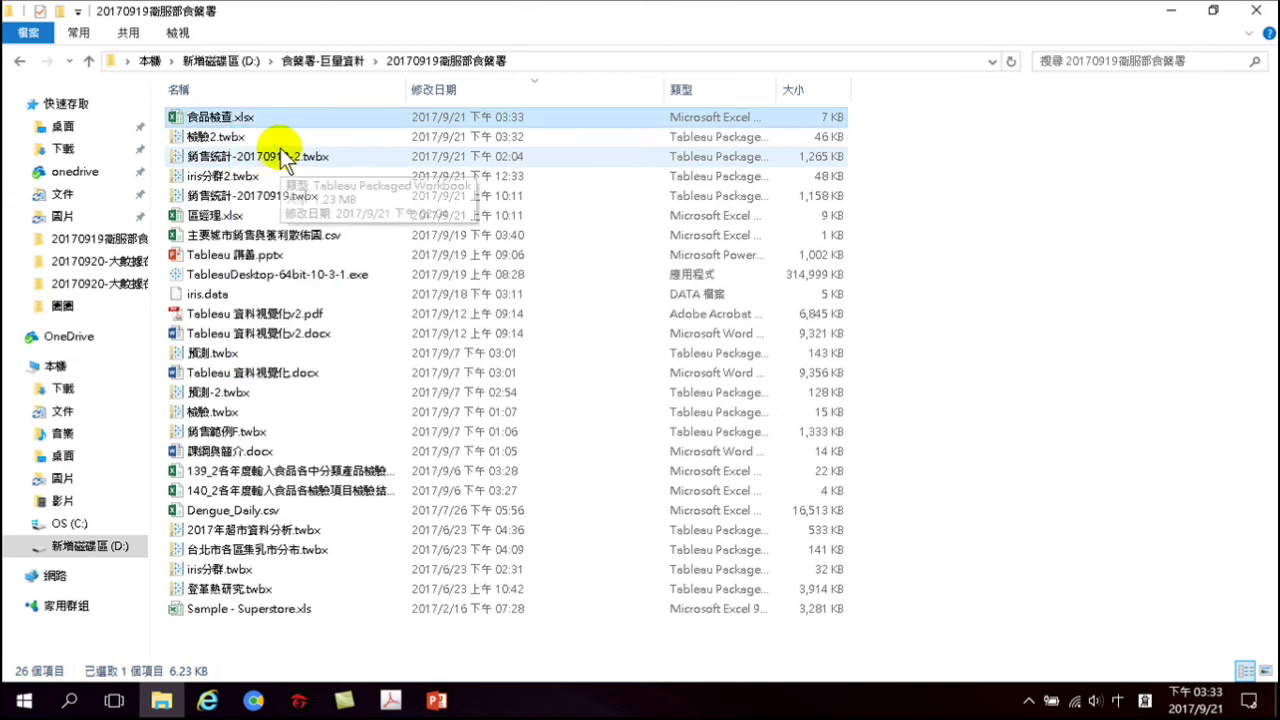
Open 食品檢查.xlsx in Excel and enter the header country in A1 and Taiwan in A2
double_click(226, 115)
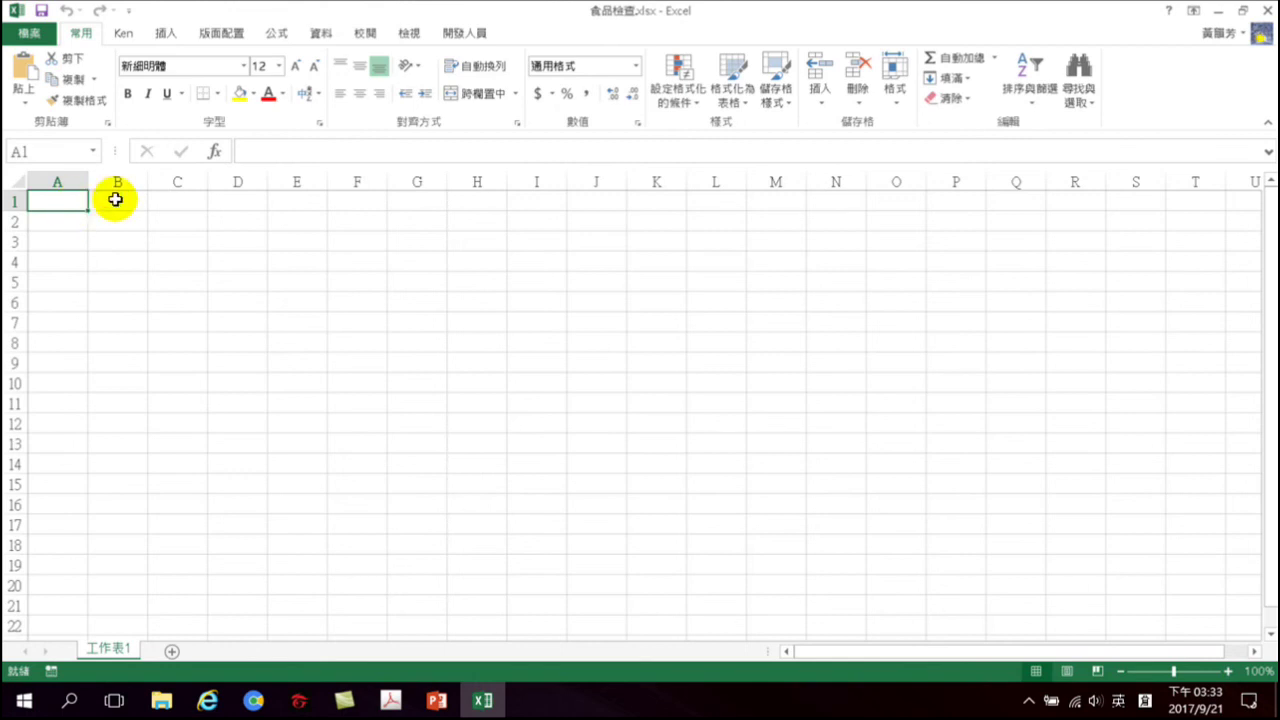
key(BackSpace)
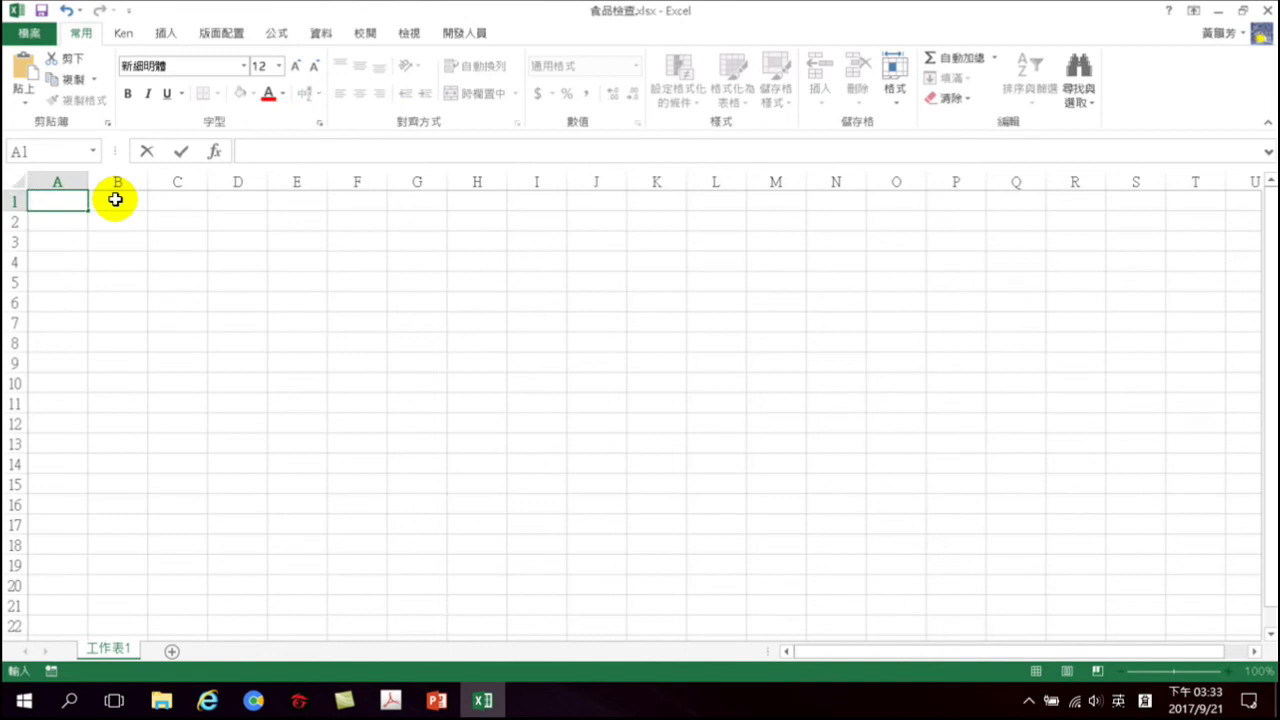
text(country)
key(Return)
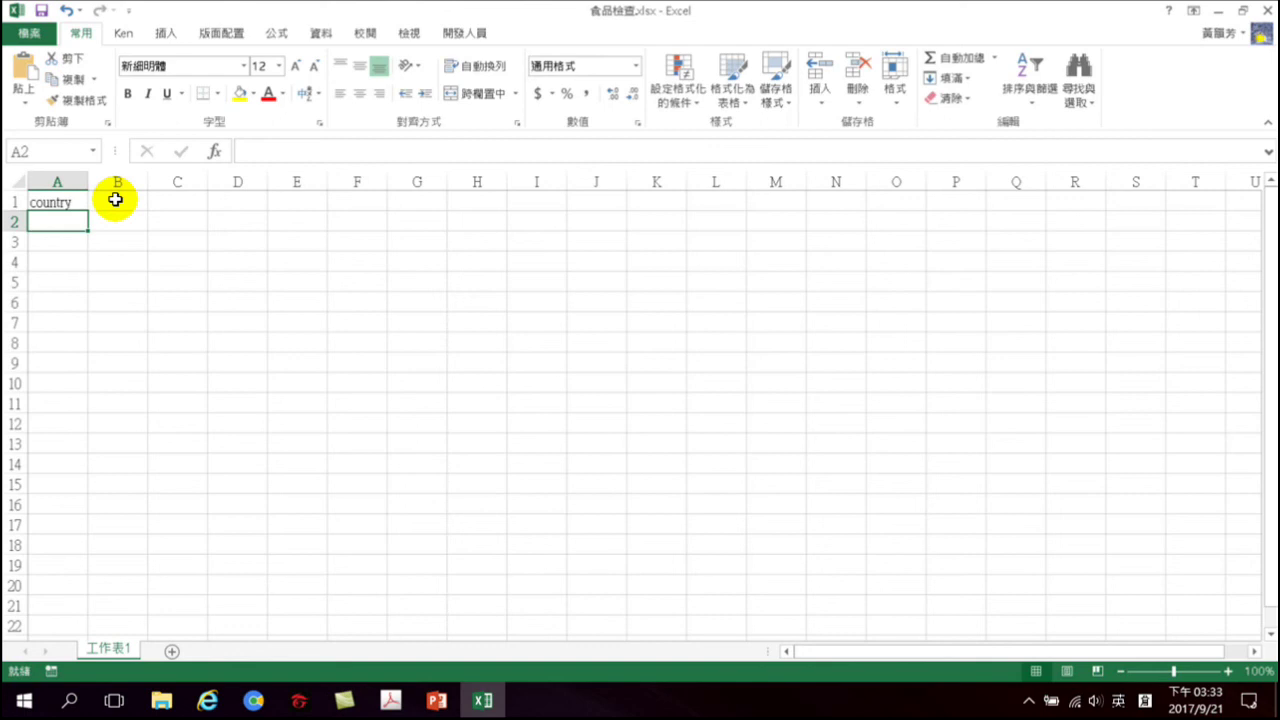
text(Taiwan)
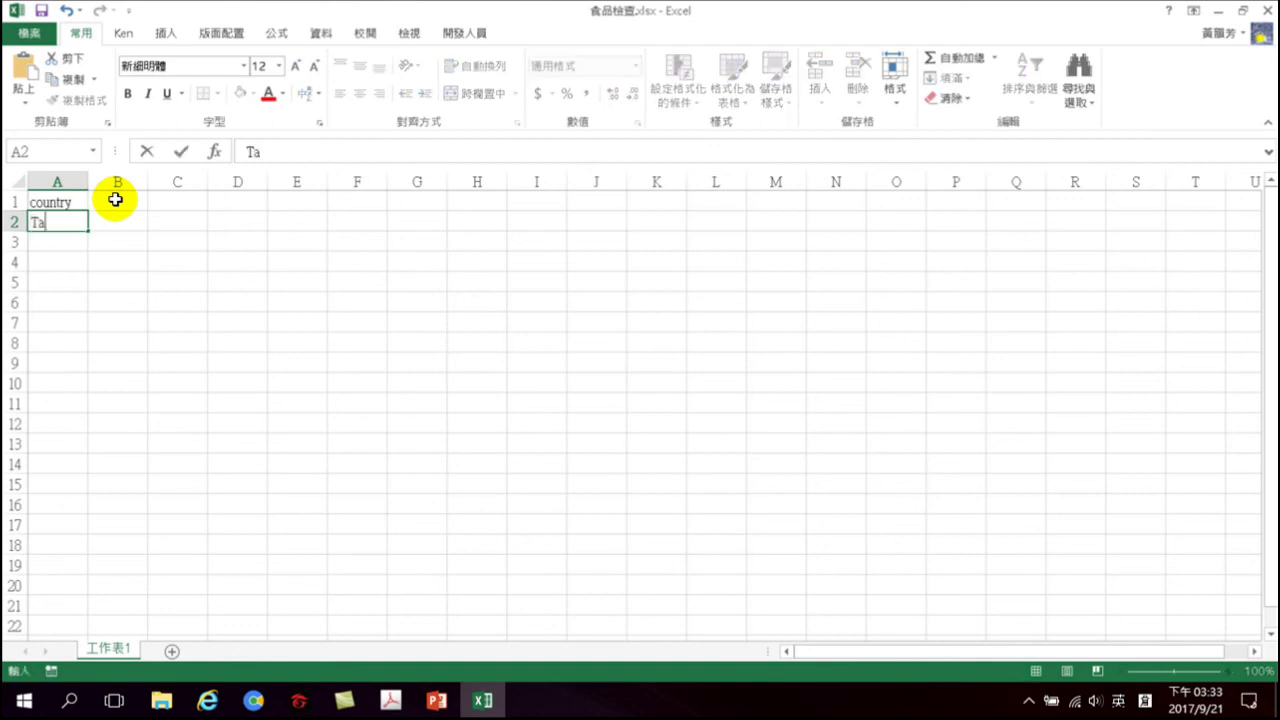
key(ctrl+Return)
Add a second column with the header City in B1 and Taipei in B2
key(Down)
key(Up)
key(Up)
click(115, 200)
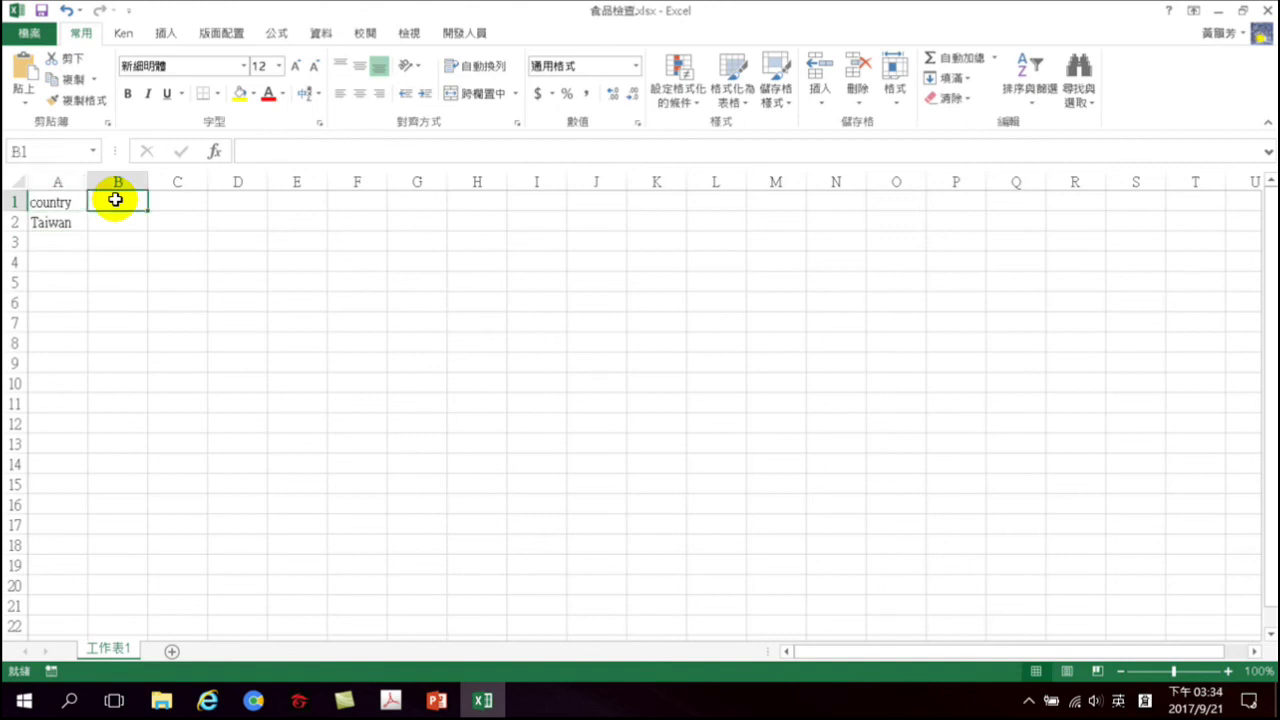
text(City)
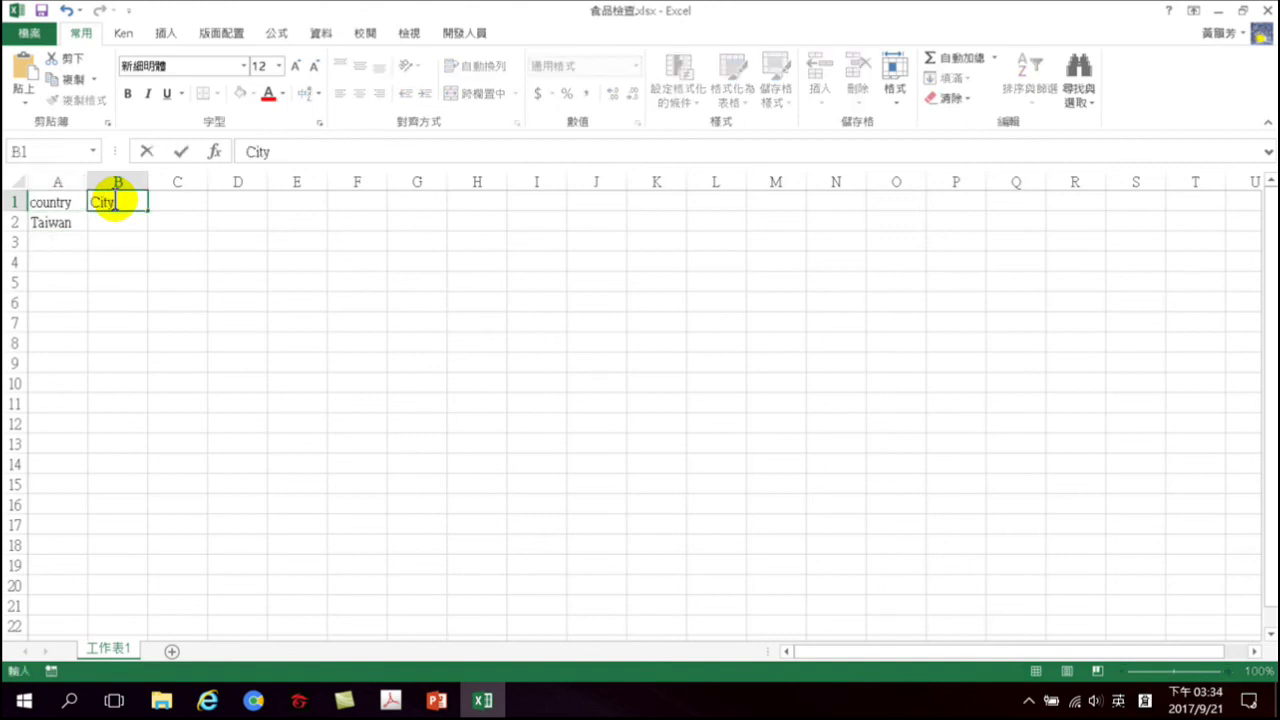
key(Return)
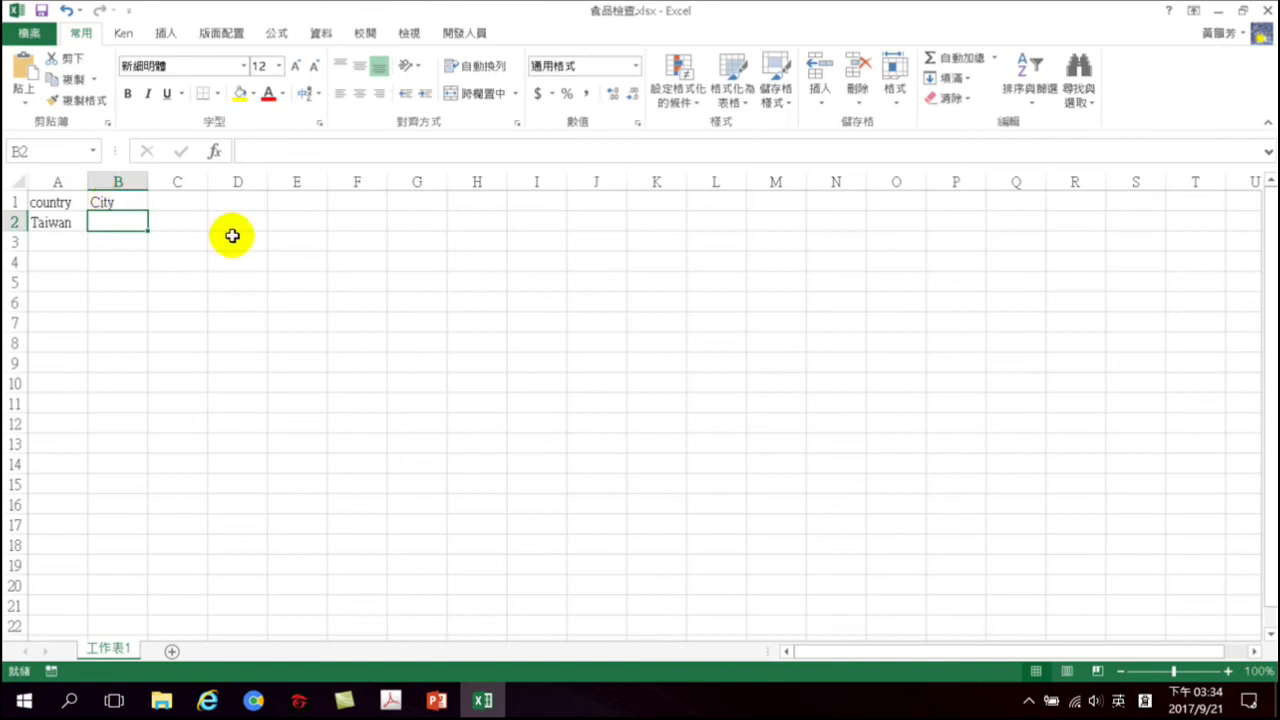
text(Taipei)
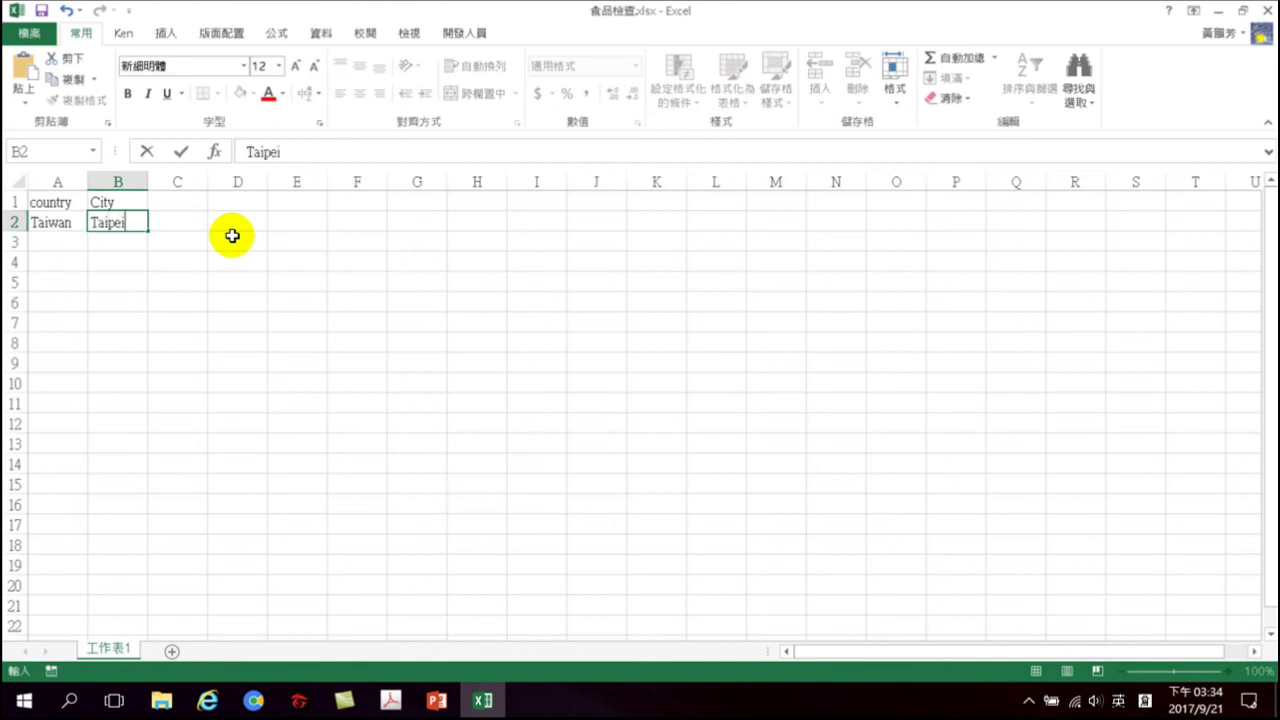
key(Return)
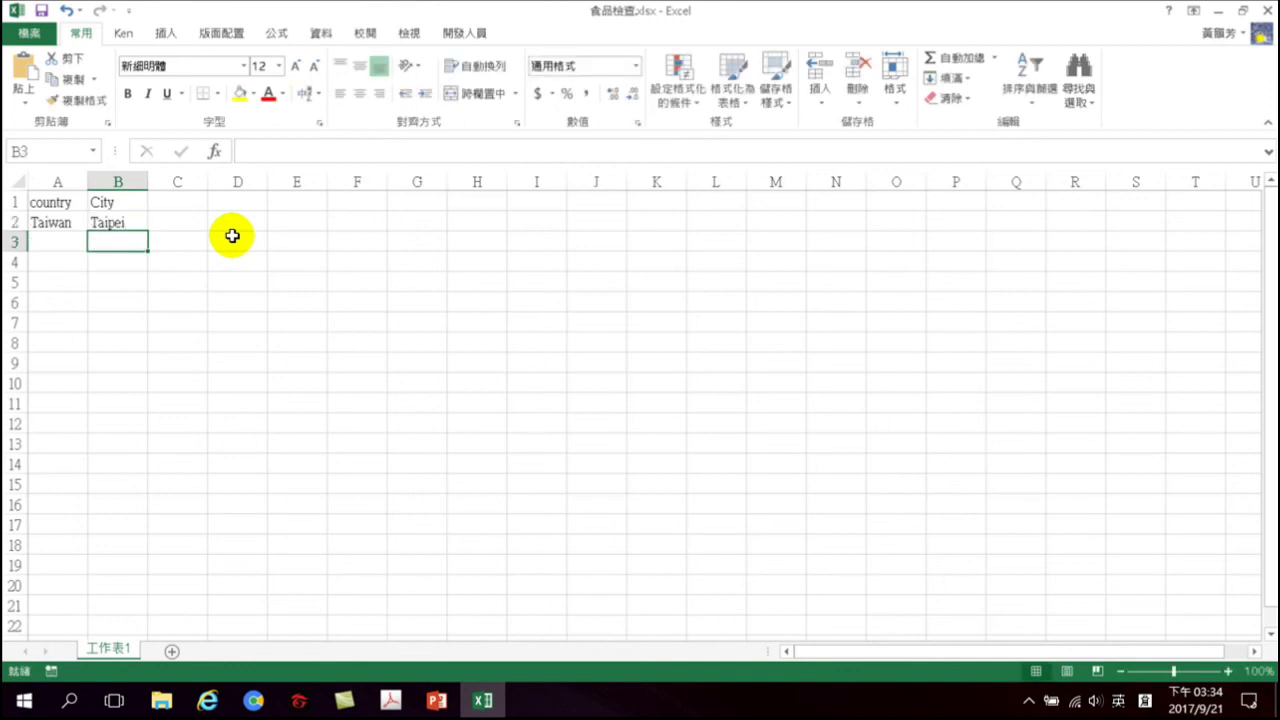
Add a third column with the header District in C1 and 大安區 in C2
key(Up)
key(Up)
key(Right)
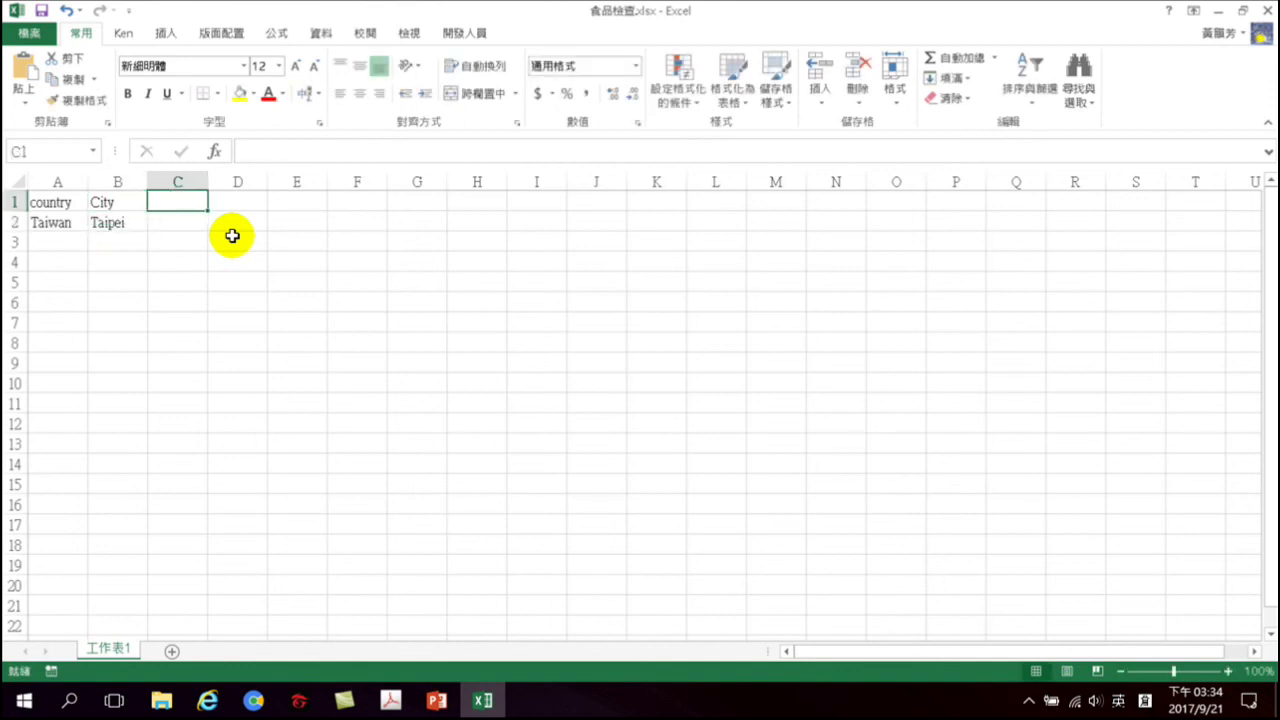
text(District)
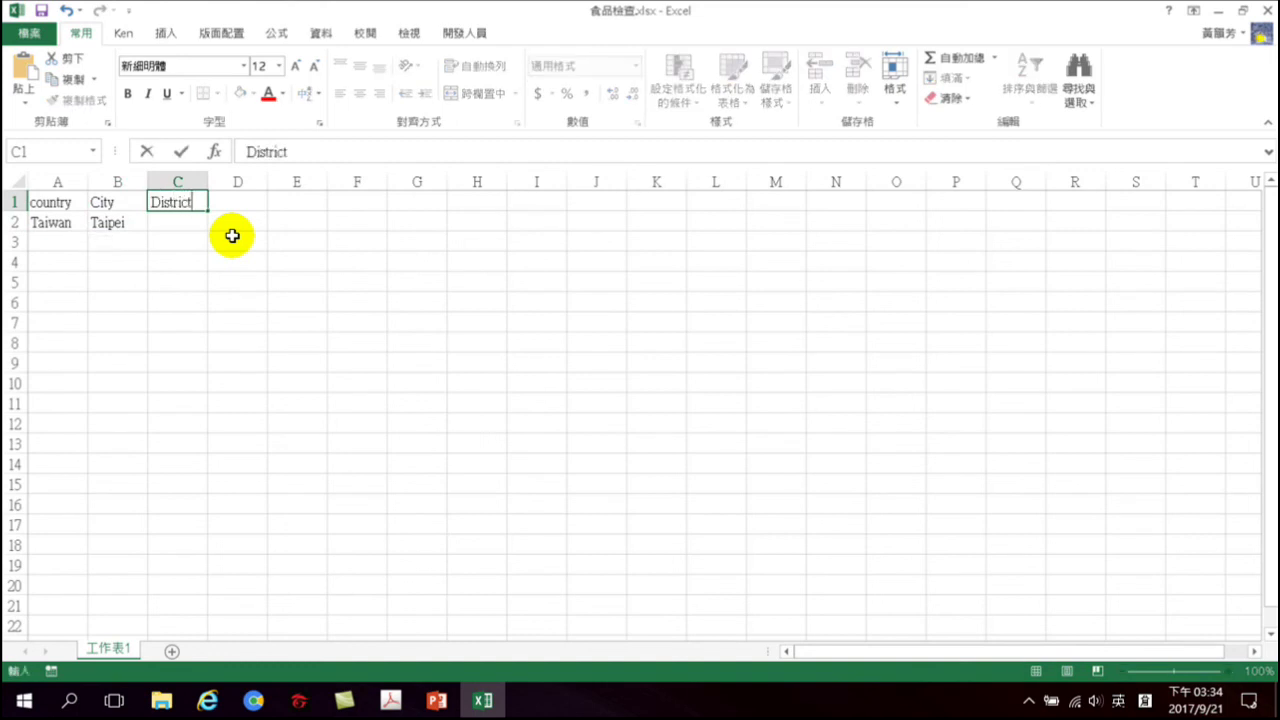
key(Return)
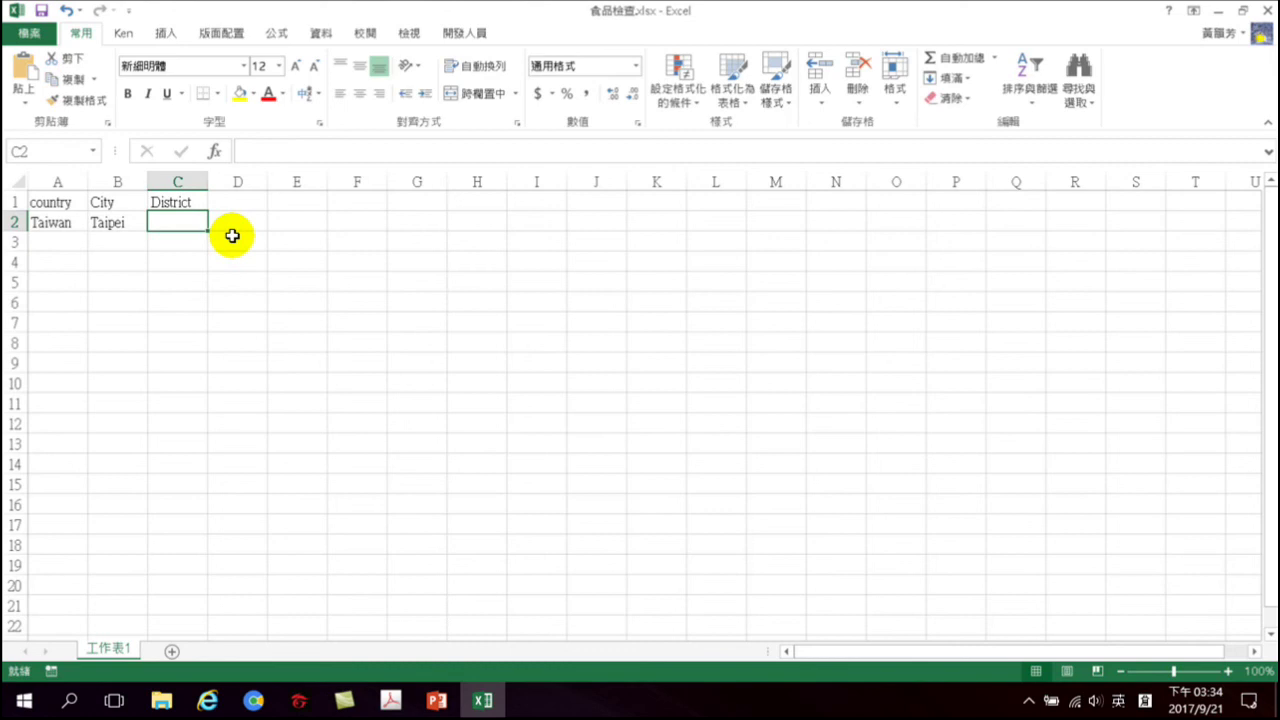
key(shift)
text(大)
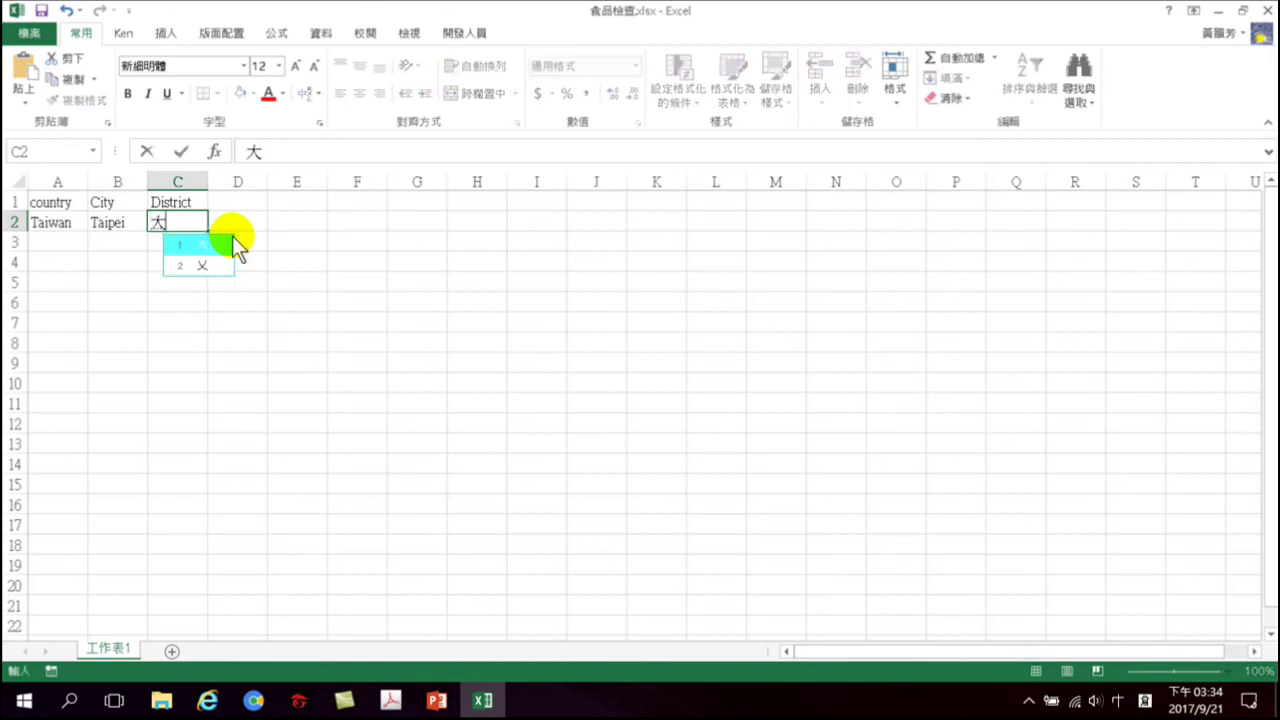
text(安區)
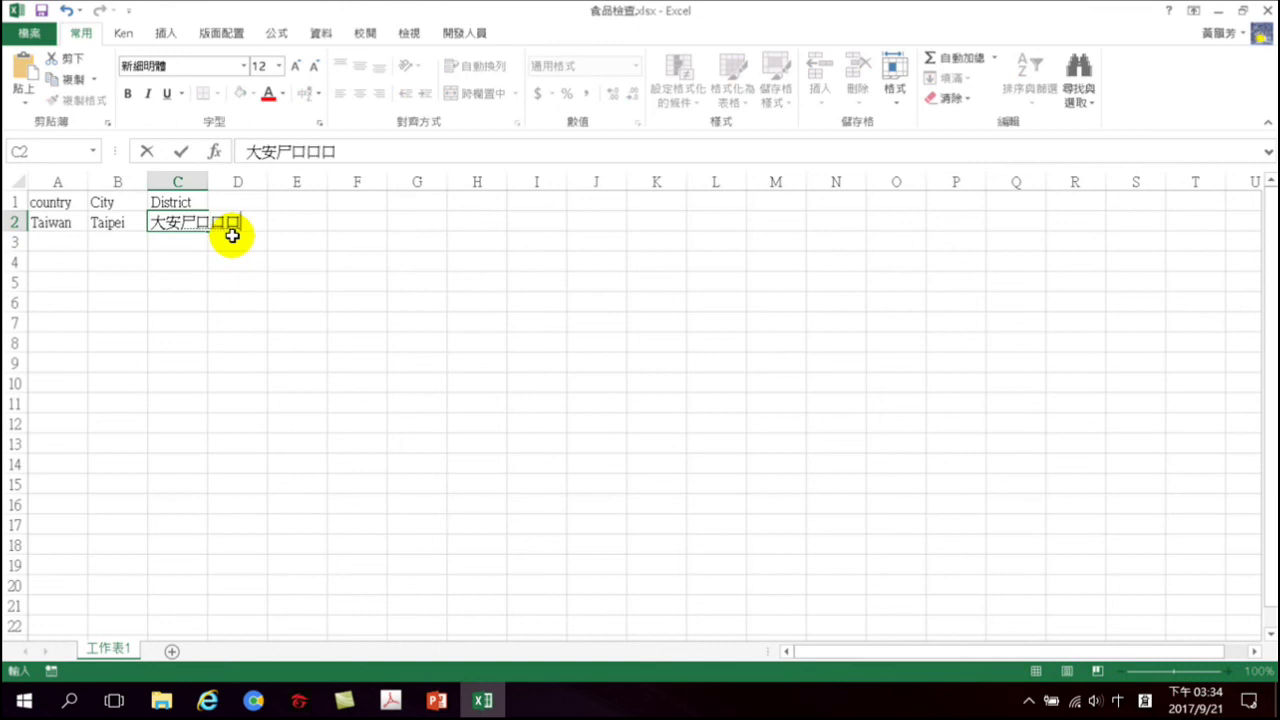
key(Return)
key(Return)
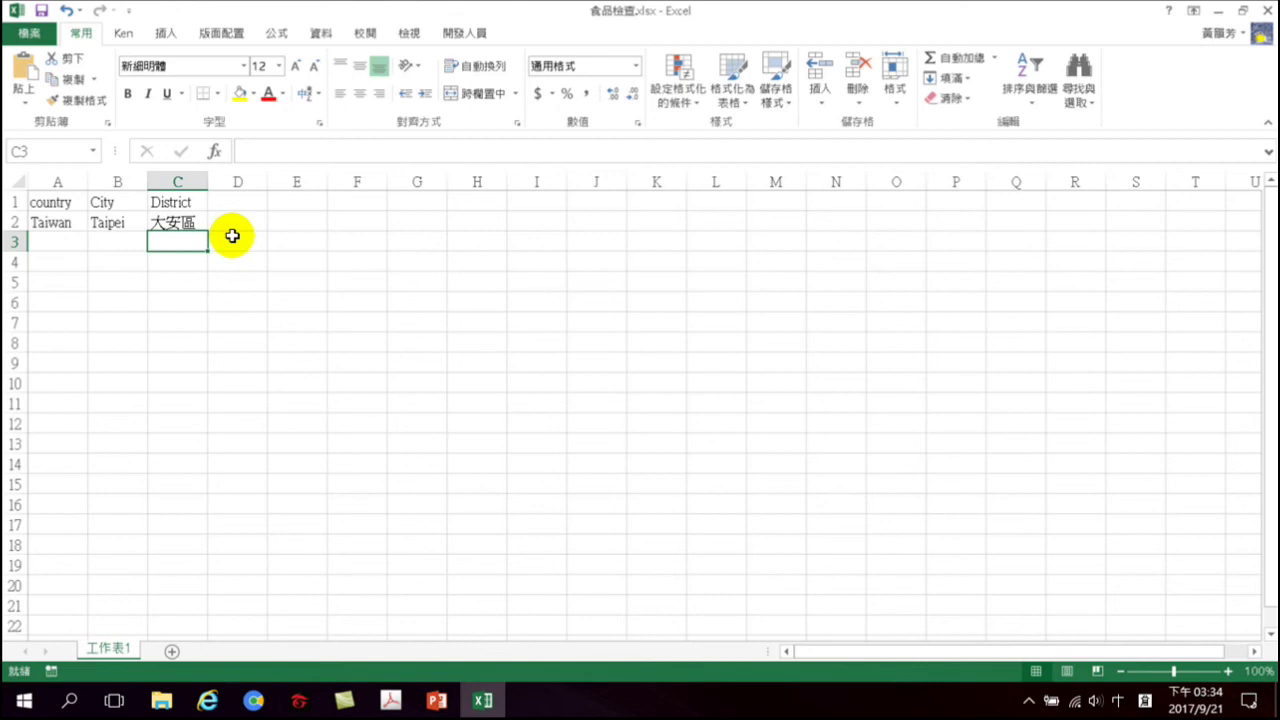
Enter the districts 信義區 in C3 and 北投區 in C4
text(仁)
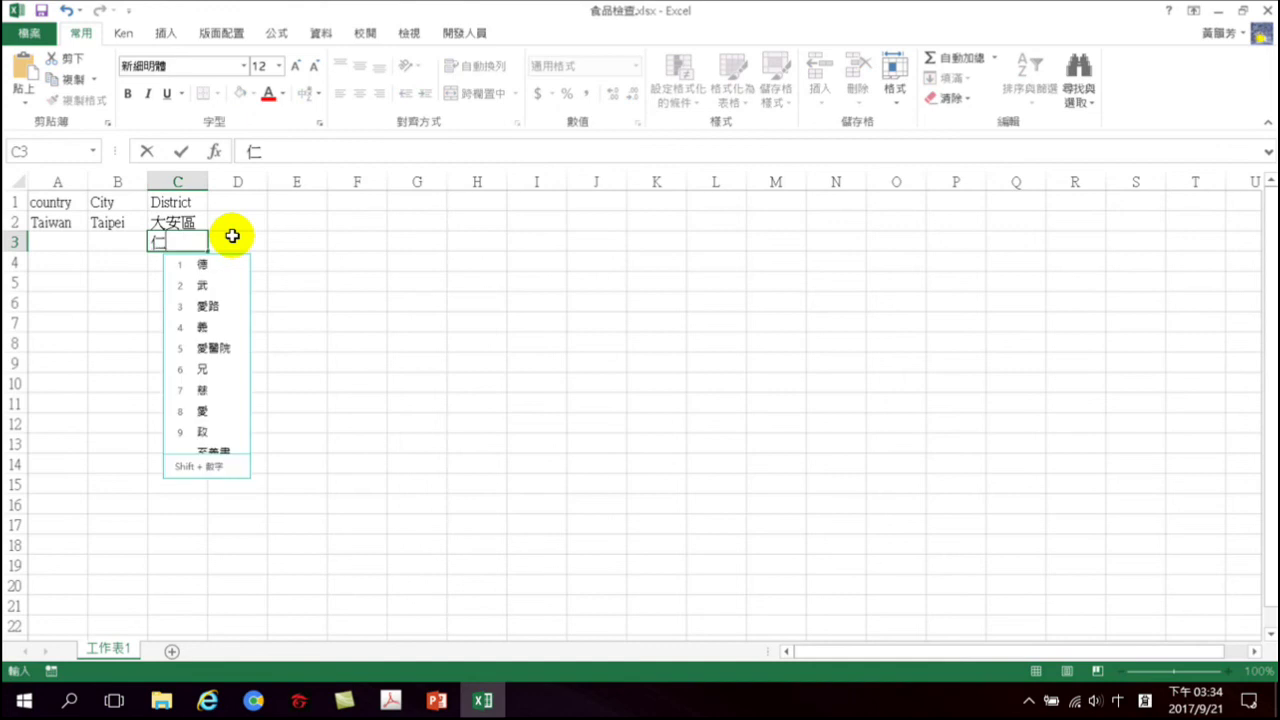
key(Escape)
key(BackSpace)
text(信義ㄕ)
text(區)
key(Return)
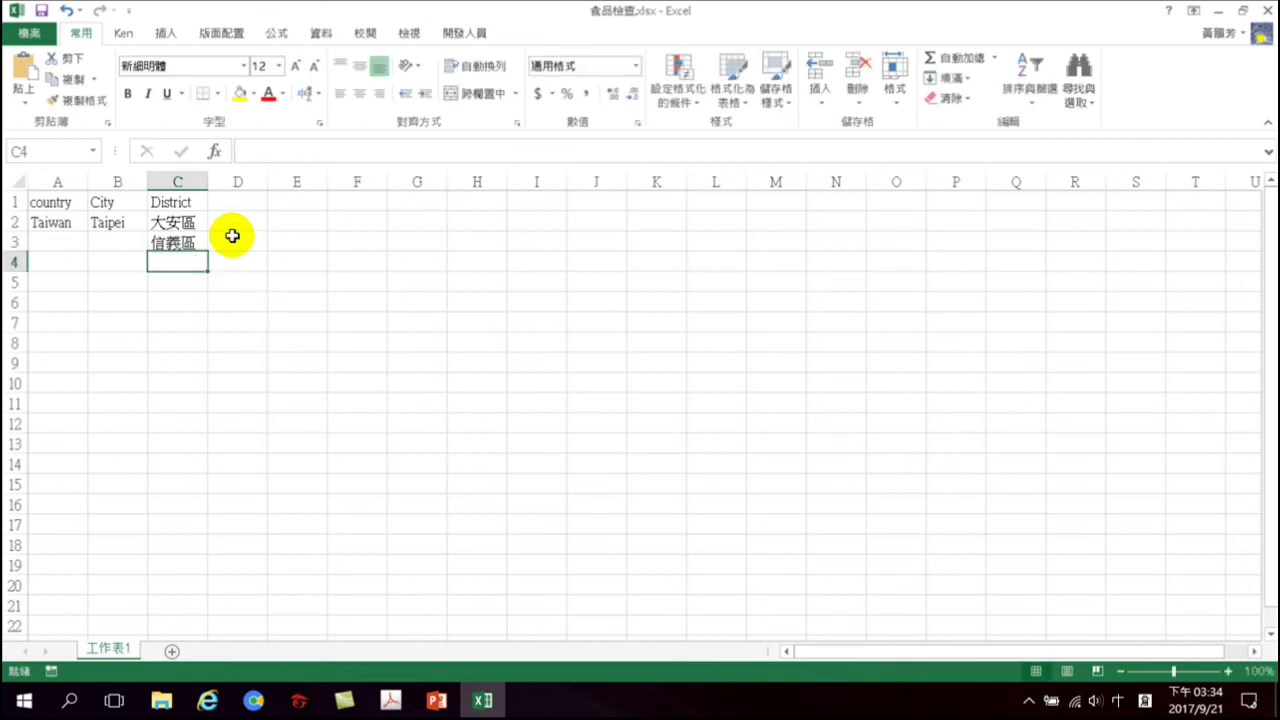
text(北)
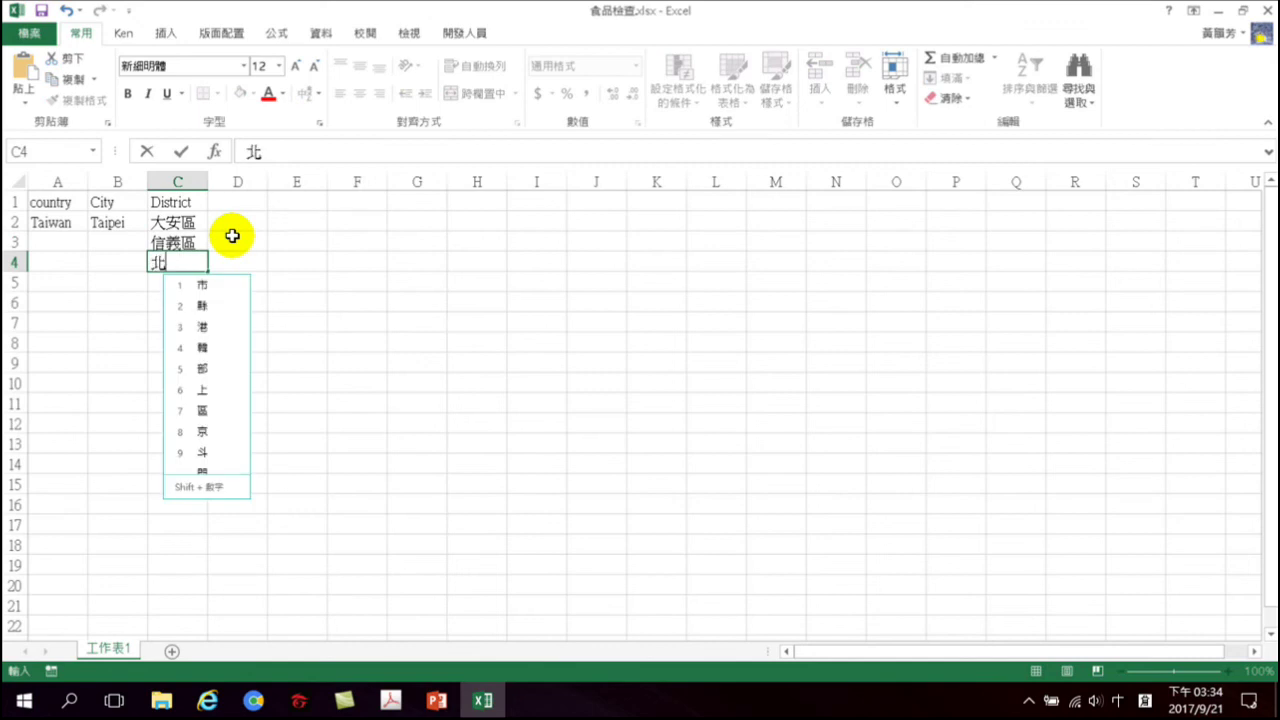
text(投區)
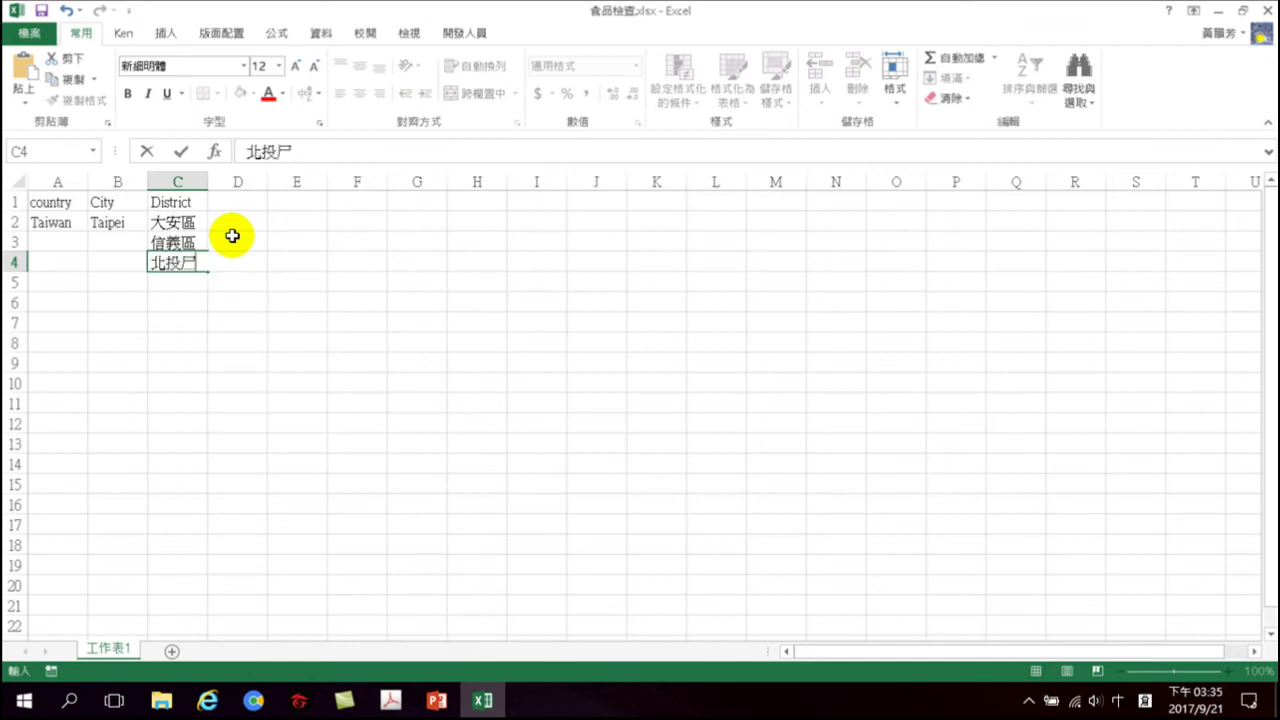
key(Return)
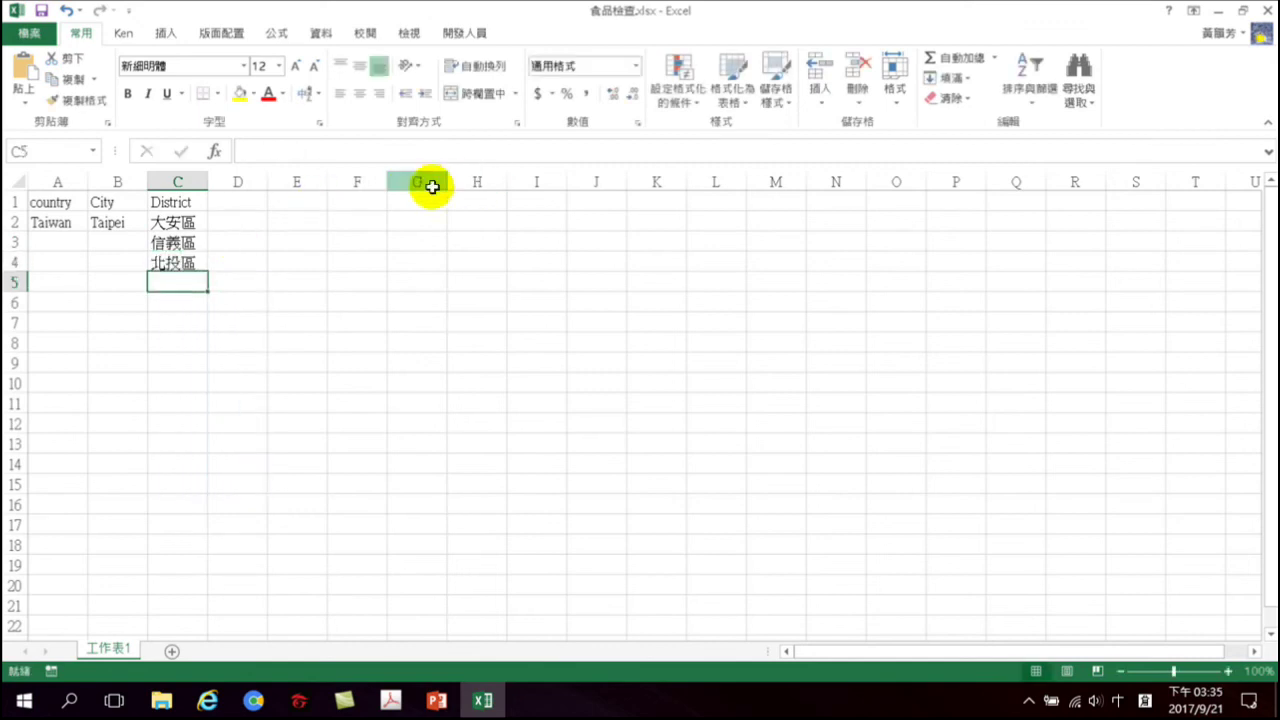
Fill the Taiwan and Taipei values from row 2 down through row 4
click(42, 222)
drag(74, 222, 137, 266)
click(228, 200)
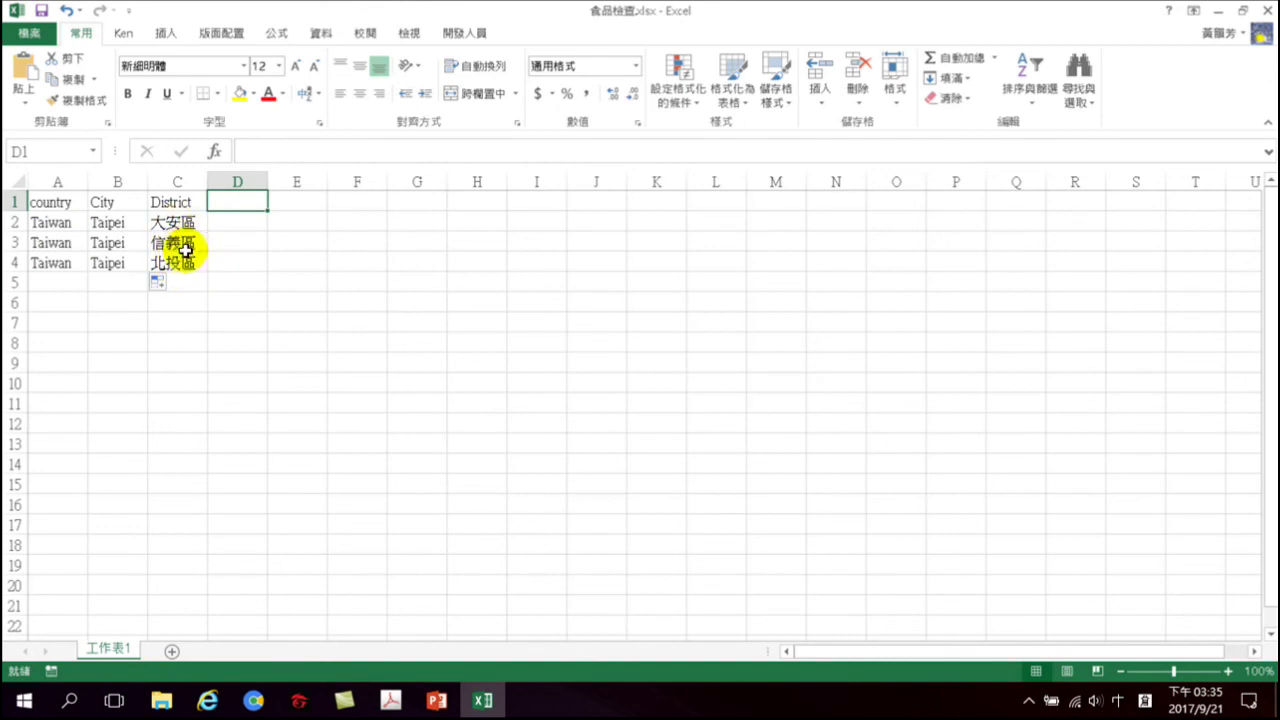
click(175, 220)
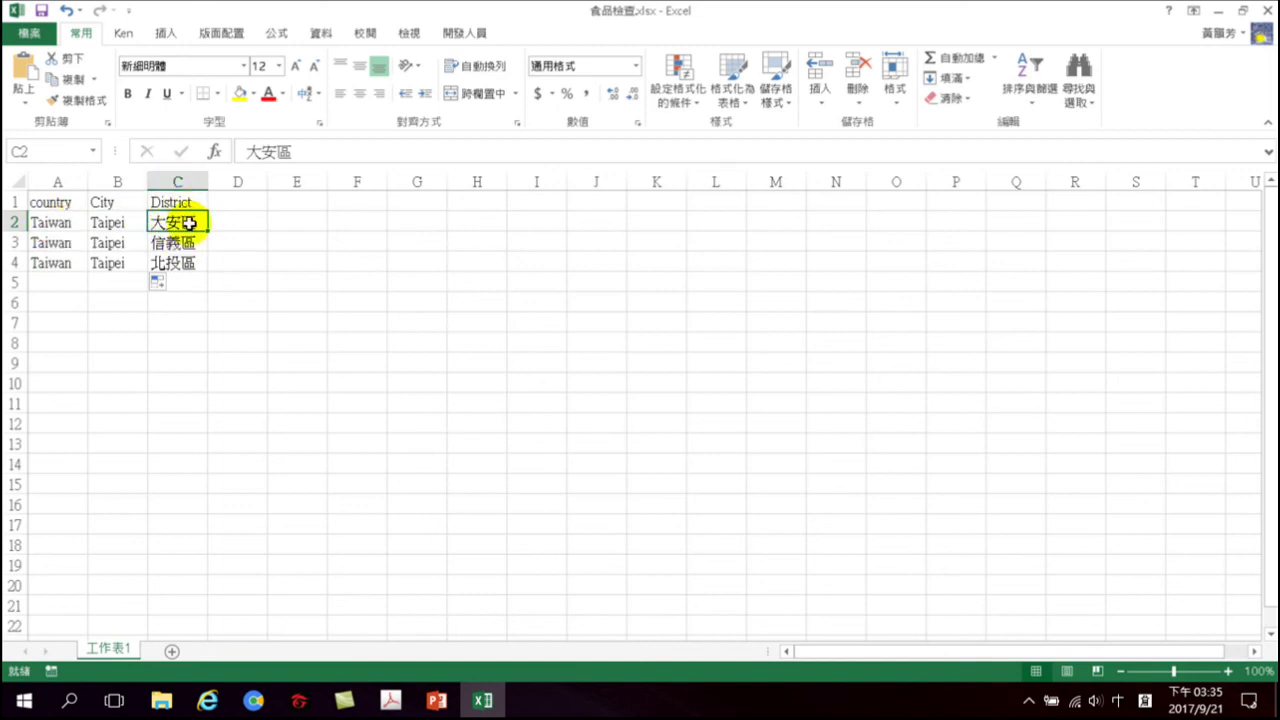
Enter the header 檢查數 in D1 with the values 100, 80 and 50 in D2 to D4
click(225, 202)
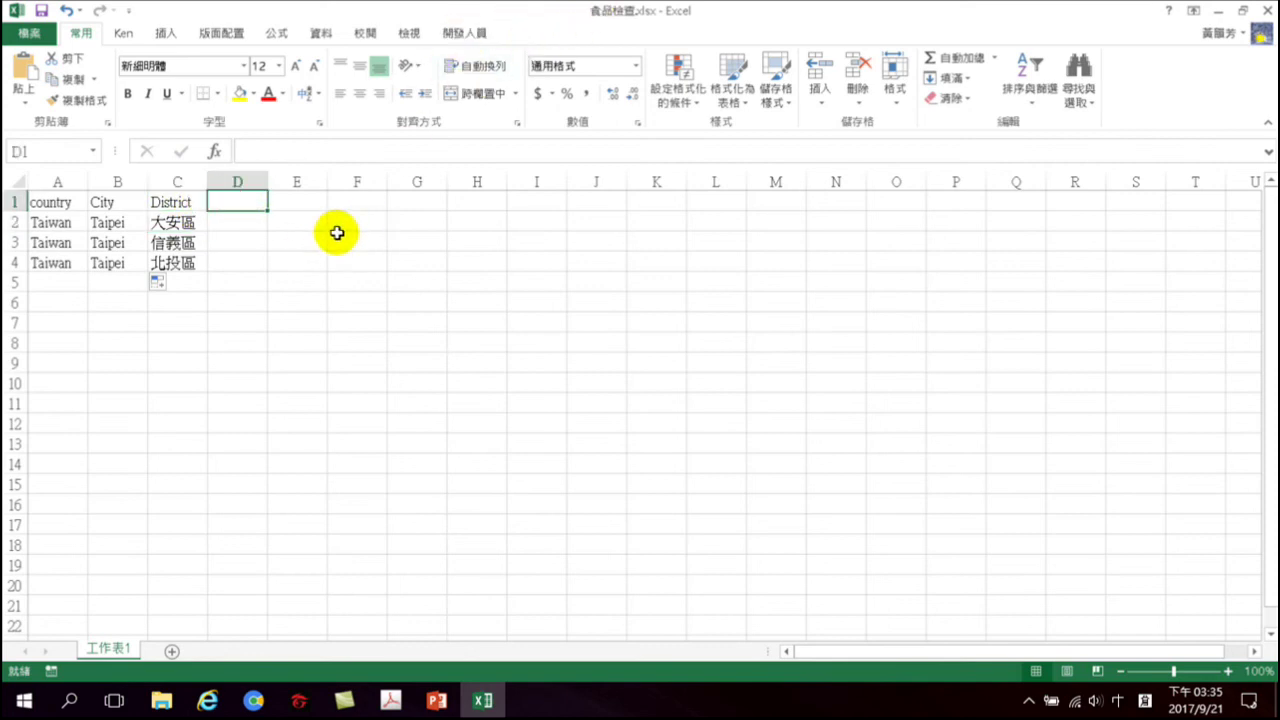
text(檢)
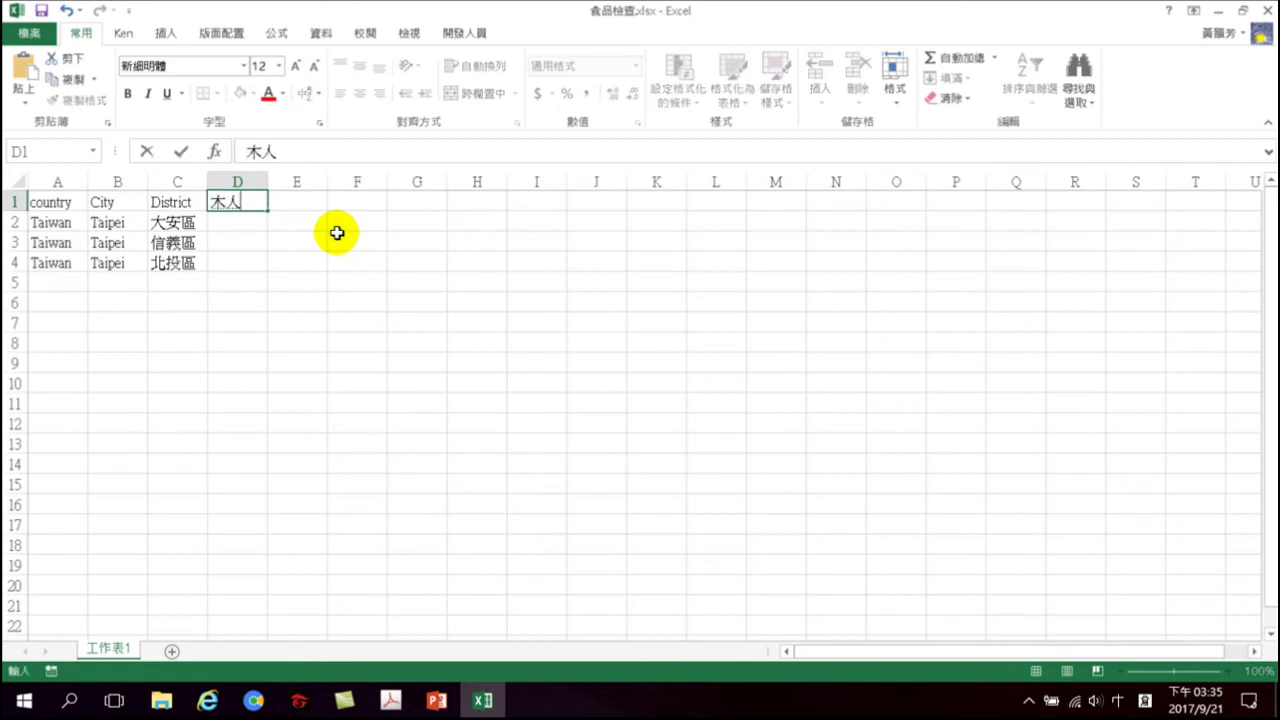
text(查數)
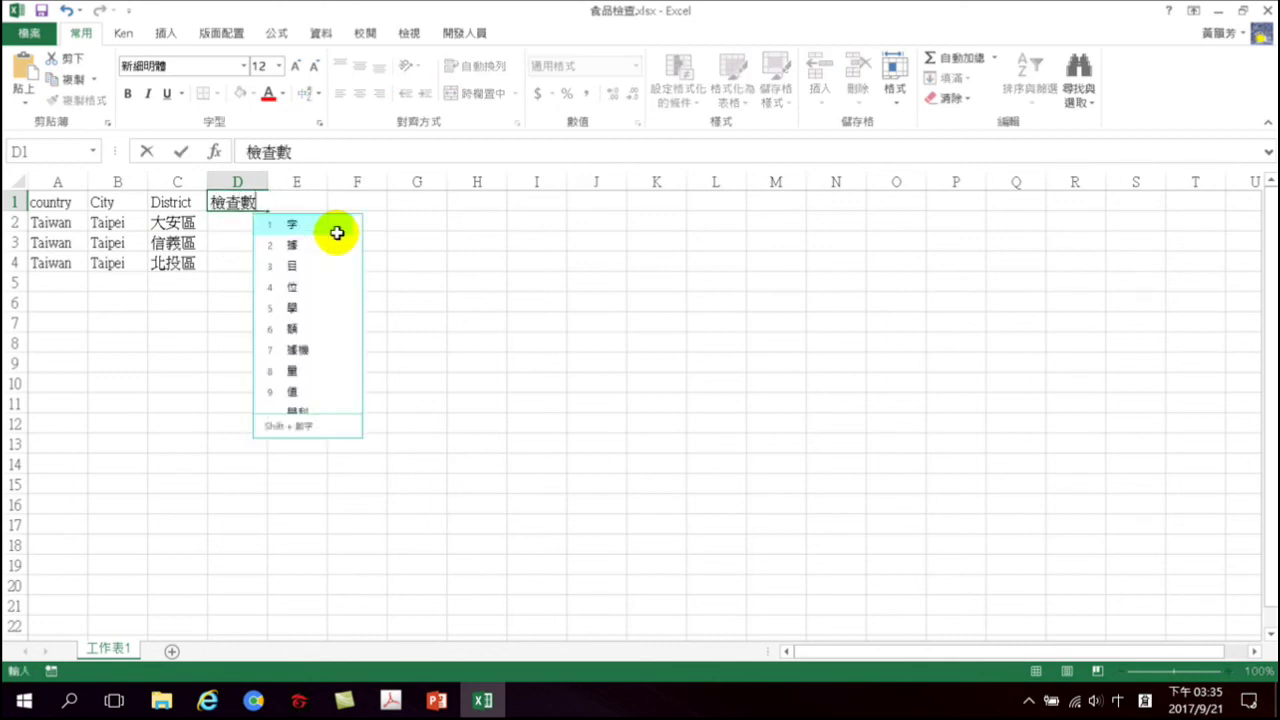
key(Return)
key(Return)
text(1000)
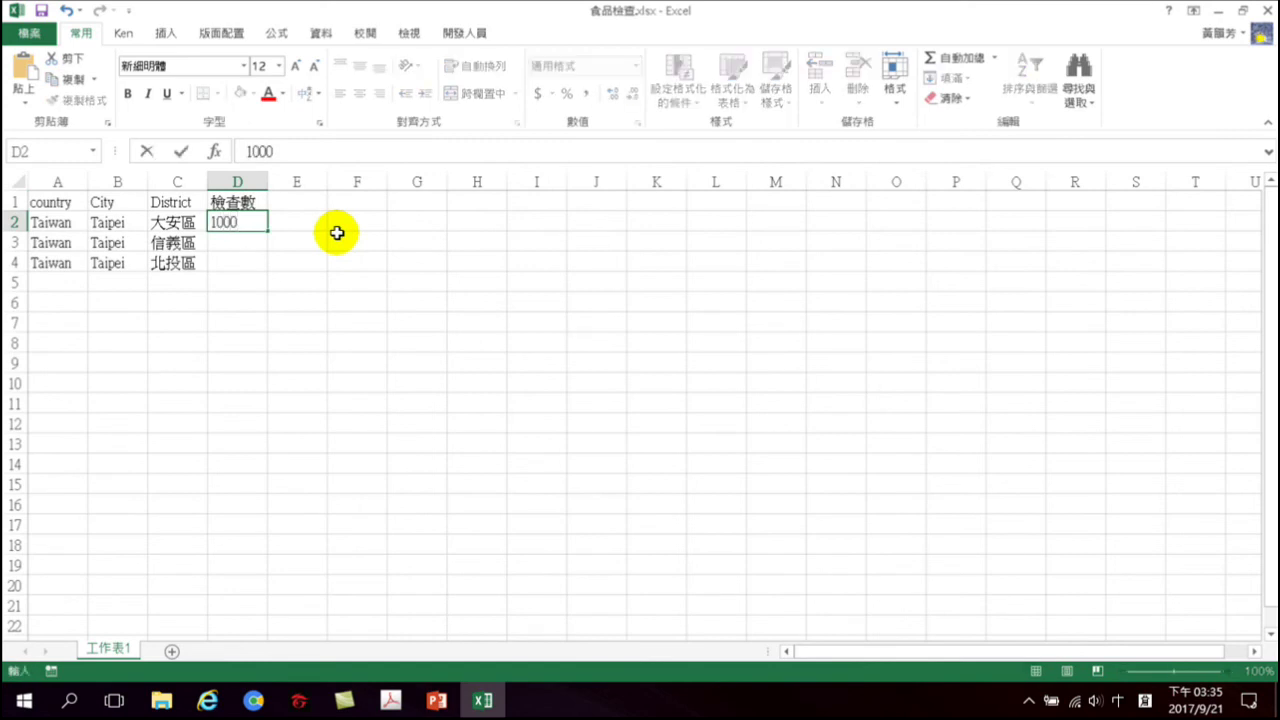
key(BackSpace)
key(Return)
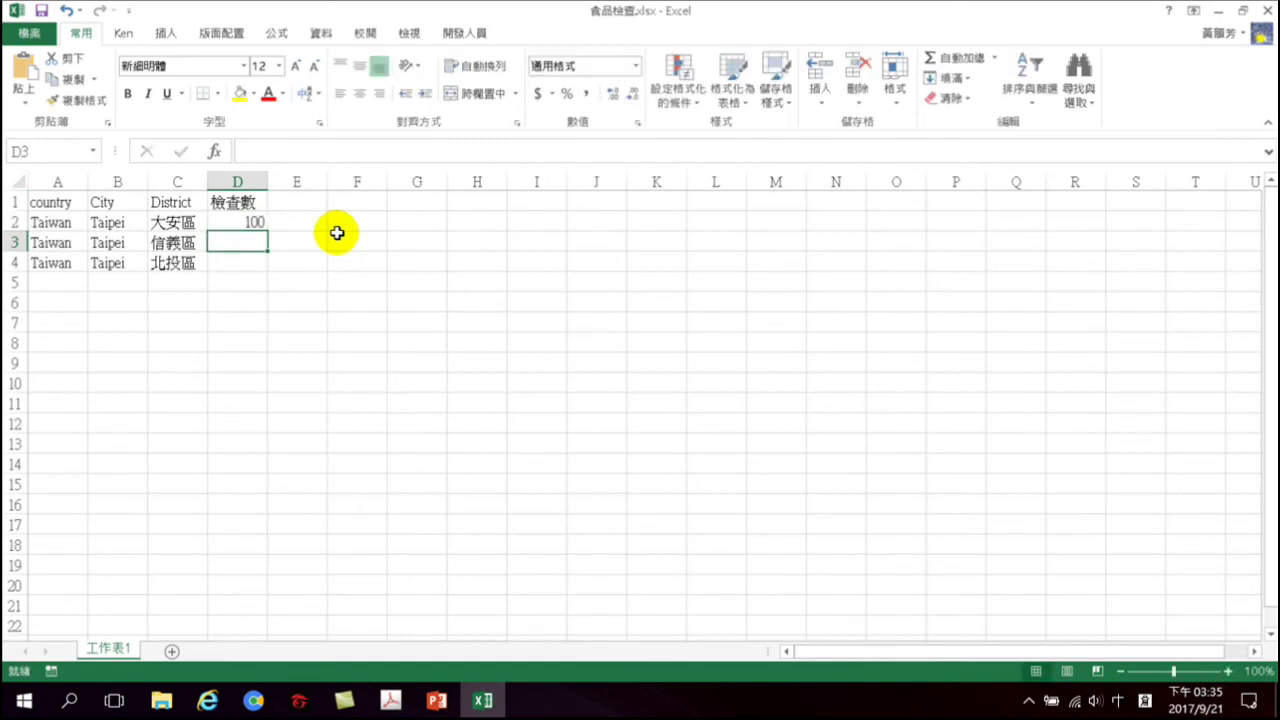
text(80)
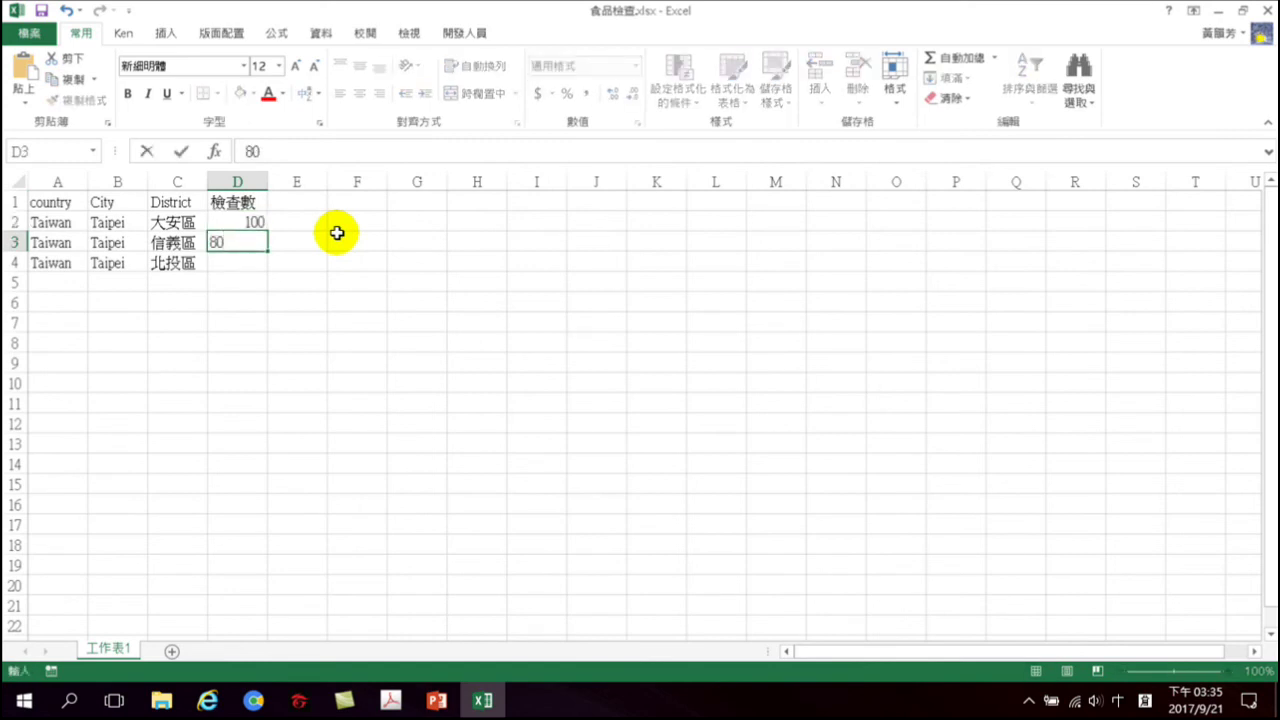
key(Return)
text(50)
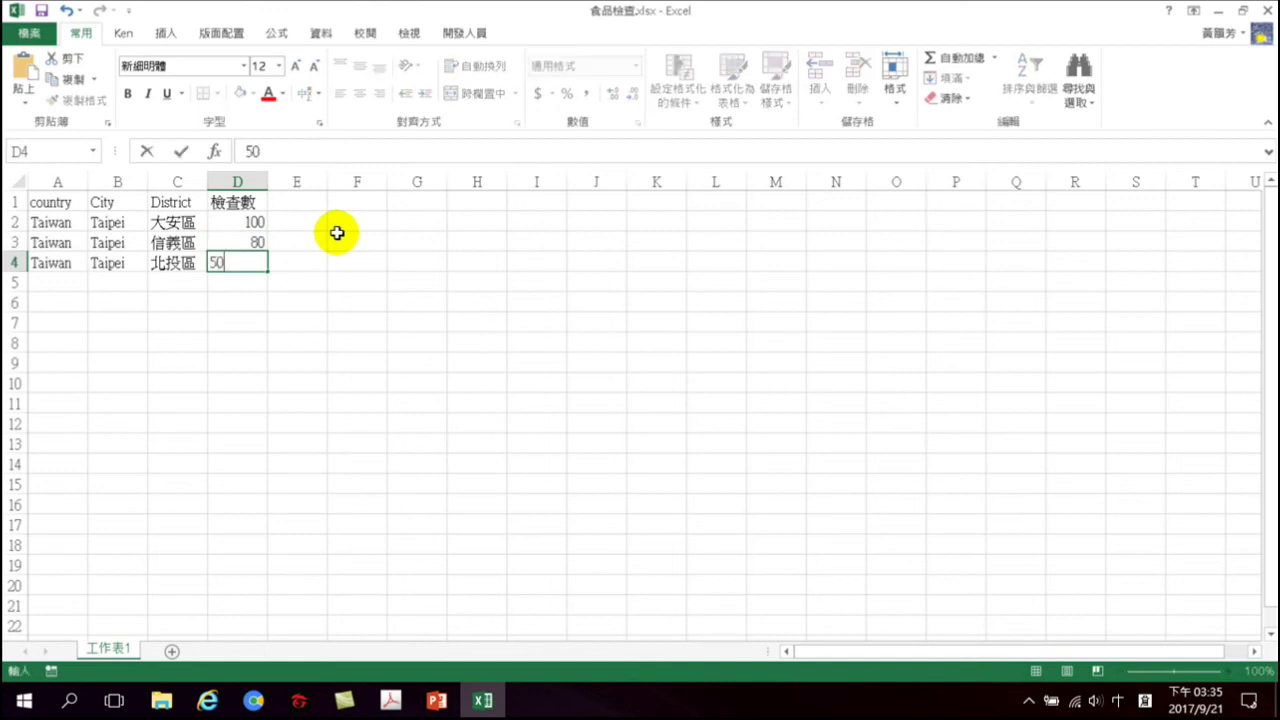
key(Return)
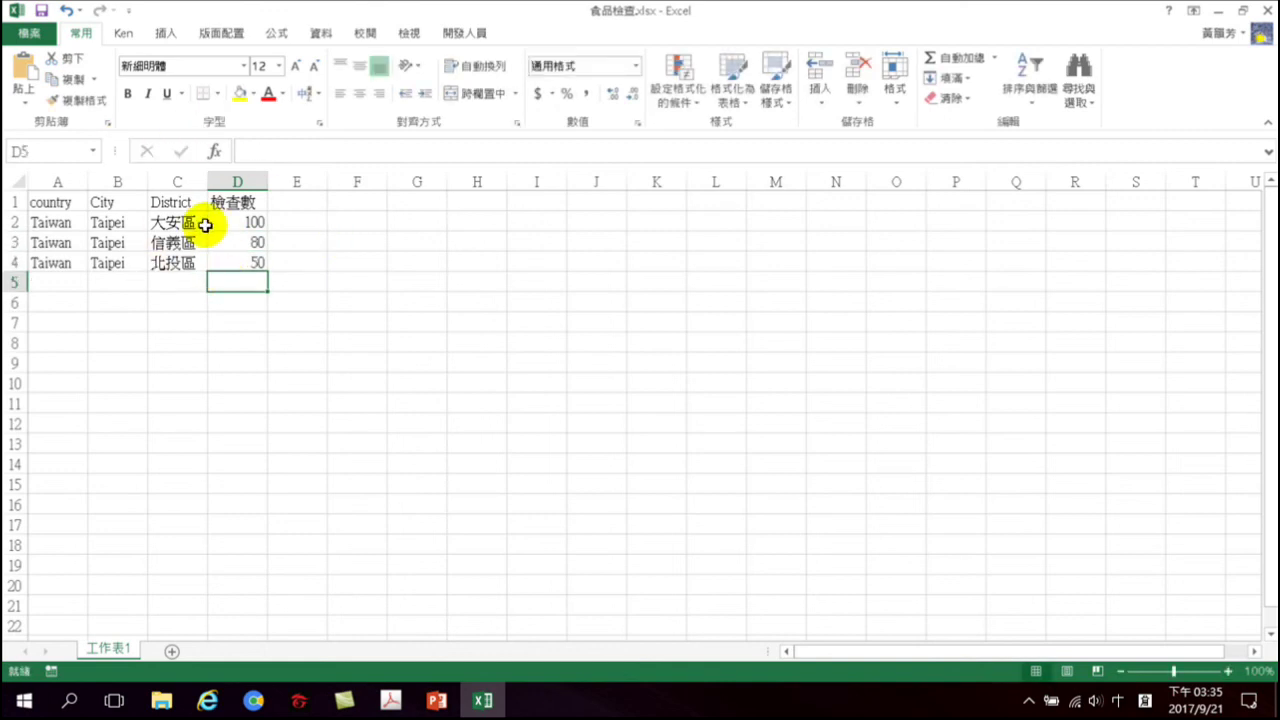
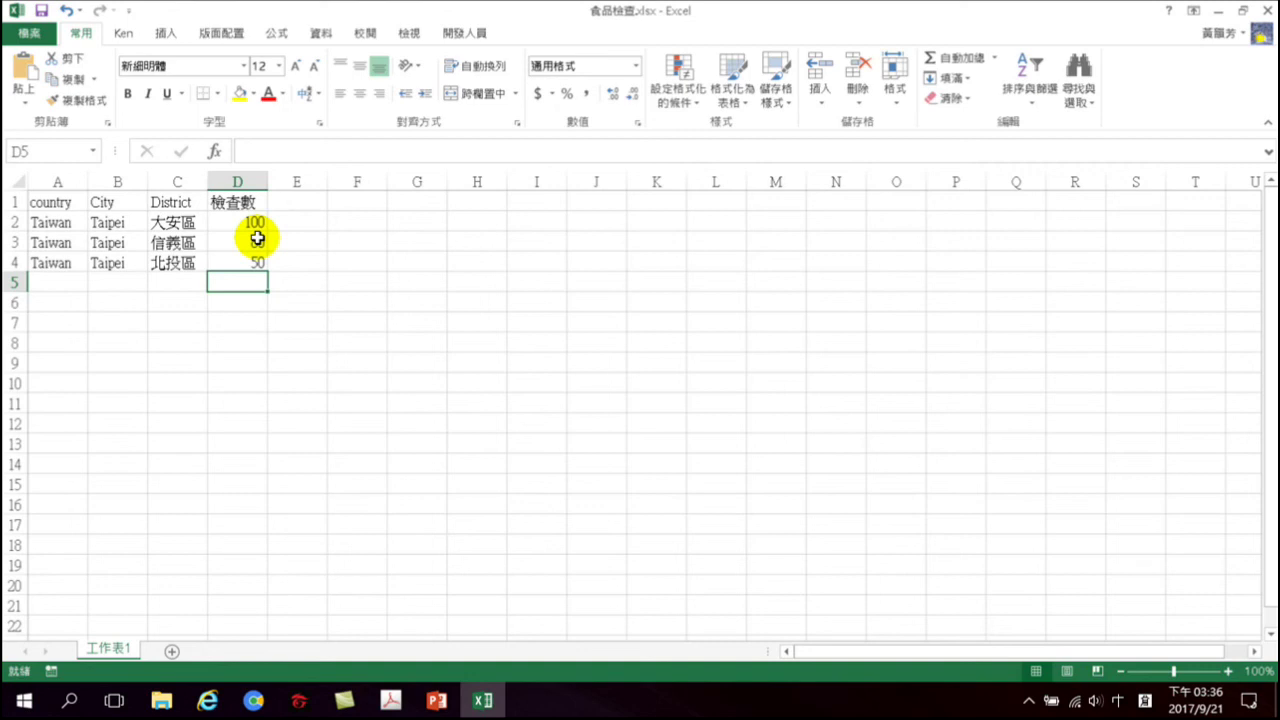
Enter the latitude column header 緯度 in E1
click(297, 204)
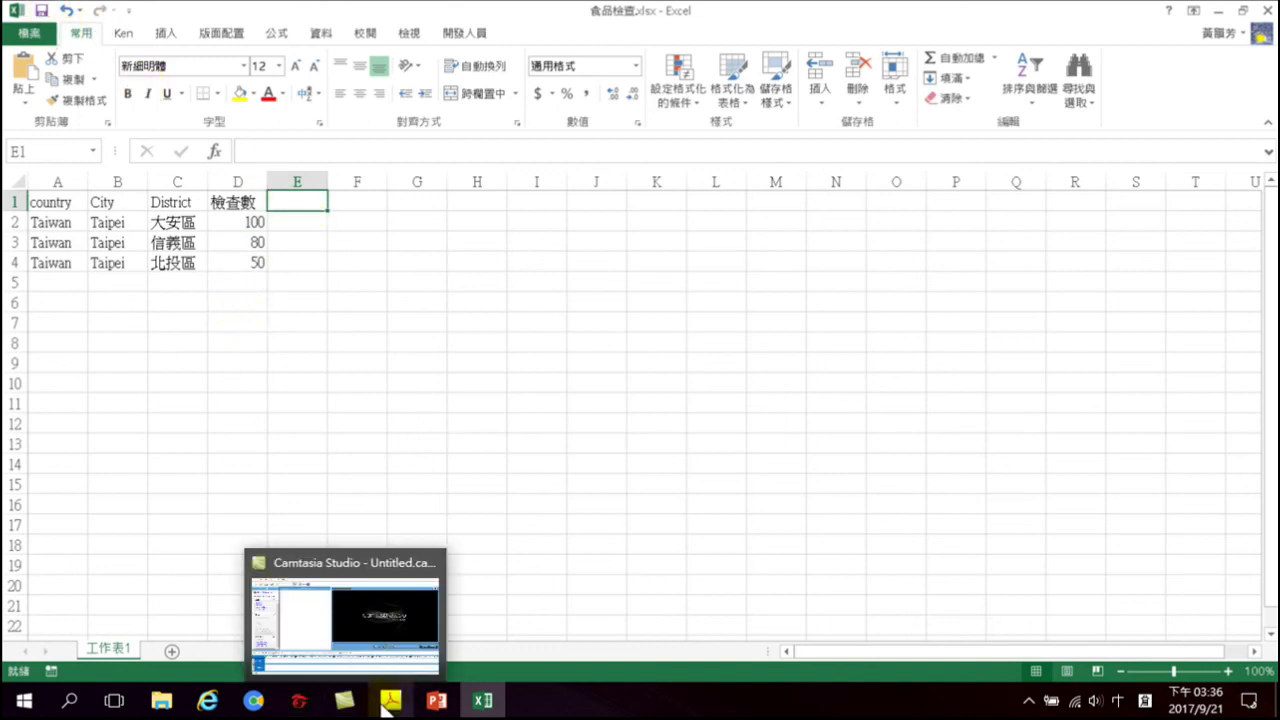
mouse_move(380, 705)
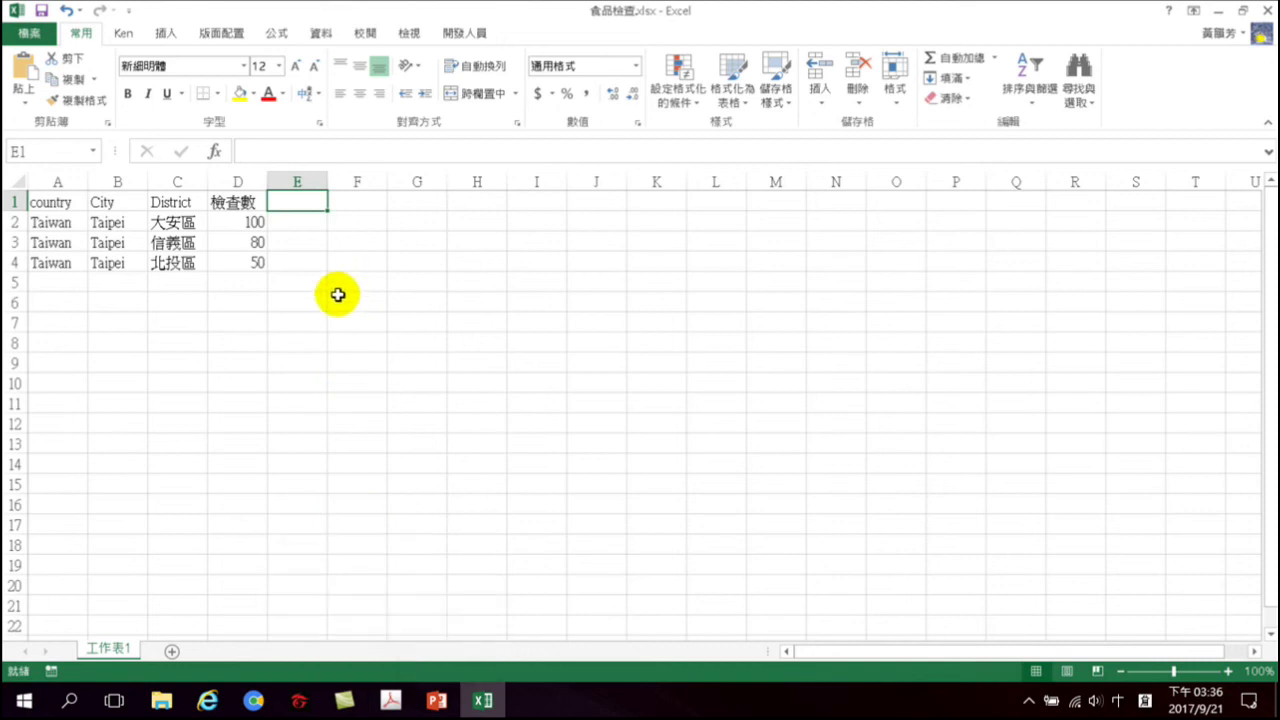
text(女火)
key(BackSpace)
key(BackSpace)
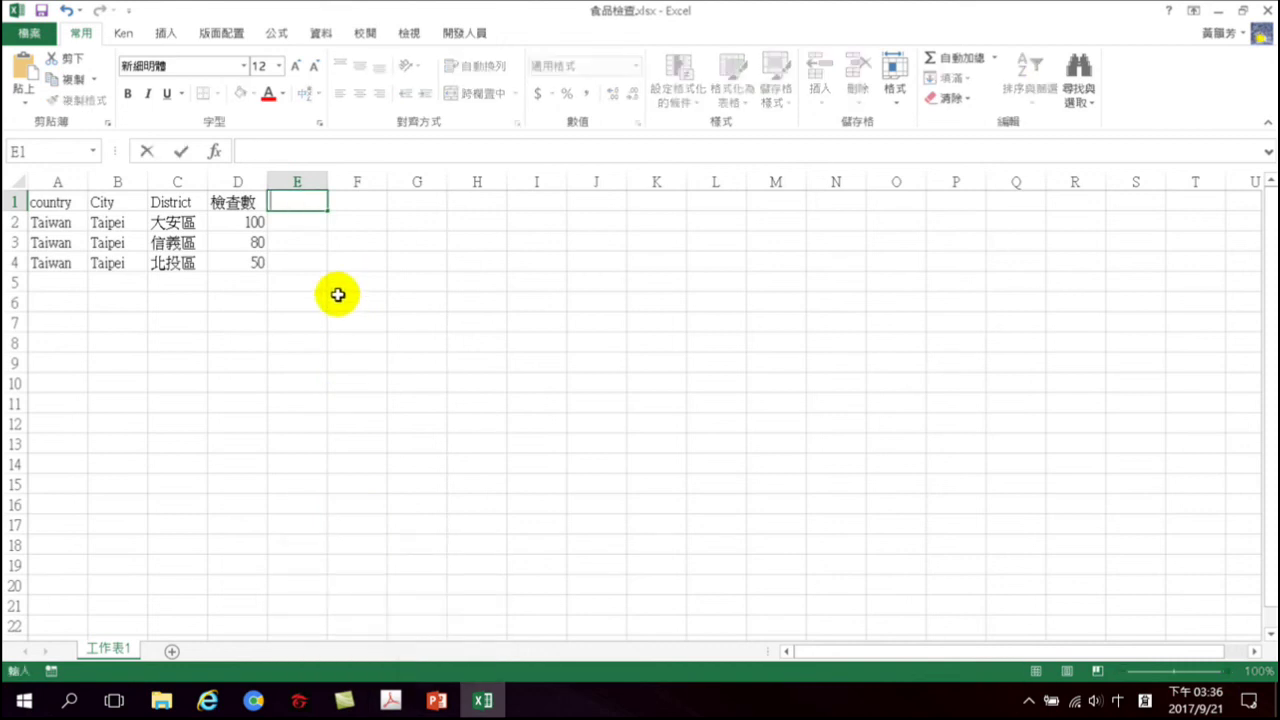
text(緯度)
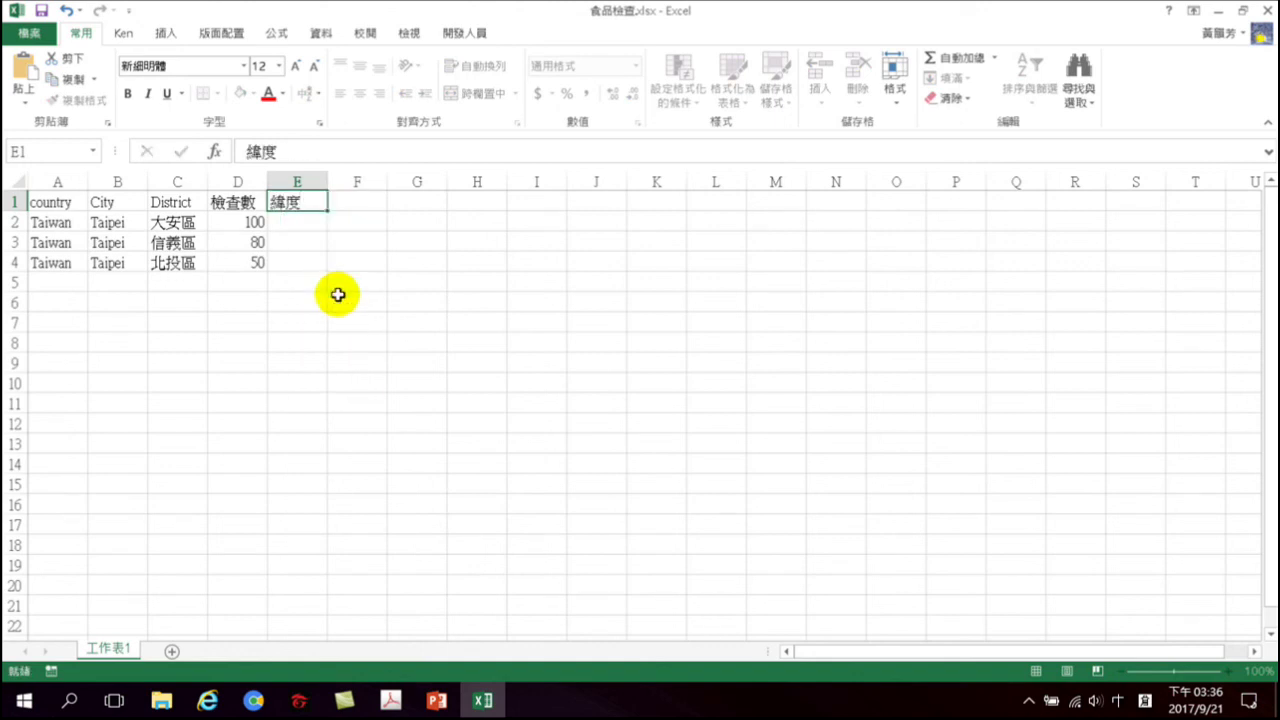
key(Return)
Enter the longitude column header 經度 in F1 and select the first latitude cell, E2
key(Up)
key(Right)
text(經)
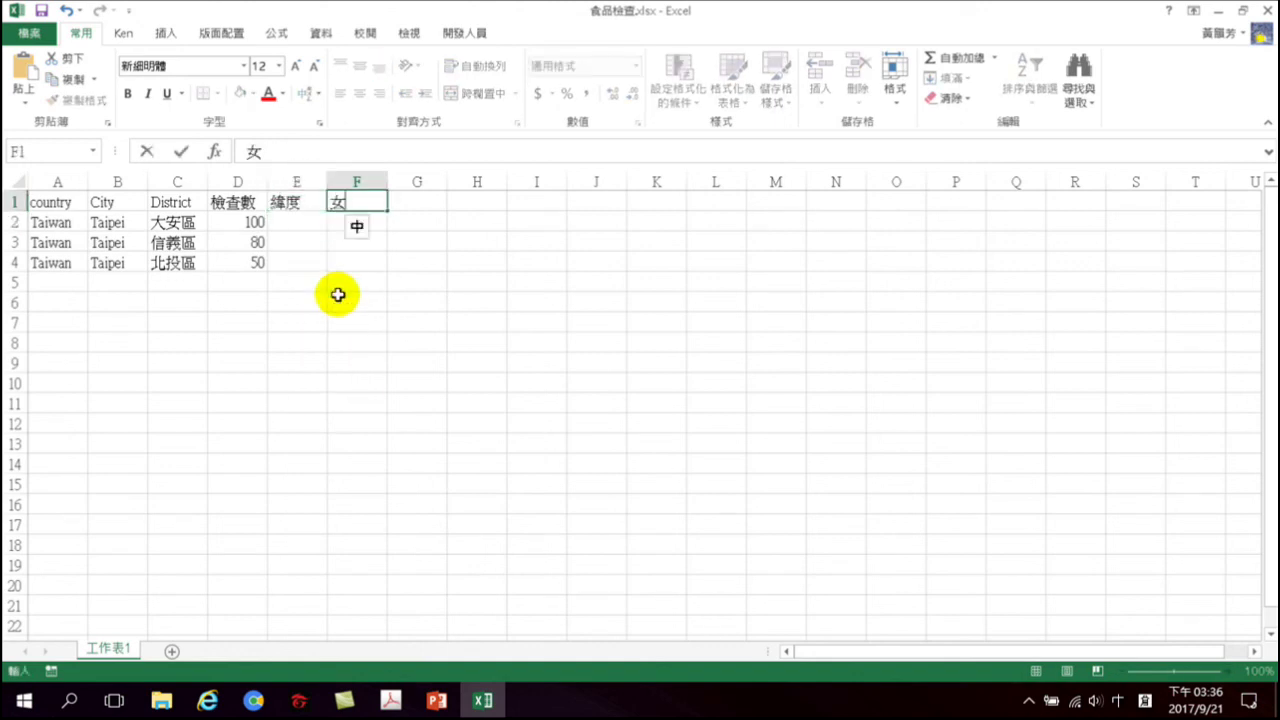
text(度)
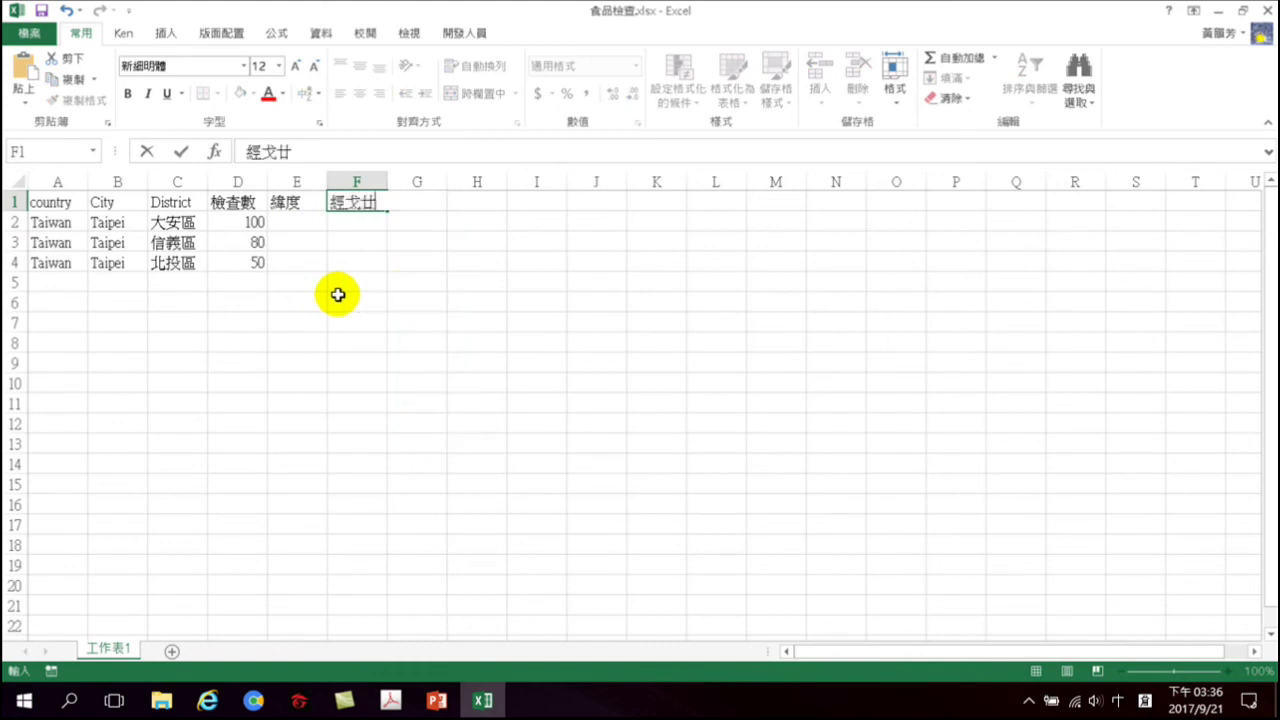
key(Return)
key(Return)
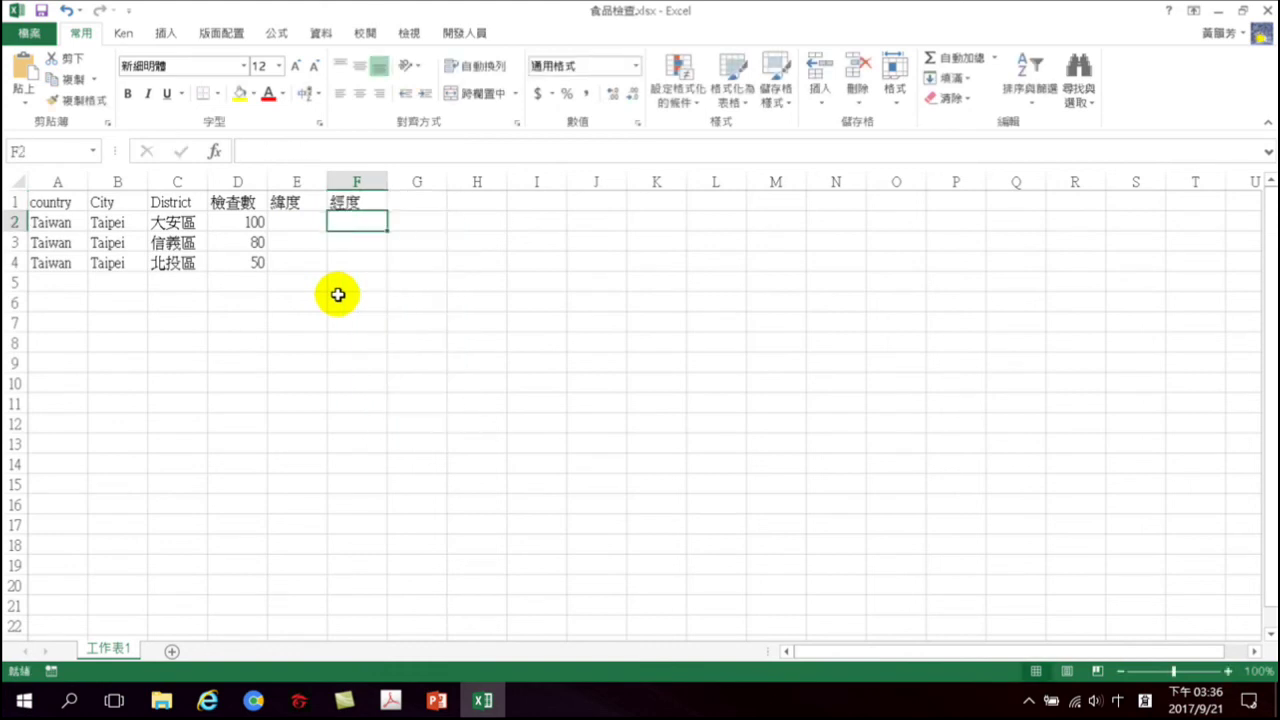
key(Left)
key(Left)
key(Right)
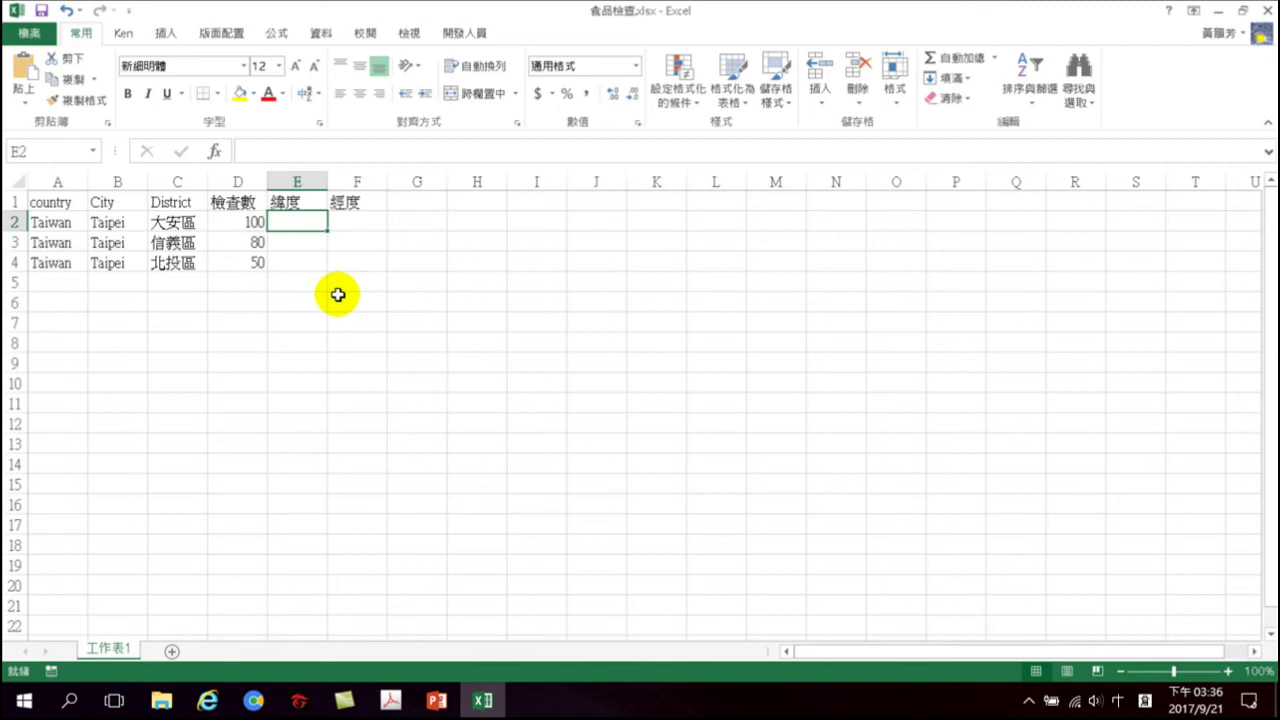
click(360, 224)
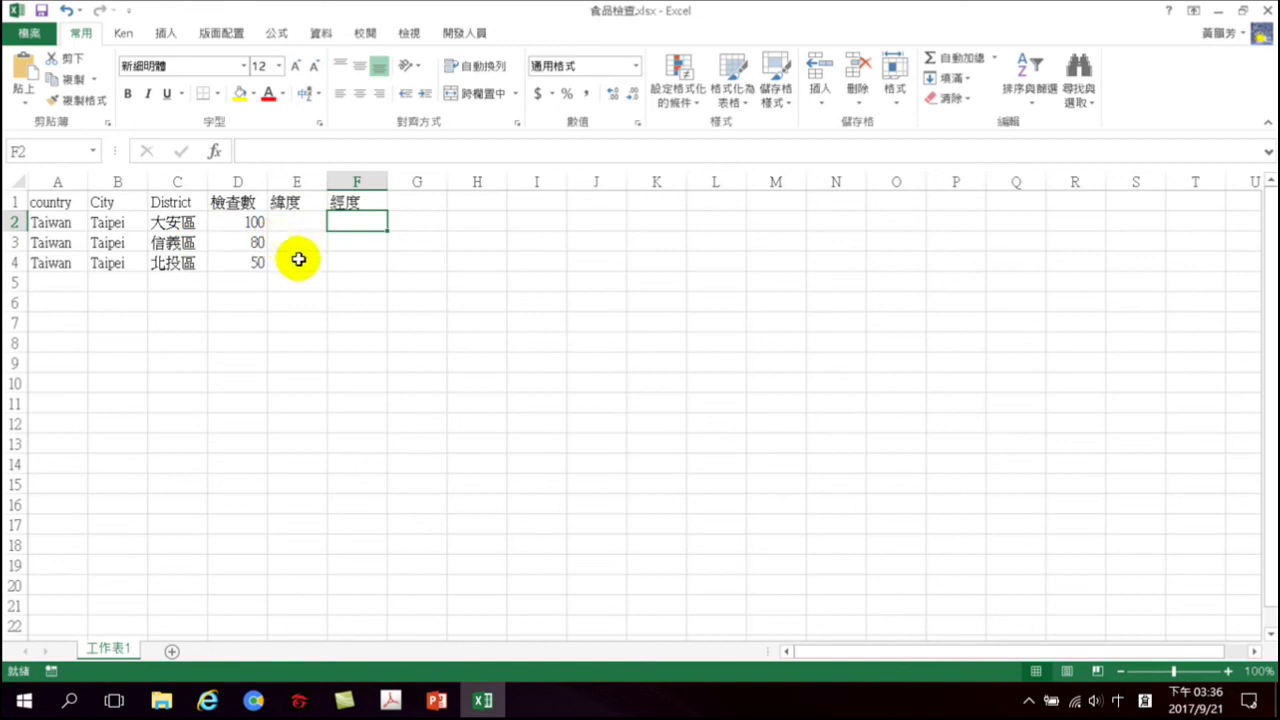
mouse_move(440, 704)
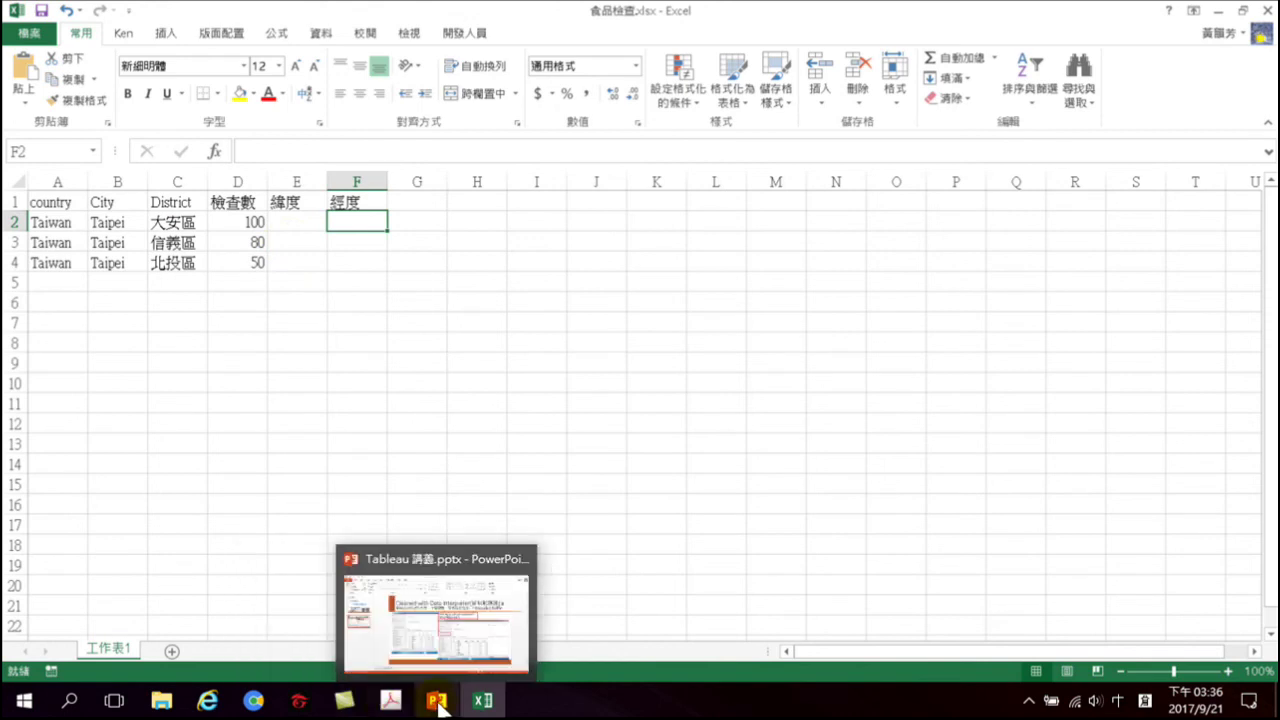
click(256, 702)
click(319, 613)
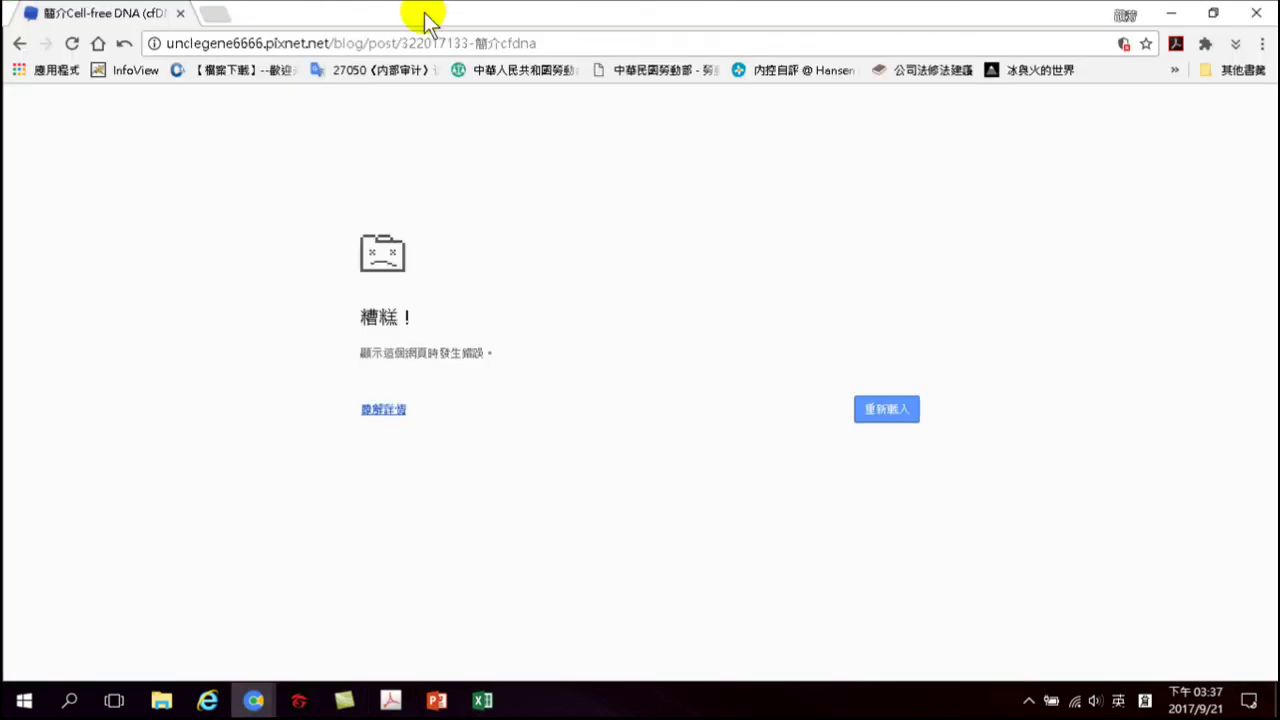
click(432, 43)
text(www.go)
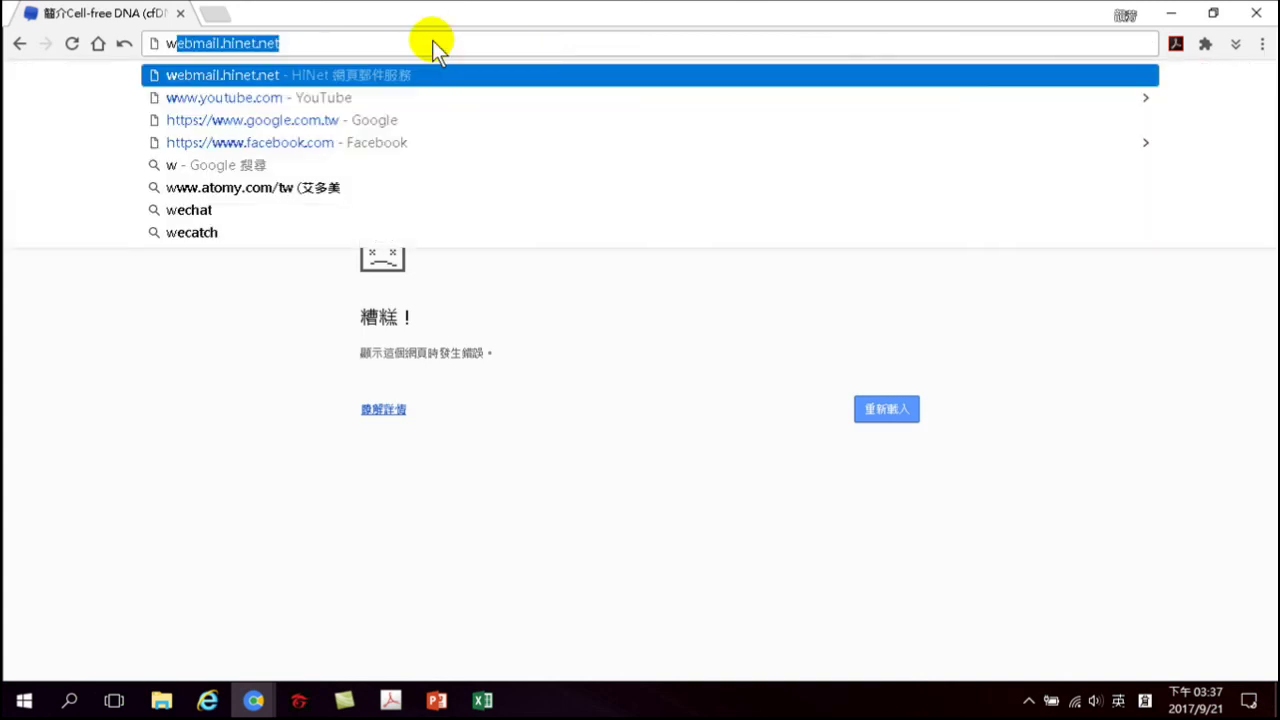
text(o)
key(Return)
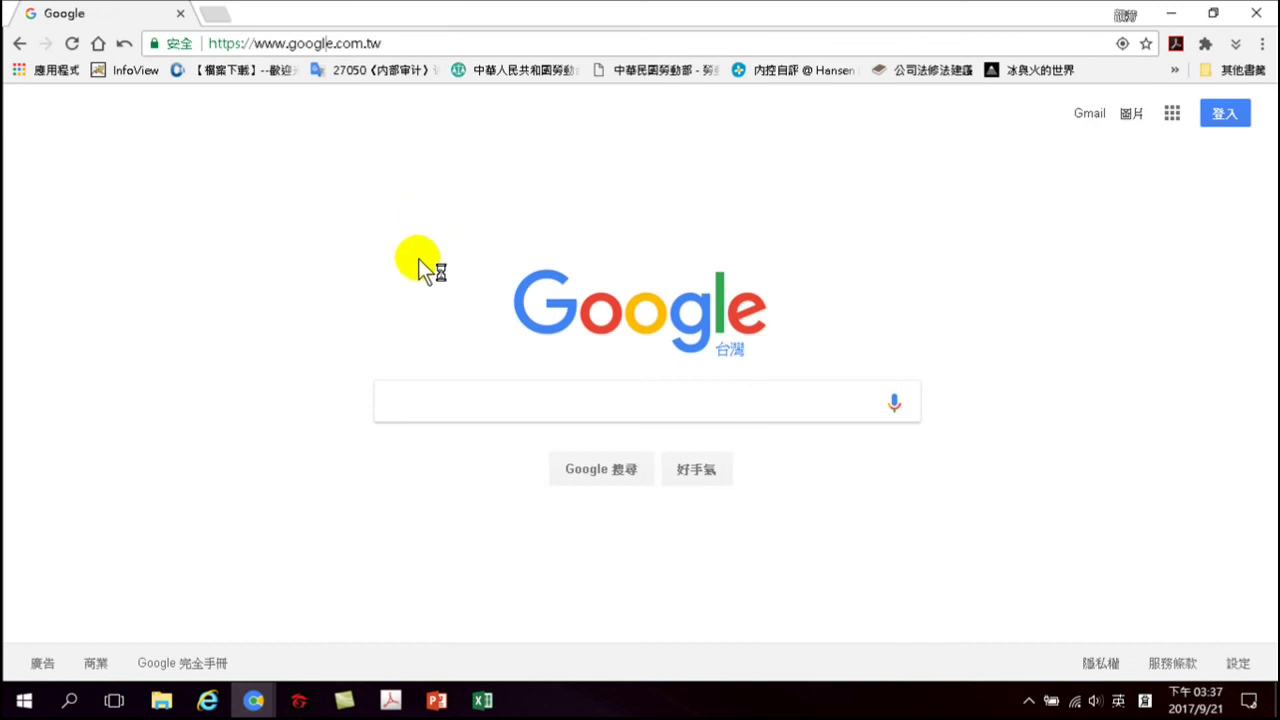
Search Google for 批次 經緯度 地址 and open the result 輸入地址批次轉換經緯度小工具 at gps.uhooamber.com
click(424, 398)
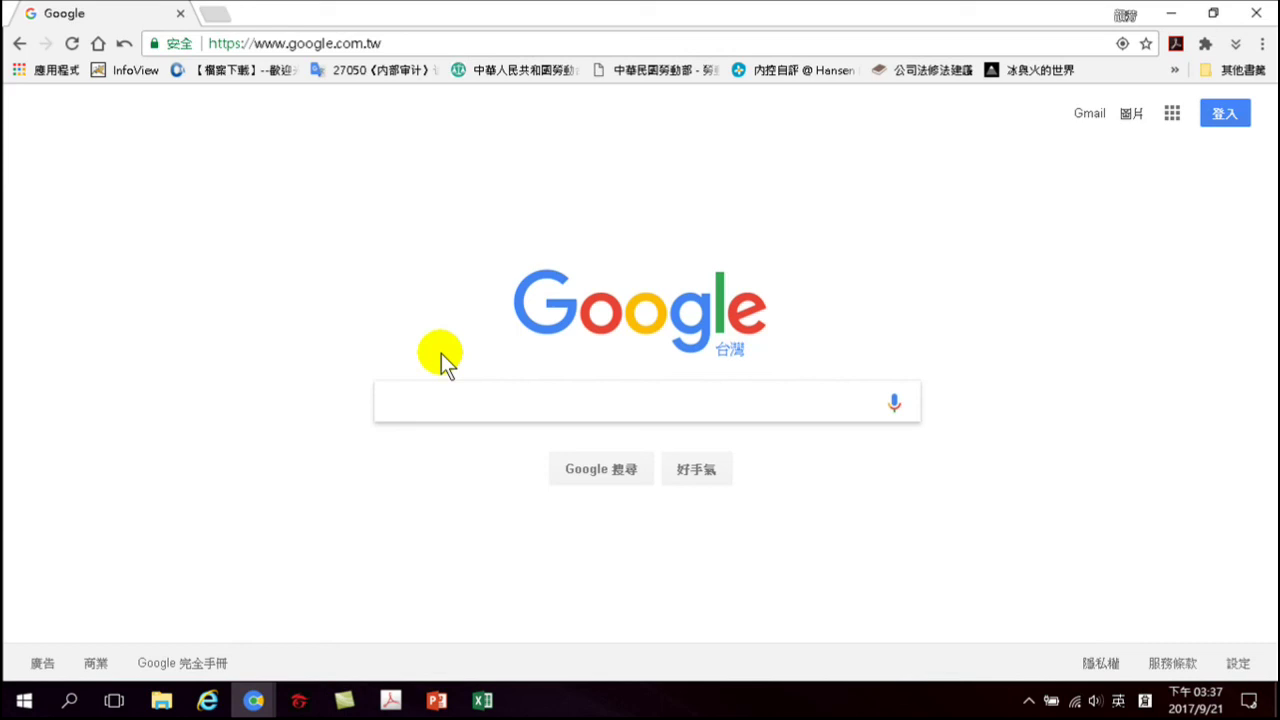
text(qp)
key(shift)
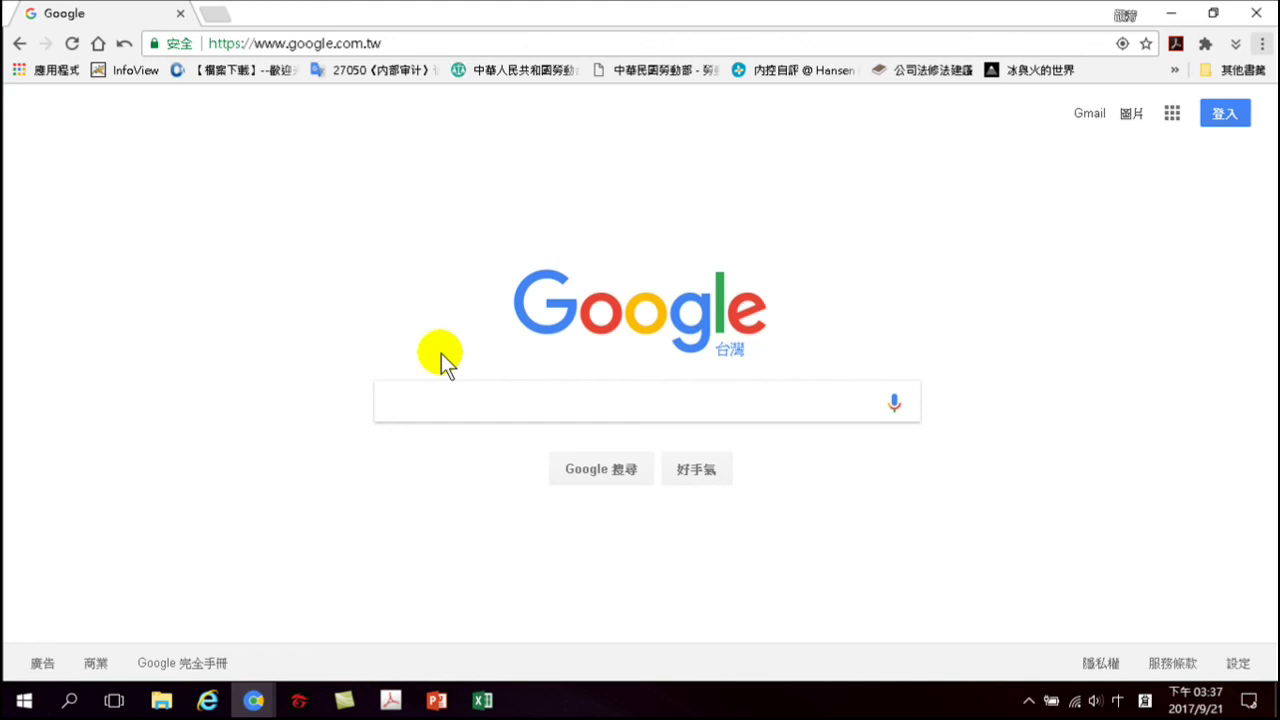
text(手心心手心)
key(BackSpace)
key(BackSpace)
key(BackSpace)
key(BackSpace)
text(心心)
key(space)
text(一弓人)
key(space)
key(space)
key(Escape)
key(shift)
text(女)
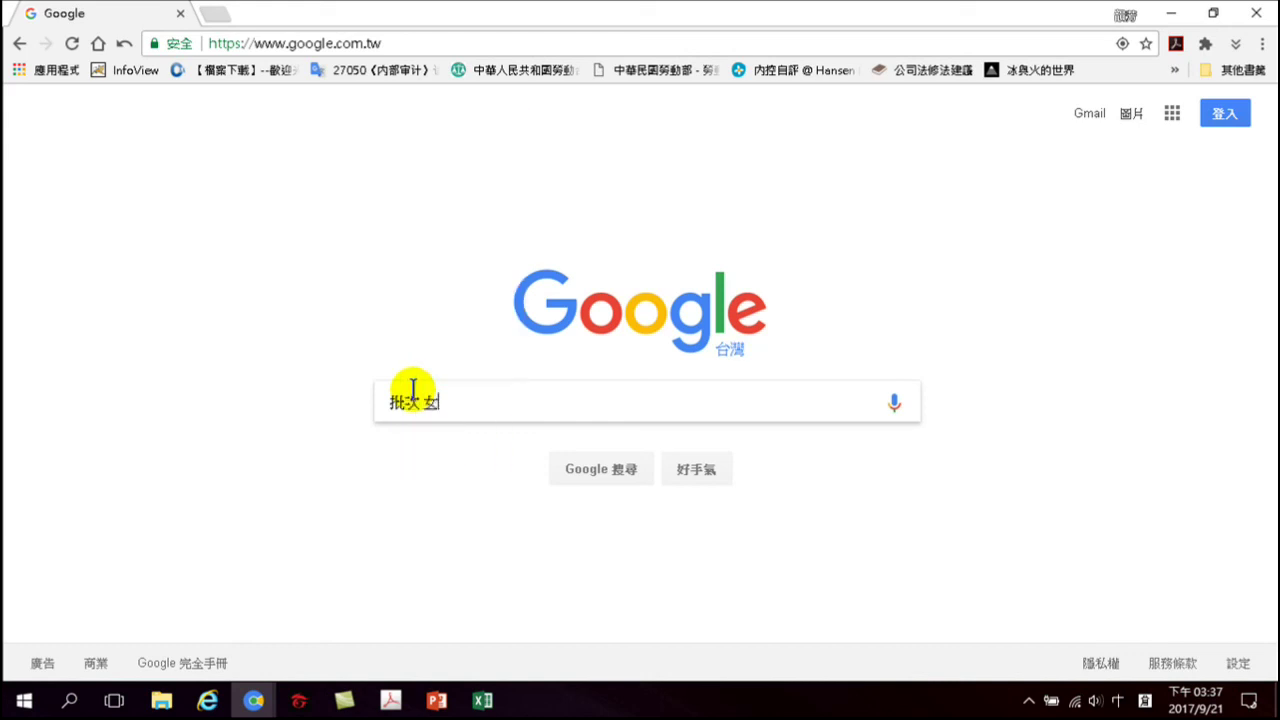
text(一一一)
key(space)
text(1)
text(女火木一手)
key(space)
text(戈廿水)
key(space)
key(Escape)
text(土心木)
key(space)
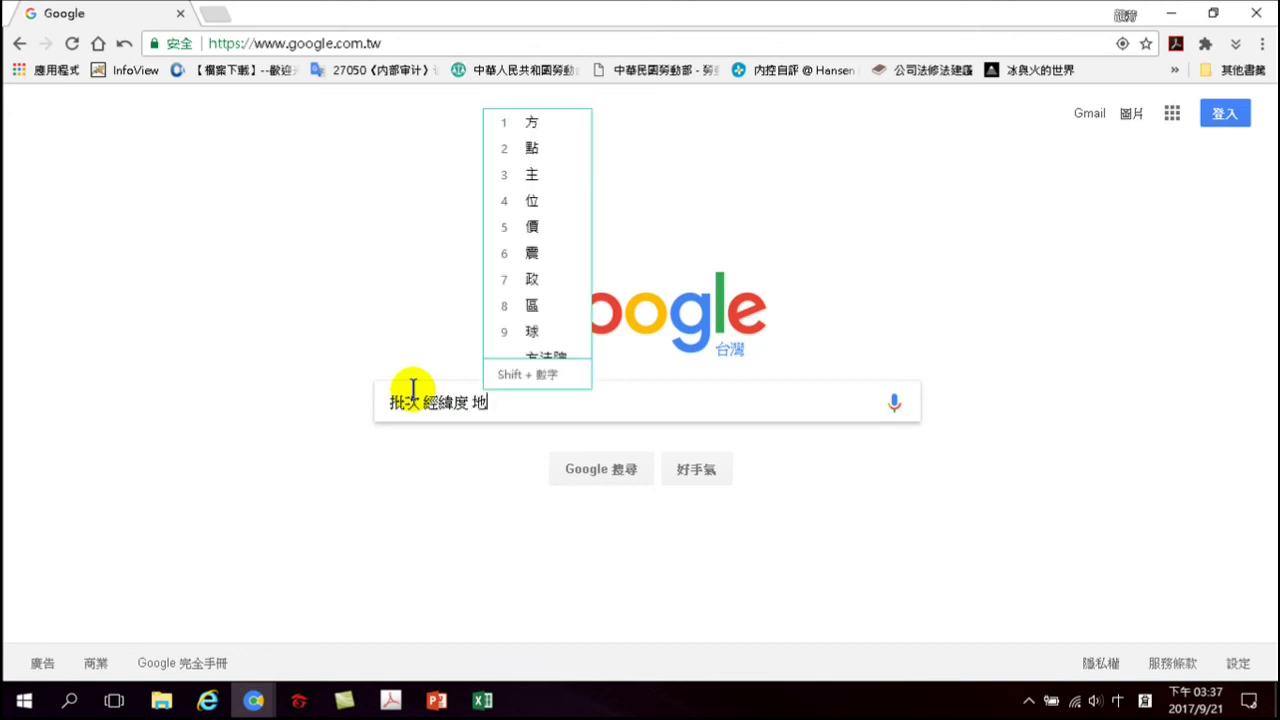
text(土卜中一)
key(space)
key(Return)
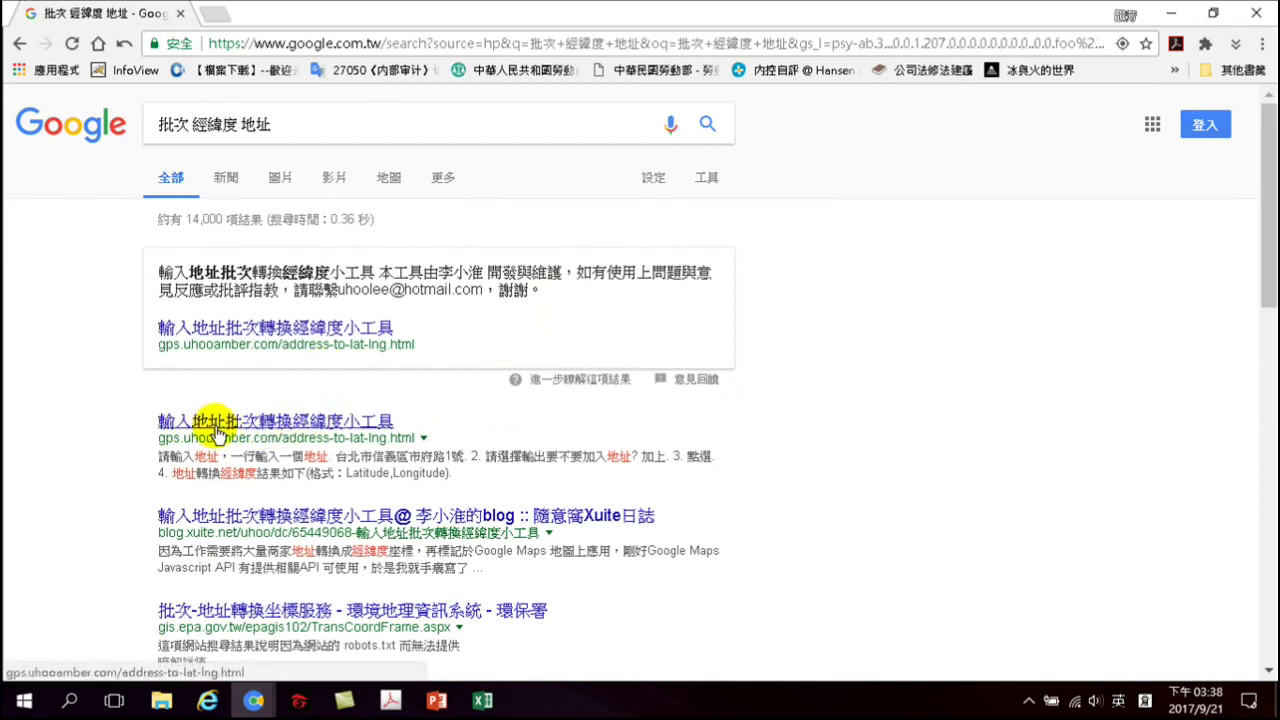
click(270, 423)
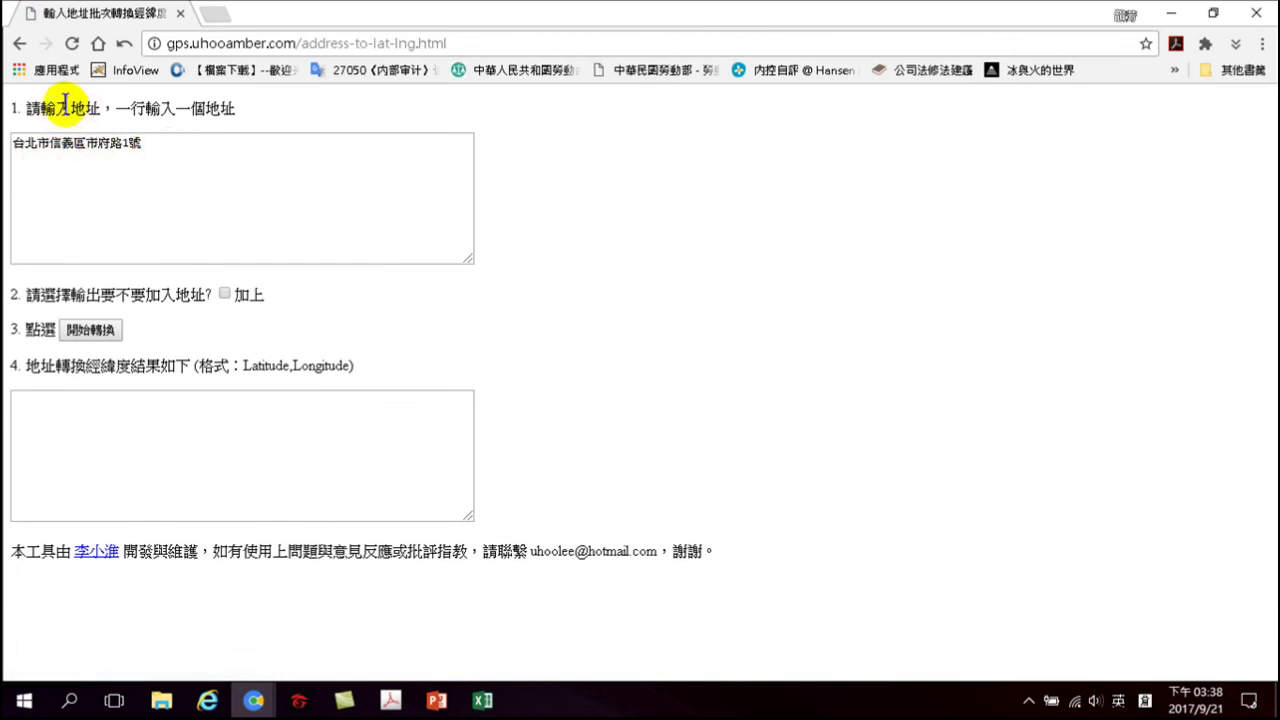
Switch back to 食品檢查.xlsx in Excel and replace the City values in B2 to B4 with 台北市
mouse_move(483, 705)
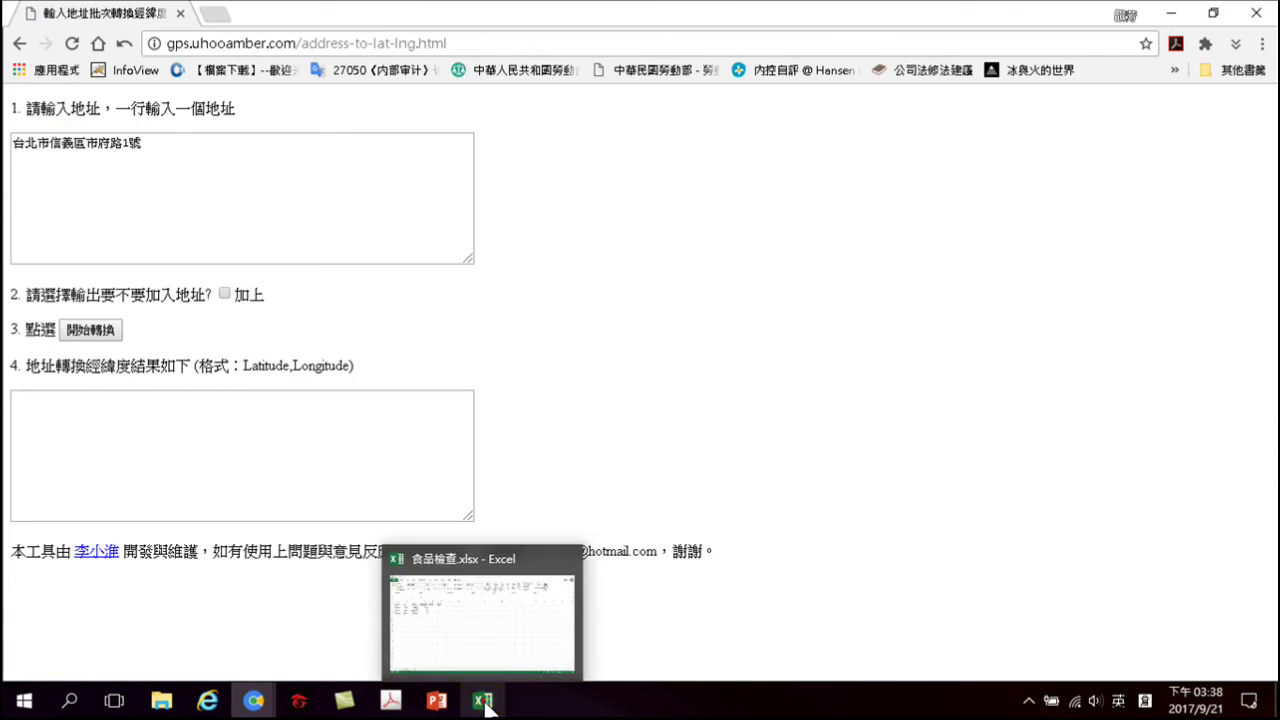
click(483, 703)
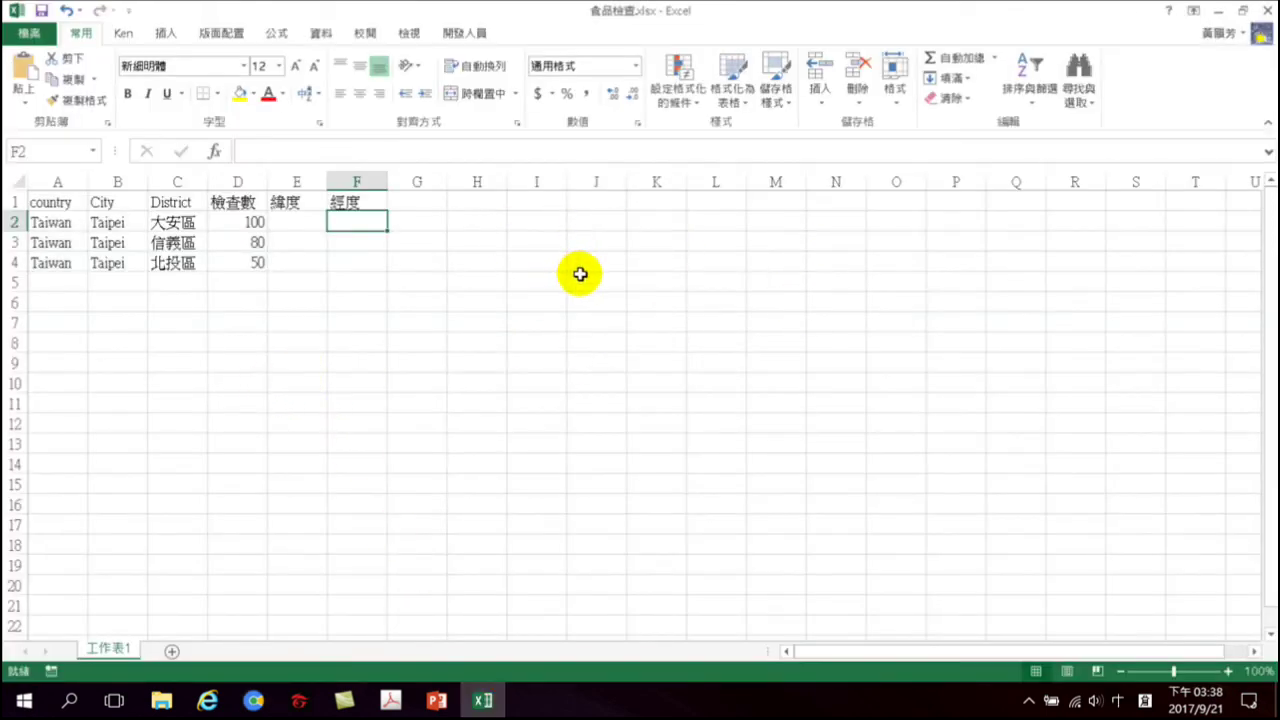
click(119, 228)
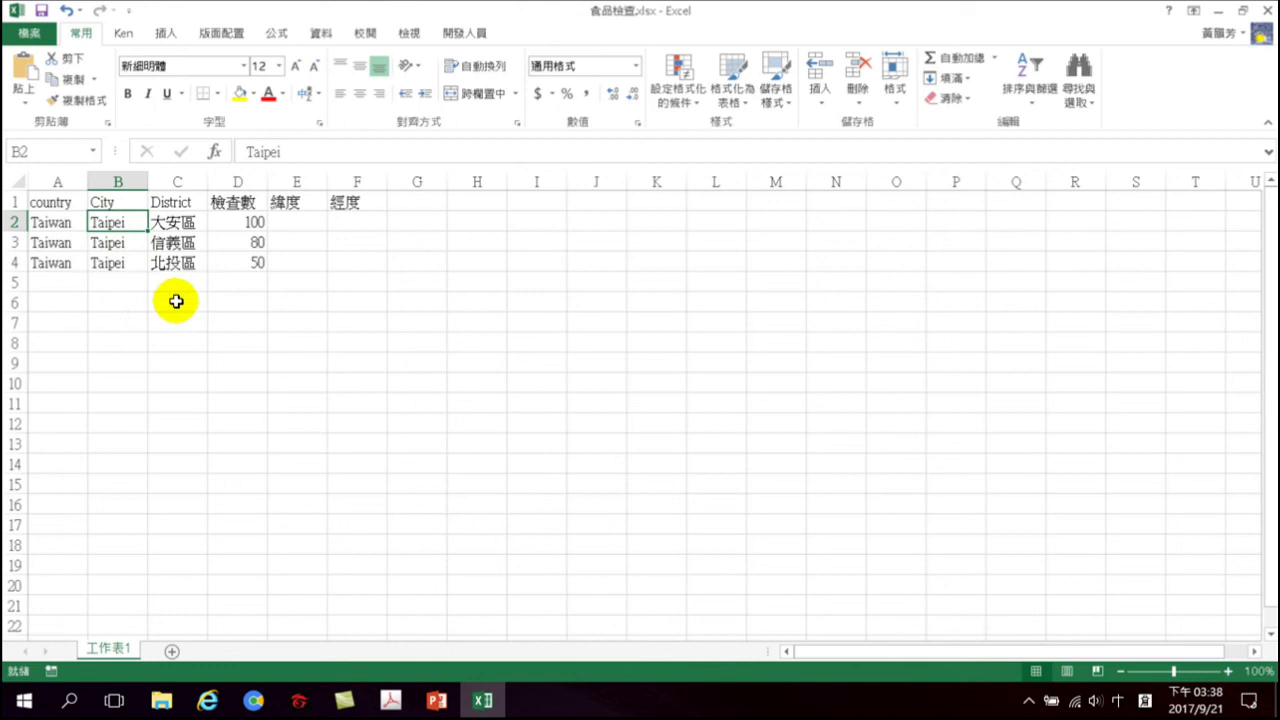
text(土)
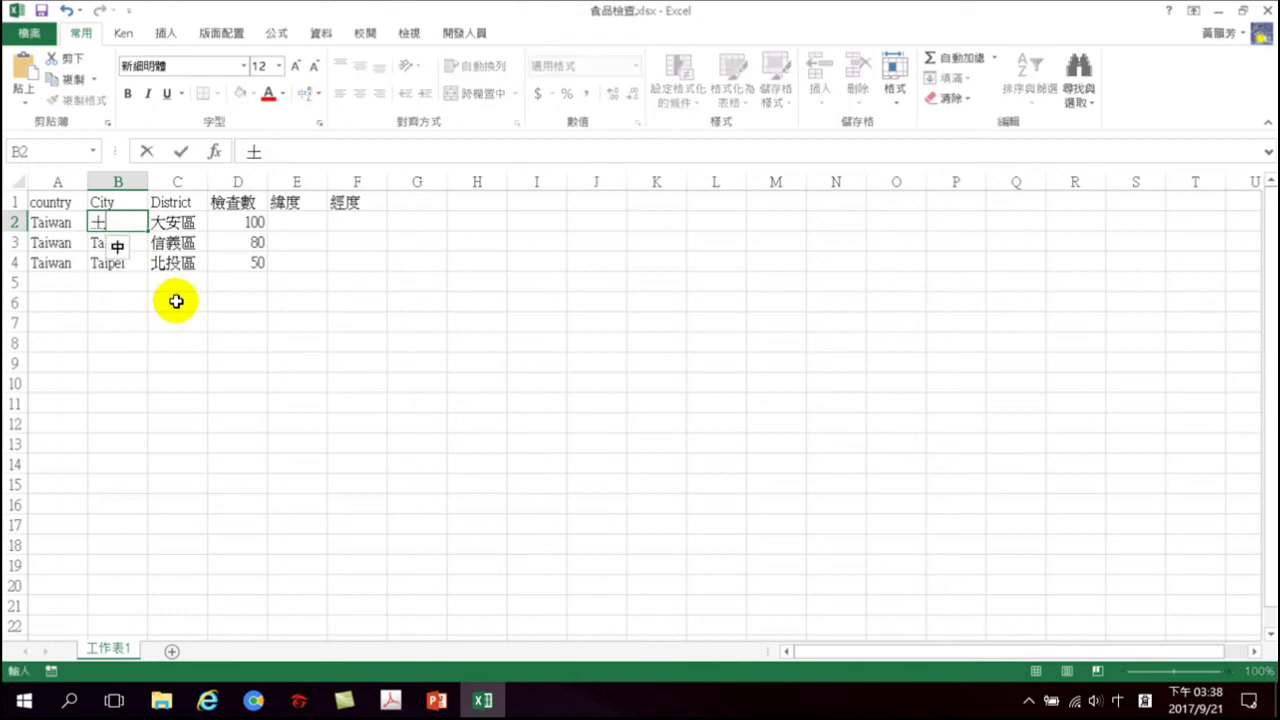
text(台北市)
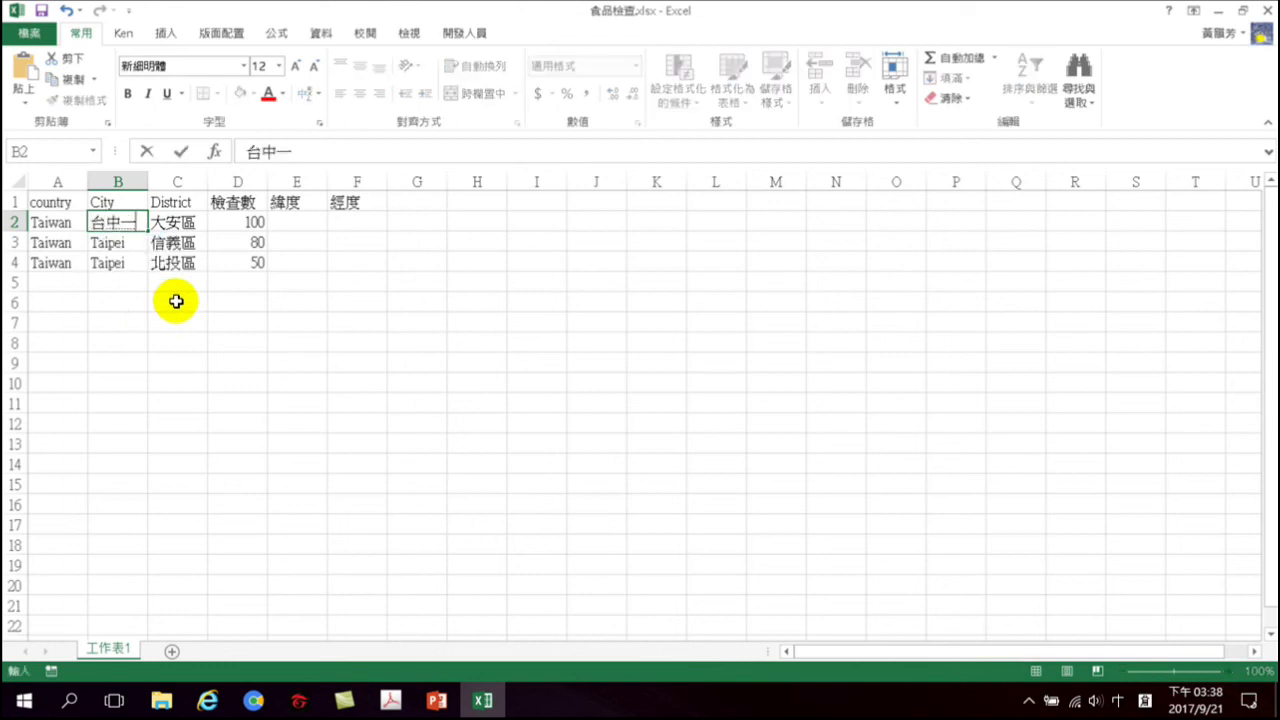
key(Return)
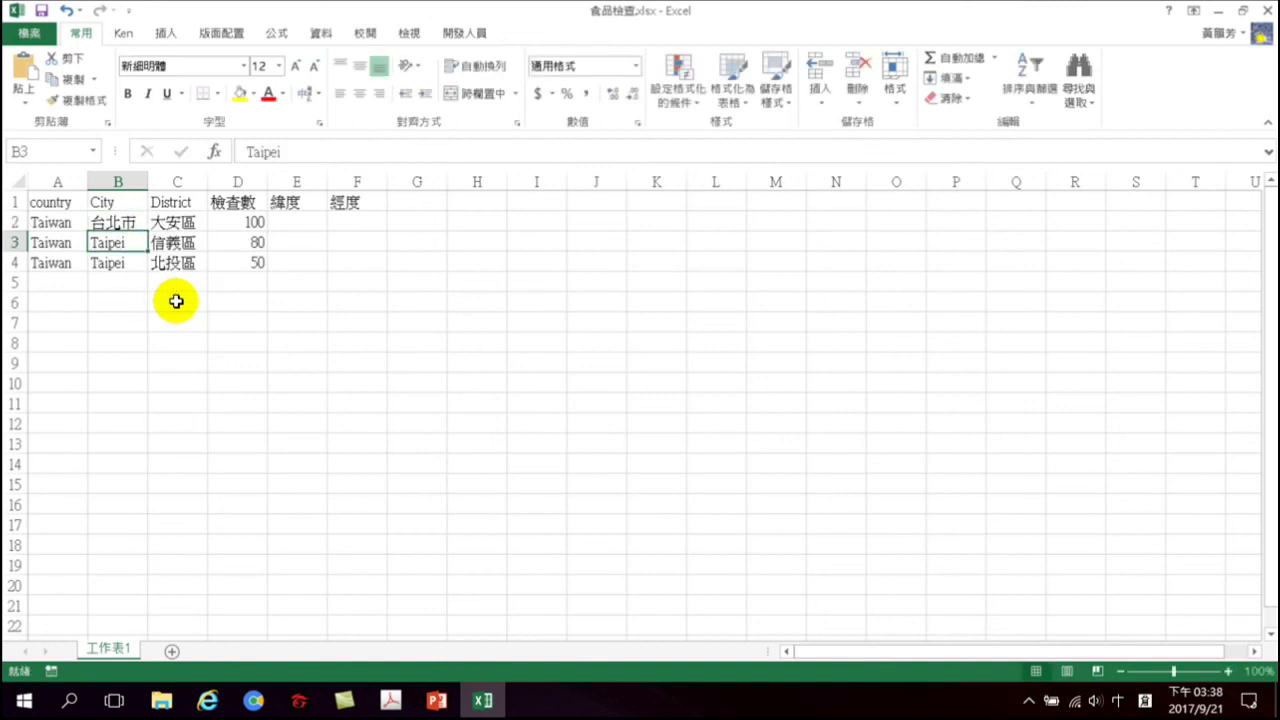
text(台北市)
key(Return)
text(台北市)
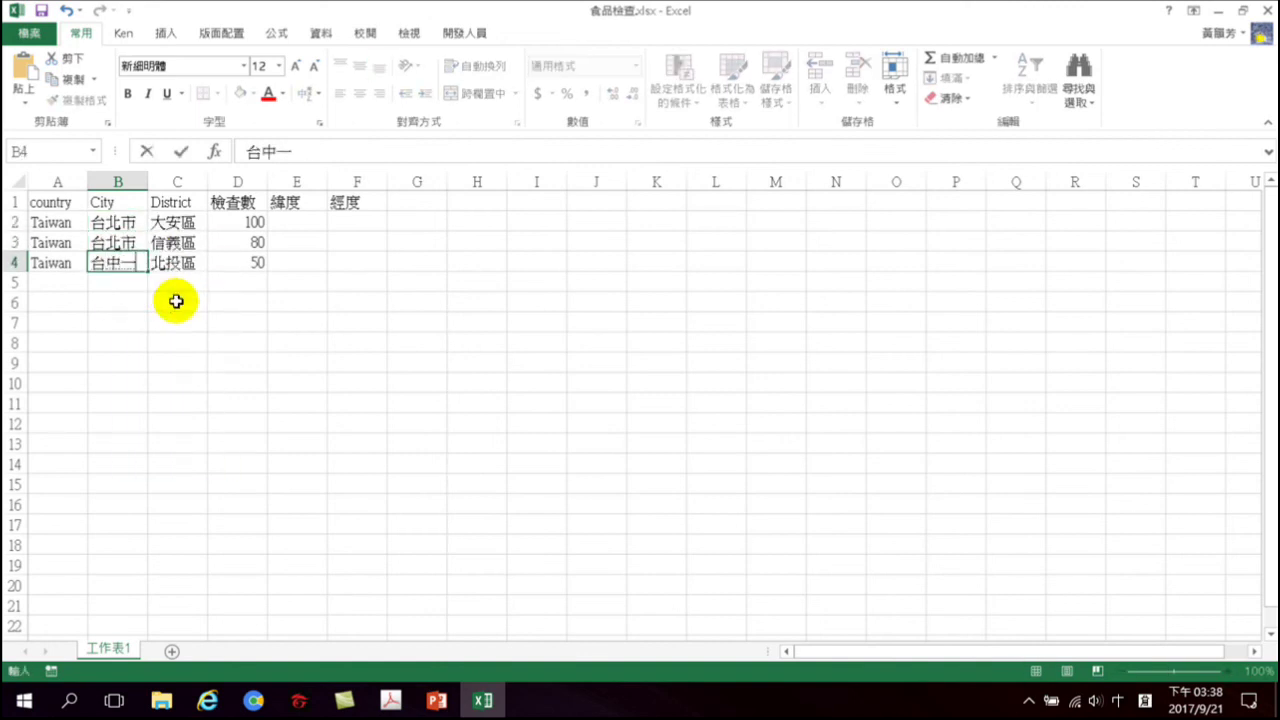
click(363, 220)
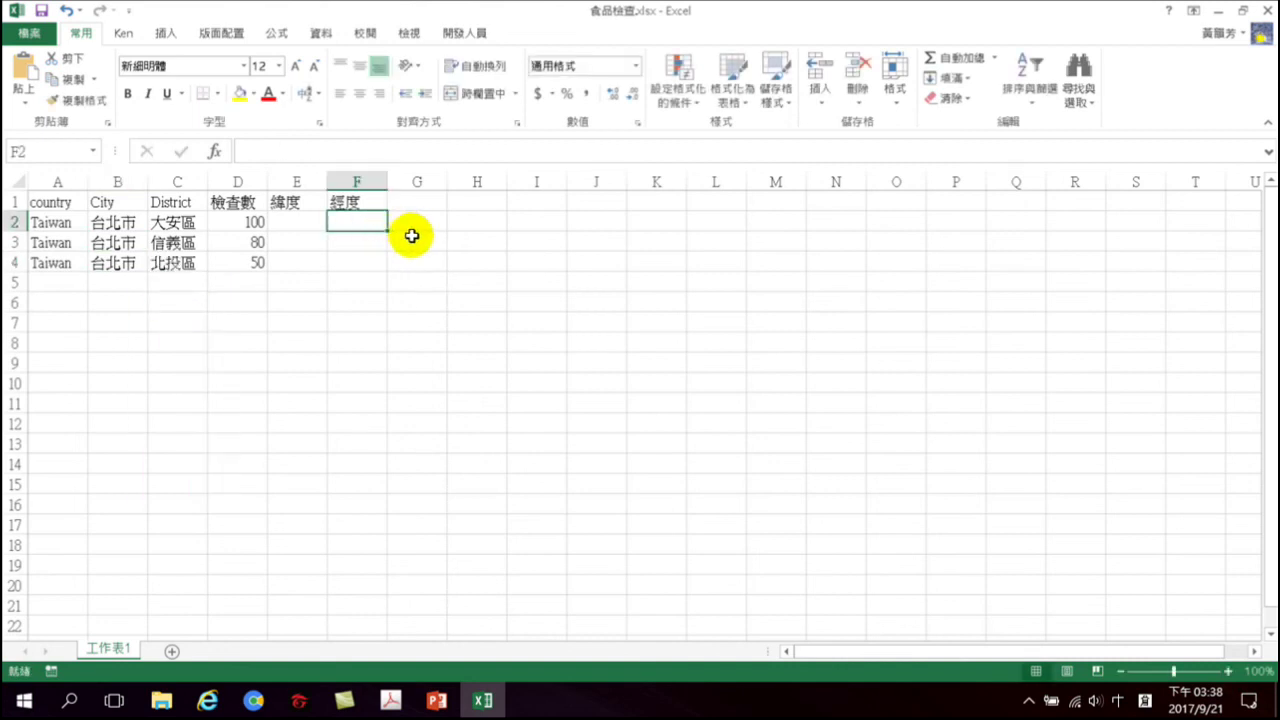
Enter the address column header 地址 in G1
click(421, 202)
text(註)
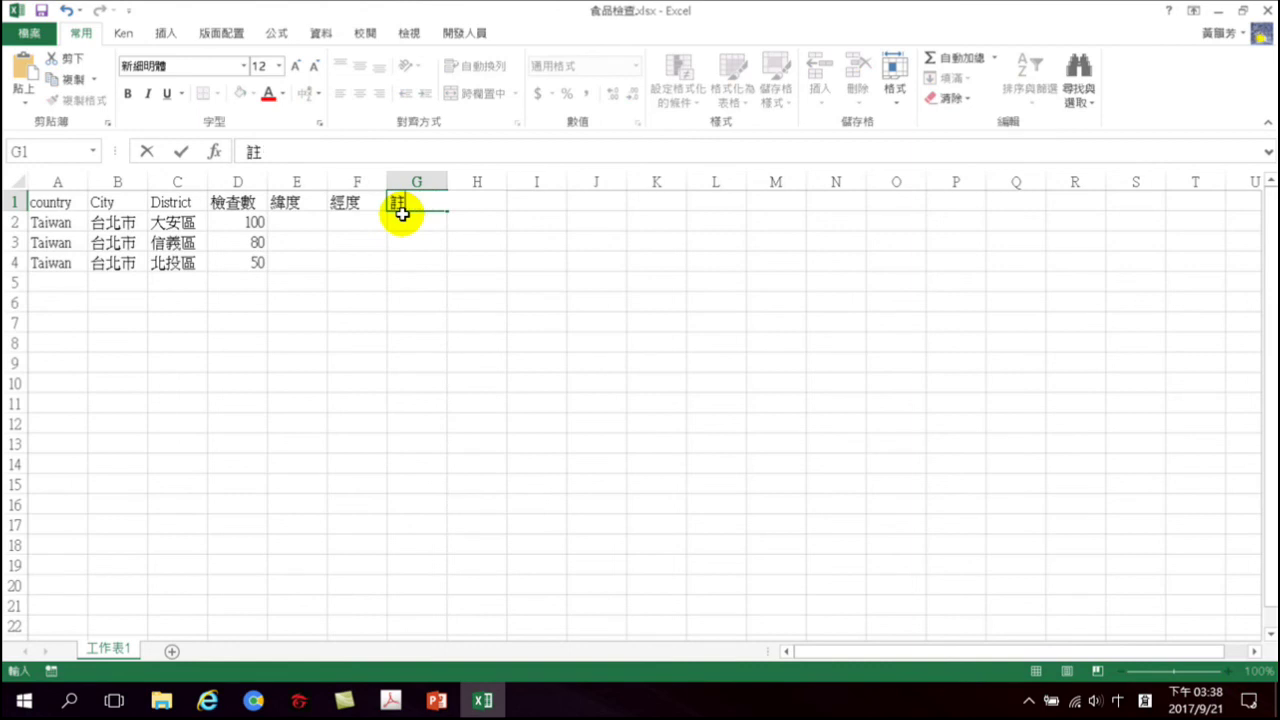
text(ㄢㄕ竹手)
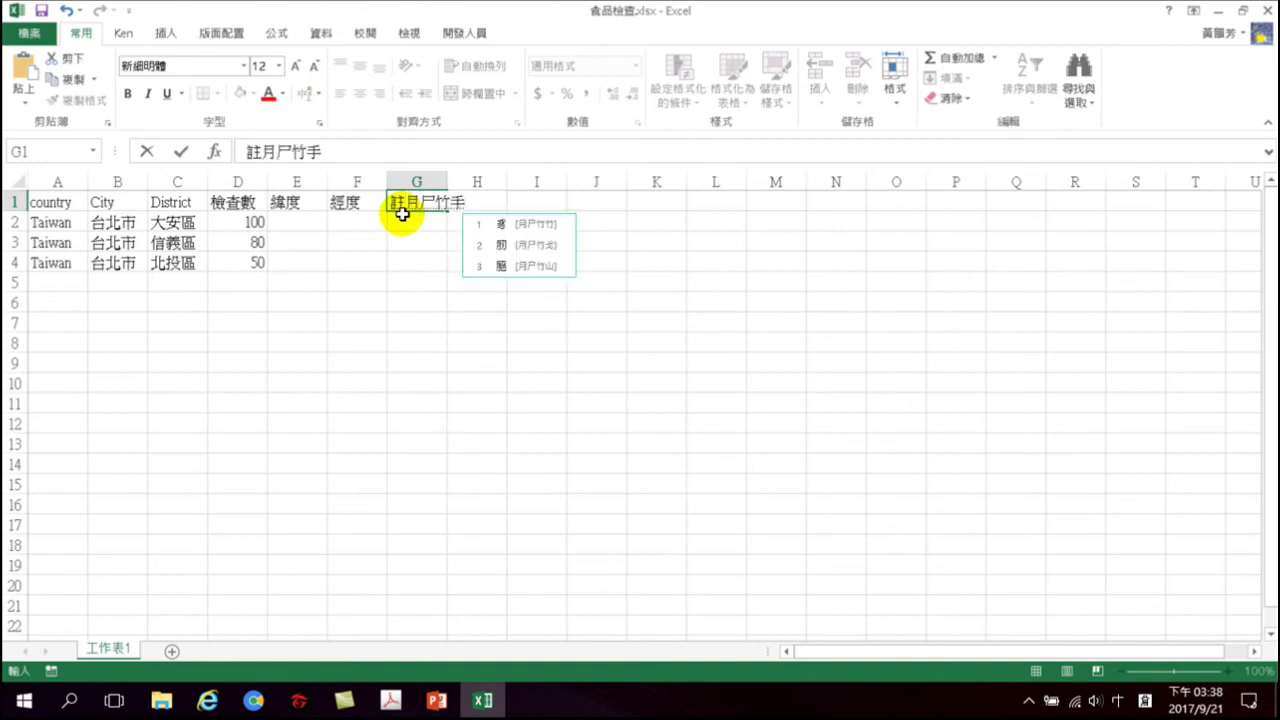
key(space)
text(木)
key(space)
text(土)
key(Return)
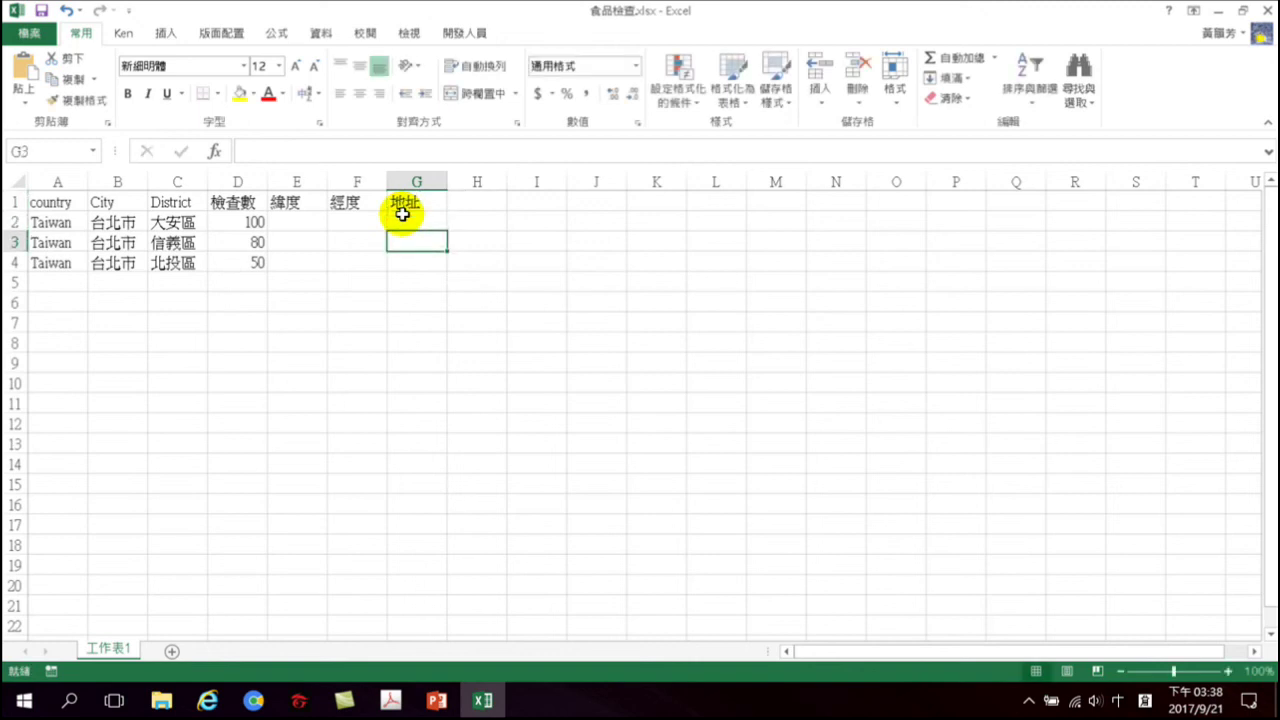
Enter 台北市大安區 as the first address in G2 and auto-fit the width of column G
click(414, 218)
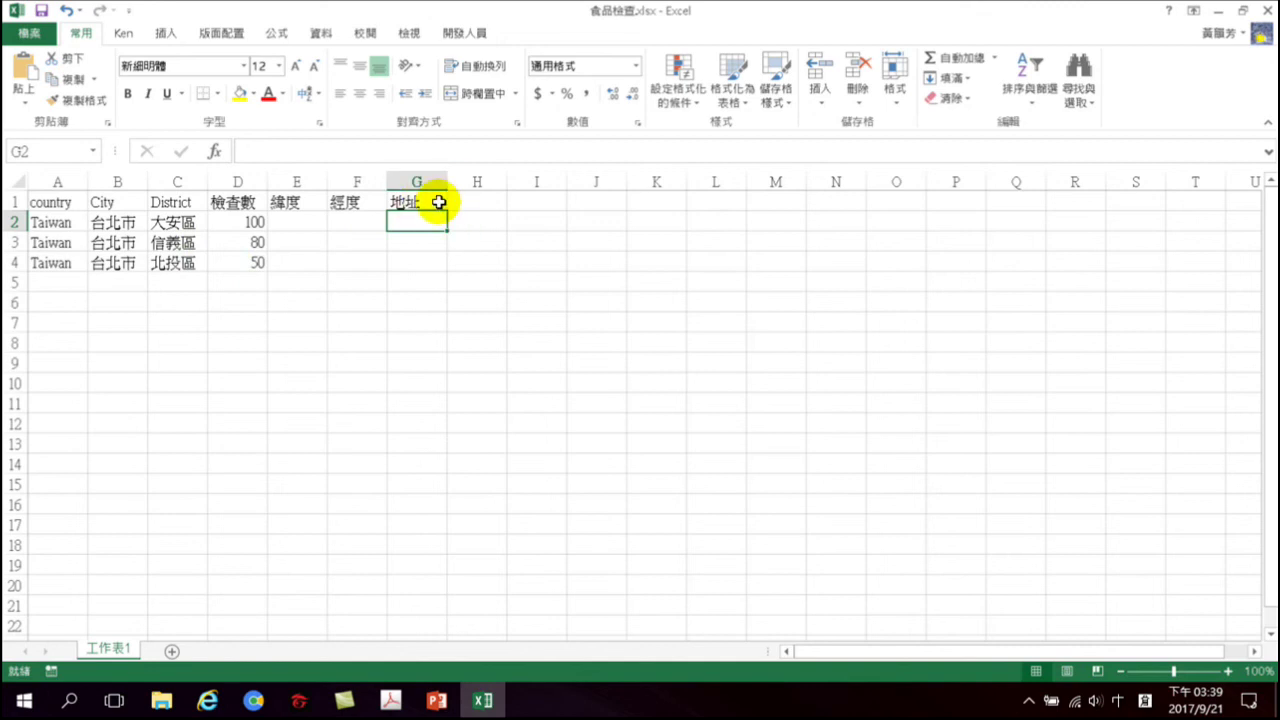
text(台北市)
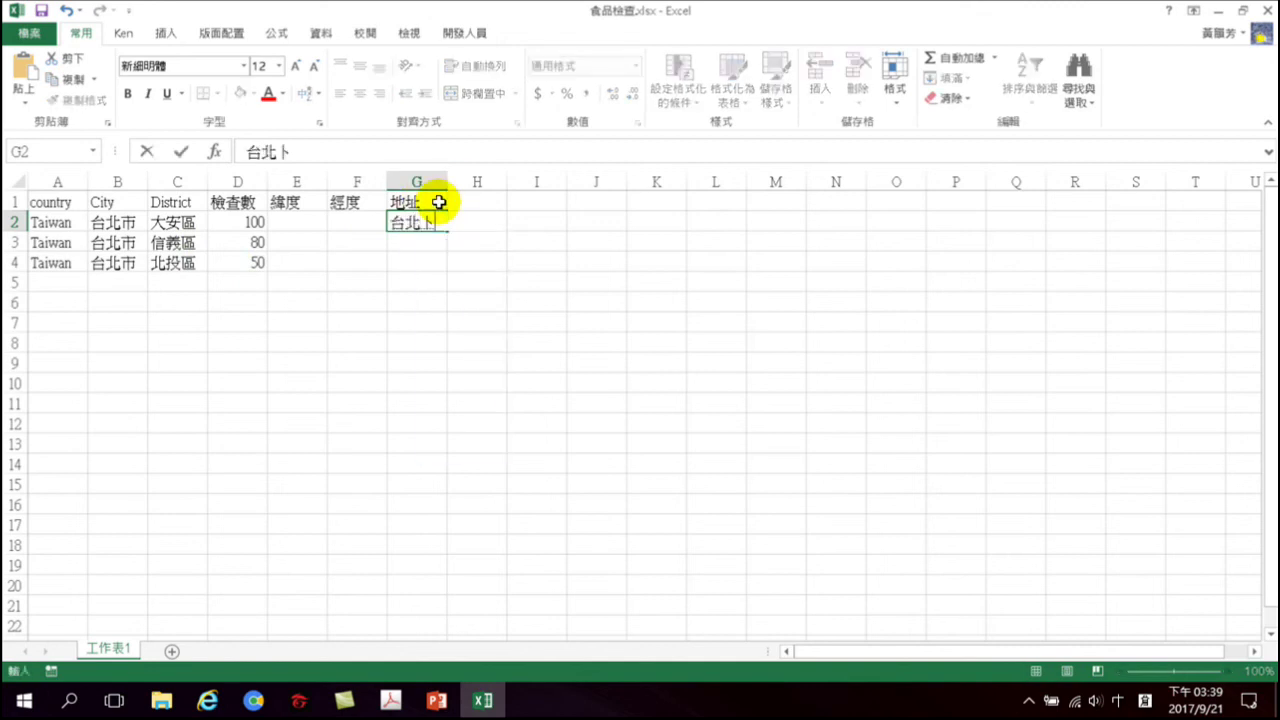
text(大安尸)
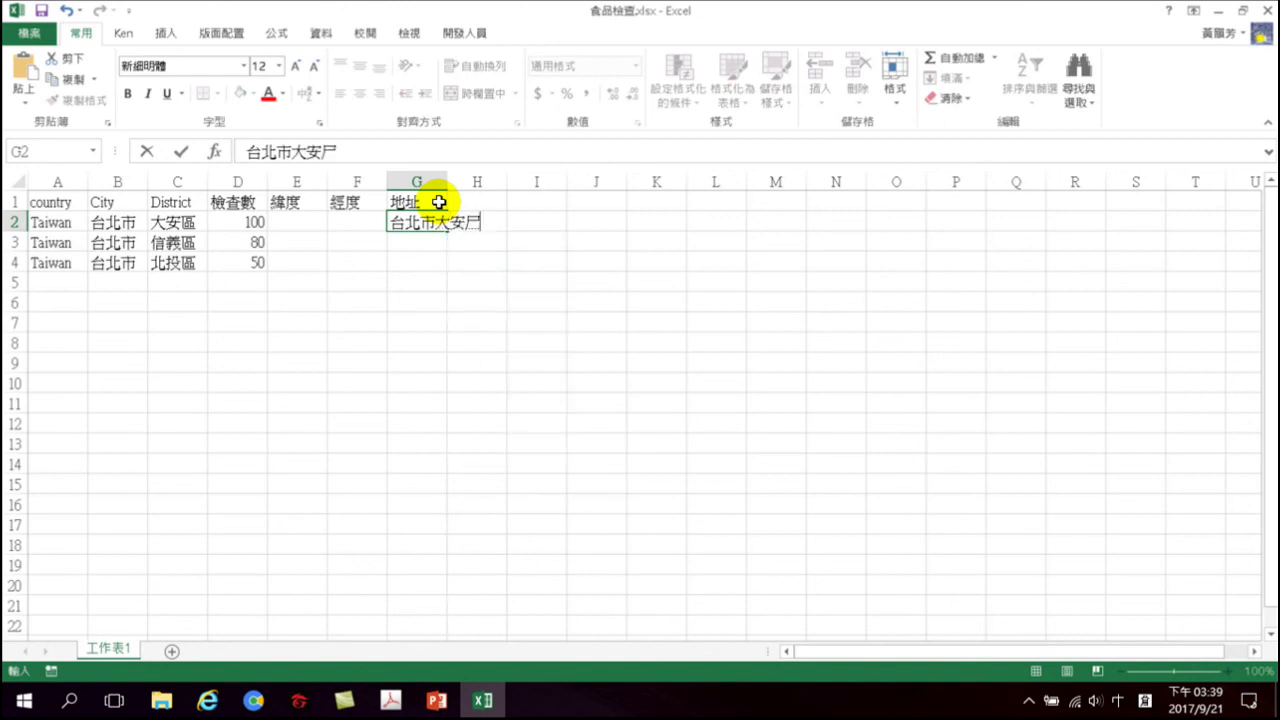
key(BackSpace)
text(區)
key(Return)
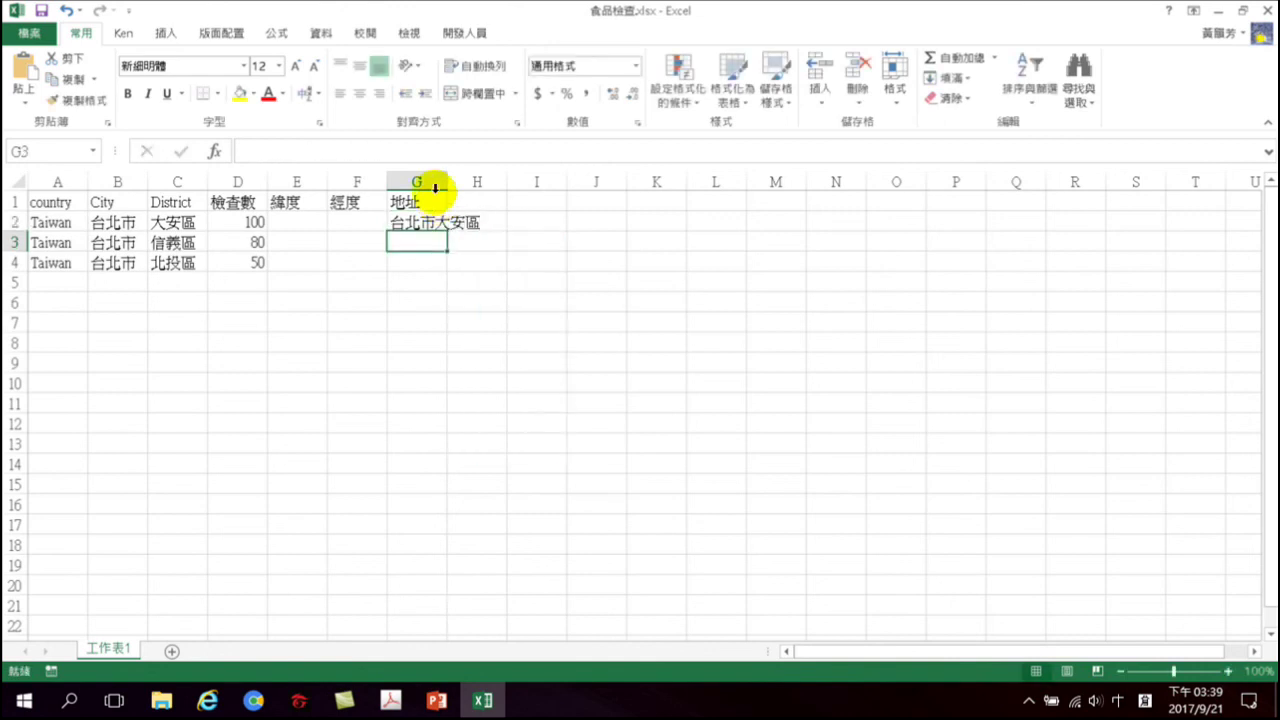
double_click(446, 182)
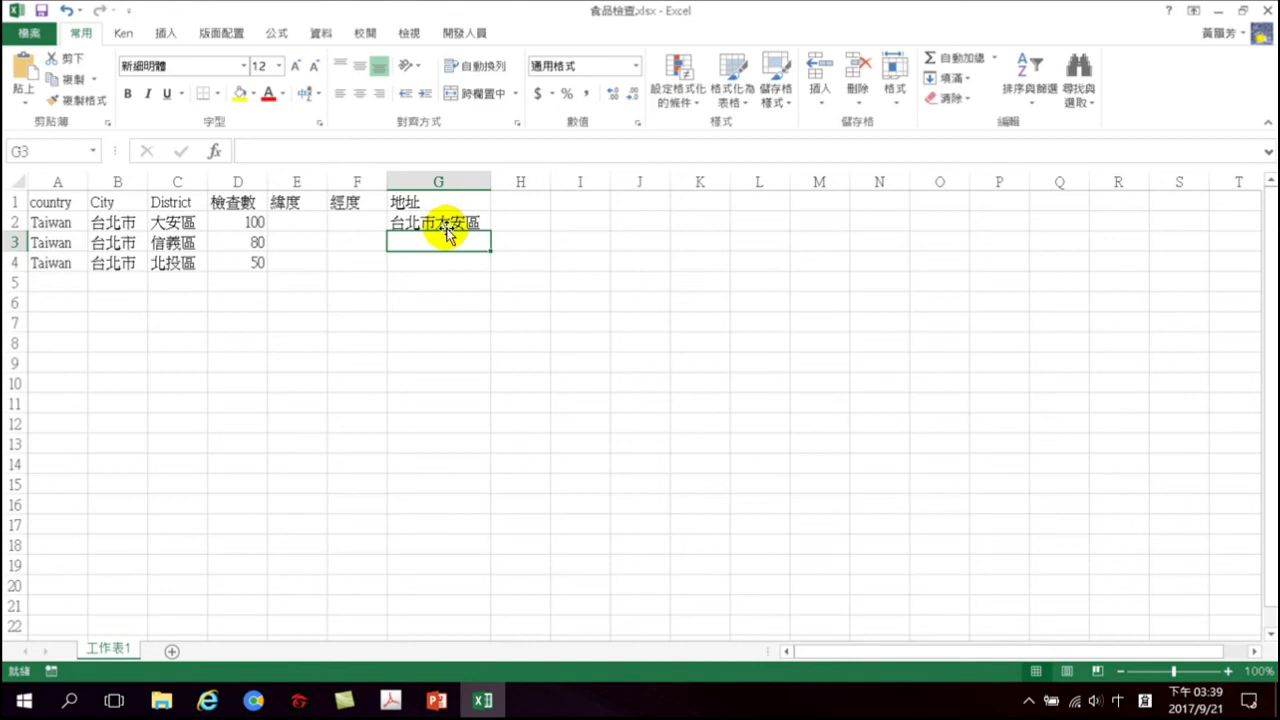
Complete the addresses in G2 to G4 with Flash Fill, following the pattern of the first address
drag(443, 227, 445, 265)
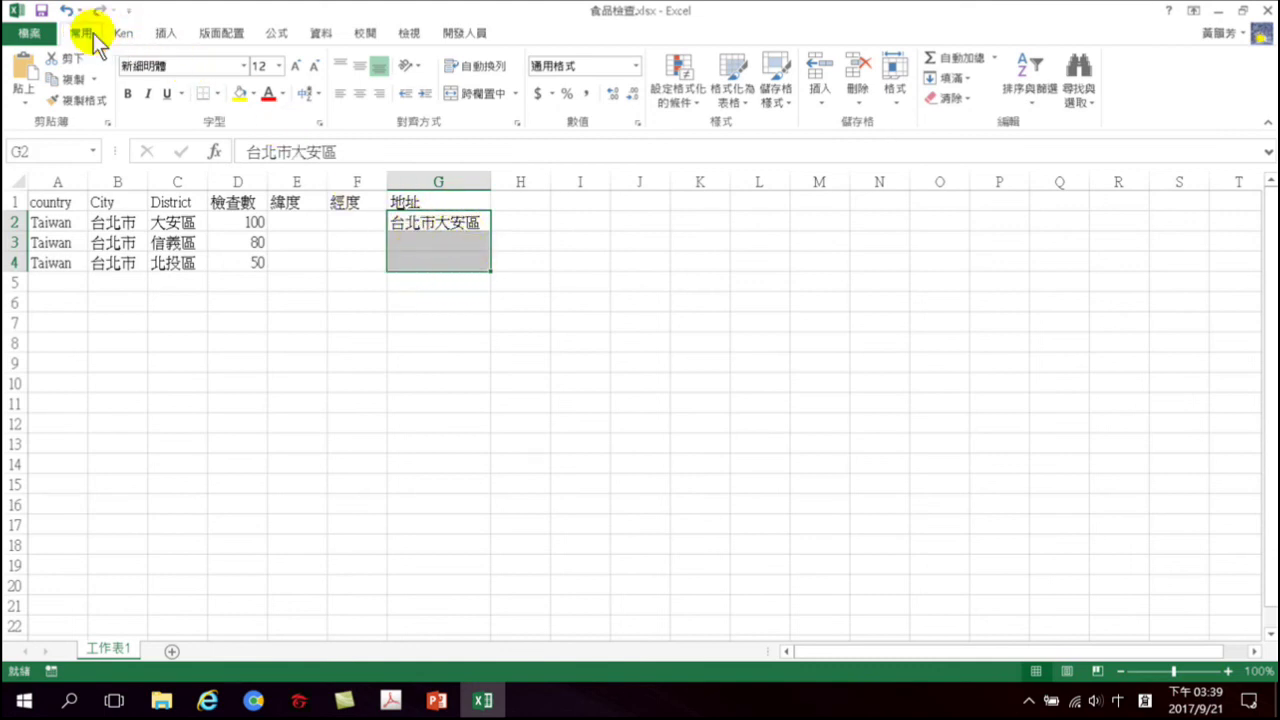
click(965, 86)
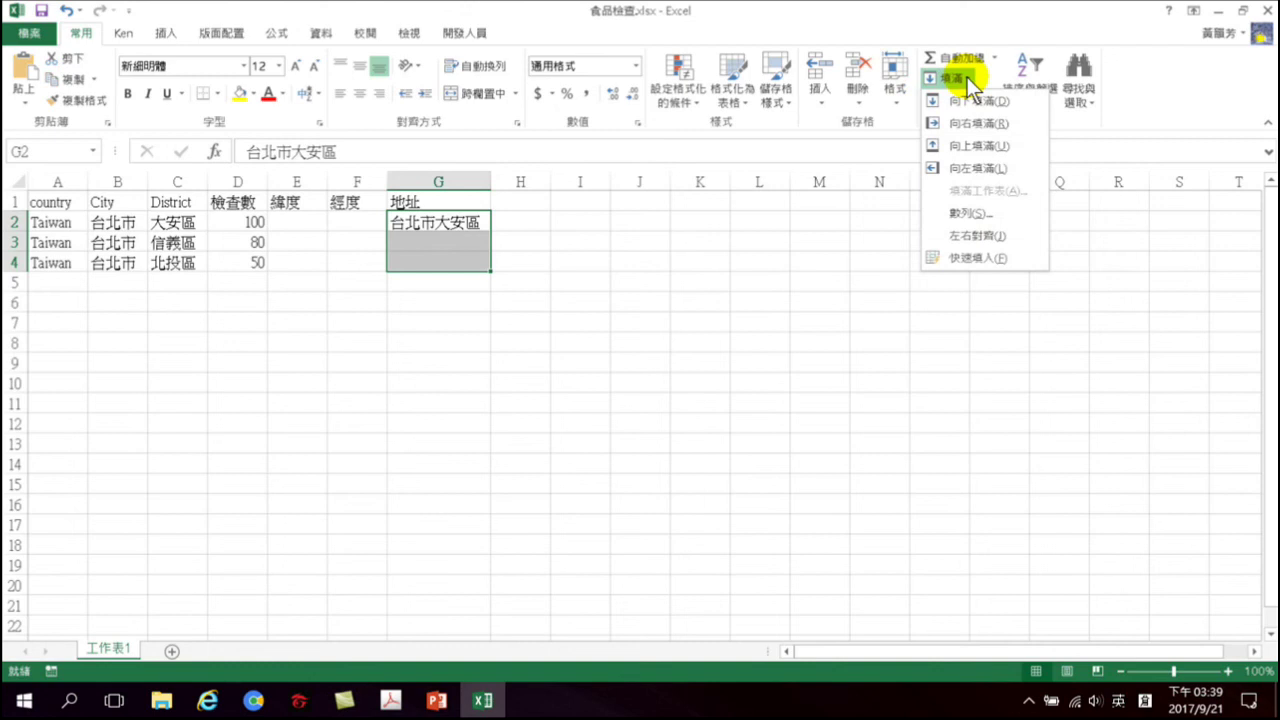
click(964, 255)
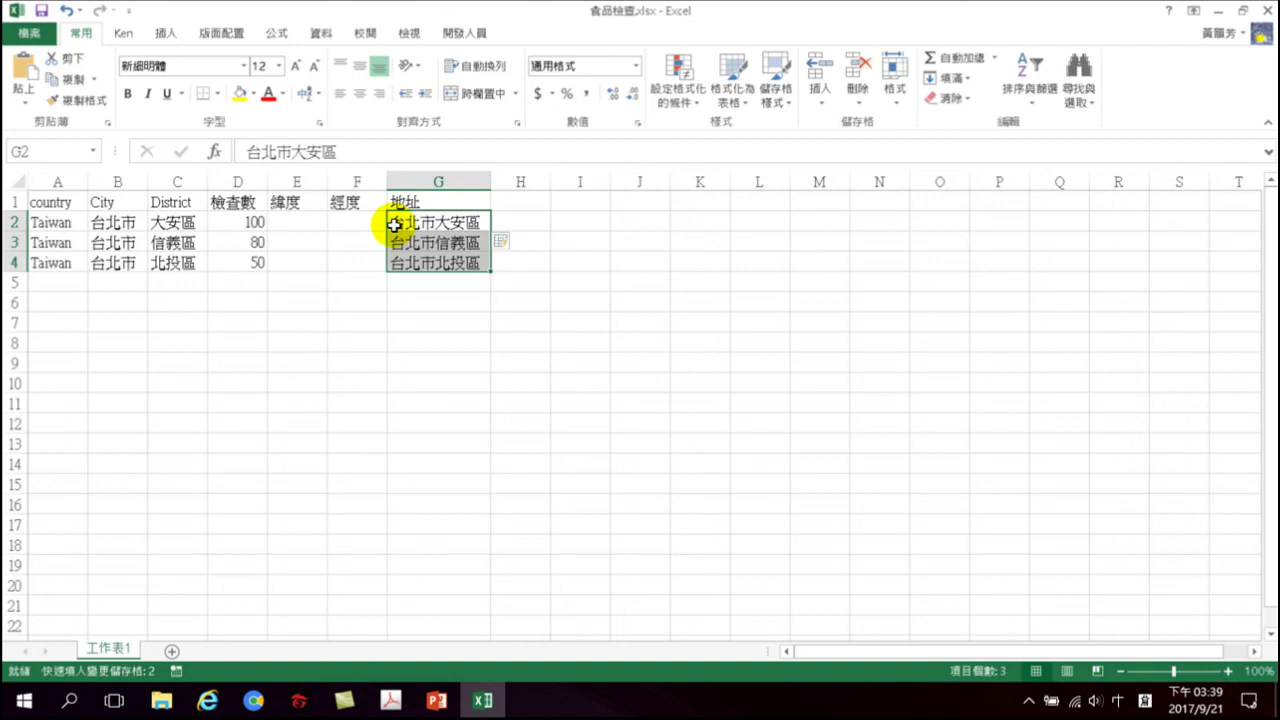
Copy the three addresses in G2 to G4 and paste them over the sample address in the browser's batch address-to-coordinates converter
right_click(453, 258)
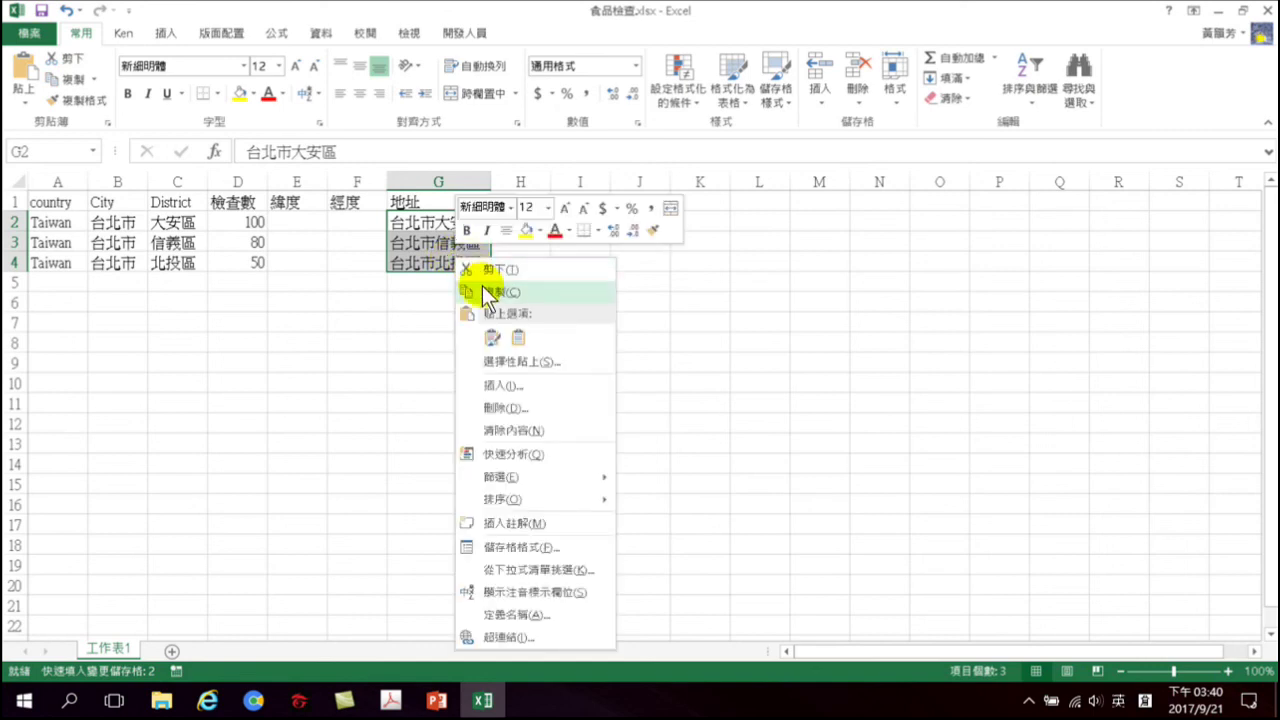
click(497, 288)
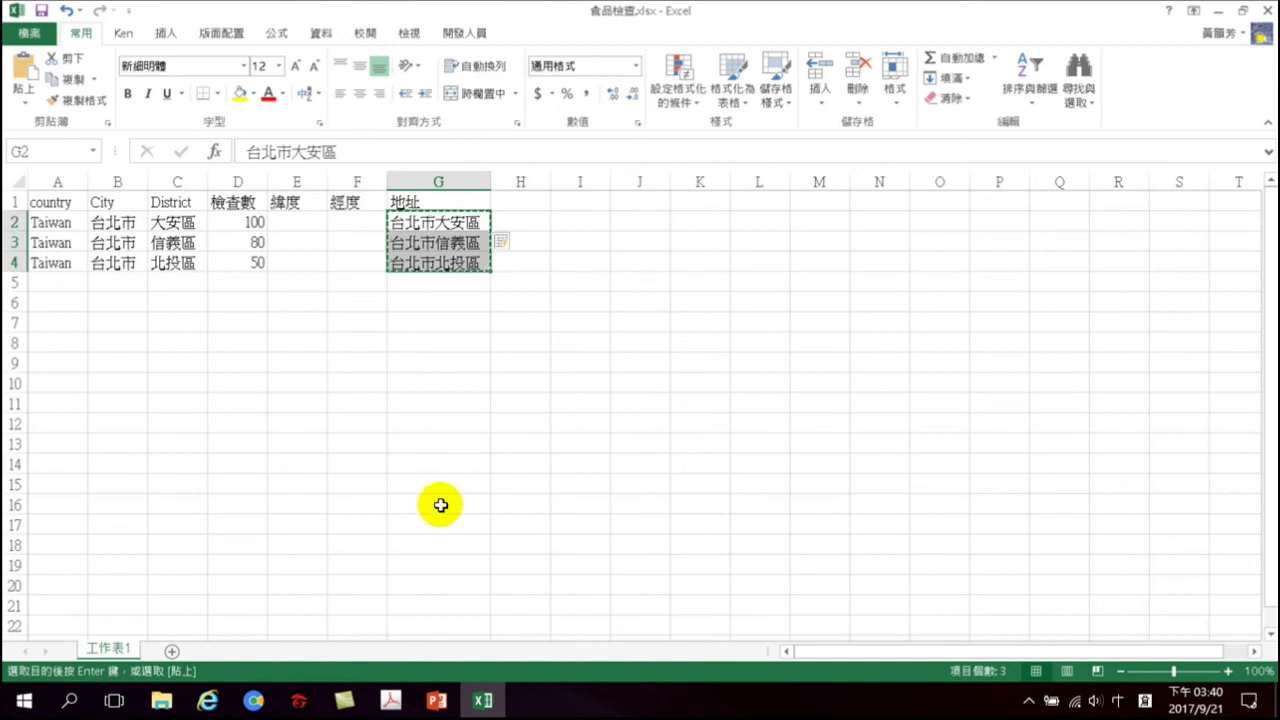
mouse_move(363, 712)
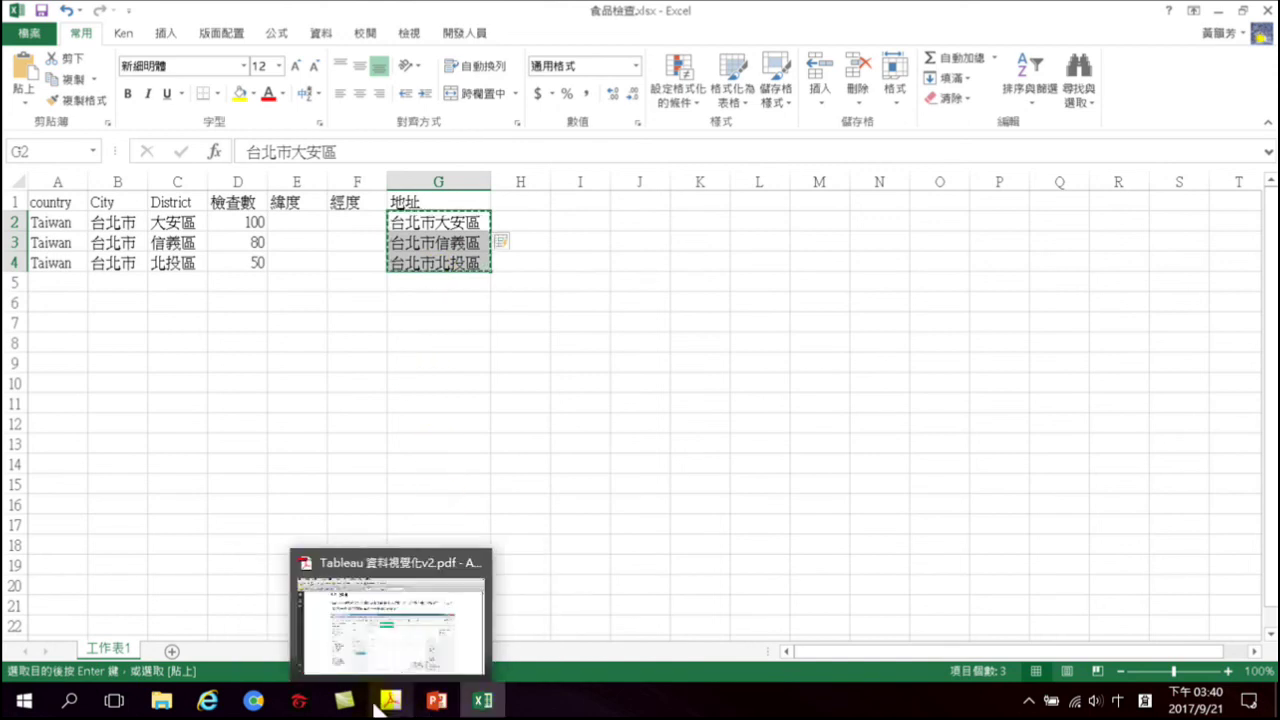
mouse_move(255, 705)
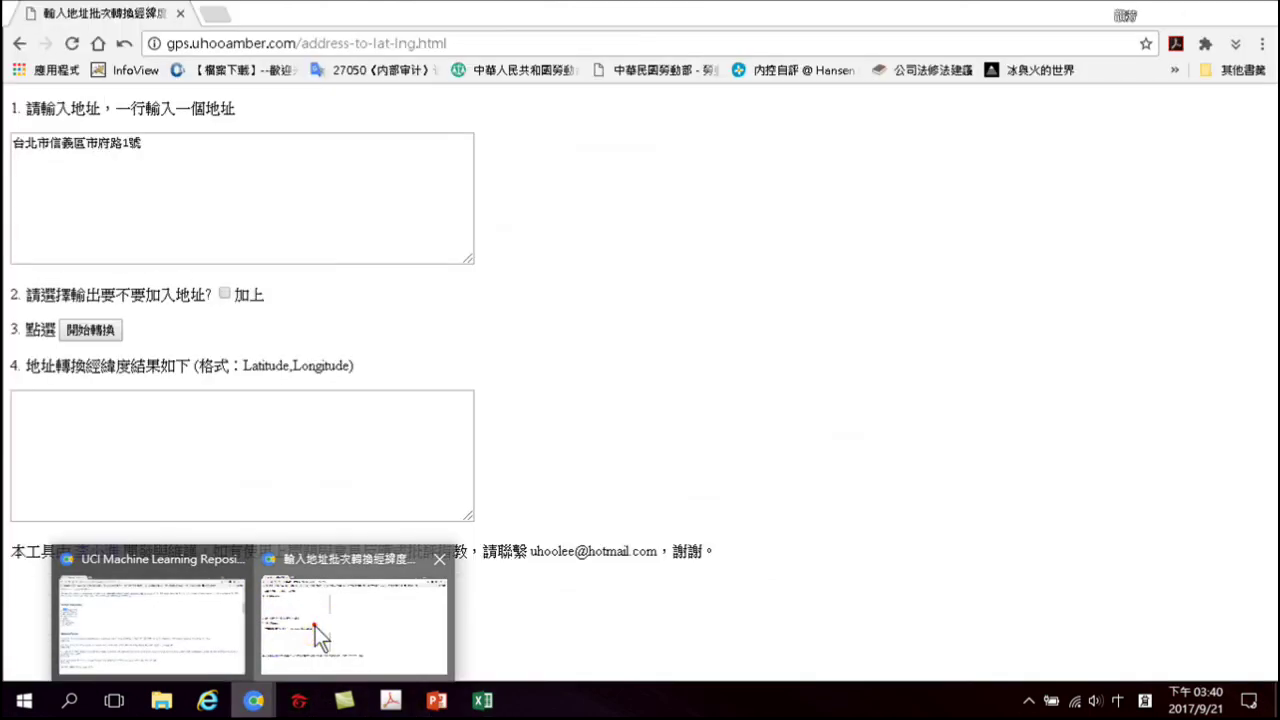
click(314, 624)
click(173, 150)
key(ctrl+a)
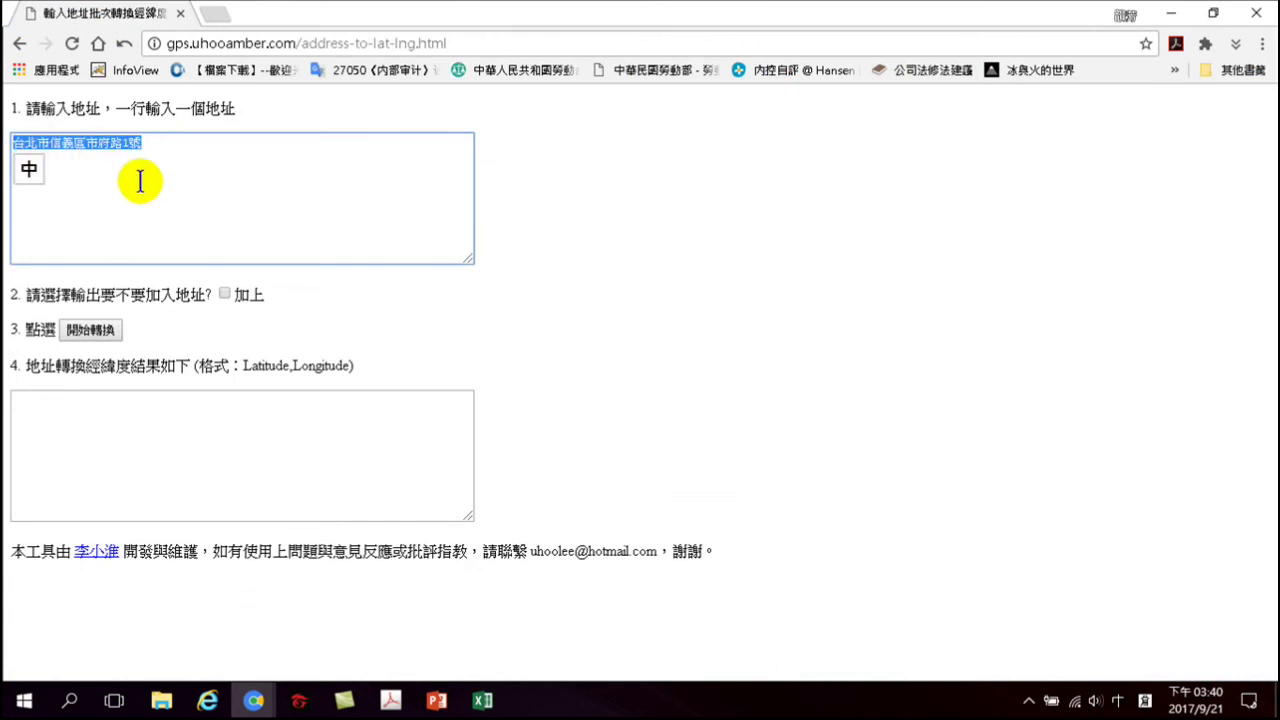
key(ctrl+v)
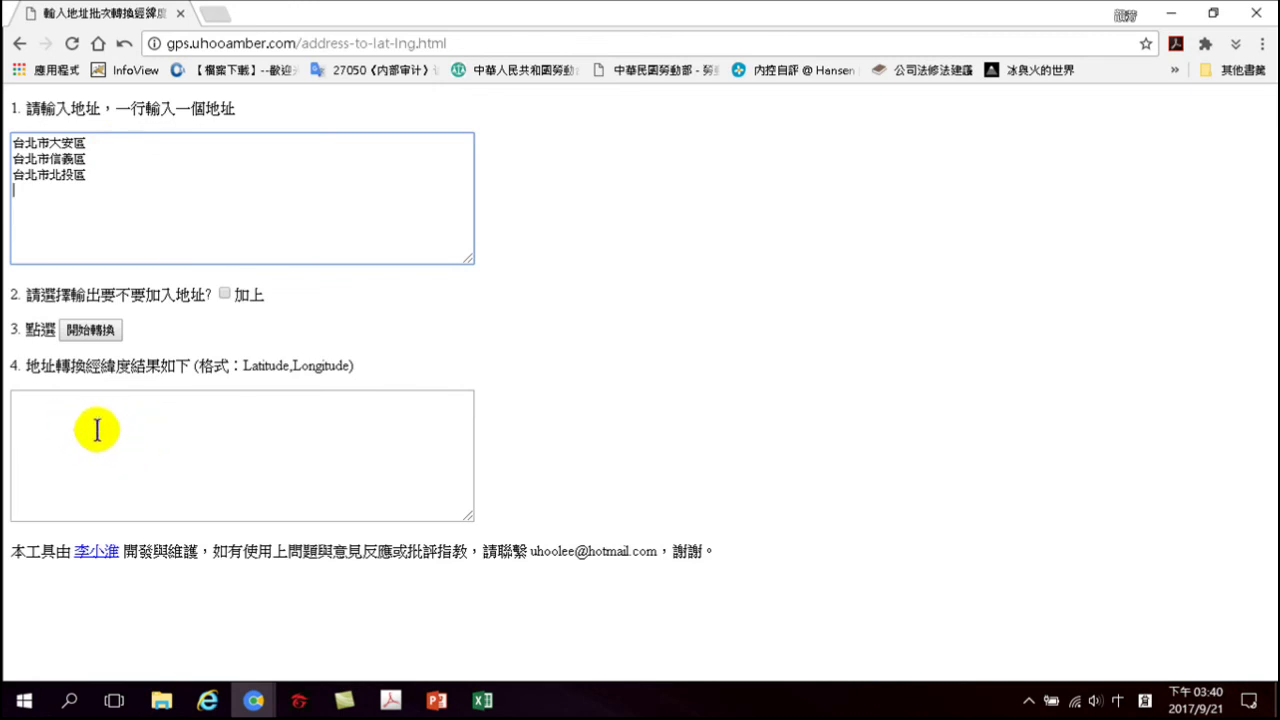
Convert the addresses to coordinates and copy the three resulting latitude,longitude lines
click(88, 329)
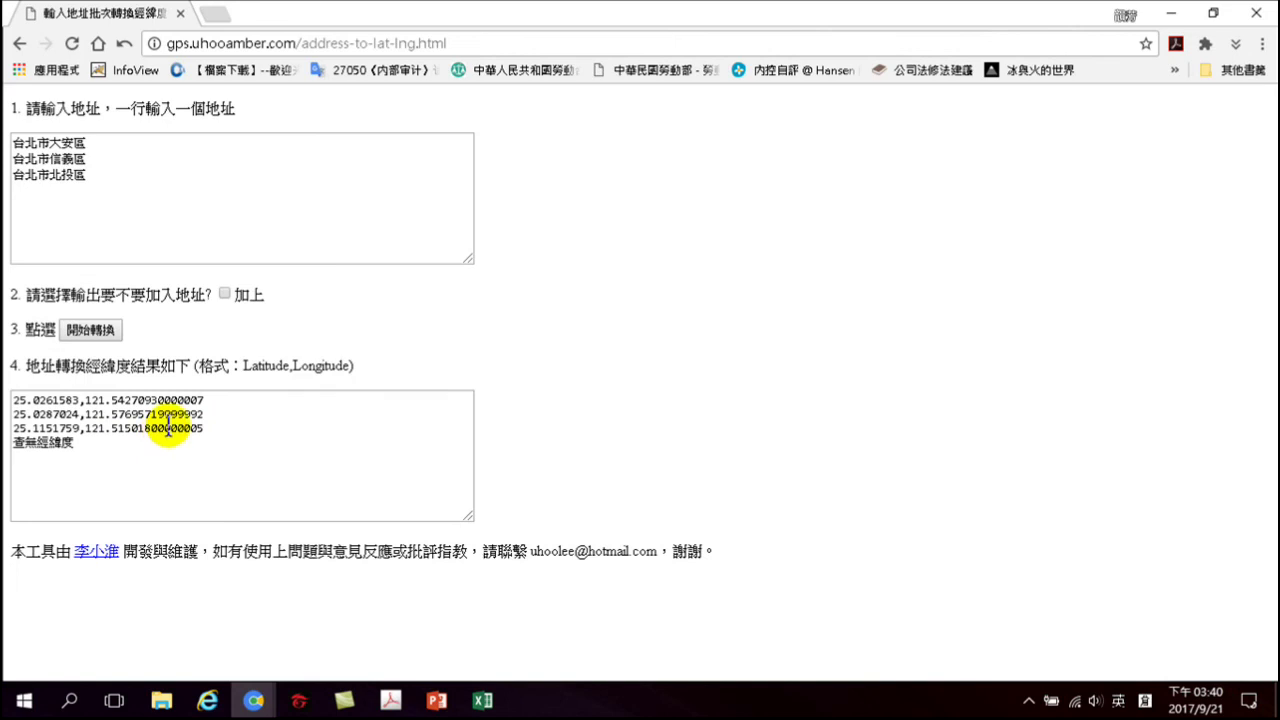
drag(205, 428, 8, 400)
right_click(91, 412)
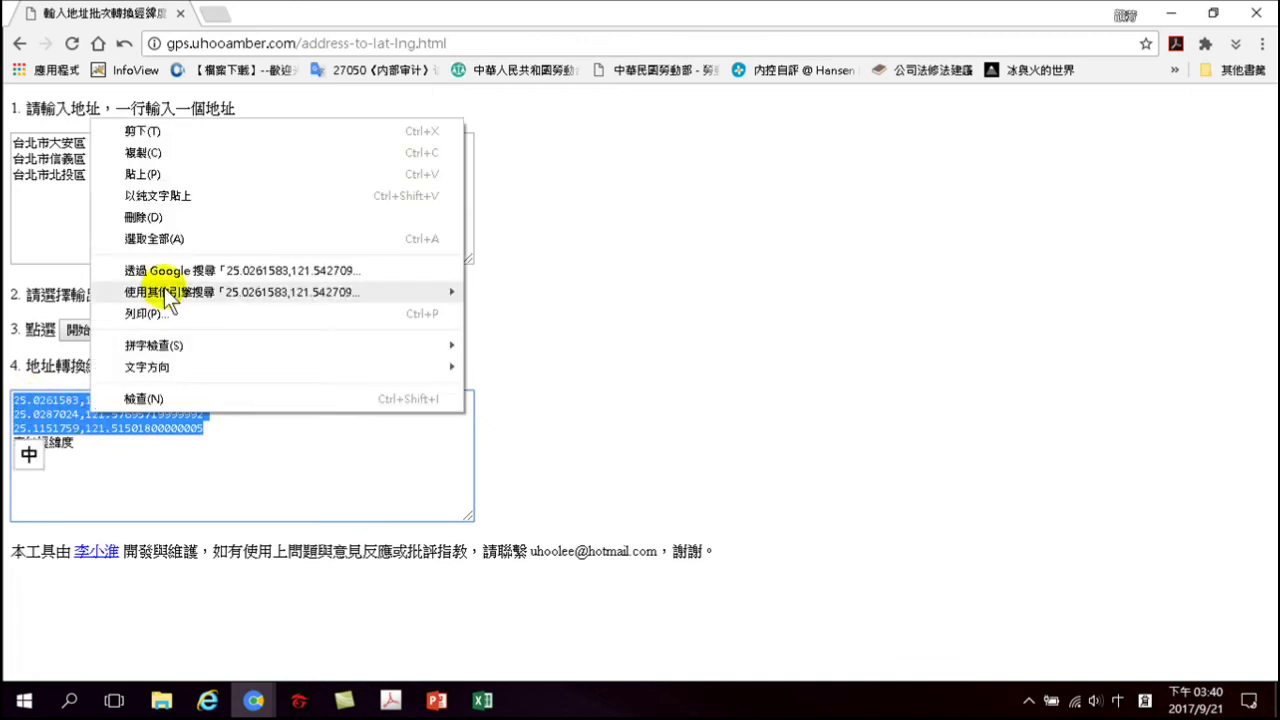
click(151, 152)
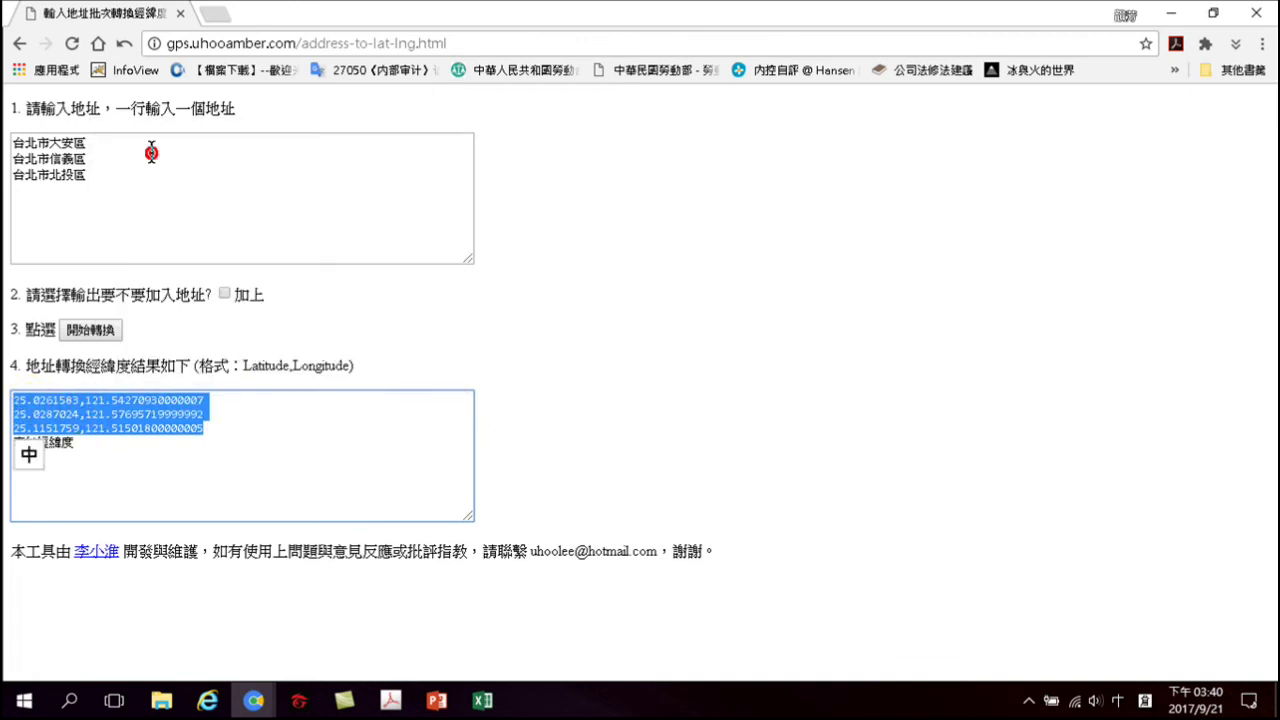
Switch back to Excel, paste the coordinate lines into the 緯度 column starting at E2, and auto-fit the width of column E
click(483, 700)
right_click(295, 222)
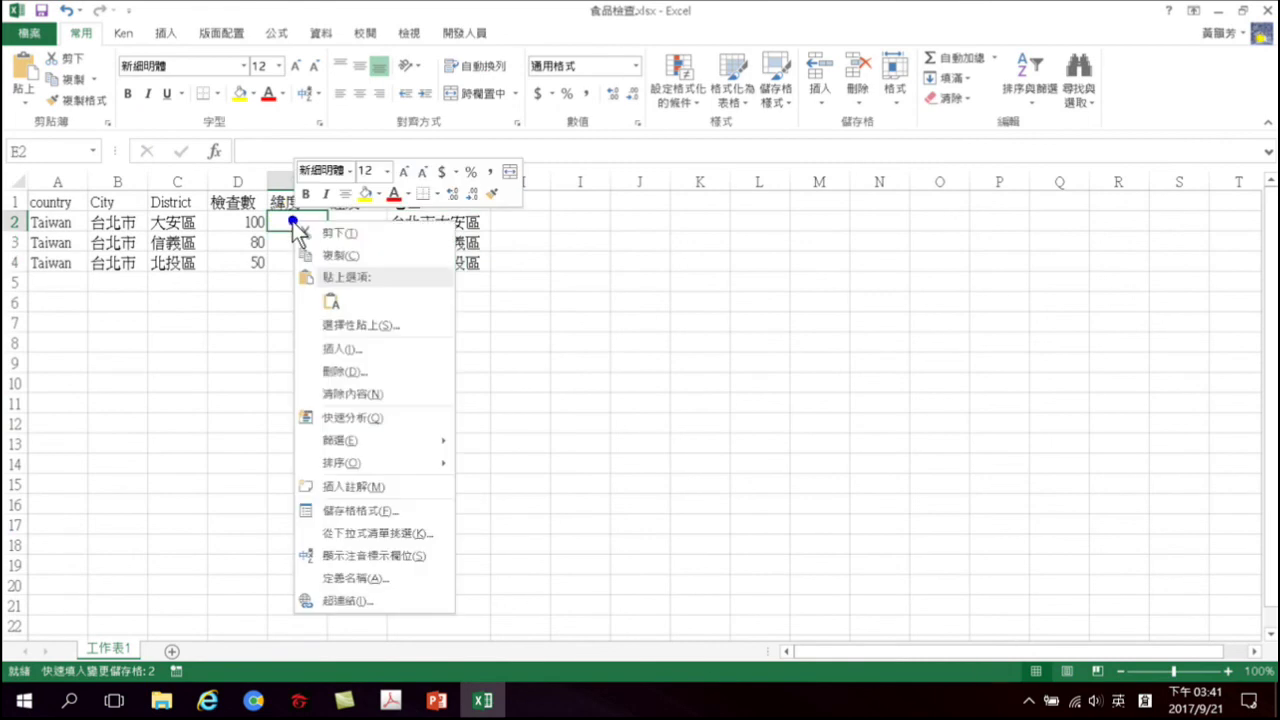
click(347, 328)
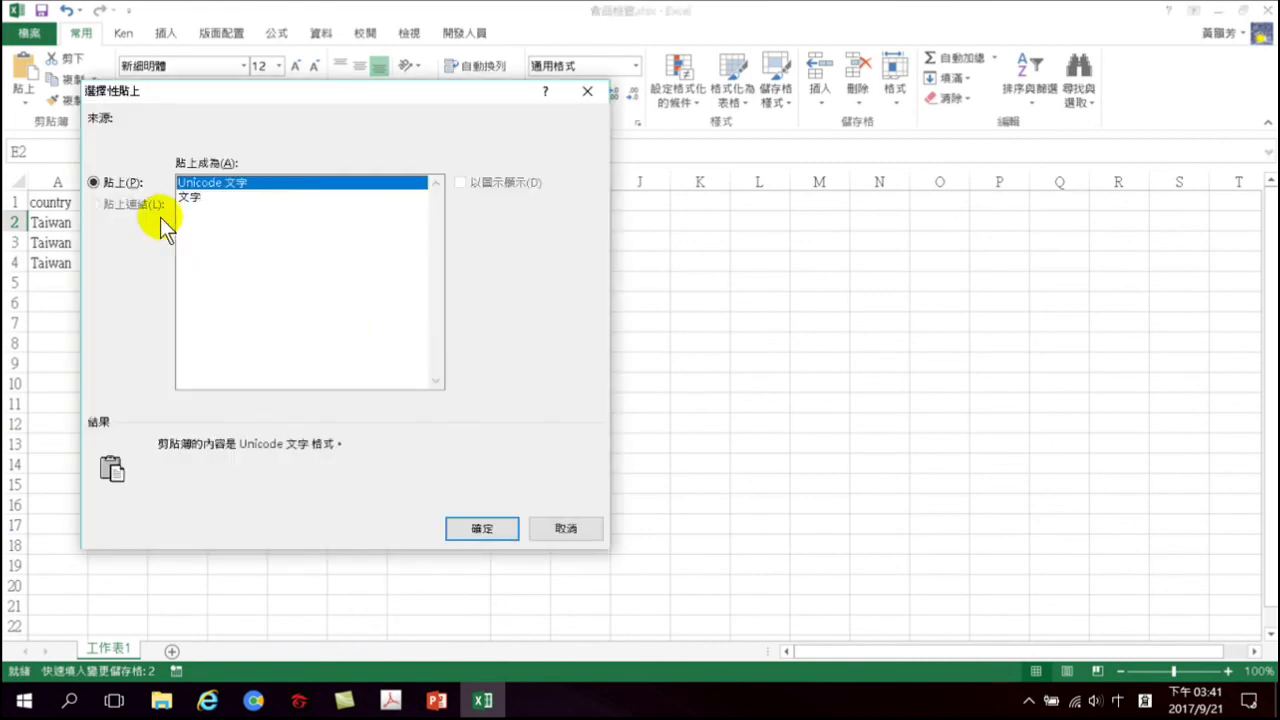
click(566, 529)
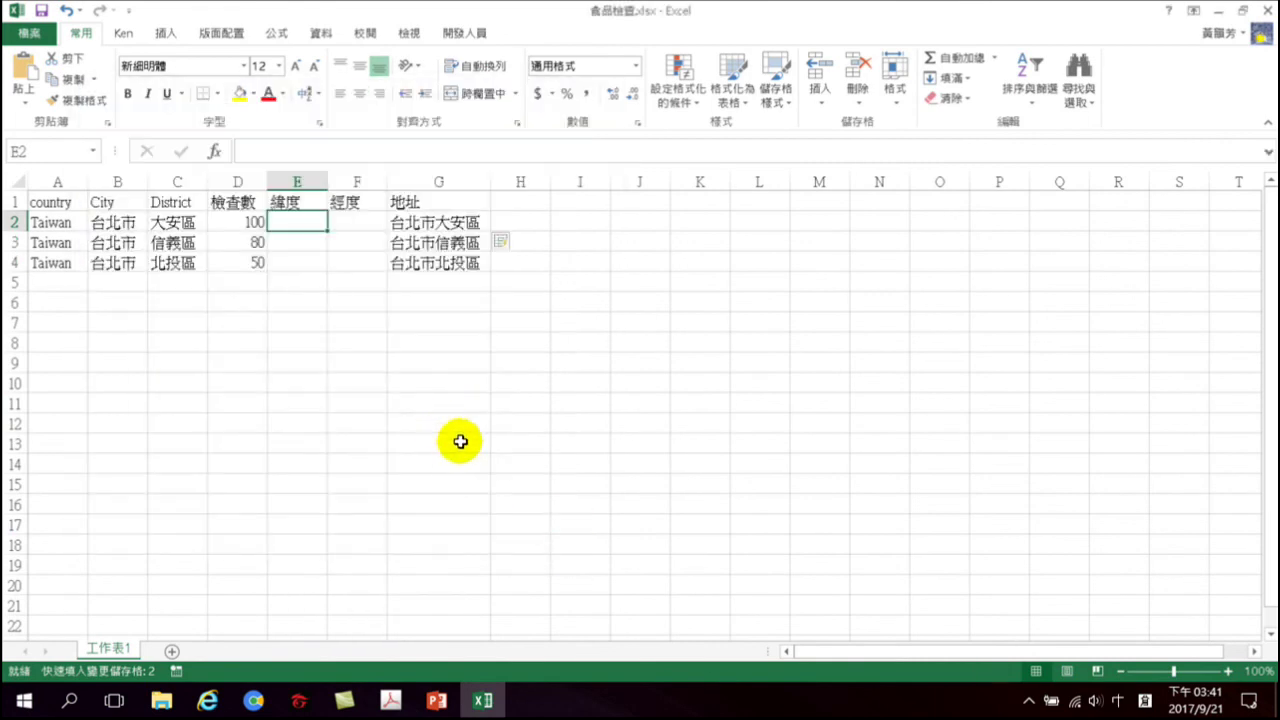
key(ctrl+v)
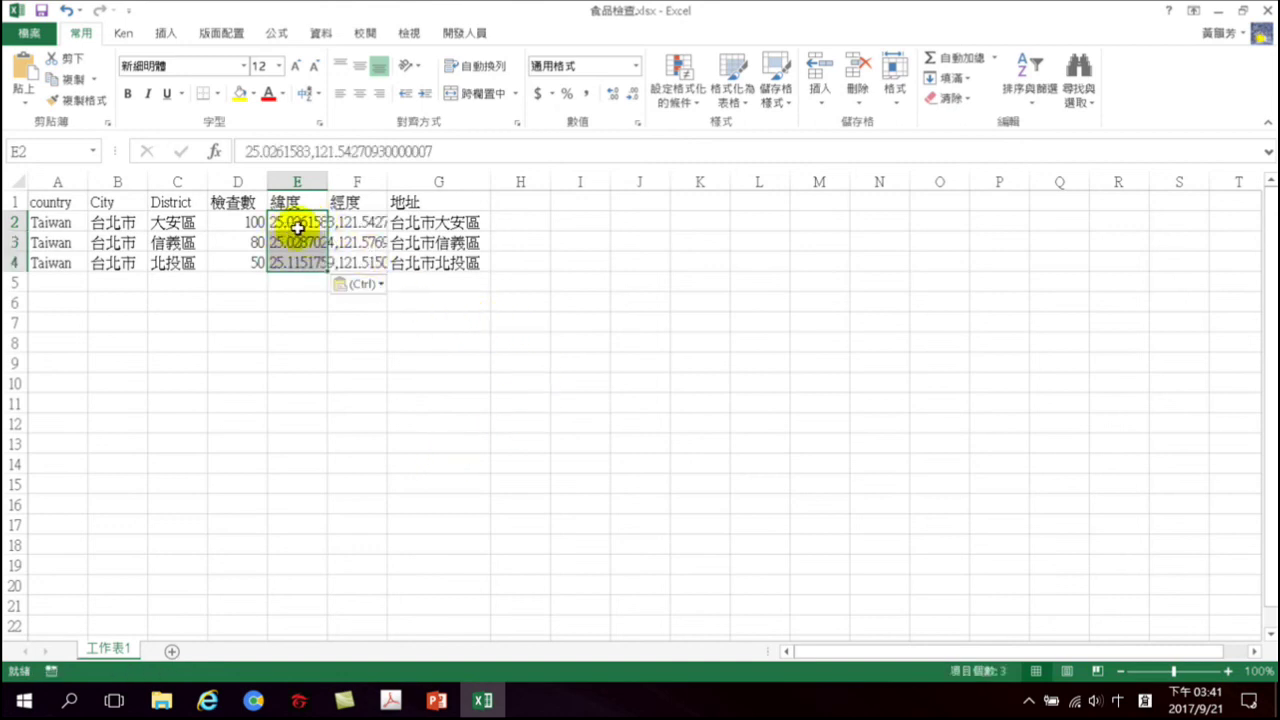
double_click(328, 182)
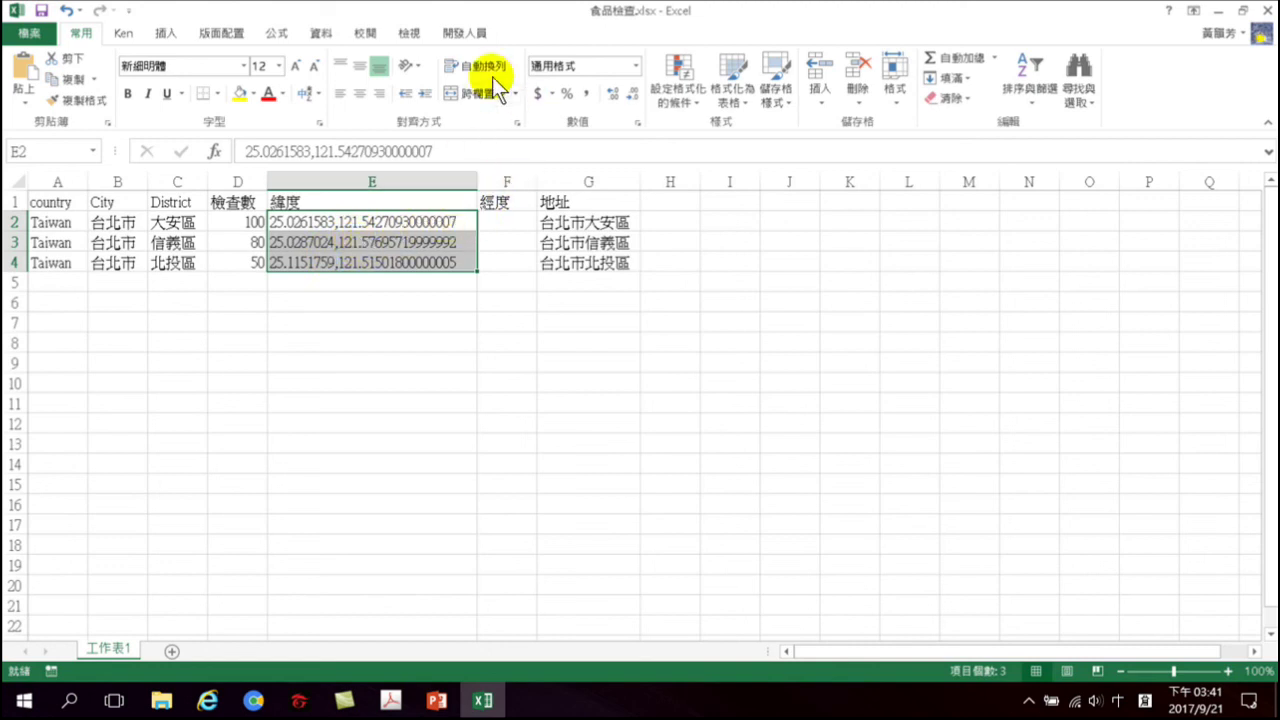
Split the coordinates in E2 to E4 into the 緯度 and 經度 columns with Text to Columns, using the comma as delimiter
click(322, 33)
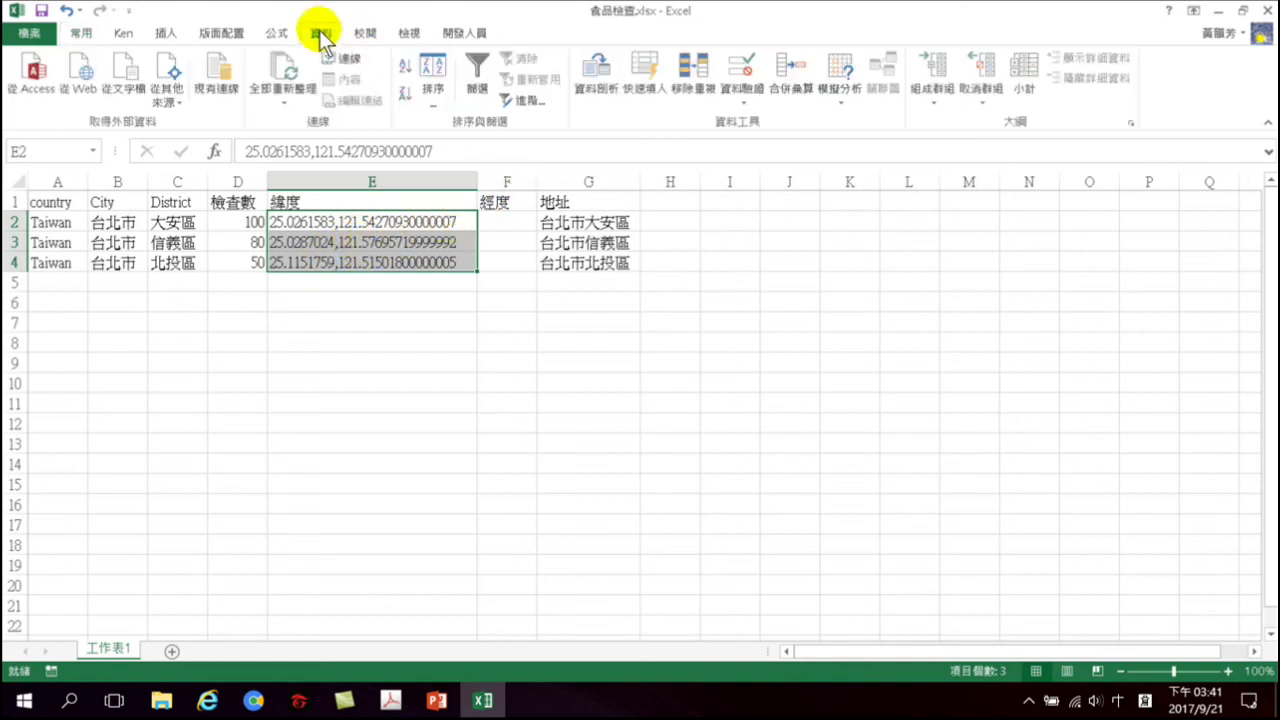
click(598, 78)
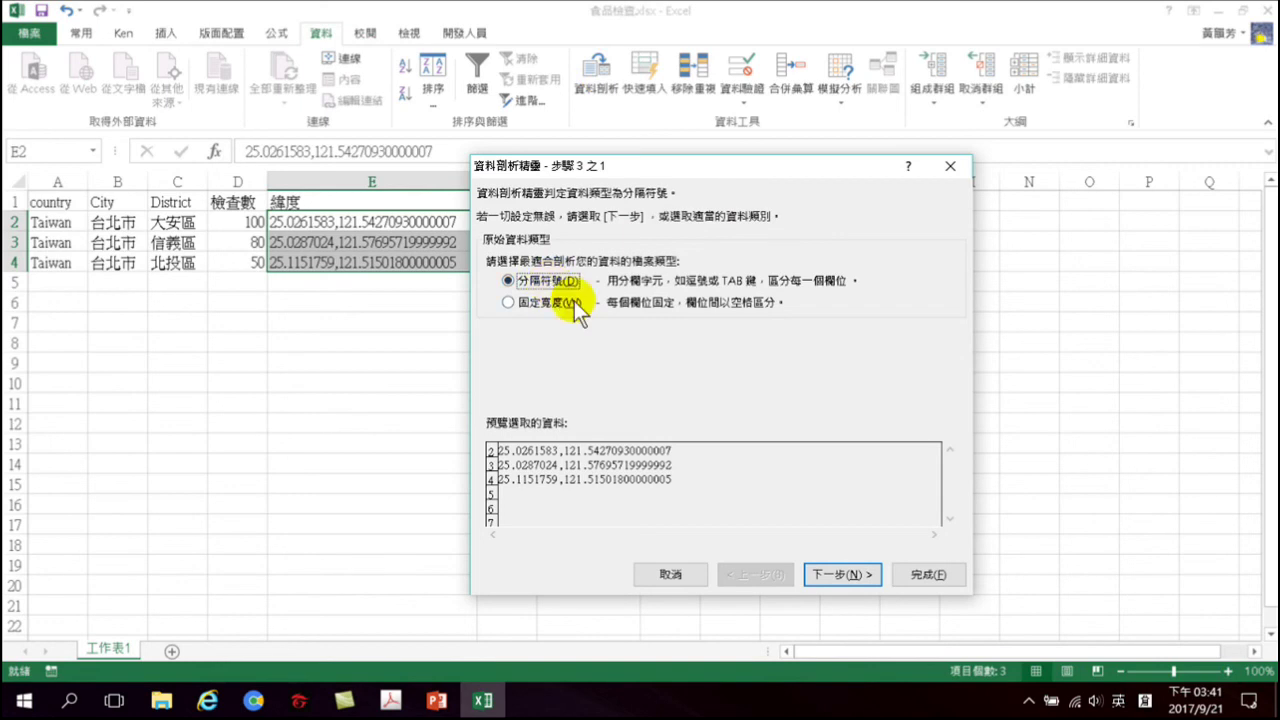
click(843, 575)
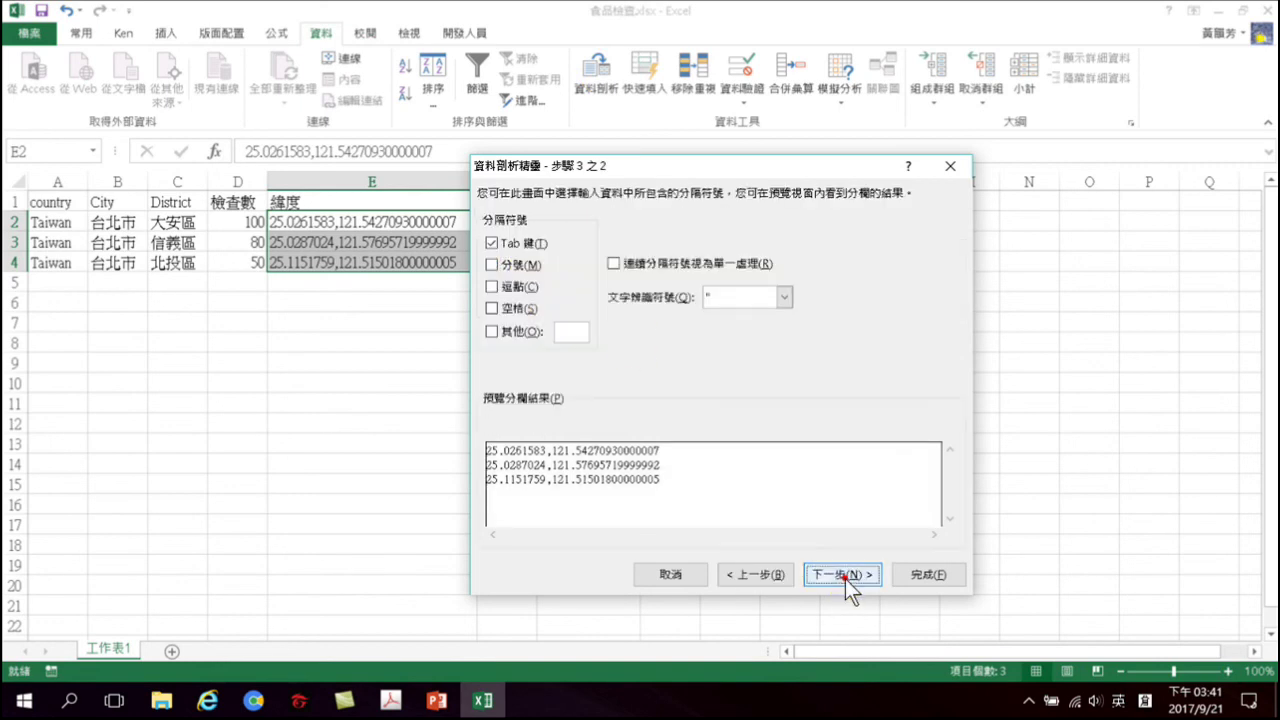
click(491, 286)
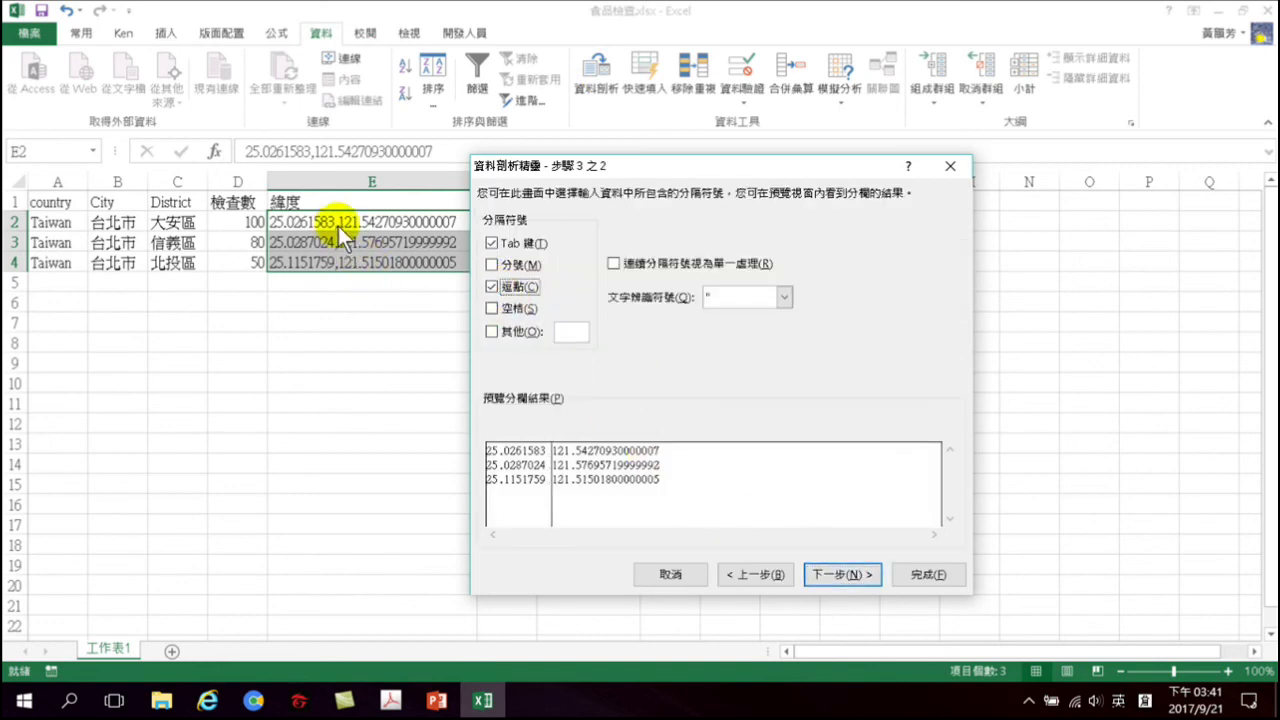
click(928, 574)
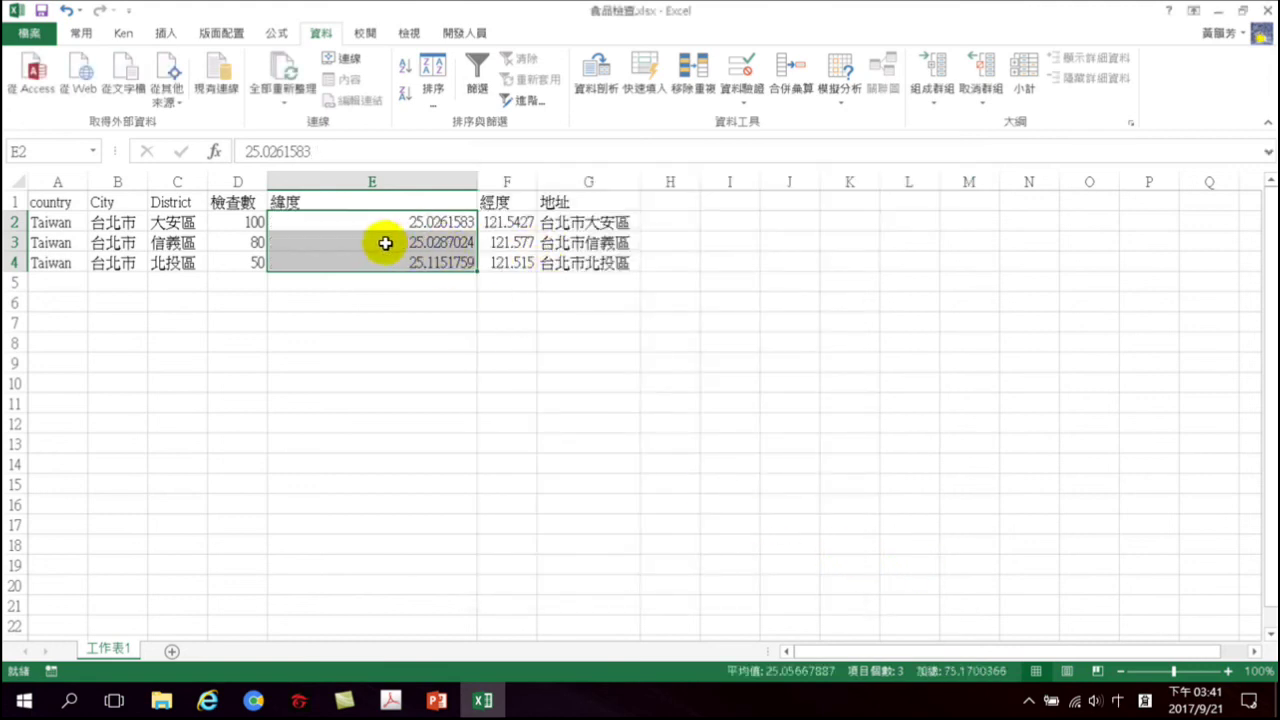
click(506, 283)
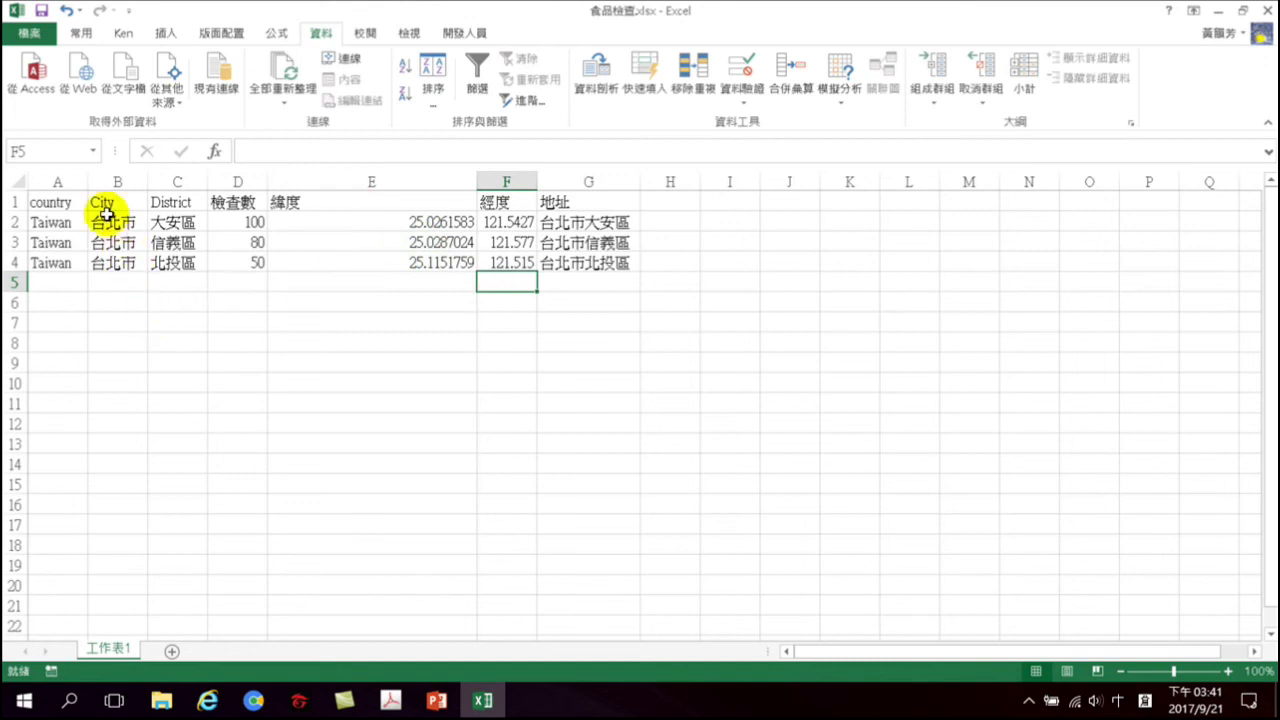
drag(108, 282, 180, 520)
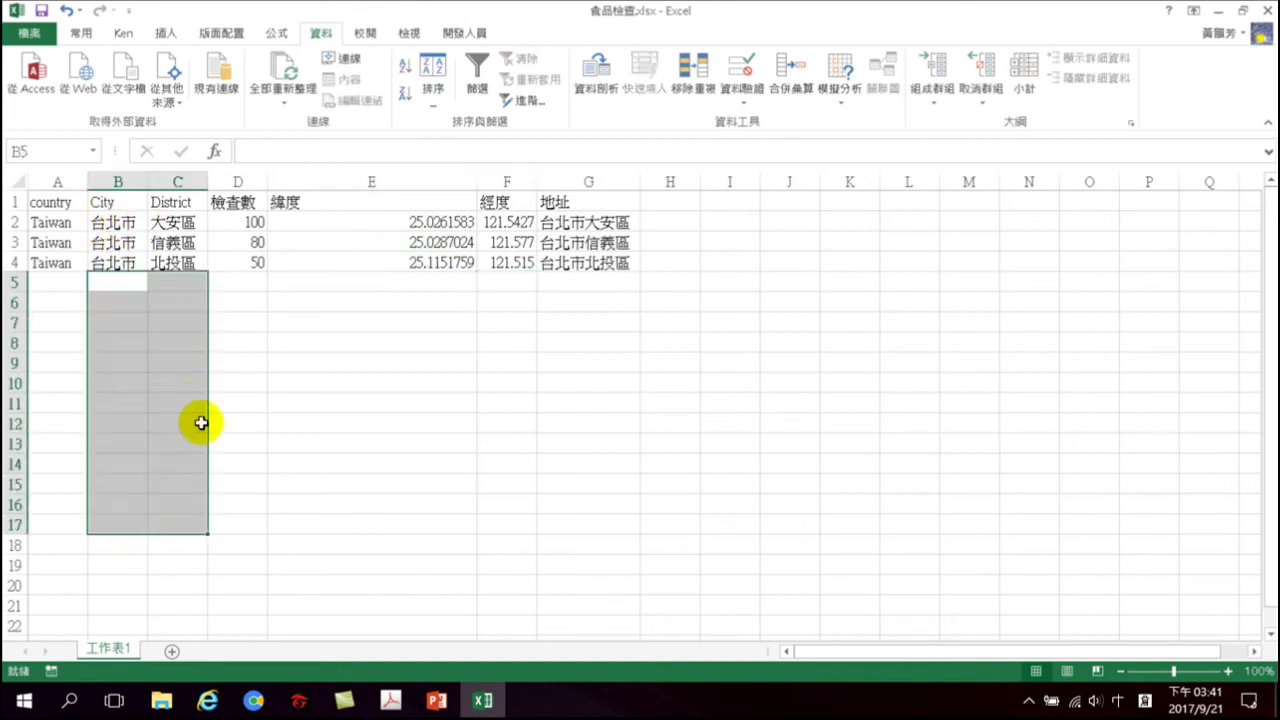
click(175, 283)
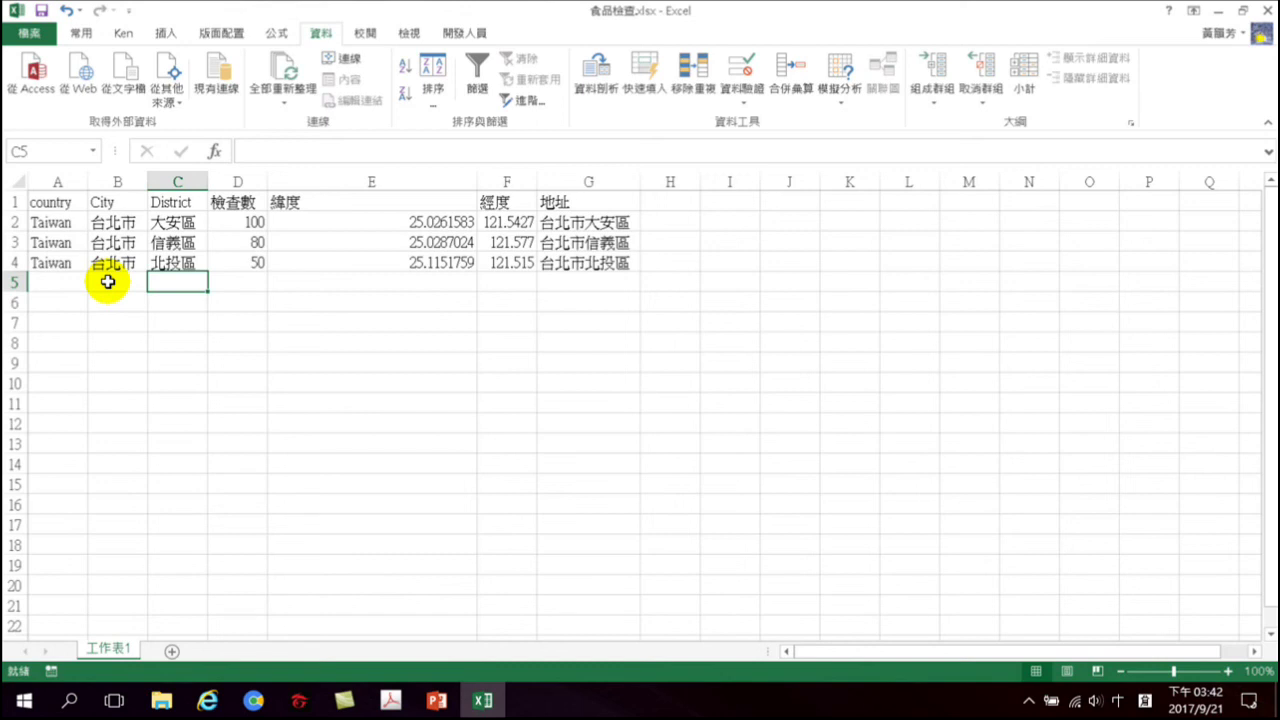
Save the 食品檢查.xlsx workbook and close Excel
click(41, 10)
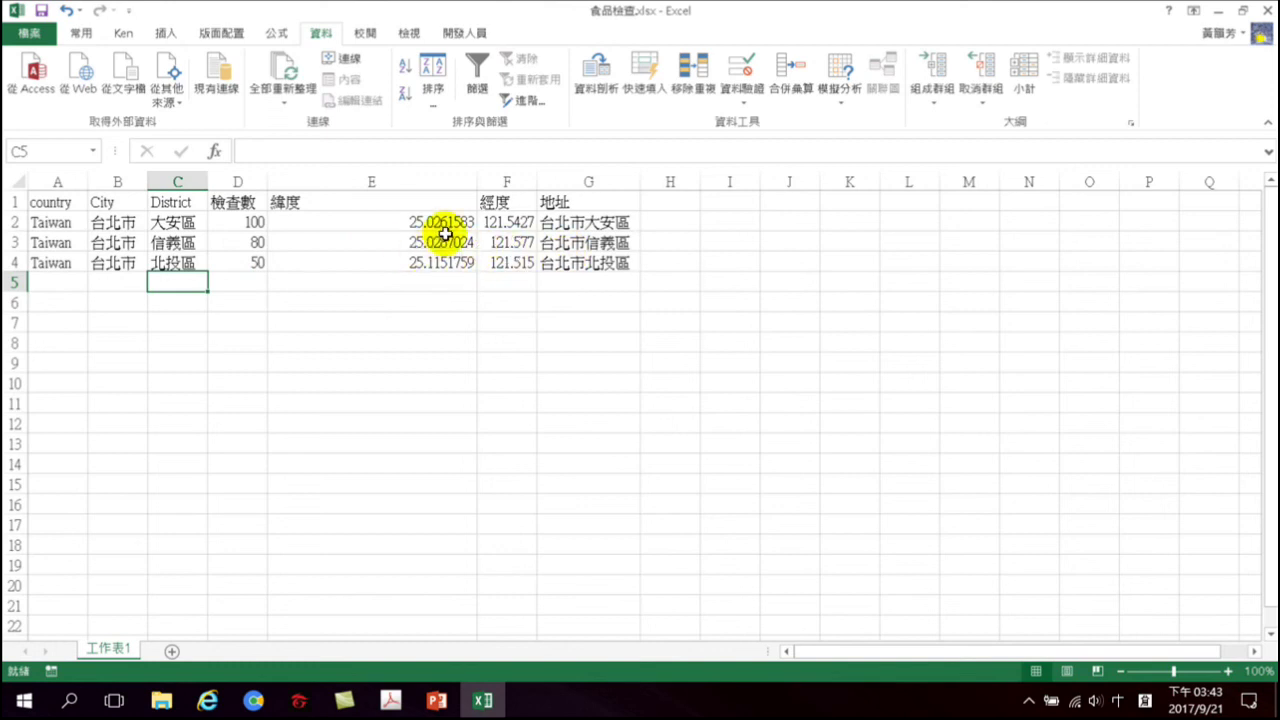
click(116, 281)
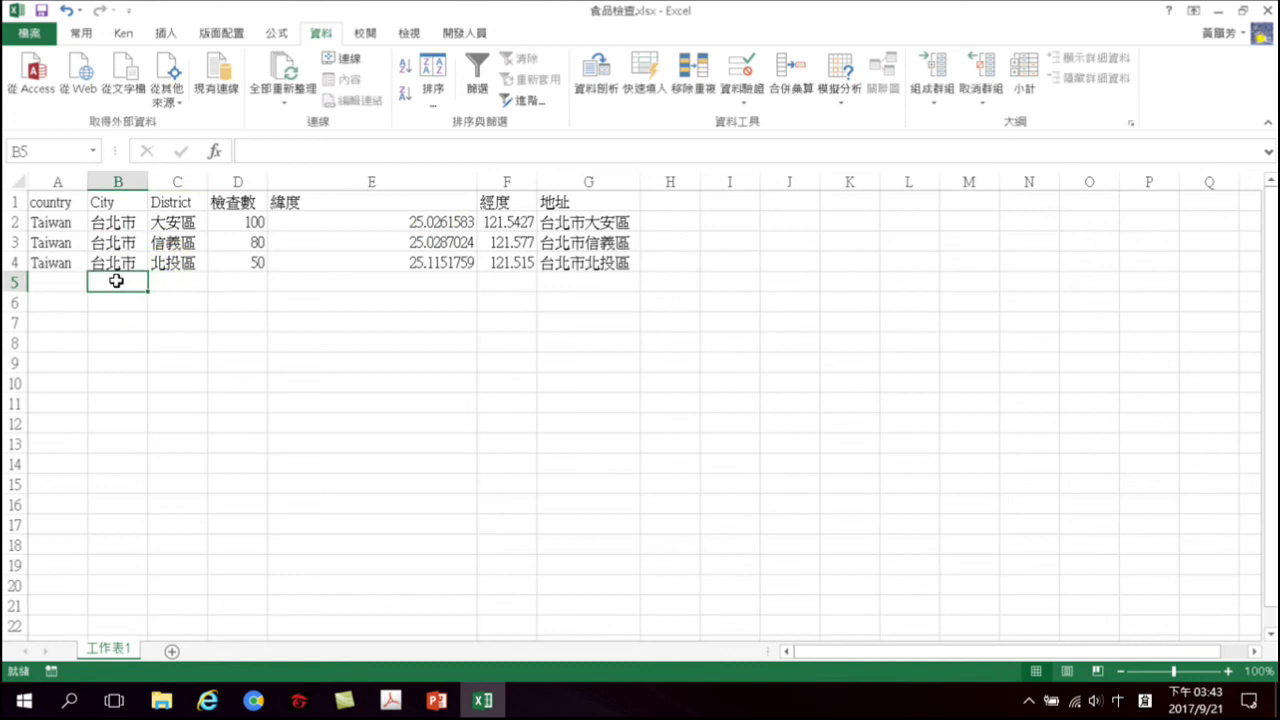
click(177, 283)
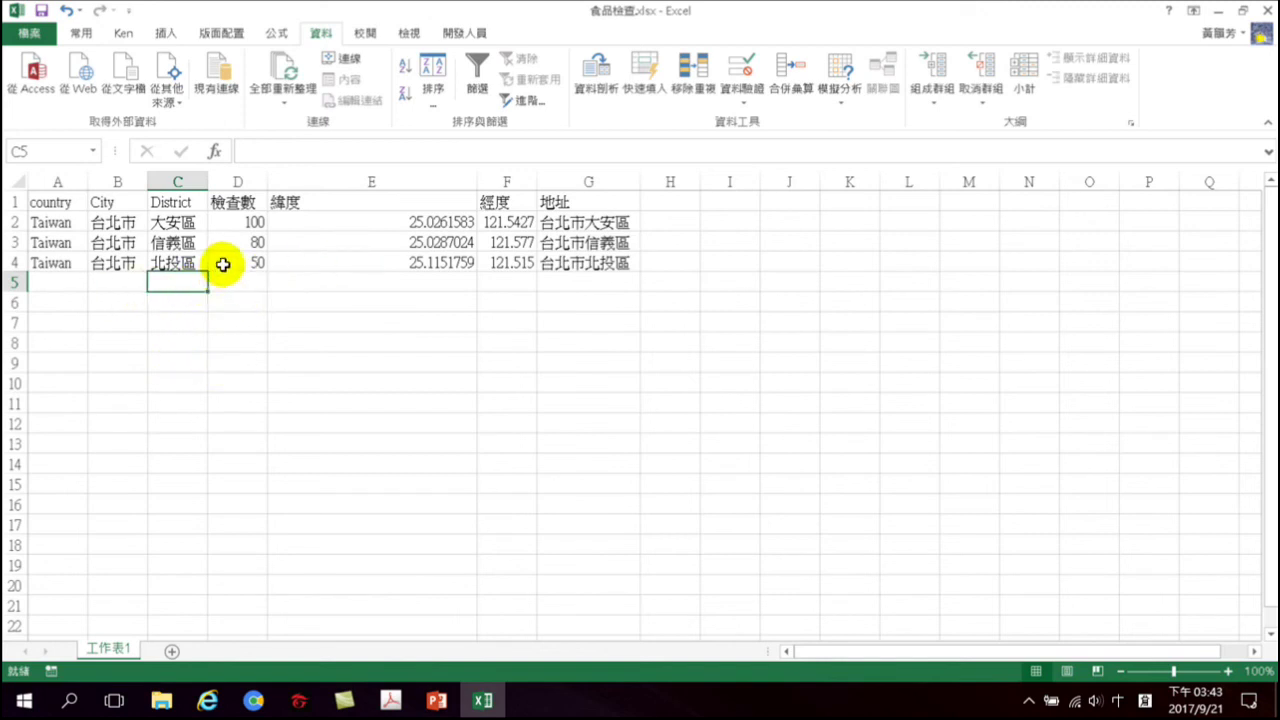
key(alt+F4)
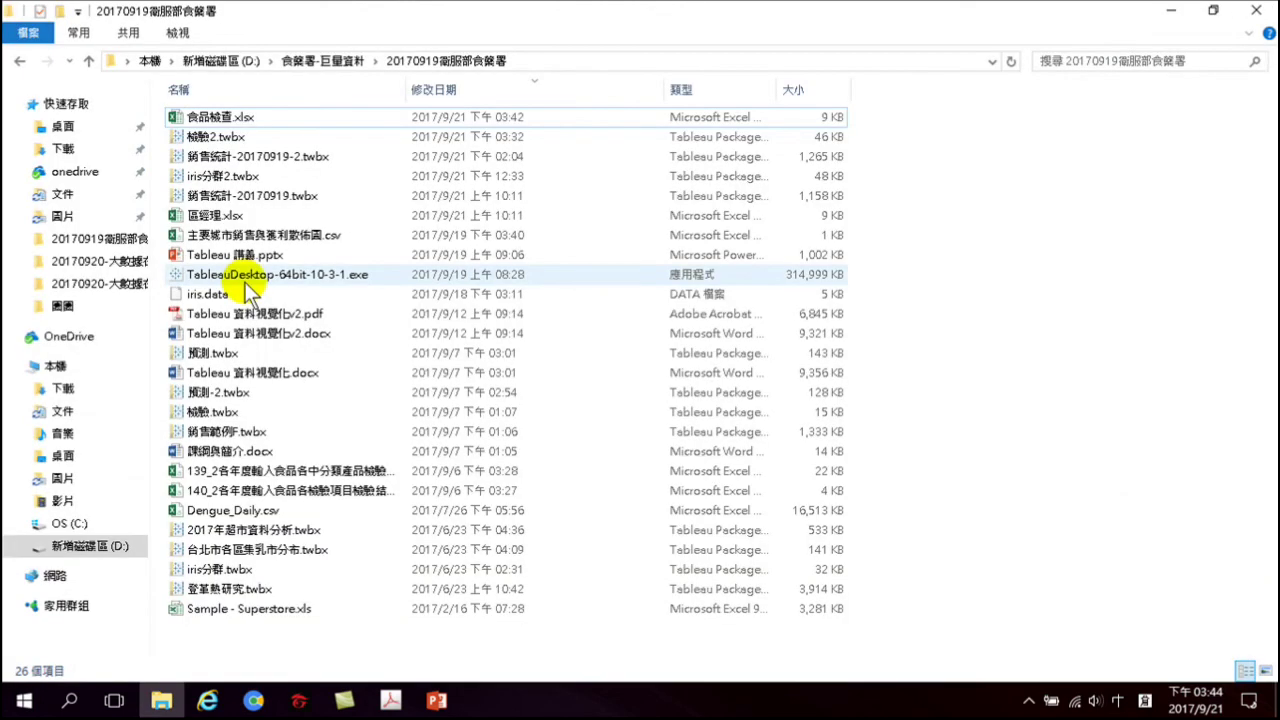
Minimize the File Explorer and PowerPoint windows and launch Tableau 10.3 from the desktop
click(1178, 12)
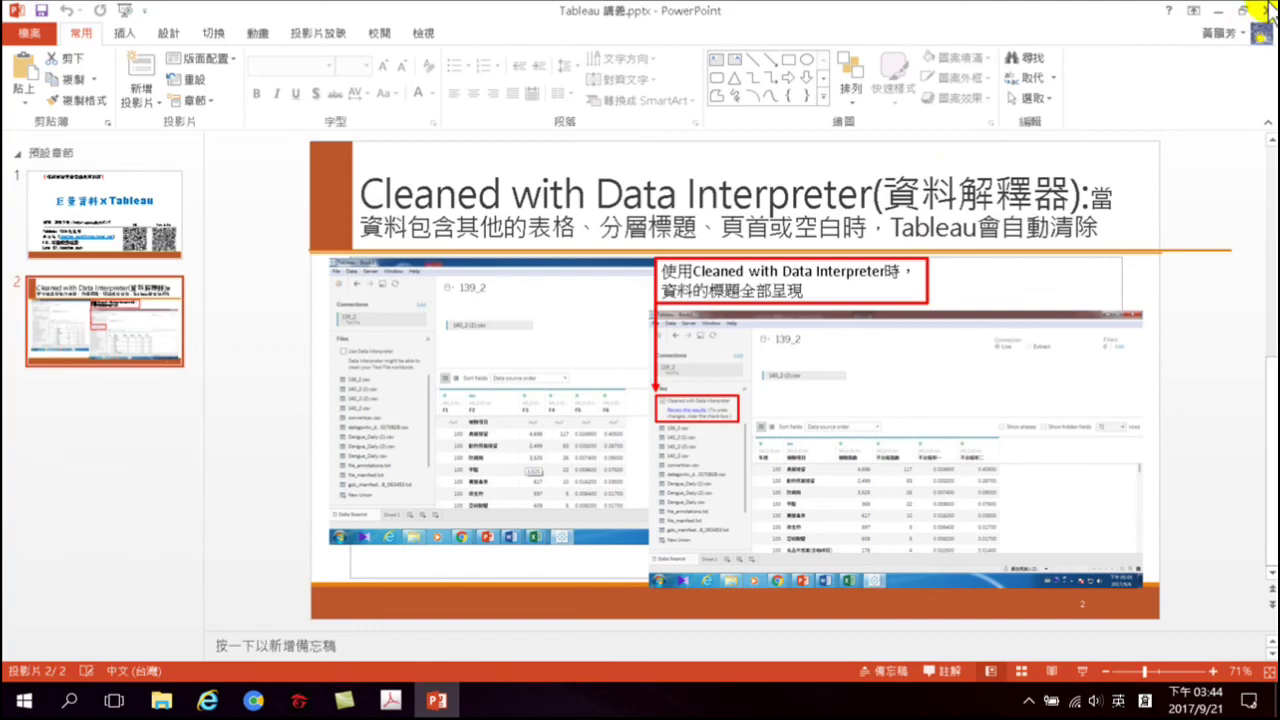
click(1215, 11)
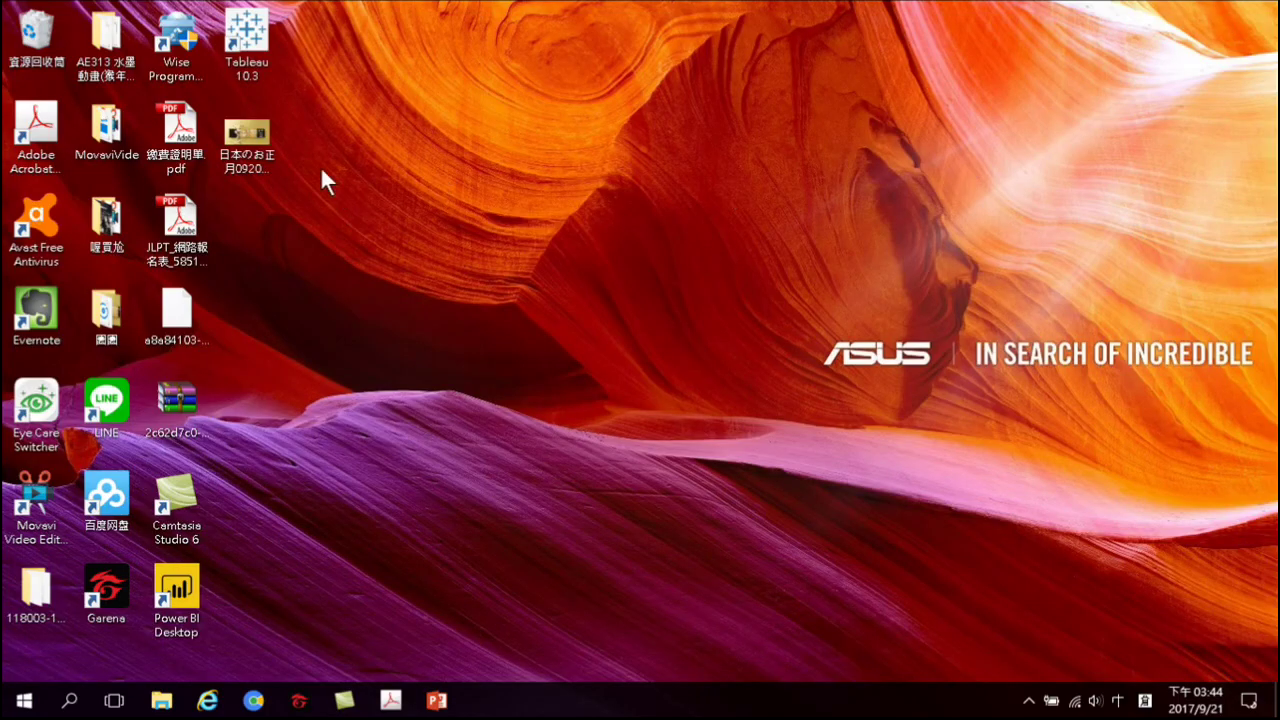
double_click(250, 38)
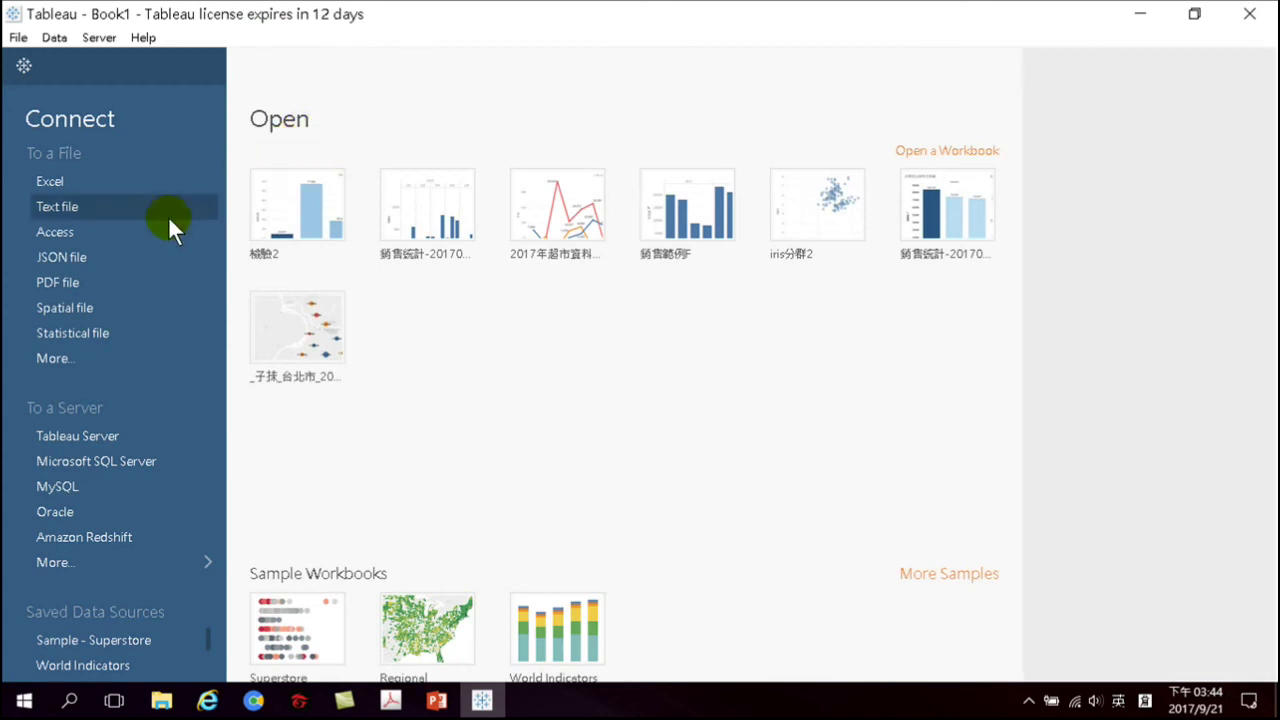
Connect Tableau to the Excel workbook 食品檢查.xlsx in the 20170919衛服部食藥署 folder
click(67, 180)
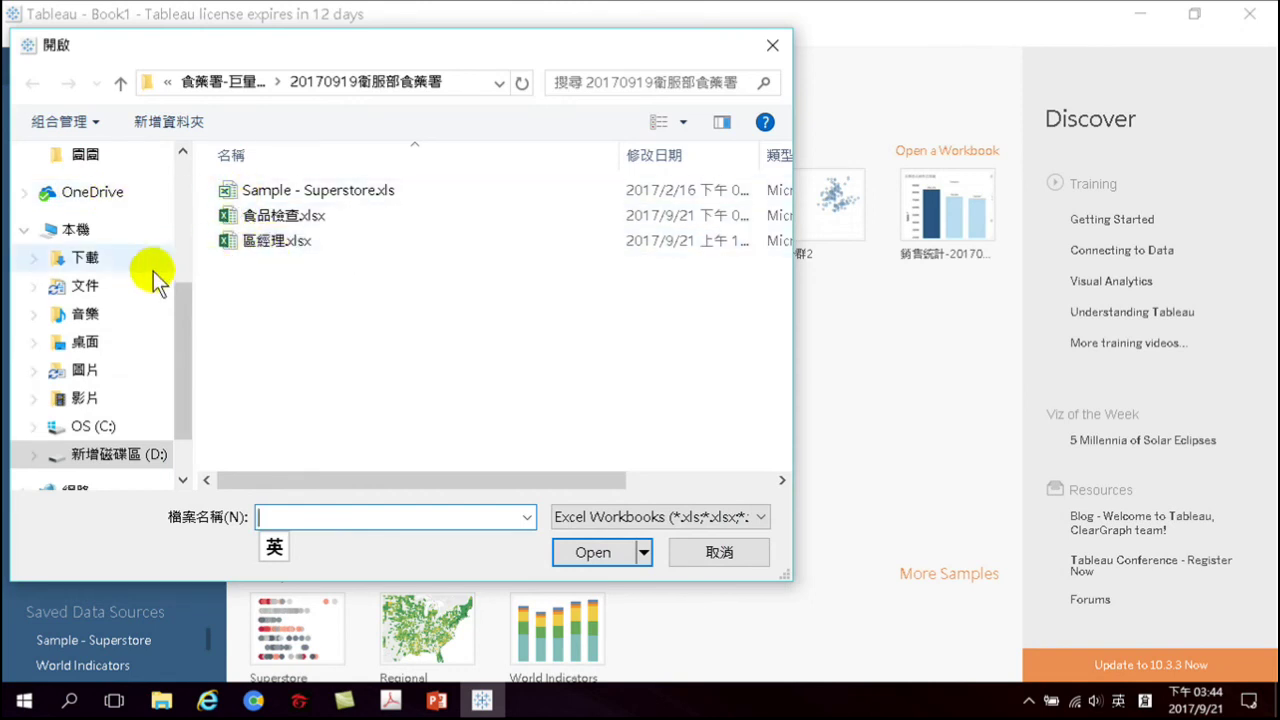
drag(187, 375, 185, 417)
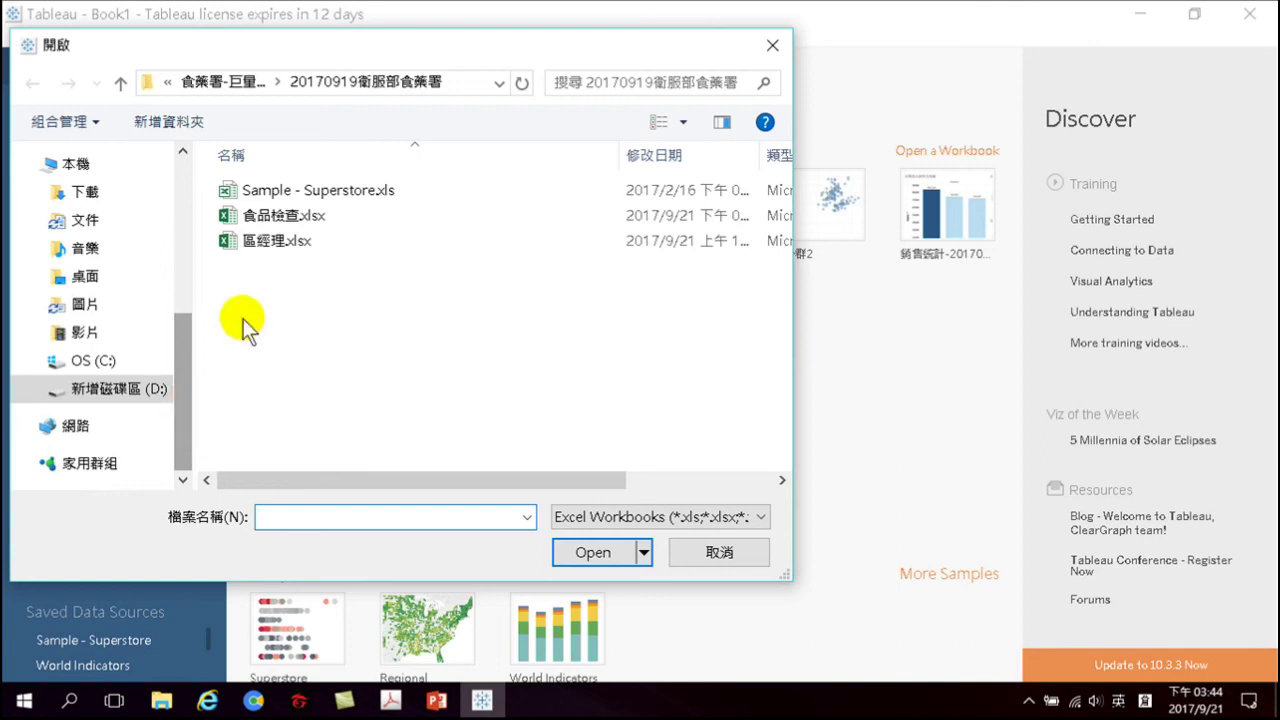
click(290, 215)
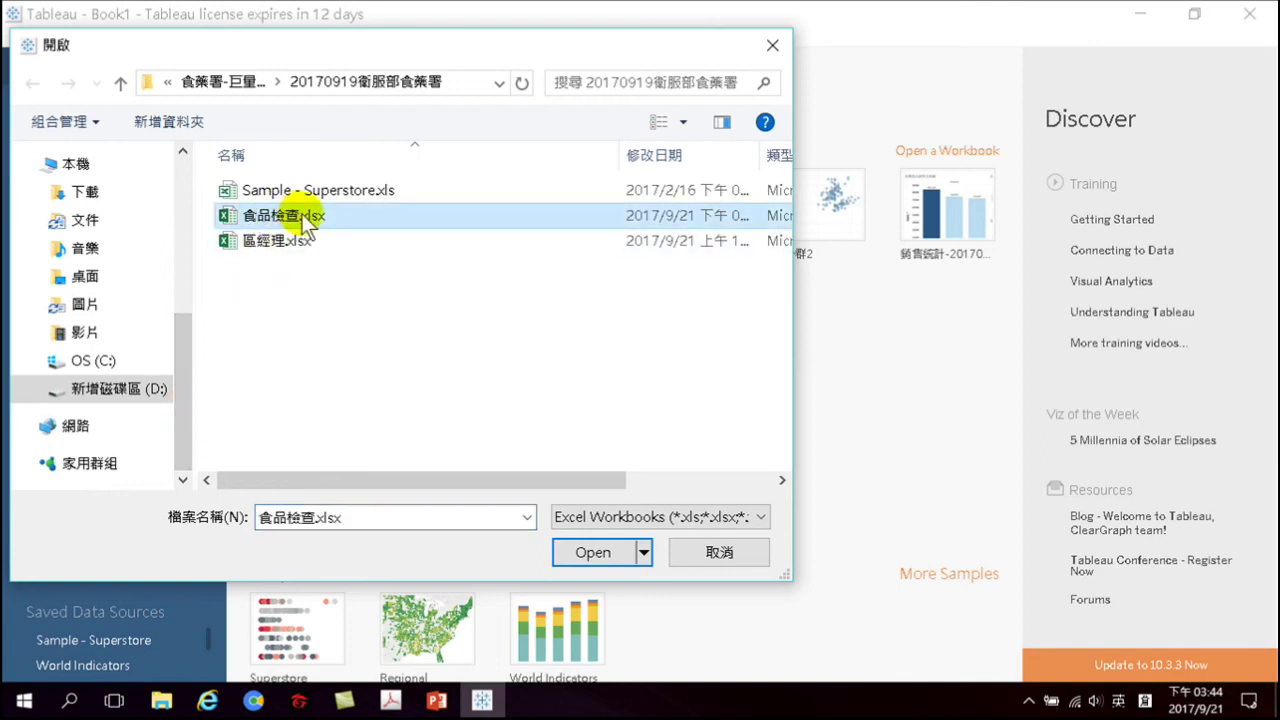
click(583, 551)
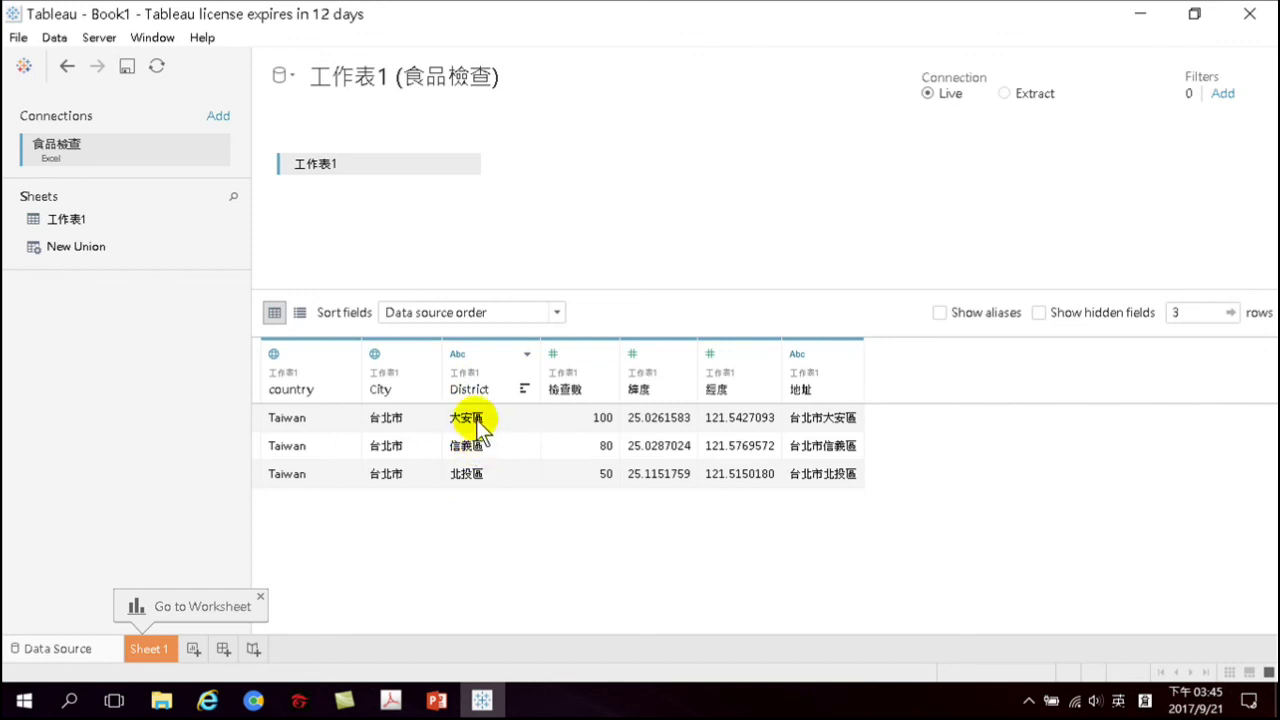
Assign the Congressional District (U.S.) geographic role to the District field
click(460, 354)
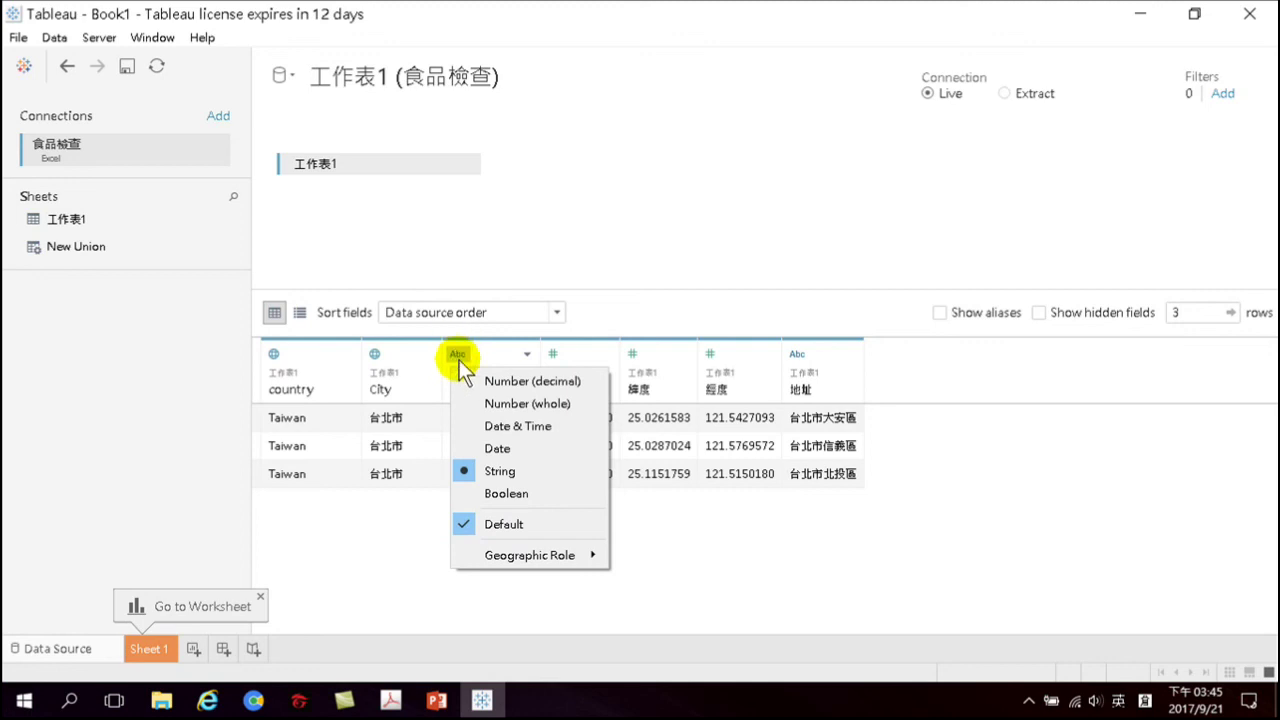
mouse_move(463, 563)
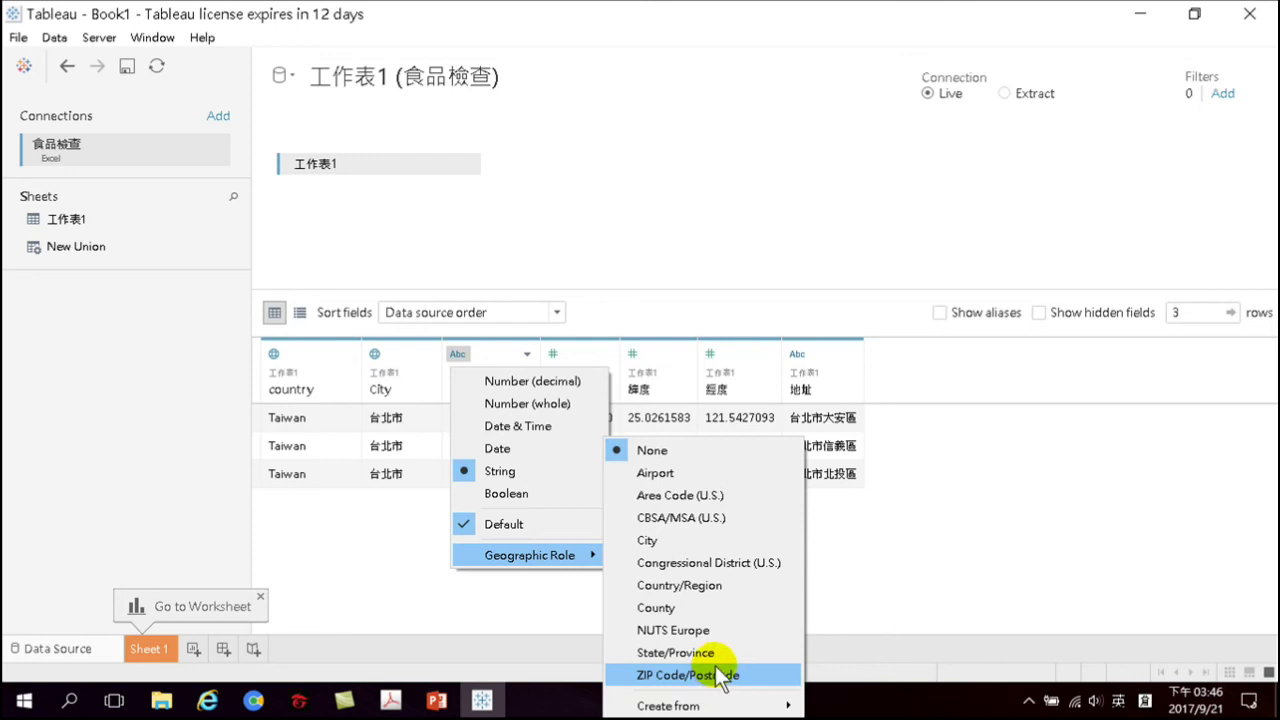
click(742, 562)
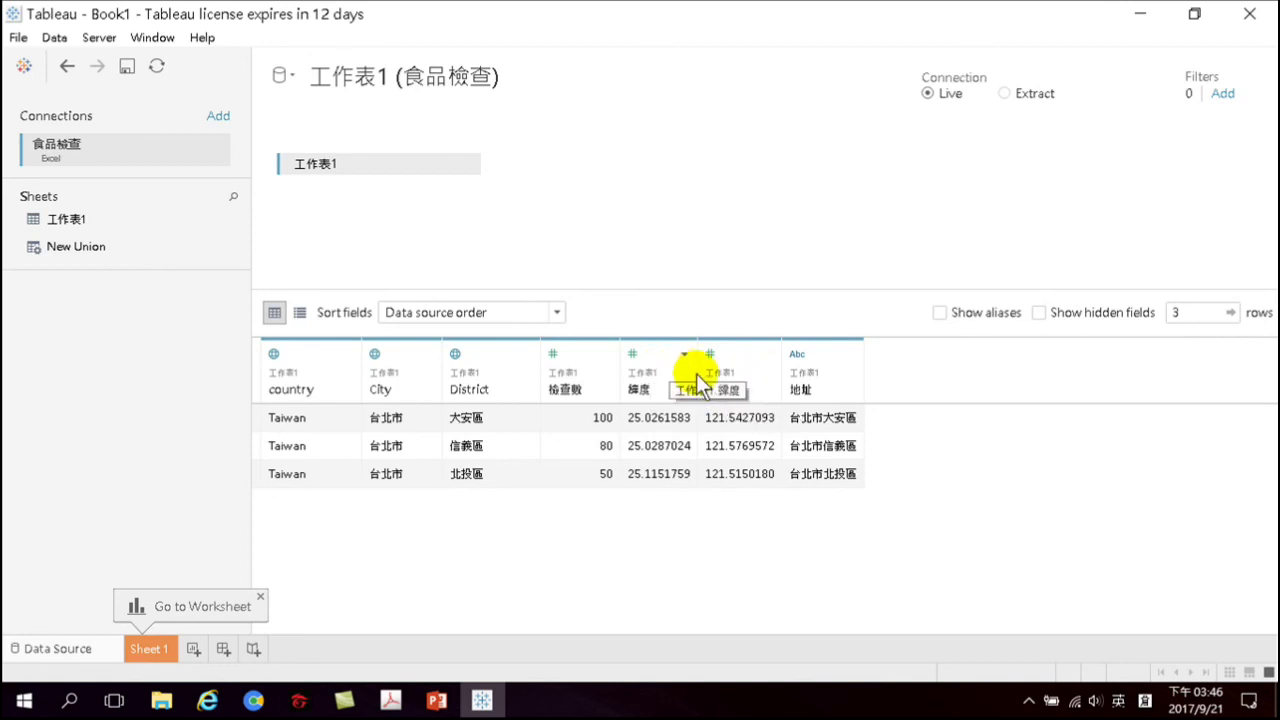
Assign the Latitude geographic role to the 緯度 field and the Longitude role to the 經度 field
click(634, 355)
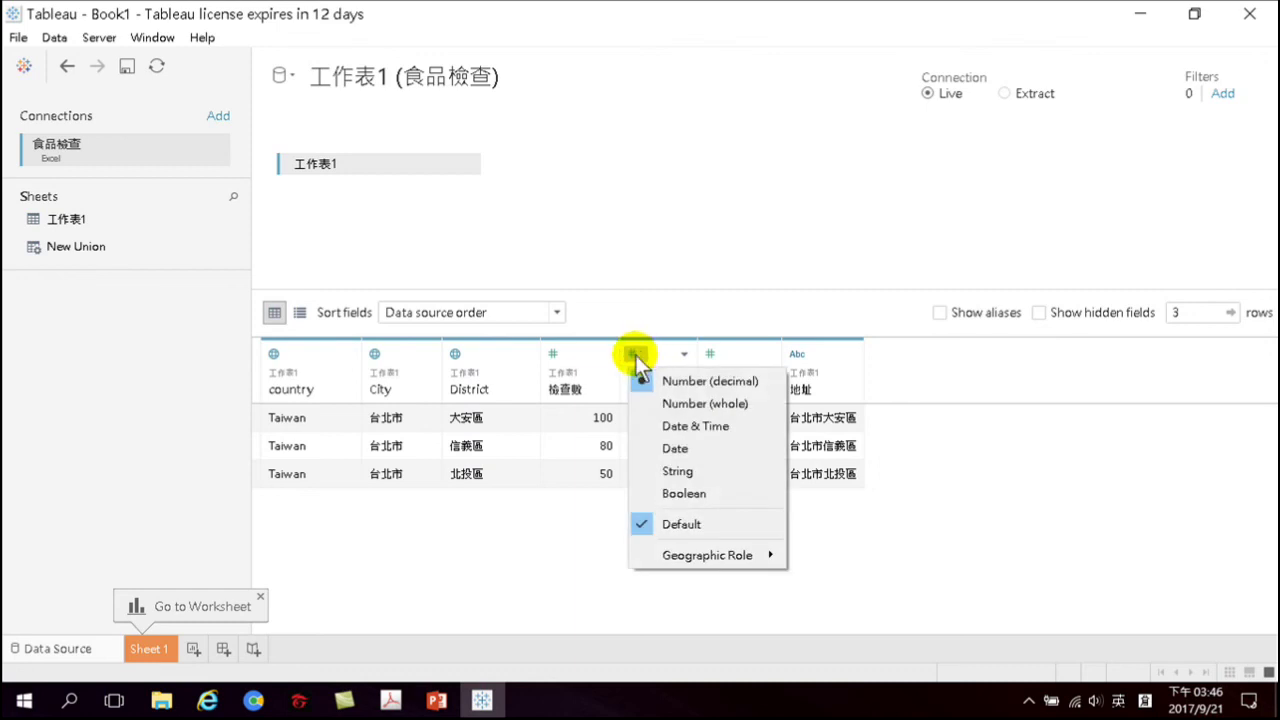
click(549, 550)
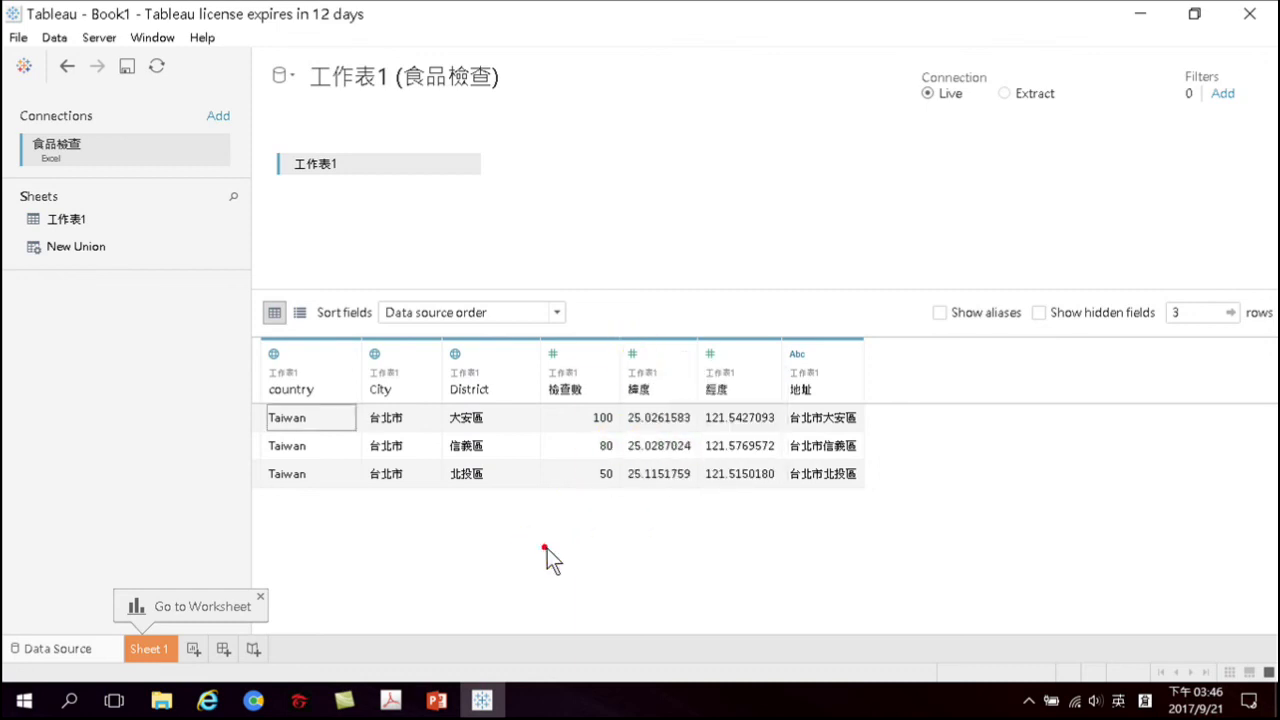
click(635, 352)
mouse_move(684, 556)
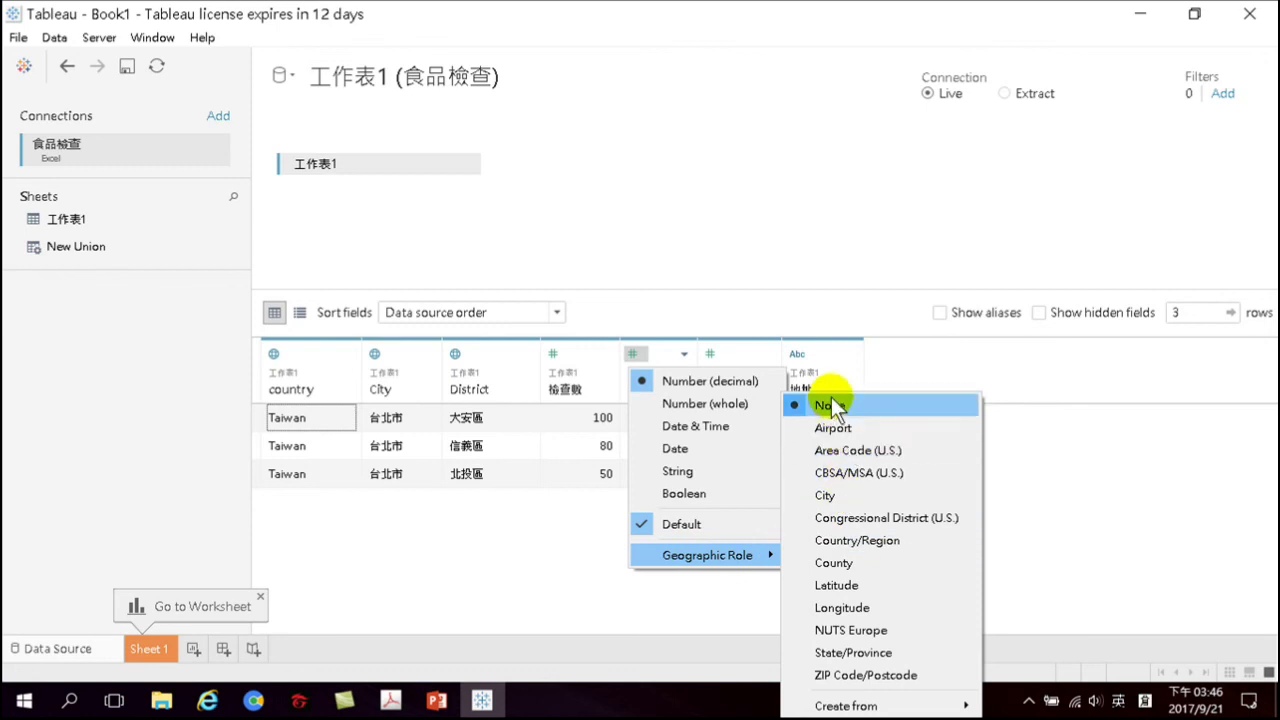
click(853, 584)
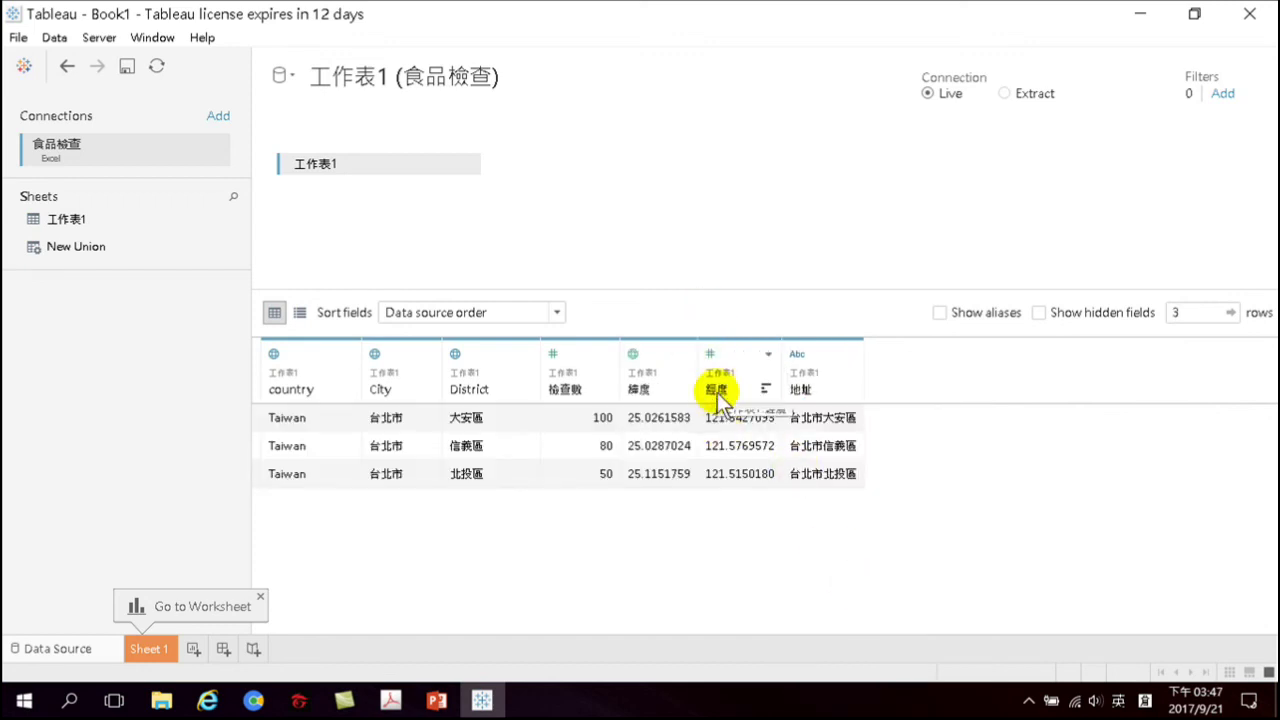
click(712, 354)
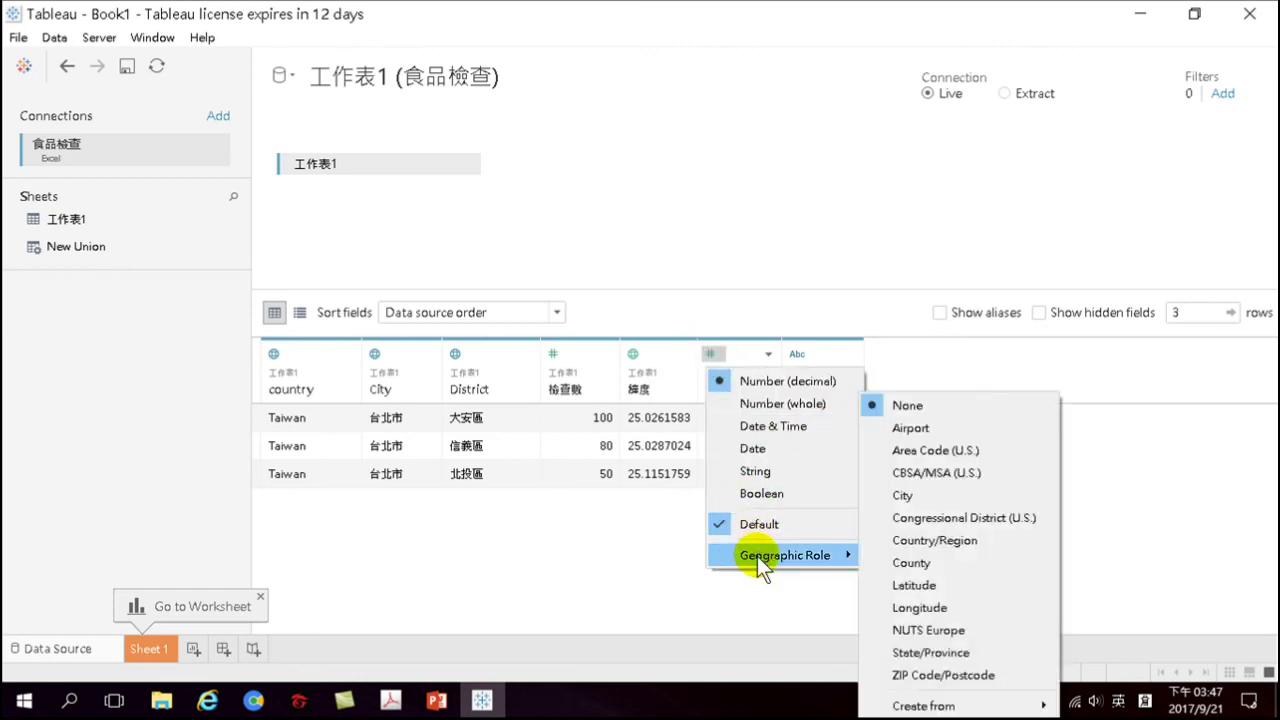
mouse_move(802, 555)
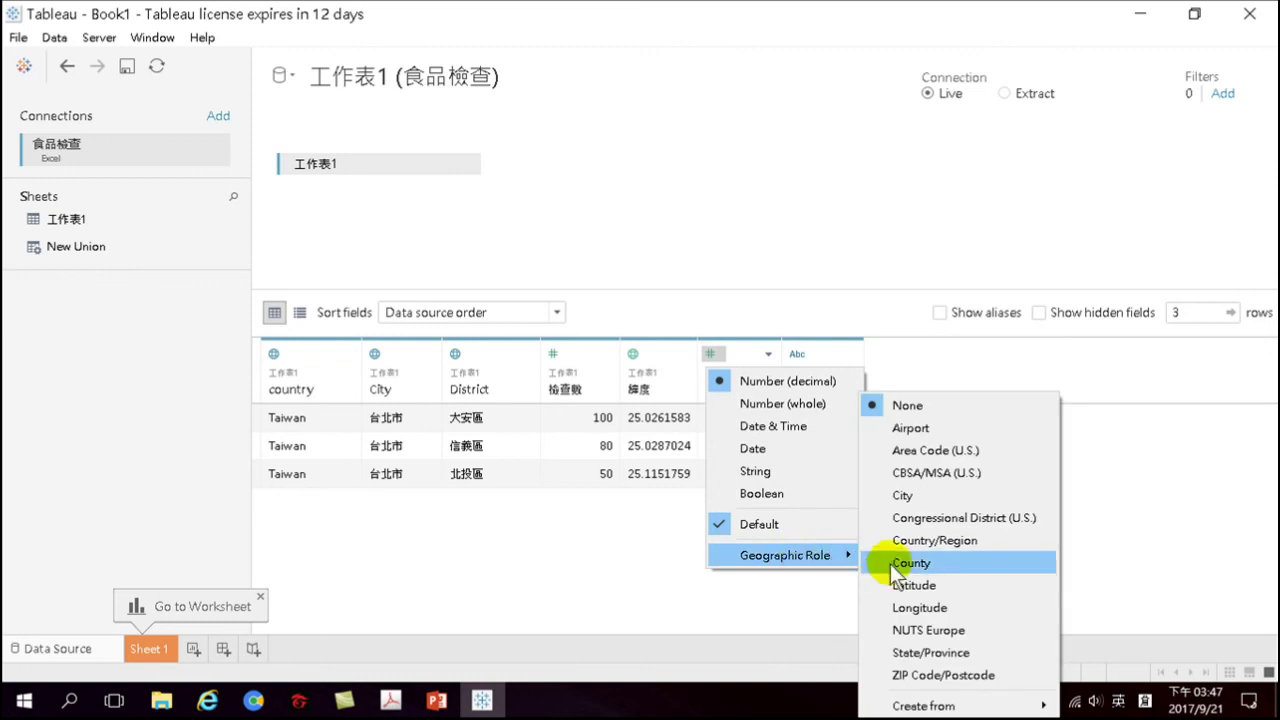
click(935, 608)
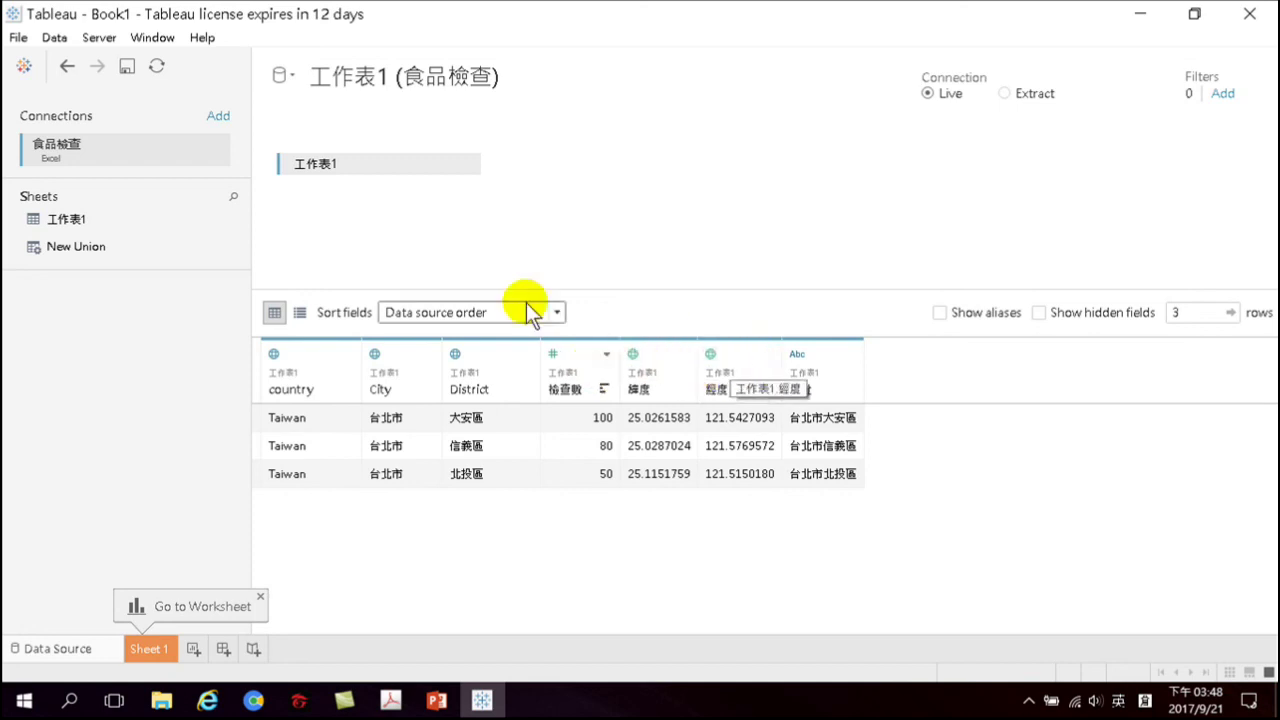
Open the Sheet 1 worksheet
click(150, 649)
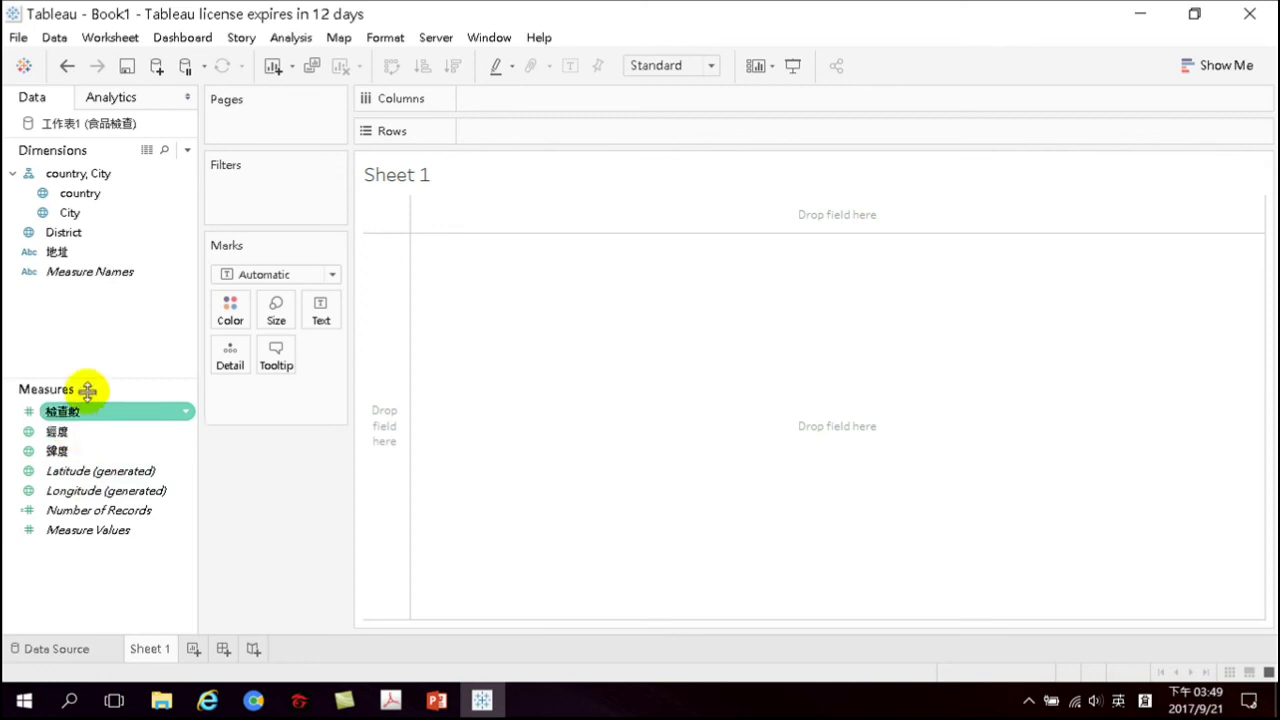
Try mapping the City field and the country field with their generated coordinates, clearing the sheet after each one
click(99, 210)
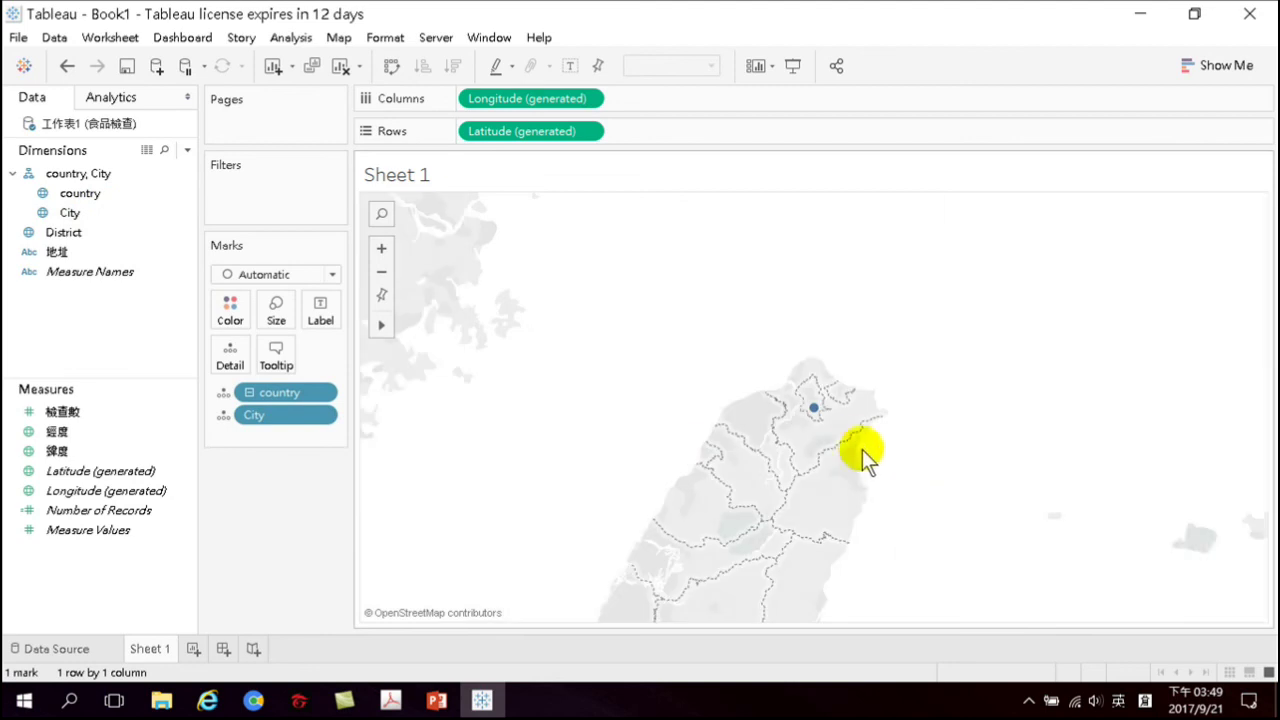
mouse_move(815, 408)
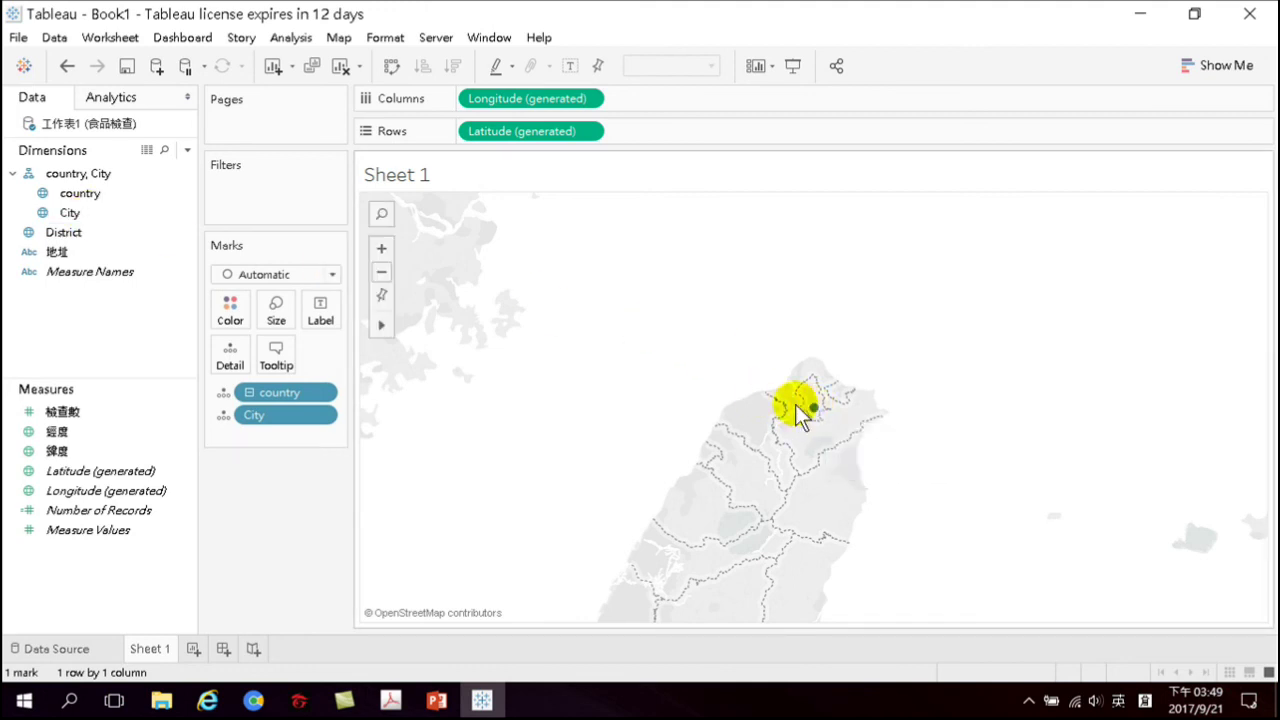
key(ctrl+z)
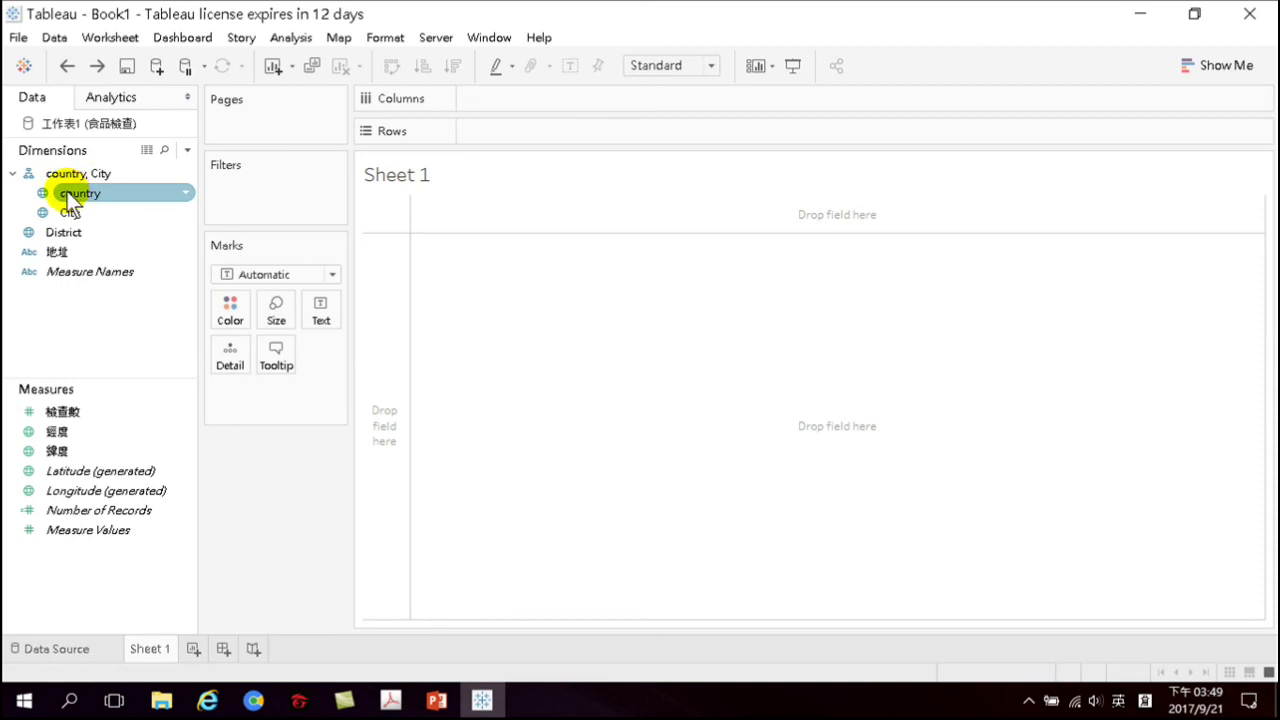
double_click(67, 191)
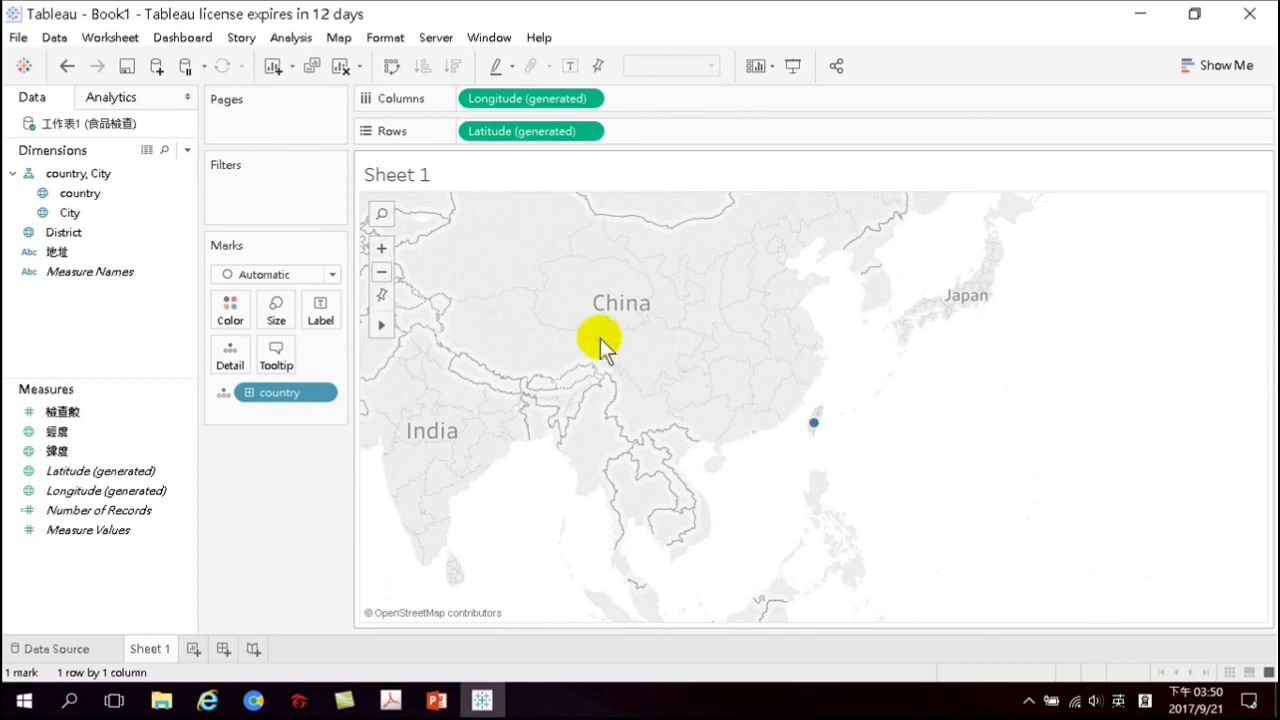
click(341, 67)
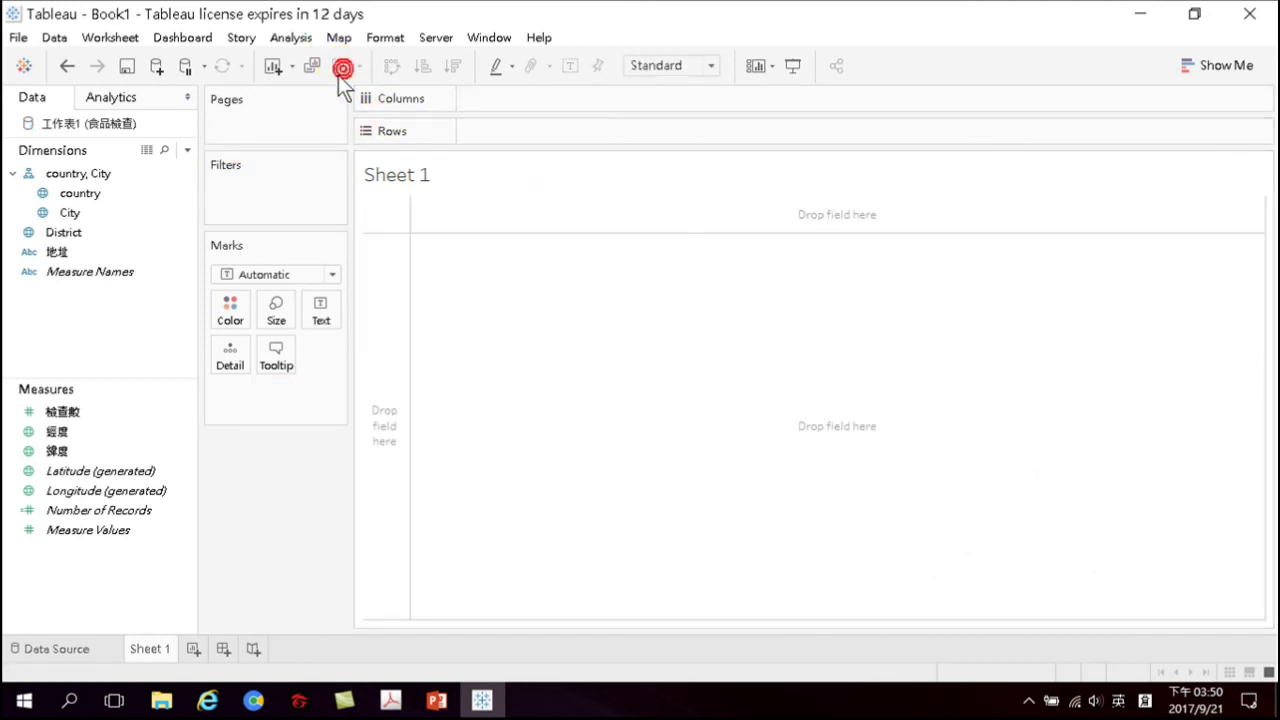
Build a map from the 經度 and 緯度 measures and turn off Aggregate Measures to plot the individual locations
double_click(55, 433)
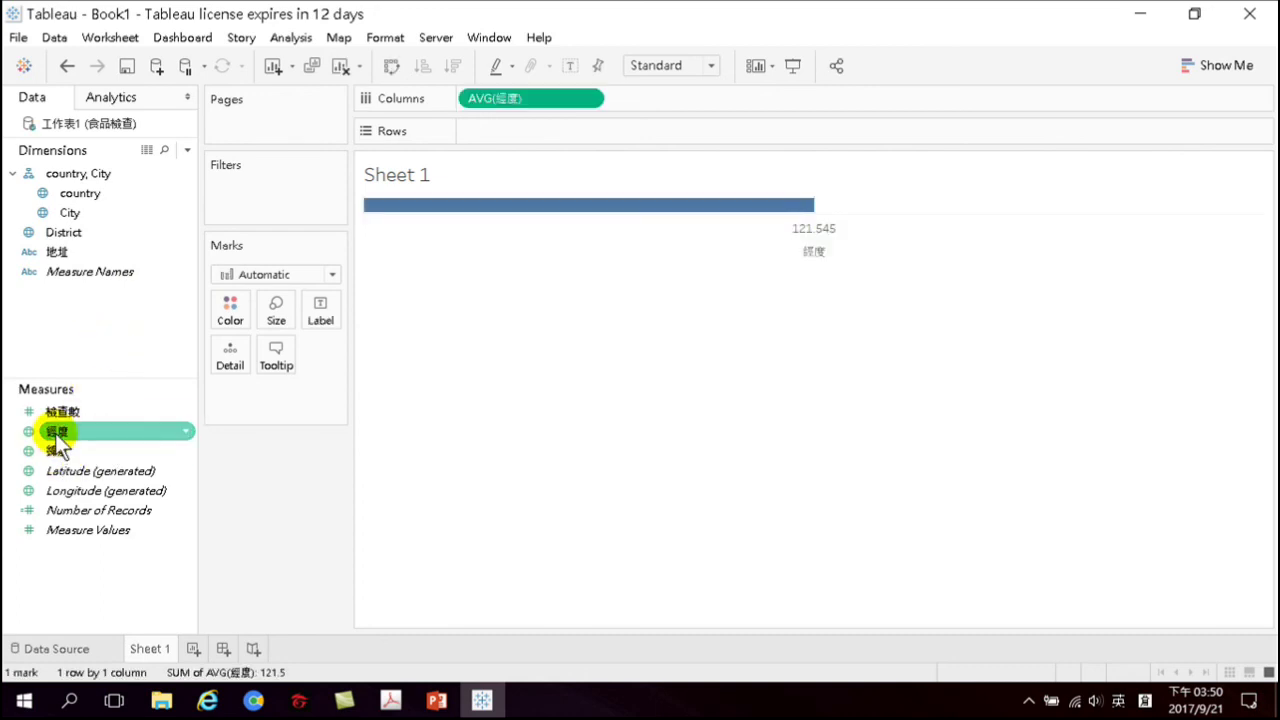
double_click(58, 450)
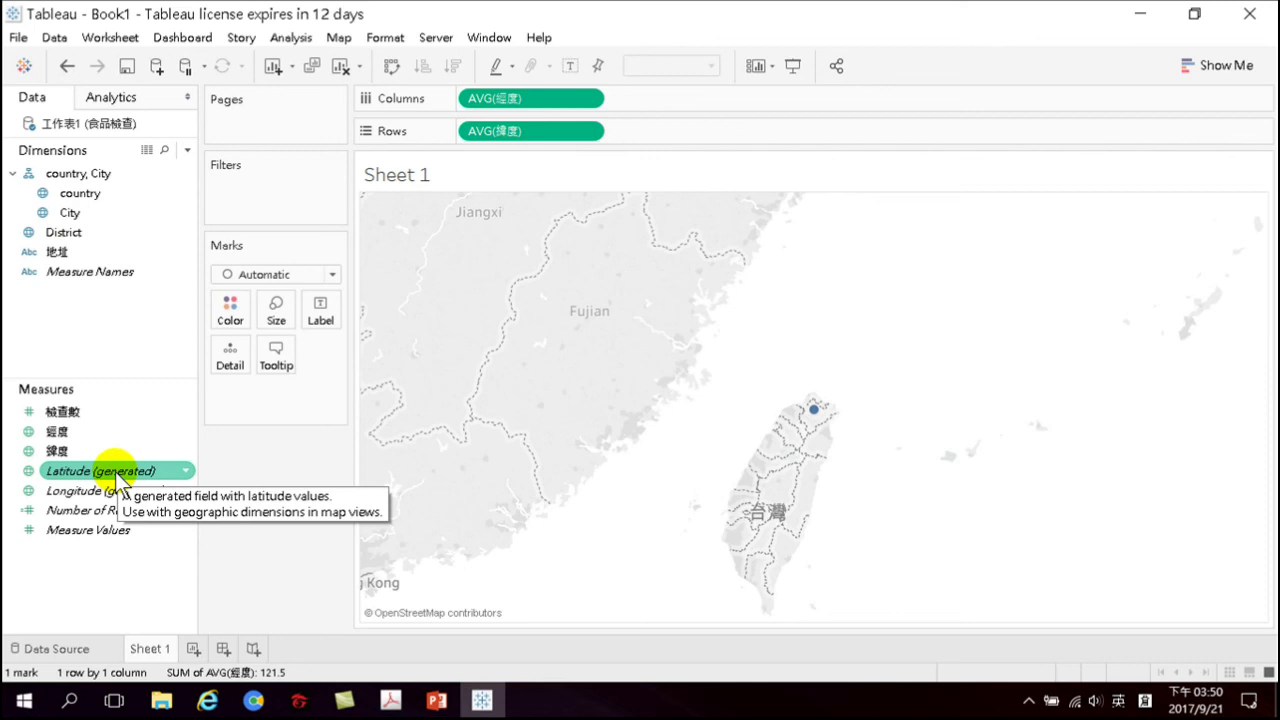
click(382, 249)
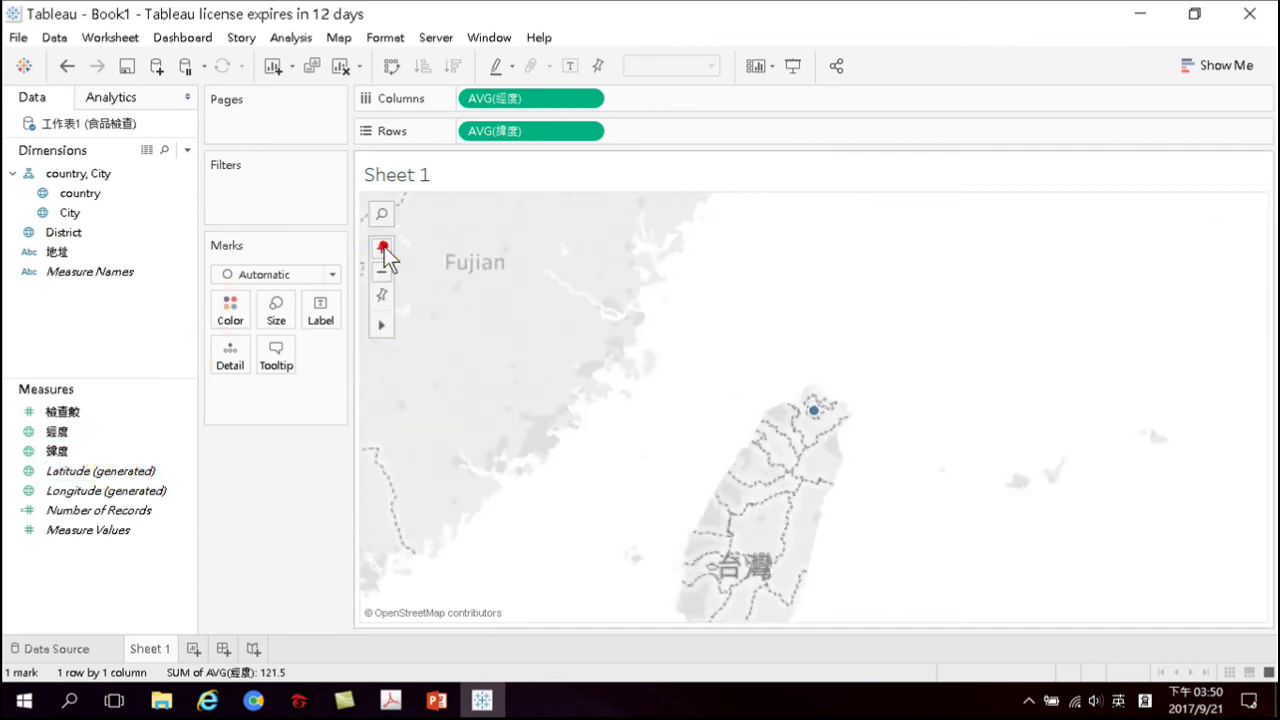
click(382, 248)
click(383, 247)
click(384, 247)
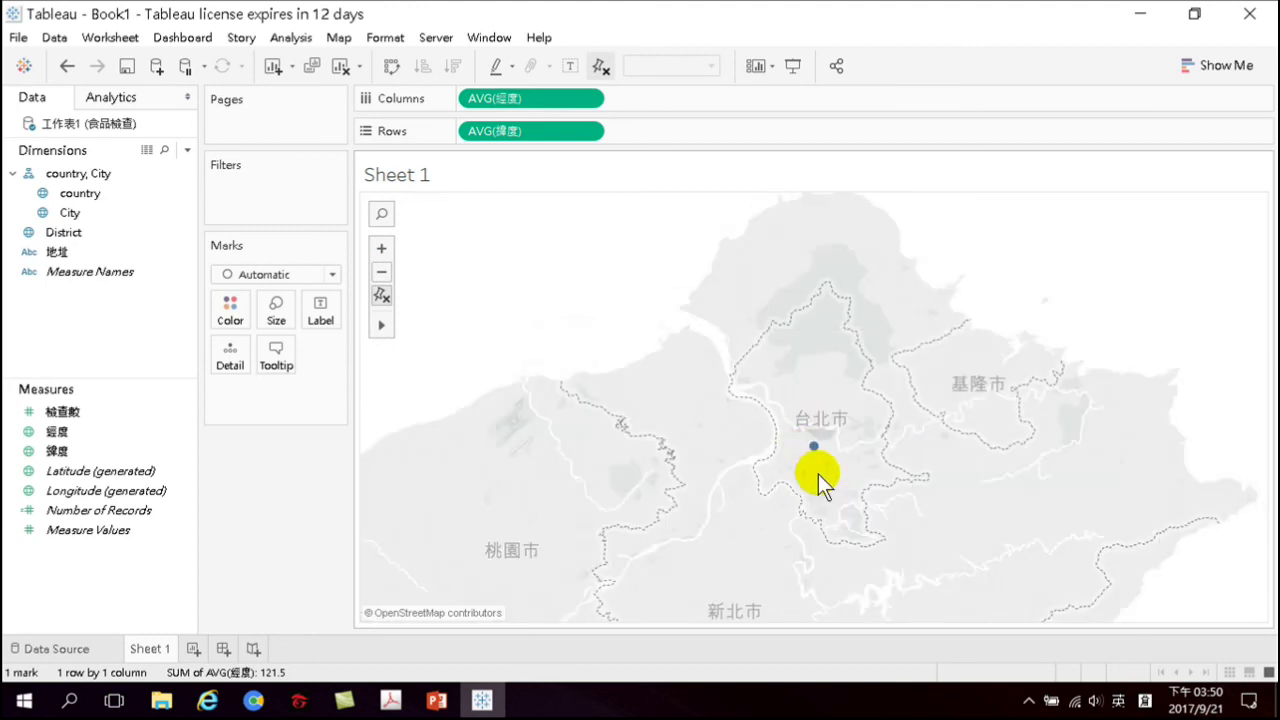
click(291, 37)
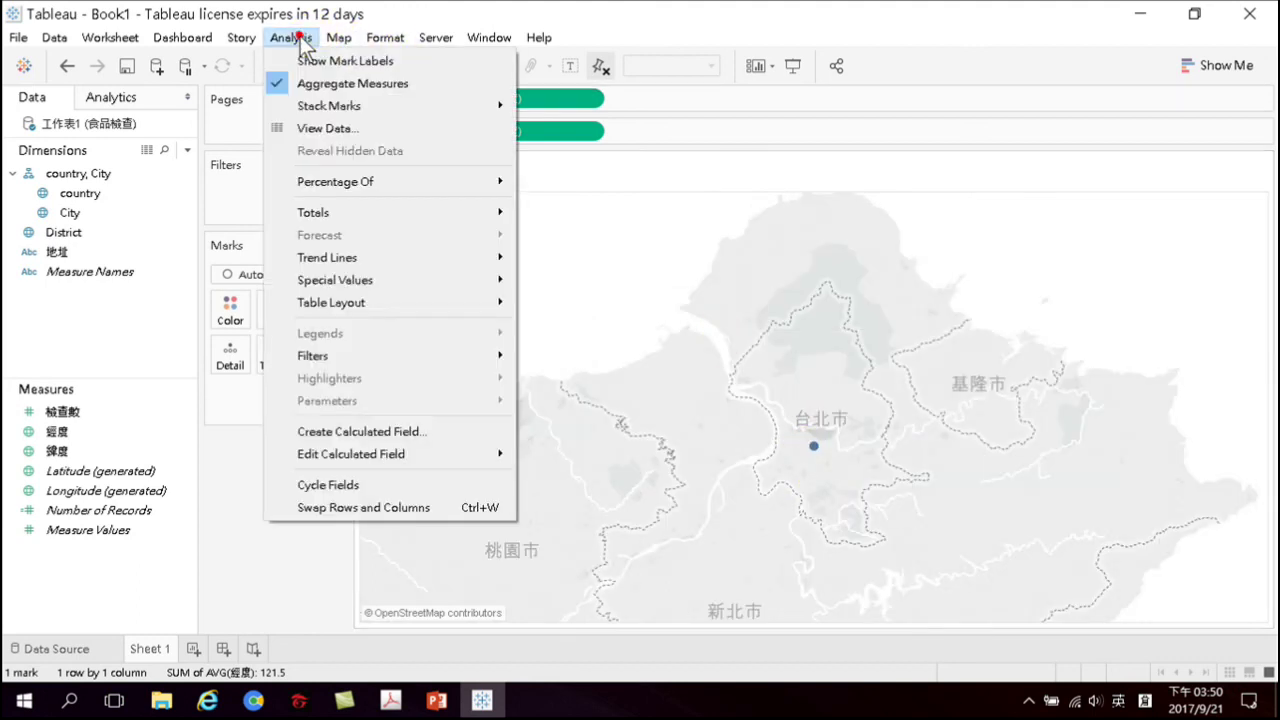
click(322, 84)
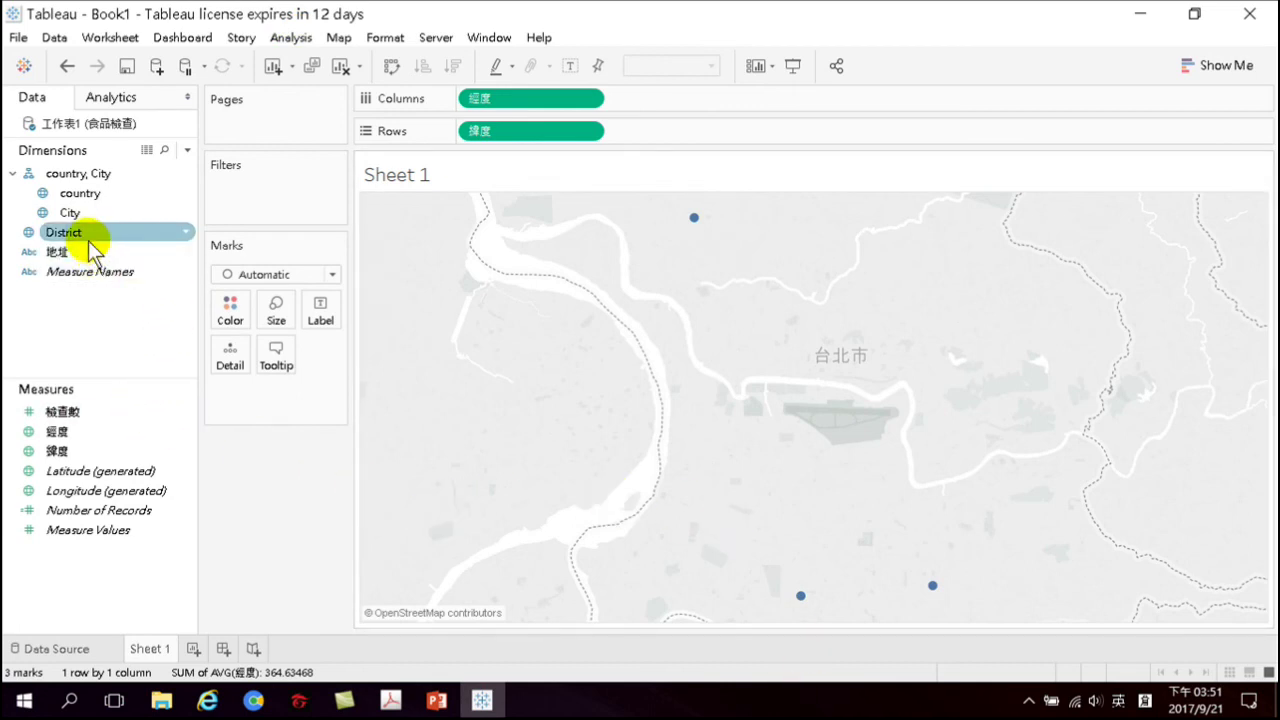
Label the map marks with the District field and format the labels in 14 pt bold black
click(70, 236)
drag(72, 238, 326, 325)
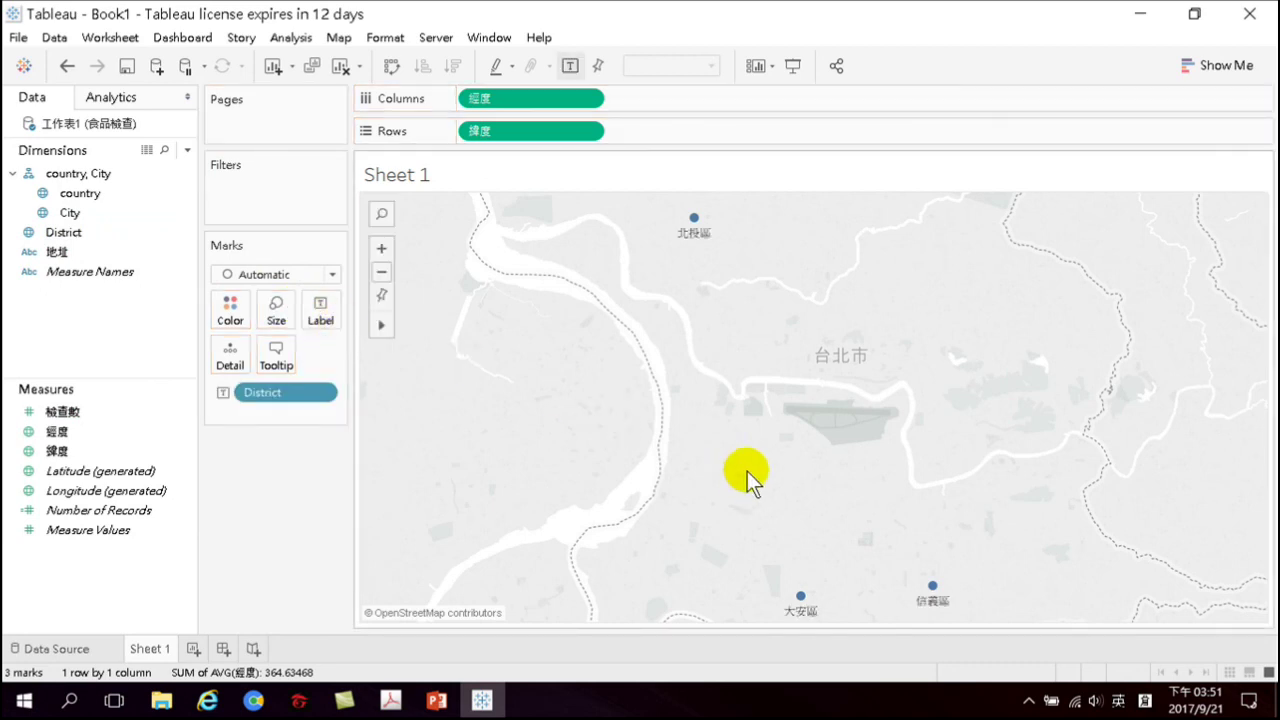
click(322, 314)
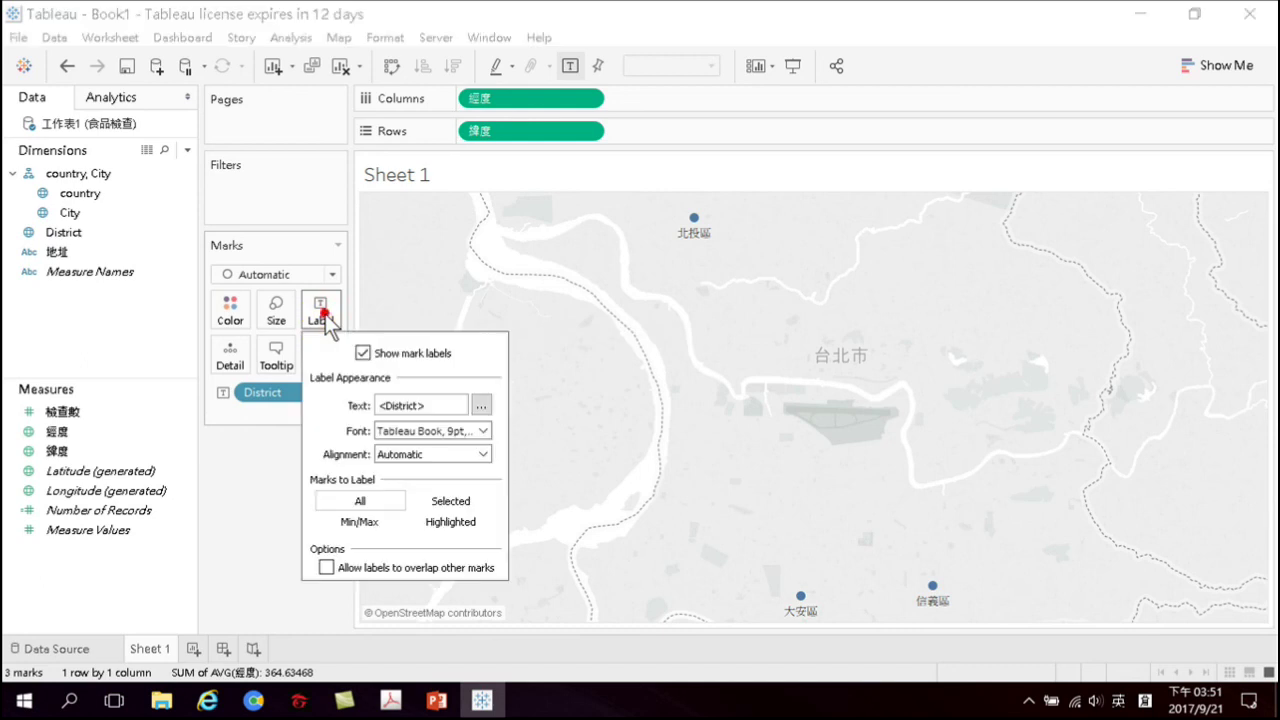
click(420, 431)
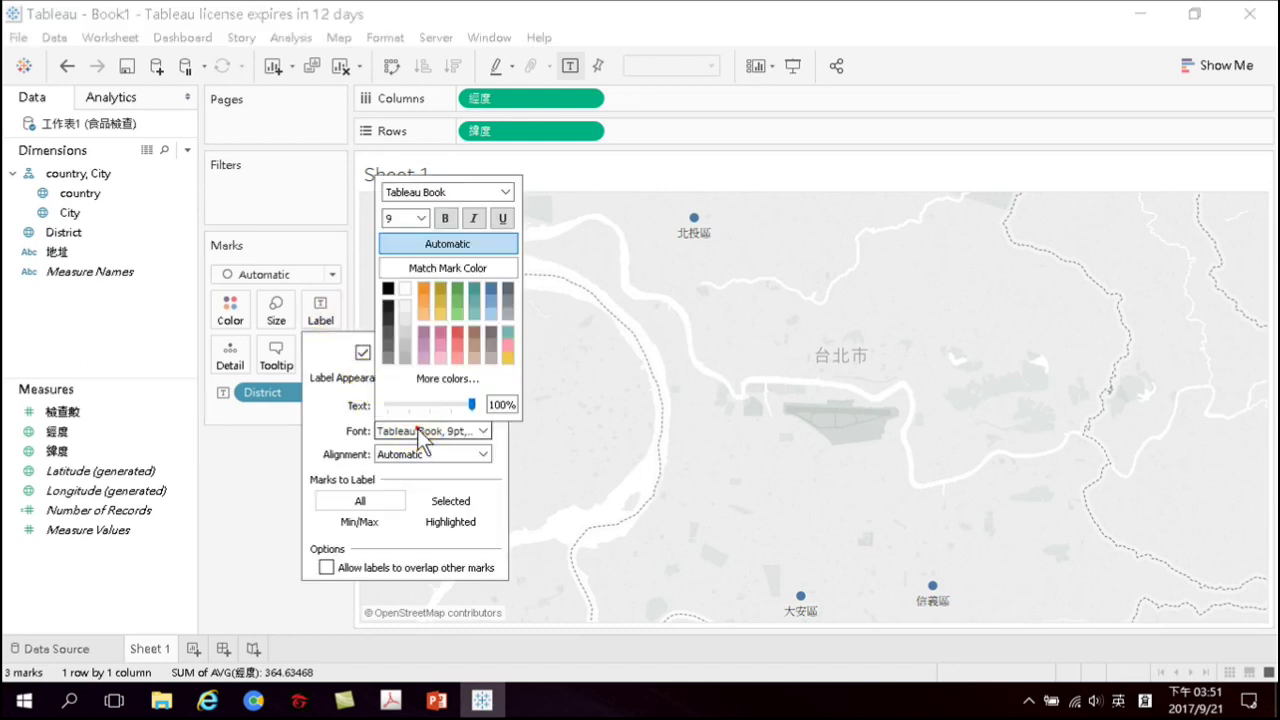
click(421, 218)
click(394, 311)
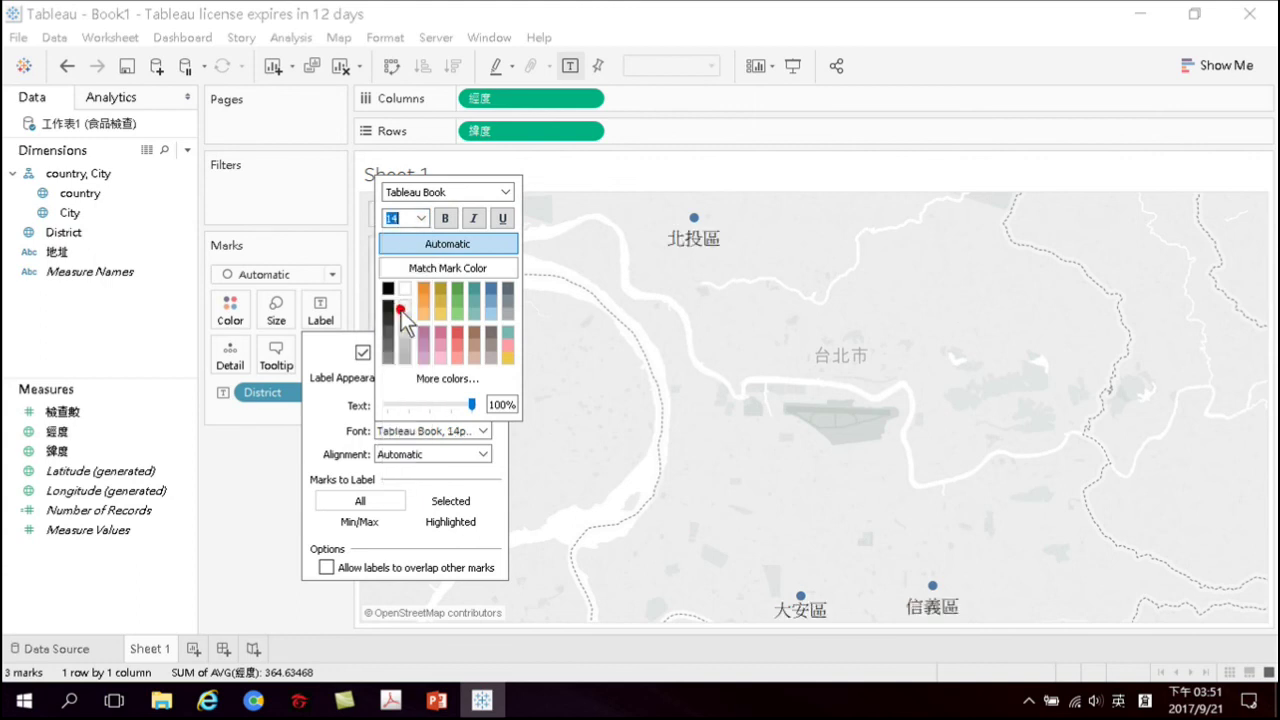
click(445, 218)
click(390, 290)
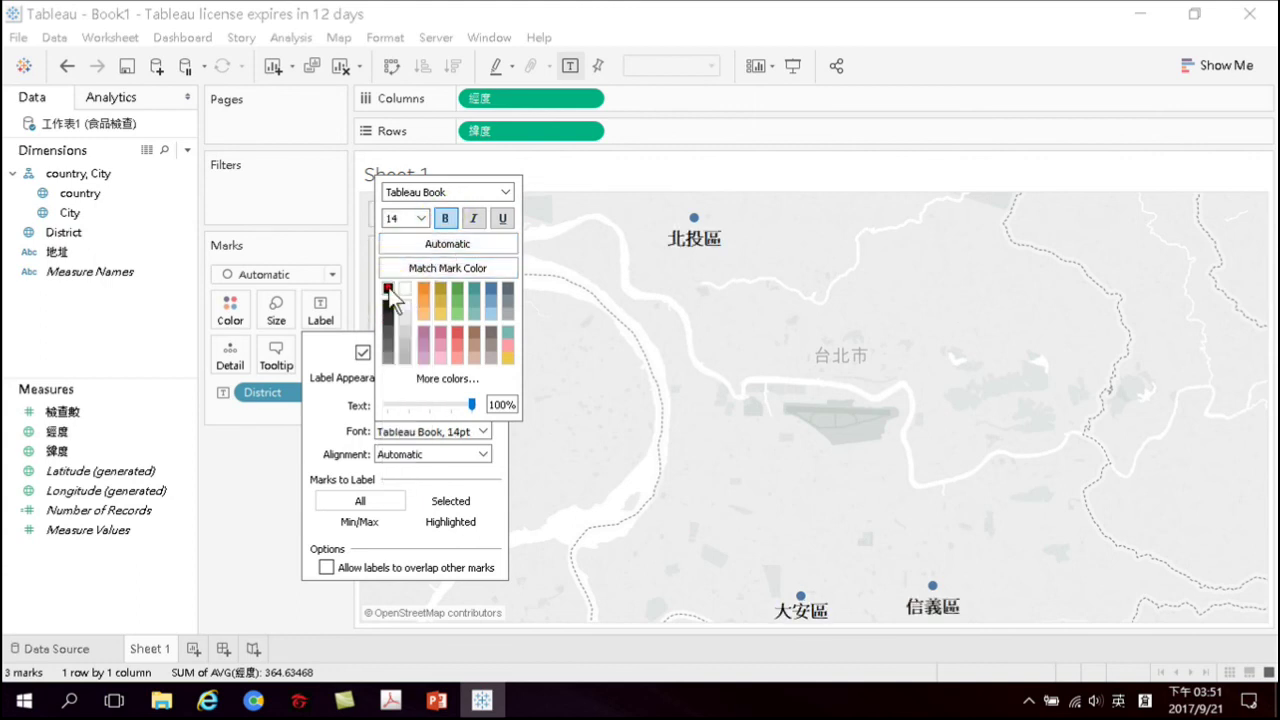
click(252, 503)
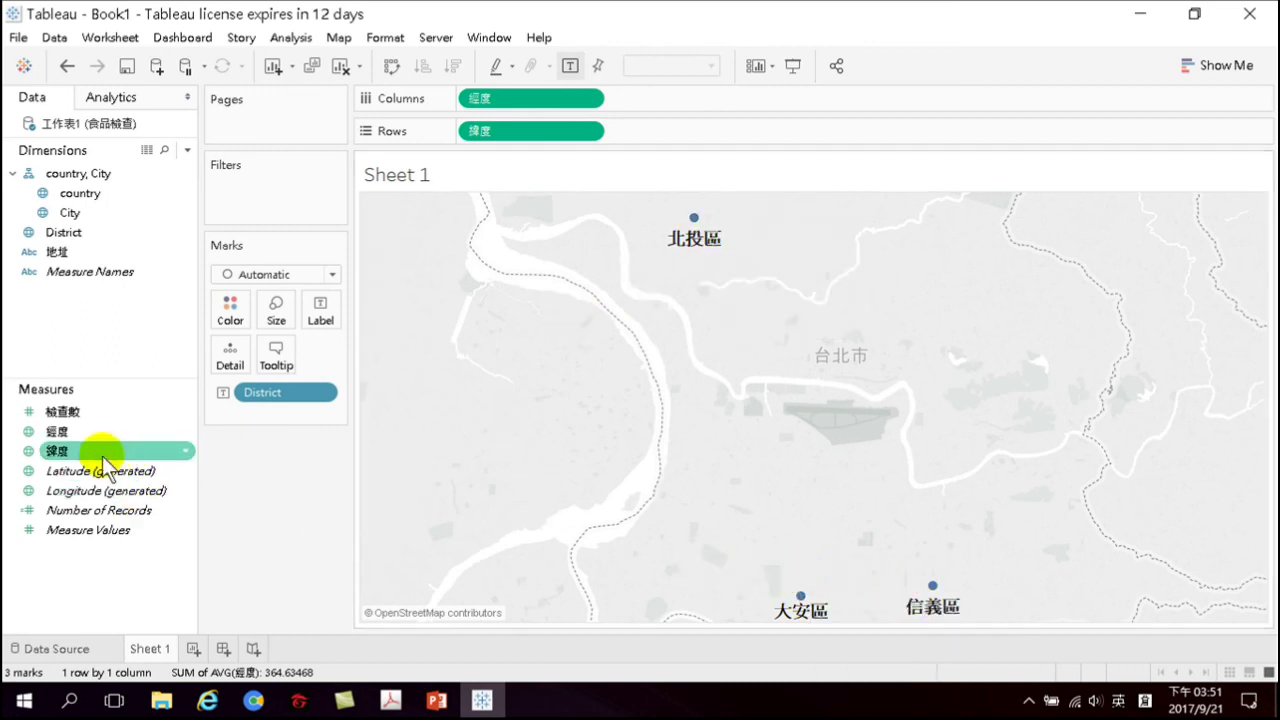
Size the district marks by the 檢查數 measure and bring all three districts into view
drag(70, 411, 276, 310)
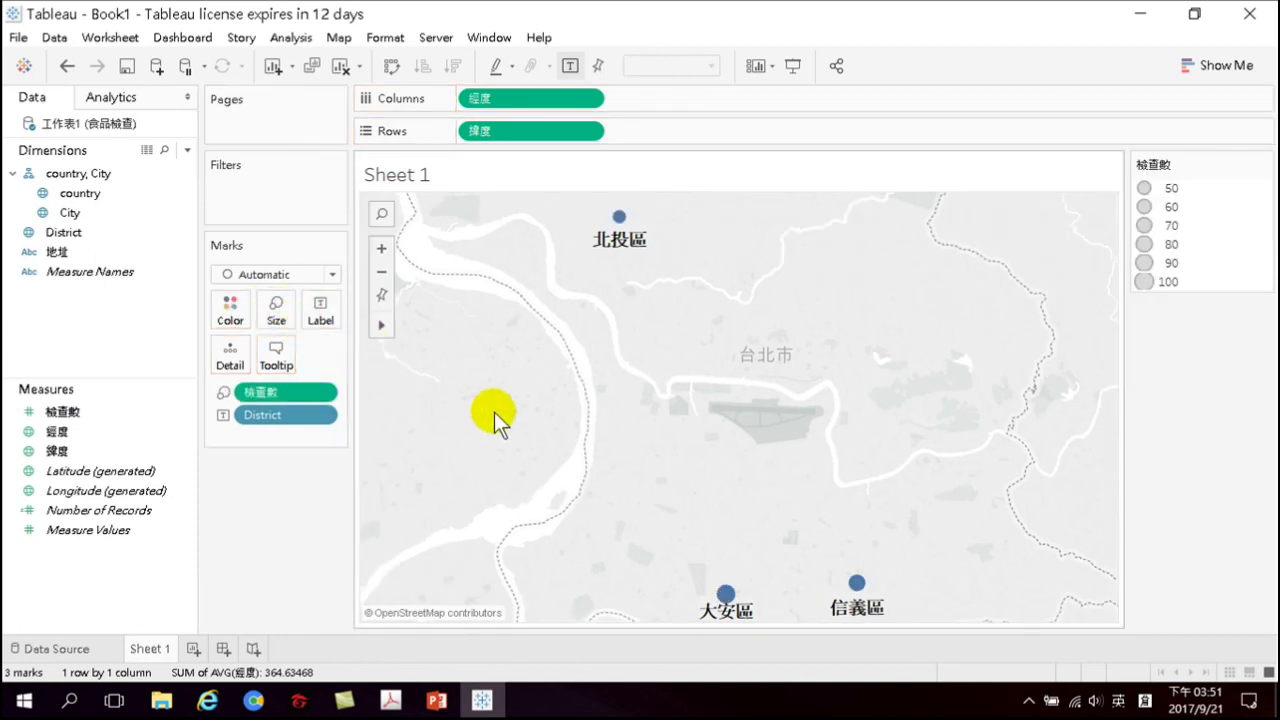
click(381, 294)
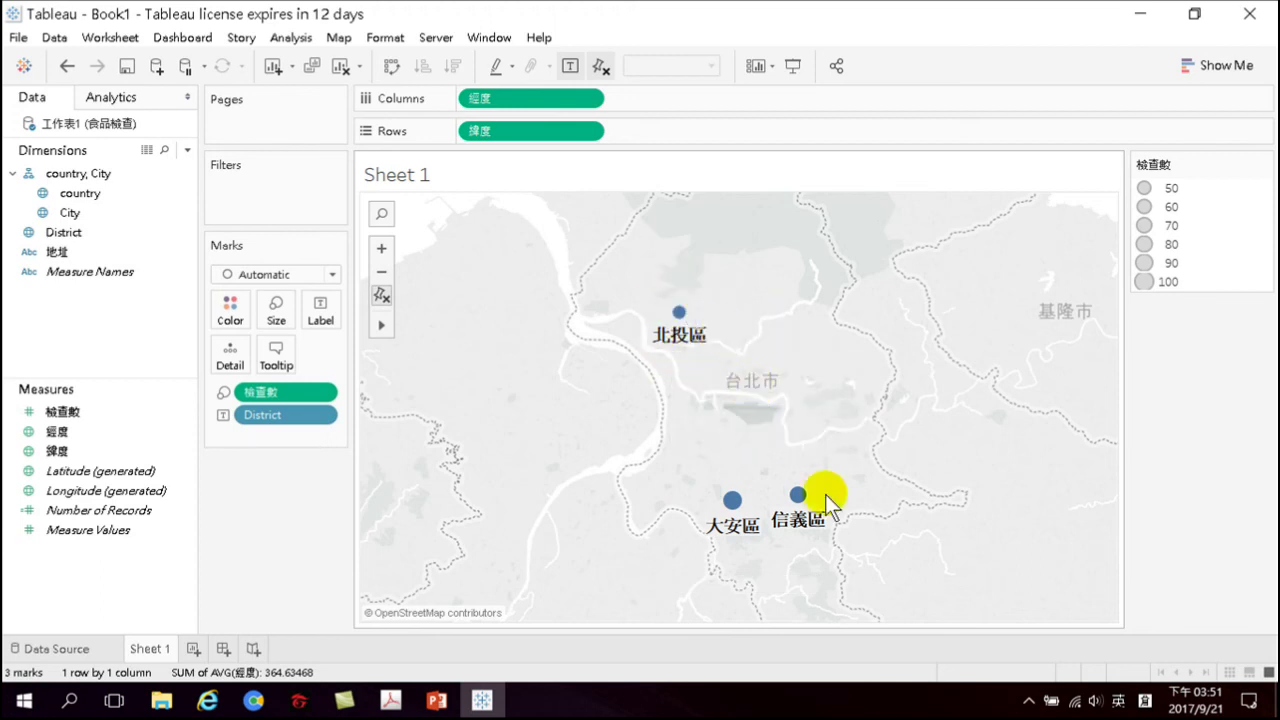
mouse_move(804, 502)
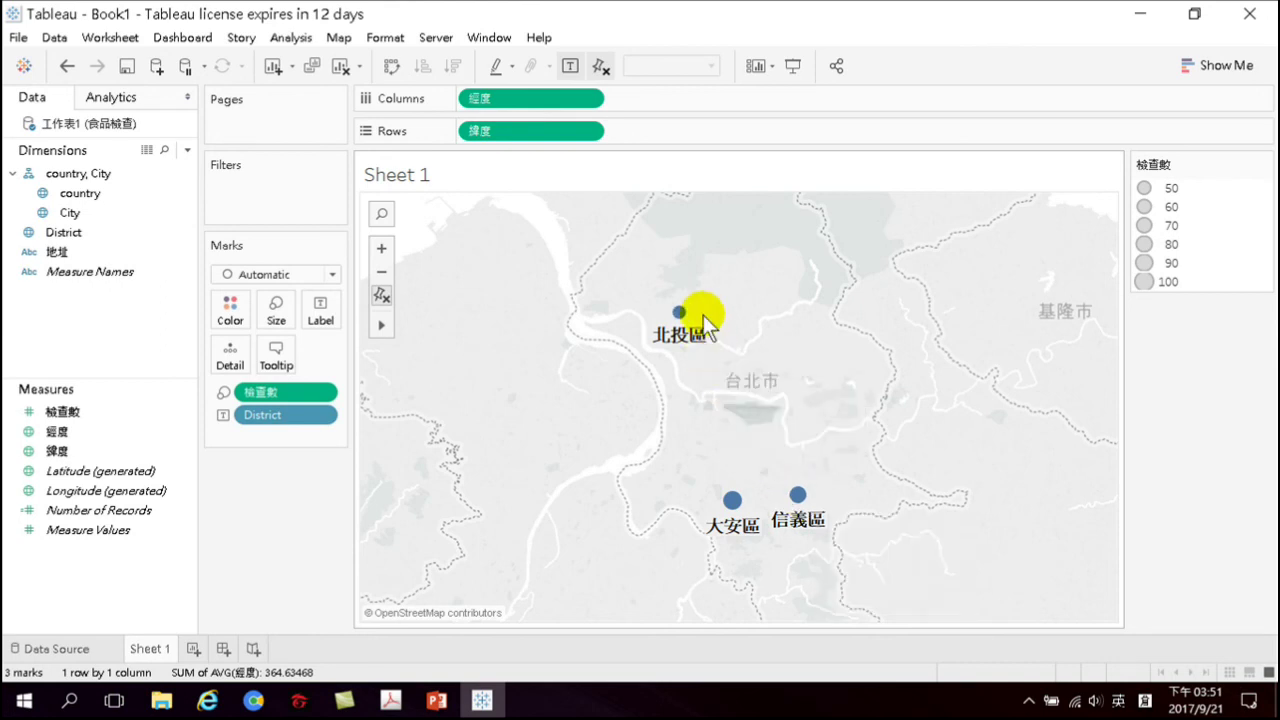
mouse_move(690, 320)
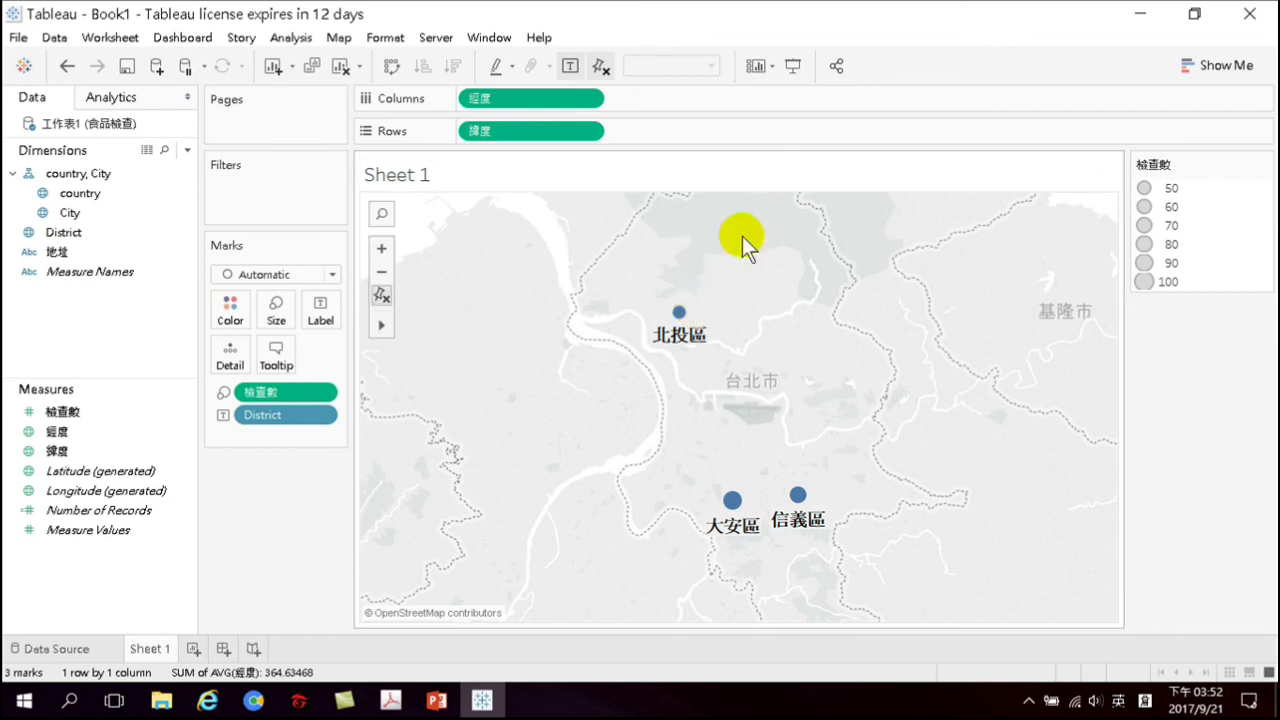
Try the Filled Map mark type on the district map and settle on the Circle mark type
click(332, 274)
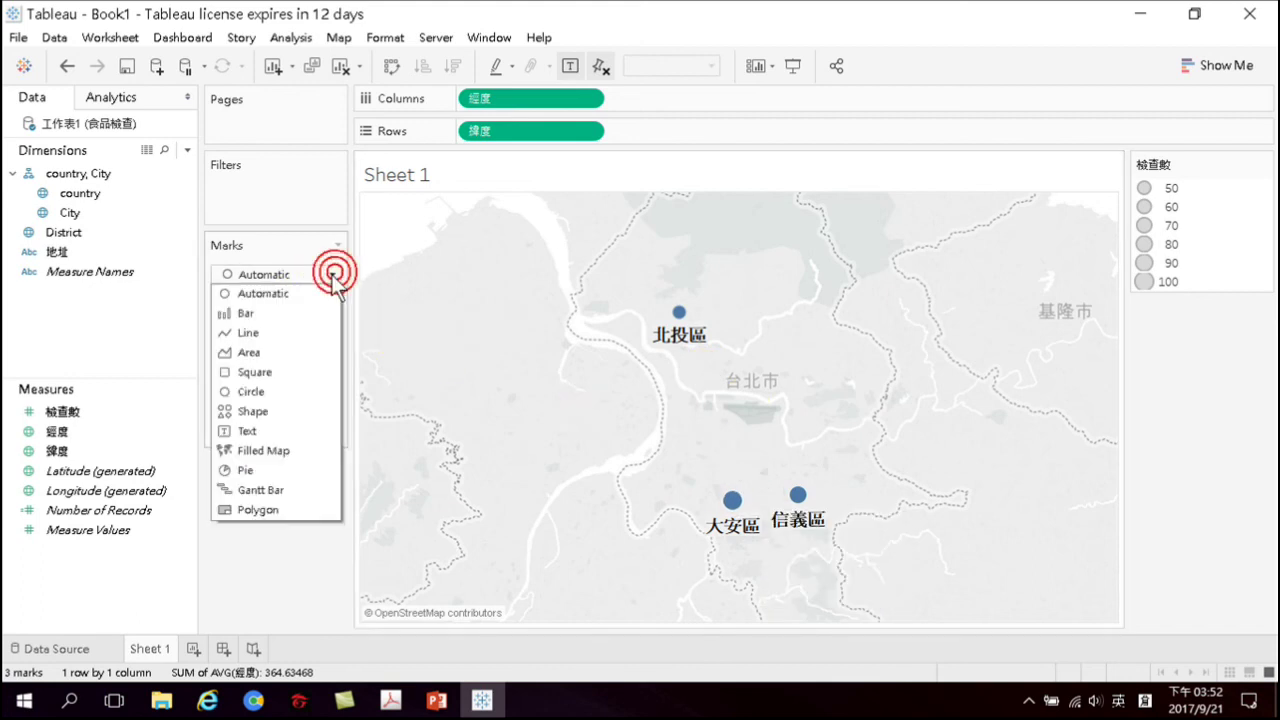
click(258, 452)
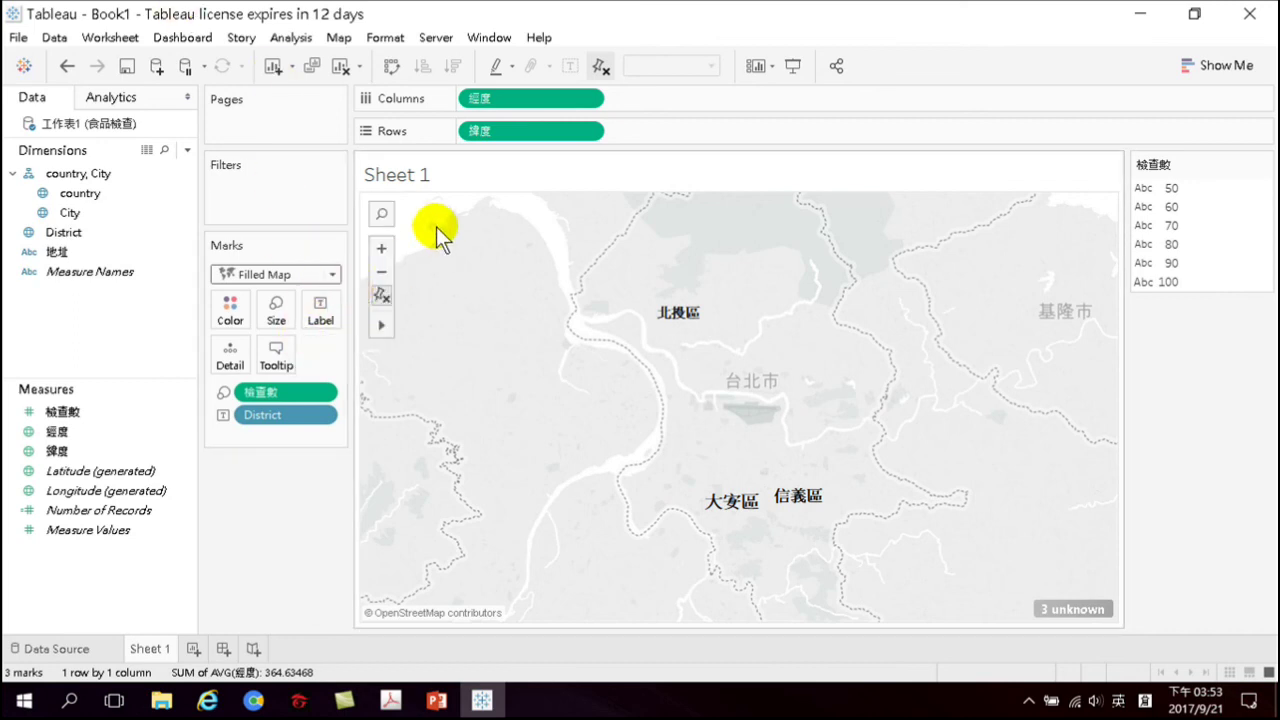
click(303, 275)
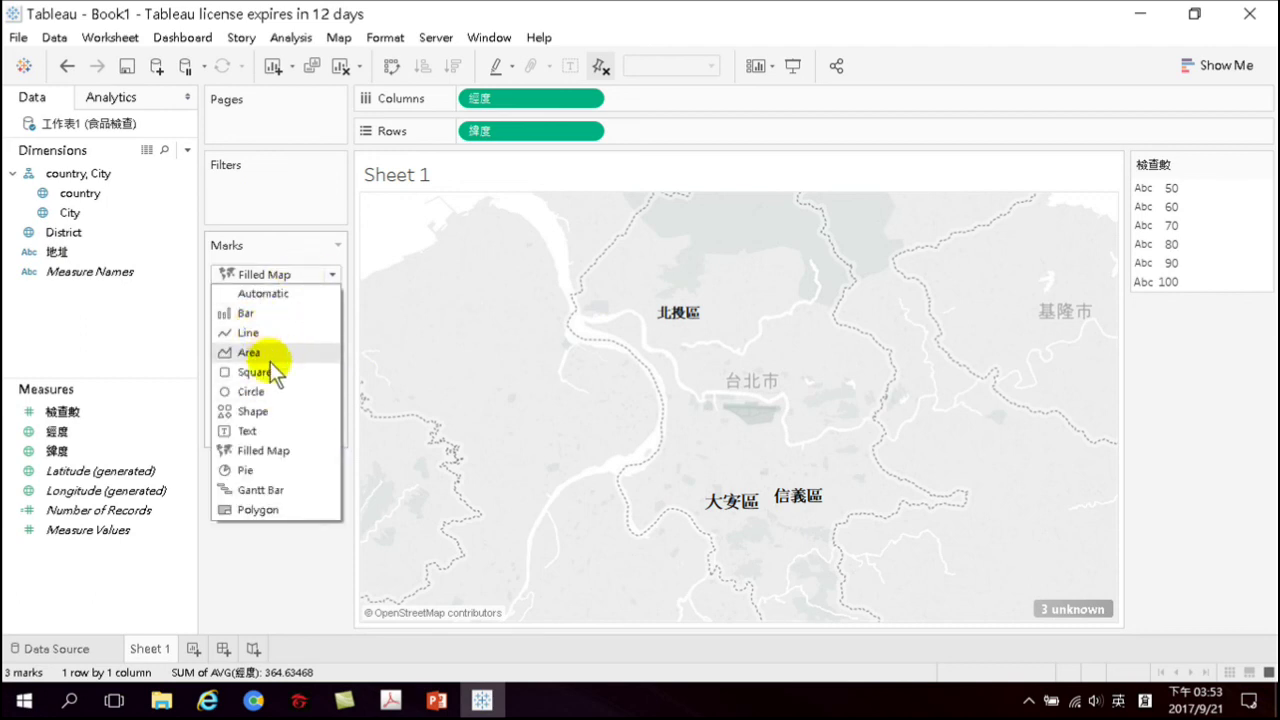
click(252, 392)
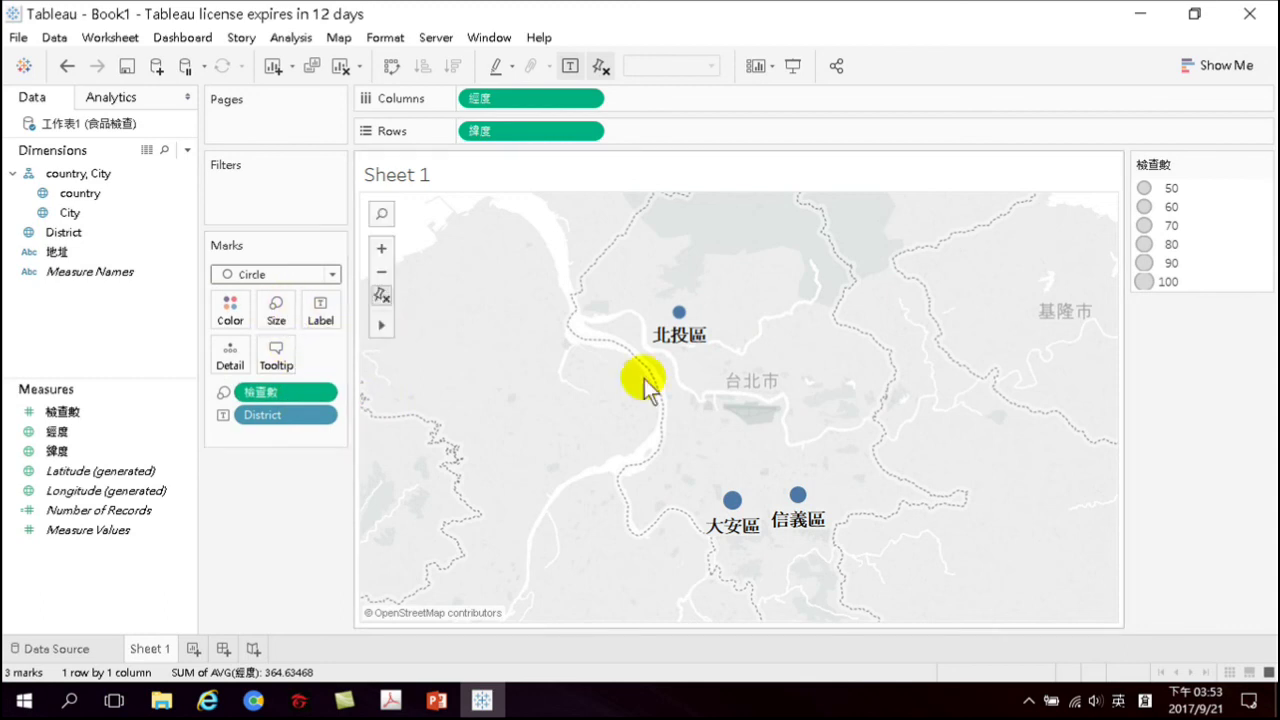
Enlarge the district circles to about the midpoint of the size range and inspect the details of all three districts
click(276, 310)
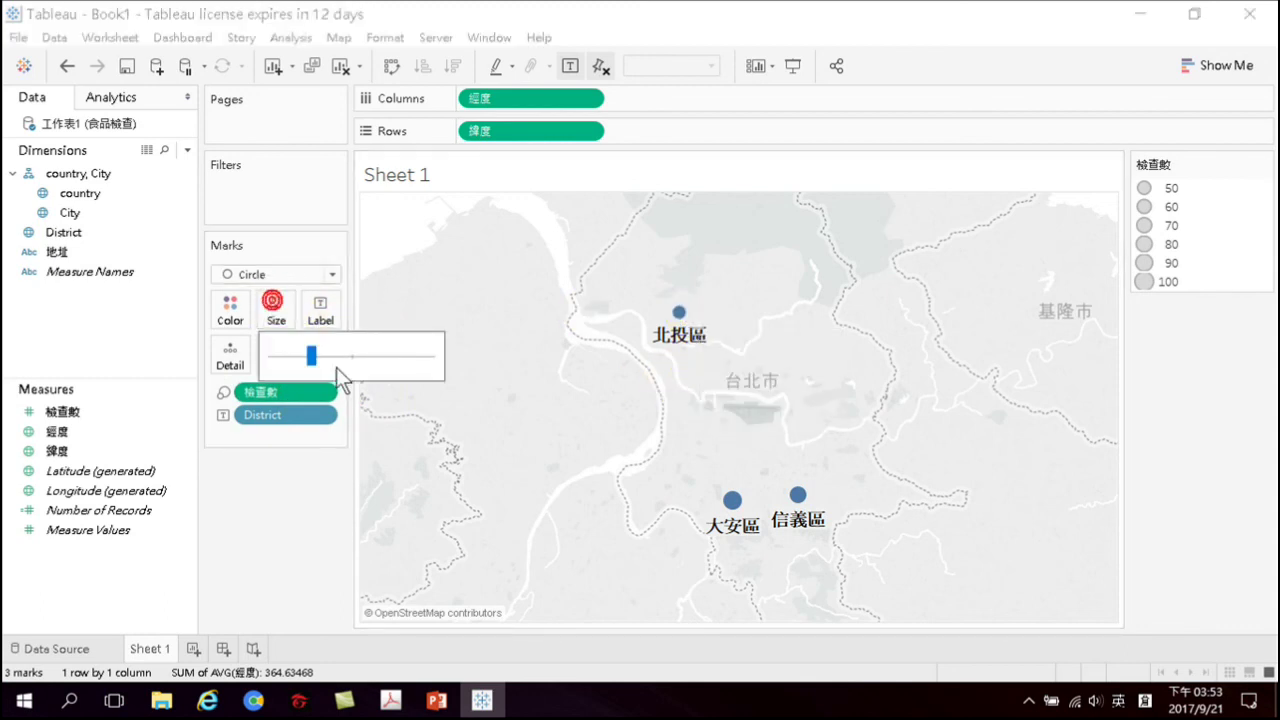
drag(316, 354, 356, 362)
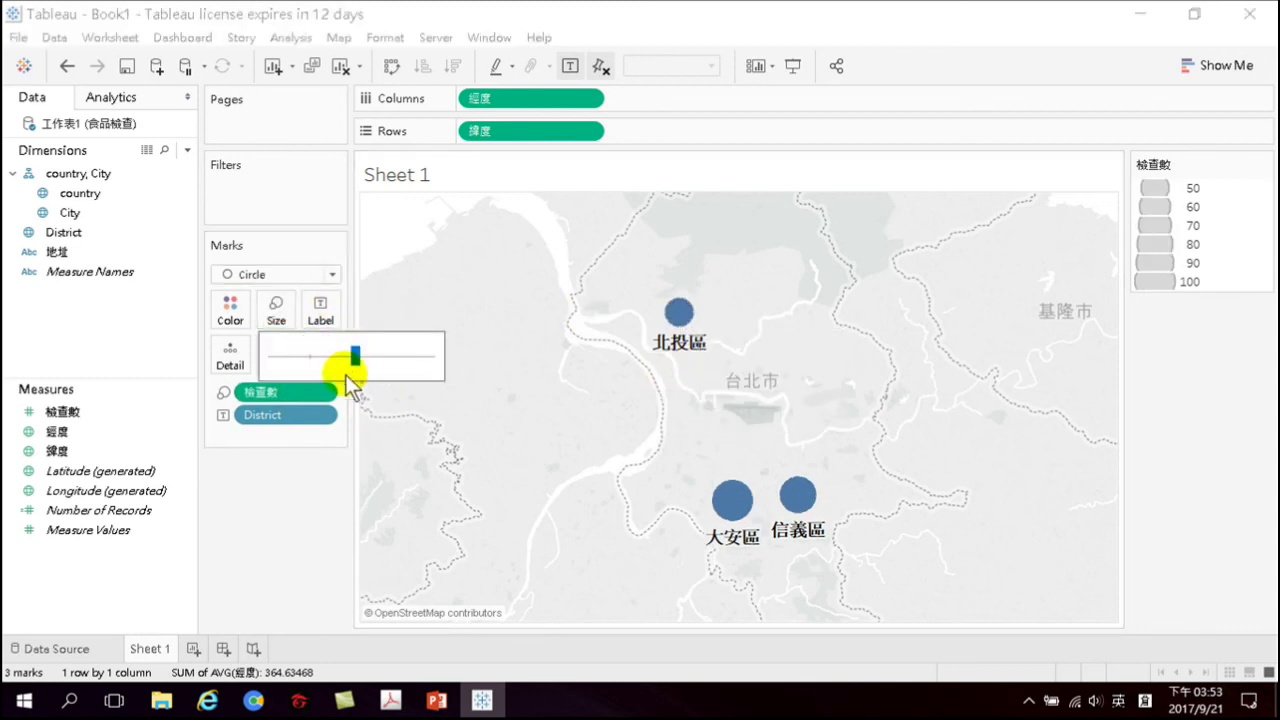
click(286, 507)
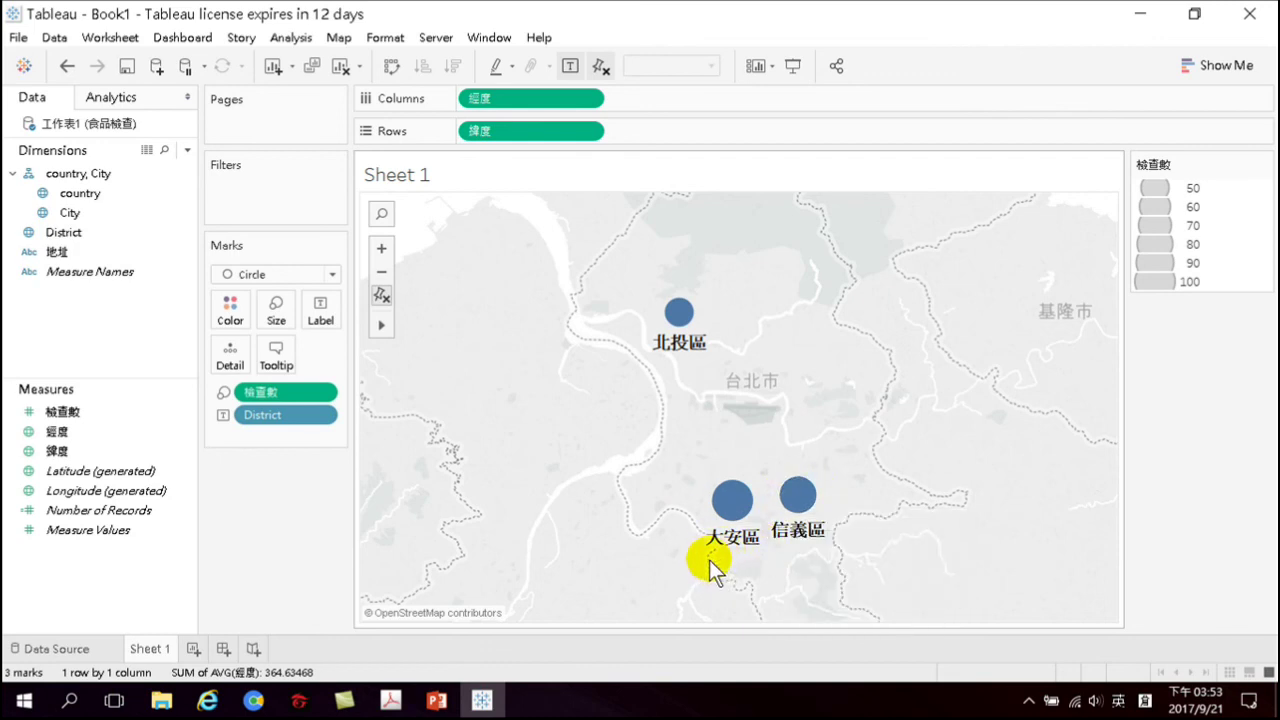
mouse_move(728, 505)
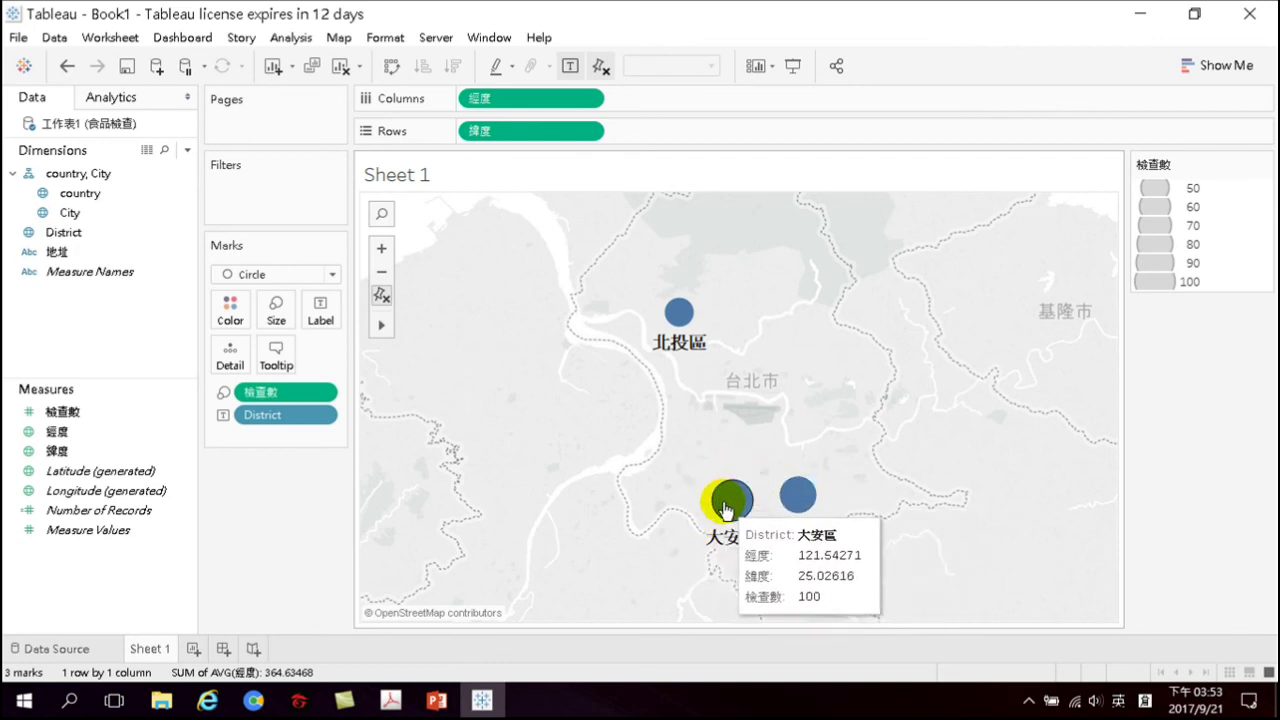
mouse_move(678, 315)
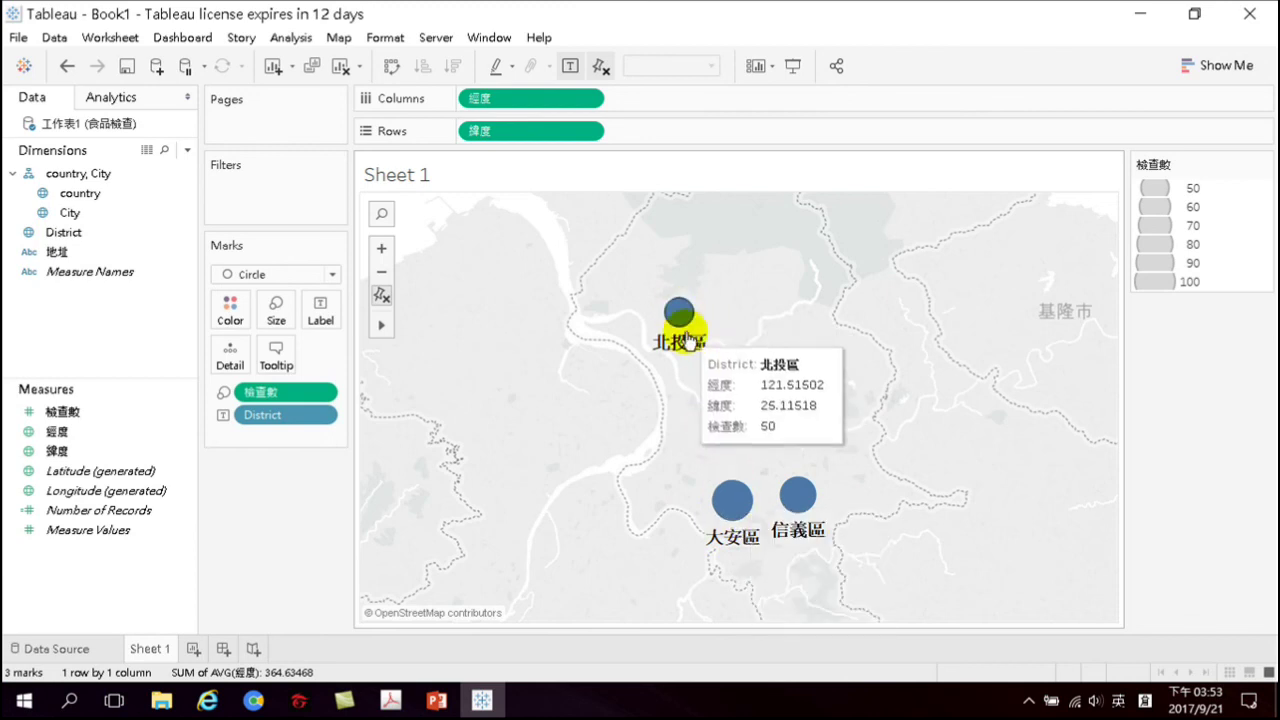
mouse_move(790, 493)
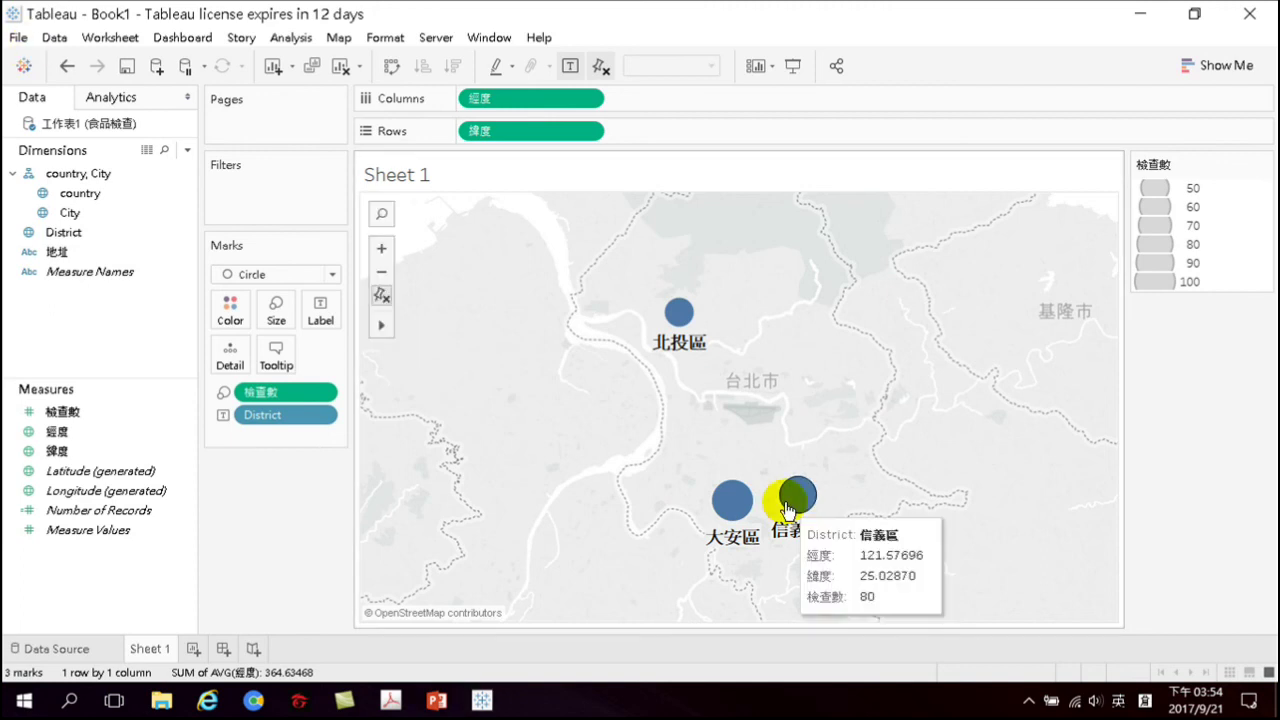
Save the workbook as a Tableau Packaged Workbook (*.twbx) named 臺北市行政區地圖
click(18, 40)
click(84, 160)
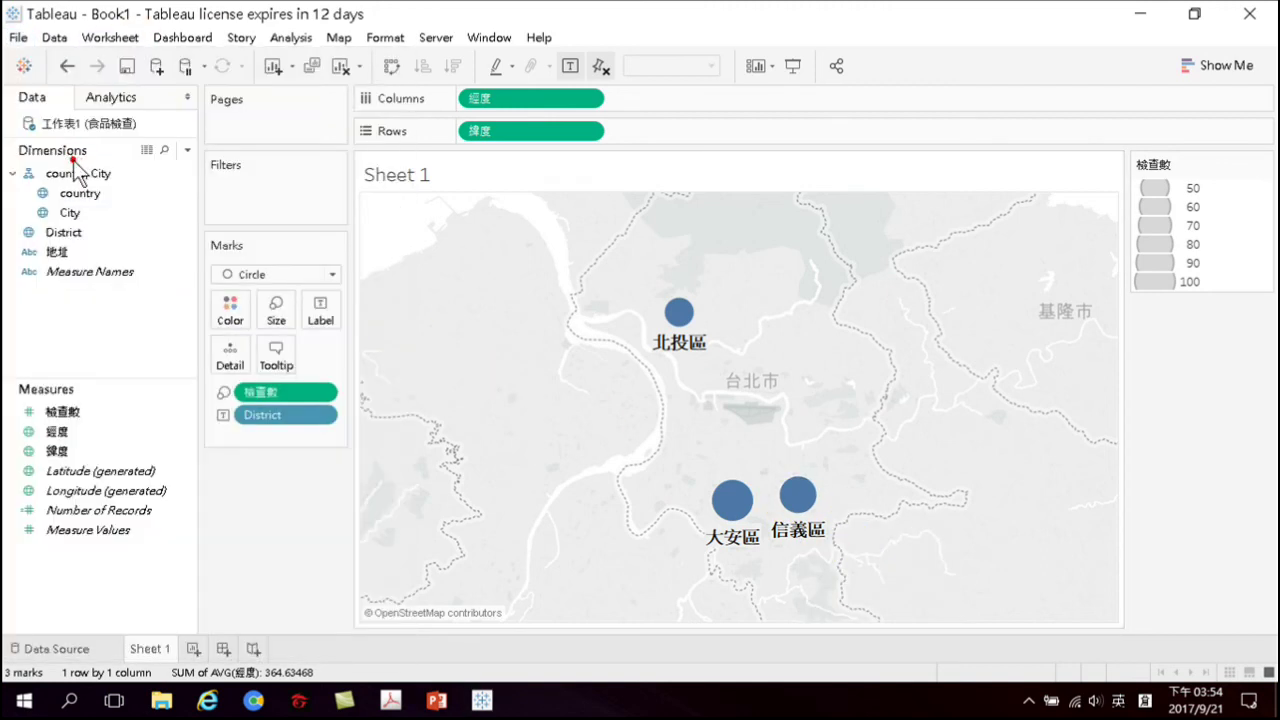
click(330, 492)
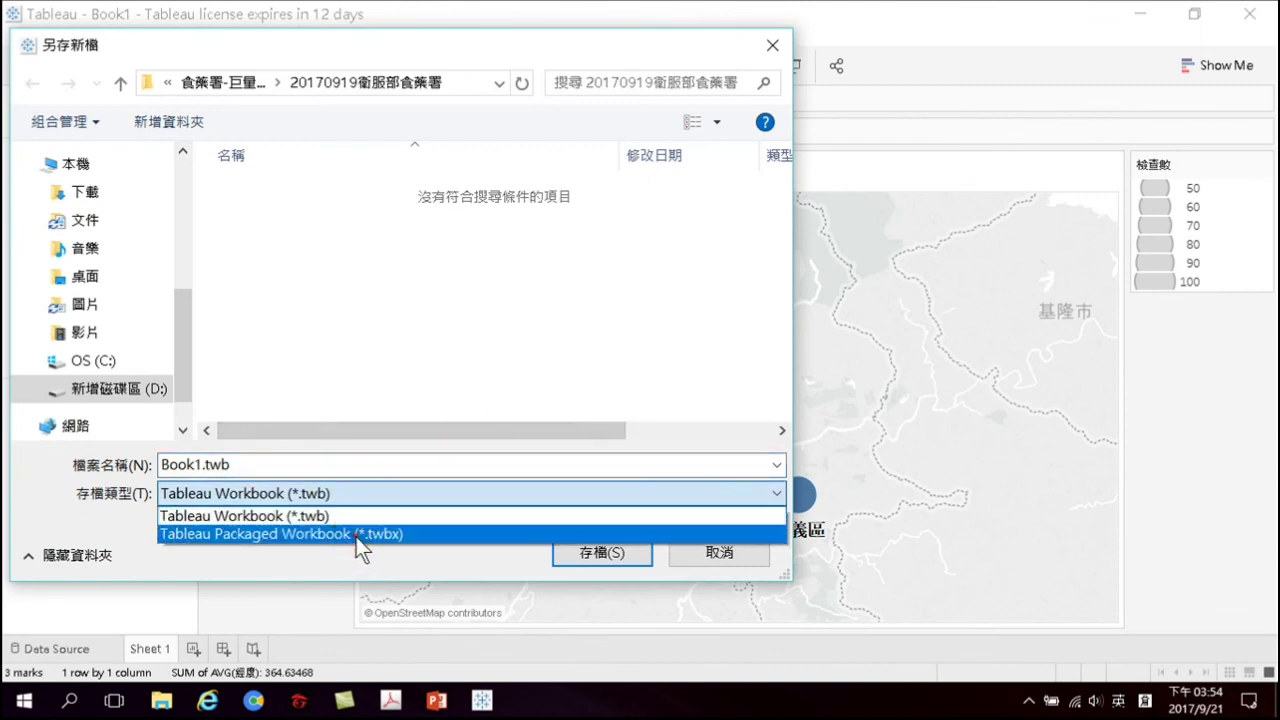
click(358, 535)
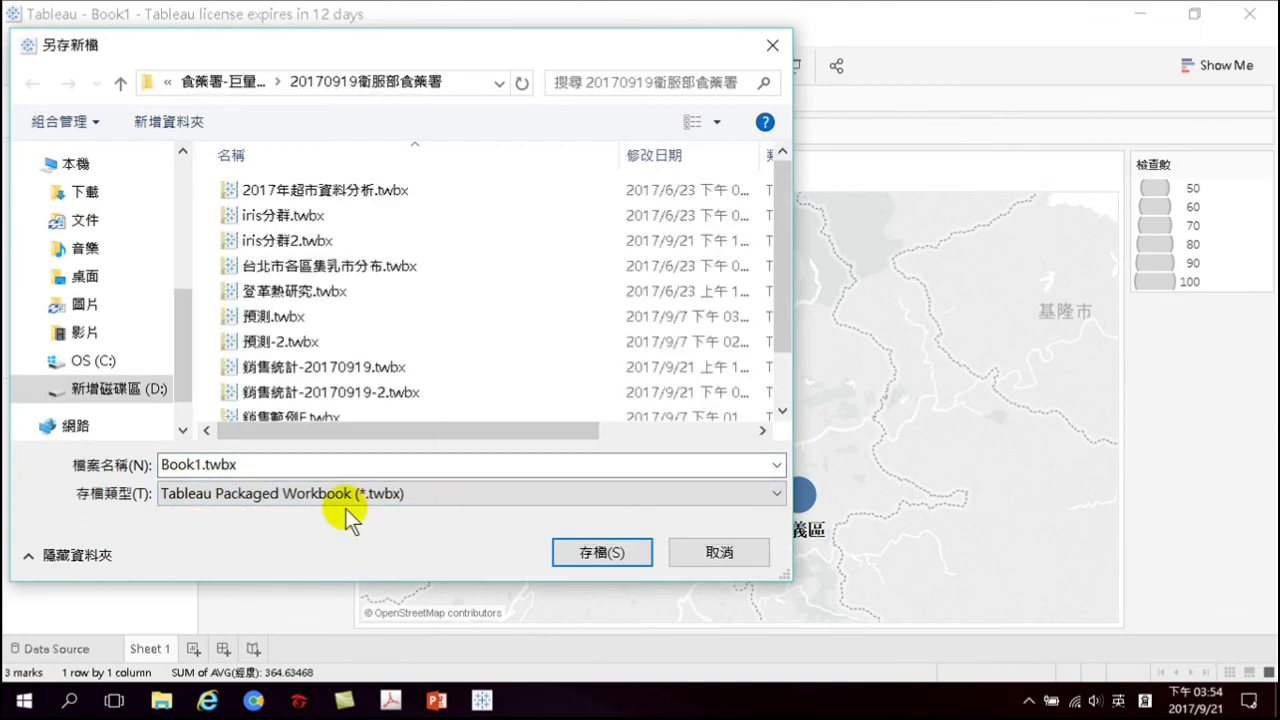
double_click(271, 463)
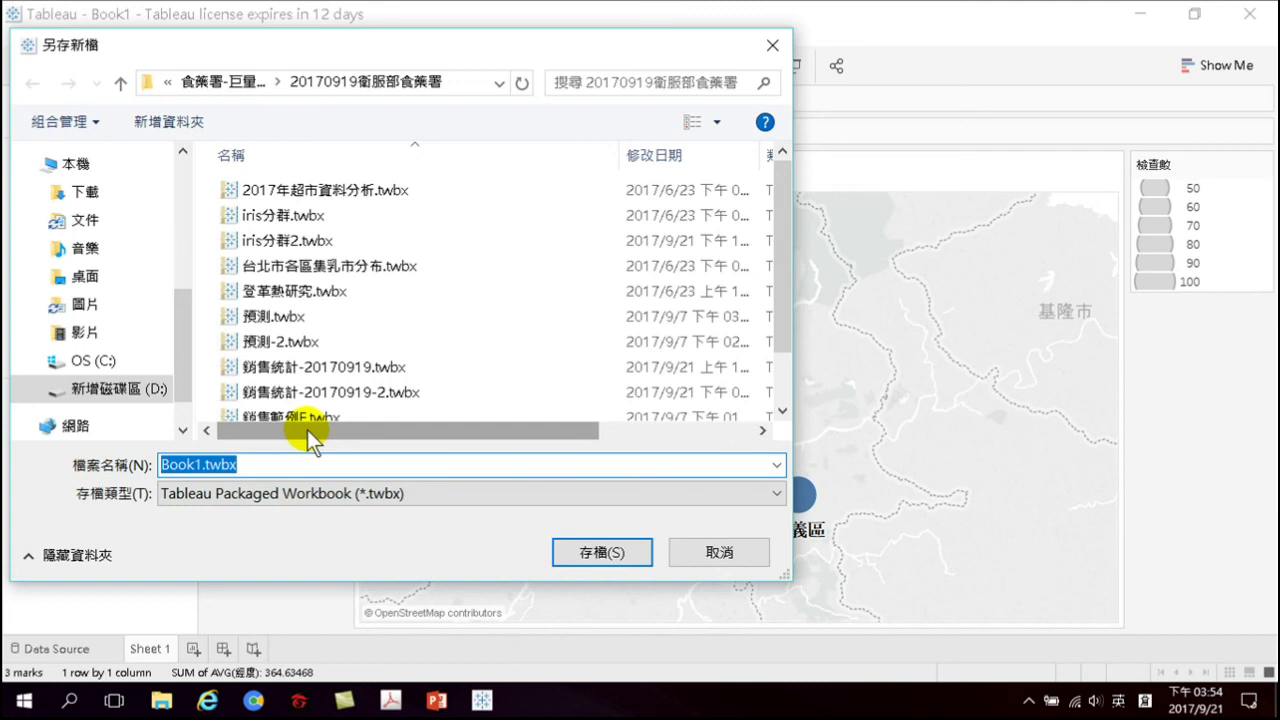
key(shift)
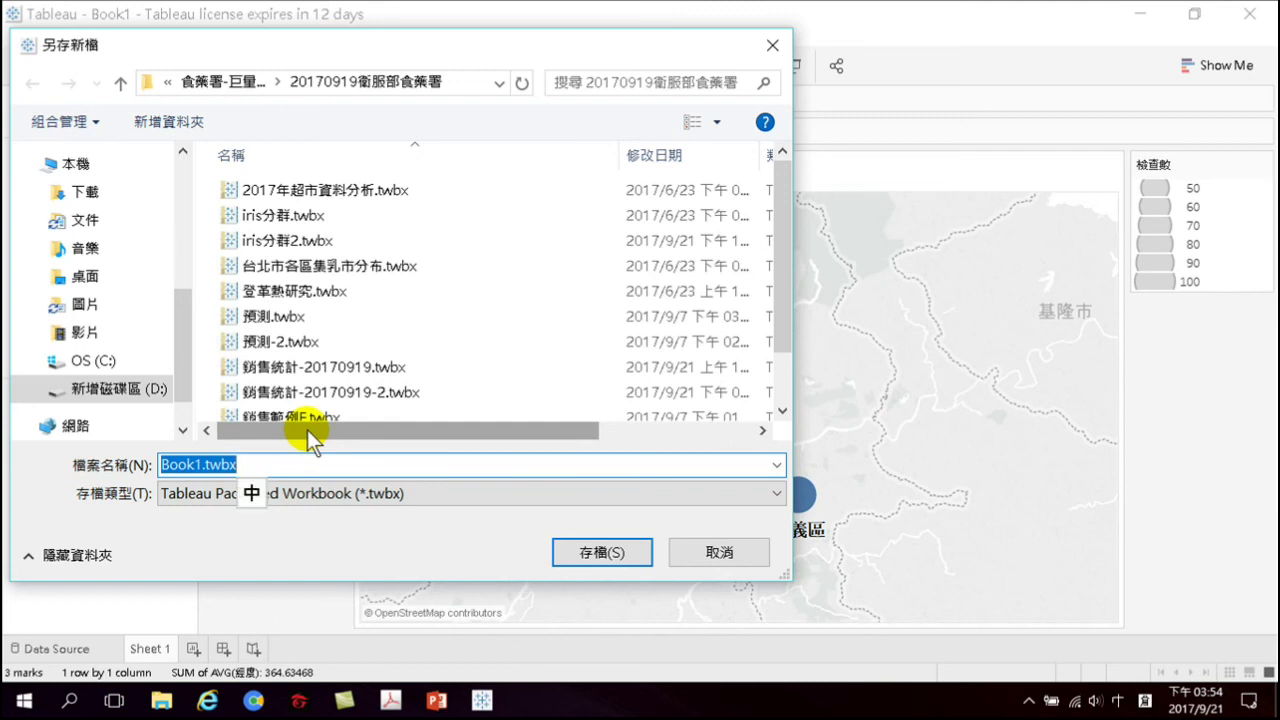
text(臺中)
key(BackSpace)
text(北市竹人一行政戶口)
key(BackSpace)
key(BackSpace)
text(區地圖)
key(Return)
key(Return)
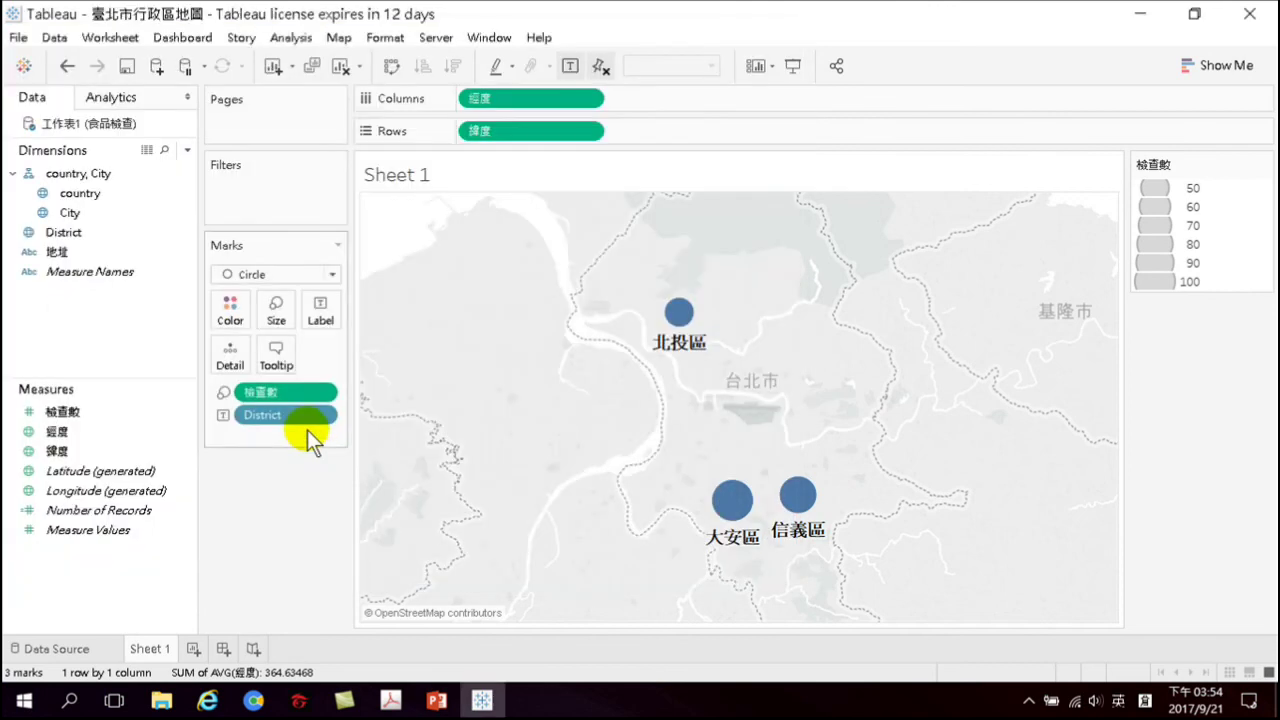
Close Tableau and open Sample - Superstore.xls in Excel from the 20170919衛服部食藥署 folder
click(1250, 14)
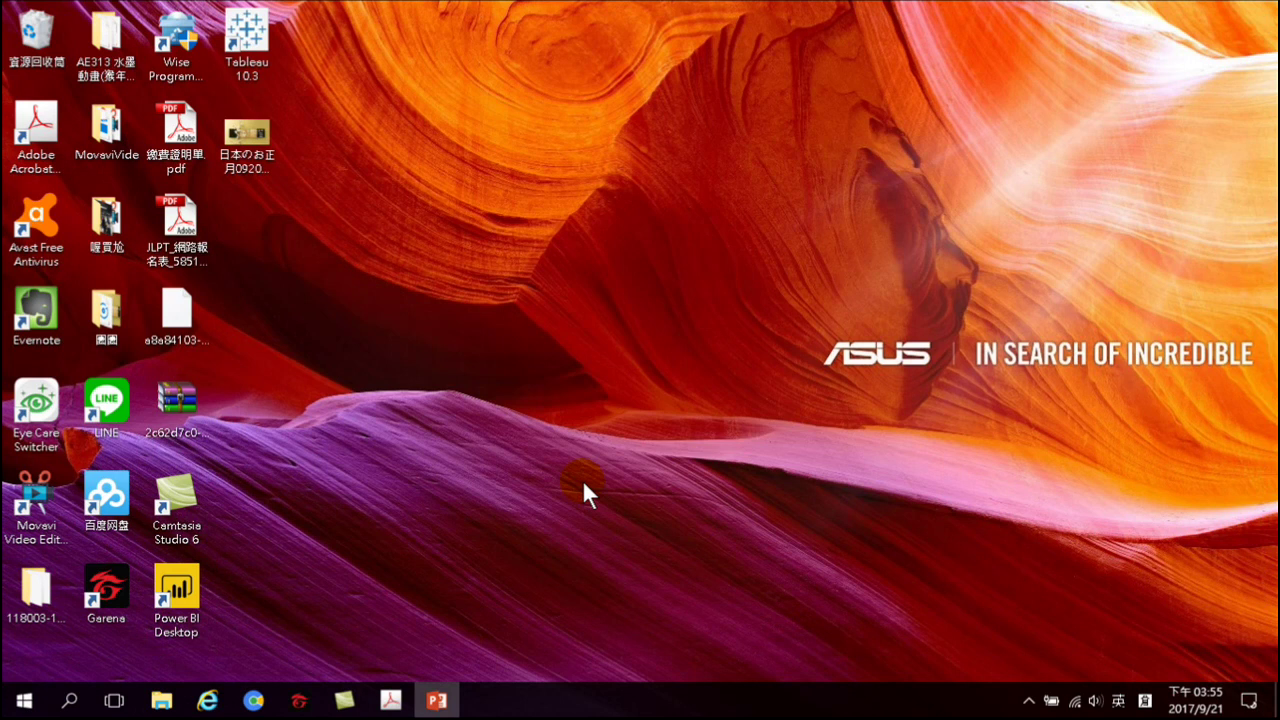
click(161, 700)
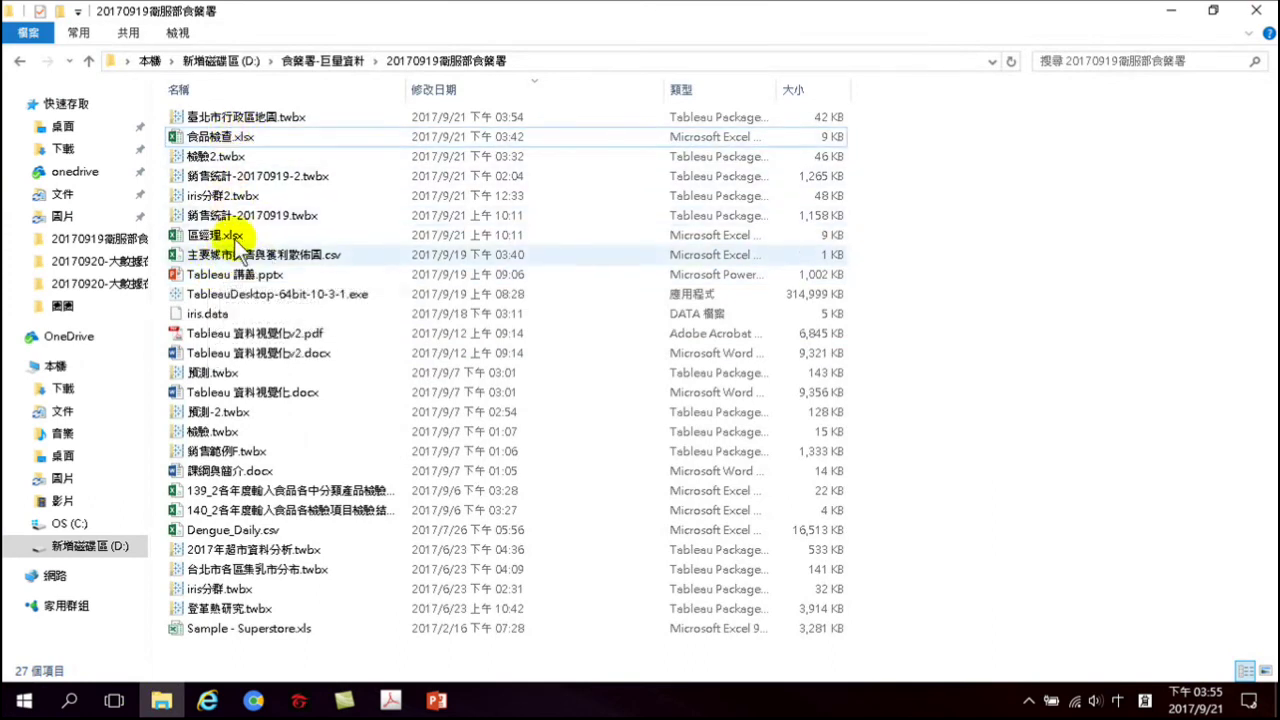
click(210, 634)
double_click(206, 628)
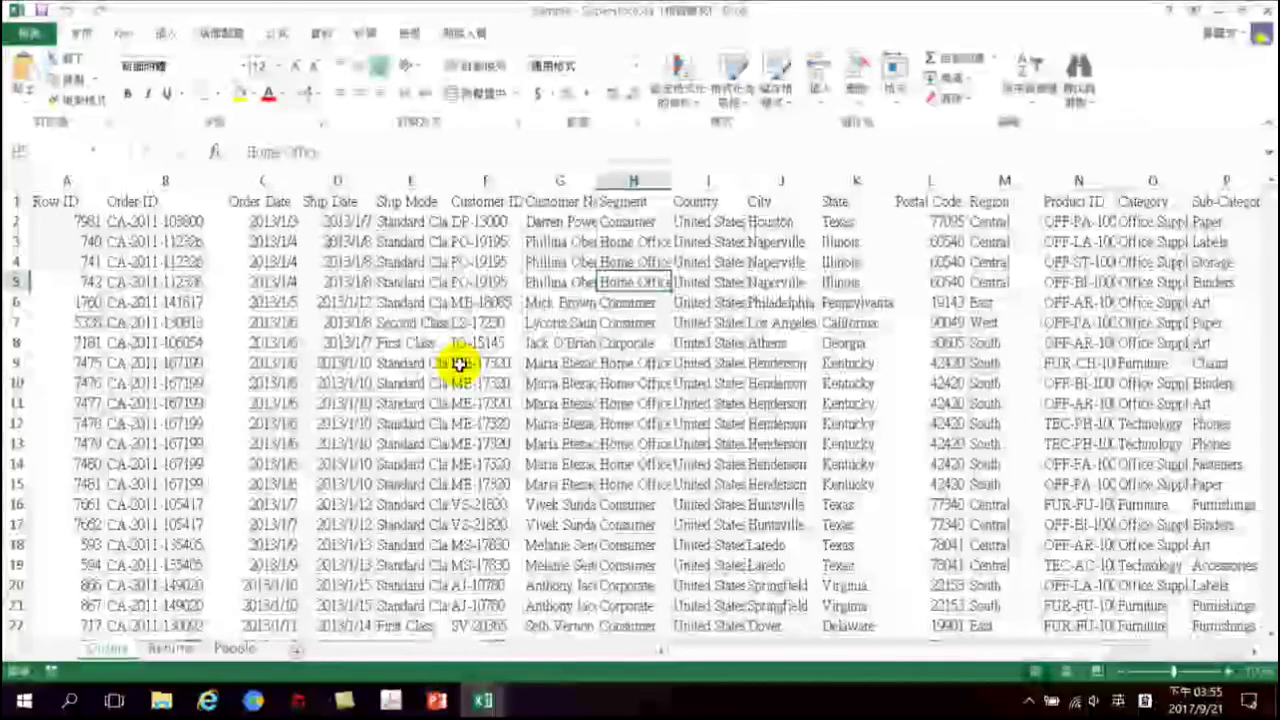
Name the range A1:U17 on the Orders sheet 超市資料, and save and close the Excel workbook
click(67, 201)
drag(67, 201, 1089, 520)
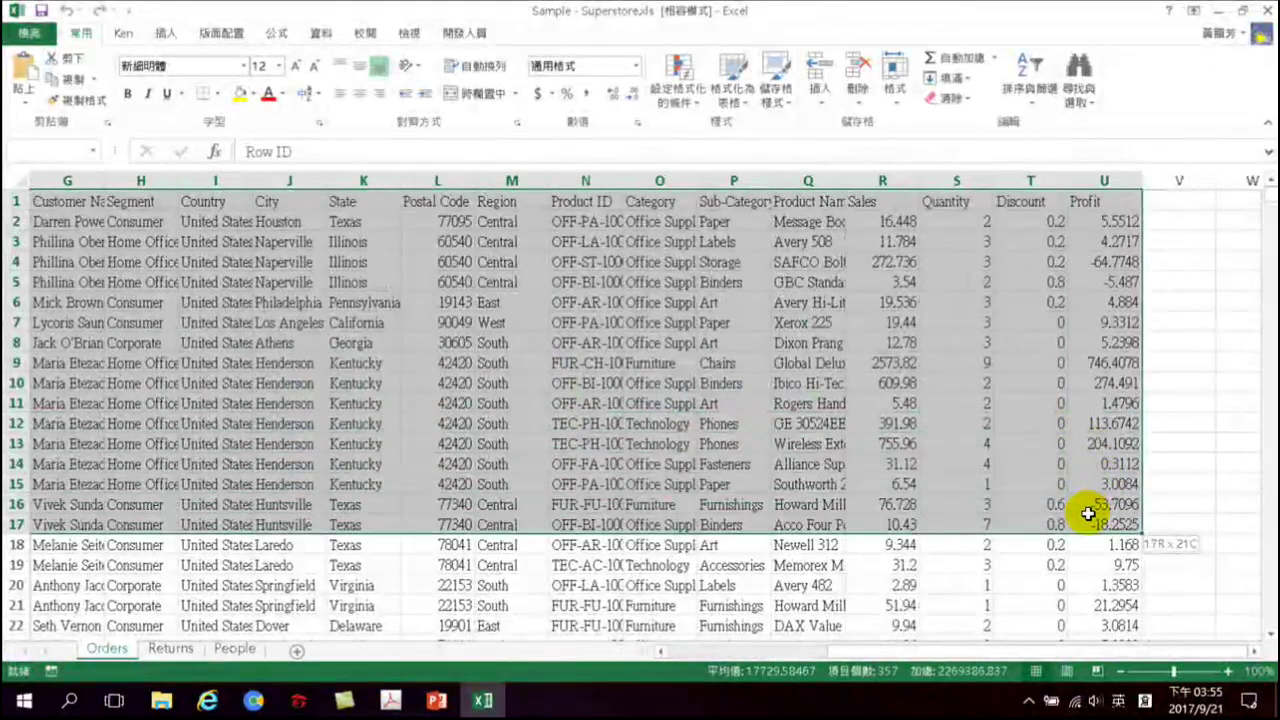
drag(1043, 650, 871, 650)
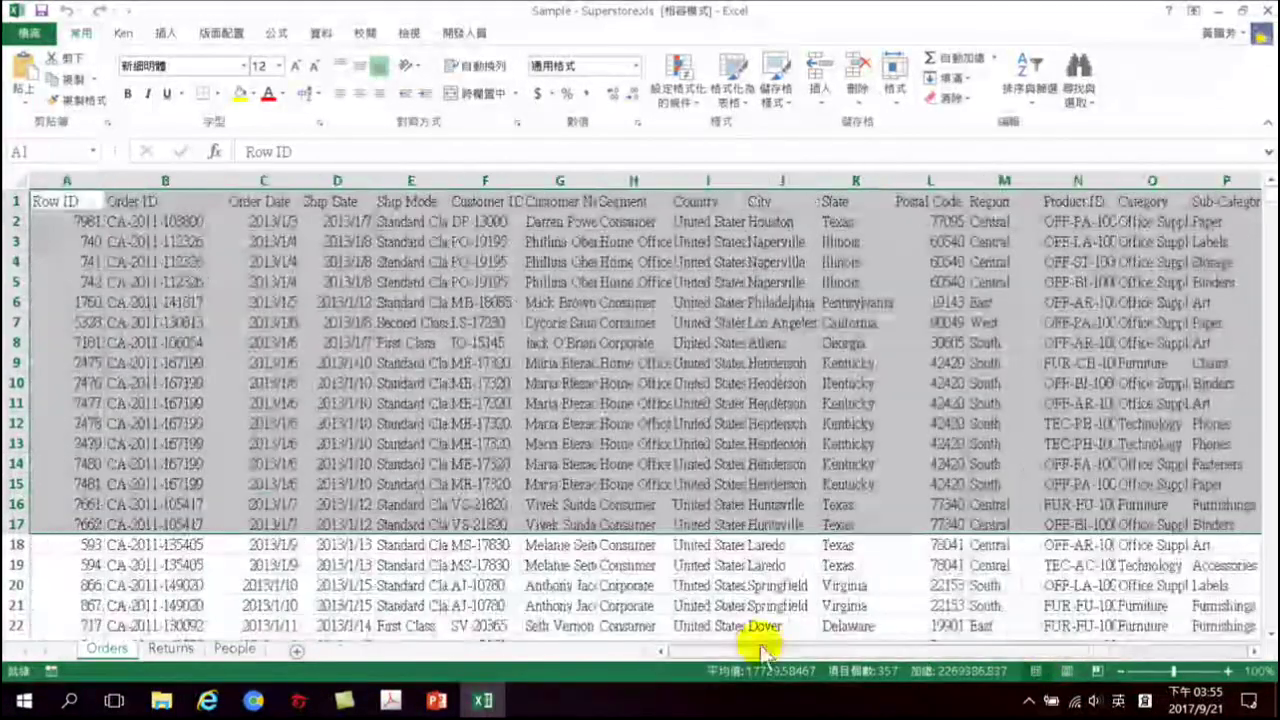
click(24, 150)
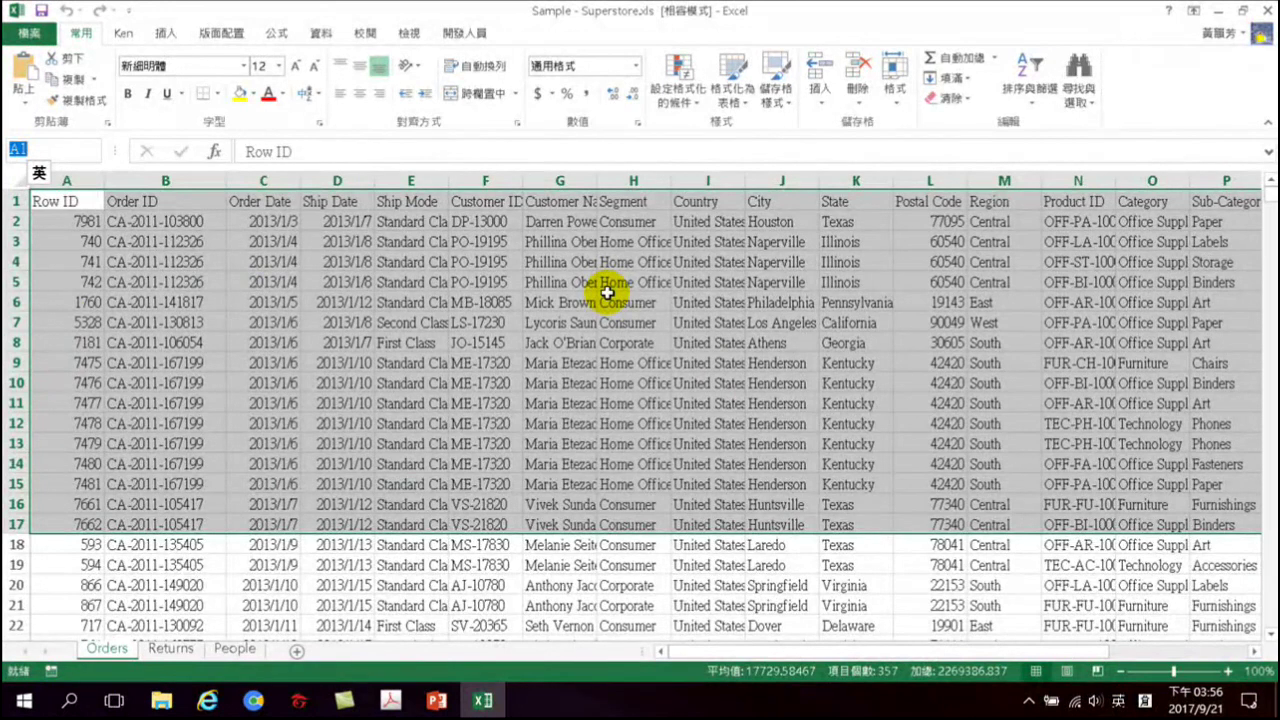
key(shift)
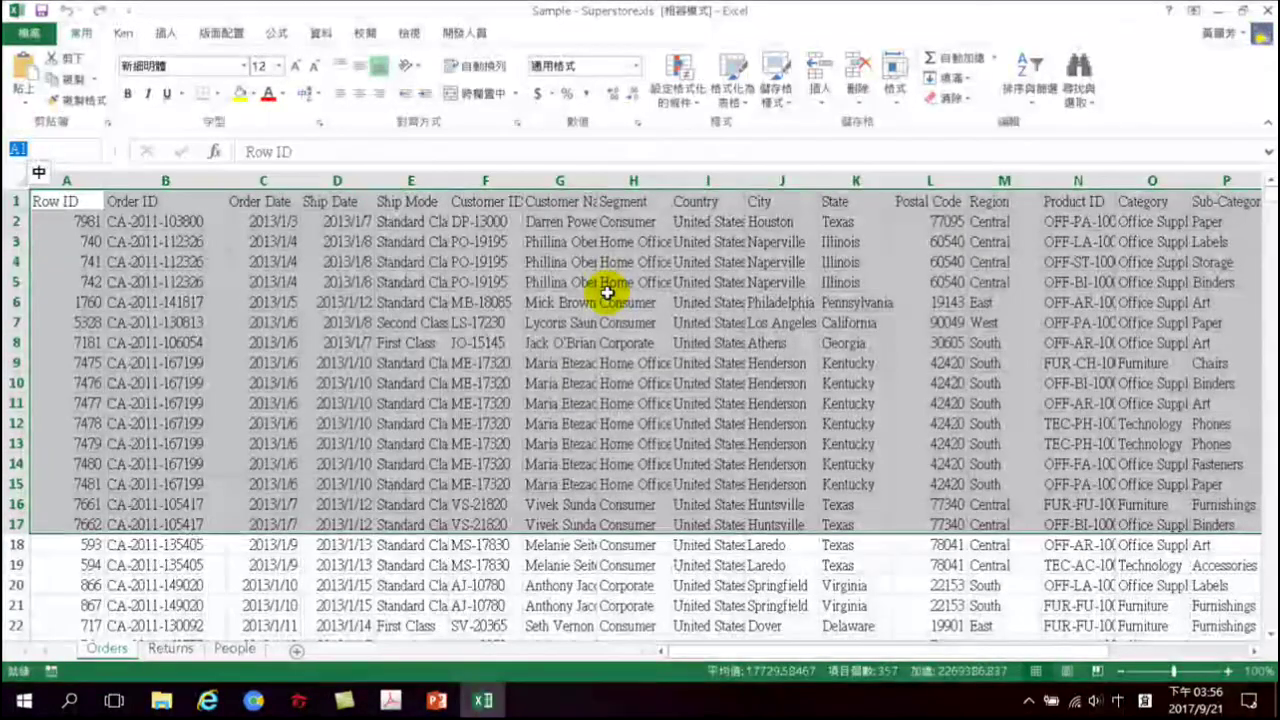
text(超市資料)
key(Return)
key(Return)
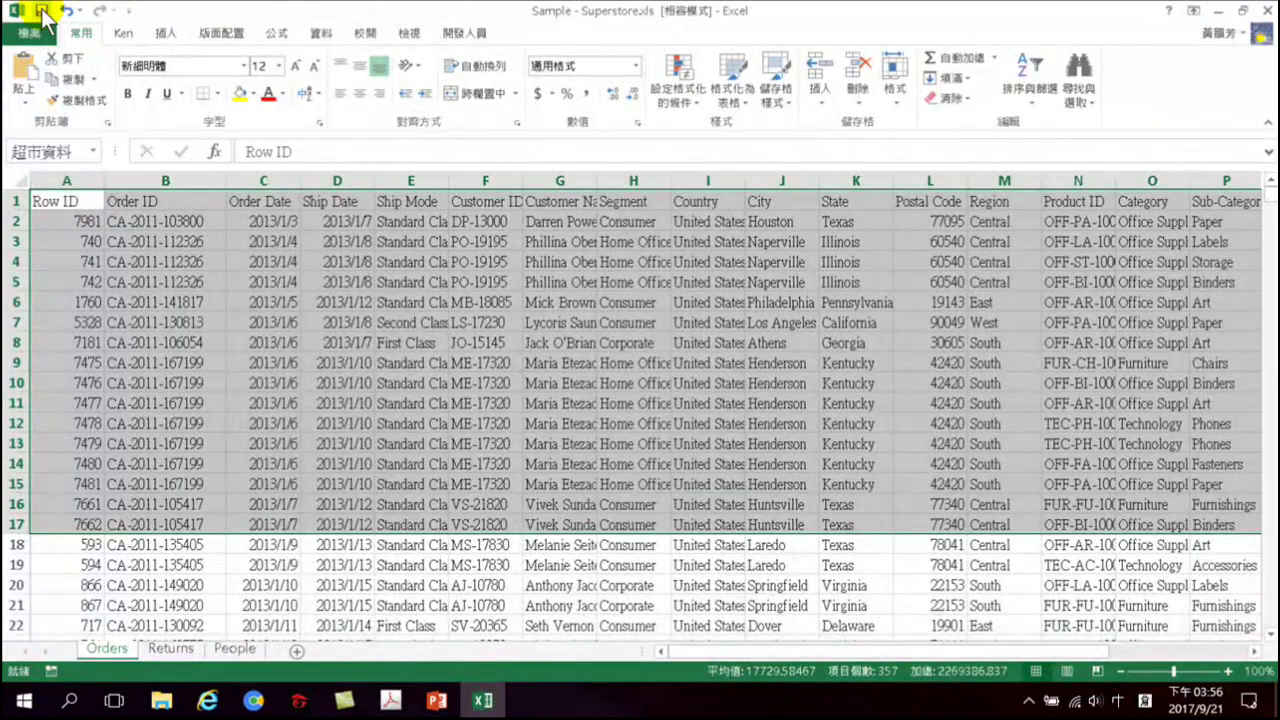
click(1262, 10)
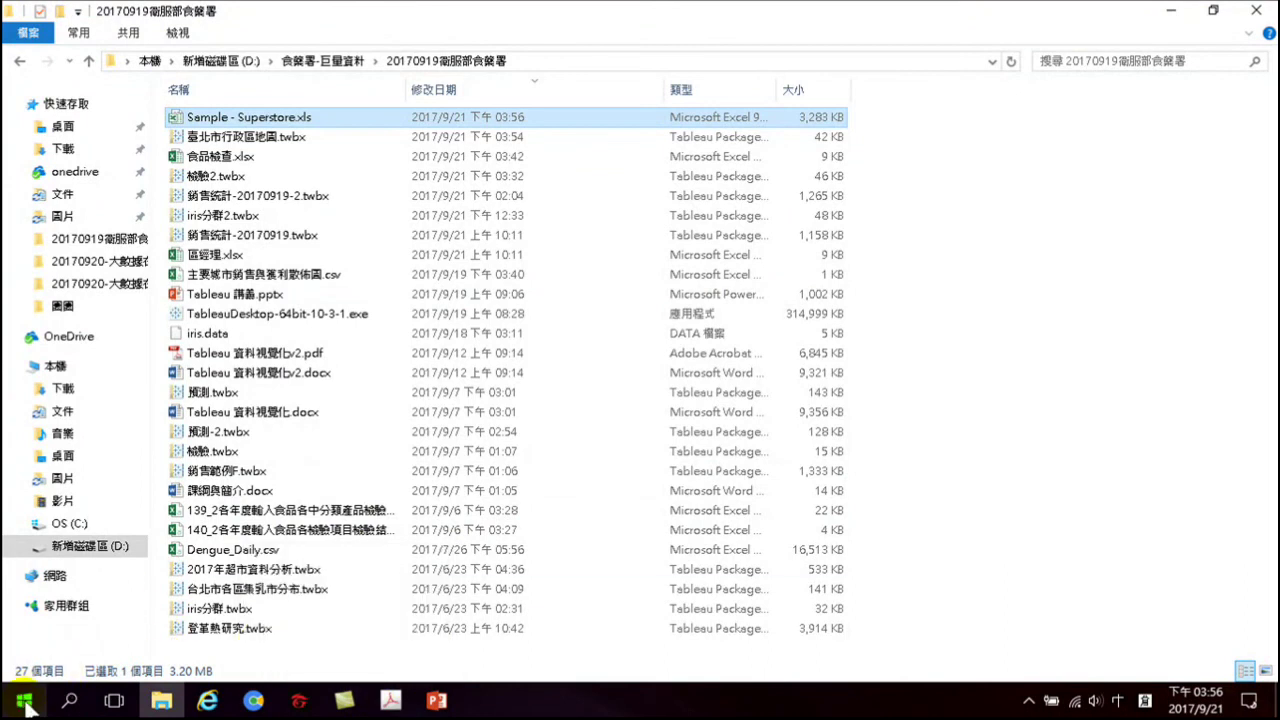
Launch Tableau, connect to the Excel file Sample - Superstore.xls and add the named range 超市資料 as the data source
click(1175, 14)
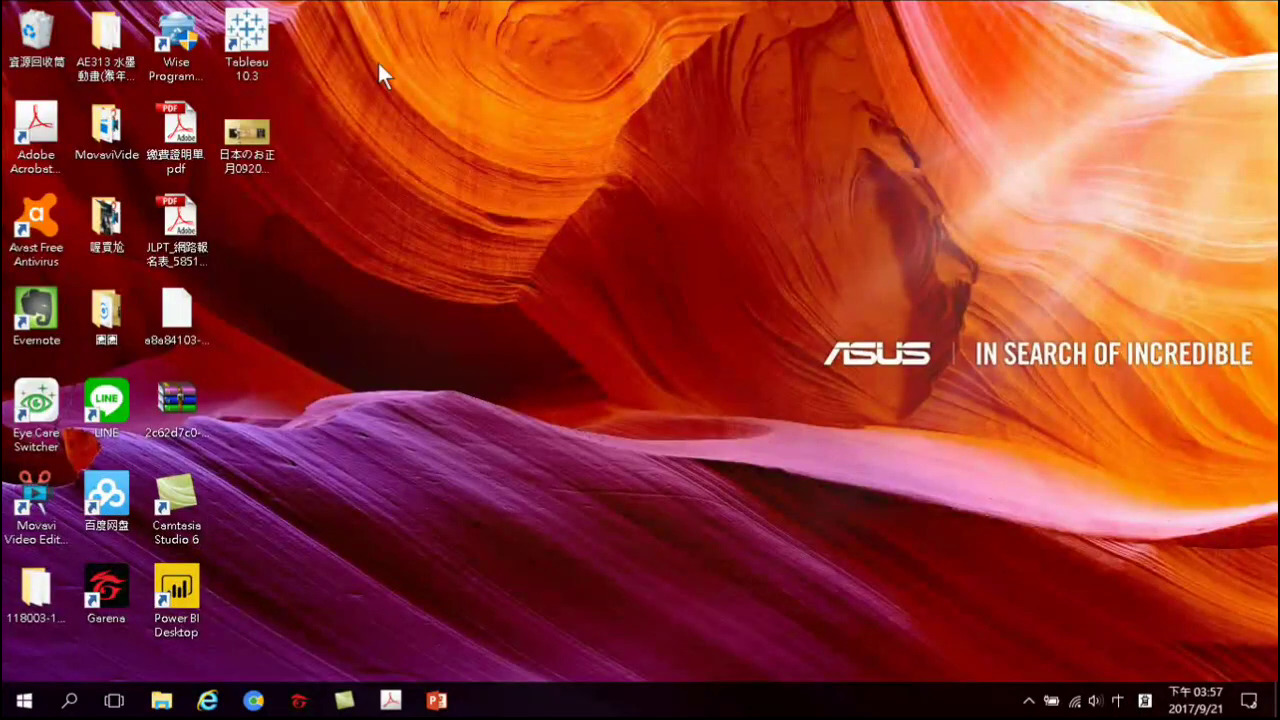
double_click(247, 35)
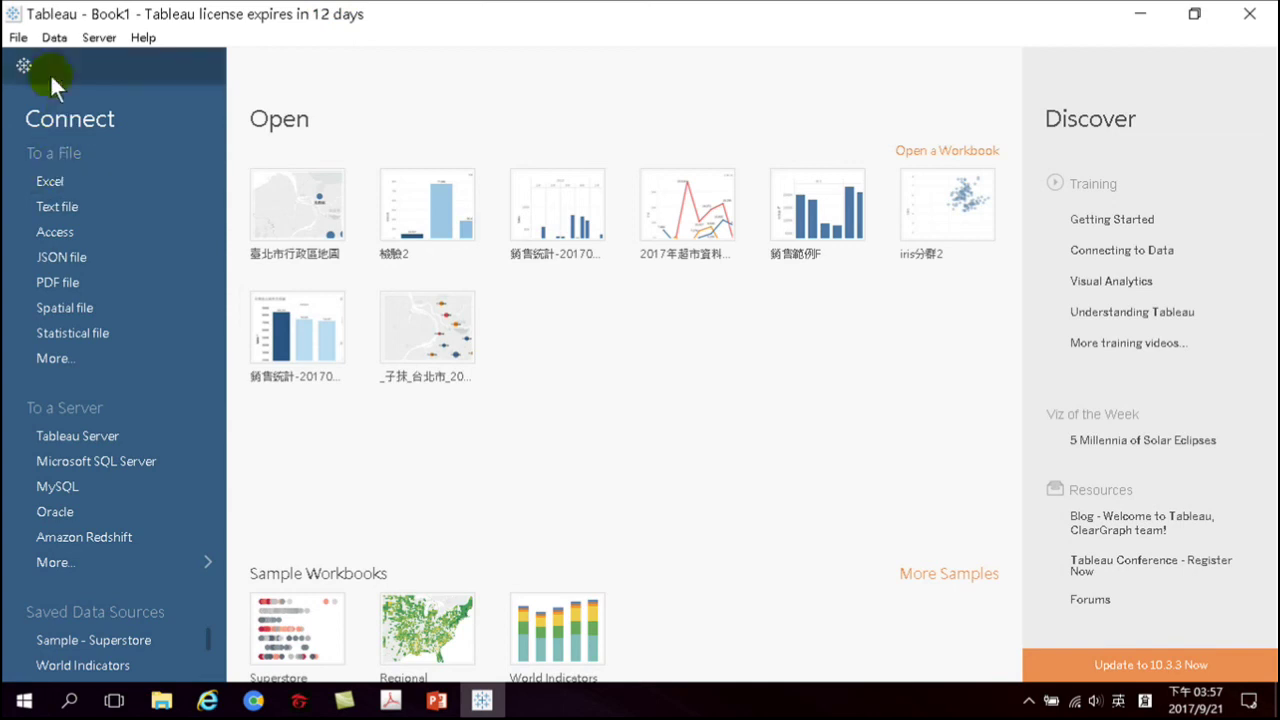
click(46, 178)
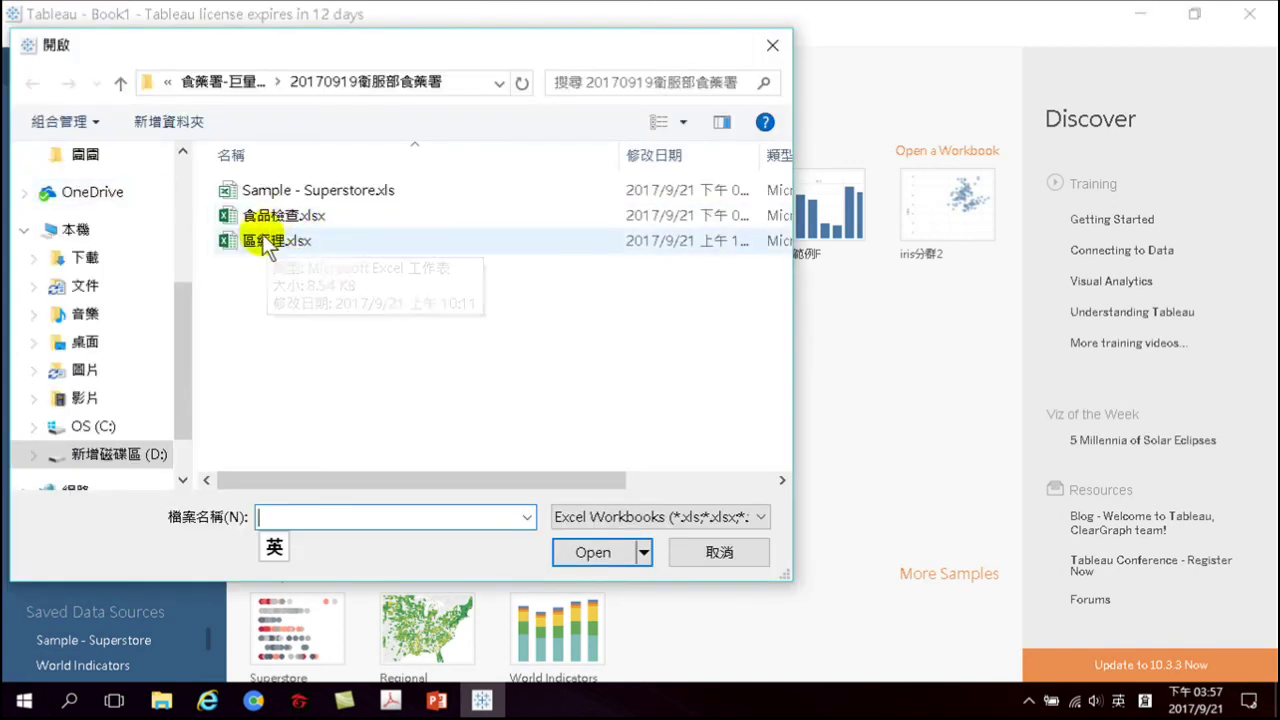
click(262, 190)
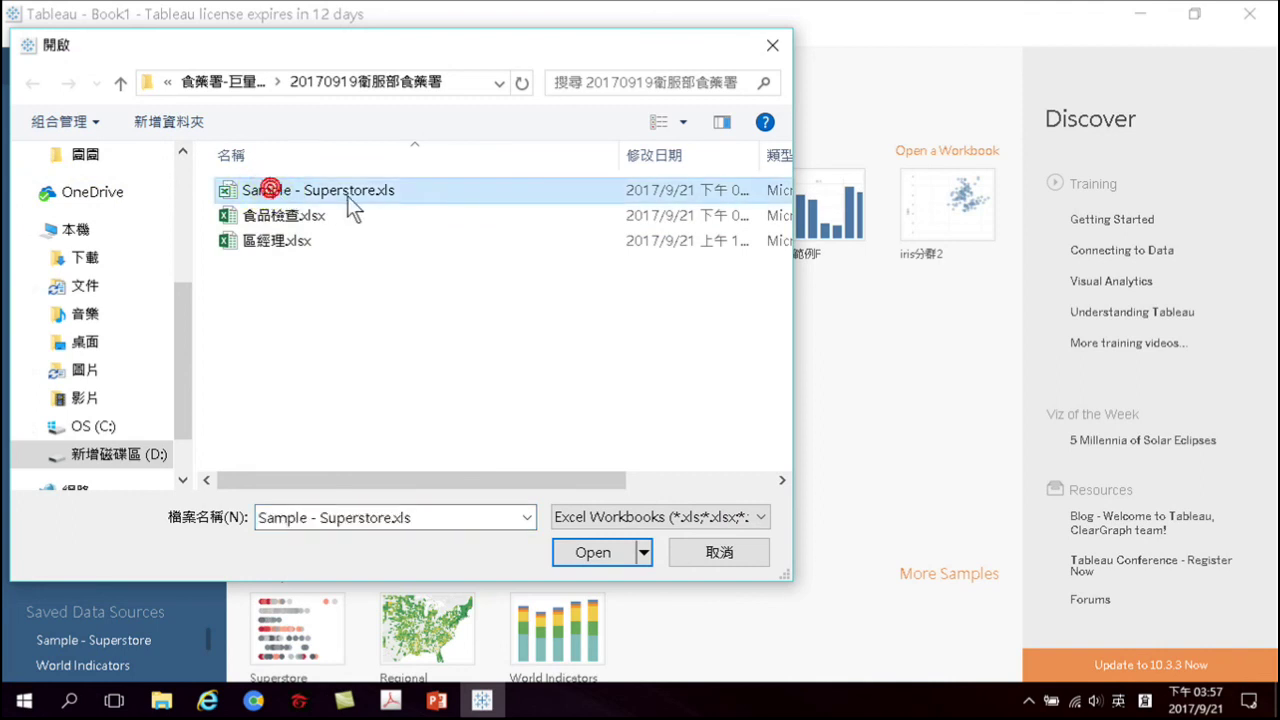
click(594, 552)
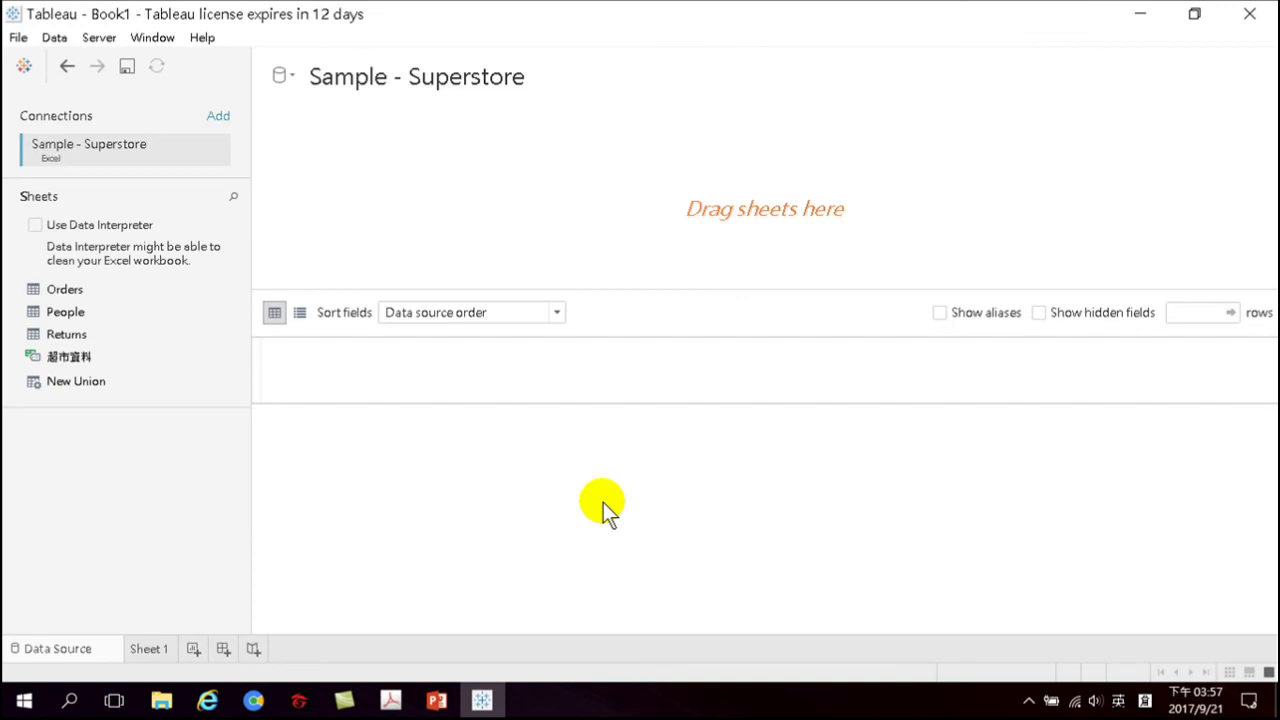
double_click(77, 360)
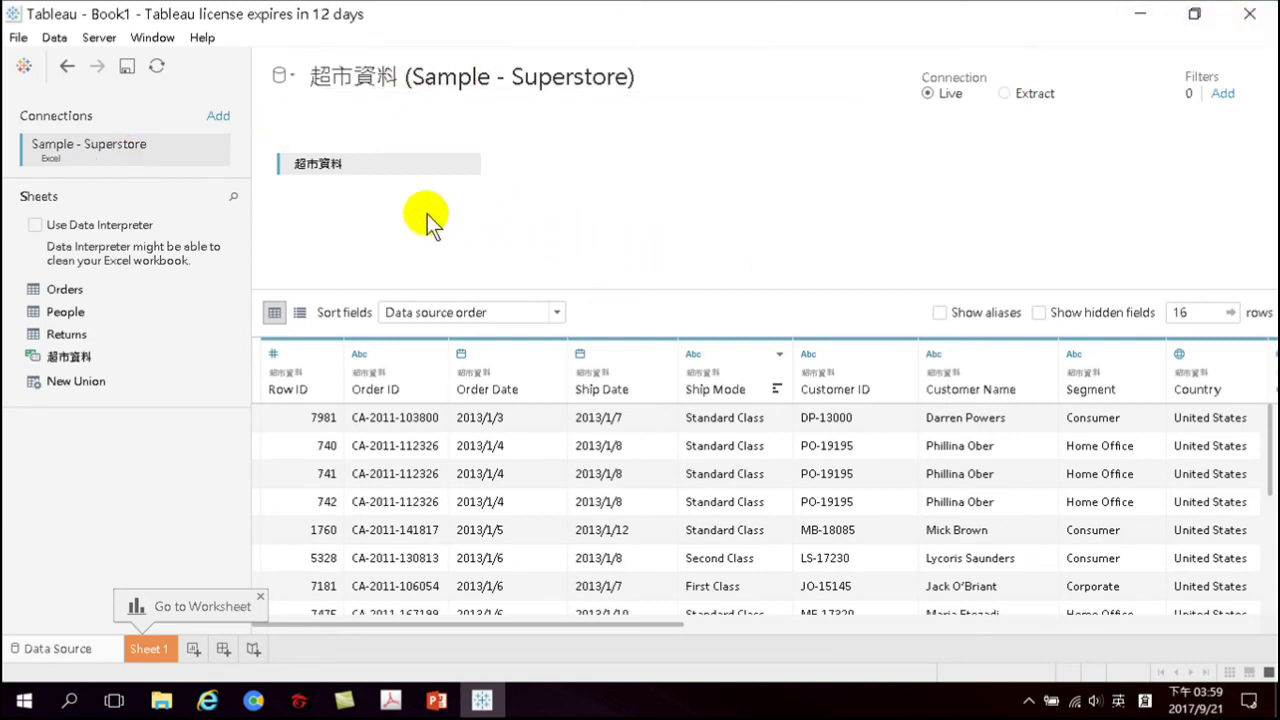
Close the Tableau workbook without saving its changes
click(19, 38)
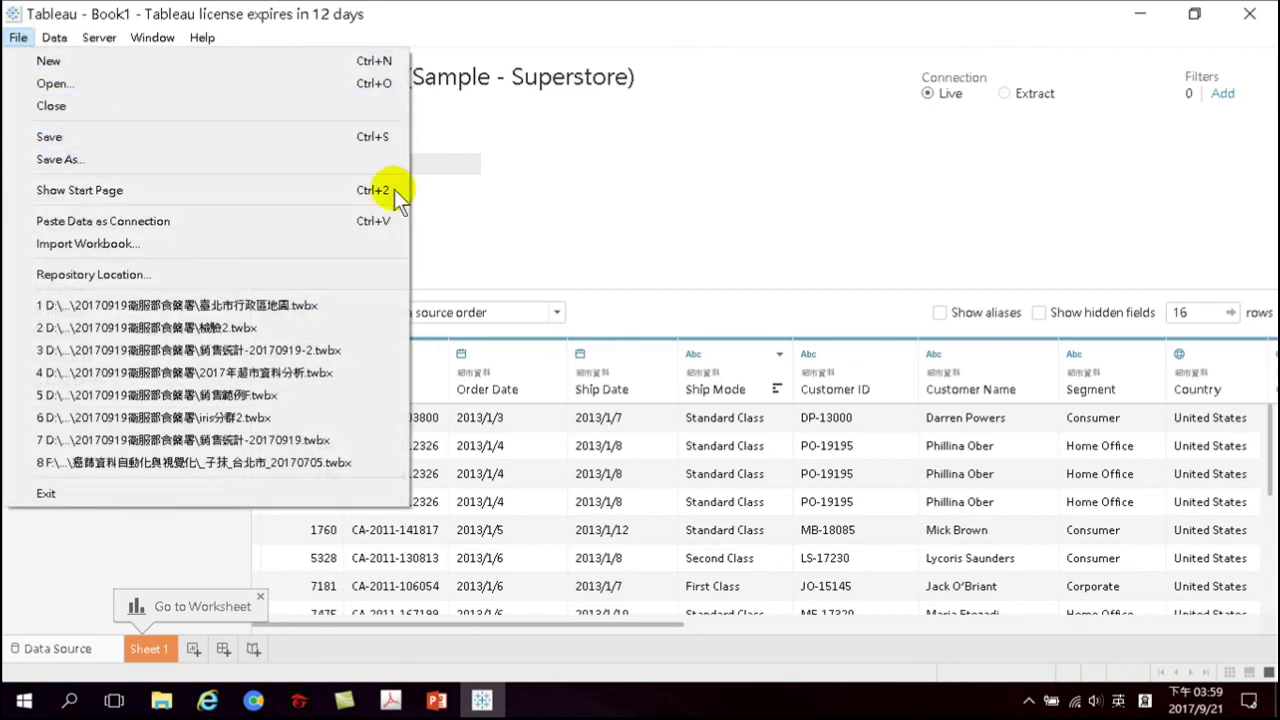
click(658, 191)
click(1249, 14)
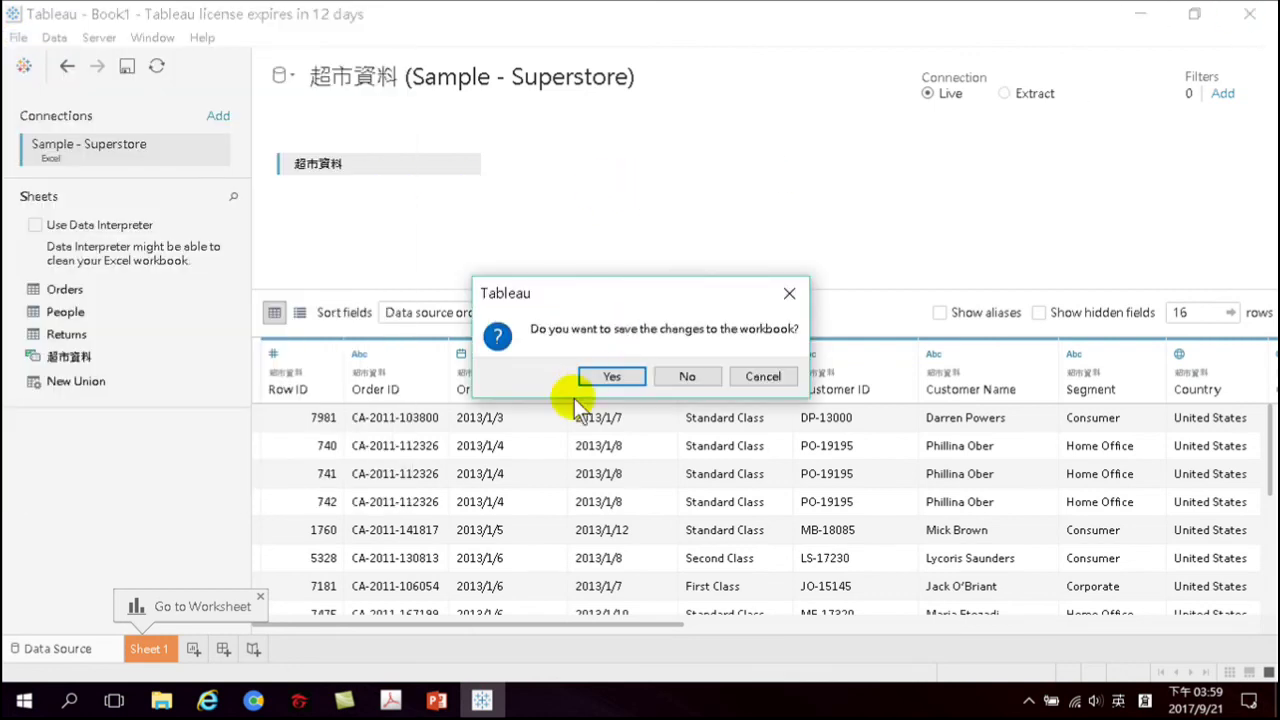
click(687, 376)
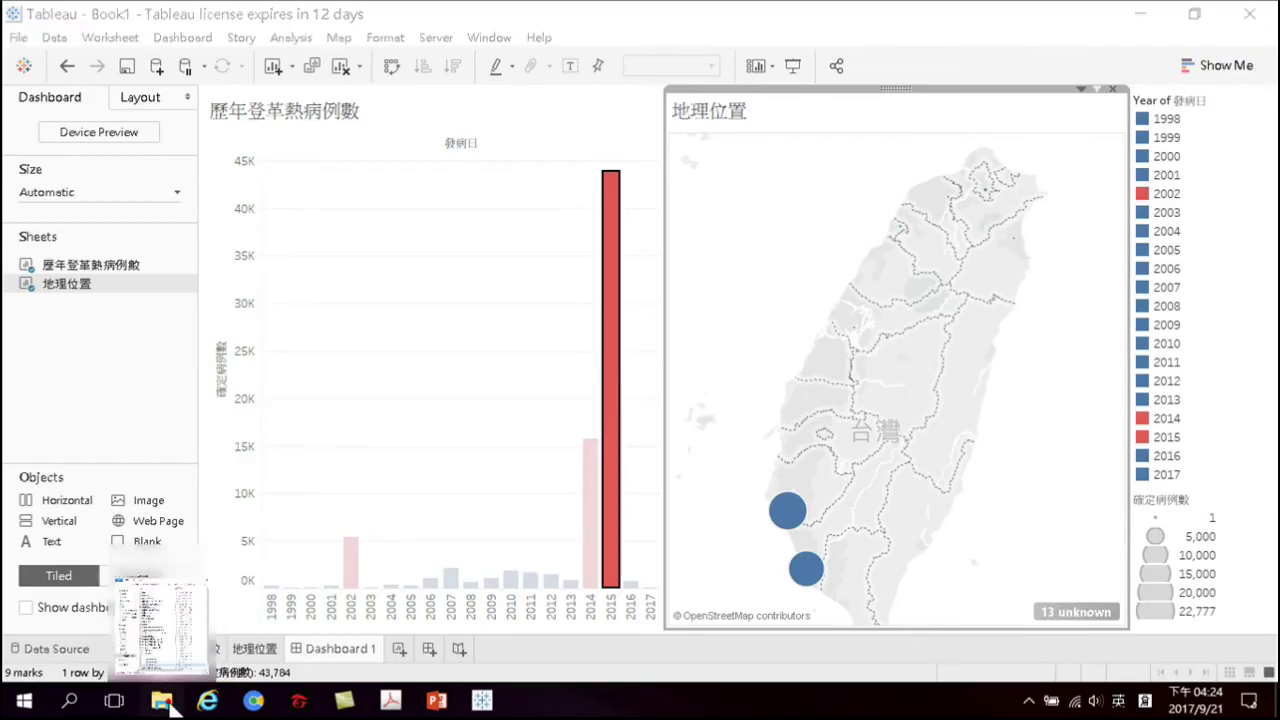
Switch to File Explorer and show the 20170919衛服部食藥署 folder
click(161, 700)
click(575, 14)
click(525, 89)
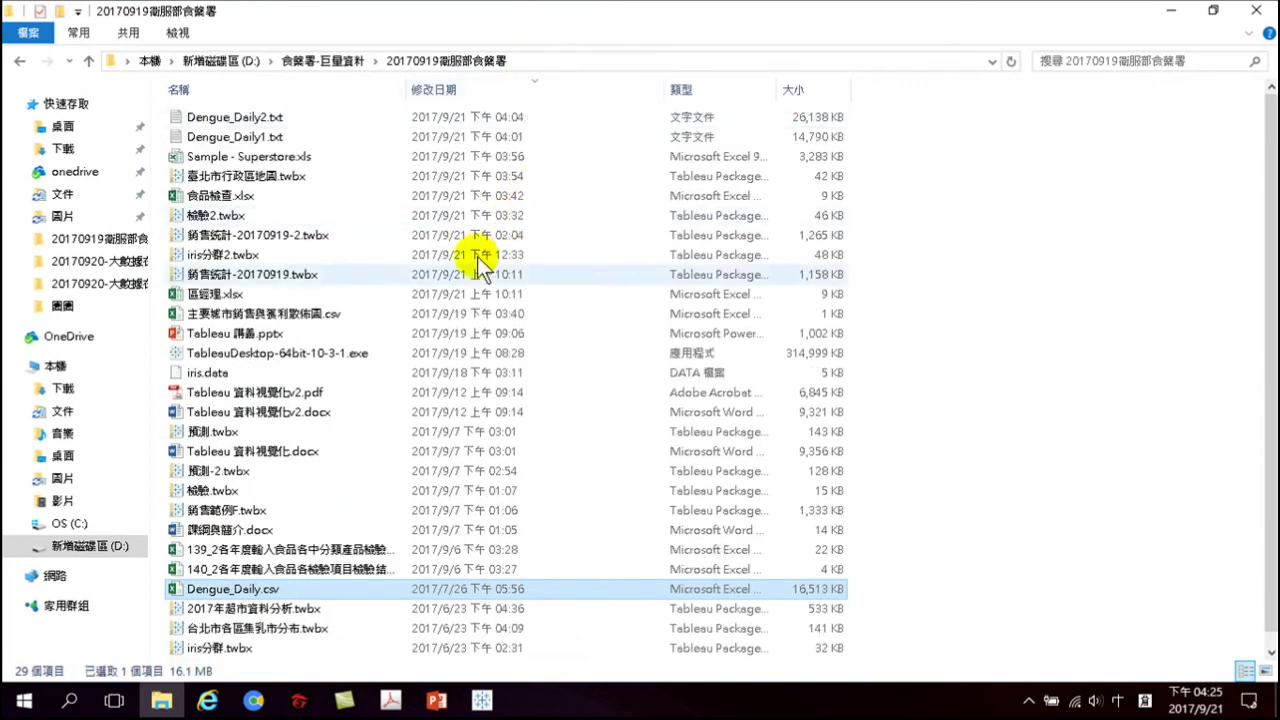
click(516, 96)
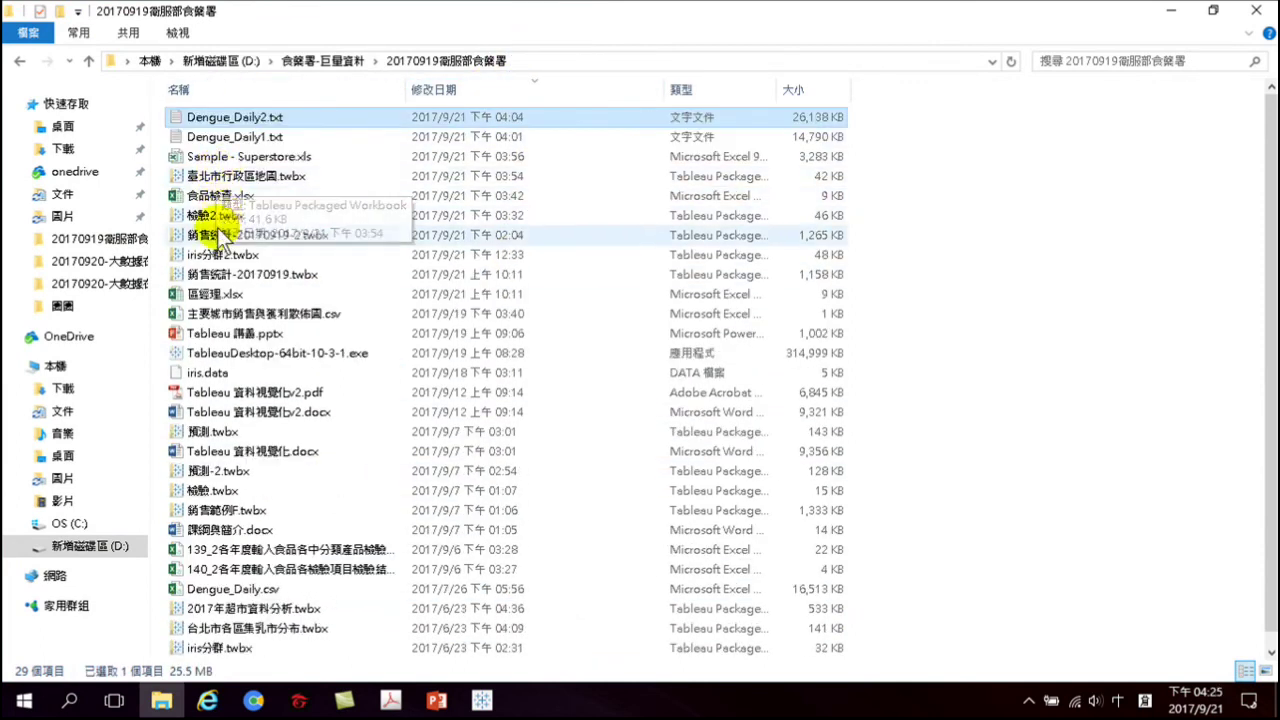
click(214, 218)
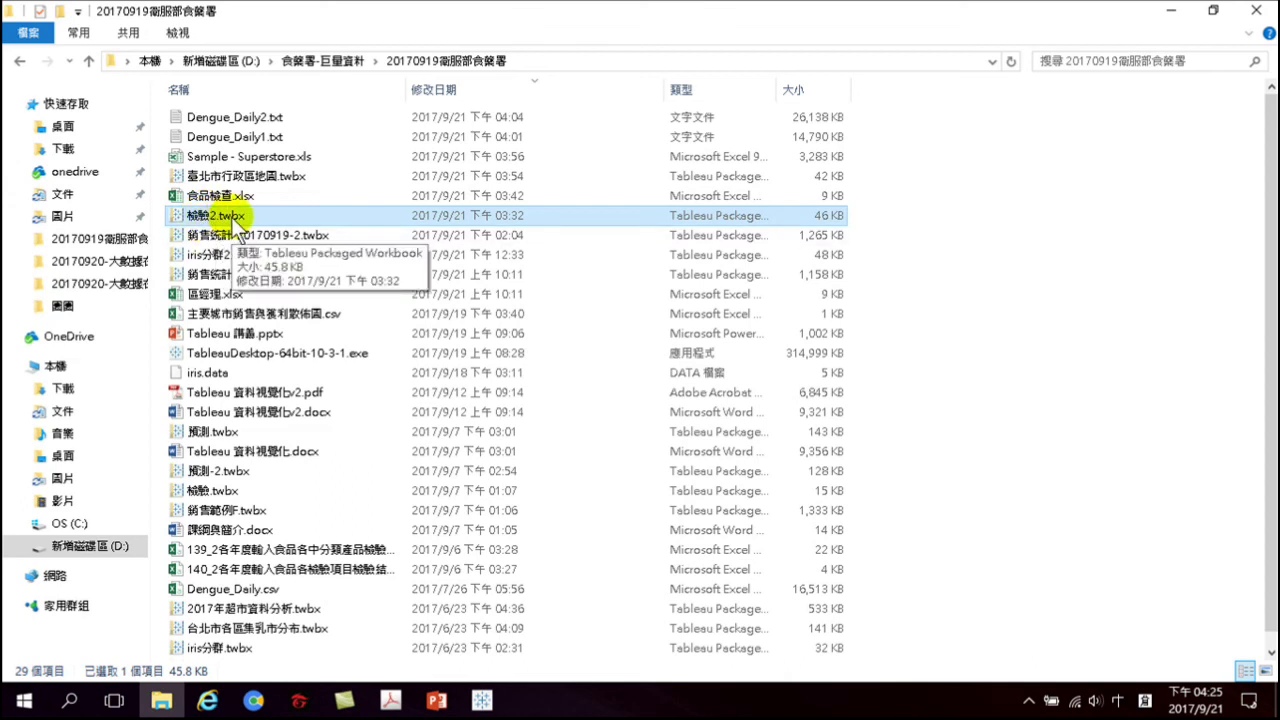
click(221, 194)
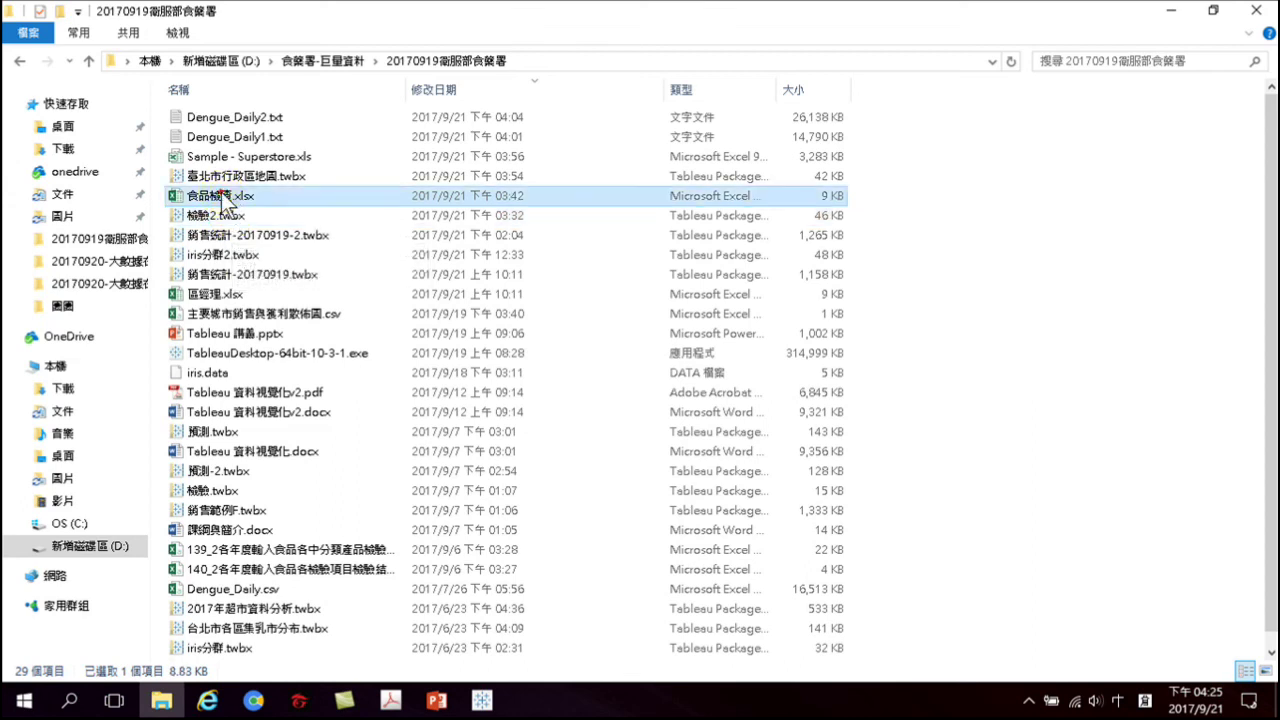
click(220, 178)
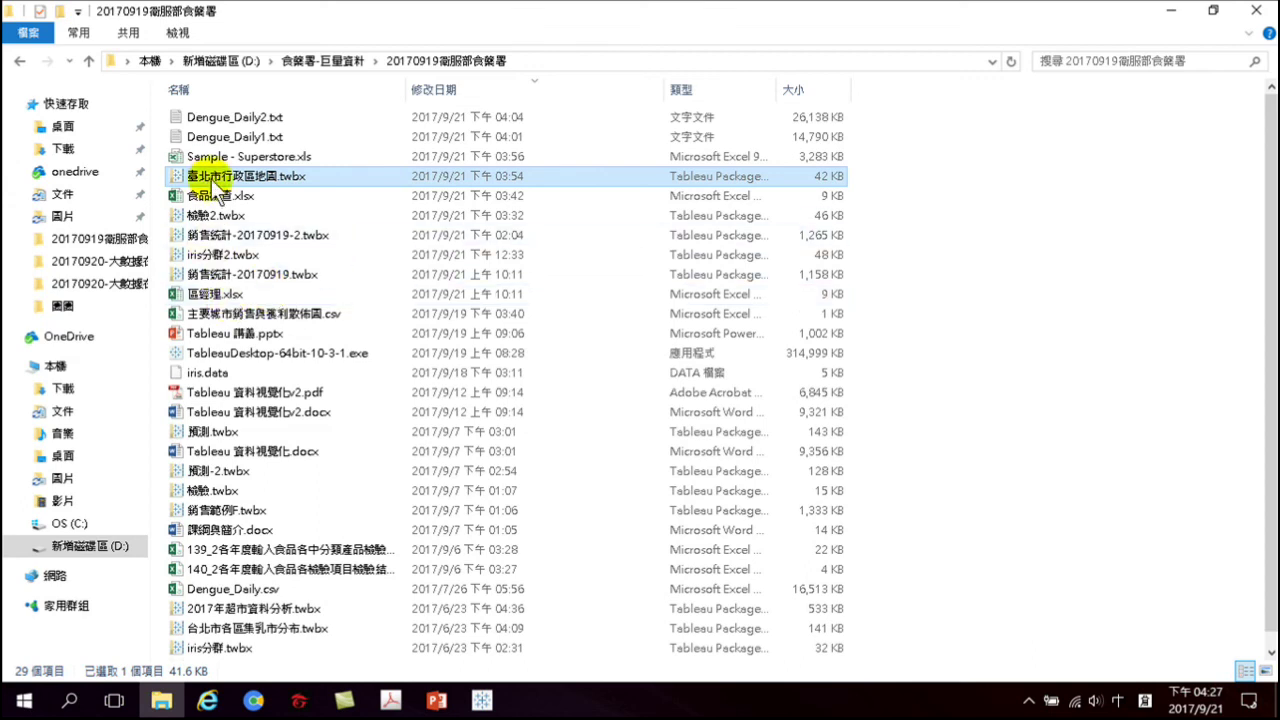
drag(211, 178, 232, 134)
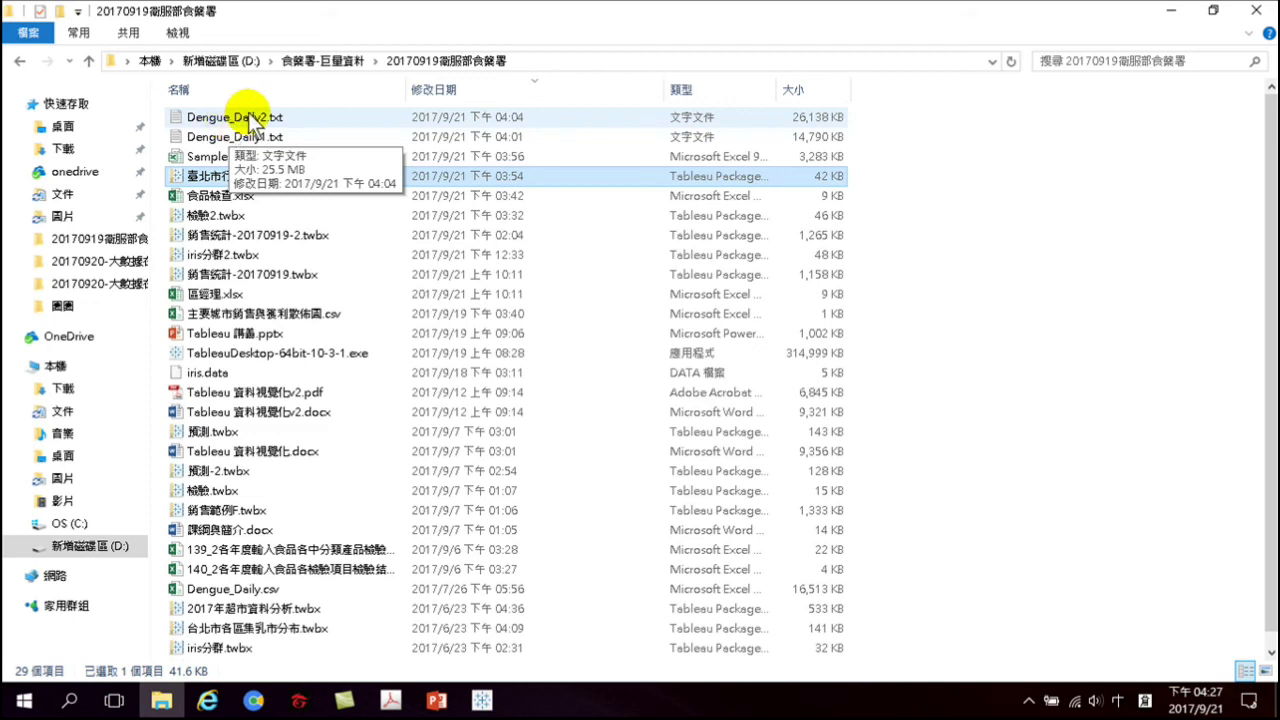
Switch to the Tableau dengue workbook and examine the residence and statistical-area columns of the Dengue_Daily data source
key(alt+Tab)
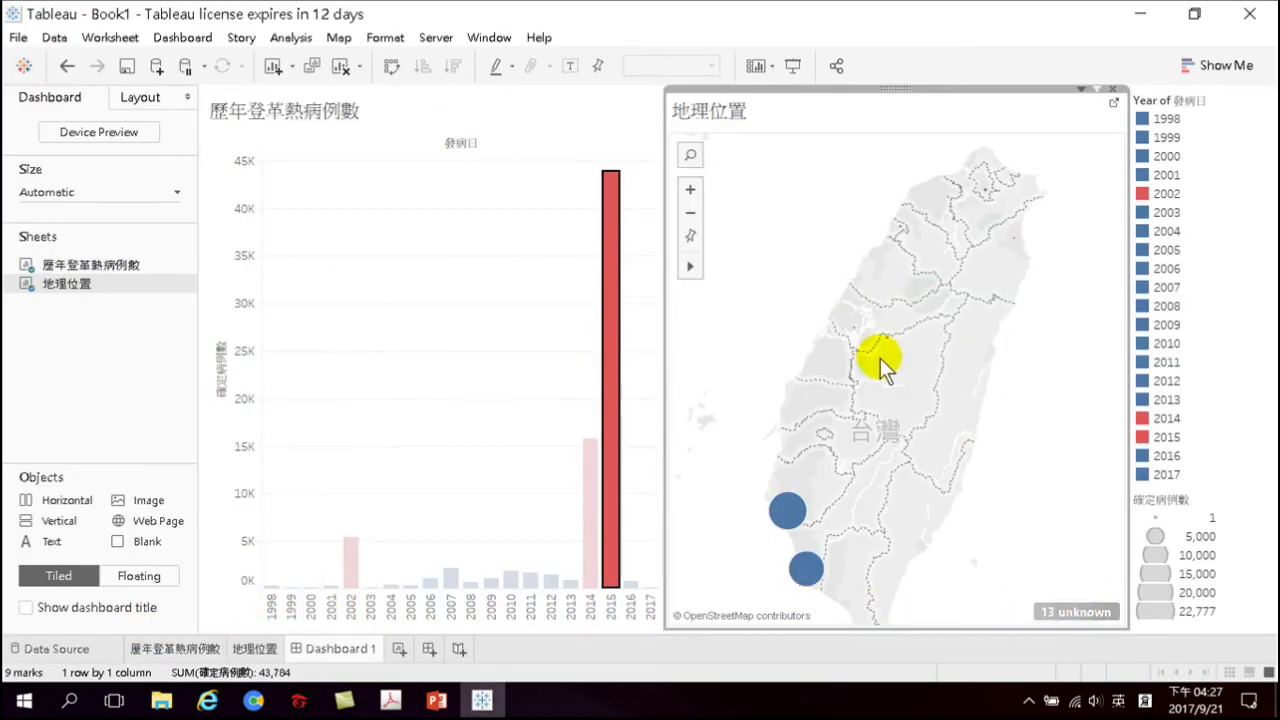
click(58, 649)
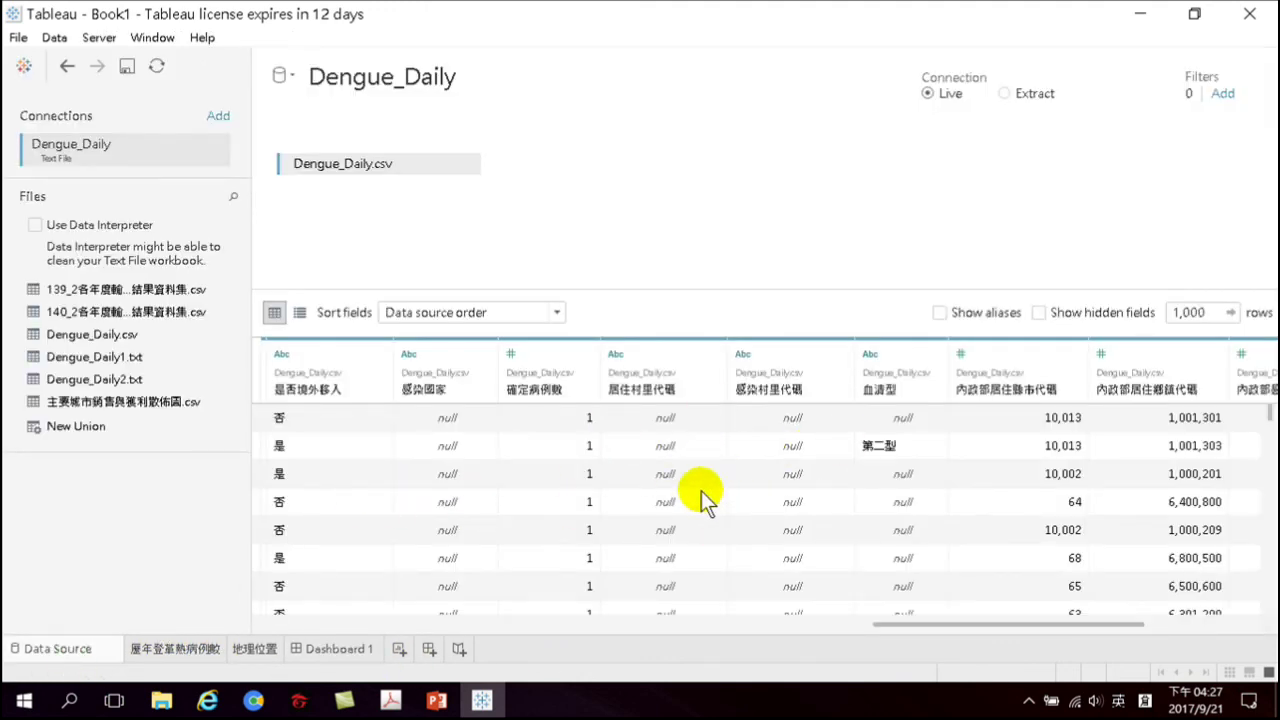
drag(998, 625, 498, 616)
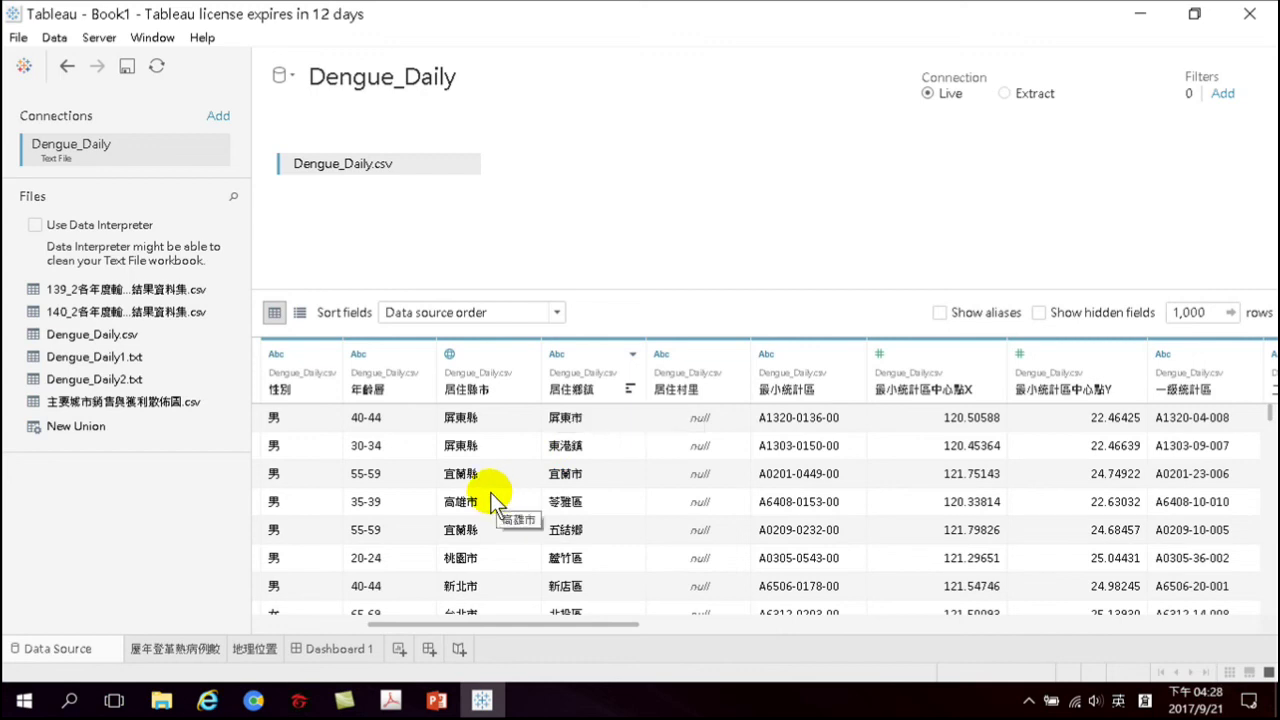
Minimize Tableau, bring up the Tableau 講義.pptx slides in PowerPoint, and minimize them to return to the folder in File Explorer
click(1141, 14)
click(437, 700)
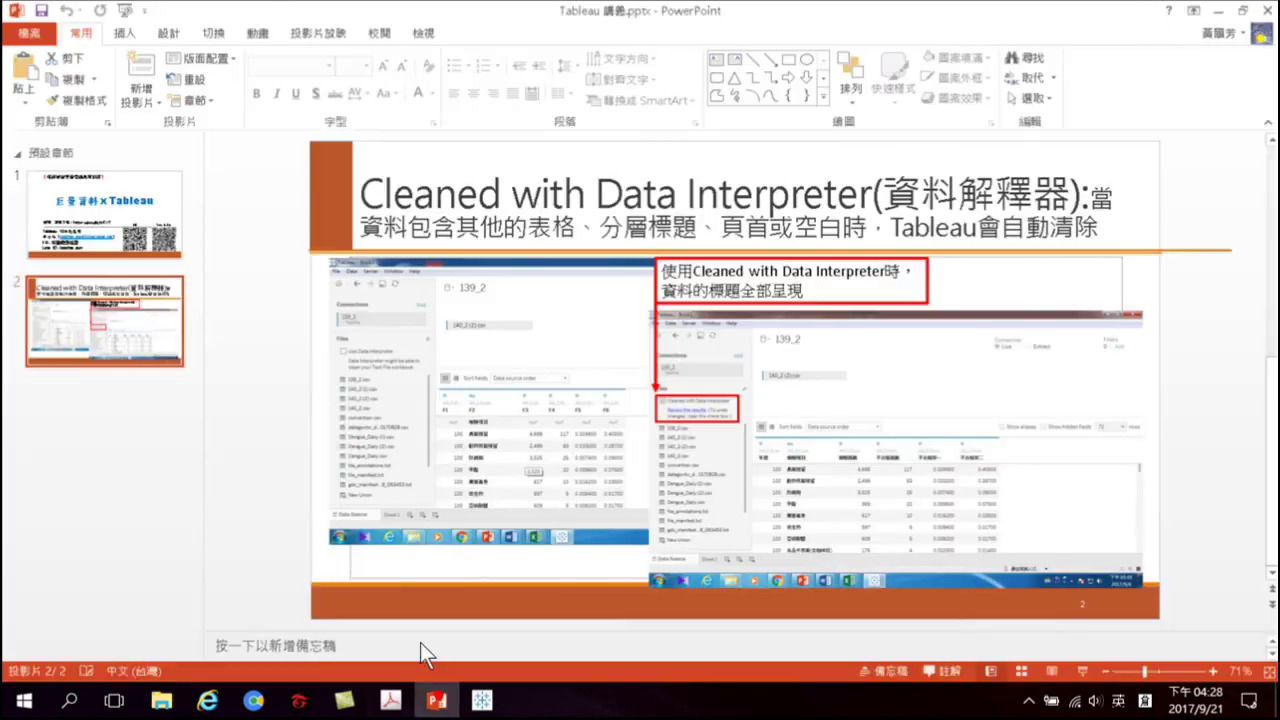
click(1216, 11)
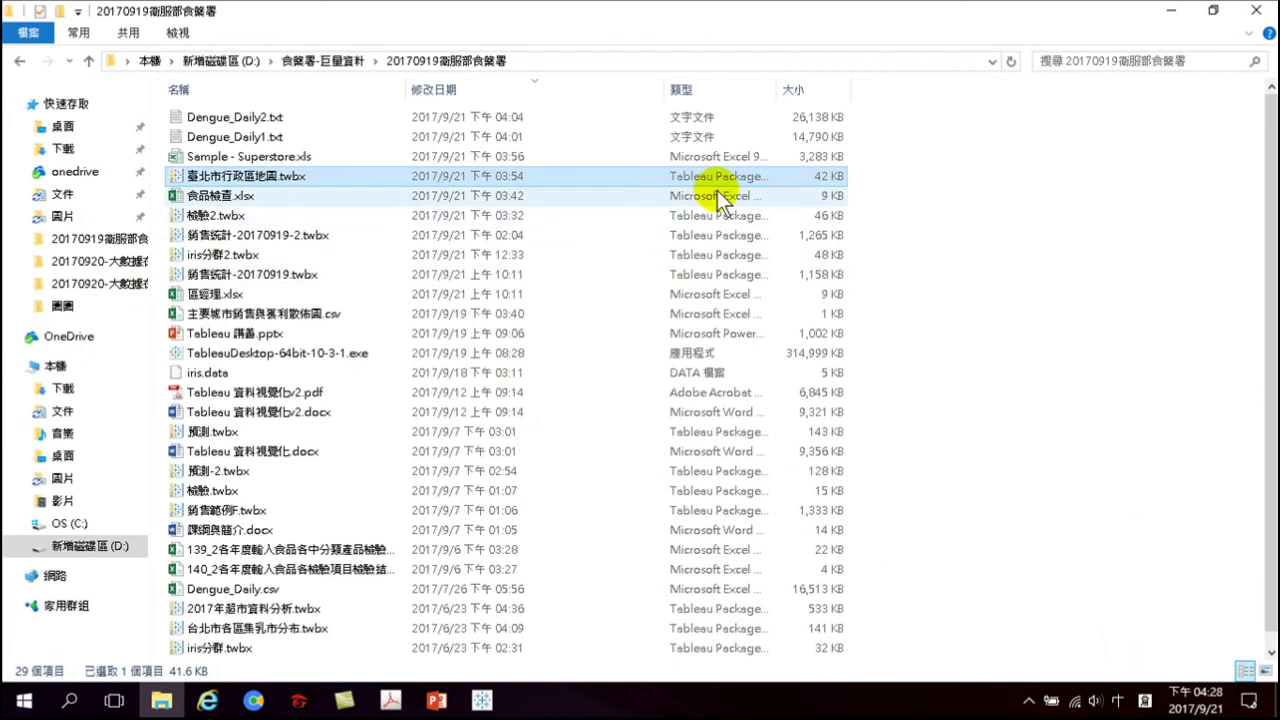